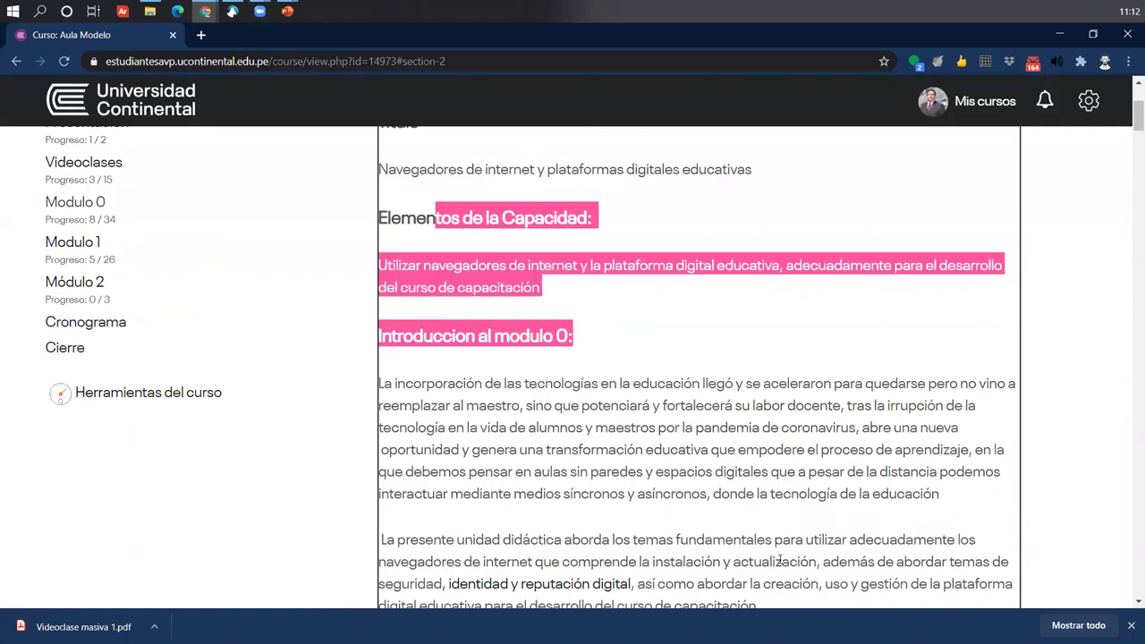
# Scroll down the course section to 'Antes de iniciar la unidad didactica', briefly highlighting the content paragraph
pyautogui.scroll(-7, 534, 324)
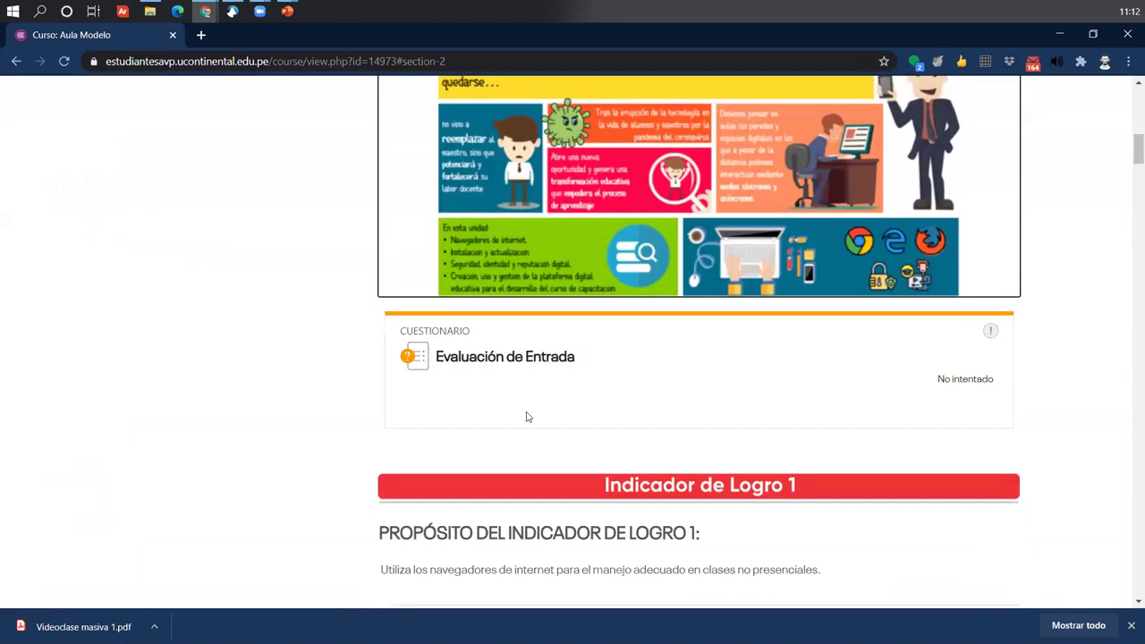
pyautogui.scroll(-3, 567, 429)
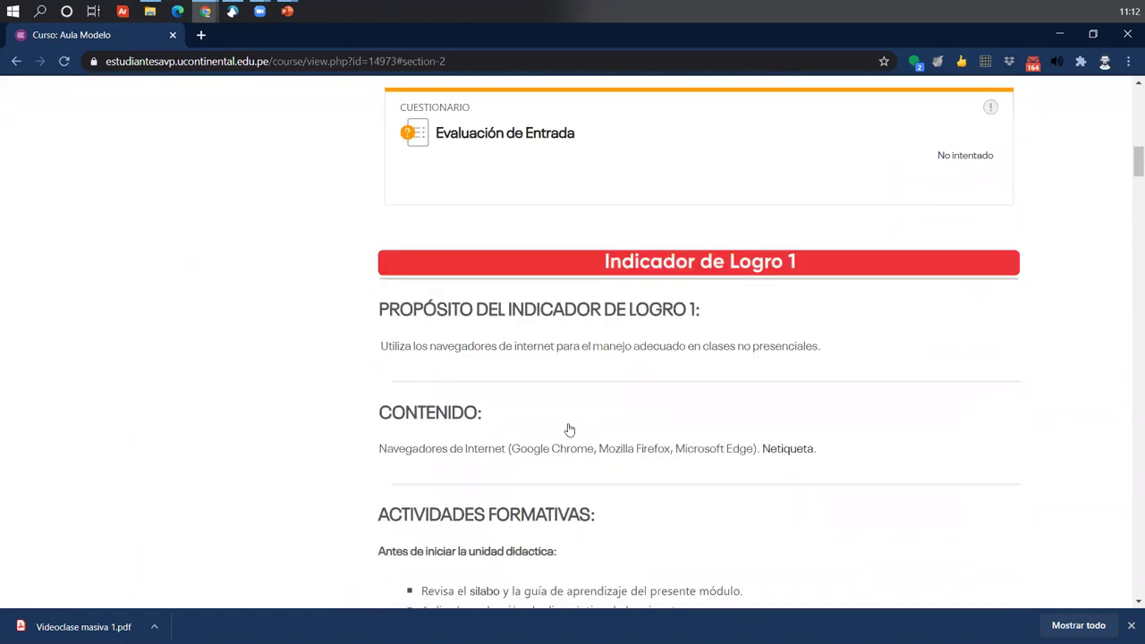
pyautogui.scroll(-1, 567, 430)
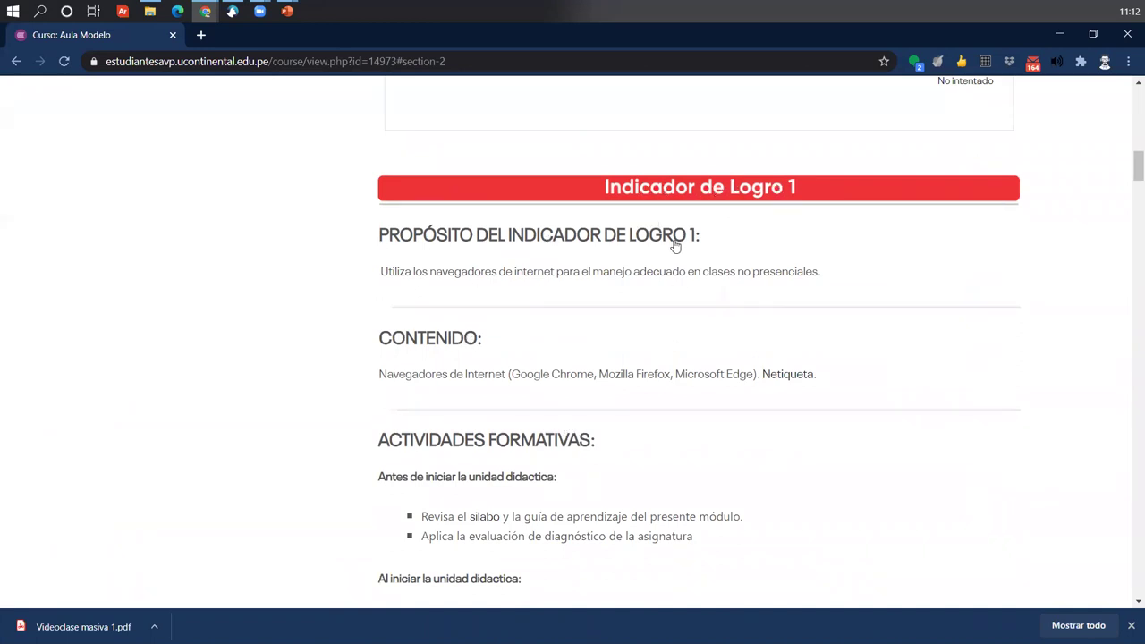
pyautogui.moveTo(379, 279); pyautogui.dragTo(749, 286)
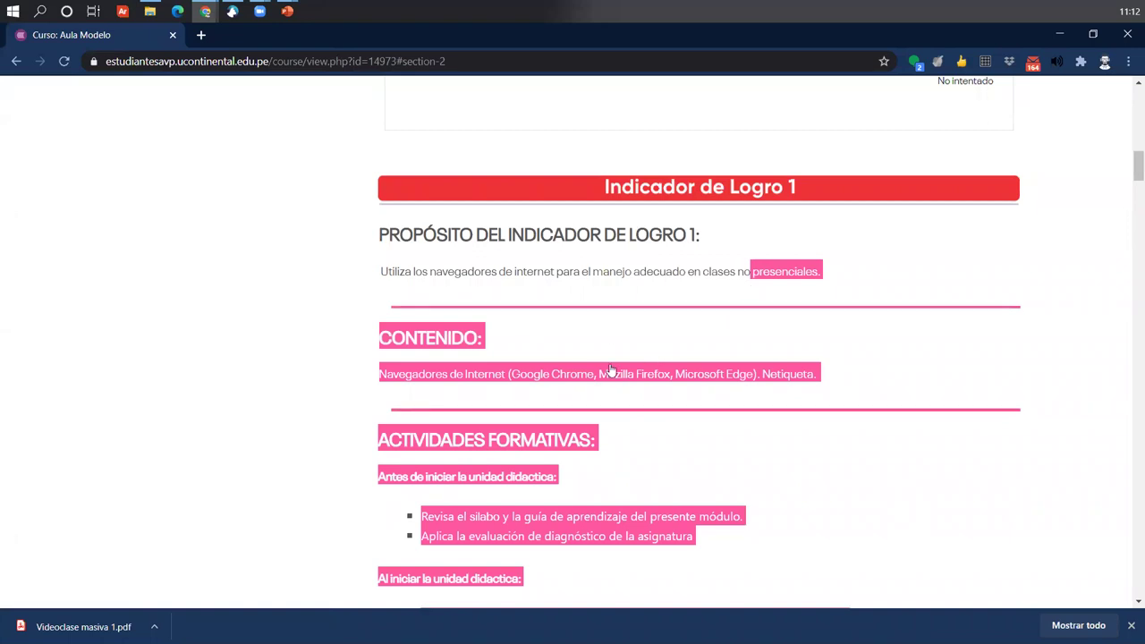
pyautogui.scroll(-1, 353, 400)
pyautogui.click(353, 400)
pyautogui.scroll(-3, 352, 399)
pyautogui.scroll(-7, 352, 400)
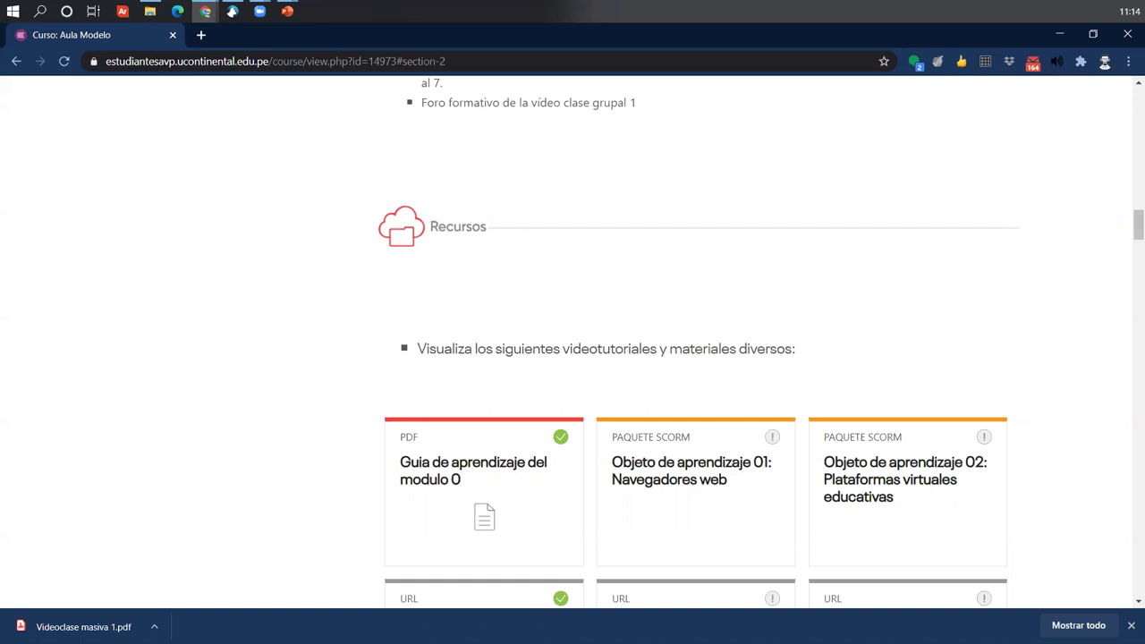
# Close the Chrome downloads bar at the bottom of the window
pyautogui.click(1131, 625)
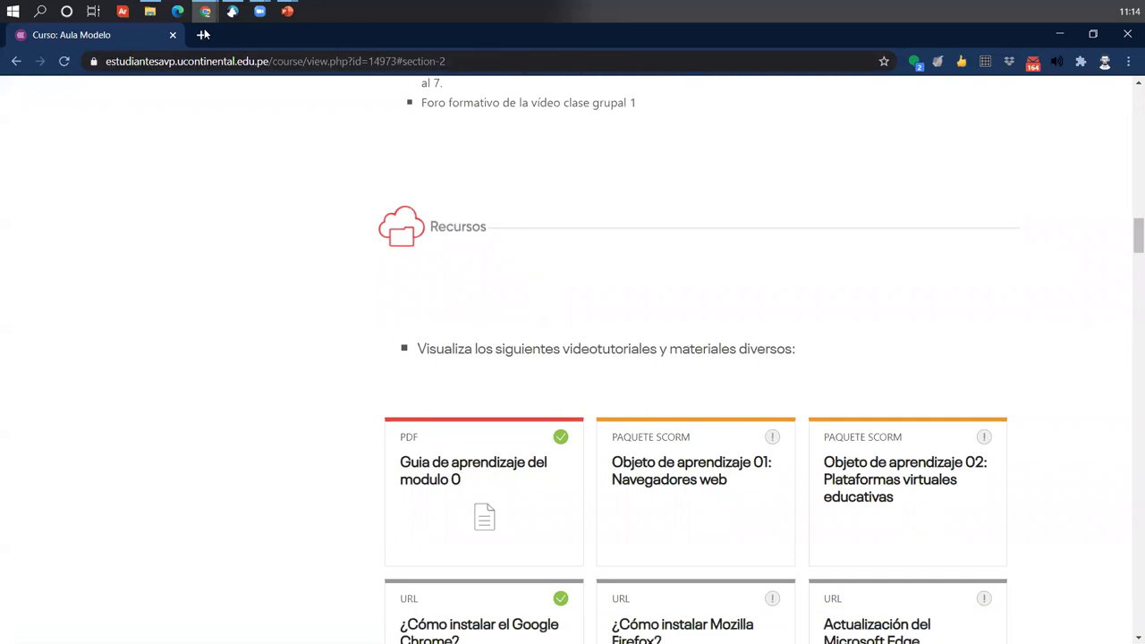
# Load google.com in a new browser tab by entering 'google' in the address bar
pyautogui.hotkey('ctrl', 't')
pyautogui.click(273, 60)
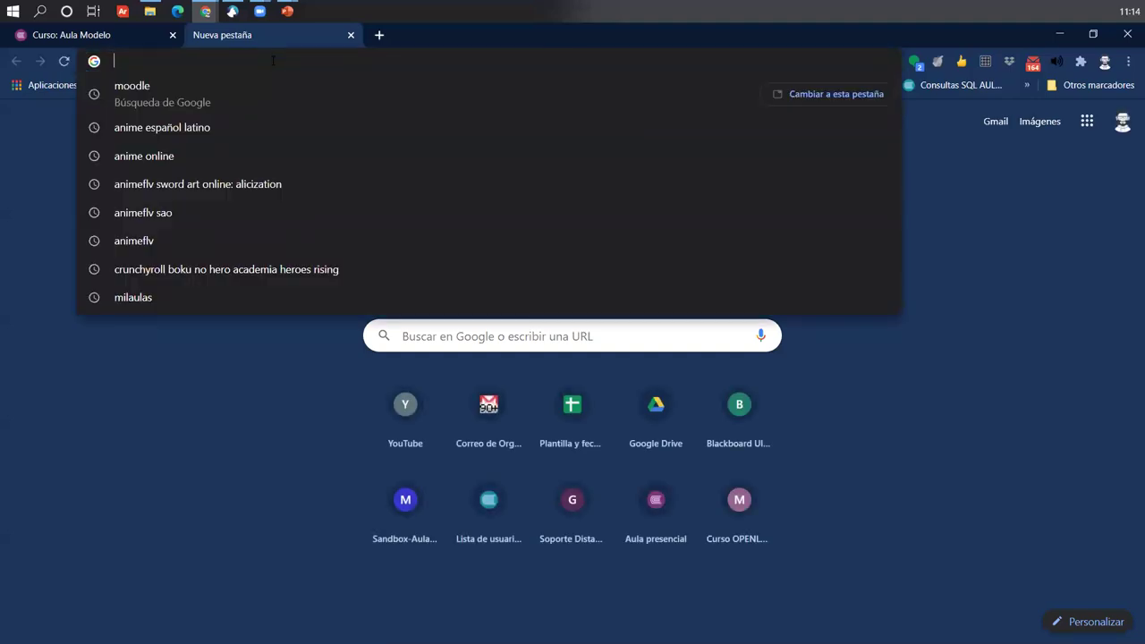
pyautogui.write('google.com')
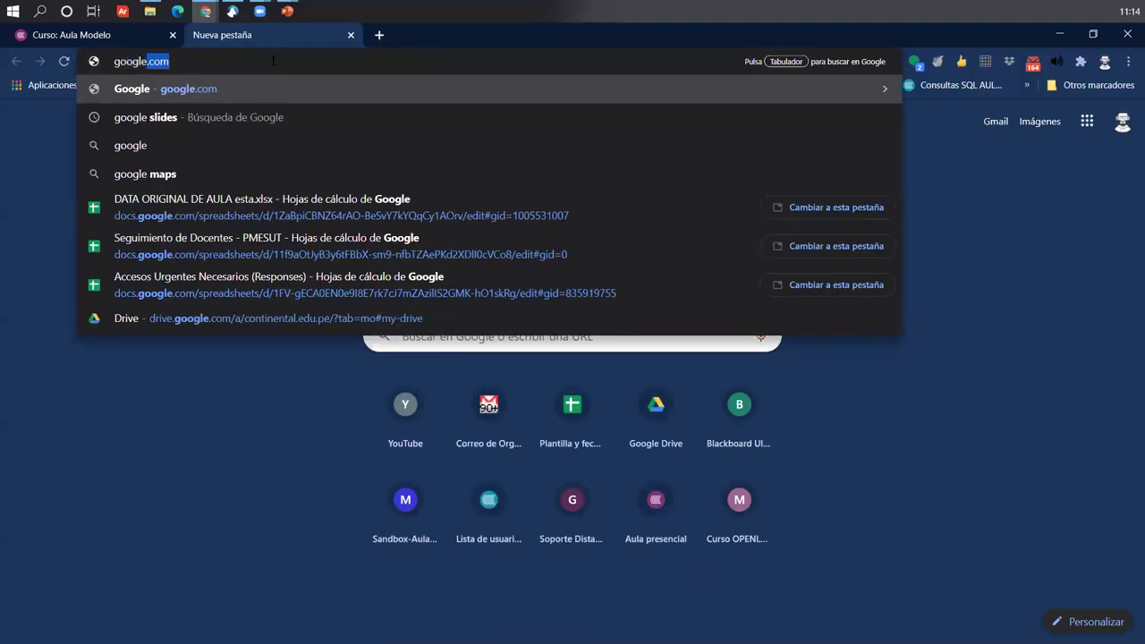
pyautogui.press('Return')
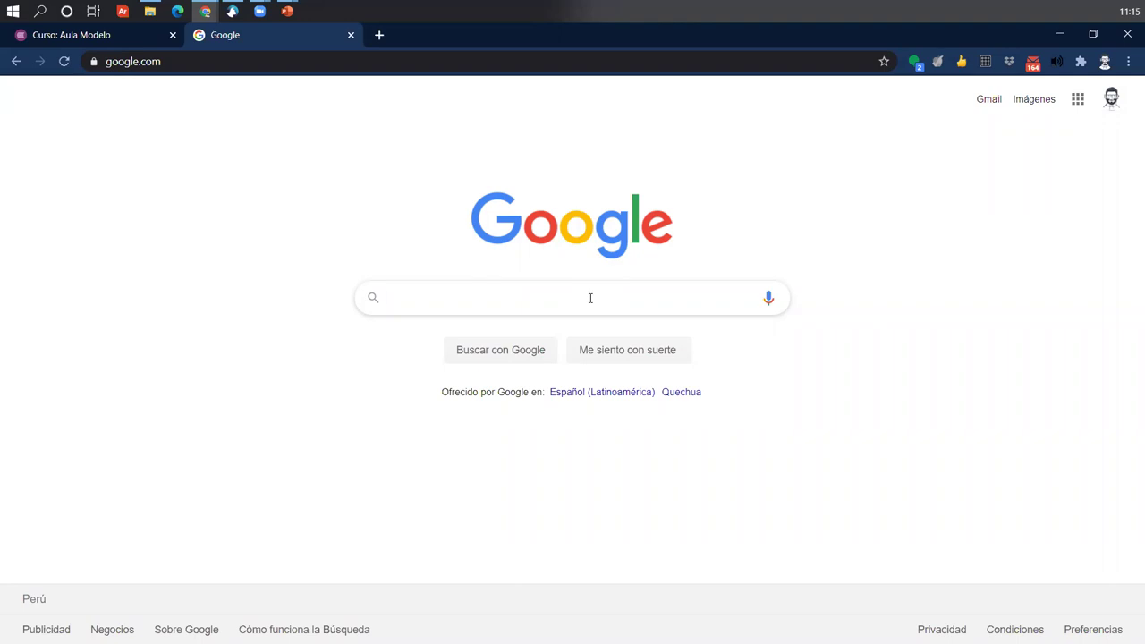
# Back on Curso: Aula Modelo, highlight the Google Chrome, Mozilla Firefox and Microsoft Edge tutorial items
pyautogui.click(94, 41)
pyautogui.scroll(8, 550, 403)
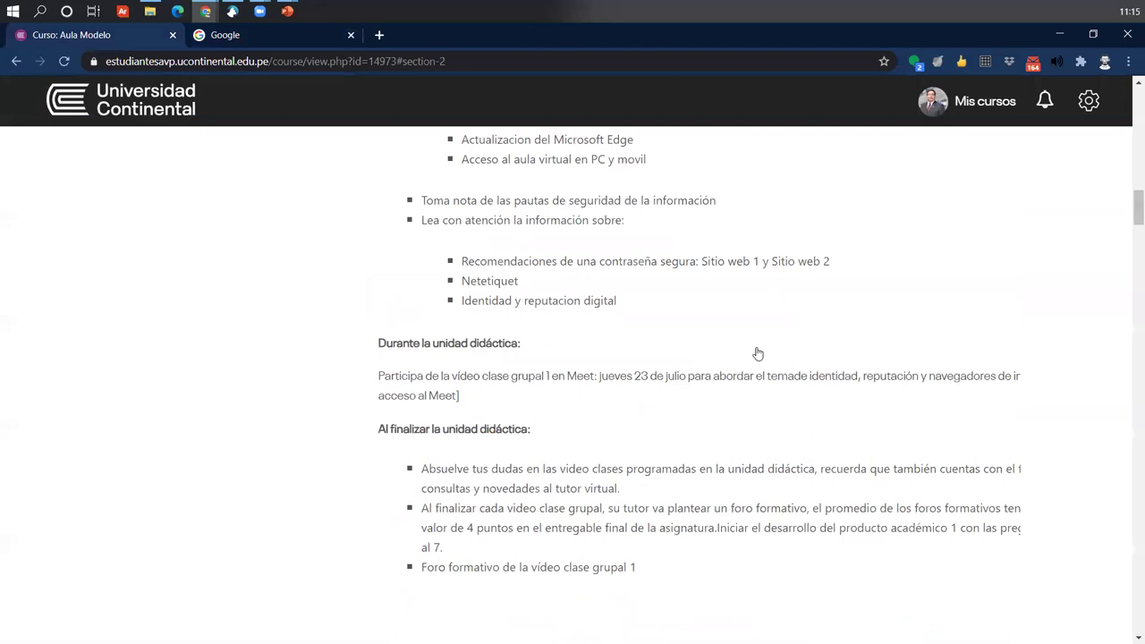
pyautogui.scroll(-3, 523, 357)
pyautogui.scroll(4, 524, 357)
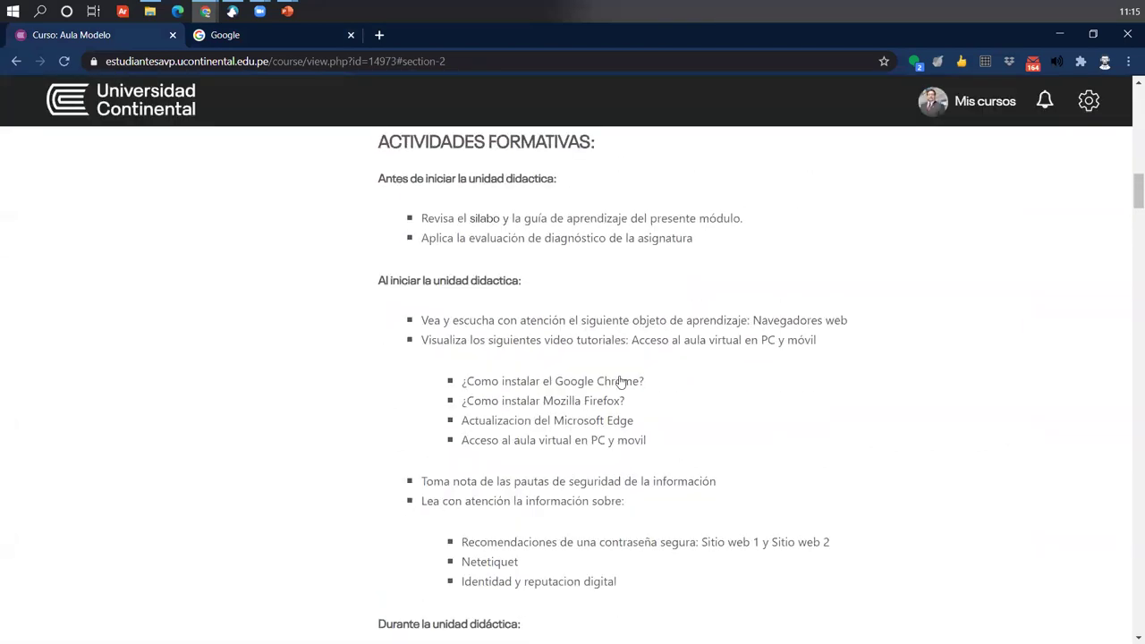
pyautogui.scroll(-1, 526, 322)
pyautogui.moveTo(458, 319); pyautogui.dragTo(664, 322)
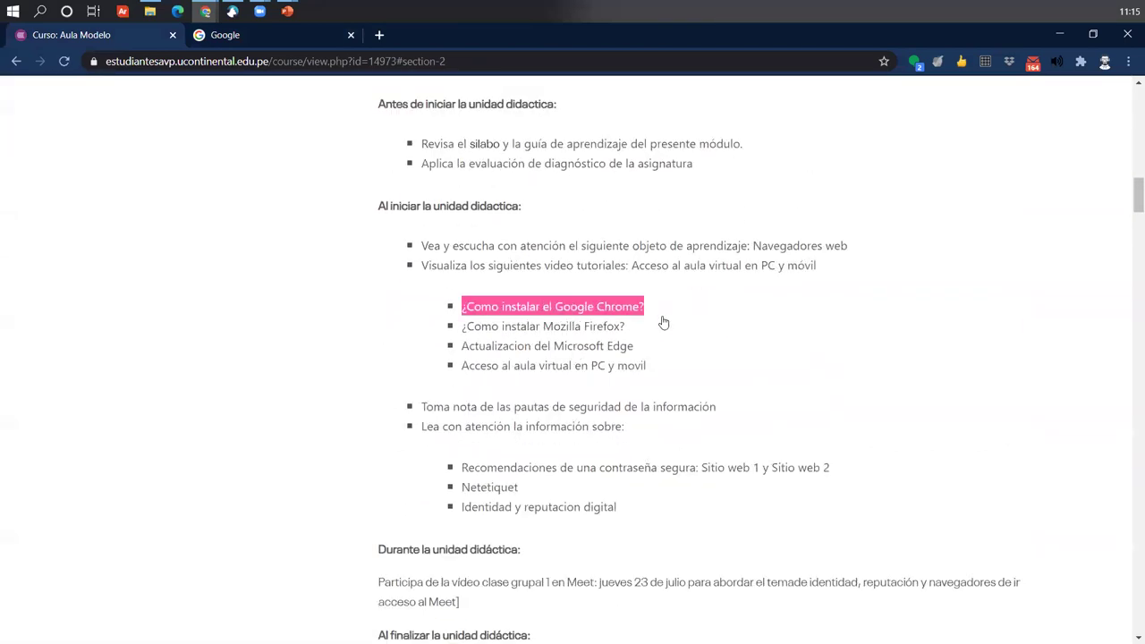
pyautogui.click(467, 332)
pyautogui.moveTo(467, 316); pyautogui.dragTo(644, 311)
pyautogui.moveTo(462, 331); pyautogui.dragTo(624, 329)
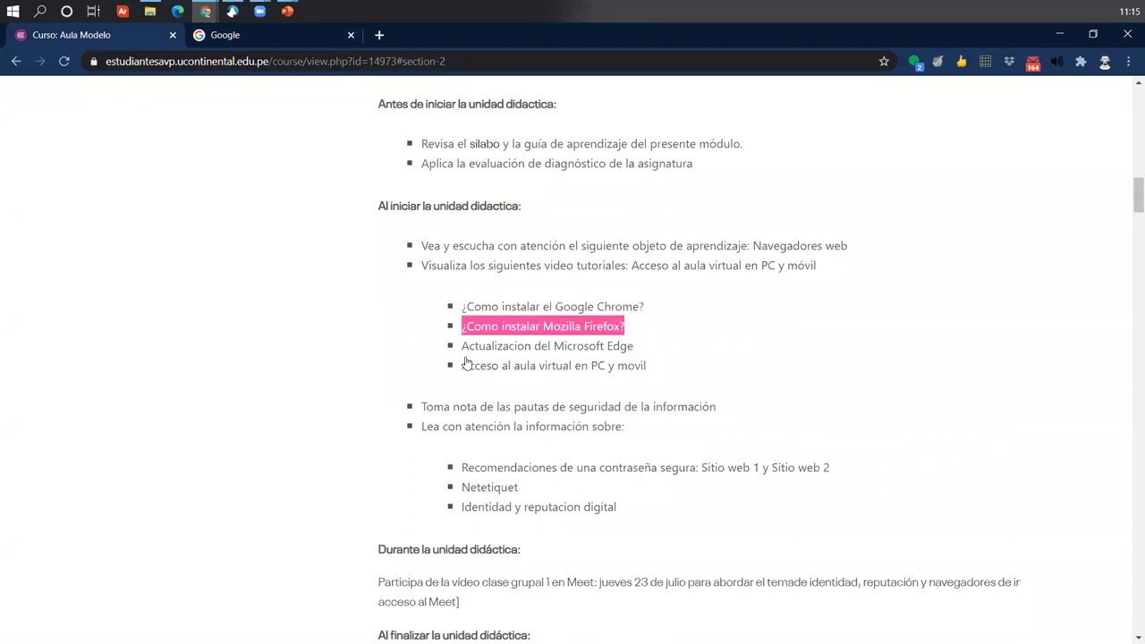
pyautogui.moveTo(461, 347); pyautogui.dragTo(635, 354)
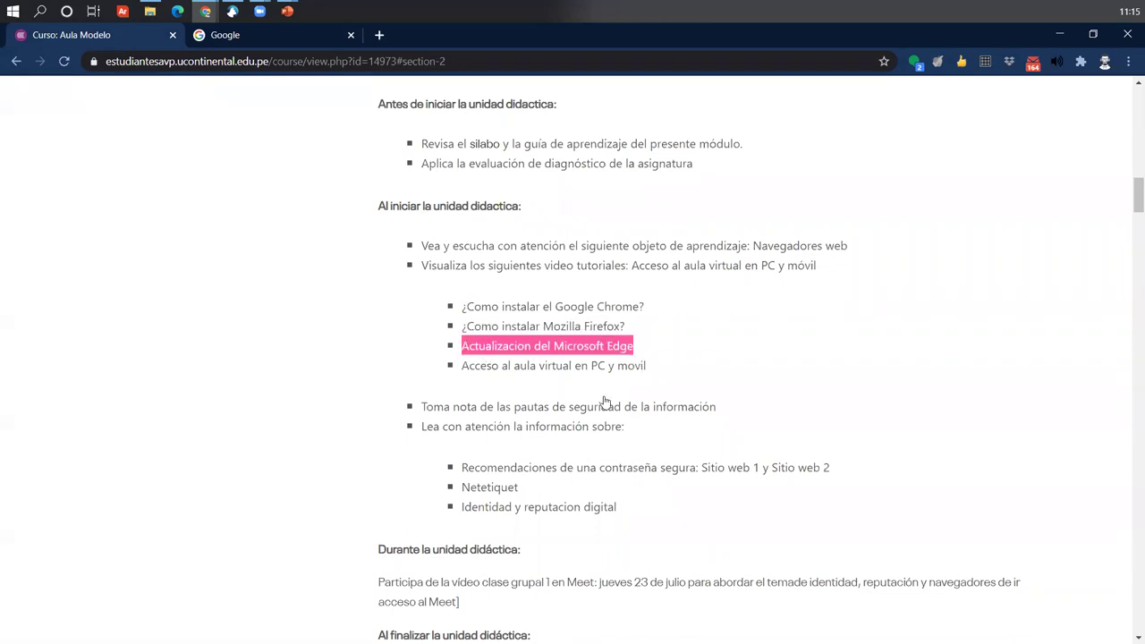
# Highlight the secure password recommendations and Netetiquet reading items
pyautogui.scroll(-3, 605, 402)
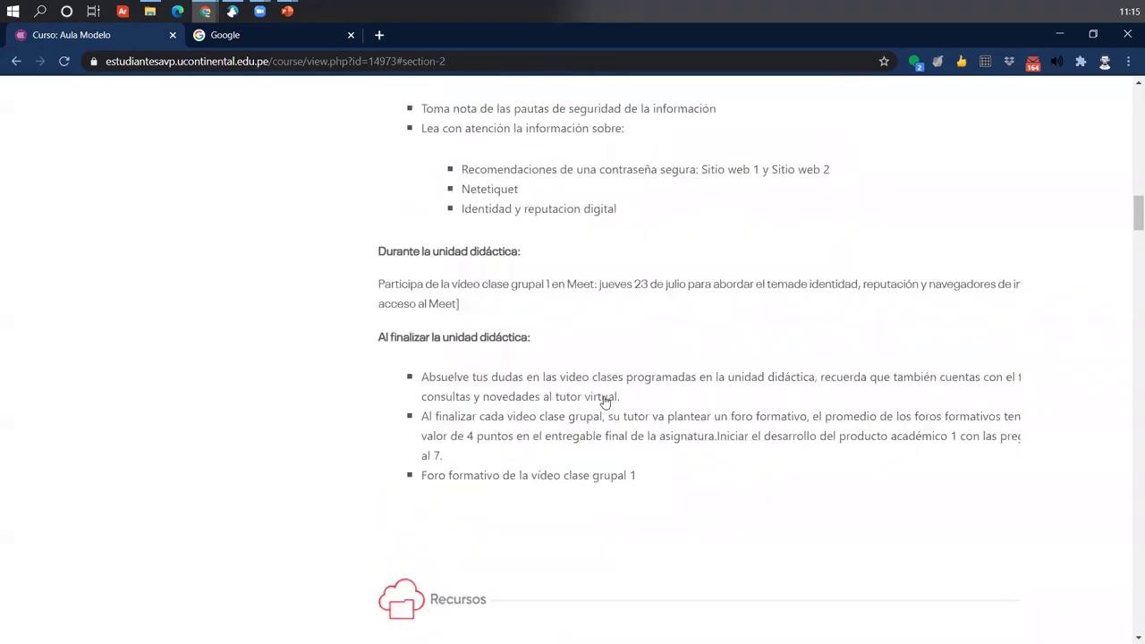
pyautogui.scroll(1, 605, 401)
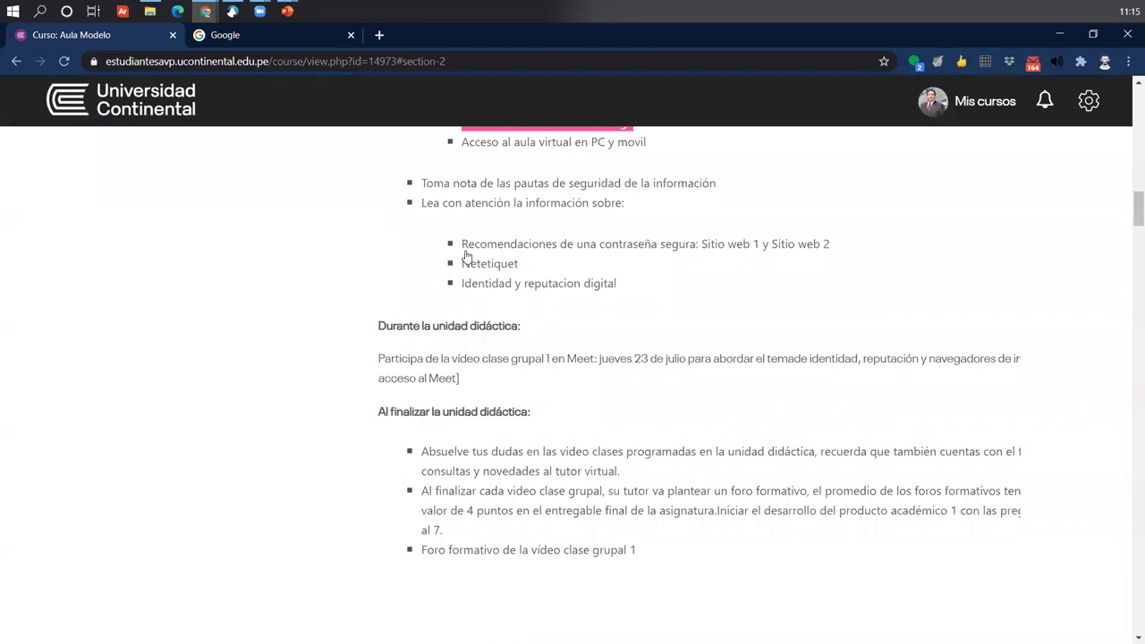
pyautogui.moveTo(462, 244); pyautogui.dragTo(690, 253)
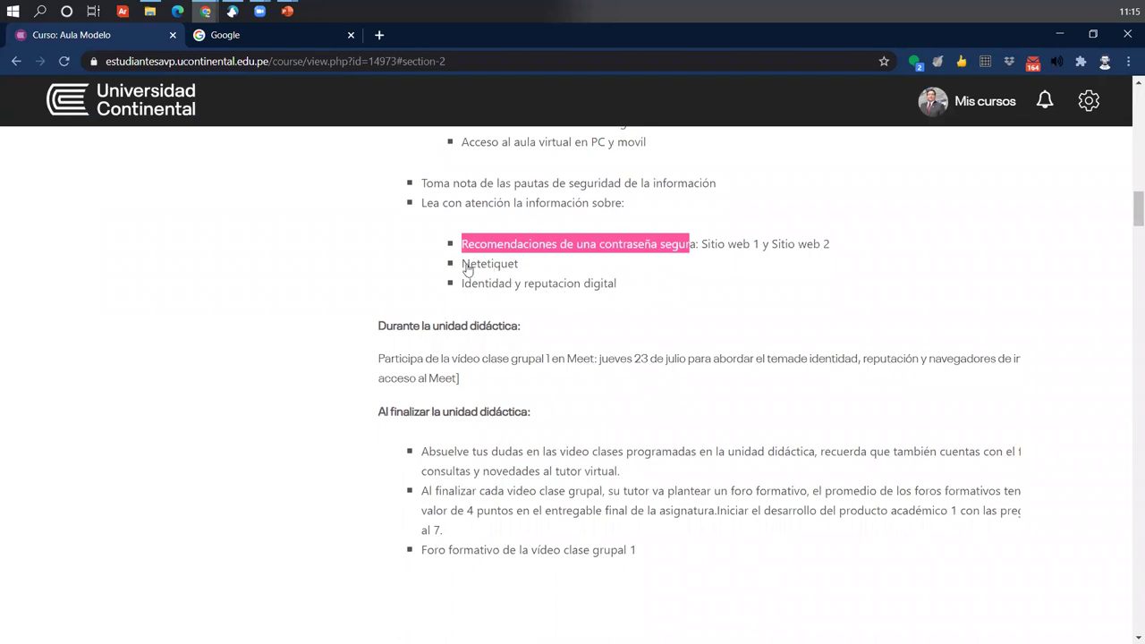
pyautogui.moveTo(463, 265); pyautogui.dragTo(535, 274)
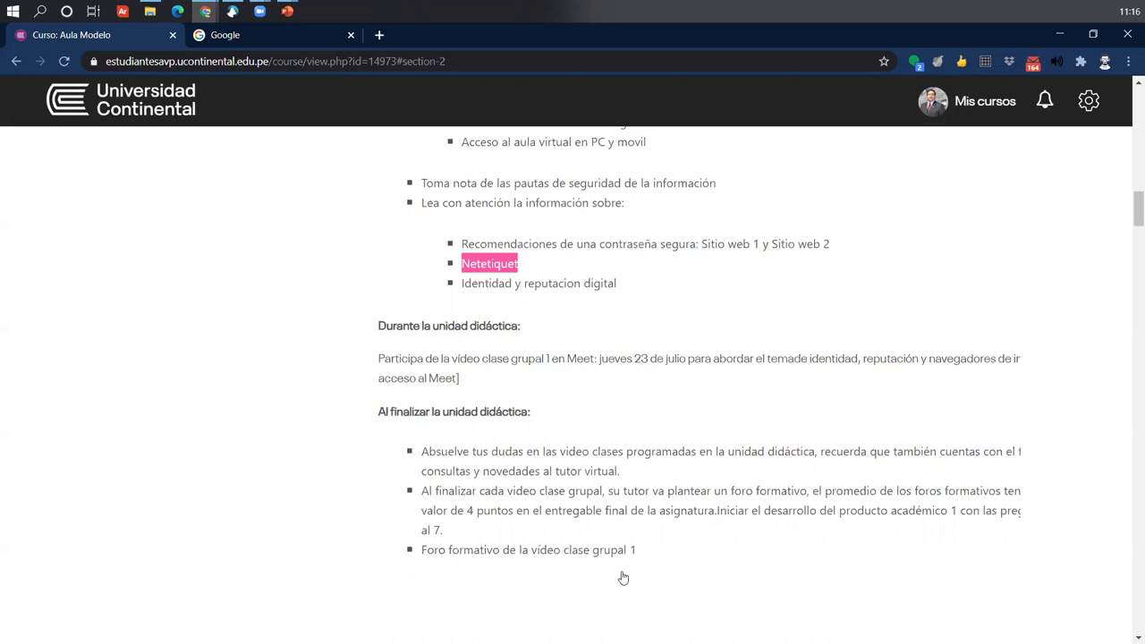
# Scroll down through the Recursos cards to the browser tutorial links, then back up to the first rows
pyautogui.scroll(-4, 617, 572)
pyautogui.scroll(-2, 432, 612)
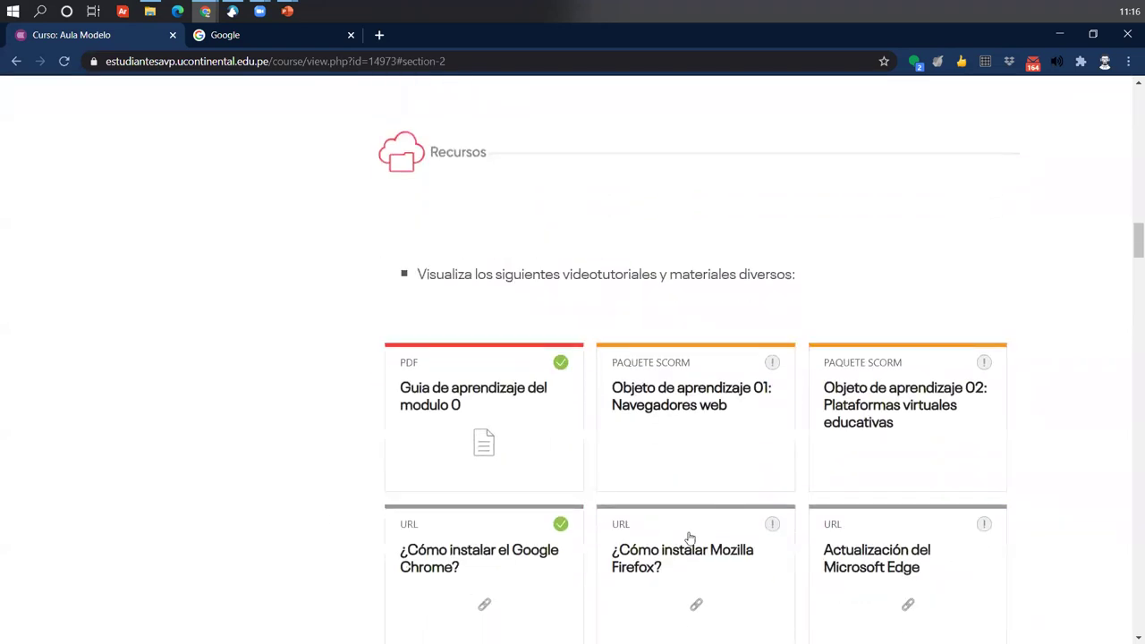
pyautogui.scroll(-1, 690, 539)
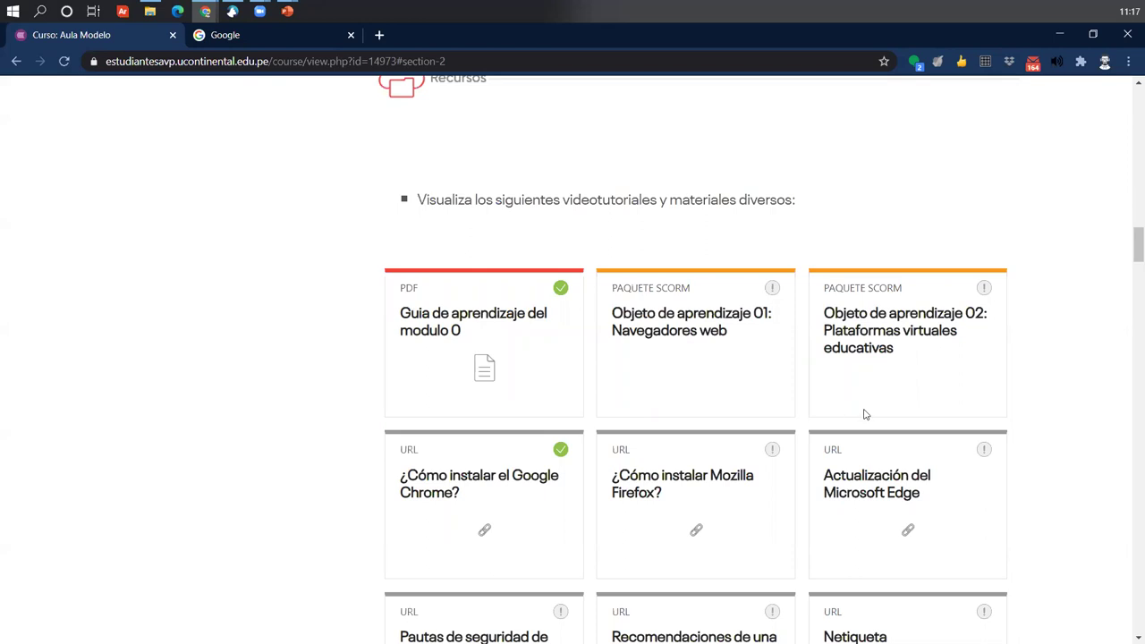
pyautogui.scroll(-3, 859, 390)
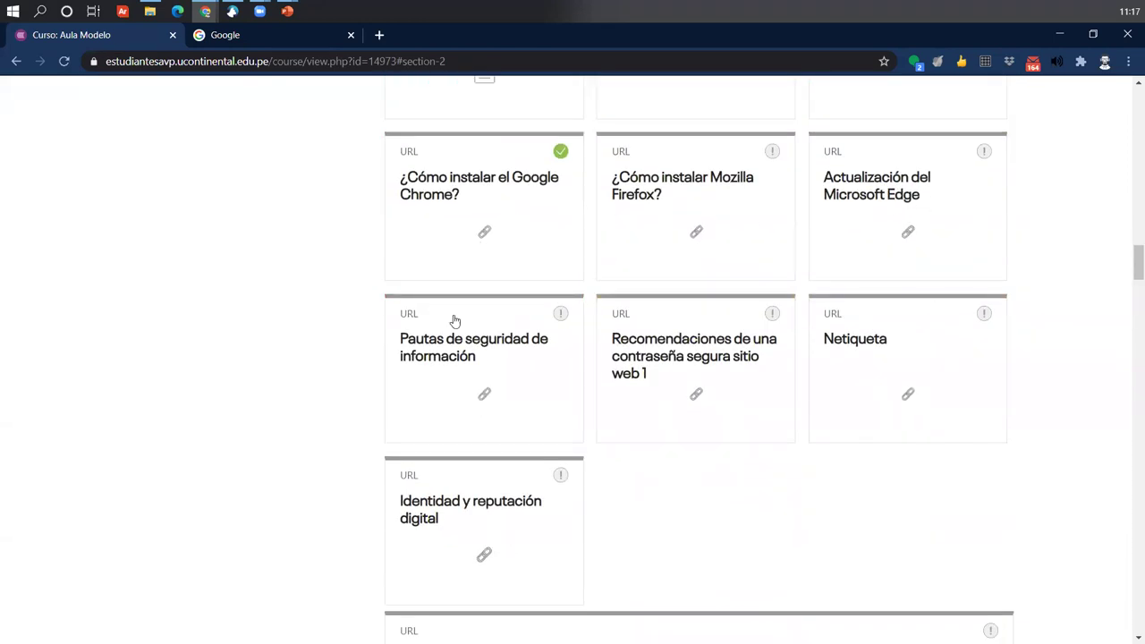
pyautogui.scroll(3, 820, 414)
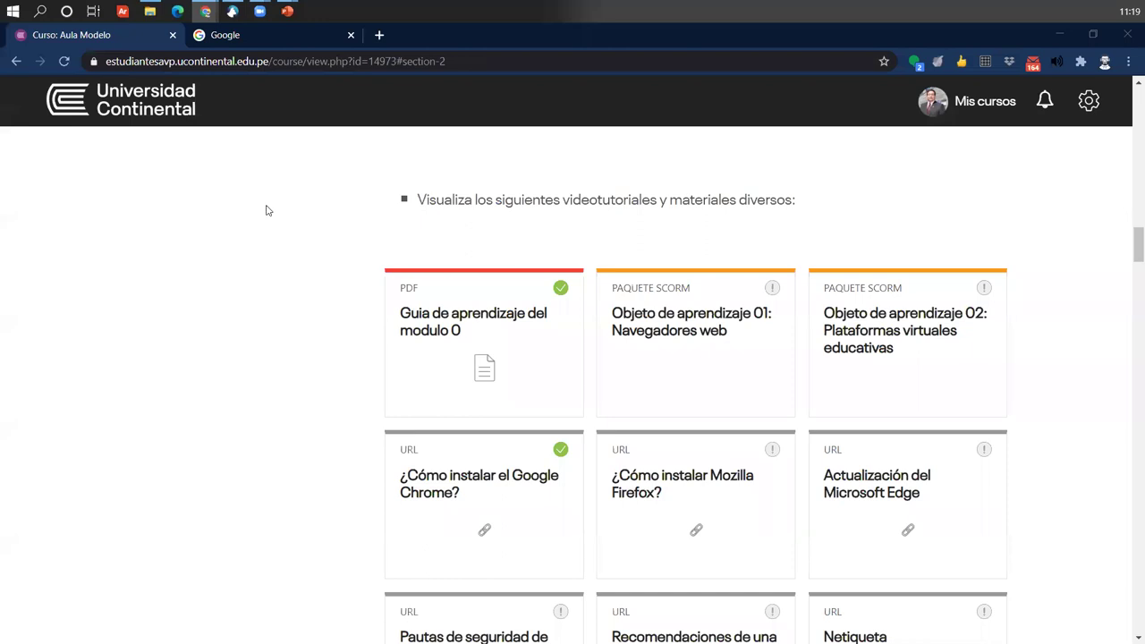
# Open Chrome's Configuración page at chrome://settings from the three-dot menu
pyautogui.click(1128, 64)
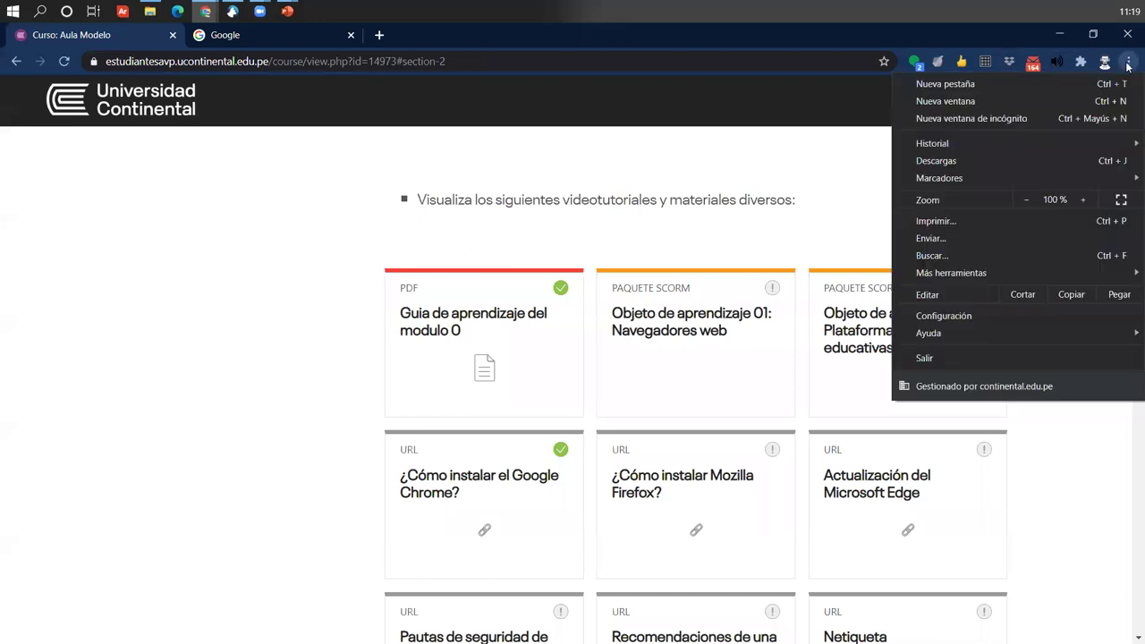
pyautogui.click(956, 318)
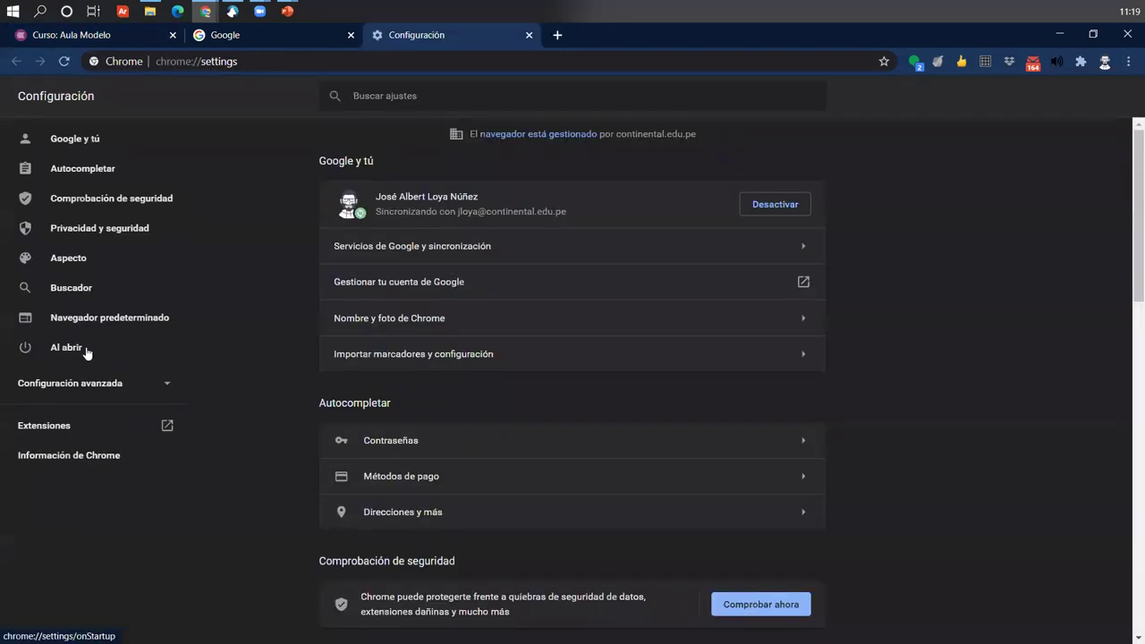
pyautogui.click(529, 35)
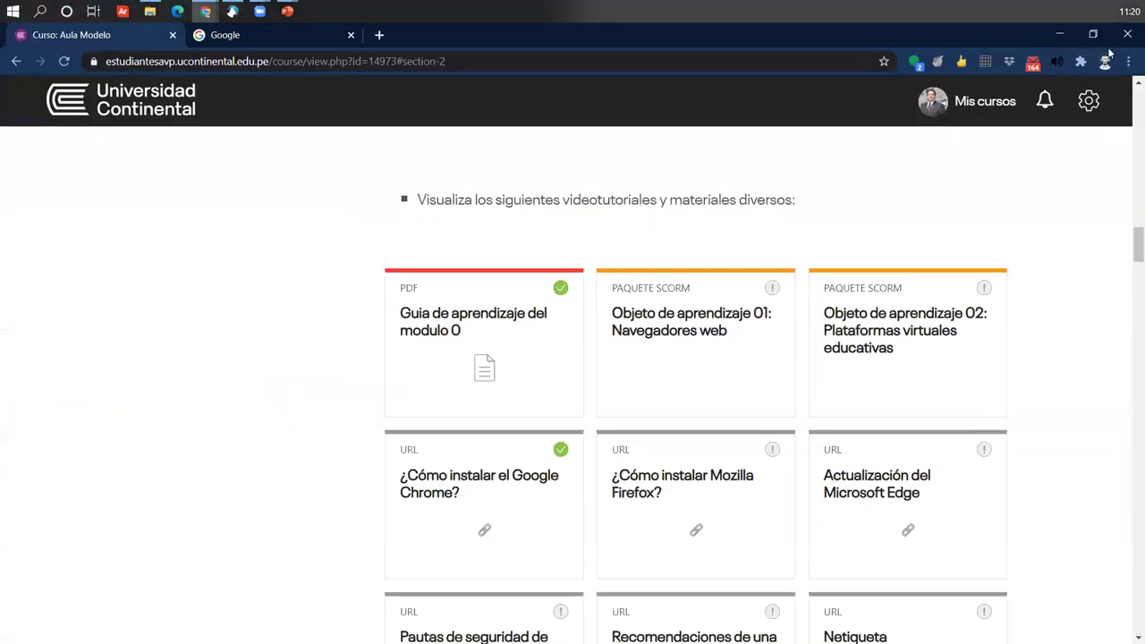
pyautogui.click(1129, 61)
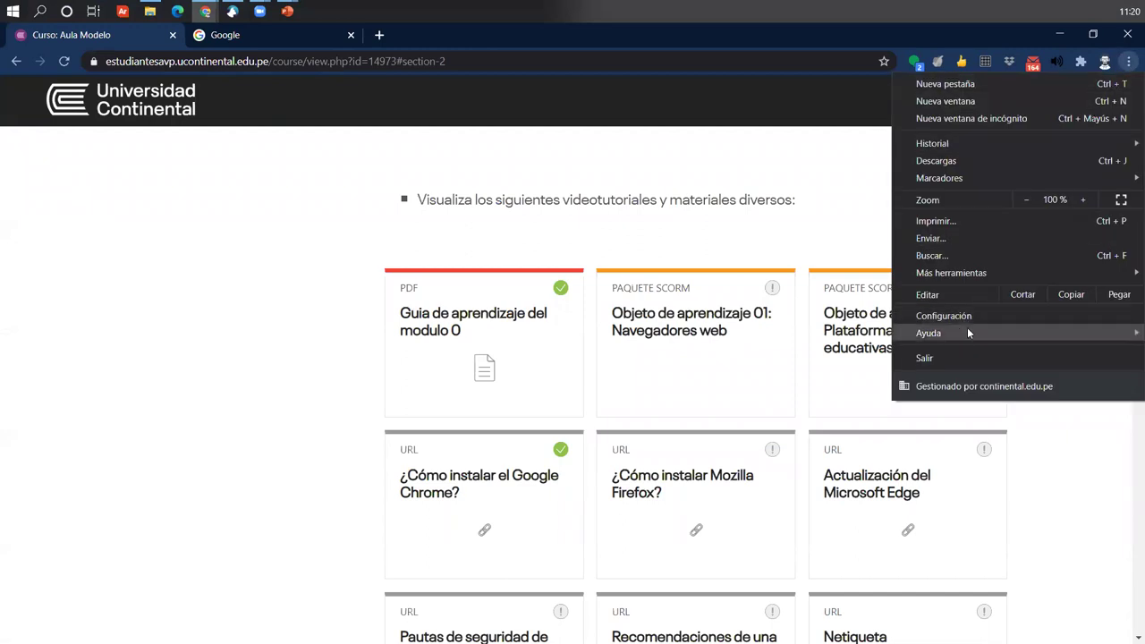
pyautogui.moveTo(966, 331)
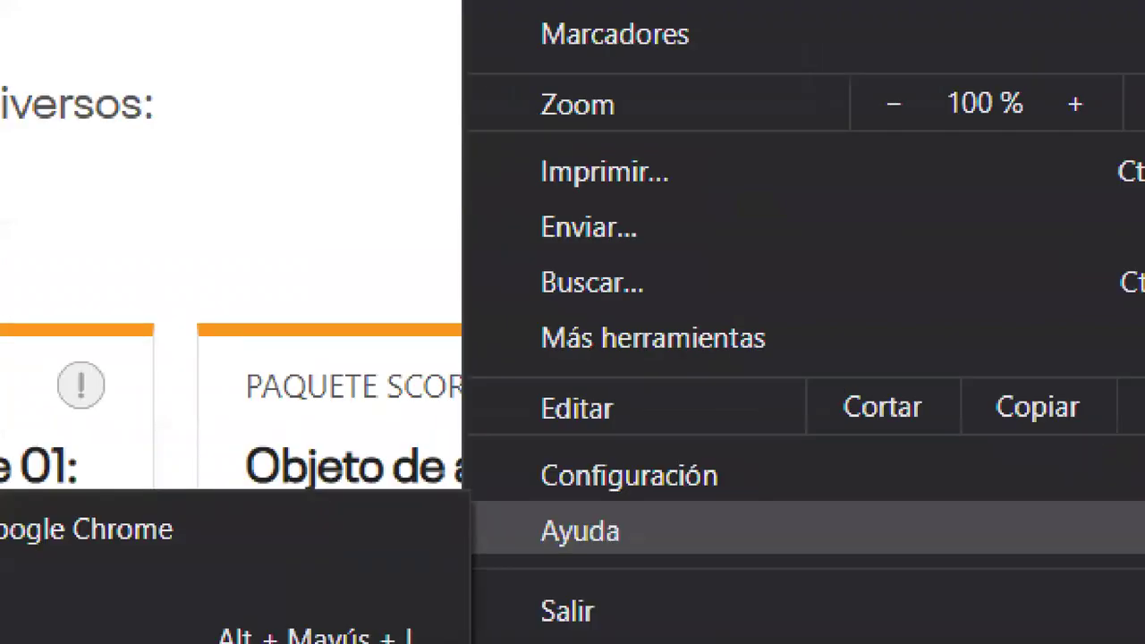
pyautogui.press('Escape')
pyautogui.click(1126, 63)
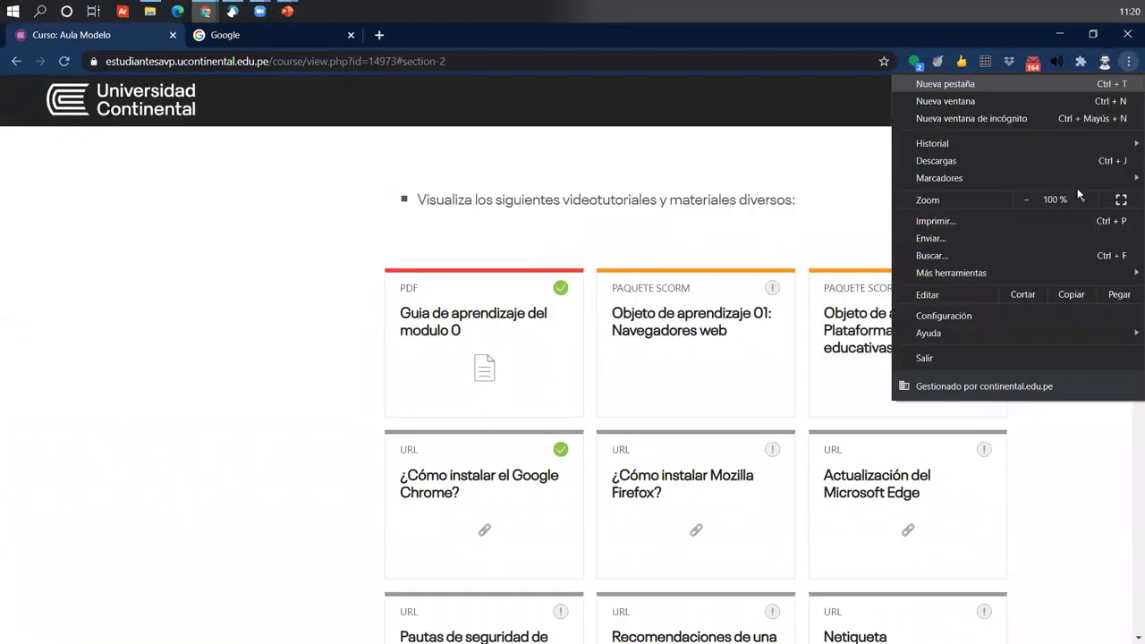
pyautogui.click(975, 318)
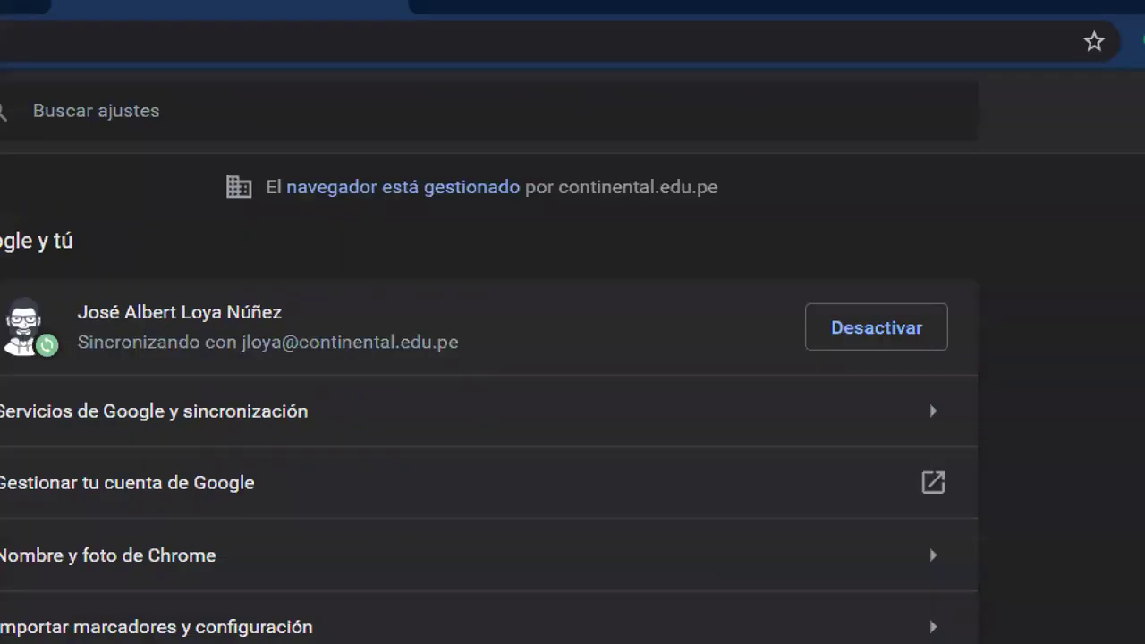
pyautogui.moveTo(53, 123)
pyautogui.mouseDown()
pyautogui.moveTo(251, 187)
pyautogui.moveTo(225, 175)
pyautogui.mouseUp()
pyautogui.moveTo(311, 74); pyautogui.dragTo(201, 164)
pyautogui.moveTo(99, 195)
pyautogui.mouseDown()
pyautogui.moveTo(497, 277)
pyautogui.moveTo(597, 284)
pyautogui.mouseUp()
pyautogui.moveTo(586, 236); pyautogui.dragTo(773, 114)
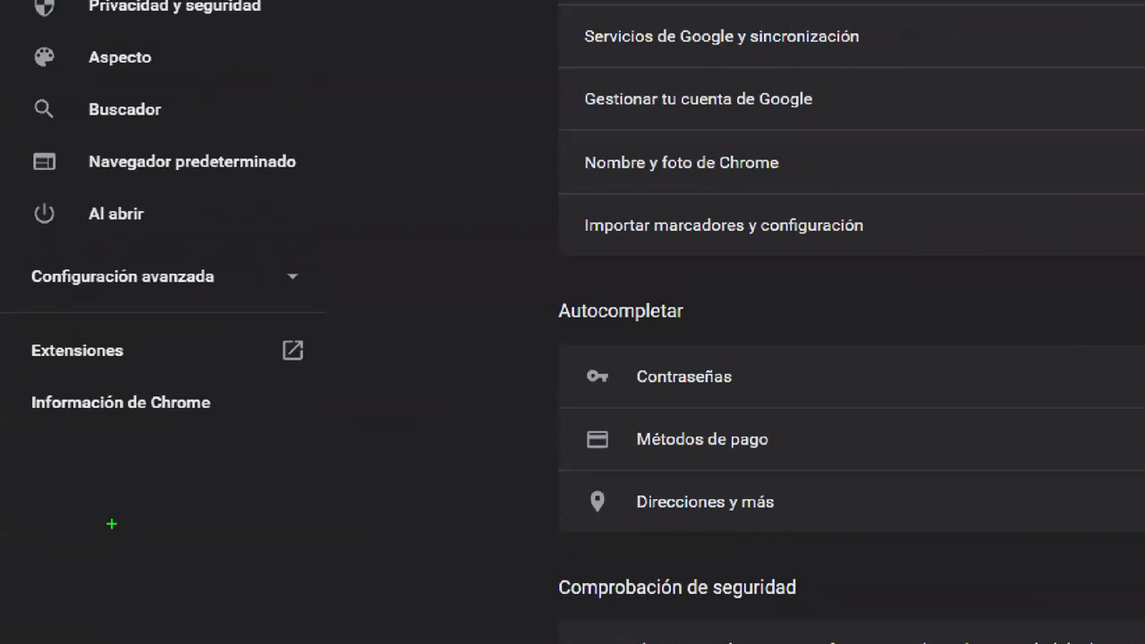
pyautogui.moveTo(6, 388); pyautogui.dragTo(286, 432)
pyautogui.moveTo(286, 364); pyautogui.dragTo(469, 462)
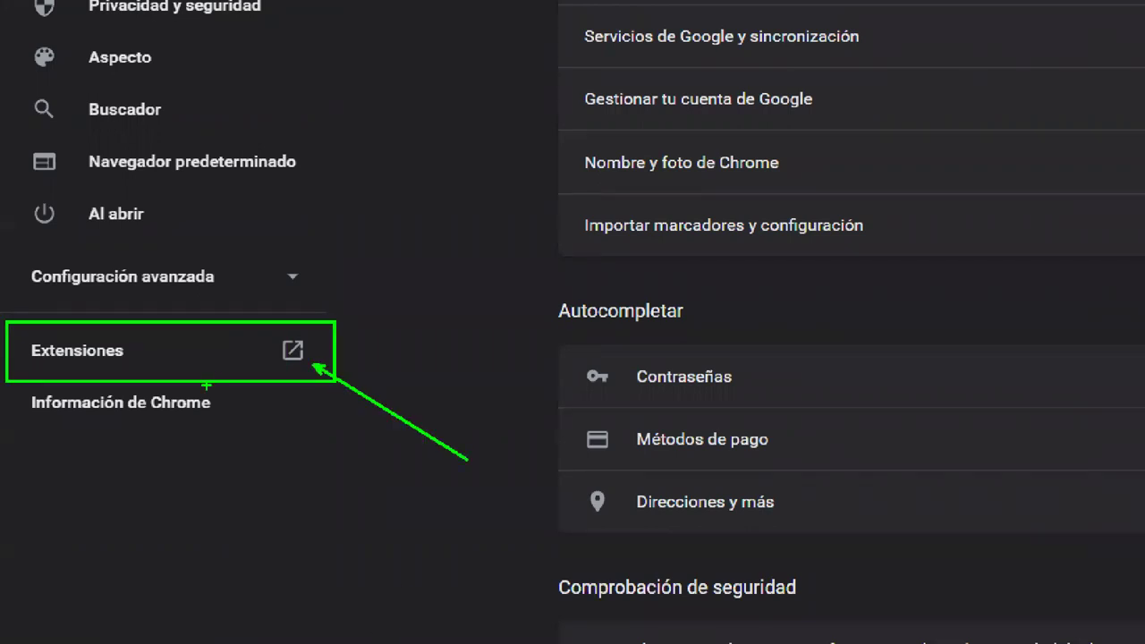
# Open the Extensiones page and scroll through the installed extensions and Chrome apps
pyautogui.click(49, 362)
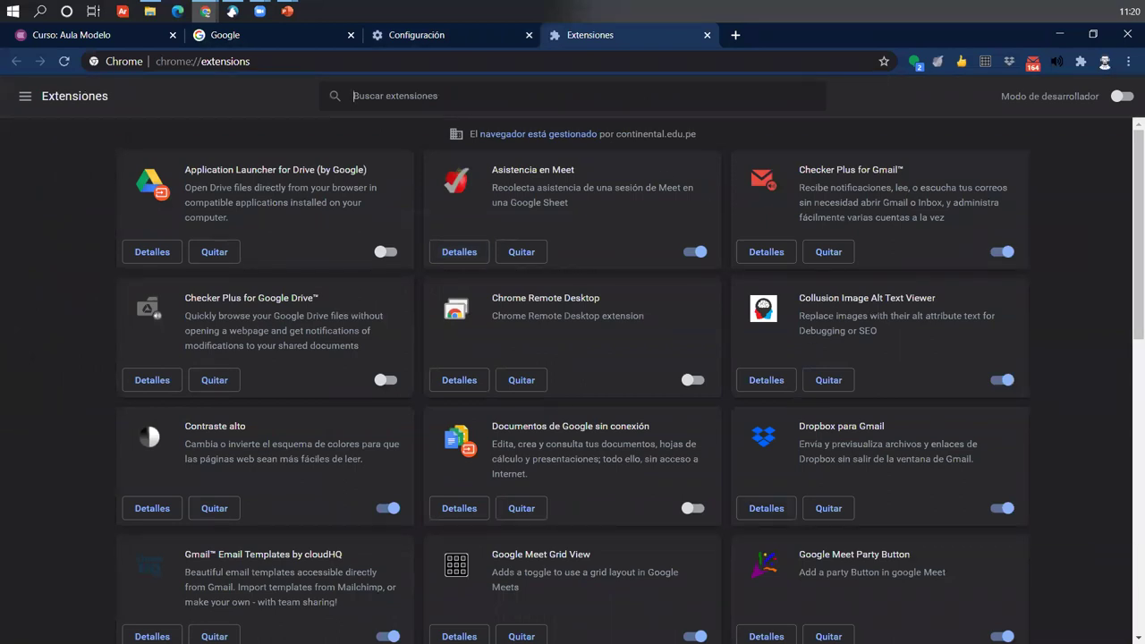
pyautogui.scroll(-2, 596, 396)
pyautogui.scroll(-5, 596, 397)
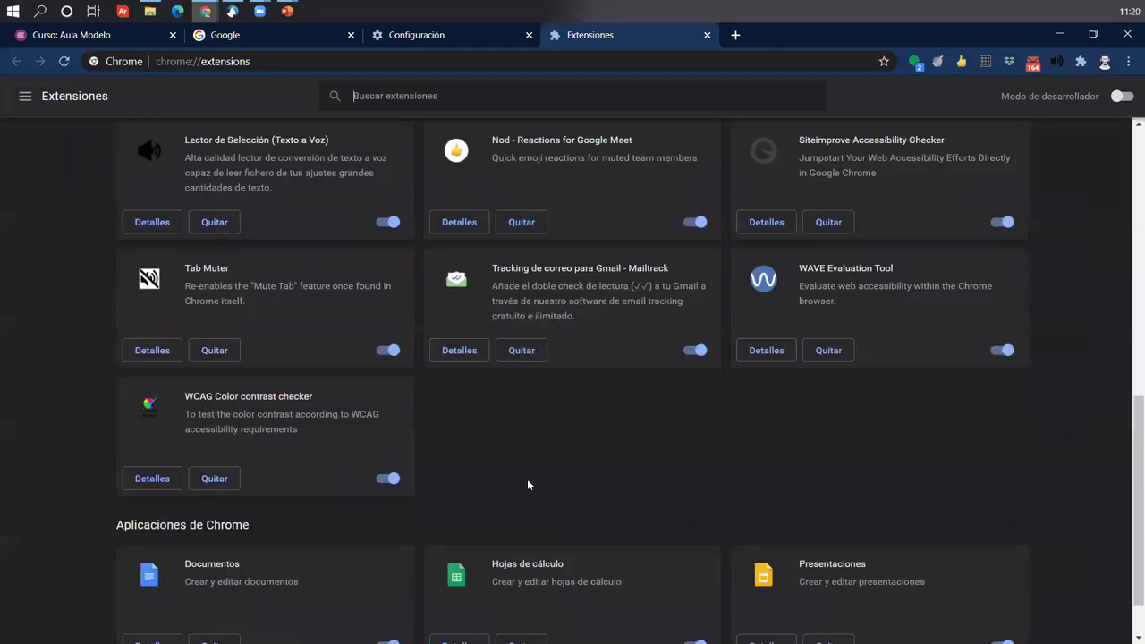
pyautogui.scroll(-1, 528, 484)
pyautogui.scroll(6, 575, 589)
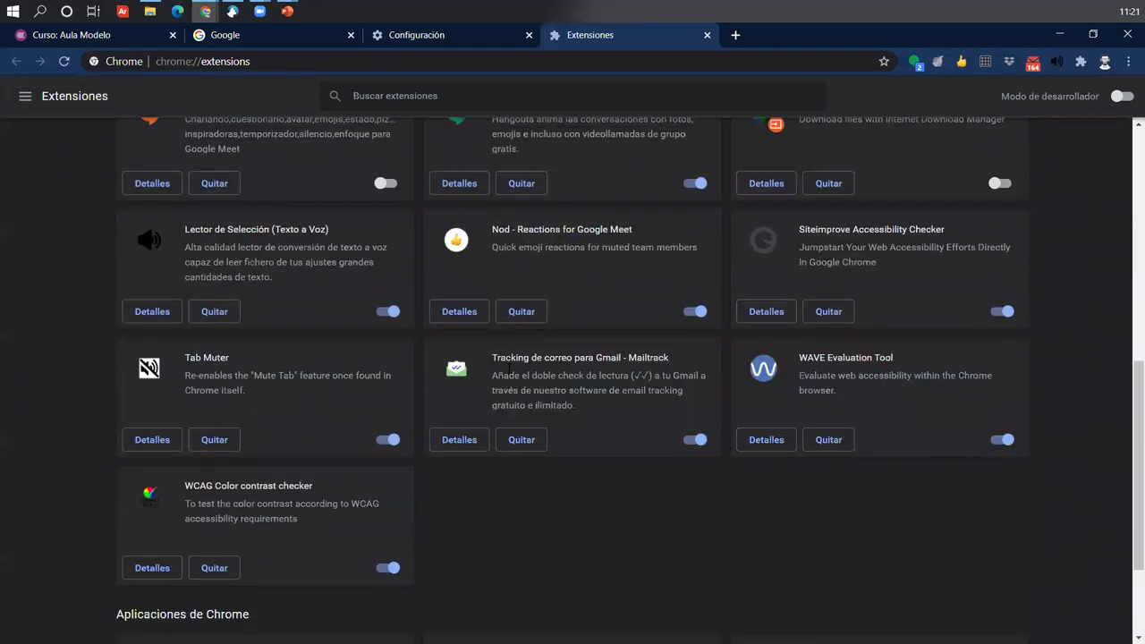
pyautogui.scroll(3, 516, 349)
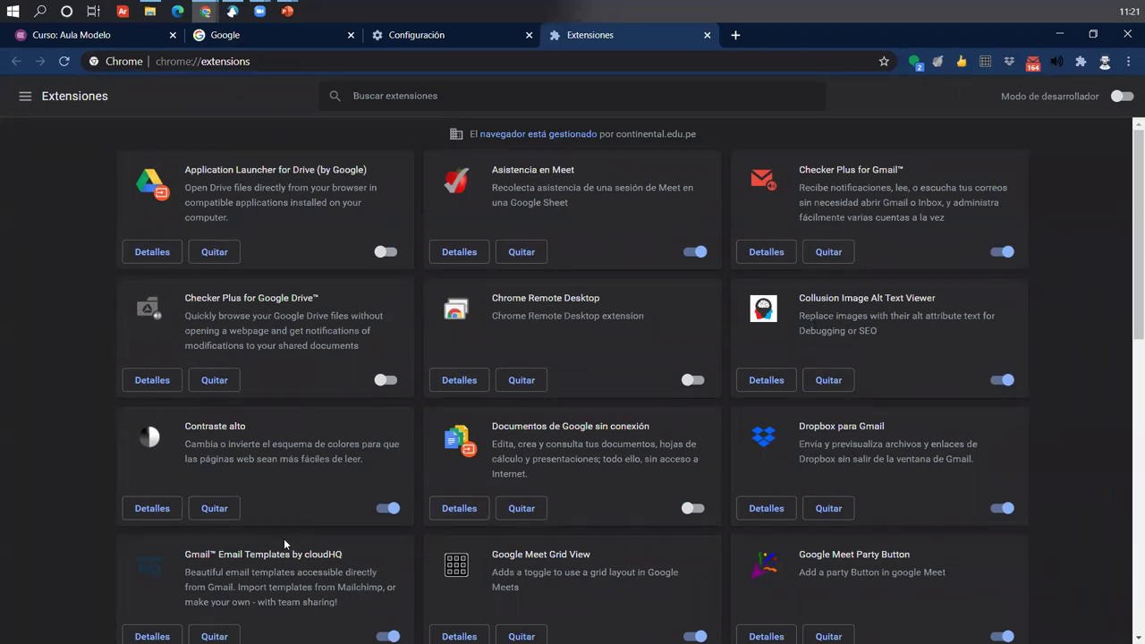
pyautogui.scroll(-3, 427, 453)
pyautogui.scroll(-1, 426, 457)
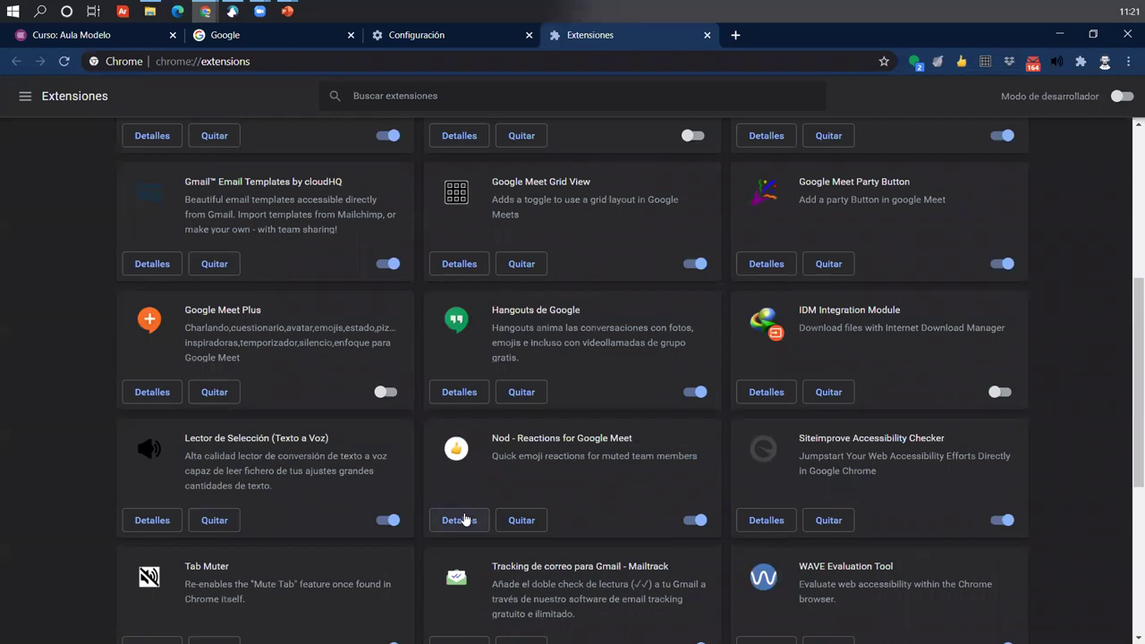
pyautogui.scroll(-4, 627, 490)
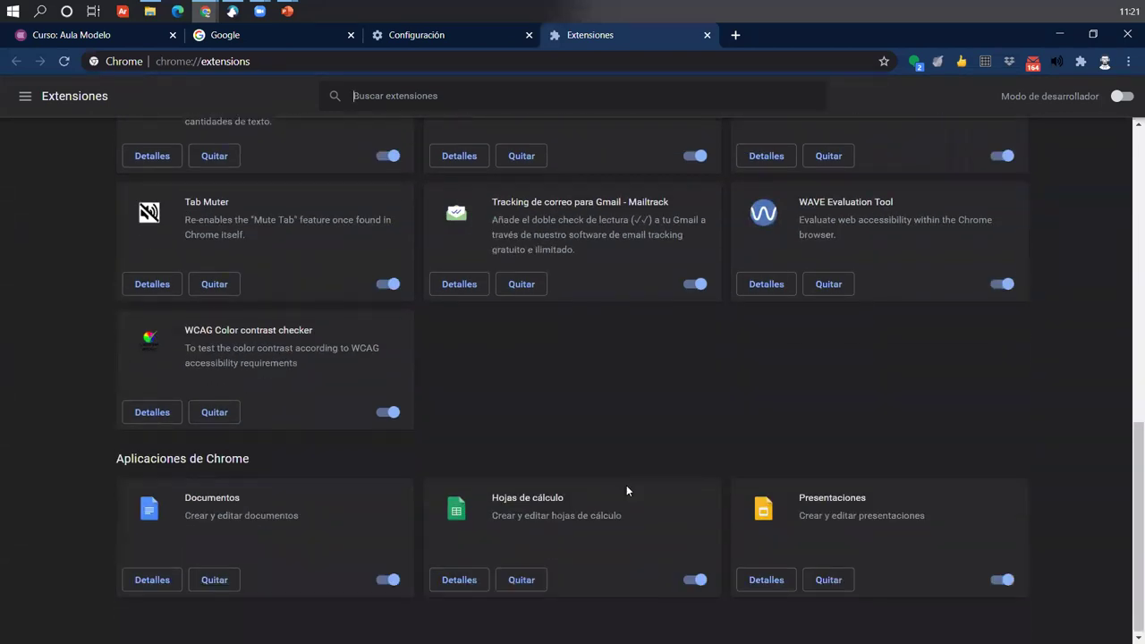
pyautogui.scroll(2, 648, 575)
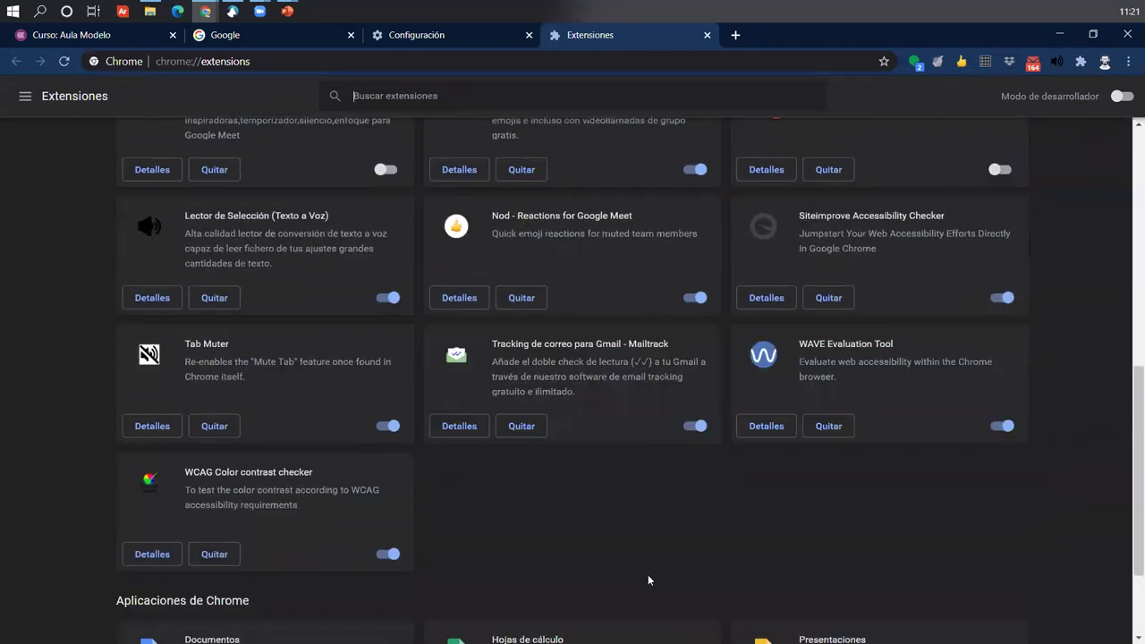
pyautogui.scroll(10, 824, 560)
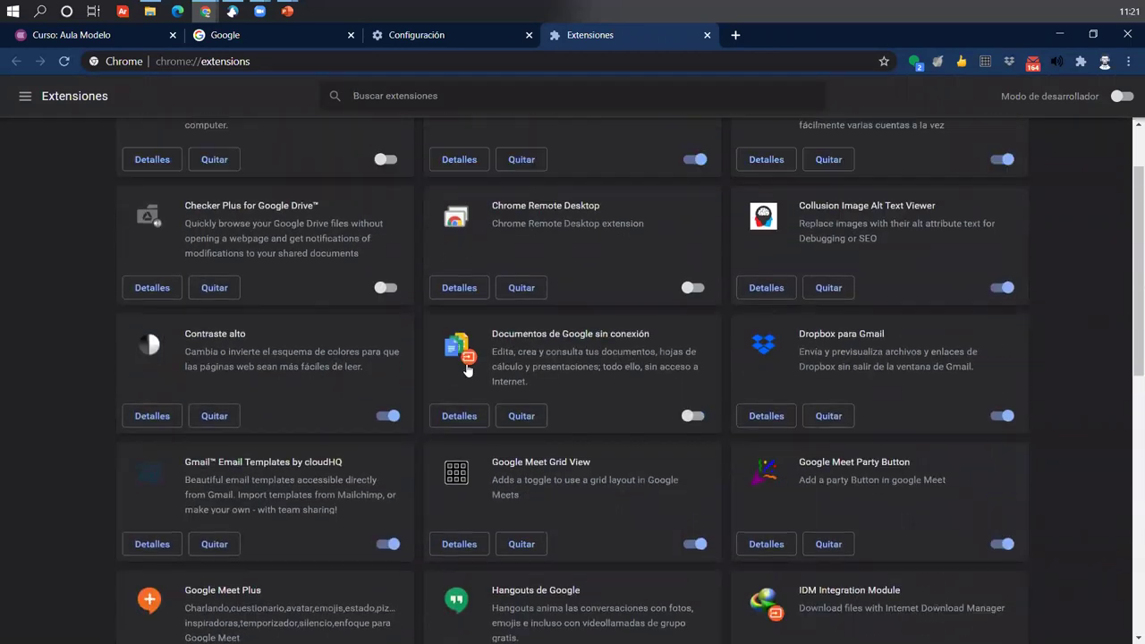
# Open and close the signed-in profile menu, then leave Chrome for another program
pyautogui.click(1105, 61)
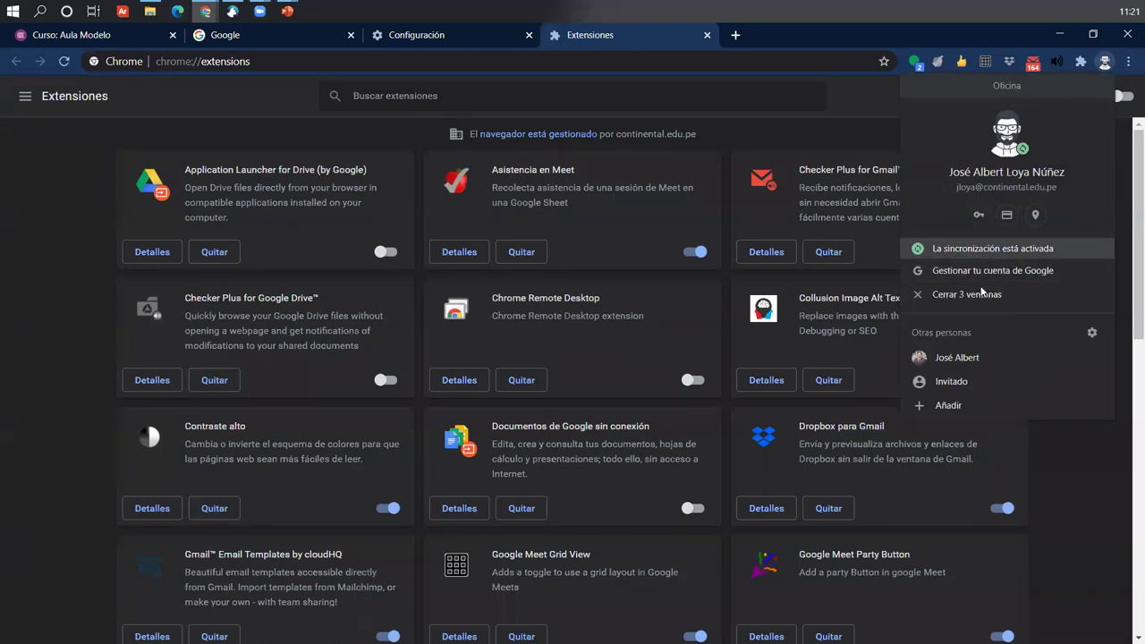
pyautogui.click(1080, 562)
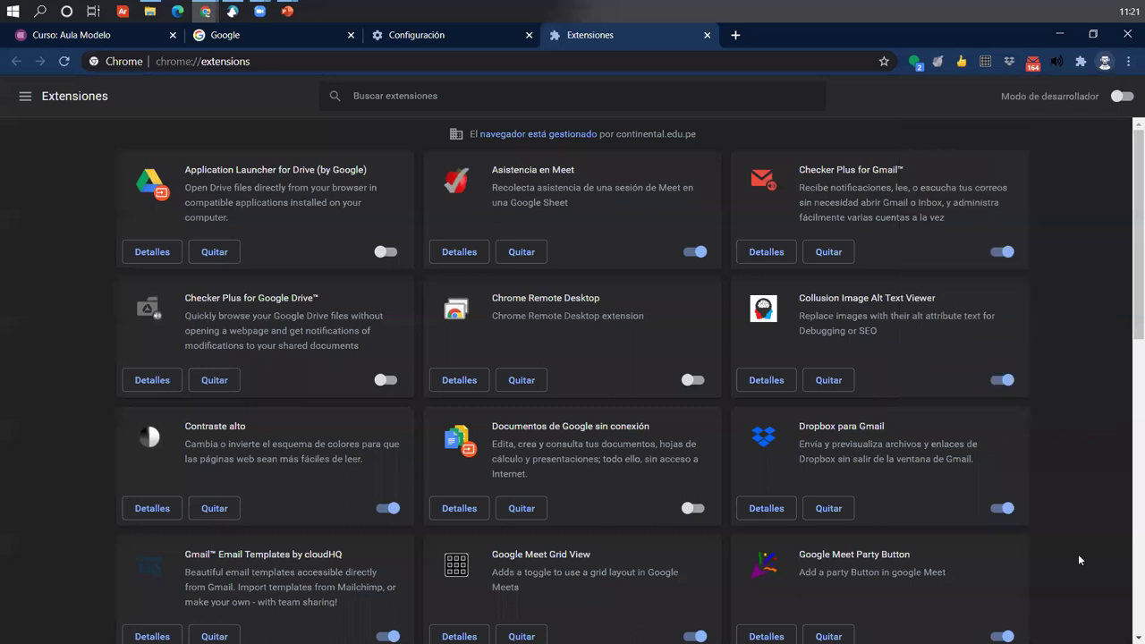
pyautogui.click(3, 5)
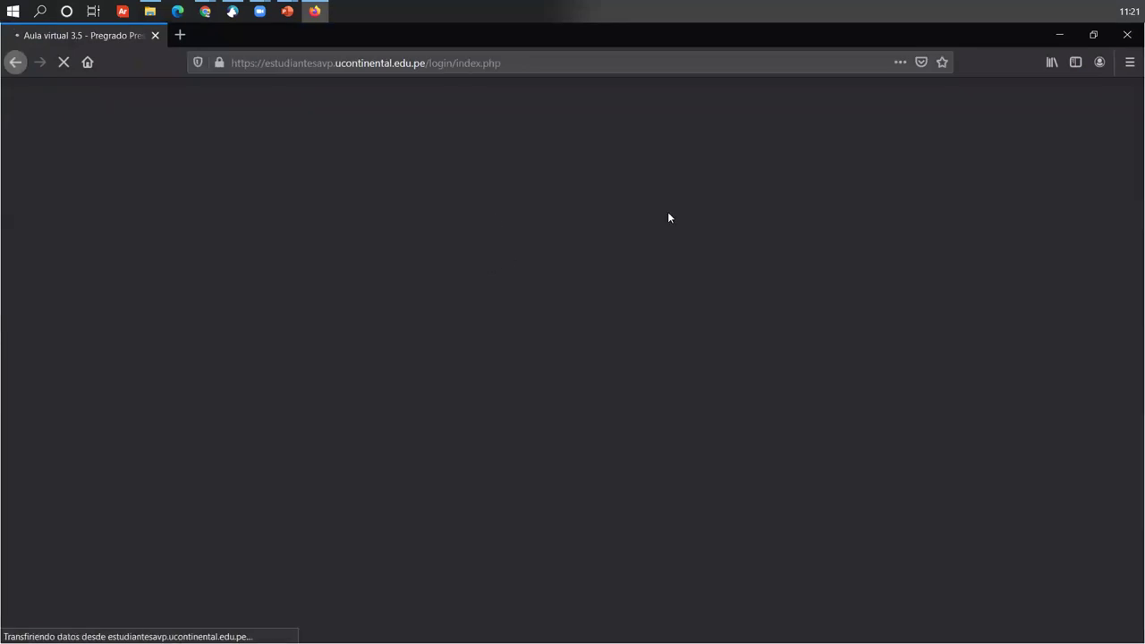
# Open Firefox's Complementos add-ons manager from the ☰ menu after glancing at account sign-in
pyautogui.click(1129, 61)
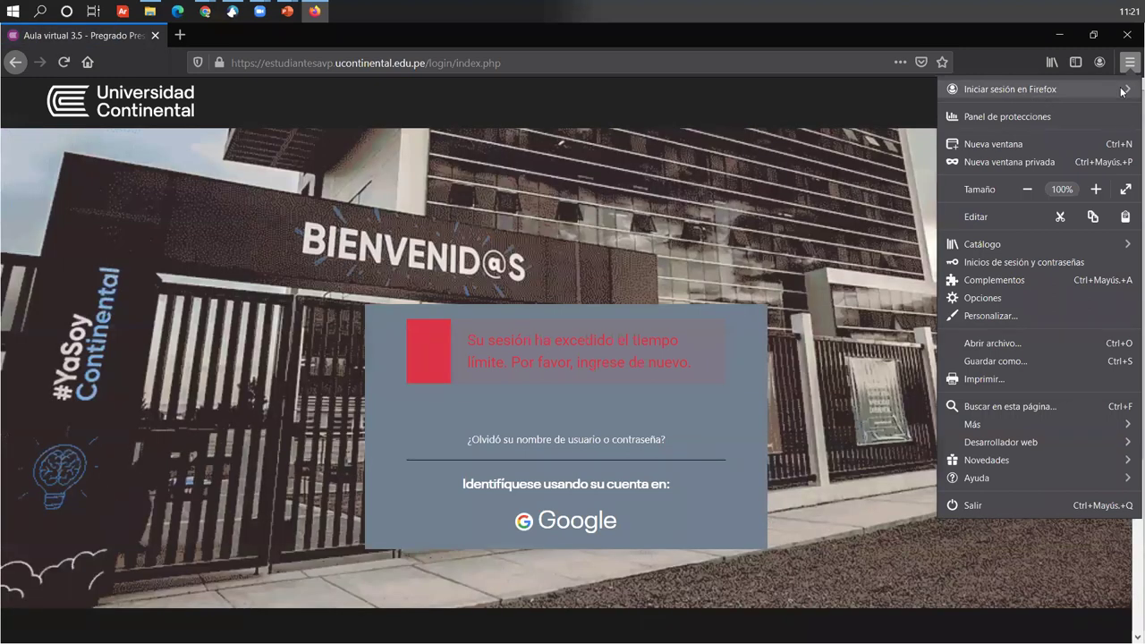
pyautogui.click(1121, 91)
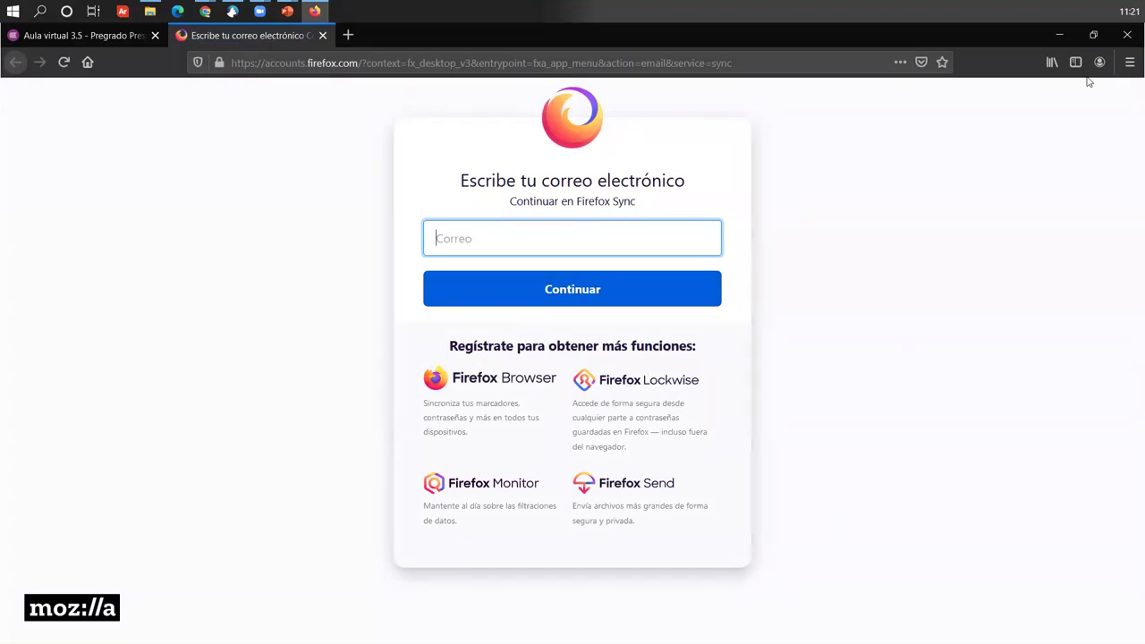
pyautogui.click(1126, 62)
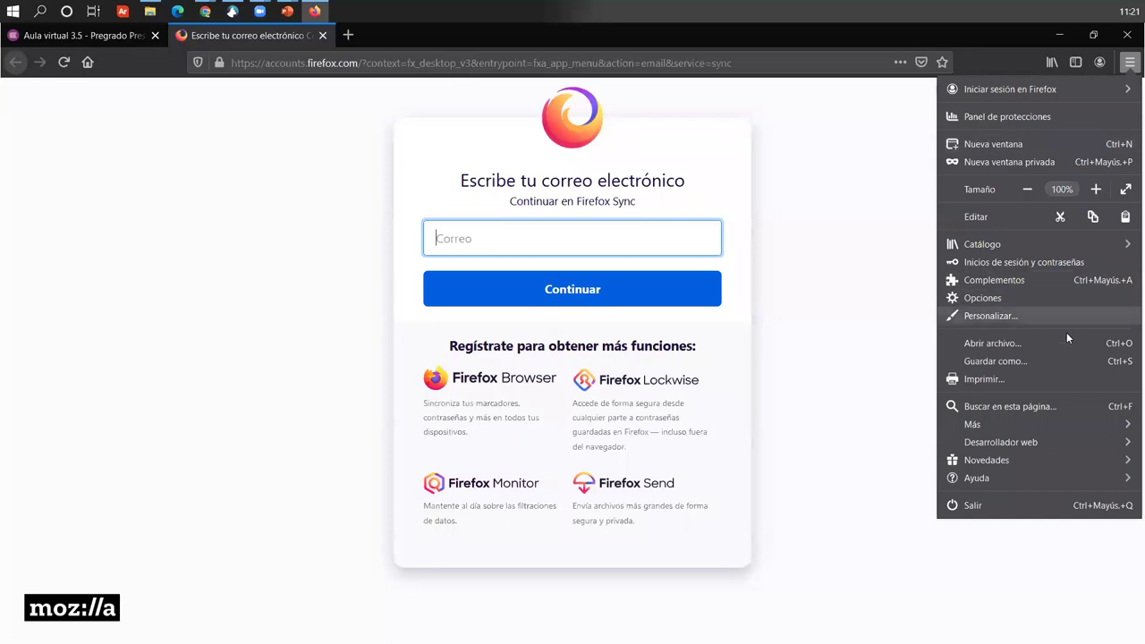
pyautogui.click(1010, 281)
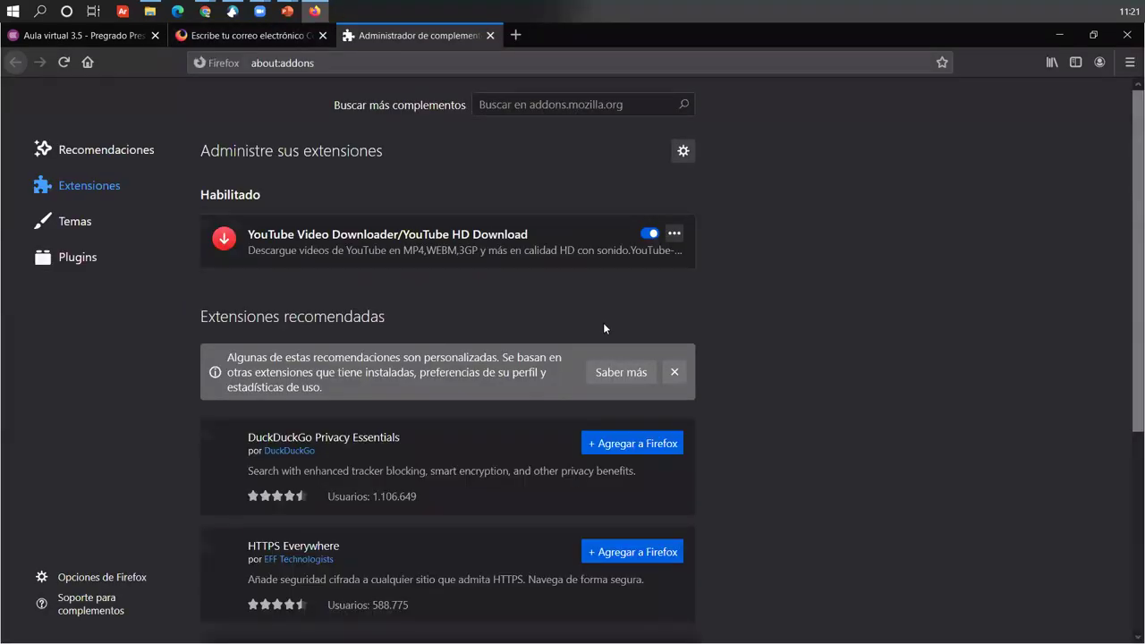
# Review the installed plugins and extensions lists in Firefox's add-ons manager
pyautogui.click(77, 257)
pyautogui.click(172, 192)
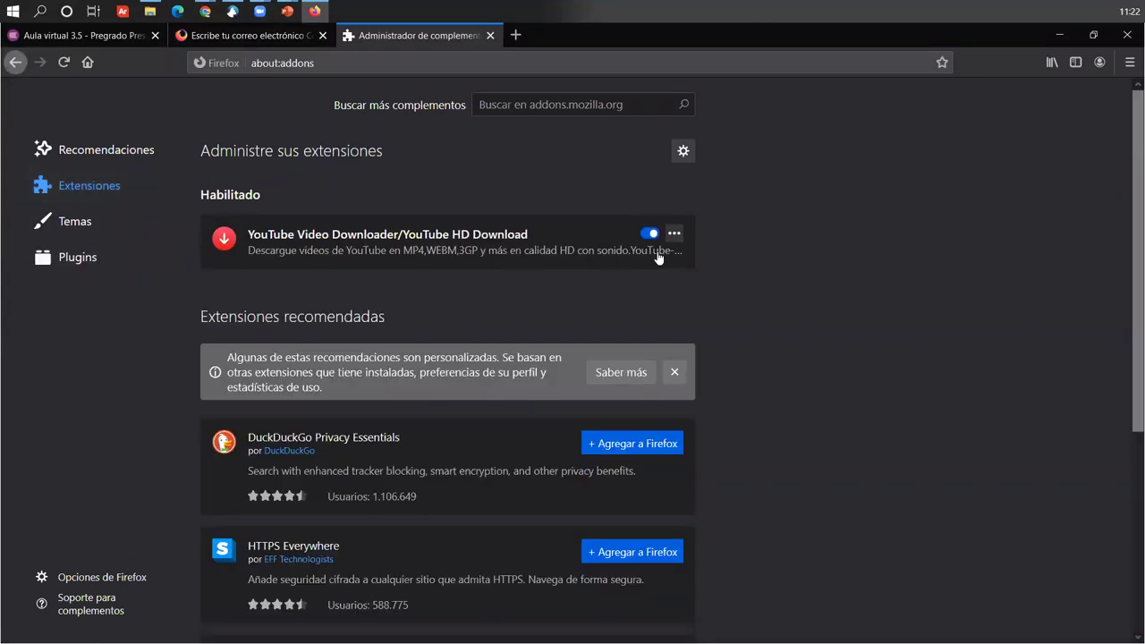
pyautogui.scroll(-5, 476, 263)
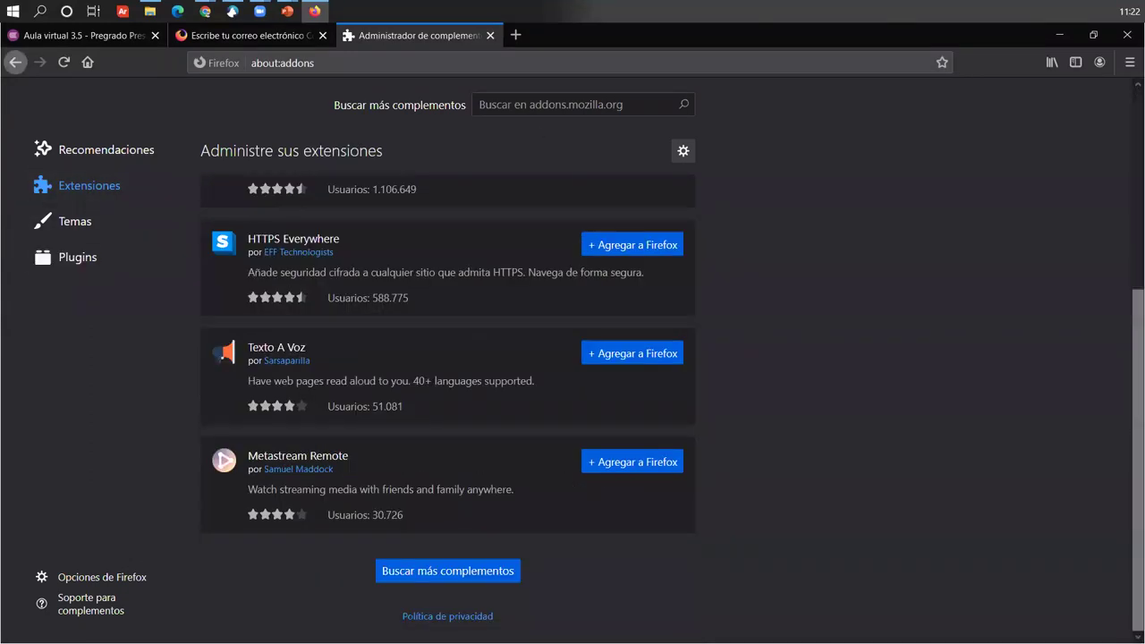
# Browse more add-ons on the addons.mozilla.org site, then switch to Microsoft Edge
pyautogui.click(449, 570)
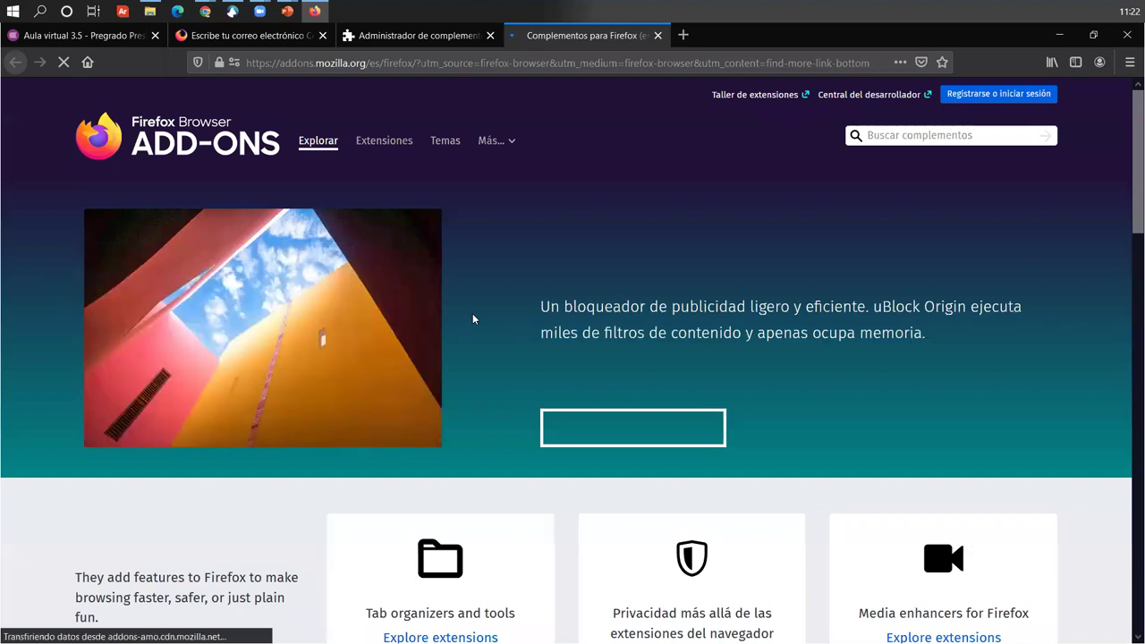
pyautogui.scroll(-5, 739, 470)
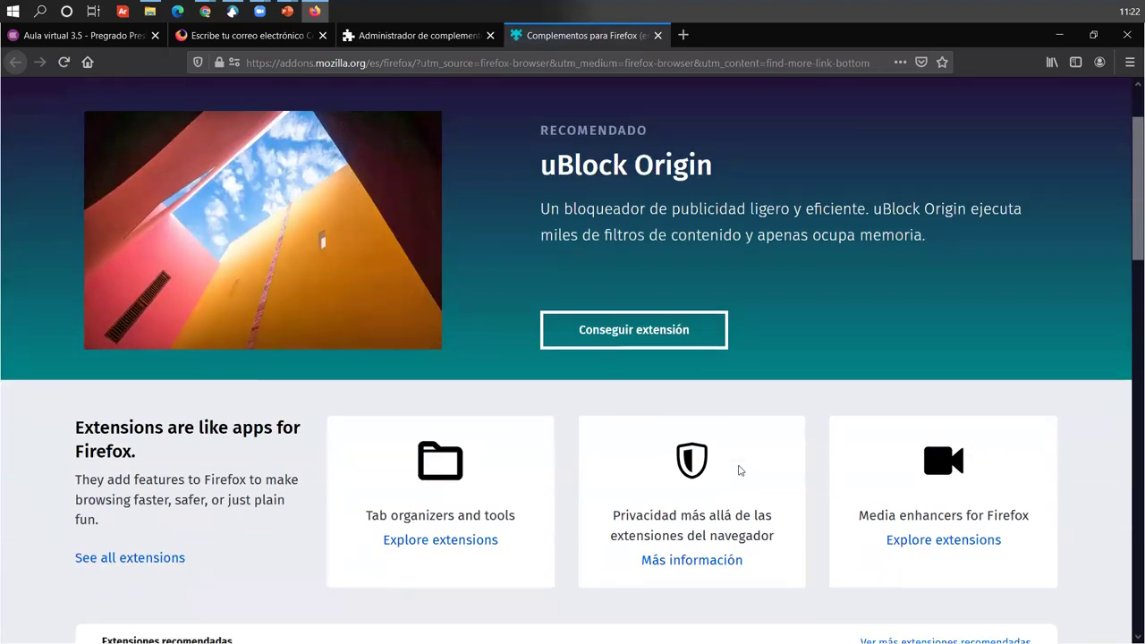
pyautogui.scroll(-2, 739, 471)
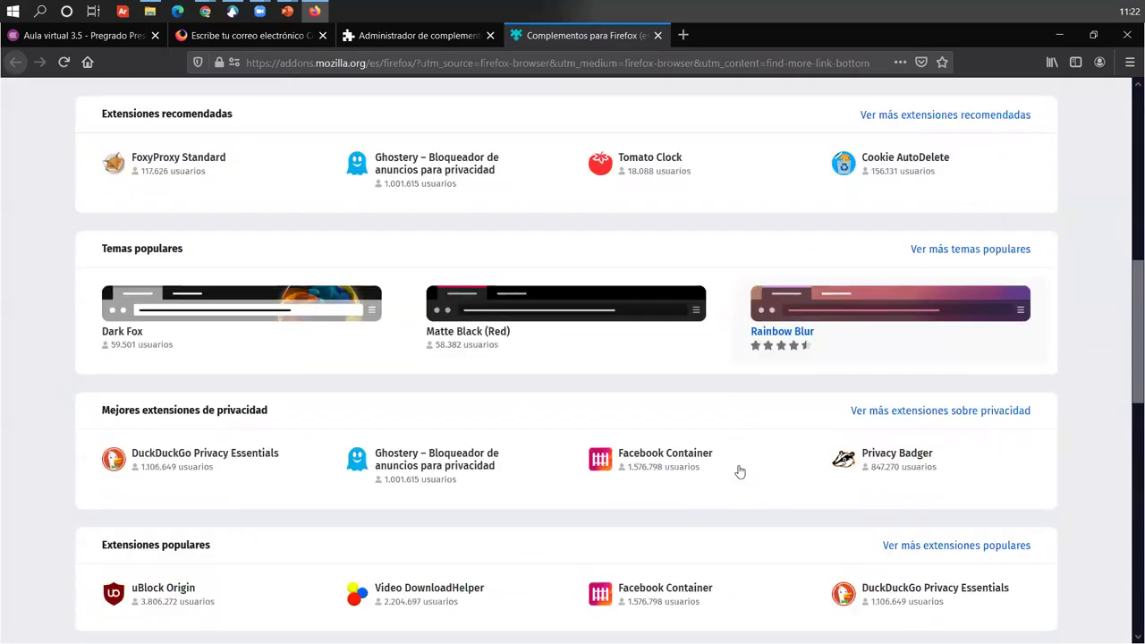
pyautogui.scroll(7, 761, 424)
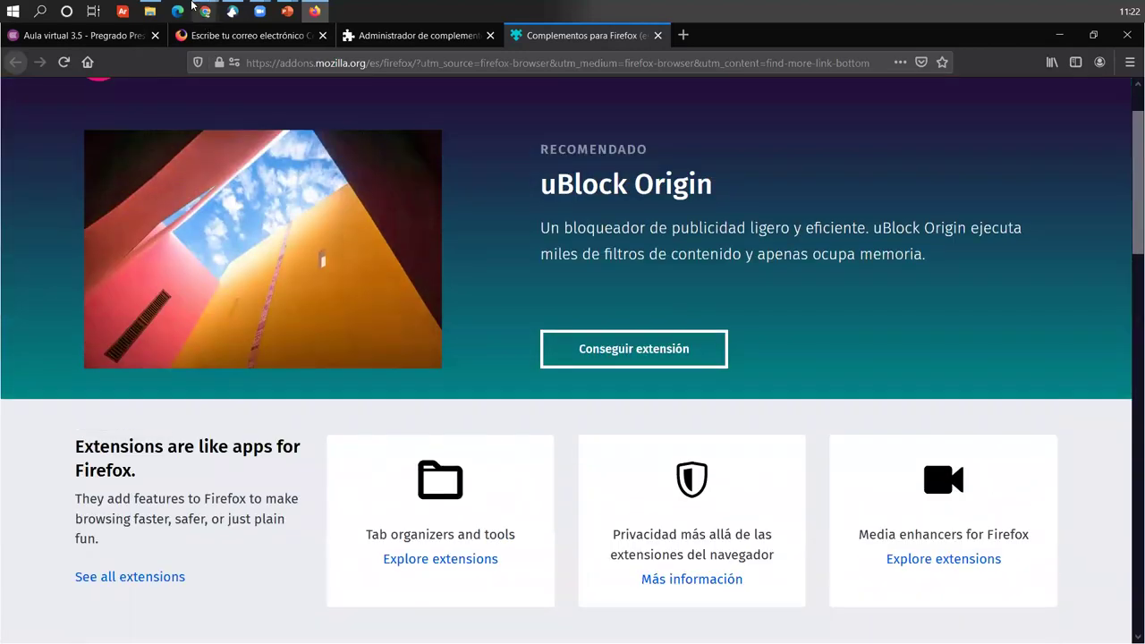
pyautogui.click(179, 11)
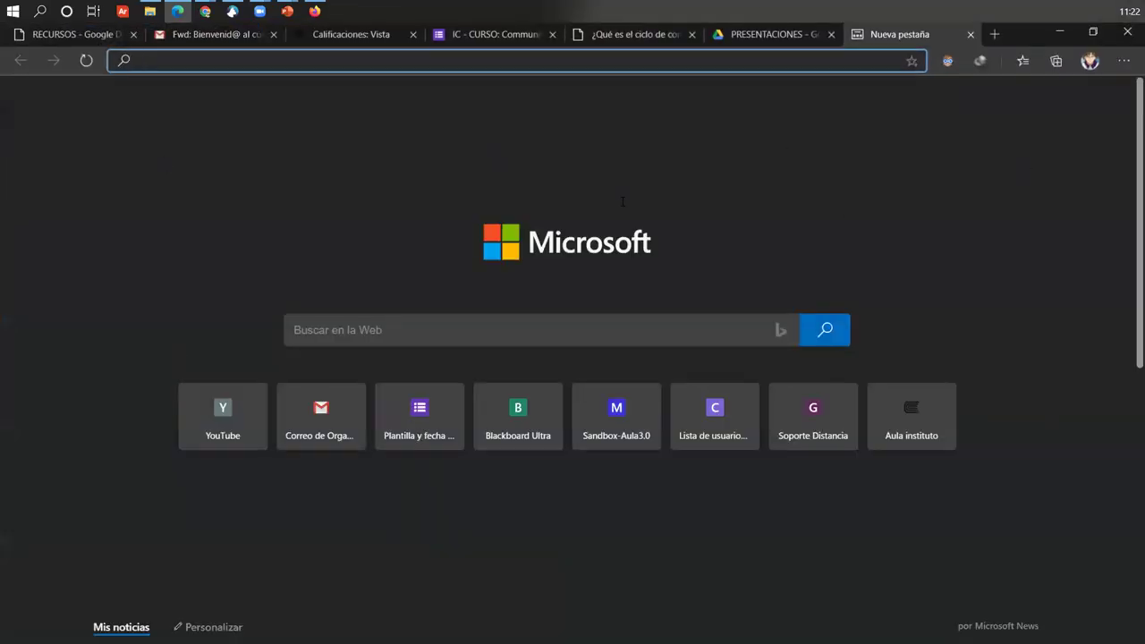
# Search for 'edge' in a new Edge tab, then close the Edge window
pyautogui.click(993, 35)
pyautogui.write('edg')
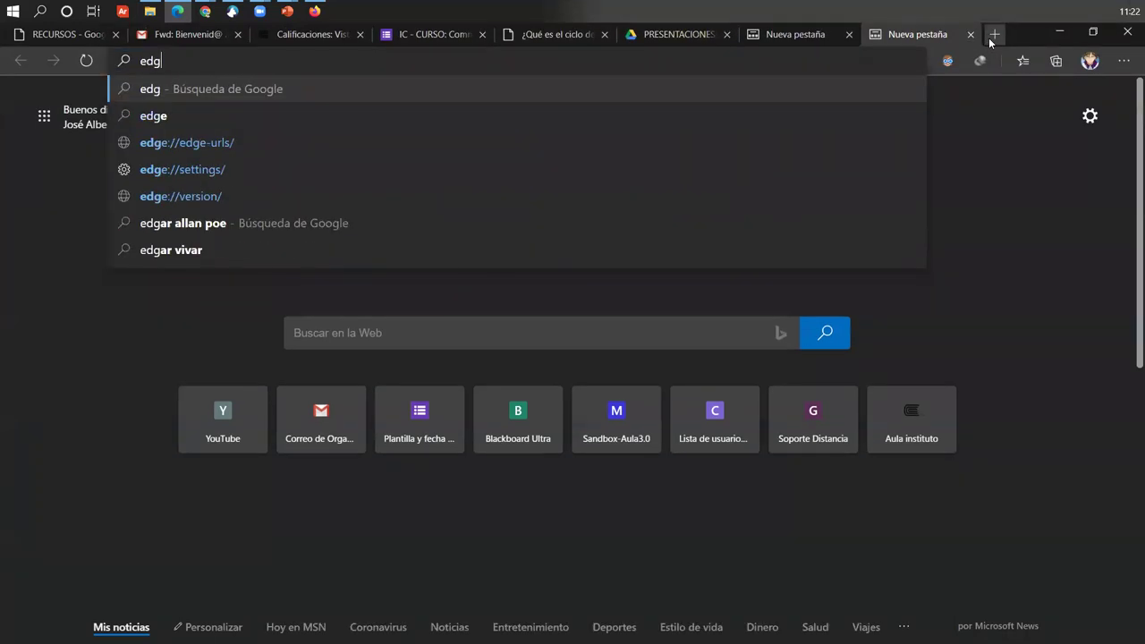
pyautogui.write('e')
pyautogui.press('Return')
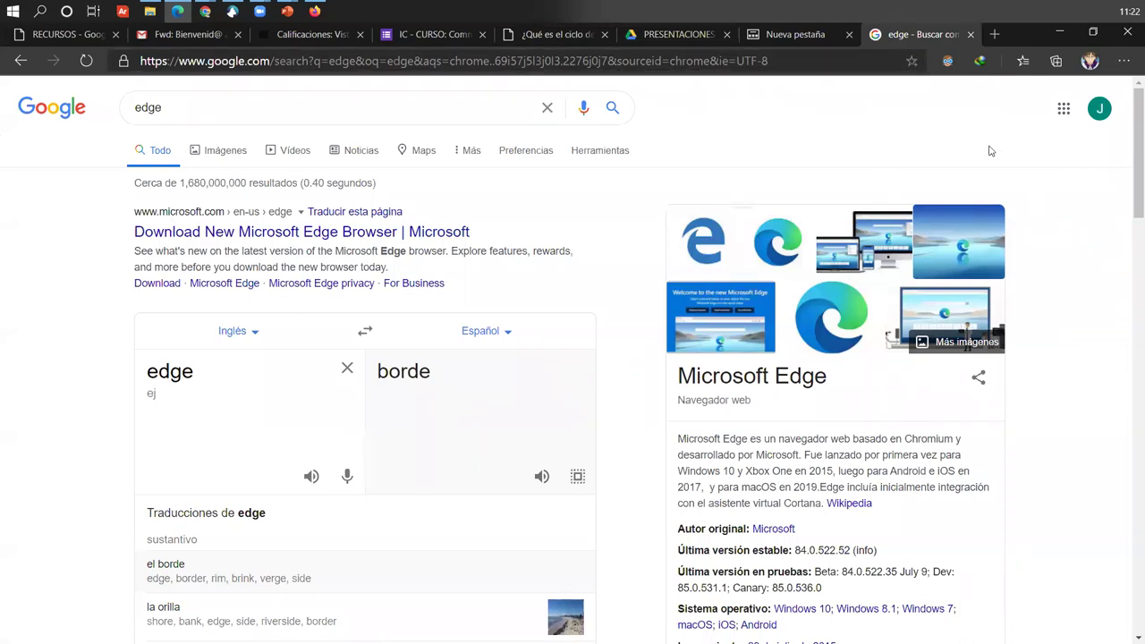
pyautogui.click(1127, 32)
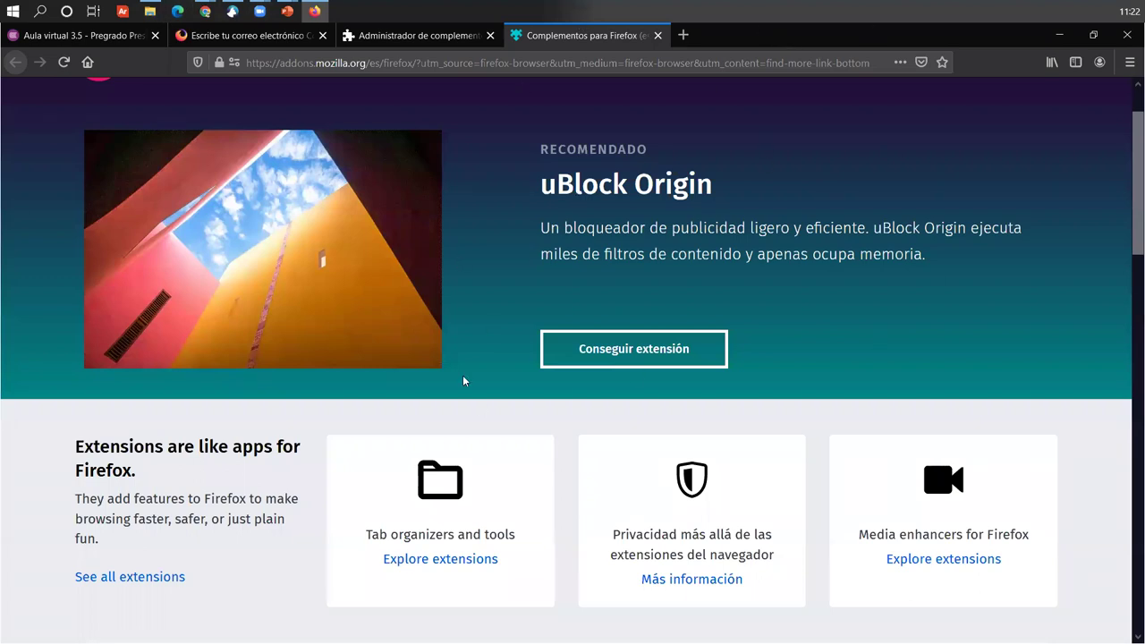
# Back in Chrome, close the Extensiones and Configuración tabs, keeping the course and Google tabs
pyautogui.hotkey('alt', 'Tab')
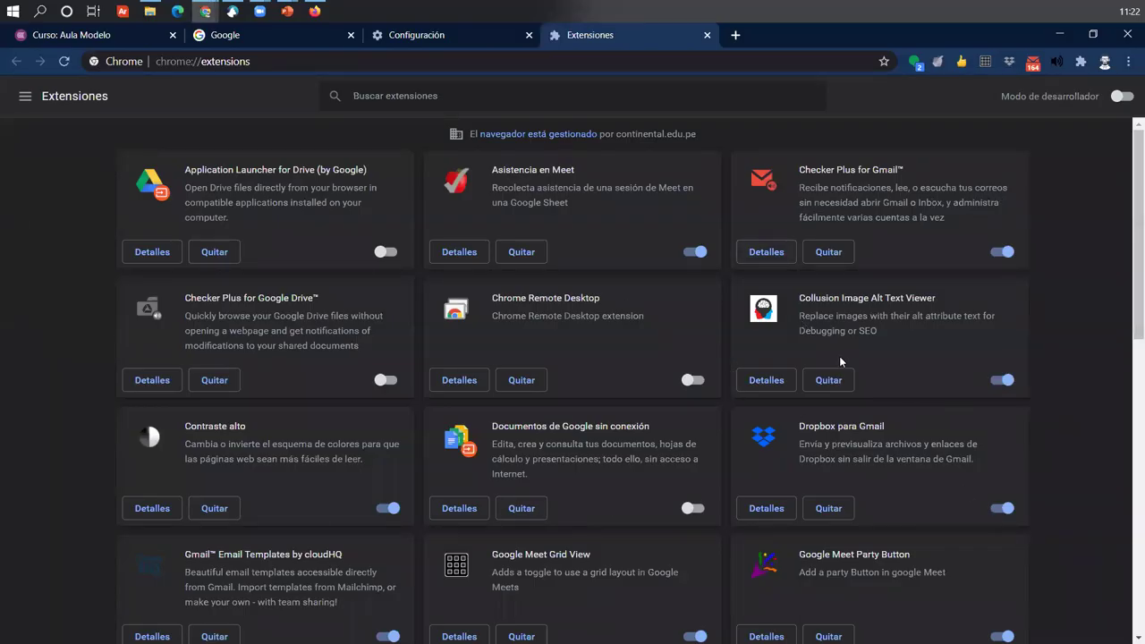
pyautogui.click(709, 37)
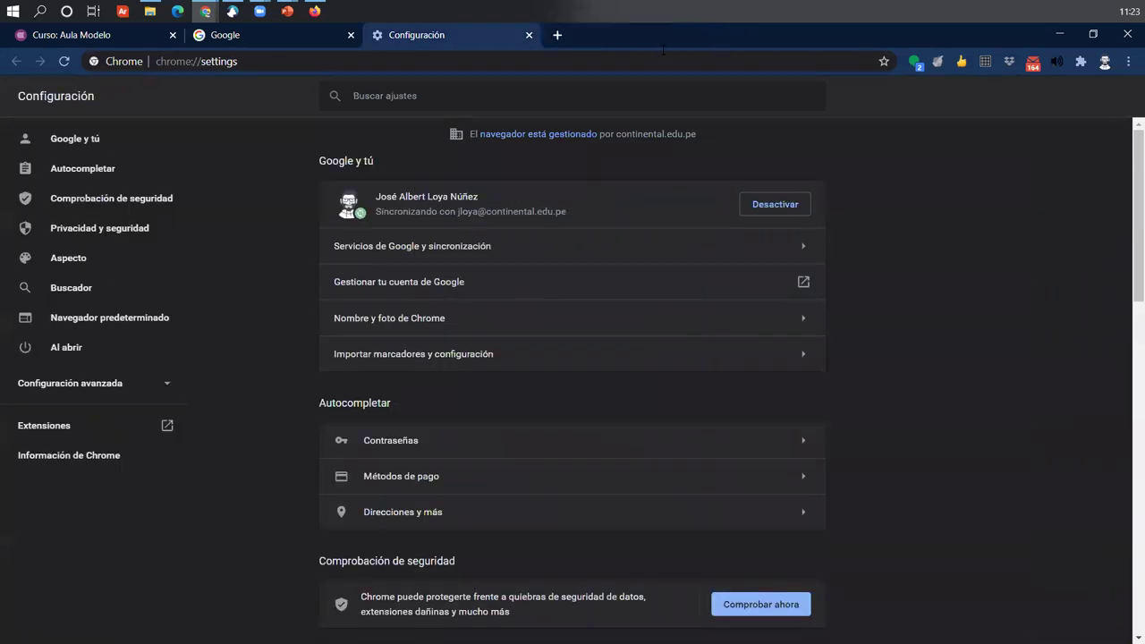
pyautogui.click(526, 38)
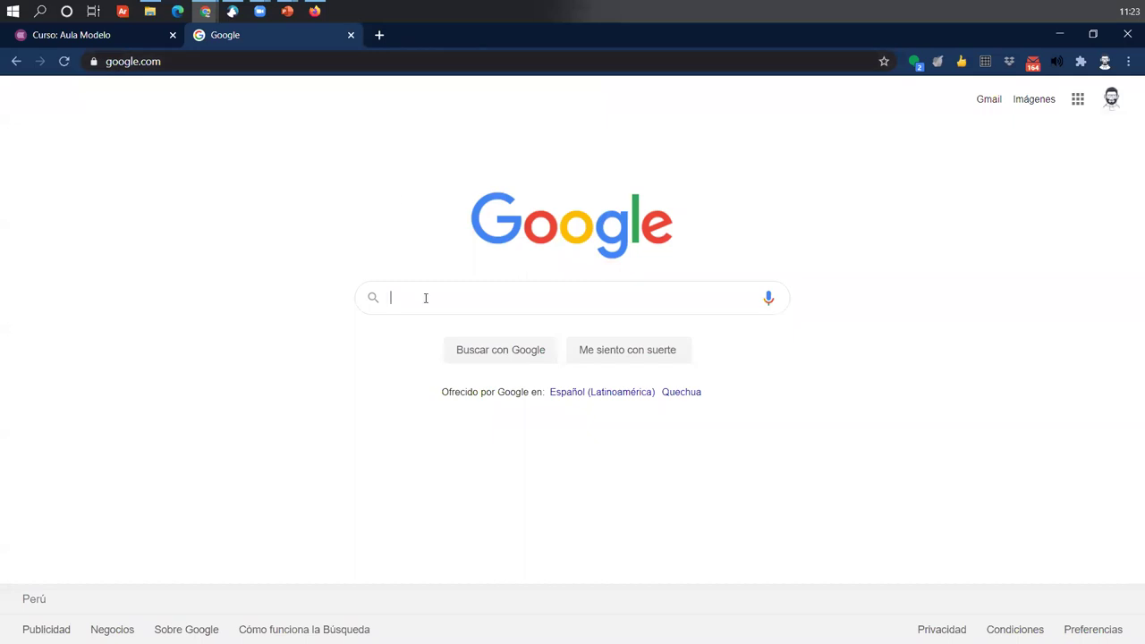
# Search Google for 'safari' to show the Safari web browser results panel
pyautogui.write('safa')
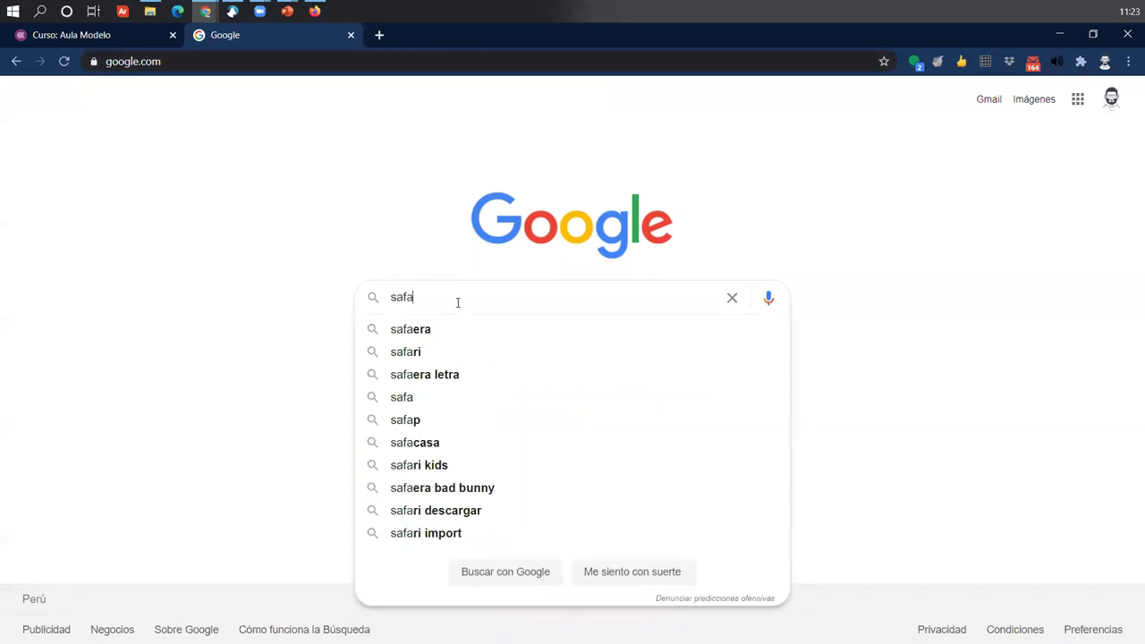
pyautogui.write('ri')
pyautogui.press('Return')
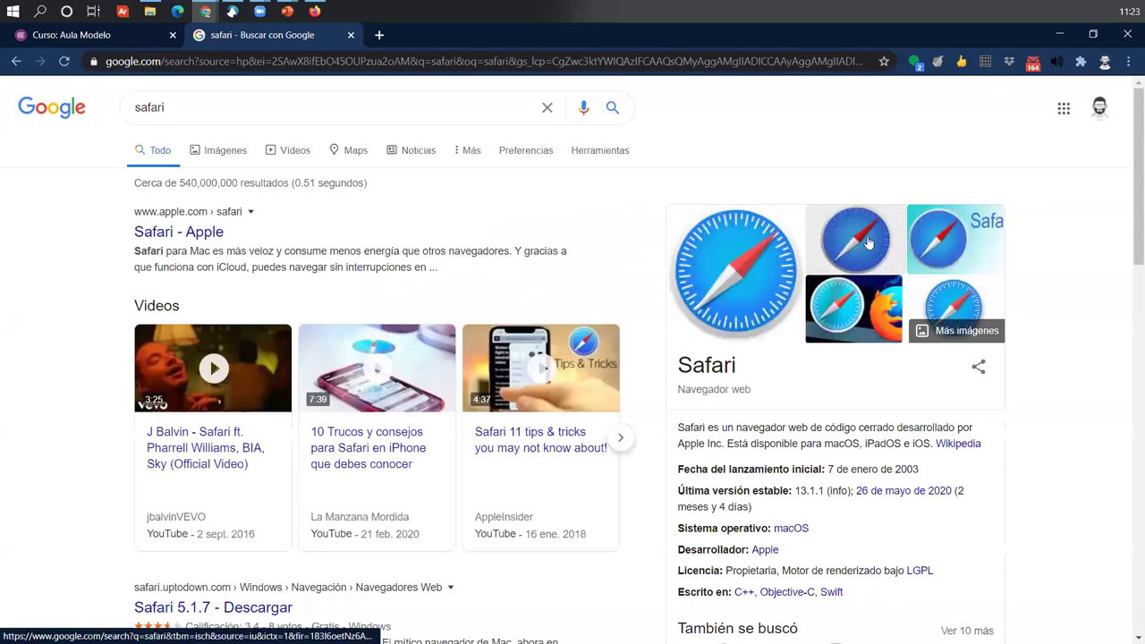
pyautogui.click(2, 5)
pyautogui.write('i')
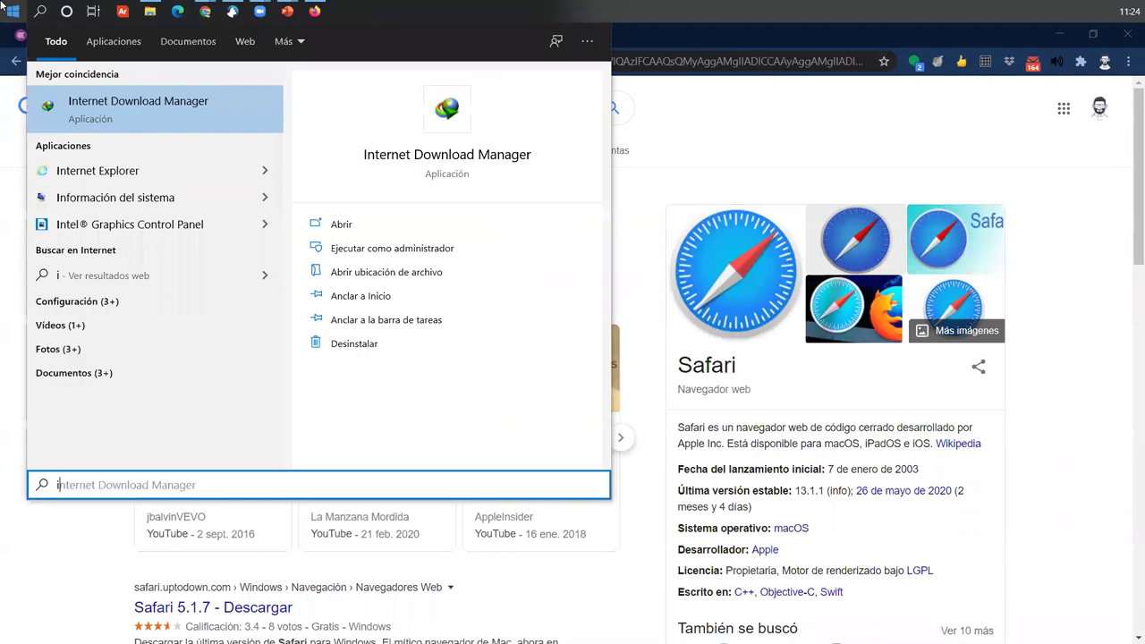
pyautogui.write('nter')
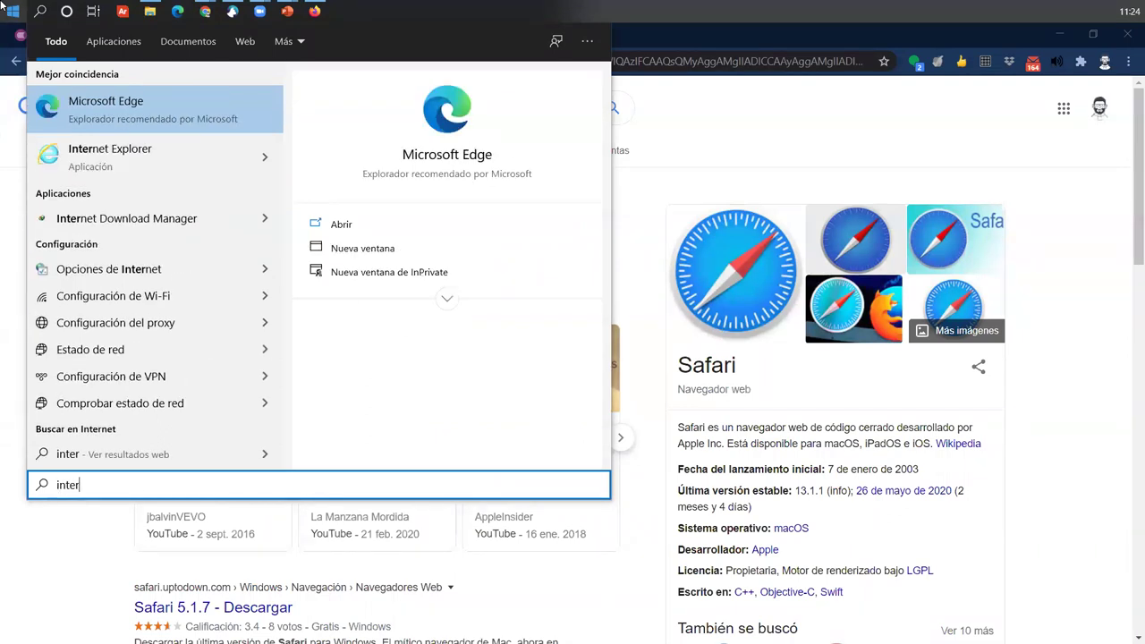
pyautogui.press('Down')
pyautogui.press('Return')
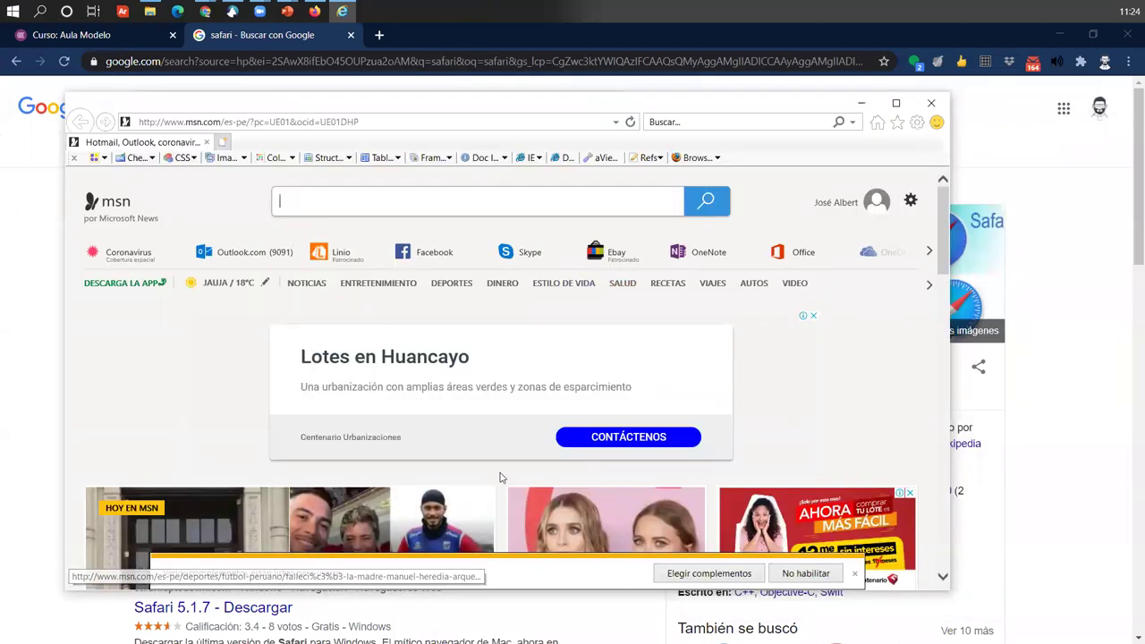
pyautogui.scroll(-2, 439, 382)
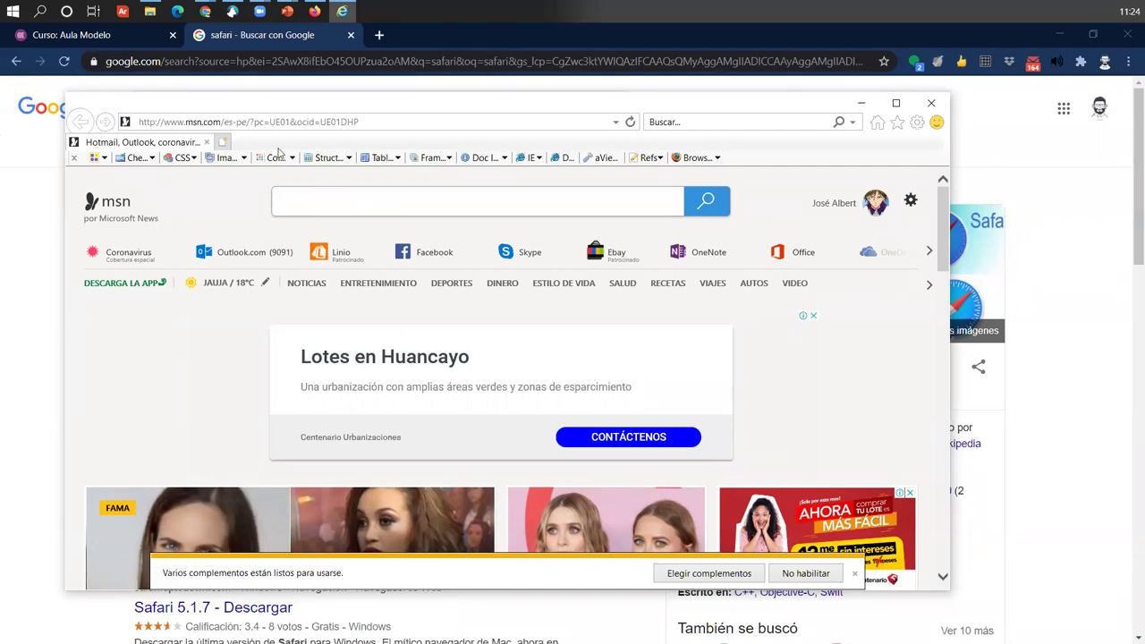
pyautogui.click(304, 122)
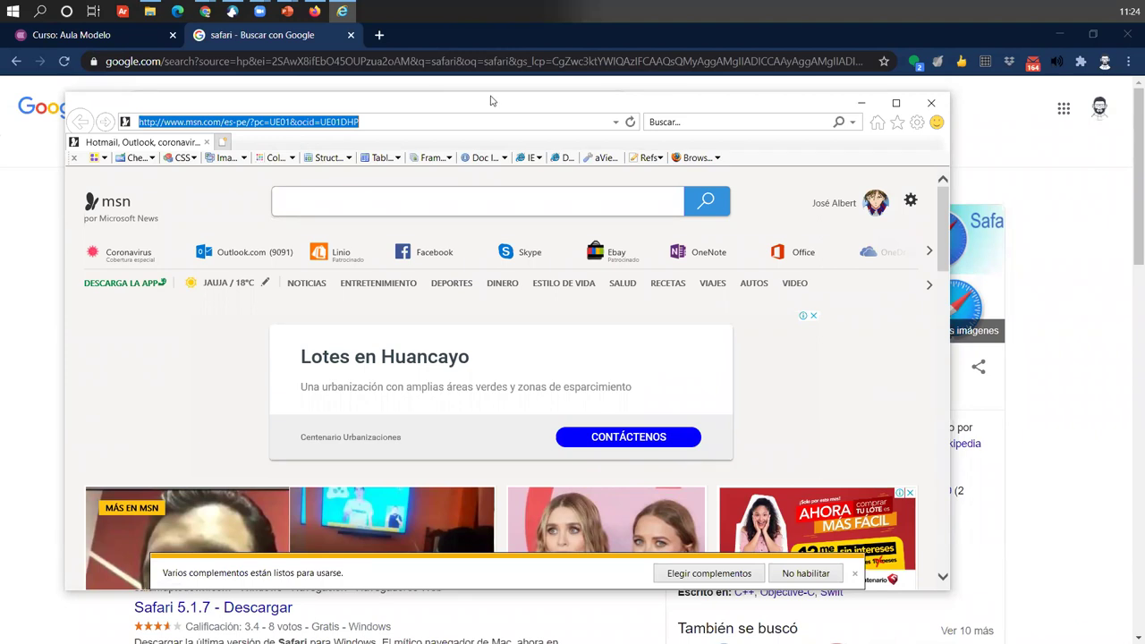
pyautogui.moveTo(492, 99); pyautogui.dragTo(541, 113)
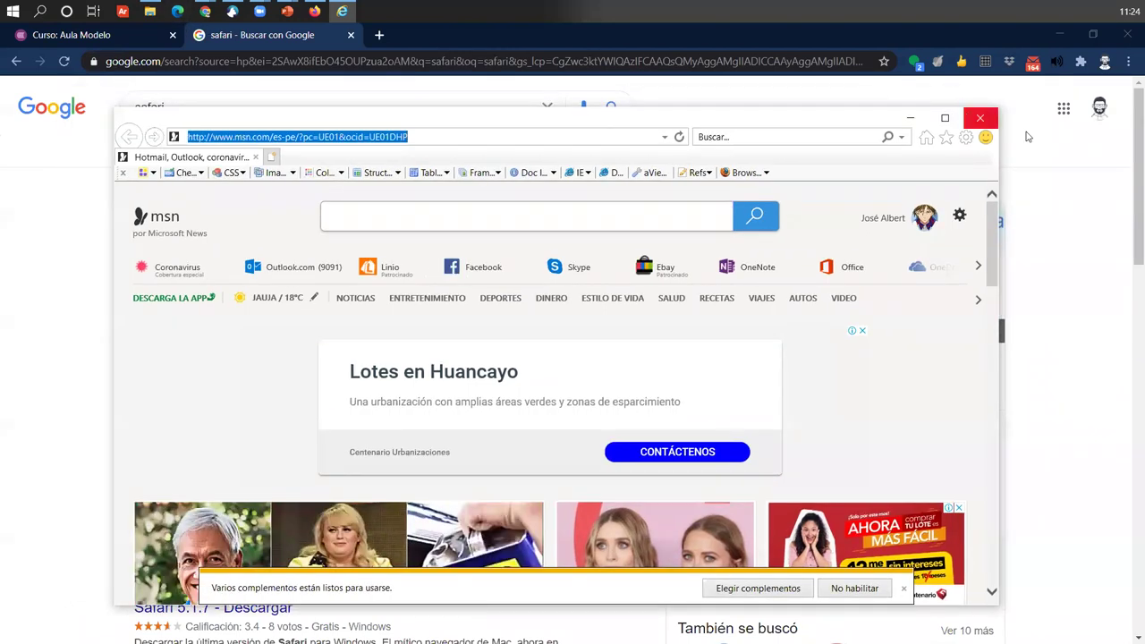
pyautogui.click(979, 117)
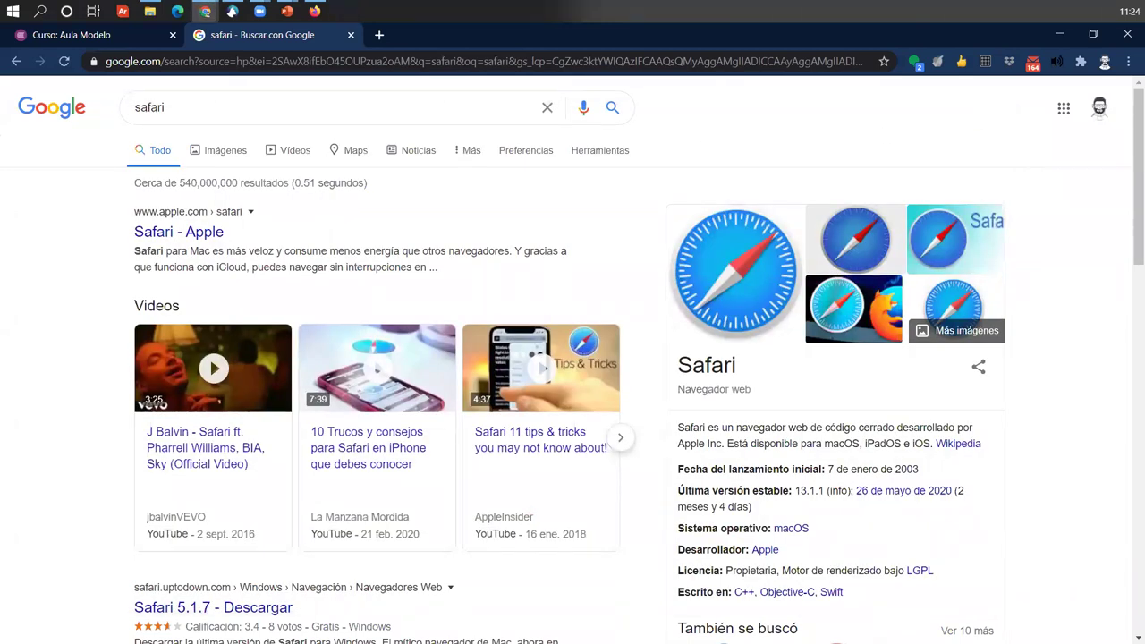
# Close the Firefox window and the safari search tab in Chrome
pyautogui.click(314, 11)
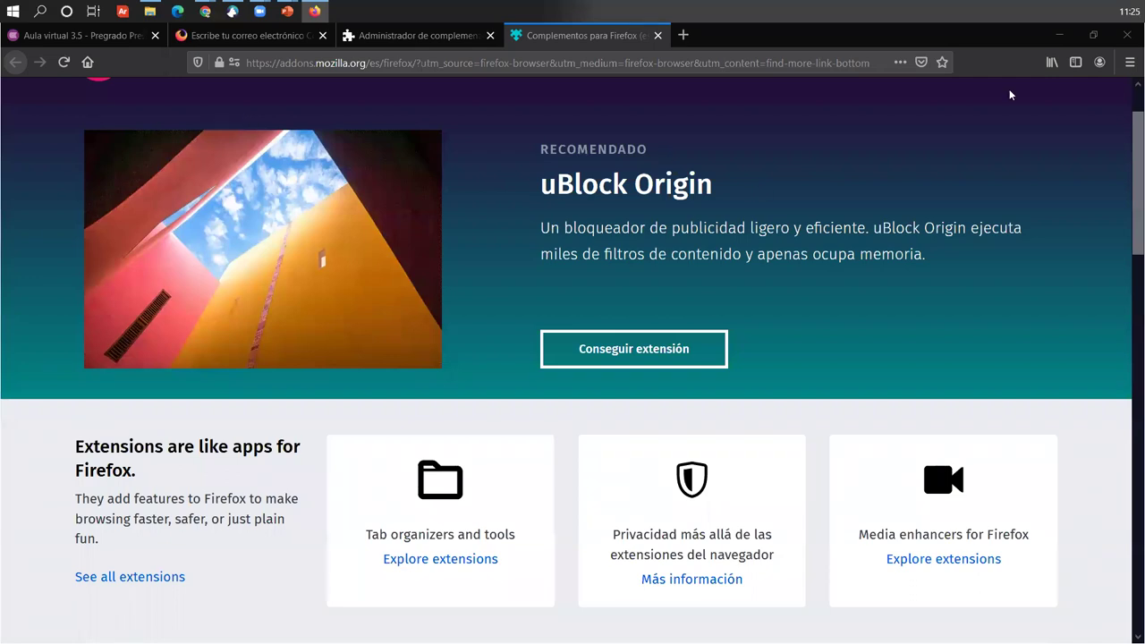
pyautogui.click(1126, 36)
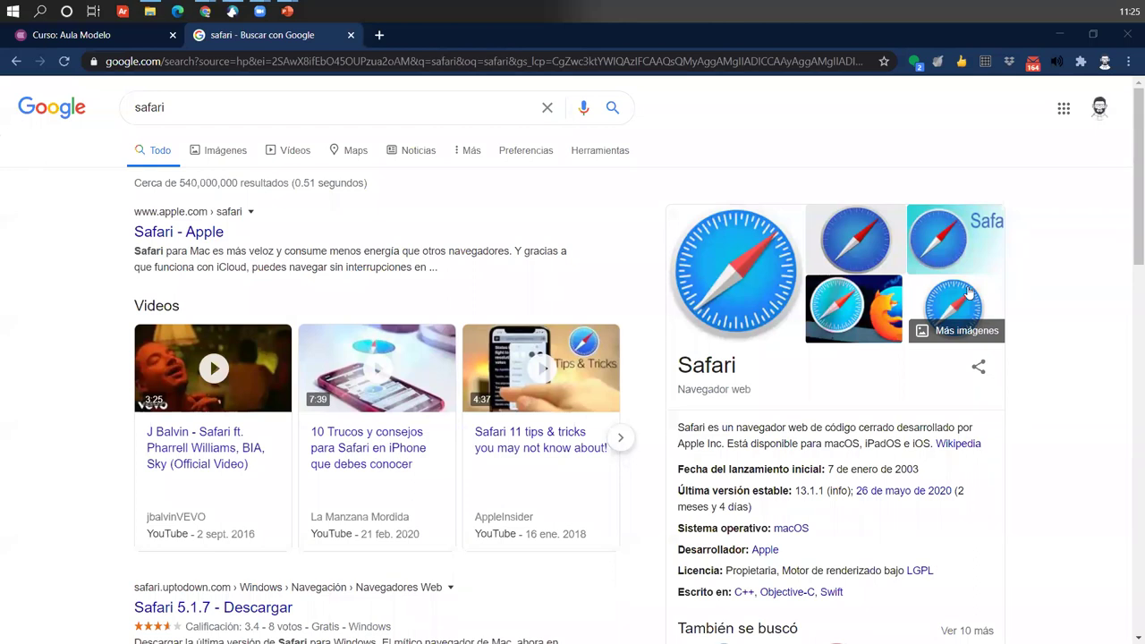
pyautogui.click(351, 35)
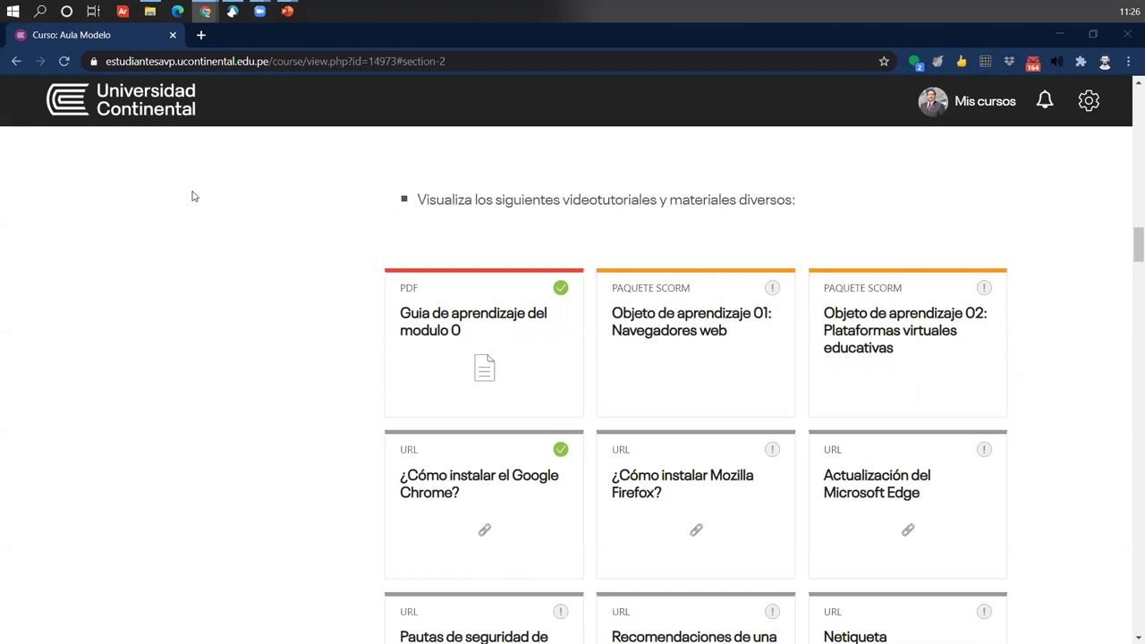
# In a new tab, search Google for 'microsoft'
pyautogui.click(201, 35)
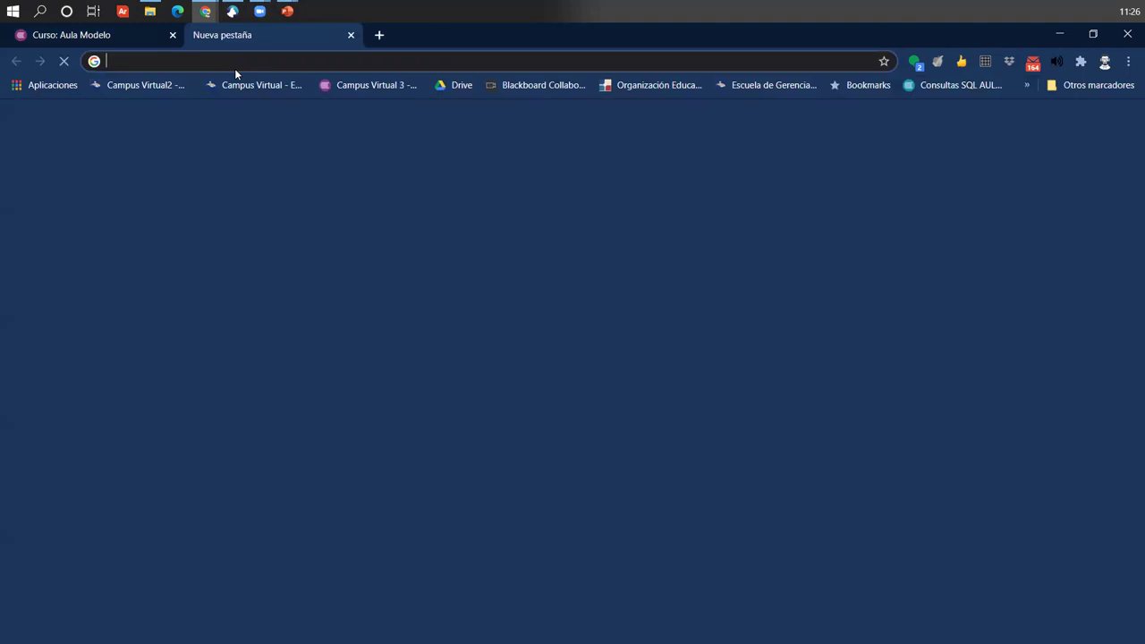
pyautogui.write('microso')
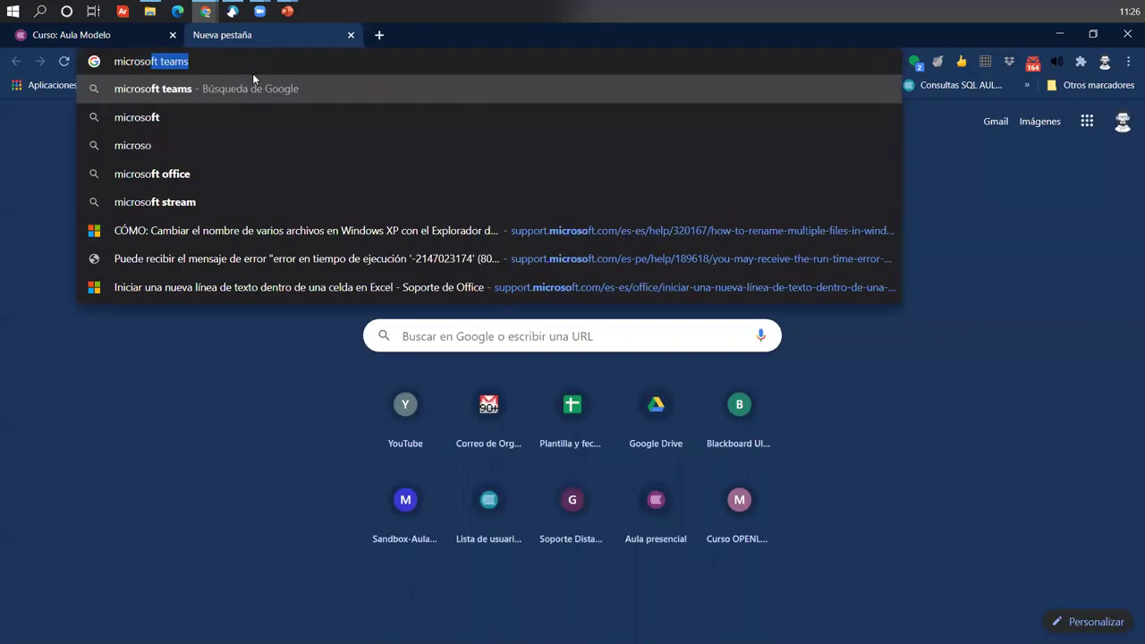
pyautogui.write('ft teams')
pyautogui.press('BackSpace')
pyautogui.press('BackSpace')
pyautogui.press('BackSpace')
pyautogui.press('BackSpace')
pyautogui.press('BackSpace')
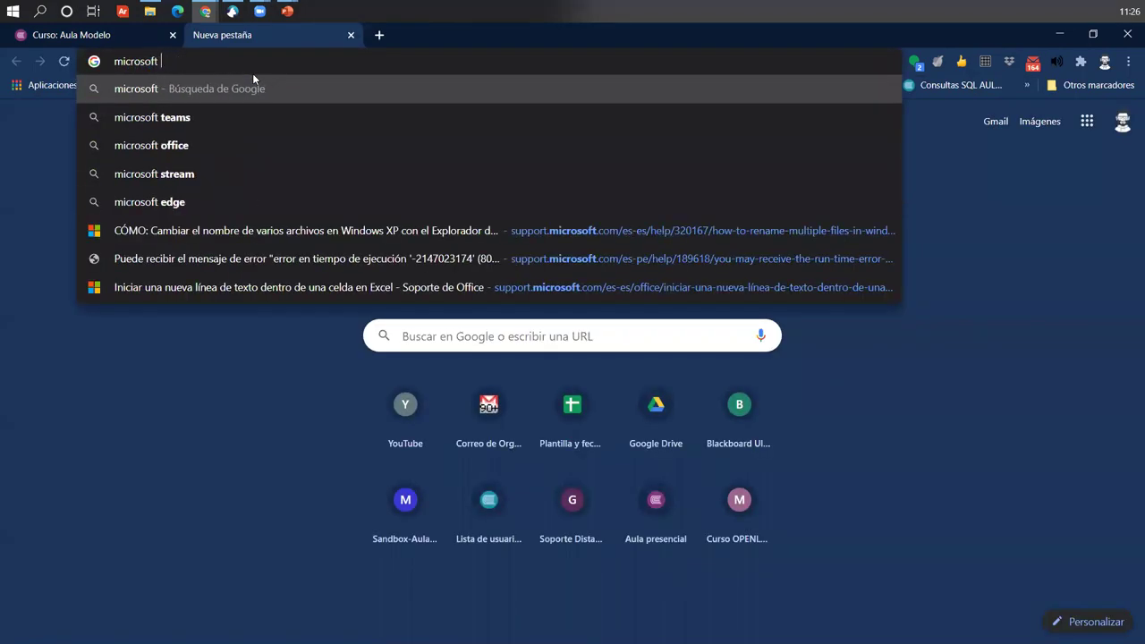
pyautogui.press('Return')
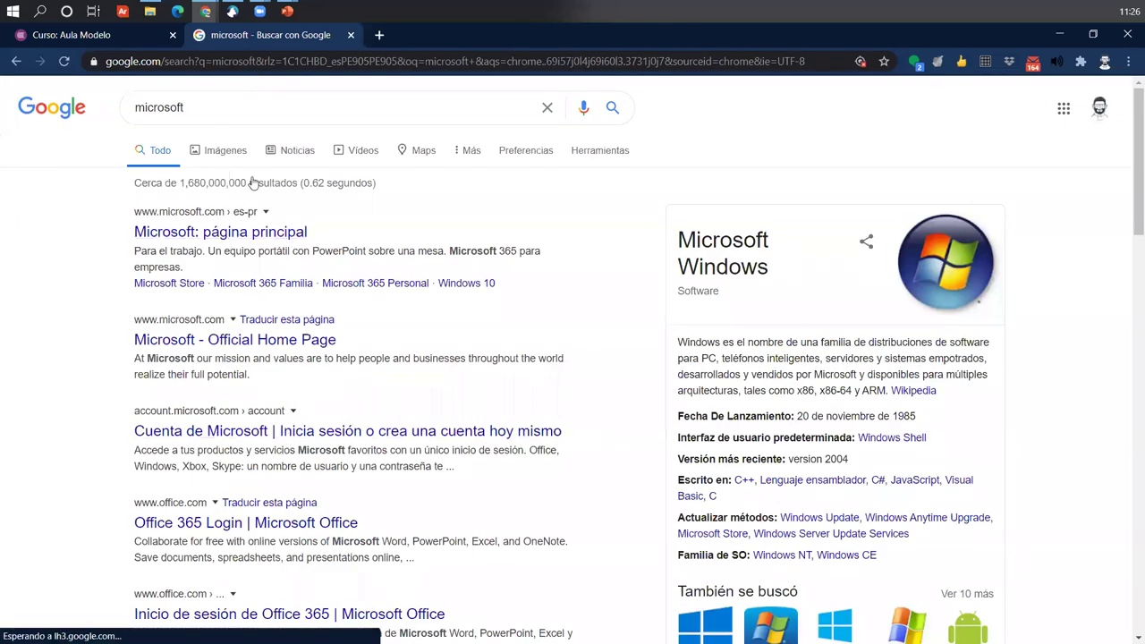
# Refine the search to 'microsoft edge' and open the 'Descarga el nuevo navegador Microsoft Edge' result
pyautogui.click(273, 106)
pyautogui.write('edg')
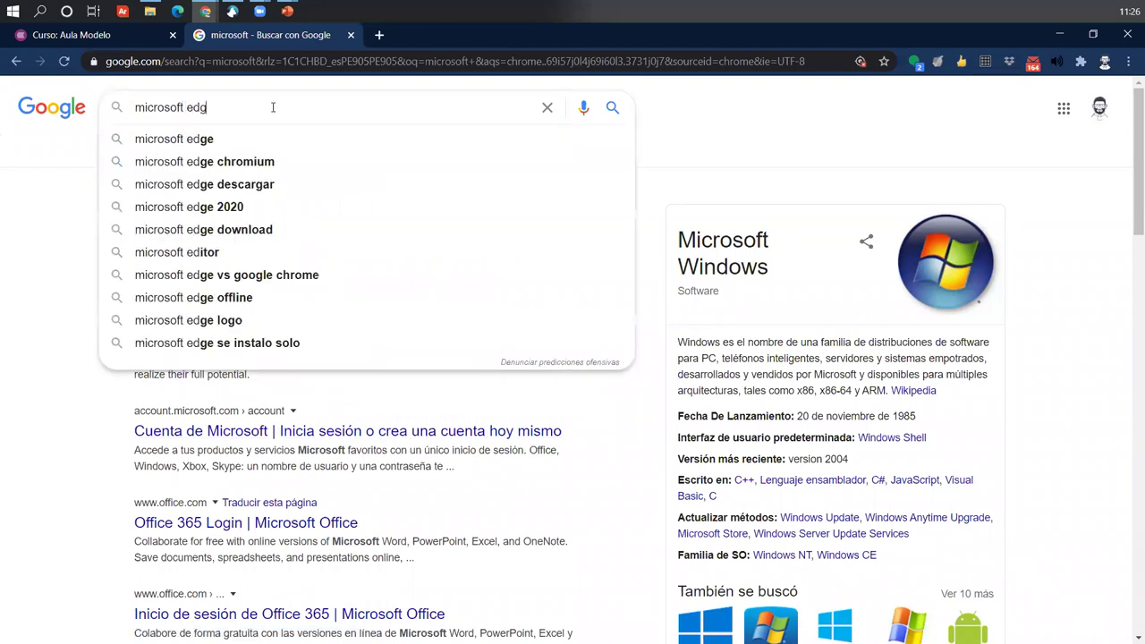
pyautogui.write('e')
pyautogui.press('Return')
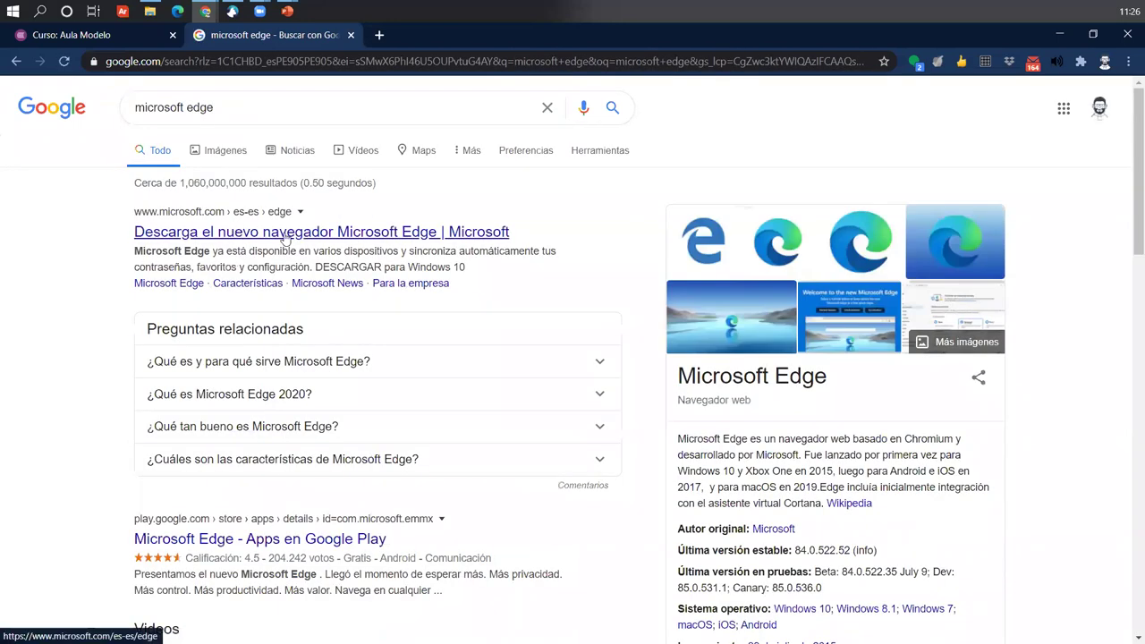
pyautogui.click(285, 232)
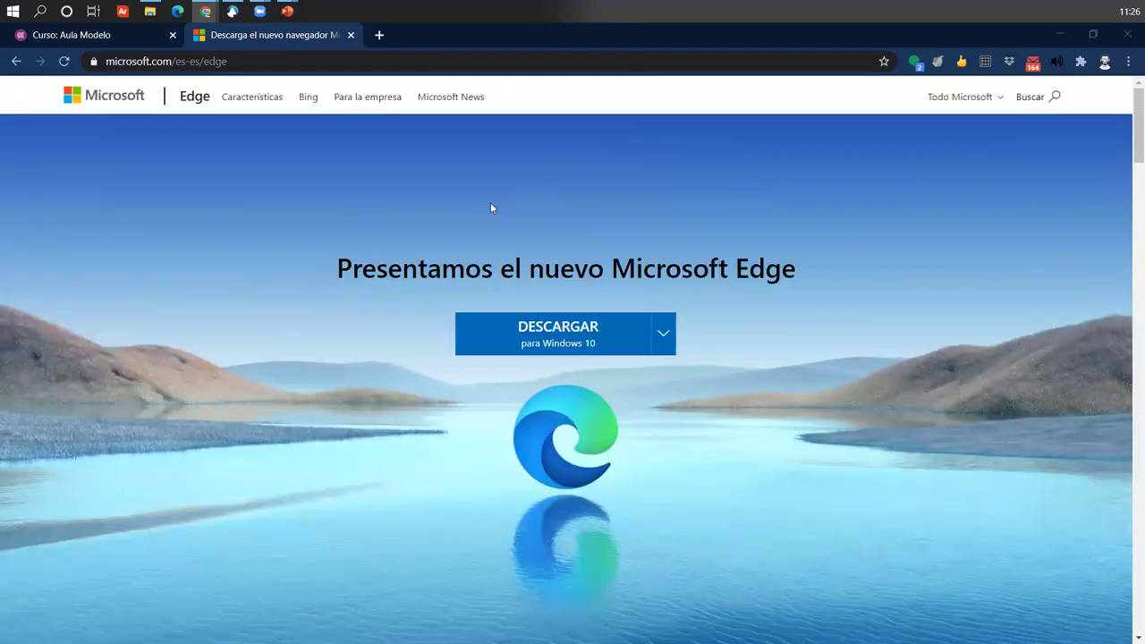
# Scroll the Edge page down and back up to the DESCARGAR area
pyautogui.scroll(-1, 488, 219)
pyautogui.scroll(-3, 484, 232)
pyautogui.scroll(3, 654, 250)
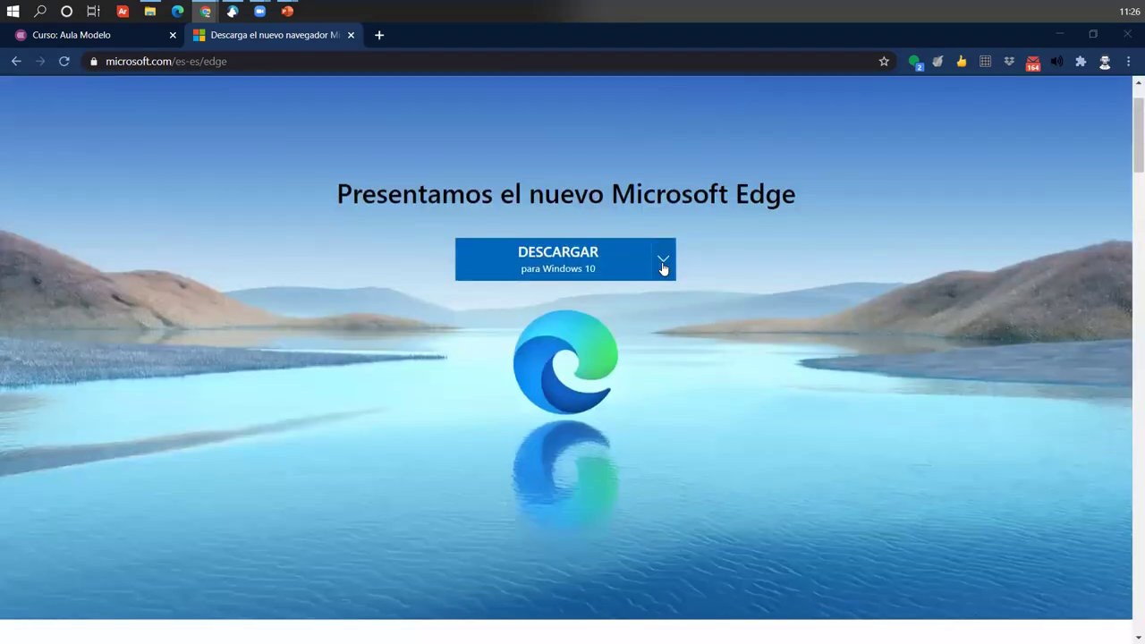
# Expand the other-platforms download list and mark the Windows 8.1 and Windows 7 options with the pen
pyautogui.click(663, 261)
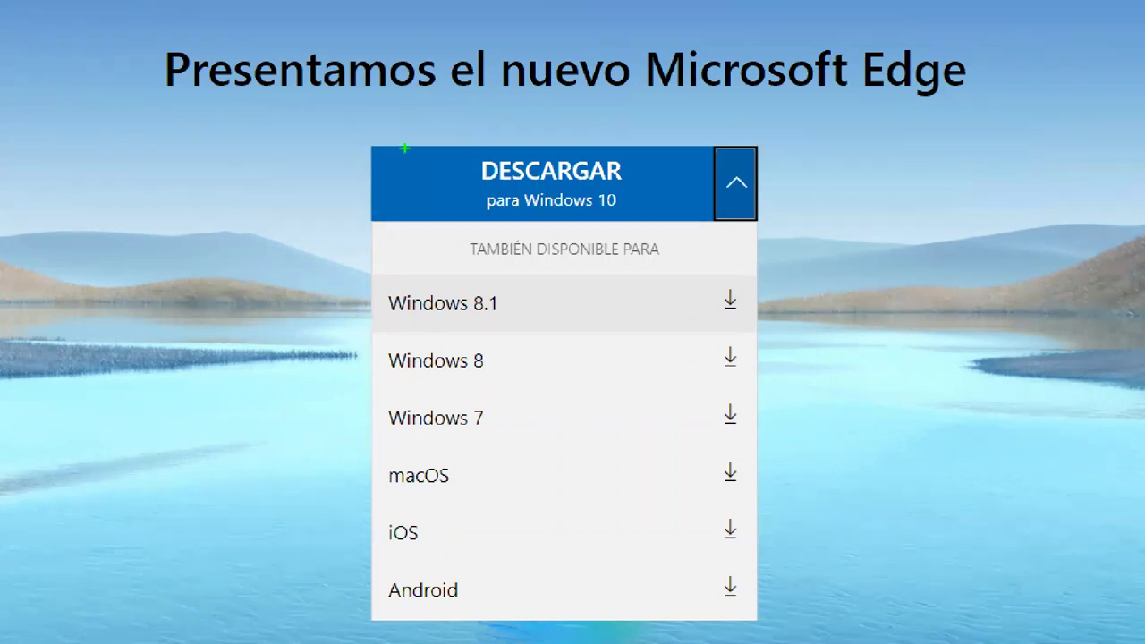
pyautogui.moveTo(153, 34)
pyautogui.mouseDown()
pyautogui.moveTo(1024, 109)
pyautogui.moveTo(1042, 169)
pyautogui.mouseUp()
pyautogui.moveTo(371, 286)
pyautogui.mouseDown()
pyautogui.moveTo(754, 328)
pyautogui.moveTo(814, 263)
pyautogui.mouseUp()
pyautogui.moveTo(376, 392)
pyautogui.mouseDown()
pyautogui.moveTo(759, 426)
pyautogui.moveTo(760, 410)
pyautogui.moveTo(836, 342)
pyautogui.mouseUp()
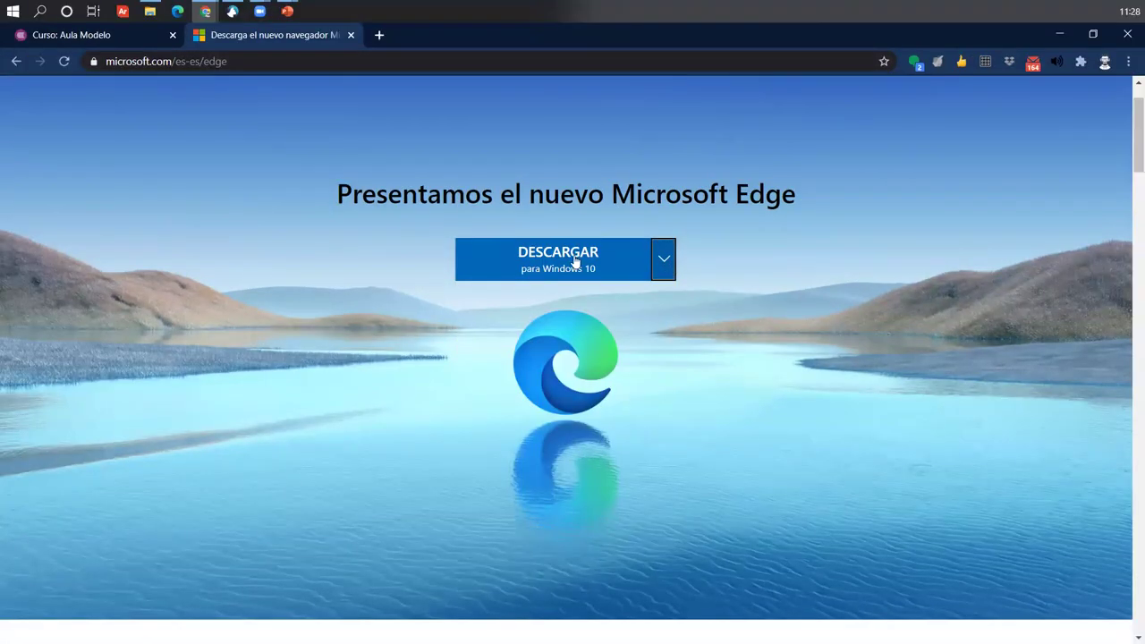
# Reopen the download platform list and draw green boxes around Windows 8.1, 8 and 7
pyautogui.click(662, 259)
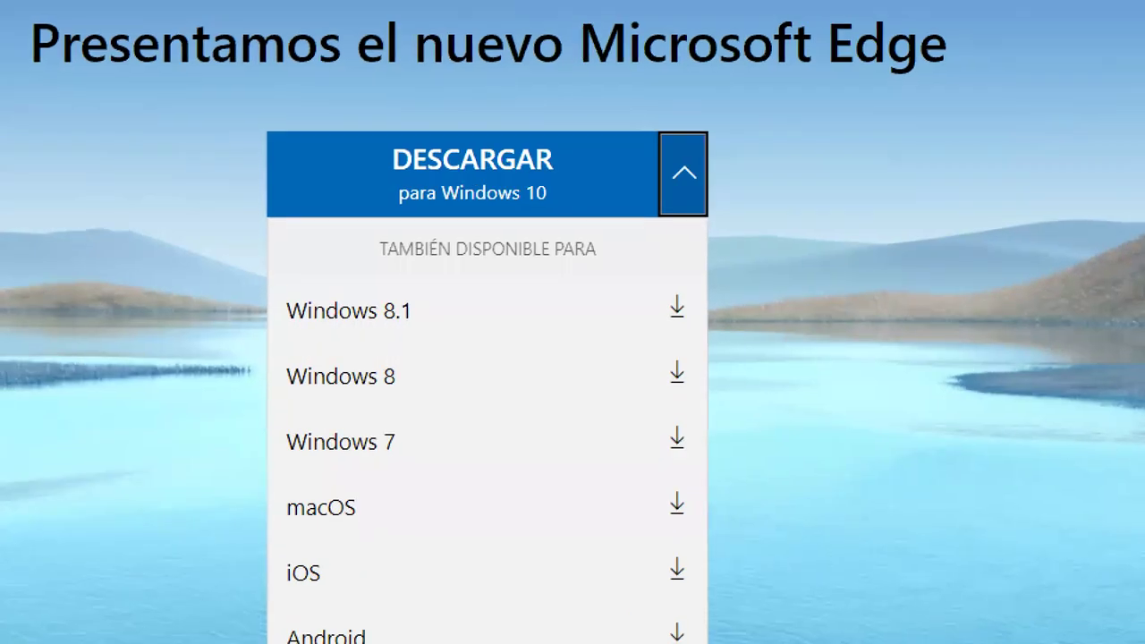
pyautogui.moveTo(263, 283)
pyautogui.mouseDown()
pyautogui.moveTo(746, 364)
pyautogui.moveTo(694, 325)
pyautogui.mouseUp()
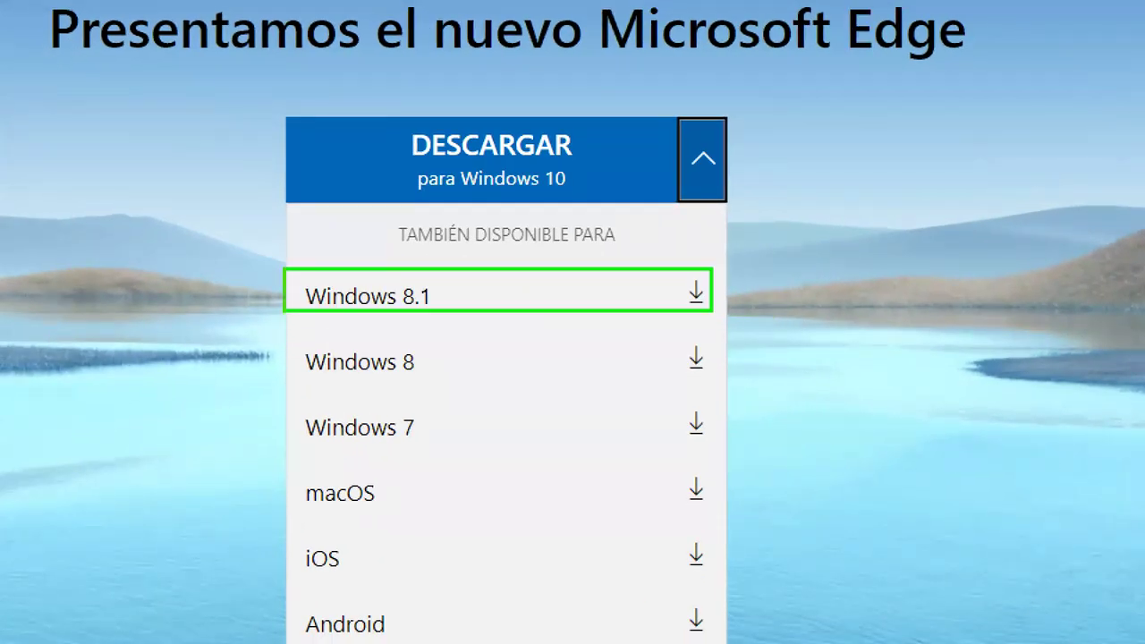
pyautogui.moveTo(276, 336)
pyautogui.mouseDown()
pyautogui.moveTo(653, 384)
pyautogui.moveTo(714, 372)
pyautogui.mouseUp()
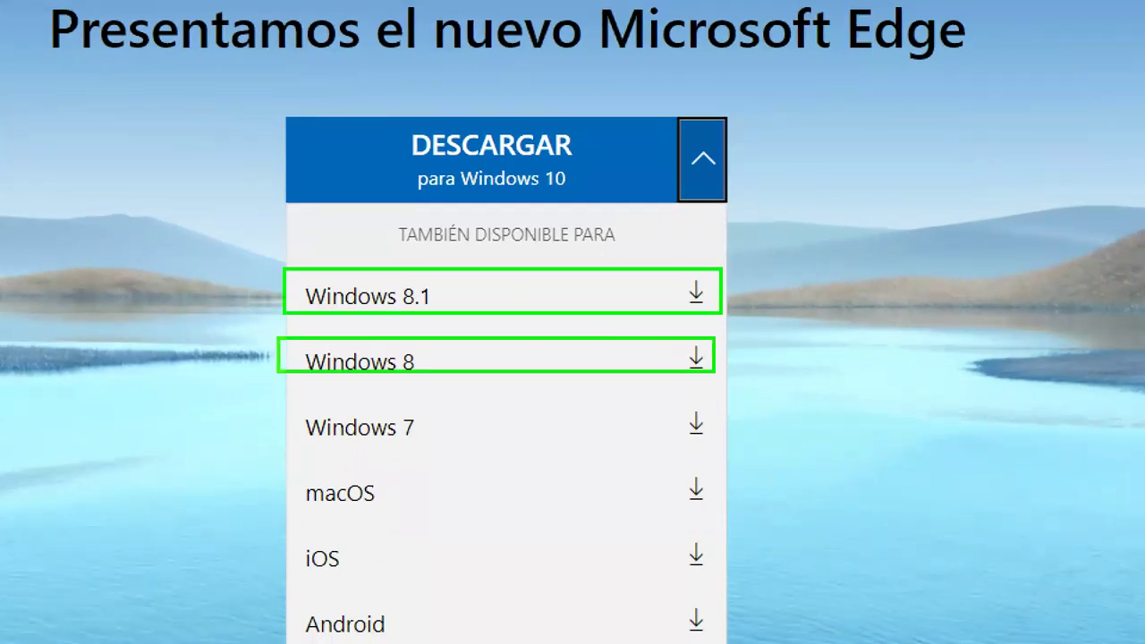
pyautogui.moveTo(279, 405)
pyautogui.mouseDown()
pyautogui.moveTo(608, 453)
pyautogui.moveTo(752, 453)
pyautogui.moveTo(739, 446)
pyautogui.mouseUp()
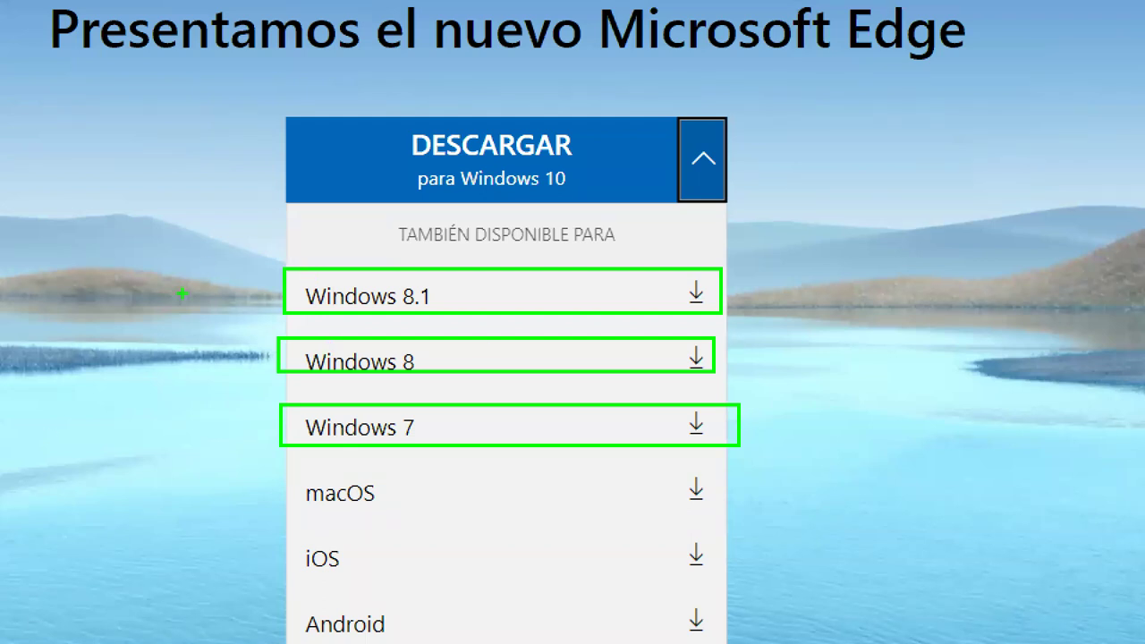
# Switch the pen to blue and draw arrows pointing at Windows 8.1, 8 and 7
pyautogui.press('b')
pyautogui.moveTo(78, 355); pyautogui.dragTo(271, 272)
pyautogui.moveTo(114, 347); pyautogui.dragTo(266, 298)
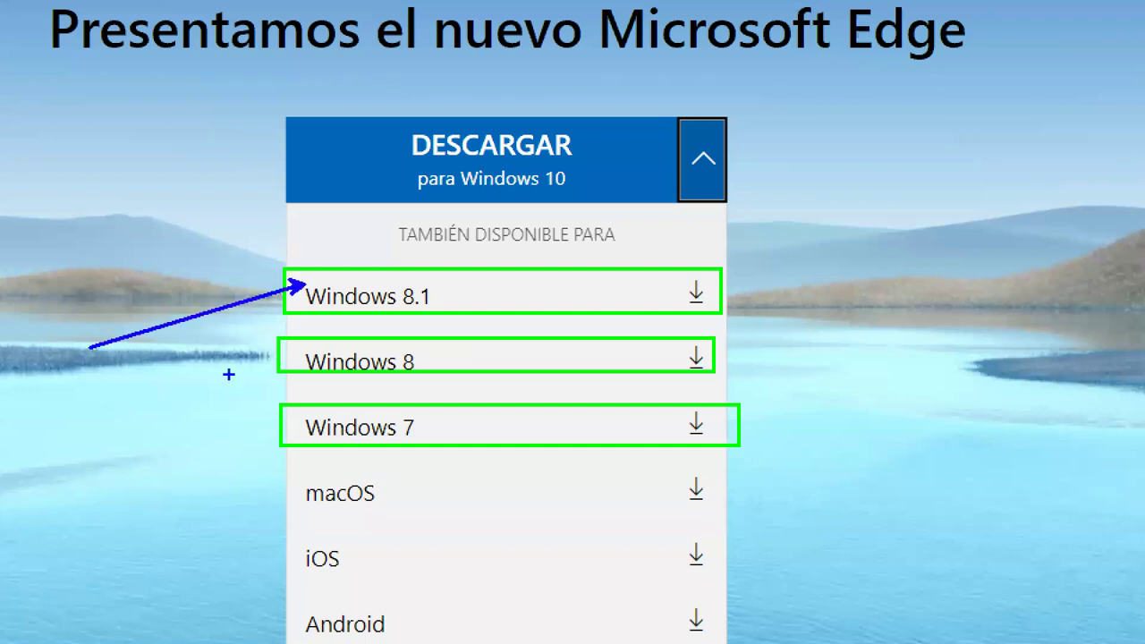
pyautogui.moveTo(77, 353); pyautogui.dragTo(317, 349)
pyautogui.moveTo(100, 361); pyautogui.dragTo(295, 434)
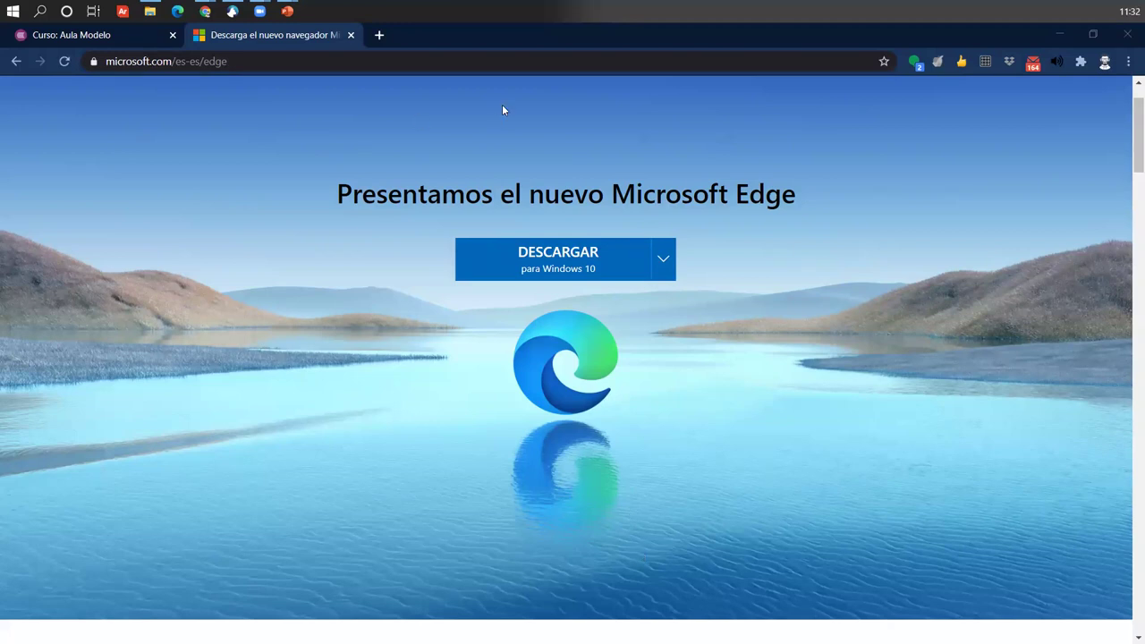
# Launch Windows Settings from the Start menu
pyautogui.click(8, 8)
pyautogui.click(13, 451)
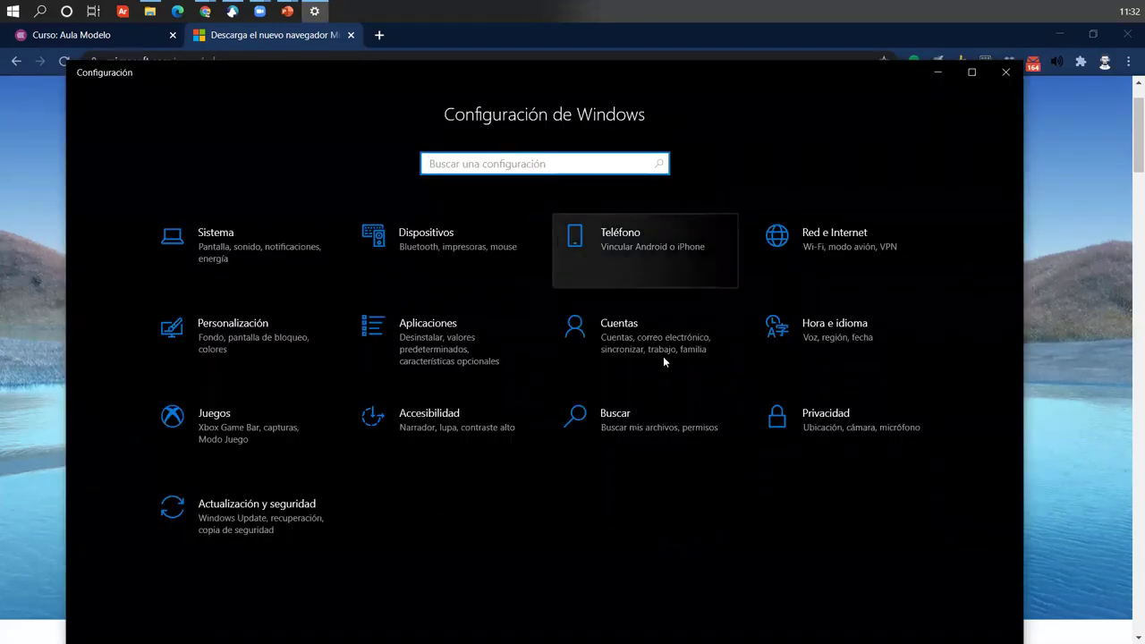
# Open the Sistema section of Windows Settings, landing on the Pantalla page
pyautogui.click(296, 265)
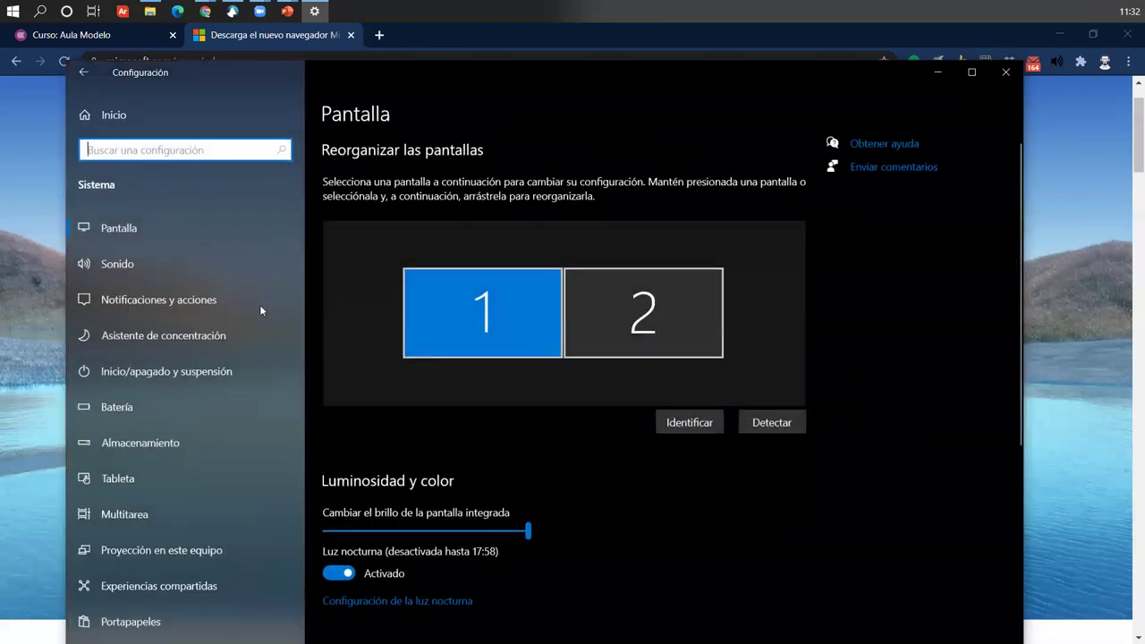
pyautogui.scroll(-2, 125, 573)
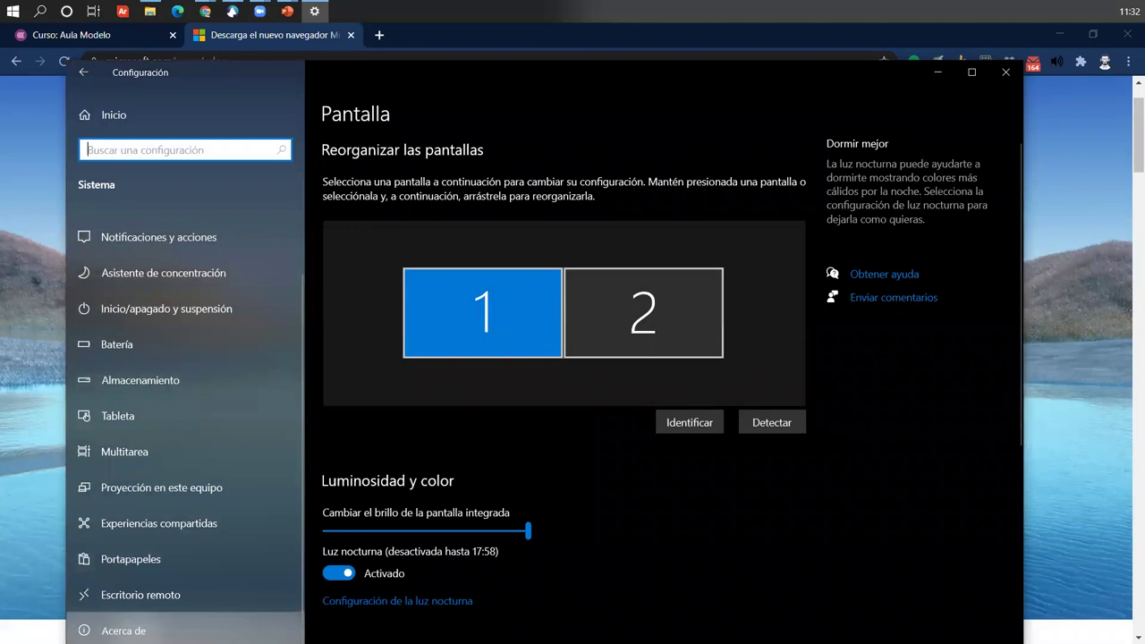
# Check Acerca de confirms a 64-bit Windows 10 system, then close Settings
pyautogui.click(123, 631)
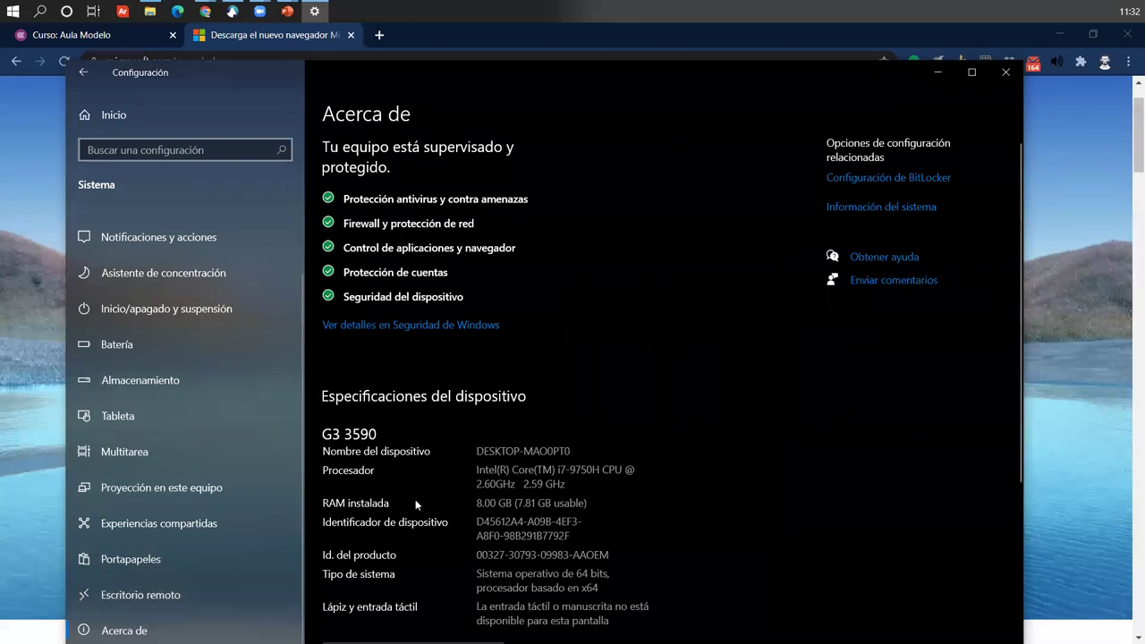
pyautogui.scroll(-2, 531, 495)
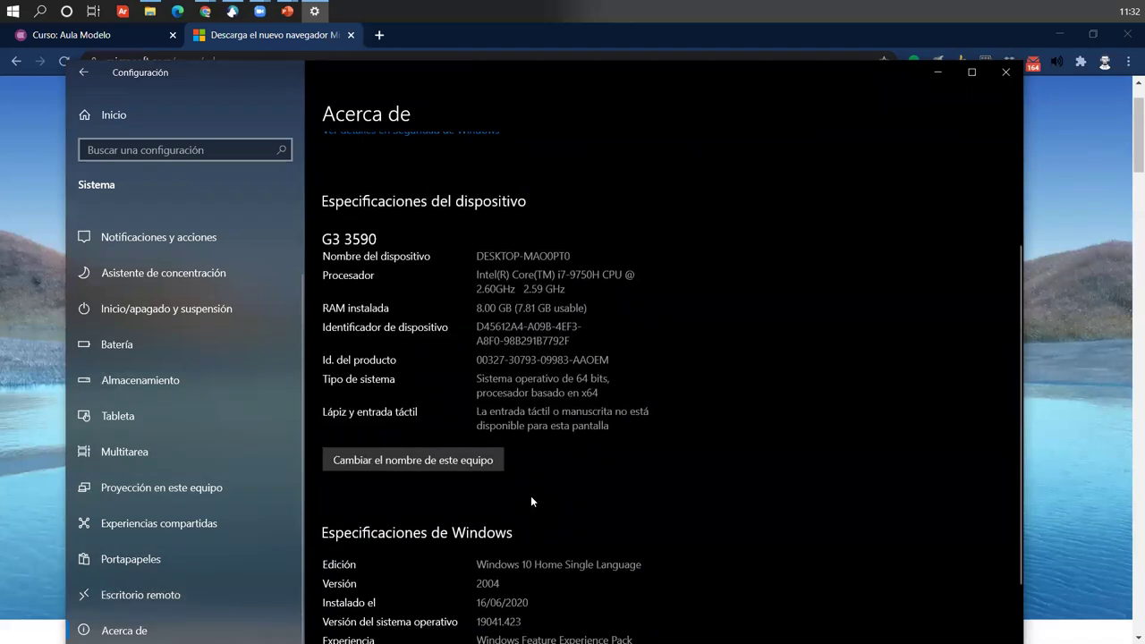
pyautogui.scroll(-2, 530, 501)
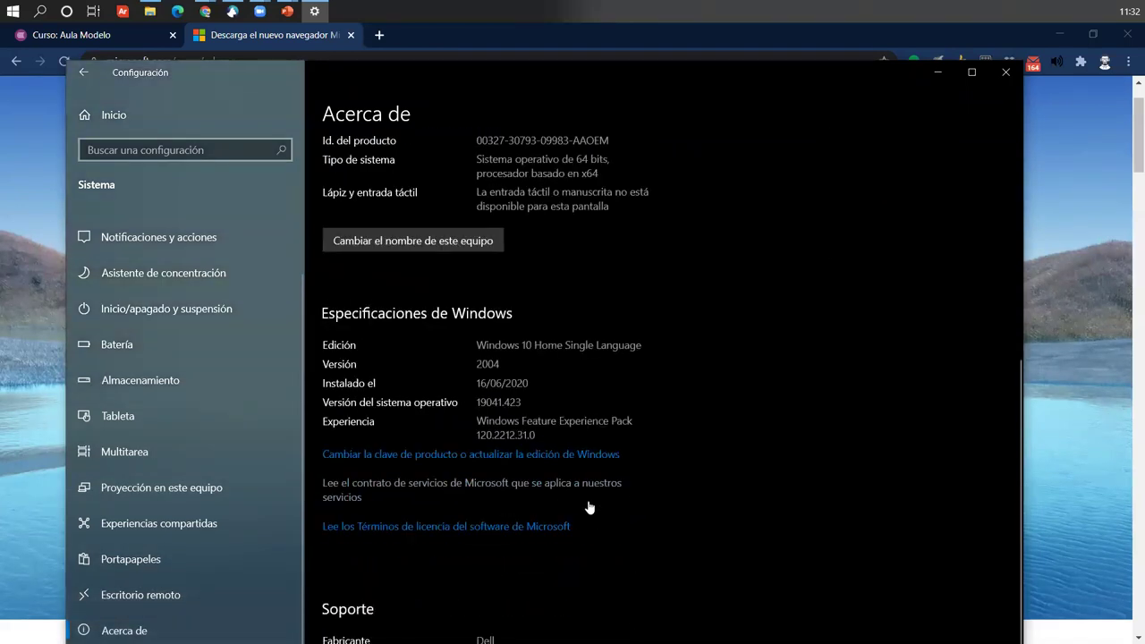
pyautogui.scroll(3, 714, 467)
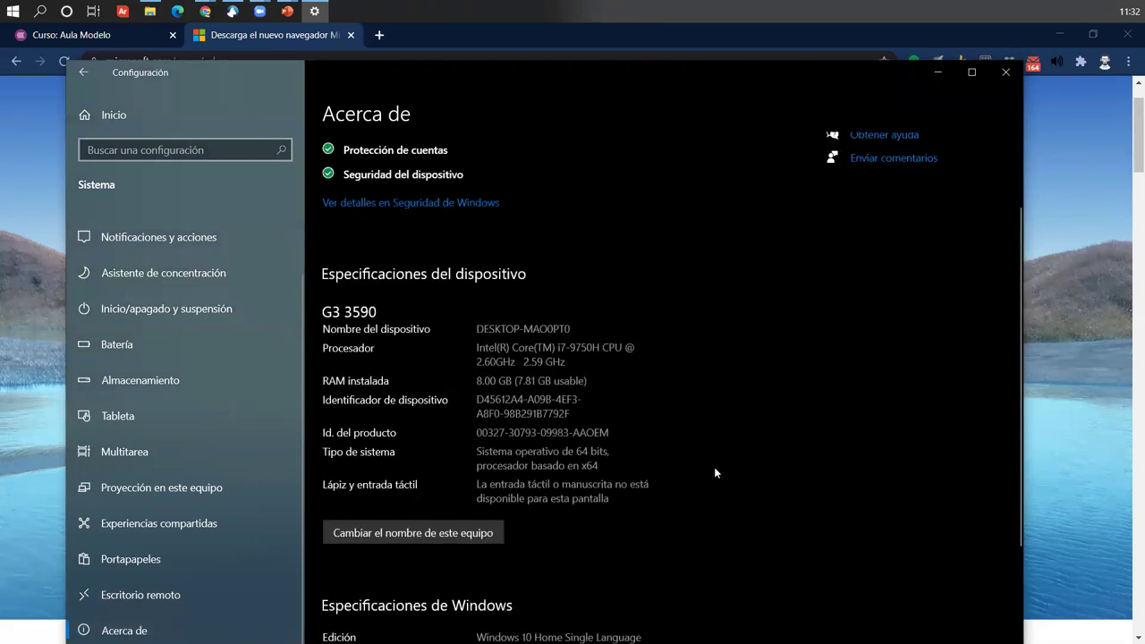
pyautogui.scroll(1, 714, 467)
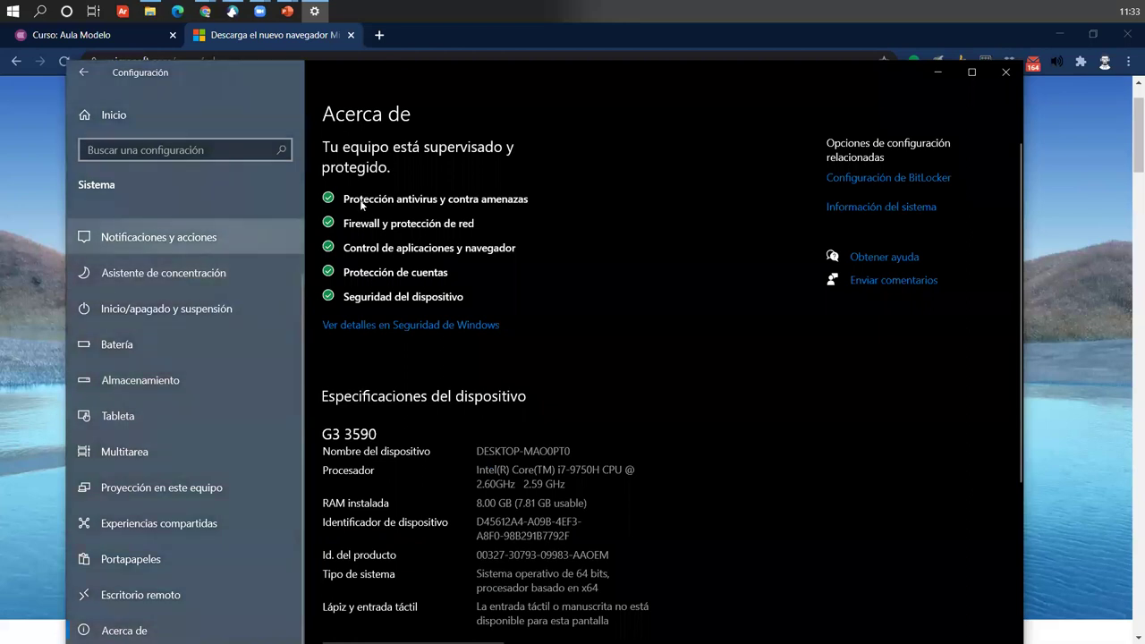
pyautogui.click(1005, 72)
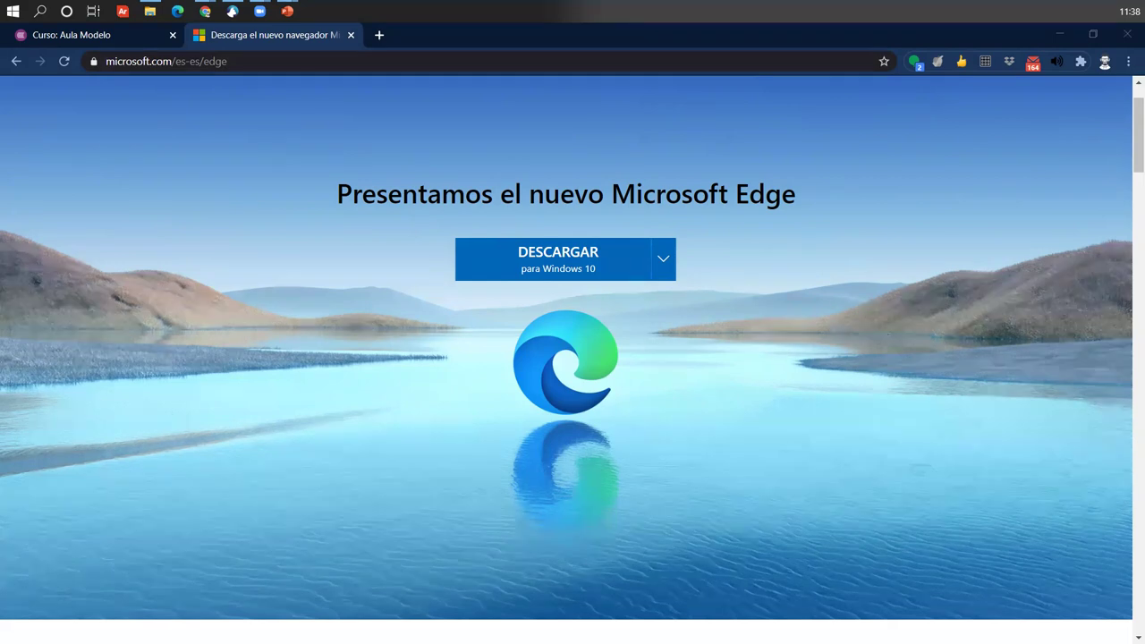
# Search Google for gmail in a new tab and open Gmail from the Google apps launcher
pyautogui.click(379, 35)
pyautogui.write('gmail')
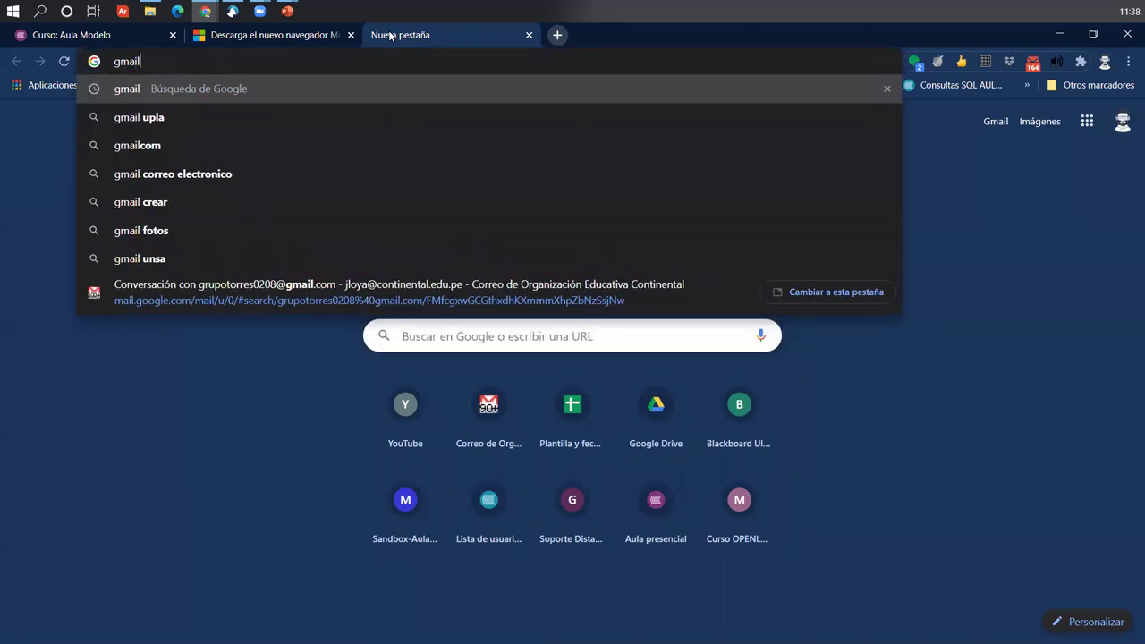
pyautogui.press('Escape')
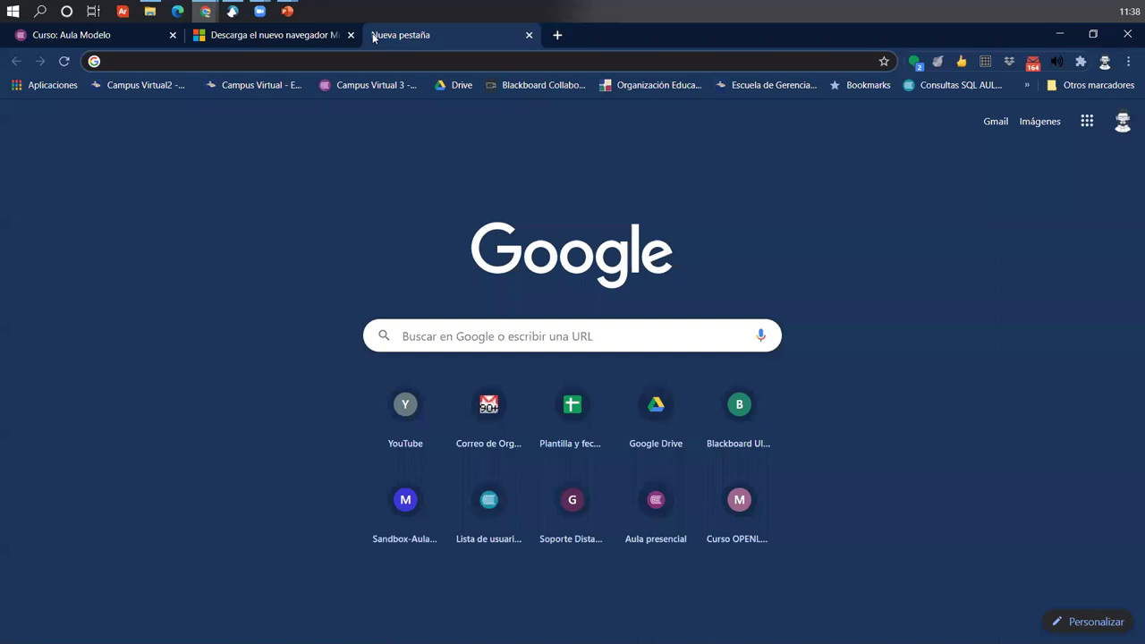
pyautogui.write('gmail')
pyautogui.press('Return')
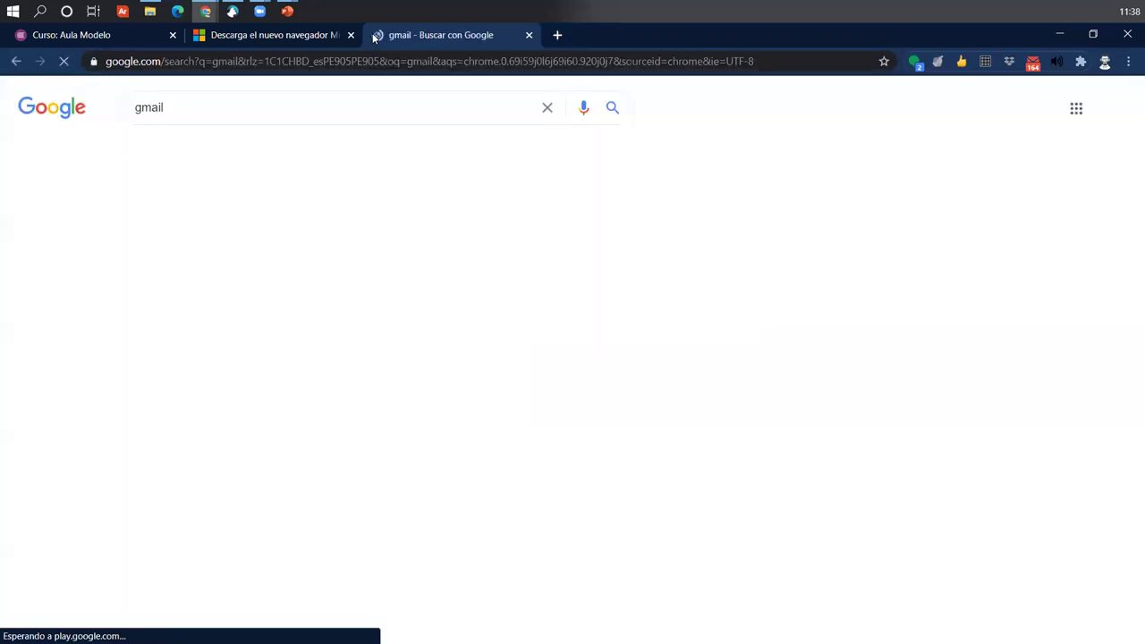
pyautogui.click(1064, 108)
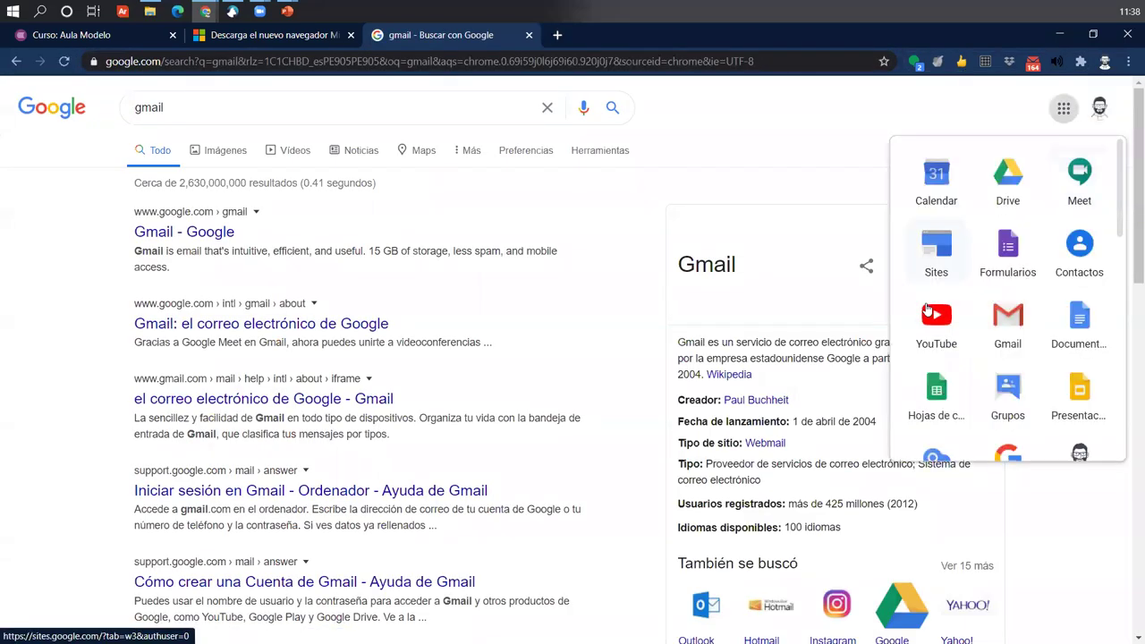
pyautogui.click(990, 320)
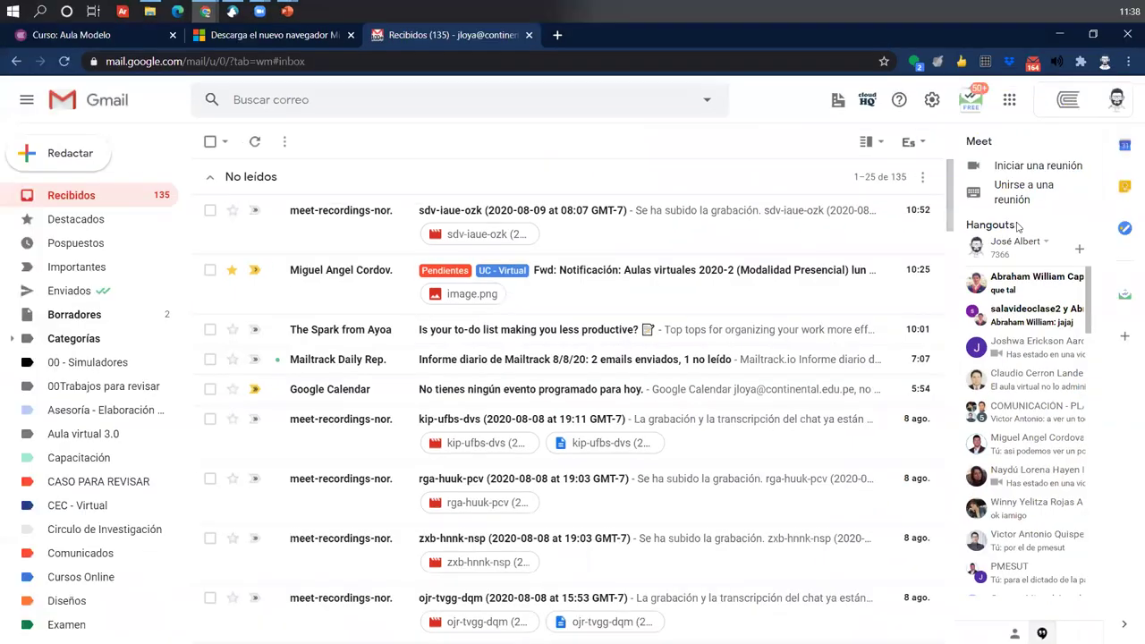
# Scroll through the Google apps list in Gmail, then close it
pyautogui.click(1009, 99)
pyautogui.scroll(-5, 975, 363)
pyautogui.scroll(5, 975, 363)
pyautogui.scroll(-7, 1020, 269)
pyautogui.scroll(7, 1018, 370)
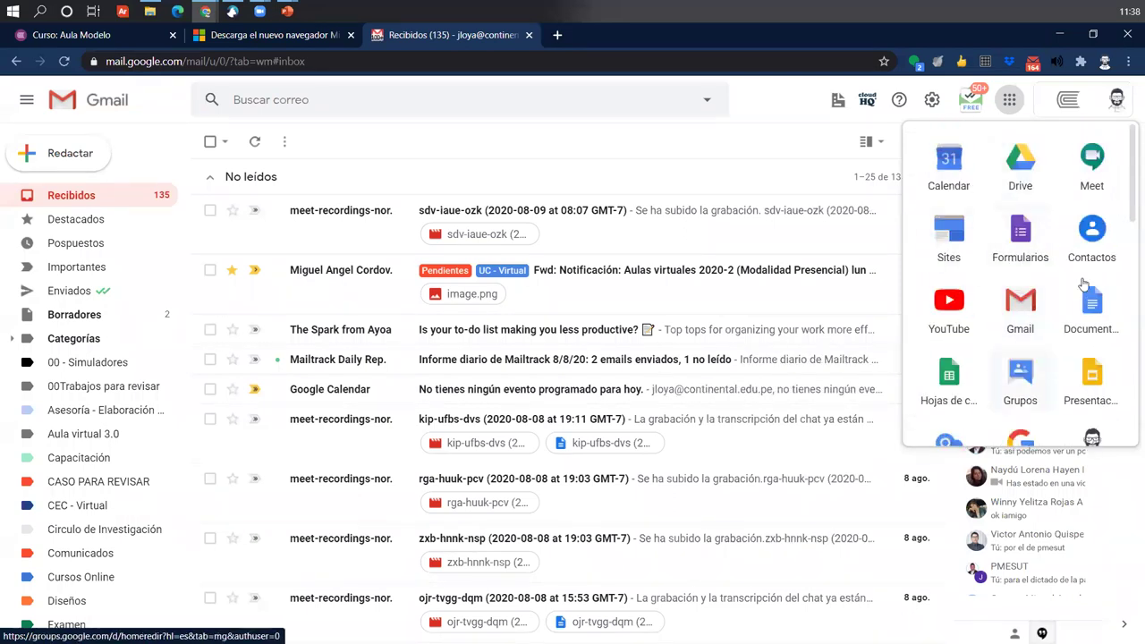
pyautogui.click(503, 215)
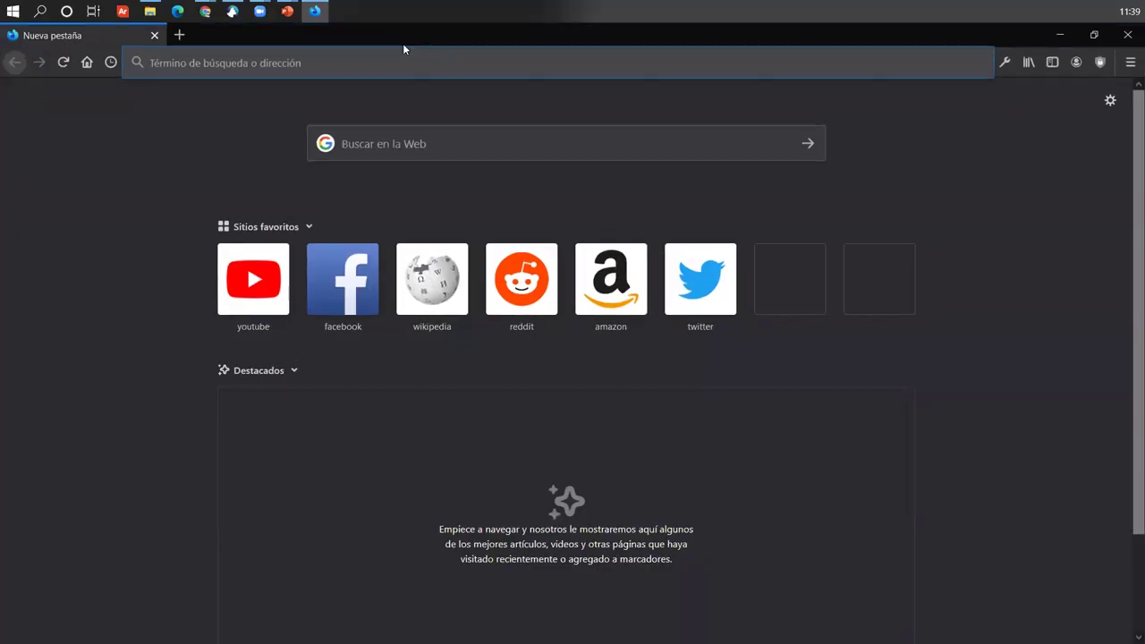
# Go to the Gmail website in Firefox and continue to the password step
pyautogui.write('gmail')
pyautogui.hotkey('ctrl', 'Return')
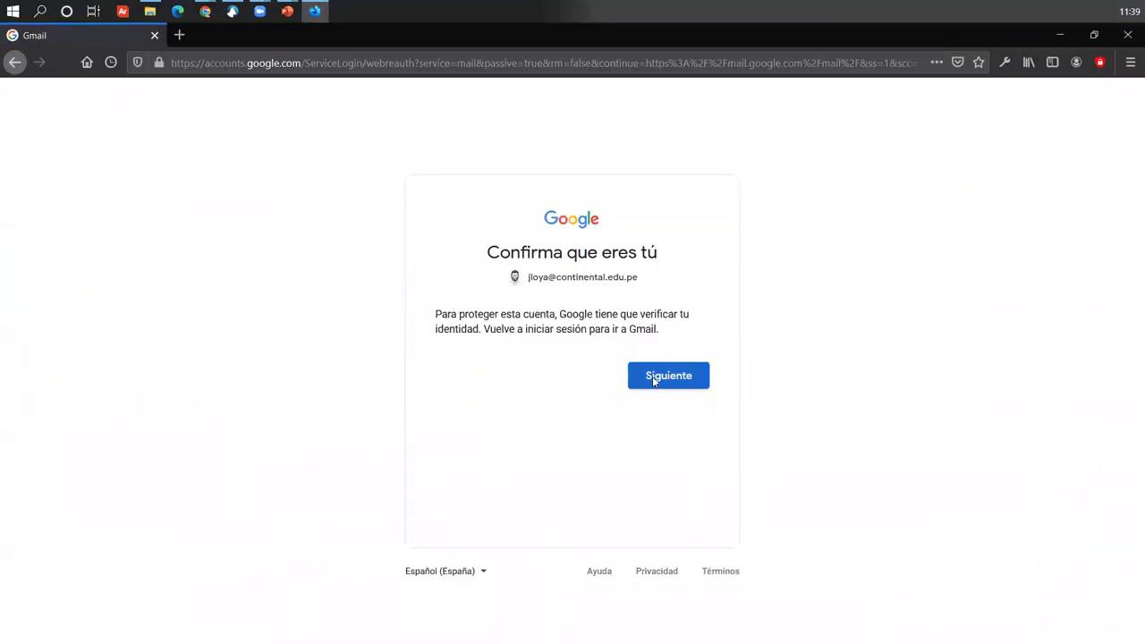
pyautogui.click(656, 380)
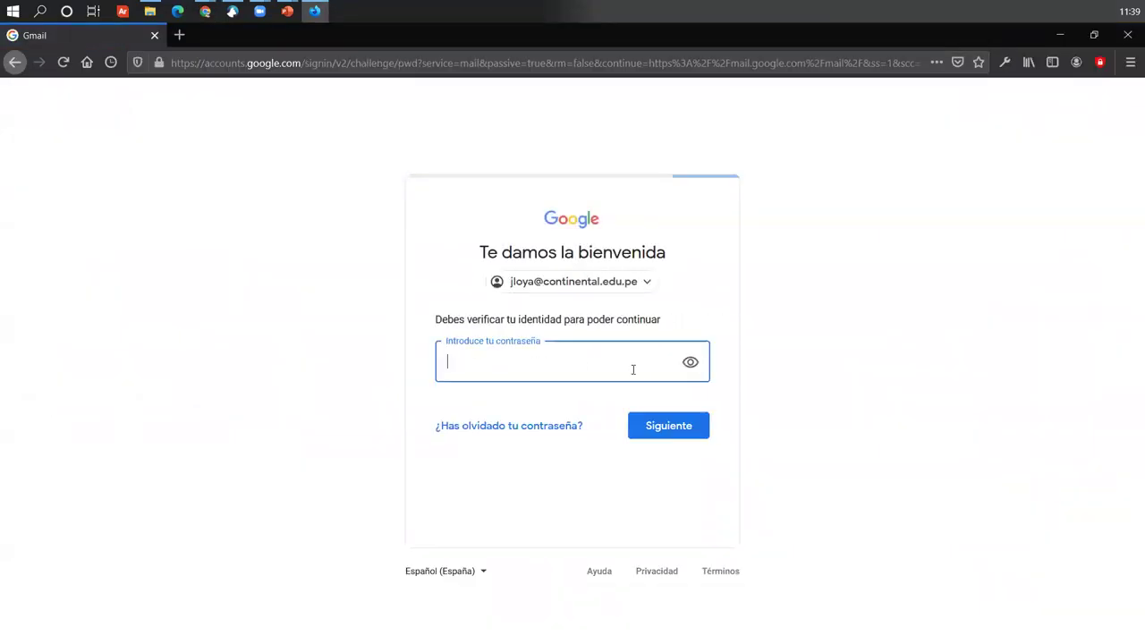
# Enter the account password, re-entering it after the first attempt fails
pyautogui.write('*******')
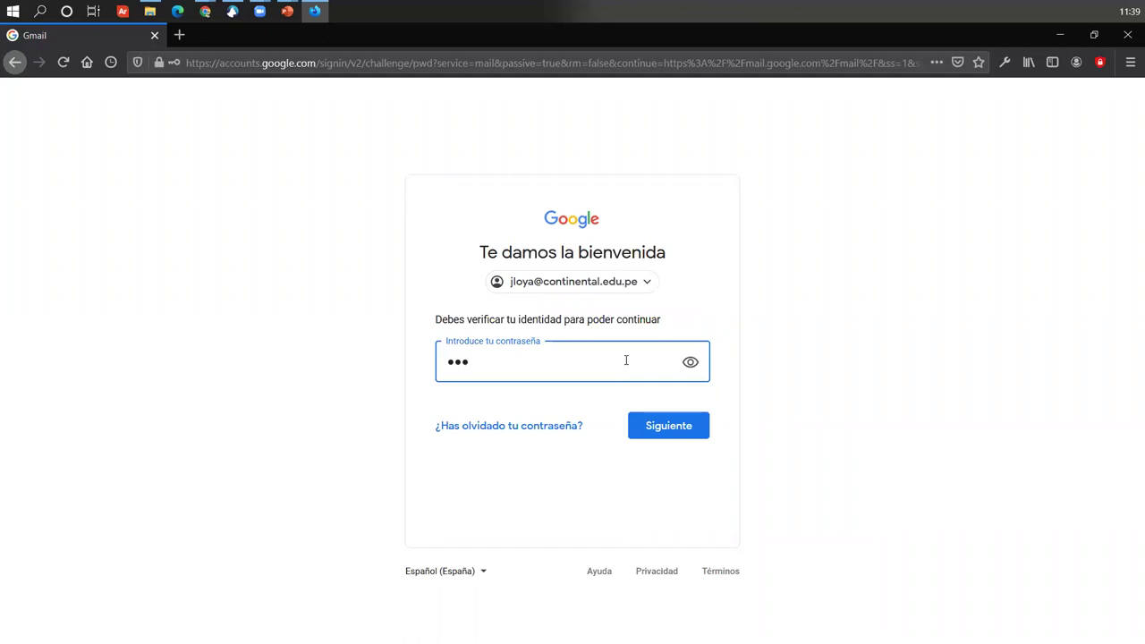
pyautogui.write('***************')
pyautogui.press('Return')
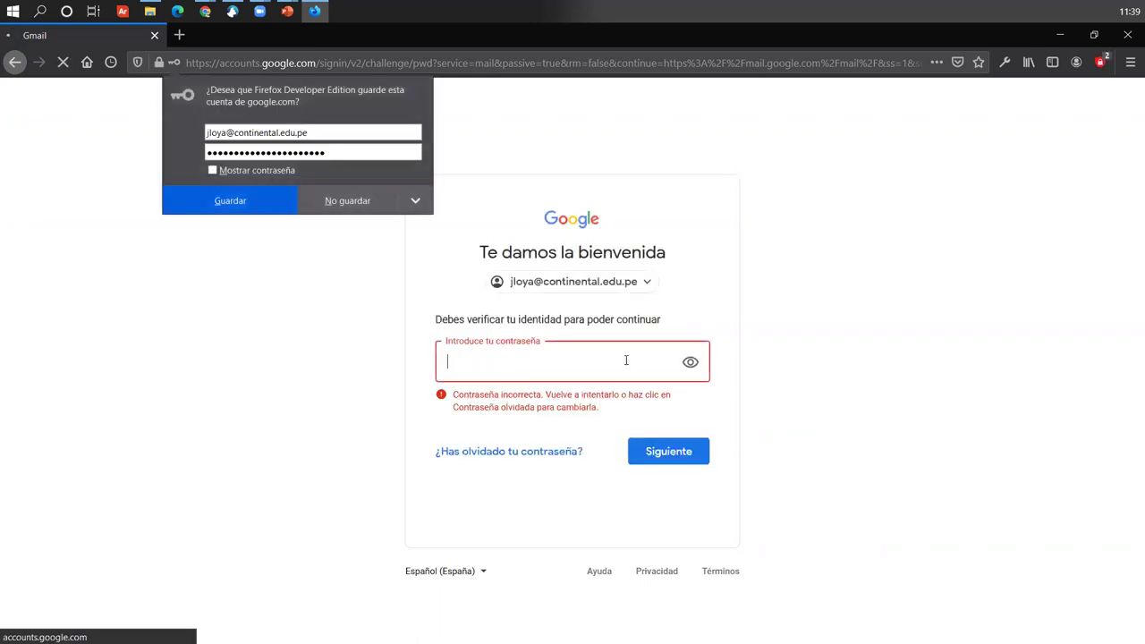
pyautogui.write('***')
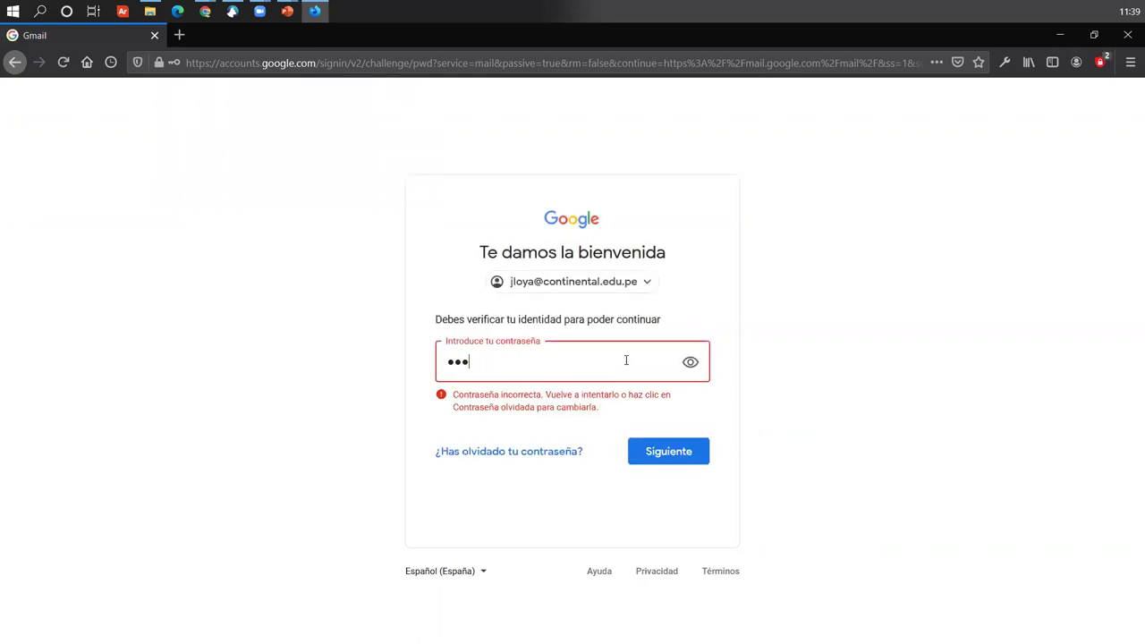
pyautogui.write('********************')
pyautogui.press('Return')
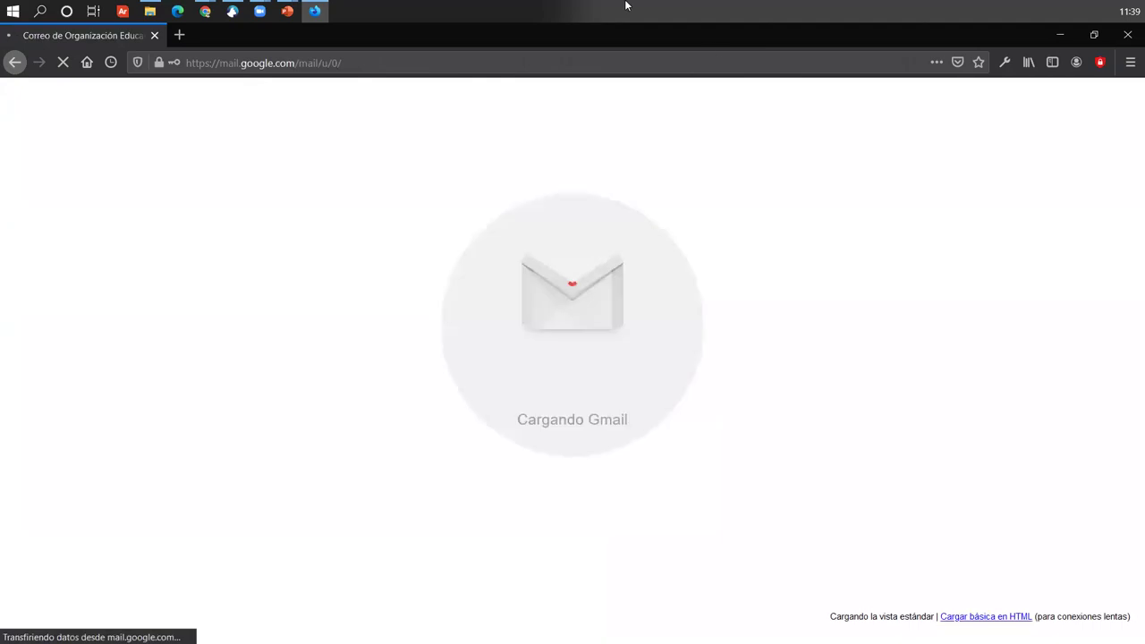
# Snap Firefox to the left half beside Chrome and open each browser's Google apps list
pyautogui.doubleClick(605, 35)
pyautogui.moveTo(595, 42); pyautogui.dragTo(2, 116)
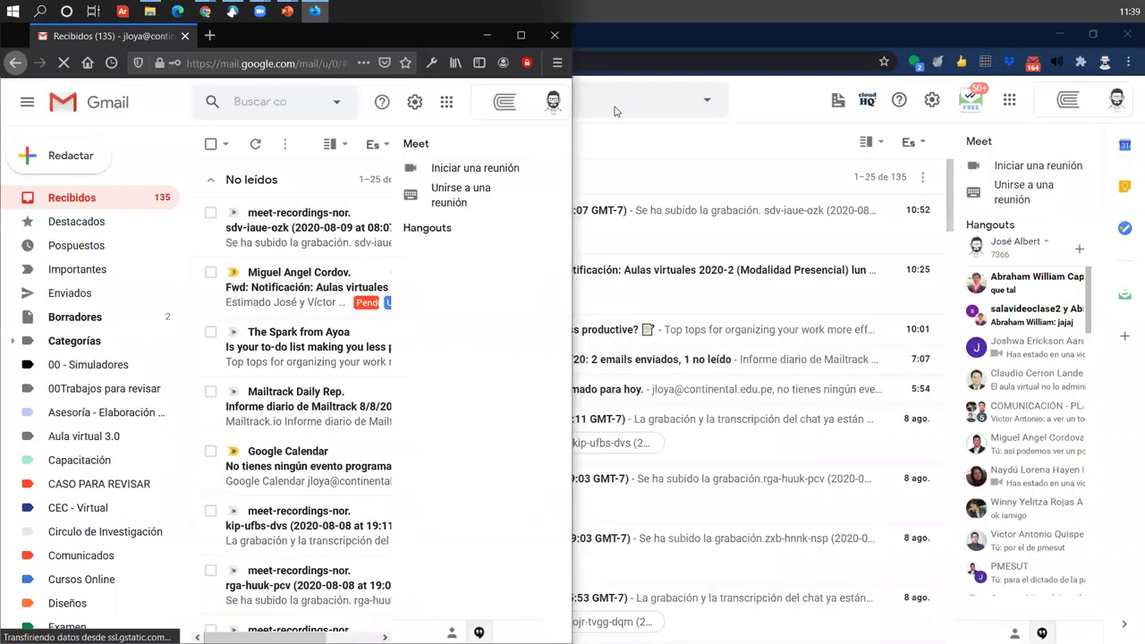
pyautogui.click(721, 150)
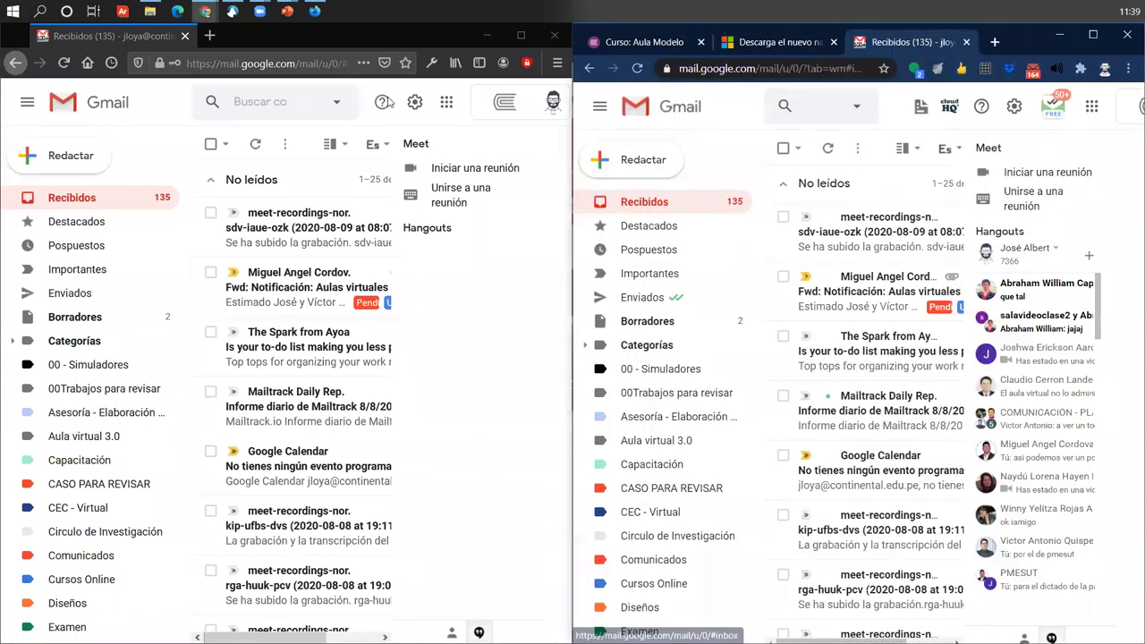
pyautogui.click(451, 104)
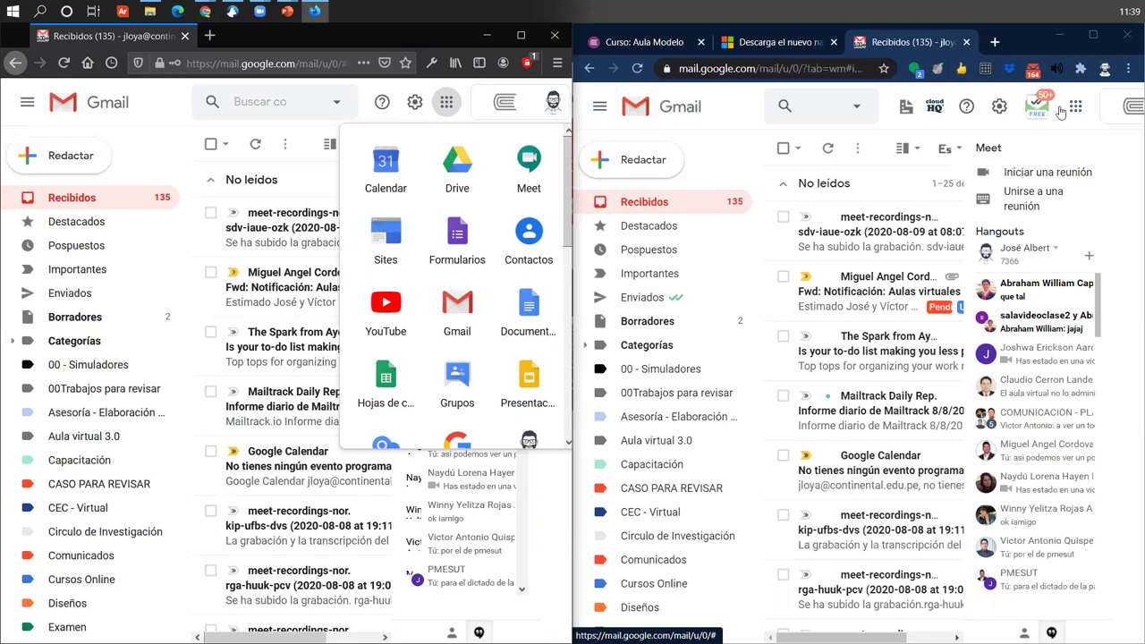
pyautogui.click(1075, 107)
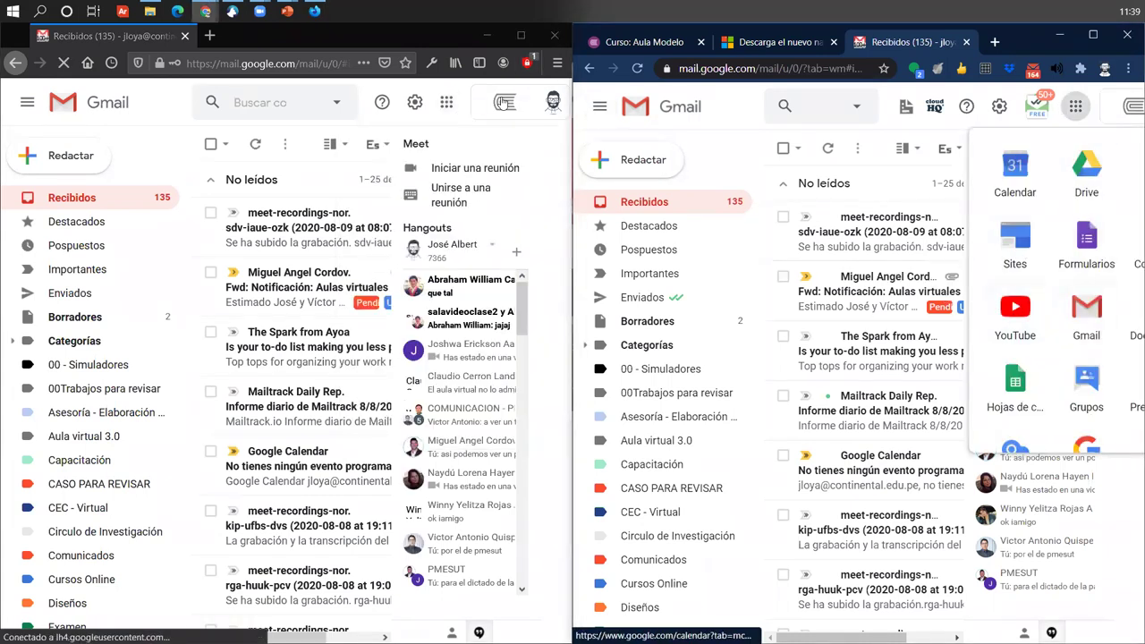
pyautogui.click(447, 102)
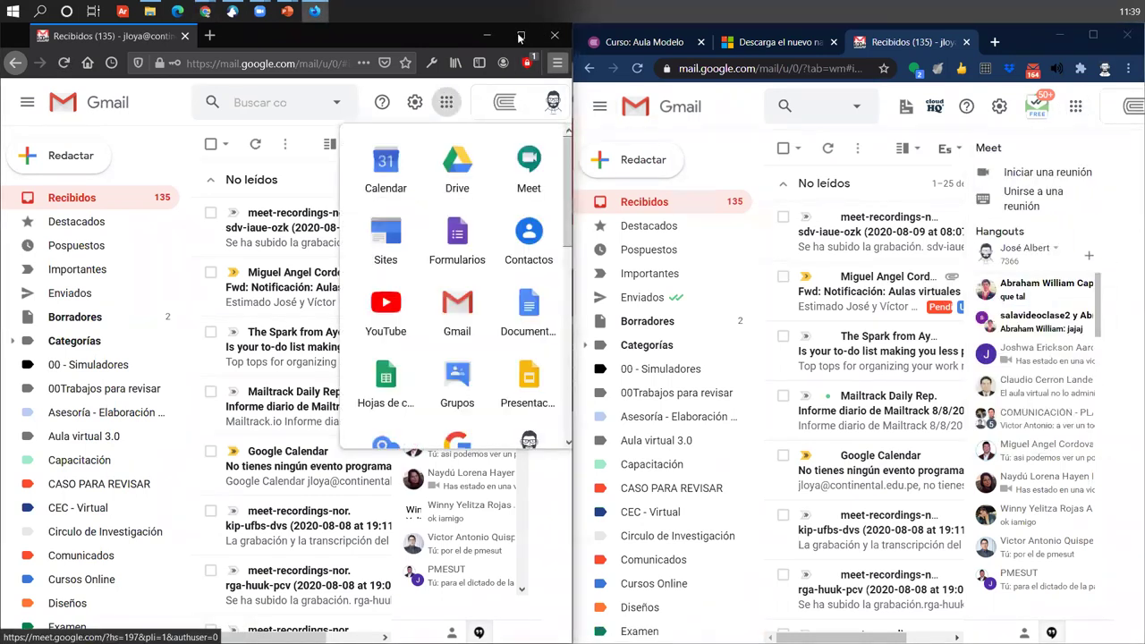
# Minimize Firefox and maximize Chrome's Gmail window
pyautogui.click(521, 35)
pyautogui.click(1059, 34)
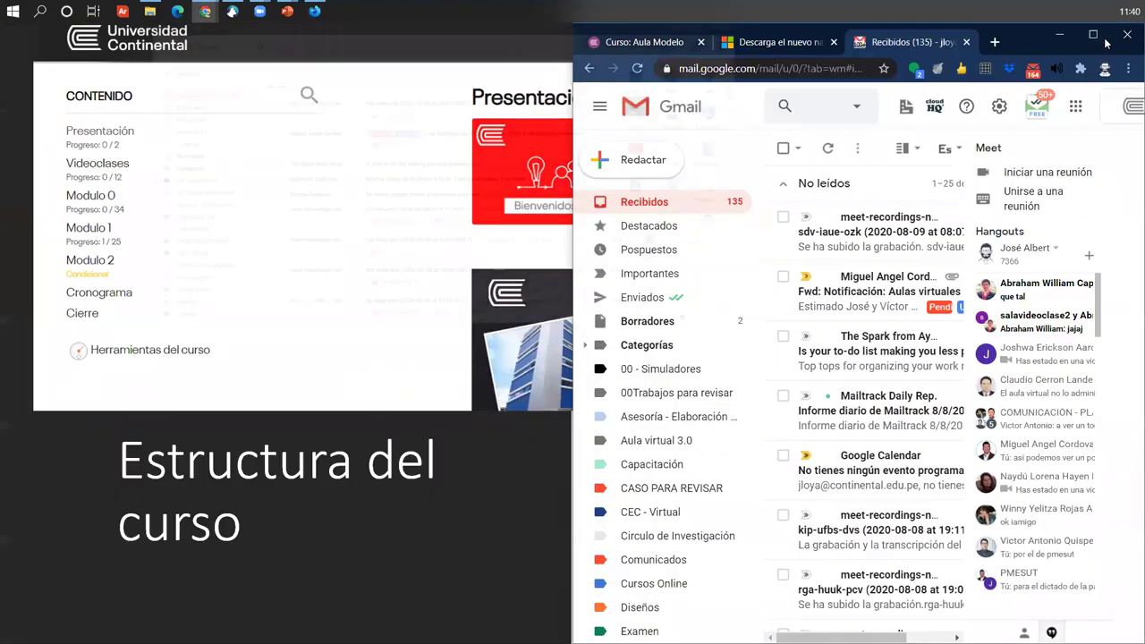
pyautogui.click(1094, 36)
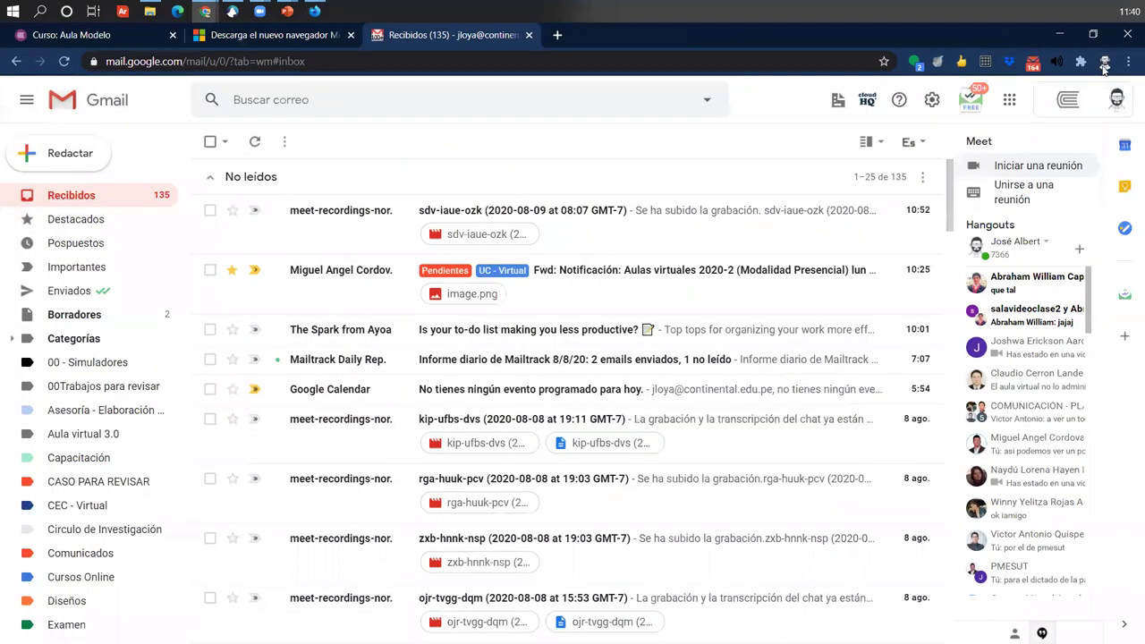
pyautogui.click(1081, 61)
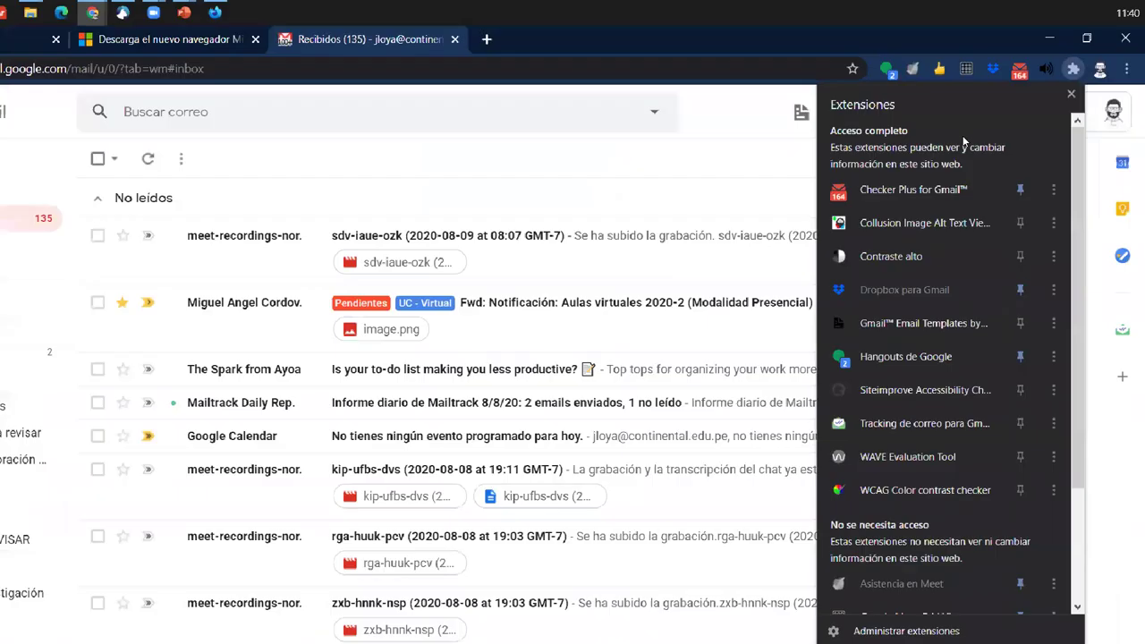
pyautogui.click(1030, 146)
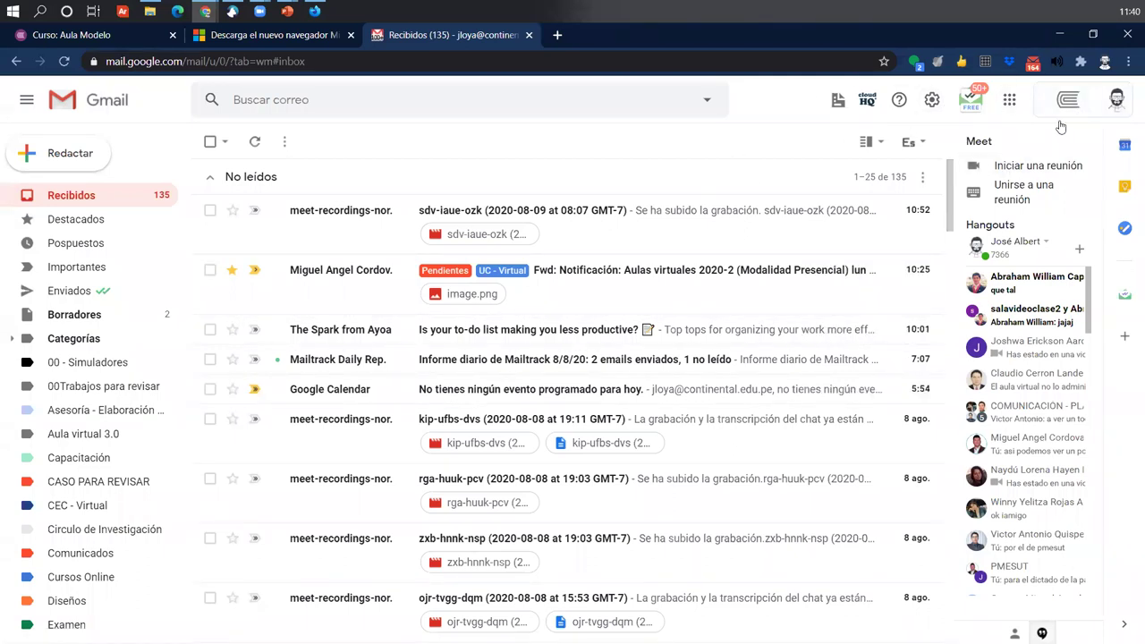
pyautogui.click(1105, 62)
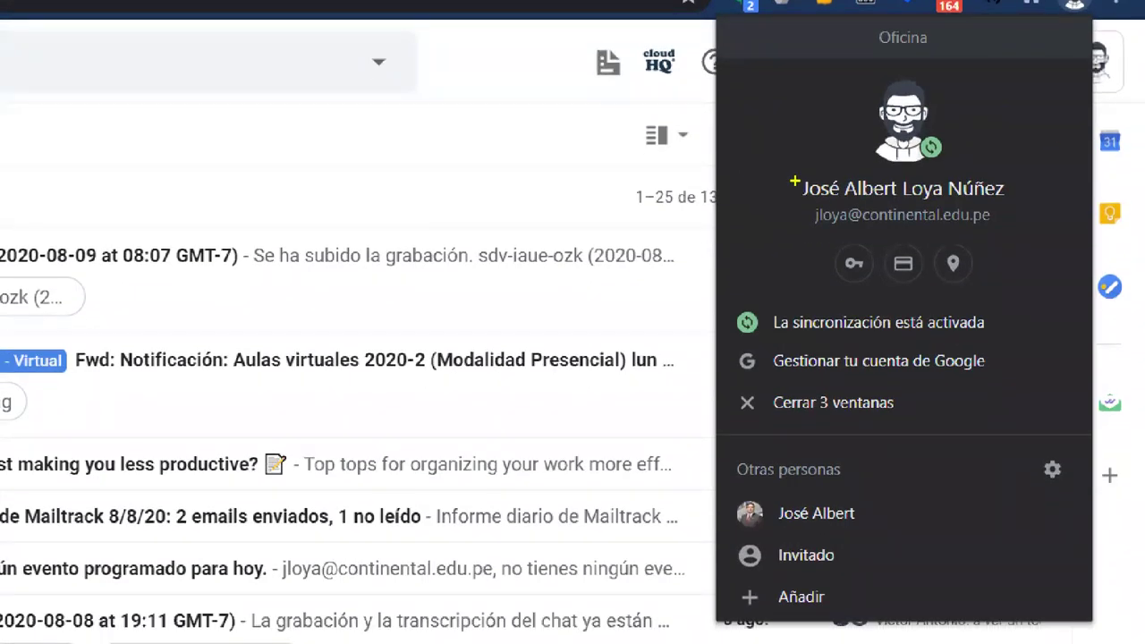
pyautogui.moveTo(832, 190); pyautogui.dragTo(1021, 222)
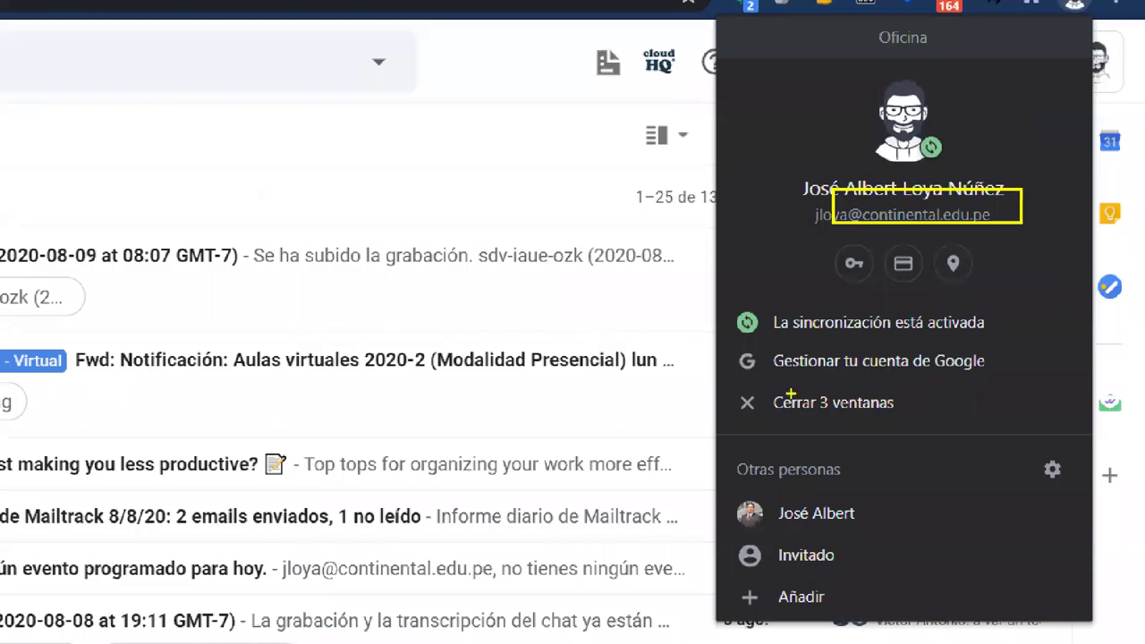
pyautogui.press('Escape')
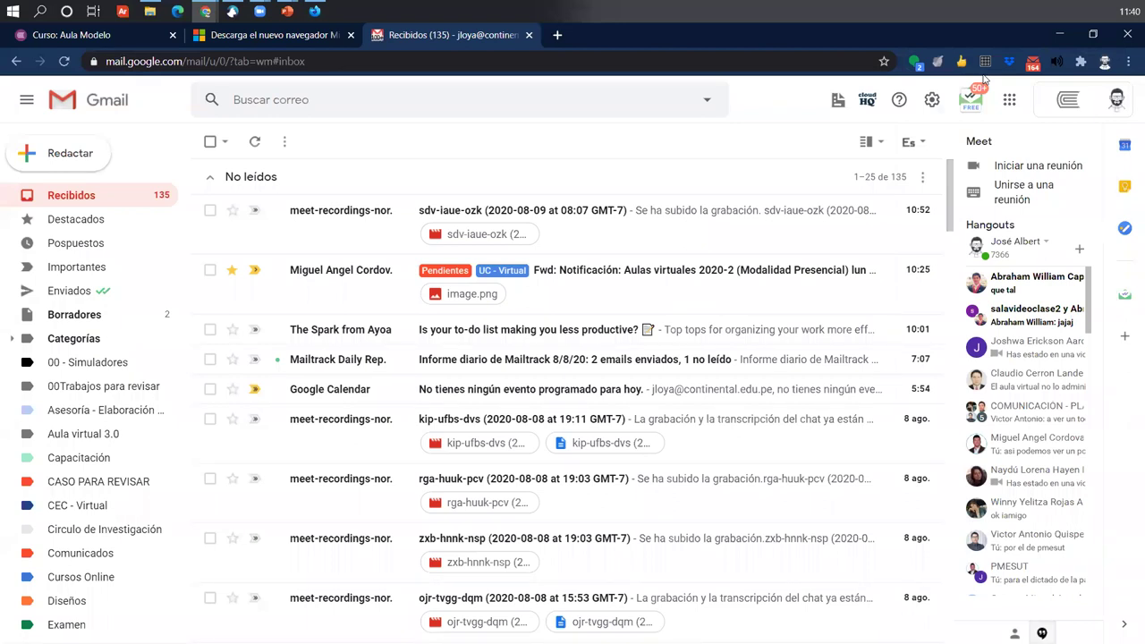
pyautogui.click(1104, 63)
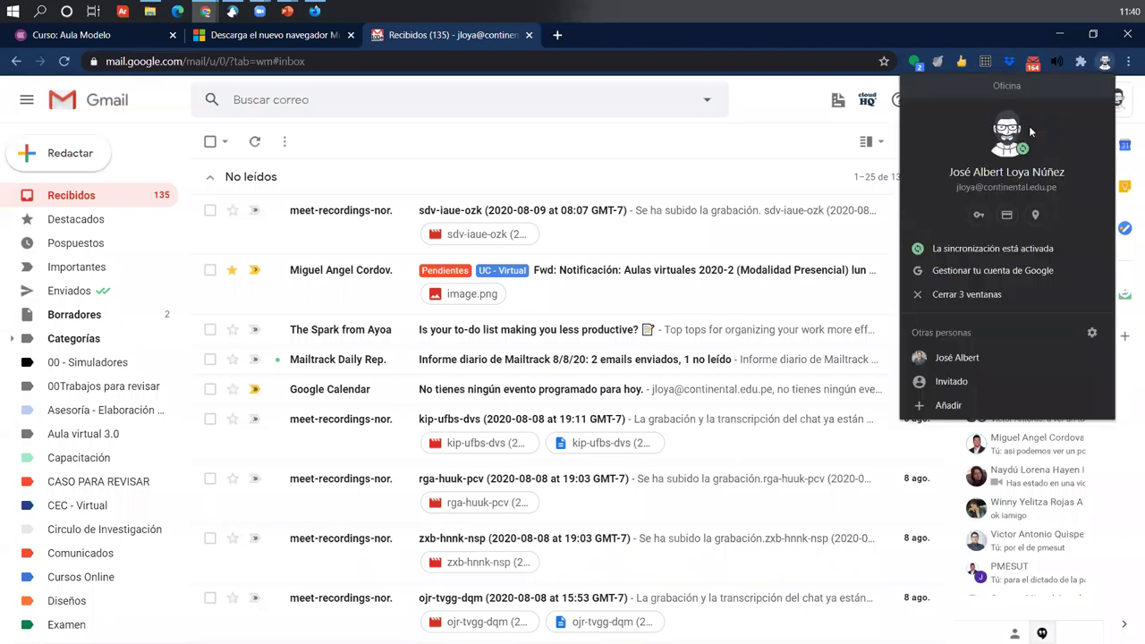
pyautogui.click(801, 146)
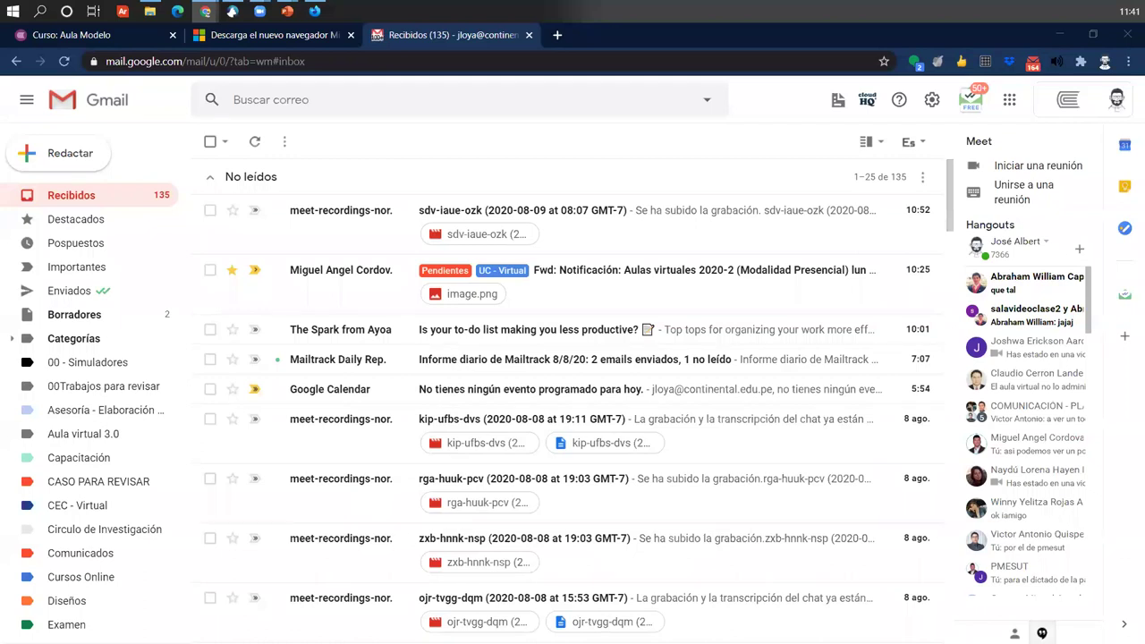
# Switch to the Aula Modelo course tab and scroll to section 2's Chrome and Firefox install links
pyautogui.click(98, 35)
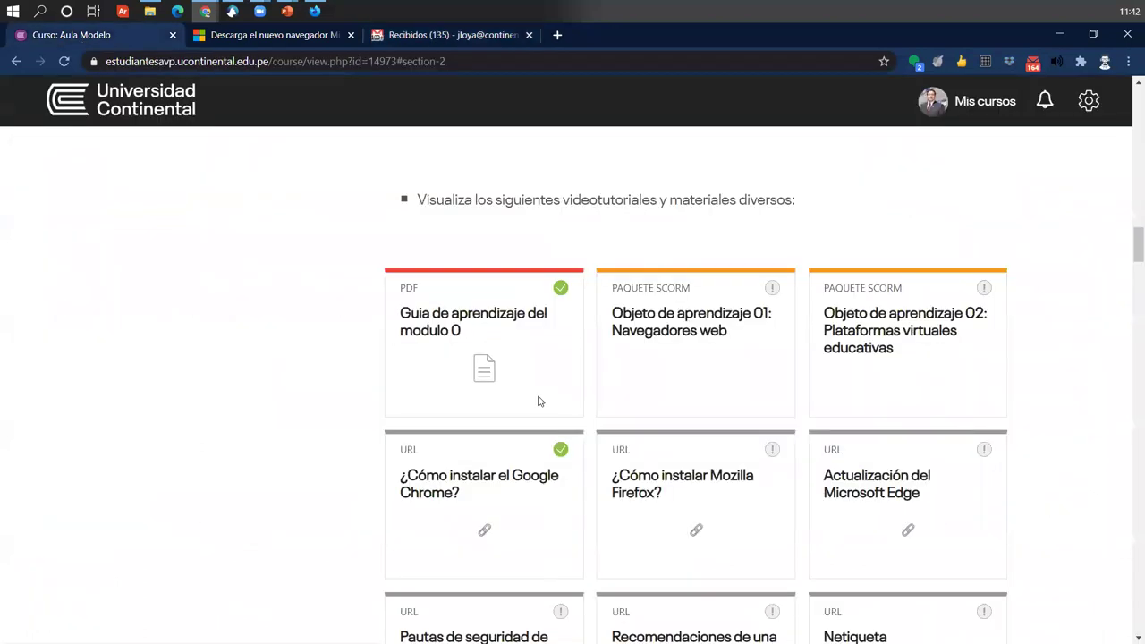
pyautogui.scroll(10, 685, 393)
pyautogui.scroll(-10, 683, 397)
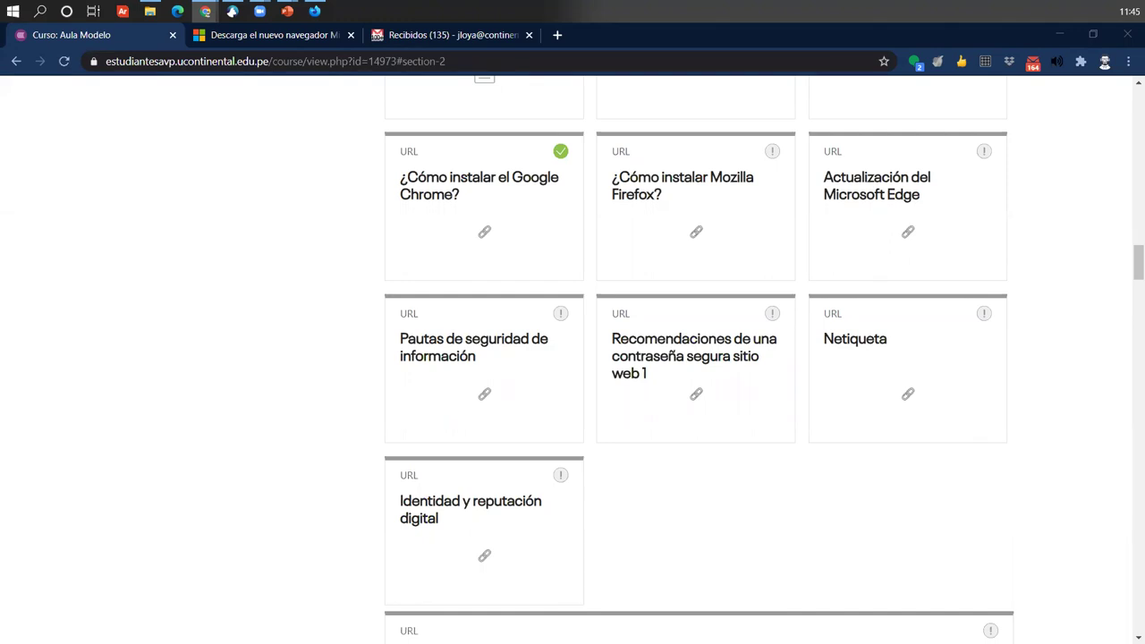
# Search Google for 'microsift' in a new tab
pyautogui.click(557, 35)
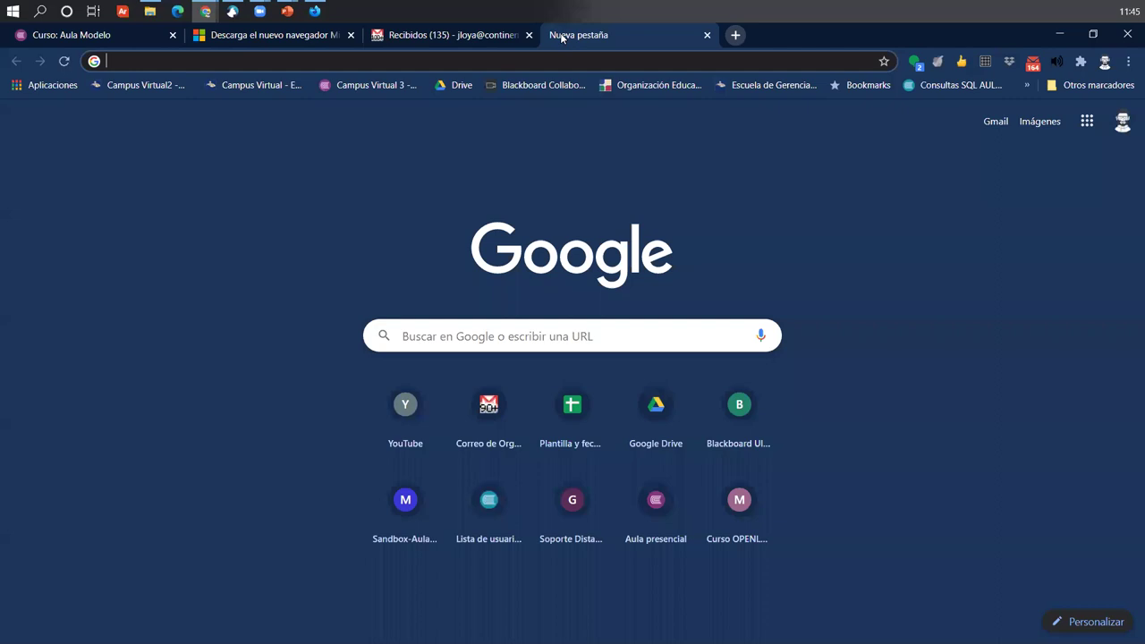
pyautogui.write('mic')
pyautogui.press('BackSpace')
pyautogui.write('co')
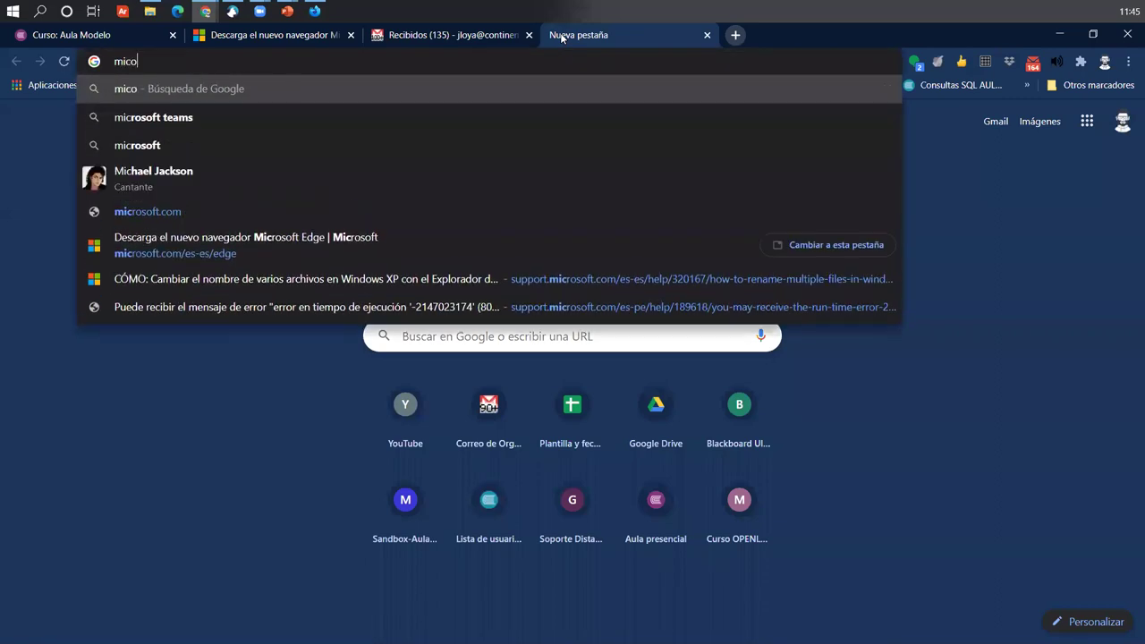
pyautogui.press('BackSpace')
pyautogui.write('ros')
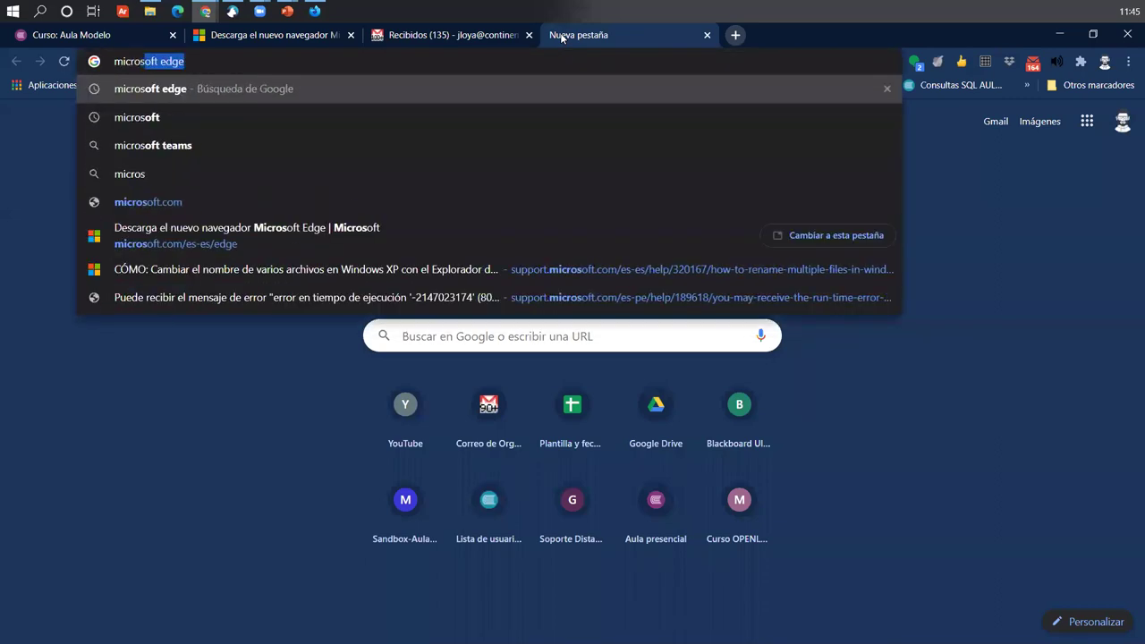
pyautogui.write('ift')
pyautogui.press('Return')
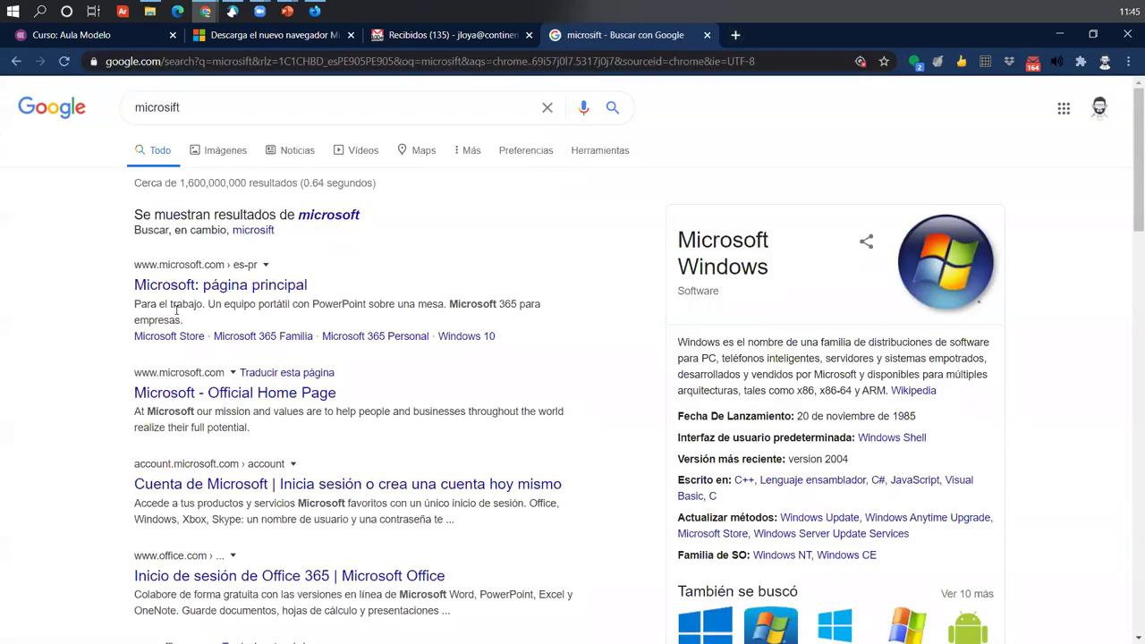
# Open the Microsoft home page result and go to its Windows section
pyautogui.click(238, 286)
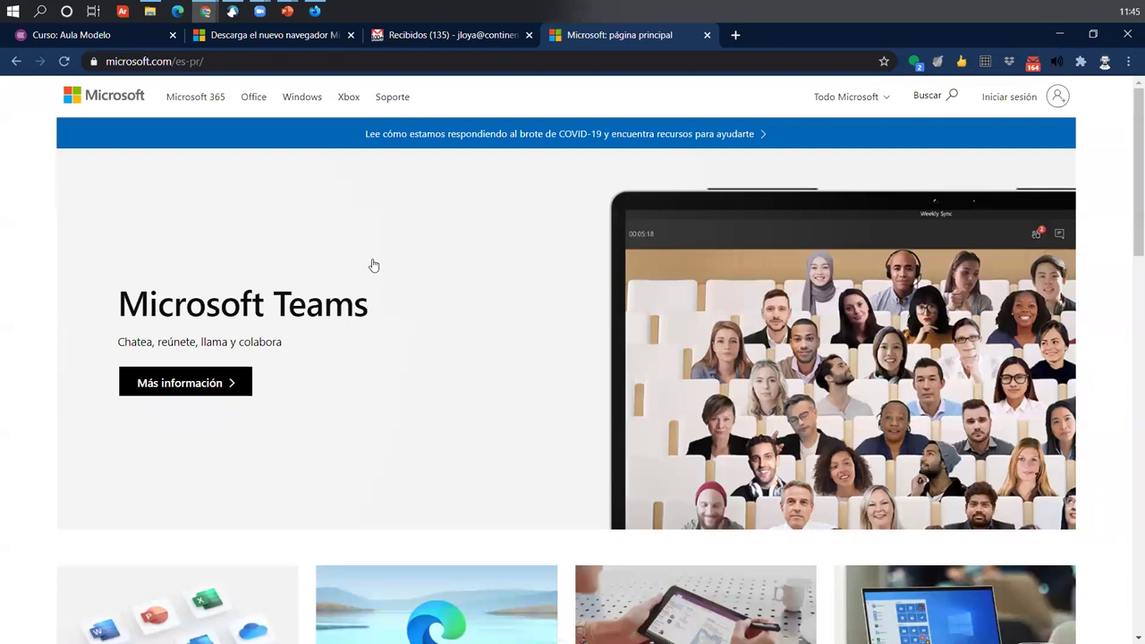
pyautogui.scroll(-3, 228, 367)
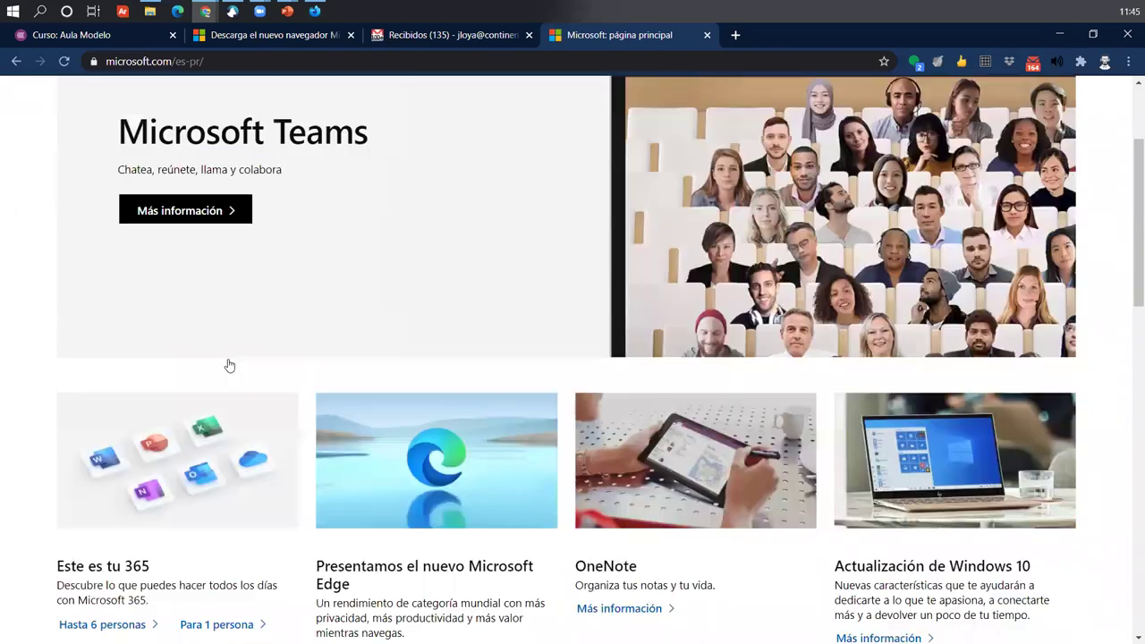
pyautogui.scroll(3, 240, 358)
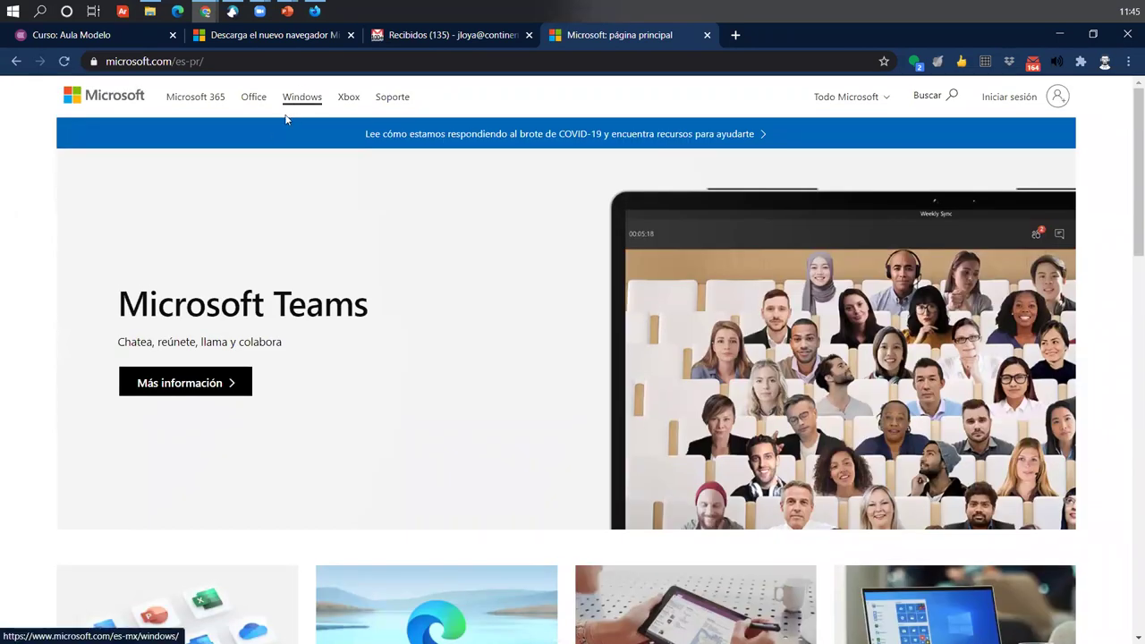
pyautogui.click(298, 109)
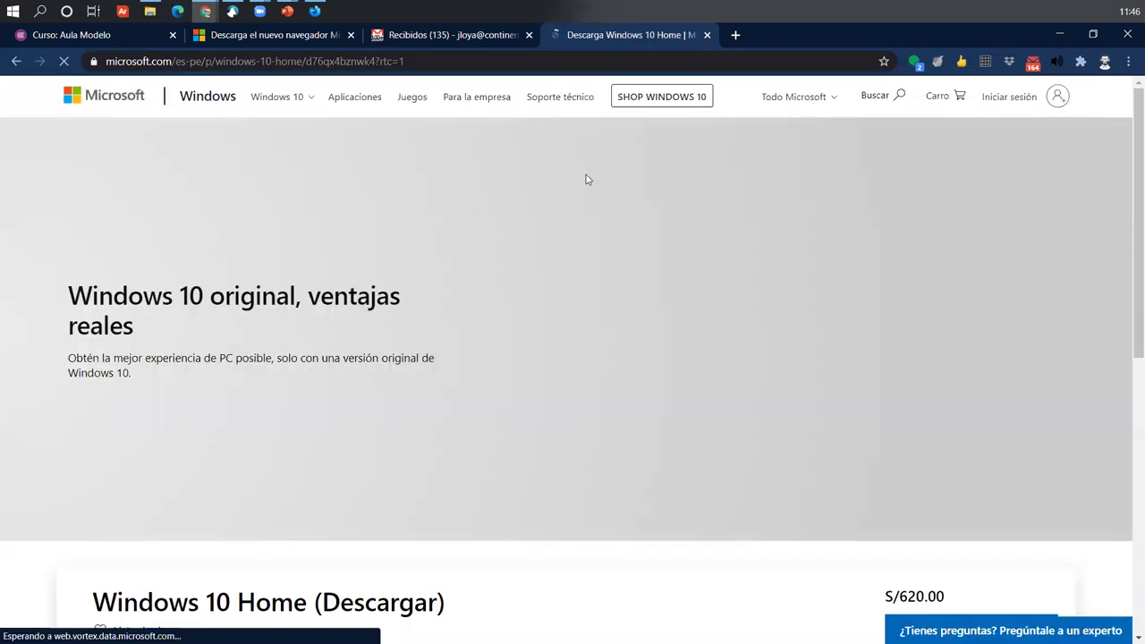
# Read the Windows 10 Home (Descargar) description, selecting the S/620.00 price and clearing the selection
pyautogui.scroll(-1, 599, 241)
pyautogui.scroll(-3, 599, 244)
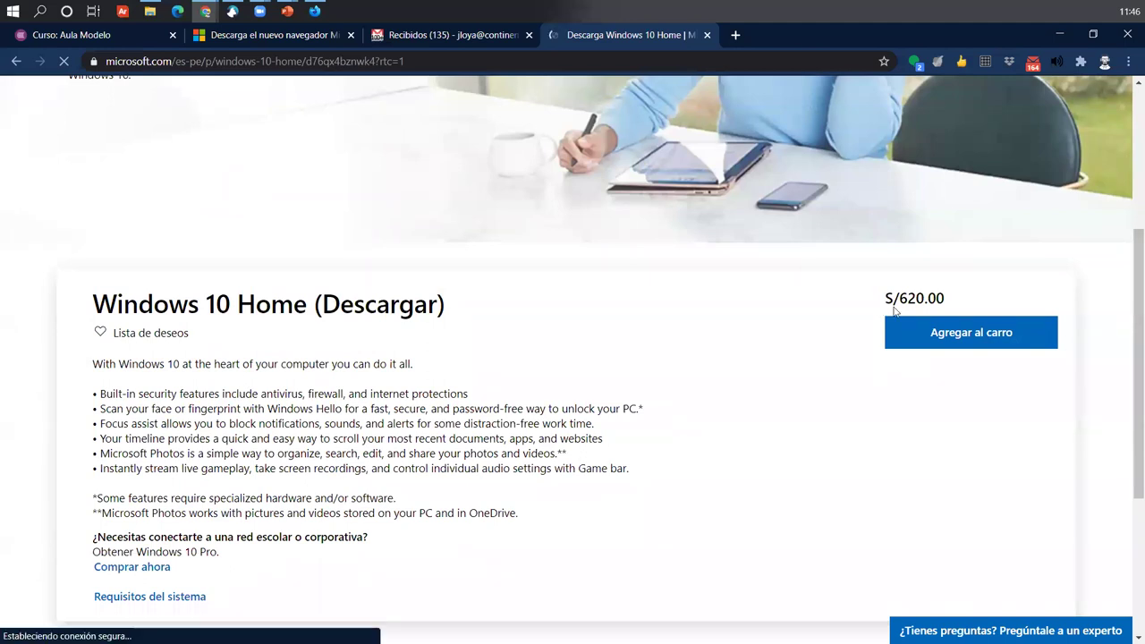
pyautogui.moveTo(836, 299); pyautogui.dragTo(852, 302)
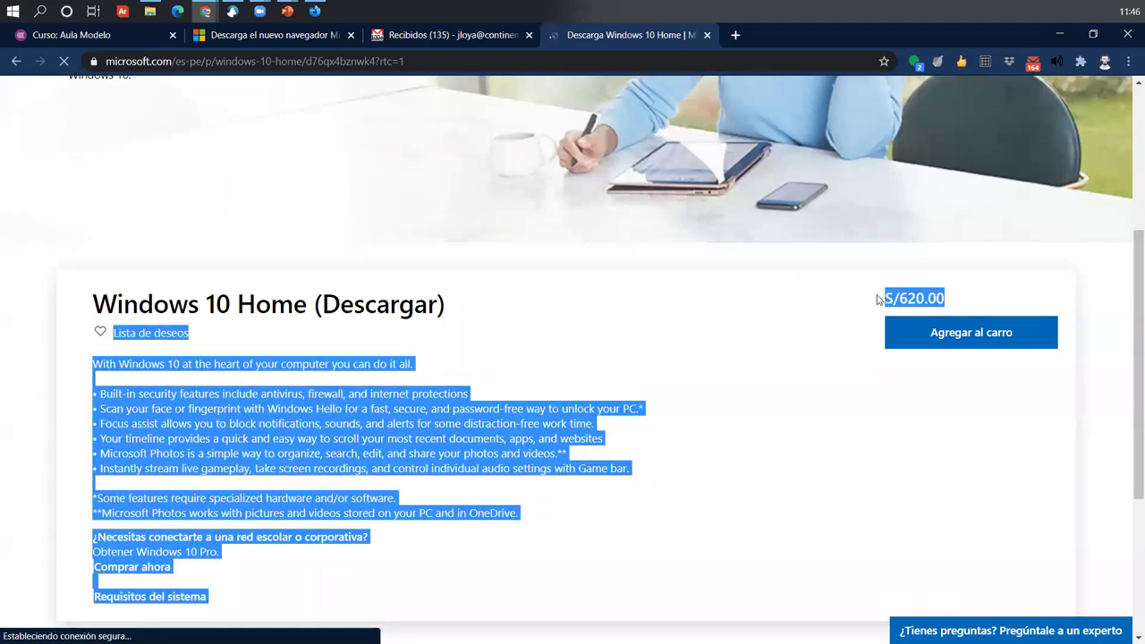
pyautogui.moveTo(990, 300); pyautogui.dragTo(617, 309)
pyautogui.scroll(-3, 617, 306)
pyautogui.scroll(7, 617, 306)
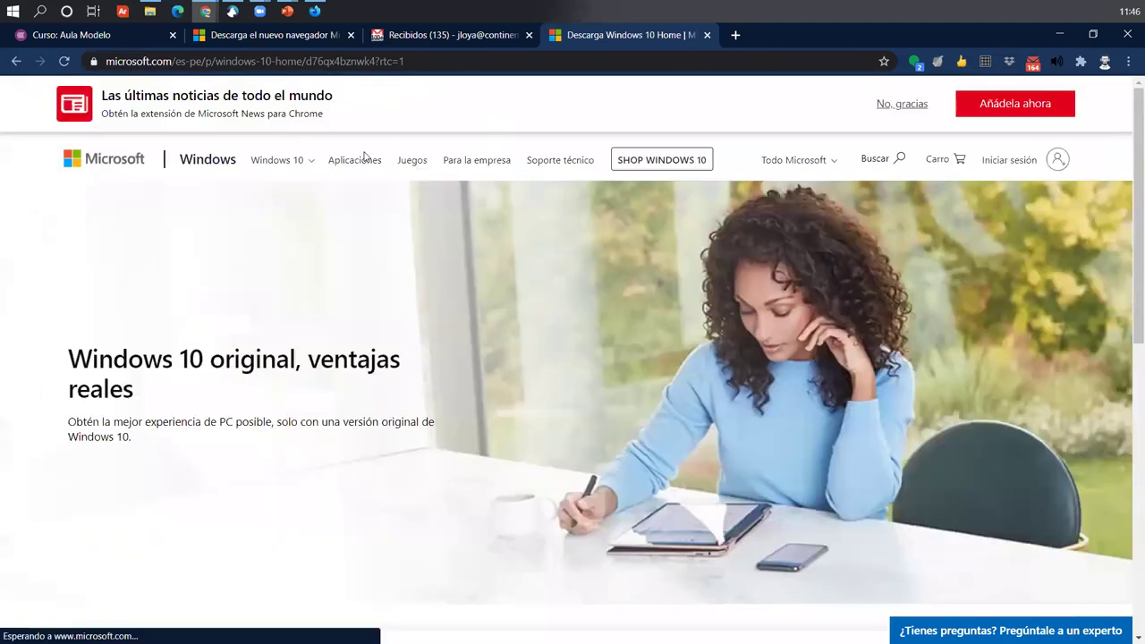
pyautogui.scroll(-8, 754, 331)
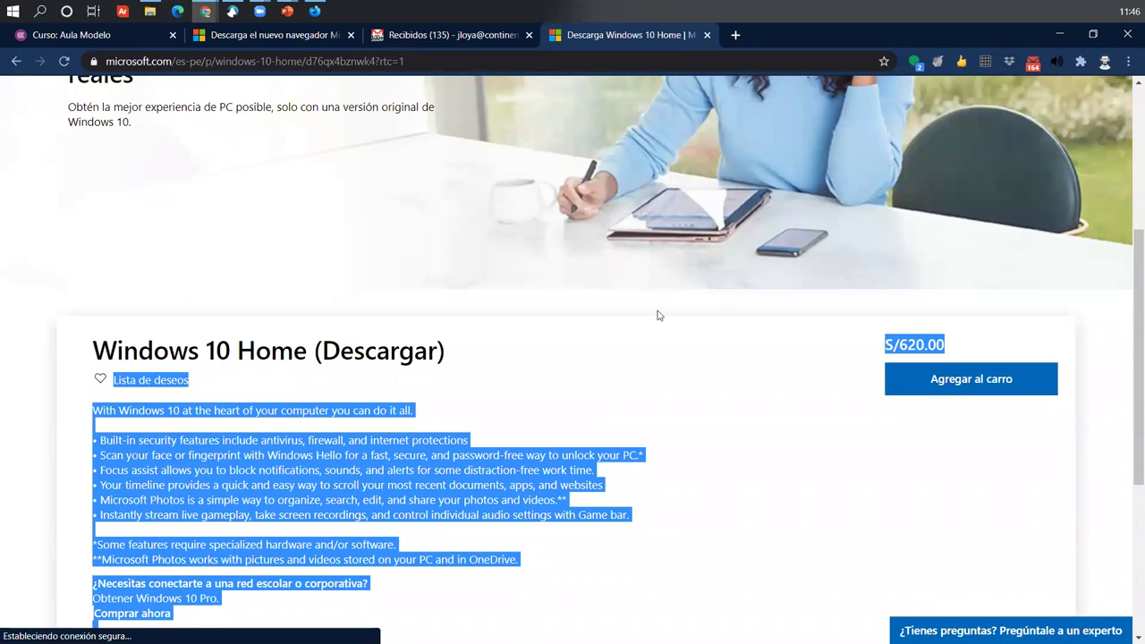
pyautogui.scroll(4, 754, 358)
pyautogui.scroll(4, 754, 360)
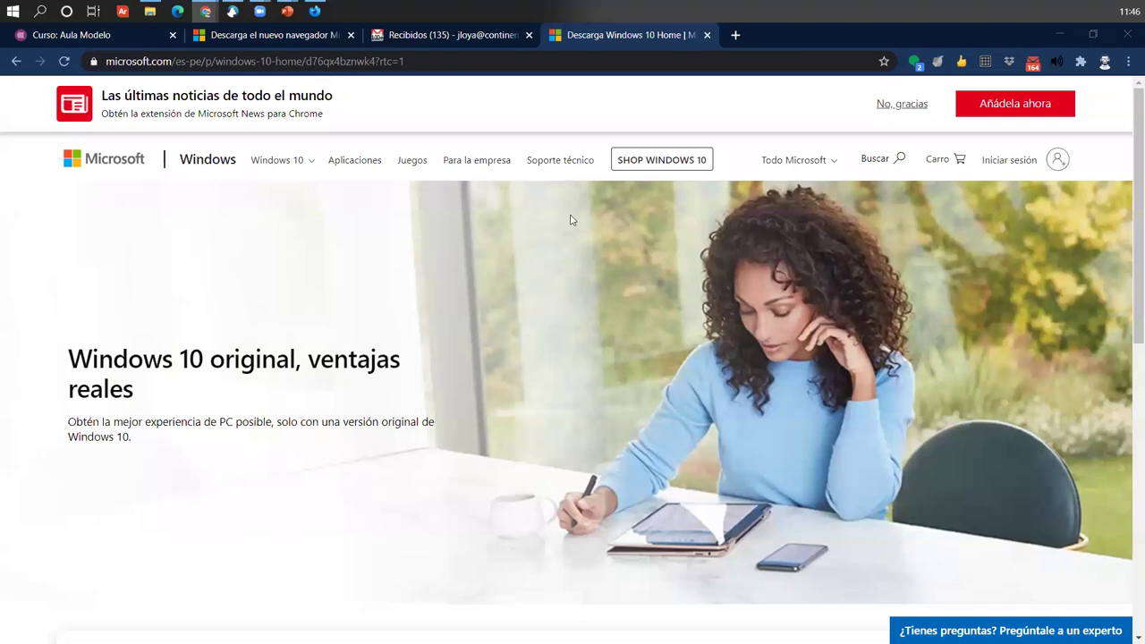
pyautogui.scroll(-6, 577, 237)
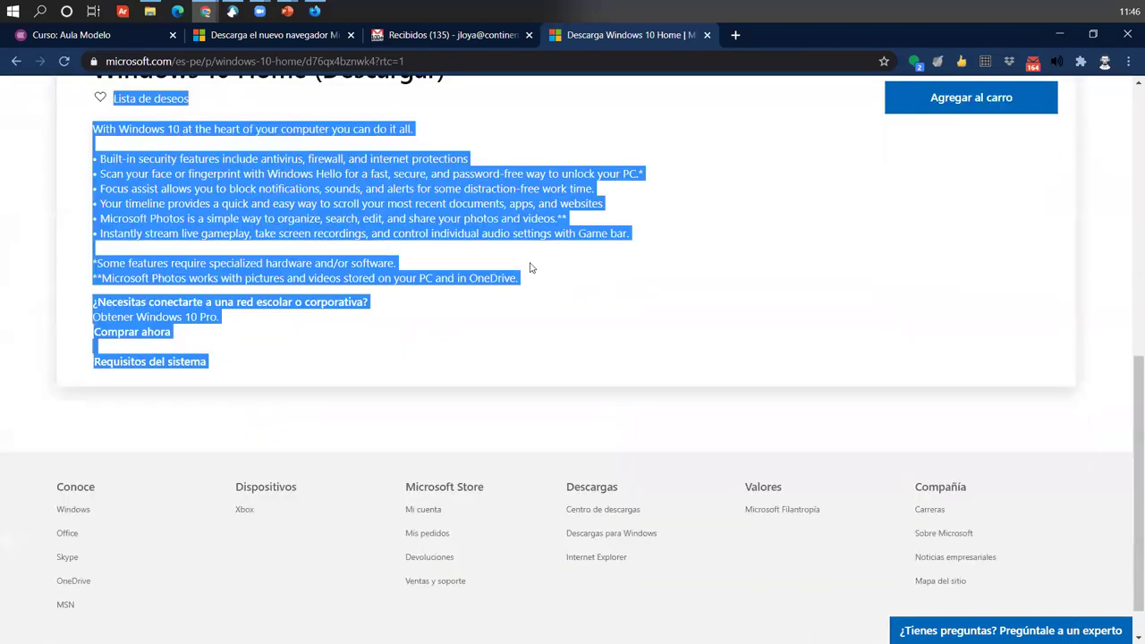
pyautogui.click(531, 267)
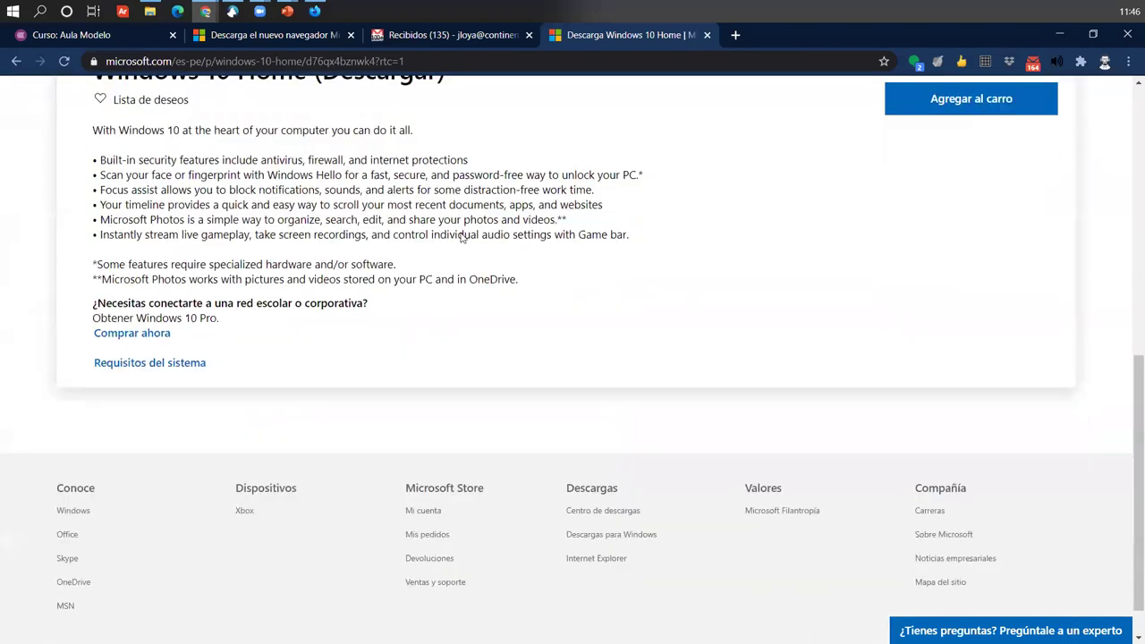
pyautogui.scroll(7, 530, 268)
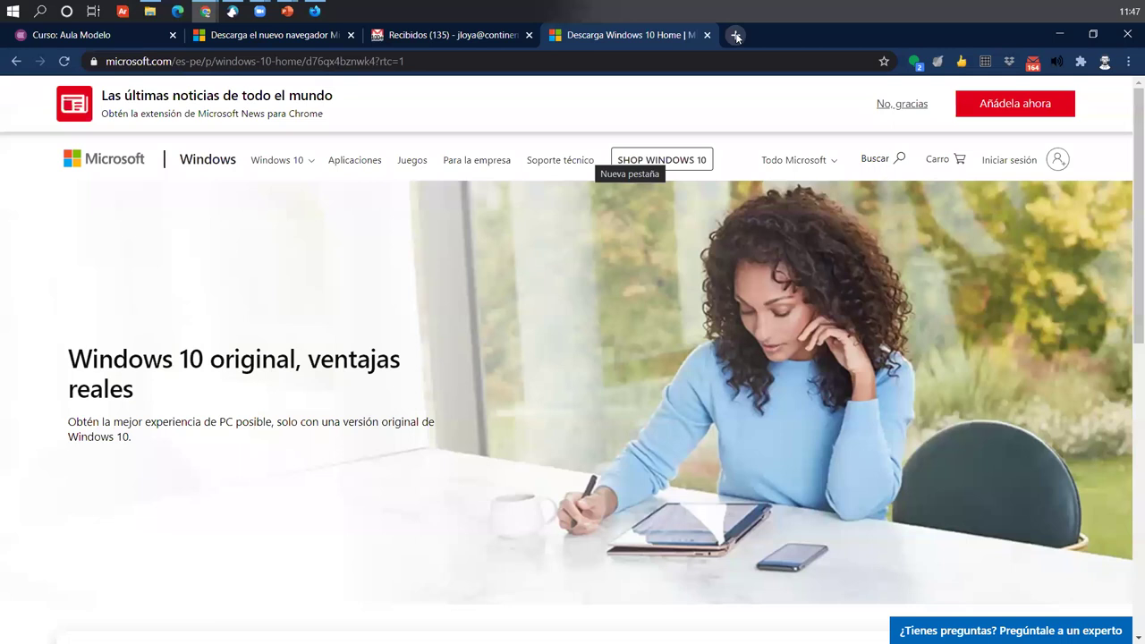
# Search Google Images for 'windows 10' in a new tab
pyautogui.click(737, 37)
pyautogui.click(751, 57)
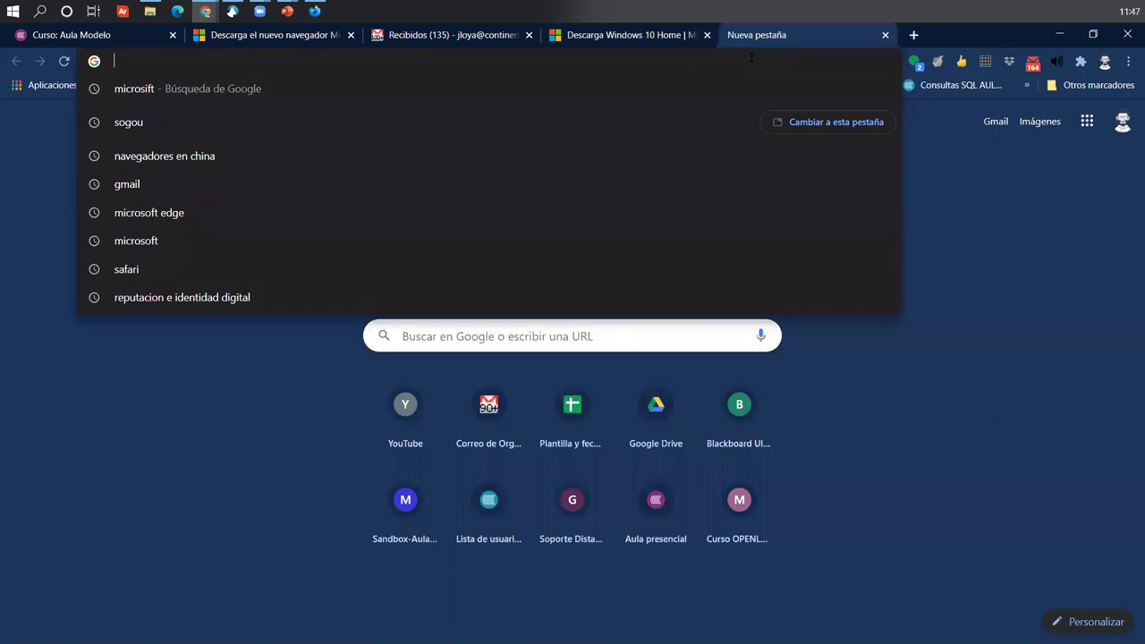
pyautogui.write('window')
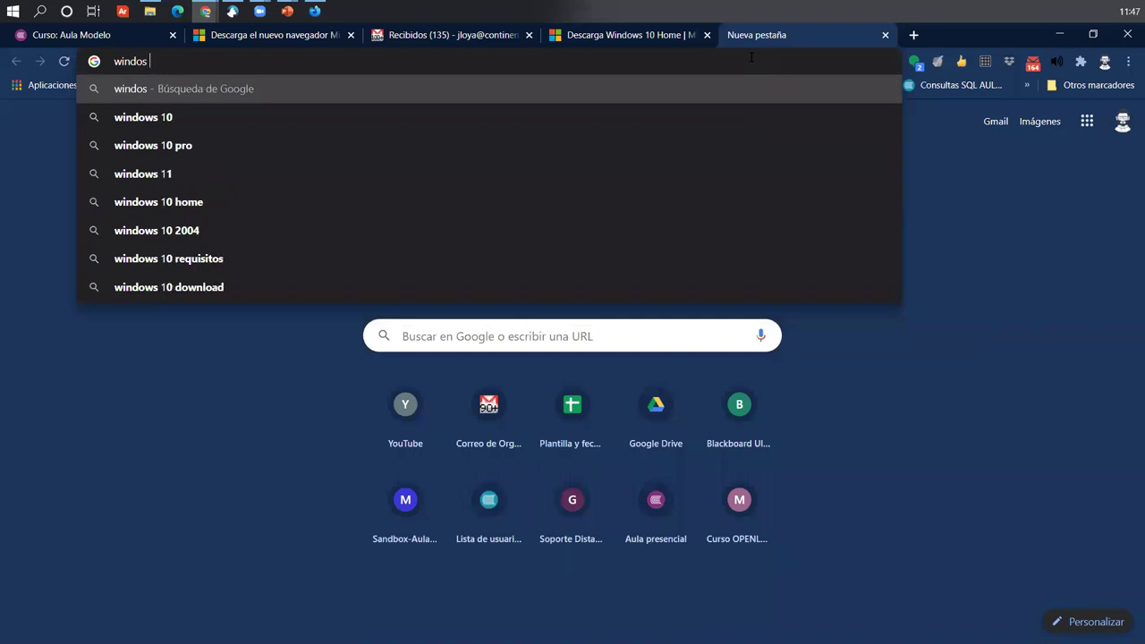
pyautogui.write('s')
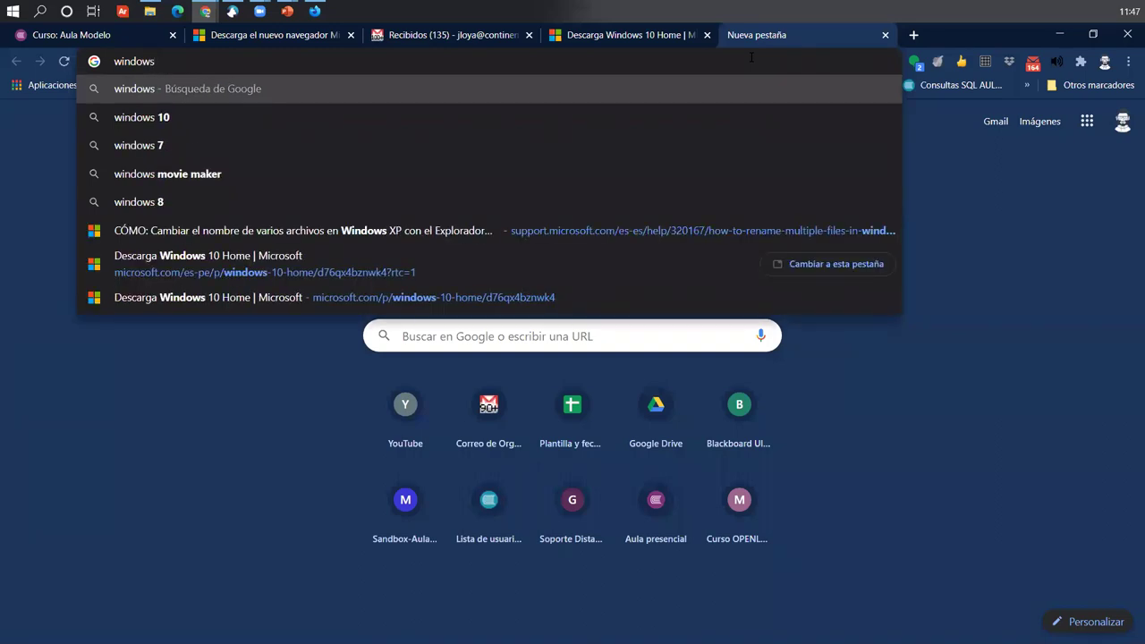
pyautogui.write(' 100')
pyautogui.press('Return')
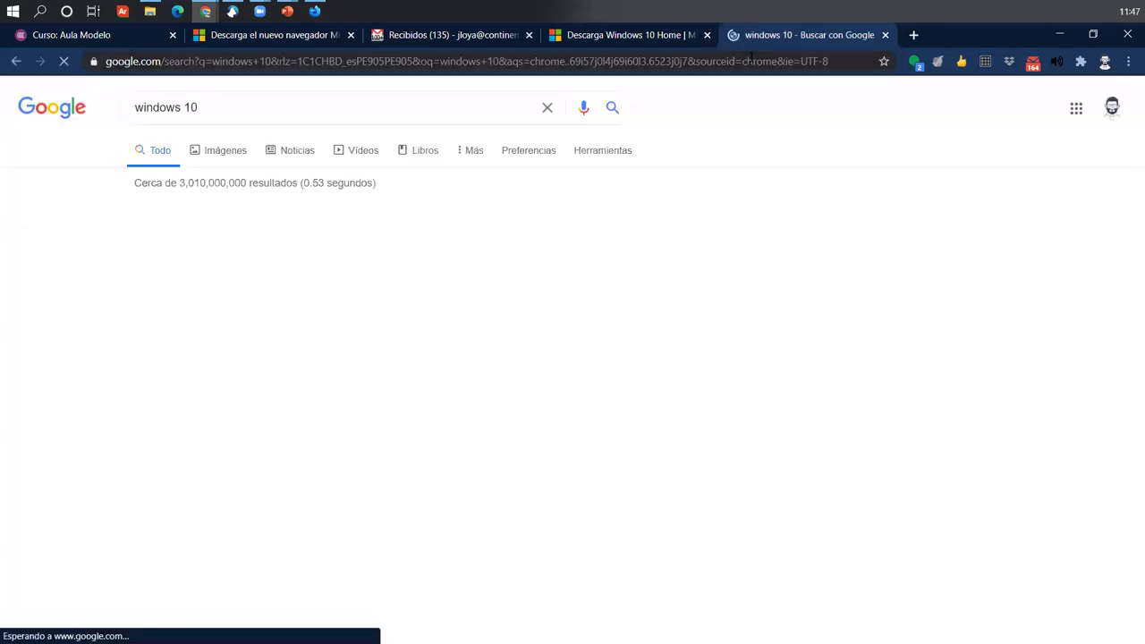
pyautogui.click(224, 150)
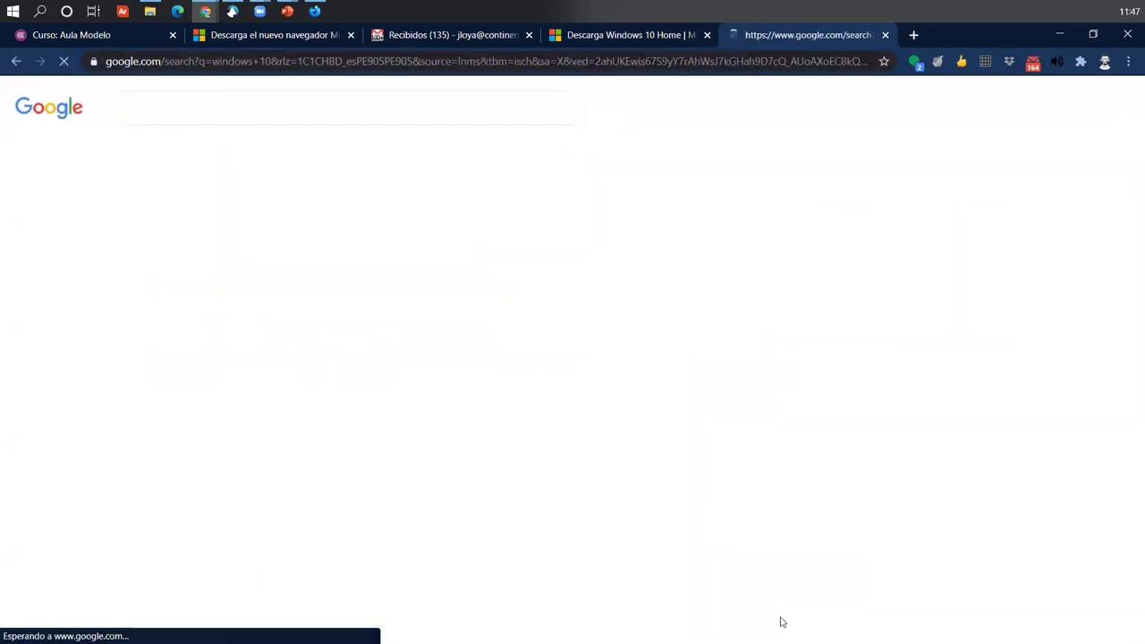
pyautogui.scroll(-3, 712, 520)
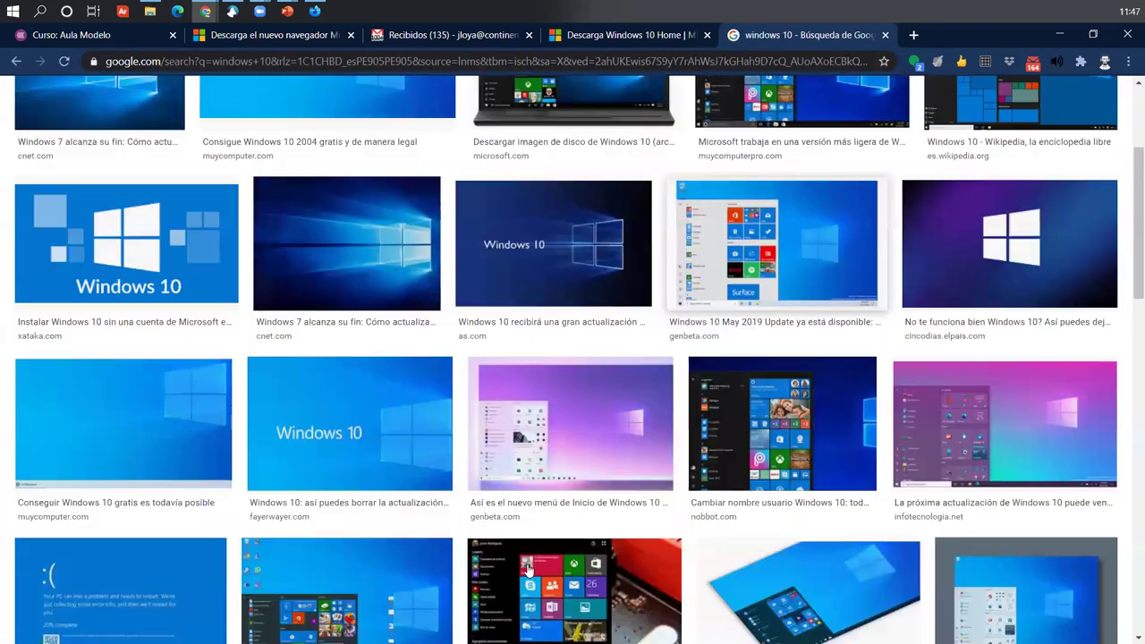
pyautogui.scroll(-8, 528, 570)
pyautogui.scroll(6, 283, 573)
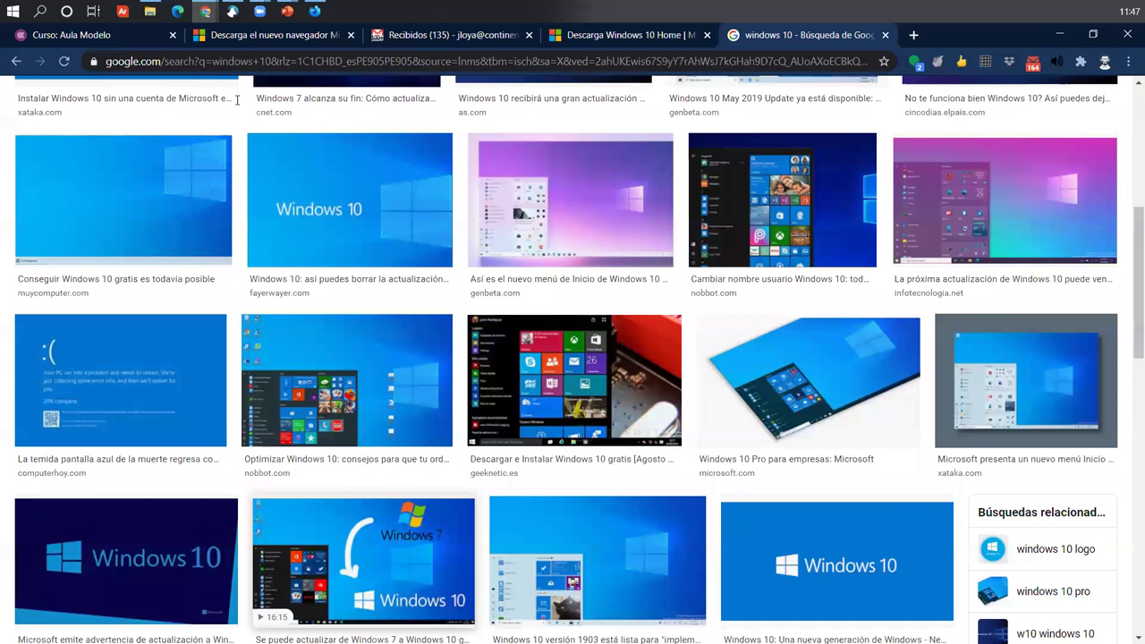
pyautogui.scroll(5, 237, 100)
# Refine to 'windows 10 producto', preview the Home vs Pro comparison, then return to Windows 10 Home
pyautogui.click(237, 102)
pyautogui.write('producto')
pyautogui.press('Return')
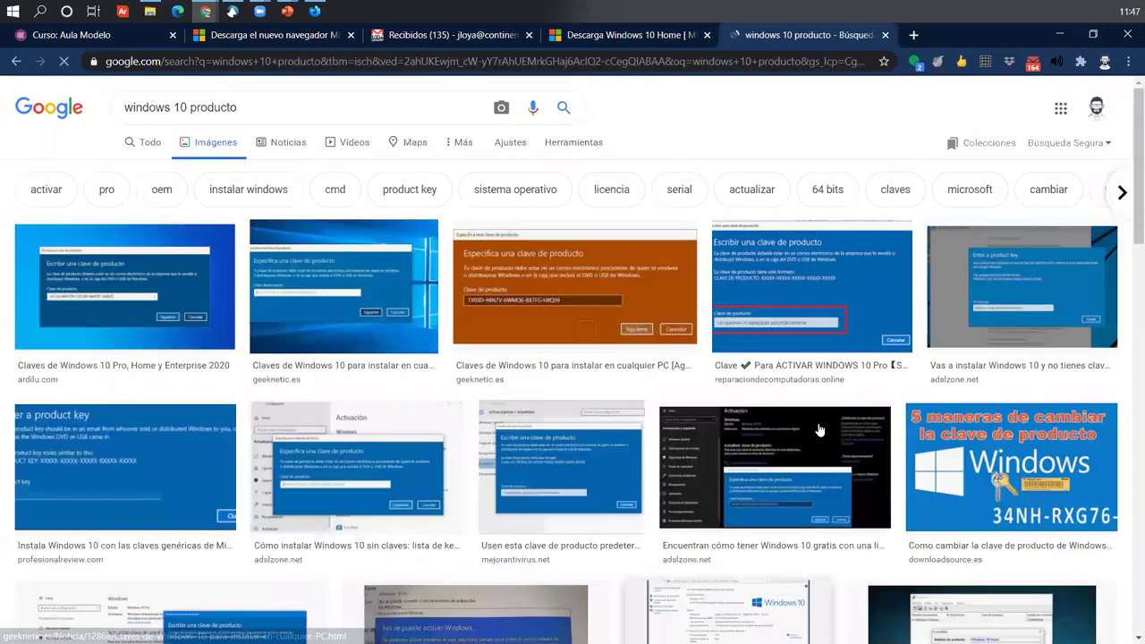
pyautogui.scroll(-3, 819, 430)
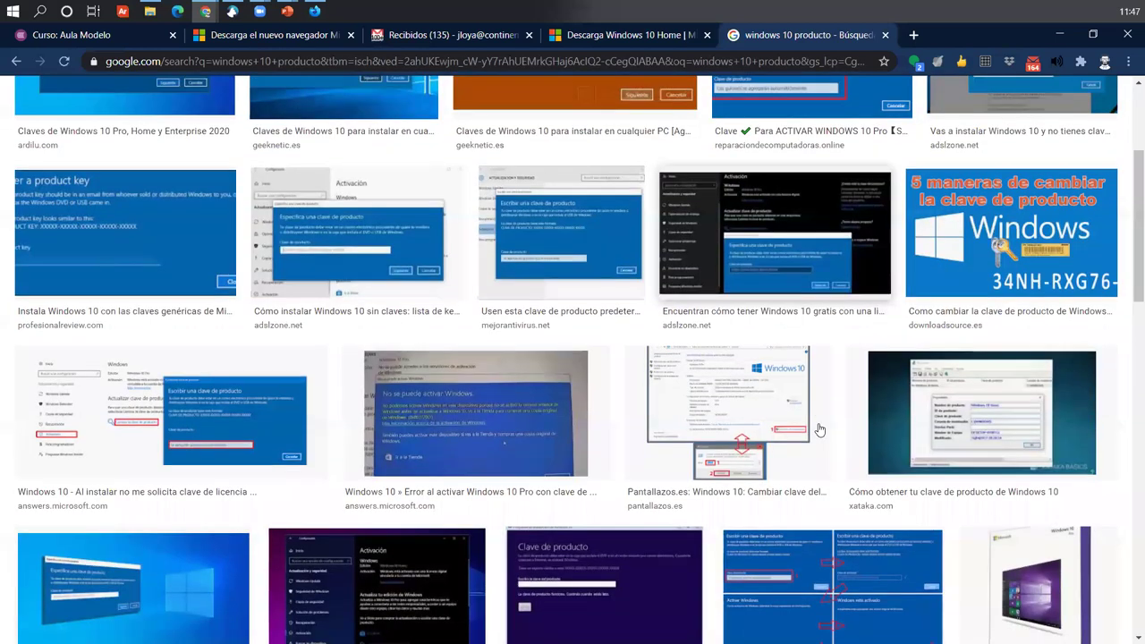
pyautogui.scroll(-15, 820, 430)
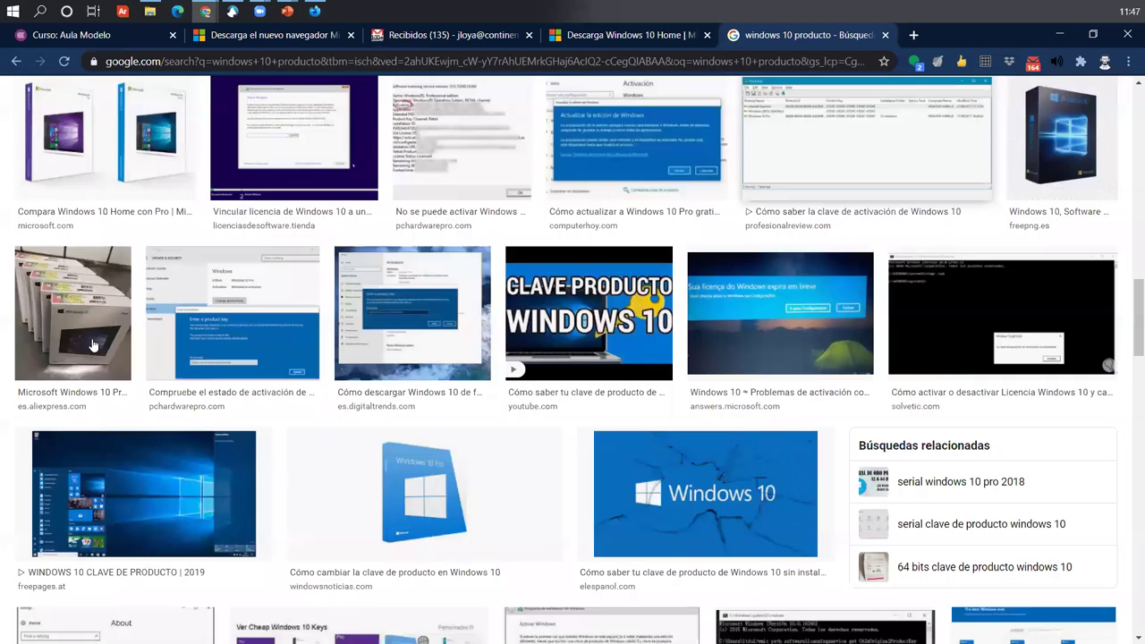
pyautogui.scroll(3, 93, 345)
pyautogui.click(89, 349)
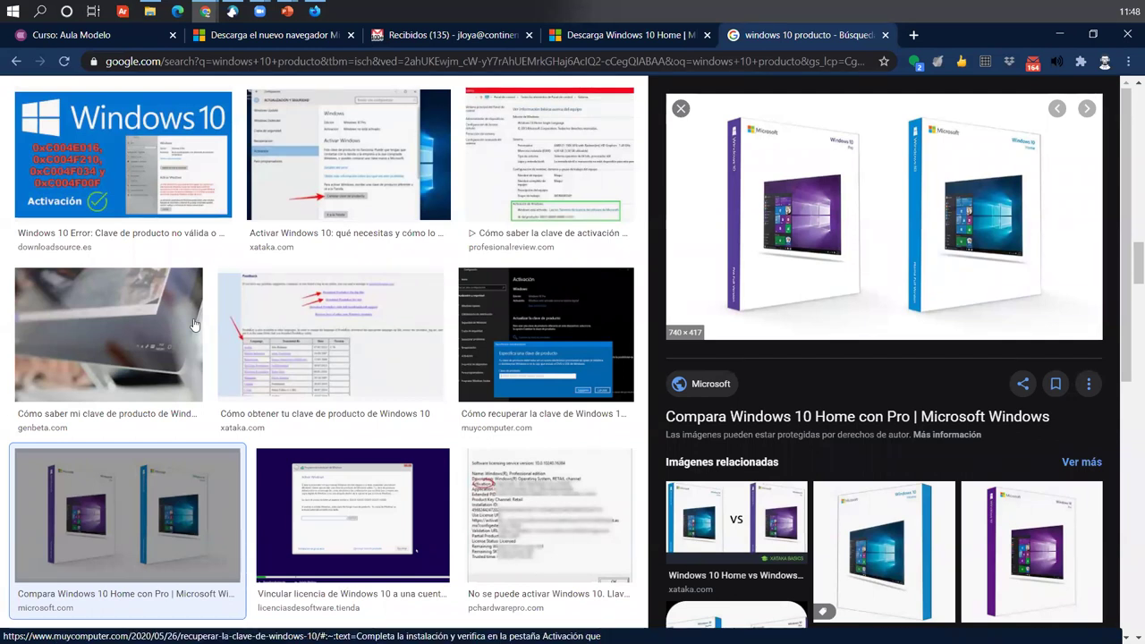
pyautogui.scroll(1, 537, 501)
pyautogui.click(591, 38)
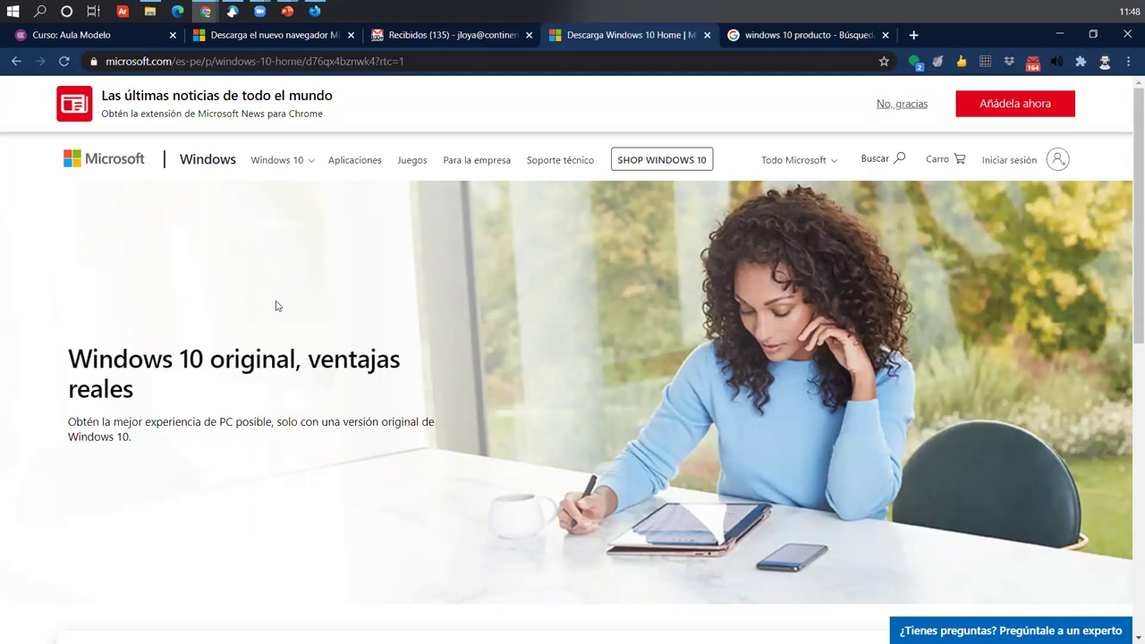
# Close the 'windows 10 producto' image-search tab
pyautogui.click(884, 36)
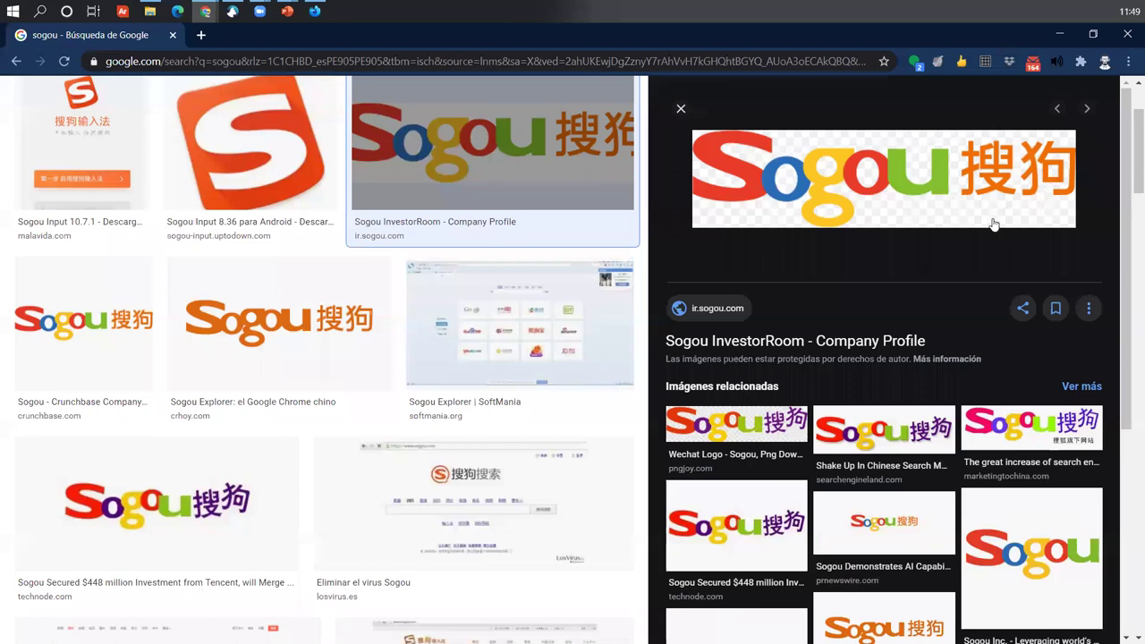
# Preview the Sogou Explorer SoftMania and Sogou Input 8.36 image results
pyautogui.scroll(-1, 984, 225)
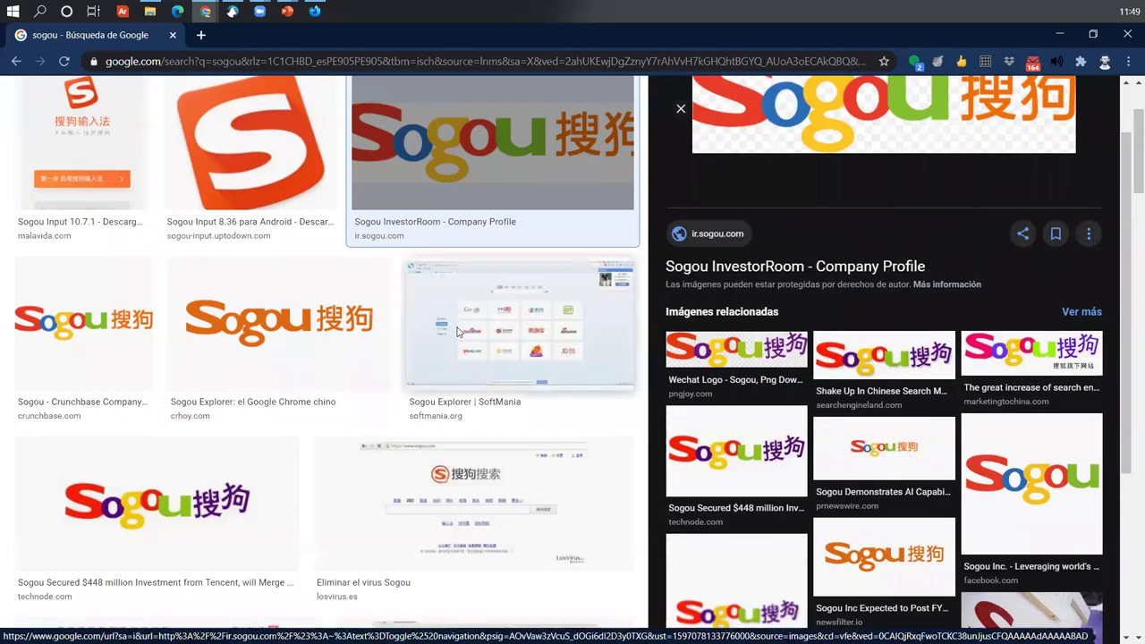
pyautogui.click(459, 333)
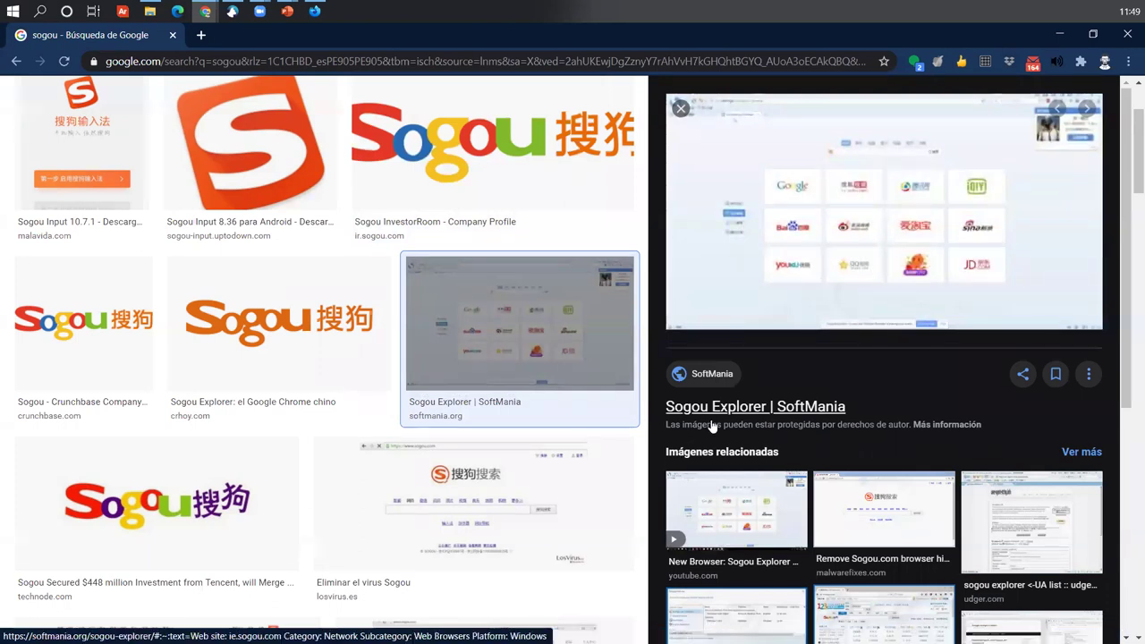
pyautogui.scroll(2, 312, 460)
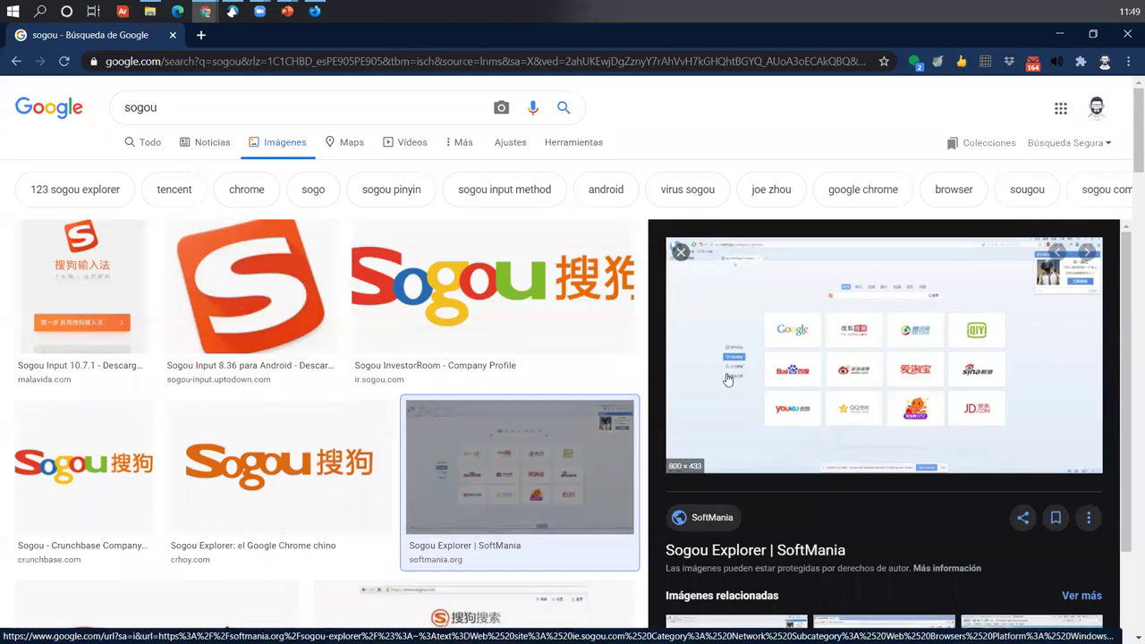
pyautogui.scroll(-5, 800, 404)
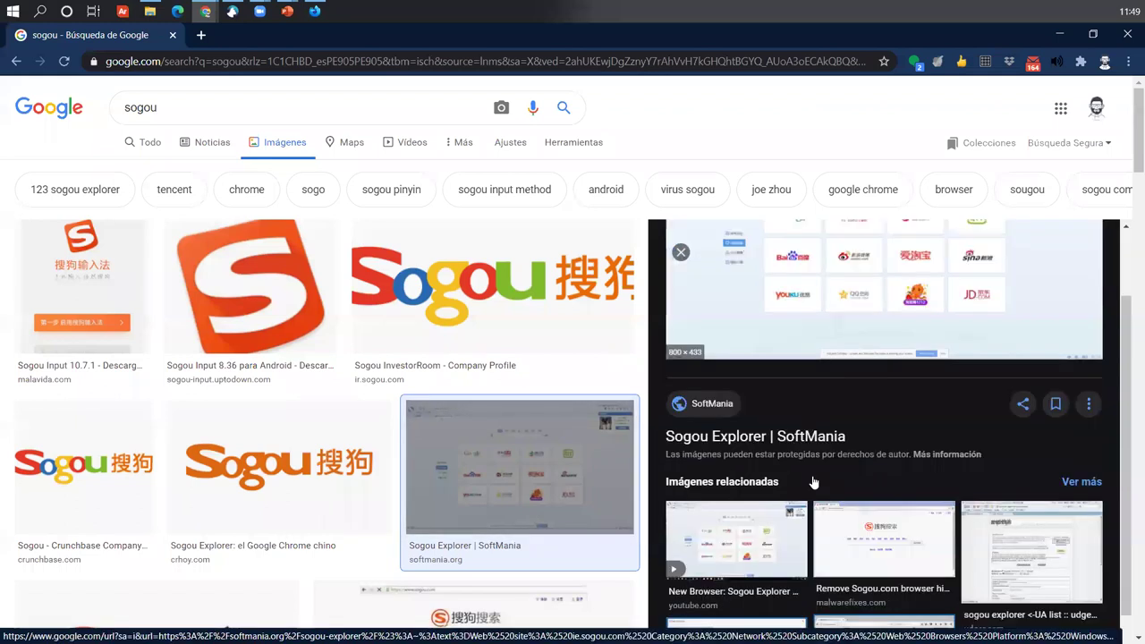
pyautogui.scroll(-3, 640, 423)
pyautogui.scroll(-5, 640, 424)
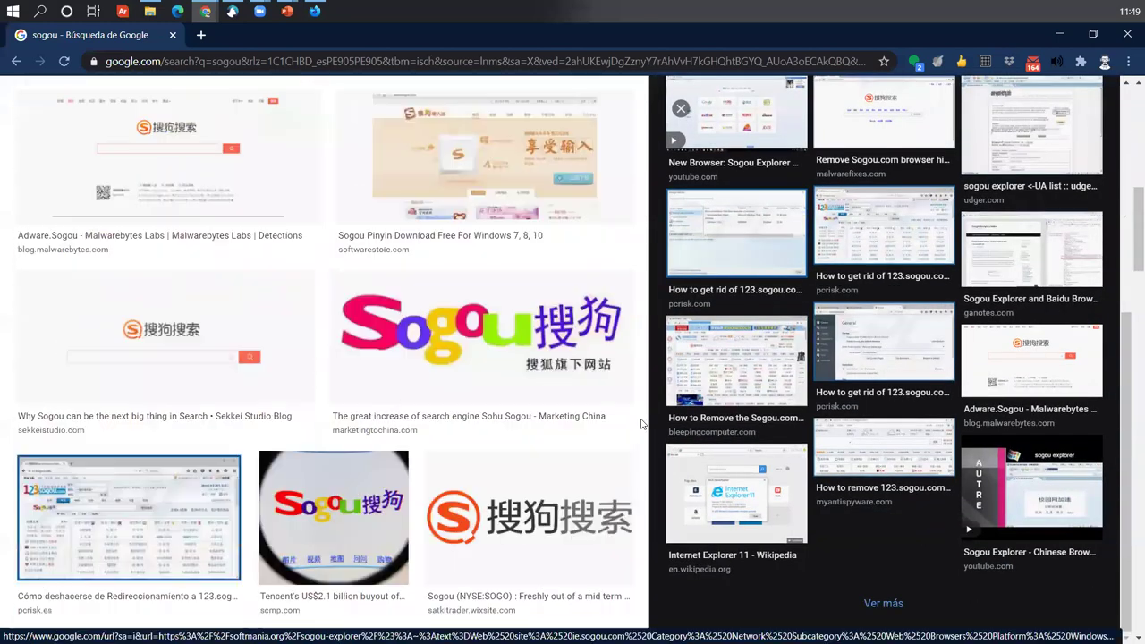
pyautogui.scroll(-2, 640, 423)
pyautogui.scroll(-1, 640, 423)
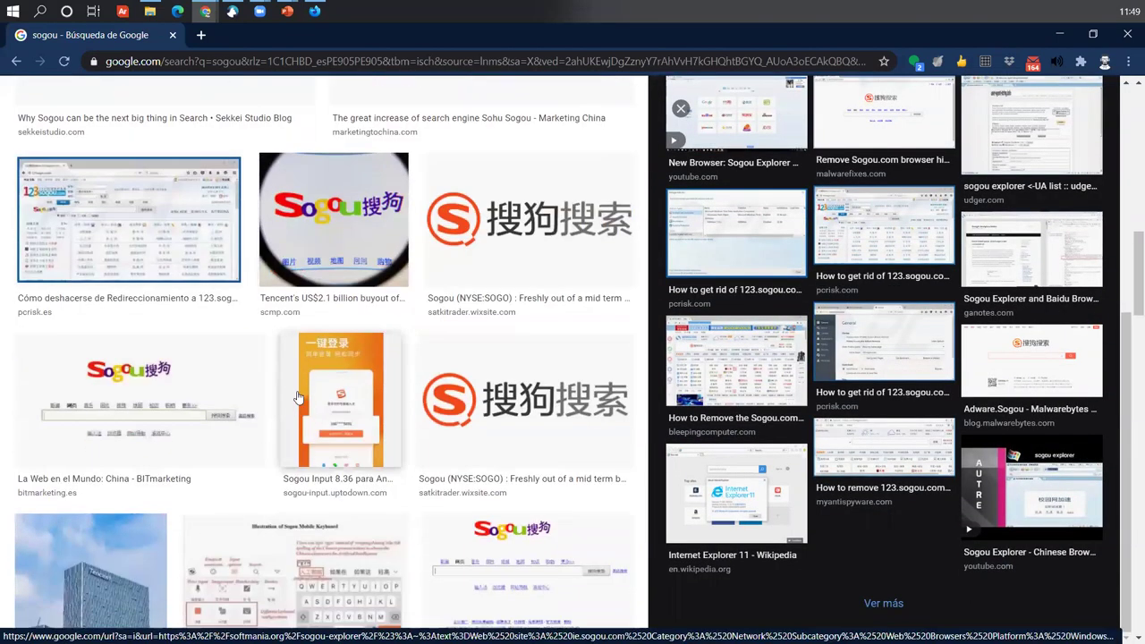
pyautogui.click(340, 400)
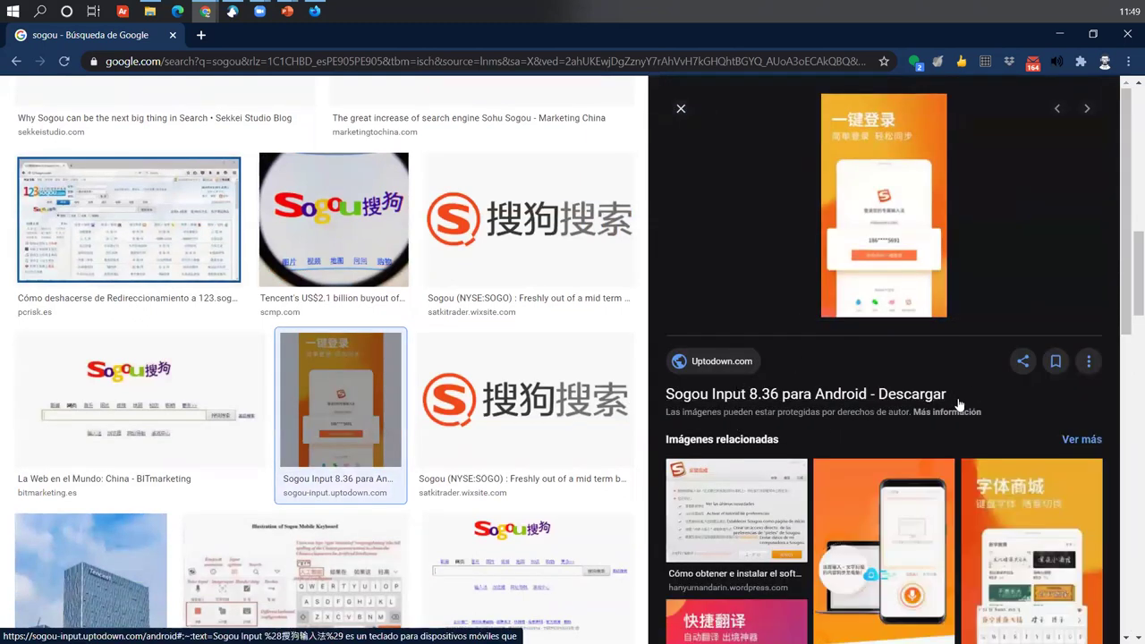
# Preview the Sogou Explorer | SoftMania image again, then restore the window and switch away
pyautogui.scroll(9, 683, 403)
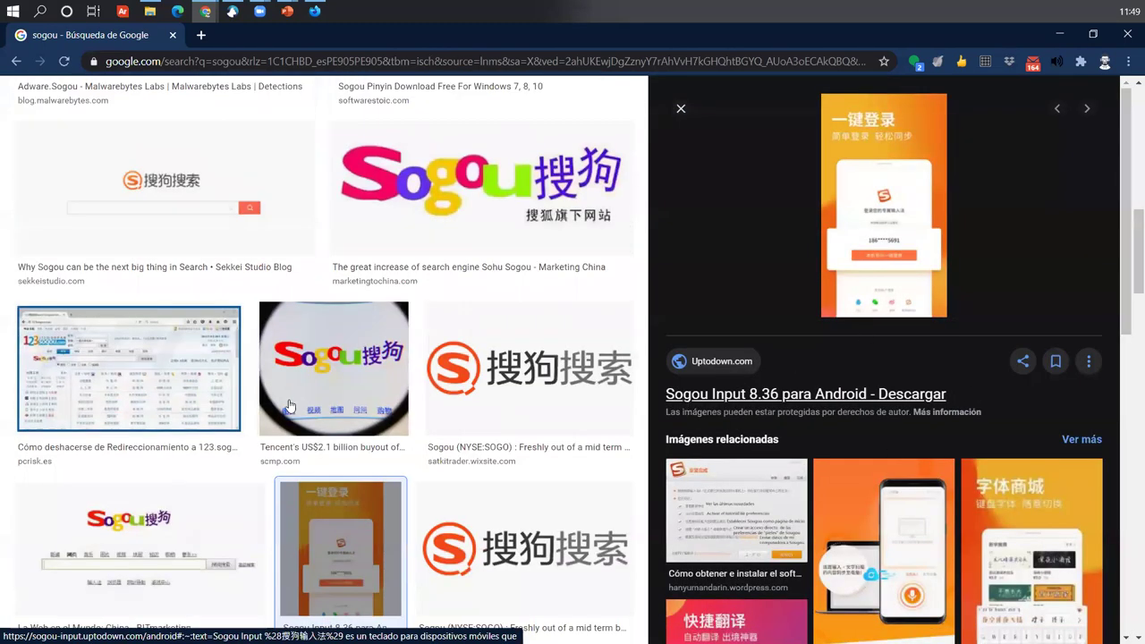
pyautogui.scroll(2, 837, 253)
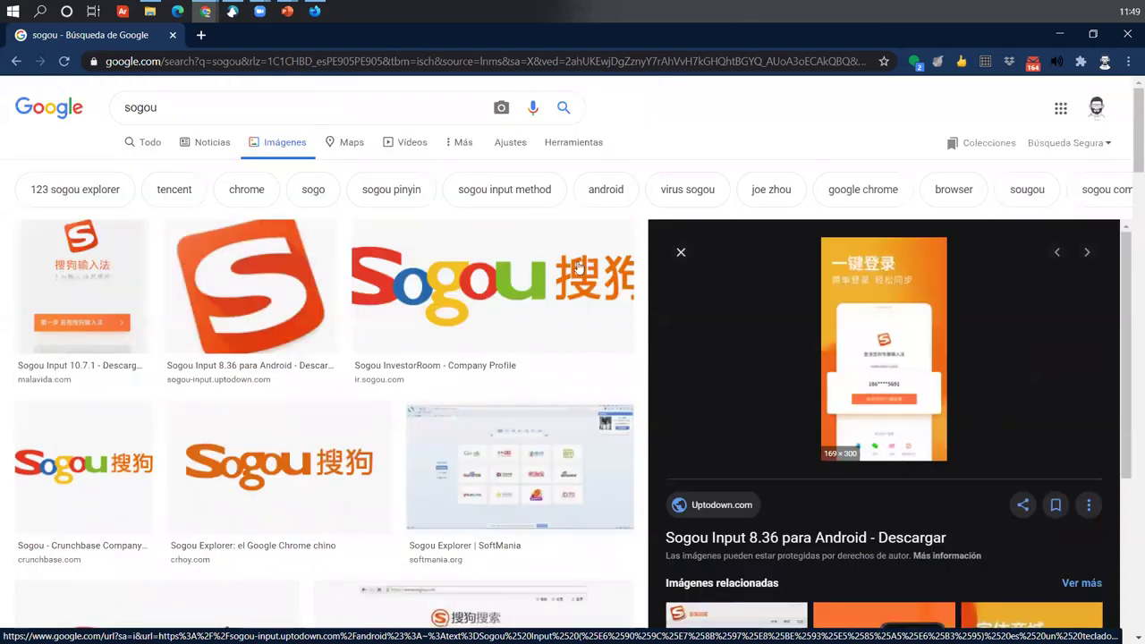
pyautogui.click(535, 441)
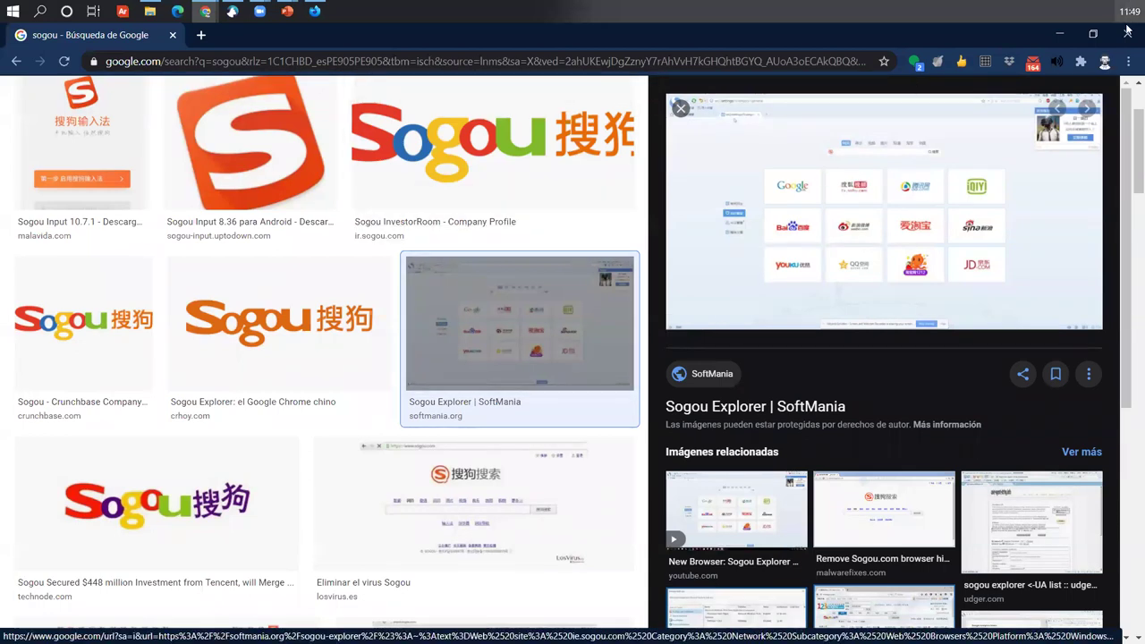
pyautogui.click(1094, 36)
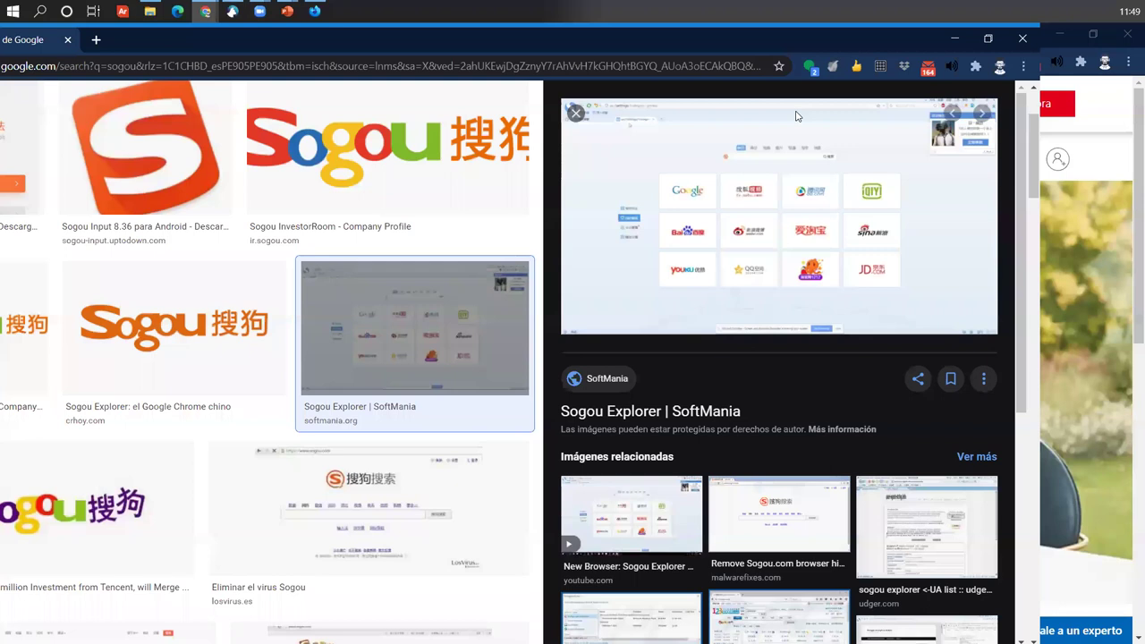
pyautogui.hotkey('alt', 'Tab')
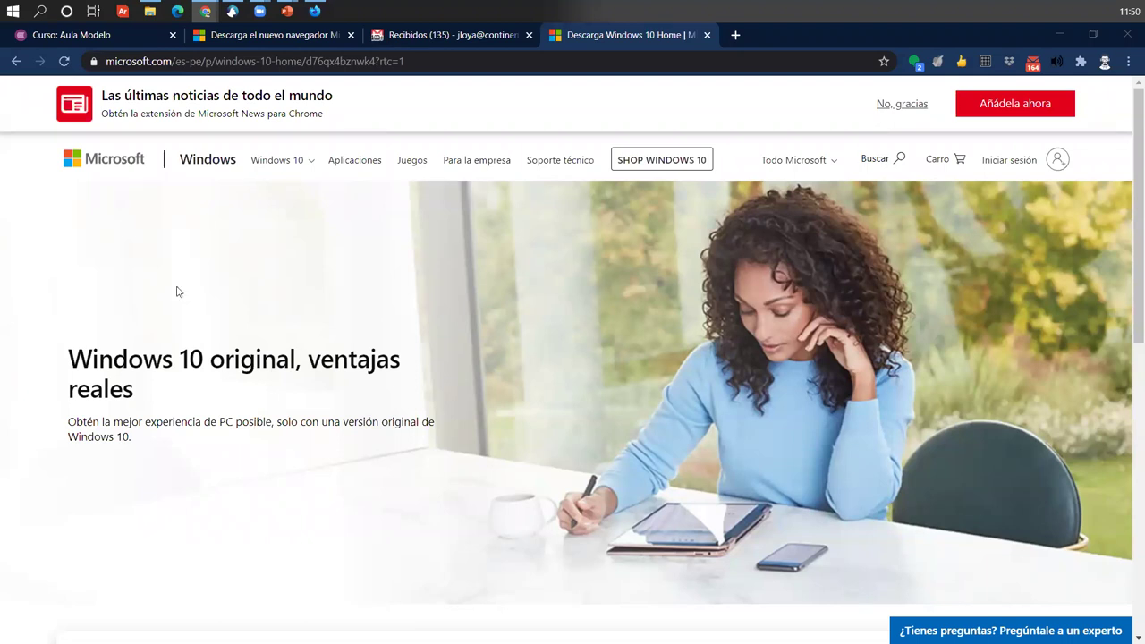
# Close the Windows 10 download tab and scroll down the Curso: Aula Modelo page
pyautogui.click(708, 36)
pyautogui.click(708, 36)
pyautogui.click(95, 38)
pyautogui.scroll(-8, 628, 488)
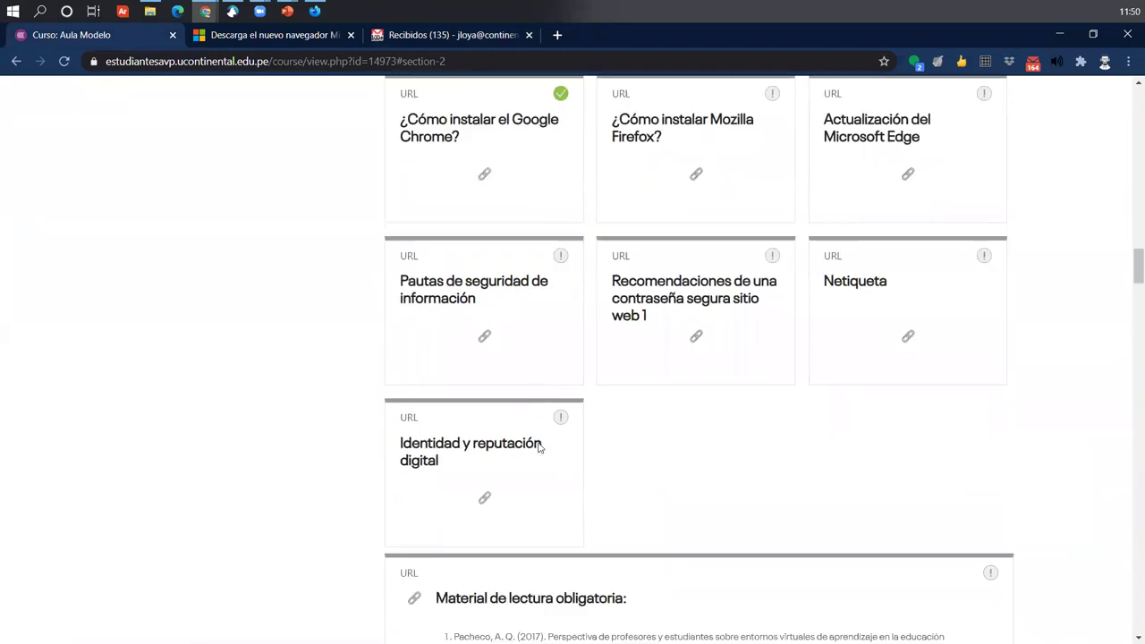
pyautogui.scroll(-10, 501, 484)
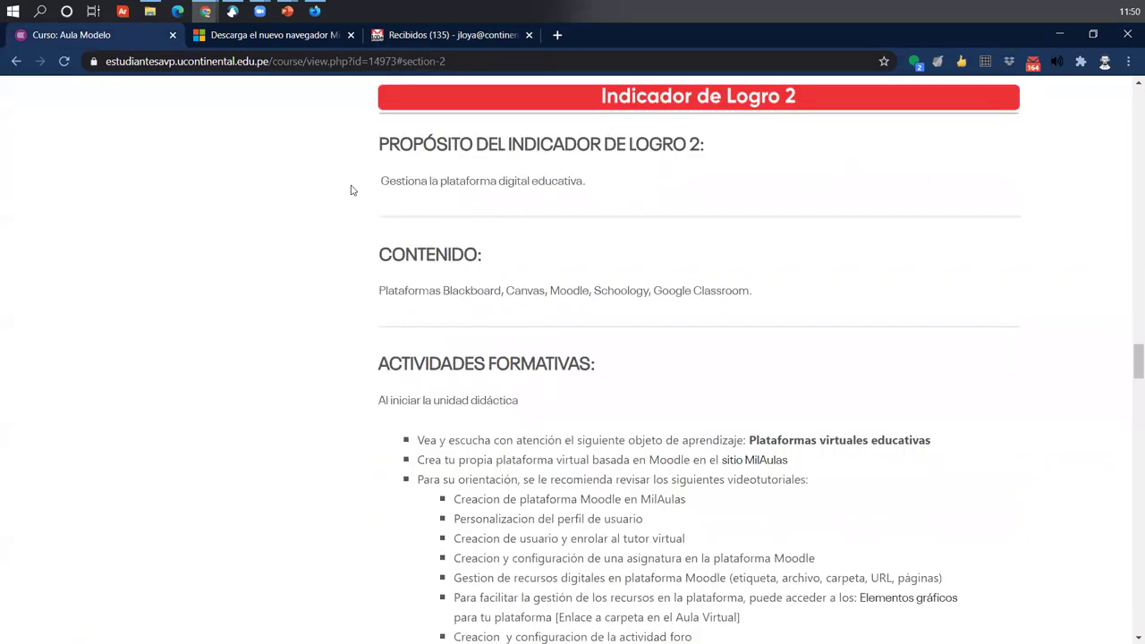
# Bring Indicador de Logro 2's formative activities into view and launch Task Manager from the taskbar
pyautogui.moveTo(531, 184); pyautogui.dragTo(665, 155)
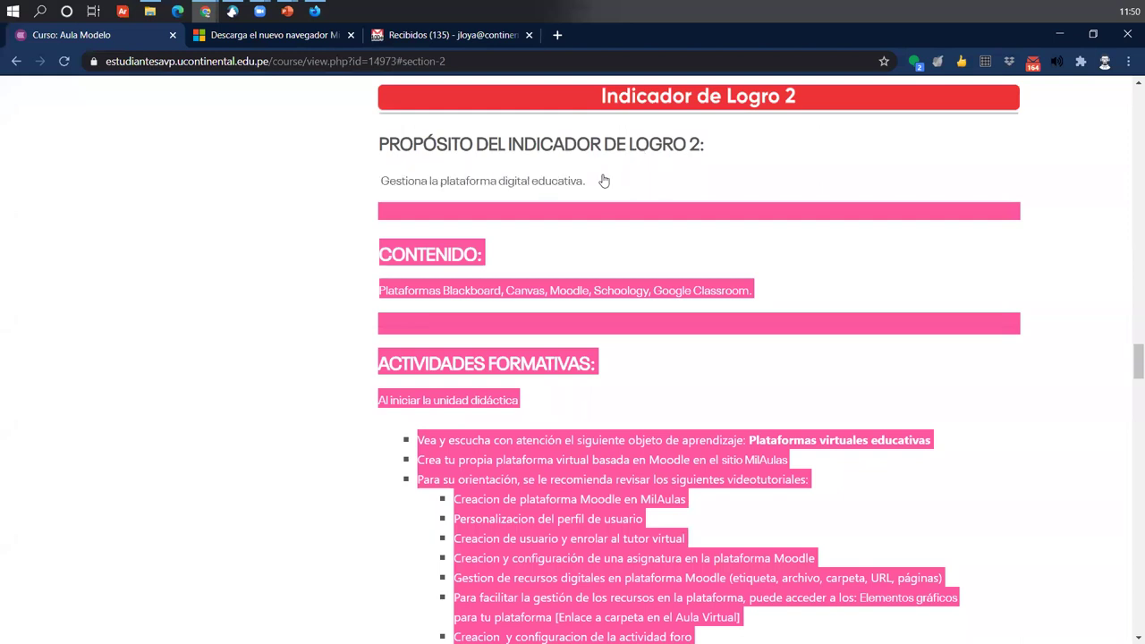
pyautogui.click(190, 306)
pyautogui.scroll(-2, 191, 306)
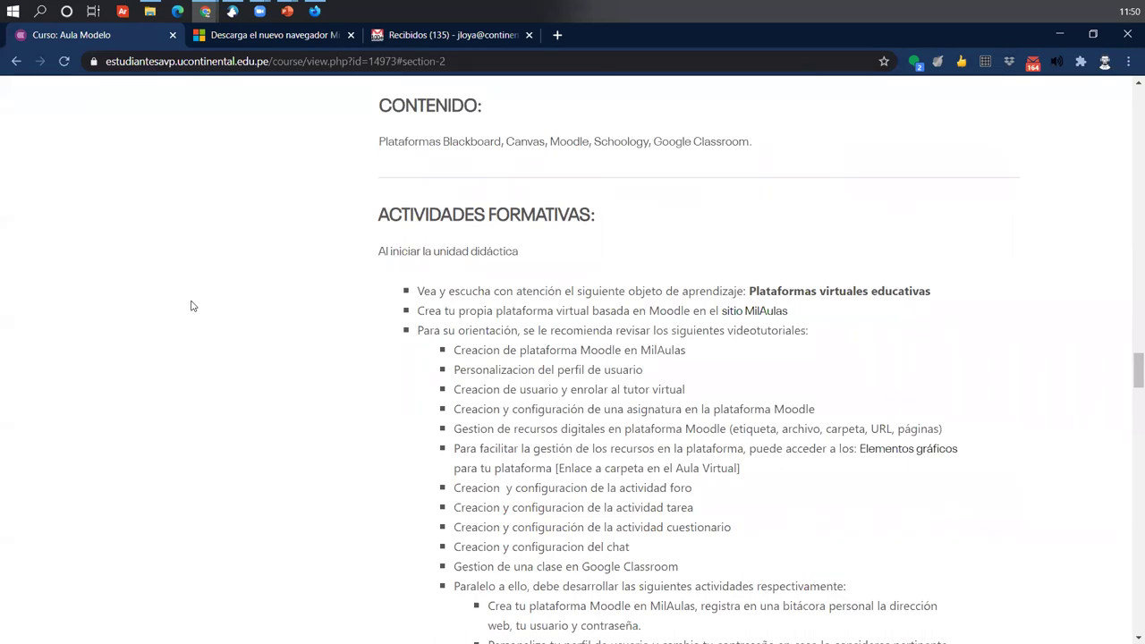
pyautogui.rightClick(700, 6)
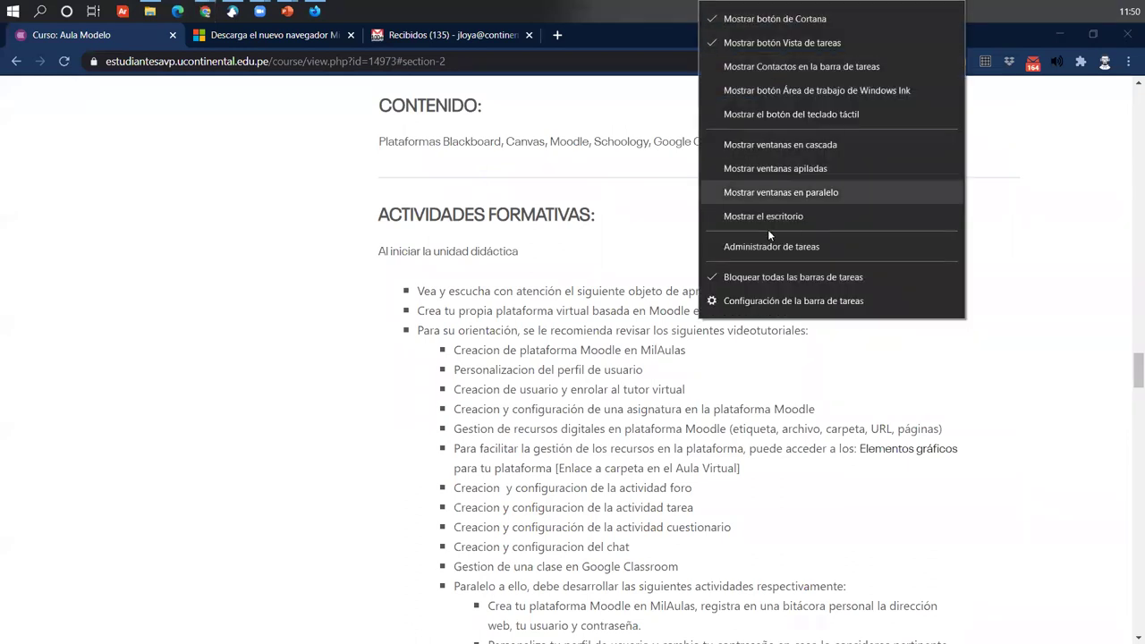
pyautogui.click(766, 253)
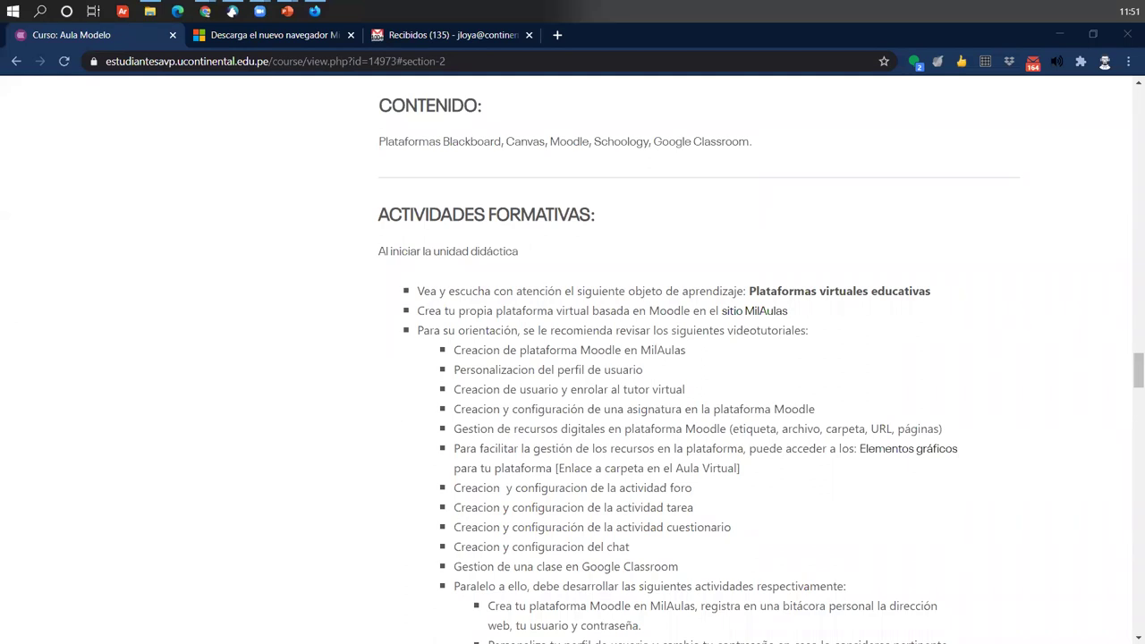
# Search the Start menu for 'tem' and launch TeamViewer from the results
pyautogui.click(5, 7)
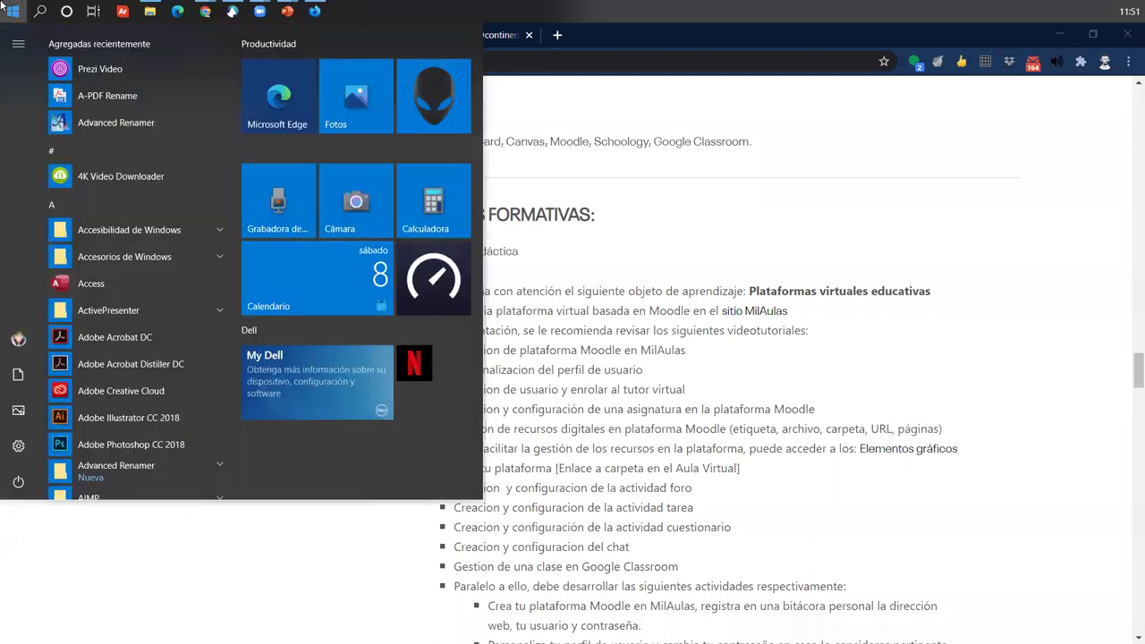
pyautogui.write('tema')
pyautogui.press('BackSpace')
pyautogui.press('BackSpace')
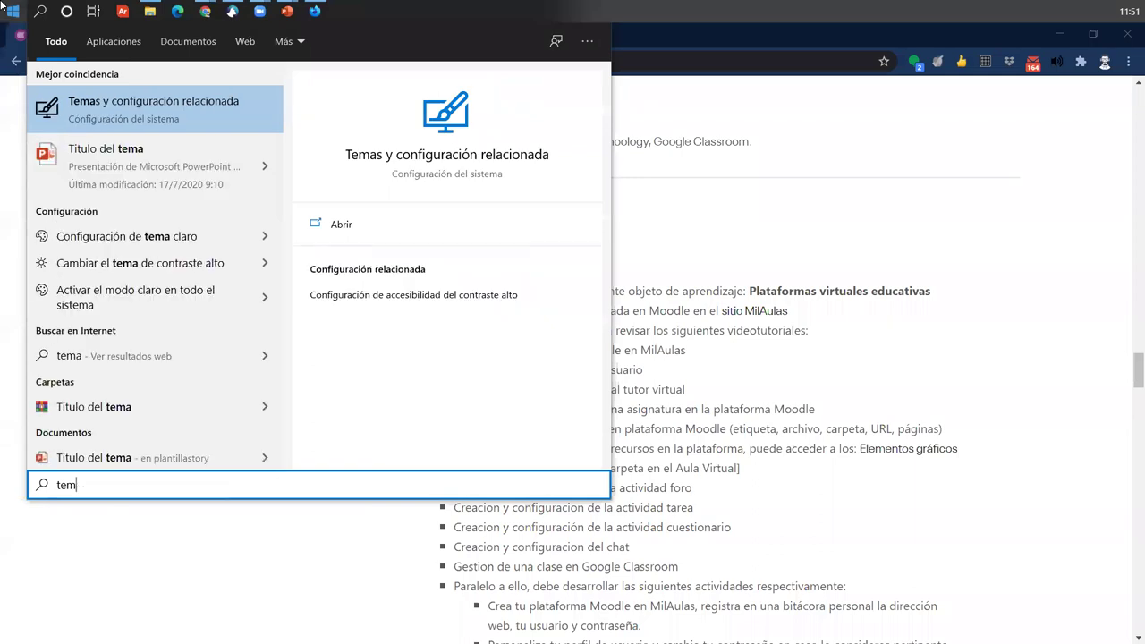
pyautogui.press('Down')
pyautogui.press('Down')
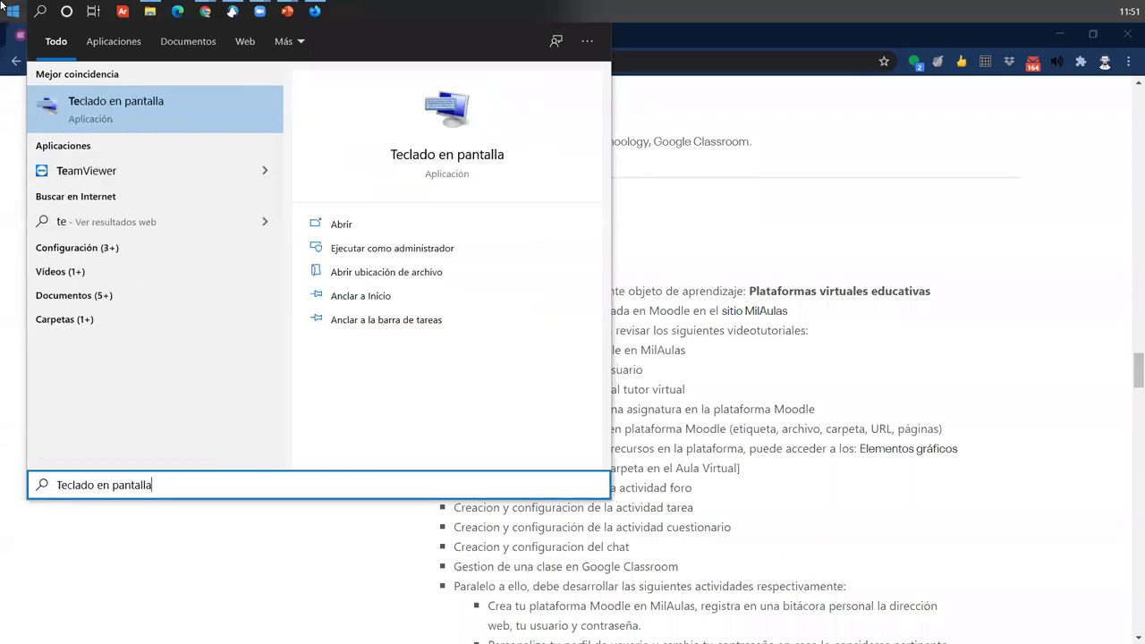
pyautogui.press('Return')
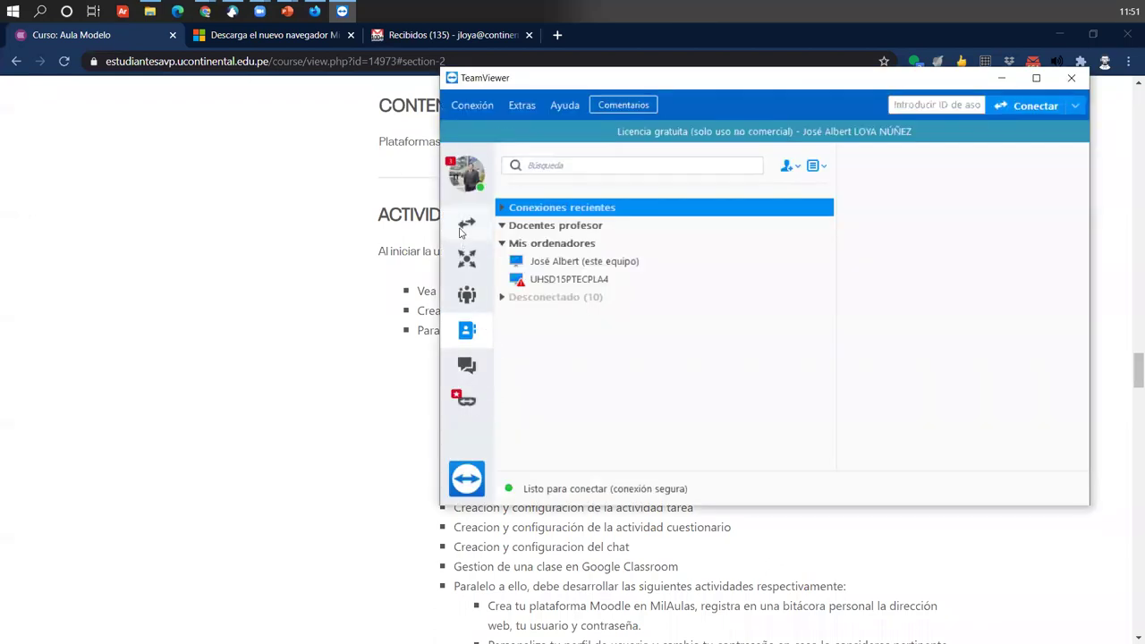
# Show TeamViewer's Remote Control view and select the ID de asociado value
pyautogui.click(466, 224)
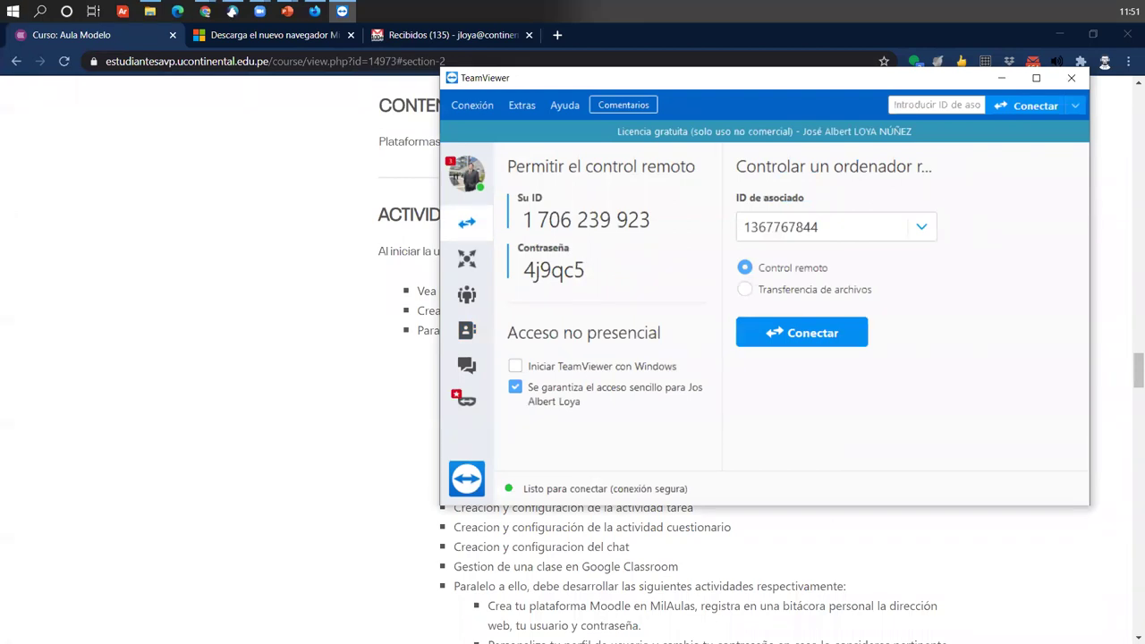
pyautogui.click(781, 226)
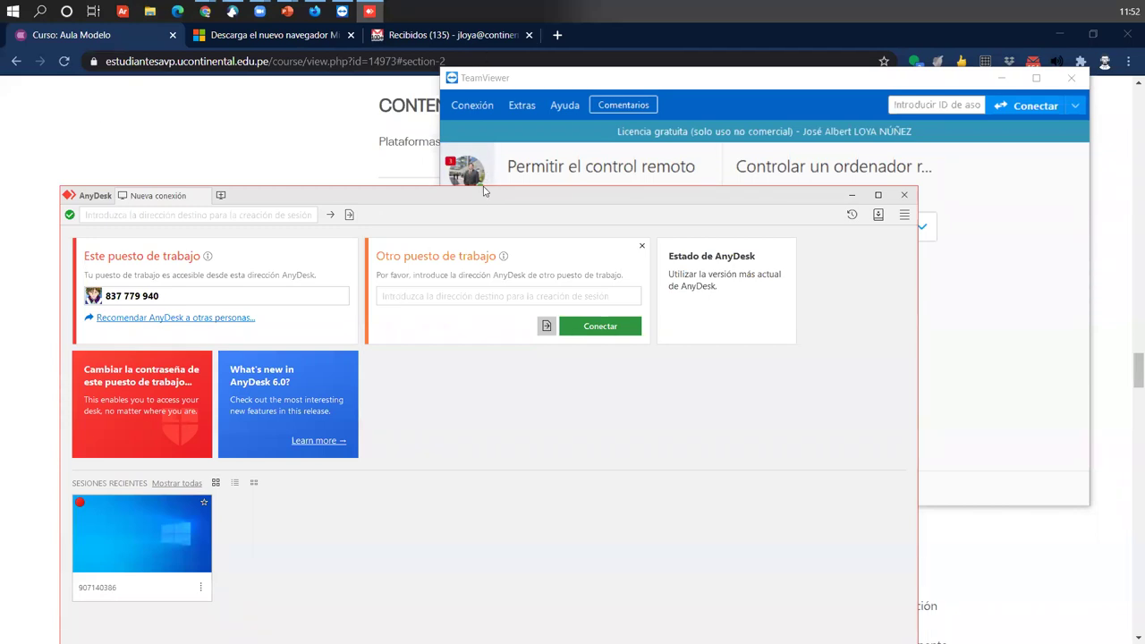
# Move the AnyDesk window up, right and down to uncover TeamViewer, then close AnyDesk
pyautogui.moveTo(483, 190); pyautogui.dragTo(489, 128)
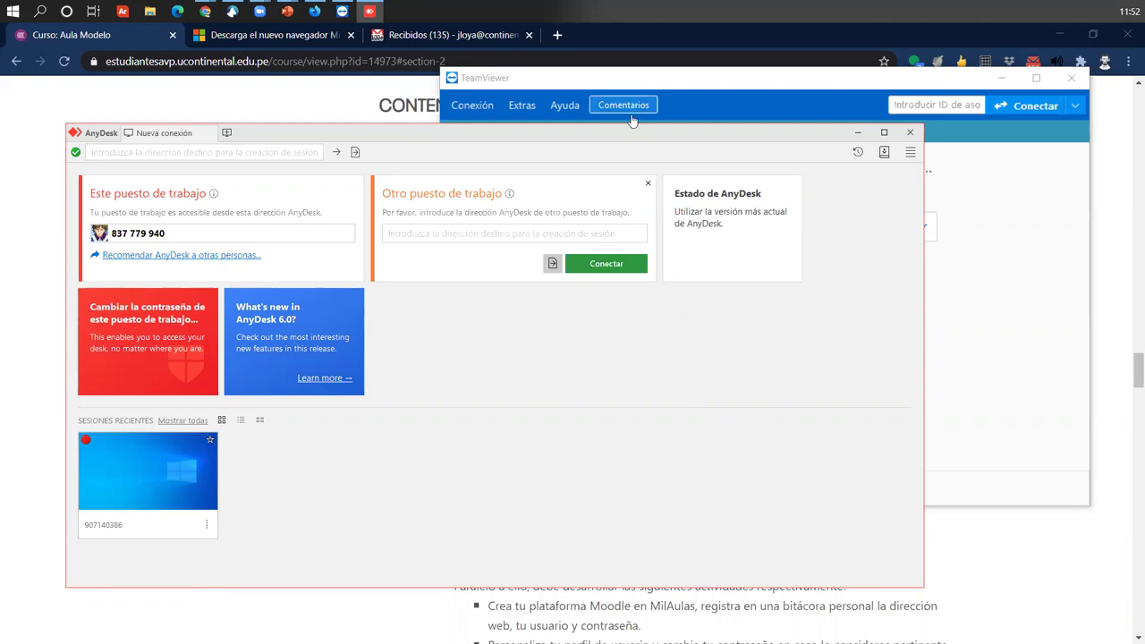
pyautogui.moveTo(611, 139); pyautogui.dragTo(689, 132)
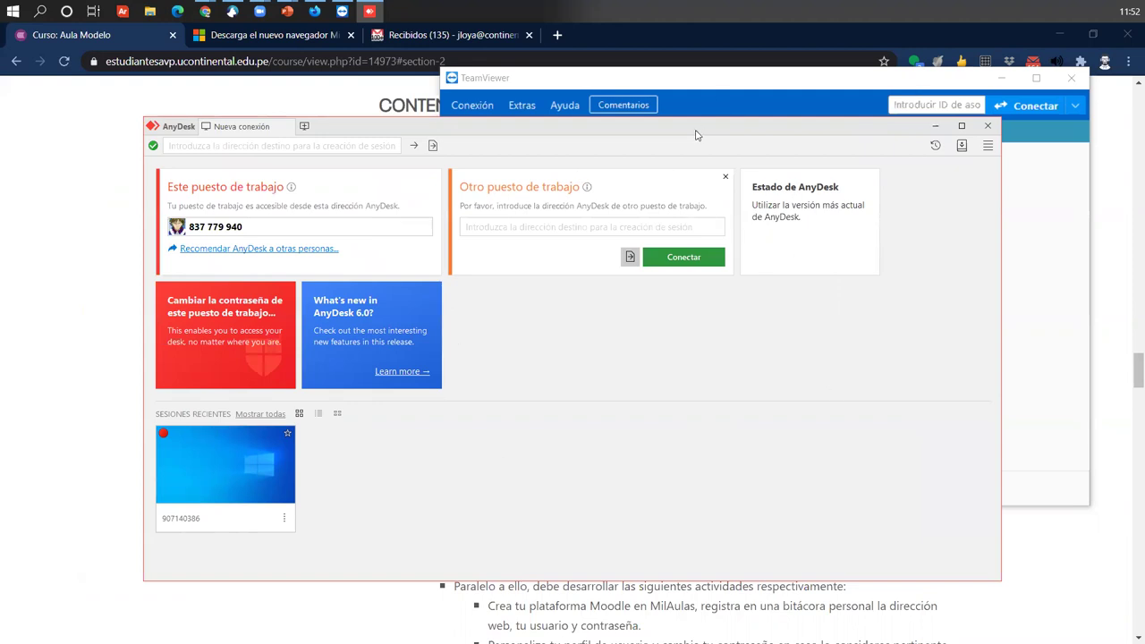
pyautogui.moveTo(697, 135); pyautogui.dragTo(734, 219)
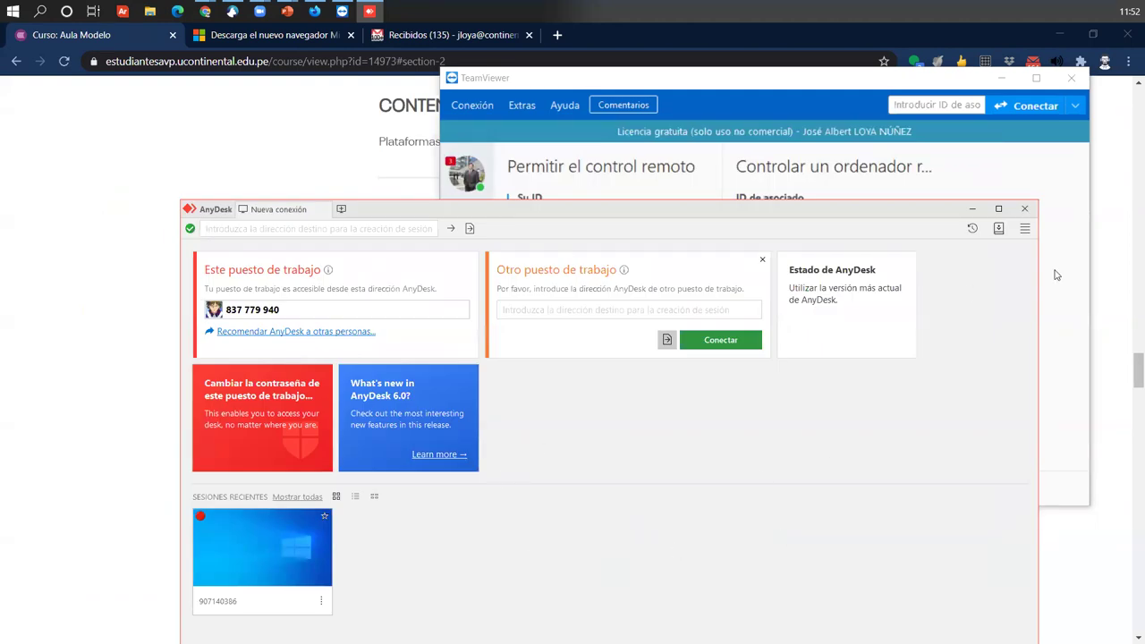
pyautogui.click(1025, 209)
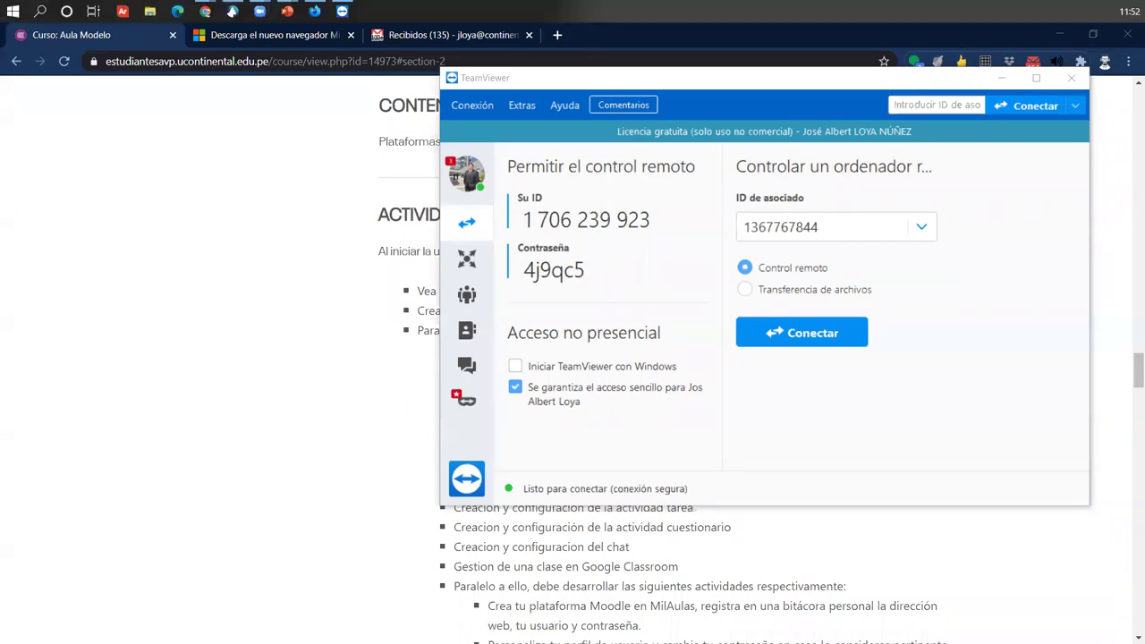
# Reveal the desktop with Win+D, untick Bloquear todas las barras de tareas, and move the taskbar to the bottom
pyautogui.press('super+d')
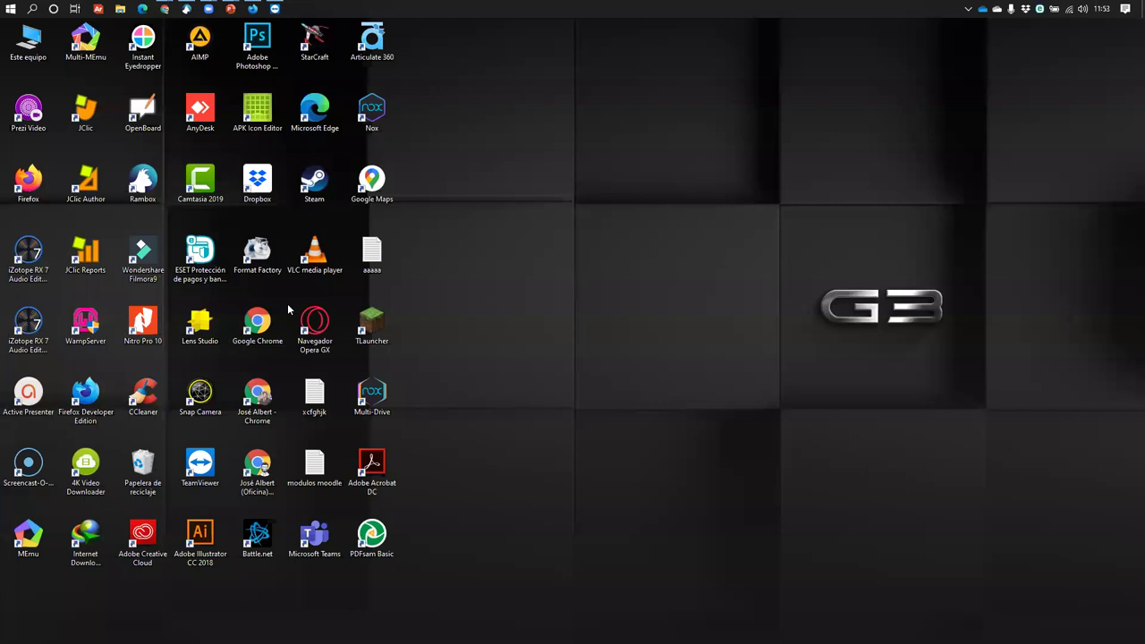
pyautogui.click(968, 8)
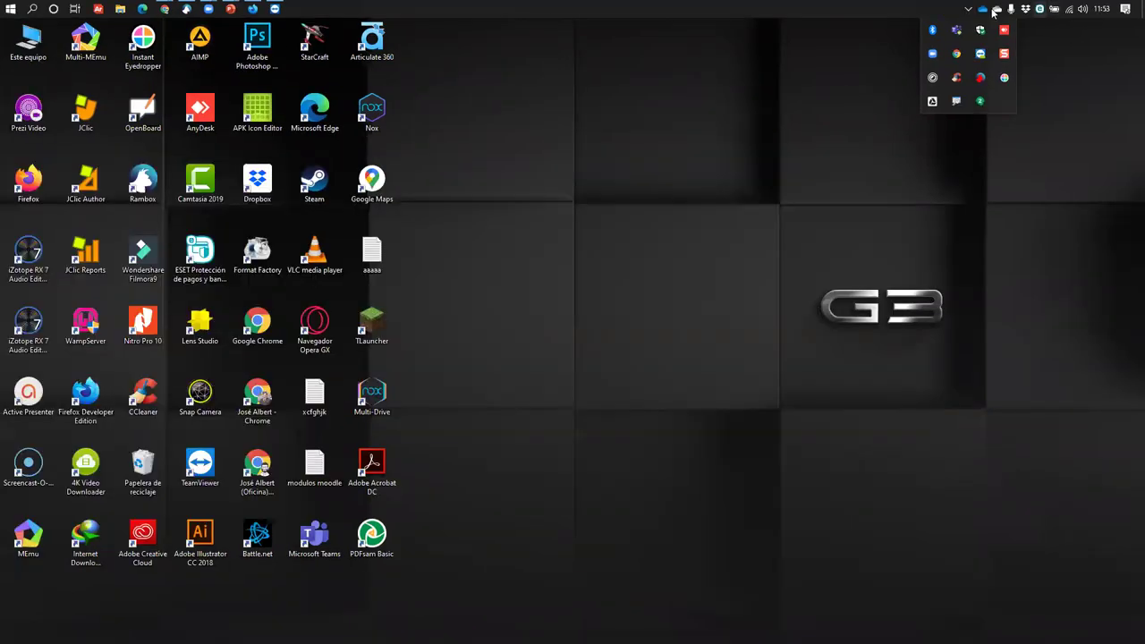
pyautogui.rightClick(888, 6)
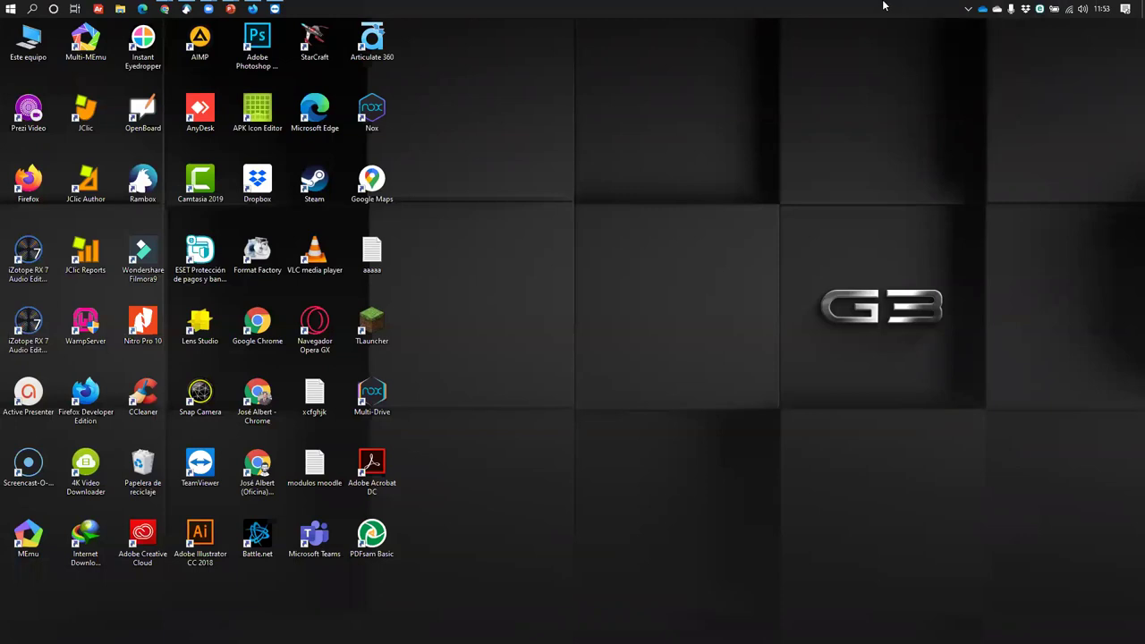
pyautogui.click(923, 264)
pyautogui.moveTo(711, 12); pyautogui.dragTo(710, 627)
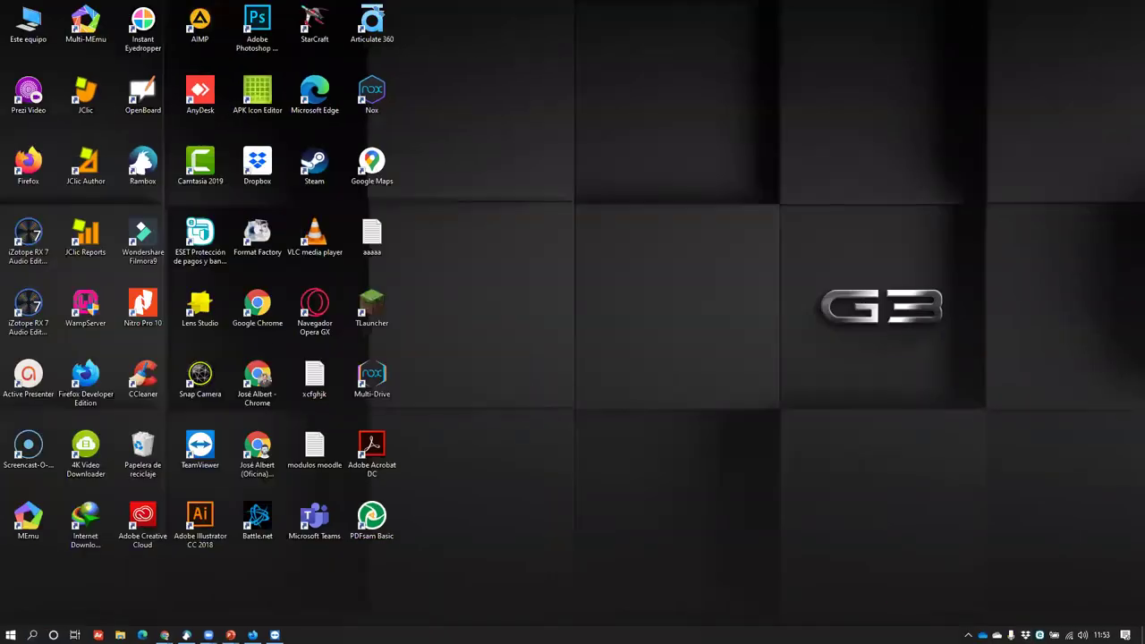
# Generate a new random TeamViewer session password with Crear nueva contraseña aleatoria
pyautogui.click(967, 635)
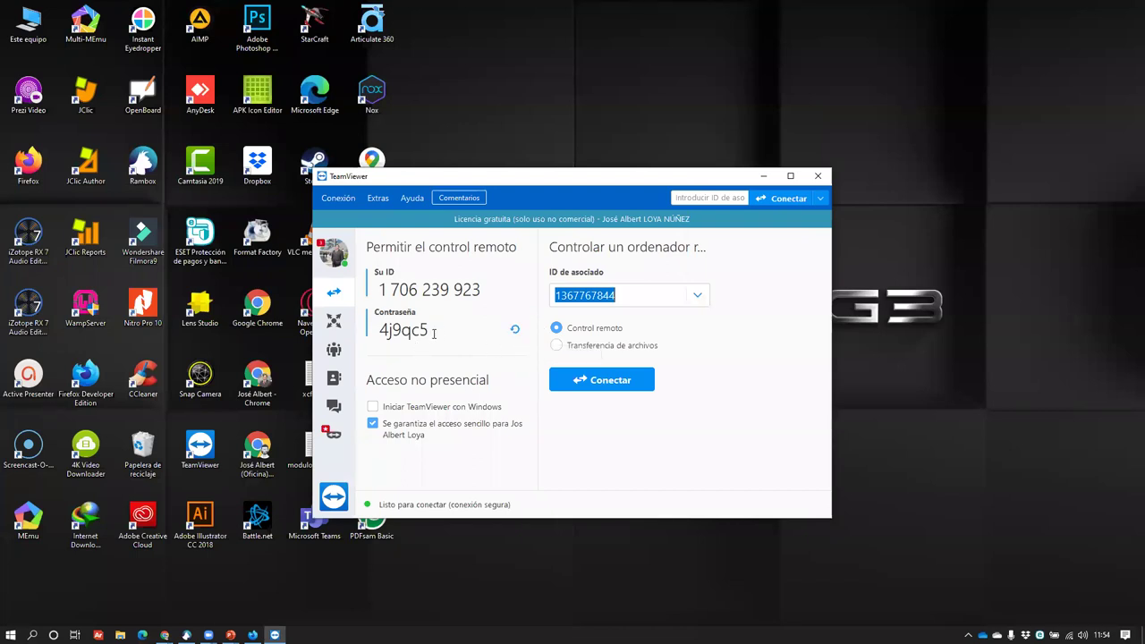
pyautogui.moveTo(434, 332); pyautogui.dragTo(360, 330)
pyautogui.click(516, 330)
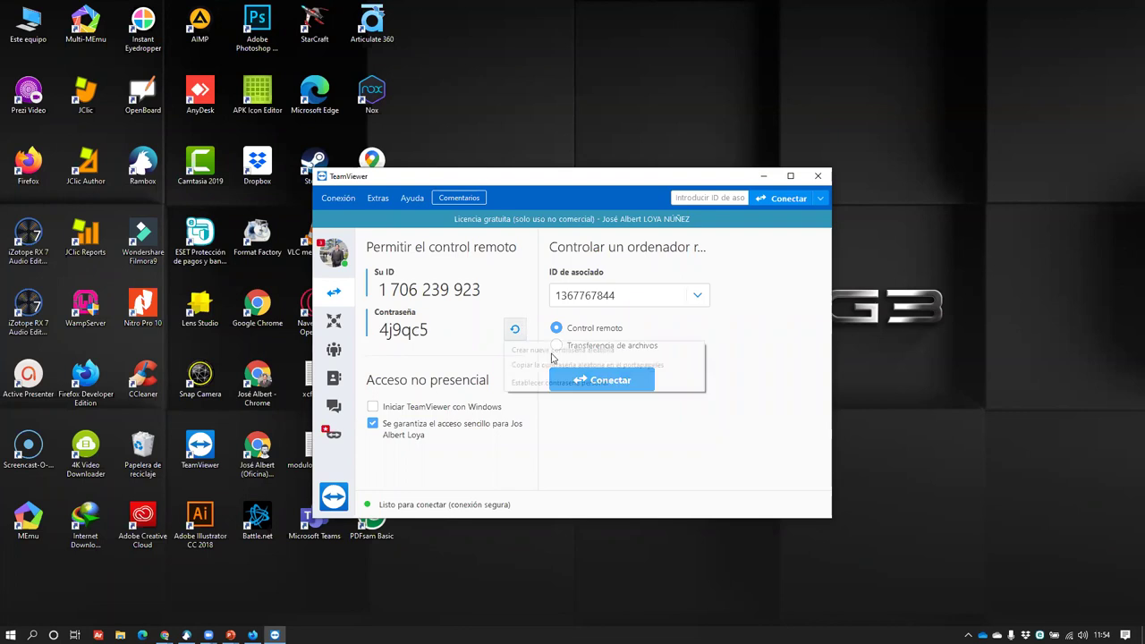
pyautogui.click(562, 349)
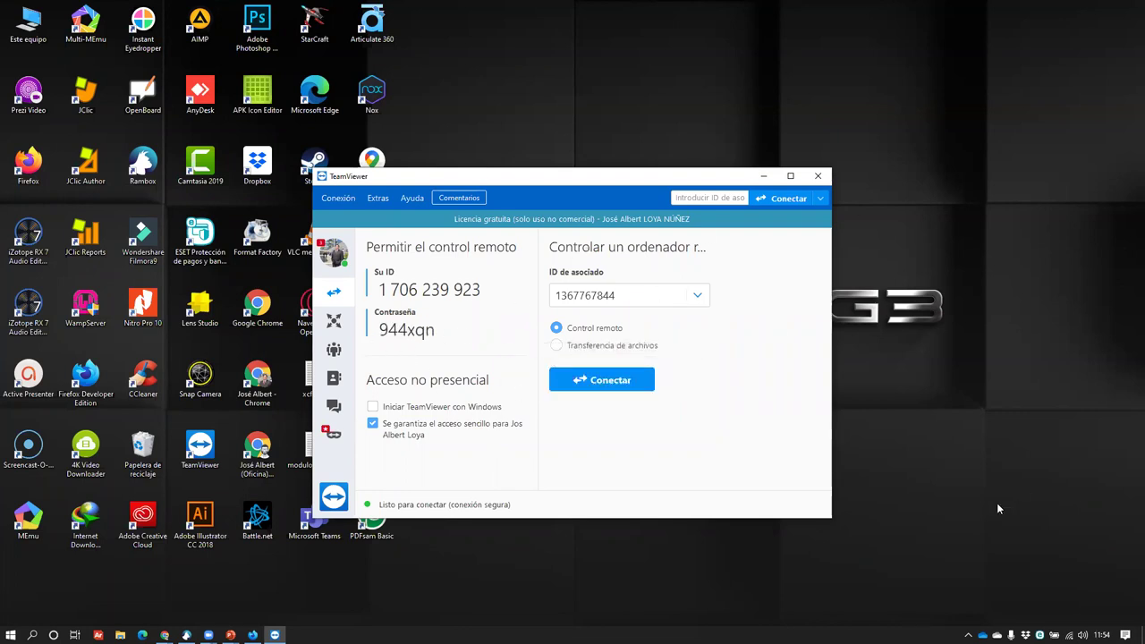
# Quit TeamViewer completely from its tray icon with Salir de TeamViewer
pyautogui.click(968, 635)
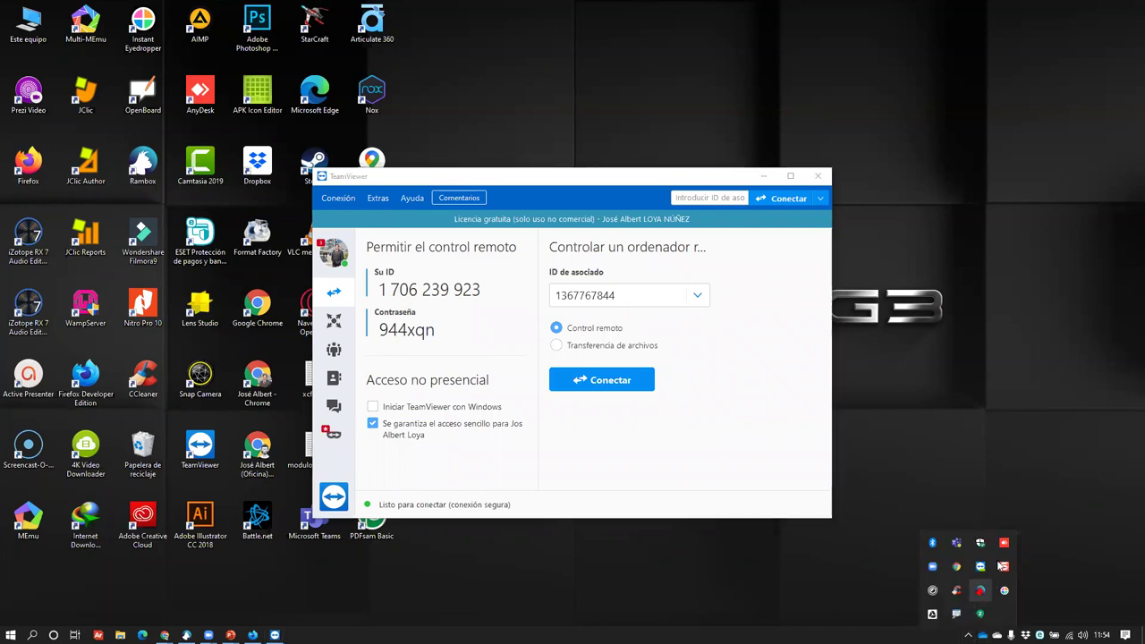
pyautogui.rightClick(1003, 543)
pyautogui.click(984, 534)
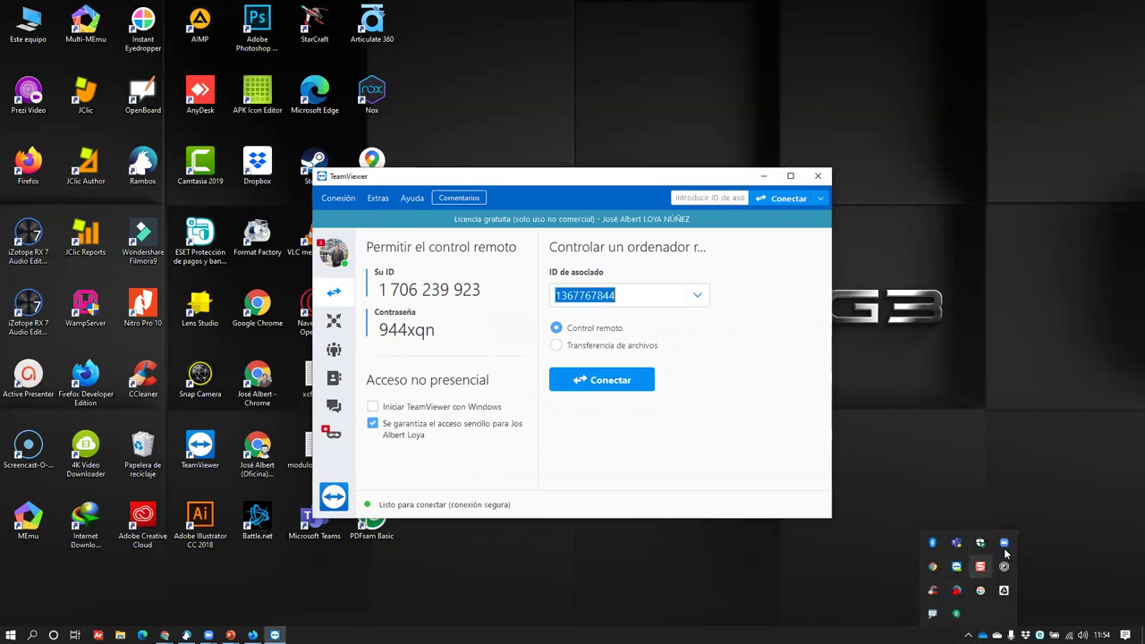
pyautogui.rightClick(954, 567)
pyautogui.click(908, 556)
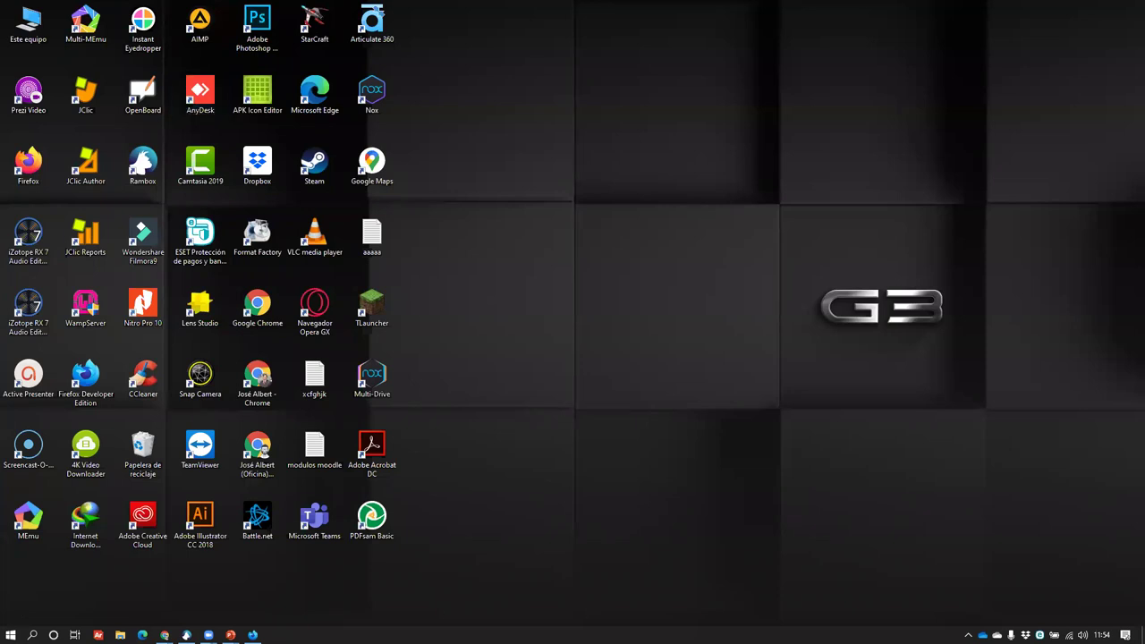
# Open Task Manager from the taskbar and move its window nearer the centre
pyautogui.rightClick(519, 635)
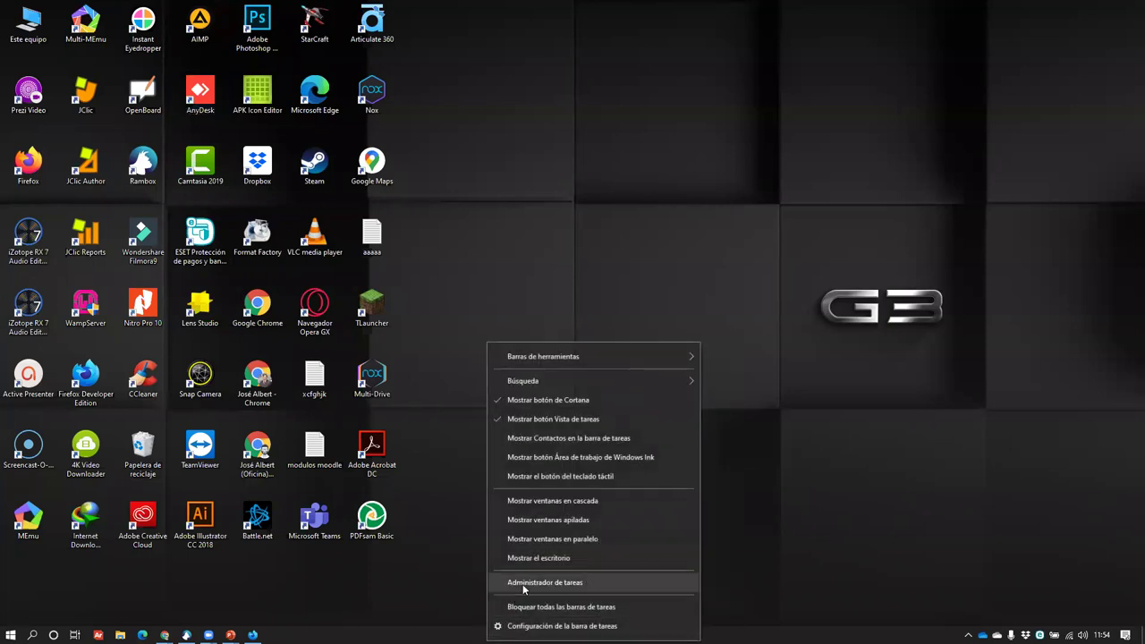
pyautogui.click(524, 585)
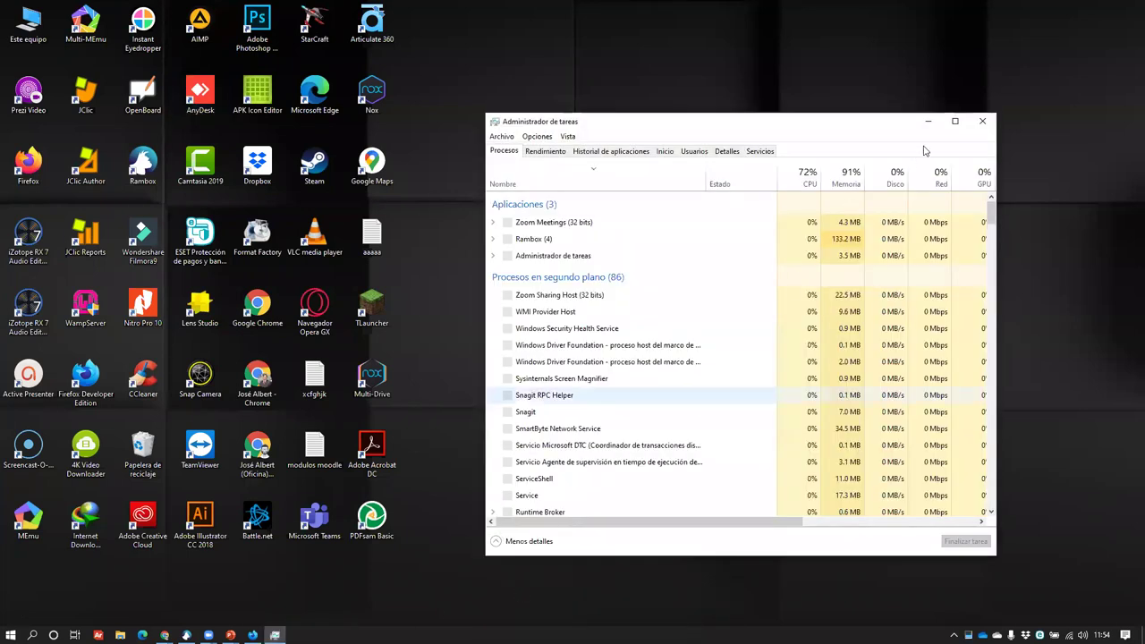
pyautogui.click(982, 121)
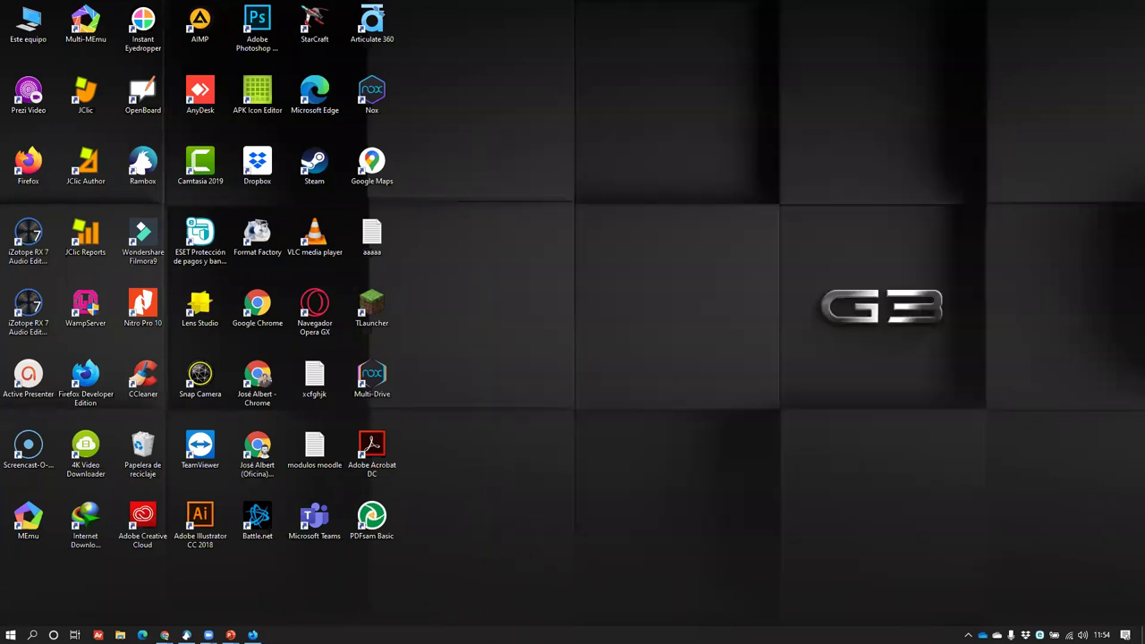
pyautogui.rightClick(488, 635)
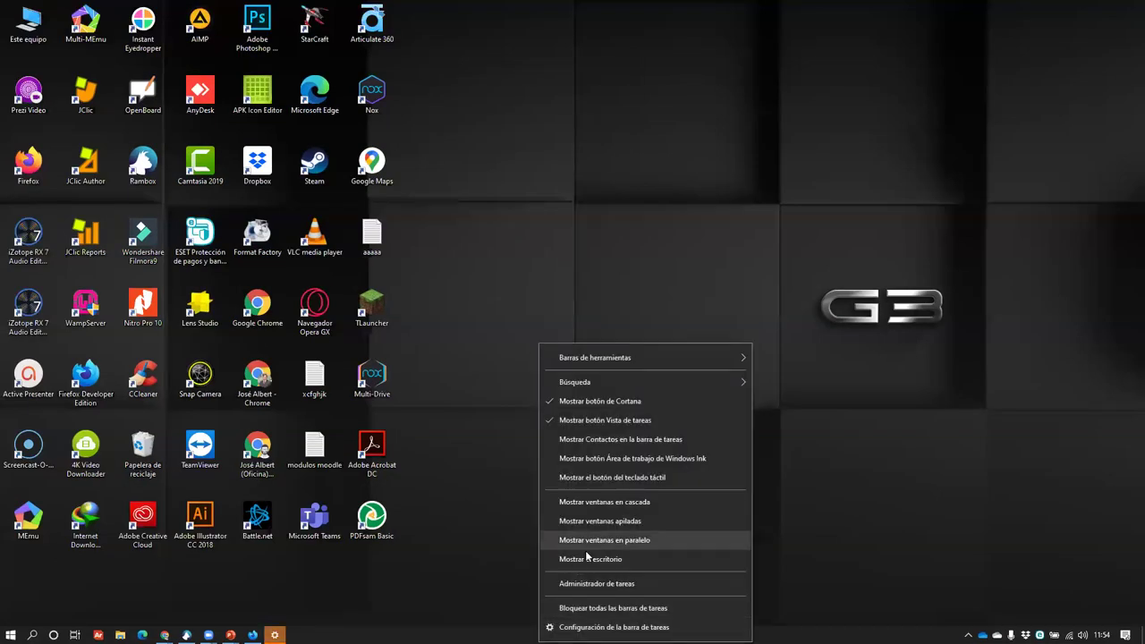
pyautogui.click(569, 583)
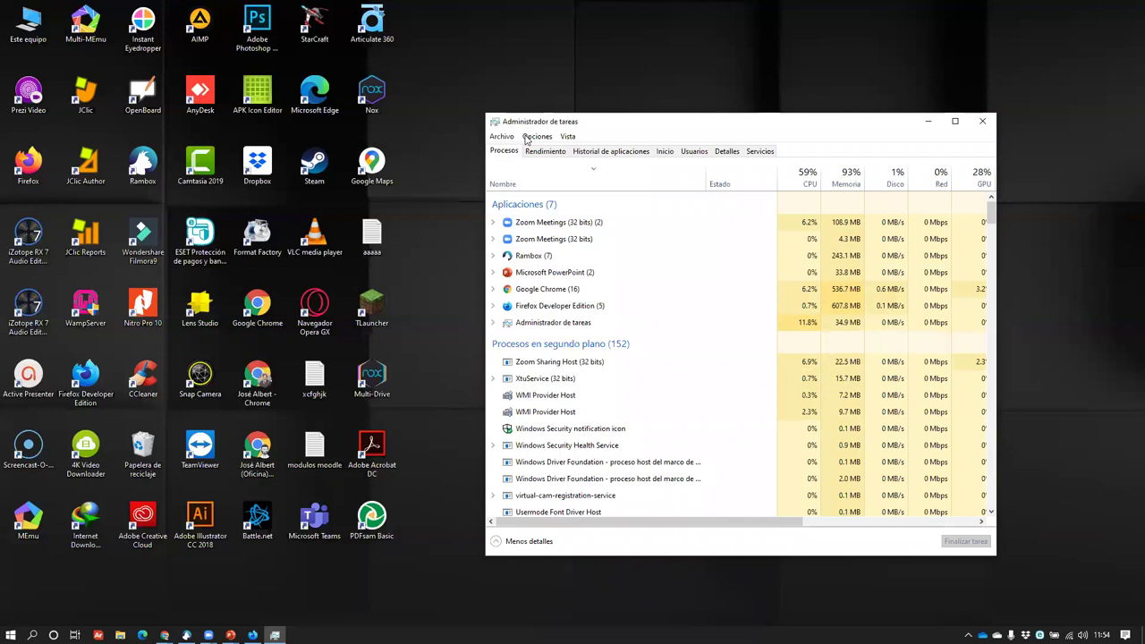
pyautogui.moveTo(680, 121); pyautogui.dragTo(594, 155)
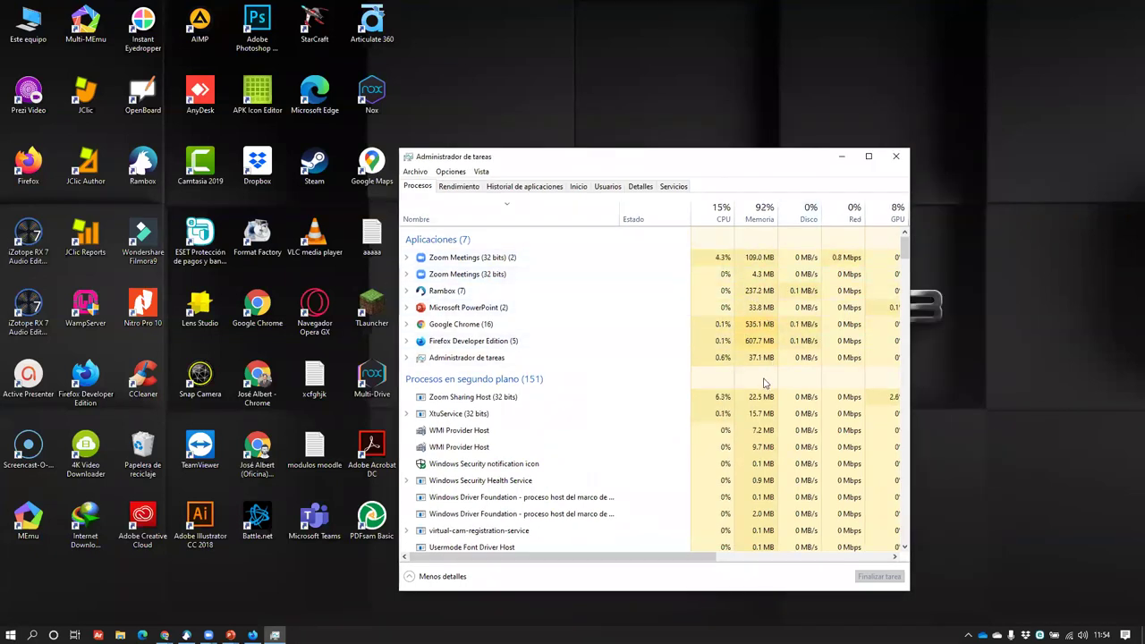
# Scroll through the Procesos list of running apps and background processes
pyautogui.scroll(-2, 665, 353)
pyautogui.scroll(-5, 664, 355)
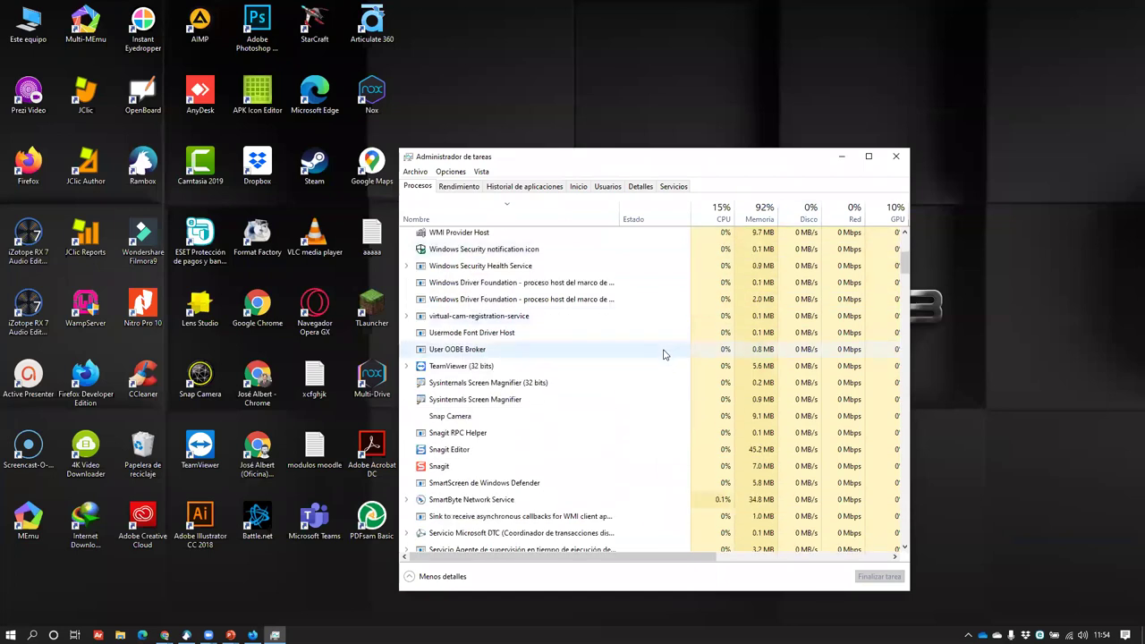
pyautogui.scroll(-5, 536, 365)
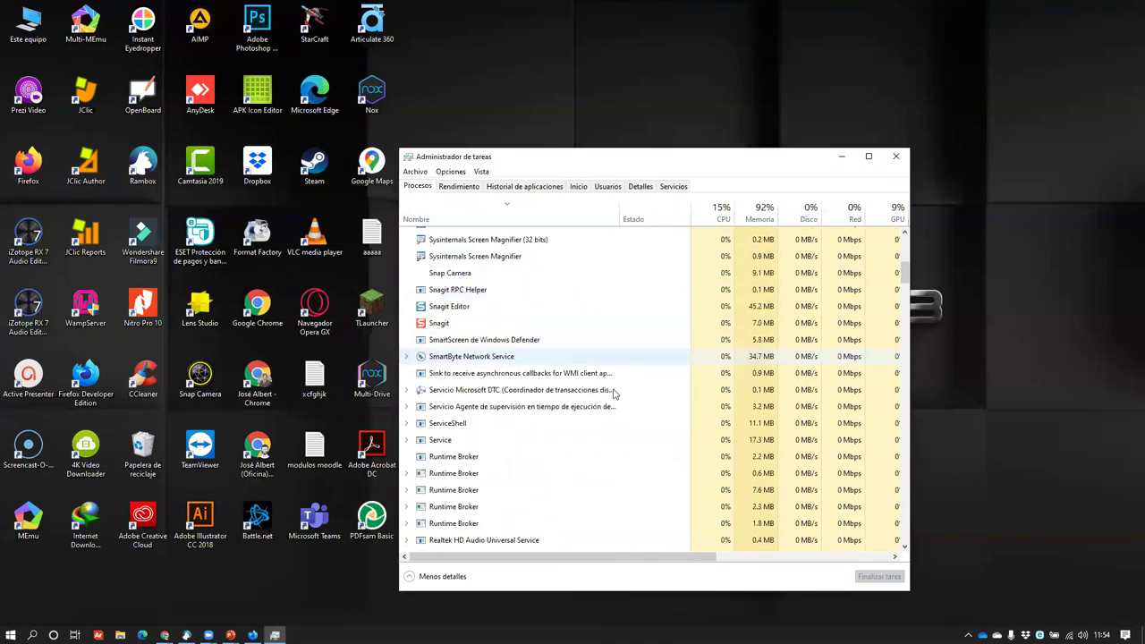
pyautogui.scroll(-10, 585, 419)
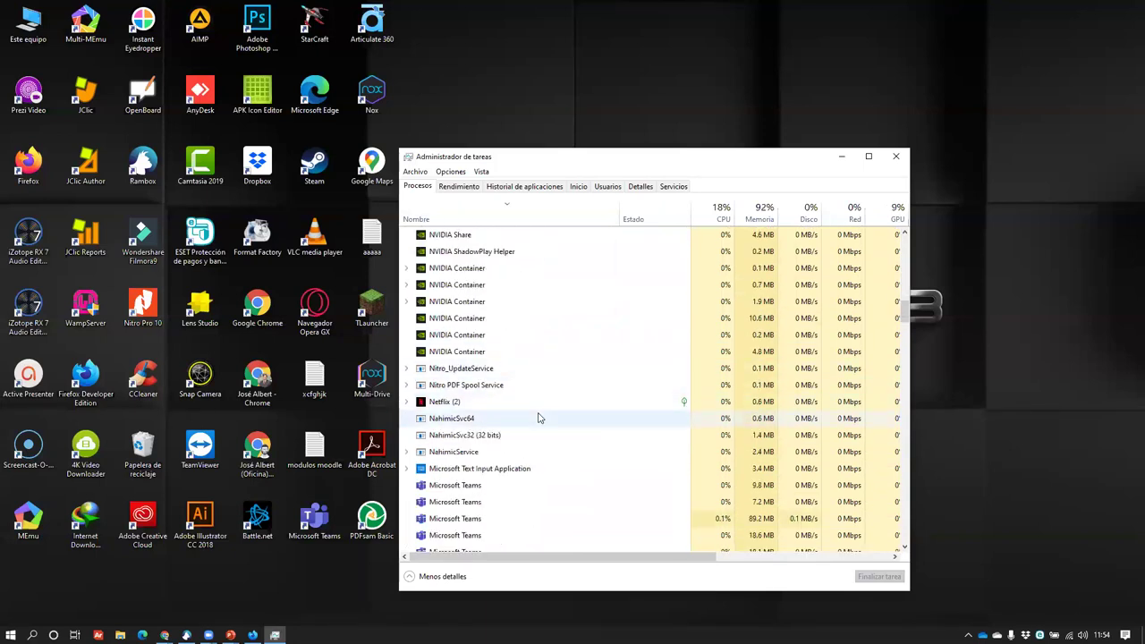
pyautogui.scroll(-3, 537, 414)
pyautogui.scroll(-4, 544, 358)
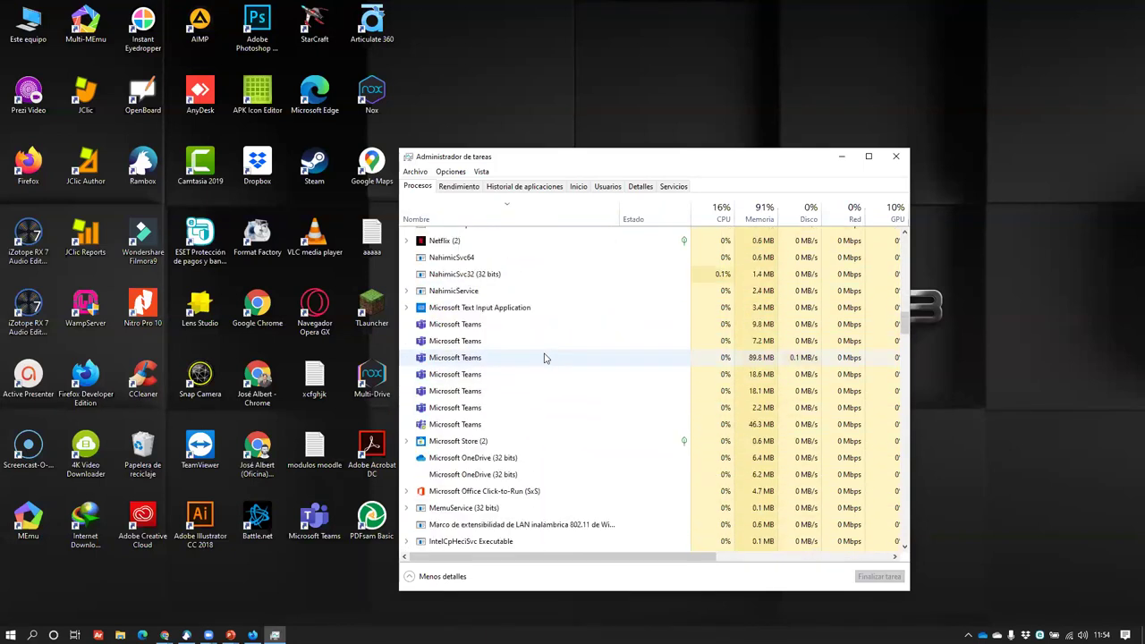
pyautogui.scroll(-8, 510, 423)
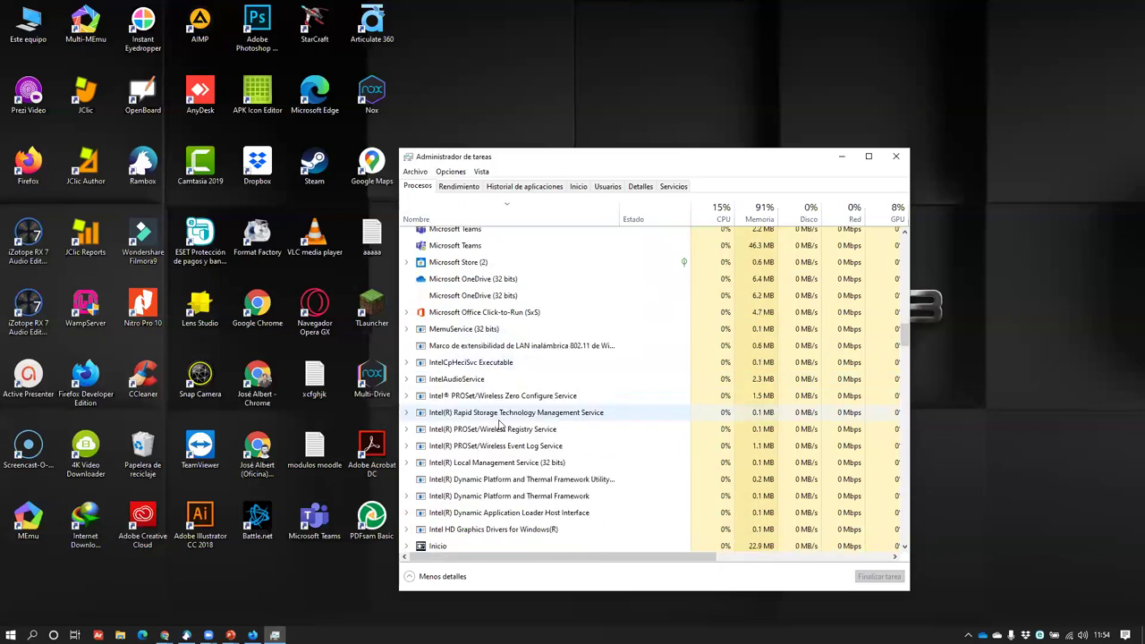
pyautogui.scroll(-8, 499, 424)
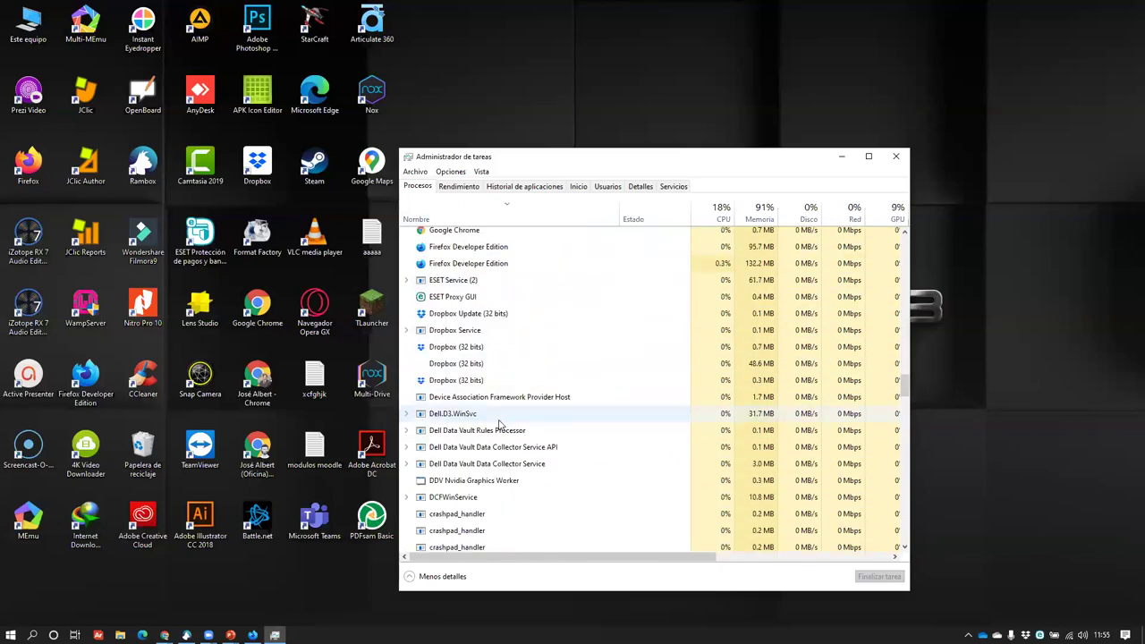
pyautogui.scroll(-4, 505, 439)
pyautogui.scroll(-8, 519, 456)
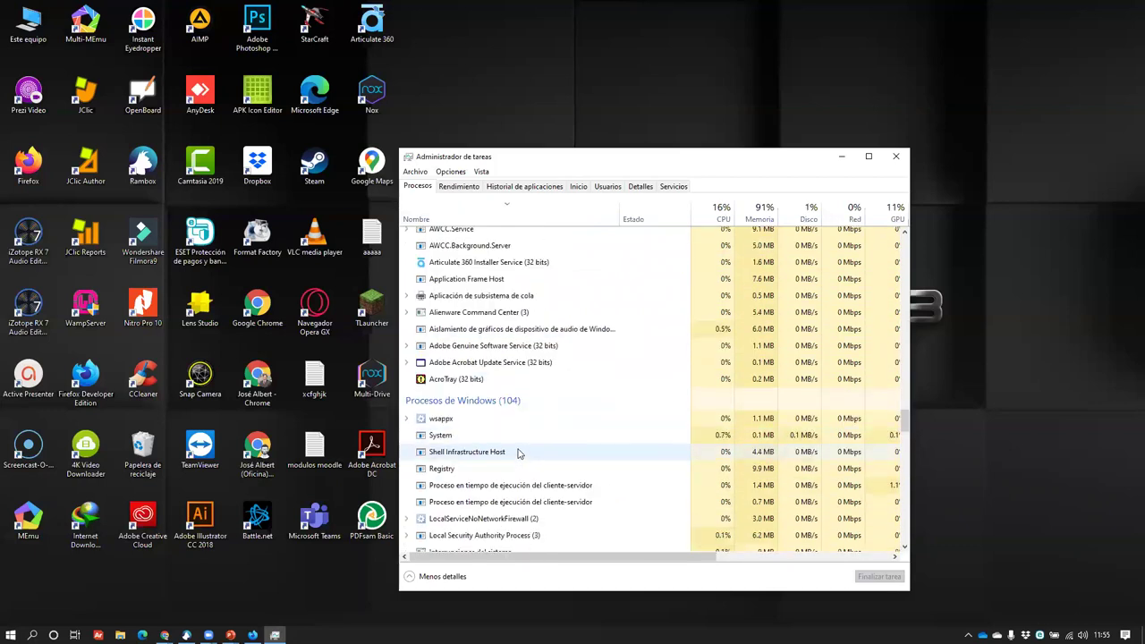
pyautogui.moveTo(902, 480); pyautogui.dragTo(978, 250)
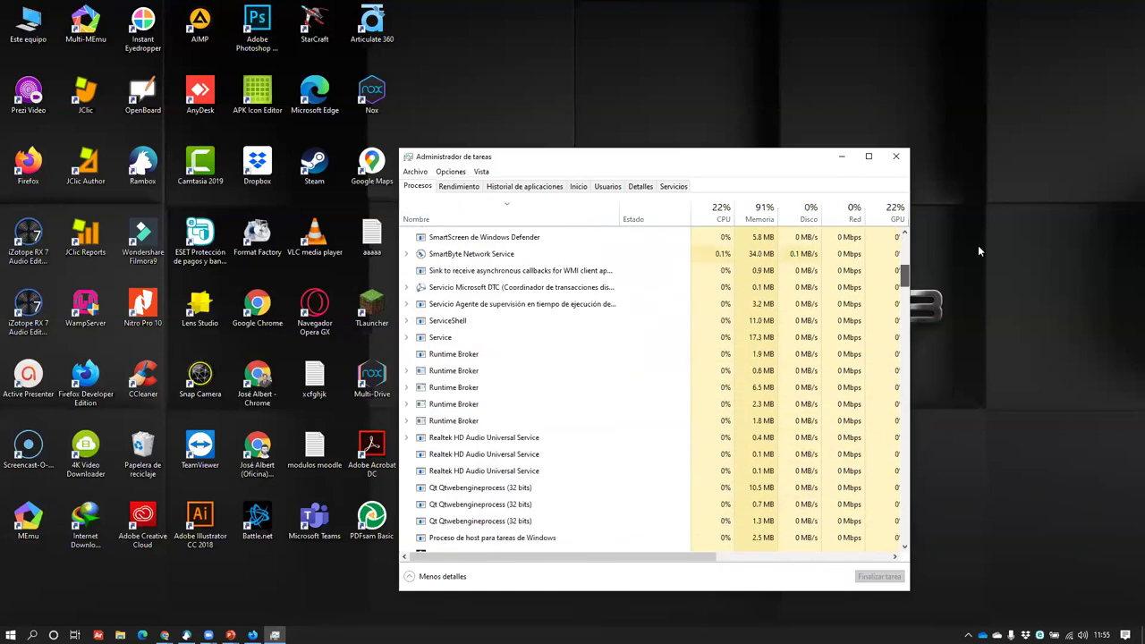
pyautogui.scroll(8, 618, 332)
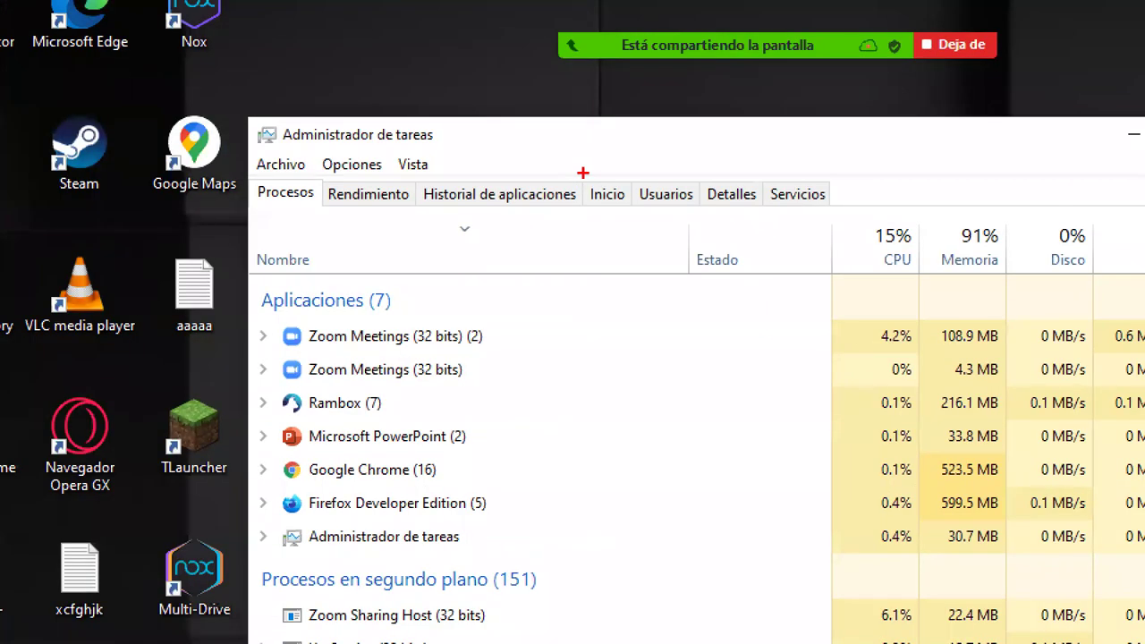
# Switch Task Manager to the Inicio tab listing startup apps and their impact
pyautogui.moveTo(576, 173); pyautogui.dragTo(715, 315)
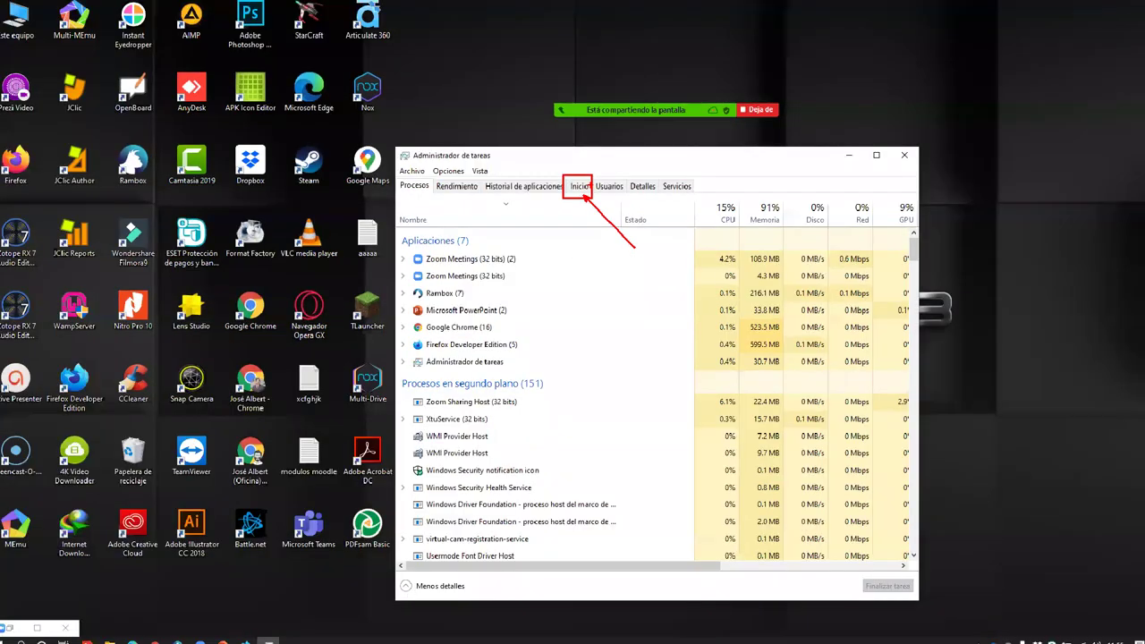
pyautogui.click(580, 186)
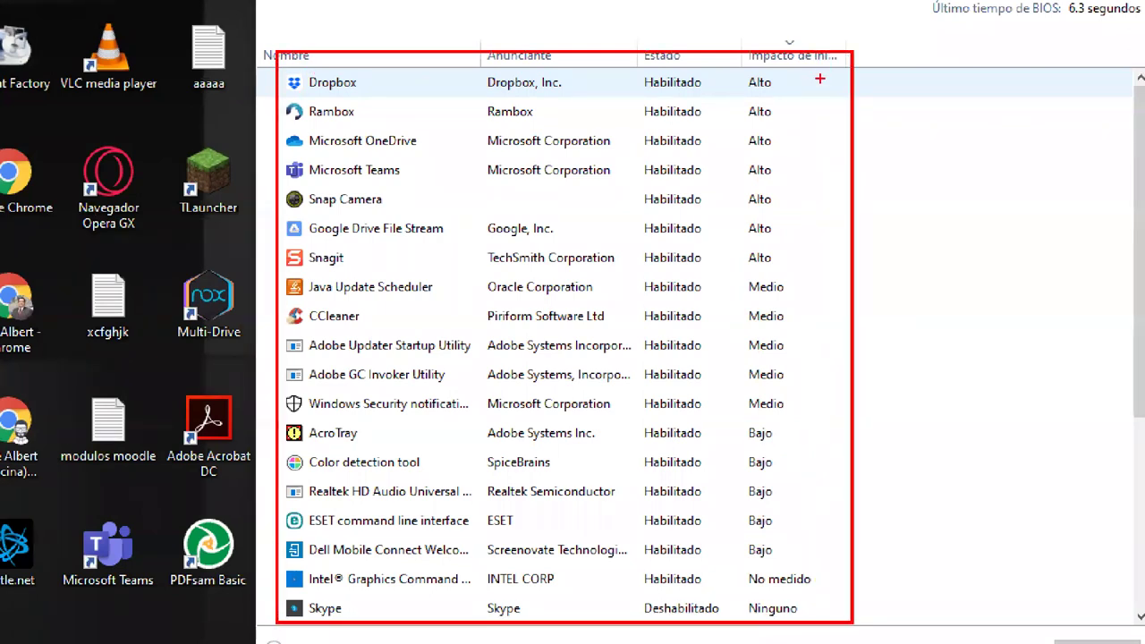
pyautogui.moveTo(982, 28); pyautogui.dragTo(823, 83)
pyautogui.hotkey('ctrl', 'z')
# Draw arrows at Dropbox, Rambox, OneDrive, Teams, Snap Camera, Google Drive File Stream and Snagit
pyautogui.moveTo(941, 29); pyautogui.dragTo(825, 87)
pyautogui.moveTo(973, 45); pyautogui.dragTo(828, 111)
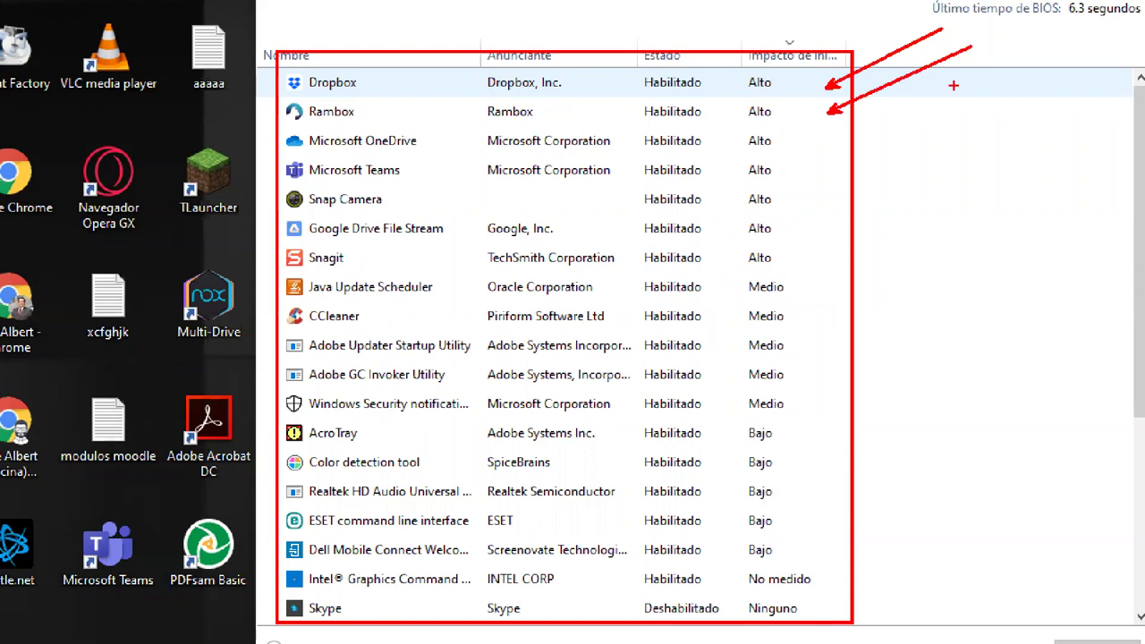
pyautogui.moveTo(943, 73); pyautogui.dragTo(839, 134)
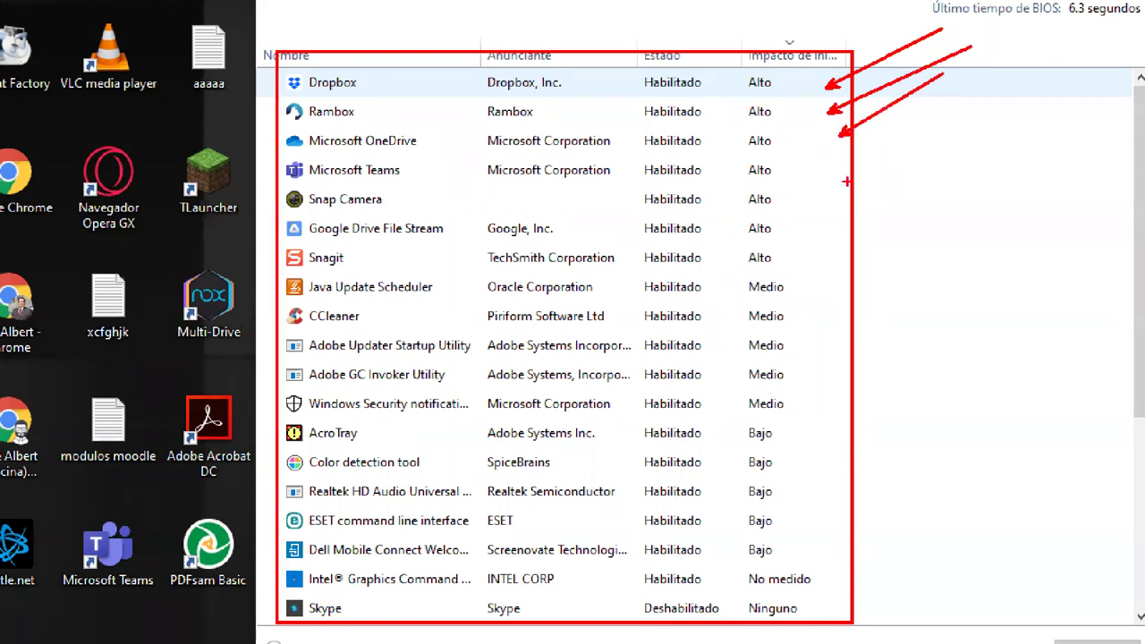
pyautogui.moveTo(962, 97); pyautogui.dragTo(830, 152)
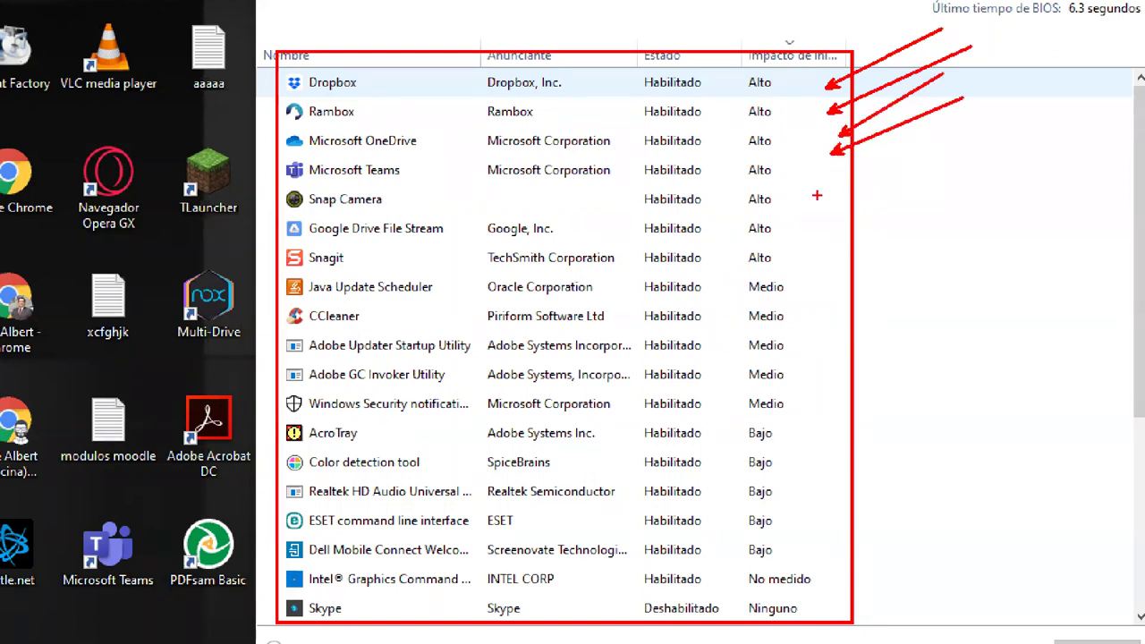
pyautogui.moveTo(1022, 157); pyautogui.dragTo(821, 193)
pyautogui.moveTo(1030, 227); pyautogui.dragTo(855, 227)
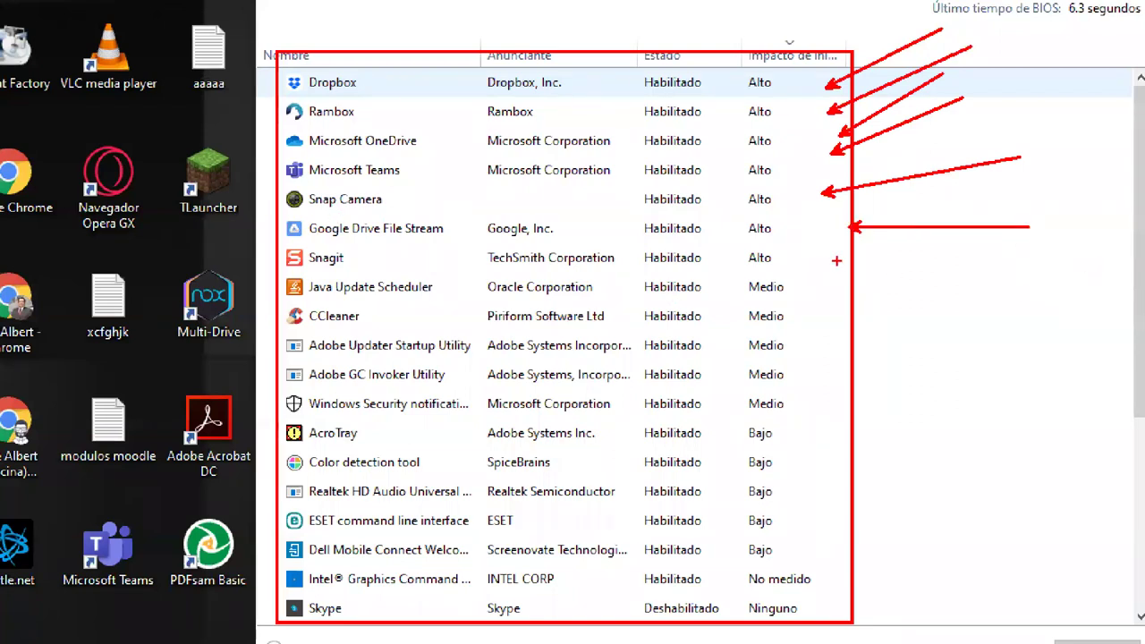
pyautogui.moveTo(836, 245); pyautogui.dragTo(990, 245)
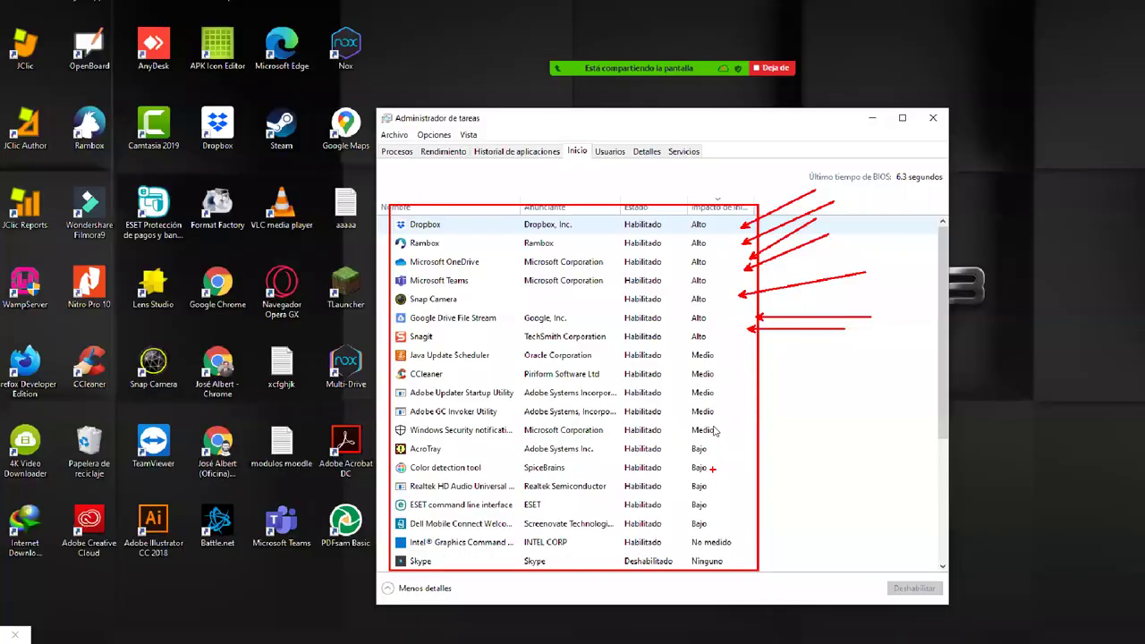
# Mark the Ninguno-impact startup entries, then right-click Realtek HD Audio to show Deshabilitar
pyautogui.scroll(-5, 729, 447)
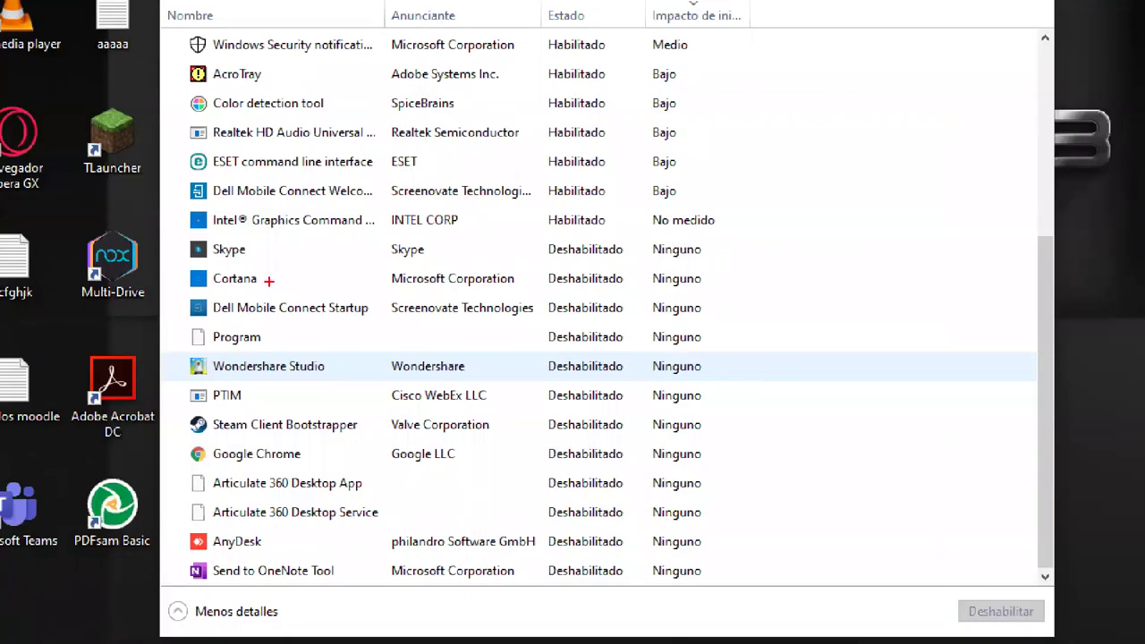
pyautogui.moveTo(723, 253); pyautogui.dragTo(888, 208)
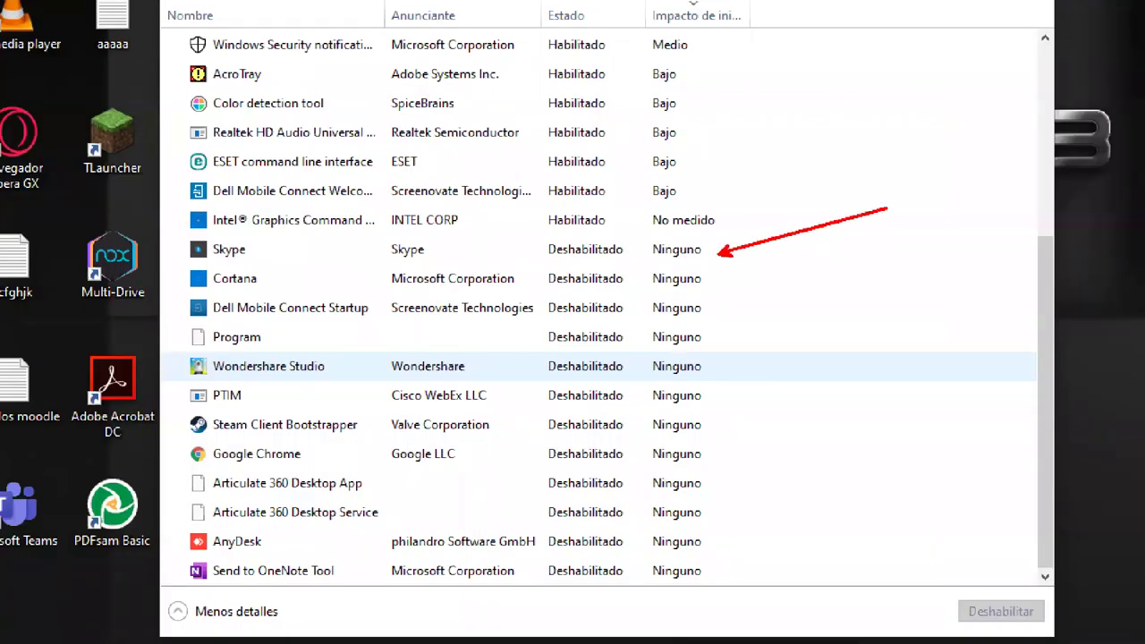
pyautogui.moveTo(723, 279); pyautogui.dragTo(879, 248)
pyautogui.moveTo(726, 304); pyautogui.dragTo(807, 278)
pyautogui.moveTo(708, 348); pyautogui.dragTo(890, 286)
pyautogui.moveTo(708, 370); pyautogui.dragTo(868, 320)
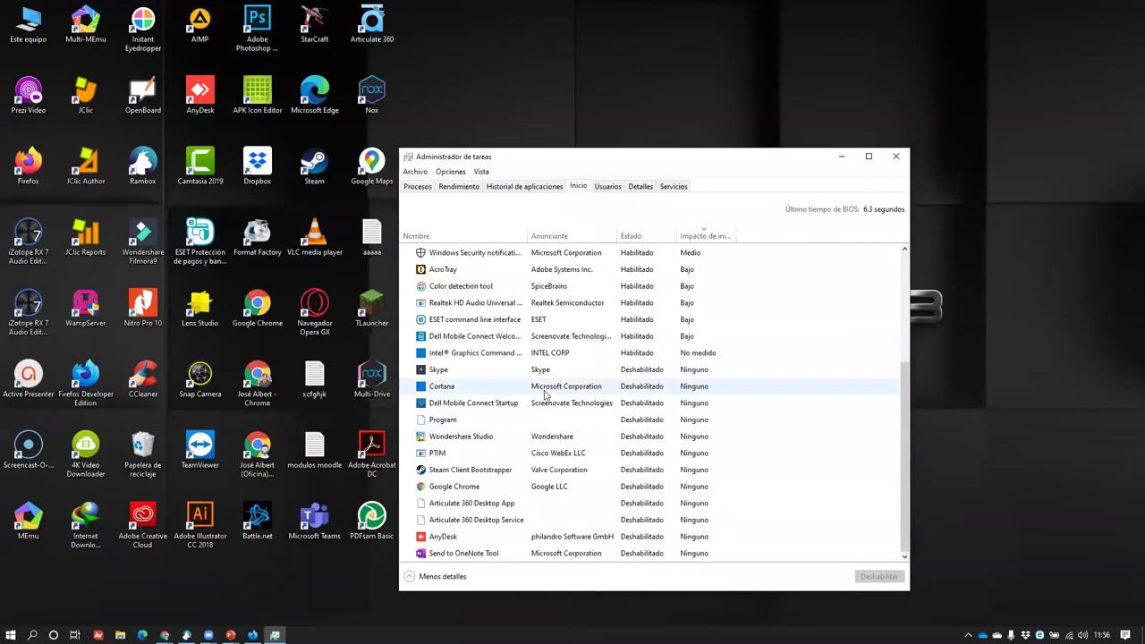
pyautogui.click(582, 303)
pyautogui.rightClick(582, 302)
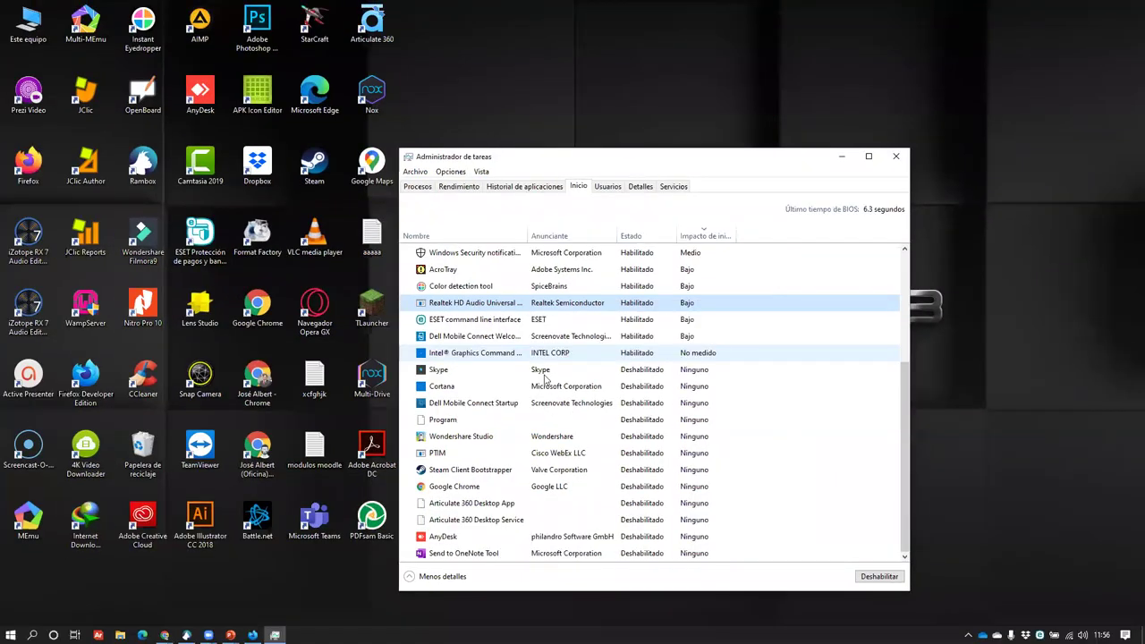
# Scroll the startup list once more, close Task Manager, and right-click the desktop
pyautogui.scroll(4, 544, 378)
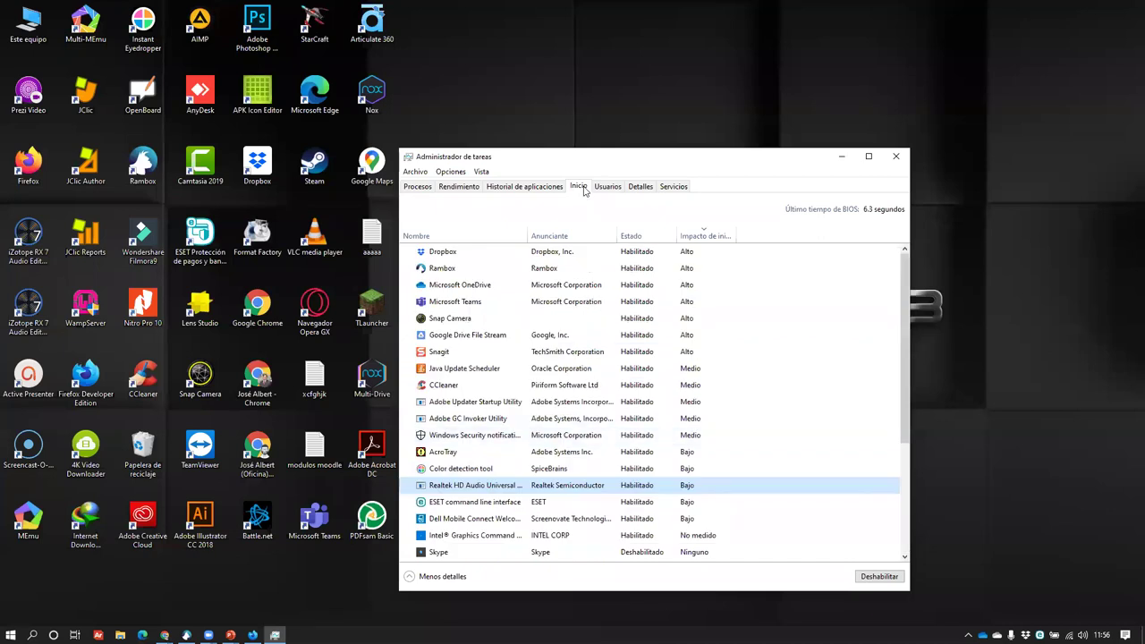
pyautogui.scroll(-4, 516, 367)
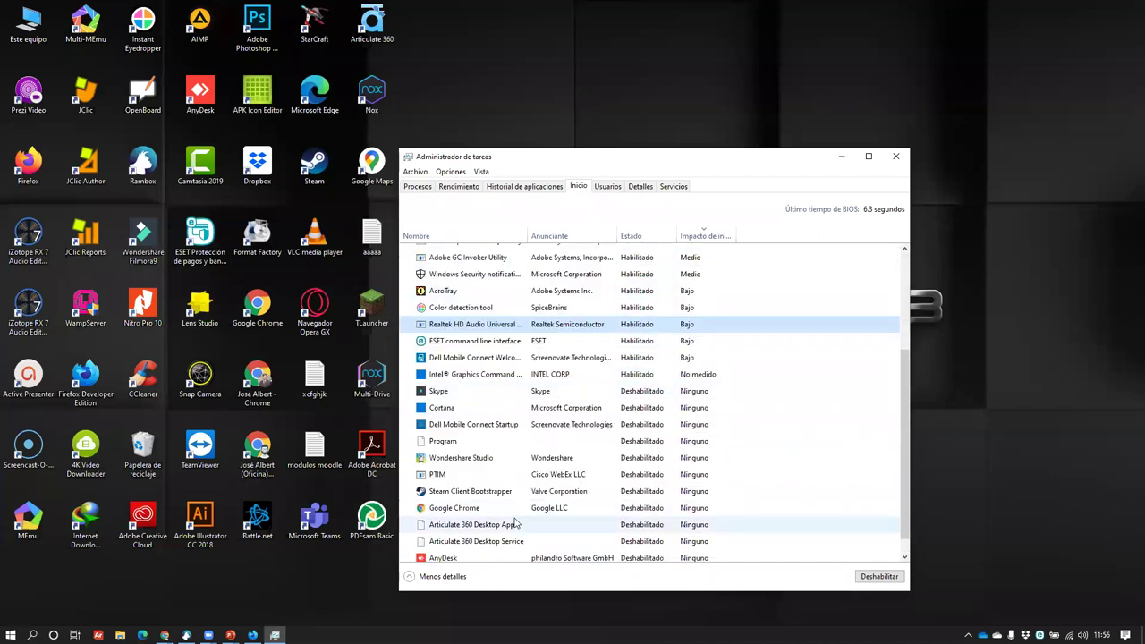
pyautogui.scroll(4, 488, 519)
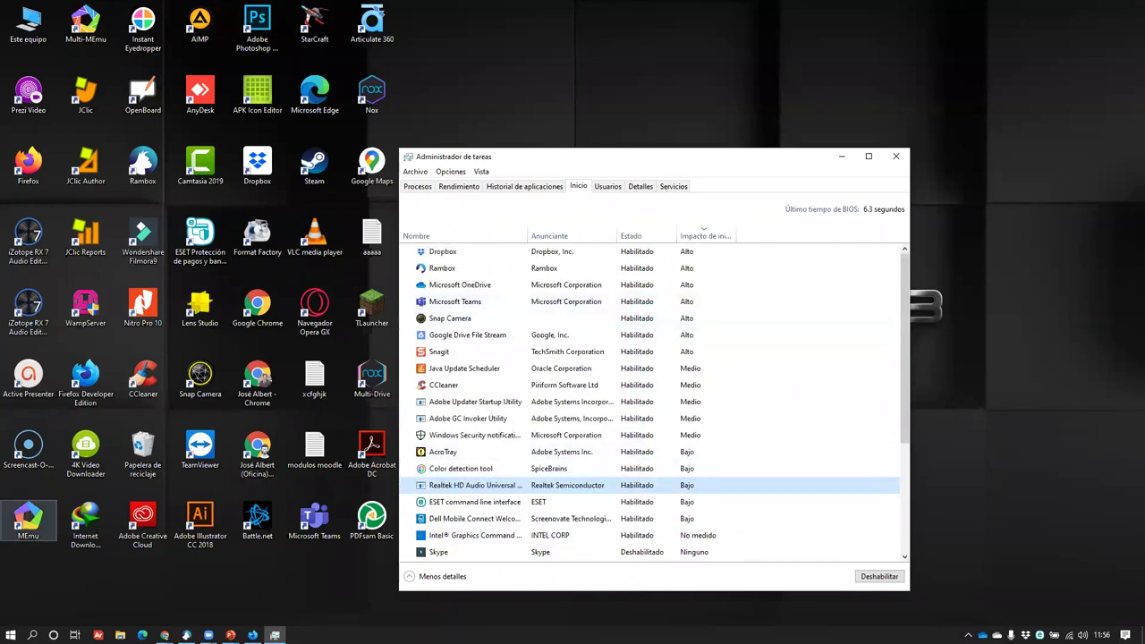
pyautogui.scroll(-1, 654, 447)
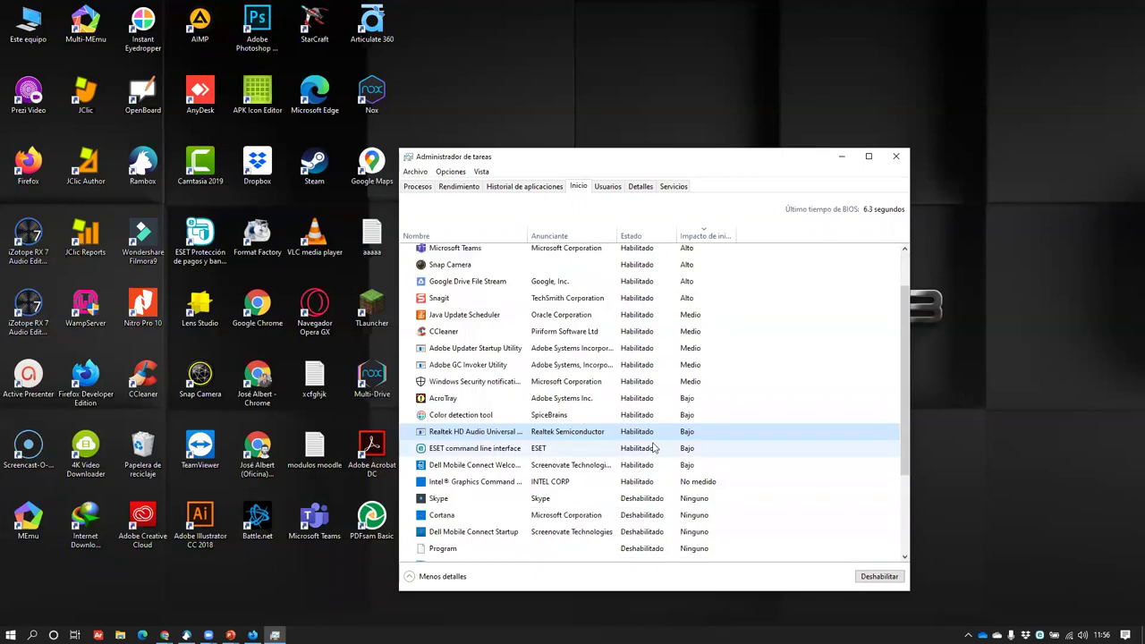
pyautogui.scroll(-2, 654, 447)
pyautogui.scroll(-1, 654, 448)
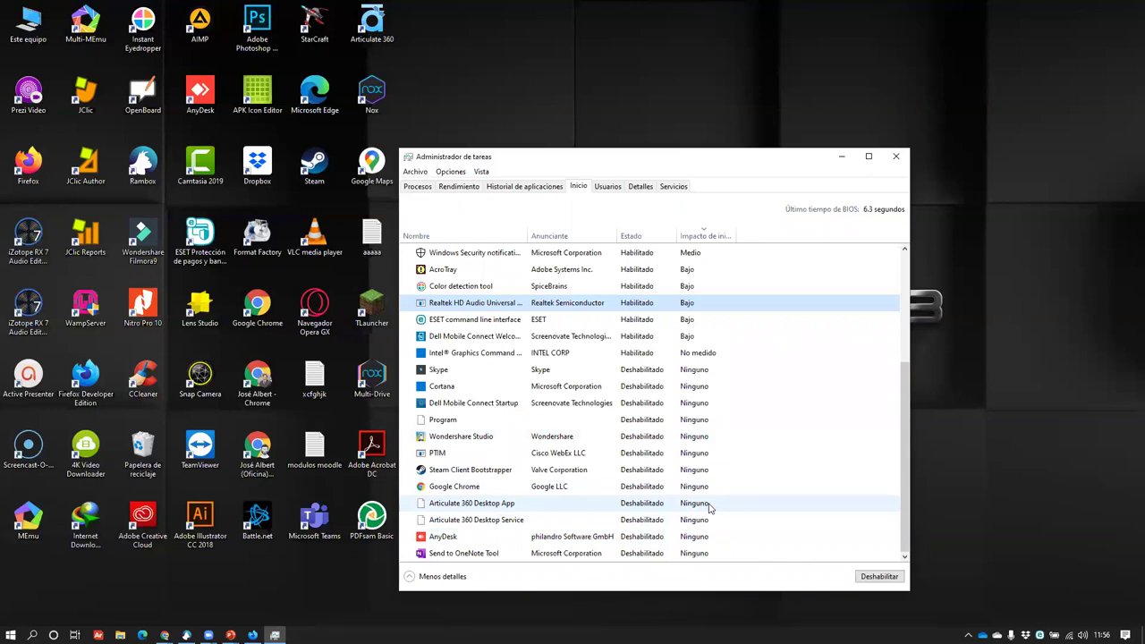
pyautogui.scroll(3, 580, 484)
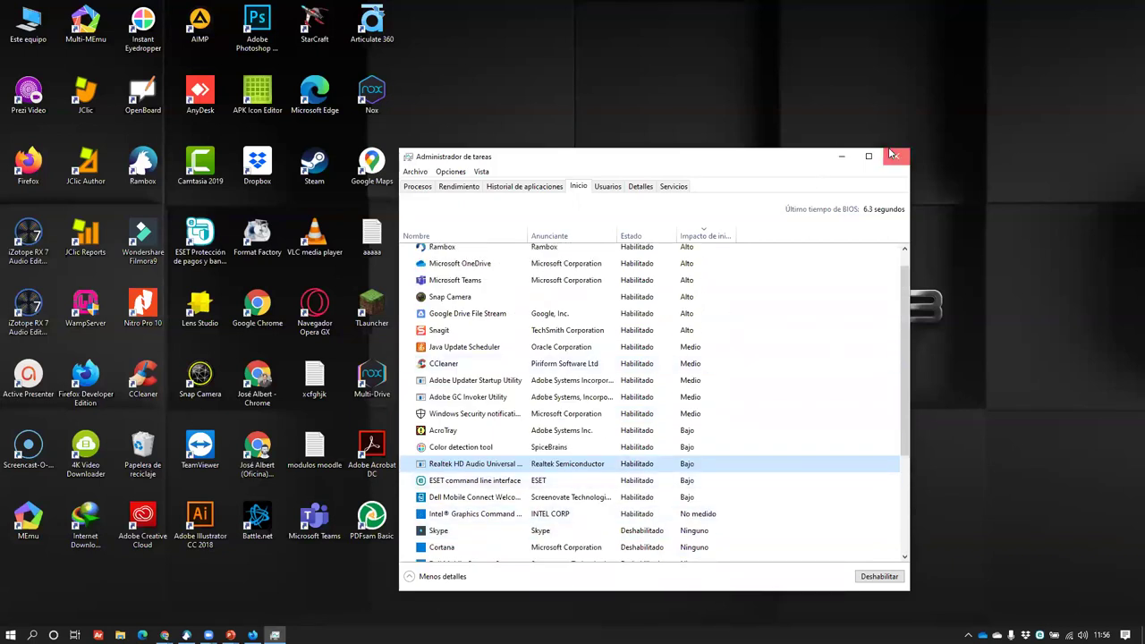
pyautogui.click(892, 153)
pyautogui.rightClick(704, 343)
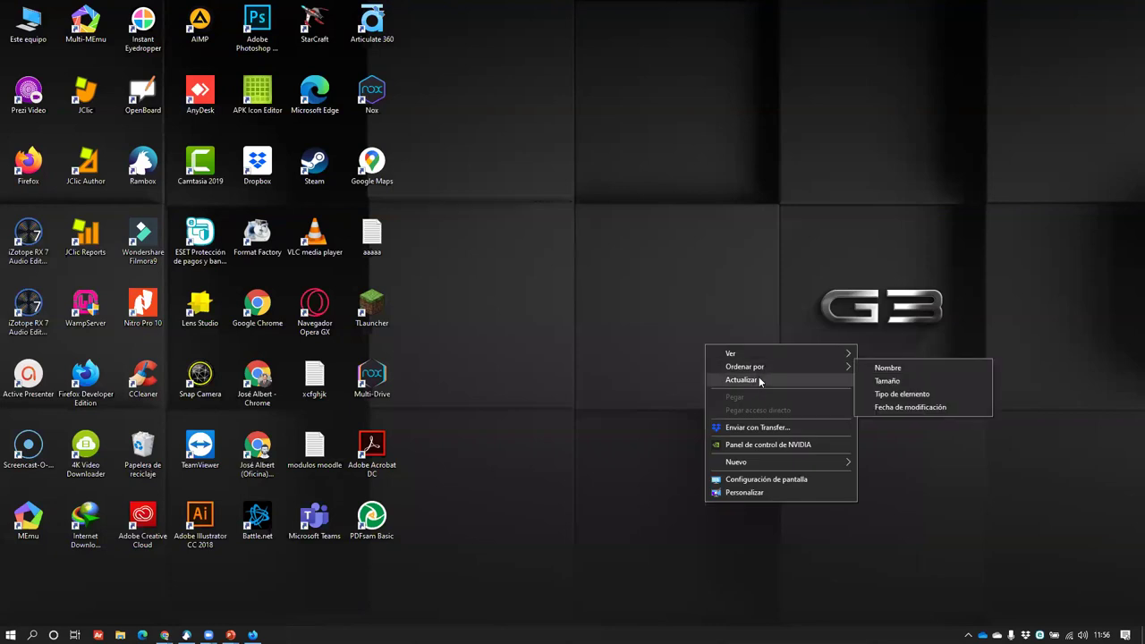
# Refresh the desktop with Actualizar and bring Chrome back on a new tab
pyautogui.click(759, 380)
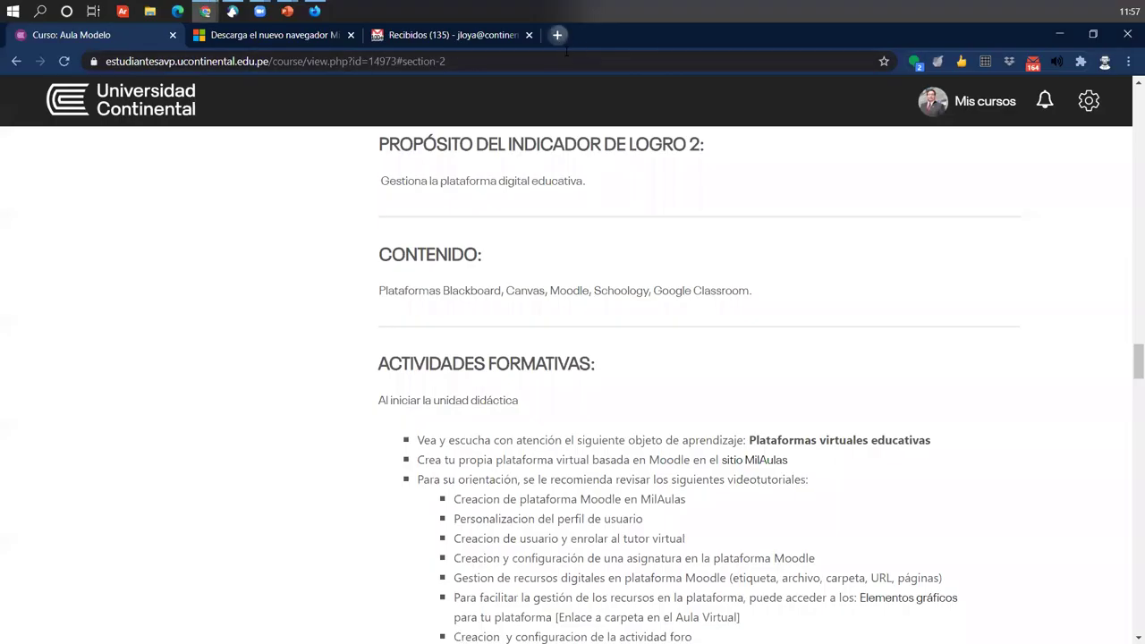
pyautogui.click(568, 33)
# Search Google for 'barra de marcadores de los navegadores' and switch to image results
pyautogui.click(572, 61)
pyautogui.write('barra de marco')
pyautogui.press('BackSpace')
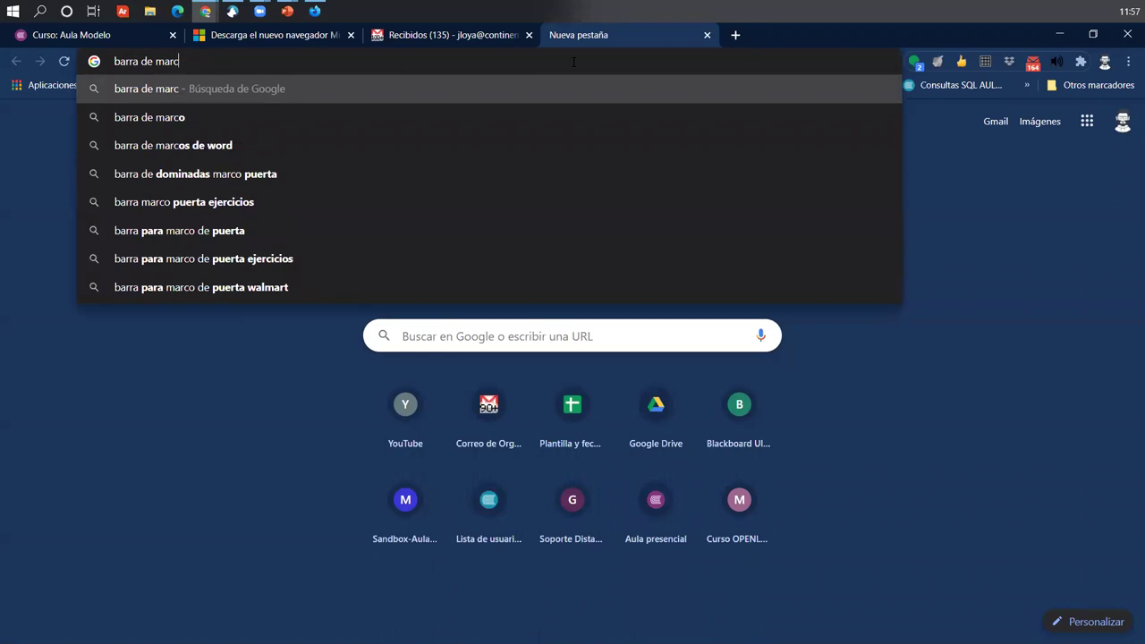
pyautogui.write('a')
pyautogui.write('dore')
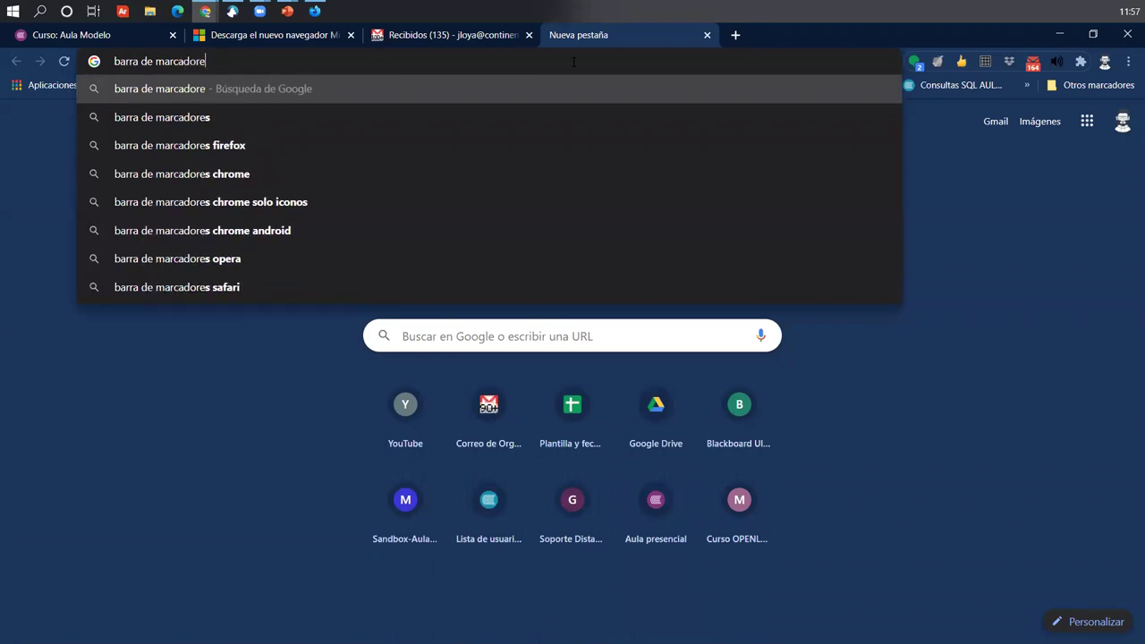
pyautogui.write('s de los navegadores')
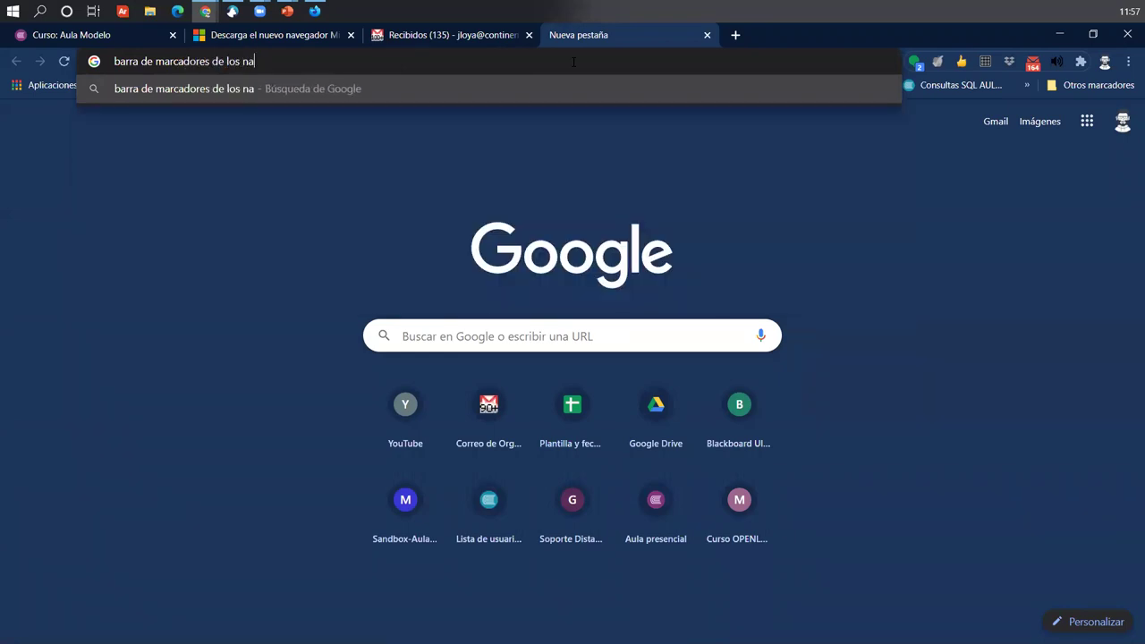
pyautogui.press('Return')
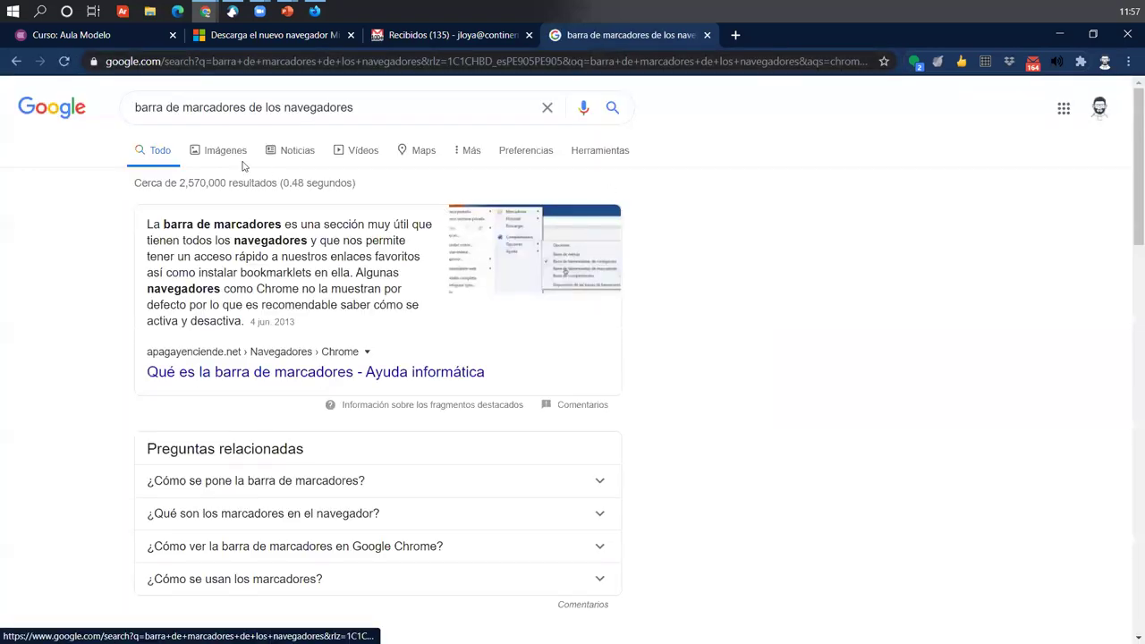
pyautogui.click(229, 152)
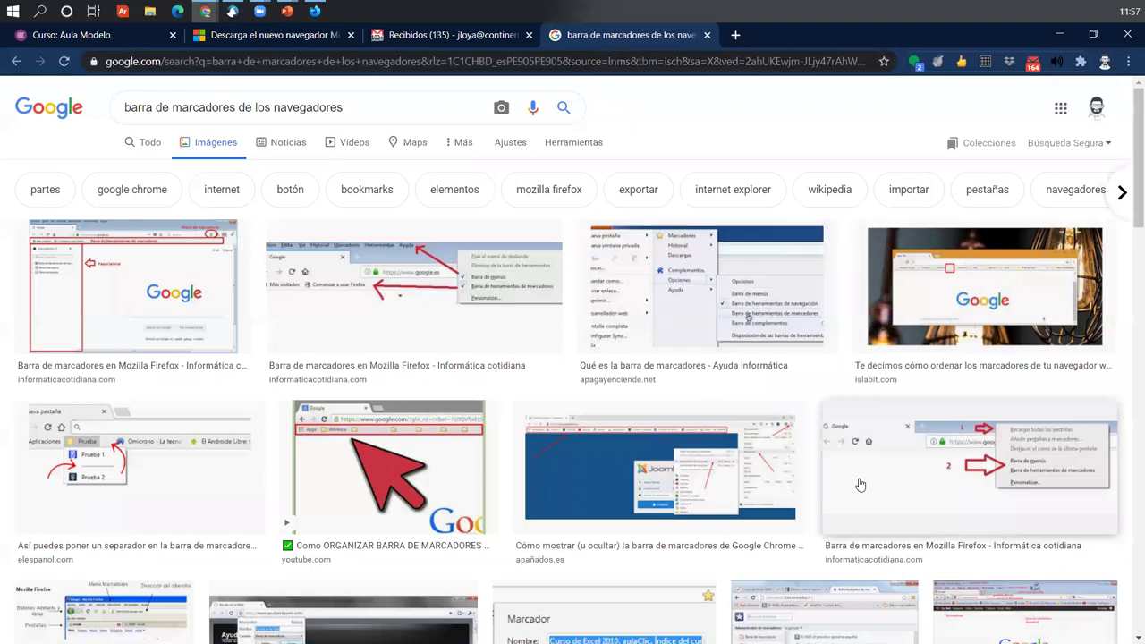
# Open the issco.unige.ch image result in a new background tab
pyautogui.scroll(-3, 848, 481)
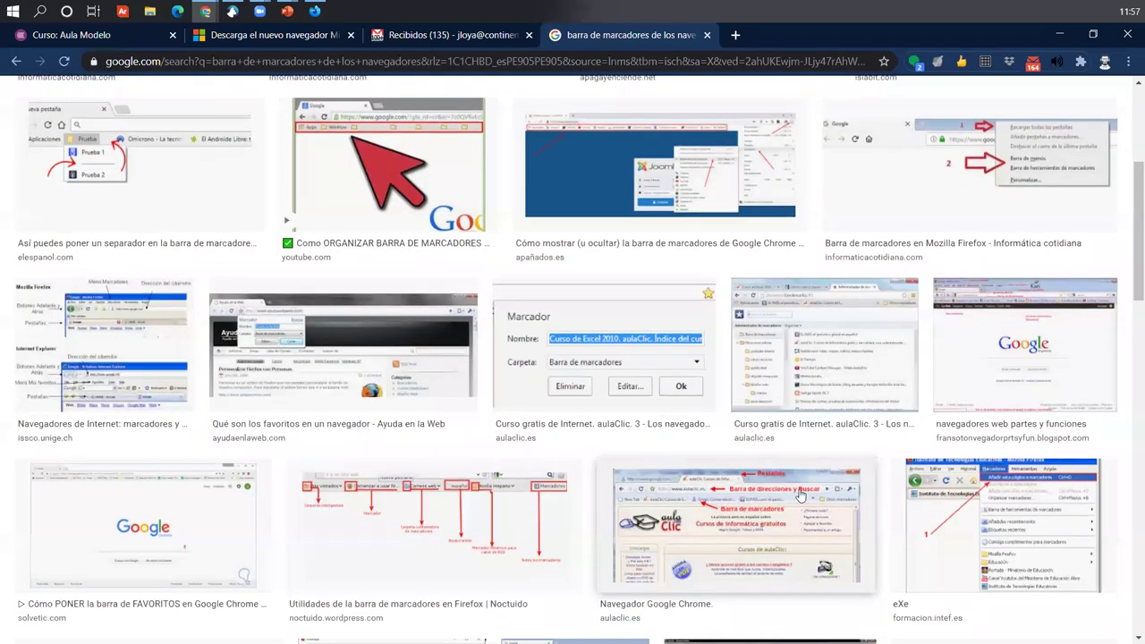
pyautogui.scroll(-1, 687, 458)
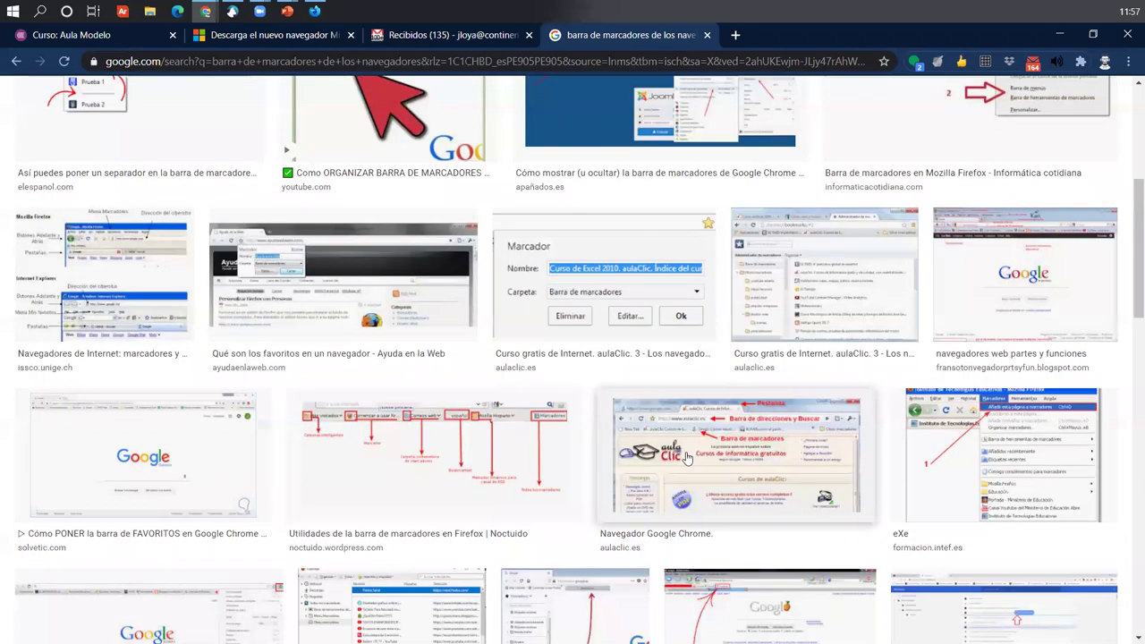
pyautogui.scroll(-5, 207, 408)
pyautogui.click(165, 272)
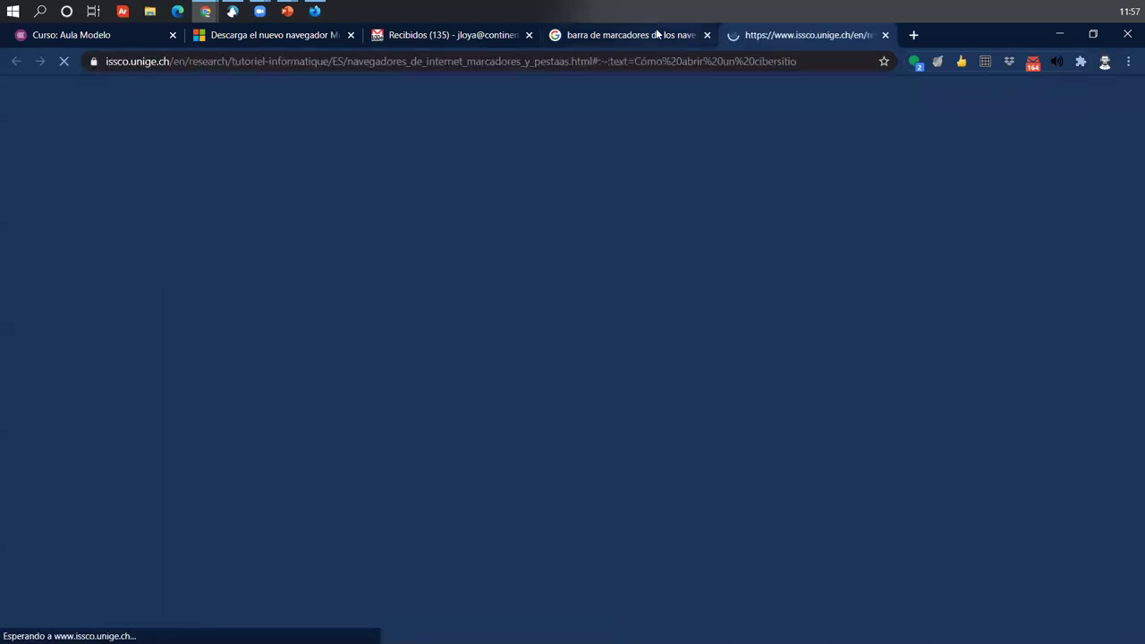
pyautogui.hotkey('ctrl', 'shift', 'Tab')
# Preview the issco 'Navegadores de Internet' image, browse related images, then go to its tab
pyautogui.click(149, 183)
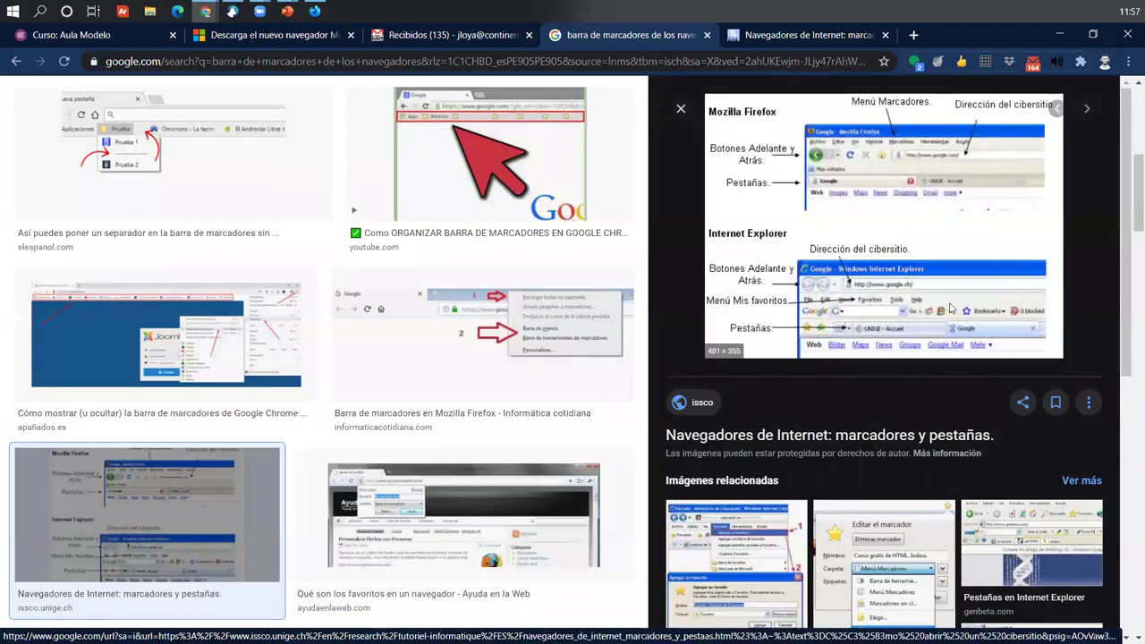
pyautogui.scroll(-3, 920, 336)
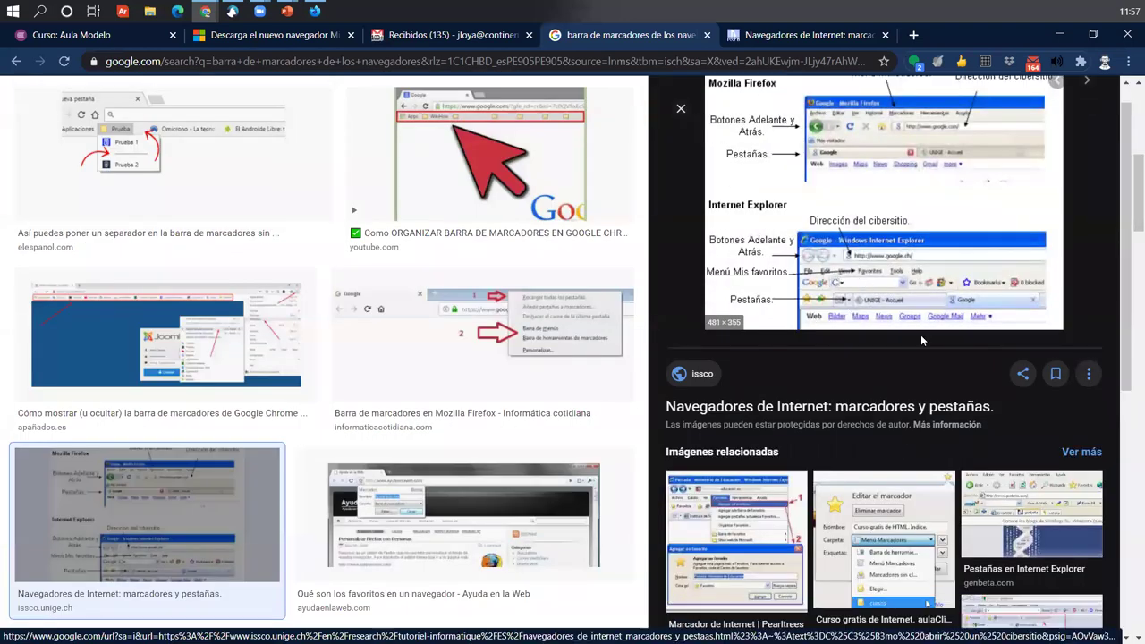
pyautogui.scroll(4, 921, 338)
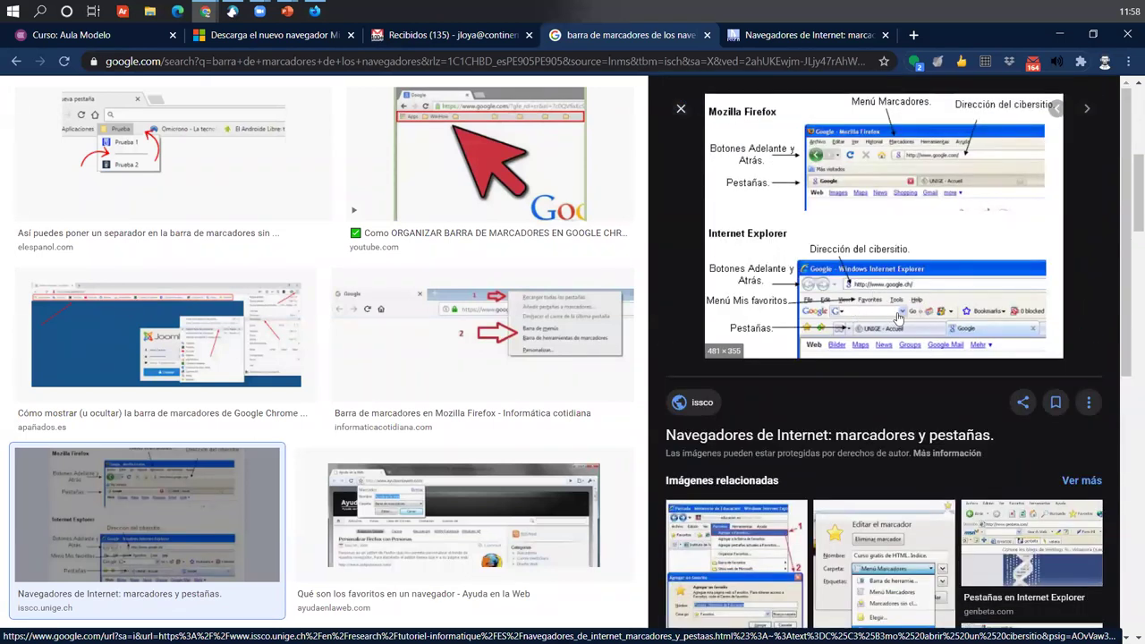
pyautogui.scroll(-2, 852, 228)
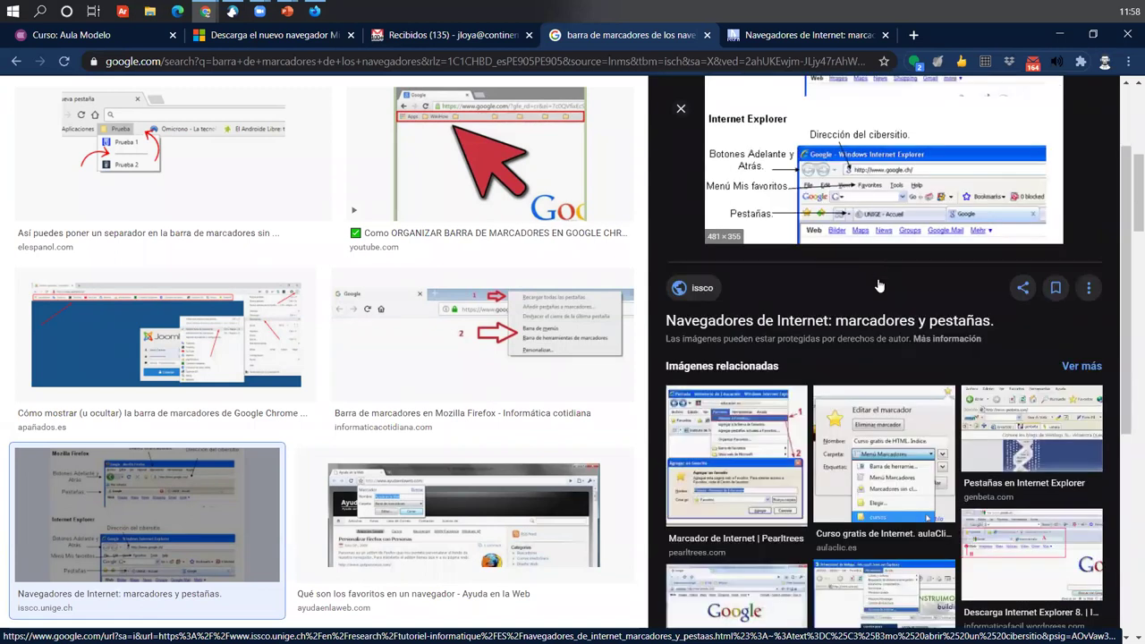
pyautogui.scroll(-5, 379, 366)
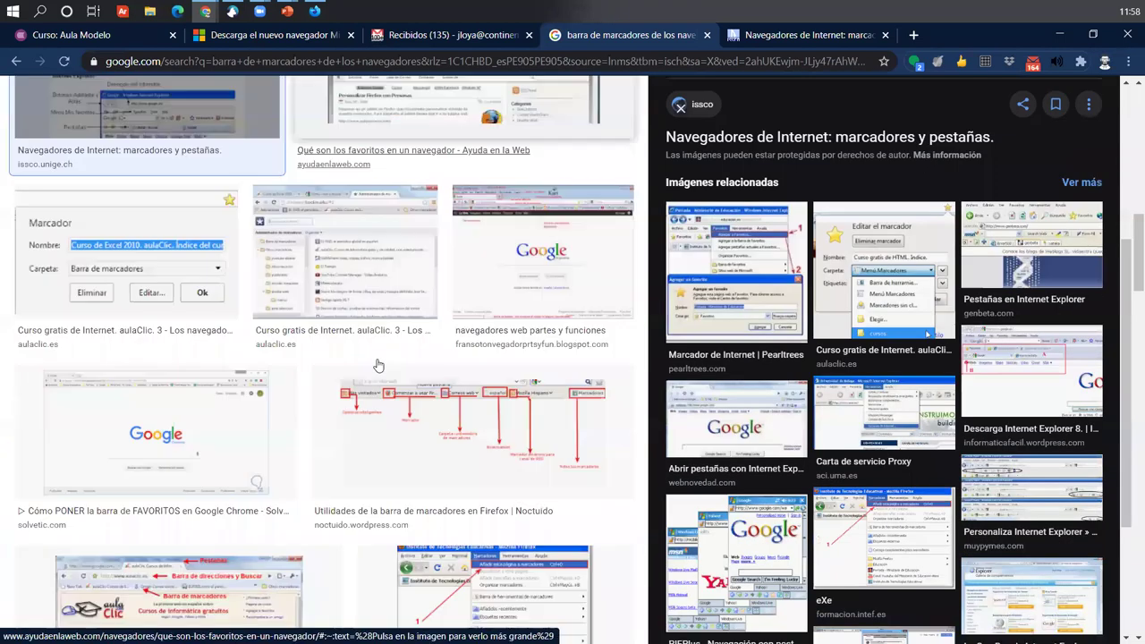
pyautogui.scroll(-12, 379, 366)
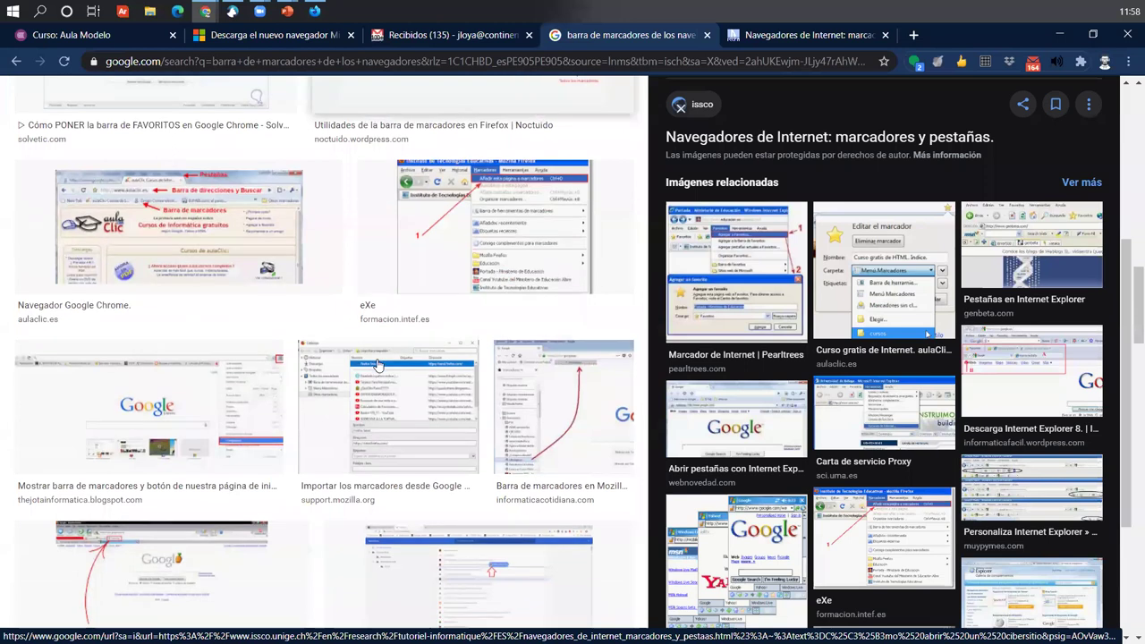
pyautogui.scroll(-10, 376, 365)
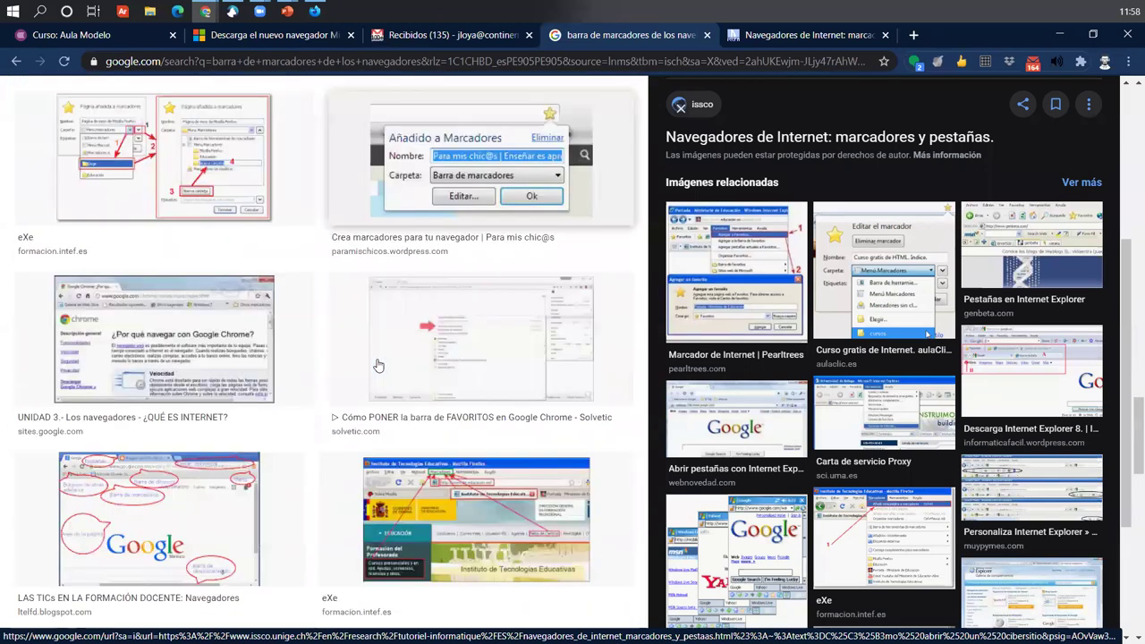
pyautogui.scroll(-2, 604, 352)
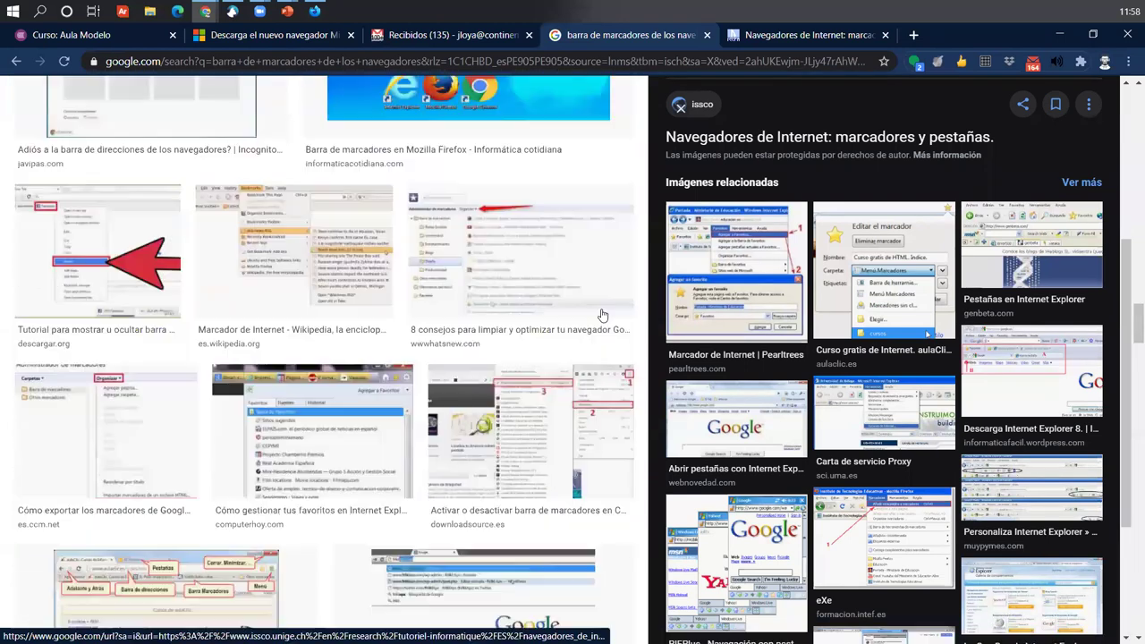
pyautogui.scroll(-1, 820, 343)
pyautogui.scroll(-2, 820, 344)
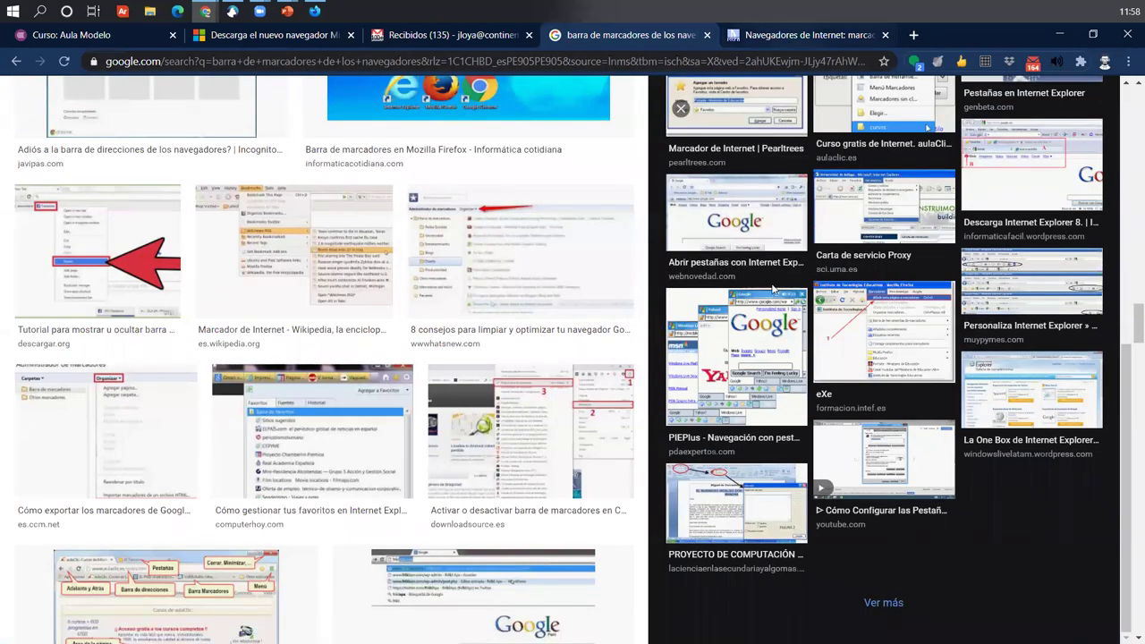
pyautogui.click(788, 42)
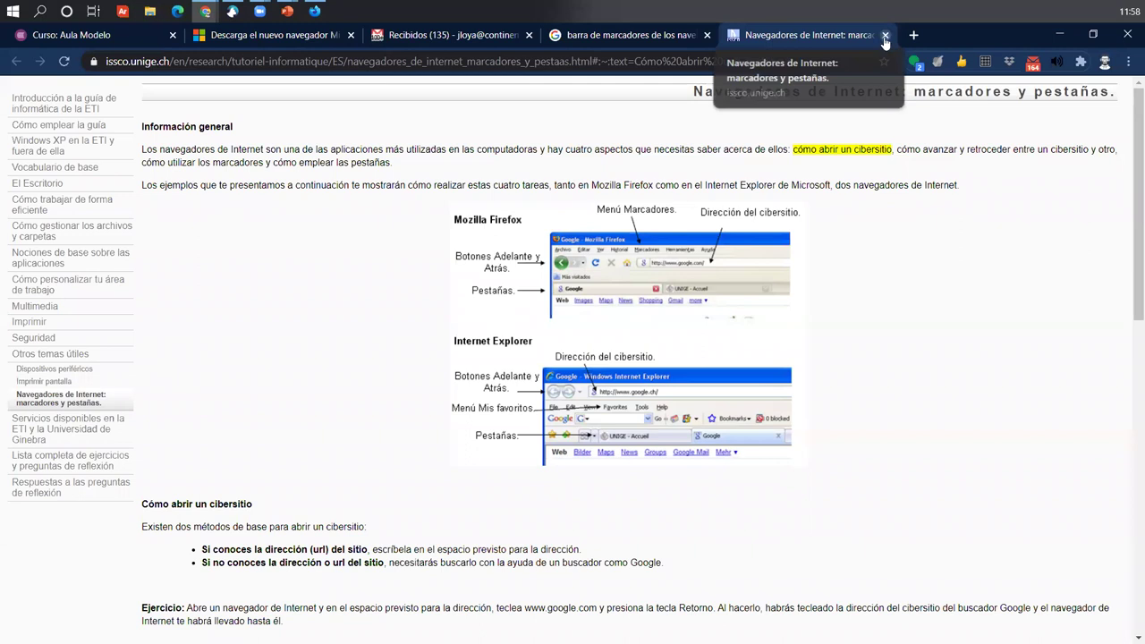
# Close the 'Navegadores de Internet: marcadores y pestañas' tab
pyautogui.click(885, 36)
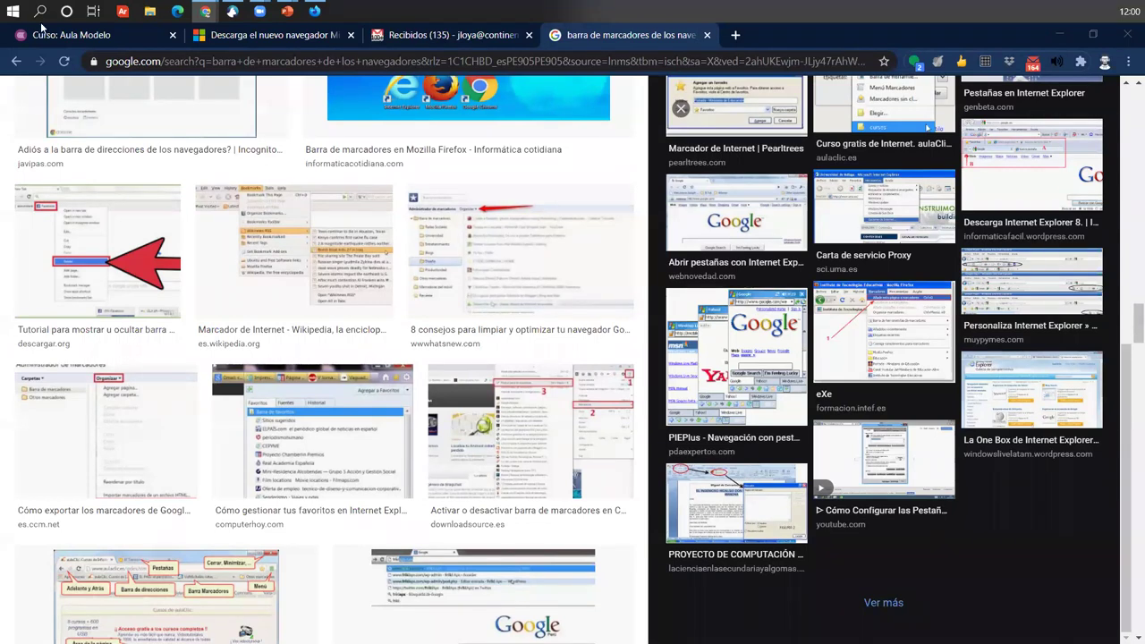
# Launch Administrador de tareas from the taskbar menu, then open the Start menu
pyautogui.rightClick(673, 7)
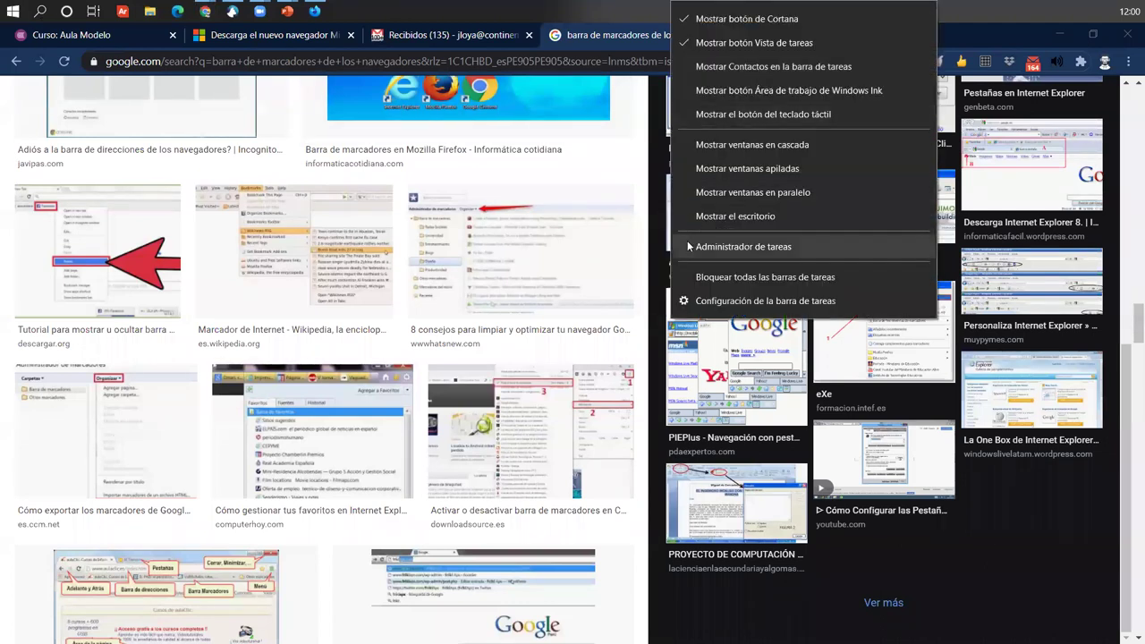
pyautogui.click(690, 246)
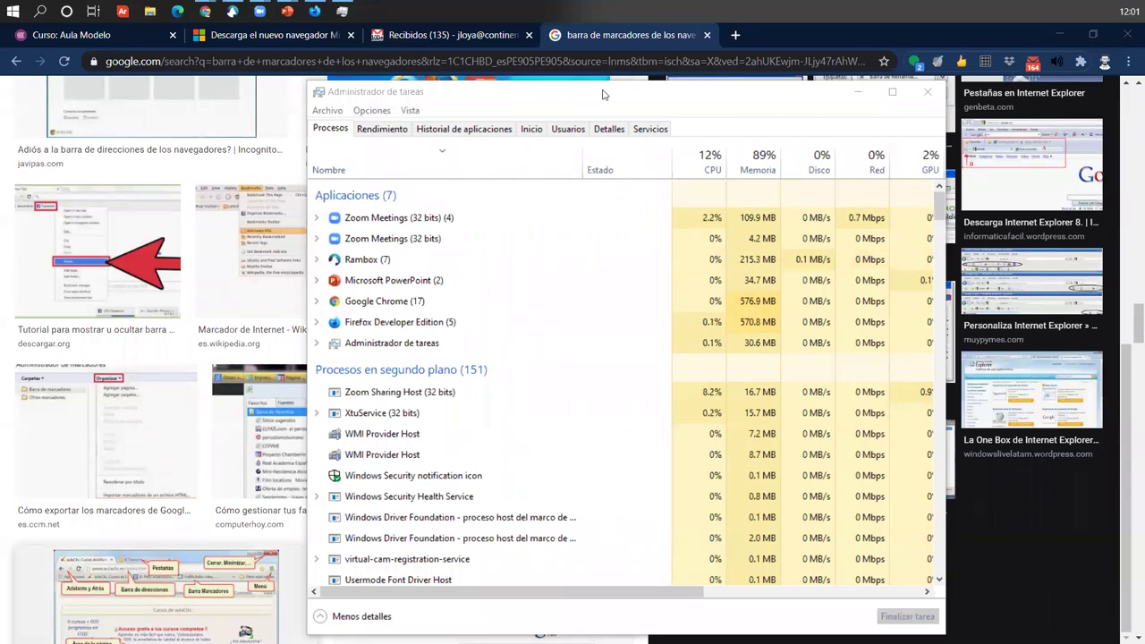
pyautogui.rightClick(555, 8)
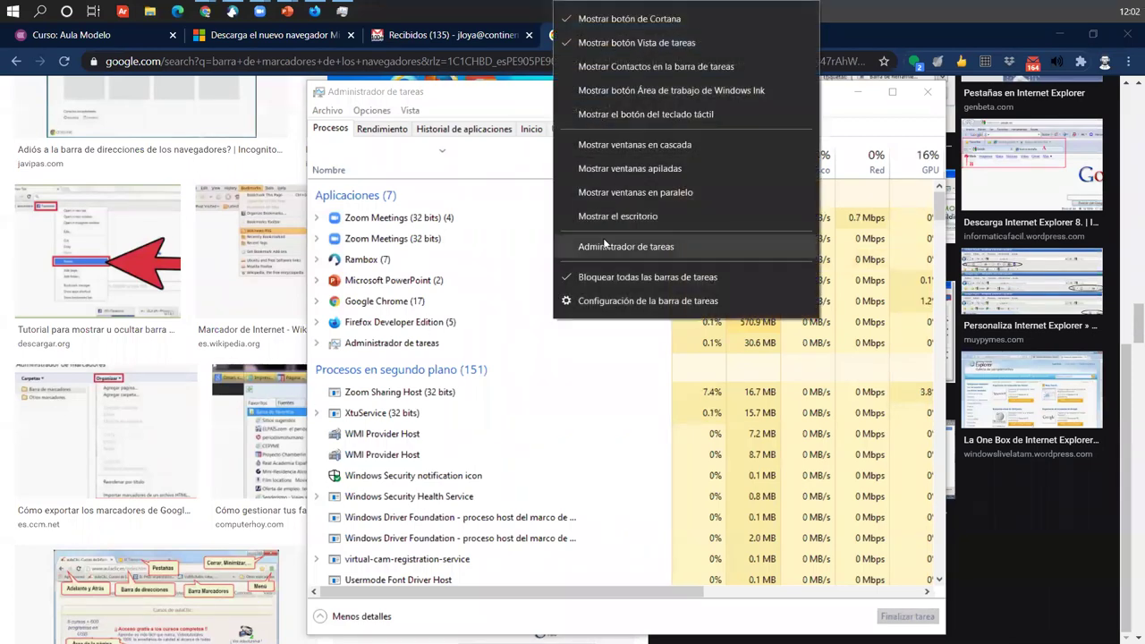
pyautogui.click(13, 11)
pyautogui.click(12, 11)
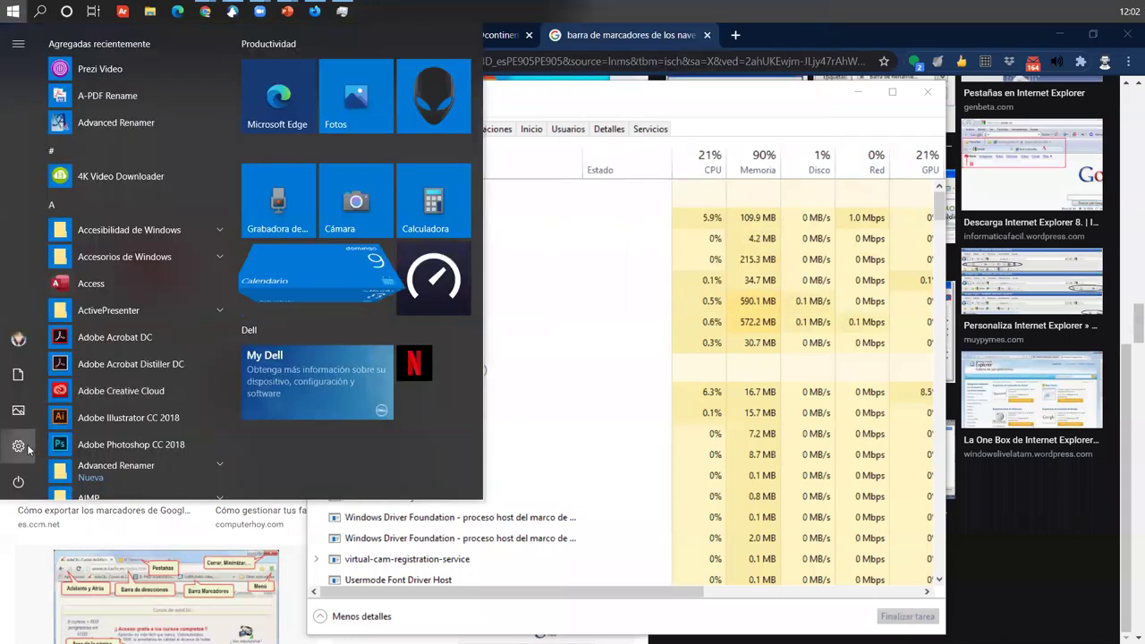
# Go to Settings > Aplicaciones > Aplicaciones predeterminadas, showing Chrome as default web browser
pyautogui.click(18, 445)
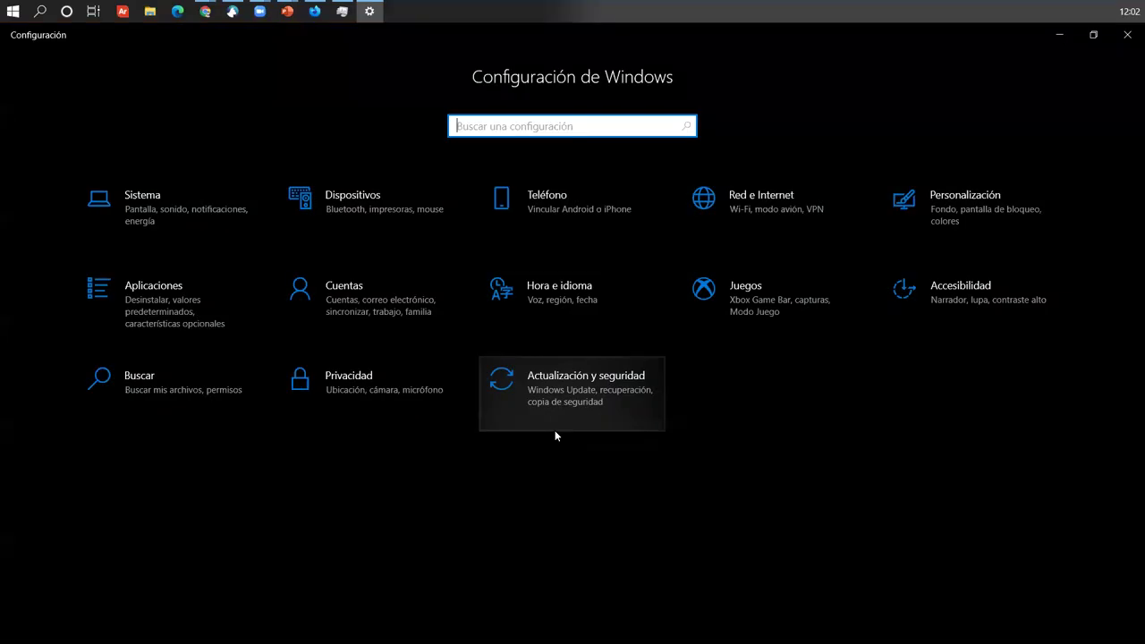
pyautogui.click(173, 295)
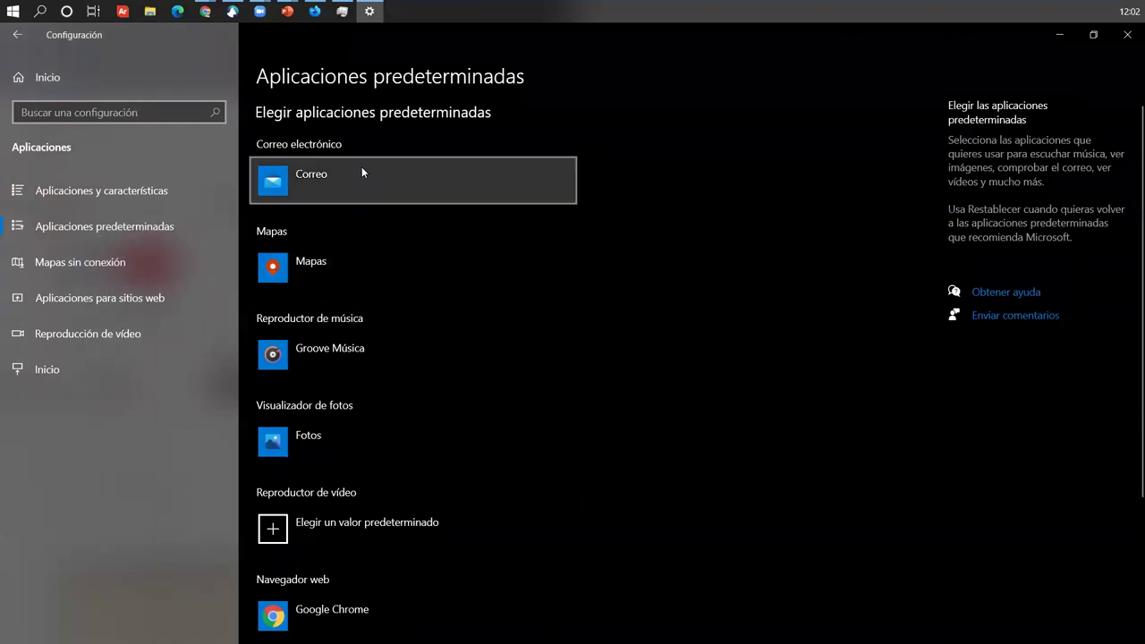
pyautogui.scroll(-3, 369, 476)
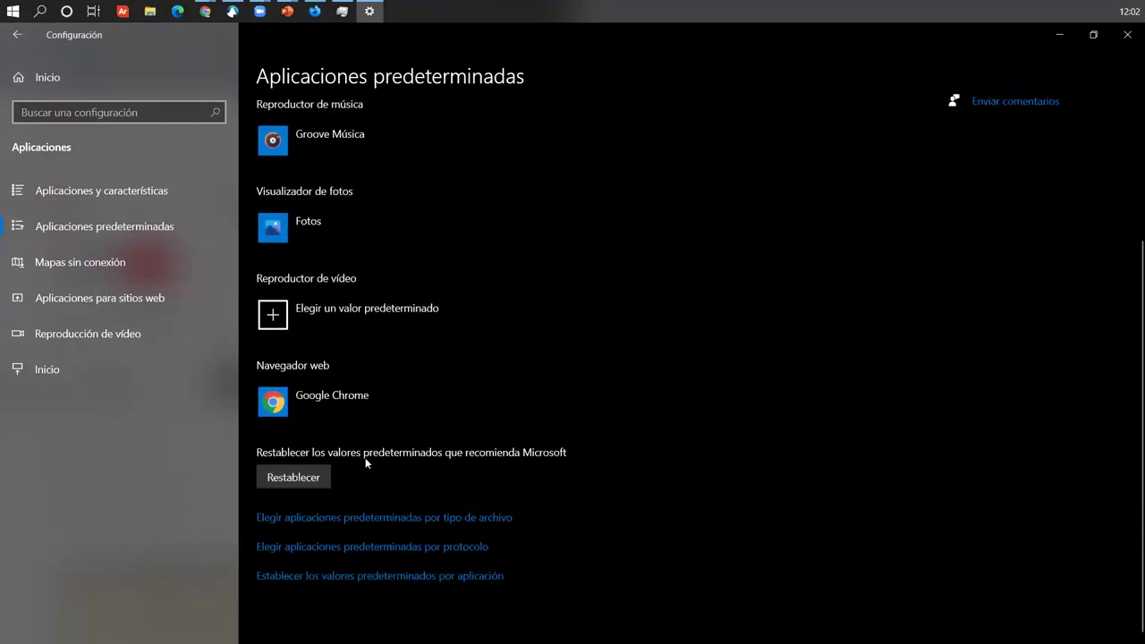
pyautogui.scroll(2, 373, 382)
pyautogui.scroll(-1, 373, 342)
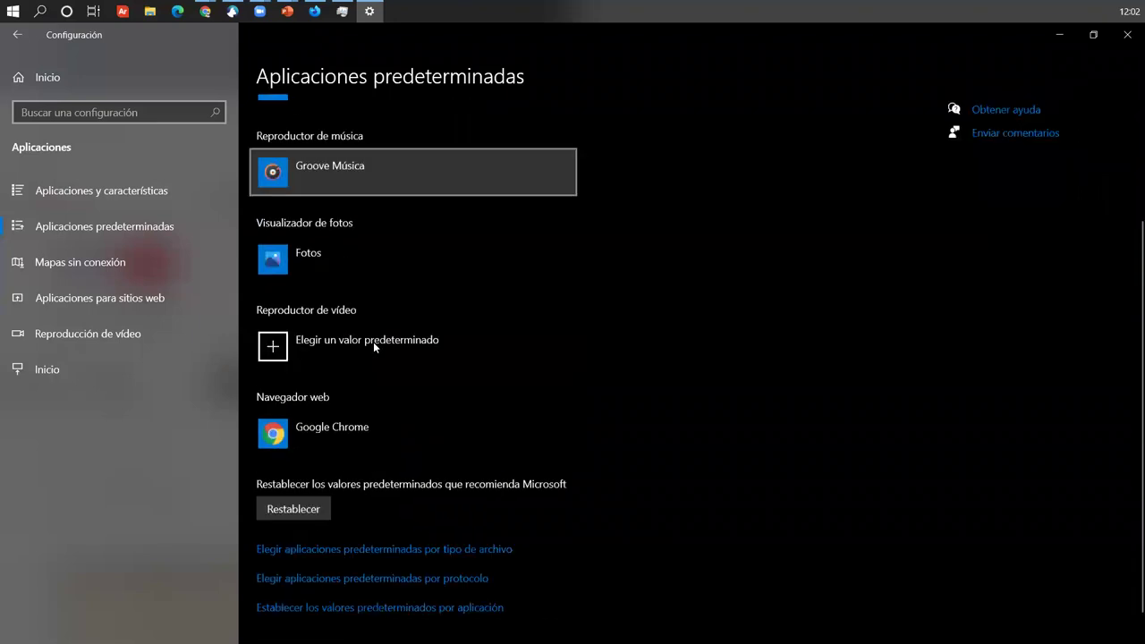
pyautogui.scroll(2, 374, 430)
pyautogui.scroll(-2, 323, 510)
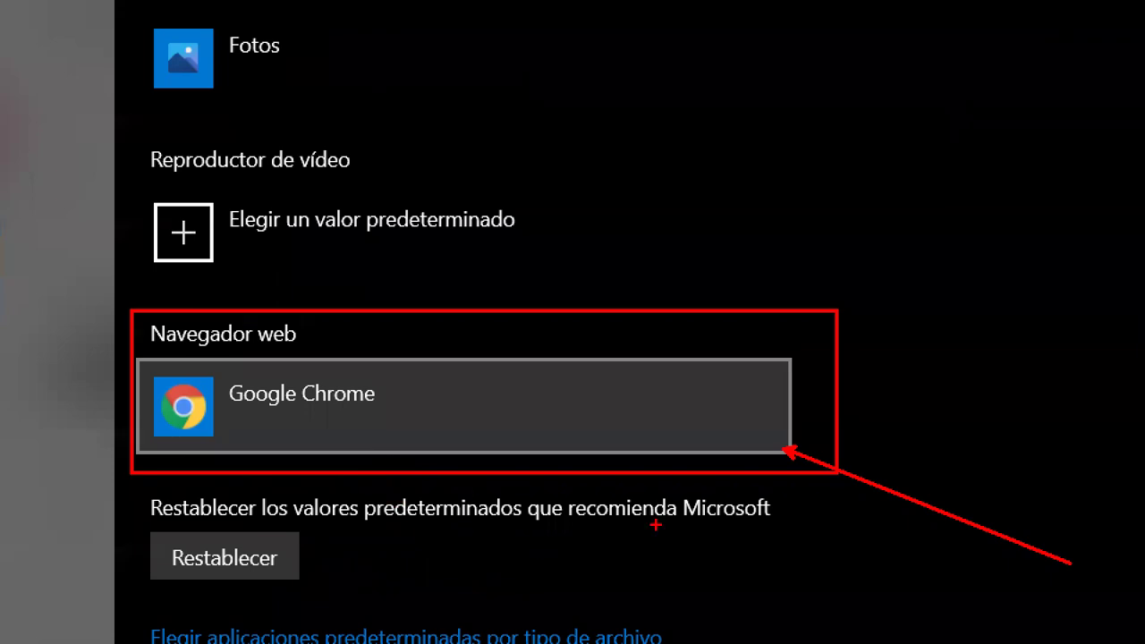
pyautogui.press('Escape')
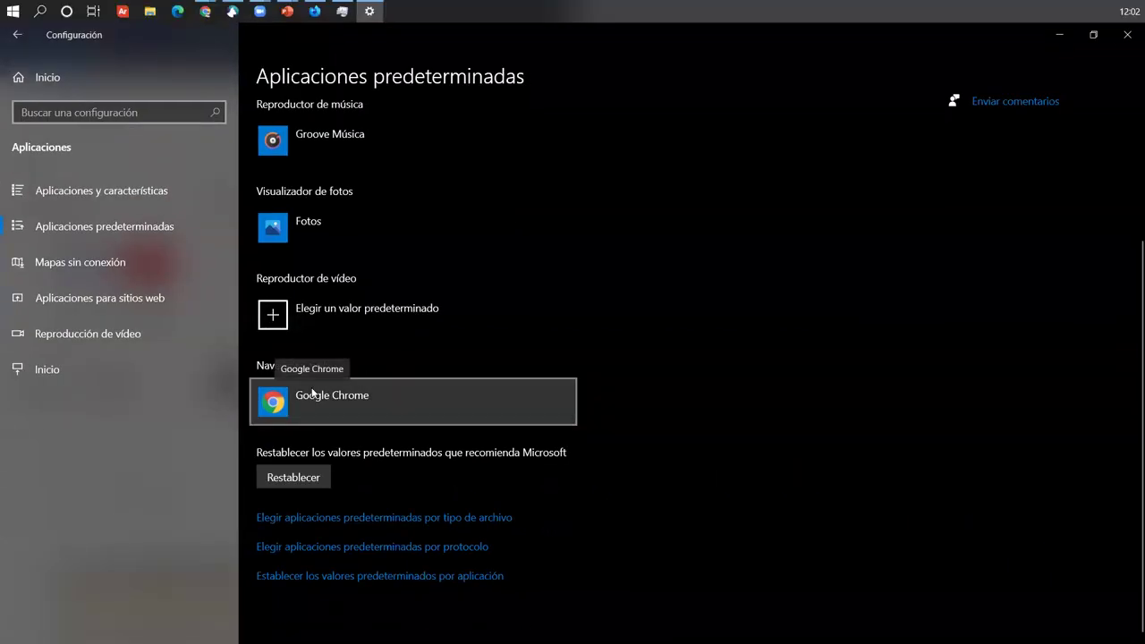
# Change the default web browser to Firefox
pyautogui.click(329, 398)
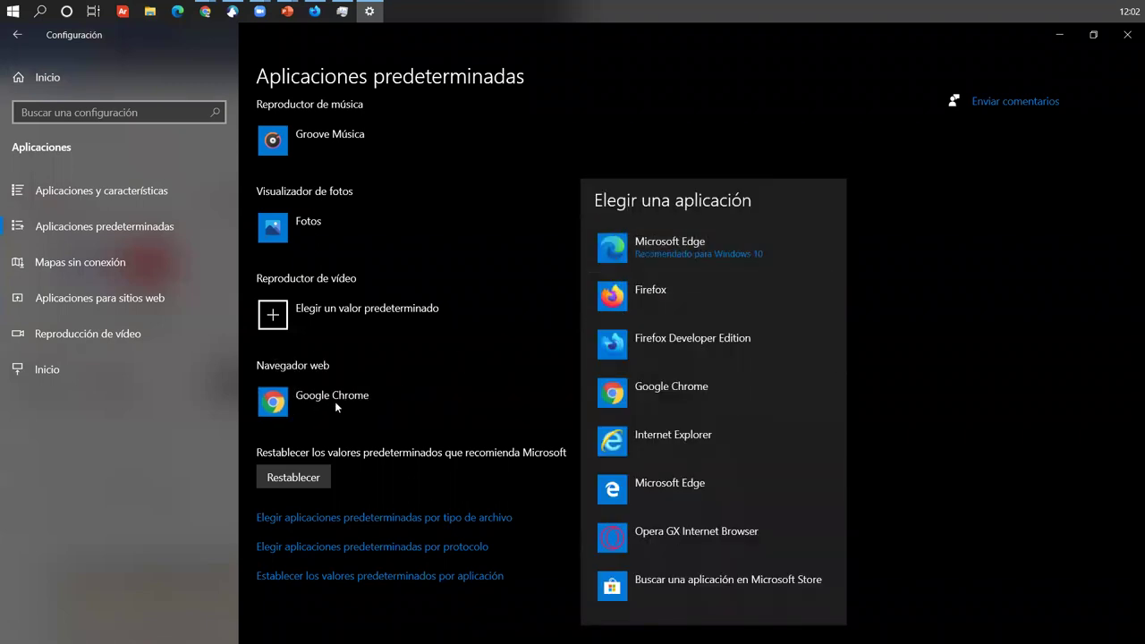
pyautogui.click(684, 288)
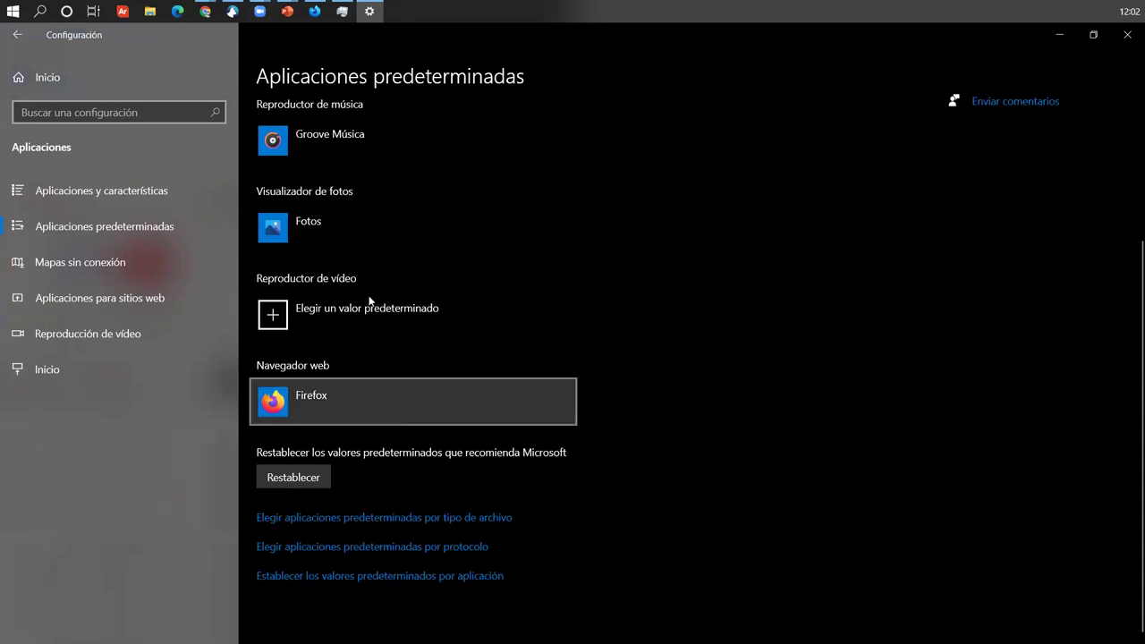
pyautogui.scroll(1, 369, 304)
pyautogui.scroll(3, 367, 286)
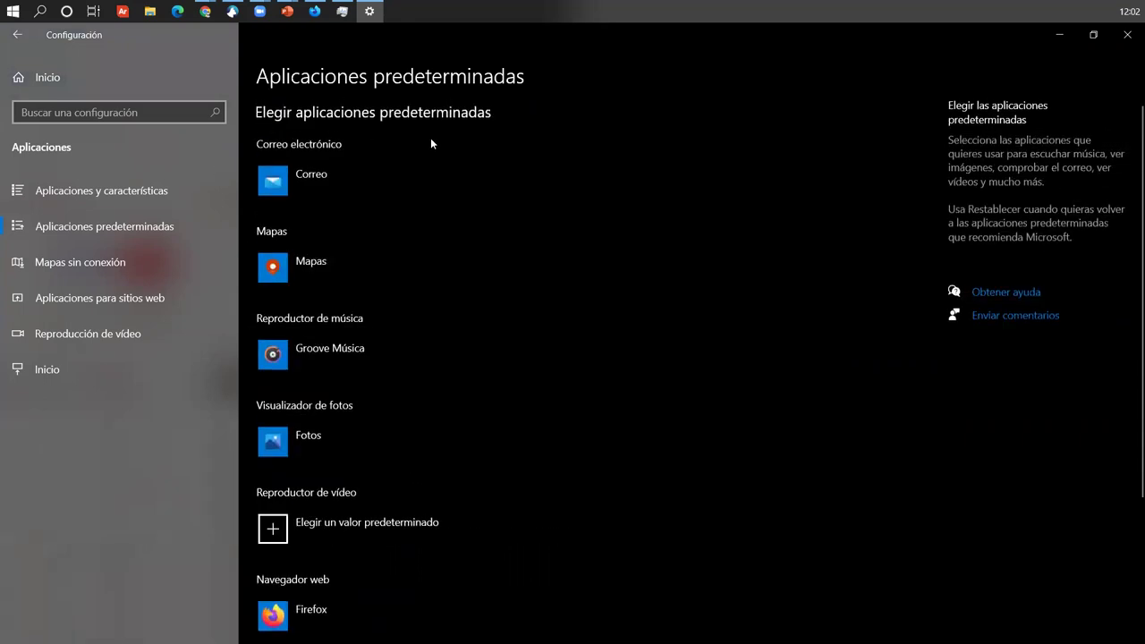
pyautogui.scroll(-5, 427, 285)
# Make Google Chrome the default web browser again and close Settings
pyautogui.click(439, 396)
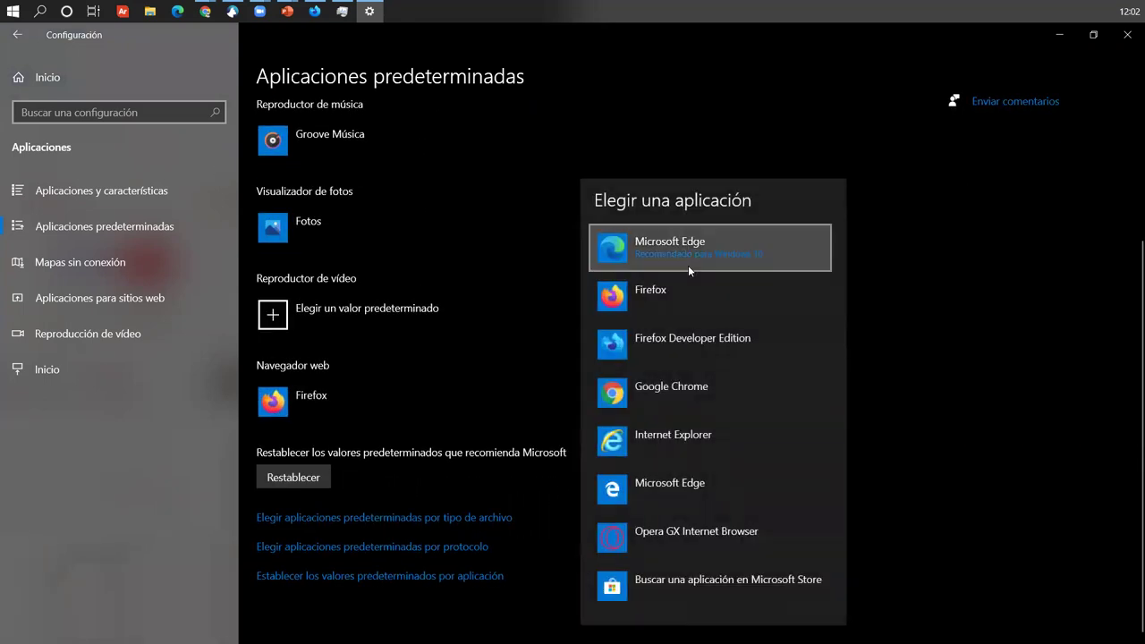
pyautogui.click(687, 391)
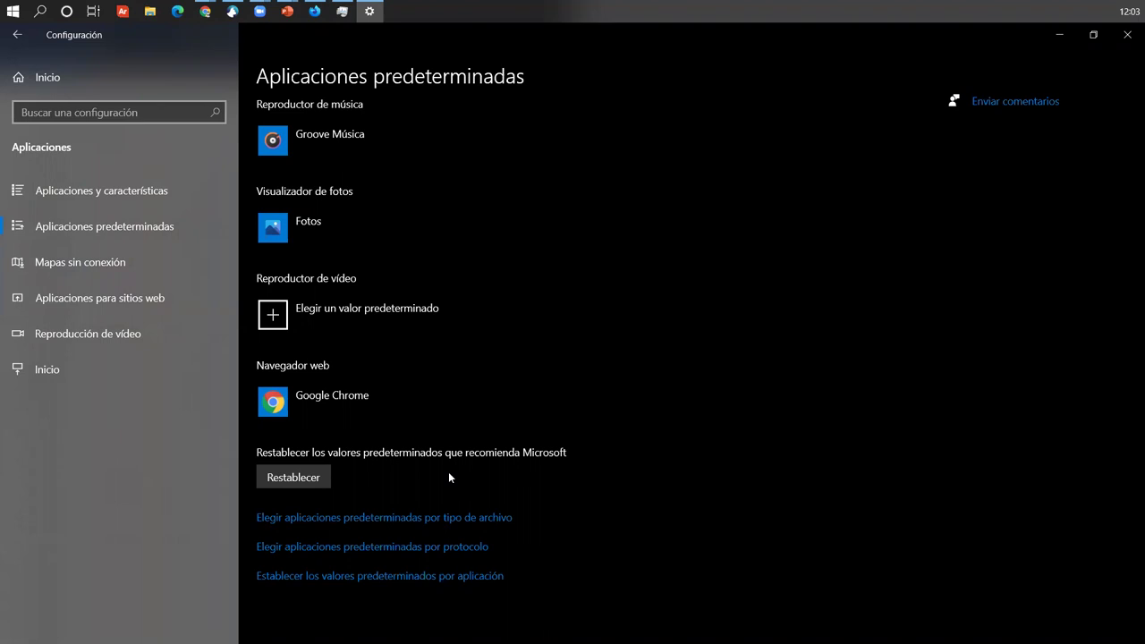
pyautogui.click(1126, 36)
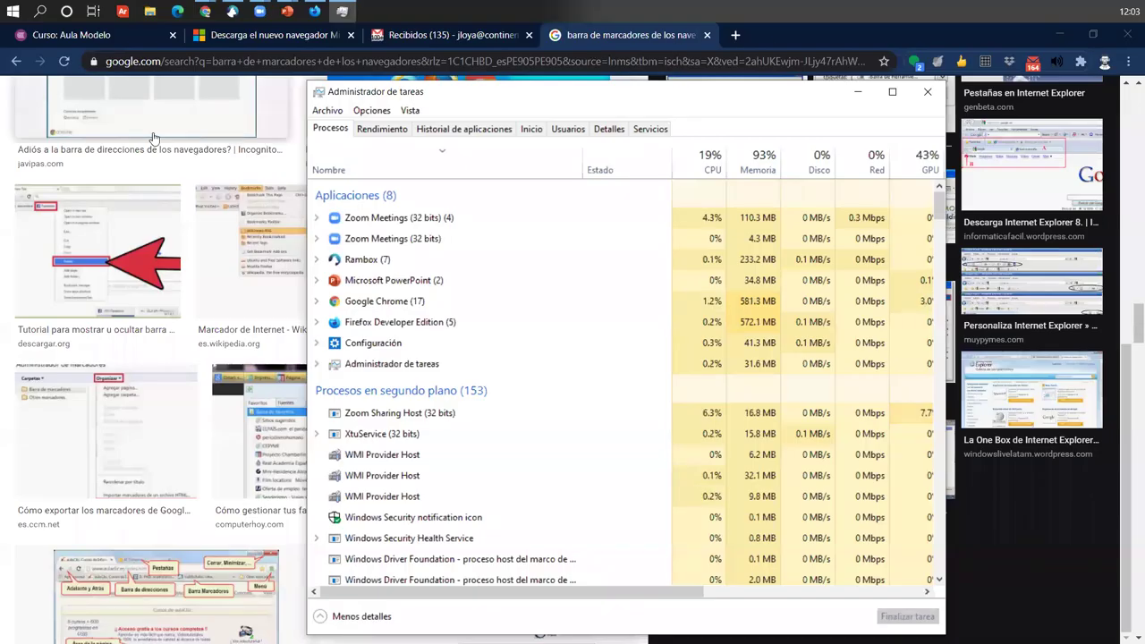
# Search Google for 'descarga google chrome' in a new tab
pyautogui.scroll(10, 161, 358)
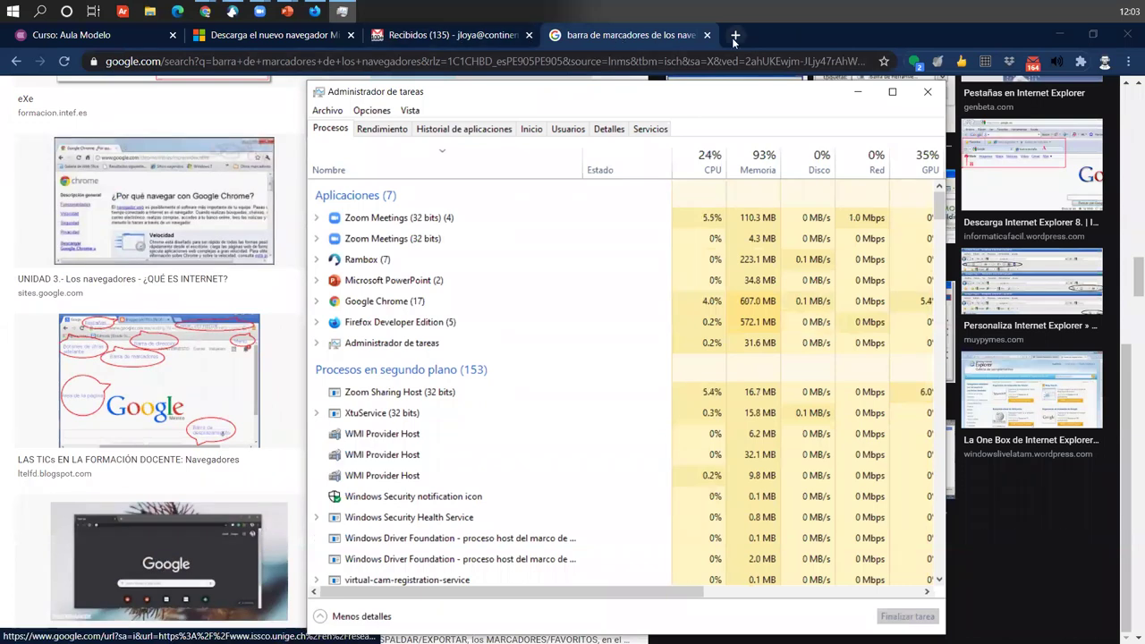
pyautogui.click(733, 36)
pyautogui.write('descargar g')
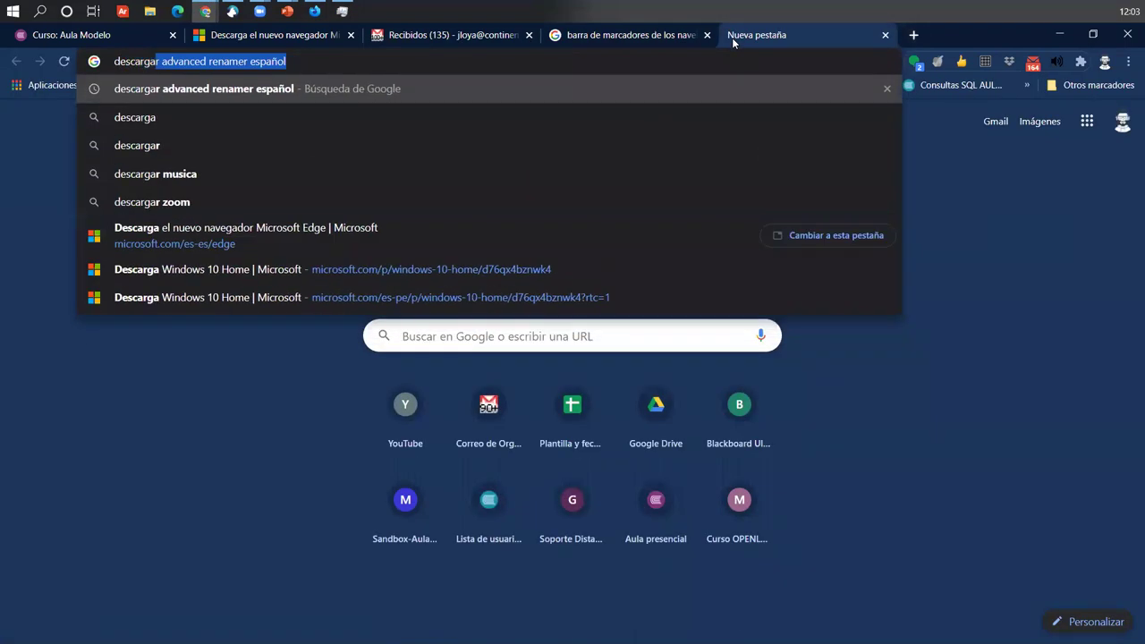
pyautogui.press('BackSpace')
pyautogui.press('BackSpace')
pyautogui.press('BackSpace')
pyautogui.write('google chrome')
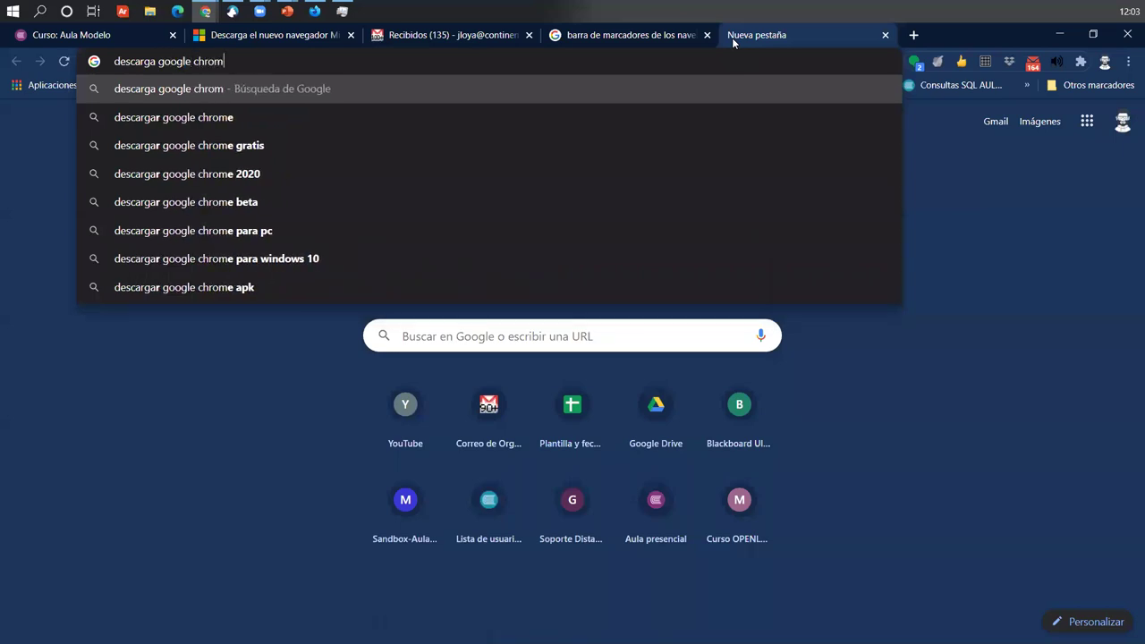
pyautogui.press('Return')
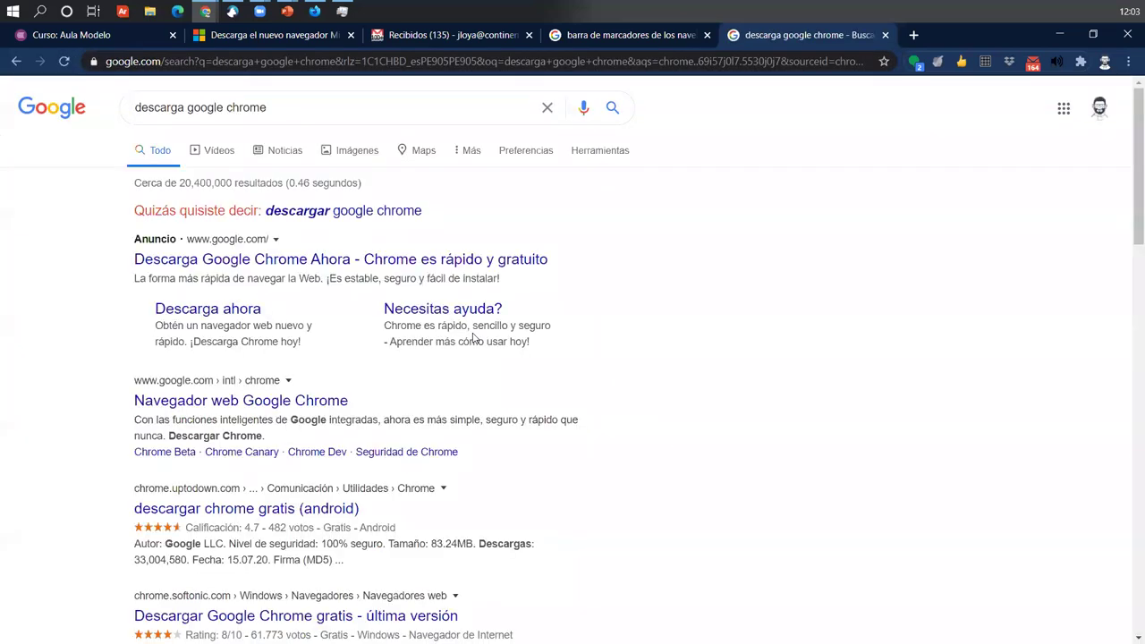
# Open the 'Navegador web Google Chrome' result and scroll through it
pyautogui.scroll(-1, 332, 382)
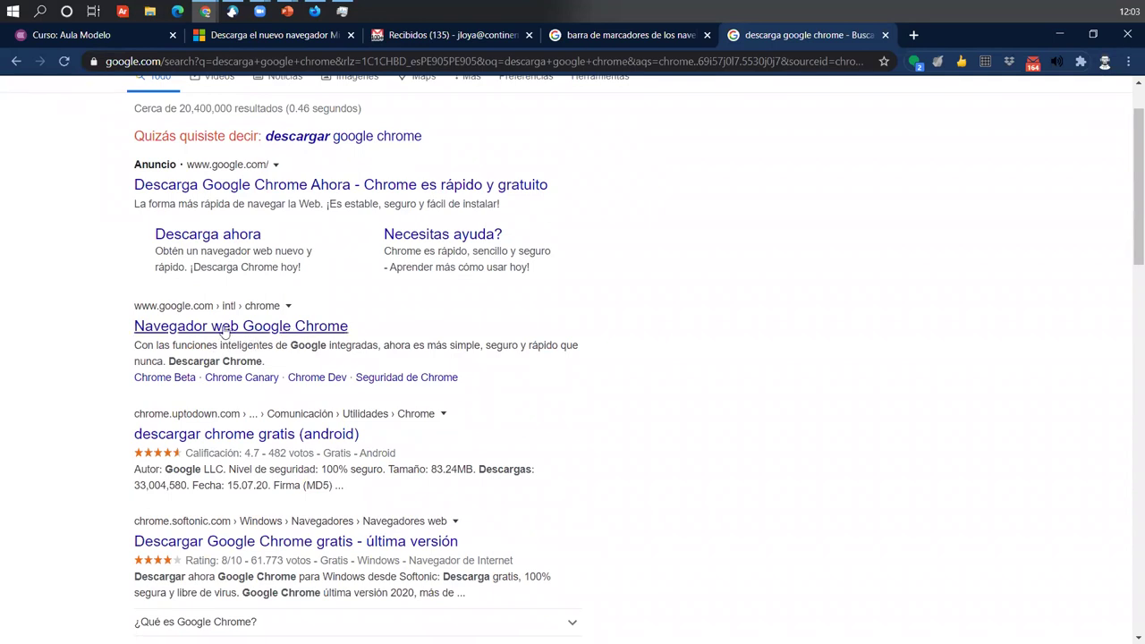
pyautogui.click(200, 331)
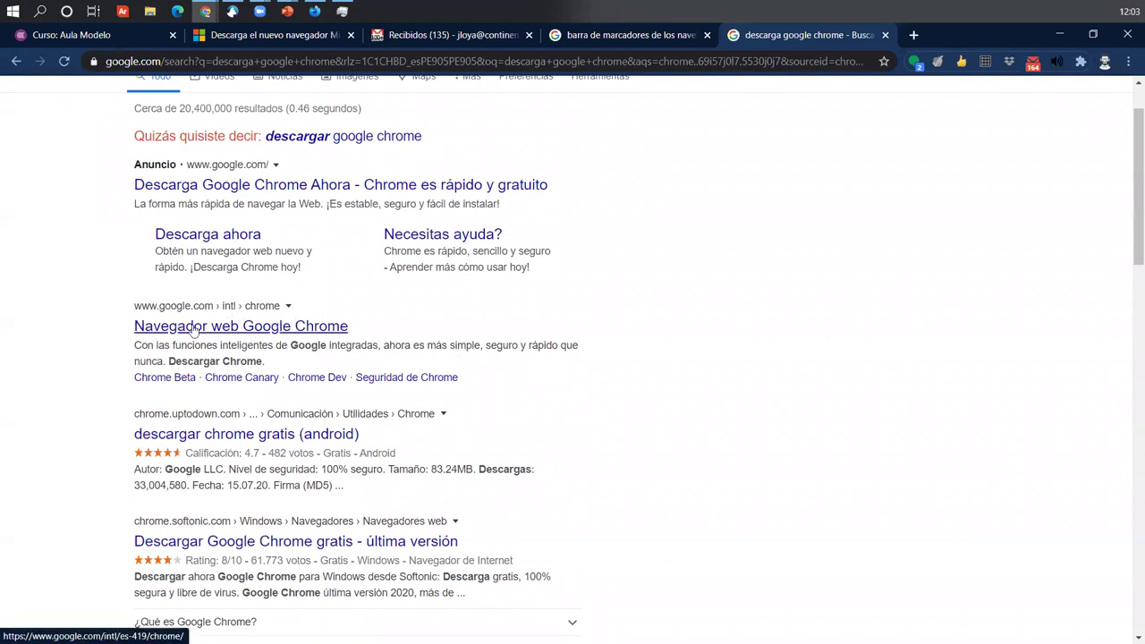
pyautogui.scroll(-2, 219, 331)
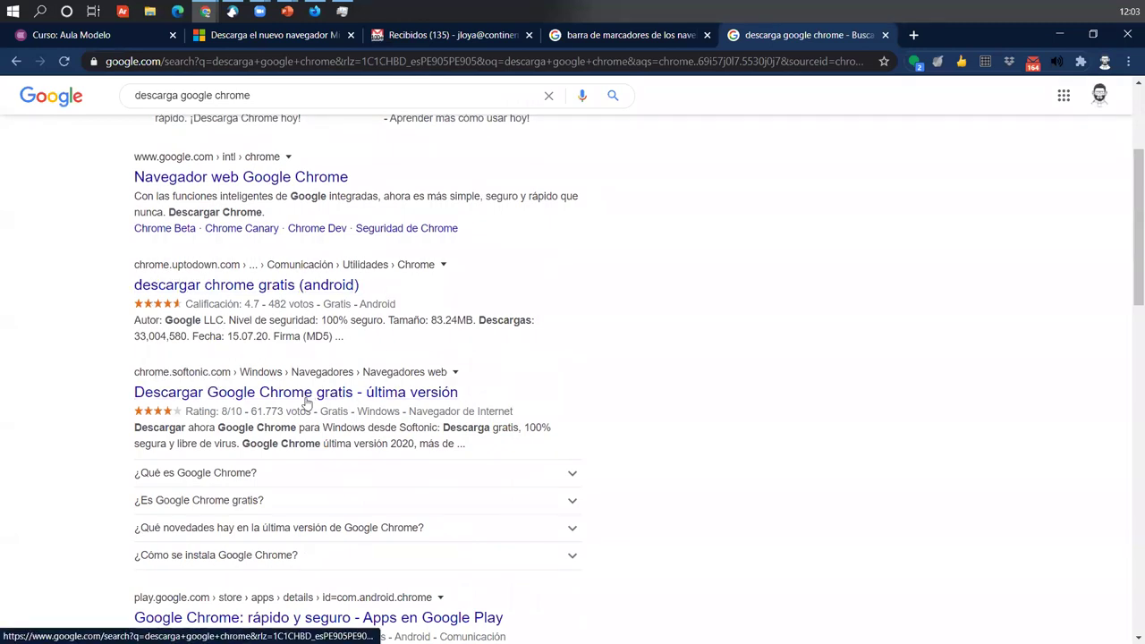
pyautogui.scroll(-2, 278, 369)
pyautogui.scroll(2, 279, 368)
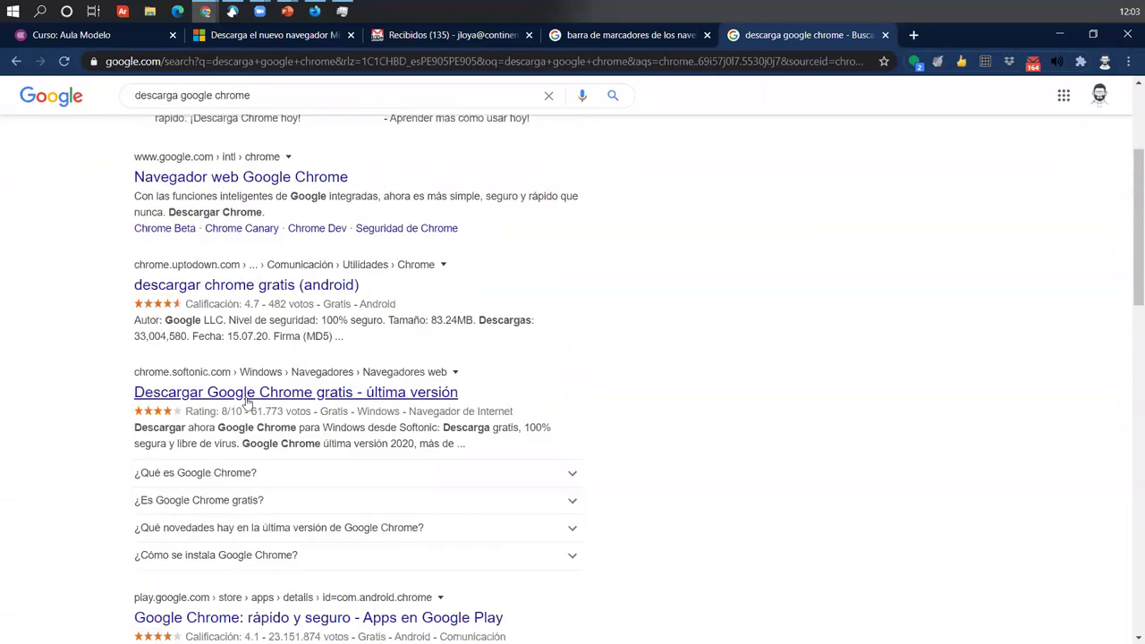
pyautogui.scroll(-6, 402, 394)
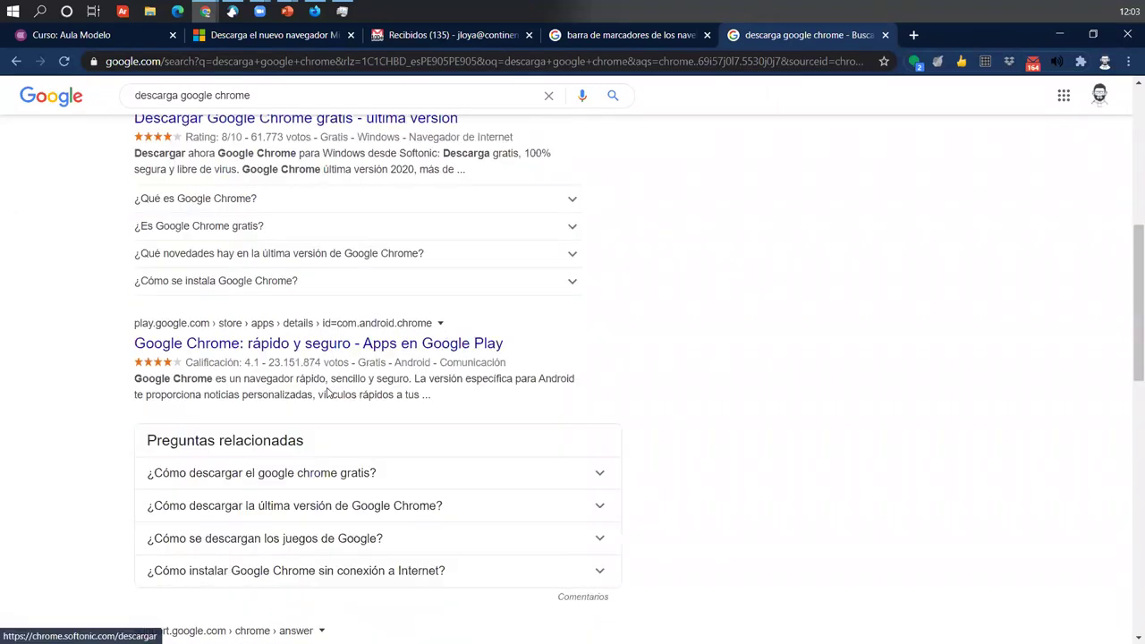
pyautogui.scroll(-1, 328, 390)
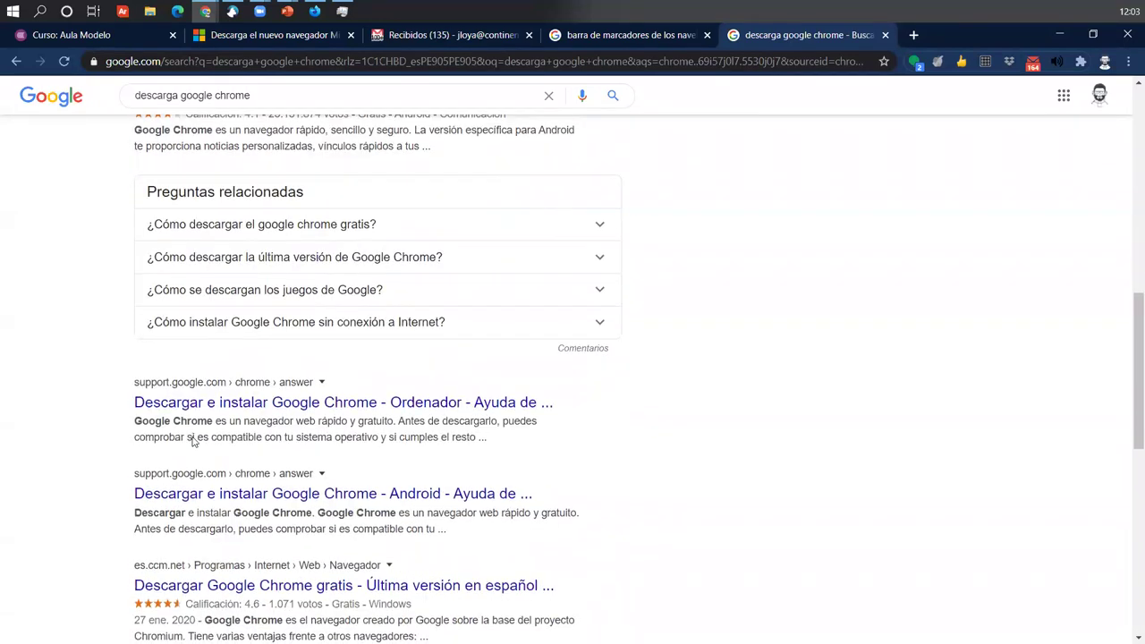
pyautogui.scroll(8, 327, 387)
pyautogui.scroll(2, 230, 252)
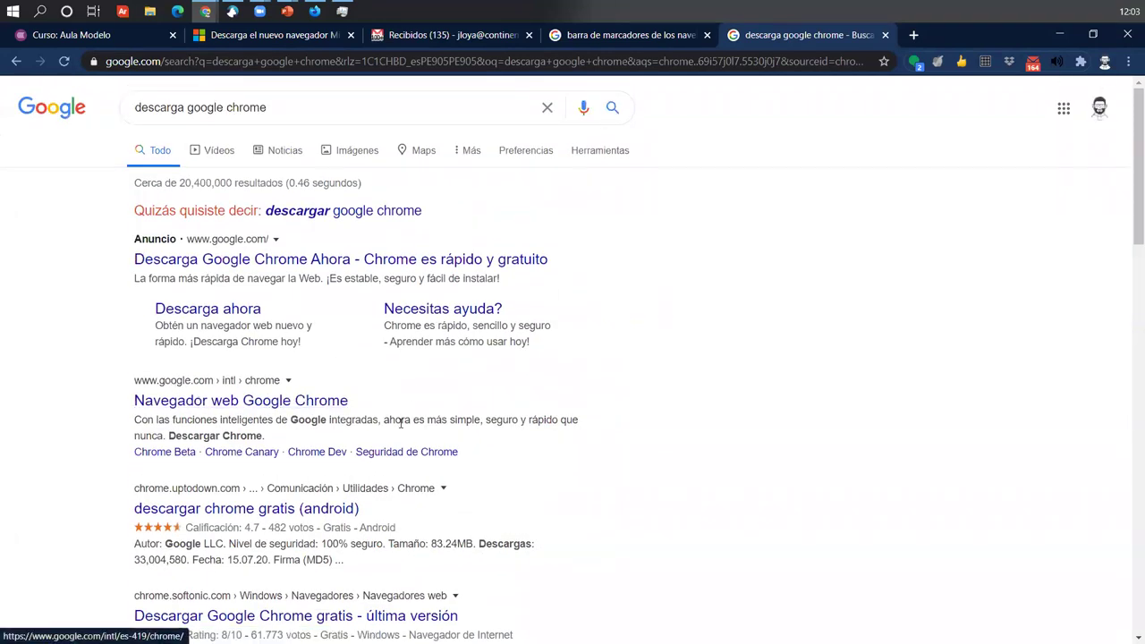
pyautogui.scroll(-3, 188, 393)
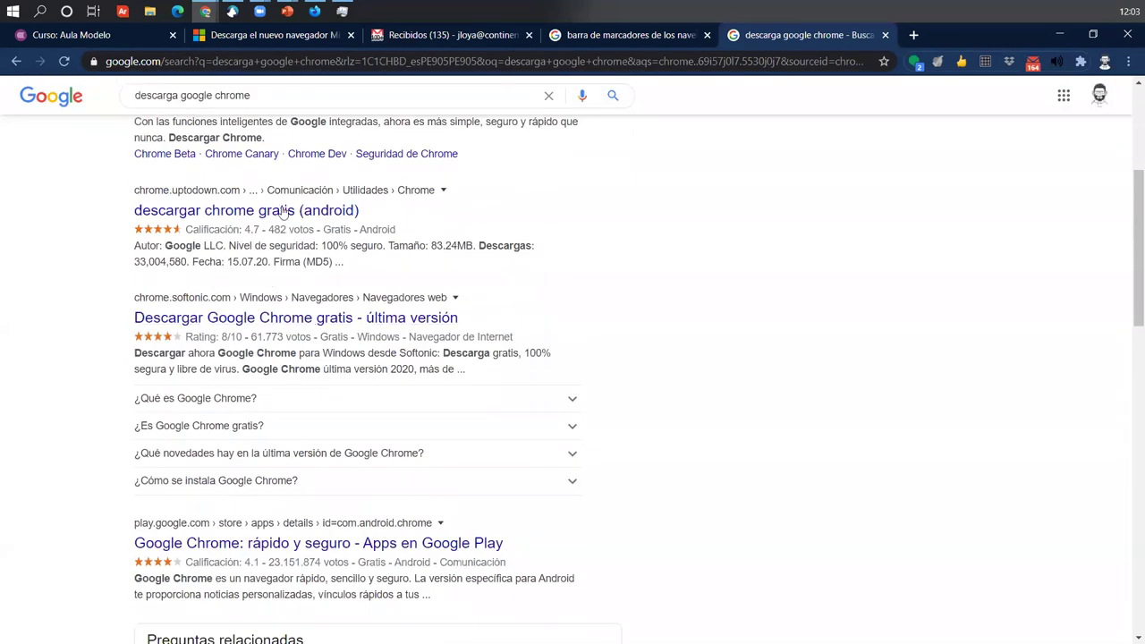
# Start the free Google Chrome download from the Softonic page
pyautogui.click(259, 315)
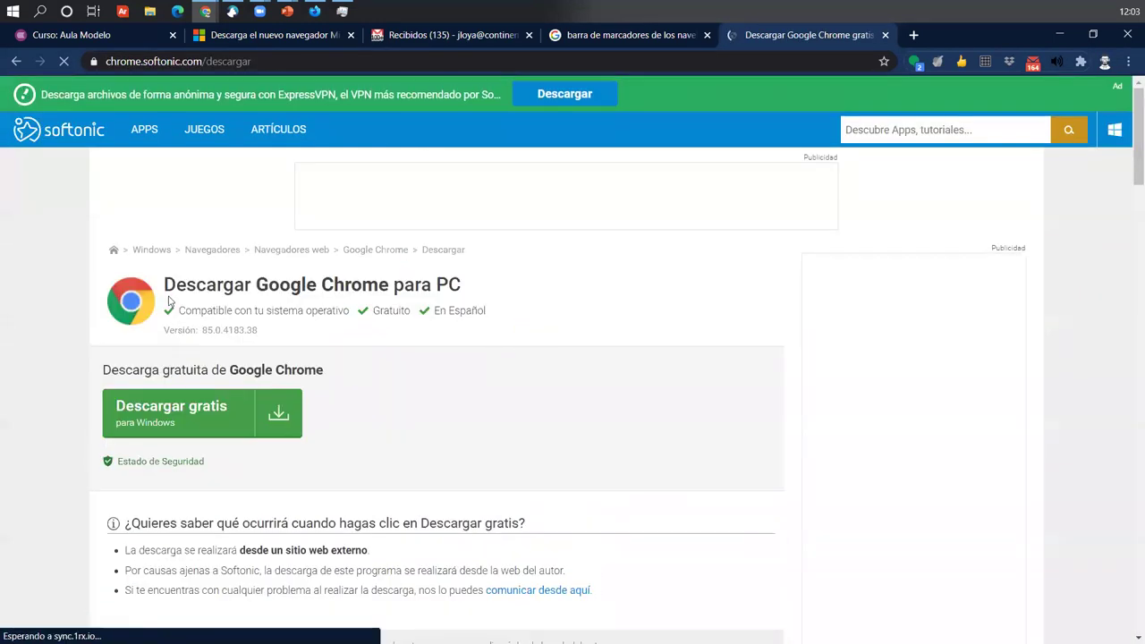
pyautogui.scroll(-1, 176, 399)
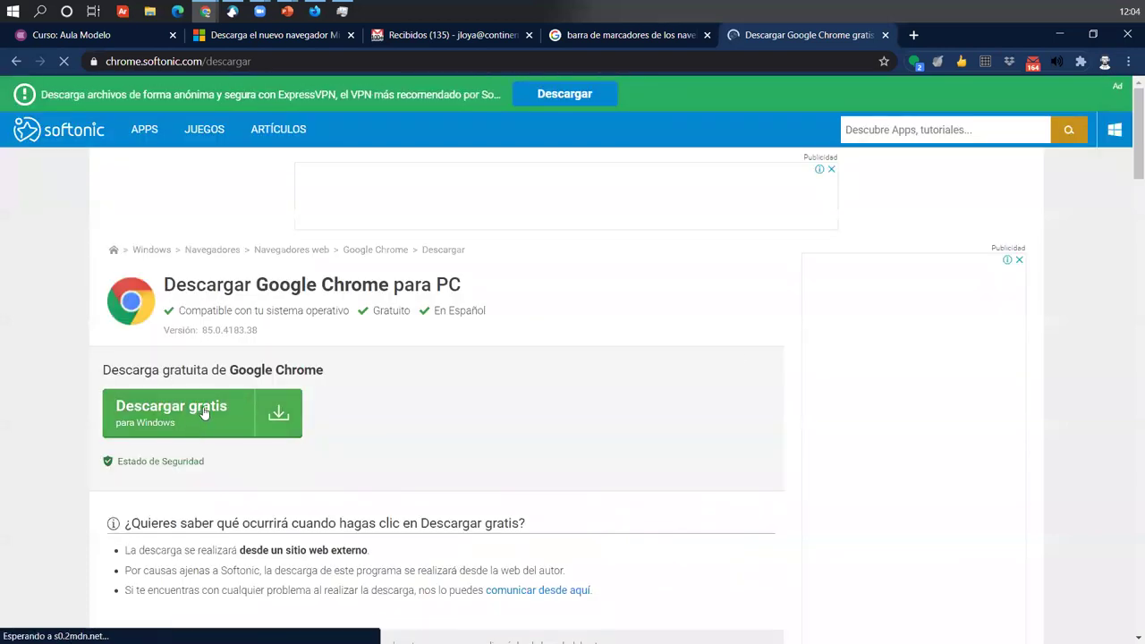
pyautogui.click(203, 411)
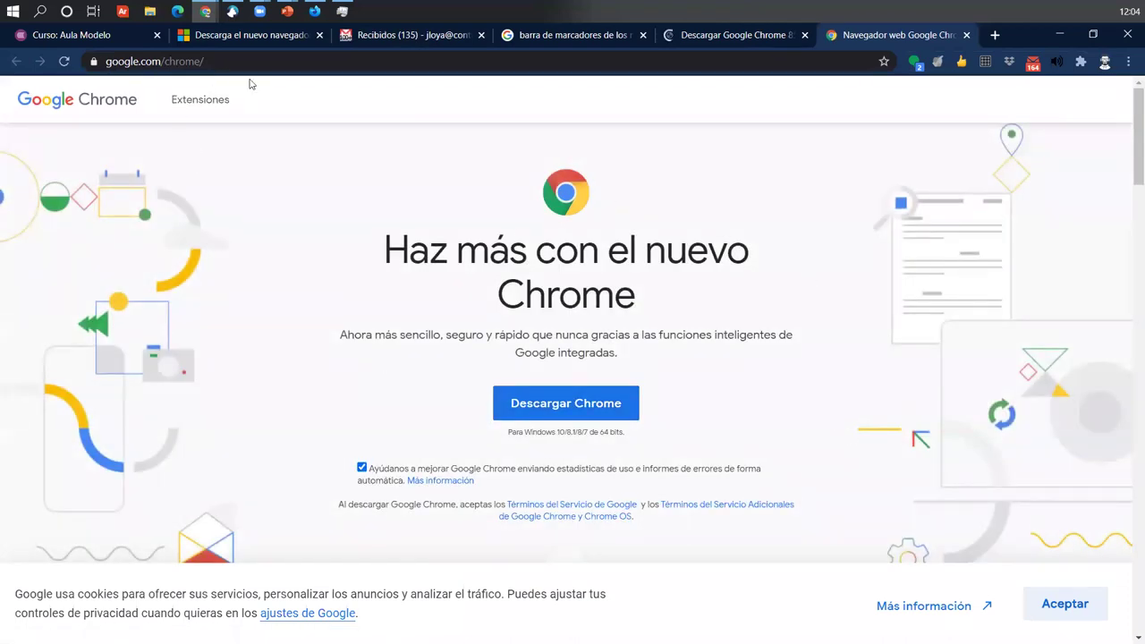
# Close the popped-up Google Chrome page and the Avast ad tab
pyautogui.click(966, 36)
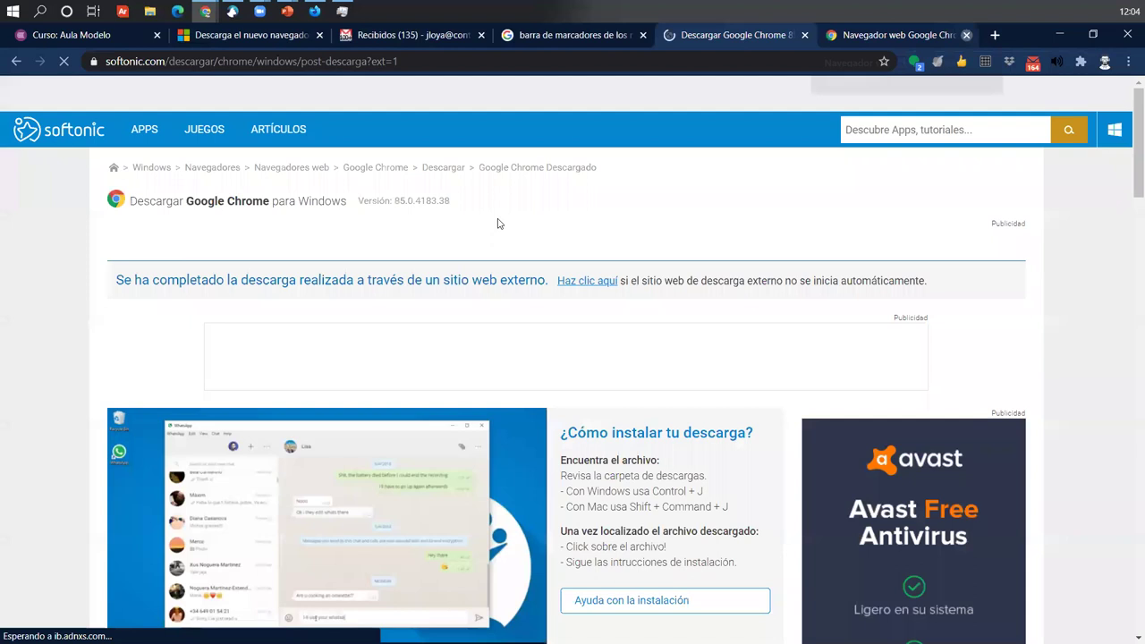
pyautogui.scroll(-3, 510, 233)
pyautogui.scroll(-2, 779, 281)
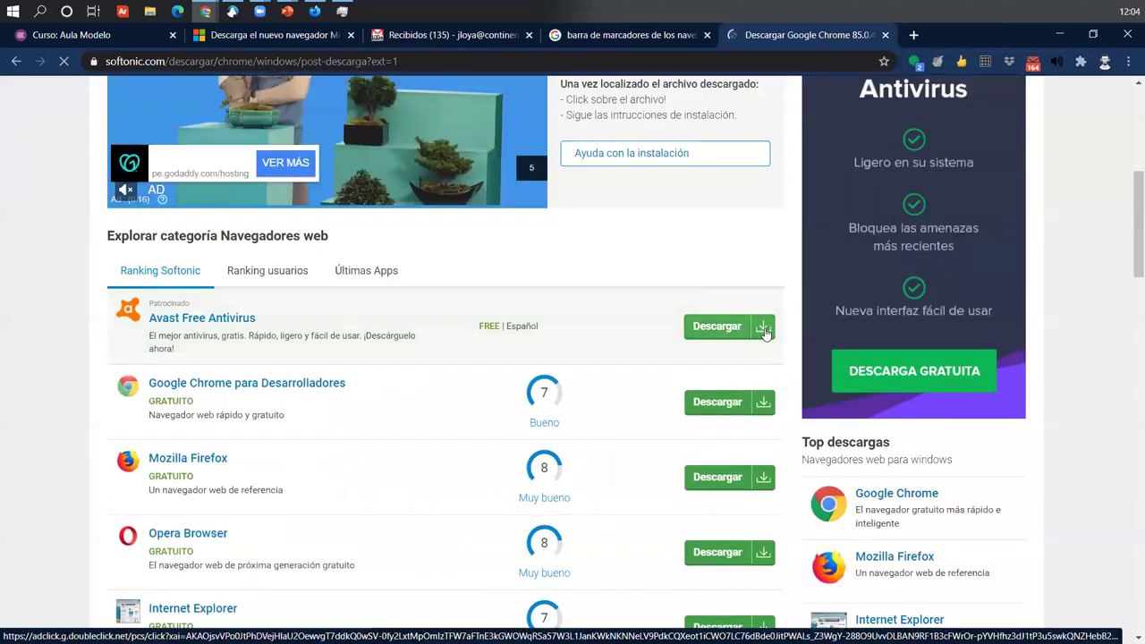
pyautogui.scroll(-2, 764, 337)
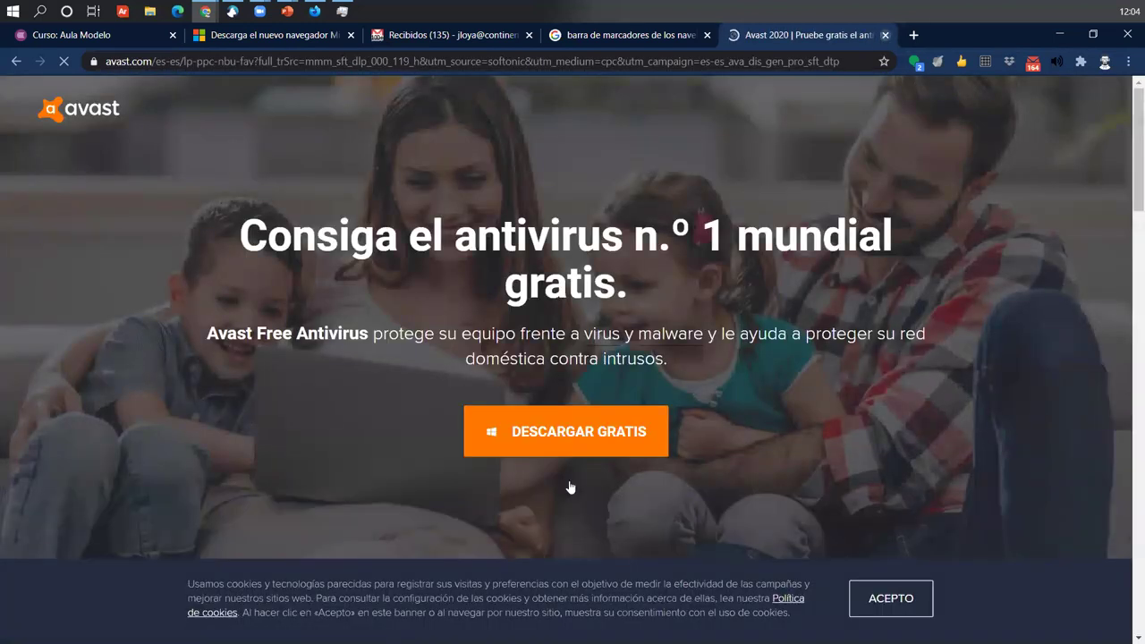
pyautogui.hotkey('ctrl', 'shift', 'Tab')
pyautogui.scroll(3, 608, 228)
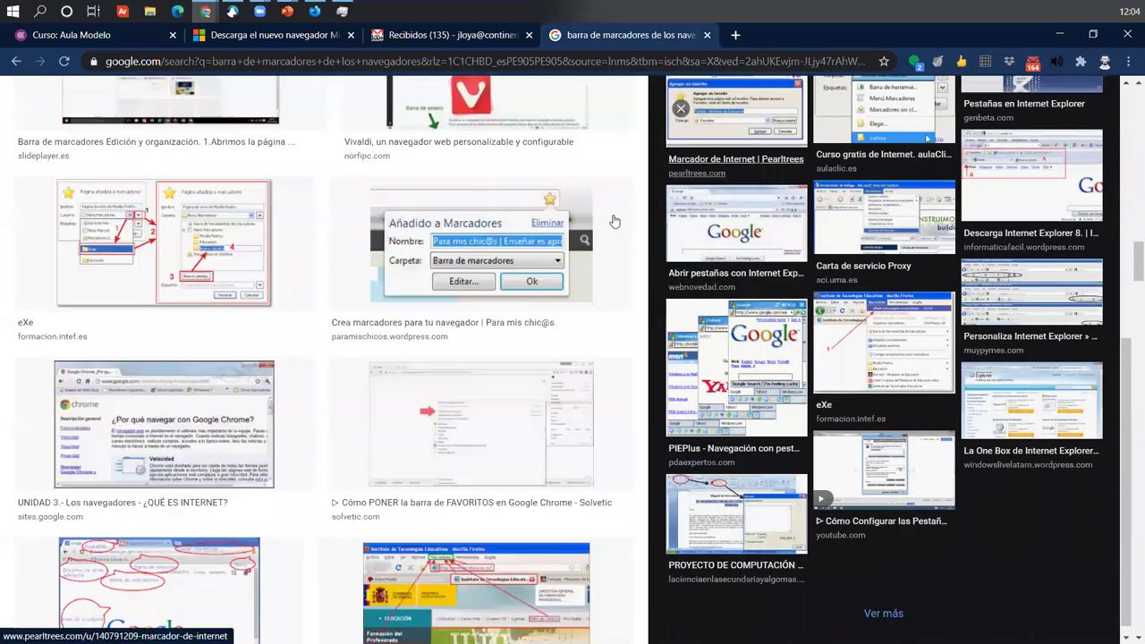
pyautogui.scroll(5, 613, 110)
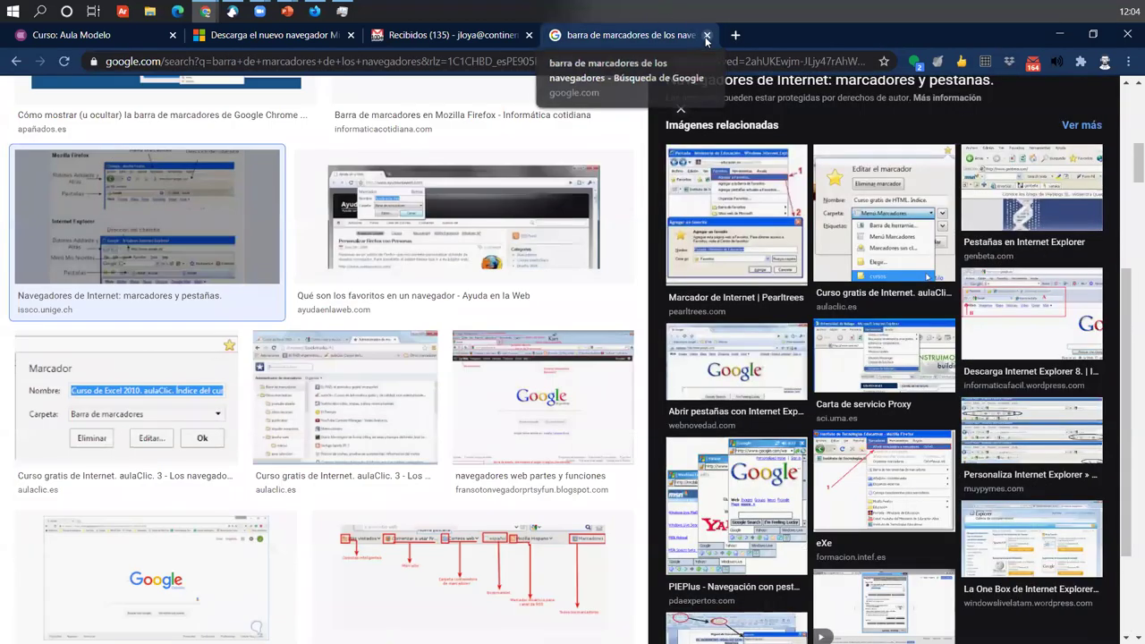
# Close the 'barra de marcadores' image tab and switch to 'Curso: Aula Modelo'
pyautogui.click(707, 35)
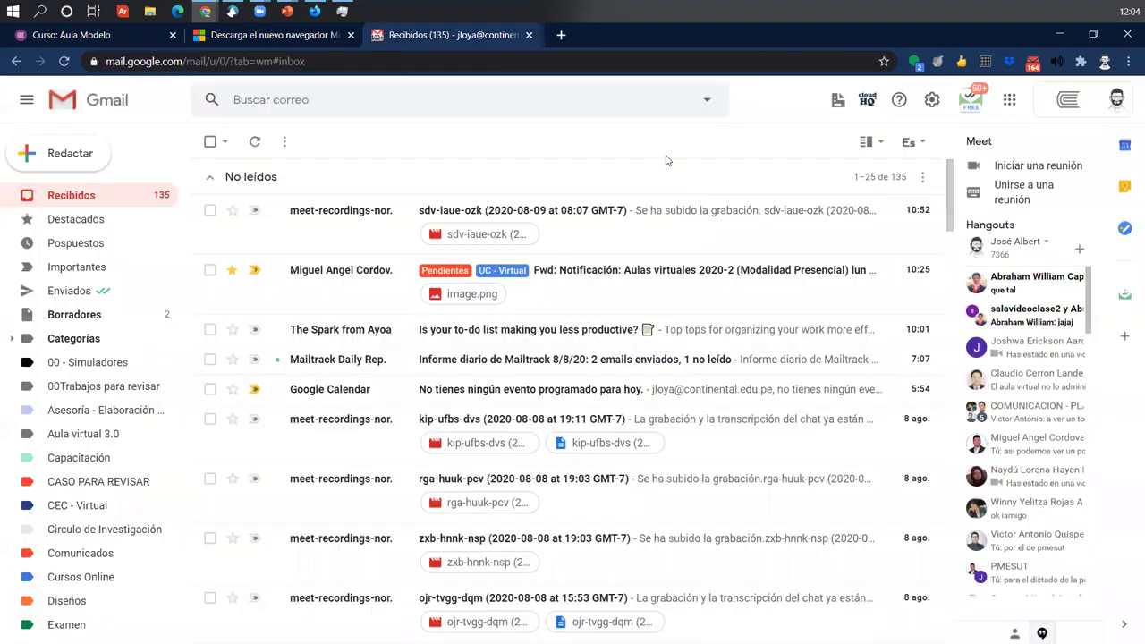
pyautogui.click(140, 34)
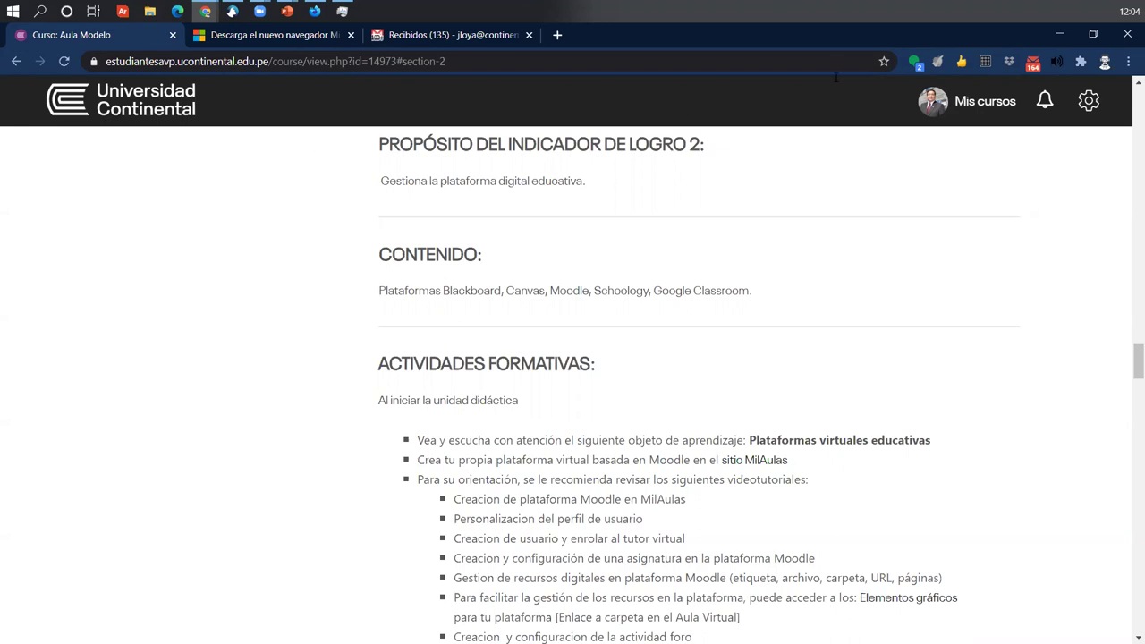
pyautogui.click(558, 35)
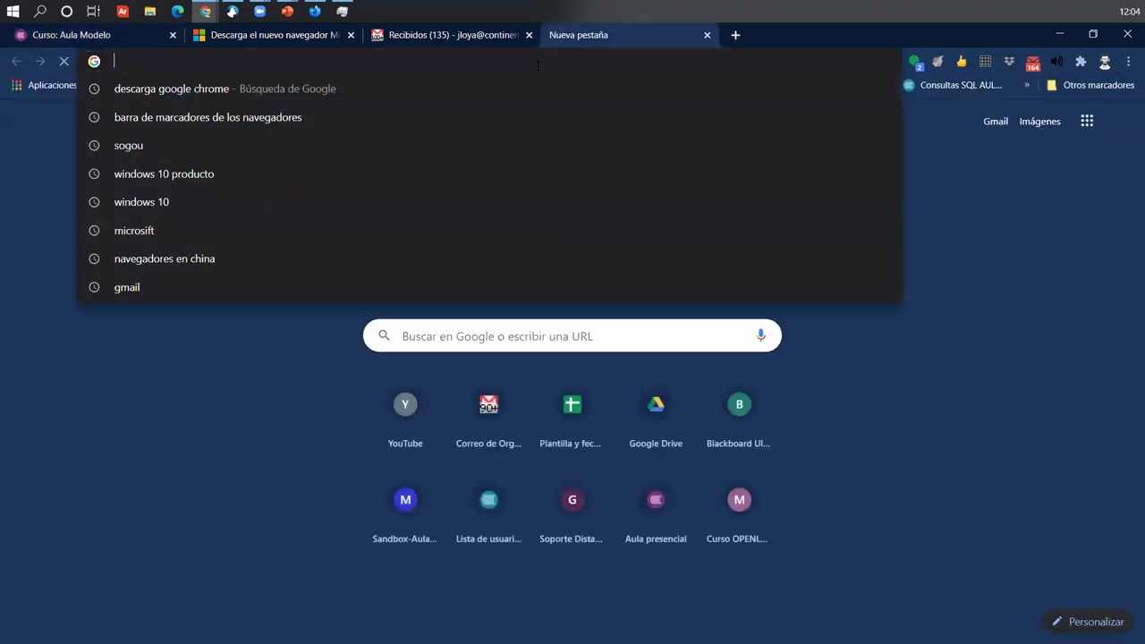
pyautogui.write('google c')
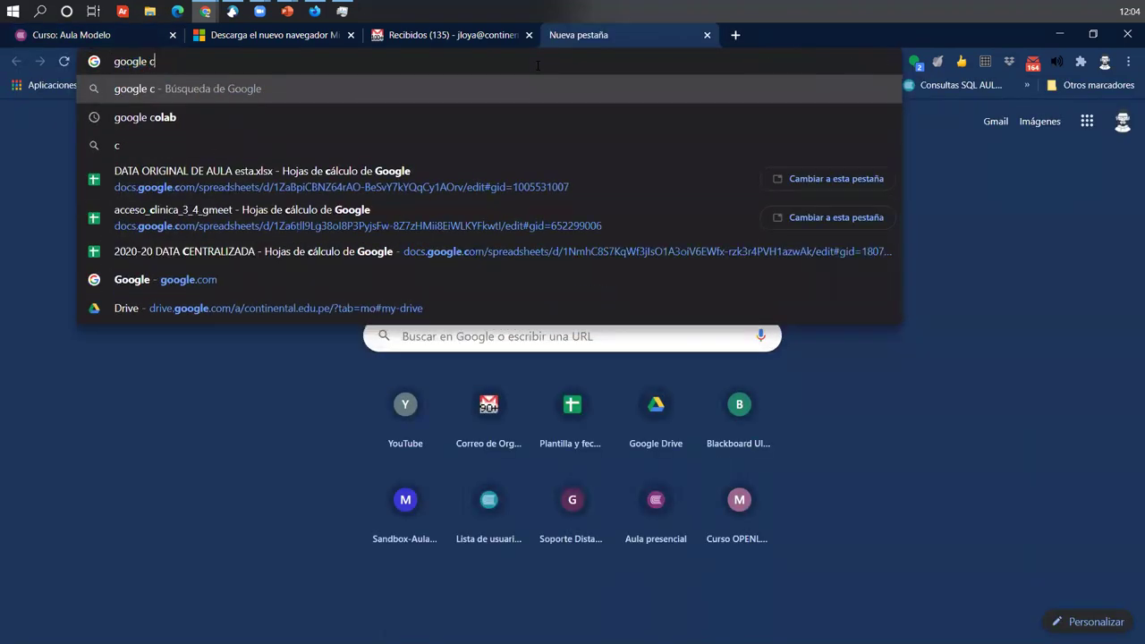
pyautogui.write('hrome')
pyautogui.press('Return')
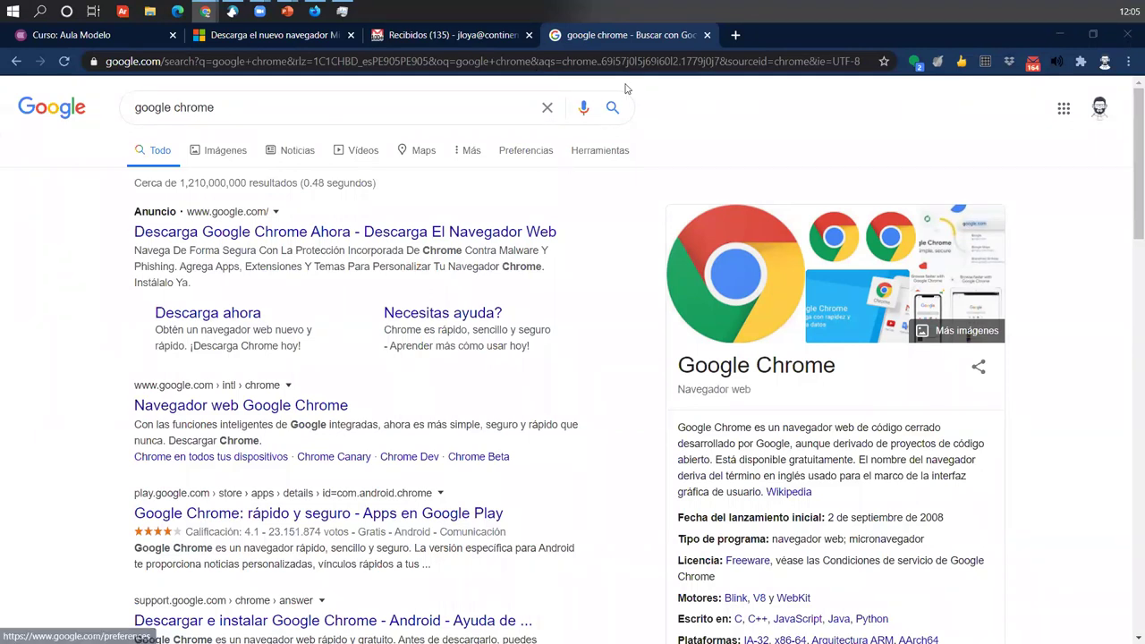
pyautogui.scroll(-1, 239, 288)
pyautogui.scroll(-1, 113, 212)
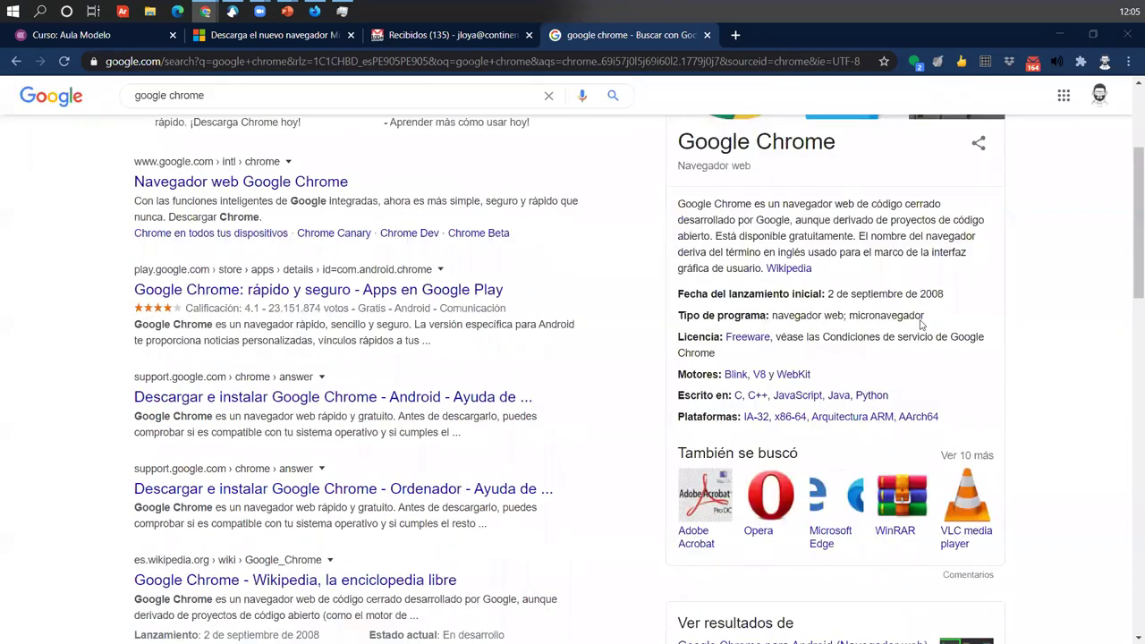
pyautogui.scroll(3, 196, 187)
pyautogui.scroll(-1, 227, 474)
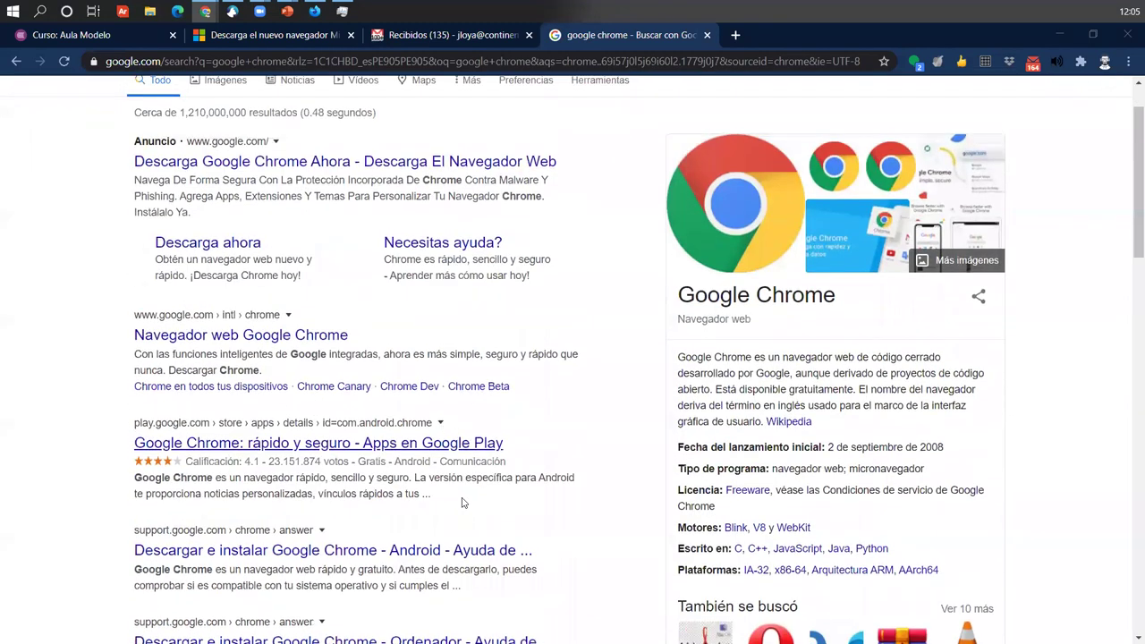
pyautogui.scroll(1, 465, 437)
pyautogui.moveTo(680, 364); pyautogui.dragTo(748, 366)
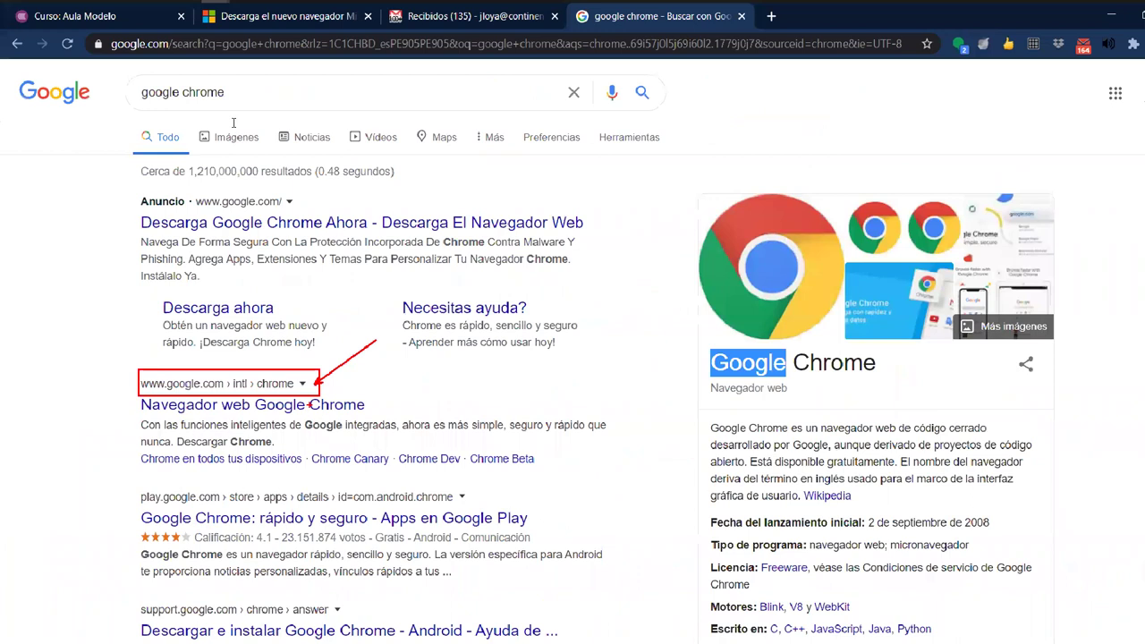
# Replace the 'google chrome' query with 'firefox' and run the search
pyautogui.tripleClick(233, 122)
pyautogui.write('firefox')
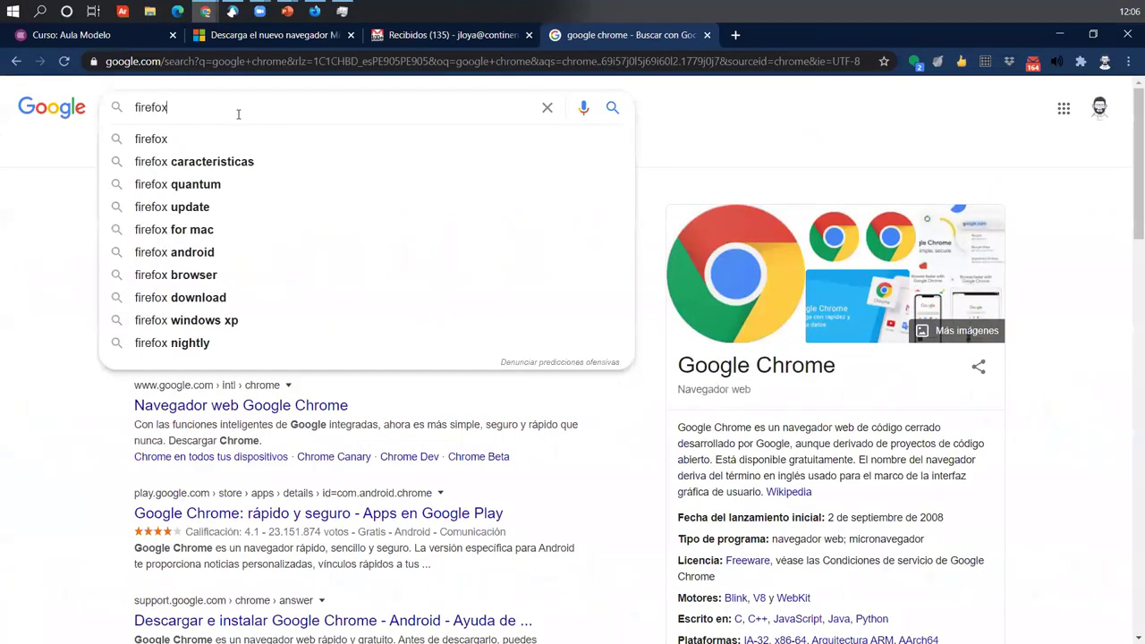
pyautogui.press('Return')
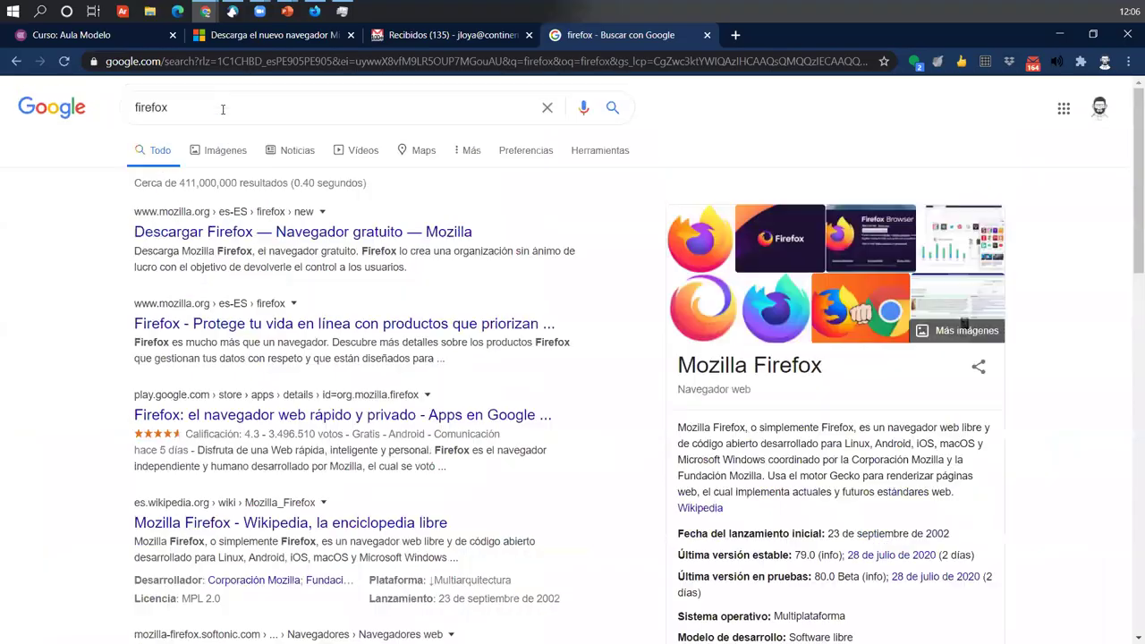
pyautogui.click(223, 96)
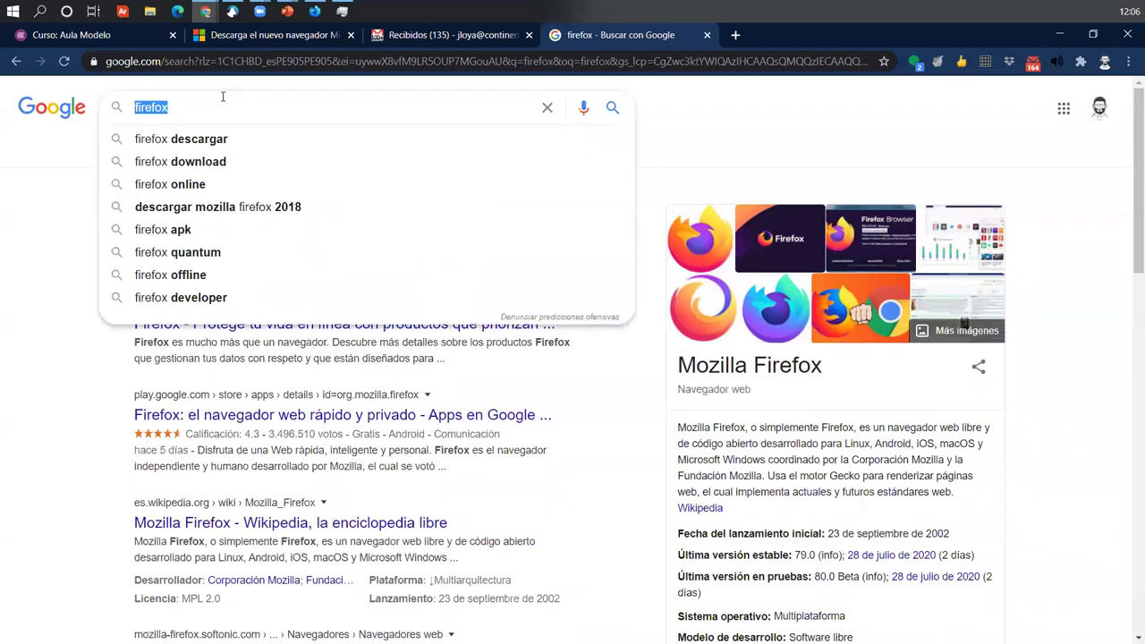
# Search Google for 'autcad' and look through the results
pyautogui.write('autcad')
pyautogui.press('Return')
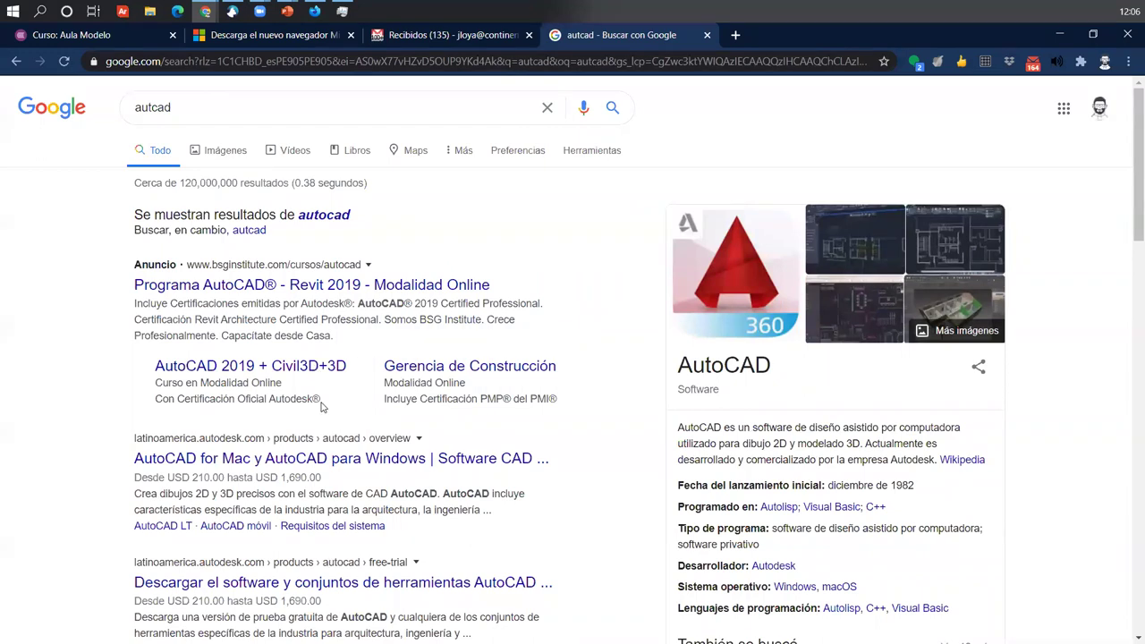
pyautogui.scroll(-2, 314, 376)
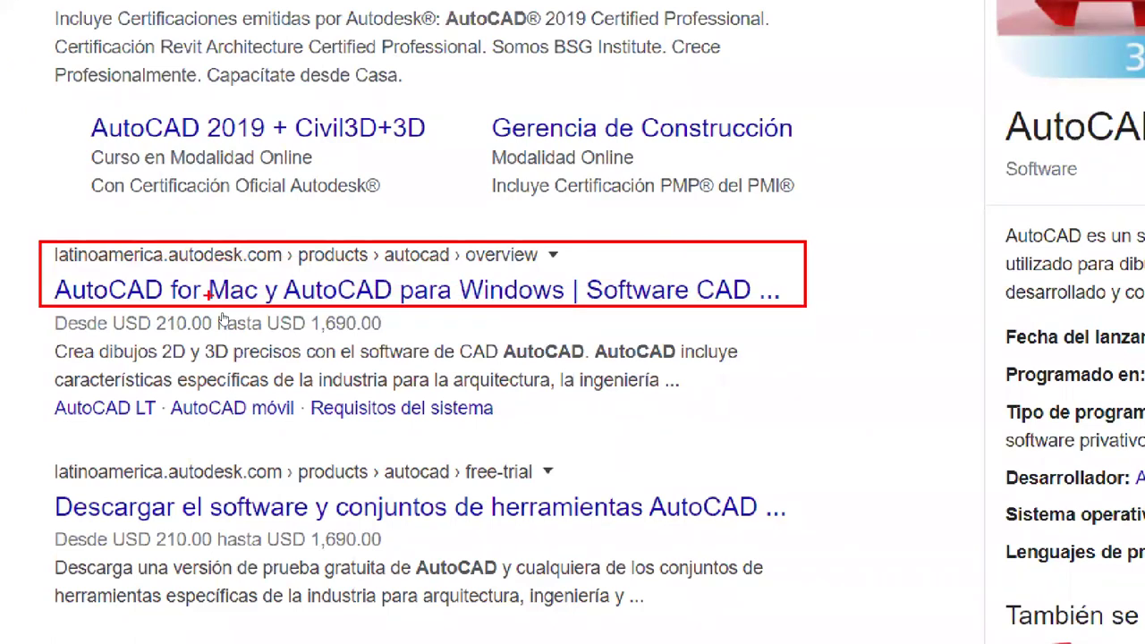
pyautogui.scroll(-5, 221, 307)
pyautogui.scroll(10, 260, 268)
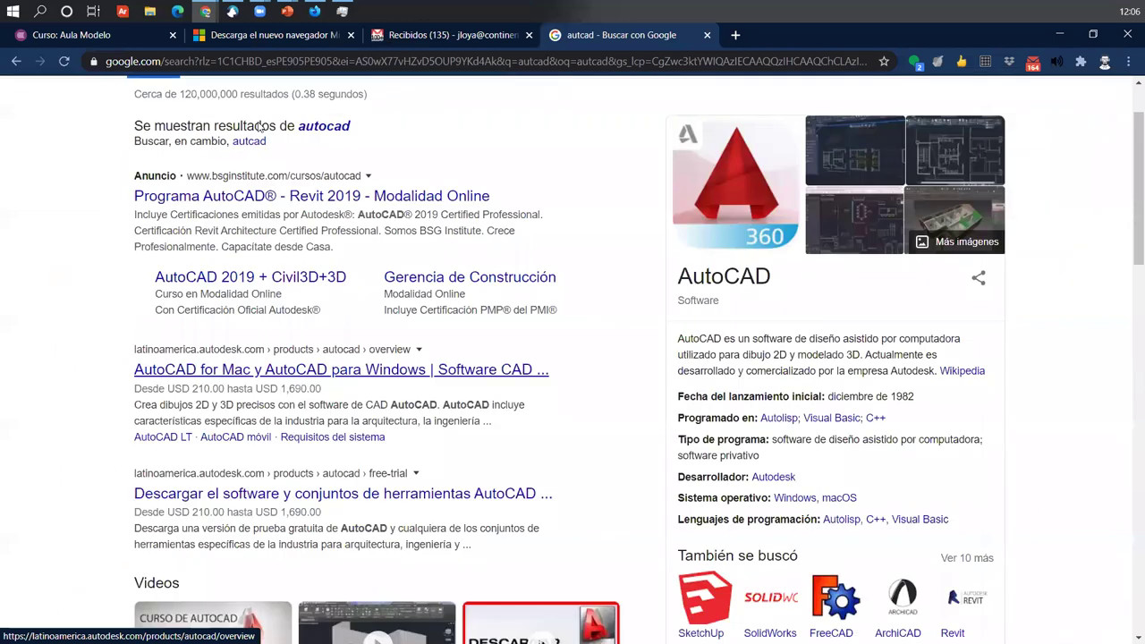
# Extend the query with 'descaga', rerun it and scroll through the download results
pyautogui.click(263, 105)
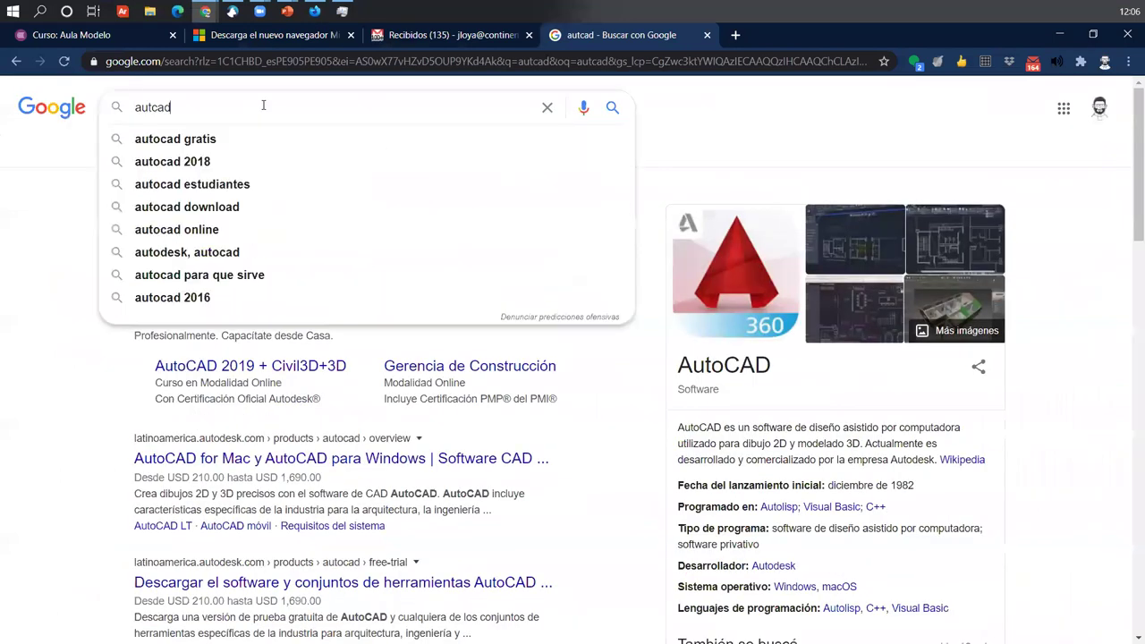
pyautogui.write('descaga')
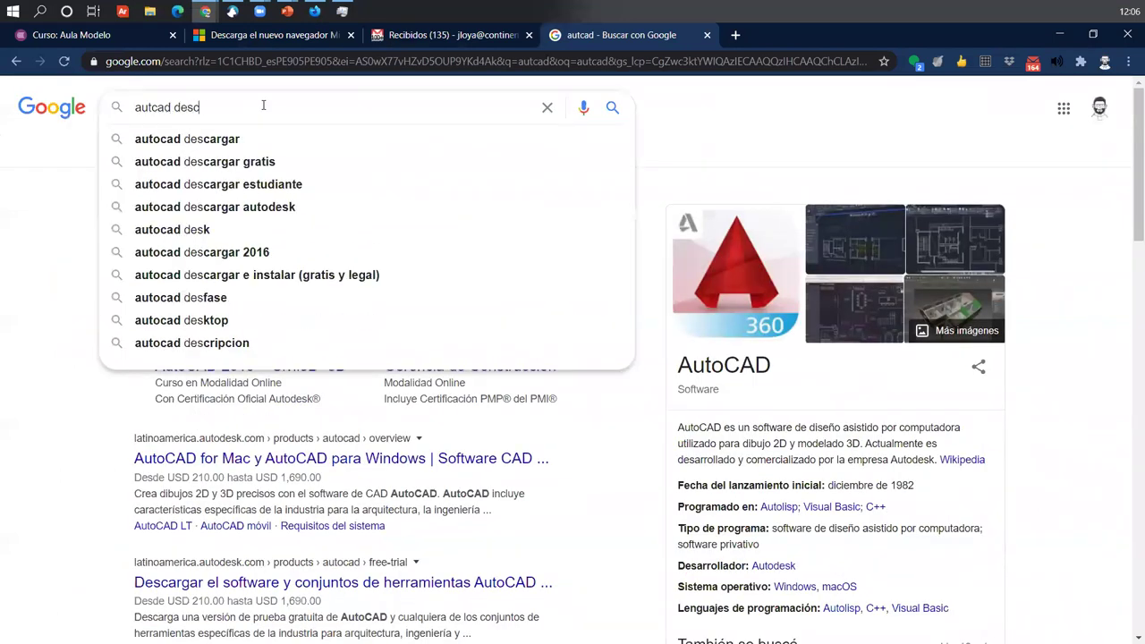
pyautogui.press('Return')
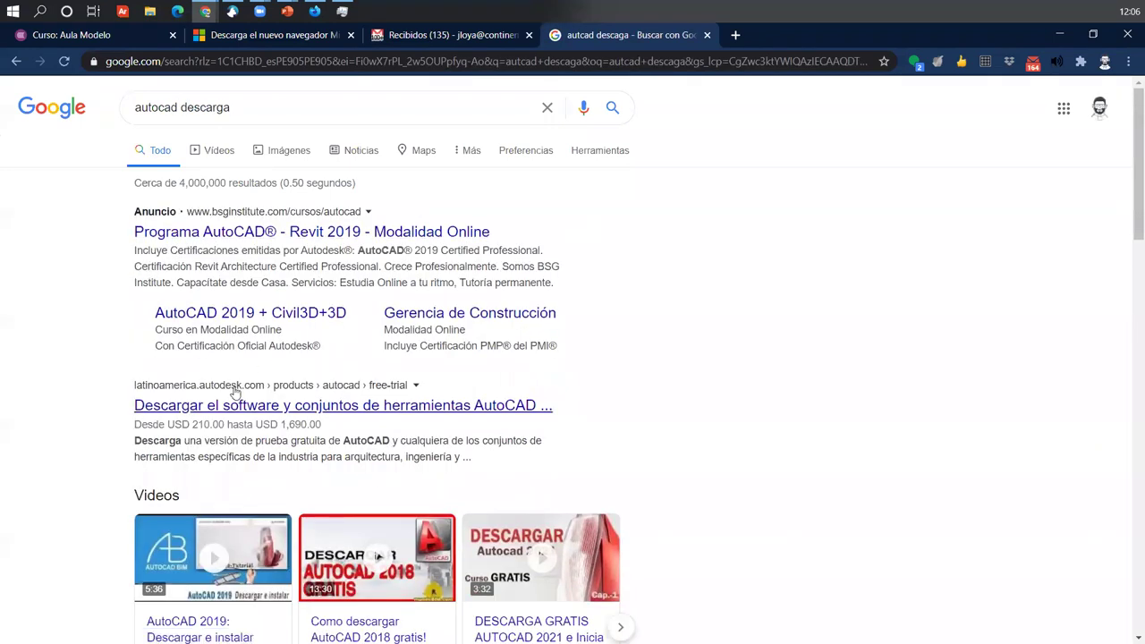
pyautogui.scroll(-1, 300, 337)
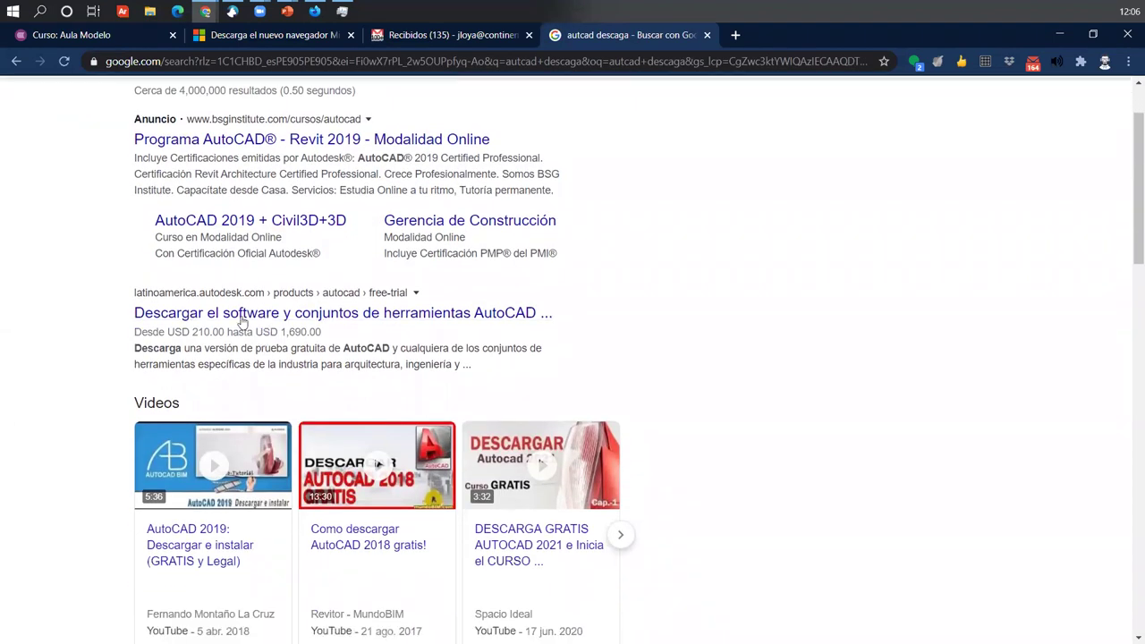
pyautogui.scroll(-5, 242, 323)
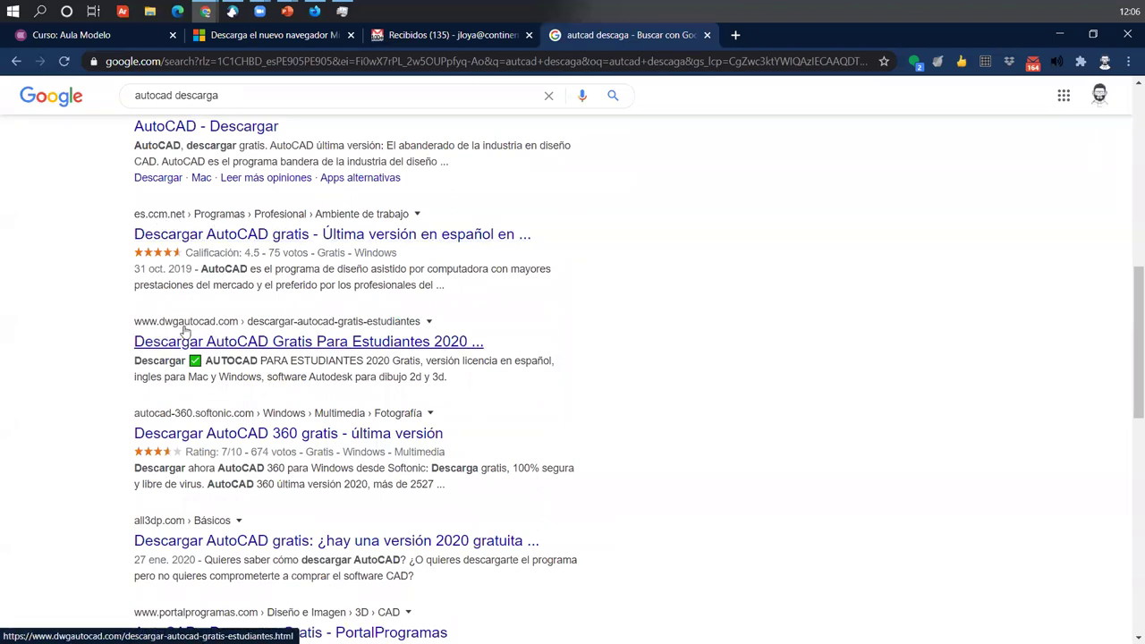
pyautogui.click(366, 347)
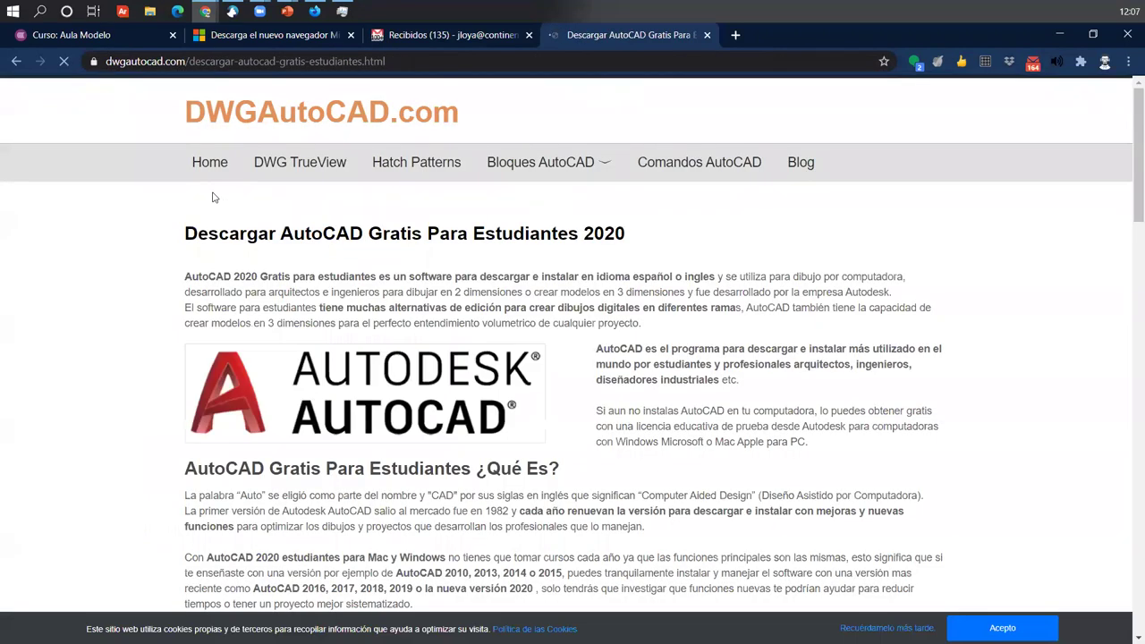
pyautogui.scroll(-2, 347, 409)
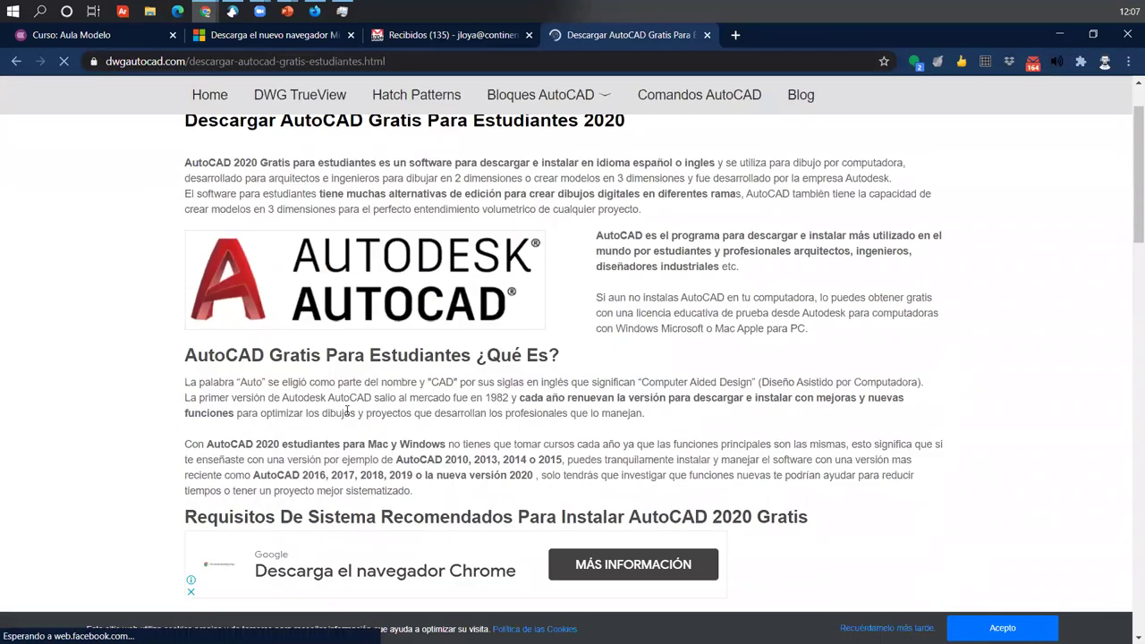
pyautogui.scroll(-8, 347, 409)
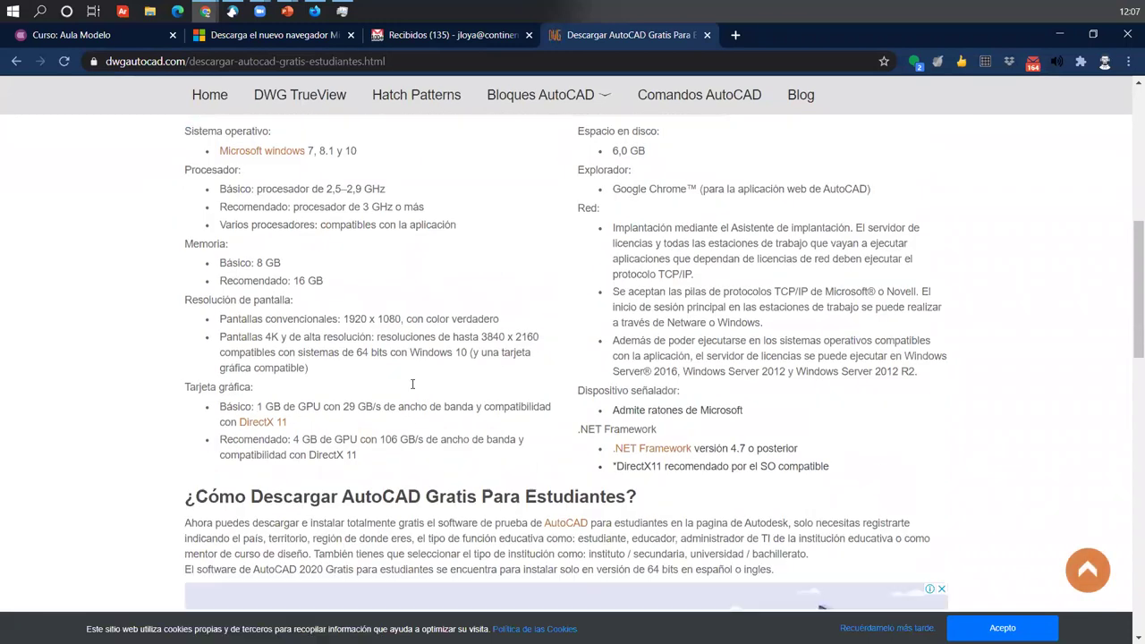
pyautogui.scroll(-4, 412, 384)
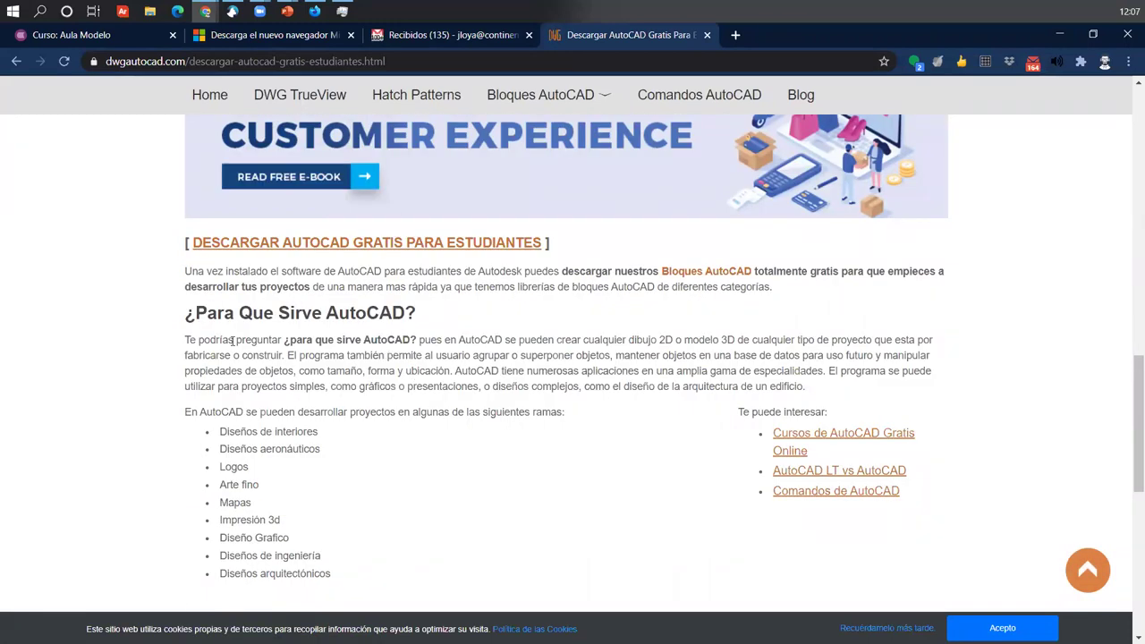
pyautogui.scroll(-1, 241, 331)
pyautogui.scroll(2, 261, 317)
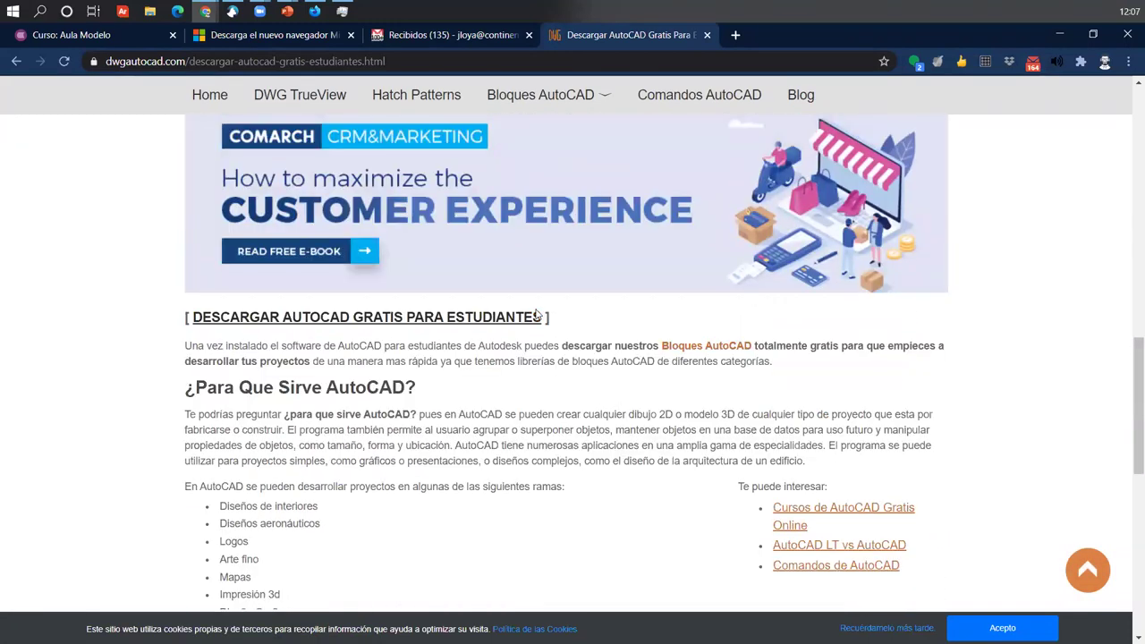
pyautogui.click(381, 318)
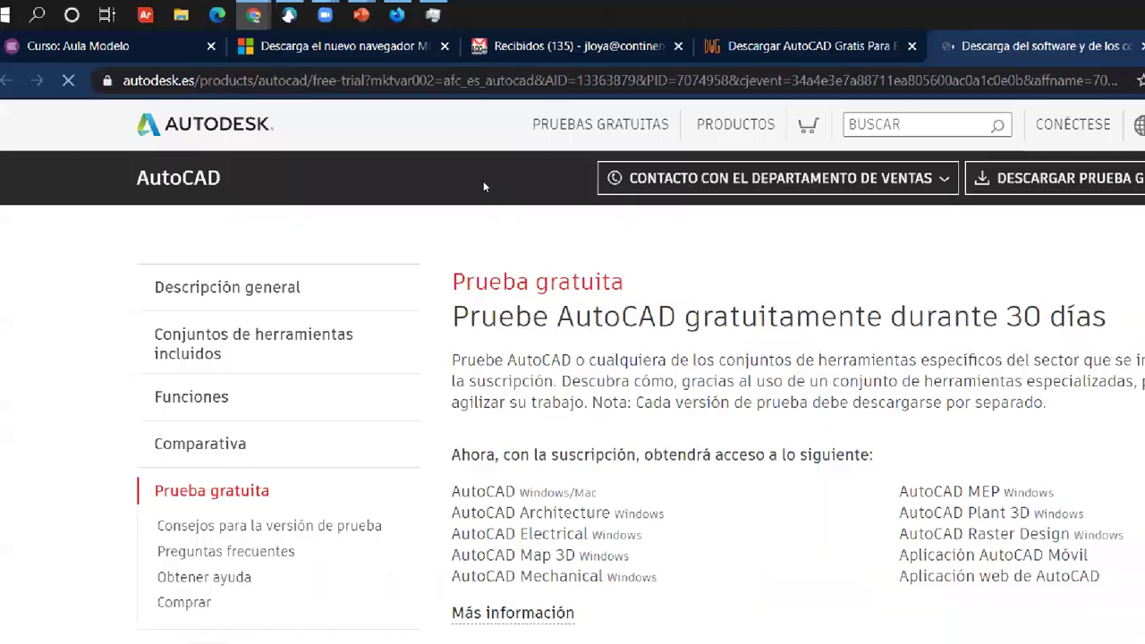
pyautogui.scroll(-2, 640, 305)
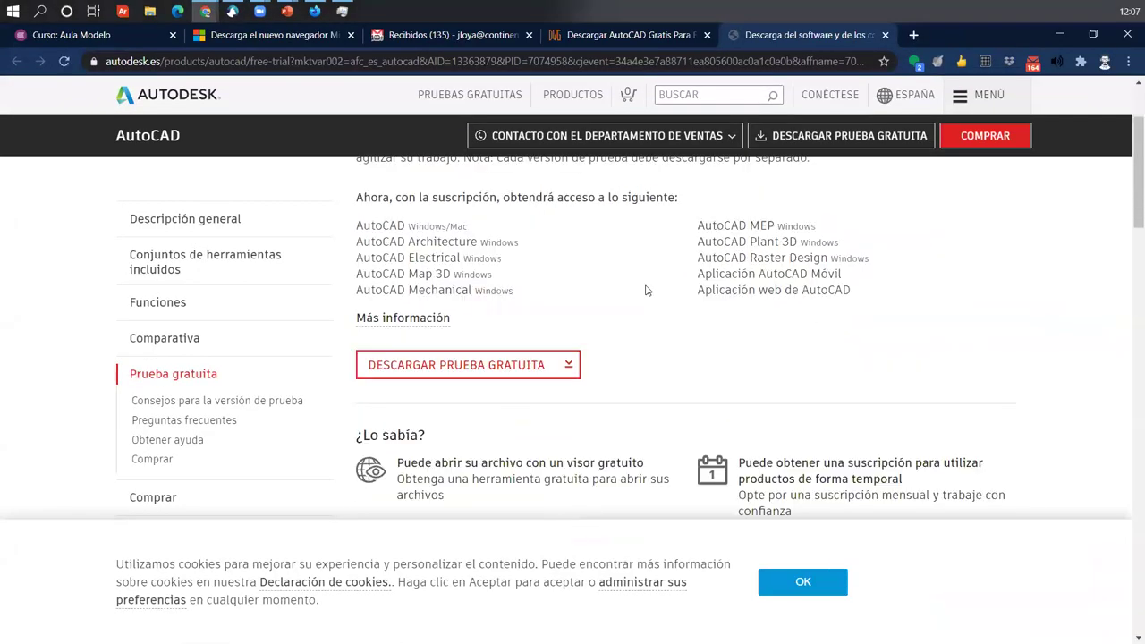
pyautogui.hotkey('ctrl', 'w')
pyautogui.hotkey('ctrl', 'shift', 'Tab')
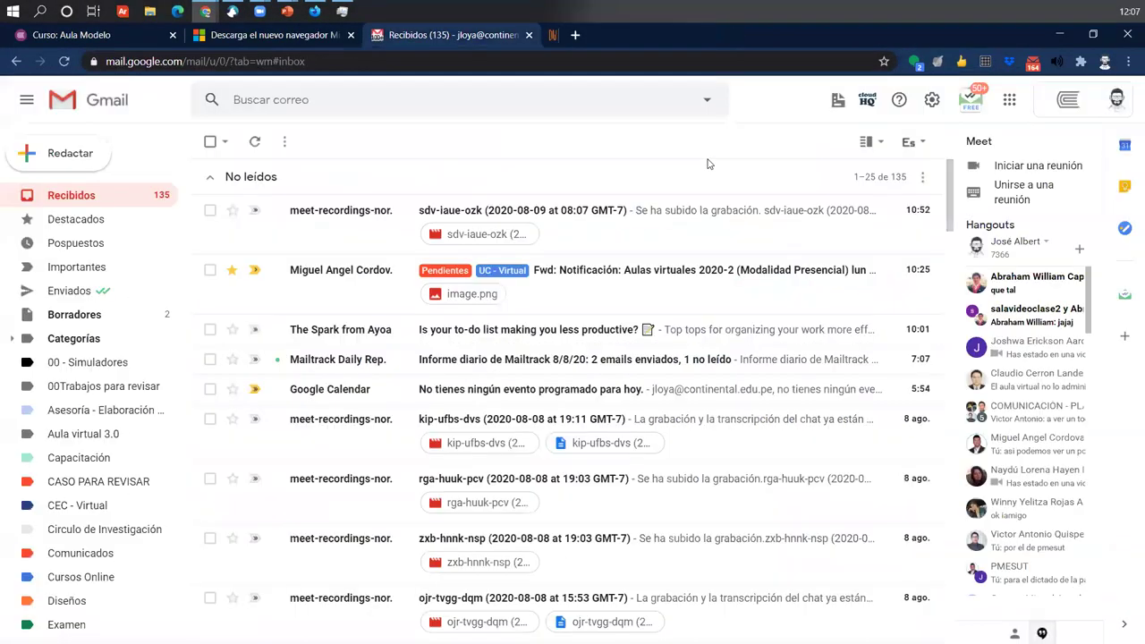
pyautogui.hotkey('ctrl', 'Tab')
pyautogui.press('F5')
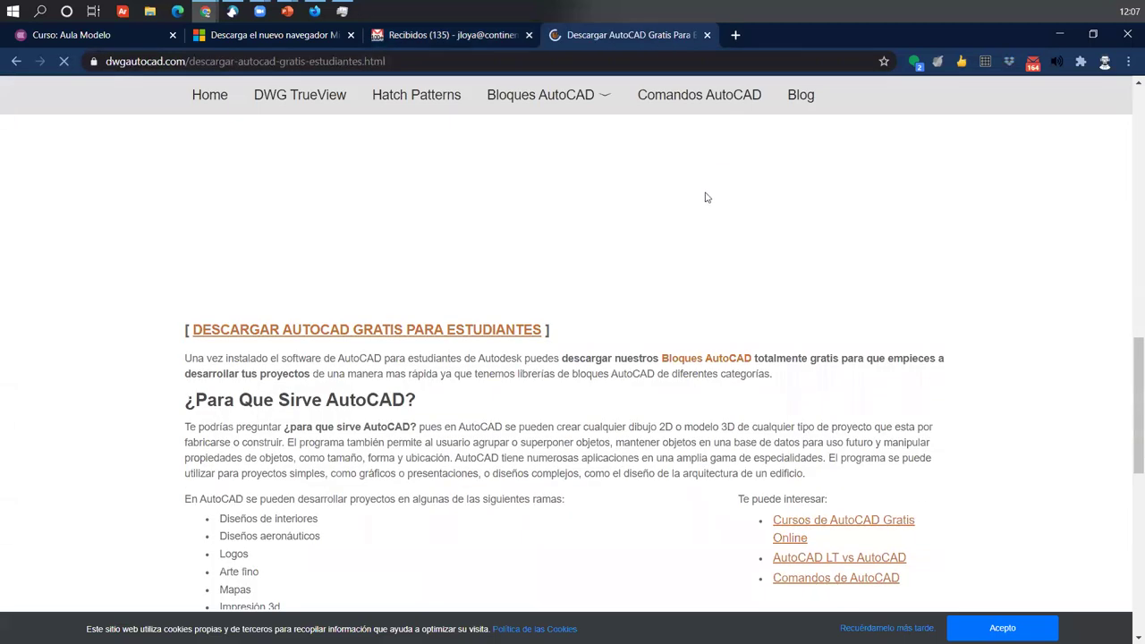
pyautogui.hotkey('alt', 'Left')
pyautogui.scroll(-4, 534, 302)
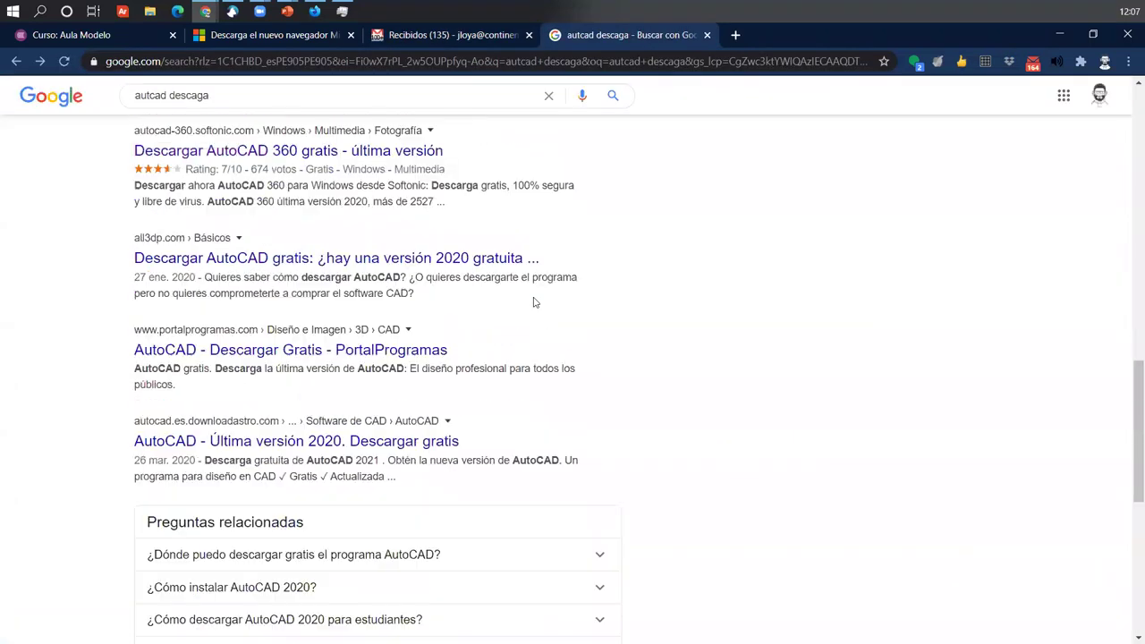
# Open the PortalProgramas AutoCAD result and go to its download page
pyautogui.click(206, 359)
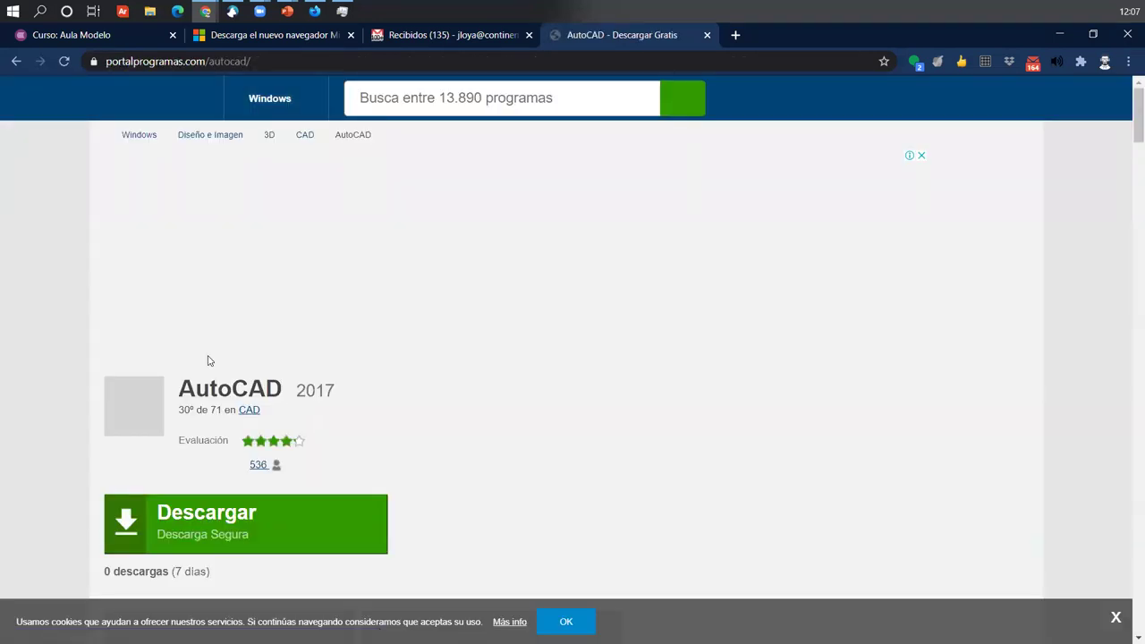
pyautogui.scroll(-3, 234, 358)
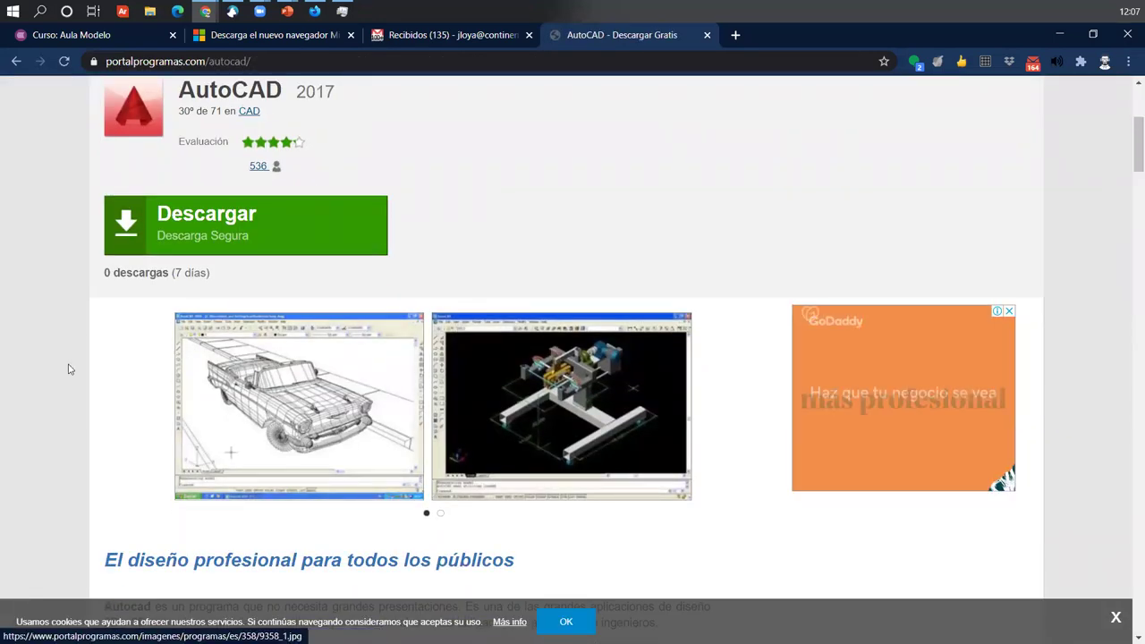
pyautogui.scroll(3, 133, 301)
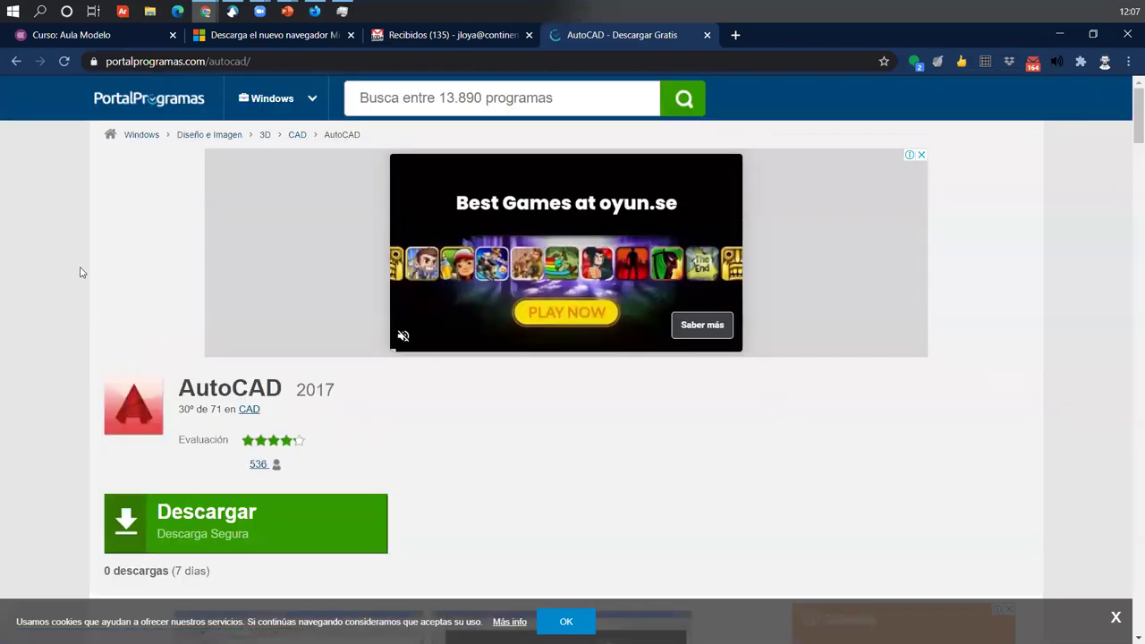
pyautogui.click(190, 511)
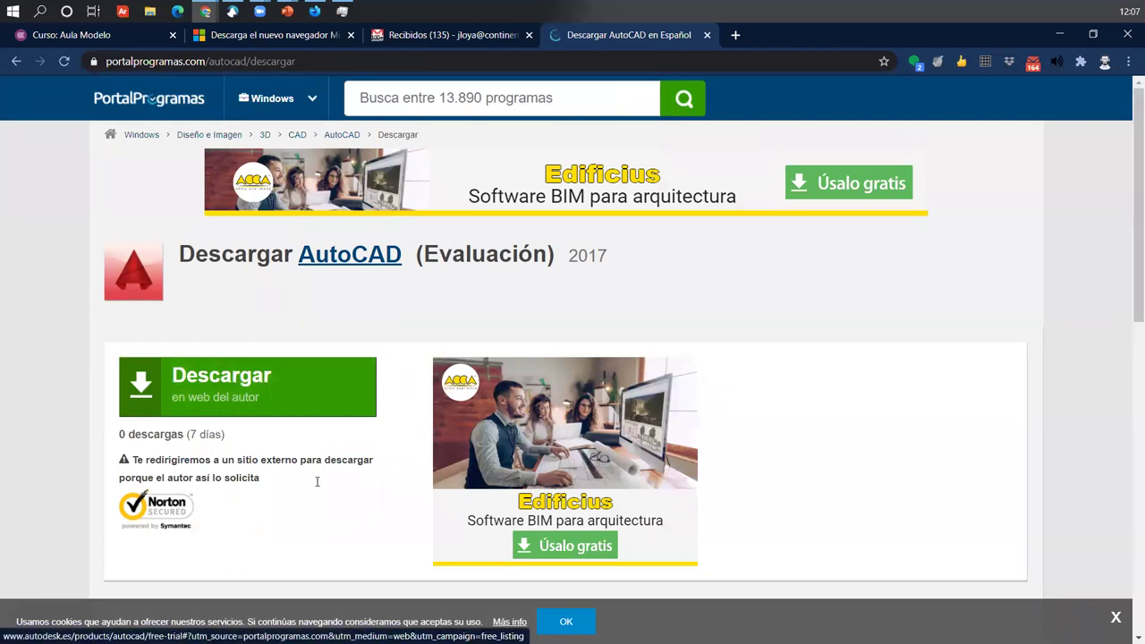
# Start the AutoCAD (Evaluación) 2017 download from the author's site and close the Autodesk trial tab
pyautogui.scroll(-3, 389, 437)
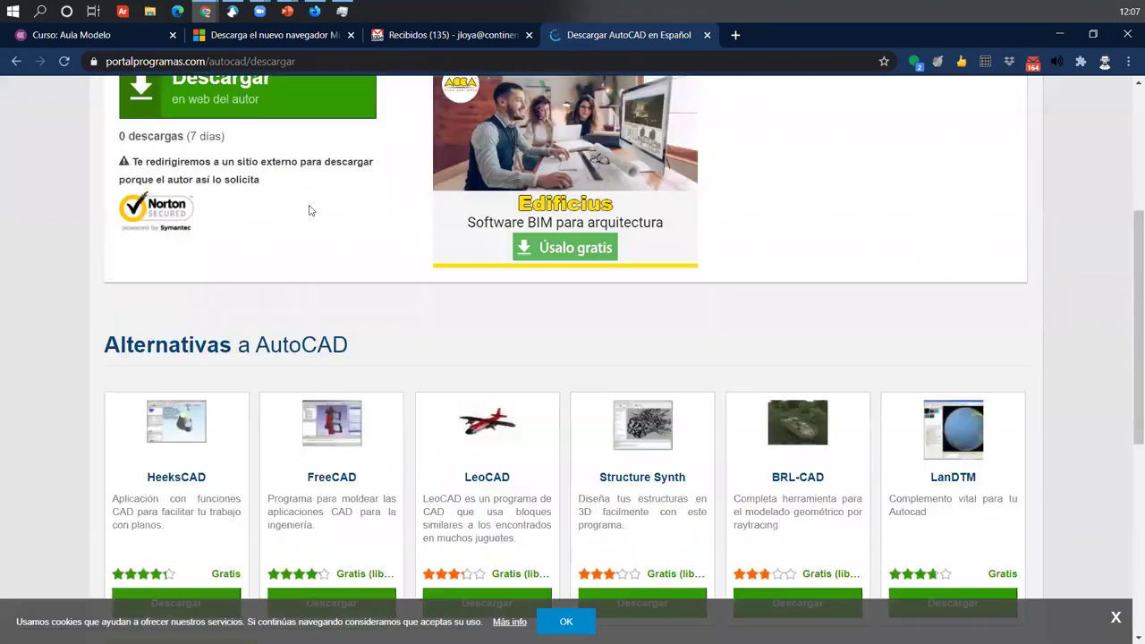
pyautogui.scroll(2, 309, 209)
pyautogui.click(187, 244)
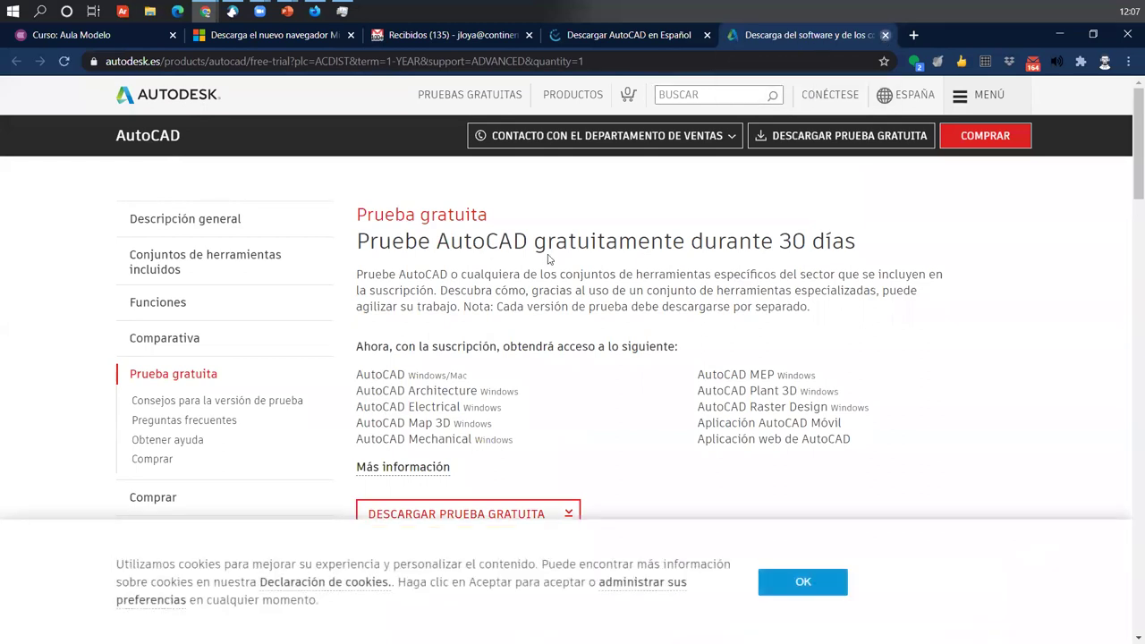
pyautogui.click(882, 34)
pyautogui.scroll(-6, 386, 317)
pyautogui.scroll(3, 386, 317)
pyautogui.scroll(6, 386, 322)
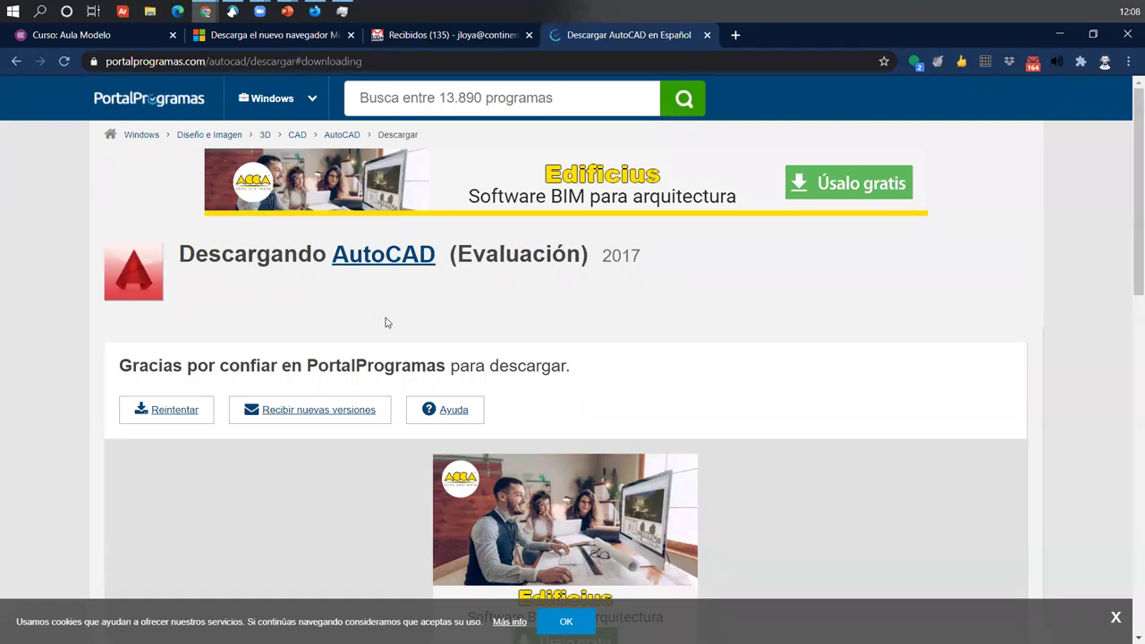
# Check the PortalProgramas site's padlock connection-security details, then close them
pyautogui.click(94, 67)
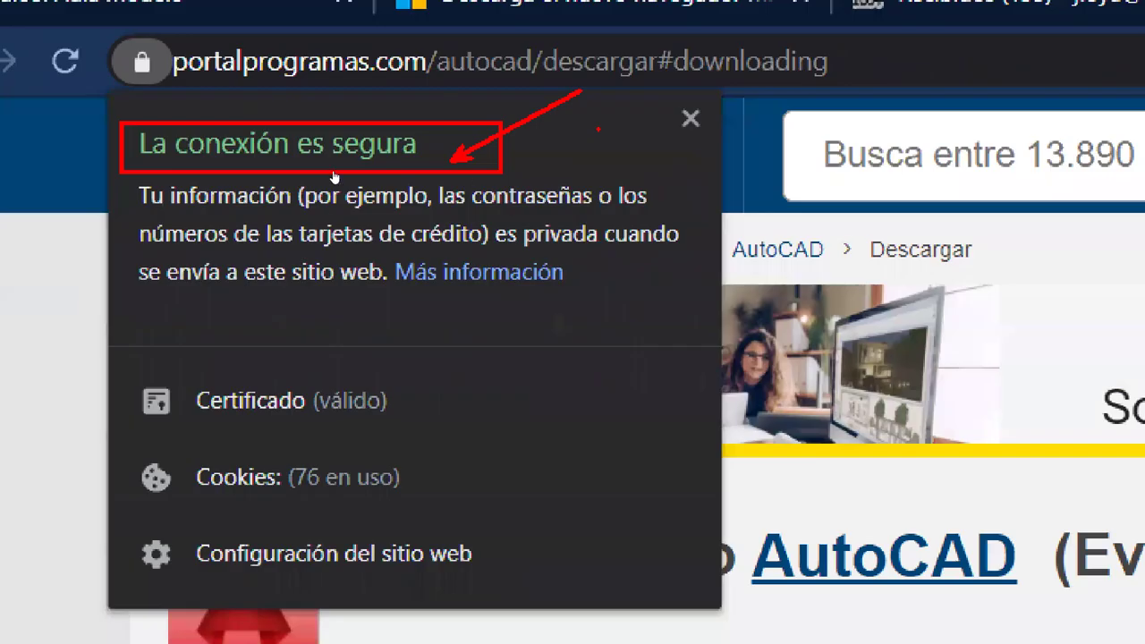
pyautogui.click(940, 528)
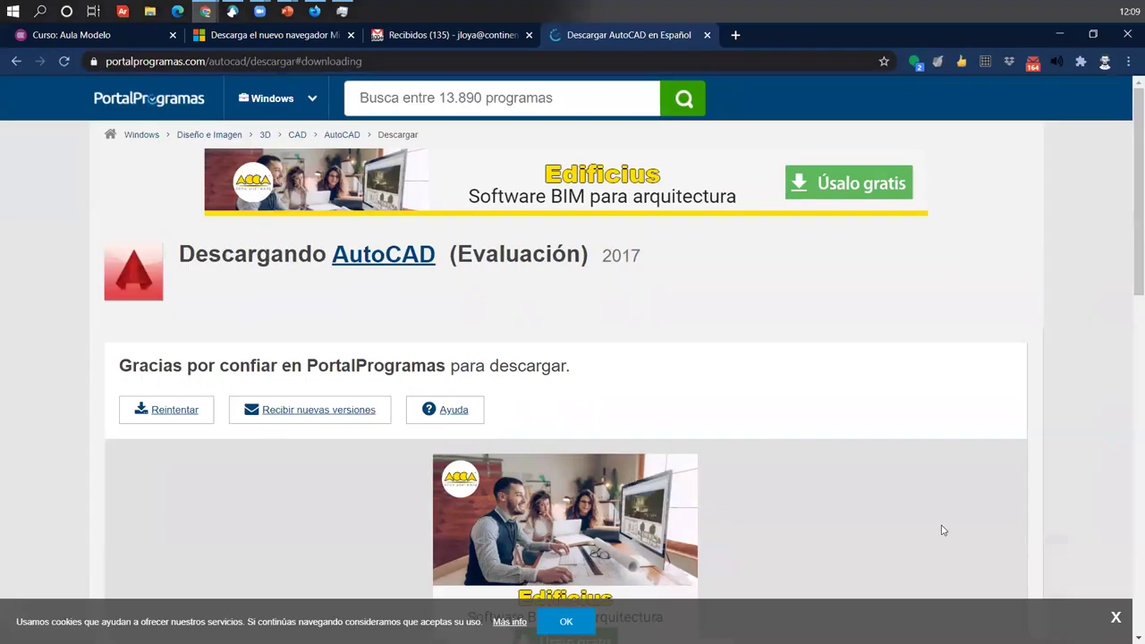
pyautogui.scroll(-4, 876, 414)
pyautogui.scroll(4, 832, 470)
# Go back from the AutoCAD download page to the Google results for 'autcad descaga'
pyautogui.click(14, 61)
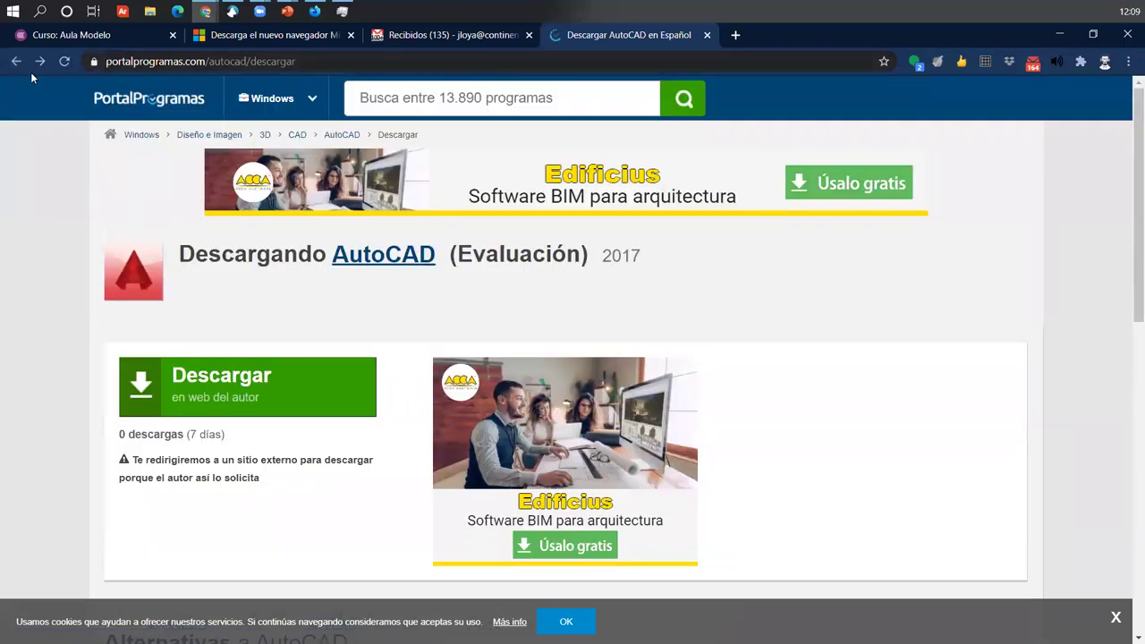
pyautogui.click(18, 63)
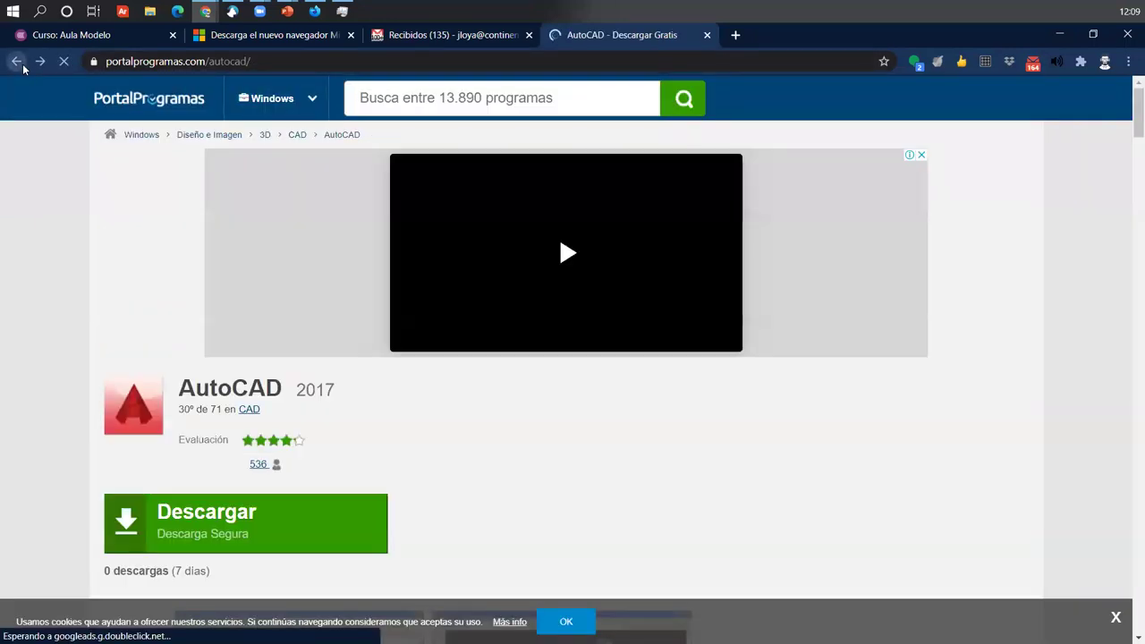
pyautogui.hotkey('alt', 'Left')
# Pick the related search 'autocad descargar full' and scroll through its download-site results
pyautogui.scroll(-7, 226, 349)
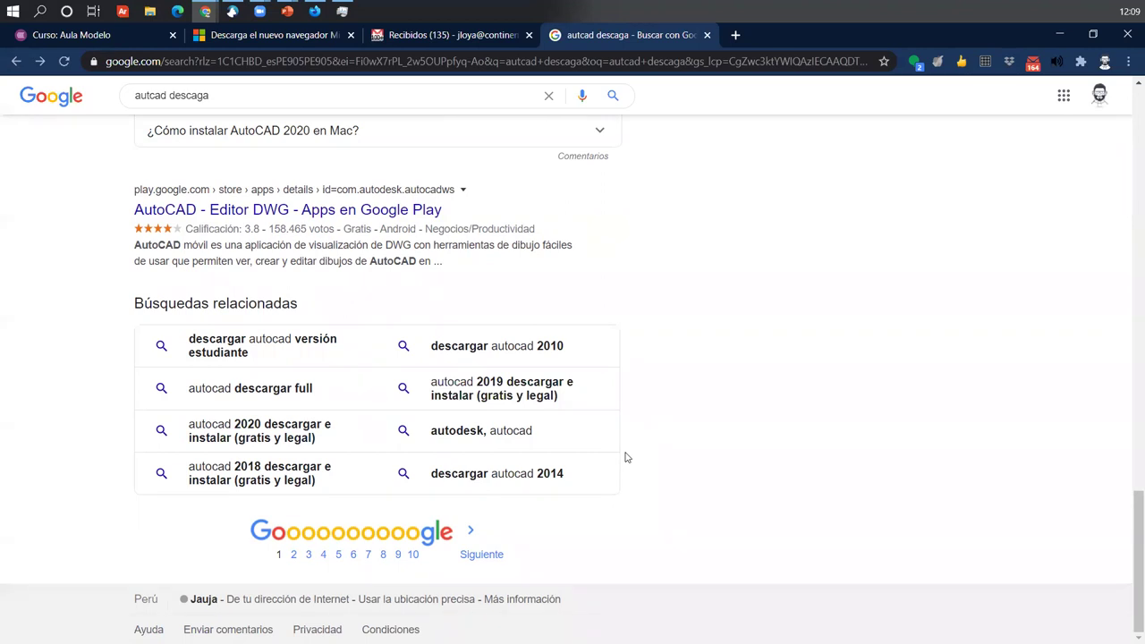
pyautogui.click(230, 390)
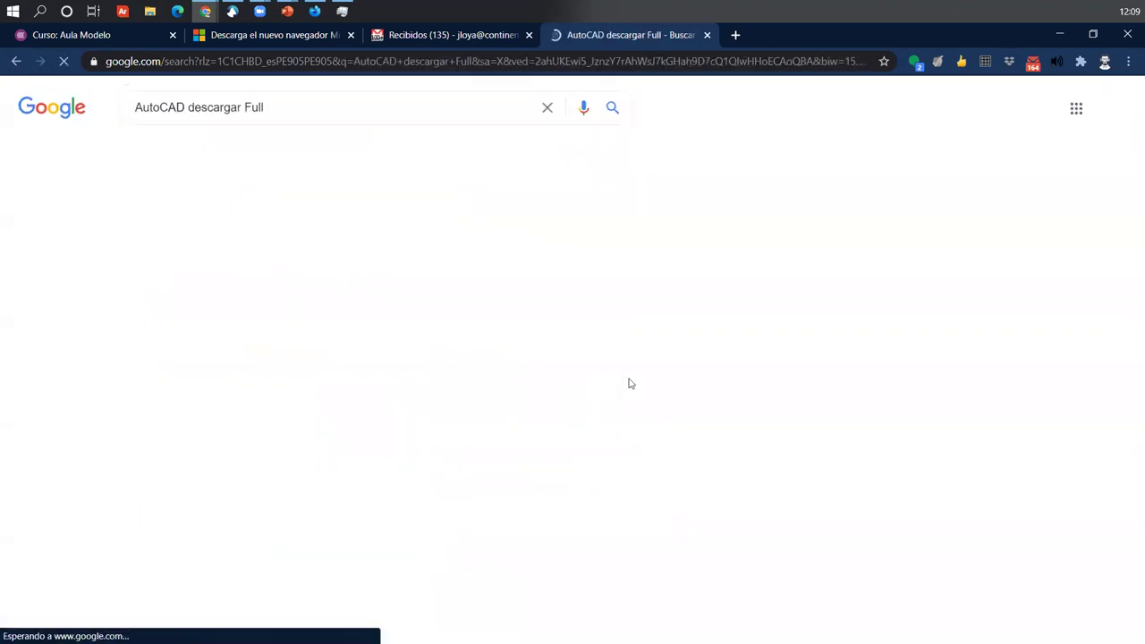
pyautogui.scroll(-3, 218, 269)
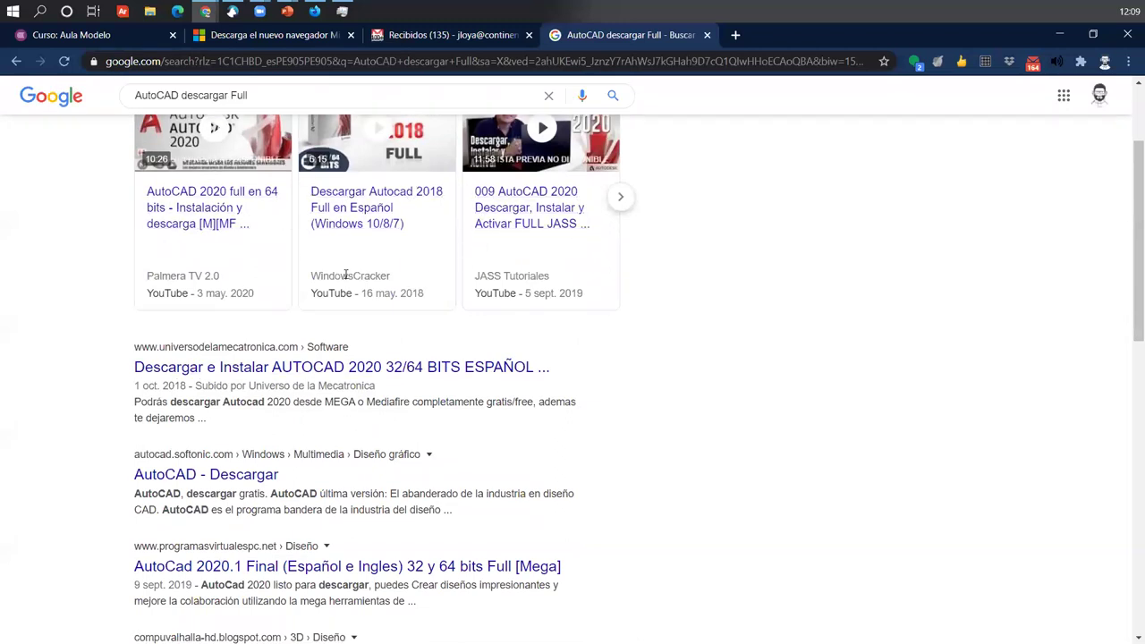
pyautogui.scroll(-1, 247, 376)
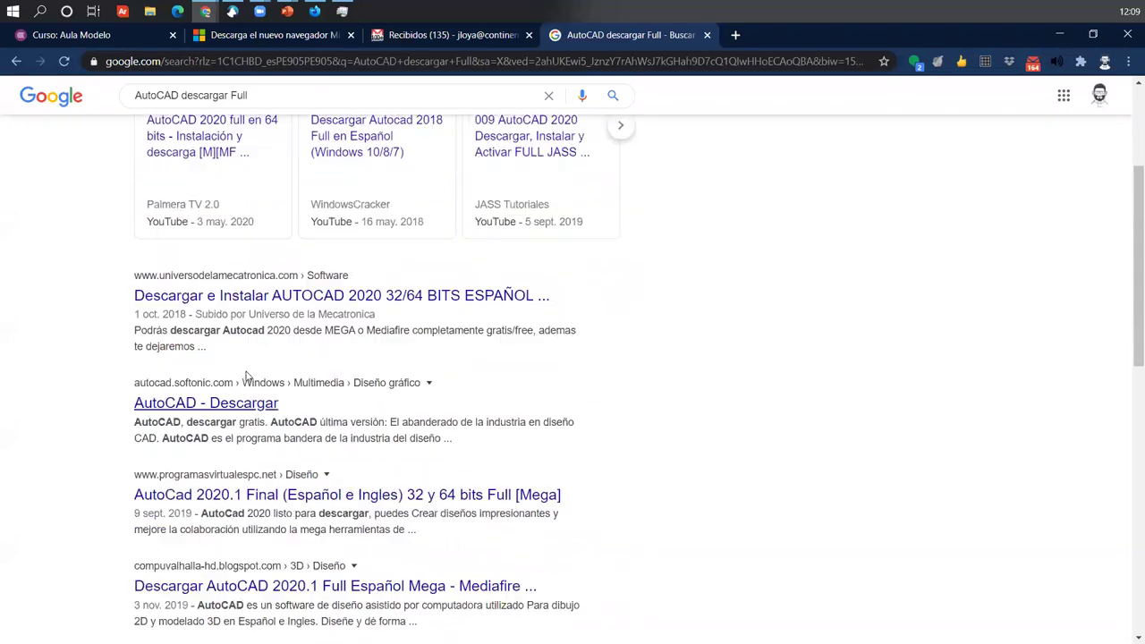
pyautogui.moveTo(224, 400); pyautogui.dragTo(501, 396)
pyautogui.scroll(-2, 290, 343)
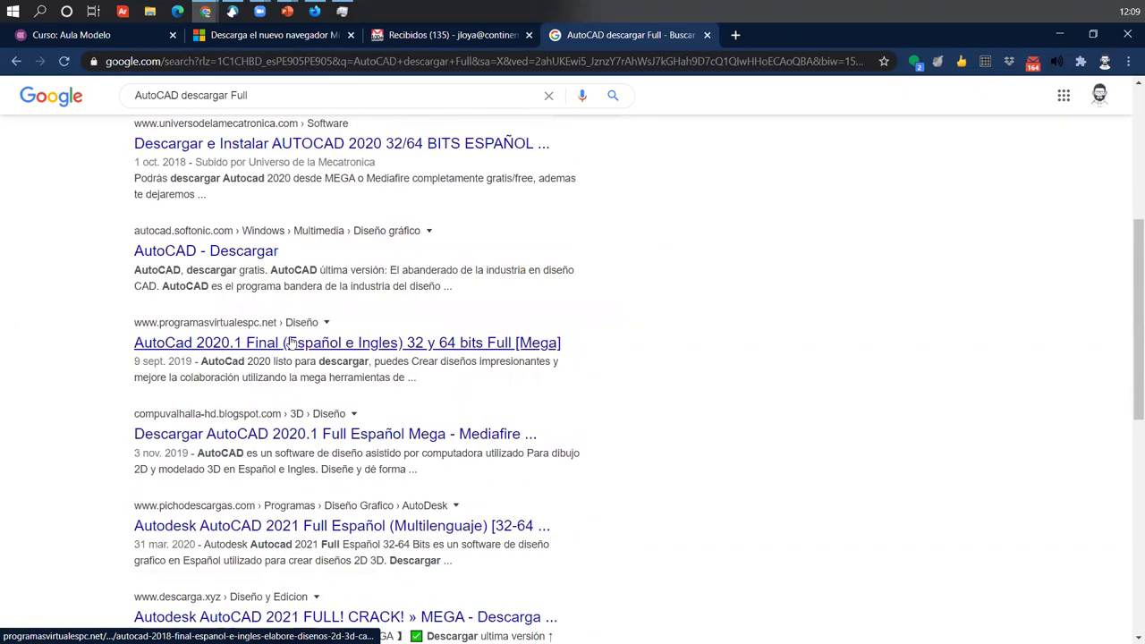
pyautogui.click(290, 343)
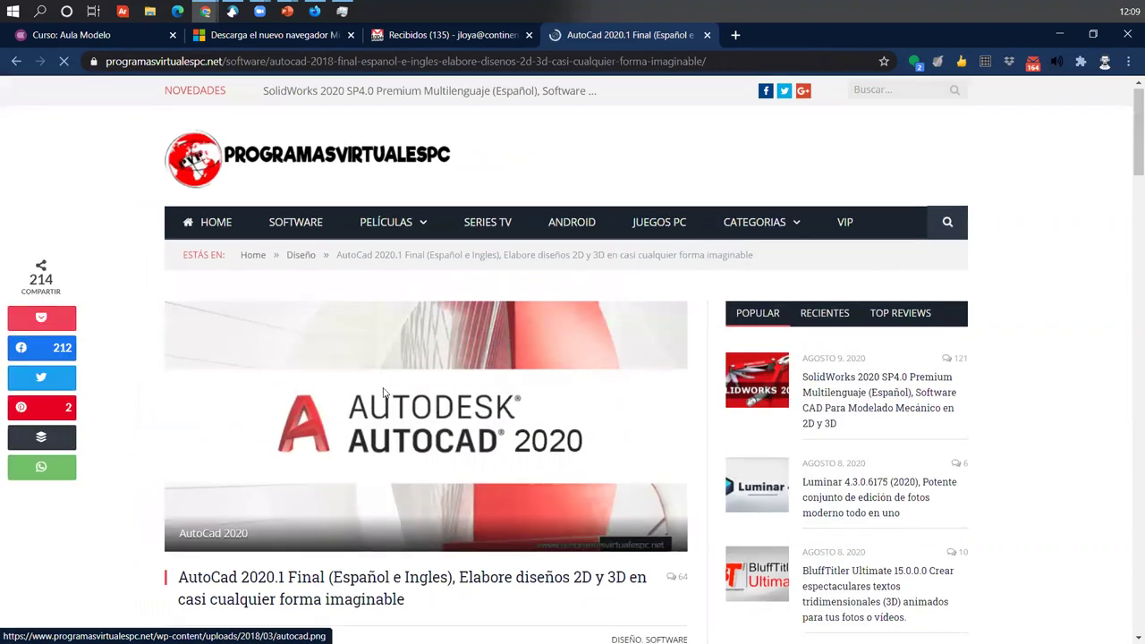
pyautogui.scroll(-15, 385, 394)
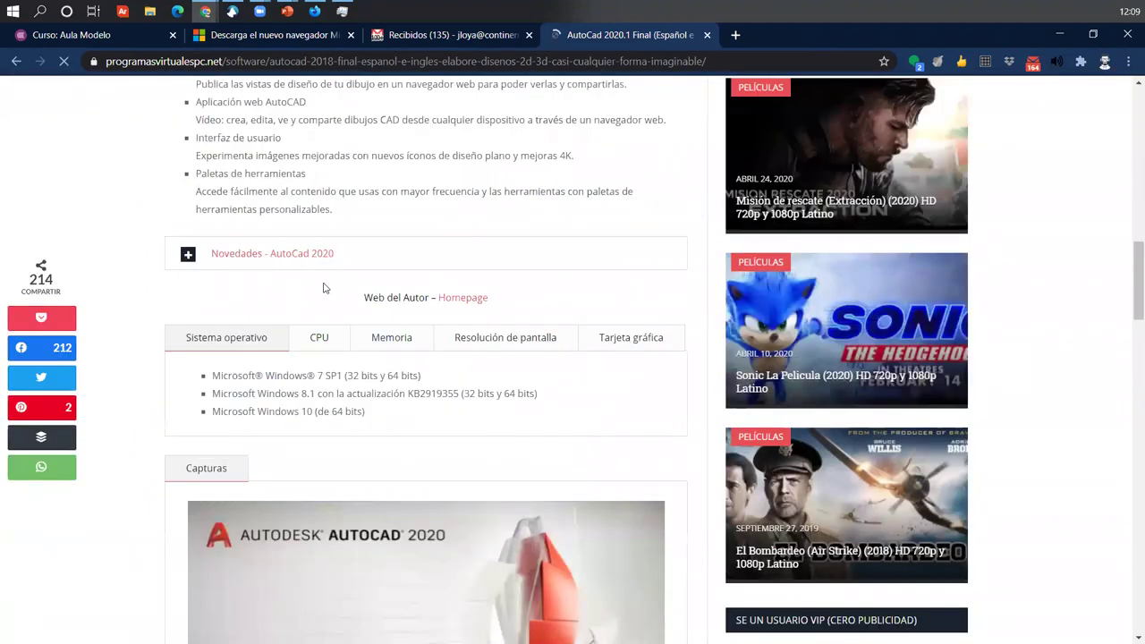
pyautogui.scroll(-7, 322, 304)
pyautogui.scroll(-10, 320, 416)
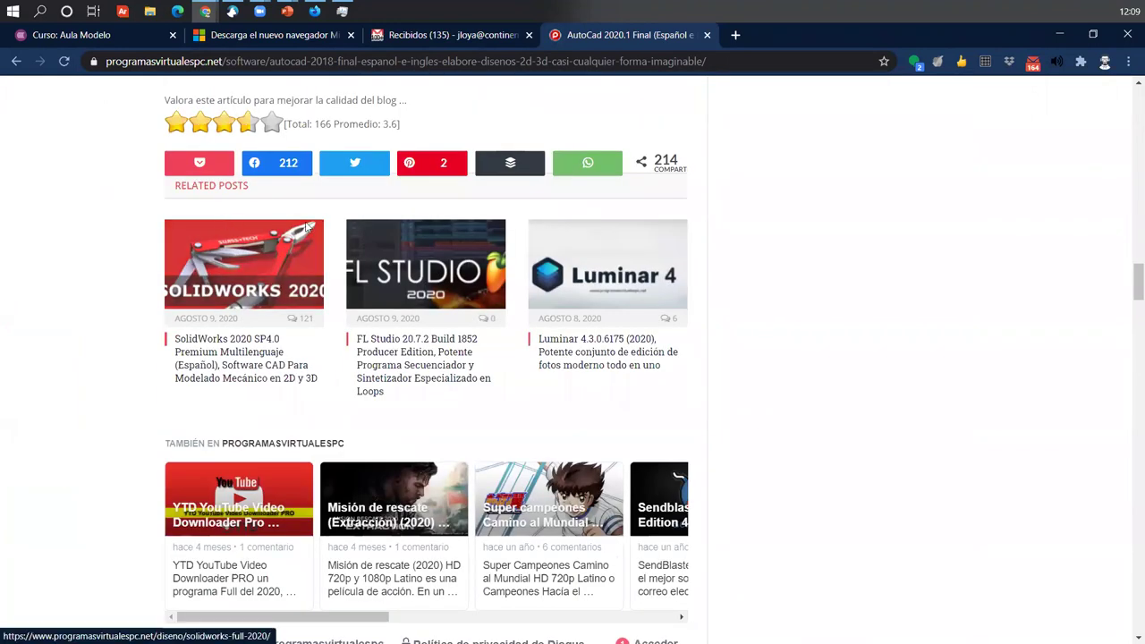
pyautogui.scroll(3, 214, 215)
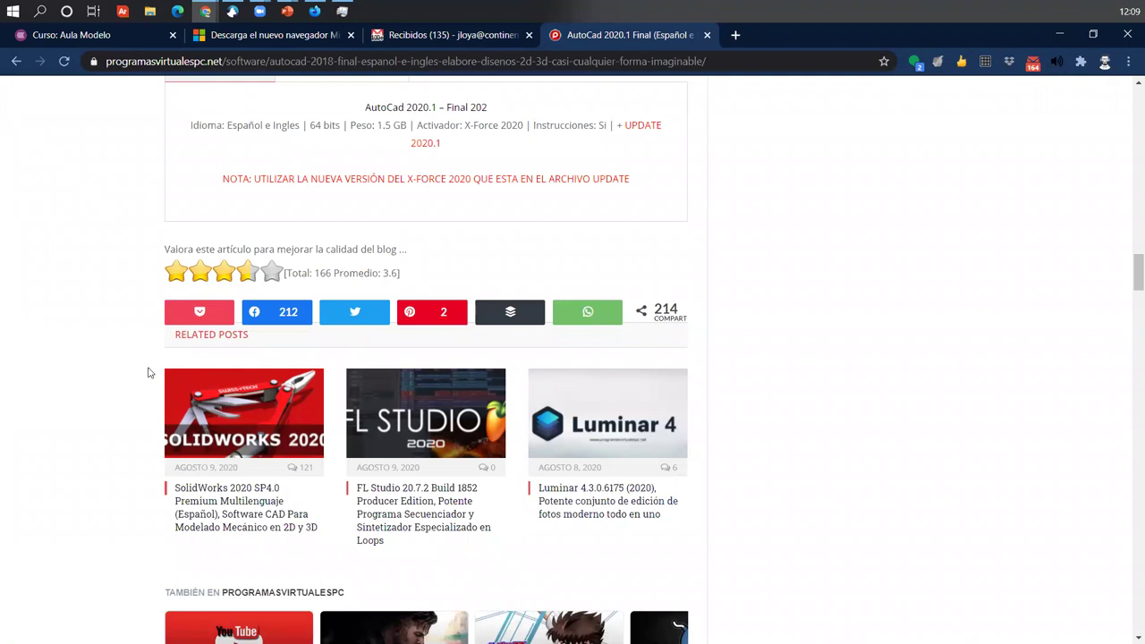
pyautogui.scroll(-4, 149, 372)
pyautogui.scroll(-3, 385, 387)
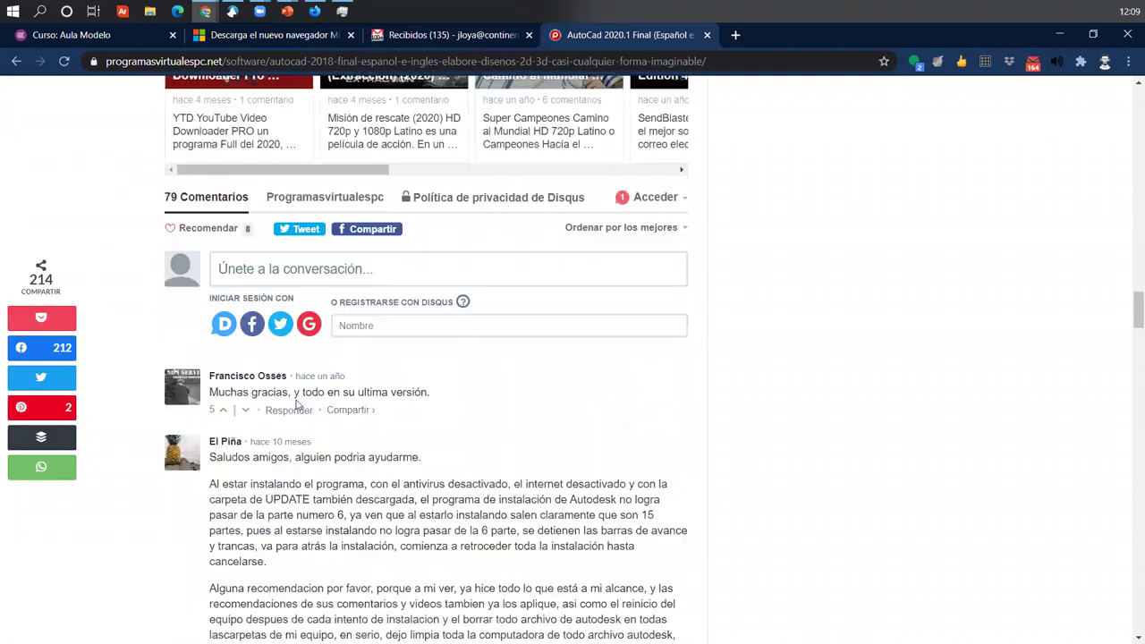
pyautogui.moveTo(296, 394); pyautogui.dragTo(429, 393)
pyautogui.scroll(-2, 427, 393)
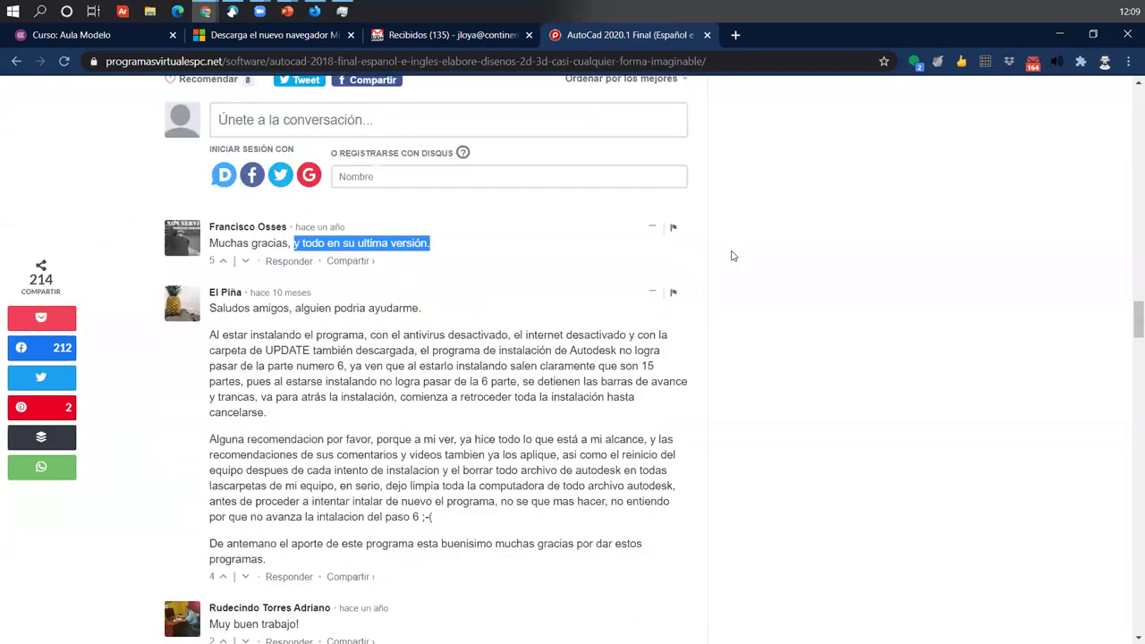
pyautogui.moveTo(222, 341); pyautogui.dragTo(598, 397)
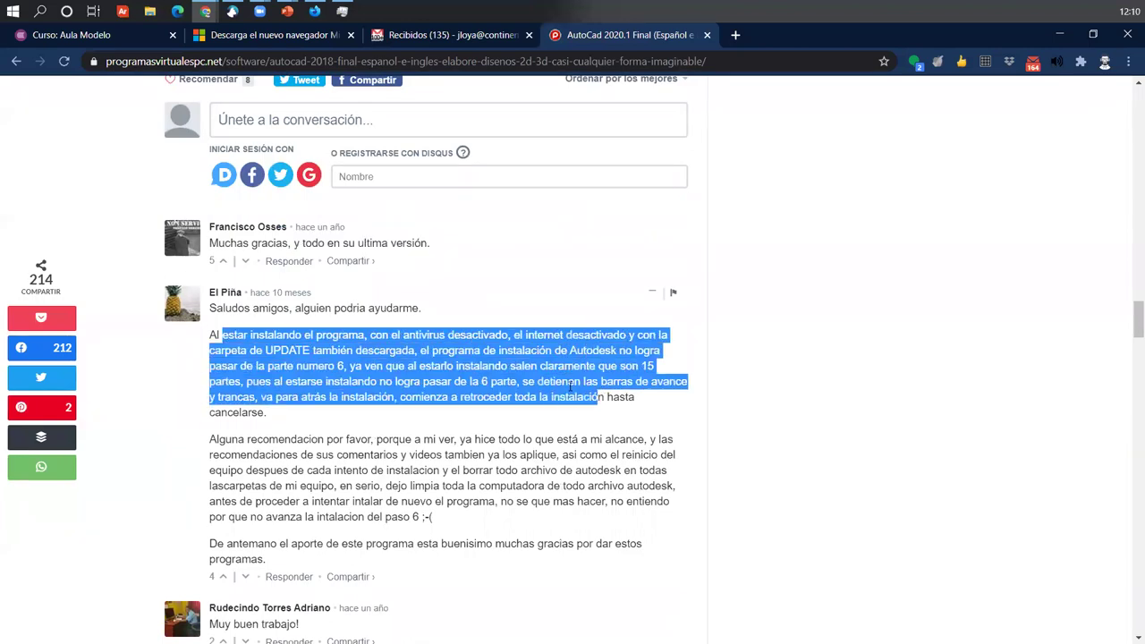
pyautogui.scroll(-3, 452, 376)
pyautogui.scroll(-15, 329, 288)
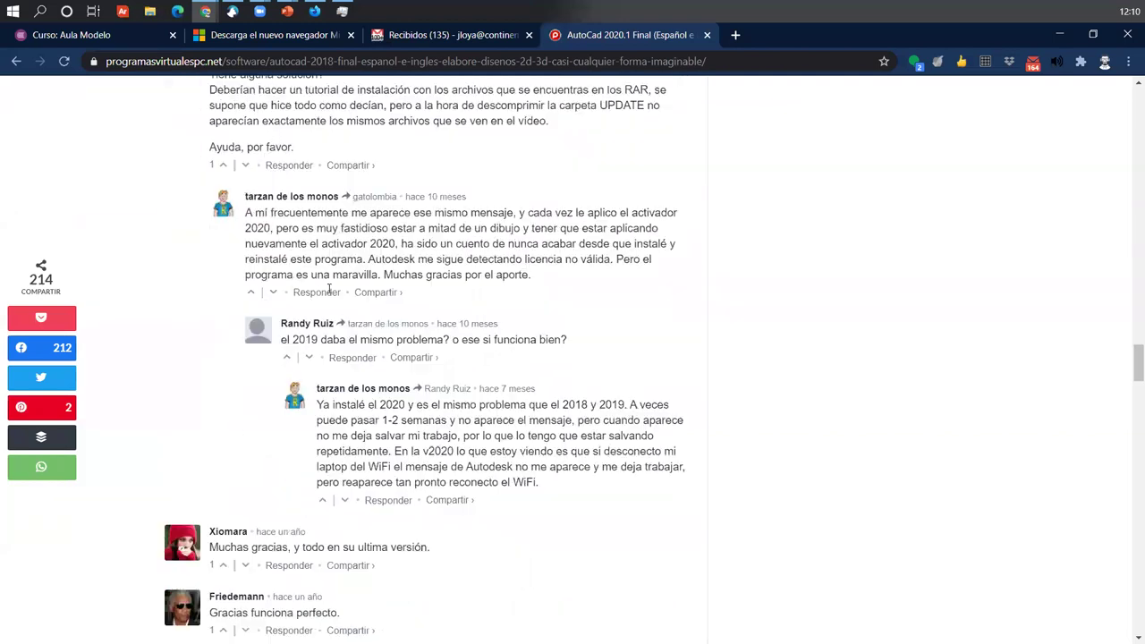
pyautogui.scroll(-10, 329, 288)
pyautogui.scroll(10, 329, 288)
pyautogui.scroll(20, 329, 288)
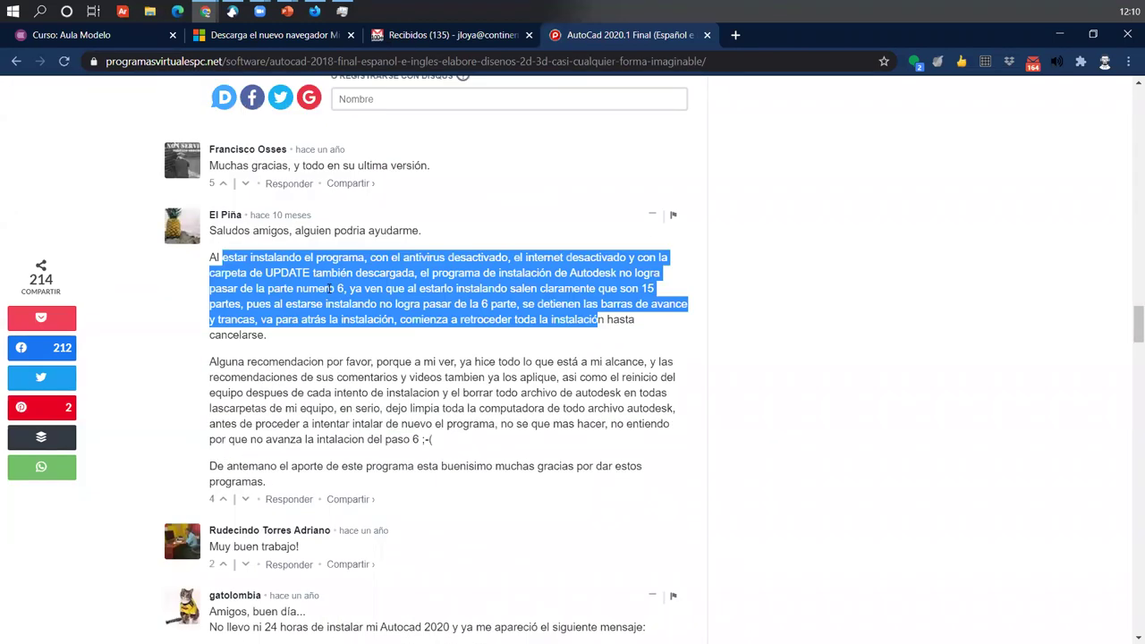
pyautogui.scroll(20, 481, 249)
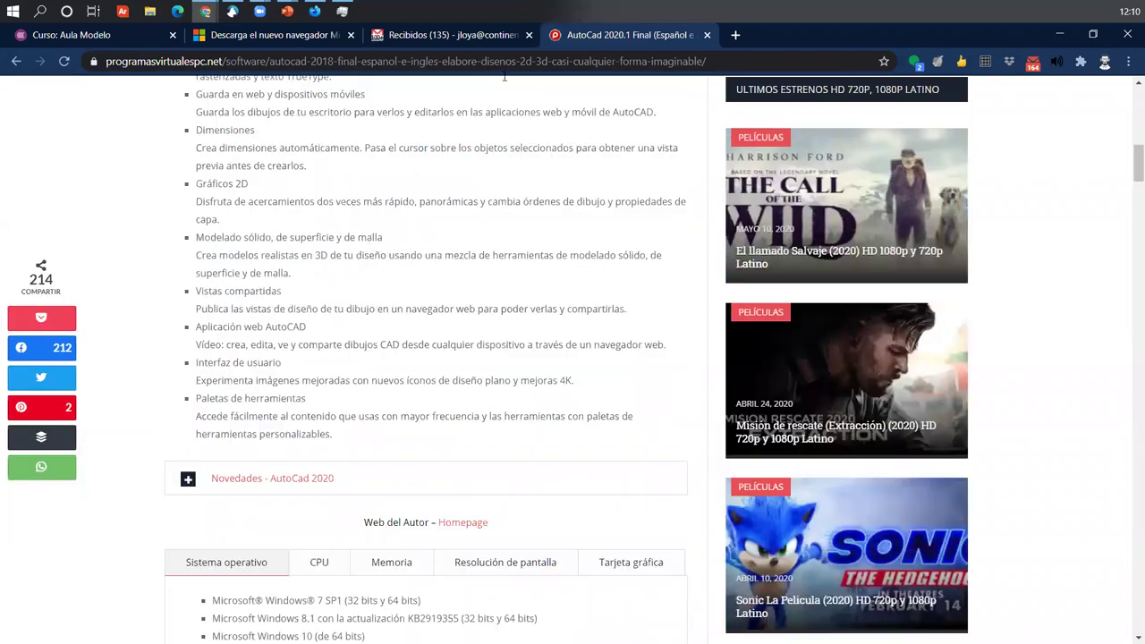
pyautogui.scroll(3, 524, 250)
pyautogui.hotkey('alt', 'Left')
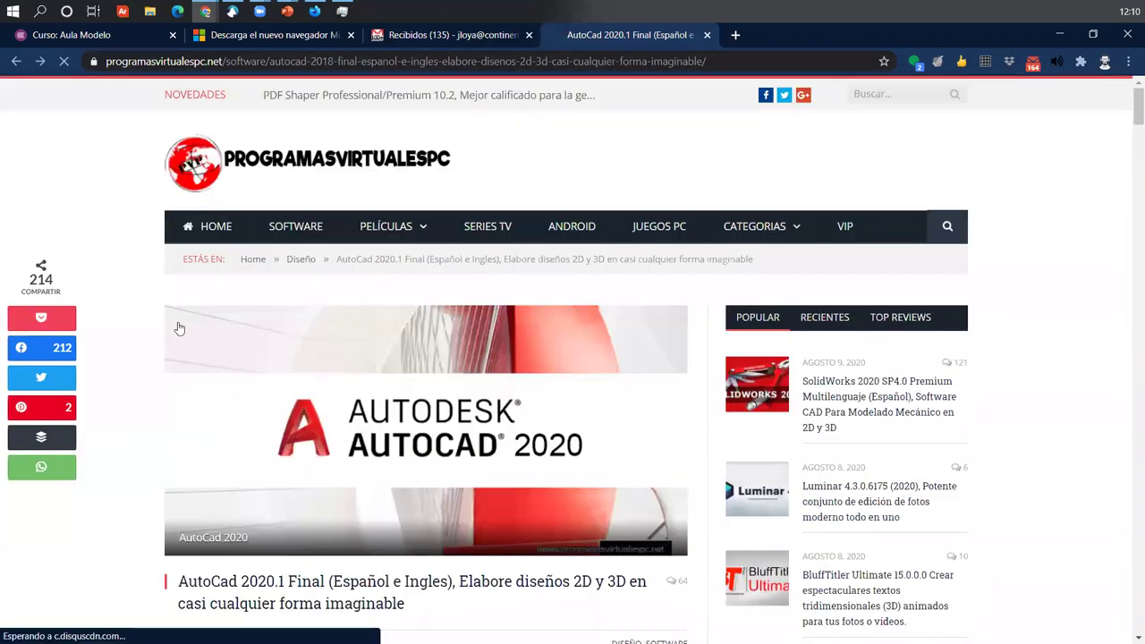
pyautogui.scroll(1, 193, 340)
pyautogui.click(193, 340)
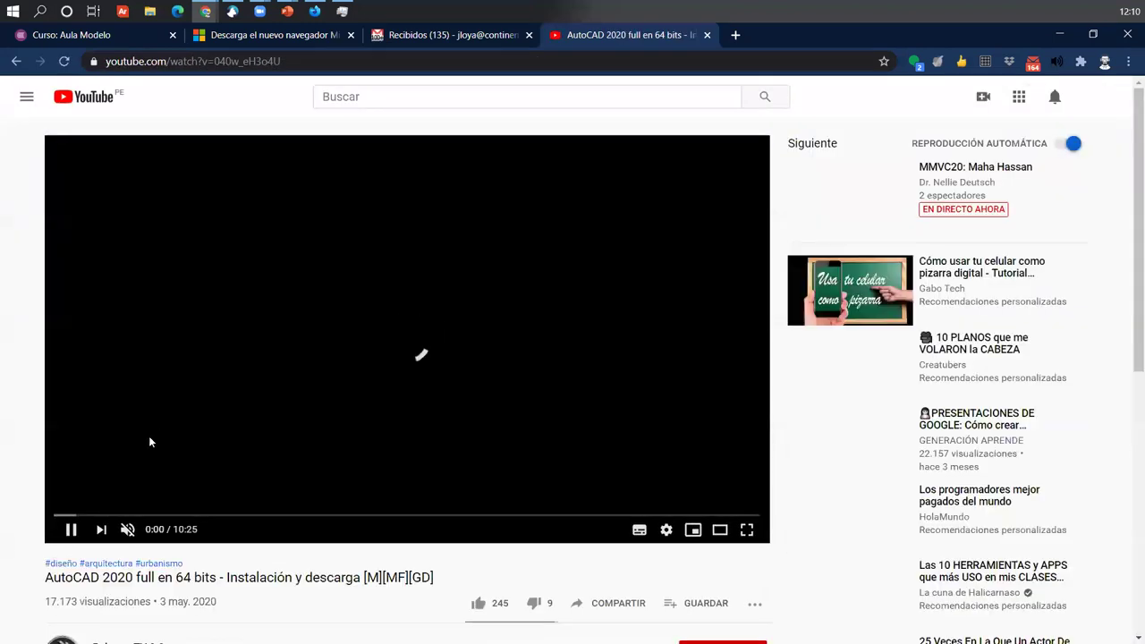
# Scroll through the AutoCAD 2020 video's comments, then close the YouTube tab with Ctrl+W
pyautogui.scroll(-3, 227, 434)
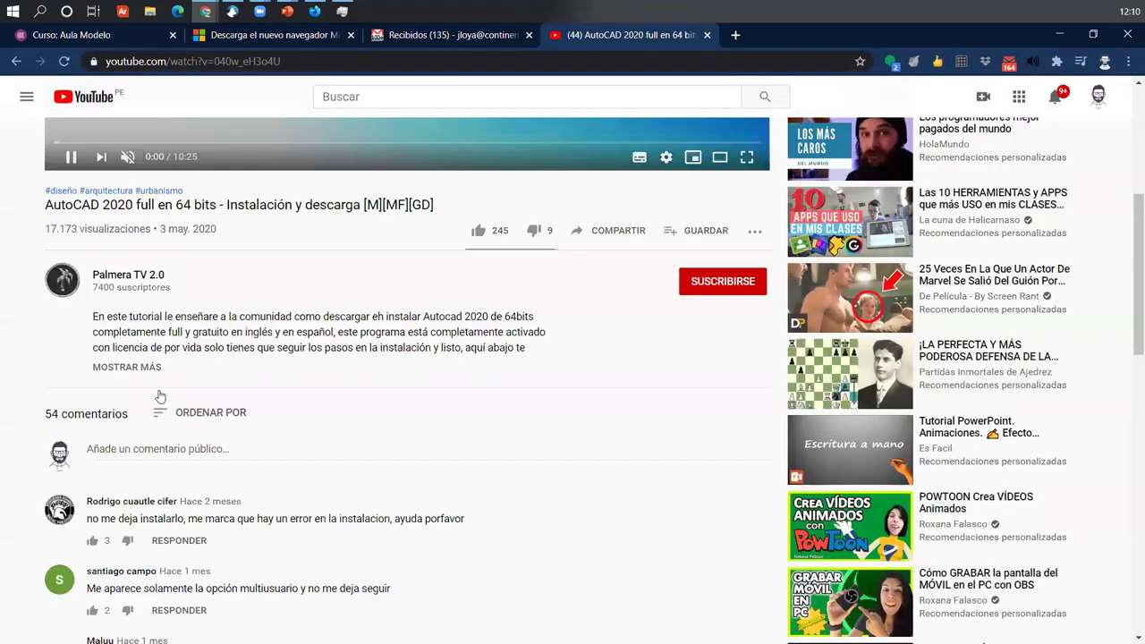
pyautogui.scroll(-1, 87, 299)
pyautogui.scroll(-2, 87, 299)
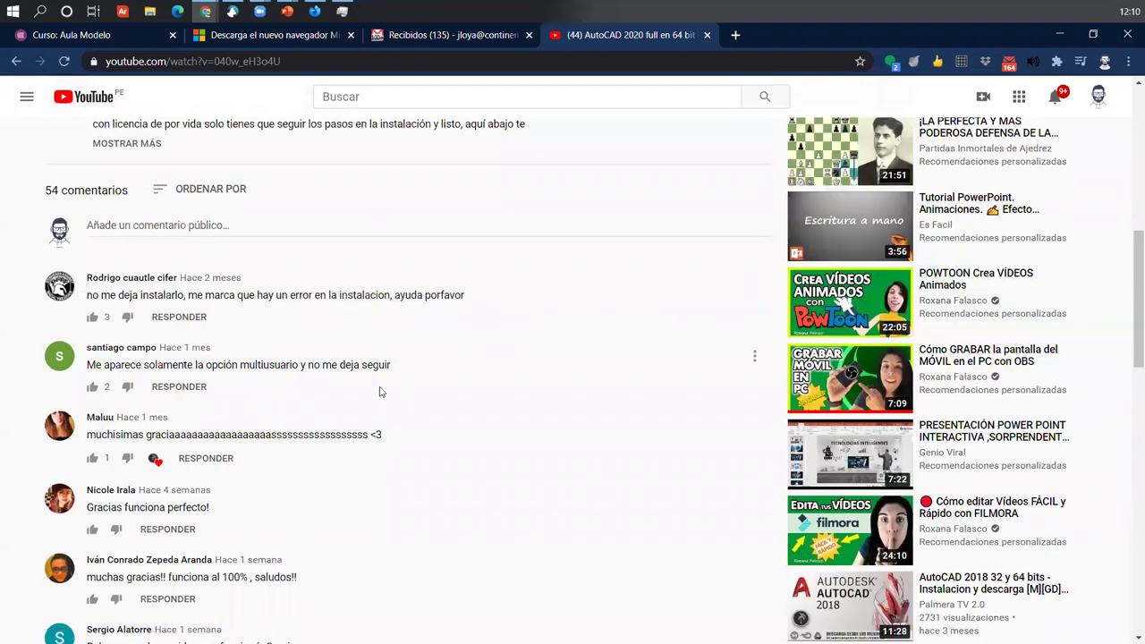
pyautogui.scroll(-2, 149, 415)
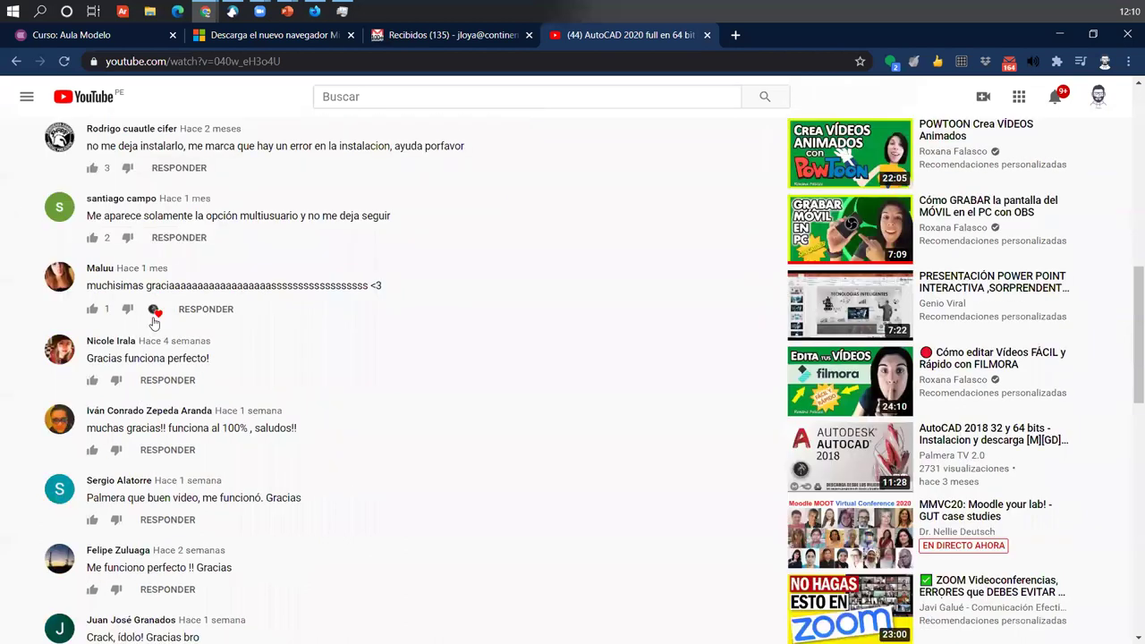
pyautogui.scroll(-2, 161, 476)
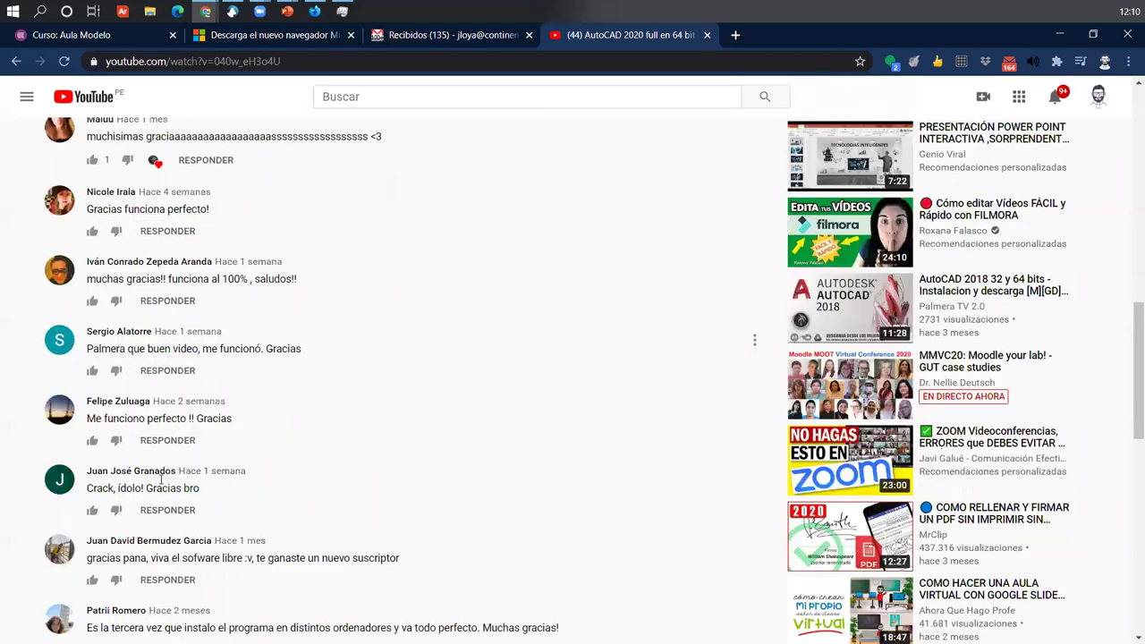
pyautogui.scroll(-5, 201, 462)
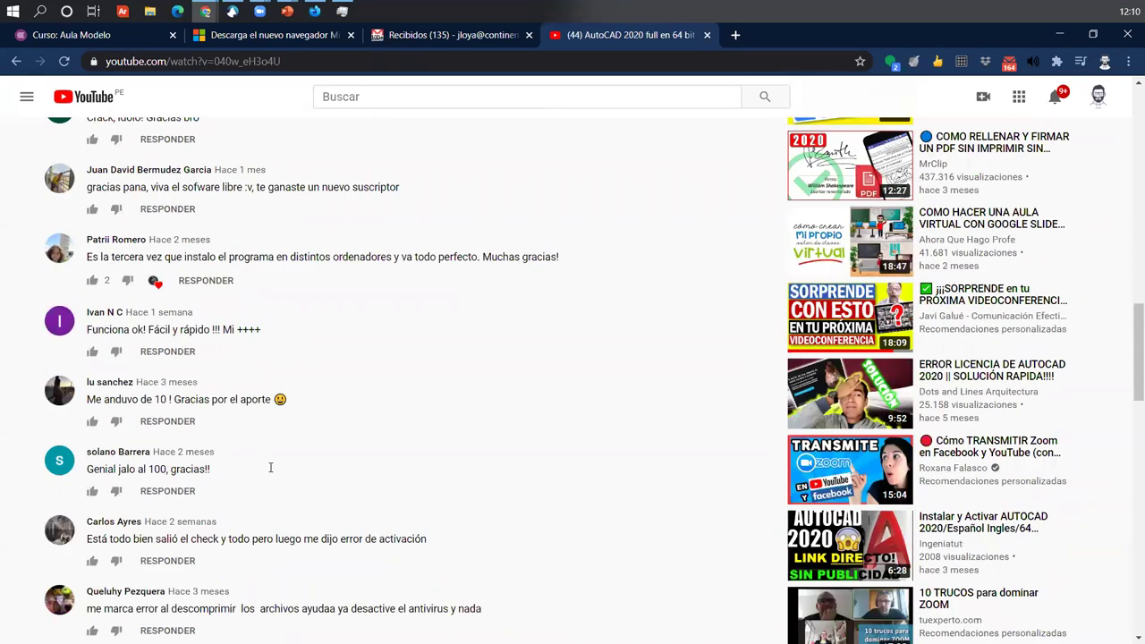
pyautogui.scroll(-2, 161, 499)
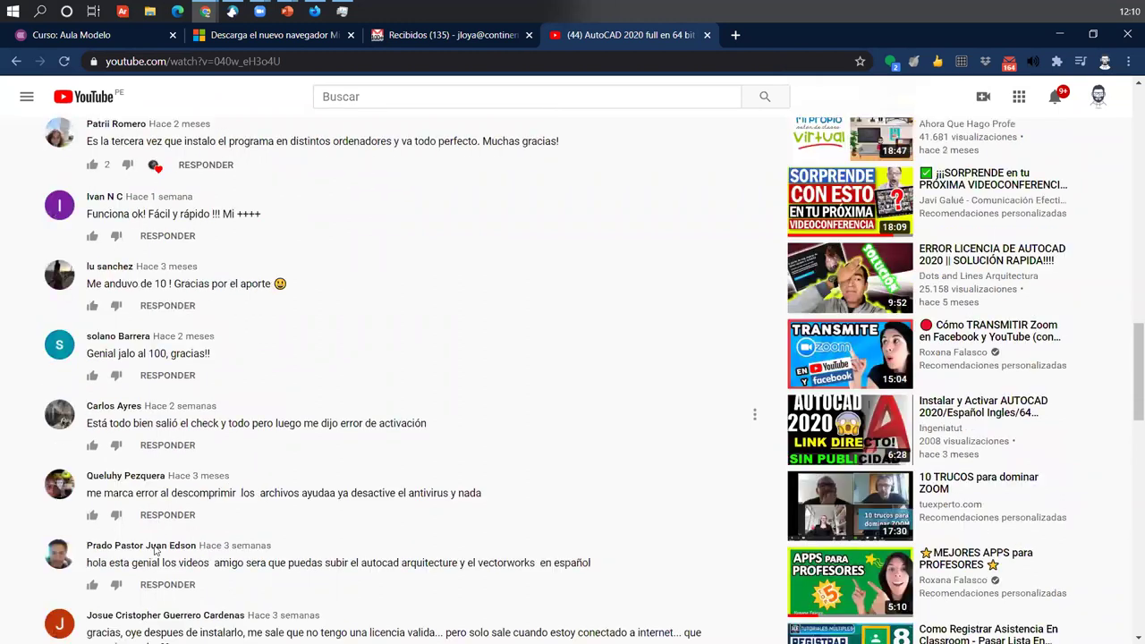
pyautogui.scroll(-1, 154, 531)
pyautogui.scroll(3, 197, 472)
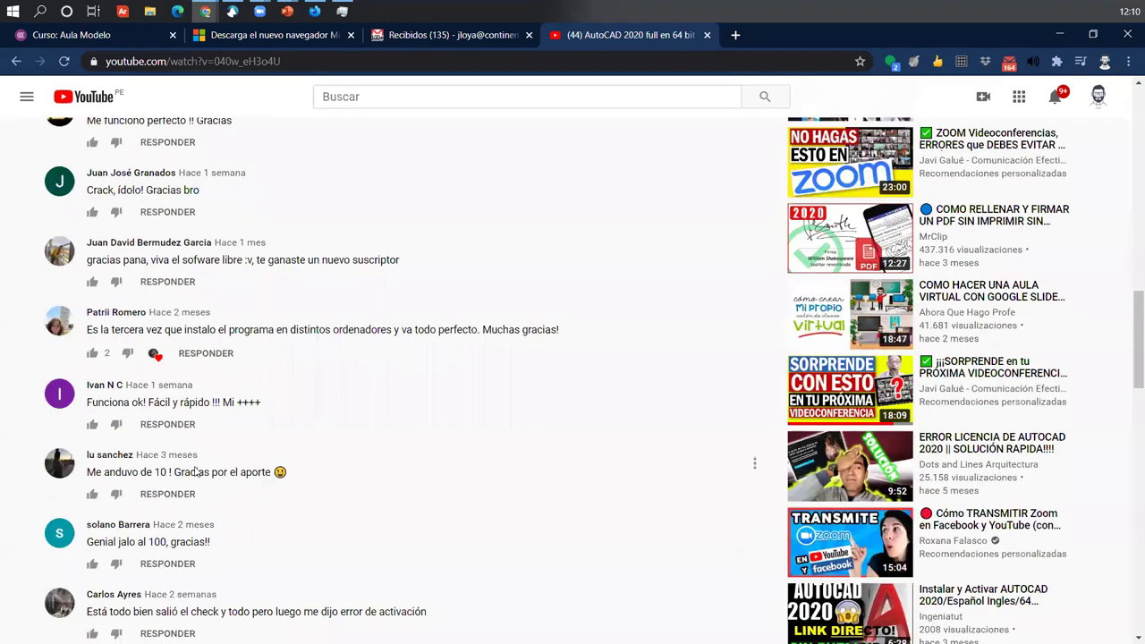
pyautogui.scroll(8, 211, 470)
pyautogui.scroll(3, 190, 437)
pyautogui.scroll(-2, 191, 436)
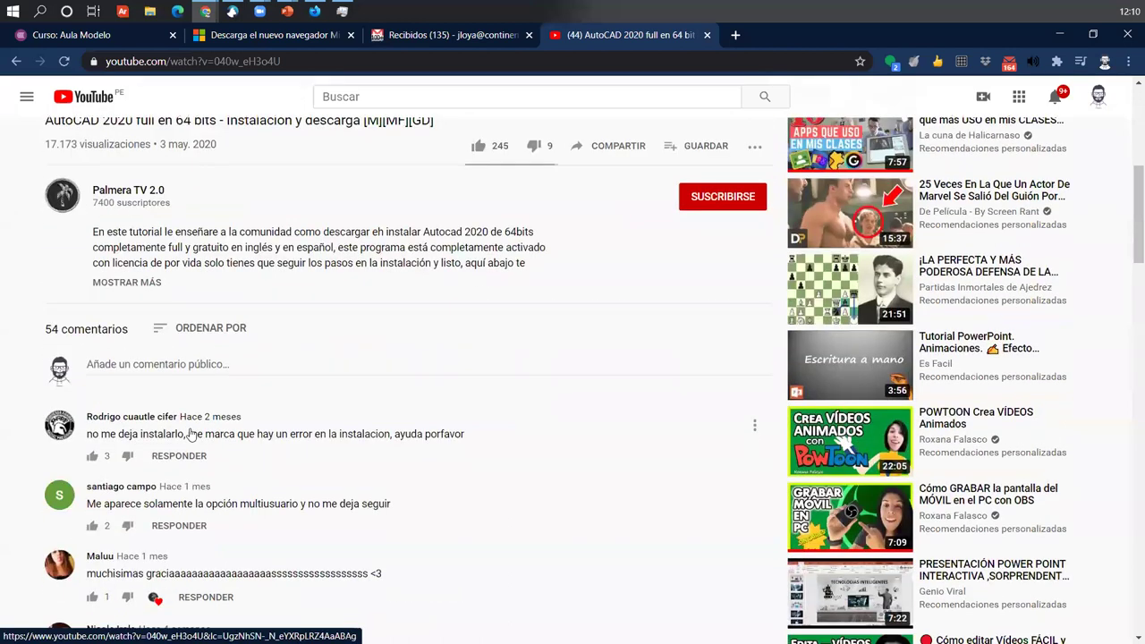
pyautogui.scroll(-4, 191, 436)
pyautogui.scroll(-4, 194, 418)
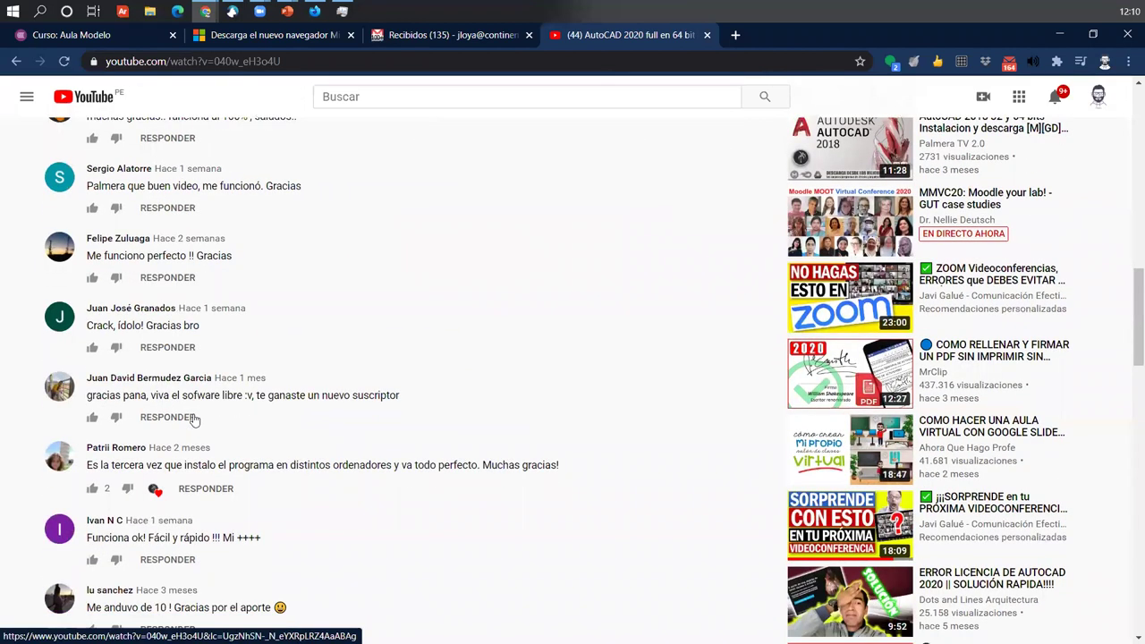
pyautogui.scroll(-7, 194, 419)
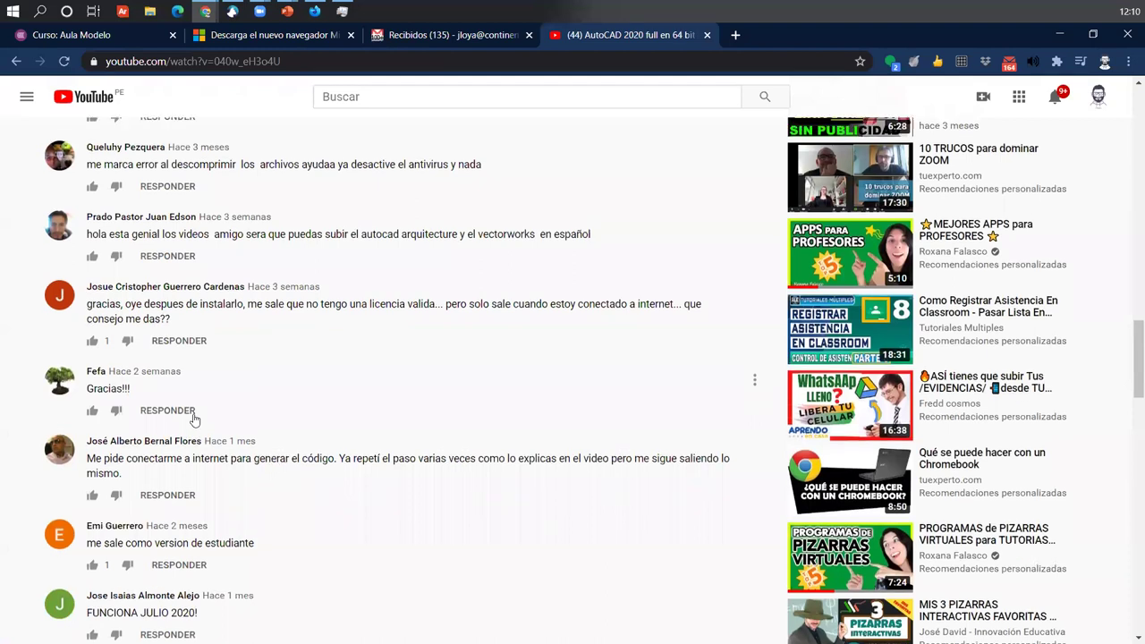
pyautogui.scroll(3, 120, 407)
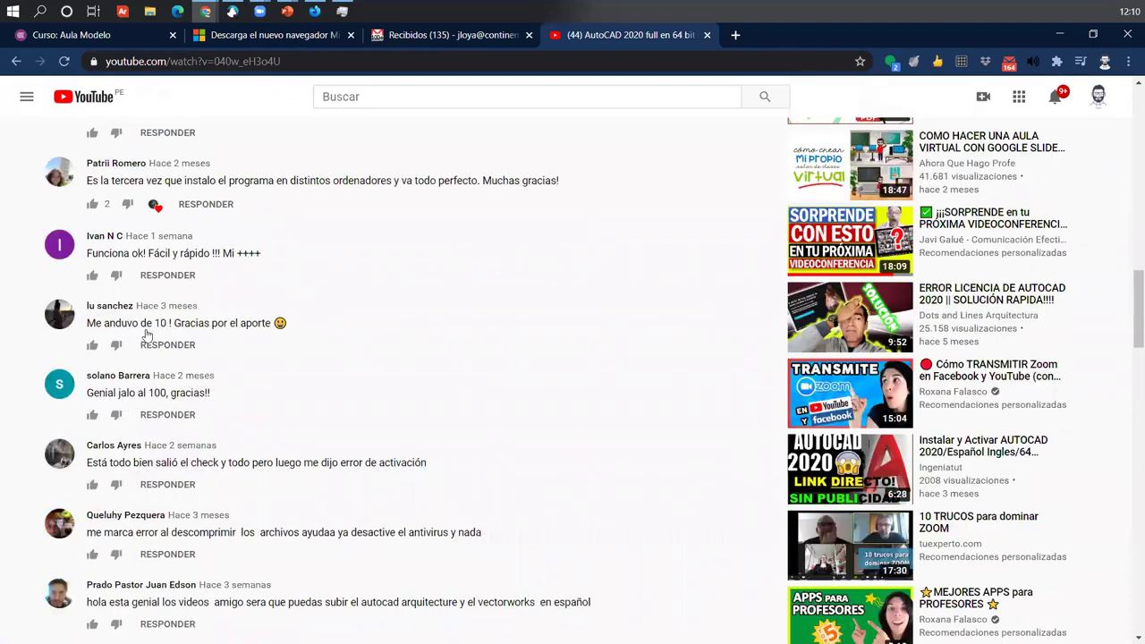
pyautogui.scroll(-7, 164, 310)
pyautogui.scroll(-2, 74, 332)
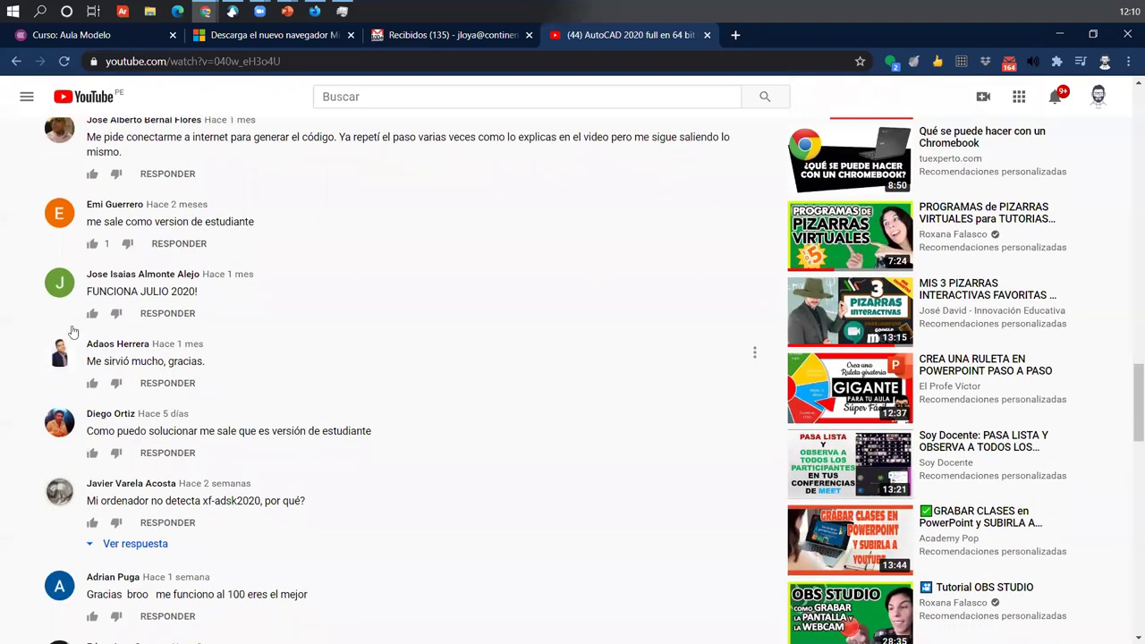
pyautogui.scroll(-3, 179, 474)
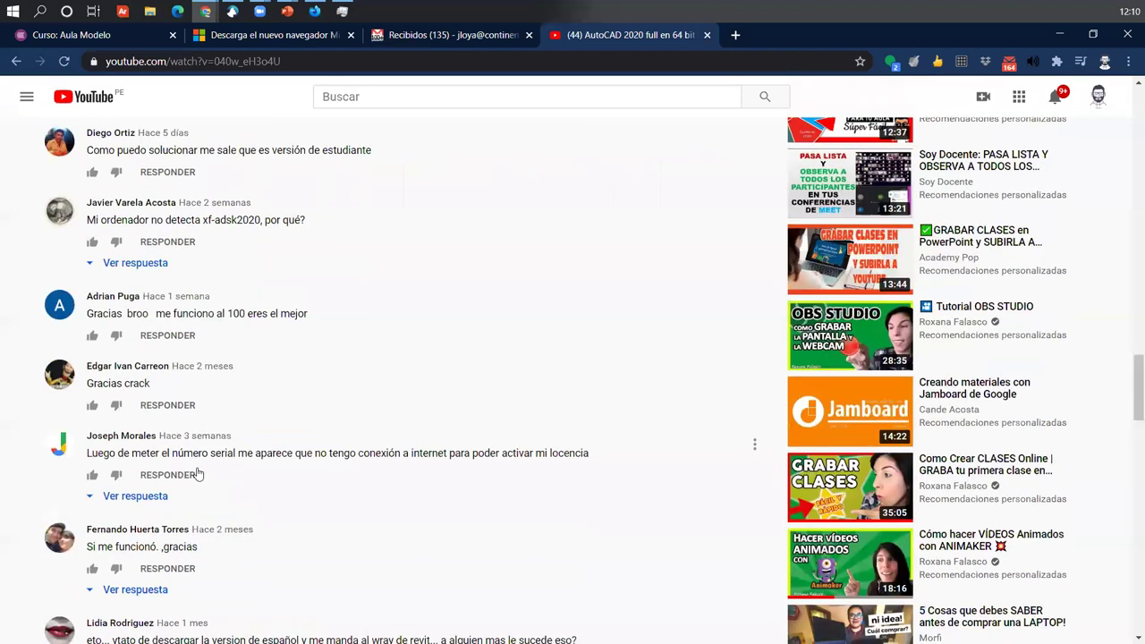
pyautogui.scroll(-3, 191, 467)
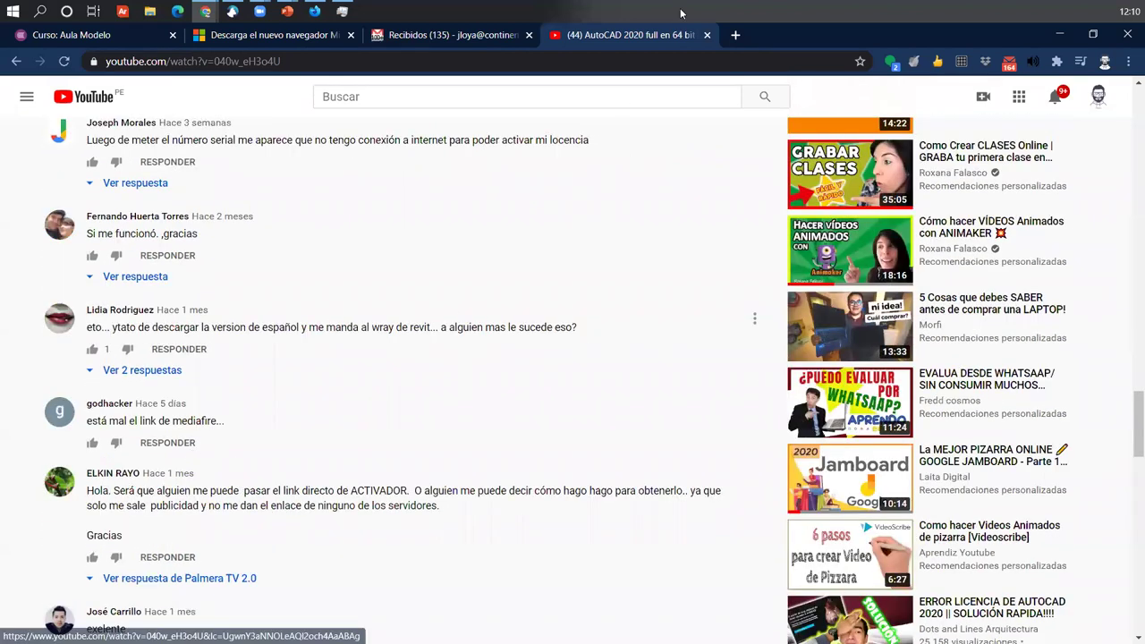
pyautogui.scroll(-2, 626, 99)
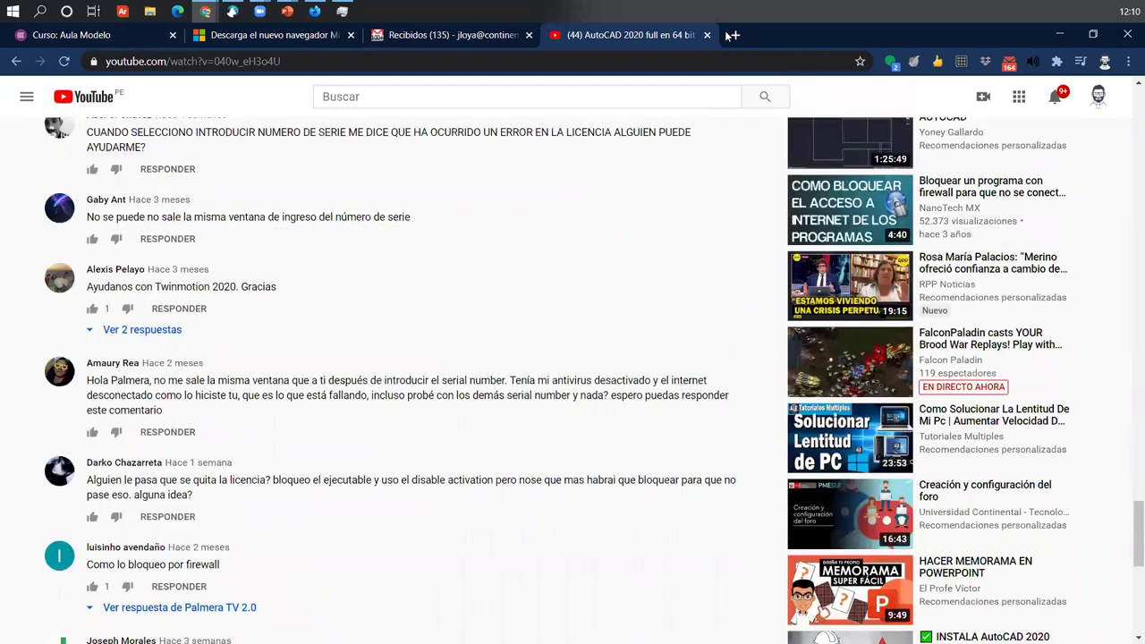
pyautogui.hotkey('ctrl', 'w')
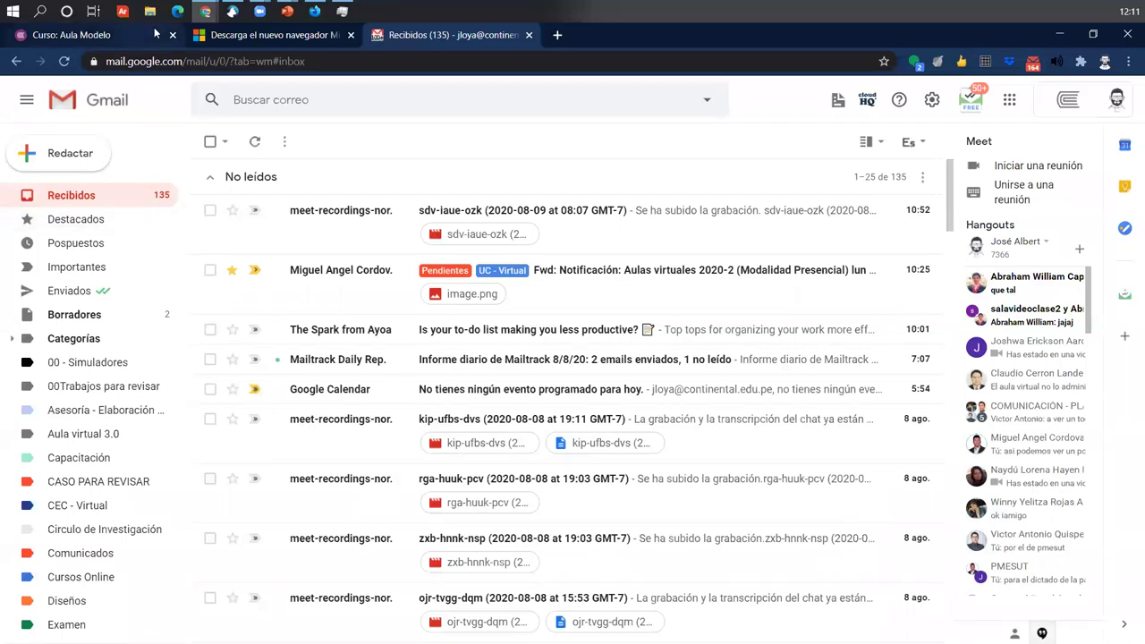
# Switch to the 'Curso: Aula Modelo' tab
pyautogui.click(98, 36)
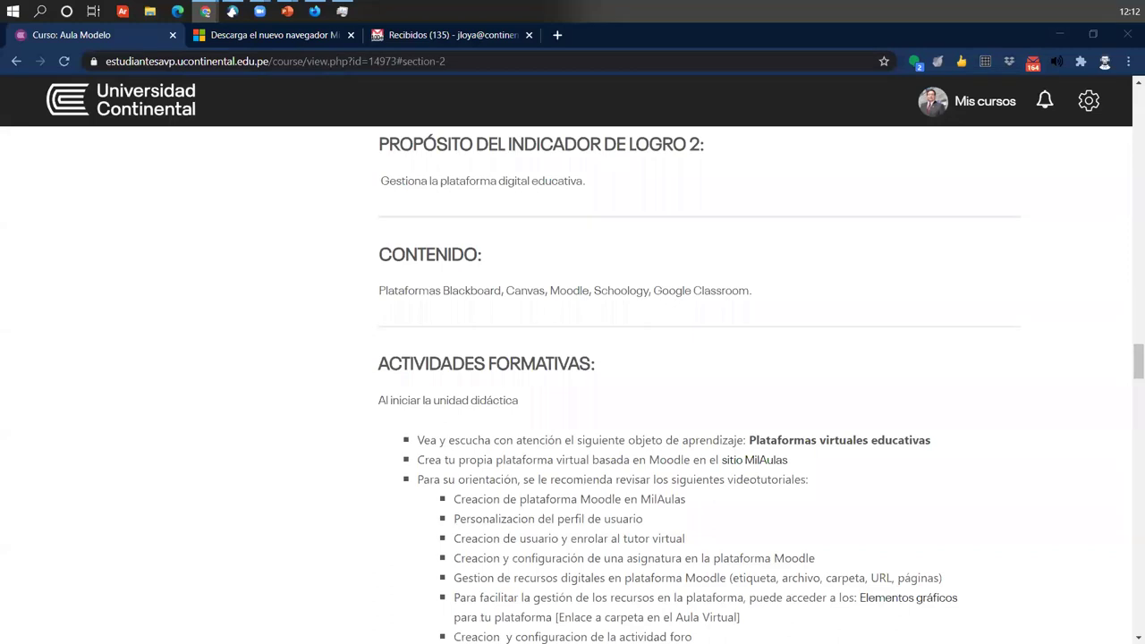
# In a new tab beside MilAulas, load the Aula virtual 3.5 site via 'est' and show Mis cursos
pyautogui.hotkey('alt', 'Tab')
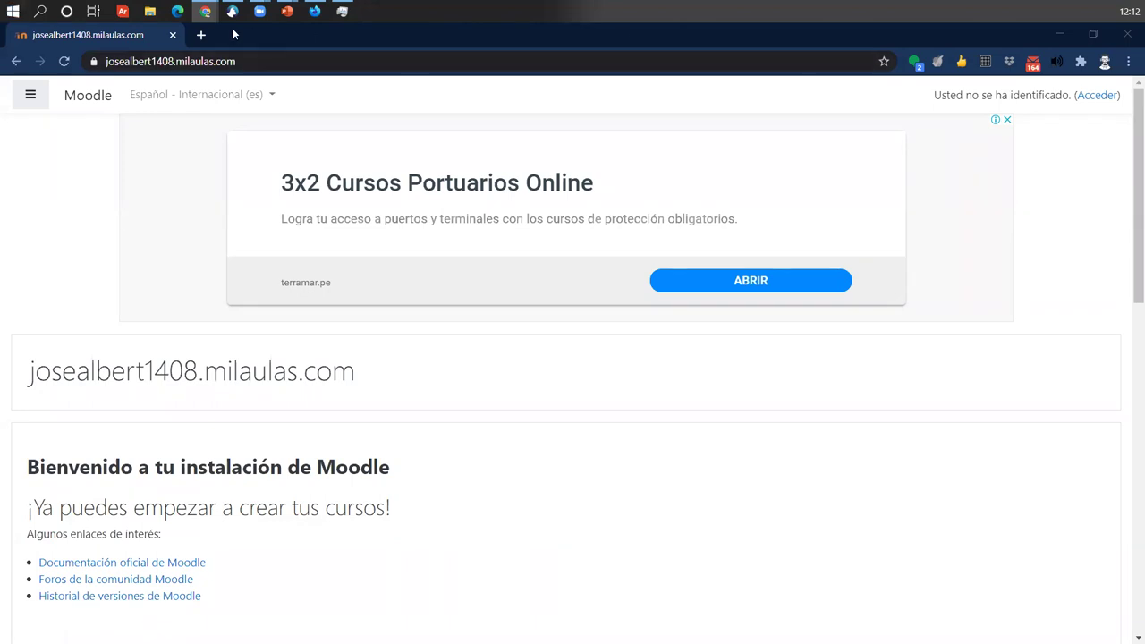
pyautogui.click(201, 35)
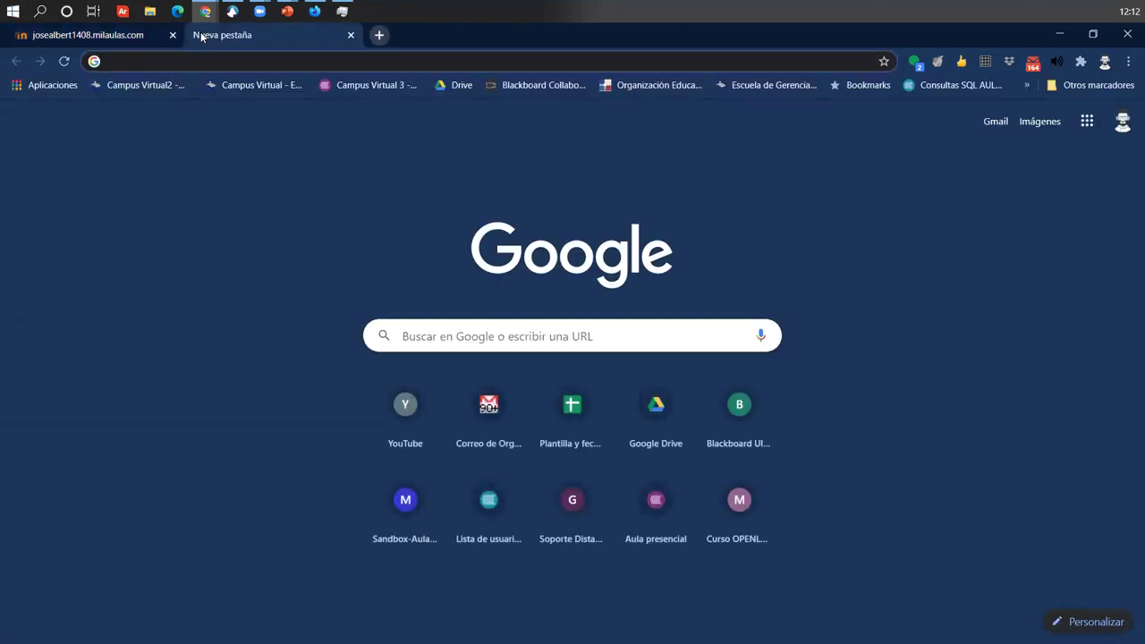
pyautogui.write('est')
pyautogui.press('Return')
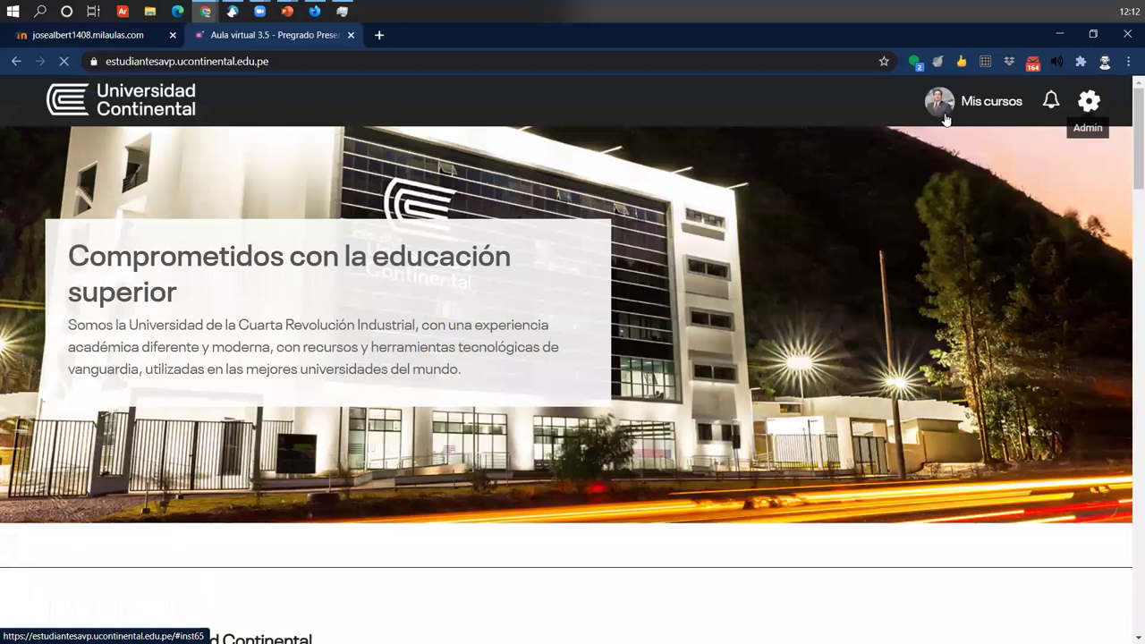
pyautogui.click(943, 112)
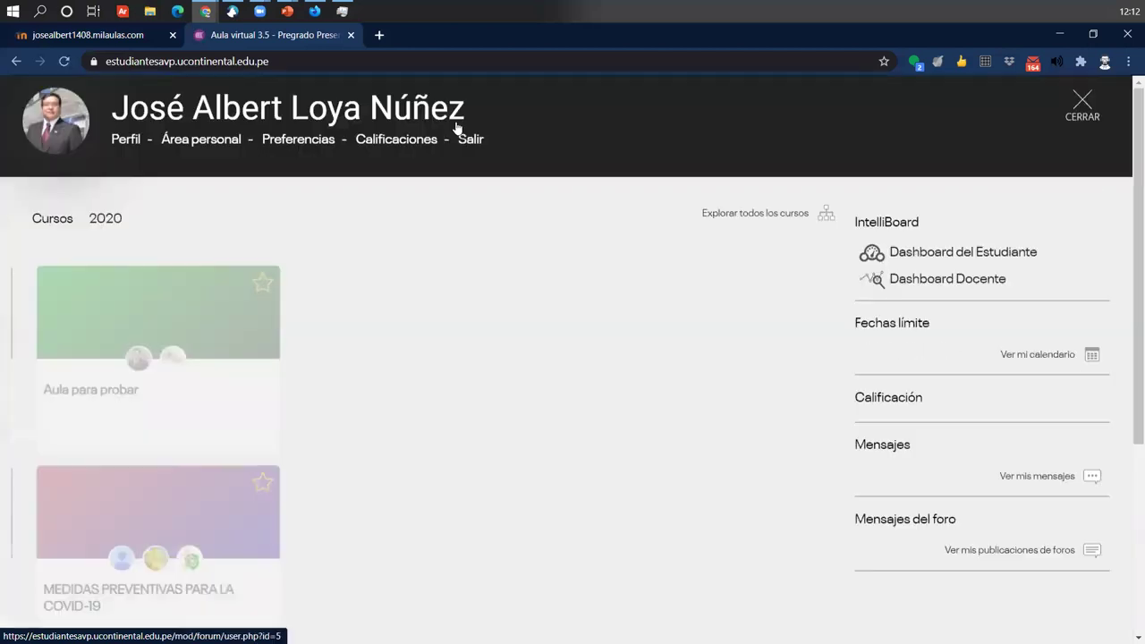
# Sign out with Salir and reload the Aula virtual login page
pyautogui.click(471, 149)
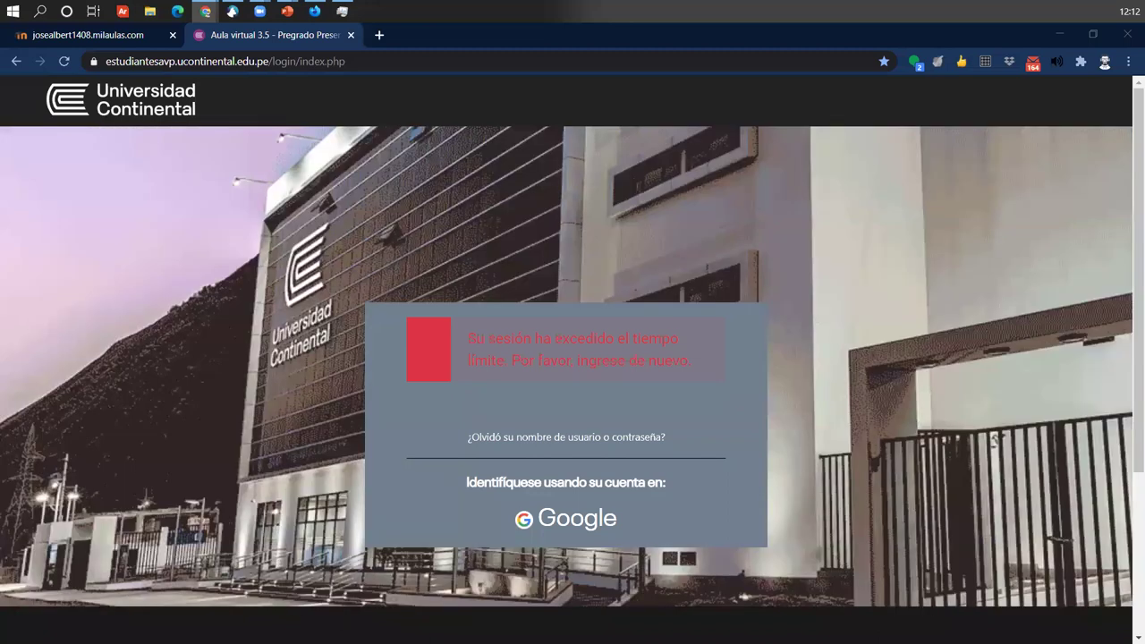
pyautogui.click(64, 61)
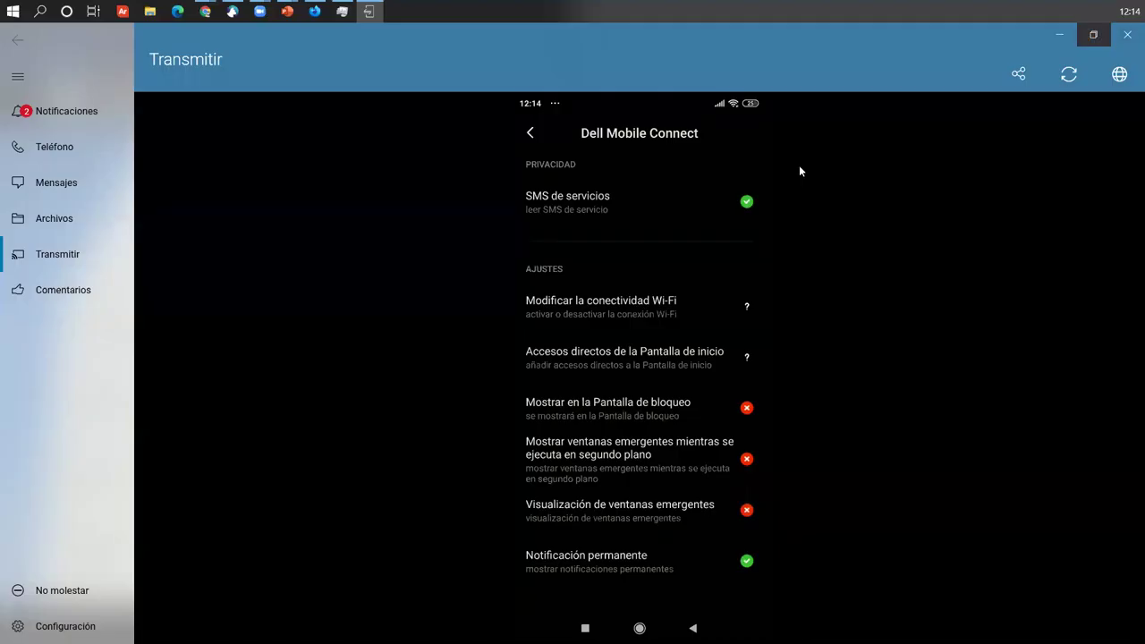
# Restore and maximize the Dell Mobile Connect window, then change the home-screen shortcuts permission
pyautogui.moveTo(787, 31); pyautogui.dragTo(375, 211)
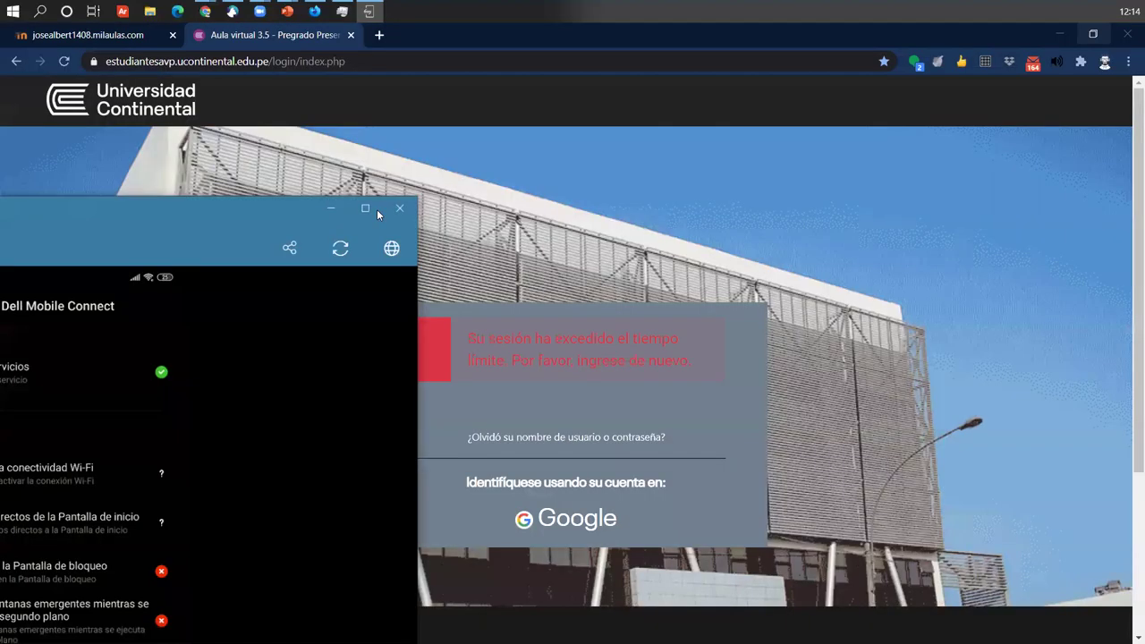
pyautogui.click(376, 215)
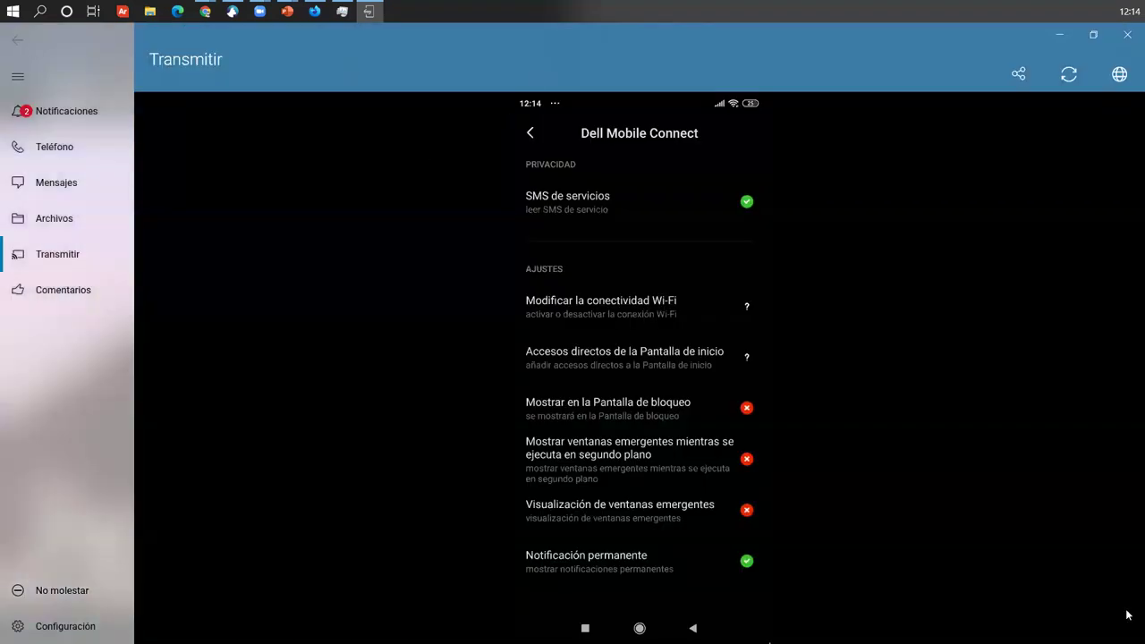
pyautogui.click(769, 344)
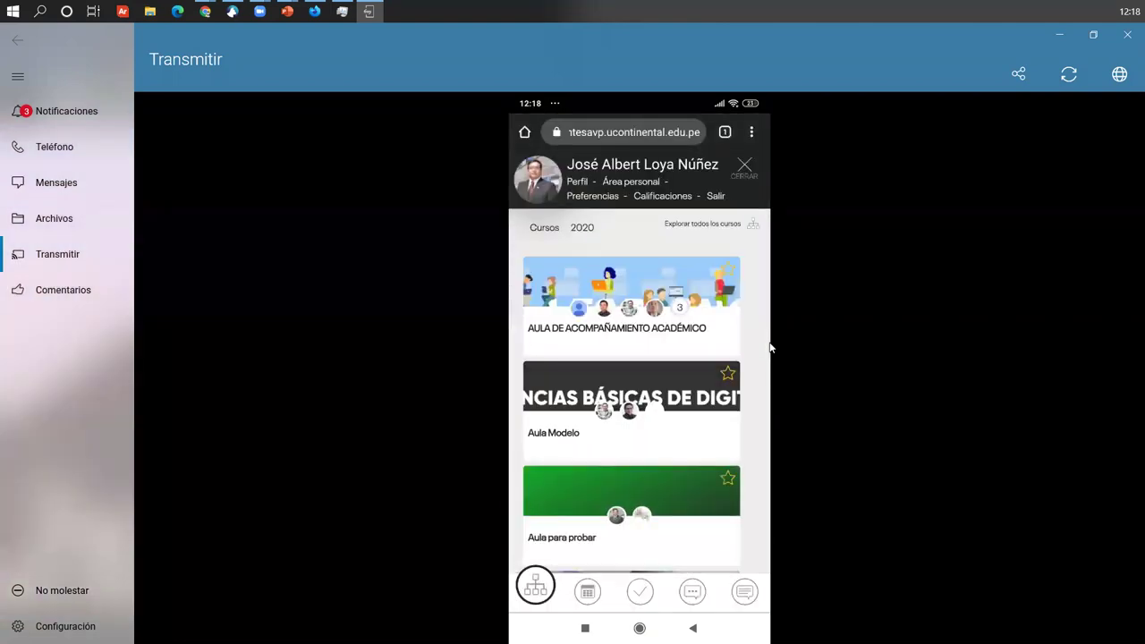
# Scroll through the course list and the Aula Modelo forum posts on the mirrored phone
pyautogui.scroll(-5, 770, 348)
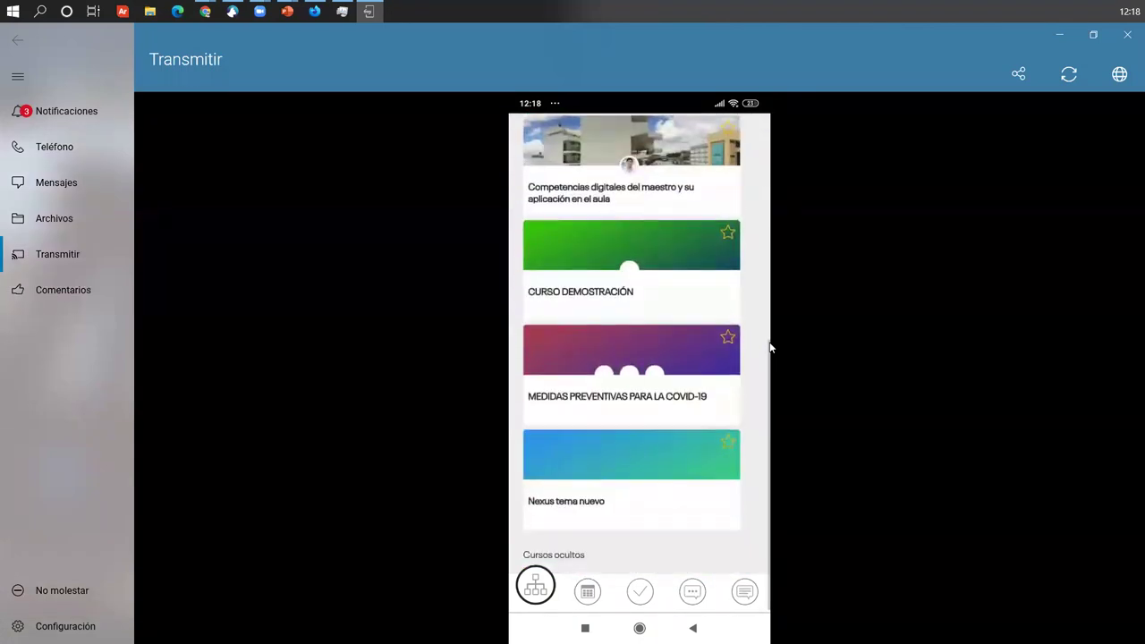
pyautogui.scroll(5, 771, 348)
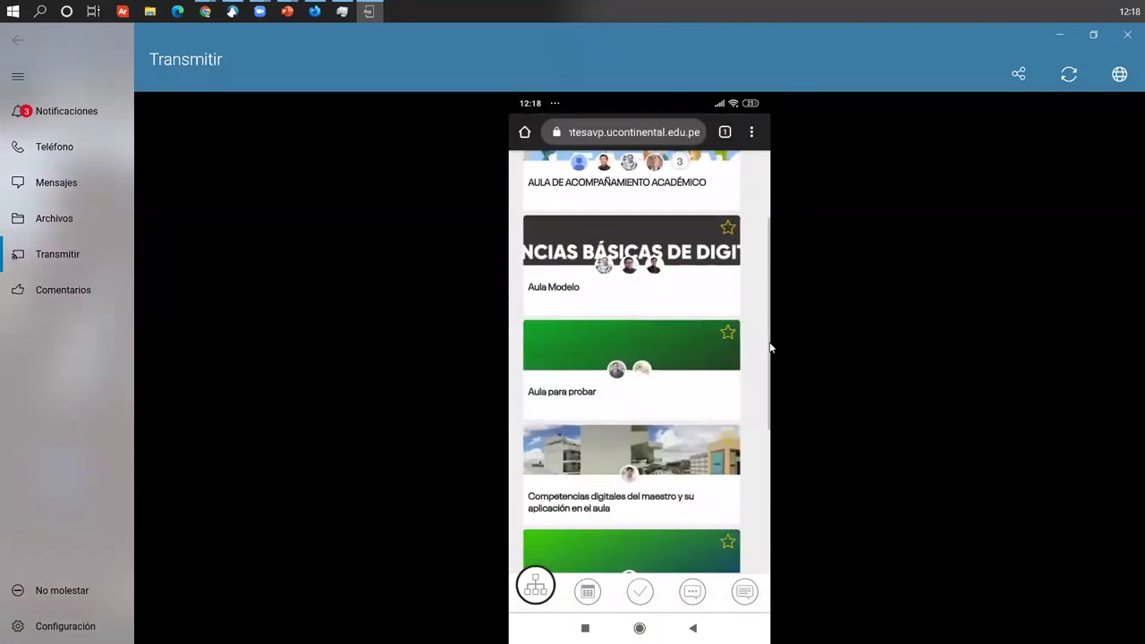
pyautogui.scroll(2, 770, 348)
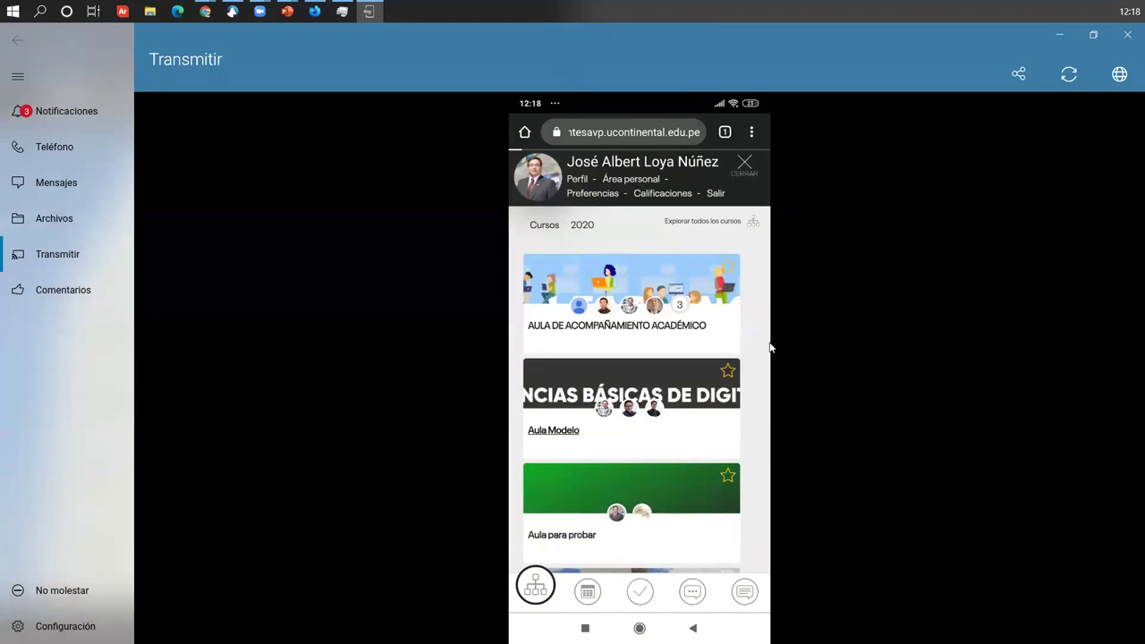
pyautogui.scroll(-10, 770, 348)
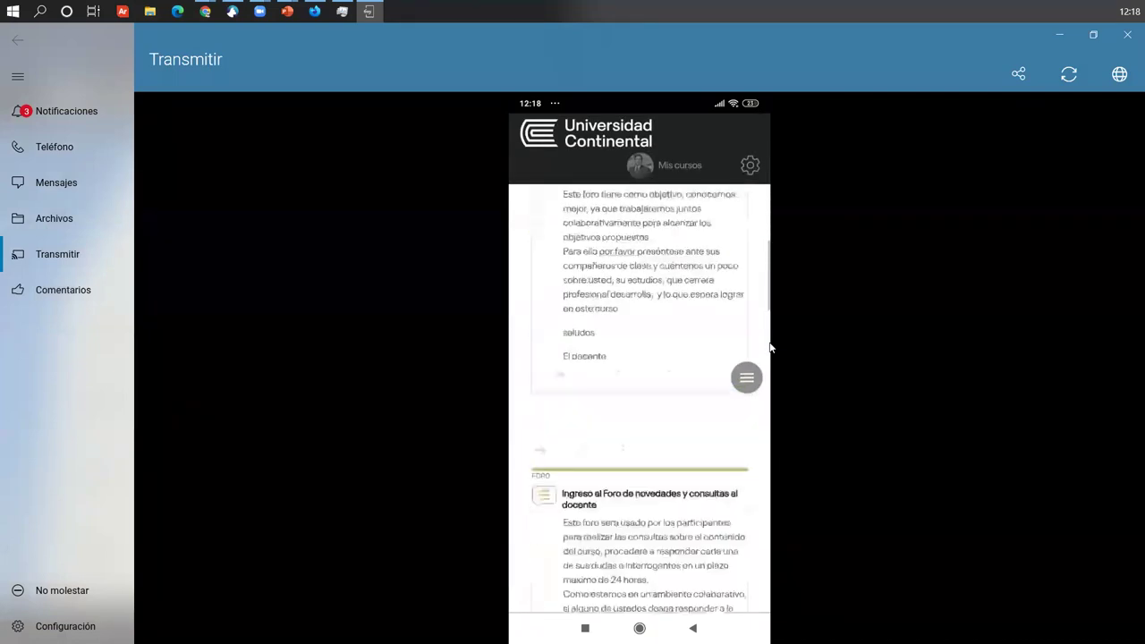
pyautogui.scroll(-3, 770, 348)
pyautogui.scroll(5, 771, 348)
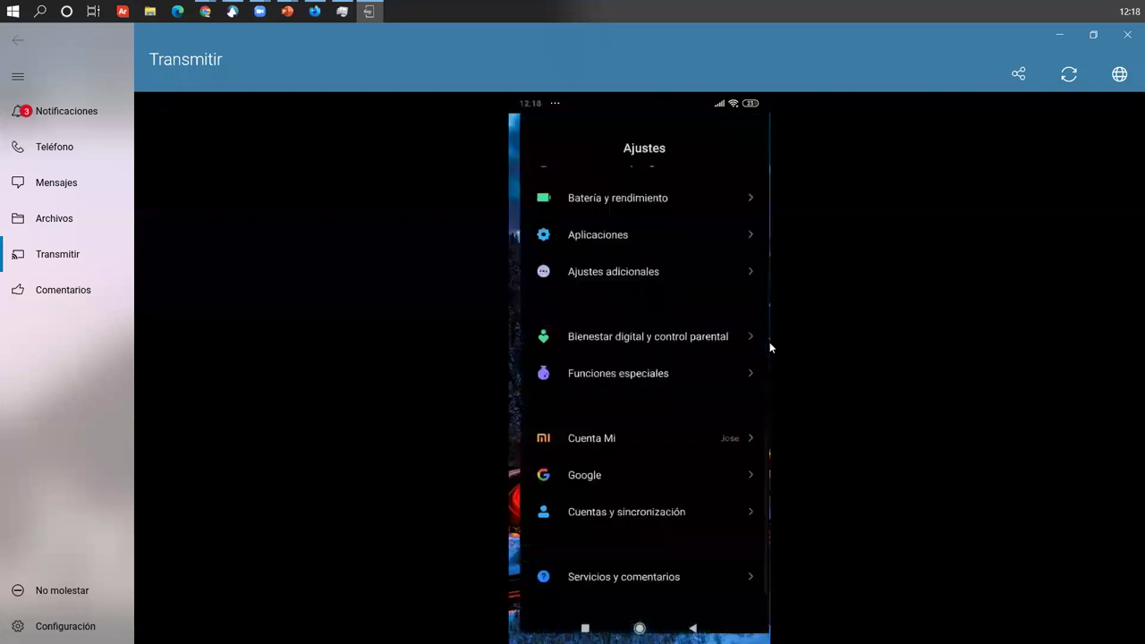
# Scroll up in the Transmitir view as the phone mirroring ends
pyautogui.scroll(5, 770, 348)
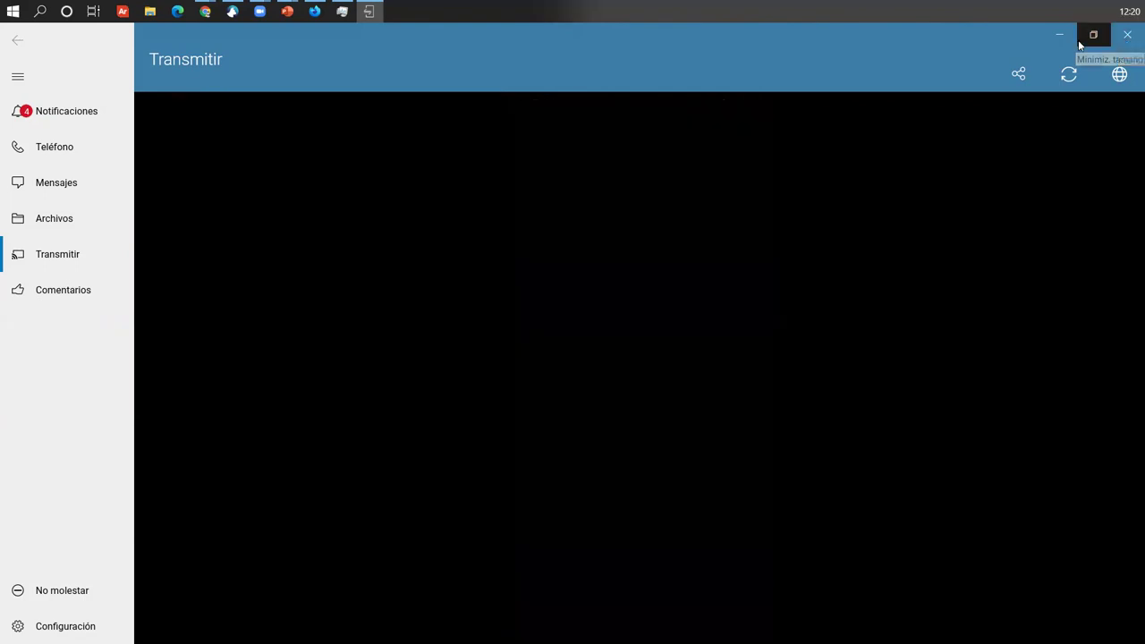
# Close Dell Mobile Connect, start Google sign-in with 'Usar otra cuenta', then close that sign-in tab
pyautogui.click(1124, 43)
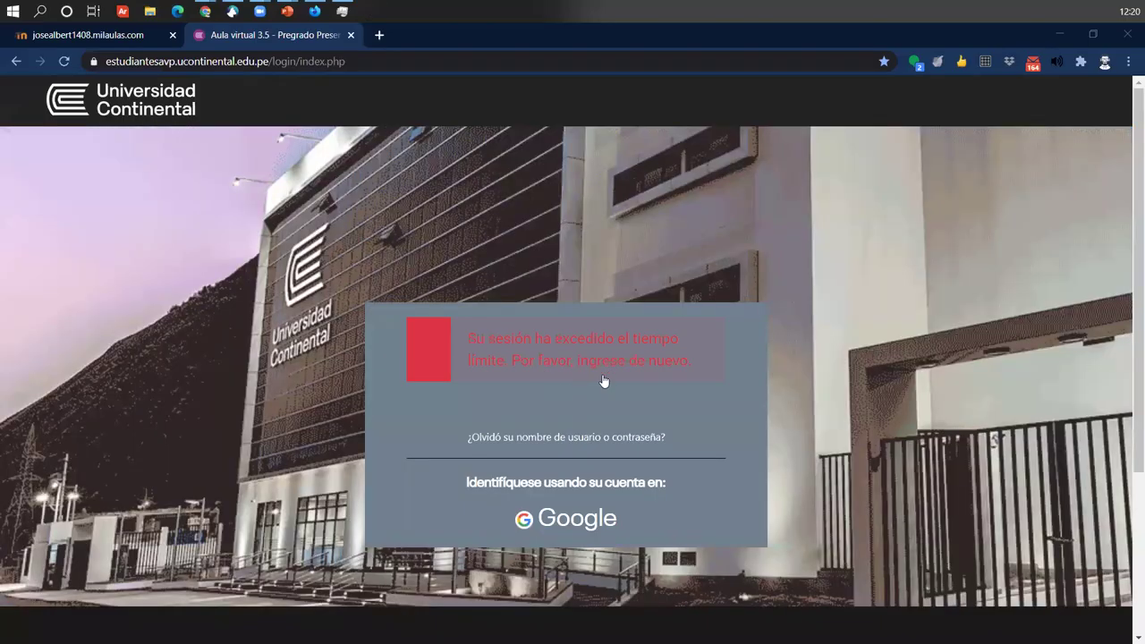
pyautogui.scroll(-2, 601, 381)
pyautogui.click(594, 372)
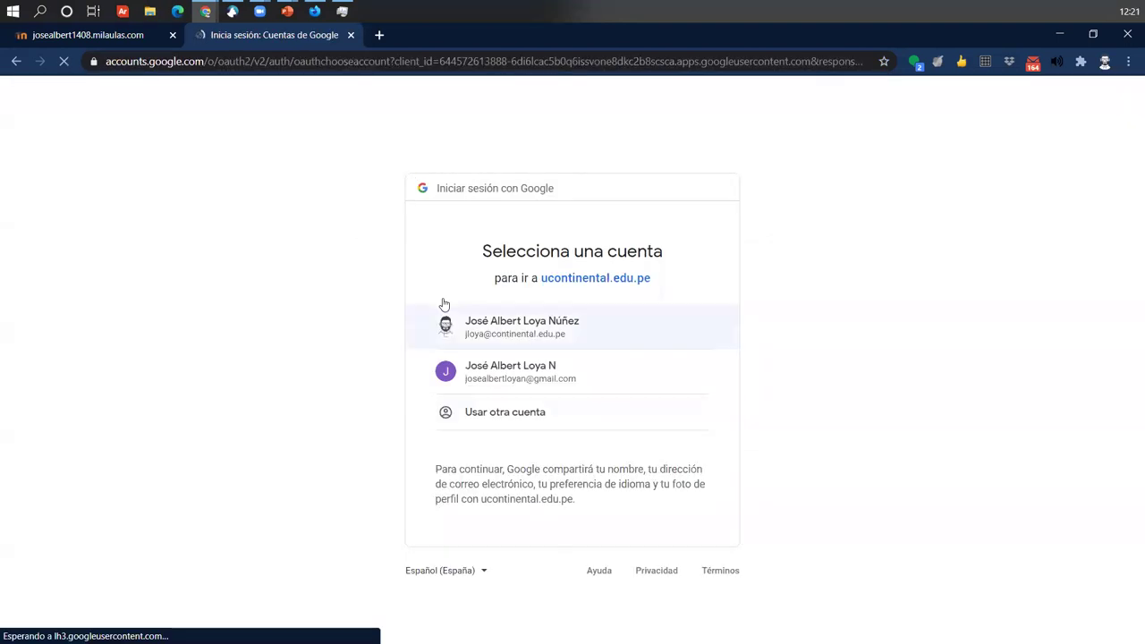
pyautogui.click(524, 409)
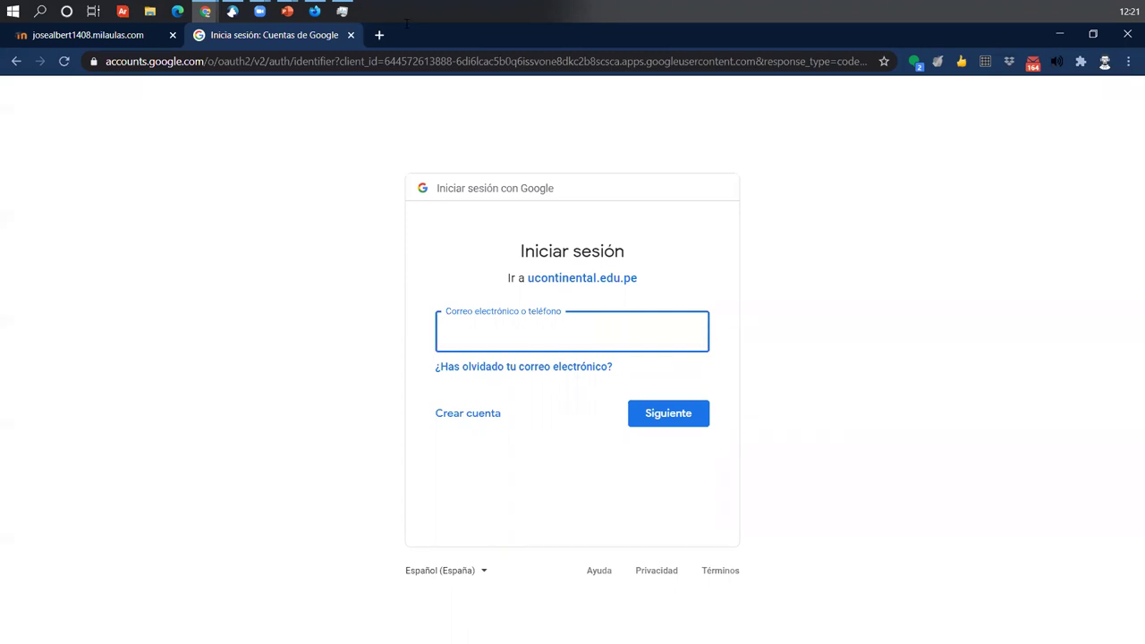
pyautogui.click(350, 35)
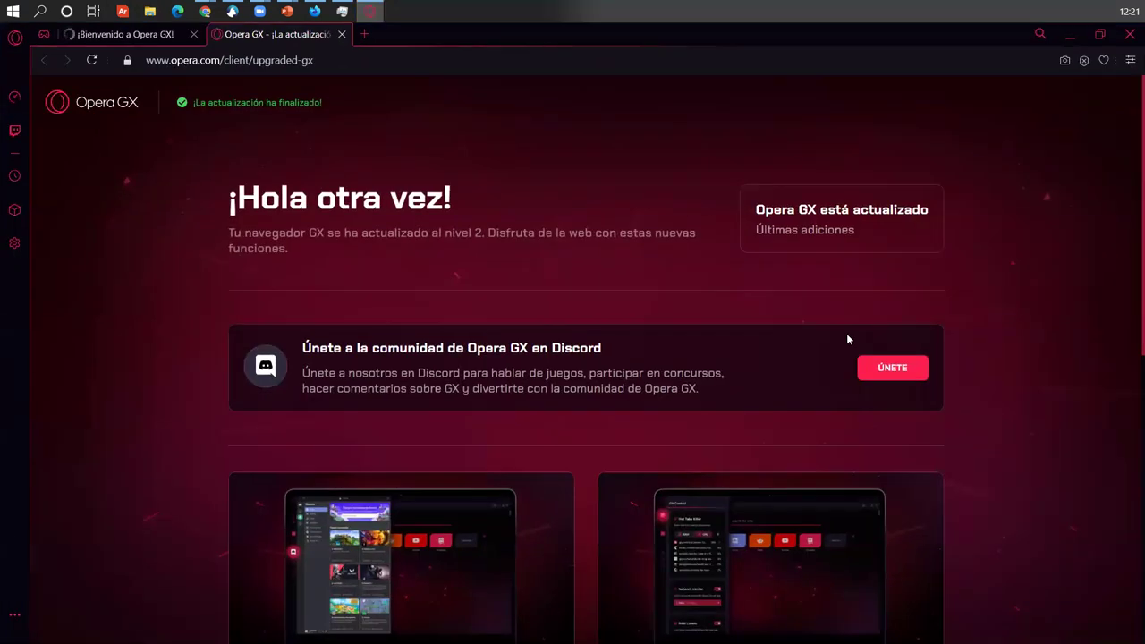
pyautogui.scroll(-5, 898, 462)
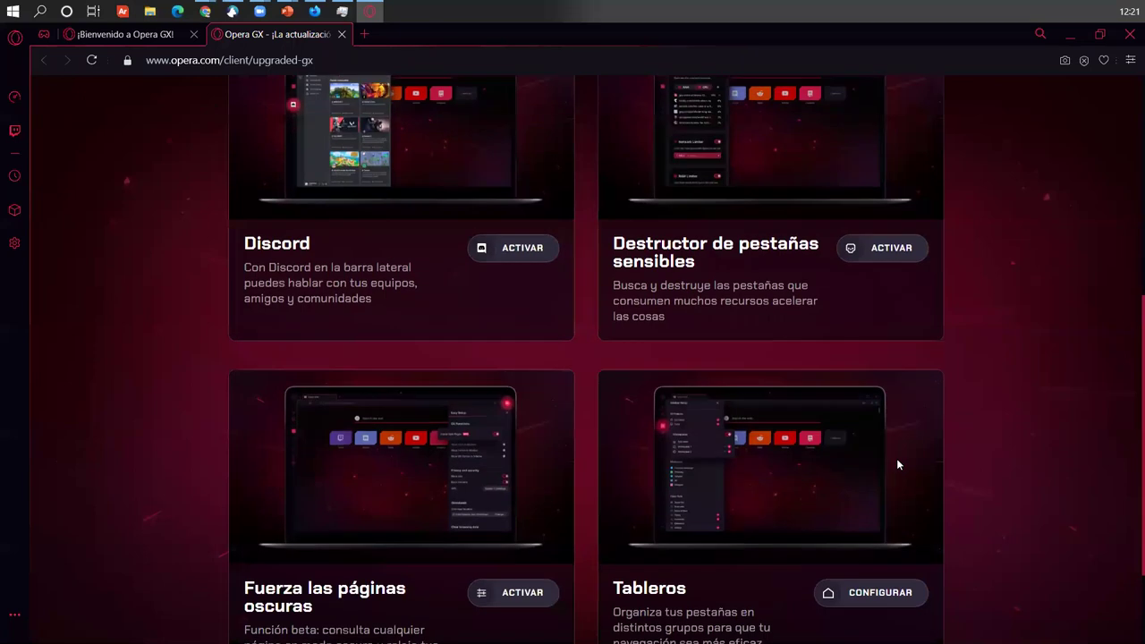
pyautogui.scroll(7, 896, 461)
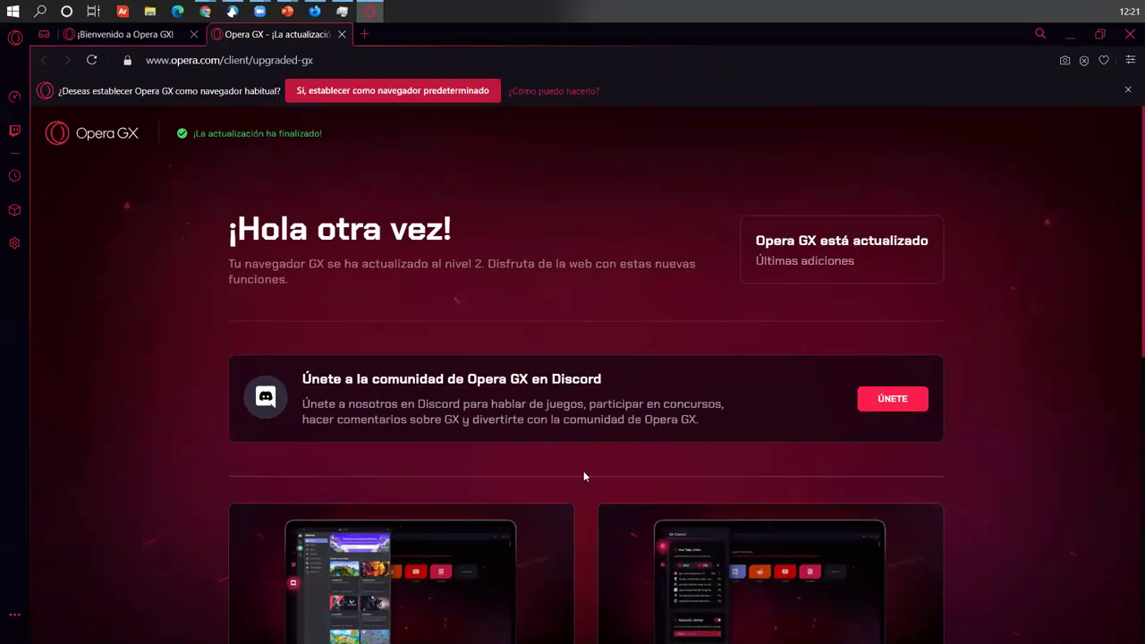
pyautogui.click(112, 36)
pyautogui.click(239, 38)
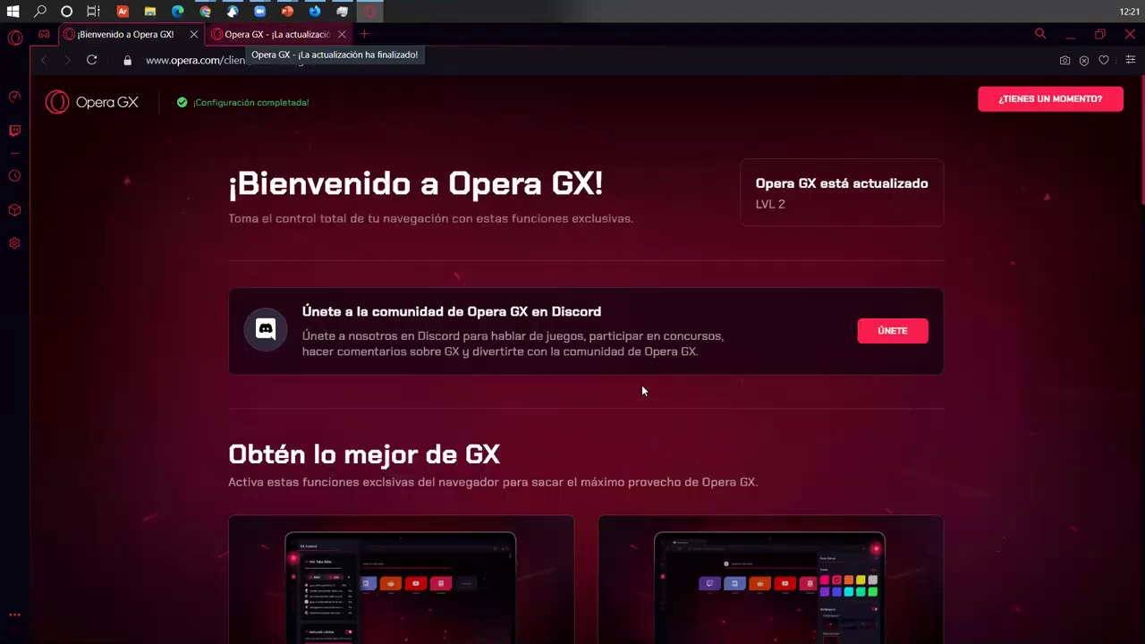
pyautogui.scroll(-4, 641, 383)
pyautogui.scroll(-3, 642, 383)
pyautogui.scroll(4, 543, 360)
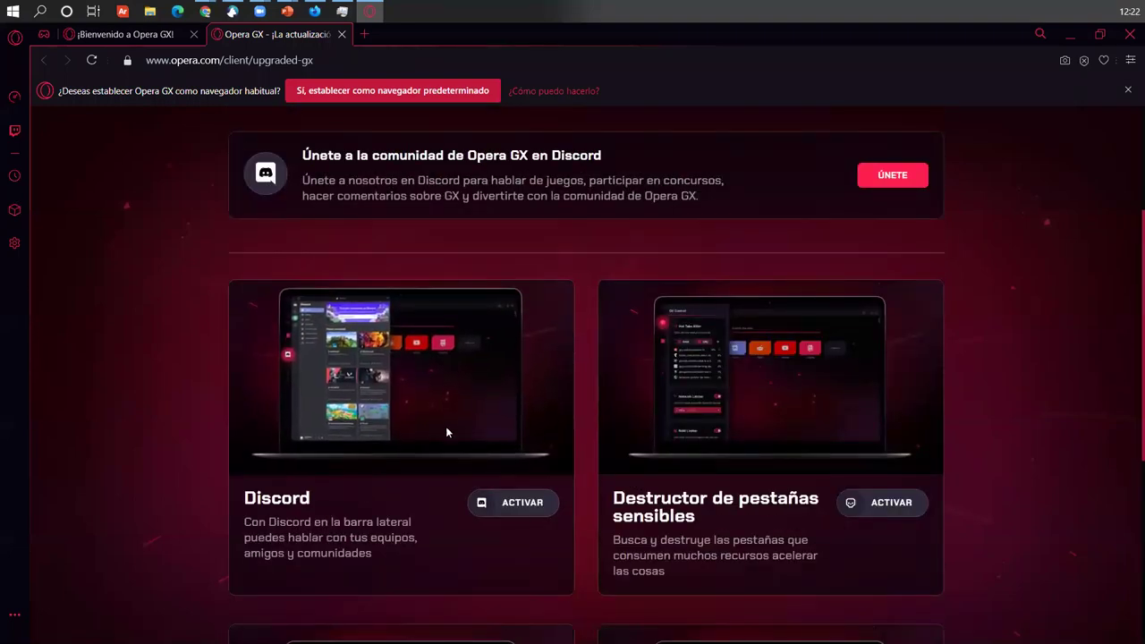
pyautogui.scroll(-2, 602, 474)
pyautogui.scroll(-3, 602, 479)
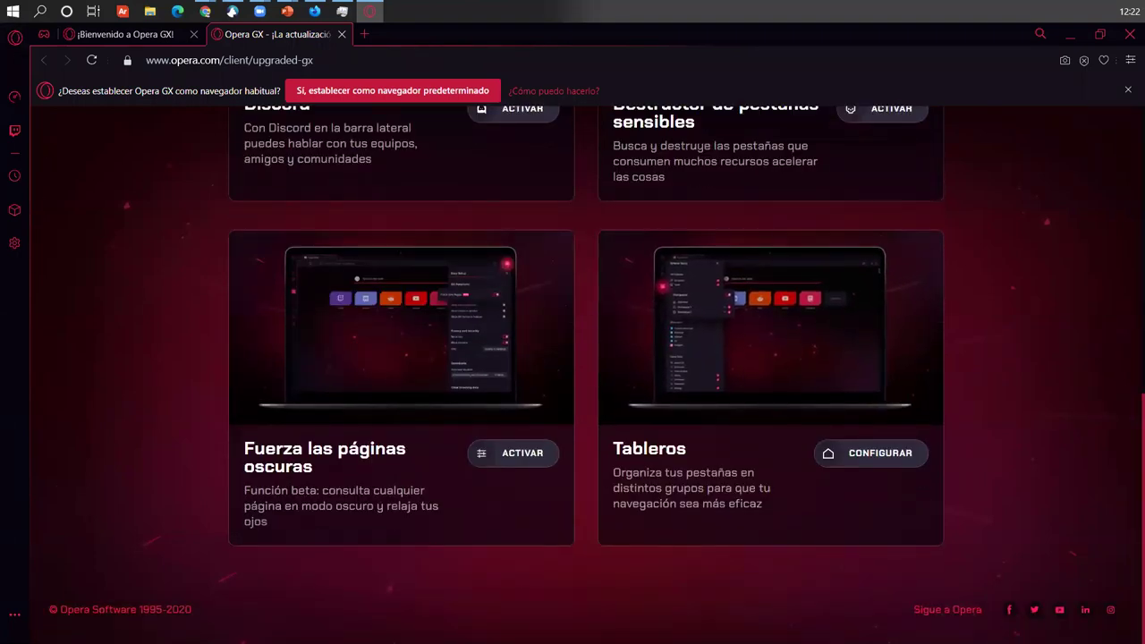
# Open Opera GX's GX Control panel and review its Hot Tabs Killer, Network, RAM and CPU limiters
pyautogui.click(14, 615)
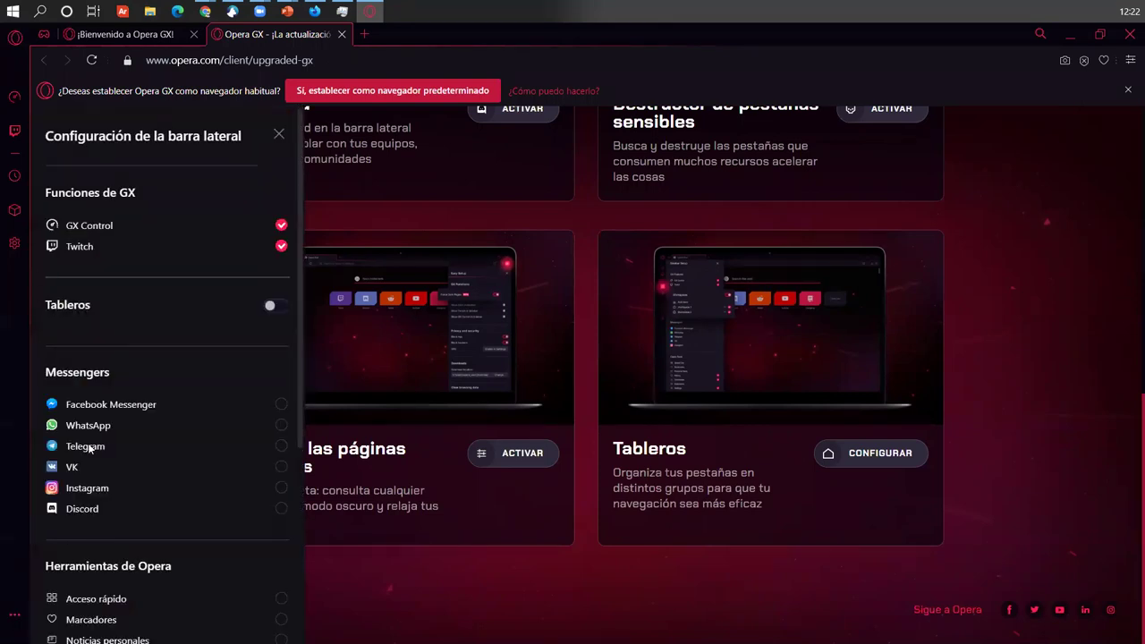
pyautogui.scroll(-3, 108, 328)
pyautogui.scroll(3, 125, 539)
pyautogui.click(14, 95)
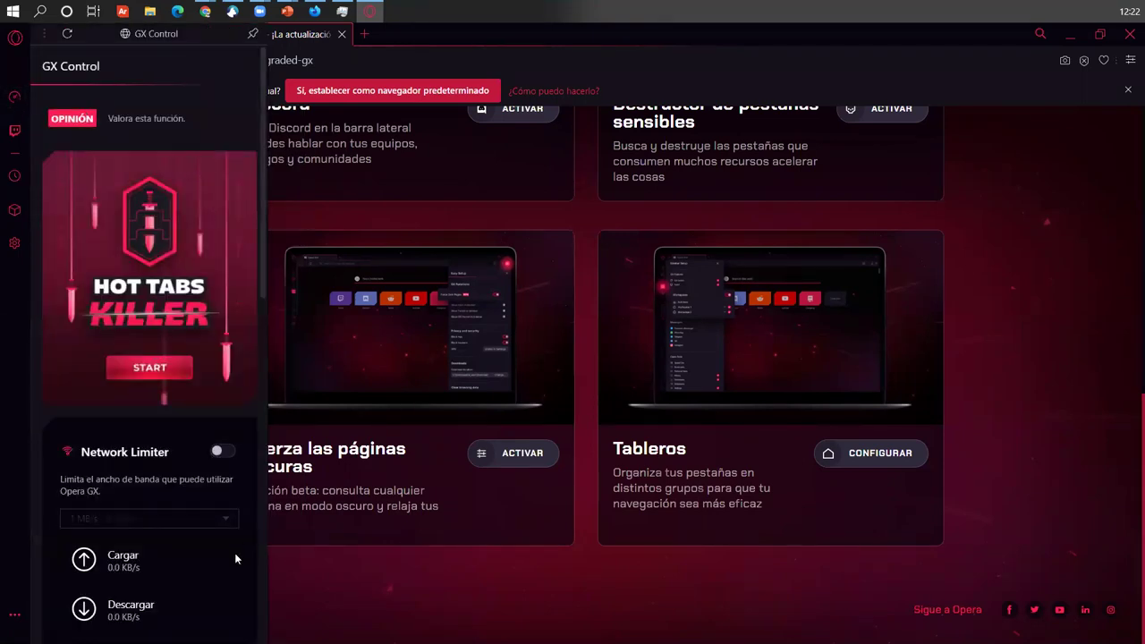
pyautogui.scroll(-5, 166, 467)
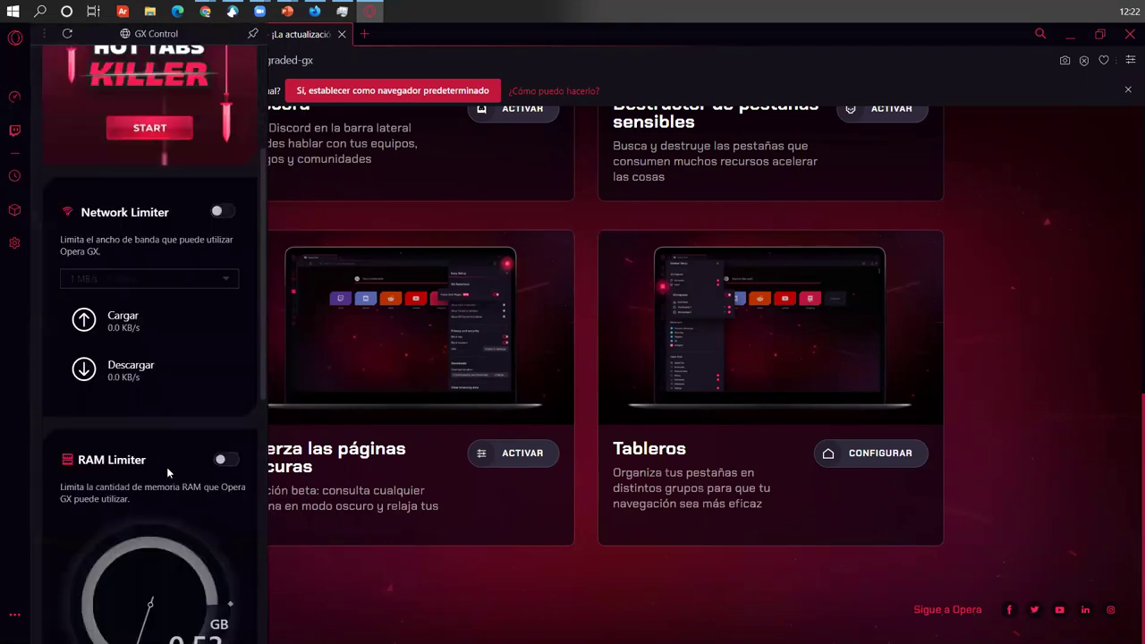
pyautogui.scroll(-3, 107, 429)
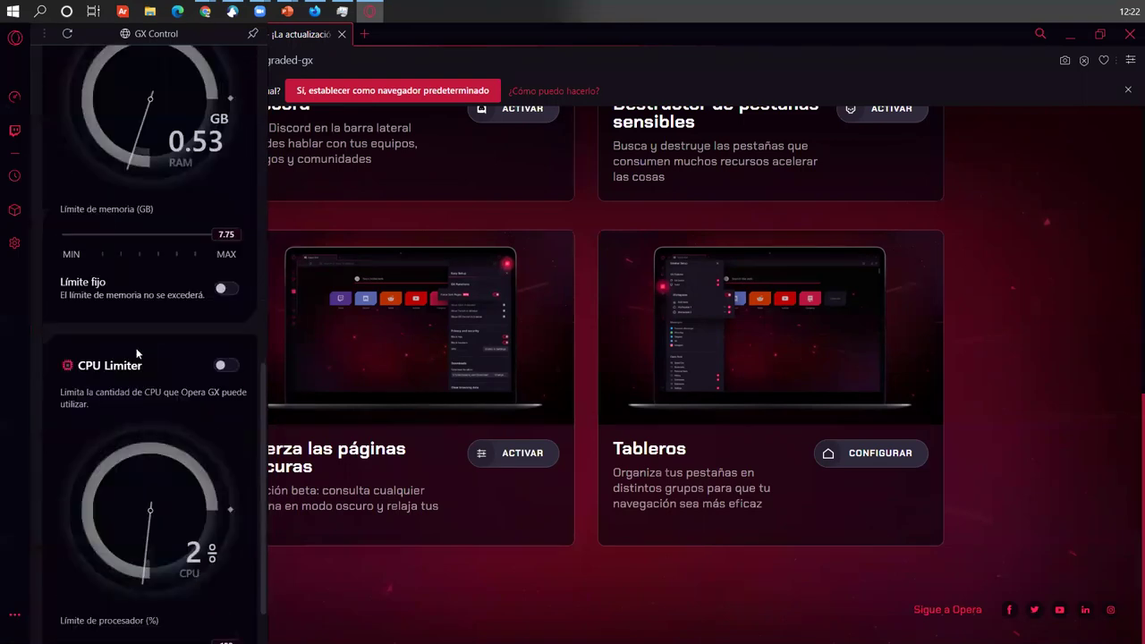
pyautogui.scroll(-1, 134, 431)
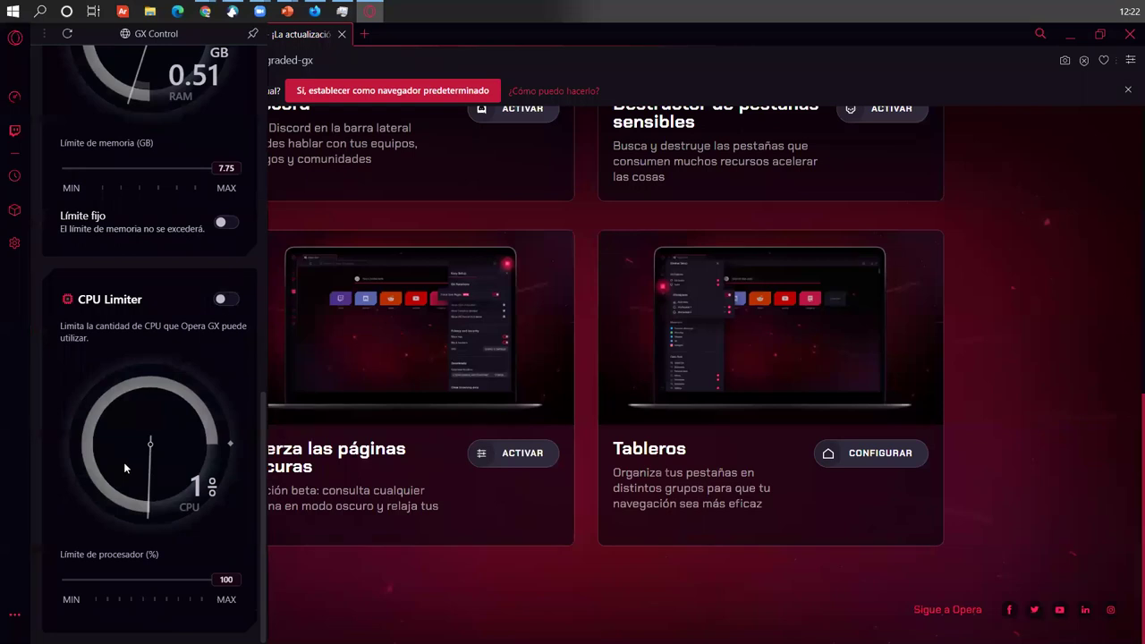
pyautogui.scroll(6, 124, 462)
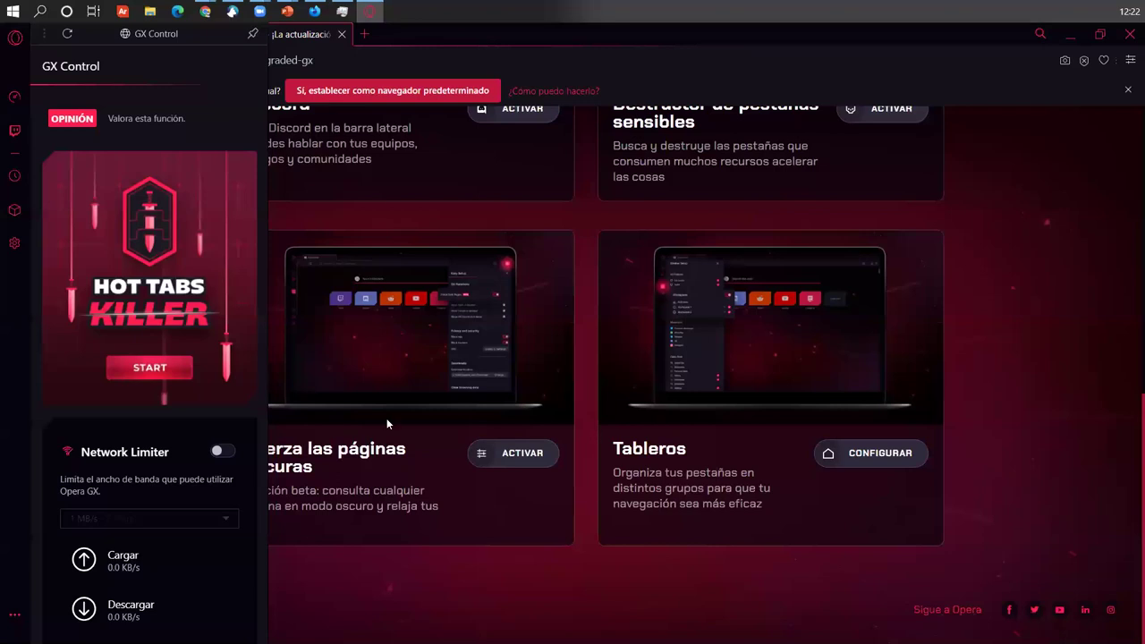
# Swap GX Control for the sidebar settings panel, look through its options, then close it
pyautogui.click(21, 616)
pyautogui.scroll(-2, 166, 448)
pyautogui.scroll(2, 90, 350)
pyautogui.scroll(-3, 80, 268)
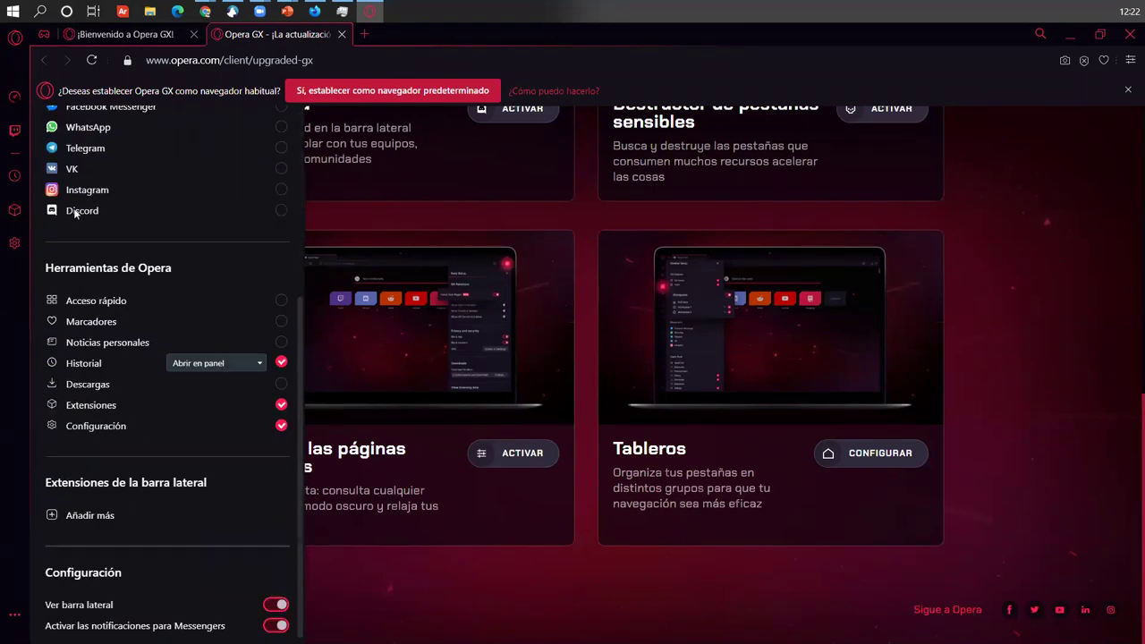
pyautogui.scroll(2, 75, 213)
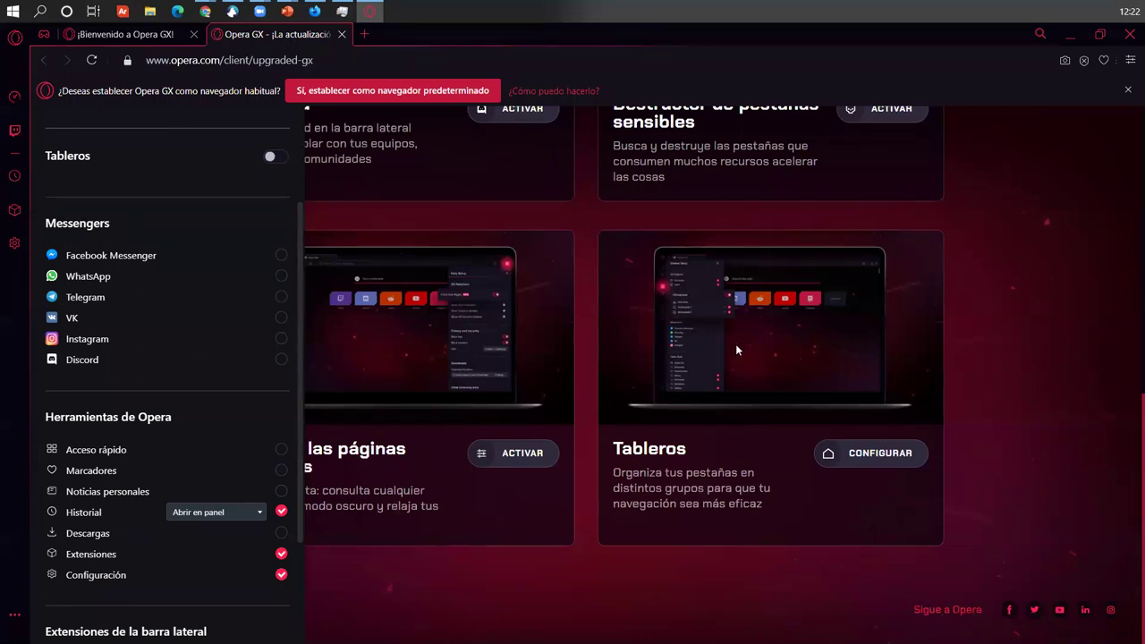
pyautogui.click(18, 617)
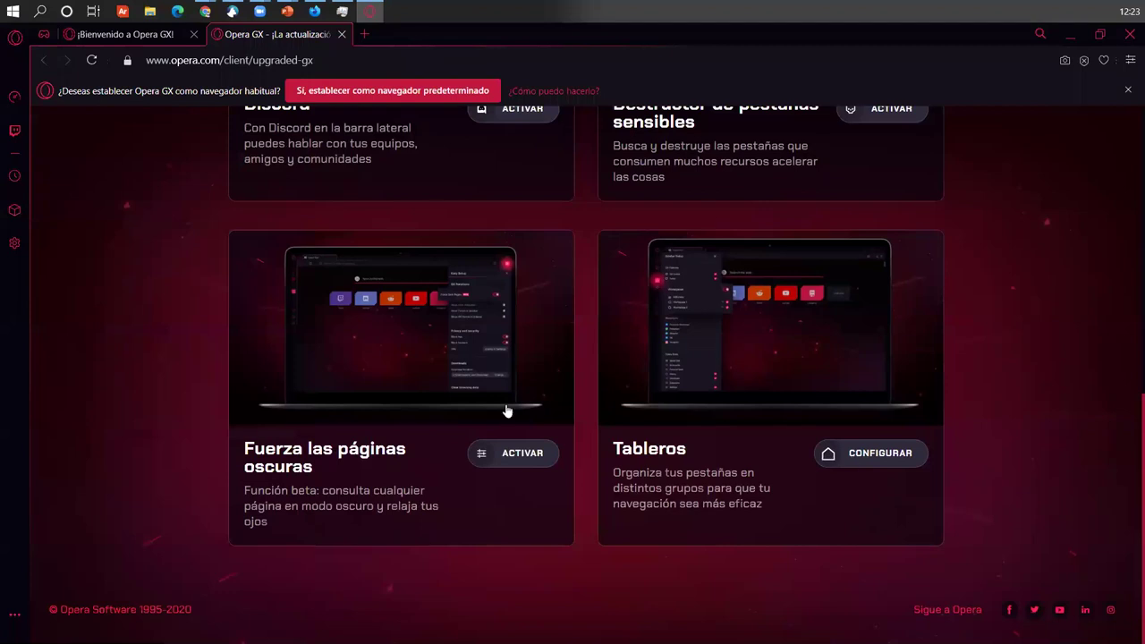
# Scroll back up and switch to the Opera GX welcome page tab
pyautogui.scroll(2, 105, 231)
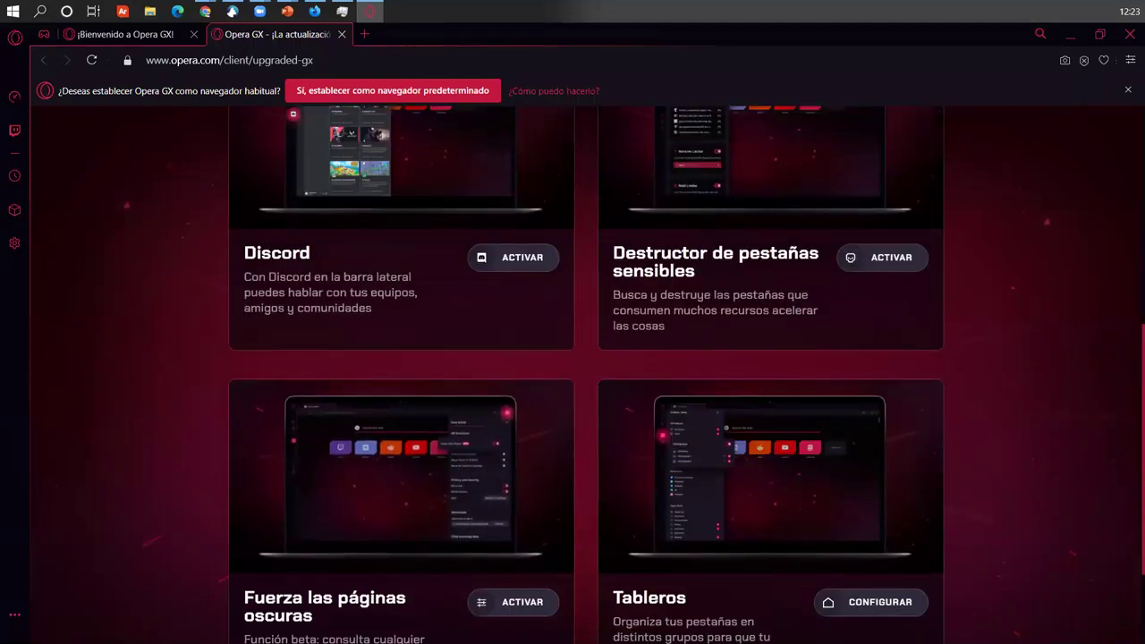
pyautogui.scroll(2, 791, 434)
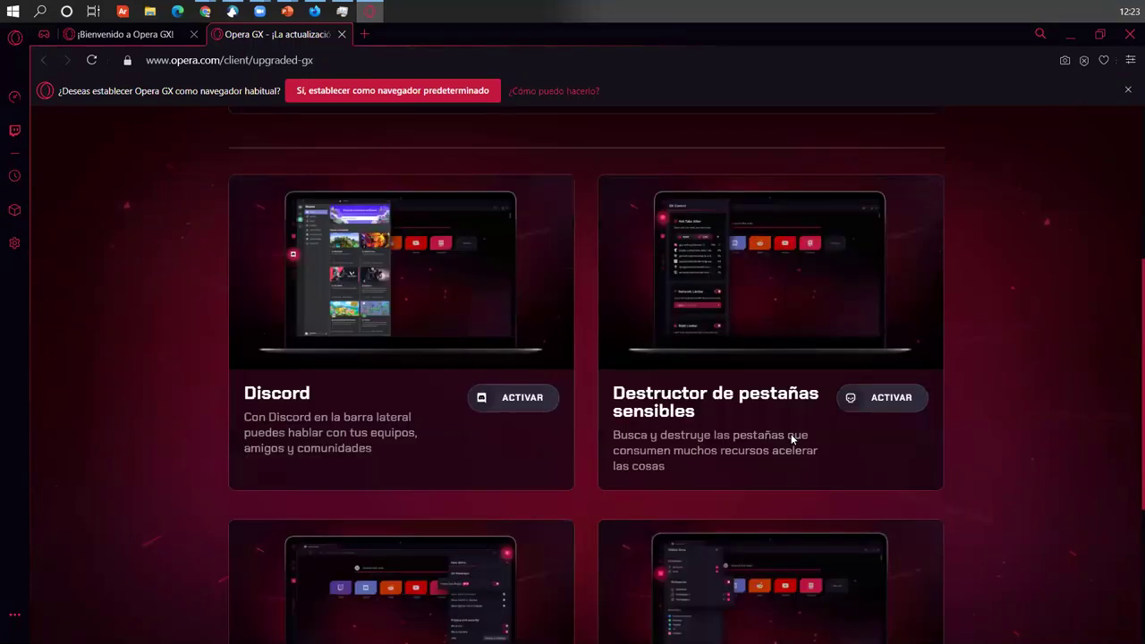
pyautogui.scroll(5, 790, 434)
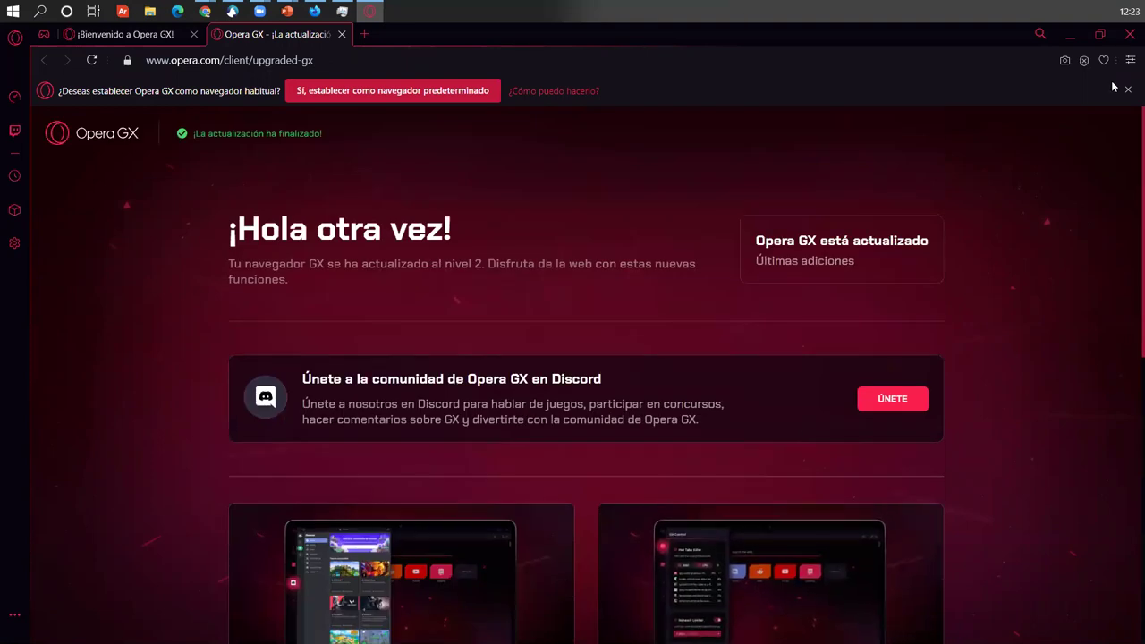
pyautogui.click(166, 34)
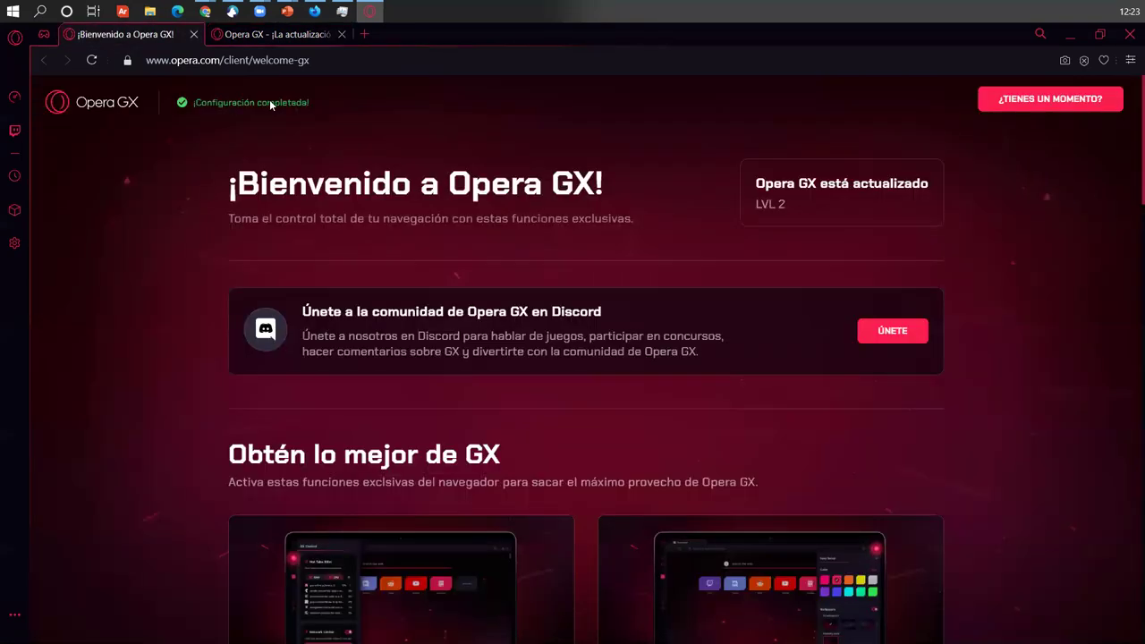
# Scroll down the welcome page, then close the Opera GX window to raise the quit confirmation
pyautogui.scroll(-3, 416, 403)
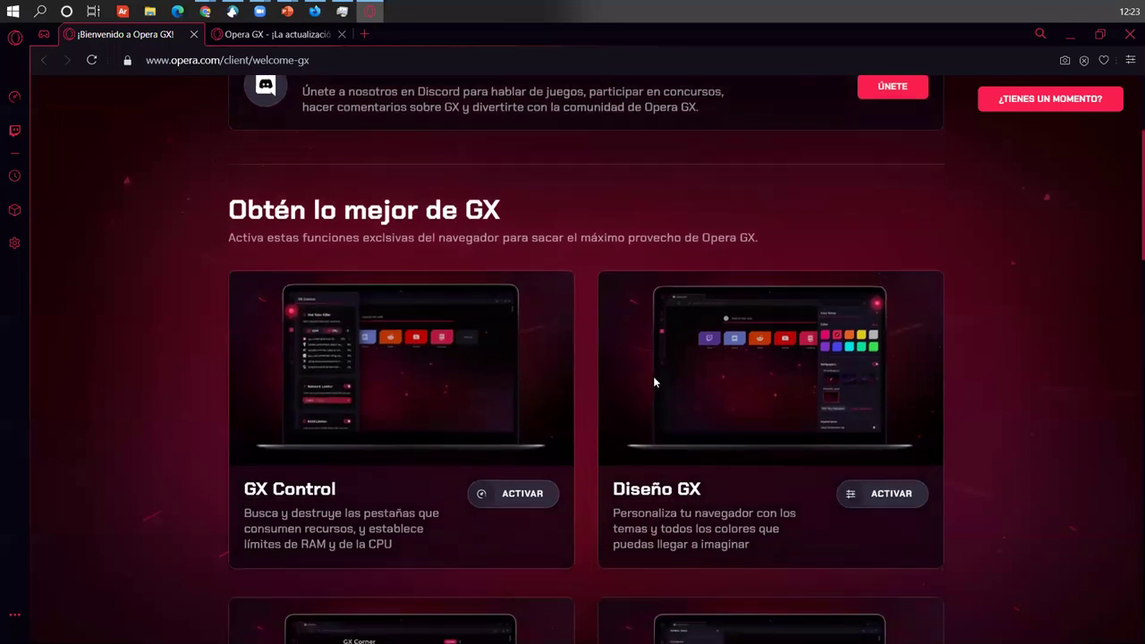
pyautogui.scroll(-3, 654, 382)
pyautogui.scroll(-1, 619, 535)
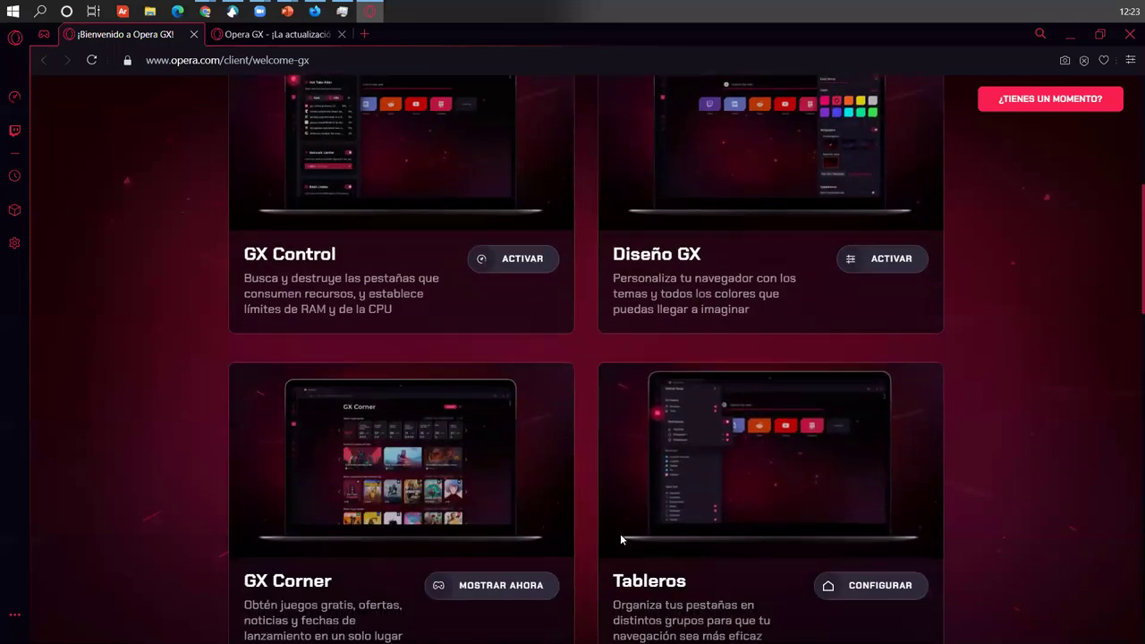
pyautogui.scroll(-3, 620, 533)
pyautogui.scroll(-3, 878, 464)
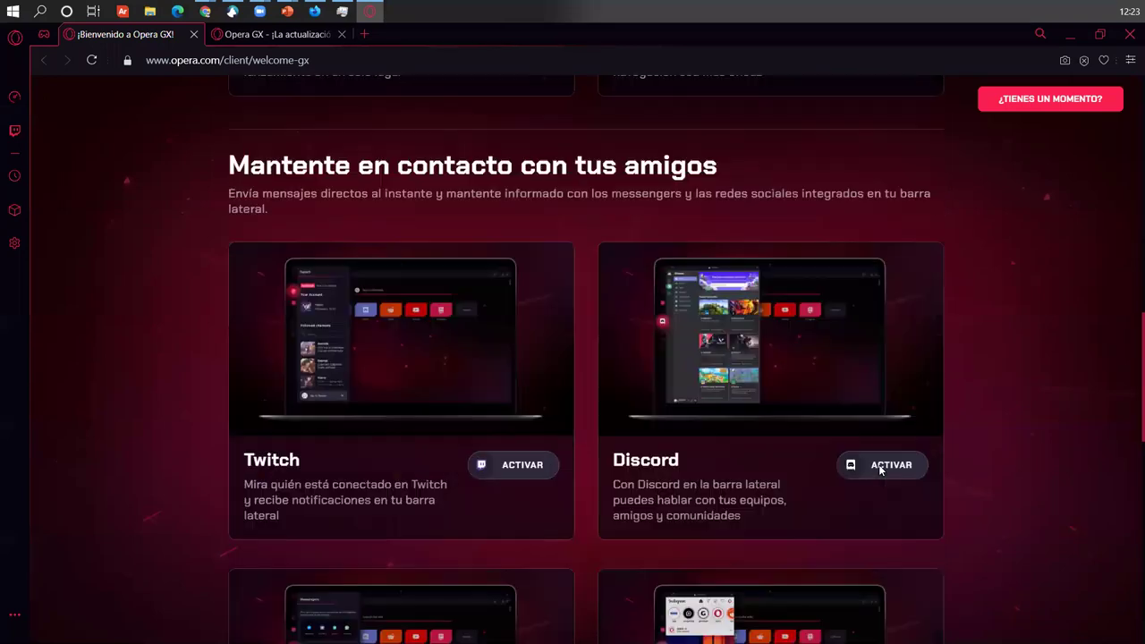
pyautogui.scroll(-5, 879, 470)
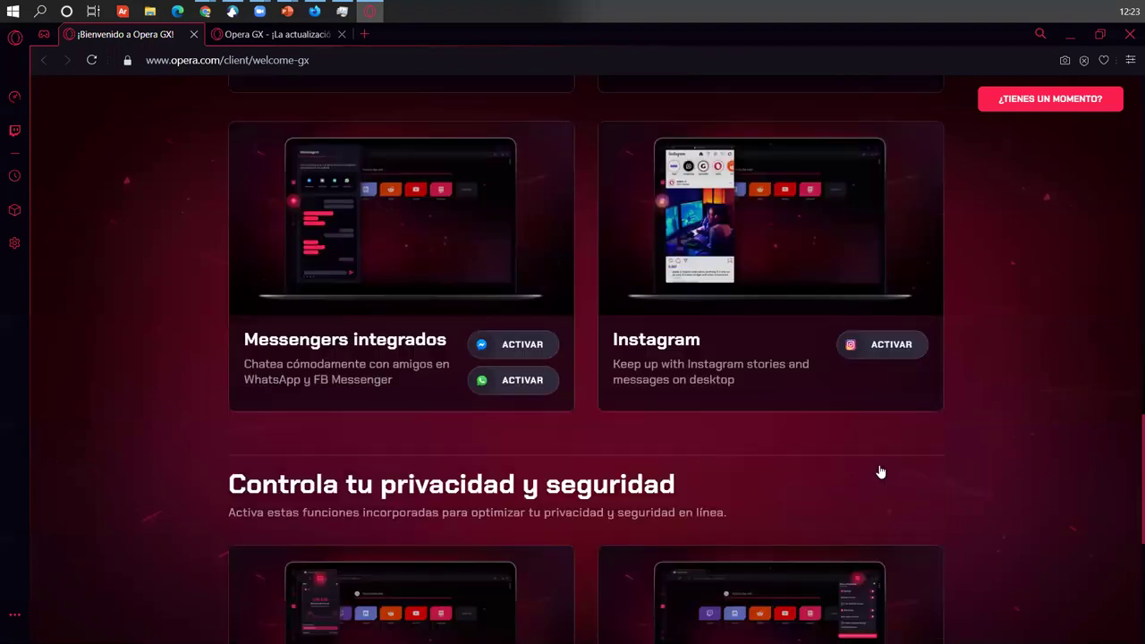
pyautogui.click(1130, 34)
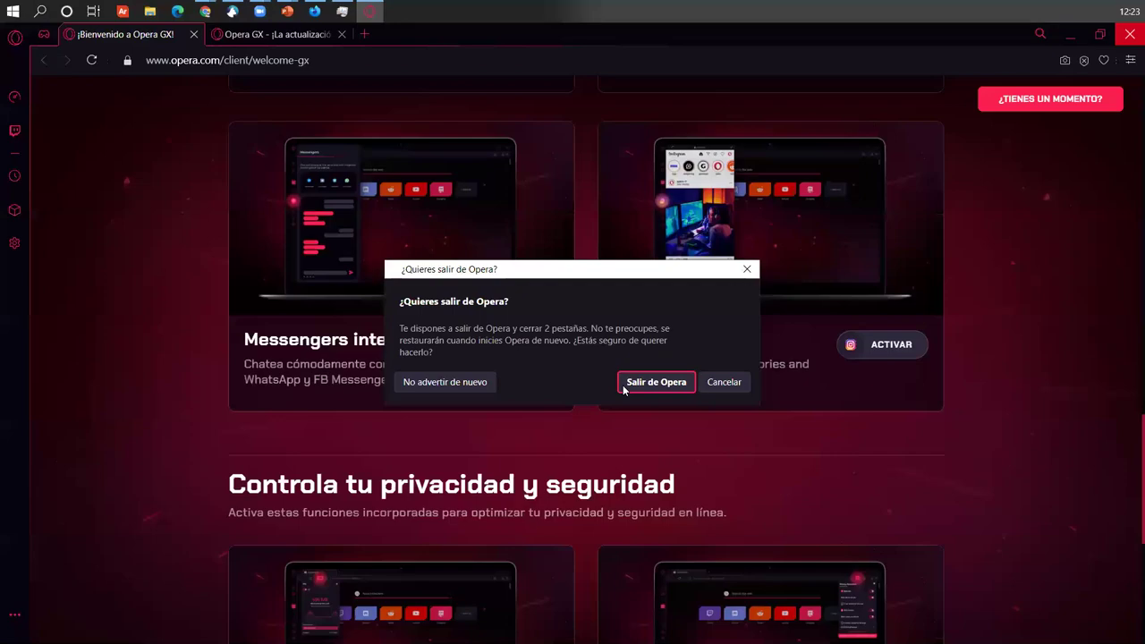
# Confirm 'Salir de Opera' to quit Opera GX and close its 2 tabs
pyautogui.click(638, 386)
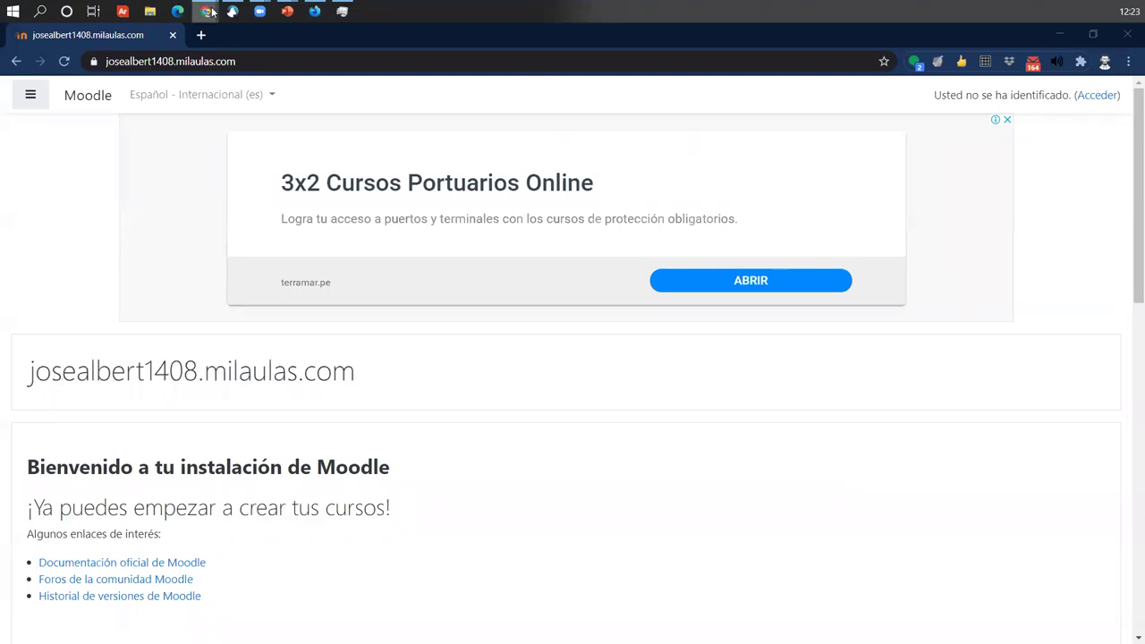
pyautogui.moveTo(206, 10)
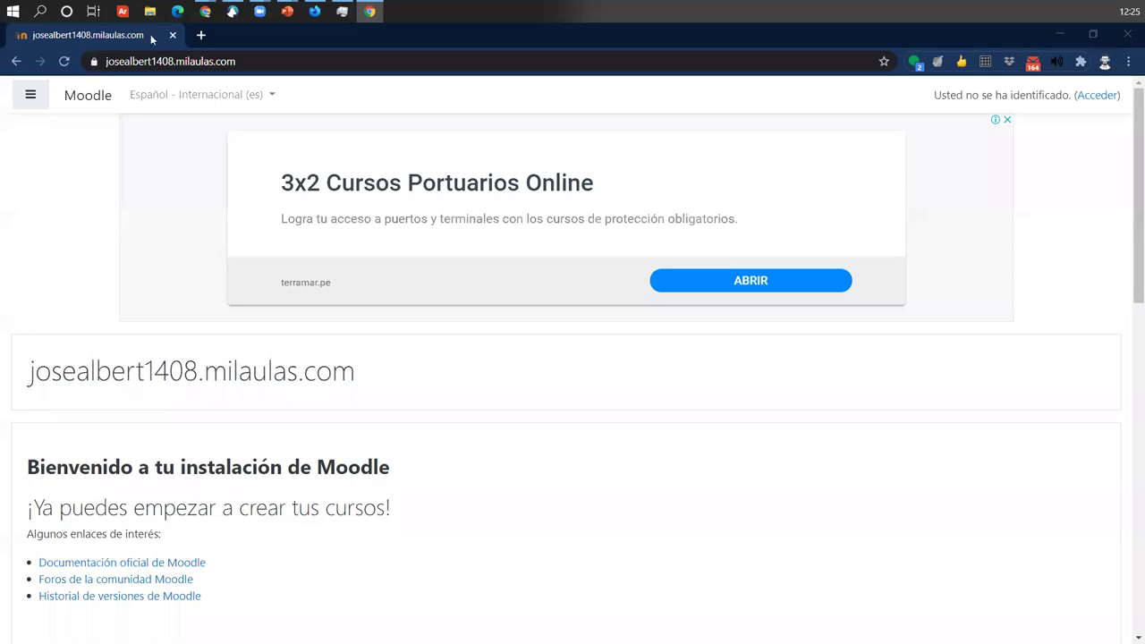
# Open google.com in a new Chrome tab
pyautogui.click(206, 35)
pyautogui.click(201, 35)
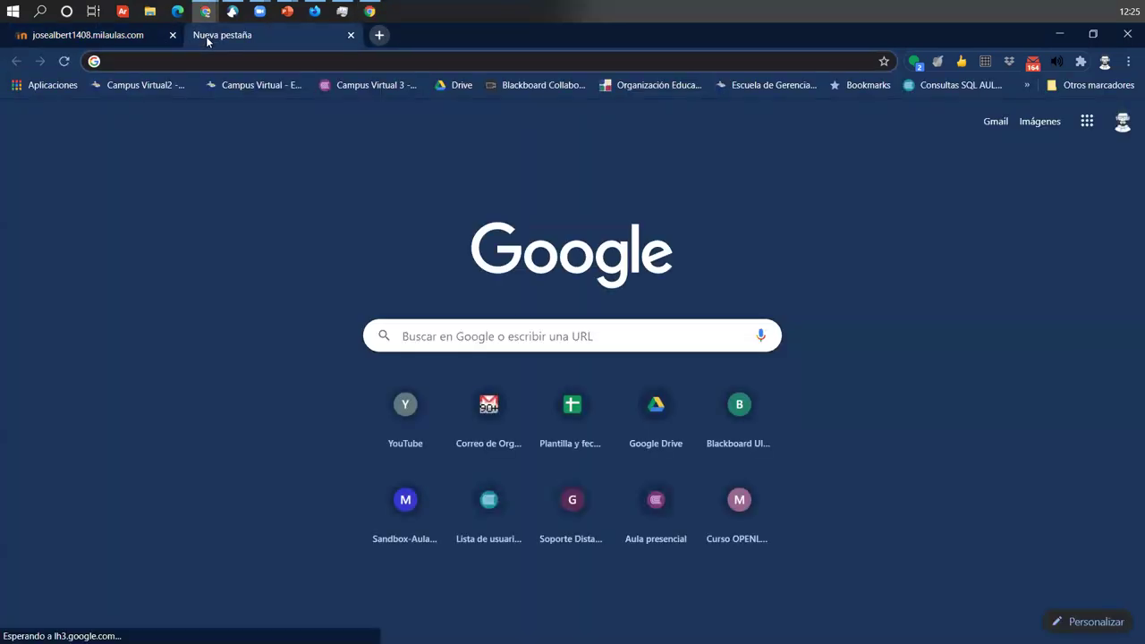
pyautogui.write('google.com')
pyautogui.hotkey('ctrl', 'Return')
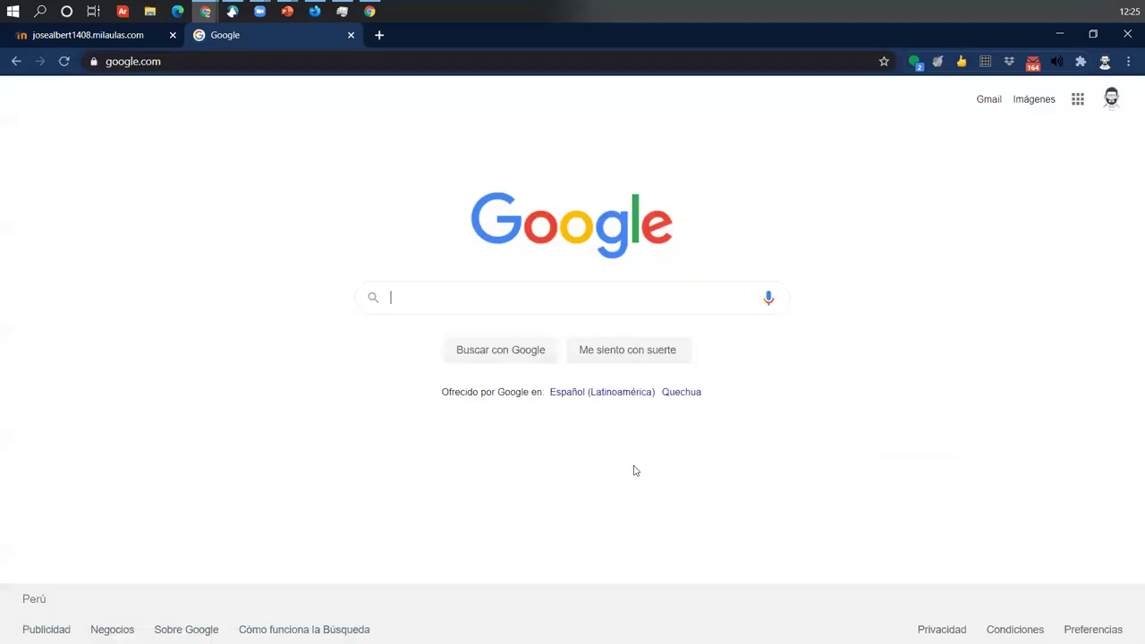
# Open bing.com and yahoo.com in two more new tabs, then return to the Google tab
pyautogui.hotkey('ctrl', 't')
pyautogui.write('bing.com')
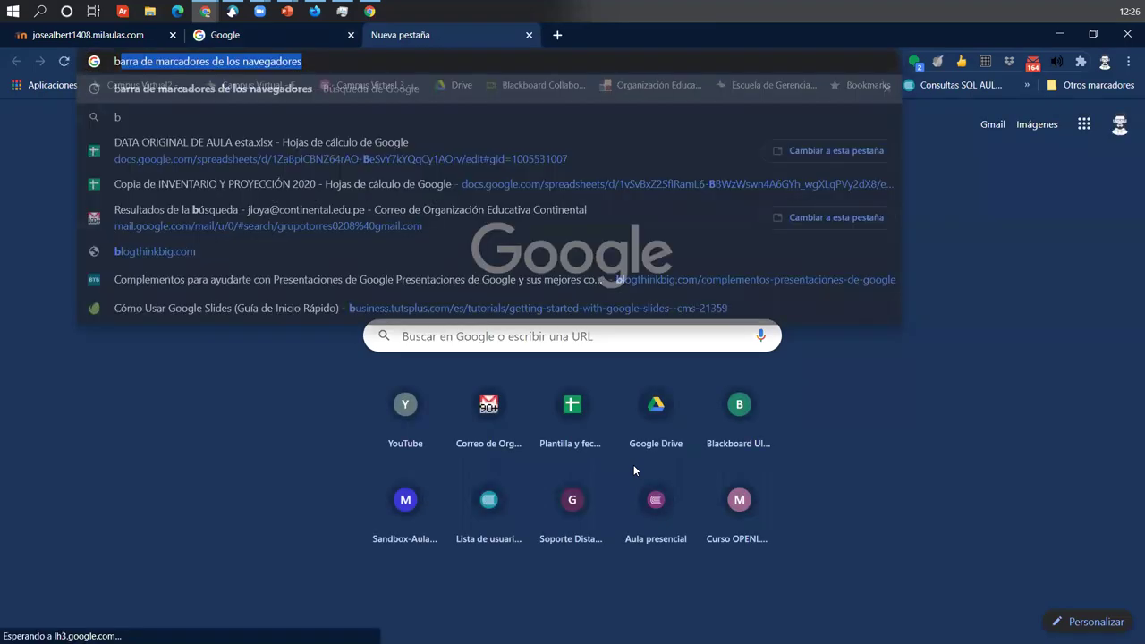
pyautogui.press('Return')
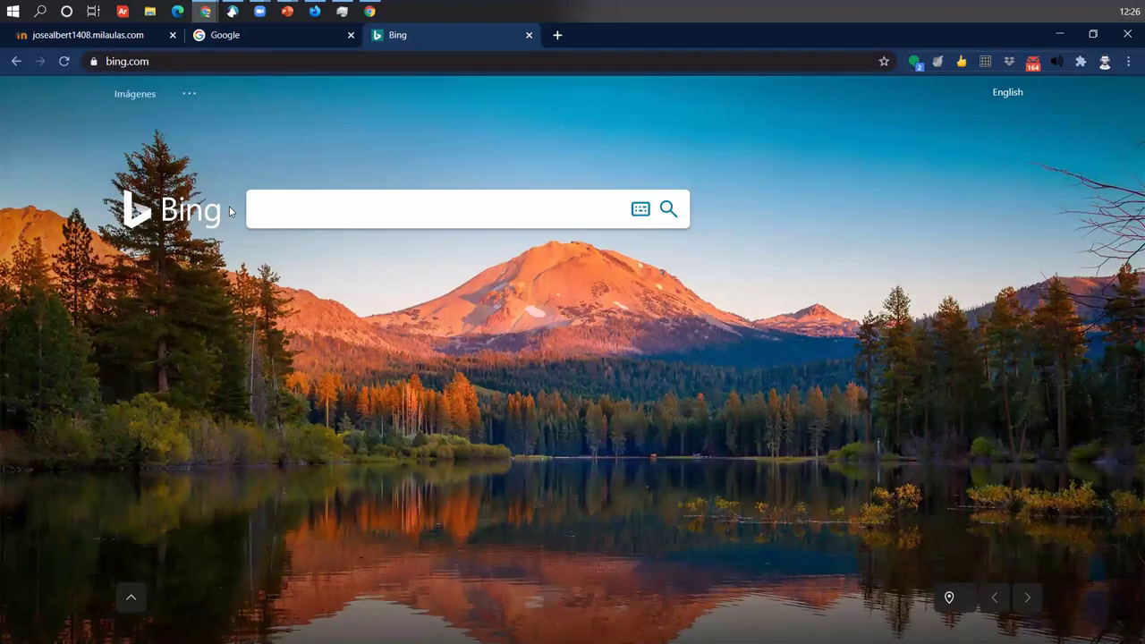
pyautogui.hotkey('ctrl', 't')
pyautogui.write('yahoo')
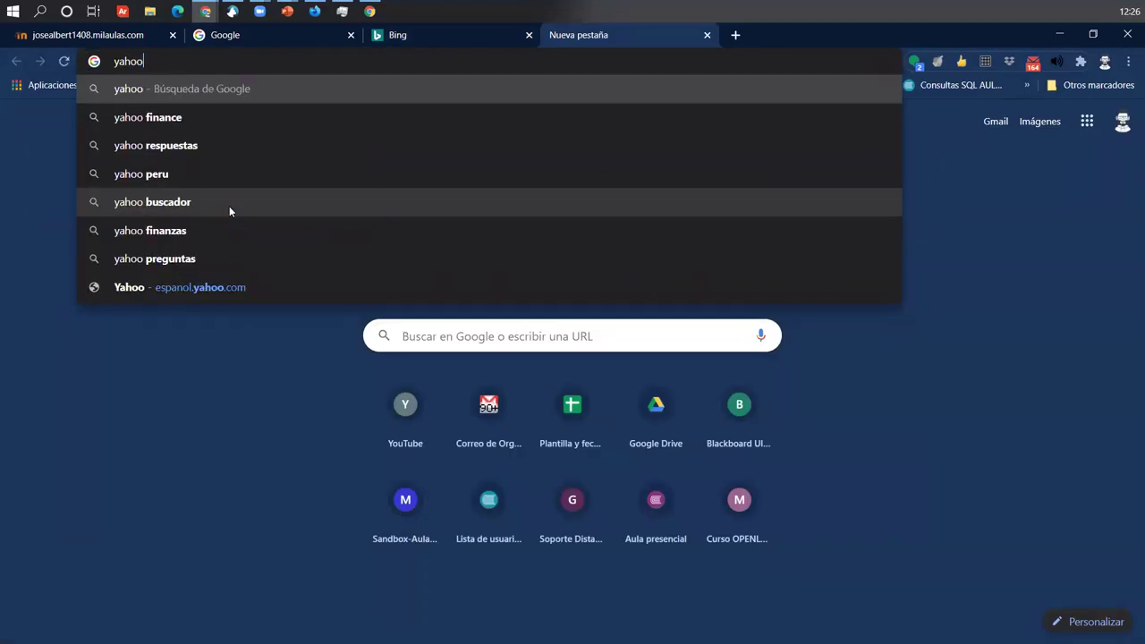
pyautogui.hotkey('ctrl', 'Return')
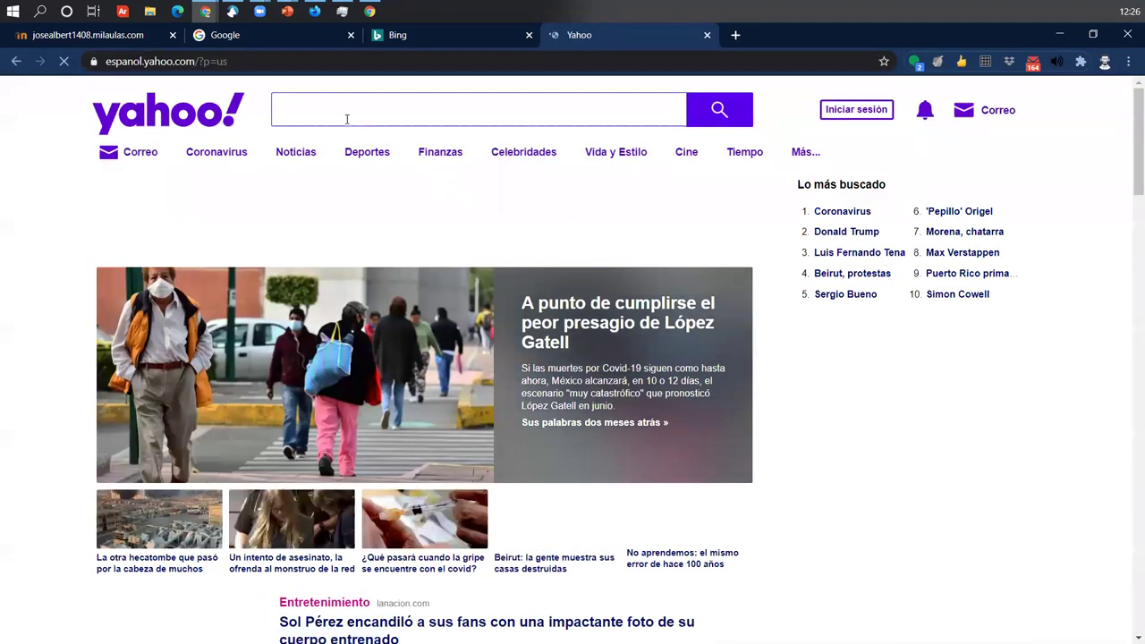
pyautogui.click(268, 35)
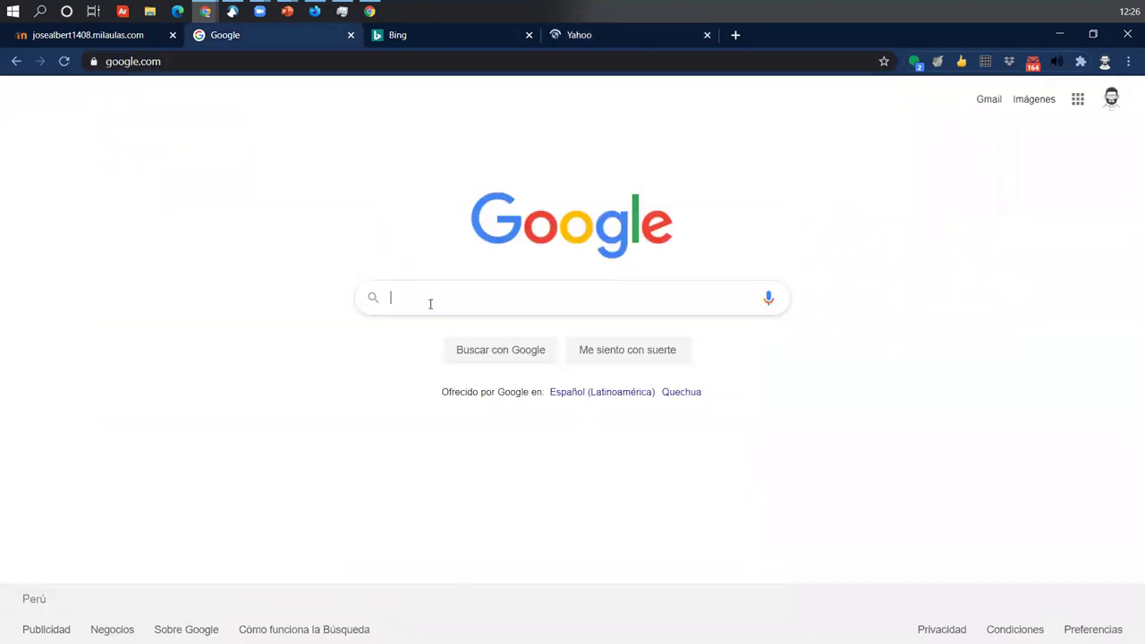
# Search 'Navegadores web' in the Google, Bing and Yahoo tabs, then return to the Google results
pyautogui.write('Nav')
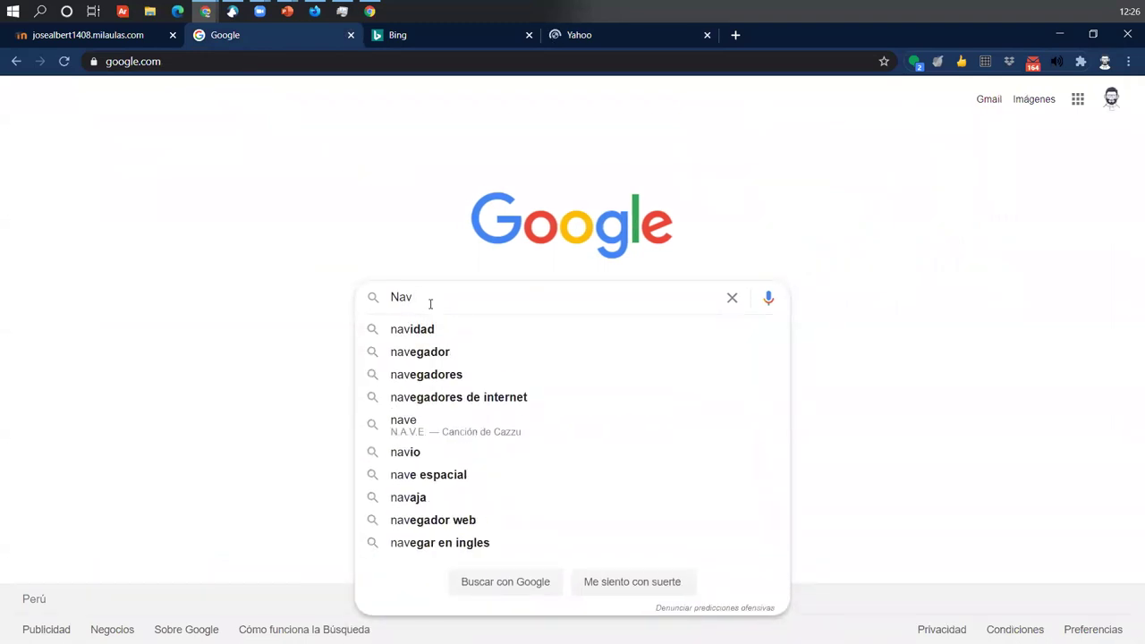
pyautogui.write('egadores')
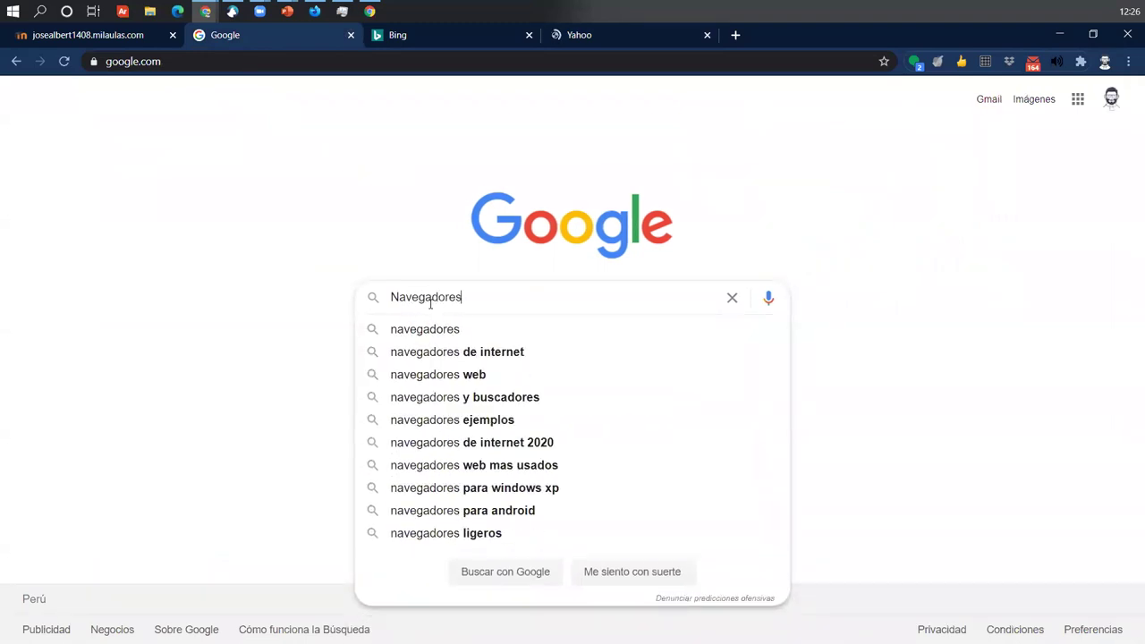
pyautogui.write(' web')
pyautogui.press('Return')
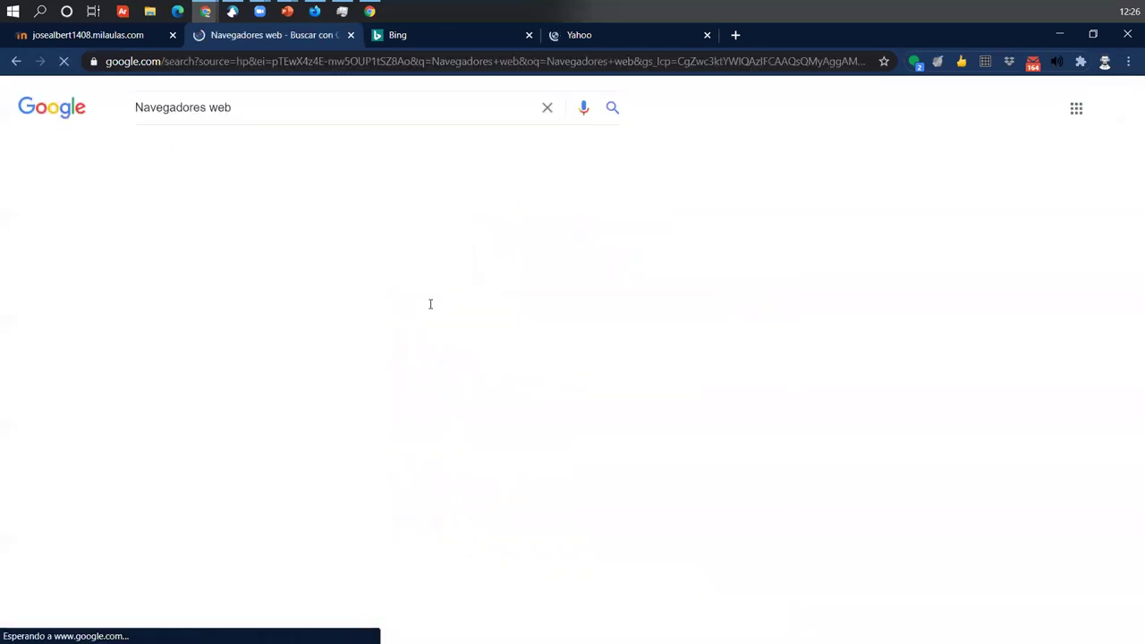
pyautogui.hotkey('ctrl', 'Tab')
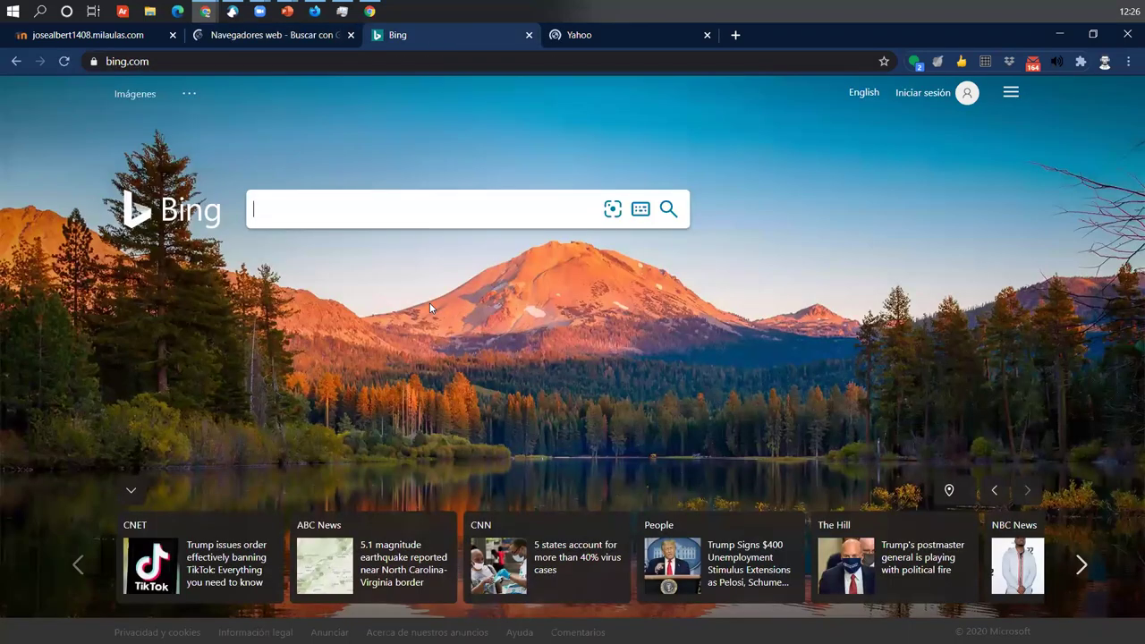
pyautogui.write('Navega')
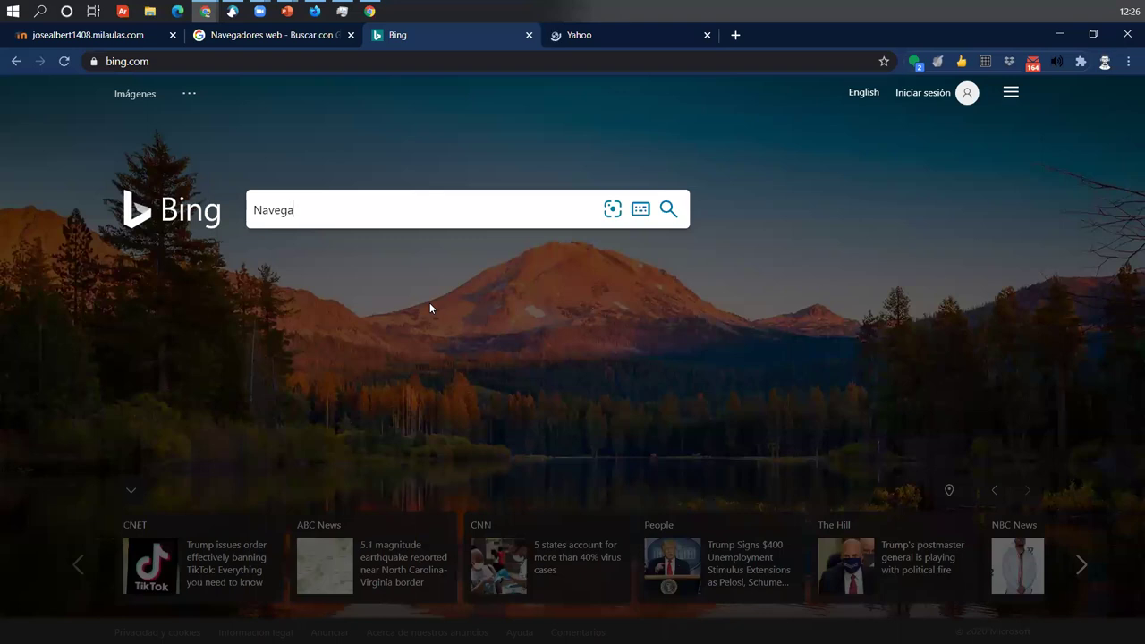
pyautogui.write('dores web')
pyautogui.press('Return')
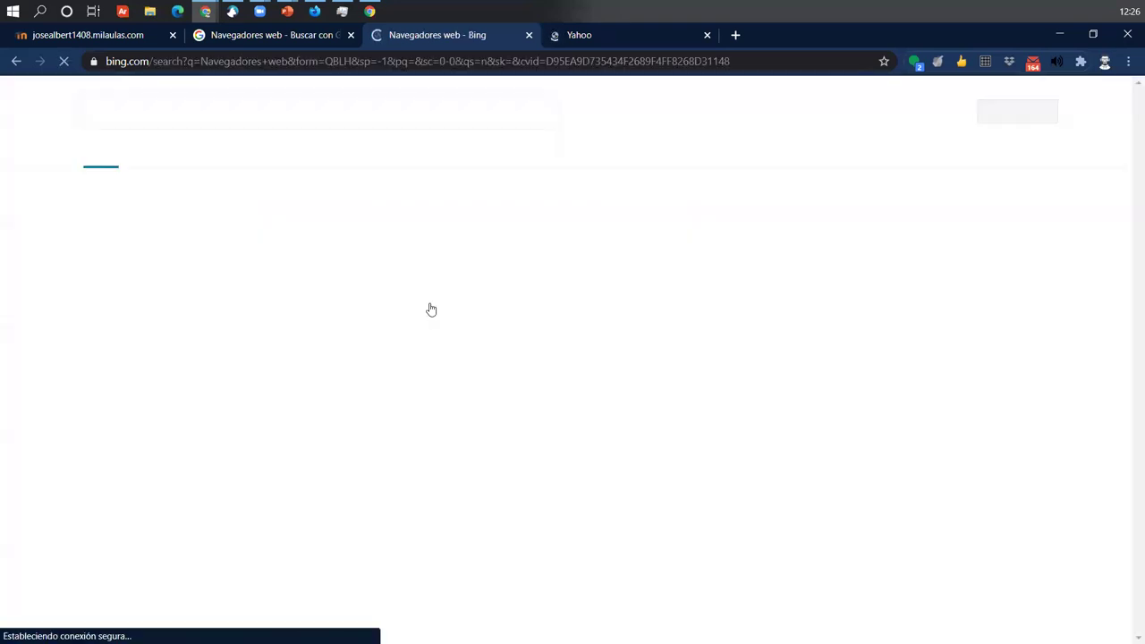
pyautogui.hotkey('ctrl', 'Tab')
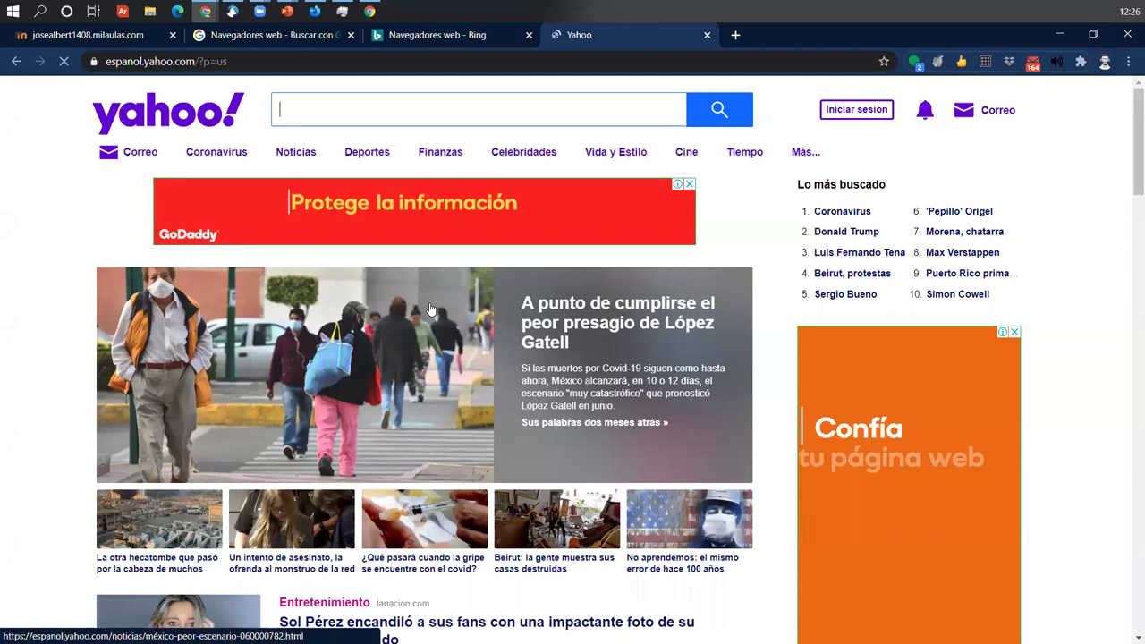
pyautogui.write('navegadores')
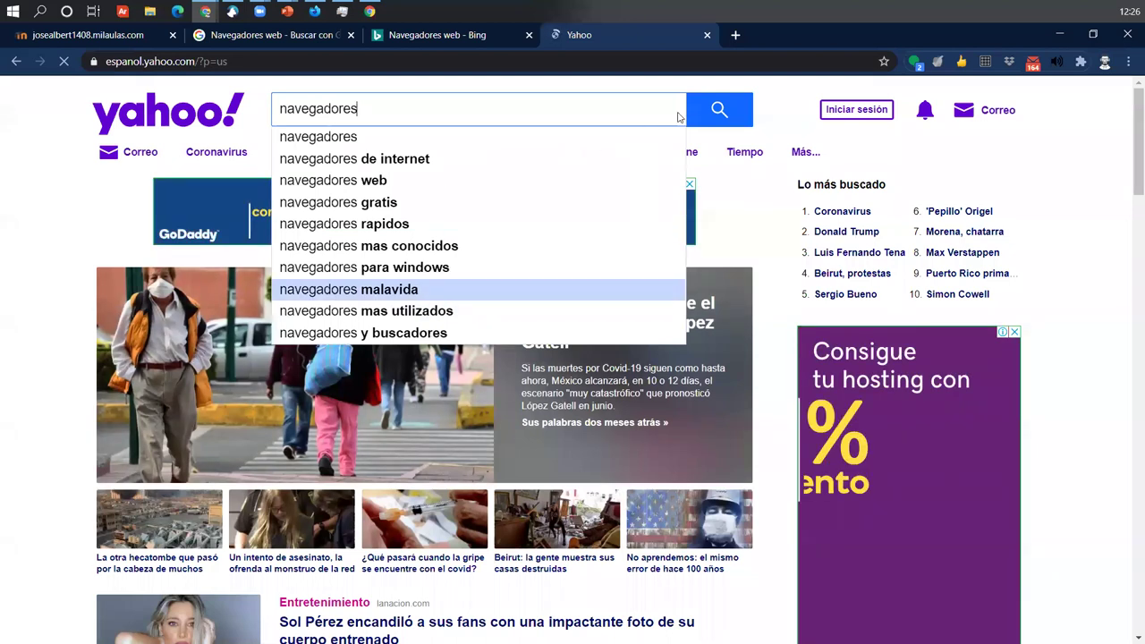
pyautogui.write(' web')
pyautogui.click(719, 110)
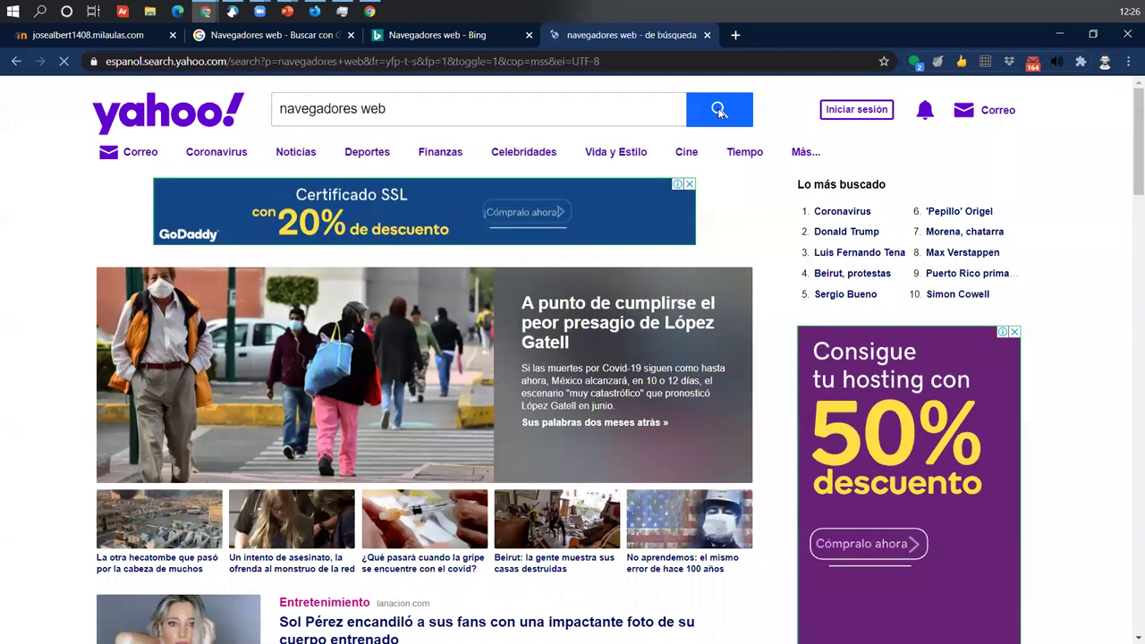
pyautogui.click(309, 41)
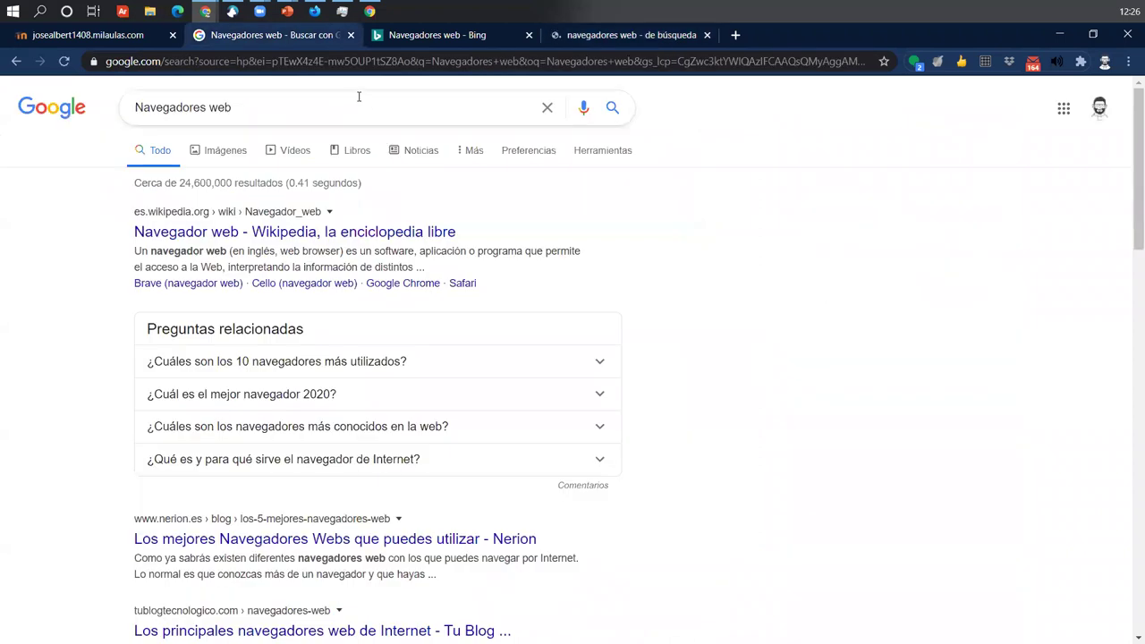
# Flick through the result tabs and scroll the Google results for Navegadores web
pyautogui.click(429, 35)
pyautogui.click(625, 42)
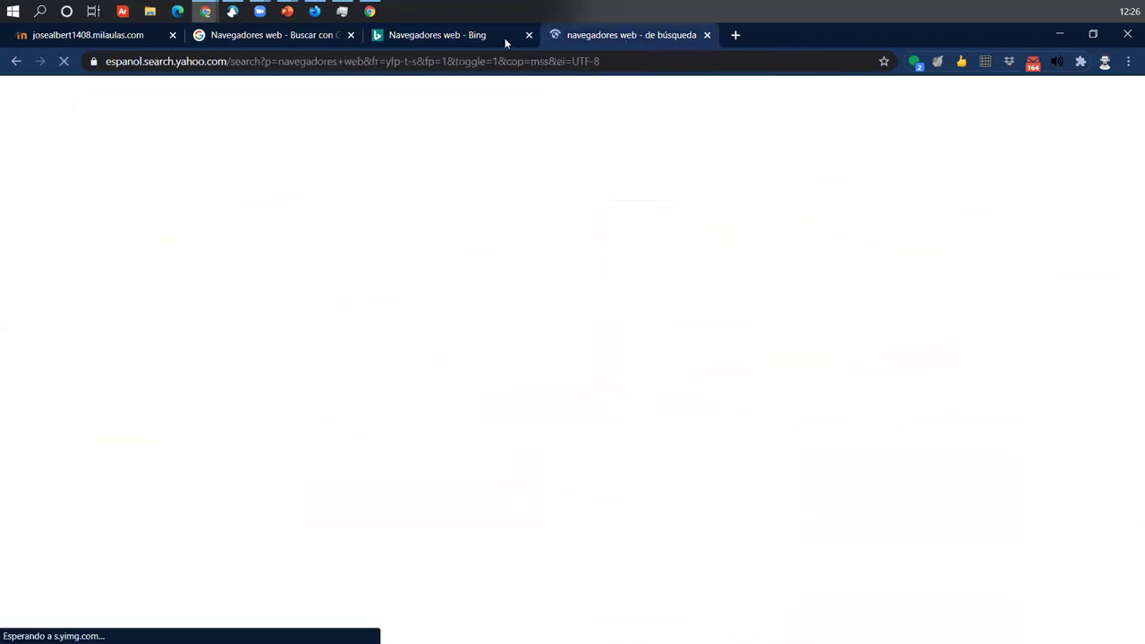
pyautogui.click(279, 38)
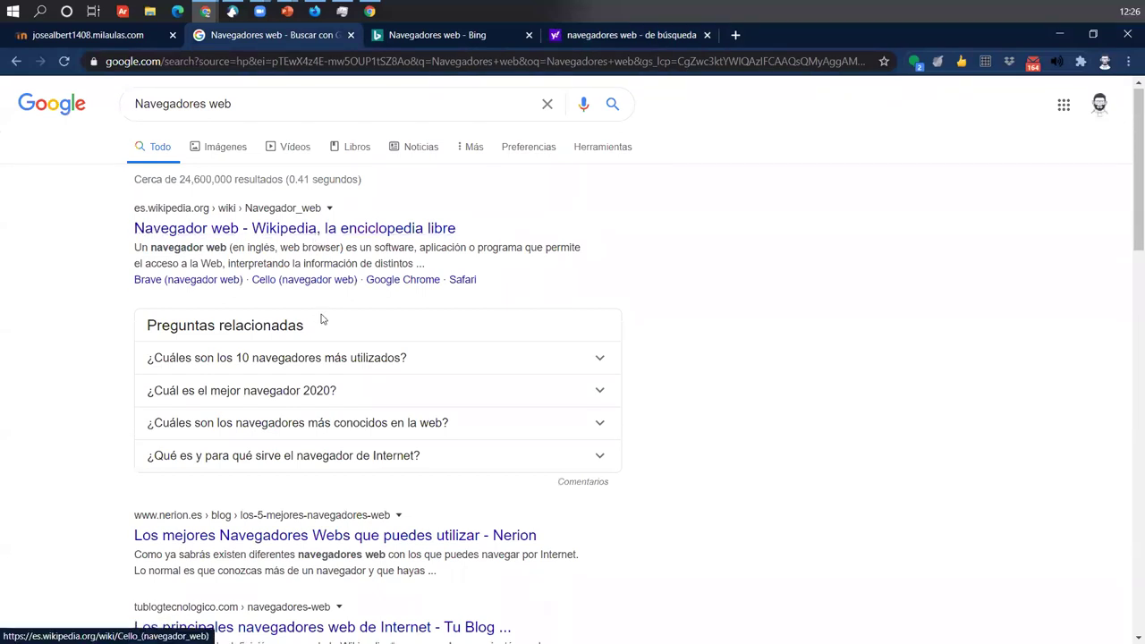
pyautogui.scroll(-2, 325, 320)
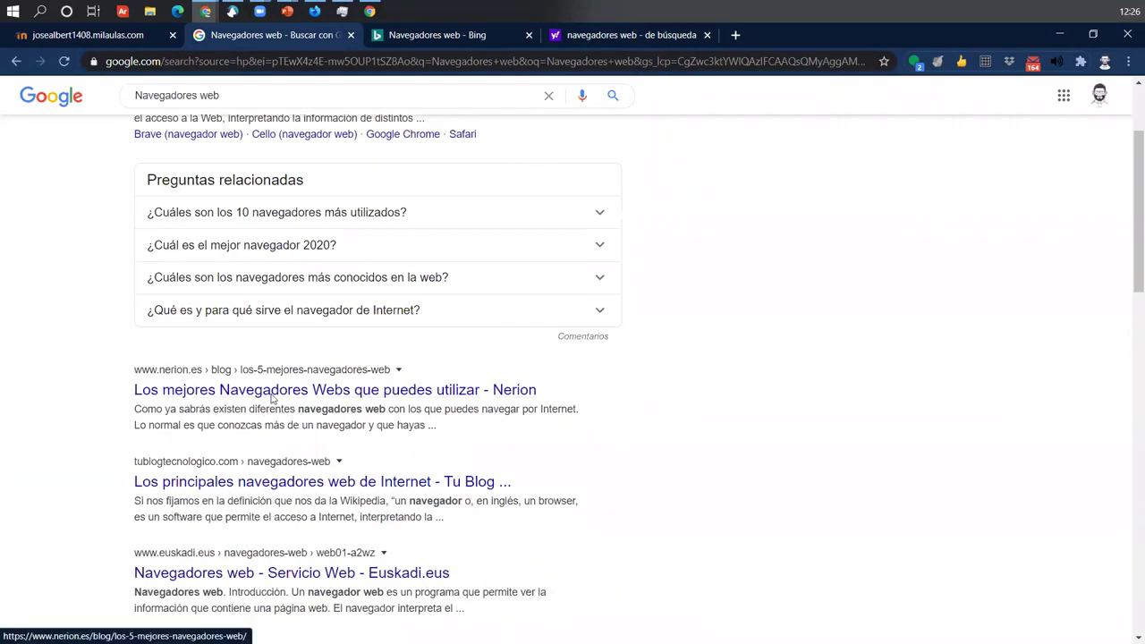
pyautogui.scroll(-2, 407, 536)
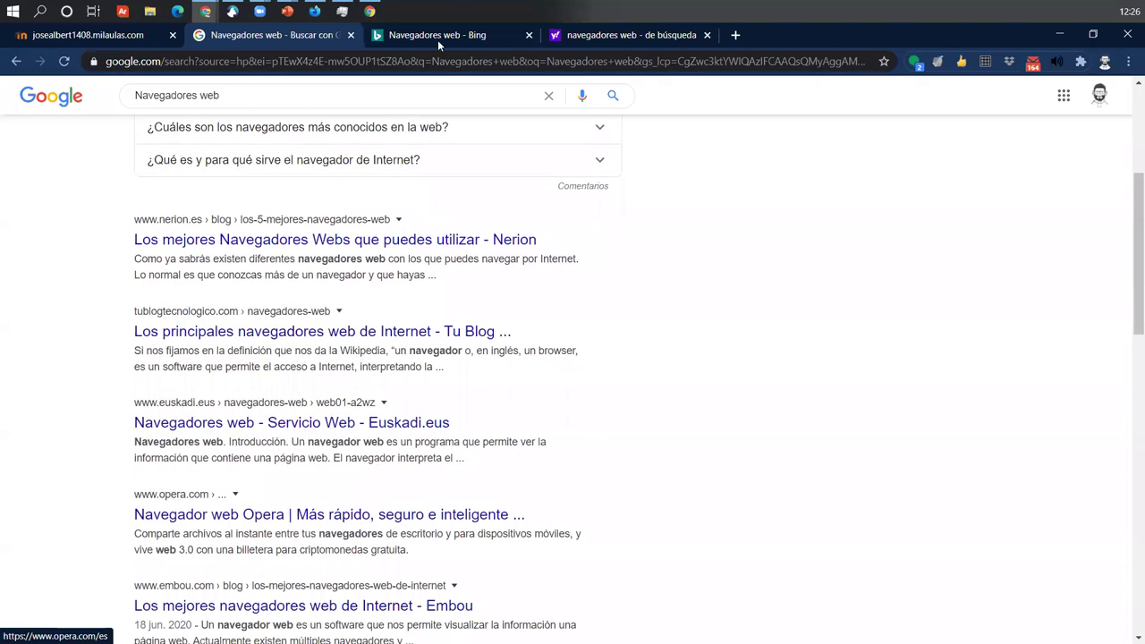
pyautogui.scroll(3, 89, 299)
# Scroll the Bing results, then move to the Yahoo tab and scroll its navegadores web results
pyautogui.hotkey('ctrl', 'Tab')
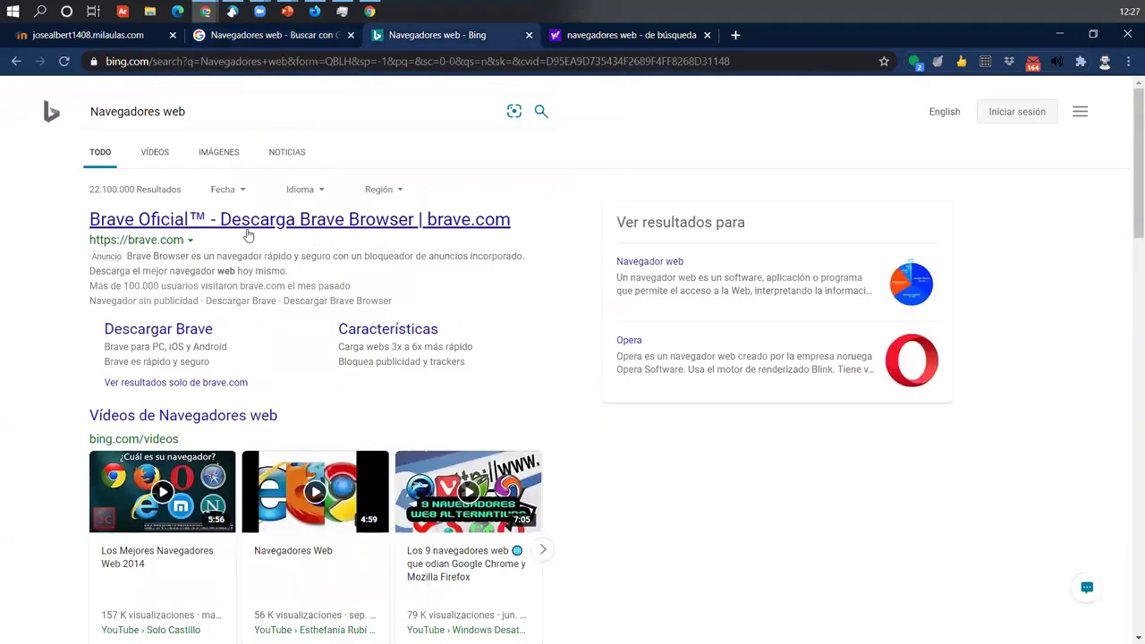
pyautogui.scroll(-1, 456, 223)
pyautogui.scroll(-5, 141, 343)
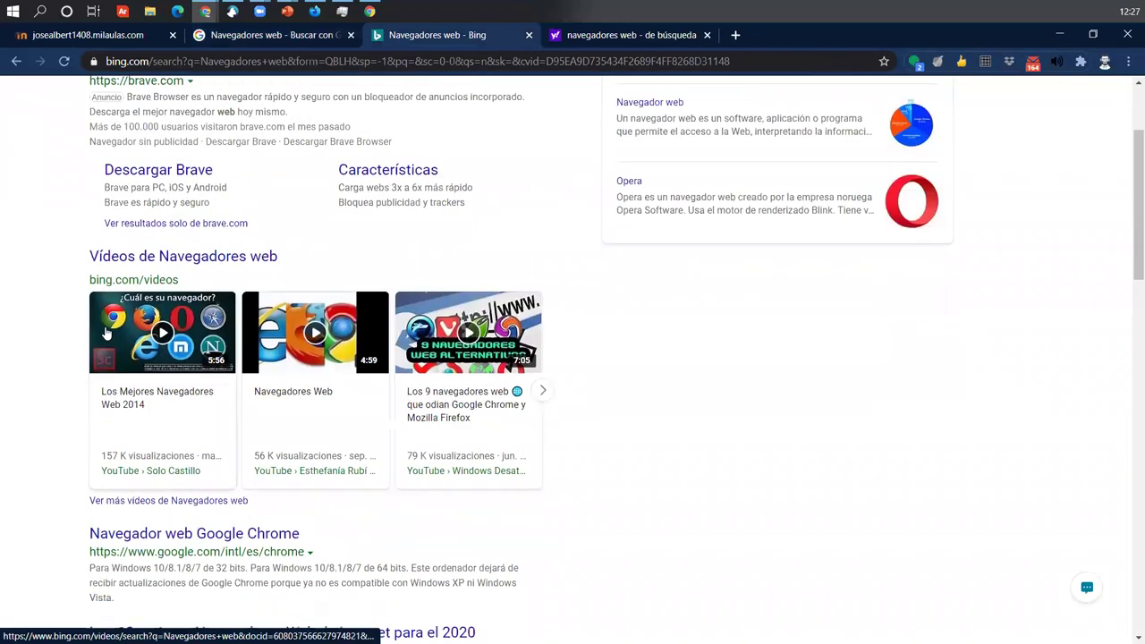
pyautogui.scroll(-2, 268, 241)
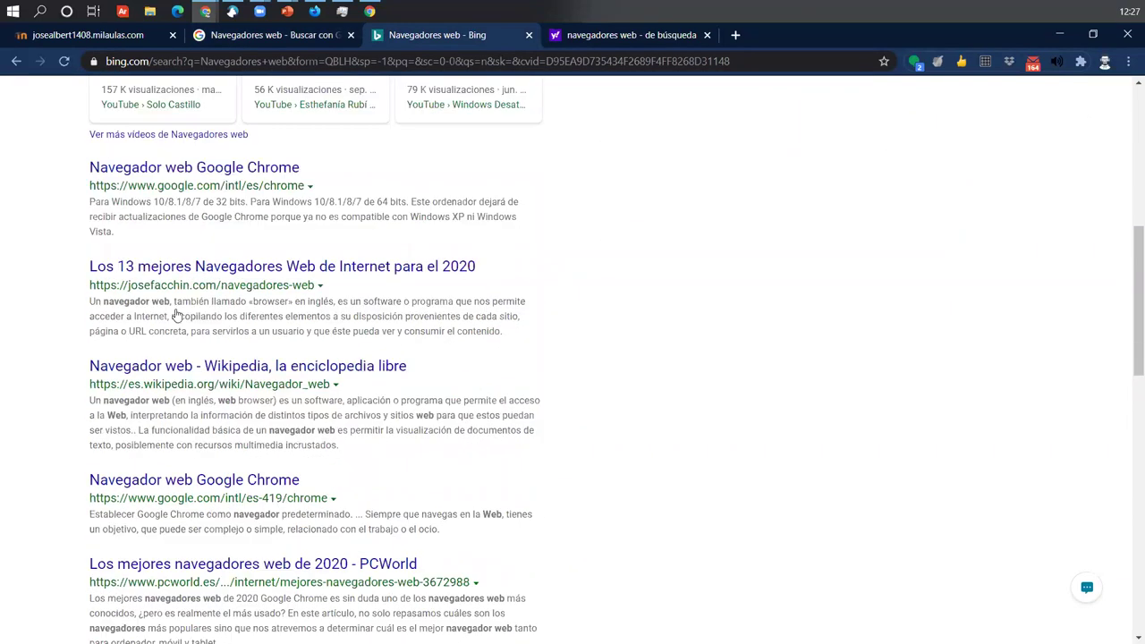
pyautogui.scroll(-2, 242, 234)
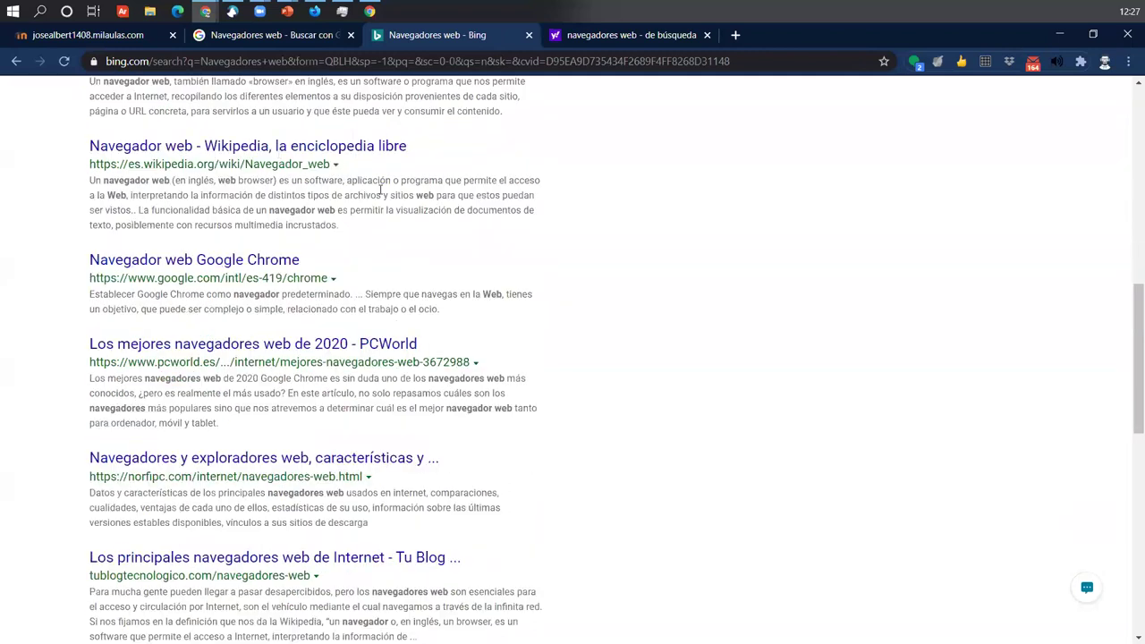
pyautogui.scroll(6, 630, 94)
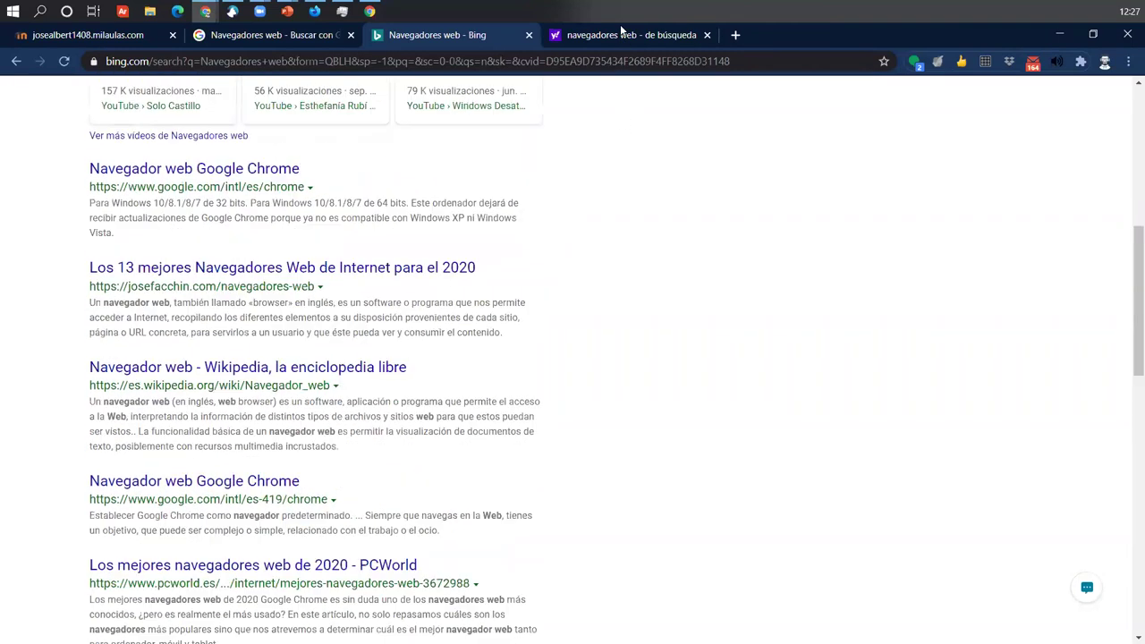
pyautogui.hotkey('ctrl', 'Tab')
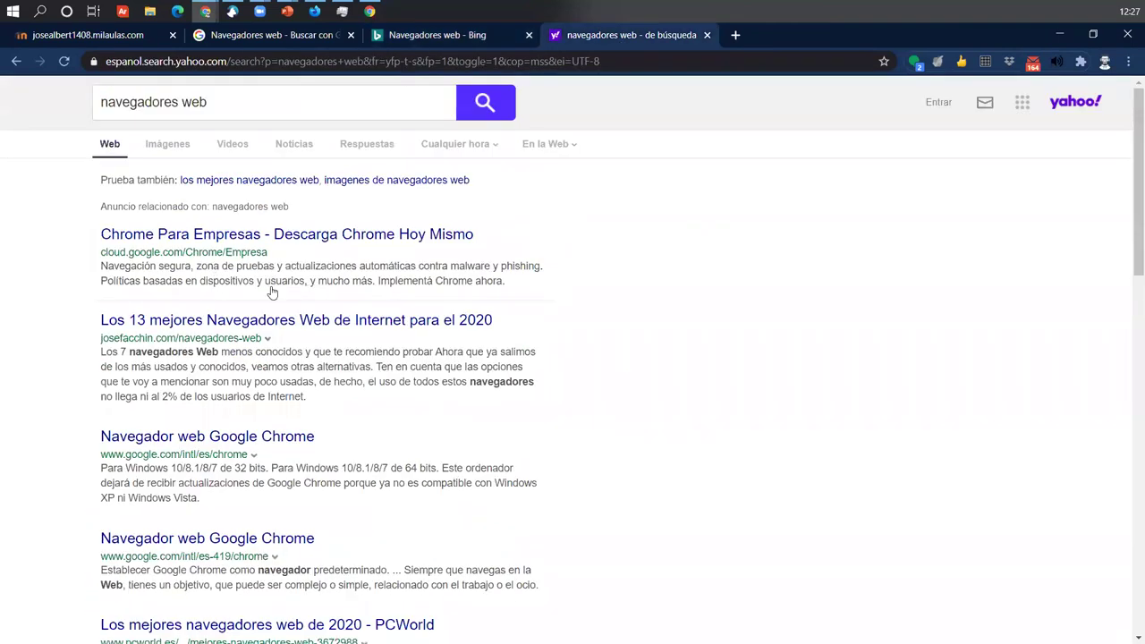
pyautogui.scroll(-1, 206, 349)
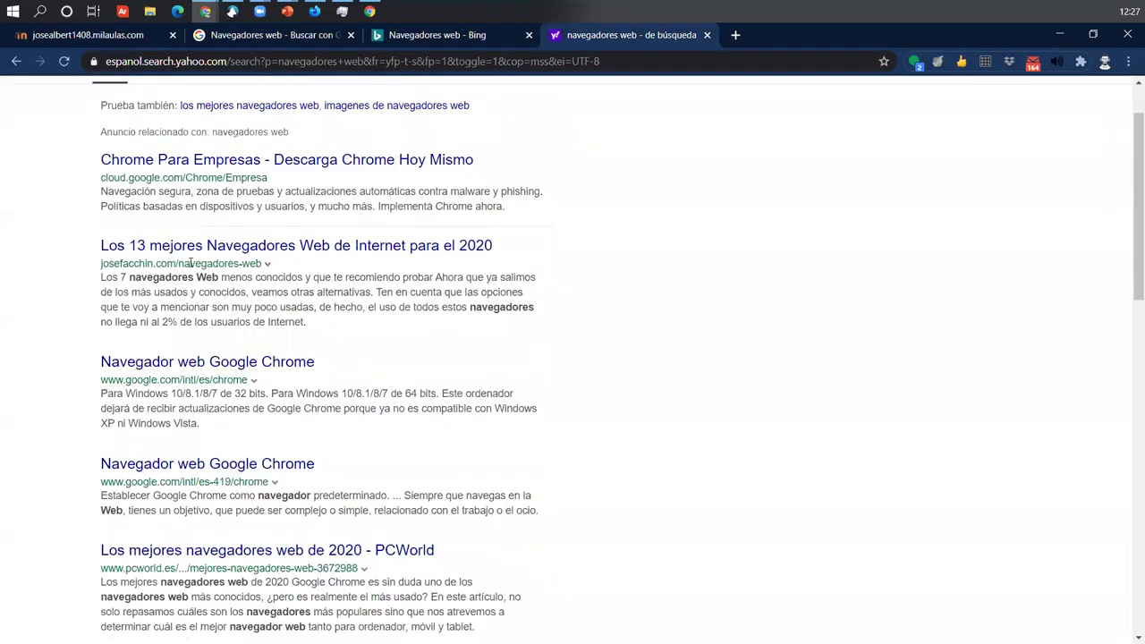
pyautogui.scroll(-6, 241, 381)
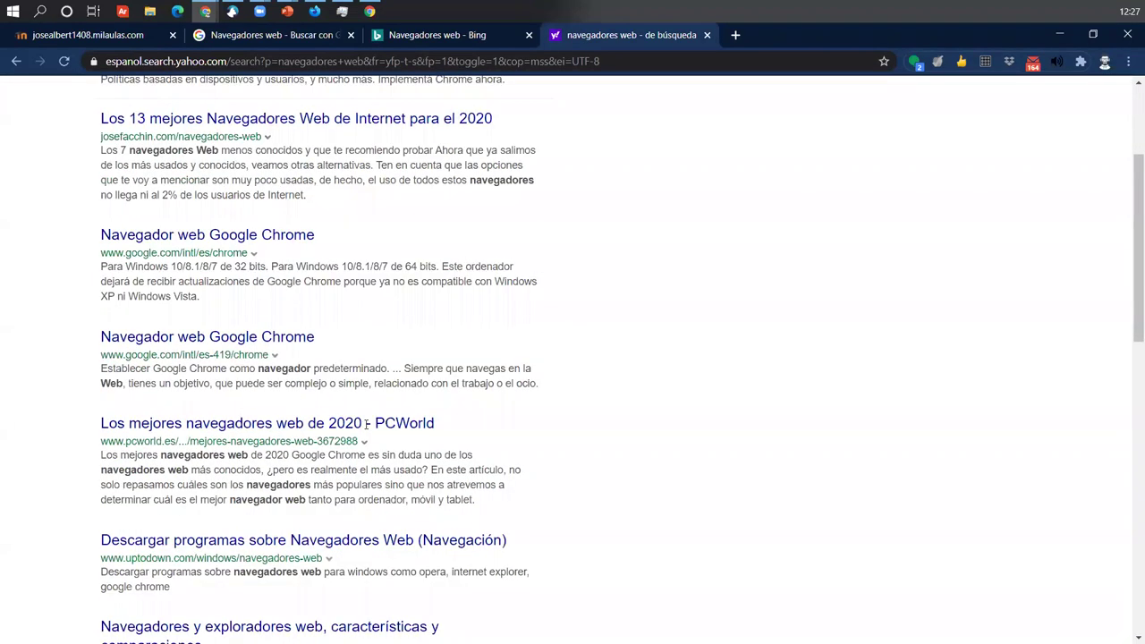
pyautogui.scroll(7, 470, 380)
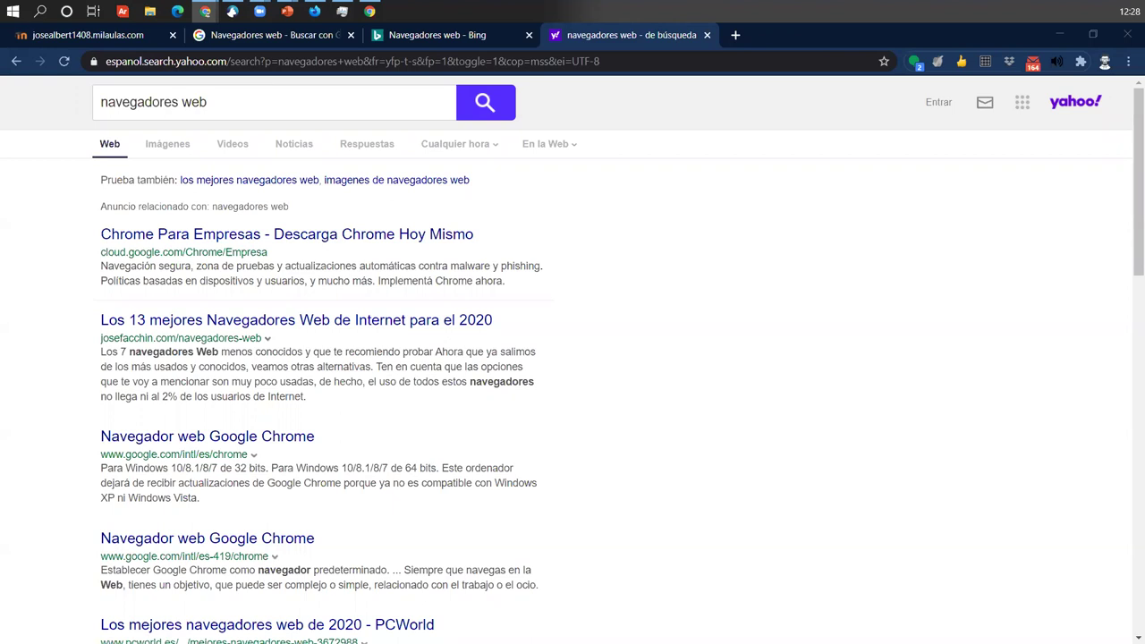
pyautogui.click(315, 11)
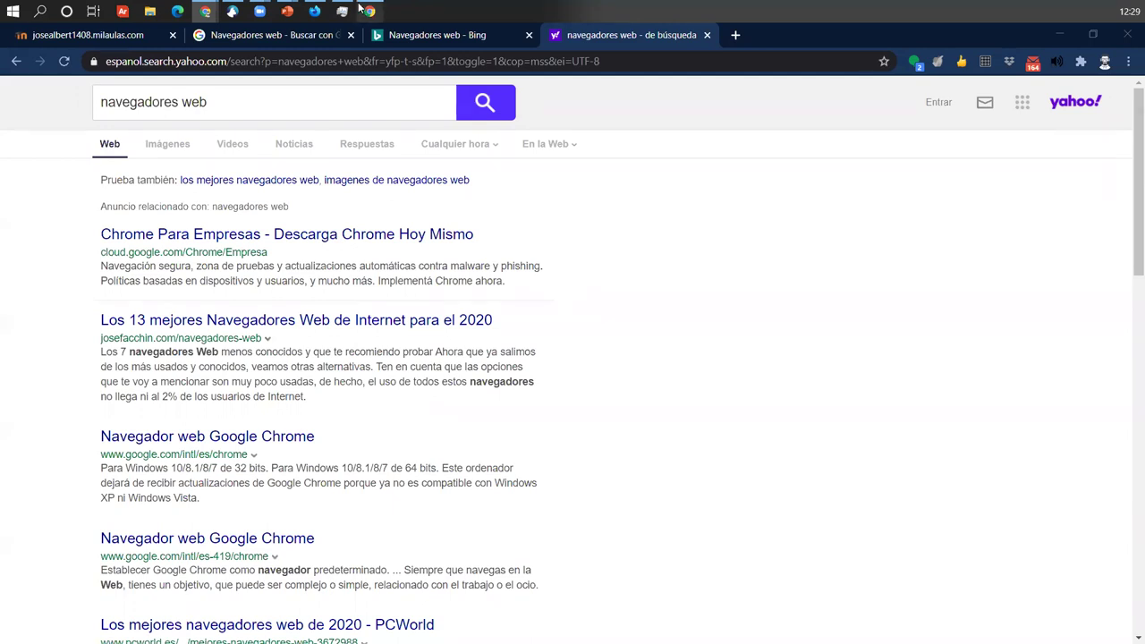
pyautogui.hotkey('ctrl', 'shift', 'Escape')
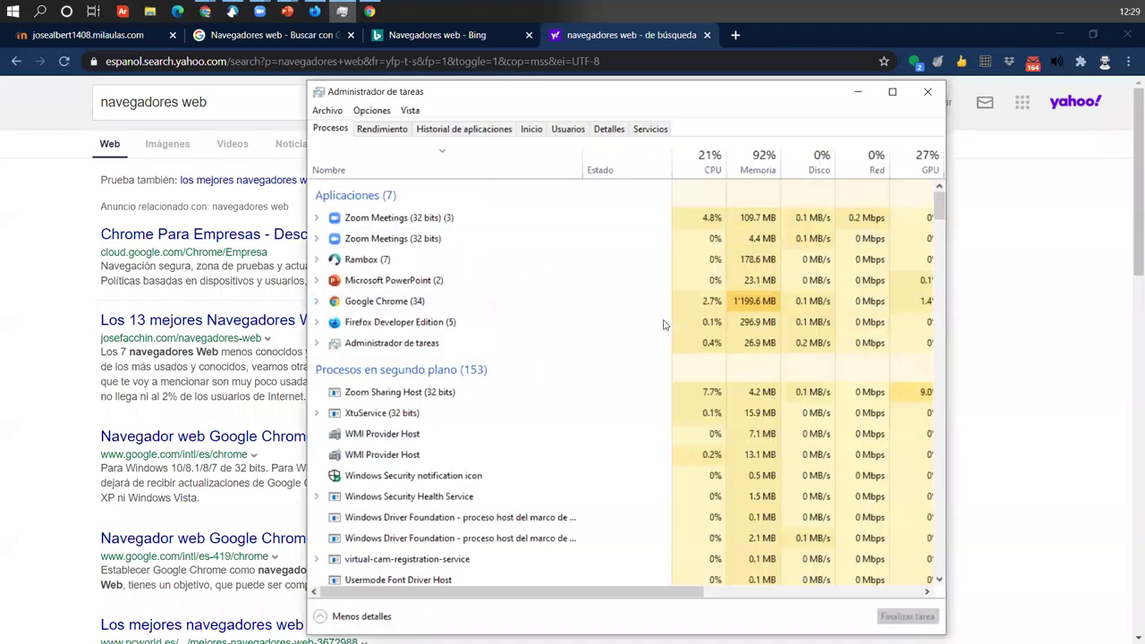
pyautogui.click(395, 324)
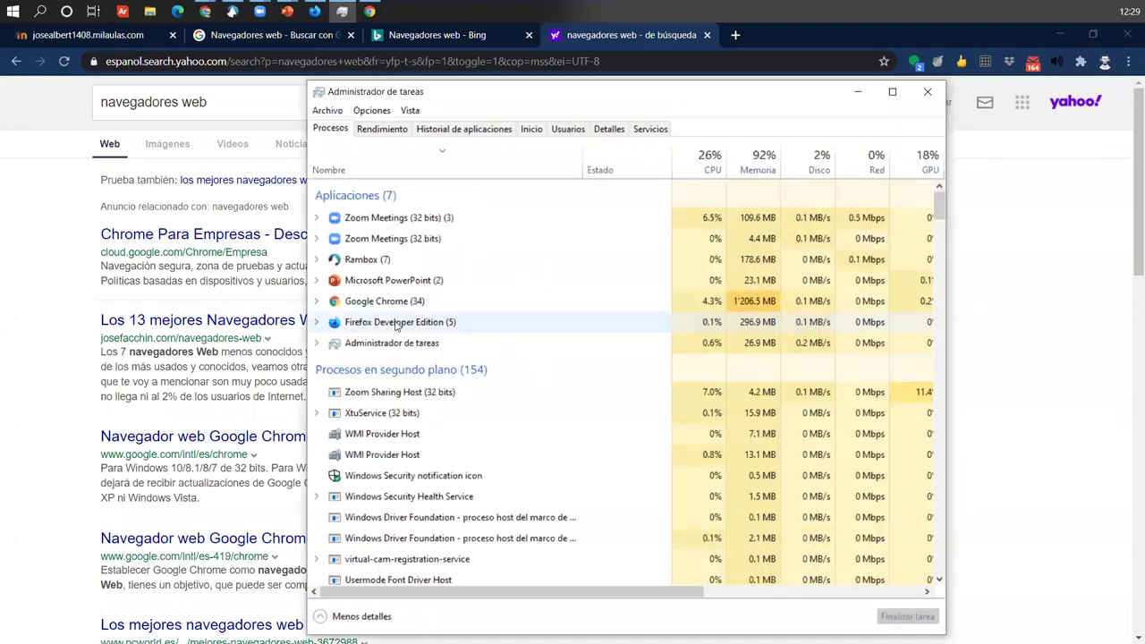
pyautogui.click(418, 307)
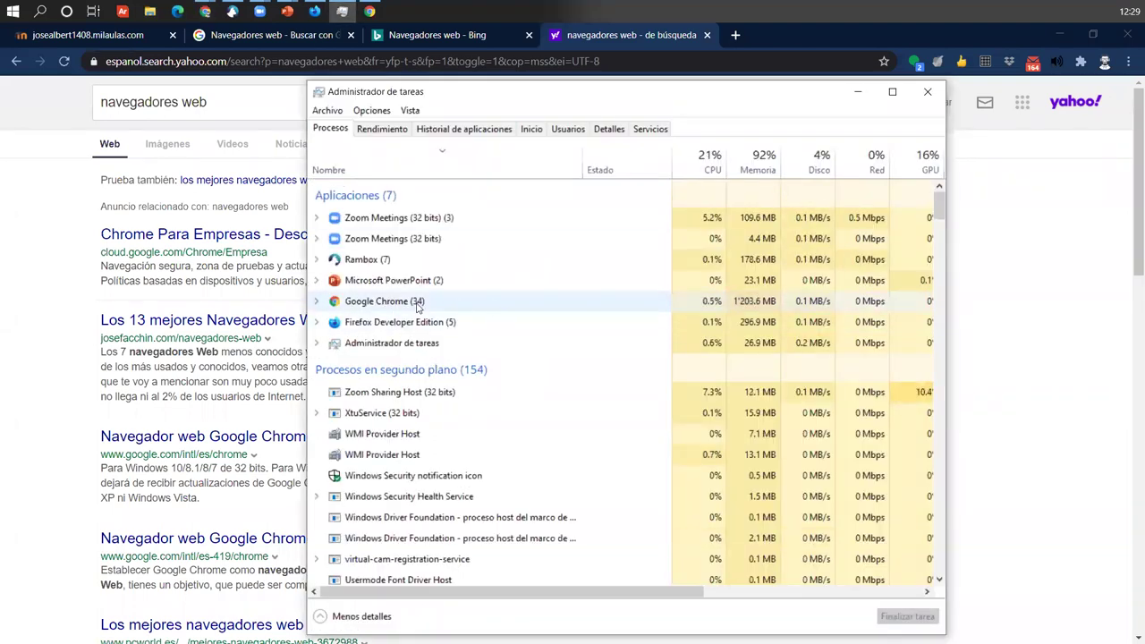
pyautogui.press('Down')
pyautogui.press('Up')
pyautogui.press('Up')
pyautogui.press('Down')
pyautogui.press('Down')
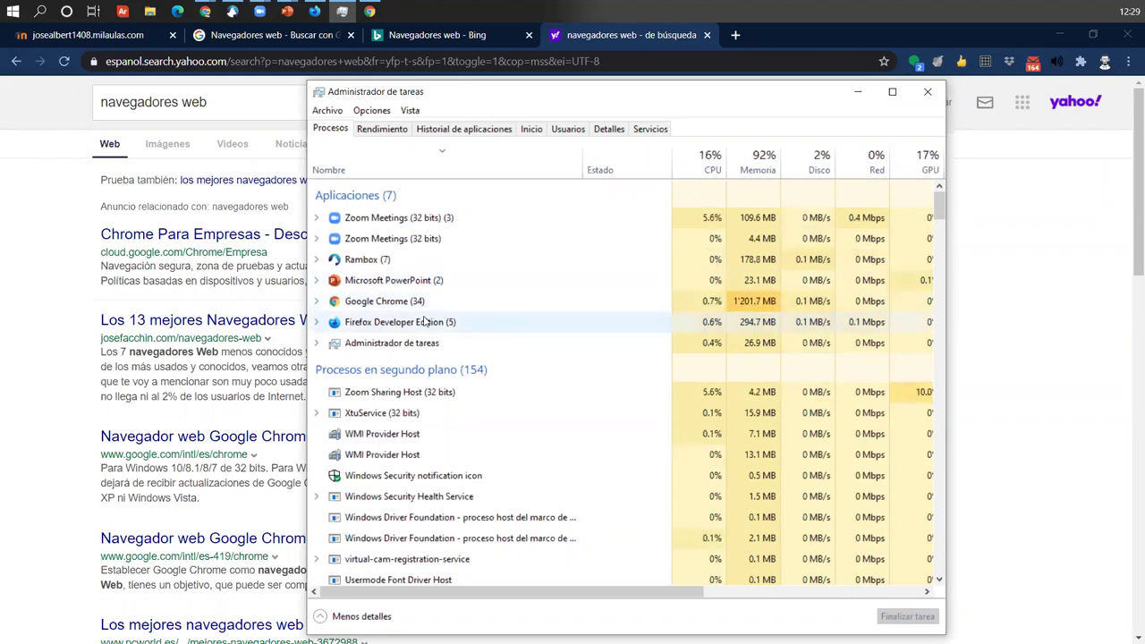
pyautogui.press('Up')
pyautogui.click(316, 302)
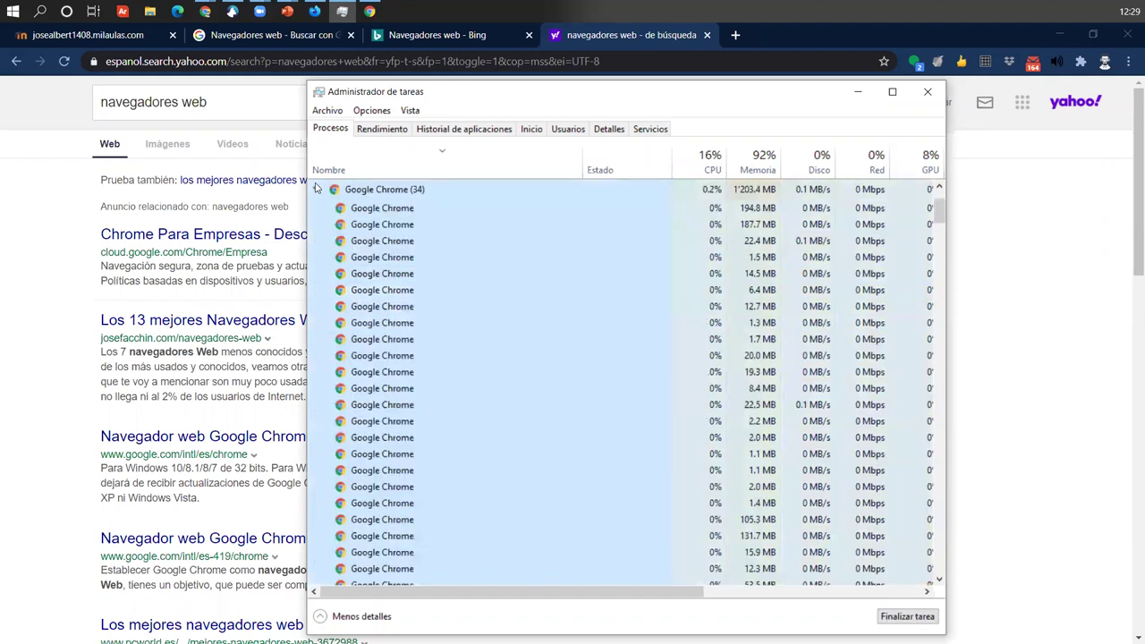
pyautogui.press('Left')
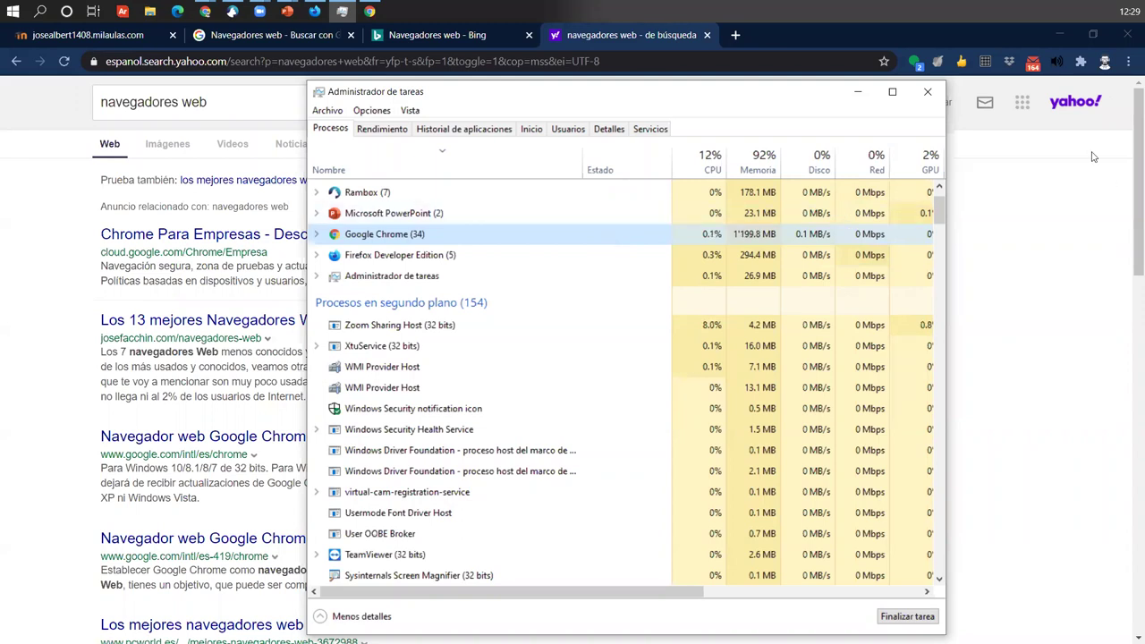
pyautogui.click(929, 92)
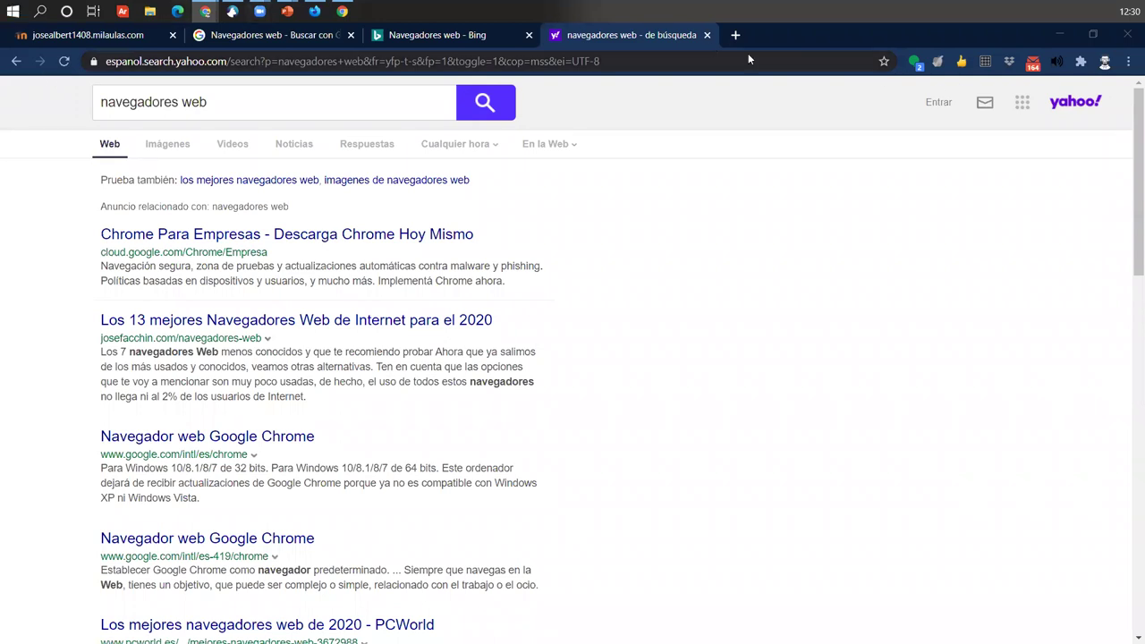
# Close the Yahoo, Bing and Google tabs and switch to the Gmail window with the Mil Aulas email
pyautogui.click(707, 36)
pyautogui.click(530, 36)
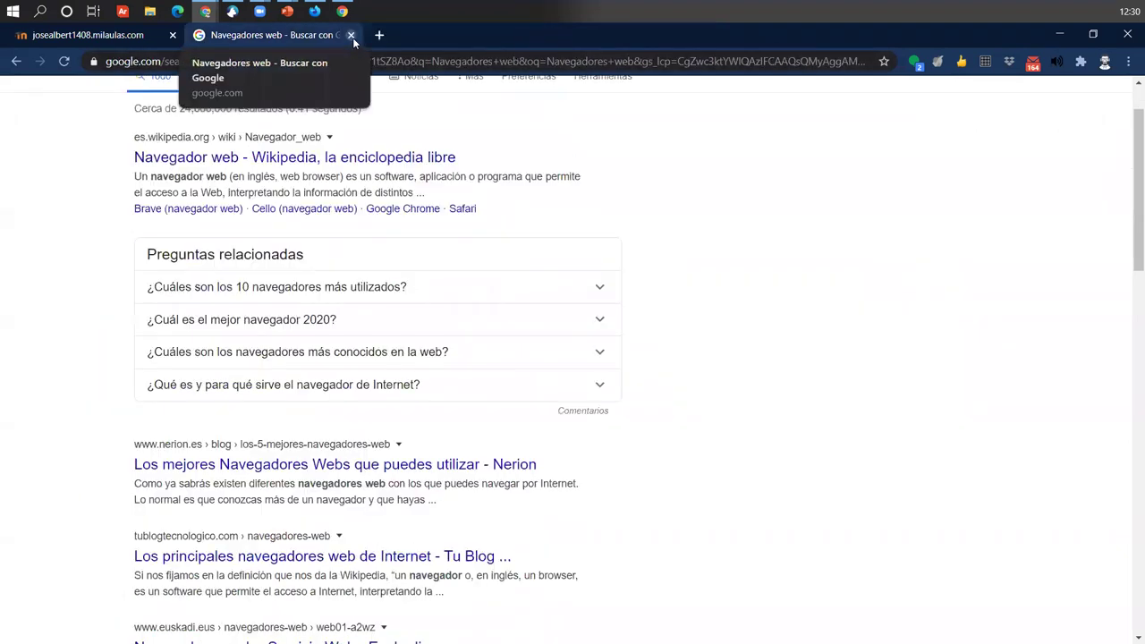
pyautogui.click(351, 36)
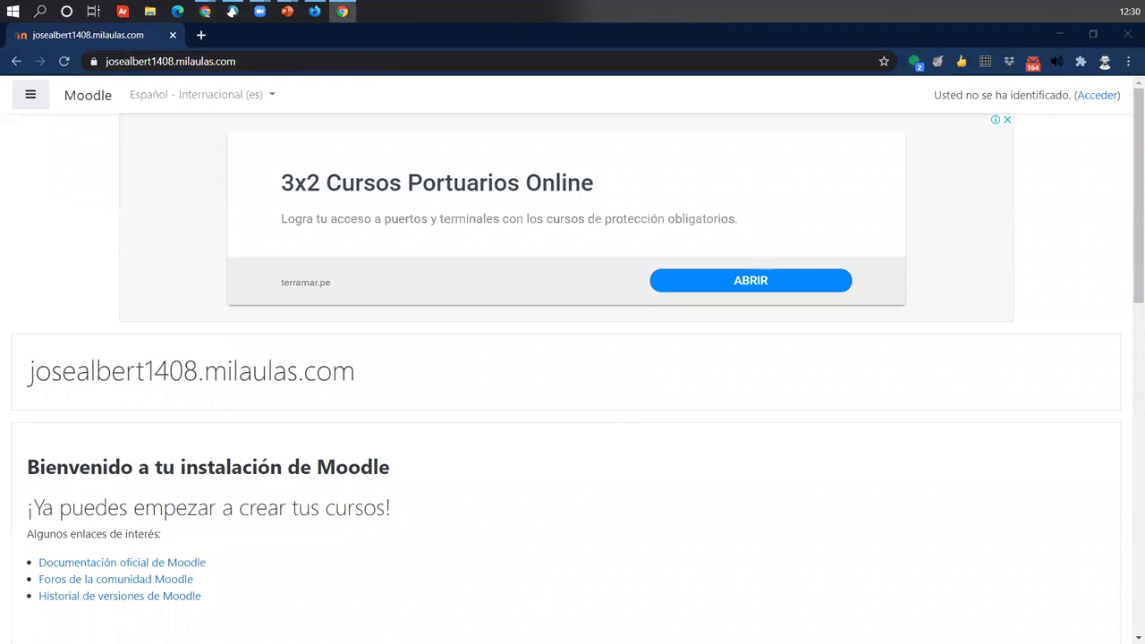
pyautogui.click(343, 11)
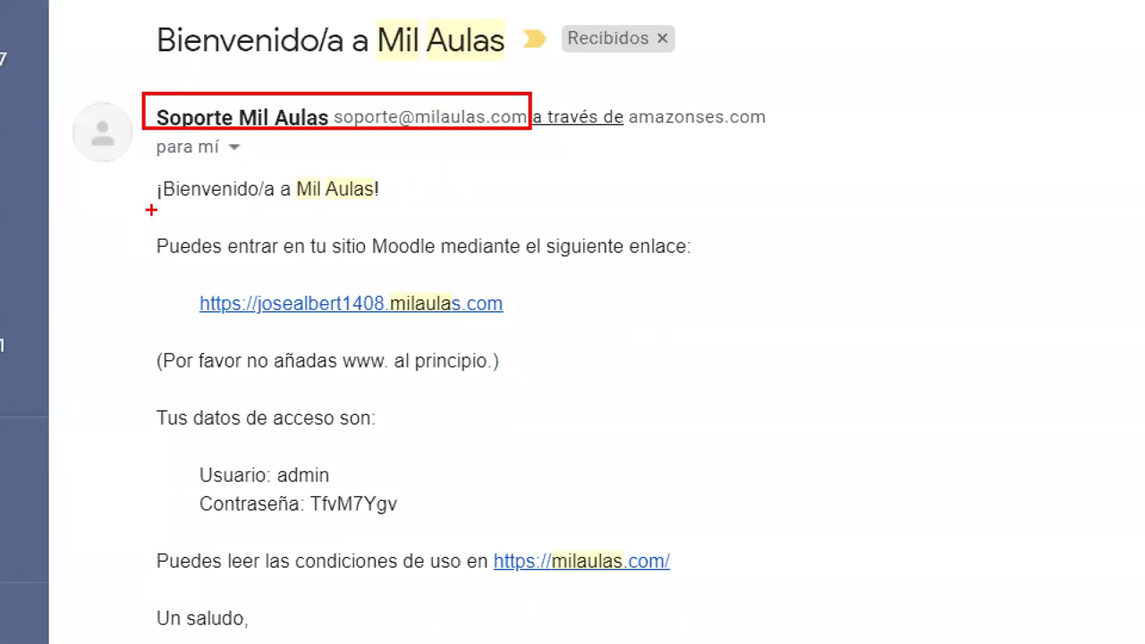
# Highlight the greeting, site link and access details in the welcome email, then open the milaulas.com link
pyautogui.moveTo(162, 207); pyautogui.dragTo(384, 208)
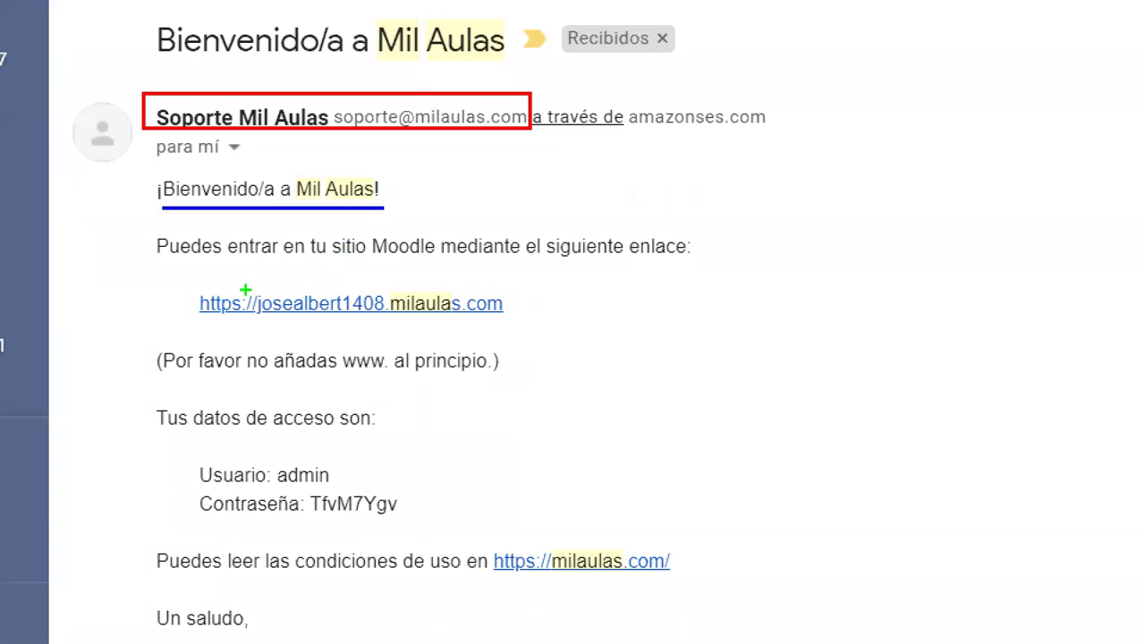
pyautogui.moveTo(184, 280)
pyautogui.mouseDown()
pyautogui.moveTo(244, 316)
pyautogui.moveTo(533, 324)
pyautogui.moveTo(516, 329)
pyautogui.moveTo(516, 303)
pyautogui.moveTo(852, 270)
pyautogui.mouseUp()
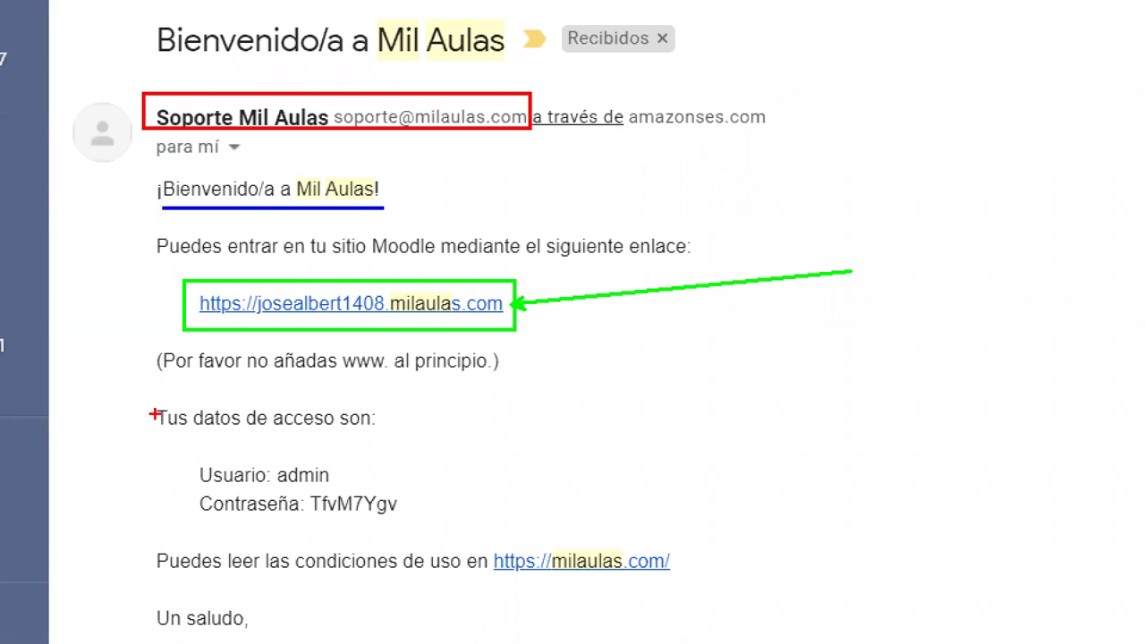
pyautogui.moveTo(185, 459)
pyautogui.mouseDown()
pyautogui.moveTo(433, 527)
pyautogui.moveTo(580, 438)
pyautogui.mouseUp()
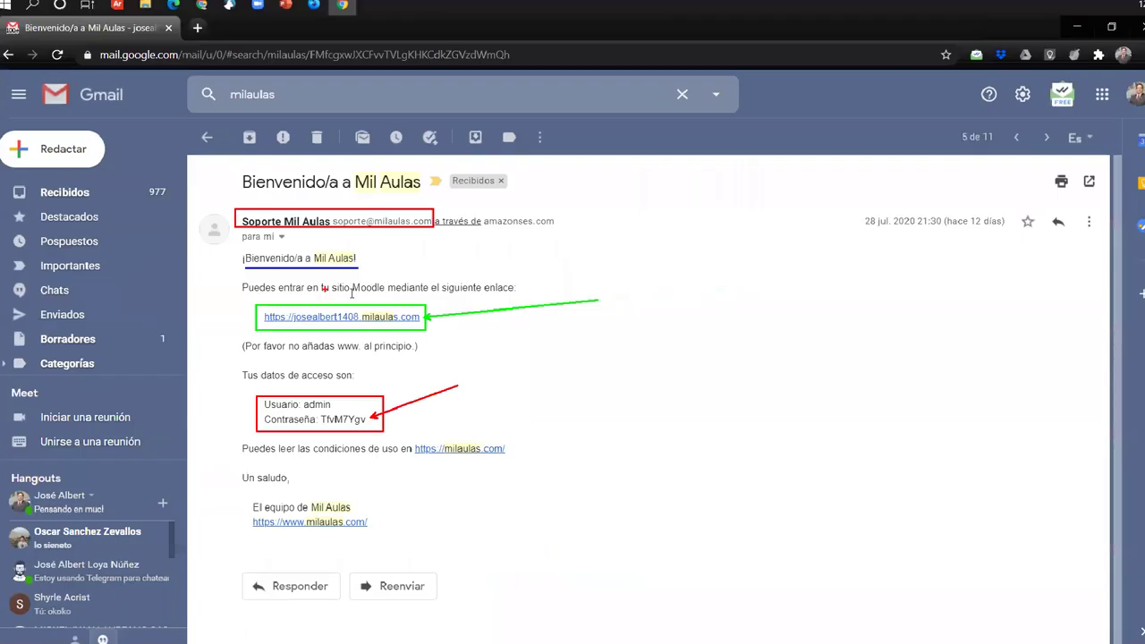
pyautogui.click(376, 321)
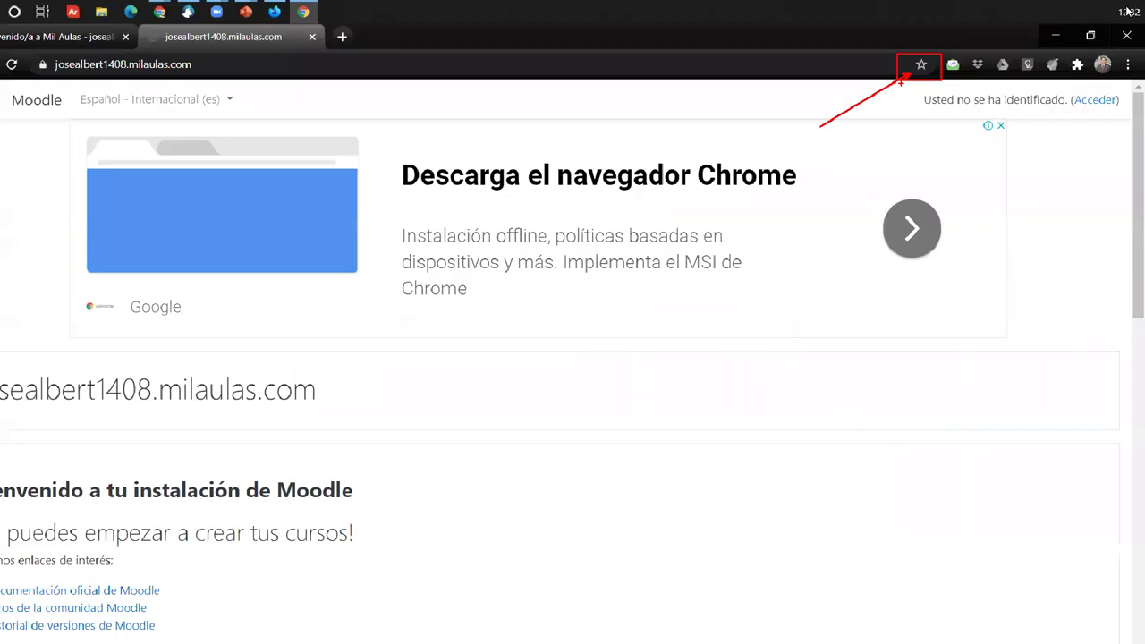
# Bookmark the MilAulas Moodle page with the address-bar star, saving it in the Tesis Maestria folder
pyautogui.click(922, 64)
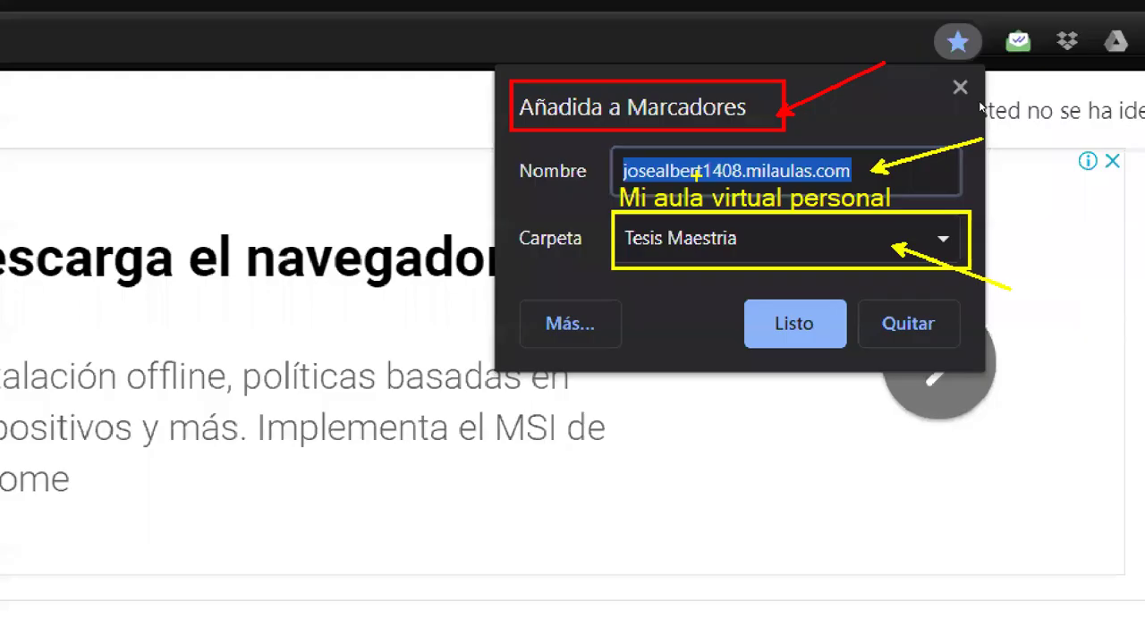
pyautogui.press('Return')
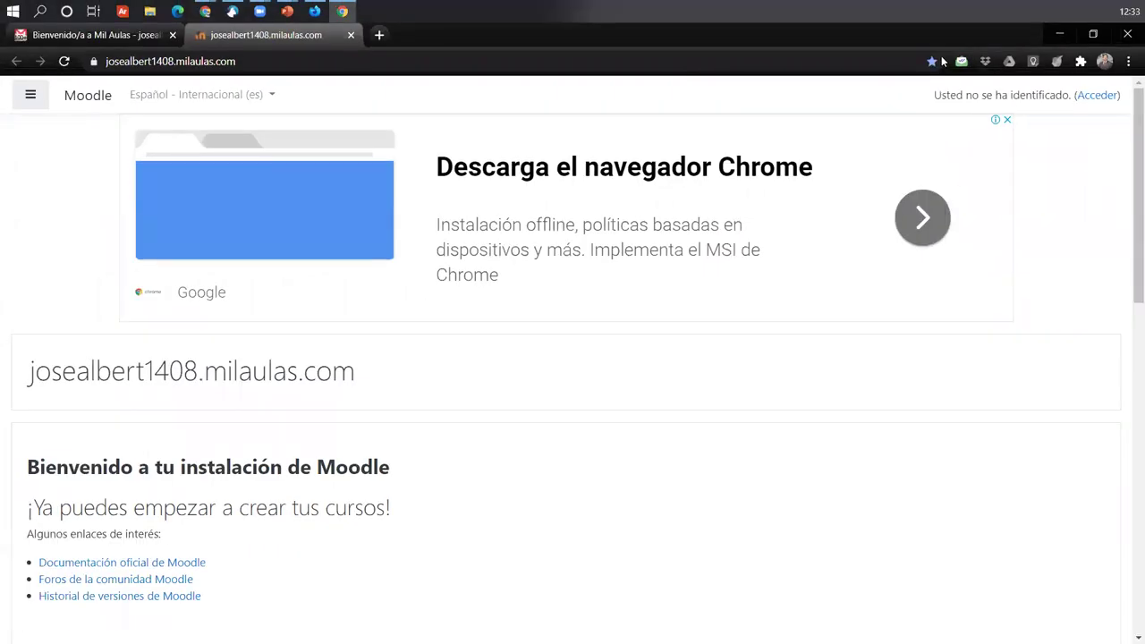
# Bookmark the Moodle page as 'Mi aula virtual personal' in the Cursos folder
pyautogui.click(933, 61)
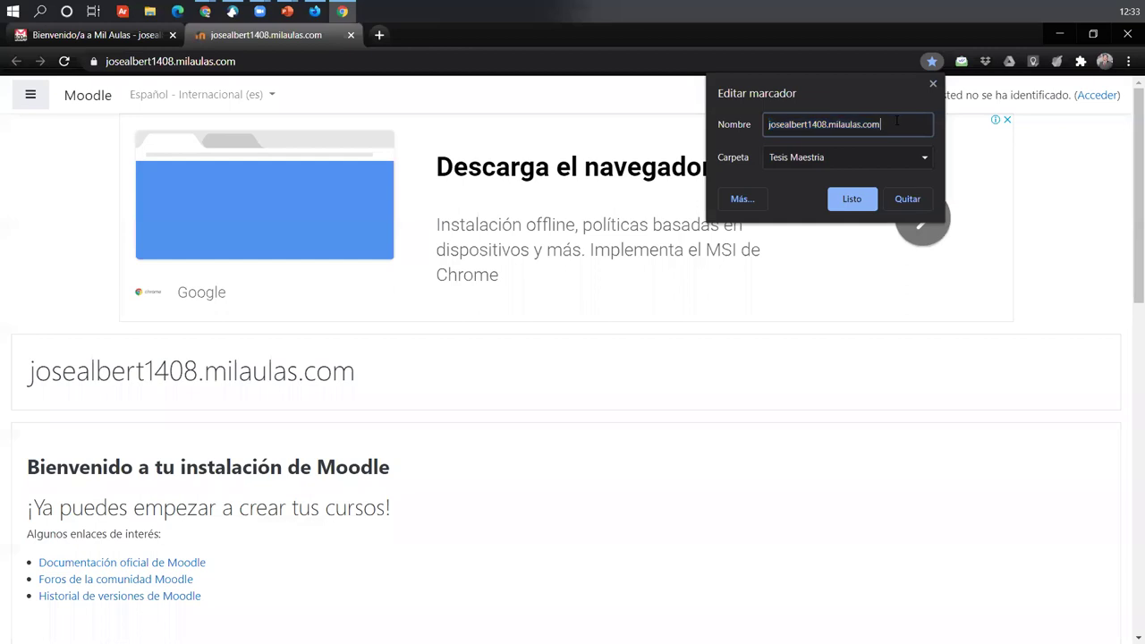
pyautogui.write('Mi')
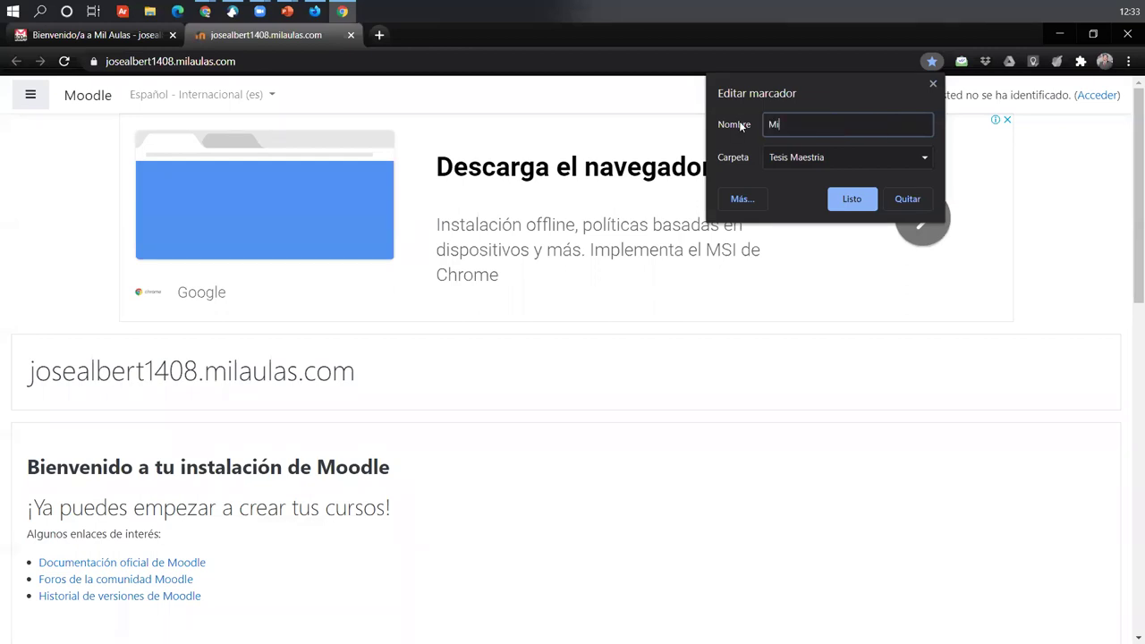
pyautogui.write(' aula virtual personal')
pyautogui.click(780, 157)
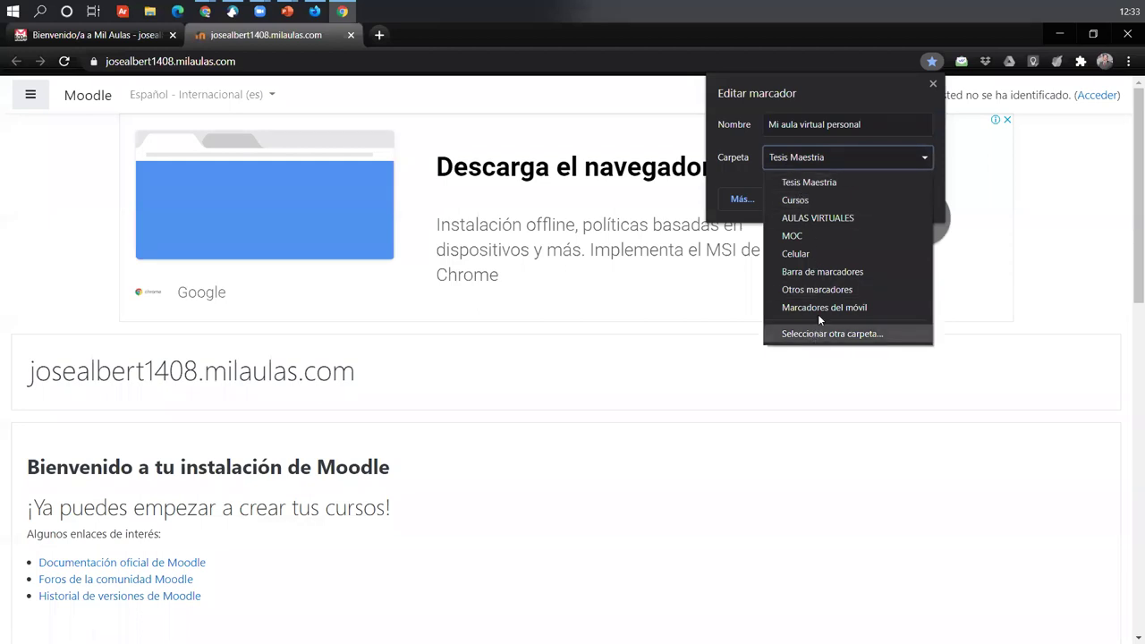
pyautogui.click(839, 203)
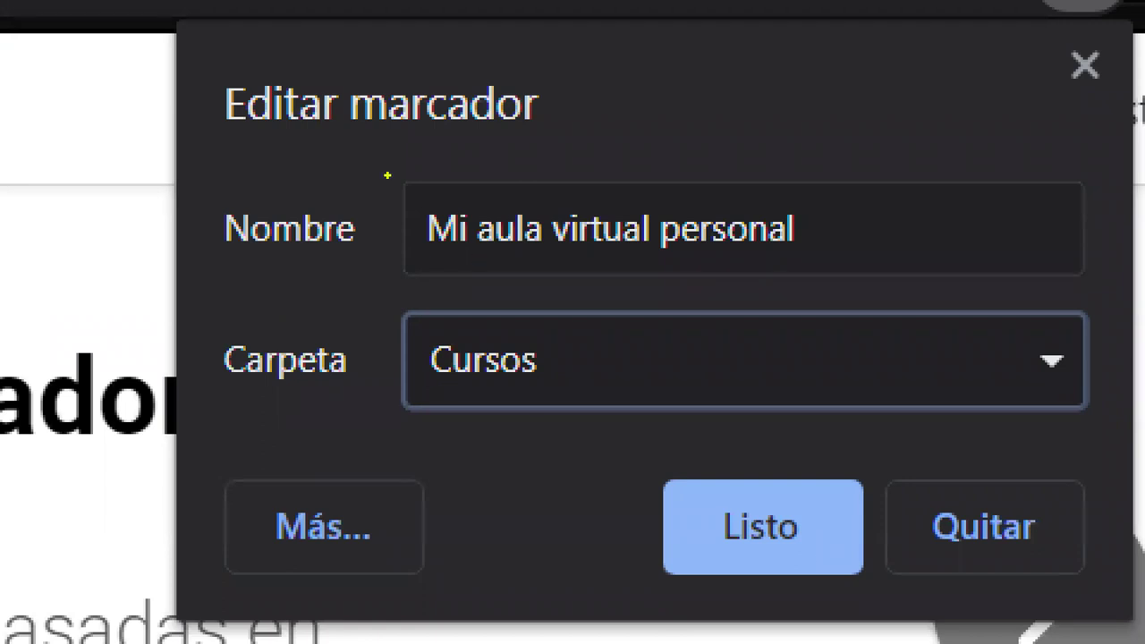
# Recheck and save the bookmark details, then close the Moodle site tab
pyautogui.moveTo(207, 77)
pyautogui.mouseDown()
pyautogui.moveTo(1129, 442)
pyautogui.moveTo(1065, 421)
pyautogui.moveTo(1117, 427)
pyautogui.mouseUp()
pyautogui.press('y')
pyautogui.moveTo(640, 399); pyautogui.dragTo(380, 537)
pyautogui.press('y')
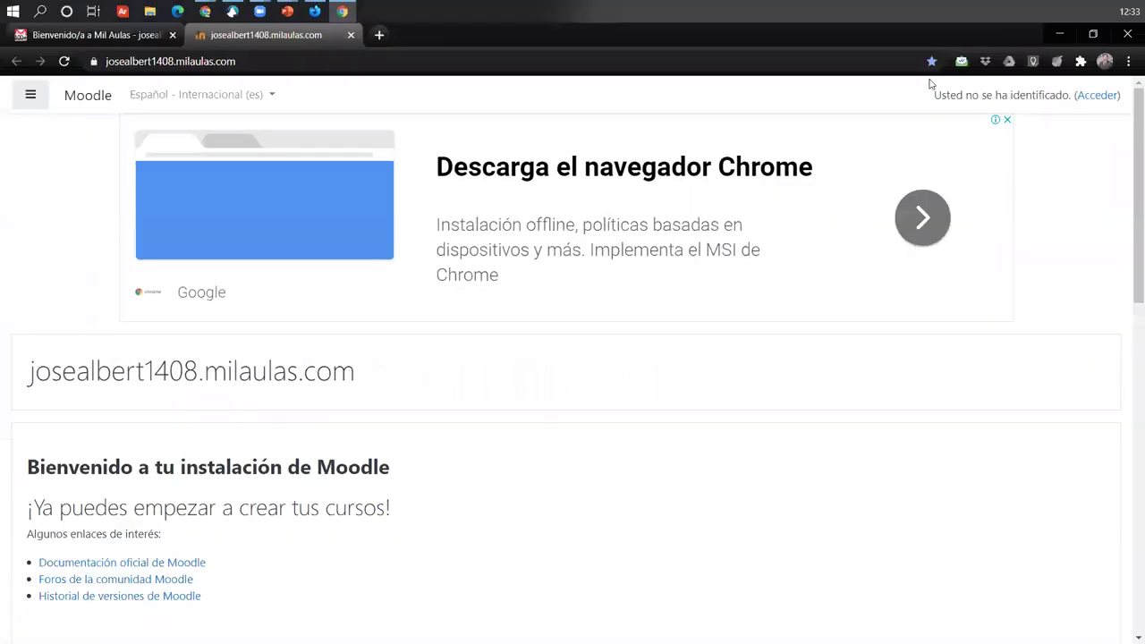
pyautogui.click(931, 61)
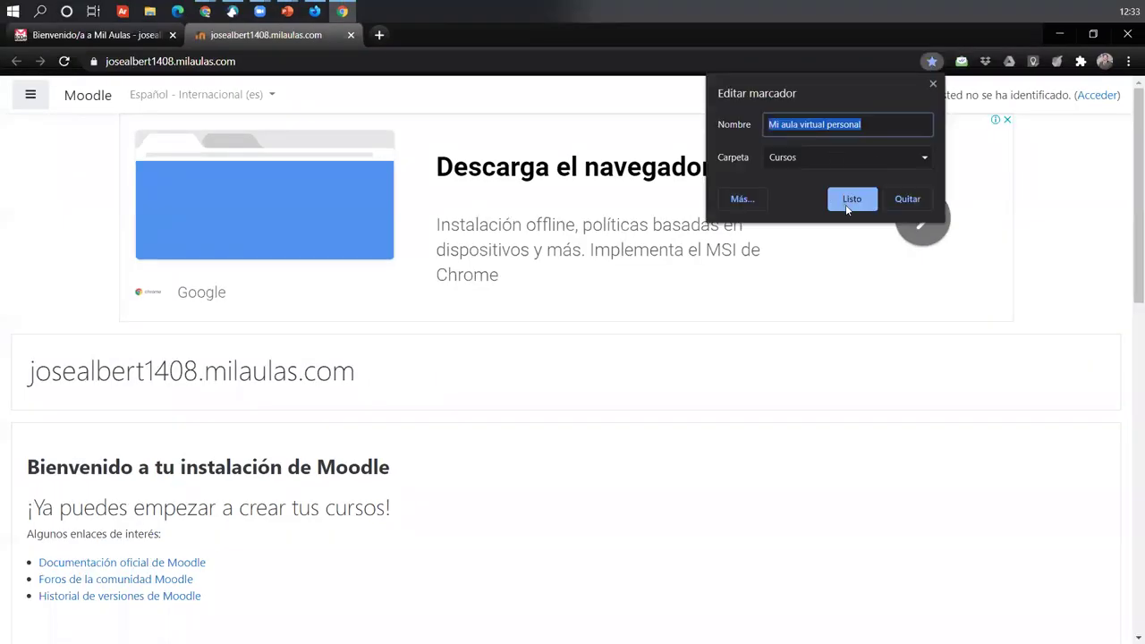
pyautogui.click(846, 199)
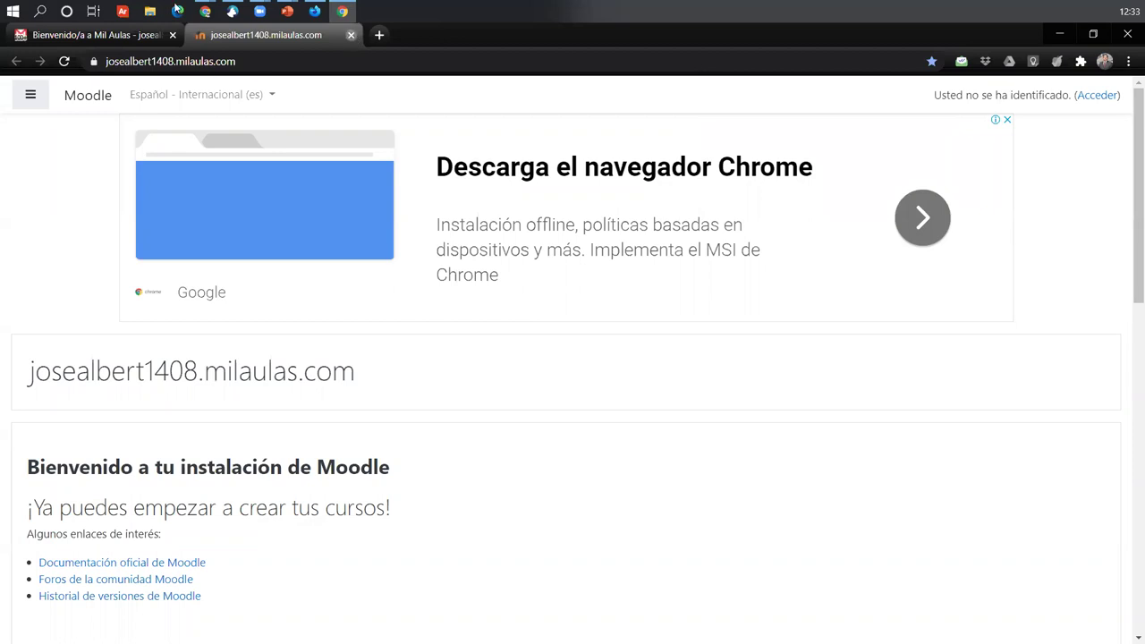
pyautogui.hotkey('ctrl', 'w')
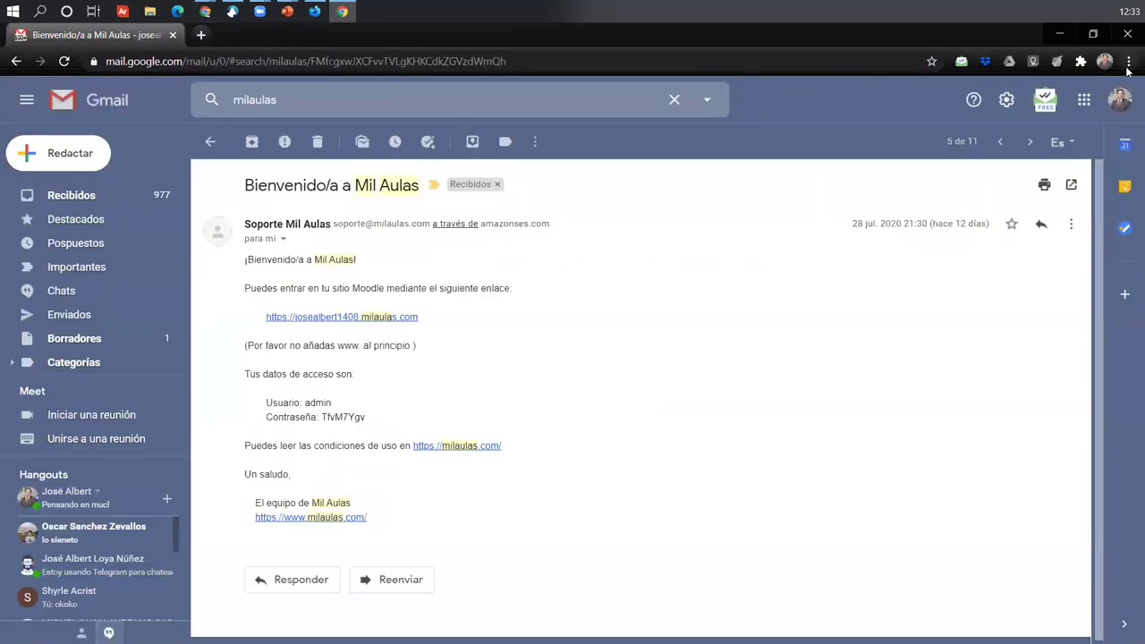
pyautogui.click(1128, 70)
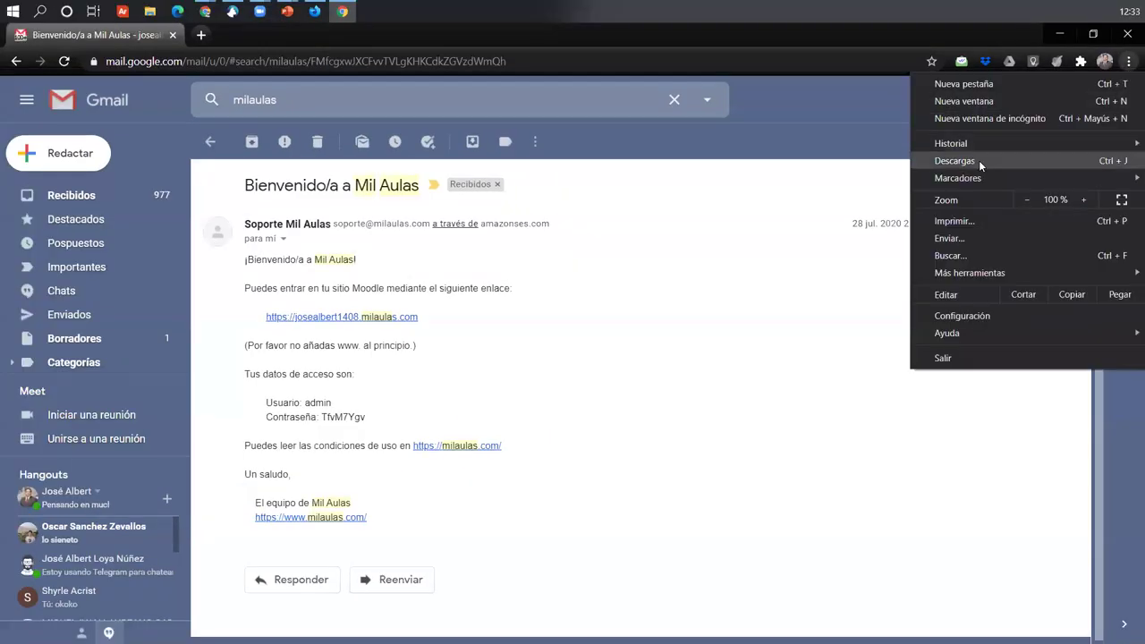
pyautogui.moveTo(962, 178)
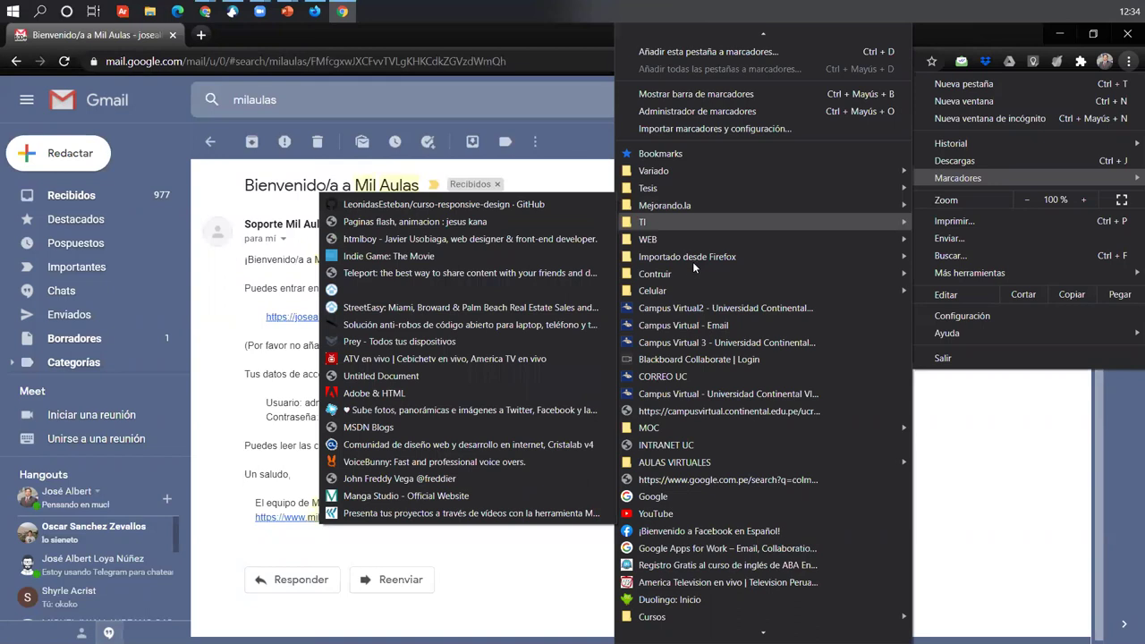
pyautogui.scroll(-1, 680, 537)
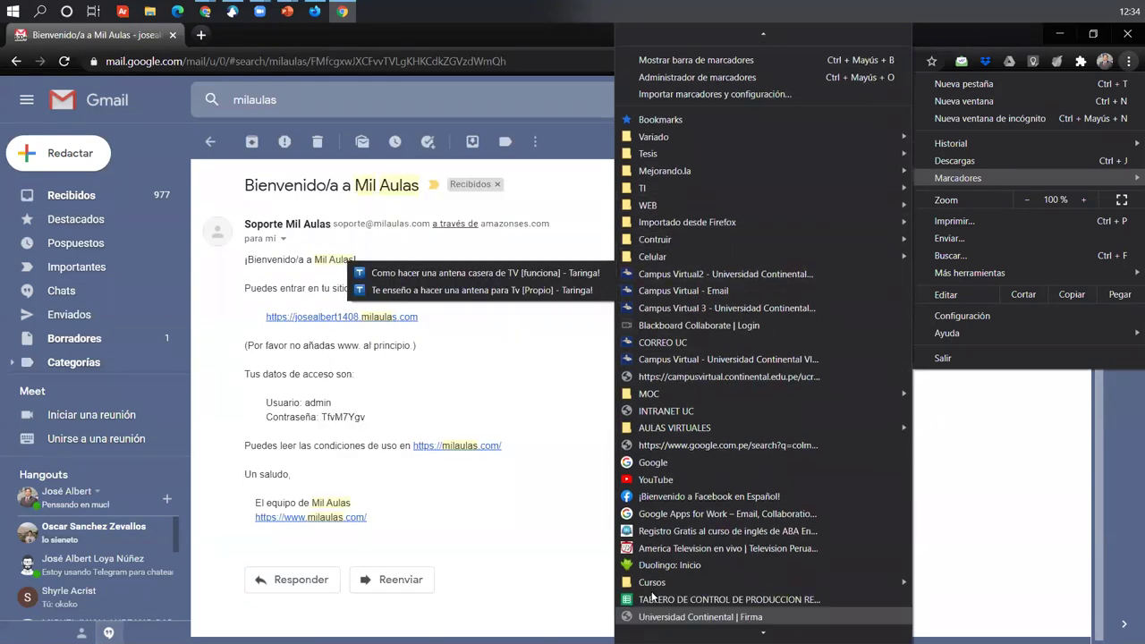
pyautogui.moveTo(655, 581)
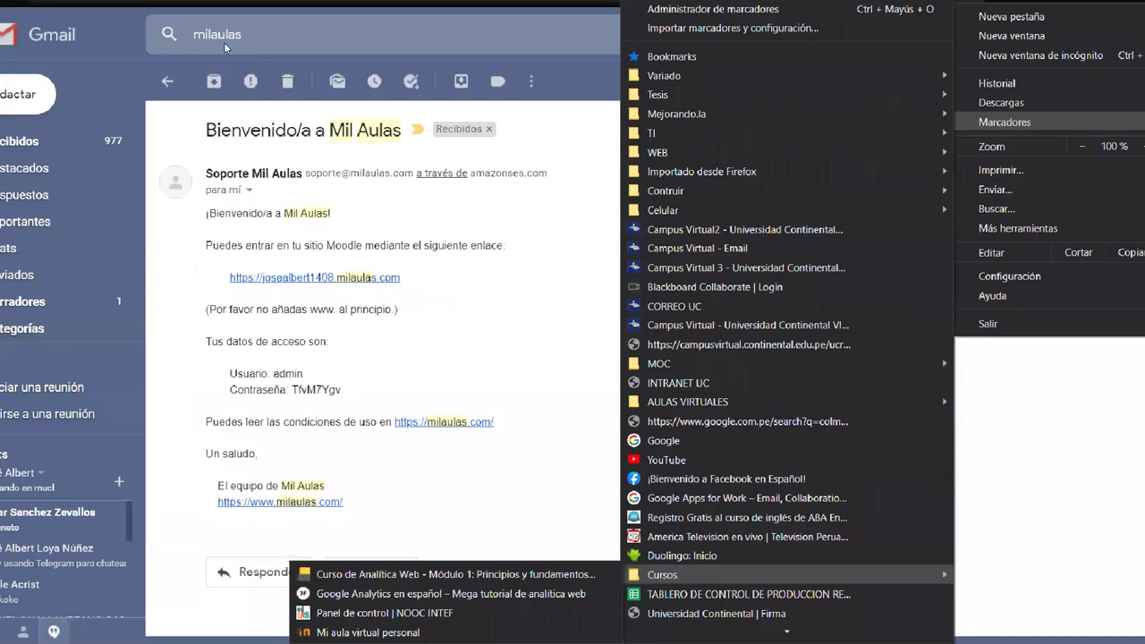
pyautogui.click(191, 41)
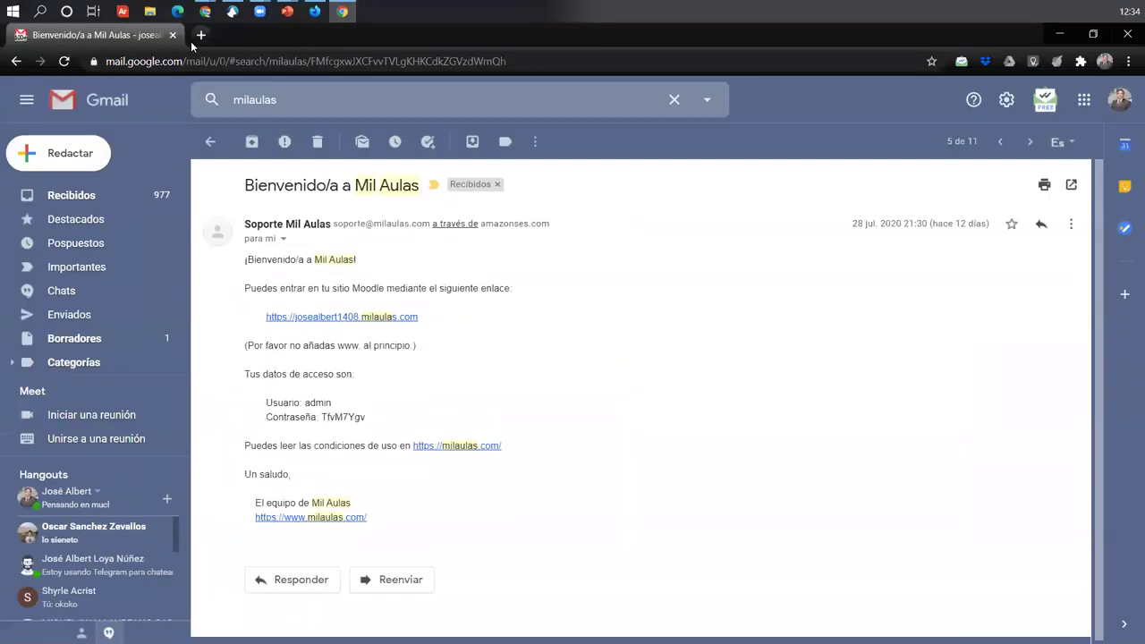
# Open the josealbert1408.milaulas.com site from the email link and go to its Acceder login page
pyautogui.click(328, 319)
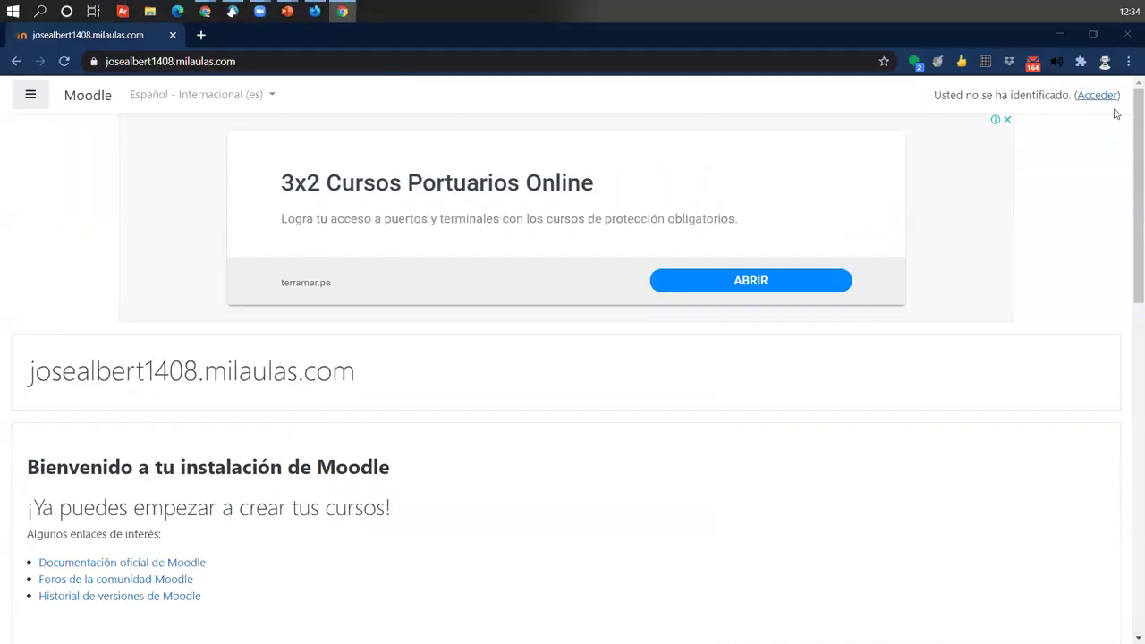
pyautogui.click(1073, 98)
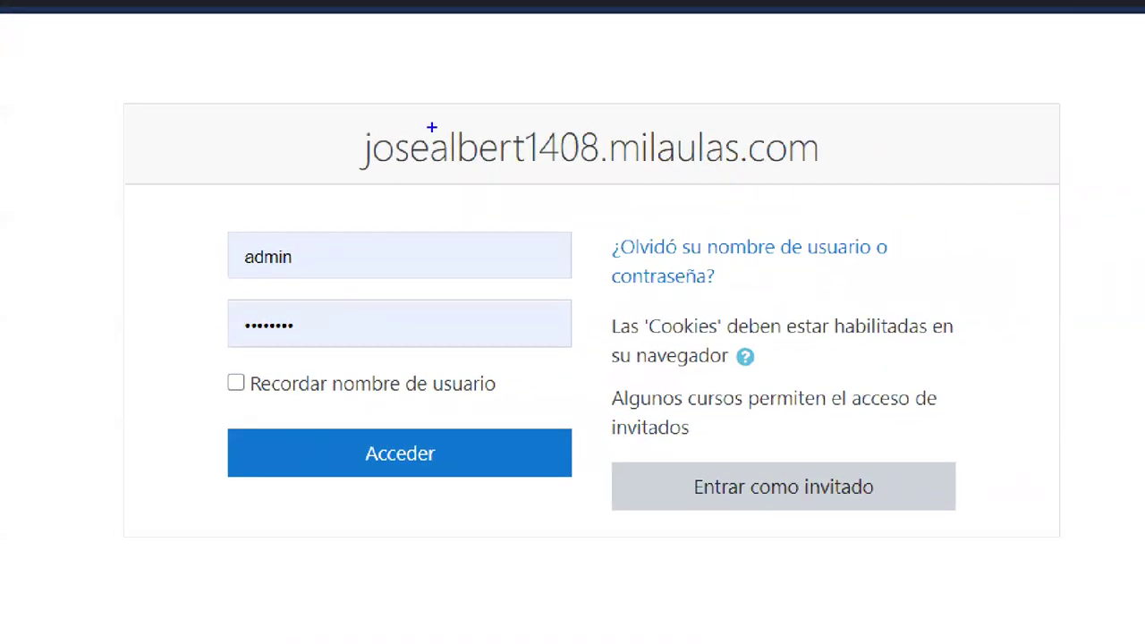
pyautogui.moveTo(337, 98); pyautogui.dragTo(969, 54)
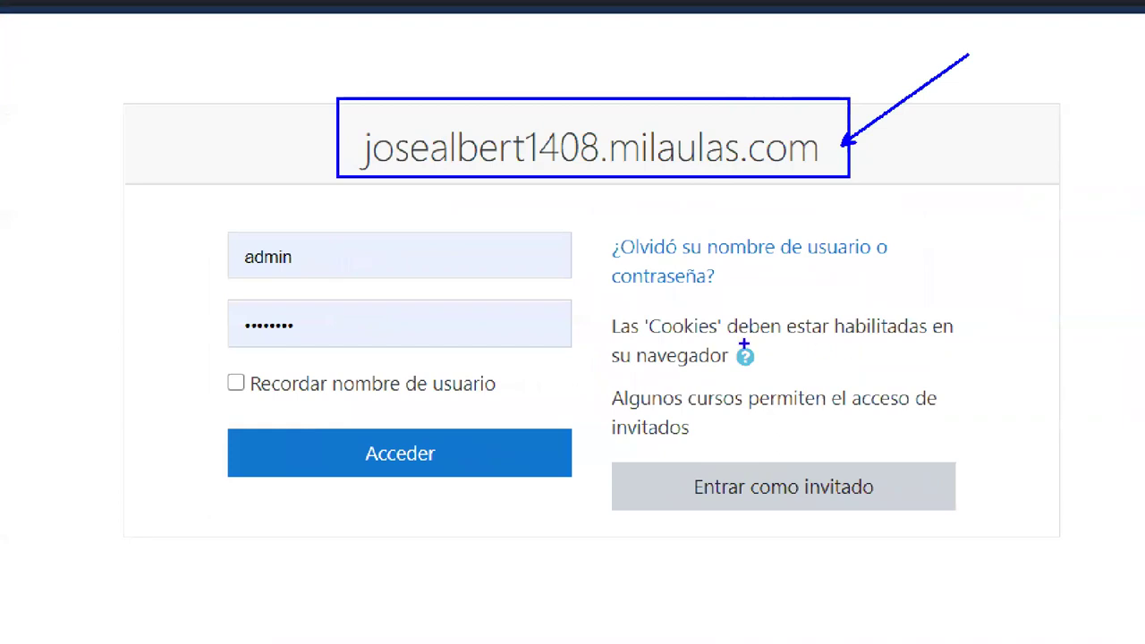
pyautogui.moveTo(207, 216)
pyautogui.mouseDown()
pyautogui.moveTo(532, 253)
pyautogui.moveTo(587, 280)
pyautogui.mouseUp()
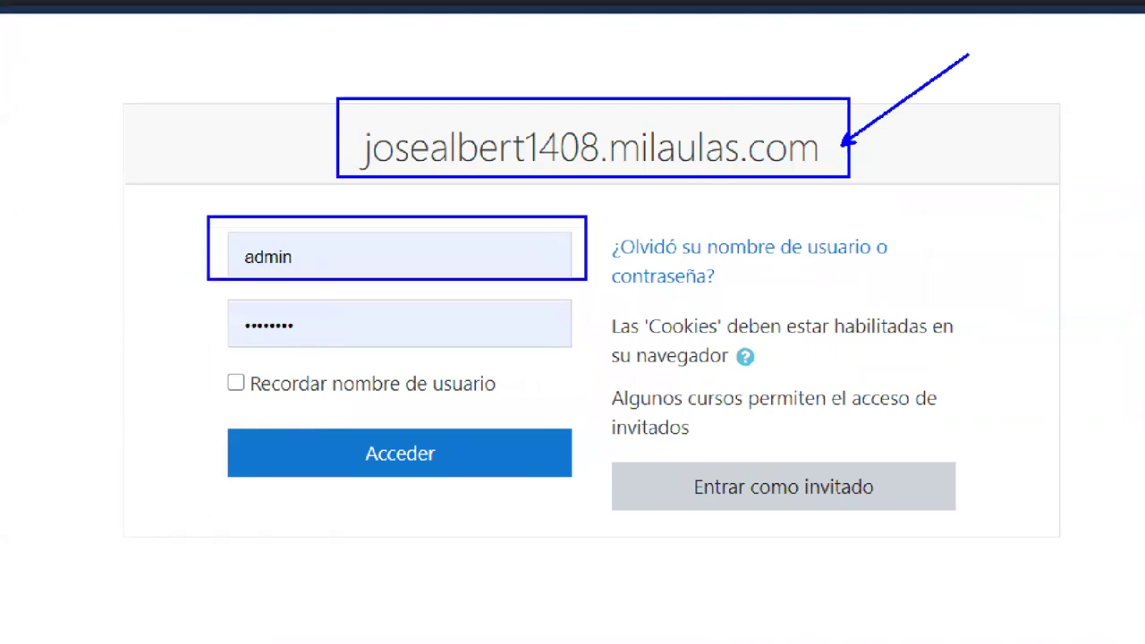
pyautogui.moveTo(216, 289)
pyautogui.mouseDown()
pyautogui.moveTo(463, 346)
pyautogui.moveTo(571, 355)
pyautogui.mouseUp()
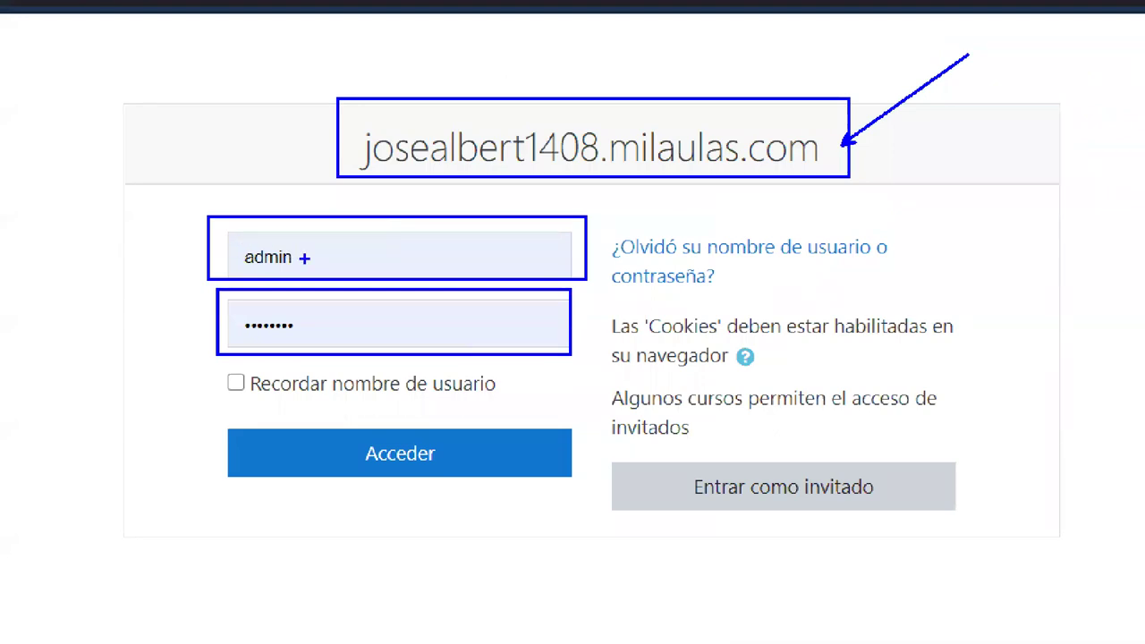
# Log in as 'admin' with the account password and dismiss Chrome's password-update prompt
pyautogui.click(460, 260)
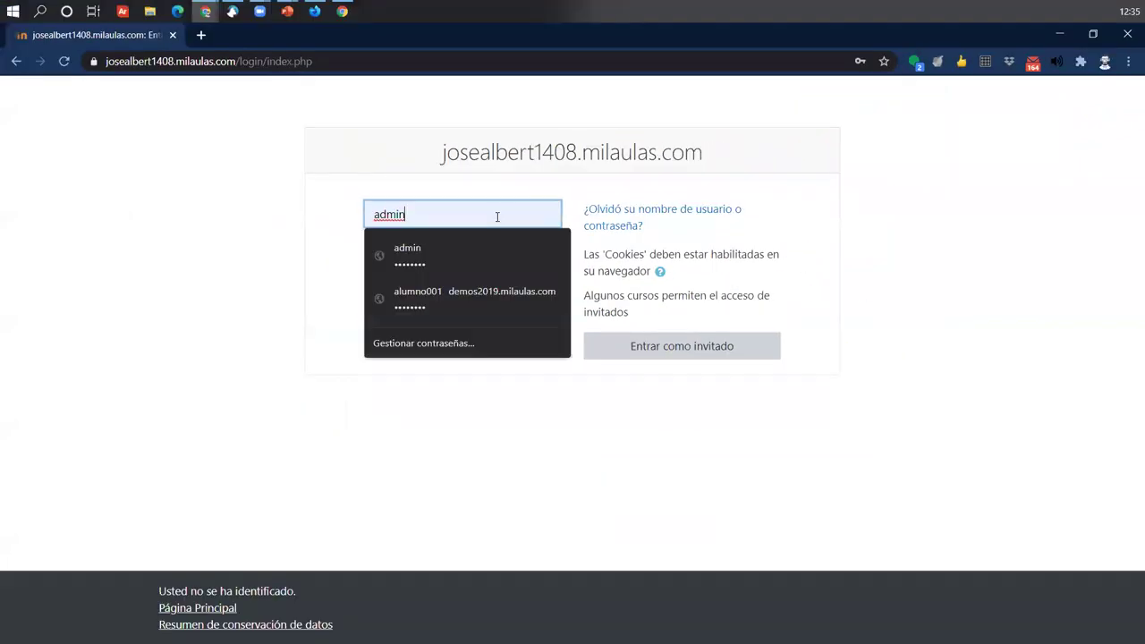
pyautogui.moveTo(498, 217); pyautogui.dragTo(298, 204)
pyautogui.write('admin')
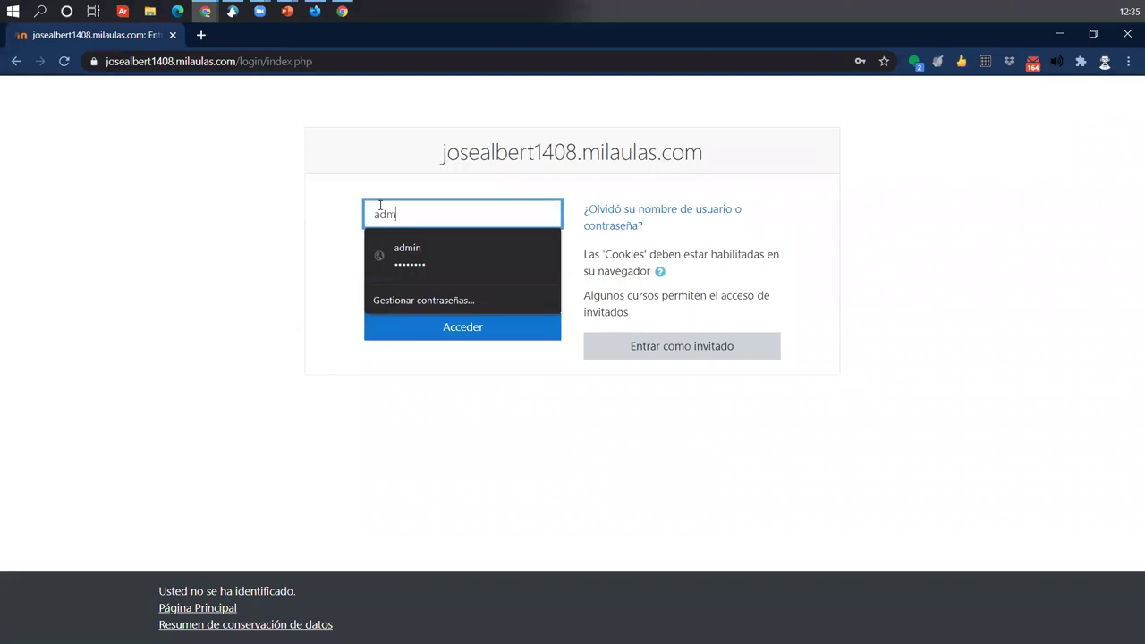
pyautogui.press('Tab')
pyautogui.write('a')
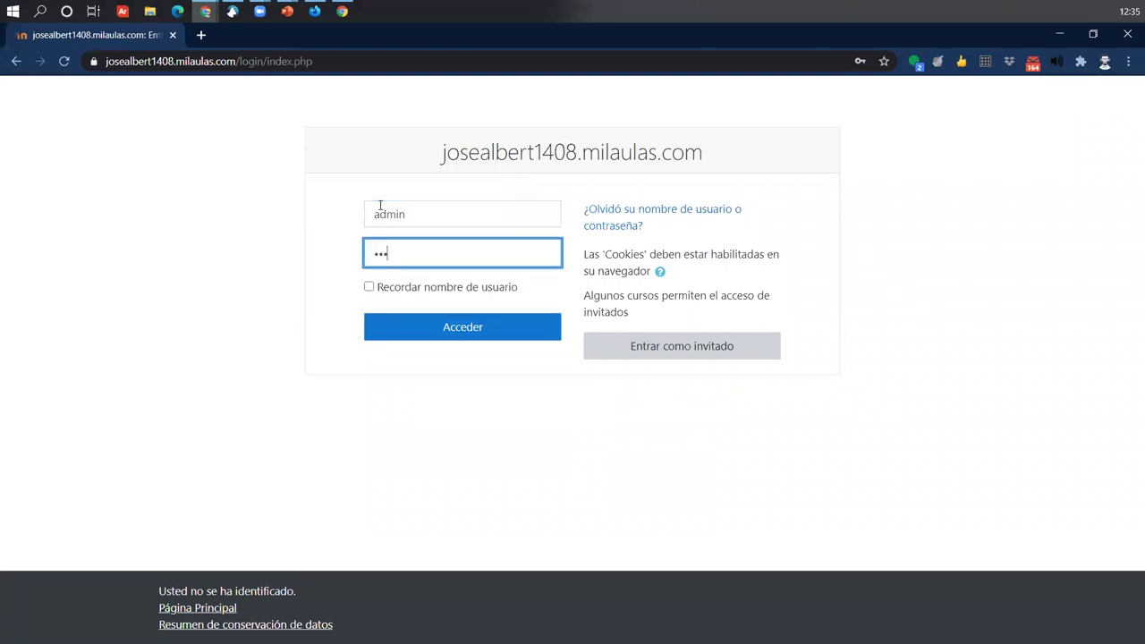
pyautogui.write('•••••••')
pyautogui.press('Return')
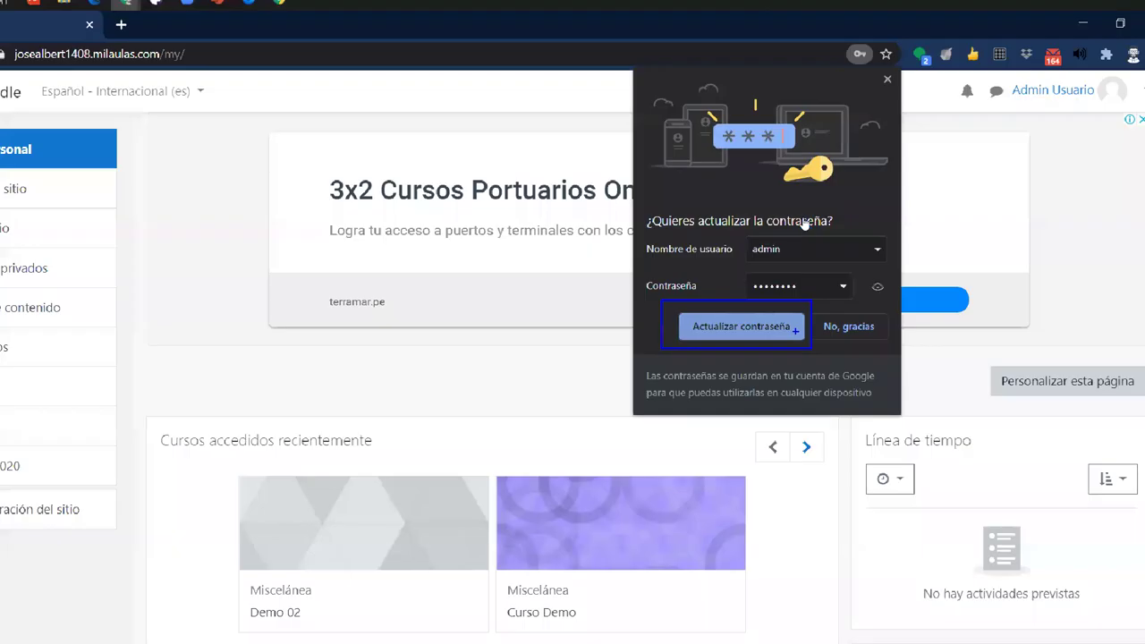
pyautogui.click(758, 447)
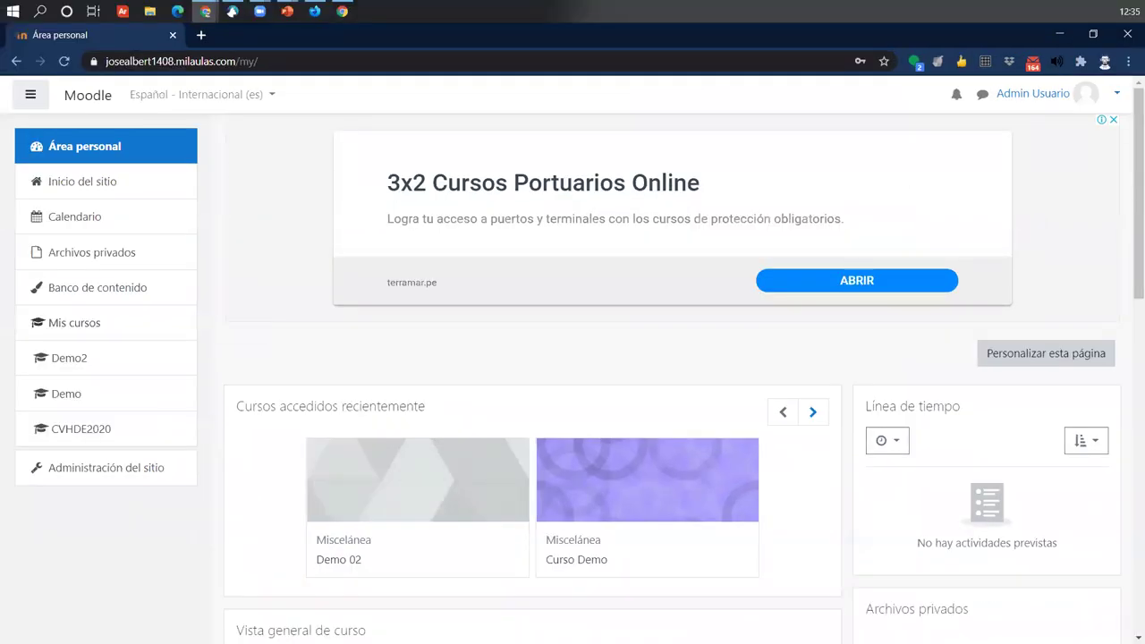
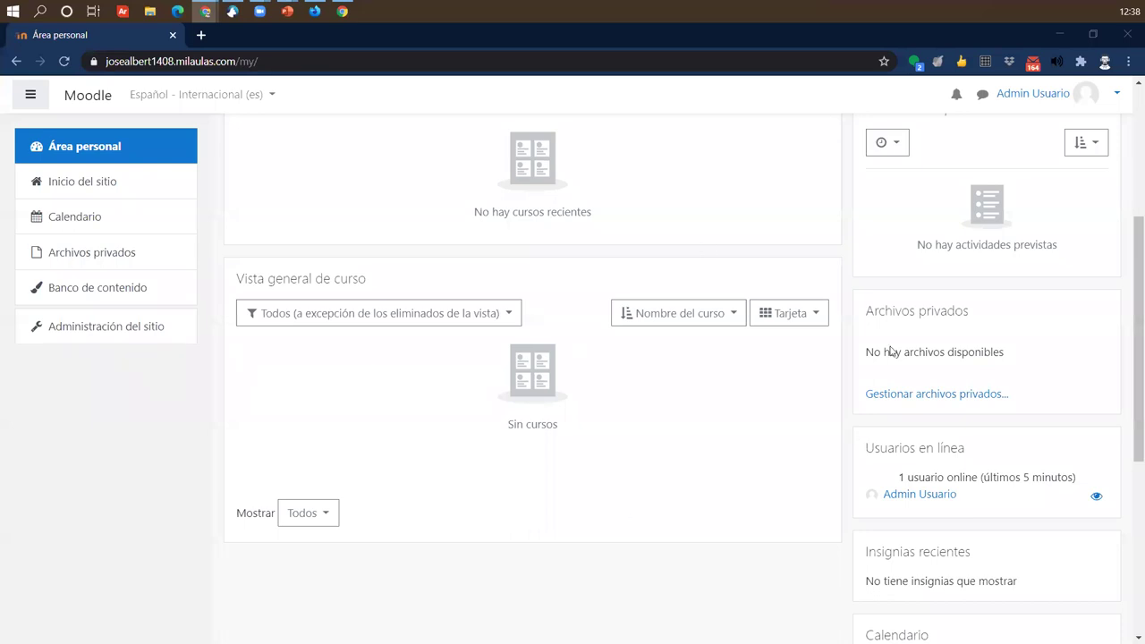
# Open 'Administración del sitio' from the left navigation drawer
pyautogui.click(108, 329)
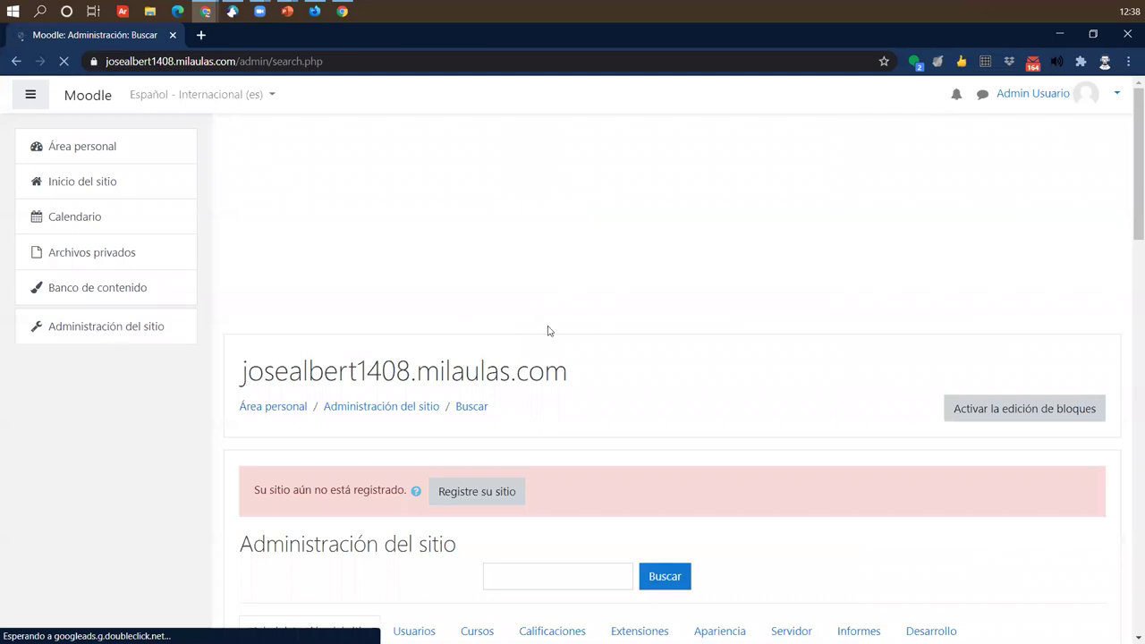
# Show the 'Cursos' tab of Site administration
pyautogui.scroll(-4, 547, 328)
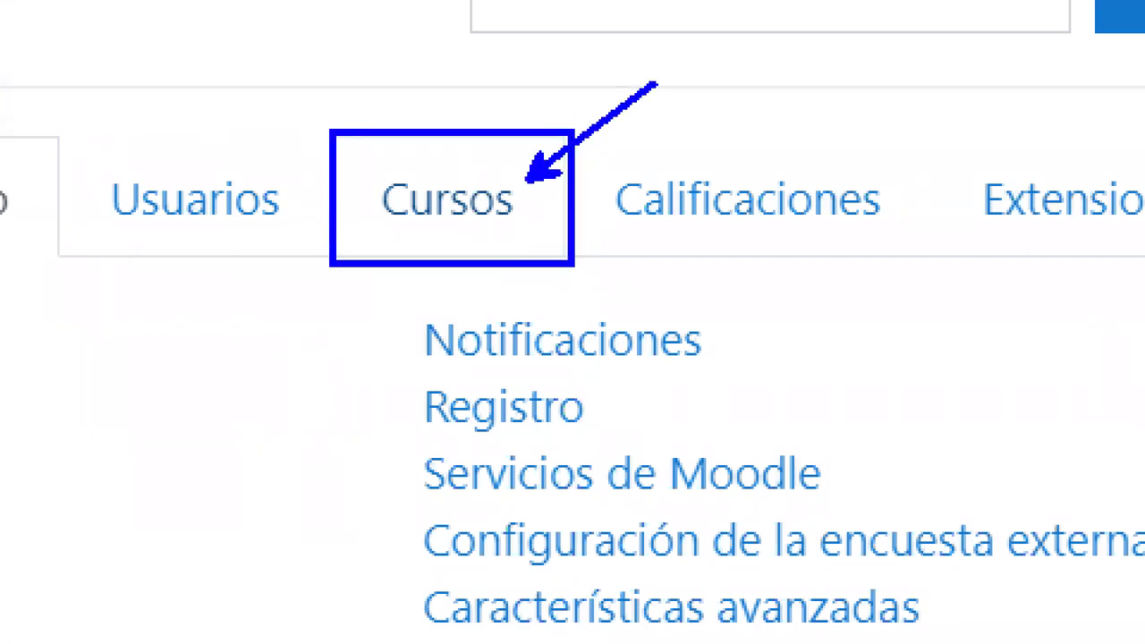
pyautogui.click(408, 202)
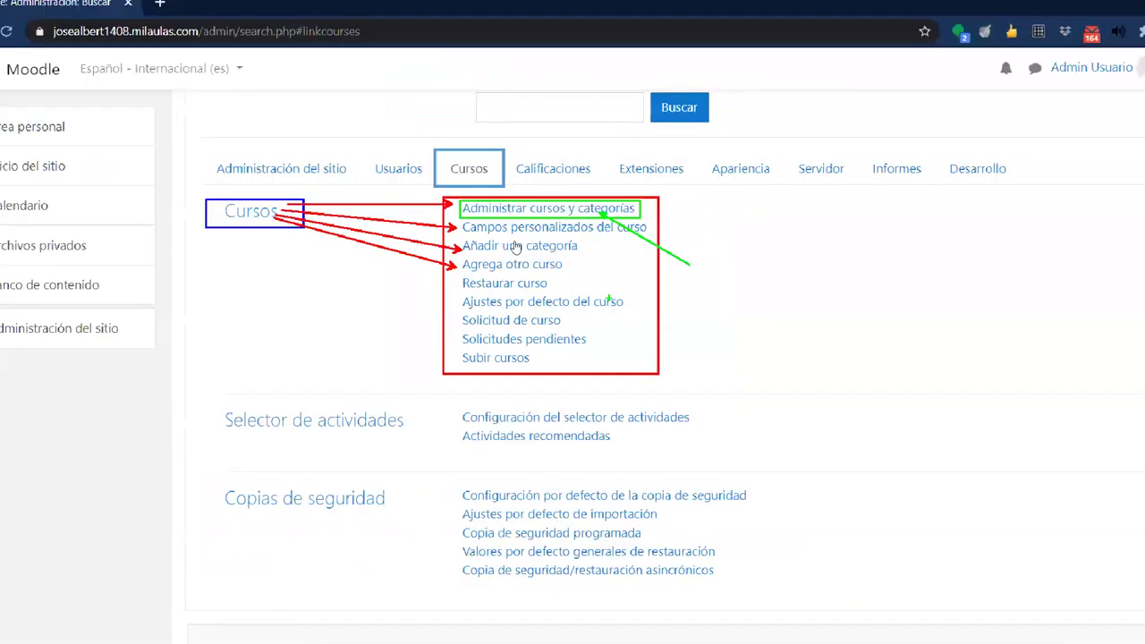
# Open 'Administrar cursos y categorías' and scroll through the management page
pyautogui.click(521, 208)
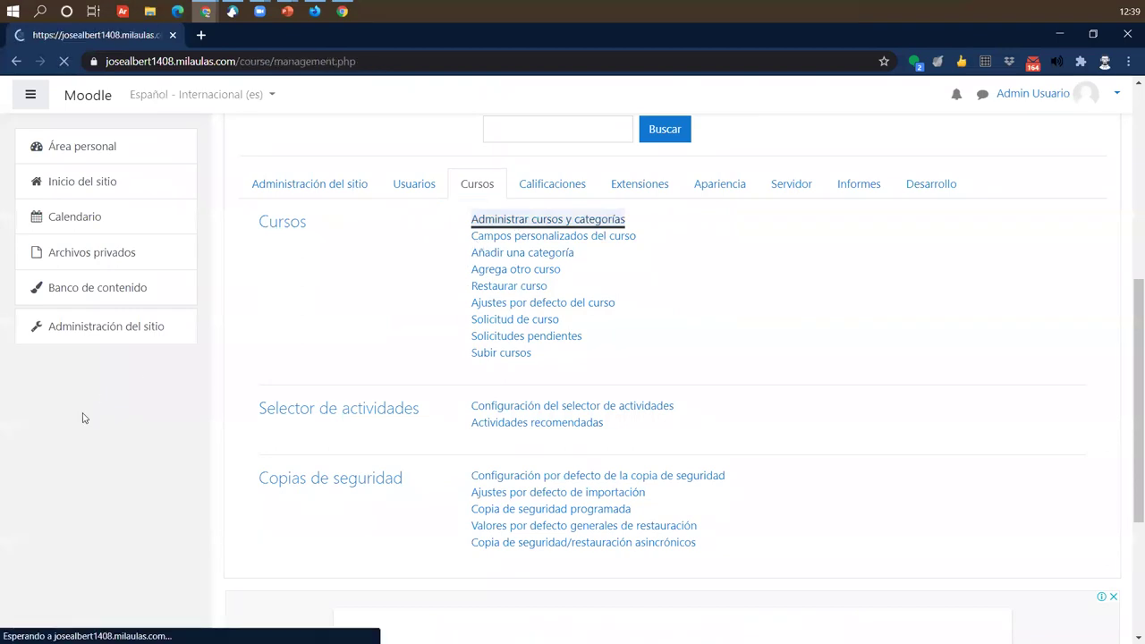
pyautogui.scroll(-3, 480, 327)
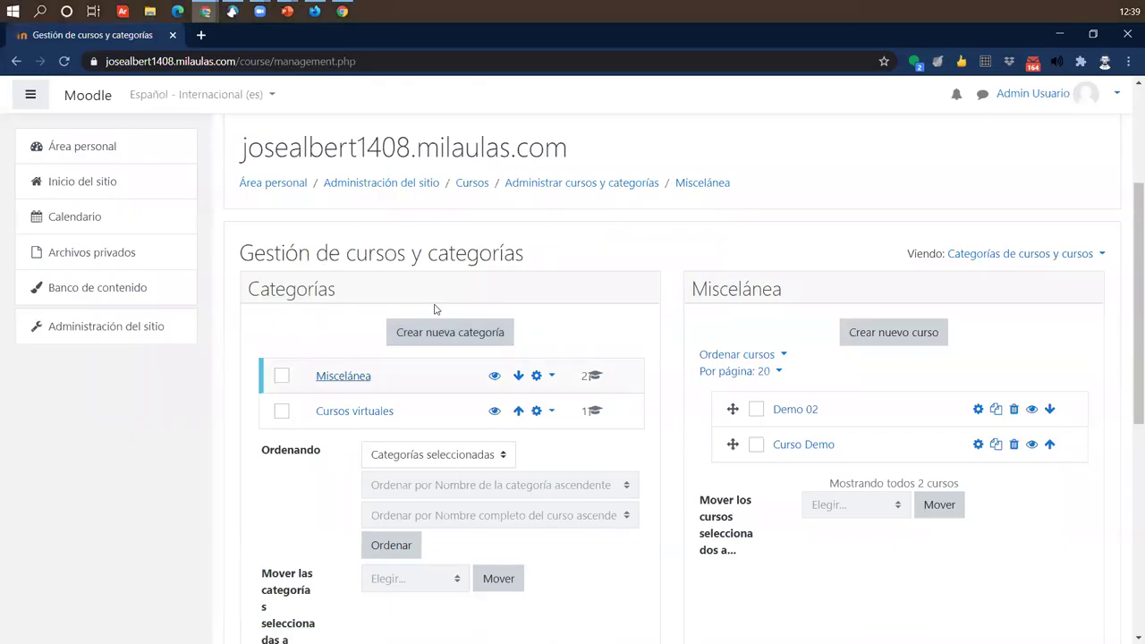
pyautogui.scroll(-1, 452, 495)
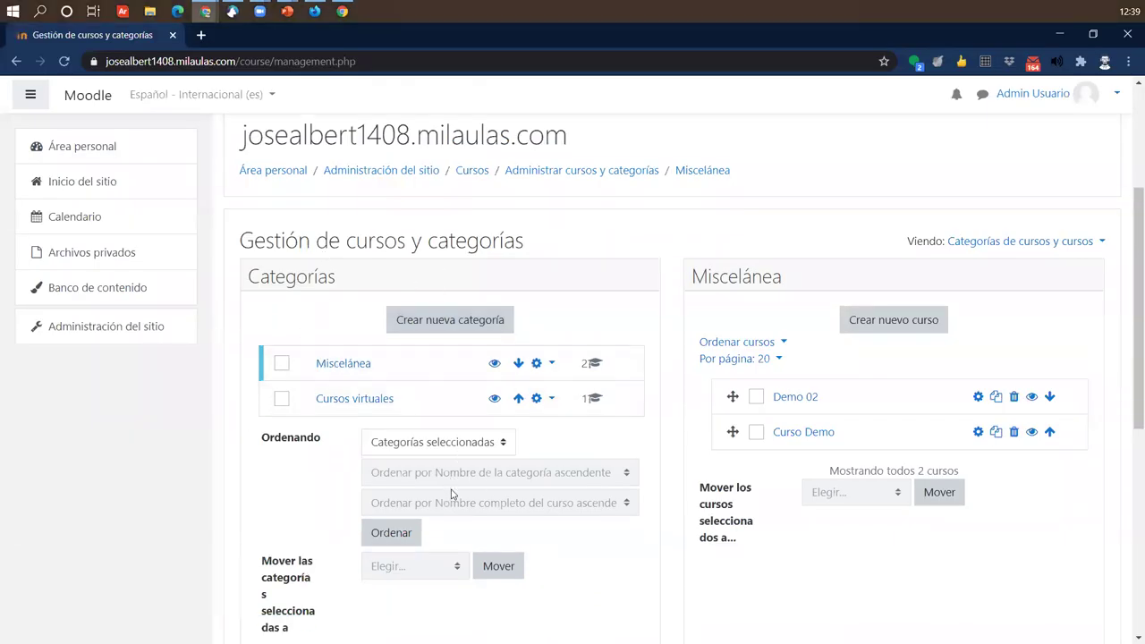
pyautogui.scroll(-5, 452, 494)
pyautogui.scroll(8, 452, 494)
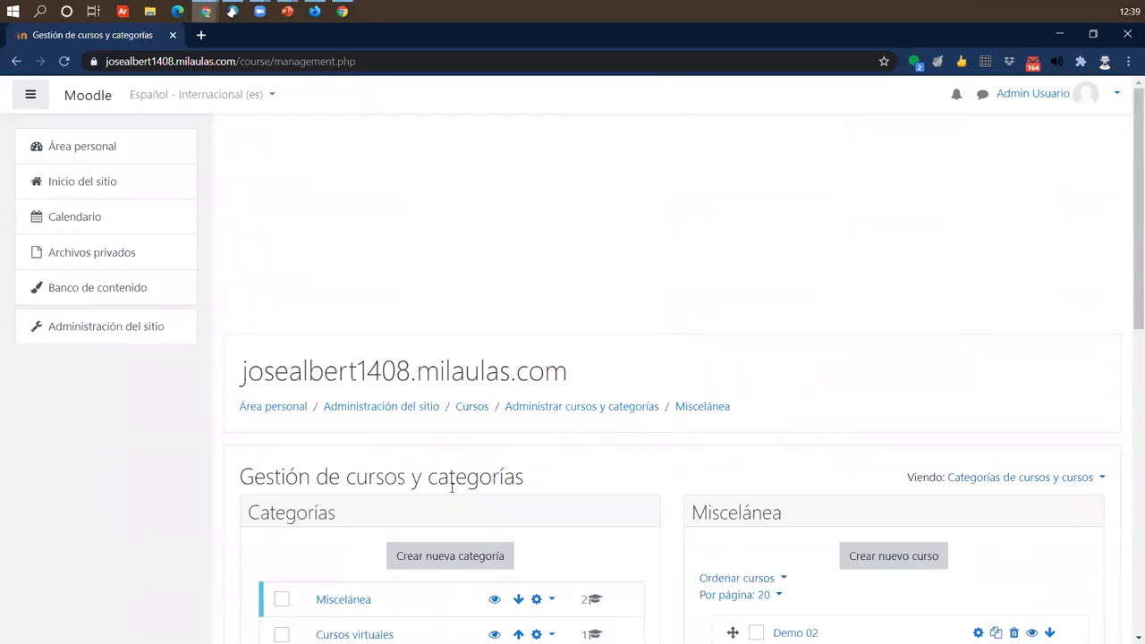
pyautogui.scroll(-1, 451, 492)
pyautogui.scroll(-2, 435, 340)
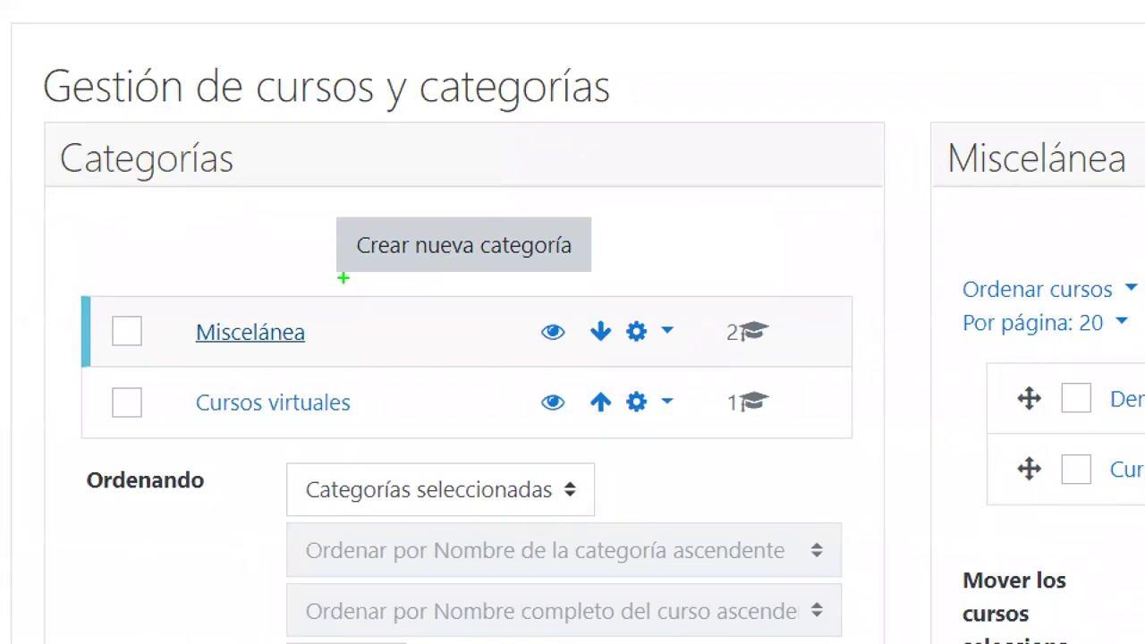
# Note 'Cursos a distancia' as the planned name and start a new category
pyautogui.moveTo(315, 208)
pyautogui.mouseDown()
pyautogui.moveTo(632, 286)
pyautogui.moveTo(624, 280)
pyautogui.moveTo(721, 95)
pyautogui.mouseUp()
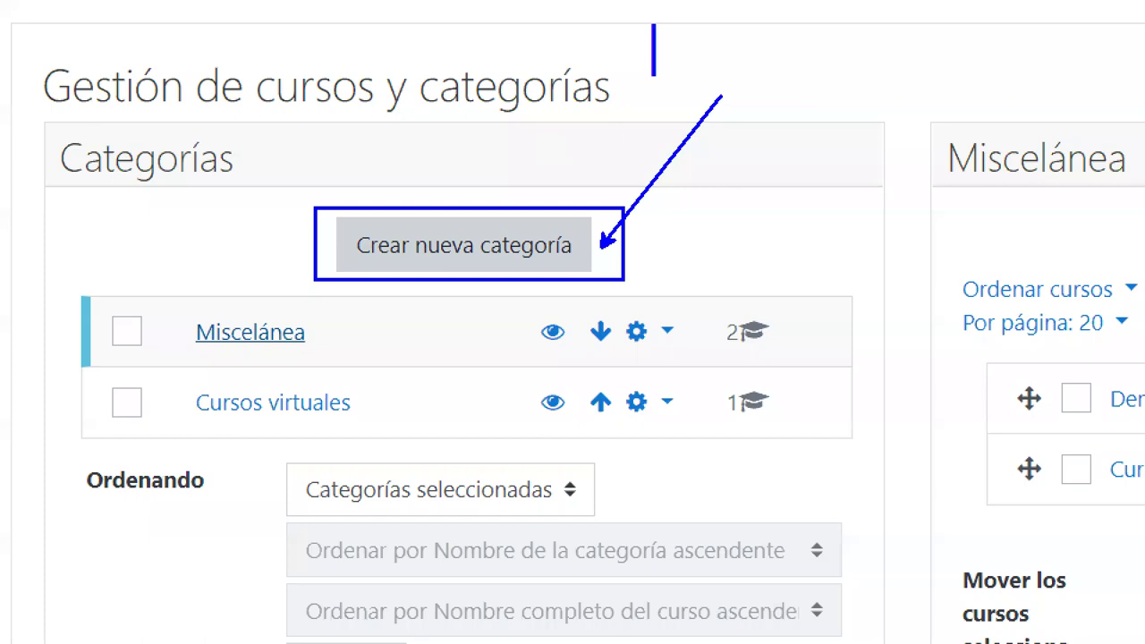
pyautogui.click(654, 49)
pyautogui.write('Cursos')
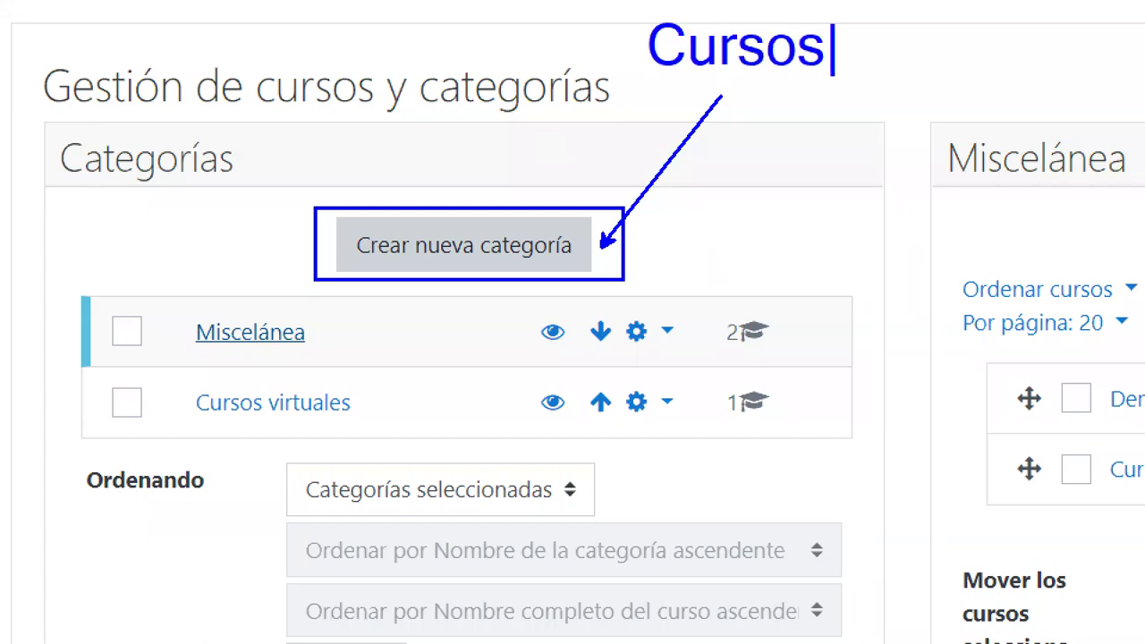
pyautogui.write(' adit')
pyautogui.press('BackSpace')
pyautogui.write('stancia')
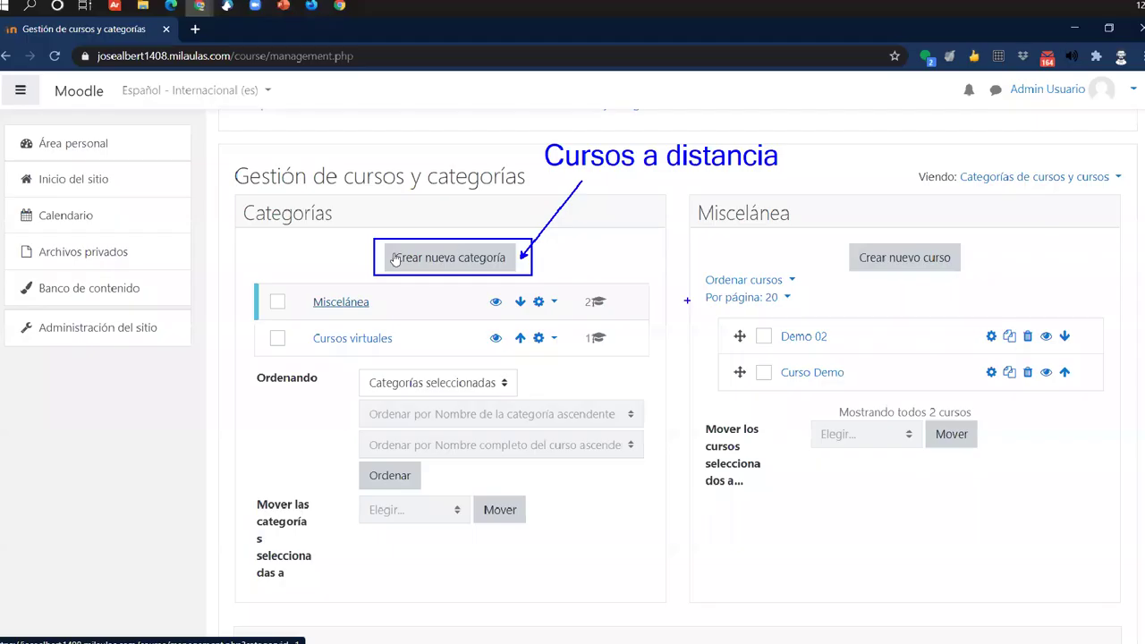
pyautogui.click(450, 265)
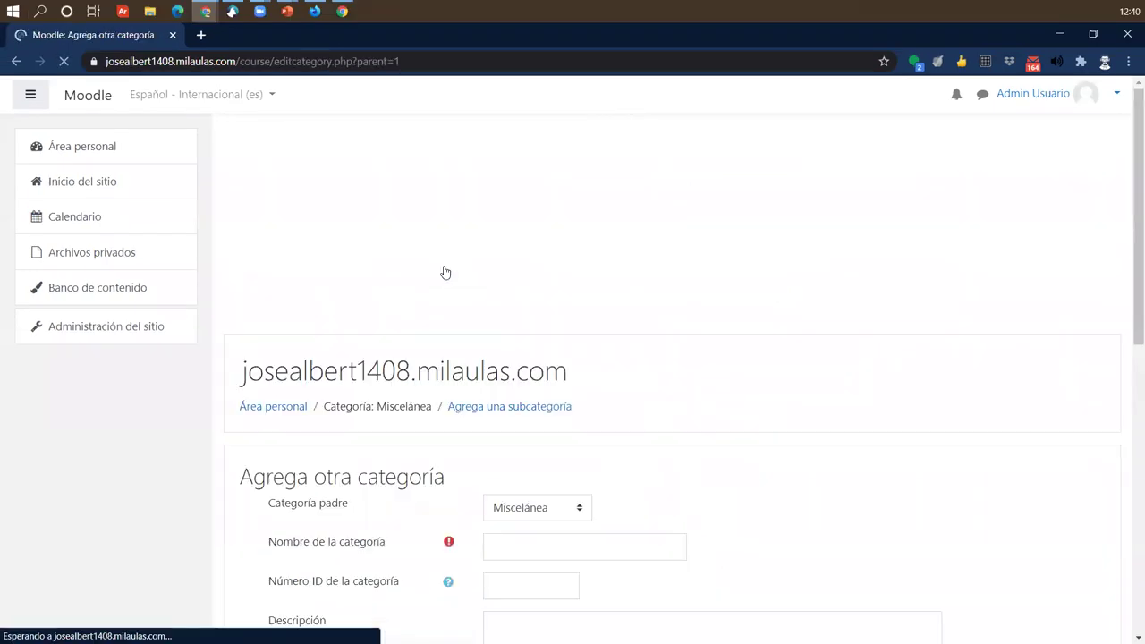
# Set the new category's parent category to 'Superior'
pyautogui.scroll(-2, 585, 499)
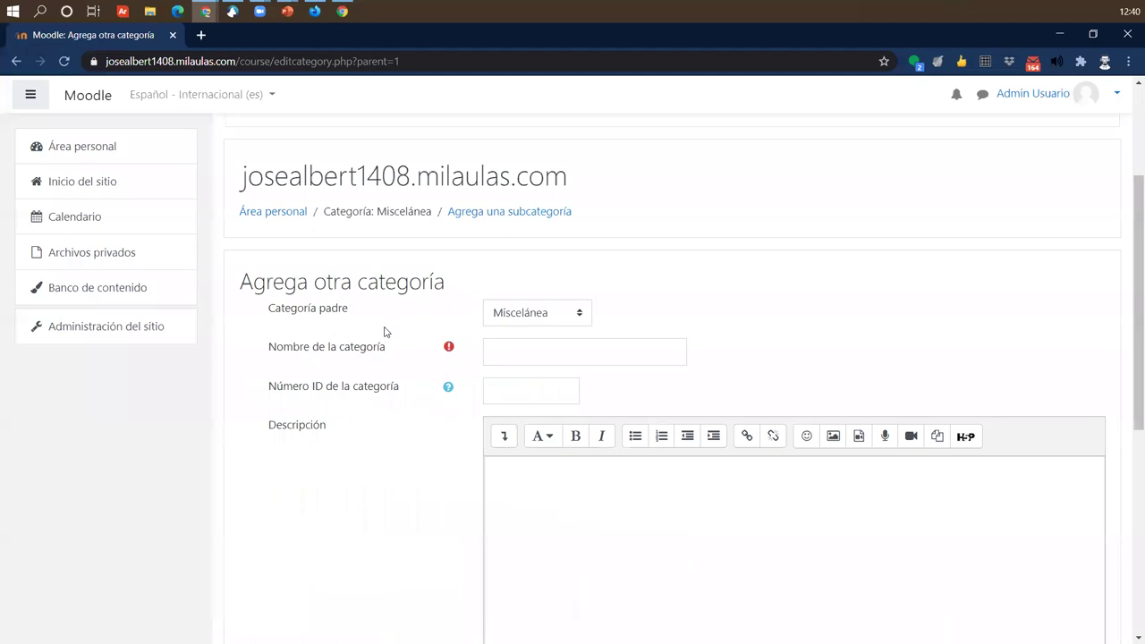
pyautogui.click(492, 320)
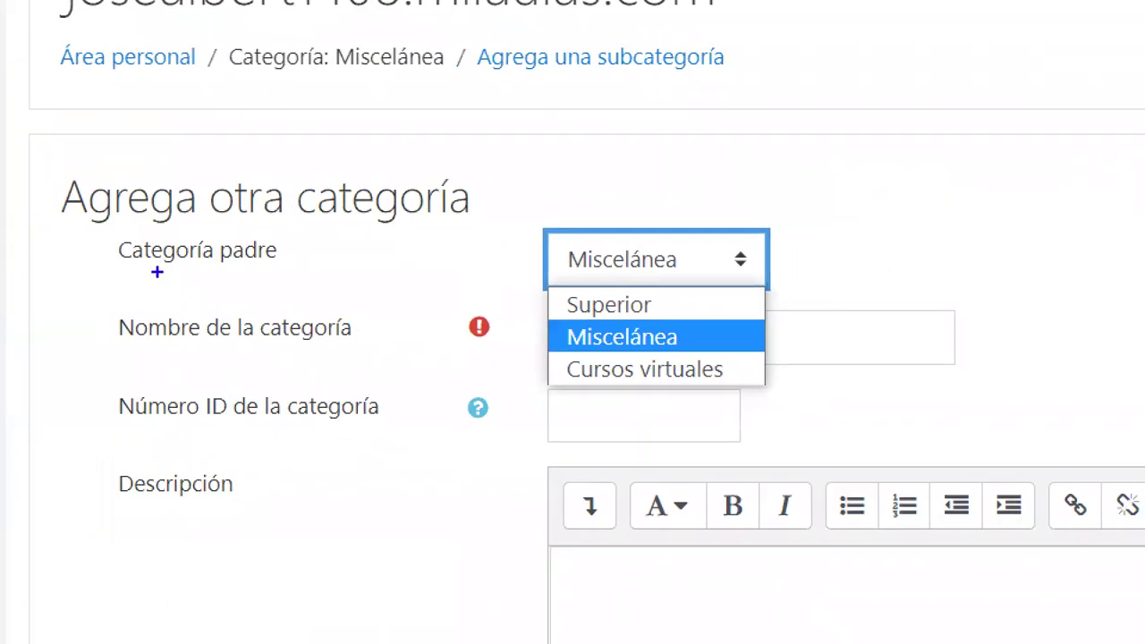
pyautogui.moveTo(101, 220)
pyautogui.mouseDown()
pyautogui.moveTo(171, 251)
pyautogui.moveTo(313, 268)
pyautogui.mouseUp()
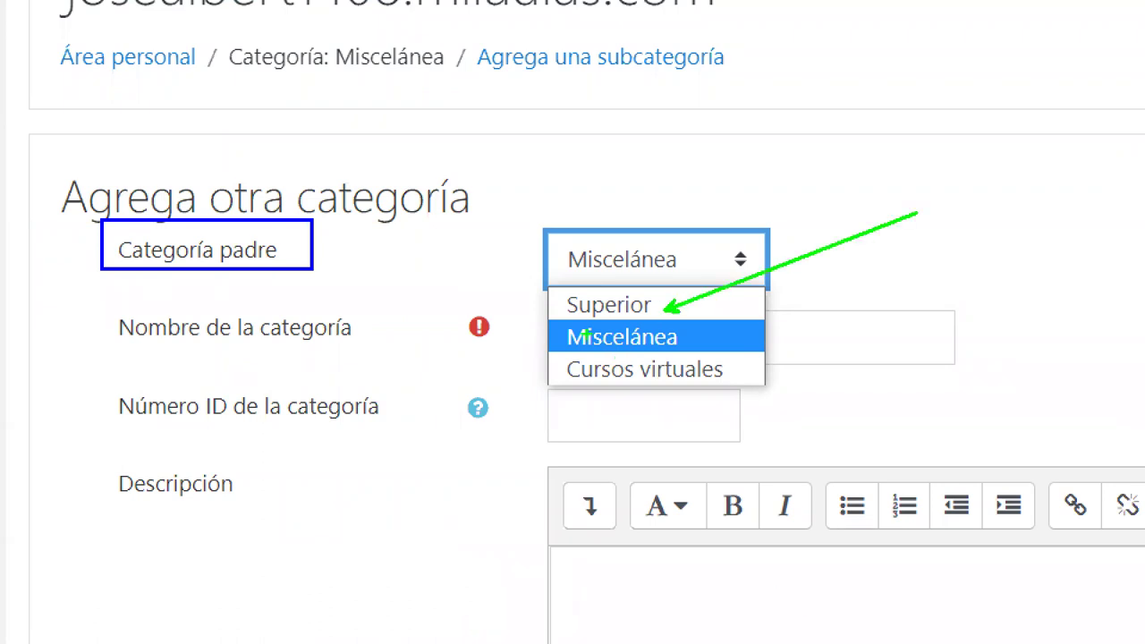
pyautogui.moveTo(559, 289); pyautogui.dragTo(667, 315)
pyautogui.hotkey('ctrl', 'z')
pyautogui.moveTo(556, 287); pyautogui.dragTo(657, 321)
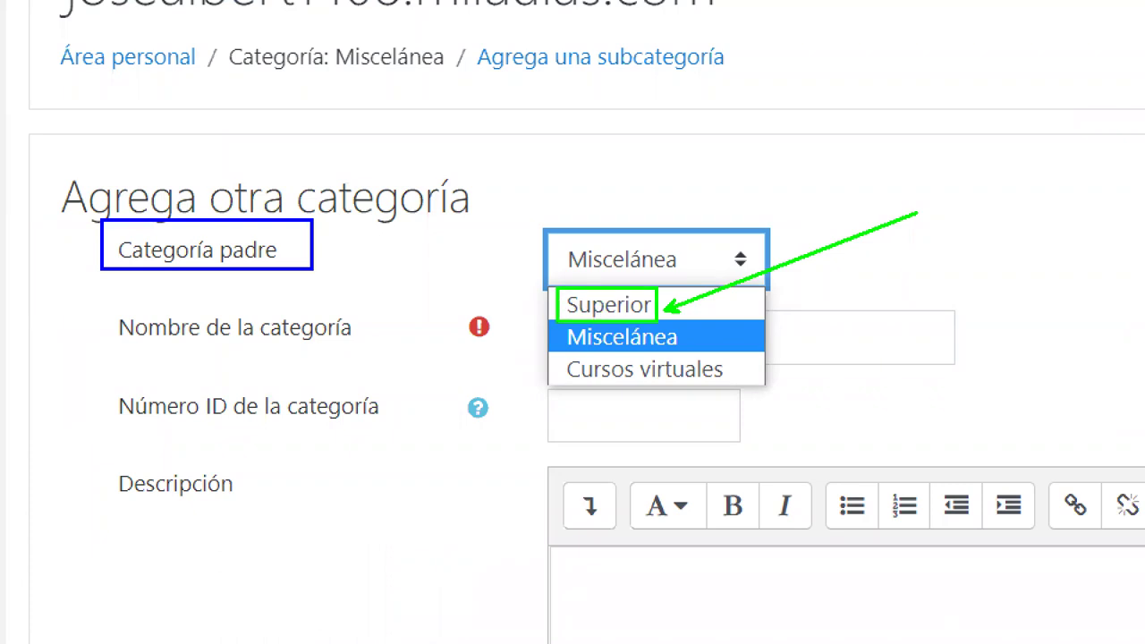
pyautogui.press('Escape')
pyautogui.click(655, 259)
pyautogui.click(608, 304)
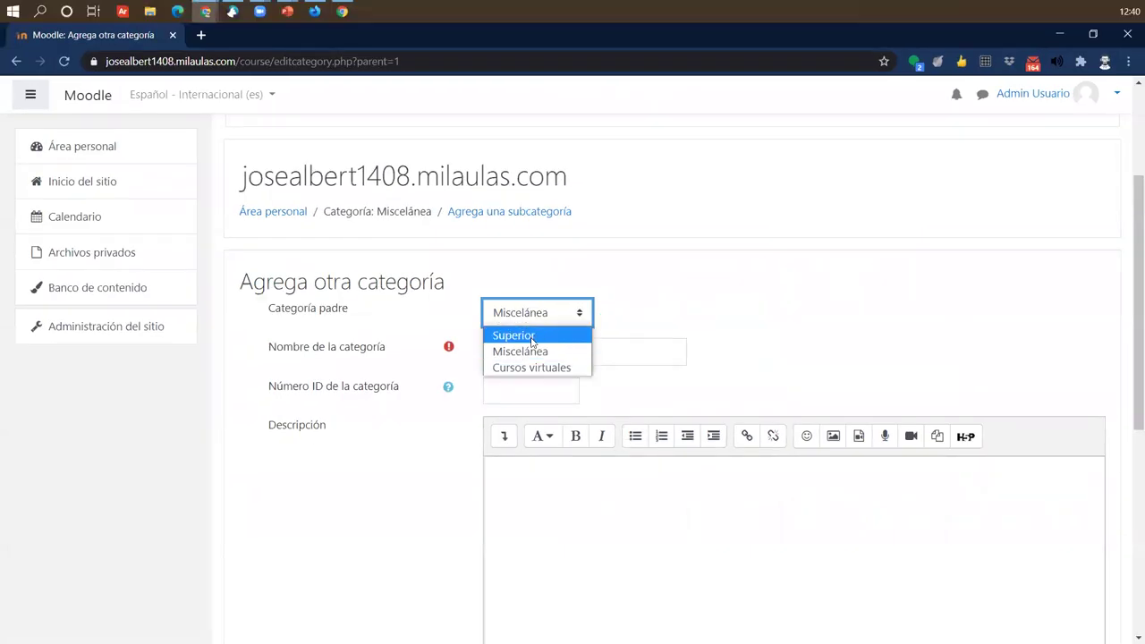
# Enter 'Cursos a distancia' as the category name
pyautogui.click(528, 351)
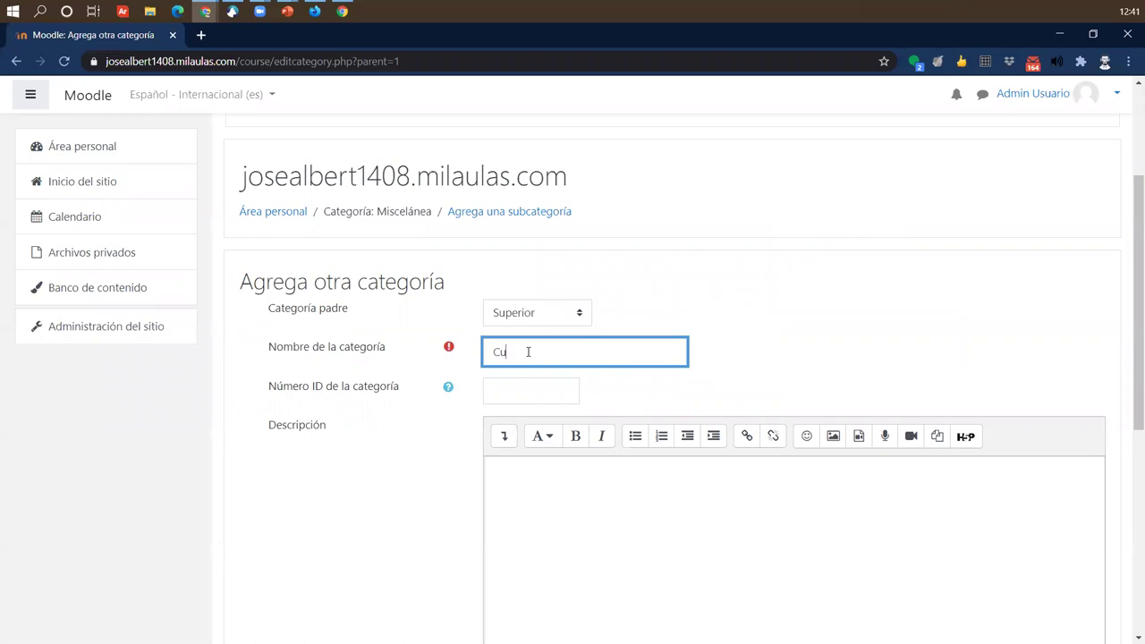
pyautogui.write('Cursos a distanci')
pyautogui.scroll(-3, 447, 426)
pyautogui.scroll(3, 573, 427)
pyautogui.scroll(-4, 579, 438)
pyautogui.scroll(2, 600, 428)
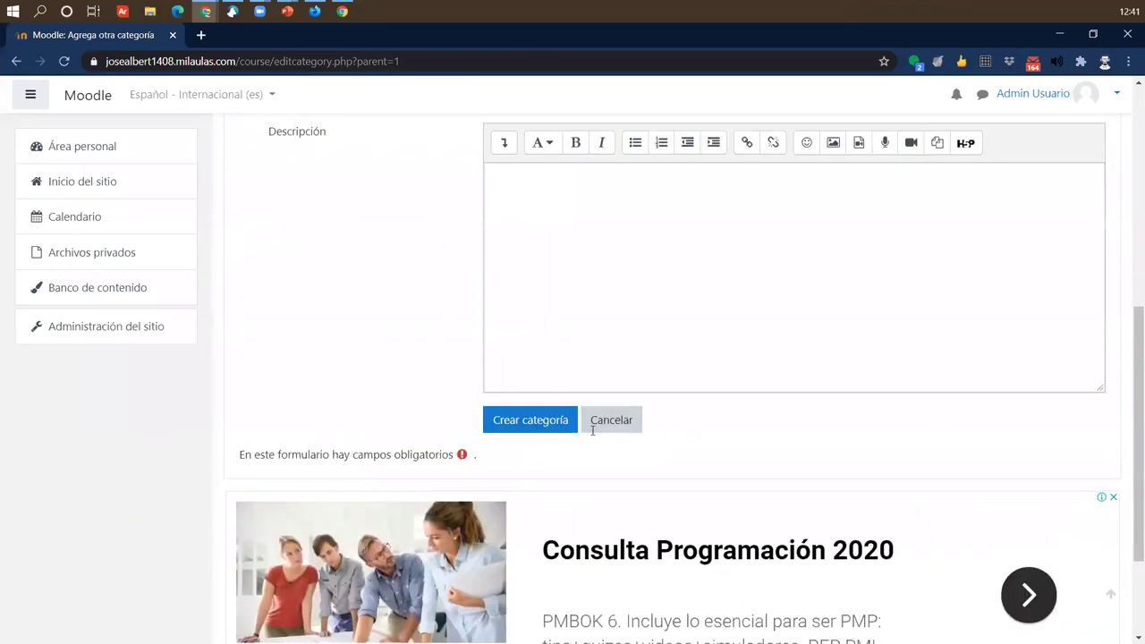
pyautogui.scroll(2, 582, 423)
pyautogui.scroll(-2, 517, 467)
pyautogui.scroll(1, 573, 393)
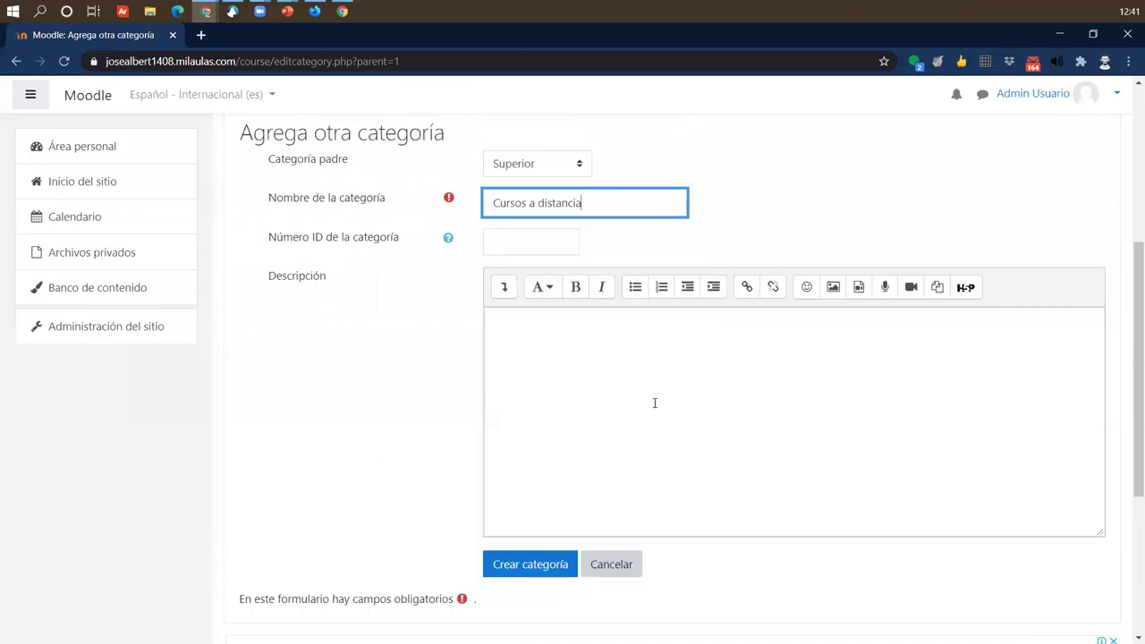
# Highlight the ID number, parent and name fields, then save with 'Crear categoría'
pyautogui.click(746, 371)
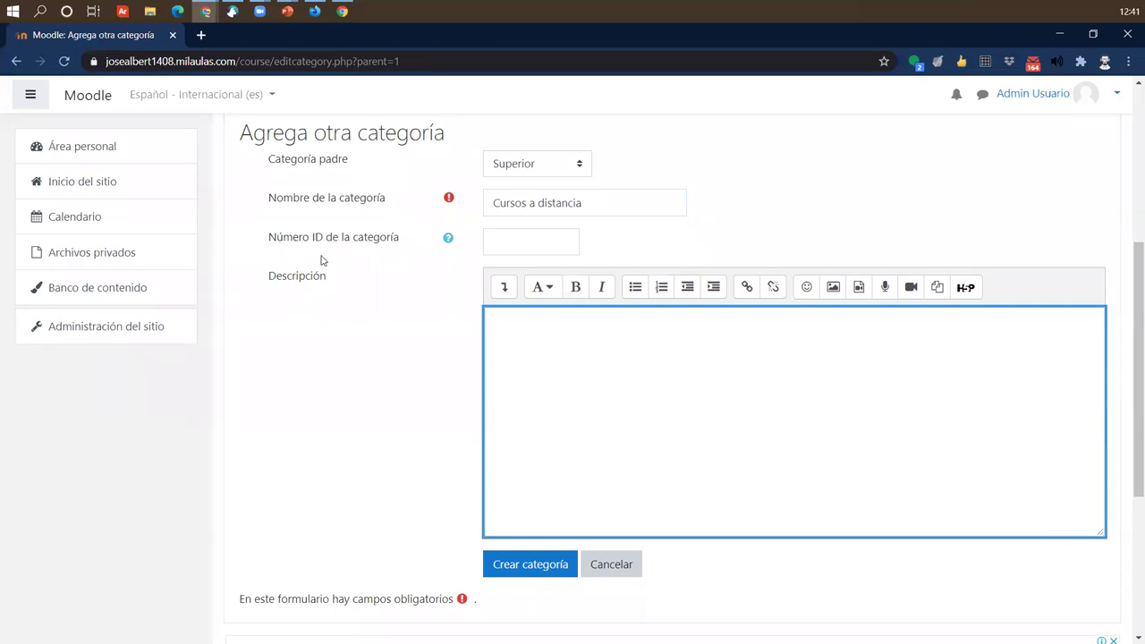
pyautogui.moveTo(267, 238); pyautogui.dragTo(453, 249)
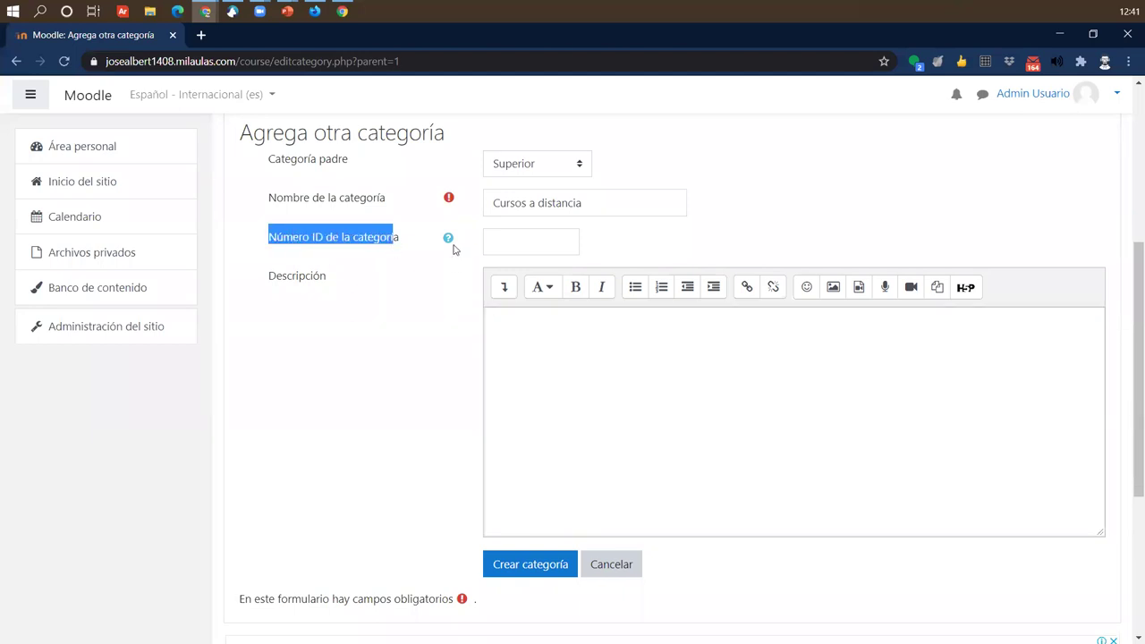
pyautogui.click(535, 252)
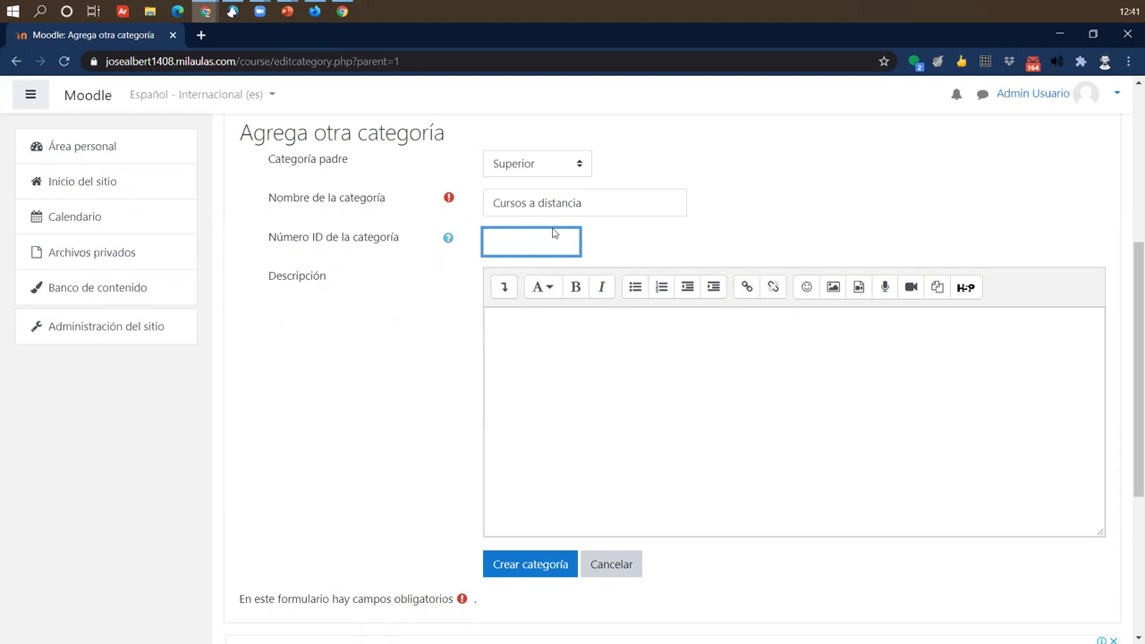
pyautogui.moveTo(264, 164); pyautogui.dragTo(538, 165)
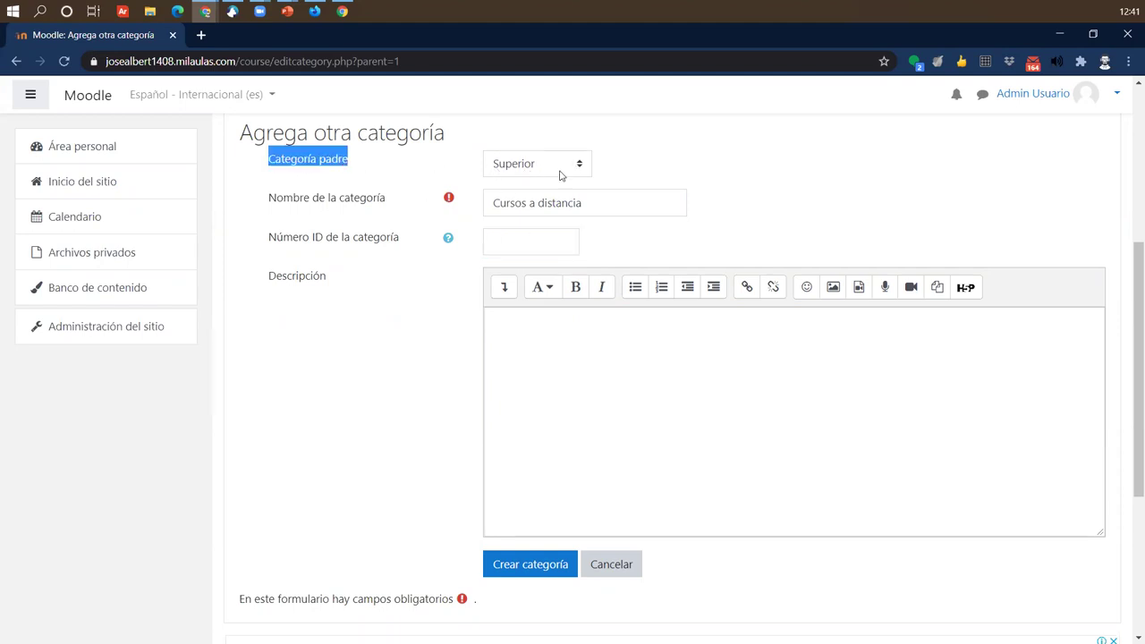
pyautogui.tripleClick(311, 199)
pyautogui.moveTo(491, 203); pyautogui.dragTo(630, 203)
pyautogui.click(616, 432)
pyautogui.click(547, 563)
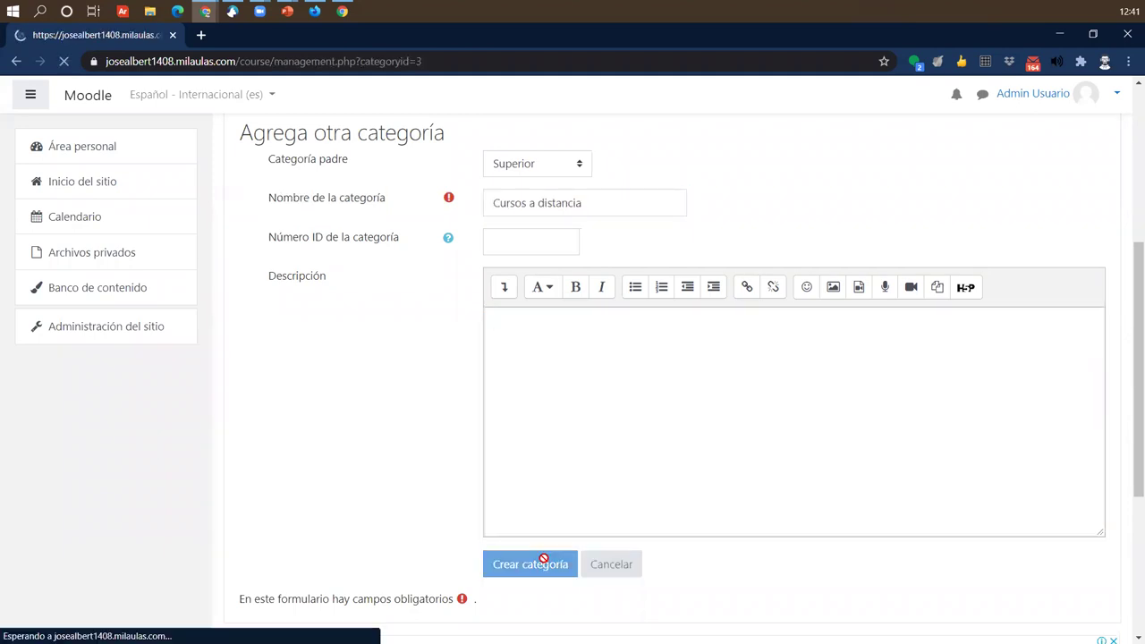
pyautogui.scroll(-3, 543, 558)
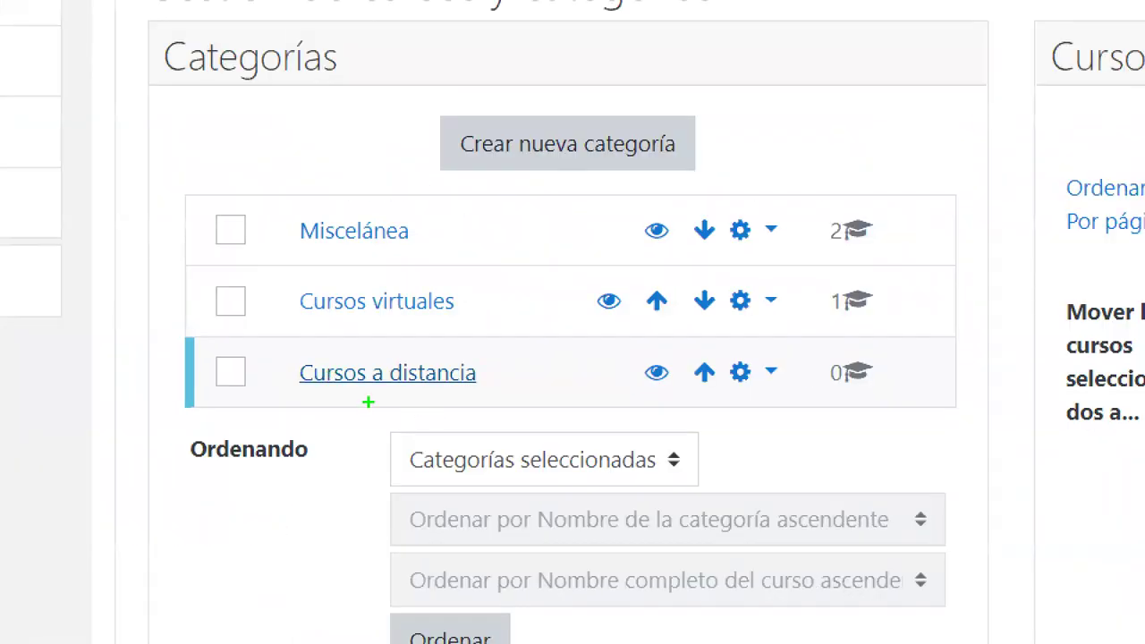
pyautogui.moveTo(286, 345); pyautogui.dragTo(485, 403)
pyautogui.moveTo(273, 283); pyautogui.dragTo(498, 320)
pyautogui.moveTo(293, 210); pyautogui.dragTo(524, 254)
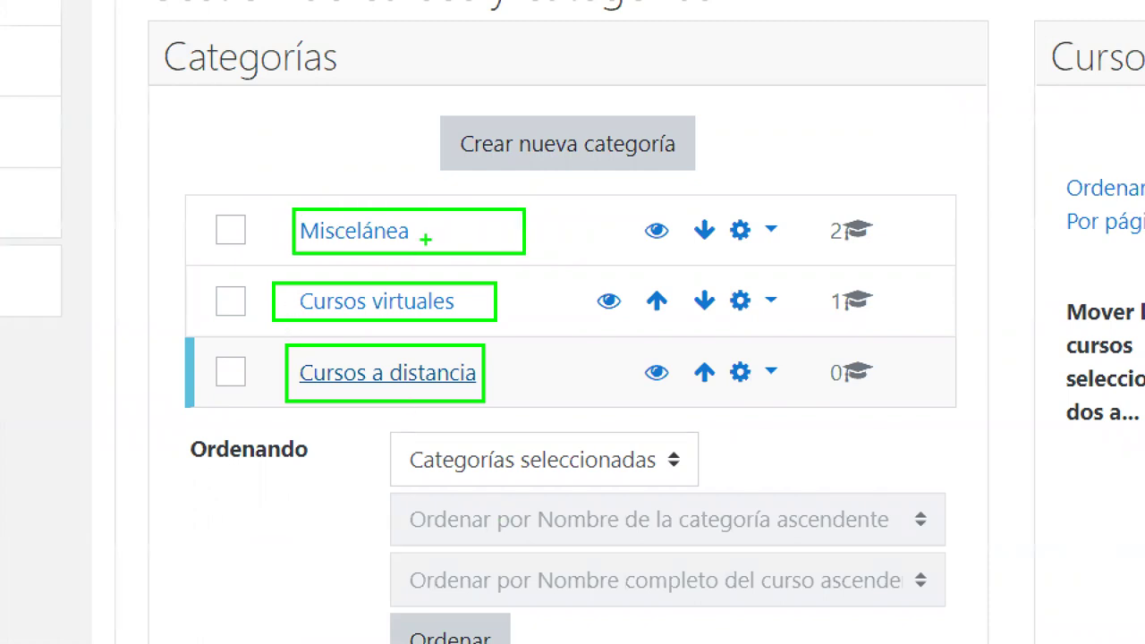
pyautogui.moveTo(555, 134)
pyautogui.mouseDown()
pyautogui.moveTo(467, 218)
pyautogui.moveTo(483, 301)
pyautogui.mouseUp()
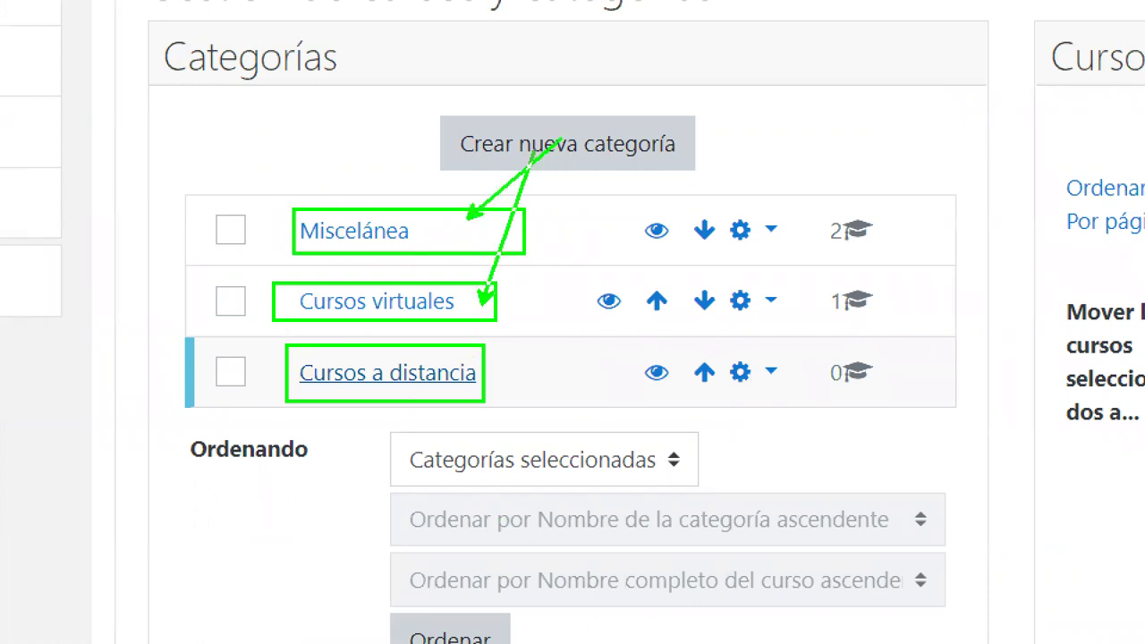
pyautogui.moveTo(555, 134); pyautogui.dragTo(474, 362)
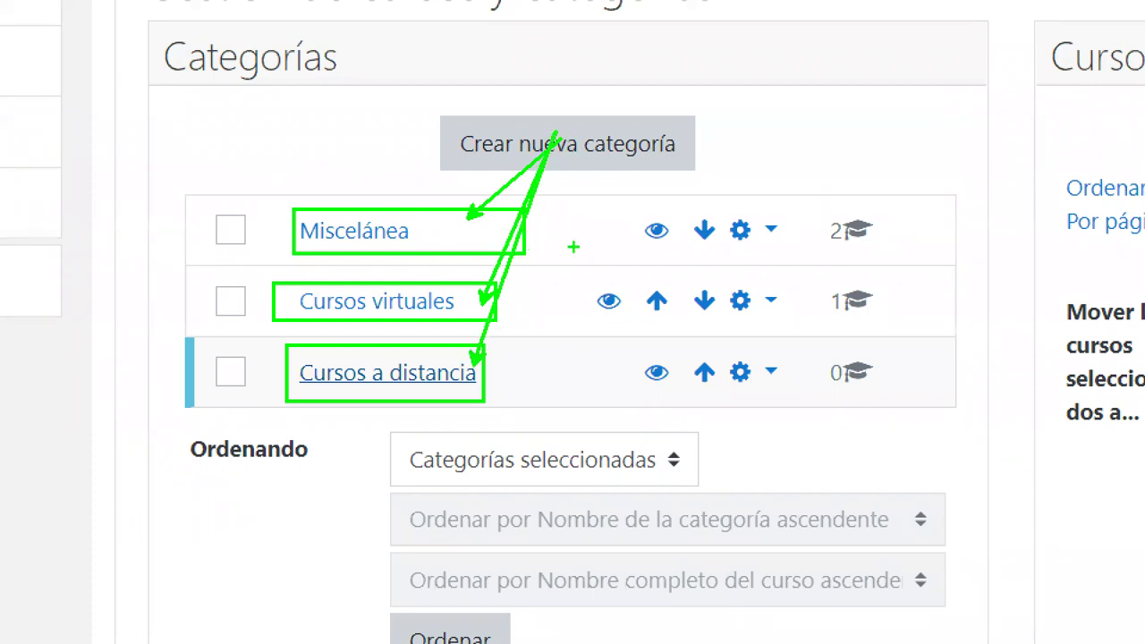
pyautogui.moveTo(811, 200); pyautogui.dragTo(887, 410)
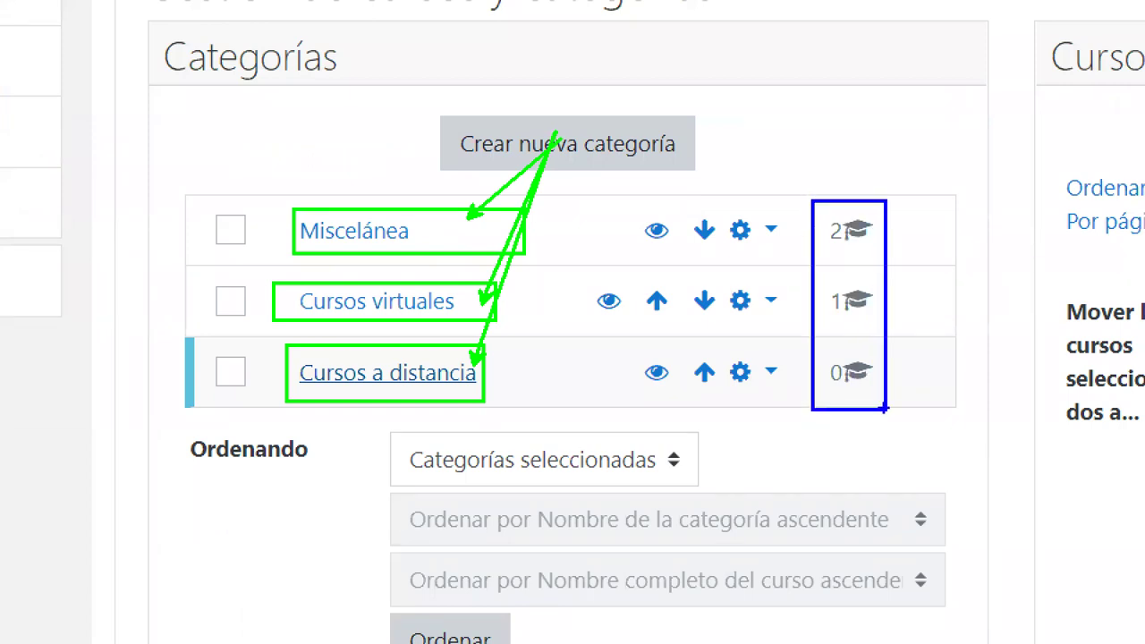
pyautogui.moveTo(827, 214); pyautogui.dragTo(841, 134)
pyautogui.moveTo(782, 95); pyautogui.dragTo(782, 52)
pyautogui.write('c')
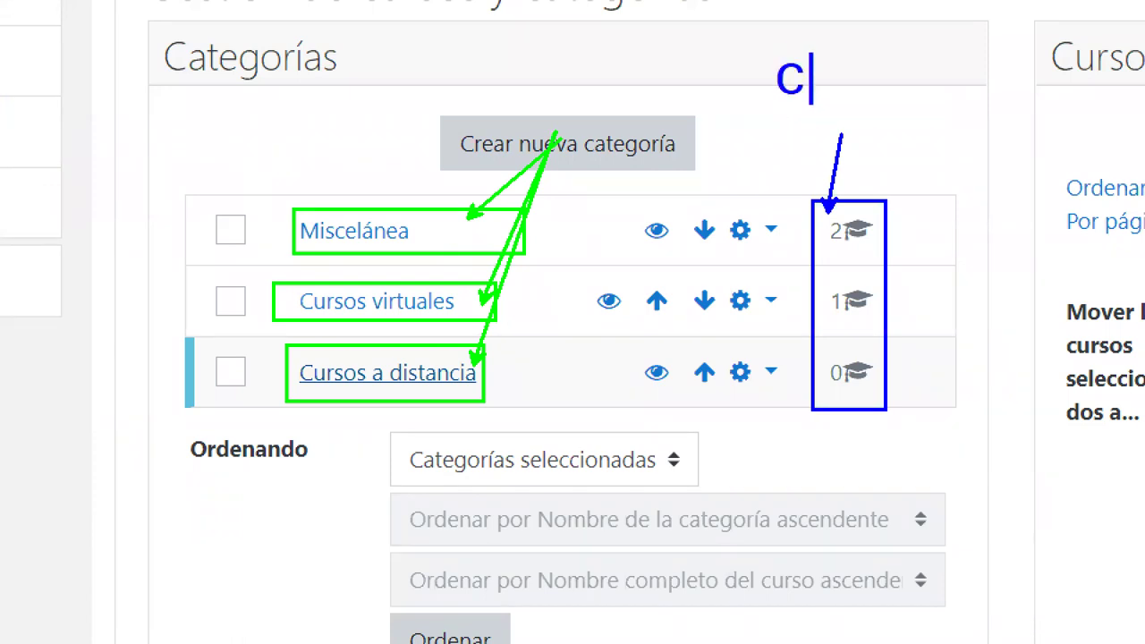
pyautogui.write('ursos')
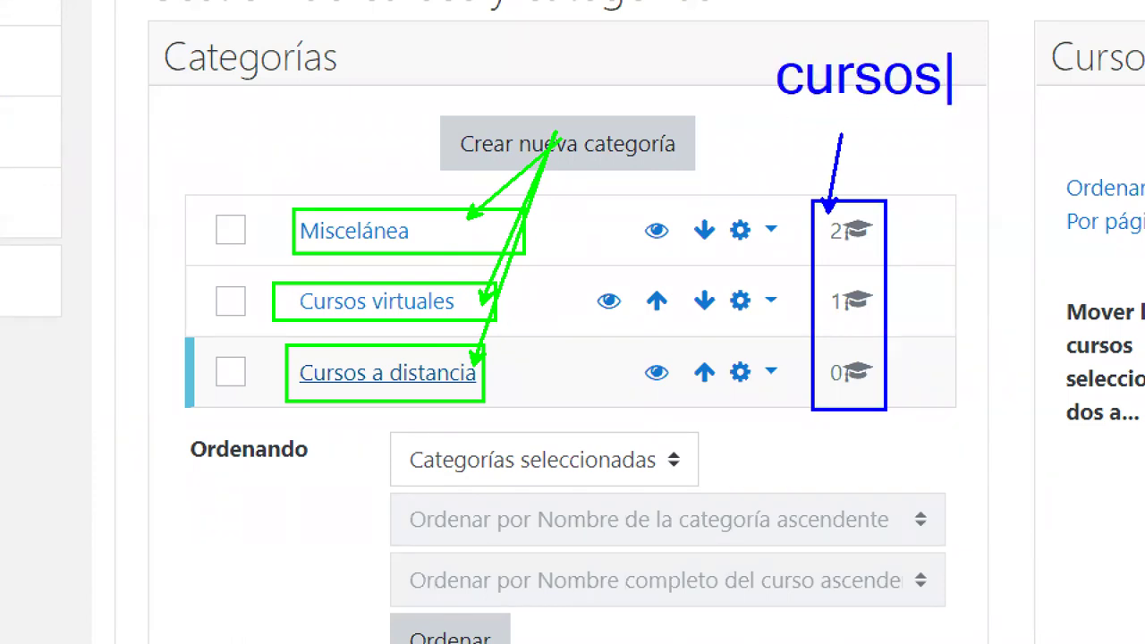
pyautogui.press('Escape')
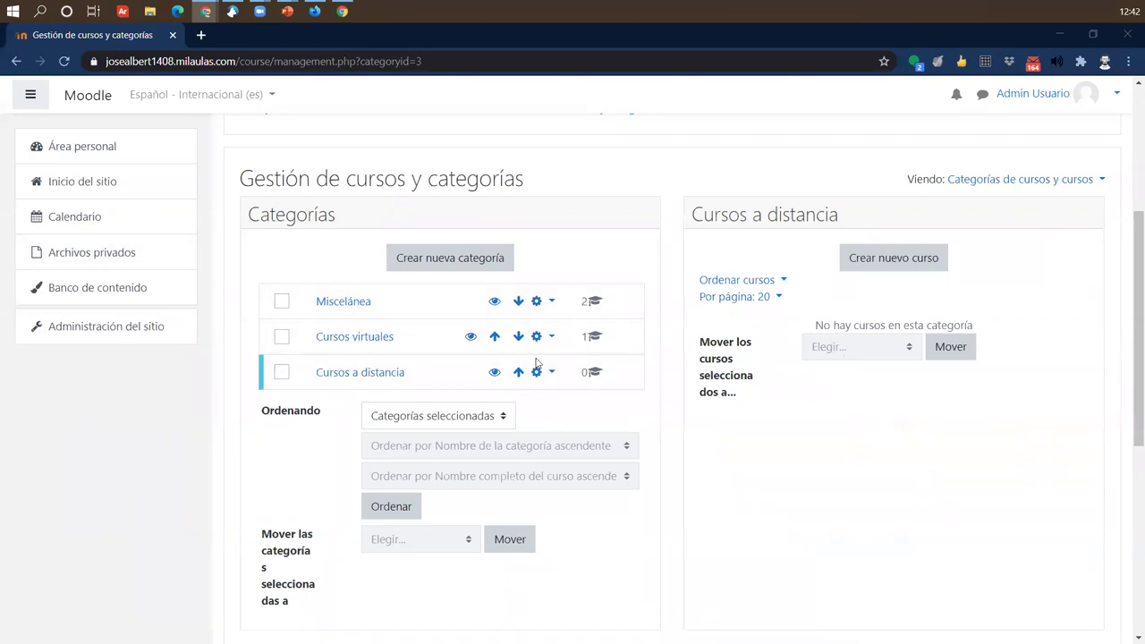
pyautogui.scroll(-3, 317, 357)
pyautogui.scroll(3, 378, 340)
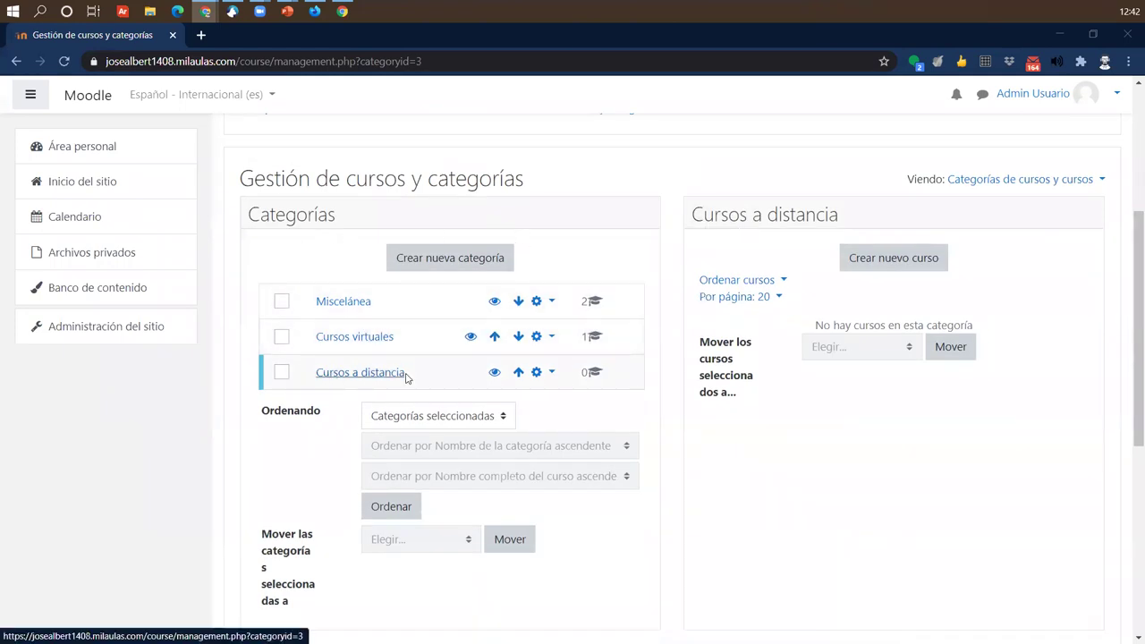
pyautogui.click(362, 374)
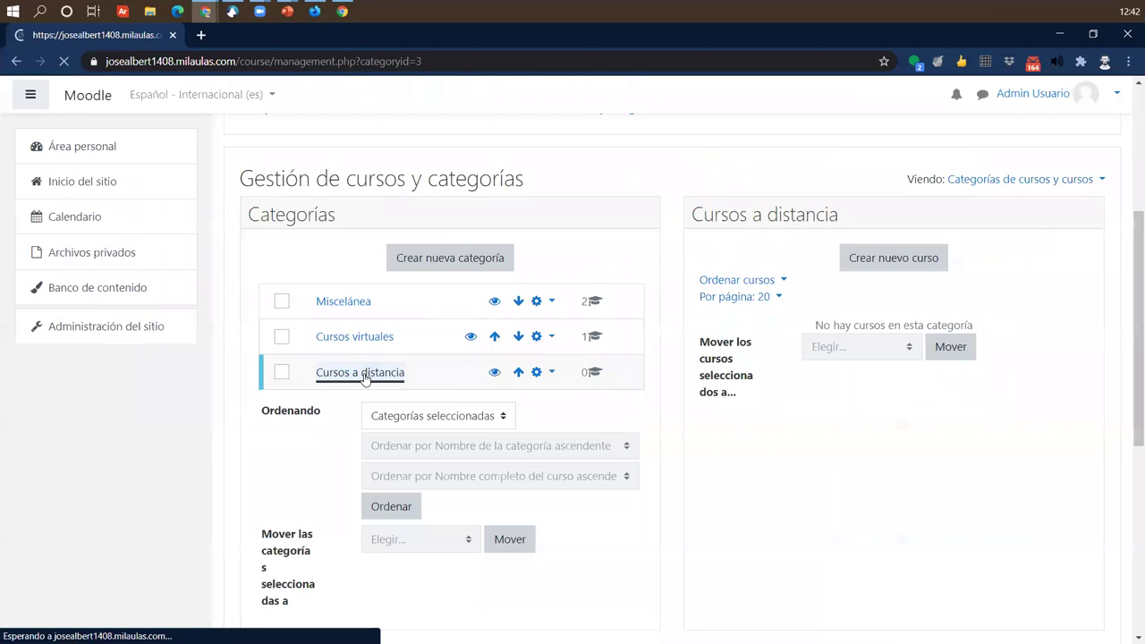
# Mark the course-creation area and choose 'Crear nuevo curso' in Cursos a distancia
pyautogui.scroll(-3, 363, 376)
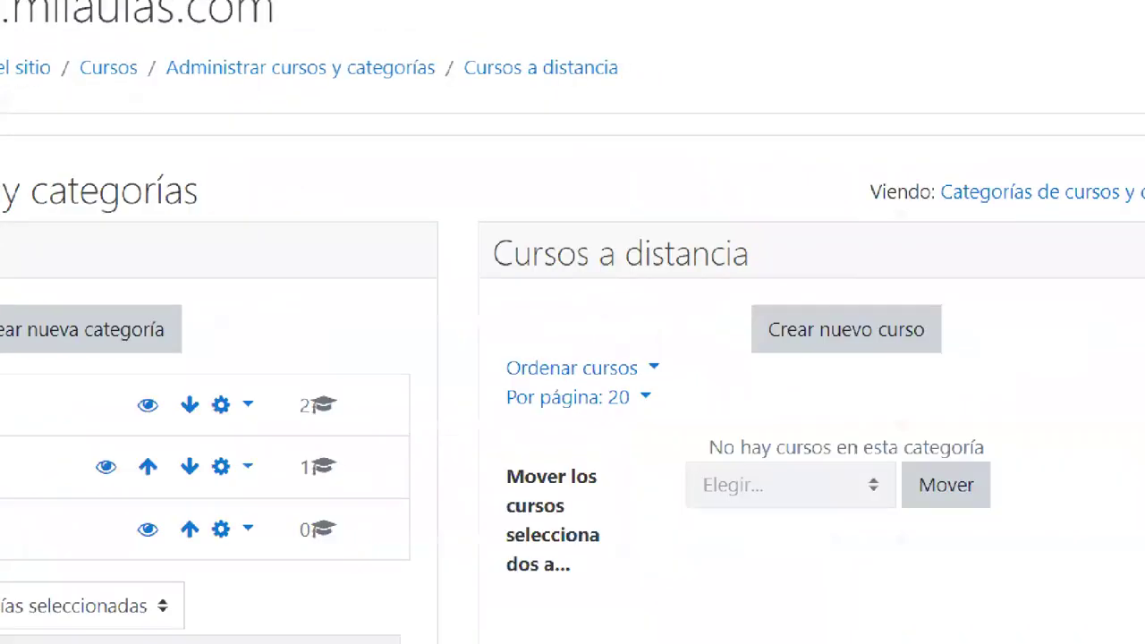
pyautogui.moveTo(482, 248); pyautogui.dragTo(765, 267)
pyautogui.moveTo(623, 213); pyautogui.dragTo(795, 311)
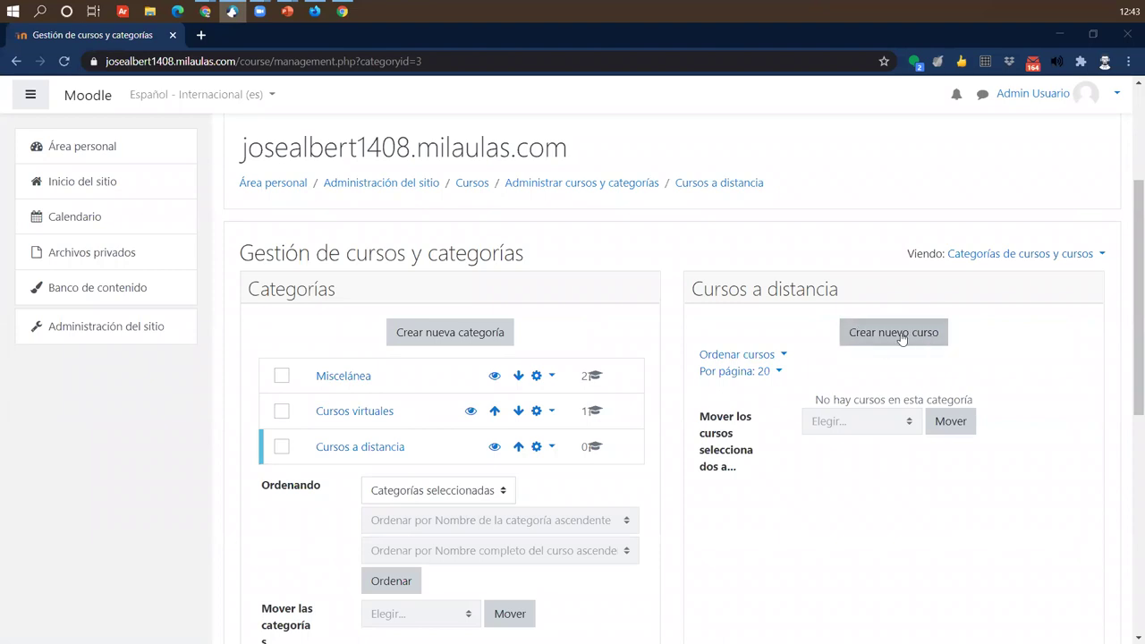
pyautogui.click(885, 333)
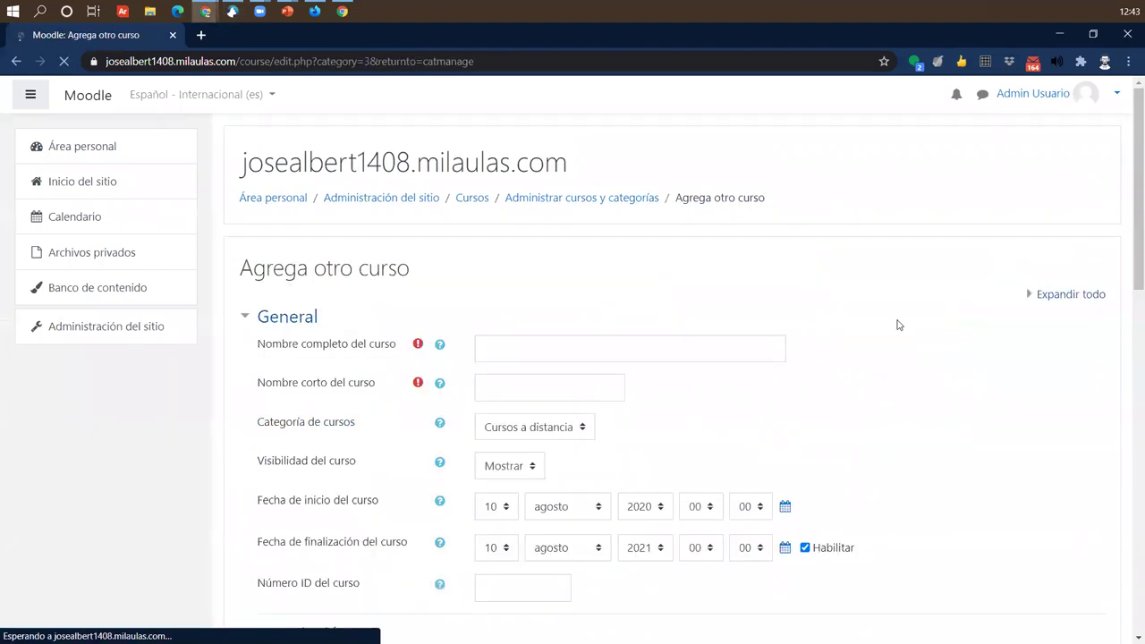
# Annotate the full-name field with the note 'Curso virtual'
pyautogui.scroll(-4, 898, 325)
pyautogui.scroll(-10, 899, 325)
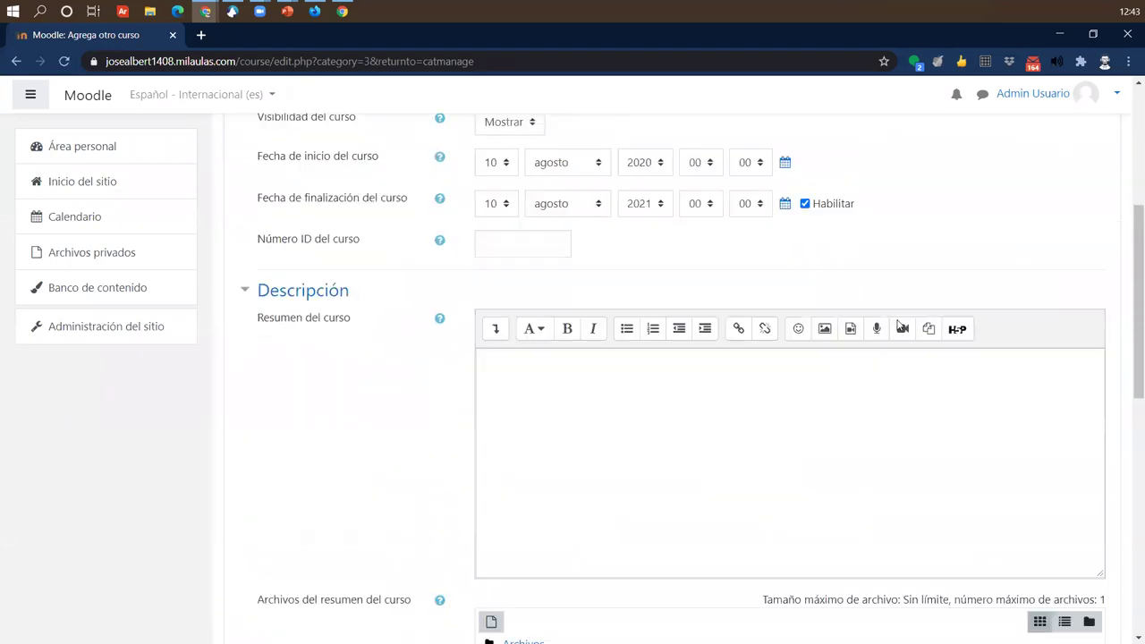
pyautogui.scroll(10, 899, 325)
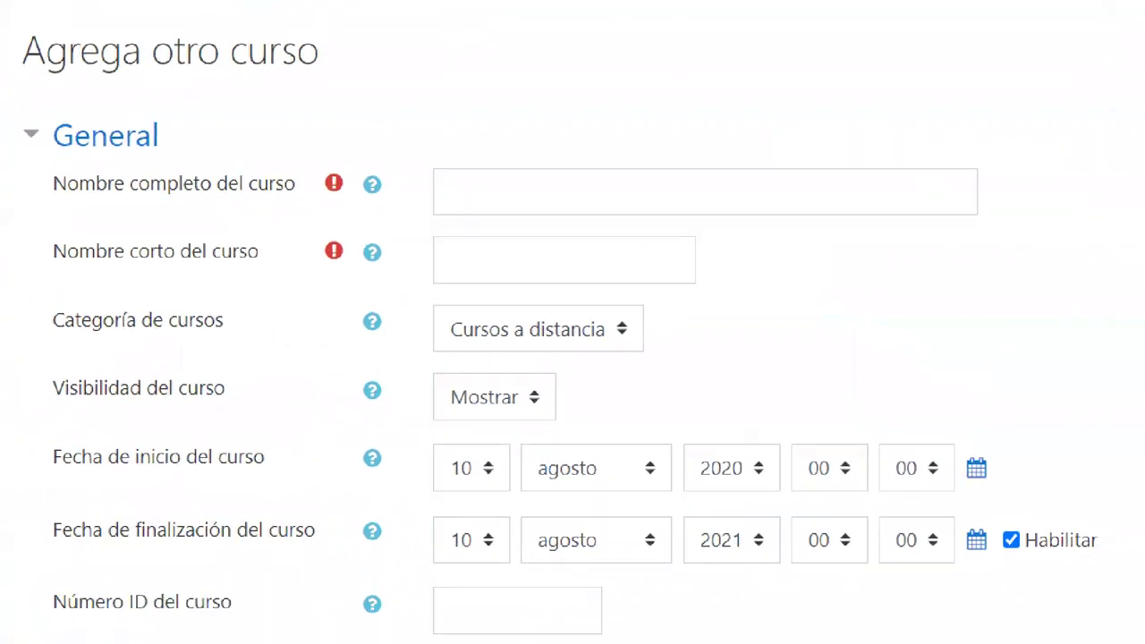
pyautogui.moveTo(415, 158)
pyautogui.mouseDown()
pyautogui.moveTo(974, 205)
pyautogui.moveTo(1000, 223)
pyautogui.mouseUp()
pyautogui.moveTo(986, 179); pyautogui.dragTo(1035, 58)
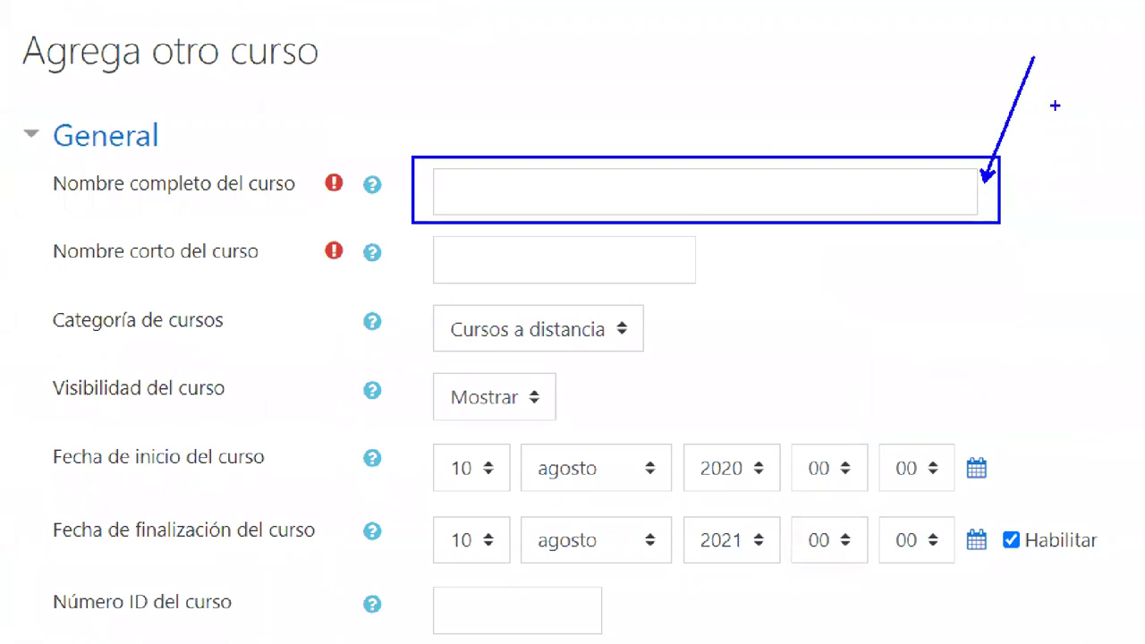
pyautogui.press('t')
pyautogui.write('Cur')
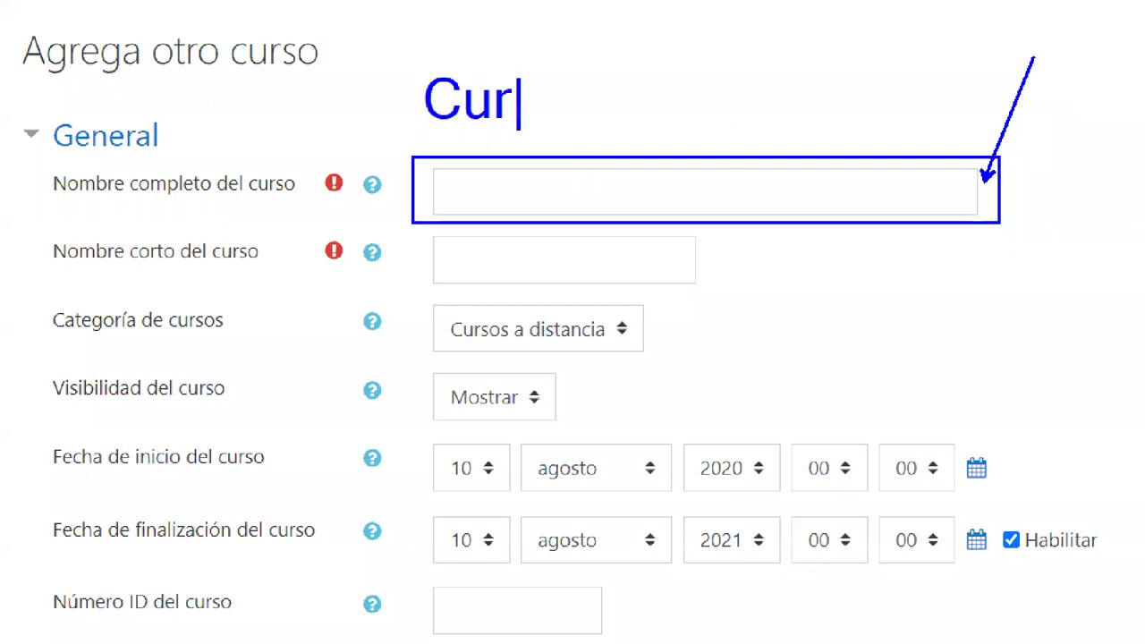
pyautogui.write('so virtua')
pyautogui.press('BackSpace')
pyautogui.write('ual')
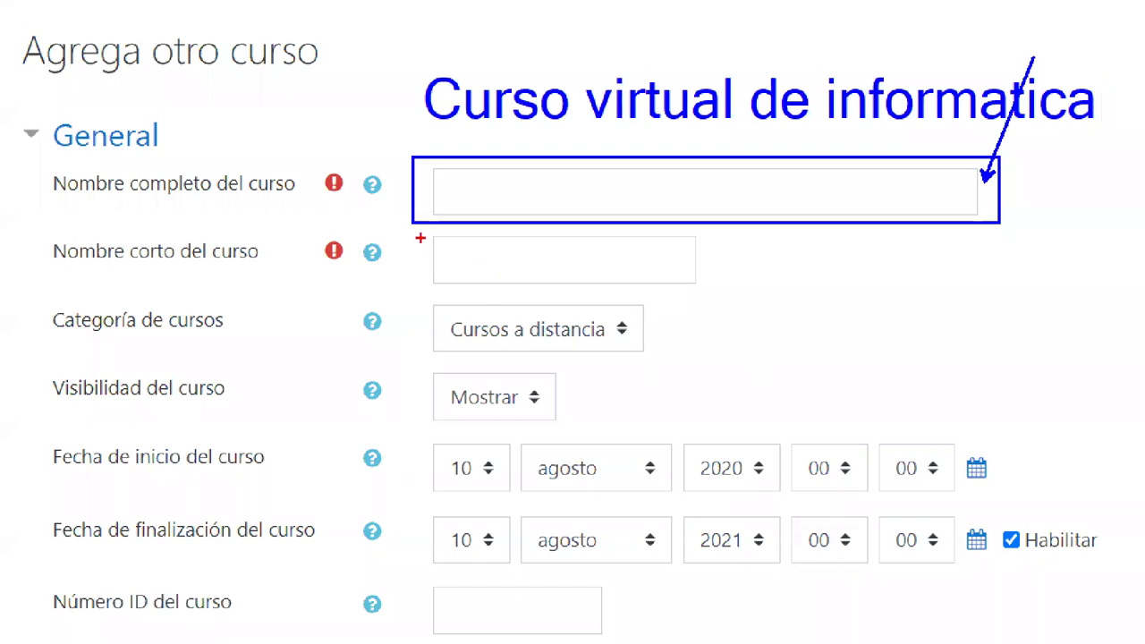
# Annotate the short name as 'CVI-2020' and mark the category and date fields
pyautogui.moveTo(416, 230)
pyautogui.mouseDown()
pyautogui.moveTo(695, 301)
pyautogui.moveTo(712, 289)
pyautogui.mouseUp()
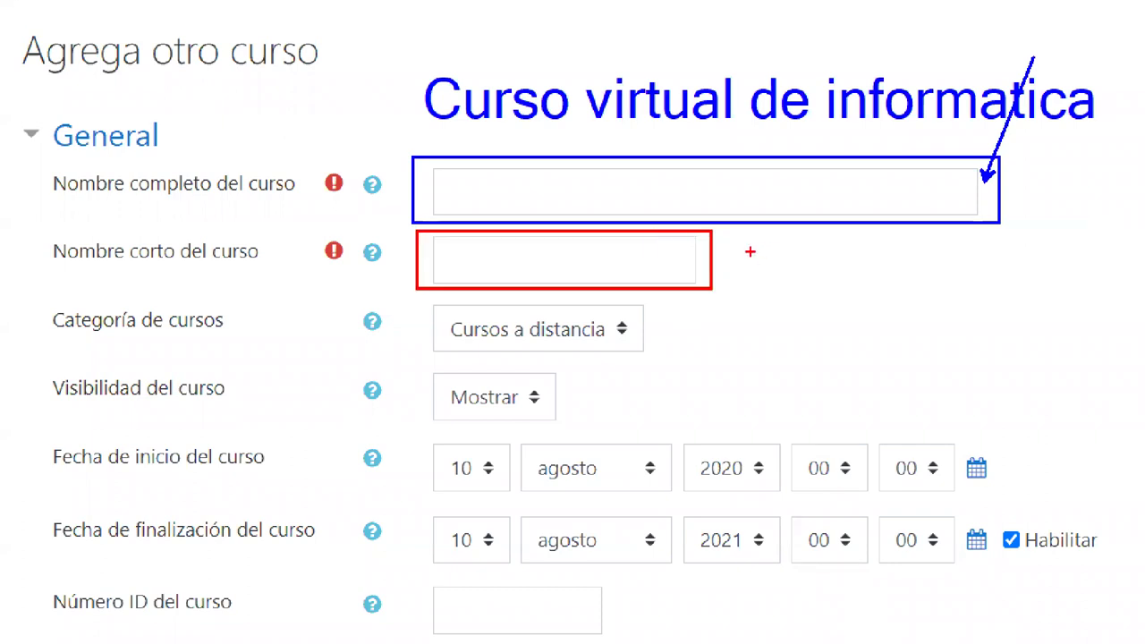
pyautogui.press('t')
pyautogui.write('CVI-')
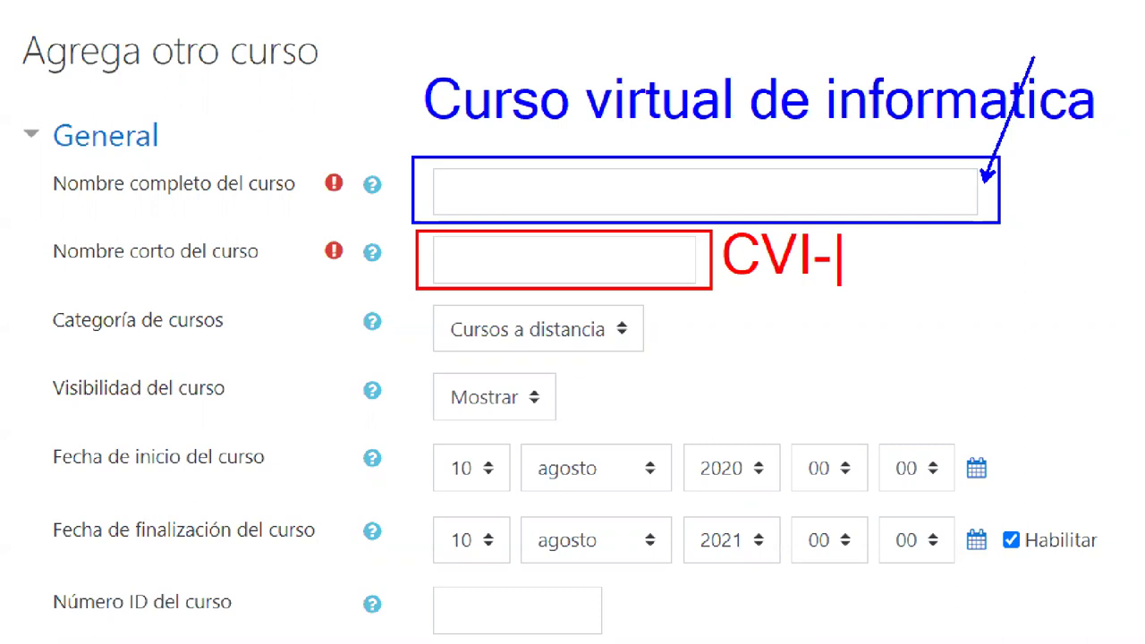
pyautogui.write('2020')
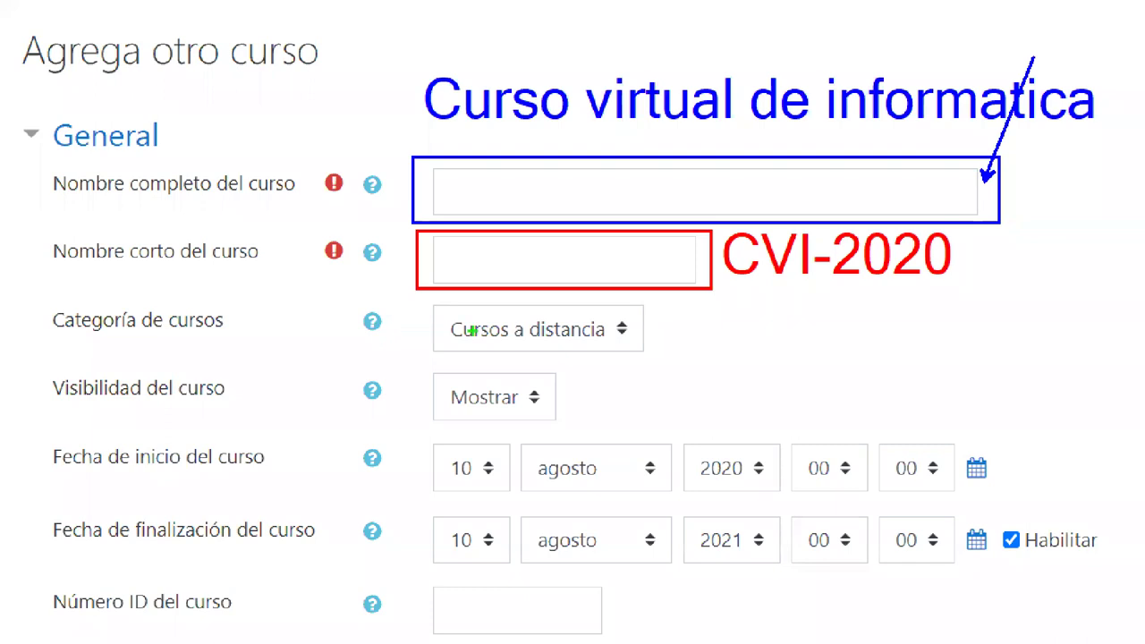
pyautogui.moveTo(412, 301)
pyautogui.mouseDown()
pyautogui.moveTo(644, 361)
pyautogui.moveTo(927, 290)
pyautogui.mouseUp()
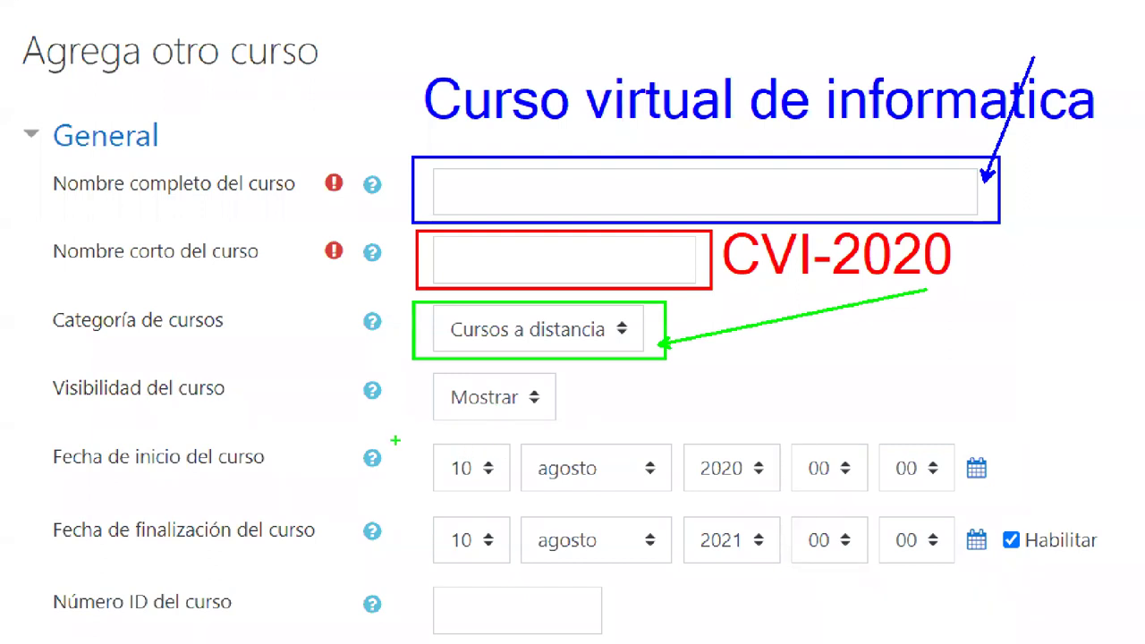
pyautogui.moveTo(409, 441)
pyautogui.mouseDown()
pyautogui.moveTo(542, 504)
pyautogui.moveTo(1013, 579)
pyautogui.moveTo(1123, 574)
pyautogui.mouseUp()
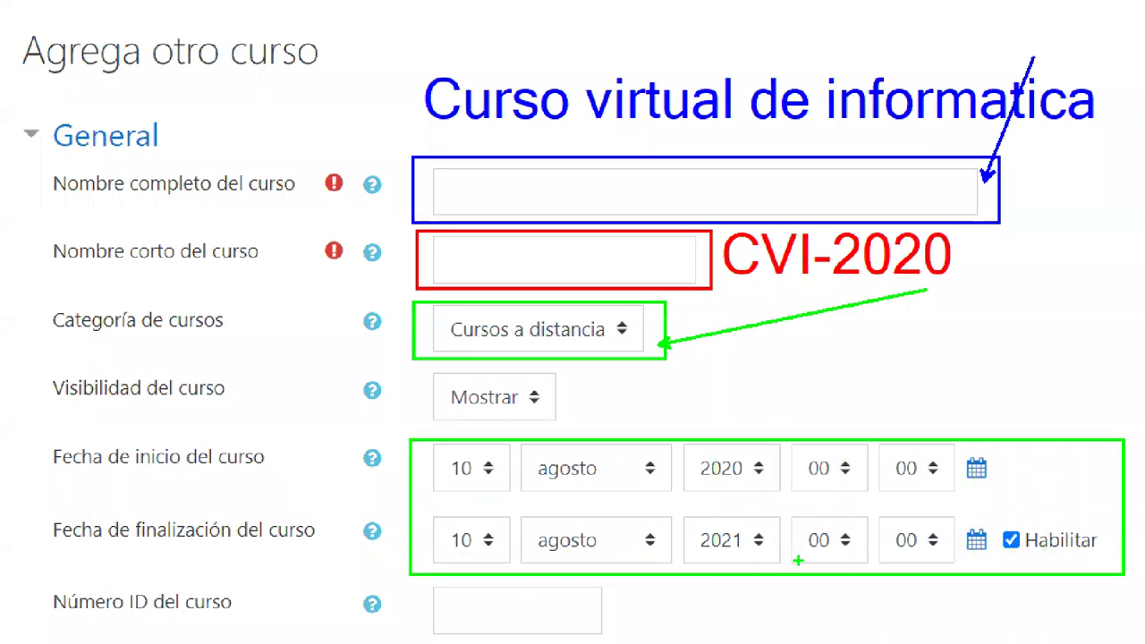
pyautogui.press('Escape')
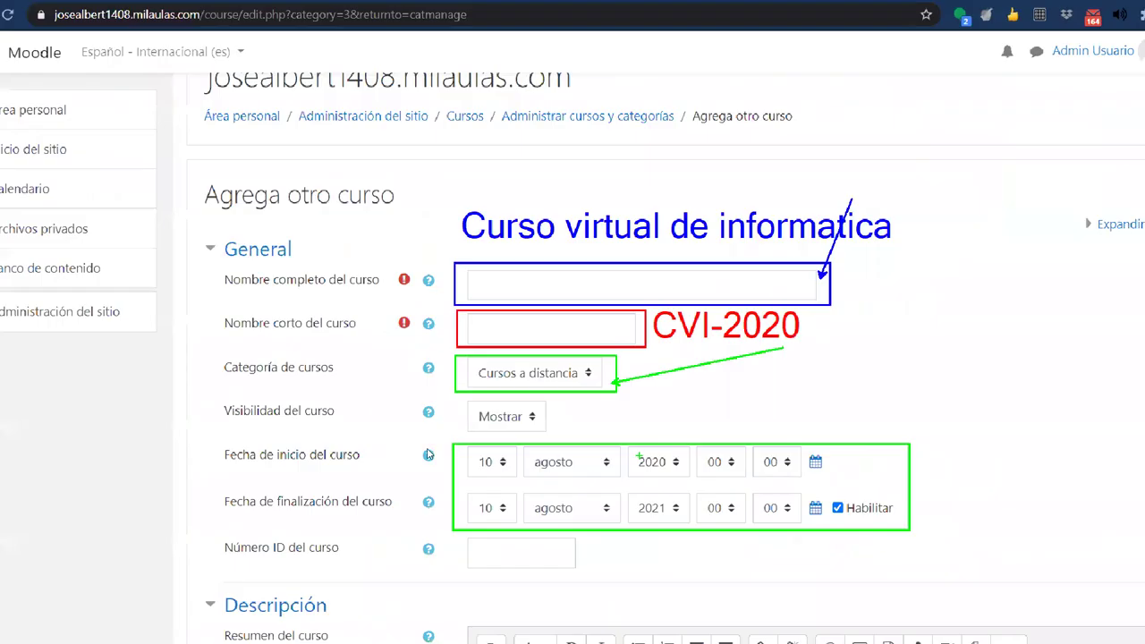
# Enter 'Curso virtual de informática' as full name and 'cvi2020' as short name
pyautogui.click(570, 305)
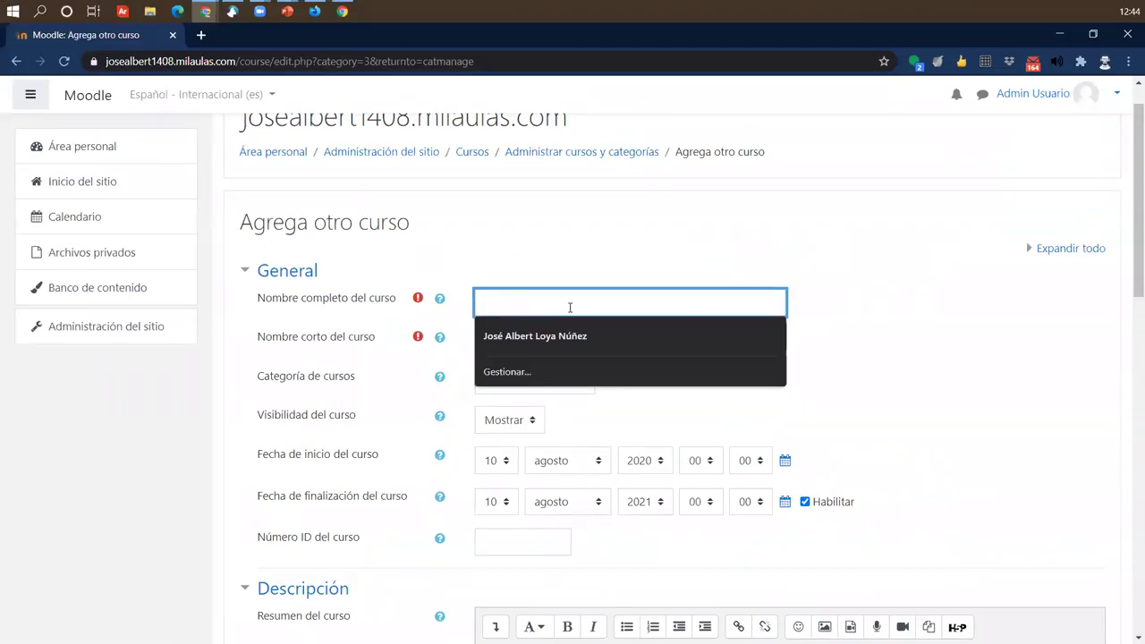
pyautogui.write('Curs')
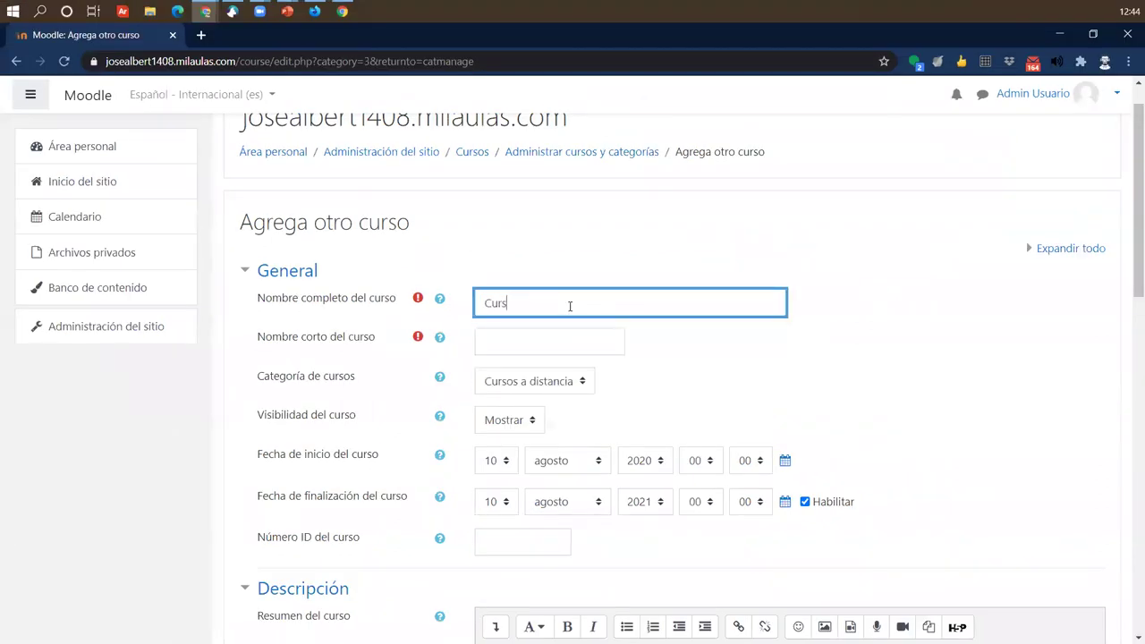
pyautogui.write('o virtual de informática')
pyautogui.press('Tab')
pyautogui.press('Tab')
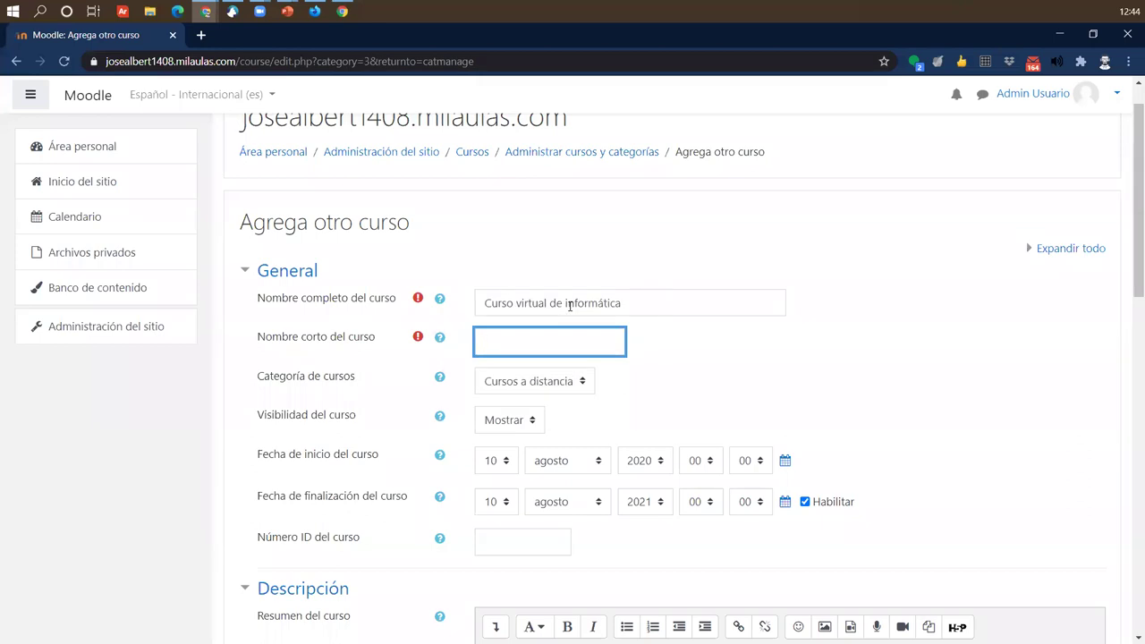
pyautogui.write('cvi2020')
pyautogui.click(644, 407)
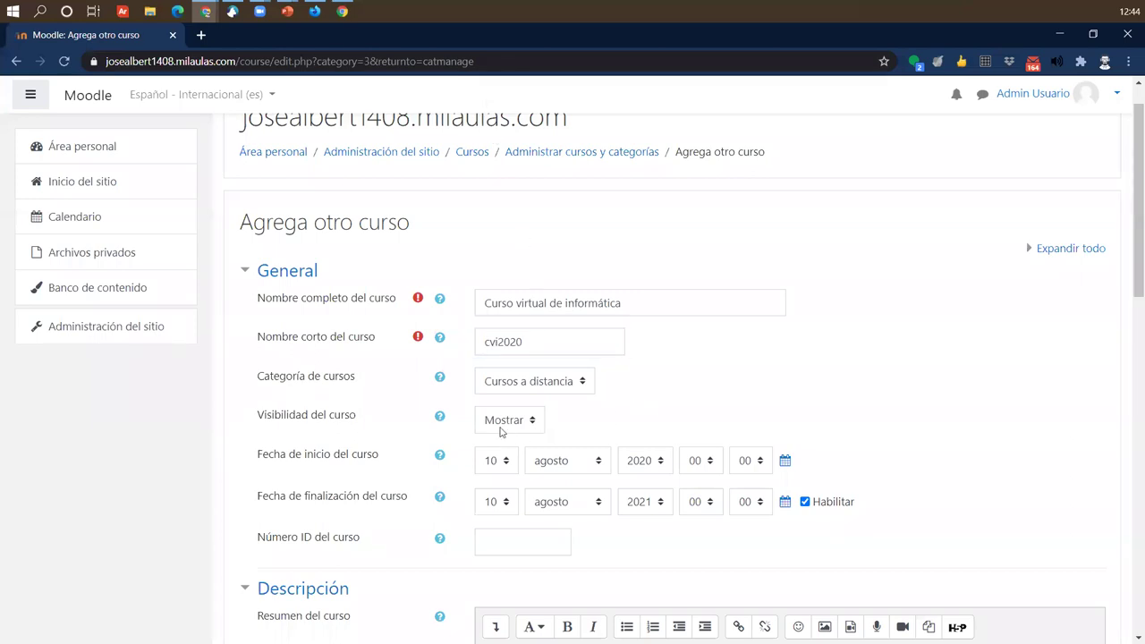
pyautogui.scroll(-1, 501, 432)
# Set the course end date to 31 agosto 2021, 23:59, keeping the 10 agosto 2020 start
pyautogui.click(785, 386)
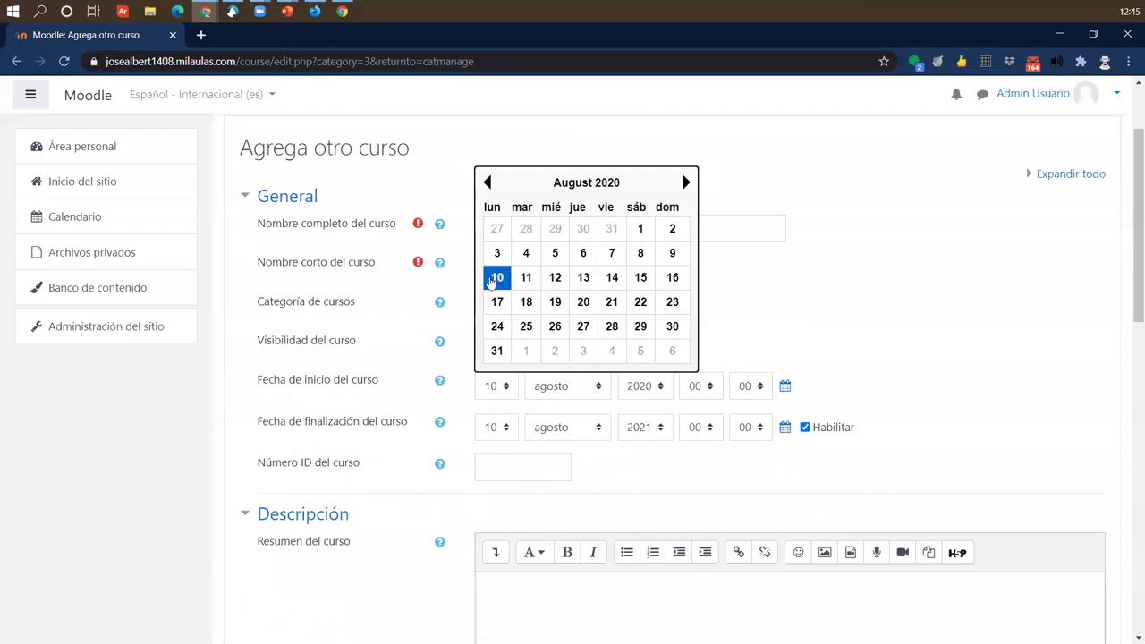
pyautogui.click(784, 427)
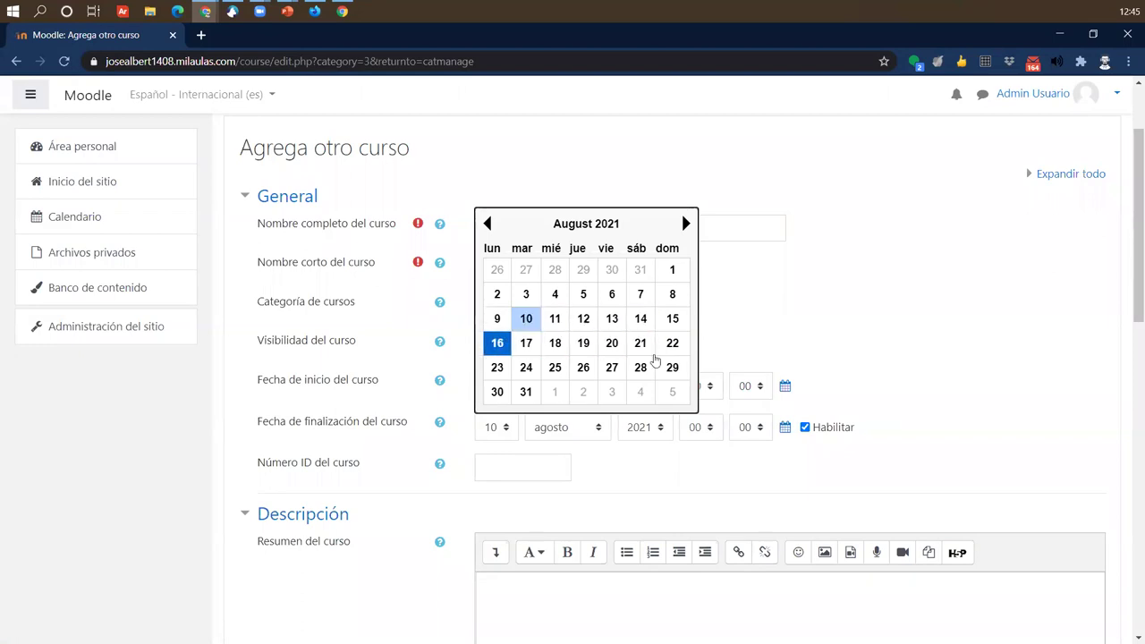
pyautogui.click(526, 391)
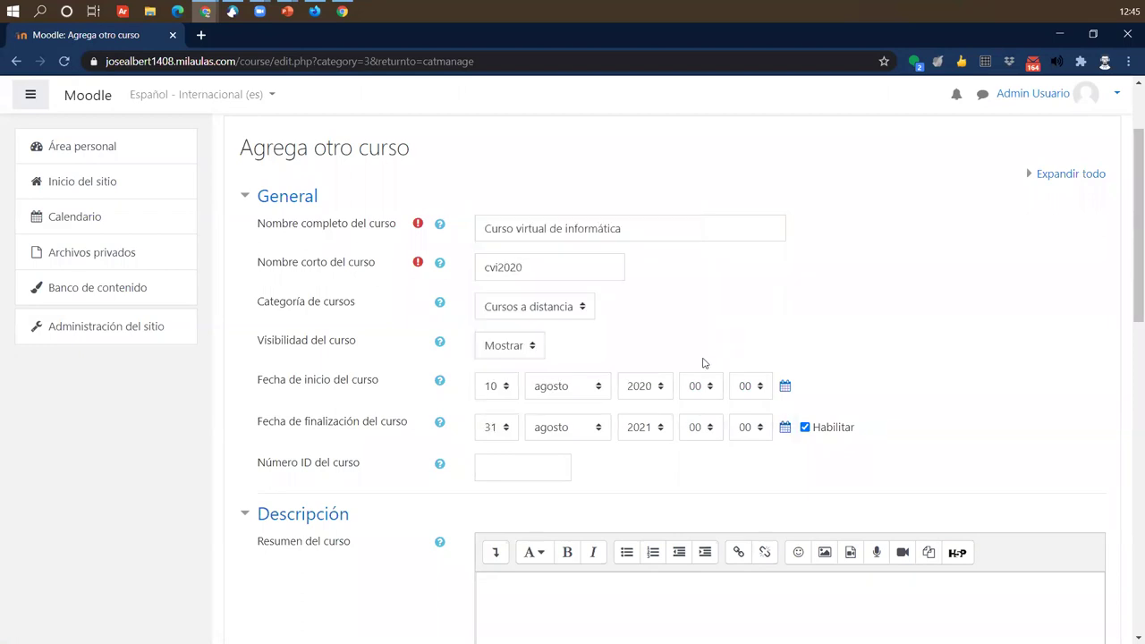
pyautogui.click(689, 428)
pyautogui.press('End')
pyautogui.press('Return')
pyautogui.click(739, 429)
pyautogui.press('End')
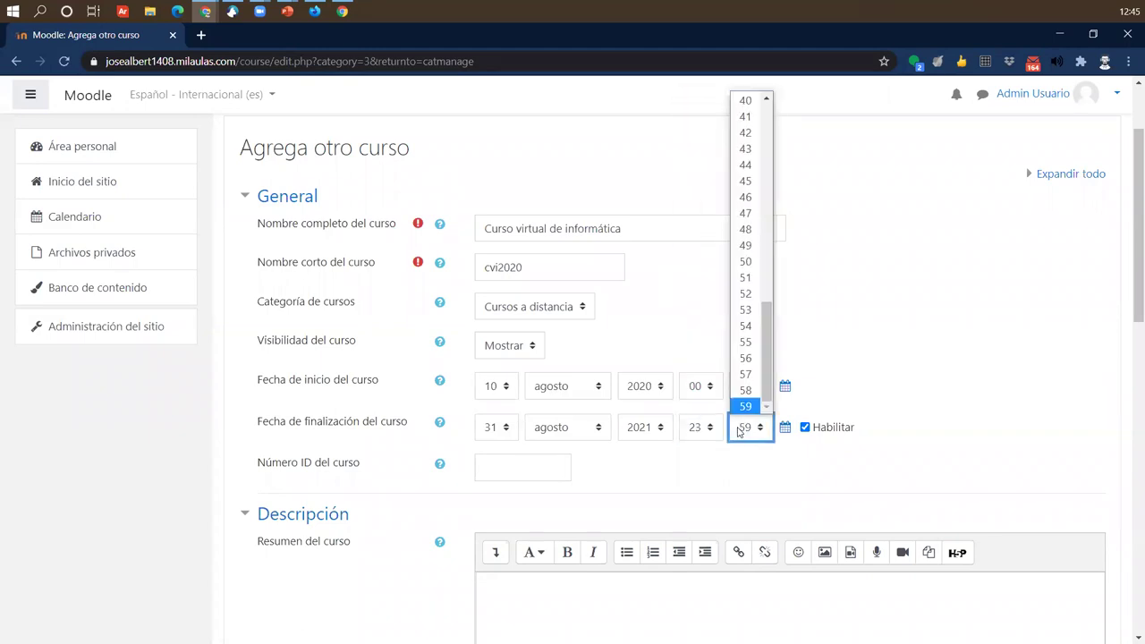
pyautogui.press('Return')
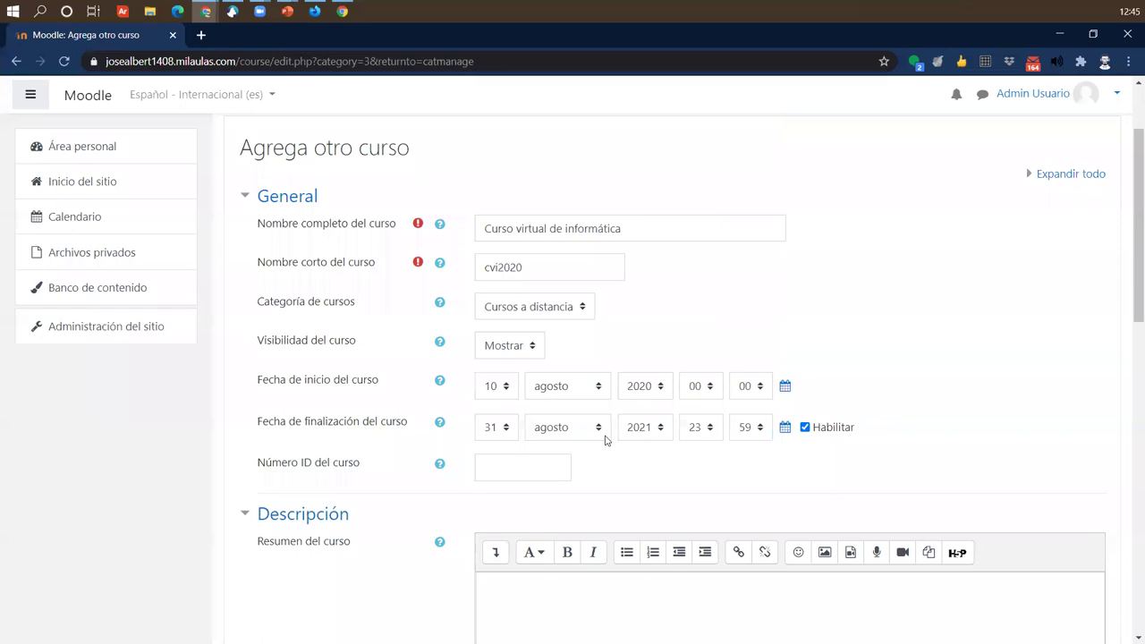
pyautogui.scroll(-3, 627, 437)
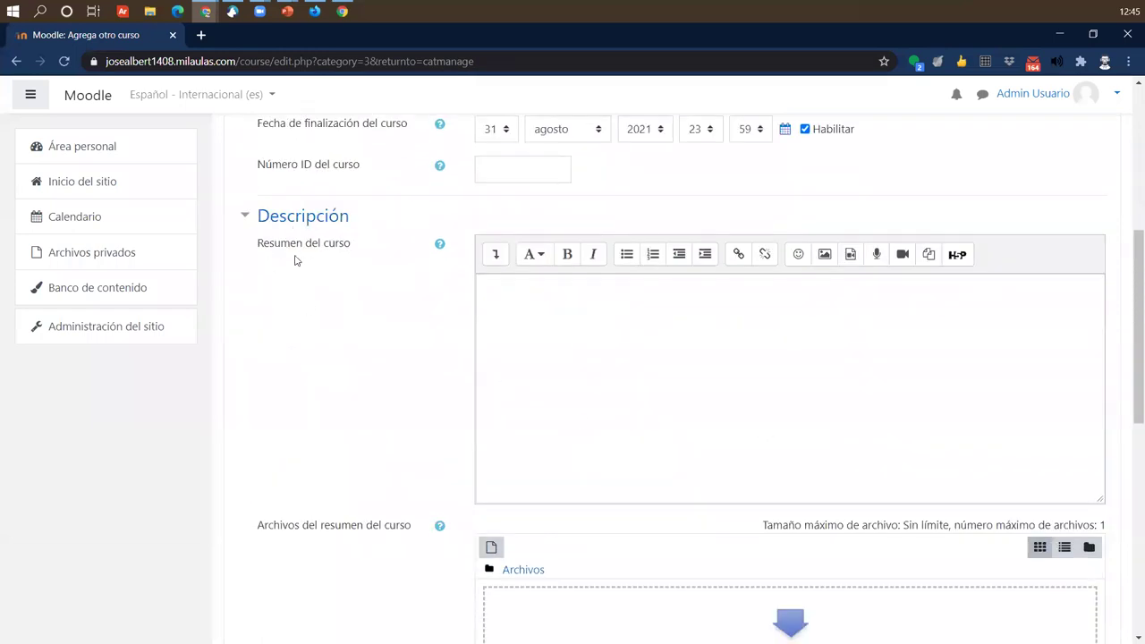
# Write 'El siguiente curso tiene por finalidad dar a conocer ....' in the course summary
pyautogui.click(613, 333)
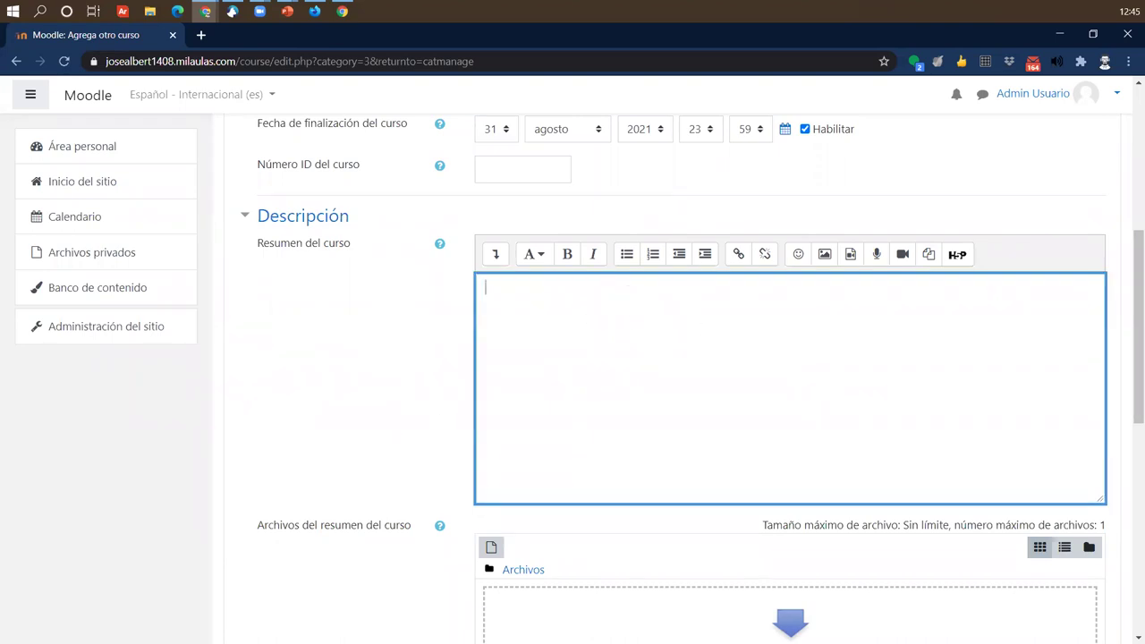
pyautogui.click(232, 12)
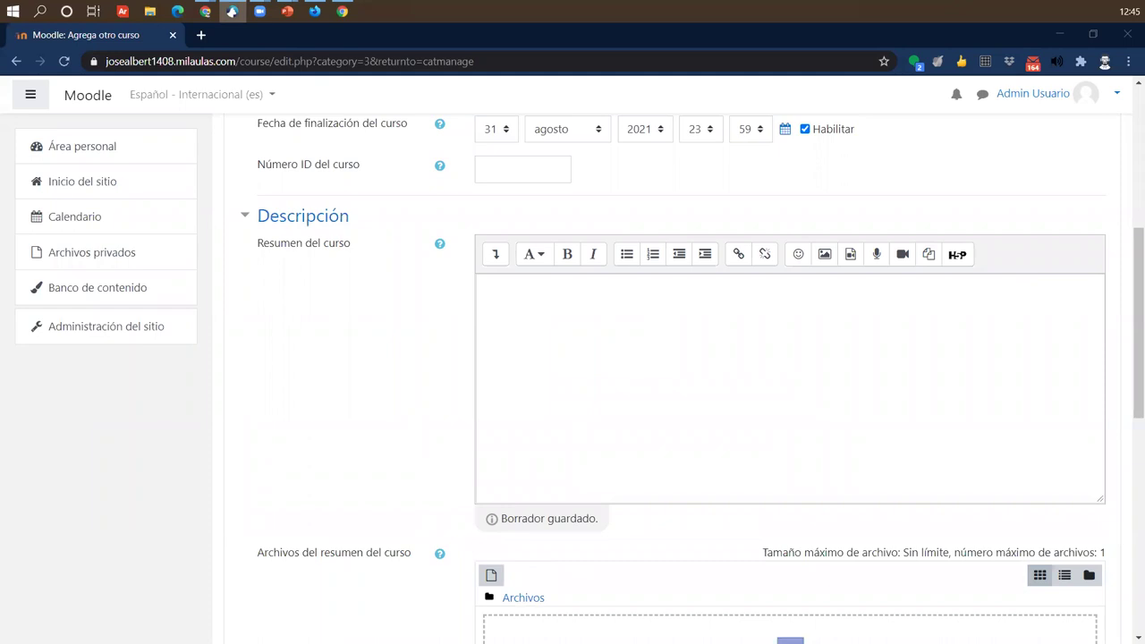
pyautogui.click(563, 378)
pyautogui.write('El siguie')
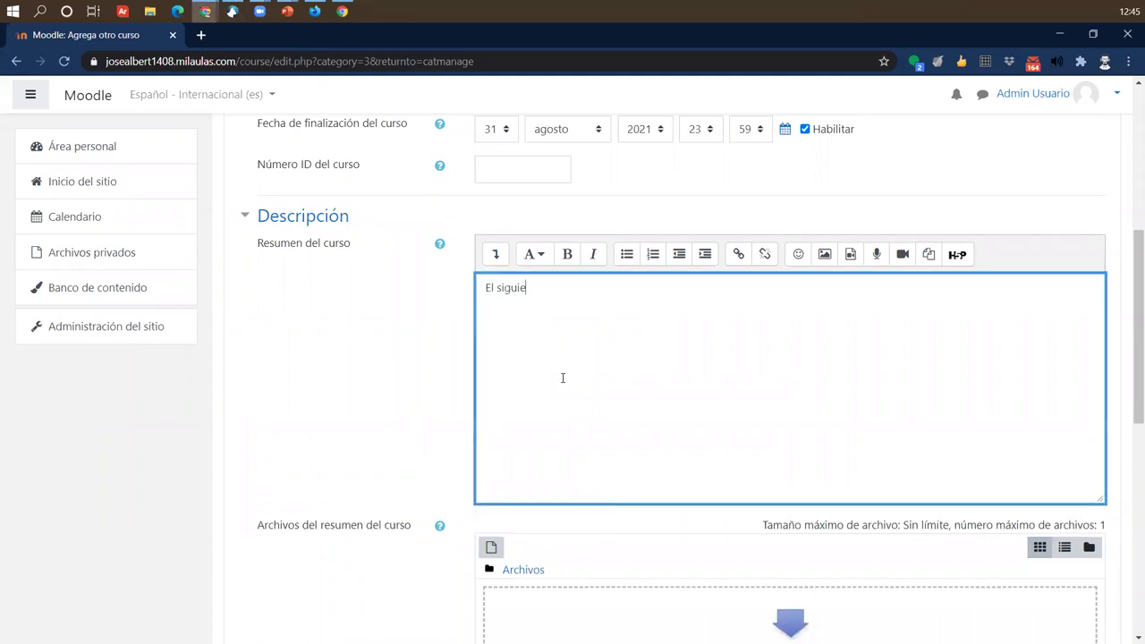
pyautogui.write('nte curso tiene por finalidad ')
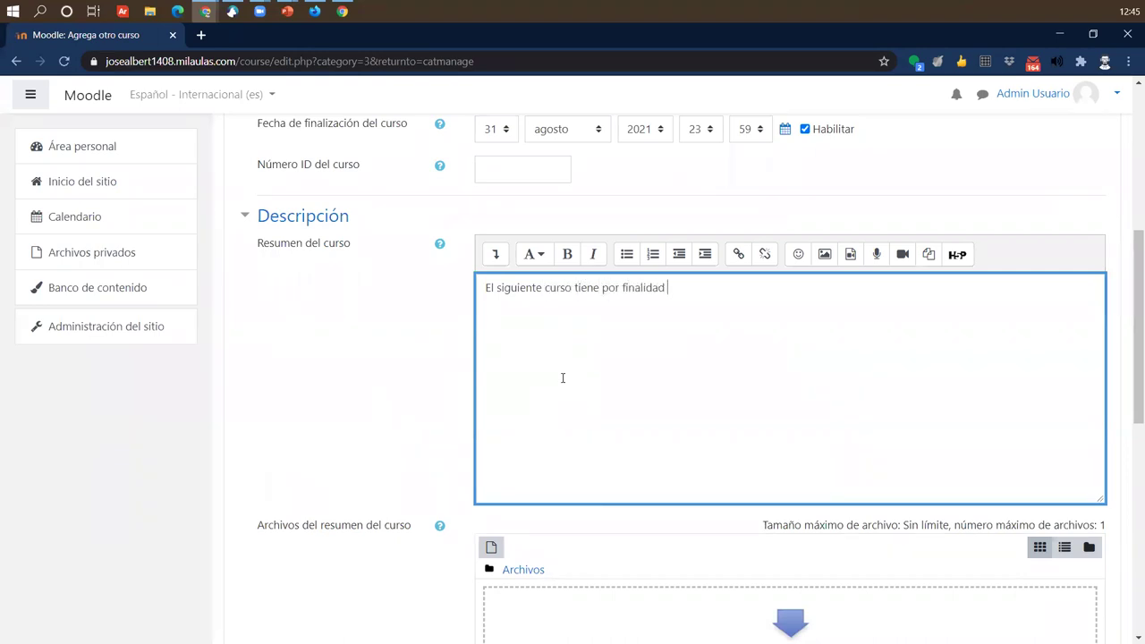
pyautogui.write('dar a conocer .....')
pyautogui.scroll(-2, 588, 516)
# Highlight the 'Archivos del resumen del curso' field label
pyautogui.moveTo(309, 378); pyautogui.dragTo(394, 381)
pyautogui.click(272, 402)
pyautogui.moveTo(257, 383); pyautogui.dragTo(411, 386)
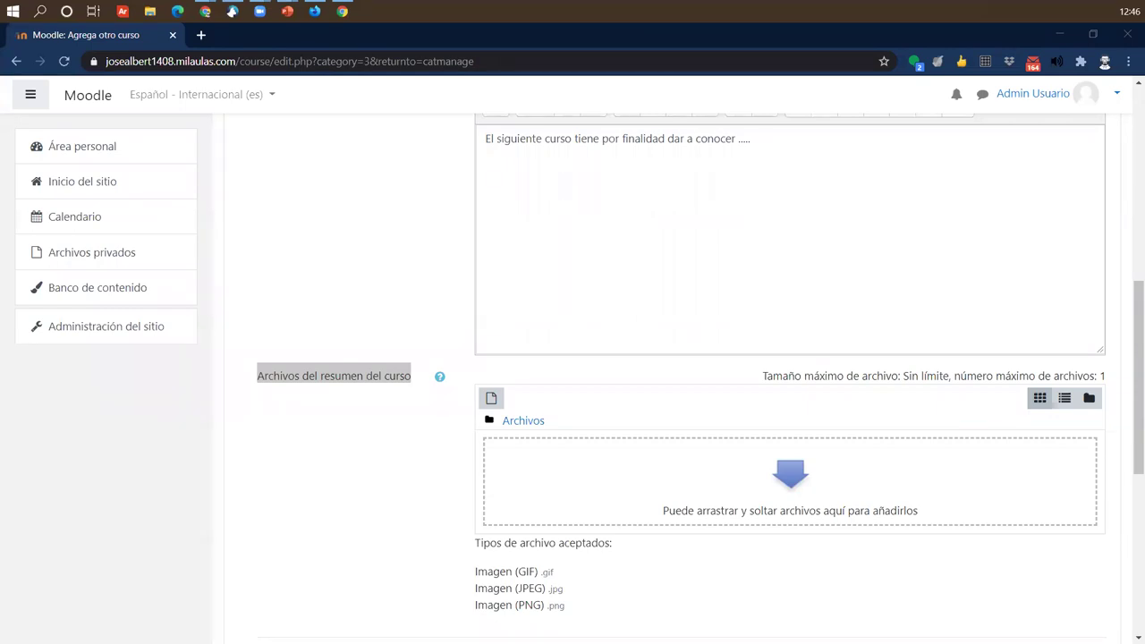
pyautogui.scroll(1, 582, 403)
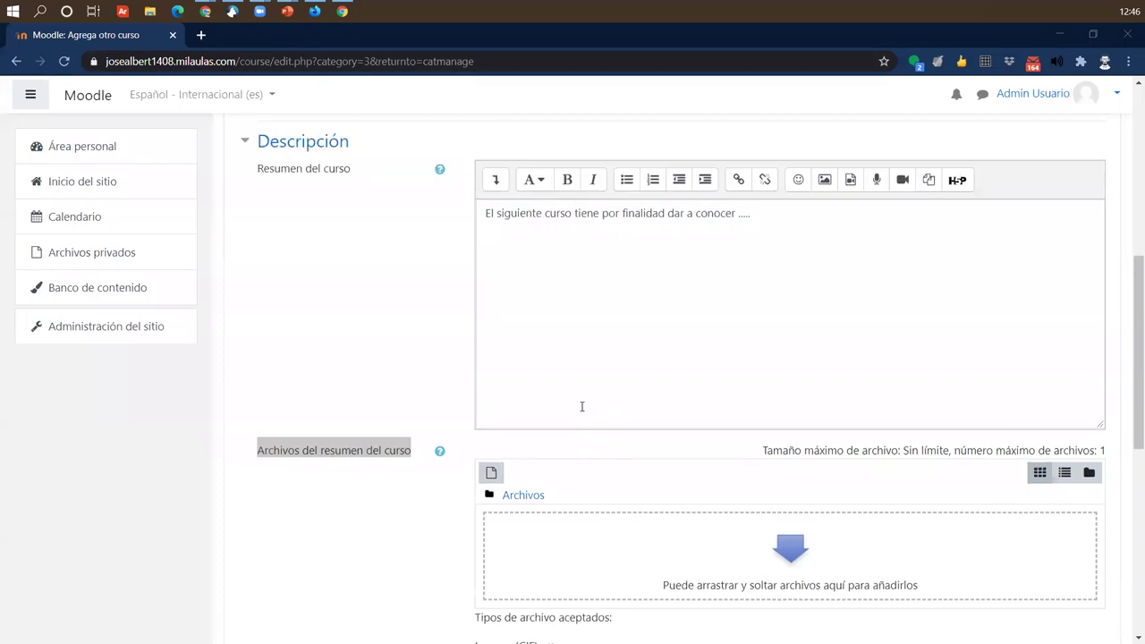
pyautogui.scroll(-2, 353, 370)
pyautogui.moveTo(258, 311); pyautogui.dragTo(406, 309)
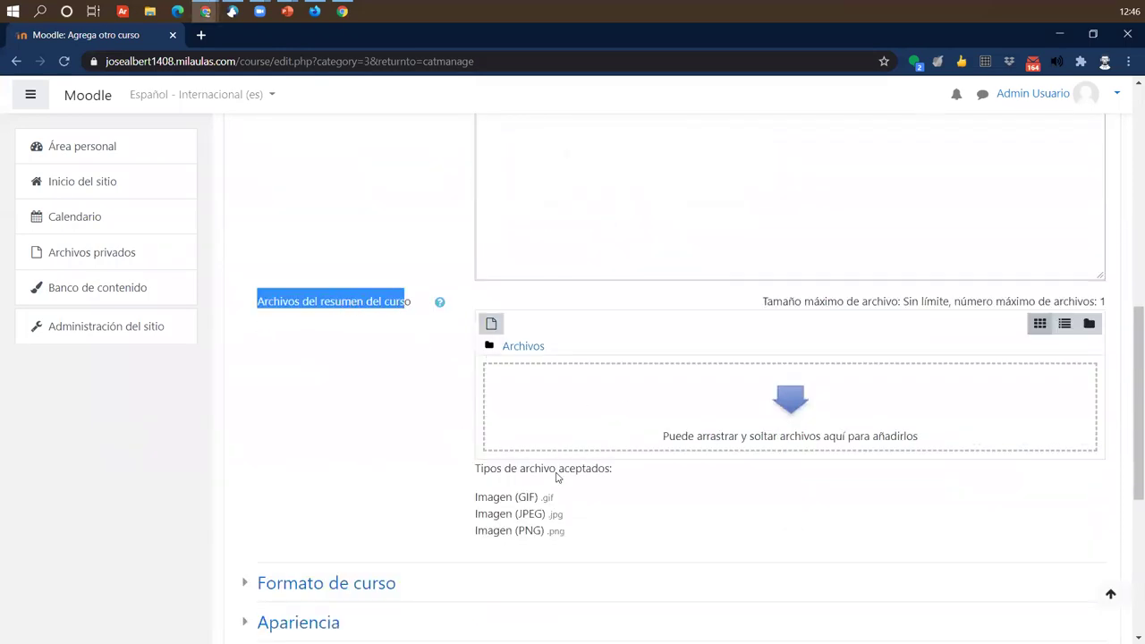
# Search 'tic' in a new tab and preview the keyboard image in Imágenes
pyautogui.click(201, 35)
pyautogui.click(237, 62)
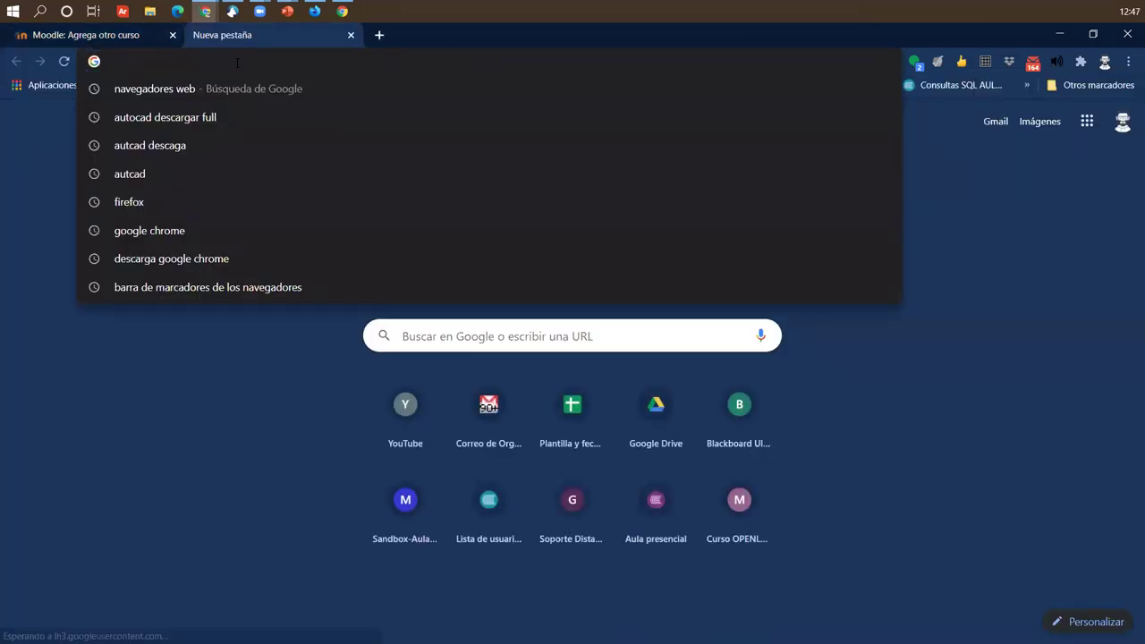
pyautogui.write('tic')
pyautogui.press('Return')
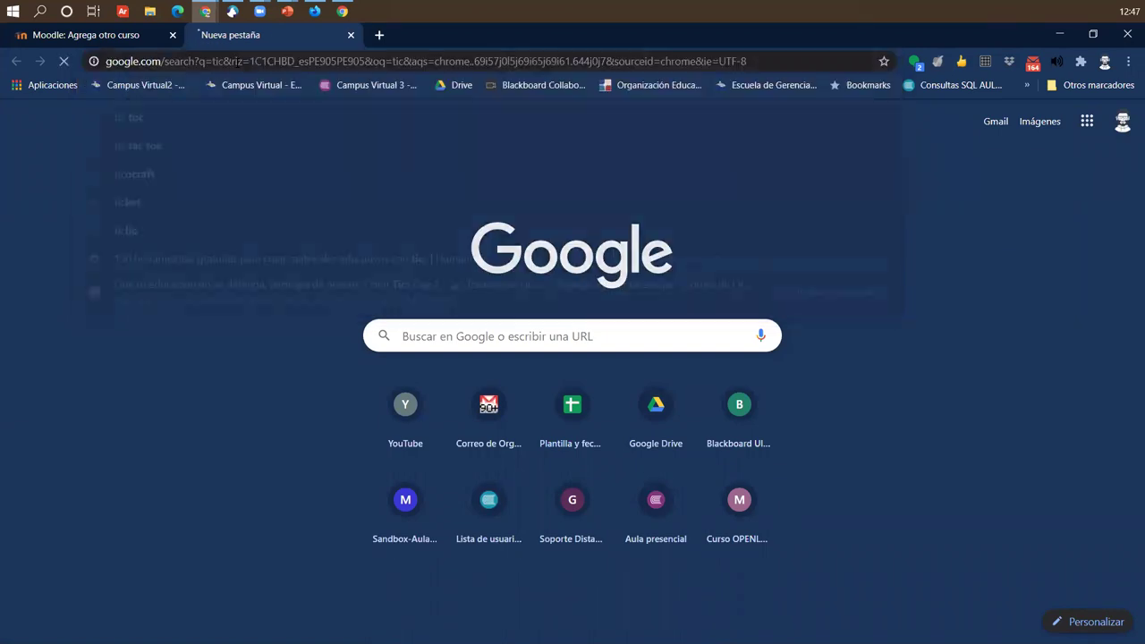
pyautogui.click(231, 151)
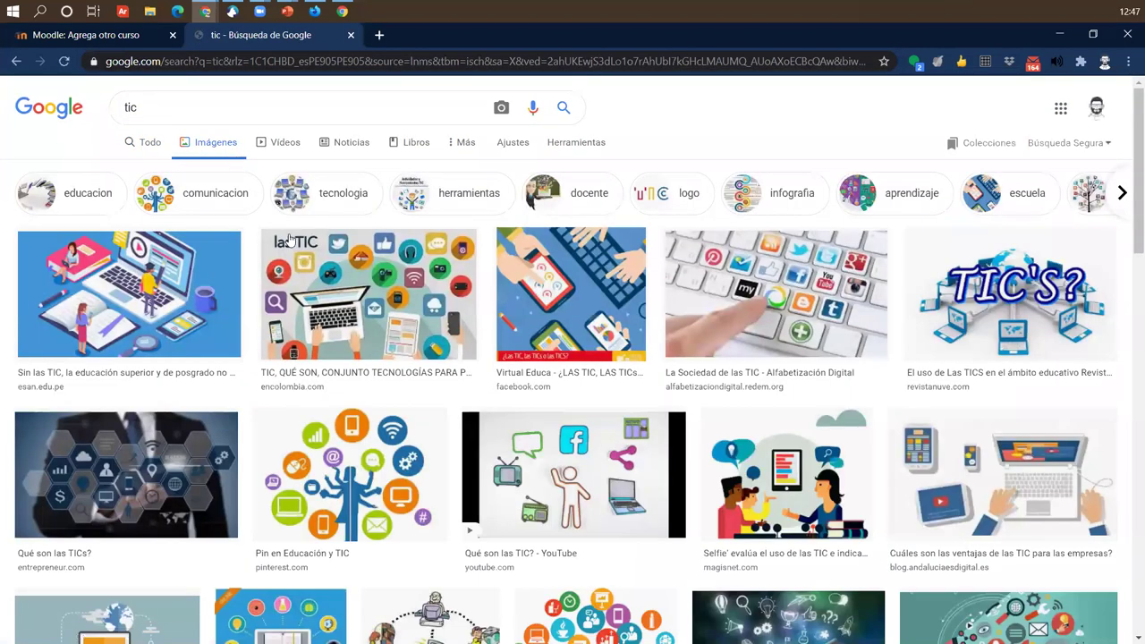
pyautogui.click(754, 298)
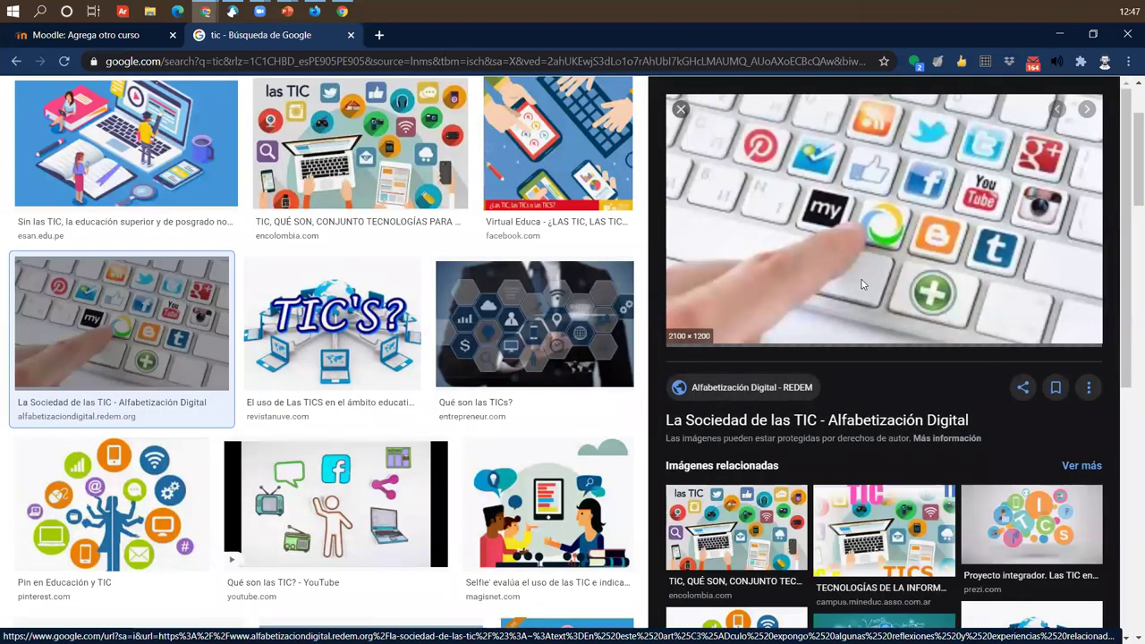
# Open the image's source page, La Sociedad de las TIC
pyautogui.rightClick(789, 249)
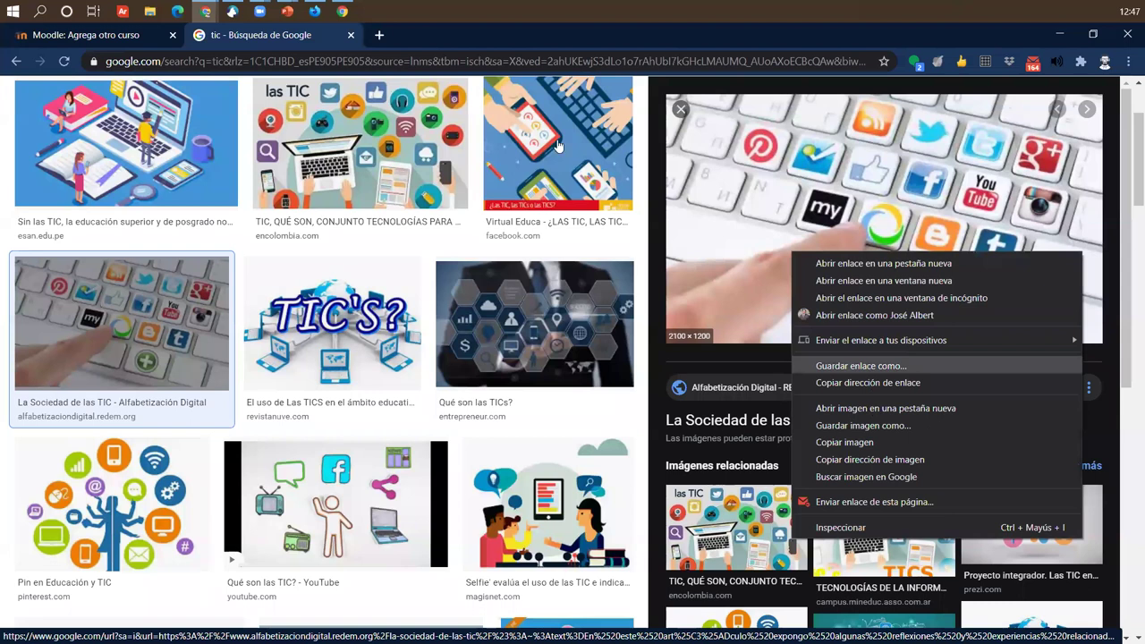
pyautogui.click(875, 409)
pyautogui.click(523, 36)
pyautogui.click(526, 36)
pyautogui.click(747, 234)
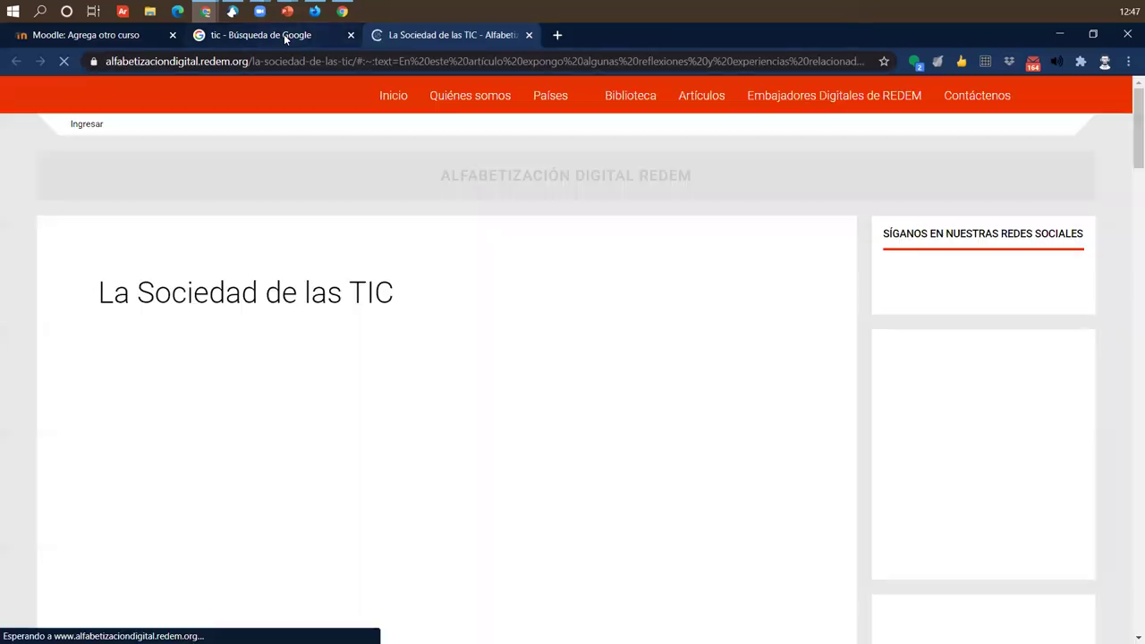
pyautogui.click(283, 34)
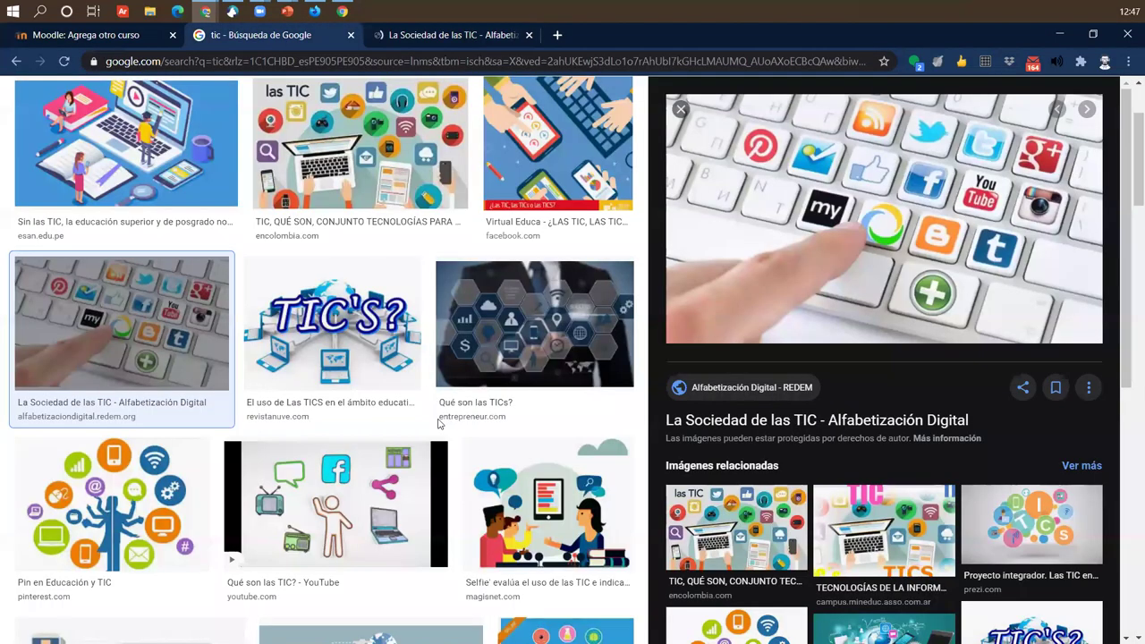
# Open the article's keyboard image full-size in its own tab
pyautogui.hotkey('ctrl', 'Tab')
pyautogui.rightClick(409, 291)
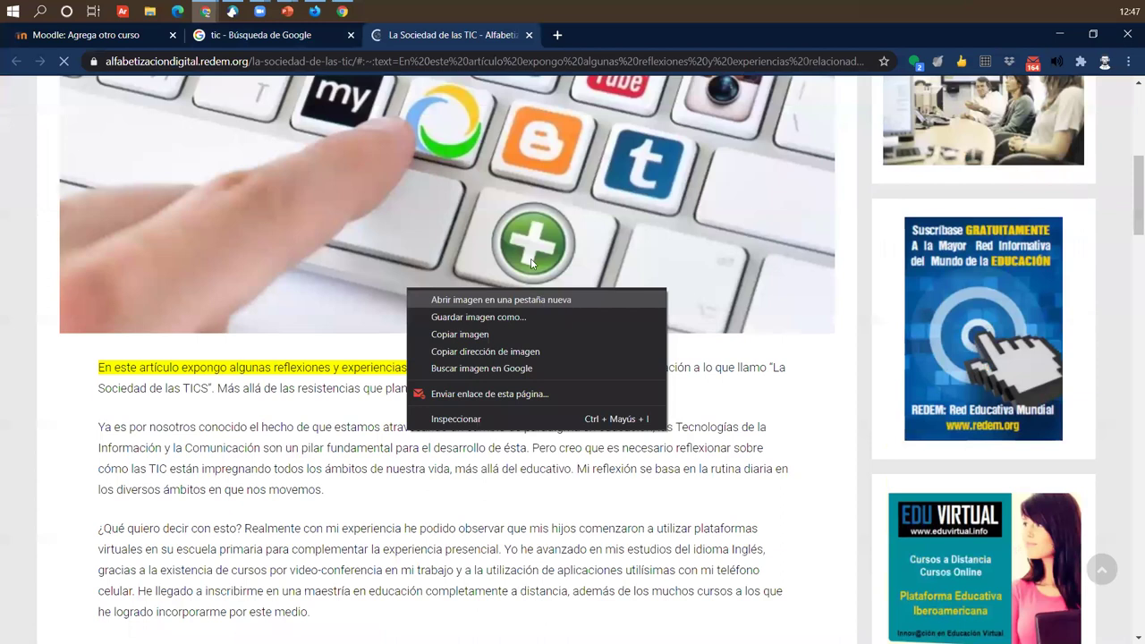
pyautogui.click(542, 301)
pyautogui.click(602, 40)
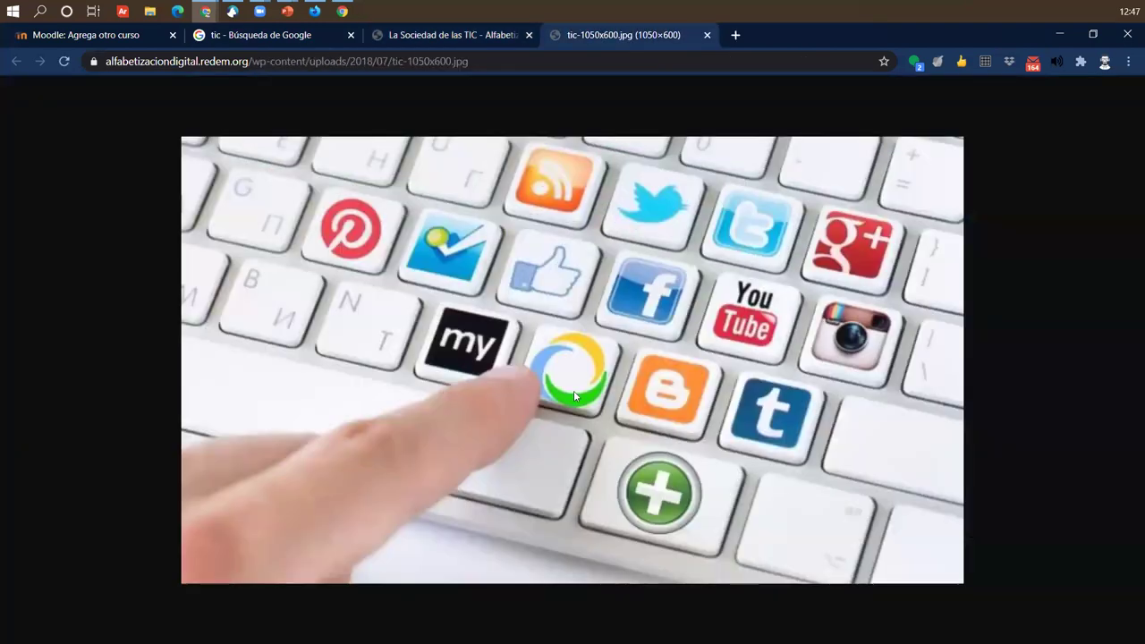
pyautogui.rightClick(567, 385)
pyautogui.click(584, 374)
# Save the image as tic-1050x600.jpg to downloads
pyautogui.hotkey('ctrl', 's')
pyautogui.click(598, 402)
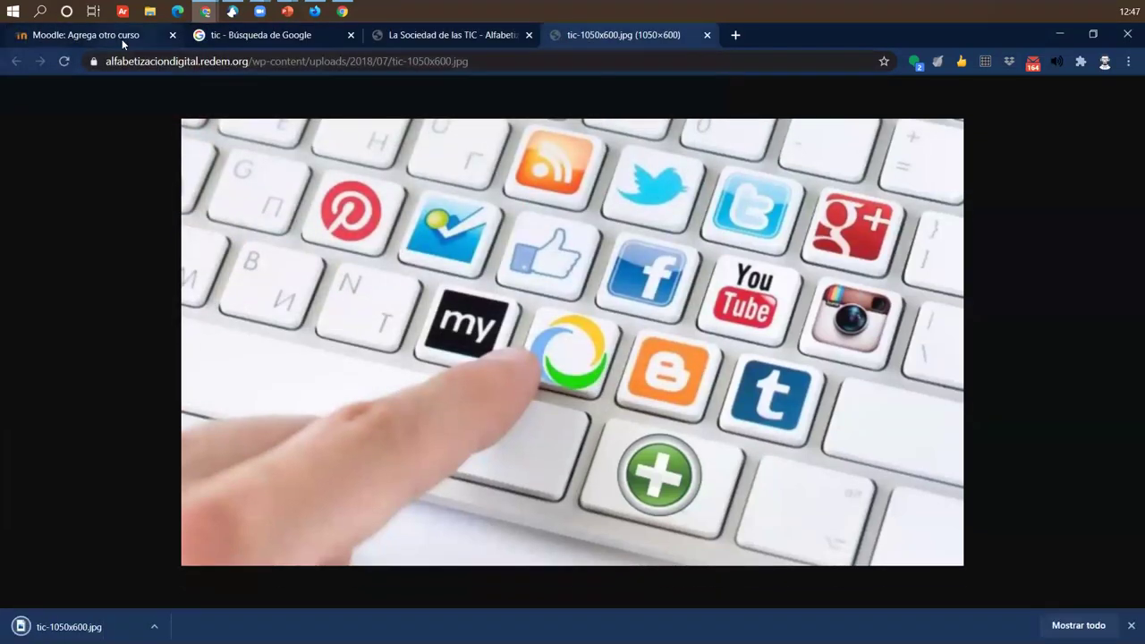
pyautogui.click(122, 39)
# Upload tic-1050x600.jpg from Descargas into the course summary files
pyautogui.click(772, 417)
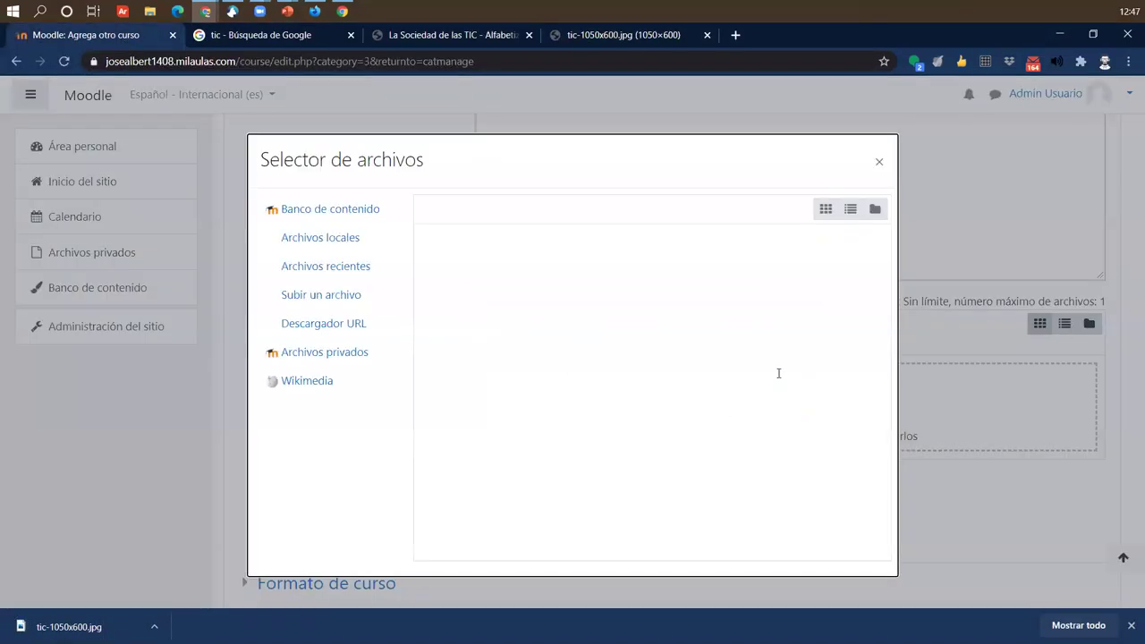
pyautogui.click(480, 295)
pyautogui.scroll(1, 54, 197)
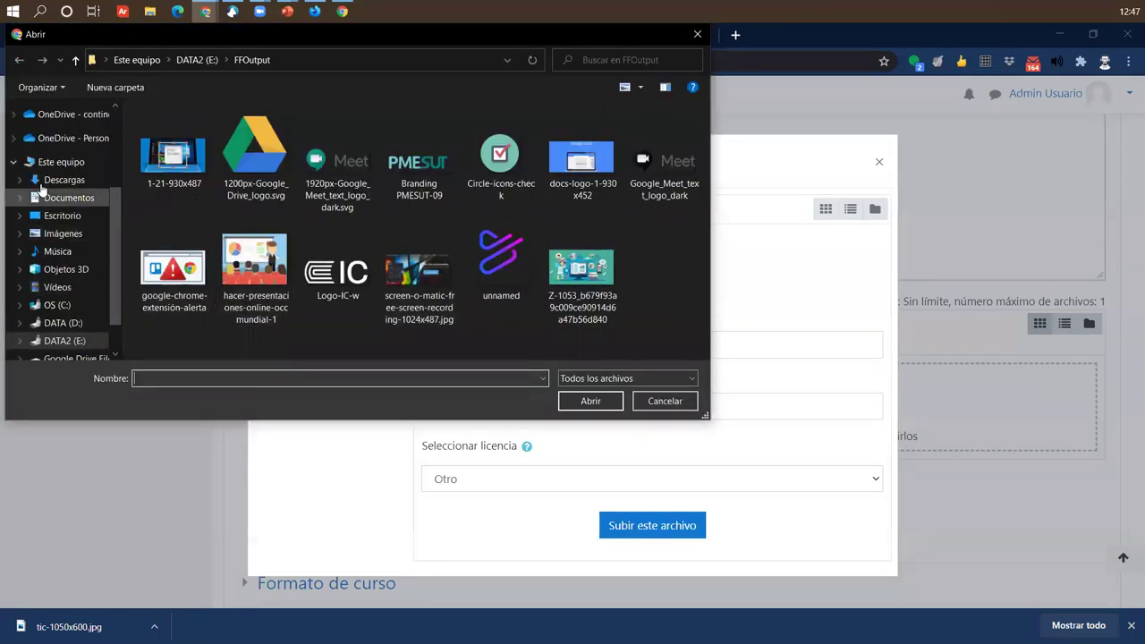
pyautogui.click(63, 176)
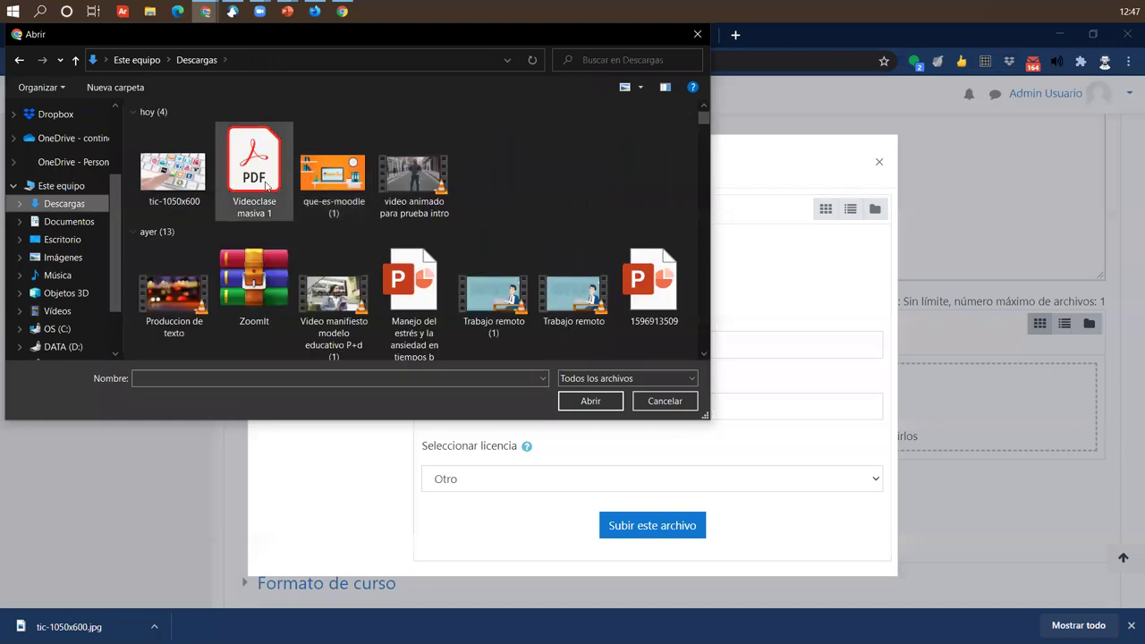
pyautogui.click(172, 170)
pyautogui.click(592, 400)
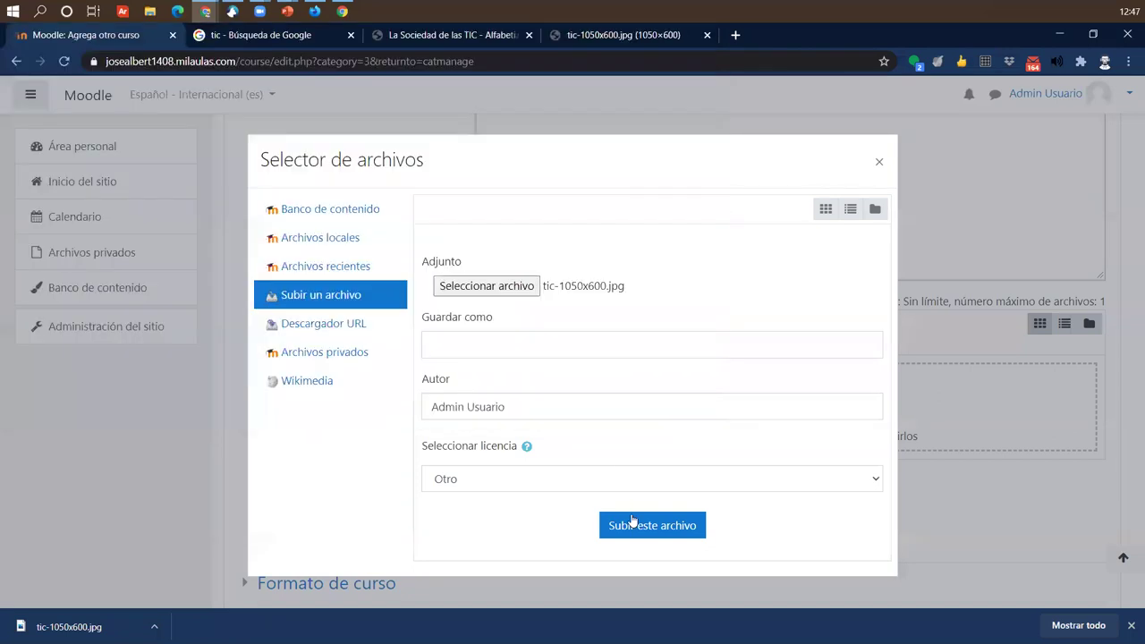
pyautogui.click(628, 525)
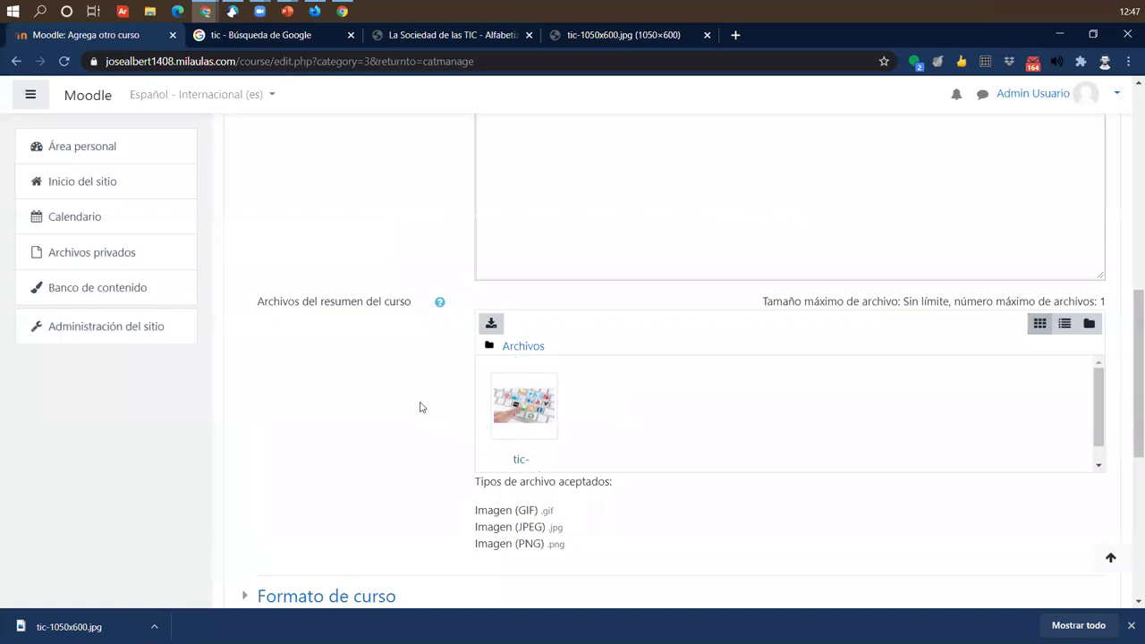
pyautogui.scroll(-3, 299, 319)
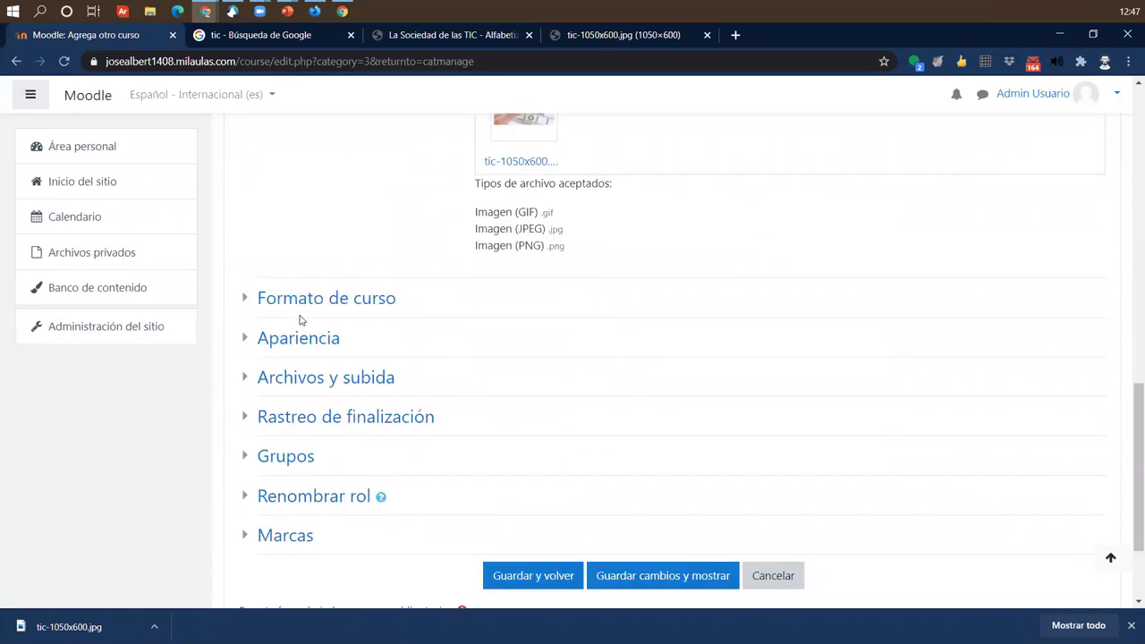
pyautogui.scroll(8, 299, 319)
pyautogui.scroll(5, 286, 308)
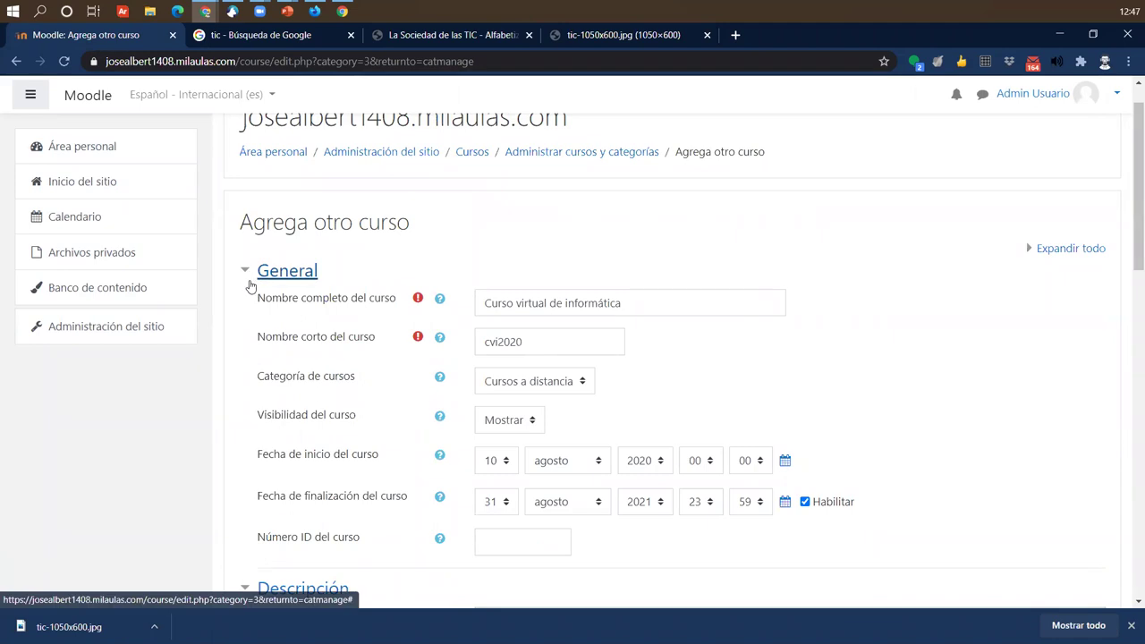
# Keep Formato de temas, set sections to 1, and leave hidden sections shown collapsed
pyautogui.click(253, 274)
pyautogui.click(253, 312)
pyautogui.scroll(-2, 278, 338)
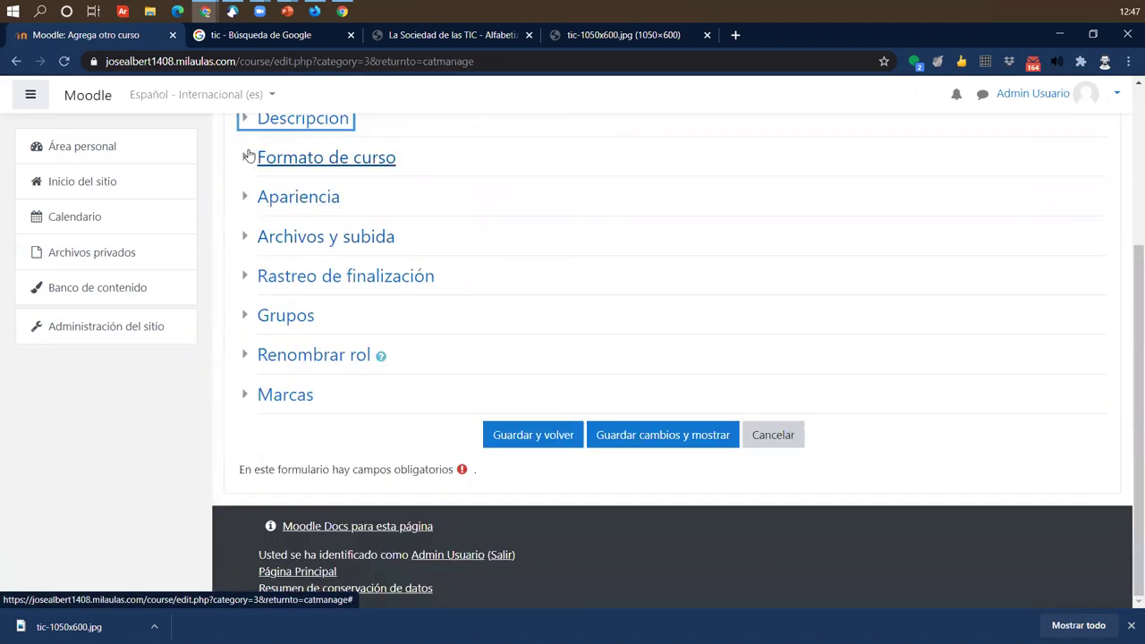
pyautogui.click(251, 158)
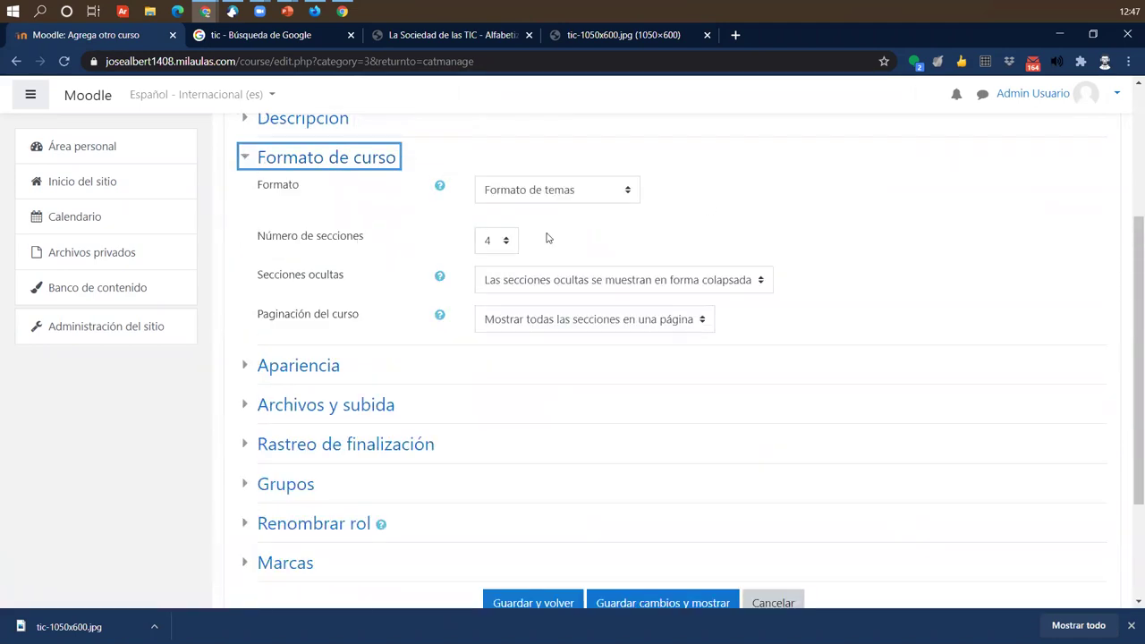
pyautogui.click(549, 190)
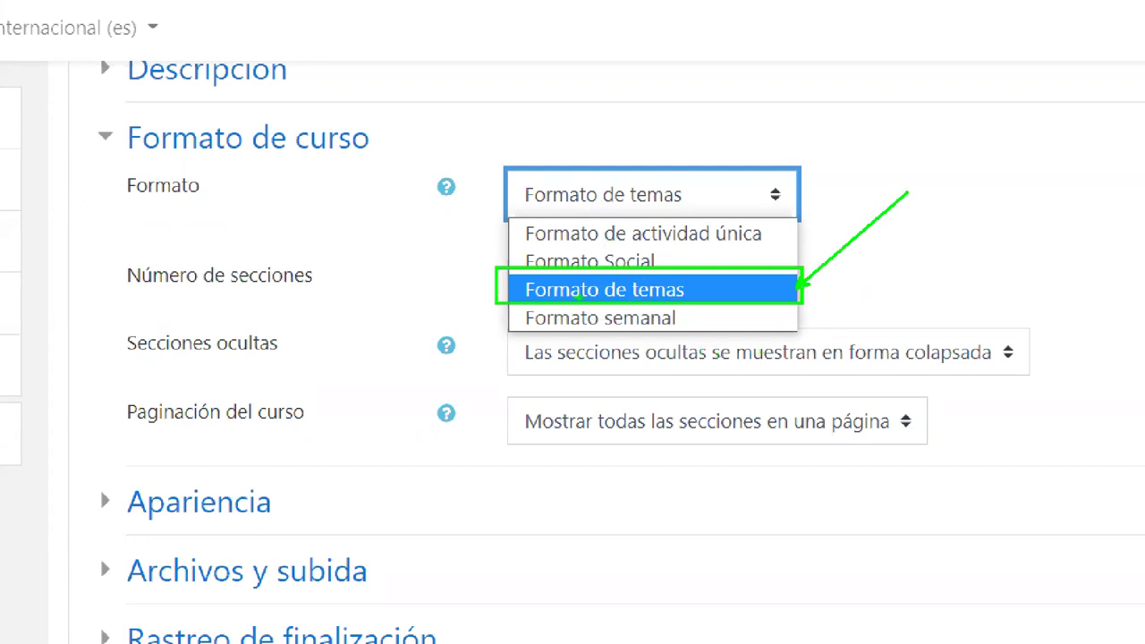
pyautogui.click(626, 292)
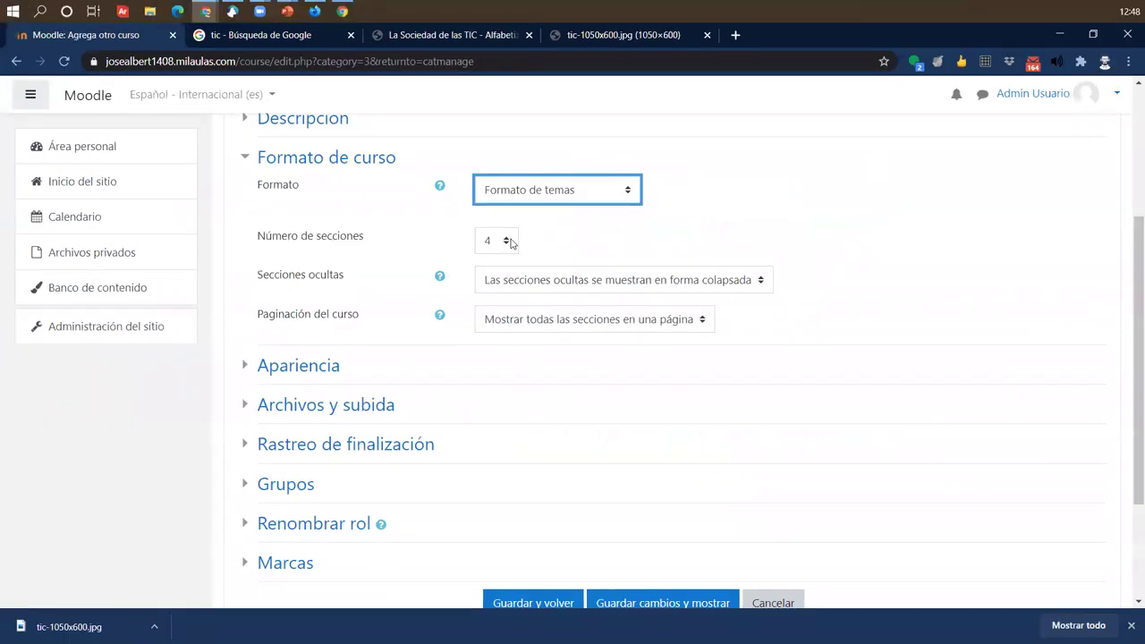
pyautogui.click(511, 243)
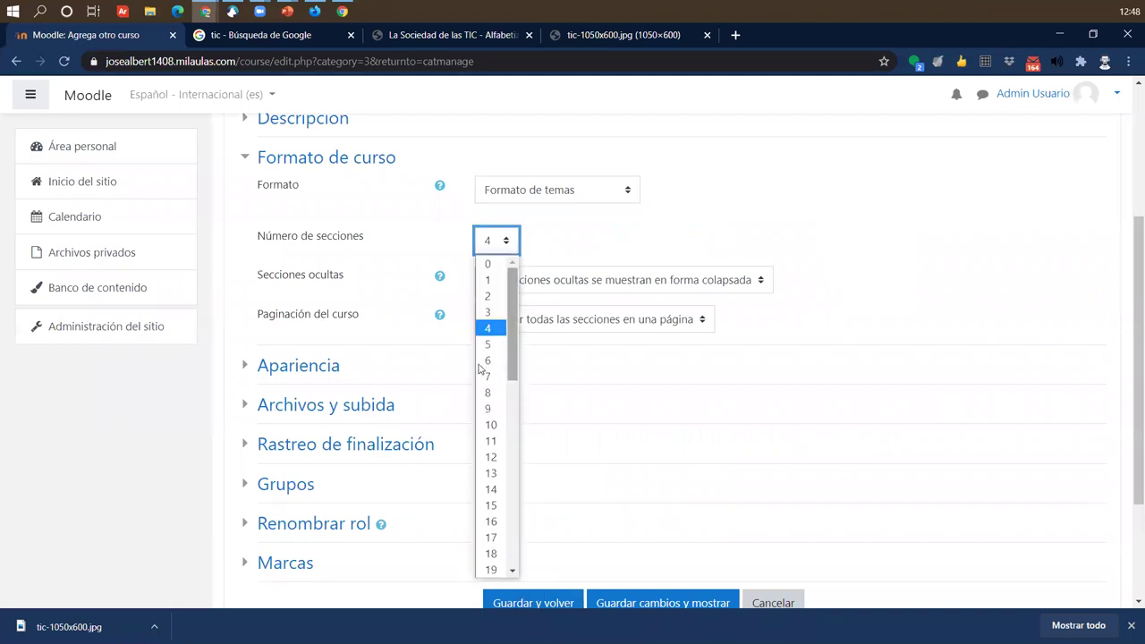
pyautogui.click(490, 283)
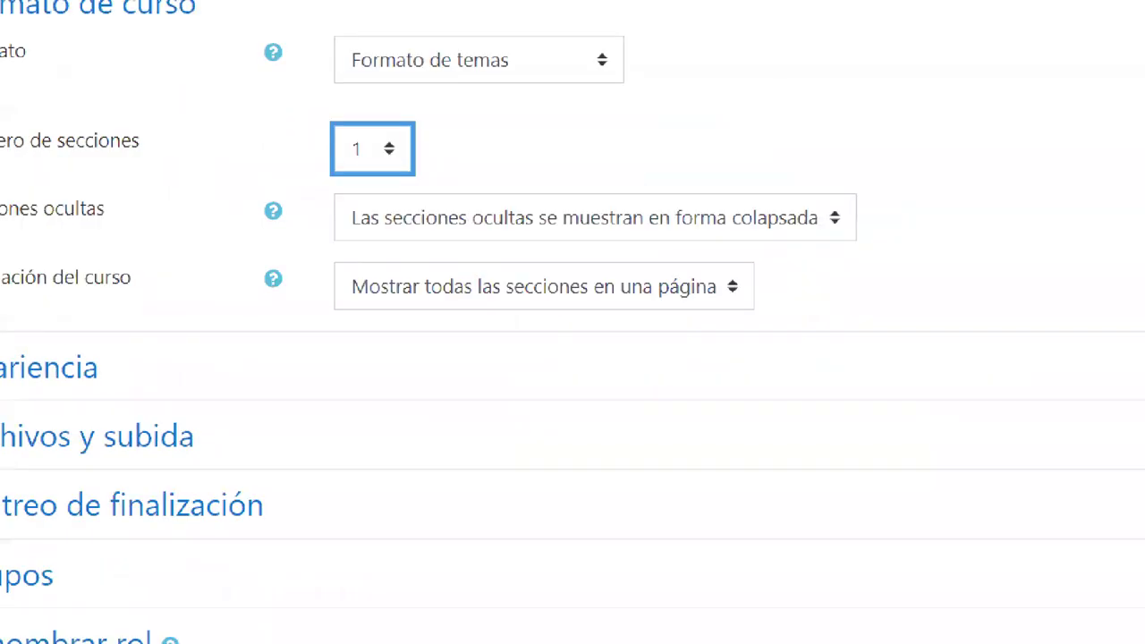
pyautogui.moveTo(424, 210)
pyautogui.mouseDown()
pyautogui.moveTo(588, 275)
pyautogui.moveTo(572, 266)
pyautogui.moveTo(767, 153)
pyautogui.mouseUp()
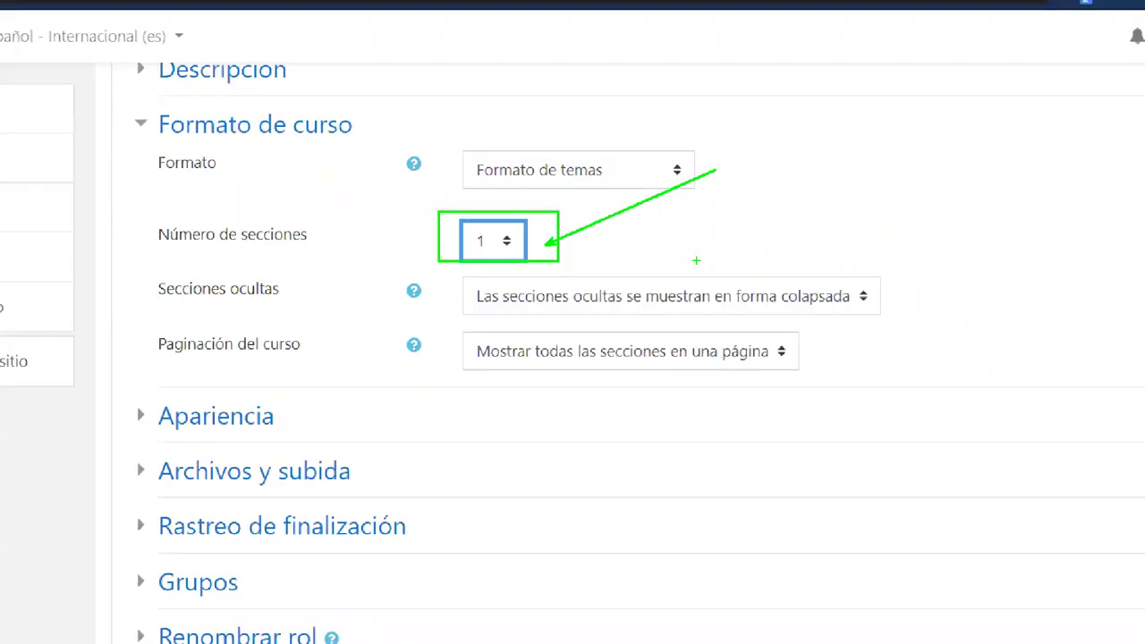
pyautogui.click(714, 310)
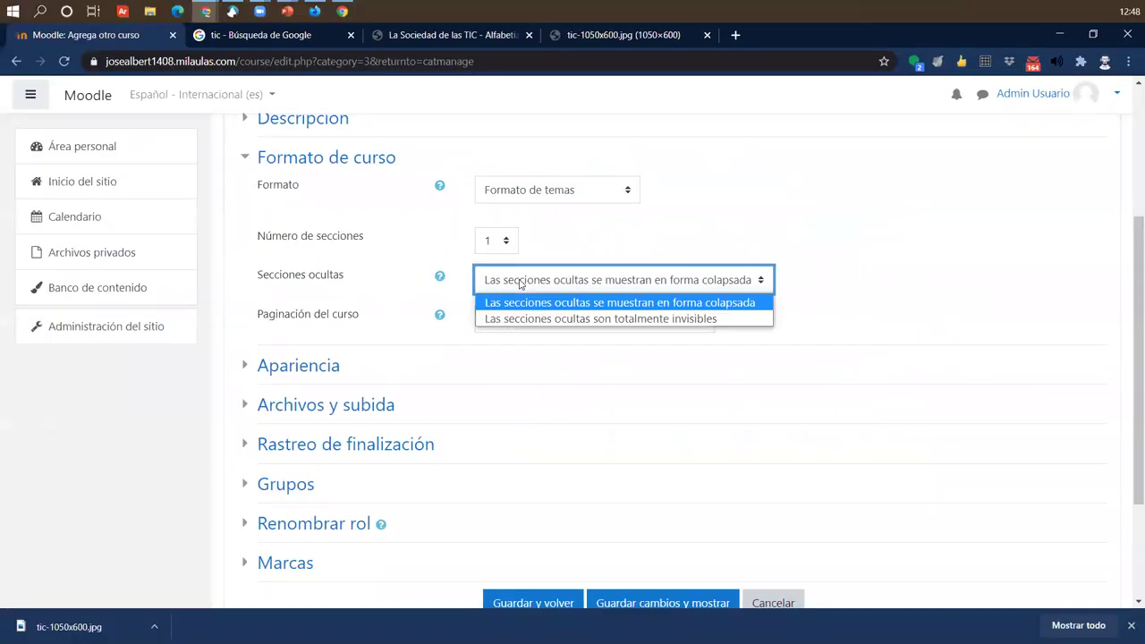
pyautogui.click(686, 306)
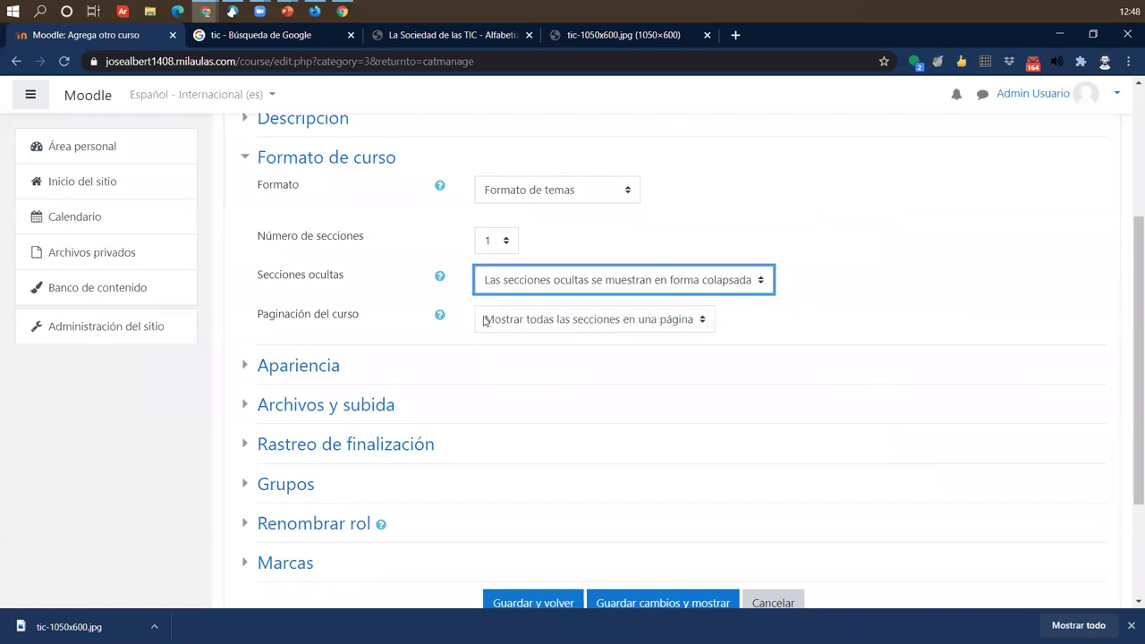
# In Apariencia, keep 5 announcements and leave the course language not forced
pyautogui.click(303, 367)
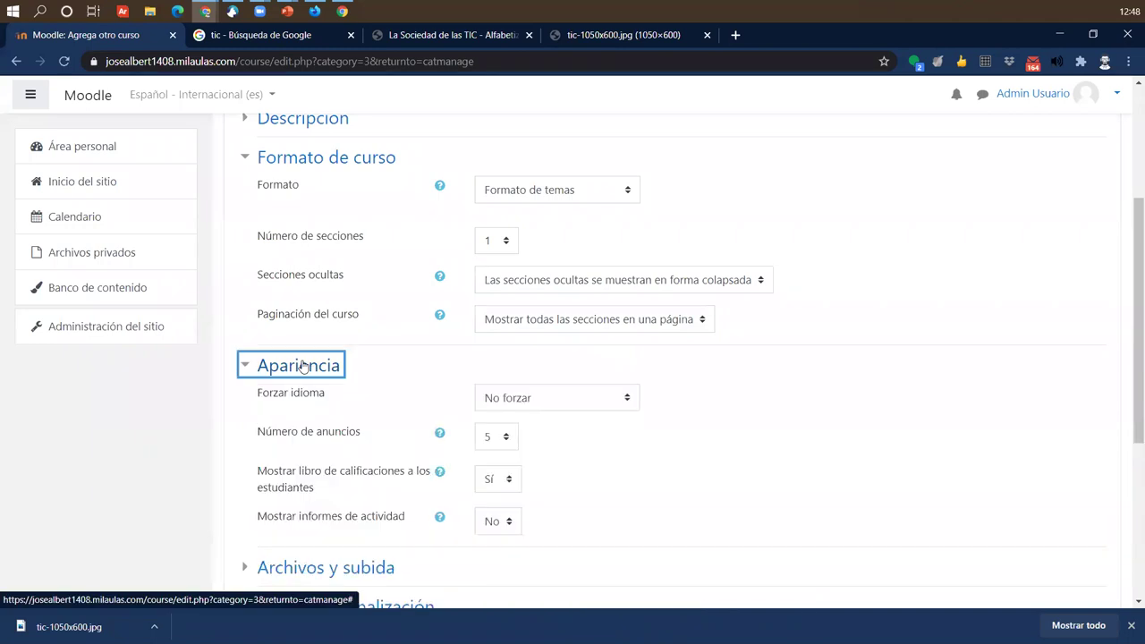
pyautogui.scroll(-2, 309, 340)
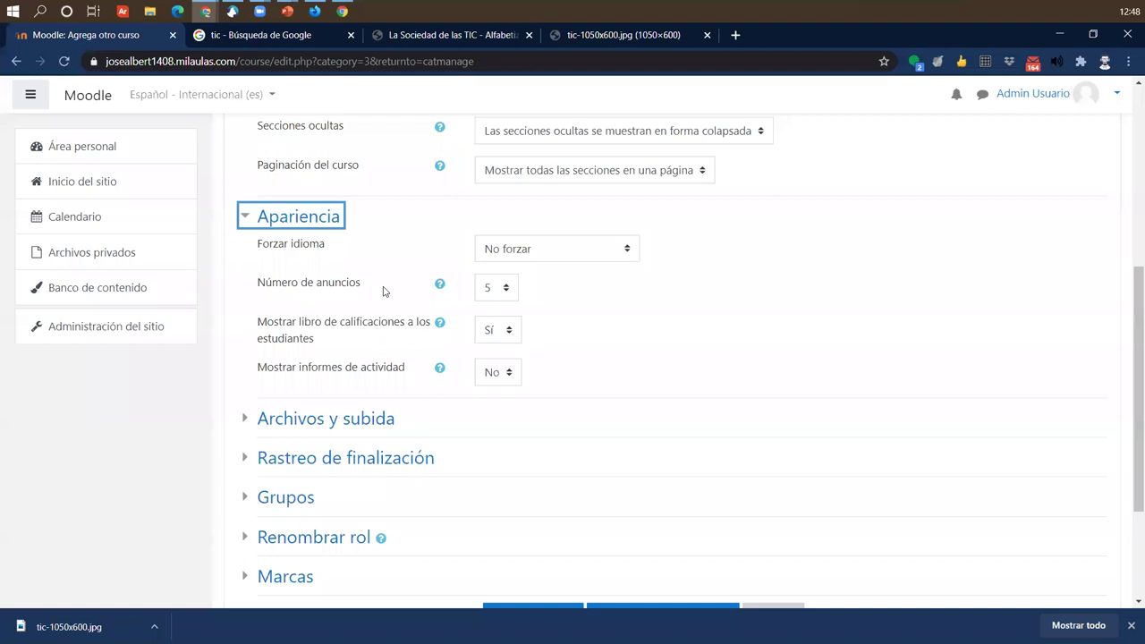
pyautogui.click(483, 288)
pyautogui.click(617, 307)
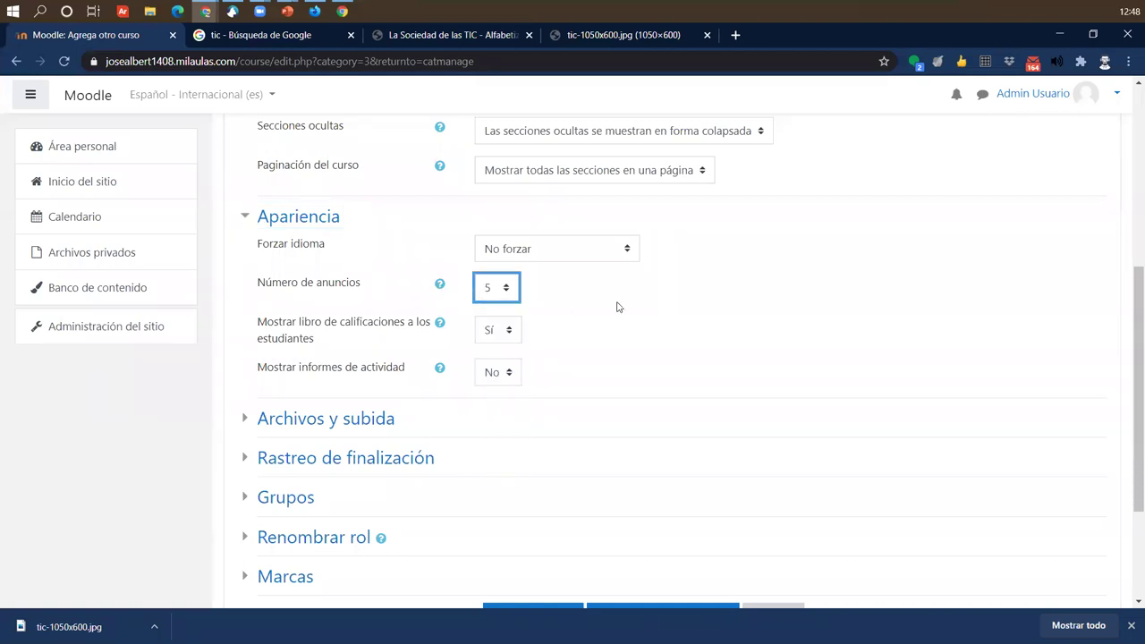
pyautogui.click(506, 251)
pyautogui.click(733, 286)
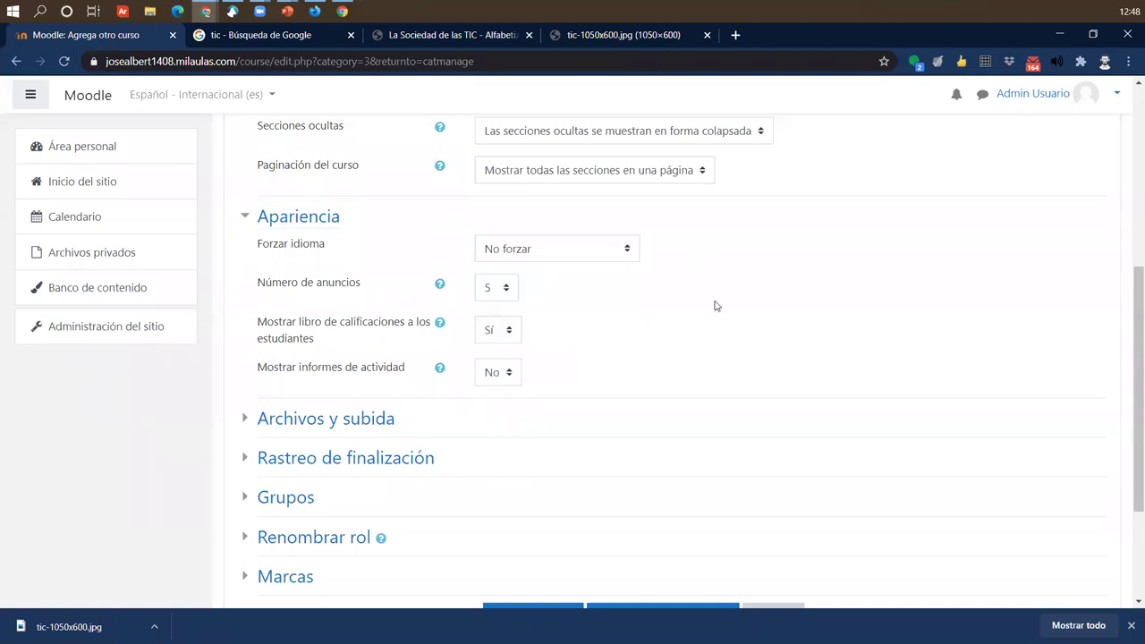
# Set Tamaño máximo para archivos cargados por usuarios to 2MB
pyautogui.click(307, 421)
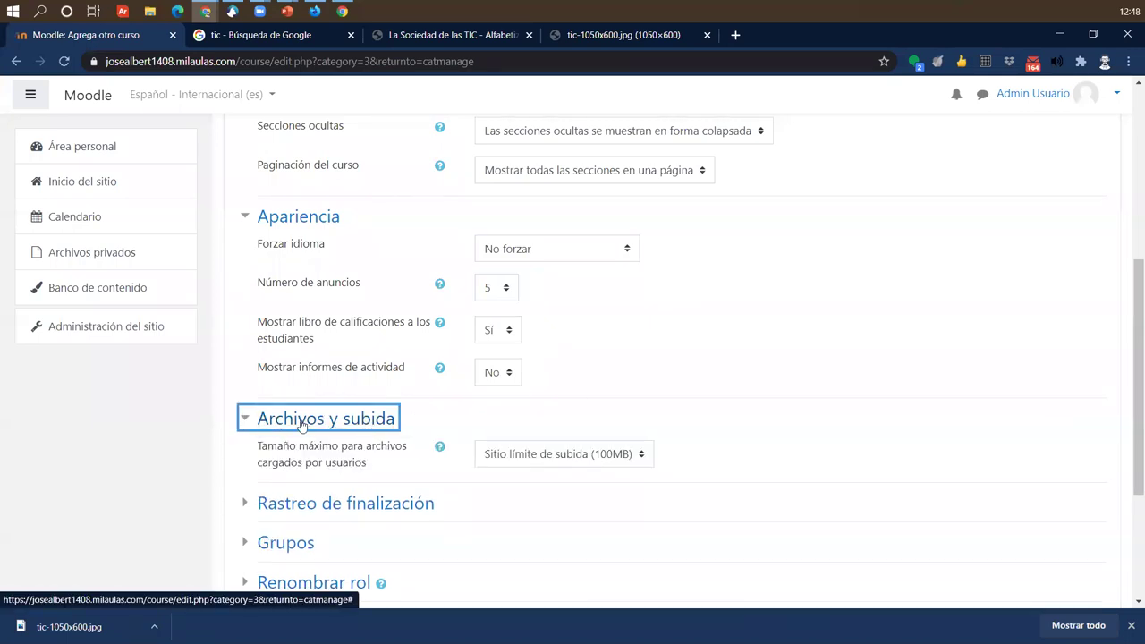
pyautogui.click(584, 452)
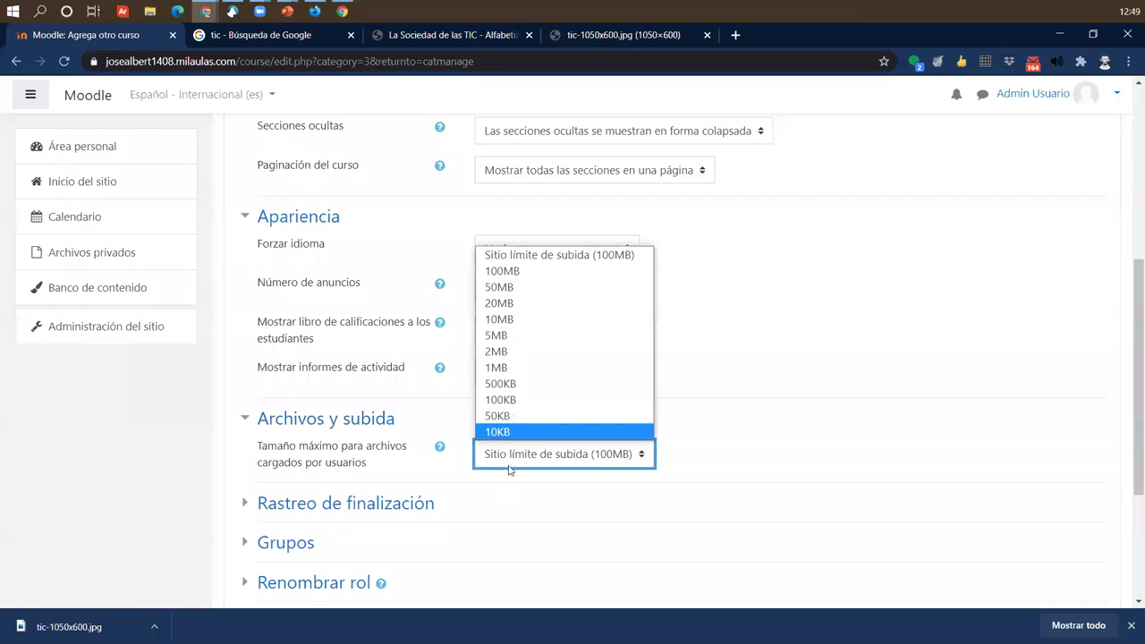
pyautogui.click(511, 351)
pyautogui.scroll(-2, 449, 388)
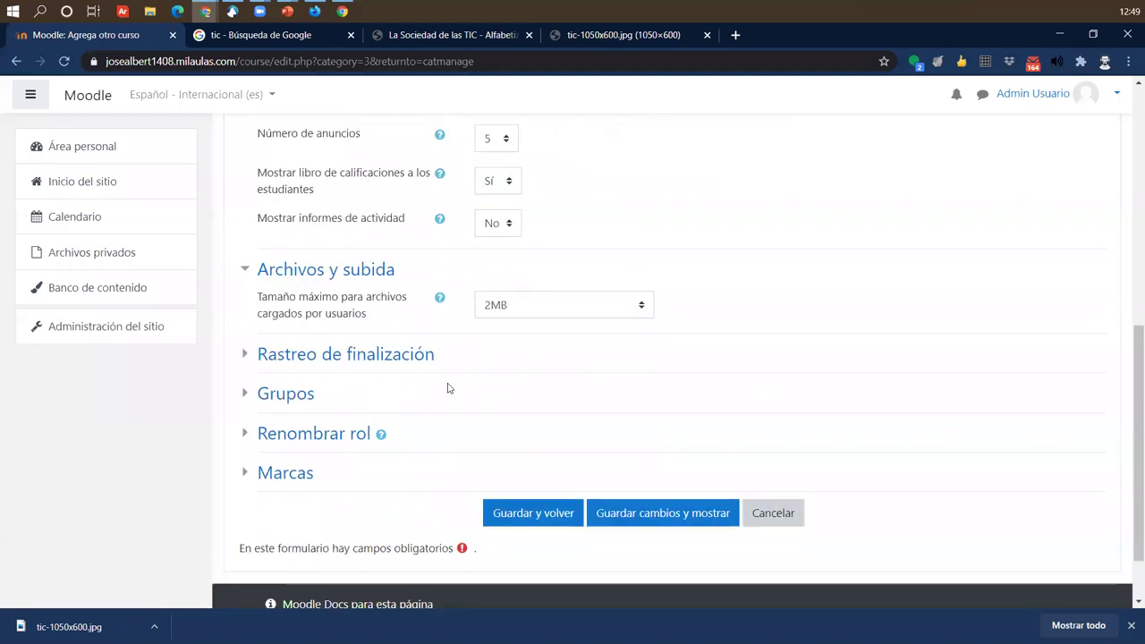
pyautogui.click(345, 356)
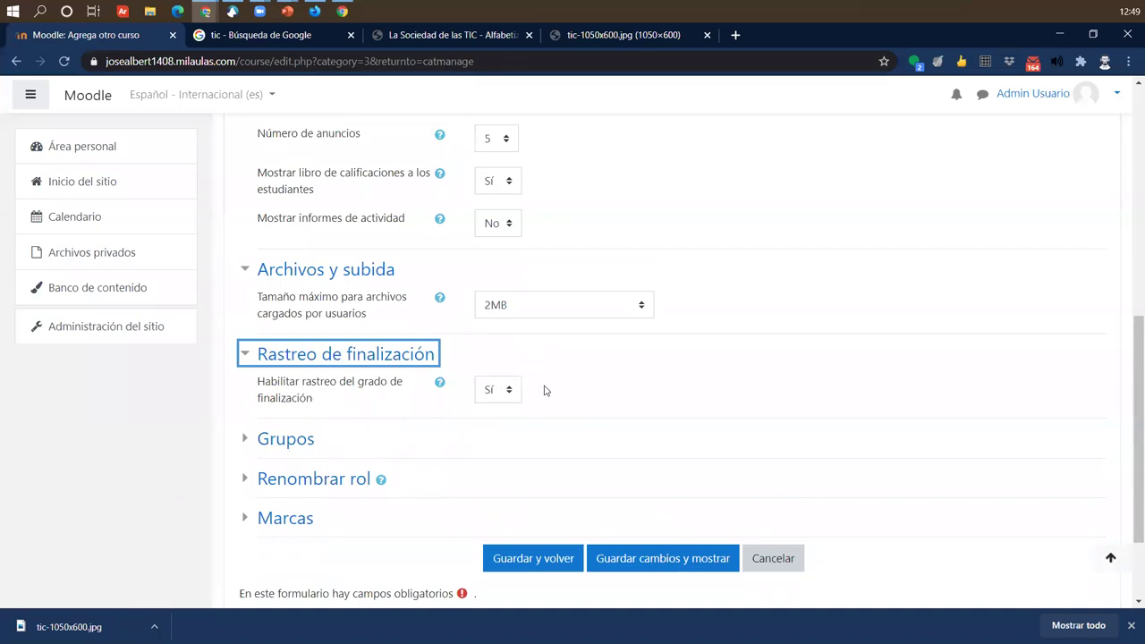
# Expand Renombrar rol and go over the role labels from Gestor to Invitado
pyautogui.click(298, 435)
pyautogui.scroll(-2, 537, 295)
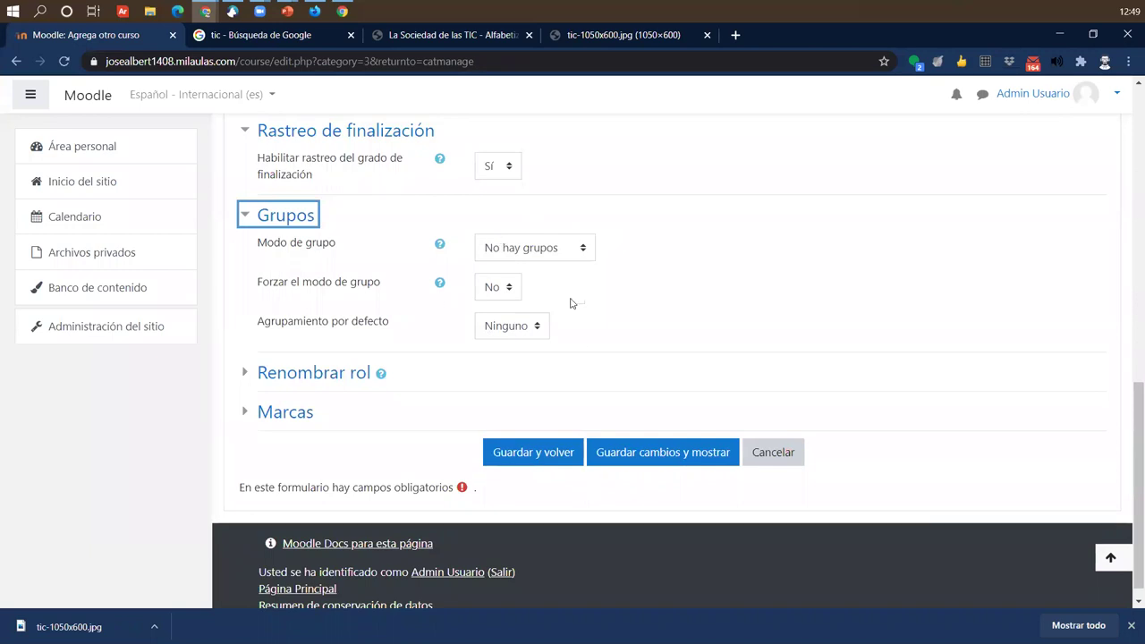
pyautogui.click(276, 215)
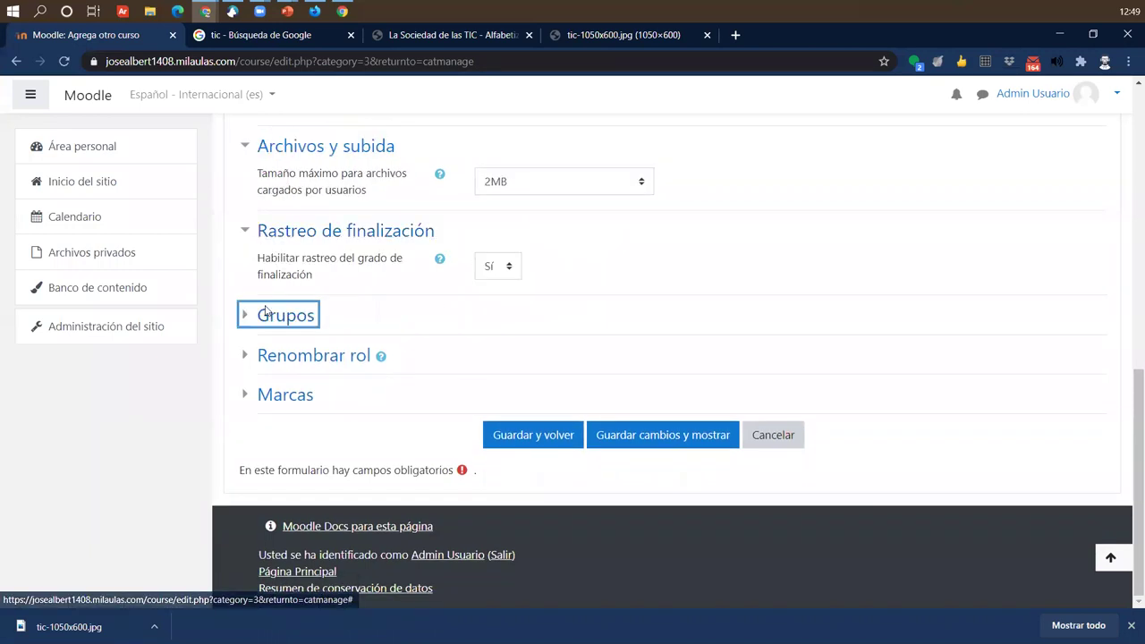
pyautogui.click(300, 357)
pyautogui.scroll(-5, 404, 411)
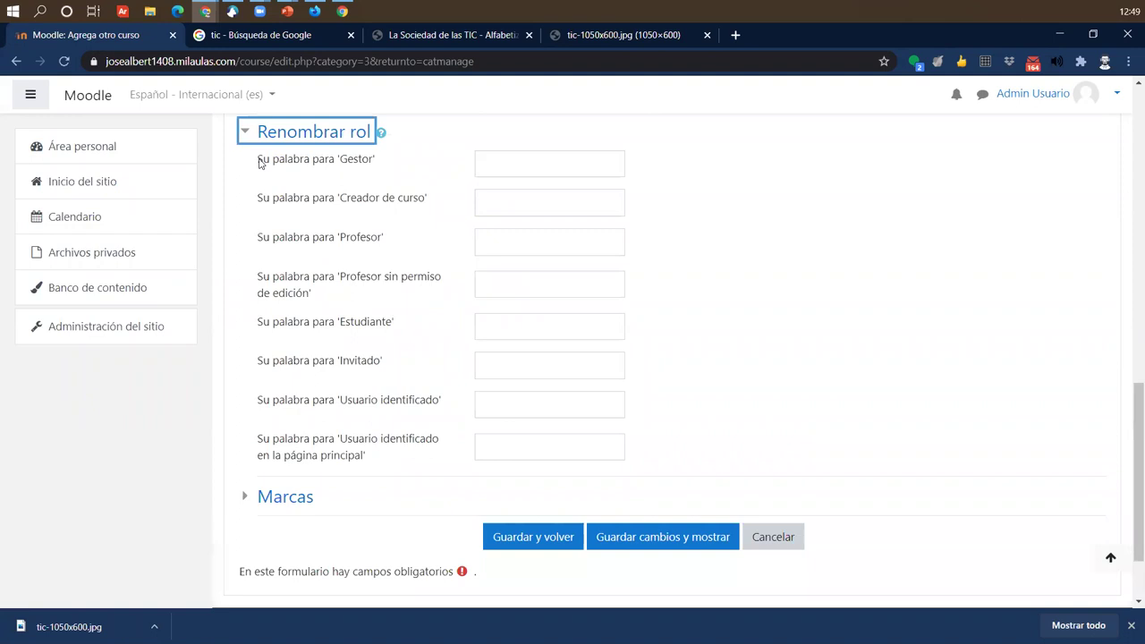
pyautogui.moveTo(258, 159); pyautogui.dragTo(375, 166)
pyautogui.moveTo(260, 204); pyautogui.dragTo(439, 209)
pyautogui.moveTo(245, 243); pyautogui.dragTo(351, 252)
pyautogui.moveTo(272, 272); pyautogui.dragTo(374, 306)
pyautogui.click(286, 315)
pyautogui.moveTo(252, 320); pyautogui.dragTo(435, 330)
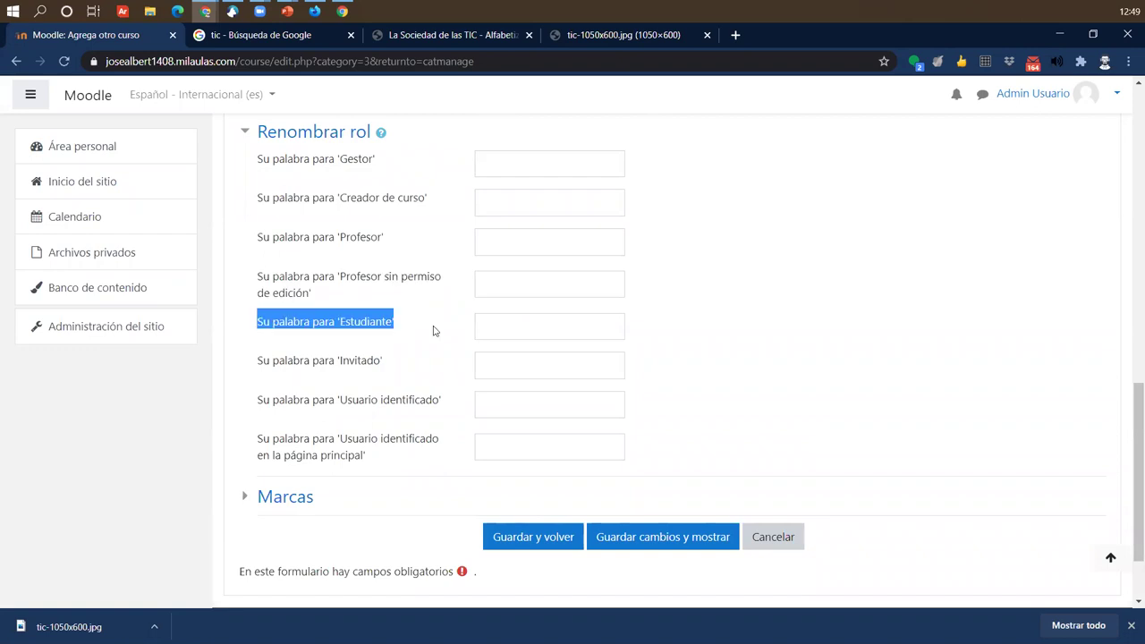
pyautogui.moveTo(264, 361); pyautogui.dragTo(384, 367)
pyautogui.click(373, 379)
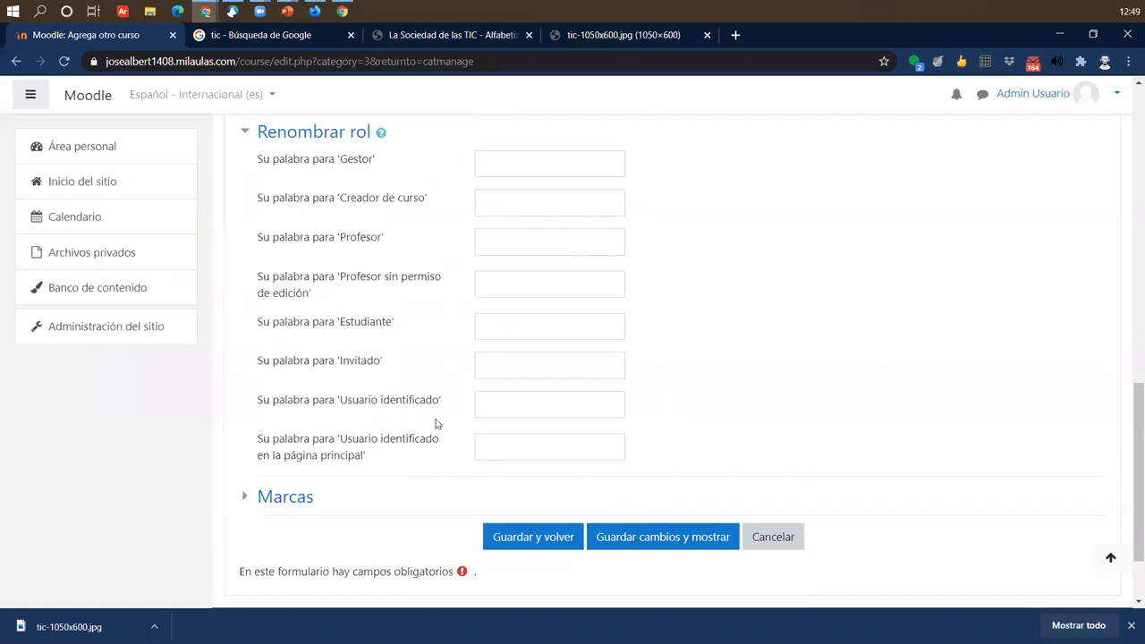
# Remove the sample name Dios so the Gestor field stays empty
pyautogui.scroll(2, 494, 457)
pyautogui.click(520, 309)
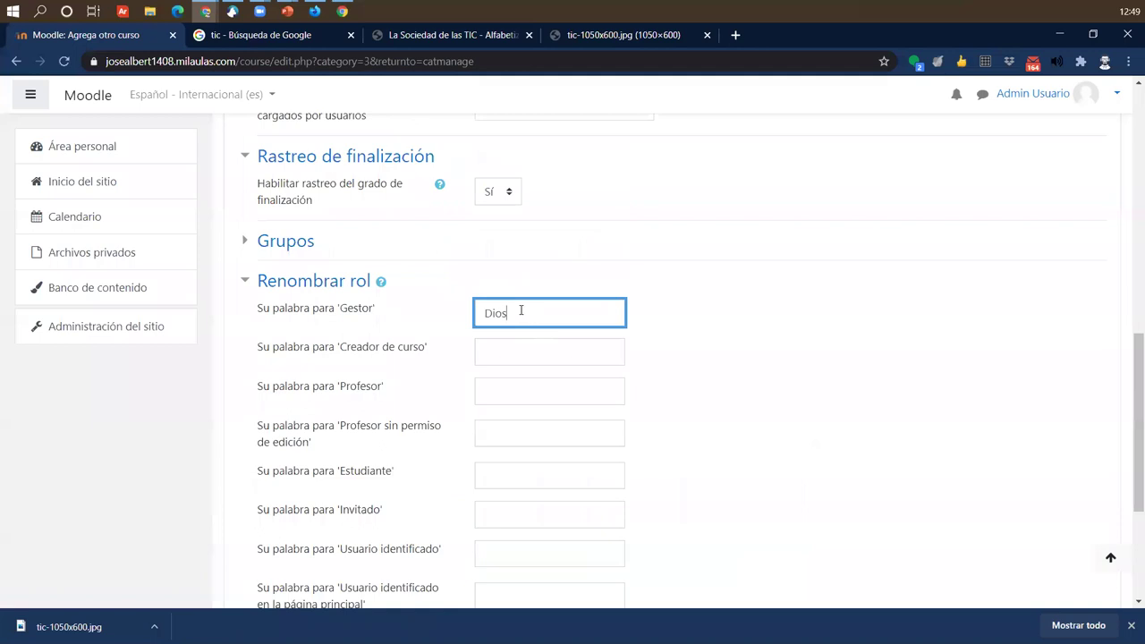
pyautogui.doubleClick(521, 309)
pyautogui.press('BackSpace')
# Try the sample name Maestro for Profesor, then delete it, leaving the field blank
pyautogui.click(567, 394)
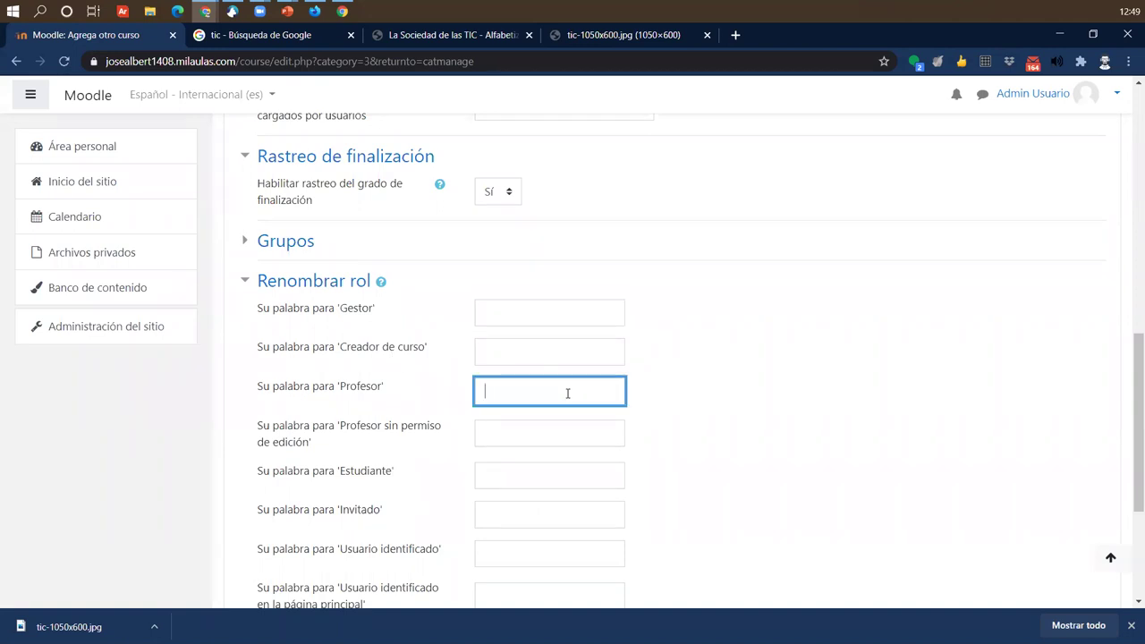
pyautogui.write('Ma')
pyautogui.scroll(-2, 396, 429)
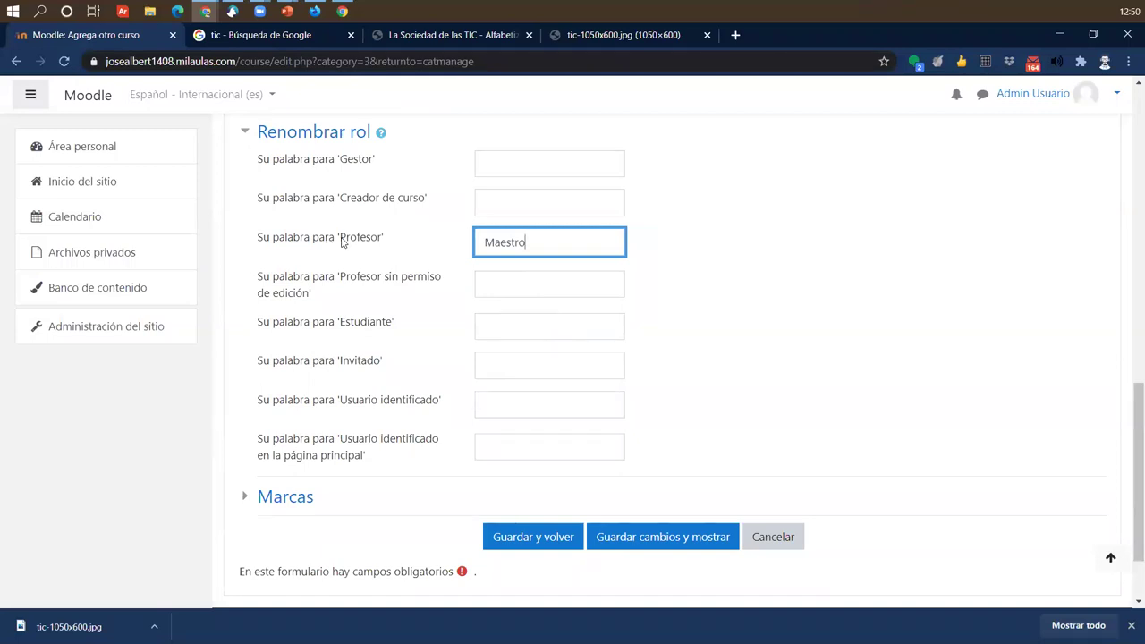
pyautogui.moveTo(340, 238); pyautogui.dragTo(386, 240)
pyautogui.doubleClick(513, 243)
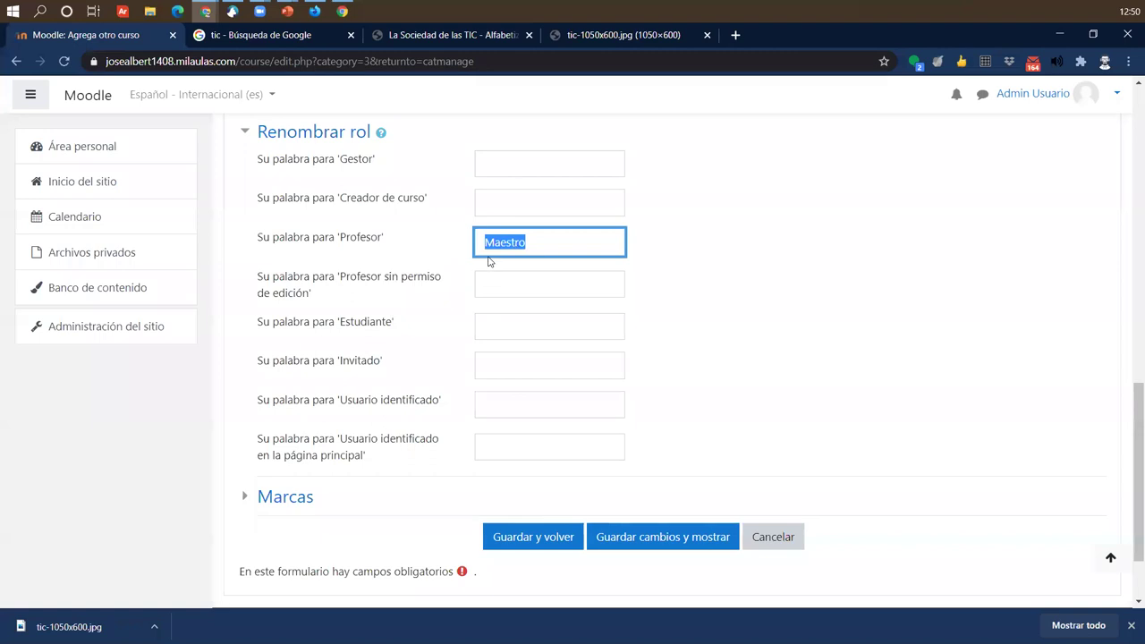
pyautogui.press('BackSpace')
pyautogui.click(310, 239)
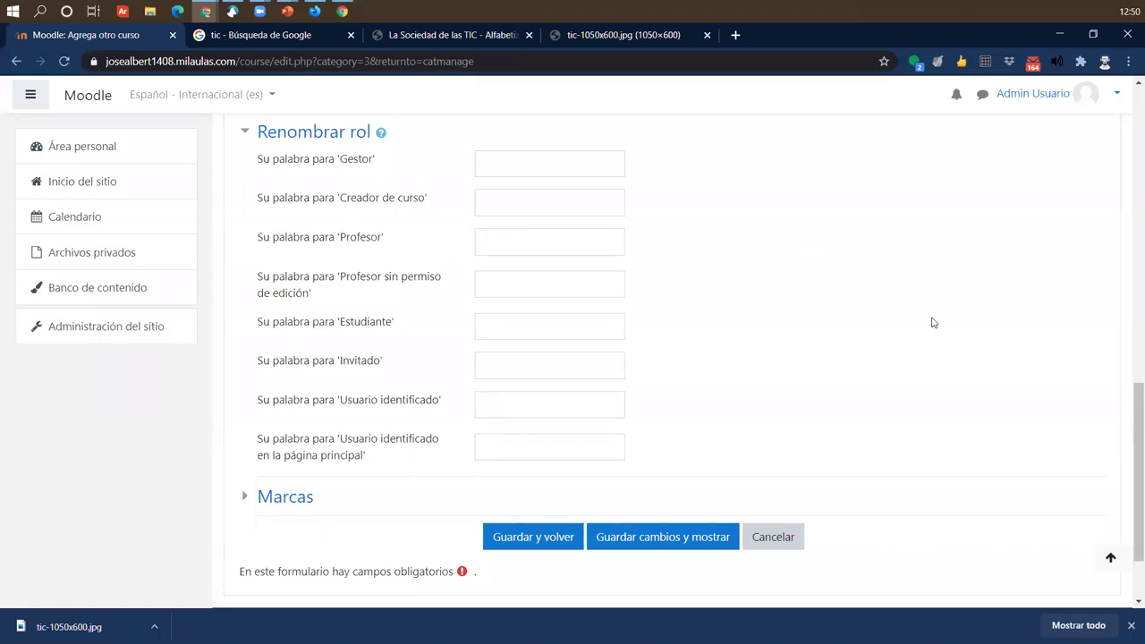
pyautogui.scroll(2, 677, 296)
pyautogui.scroll(-3, 618, 465)
# Save the course and review the empty Participantes list reading Nada que mostrar
pyautogui.click(637, 471)
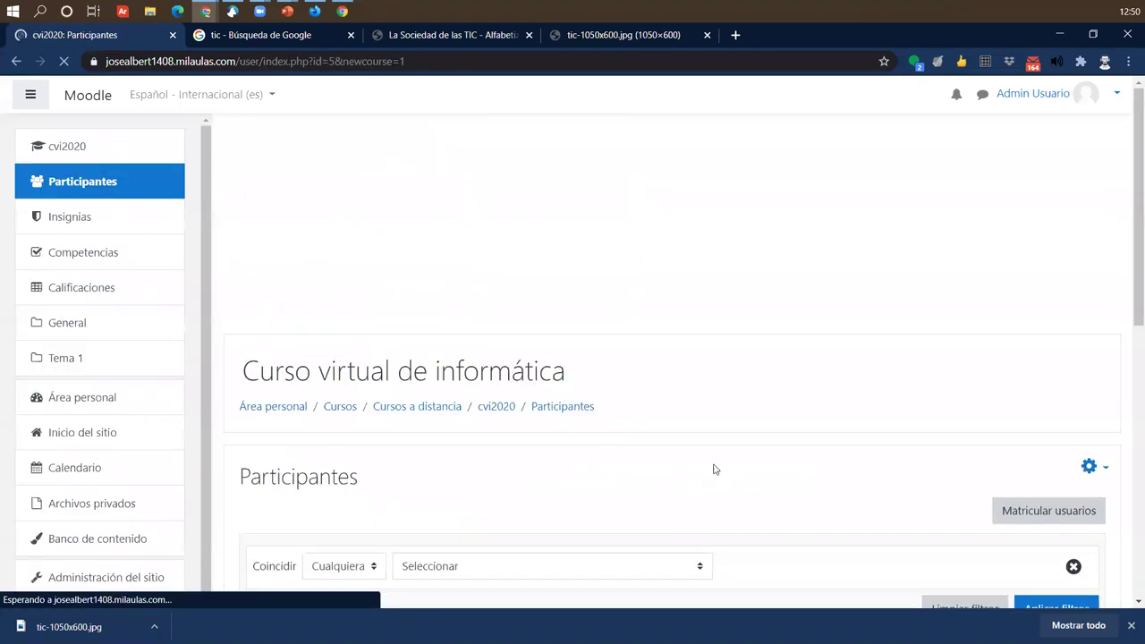
pyautogui.scroll(-4, 626, 407)
pyautogui.scroll(2, 381, 212)
pyautogui.scroll(-3, 974, 388)
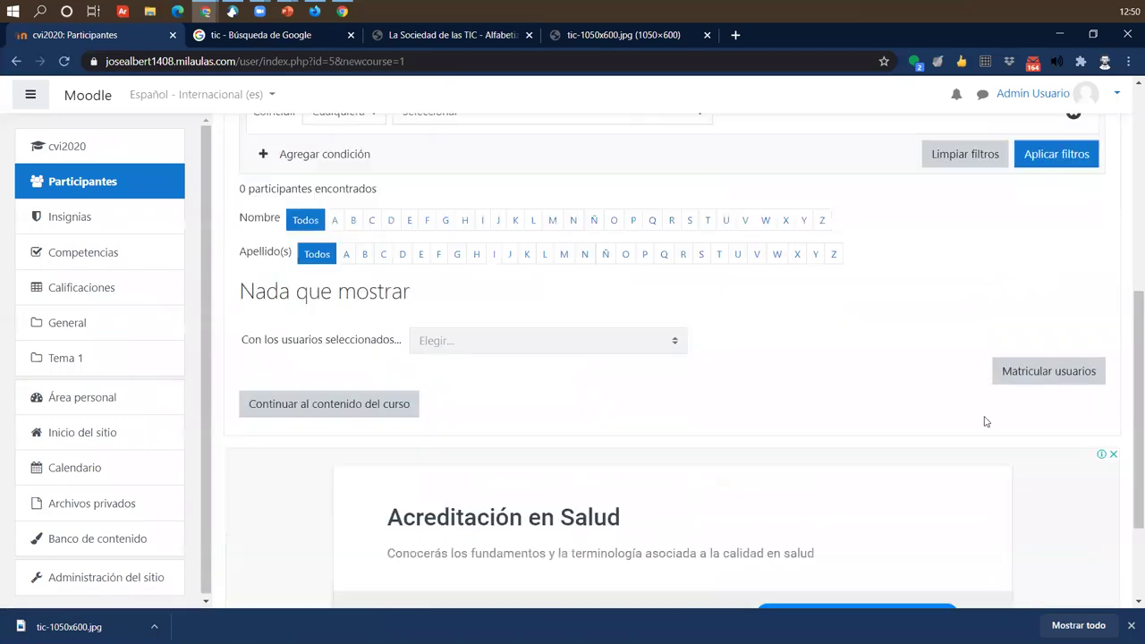
pyautogui.scroll(2, 309, 233)
pyautogui.moveTo(241, 179); pyautogui.dragTo(361, 183)
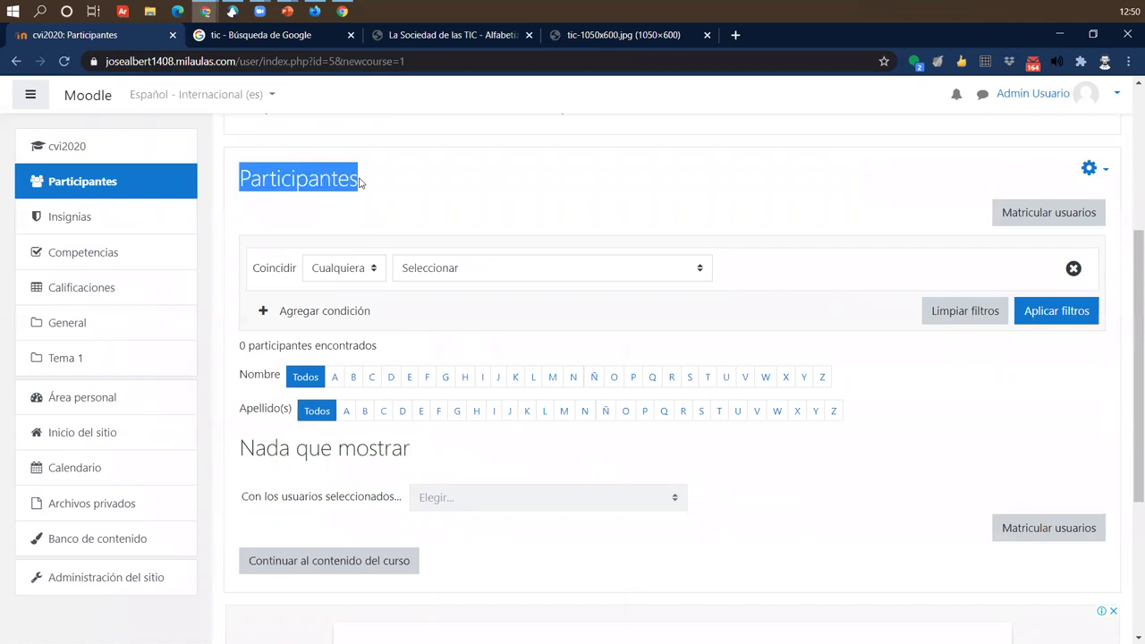
pyautogui.scroll(-1, 255, 373)
pyautogui.moveTo(243, 373); pyautogui.dragTo(441, 374)
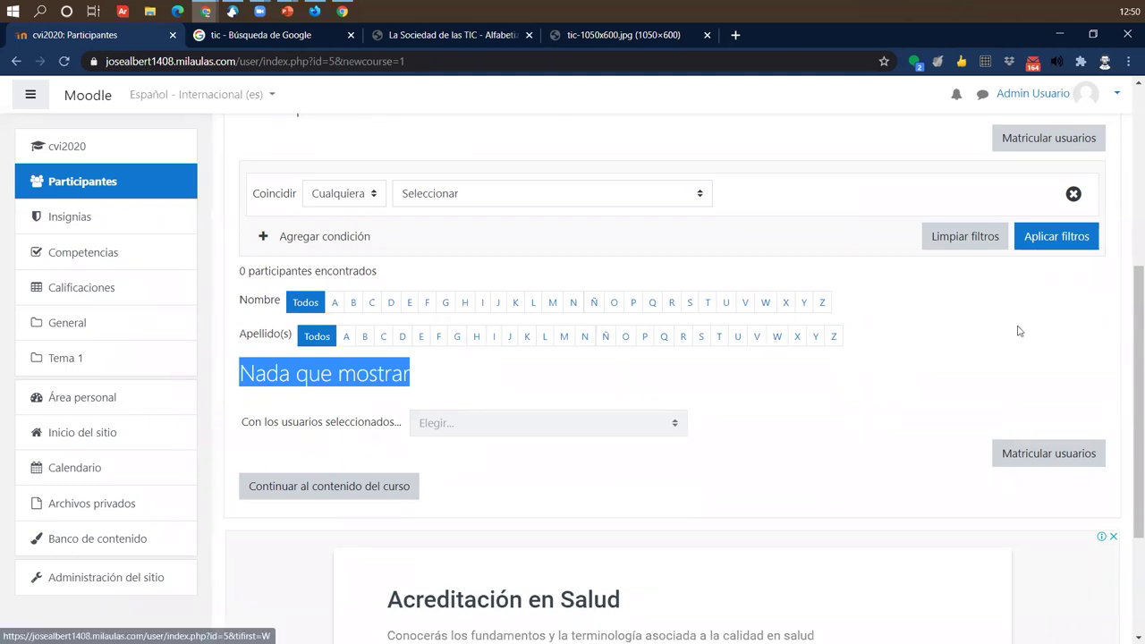
pyautogui.click(1005, 466)
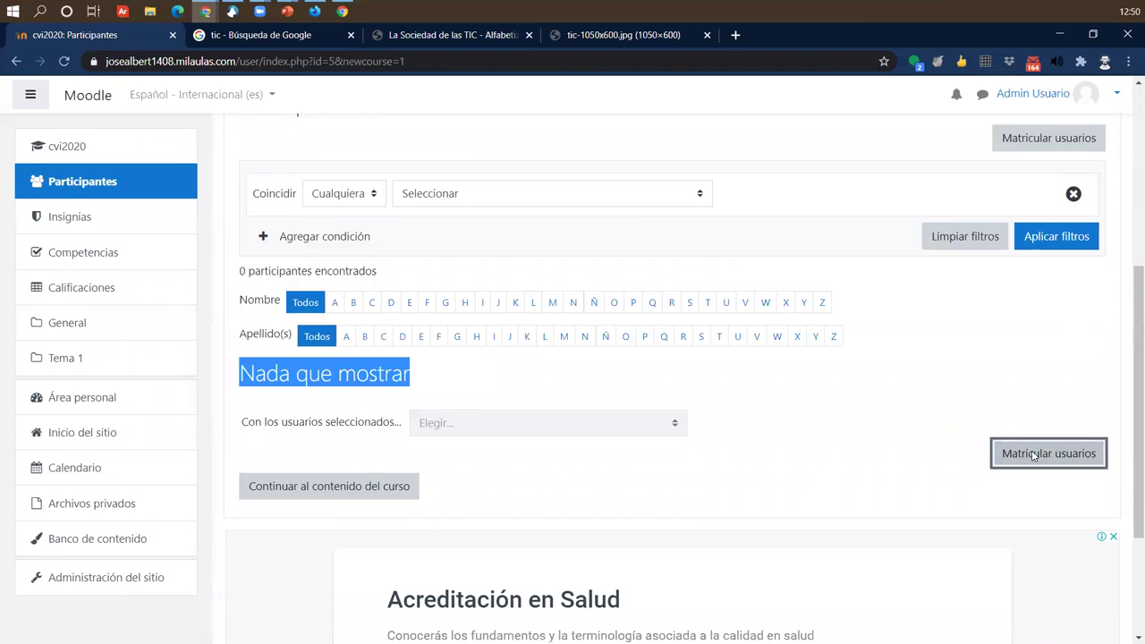
# Enrol the admin user in cvi2020 with the Gestor role
pyautogui.click(524, 236)
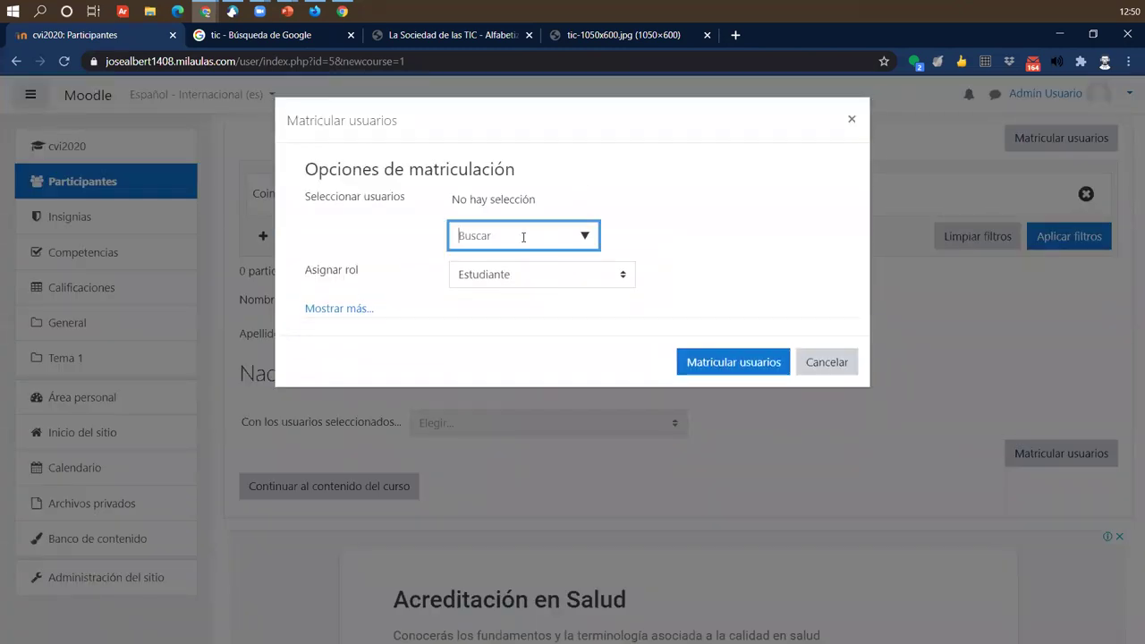
pyautogui.write('admin')
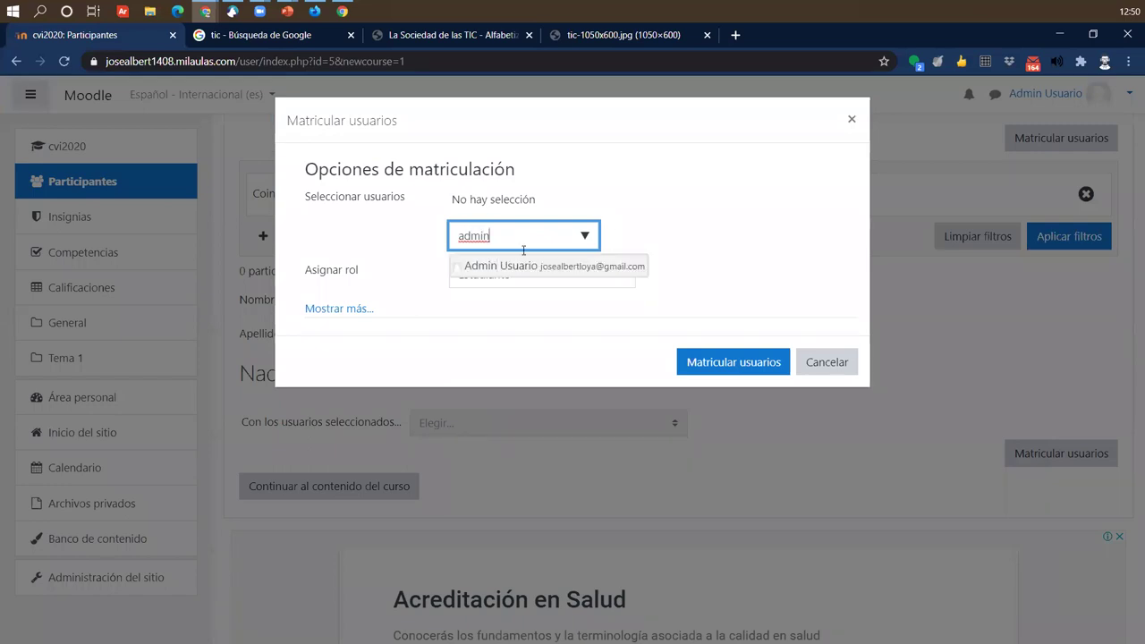
pyautogui.click(523, 266)
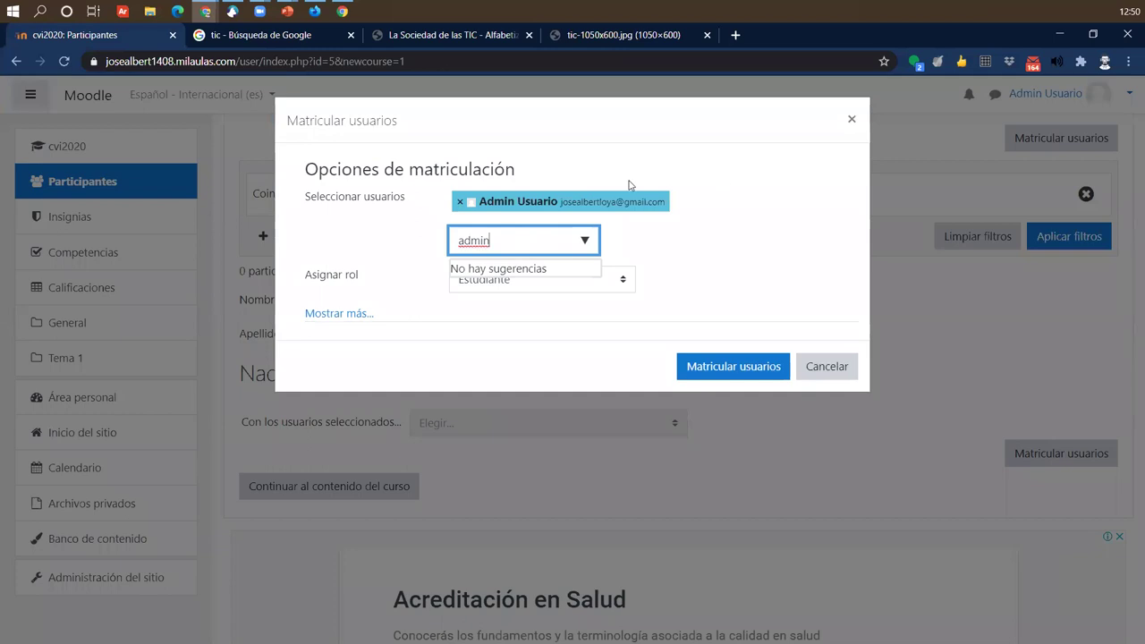
pyautogui.click(484, 284)
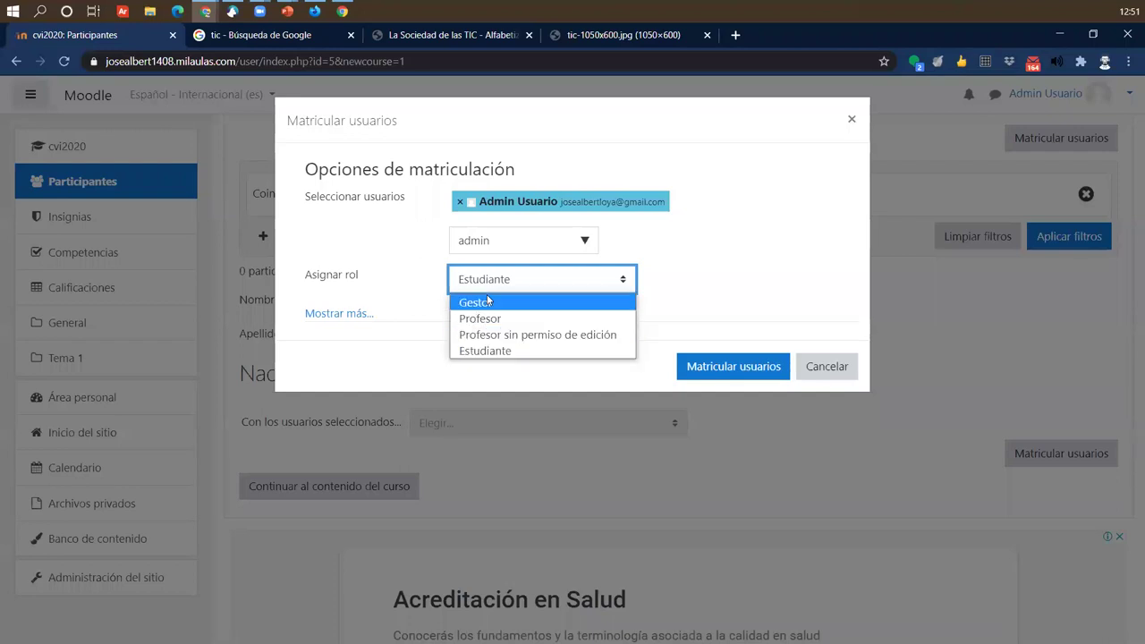
pyautogui.click(489, 303)
pyautogui.click(739, 366)
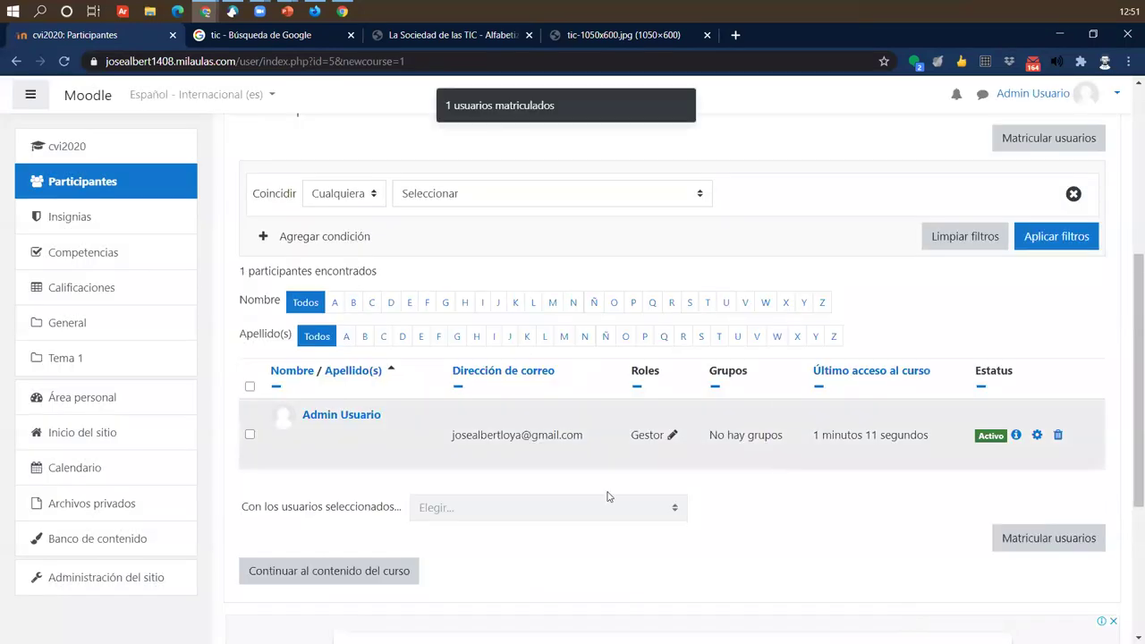
pyautogui.scroll(-1, 526, 403)
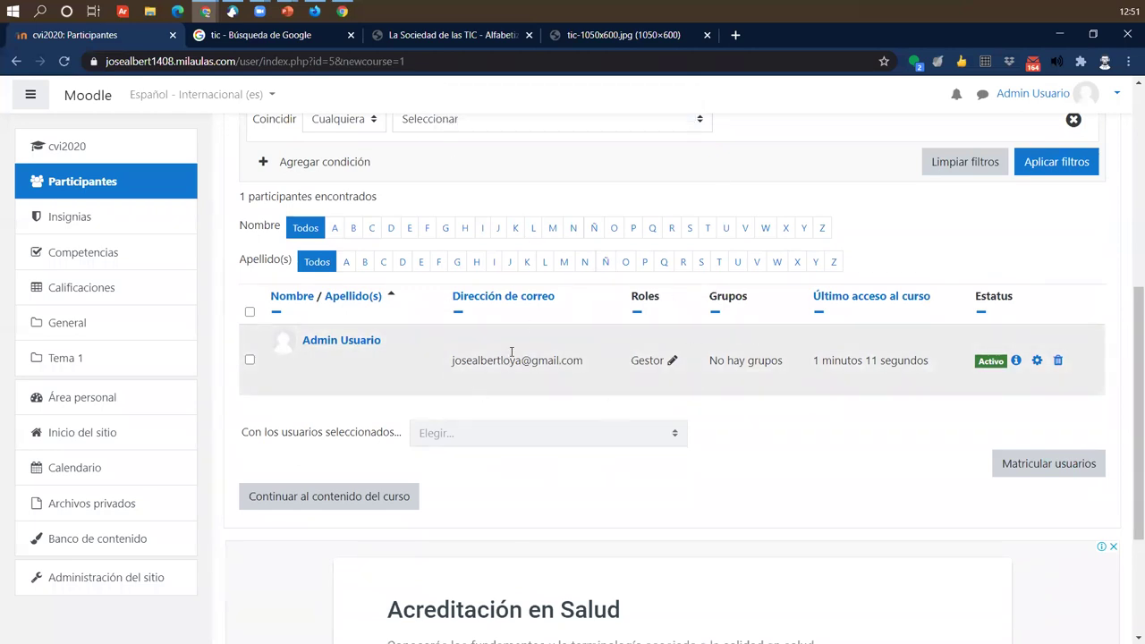
# Return to Área personal and inspect the Curso virtual de informática card under Cursos a distancia
pyautogui.click(322, 493)
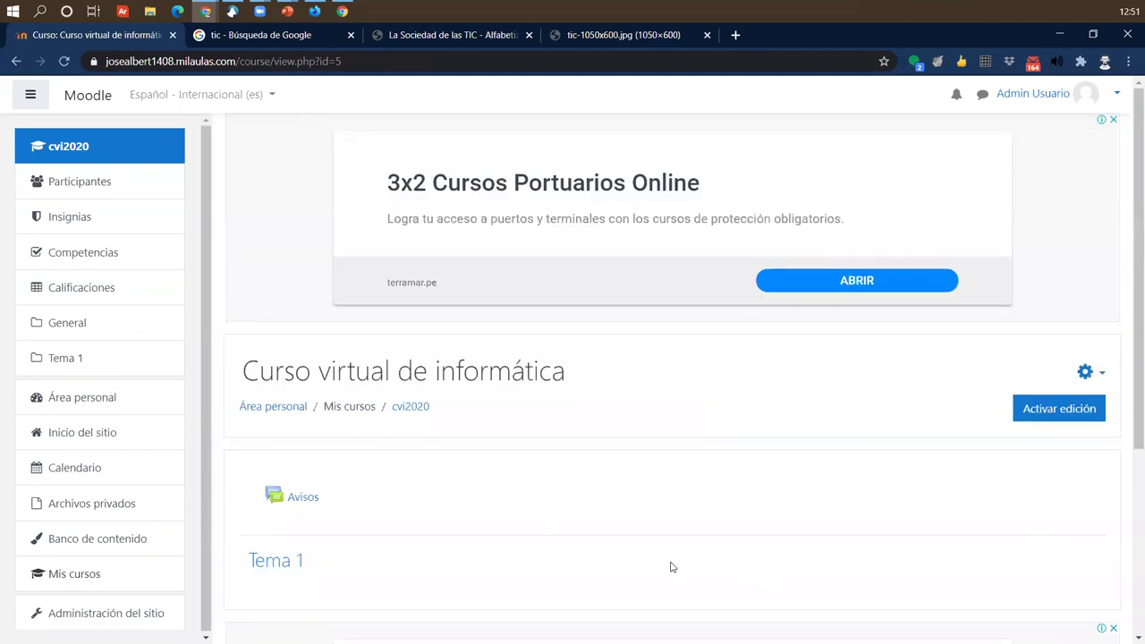
pyautogui.click(90, 111)
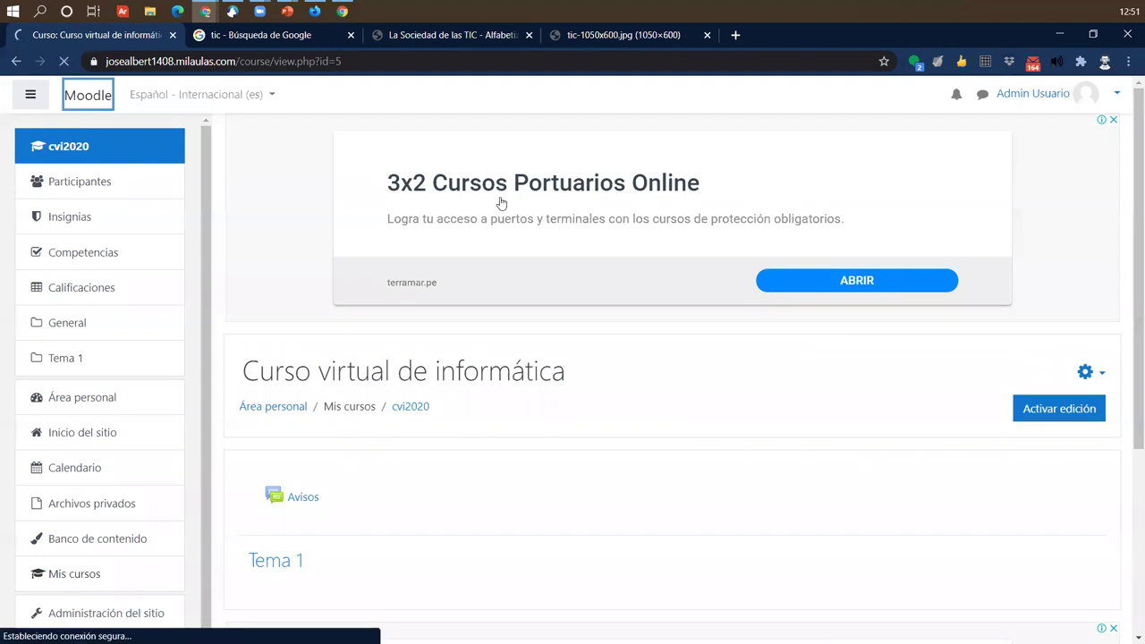
pyautogui.scroll(-3, 662, 399)
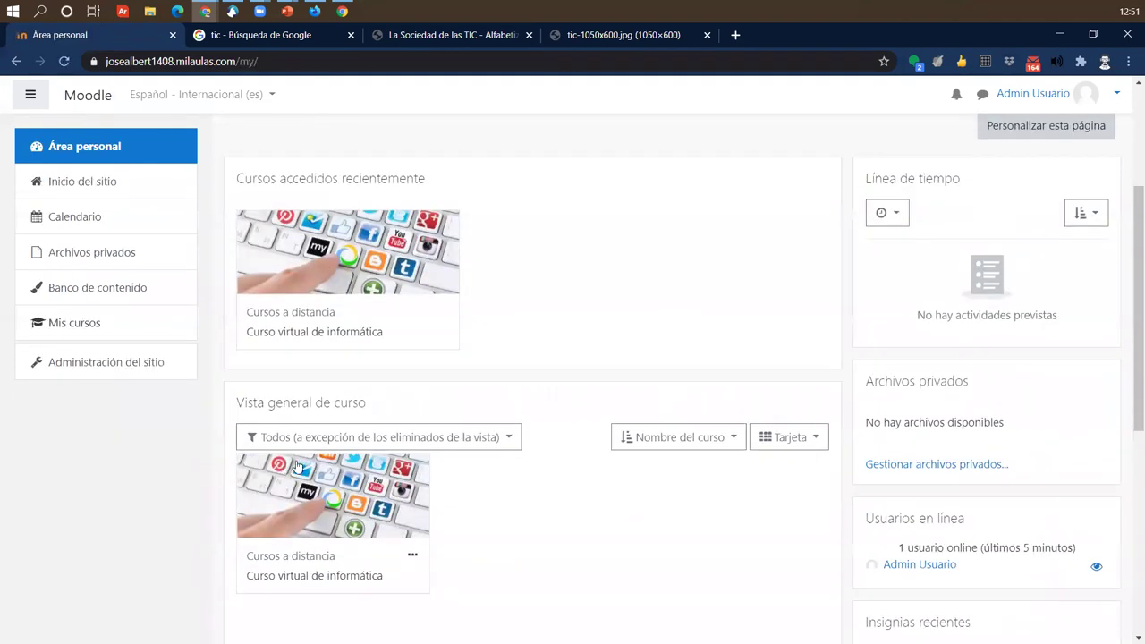
pyautogui.scroll(-1, 371, 487)
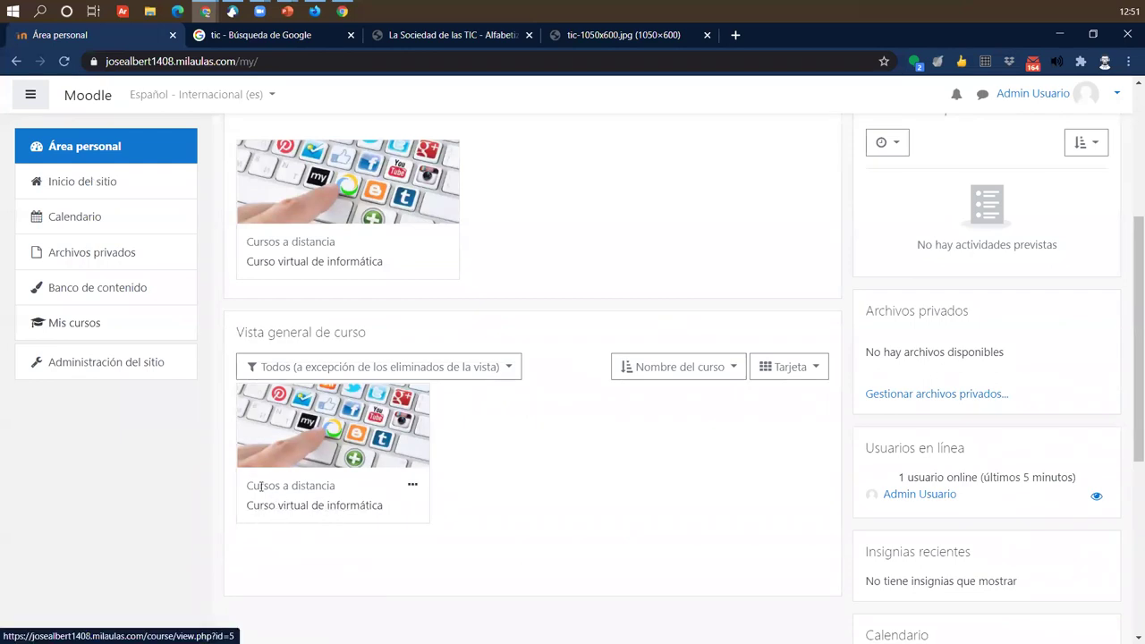
pyautogui.moveTo(263, 485); pyautogui.dragTo(416, 488)
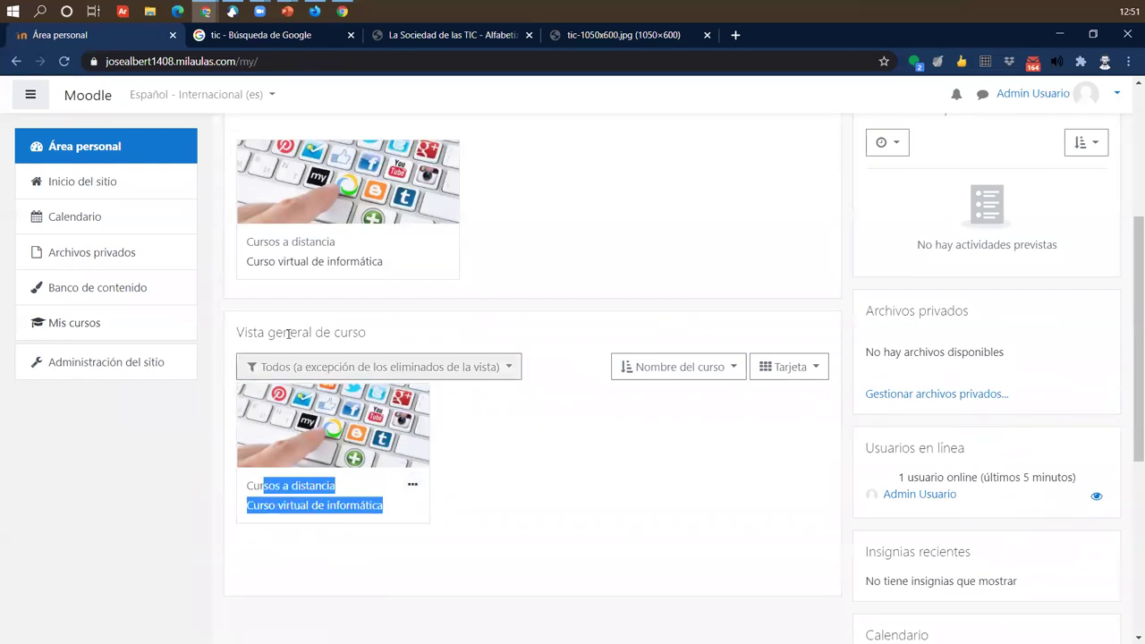
pyautogui.click(524, 445)
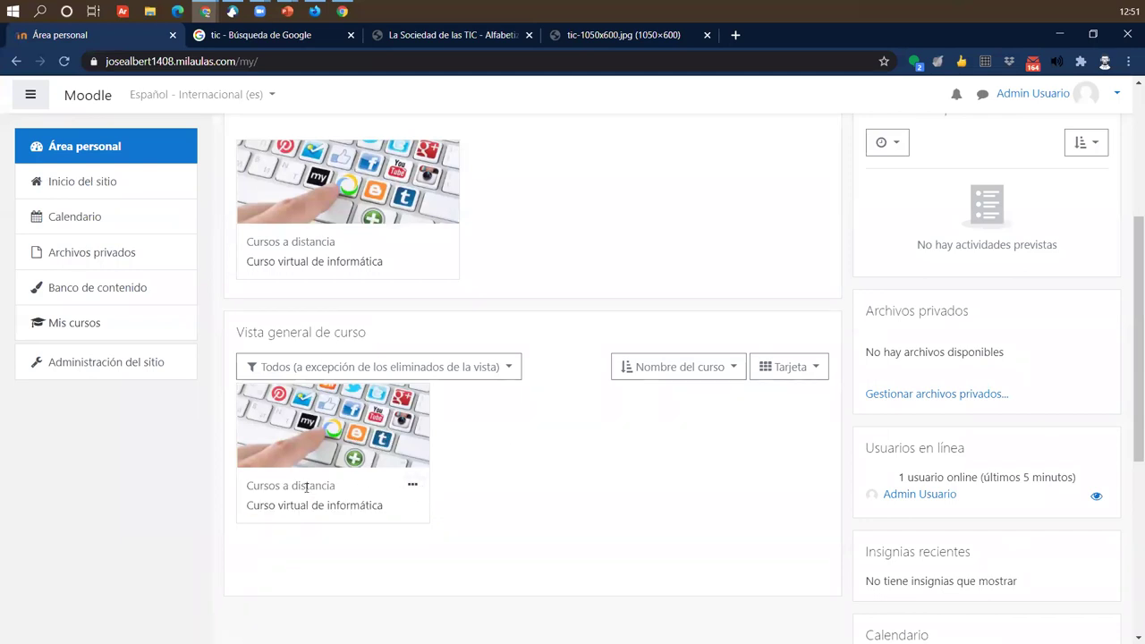
pyautogui.click(414, 485)
pyautogui.click(535, 534)
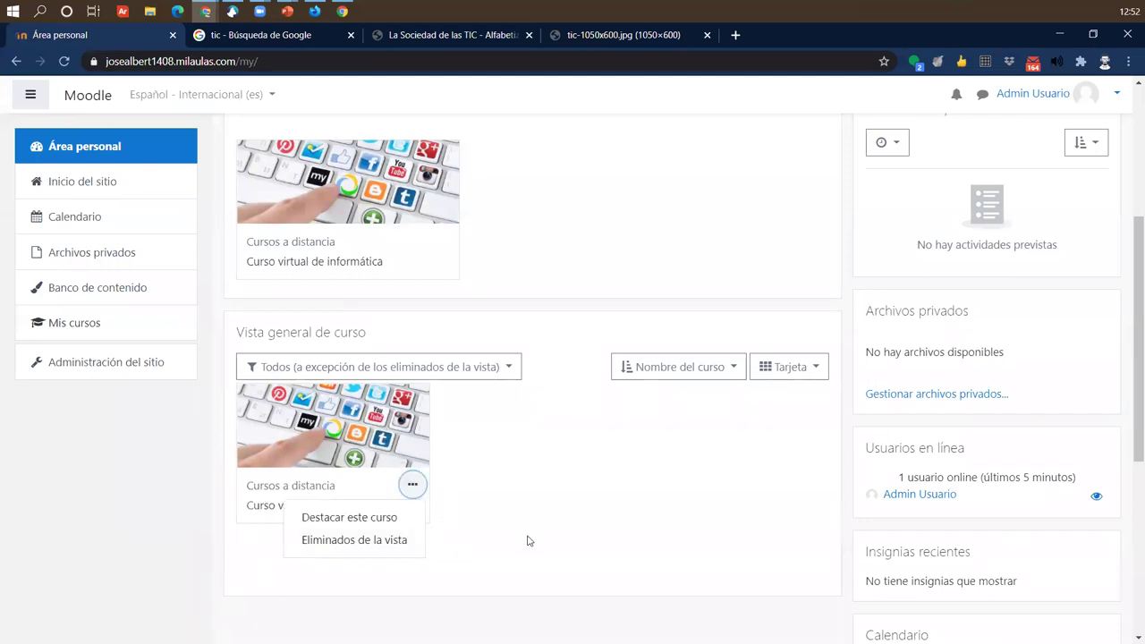
pyautogui.moveTo(248, 484); pyautogui.dragTo(335, 488)
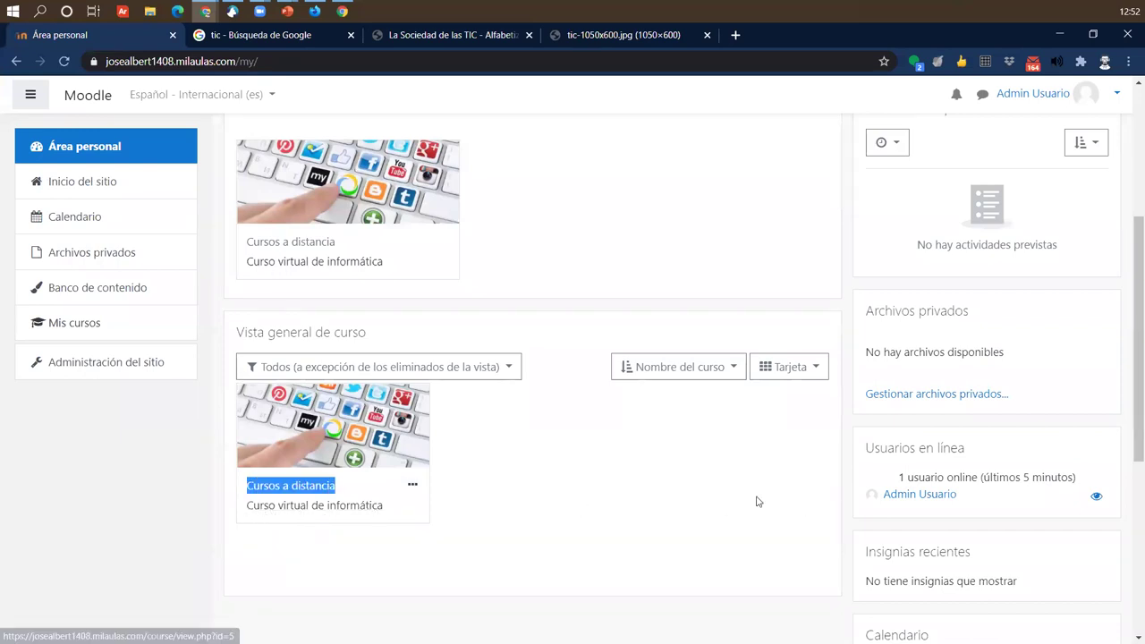
pyautogui.scroll(2, 439, 426)
pyautogui.scroll(-2, 373, 364)
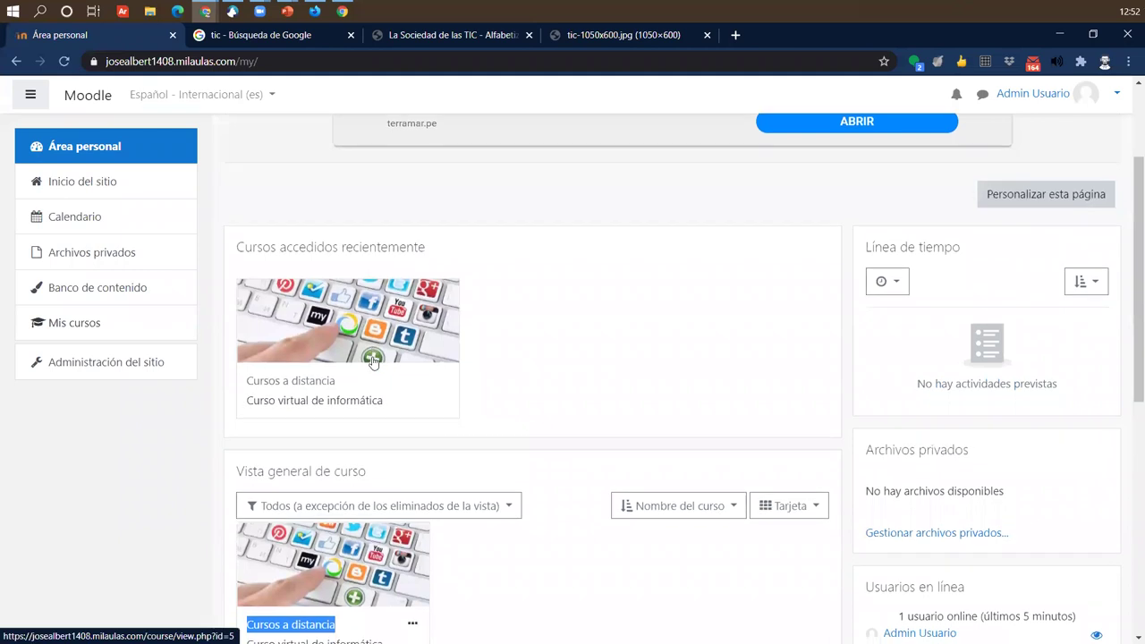
# Open Curso virtual de informática from its card and review the Avisos forum and Tema 1
pyautogui.click(319, 454)
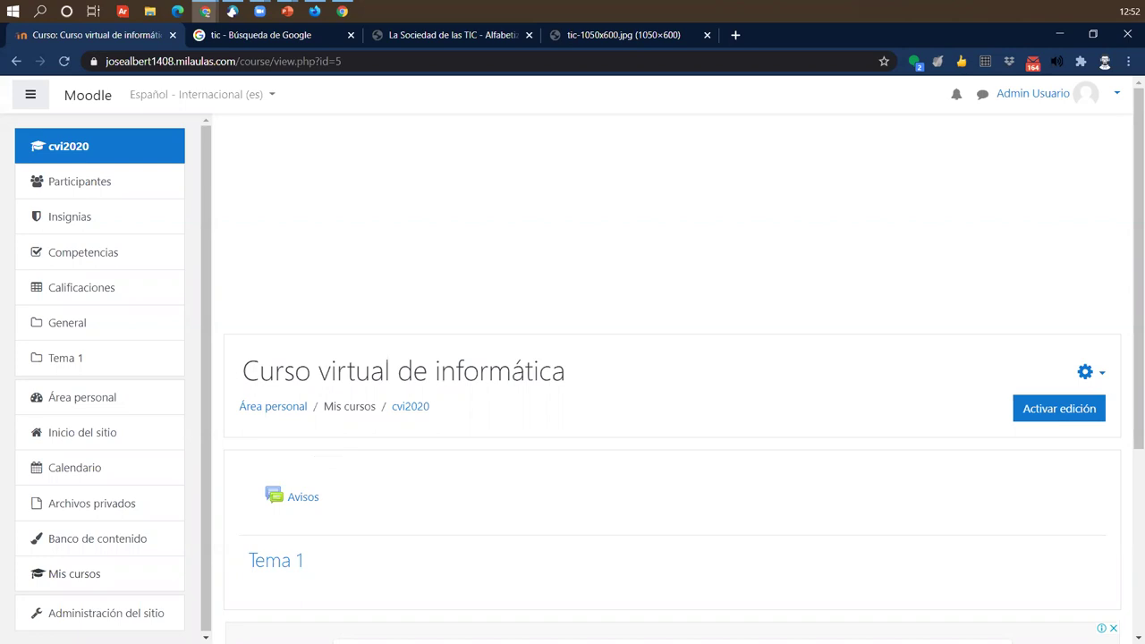
pyautogui.scroll(-3, 582, 337)
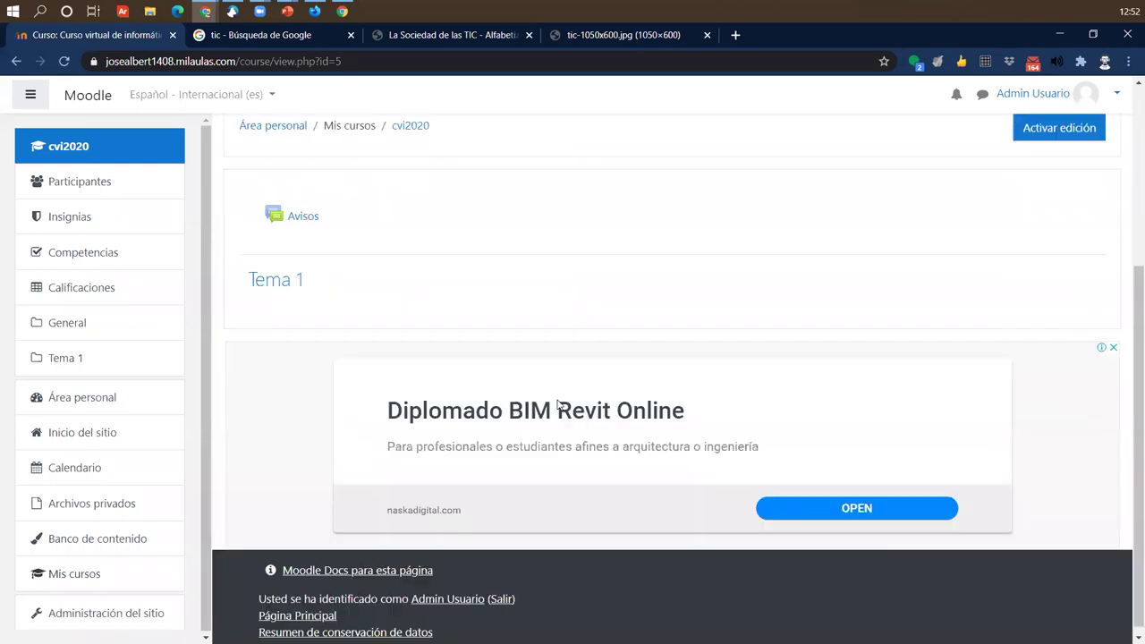
pyautogui.scroll(2, 263, 289)
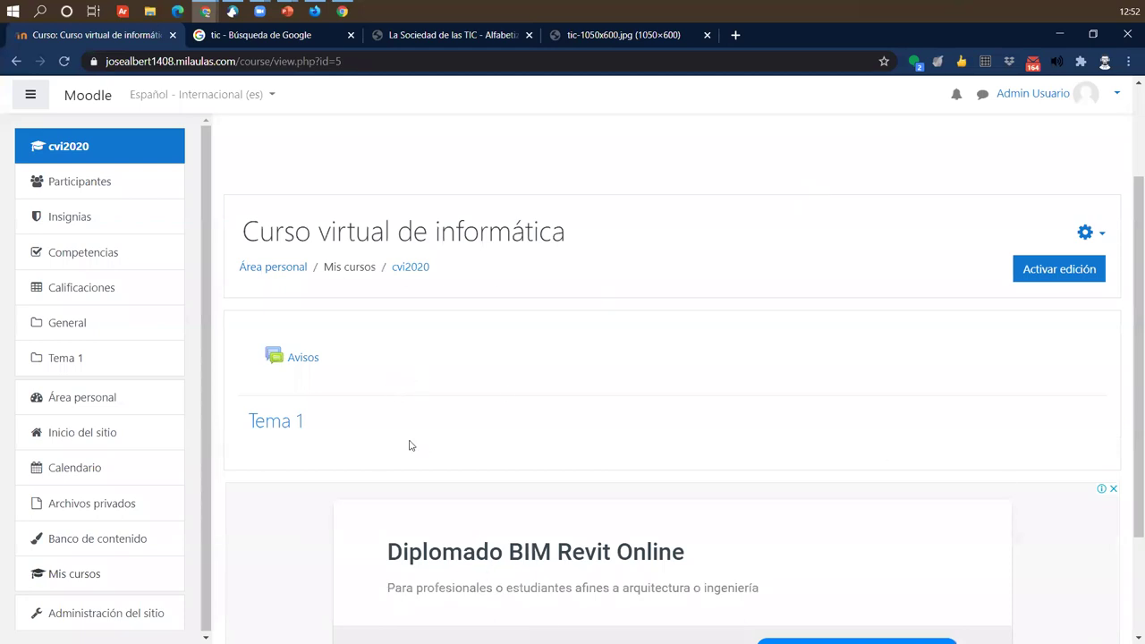
pyautogui.scroll(-2, 496, 383)
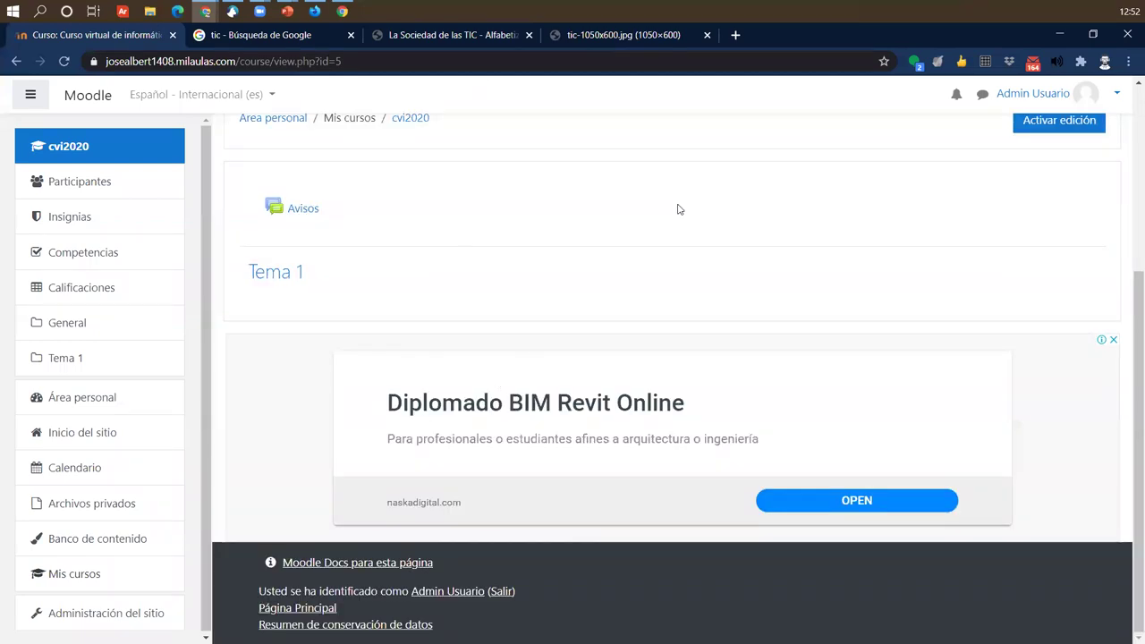
pyautogui.scroll(1, 312, 230)
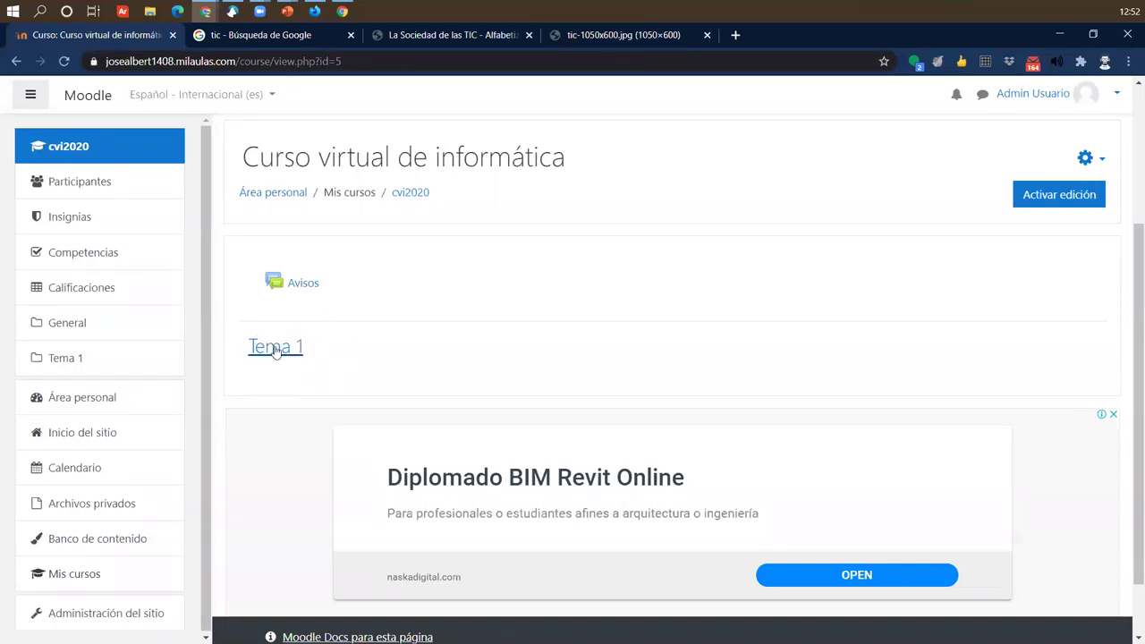
pyautogui.scroll(-1, 396, 356)
pyautogui.scroll(1, 396, 339)
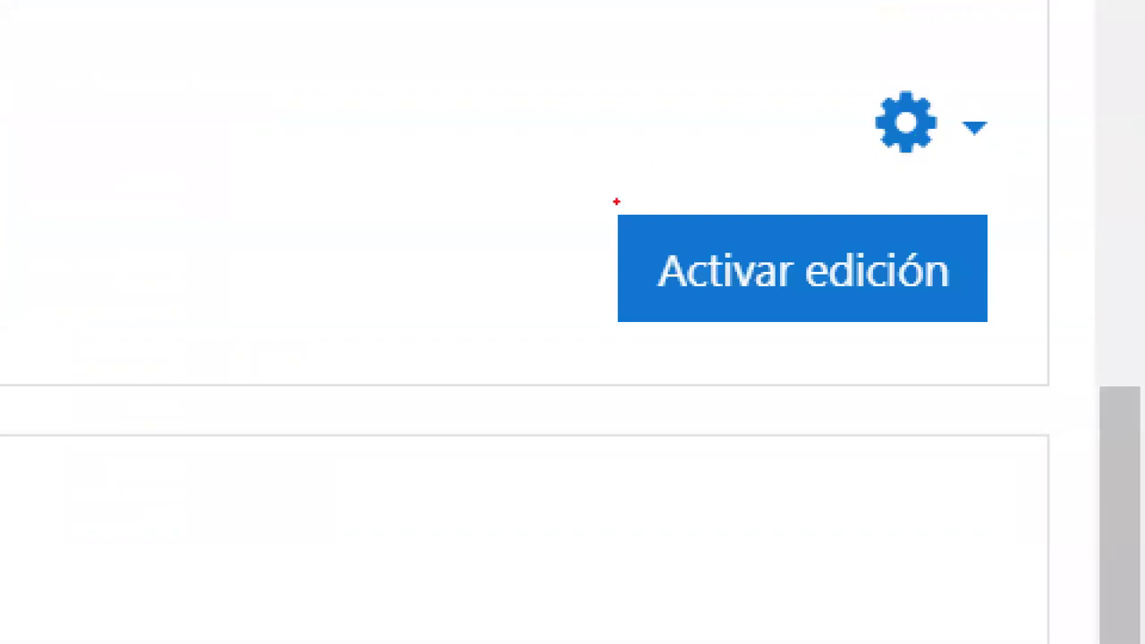
# Point out the Activar edición button and turn editing on for the course page
pyautogui.moveTo(577, 197)
pyautogui.mouseDown()
pyautogui.moveTo(1070, 375)
pyautogui.moveTo(1020, 347)
pyautogui.mouseUp()
pyautogui.moveTo(439, 334)
pyautogui.mouseDown()
pyautogui.moveTo(612, 250)
pyautogui.moveTo(258, 410)
pyautogui.mouseUp()
pyautogui.hotkey('ctrl', 'z')
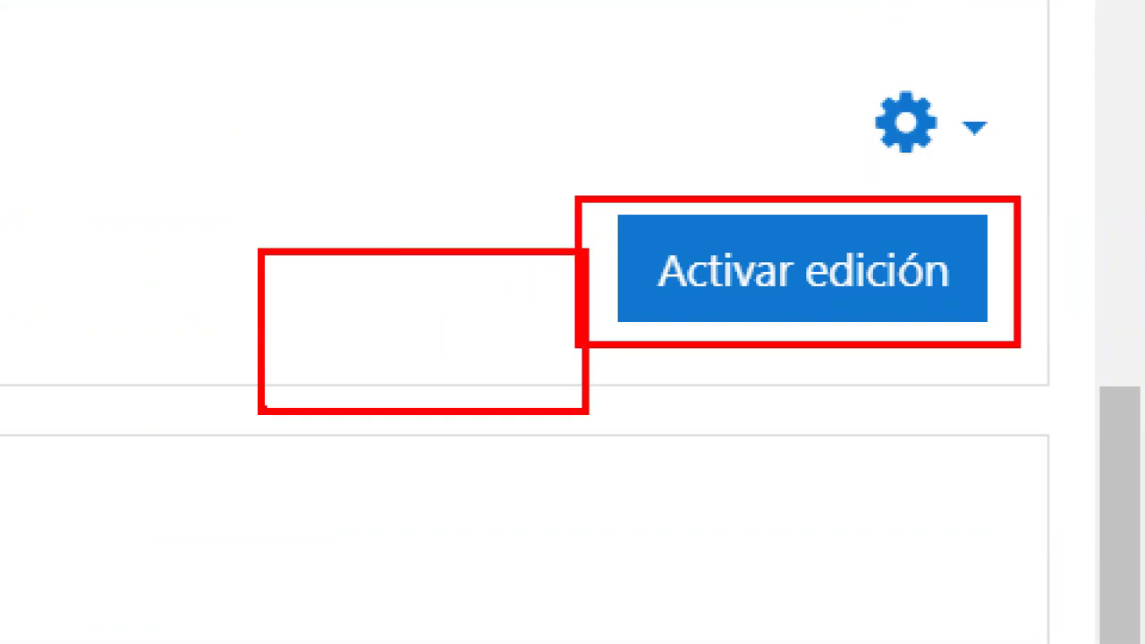
pyautogui.hotkey('ctrl', 'z')
pyautogui.moveTo(588, 273); pyautogui.dragTo(314, 376)
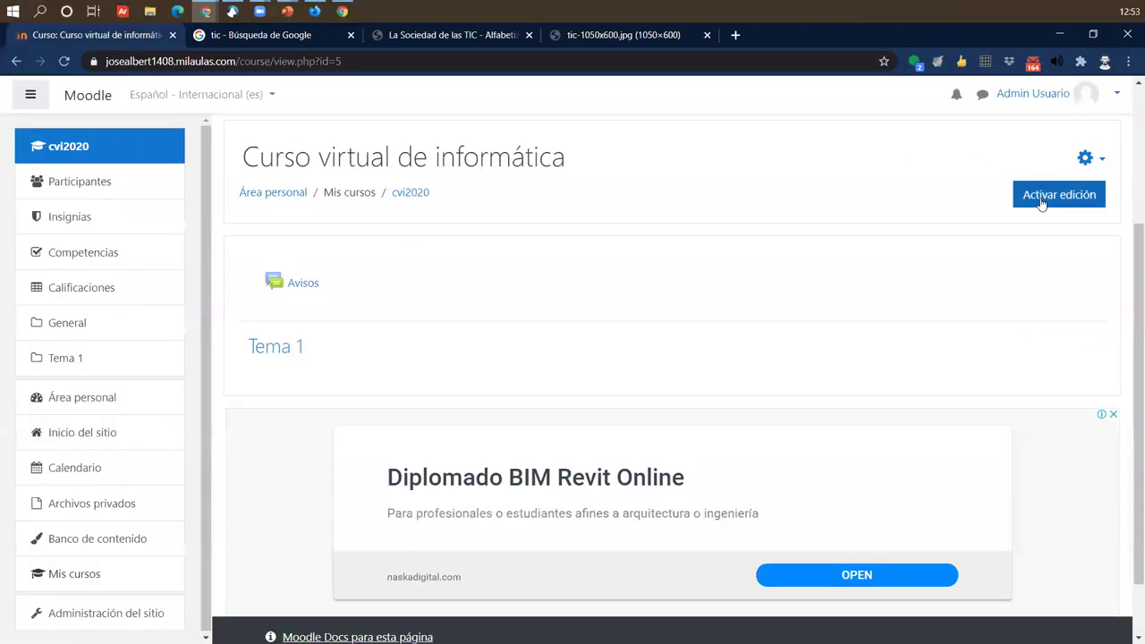
pyautogui.click(1040, 204)
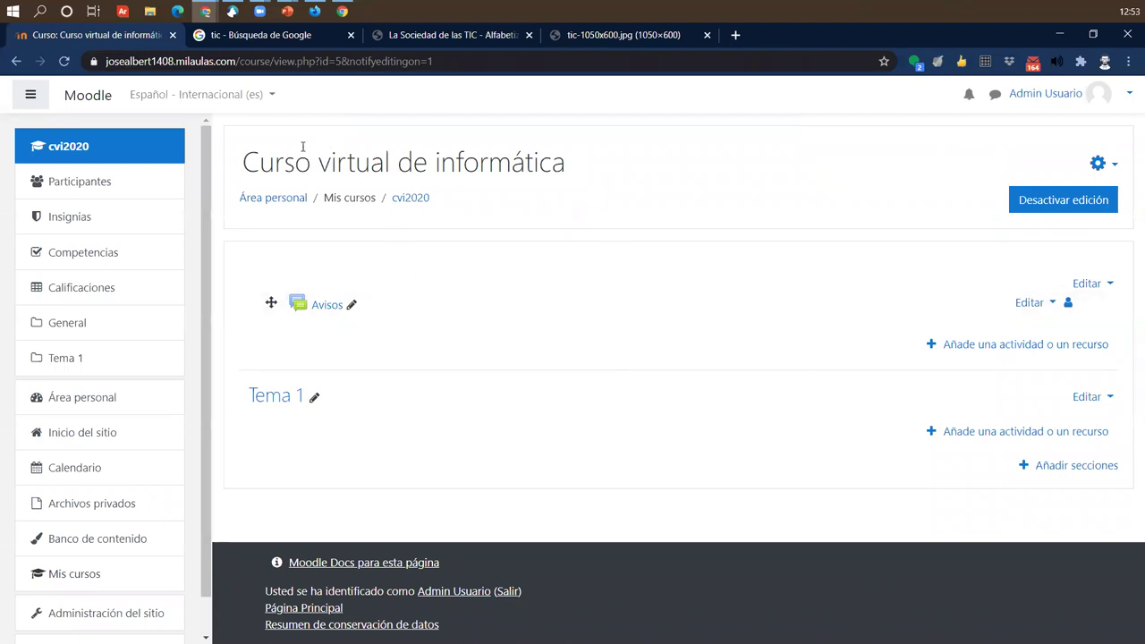
# Open the Añade una actividad o un recurso chooser in the course's first section
pyautogui.moveTo(232, 168); pyautogui.dragTo(576, 173)
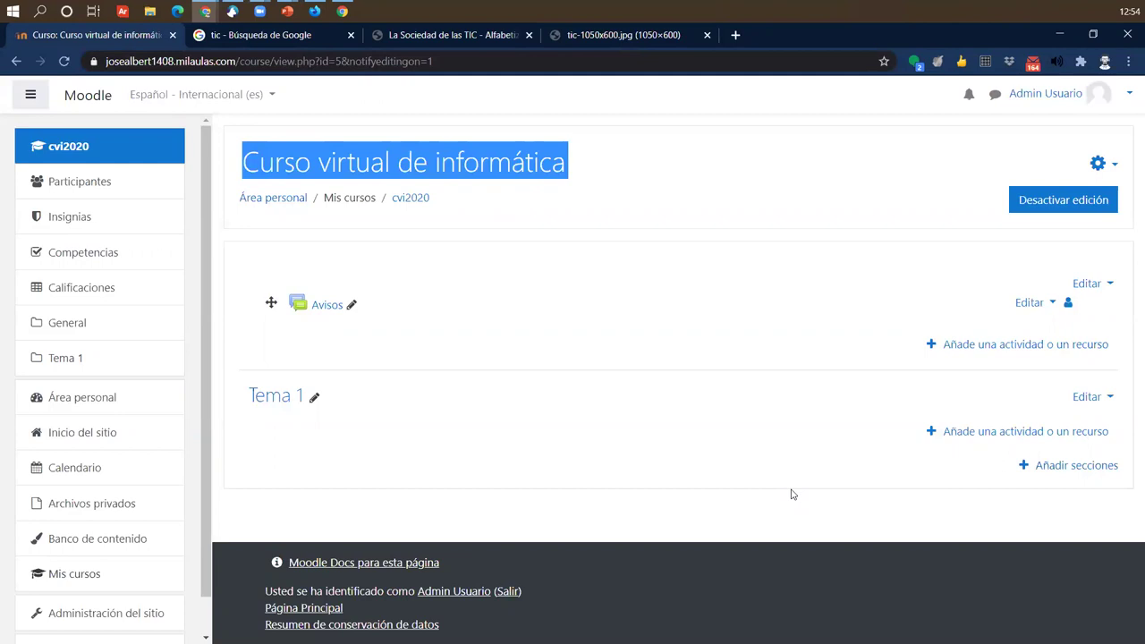
pyautogui.click(629, 320)
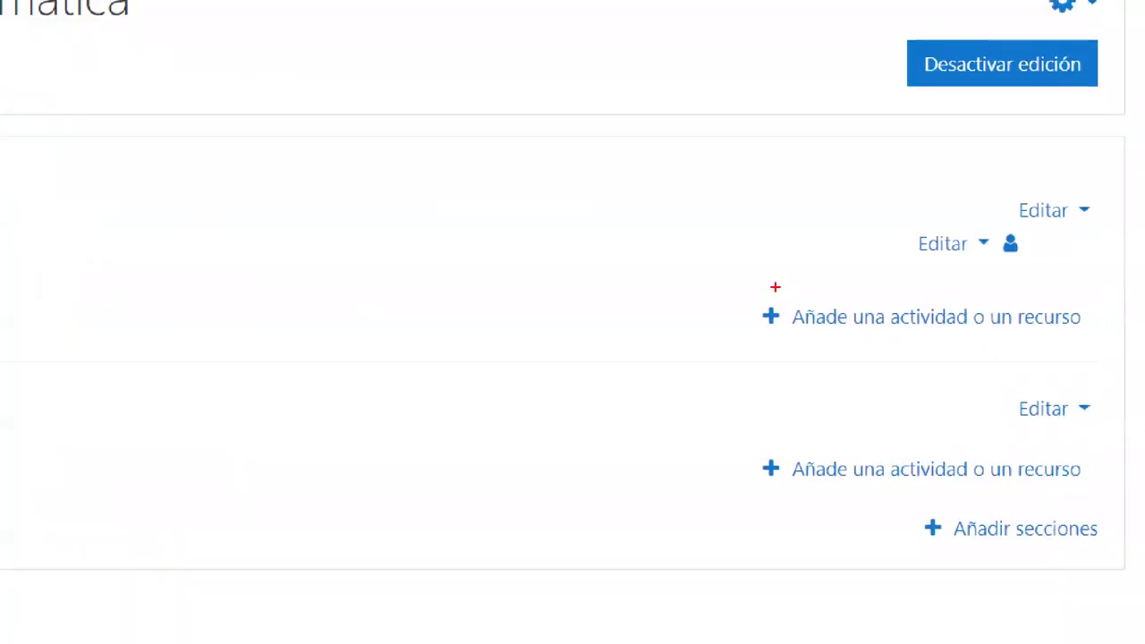
pyautogui.moveTo(743, 287); pyautogui.dragTo(1104, 340)
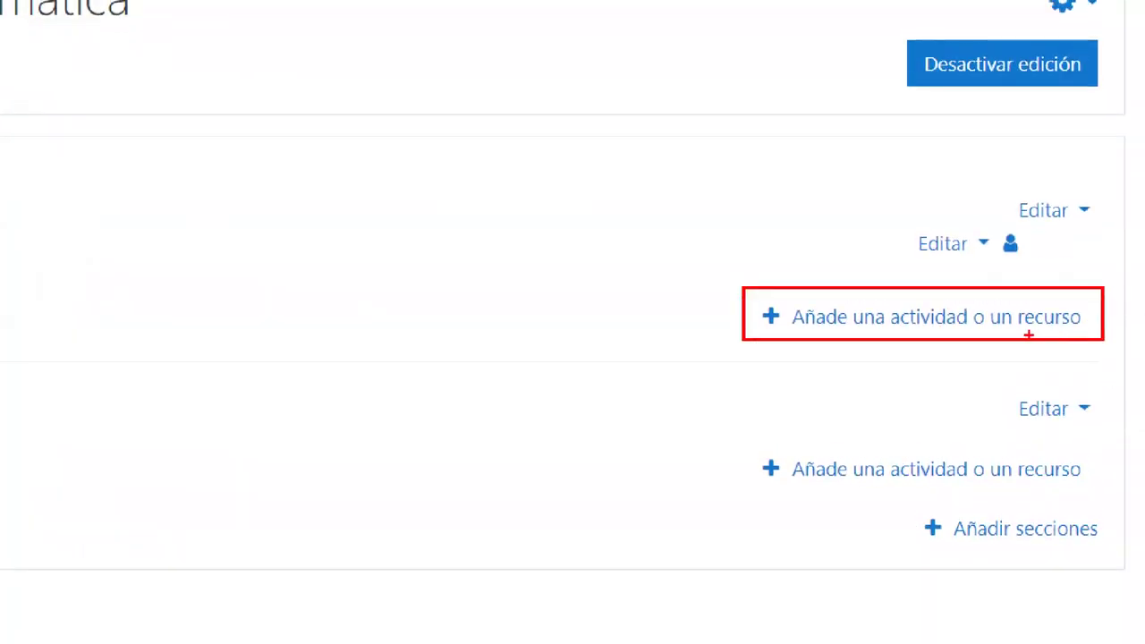
pyautogui.moveTo(1029, 336); pyautogui.dragTo(728, 414)
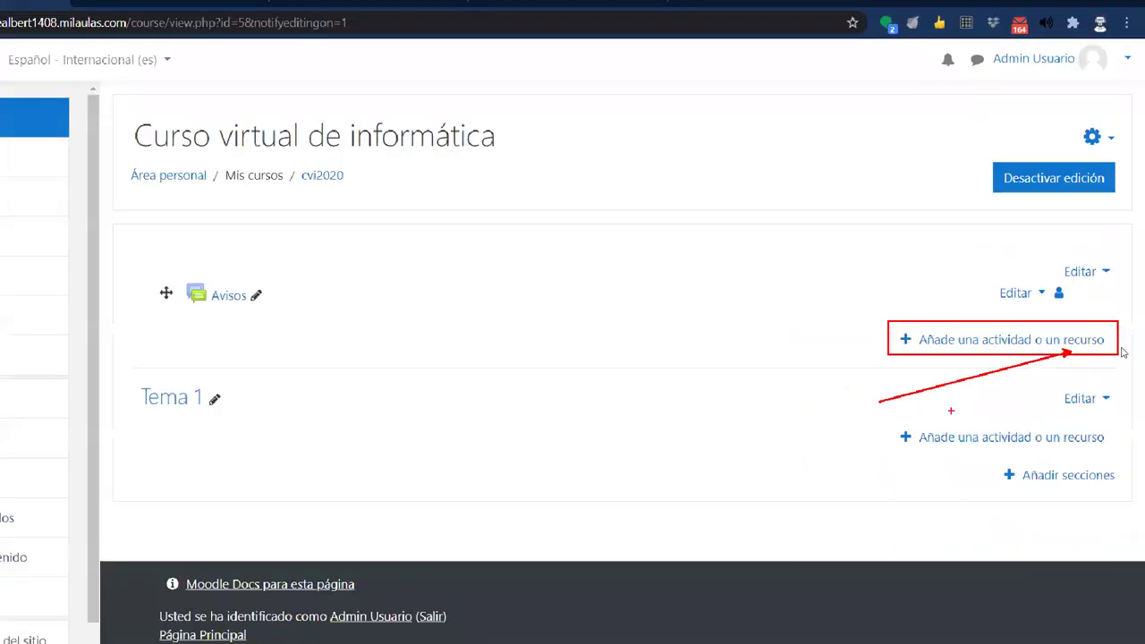
pyautogui.click(1013, 343)
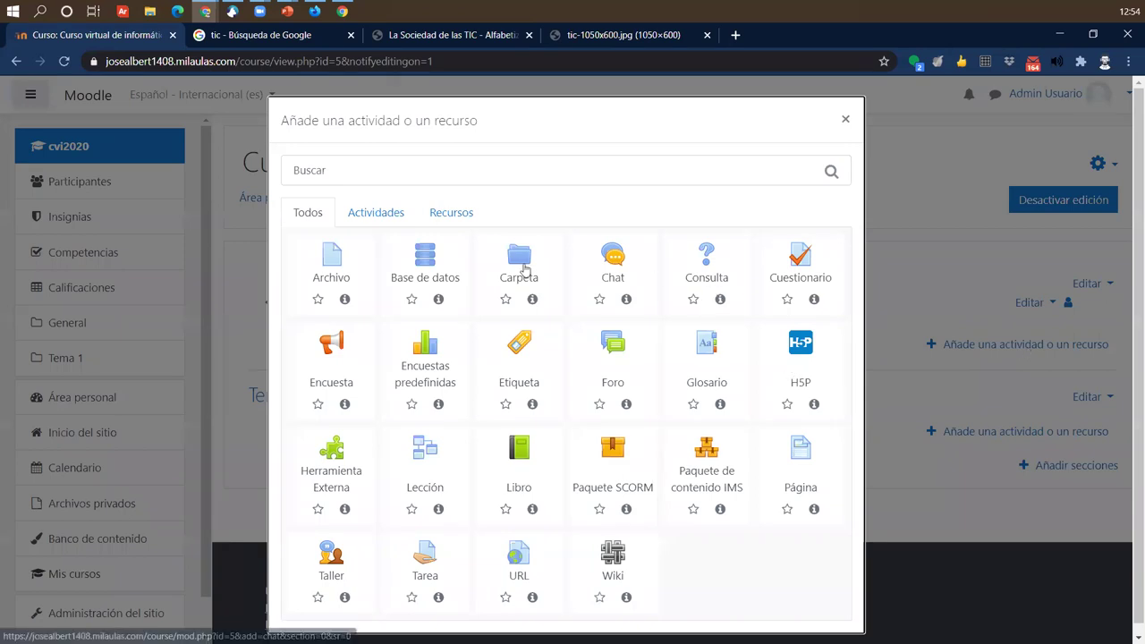
# Add a new Etiqueta (label) resource to the General section from the chooser's Recursos tab
pyautogui.click(391, 213)
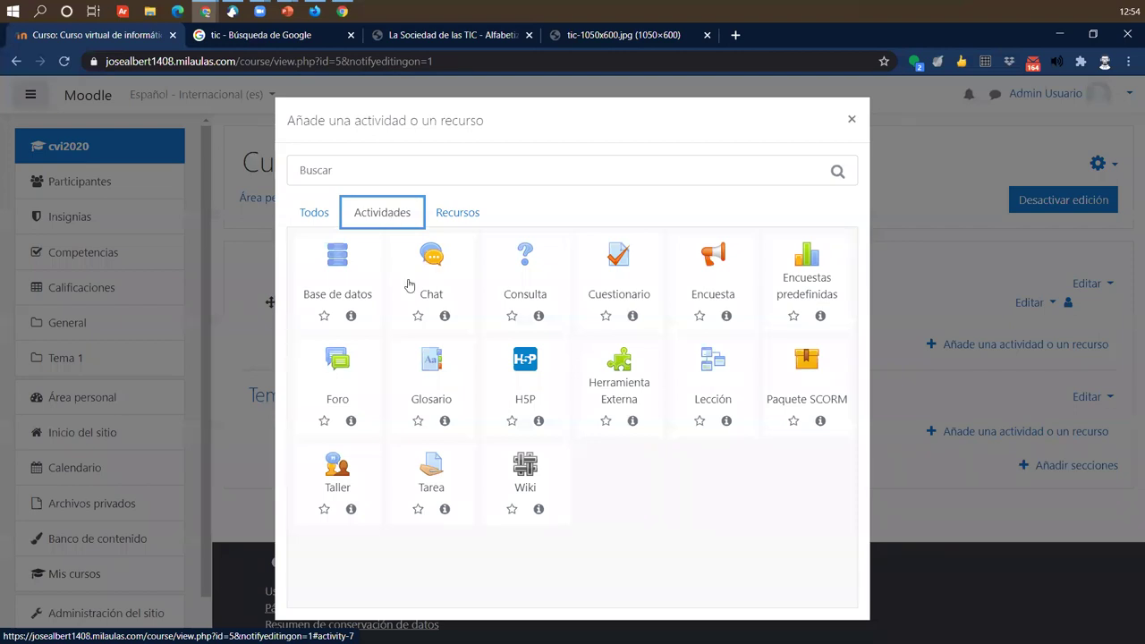
pyautogui.click(443, 226)
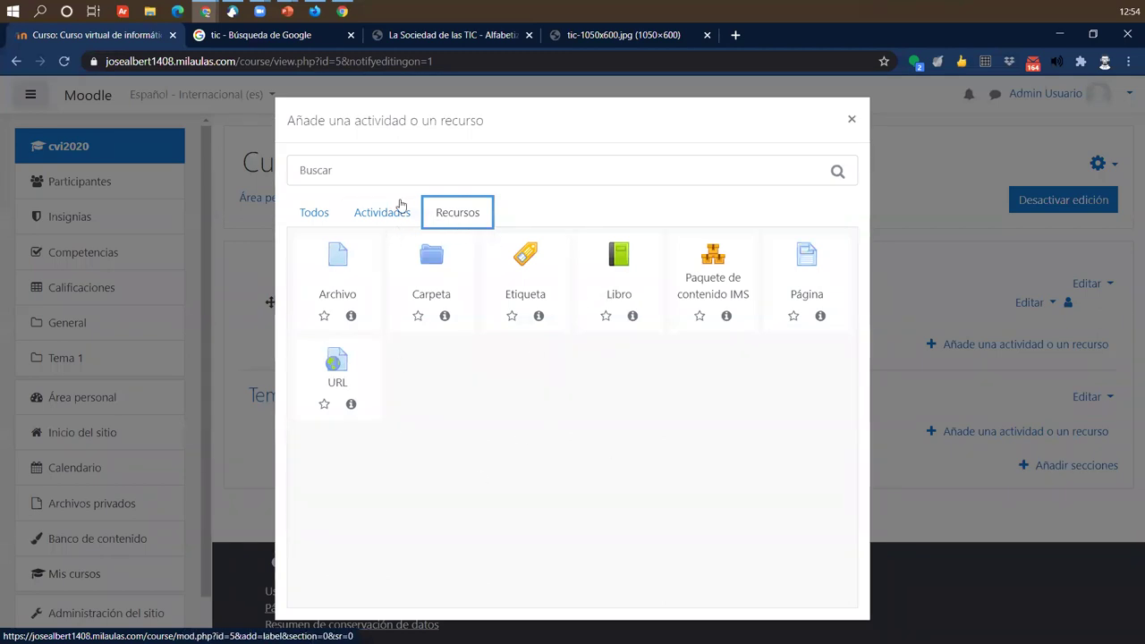
pyautogui.click(859, 117)
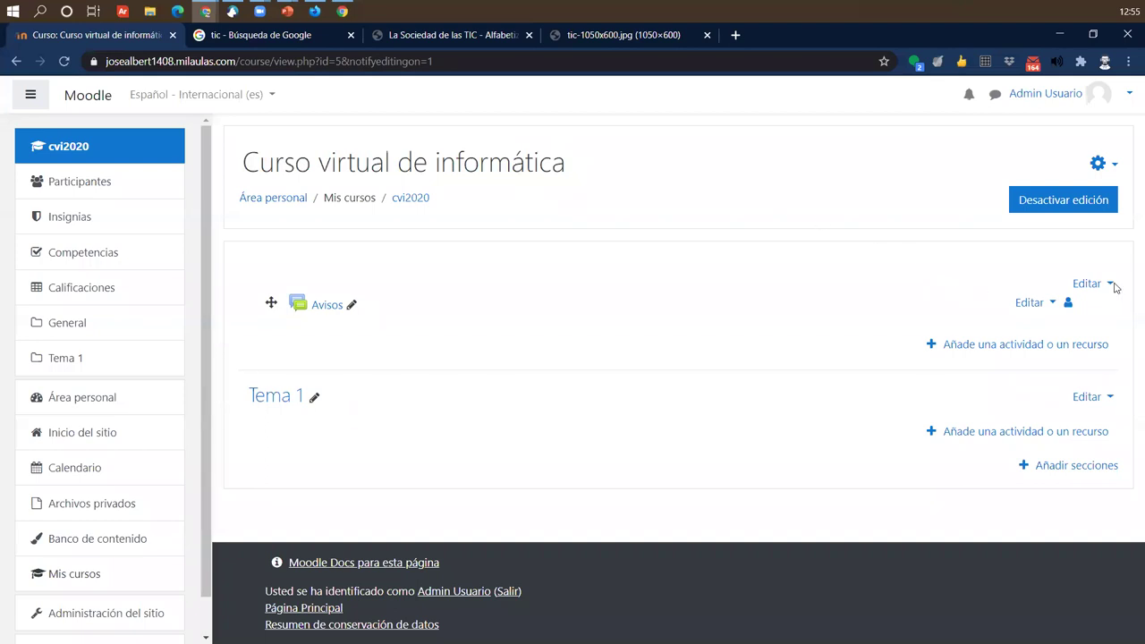
pyautogui.click(1002, 344)
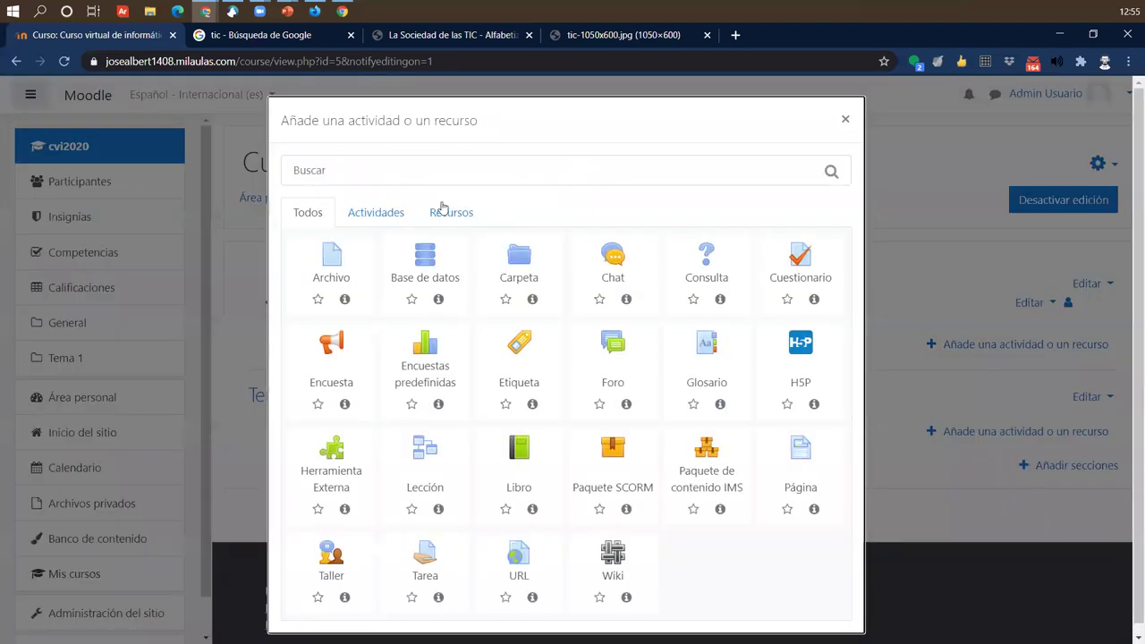
pyautogui.click(448, 212)
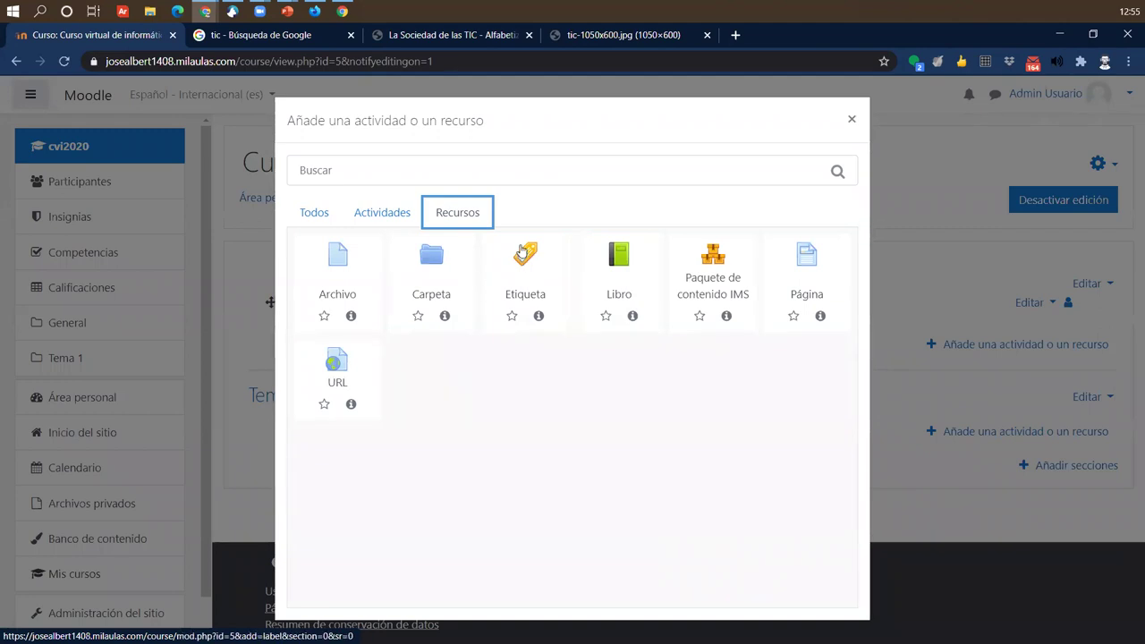
pyautogui.click(537, 262)
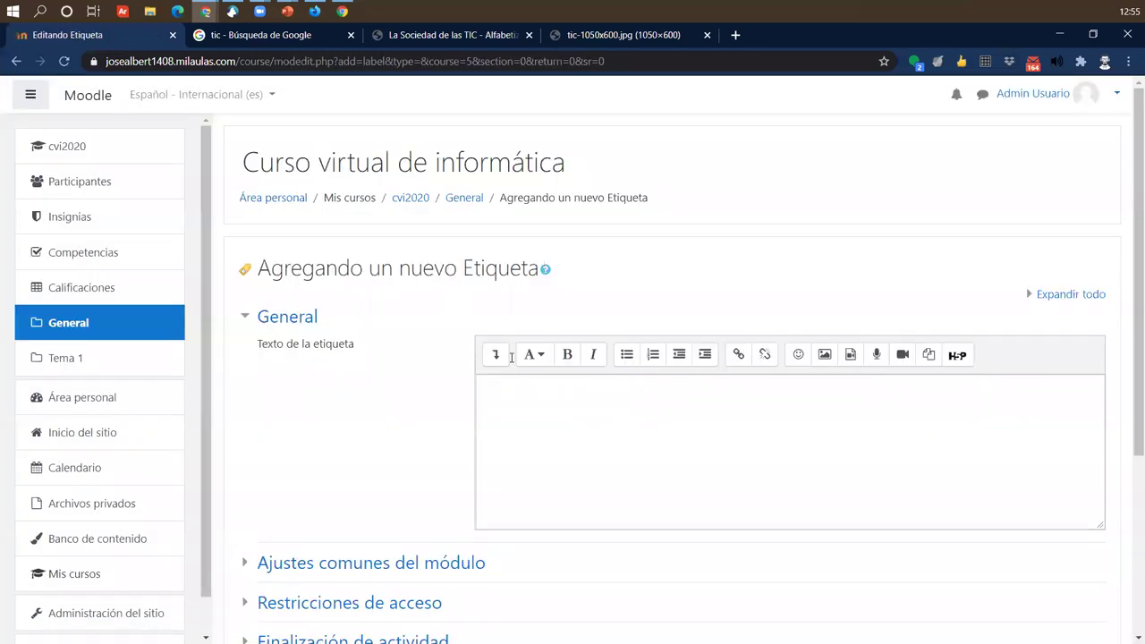
# Type 'Bienvenido al curso virtual que tiene por finalidad' in the label text, fix the capital-I typo, and select the line
pyautogui.scroll(-2, 337, 410)
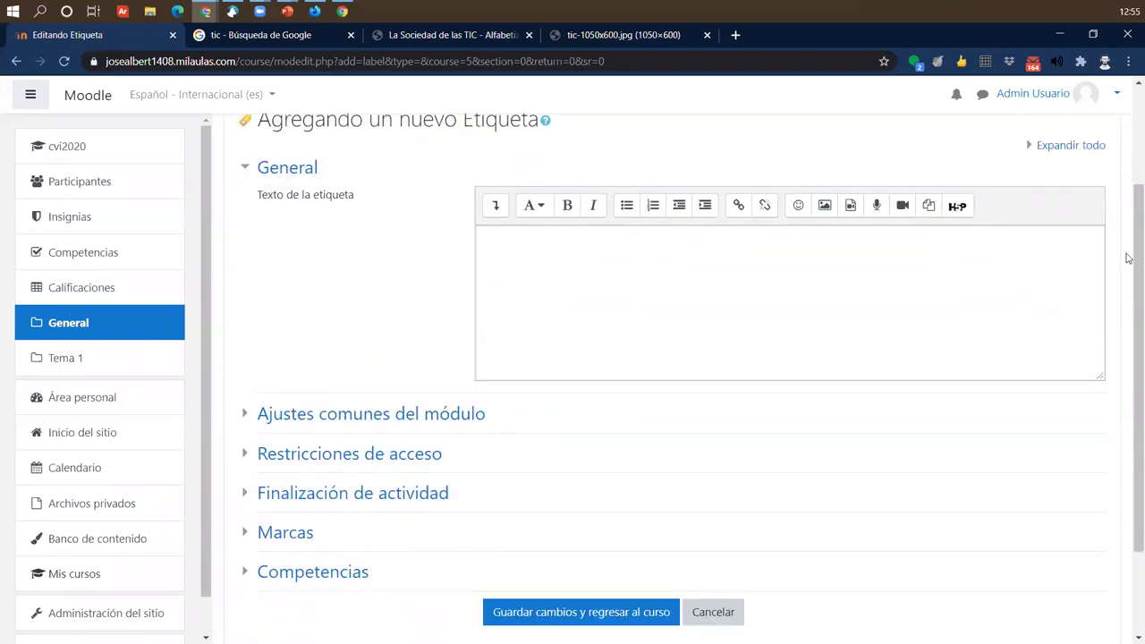
pyautogui.click(718, 292)
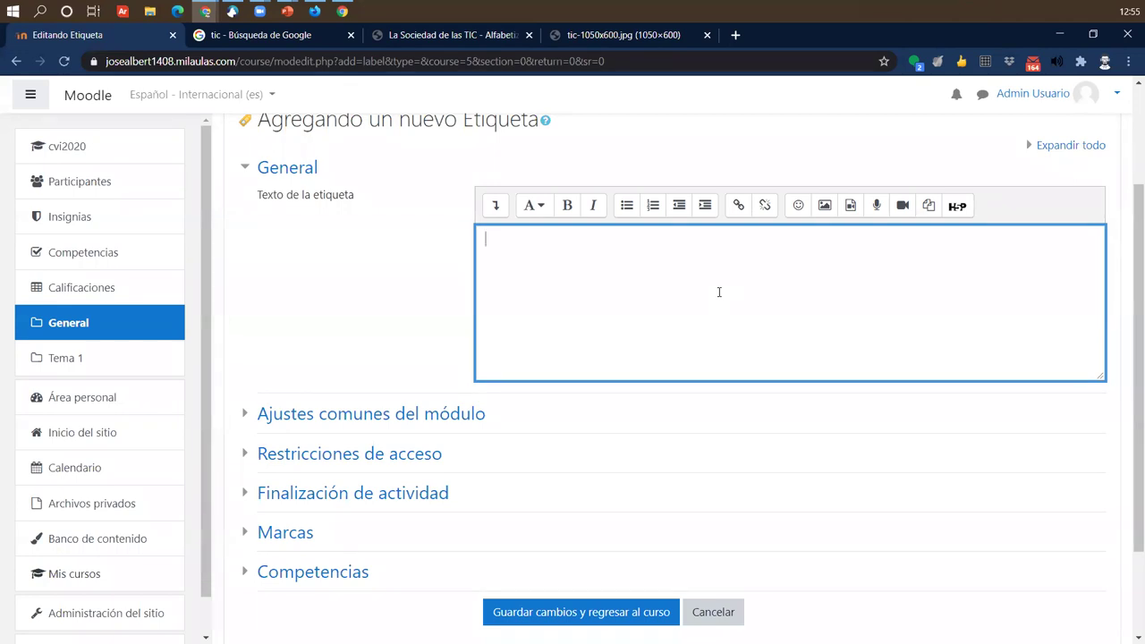
pyautogui.write('BIenvenido al curs')
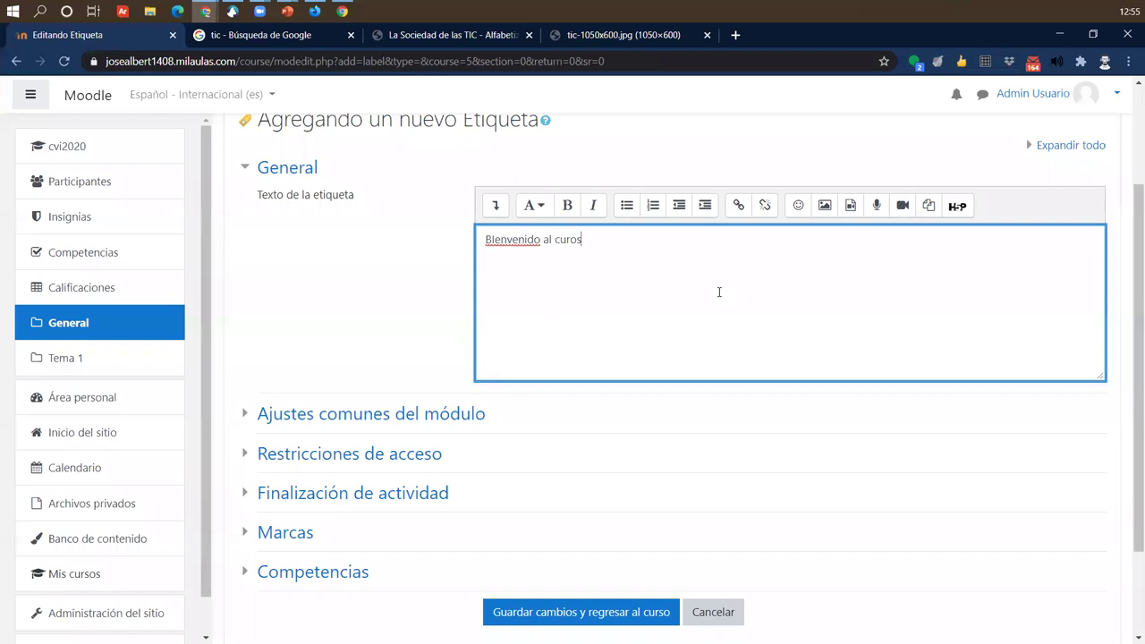
pyautogui.write('o virtual que tiene por final')
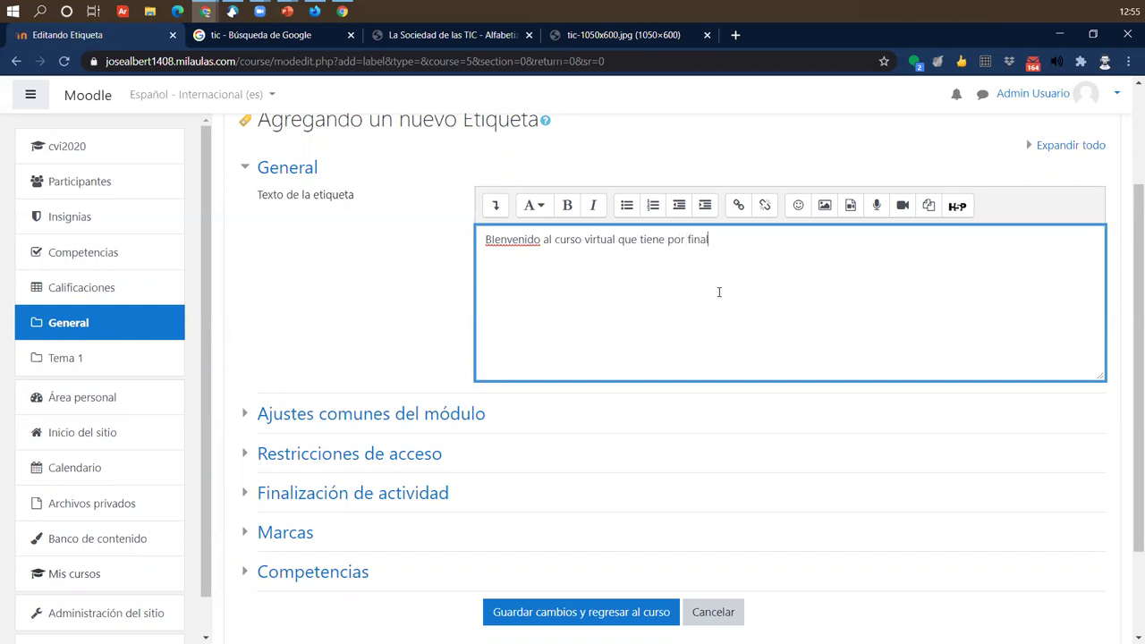
pyautogui.write('ida')
pyautogui.press('BackSpace')
pyautogui.write('idad ....')
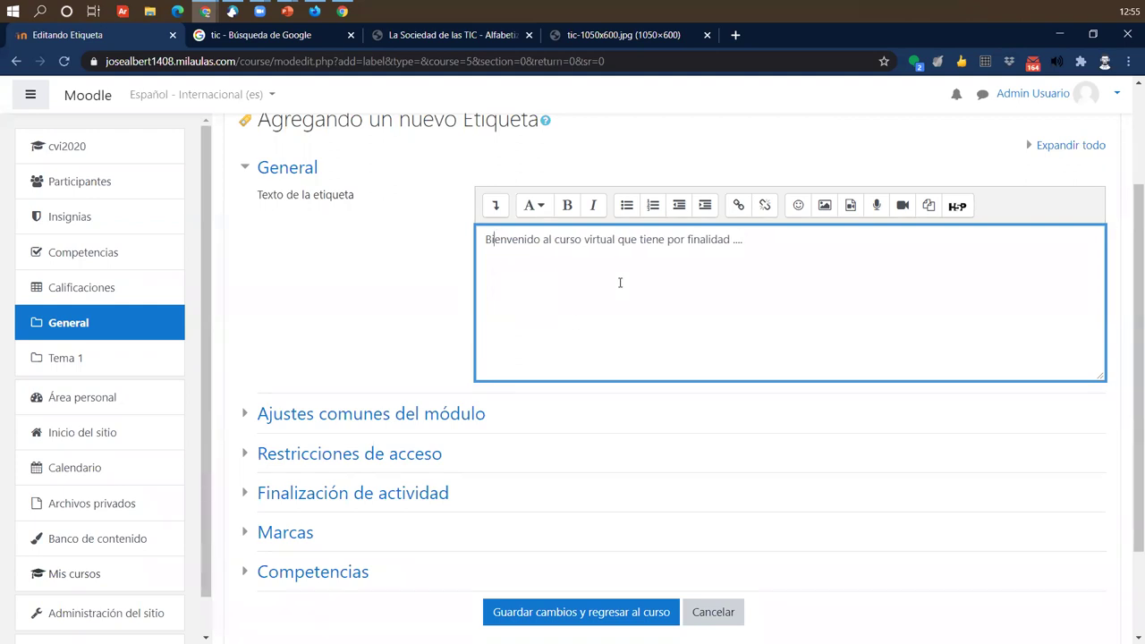
pyautogui.moveTo(743, 240); pyautogui.dragTo(527, 245)
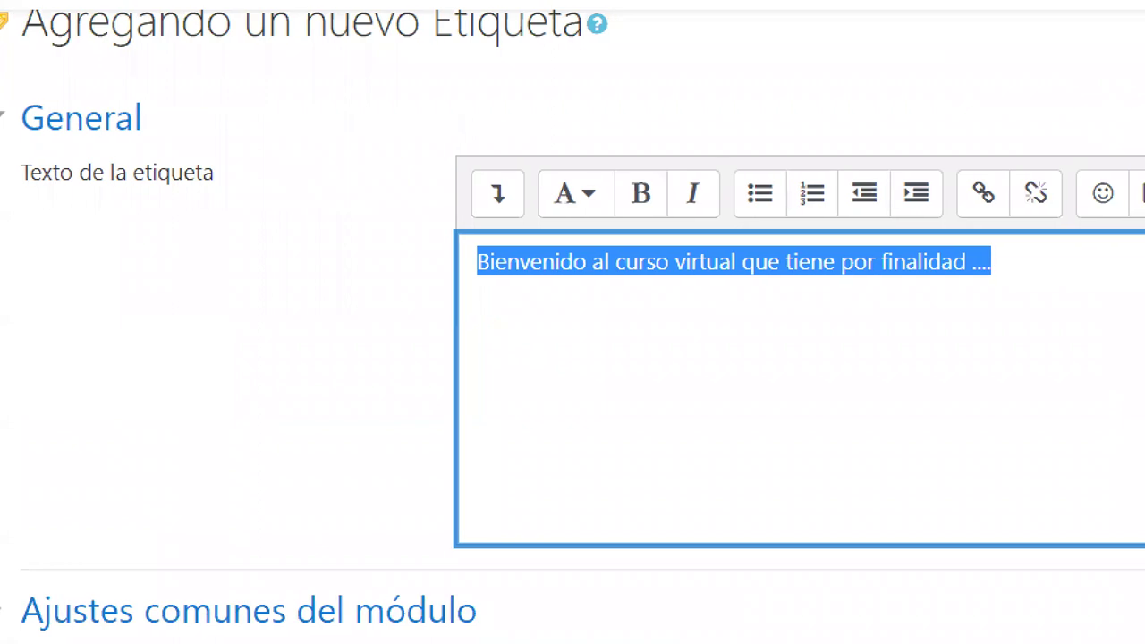
pyautogui.moveTo(384, 100)
pyautogui.mouseDown()
pyautogui.moveTo(564, 255)
pyautogui.moveTo(533, 231)
pyautogui.mouseUp()
pyautogui.moveTo(430, 189); pyautogui.dragTo(7, 367)
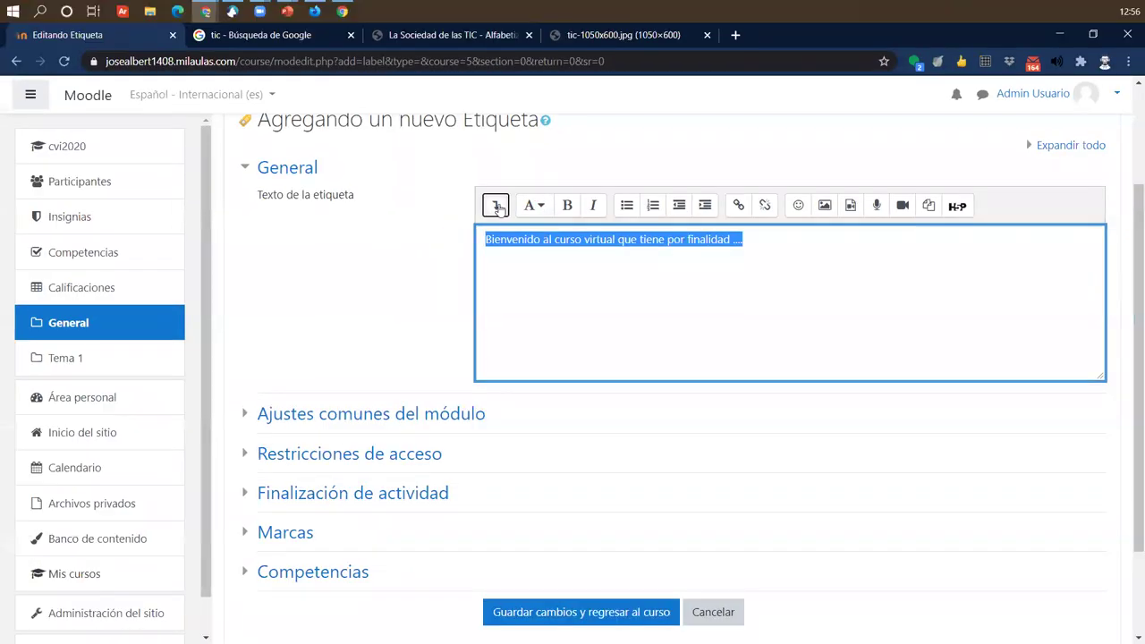
# Make the welcome line bold, centred and an Encabezado (largo) heading
pyautogui.click(459, 166)
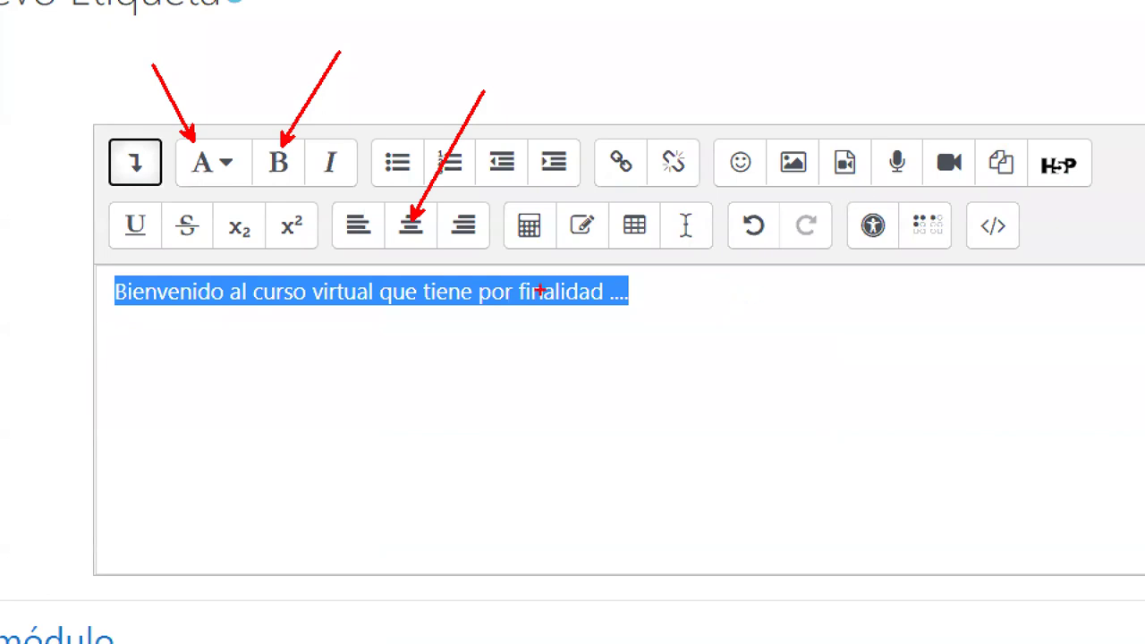
pyautogui.click(278, 162)
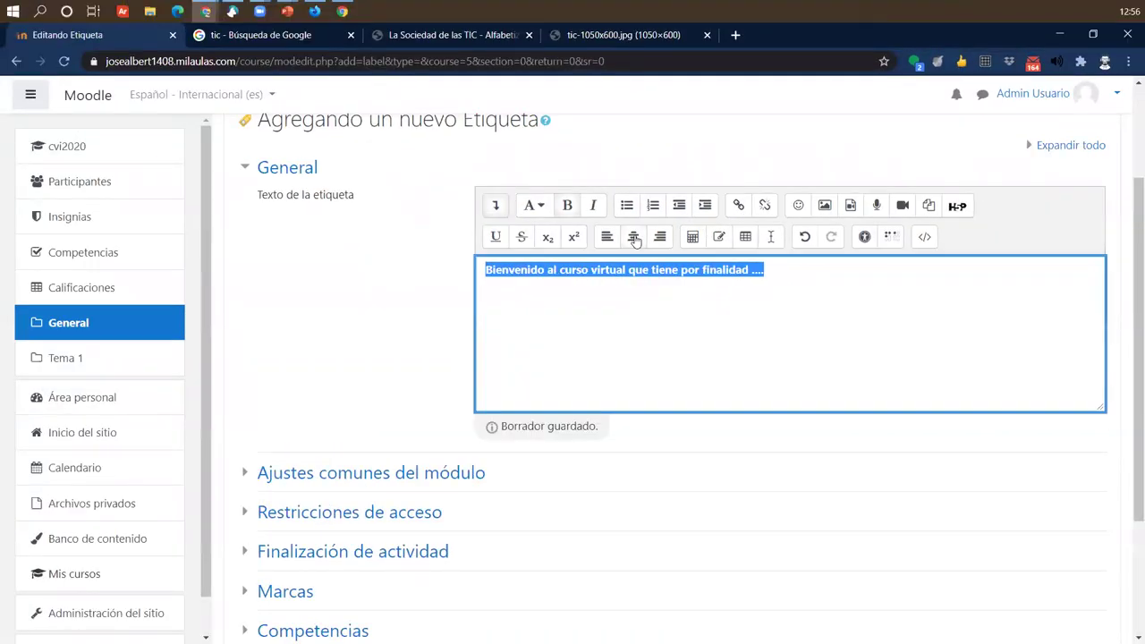
pyautogui.click(634, 238)
pyautogui.click(535, 207)
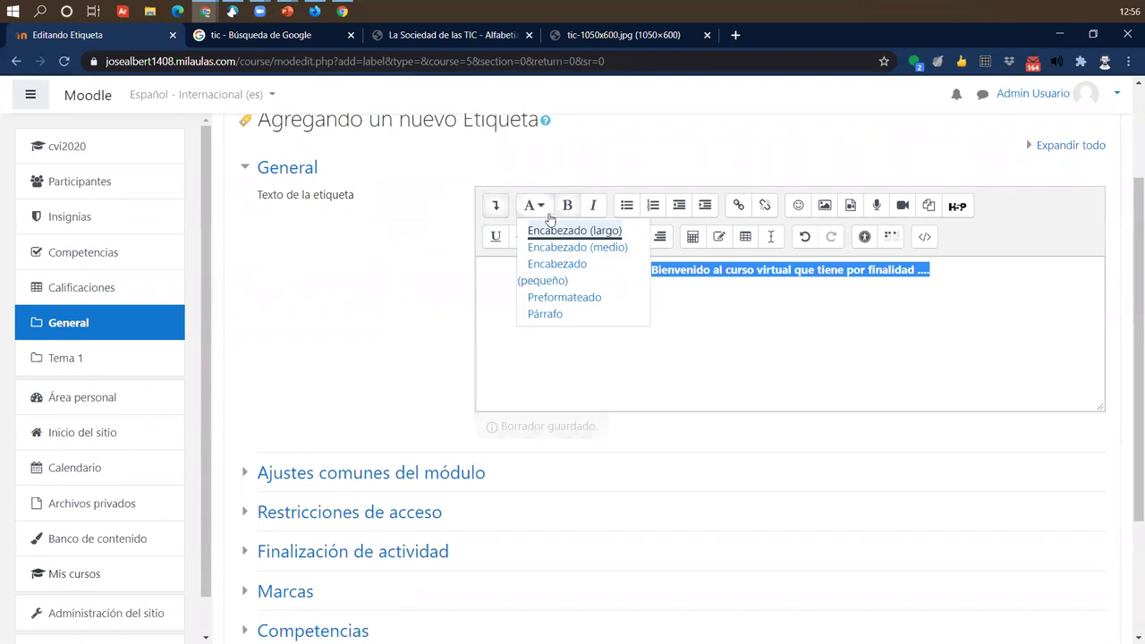
pyautogui.click(606, 235)
# Add a centred empty line below the heading
pyautogui.click(956, 360)
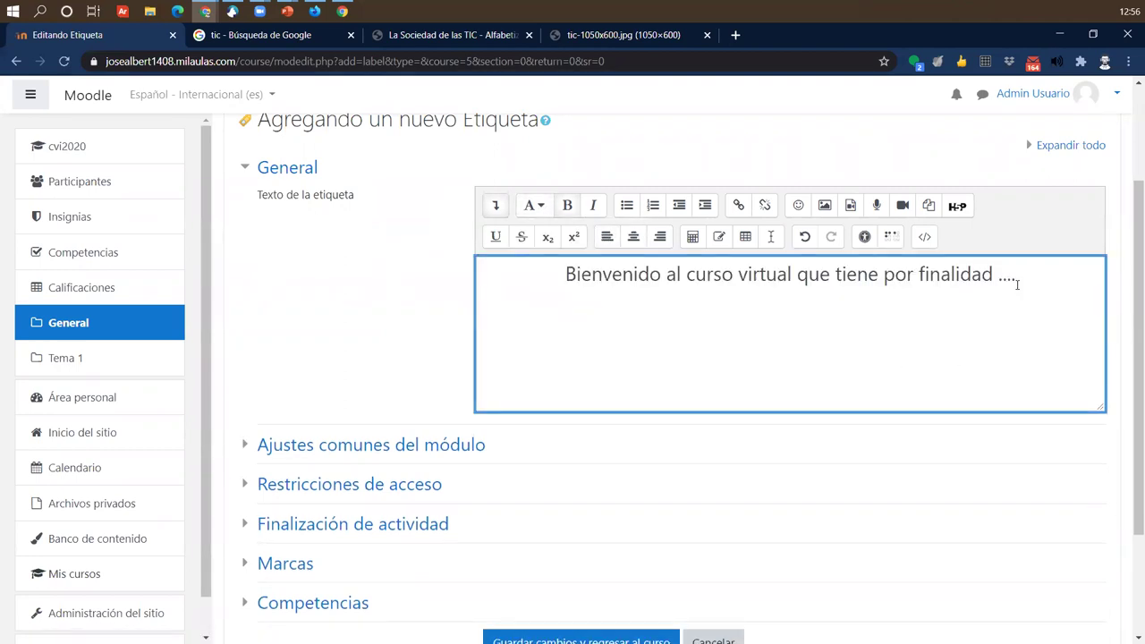
pyautogui.moveTo(1033, 274); pyautogui.dragTo(514, 279)
pyautogui.click(1046, 274)
pyautogui.press('Return')
pyautogui.click(633, 236)
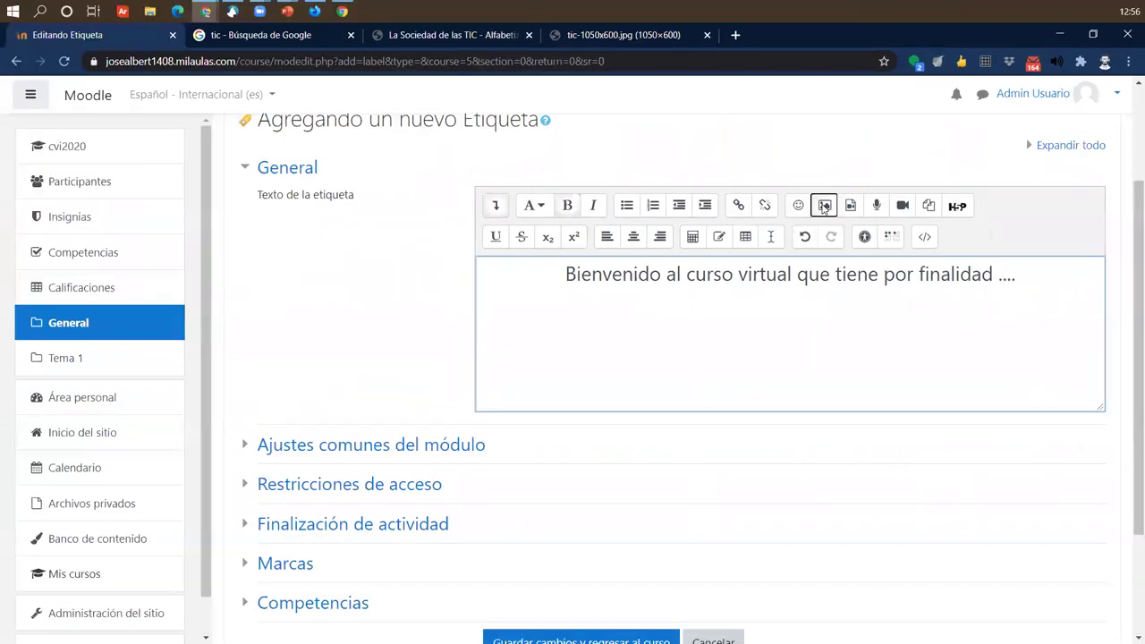
# Insert an image into the label by browsing repositories for the upload option
pyautogui.click(824, 207)
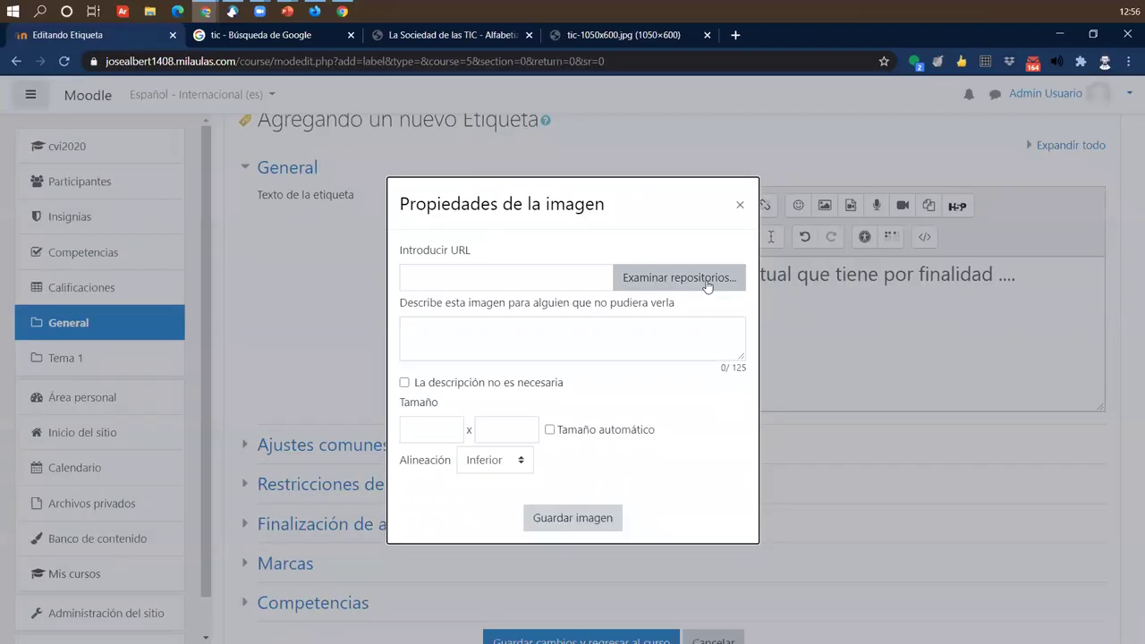
pyautogui.click(759, 274)
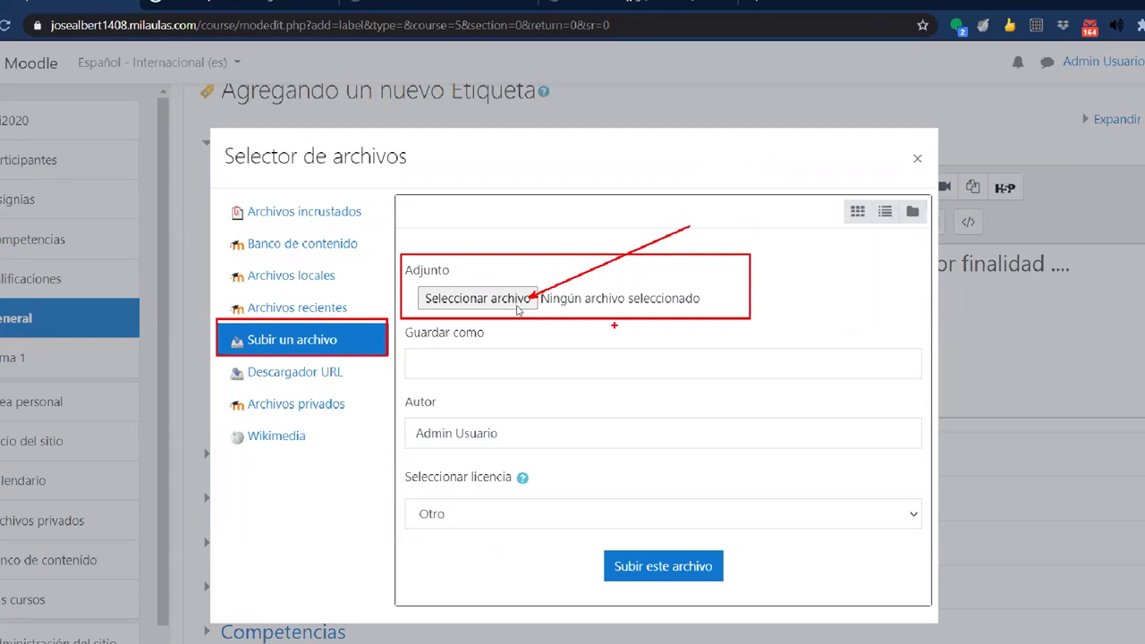
# Choose the classroom-presentation illustration from the computer as the file to upload
pyautogui.click(516, 305)
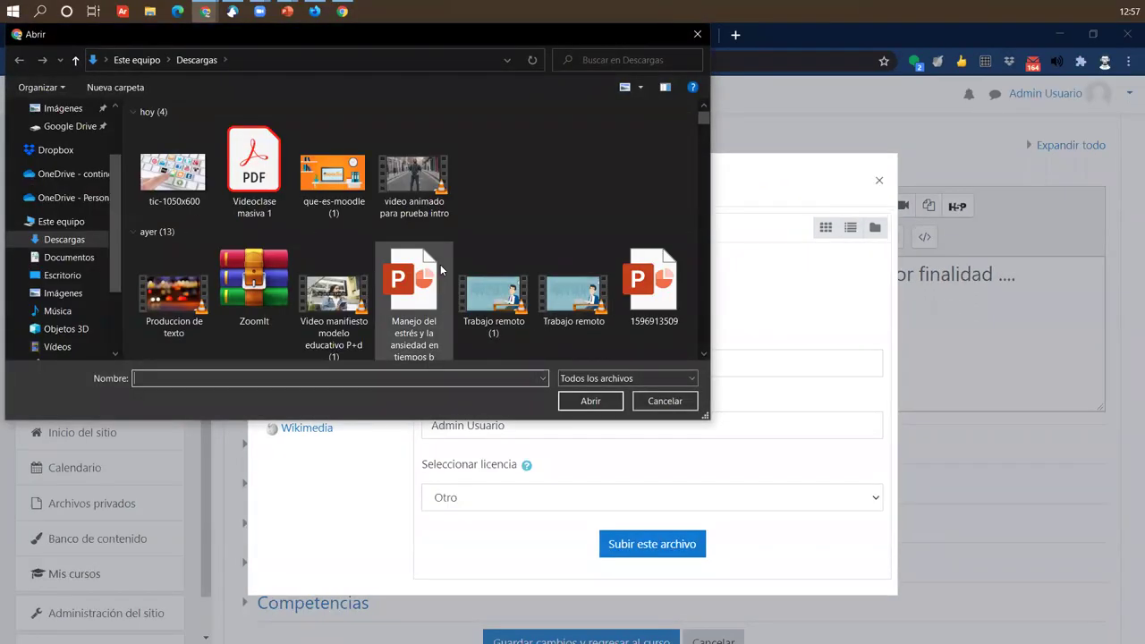
pyautogui.scroll(-3, 505, 281)
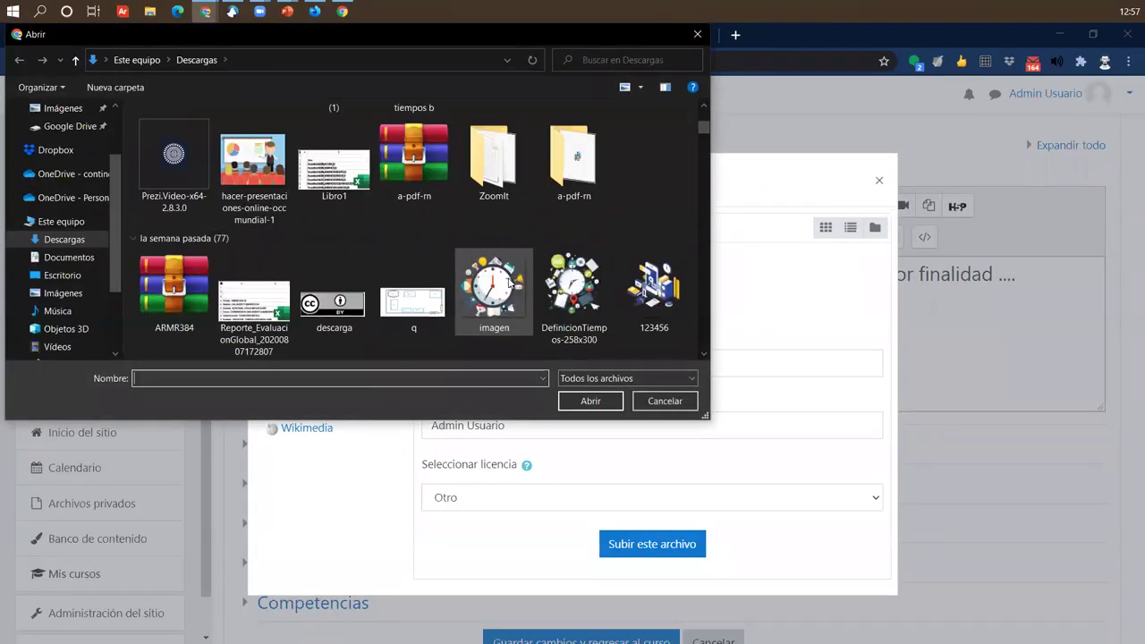
pyautogui.scroll(-3, 508, 282)
pyautogui.scroll(-5, 508, 283)
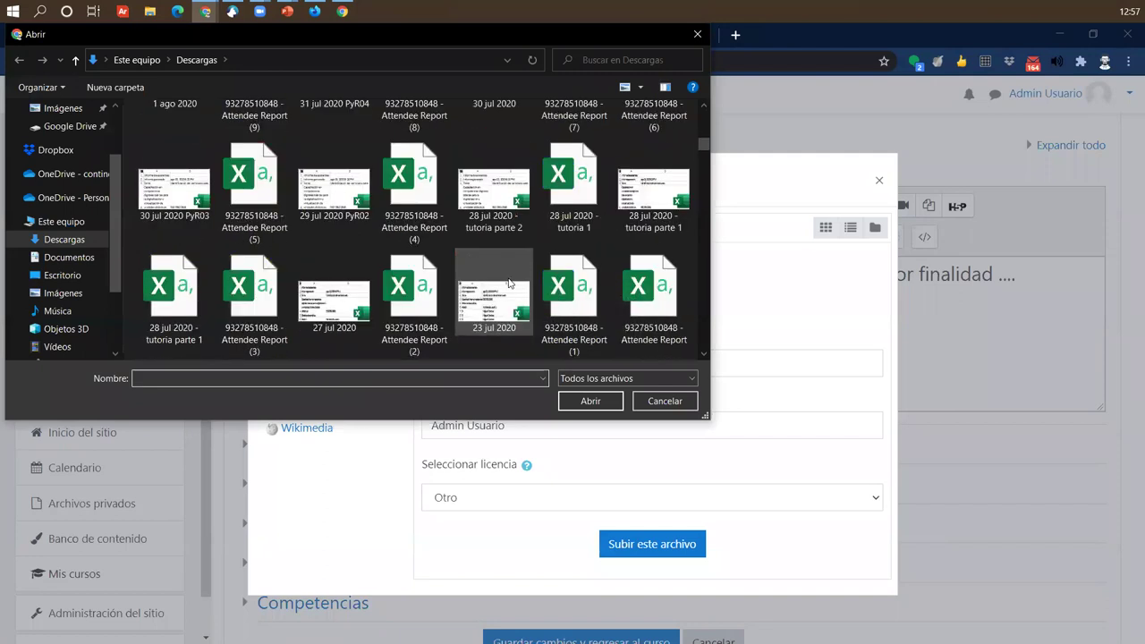
pyautogui.scroll(4, 509, 283)
pyautogui.scroll(5, 508, 283)
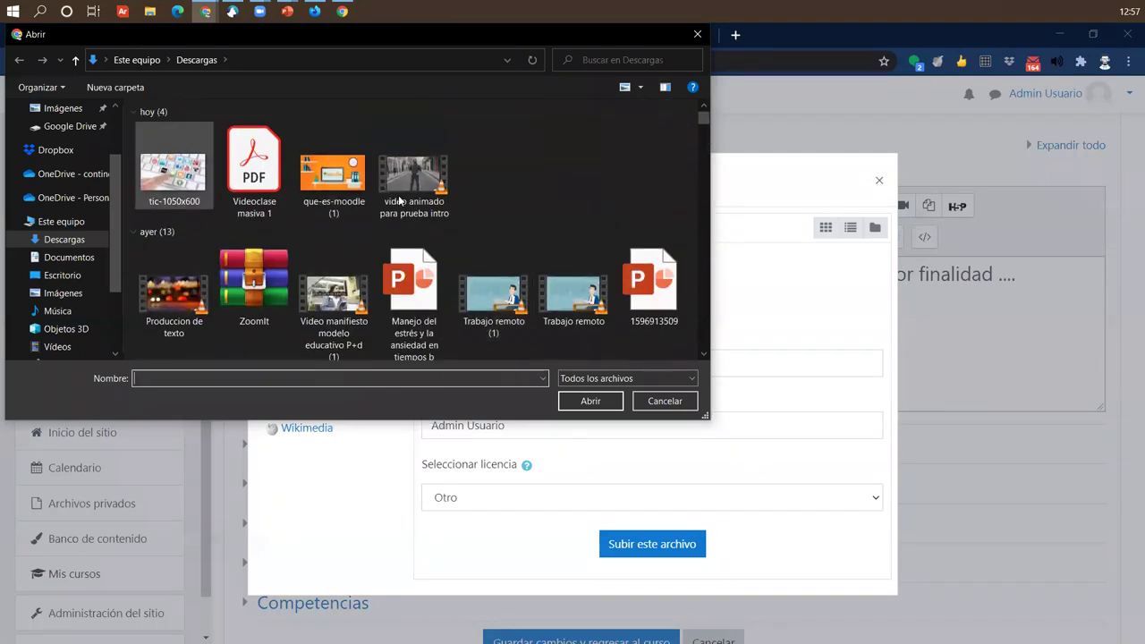
pyautogui.scroll(-1, 411, 295)
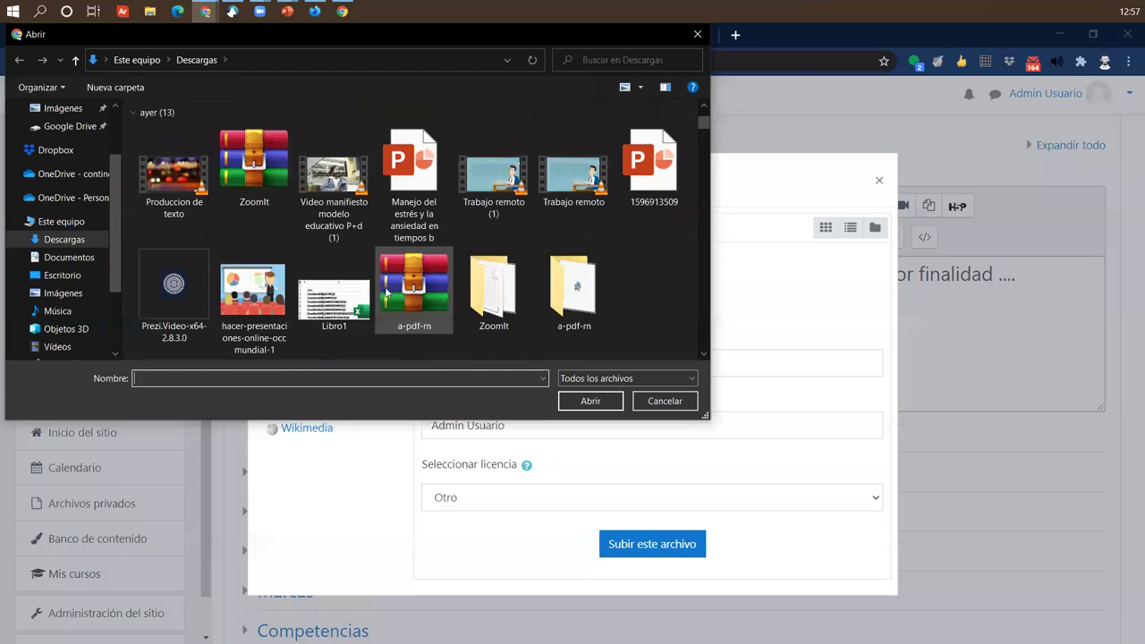
pyautogui.click(255, 296)
pyautogui.click(590, 401)
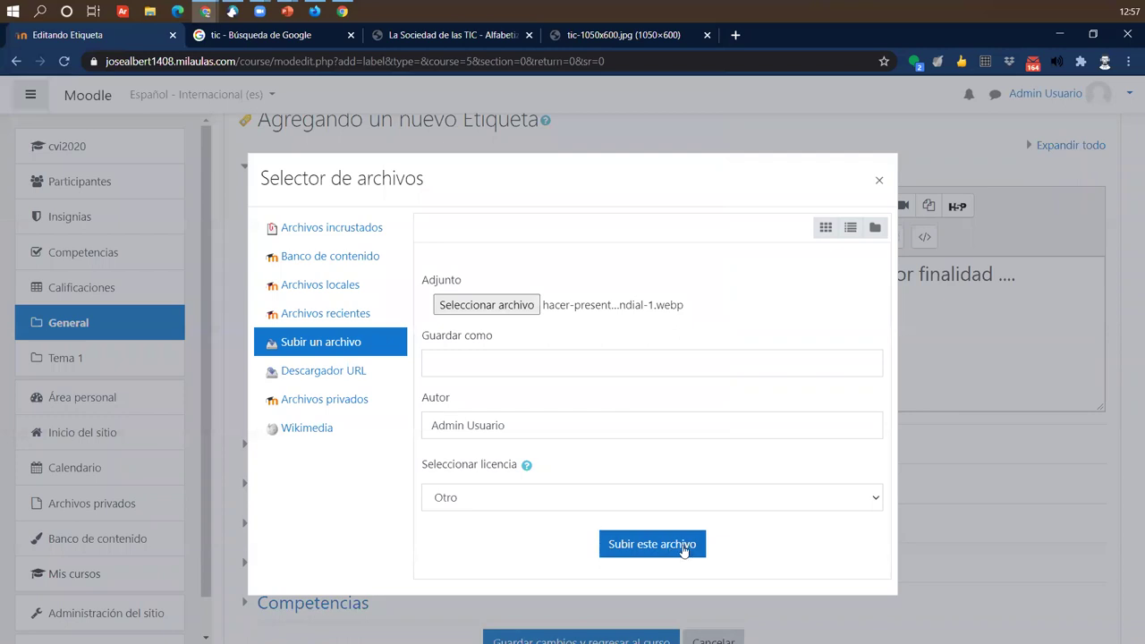
# Set the licence to Dominio público and upload; dismiss the unaccepted file-type error
pyautogui.moveTo(560, 424); pyautogui.dragTo(403, 426)
pyautogui.click(500, 500)
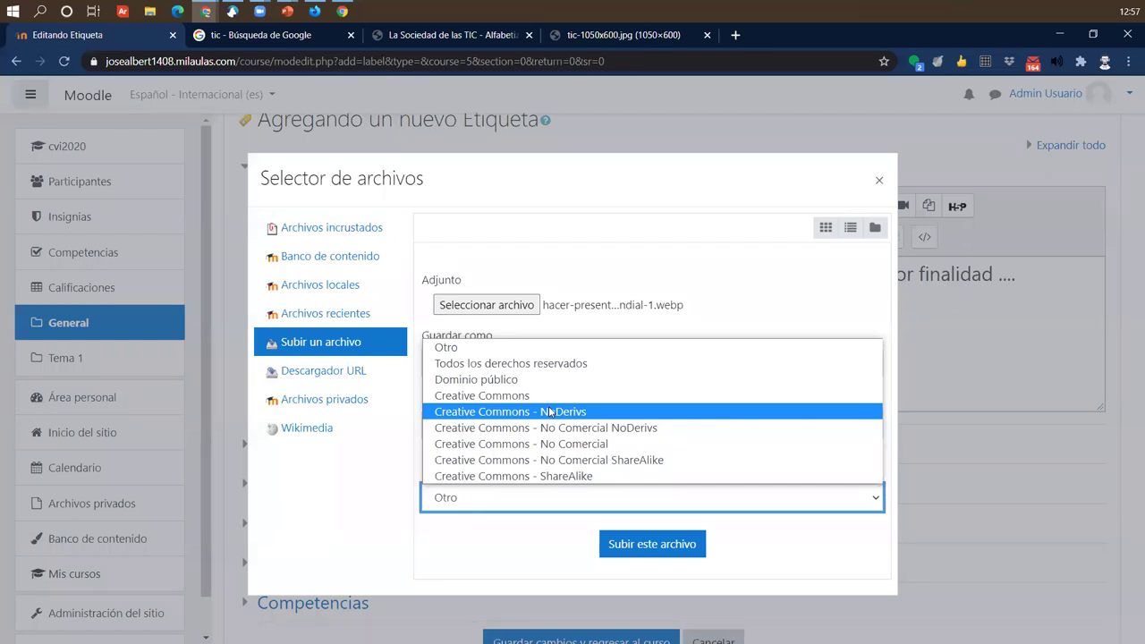
pyautogui.click(524, 380)
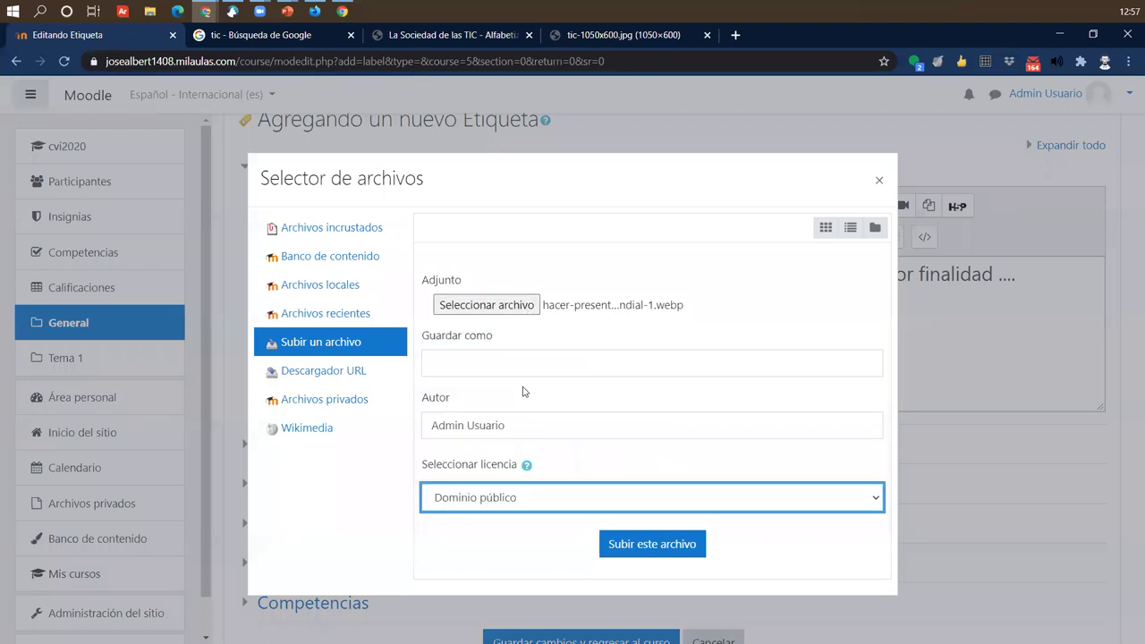
pyautogui.click(669, 548)
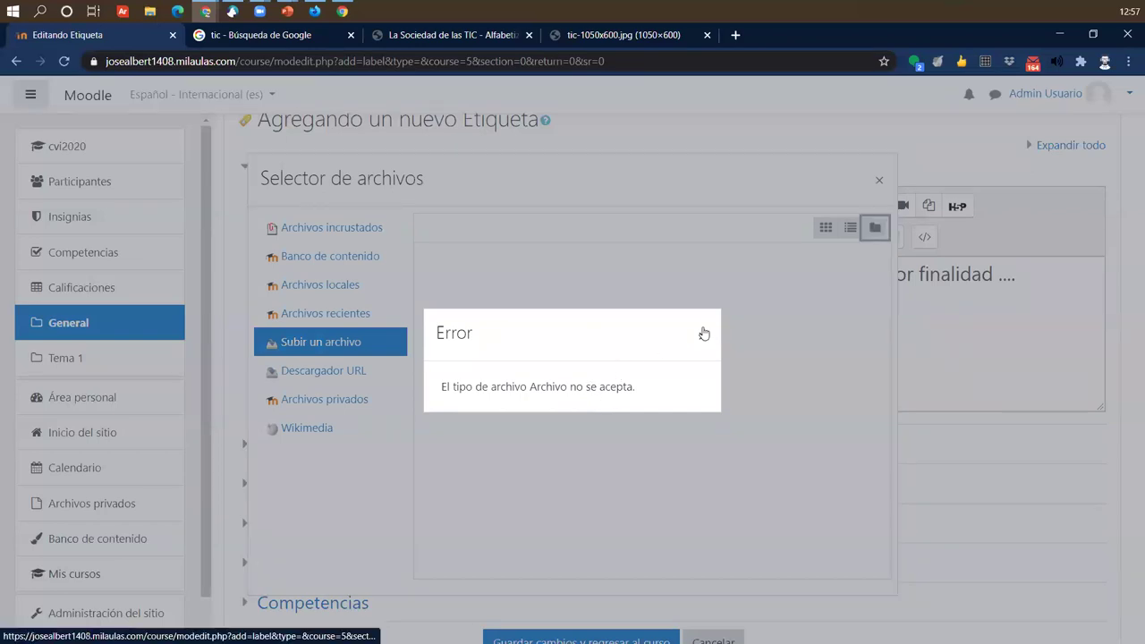
pyautogui.click(704, 333)
pyautogui.click(316, 347)
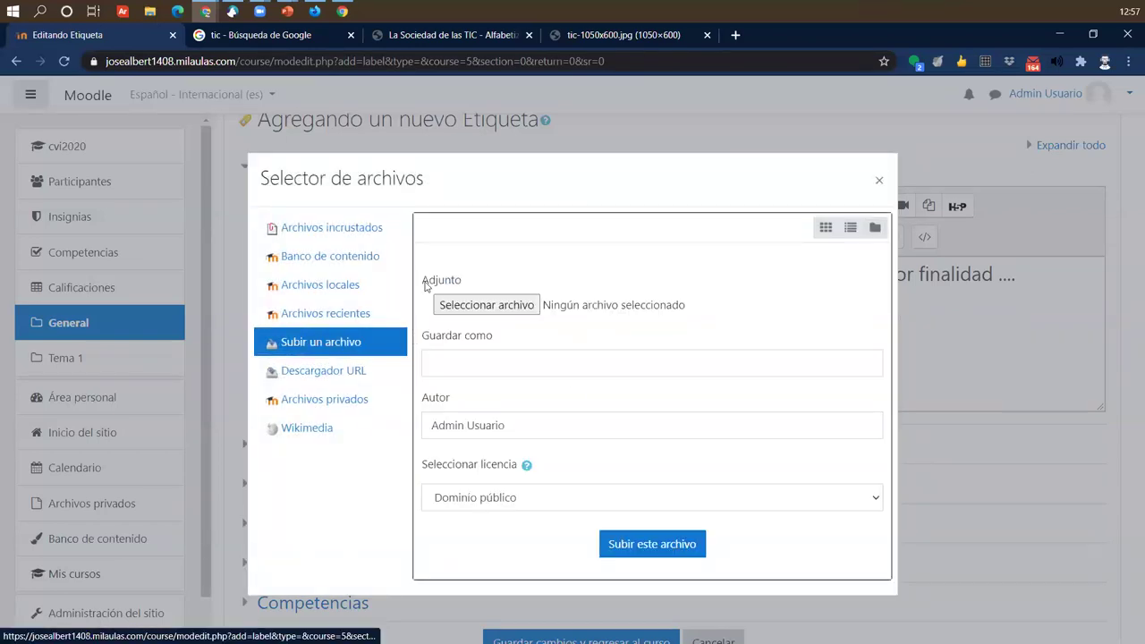
pyautogui.click(530, 313)
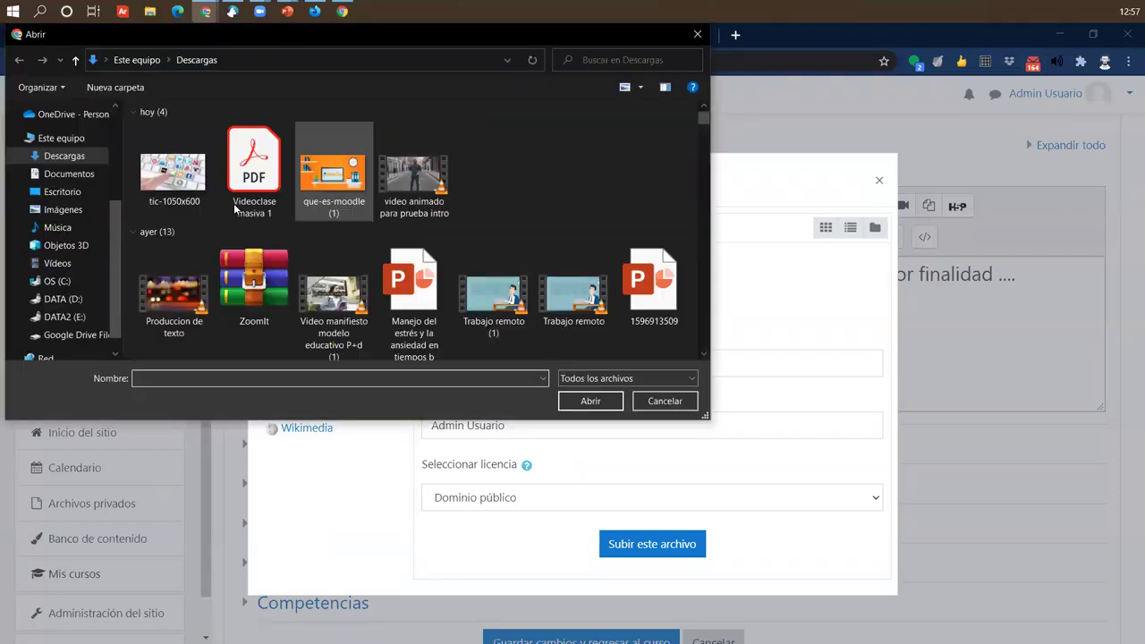
pyautogui.click(241, 296)
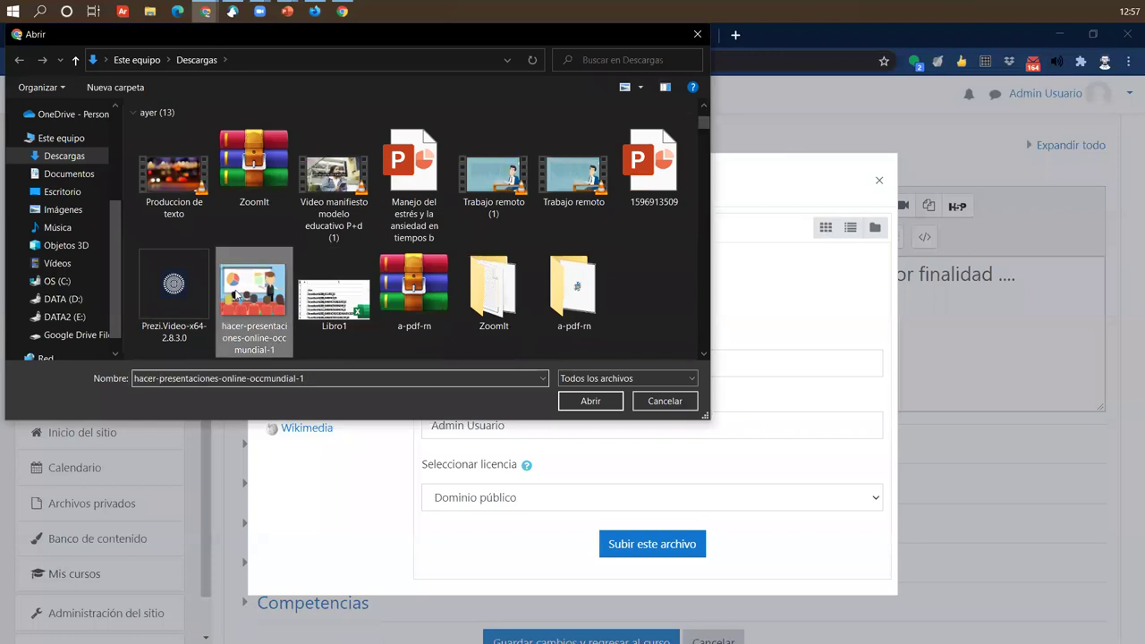
pyautogui.rightClick(243, 304)
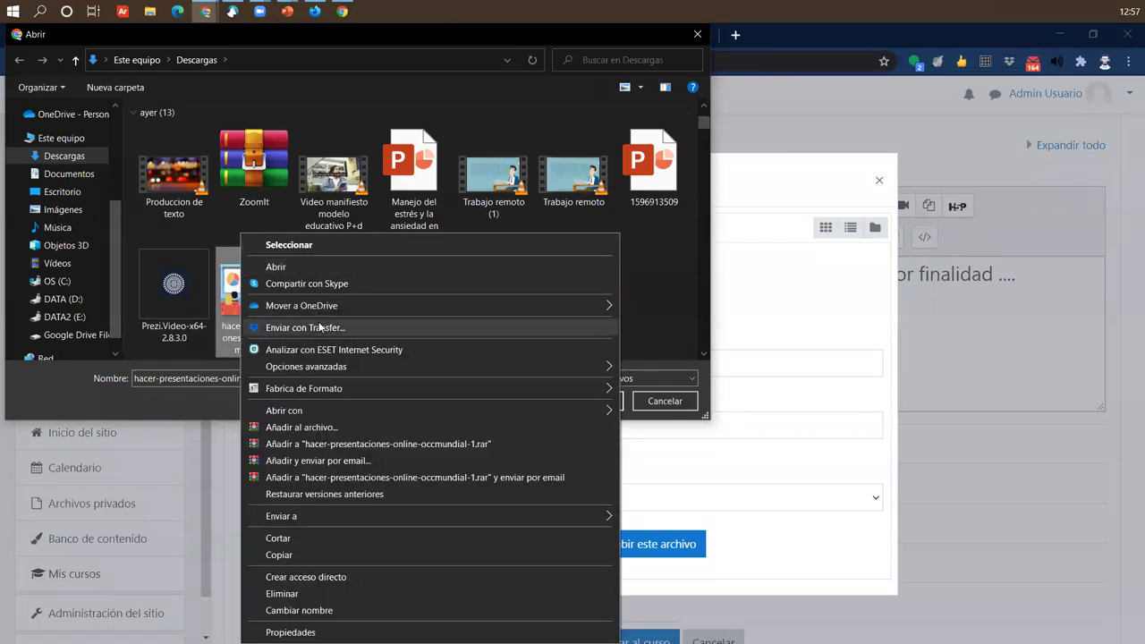
pyautogui.click(287, 630)
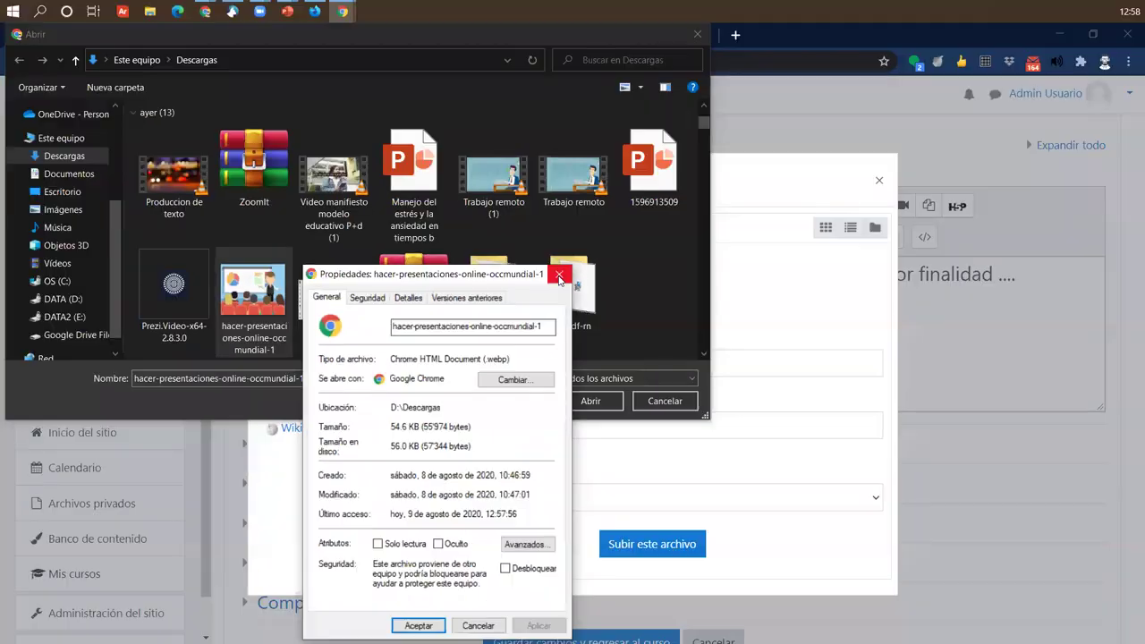
pyautogui.press('Escape')
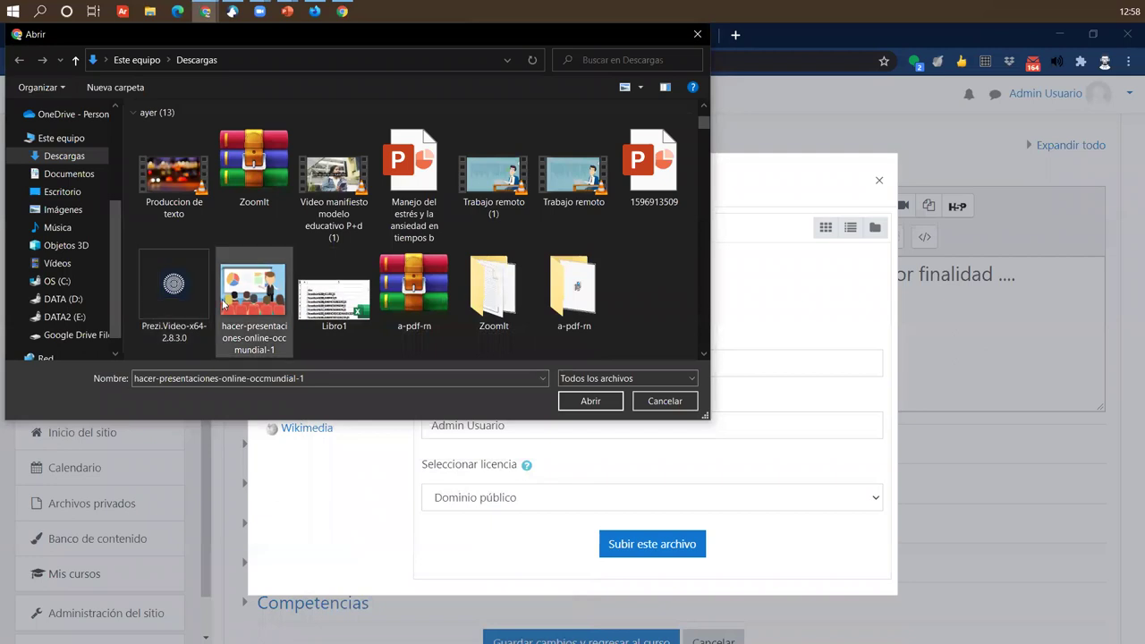
pyautogui.click(46, 322)
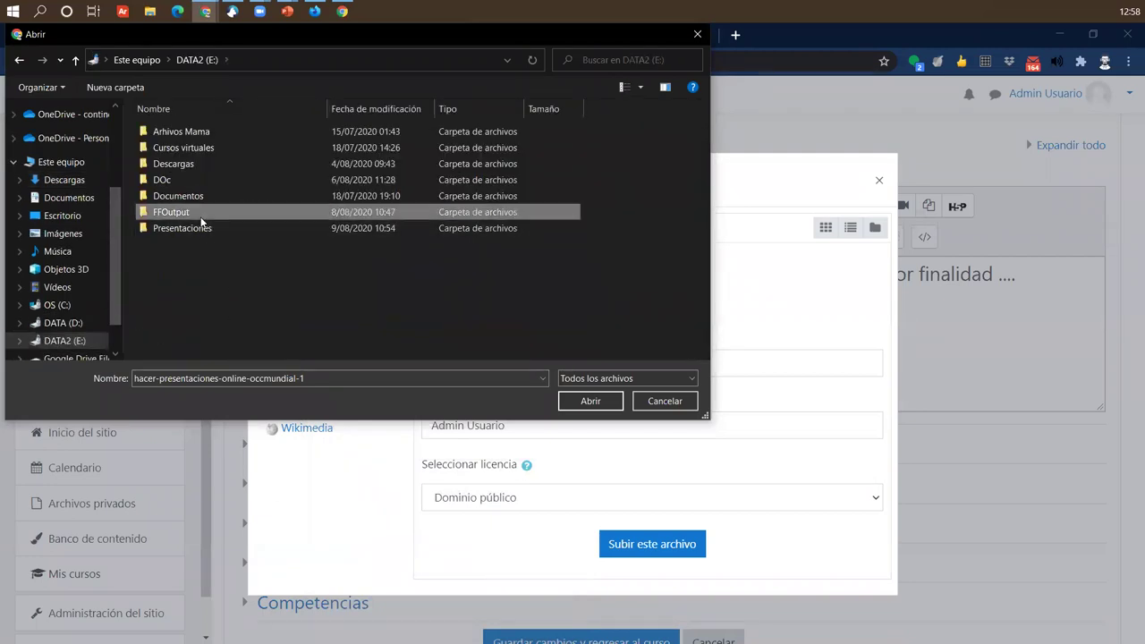
pyautogui.doubleClick(204, 218)
pyautogui.click(249, 278)
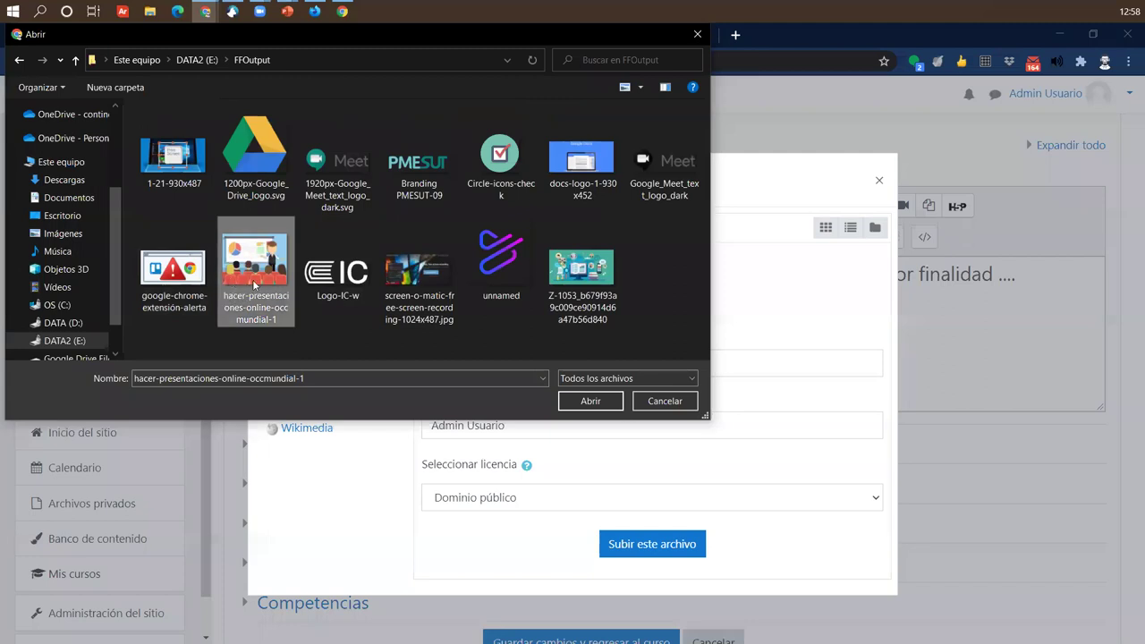
pyautogui.click(587, 403)
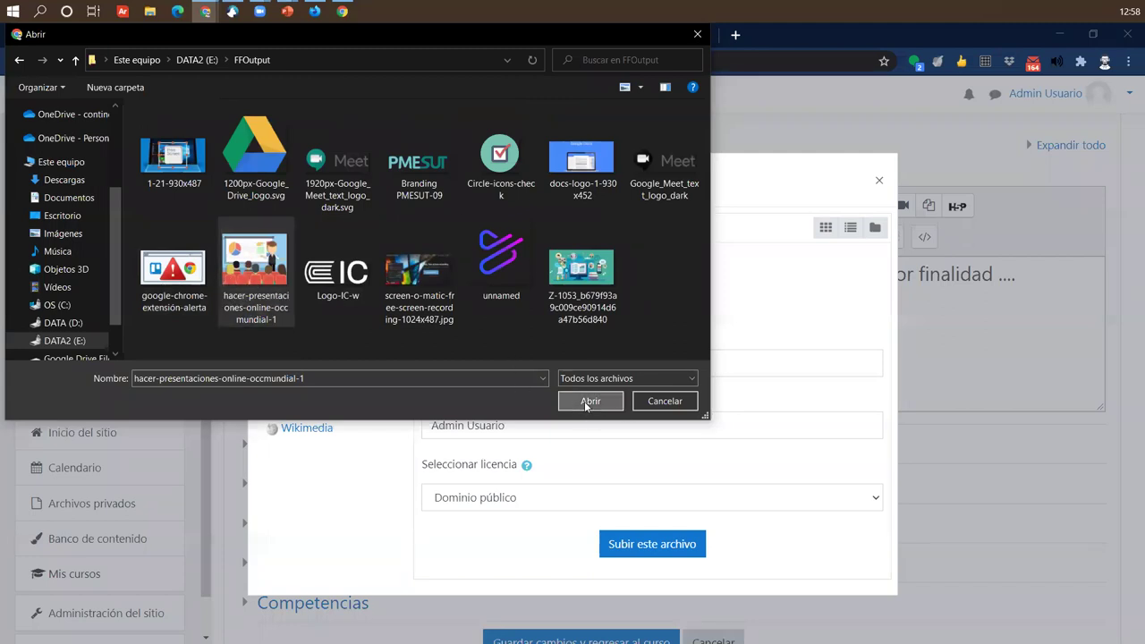
pyautogui.click(688, 547)
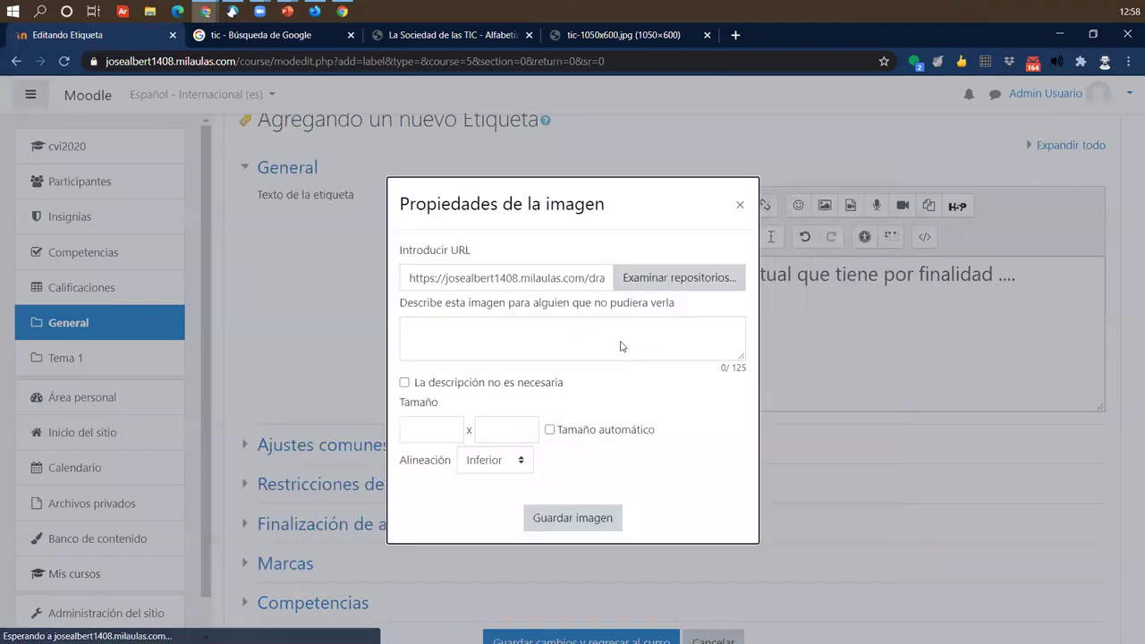
pyautogui.scroll(-5, 650, 474)
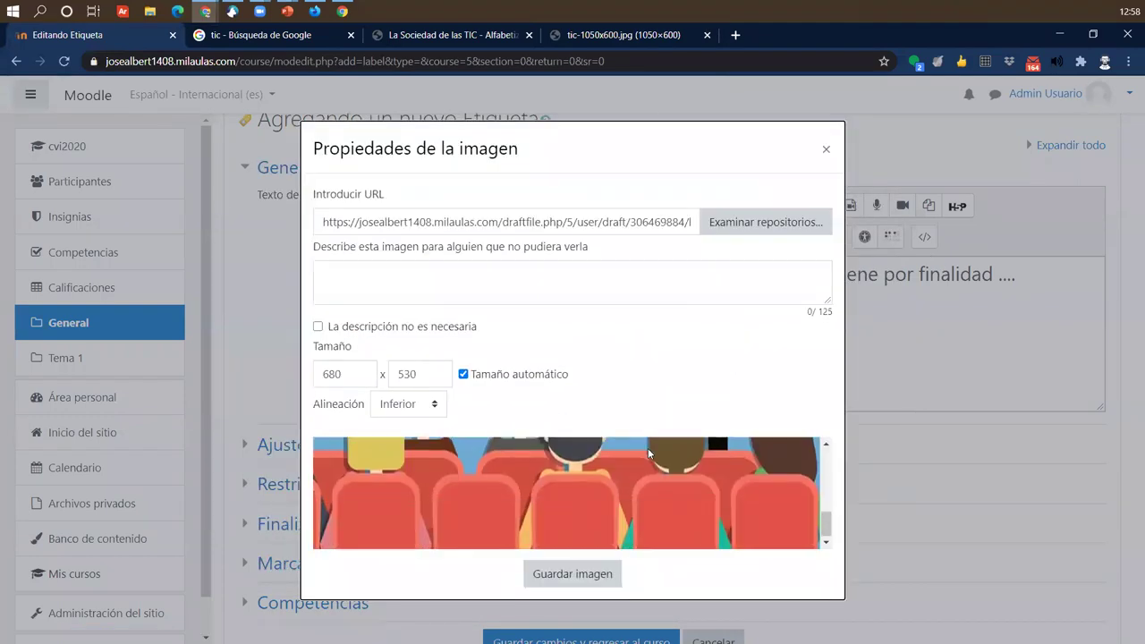
pyautogui.scroll(5, 651, 453)
pyautogui.moveTo(320, 253); pyautogui.dragTo(614, 252)
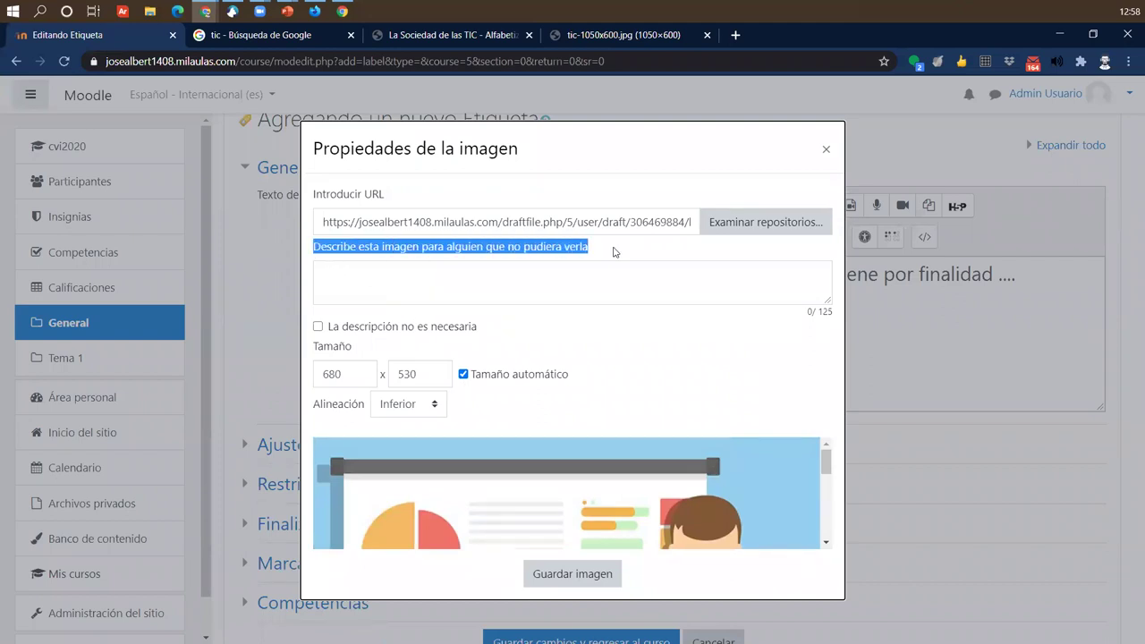
pyautogui.click(507, 297)
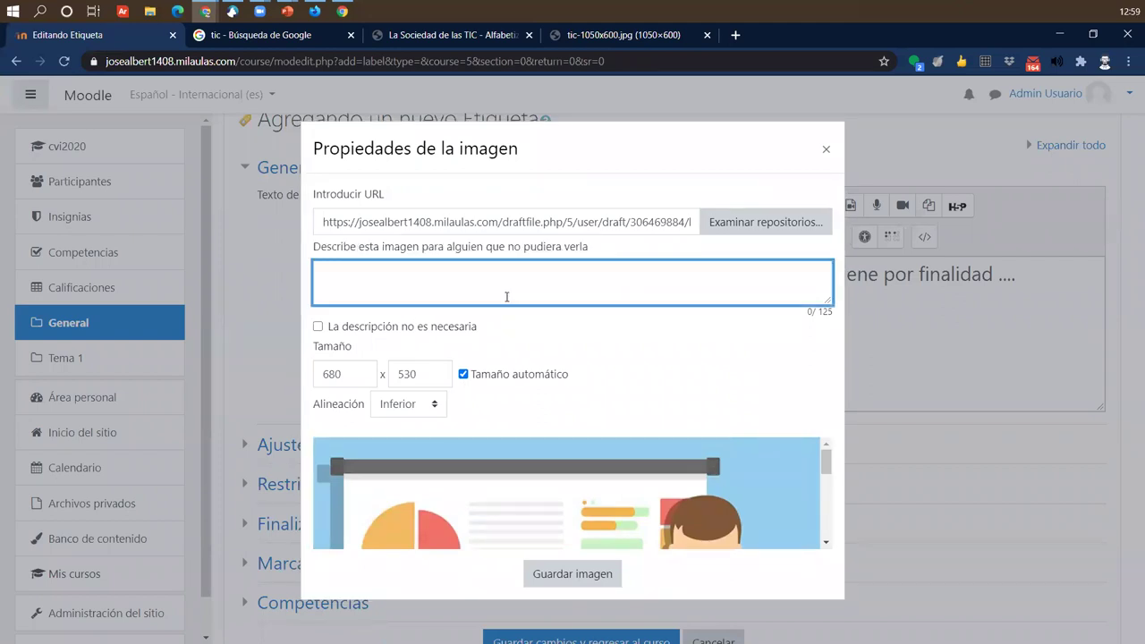
pyautogui.write('Imagen donde se ve a un docente que esta explicando una presentación a sus alumnos')
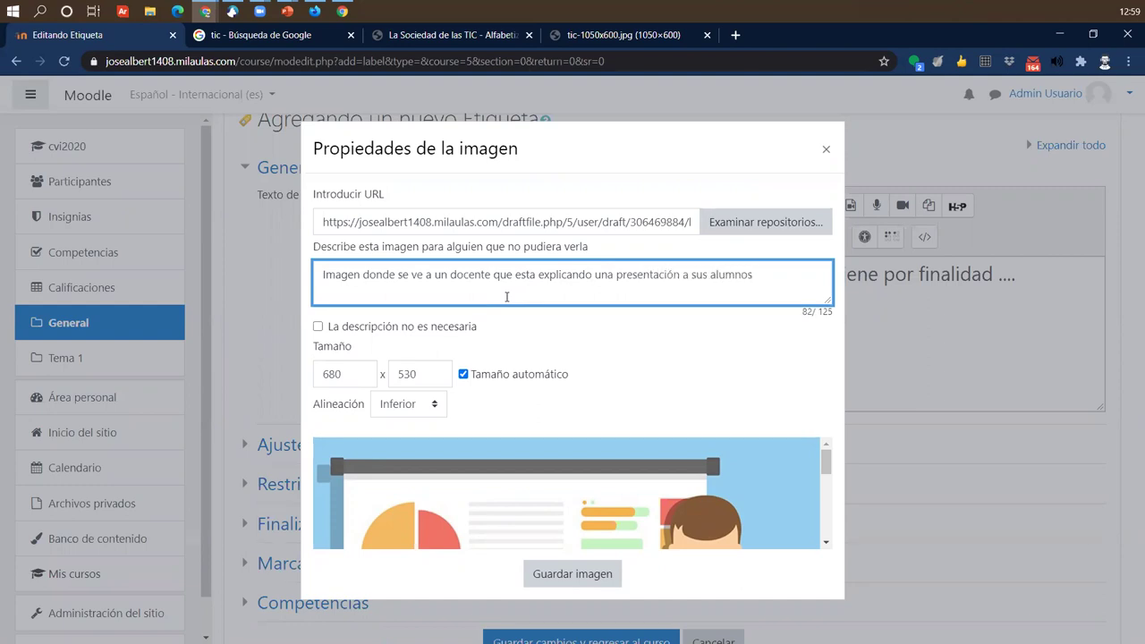
pyautogui.moveTo(368, 362); pyautogui.dragTo(311, 370)
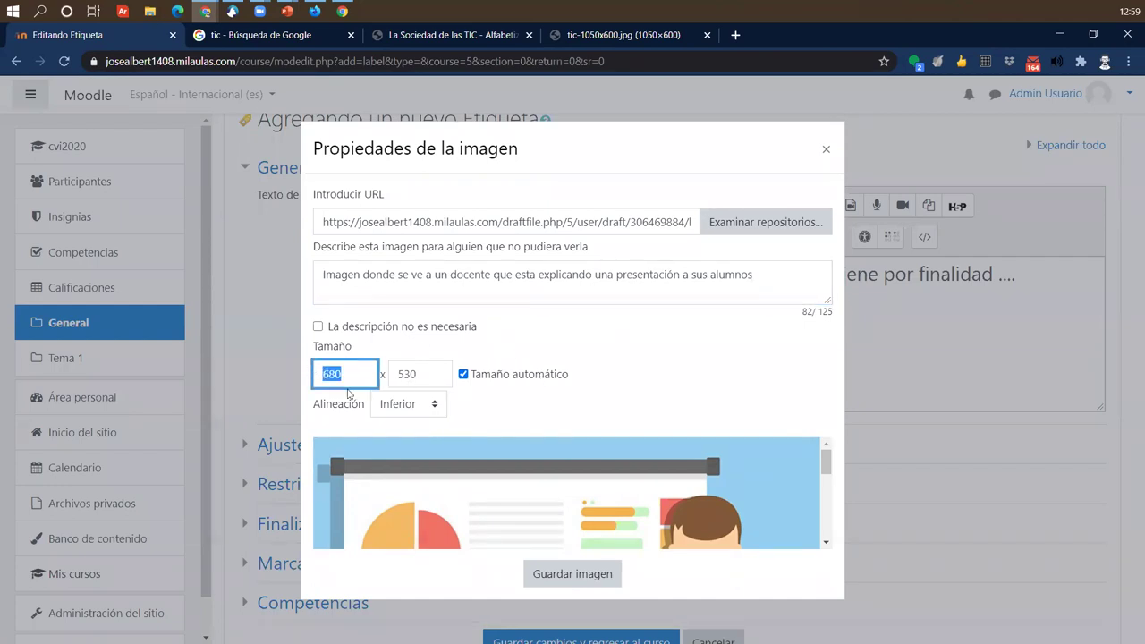
pyautogui.click(550, 580)
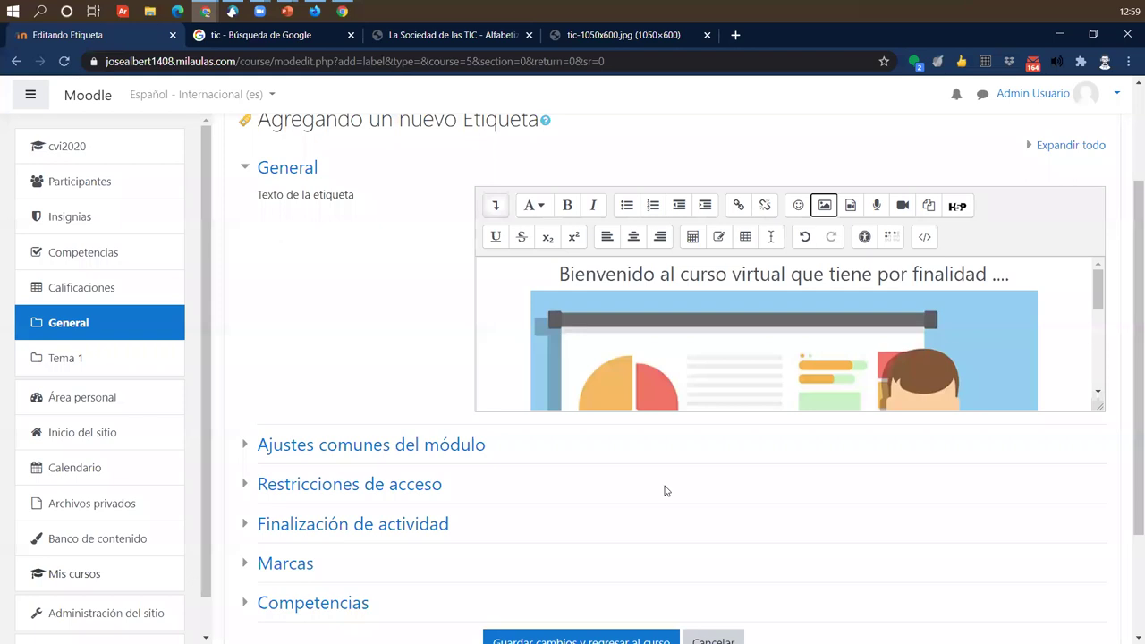
pyautogui.scroll(-3, 944, 336)
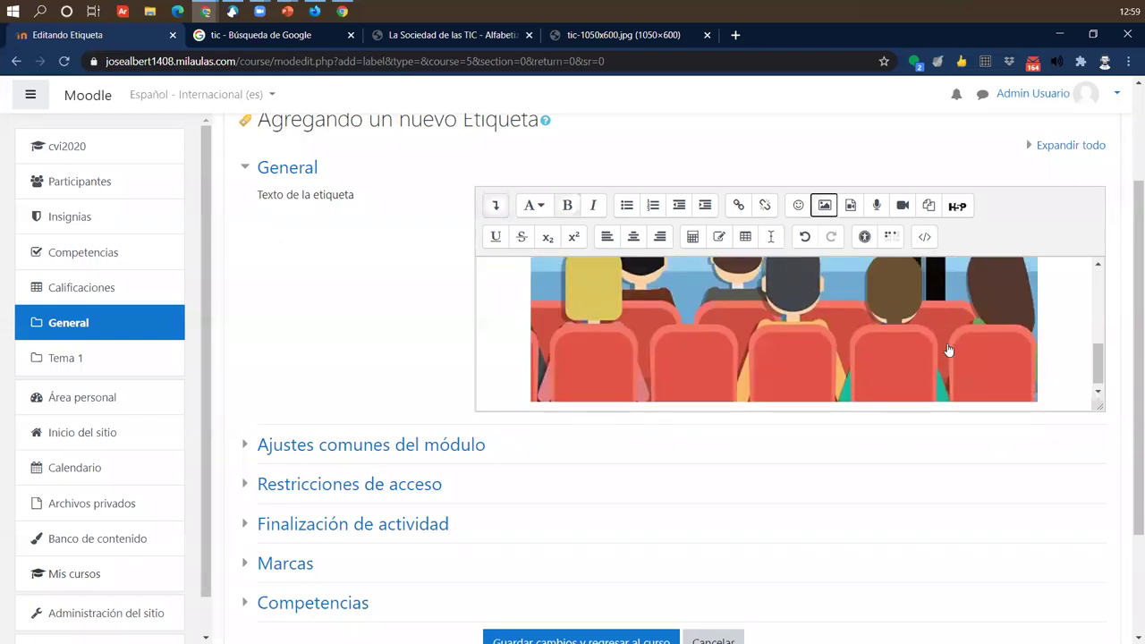
pyautogui.scroll(4, 950, 335)
pyautogui.scroll(2, 644, 348)
pyautogui.scroll(-2, 746, 418)
pyautogui.scroll(-2, 746, 418)
pyautogui.scroll(-4, 843, 429)
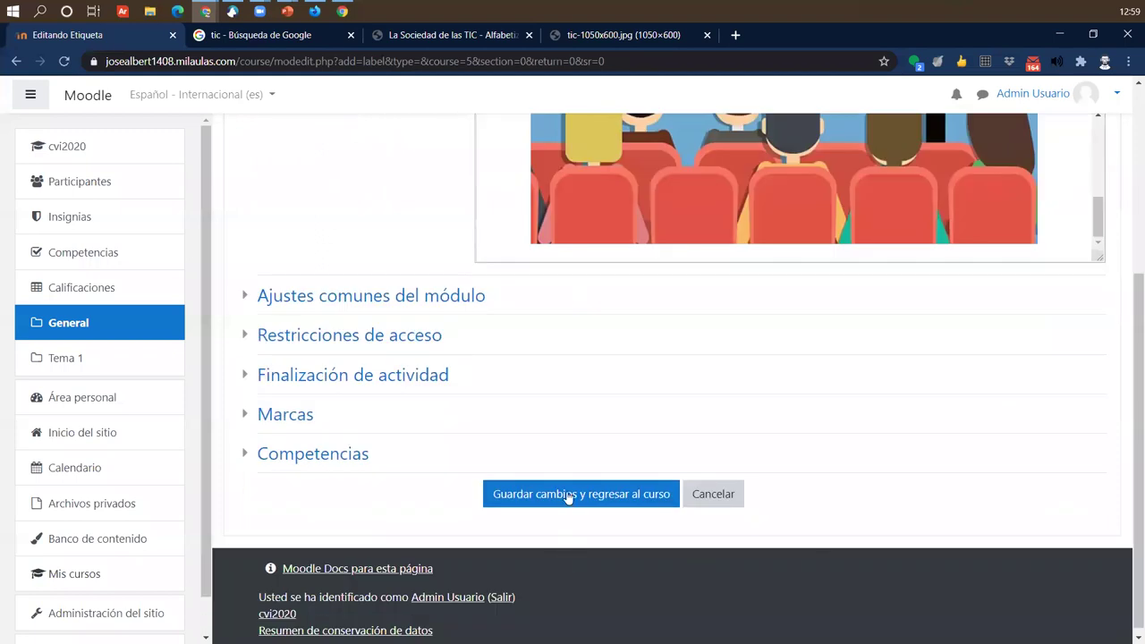
pyautogui.click(567, 495)
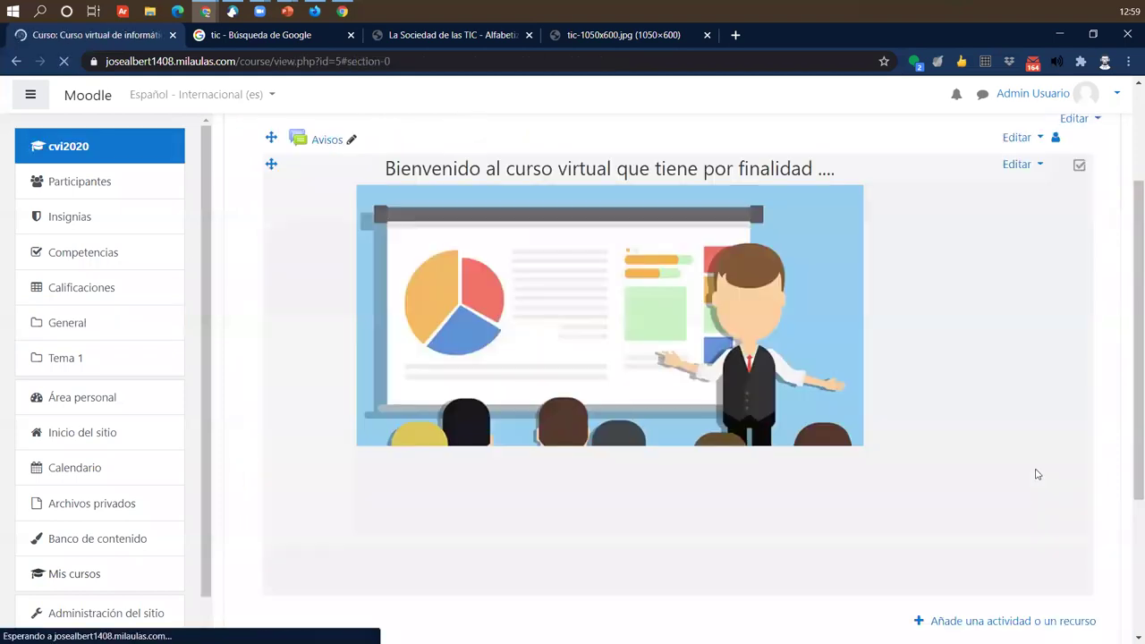
pyautogui.scroll(2, 447, 357)
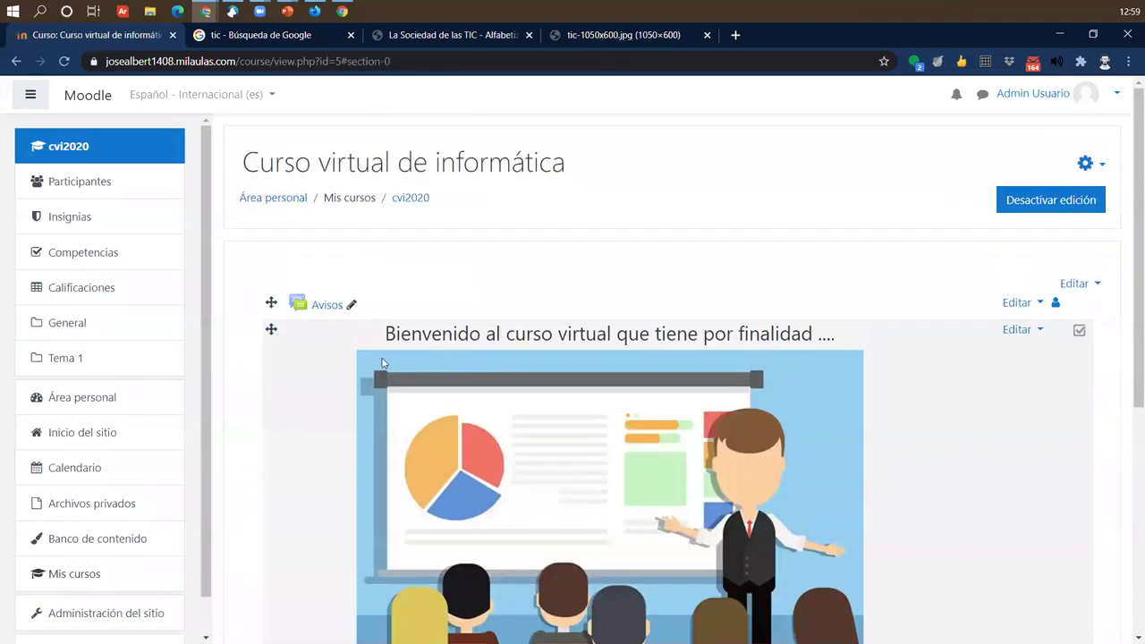
pyautogui.scroll(-3, 960, 346)
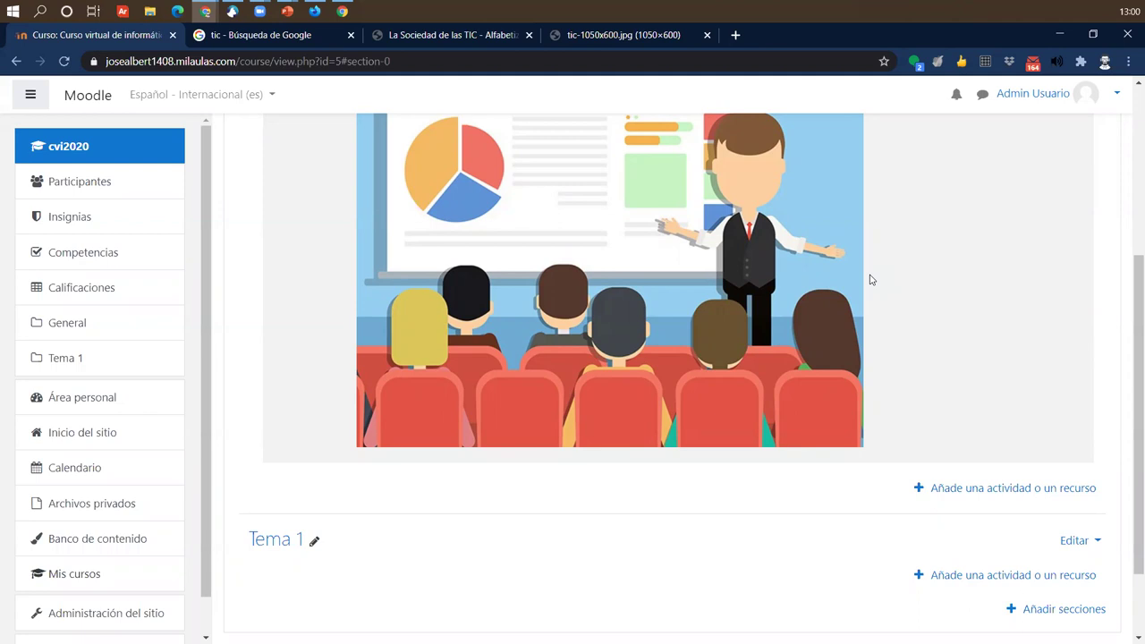
pyautogui.hotkey('ctrl', 't')
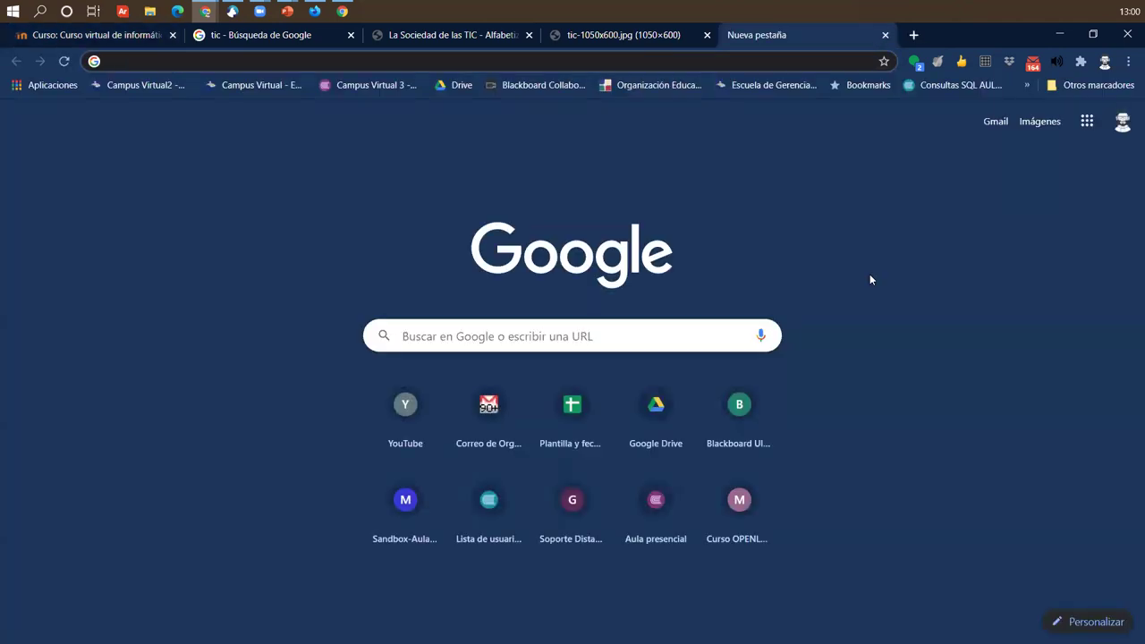
pyautogui.write('imagenes sin ')
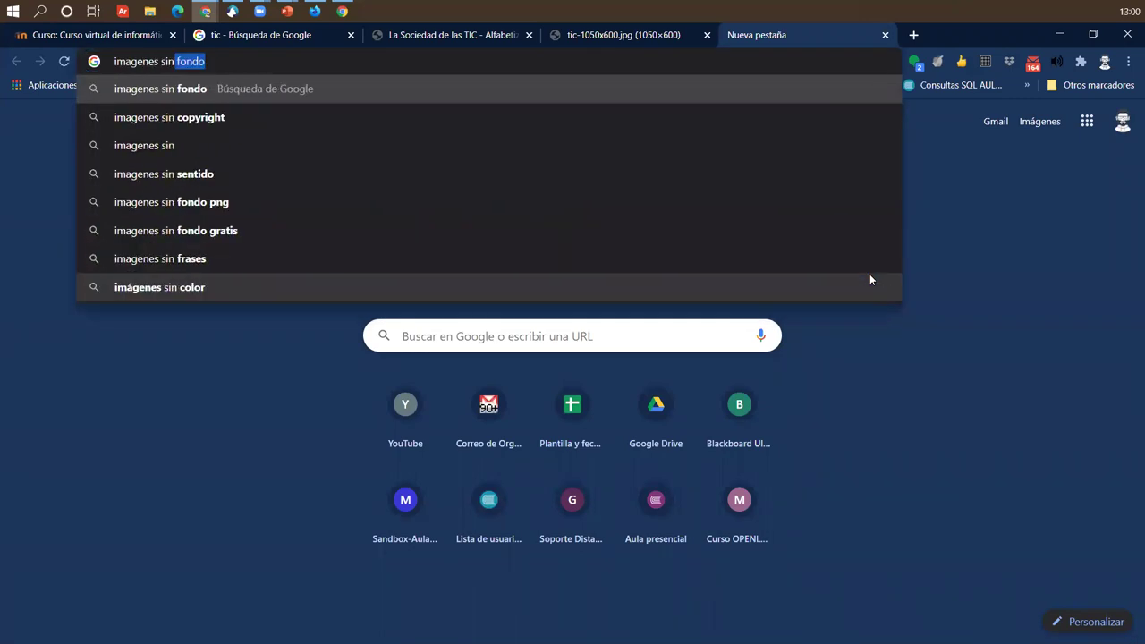
pyautogui.write('}')
pyautogui.press('Return')
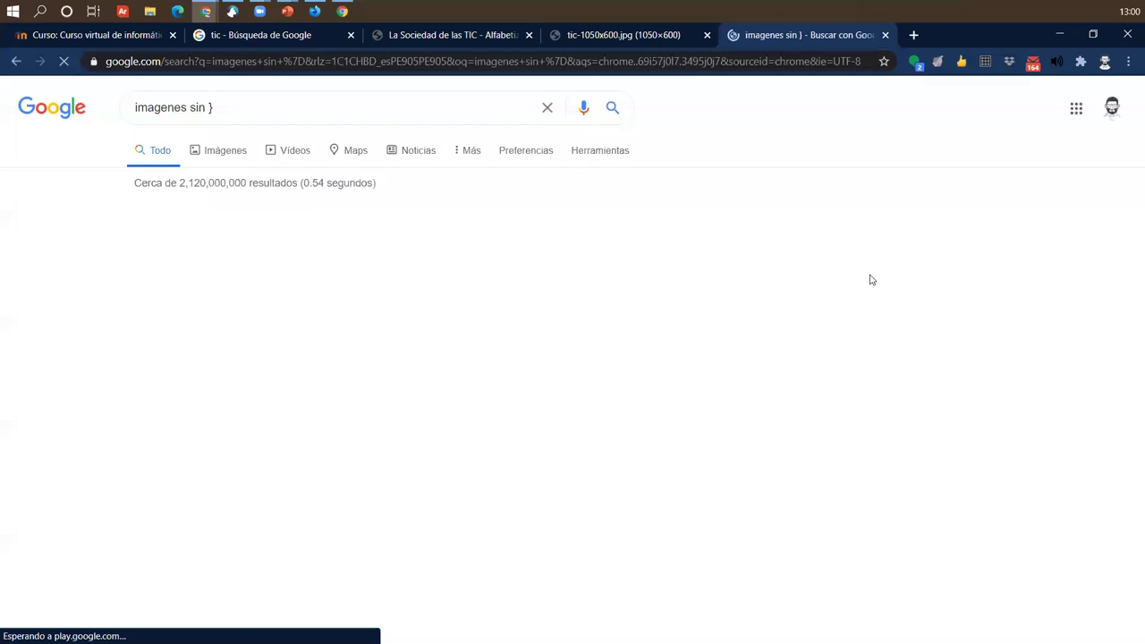
pyautogui.click(224, 150)
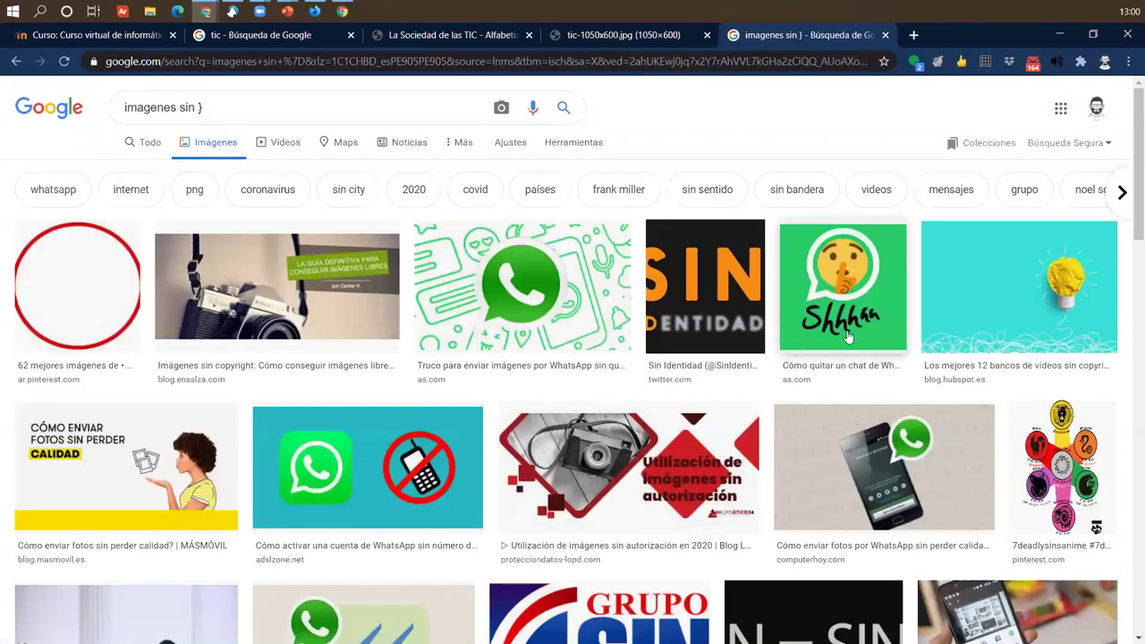
pyautogui.scroll(-1, 620, 352)
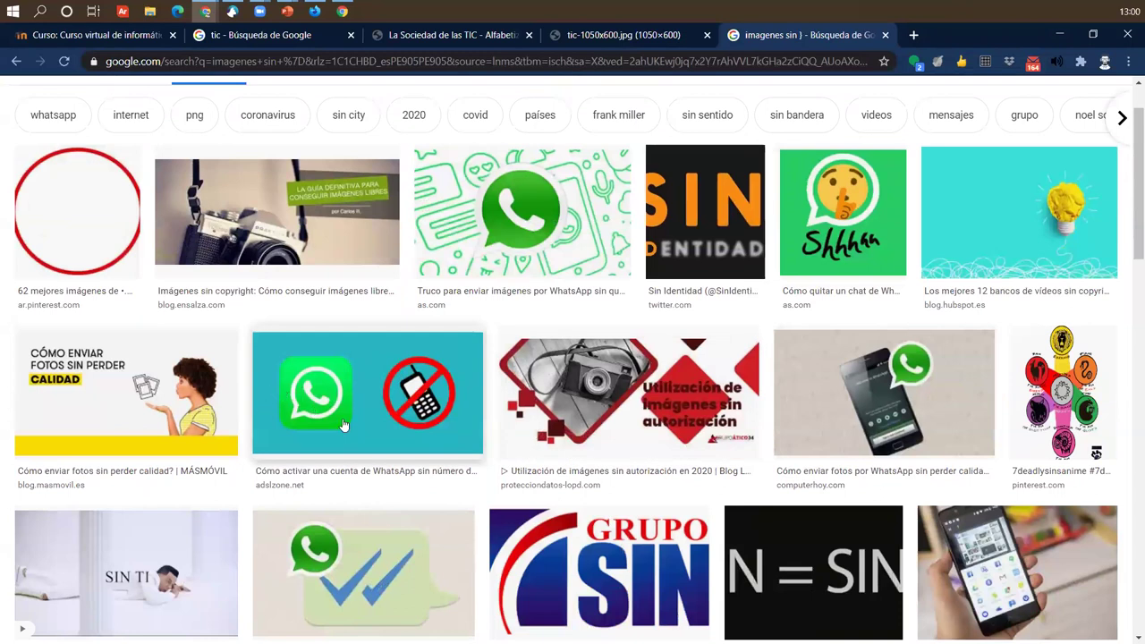
pyautogui.scroll(-1, 328, 393)
pyautogui.scroll(-3, 174, 503)
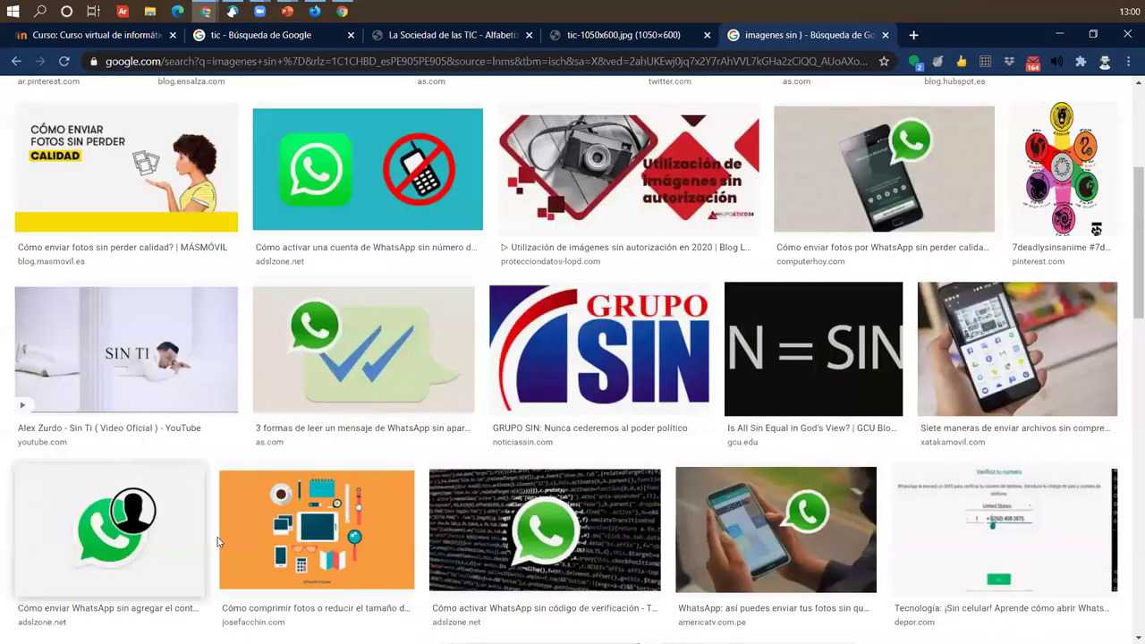
pyautogui.scroll(-3, 778, 448)
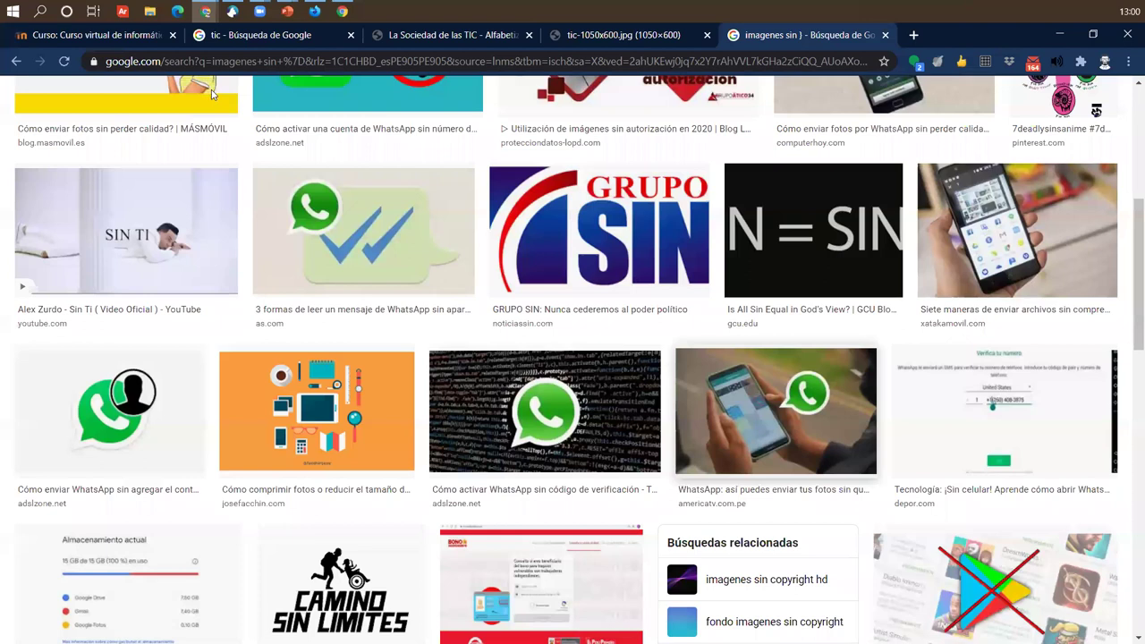
pyautogui.scroll(3, 324, 80)
pyautogui.scroll(2, 324, 80)
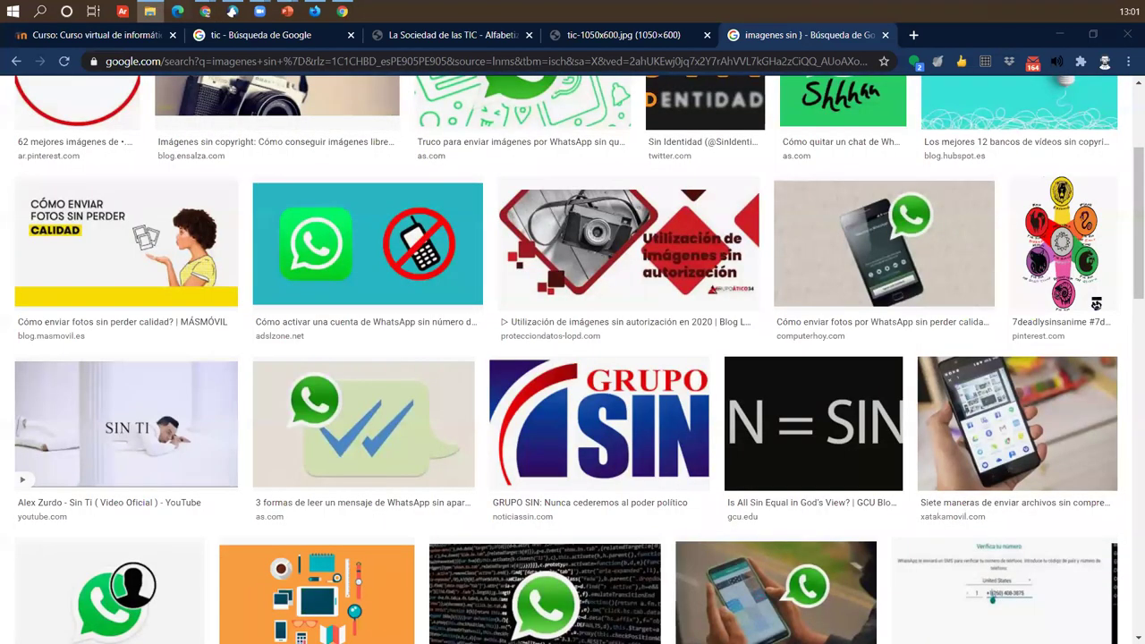
pyautogui.click(150, 11)
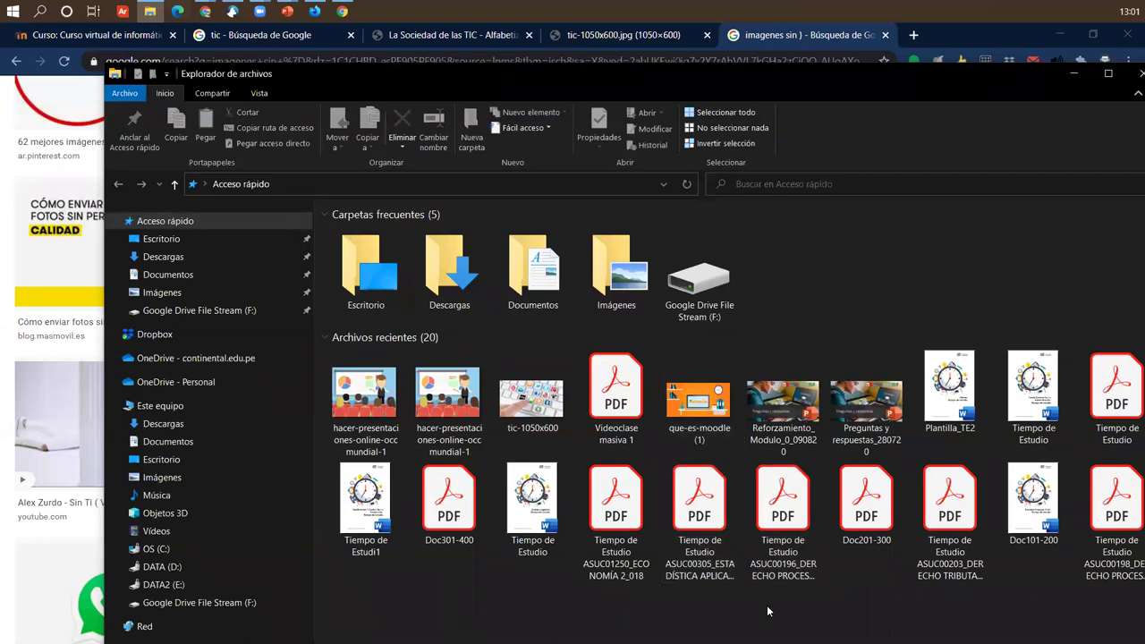
# Maximize File Explorer, go to Descargas and open the clock illustration imagen.png
pyautogui.click(680, 546)
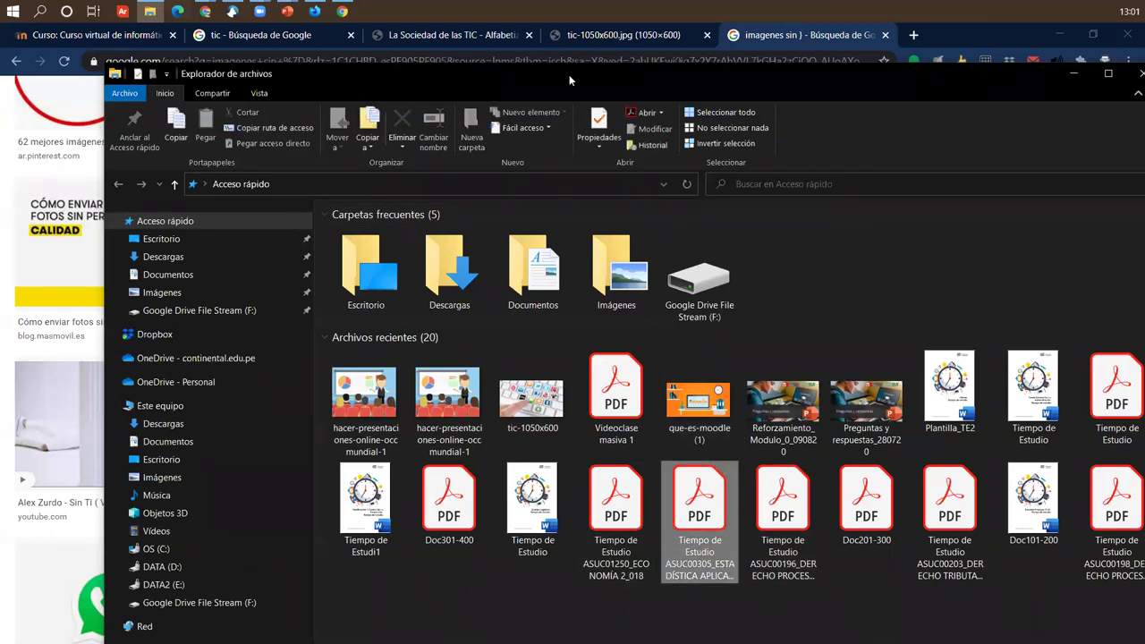
pyautogui.press('super+Up')
pyautogui.click(59, 212)
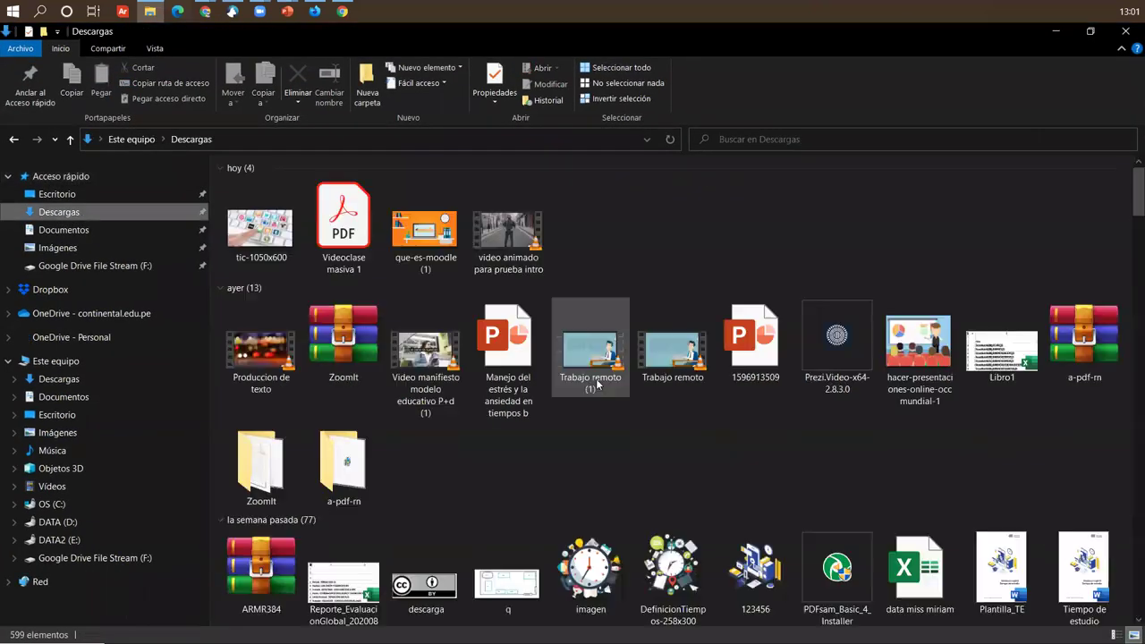
pyautogui.scroll(-5, 730, 471)
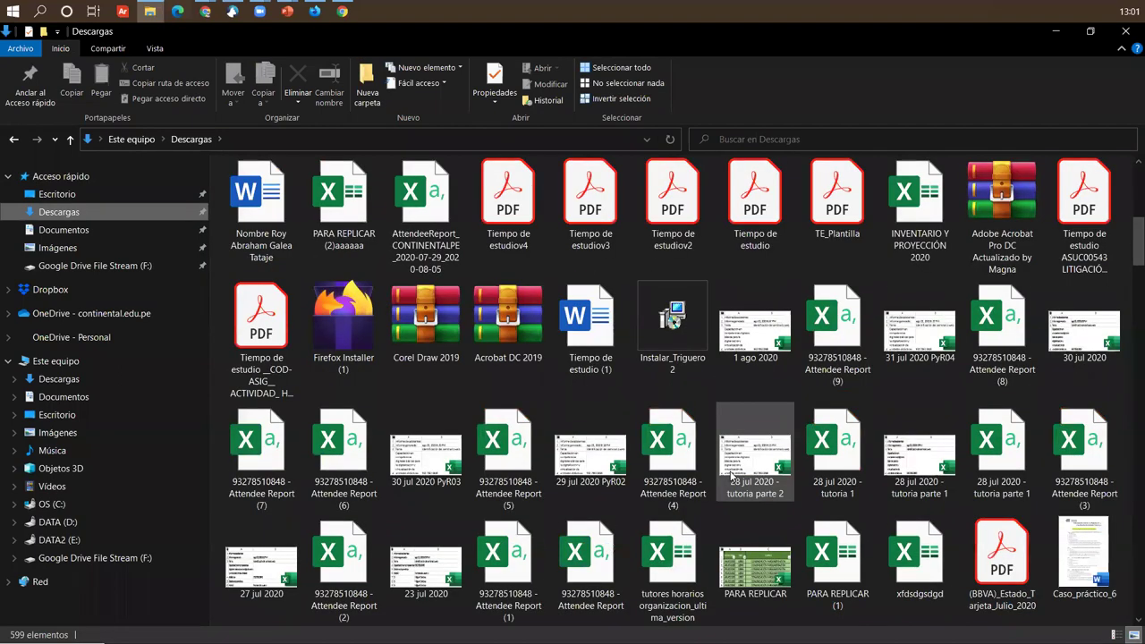
pyautogui.scroll(4, 589, 456)
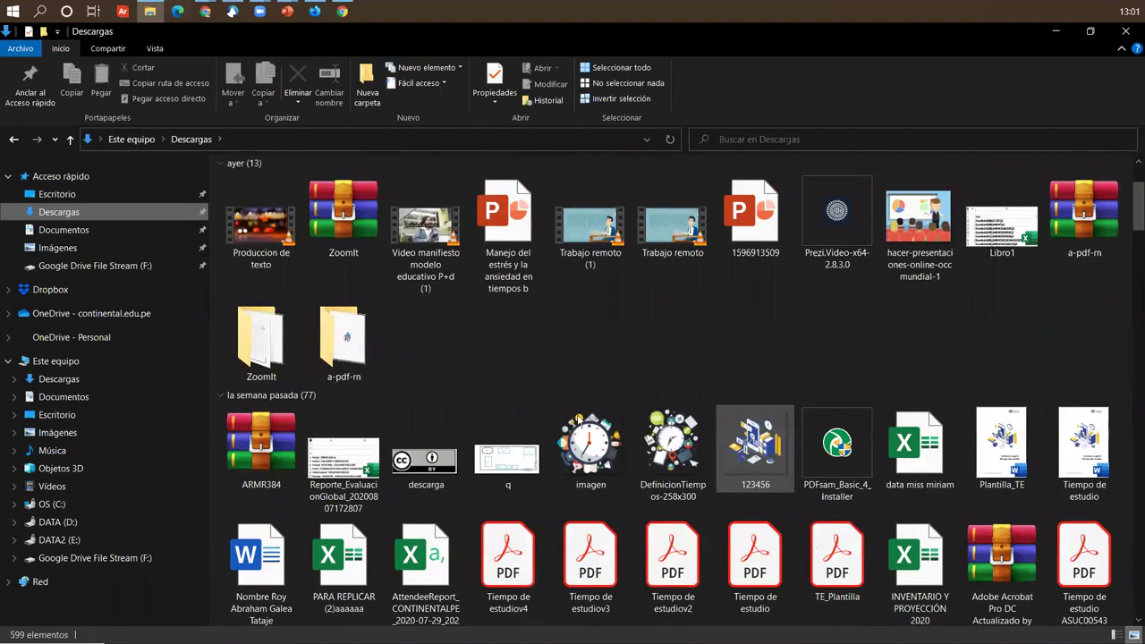
pyautogui.doubleClick(582, 428)
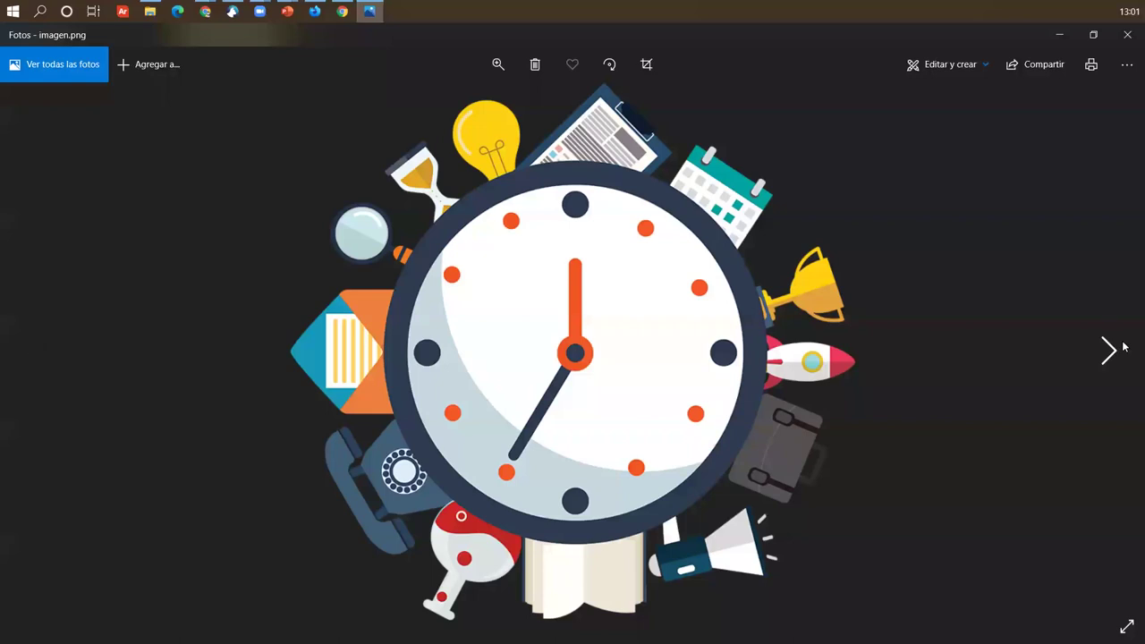
# Browse imagen.png, 123456.png, descarga.png and other images in Photos, then close the viewer
pyautogui.click(1116, 349)
pyautogui.click(1116, 349)
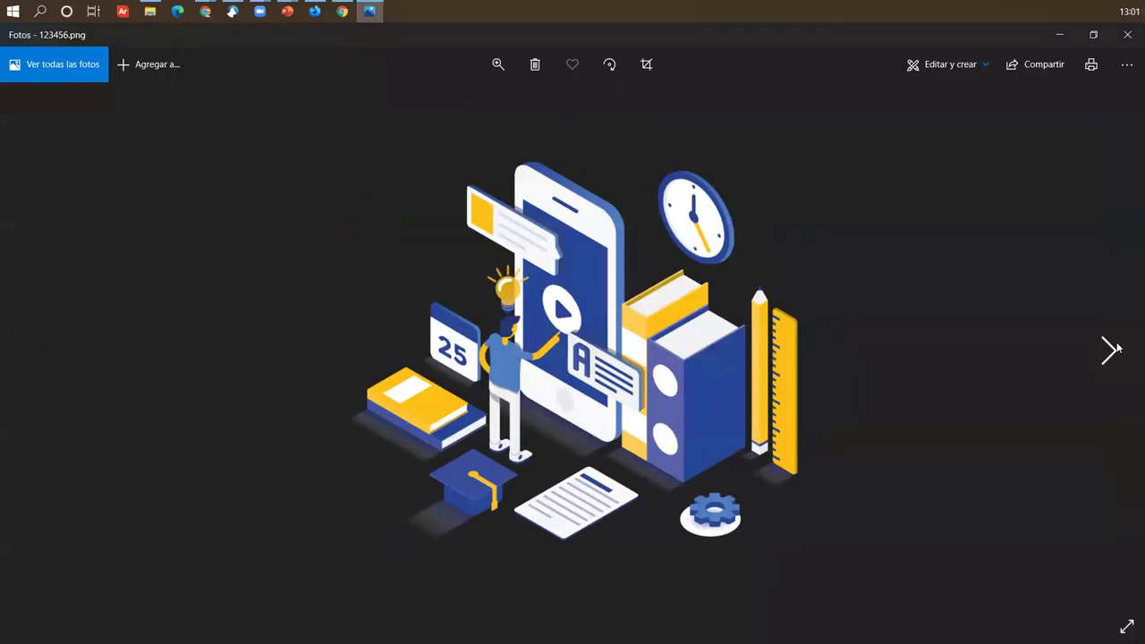
pyautogui.click(41, 351)
pyautogui.click(43, 352)
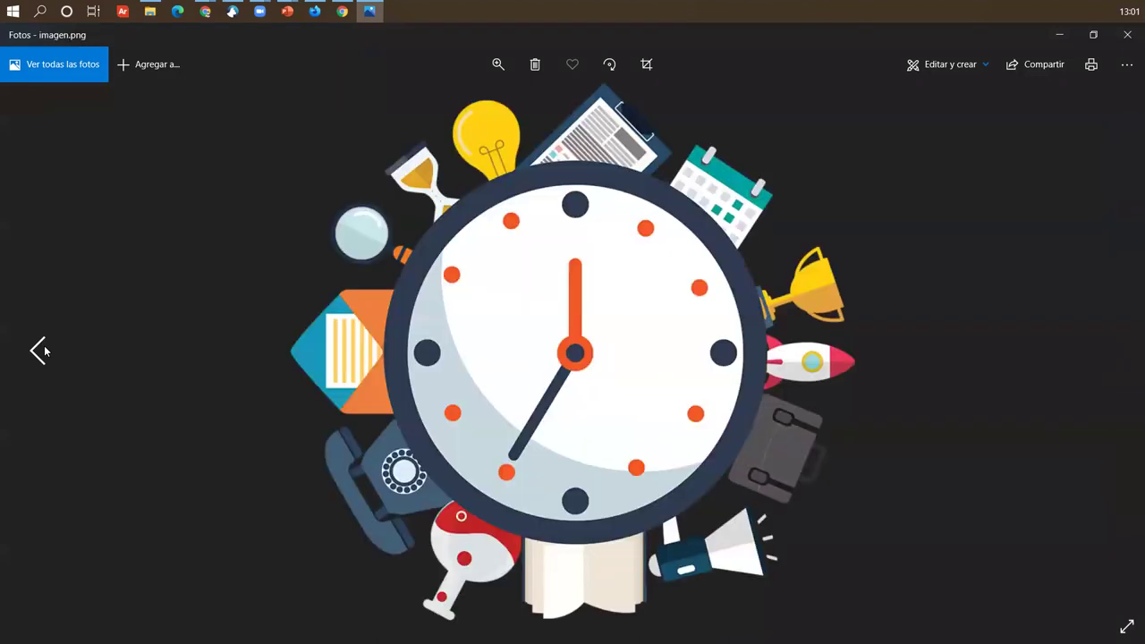
pyautogui.click(41, 351)
pyautogui.click(42, 351)
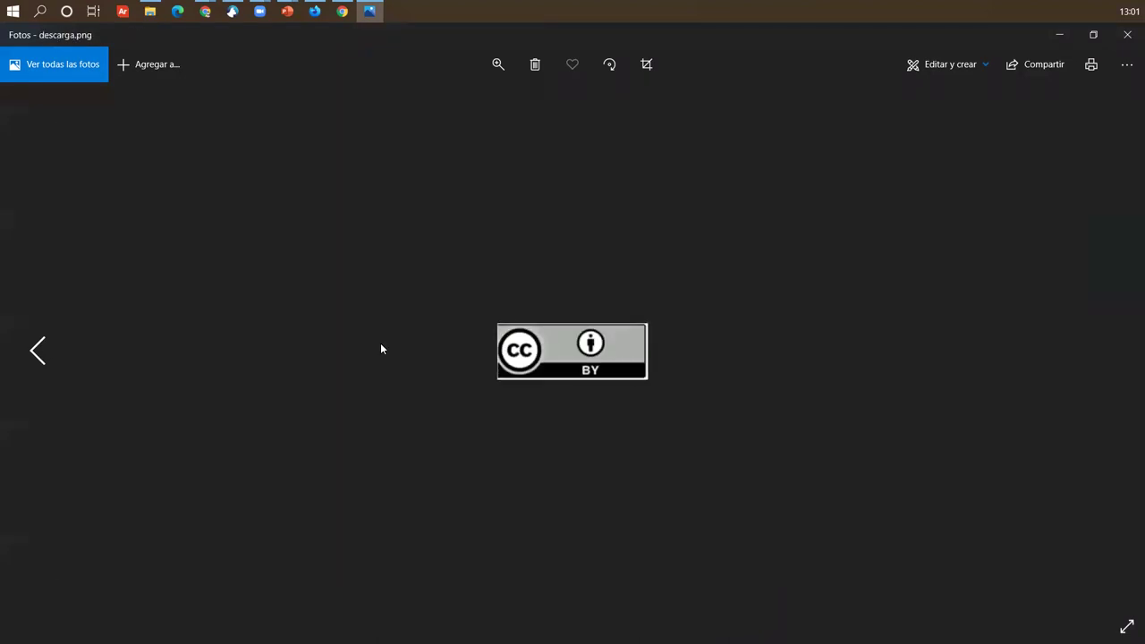
pyautogui.click(1128, 37)
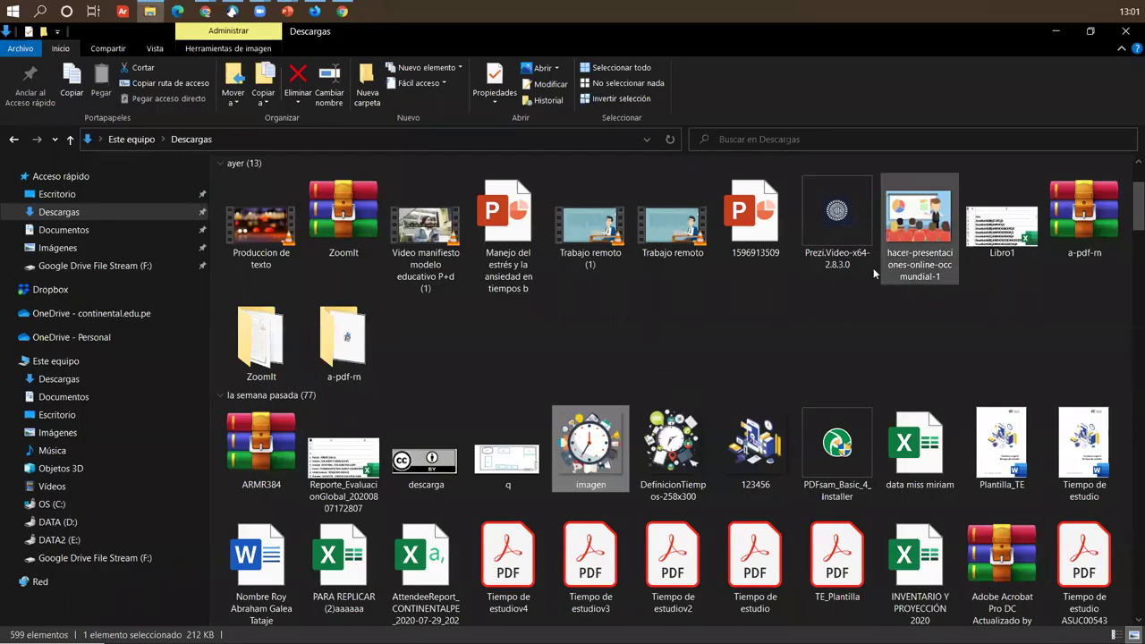
# Open hacer-presentaciones-online-occmundial-1.webp with Google Chrome
pyautogui.moveTo(875, 267)
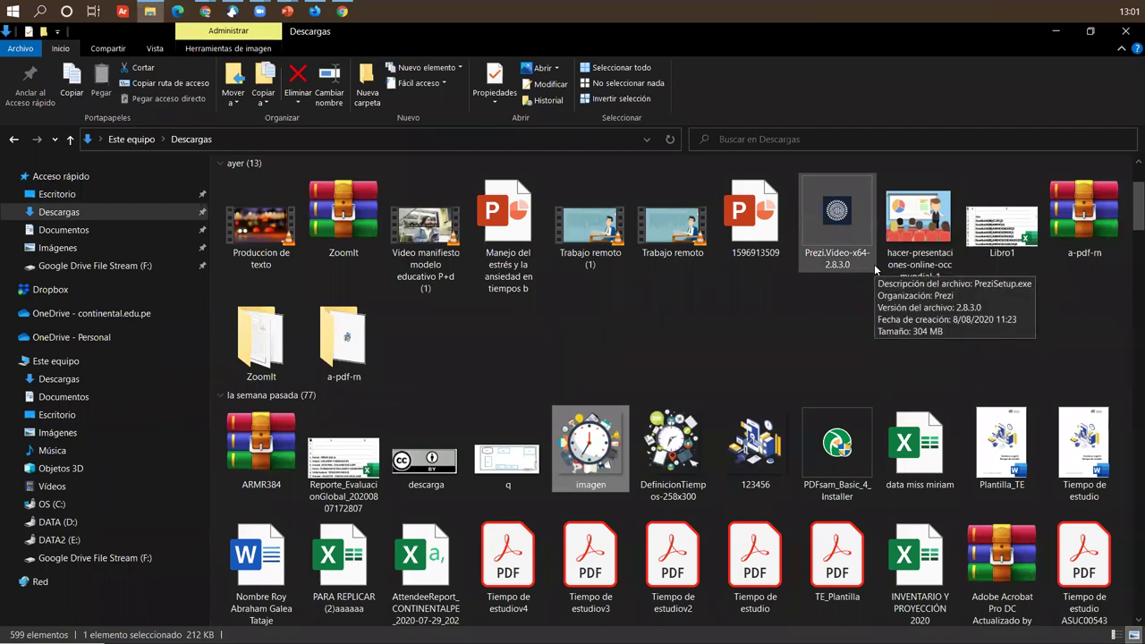
pyautogui.click(915, 226)
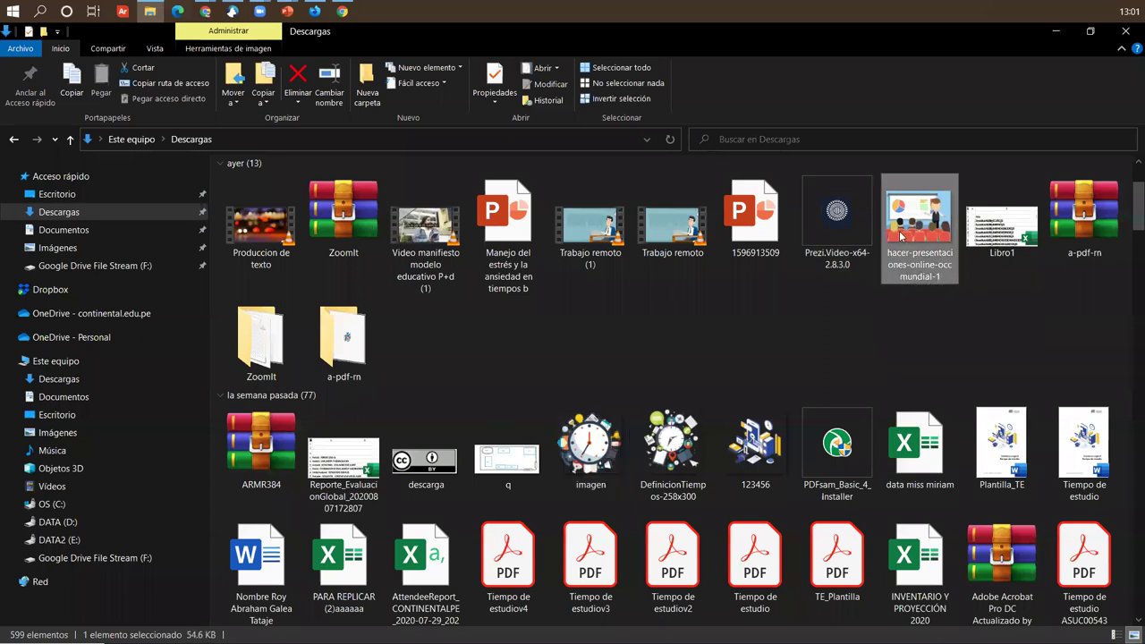
pyautogui.doubleClick(903, 237)
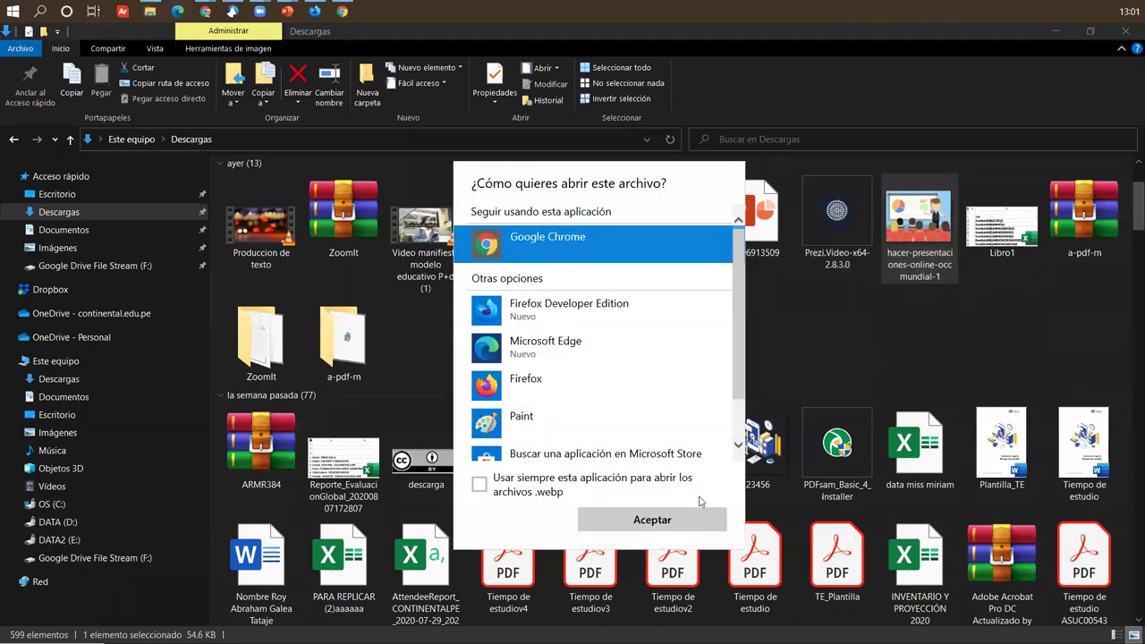
pyautogui.click(677, 526)
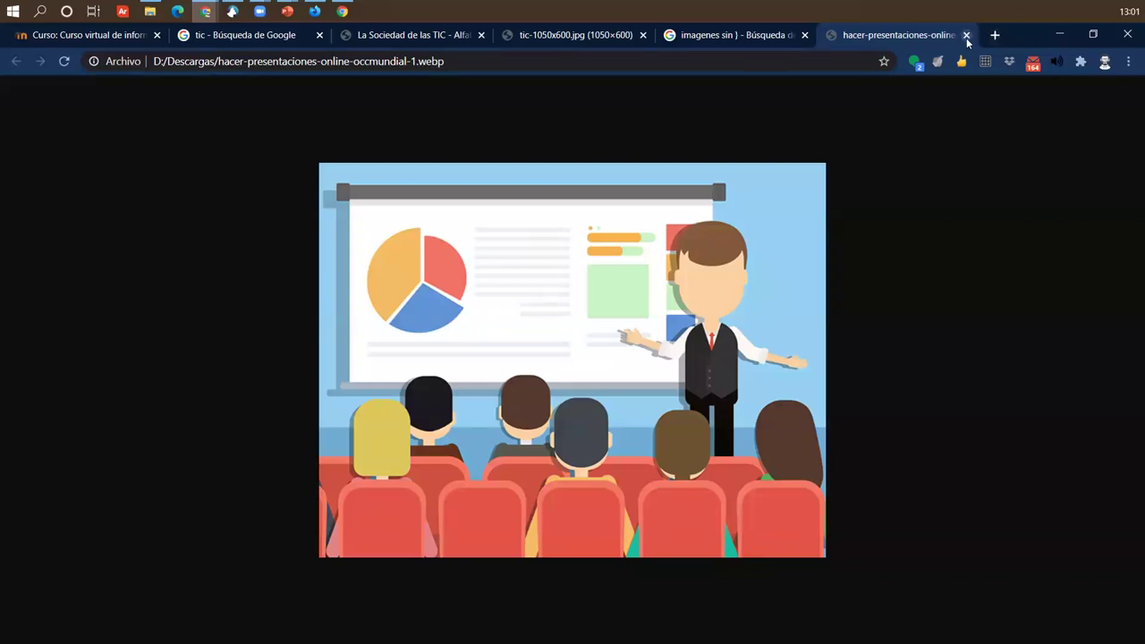
# Close the image tab and run a Google image search for 'imagenes sin fondo'
pyautogui.hotkey('ctrl', 'w')
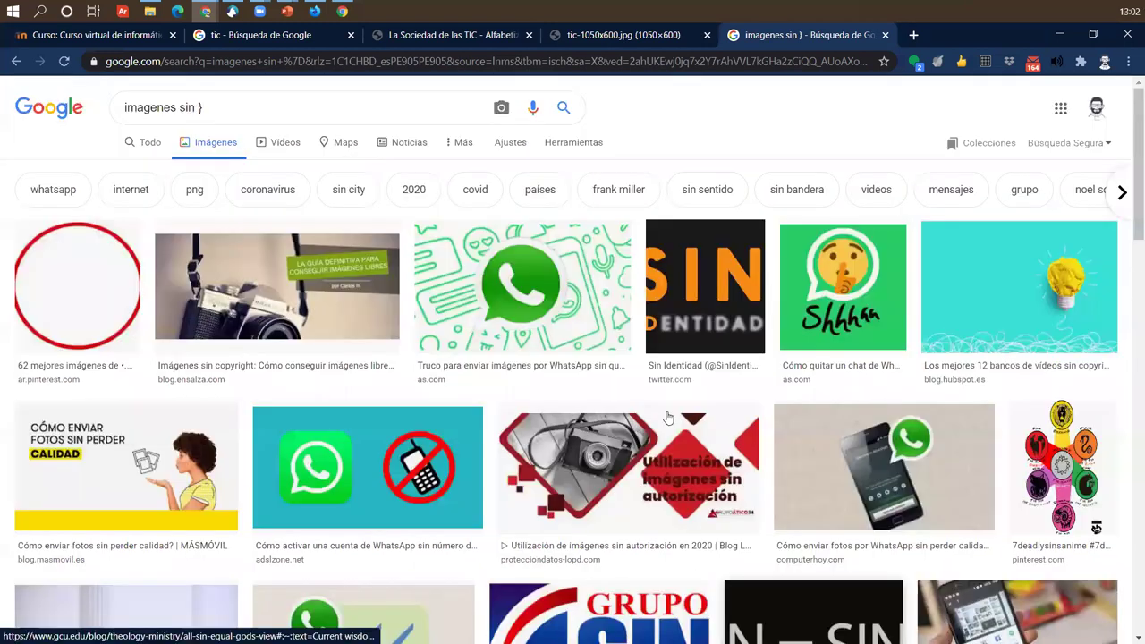
pyautogui.click(230, 107)
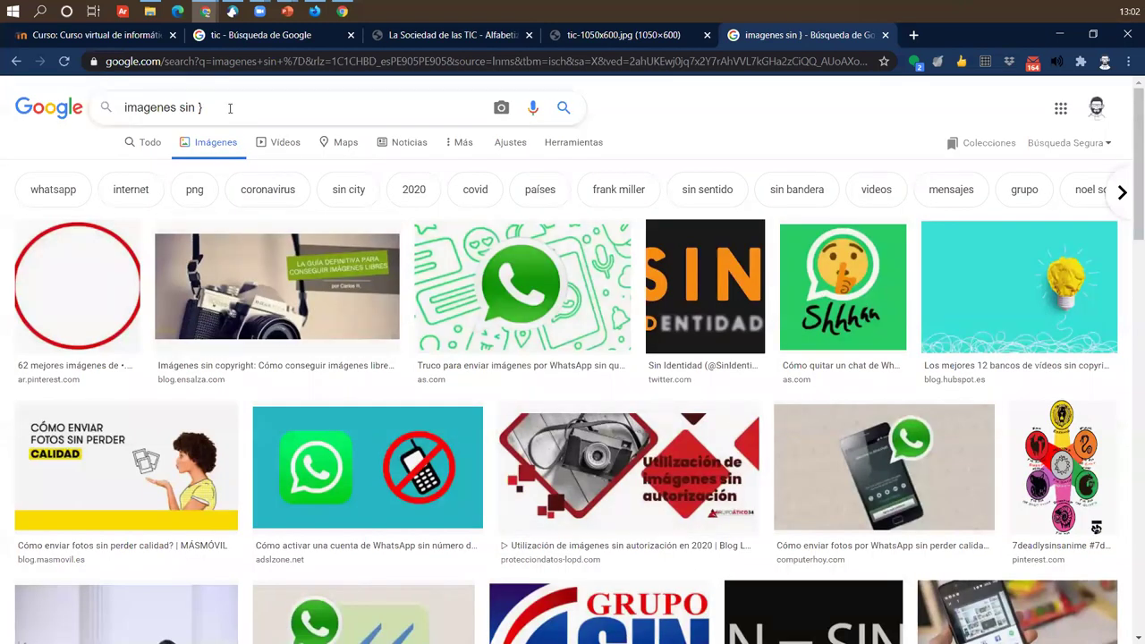
pyautogui.press('BackSpace')
pyautogui.write('fondo')
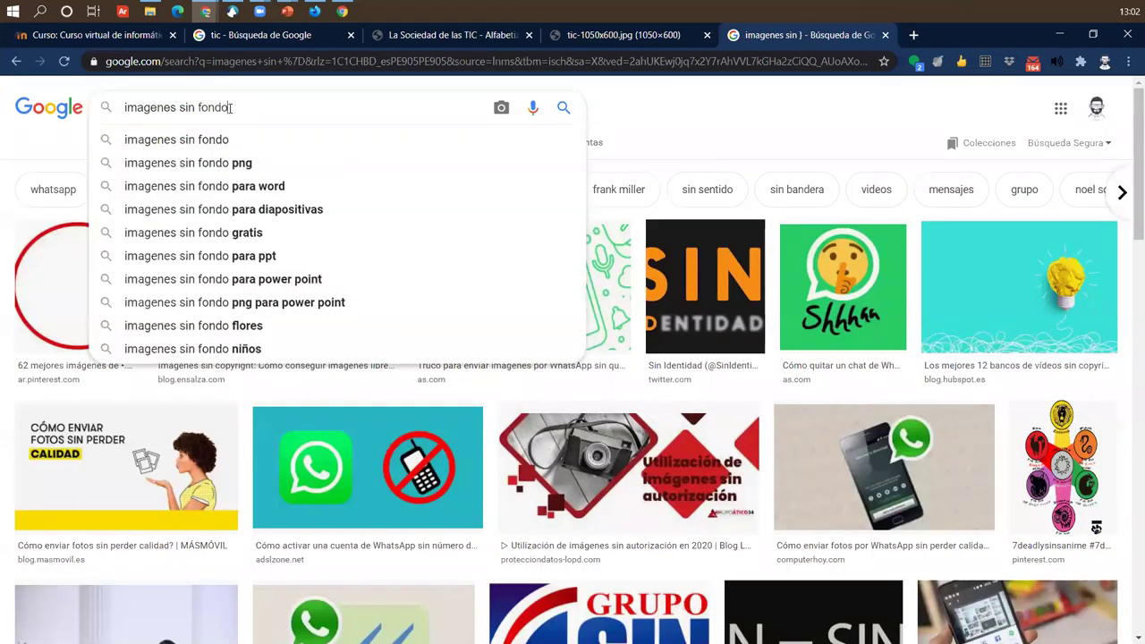
pyautogui.press('Return')
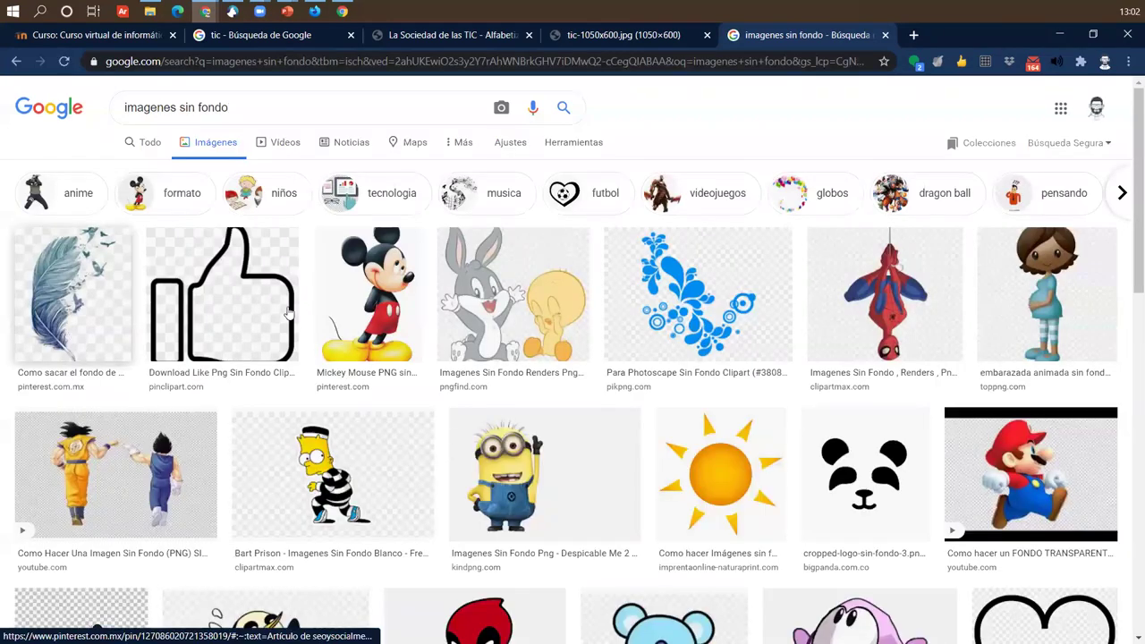
# Preview several results (blue swirl clipart, Bart Prison, Goku and Vegeta, Mario), then return to Moodle
pyautogui.click(667, 331)
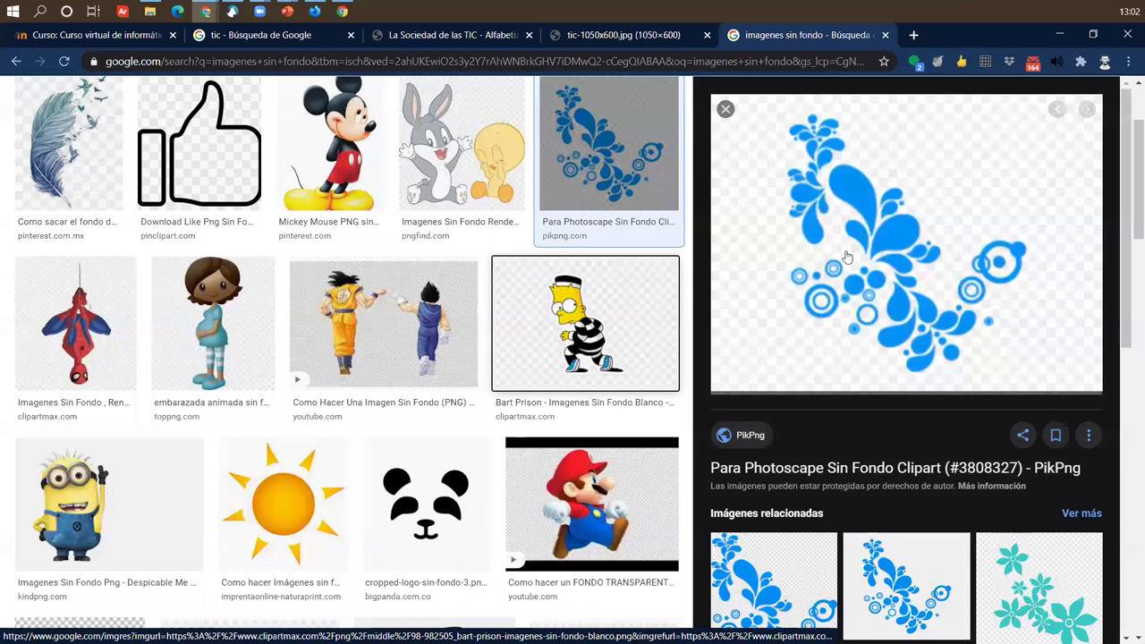
pyautogui.press('Return')
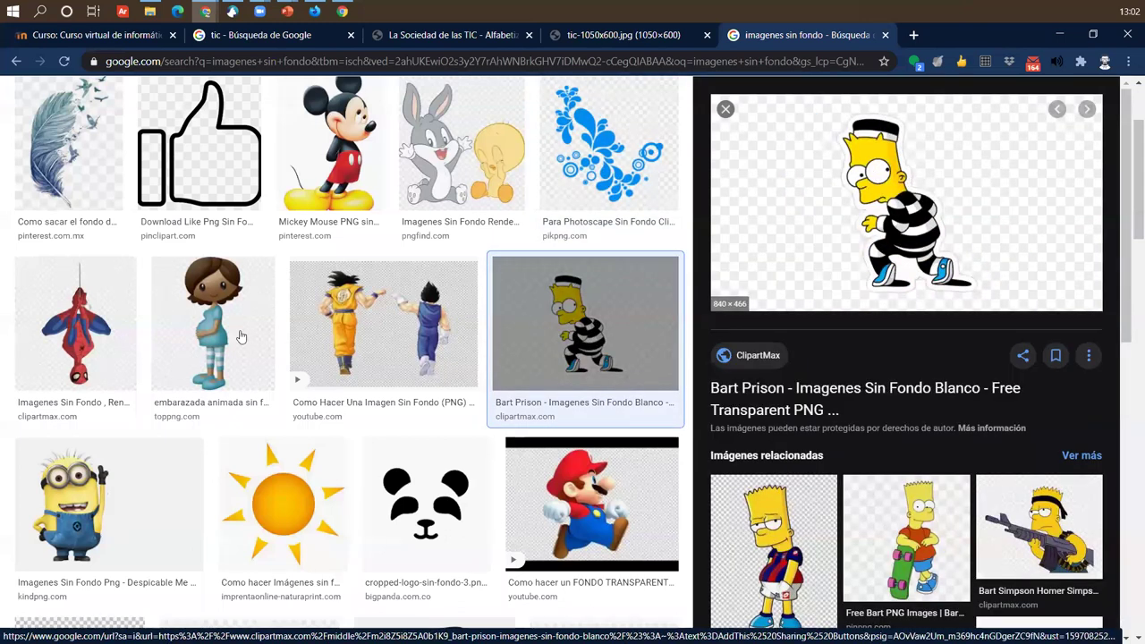
pyautogui.click(364, 312)
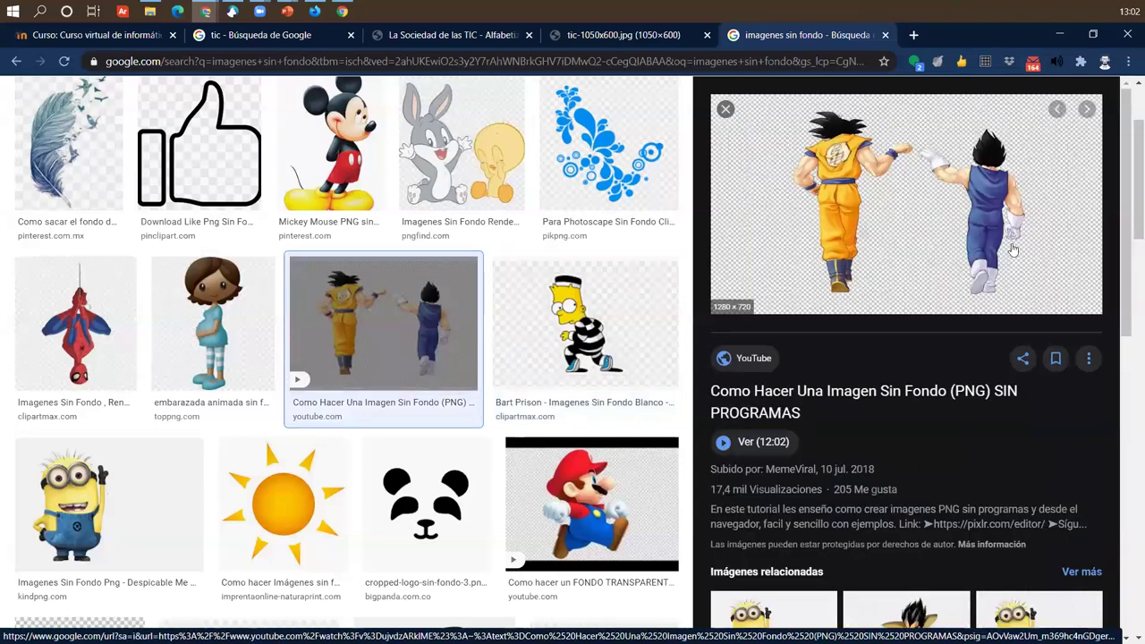
pyautogui.scroll(-3, 885, 429)
pyautogui.click(890, 486)
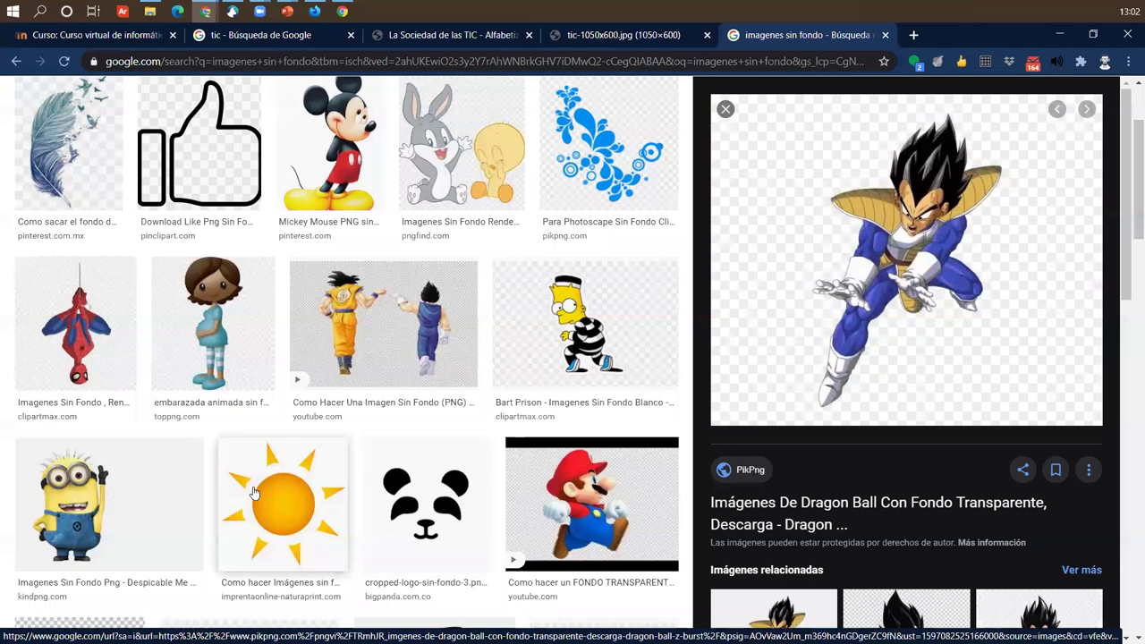
pyautogui.click(591, 501)
pyautogui.scroll(-7, 277, 456)
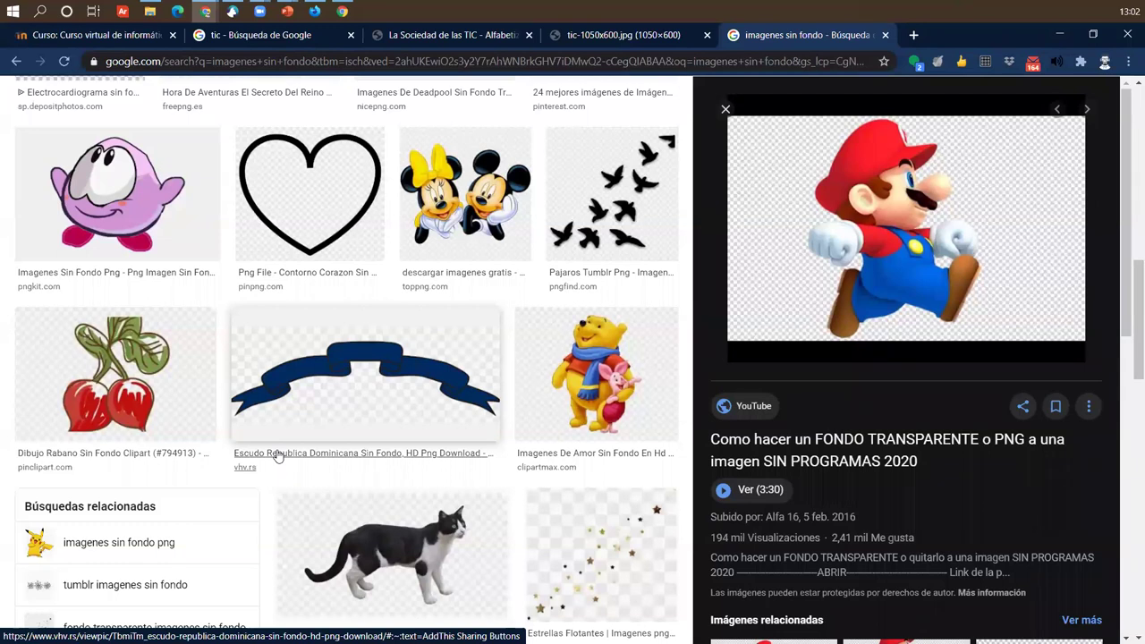
pyautogui.click(90, 35)
pyautogui.scroll(3, 608, 363)
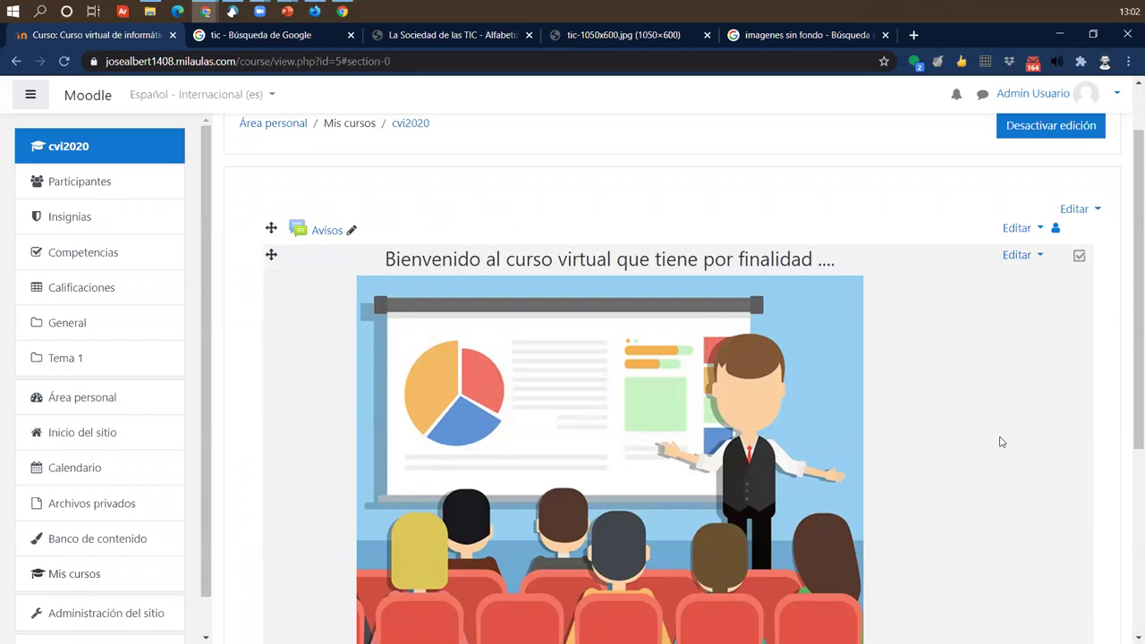
pyautogui.scroll(-3, 979, 147)
pyautogui.scroll(-2, 680, 389)
pyautogui.scroll(5, 850, 286)
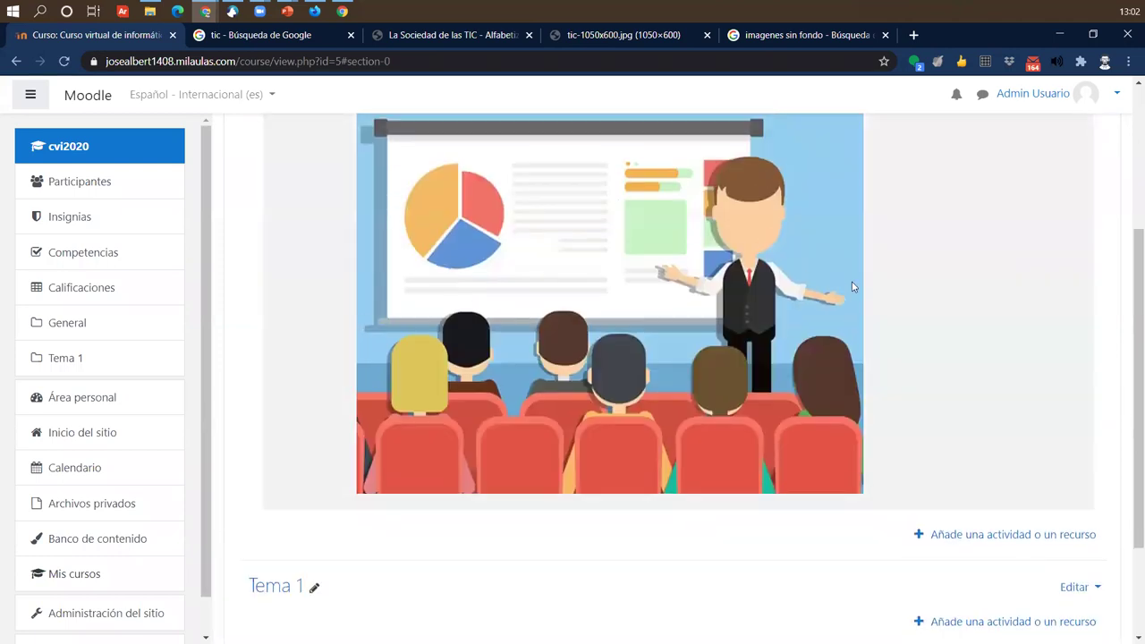
pyautogui.moveTo(369, 306); pyautogui.dragTo(869, 314)
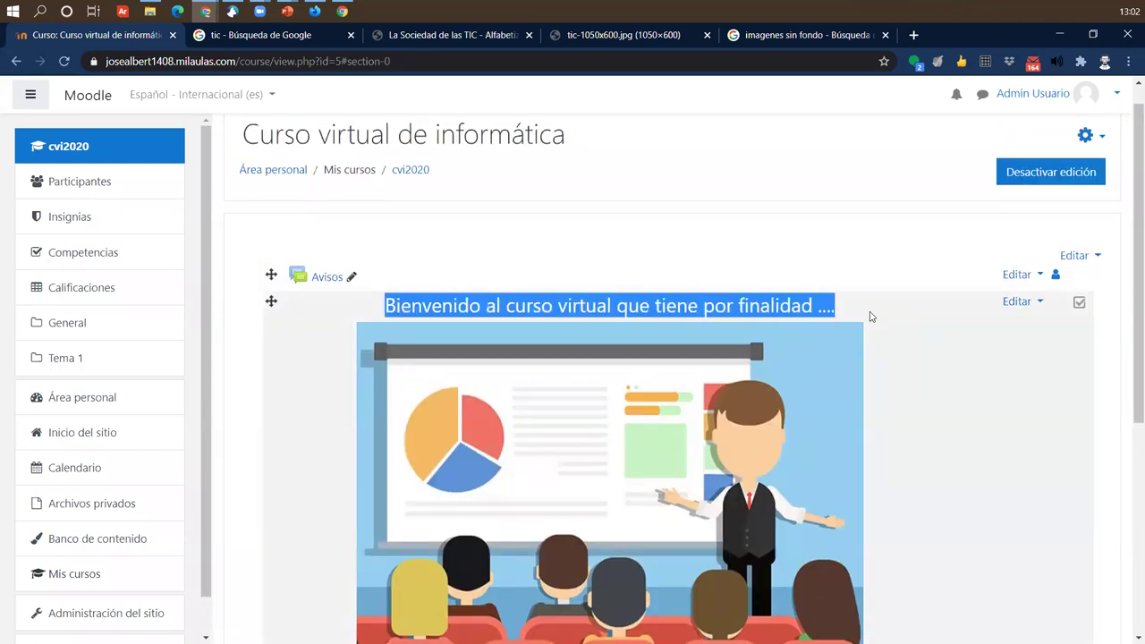
pyautogui.click(389, 306)
pyautogui.moveTo(389, 306); pyautogui.dragTo(837, 308)
pyautogui.moveTo(310, 368); pyautogui.dragTo(754, 377)
pyautogui.scroll(-3, 654, 310)
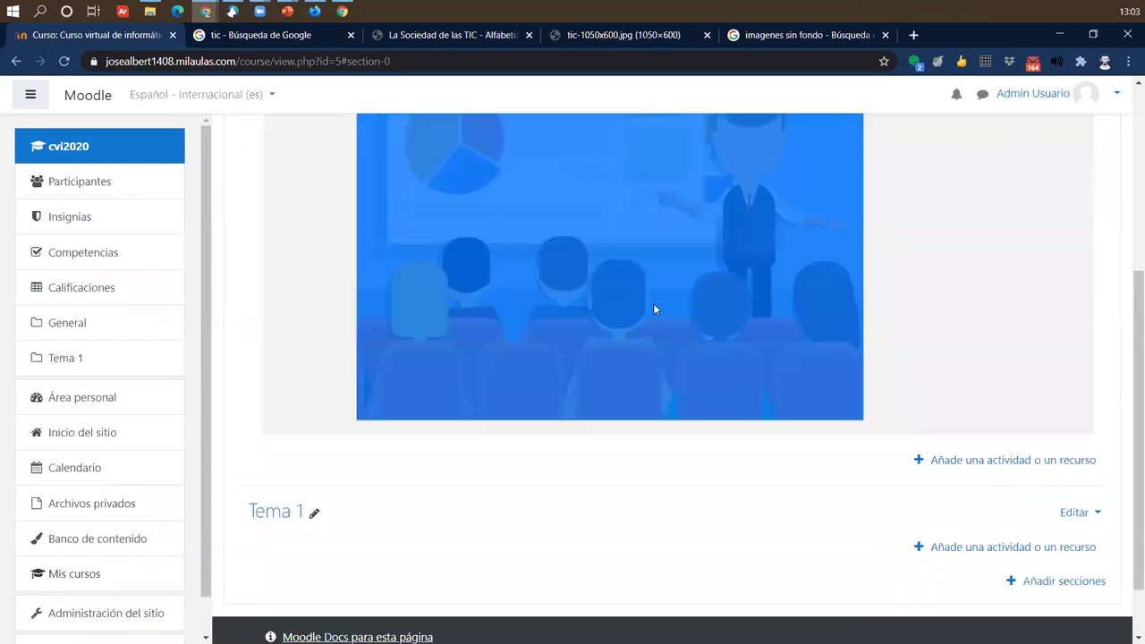
pyautogui.scroll(2, 537, 349)
pyautogui.scroll(-3, 619, 535)
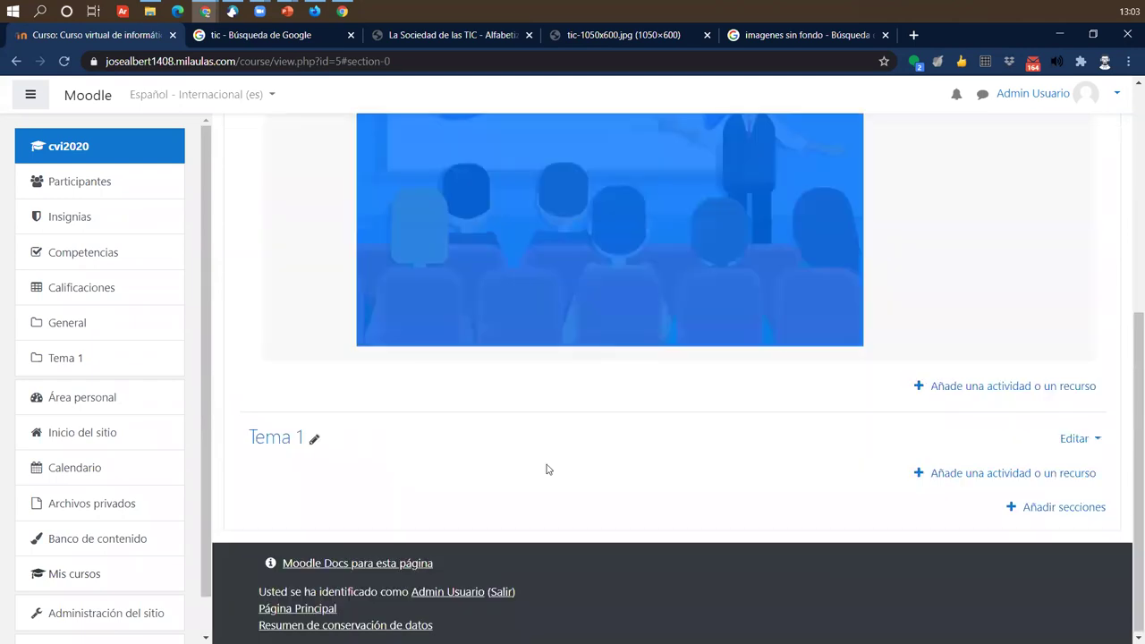
pyautogui.scroll(2, 545, 468)
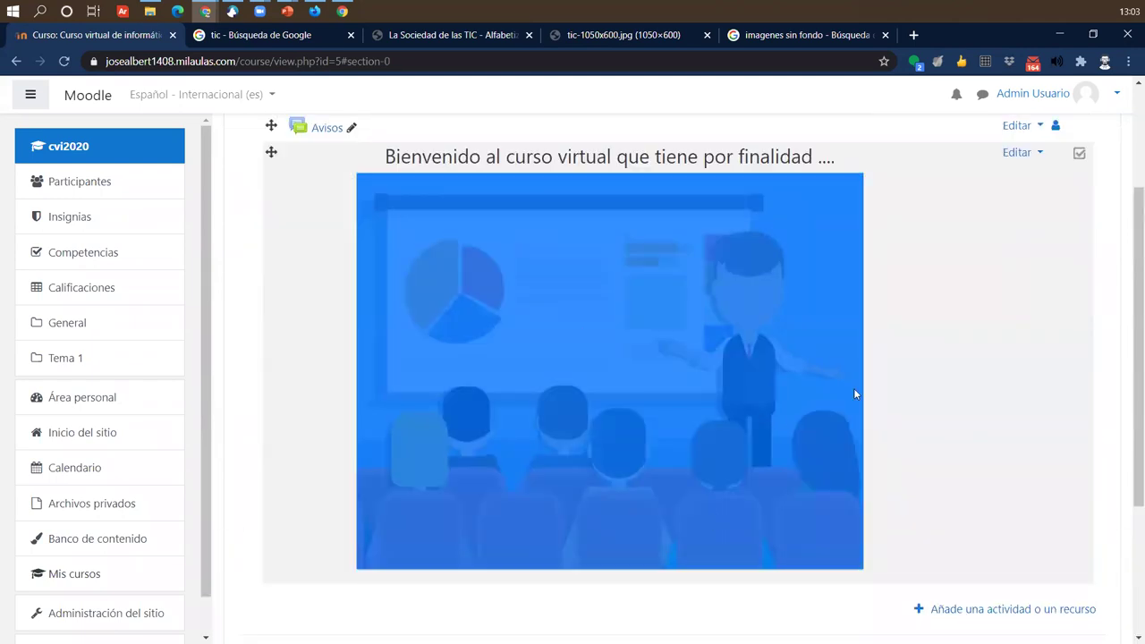
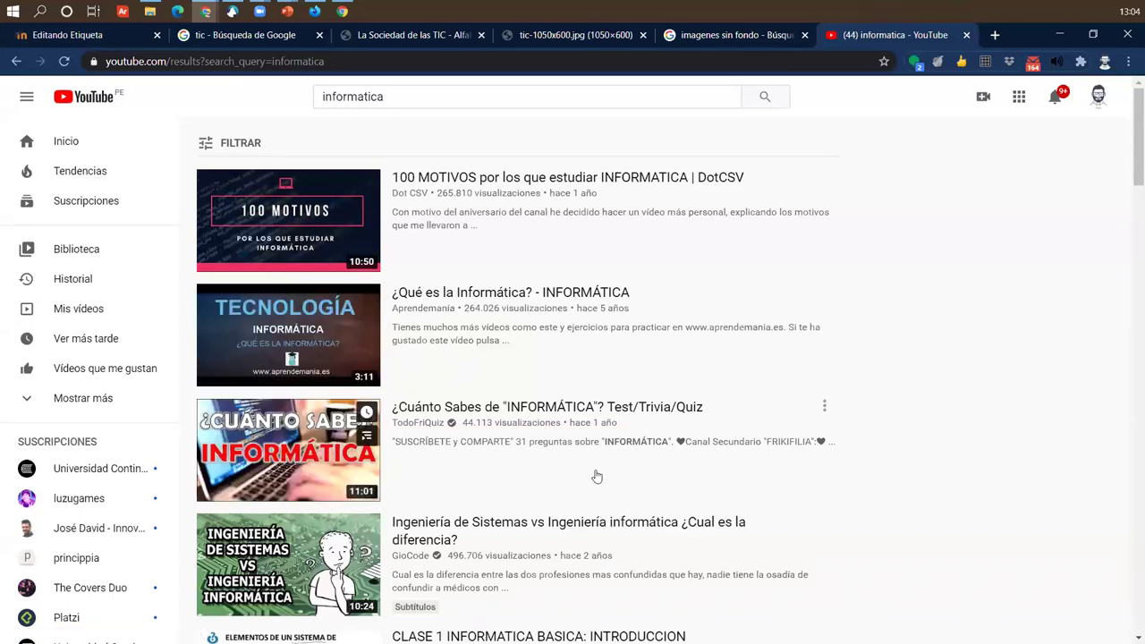
# Open the '¿Qué es la Informática? - INFORMÁTICA' video, pause its ad, and bring up COMPARTIR
pyautogui.click(493, 313)
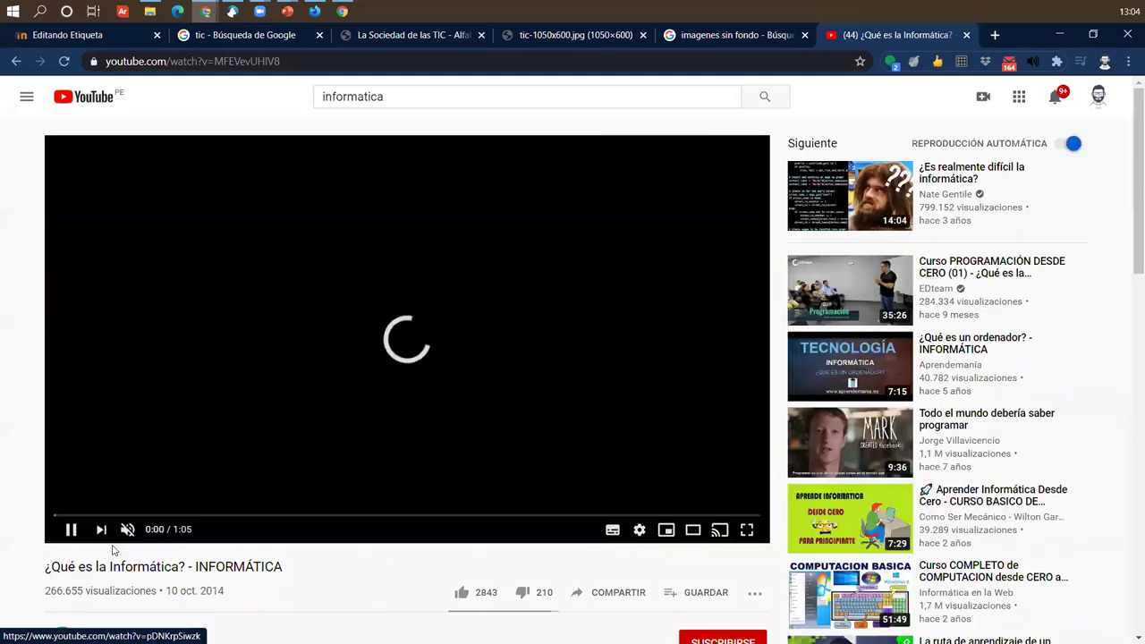
pyautogui.press('k')
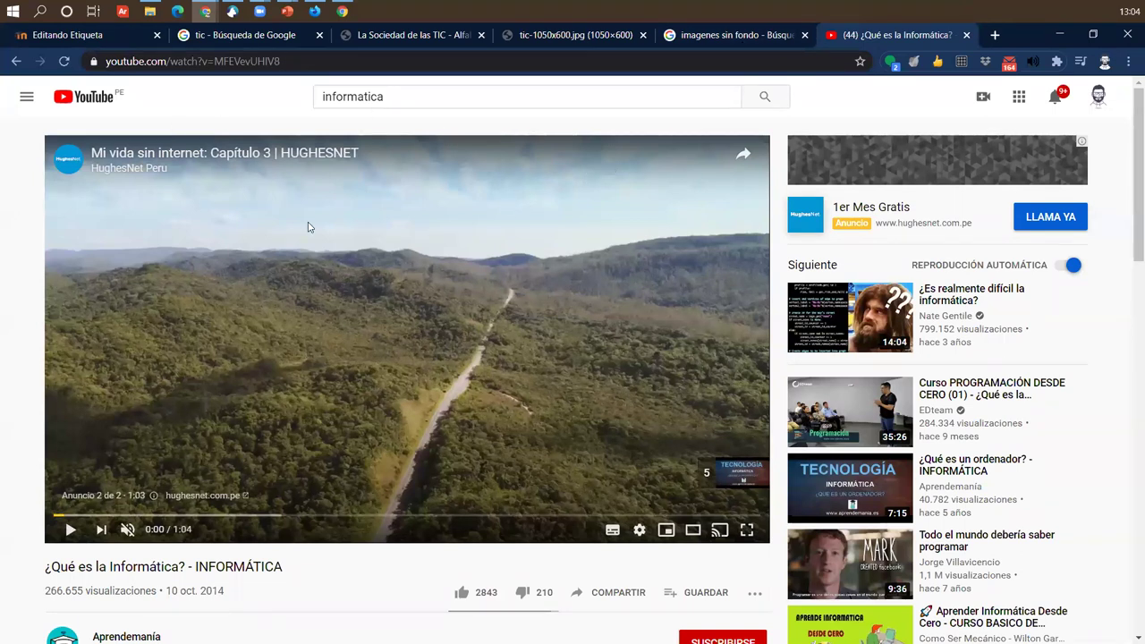
pyautogui.scroll(-2, 307, 227)
pyautogui.scroll(-1, 127, 224)
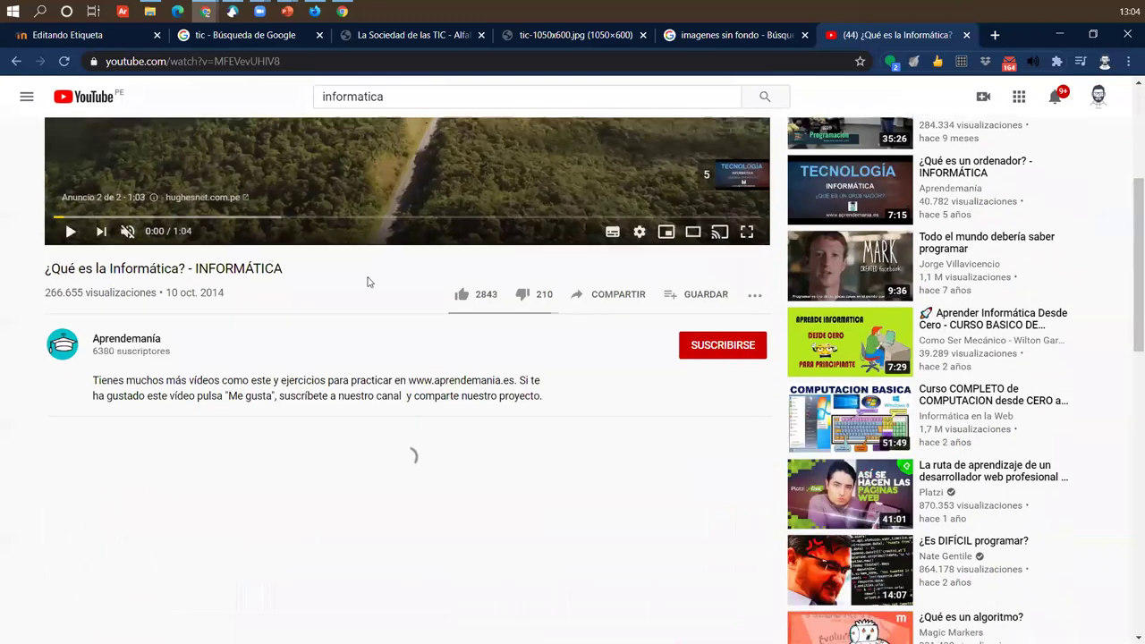
pyautogui.click(630, 305)
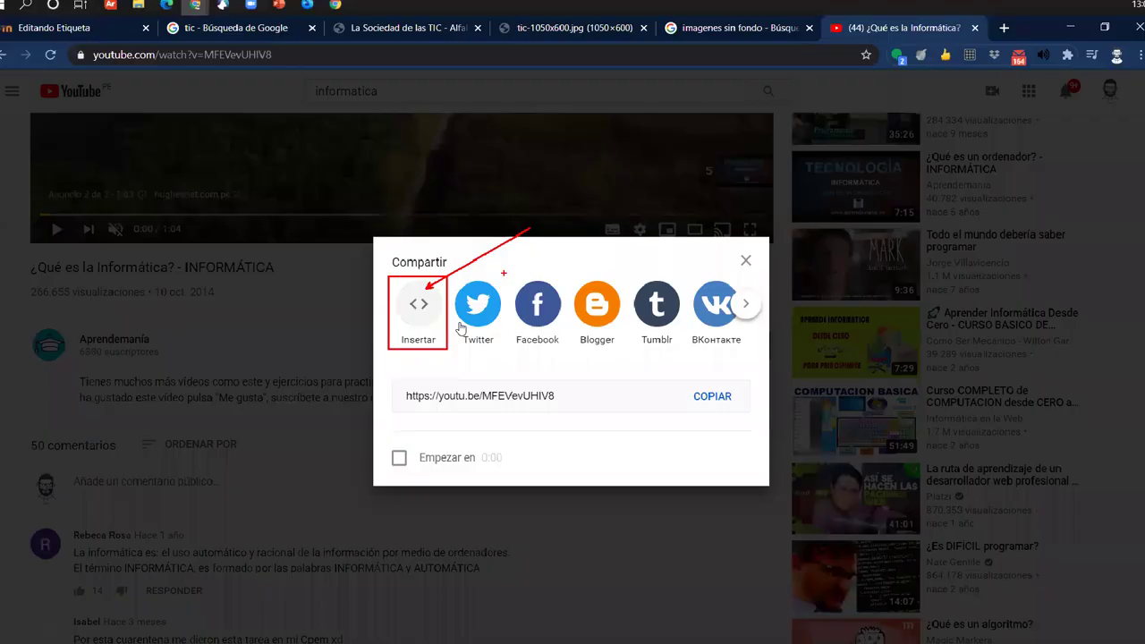
# Copy the video's iframe code from Compartir > Insertar and return to the Editando Etiqueta tab
pyautogui.click(223, 287)
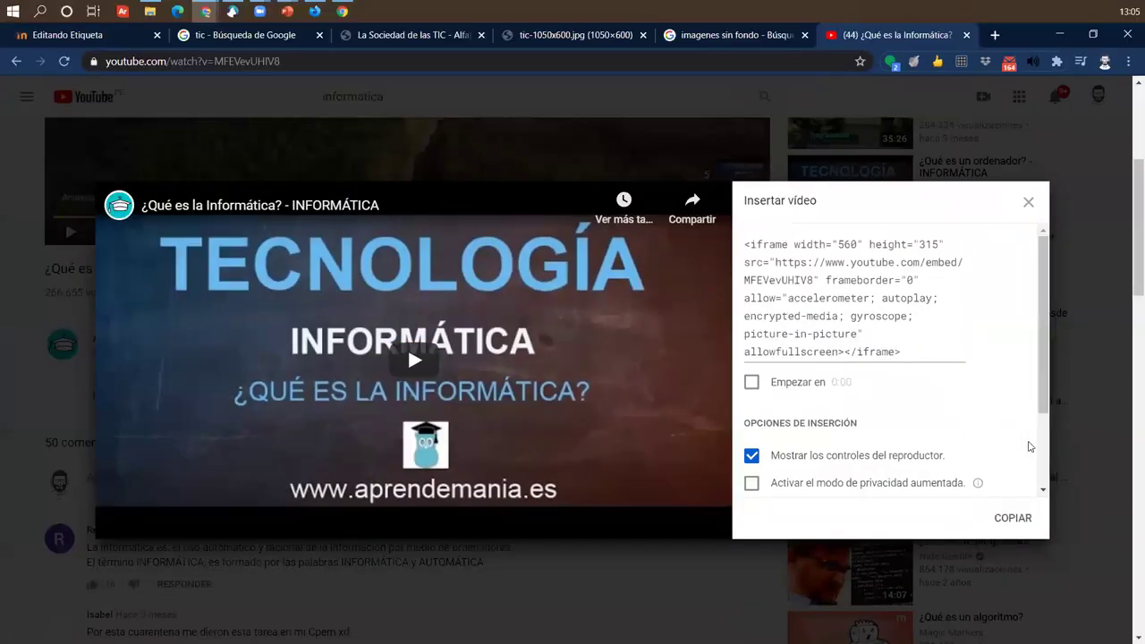
pyautogui.scroll(-3, 984, 447)
pyautogui.click(999, 544)
pyautogui.hotkey('ctrl', 'c')
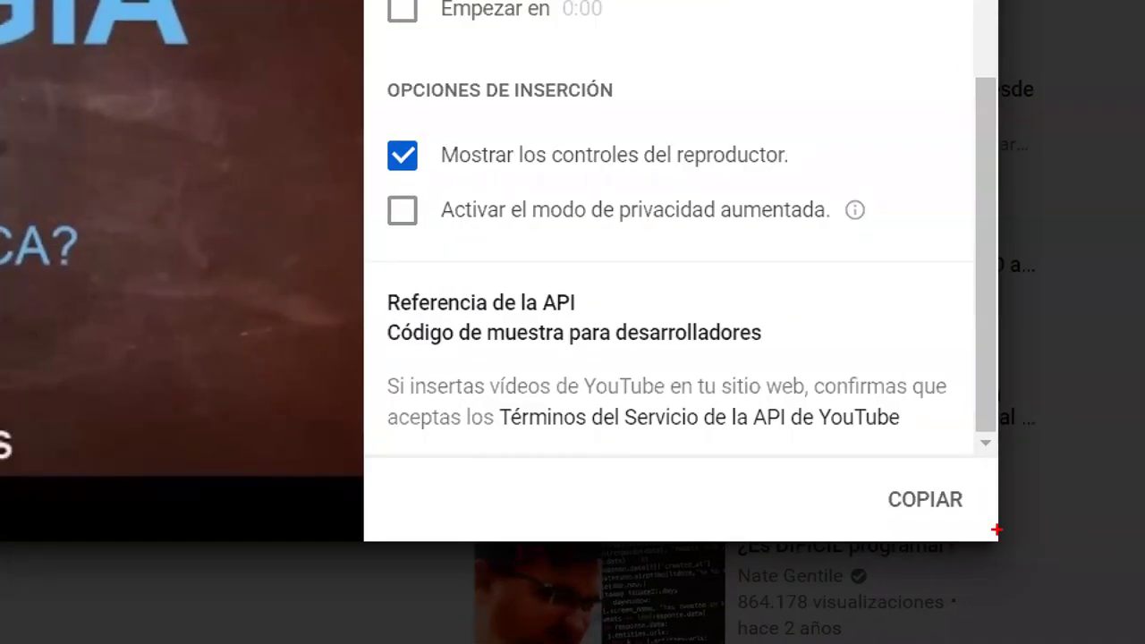
pyautogui.moveTo(870, 462); pyautogui.dragTo(996, 537)
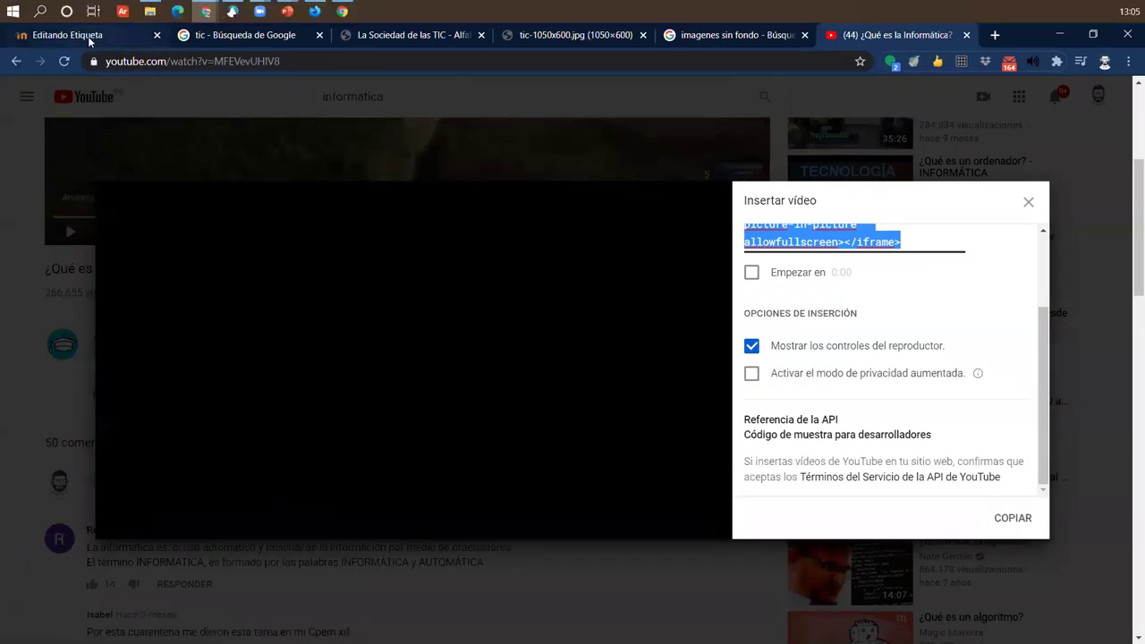
pyautogui.click(86, 38)
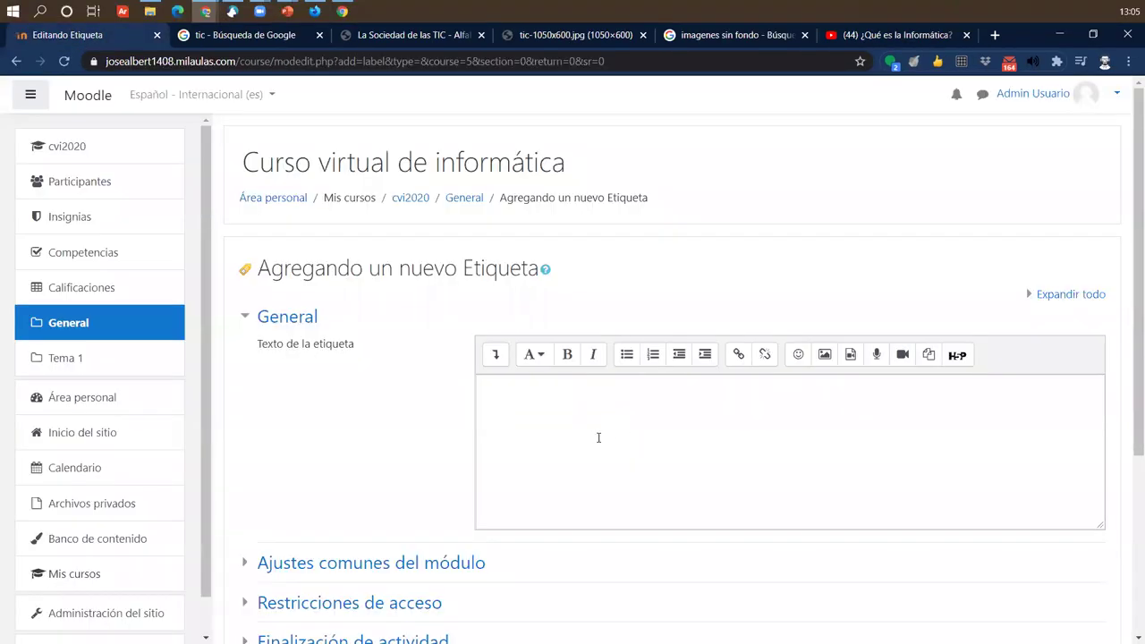
# Paste the iframe code as the label text, save it, and open the label's Editar menu
pyautogui.click(615, 432)
pyautogui.hotkey('ctrl', 'v')
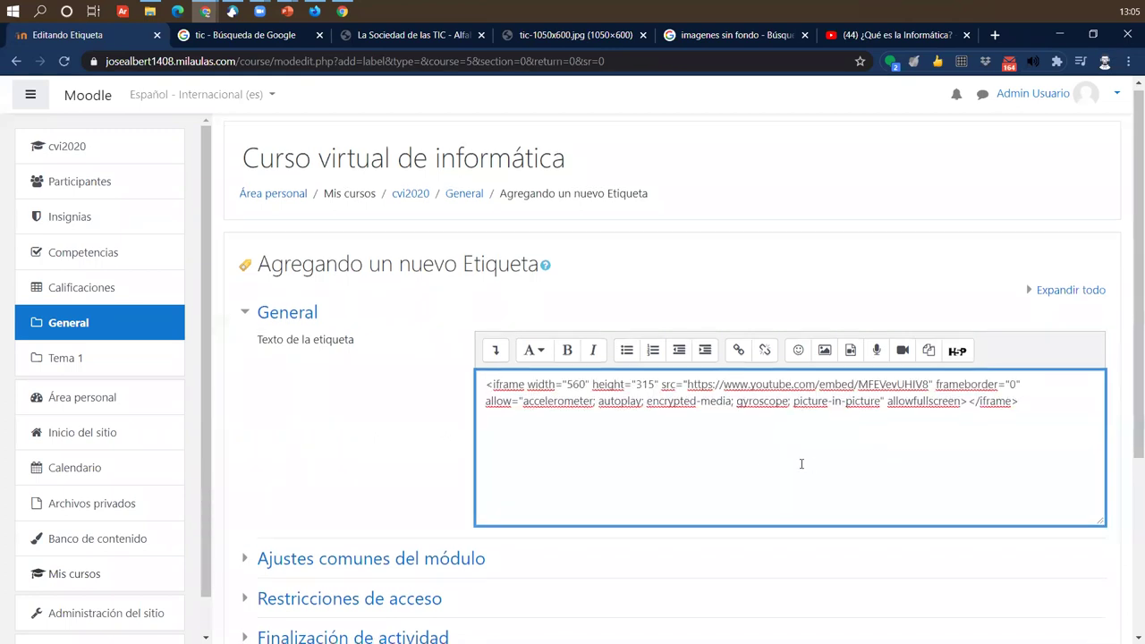
pyautogui.scroll(-3, 715, 470)
pyautogui.click(613, 488)
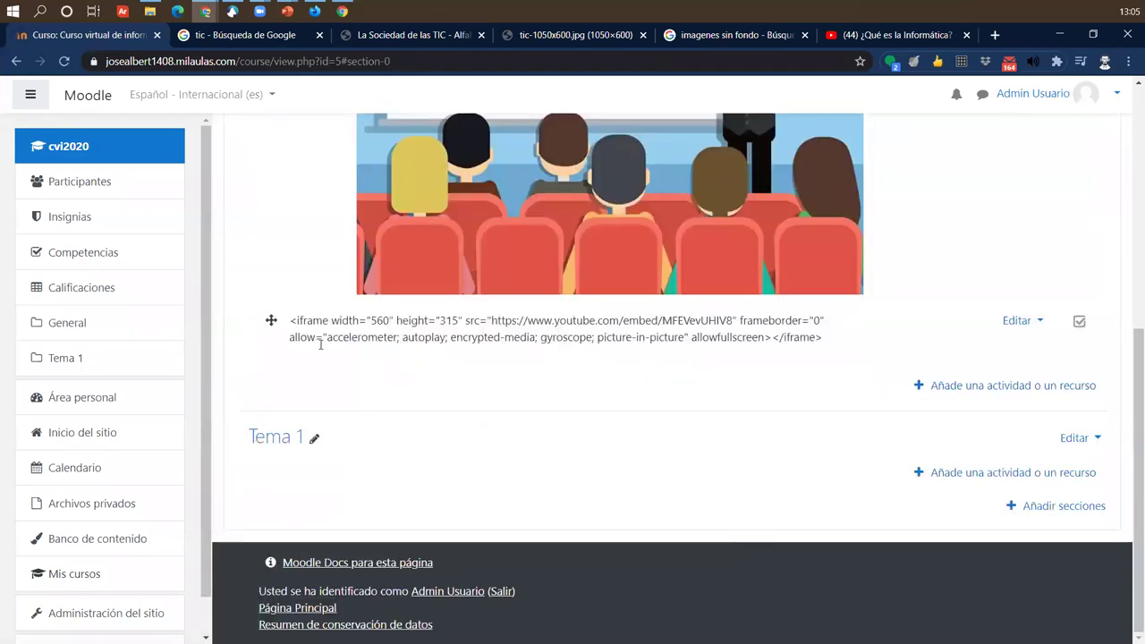
pyautogui.moveTo(641, 329); pyautogui.dragTo(279, 322)
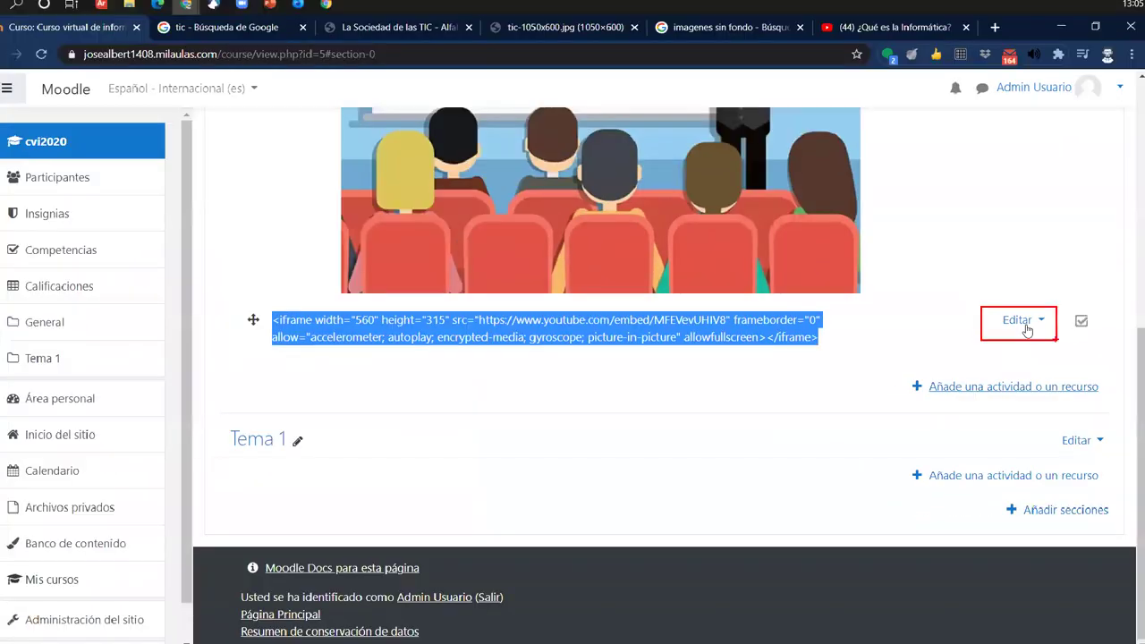
pyautogui.click(1041, 293)
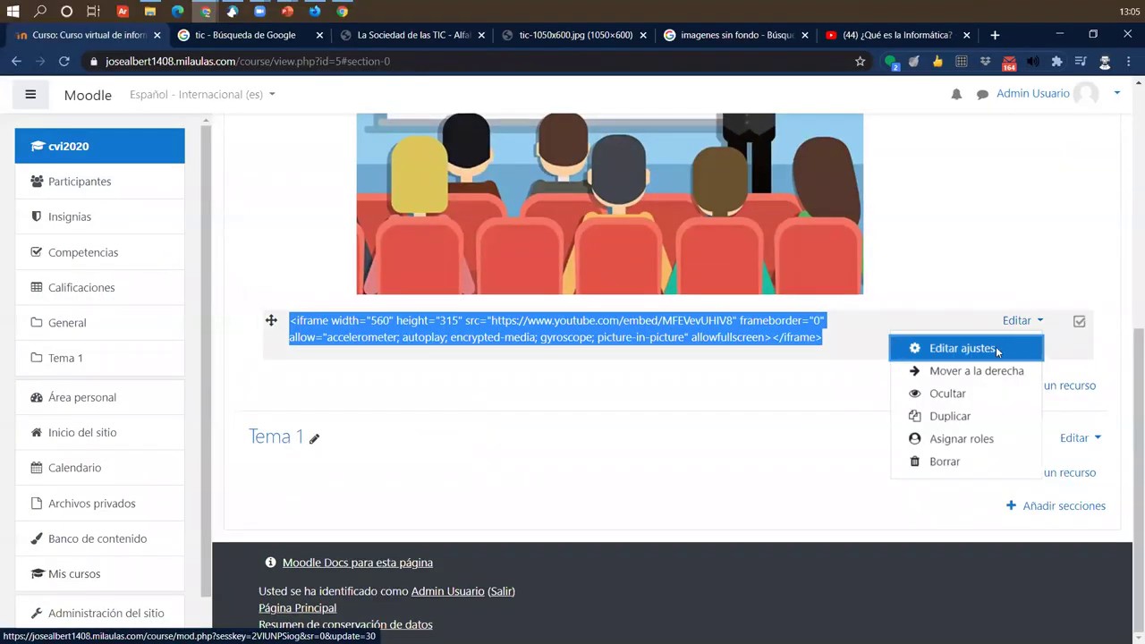
# Open the label's Editar ajustes form and delete the iframe text from the editor
pyautogui.click(1003, 348)
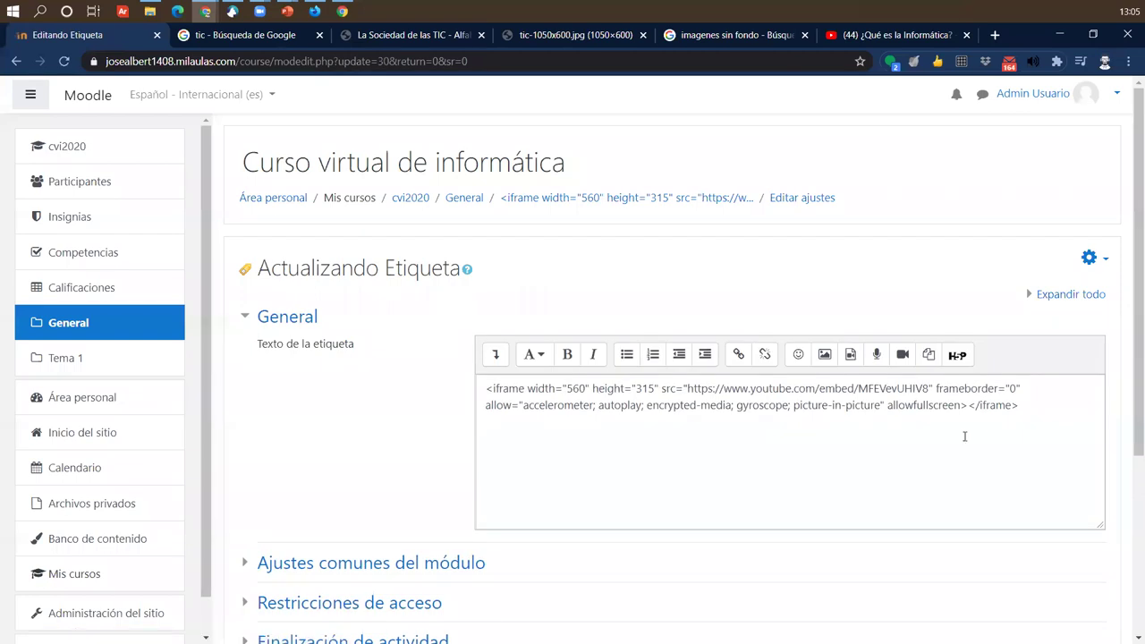
pyautogui.moveTo(1018, 406); pyautogui.dragTo(423, 403)
pyautogui.hotkey('ctrl', 'c')
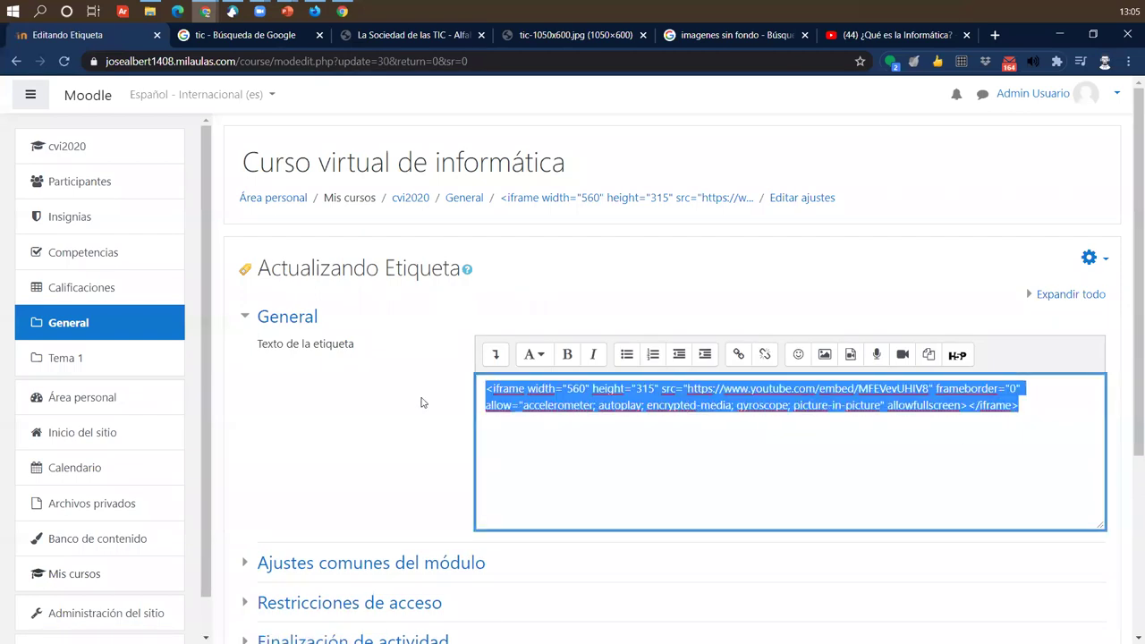
pyautogui.press('Delete')
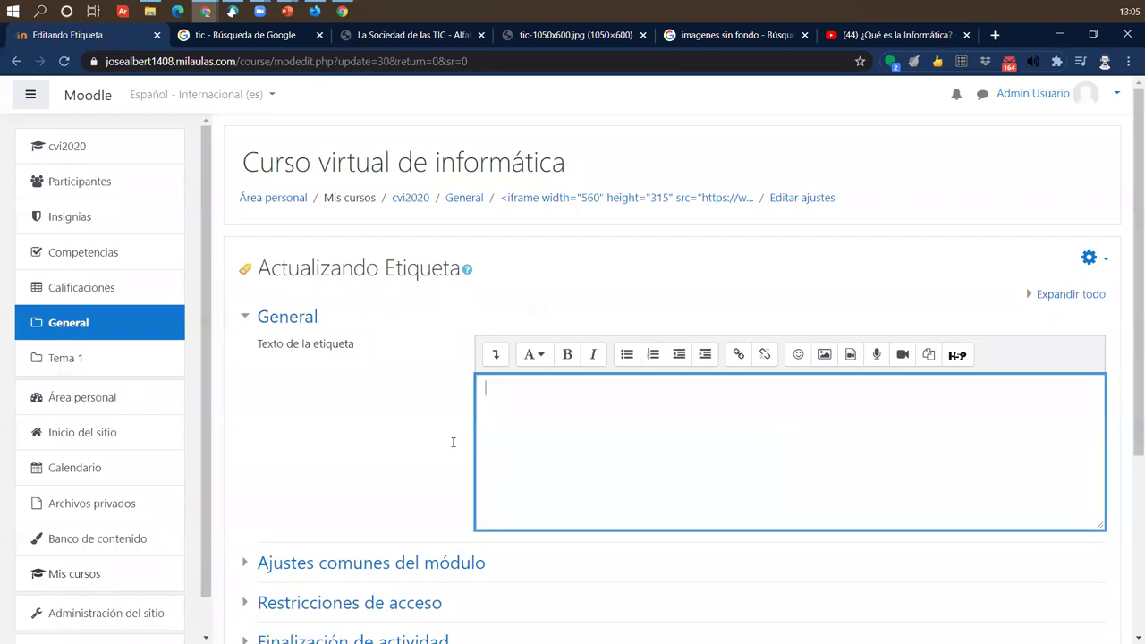
# Check the embed code on YouTube, then come back to the Moodle label form
pyautogui.click(843, 40)
pyautogui.scroll(3, 805, 258)
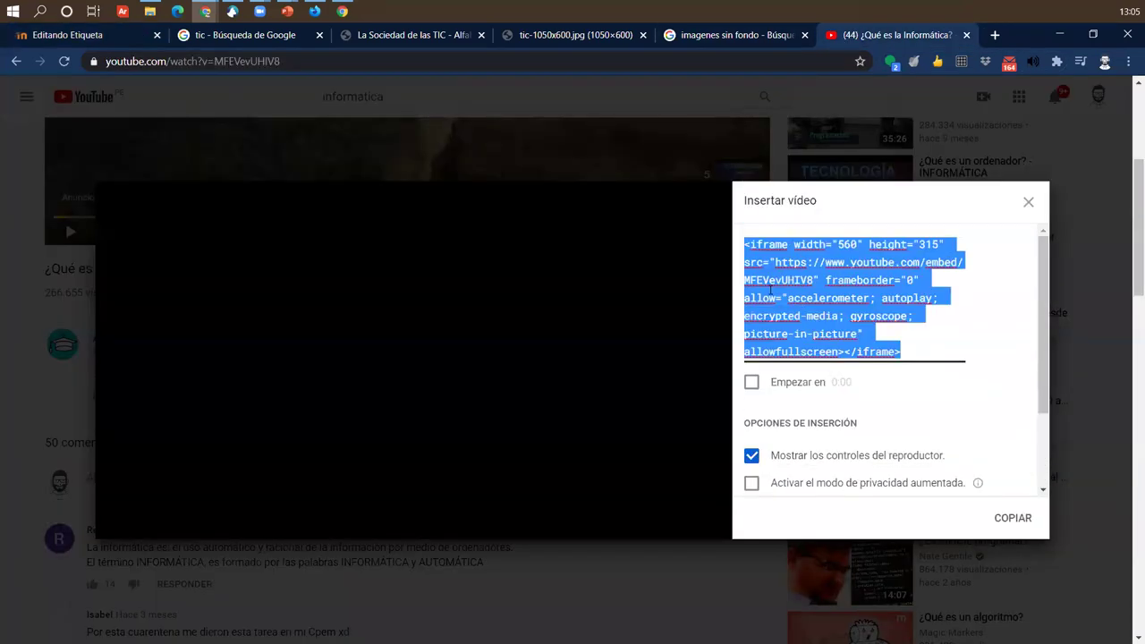
pyautogui.click(104, 34)
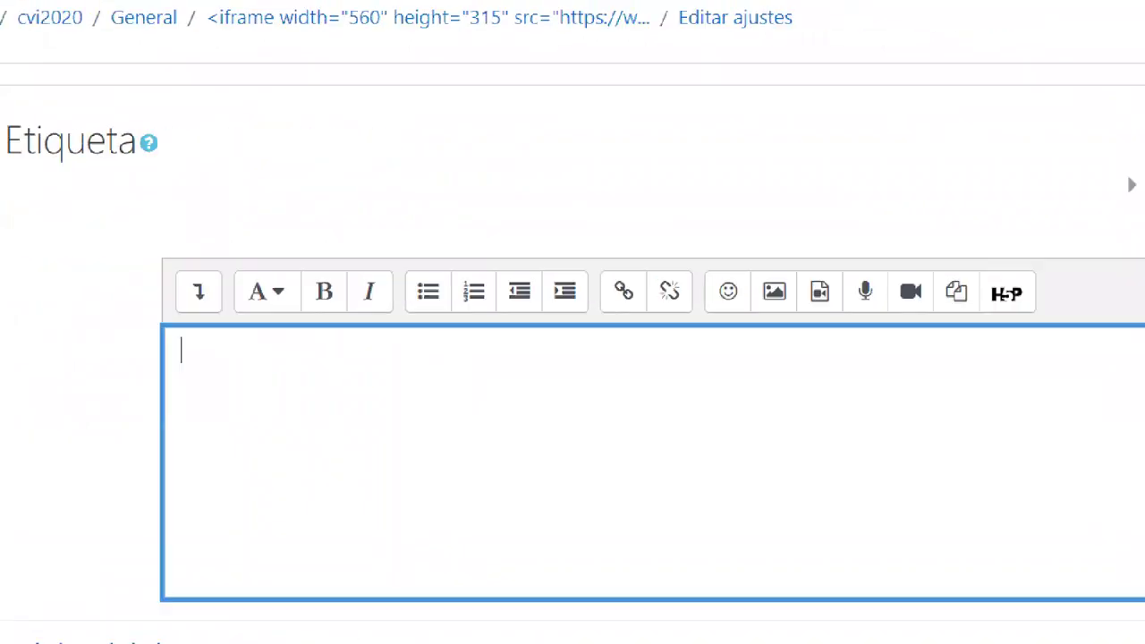
pyautogui.moveTo(100, 235); pyautogui.dragTo(176, 329)
pyautogui.moveTo(157, 267); pyautogui.dragTo(233, 164)
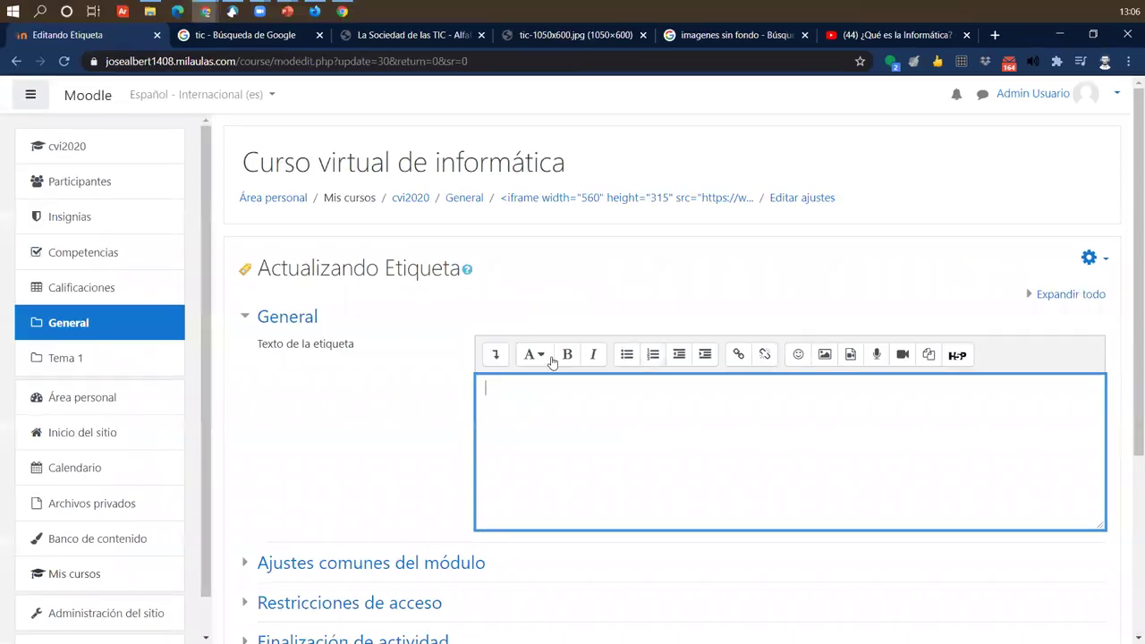
# Paste the YouTube iframe into the label's HTML source view, then return to the formatted view
pyautogui.click(146, 277)
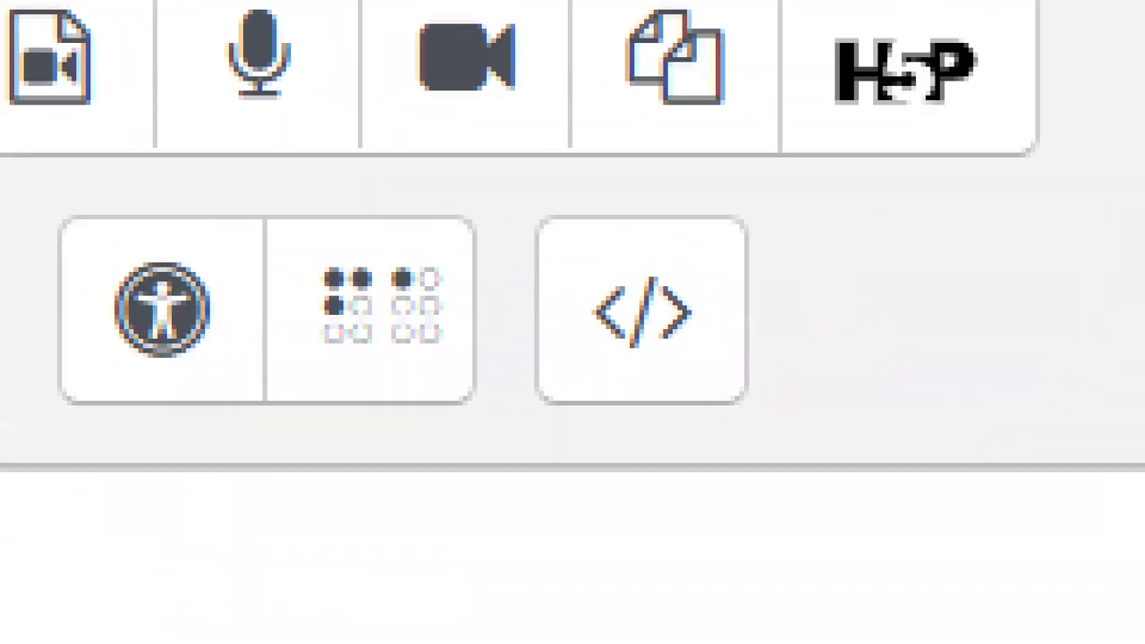
pyautogui.moveTo(483, 212)
pyautogui.mouseDown()
pyautogui.moveTo(1023, 401)
pyautogui.moveTo(1010, 435)
pyautogui.moveTo(742, 422)
pyautogui.moveTo(776, 438)
pyautogui.mouseUp()
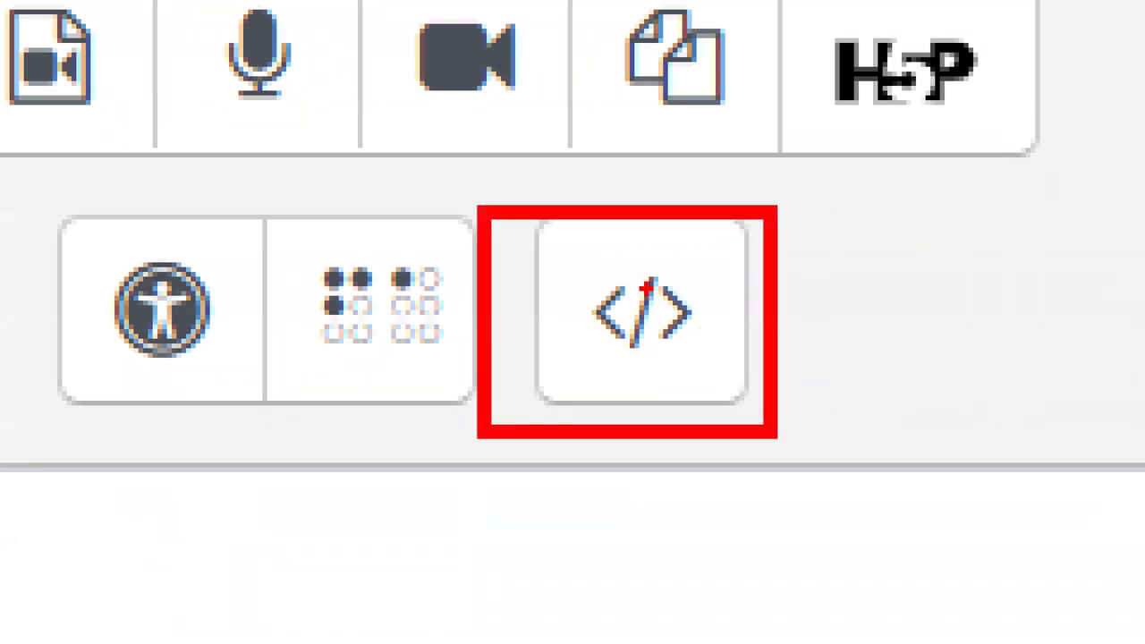
pyautogui.moveTo(680, 322); pyautogui.dragTo(1144, 643)
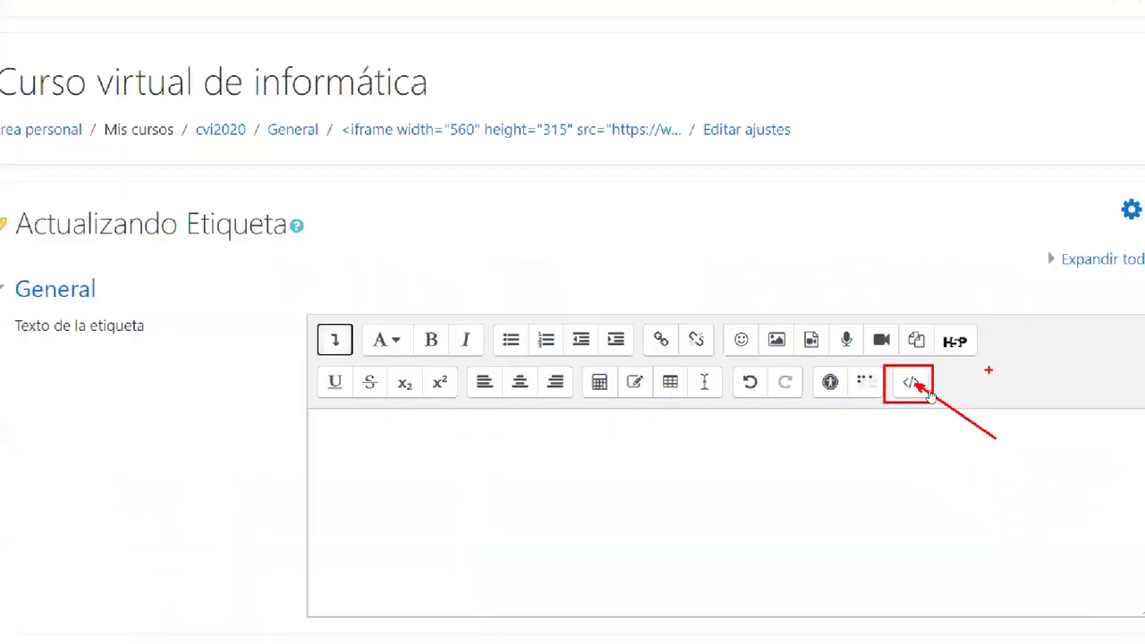
pyautogui.click(703, 327)
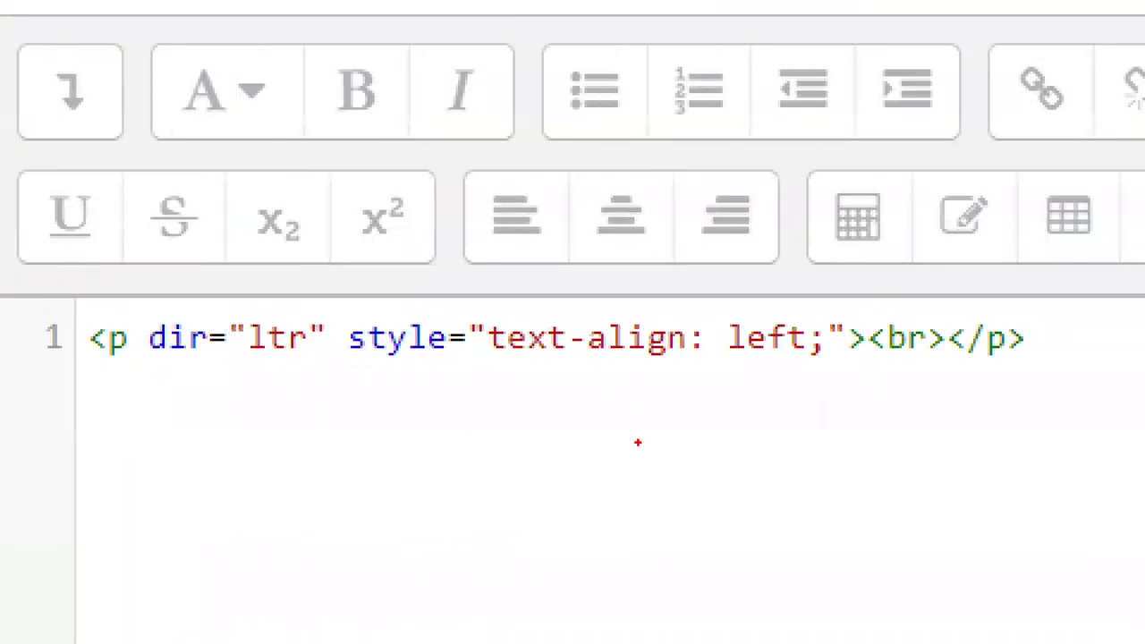
pyautogui.moveTo(79, 294); pyautogui.dragTo(1056, 393)
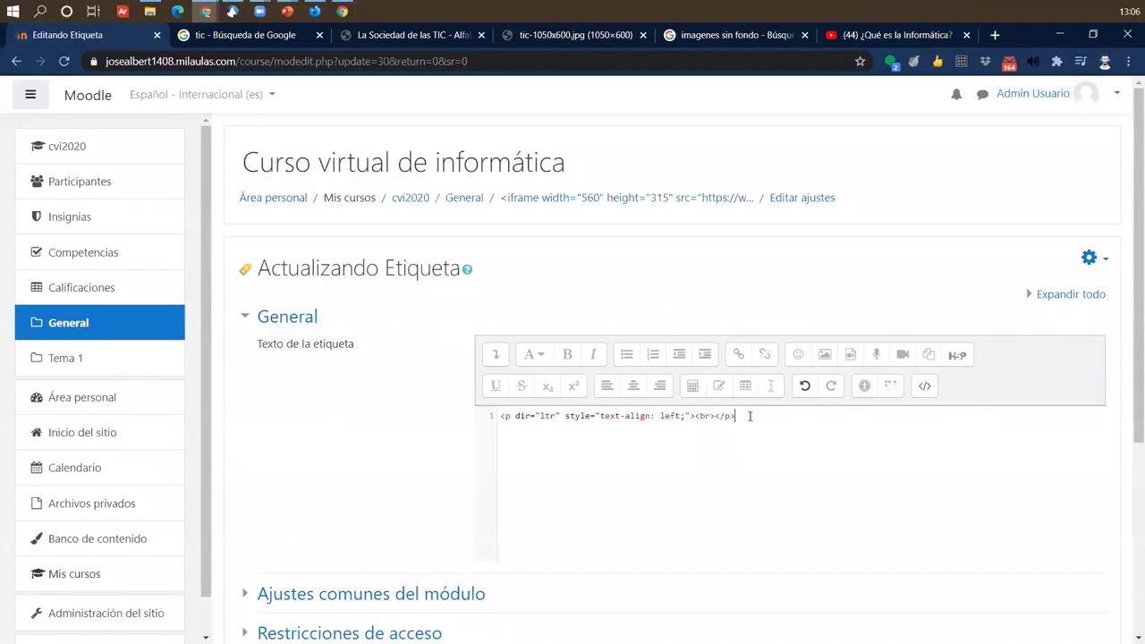
pyautogui.hotkey('ctrl', 'v')
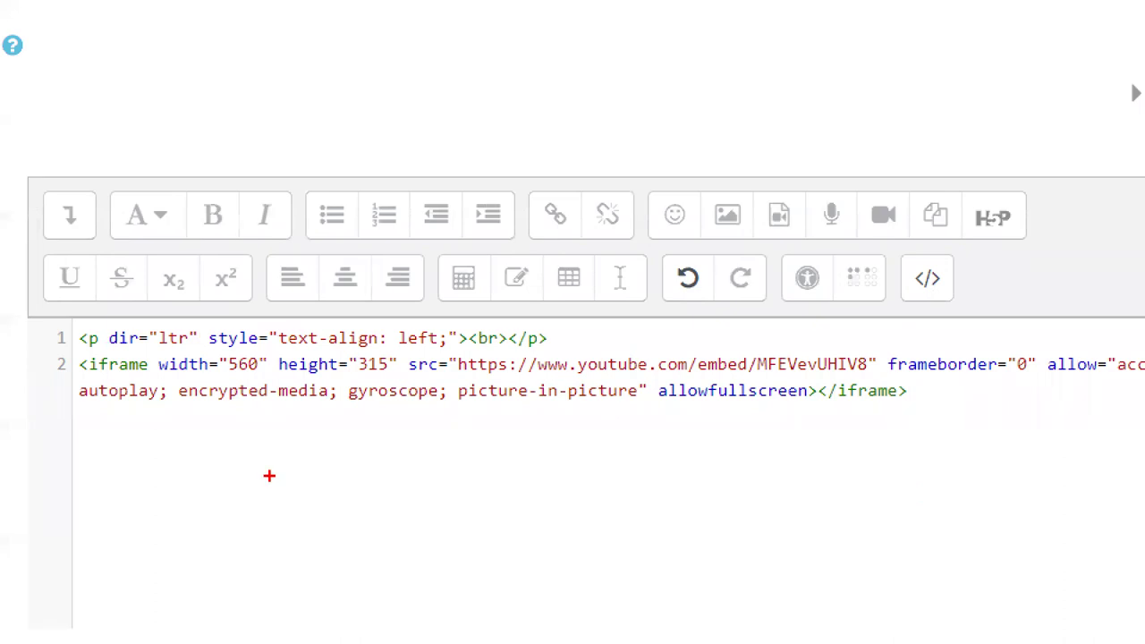
pyautogui.moveTo(79, 353); pyautogui.dragTo(944, 425)
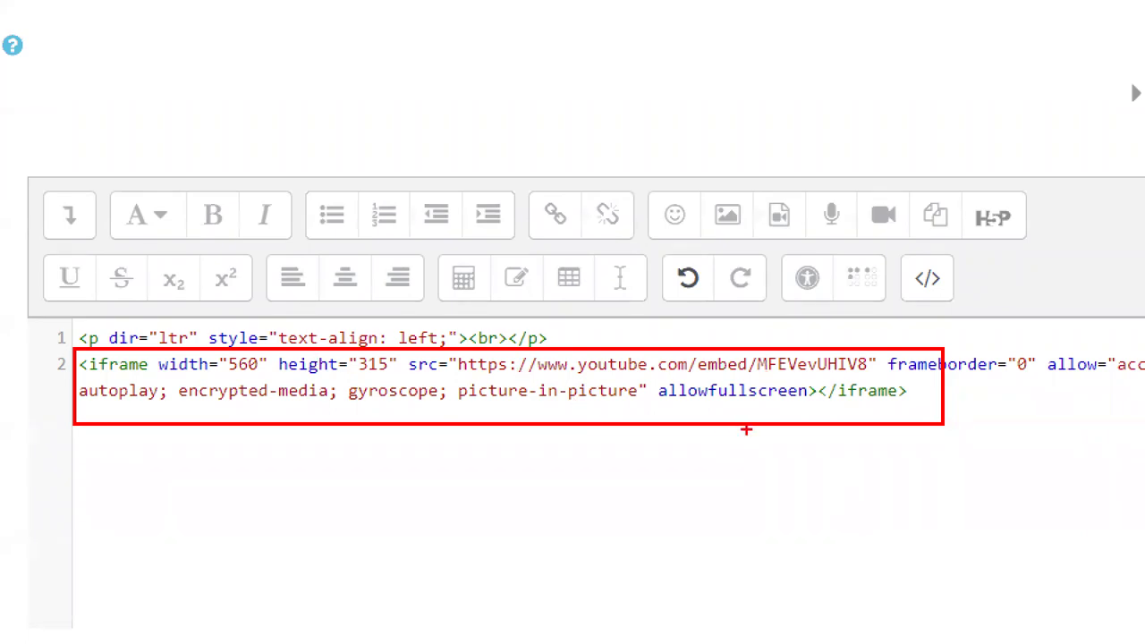
pyautogui.scroll(-2, 879, 422)
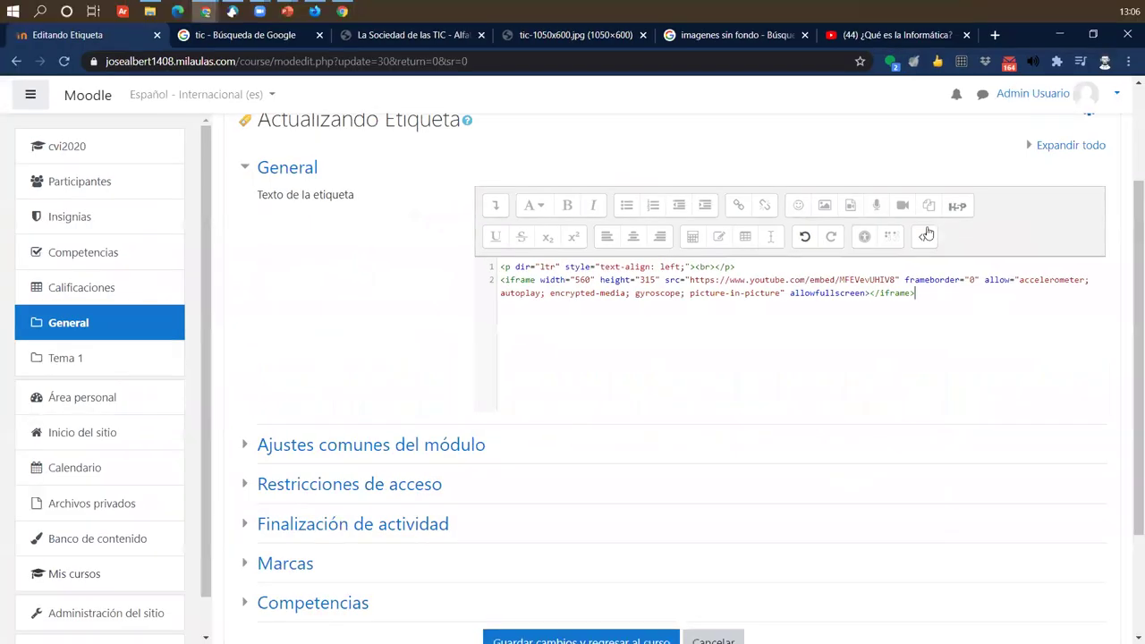
pyautogui.click(873, 173)
pyautogui.scroll(-2, 843, 332)
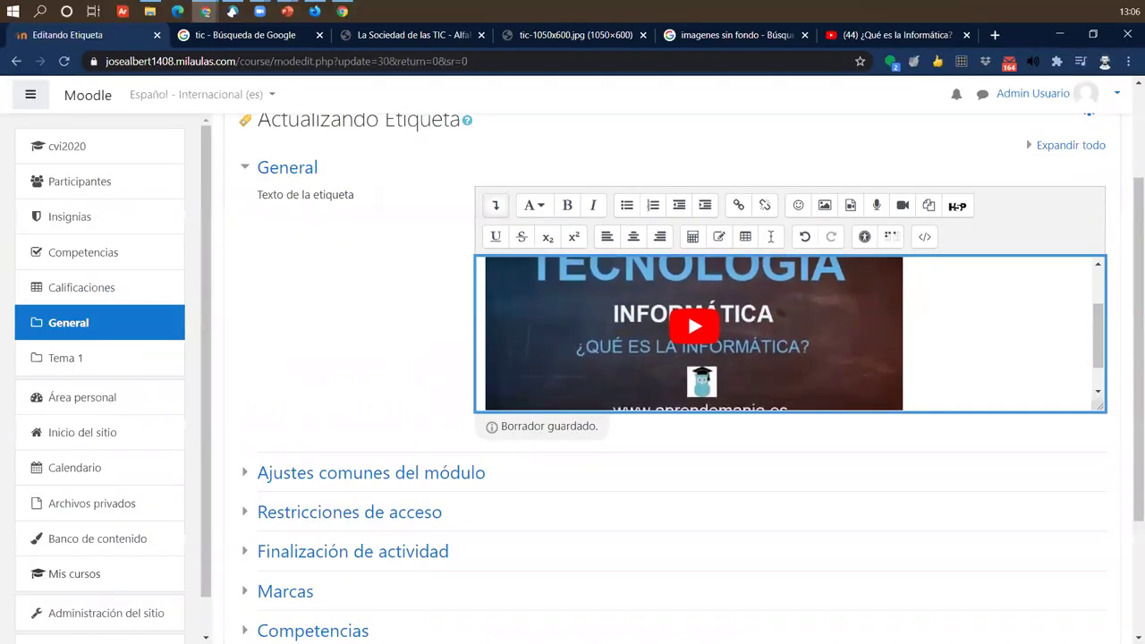
pyautogui.scroll(-2, 606, 473)
# Save the label and drag the video into the Tema 1 section
pyautogui.click(582, 486)
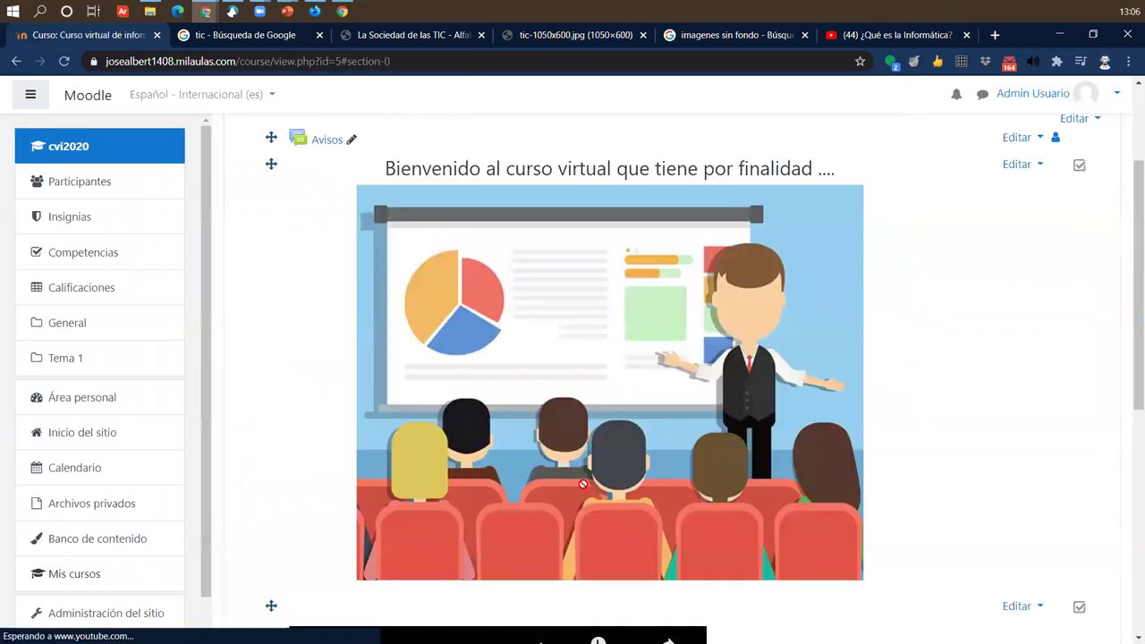
pyautogui.scroll(-3, 428, 458)
pyautogui.scroll(-2, 428, 458)
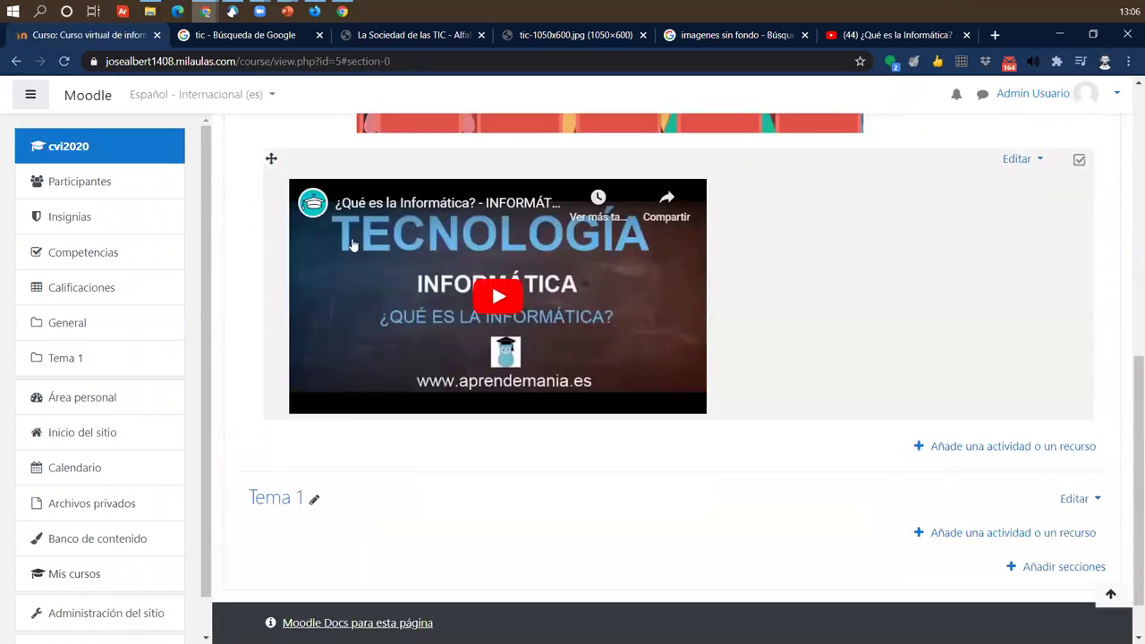
pyautogui.moveTo(269, 155); pyautogui.dragTo(295, 510)
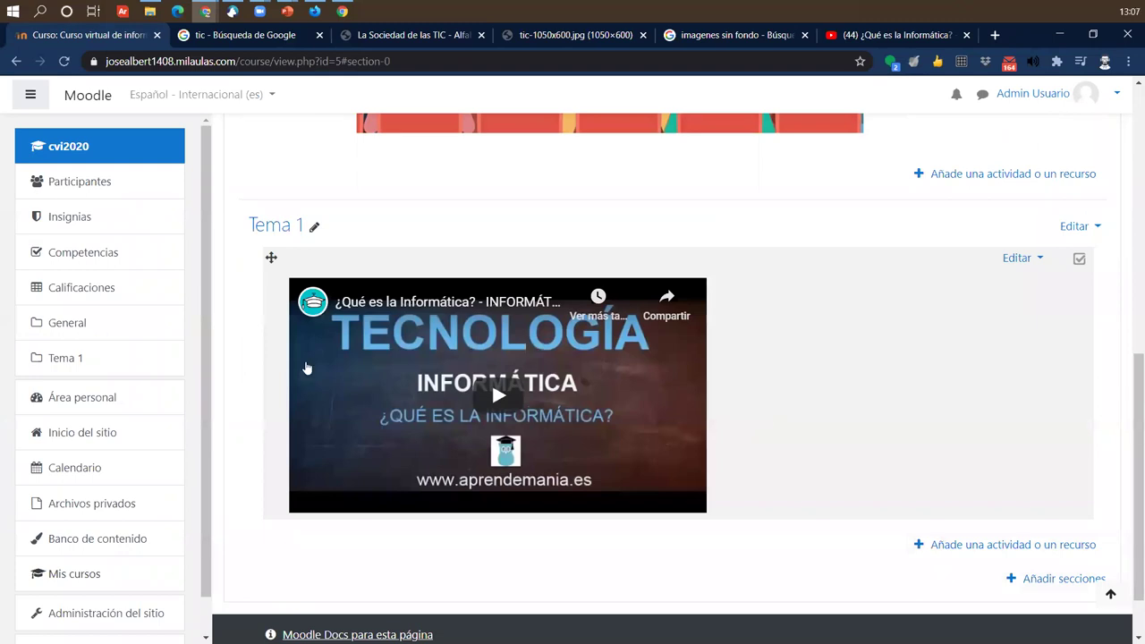
# Play and pause the embedded video, dismiss Más vídeos, and open a new browser tab
pyautogui.click(407, 369)
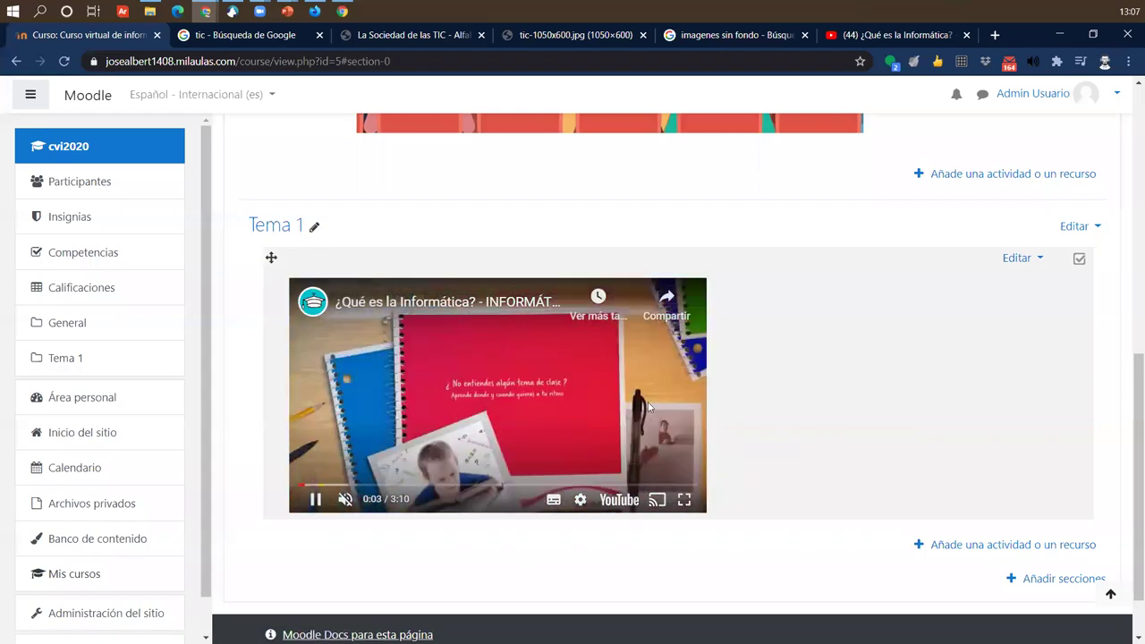
pyautogui.click(315, 498)
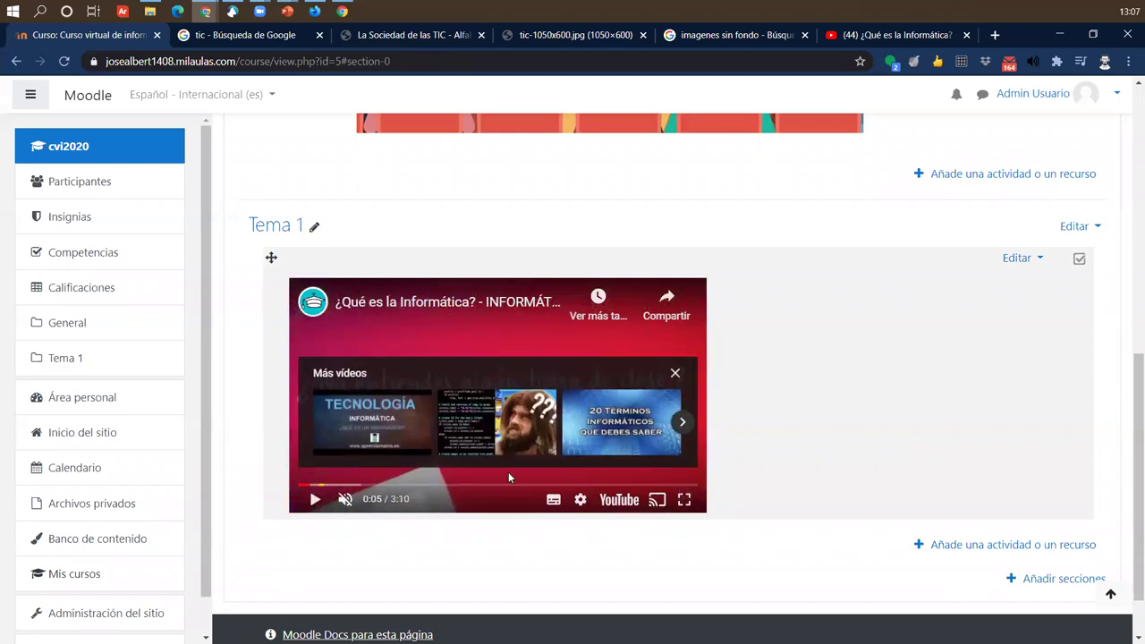
pyautogui.click(675, 374)
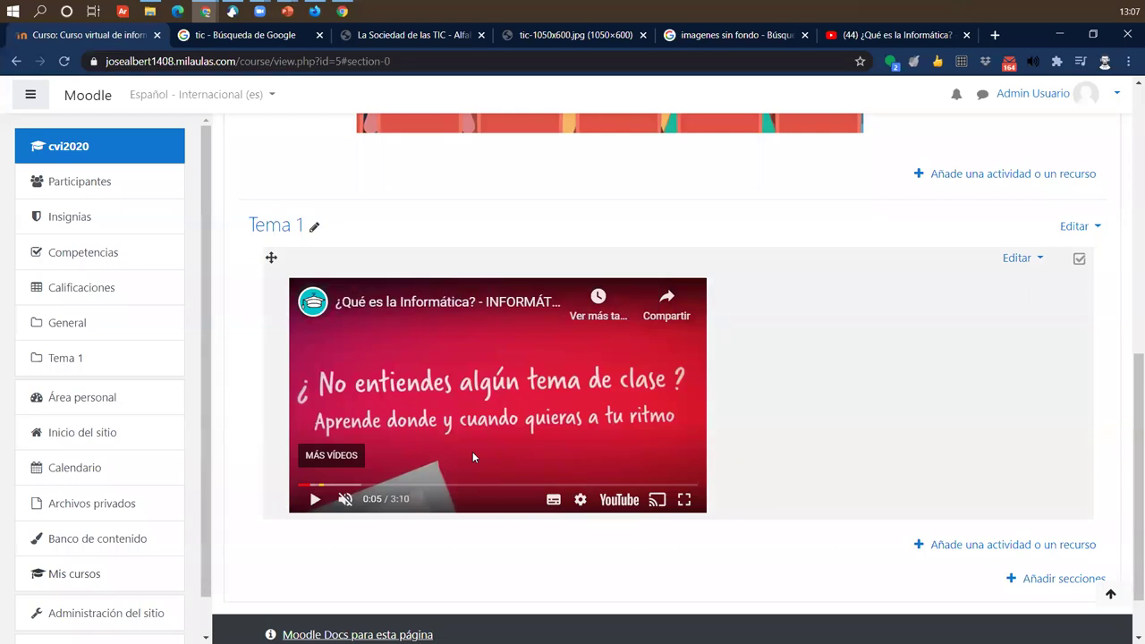
pyautogui.hotkey('ctrl', 't')
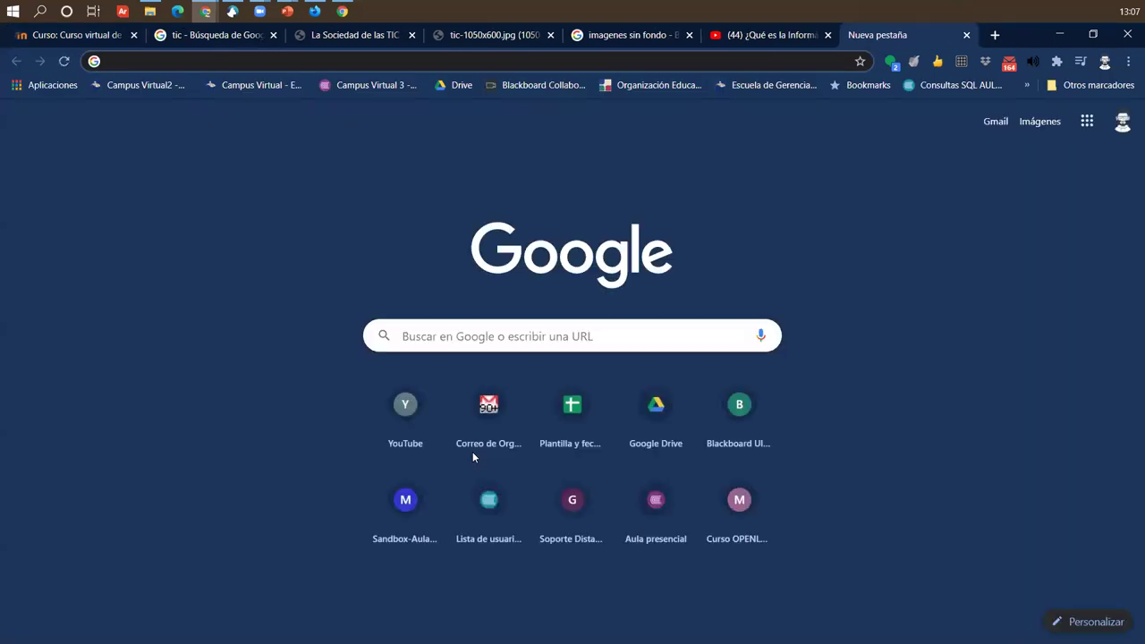
# Load genial.ly and scroll the dashboard to the Decalogo 2 presentation
pyautogui.write('genial.ly')
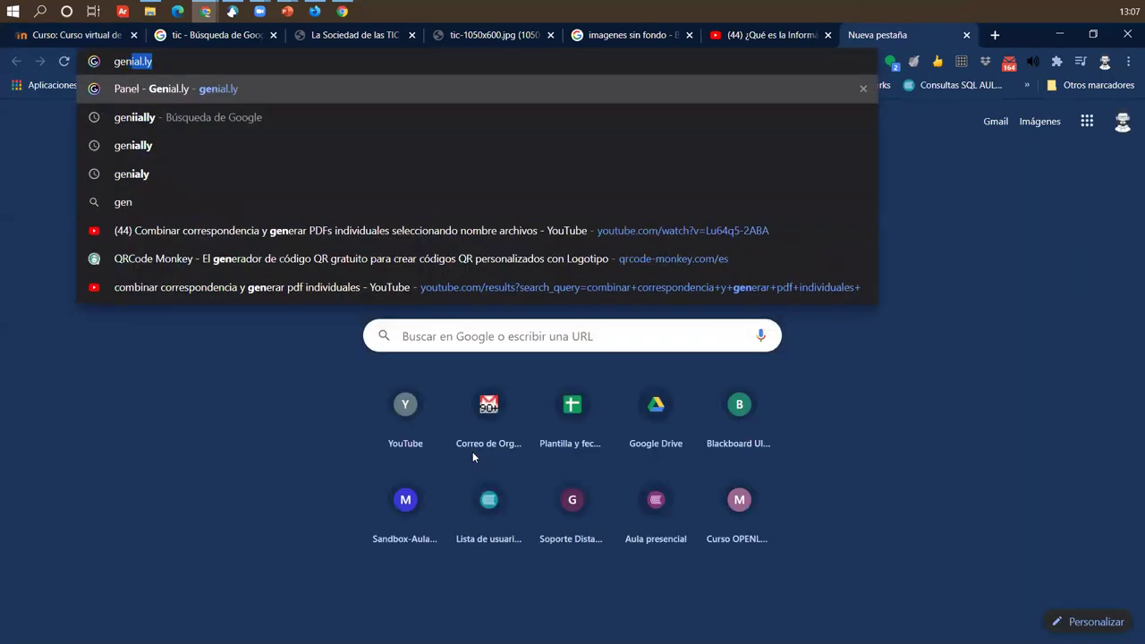
pyautogui.press('Return')
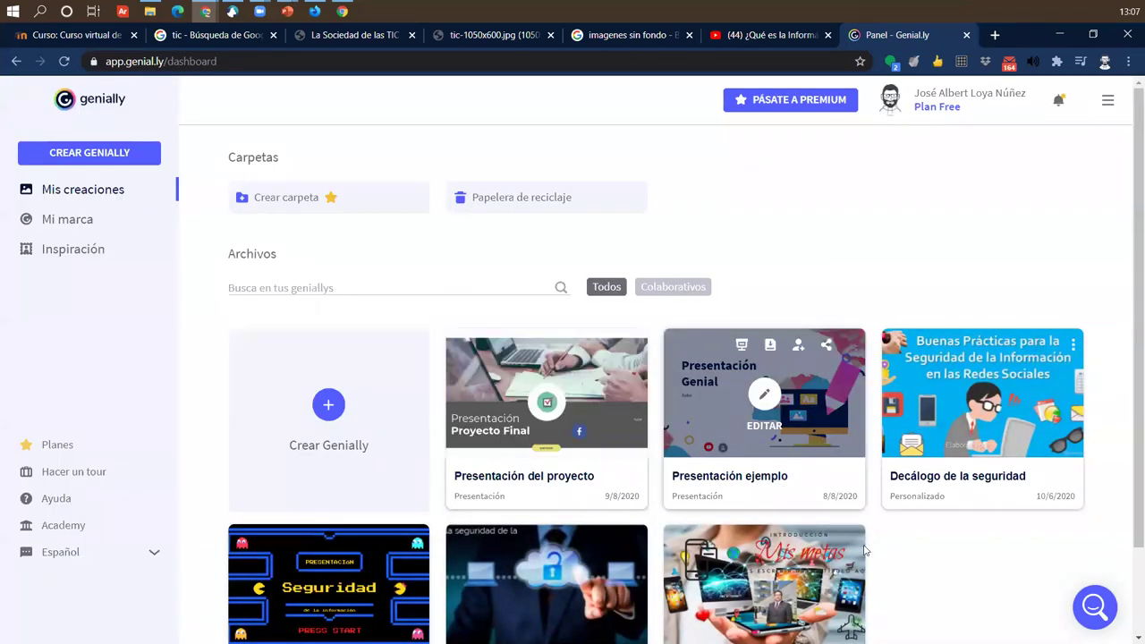
pyautogui.scroll(-1, 367, 492)
pyautogui.scroll(-1, 367, 492)
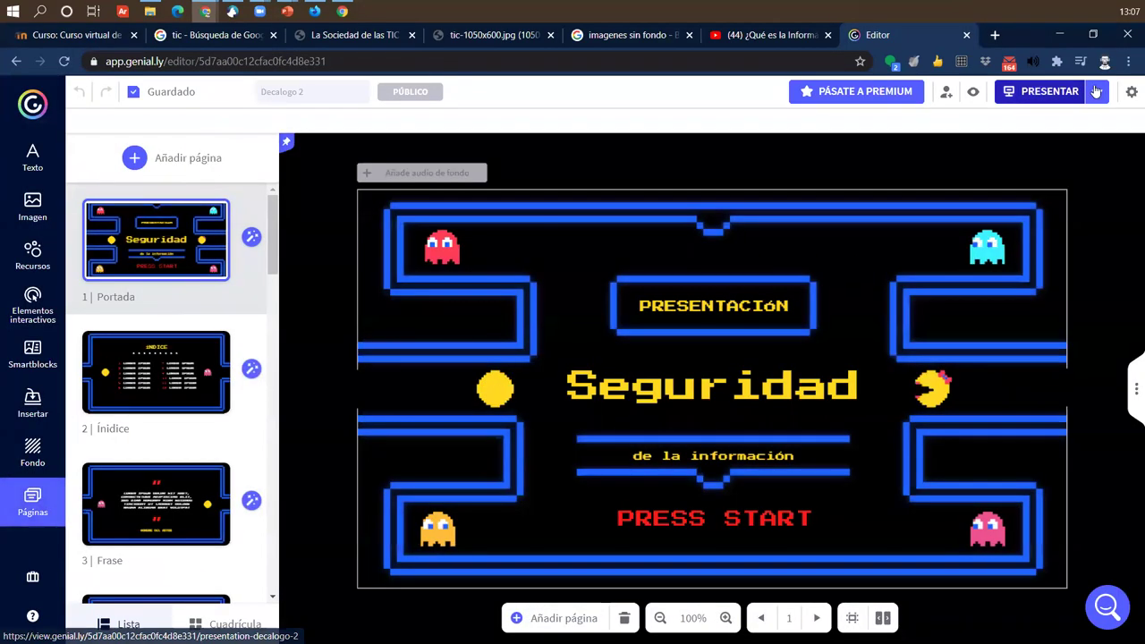
# Copy the Decalogo 2 presentation's IFRAME code from Presentar > Compartir > Insertar, then return to Moodle
pyautogui.click(1130, 93)
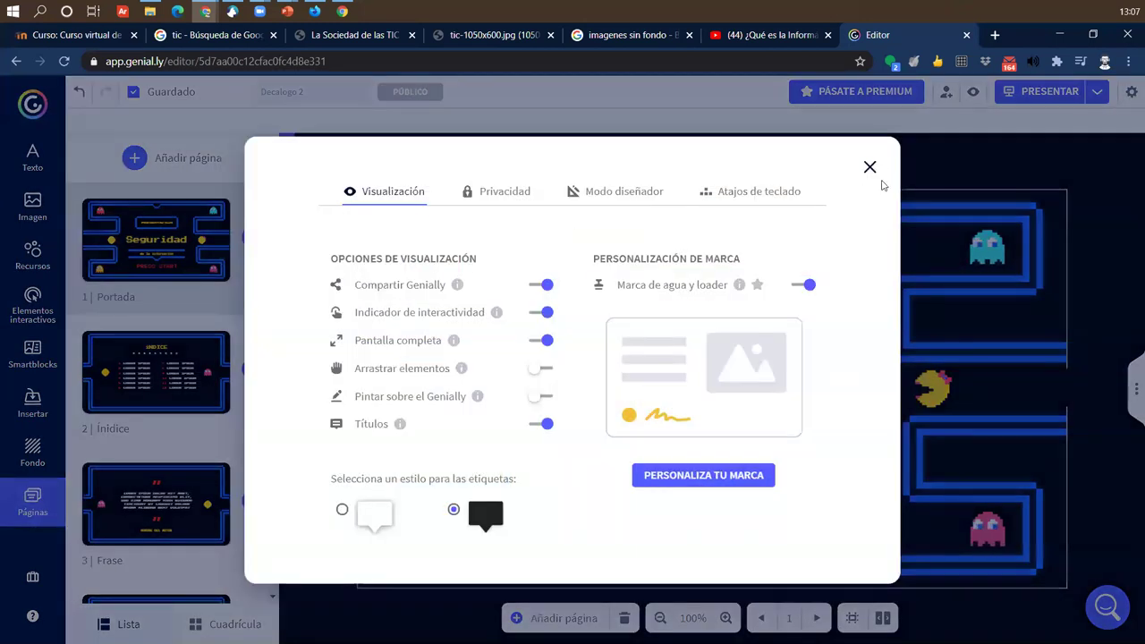
pyautogui.click(1088, 103)
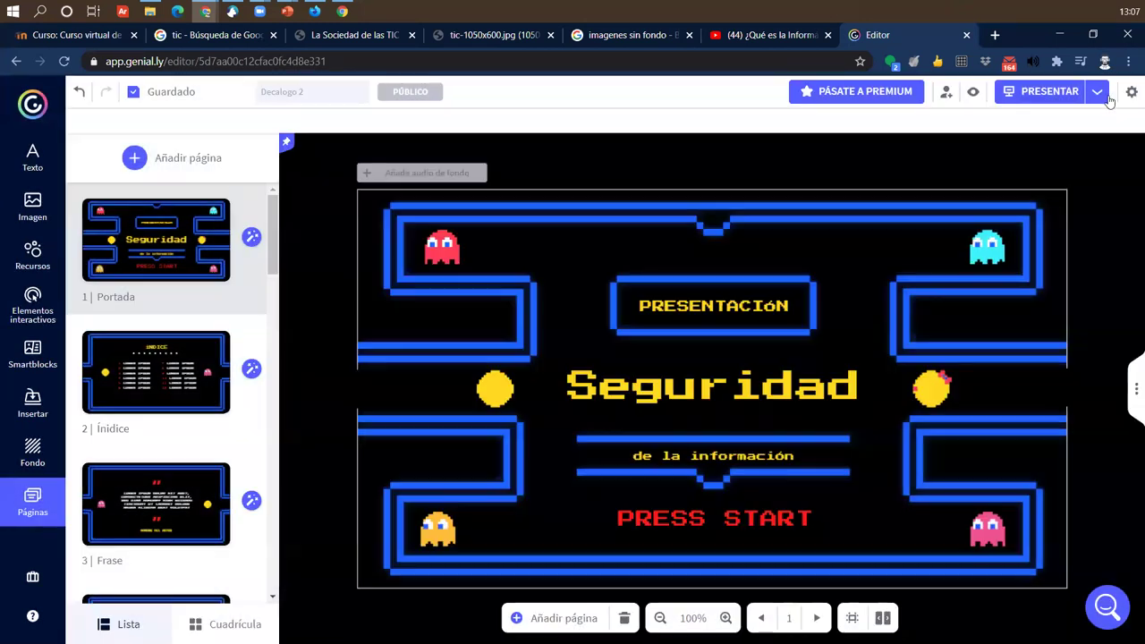
pyautogui.click(1097, 92)
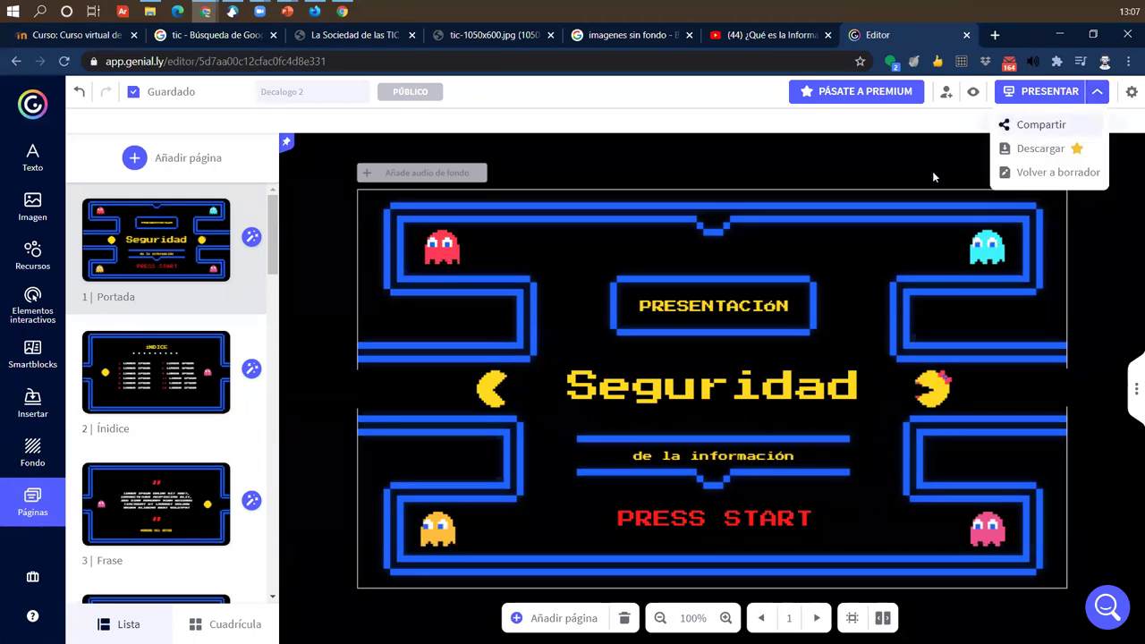
pyautogui.click(1051, 130)
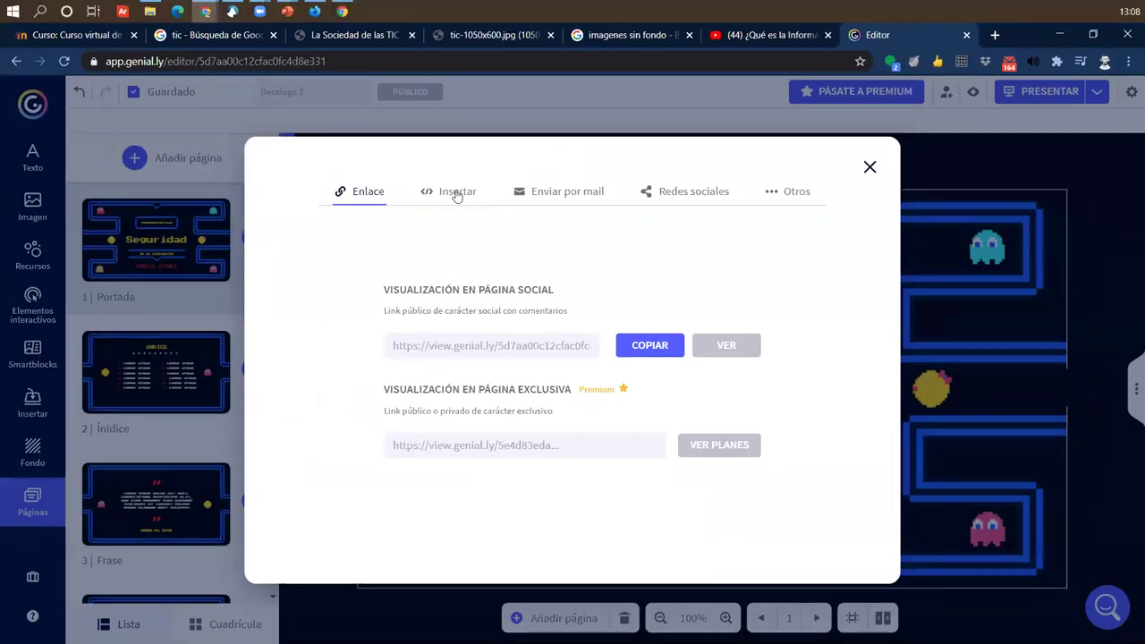
pyautogui.click(456, 192)
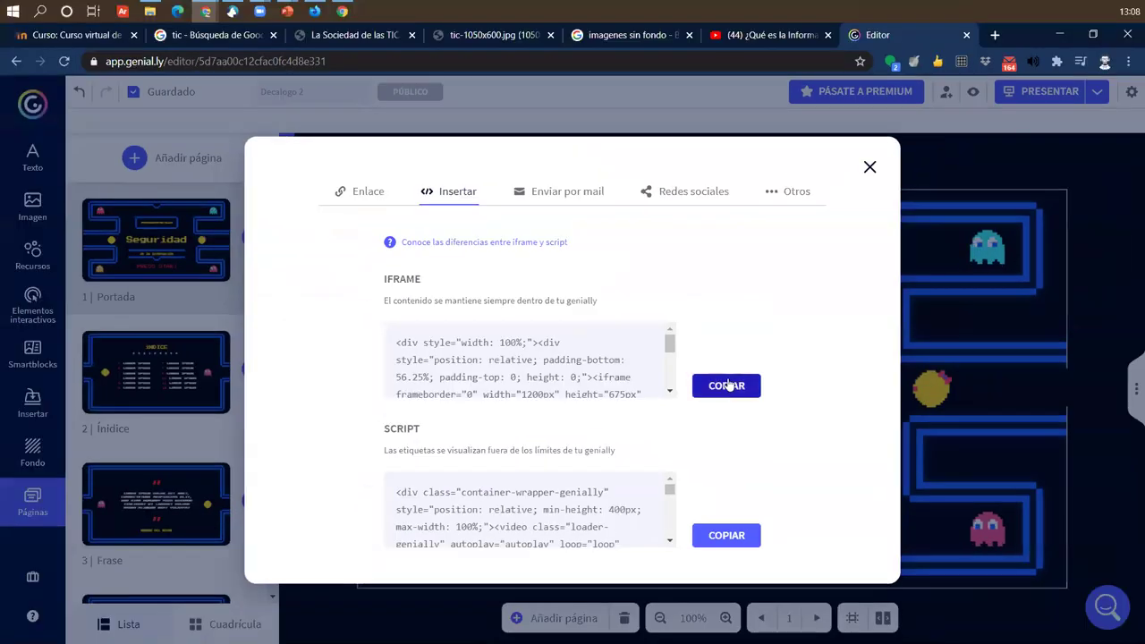
pyautogui.click(852, 408)
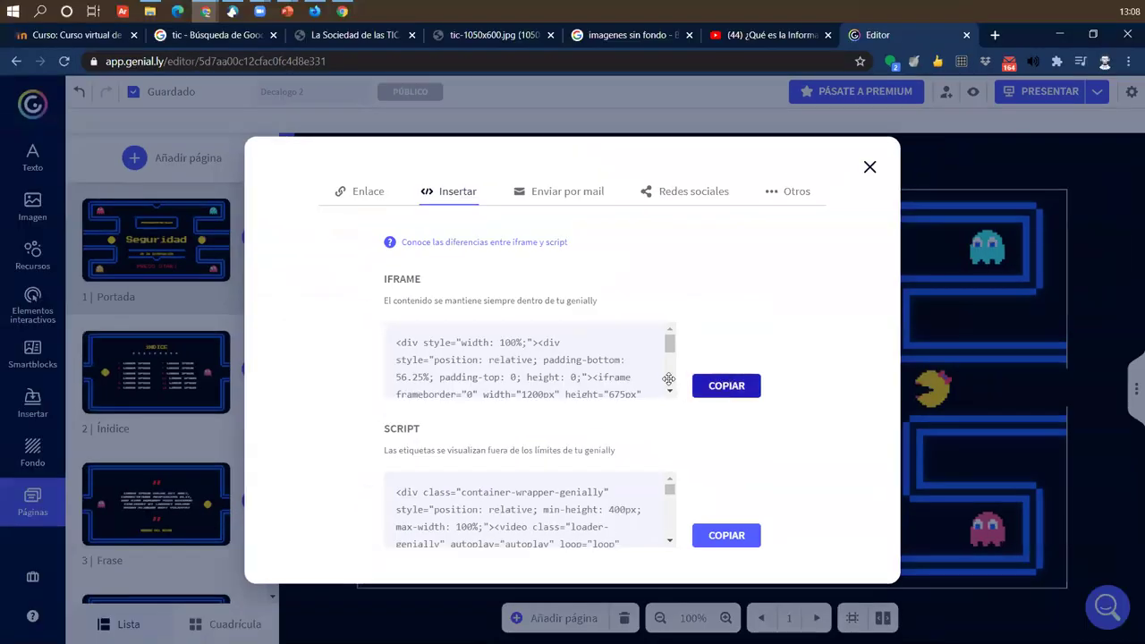
pyautogui.click(727, 385)
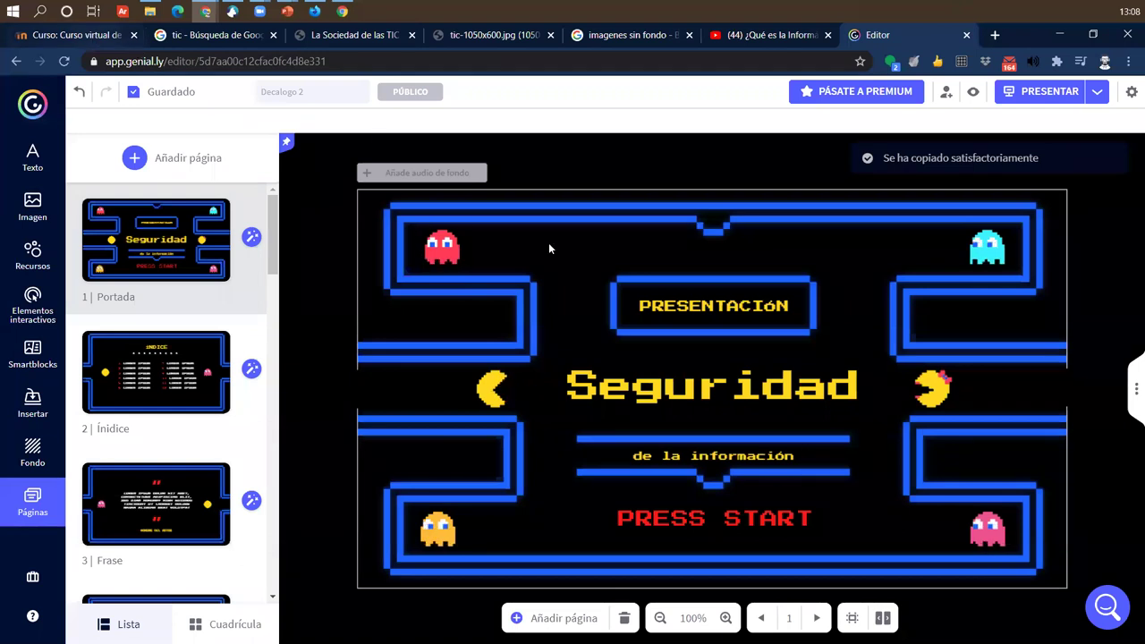
pyautogui.hotkey('ctrl', '1')
# Start a new Etiqueta in Tema 1 from the Recursos list of the activity chooser
pyautogui.scroll(-1, 749, 373)
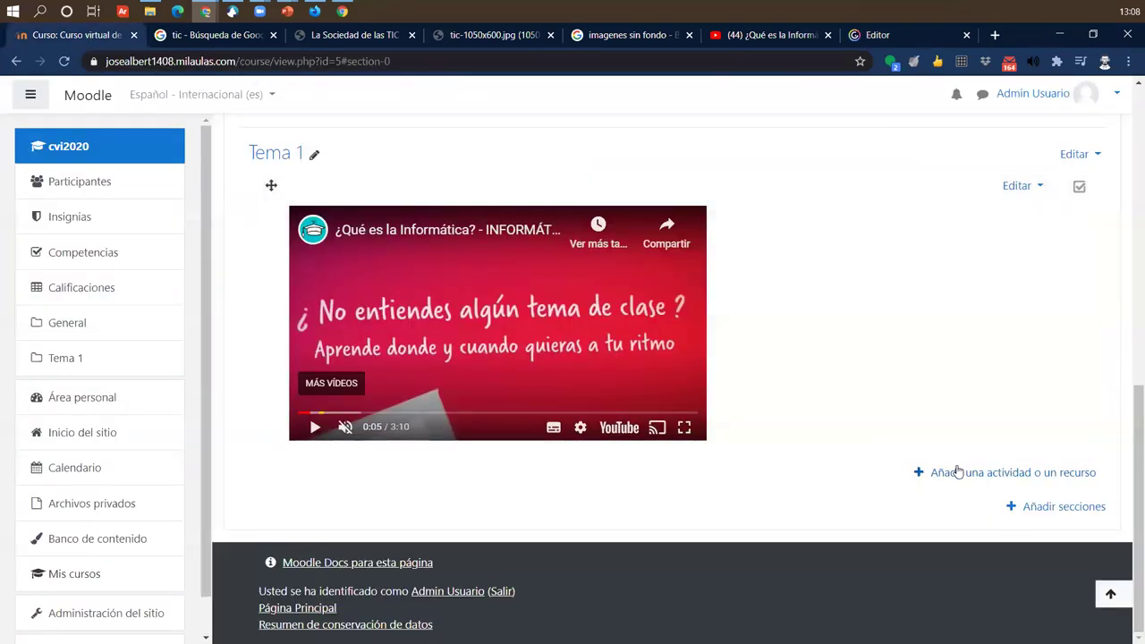
pyautogui.click(953, 473)
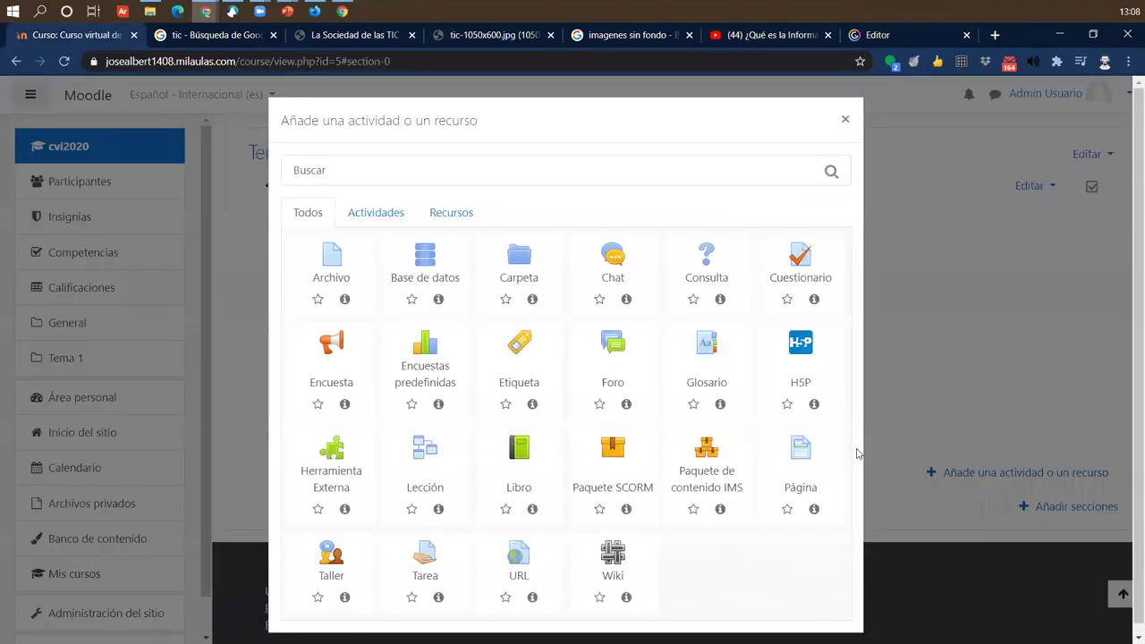
pyautogui.press('Escape')
pyautogui.click(920, 471)
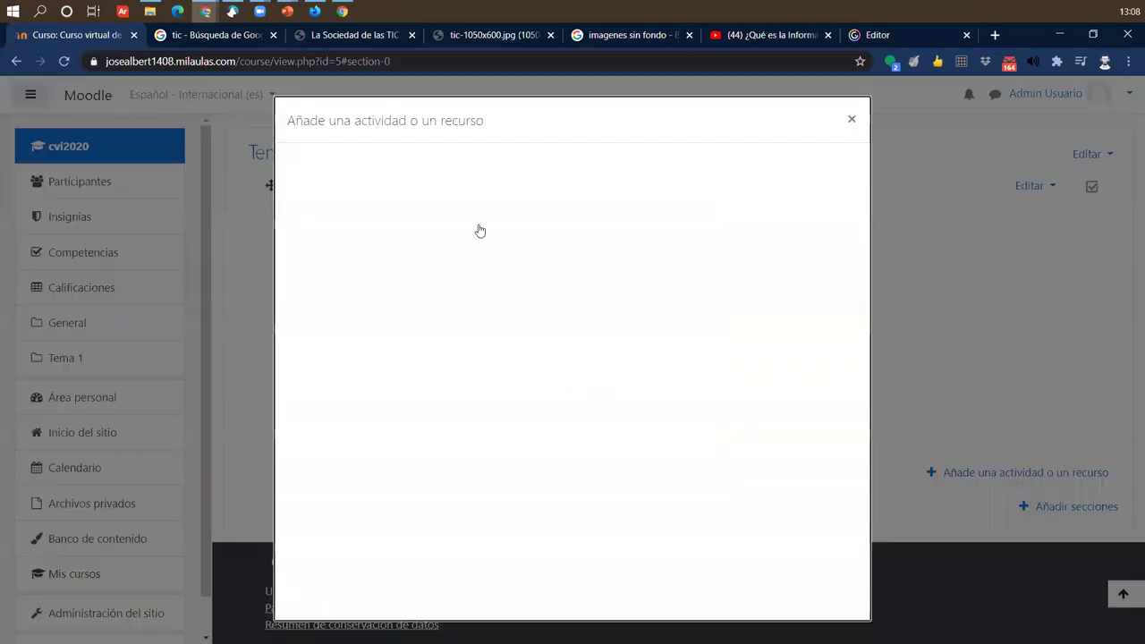
pyautogui.click(377, 215)
pyautogui.click(460, 214)
pyautogui.click(525, 272)
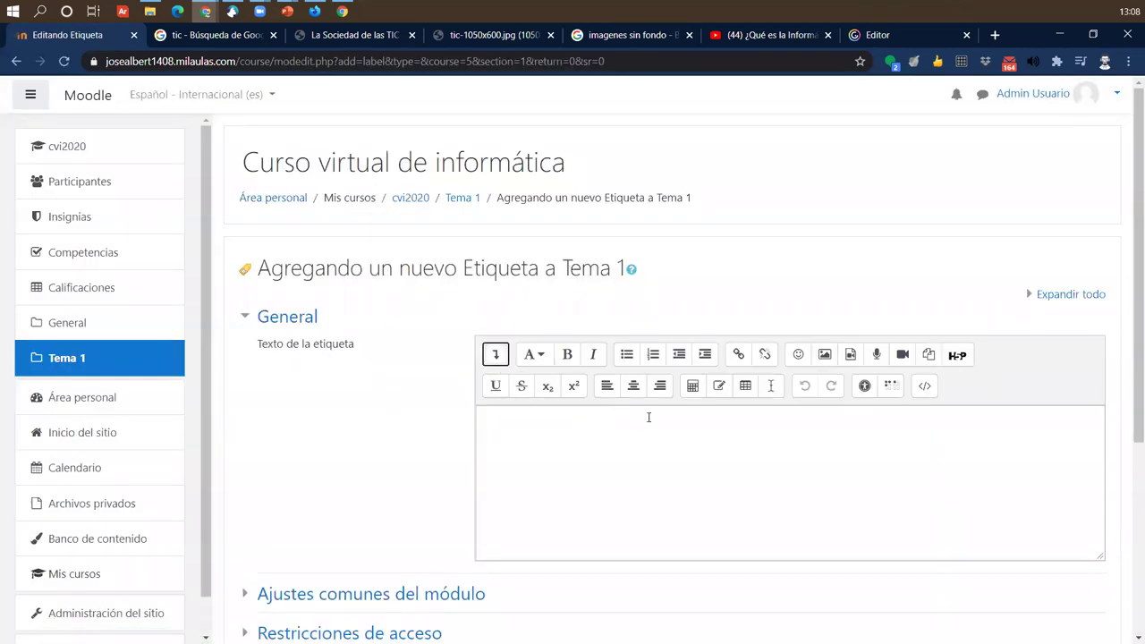
# Paste the Genially iframe over the label's HTML source and save the label
pyautogui.click(924, 385)
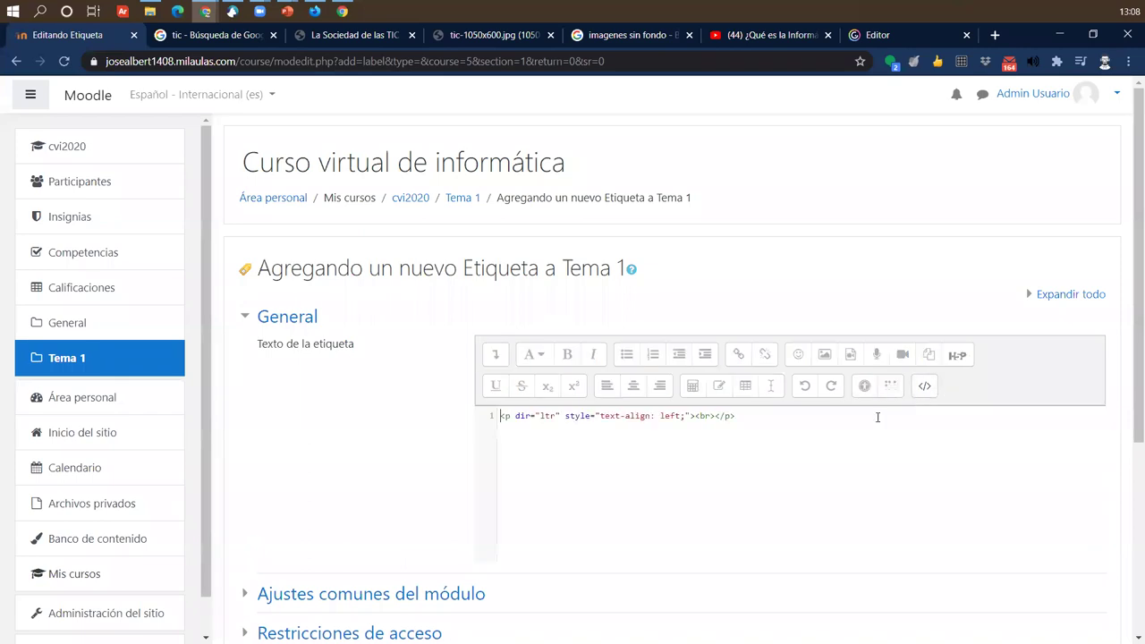
pyautogui.moveTo(673, 451); pyautogui.dragTo(505, 412)
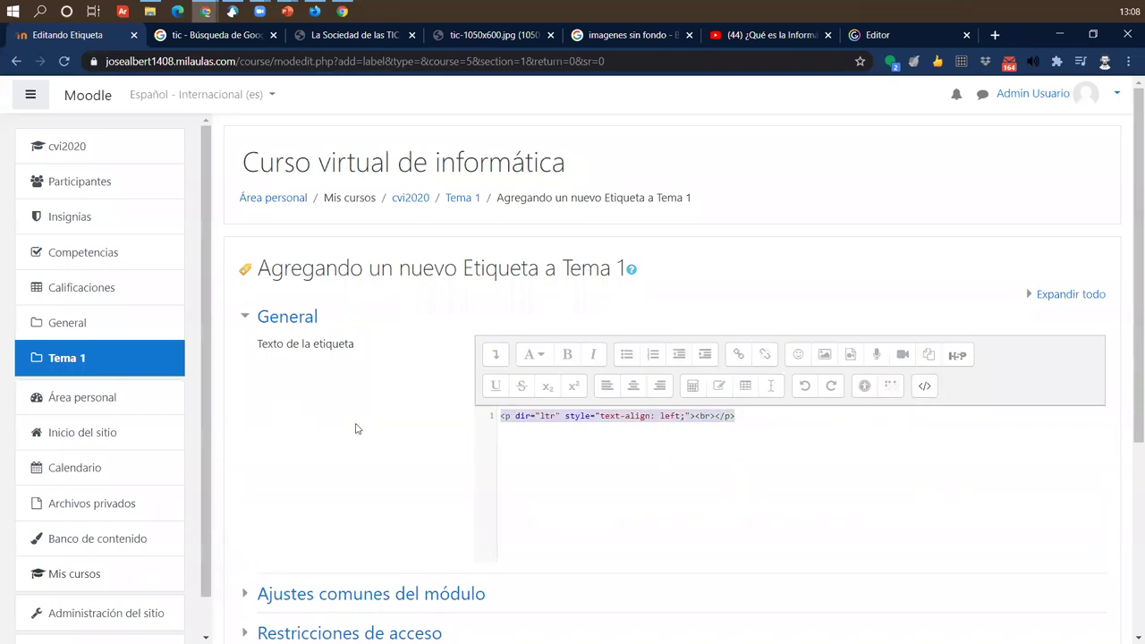
pyautogui.write('<div style="width: 100%;"><div style="position: relative; padding-bottom: 56.25%; padding-top: 0; height: 0;"><iframe frameborder="0" width="1200px" height="675px" style="position: absolute; top: 0; left: 0; width: 100%; height: 100%;" src="https://view.genial.ly/5d7aa00c12cfac0fc4d8e331" type="text/html" allowscriptaccess="always" allowfullscreen="true" scrolling="yes" allownetworking="all"></iframe> </div> </div>')
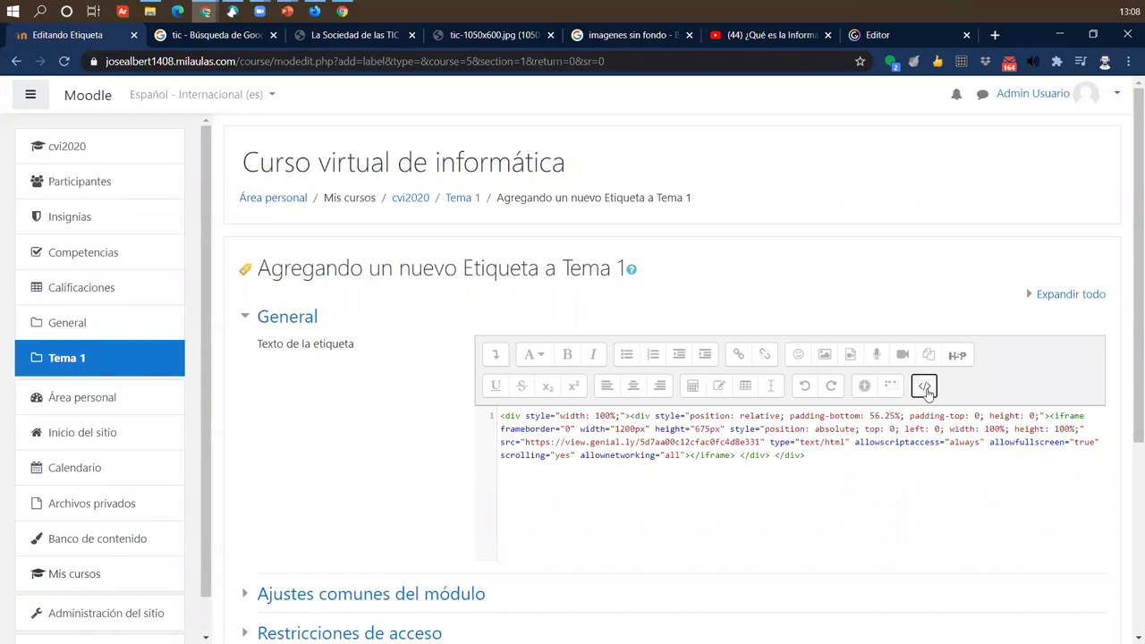
pyautogui.click(927, 392)
pyautogui.scroll(-3, 396, 417)
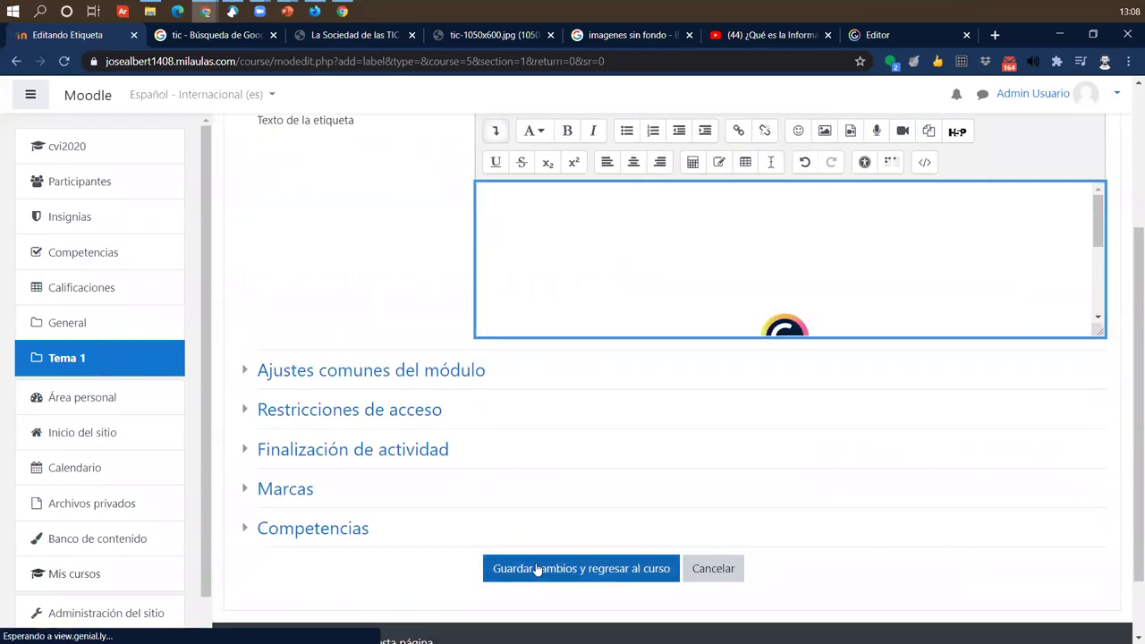
pyautogui.click(536, 569)
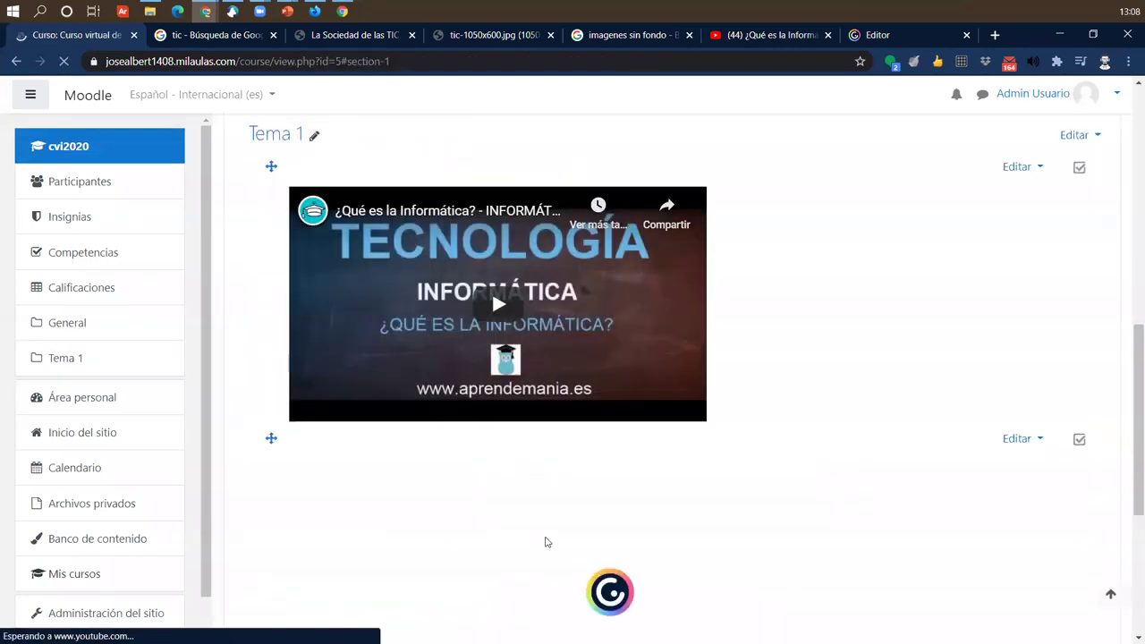
pyautogui.scroll(-1, 682, 396)
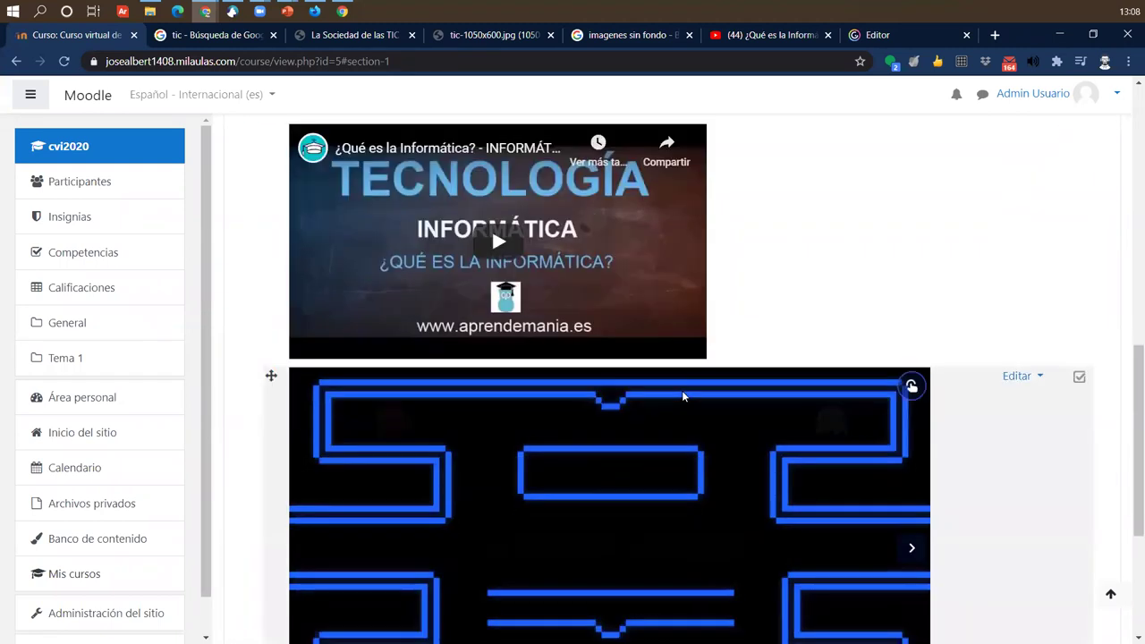
pyautogui.scroll(-3, 682, 390)
pyautogui.scroll(2, 684, 356)
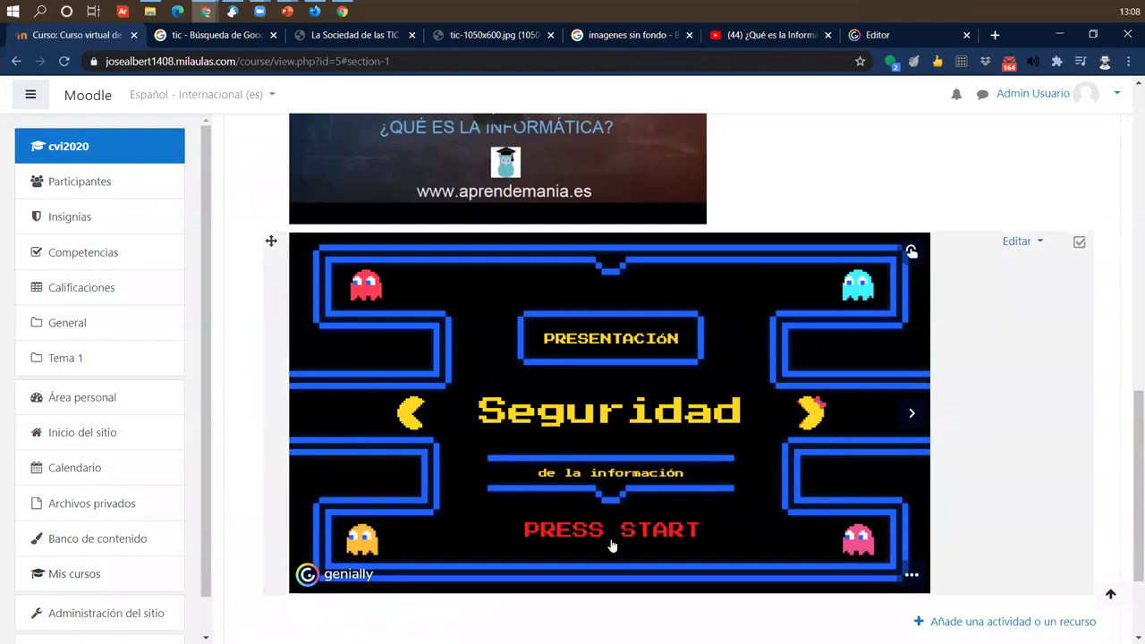
pyautogui.click(612, 536)
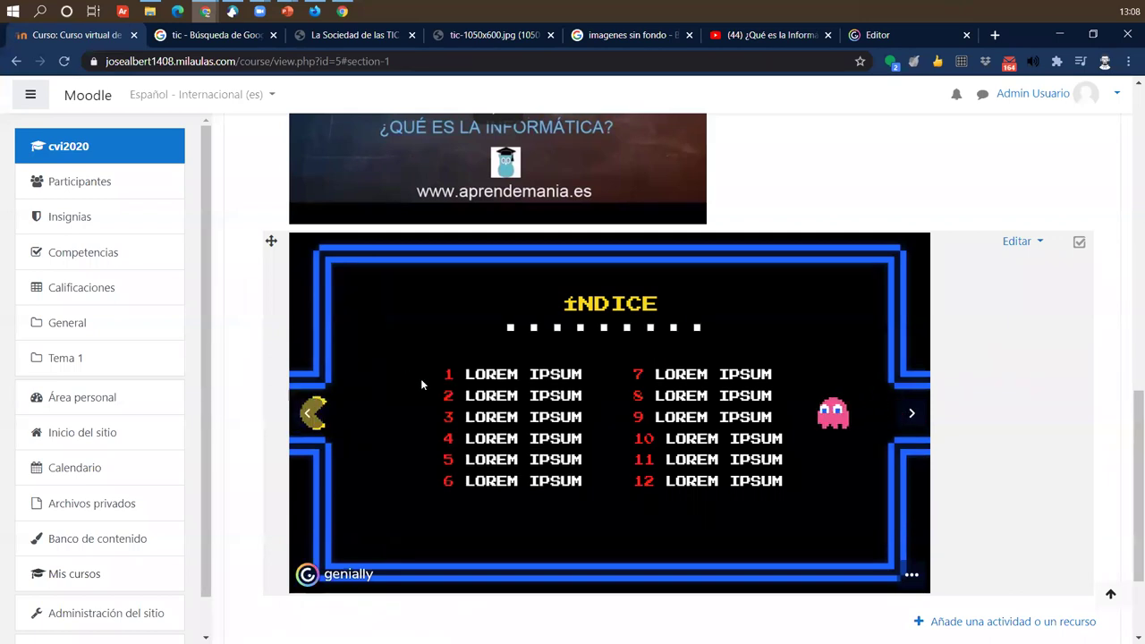
pyautogui.click(311, 413)
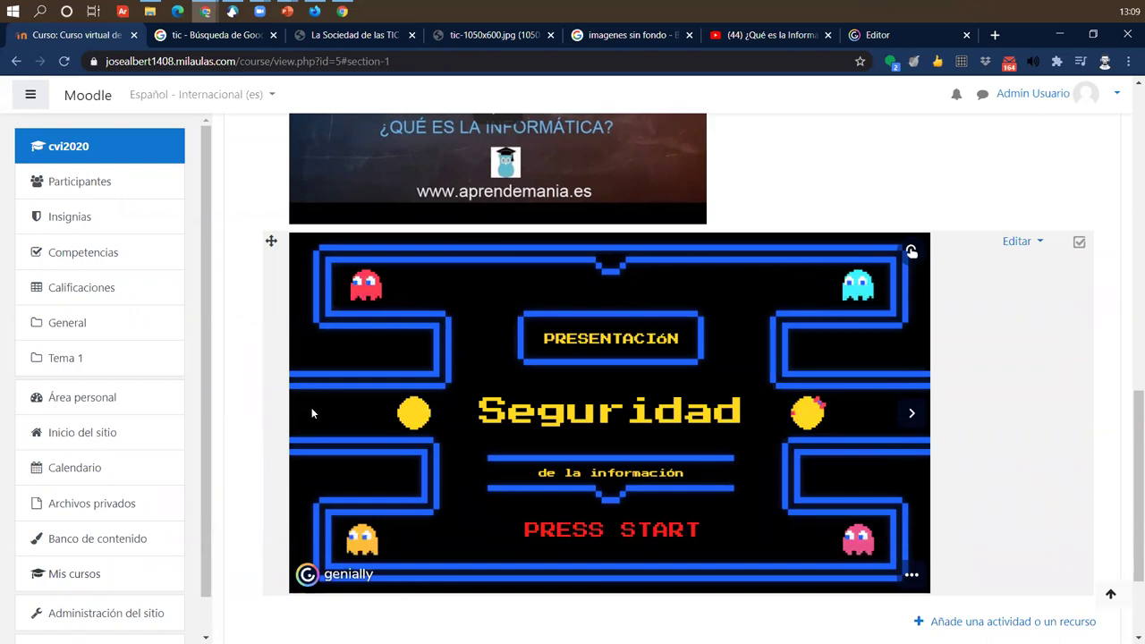
pyautogui.scroll(3, 670, 378)
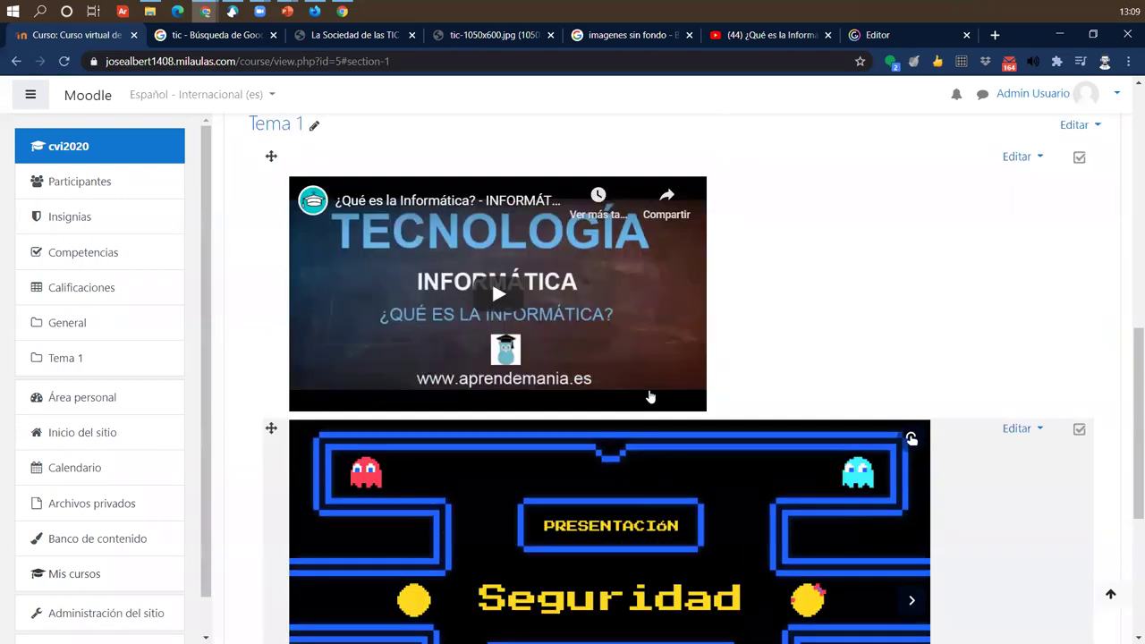
pyautogui.scroll(1, 452, 352)
pyautogui.scroll(-6, 556, 341)
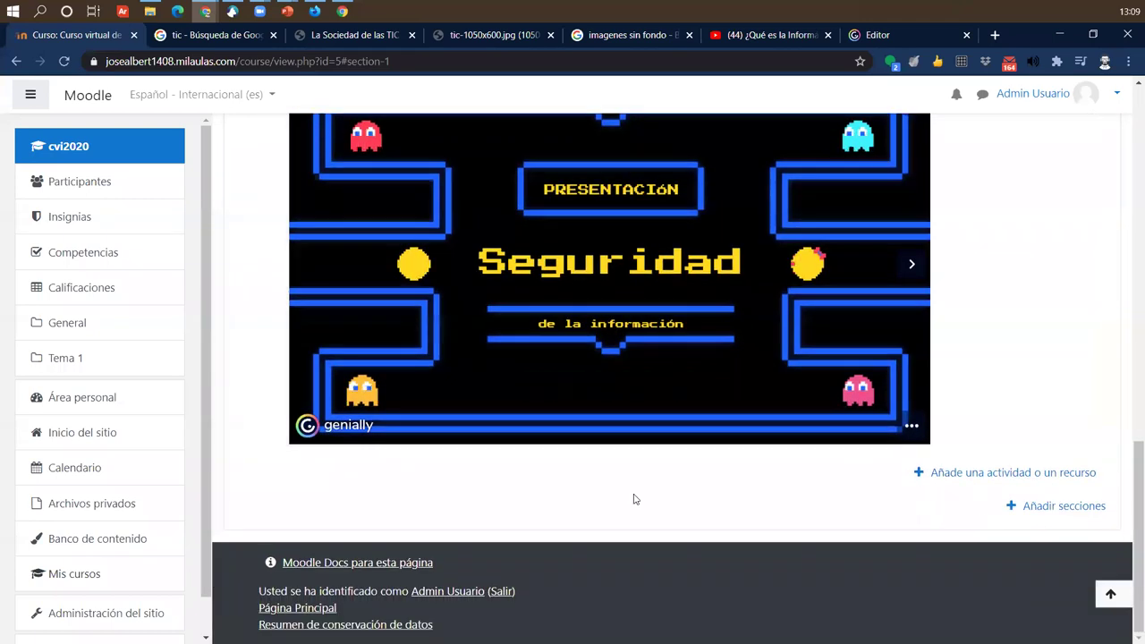
# Start adding a new Página resource to Tema 1 from the Recursos chooser
pyautogui.click(997, 474)
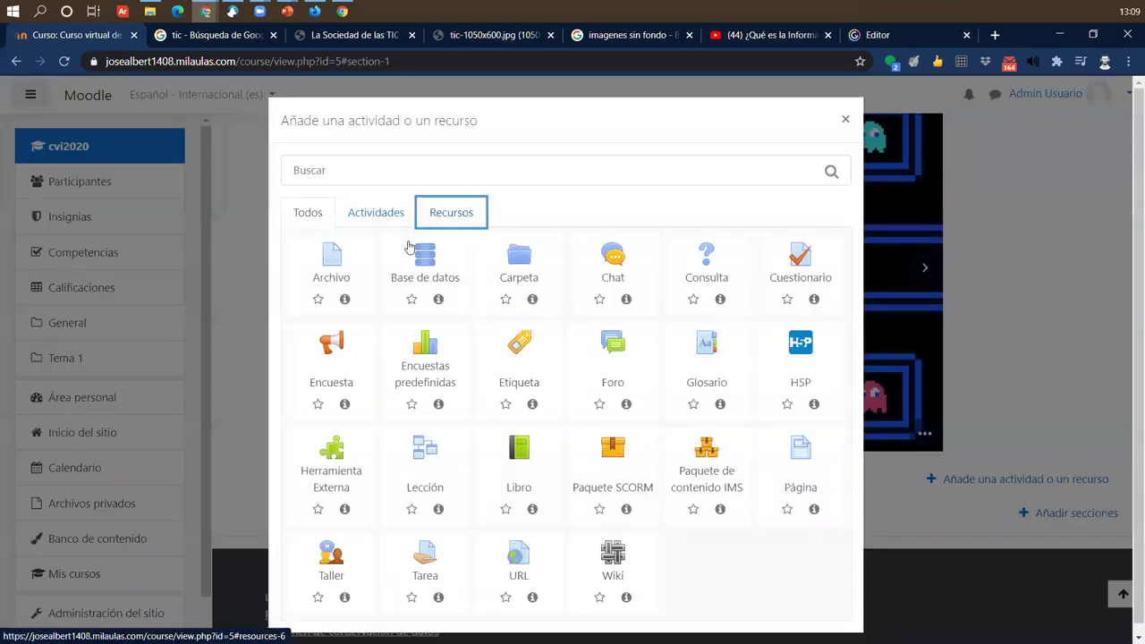
pyautogui.click(451, 215)
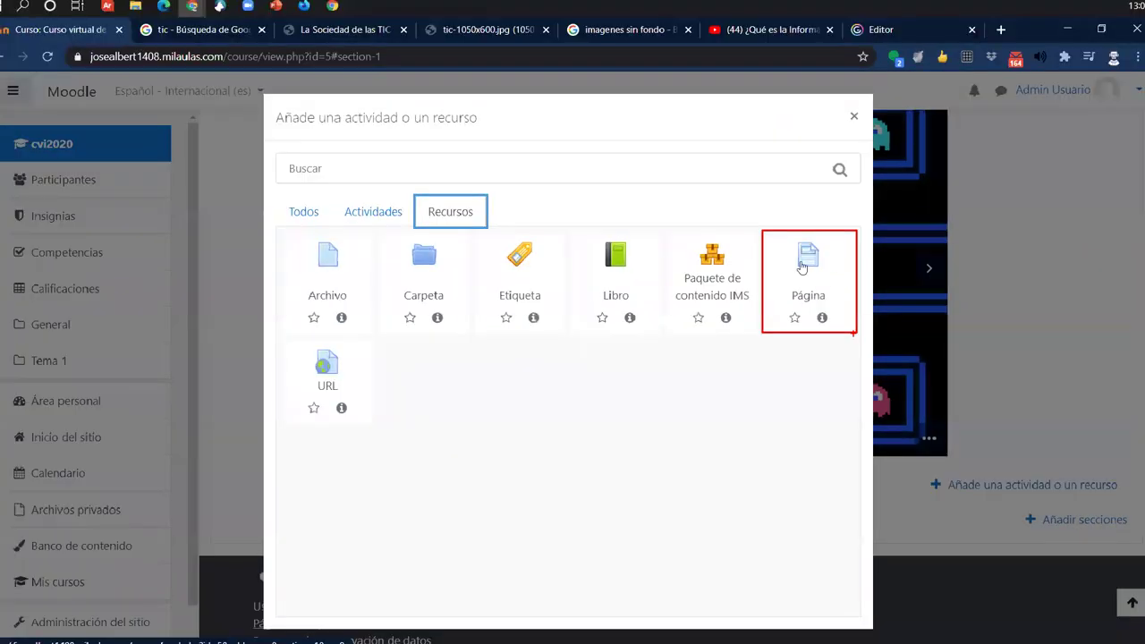
pyautogui.click(801, 266)
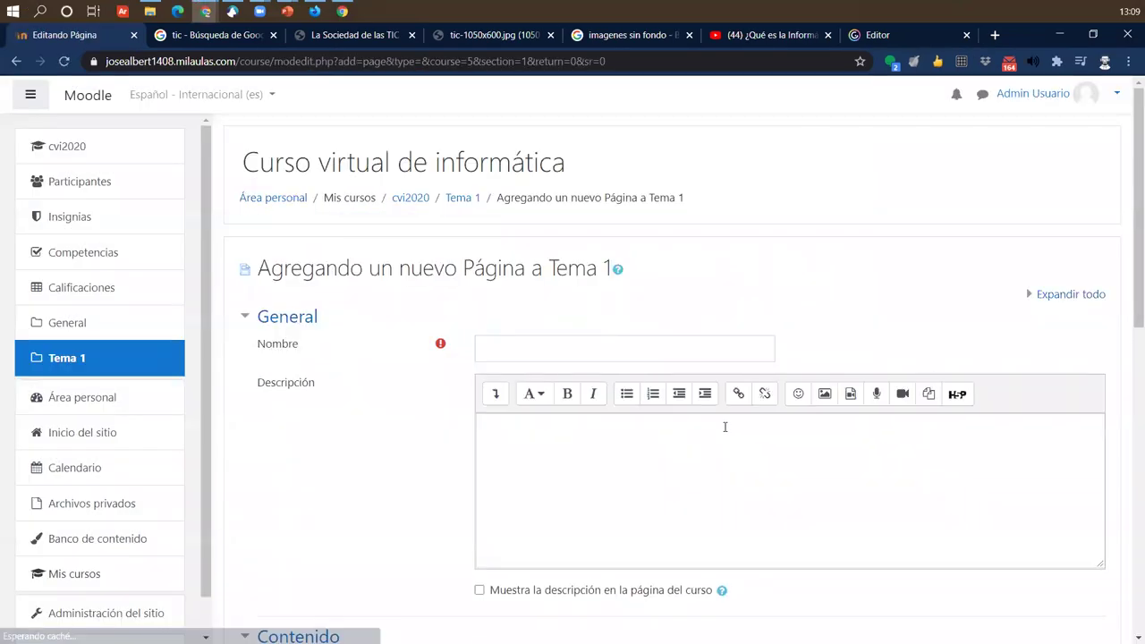
# Name the page 'Visualiza las siguientes presentaciones', write a one-line description, and switch to Genially
pyautogui.click(527, 350)
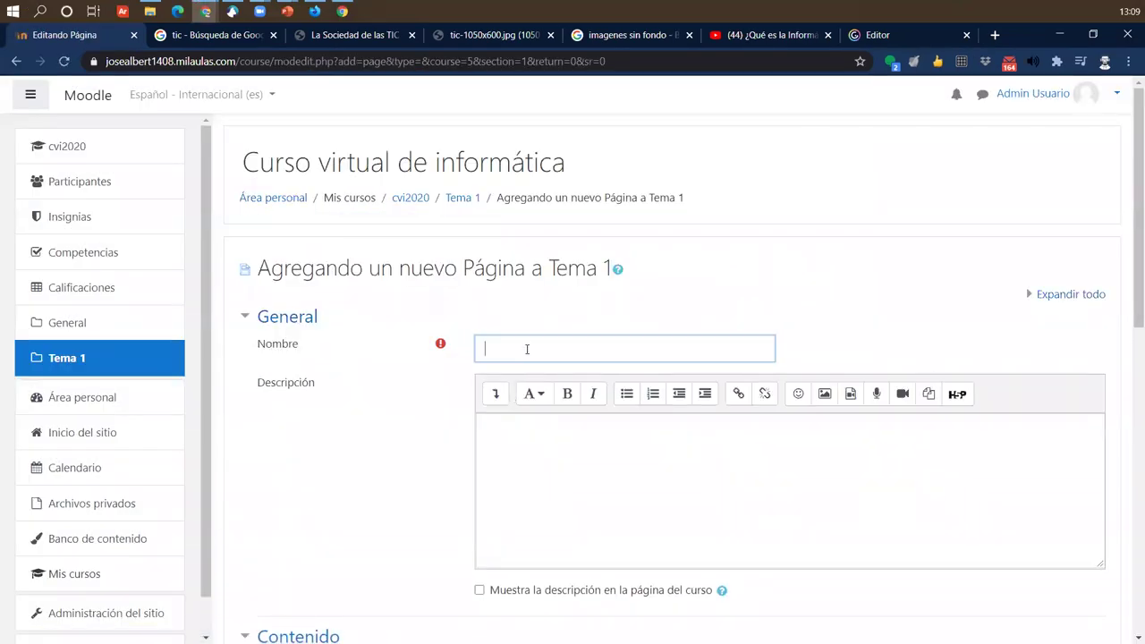
pyautogui.doubleClick(302, 346)
pyautogui.click(358, 349)
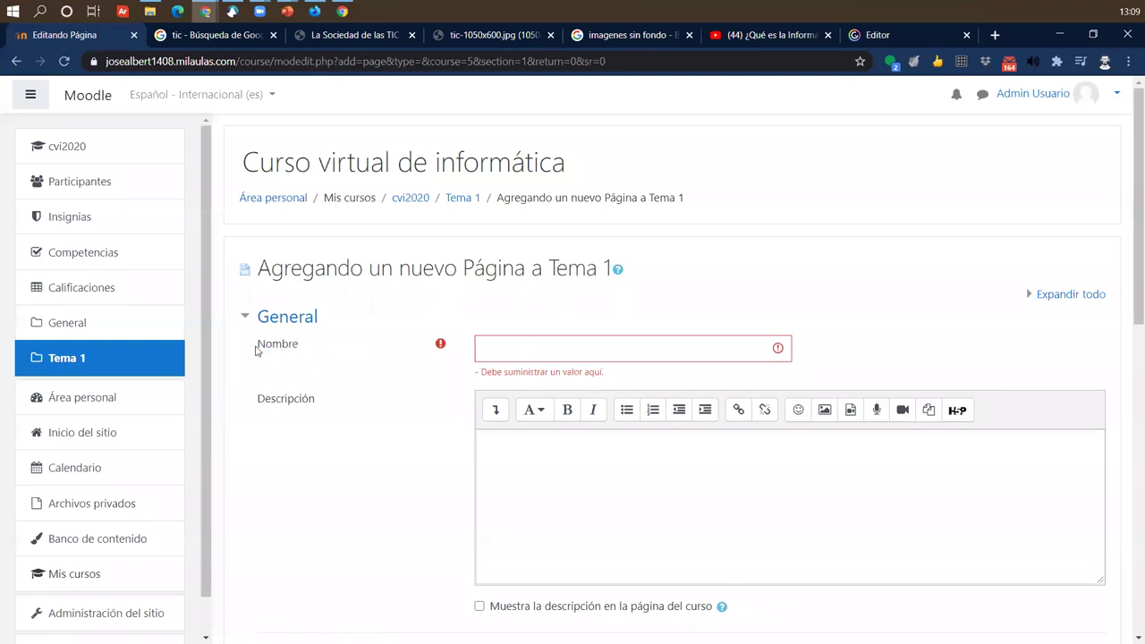
pyautogui.click(540, 347)
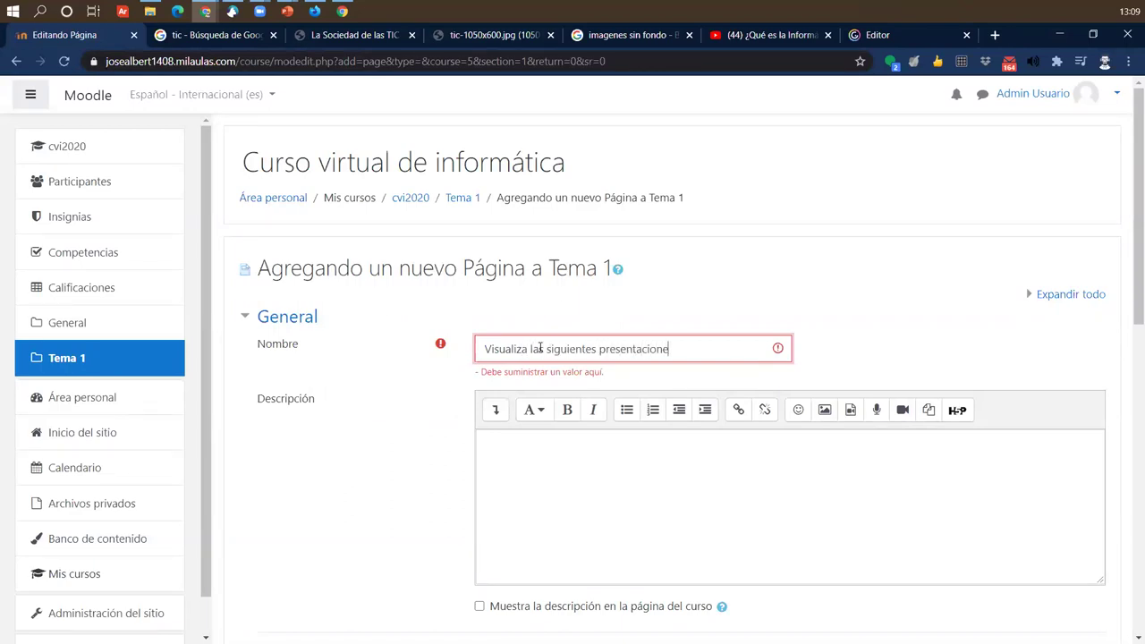
pyautogui.click(551, 467)
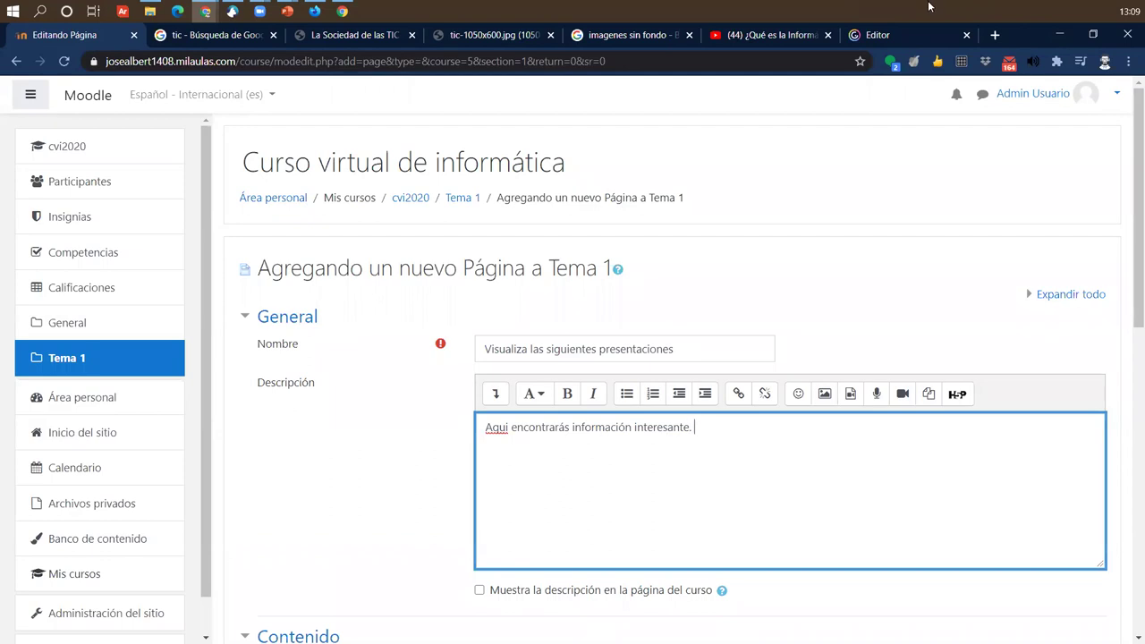
pyautogui.click(895, 34)
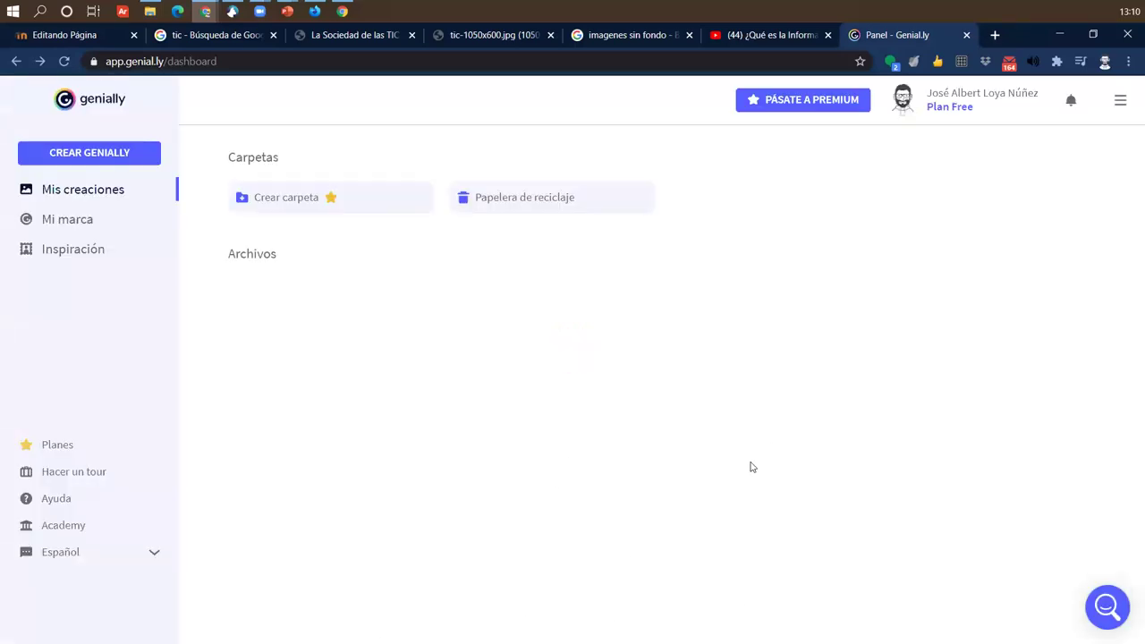
# Copy the iframe embed code of Genially's 'Decálogo de la seguridad' presentation and return to the Moodle page form
pyautogui.scroll(-1, 501, 497)
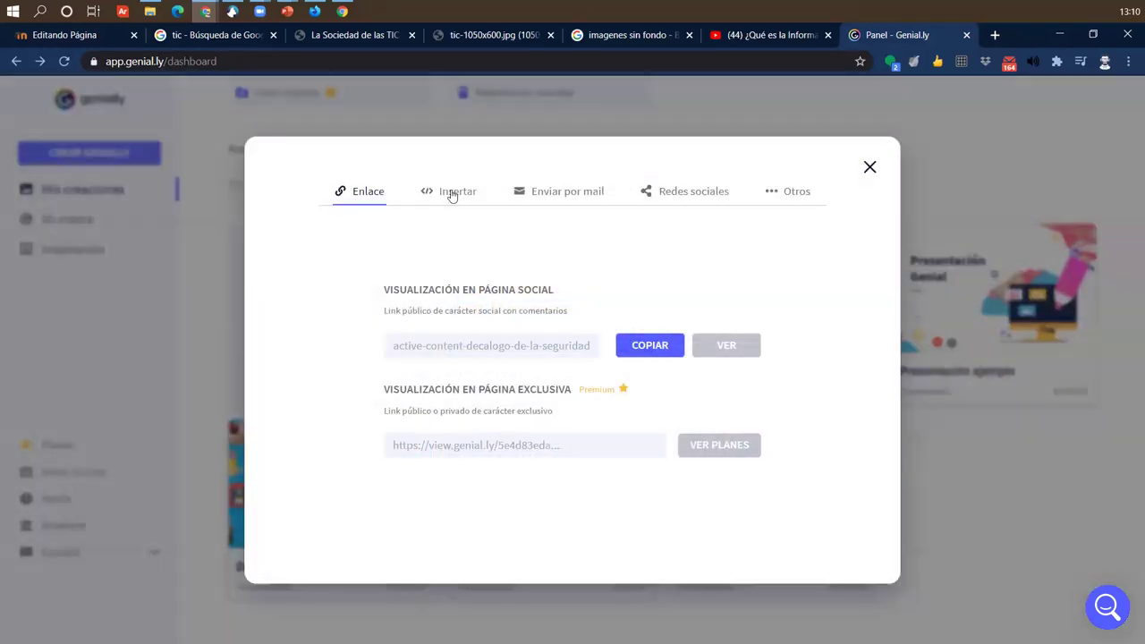
pyautogui.click(452, 192)
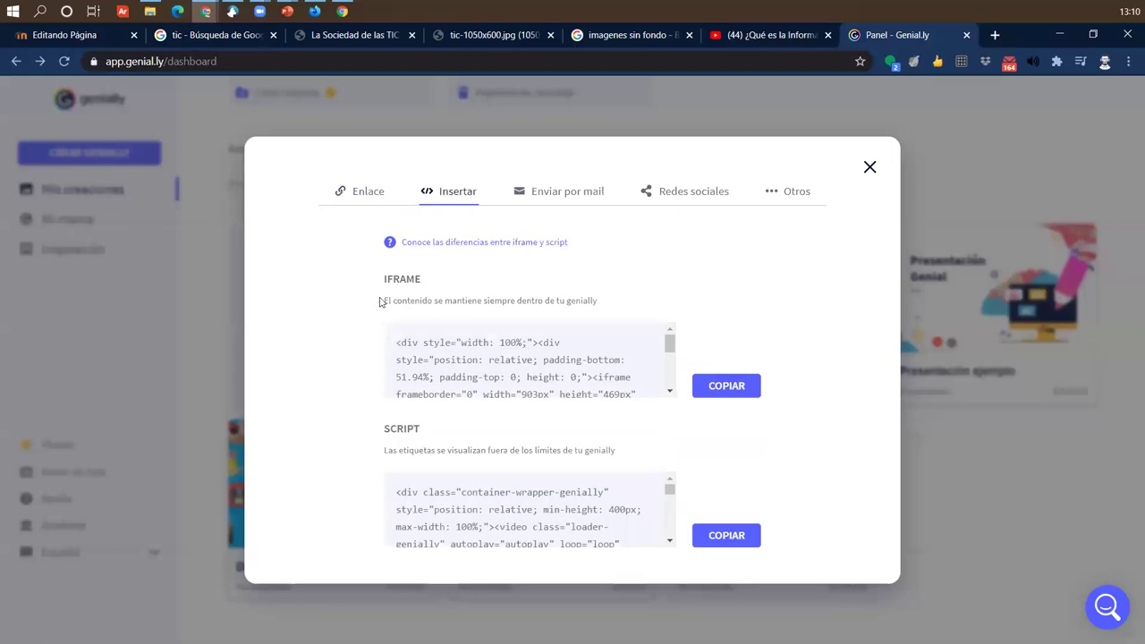
pyautogui.click(713, 385)
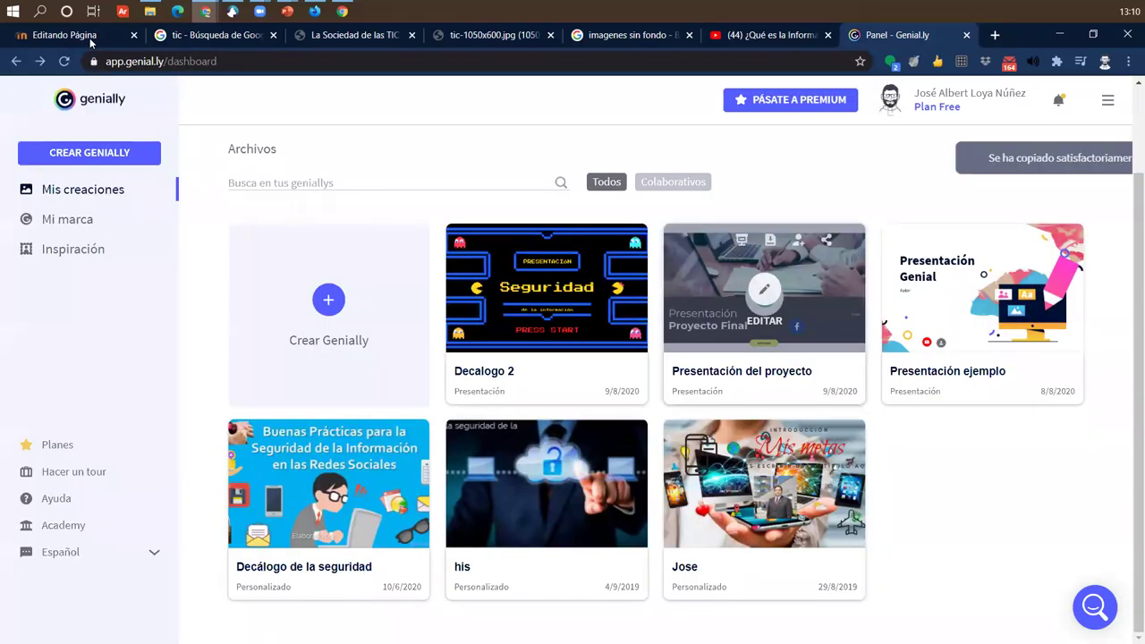
pyautogui.click(89, 35)
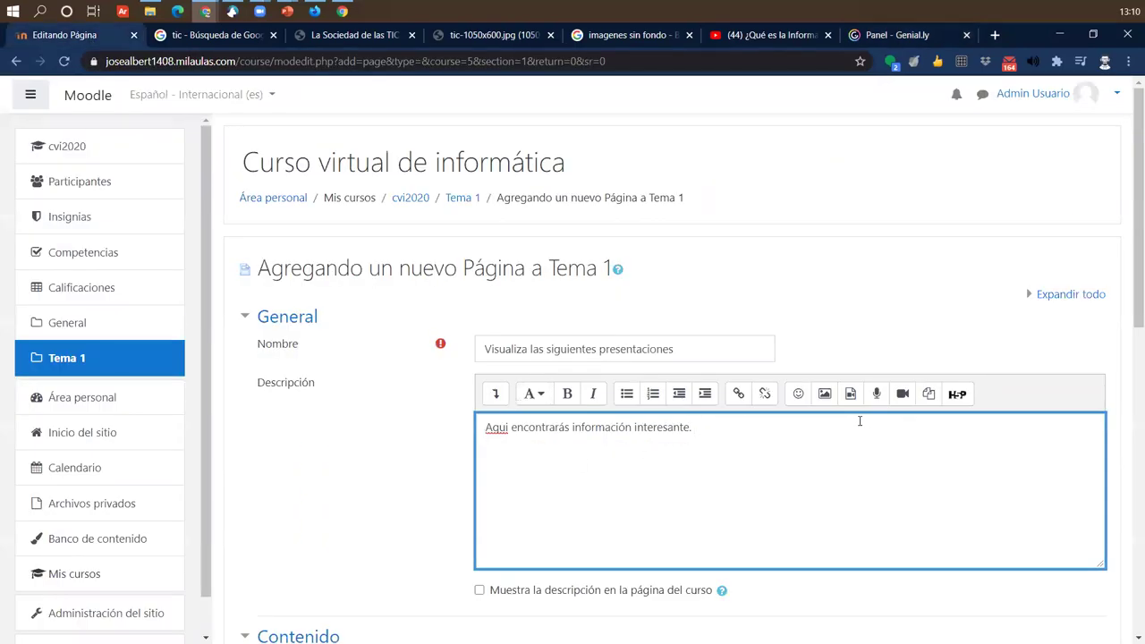
# Replace the page content's placeholder HTML with the pasted Genially iframe embed code
pyautogui.scroll(-3, 304, 438)
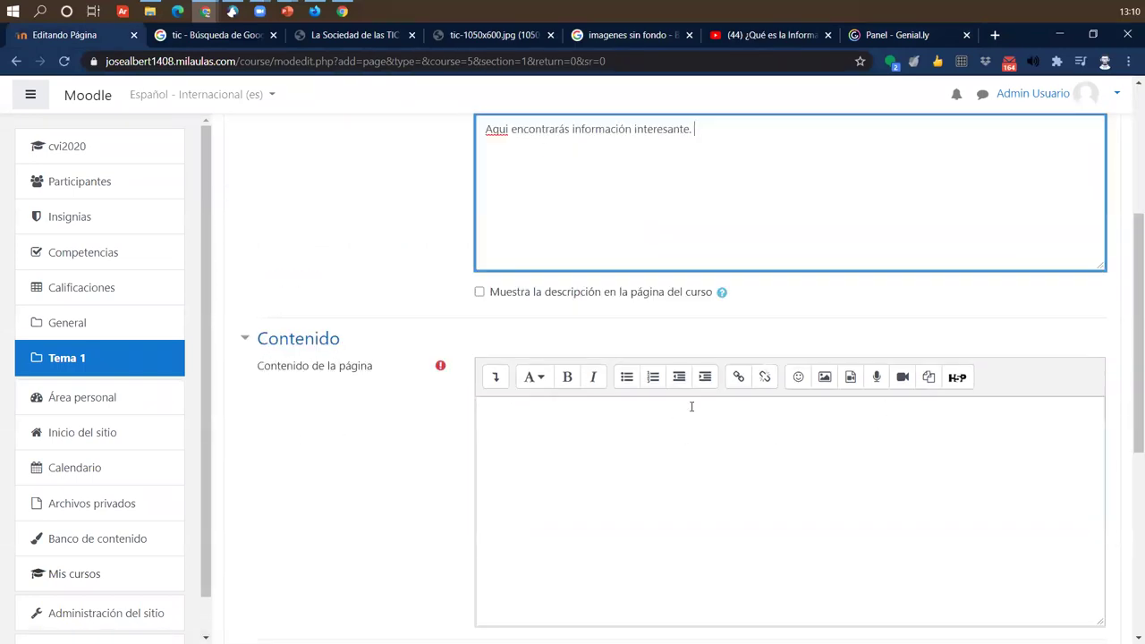
pyautogui.click(497, 379)
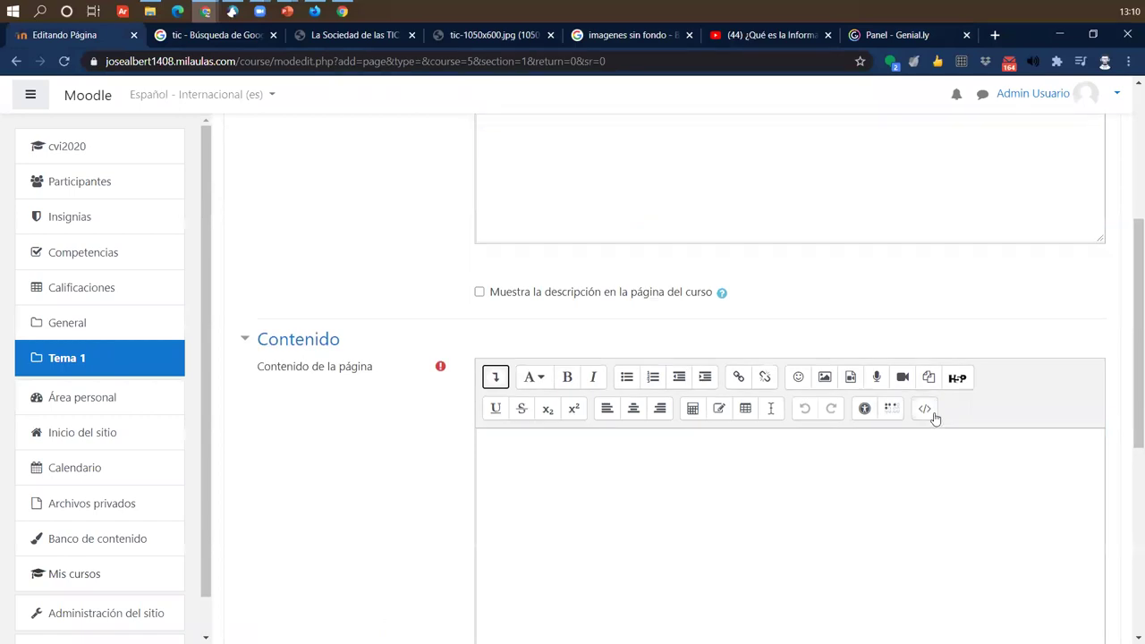
pyautogui.click(933, 415)
pyautogui.moveTo(839, 134); pyautogui.dragTo(413, 130)
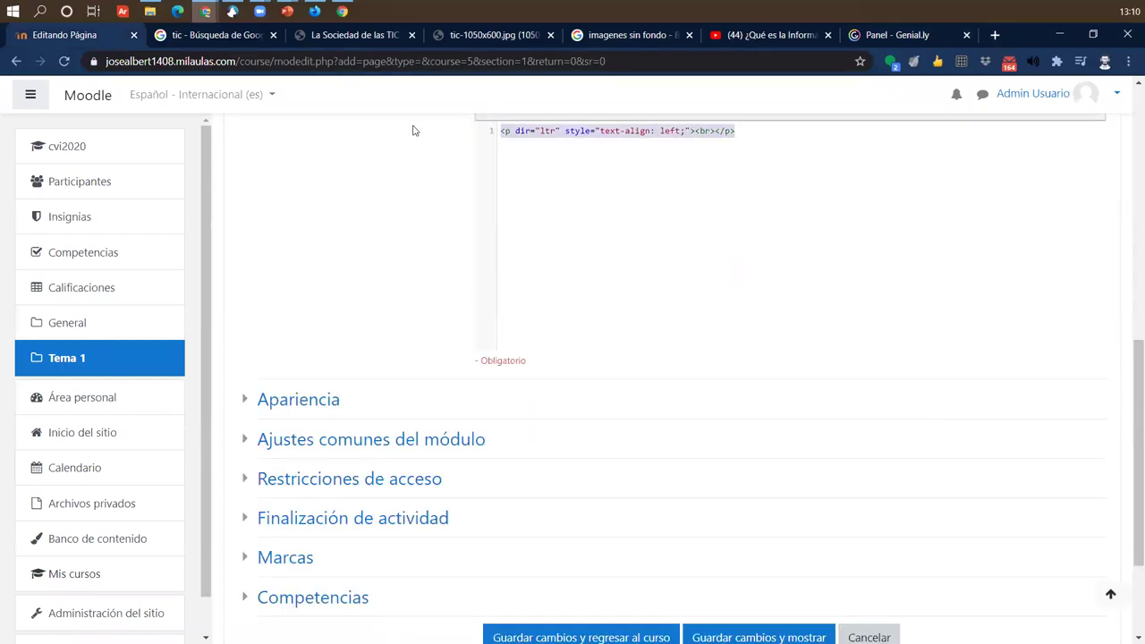
pyautogui.hotkey('ctrl', 'v')
pyautogui.scroll(2, 869, 307)
pyautogui.scroll(2, 925, 389)
pyautogui.click(924, 399)
# Check the page name 'Visualiza las siguientes presentaciones' and save the page, returning to the course
pyautogui.scroll(3, 405, 431)
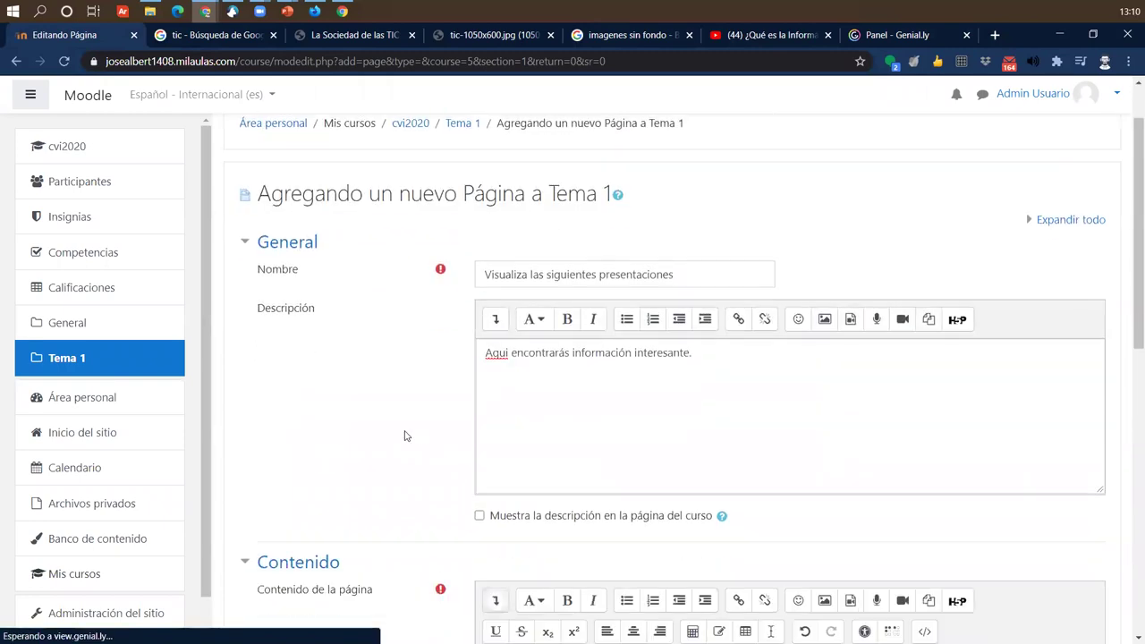
pyautogui.scroll(-1, 479, 258)
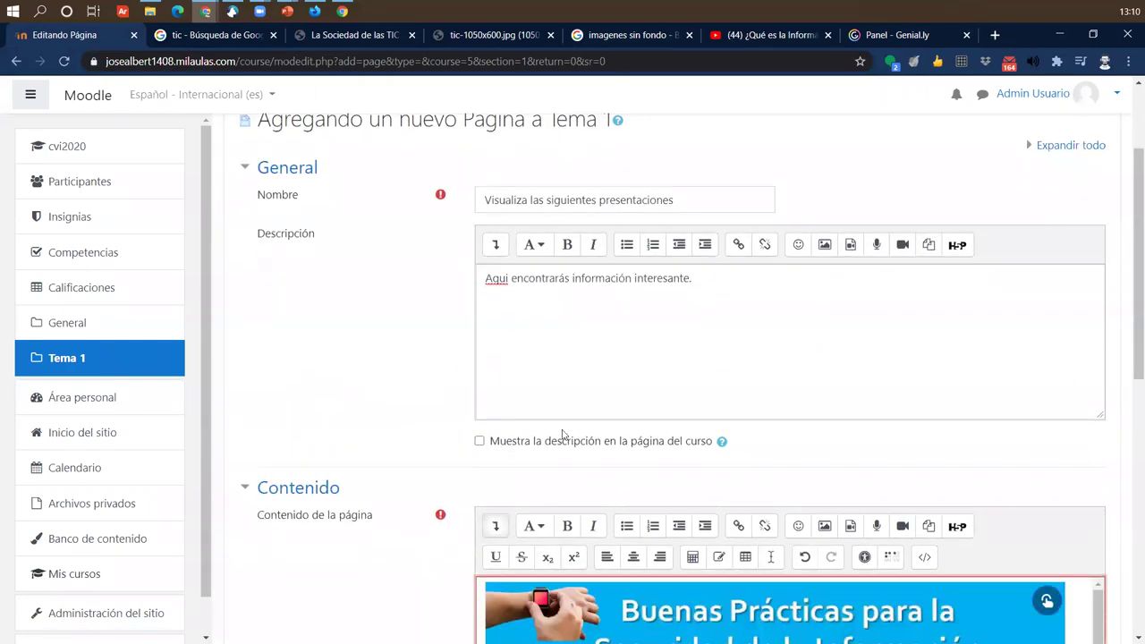
pyautogui.doubleClick(316, 196)
pyautogui.moveTo(707, 194); pyautogui.dragTo(455, 202)
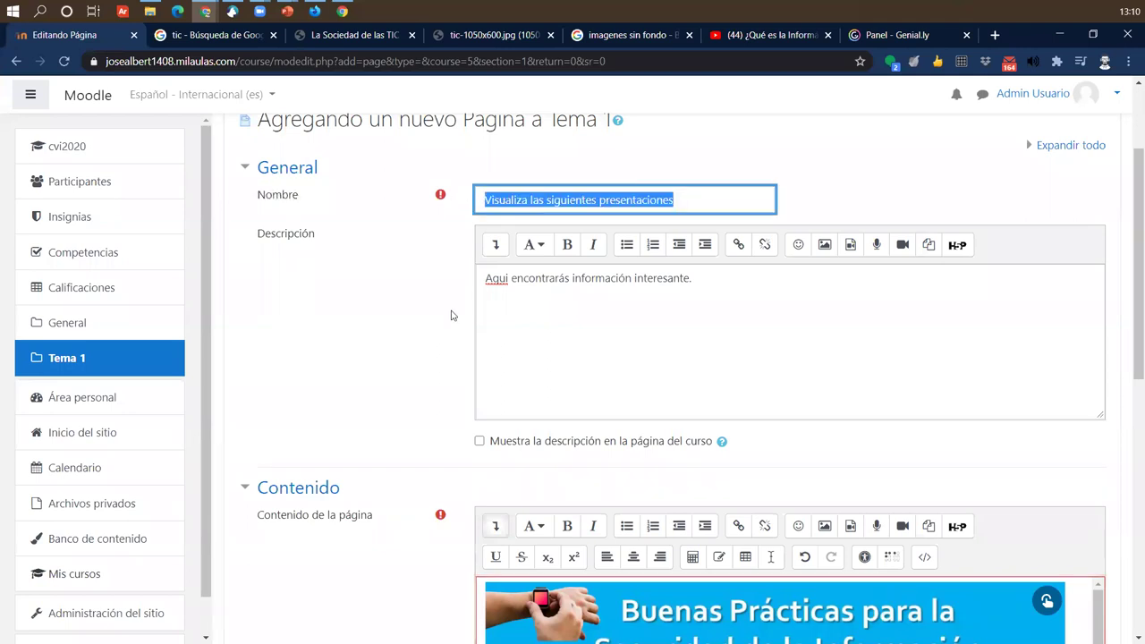
pyautogui.scroll(-2, 451, 315)
pyautogui.scroll(2, 499, 295)
pyautogui.scroll(-8, 469, 308)
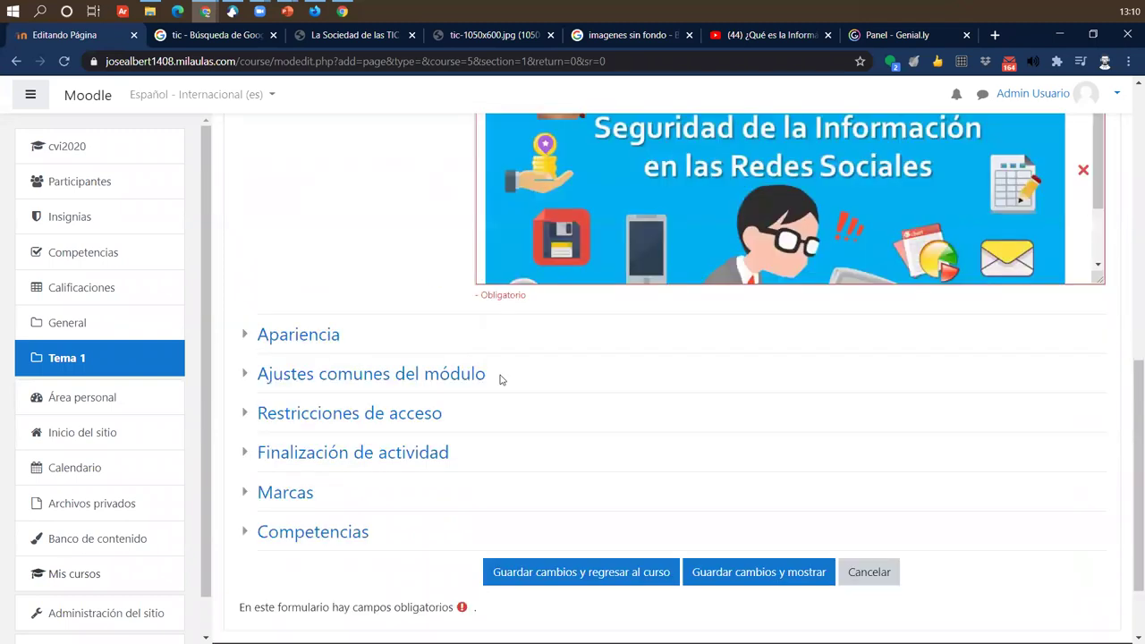
pyautogui.click(563, 472)
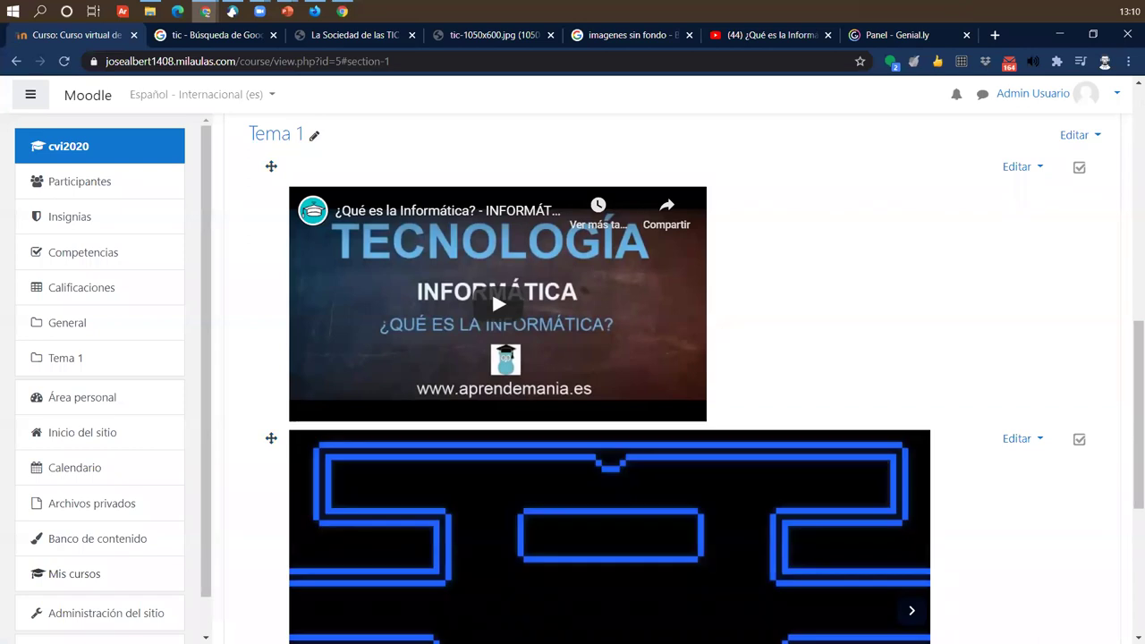
# Open the 'Visualiza las siguientes presentaciones' page and scroll through its embedded Genially presentation
pyautogui.scroll(-4, 949, 545)
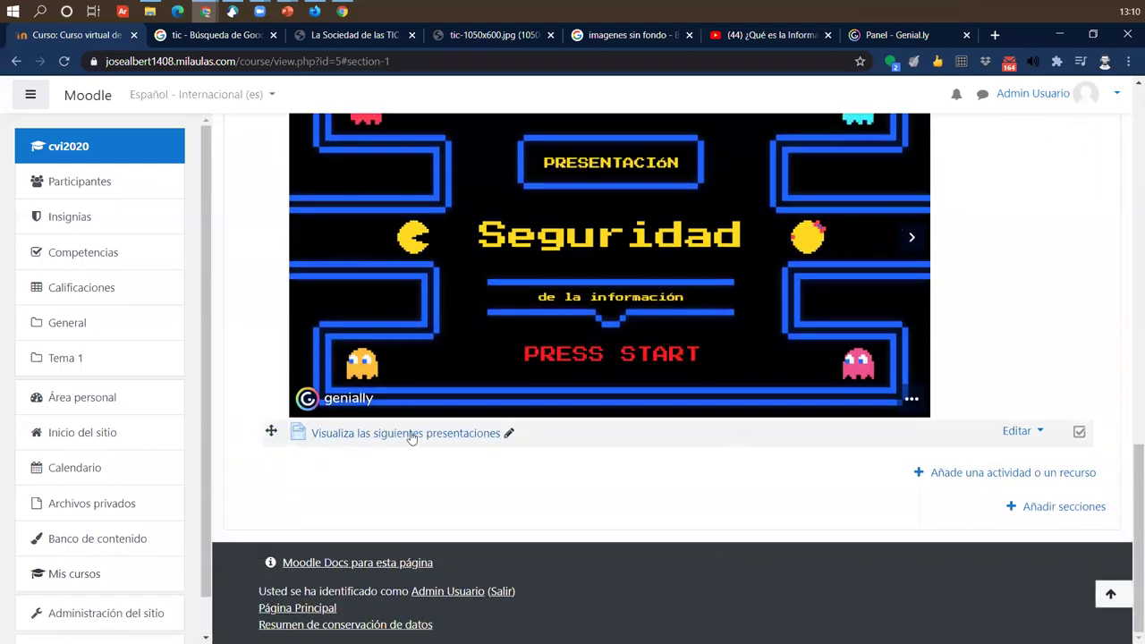
pyautogui.click(361, 434)
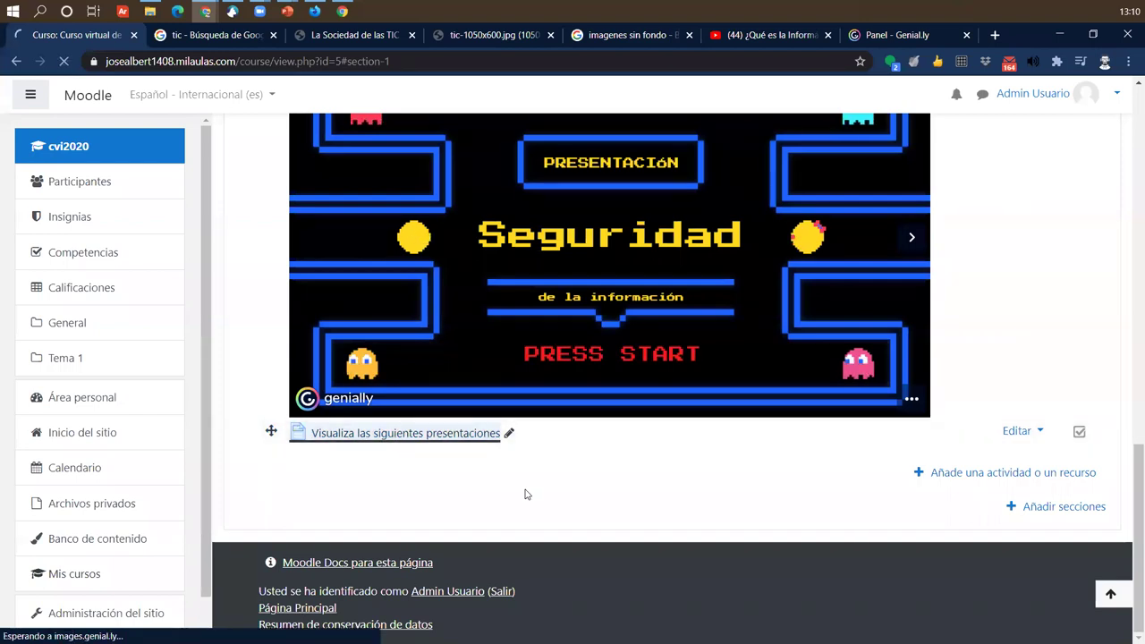
pyautogui.scroll(-3, 519, 460)
pyautogui.scroll(-1, 830, 378)
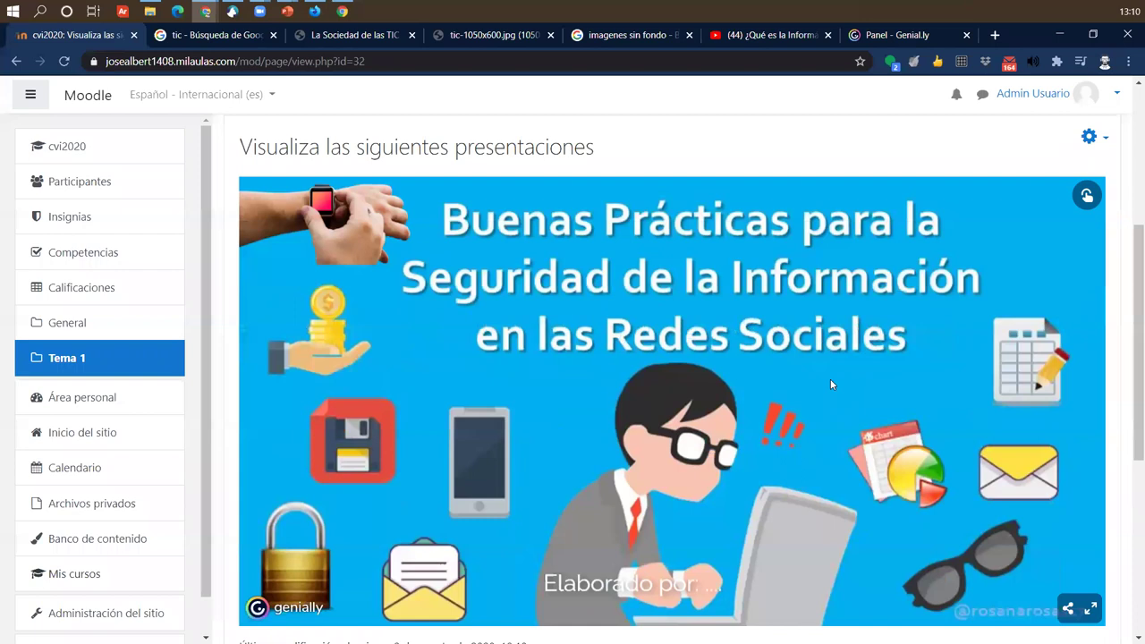
pyautogui.scroll(-1, 830, 379)
pyautogui.scroll(1, 831, 379)
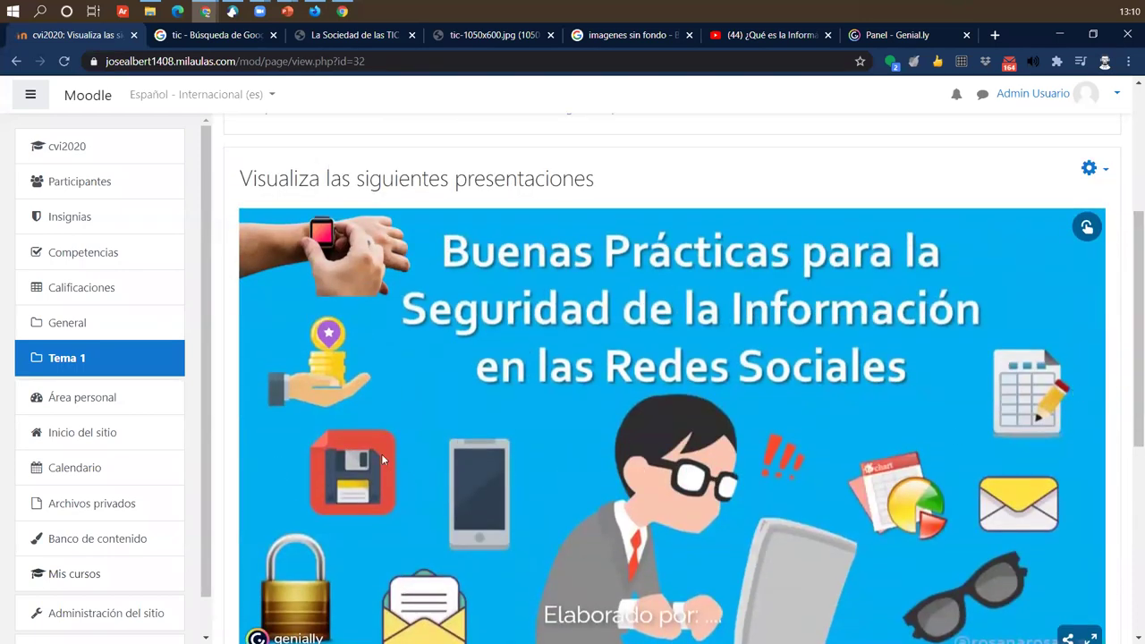
pyautogui.moveTo(327, 329)
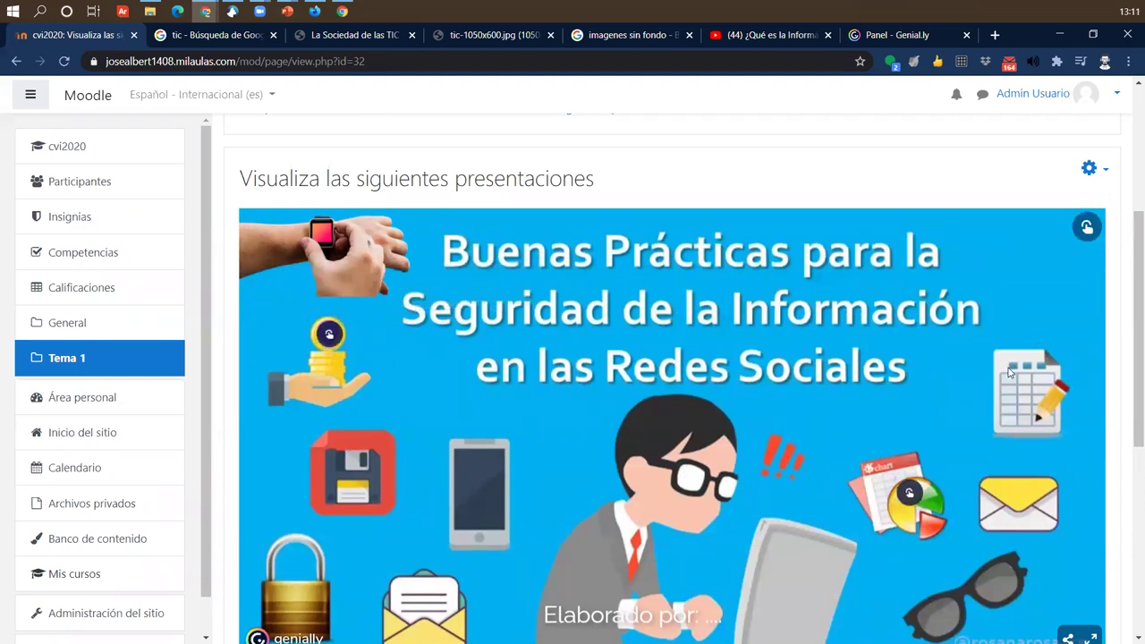
pyautogui.scroll(-2, 1009, 372)
pyautogui.moveTo(904, 335)
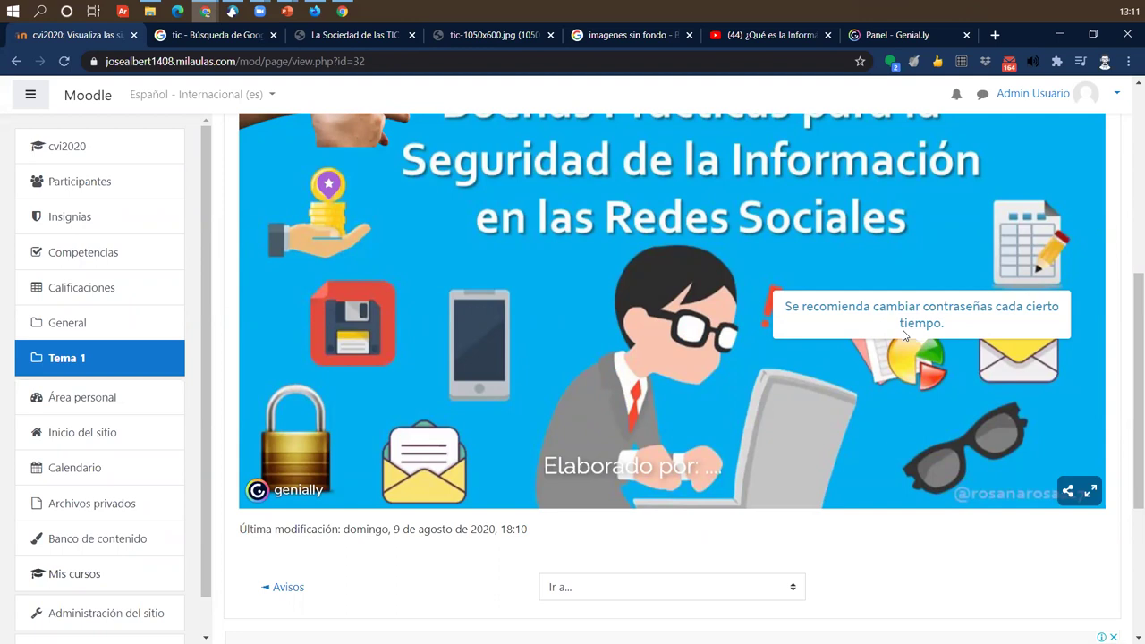
pyautogui.scroll(5, 592, 430)
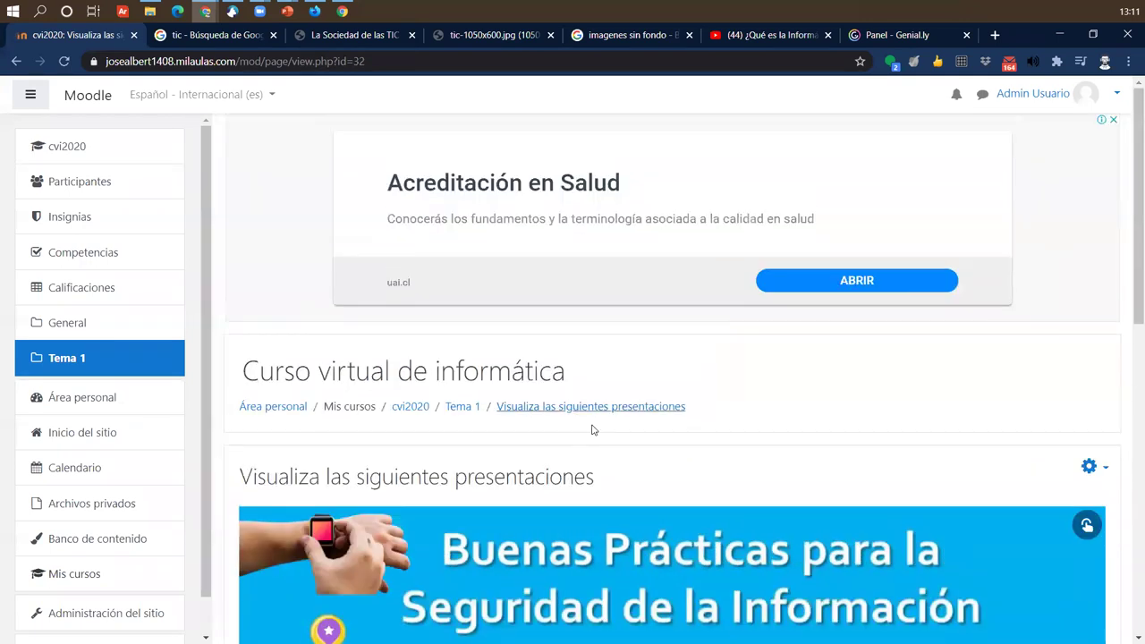
# Go back to the course's Tema 1 section and browse its resources
pyautogui.click(467, 407)
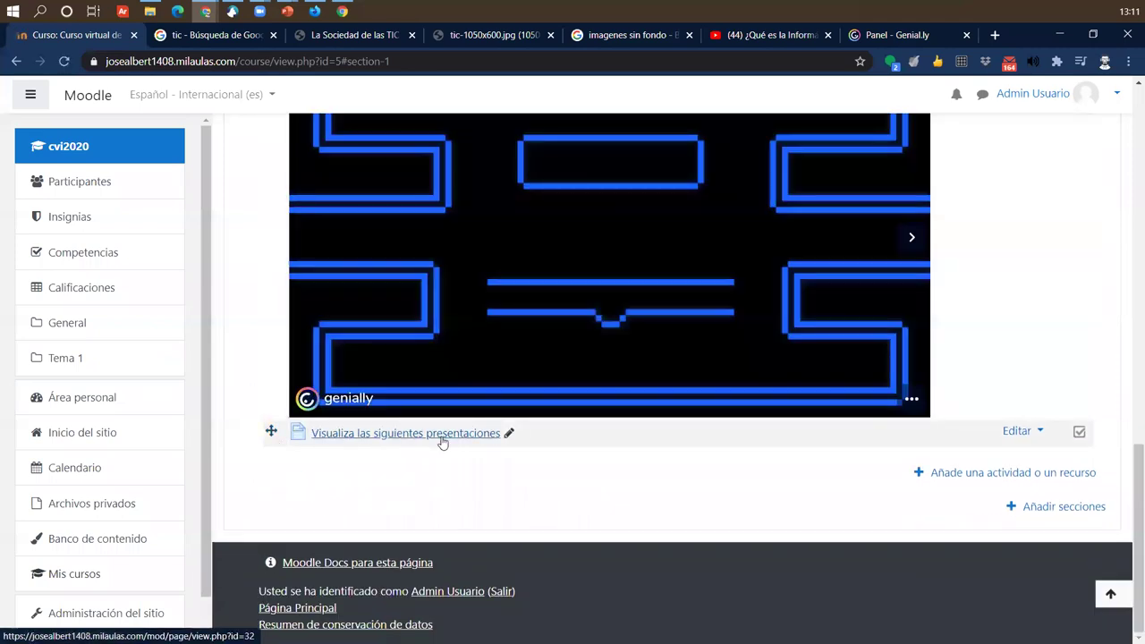
pyautogui.scroll(5, 465, 424)
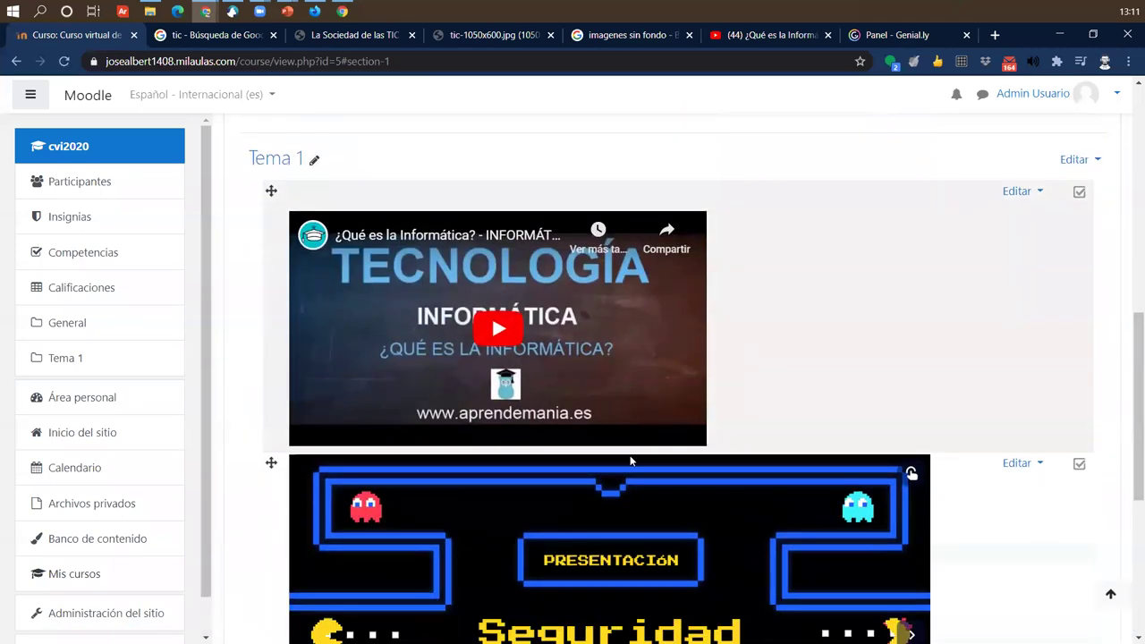
pyautogui.scroll(-5, 630, 461)
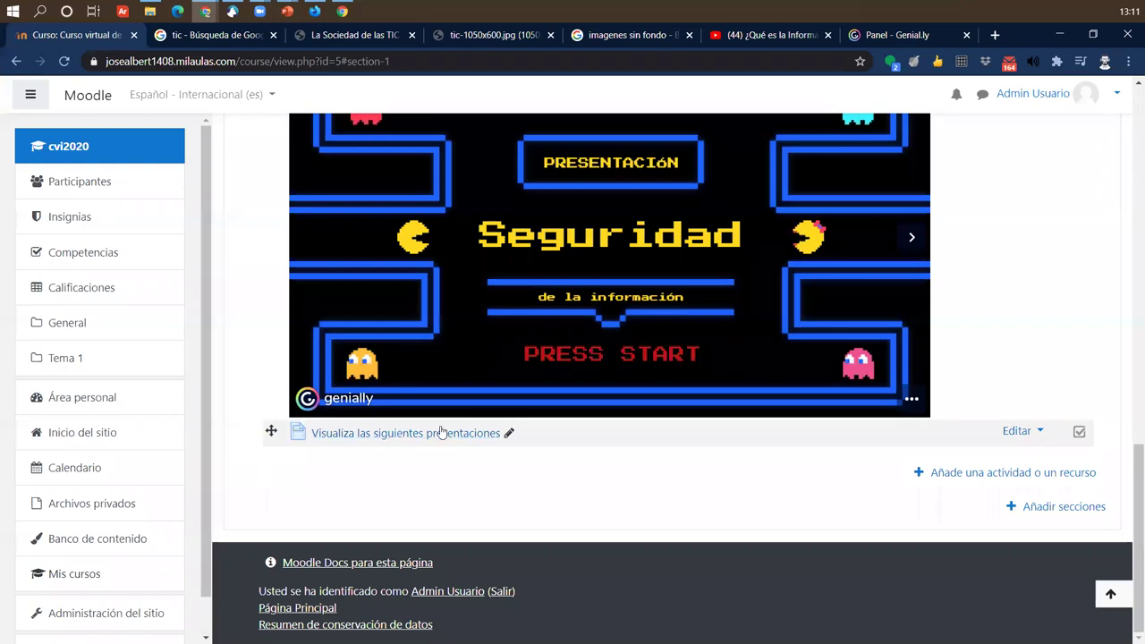
pyautogui.scroll(5, 462, 425)
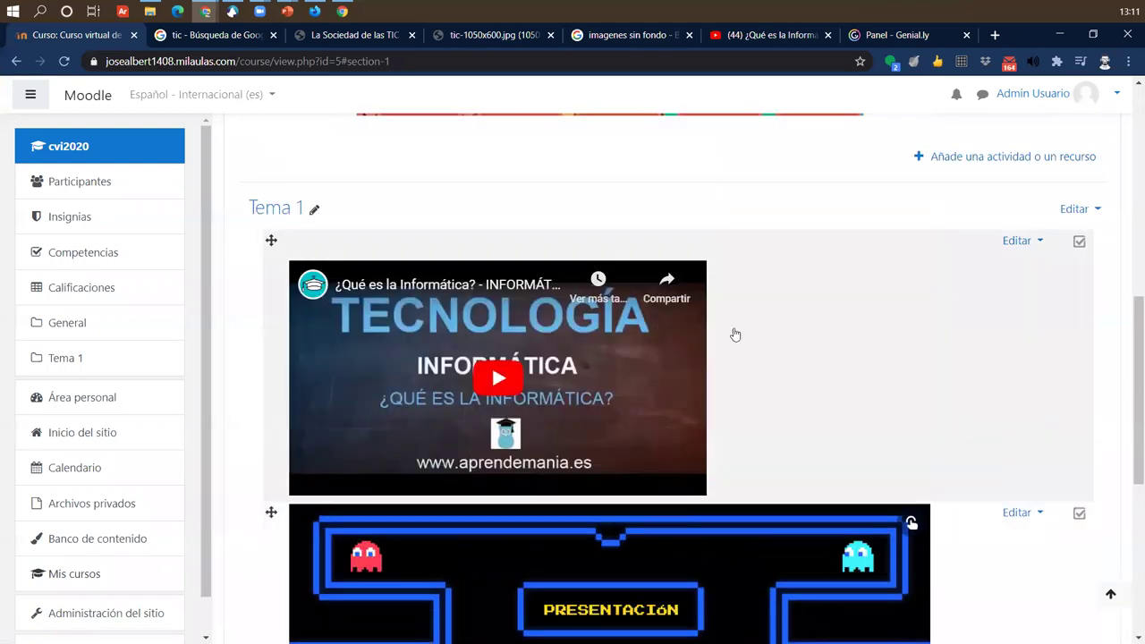
pyautogui.scroll(-4, 419, 403)
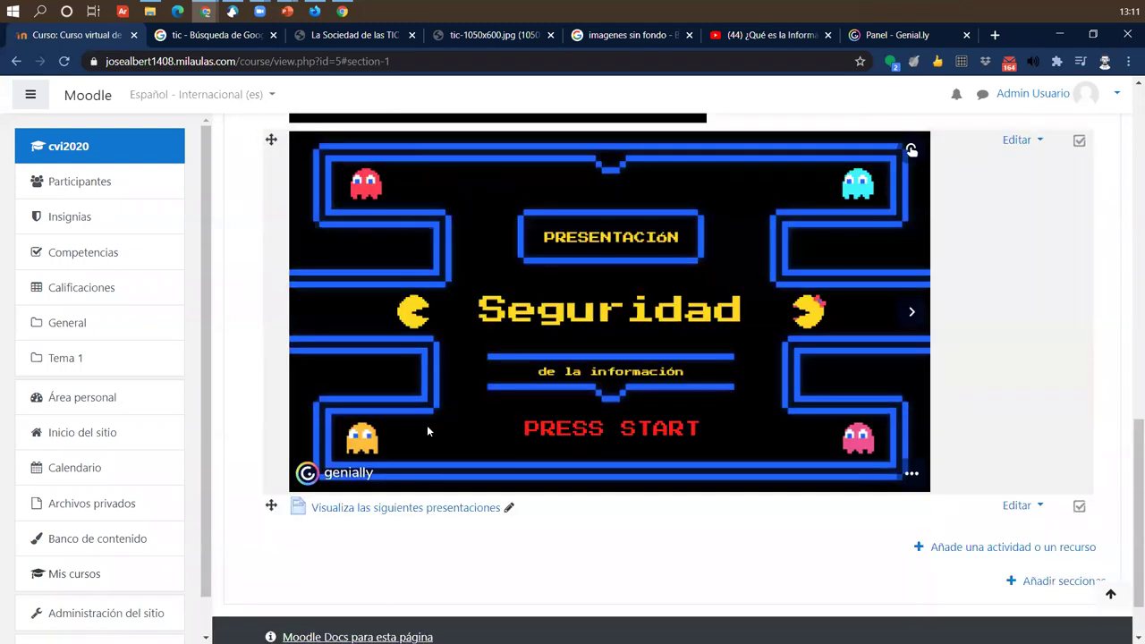
pyautogui.scroll(3, 427, 428)
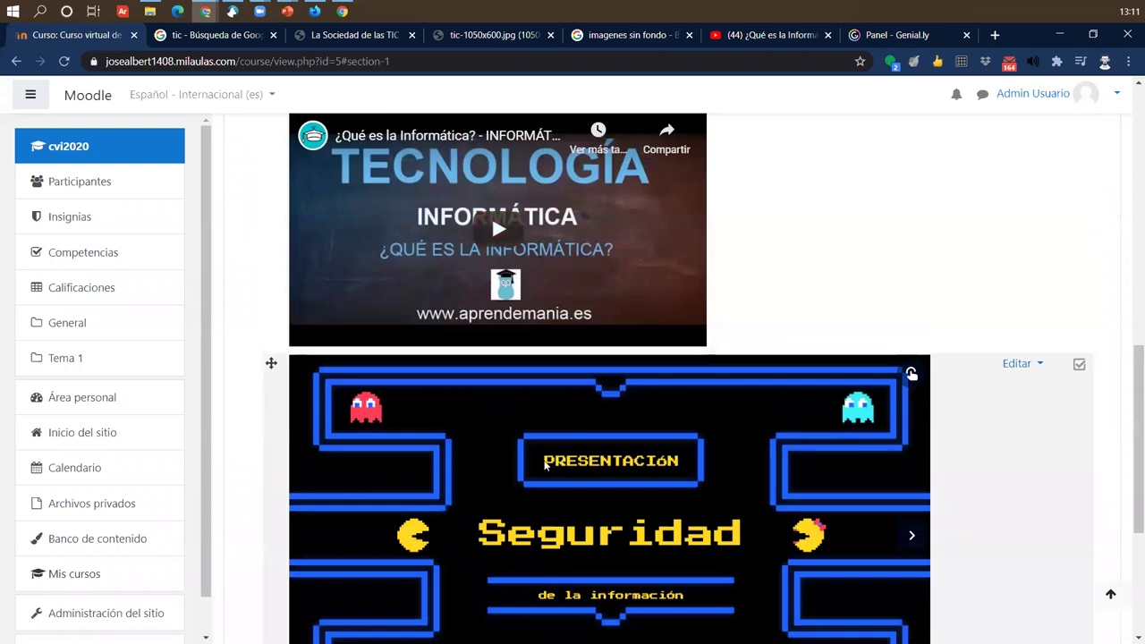
pyautogui.scroll(-4, 544, 464)
pyautogui.scroll(4, 563, 536)
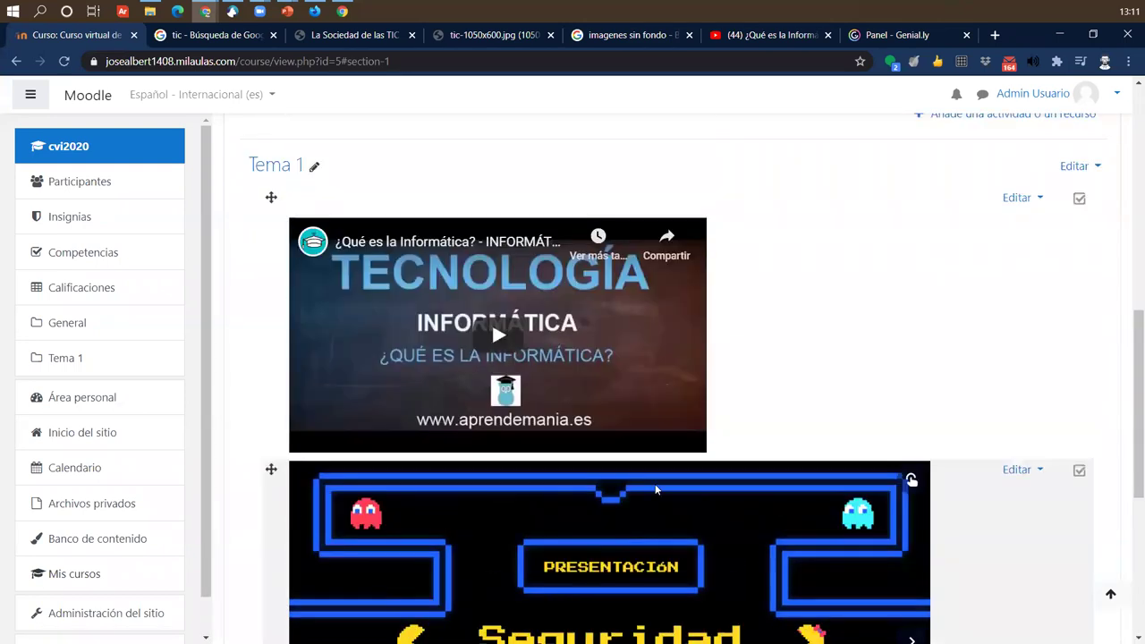
pyautogui.scroll(6, 623, 534)
pyautogui.scroll(-6, 414, 201)
pyautogui.scroll(-4, 399, 438)
pyautogui.scroll(2, 395, 280)
pyautogui.scroll(-2, 427, 374)
pyautogui.scroll(-2, 426, 374)
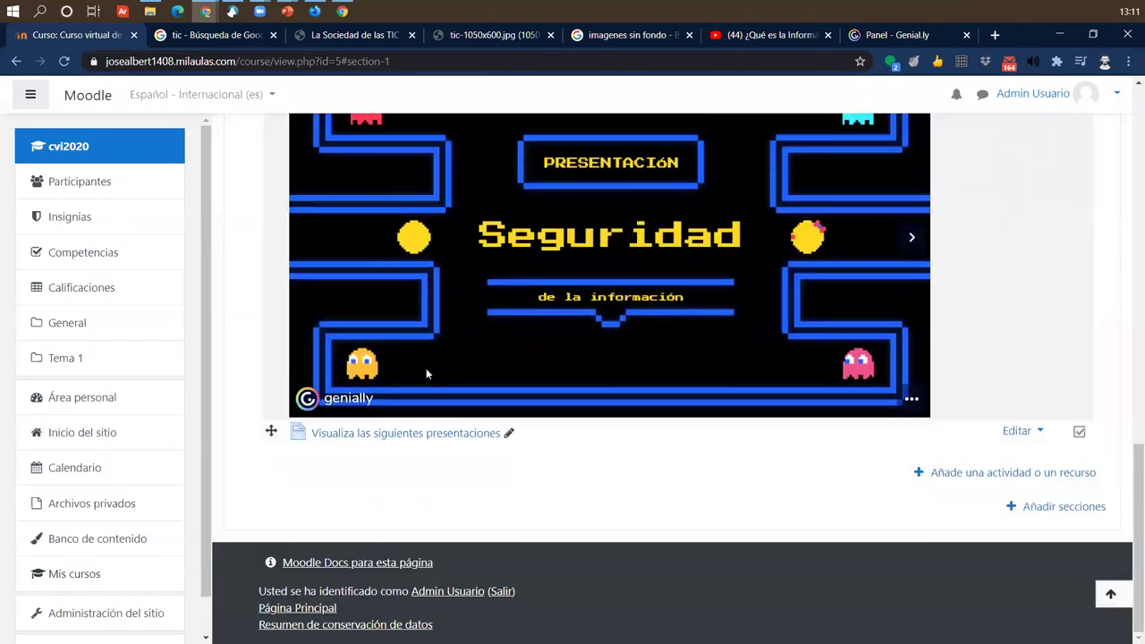
# Reopen the presentations page to view the embedded social-network security presentation
pyautogui.click(455, 440)
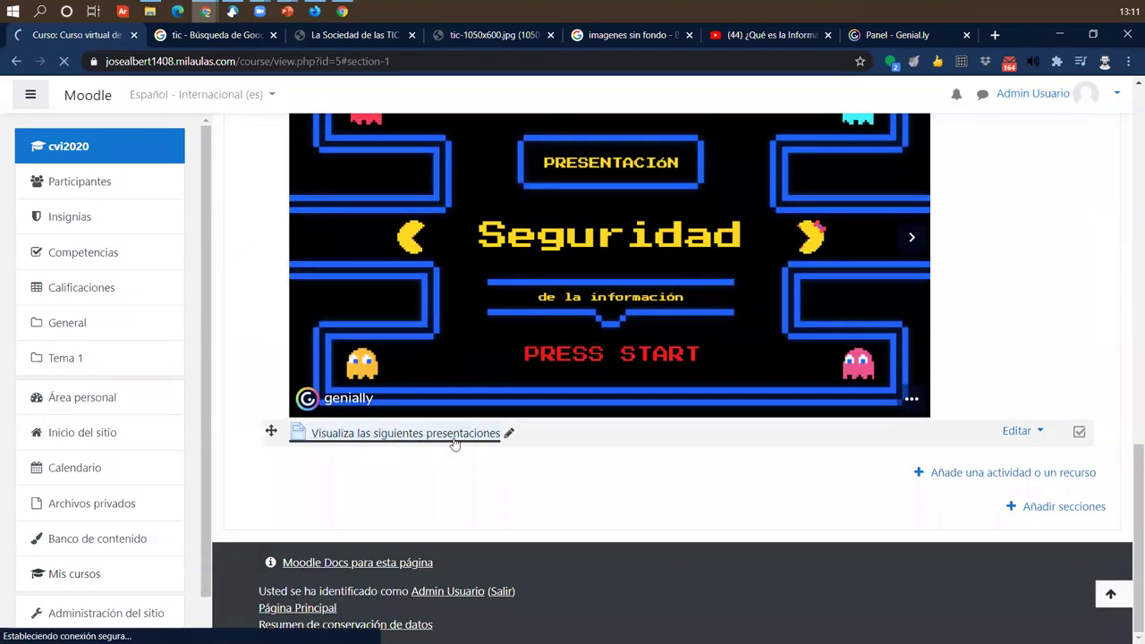
pyautogui.scroll(-3, 688, 480)
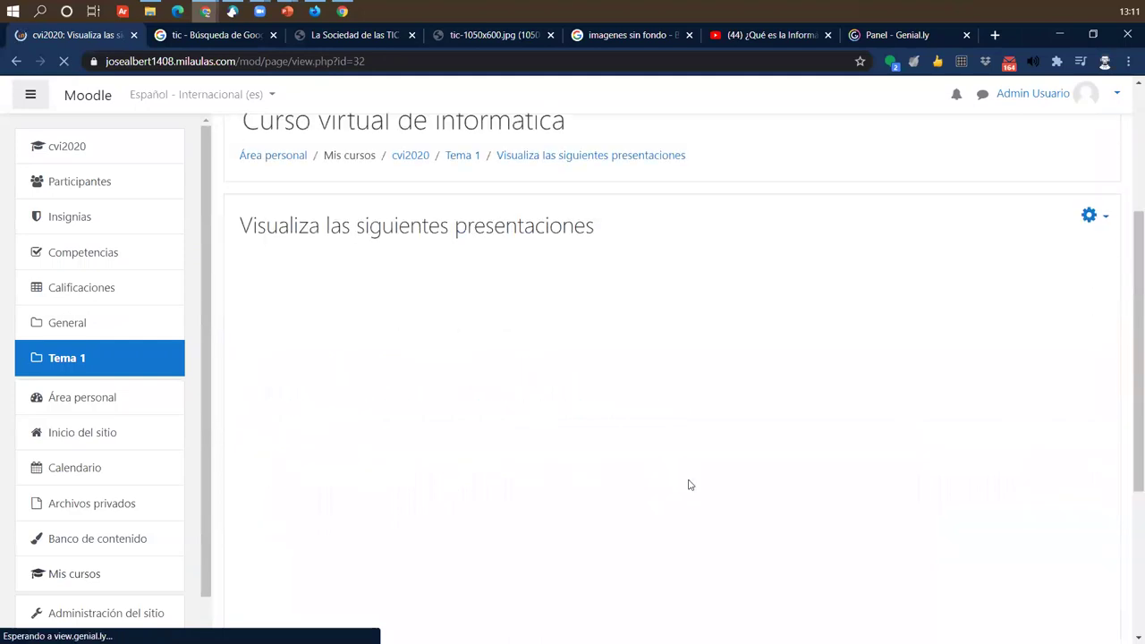
pyautogui.scroll(-2, 759, 302)
pyautogui.scroll(1, 759, 303)
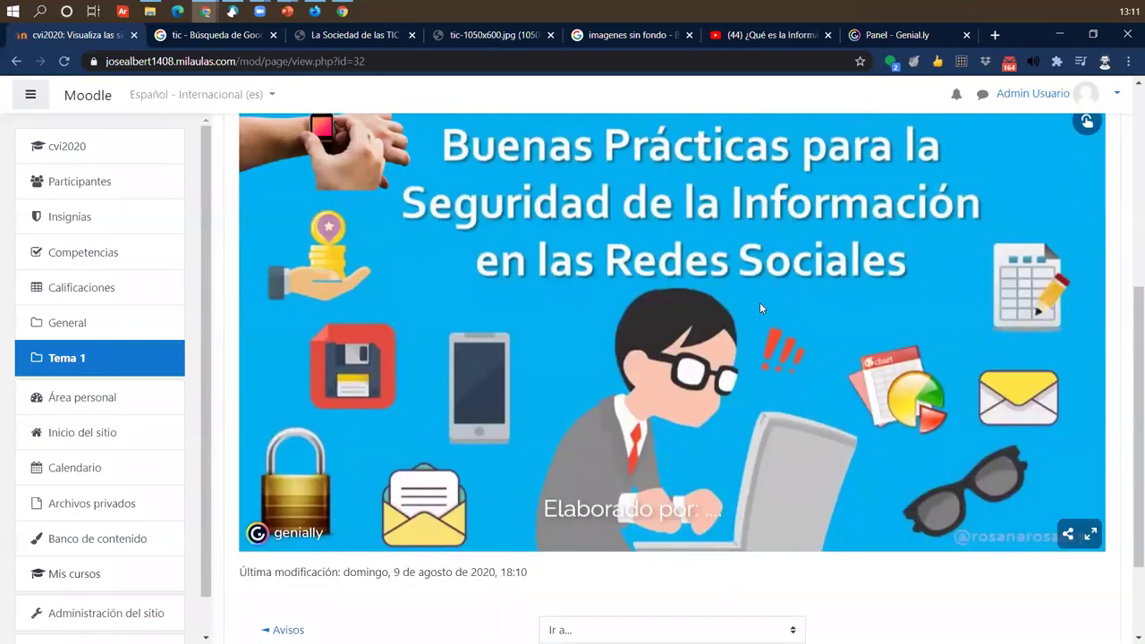
pyautogui.scroll(5, 567, 304)
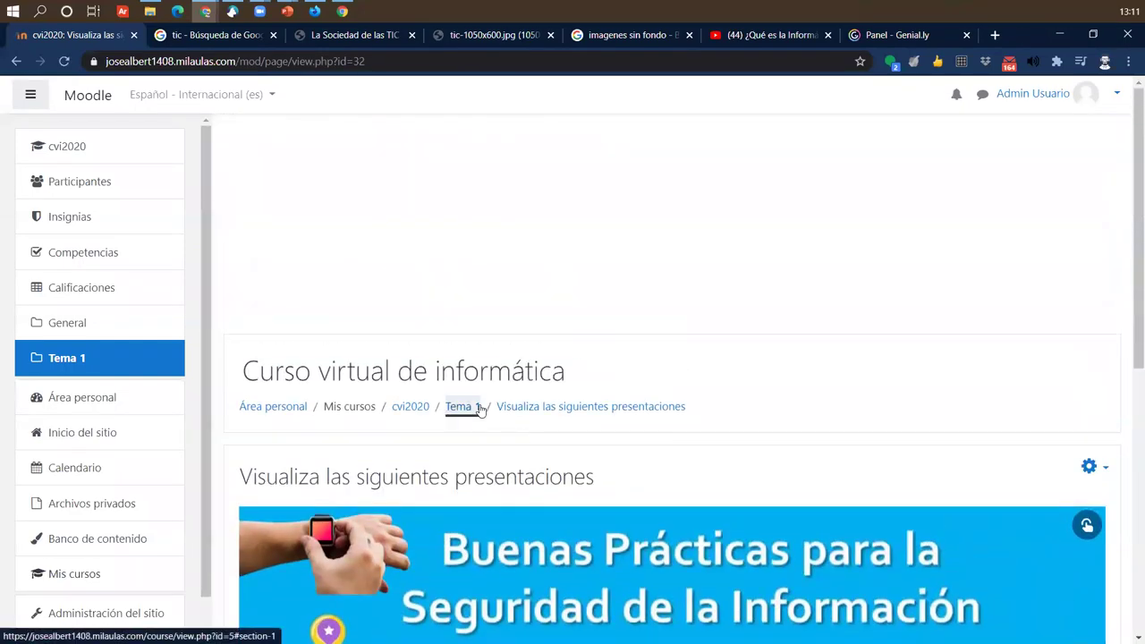
# Return to Tema 1 via the breadcrumb and scroll to the end of the section
pyautogui.click(481, 408)
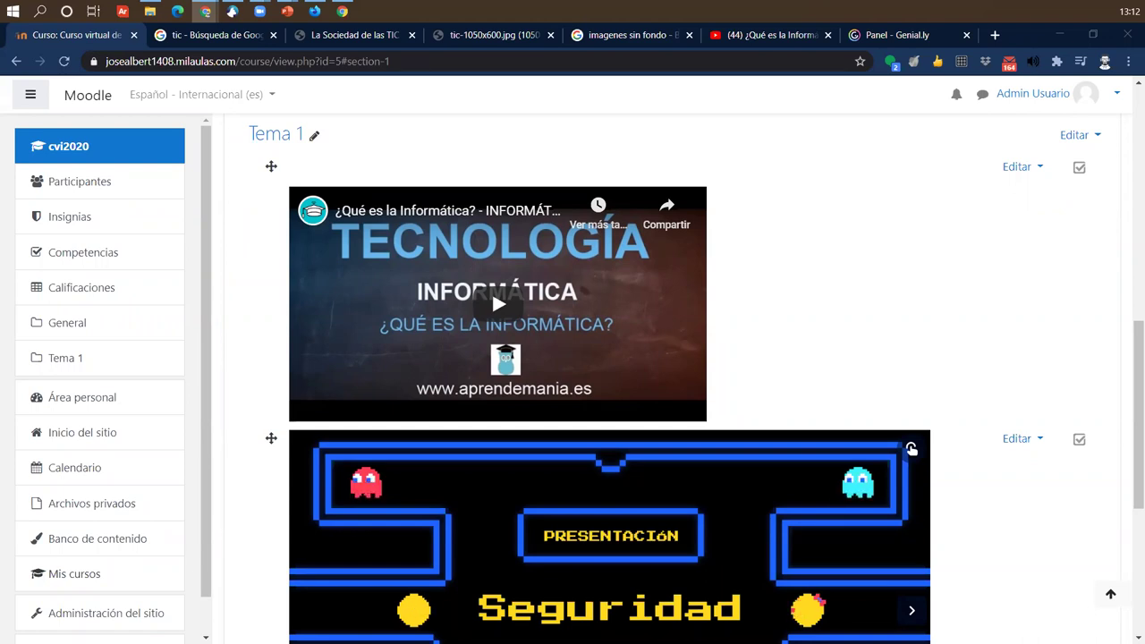
pyautogui.scroll(-1, 162, 553)
pyautogui.scroll(-1, 162, 553)
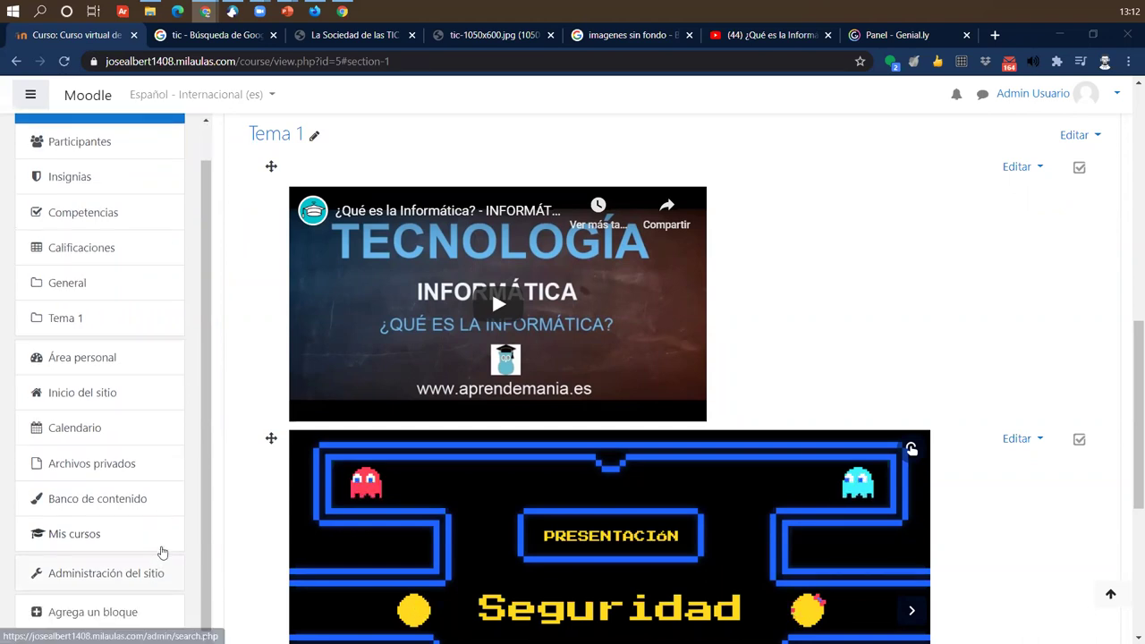
pyautogui.scroll(-4, 775, 435)
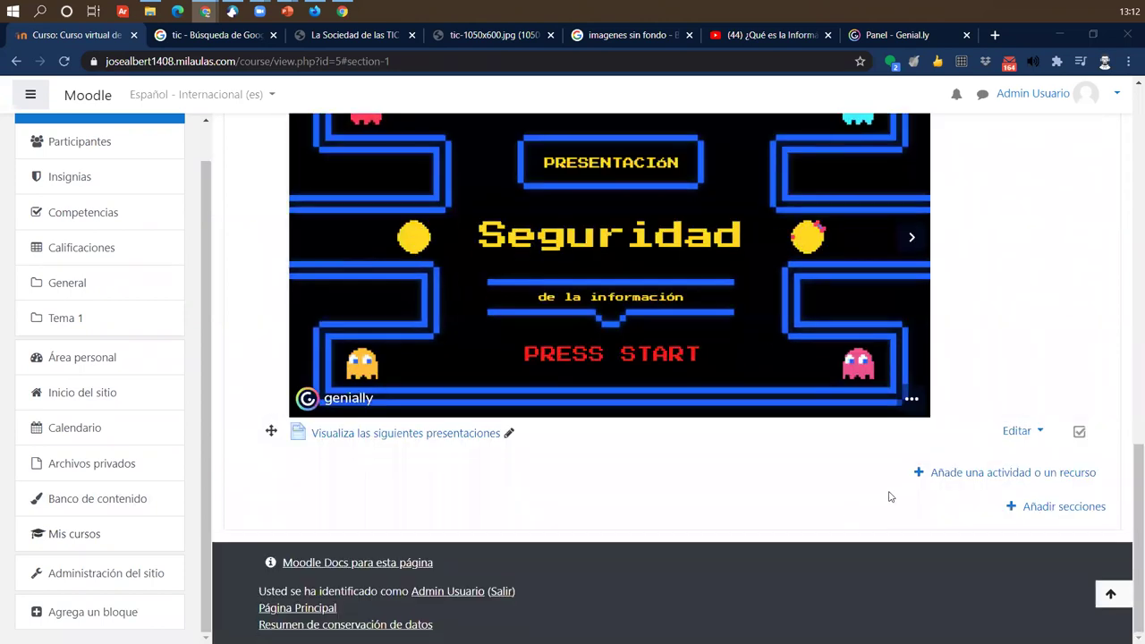
# Add a new Archivo (File) resource to Tema 1 named 'Video 01'
pyautogui.click(917, 478)
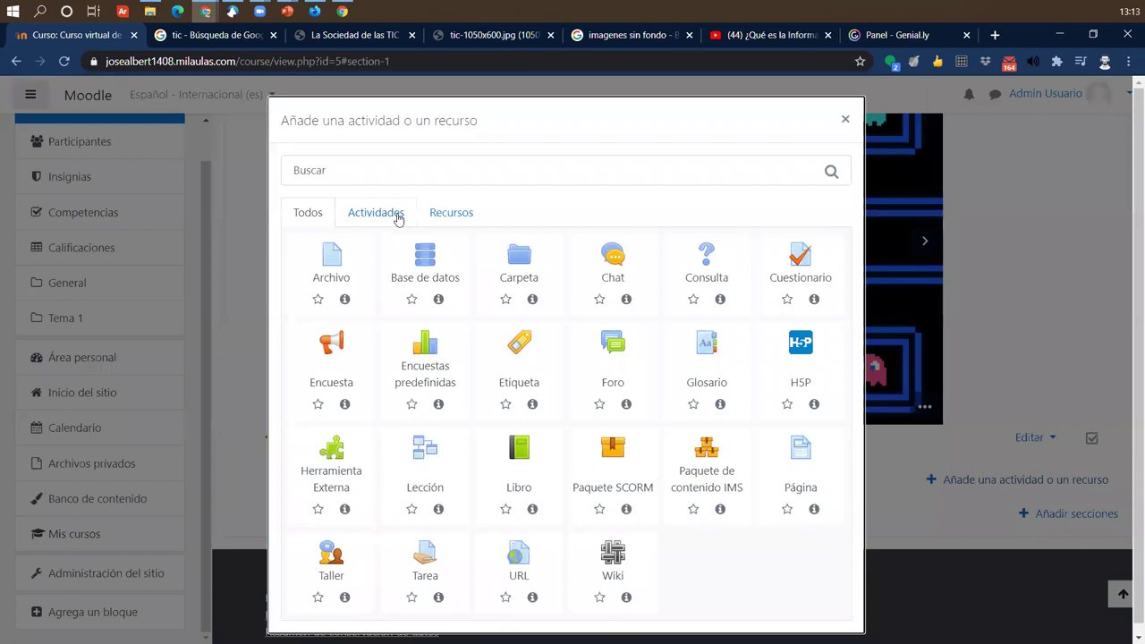
pyautogui.click(393, 215)
pyautogui.click(455, 217)
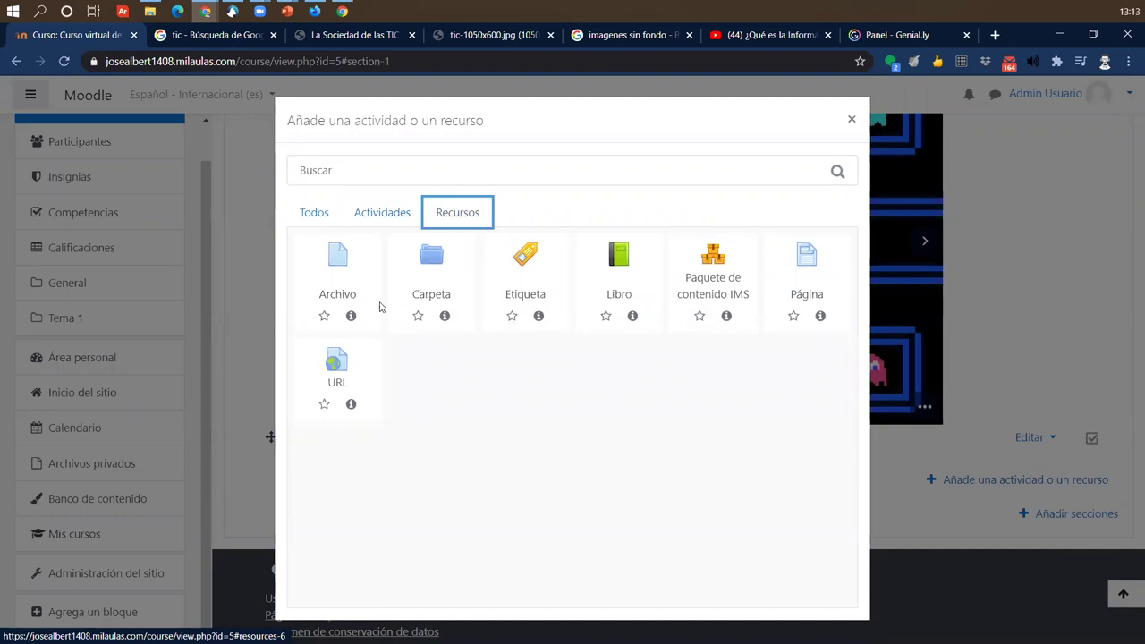
pyautogui.click(352, 277)
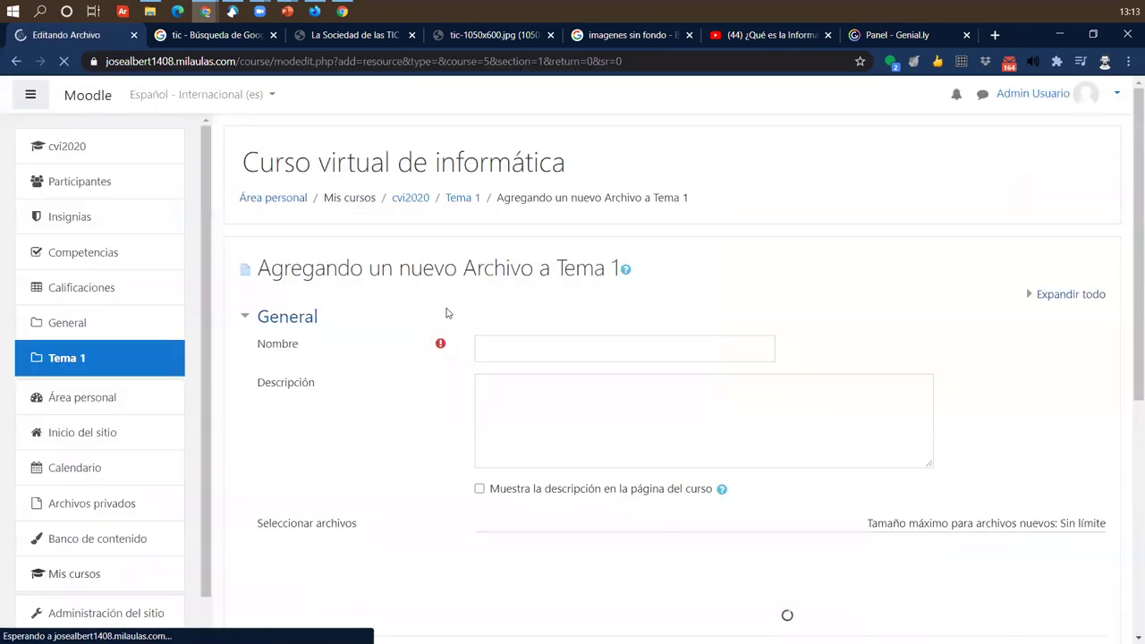
pyautogui.click(518, 358)
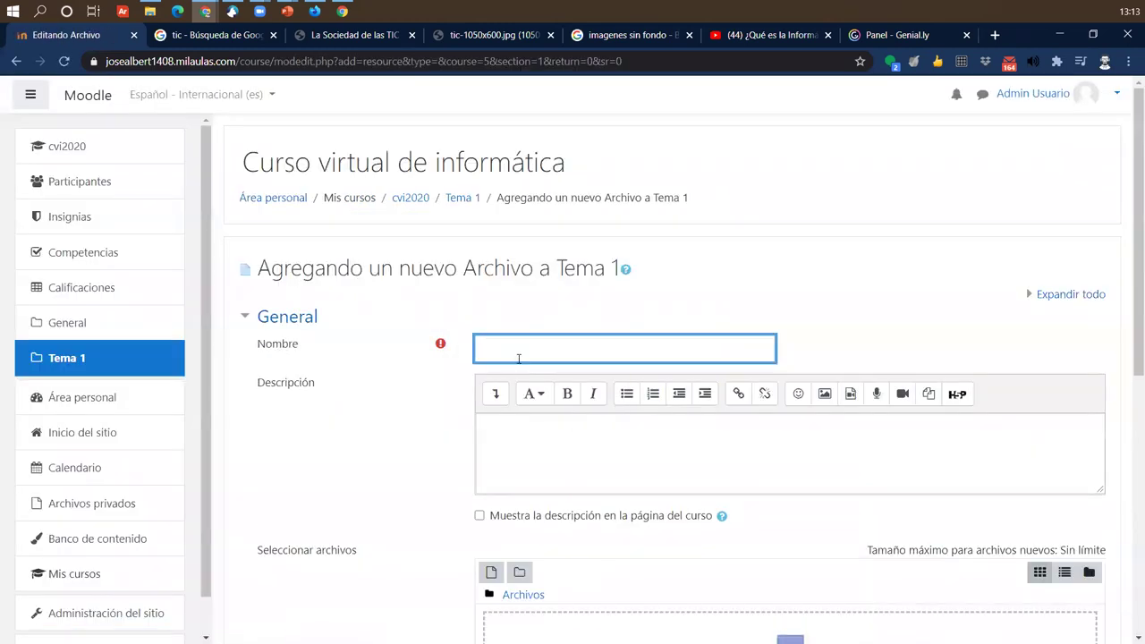
pyautogui.write('Video 01')
# Upload the 'video animado para prueba intro' file from Descargas to the resource
pyautogui.scroll(-3, 519, 359)
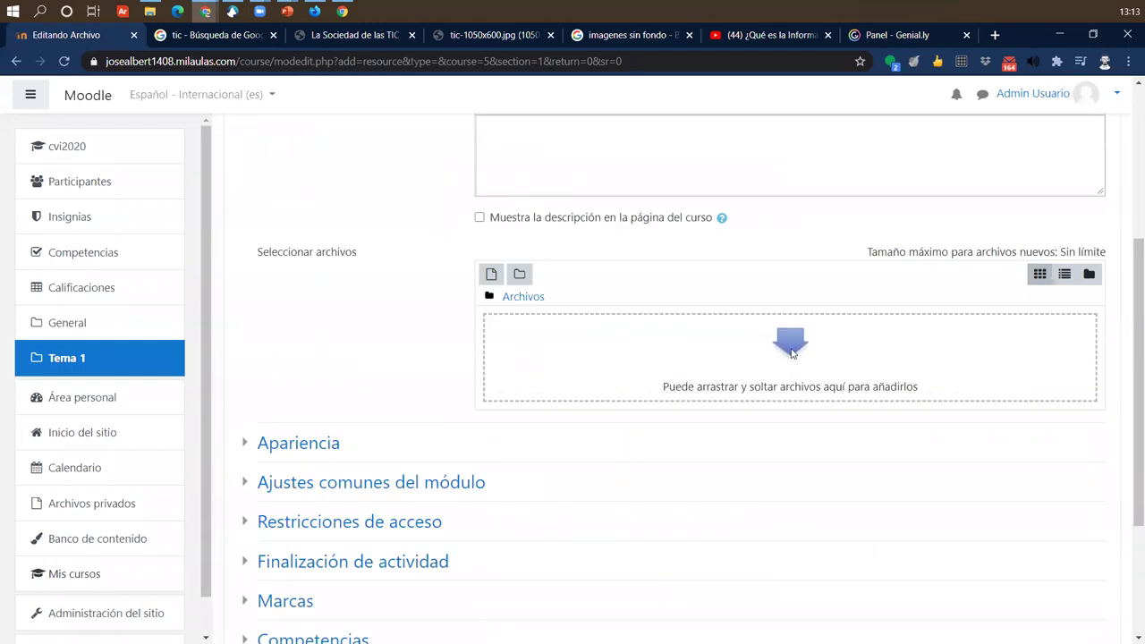
pyautogui.click(490, 277)
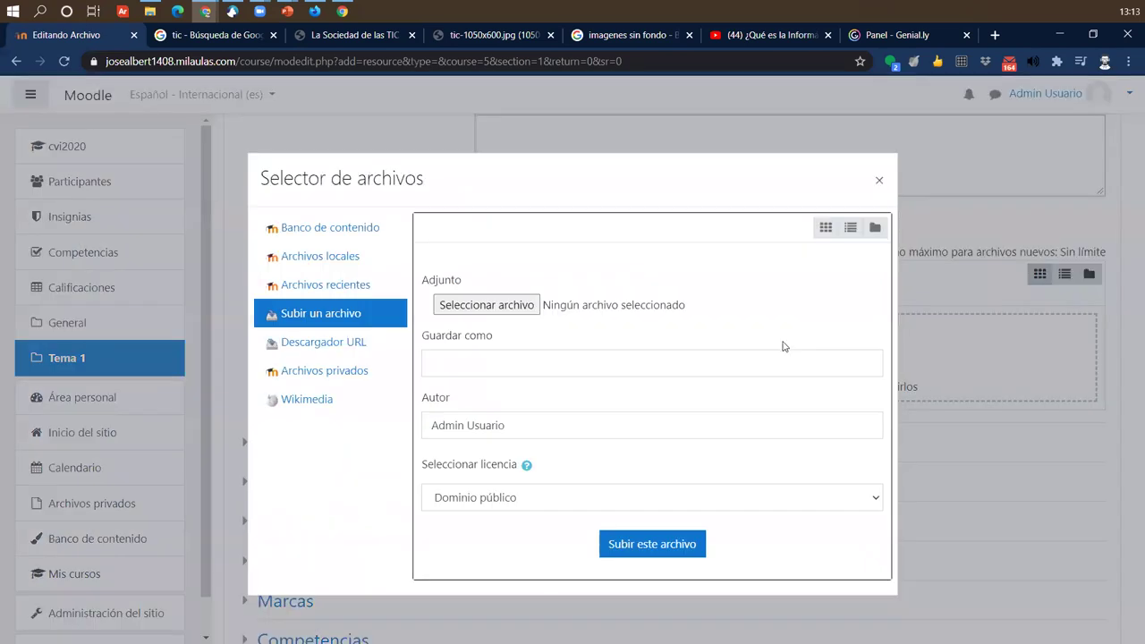
pyautogui.click(510, 305)
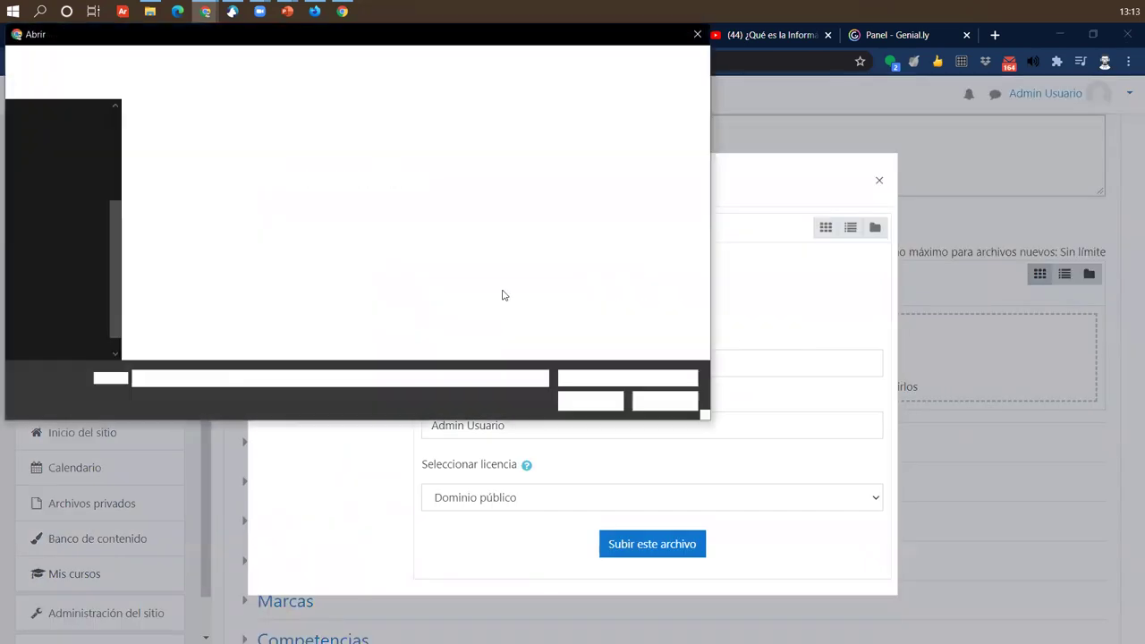
pyautogui.click(64, 156)
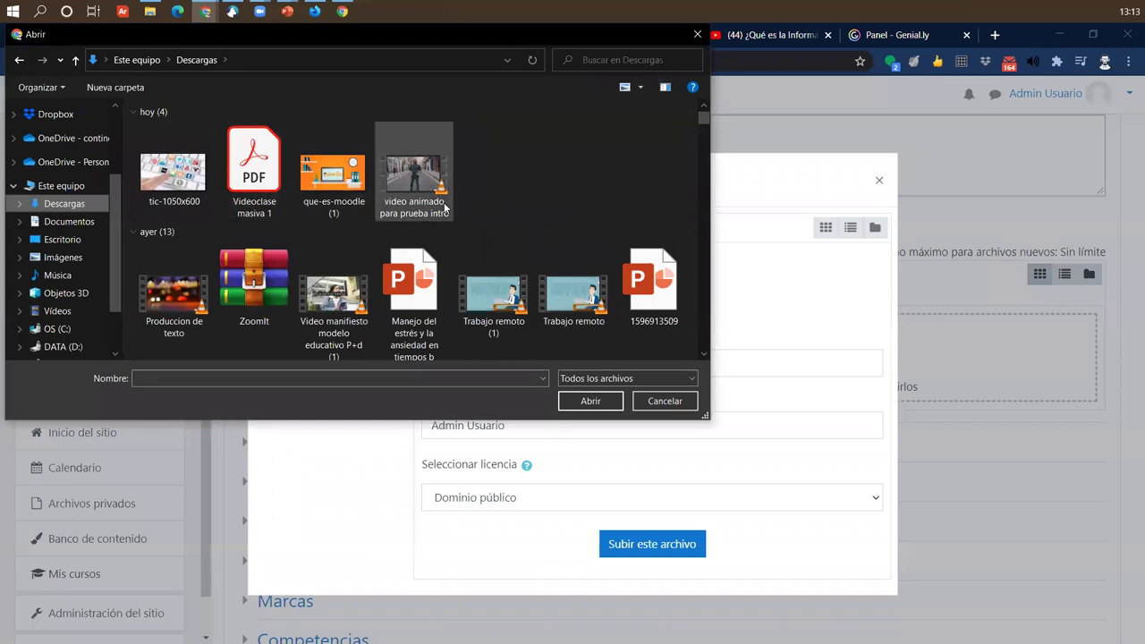
pyautogui.scroll(-3, 444, 202)
pyautogui.scroll(3, 444, 202)
pyautogui.scroll(3, 382, 184)
pyautogui.click(401, 182)
pyautogui.doubleClick(402, 183)
pyautogui.click(647, 543)
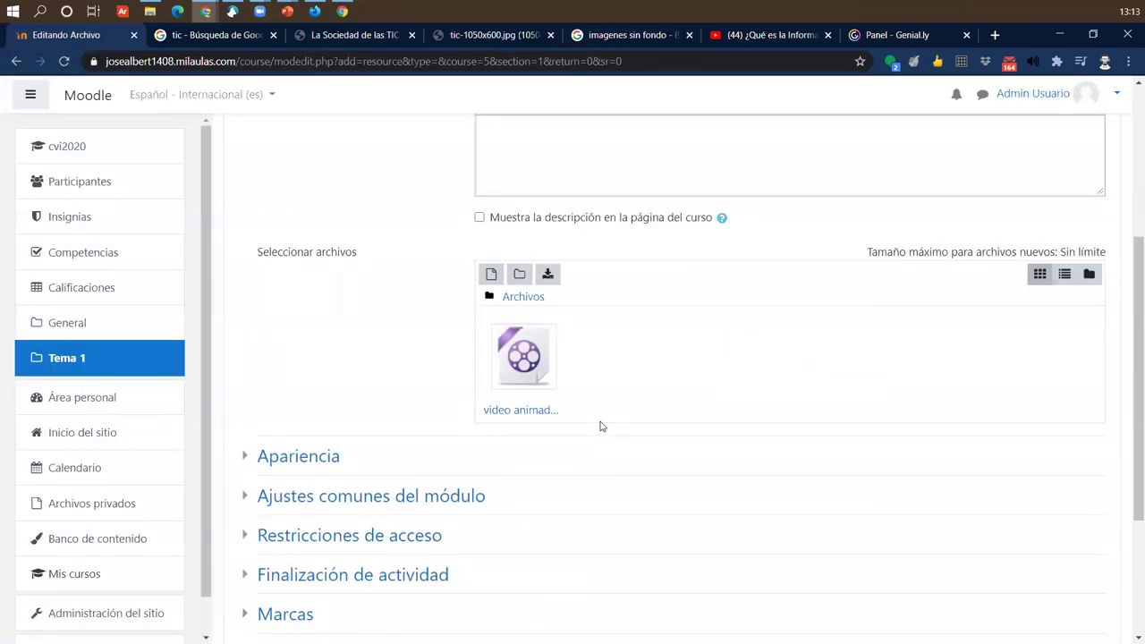
# Save the 'Video 01' resource and open it from the course page
pyautogui.scroll(-5, 601, 427)
pyautogui.click(542, 474)
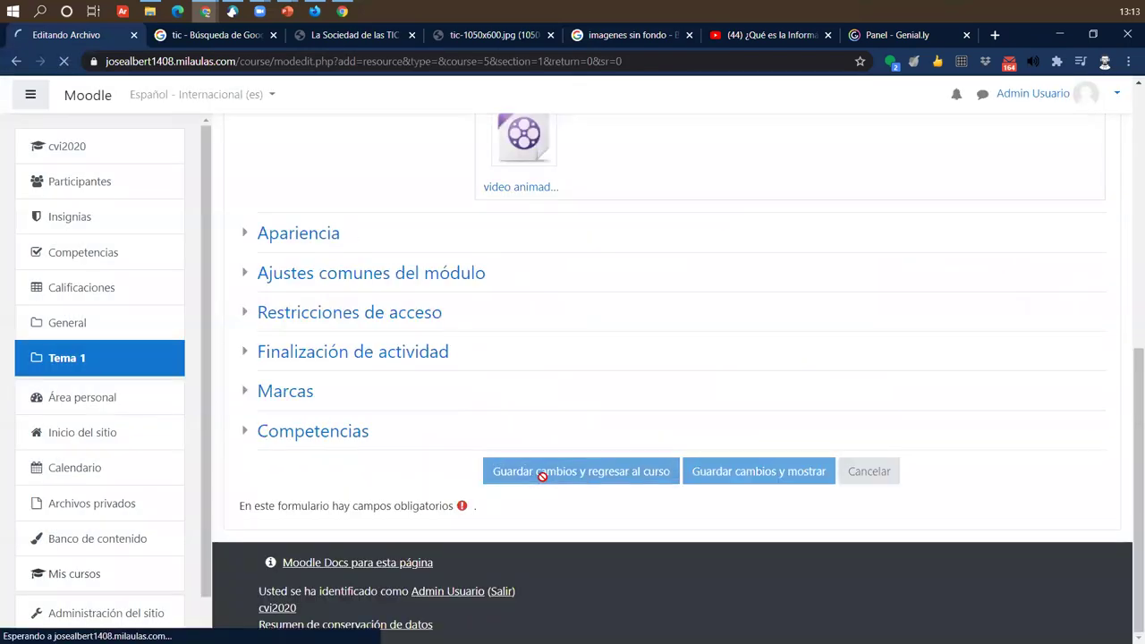
pyautogui.scroll(-4, 542, 475)
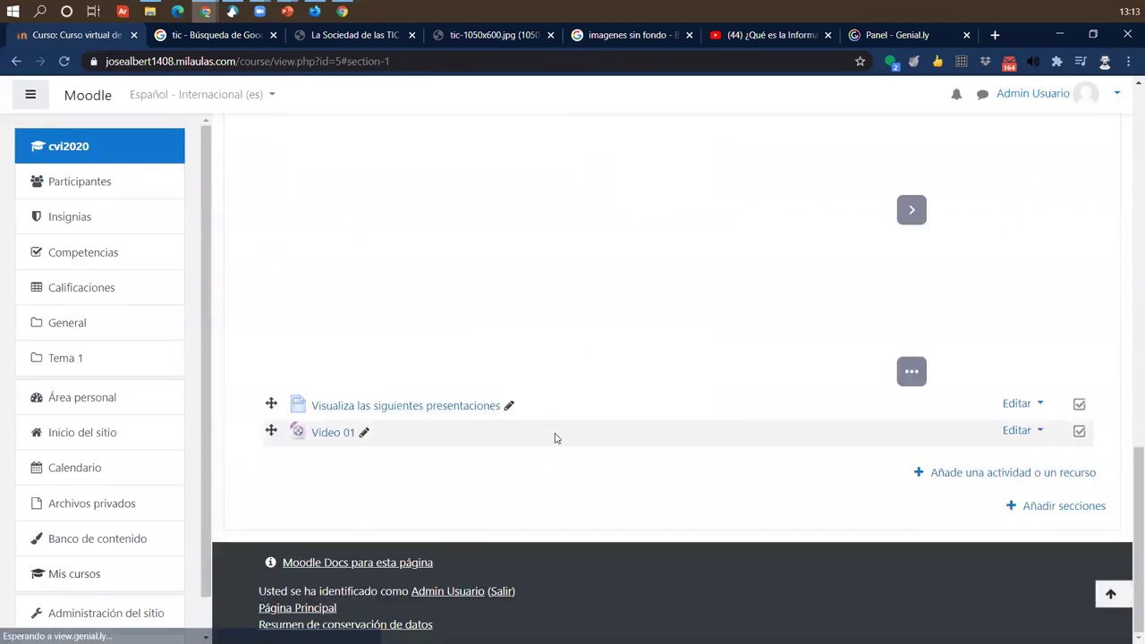
pyautogui.click(326, 435)
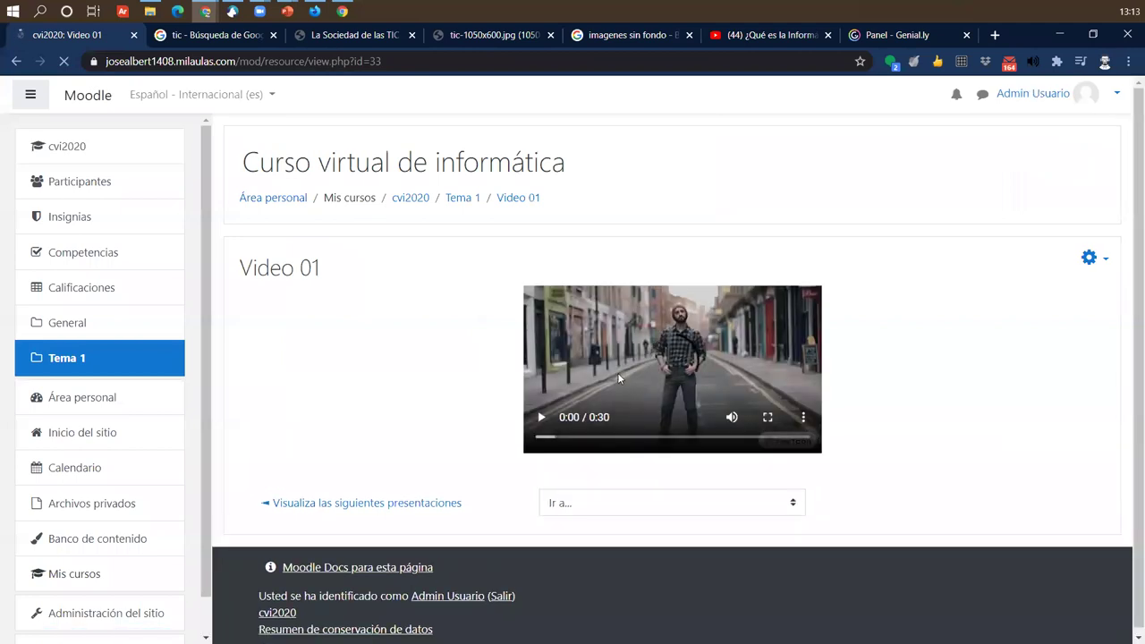
# Play and pause the uploaded video, then return to the Tema 1 section
pyautogui.click(539, 440)
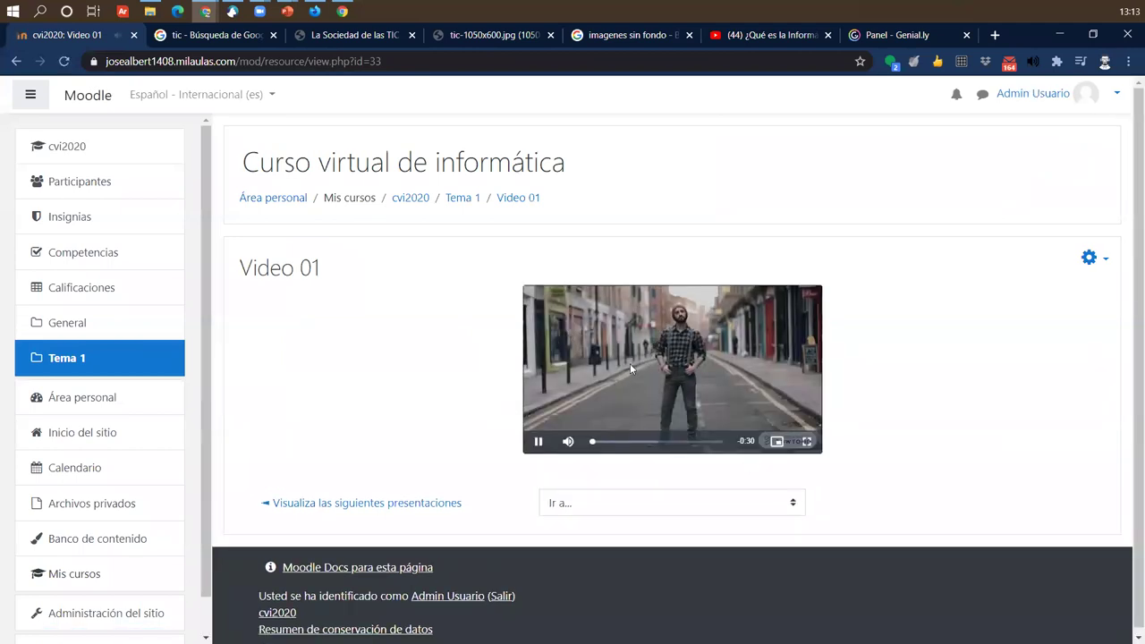
pyautogui.click(526, 450)
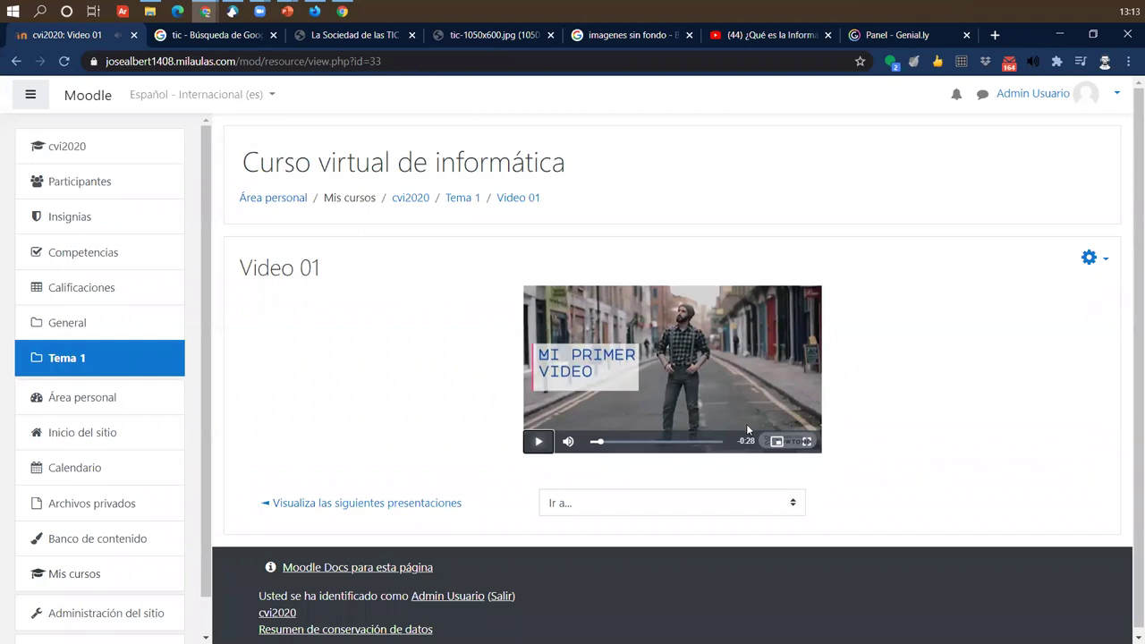
pyautogui.click(463, 200)
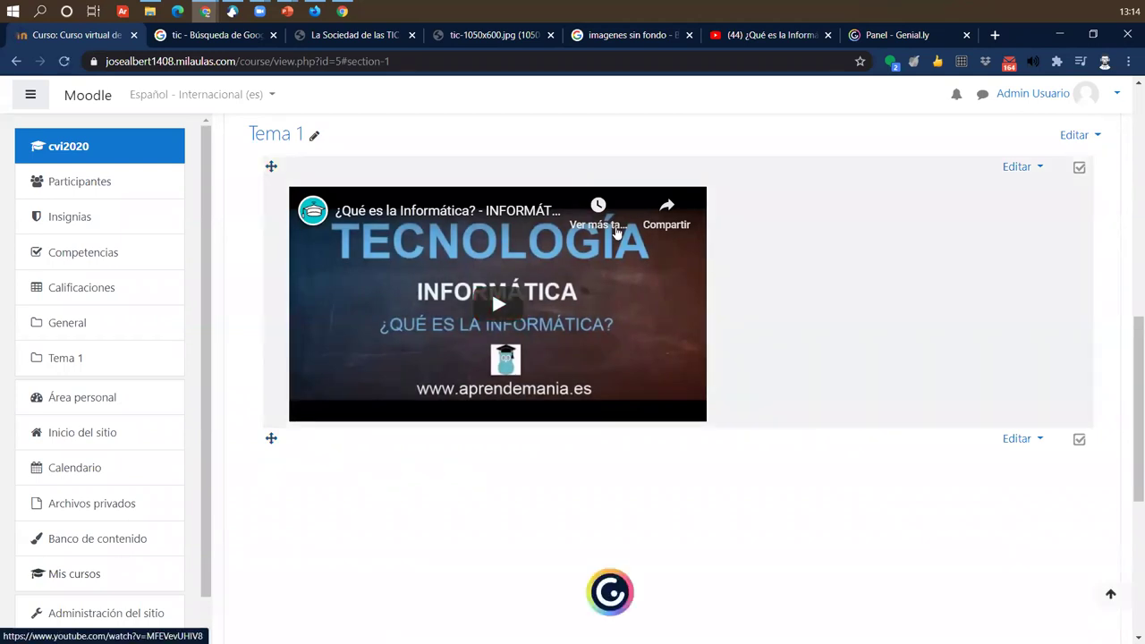
pyautogui.scroll(-3, 503, 288)
pyautogui.scroll(3, 494, 339)
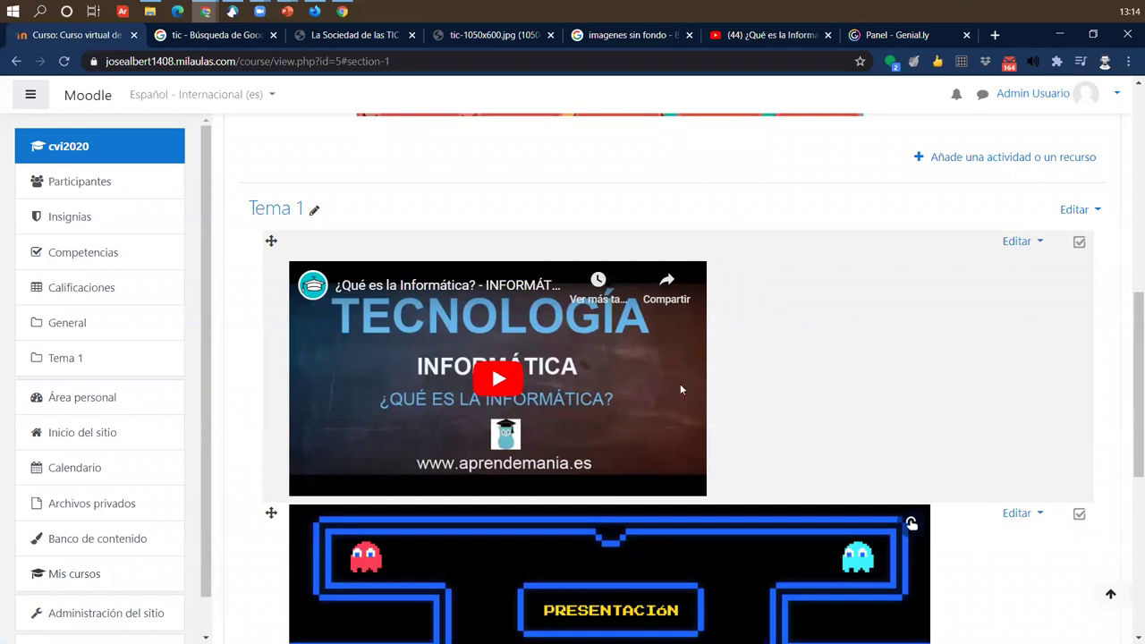
# Open a new tab, go back to YouTube, dismiss the embed dialog and open YouTube Studio
pyautogui.click(993, 34)
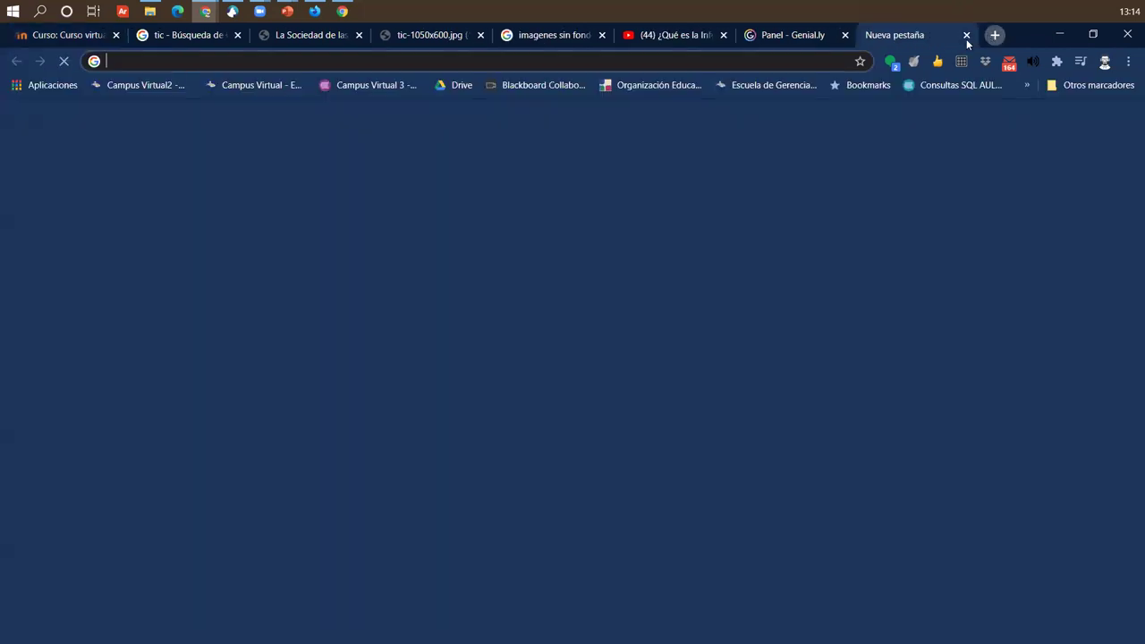
pyautogui.click(706, 34)
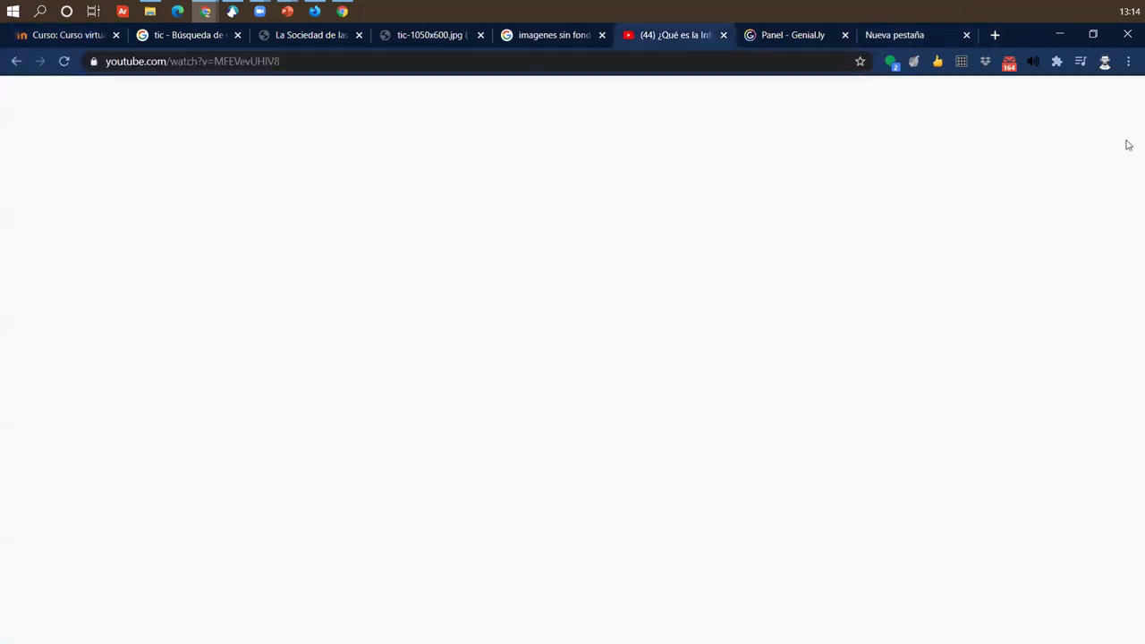
pyautogui.click(818, 140)
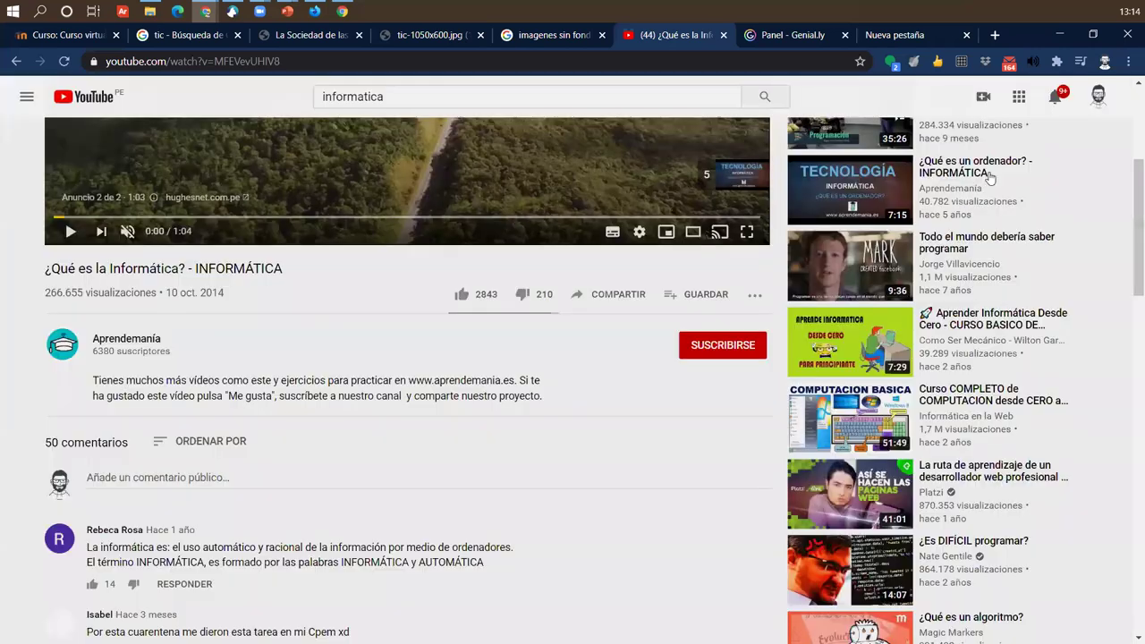
pyautogui.scroll(3, 957, 208)
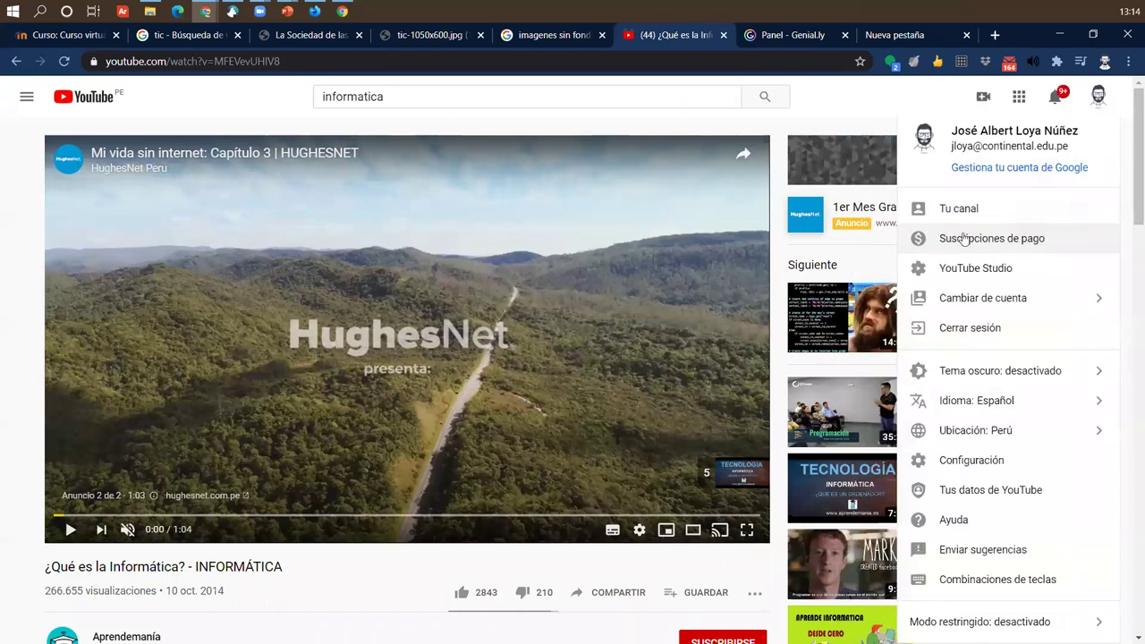
pyautogui.click(930, 260)
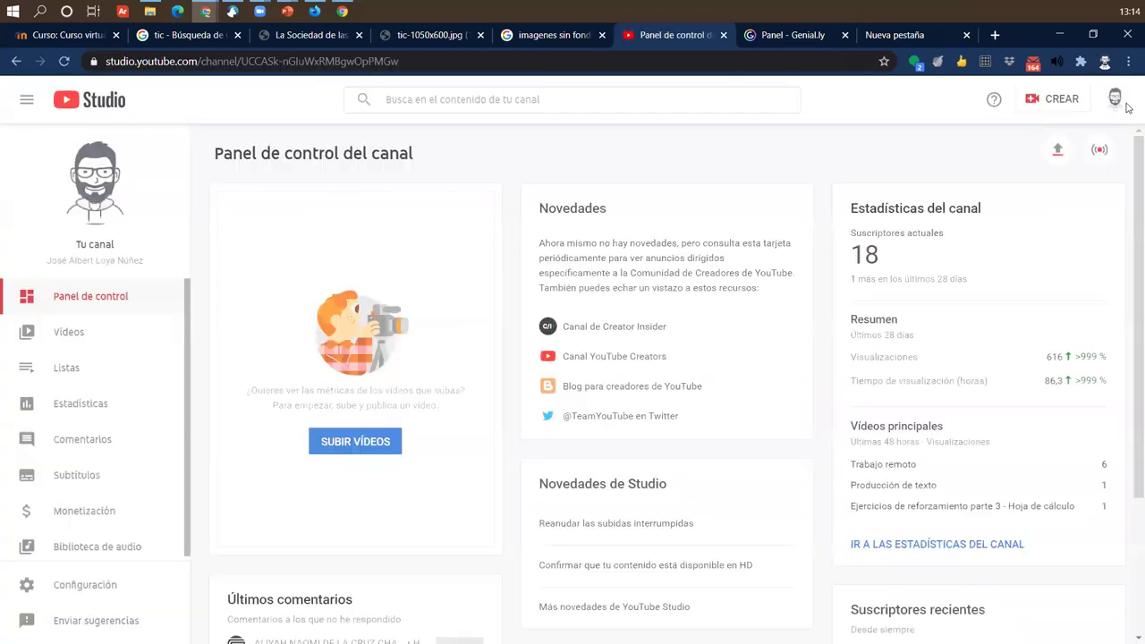
# List the channel's videos and show visibility options for the private 'Producción de texto' video
pyautogui.click(90, 331)
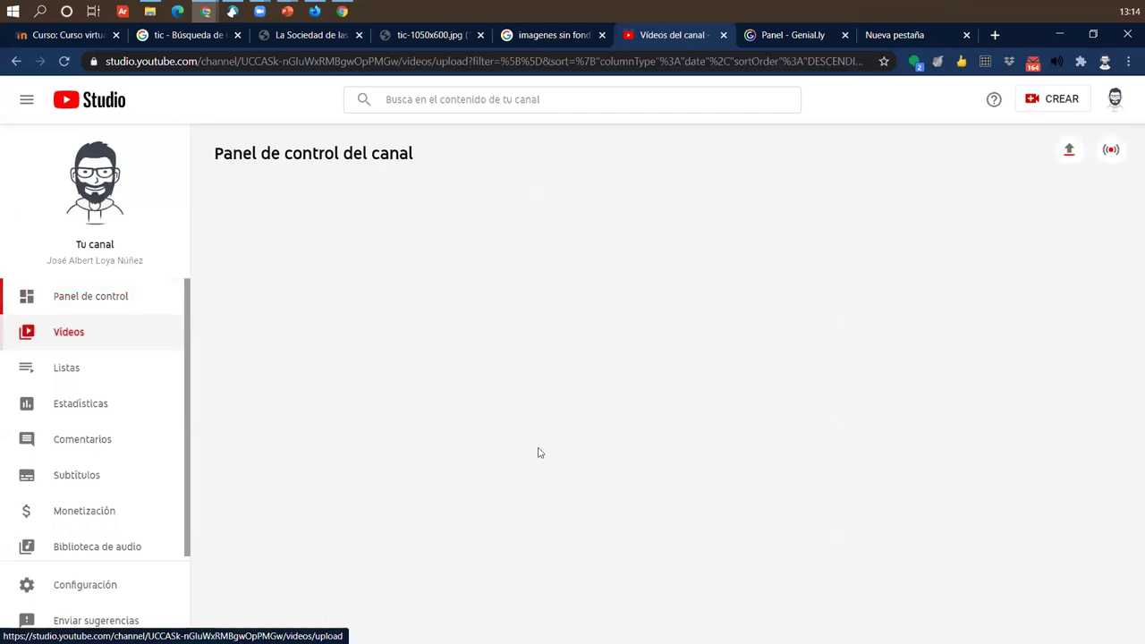
pyautogui.scroll(-7, 756, 353)
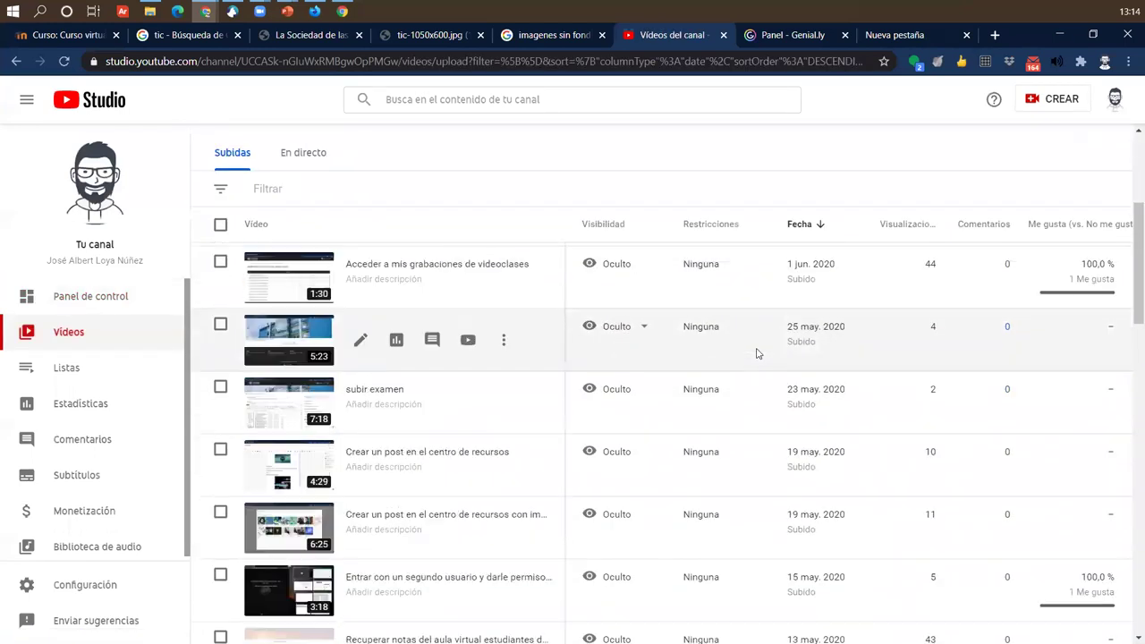
pyautogui.scroll(10, 680, 344)
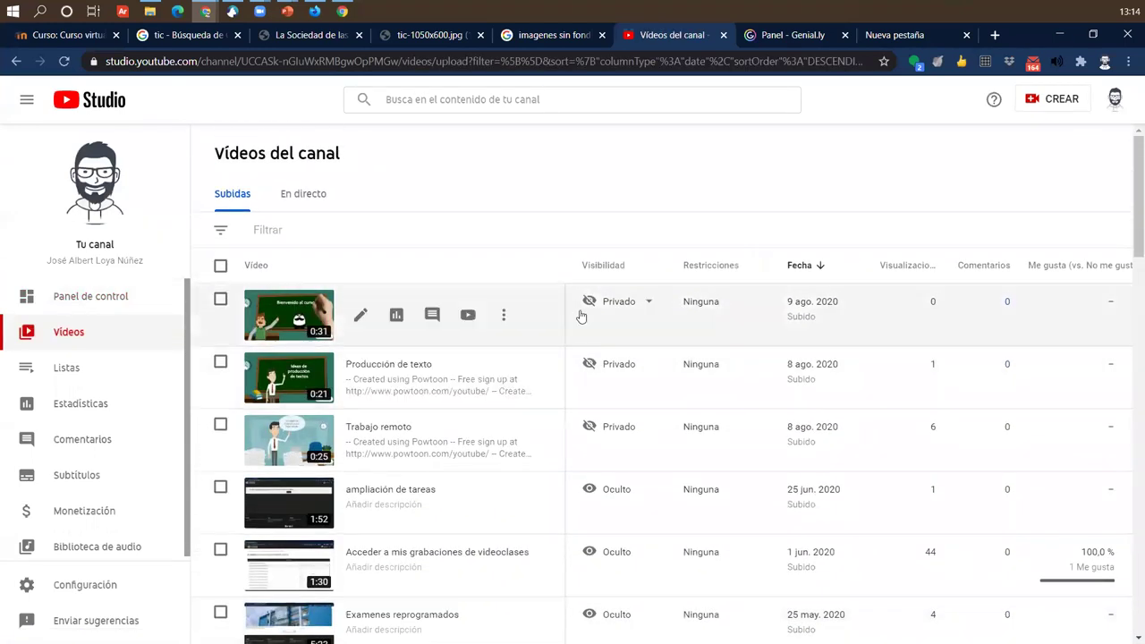
pyautogui.click(644, 367)
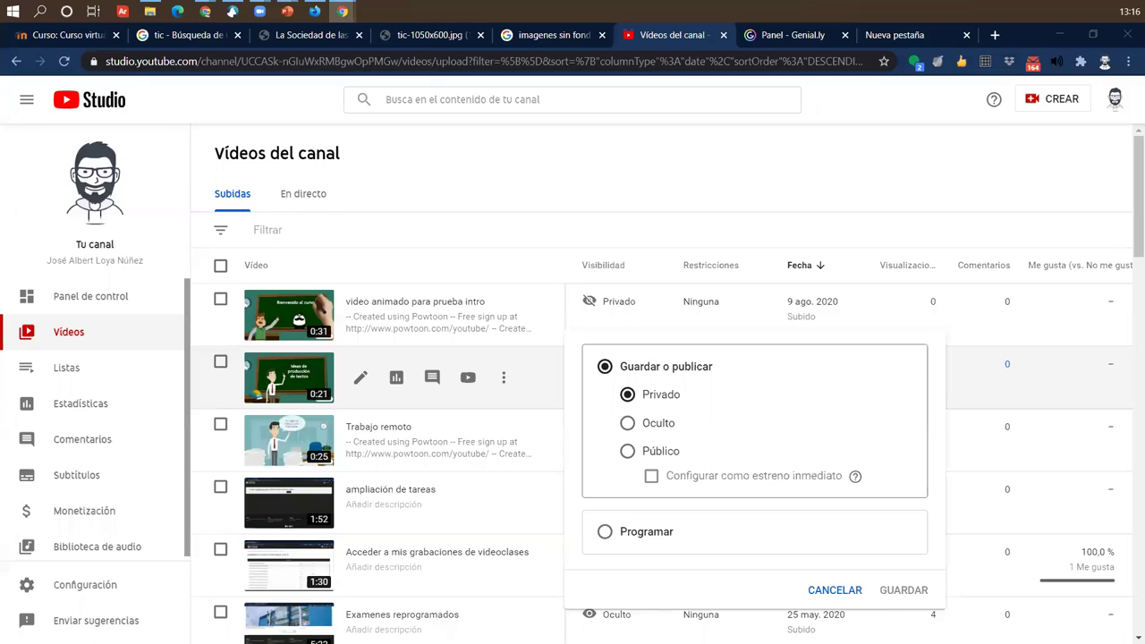
pyautogui.click(296, 7)
# In the second window, search YouTube for the channel owner's name and open their channel page
pyautogui.click(222, 61)
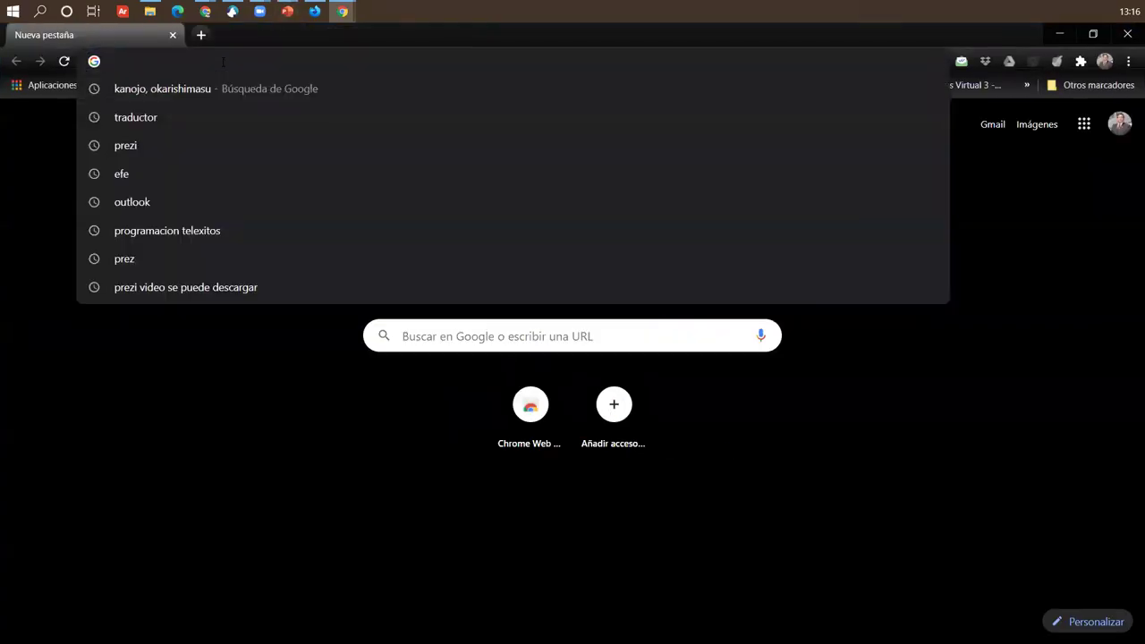
pyautogui.write('youtube.com')
pyautogui.press('Return')
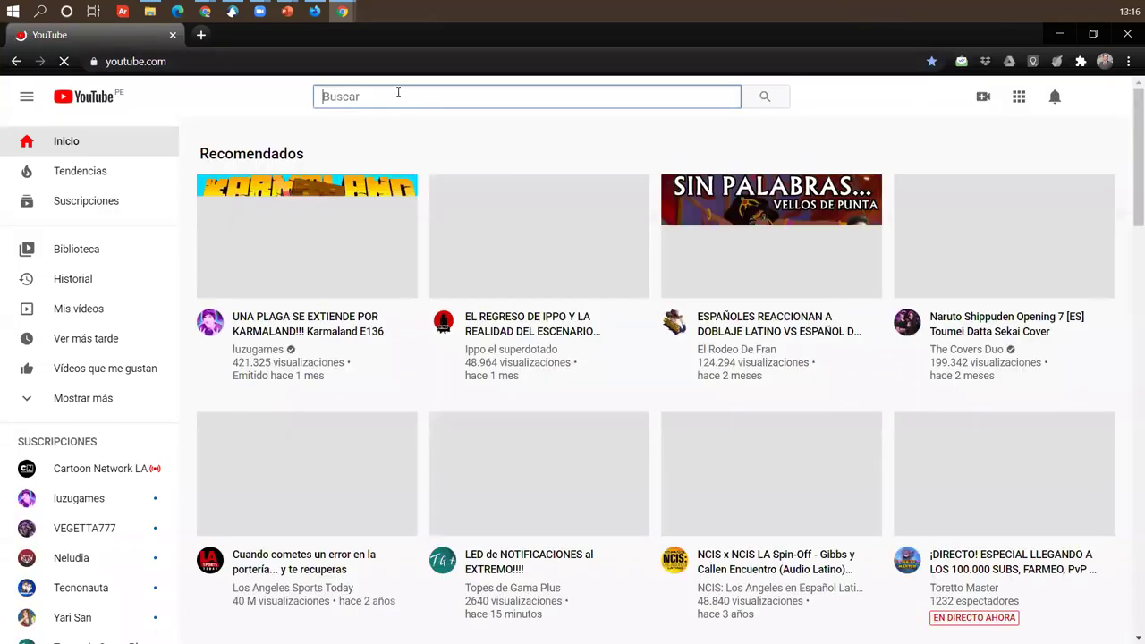
pyautogui.write('josea')
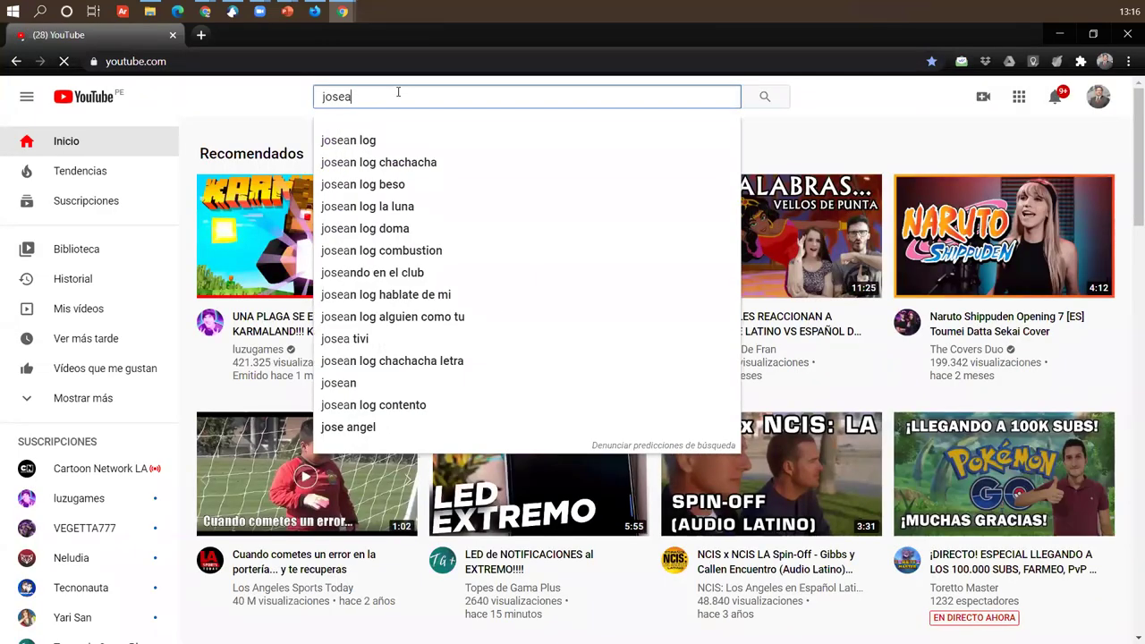
pyautogui.press('BackSpace')
pyautogui.write('albert loya nuño')
pyautogui.write('z')
pyautogui.press('Return')
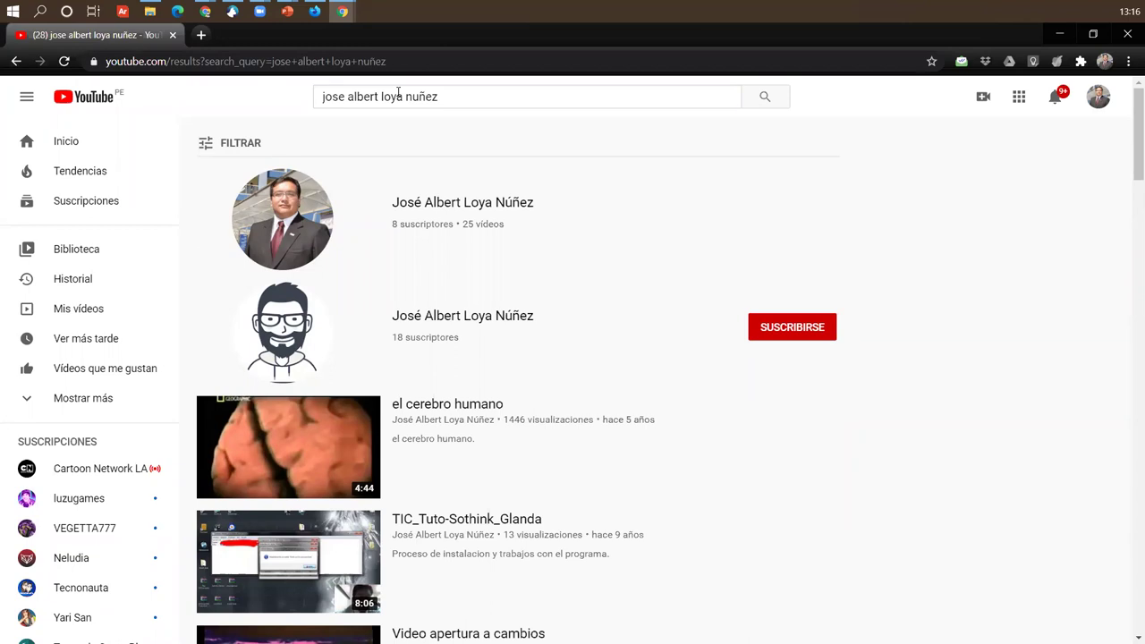
pyautogui.click(495, 318)
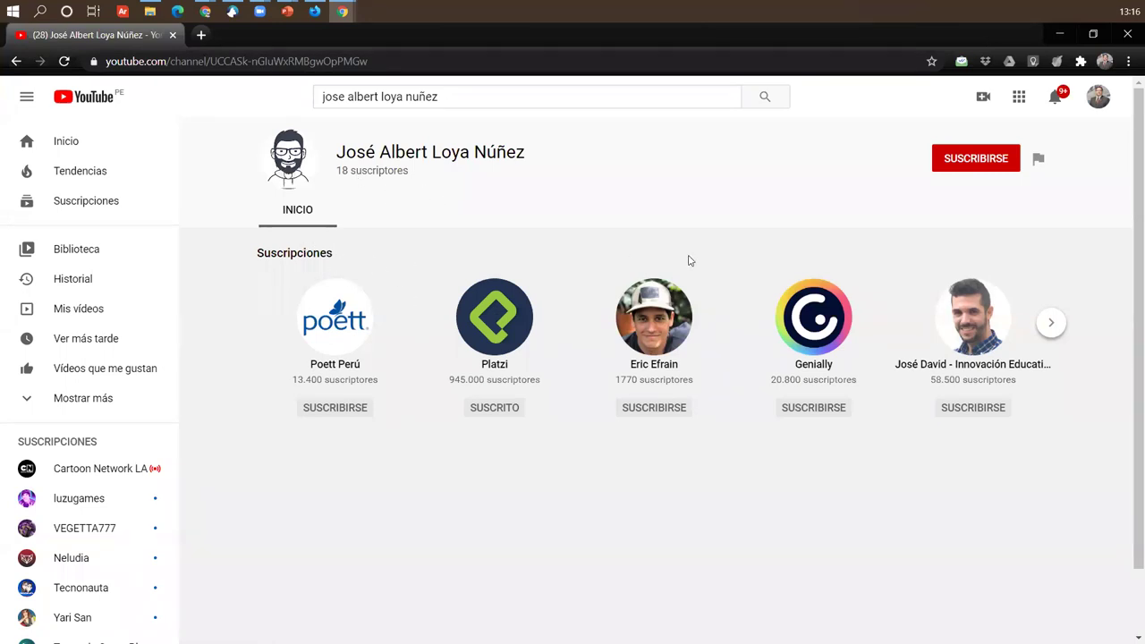
pyautogui.click(1059, 34)
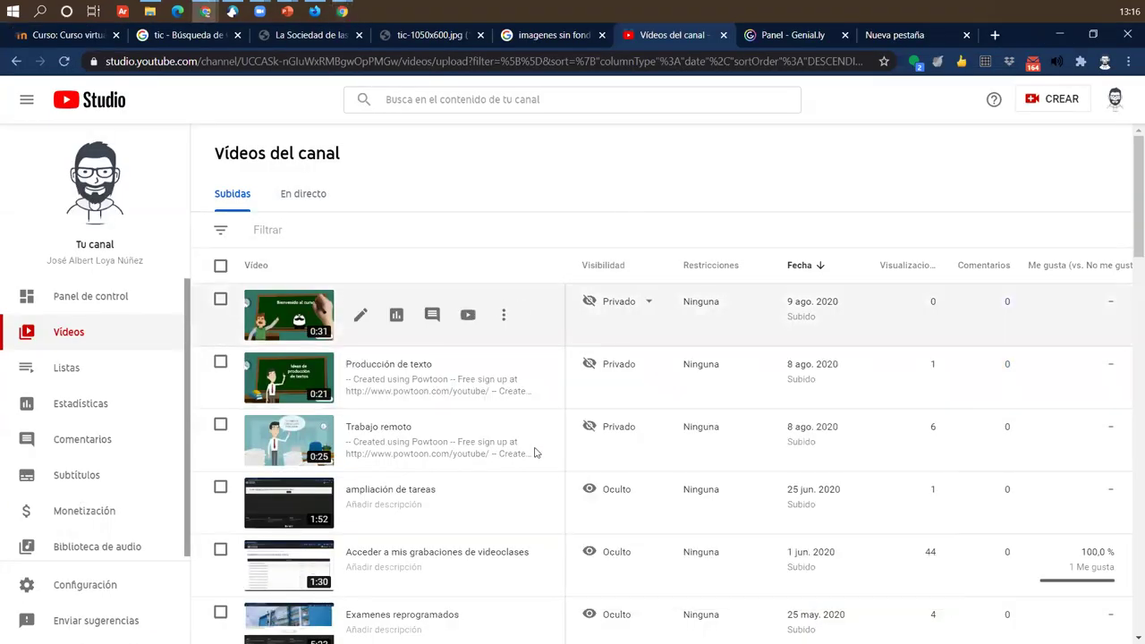
# Publish the 'Limpiar datos mal escritos de la encuesta' video as Público from the next video page
pyautogui.scroll(-3, 547, 429)
pyautogui.scroll(3, 581, 447)
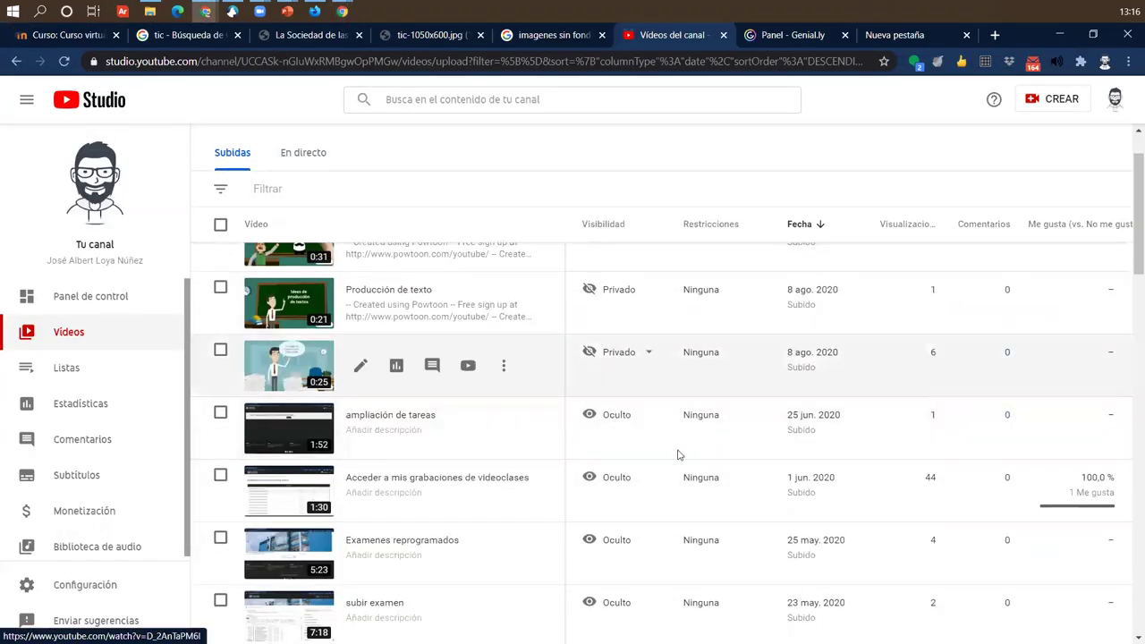
pyautogui.scroll(1, 614, 430)
pyautogui.scroll(-1, 620, 416)
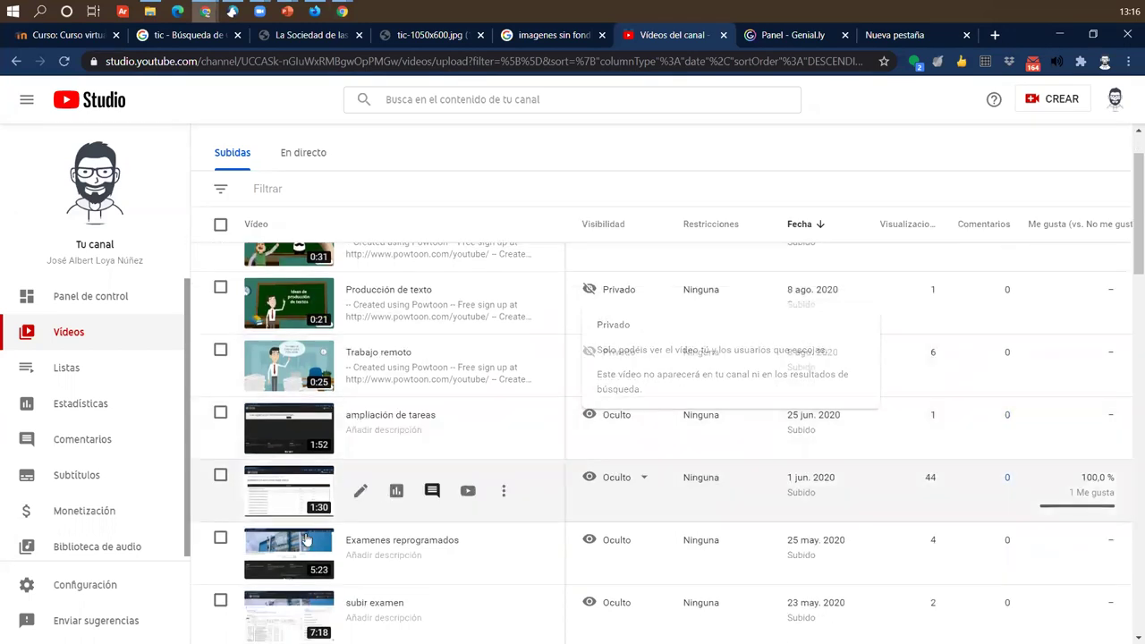
pyautogui.scroll(-10, 489, 446)
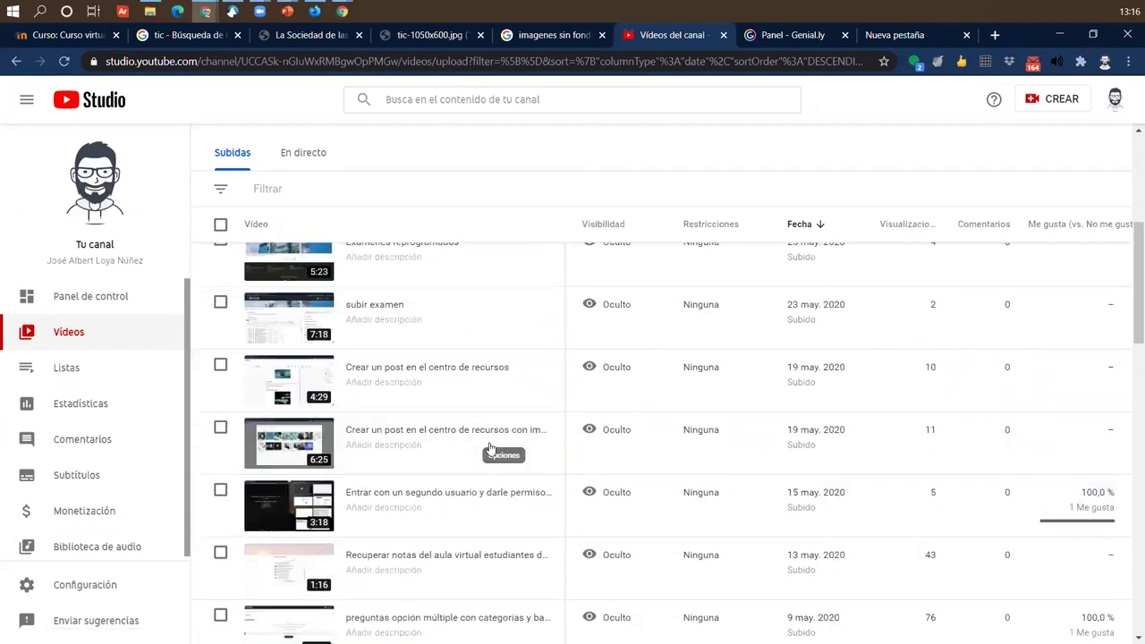
pyautogui.scroll(-10, 488, 449)
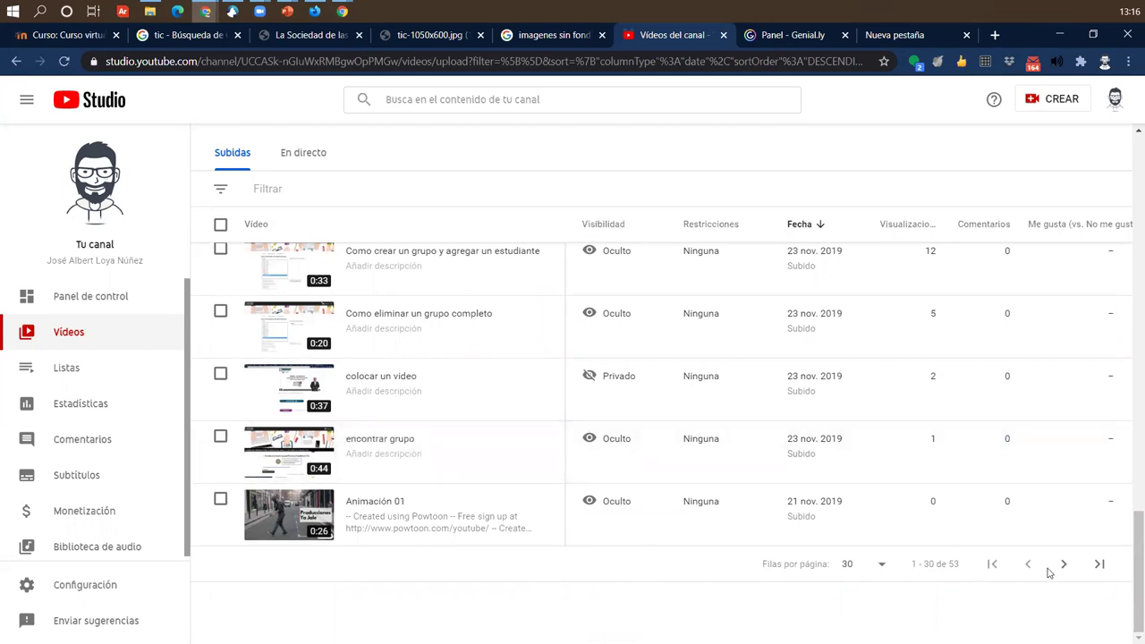
pyautogui.click(1062, 565)
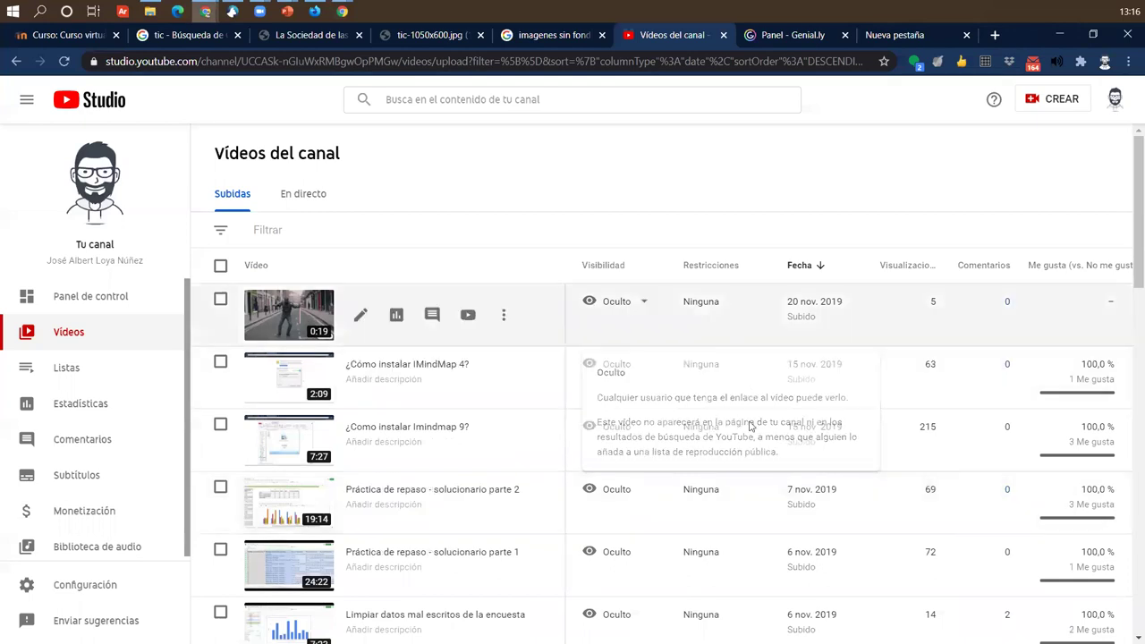
pyautogui.scroll(-2, 561, 483)
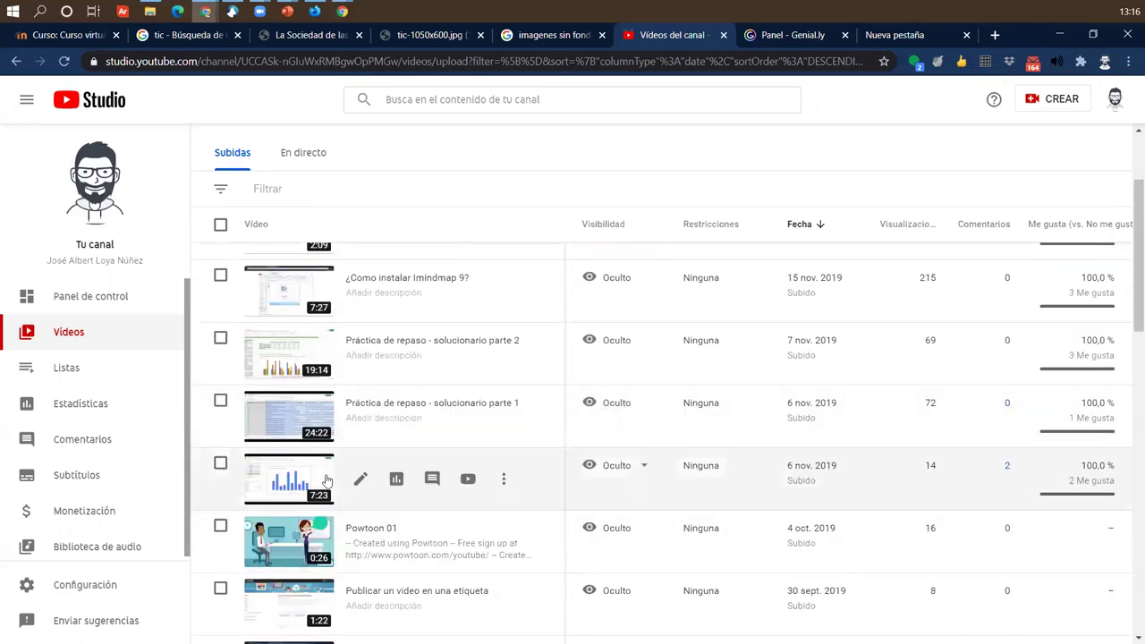
pyautogui.click(626, 468)
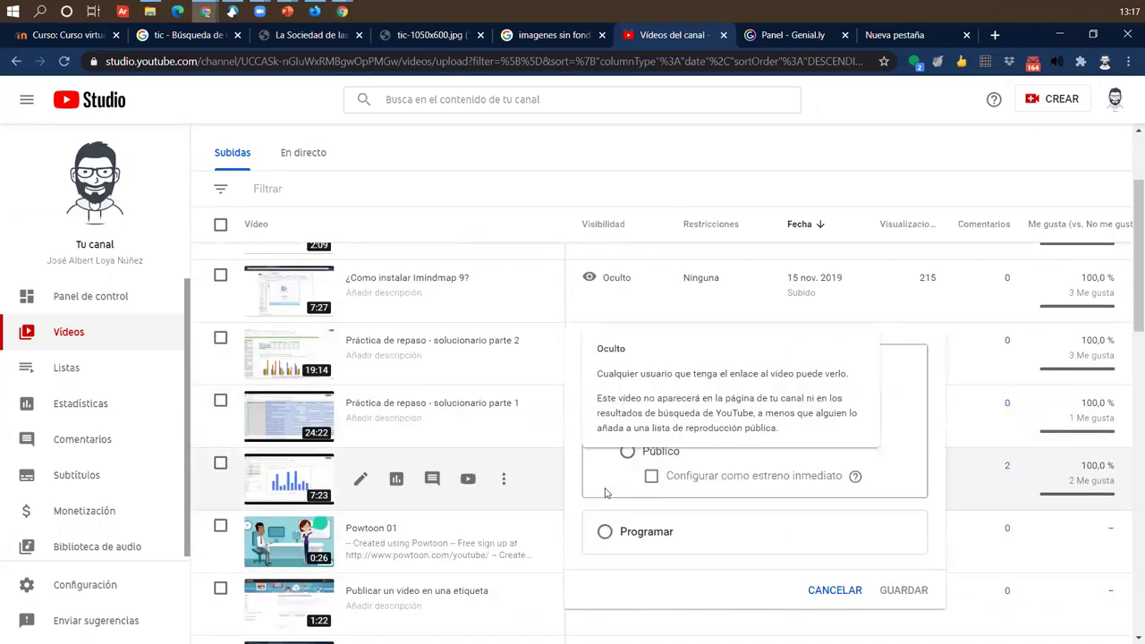
pyautogui.click(628, 451)
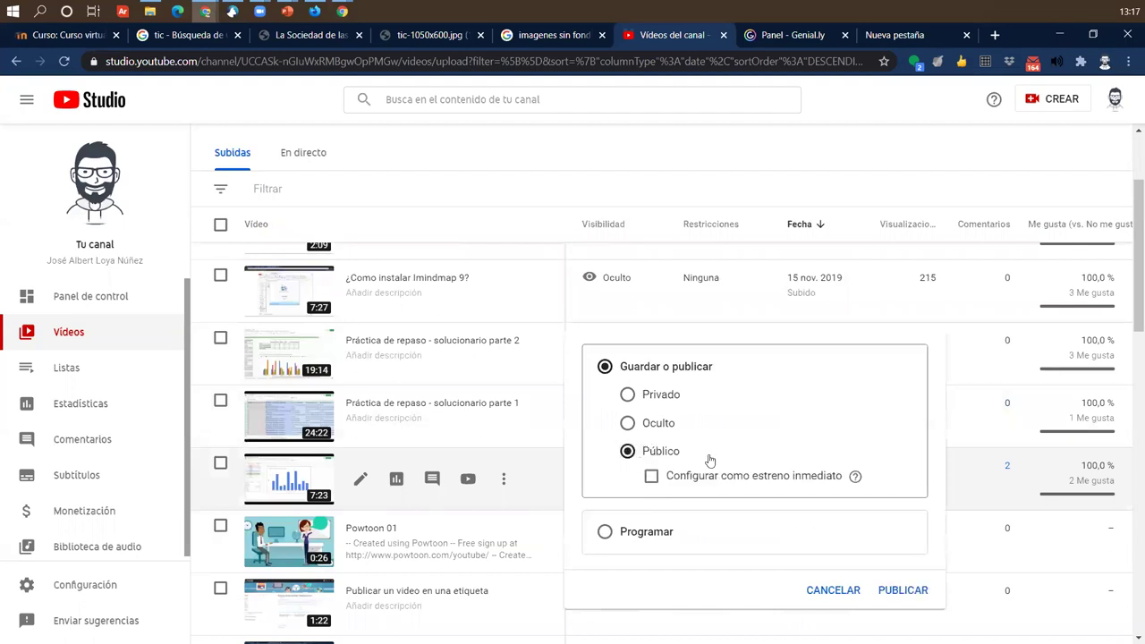
pyautogui.click(903, 590)
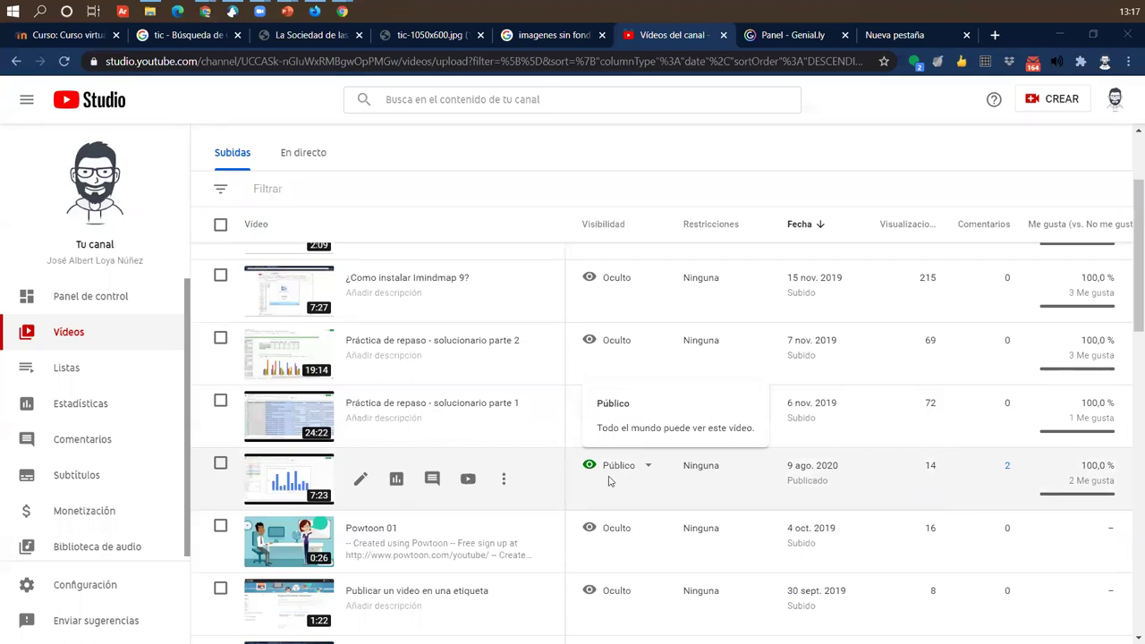
# Reload the public channel page in the other window to check the change
pyautogui.hotkey('alt', 'Tab')
pyautogui.press('F5')
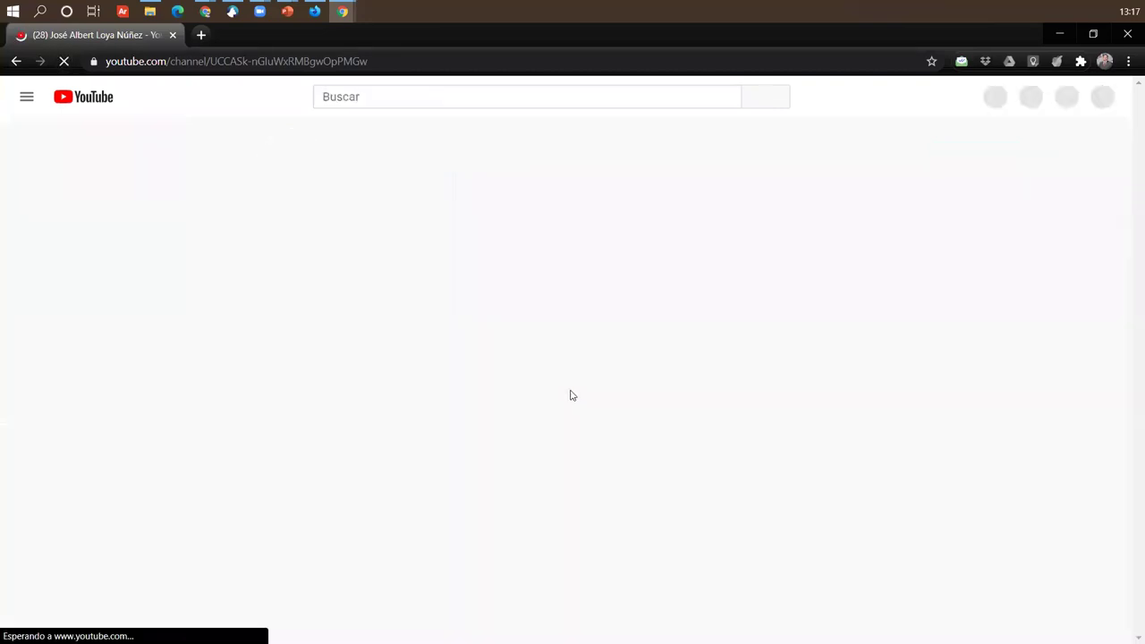
pyautogui.hotkey('alt', 'Tab')
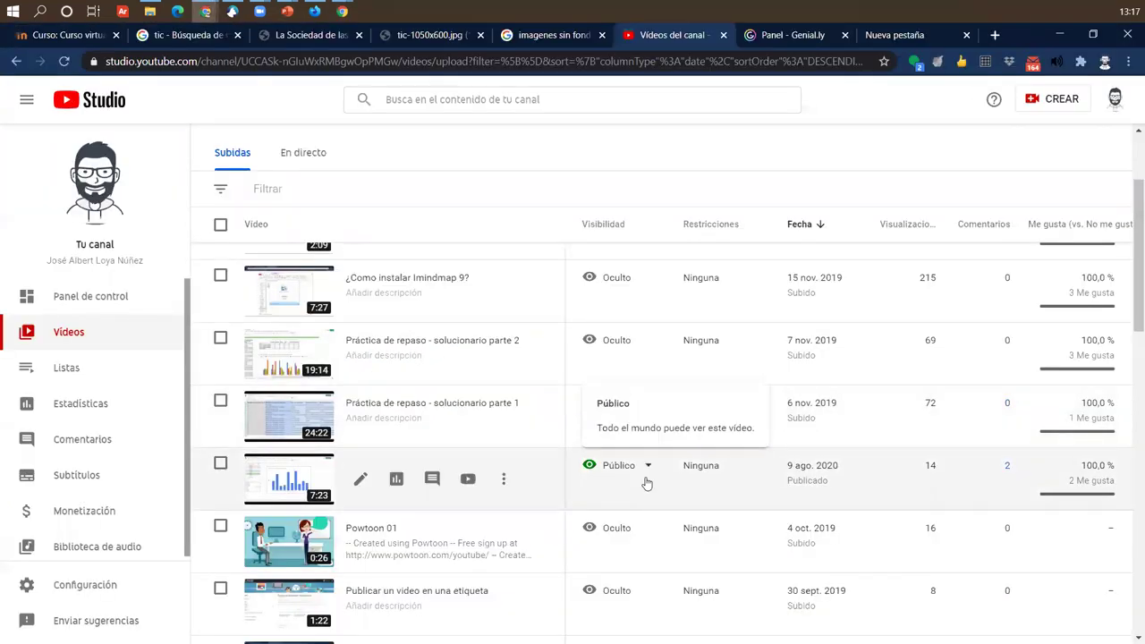
pyautogui.hotkey('alt', 'Tab')
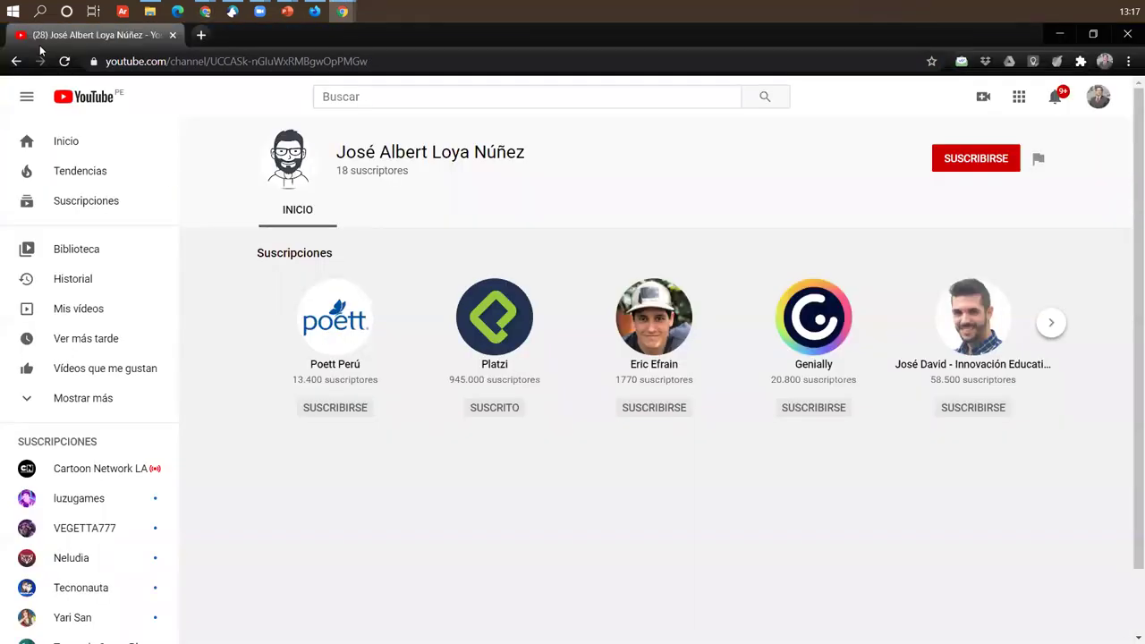
# Search YouTube from the home page for the channel owner's name and open the matching channel
pyautogui.click(64, 62)
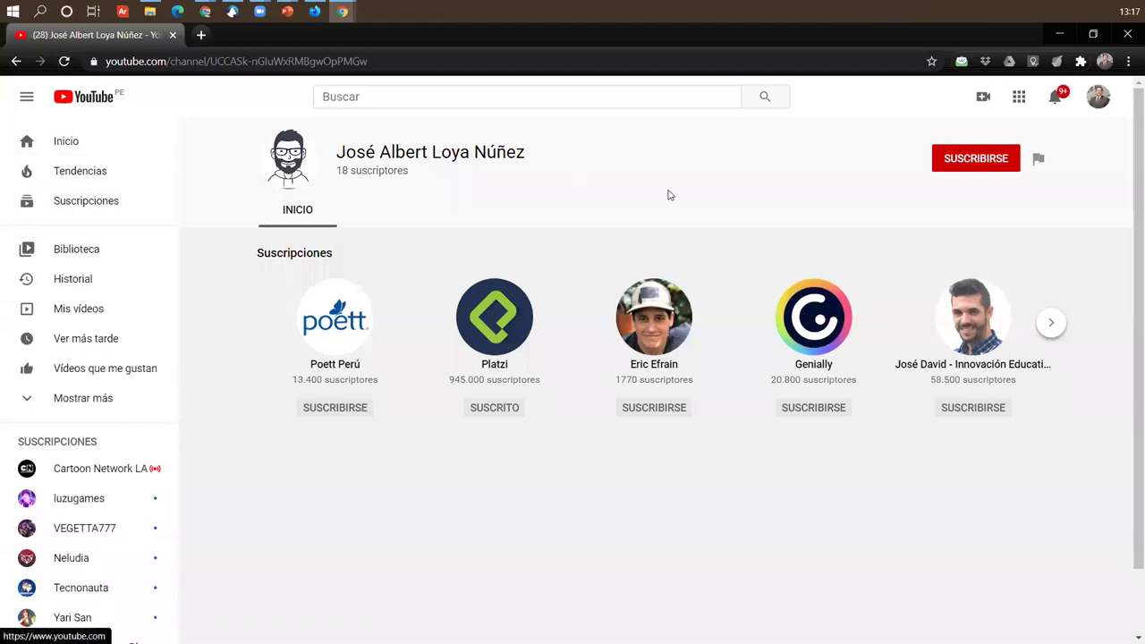
pyautogui.click(83, 150)
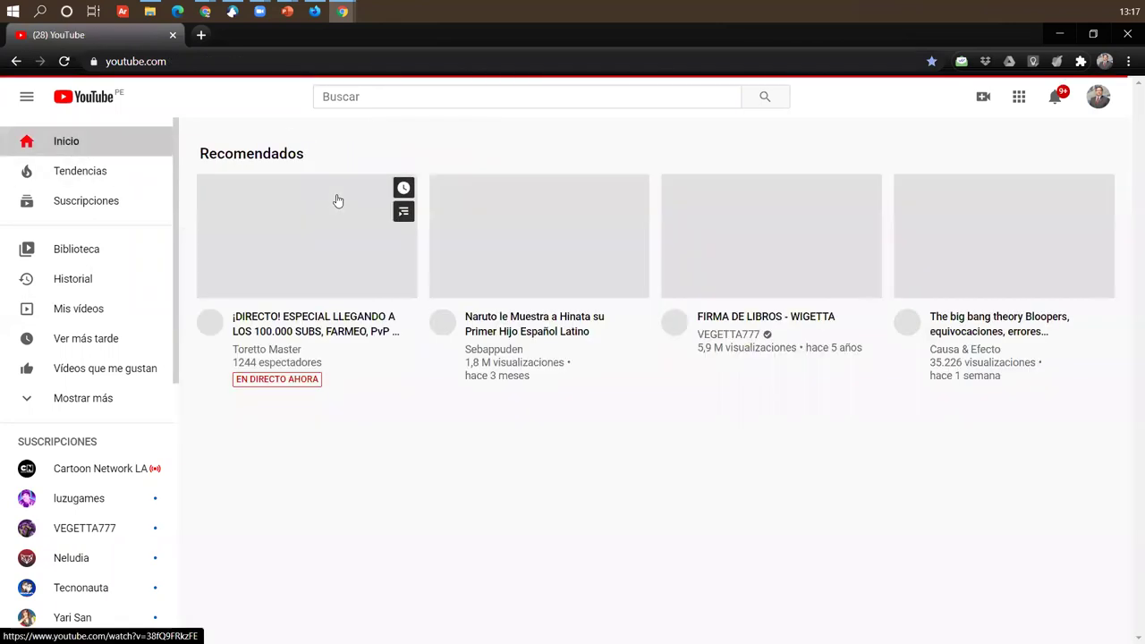
pyautogui.click(342, 99)
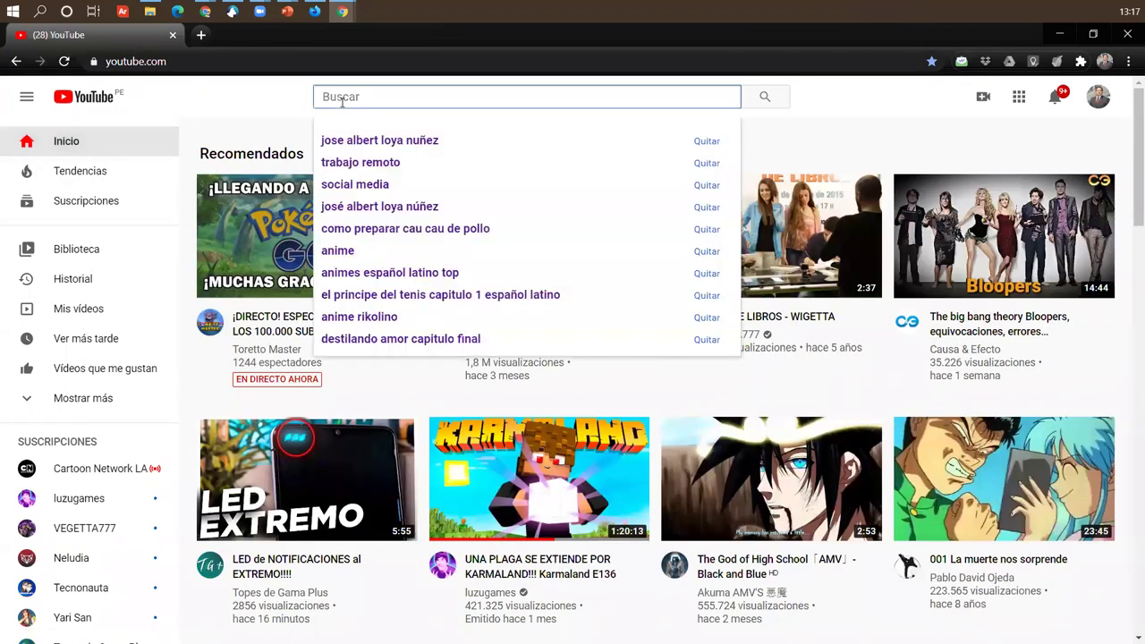
pyautogui.write('j')
pyautogui.press('Down')
pyautogui.press('Down')
pyautogui.press('Up')
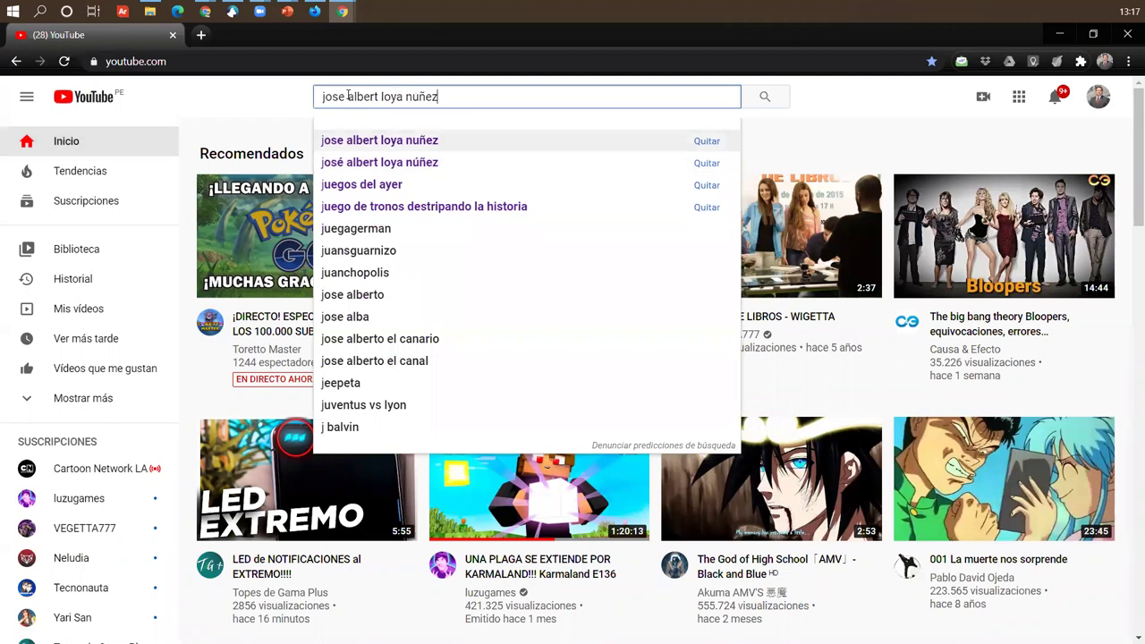
pyautogui.press('Return')
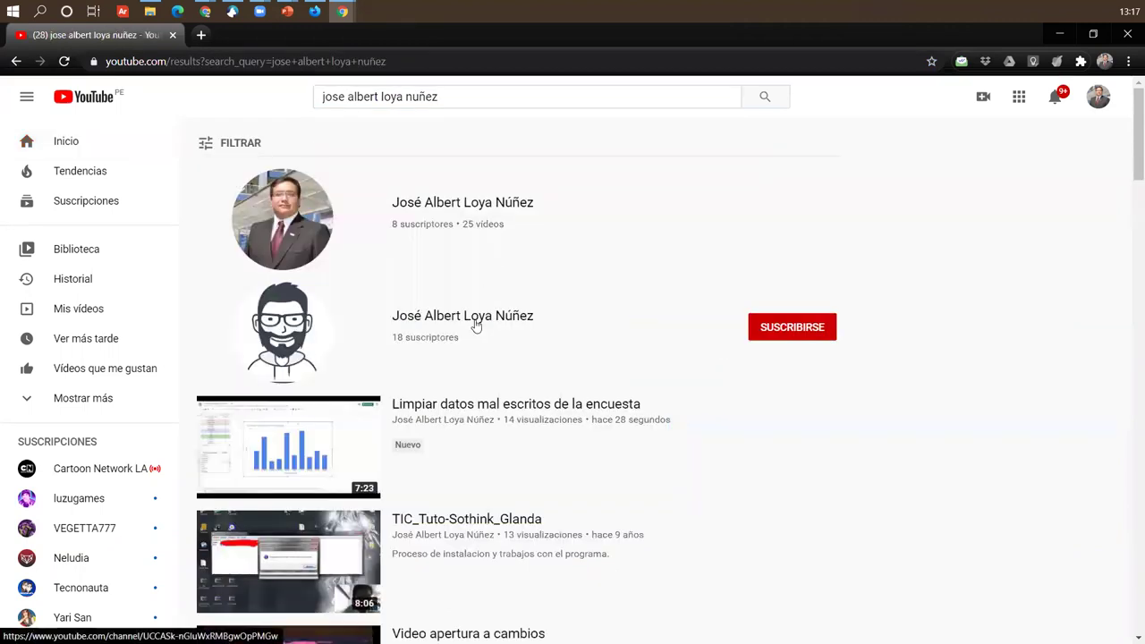
pyautogui.click(476, 324)
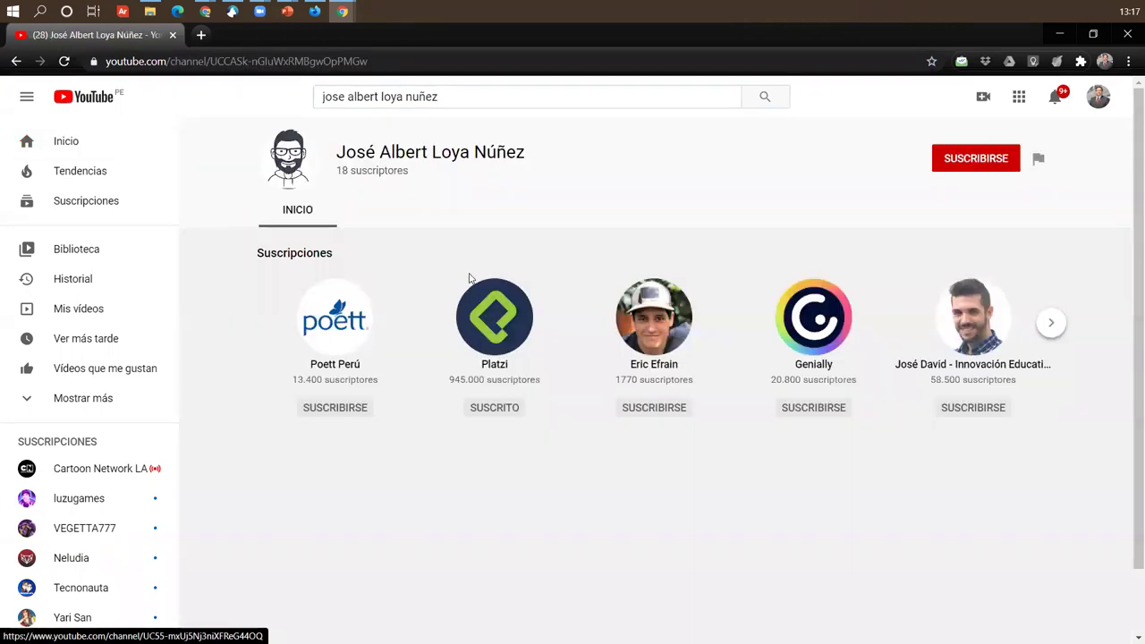
pyautogui.hotkey('alt', 'Left')
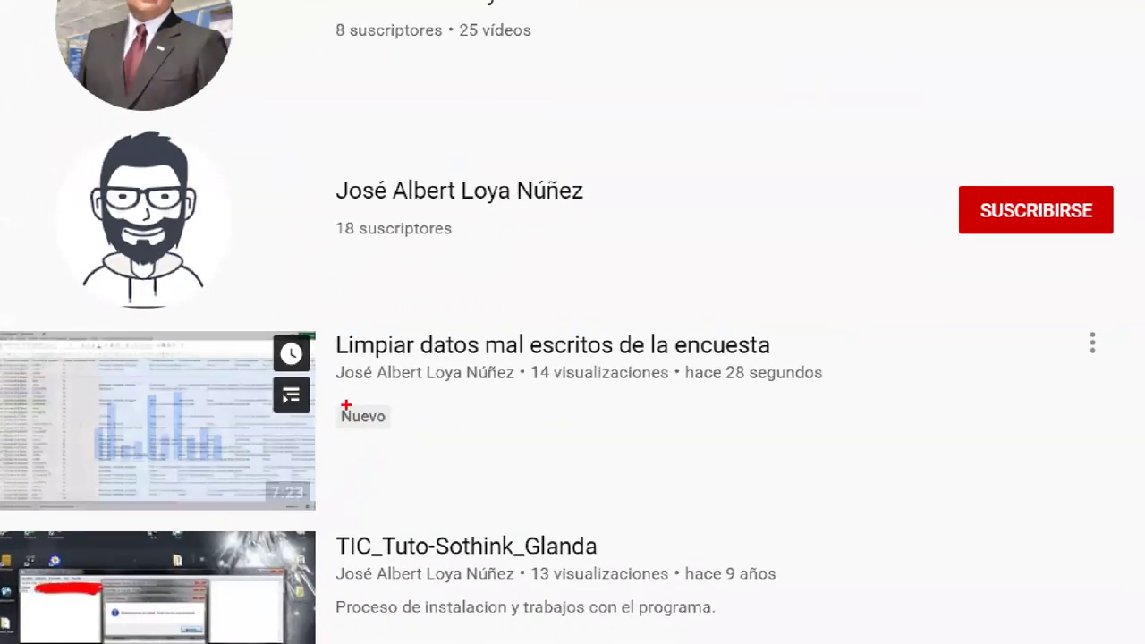
# Mark the survey video's title and its 6 nov. 2019 and 9 ago. 2020 dates with ZoomIt
pyautogui.moveTo(333, 314); pyautogui.dragTo(815, 363)
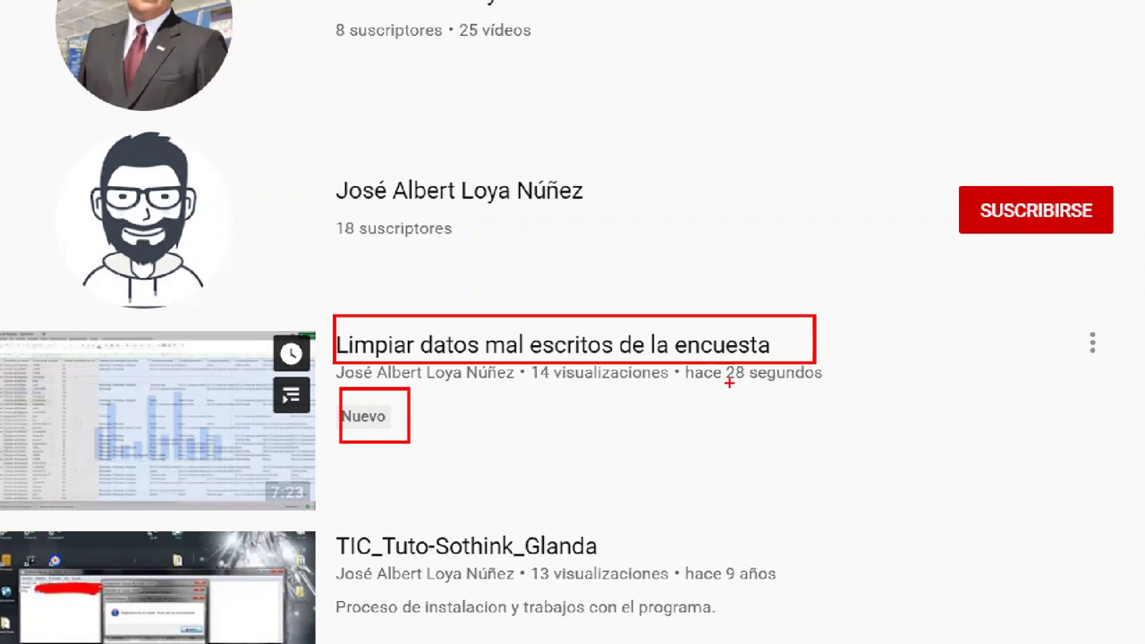
pyautogui.press('Escape')
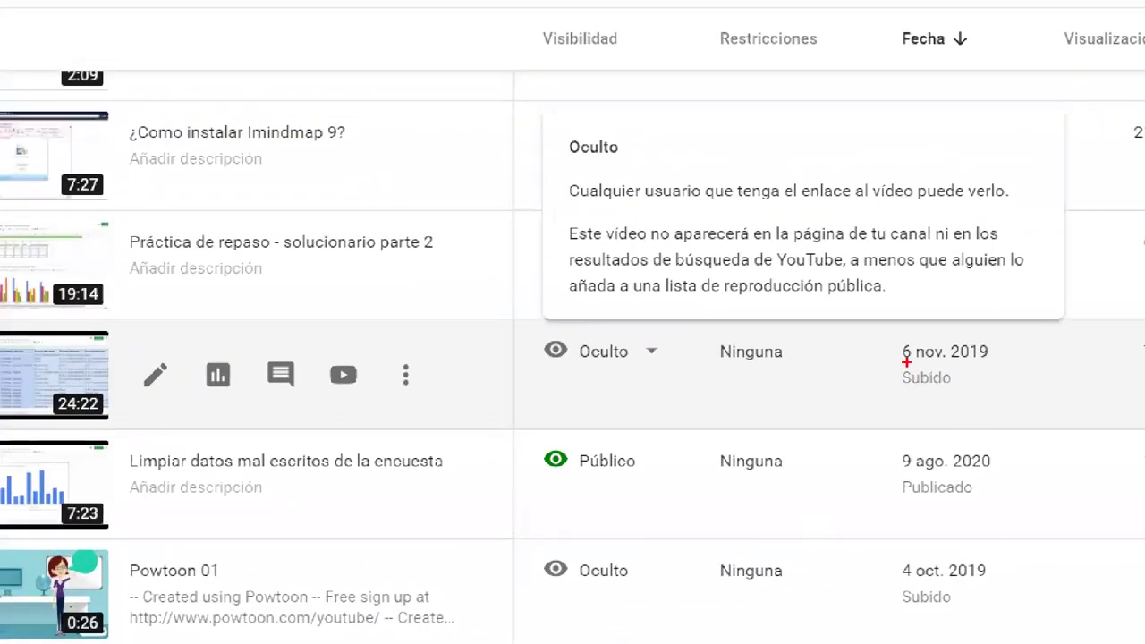
pyautogui.moveTo(890, 338)
pyautogui.mouseDown()
pyautogui.moveTo(1024, 393)
pyautogui.moveTo(1060, 448)
pyautogui.mouseUp()
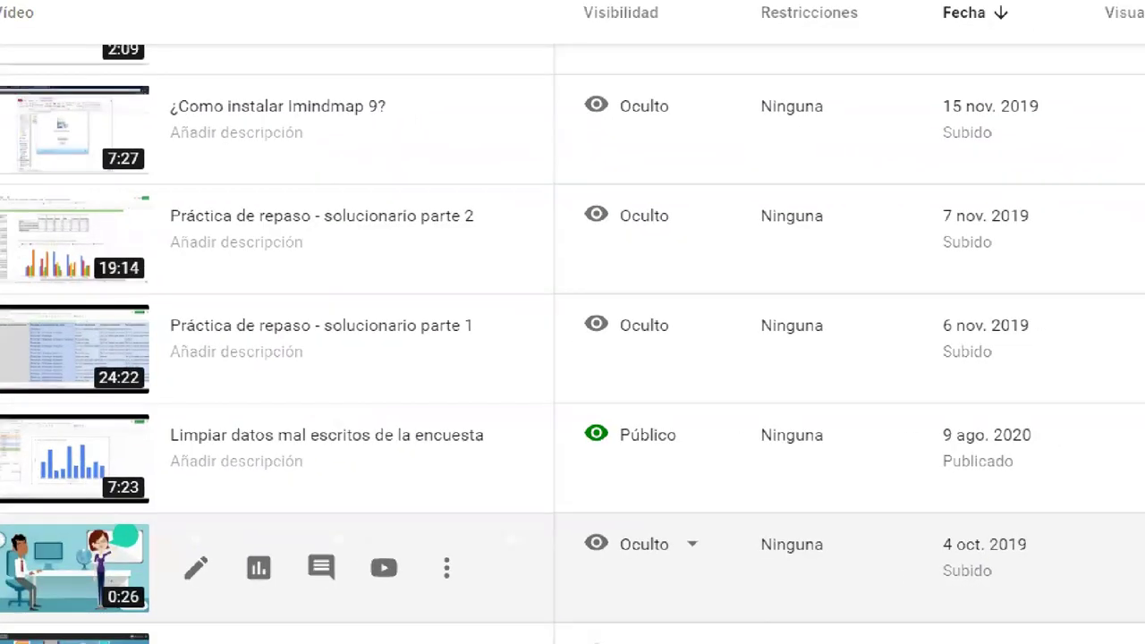
pyautogui.moveTo(803, 439); pyautogui.dragTo(920, 513)
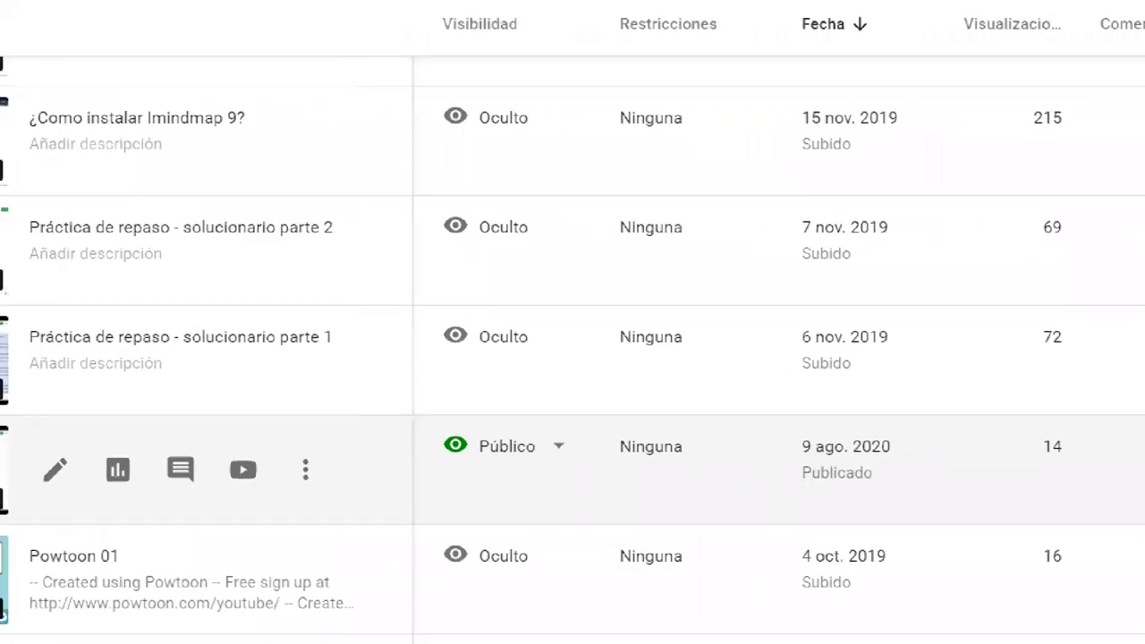
pyautogui.moveTo(793, 317)
pyautogui.mouseDown()
pyautogui.moveTo(934, 398)
pyautogui.moveTo(920, 399)
pyautogui.moveTo(996, 454)
pyautogui.mouseUp()
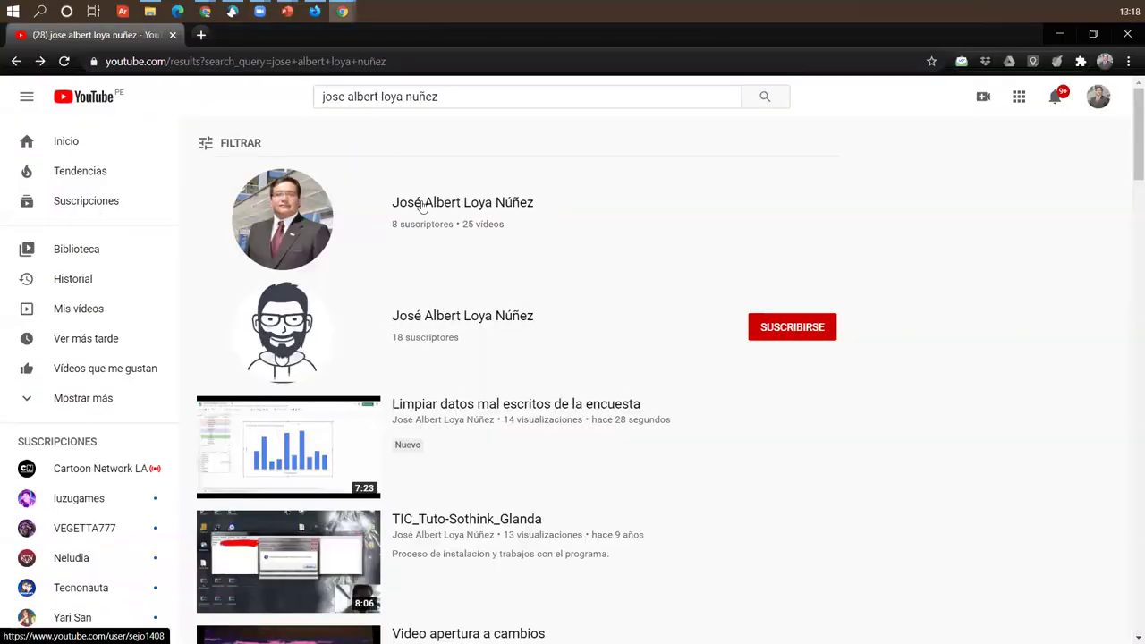
pyautogui.click(474, 317)
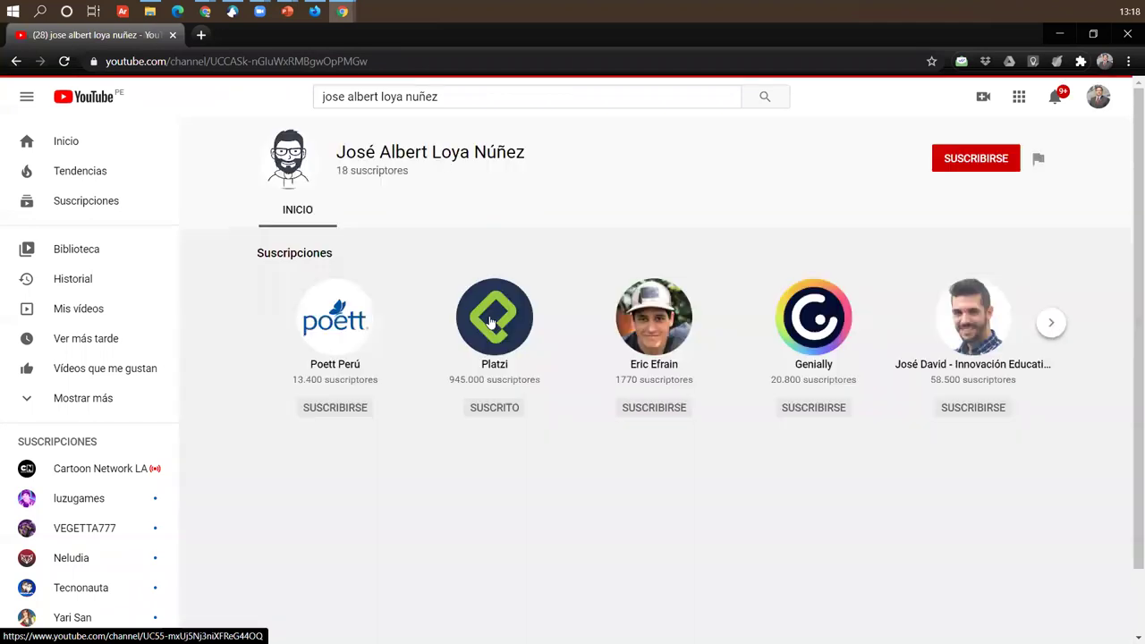
pyautogui.hotkey('alt', 'Left')
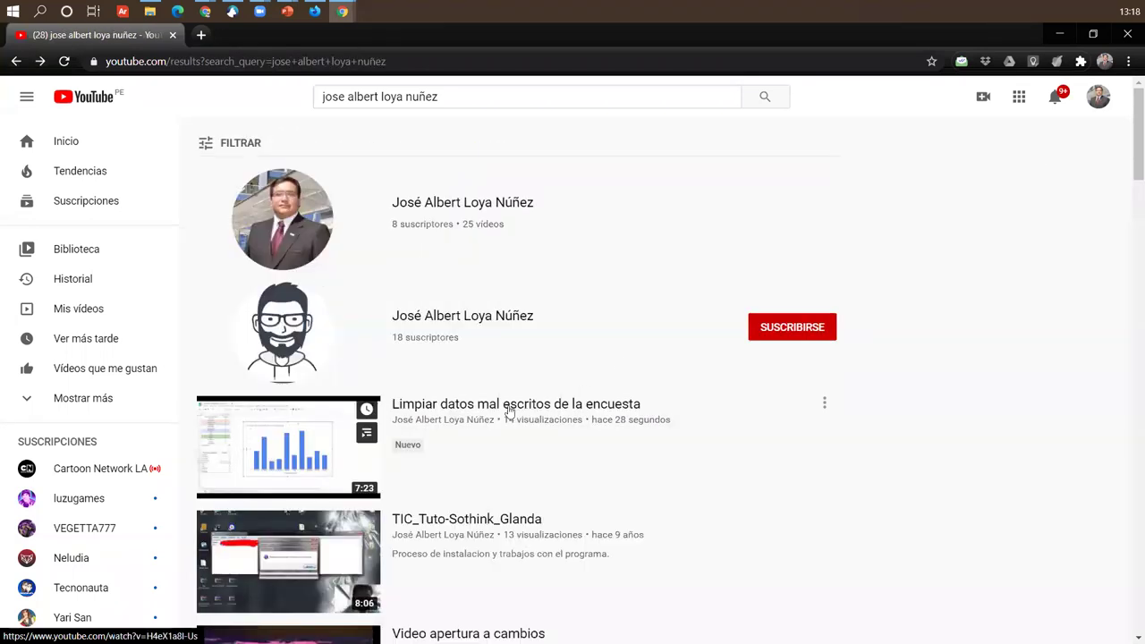
pyautogui.hotkey('alt', 'Tab')
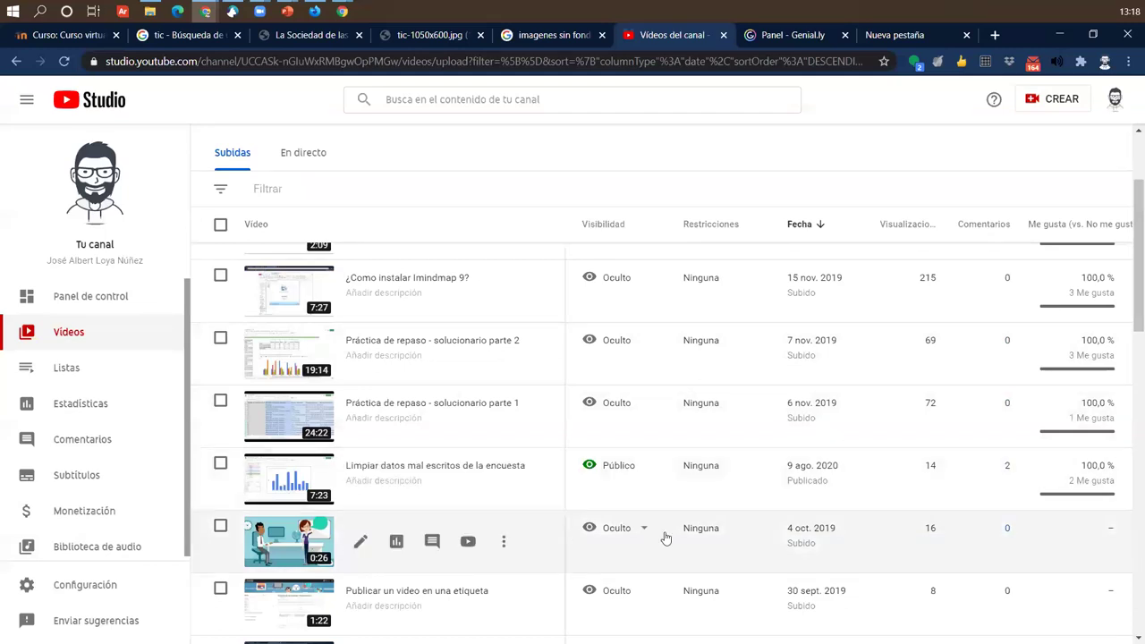
# Change the survey video's visibility to Oculto and save it
pyautogui.click(646, 477)
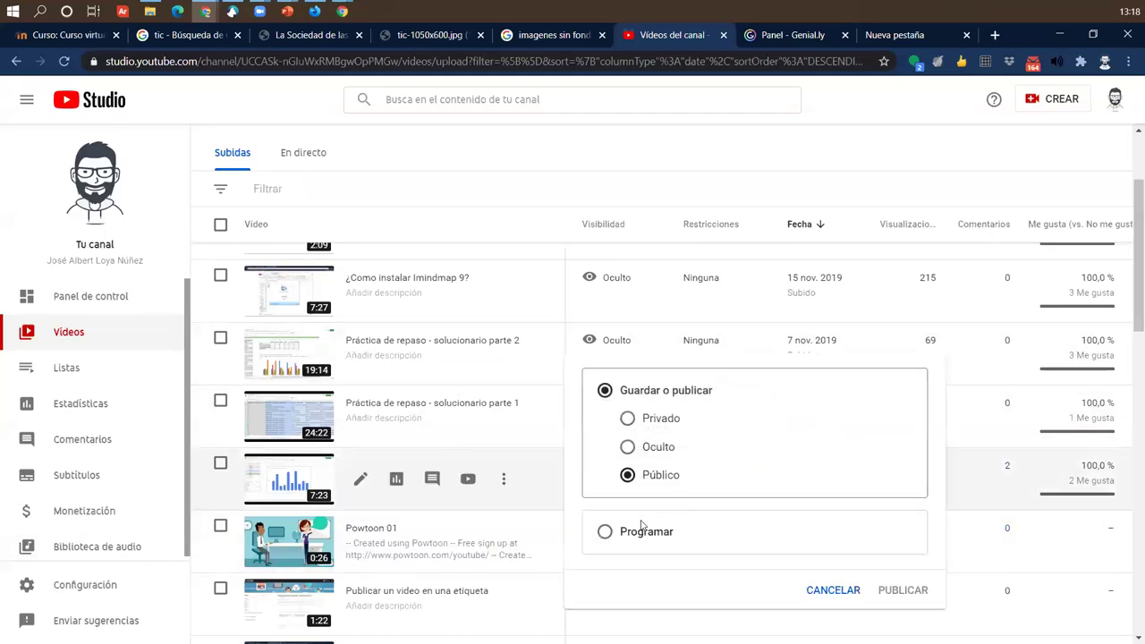
pyautogui.click(650, 448)
pyautogui.click(895, 594)
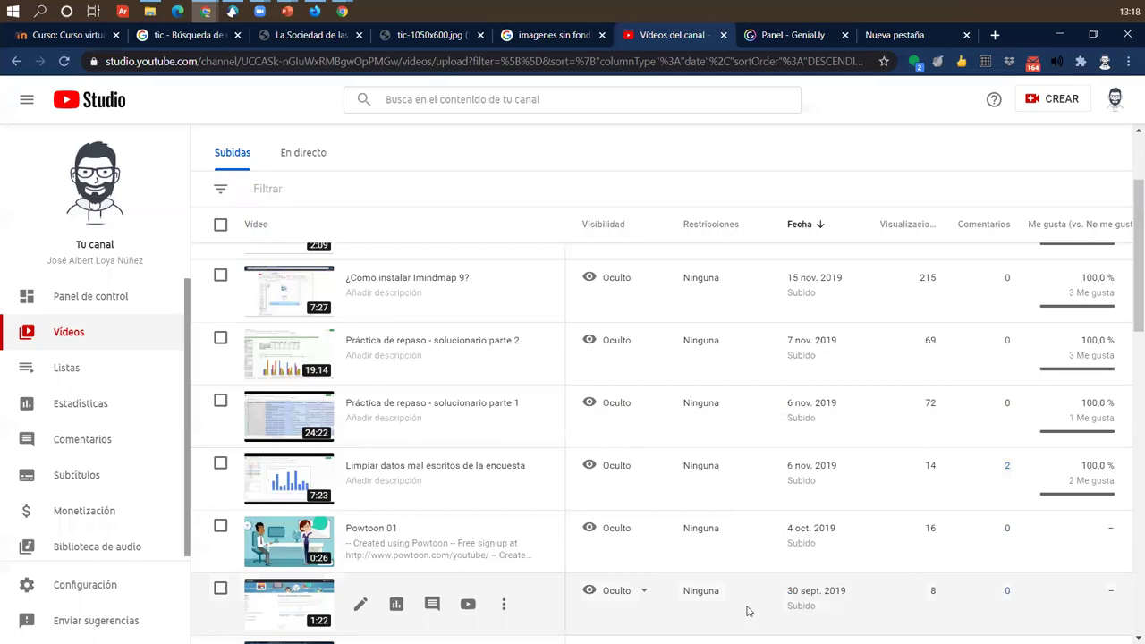
# Reload the YouTube search results to confirm the survey video no longer appears, then minimize YouTube
pyautogui.hotkey('alt', 'Tab')
pyautogui.click(493, 287)
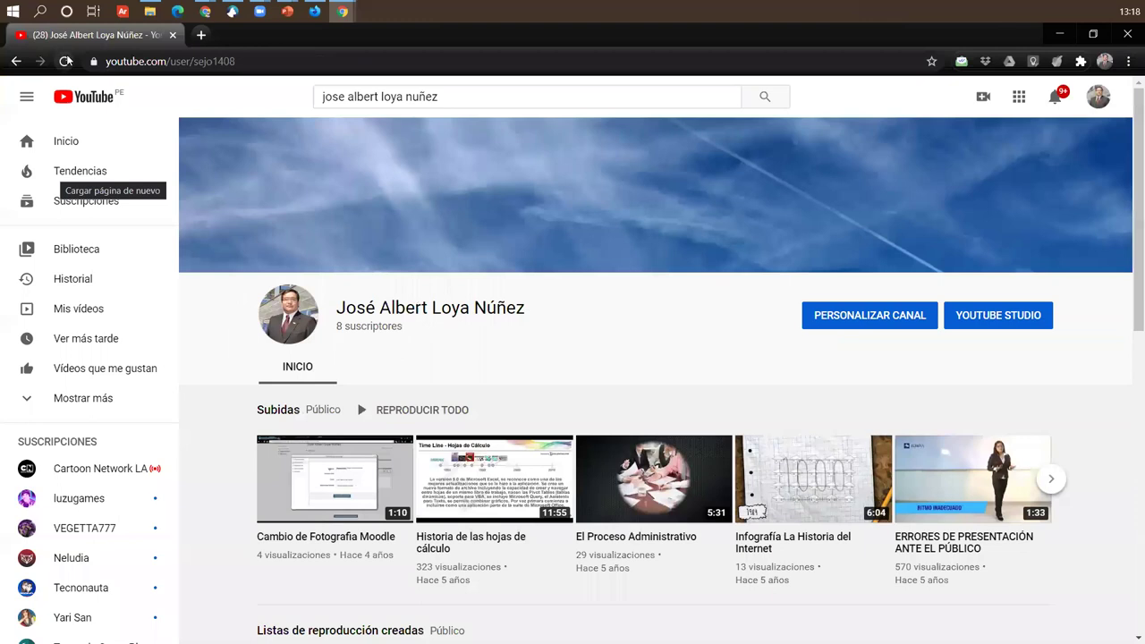
pyautogui.hotkey('alt', 'Left')
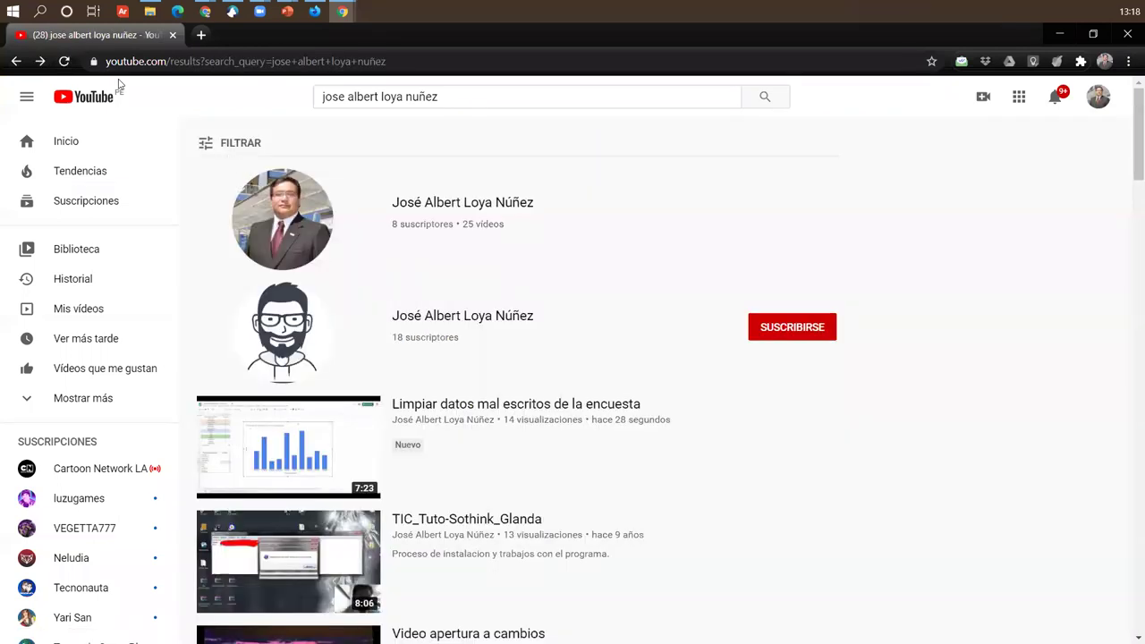
pyautogui.click(64, 61)
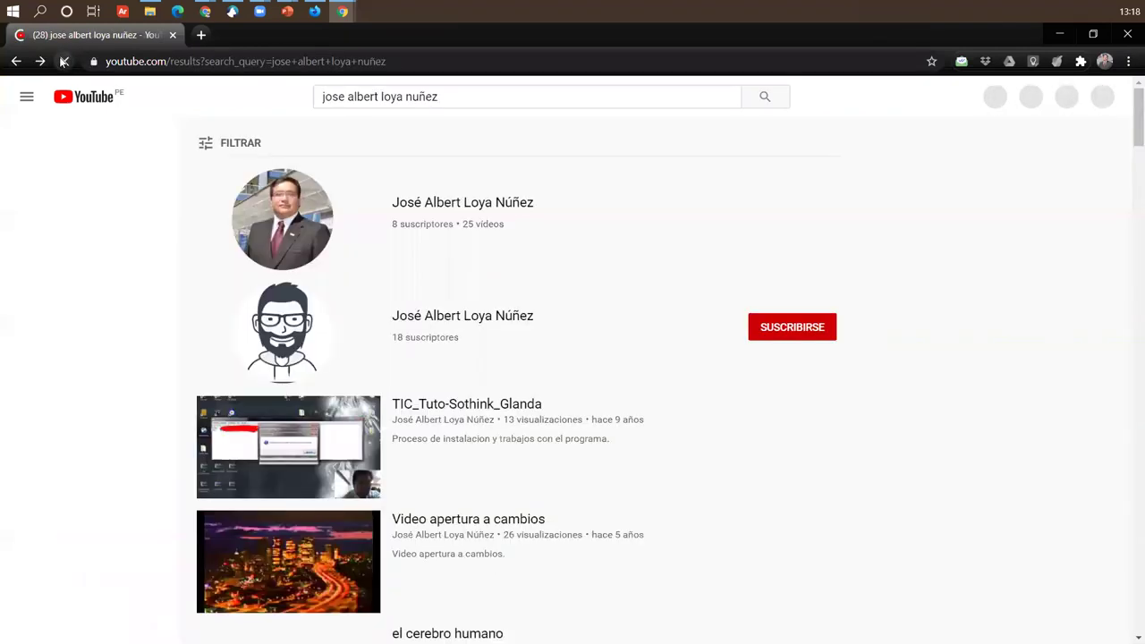
pyautogui.scroll(-3, 534, 524)
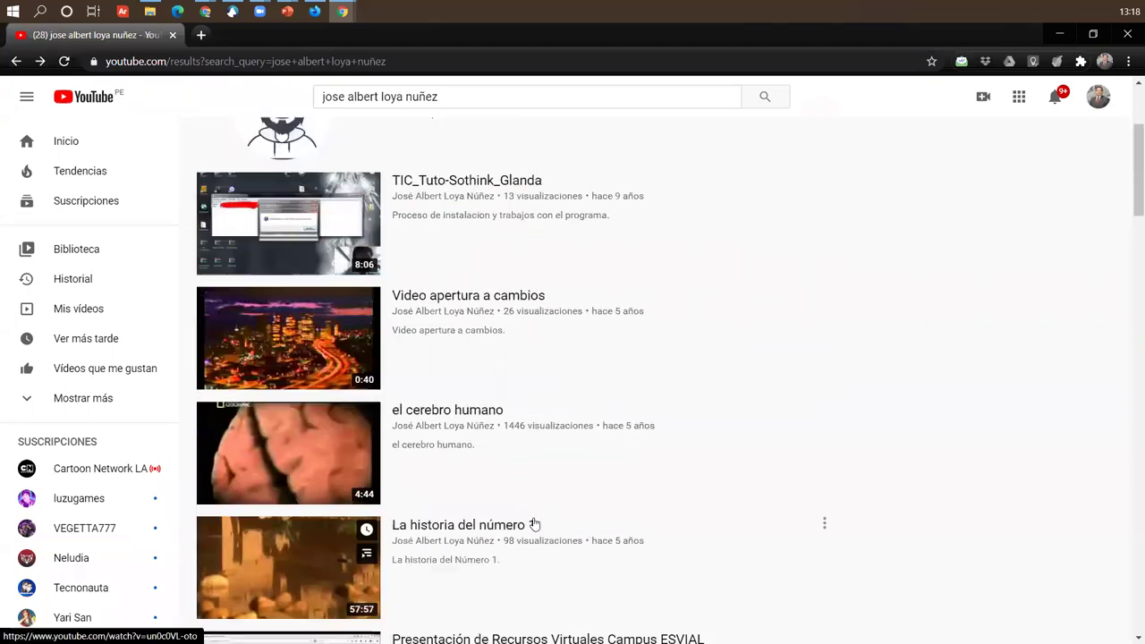
pyautogui.scroll(-3, 534, 524)
pyautogui.scroll(3, 530, 517)
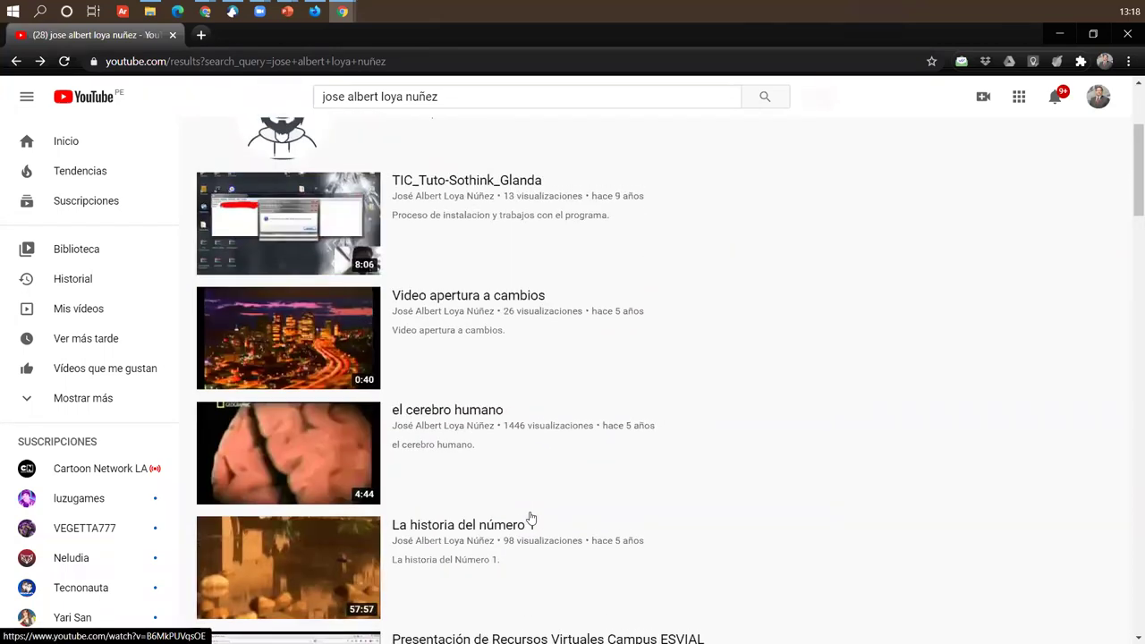
pyautogui.scroll(3, 530, 517)
pyautogui.click(512, 319)
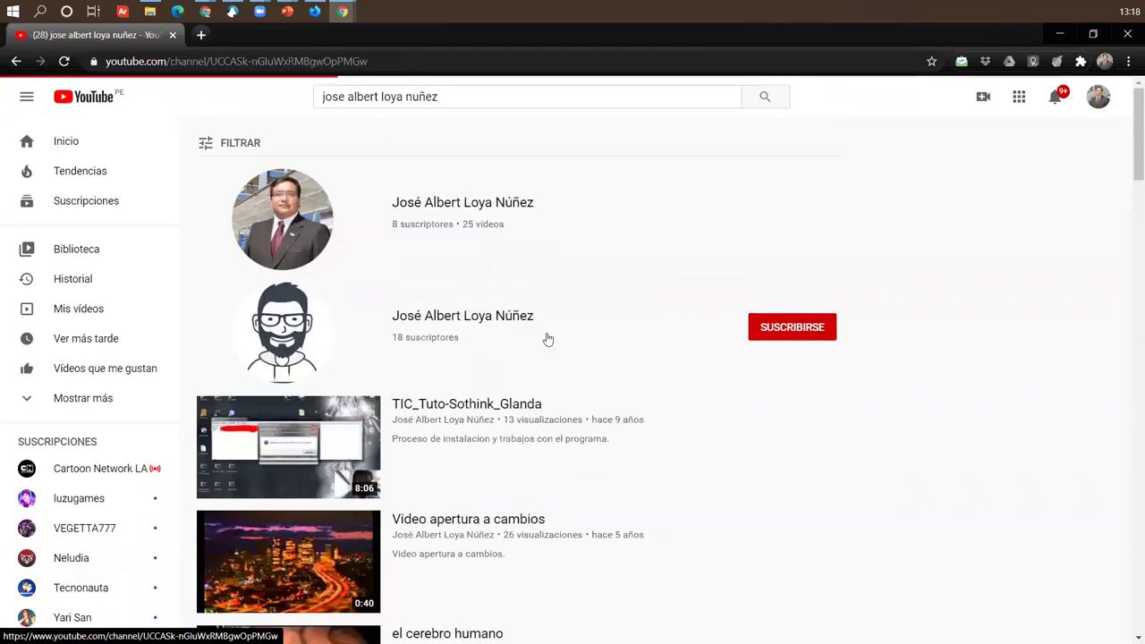
pyautogui.click(1071, 34)
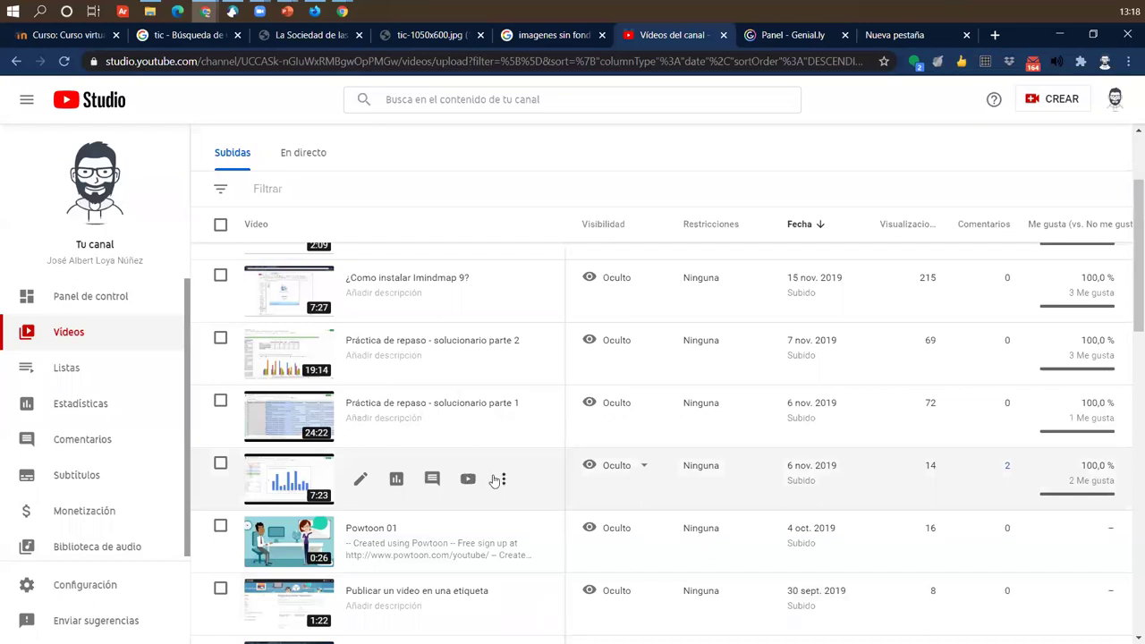
# Copy the survey video's youtu.be share link, play it from a new tab, and pause playback
pyautogui.click(503, 480)
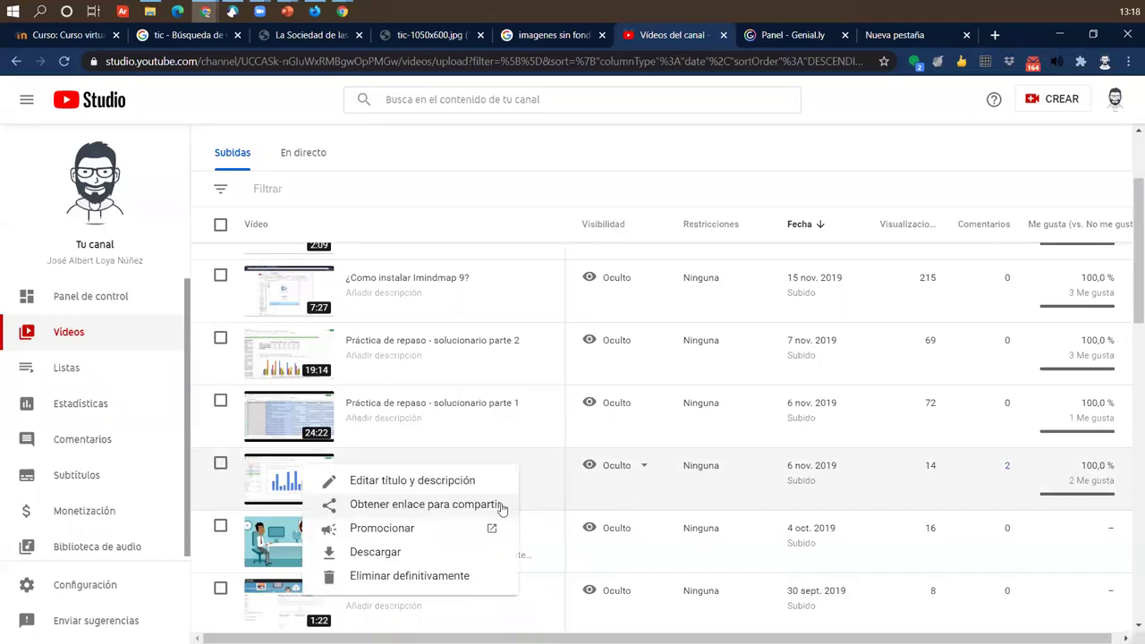
pyautogui.click(414, 505)
pyautogui.hotkey('alt', 'Tab')
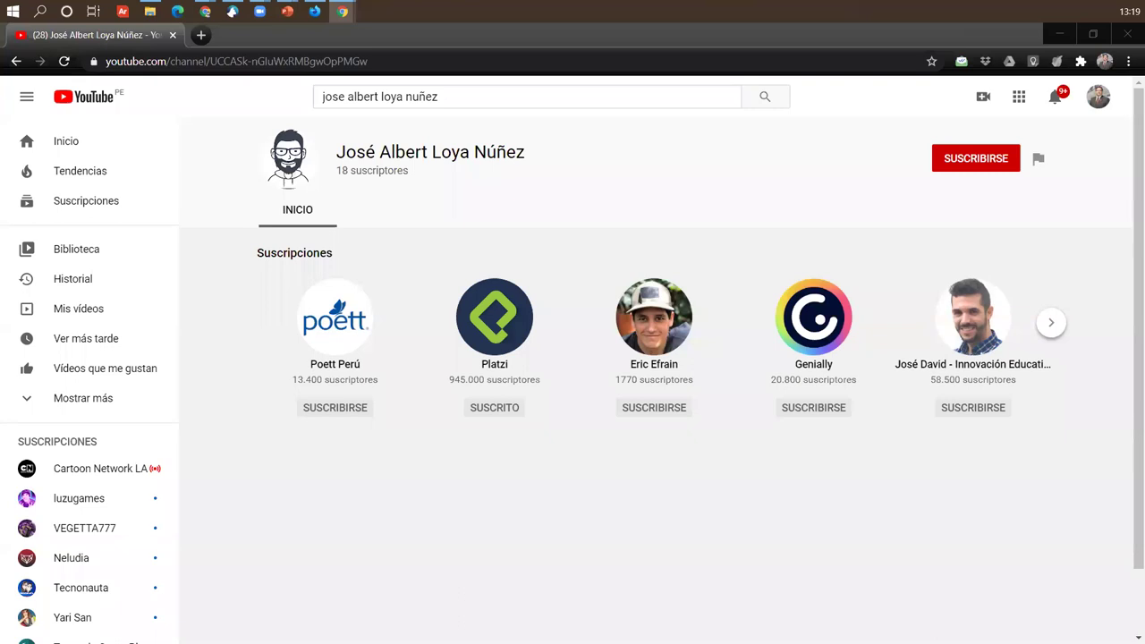
pyautogui.click(202, 35)
pyautogui.write('https://youtu.be/H4eX1a8l-Us')
pyautogui.press('Return')
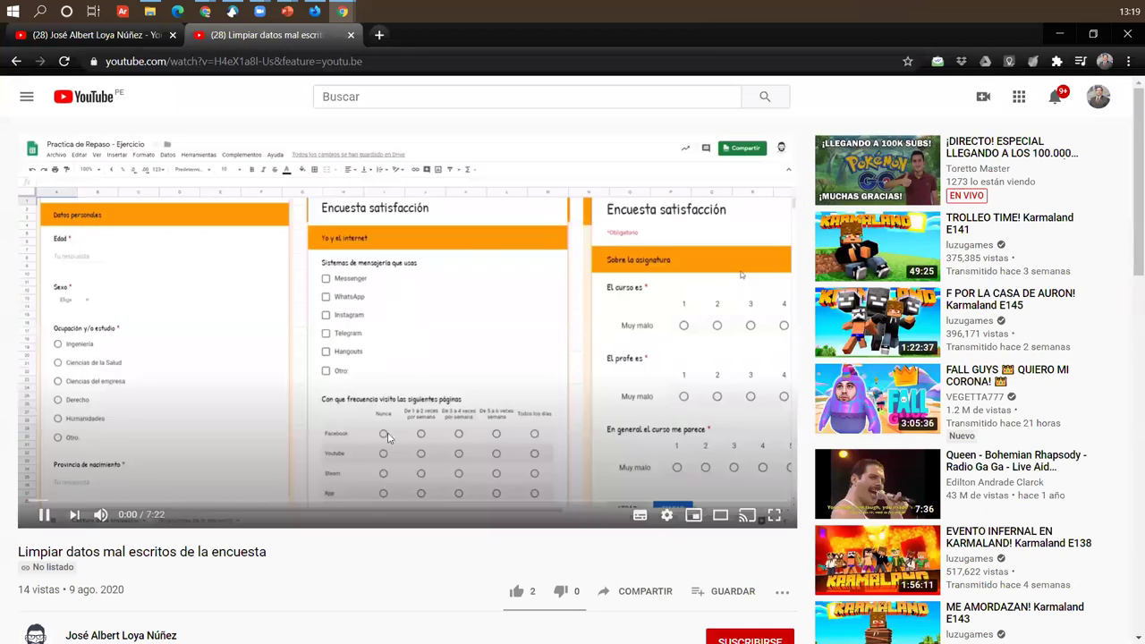
pyautogui.click(455, 349)
# Close the video tab and set the 7:23 survey video to Privado in Studio
pyautogui.click(350, 35)
pyautogui.hotkey('alt', 'Tab')
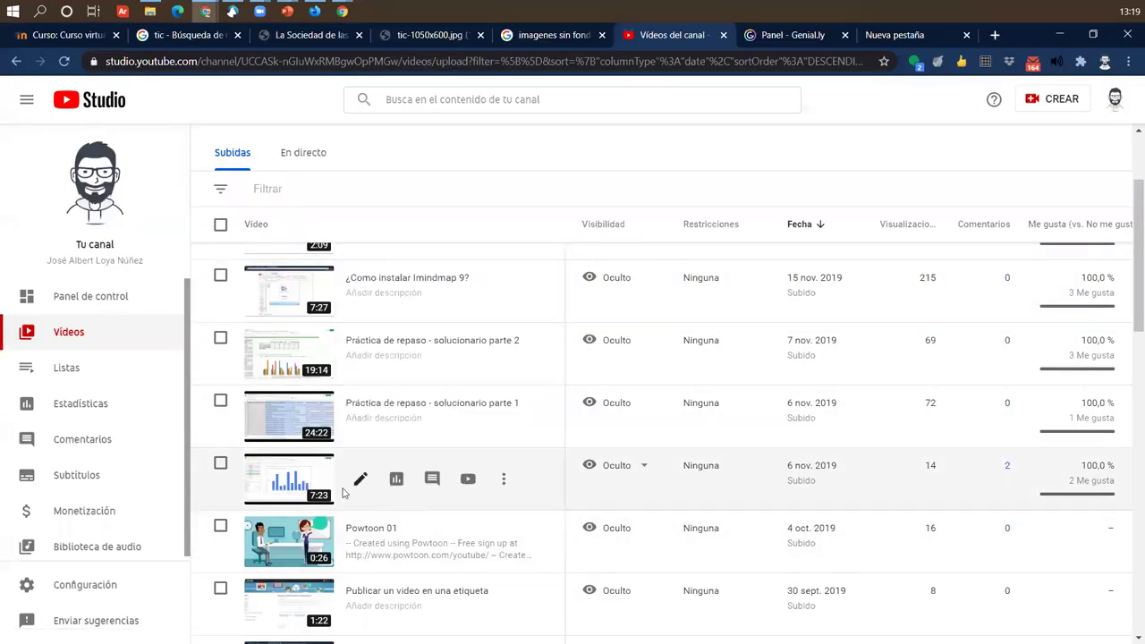
pyautogui.click(640, 467)
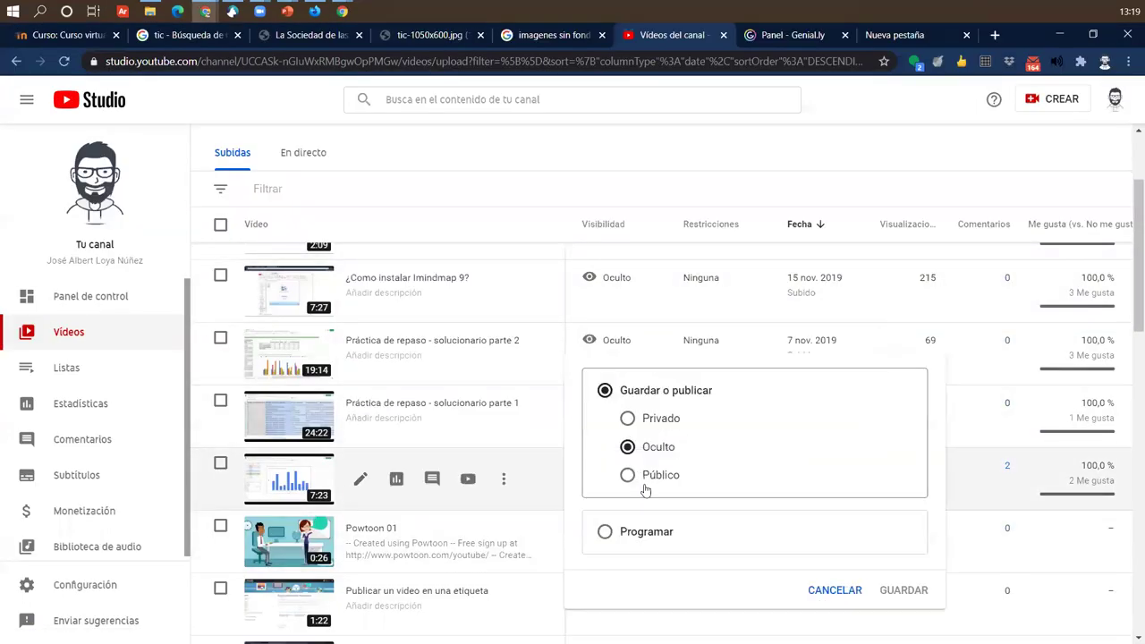
pyautogui.click(667, 421)
pyautogui.click(903, 592)
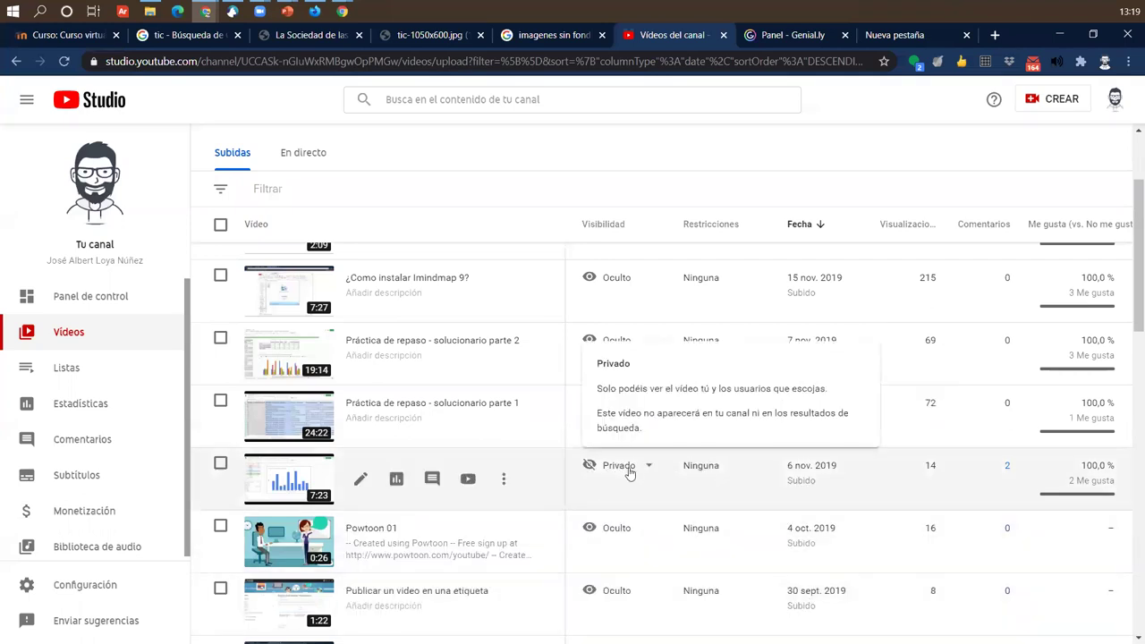
pyautogui.hotkey('alt', 'Tab')
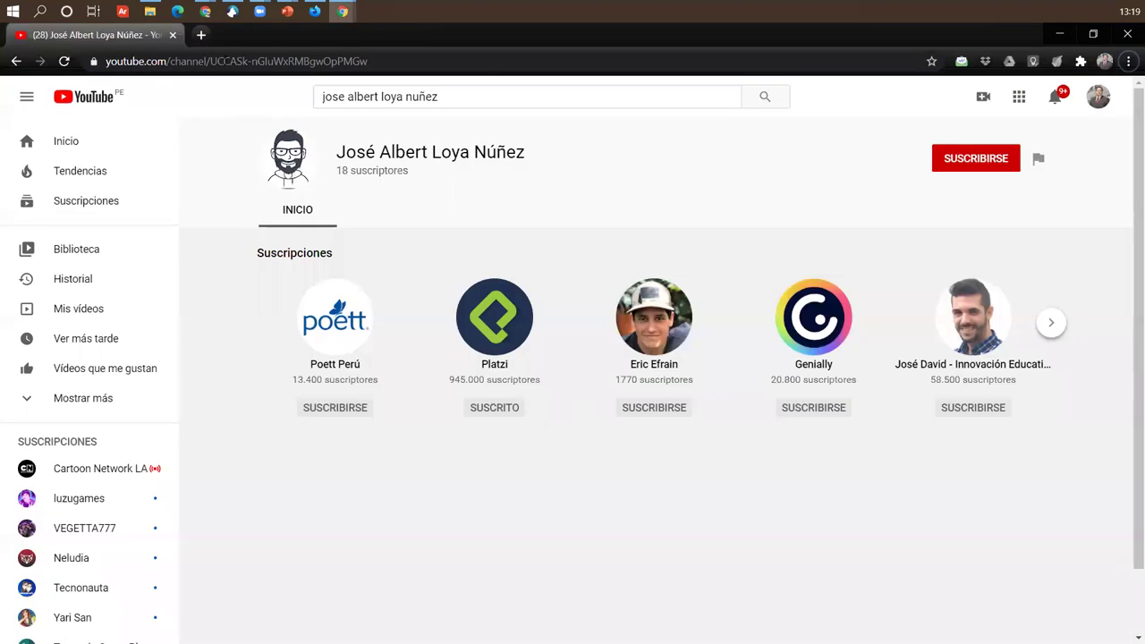
# Paste the private video's link into a new tab to show 'Video no disponible', then return to the channel tab
pyautogui.click(199, 35)
pyautogui.write('https://youtu.be/H4eX1a8l-Us')
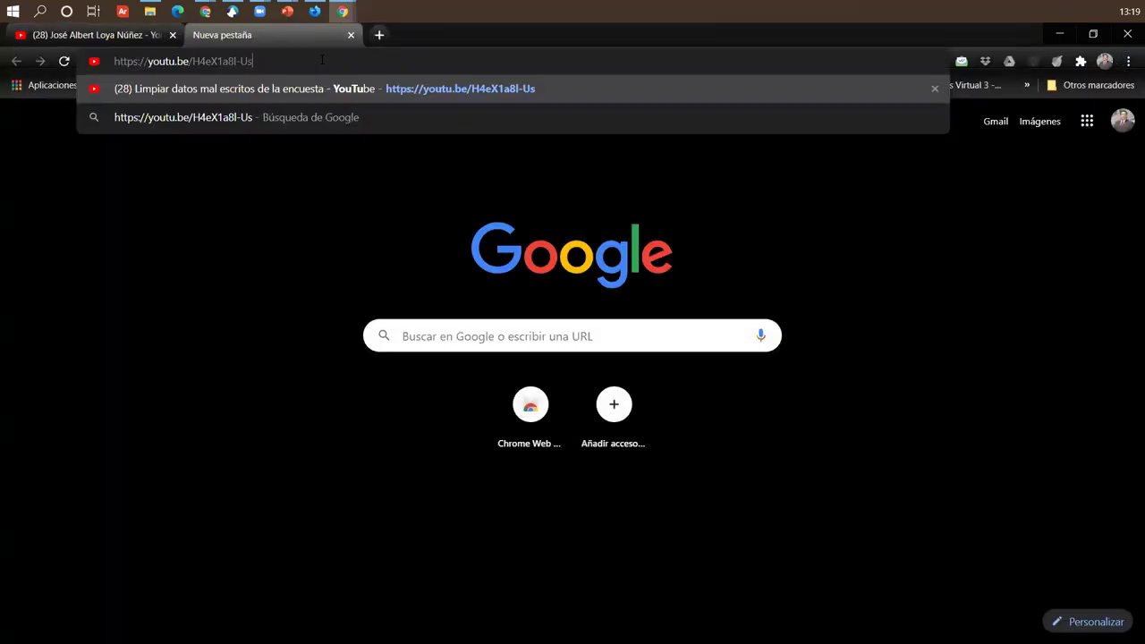
pyautogui.press('Return')
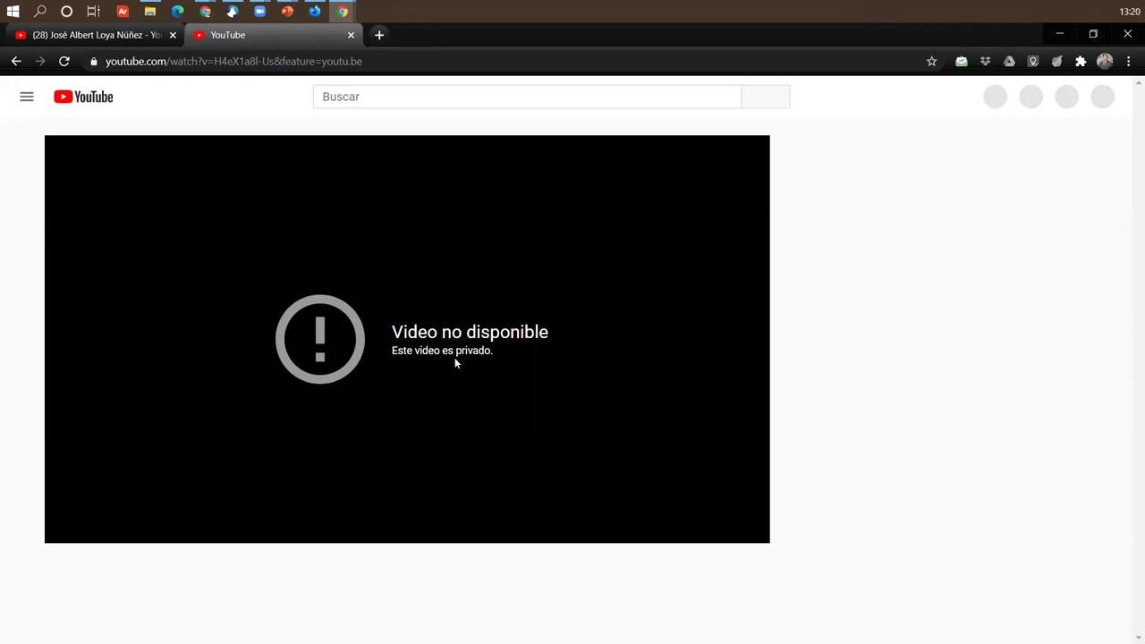
pyautogui.click(98, 34)
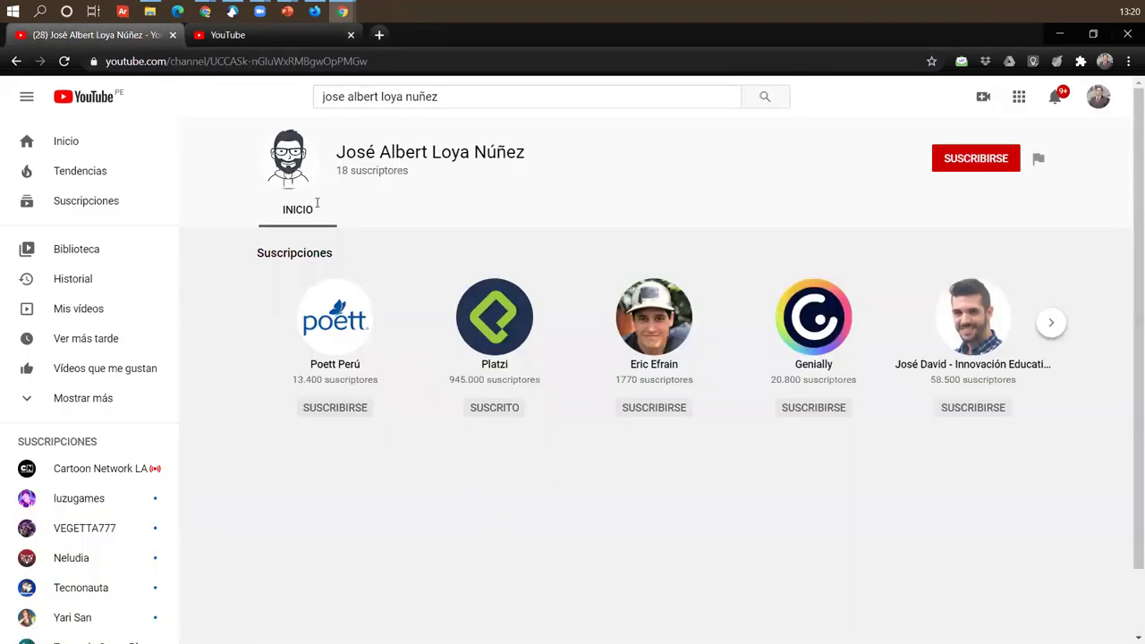
# Minimize YouTube and scroll Studio's list to older uploads like 'Video tutorial Unidad 1' marked Privado
pyautogui.click(1060, 34)
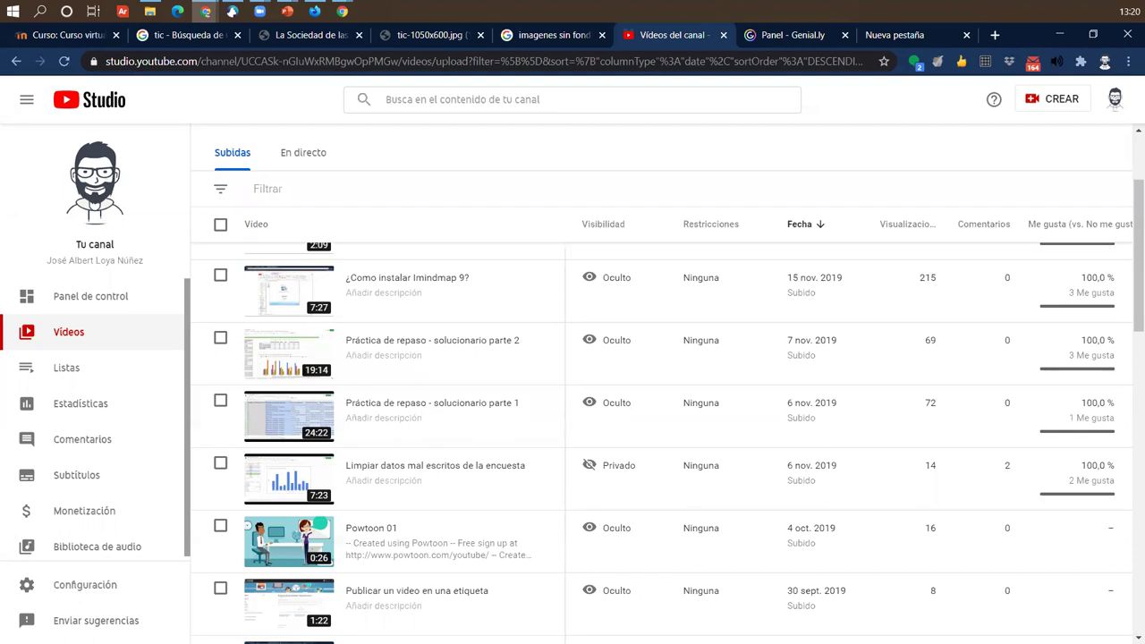
pyautogui.scroll(-10, 651, 455)
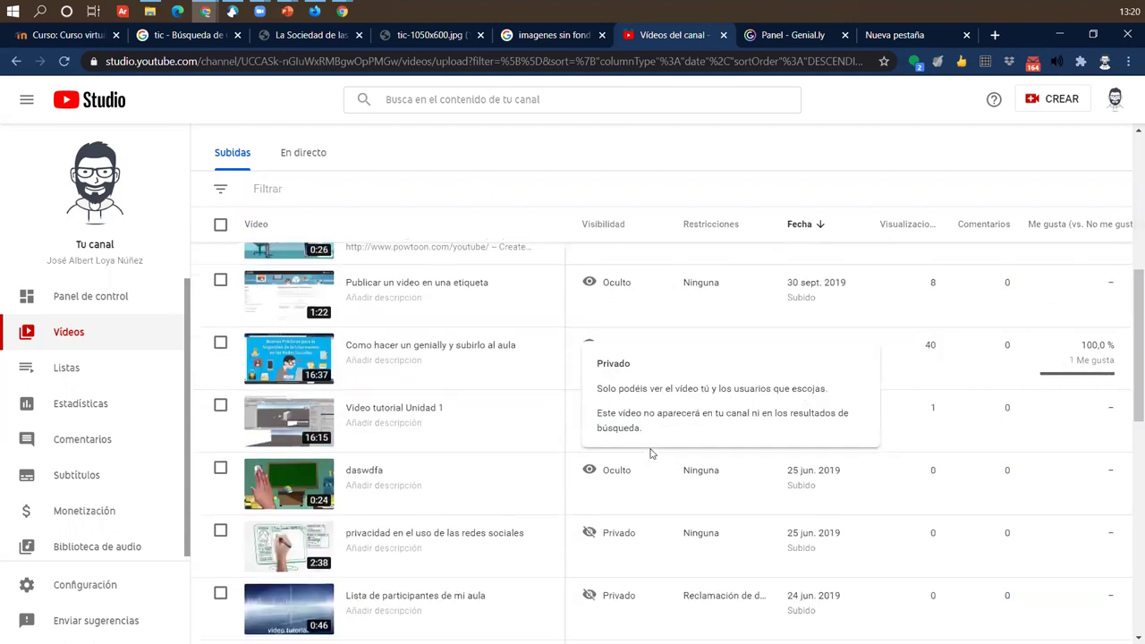
pyautogui.scroll(-2, 652, 616)
pyautogui.scroll(5, 626, 501)
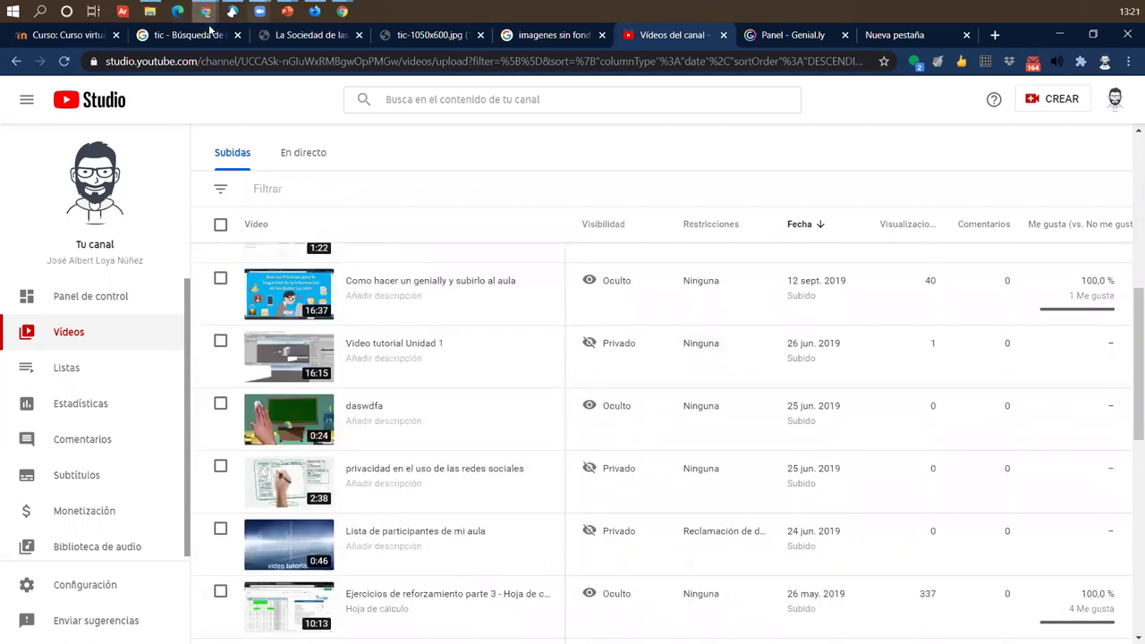
pyautogui.moveTo(207, 17)
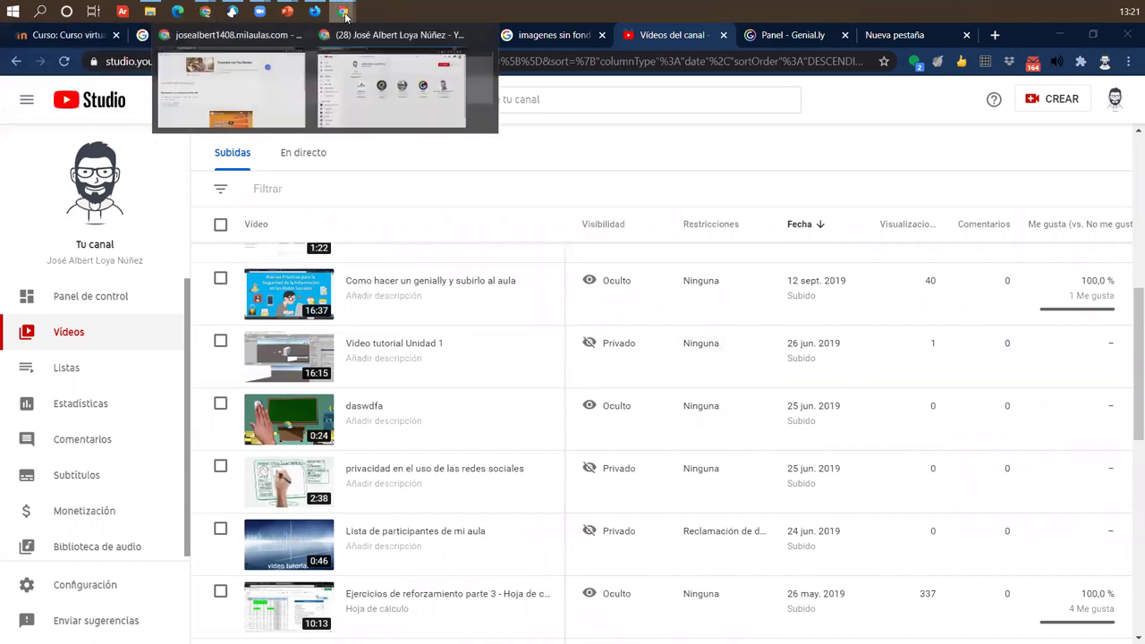
# Go back to the search results, open the channel page and page through its uploaded videos
pyautogui.click(417, 90)
pyautogui.hotkey('alt', 'Left')
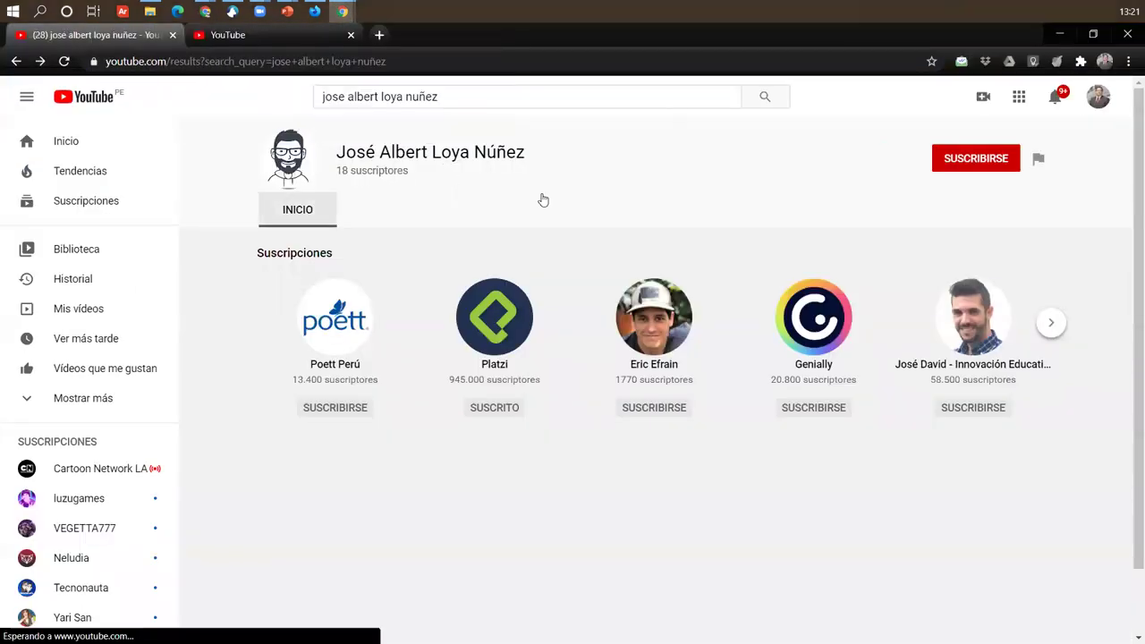
pyautogui.click(490, 206)
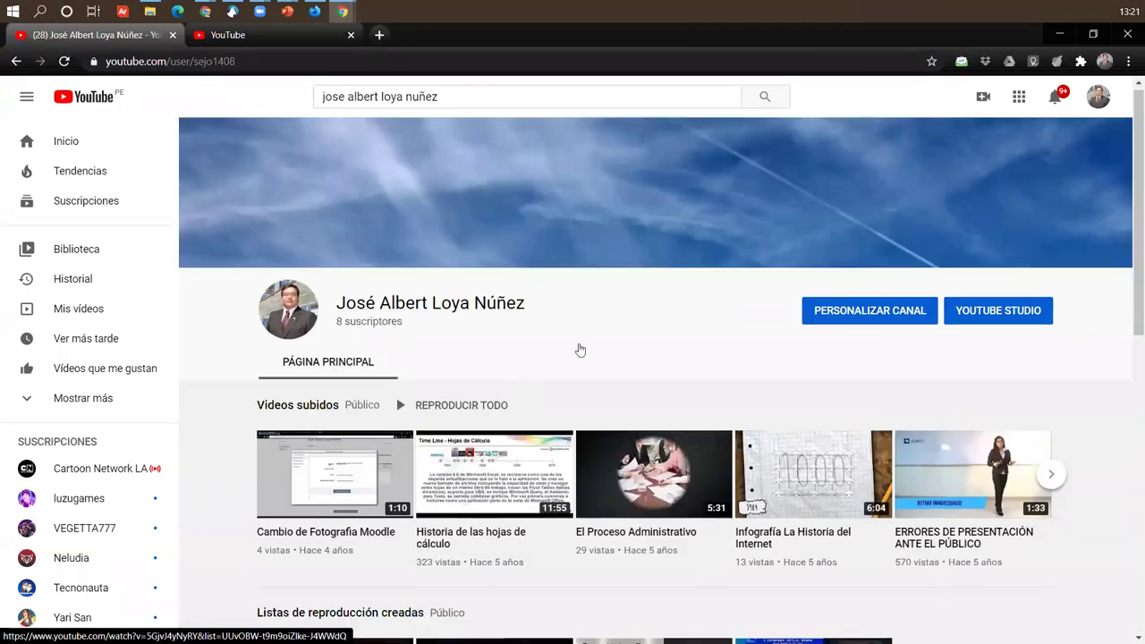
pyautogui.scroll(-5, 578, 350)
pyautogui.scroll(2, 1042, 486)
pyautogui.scroll(3, 1041, 486)
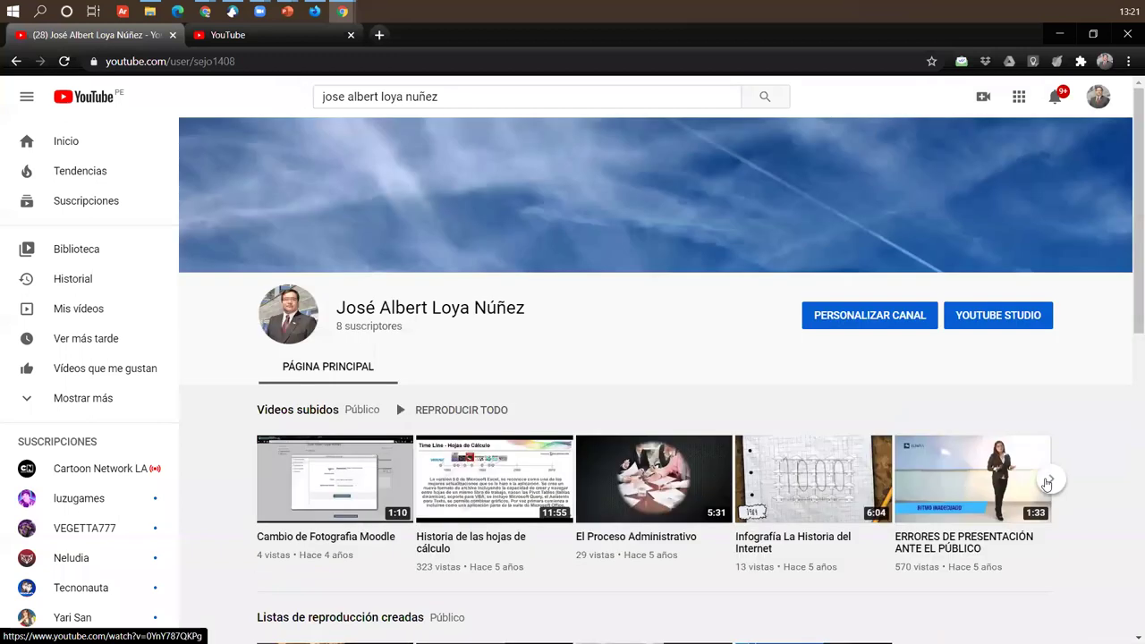
pyautogui.click(1043, 482)
pyautogui.click(1043, 481)
# Queue 'Steve Jobs Discurso en Stanford', close the mini player clearing the queue, and minimize YouTube
pyautogui.click(1038, 473)
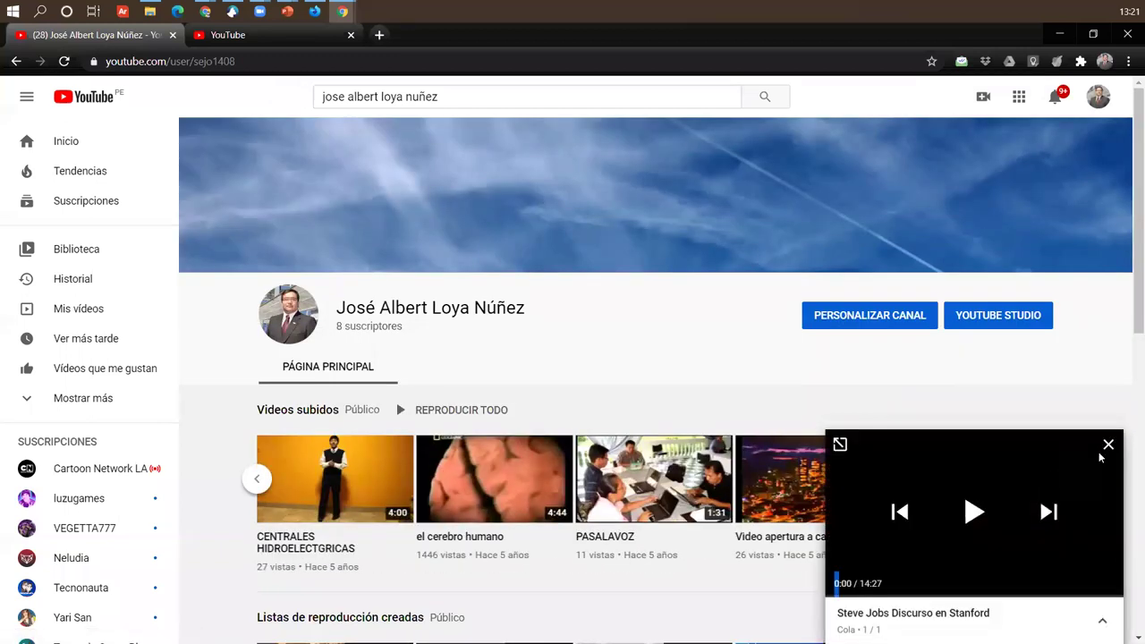
pyautogui.click(1108, 445)
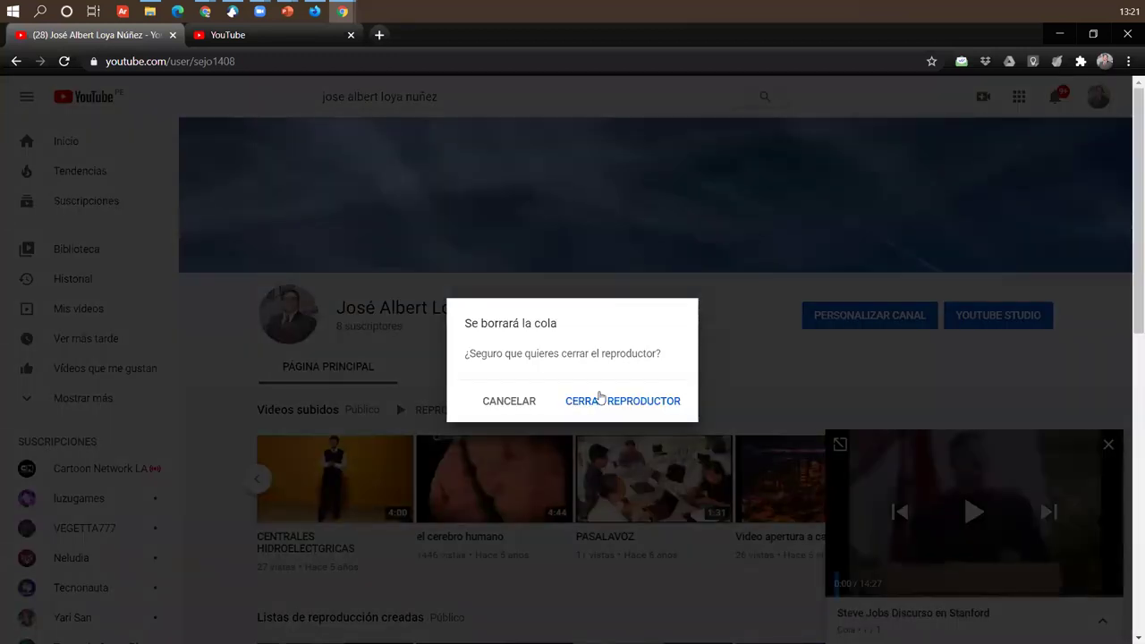
pyautogui.click(598, 400)
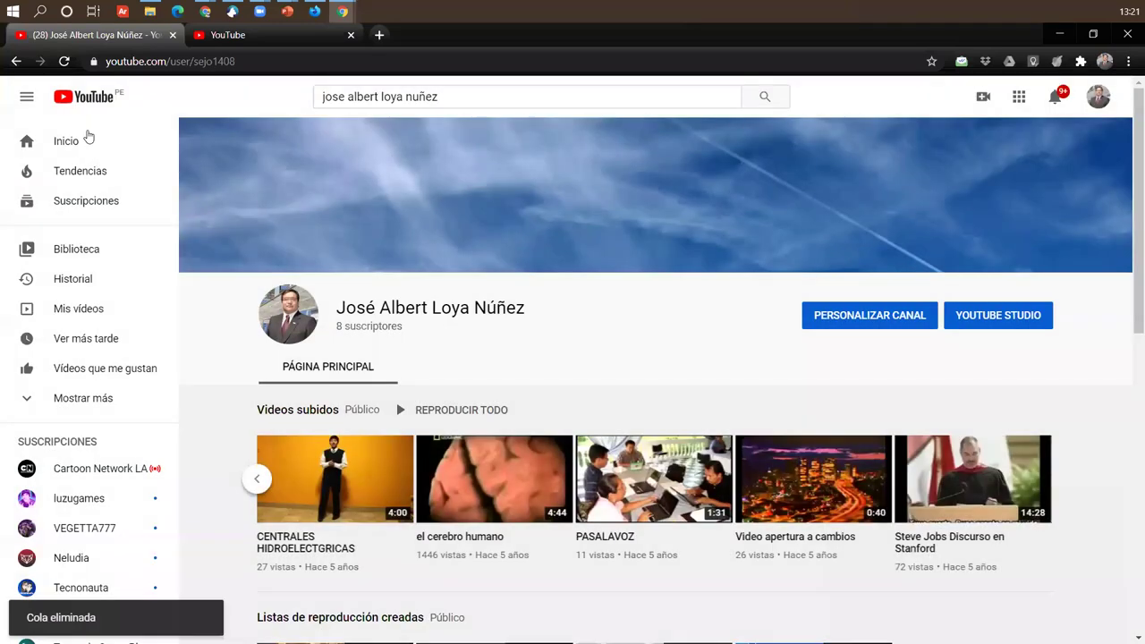
pyautogui.click(87, 141)
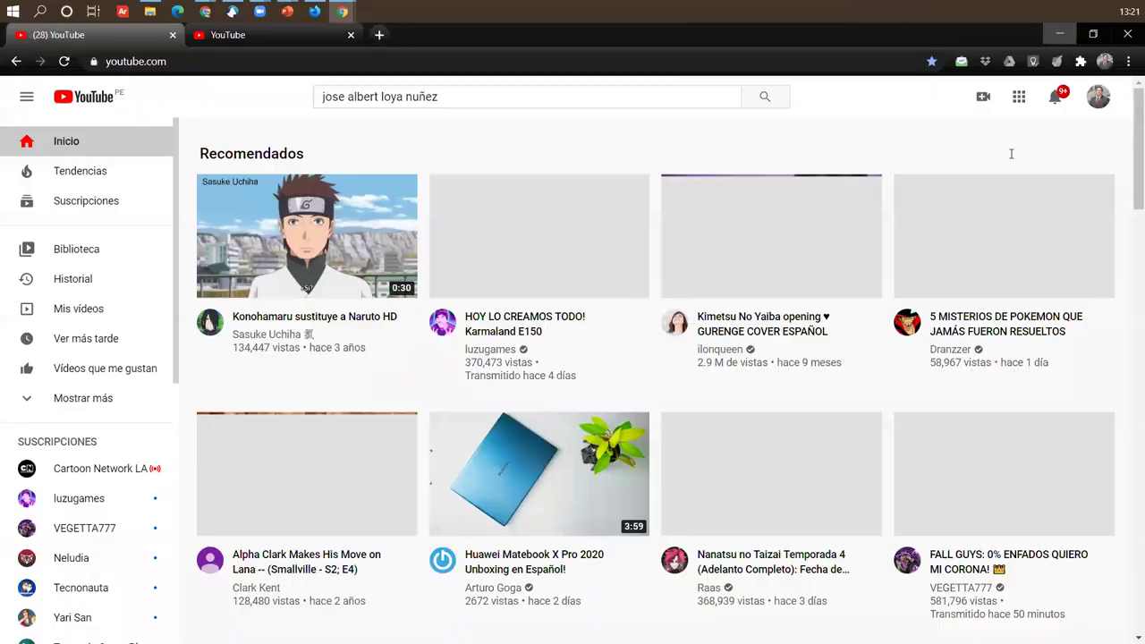
pyautogui.click(1058, 39)
pyautogui.scroll(1, 518, 462)
pyautogui.scroll(5, 537, 406)
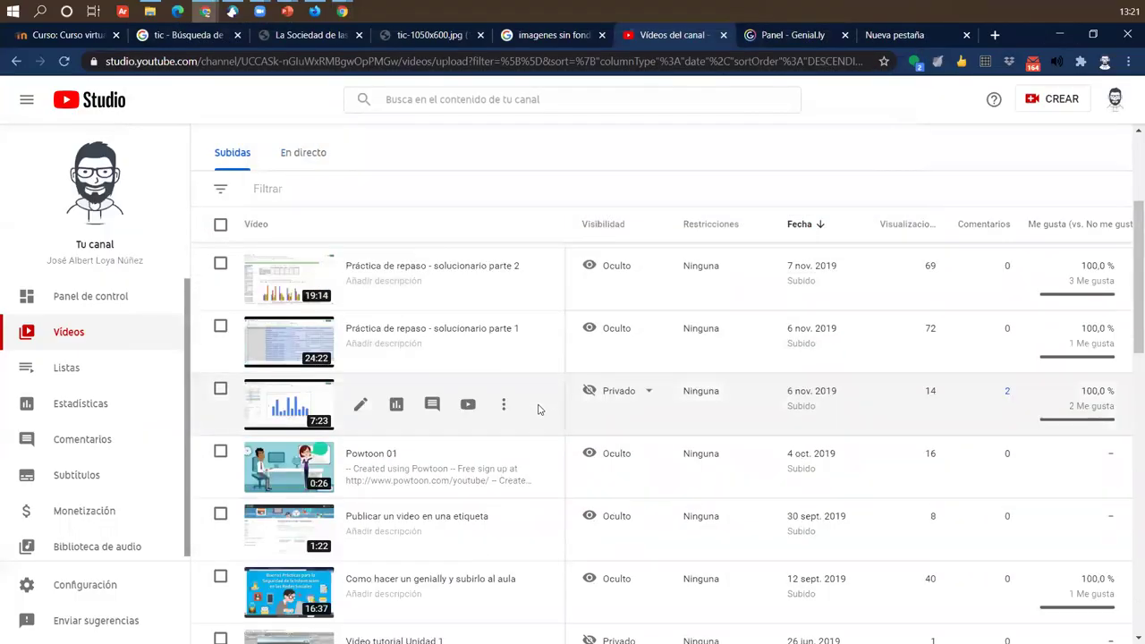
# Scroll through the Studio 'Vídeos del canal' list, then switch to the blank 'Nueva pestaña' tab
pyautogui.scroll(-3, 611, 510)
pyautogui.scroll(-10, 607, 500)
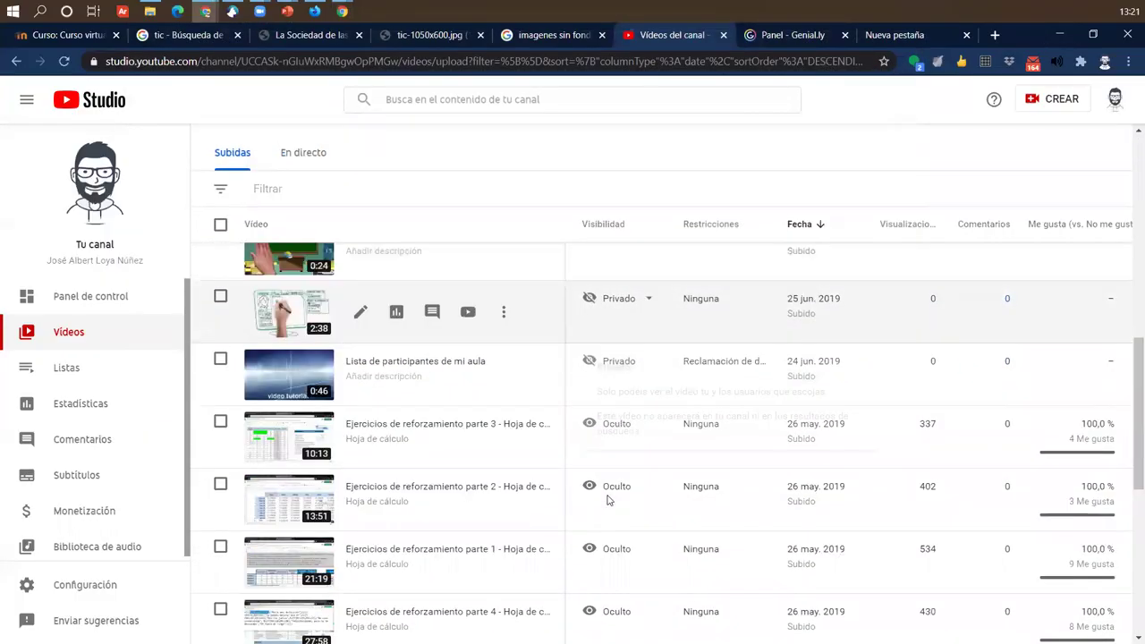
pyautogui.scroll(12, 568, 487)
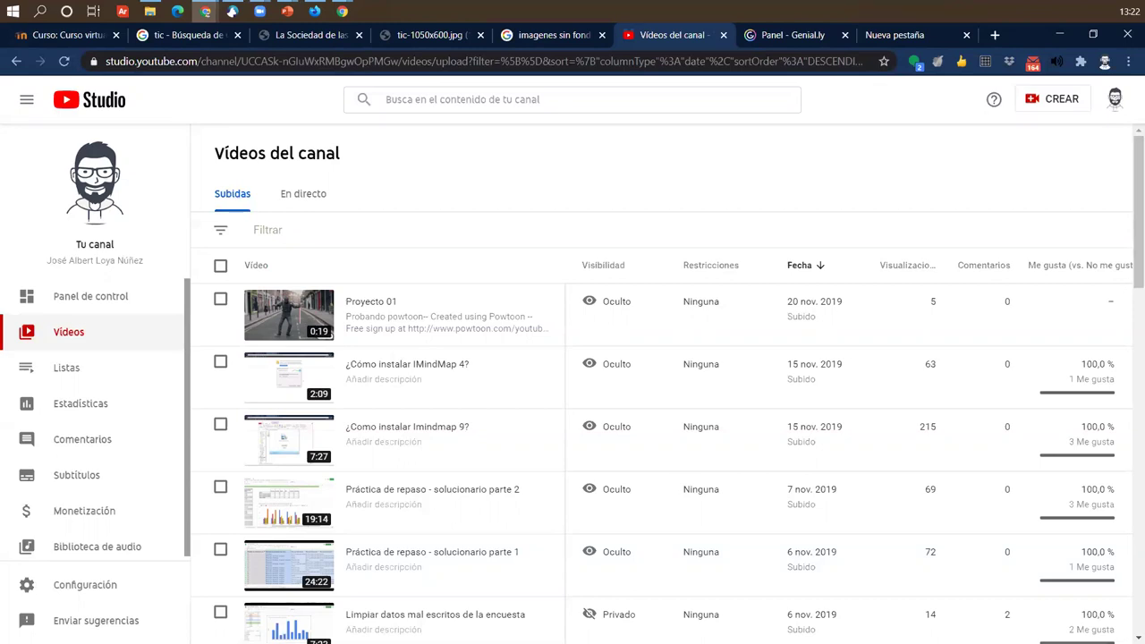
pyautogui.click(231, 12)
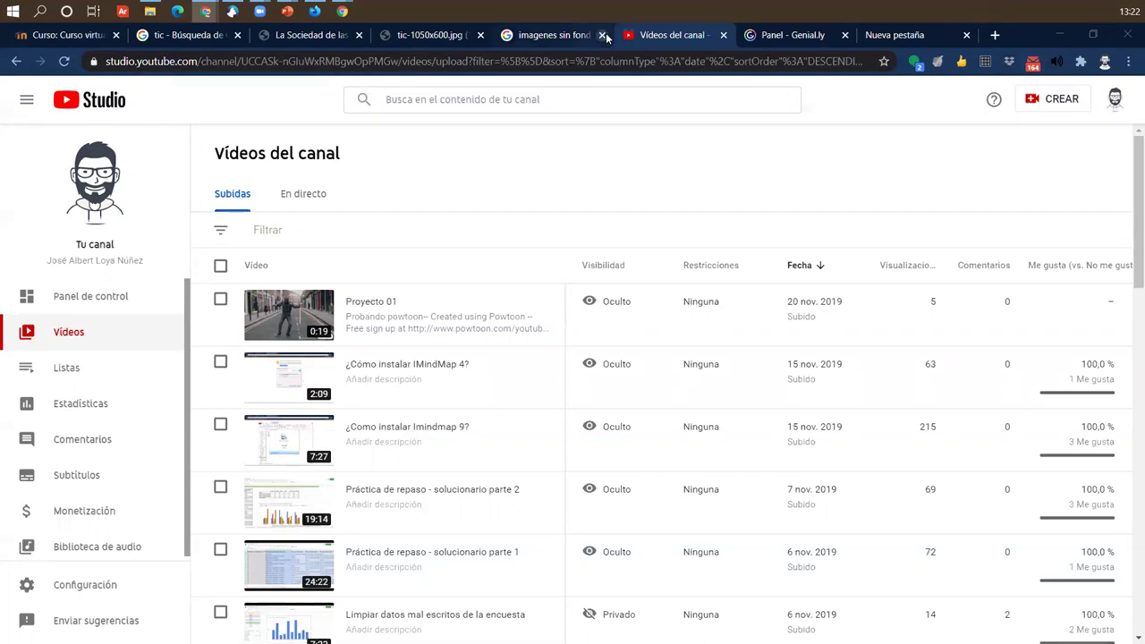
pyautogui.click(896, 40)
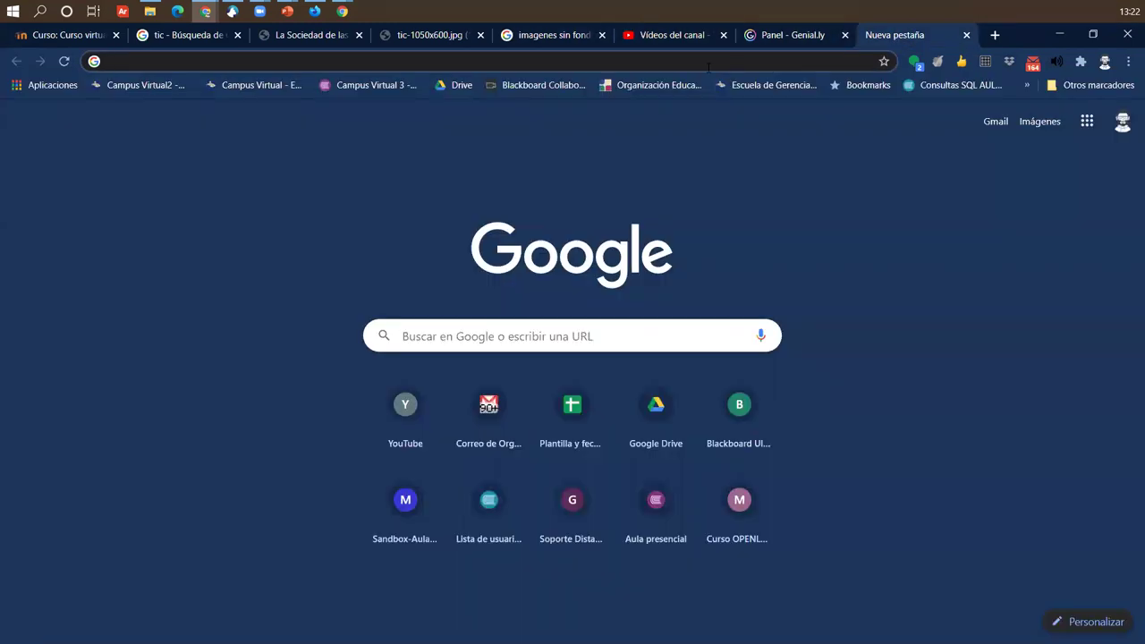
# Search Google for 'zoom it', discarding the zoom.us autocompletion
pyautogui.click(708, 64)
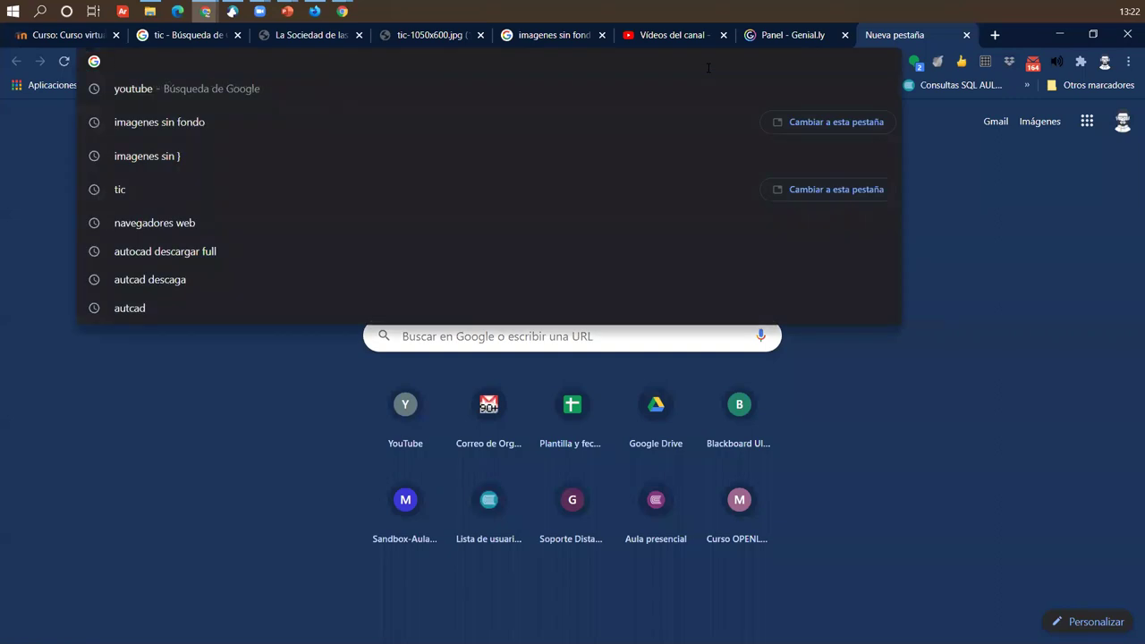
pyautogui.write('zo')
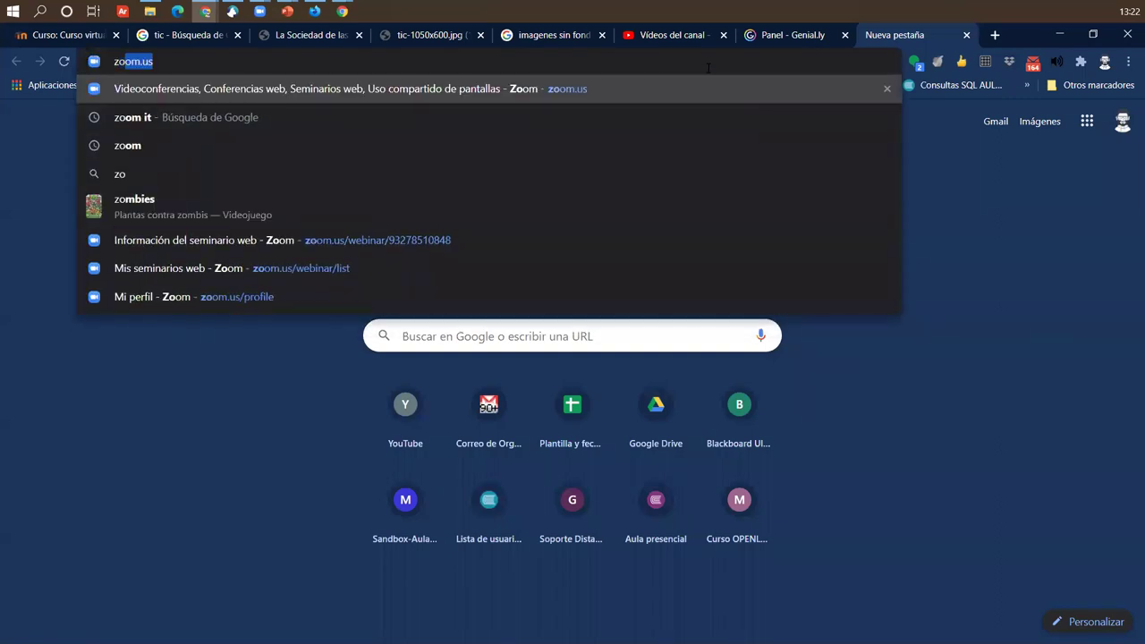
pyautogui.write('om')
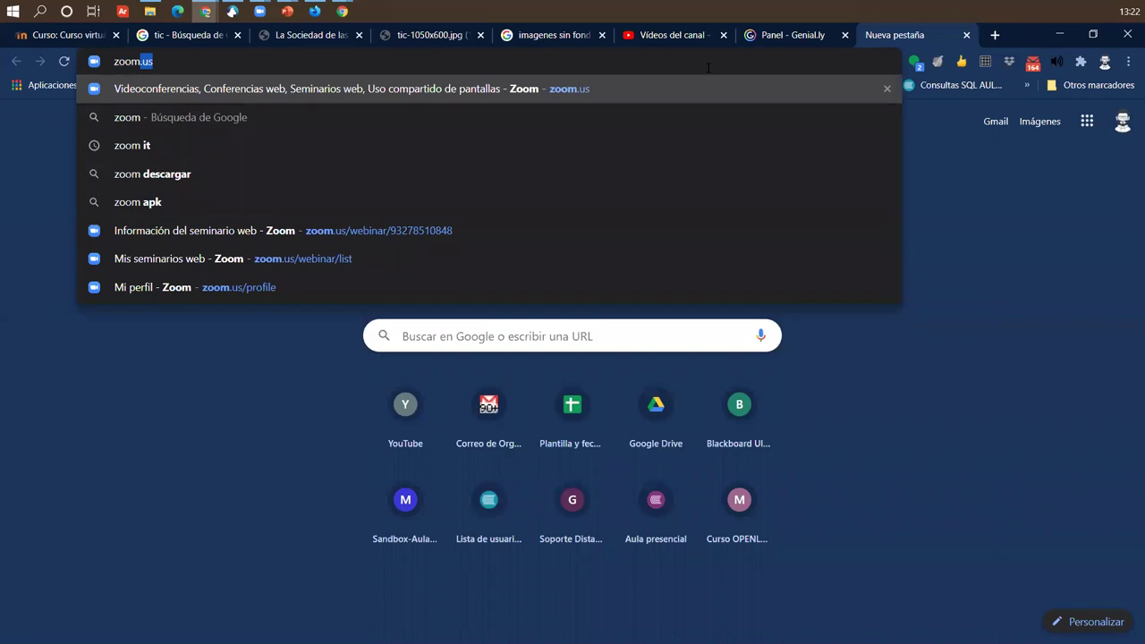
pyautogui.press('Delete')
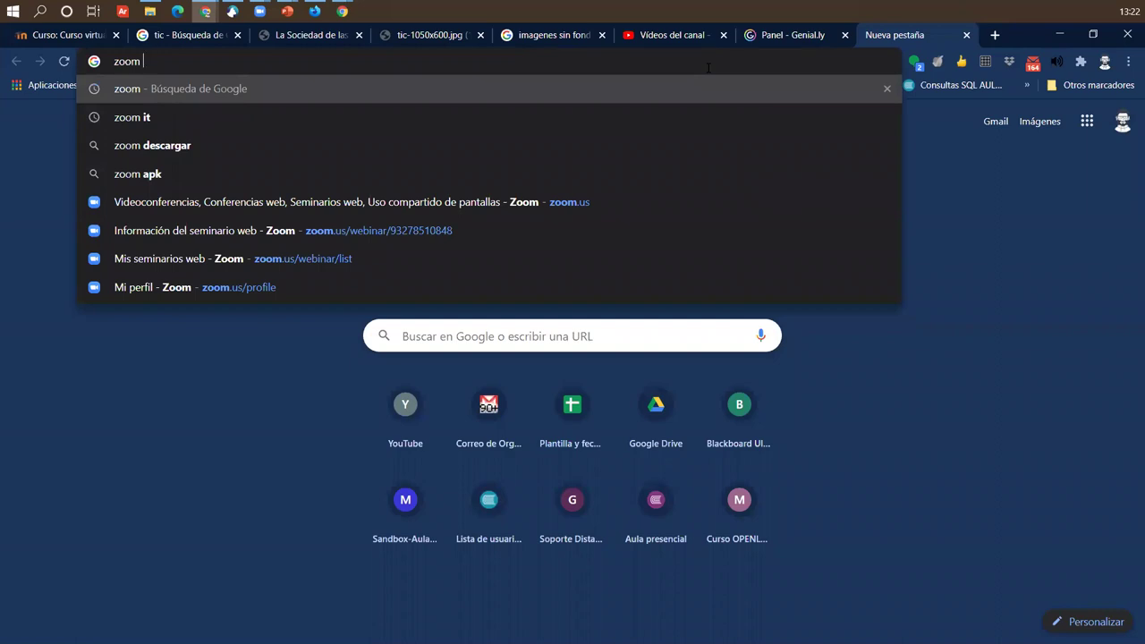
pyautogui.write('it')
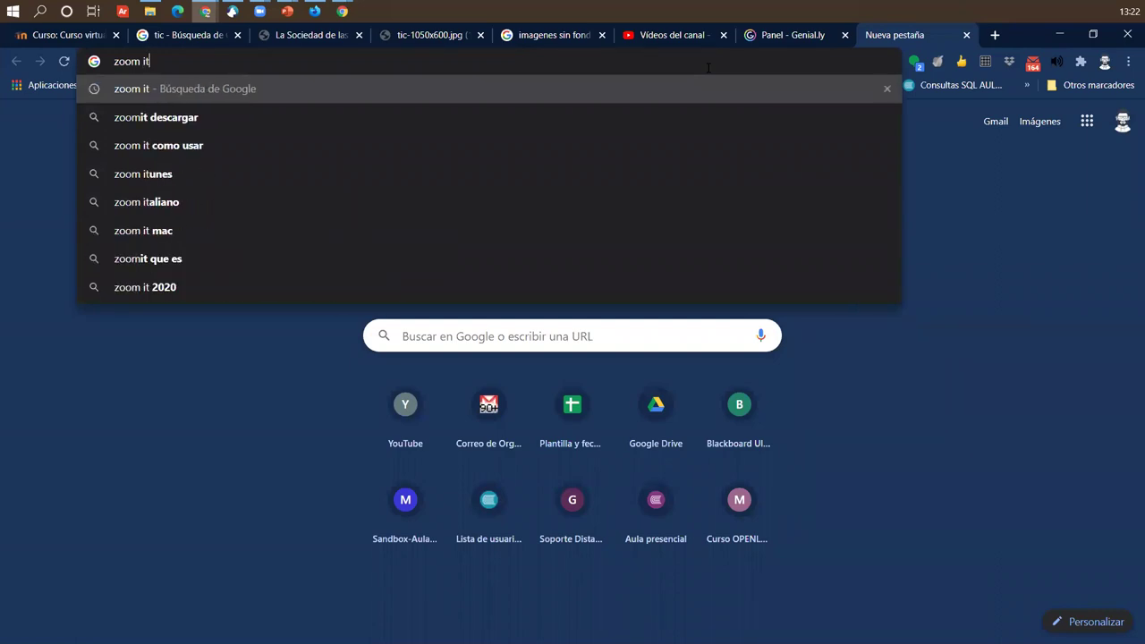
pyautogui.press('Return')
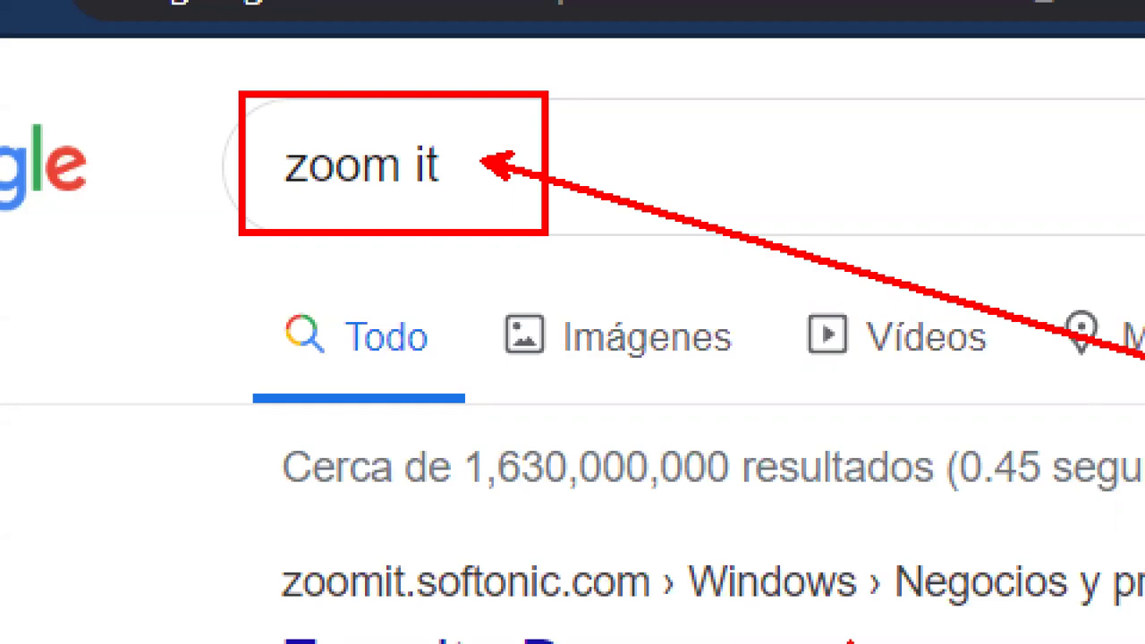
# Magnify the results with ZoomIt and mark the Descargar, Uptodown and Microsoft Docs results
pyautogui.press('Escape')
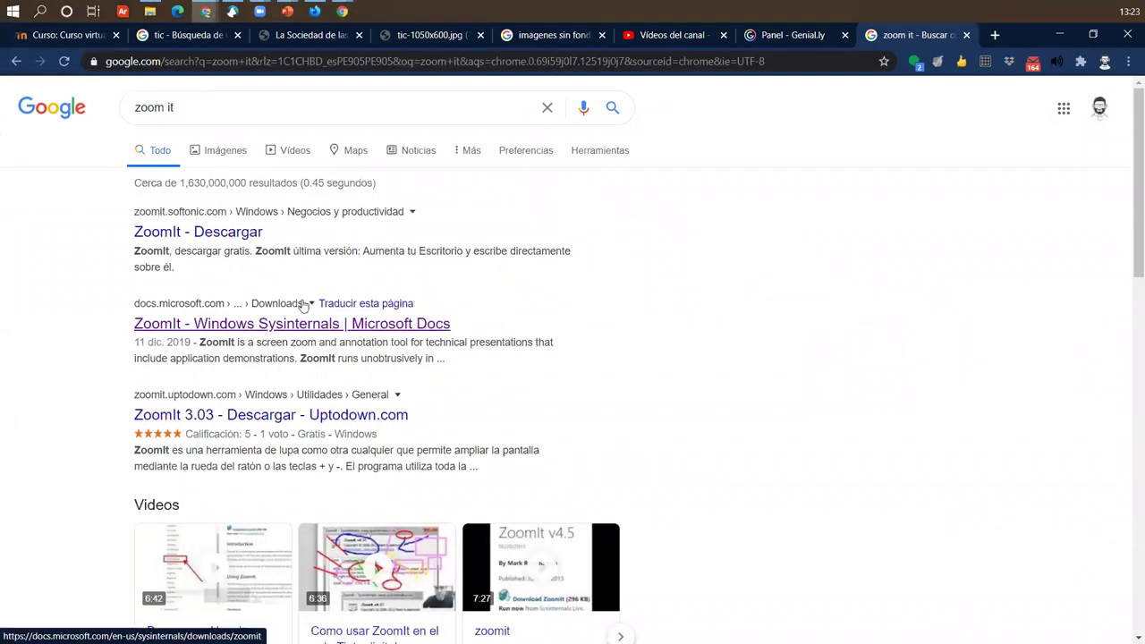
pyautogui.hotkey('ctrl', '1')
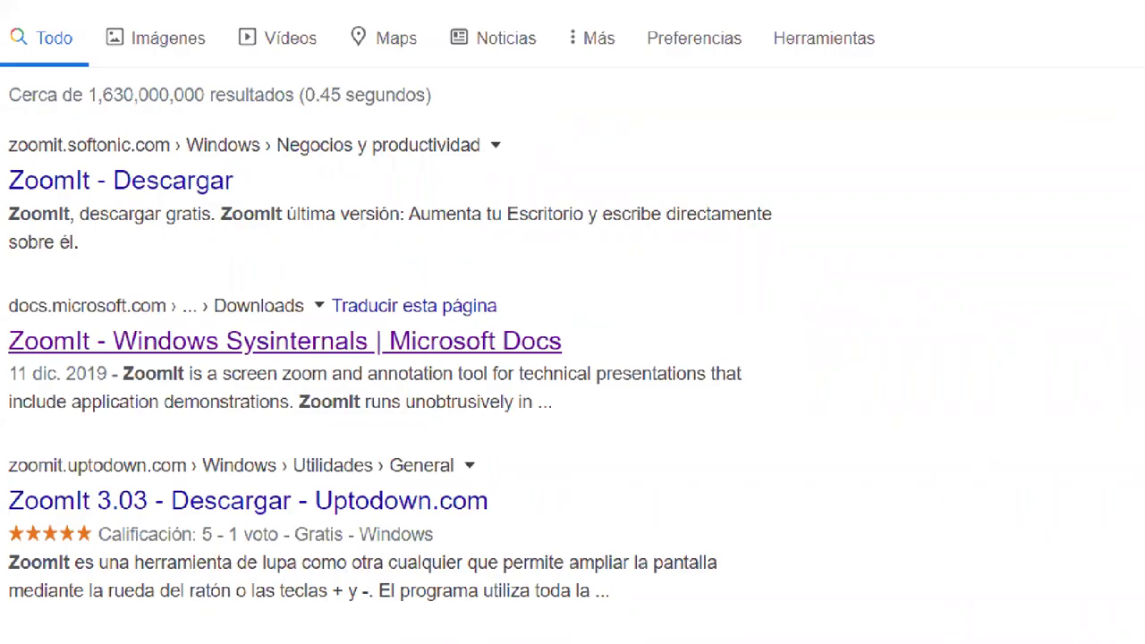
pyautogui.click(279, 232)
pyautogui.moveTo(343, 182); pyautogui.dragTo(603, 101)
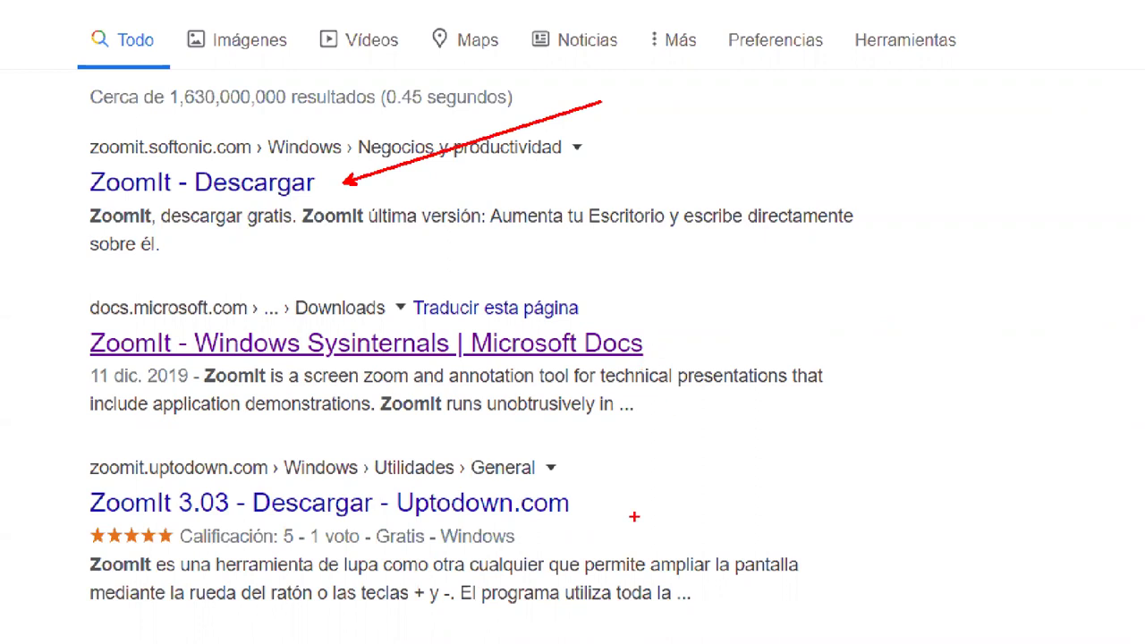
pyautogui.moveTo(616, 489); pyautogui.dragTo(738, 426)
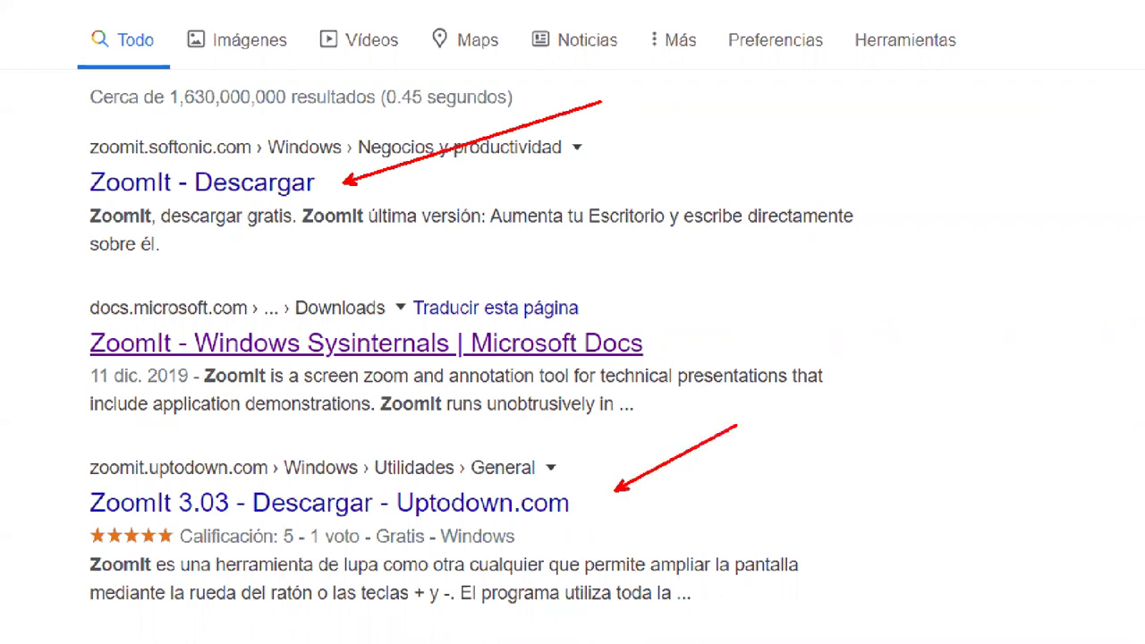
pyautogui.moveTo(73, 280); pyautogui.dragTo(812, 362)
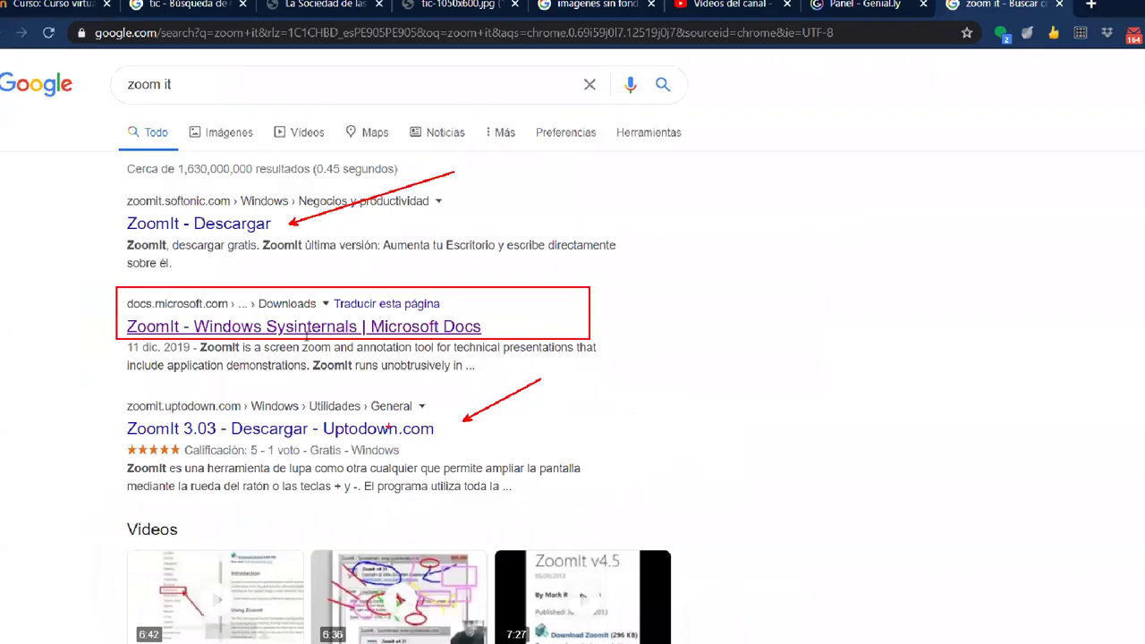
# Open the Microsoft Docs ZoomIt v4.52 page and frame its title and Introduction paragraph
pyautogui.click(173, 304)
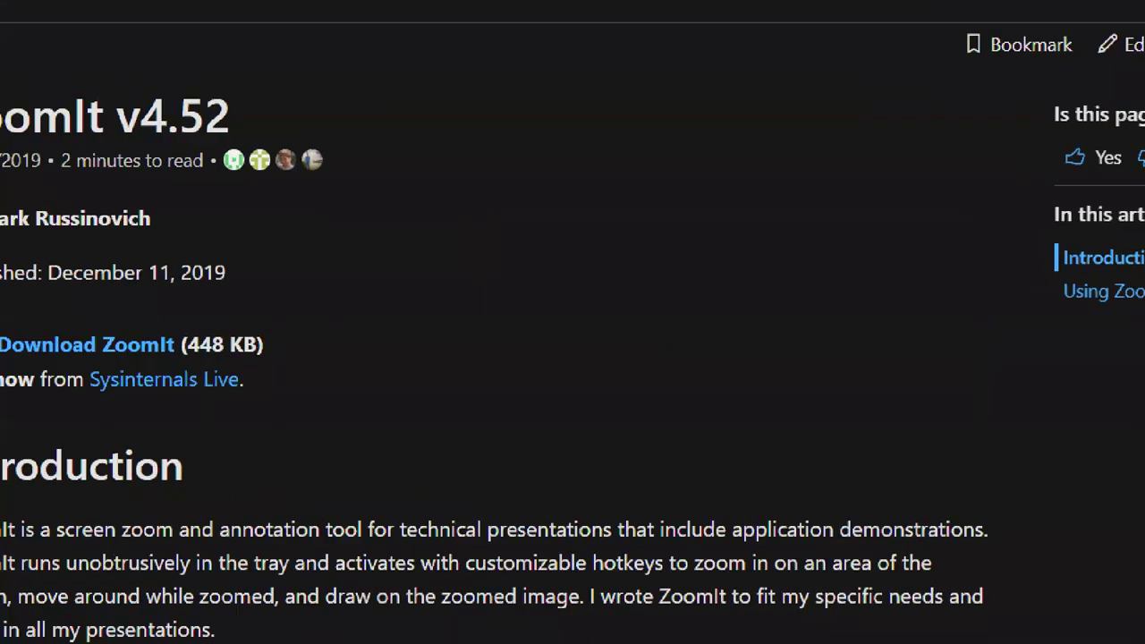
pyautogui.moveTo(62, 61)
pyautogui.mouseDown()
pyautogui.moveTo(519, 183)
pyautogui.moveTo(409, 134)
pyautogui.moveTo(423, 134)
pyautogui.mouseUp()
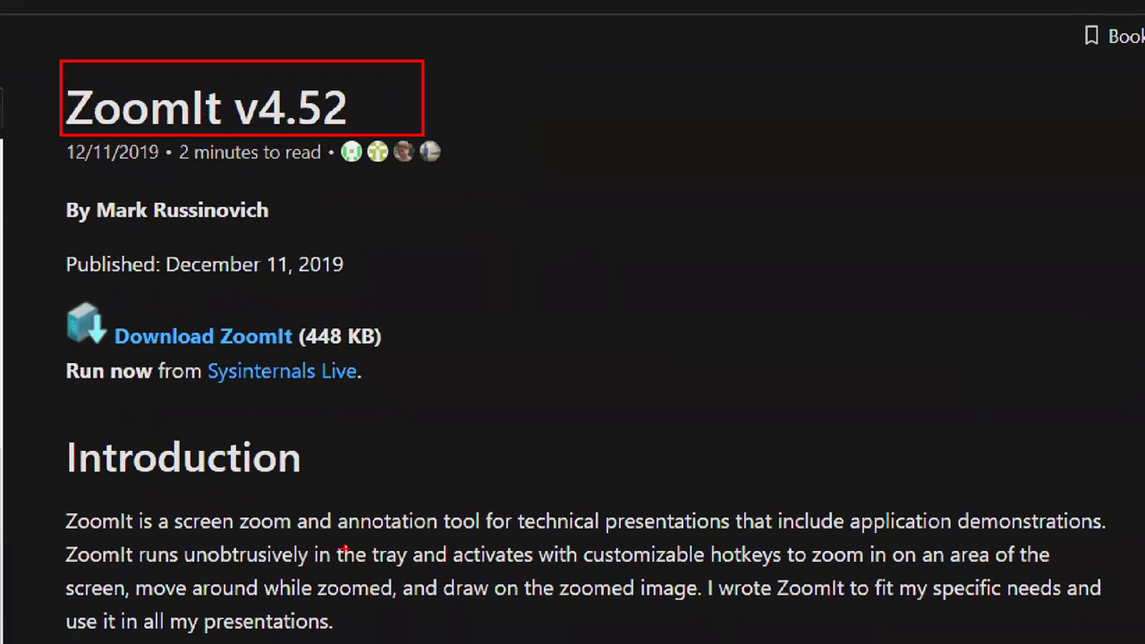
pyautogui.moveTo(37, 481); pyautogui.dragTo(1118, 639)
pyautogui.press('Escape')
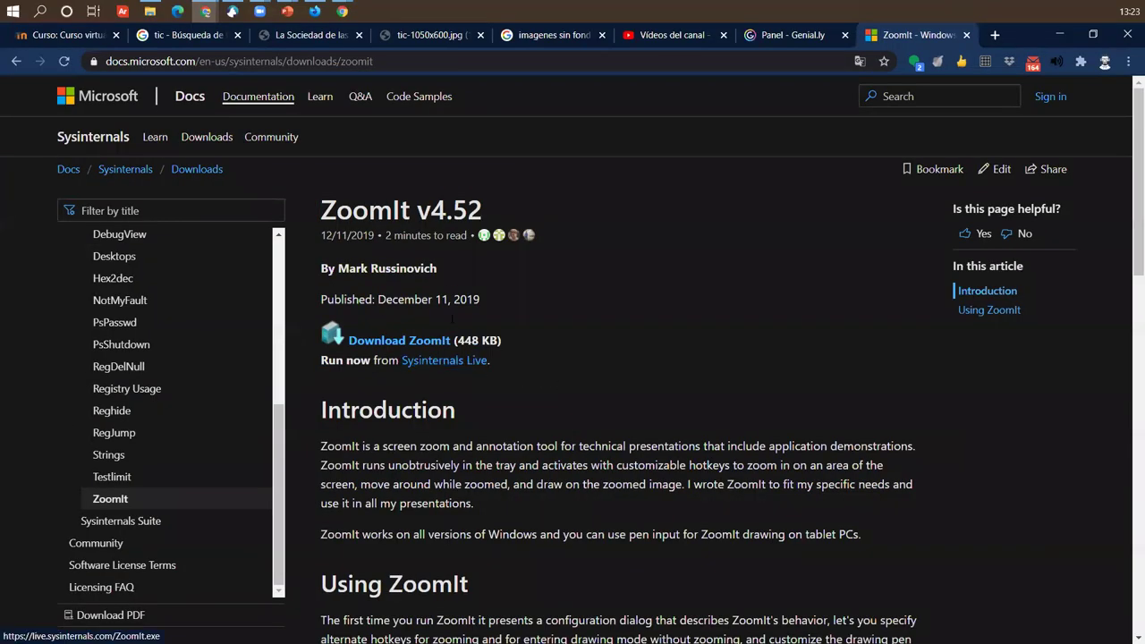
# Download the ZoomIt zip to Descargas and show ZoomIt (1).zip in its folder
pyautogui.click(394, 342)
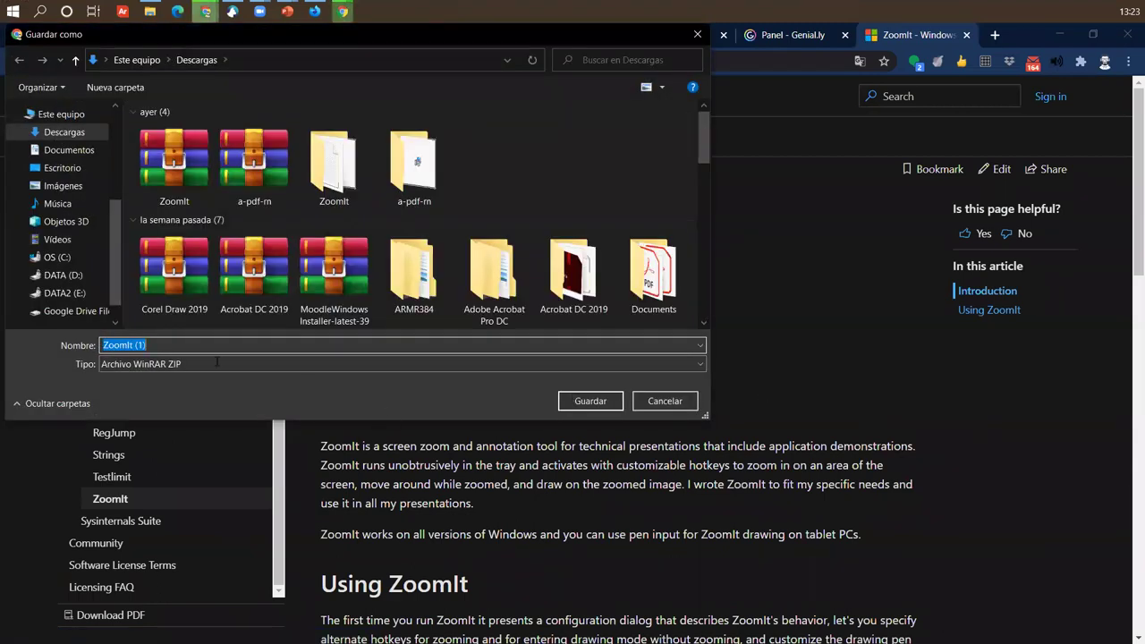
pyautogui.click(578, 407)
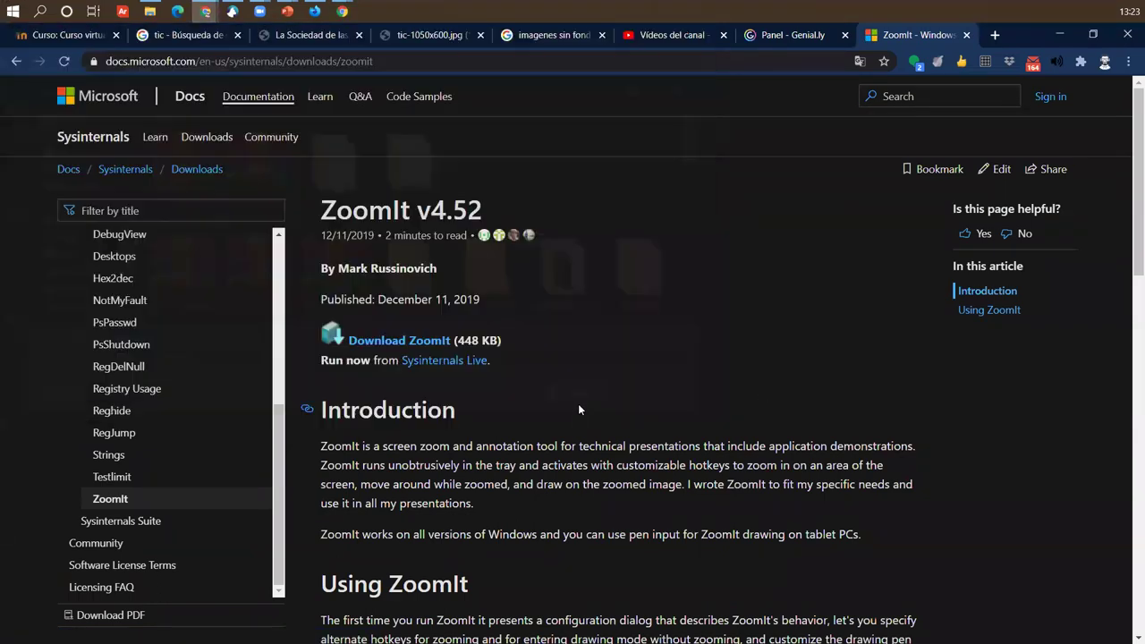
pyautogui.click(154, 626)
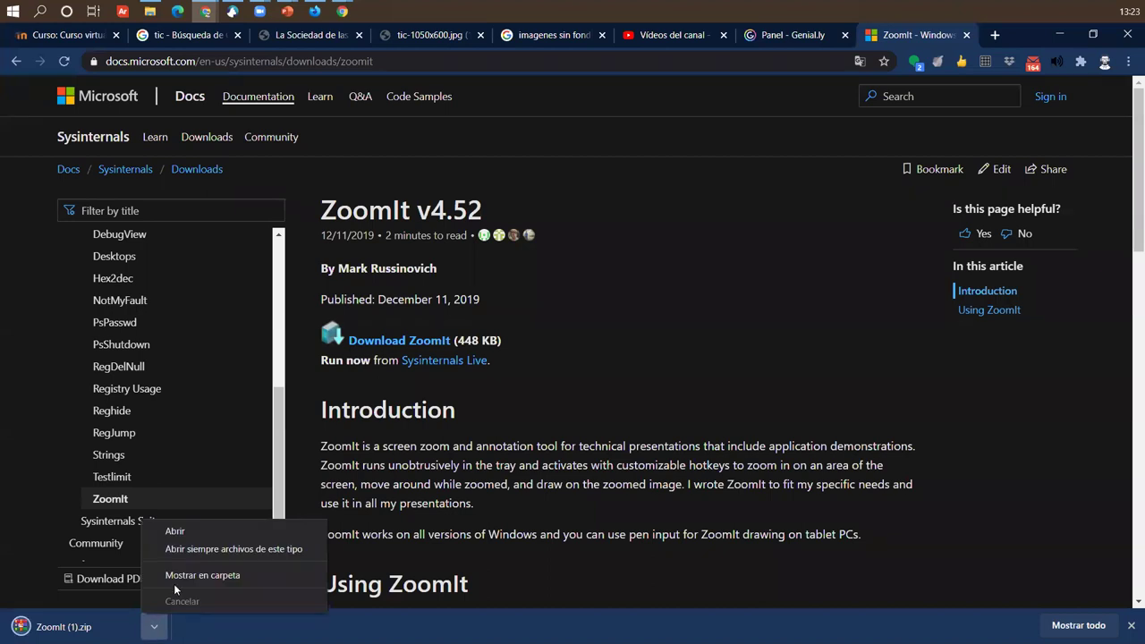
pyautogui.click(175, 579)
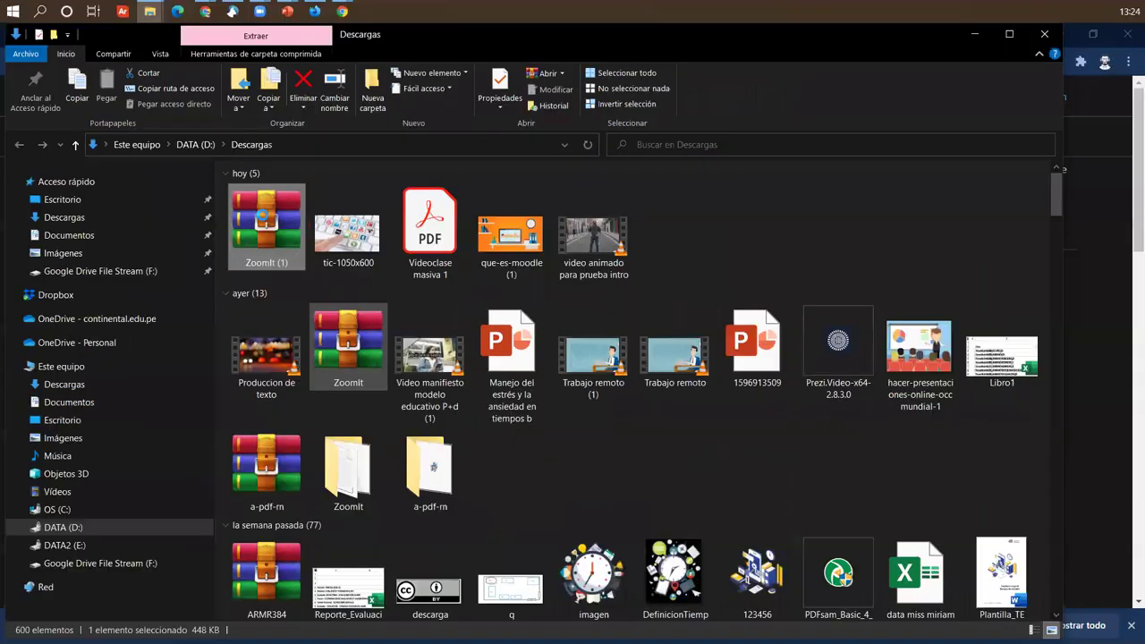
# Extract ZoomIt (1).zip into its own folder, open it, and select the ZoomIt application
pyautogui.rightClick(273, 229)
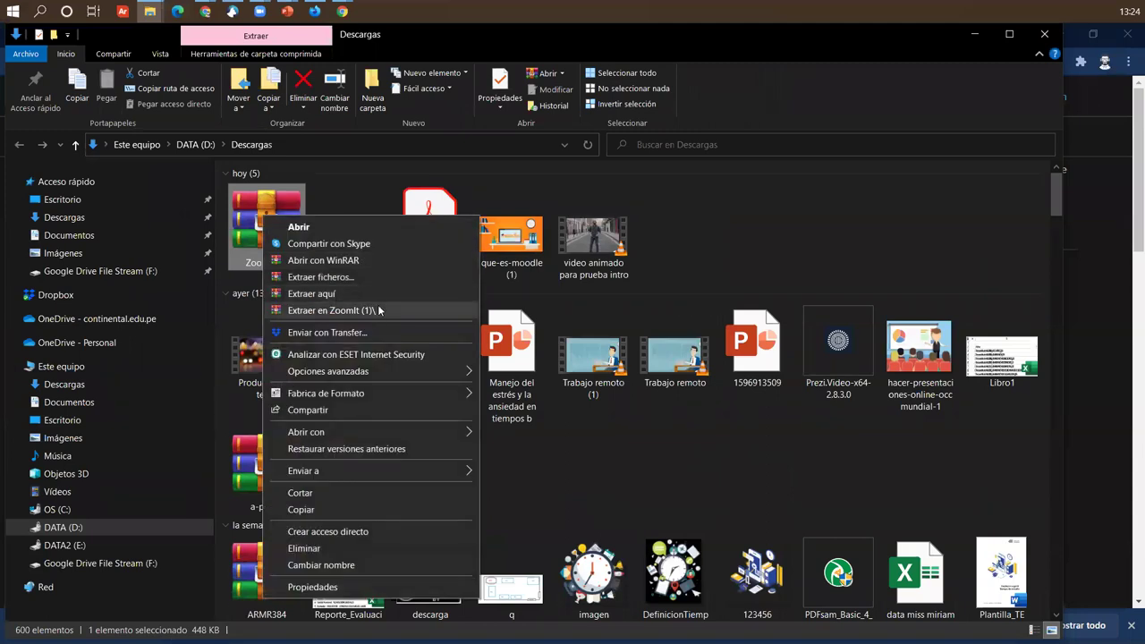
pyautogui.click(380, 309)
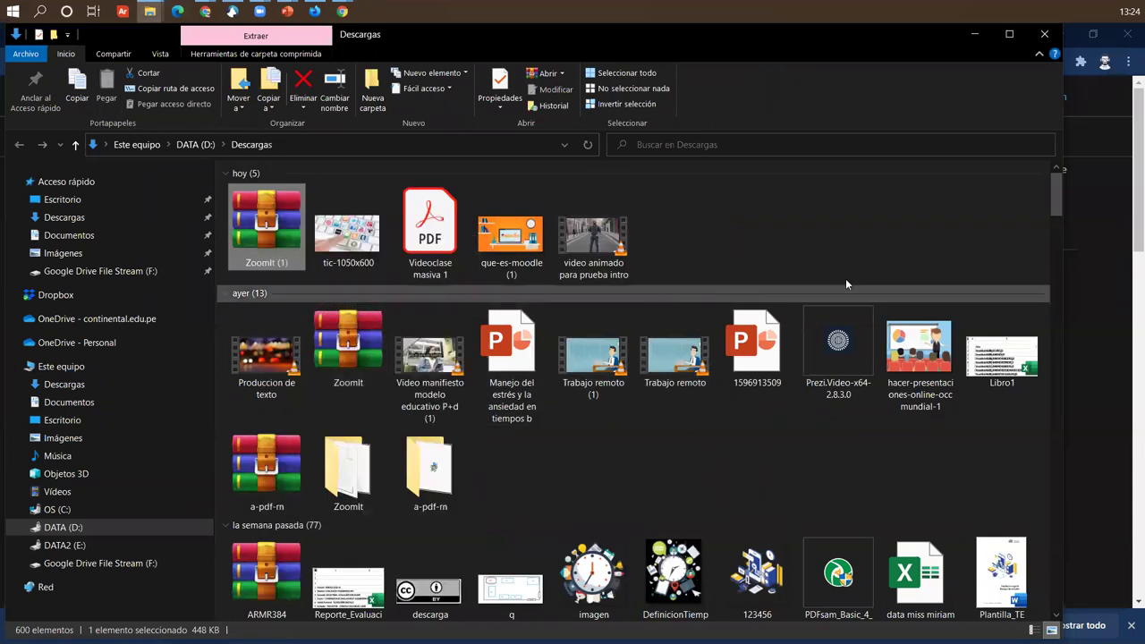
pyautogui.doubleClick(678, 235)
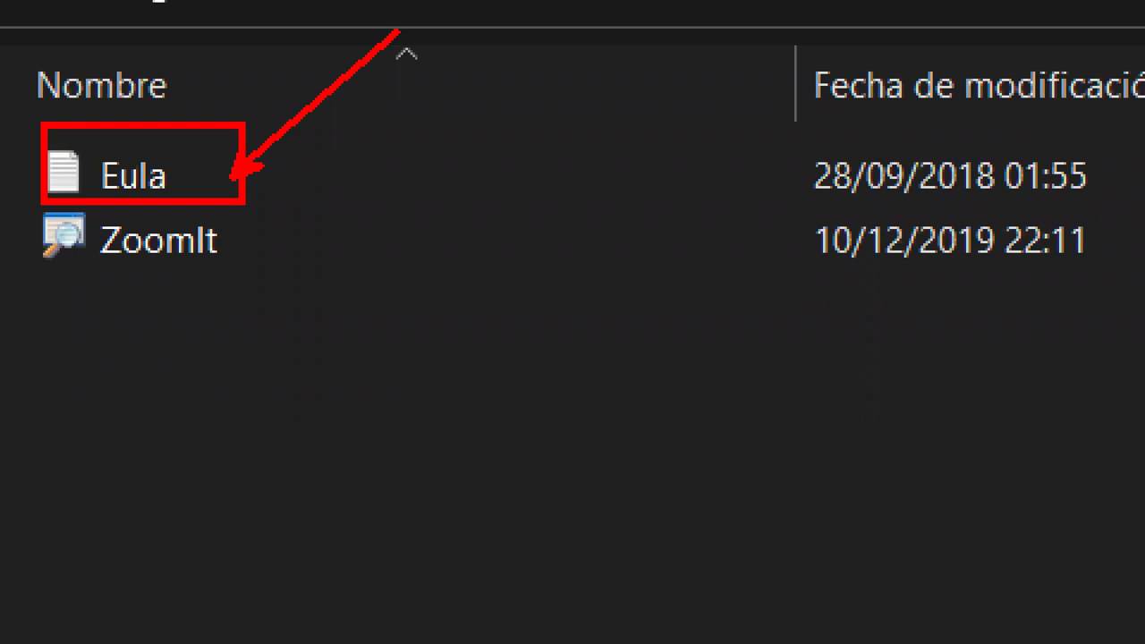
pyautogui.moveTo(33, 285)
pyautogui.mouseDown()
pyautogui.moveTo(402, 275)
pyautogui.moveTo(370, 212)
pyautogui.mouseUp()
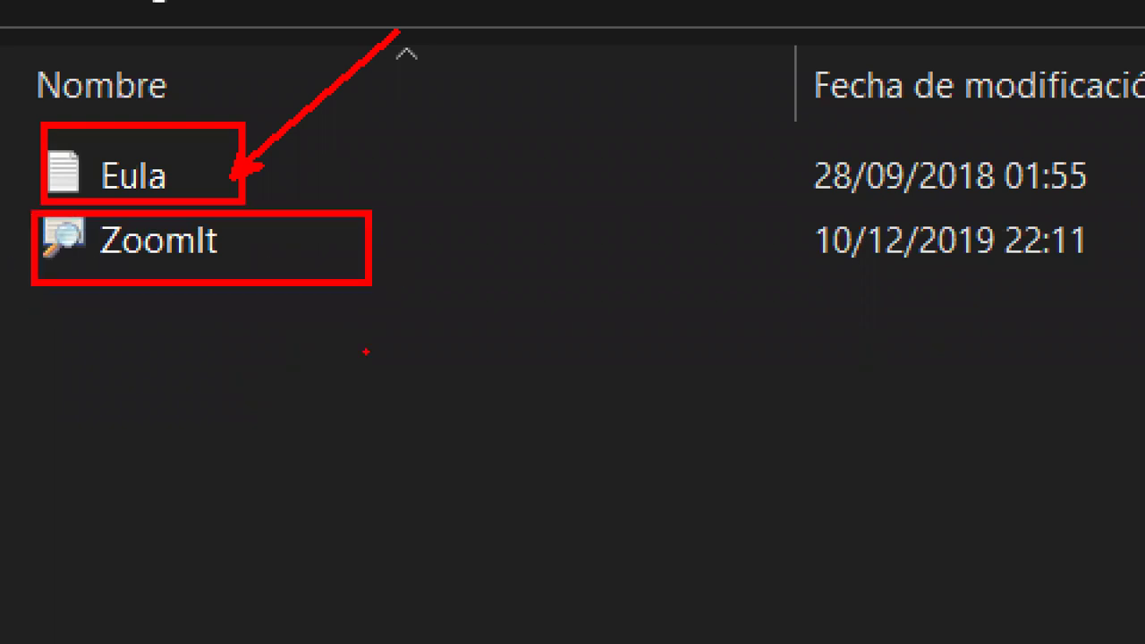
pyautogui.press('Escape')
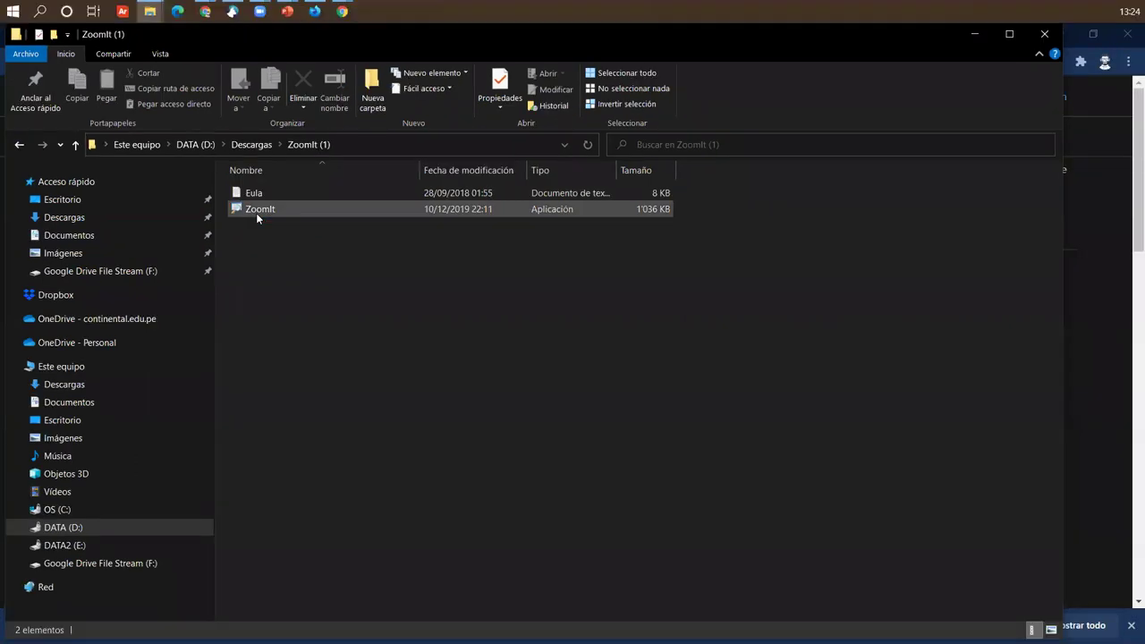
pyautogui.click(262, 215)
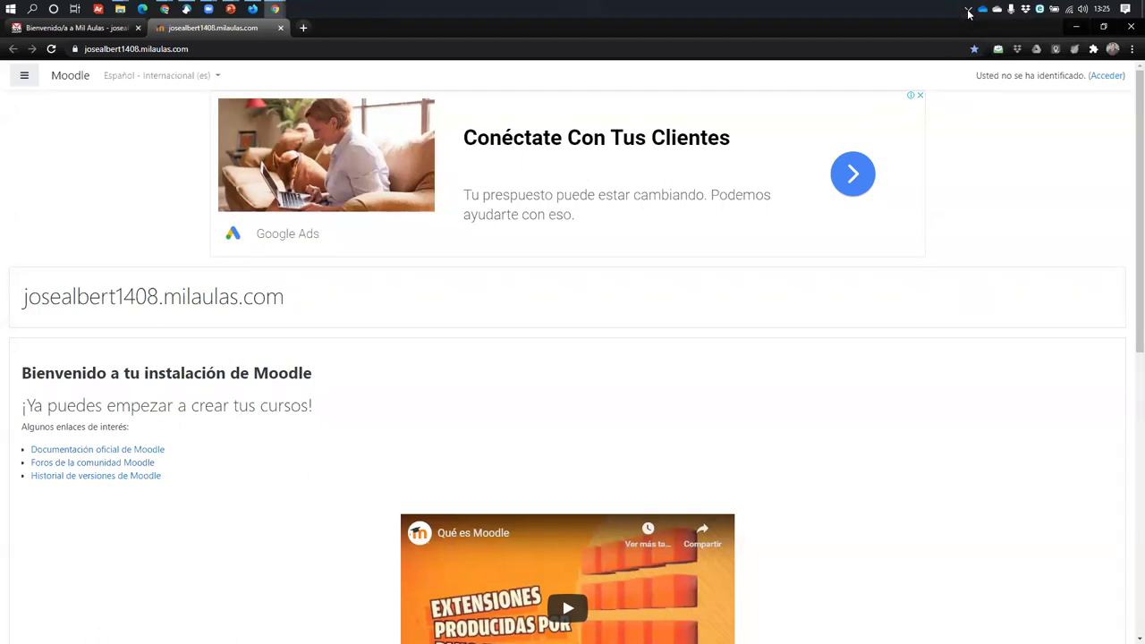
# Unlock the taskbar, move it from the top edge to the bottom, and show hidden tray icons
pyautogui.rightClick(885, 7)
pyautogui.click(826, 15)
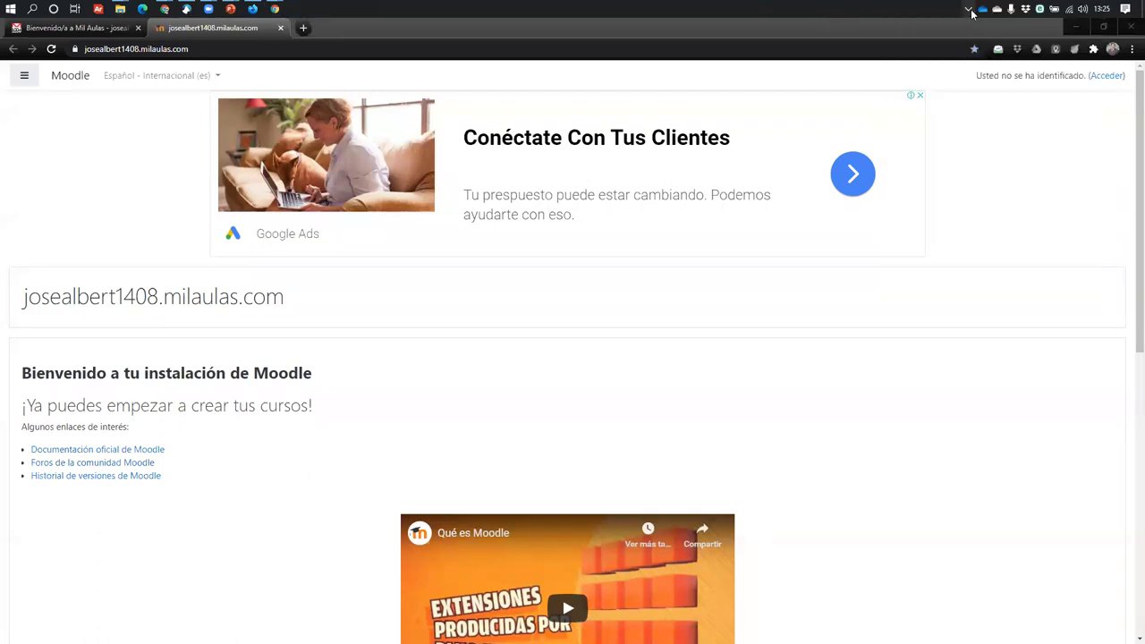
pyautogui.rightClick(851, 7)
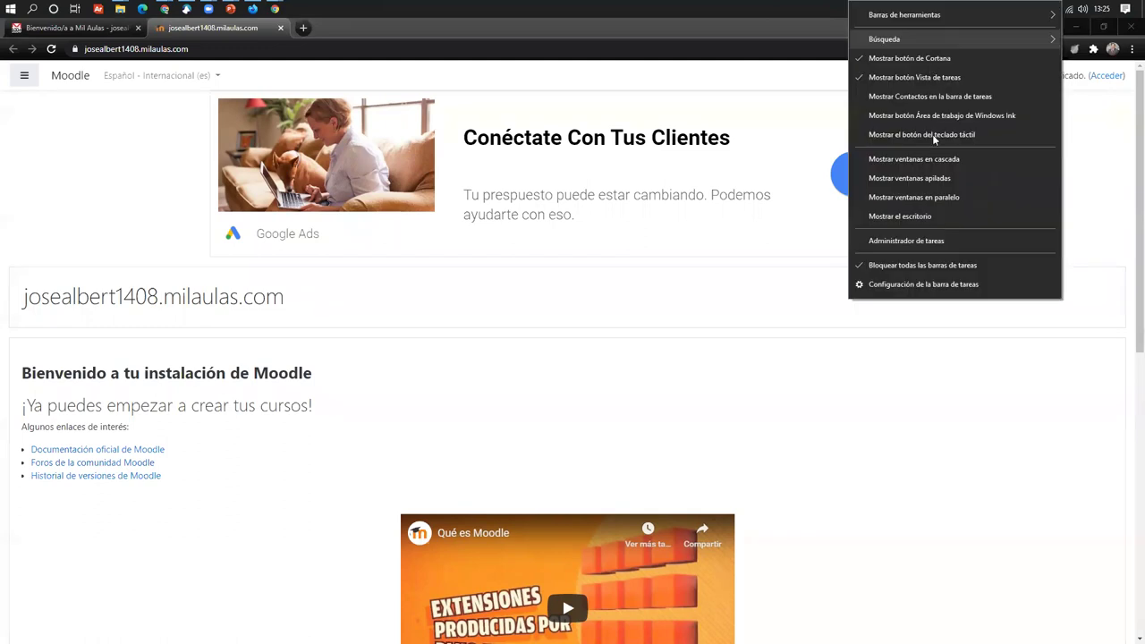
pyautogui.click(932, 267)
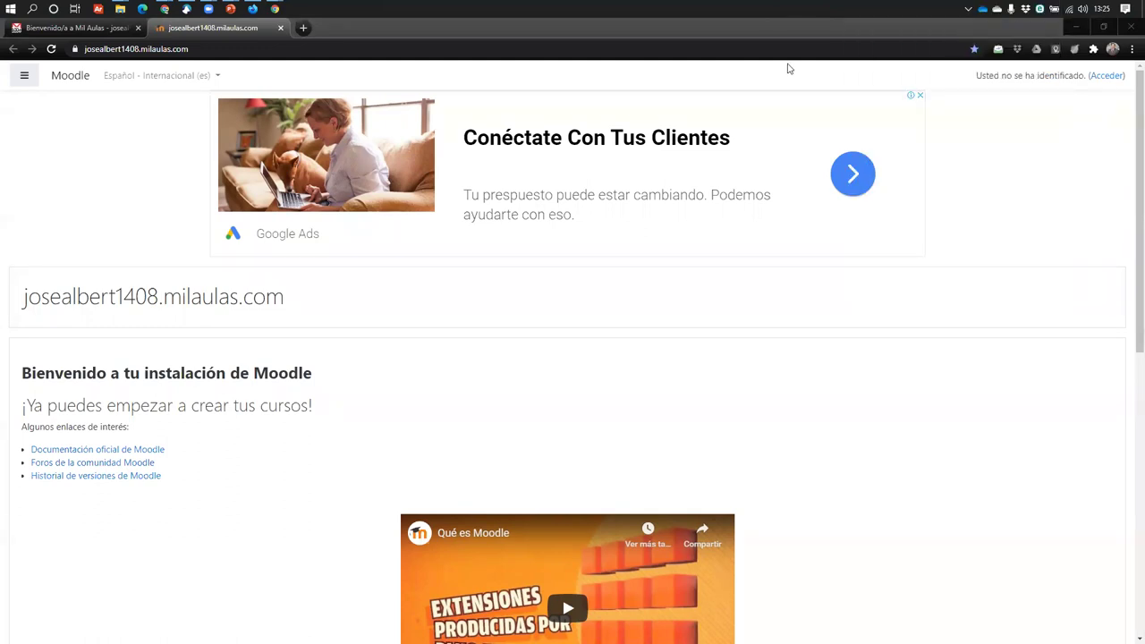
pyautogui.moveTo(789, 68); pyautogui.dragTo(788, 622)
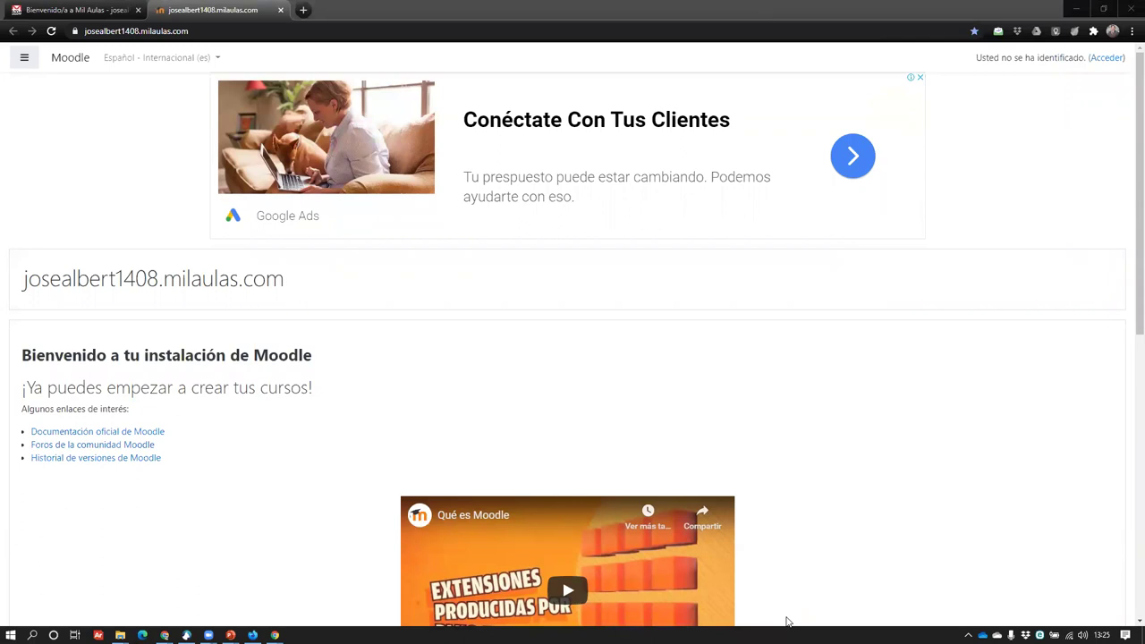
pyautogui.click(968, 636)
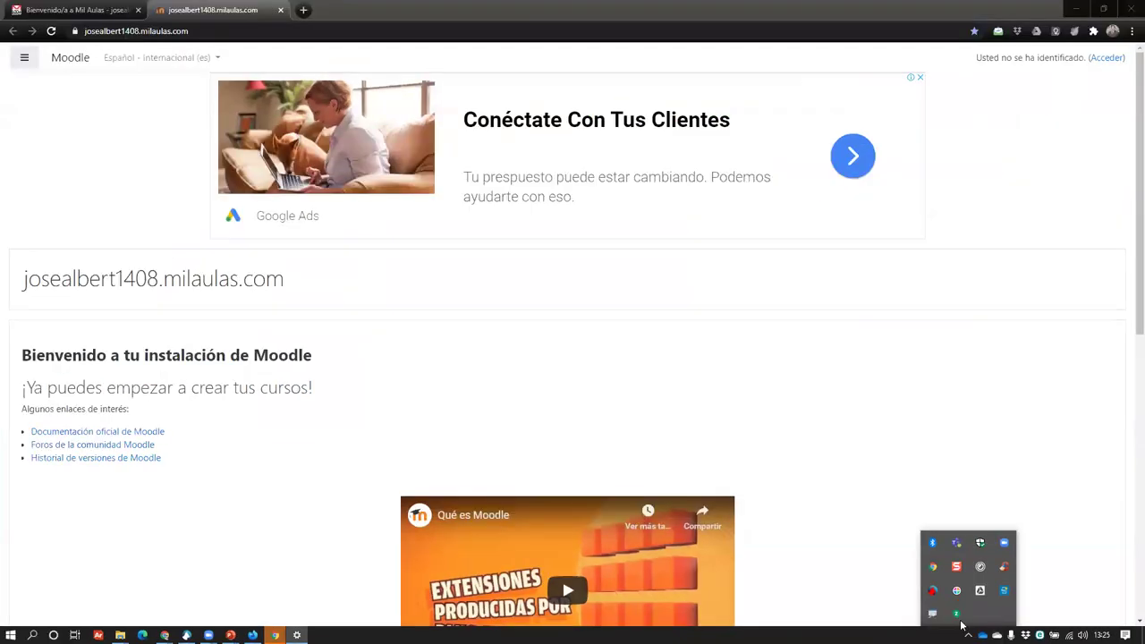
# Set ZoomIt's Zoom Toggle hotkey to Ctrl+1 in Options, then search Start for 'lupa'
pyautogui.rightClick(934, 617)
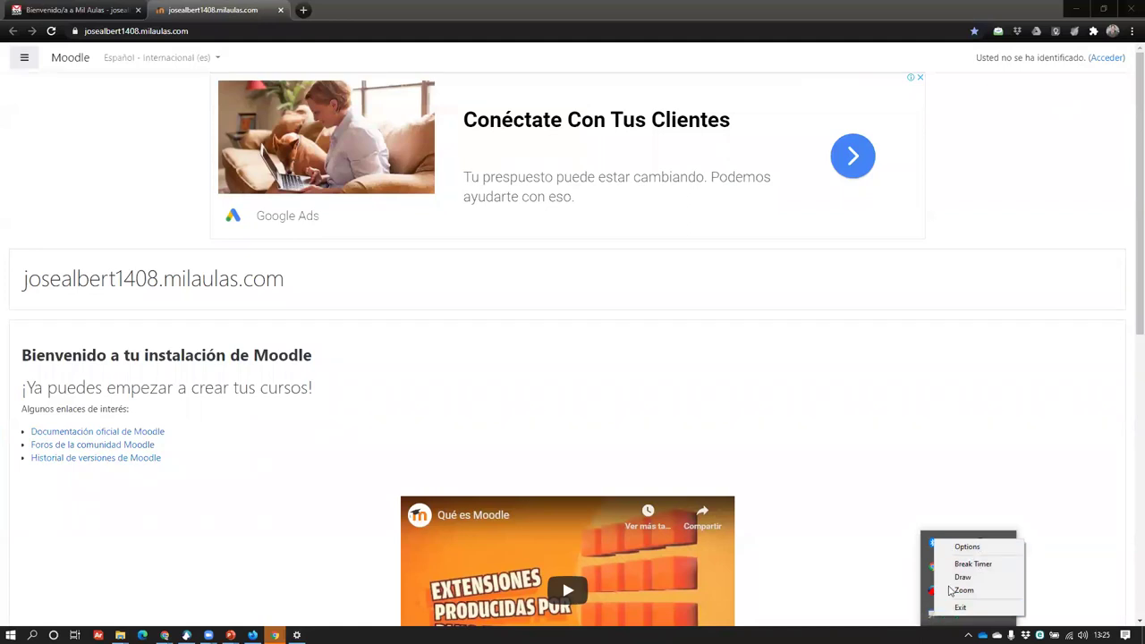
pyautogui.click(967, 547)
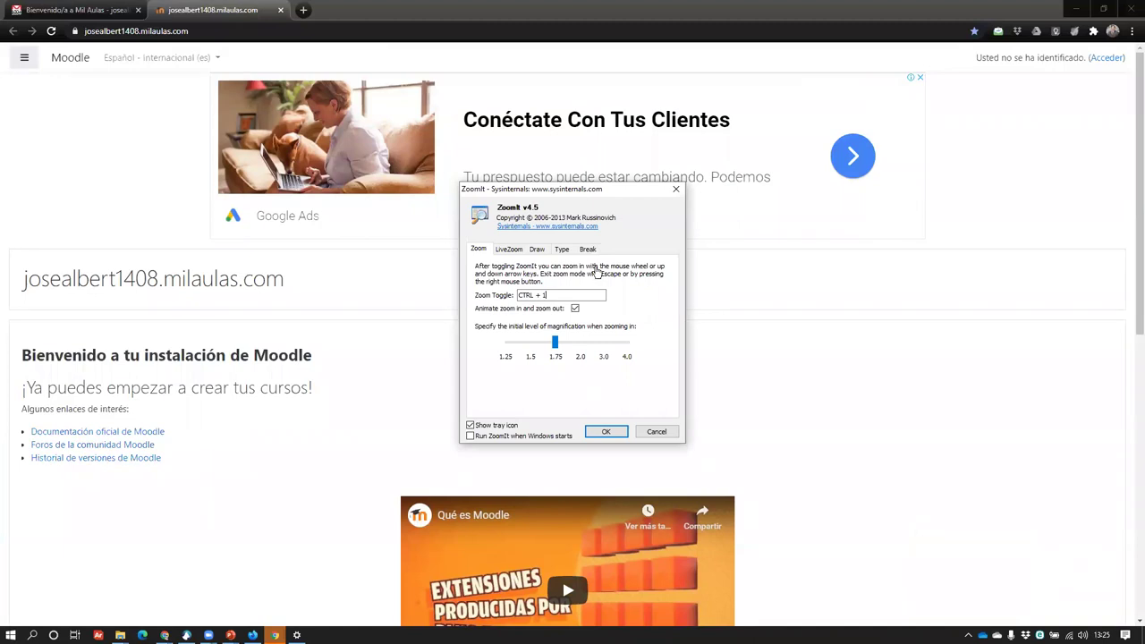
pyautogui.press('BackSpace')
pyautogui.press('ctrl')
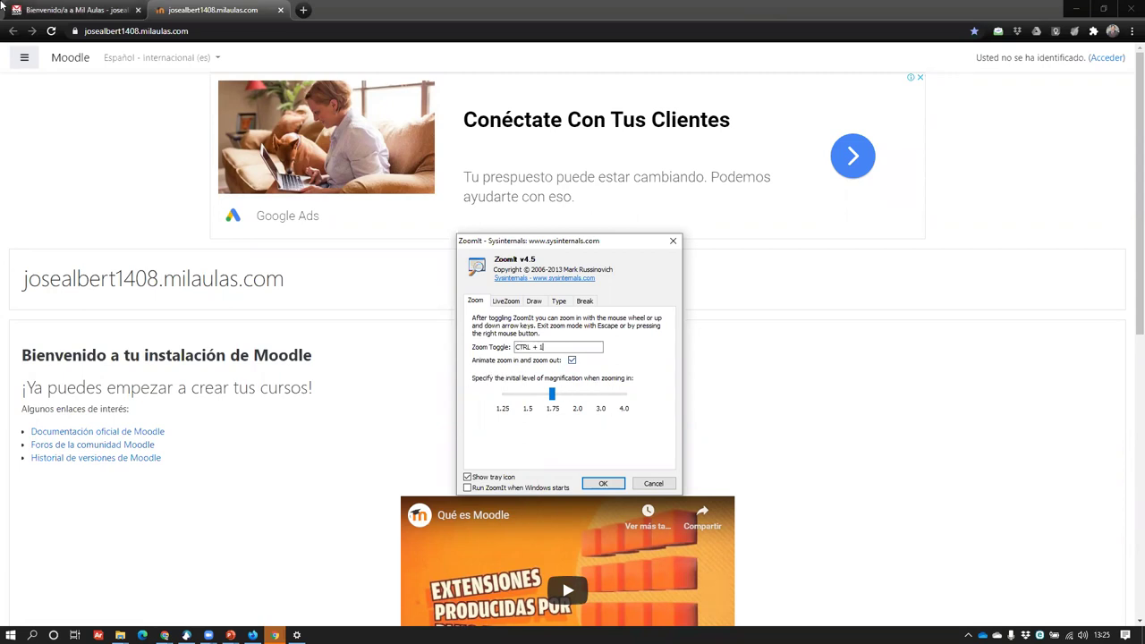
pyautogui.click(10, 635)
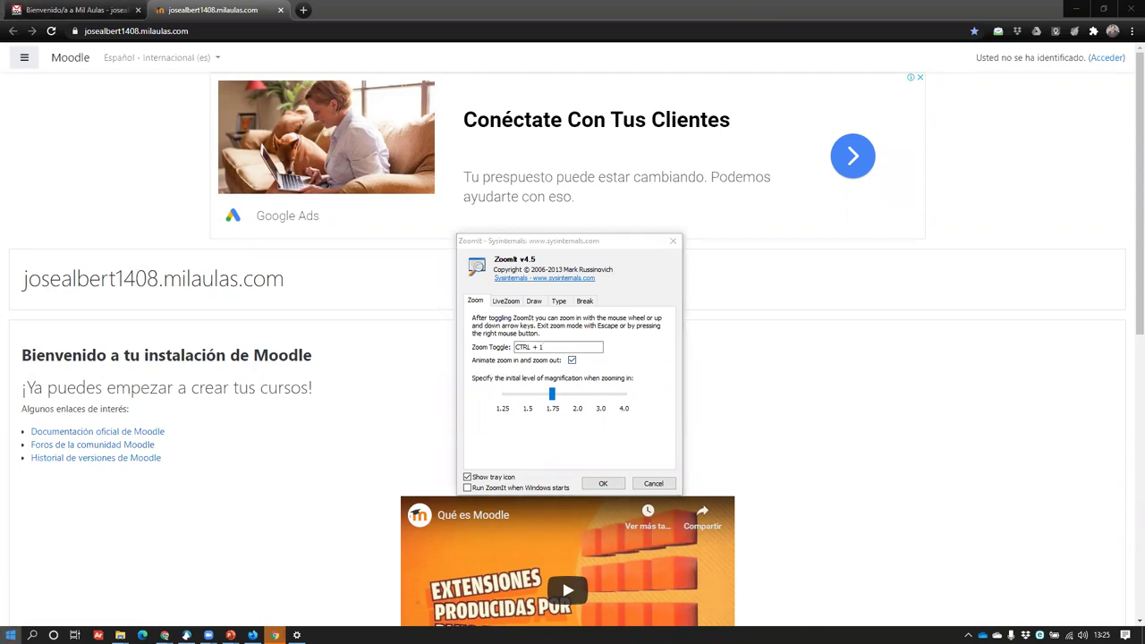
pyautogui.write('lupa')
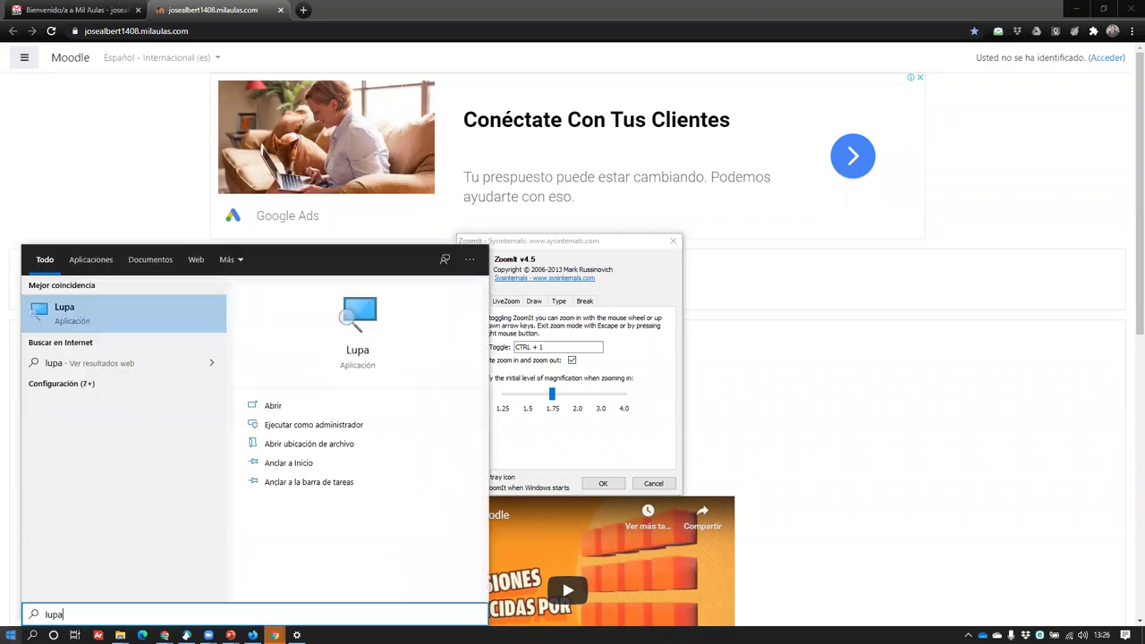
# Launch Lupa, keep Microsoft Pablo as reading voice, and raise magnification two steps to 300%
pyautogui.press('Return')
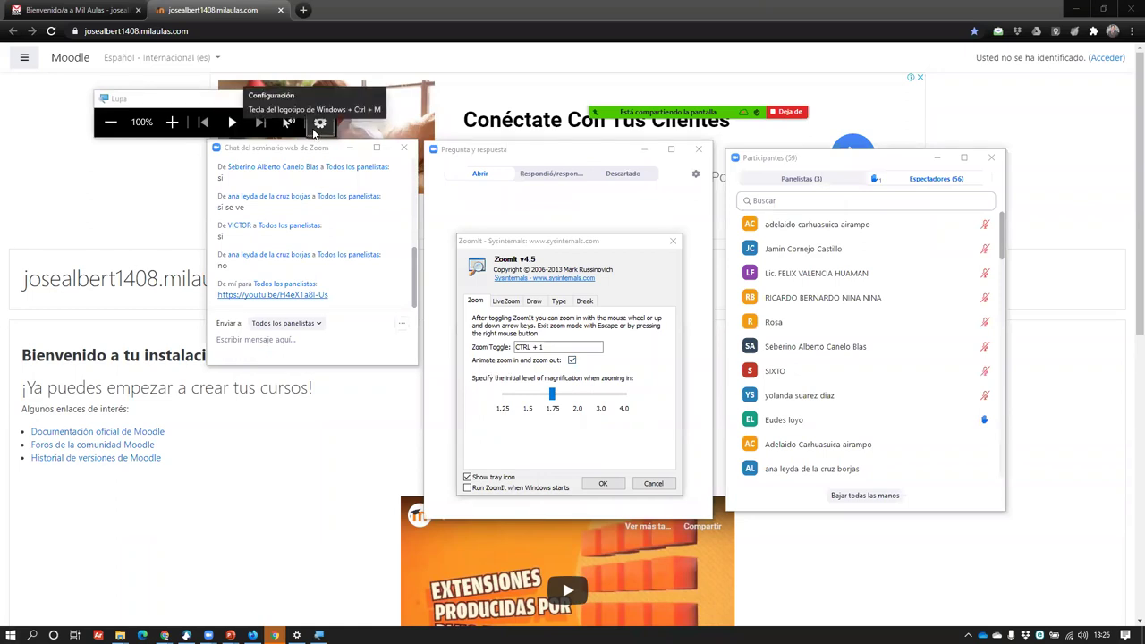
pyautogui.click(315, 131)
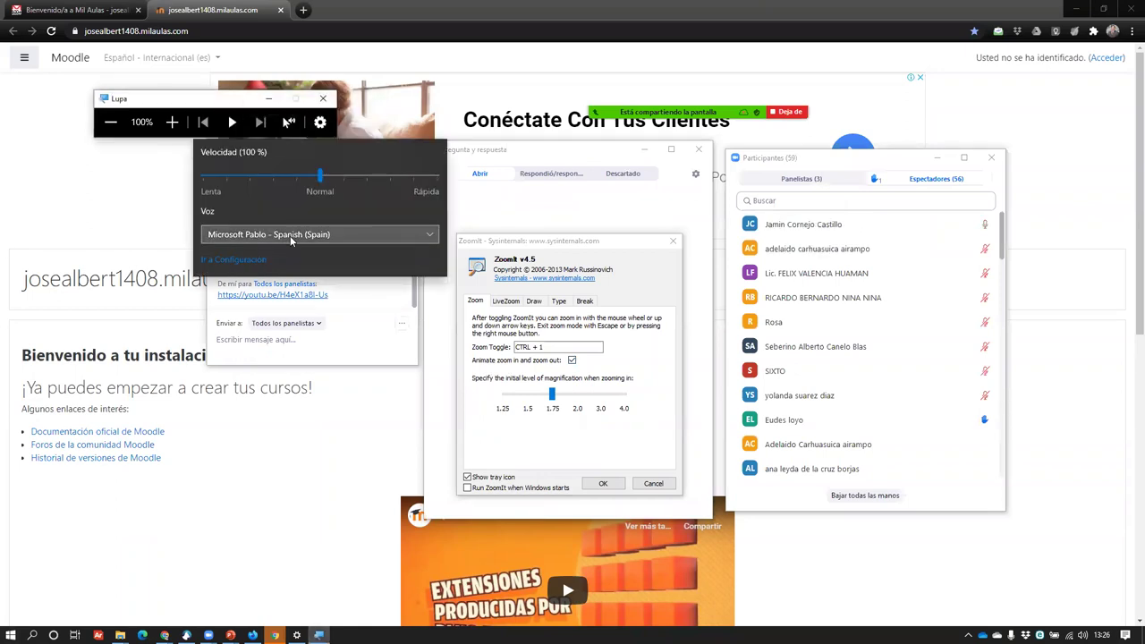
pyautogui.click(290, 235)
pyautogui.click(266, 198)
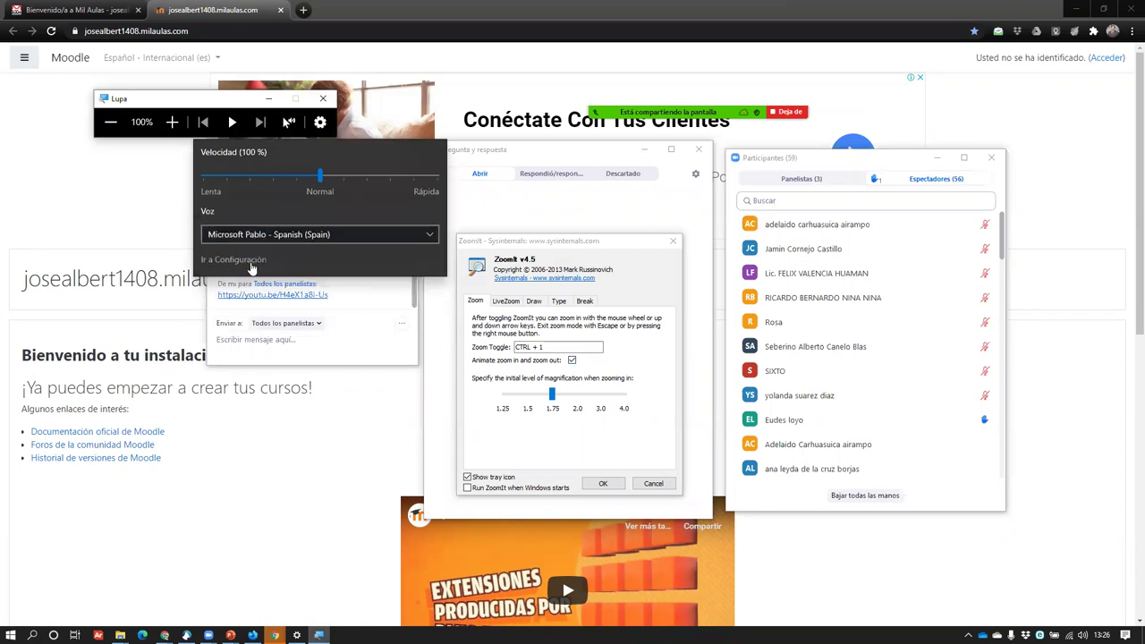
pyautogui.click(171, 126)
pyautogui.click(171, 124)
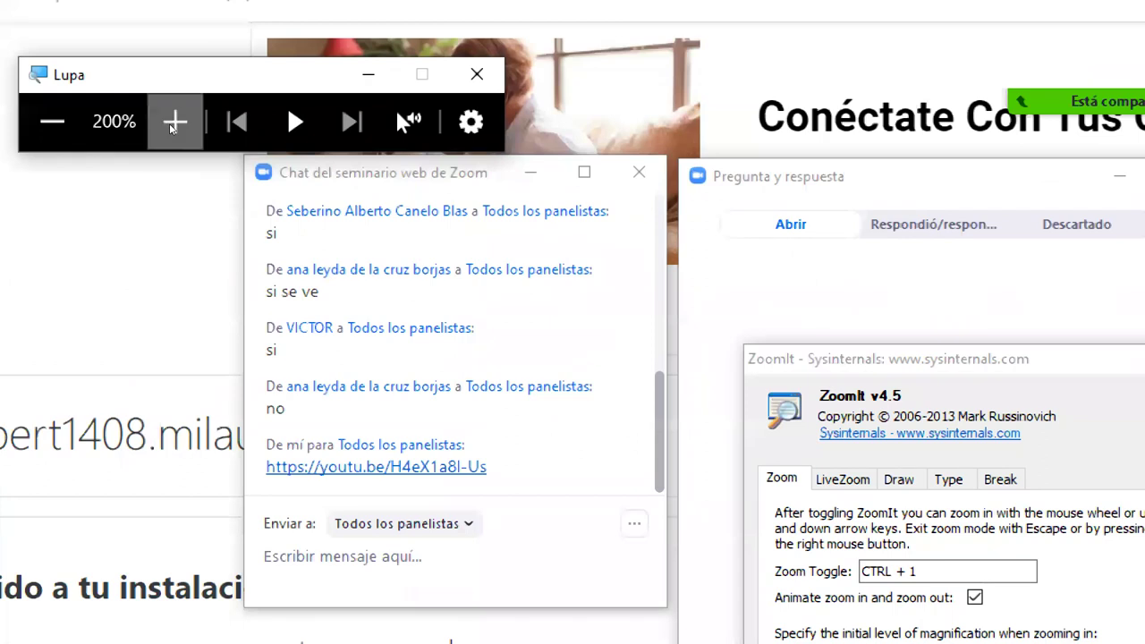
pyautogui.click(171, 124)
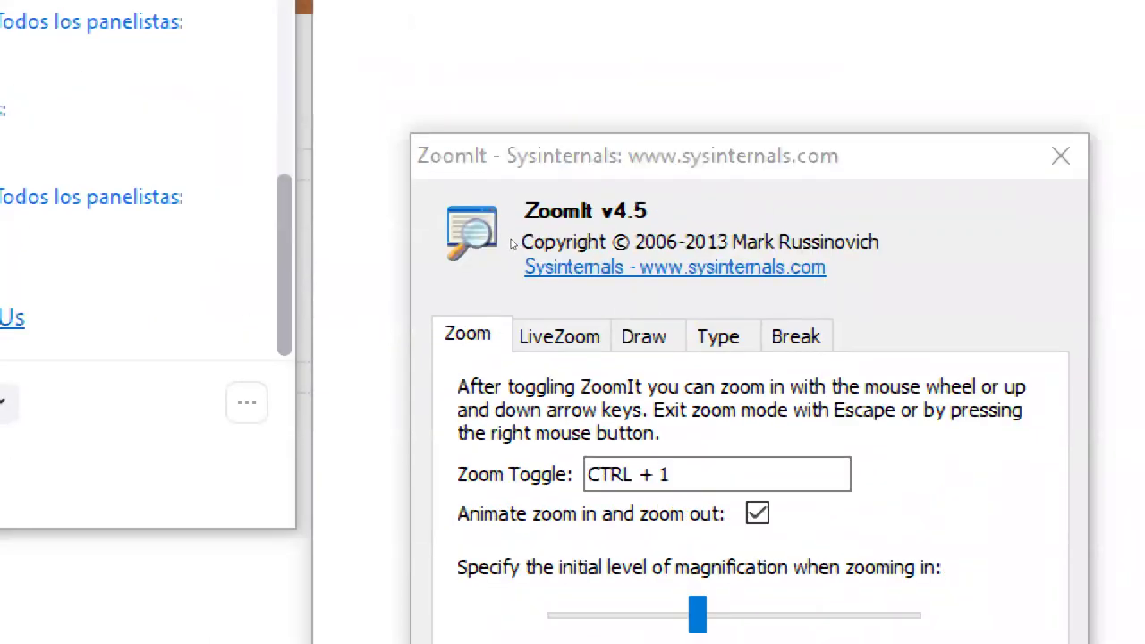
pyautogui.click(516, 249)
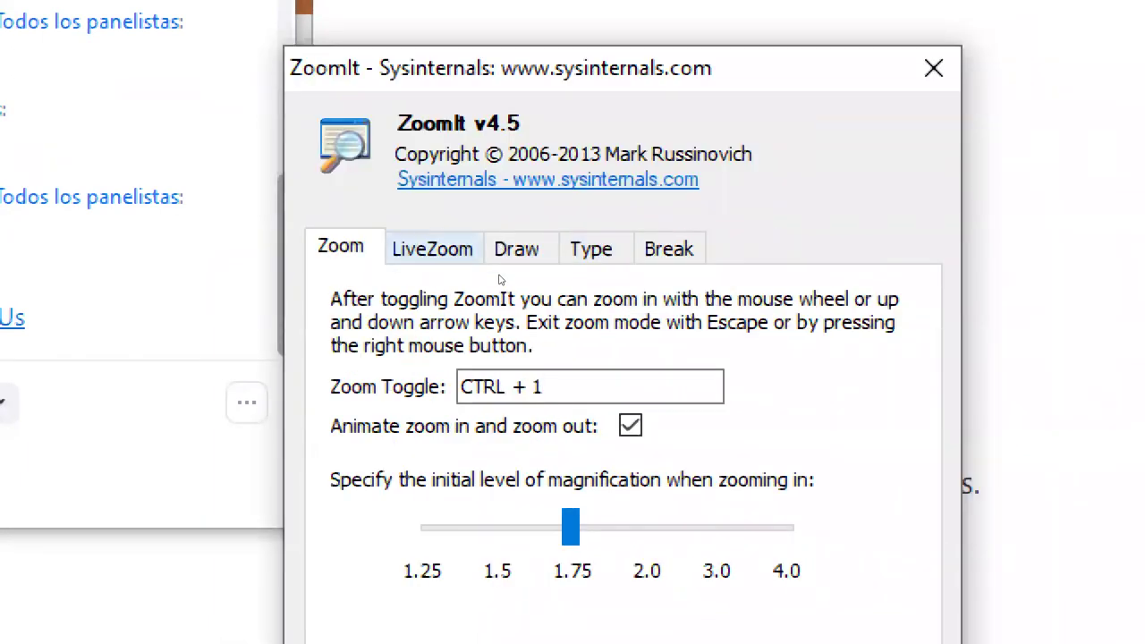
pyautogui.hotkey('ctrl', 'Tab')
pyautogui.hotkey('ctrl', 'Tab')
pyautogui.hotkey('ctrl', 'Tab')
pyautogui.hotkey('ctrl', 'Tab')
pyautogui.hotkey('ctrl', 'shift', 'Tab')
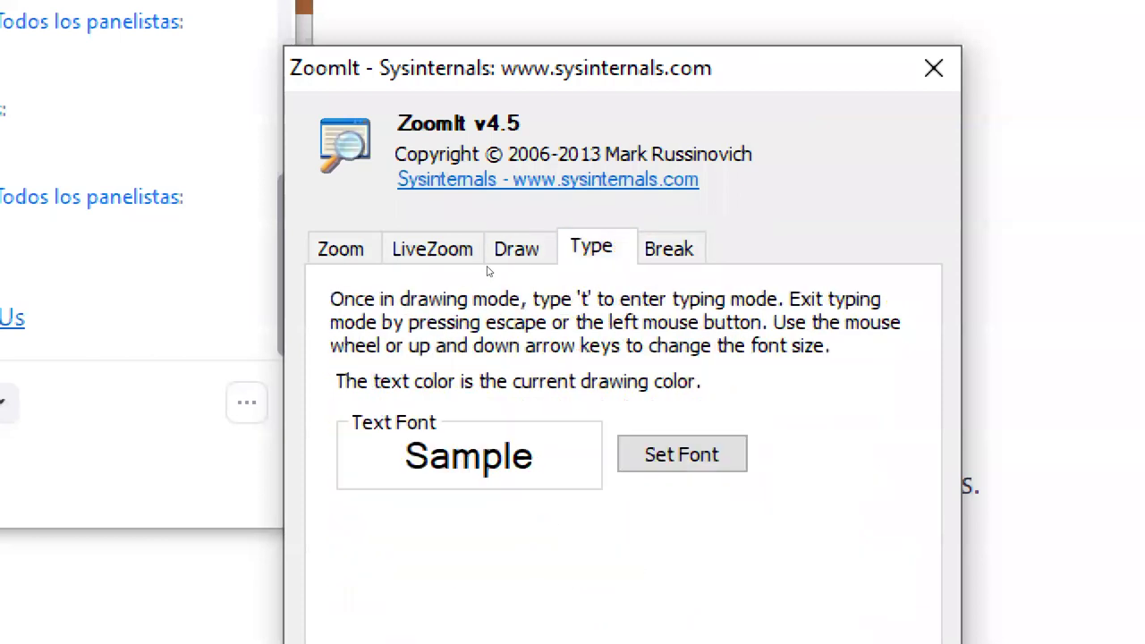
pyautogui.hotkey('ctrl', 'shift', 'Tab')
pyautogui.hotkey('ctrl', 'shift', 'Tab')
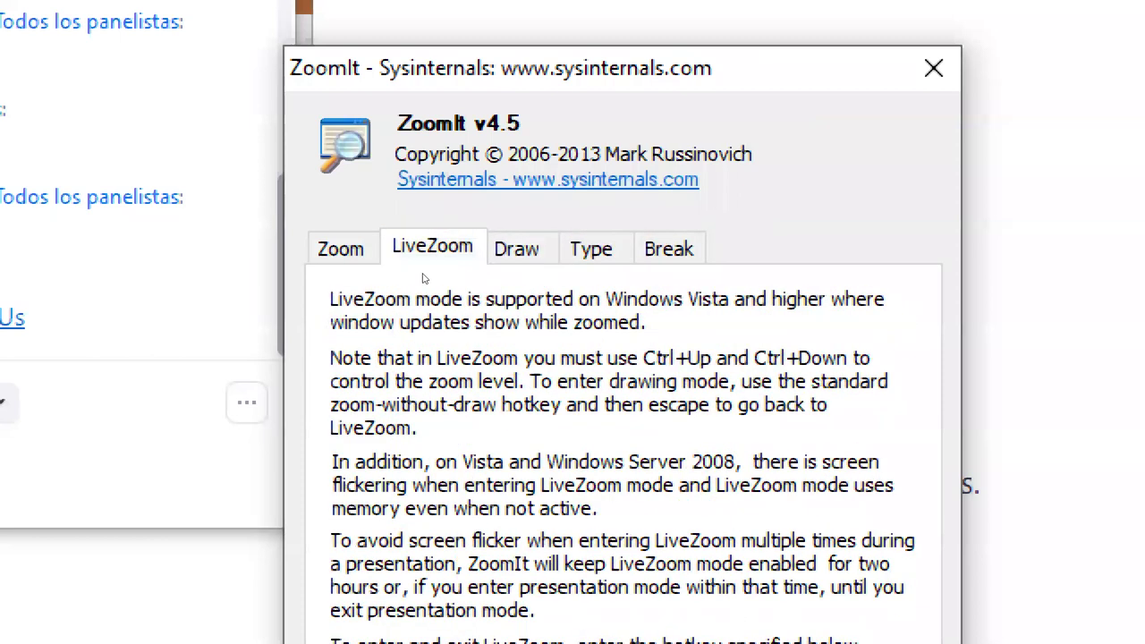
pyautogui.hotkey('ctrl', 'shift', 'Tab')
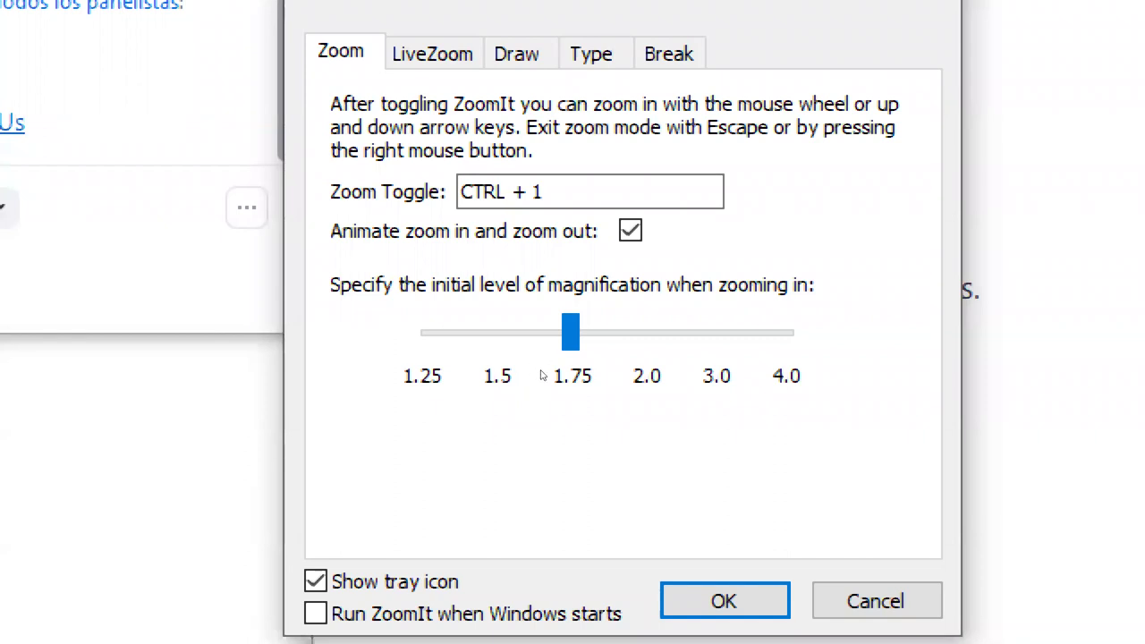
pyautogui.press('Right')
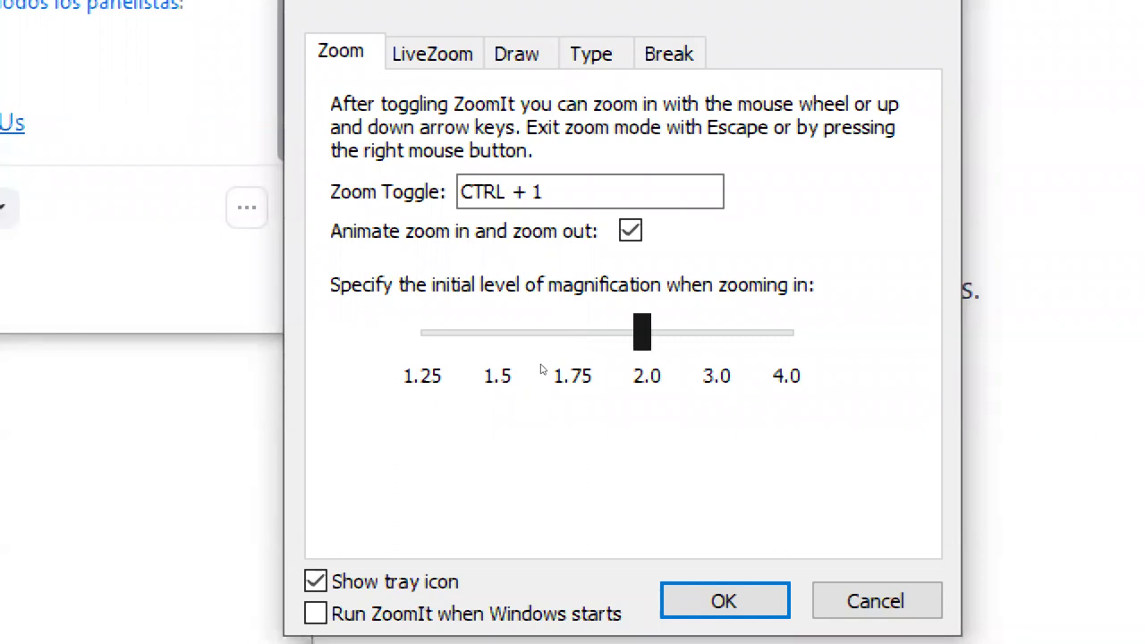
pyautogui.press('Right')
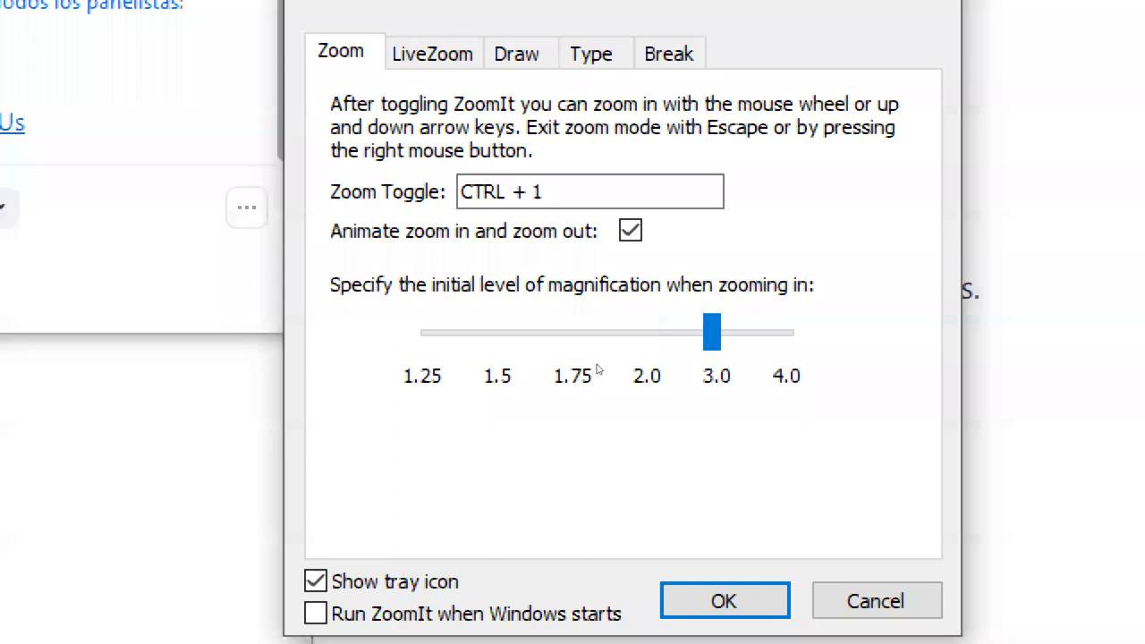
pyautogui.press('Left')
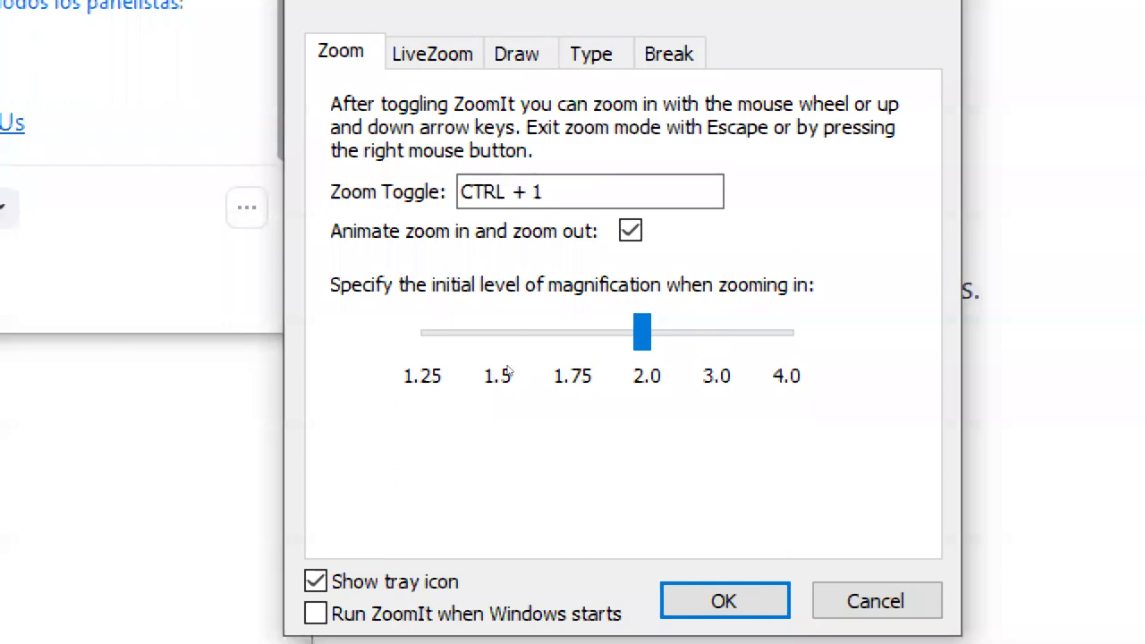
pyautogui.press('Left')
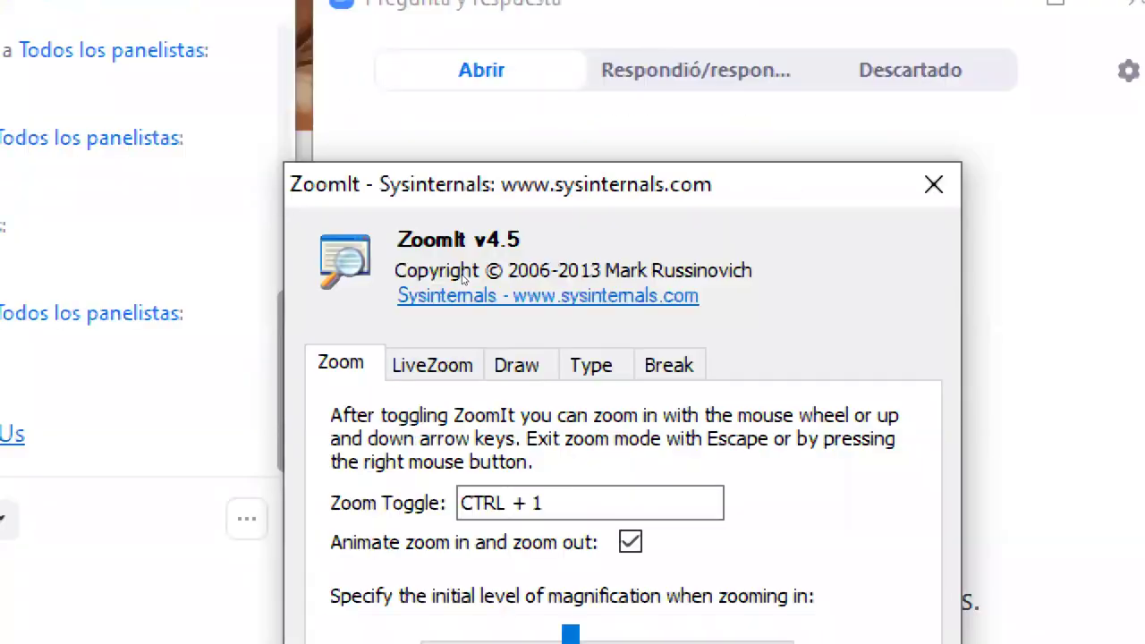
# Show ZoomIt's LiveZoom settings, then the Draw page with its Ctrl+2 draw hotkey
pyautogui.click(434, 365)
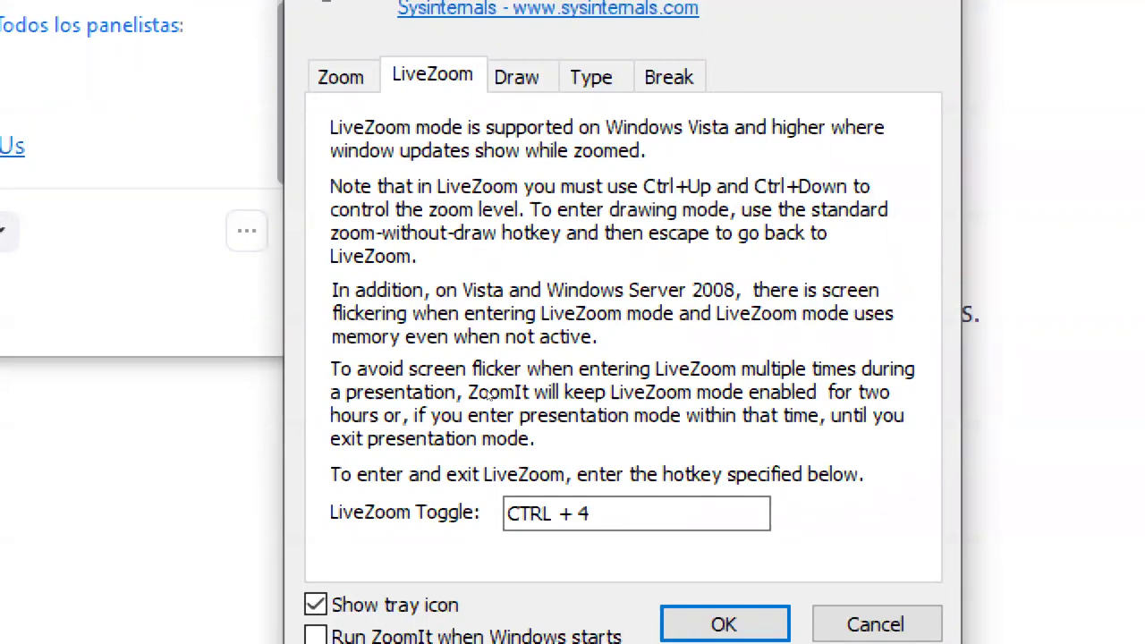
pyautogui.click(516, 77)
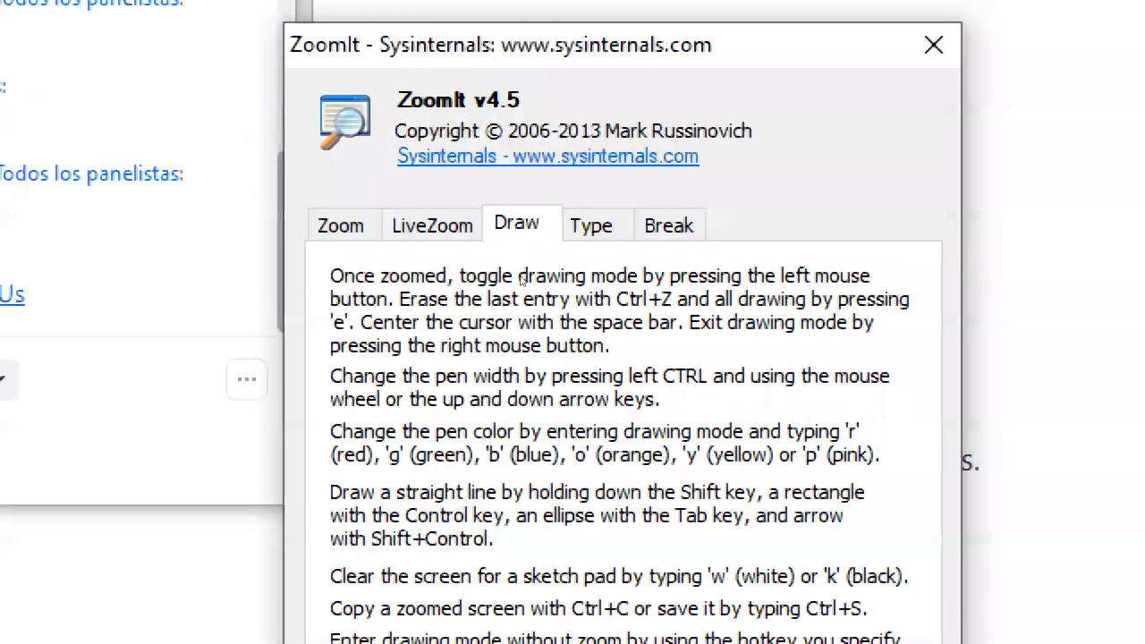
# Review ZoomIt's Type settings, then show the Break page with its 10-minute timer and Ctrl+3 hotkey
pyautogui.click(591, 226)
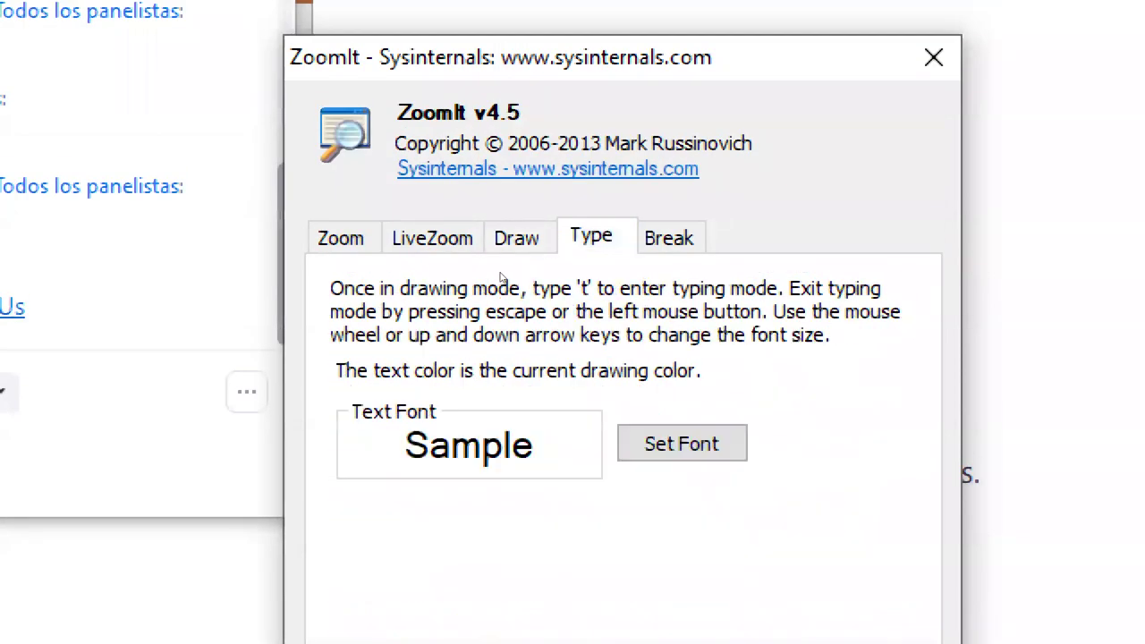
pyautogui.press('Left')
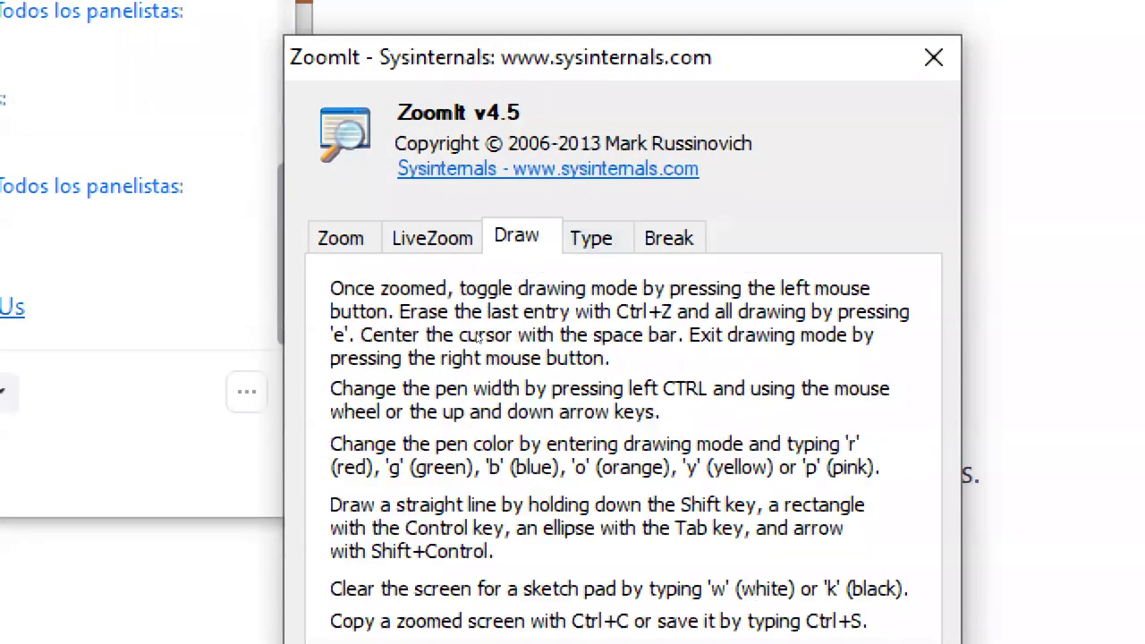
pyautogui.press('Right')
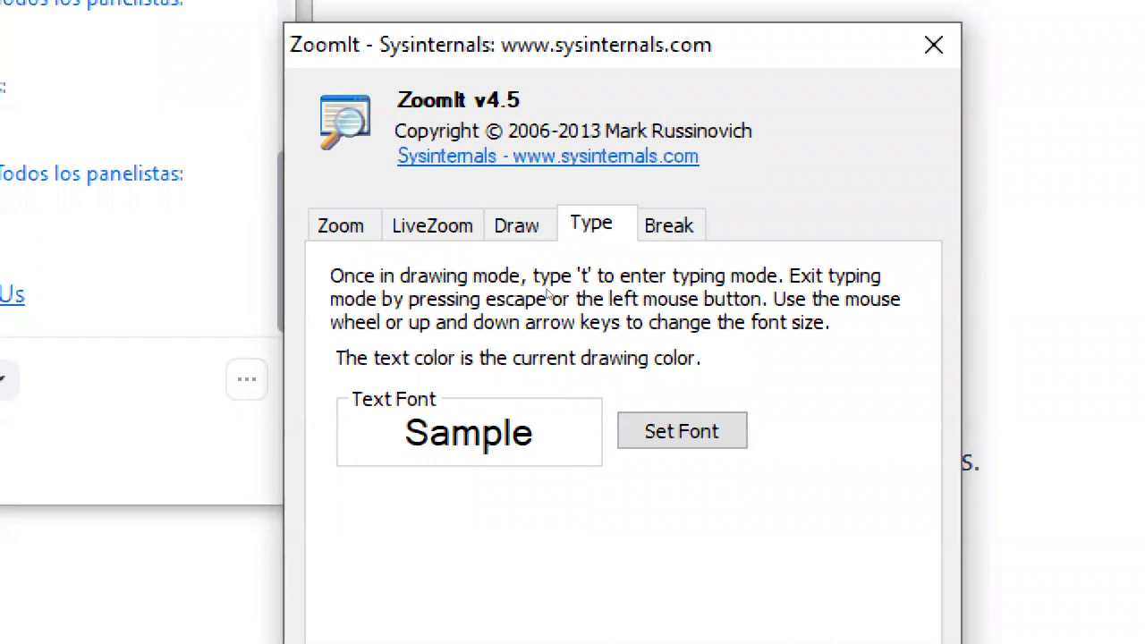
pyautogui.hotkey('ctrl', 'Tab')
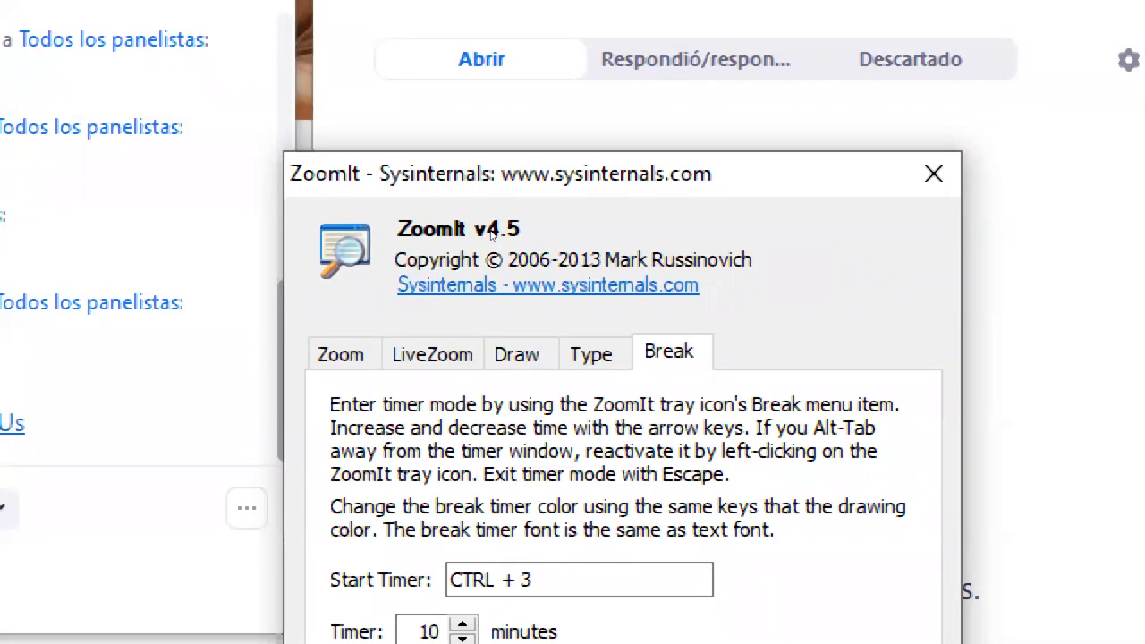
# Close ZoomIt options, lower Lupa from 300% back to 100%, and close the magnifier
pyautogui.press('Escape')
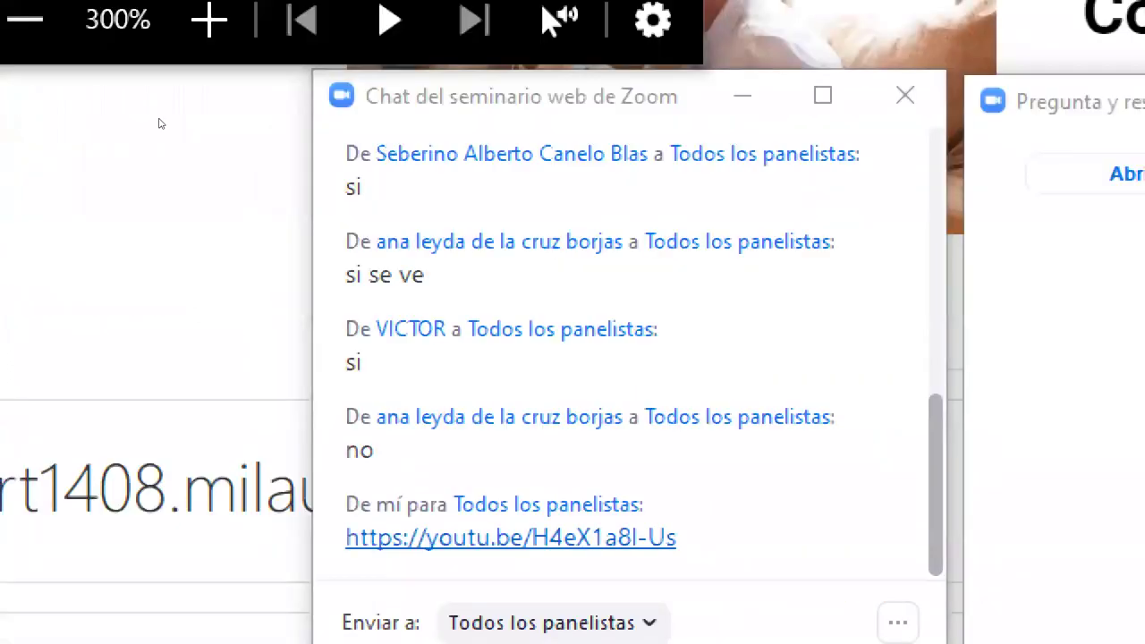
pyautogui.press('super+minus')
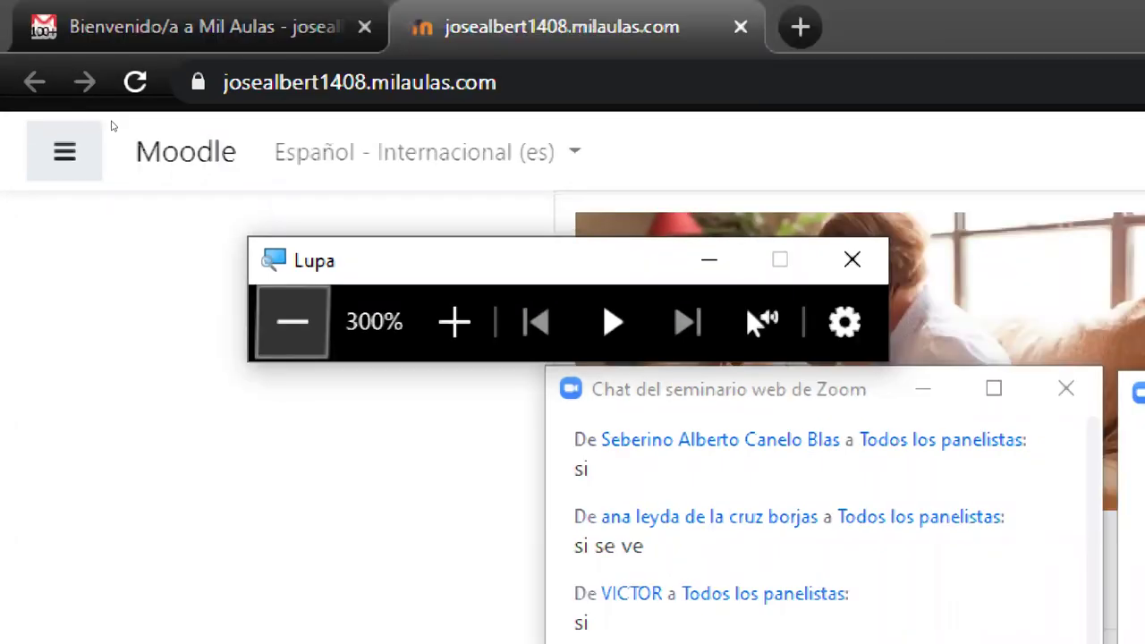
pyautogui.press('super+minus')
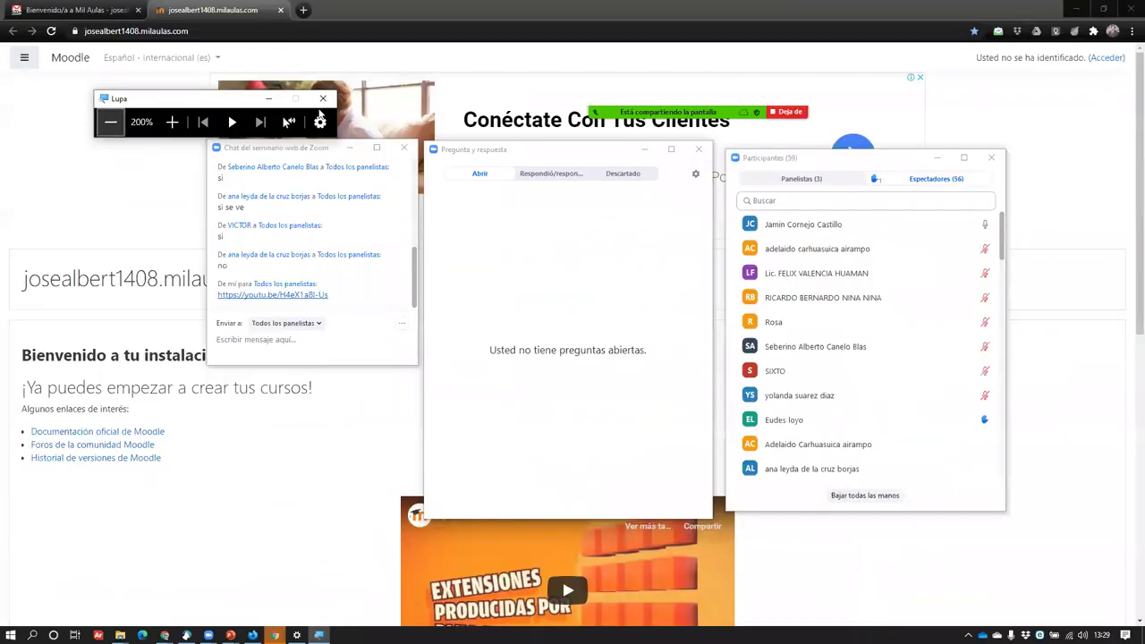
pyautogui.press('super+Escape')
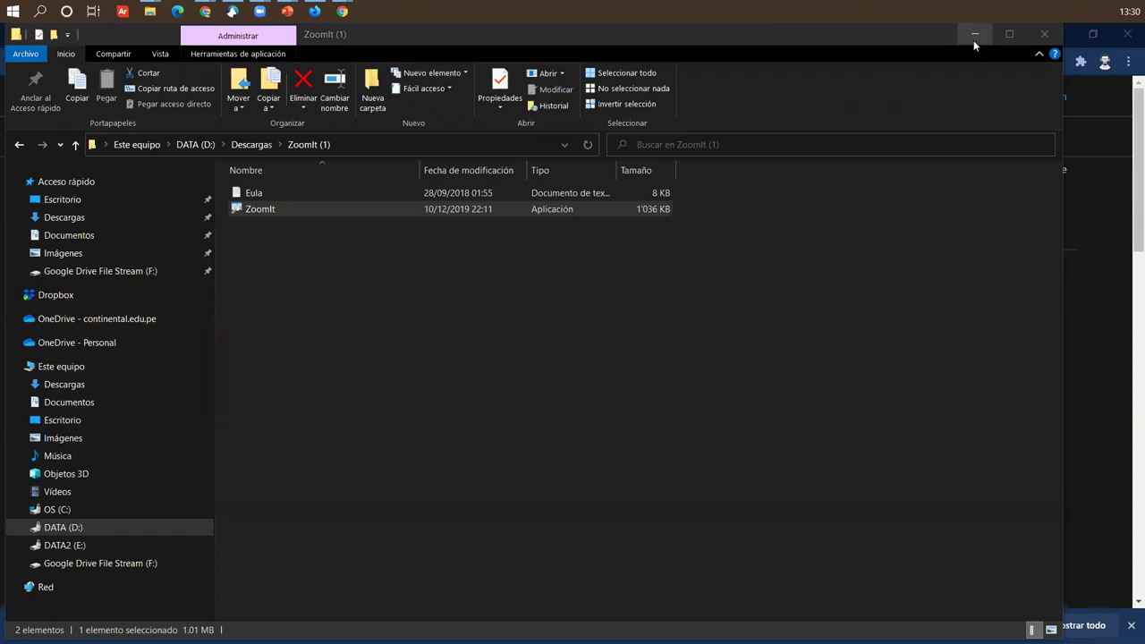
# Close the File Explorer window showing the ZoomIt (1) folder
pyautogui.click(1024, 38)
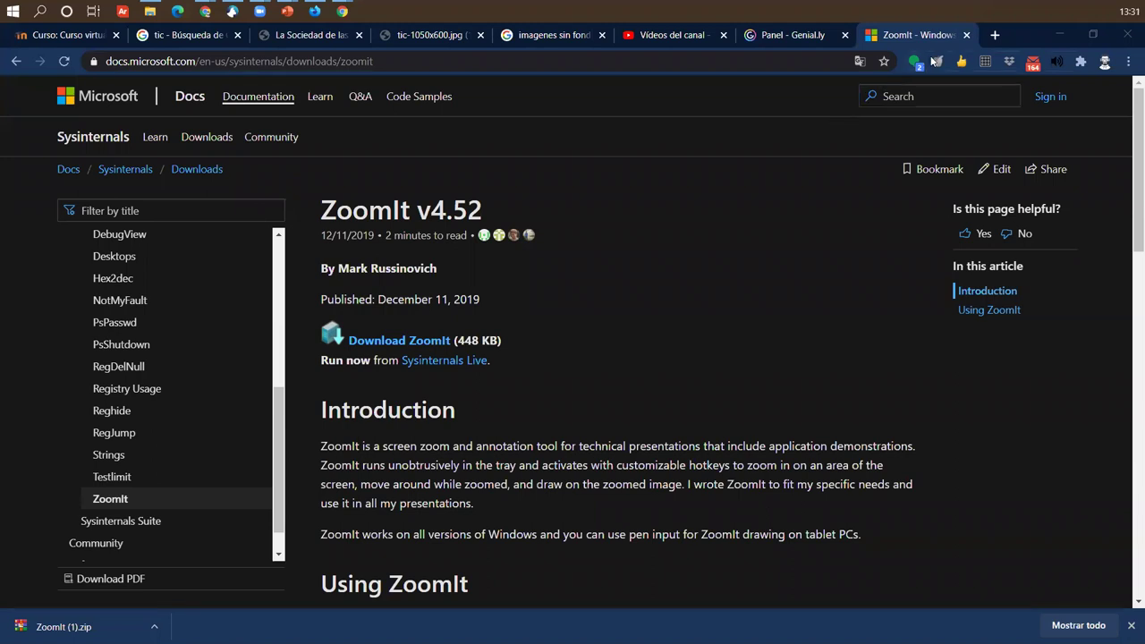
# Close the ZoomIt, Genially, YouTube Studio, image search and TIC article tabs, leaving Tema 1
pyautogui.click(965, 35)
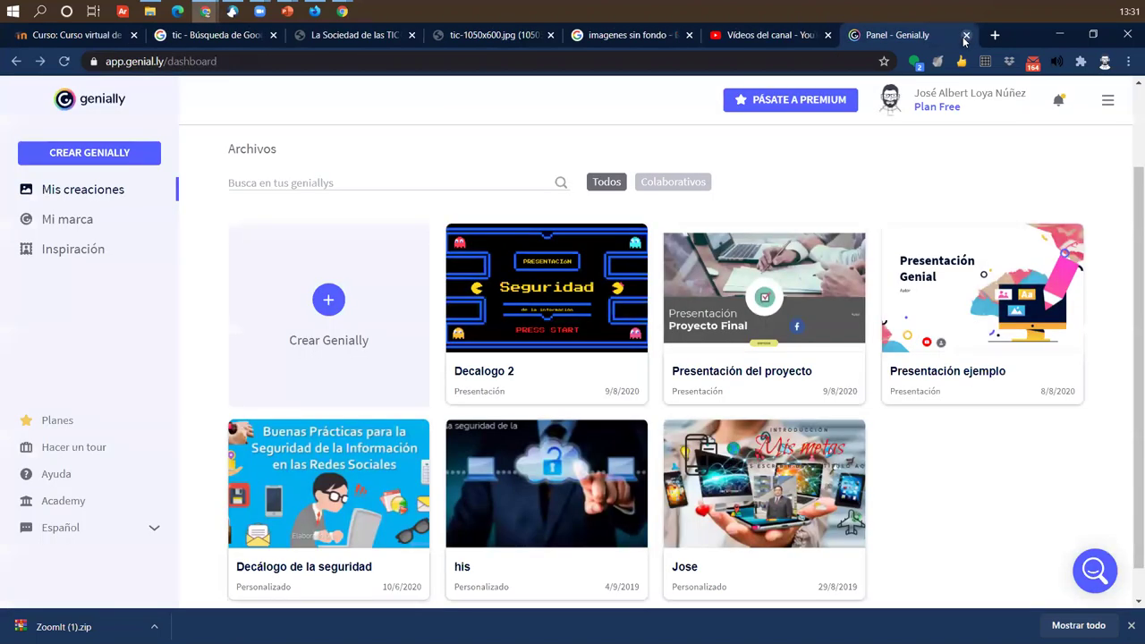
pyautogui.click(965, 35)
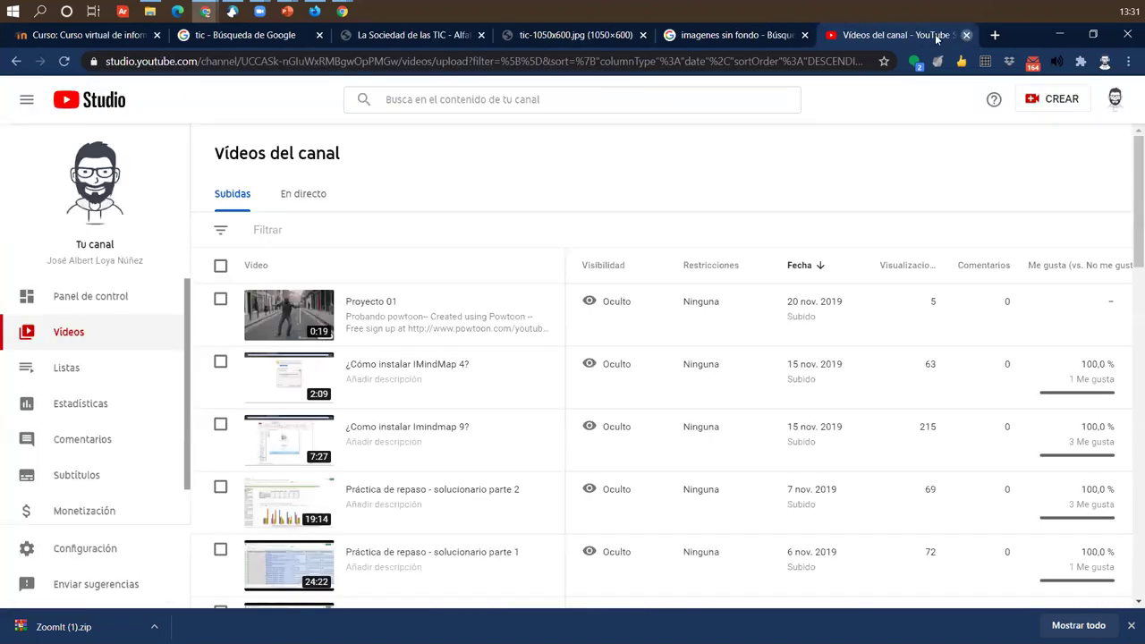
pyautogui.click(965, 35)
pyautogui.click(885, 35)
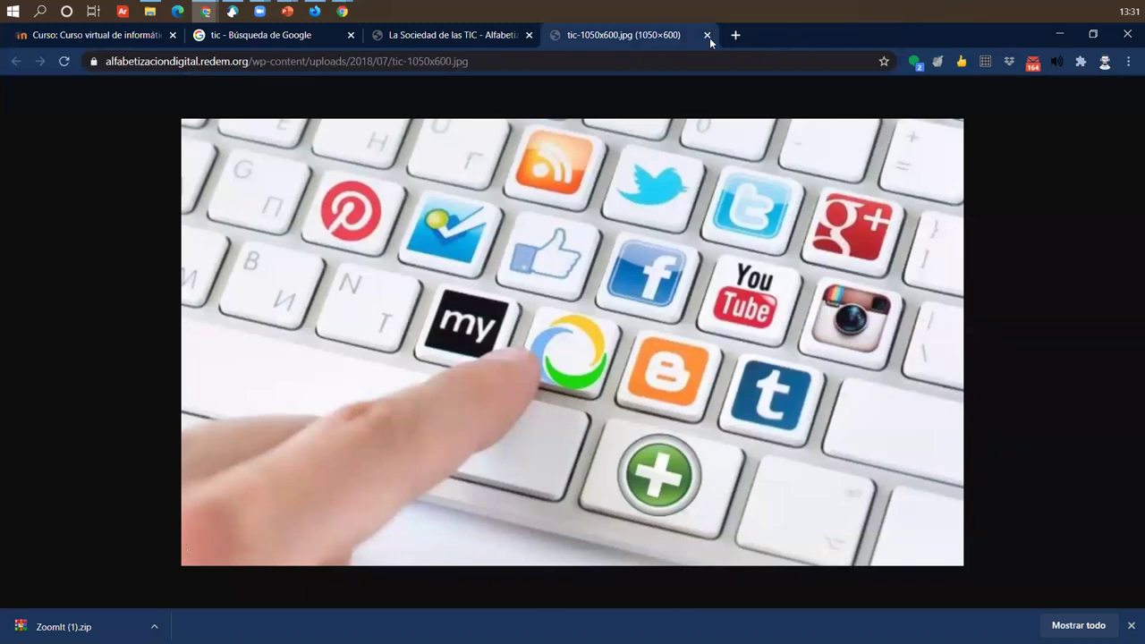
pyautogui.hotkey('ctrl', 'w')
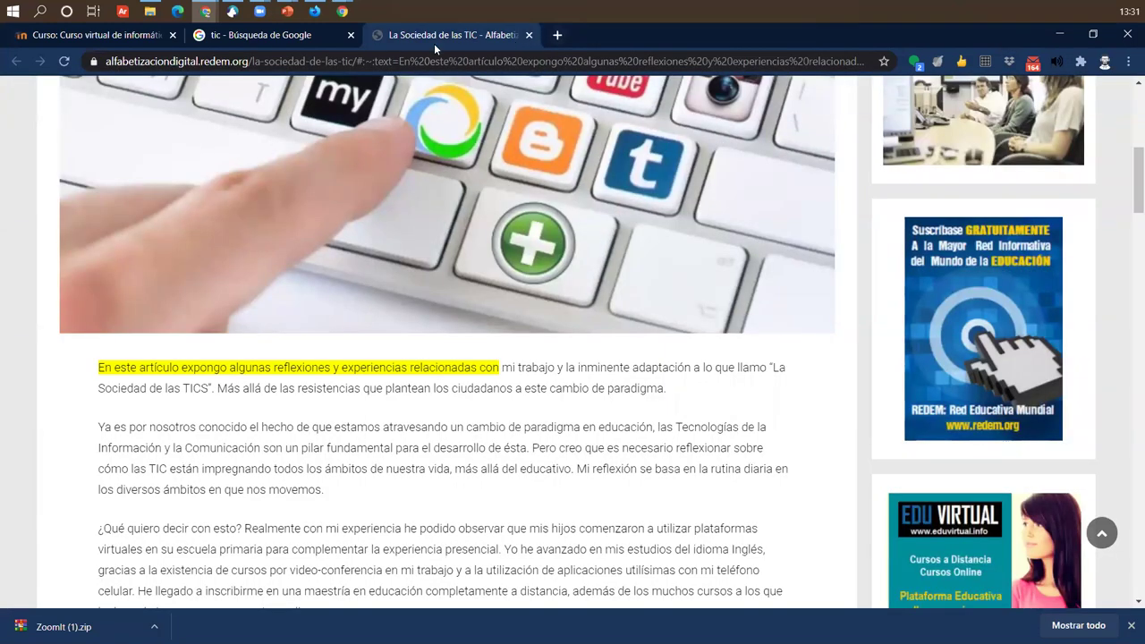
pyautogui.hotkey('ctrl', 'w')
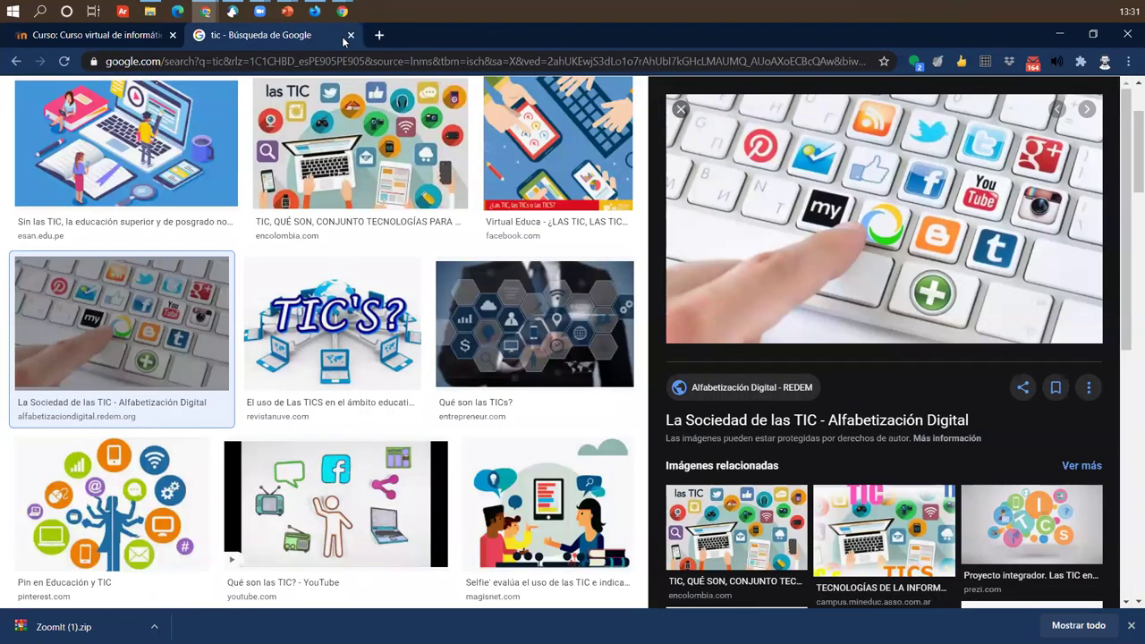
pyautogui.hotkey('ctrl', 'w')
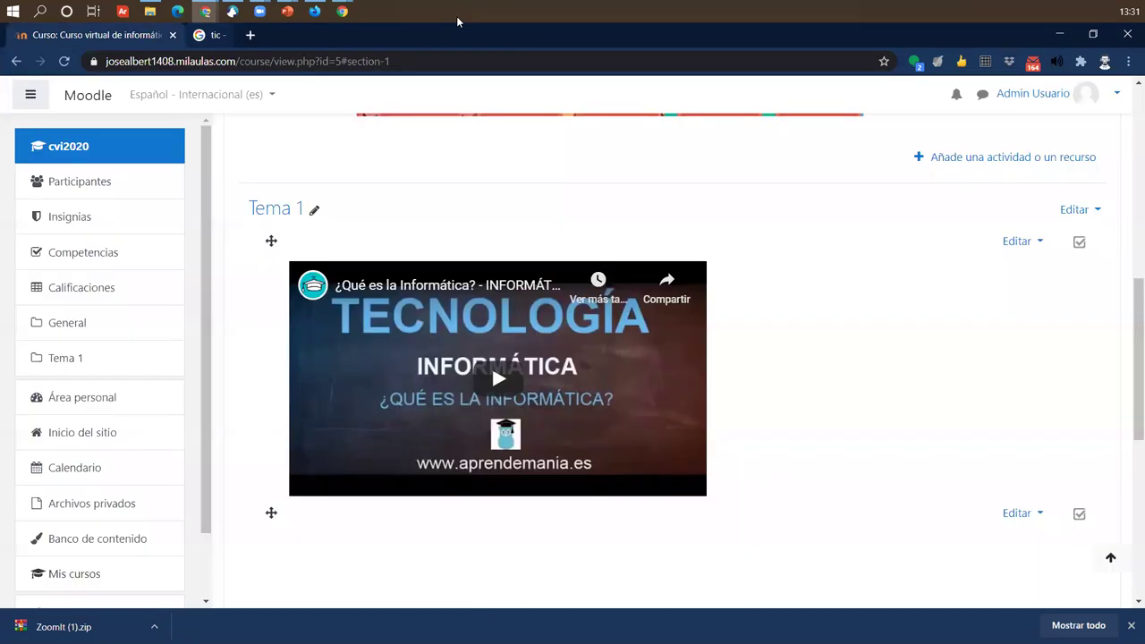
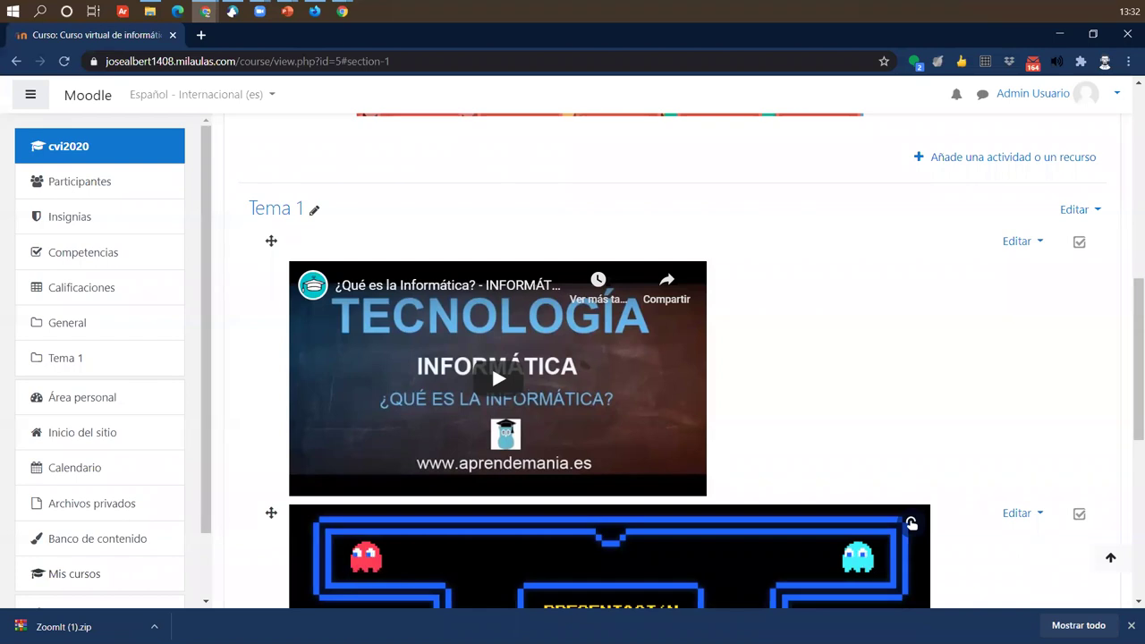
# Briefly show the desktop, then open a new Chrome tab beside the Moodle course
pyautogui.press('super+d')
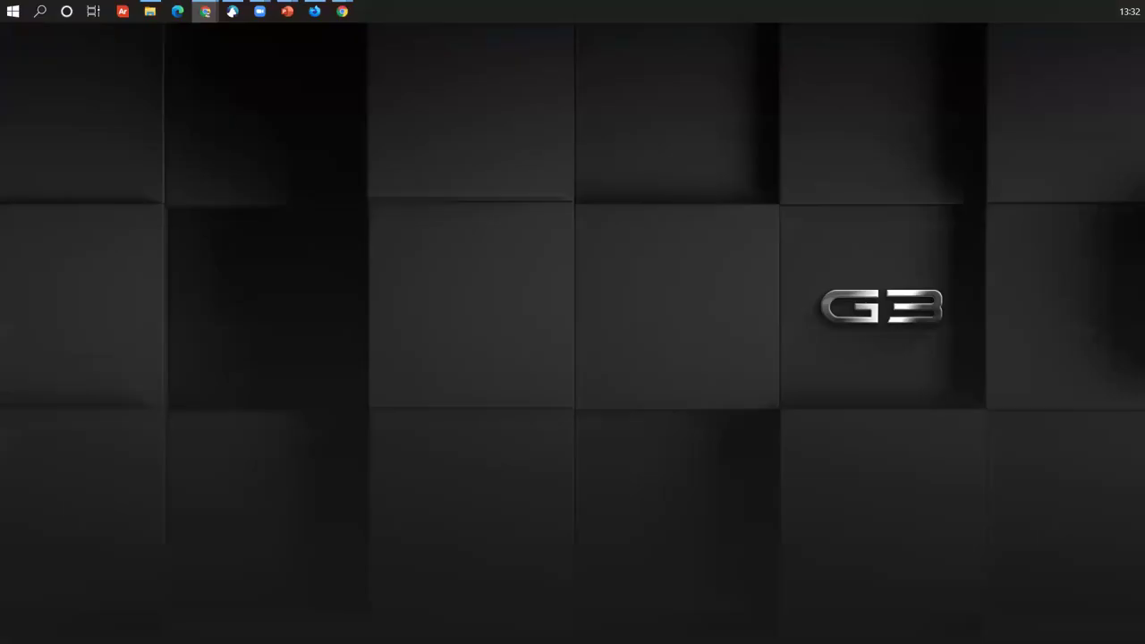
pyautogui.press('super+d')
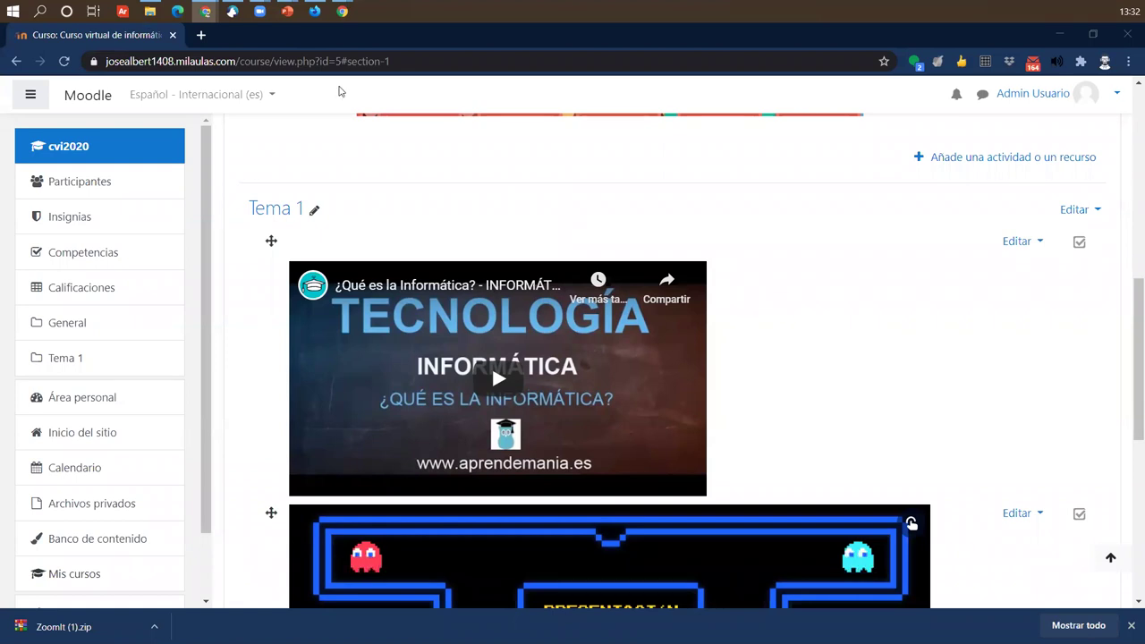
pyautogui.click(201, 36)
# Go to estudiantesavp.ucontinental.edu.pe and sign in with the Google account
pyautogui.write('estu')
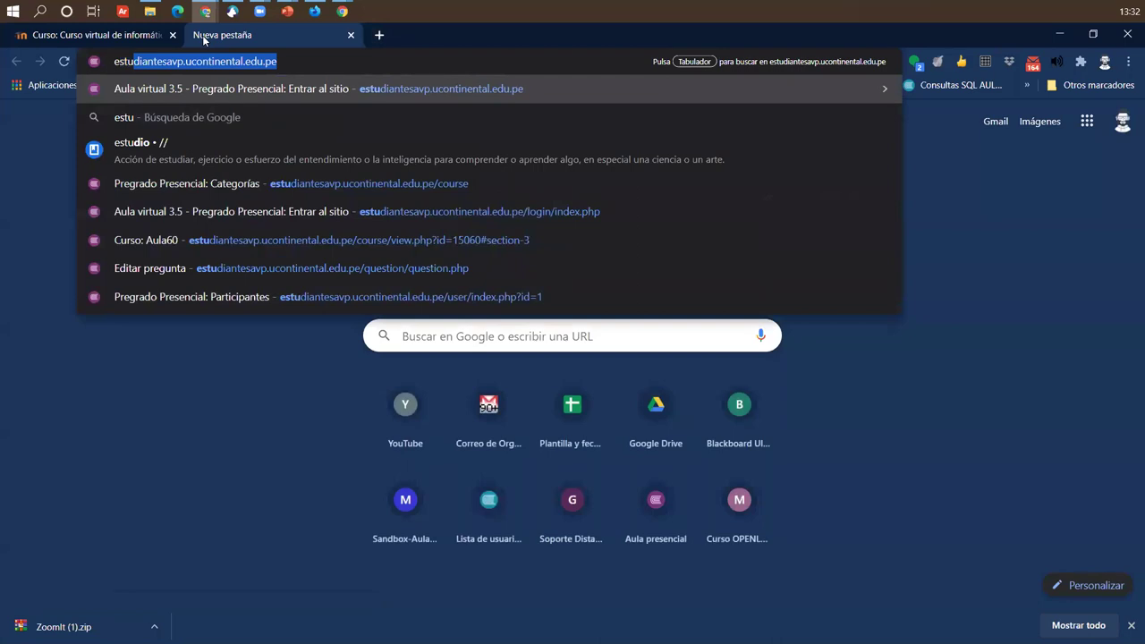
pyautogui.press('Return')
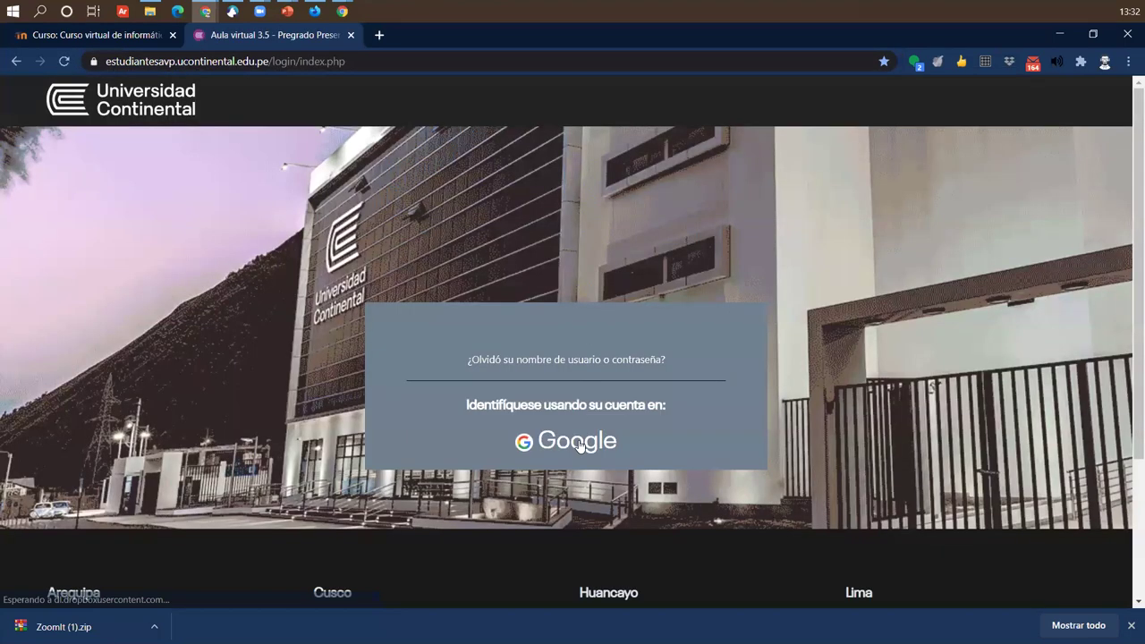
pyautogui.click(578, 442)
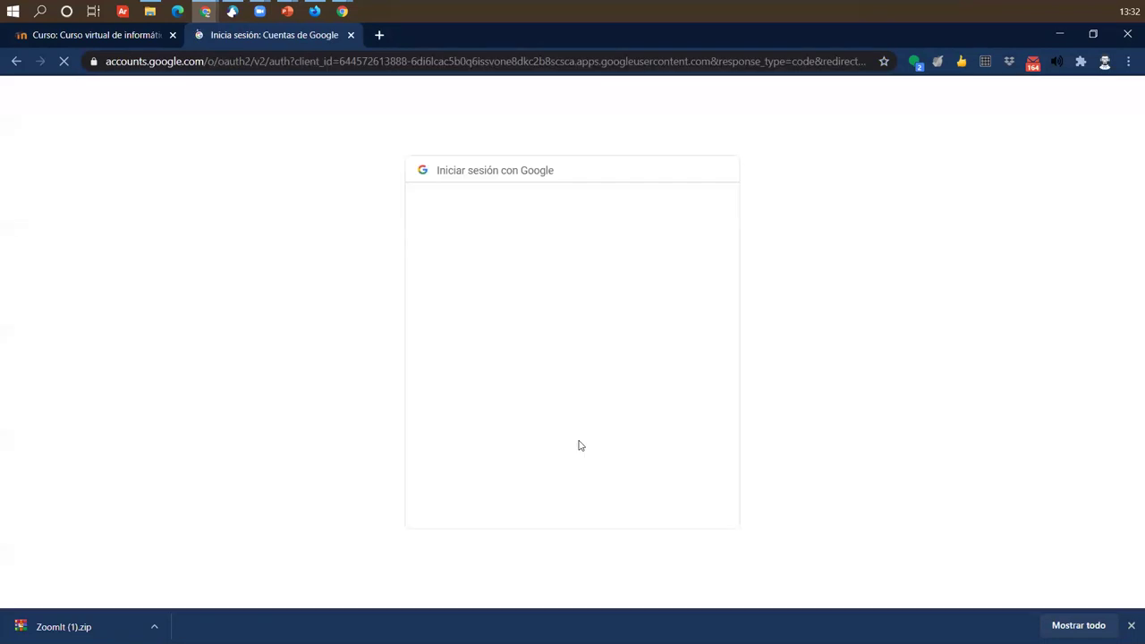
pyautogui.click(546, 309)
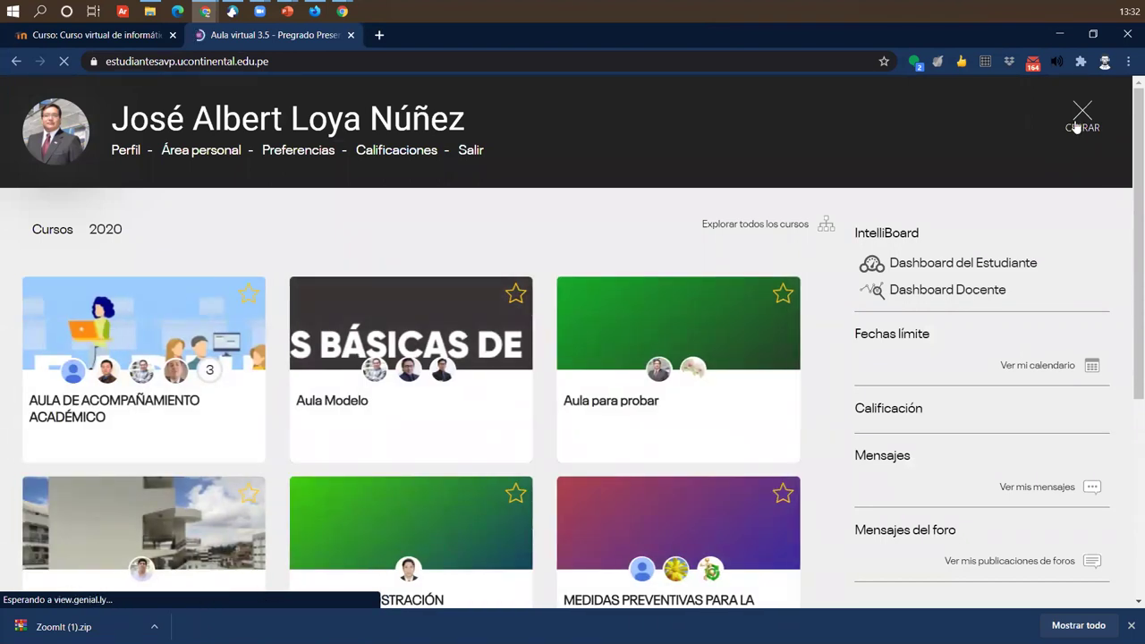
pyautogui.click(1078, 126)
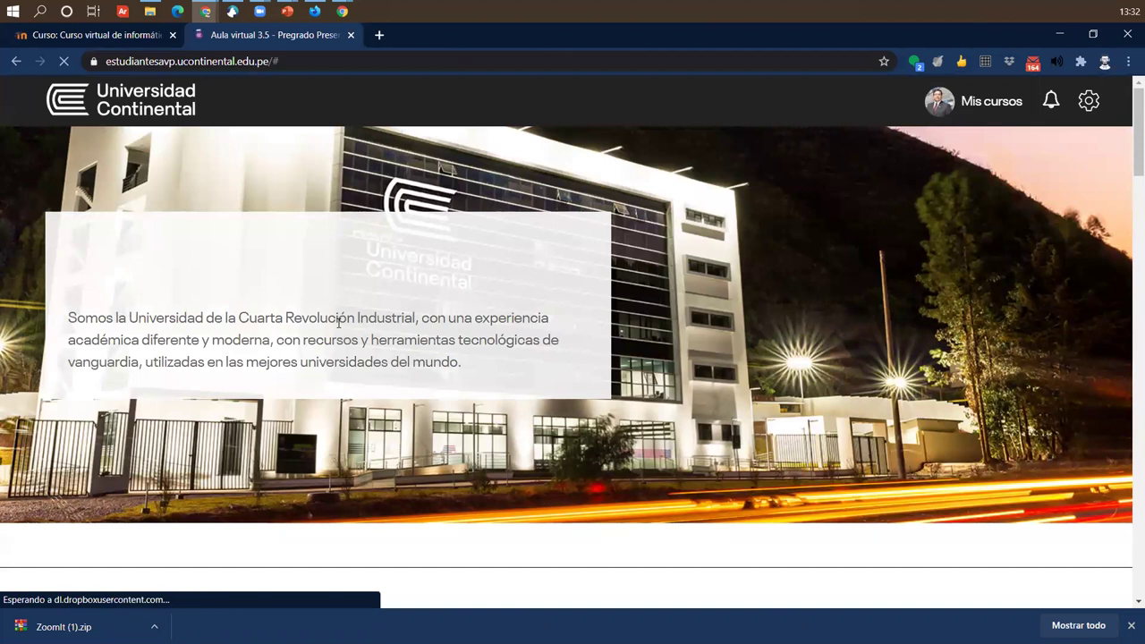
pyautogui.scroll(-1, 231, 308)
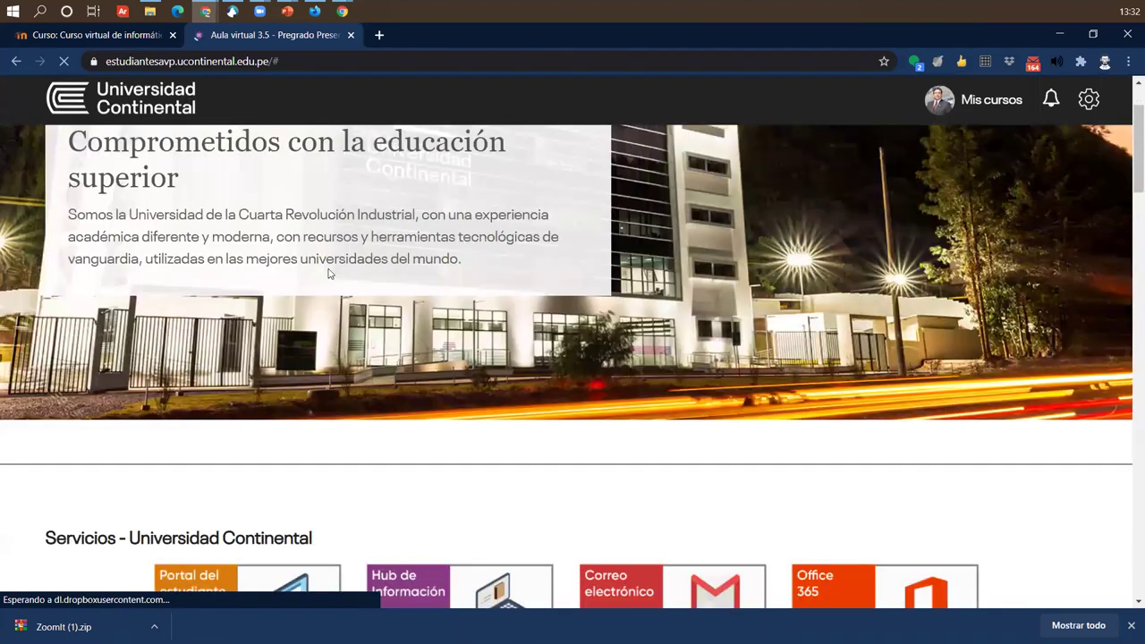
# Open the 'Mis cursos' enrolled-courses panel from the virtual classroom header
pyautogui.scroll(1, 358, 268)
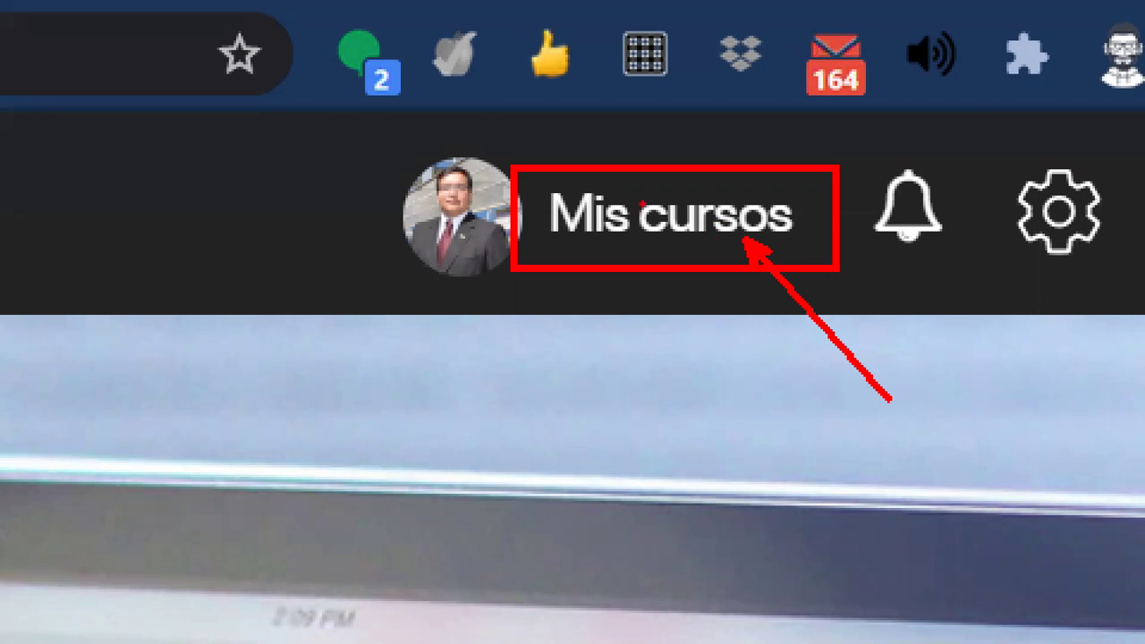
pyautogui.press('Escape')
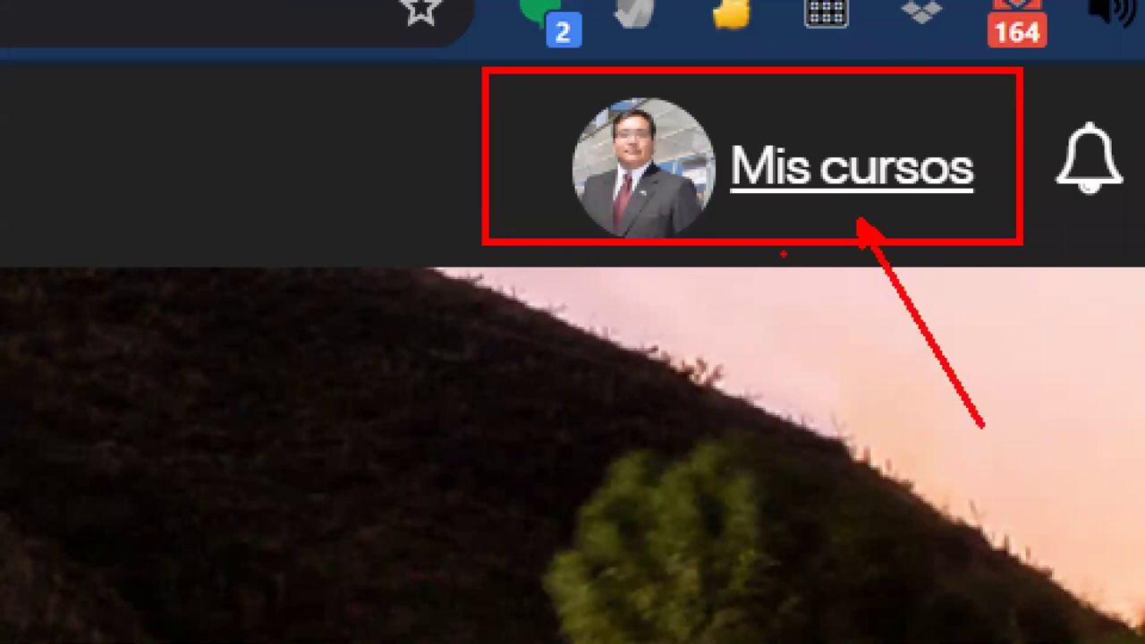
pyautogui.write('tMy c')
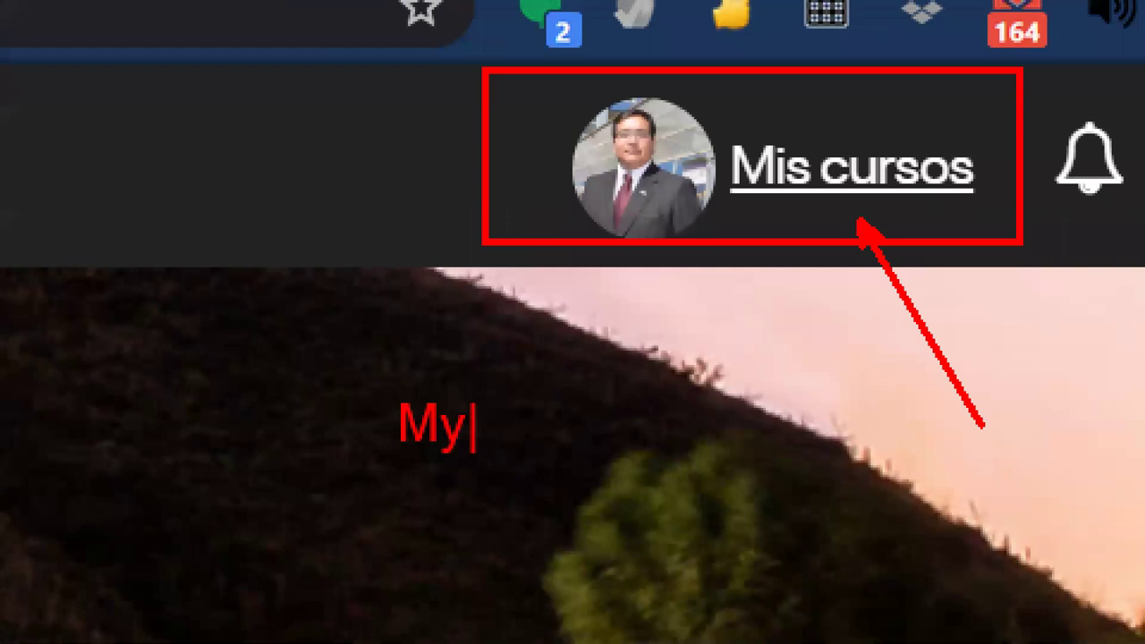
pyautogui.write('ourse')
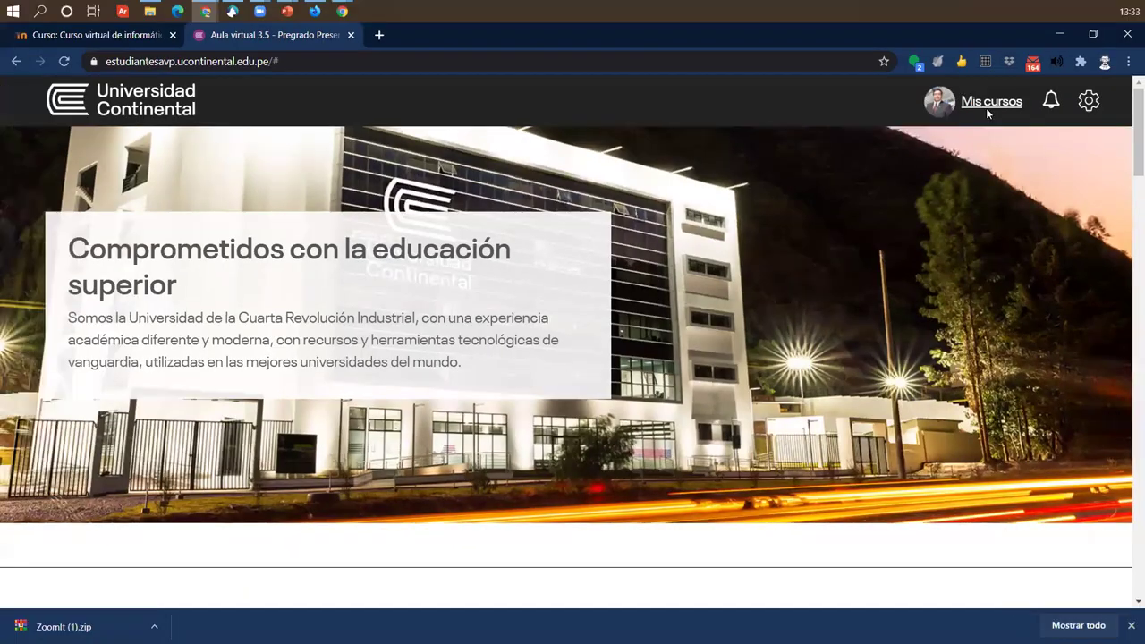
pyautogui.click(984, 104)
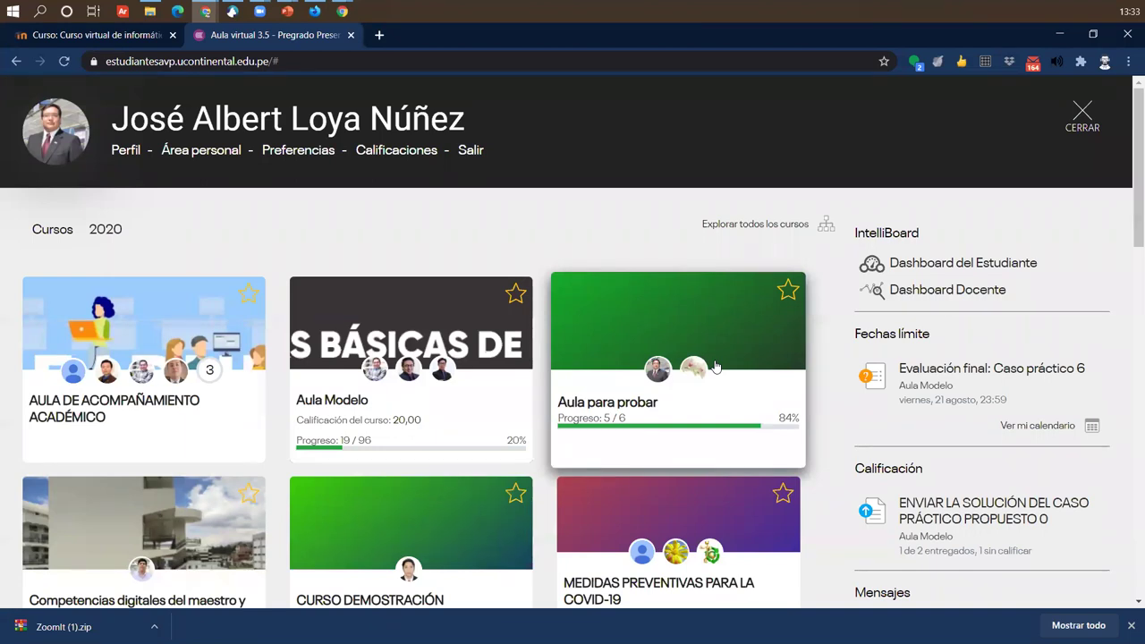
# Close and reopen the 'Mis cursos' panel, then open the Aula Modelo course card
pyautogui.click(1084, 118)
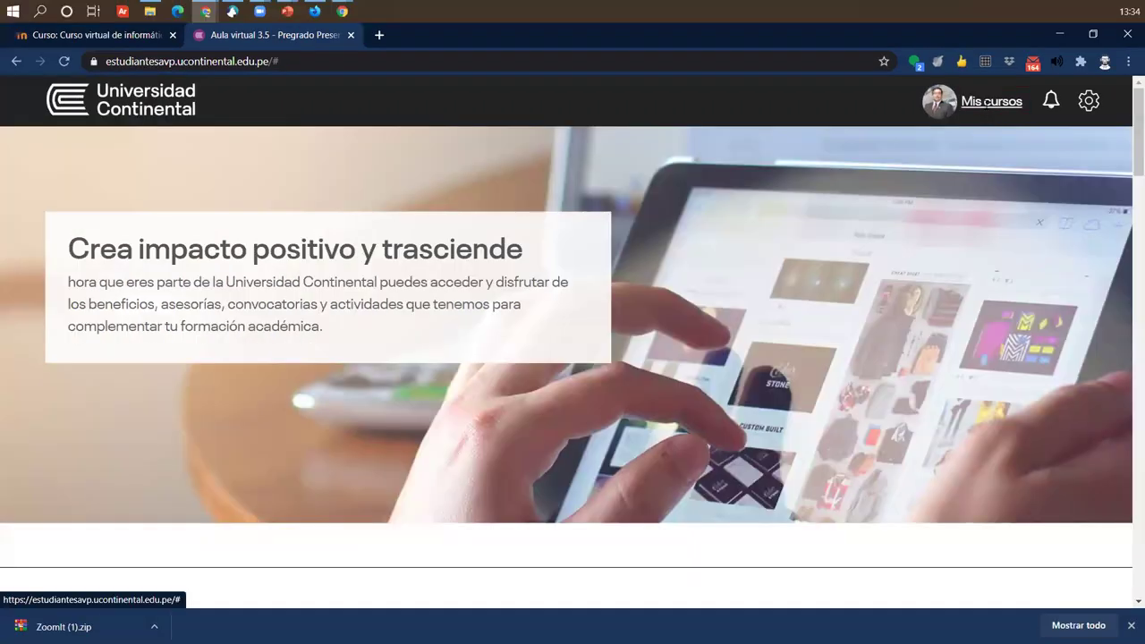
pyautogui.click(991, 101)
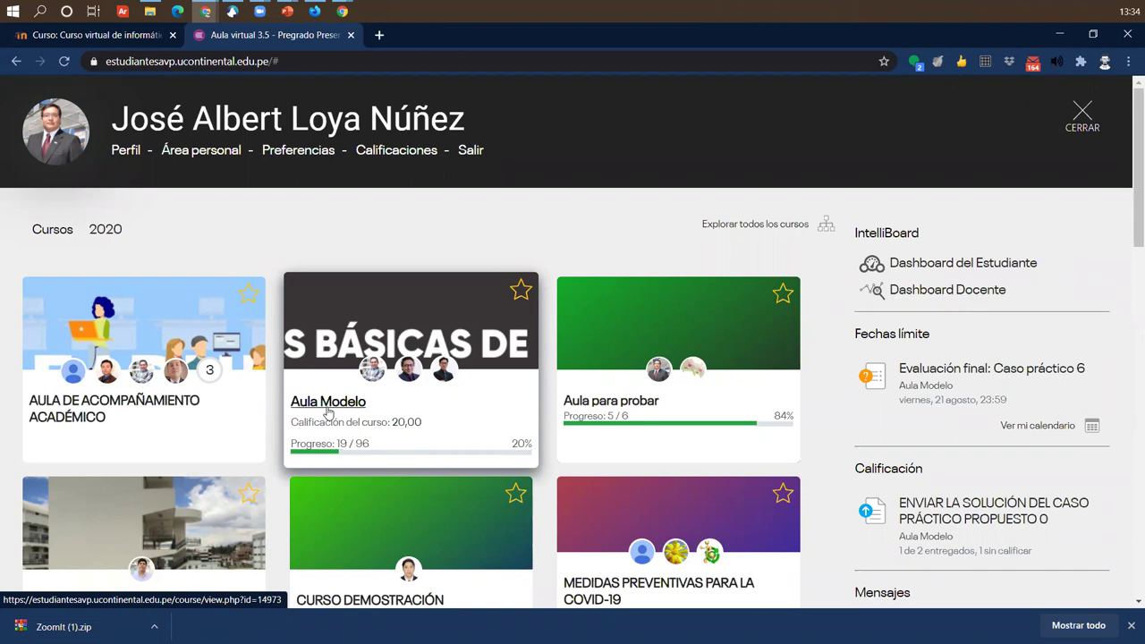
pyautogui.click(328, 409)
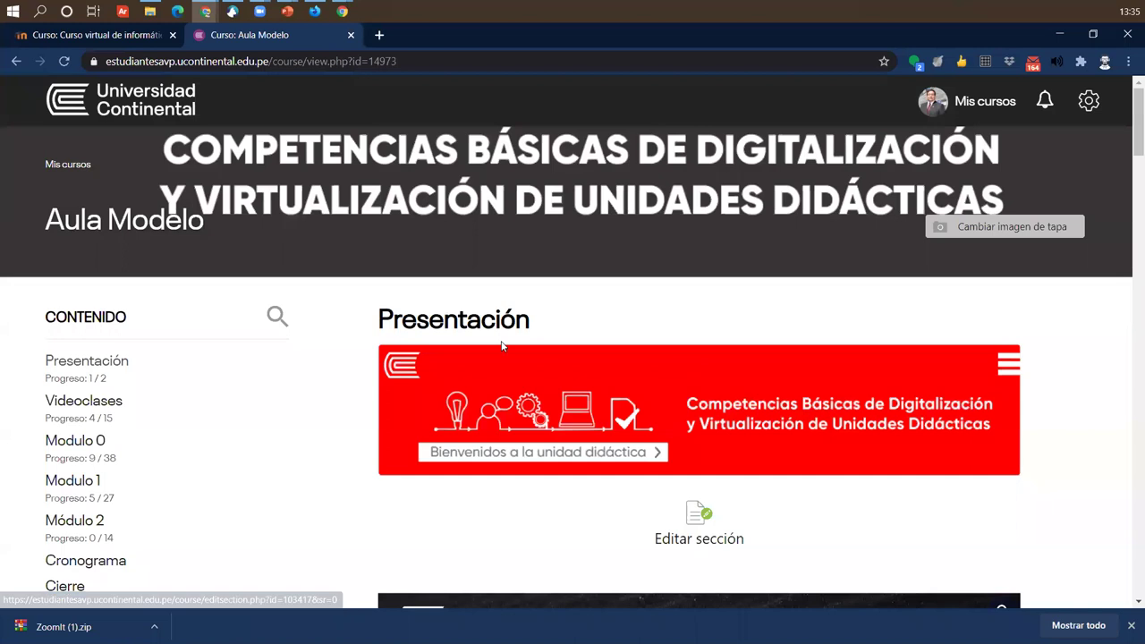
# Jump to the Modulo 0 section and scroll through its forums
pyautogui.click(102, 452)
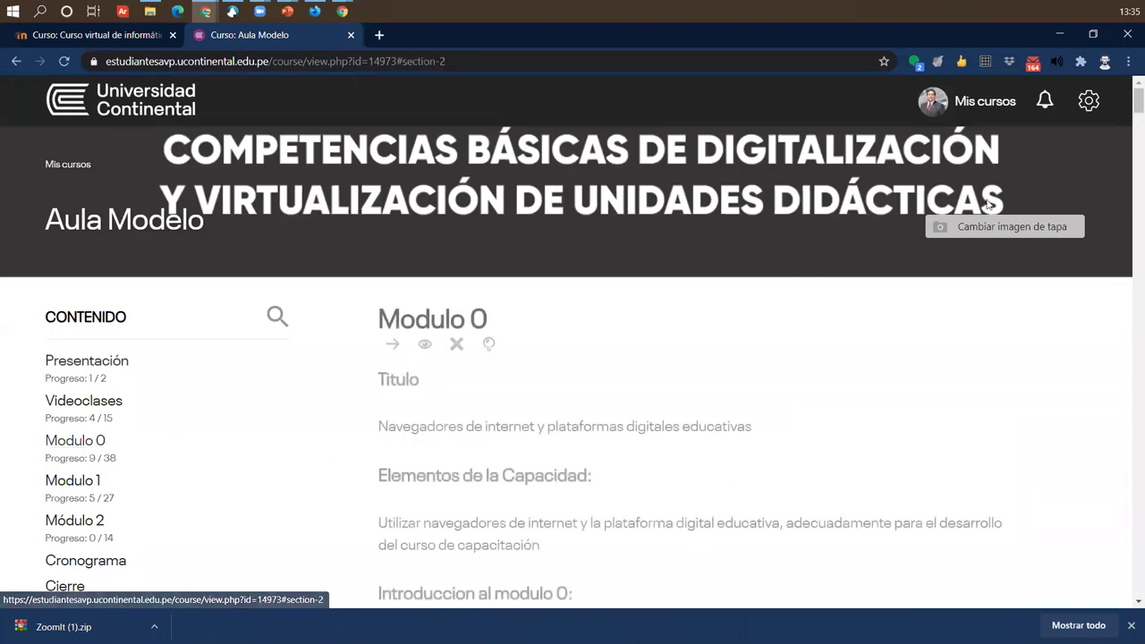
pyautogui.scroll(-10, 1129, 564)
pyautogui.scroll(-15, 795, 513)
pyautogui.scroll(5, 495, 414)
pyautogui.scroll(4, 494, 414)
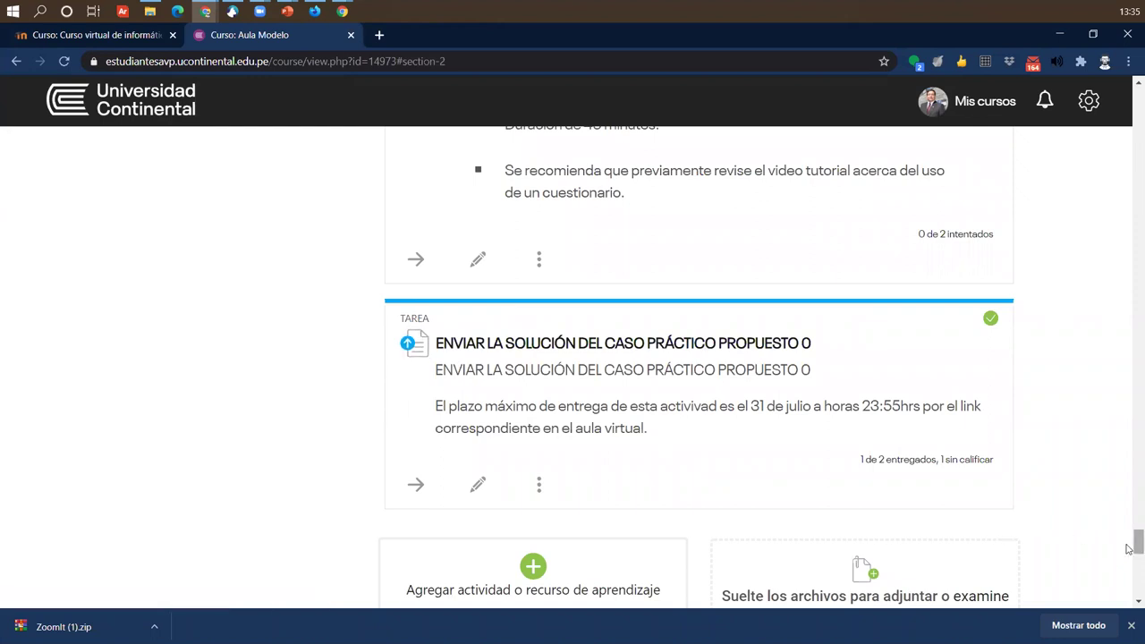
pyautogui.scroll(20, 1129, 548)
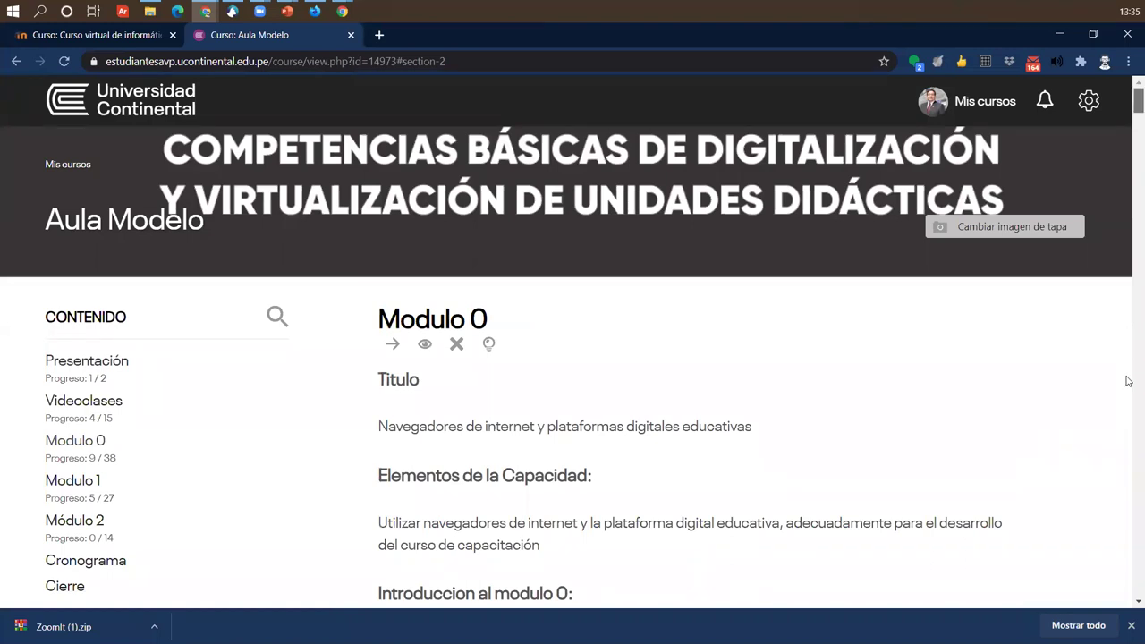
pyautogui.scroll(-20, 649, 476)
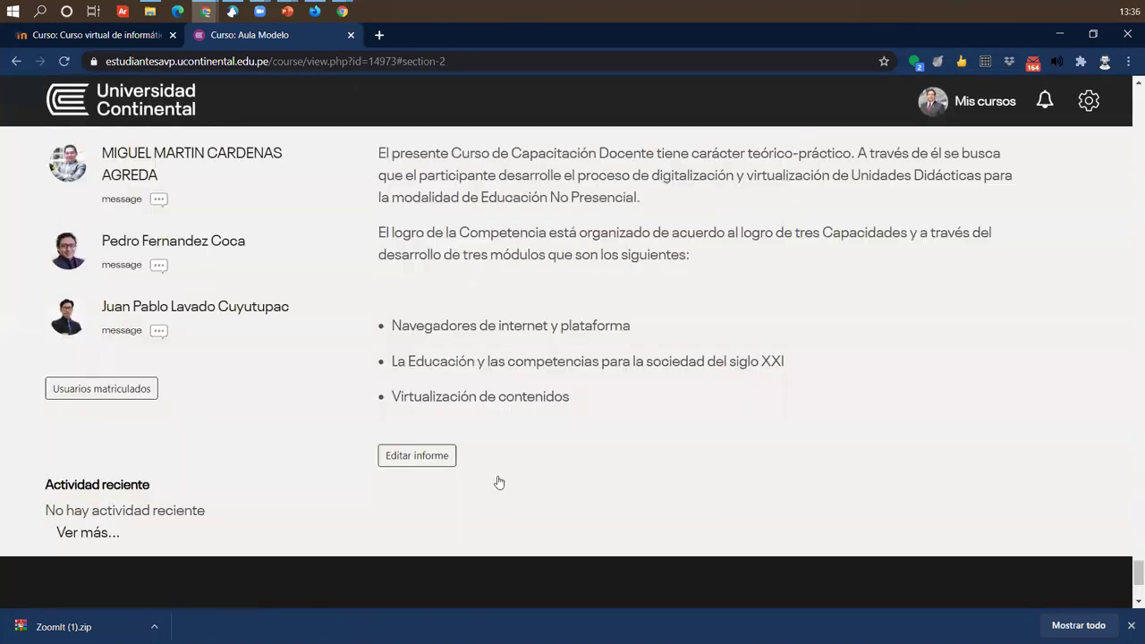
pyautogui.scroll(10, 499, 483)
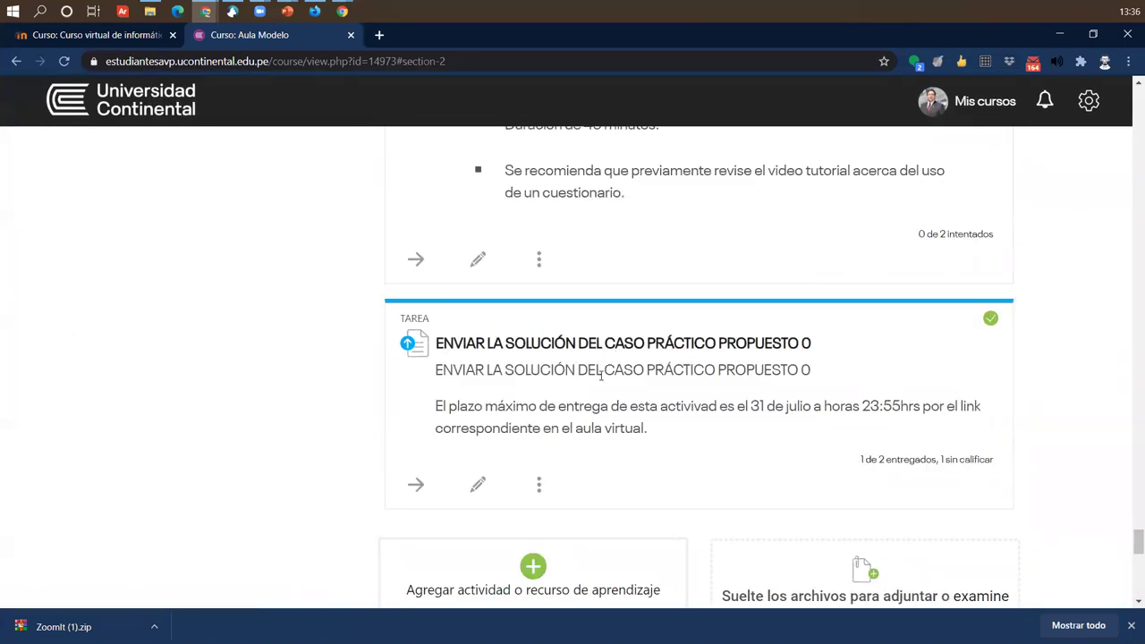
pyautogui.scroll(7, 585, 439)
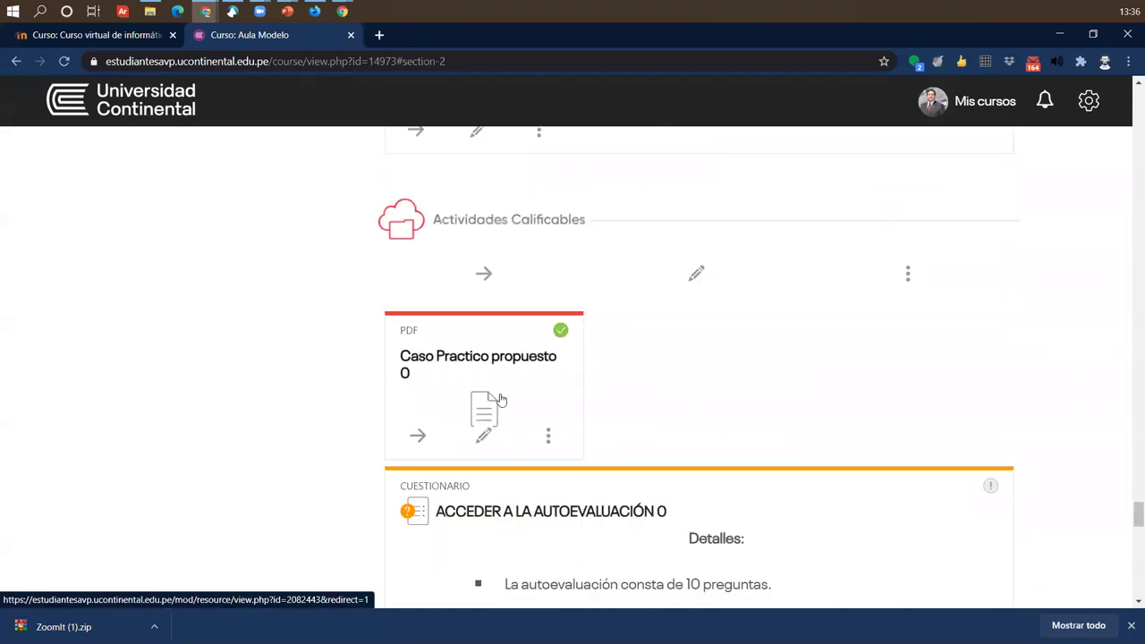
pyautogui.scroll(-5, 501, 400)
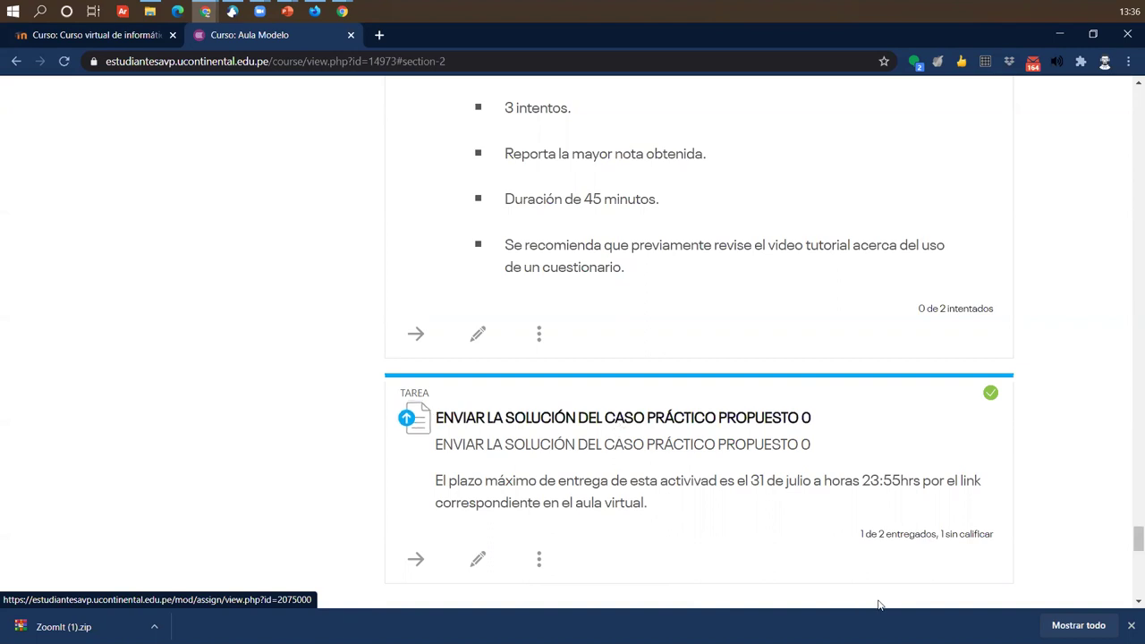
# Dismiss the downloads notice and scroll down to the Autoevaluación 0 quiz and Caso Práctico 0 task
pyautogui.click(1131, 625)
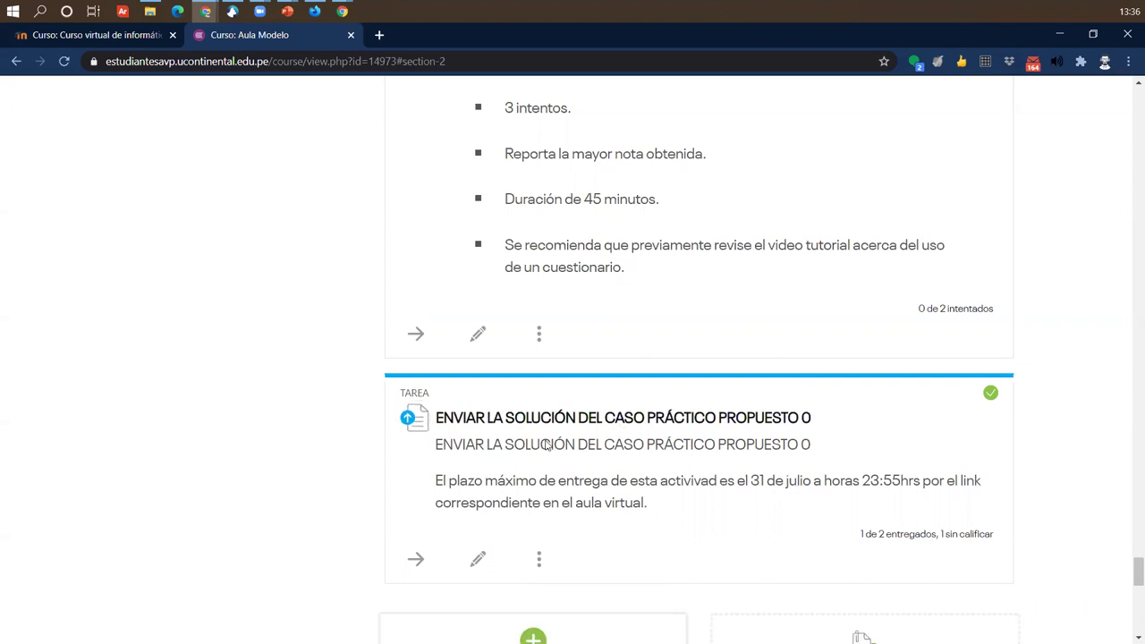
pyautogui.scroll(10, 467, 487)
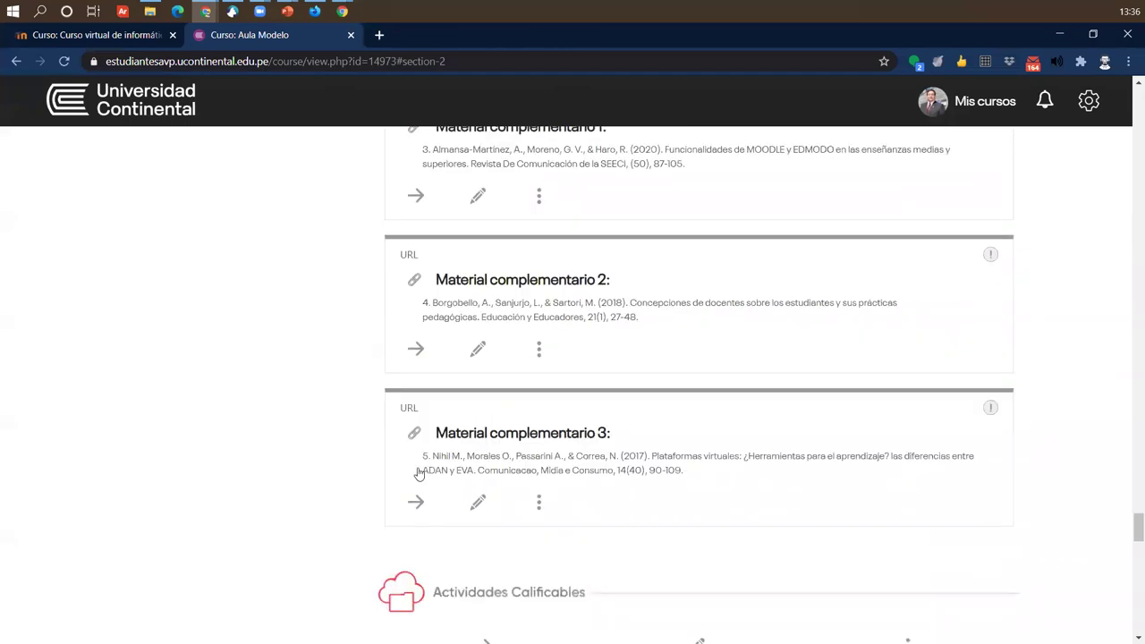
pyautogui.scroll(3, 418, 474)
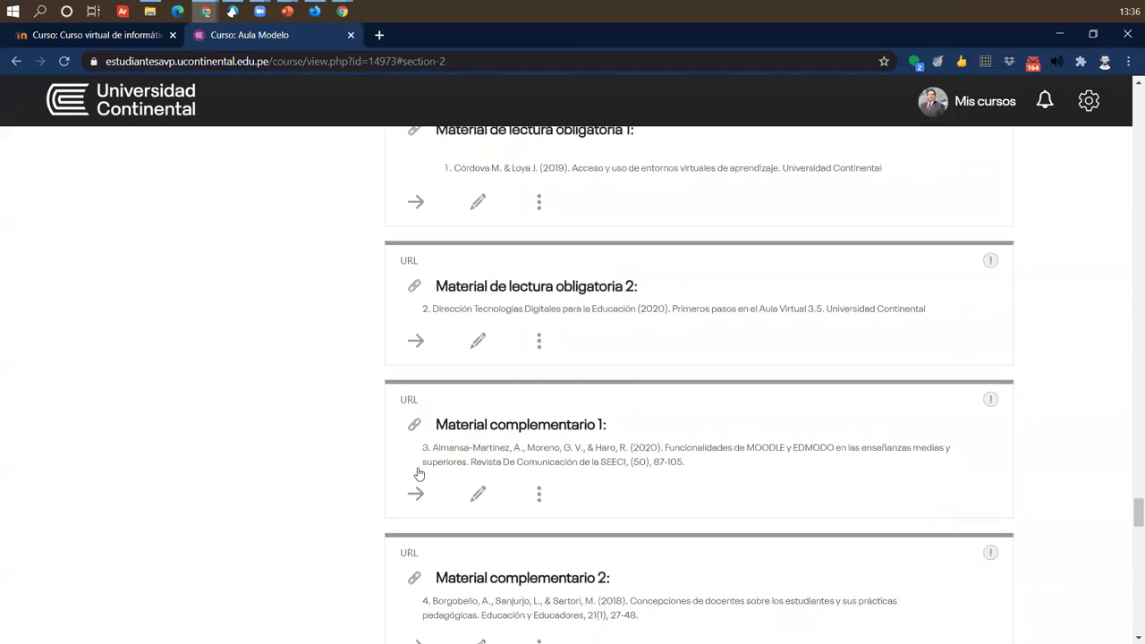
pyautogui.scroll(-4, 417, 474)
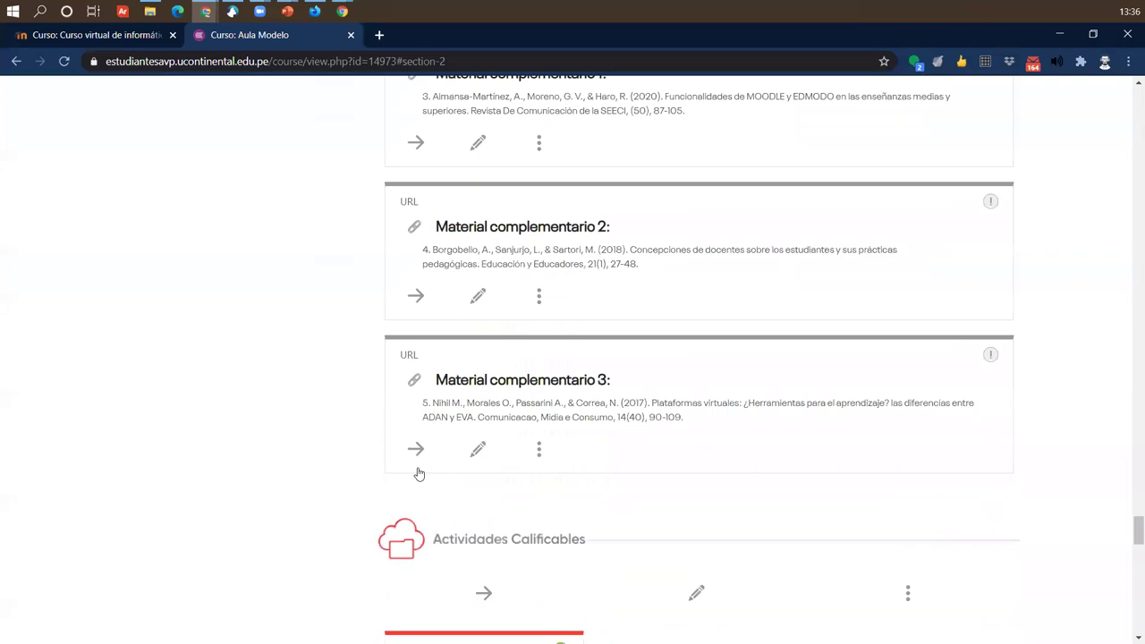
pyautogui.scroll(-6, 418, 473)
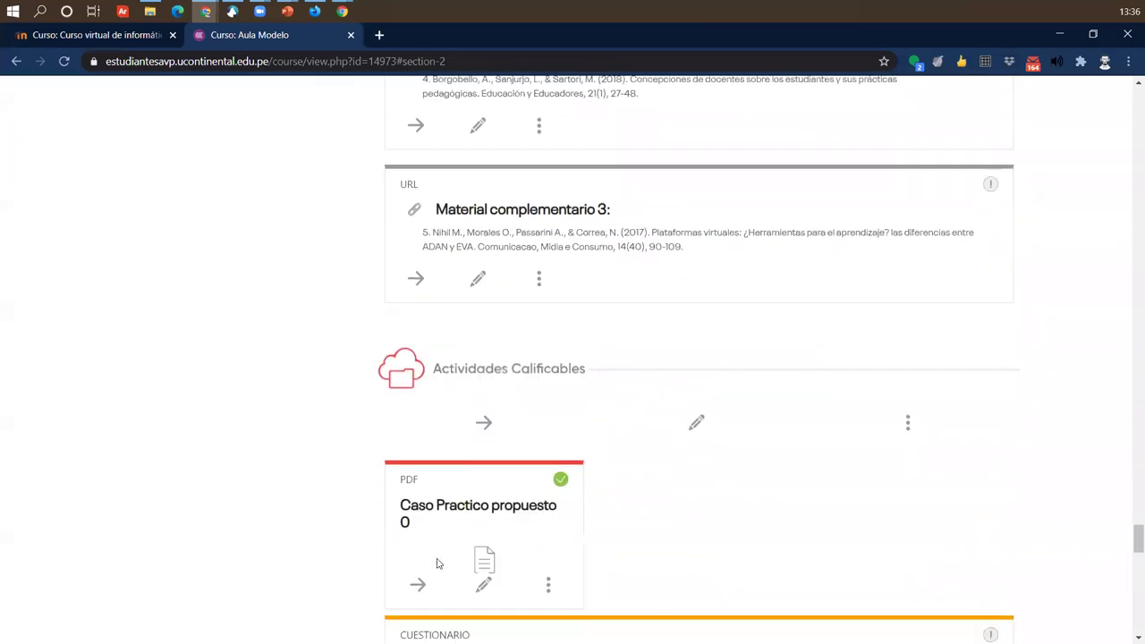
pyautogui.scroll(-2, 442, 561)
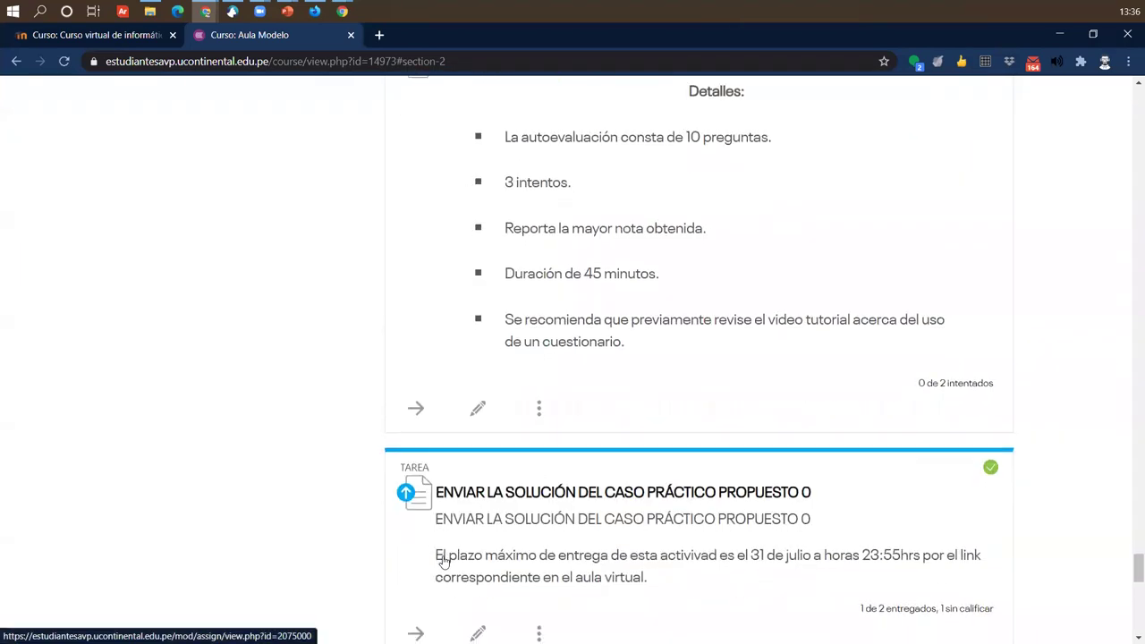
pyautogui.moveTo(1134, 567); pyautogui.dragTo(1135, 419)
pyautogui.scroll(10, 1056, 160)
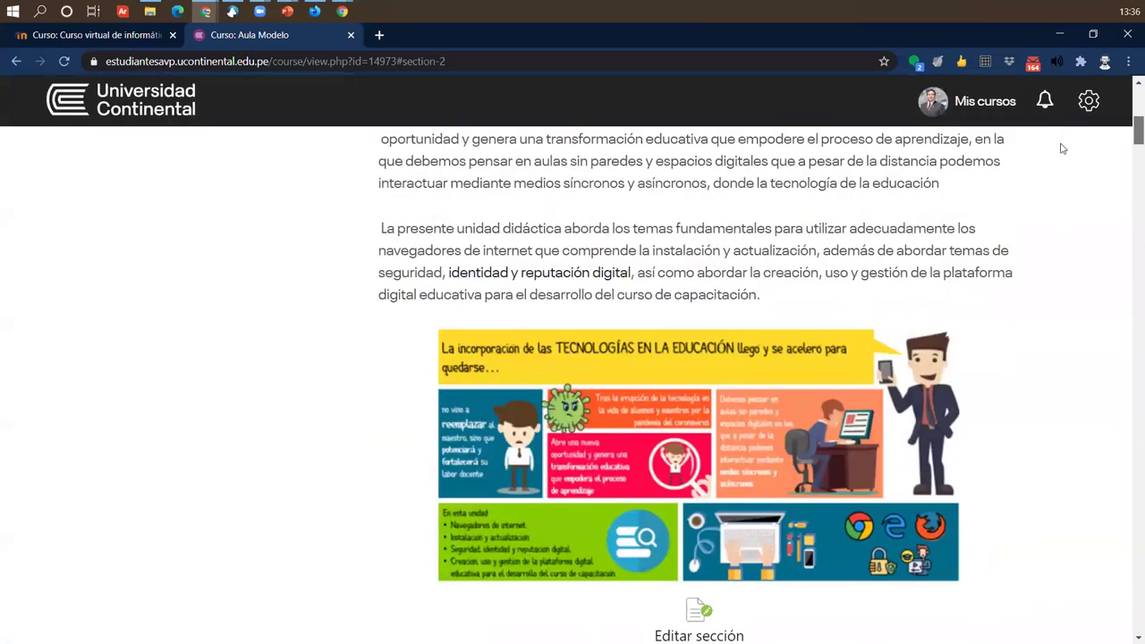
pyautogui.scroll(-3, 1083, 322)
pyautogui.scroll(-15, 1083, 355)
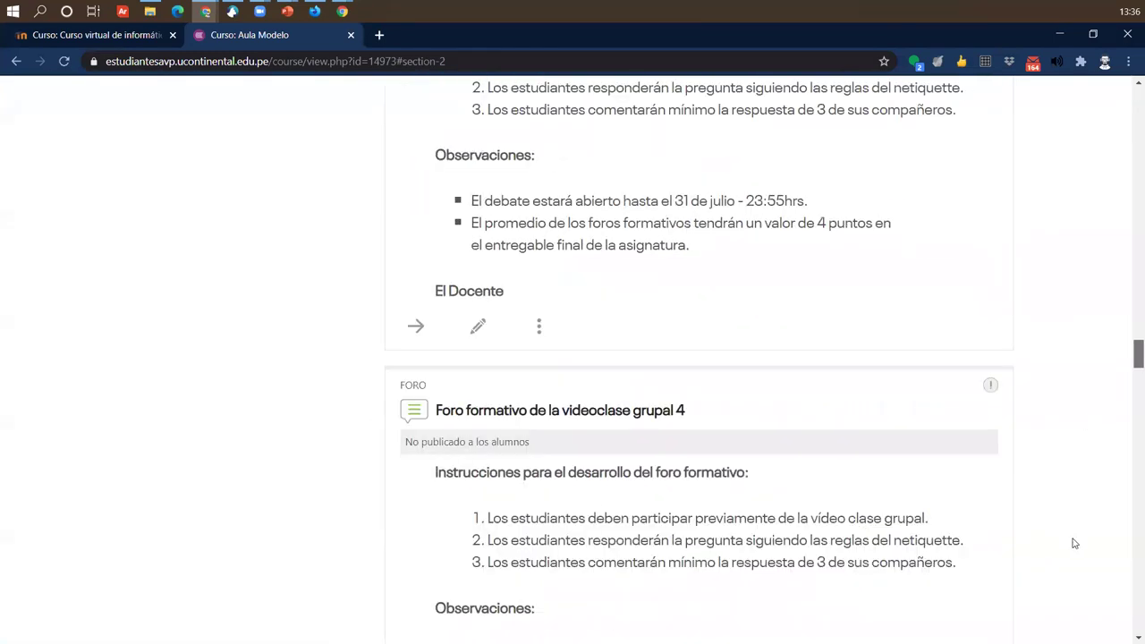
pyautogui.scroll(-7, 670, 481)
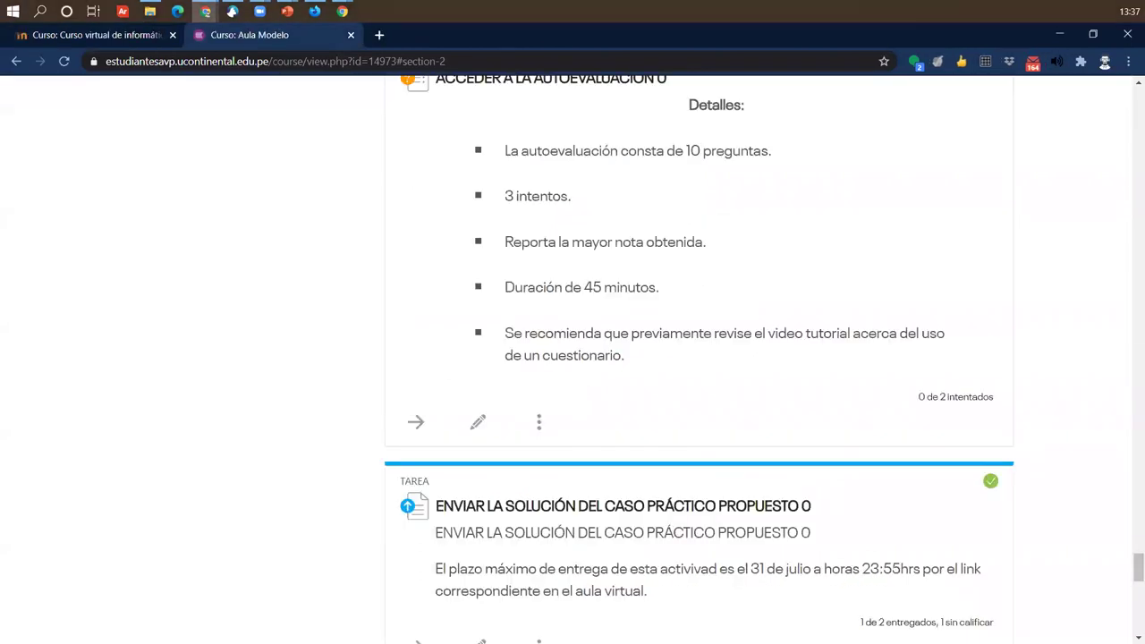
# Switch between Chrome windows until the Google Meet 'La reunión está lista' page is in front
pyautogui.click(231, 11)
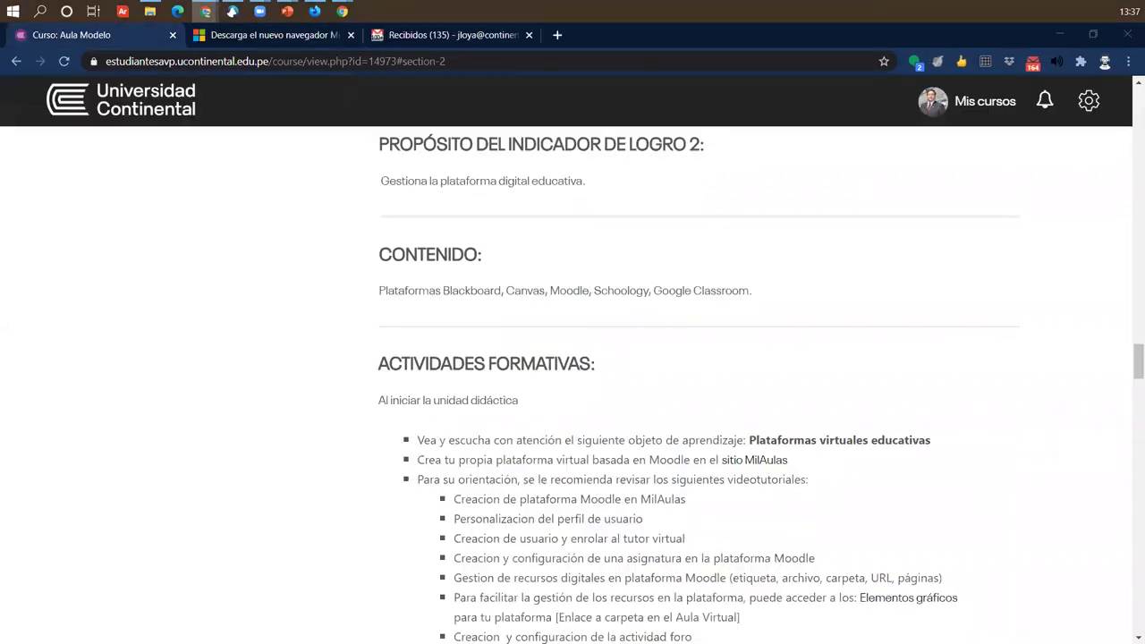
pyautogui.click(232, 12)
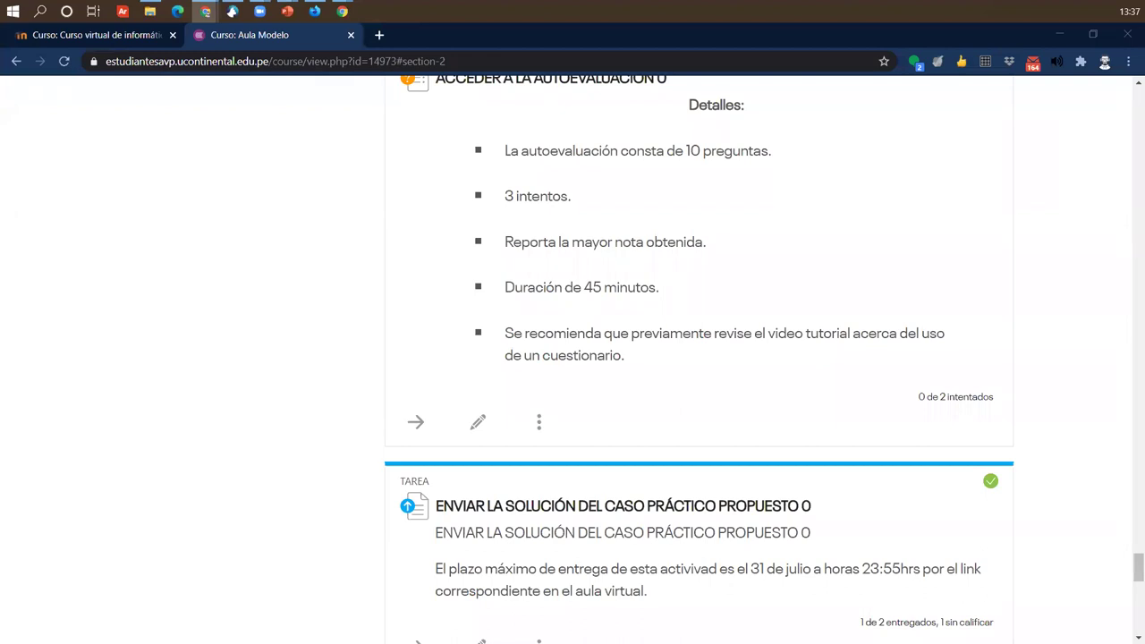
pyautogui.click(231, 11)
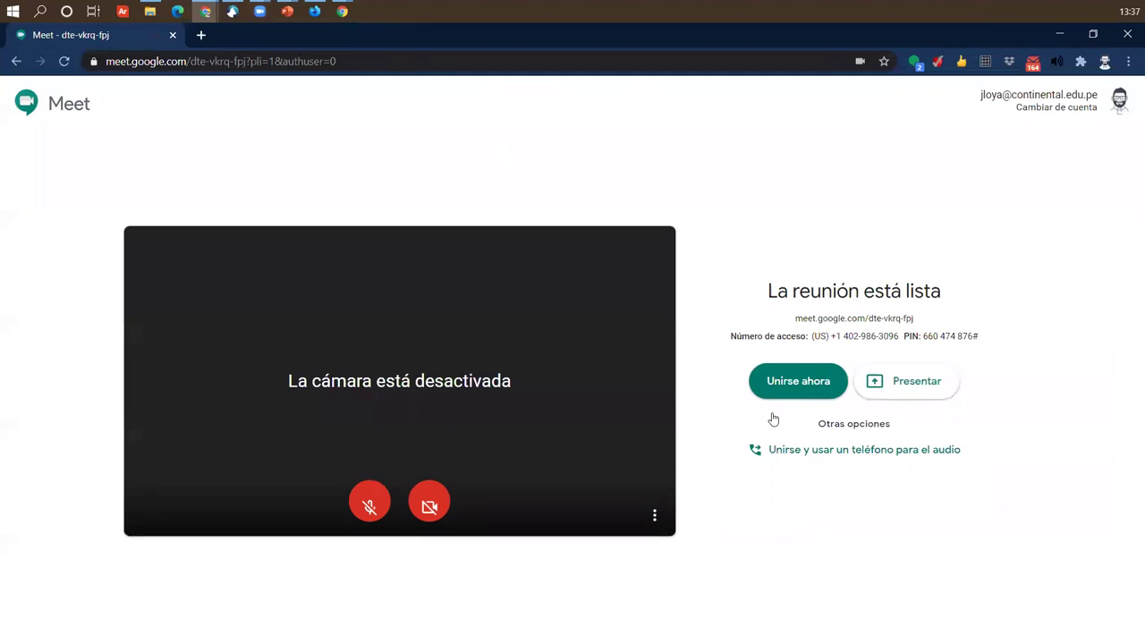
# Join the Meet call, dismiss the Añadir a alguien notice, and open the Presentar ahora options
pyautogui.click(780, 383)
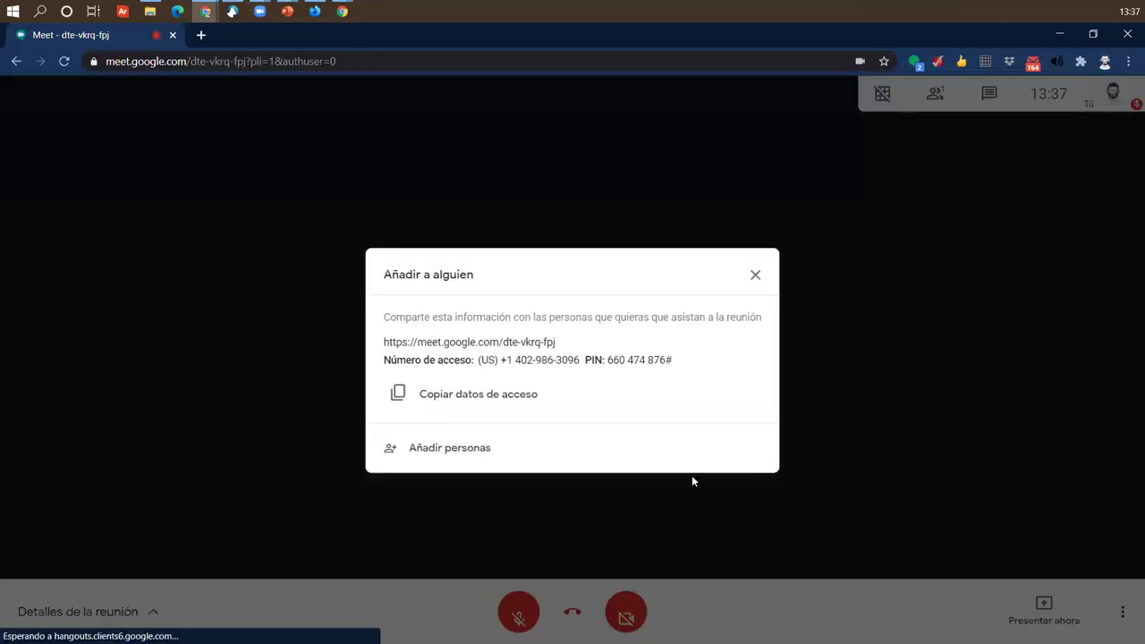
pyautogui.click(755, 275)
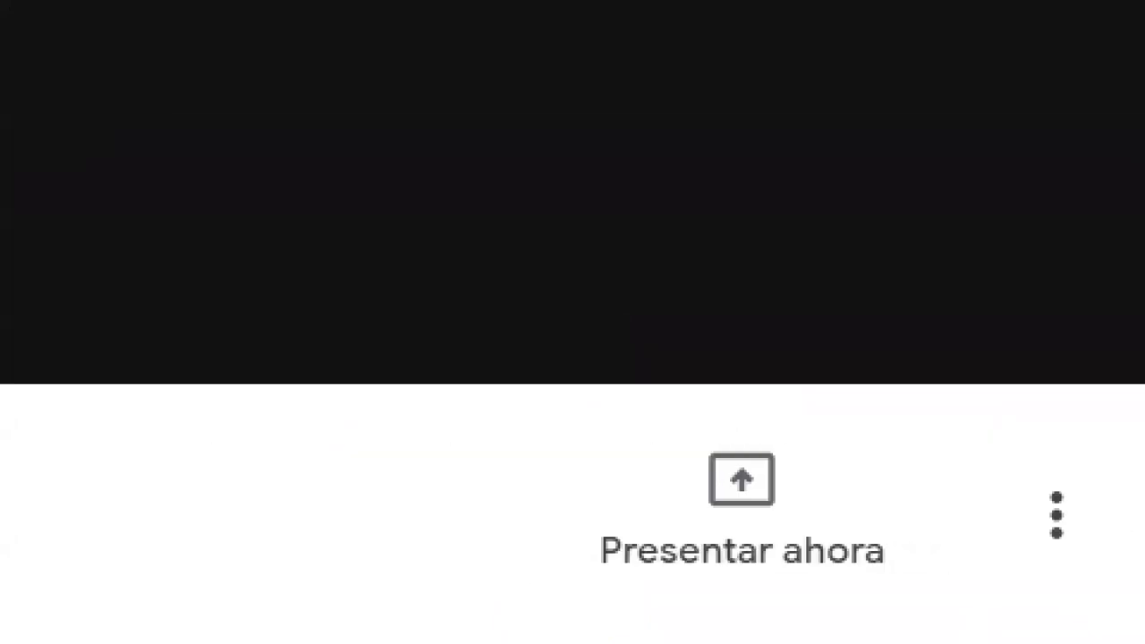
pyautogui.moveTo(856, 525)
pyautogui.mouseDown()
pyautogui.moveTo(903, 588)
pyautogui.moveTo(1027, 633)
pyautogui.mouseUp()
pyautogui.moveTo(984, 573); pyautogui.dragTo(1050, 395)
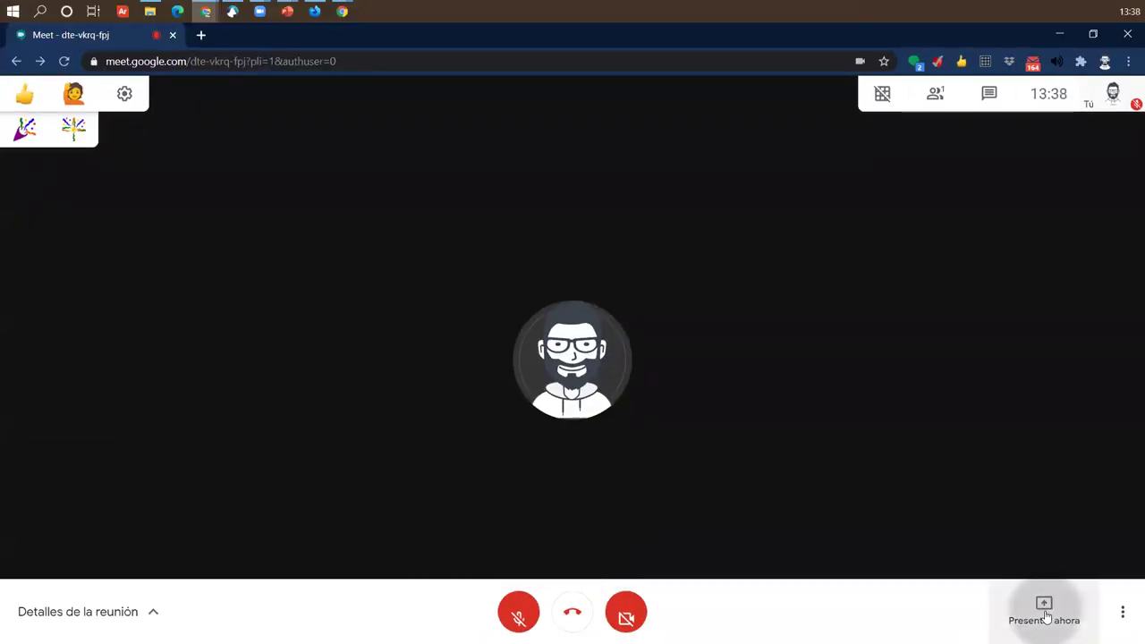
pyautogui.click(943, 582)
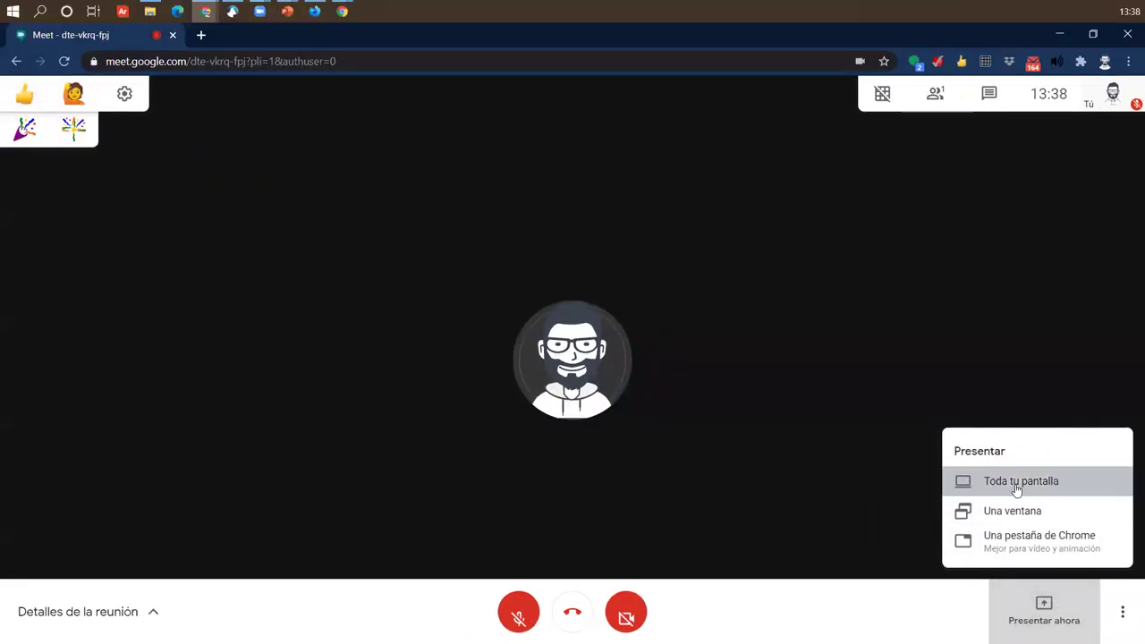
# Choose Toda tu pantalla from the Presentar menu
pyautogui.click(1016, 485)
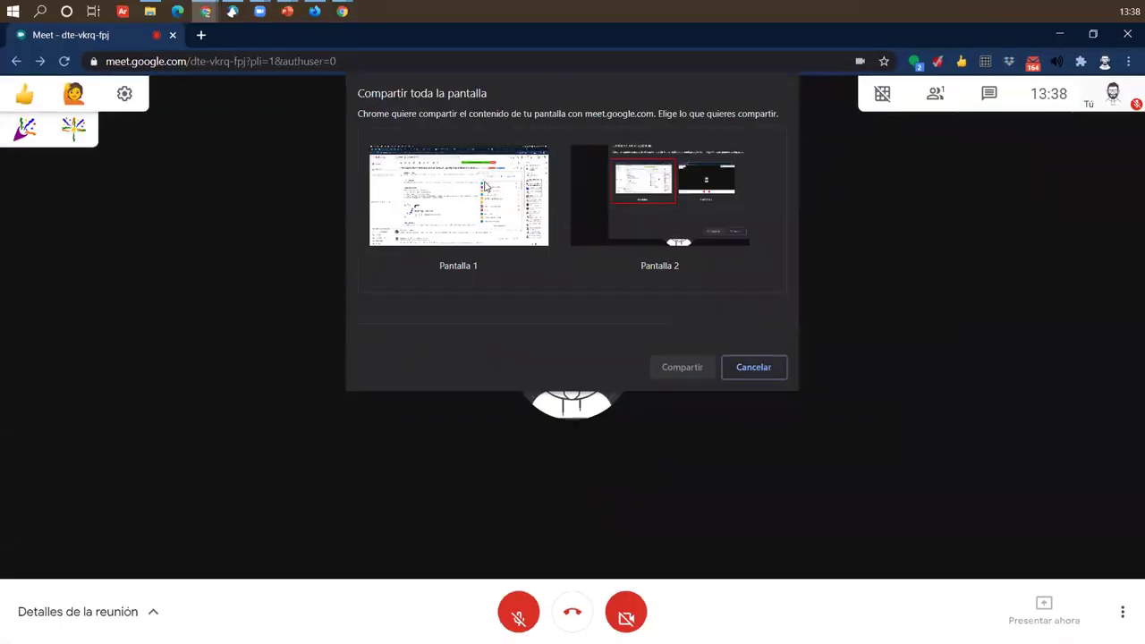
# Select Pantalla 1 and share it with everyone in the call
pyautogui.click(516, 192)
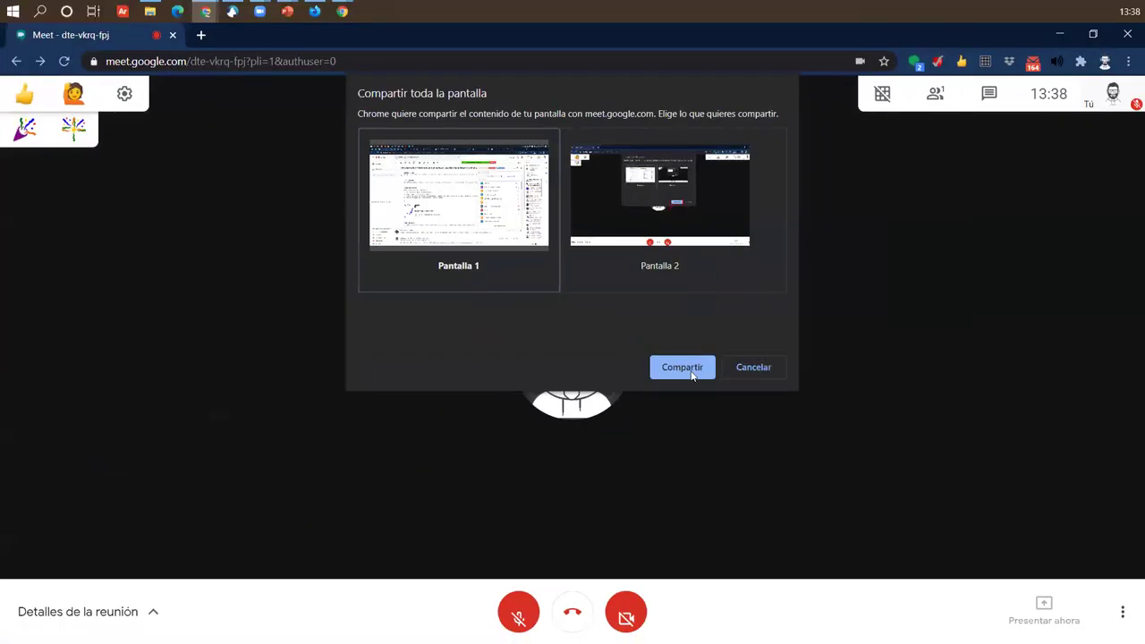
pyautogui.click(691, 369)
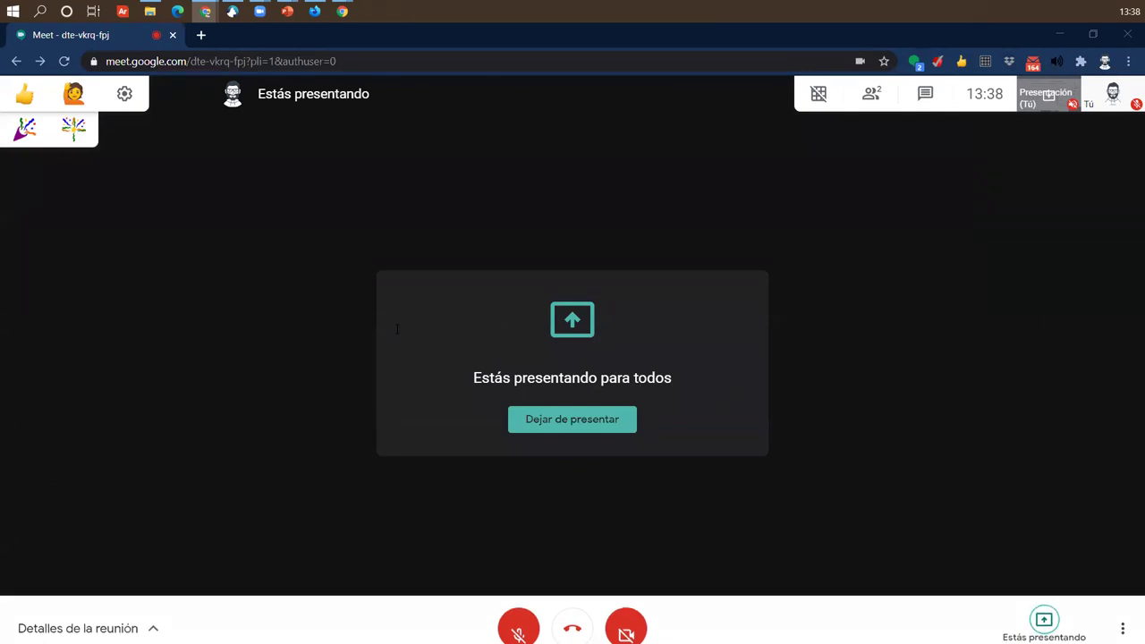
# Show the shared screen in the main view, then switch windows back to the meeting
pyautogui.click(1063, 101)
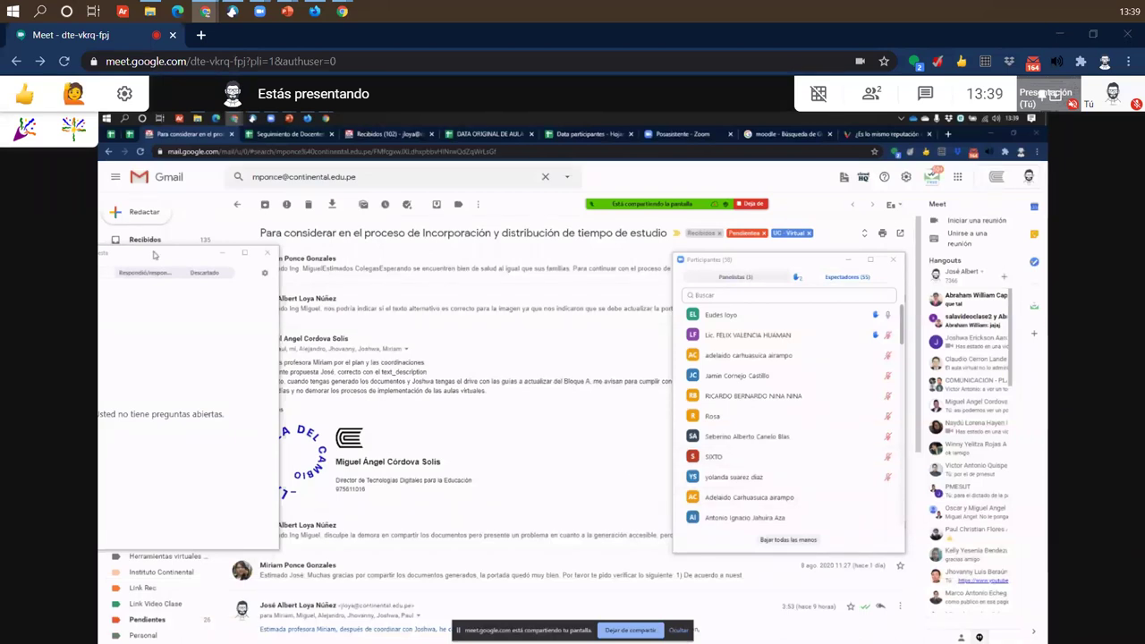
pyautogui.moveTo(154, 255); pyautogui.dragTo(306, 246)
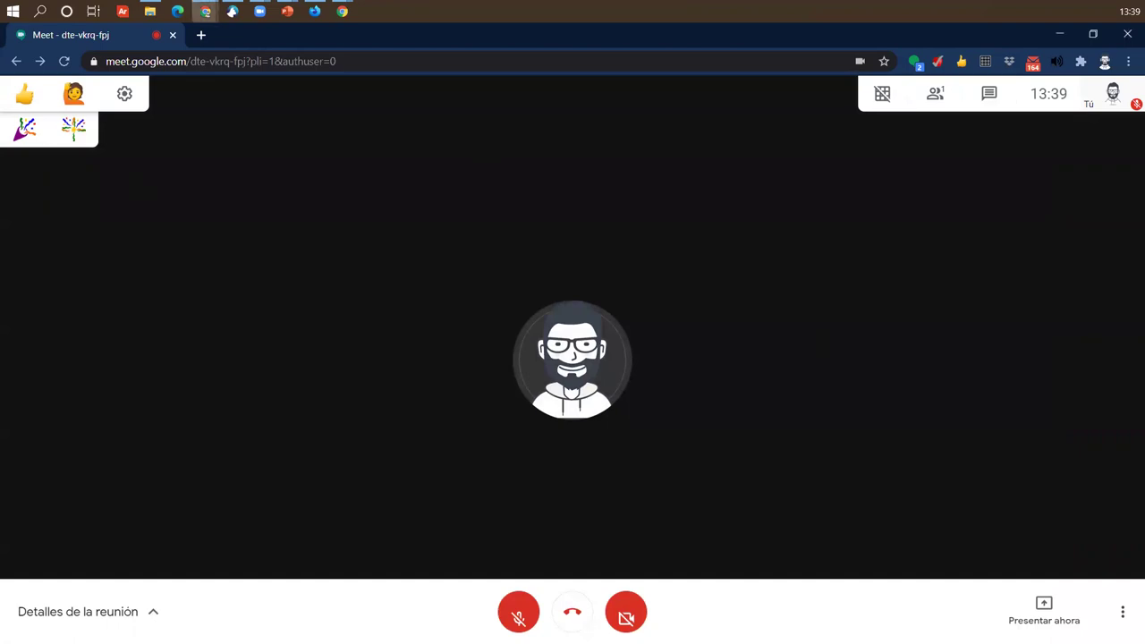
pyautogui.click(232, 11)
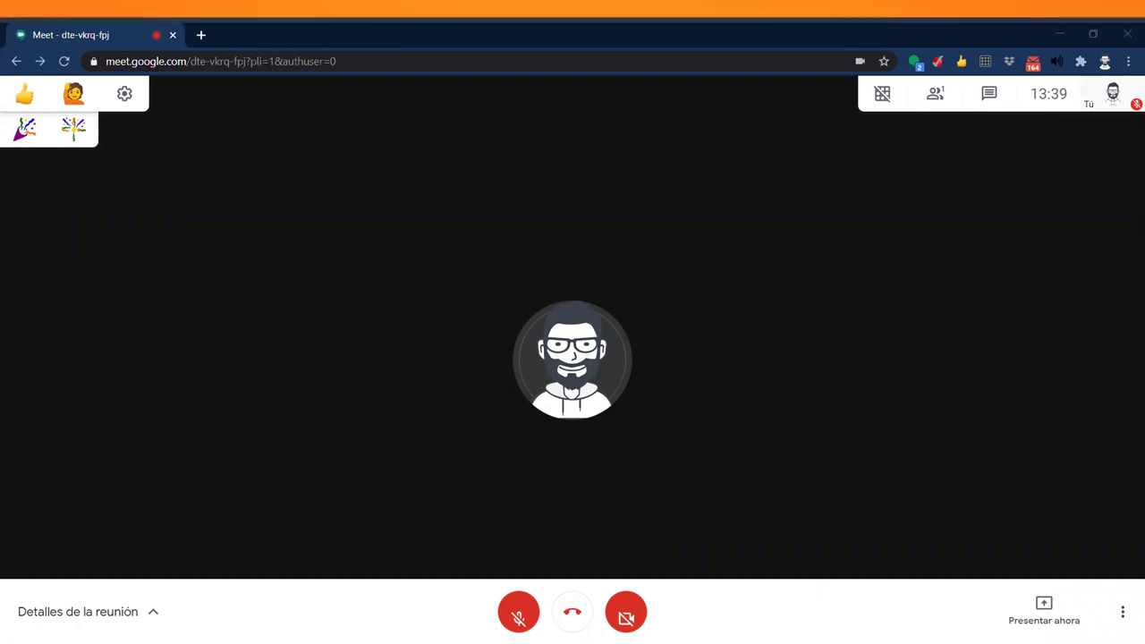
pyautogui.click(233, 11)
pyautogui.click(976, 396)
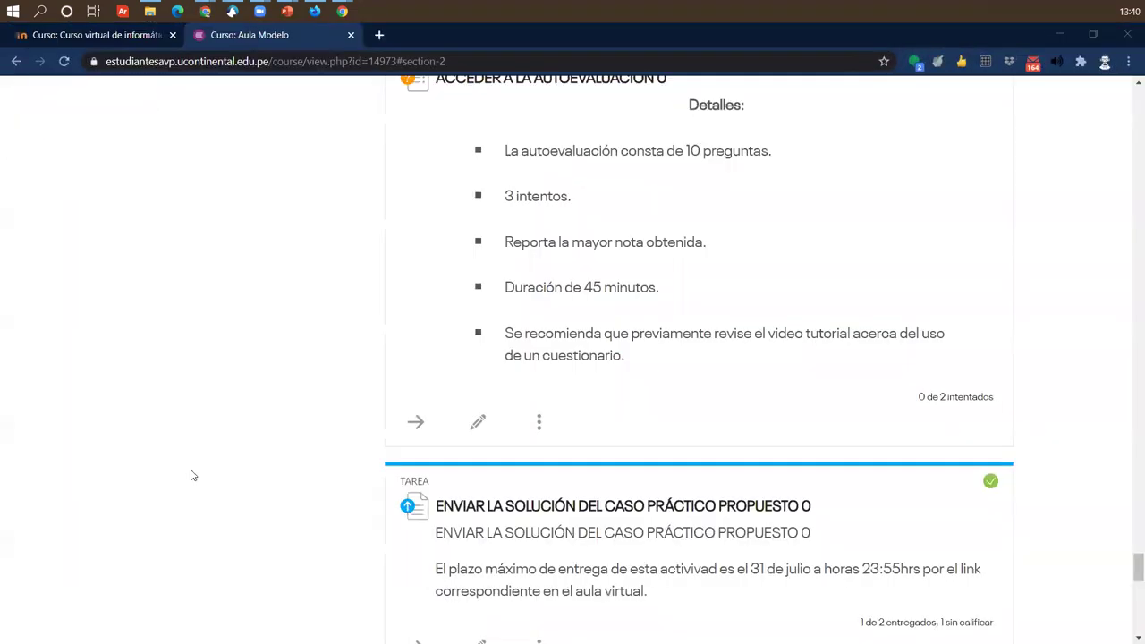
# In the cvi2020 course, start adding a new Archivo resource to Tema 1
pyautogui.scroll(4, 413, 182)
pyautogui.scroll(2, 414, 182)
pyautogui.hotkey('ctrl', 'shift', 'Tab')
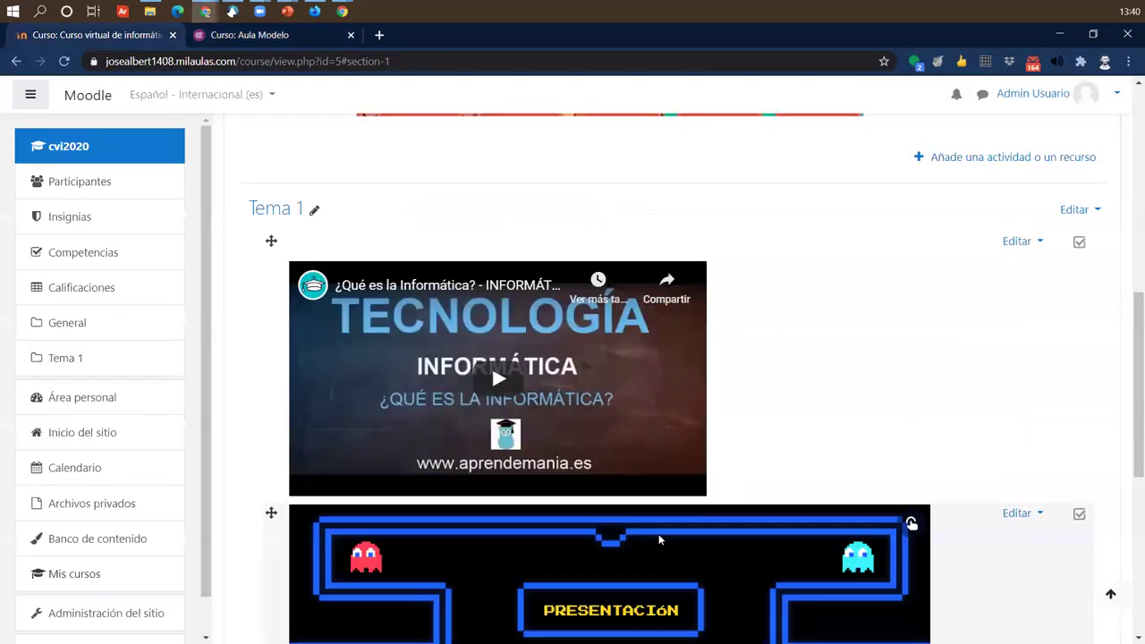
pyautogui.scroll(5, 660, 540)
pyautogui.scroll(-4, 660, 540)
pyautogui.scroll(-6, 677, 488)
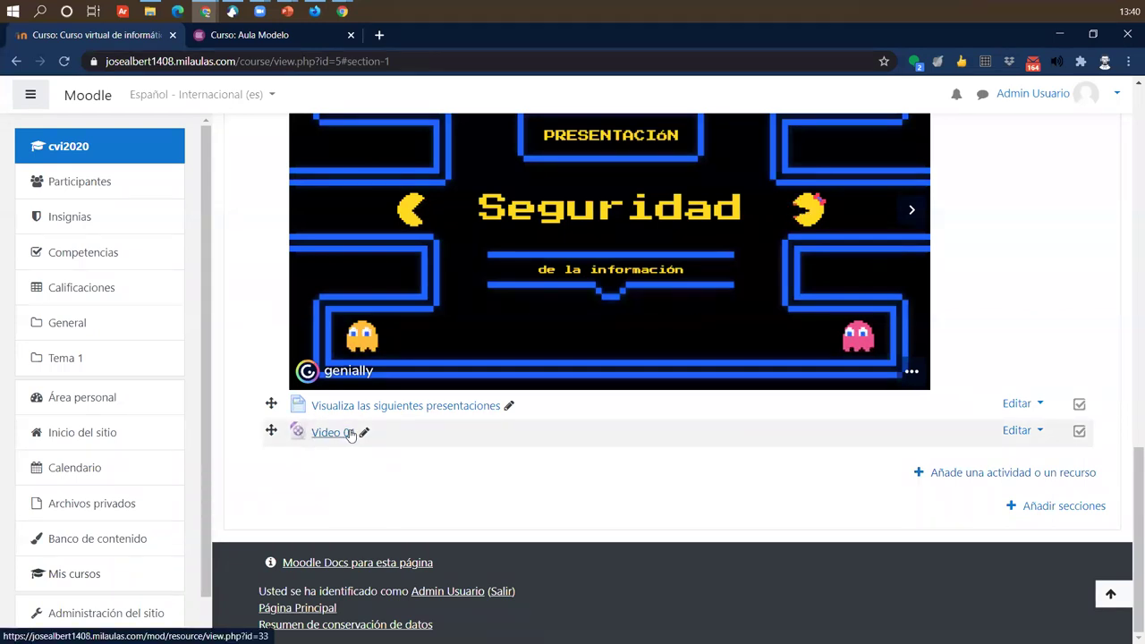
pyautogui.click(991, 476)
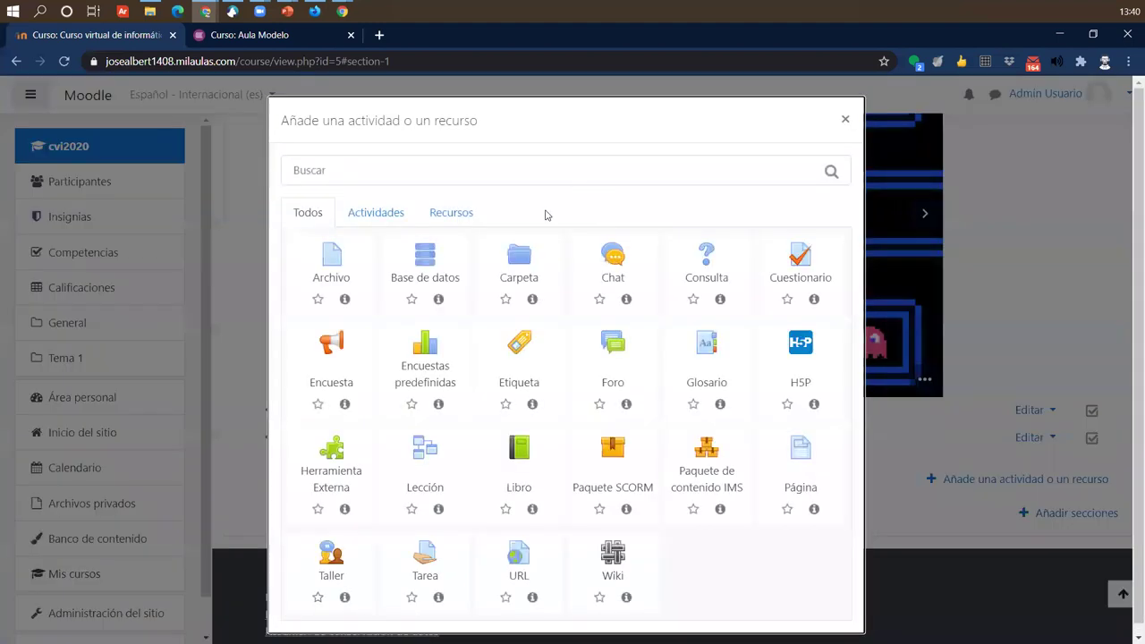
pyautogui.click(461, 218)
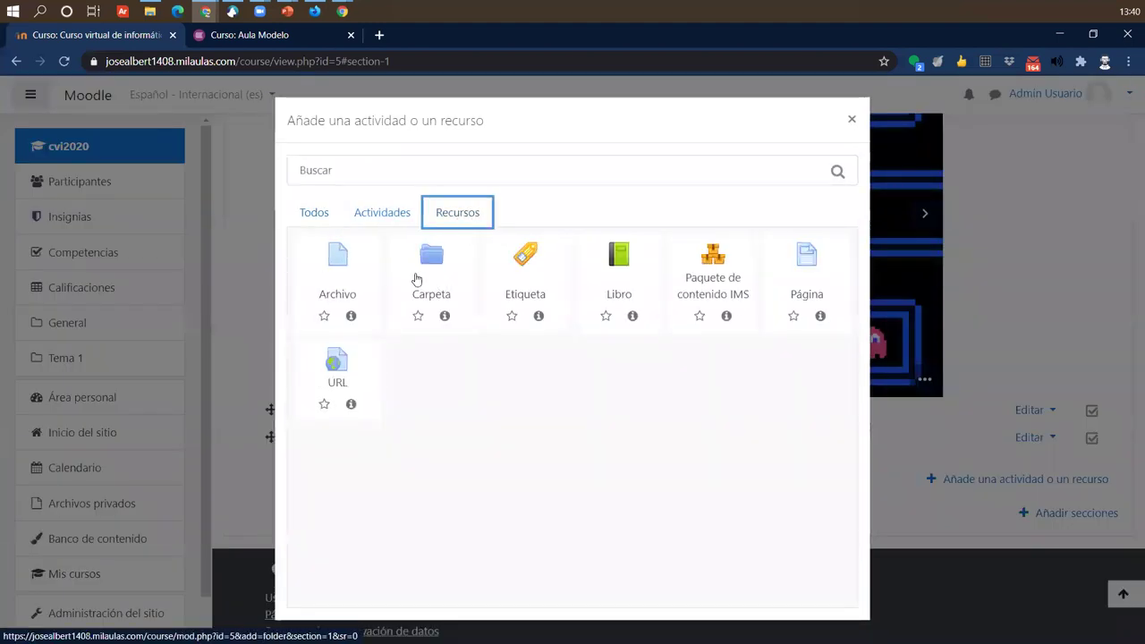
pyautogui.click(371, 287)
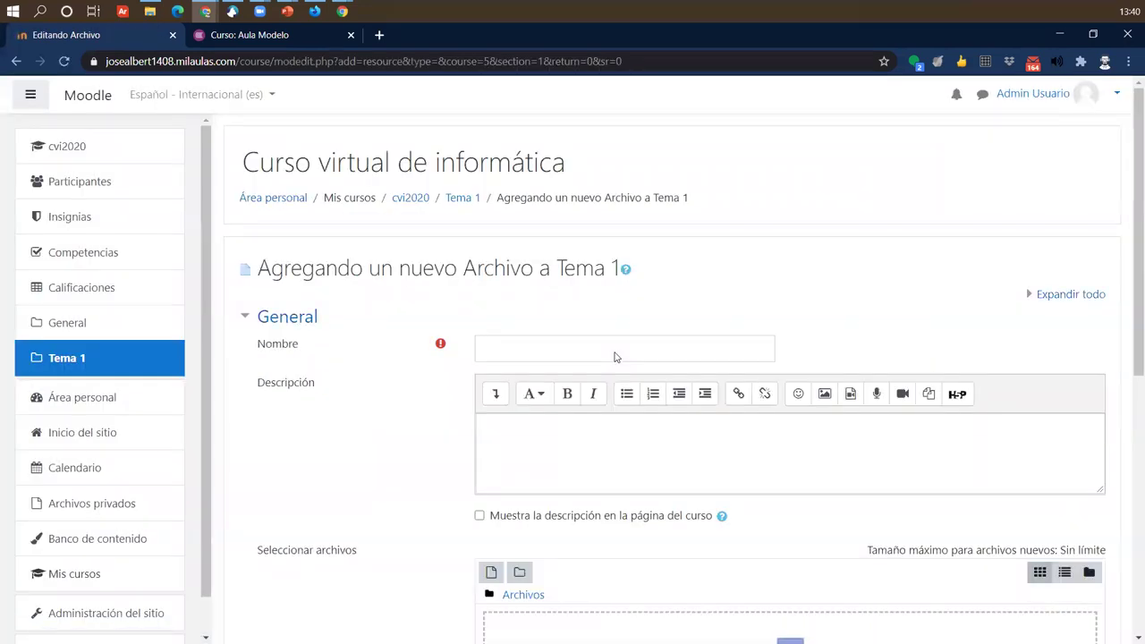
# Name the file resource 'Pesentación' and open the file picker from the drop area
pyautogui.scroll(-2, 582, 452)
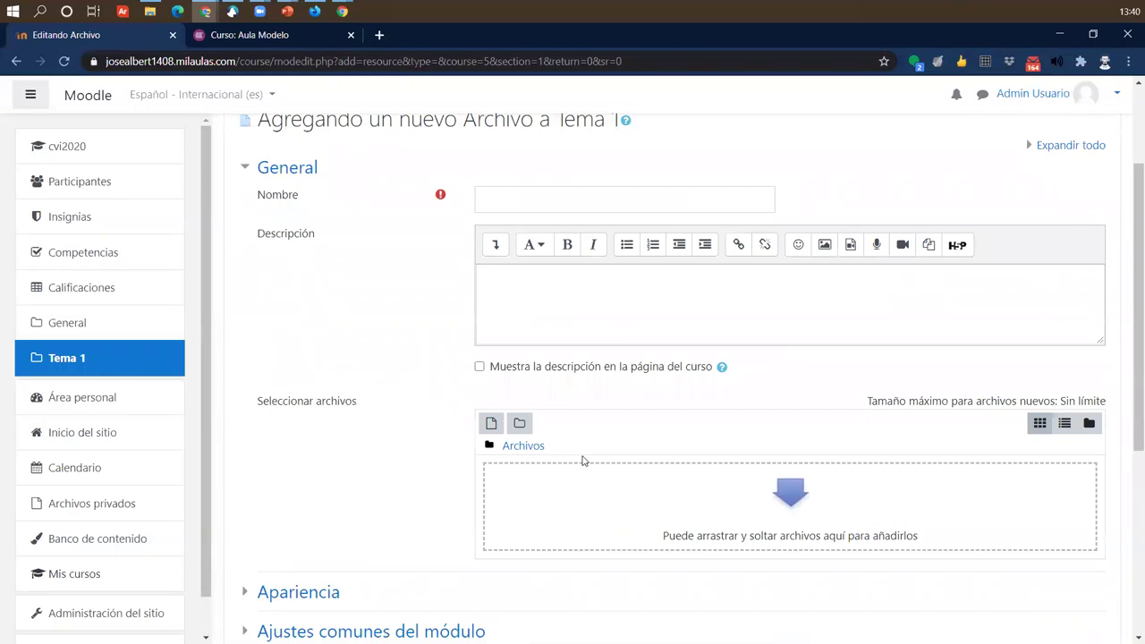
pyautogui.scroll(1, 582, 461)
pyautogui.click(523, 269)
pyautogui.write('Pesq')
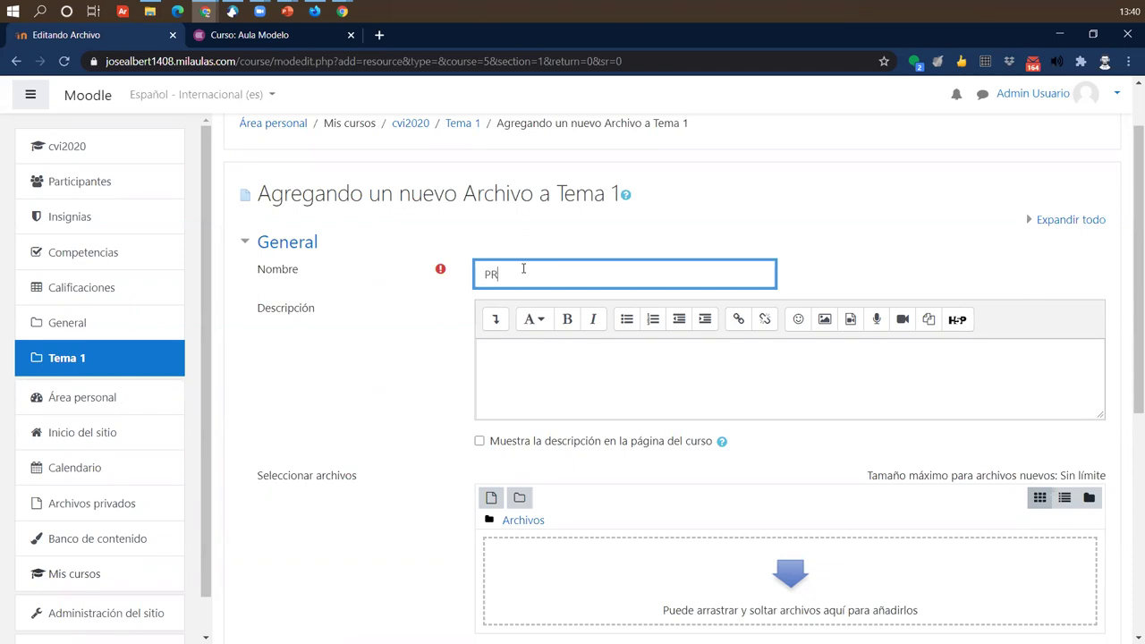
pyautogui.press('BackSpace')
pyautogui.press('BackSpace')
pyautogui.write('sentación')
pyautogui.press('Tab')
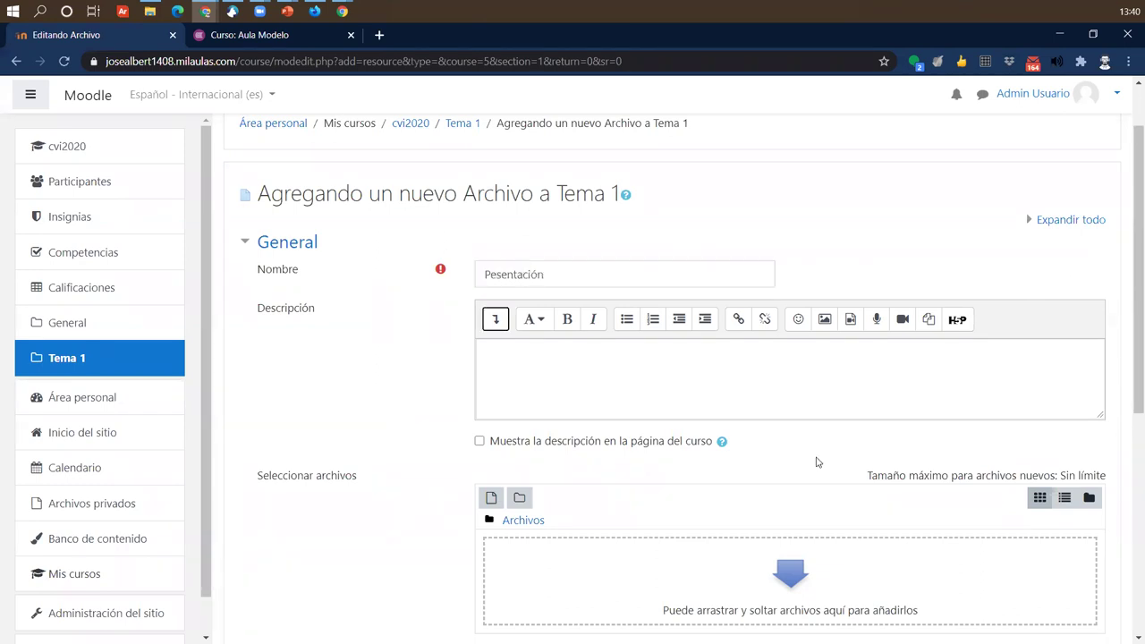
pyautogui.scroll(-3, 818, 463)
pyautogui.click(796, 361)
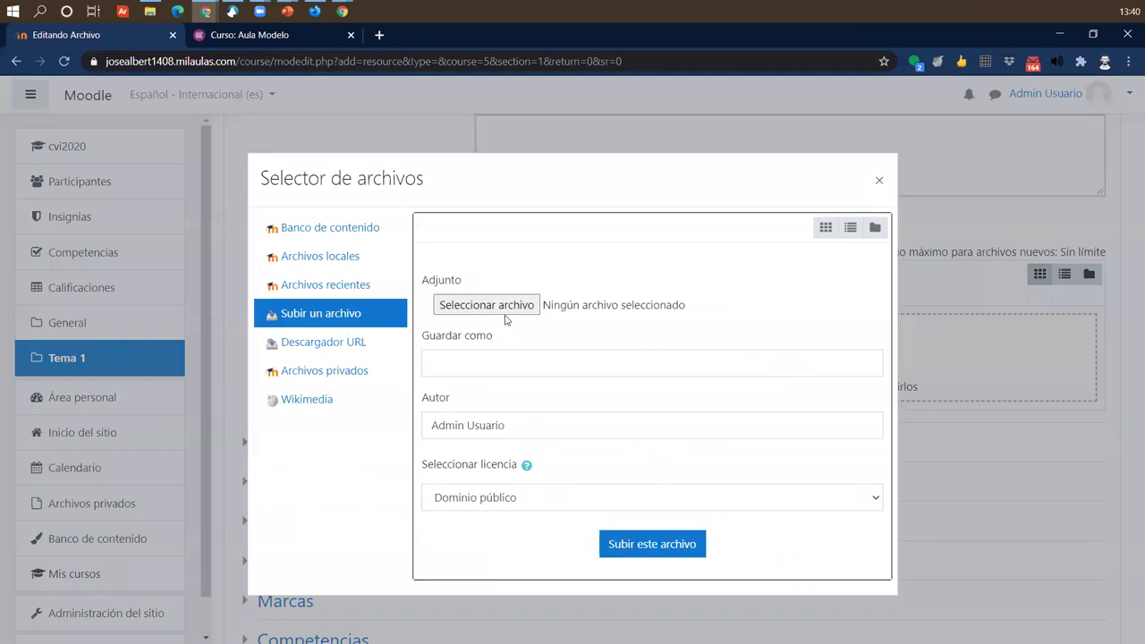
# Upload Webinar_presentaciones_online_08082020 from the Presentaciones folder on DATA2 (E:) into the resource
pyautogui.click(522, 304)
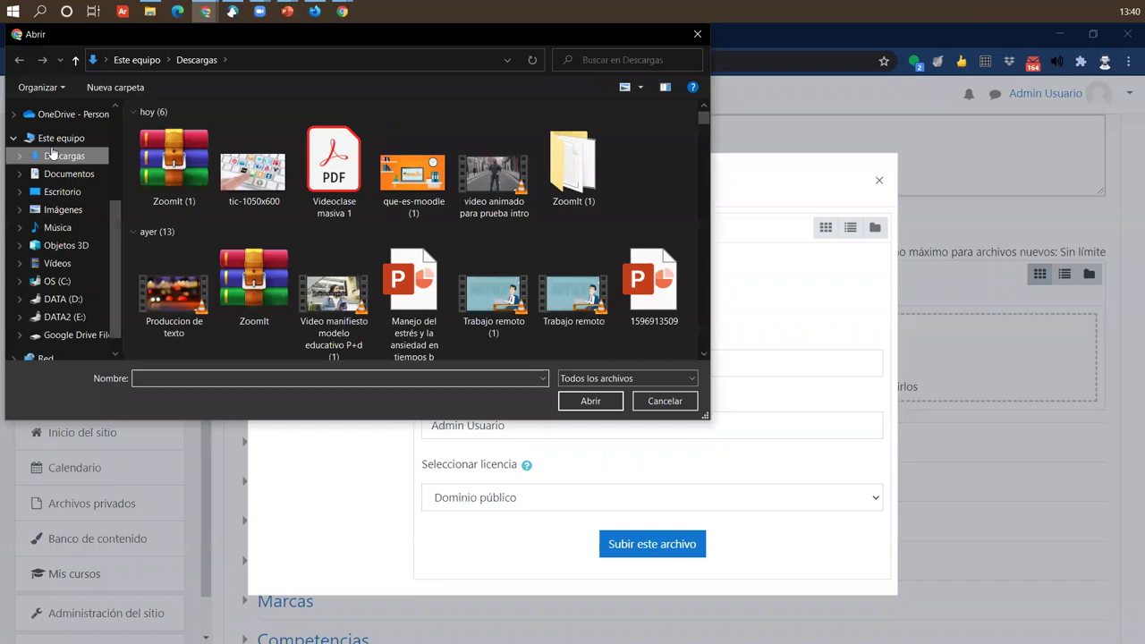
pyautogui.scroll(-2, 441, 215)
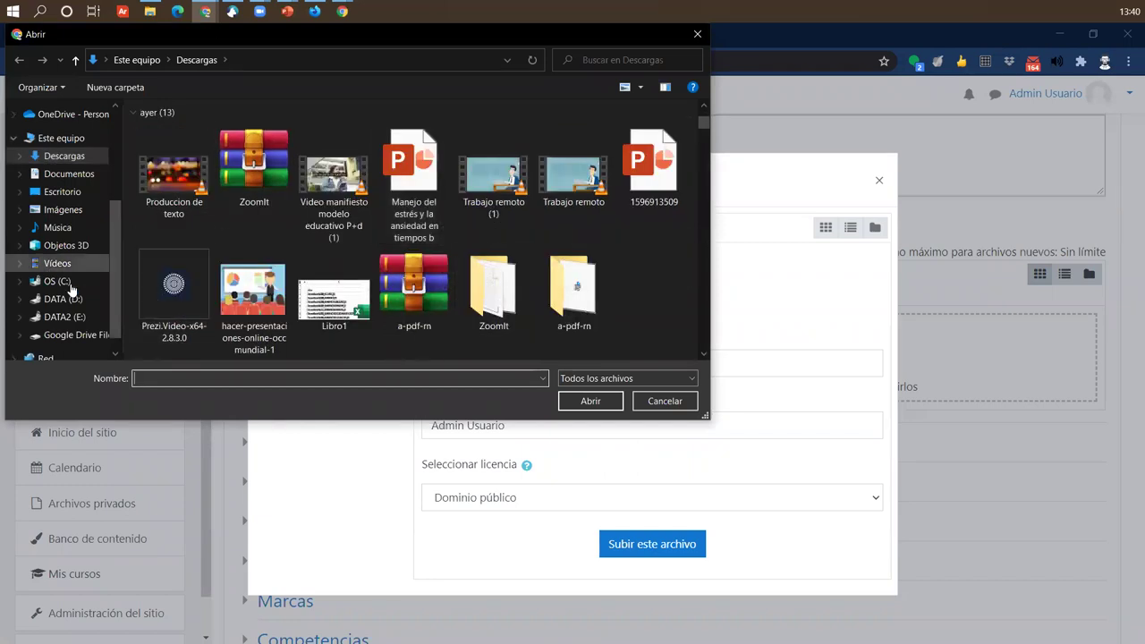
pyautogui.click(70, 316)
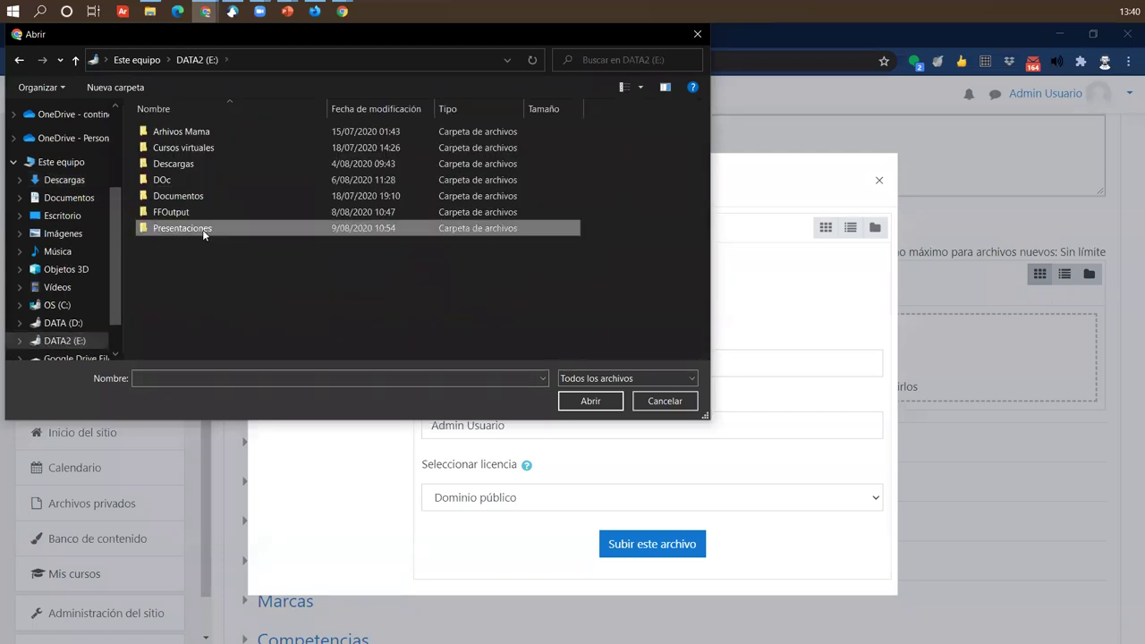
pyautogui.doubleClick(208, 230)
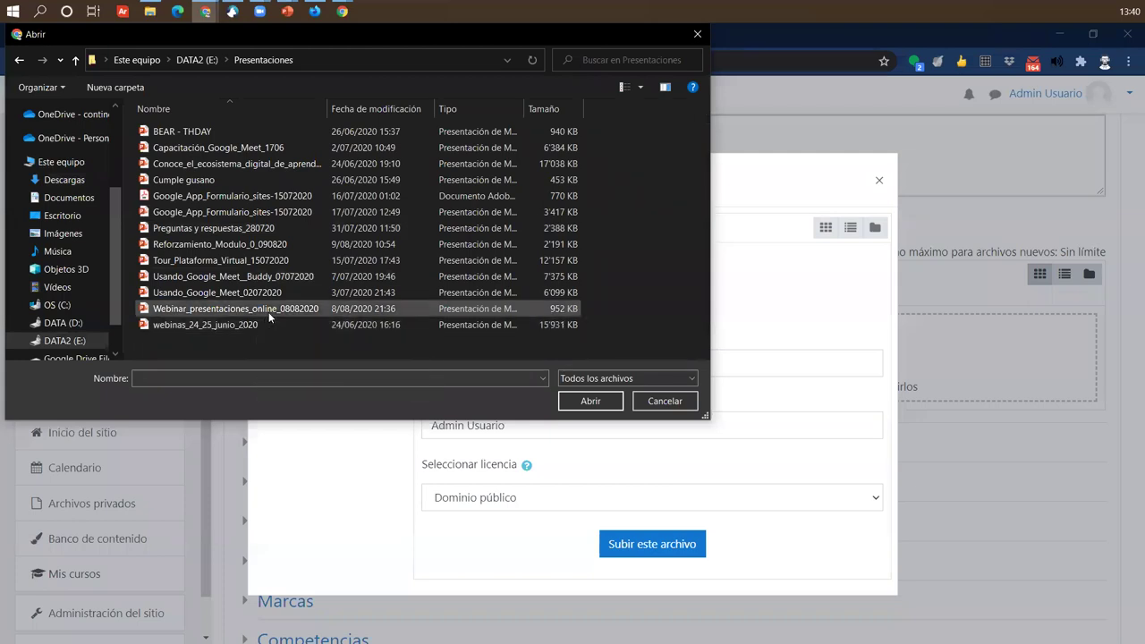
pyautogui.click(319, 310)
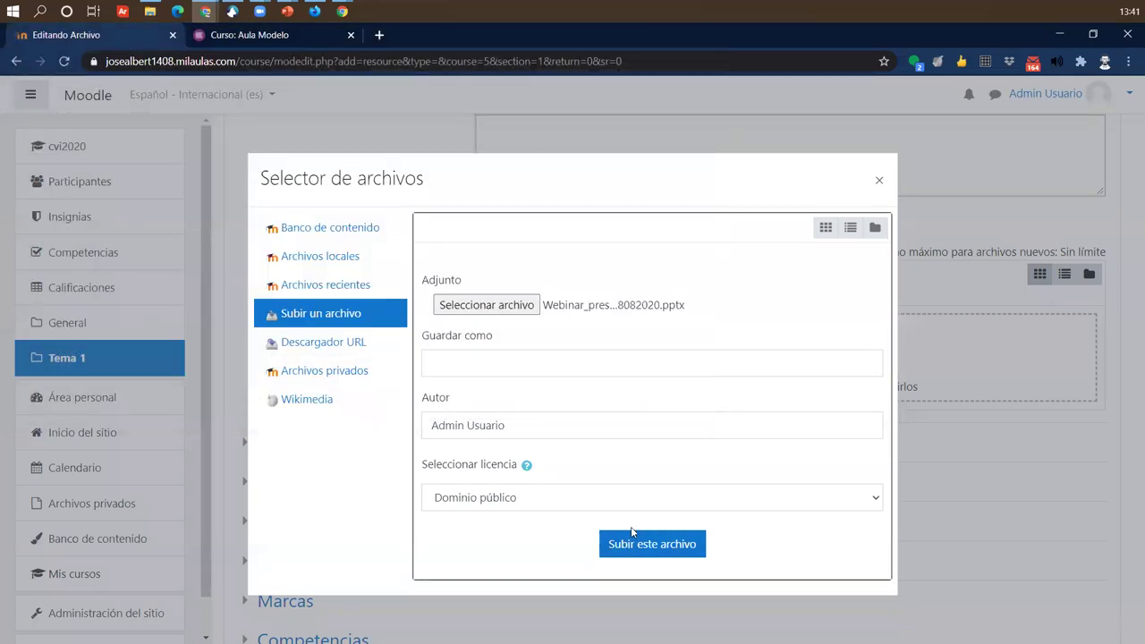
pyautogui.click(632, 545)
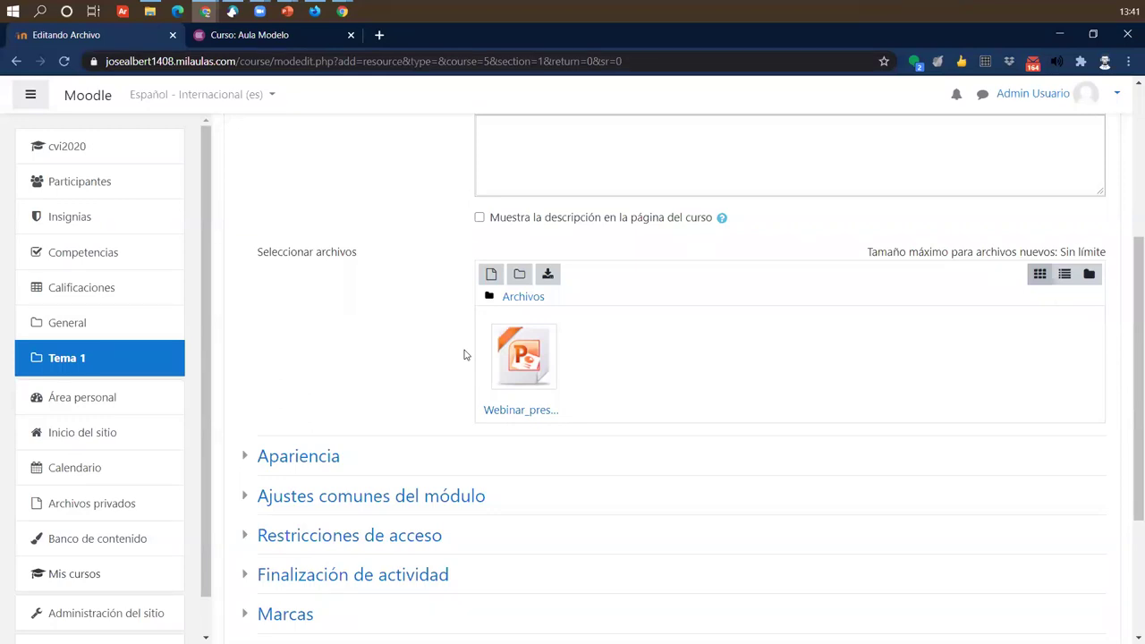
pyautogui.scroll(-3, 501, 385)
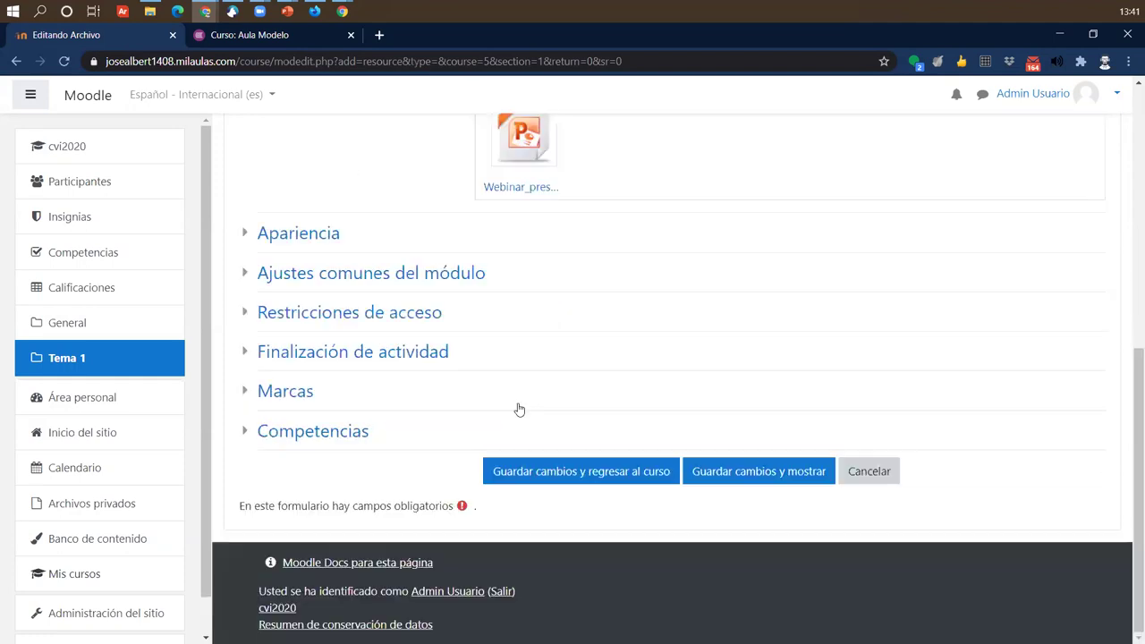
pyautogui.scroll(2, 519, 233)
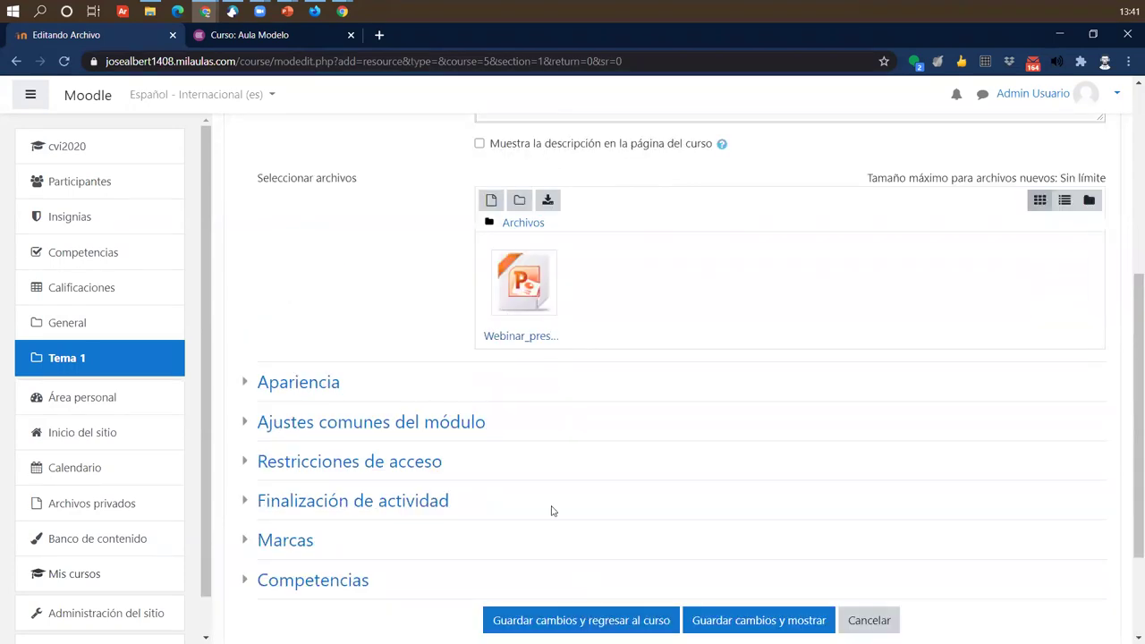
# Save the Pesentación resource to Tema 1, then test its link and cancel the download prompt
pyautogui.click(630, 620)
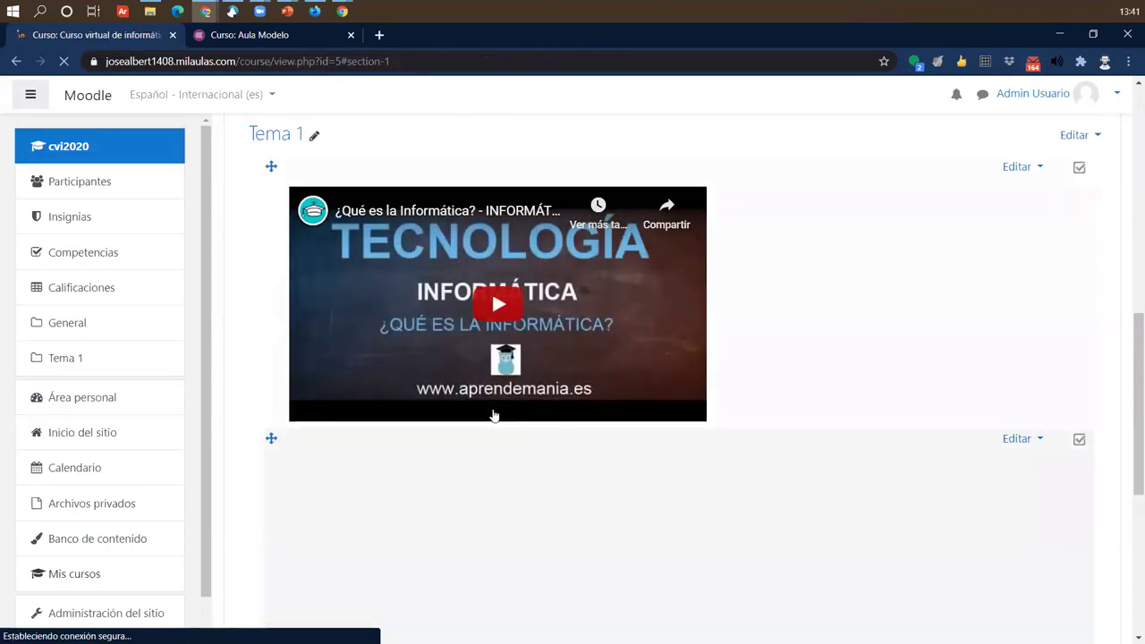
pyautogui.scroll(-3, 493, 416)
pyautogui.scroll(-2, 386, 405)
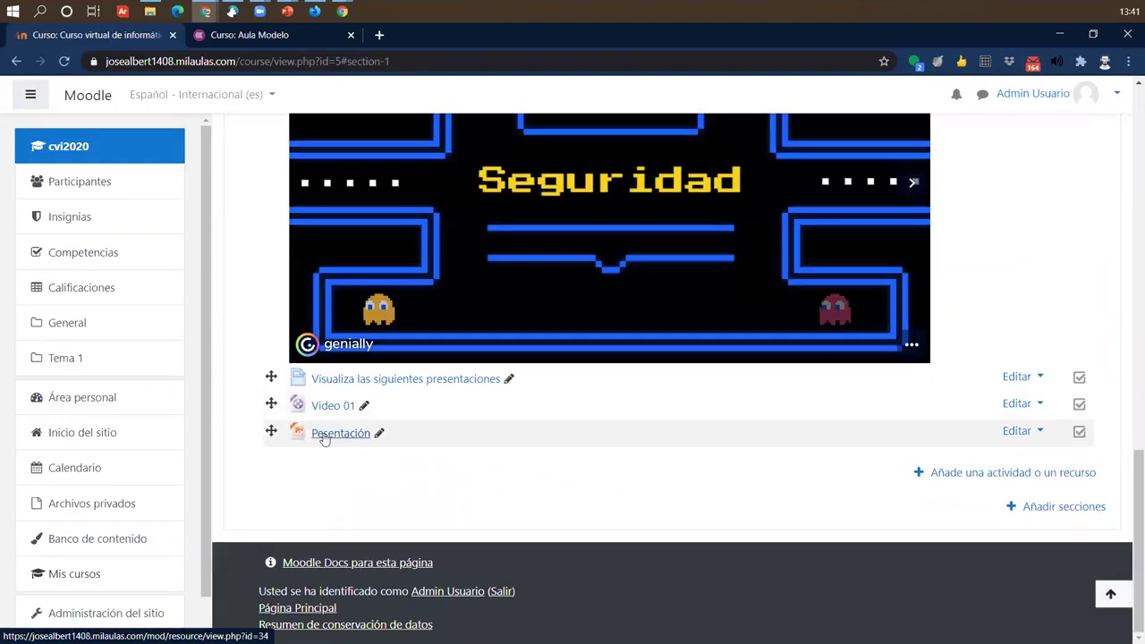
pyautogui.click(340, 438)
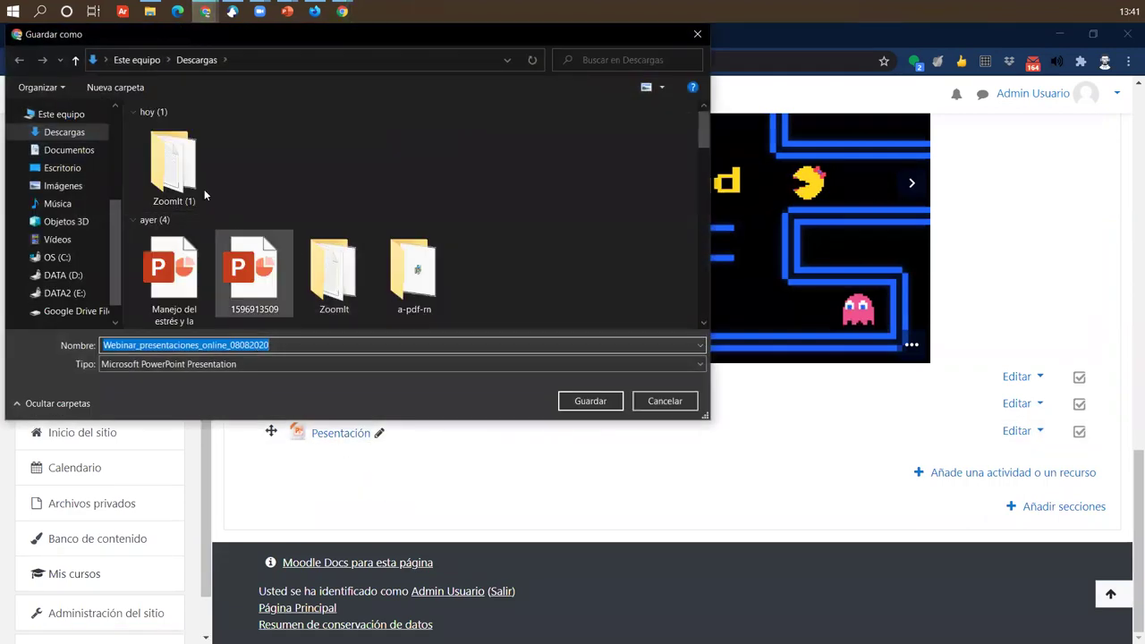
pyautogui.click(659, 401)
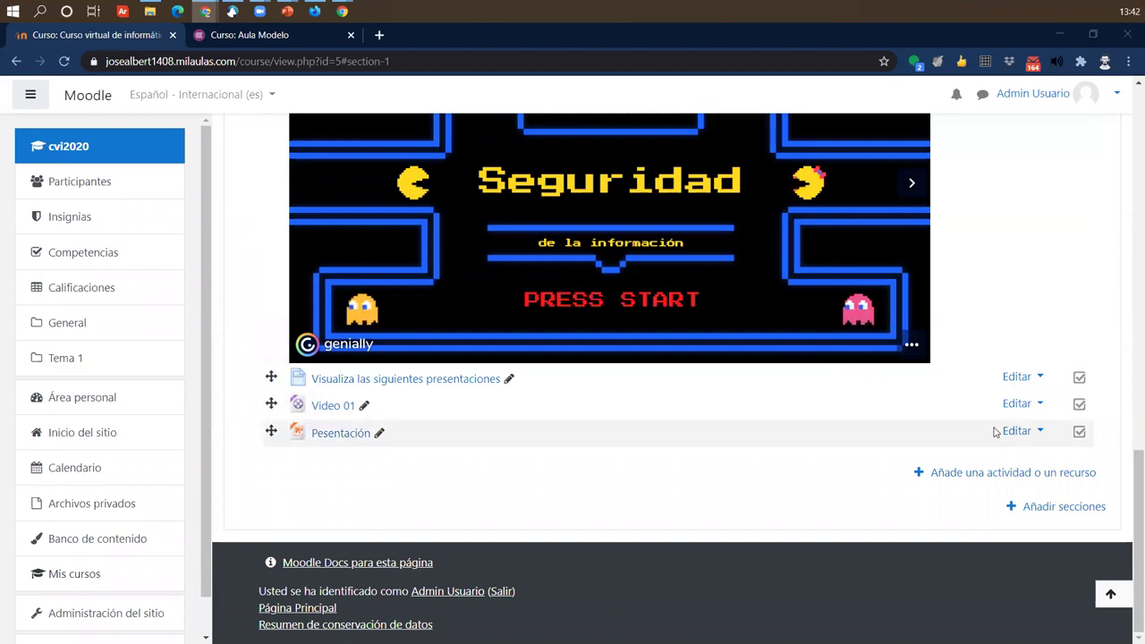
# Begin a URL resource in Tema 1 named 'Accede a la siguiente noticia' and open a blank browser tab
pyautogui.click(1007, 472)
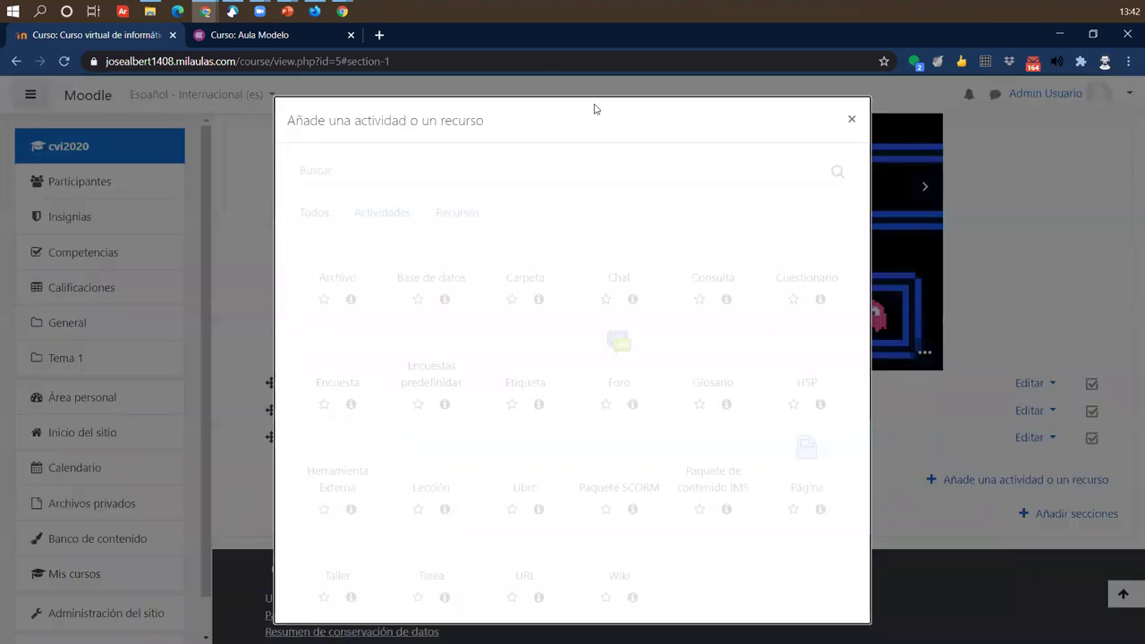
pyautogui.click(458, 213)
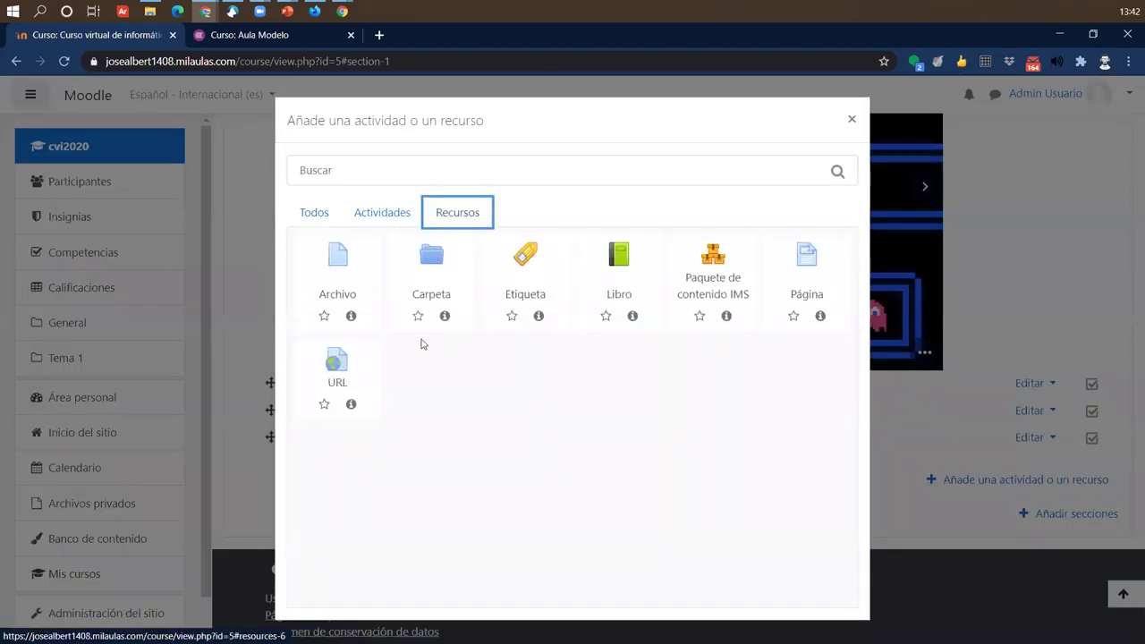
pyautogui.click(334, 365)
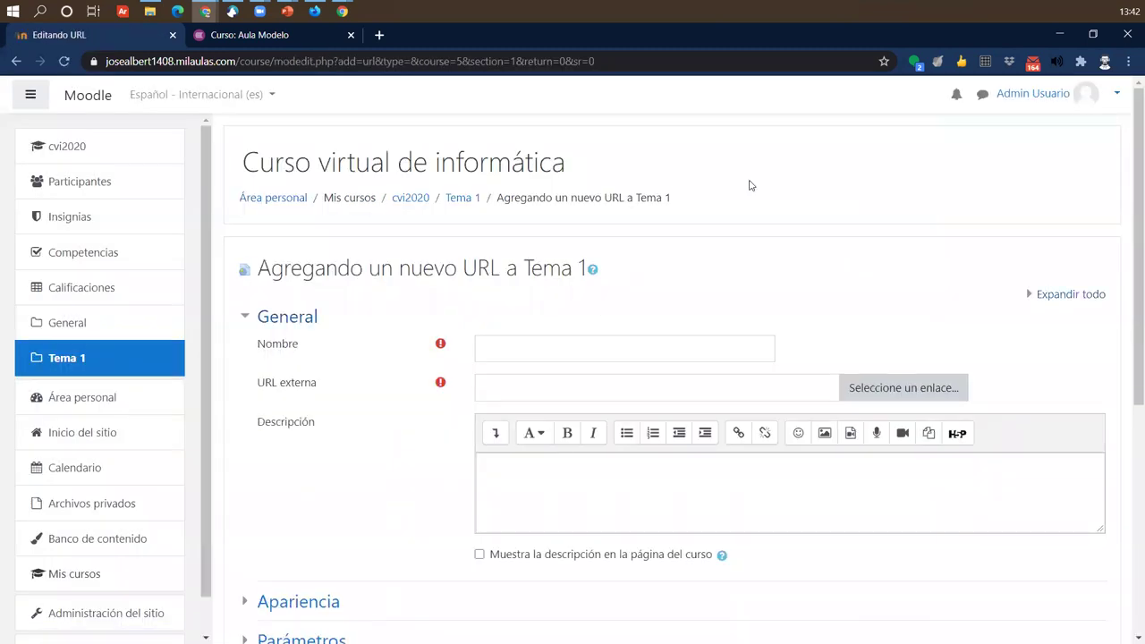
pyautogui.click(574, 340)
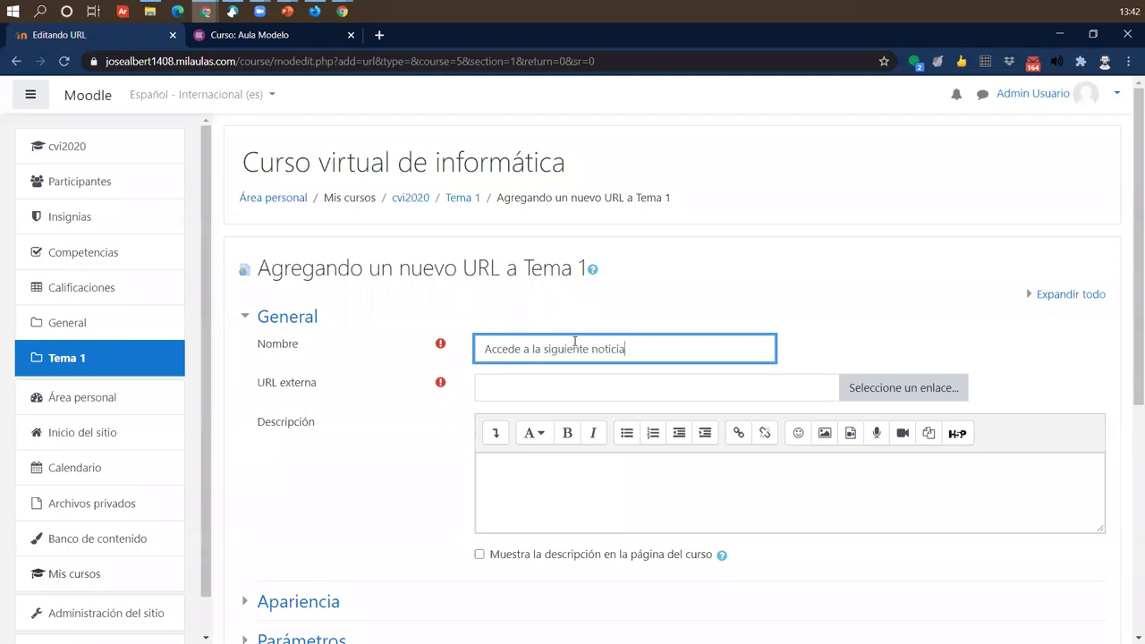
pyautogui.click(381, 34)
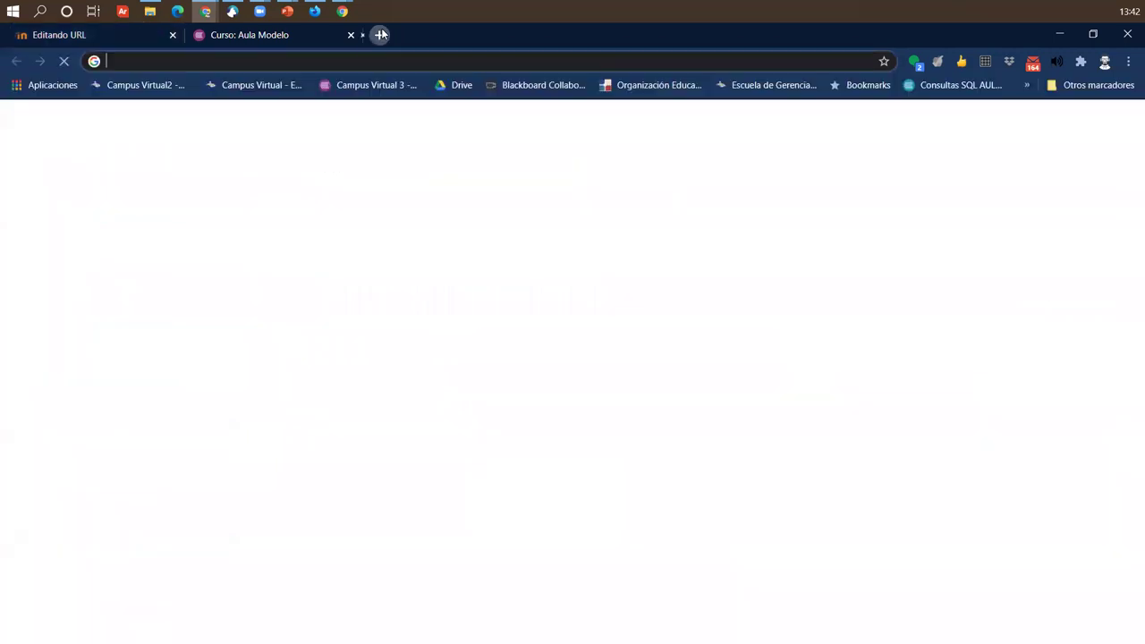
pyautogui.write('noti')
pyautogui.press('BackSpace')
pyautogui.press('BackSpace')
pyautogui.press('BackSpace')
pyautogui.press('BackSpace')
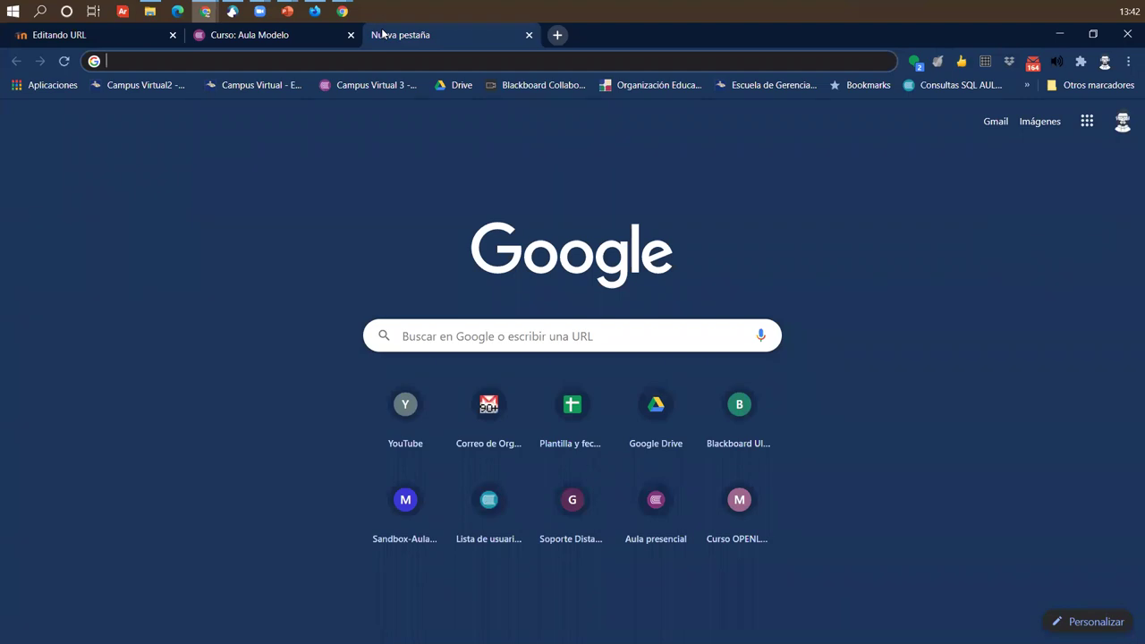
# Search Google for 'xataka' and open the xataka.com website
pyautogui.write('xa')
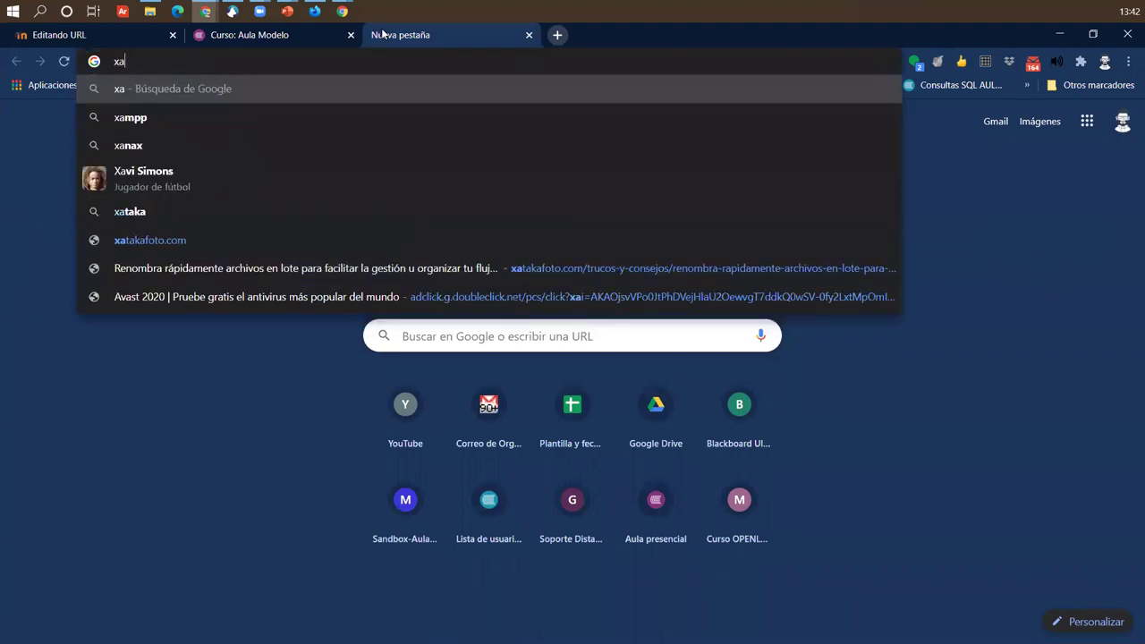
pyautogui.write('ta')
pyautogui.press('BackSpace')
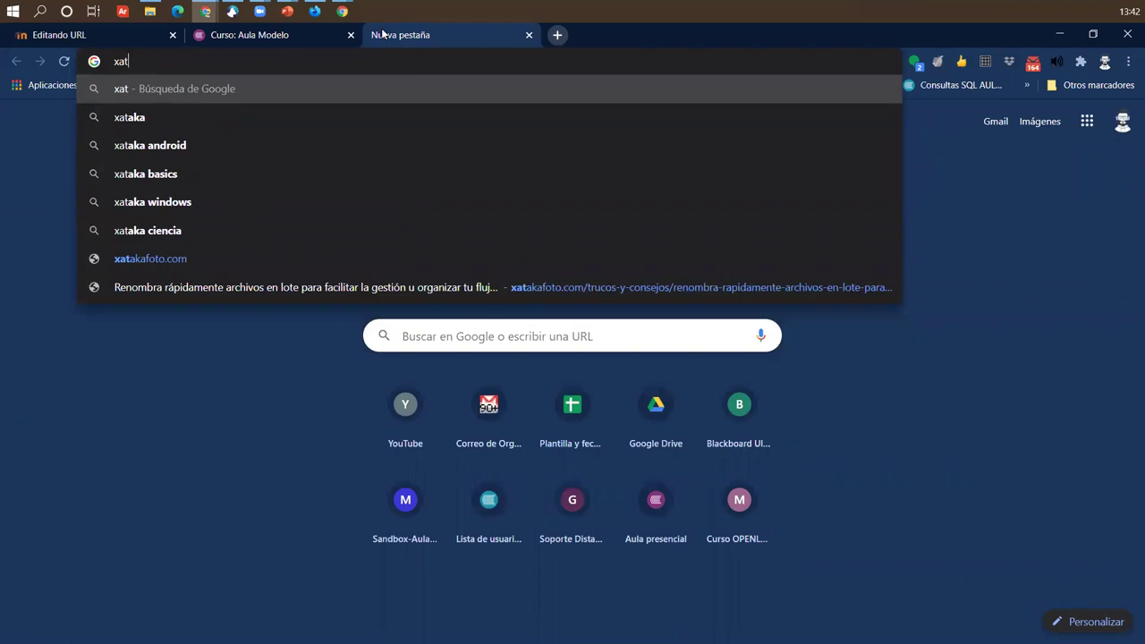
pyautogui.press('BackSpace')
pyautogui.write('taka')
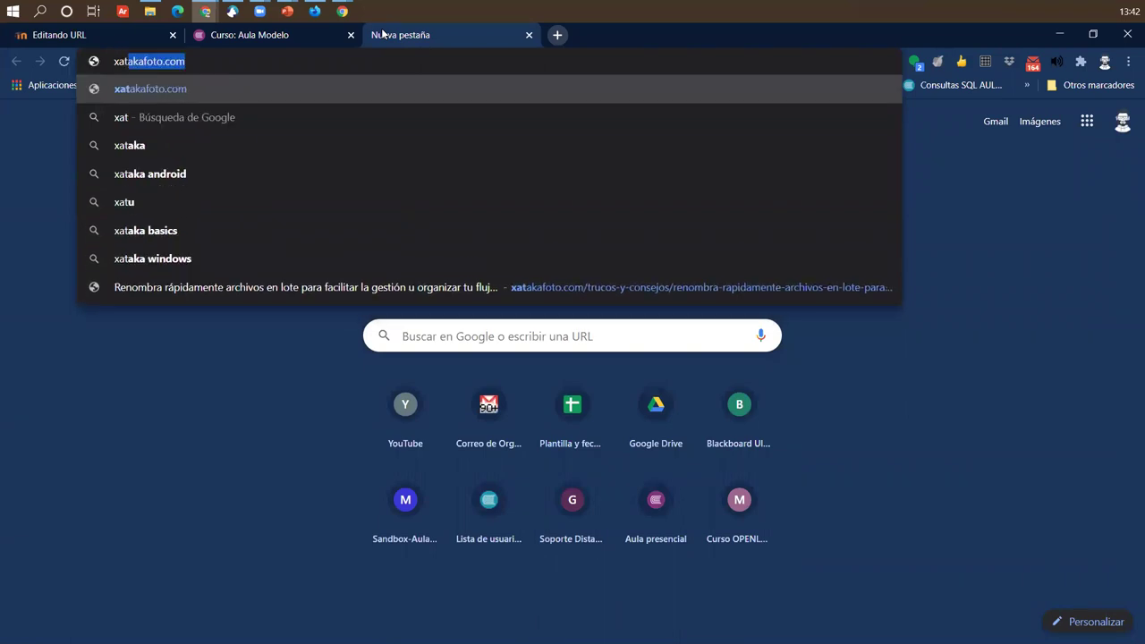
pyautogui.press('Return')
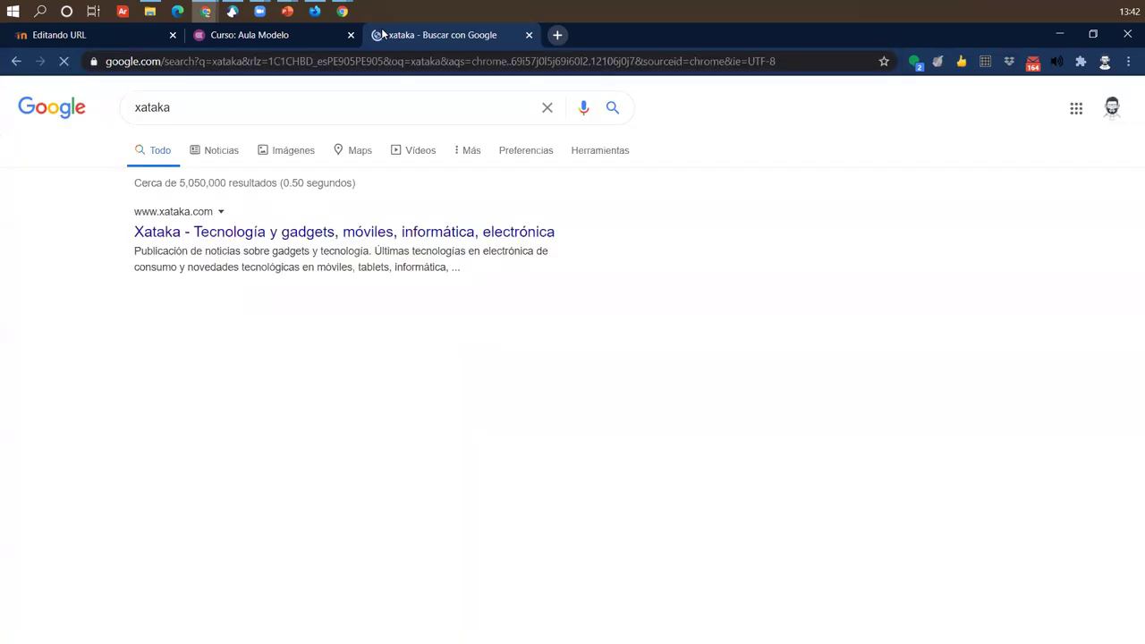
pyautogui.click(300, 229)
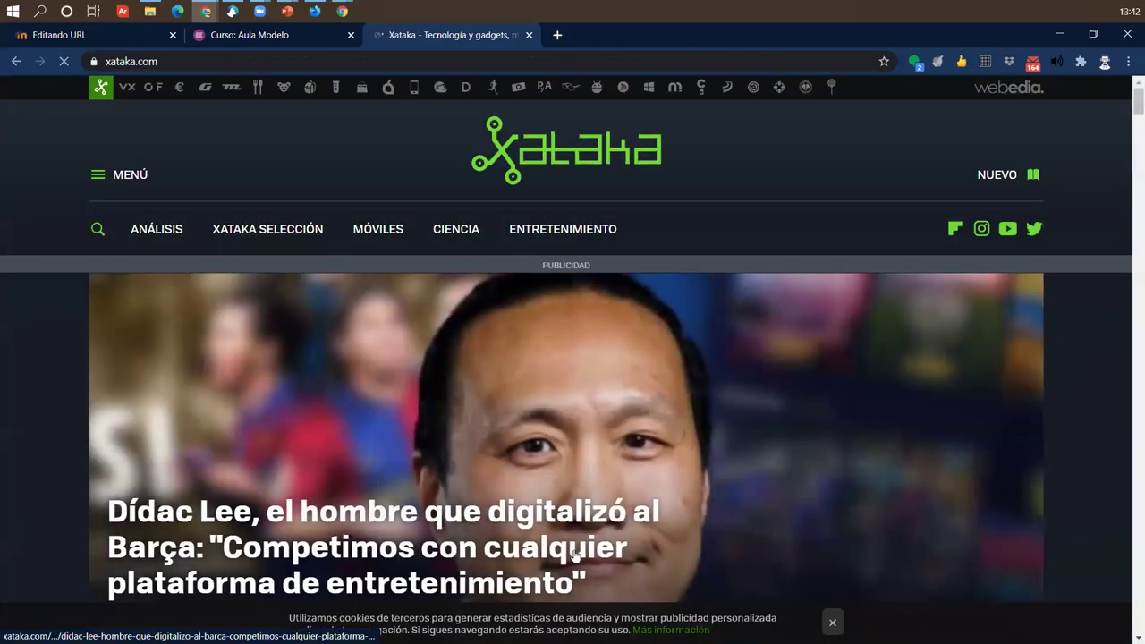
# Copy the Motorola Moto G 5G review's address and go back to the Editando URL form
pyautogui.scroll(-3, 730, 480)
pyautogui.scroll(-4, 730, 481)
pyautogui.scroll(6, 465, 315)
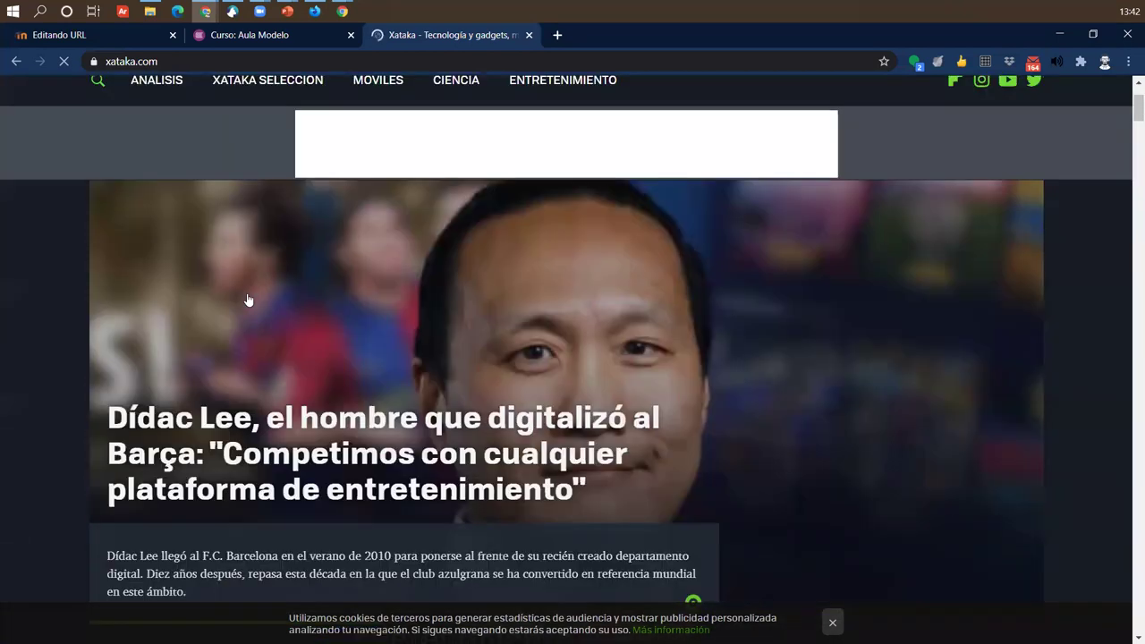
pyautogui.scroll(-5, 388, 399)
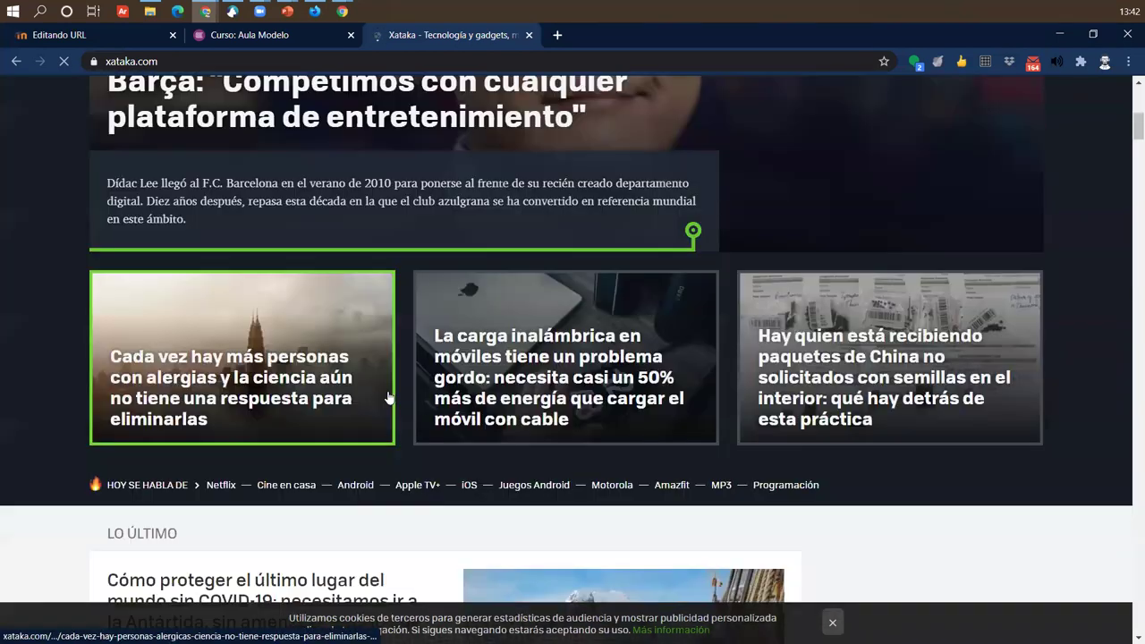
pyautogui.scroll(-12, 388, 399)
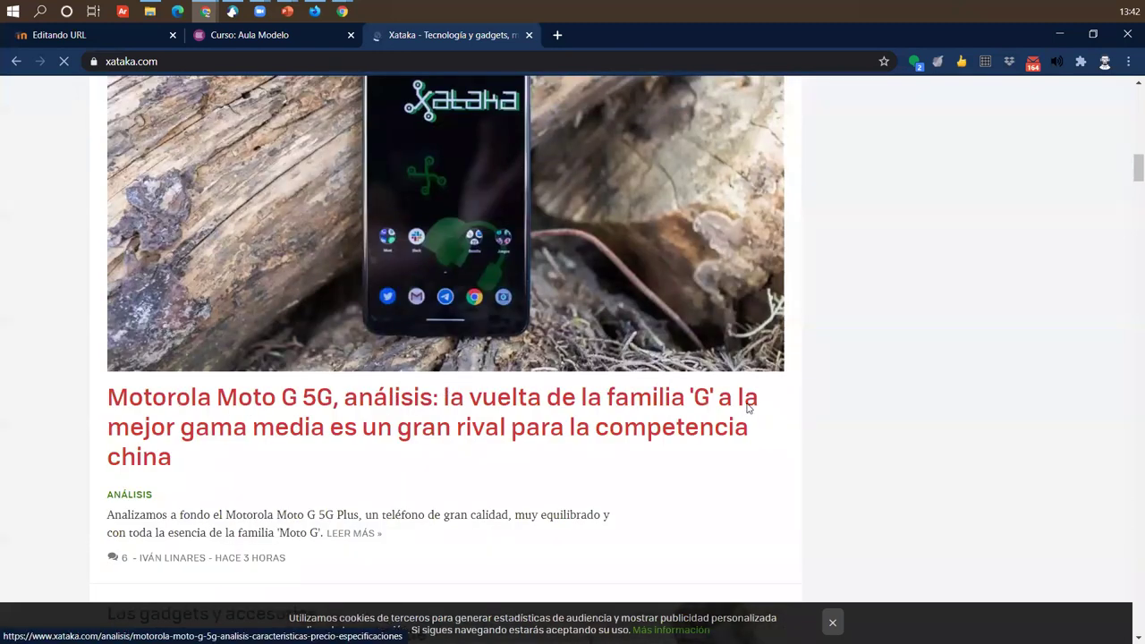
pyautogui.click(748, 407)
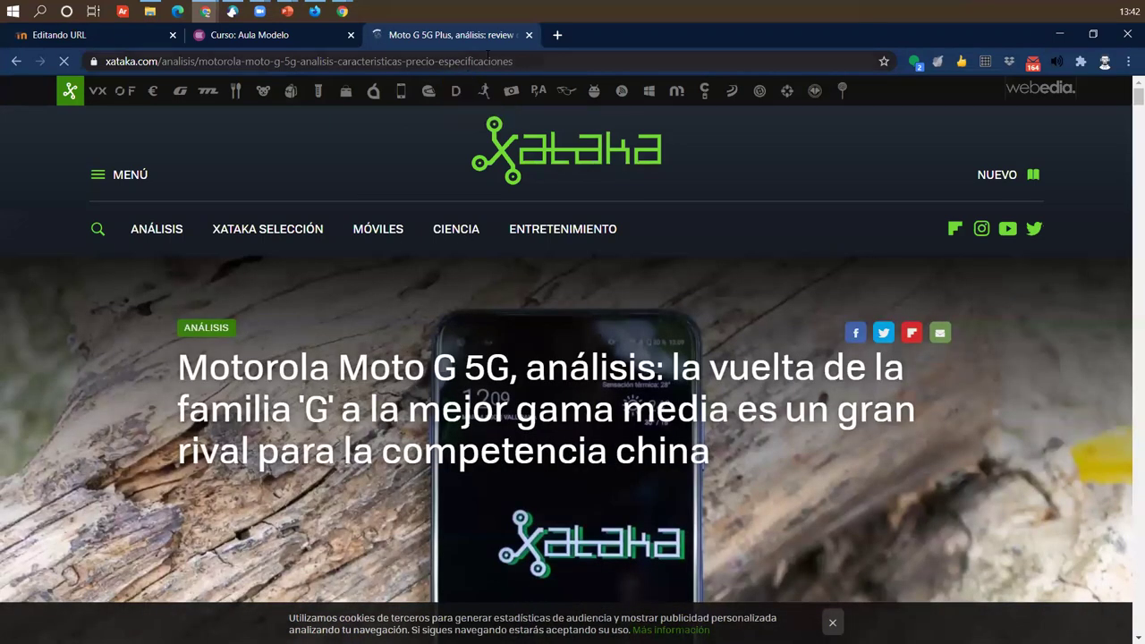
pyautogui.click(486, 60)
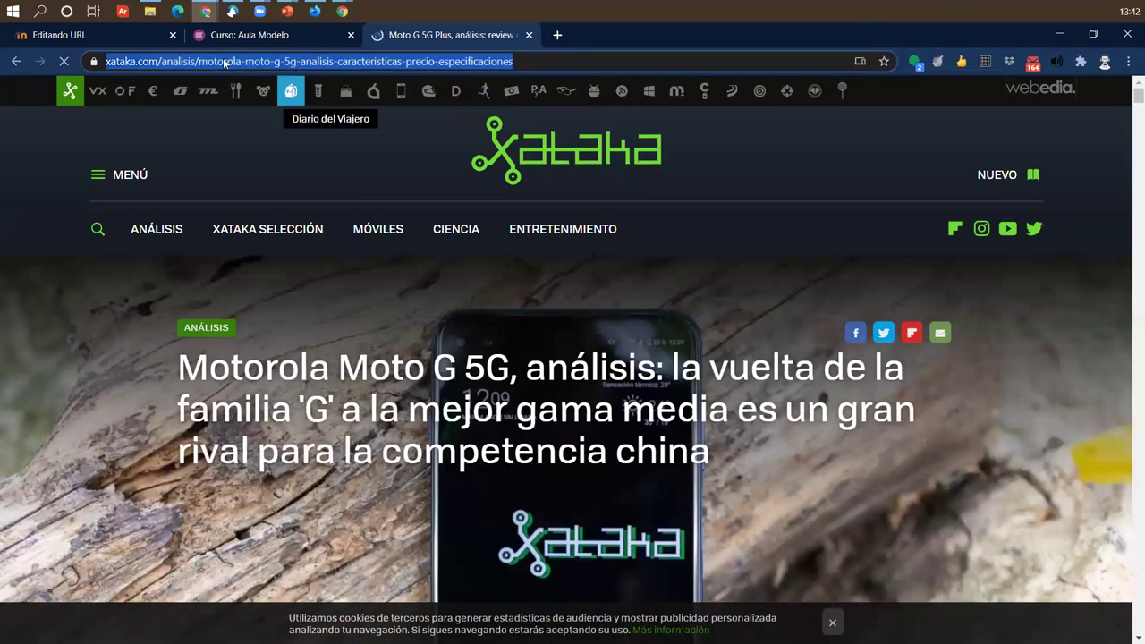
pyautogui.click(67, 38)
# Paste the Xataka review address as URL externa and set Mostrar to En ventana emergente (620 × 450)
pyautogui.click(509, 390)
pyautogui.hotkey('ctrl', 'v')
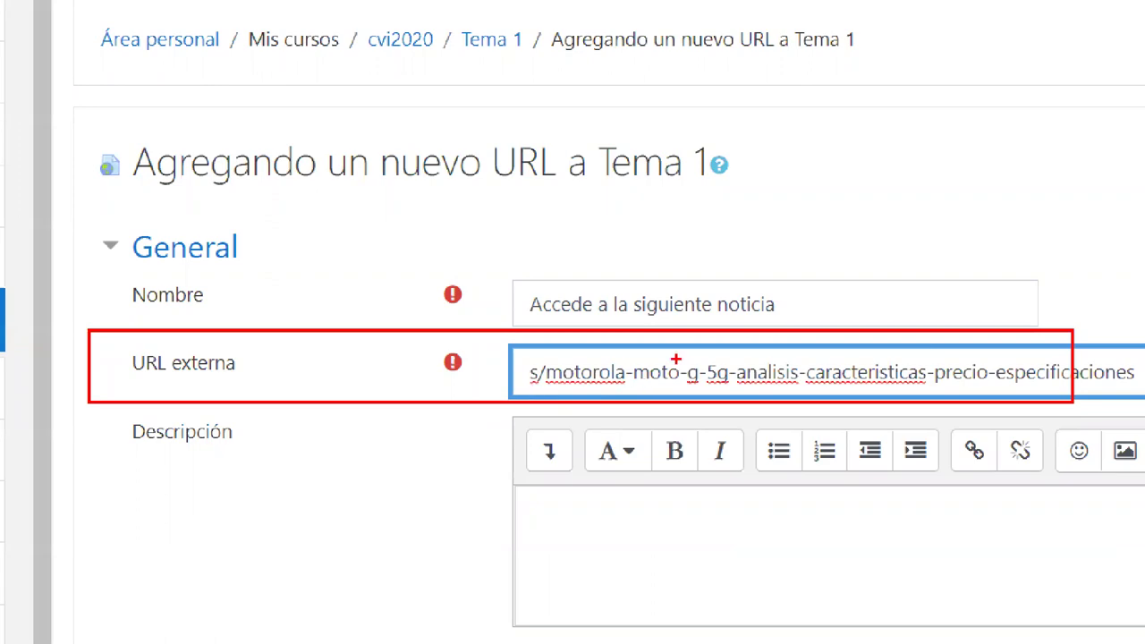
pyautogui.scroll(-2, 549, 454)
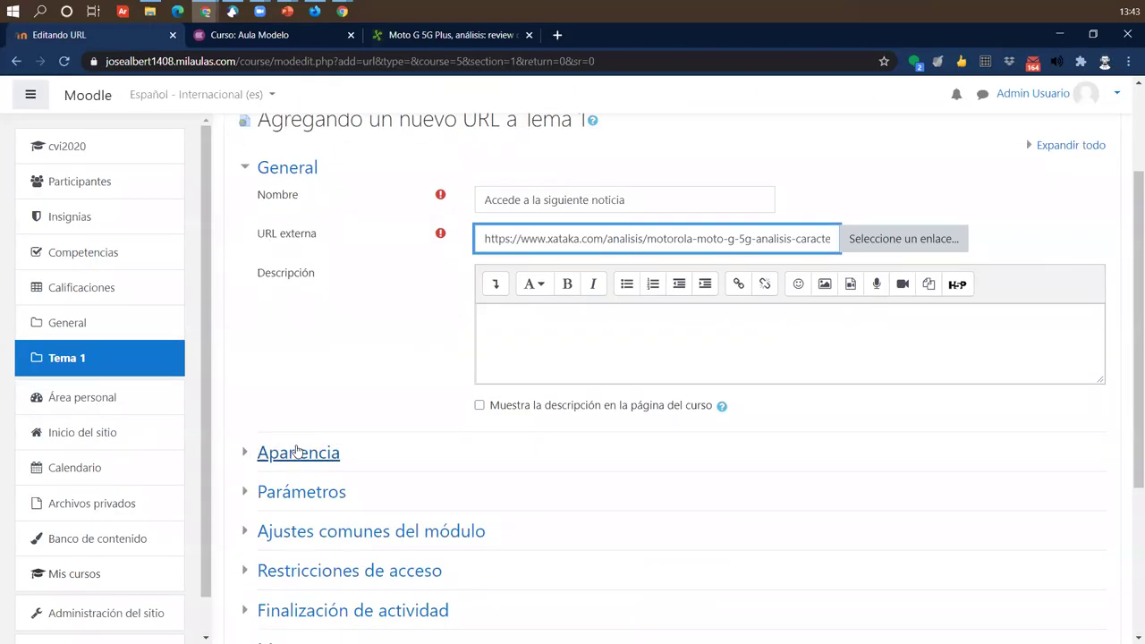
pyautogui.click(298, 452)
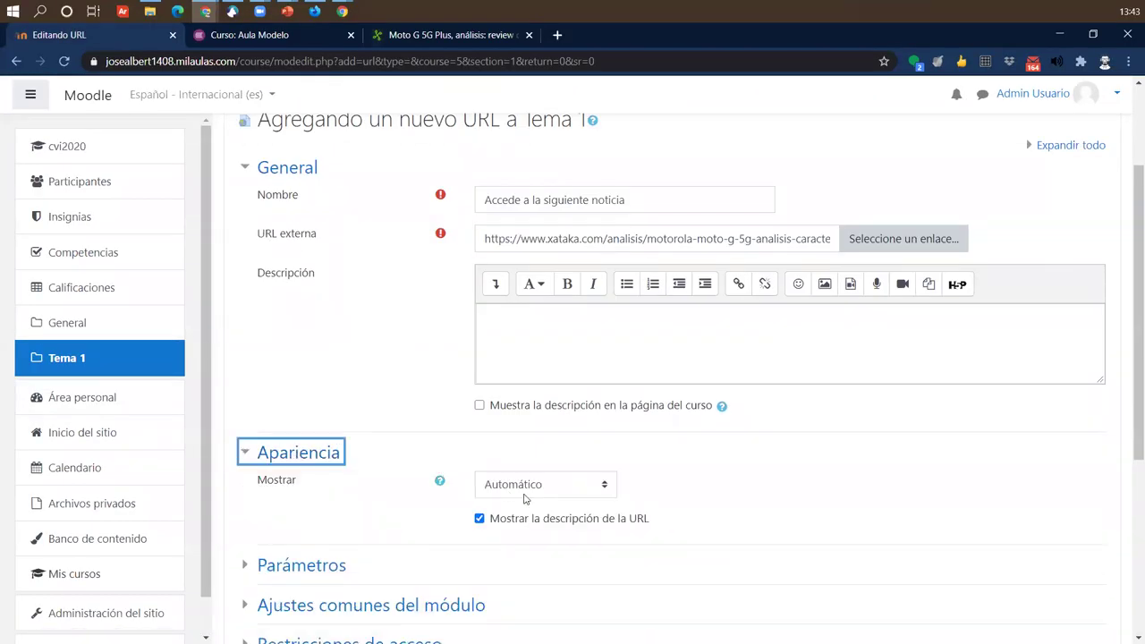
pyautogui.click(578, 493)
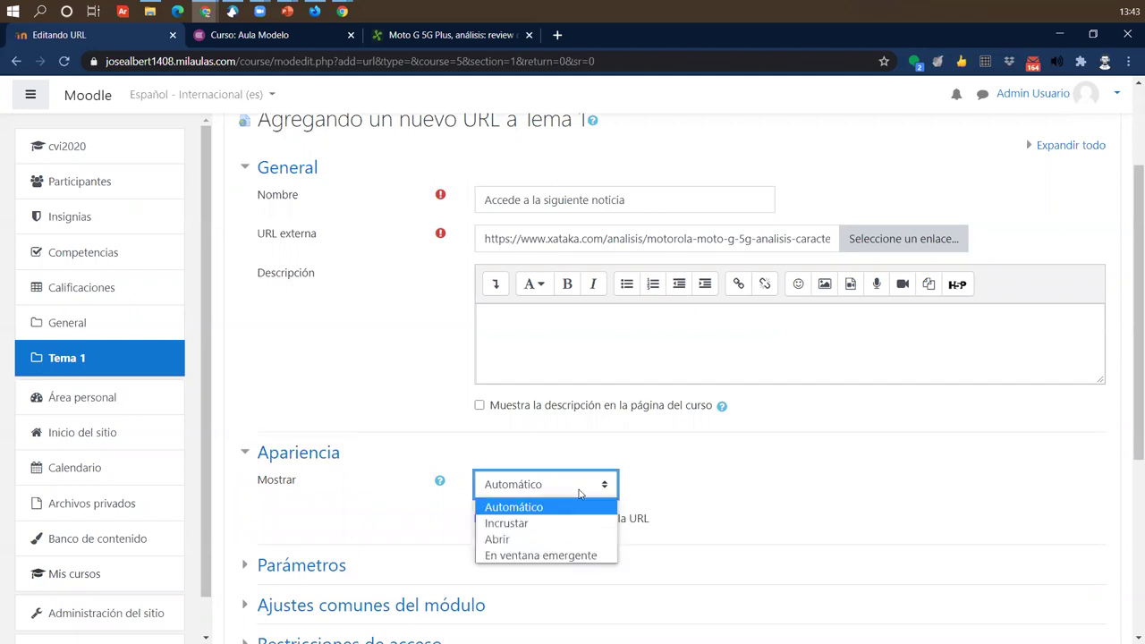
pyautogui.click(569, 556)
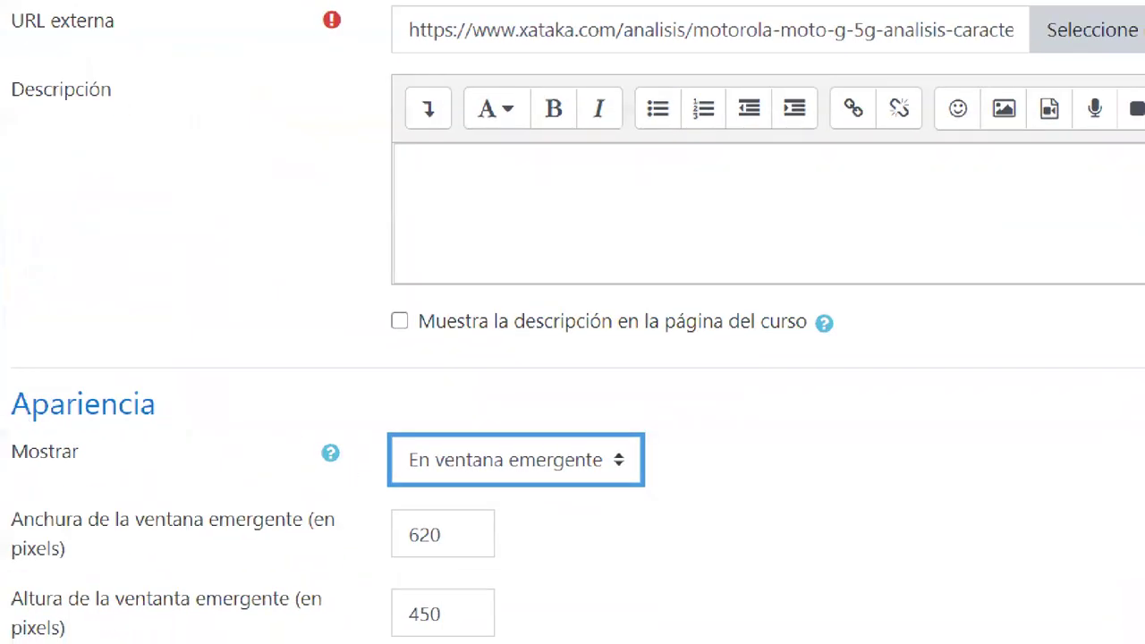
pyautogui.click(495, 449)
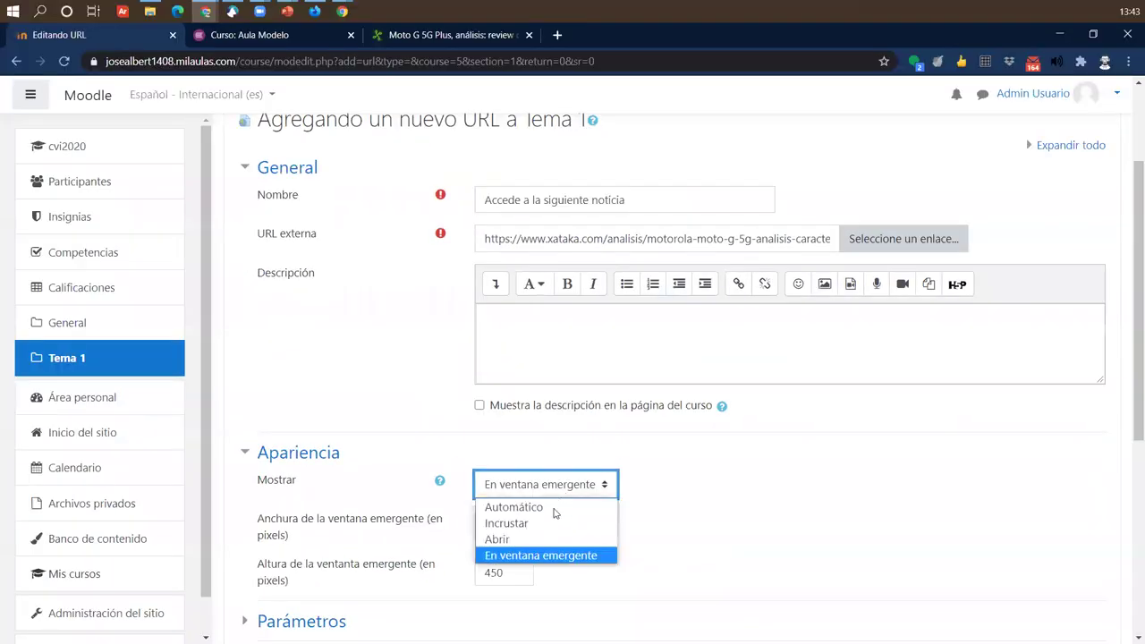
pyautogui.click(541, 555)
pyautogui.scroll(-3, 631, 536)
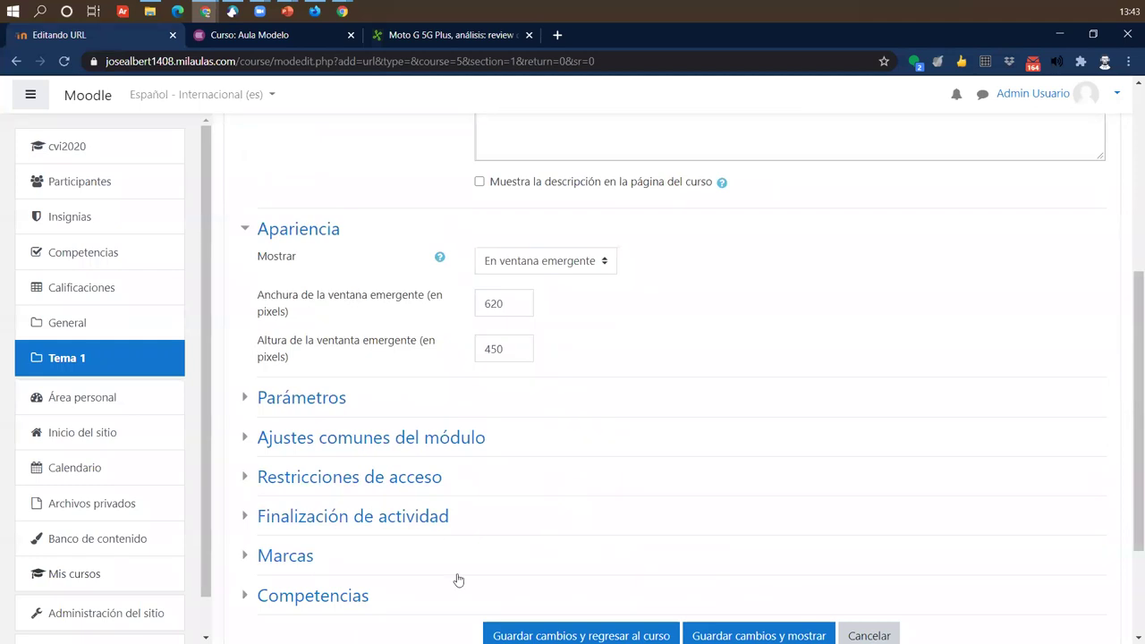
# Save the 'Accede a la siguiente noticia' link, check its Xataka article popup, then close it
pyautogui.click(533, 630)
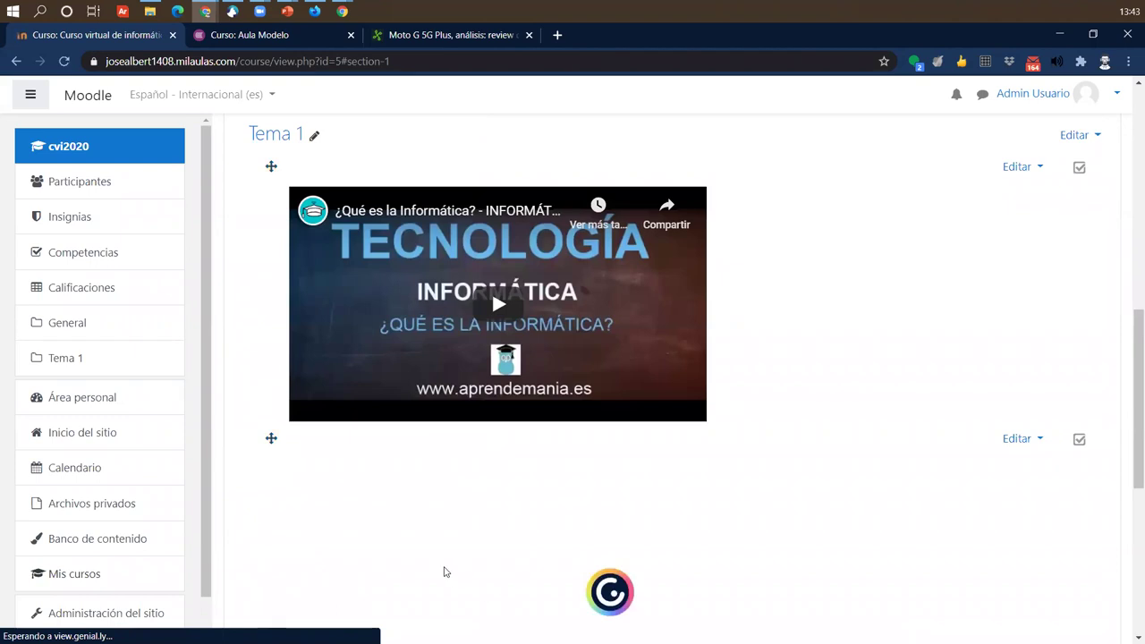
pyautogui.scroll(-2, 438, 559)
pyautogui.scroll(-5, 423, 544)
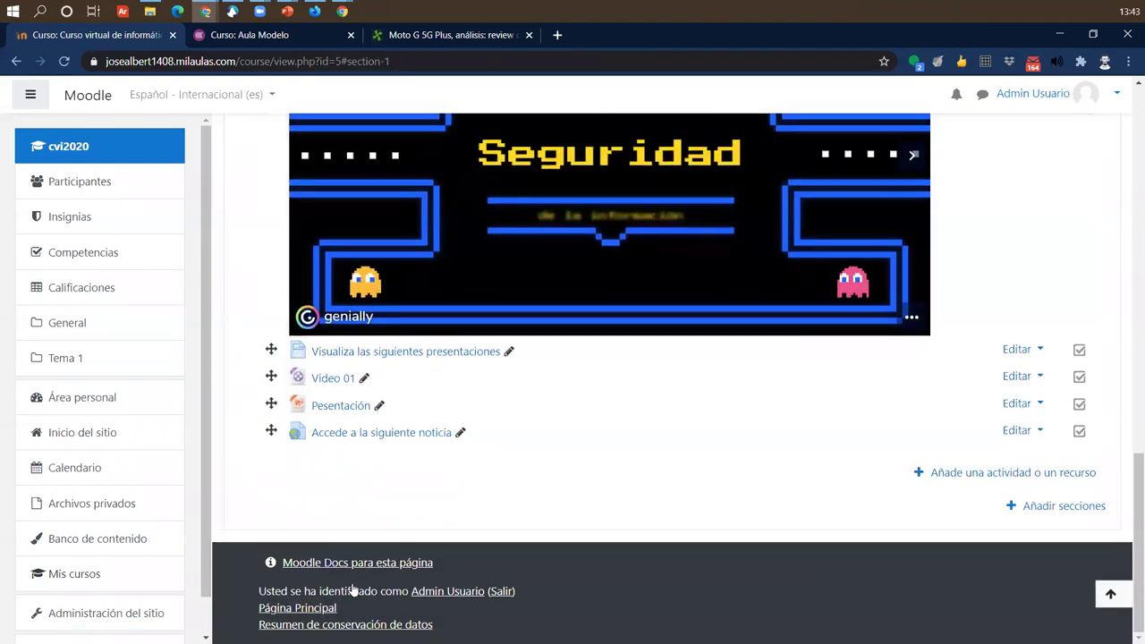
pyautogui.click(383, 438)
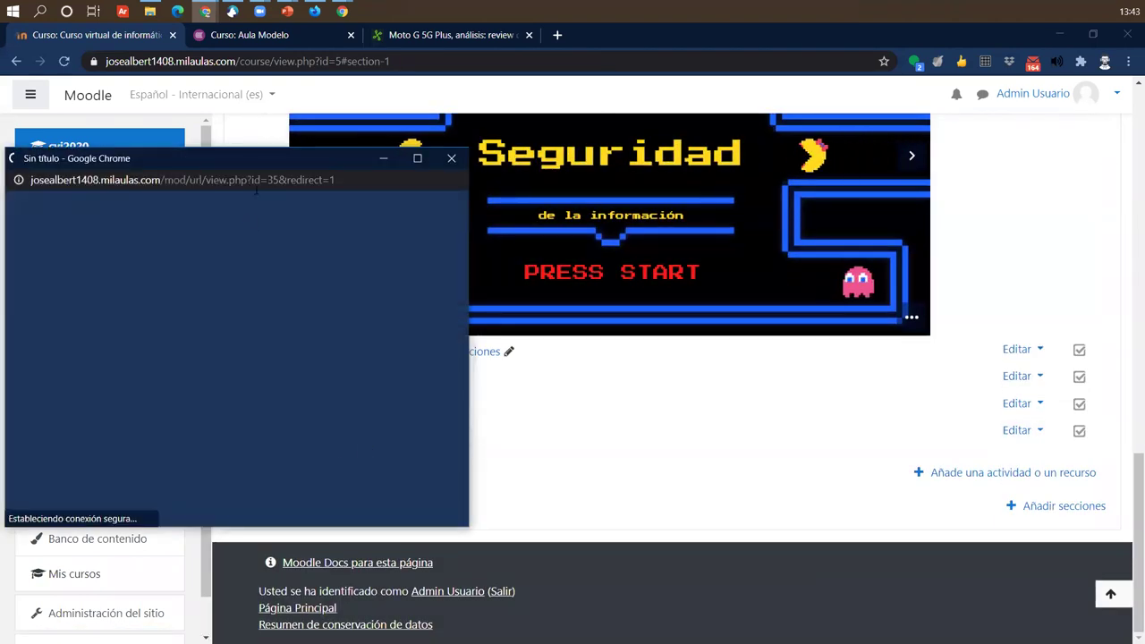
pyautogui.moveTo(282, 160); pyautogui.dragTo(618, 98)
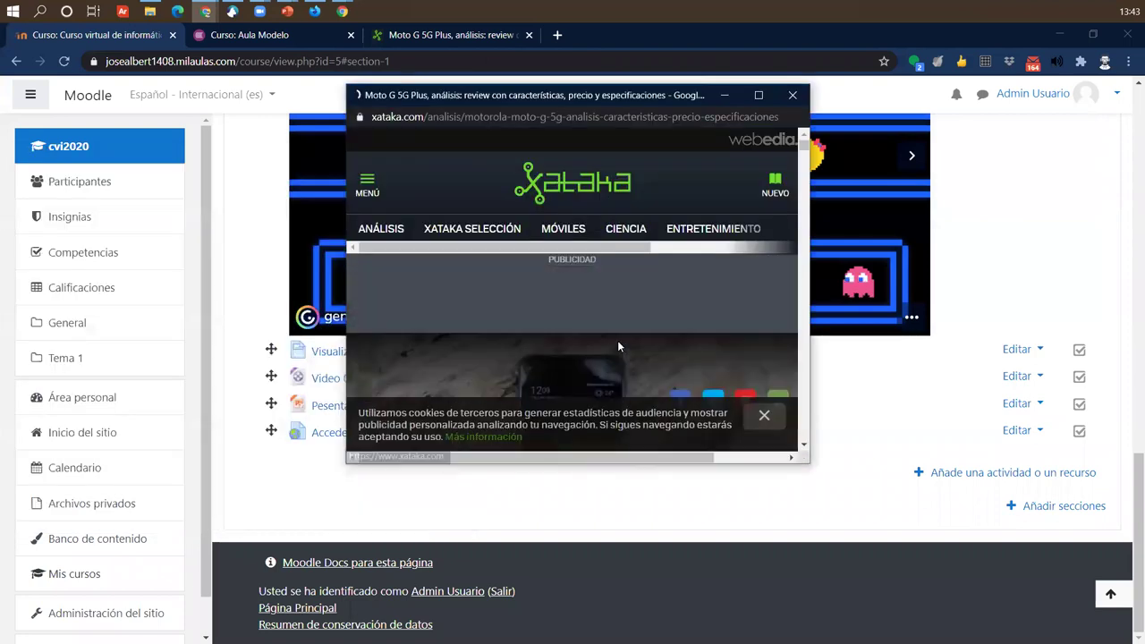
pyautogui.scroll(-5, 618, 344)
pyautogui.scroll(8, 617, 345)
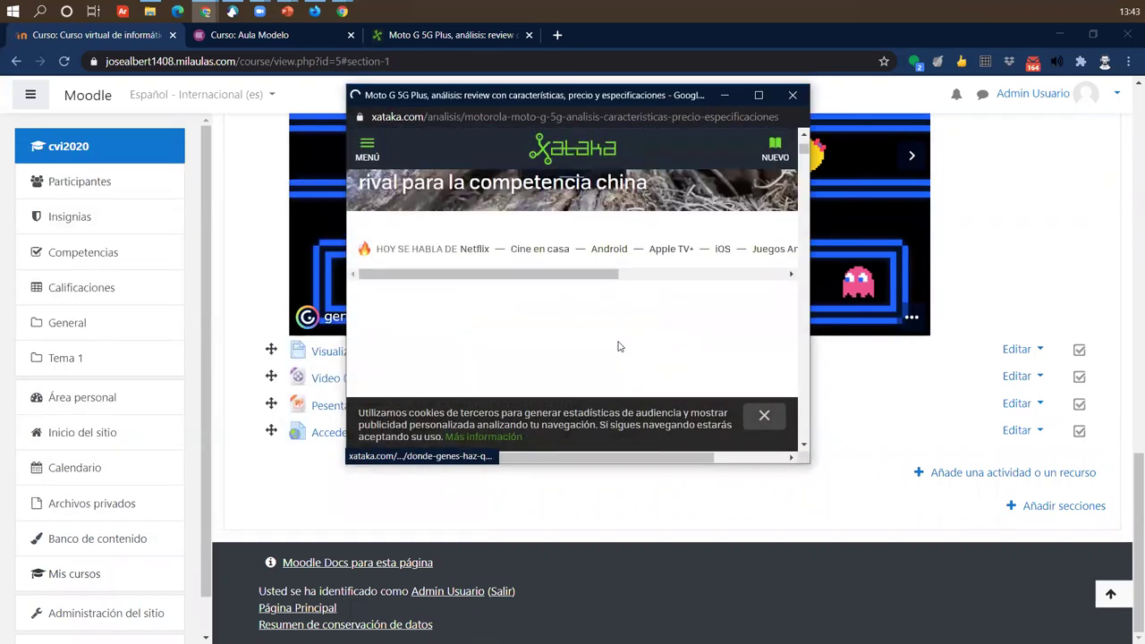
pyautogui.scroll(-10, 642, 311)
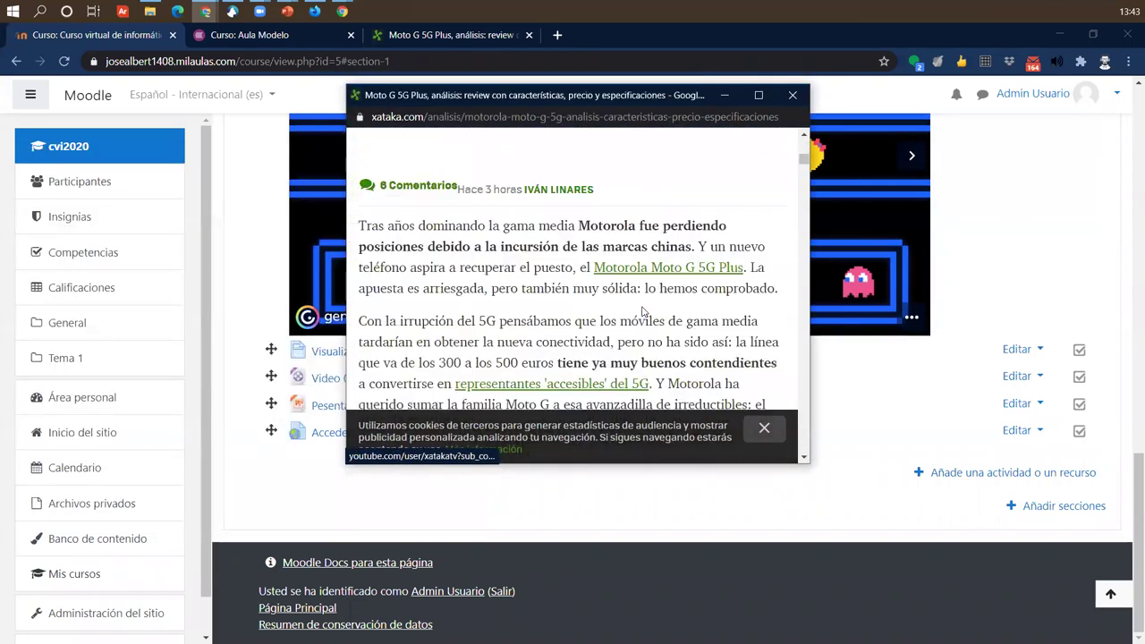
pyautogui.scroll(6, 643, 312)
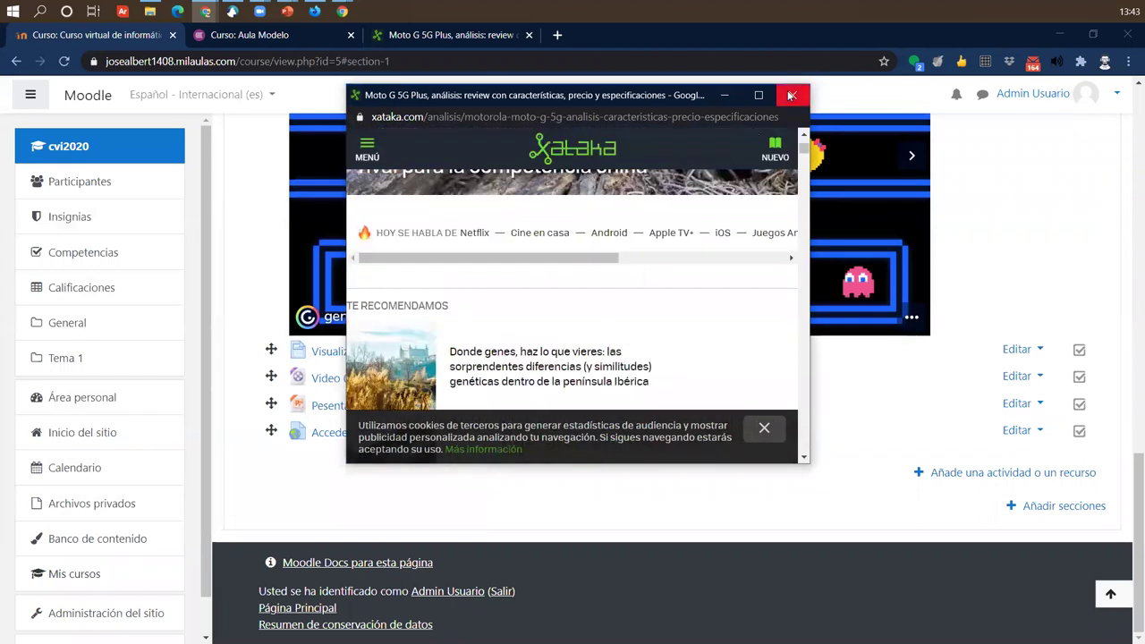
pyautogui.click(791, 95)
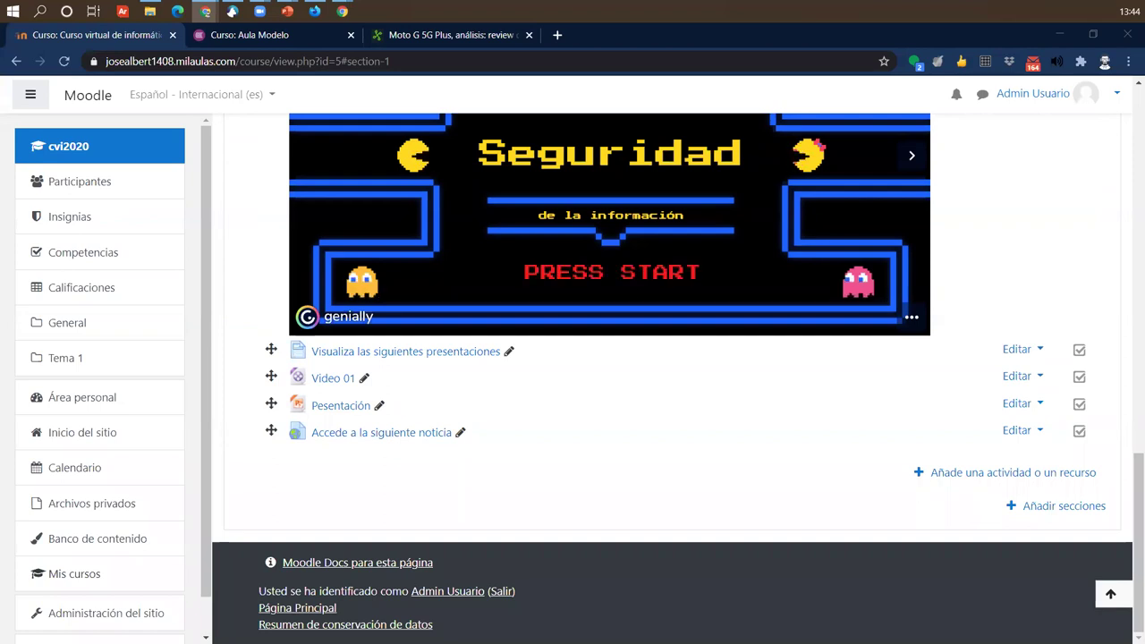
# Retitle the section holding the video, presentation and news link as 'Recursos'
pyautogui.scroll(9, 404, 294)
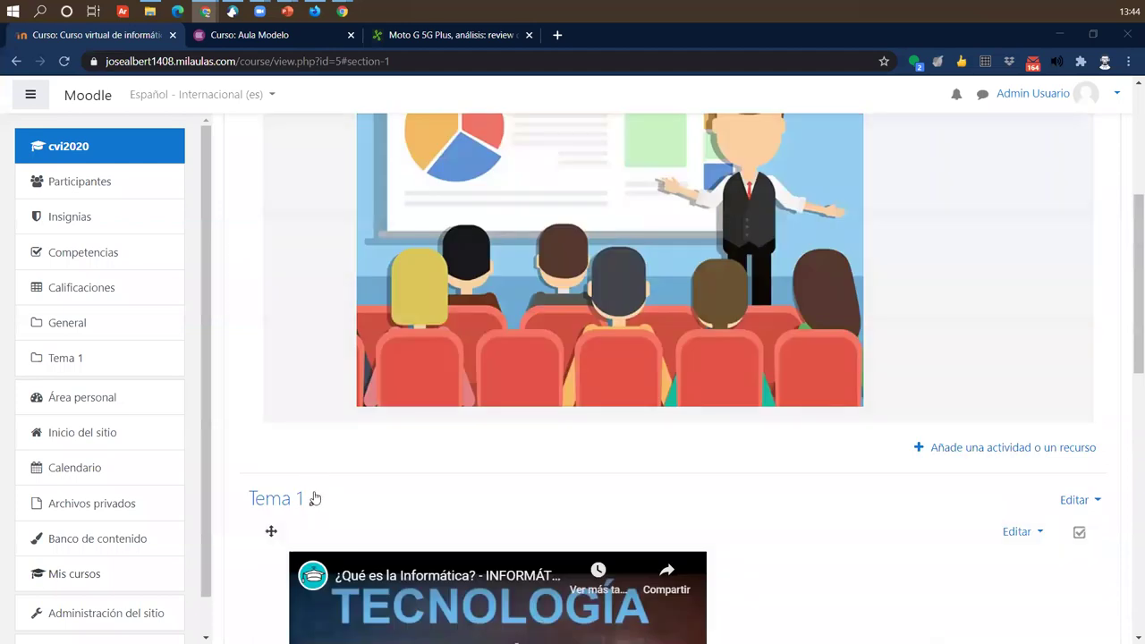
pyautogui.click(315, 503)
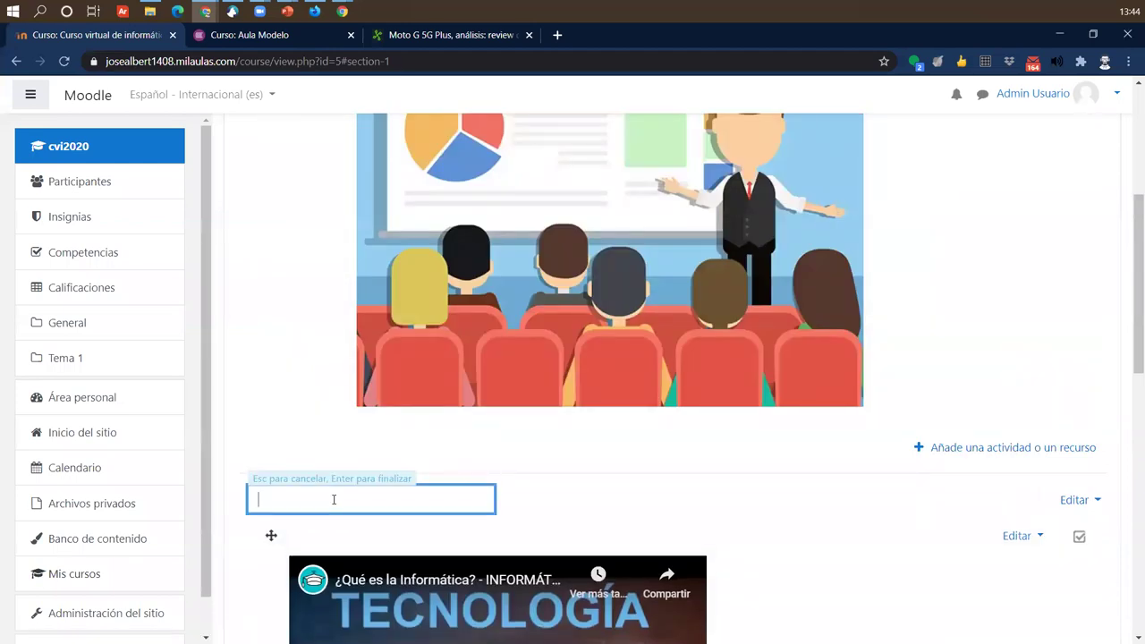
pyautogui.write('Recursos')
pyautogui.press('Return')
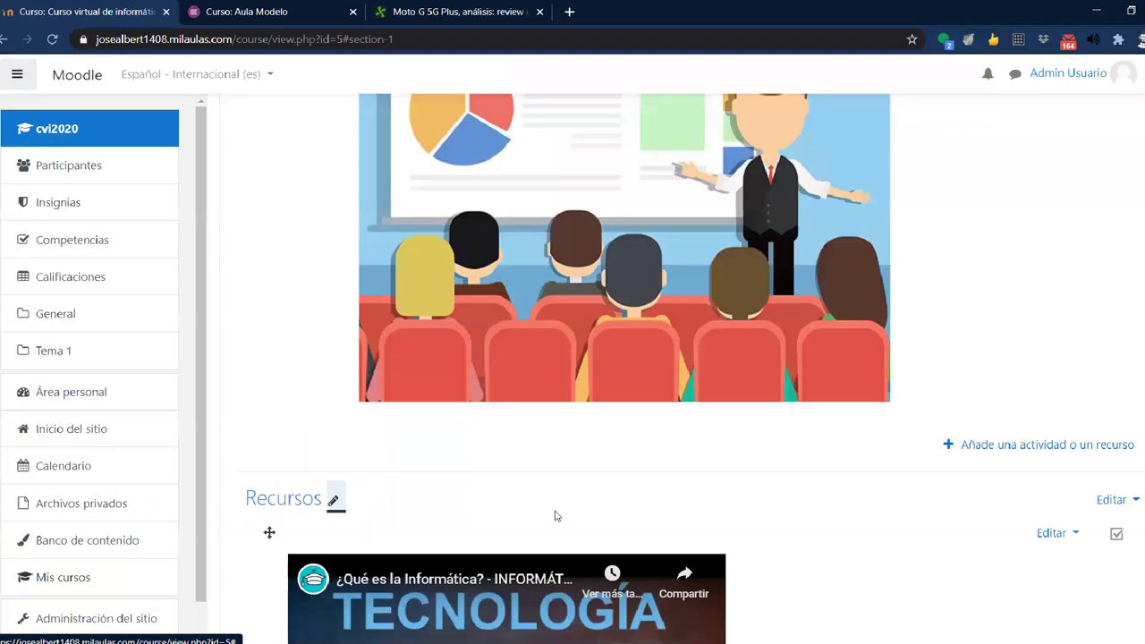
pyautogui.scroll(-10, 555, 529)
pyautogui.scroll(12, 556, 528)
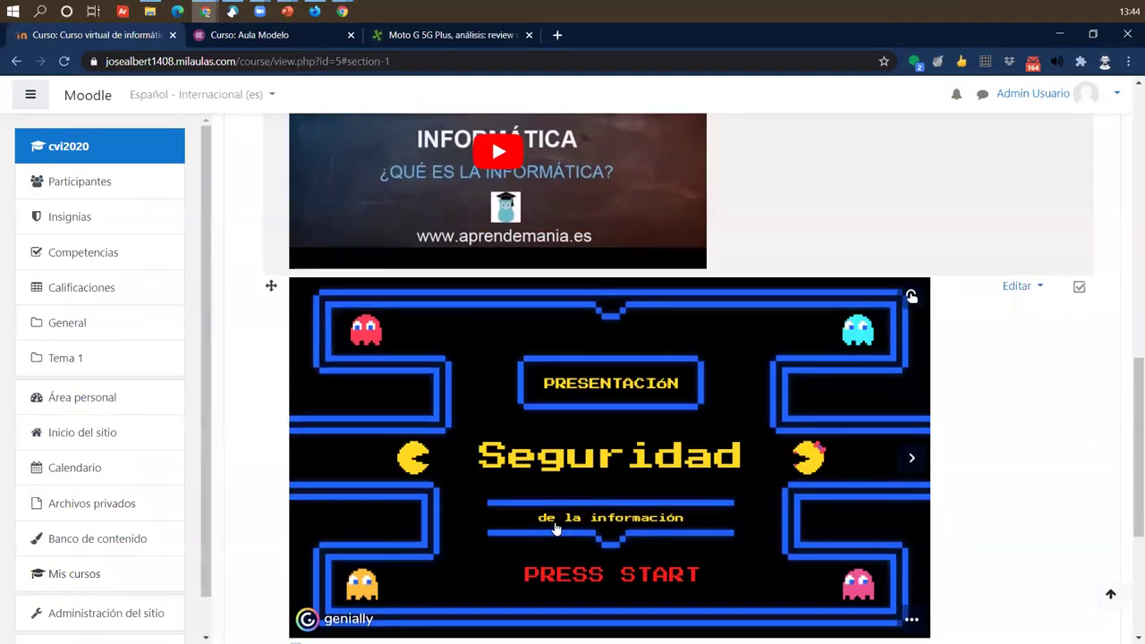
pyautogui.scroll(-12, 669, 478)
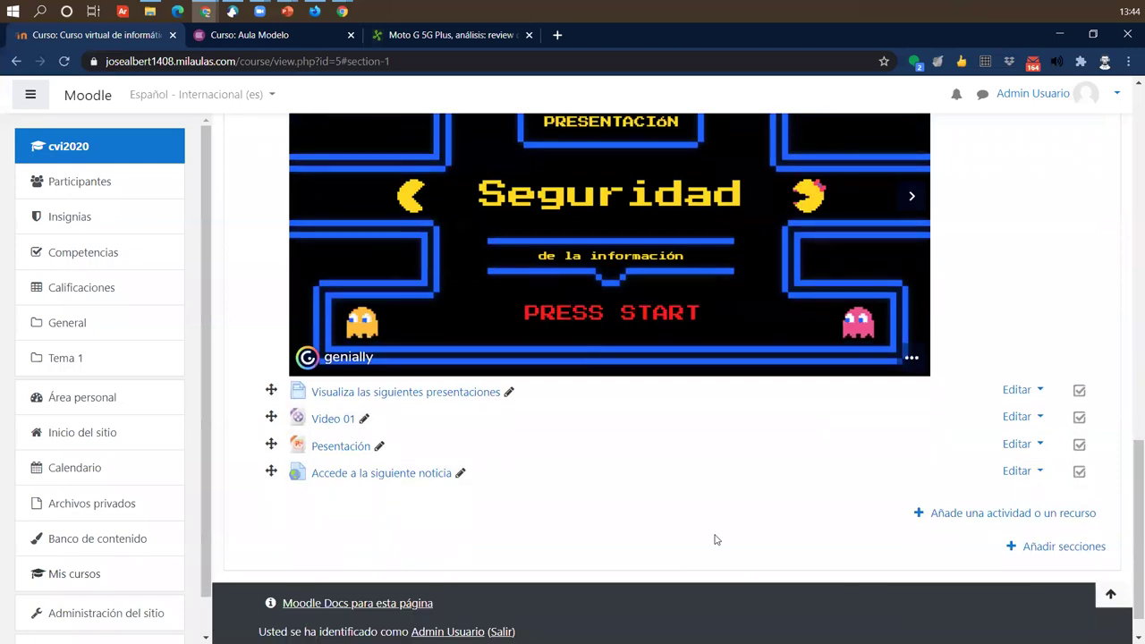
pyautogui.scroll(9, 567, 475)
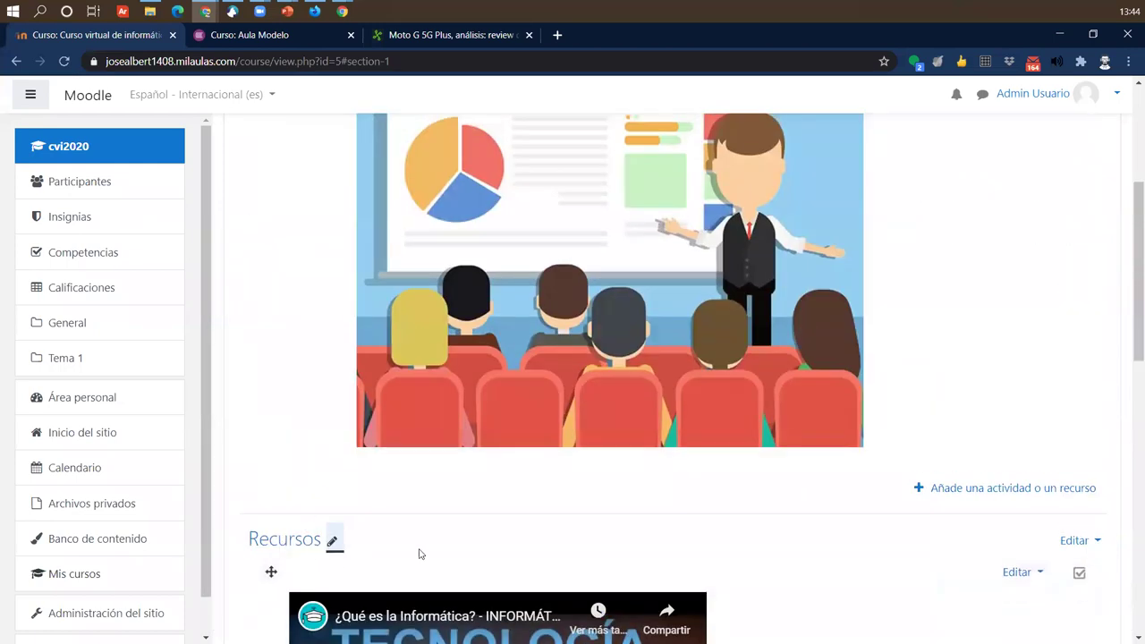
pyautogui.scroll(-10, 419, 552)
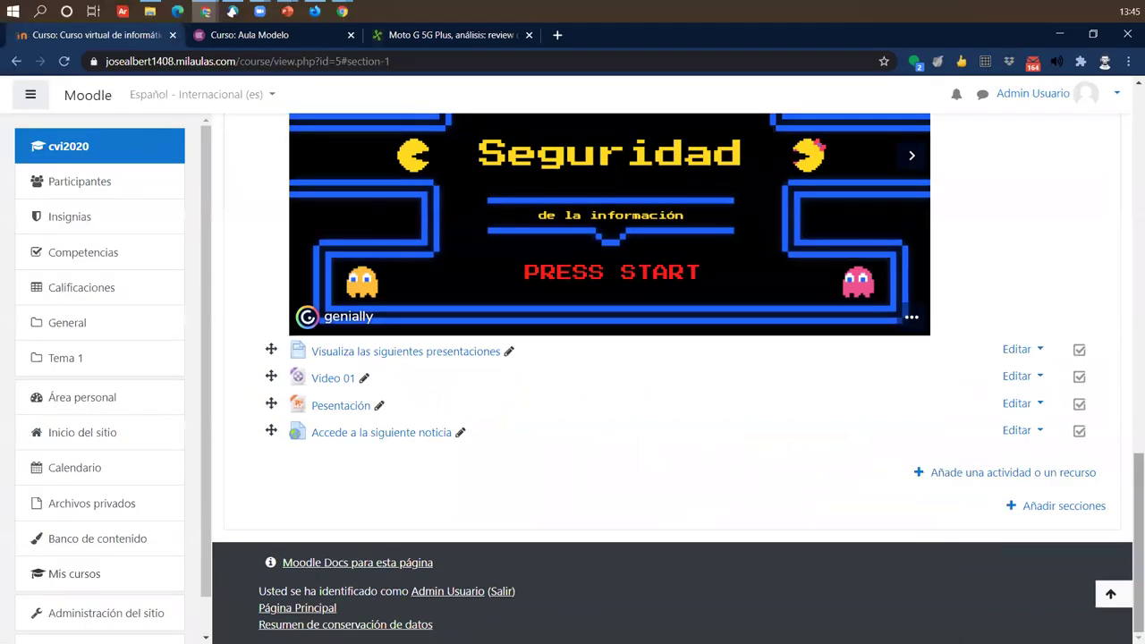
# Use Añadir secciones with Número de secciones at 1, creating Tema 2 below Recursos
pyautogui.click(1035, 507)
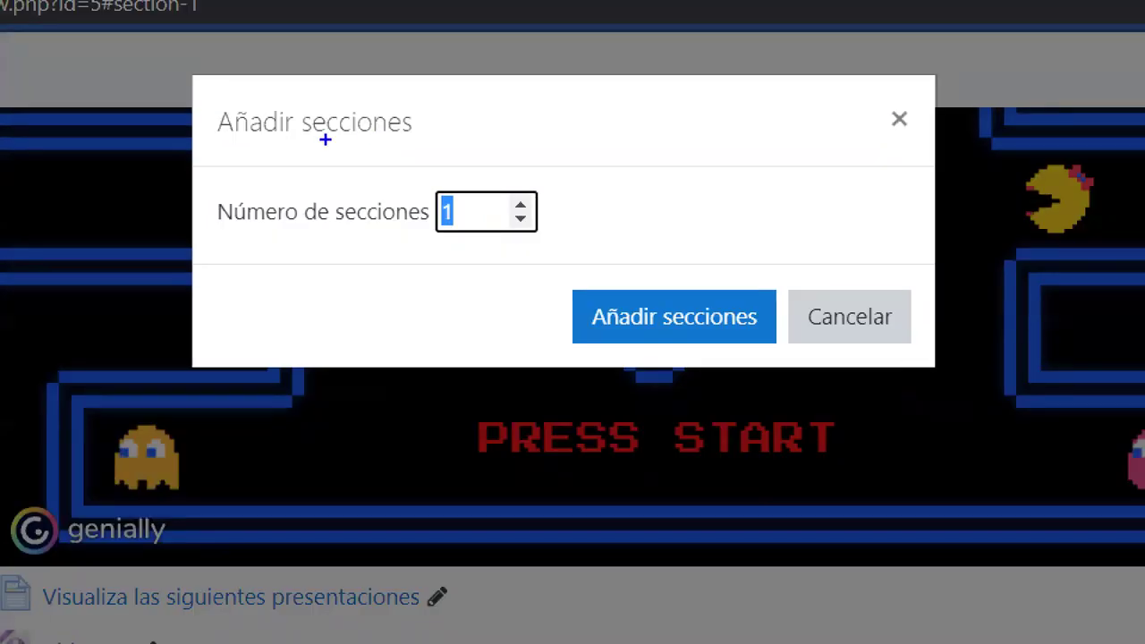
pyautogui.moveTo(213, 175); pyautogui.dragTo(561, 248)
pyautogui.moveTo(637, 147)
pyautogui.mouseDown()
pyautogui.moveTo(503, 202)
pyautogui.moveTo(706, 139)
pyautogui.mouseUp()
pyautogui.hotkey('ctrl', 'z')
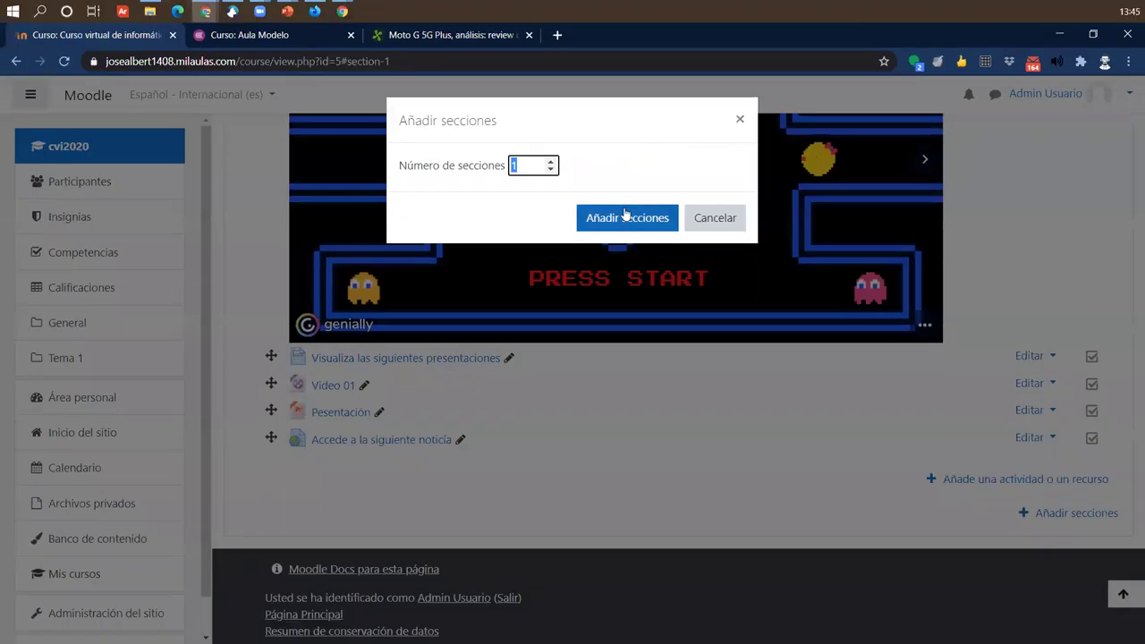
pyautogui.click(659, 320)
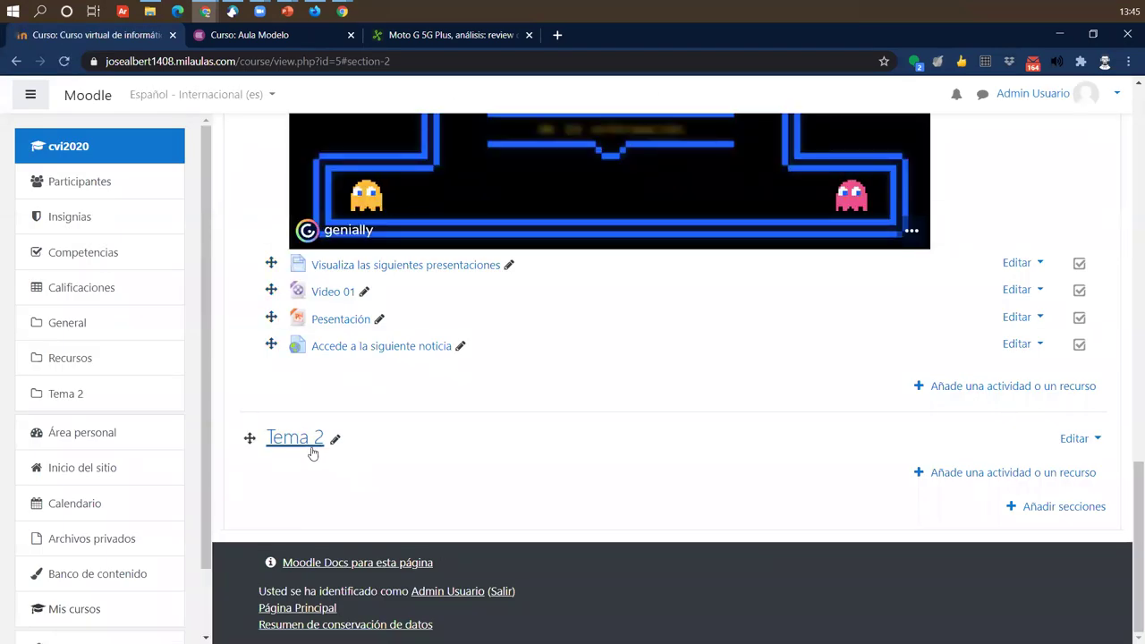
# Change the empty Tema 2 section's heading to 'Actvidades'
pyautogui.scroll(10, 304, 442)
pyautogui.scroll(-10, 282, 436)
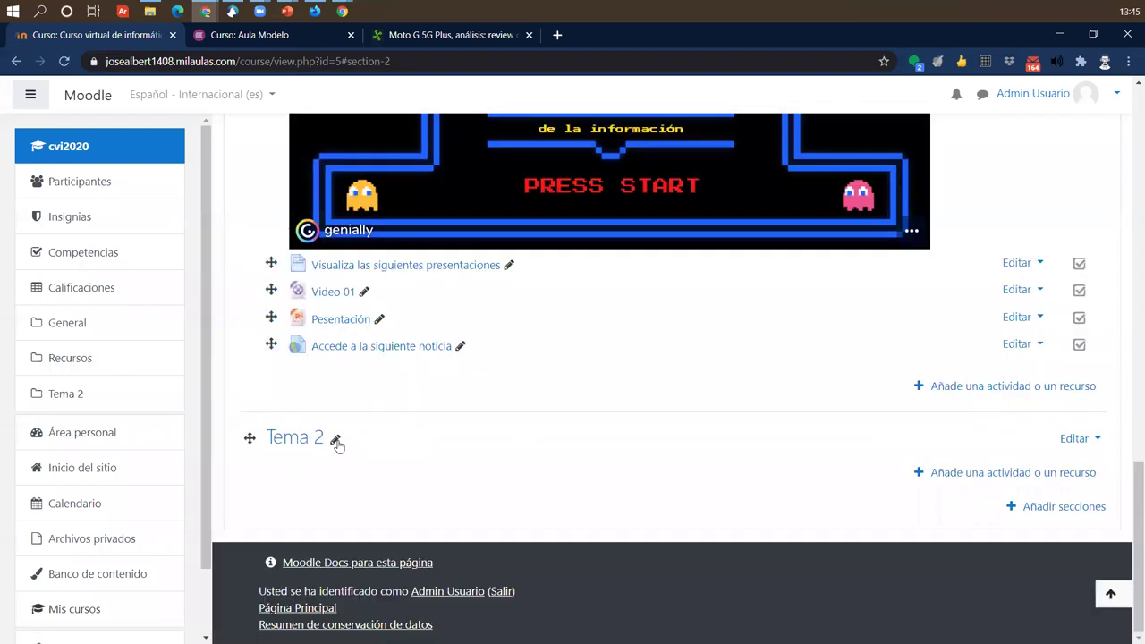
pyautogui.click(337, 442)
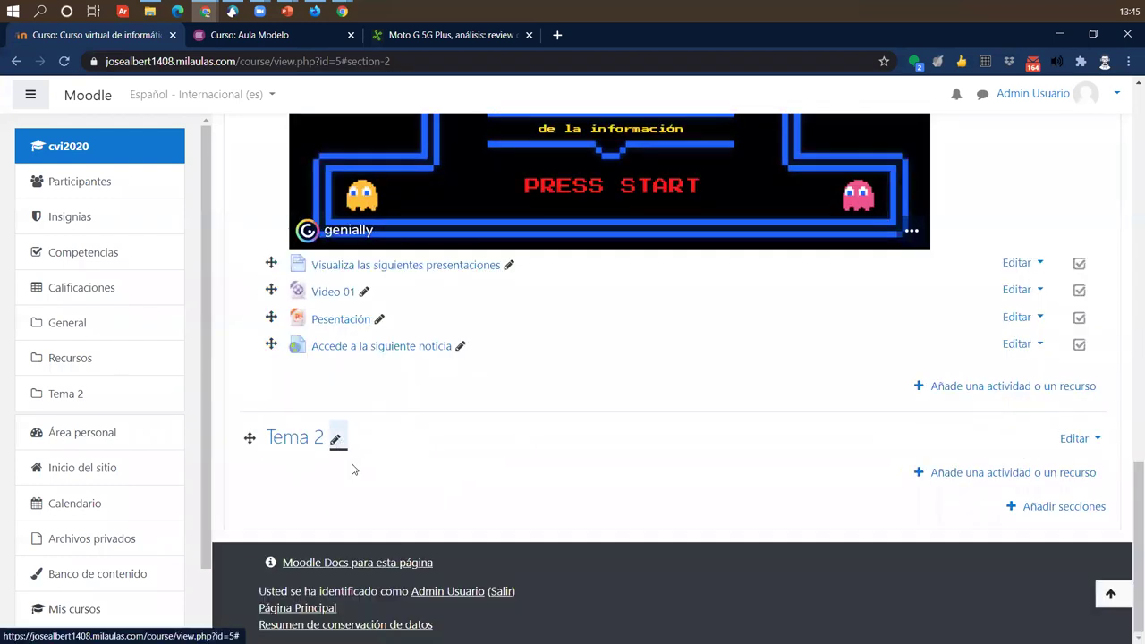
pyautogui.write('Actvidades')
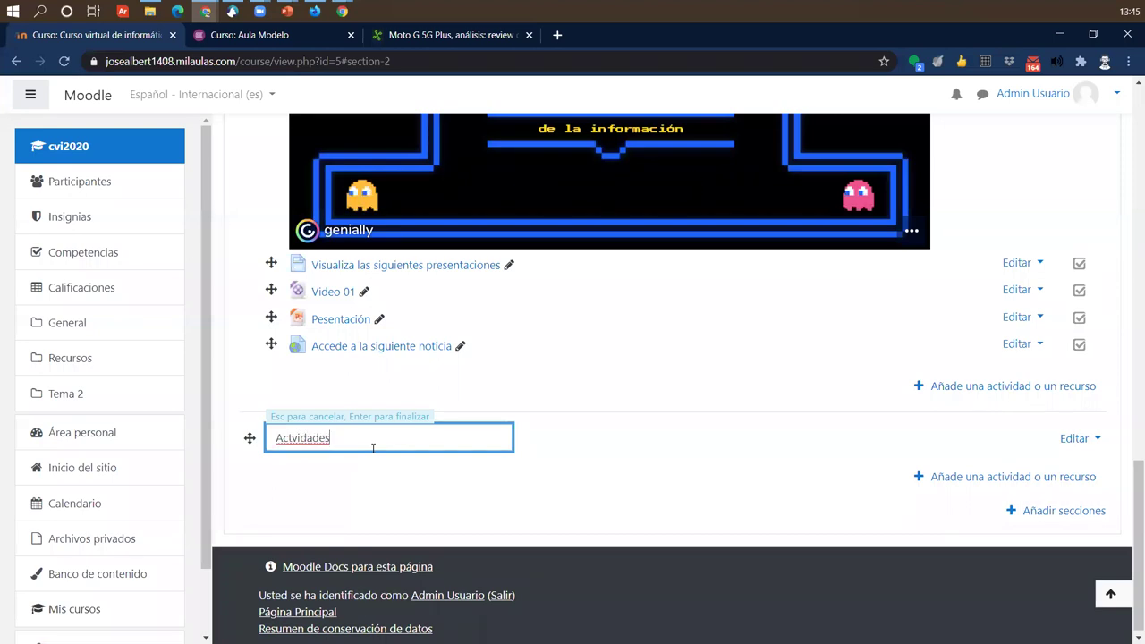
pyautogui.press('Return')
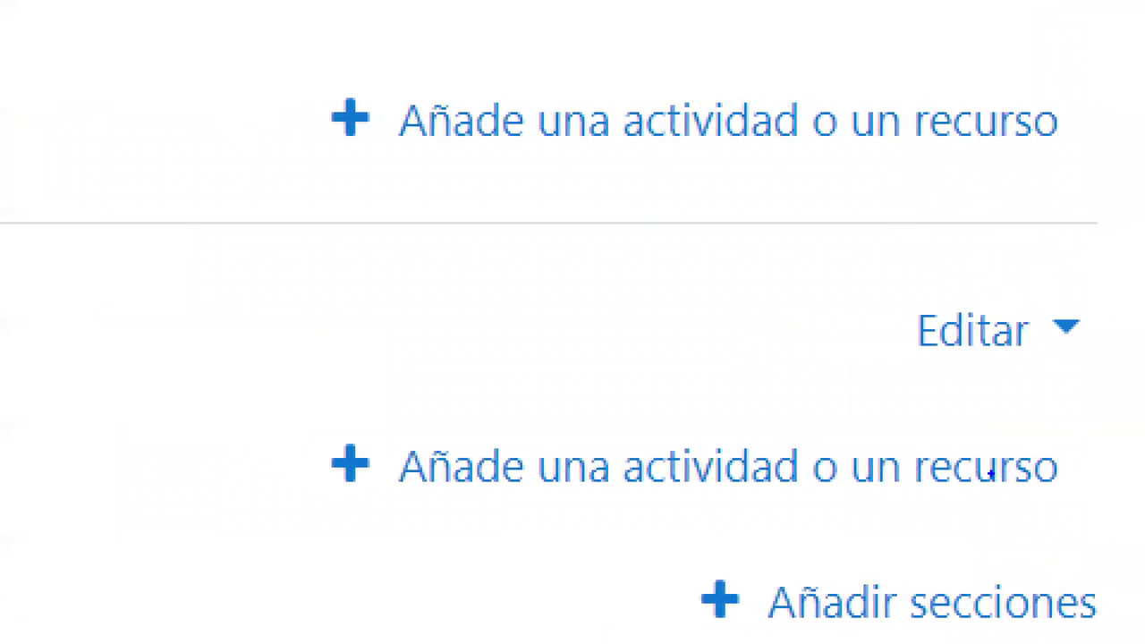
# In the Actvidades section, open the activity chooser, filter to Actividades, and pick Foro
pyautogui.moveTo(272, 411); pyautogui.dragTo(1114, 523)
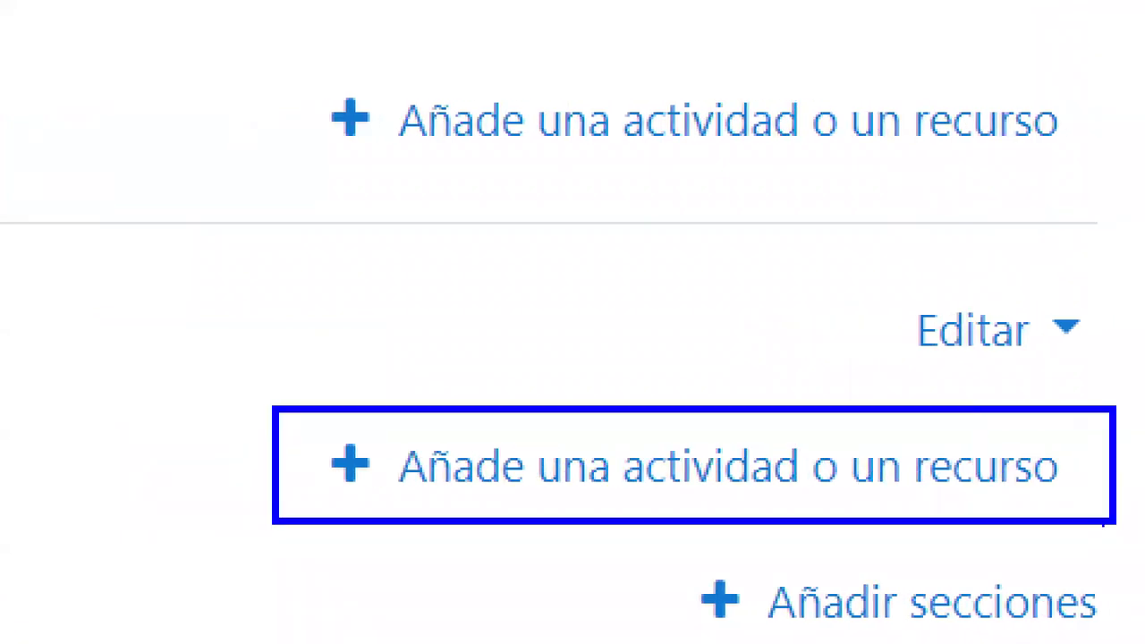
pyautogui.moveTo(322, 461)
pyautogui.mouseDown()
pyautogui.moveTo(95, 543)
pyautogui.moveTo(27, 580)
pyautogui.mouseUp()
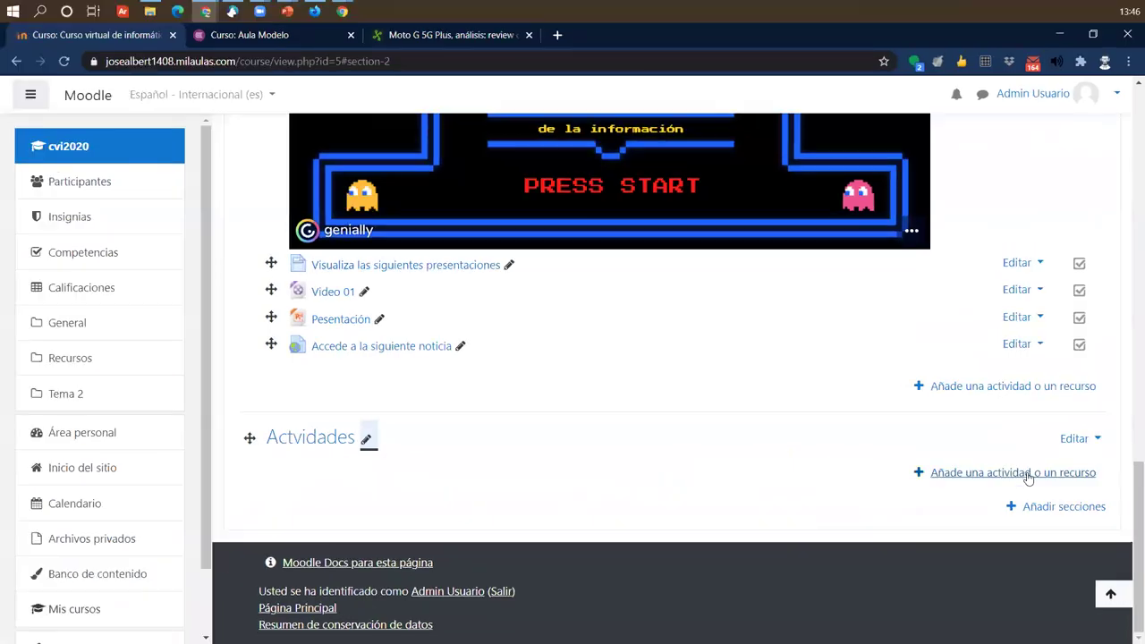
pyautogui.click(720, 502)
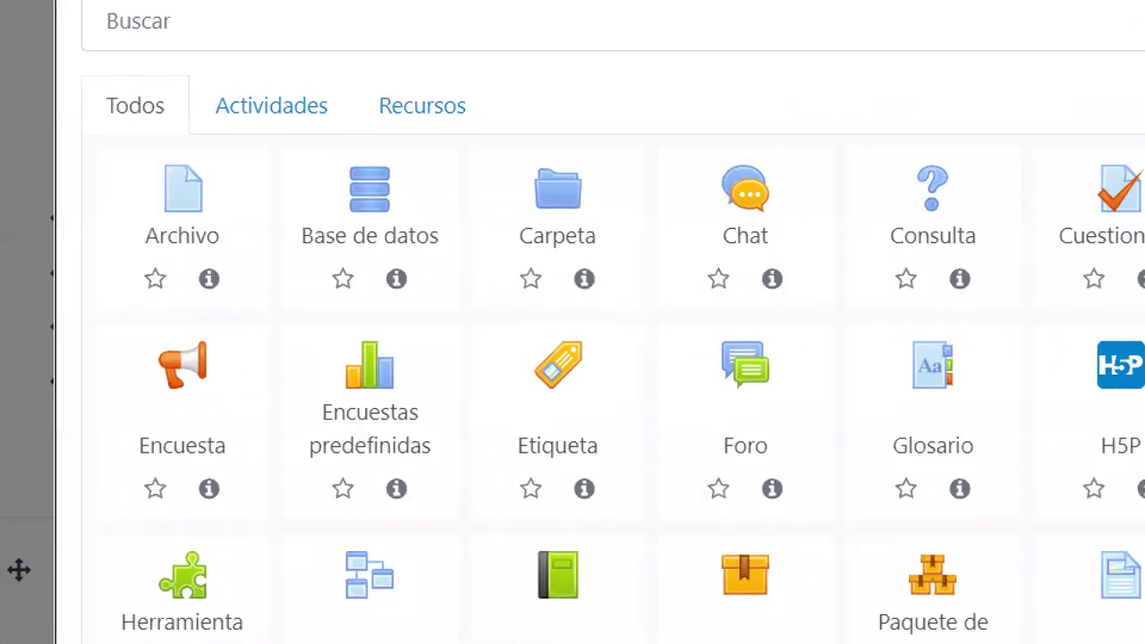
pyautogui.moveTo(369, 132)
pyautogui.mouseDown()
pyautogui.moveTo(472, 185)
pyautogui.moveTo(553, 180)
pyautogui.moveTo(645, 90)
pyautogui.mouseUp()
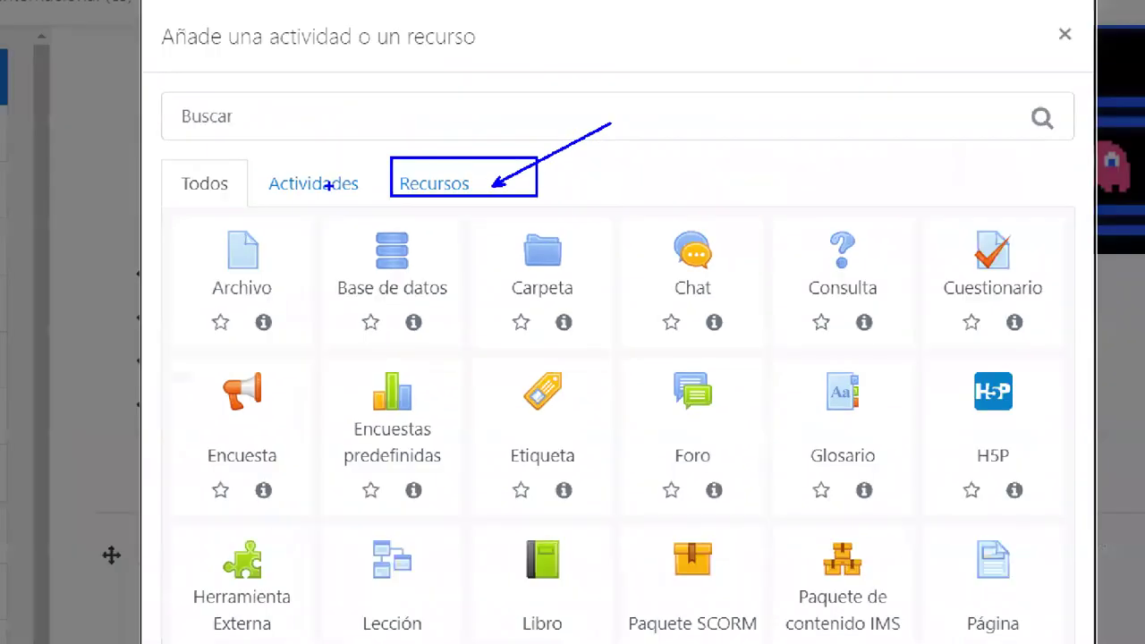
pyautogui.click(273, 165)
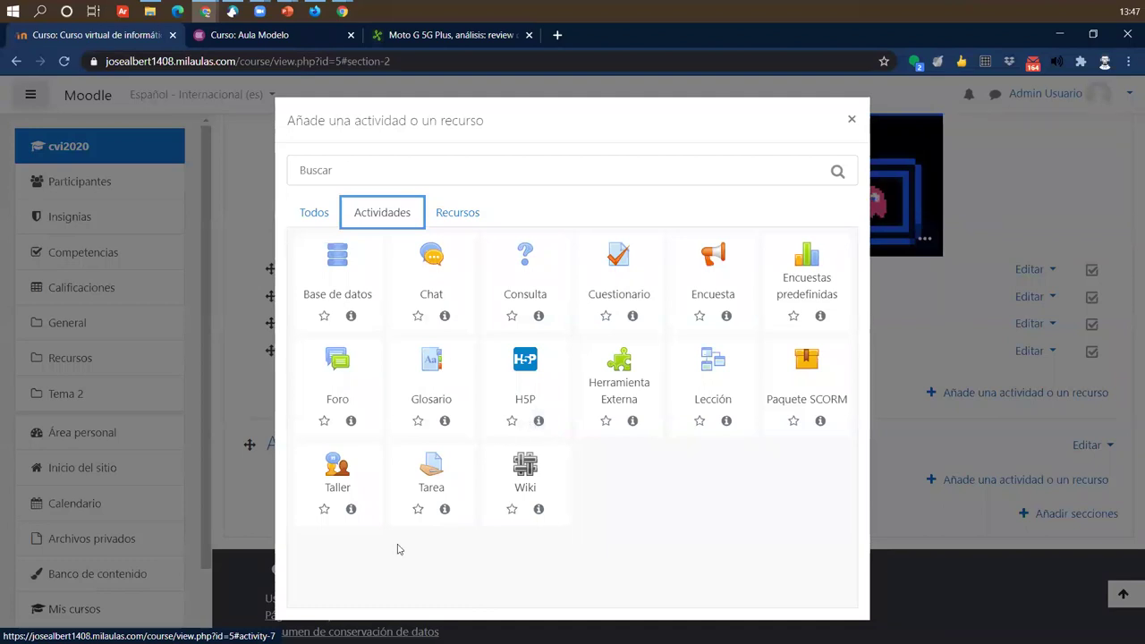
pyautogui.click(329, 363)
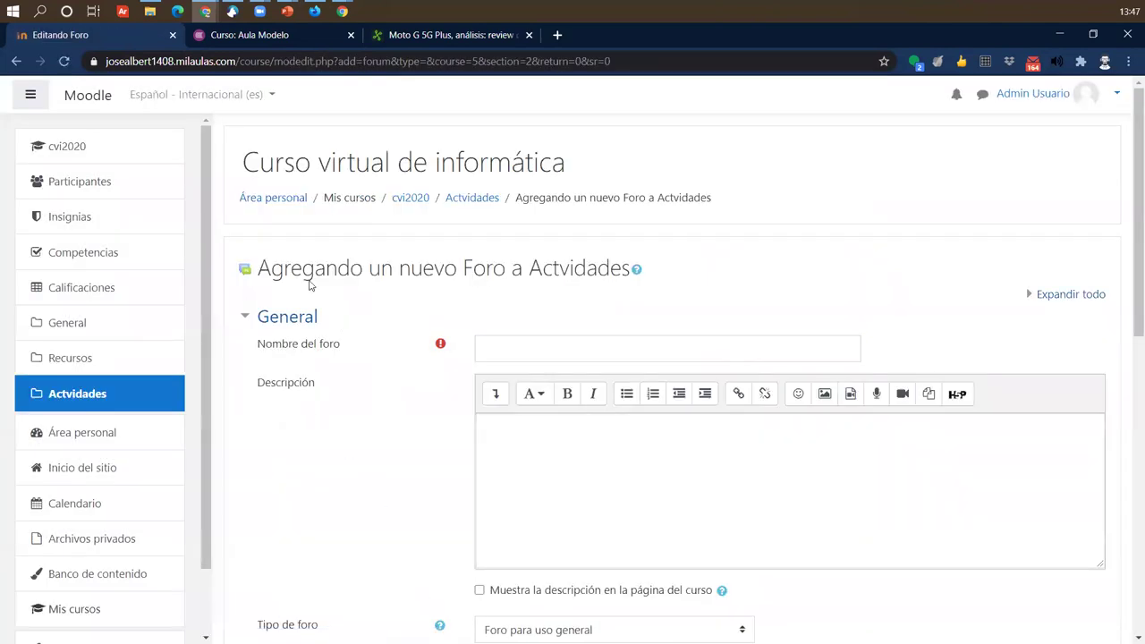
# Enter 'Foro de novedades y consulta al docente' as the forum name and select it
pyautogui.moveTo(262, 275); pyautogui.dragTo(538, 287)
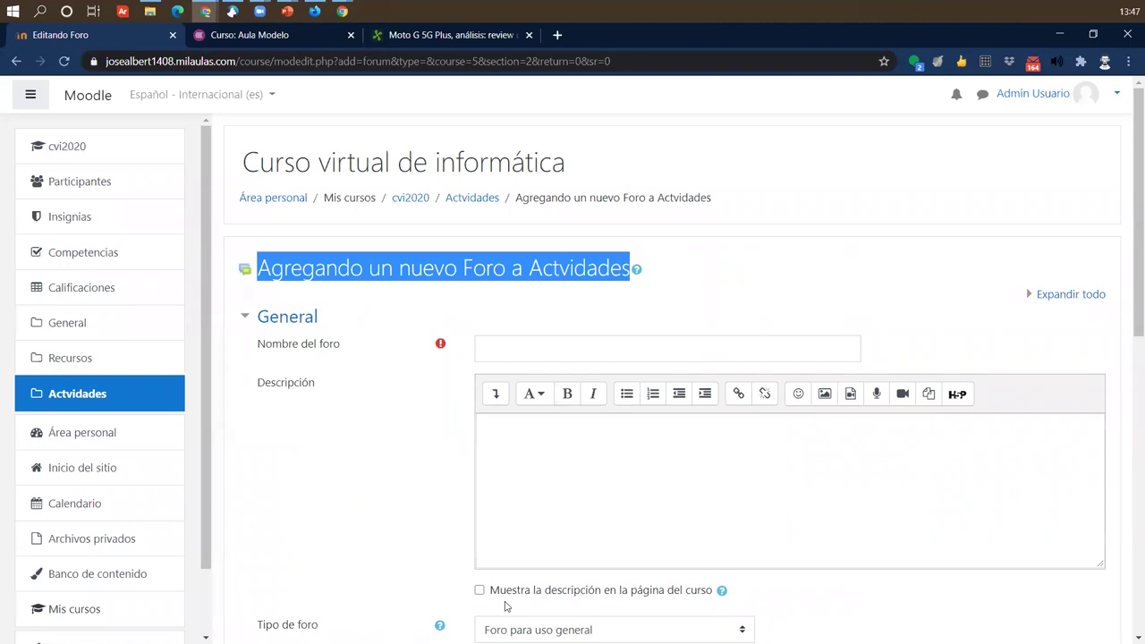
pyautogui.scroll(-3, 394, 323)
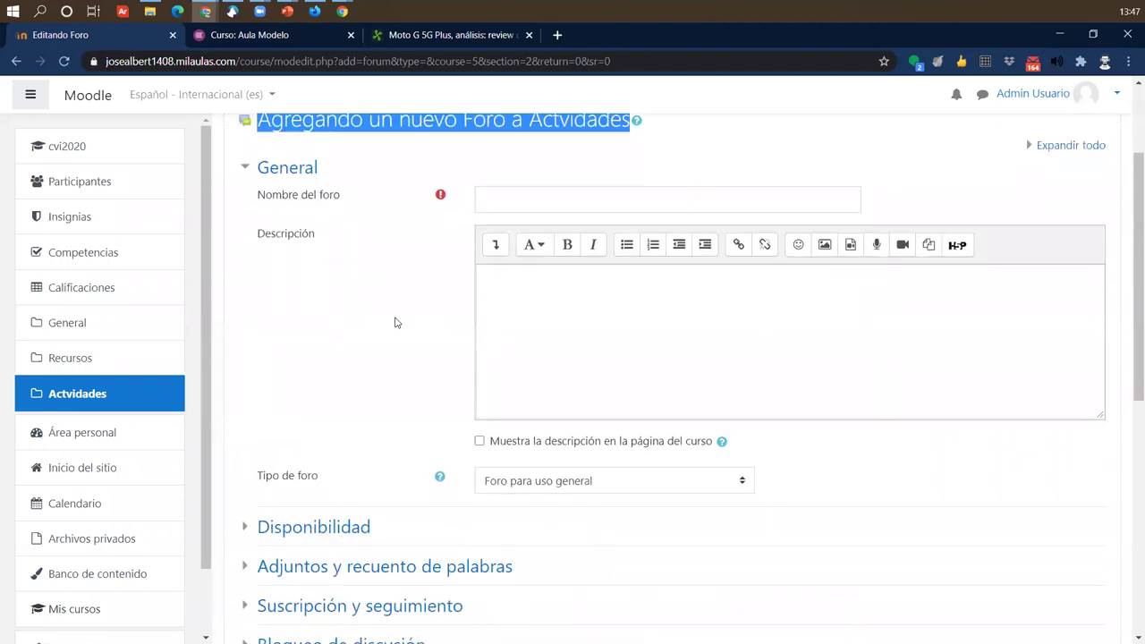
pyautogui.moveTo(262, 201); pyautogui.dragTo(383, 200)
pyautogui.click(575, 198)
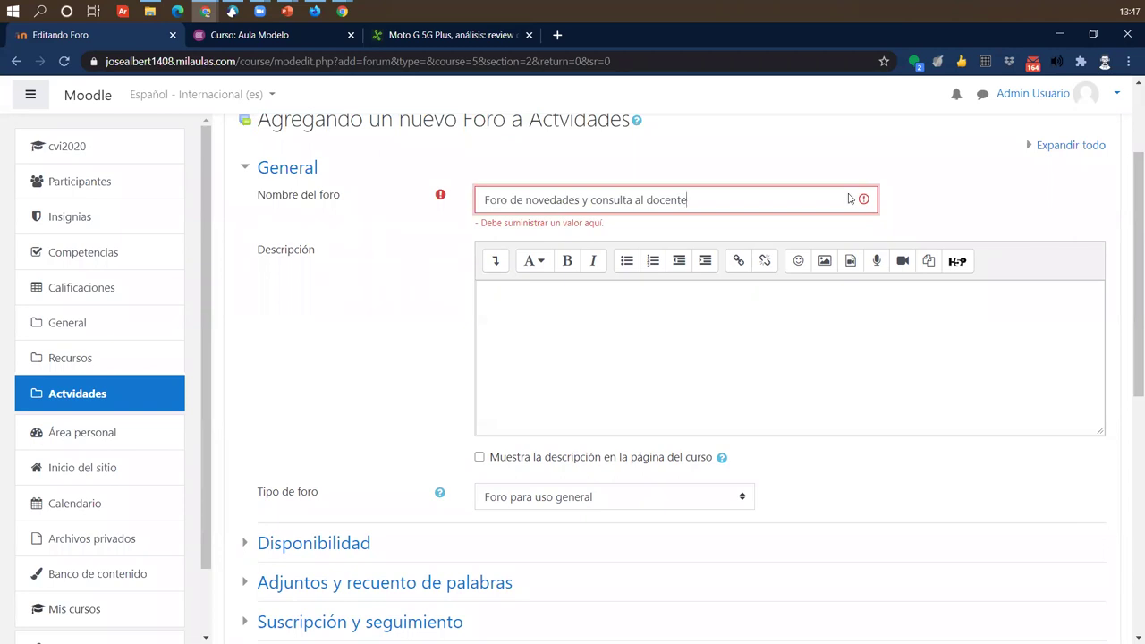
pyautogui.click(675, 327)
pyautogui.moveTo(703, 207); pyautogui.dragTo(485, 198)
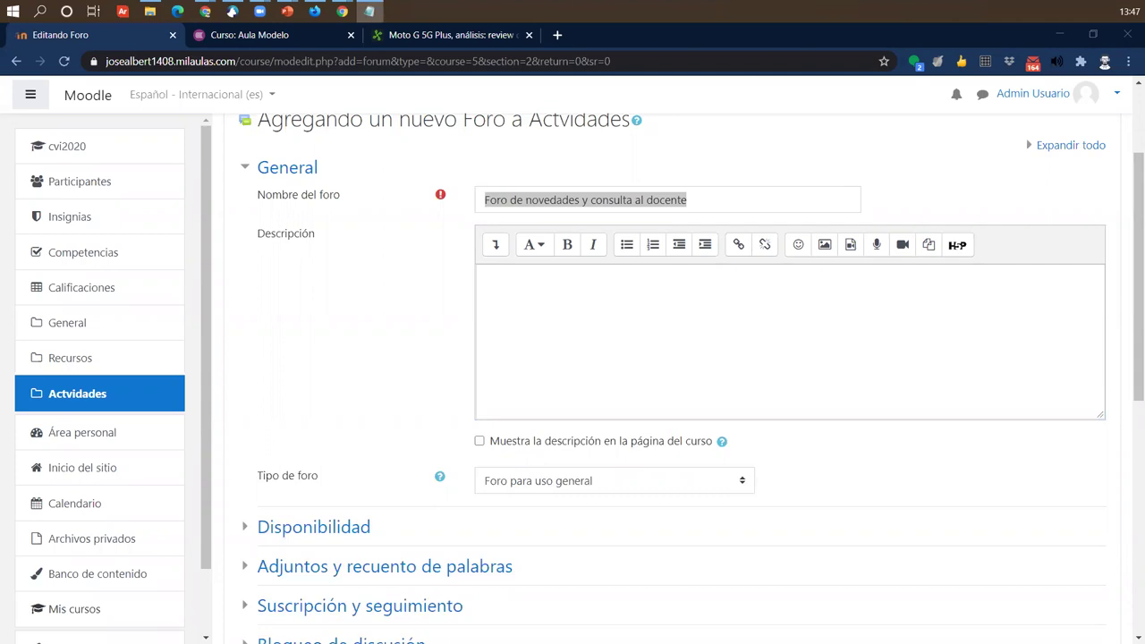
pyautogui.click(99, 49)
# Set Notepad's font size to 72 and type the 'Foro:' heading
pyautogui.click(140, 79)
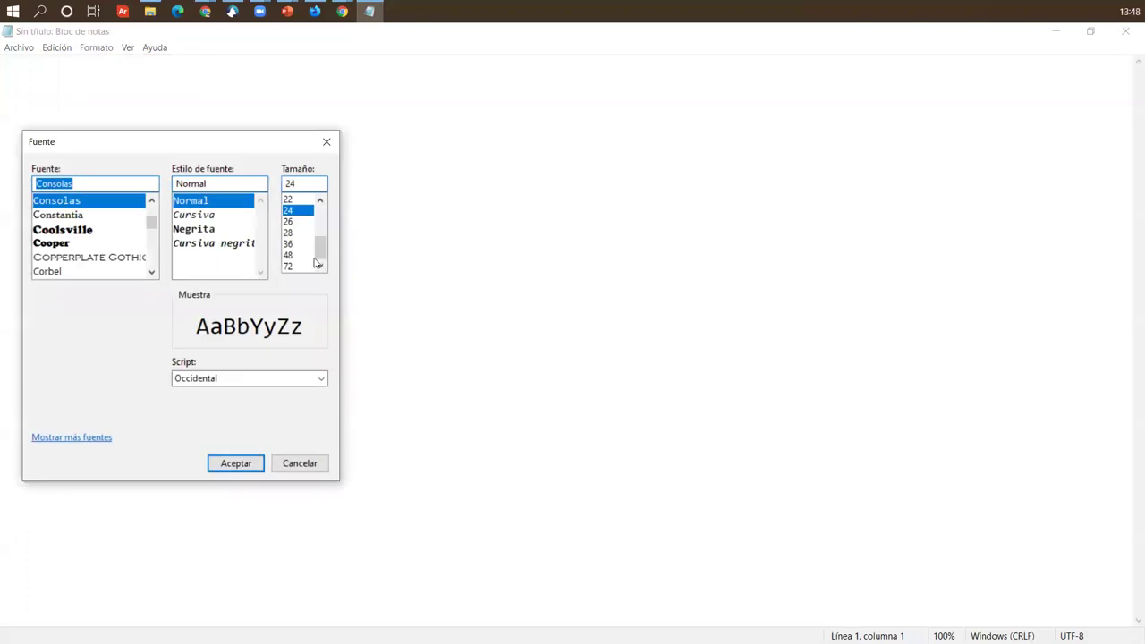
pyautogui.click(303, 266)
pyautogui.click(236, 463)
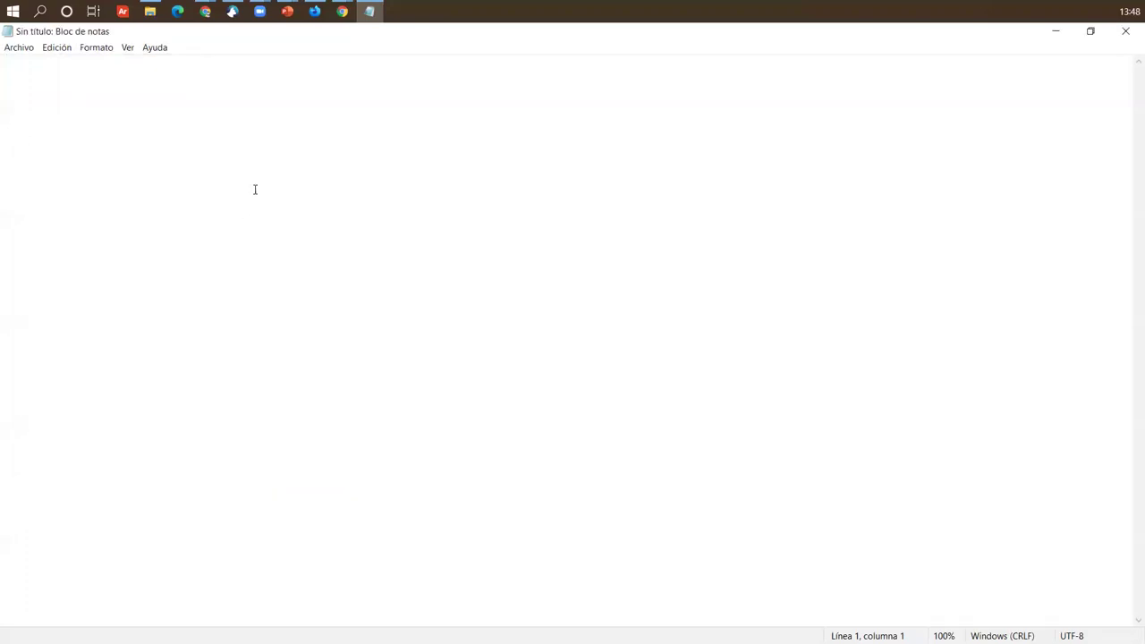
pyautogui.write('Foro')
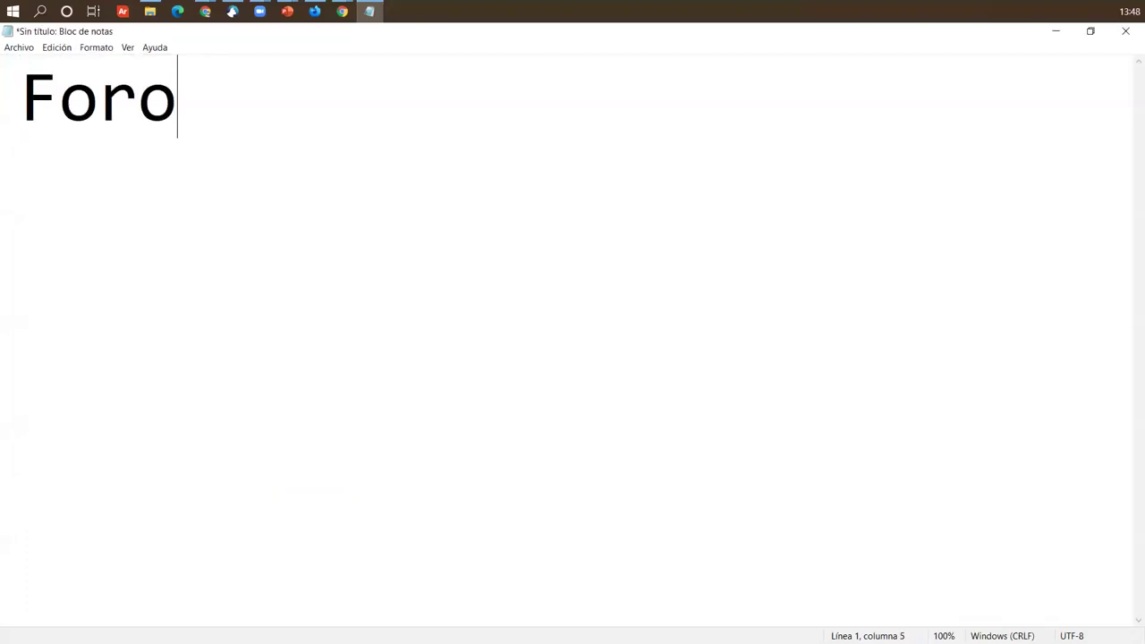
pyautogui.write(':')
pyautogui.press('Return')
# Add bullet lines 'Estudiante ingrese sus consultas' and 'Docente pueda publicar anuncios y responder consultas'
pyautogui.write('Es t')
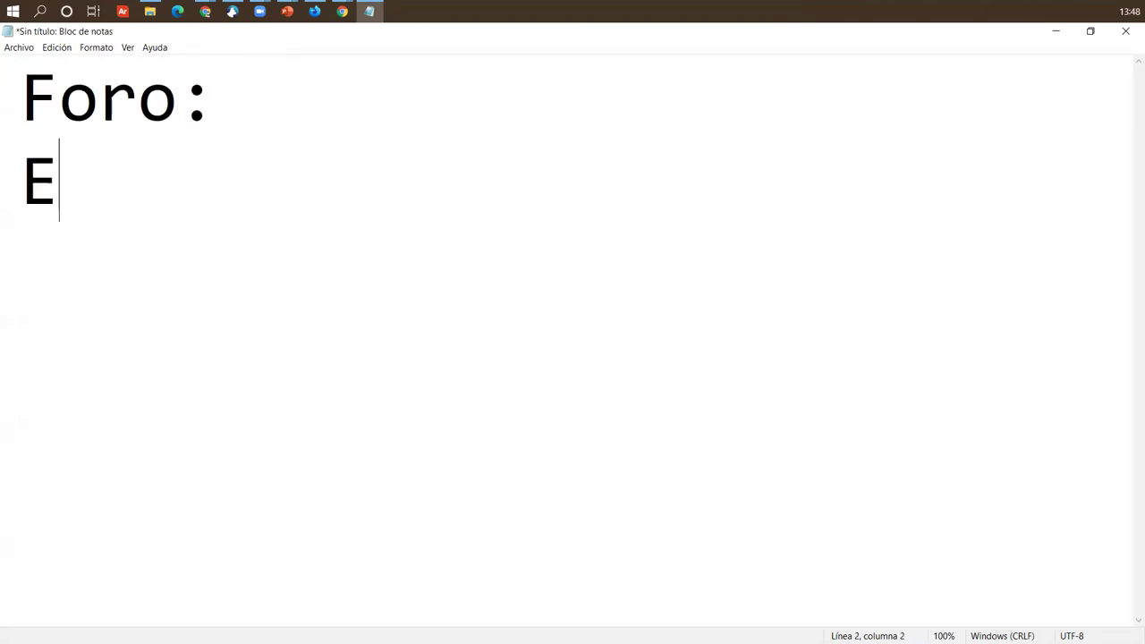
pyautogui.press('BackSpace')
pyautogui.press('BackSpace')
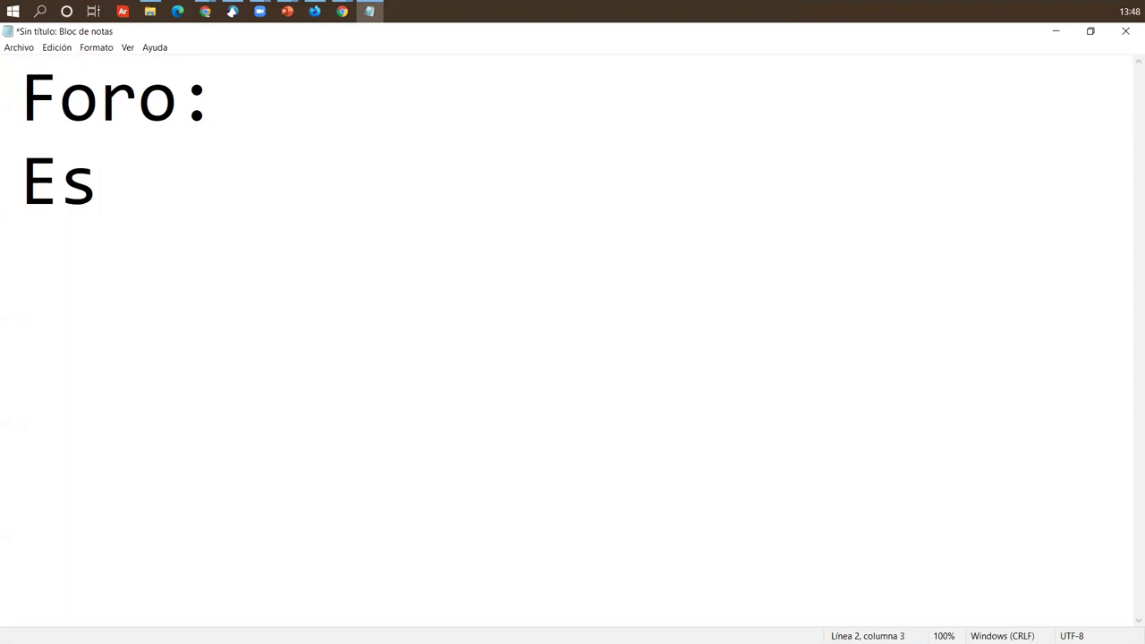
pyautogui.write('tudiante ing')
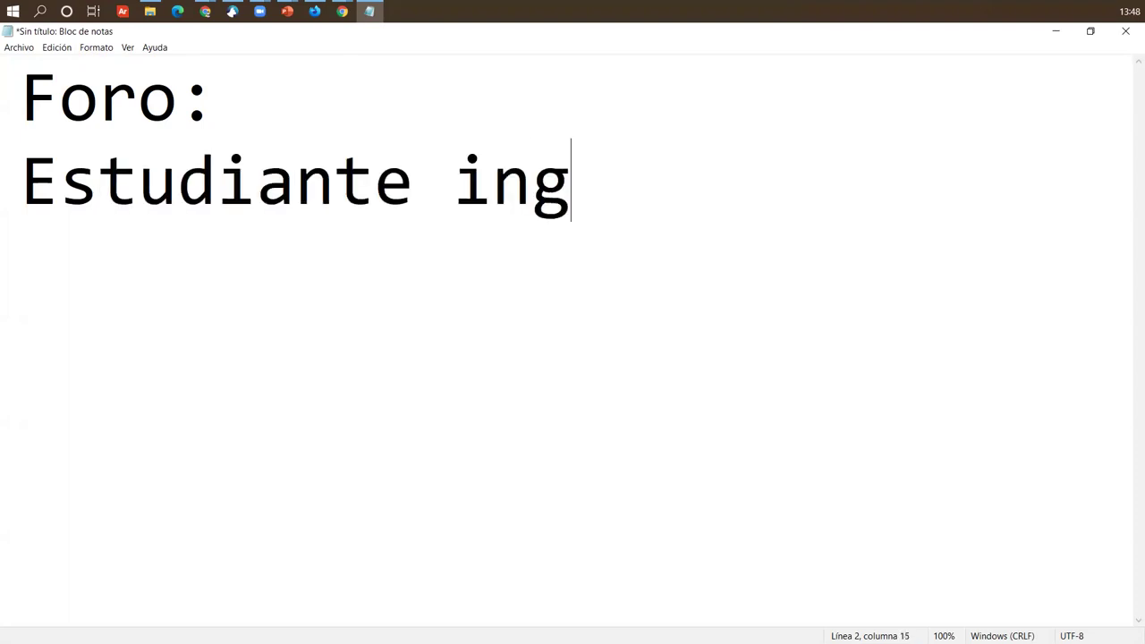
pyautogui.write('rese ')
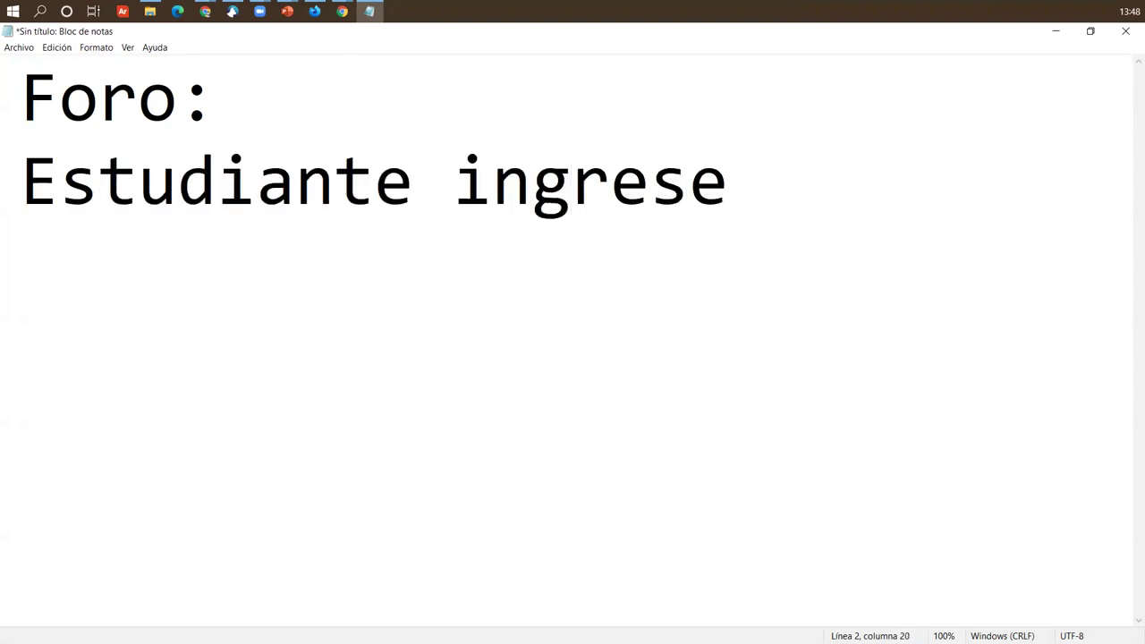
pyautogui.write('sus consul')
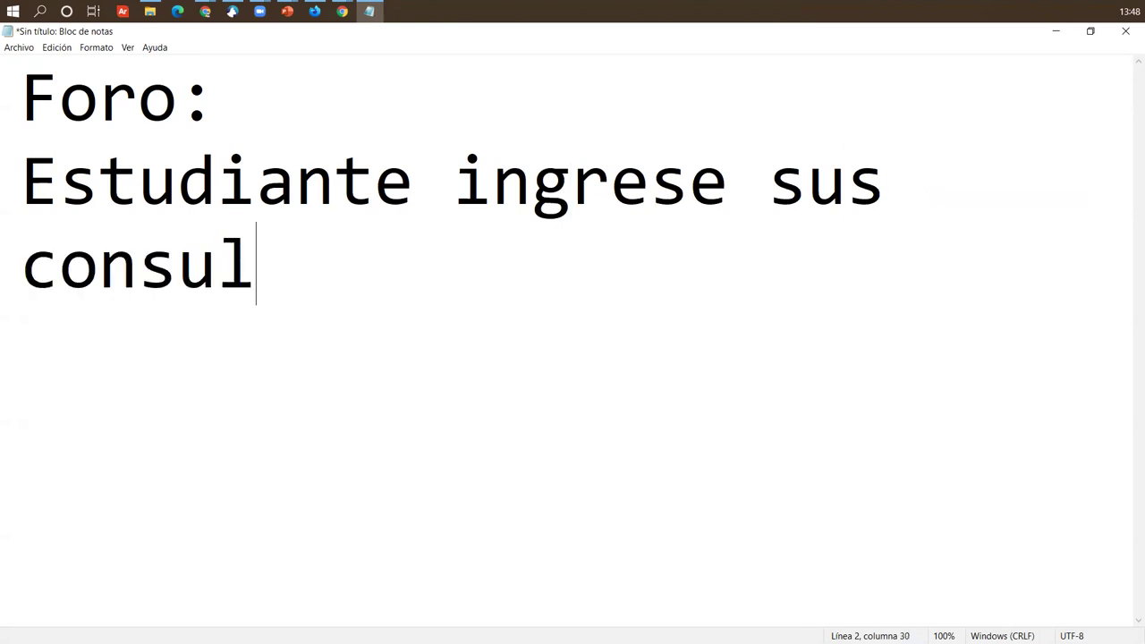
pyautogui.write('tas')
pyautogui.press('Up')
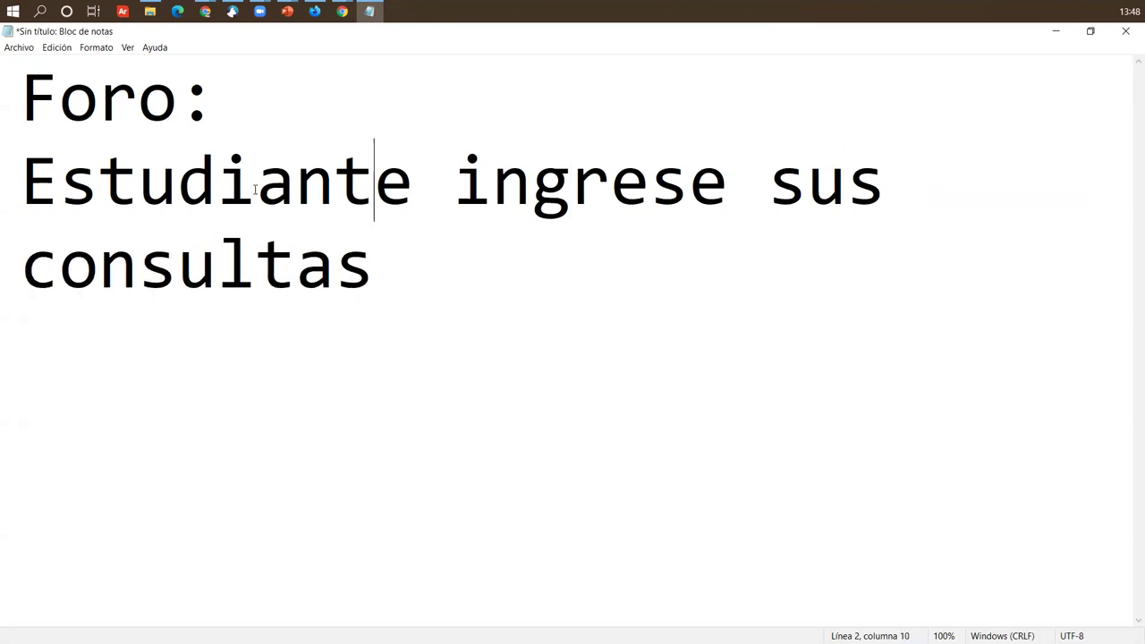
pyautogui.press('Home')
pyautogui.write('*')
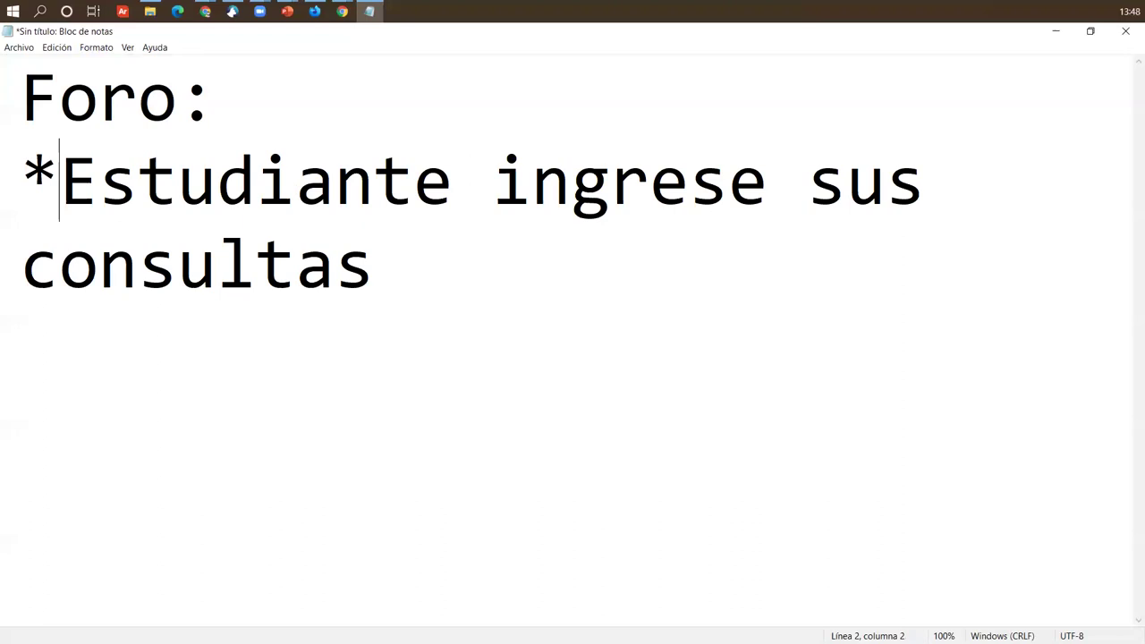
pyautogui.press('Return')
pyautogui.write('*')
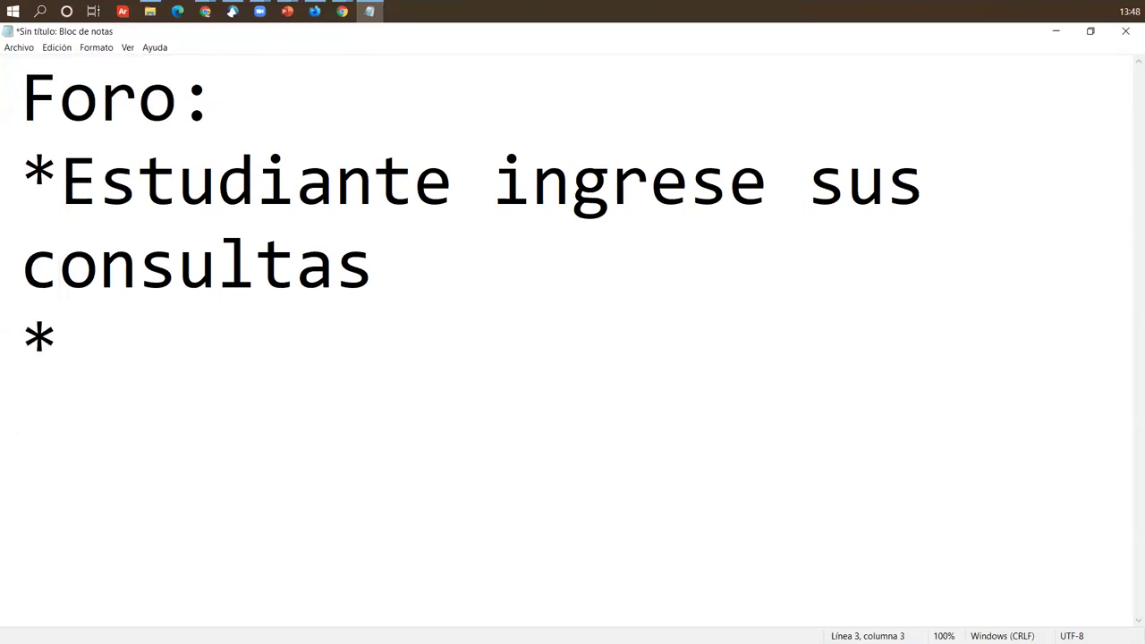
pyautogui.press('BackSpace')
pyautogui.write('Docente ')
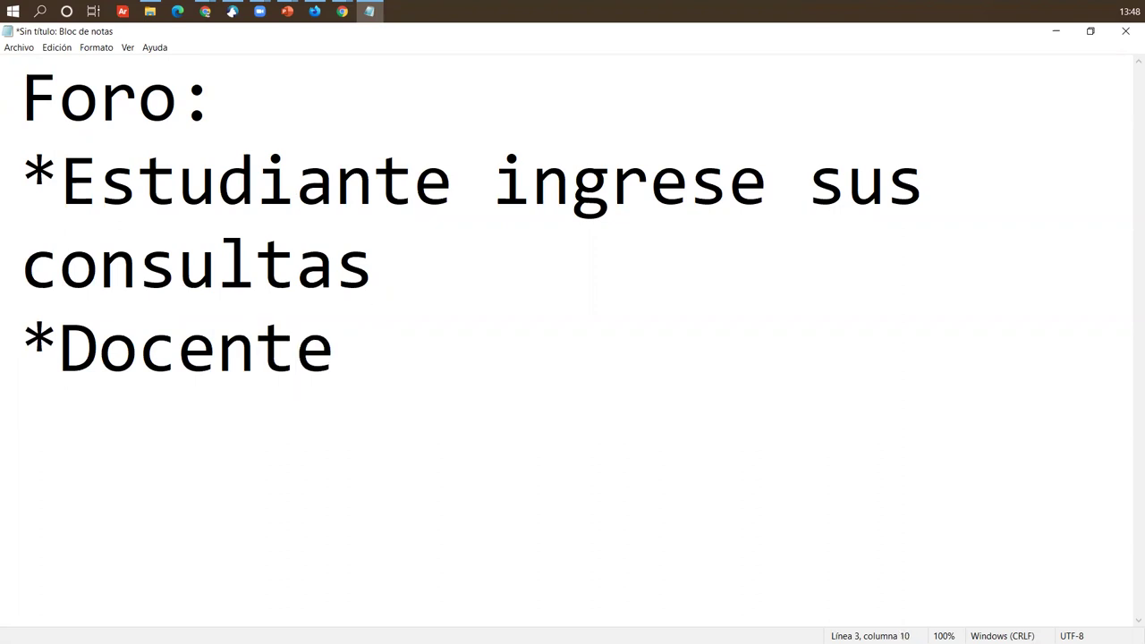
pyautogui.write('pueda publica')
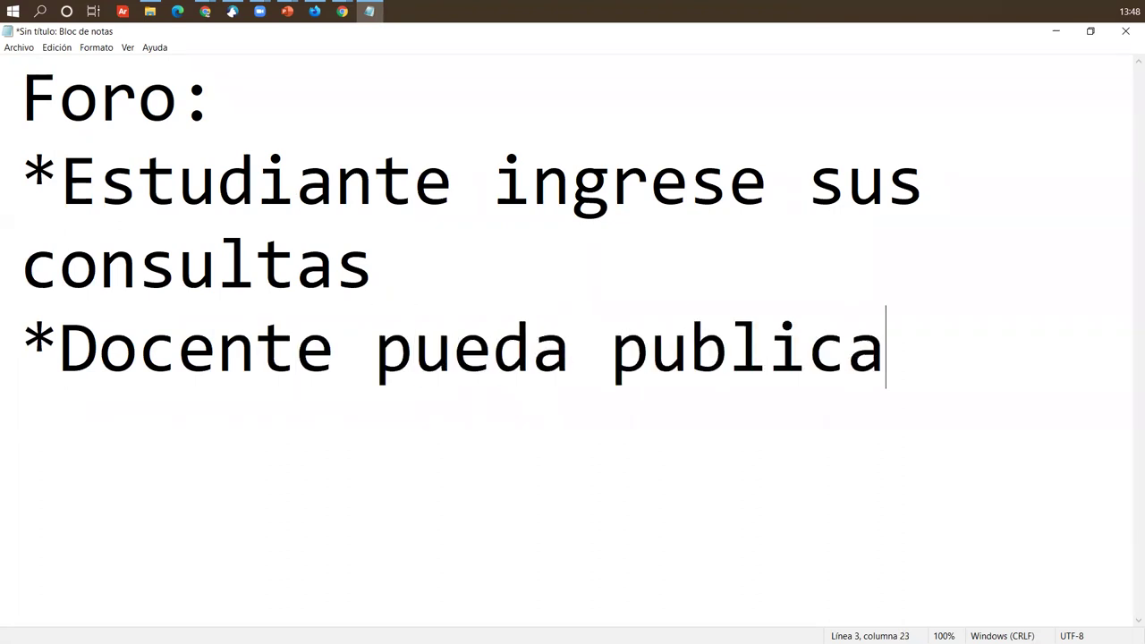
pyautogui.write('r anuncios ')
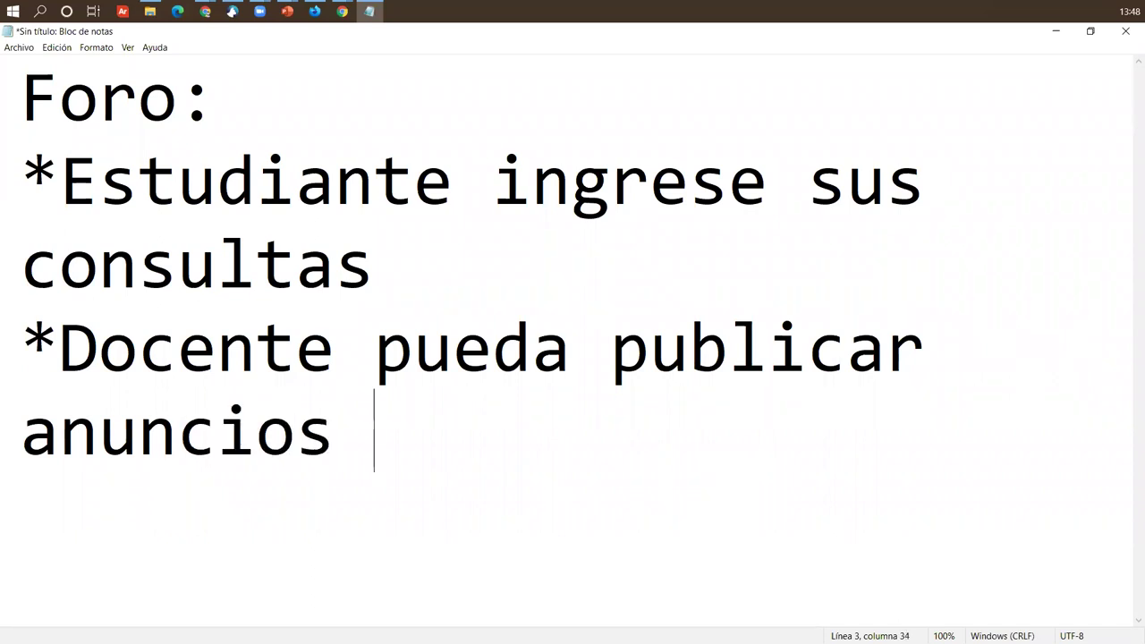
pyautogui.write('y ')
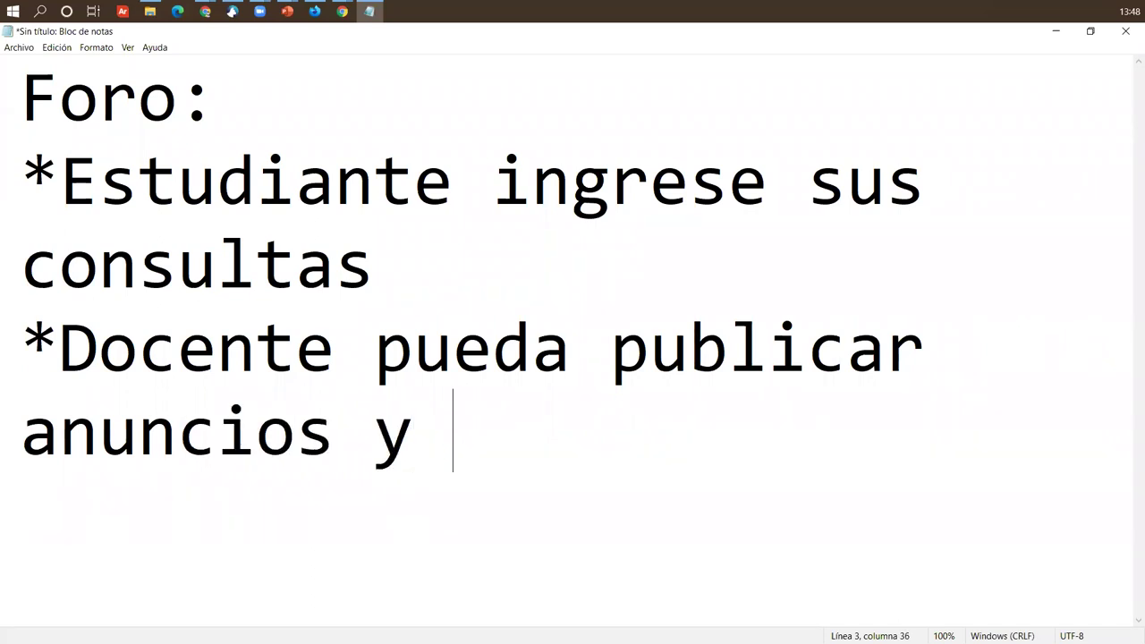
pyautogui.write('responder consultas')
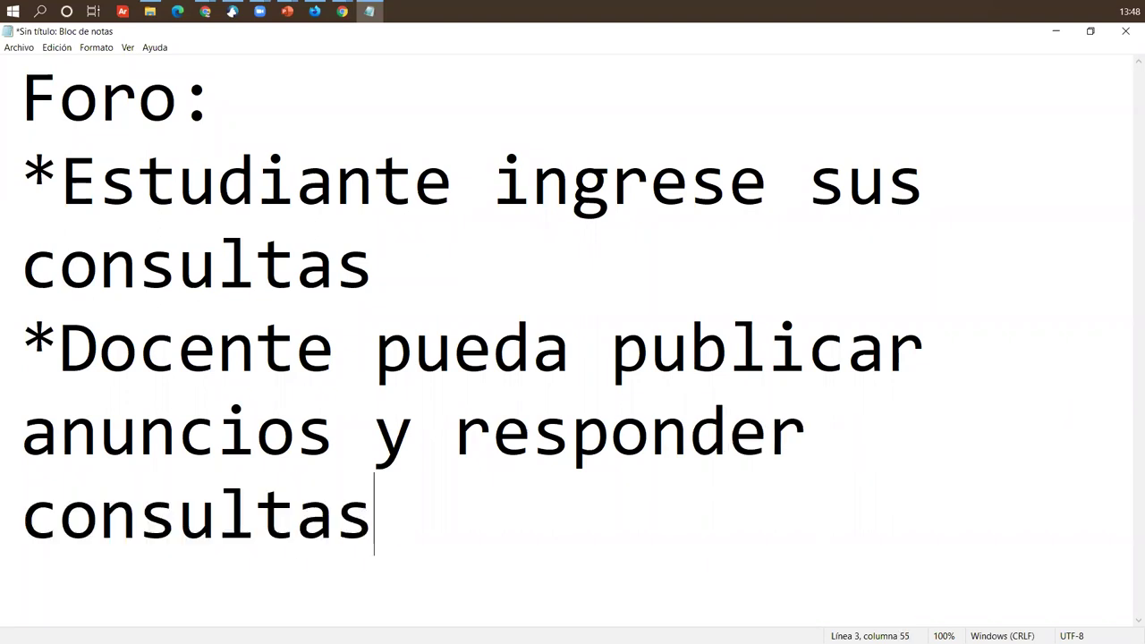
# Complete the heading as 'Foro: Foro de uso general.'
pyautogui.press('Up')
pyautogui.press('Up')
pyautogui.press('Up')
pyautogui.press('Up')
pyautogui.press('Left')
pyautogui.press('Left')
pyautogui.hotkey('ctrl', 'Left')
pyautogui.press('Up')
pyautogui.press('Right')
pyautogui.press('Right')
pyautogui.press('Right')
pyautogui.press('Right')
pyautogui.press('Right')
pyautogui.hotkey('shift', 'Down')
pyautogui.hotkey('shift', 'Down')
pyautogui.hotkey('shift', 'Down')
pyautogui.hotkey('shift', 'Down')
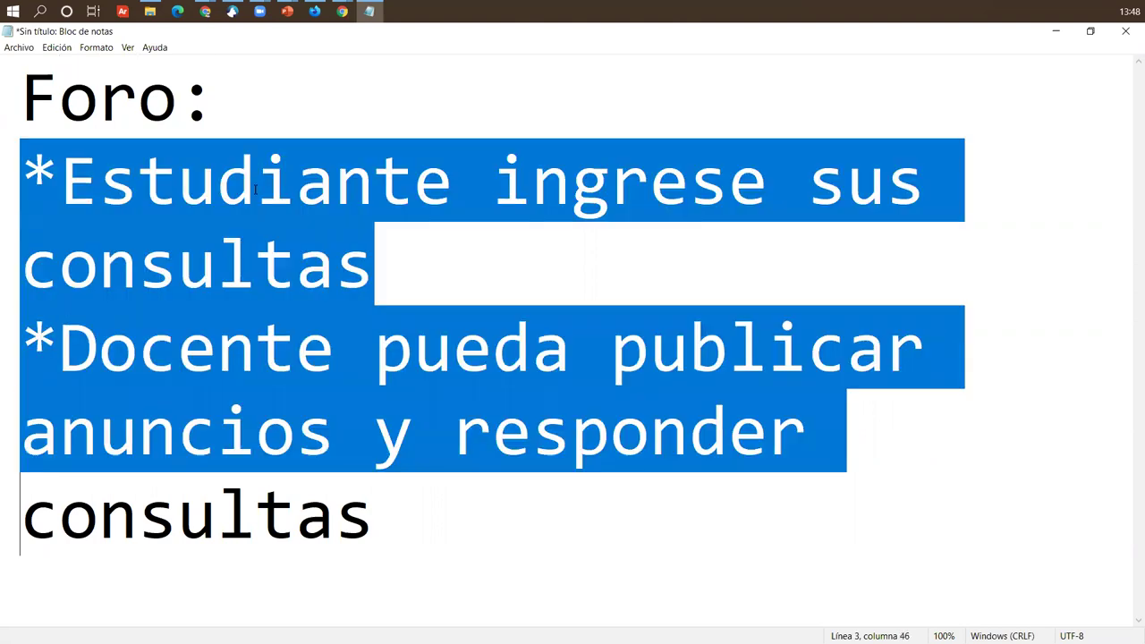
pyautogui.hotkey('shift', 'Right')
pyautogui.hotkey('shift', 'Right')
pyautogui.hotkey('shift', 'Right')
pyautogui.hotkey('shift', 'Right')
pyautogui.hotkey('shift', 'Right')
pyautogui.hotkey('shift', 'Right')
pyautogui.hotkey('shift', 'Right')
pyautogui.hotkey('shift', 'Right')
pyautogui.hotkey('shift', 'Right')
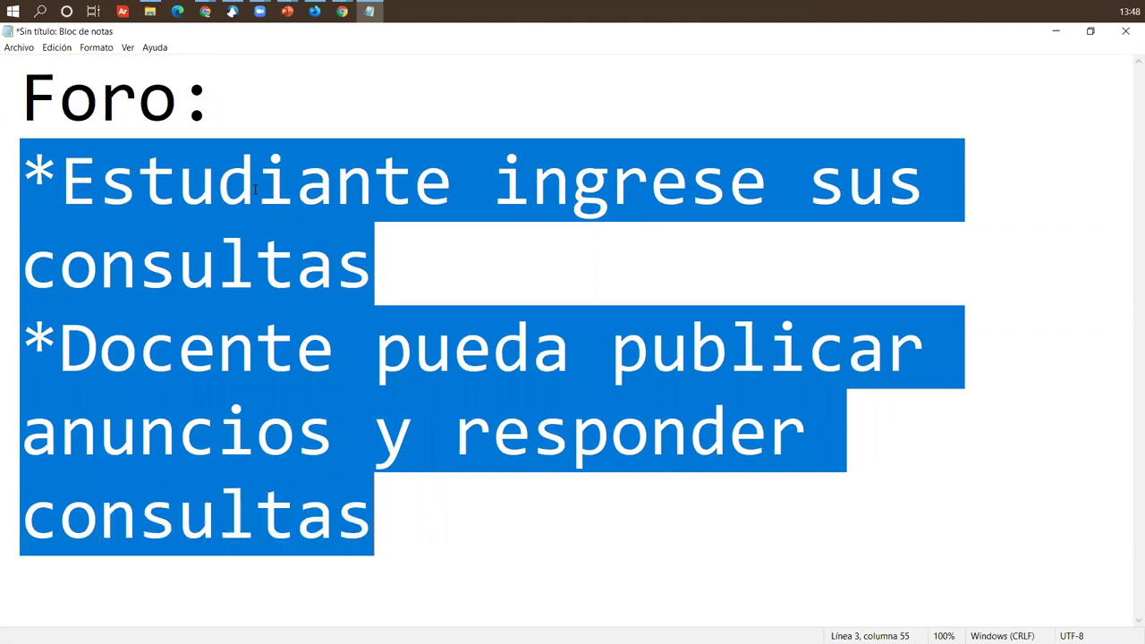
pyautogui.press('Up')
pyautogui.press('Up')
pyautogui.press('Up')
pyautogui.press('Up')
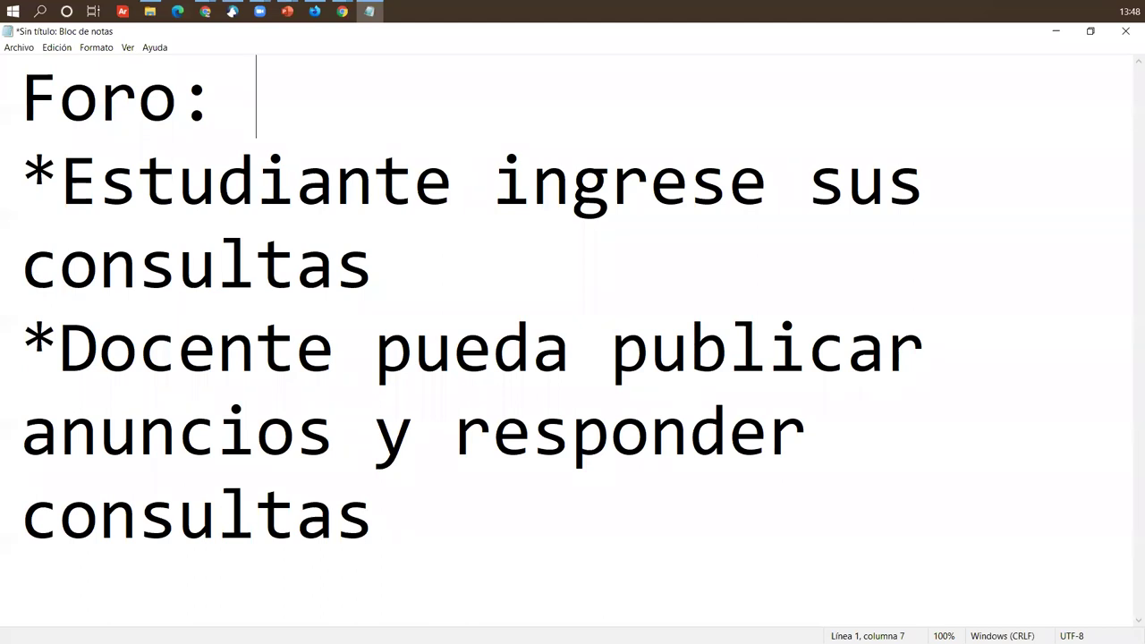
pyautogui.write('Foro')
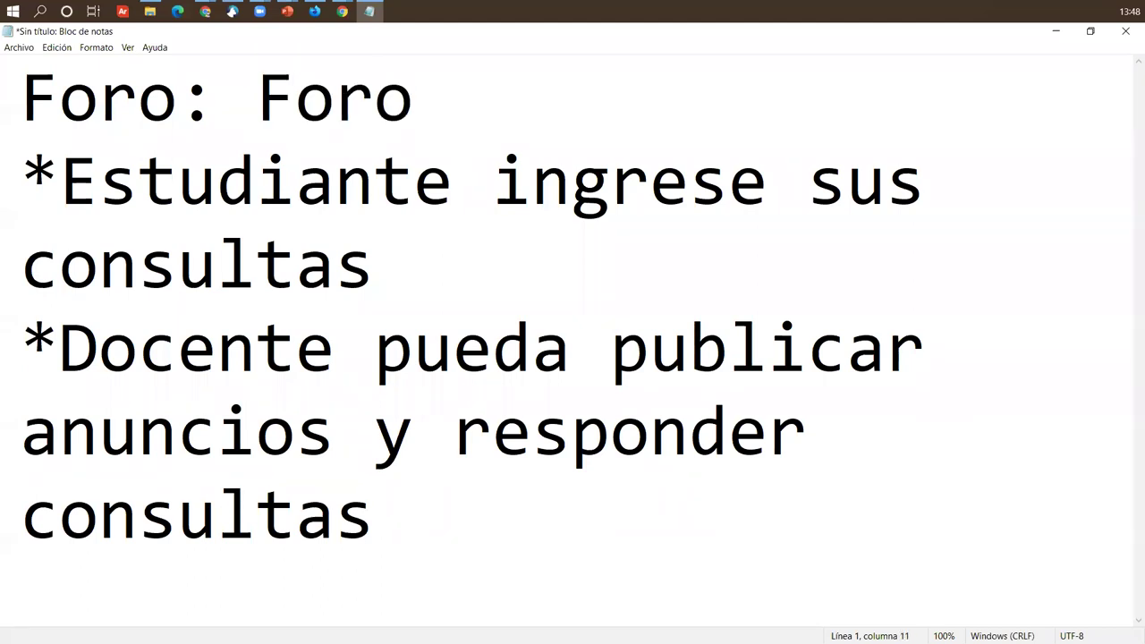
pyautogui.write(' de uso gene')
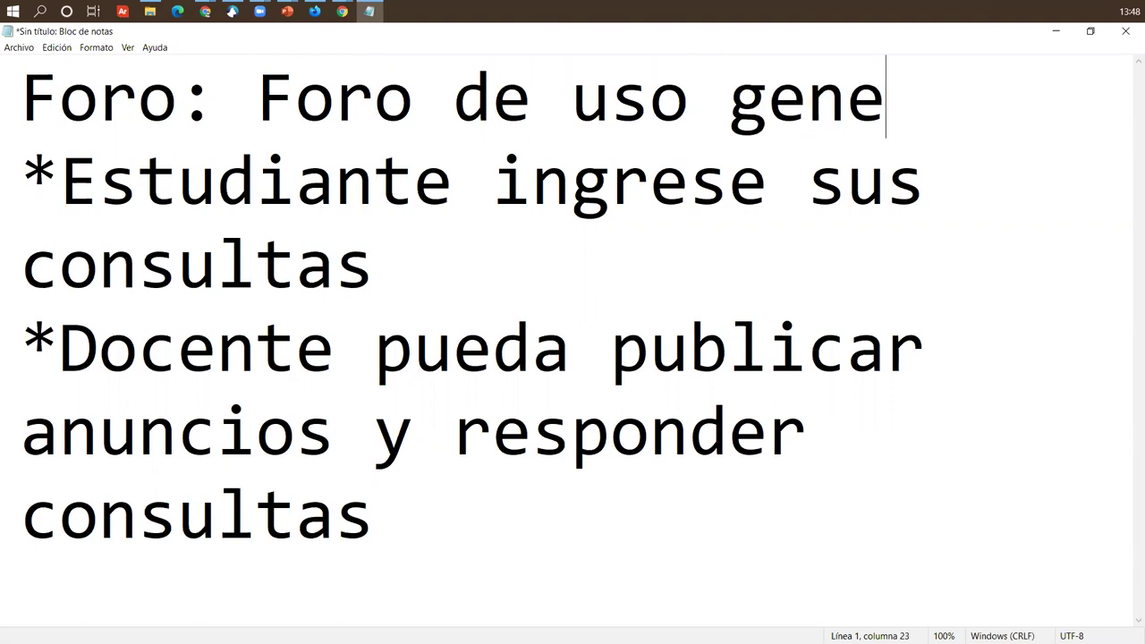
pyautogui.write('ral.')
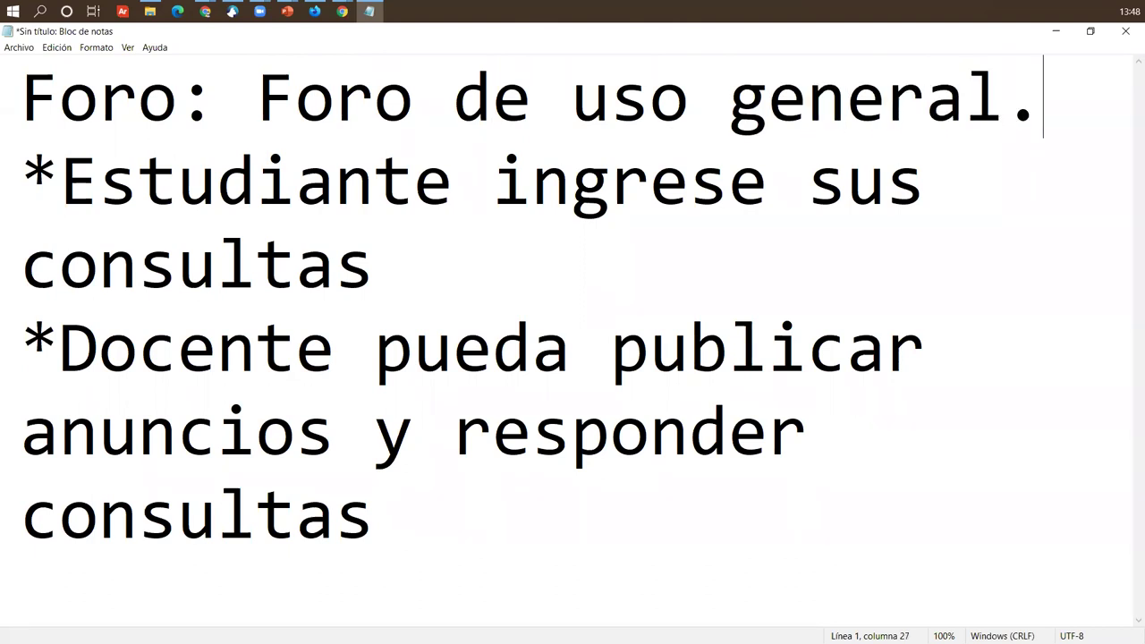
pyautogui.press('Down')
pyautogui.press('Down')
pyautogui.press('Down')
pyautogui.press('Down')
pyautogui.press('Down')
# Start a new 'Foro:' entry with the line 'Estudiante den respuesta a una pregunta plateada por el docente.'
pyautogui.press('Return')
pyautogui.press('Return')
pyautogui.write('For')
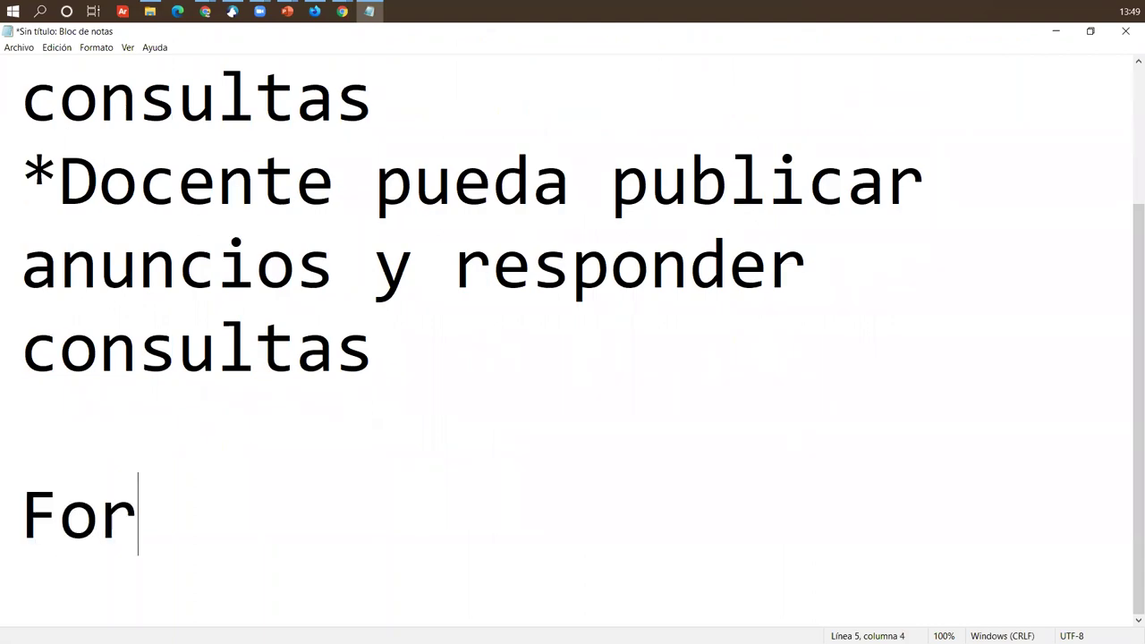
pyautogui.write('o:')
pyautogui.press('Return')
pyautogui.write('D')
pyautogui.press('BackSpace')
pyautogui.write('*')
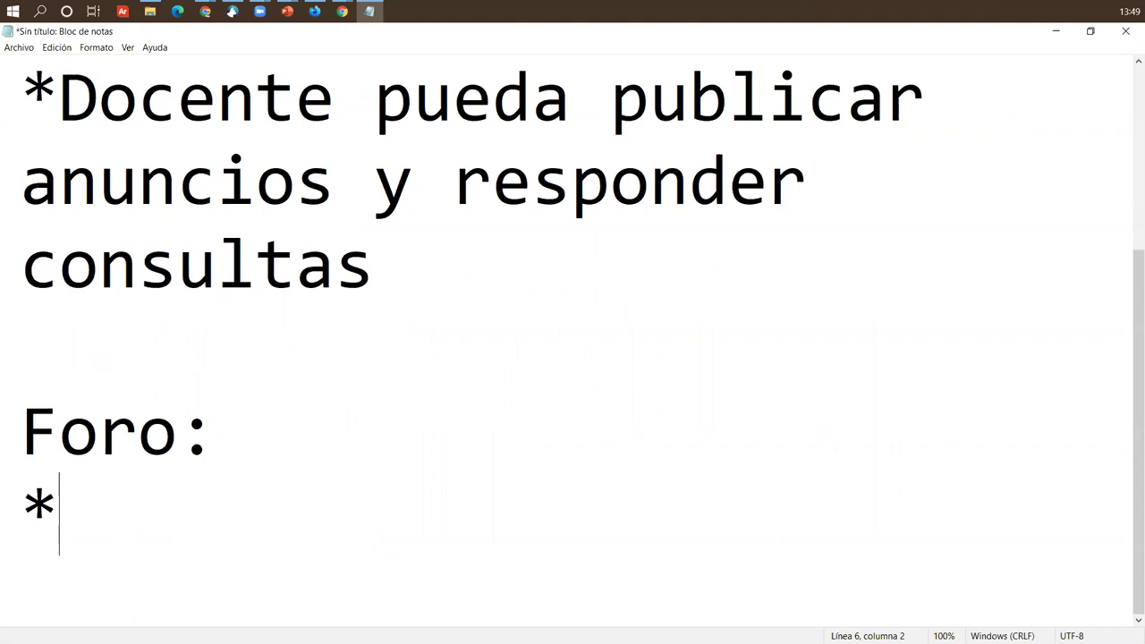
pyautogui.press('BackSpace')
pyautogui.write('Estud')
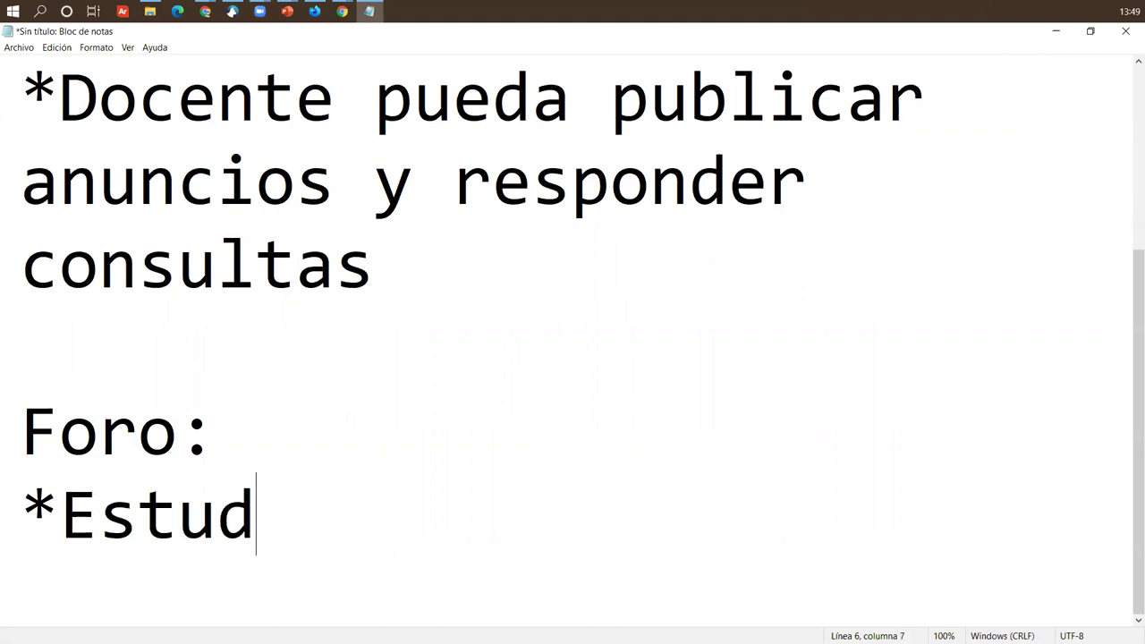
pyautogui.write('iante den res')
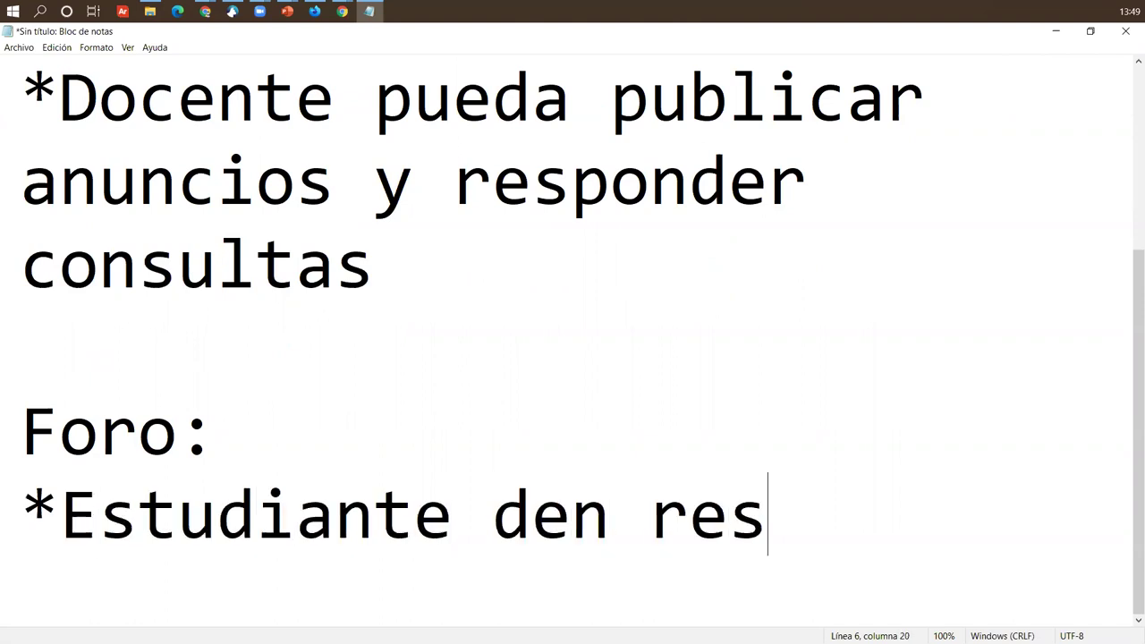
pyautogui.write('puesta a una pregunta ')
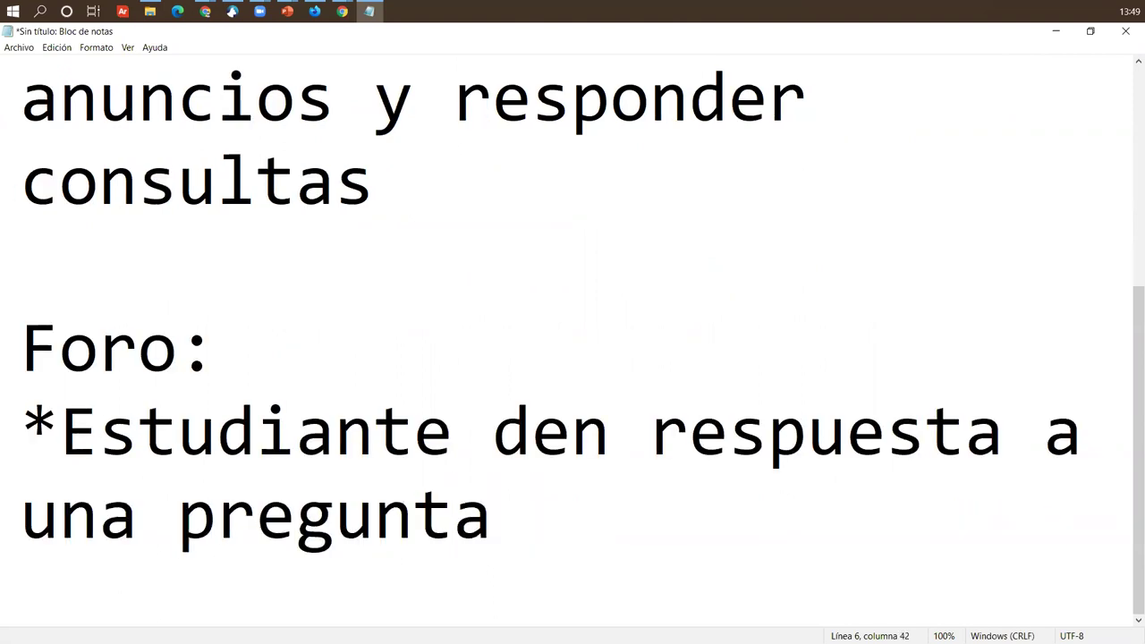
pyautogui.write('pla')
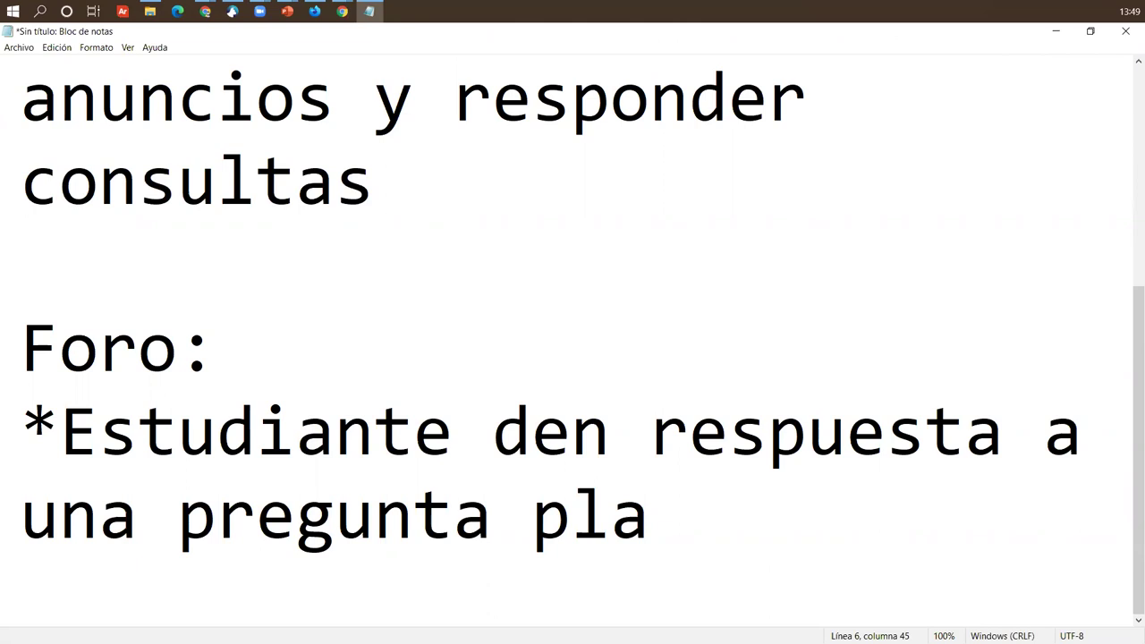
pyautogui.write('teada por el docente.')
# Complete the entry heading as 'Foro: Debate sencillo o PyR' and add two blank lines below
pyautogui.press('Up')
pyautogui.press('Up')
pyautogui.press('Up')
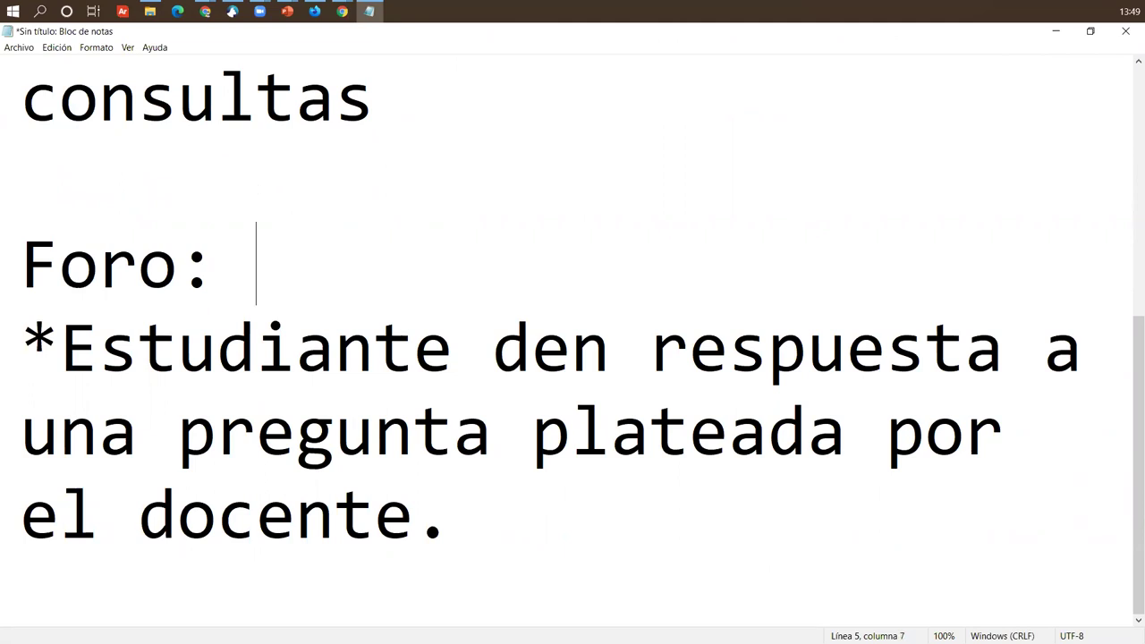
pyautogui.write('Debate senci')
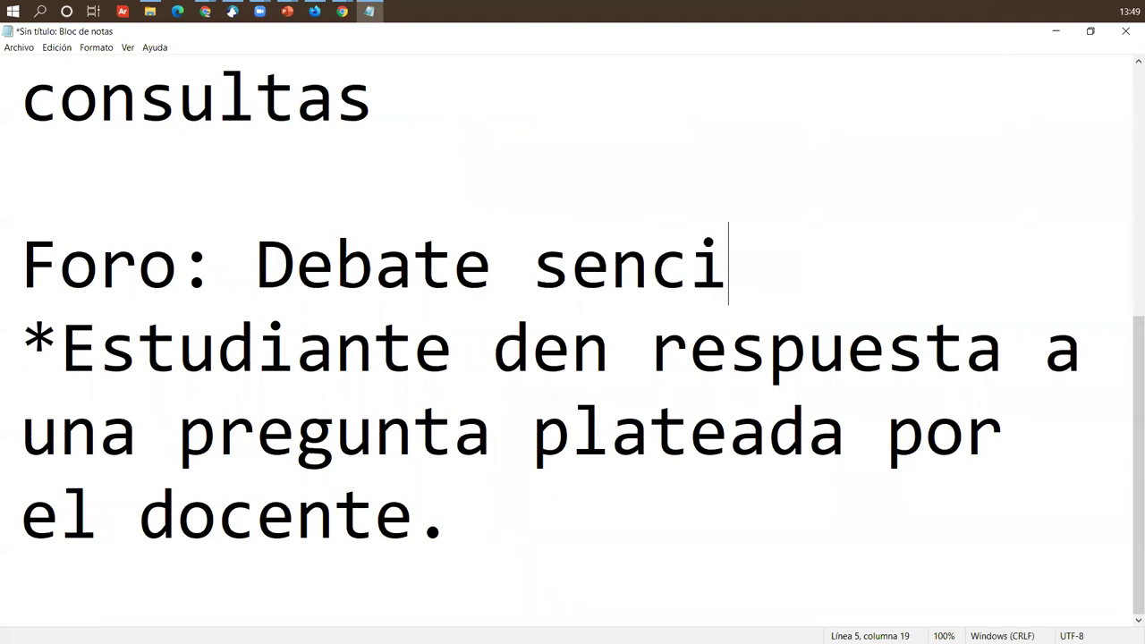
pyautogui.write('llo')
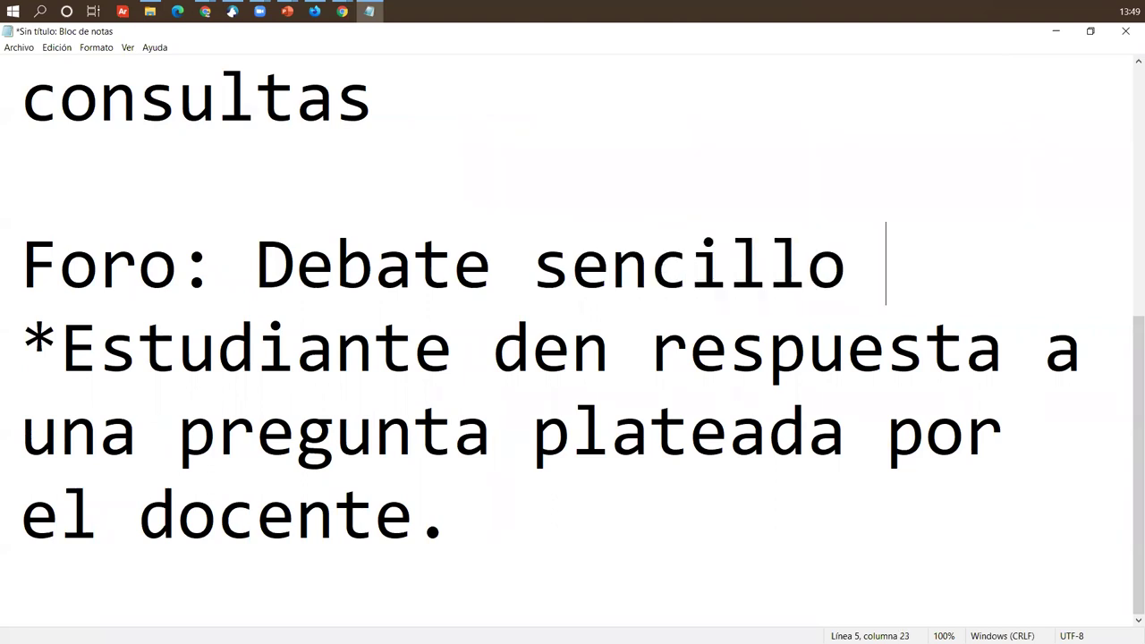
pyautogui.write(' o')
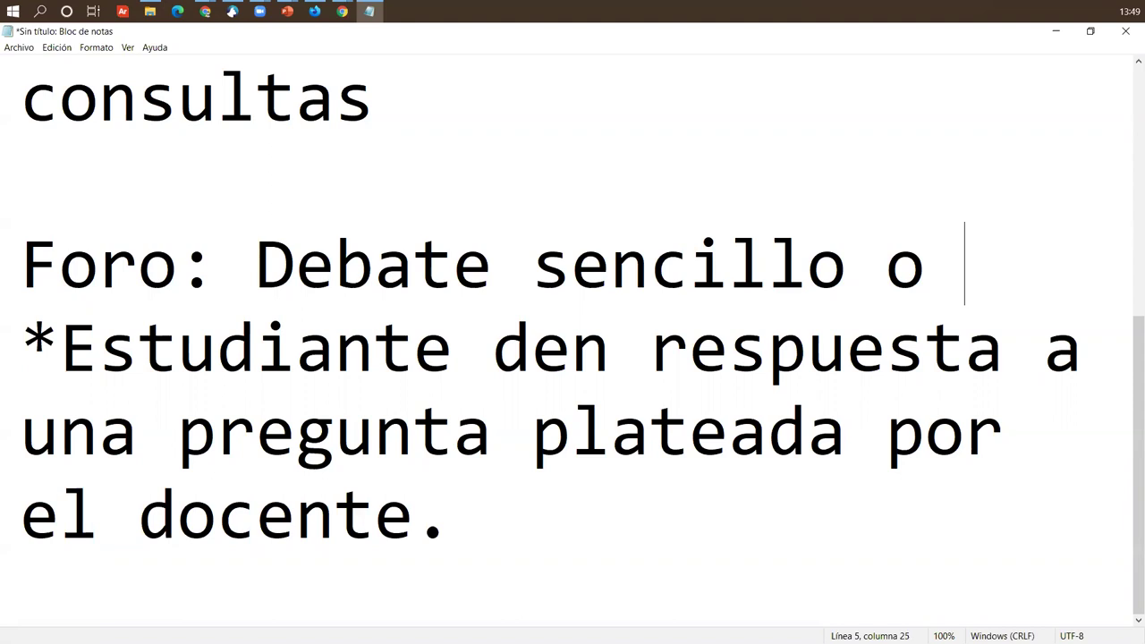
pyautogui.write(' p y')
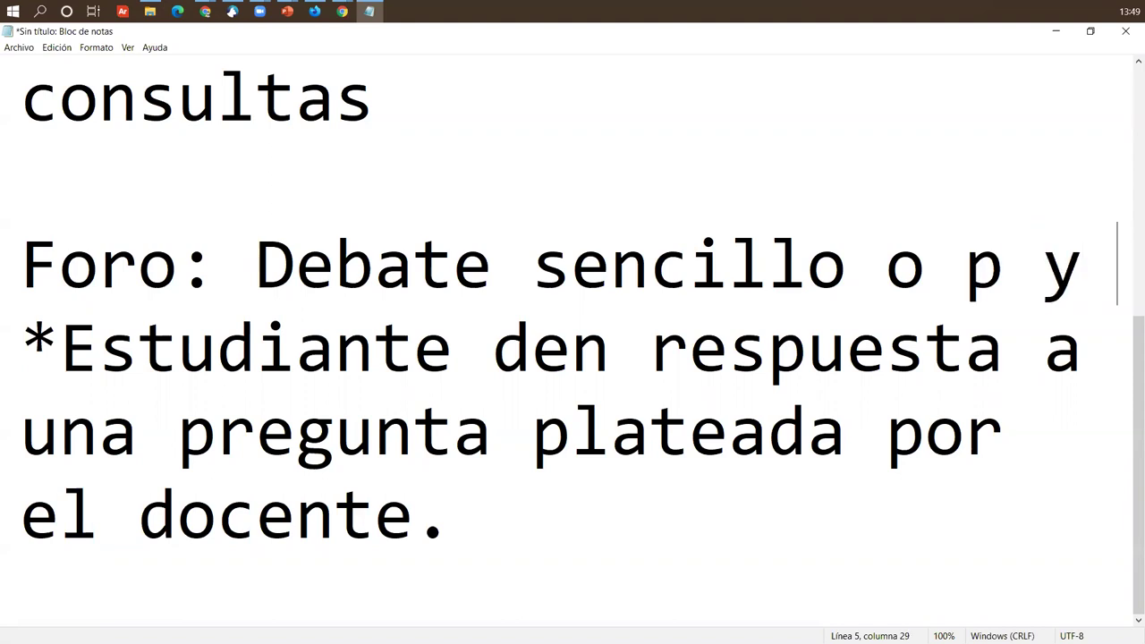
pyautogui.press('BackSpace')
pyautogui.press('BackSpace')
pyautogui.press('BackSpace')
pyautogui.press('BackSpace')
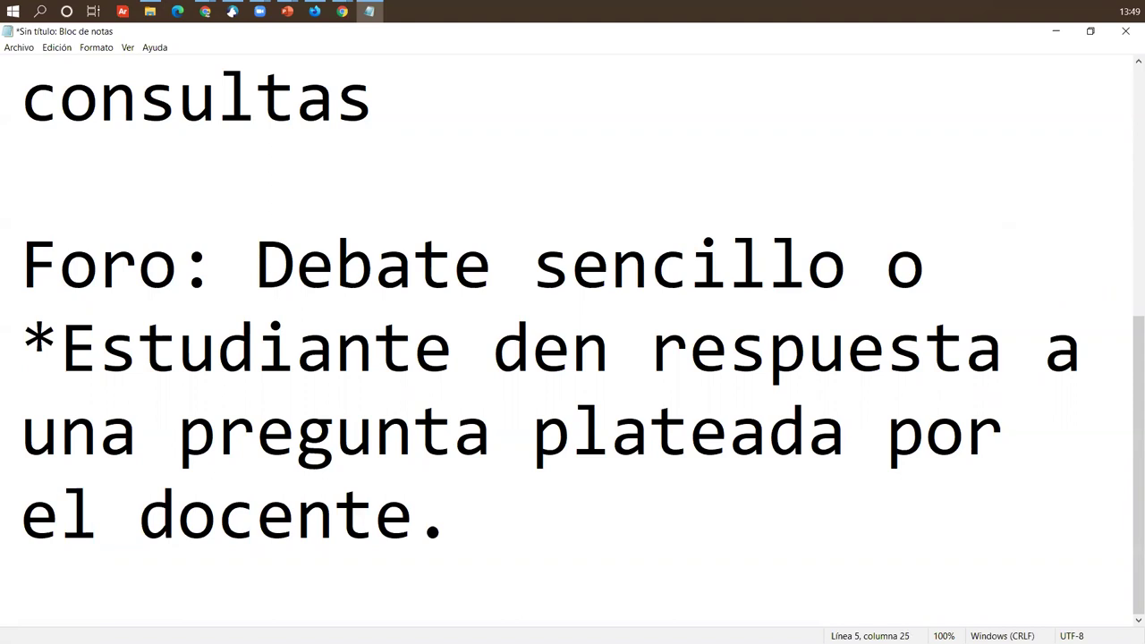
pyautogui.write('PyR')
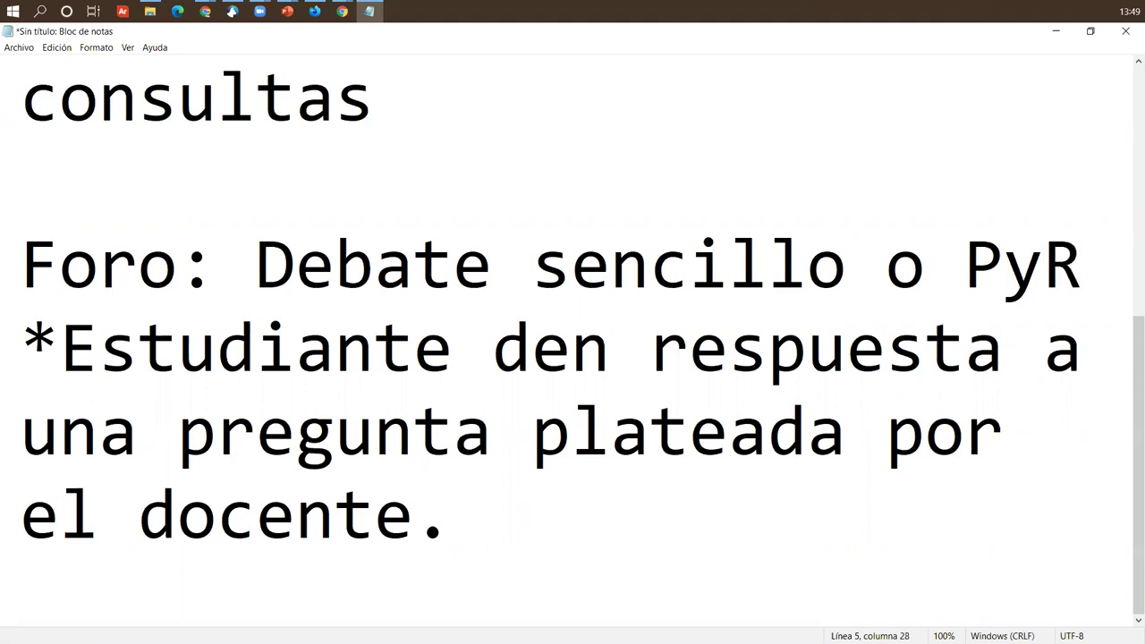
pyautogui.press('Return')
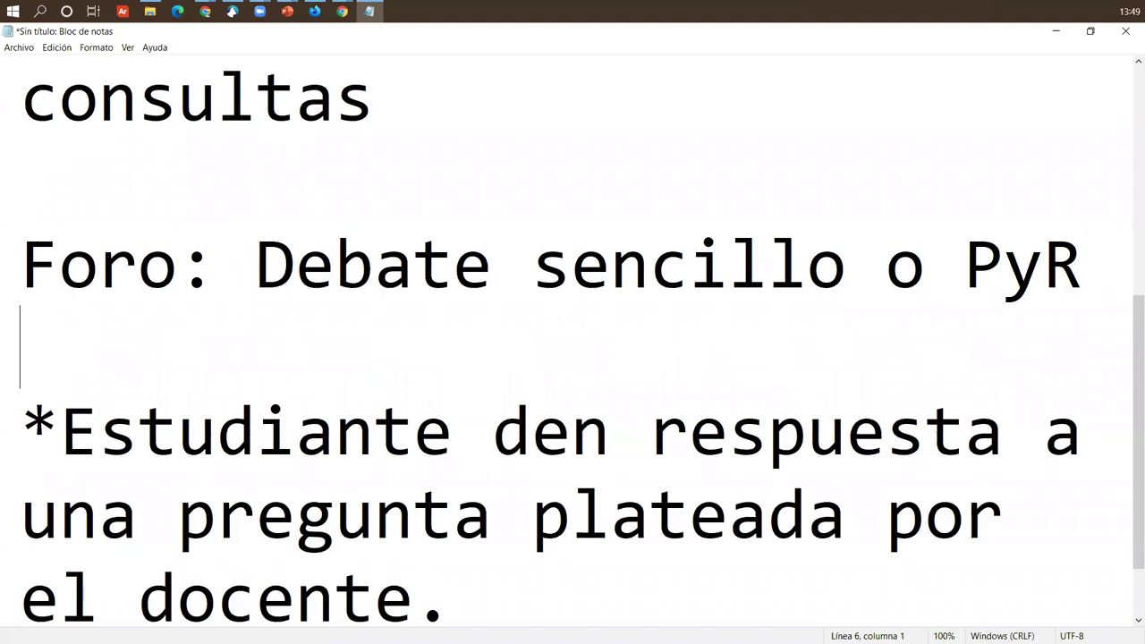
pyautogui.press('BackSpace')
pyautogui.hotkey('shift', 'Left')
pyautogui.hotkey('shift', 'Left')
pyautogui.hotkey('shift', 'Left')
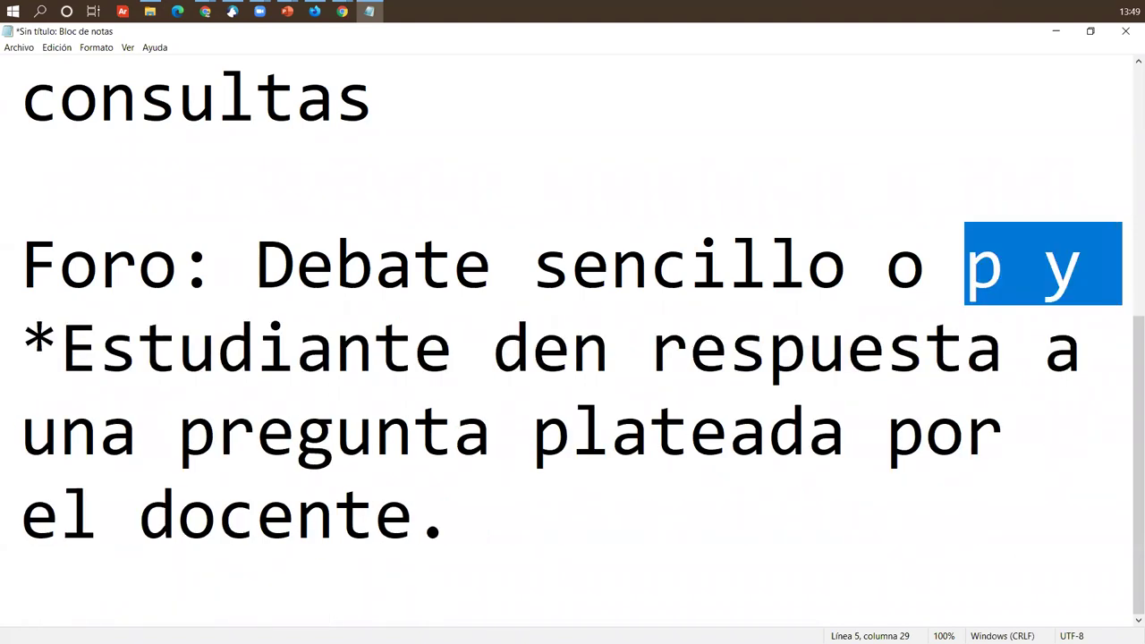
pyautogui.write('P')
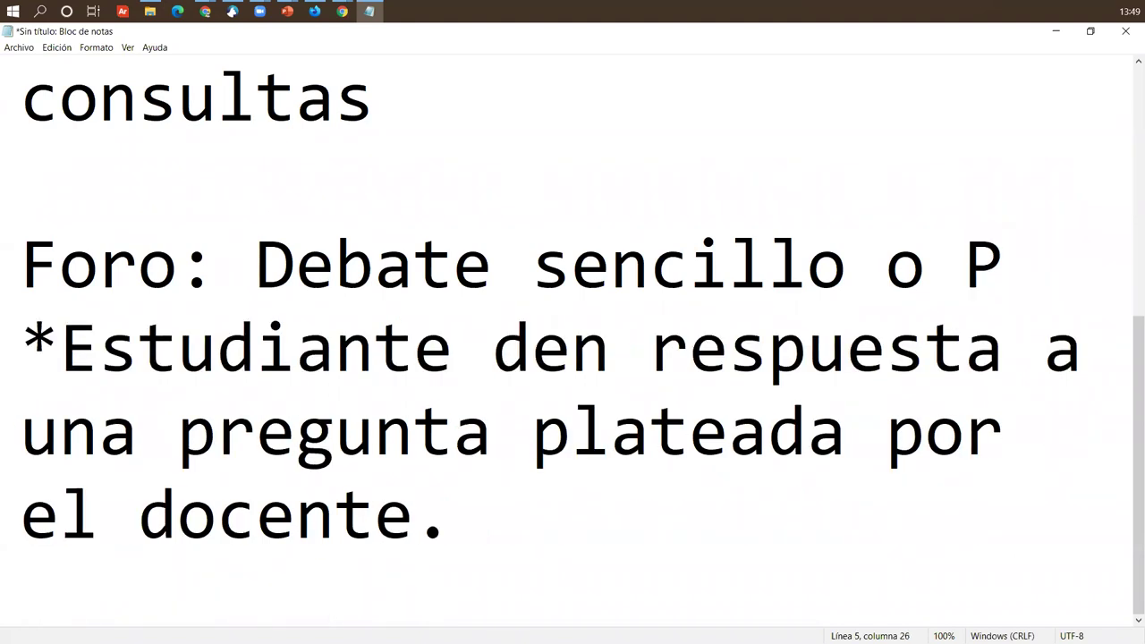
pyautogui.write('yR')
pyautogui.press('Down')
pyautogui.press('Down')
pyautogui.press('Down')
pyautogui.press('Return')
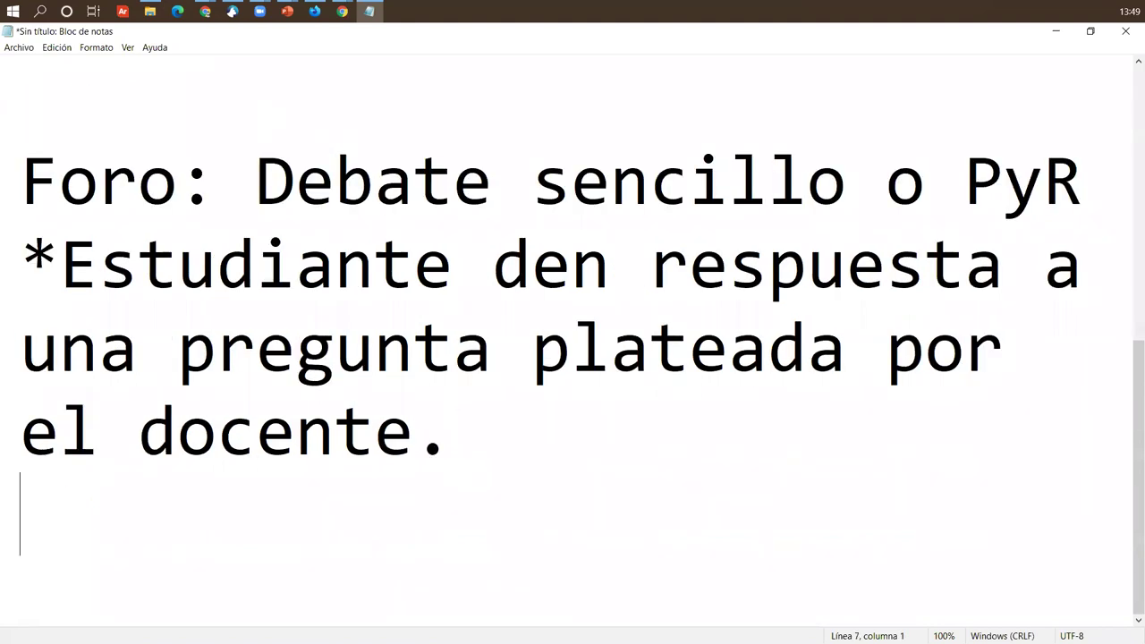
pyautogui.press('Return')
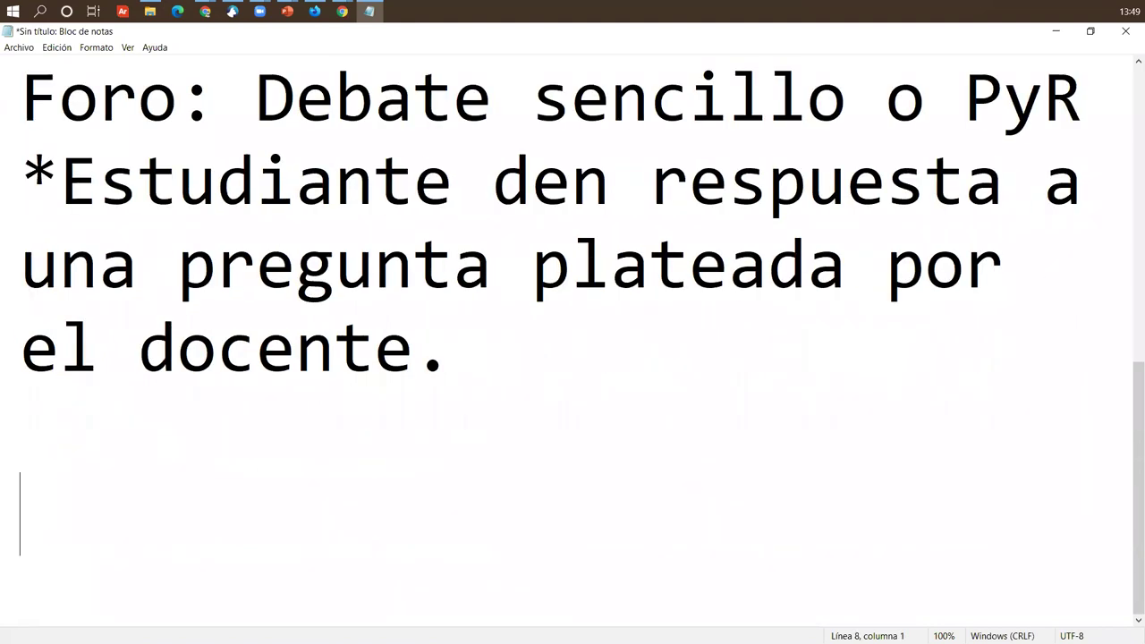
# Write the description 'Es usado para dar respuesta inmediata a una pregunta'
pyautogui.write('D')
pyautogui.press('BackSpace')
pyautogui.write('Es')
pyautogui.write('a')
pyautogui.press('BackSpace')
pyautogui.write('sa')
pyautogui.press('BackSpace')
pyautogui.press('BackSpace')
pyautogui.write('us')
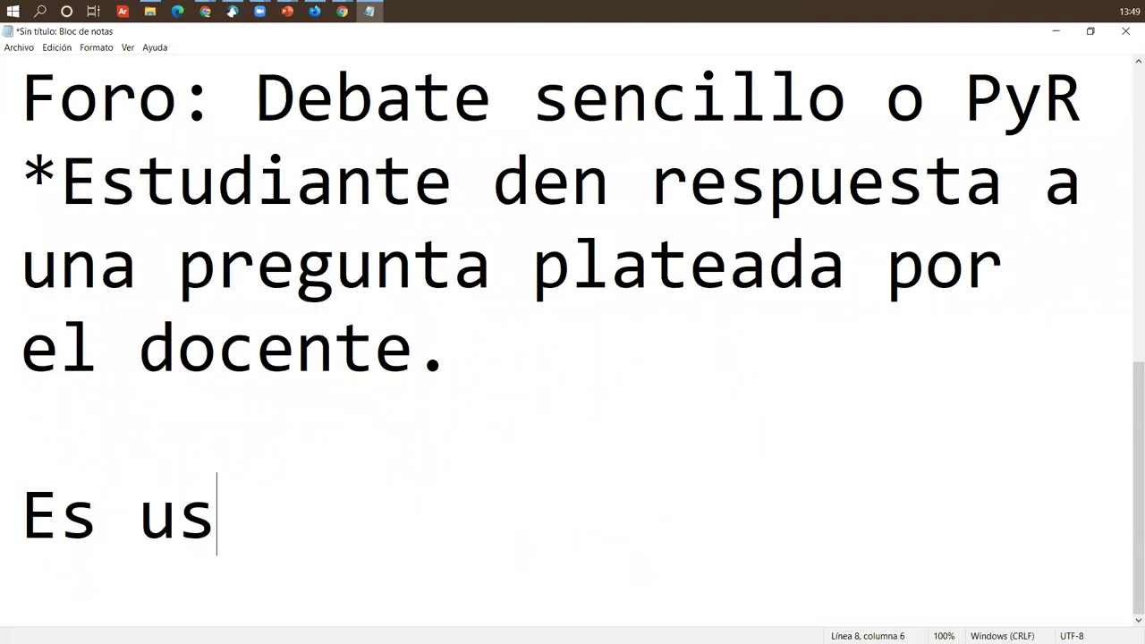
pyautogui.write('ado para dar respe')
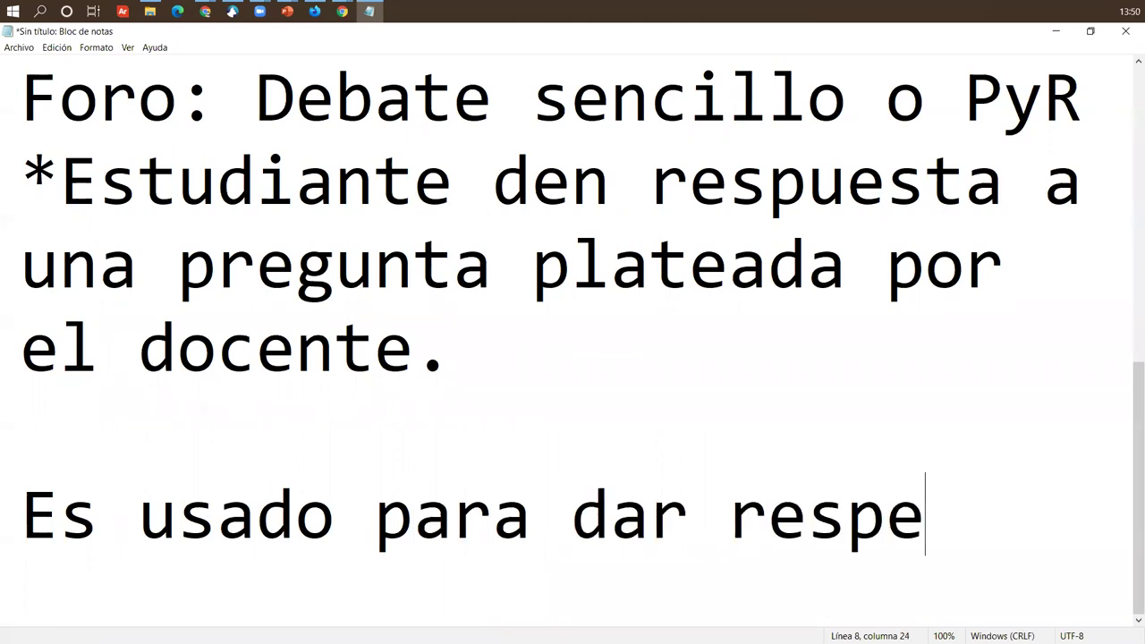
pyautogui.press('BackSpace')
pyautogui.write('uesta ime')
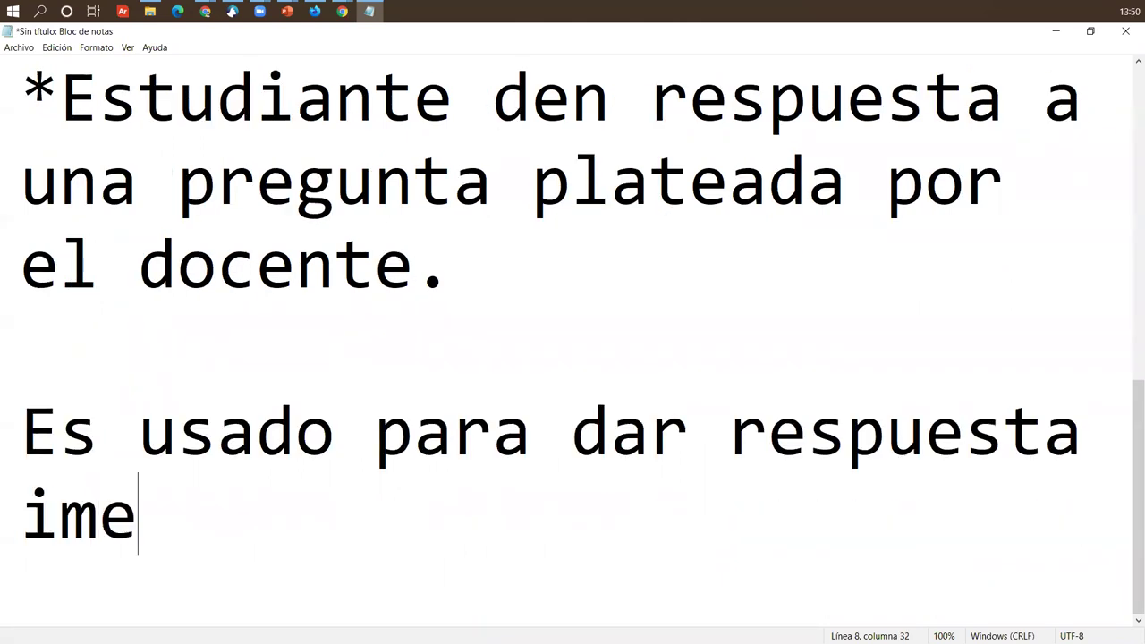
pyautogui.press('BackSpace')
pyautogui.press('BackSpace')
pyautogui.write('nmedian')
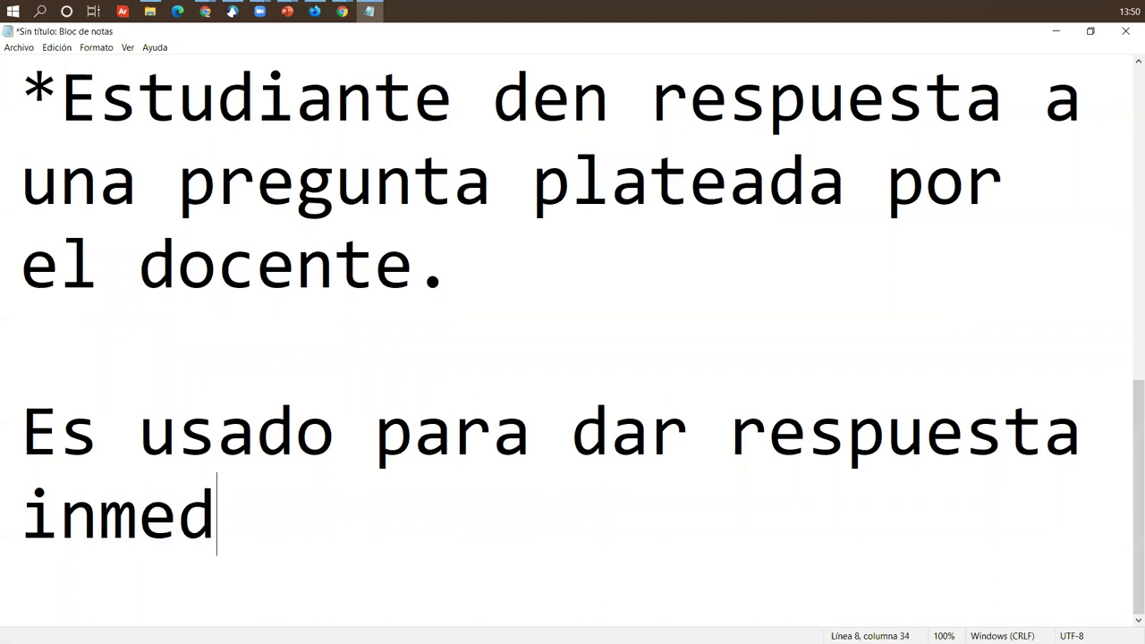
pyautogui.press('BackSpace')
pyautogui.write('ta auna p')
pyautogui.press('BackSpace')
pyautogui.press('BackSpace')
pyautogui.press('BackSpace')
pyautogui.press('BackSpace')
pyautogui.press('BackSpace')
pyautogui.press('BackSpace')
pyautogui.write('a una')
pyautogui.press('BackSpace')
pyautogui.press('BackSpace')
pyautogui.press('BackSpace')
pyautogui.press('BackSpace')
pyautogui.write('una')
pyautogui.press('BackSpace')
pyautogui.press('BackSpace')
pyautogui.write('na pregunta')
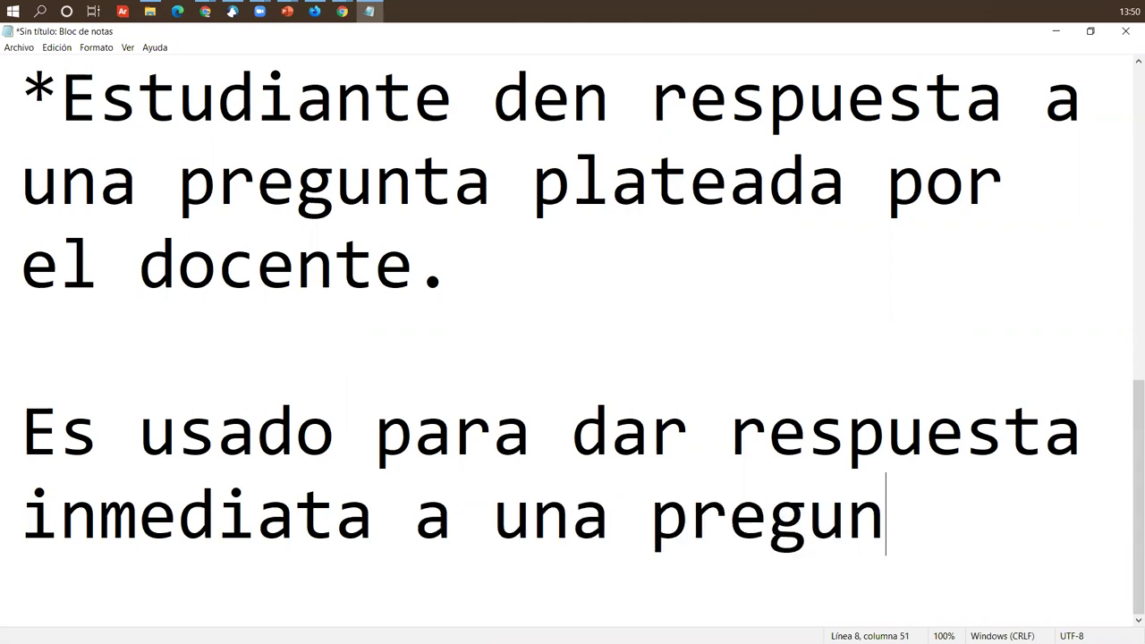
# Add a 'Debate sencillo' heading above the description and a 'PyR' heading below it
pyautogui.press('Up')
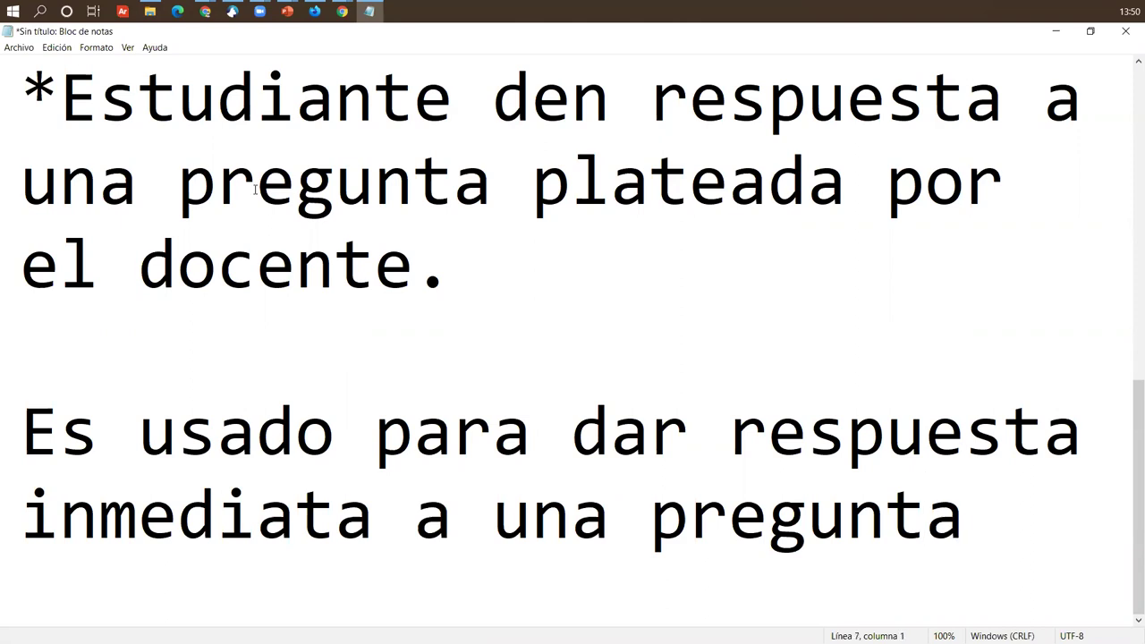
pyautogui.press('Return')
pyautogui.write('Debat')
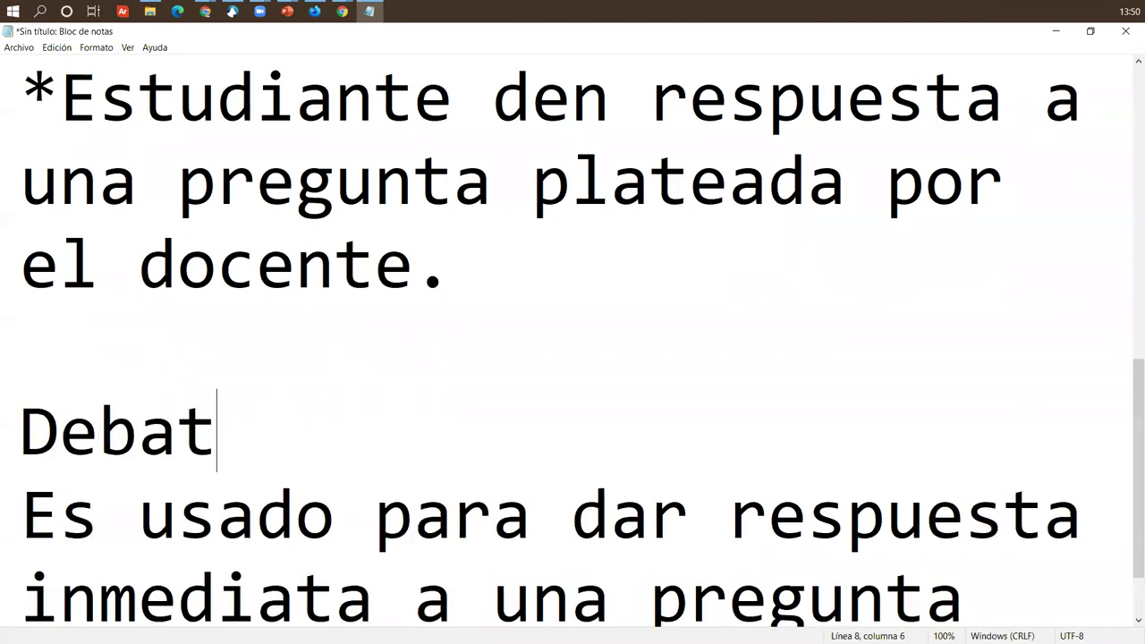
pyautogui.write('e sen')
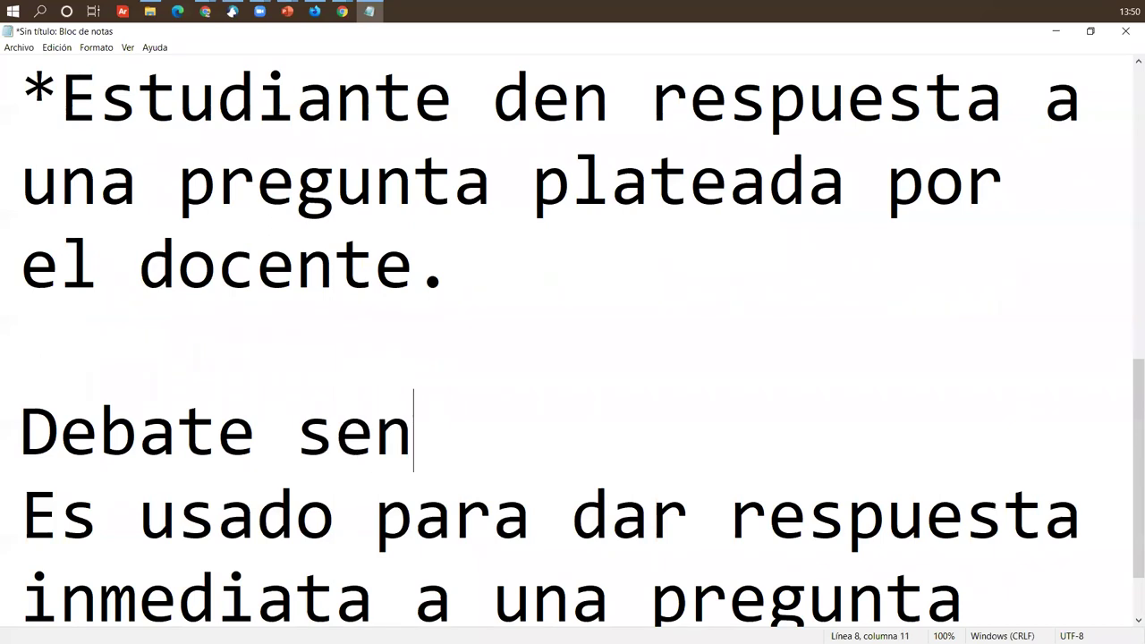
pyautogui.write('cillo')
pyautogui.press('Down')
pyautogui.press('Down')
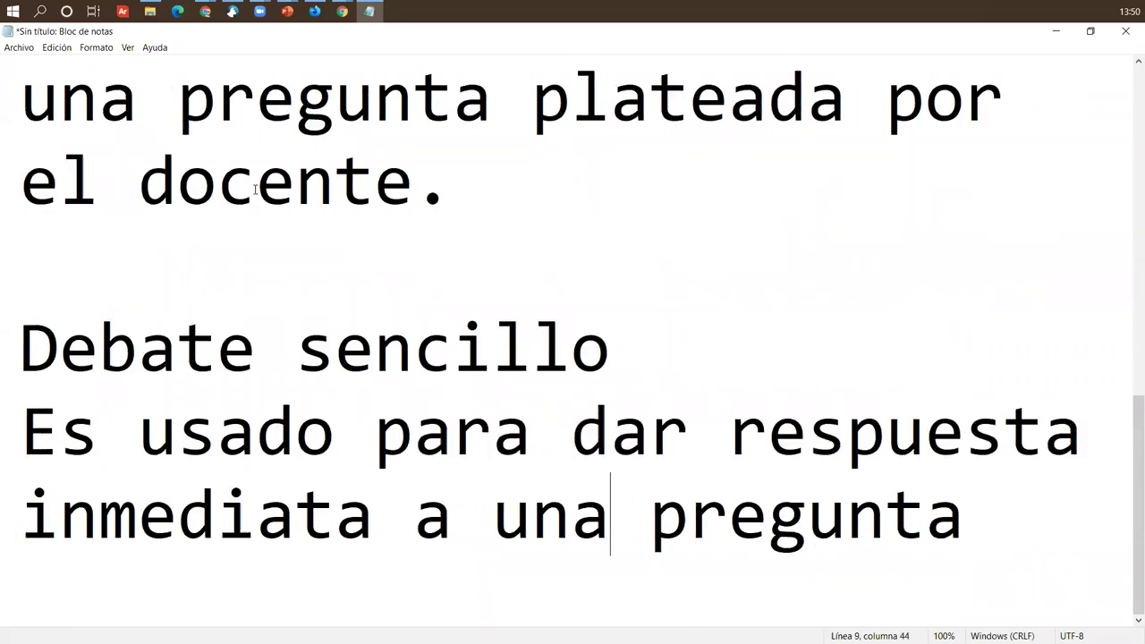
pyautogui.press('End')
pyautogui.press('Return')
pyautogui.press('Return')
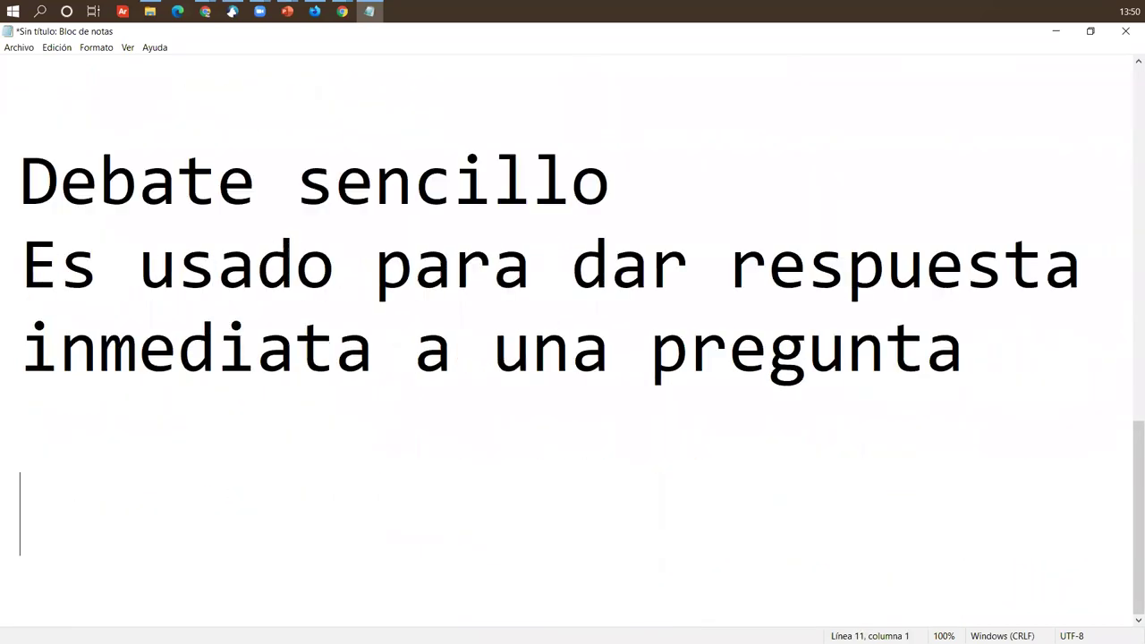
pyautogui.write('Py R')
pyautogui.press('BackSpace')
pyautogui.press('BackSpace')
pyautogui.write('R')
pyautogui.press('Return')
# Under PyR, note the restriction: students must submit their answer to see classmates' participation
pyautogui.press('Up')
pyautogui.press('Up')
pyautogui.press('Up')
pyautogui.press('Up')
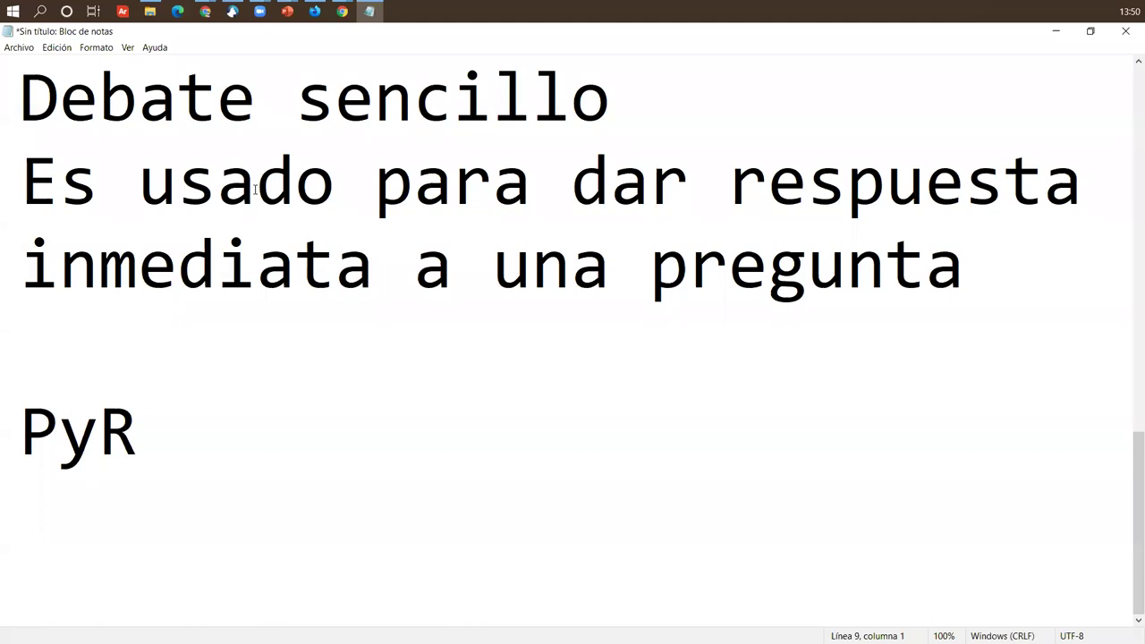
pyautogui.hotkey('shift', 'End')
pyautogui.hotkey('shift', 'Down')
pyautogui.hotkey('shift', 'Up')
pyautogui.hotkey('shift', 'Down')
pyautogui.press('Down')
pyautogui.press('Down')
pyautogui.press('Down')
pyautogui.write('Pos')
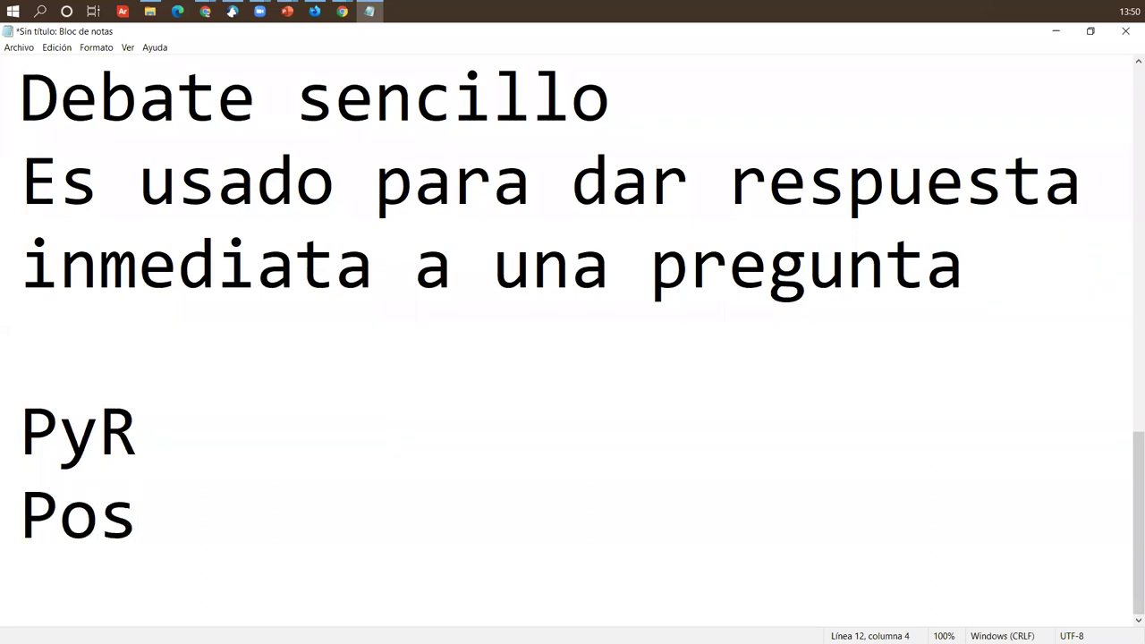
pyautogui.write('ee un res')
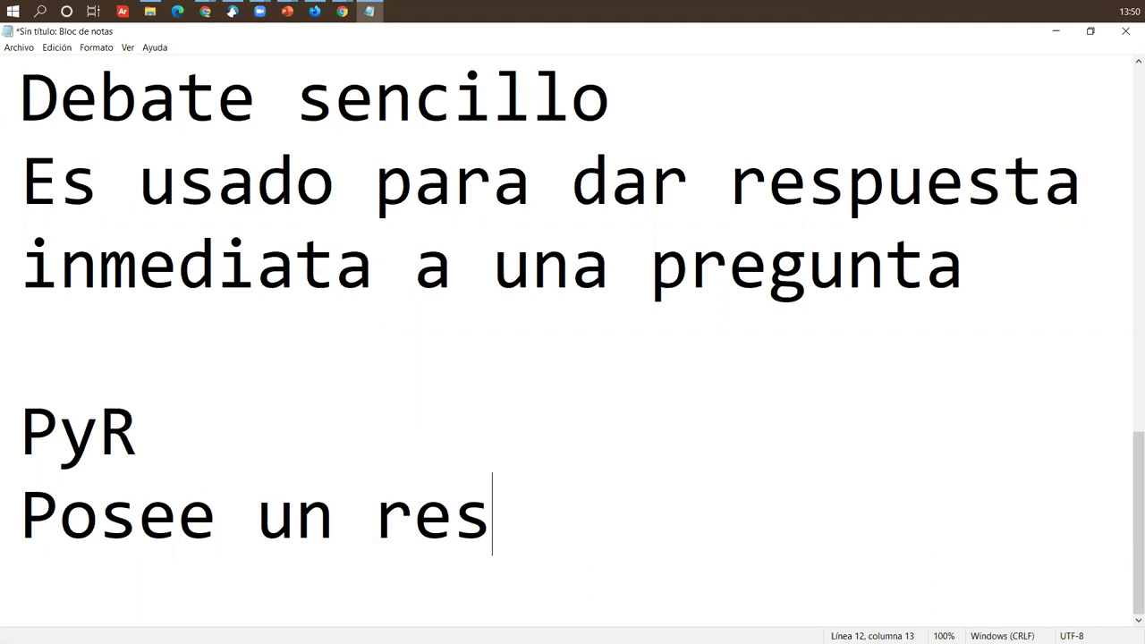
pyautogui.write('tricción, la cue')
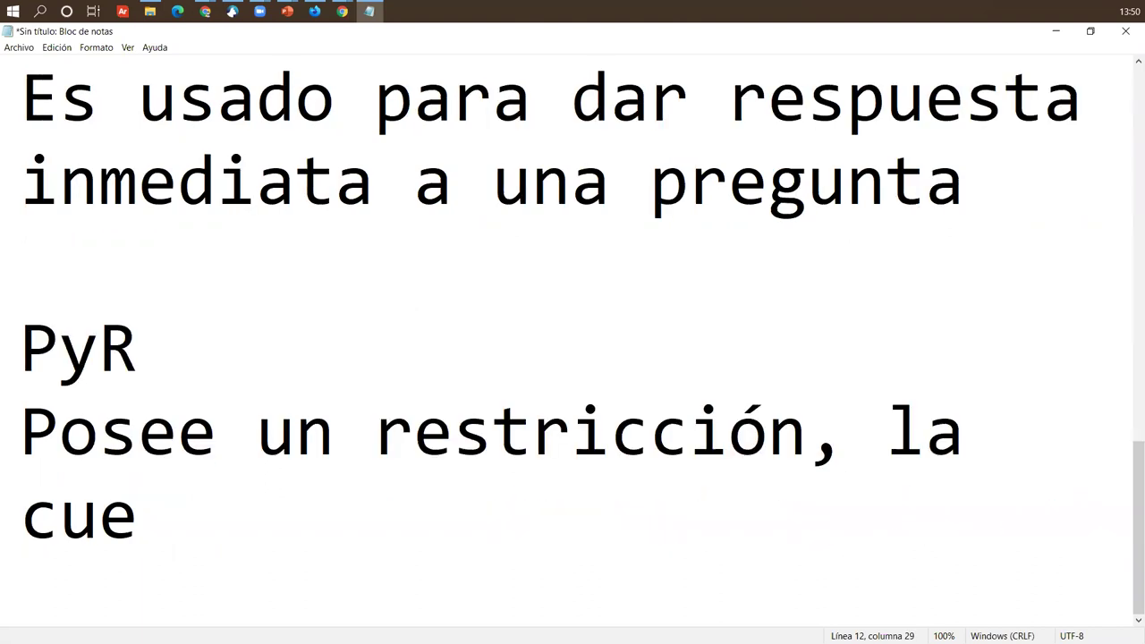
pyautogui.press('BackSpace')
pyautogui.press('BackSpace')
pyautogui.press('BackSpace')
pyautogui.press('BackSpace')
pyautogui.press('BackSpace')
pyautogui.press('BackSpace')
pyautogui.write('el p')
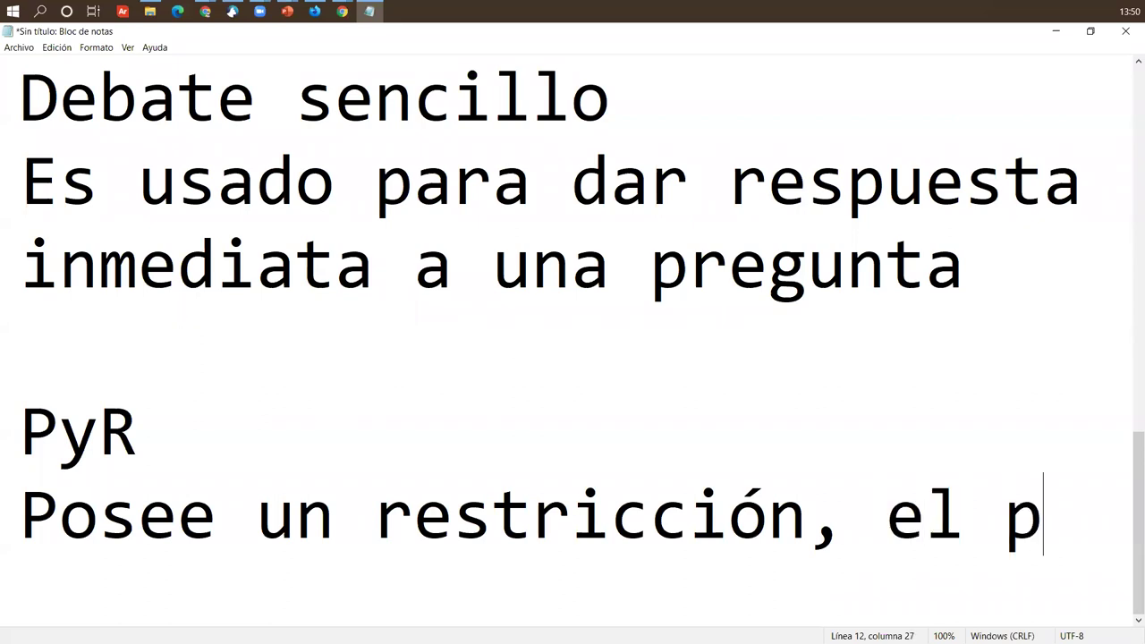
pyautogui.press('BackSpace')
pyautogui.write('estudi')
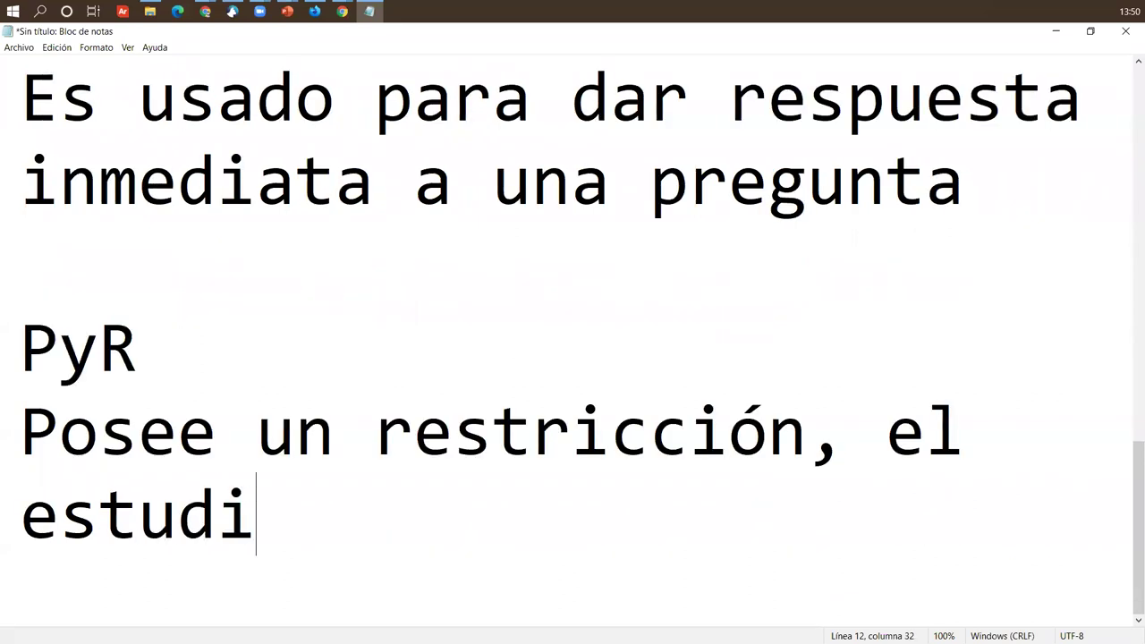
pyautogui.write('ante')
pyautogui.write('in')
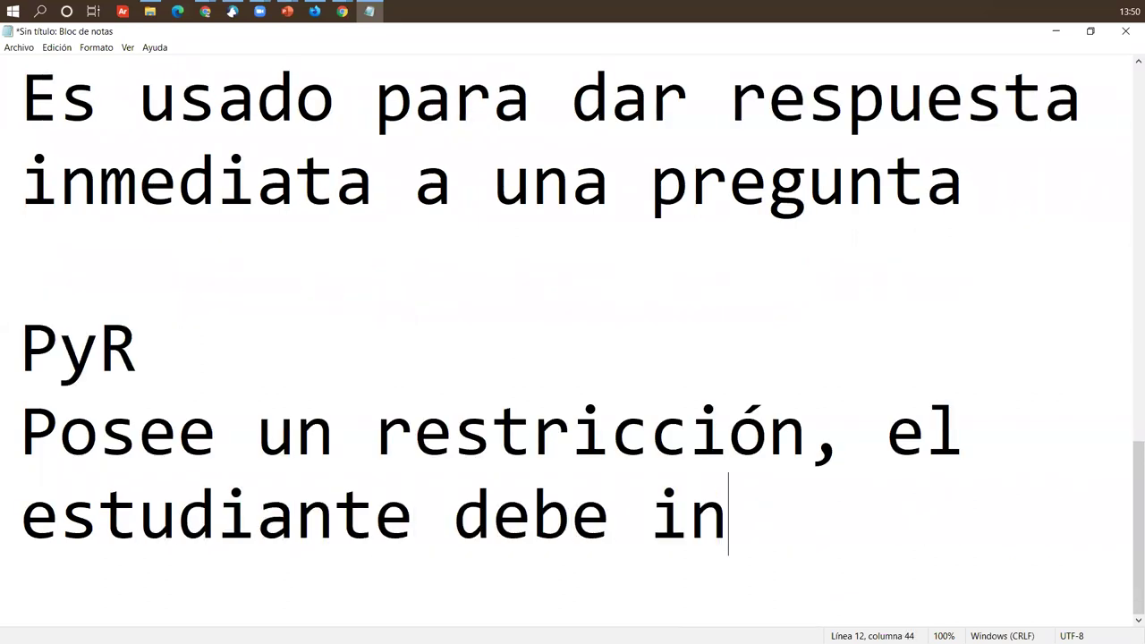
pyautogui.write('gresar su respey')
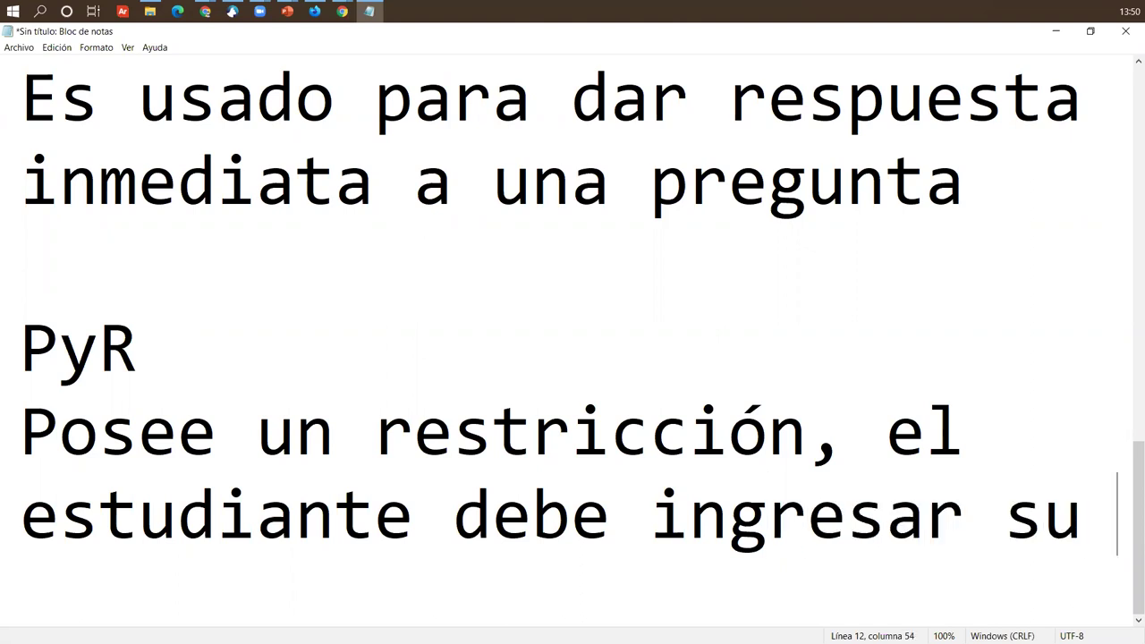
pyautogui.press('BackSpace')
pyautogui.press('BackSpace')
pyautogui.write('yes')
pyautogui.press('BackSpace')
pyautogui.press('BackSpace')
pyautogui.press('BackSpace')
pyautogui.write('ues')
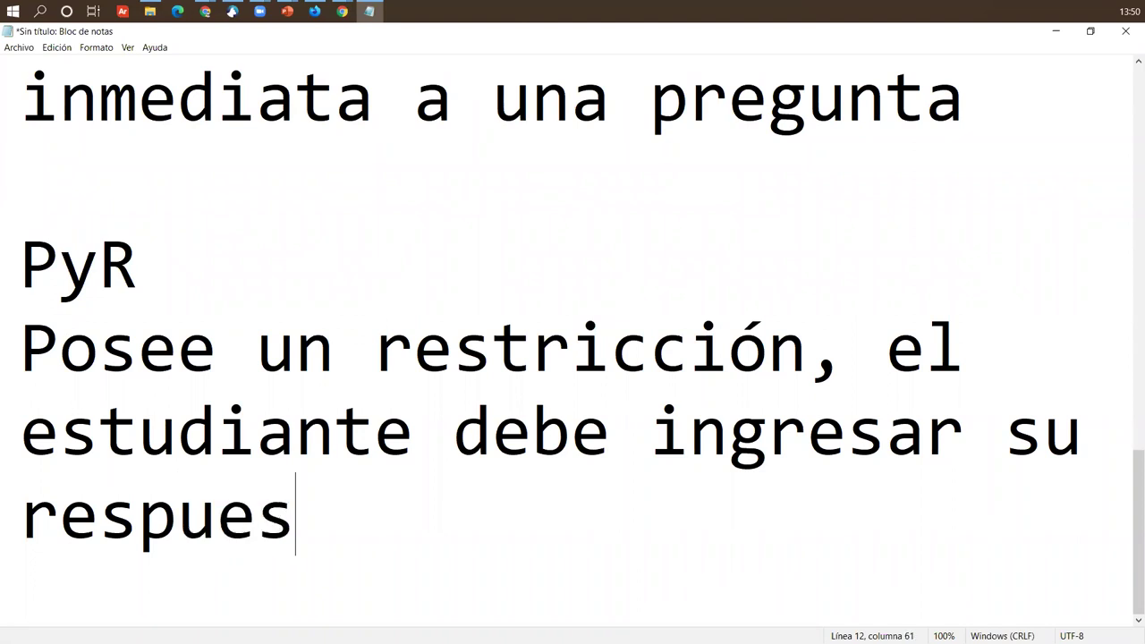
pyautogui.write('ta para ver ')
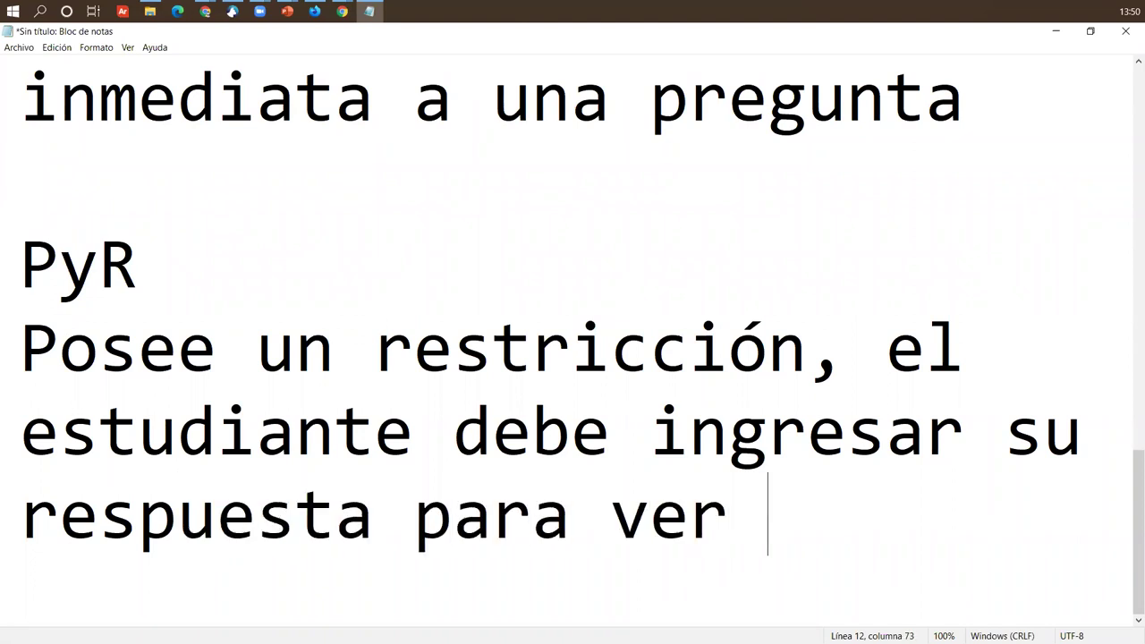
pyautogui.write('la pa')
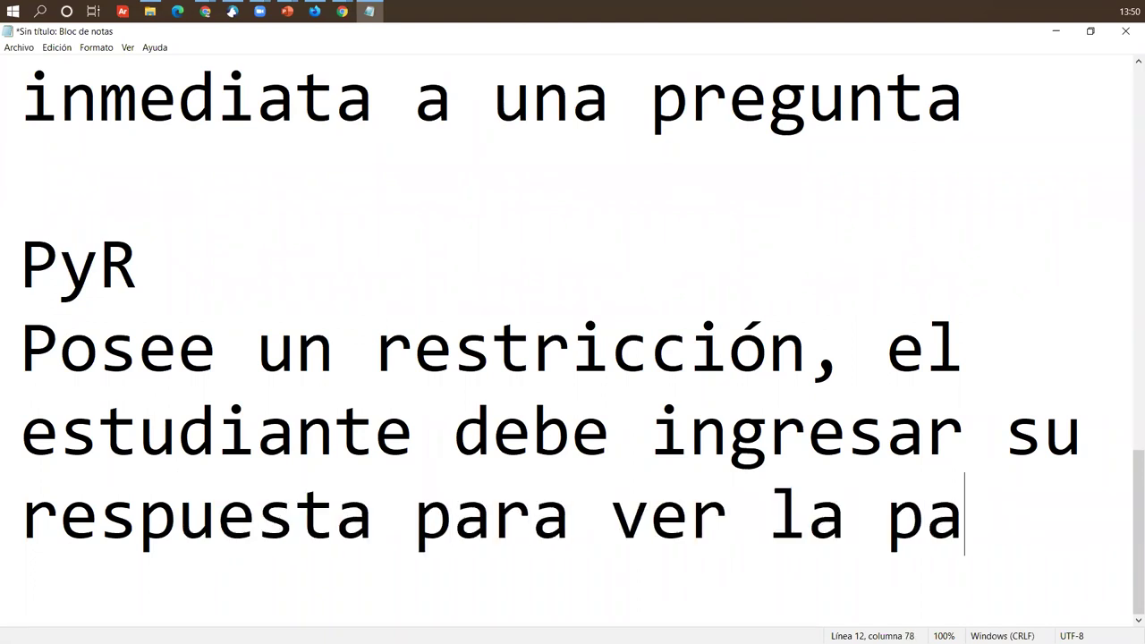
pyautogui.write('rticipación de su com')
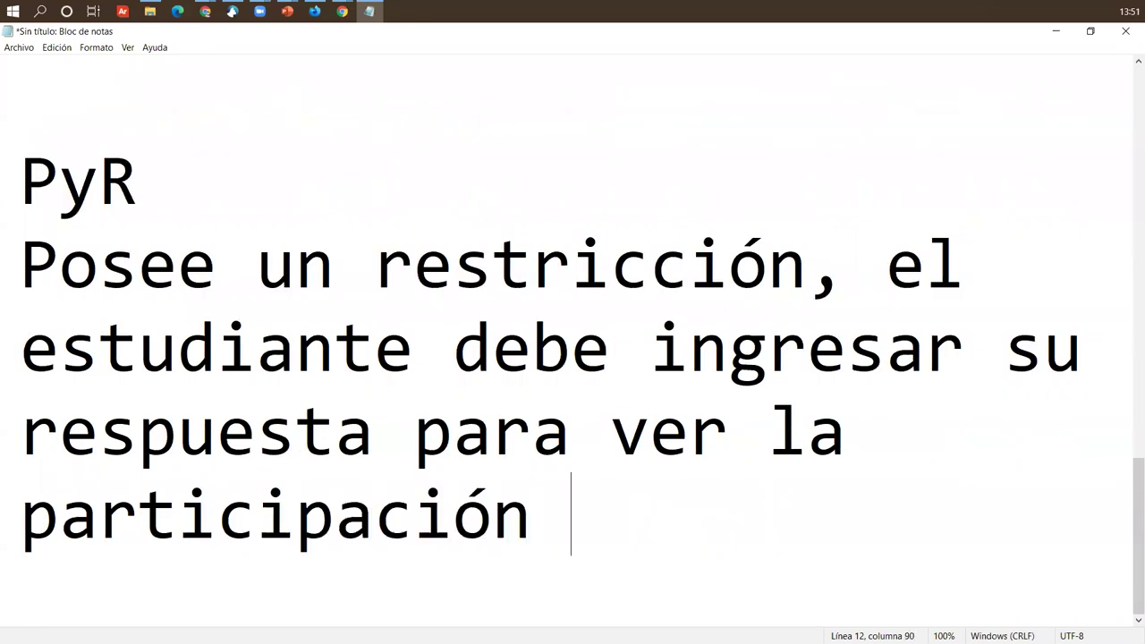
pyautogui.press('BackSpace')
pyautogui.press('BackSpace')
pyautogui.press('BackSpace')
pyautogui.press('BackSpace')
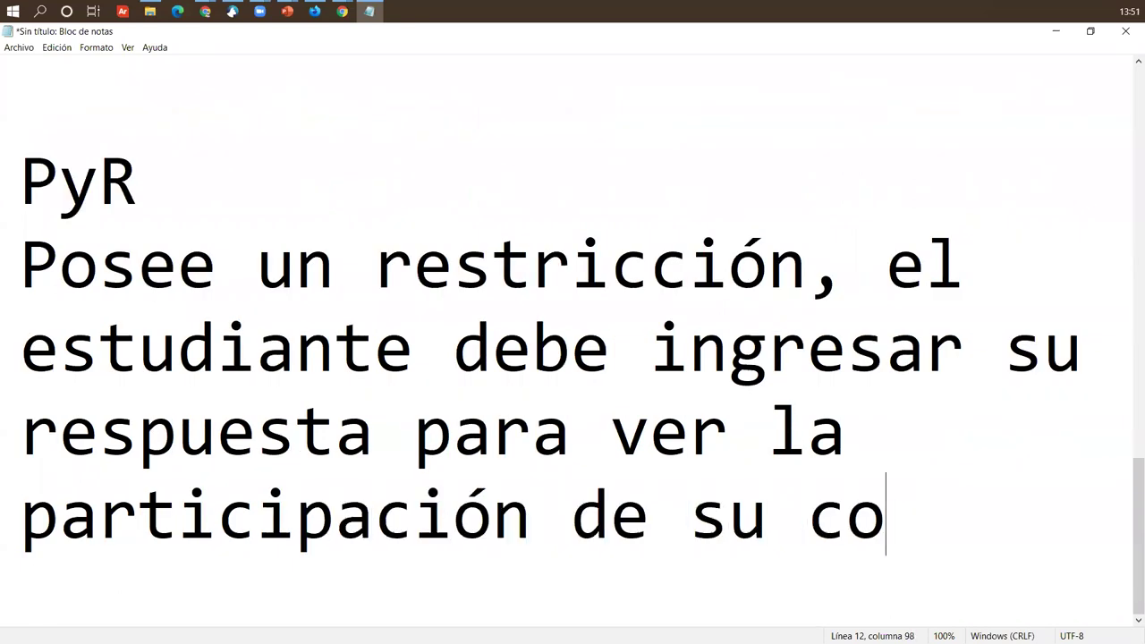
pyautogui.write('s compañeros')
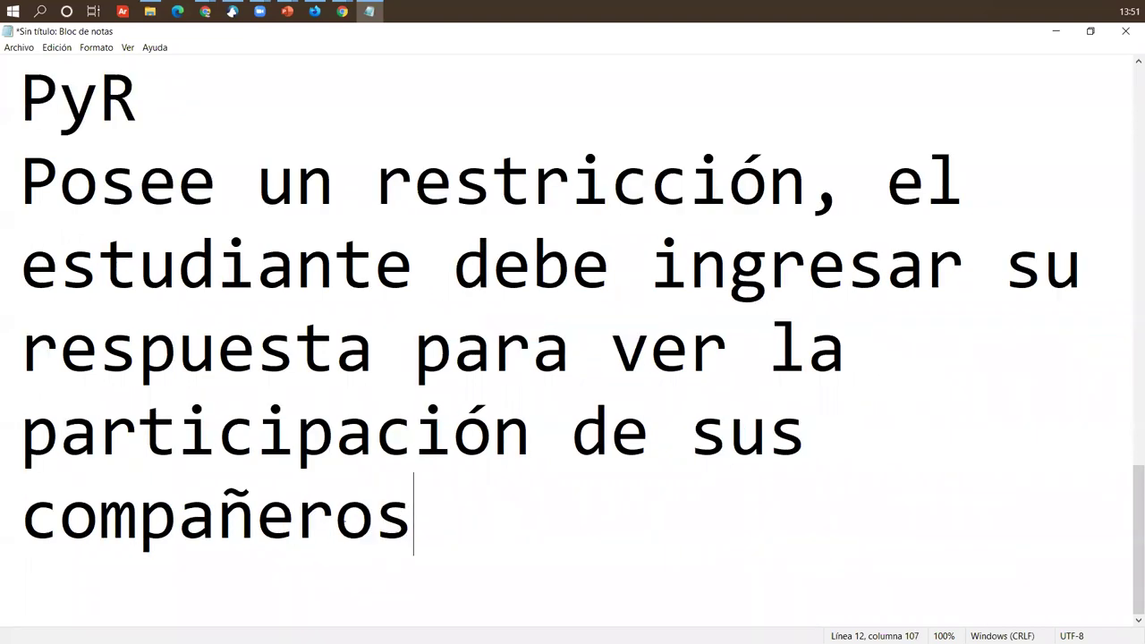
# Review the notes, select the PyR heading, and return to the Moodle forum form
pyautogui.scroll(10, 355, 532)
pyautogui.scroll(-3, 355, 527)
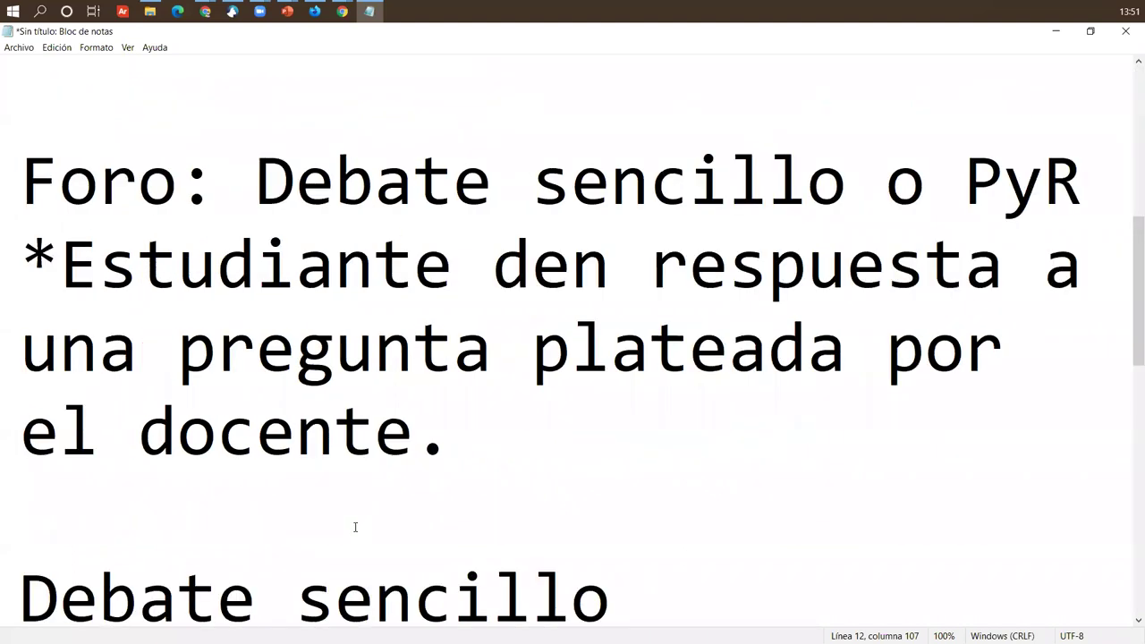
pyautogui.scroll(3, 355, 526)
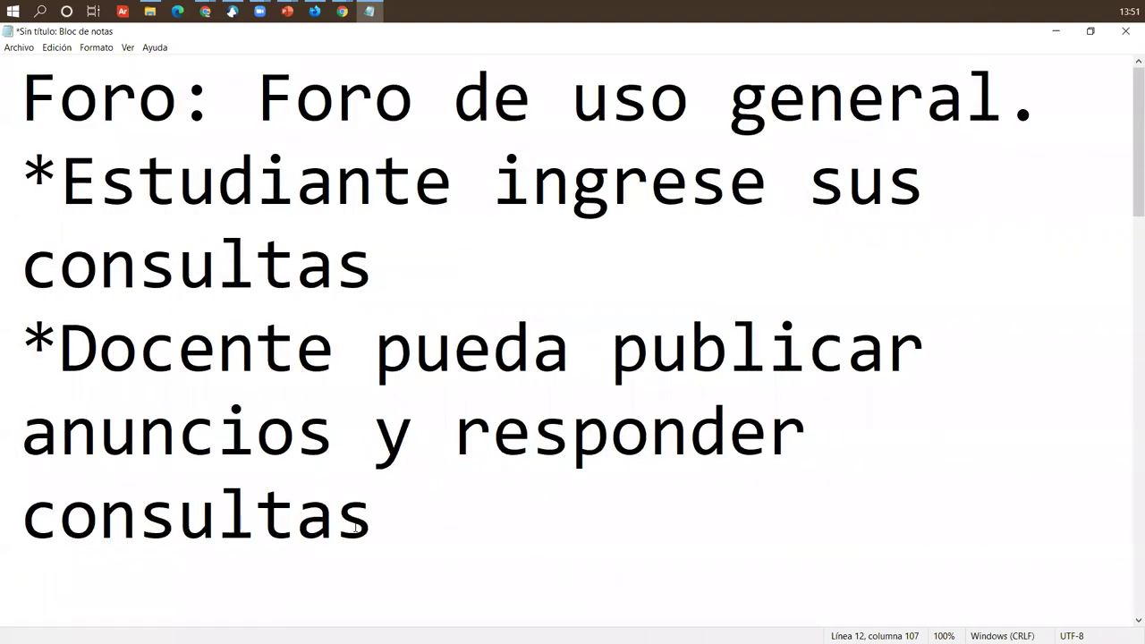
pyautogui.scroll(-5, 355, 528)
pyautogui.scroll(-3, 356, 528)
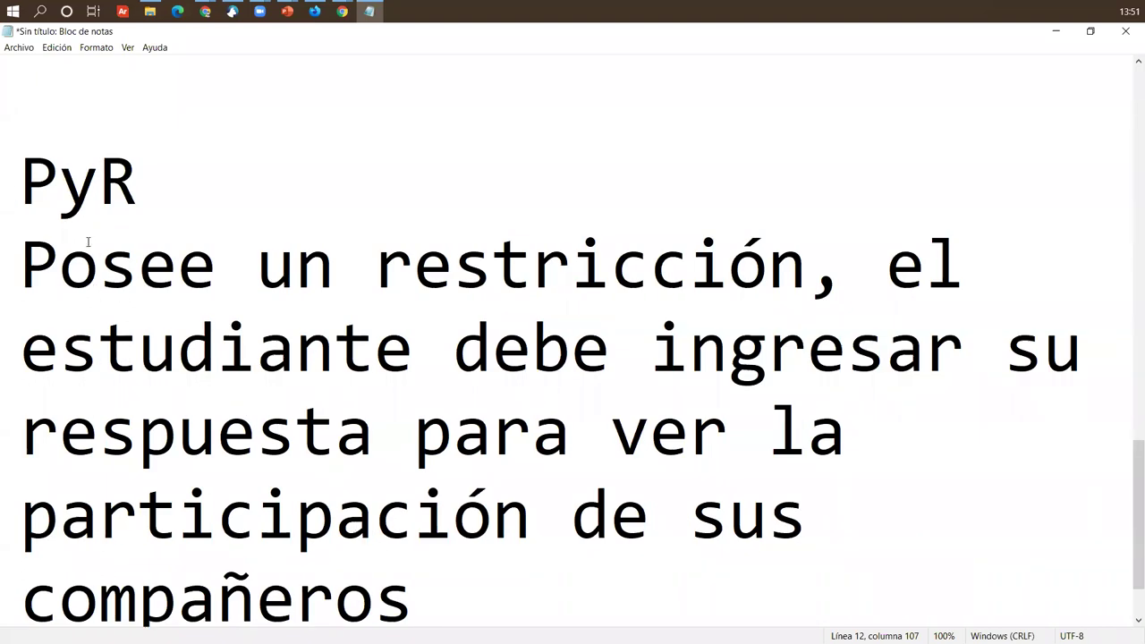
pyautogui.moveTo(143, 182); pyautogui.dragTo(12, 176)
pyautogui.moveTo(205, 193); pyautogui.dragTo(5, 183)
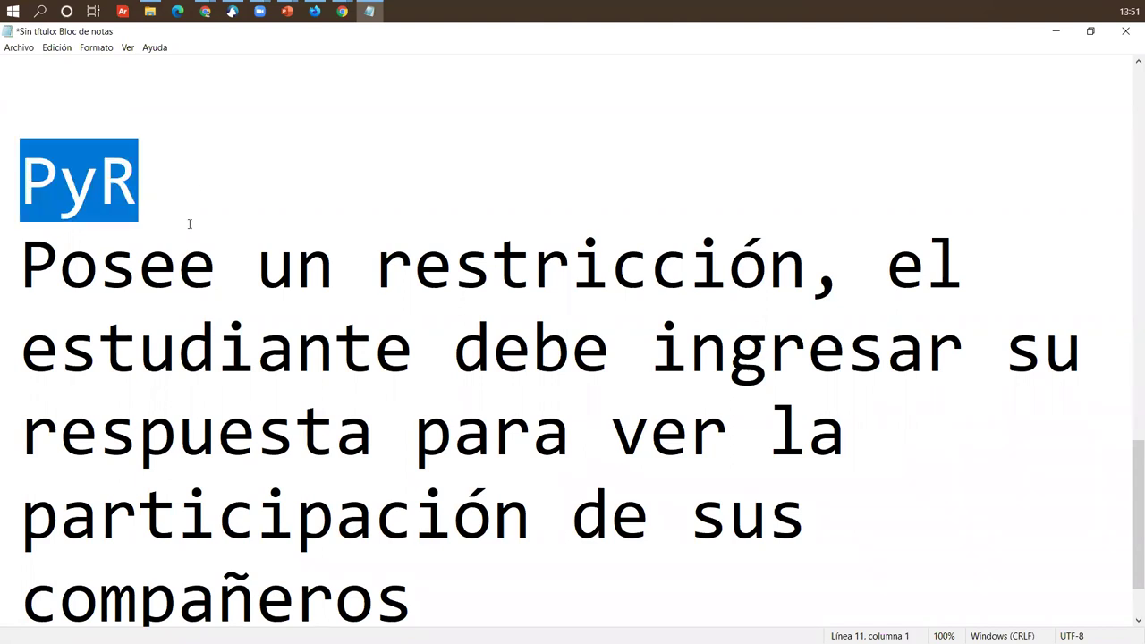
pyautogui.click(126, 183)
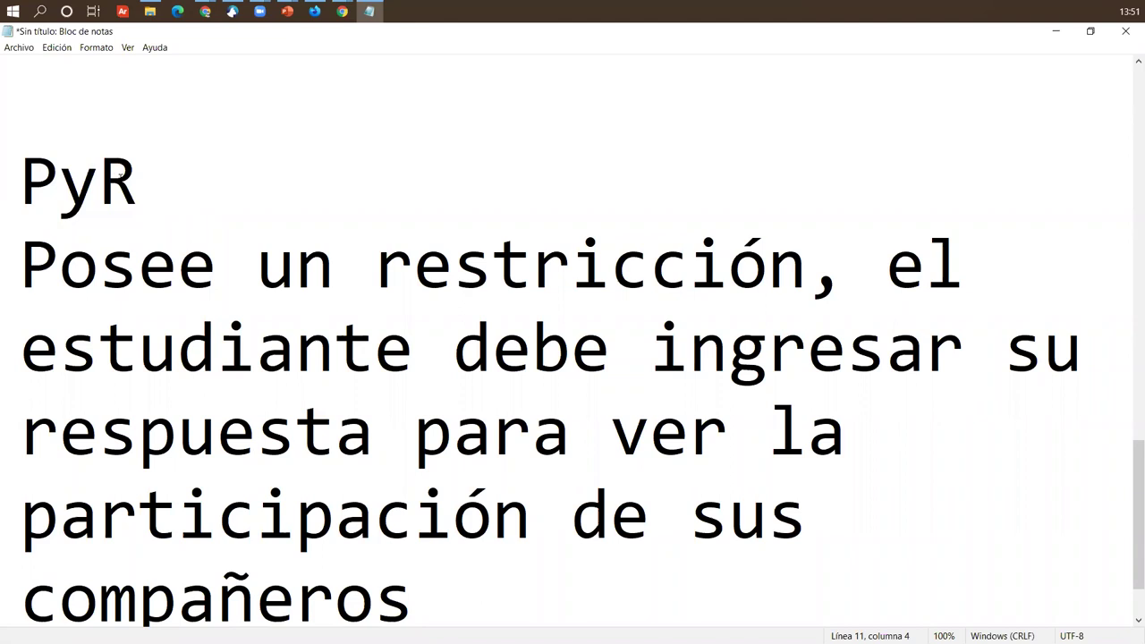
pyautogui.moveTo(127, 178); pyautogui.dragTo(14, 178)
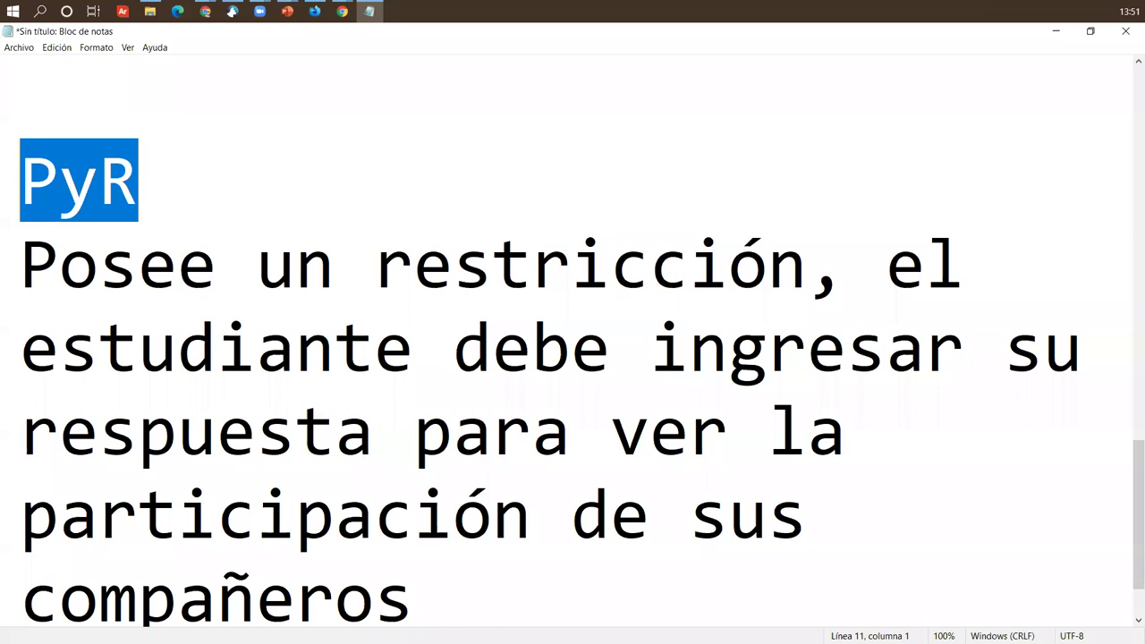
pyautogui.scroll(3, 492, 463)
pyautogui.scroll(-1, 491, 398)
pyautogui.scroll(1, 684, 383)
pyautogui.click(929, 279)
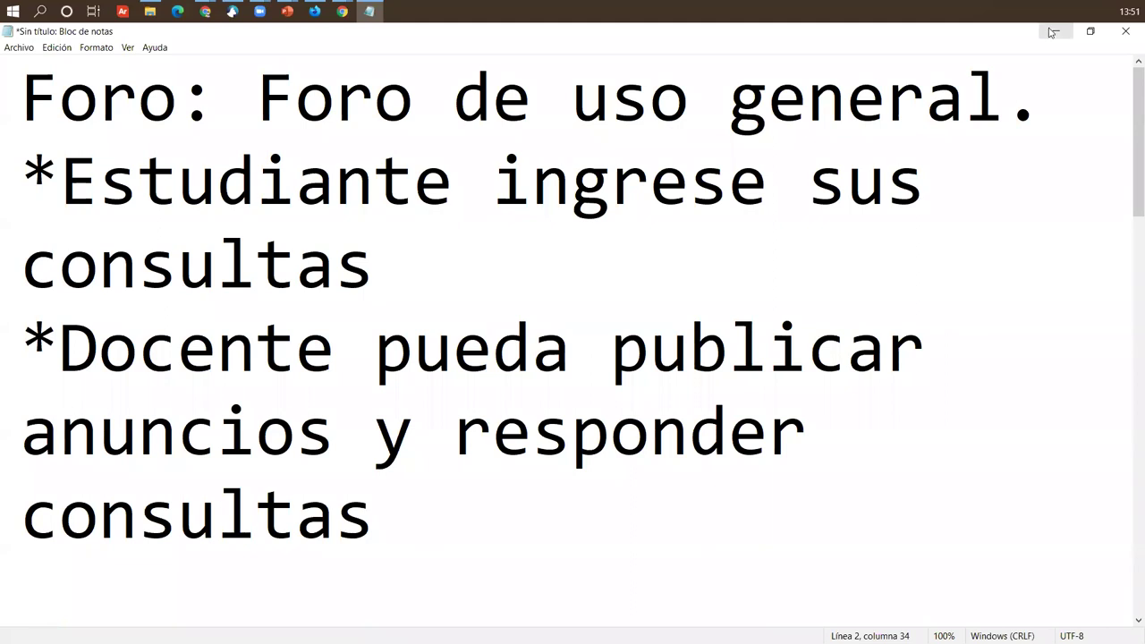
pyautogui.hotkey('alt', 'Tab')
pyautogui.click(676, 194)
pyautogui.moveTo(687, 199); pyautogui.dragTo(479, 198)
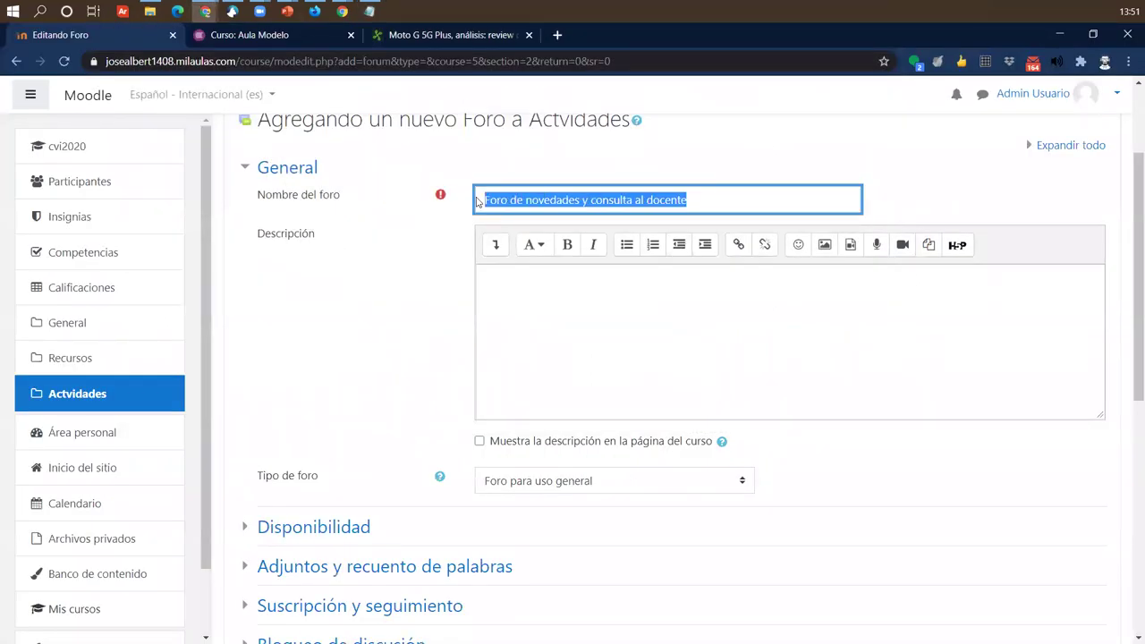
pyautogui.click(527, 200)
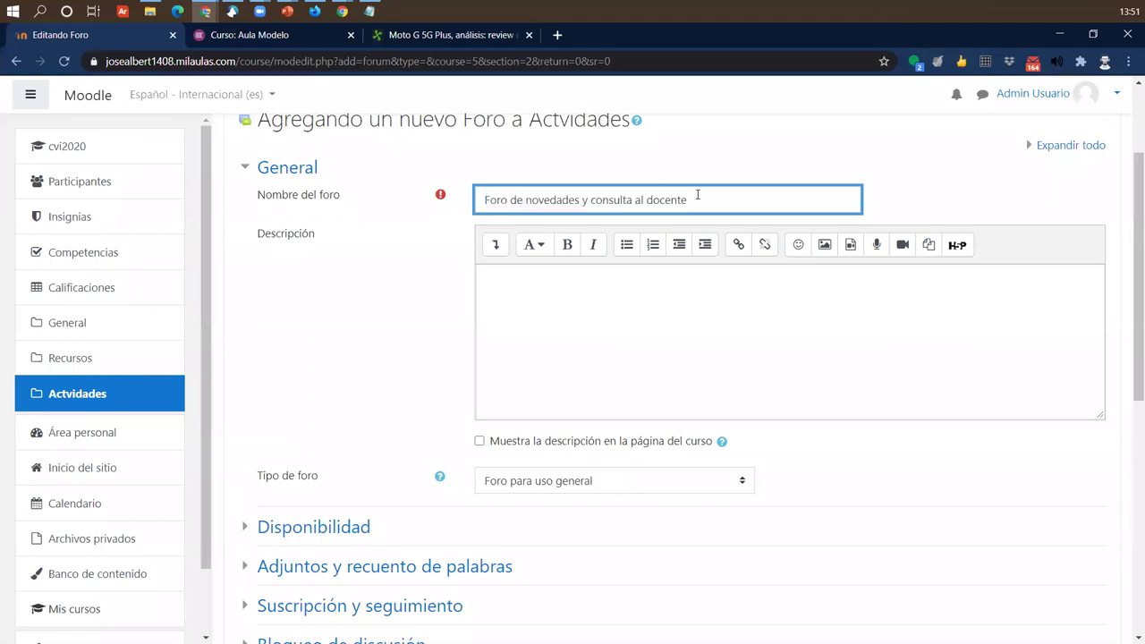
pyautogui.moveTo(698, 195); pyautogui.dragTo(484, 195)
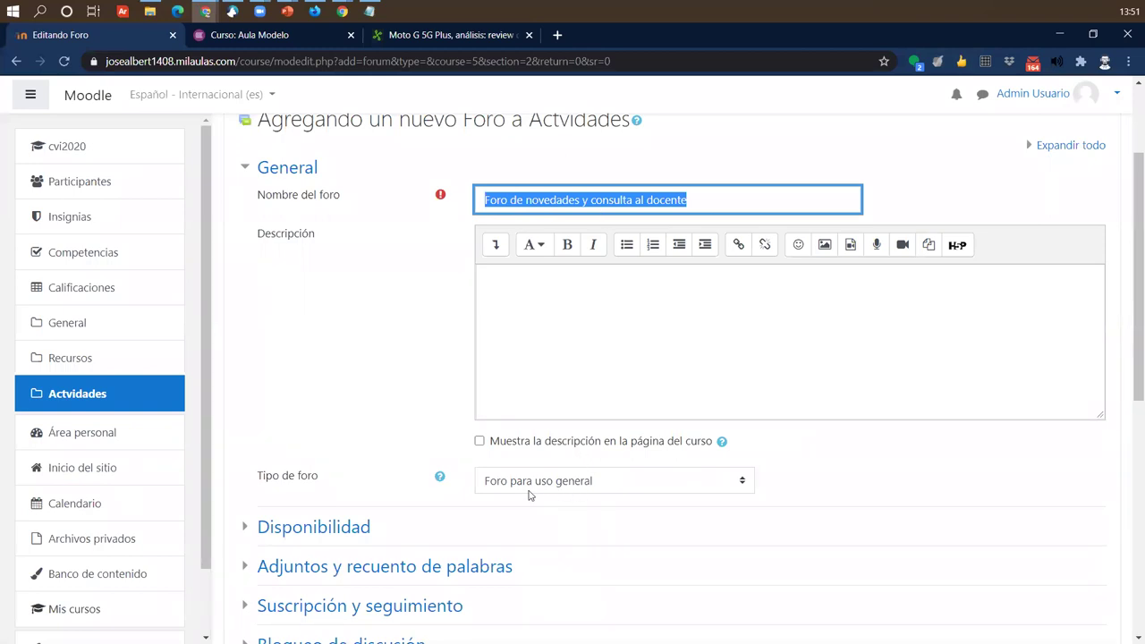
pyautogui.click(526, 489)
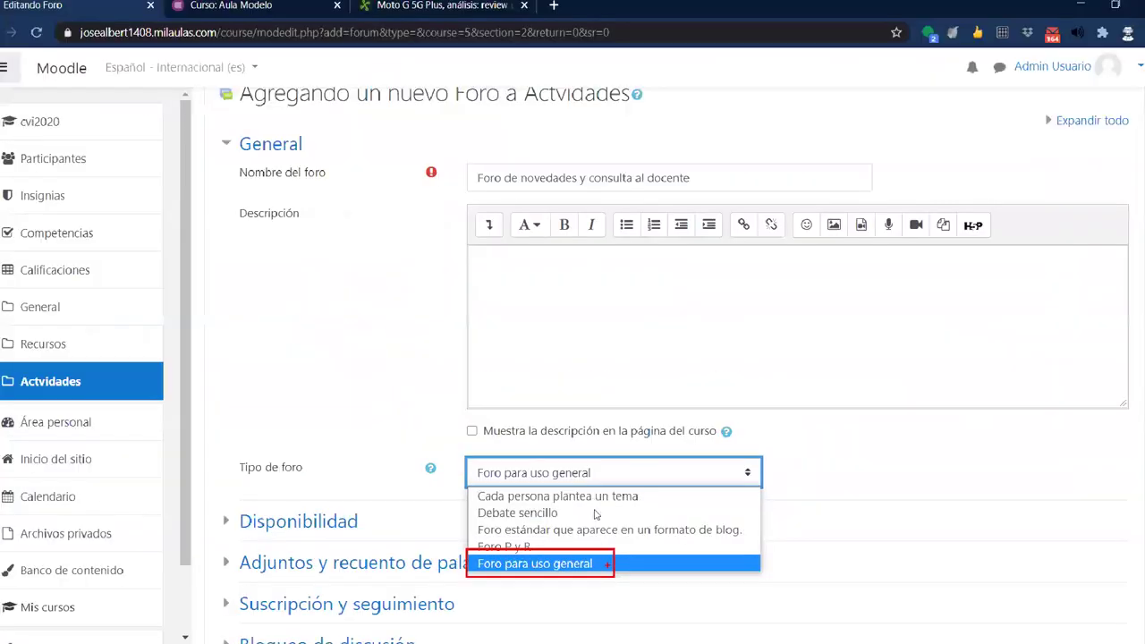
pyautogui.click(537, 488)
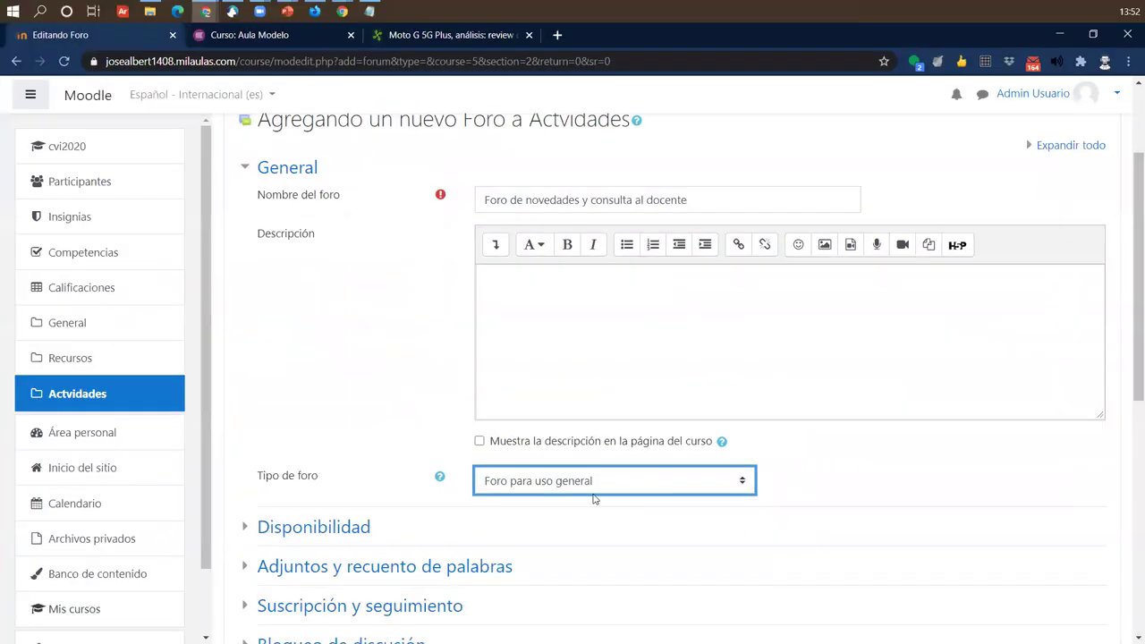
pyautogui.click(255, 528)
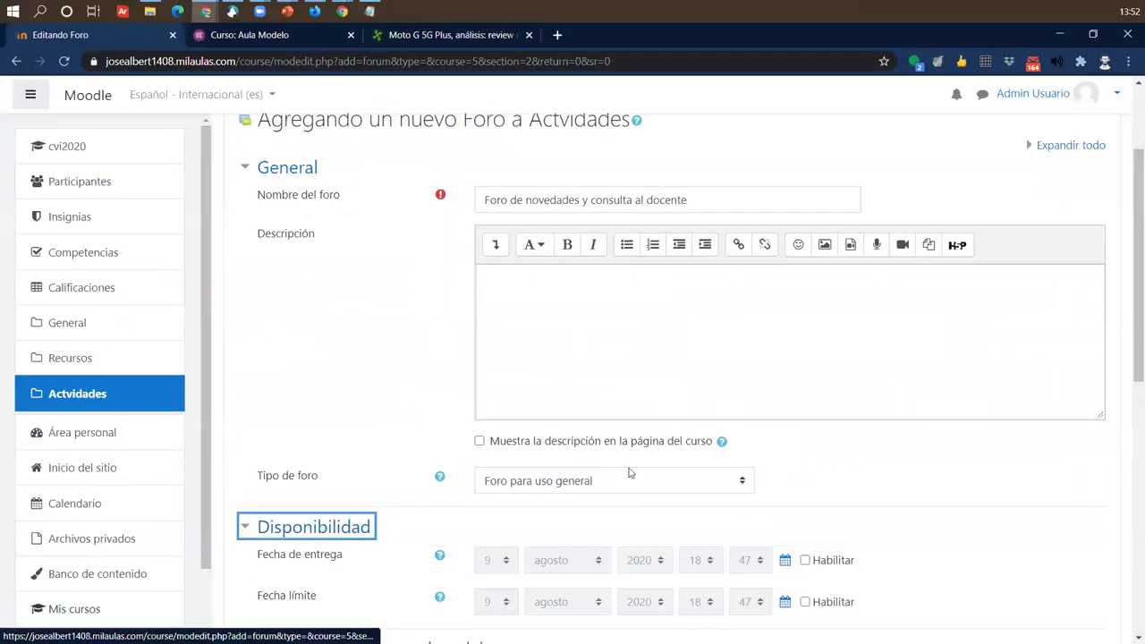
pyautogui.scroll(-3, 450, 429)
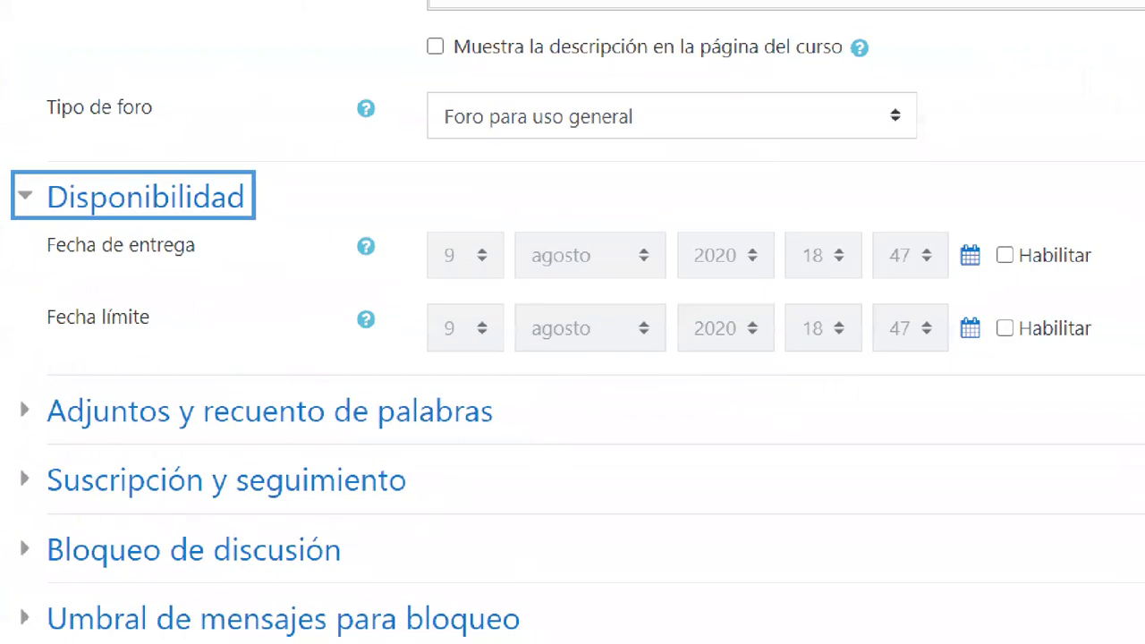
pyautogui.moveTo(5, 161); pyautogui.dragTo(1139, 361)
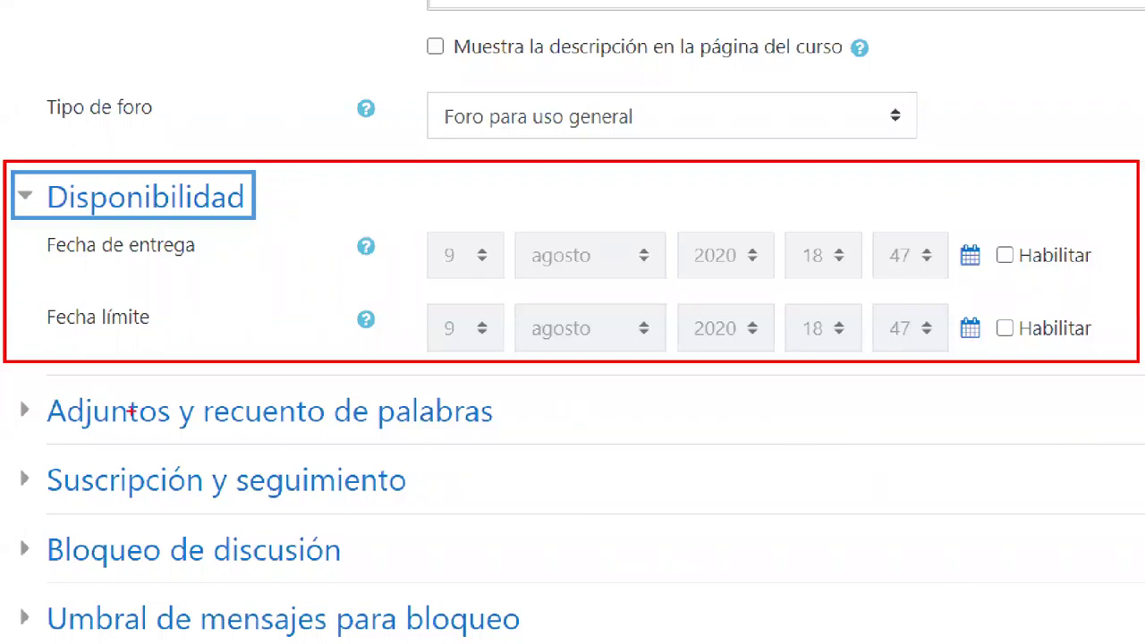
pyautogui.click(30, 195)
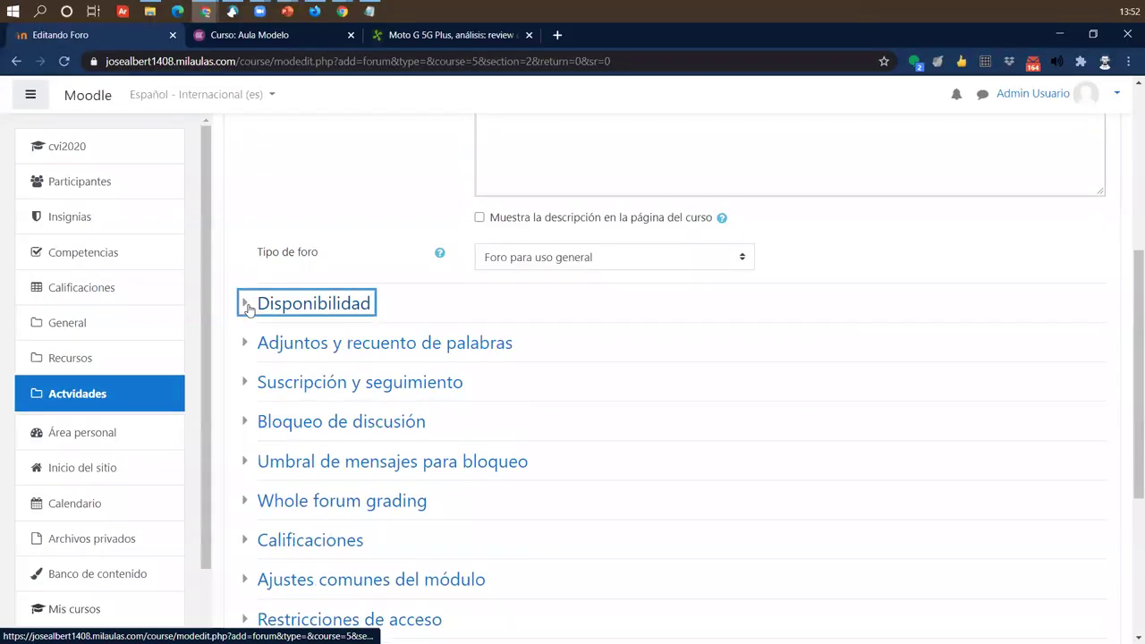
# Limit forum attachments to a 1MB maximum size and 2 files
pyautogui.click(243, 349)
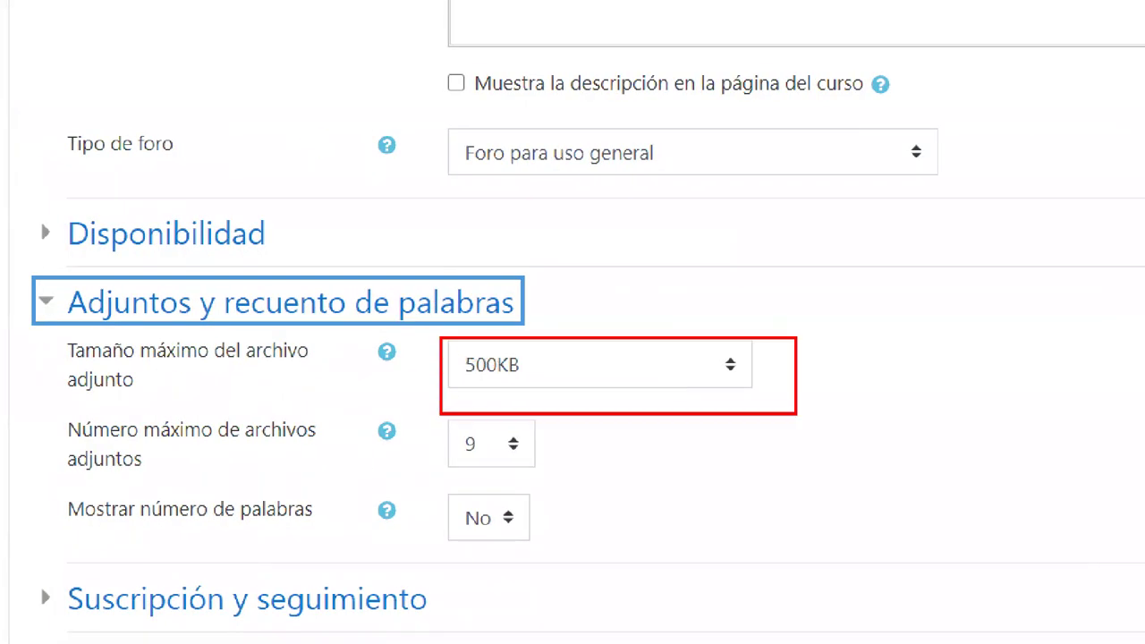
pyautogui.click(690, 368)
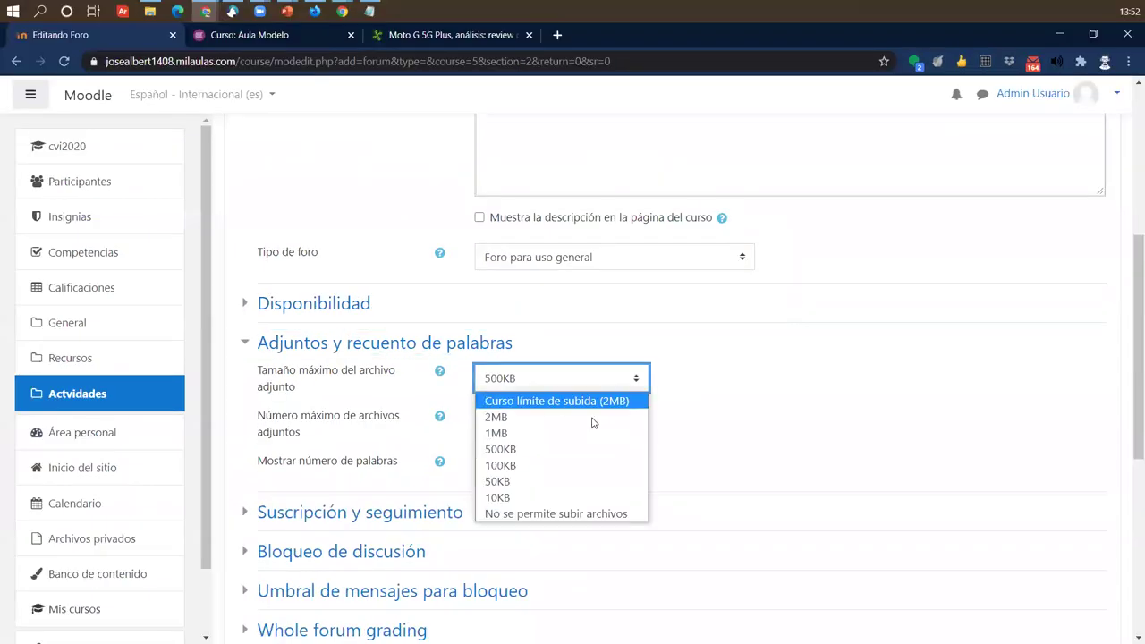
pyautogui.click(499, 433)
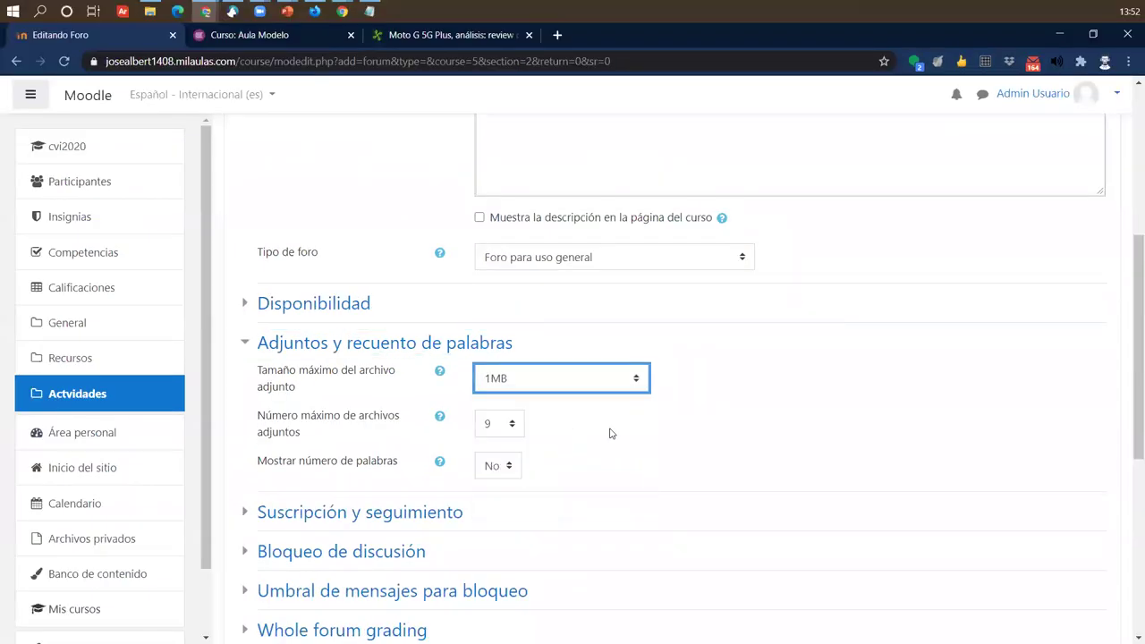
pyautogui.click(505, 430)
pyautogui.click(498, 225)
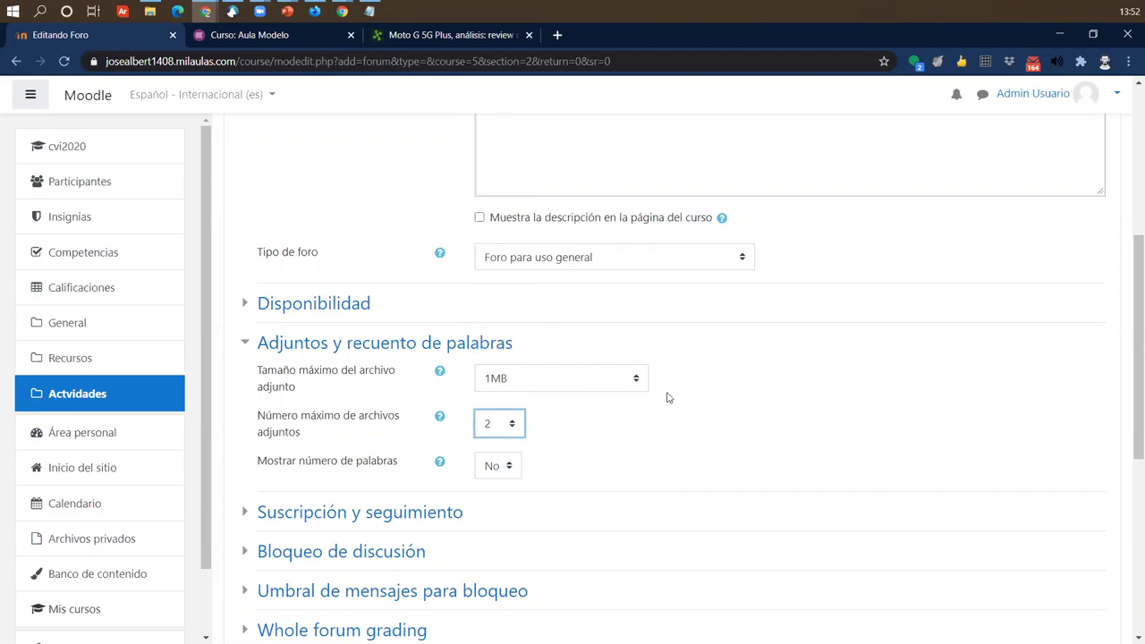
# Review the subscription and grading sections, then save the forum and return to the course
pyautogui.scroll(-2, 666, 398)
pyautogui.click(243, 371)
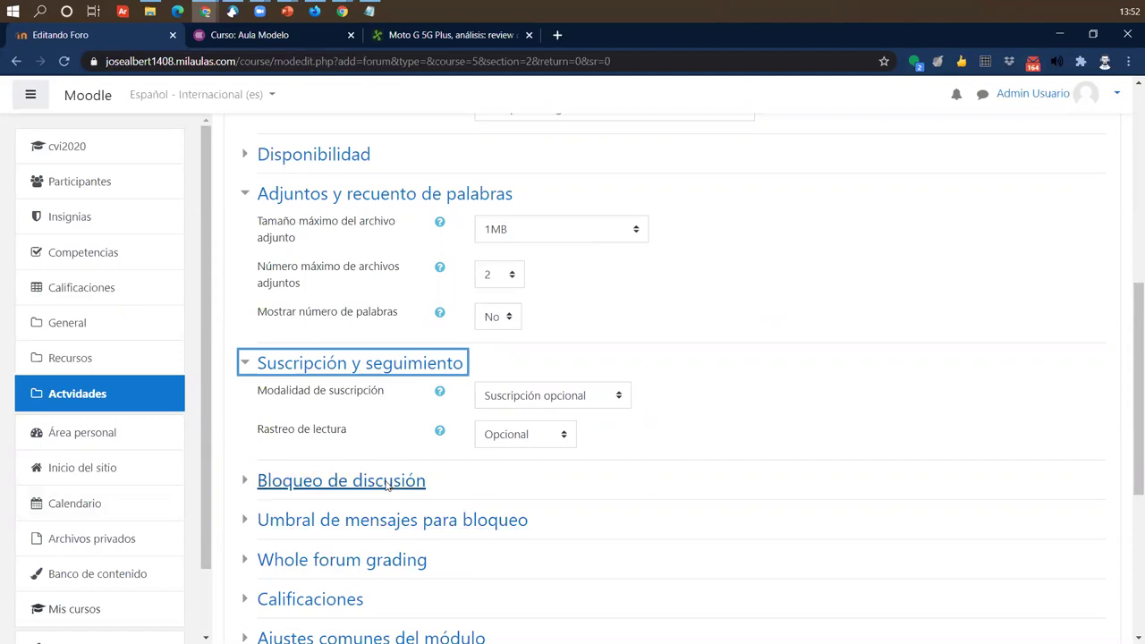
pyautogui.scroll(-3, 358, 483)
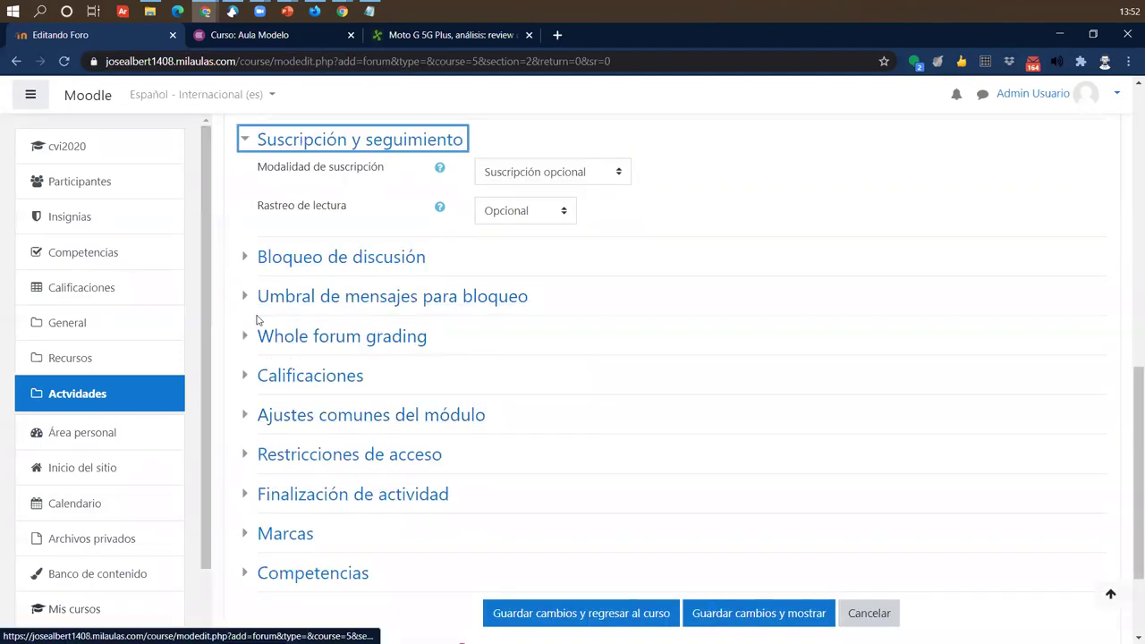
pyautogui.click(242, 383)
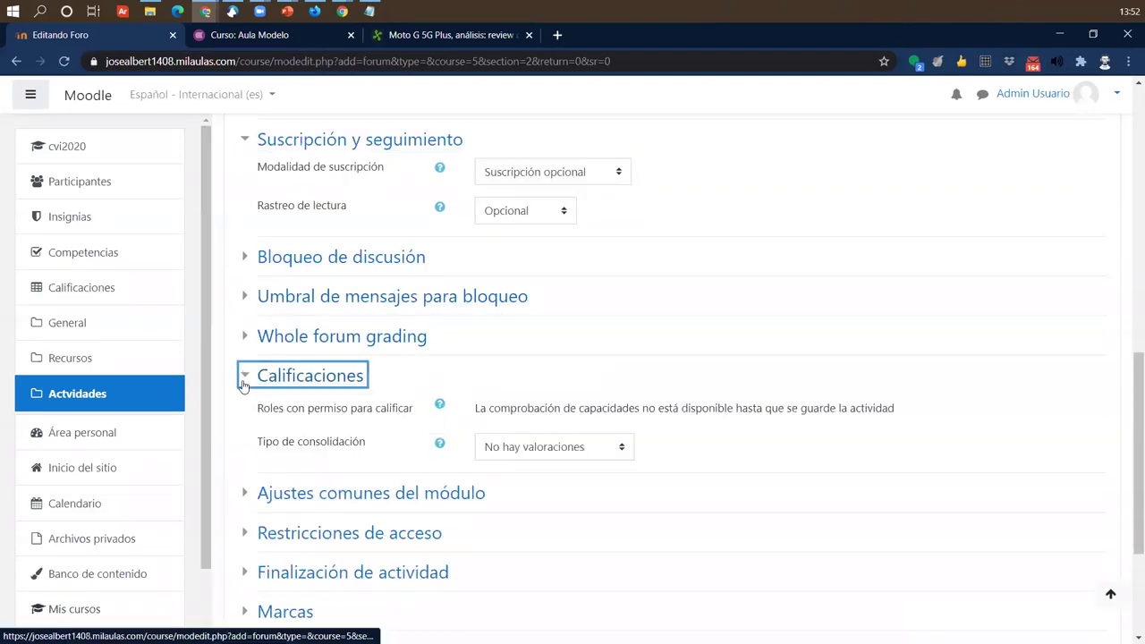
pyautogui.click(243, 383)
pyautogui.scroll(8, 379, 450)
pyautogui.scroll(-3, 494, 352)
pyautogui.scroll(-7, 797, 435)
pyautogui.click(644, 480)
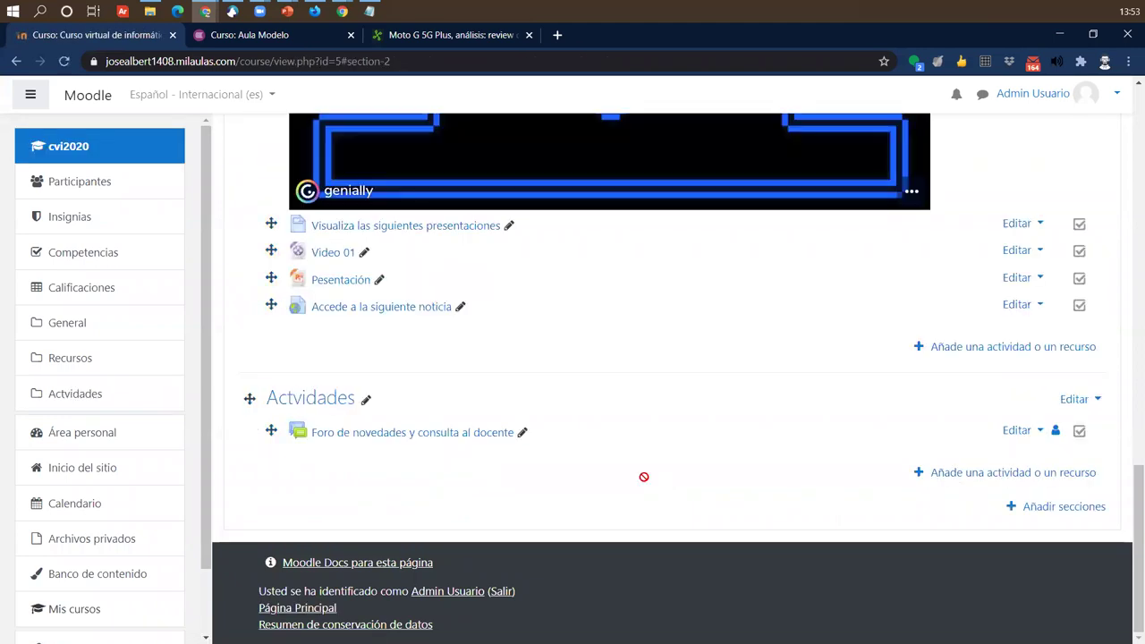
# Open the 'Foro de novedades y consulta al docente' forum, then go back to Actvidades via the breadcrumb
pyautogui.click(428, 438)
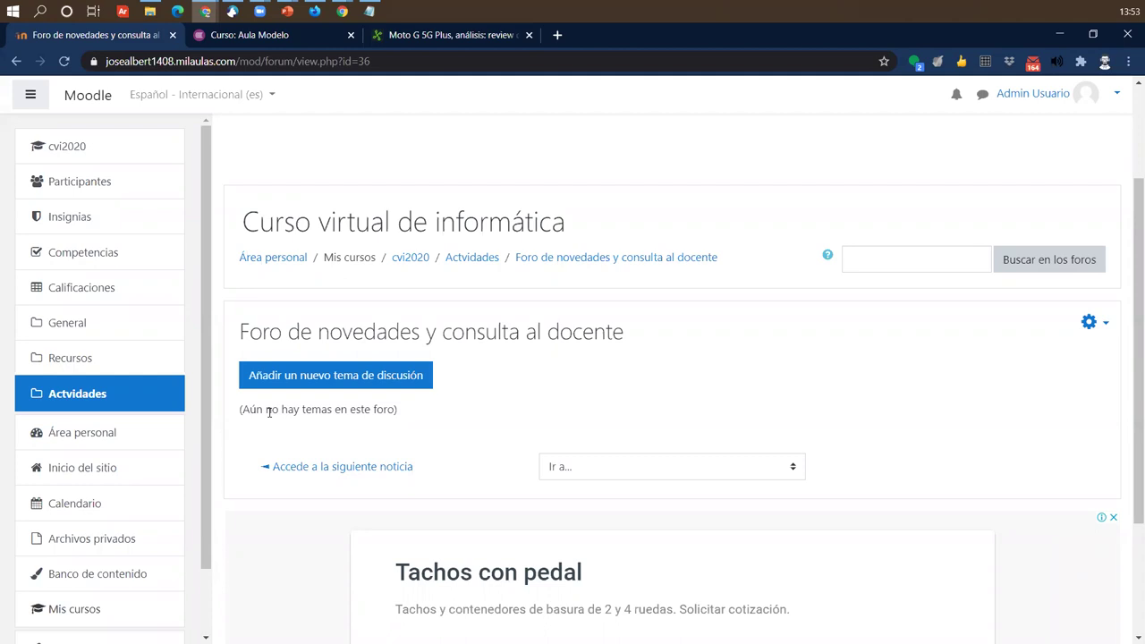
pyautogui.click(492, 259)
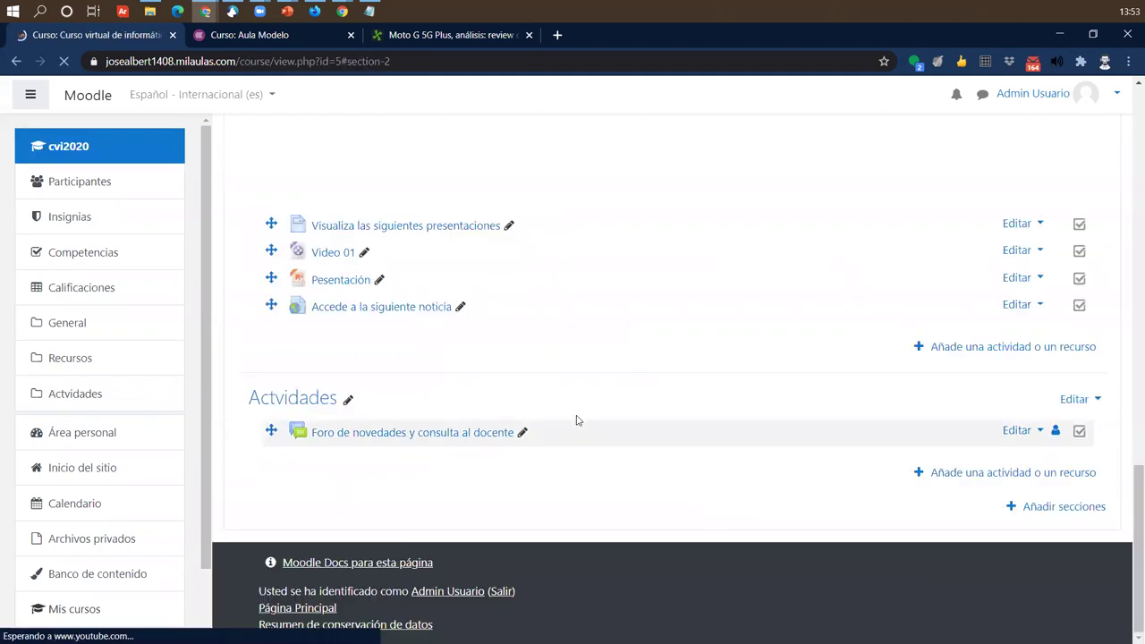
# Add a new forum named 'Foro de debate 1' to Actvidades with forum type Foro P y R
pyautogui.click(1025, 483)
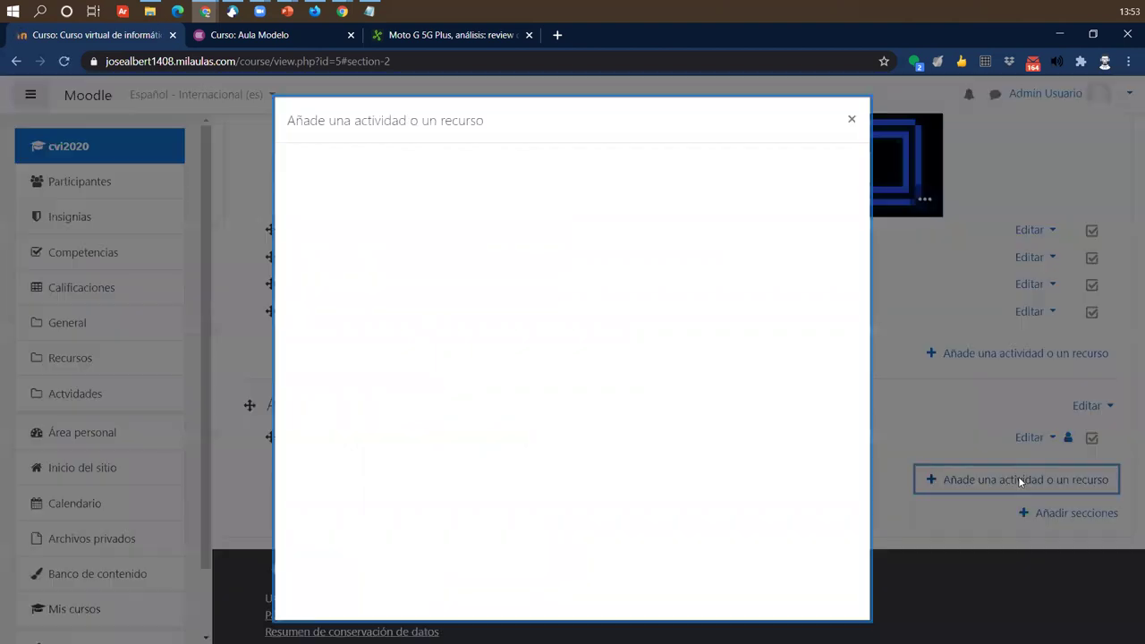
pyautogui.click(405, 220)
pyautogui.click(331, 380)
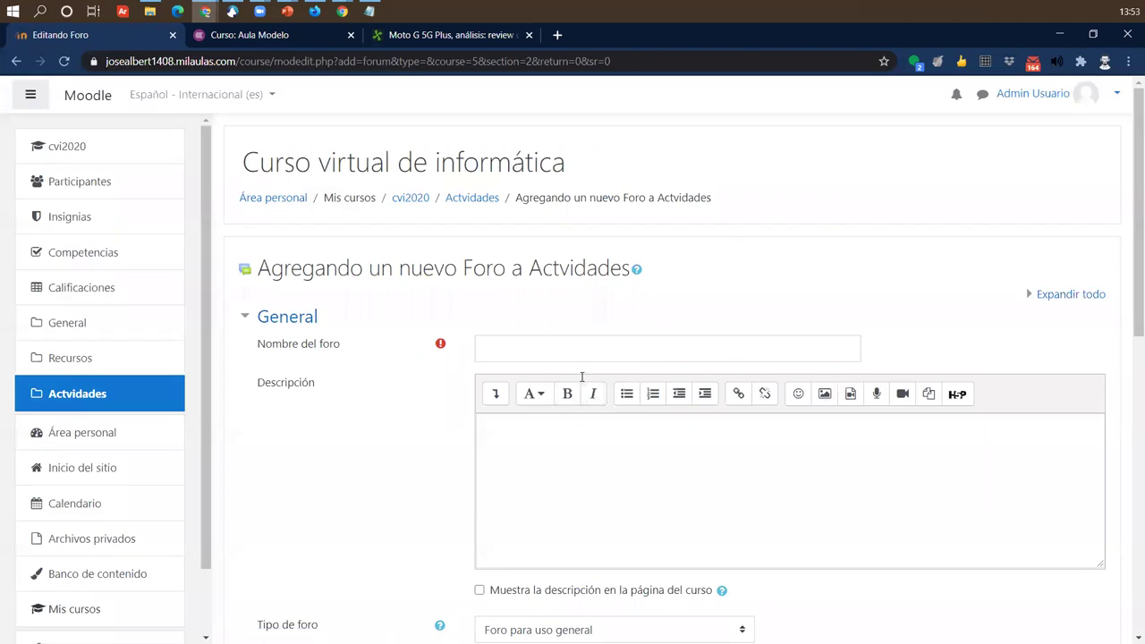
pyautogui.click(576, 349)
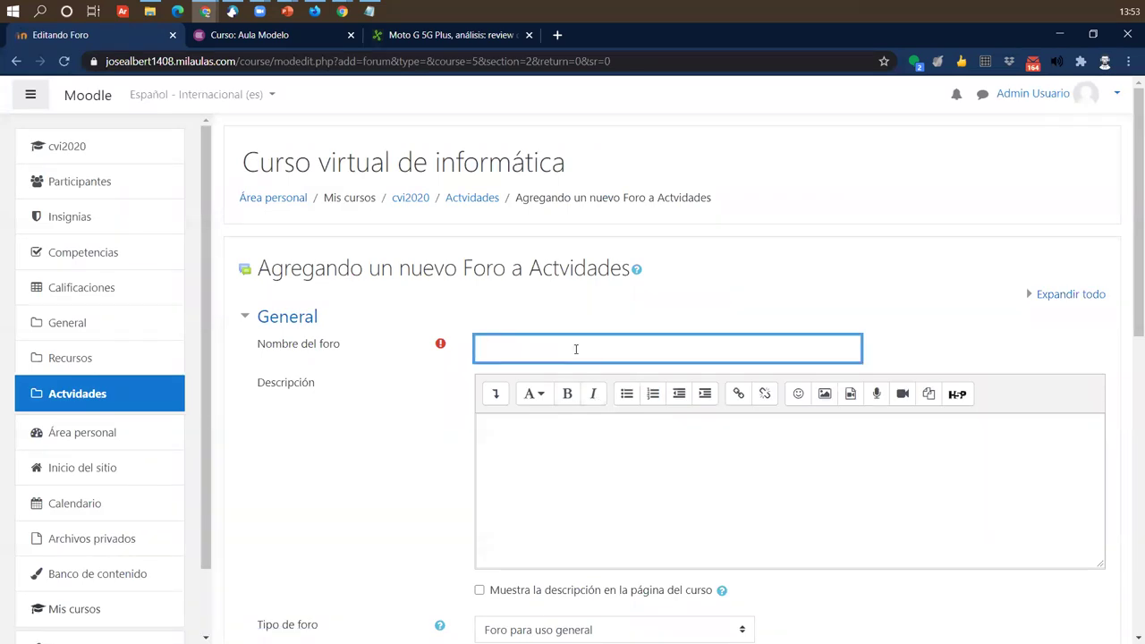
pyautogui.write('Foro de debate 1')
pyautogui.scroll(-3, 555, 375)
pyautogui.click(499, 407)
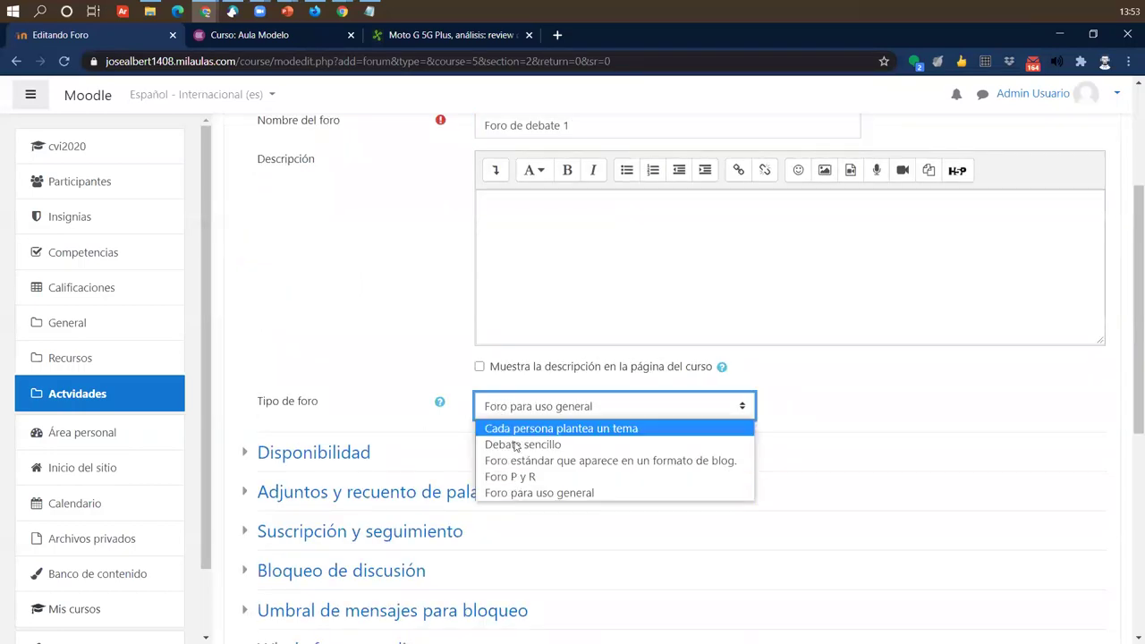
pyautogui.click(508, 478)
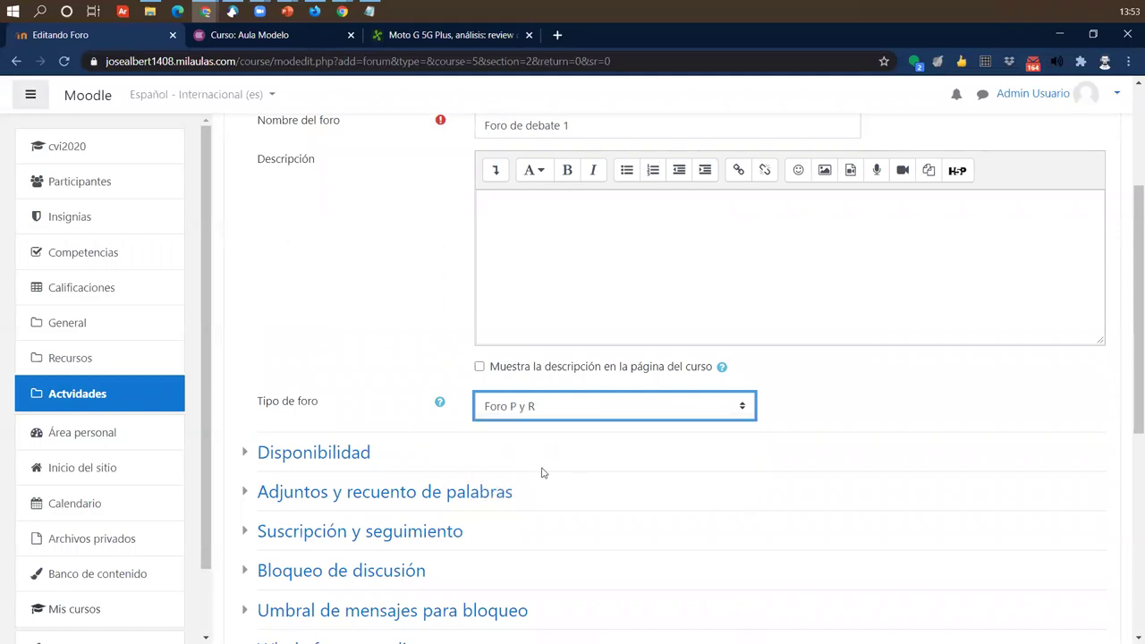
# Glance at the Calificaciones options, then save the forum and return to the course
pyautogui.scroll(-2, 305, 458)
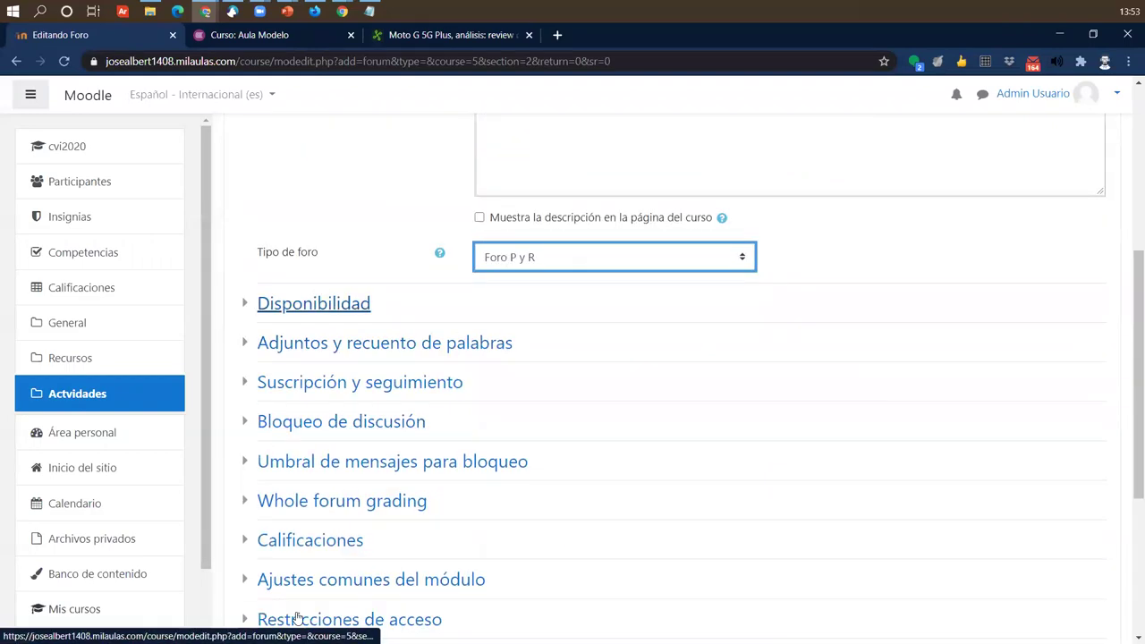
pyautogui.scroll(-2, 328, 355)
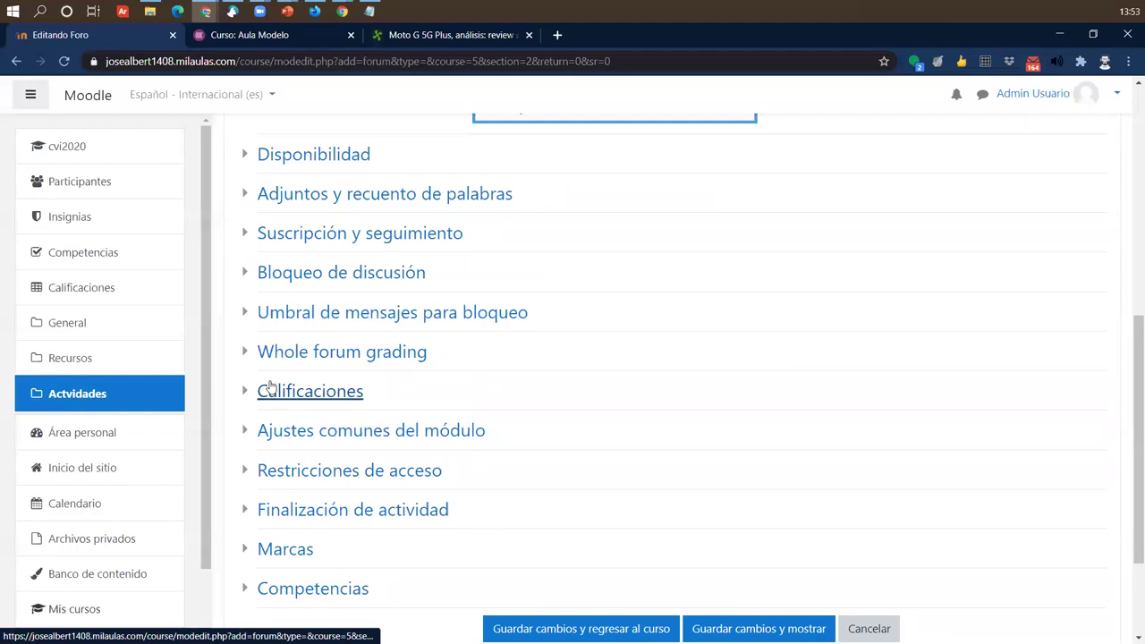
pyautogui.click(306, 394)
pyautogui.click(302, 394)
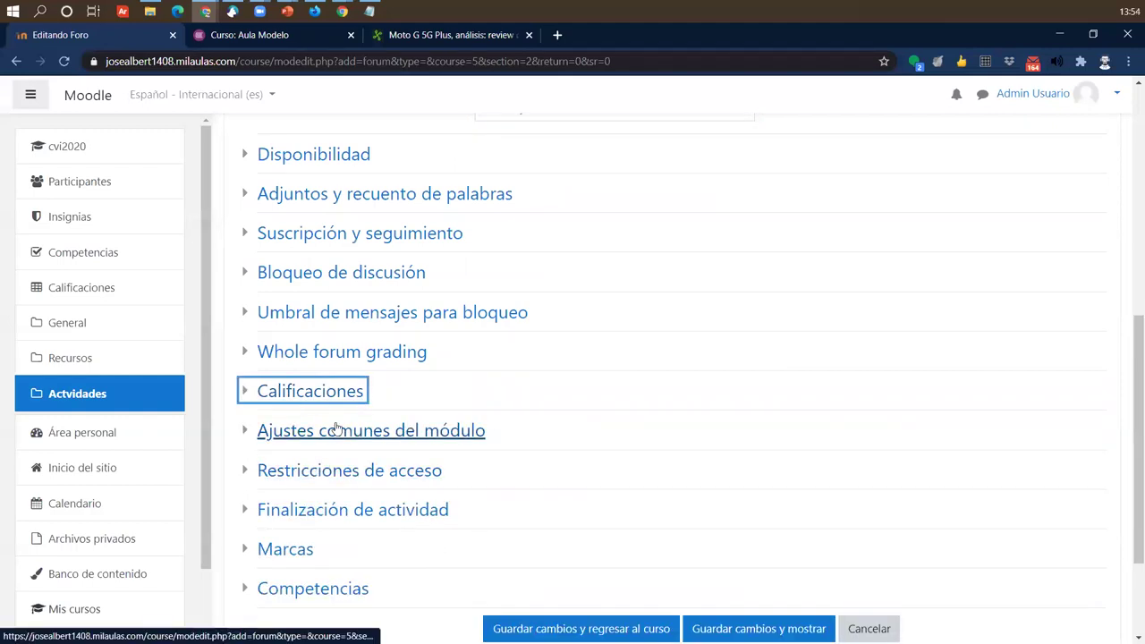
pyautogui.scroll(-1, 602, 265)
pyautogui.scroll(3, 602, 265)
pyautogui.scroll(-4, 474, 281)
pyautogui.click(654, 481)
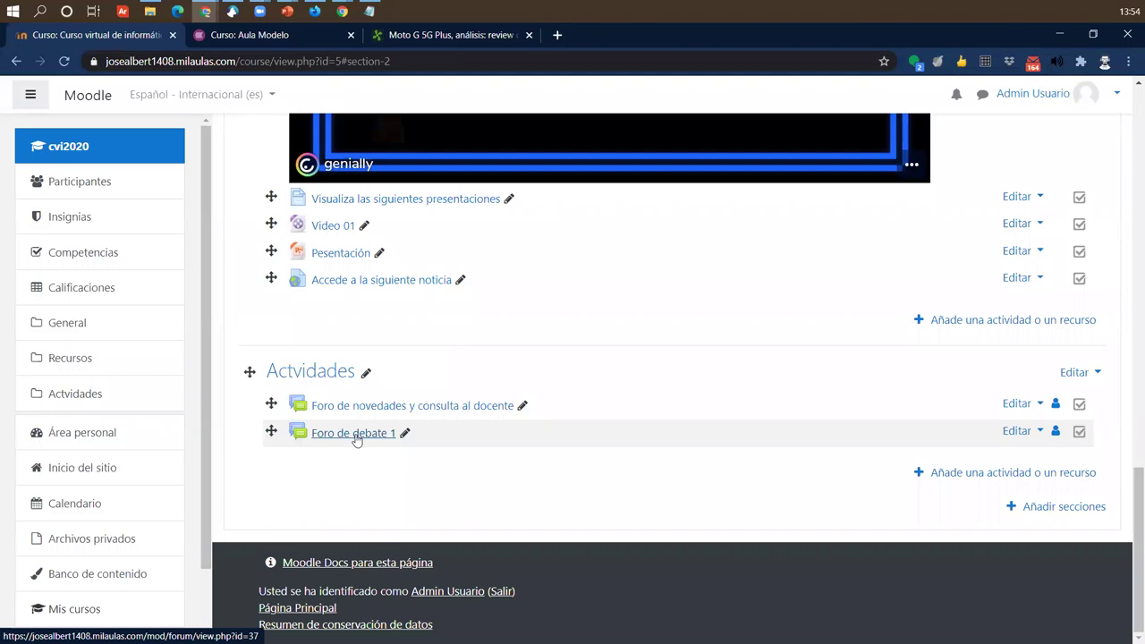
# Open Foro de debate 1, with Foro de novedades y consulta al docente in a background tab
pyautogui.click(355, 435)
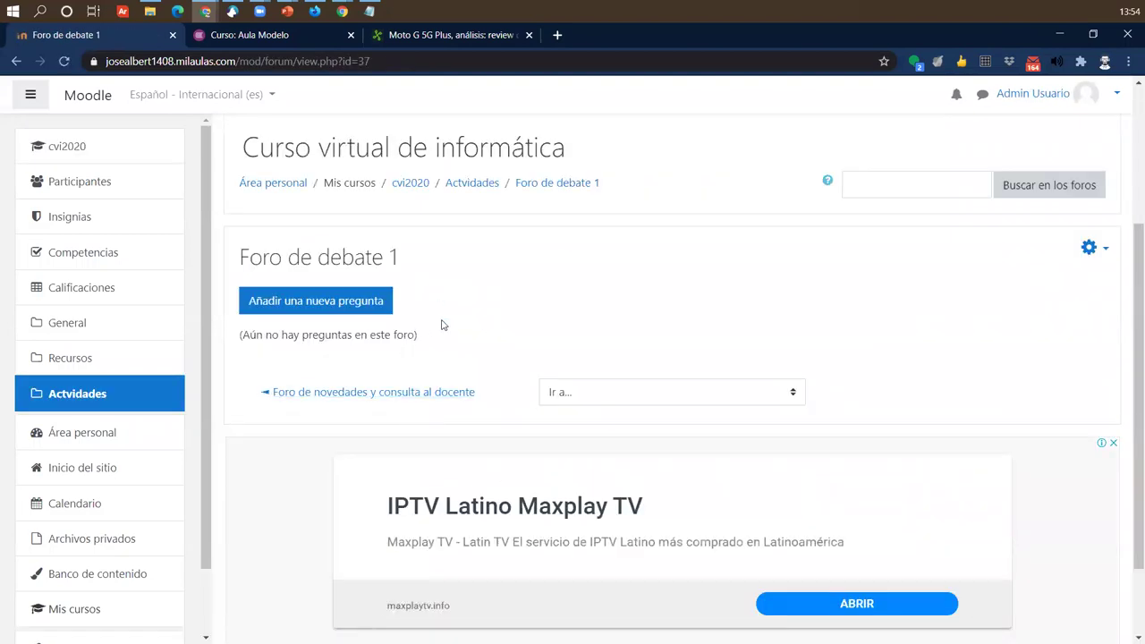
pyautogui.hotkey('alt', 'Left')
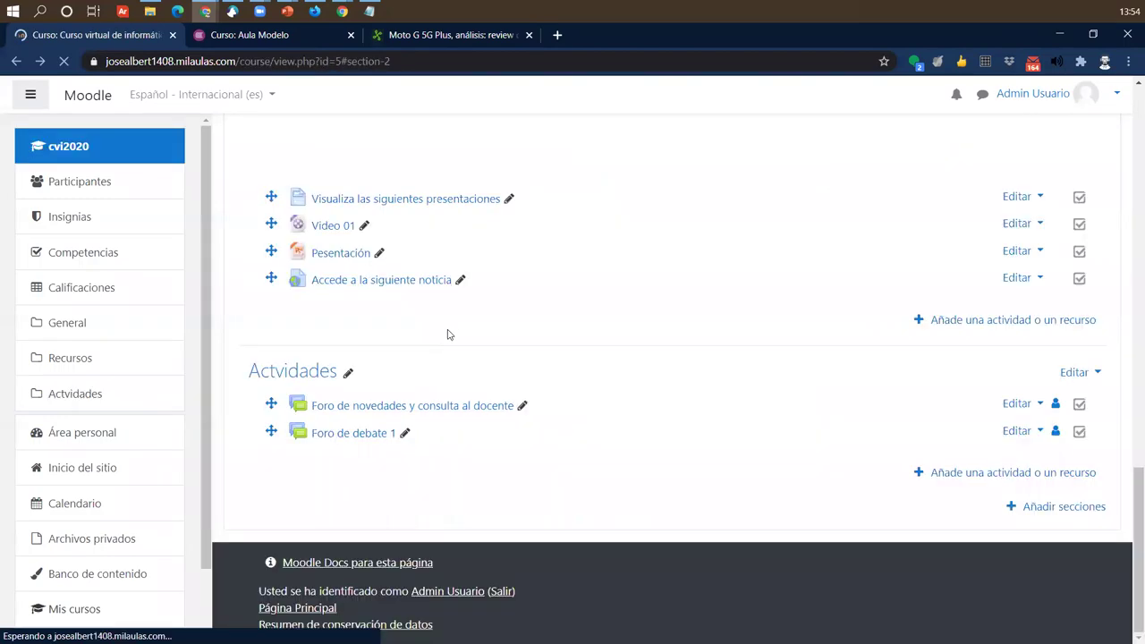
pyautogui.middleClick(385, 399)
pyautogui.click(354, 433)
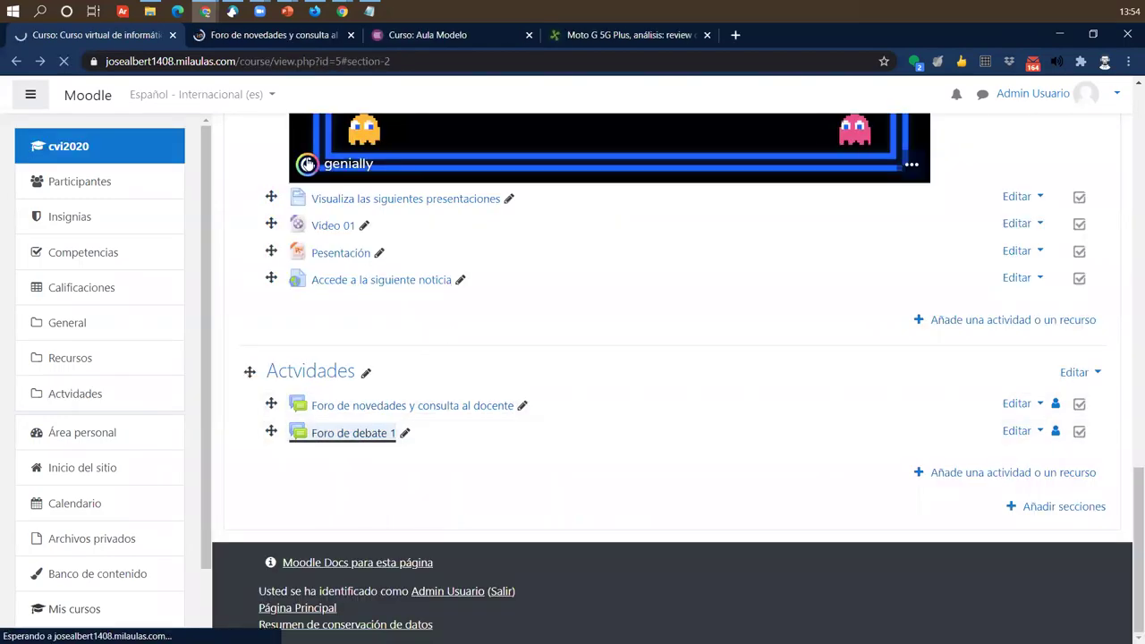
pyautogui.scroll(-2, 304, 385)
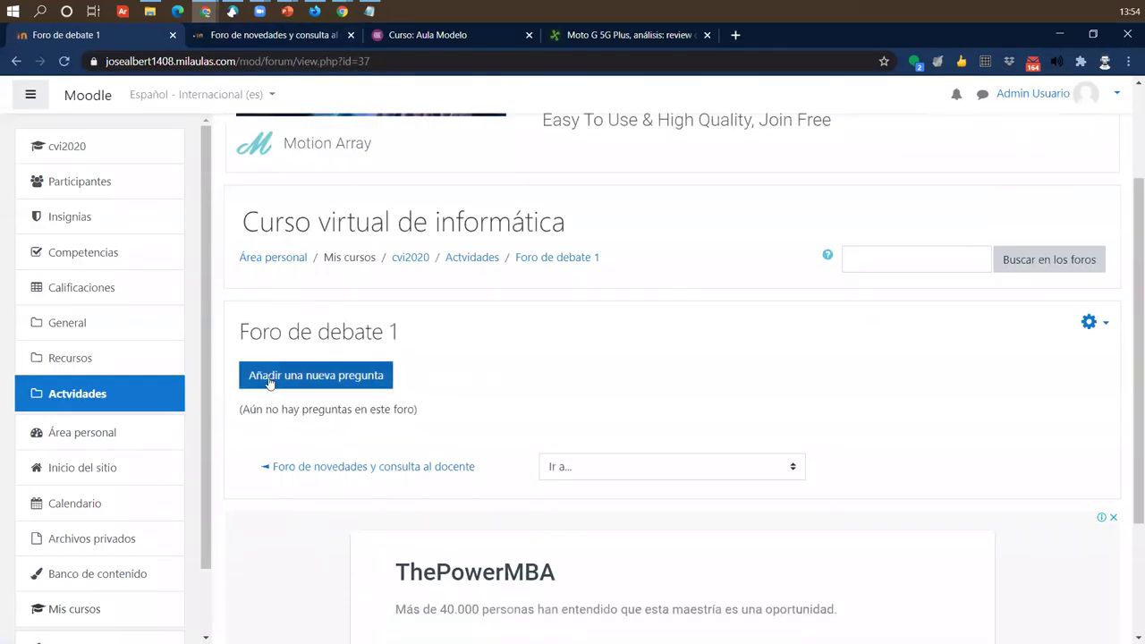
pyautogui.click(398, 39)
# Look over the Foro de novedades and Foro de debate 1 forum tabs
pyautogui.click(283, 38)
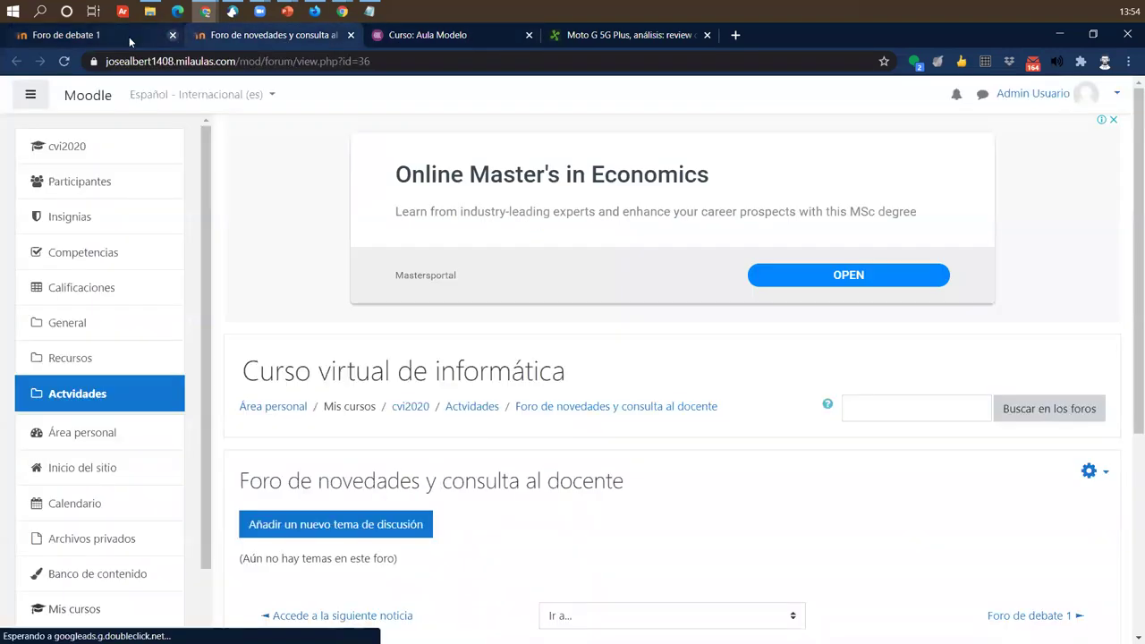
pyautogui.click(129, 37)
pyautogui.hotkey('ctrl', 'Tab')
pyautogui.scroll(-3, 407, 321)
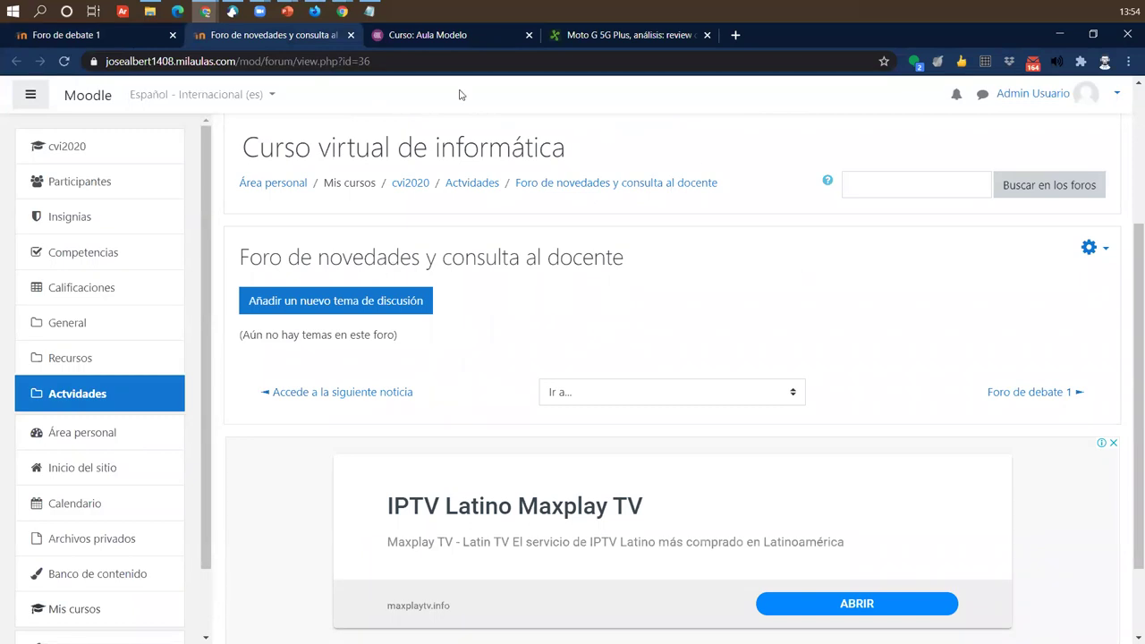
# Close the Aula Modelo and Moto G 5G Plus tabs and open cvi2020 in a new tab
pyautogui.click(529, 35)
pyautogui.click(528, 36)
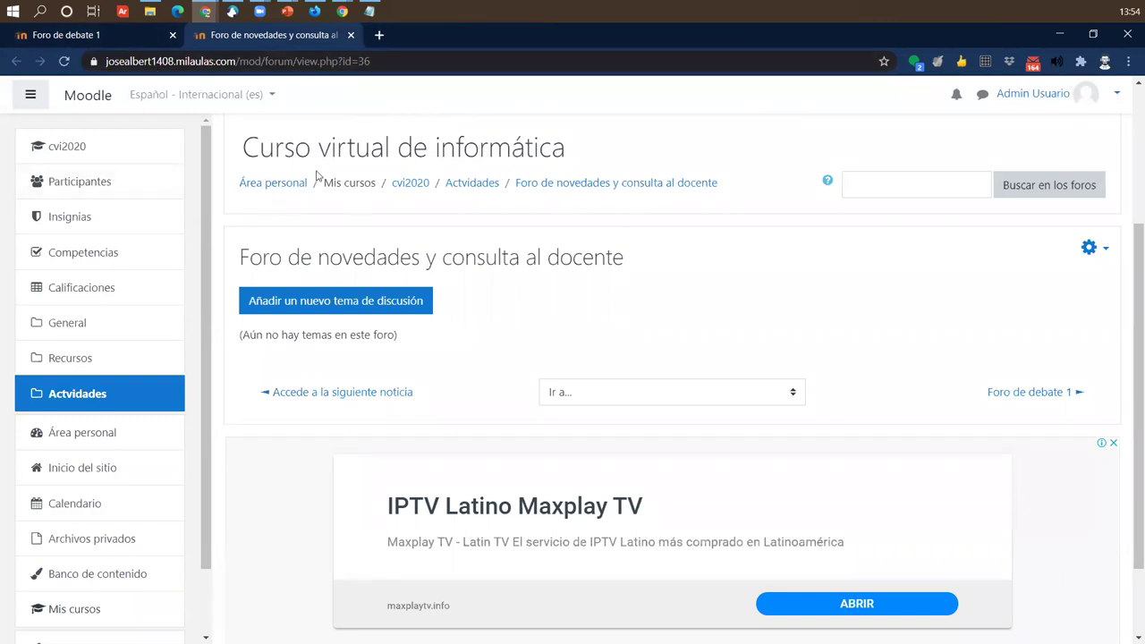
pyautogui.middleClick(424, 183)
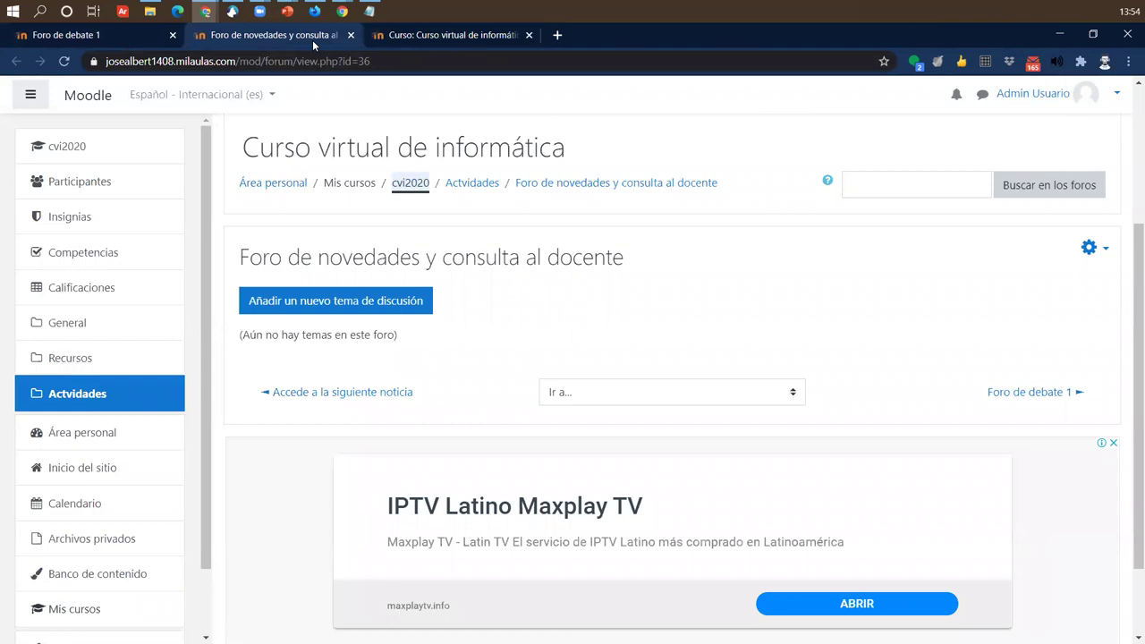
pyautogui.click(413, 36)
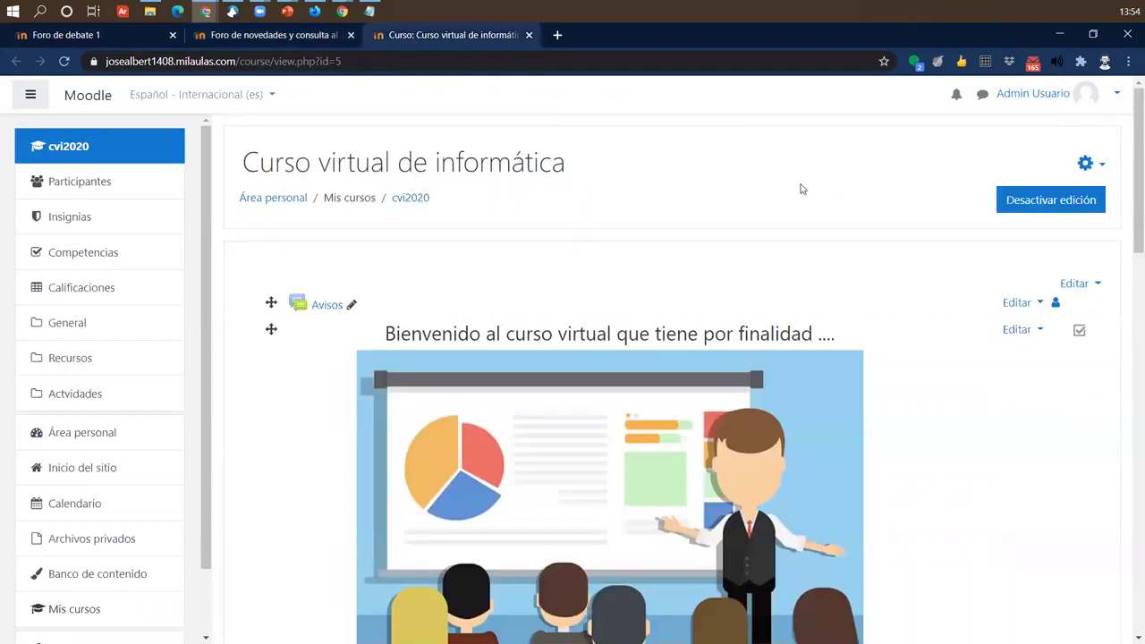
# Peek at the top section's editing options and the course actions list on cvi2020
pyautogui.click(1081, 284)
pyautogui.click(1099, 184)
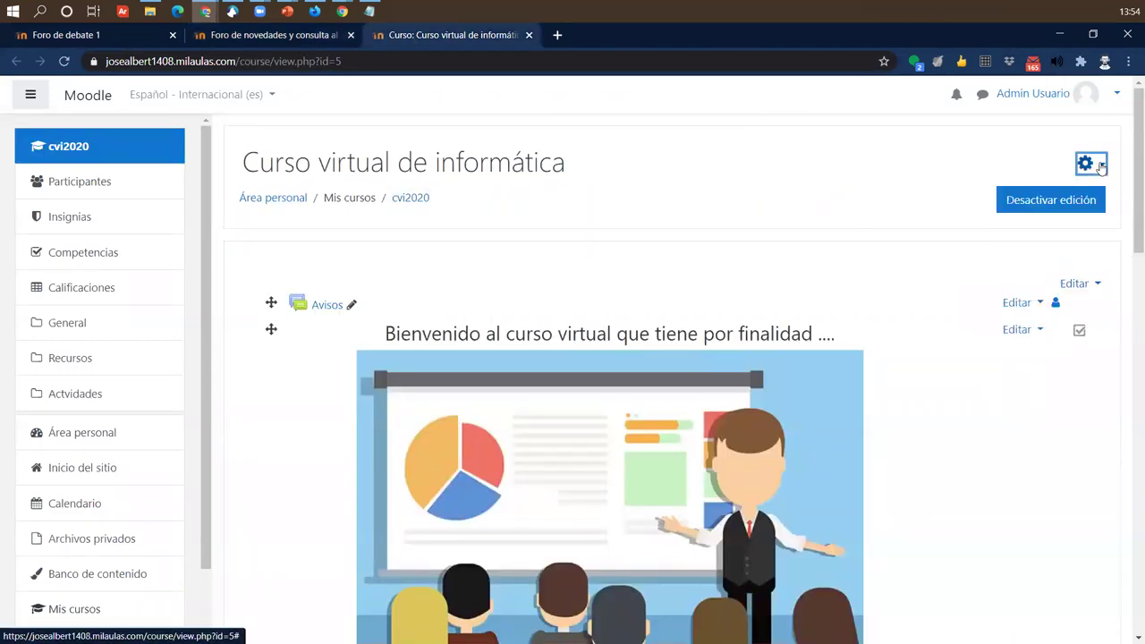
pyautogui.click(1091, 163)
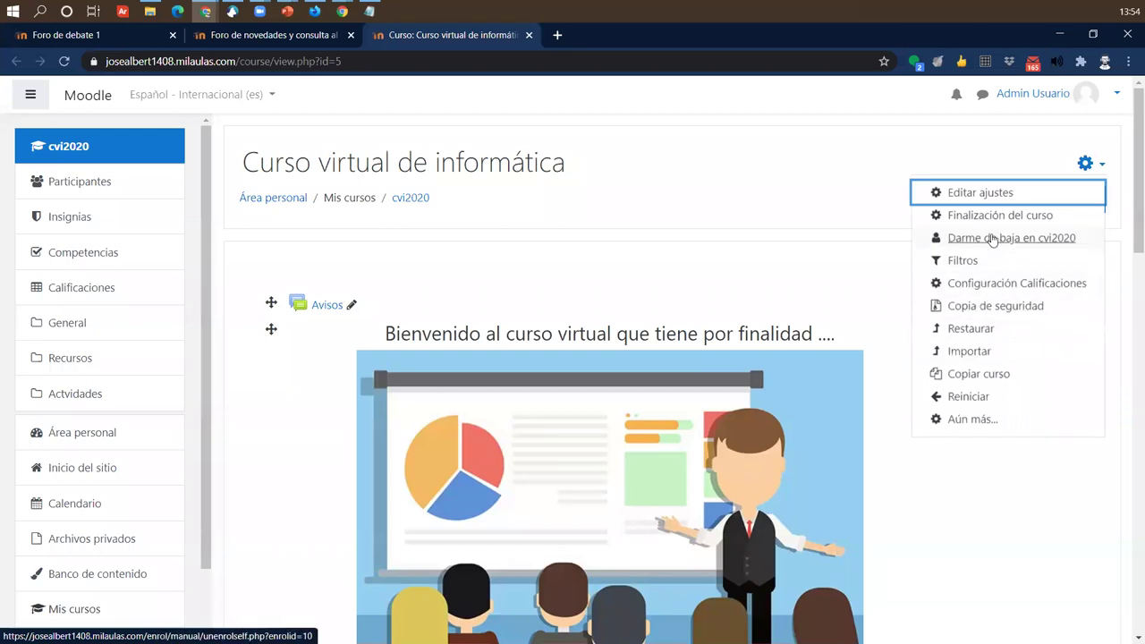
pyautogui.press('Escape')
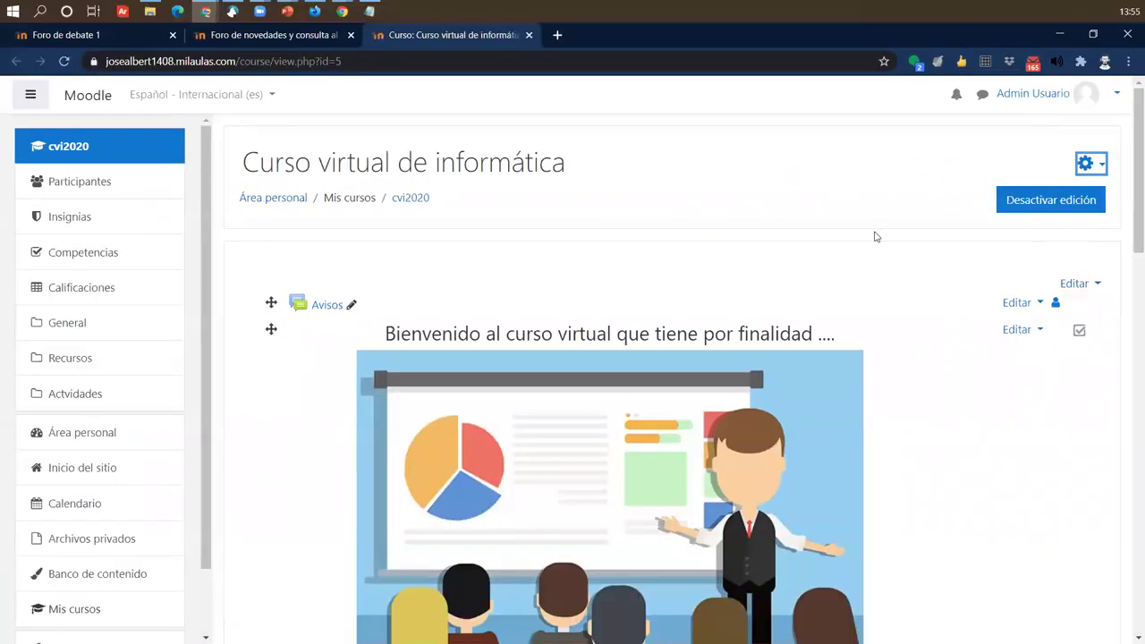
pyautogui.click(876, 236)
pyautogui.moveTo(333, 164); pyautogui.dragTo(743, 189)
pyautogui.click(743, 189)
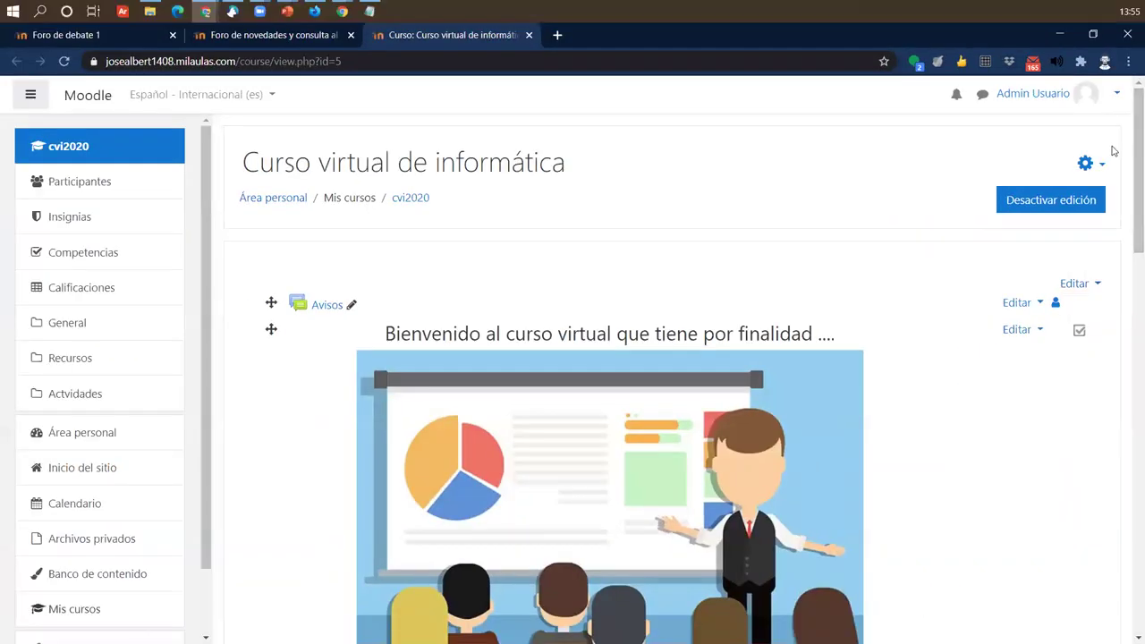
# Open the full course administration page, view its Usuarios options, and return to cvi2020
pyautogui.click(989, 232)
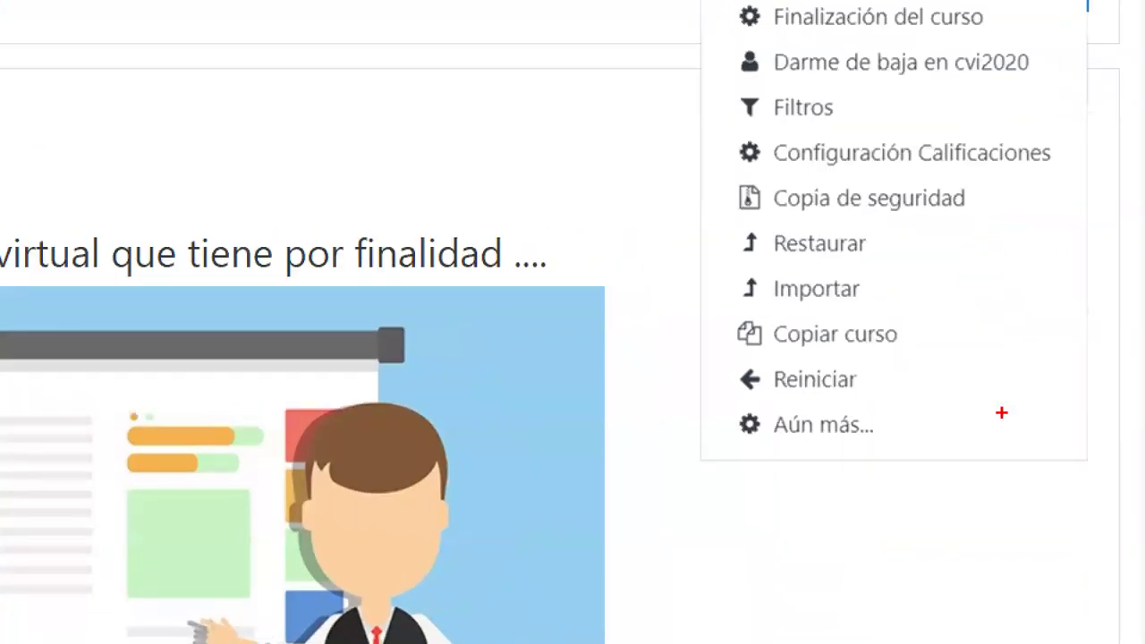
pyautogui.moveTo(722, 403)
pyautogui.mouseDown()
pyautogui.moveTo(754, 422)
pyautogui.moveTo(933, 451)
pyautogui.mouseUp()
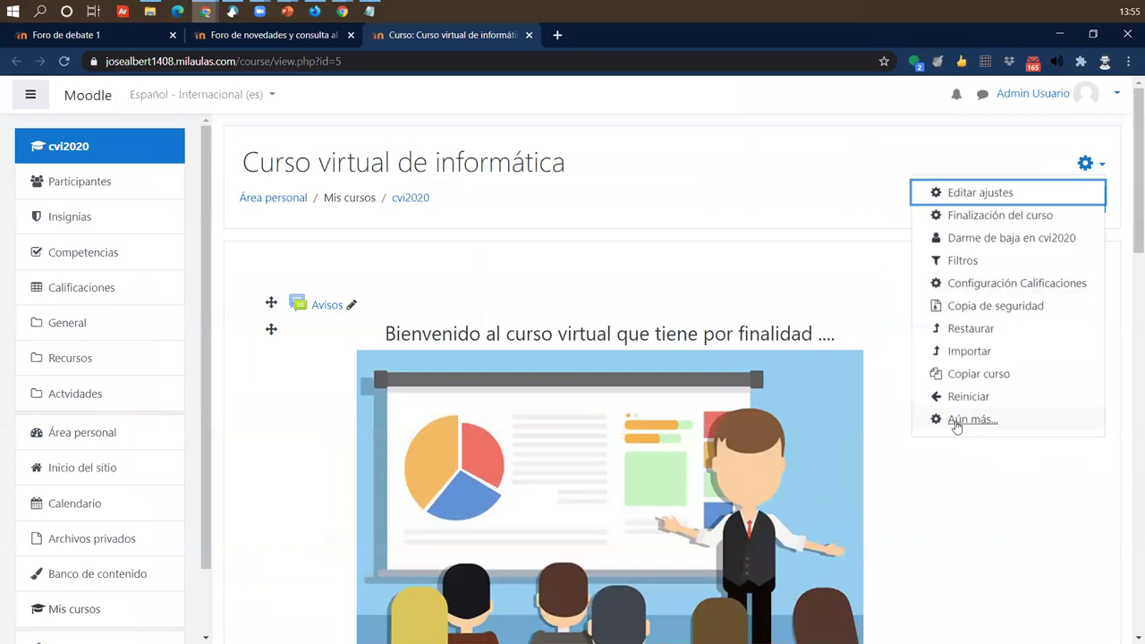
pyautogui.click(823, 425)
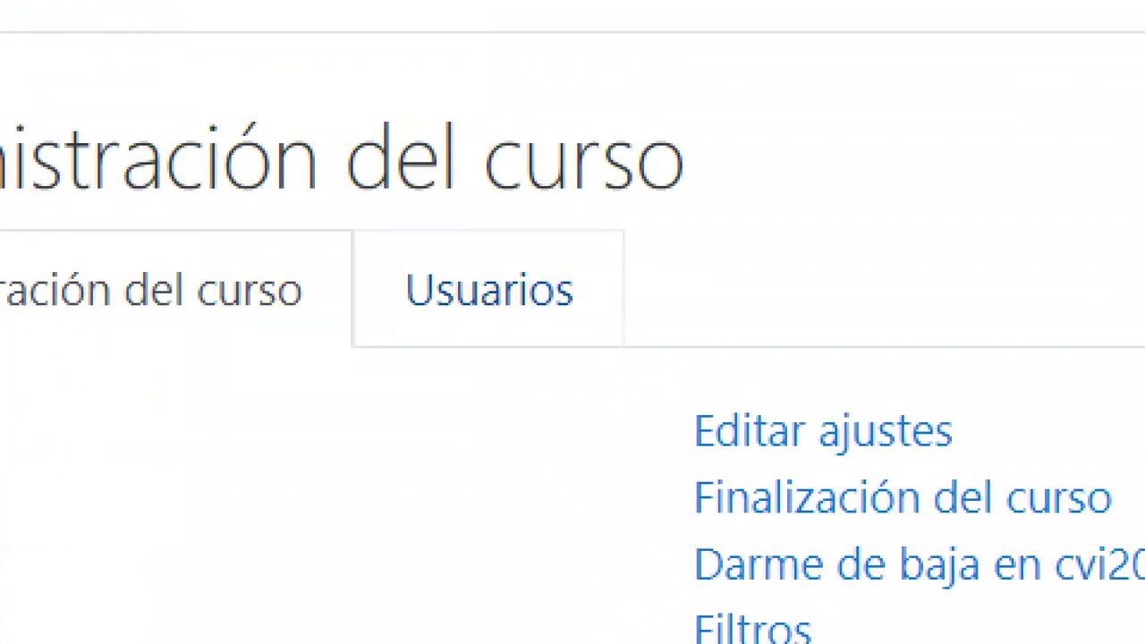
pyautogui.click(407, 301)
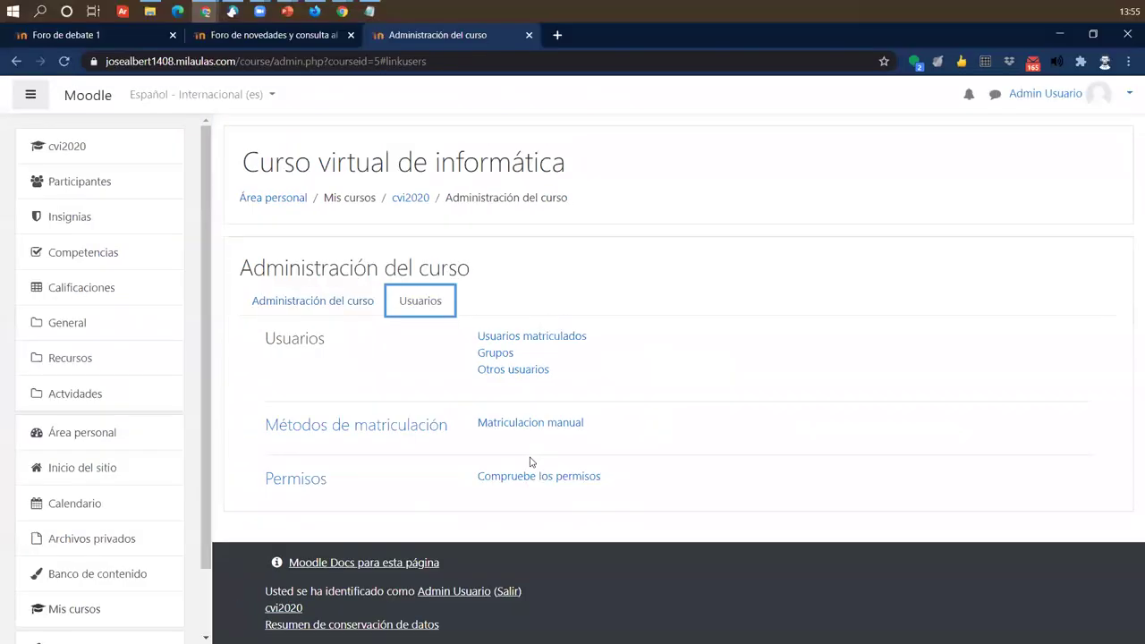
pyautogui.click(421, 199)
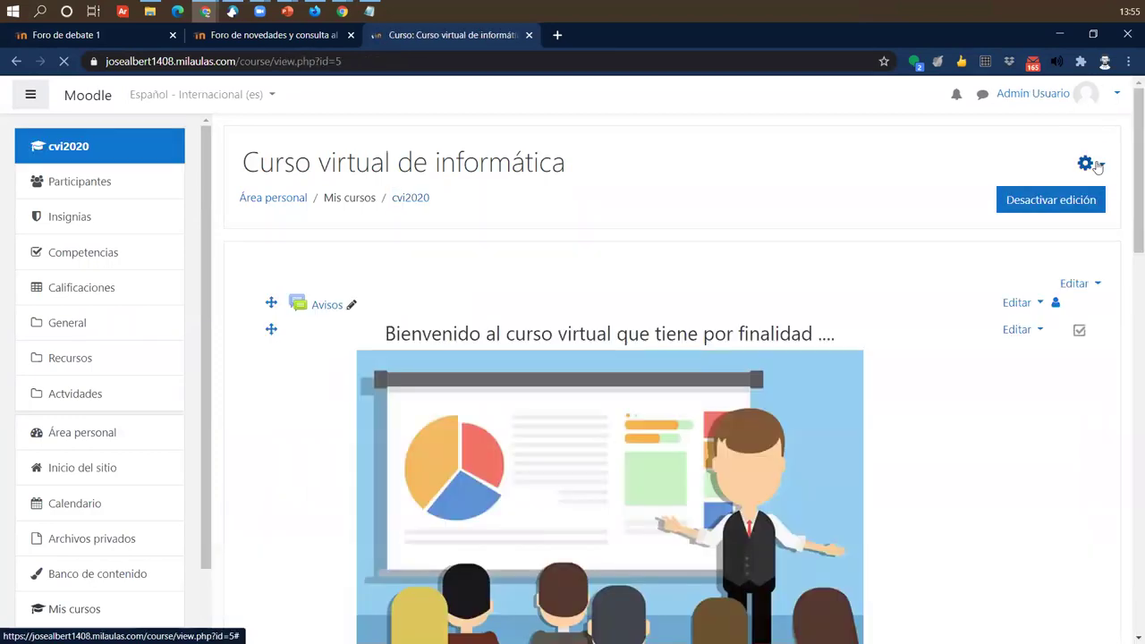
# Reopen course administration, review the Usuarios and general options again, then go back to cvi2020
pyautogui.click(1093, 165)
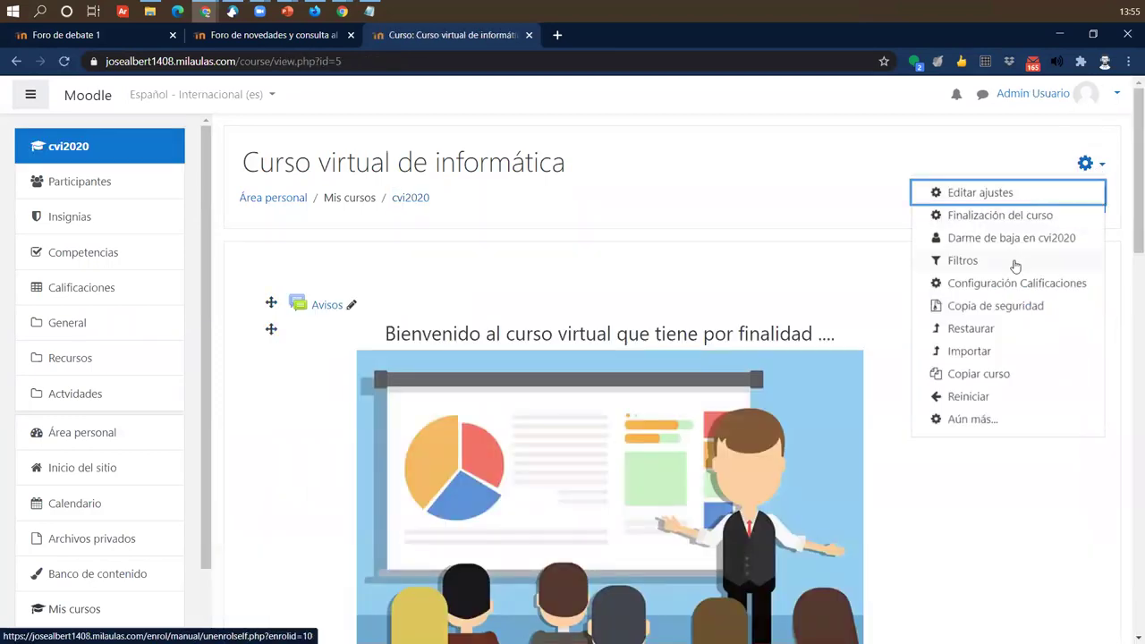
pyautogui.click(962, 428)
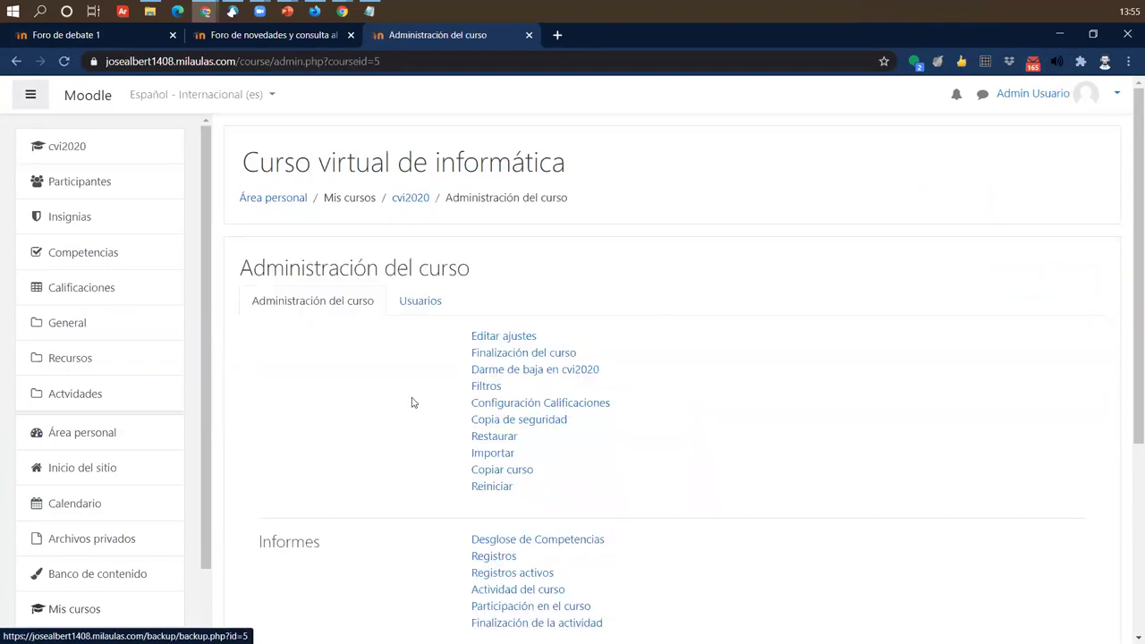
pyautogui.scroll(-5, 411, 402)
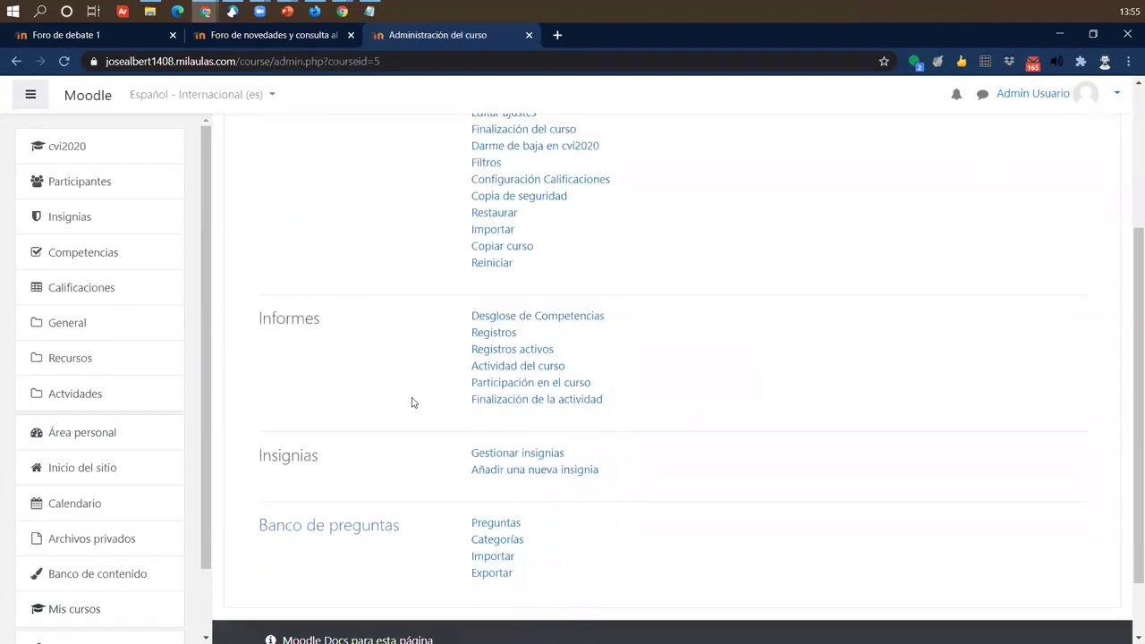
pyautogui.scroll(5, 412, 401)
pyautogui.click(422, 300)
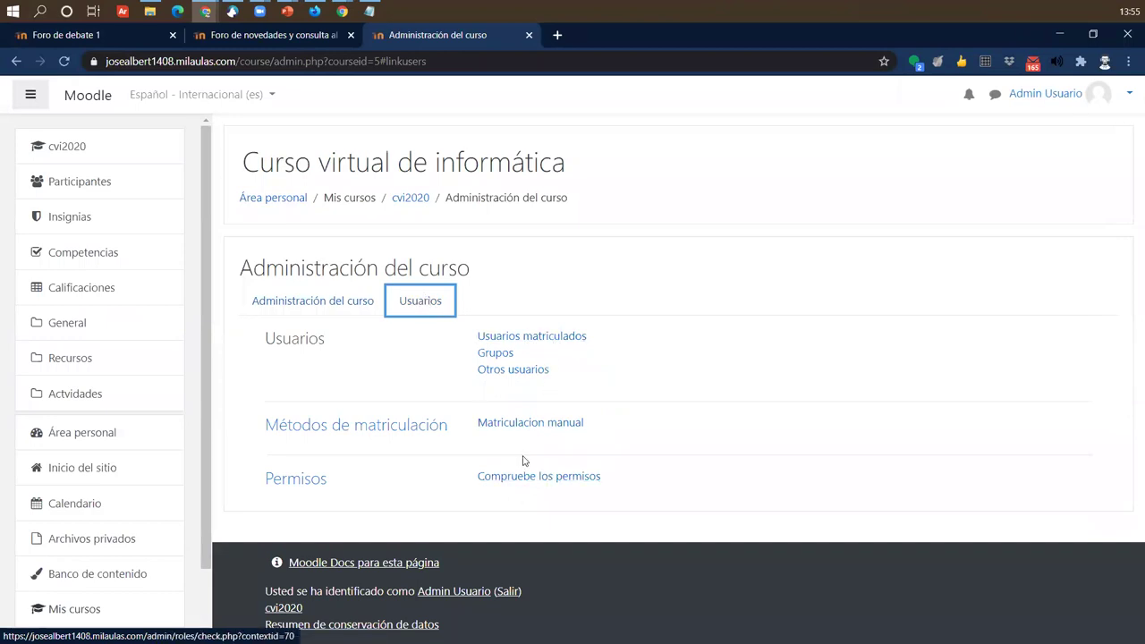
pyautogui.click(322, 302)
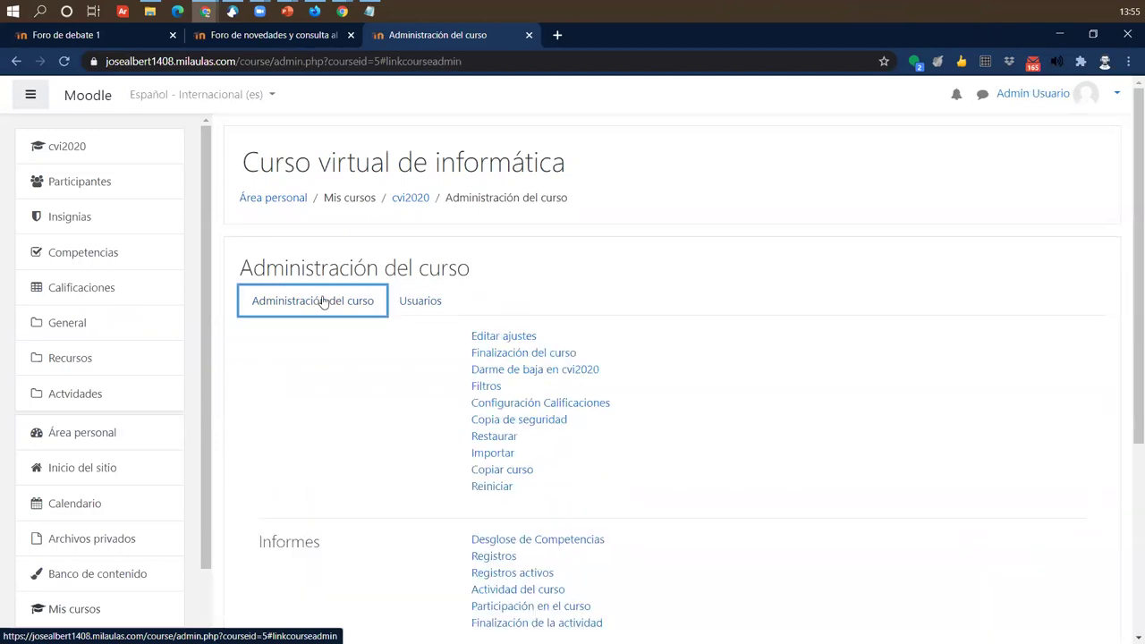
pyautogui.click(409, 197)
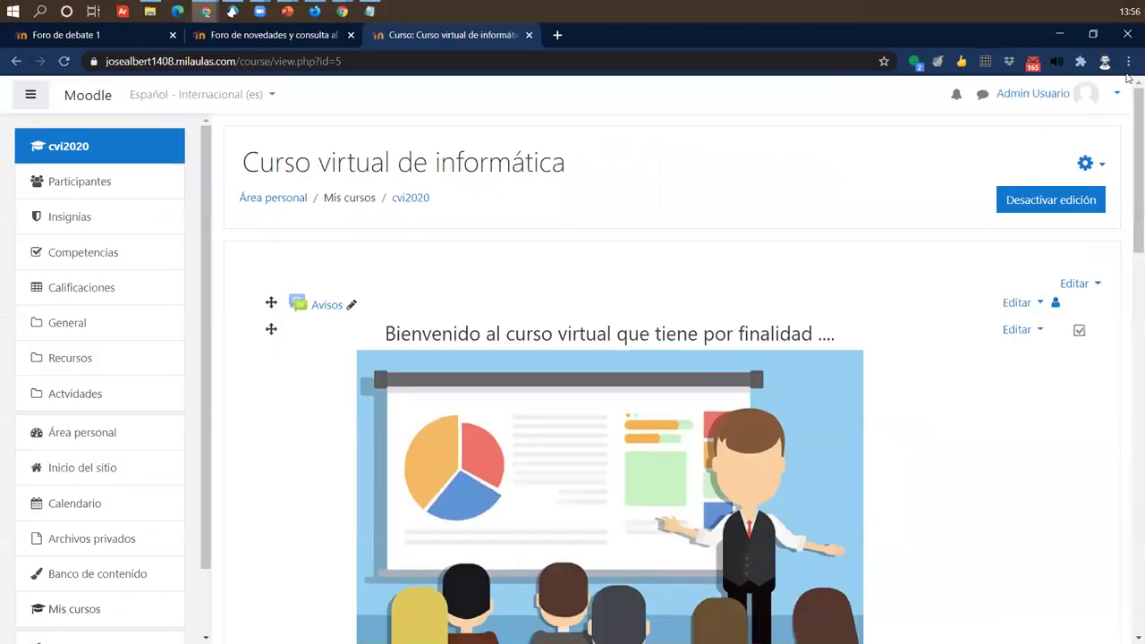
# Open the account menu and annotate the Cambiar rol a… option
pyautogui.click(1107, 97)
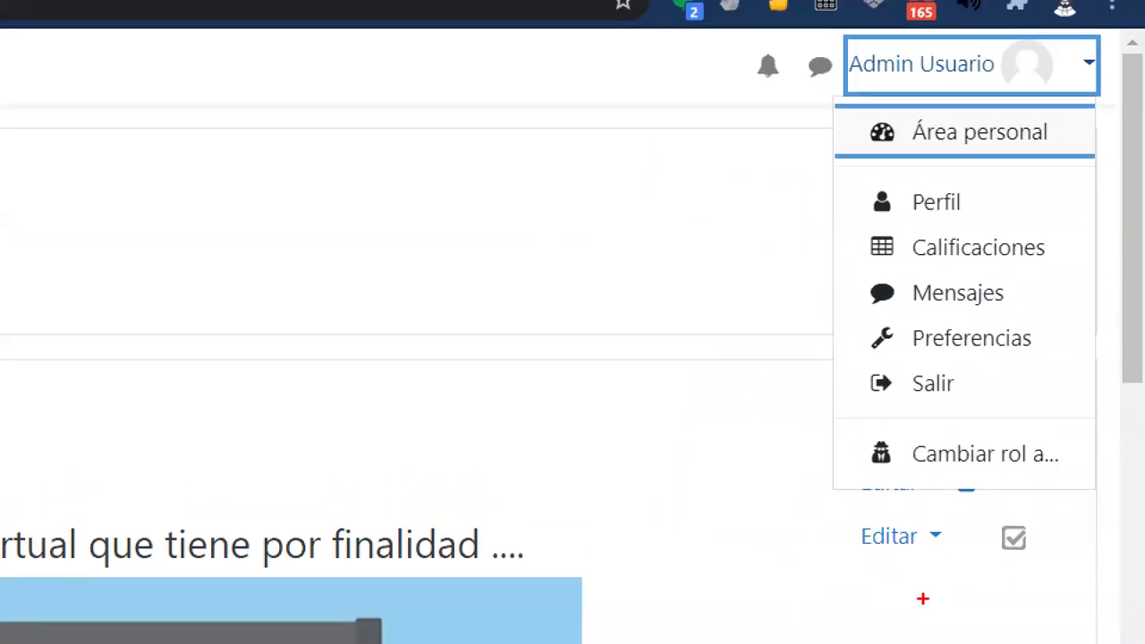
pyautogui.moveTo(844, 424); pyautogui.dragTo(1081, 487)
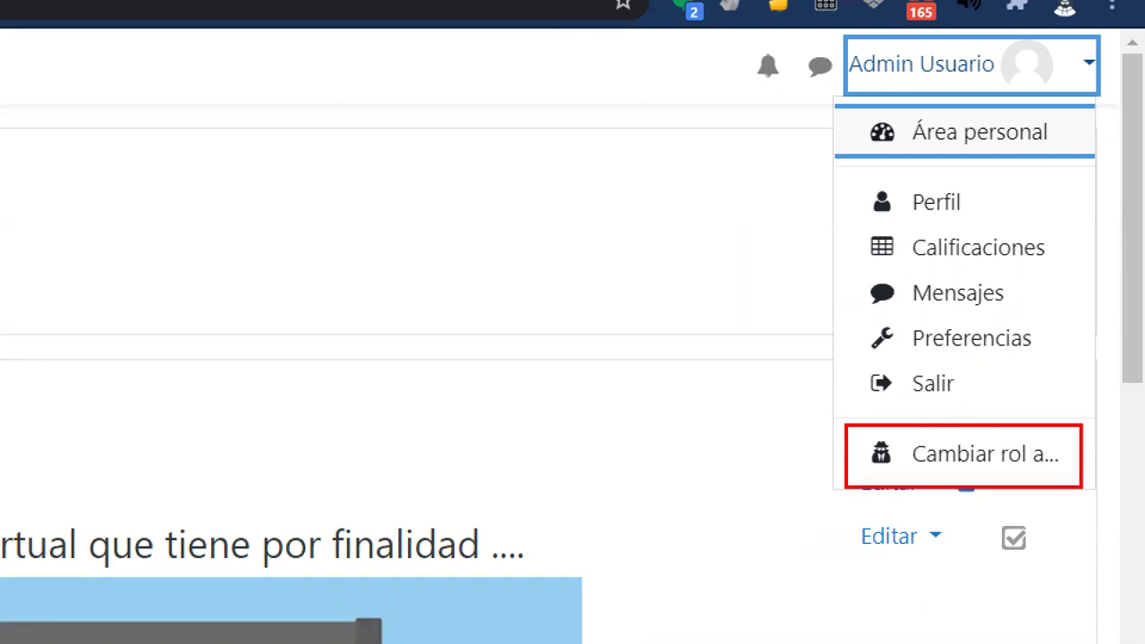
pyautogui.moveTo(802, 516); pyautogui.dragTo(774, 530)
pyautogui.hotkey('ctrl', 'z')
pyautogui.moveTo(893, 472); pyautogui.dragTo(754, 552)
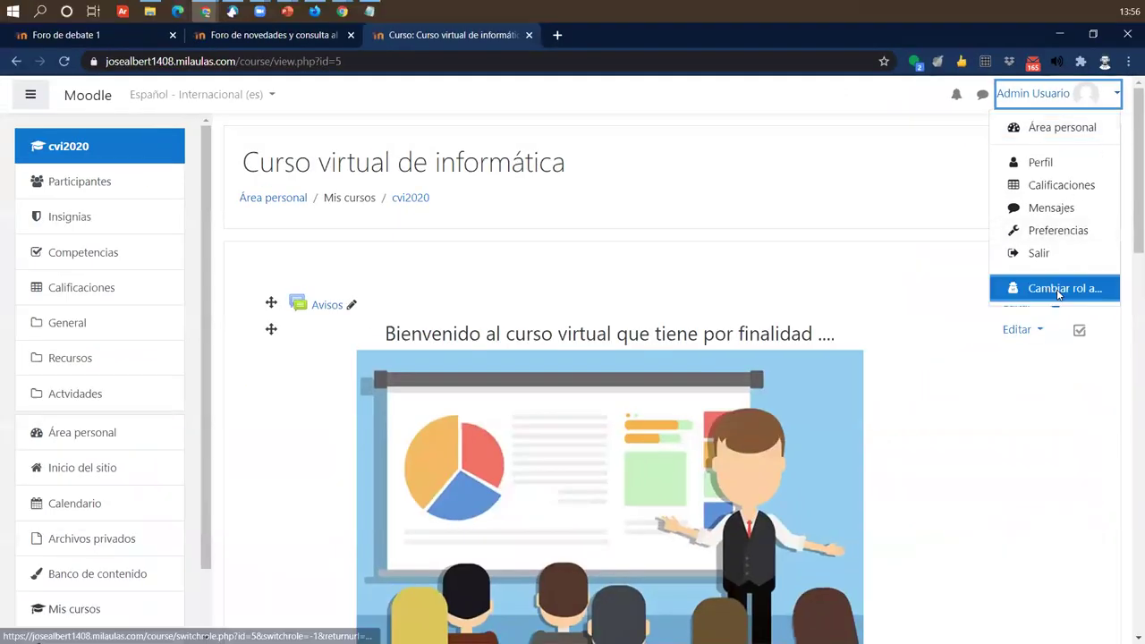
# From the roles list, highlight Estudiante in green and switch the course view to Estudiante
pyautogui.click(977, 457)
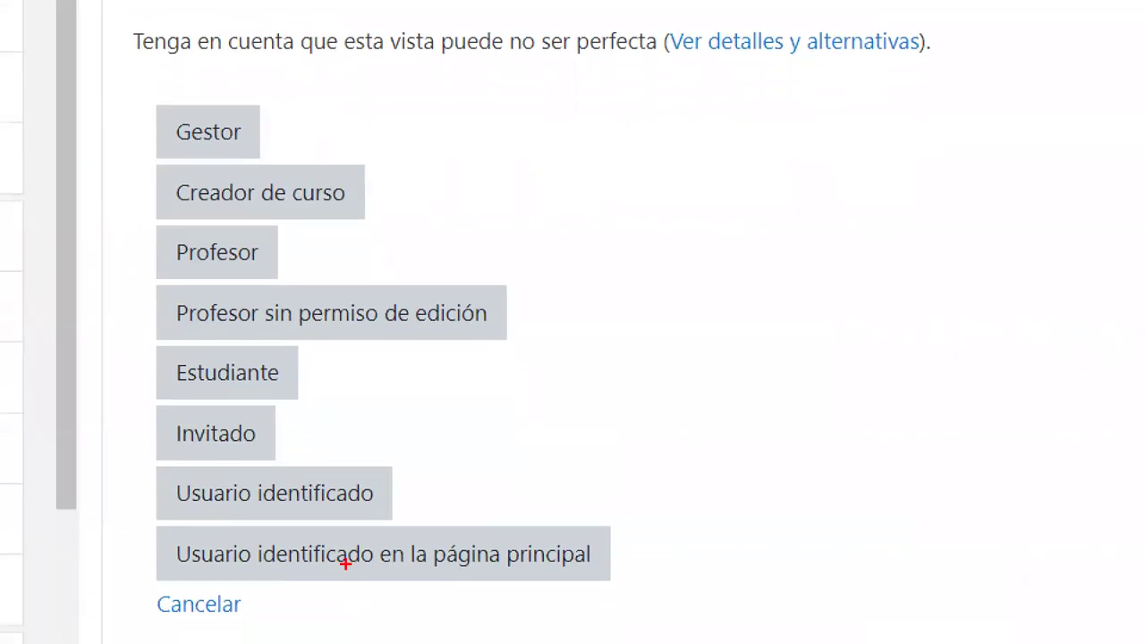
pyautogui.moveTo(123, 55)
pyautogui.mouseDown()
pyautogui.moveTo(159, 154)
pyautogui.moveTo(613, 610)
pyautogui.moveTo(704, 618)
pyautogui.moveTo(673, 632)
pyautogui.mouseUp()
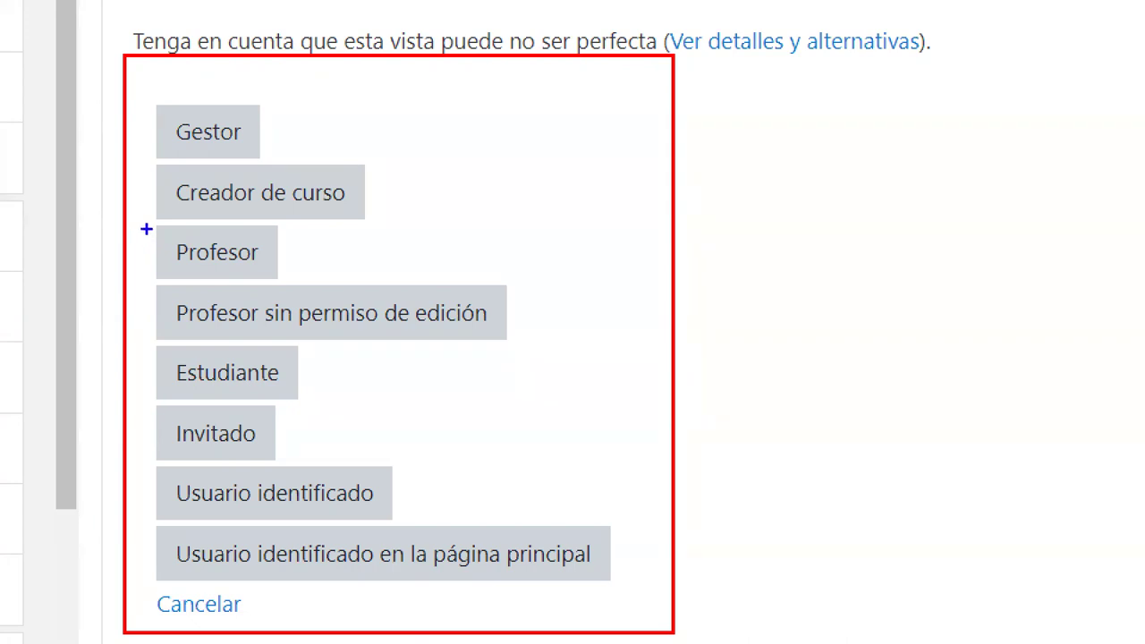
pyautogui.moveTo(140, 220)
pyautogui.mouseDown()
pyautogui.moveTo(558, 483)
pyautogui.moveTo(621, 591)
pyautogui.moveTo(628, 584)
pyautogui.mouseUp()
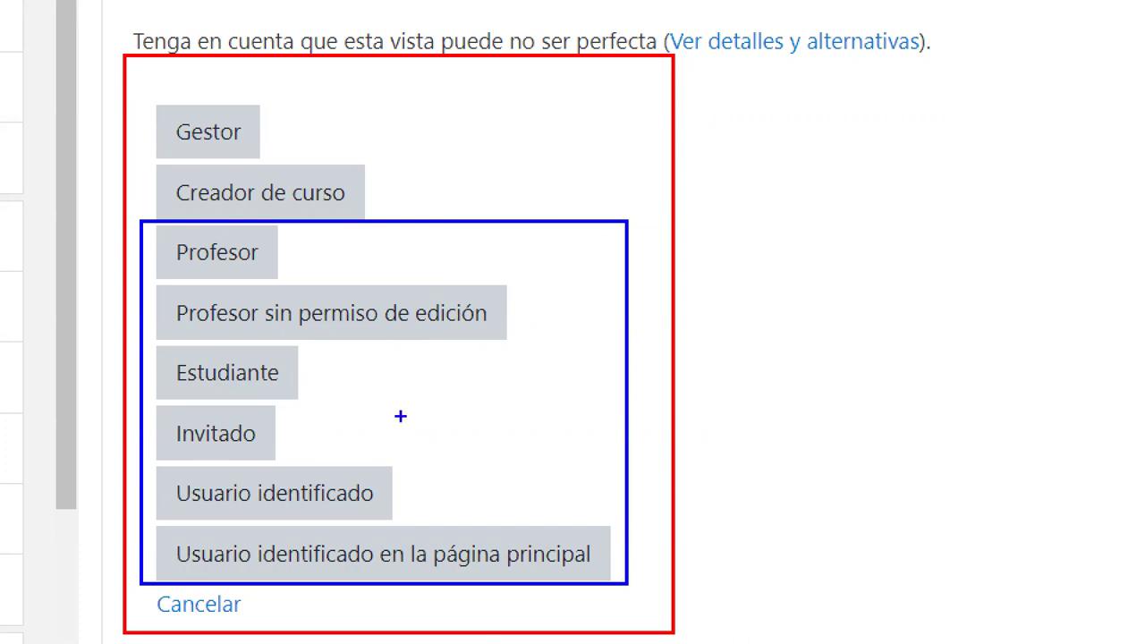
pyautogui.press('g')
pyautogui.moveTo(270, 369); pyautogui.dragTo(791, 435)
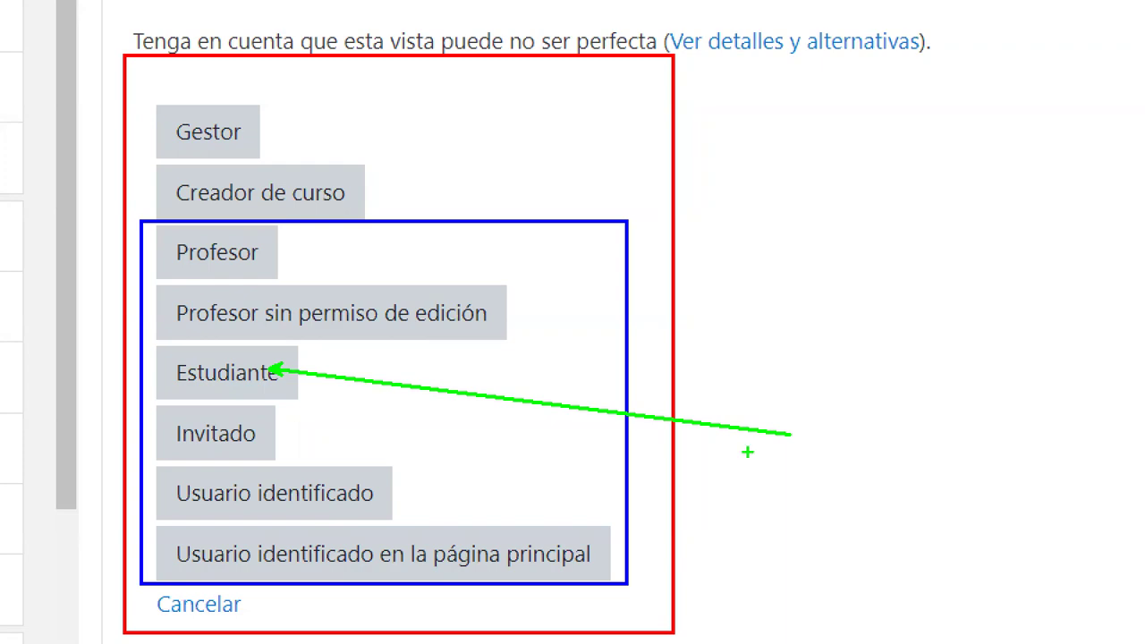
pyautogui.press('Escape')
pyautogui.click(258, 375)
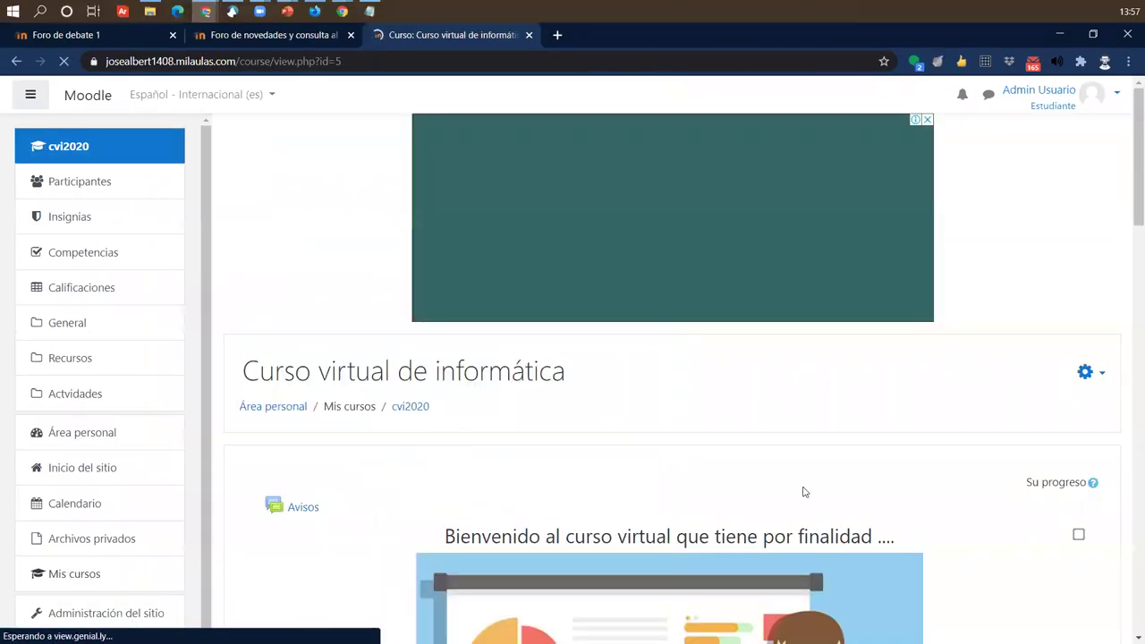
# Compare the Foro de debate 1 and Foro de novedades tabs as a student, marking the add-topic action
pyautogui.scroll(-3, 914, 333)
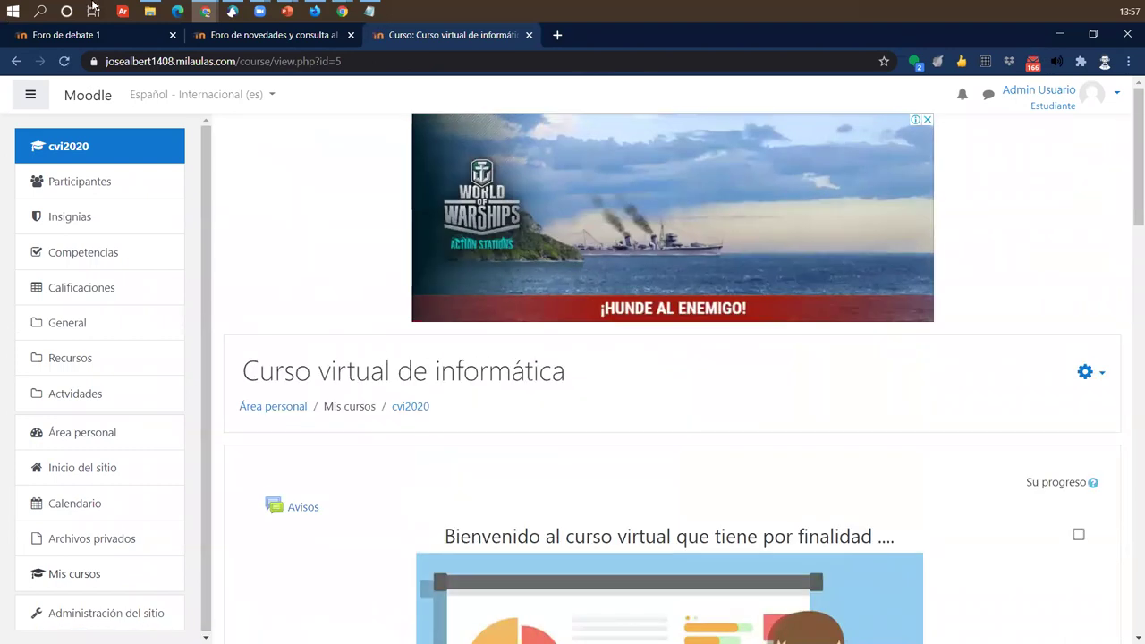
pyautogui.click(98, 34)
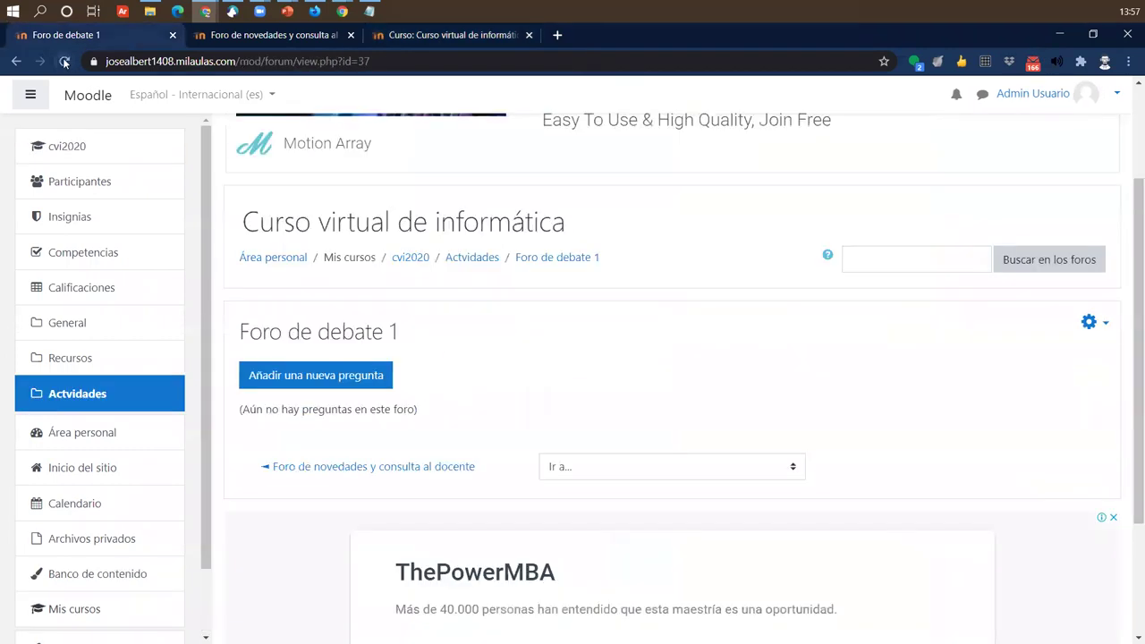
pyautogui.click(235, 32)
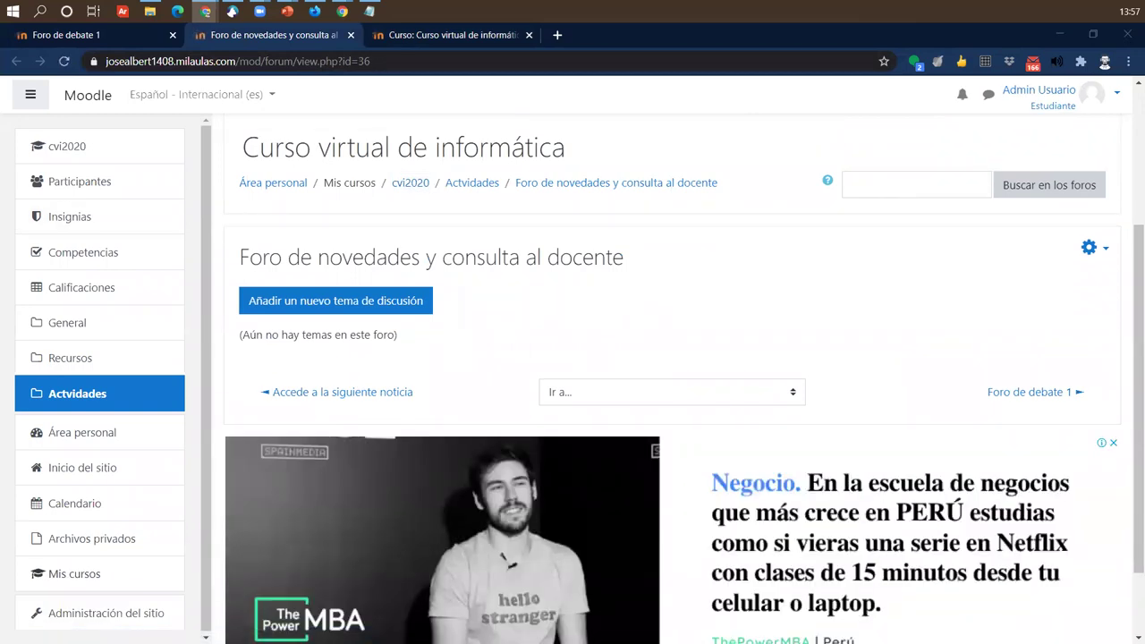
pyautogui.click(117, 41)
pyautogui.click(281, 39)
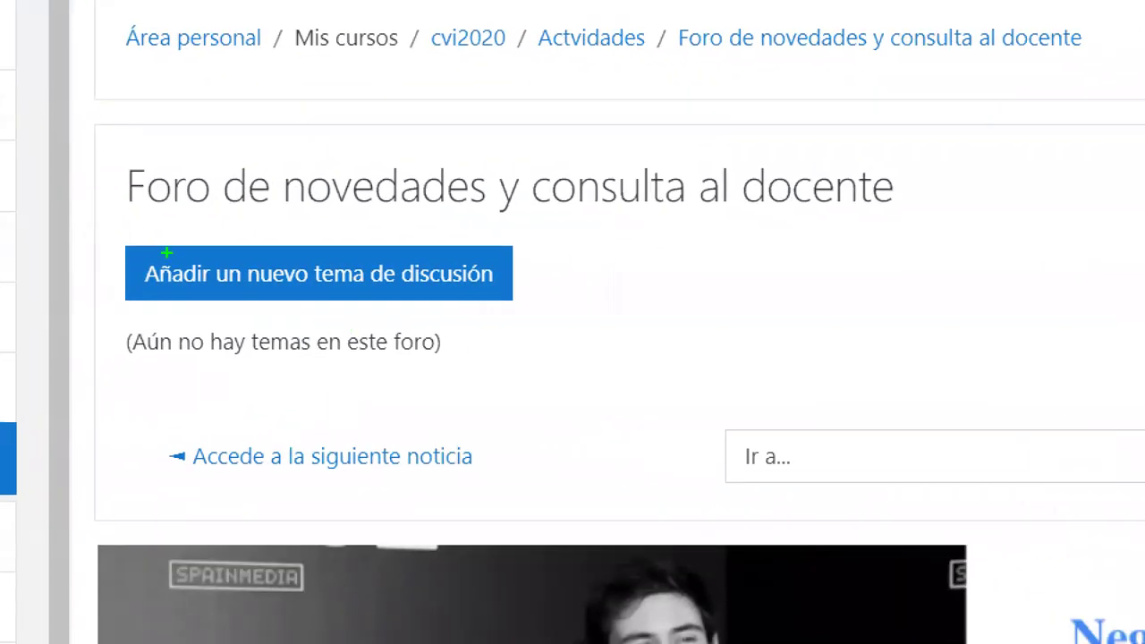
pyautogui.moveTo(110, 231)
pyautogui.mouseDown()
pyautogui.moveTo(657, 296)
pyautogui.moveTo(543, 312)
pyautogui.moveTo(725, 376)
pyautogui.mouseUp()
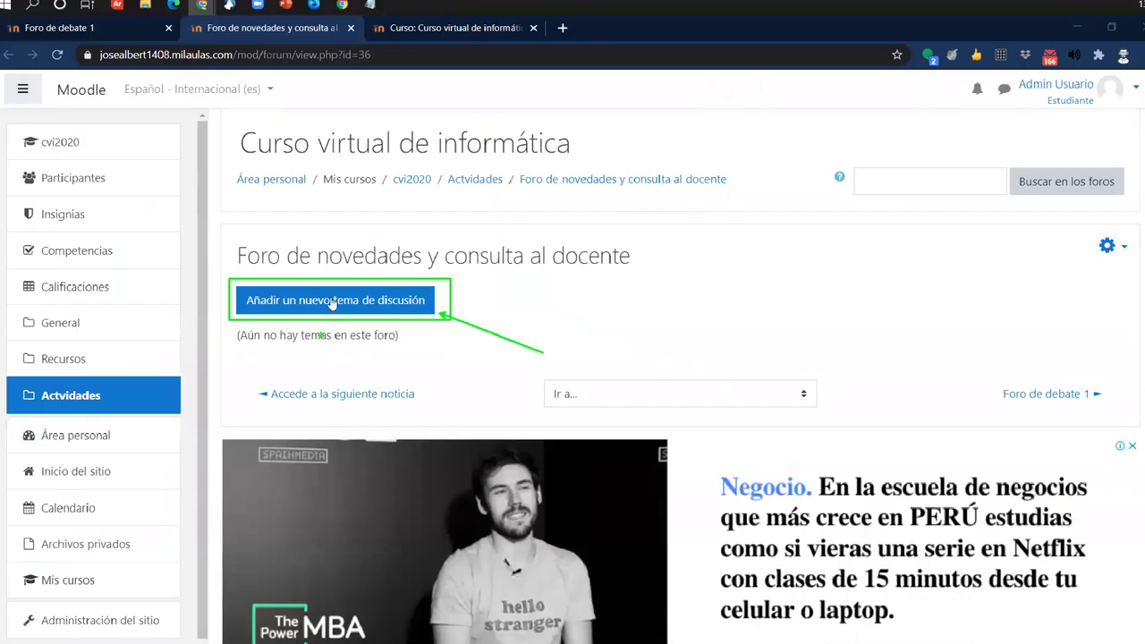
# Post a new topic with subject 'Consulta 001' and message 'ok' in the novedades forum
pyautogui.click(308, 268)
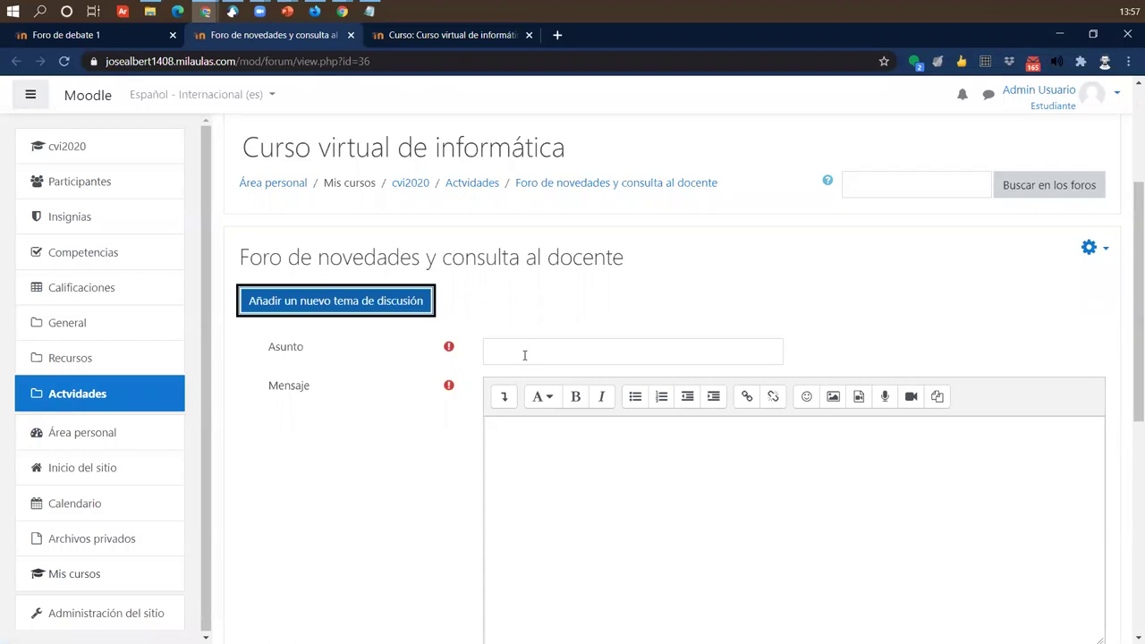
pyautogui.click(524, 354)
pyautogui.write('Consulta 0')
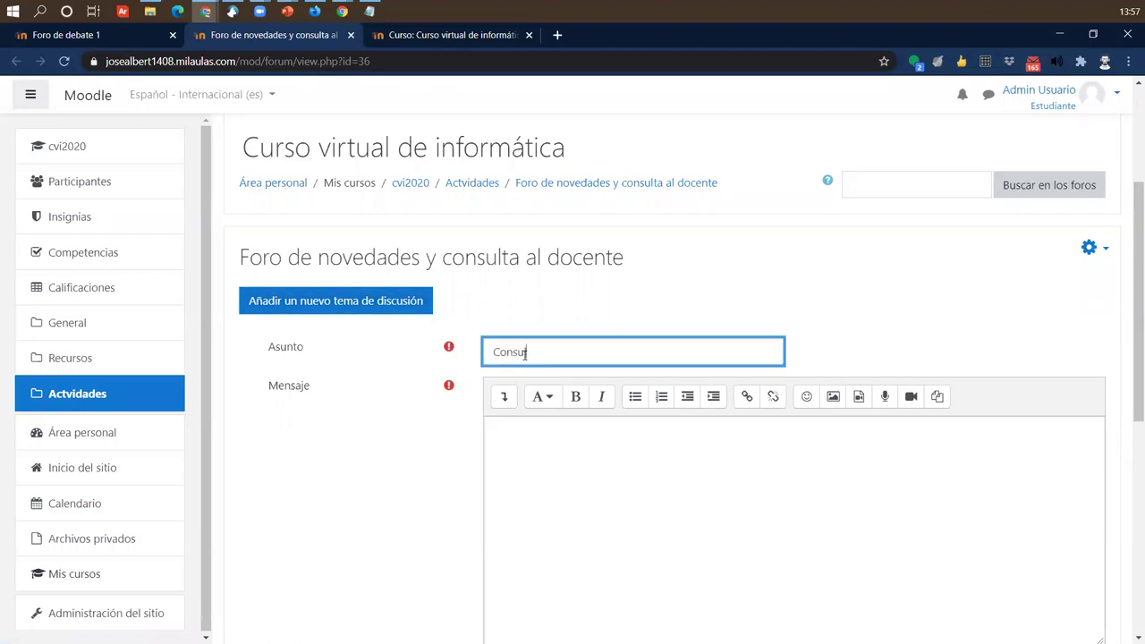
pyautogui.write('01')
pyautogui.press('Tab')
pyautogui.press('Tab')
pyautogui.write('ok')
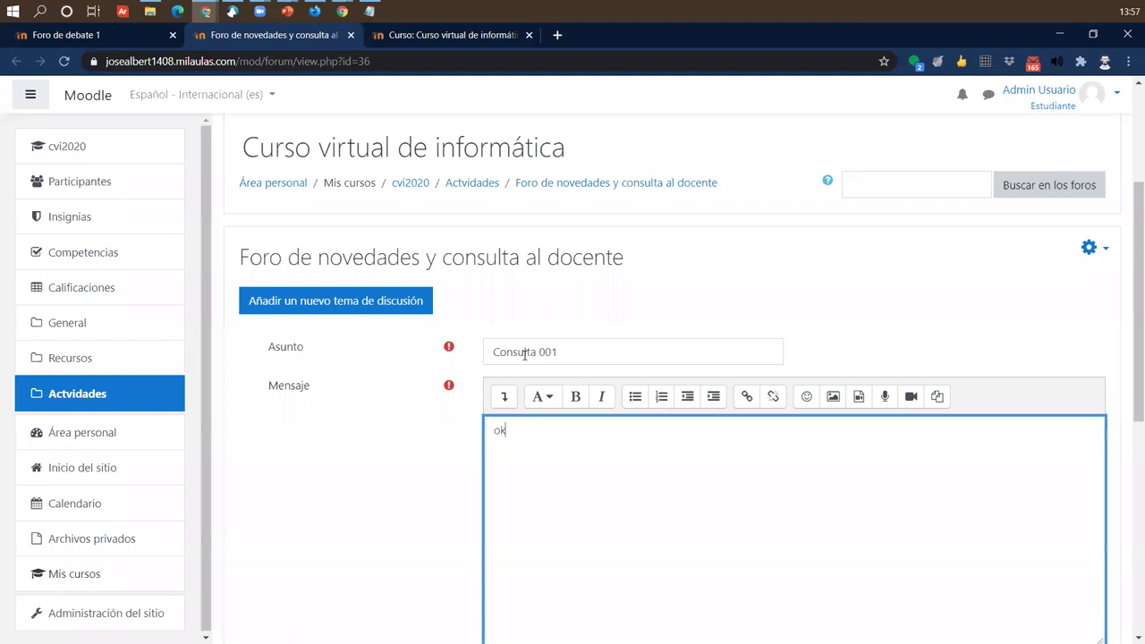
pyautogui.scroll(-4, 587, 471)
pyautogui.click(528, 378)
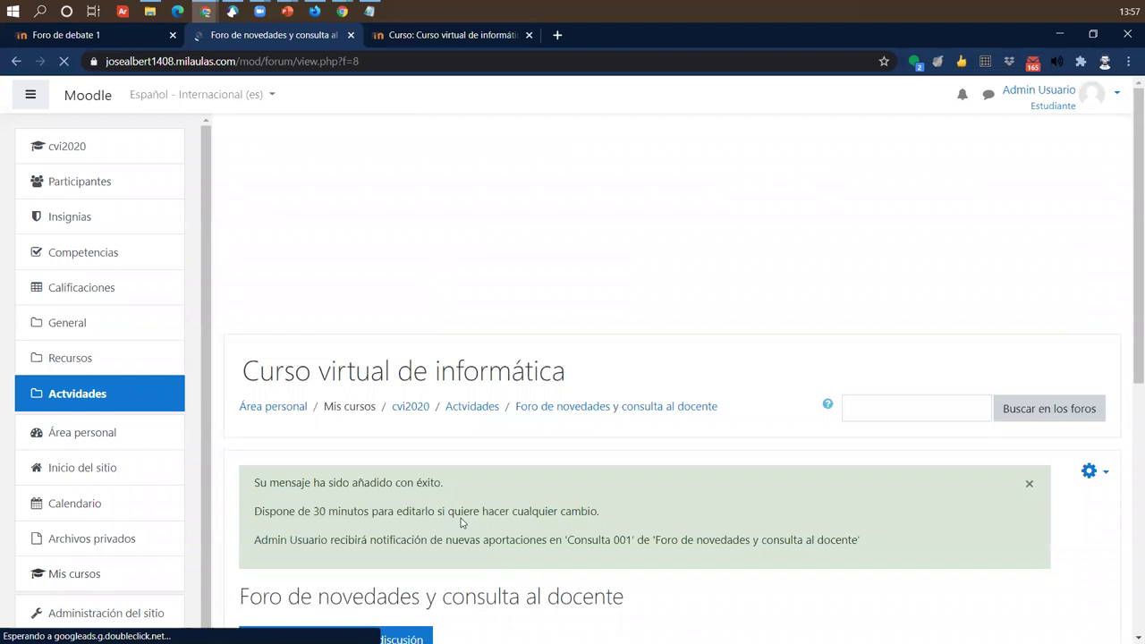
pyautogui.moveTo(253, 363); pyautogui.dragTo(617, 365)
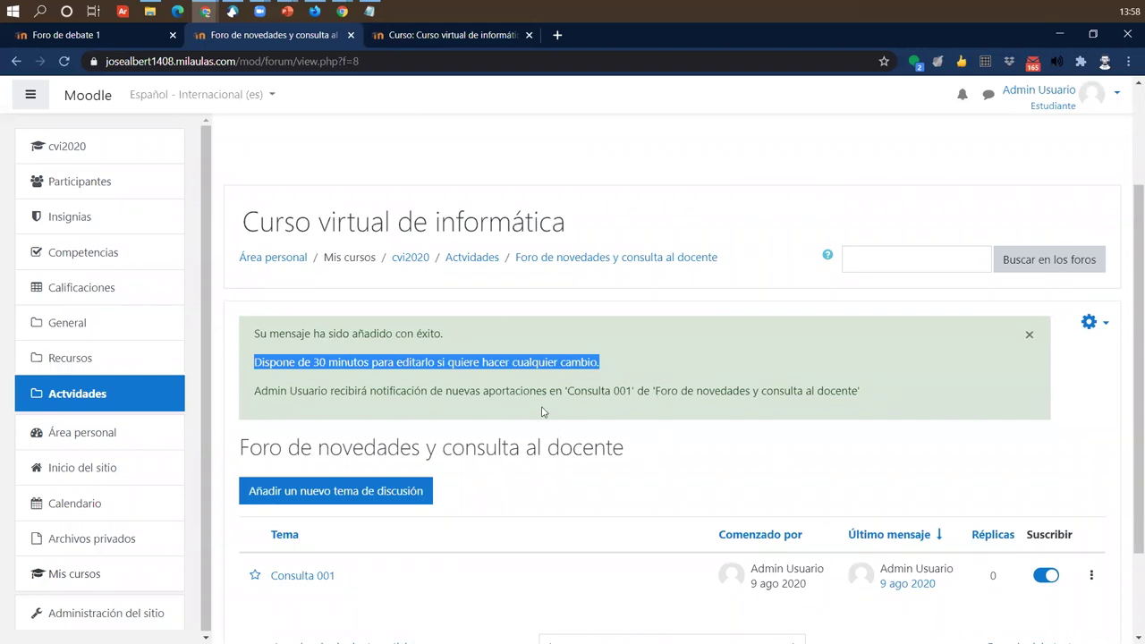
# Switch to Foro de debate 1 and mark its notice that there are no questions yet
pyautogui.click(85, 41)
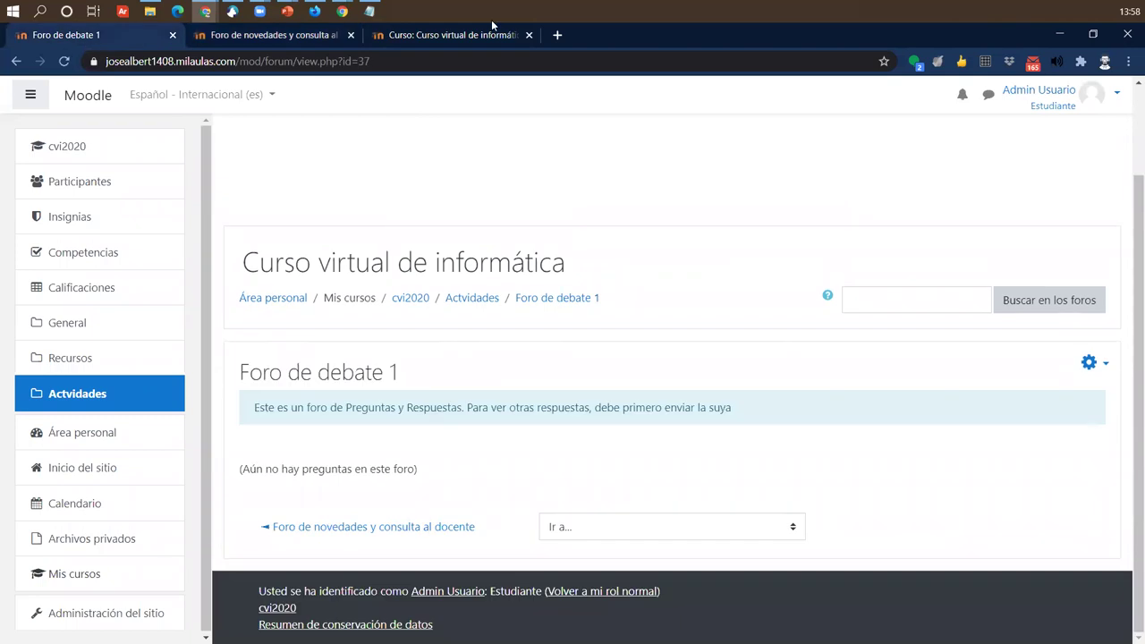
pyautogui.moveTo(247, 370); pyautogui.dragTo(426, 381)
pyautogui.click(426, 381)
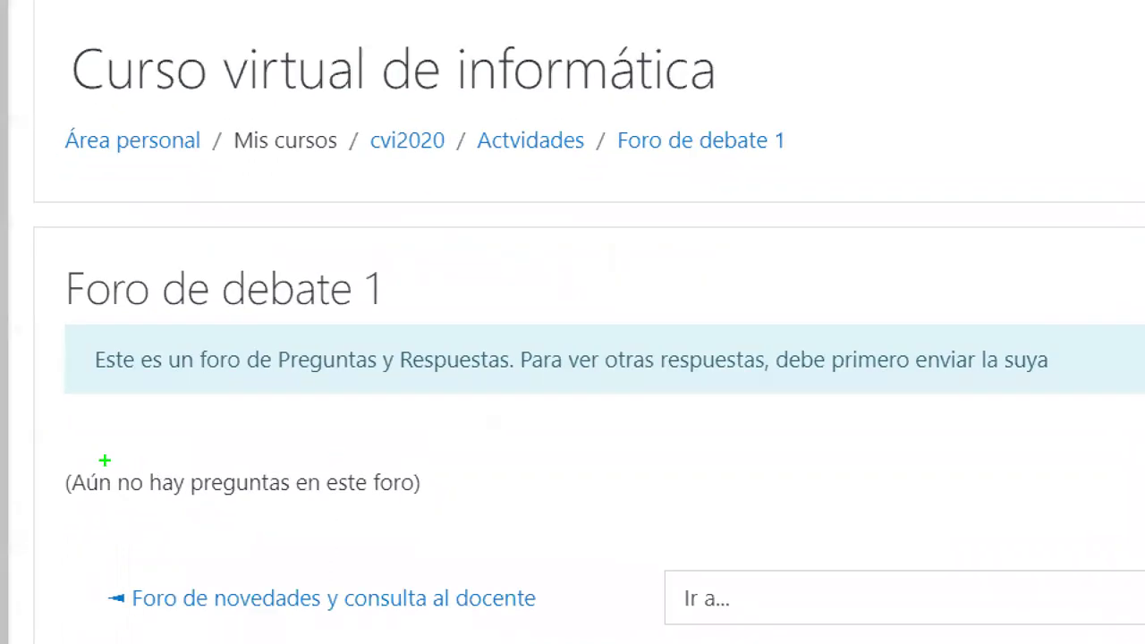
pyautogui.moveTo(54, 481); pyautogui.dragTo(401, 518)
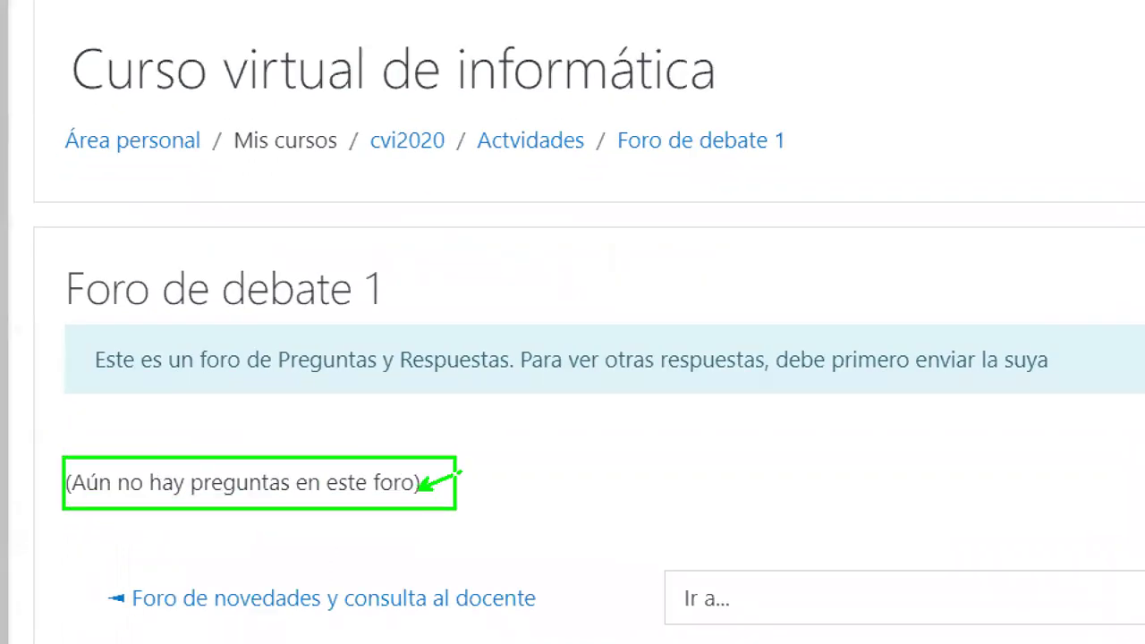
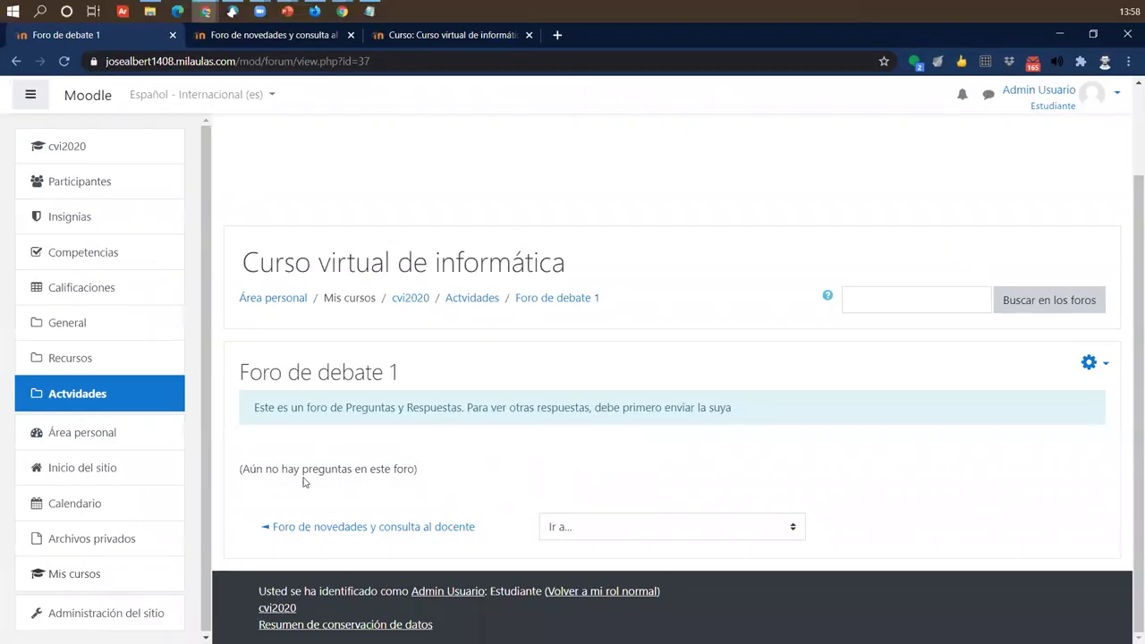
# Switch back to the normal role and start a new question in Foro de debate 1
pyautogui.click(1116, 100)
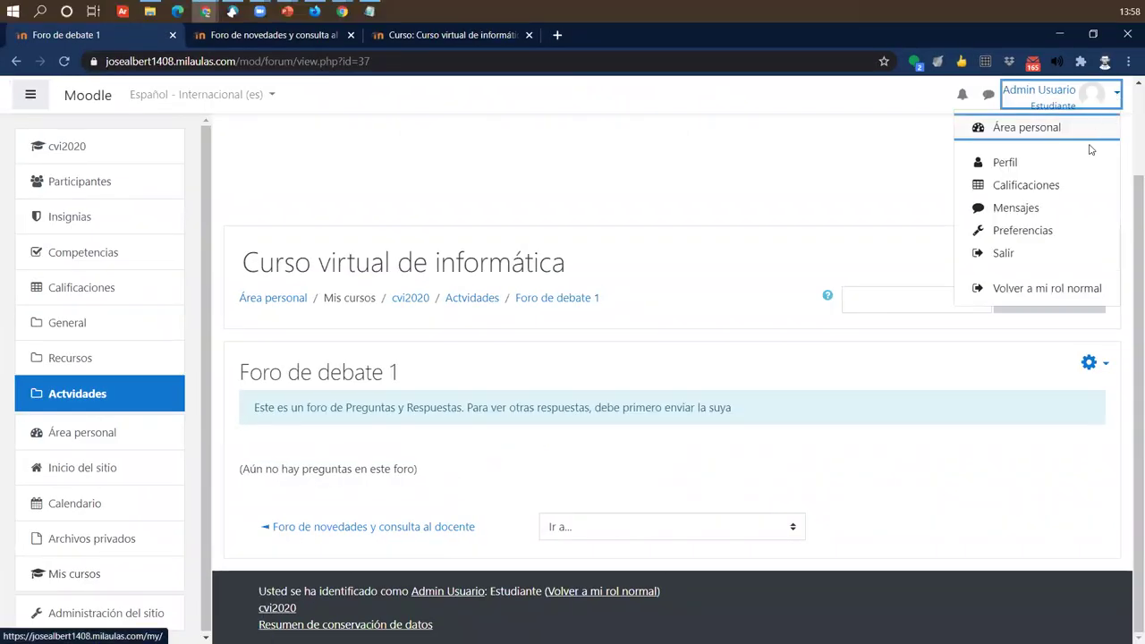
pyautogui.click(1047, 289)
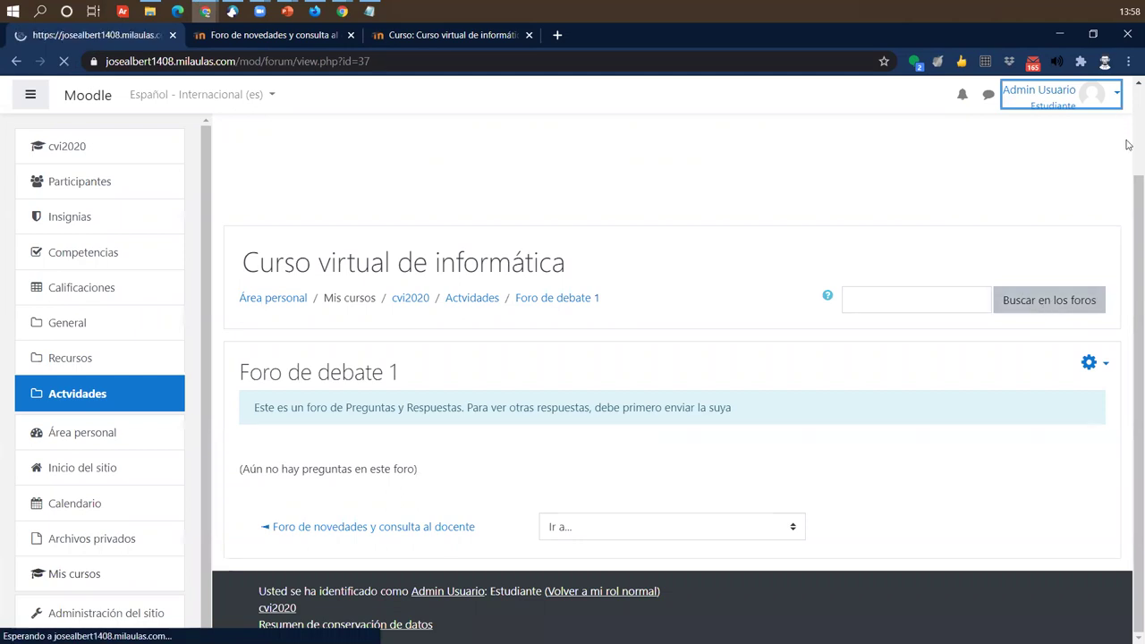
pyautogui.scroll(-1, 623, 404)
pyautogui.click(327, 309)
# Enter subject 'Pregunta 001' and message 'Responde la siguiente pregunta:' in the question form
pyautogui.click(579, 349)
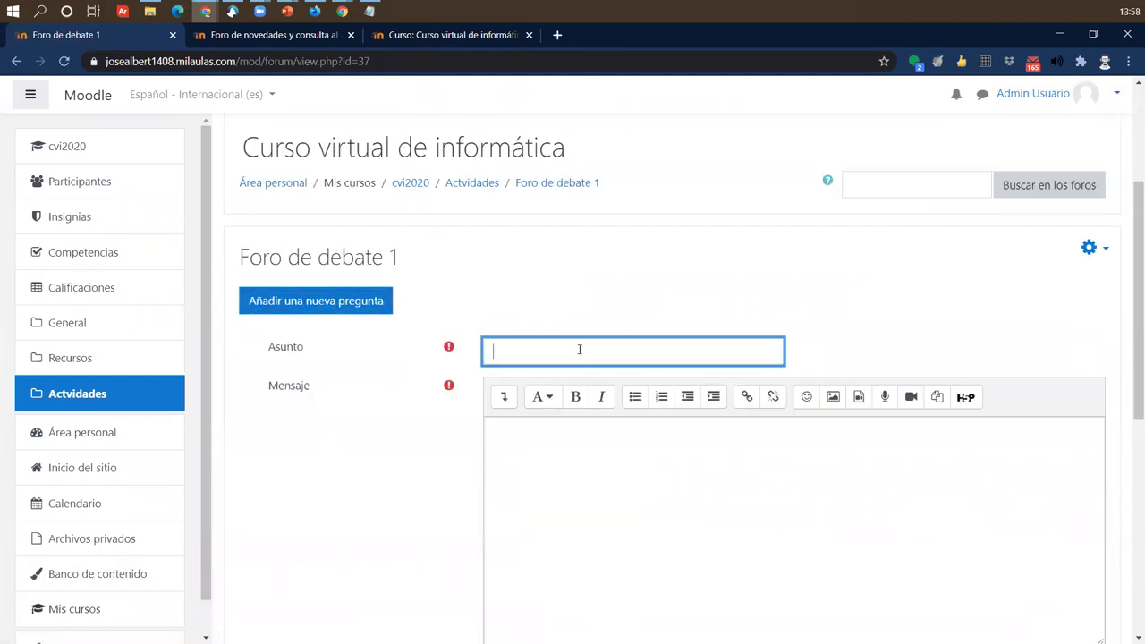
pyautogui.write('Pregunta 001')
pyautogui.press('Tab')
pyautogui.press('Tab')
pyautogui.write('Respu')
pyautogui.press('BackSpace')
pyautogui.press('BackSpace')
pyautogui.press('BackSpace')
pyautogui.press('BackSpace')
pyautogui.write('es')
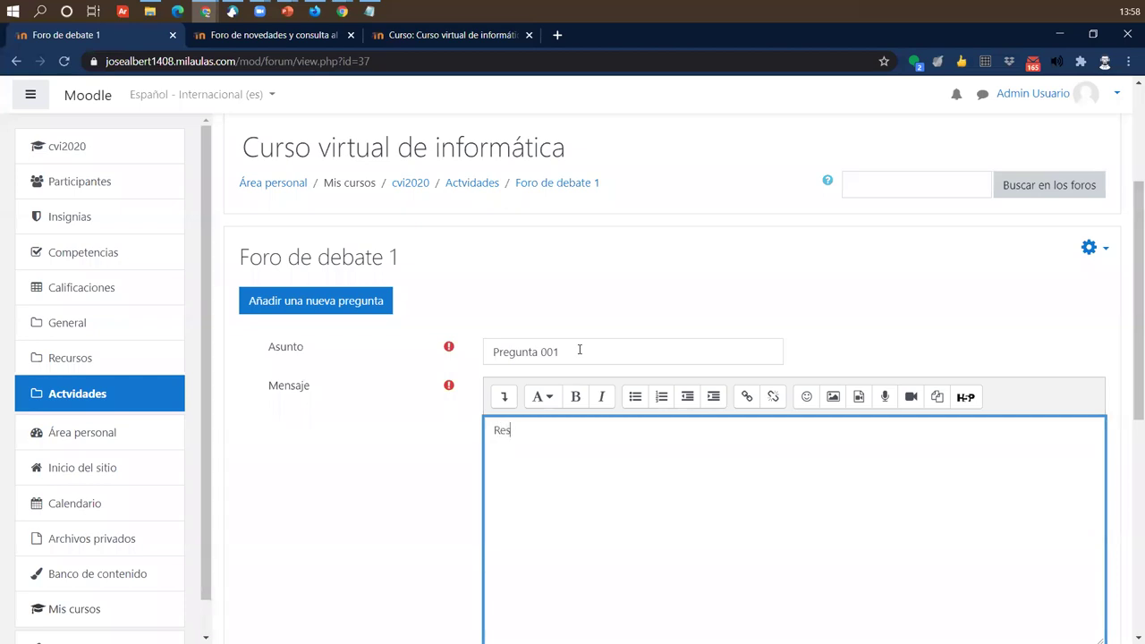
pyautogui.write('ponde la siguiente pregunta:')
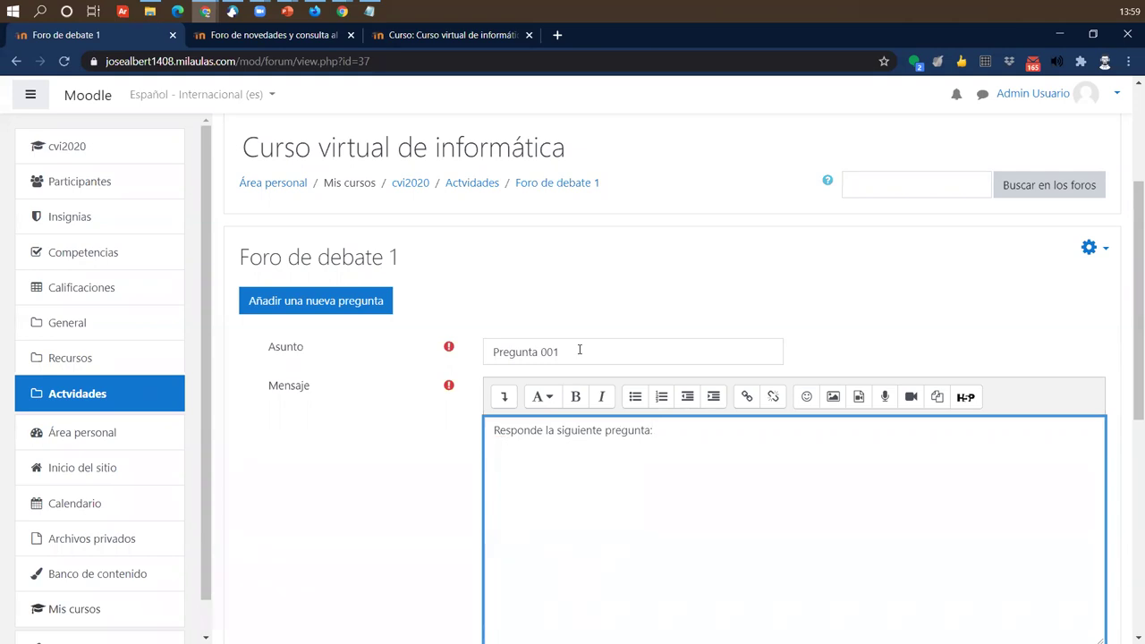
pyautogui.scroll(-5, 580, 350)
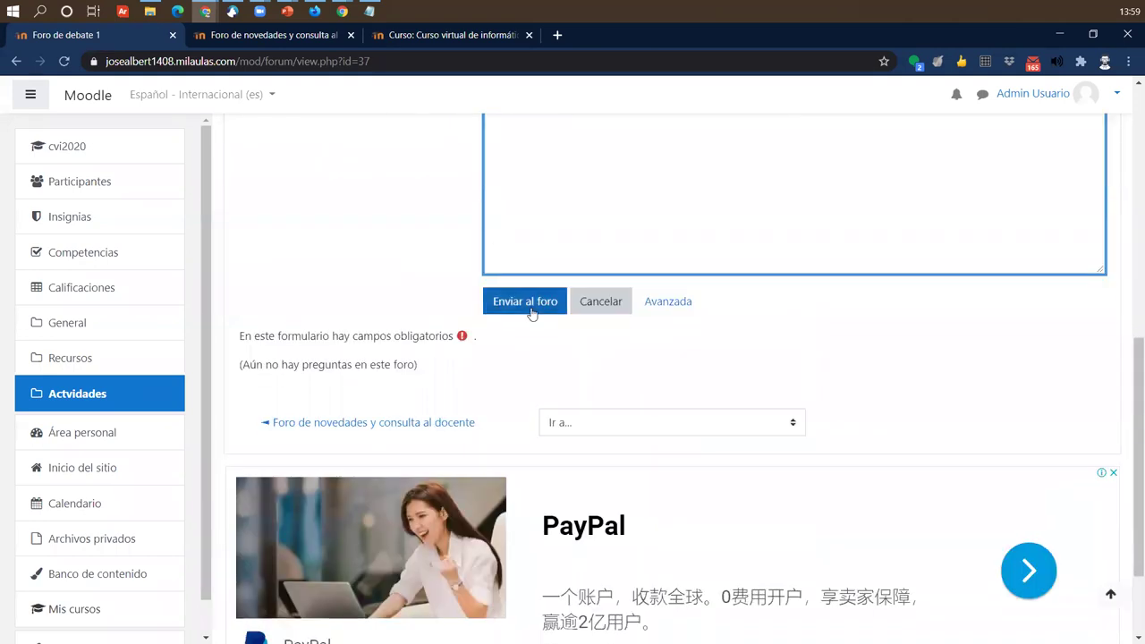
pyautogui.click(686, 300)
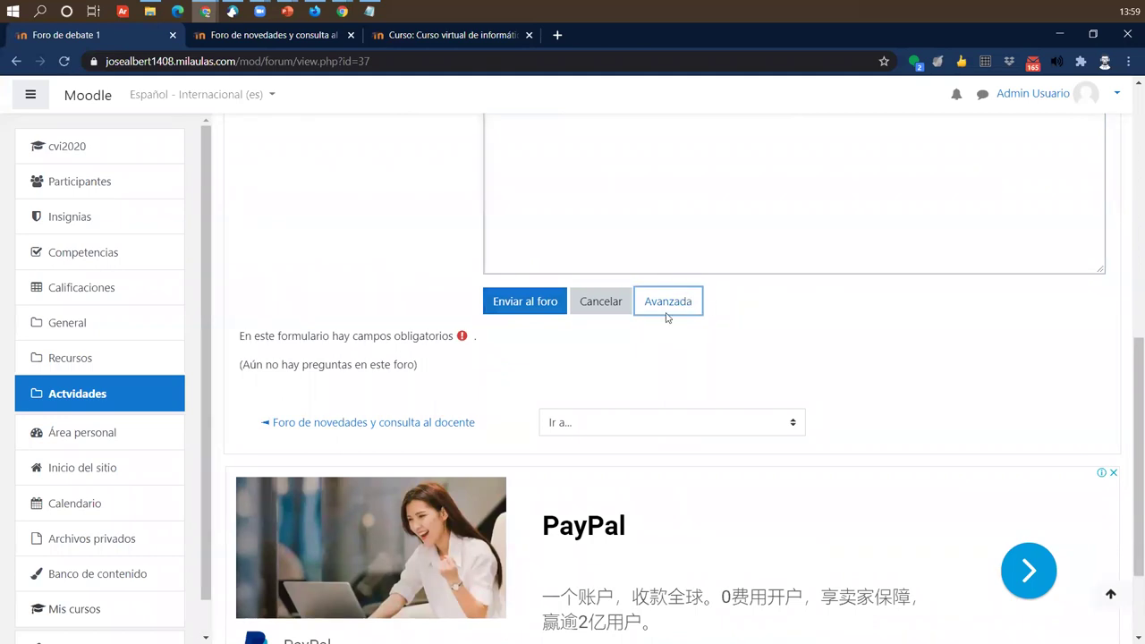
# Expand the display period settings, post Pregunta 001, and check the success message
pyautogui.scroll(-8, 564, 409)
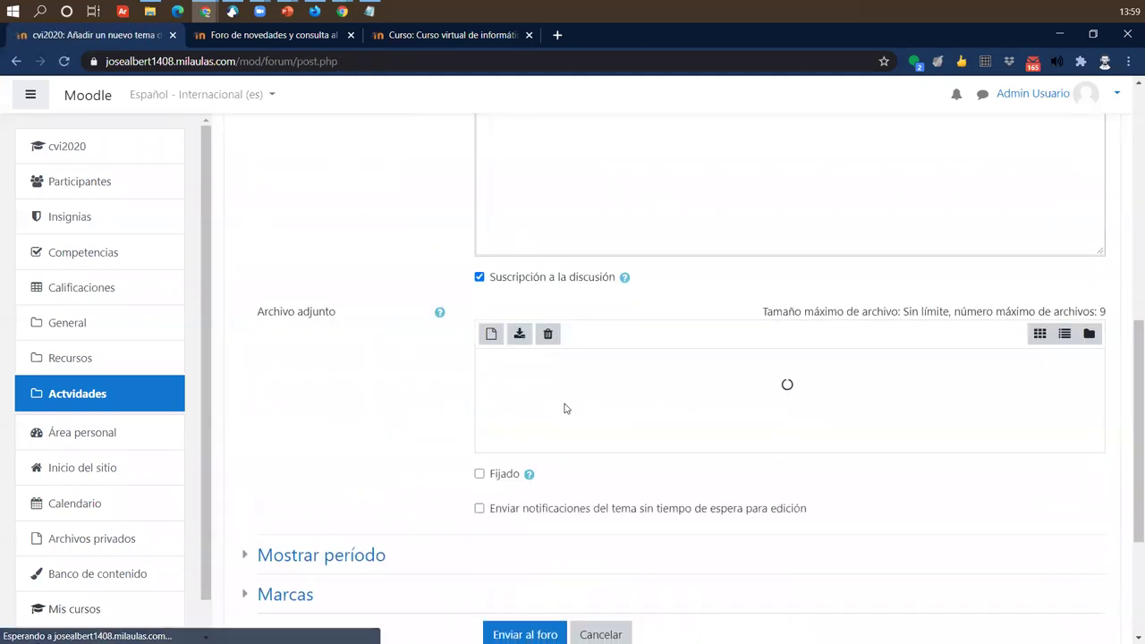
pyautogui.scroll(-1, 224, 511)
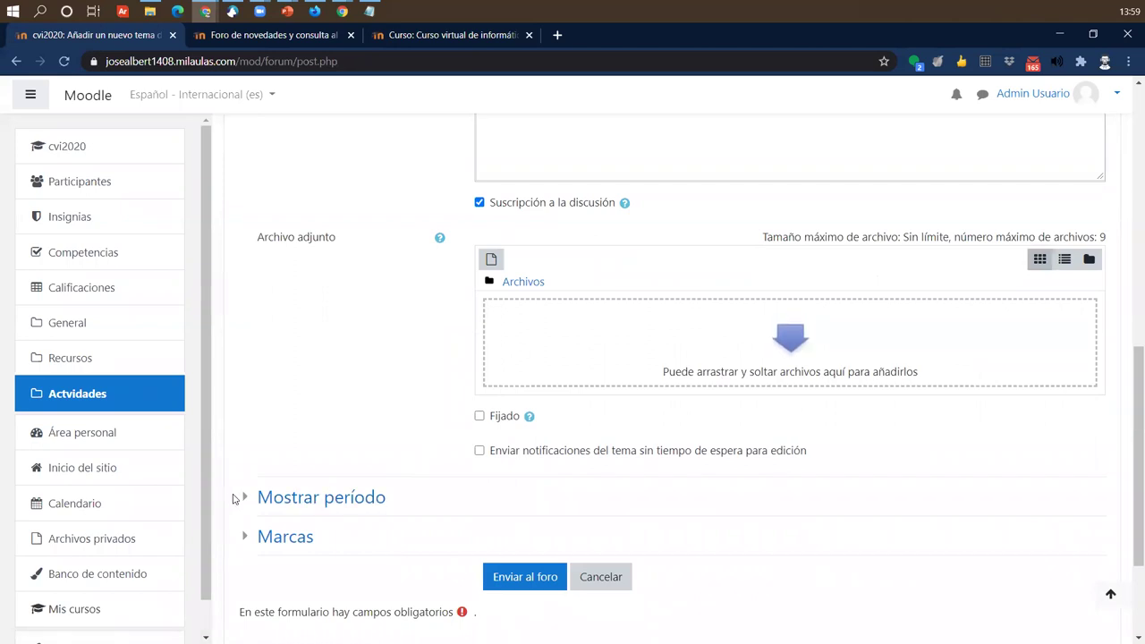
pyautogui.click(252, 498)
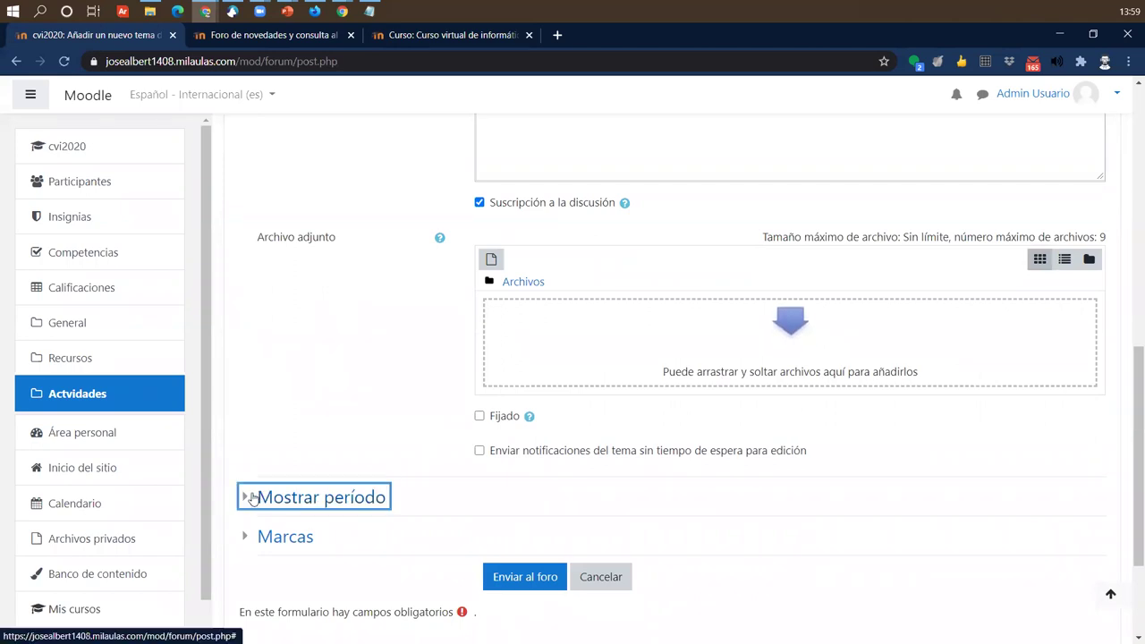
pyautogui.scroll(-3, 557, 524)
pyautogui.click(550, 417)
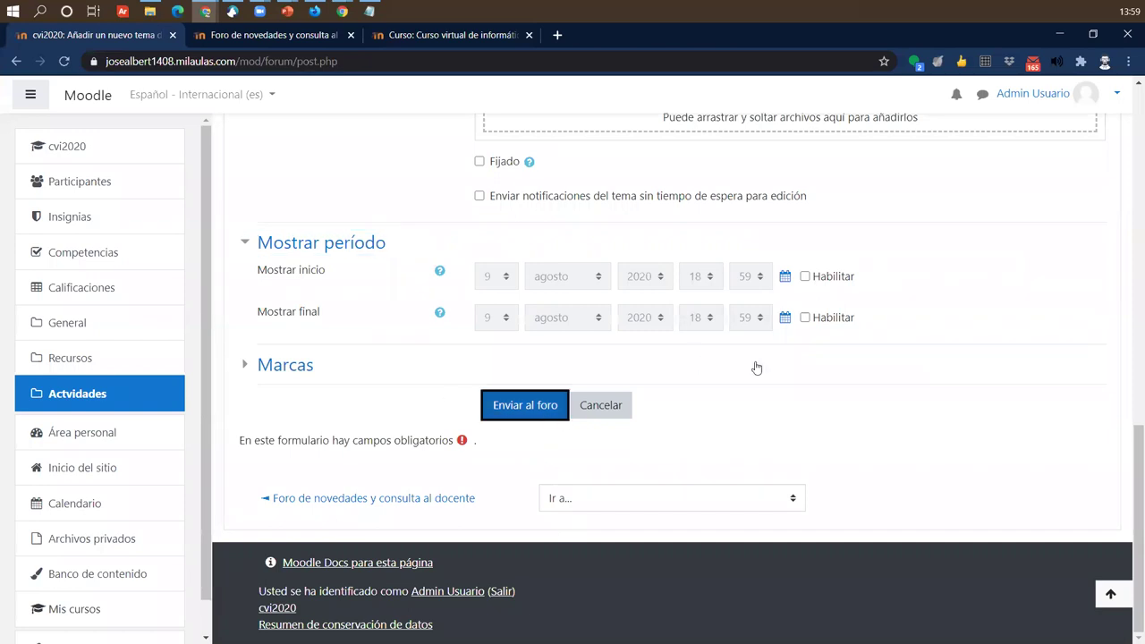
pyautogui.press('Return')
pyautogui.scroll(-3, 341, 344)
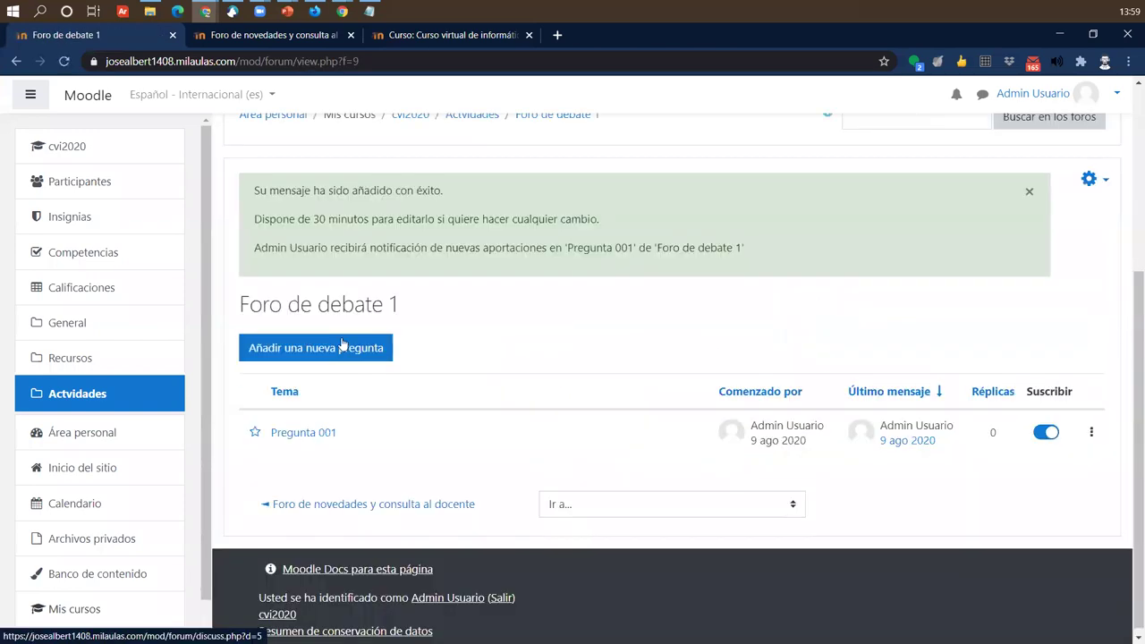
pyautogui.moveTo(255, 212); pyautogui.dragTo(243, 169)
pyautogui.click(438, 204)
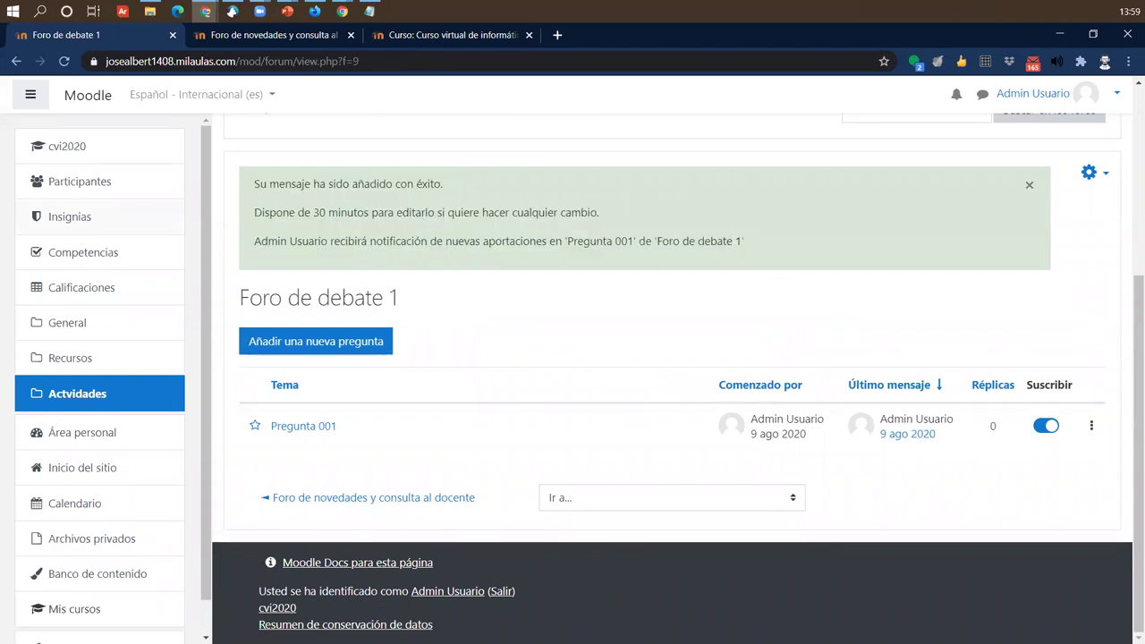
pyautogui.scroll(3, 348, 246)
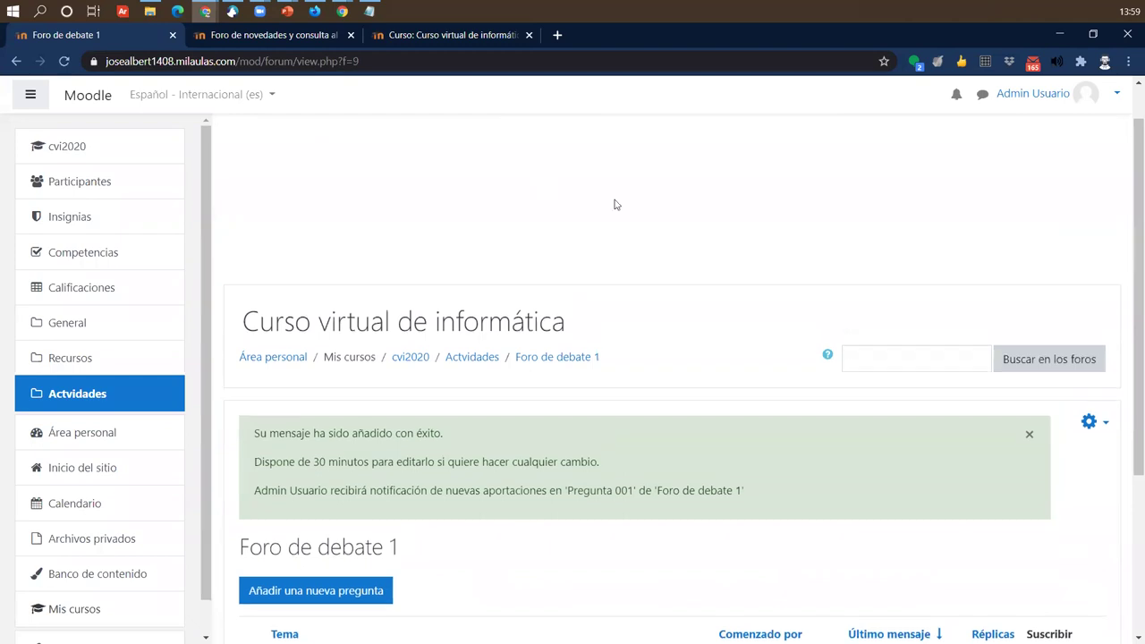
# Switch the course view to the Estudiante role through Cambiar rol a
pyautogui.click(1107, 97)
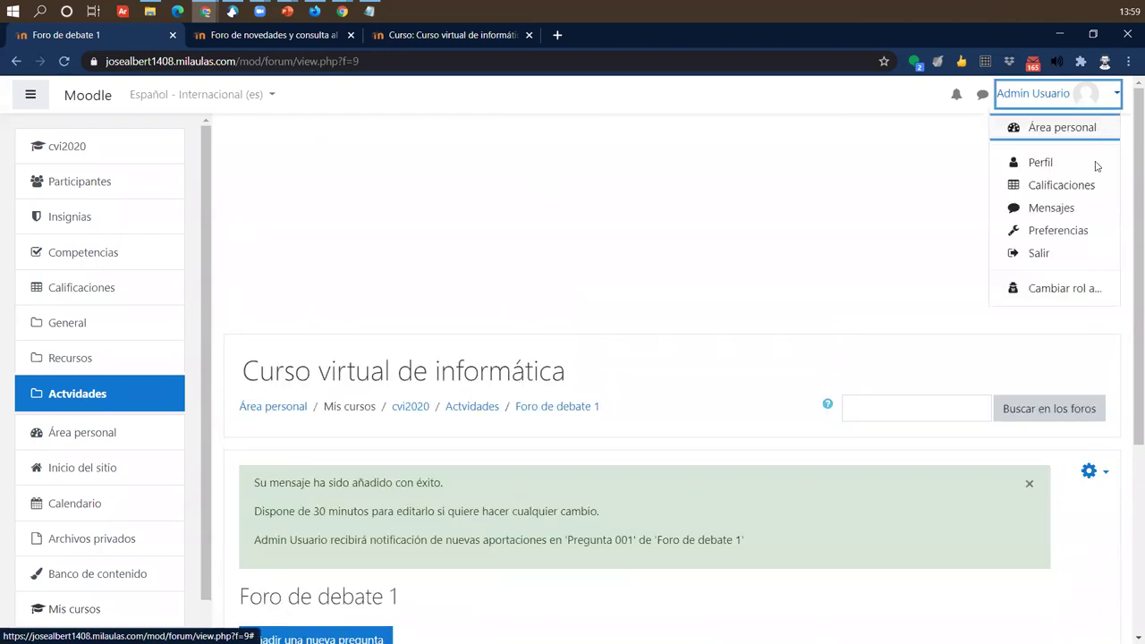
pyautogui.click(1027, 288)
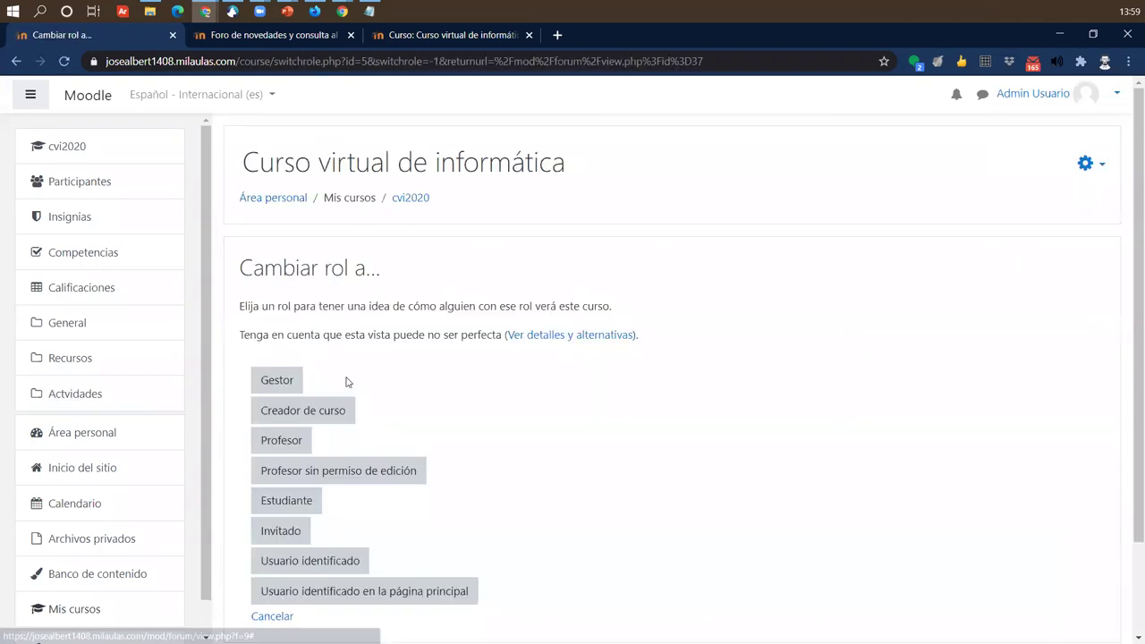
pyautogui.click(282, 501)
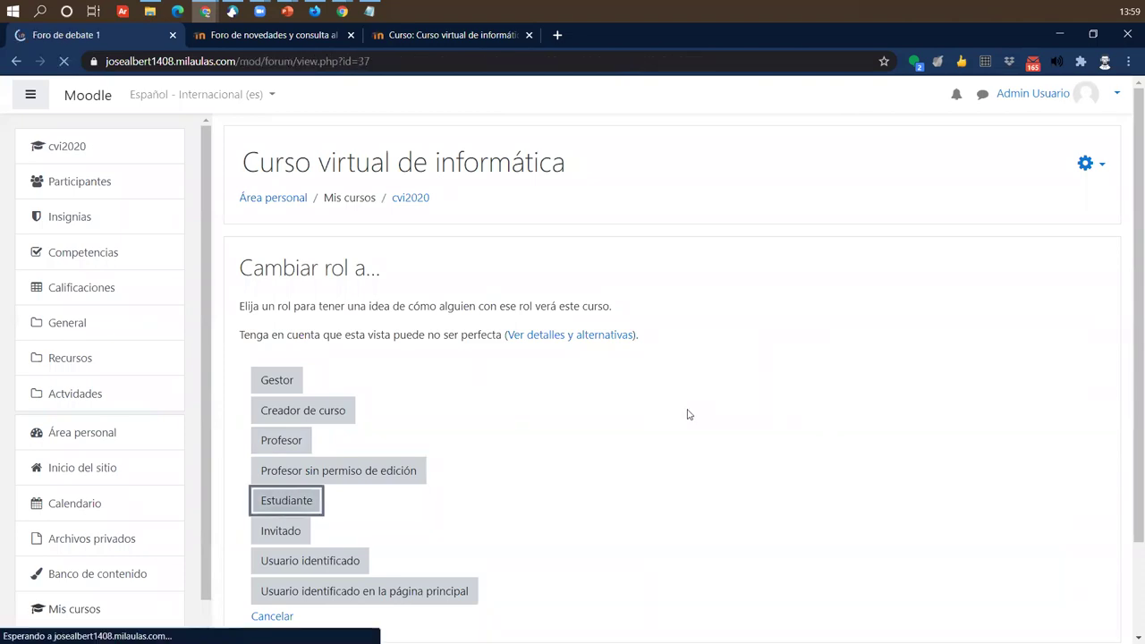
pyautogui.scroll(-1, 675, 411)
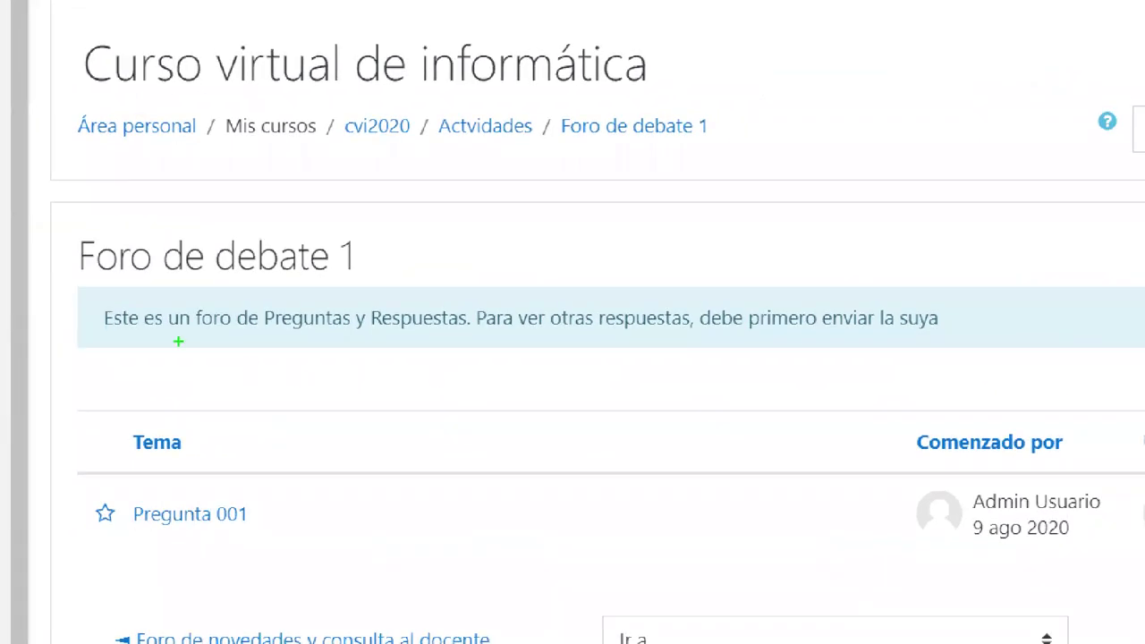
pyautogui.moveTo(60, 286); pyautogui.dragTo(1007, 342)
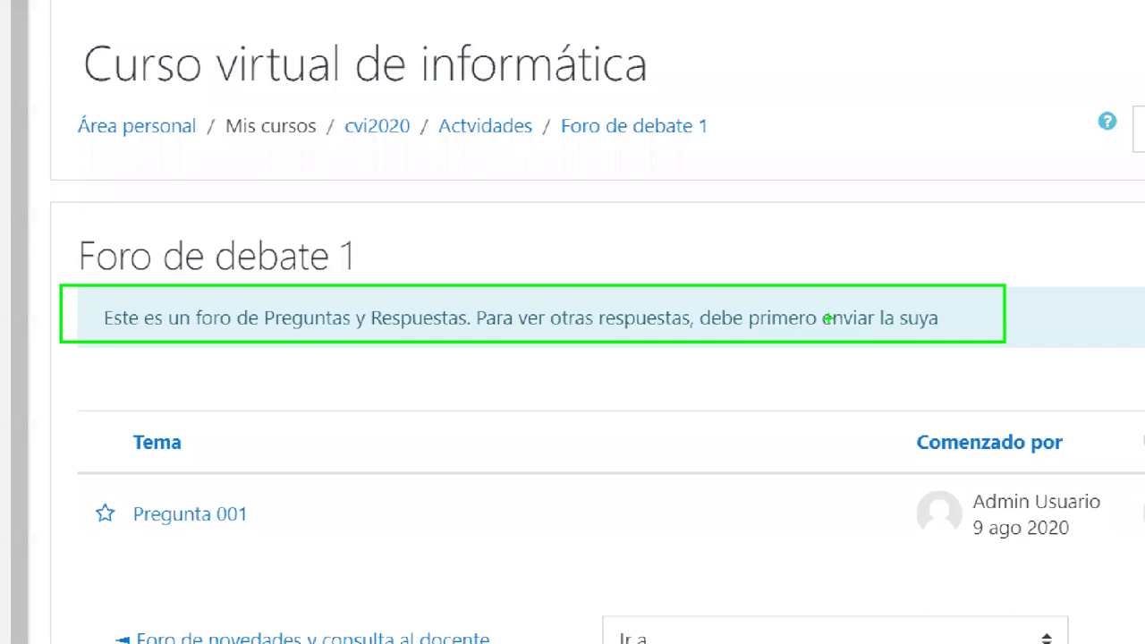
pyautogui.moveTo(831, 312); pyautogui.dragTo(925, 152)
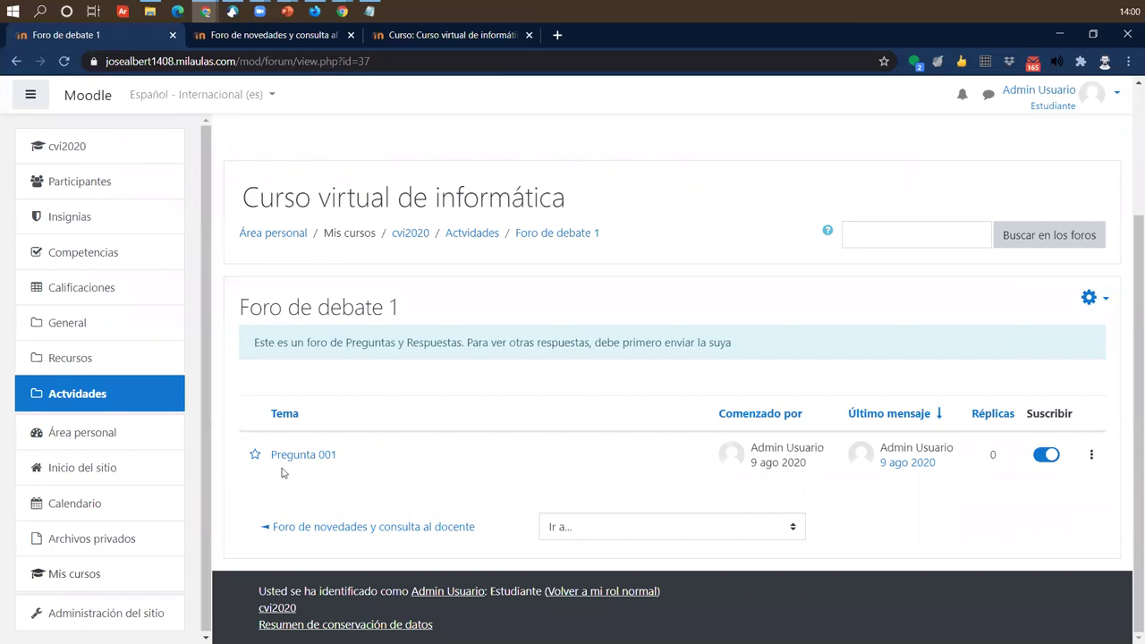
# Open the Pregunta 001 discussion and bring its tab to the front
pyautogui.click(295, 456)
pyautogui.scroll(-5, 895, 554)
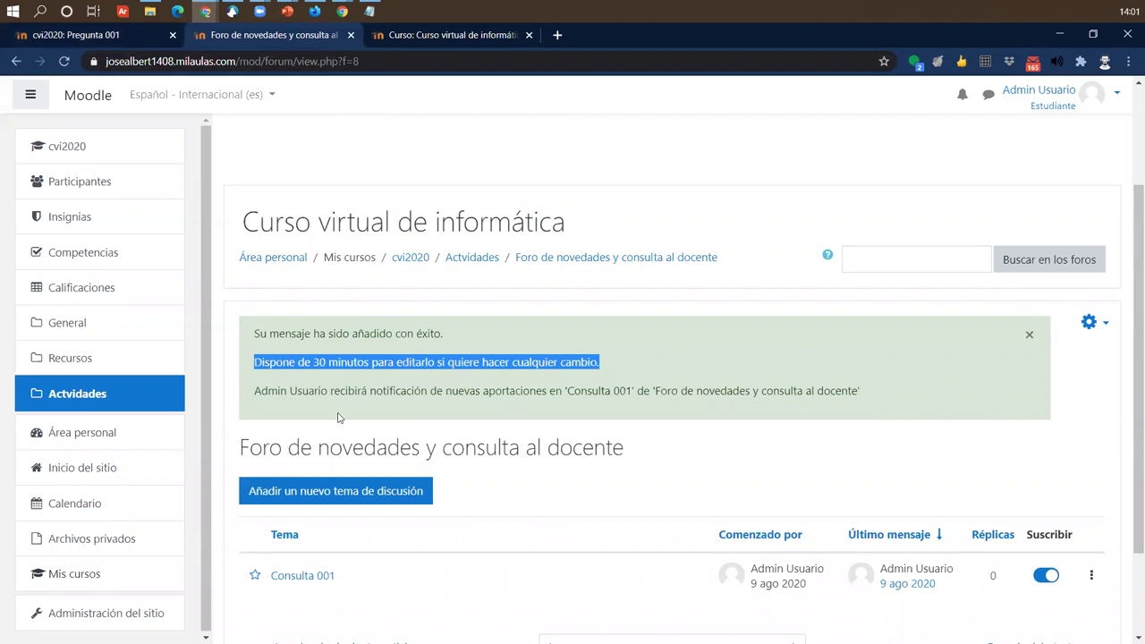
pyautogui.click(76, 35)
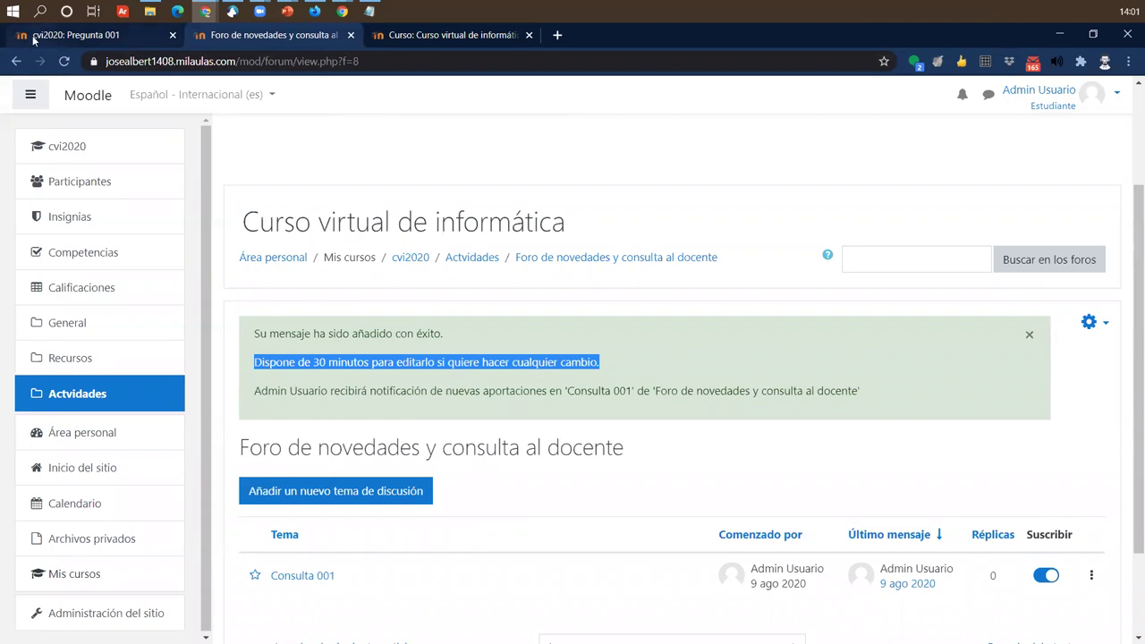
pyautogui.scroll(2, 465, 202)
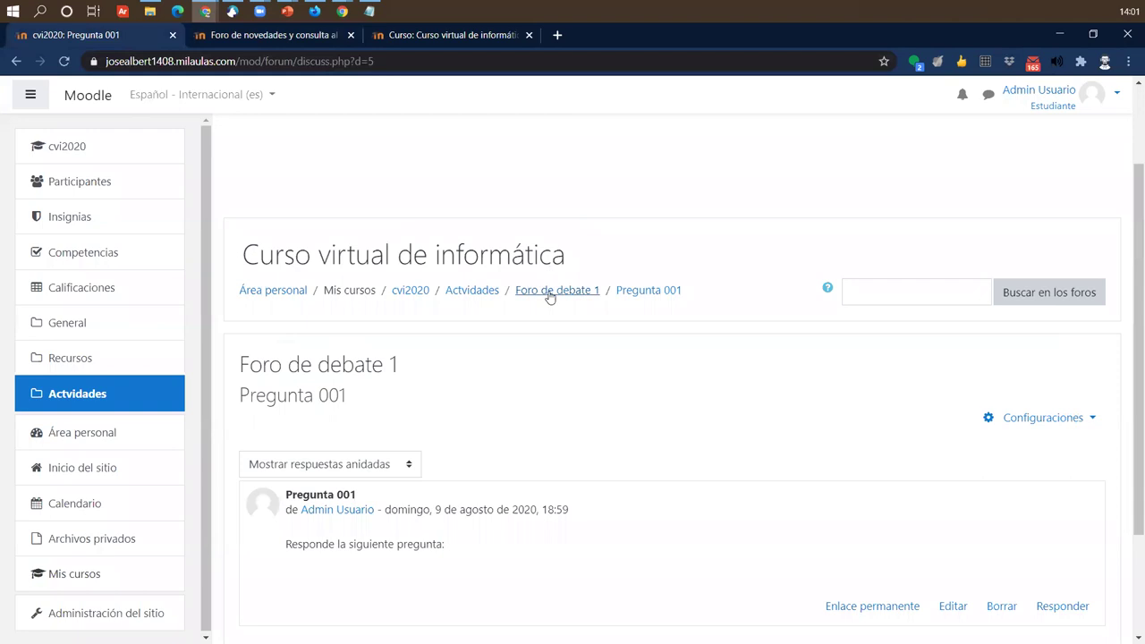
# Return to Foro de debate 1, close the news-forum tab, and open the cvi2020 course page
pyautogui.click(553, 291)
pyautogui.click(351, 35)
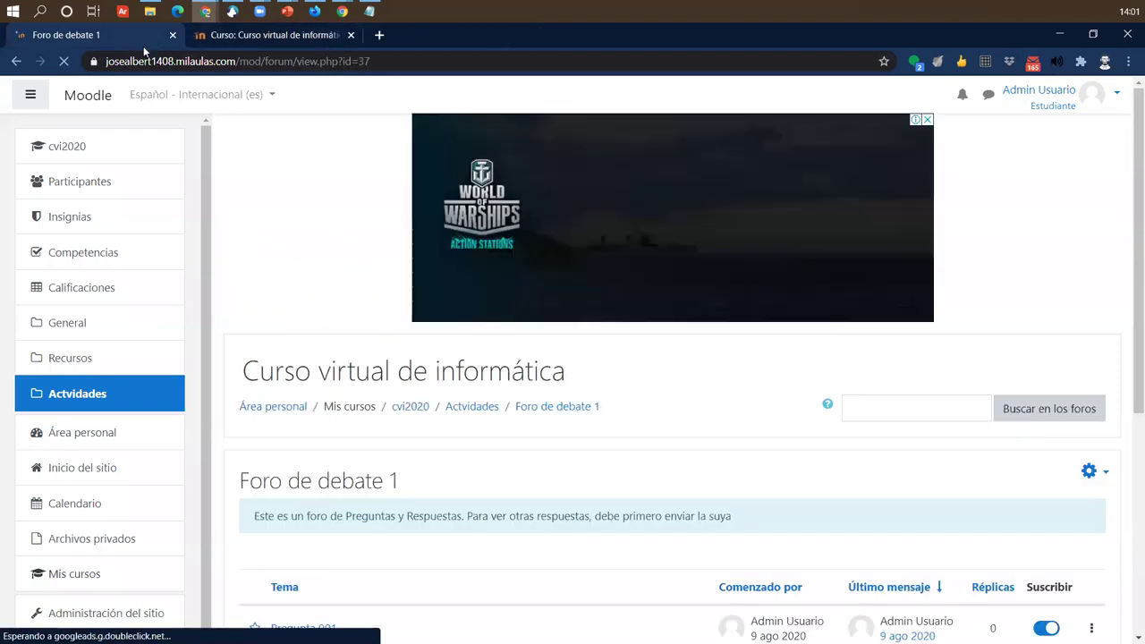
pyautogui.scroll(-2, 383, 437)
pyautogui.scroll(-1, 354, 427)
pyautogui.scroll(3, 354, 426)
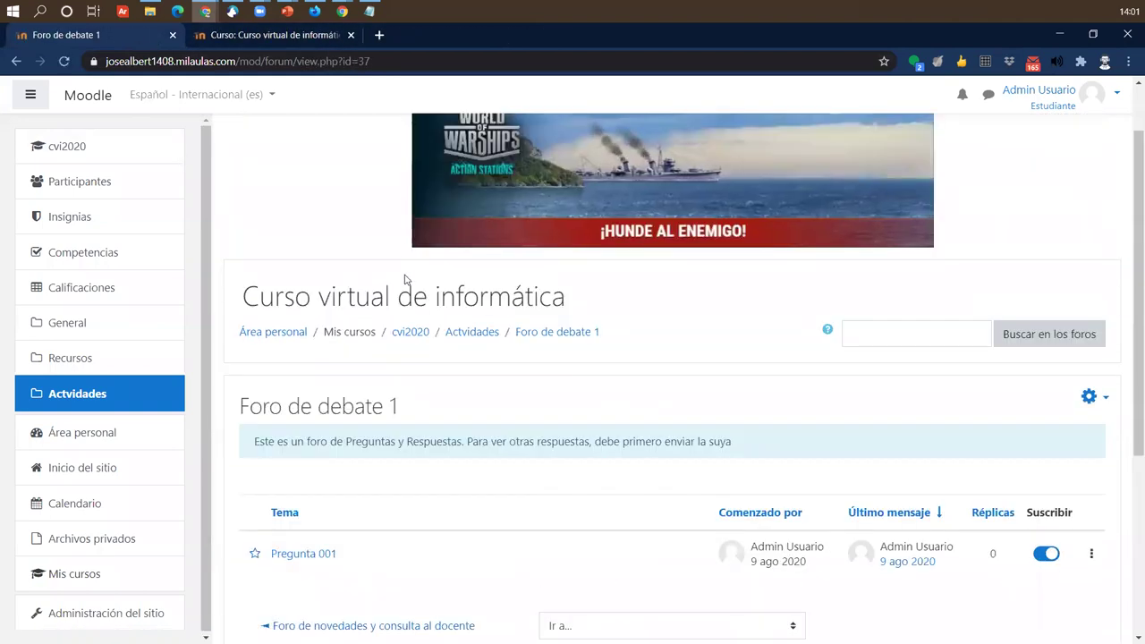
pyautogui.click(410, 332)
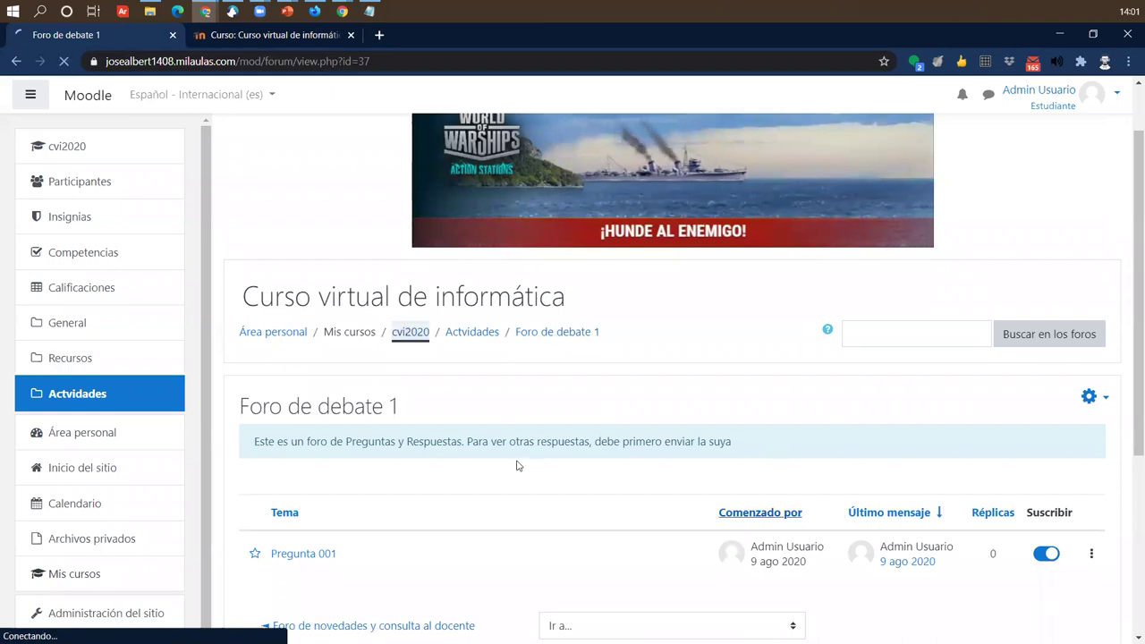
pyautogui.scroll(-15, 504, 497)
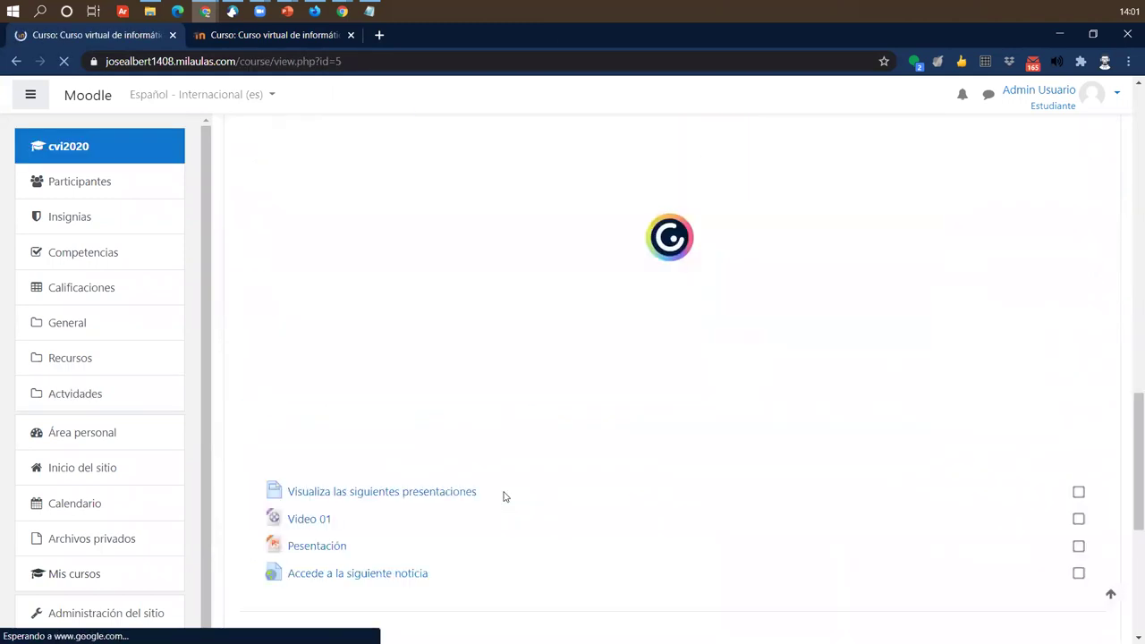
pyautogui.scroll(3, 626, 465)
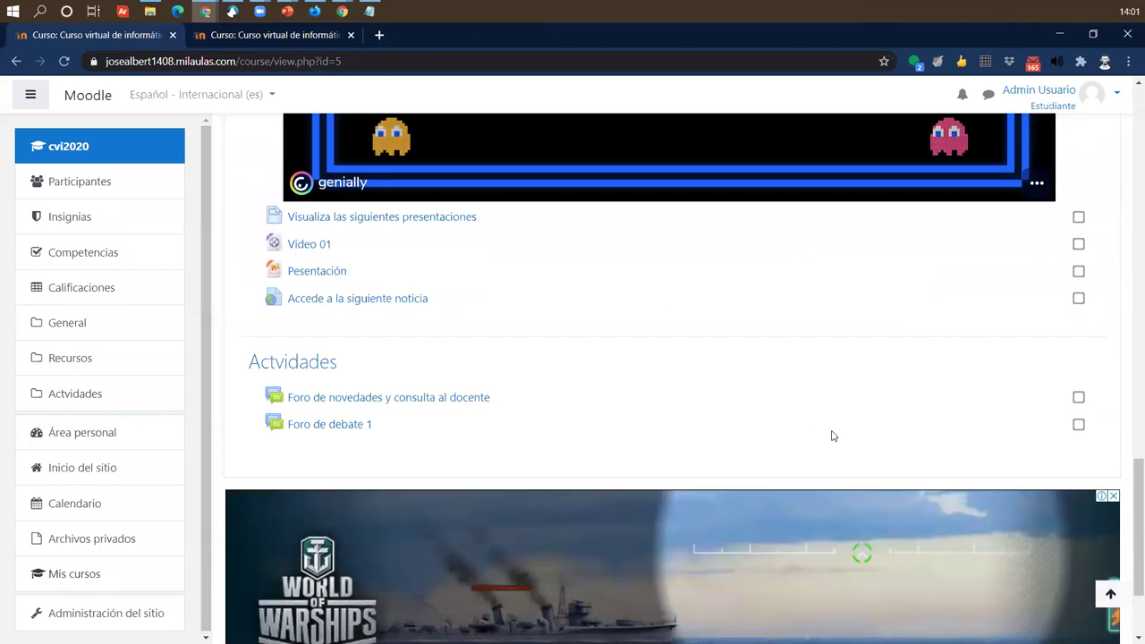
pyautogui.scroll(10, 1092, 126)
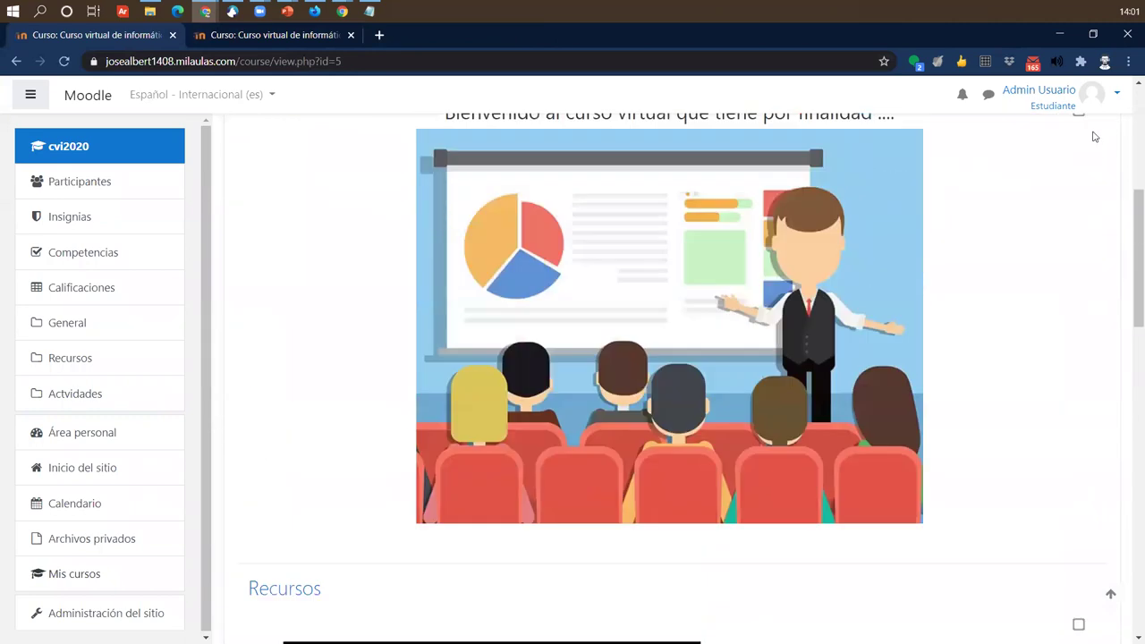
# Return to the normal role and turn editing on for the course
pyautogui.scroll(3, 1093, 136)
pyautogui.click(1093, 94)
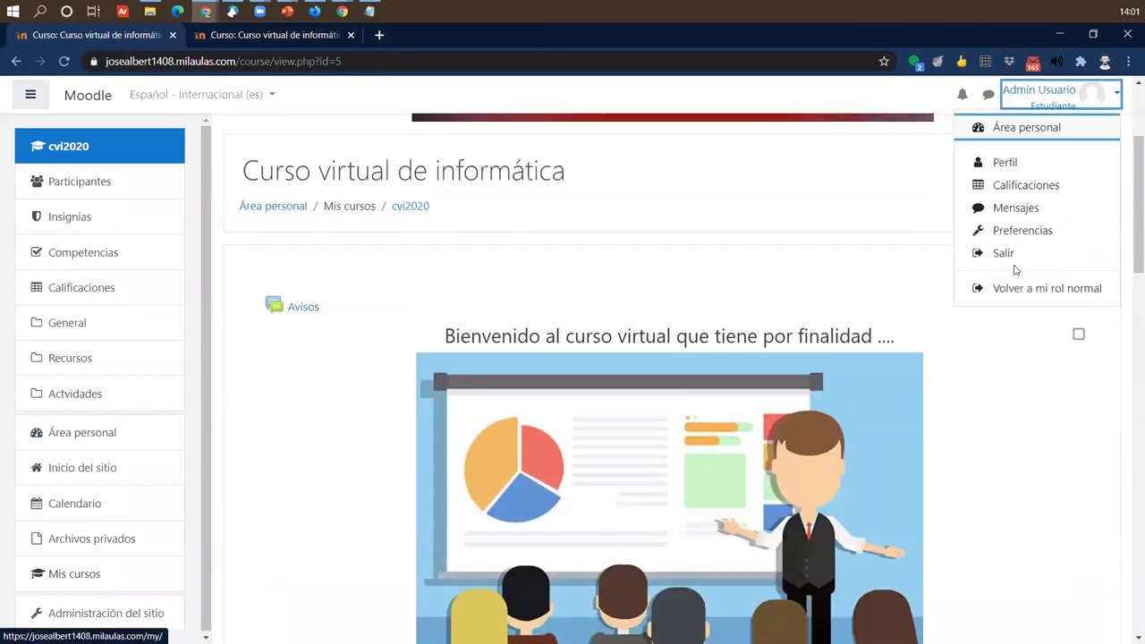
pyautogui.click(984, 290)
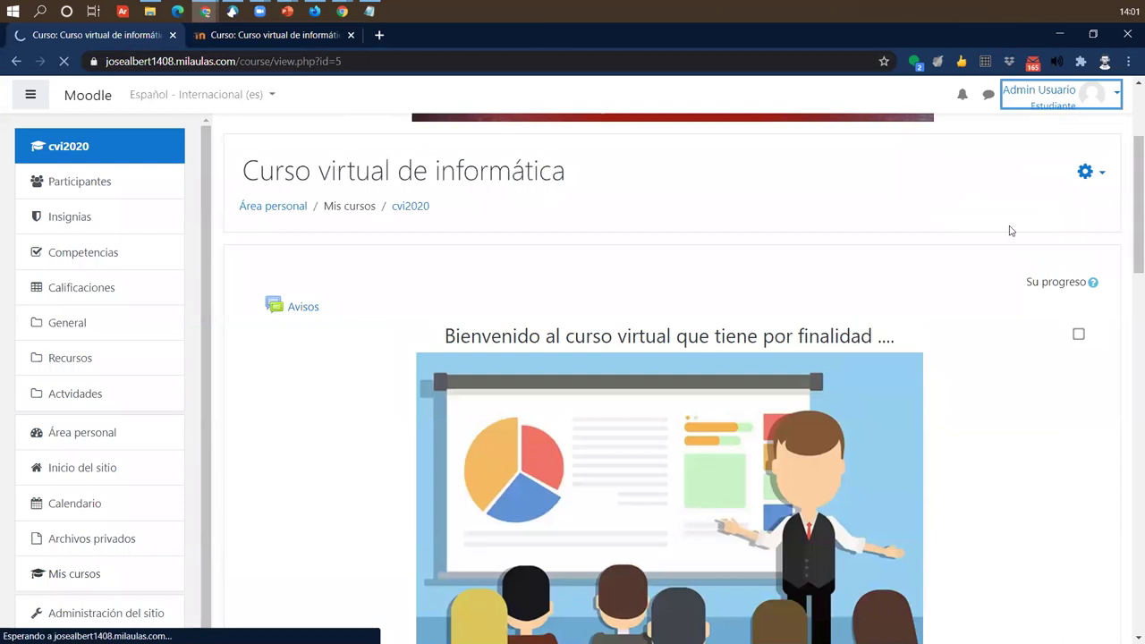
pyautogui.click(1042, 412)
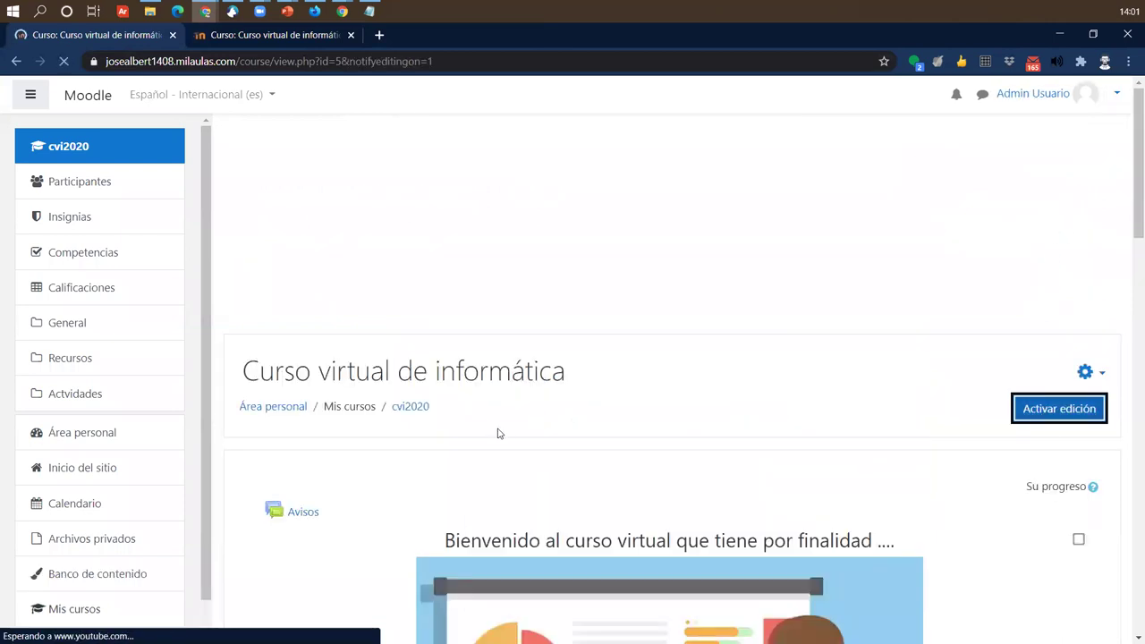
pyautogui.scroll(-10, 498, 432)
pyautogui.scroll(-5, 498, 432)
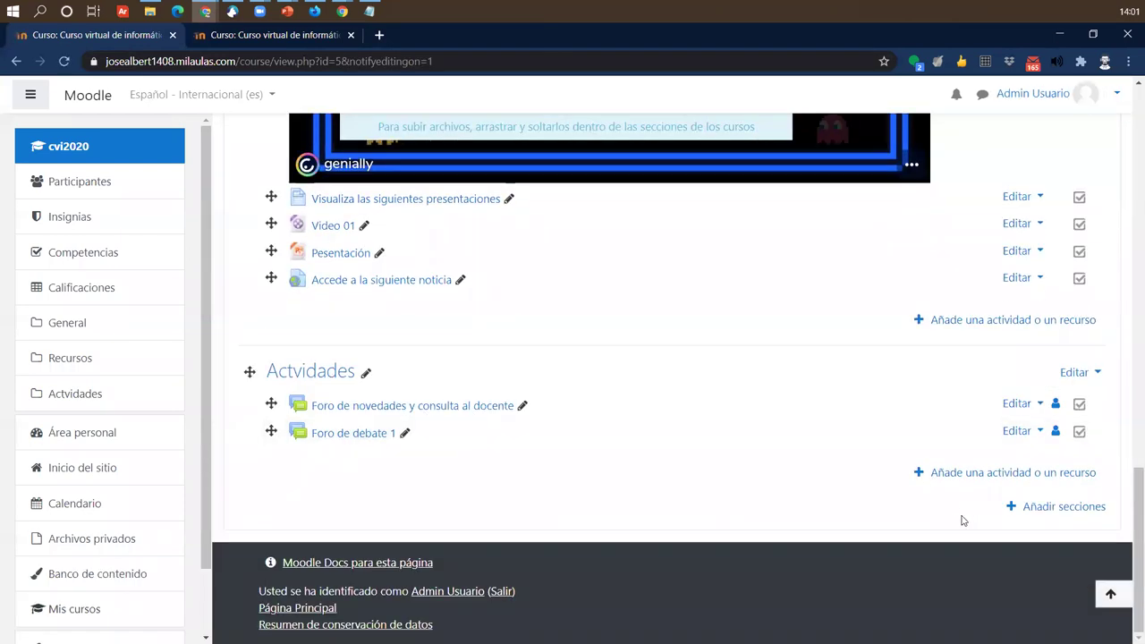
# Add forum 'Foro de debate 2' to Actvidades, type Debate sencillo, description 'Reponde lapregunta'
pyautogui.click(961, 474)
pyautogui.click(384, 214)
pyautogui.click(330, 376)
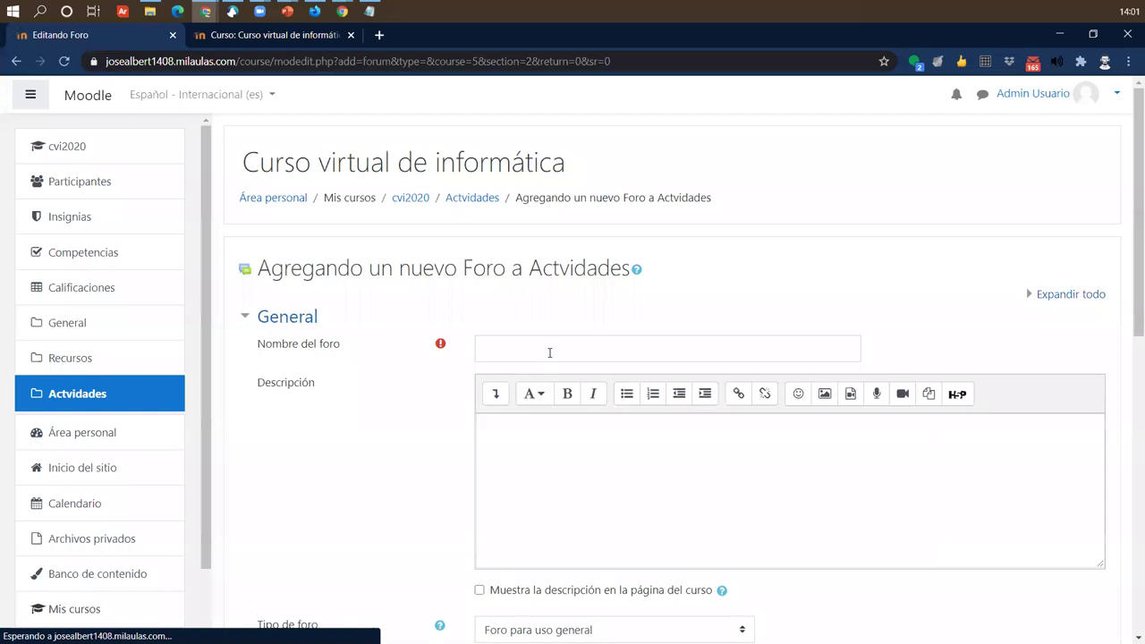
pyautogui.click(549, 353)
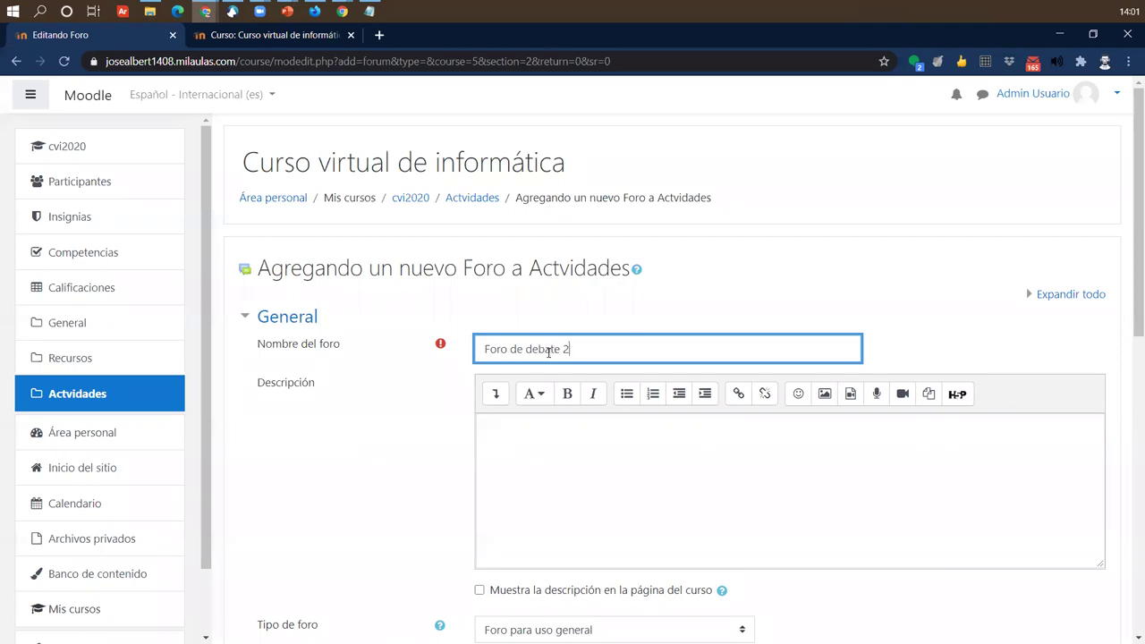
pyautogui.click(558, 484)
pyautogui.write('Reponde lapregunta')
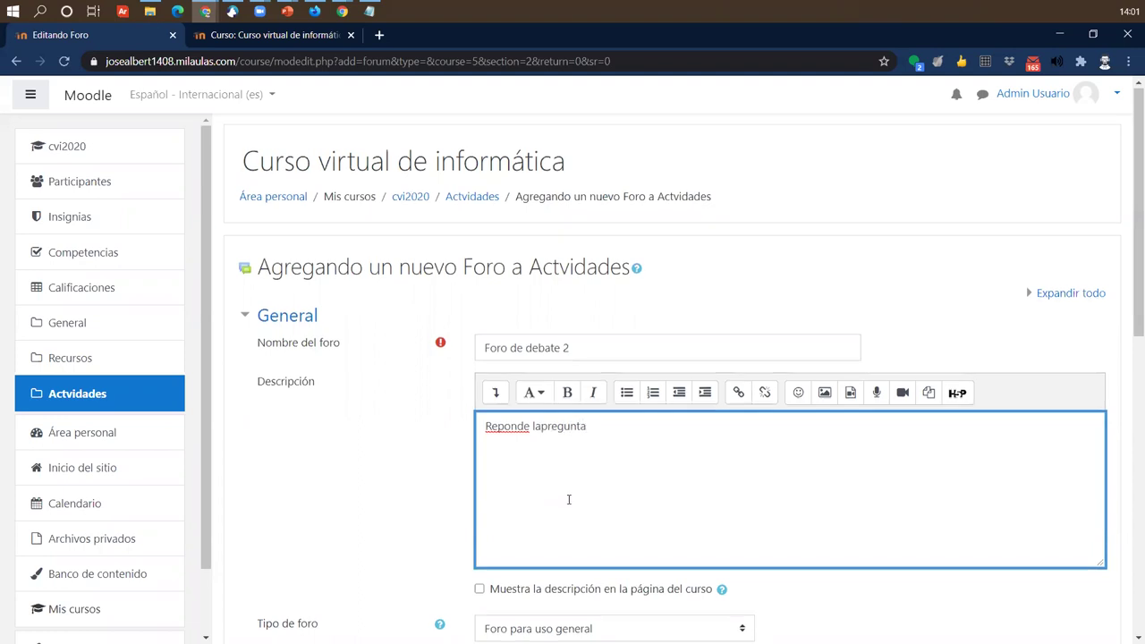
pyautogui.scroll(-3, 557, 484)
pyautogui.click(501, 406)
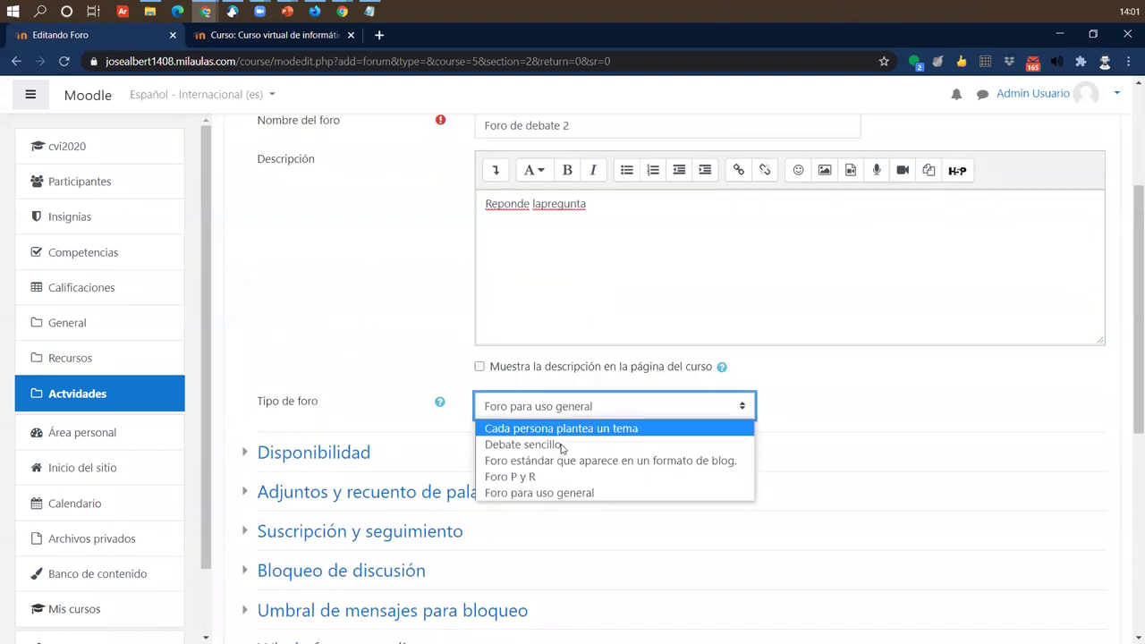
pyautogui.click(561, 445)
pyautogui.scroll(-3, 526, 560)
pyautogui.click(581, 628)
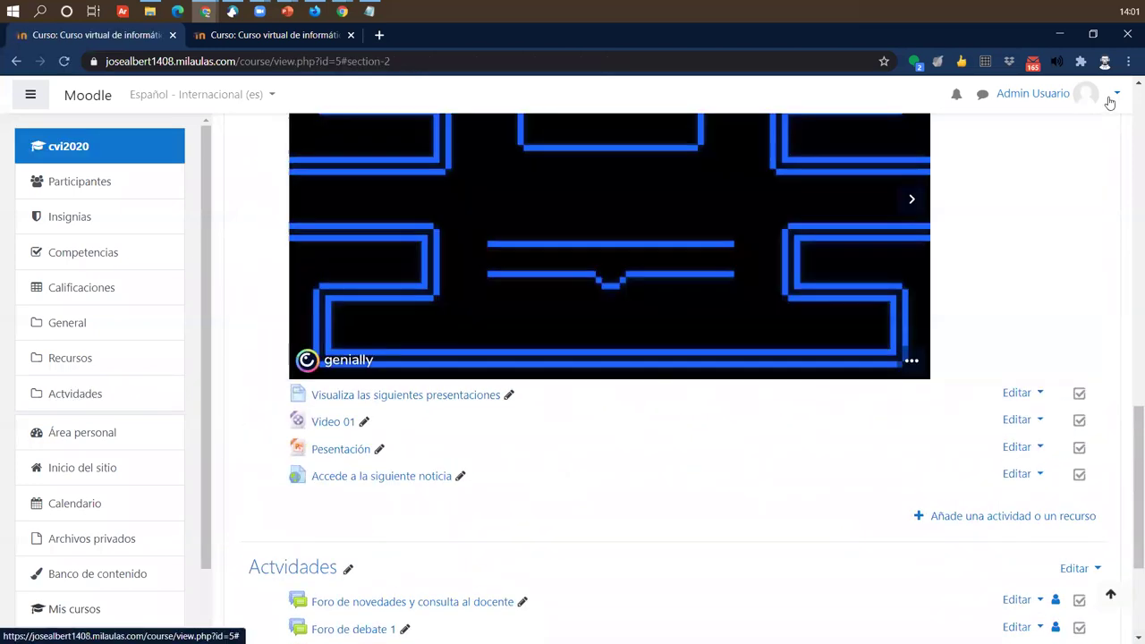
# Switch the course view to the Estudiante role
pyautogui.click(1109, 100)
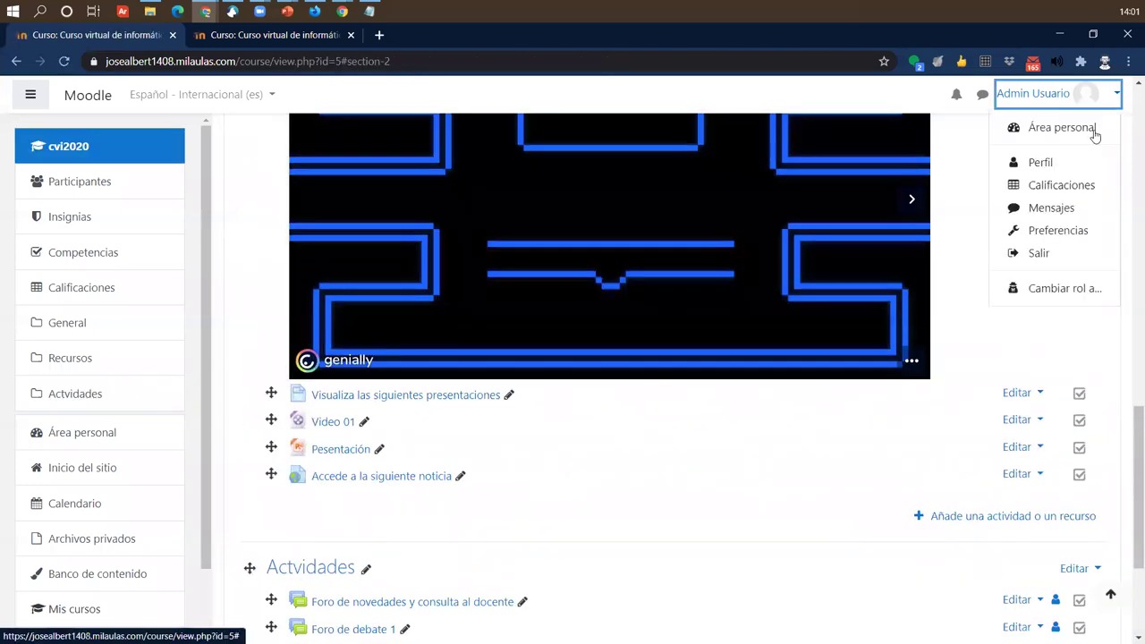
pyautogui.click(993, 287)
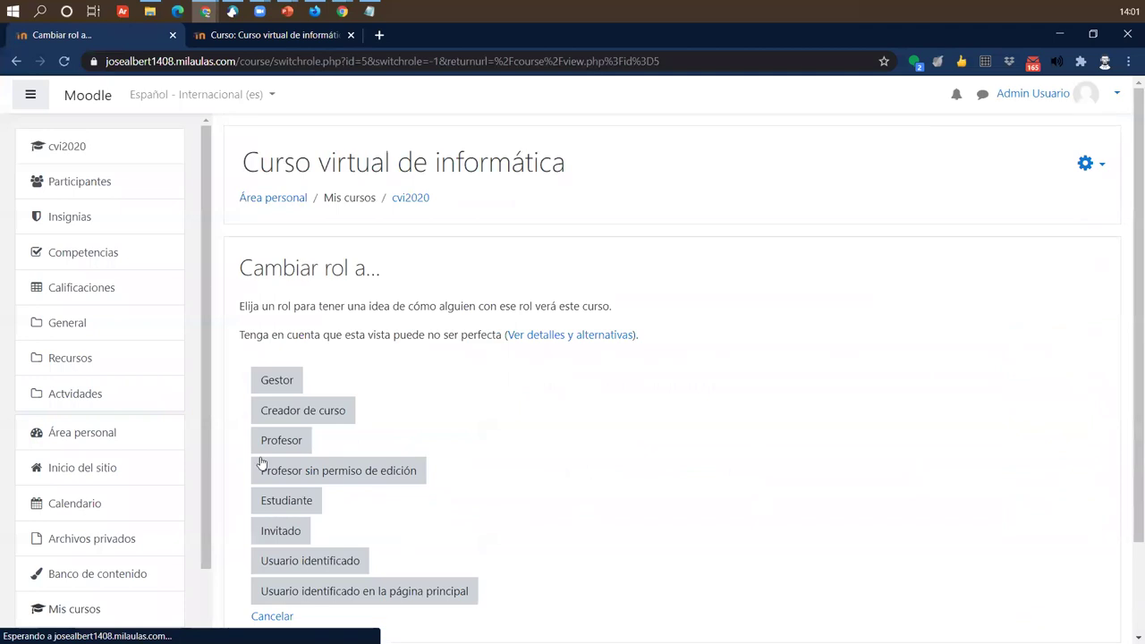
pyautogui.click(269, 500)
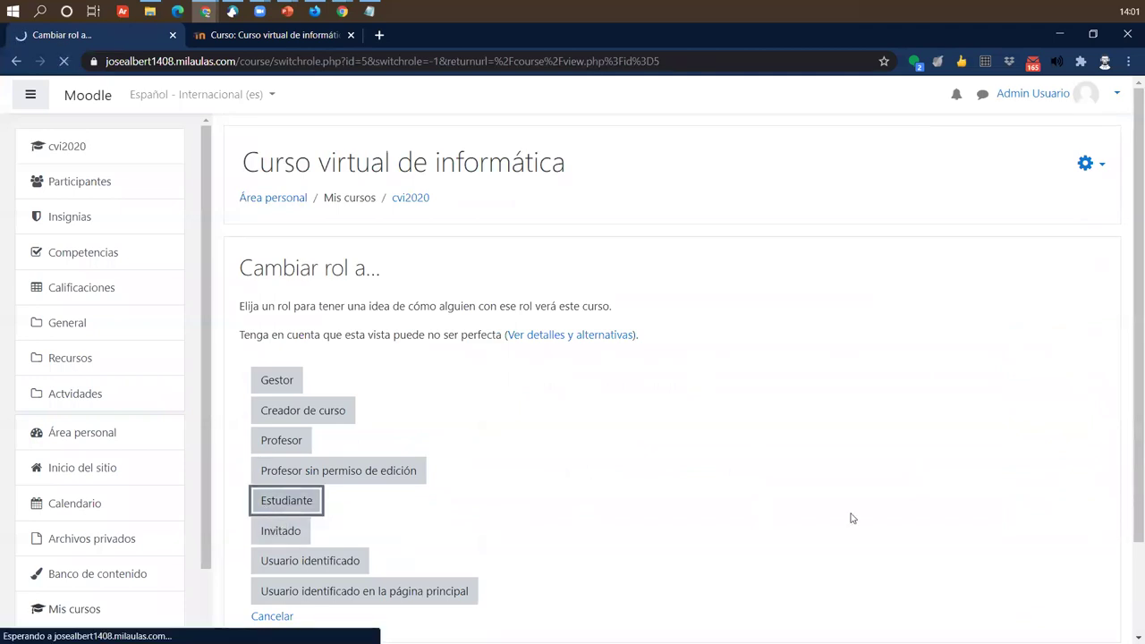
# Open Foro de debate 2 to check its prompt, then go back to the cvi2020 course page
pyautogui.scroll(-15, 616, 501)
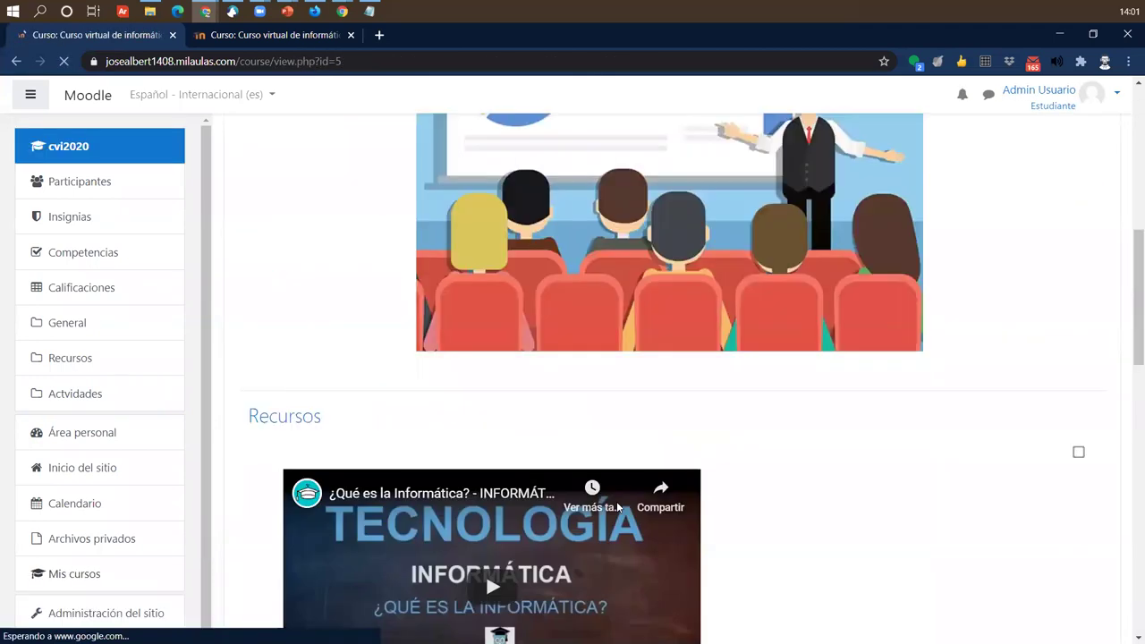
pyautogui.scroll(-5, 616, 507)
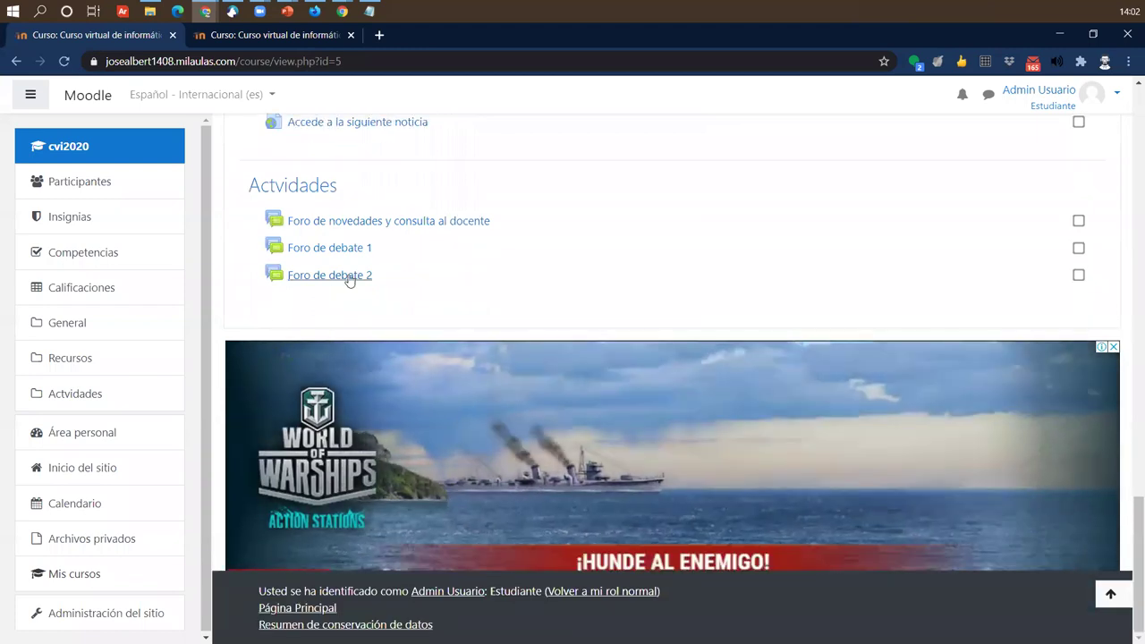
pyautogui.click(349, 277)
pyautogui.scroll(-3, 626, 524)
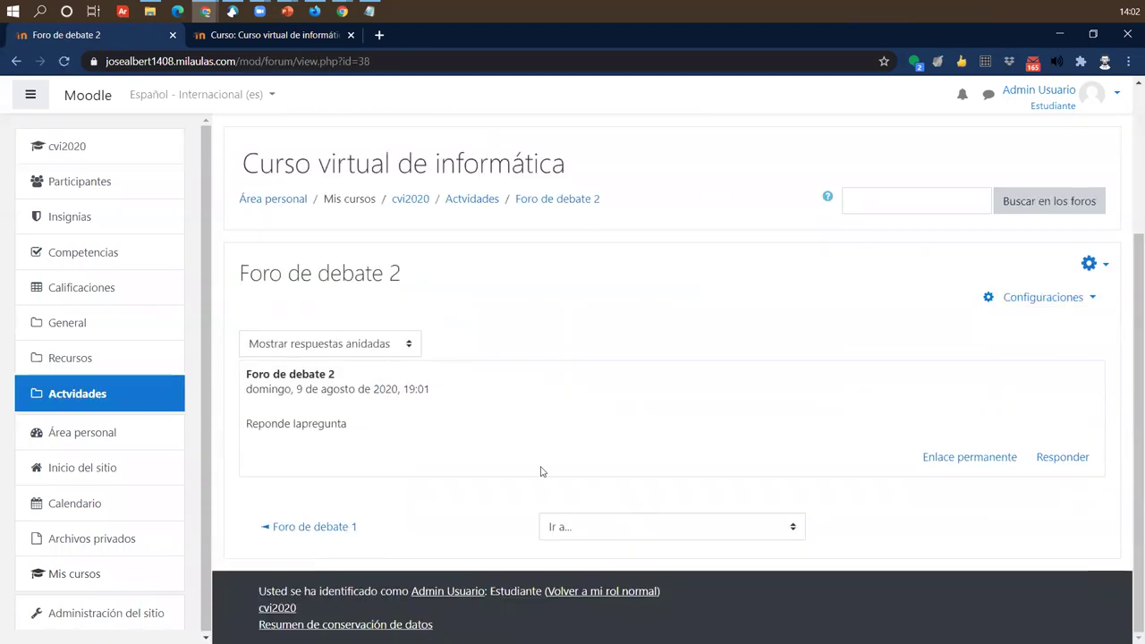
pyautogui.tripleClick(370, 427)
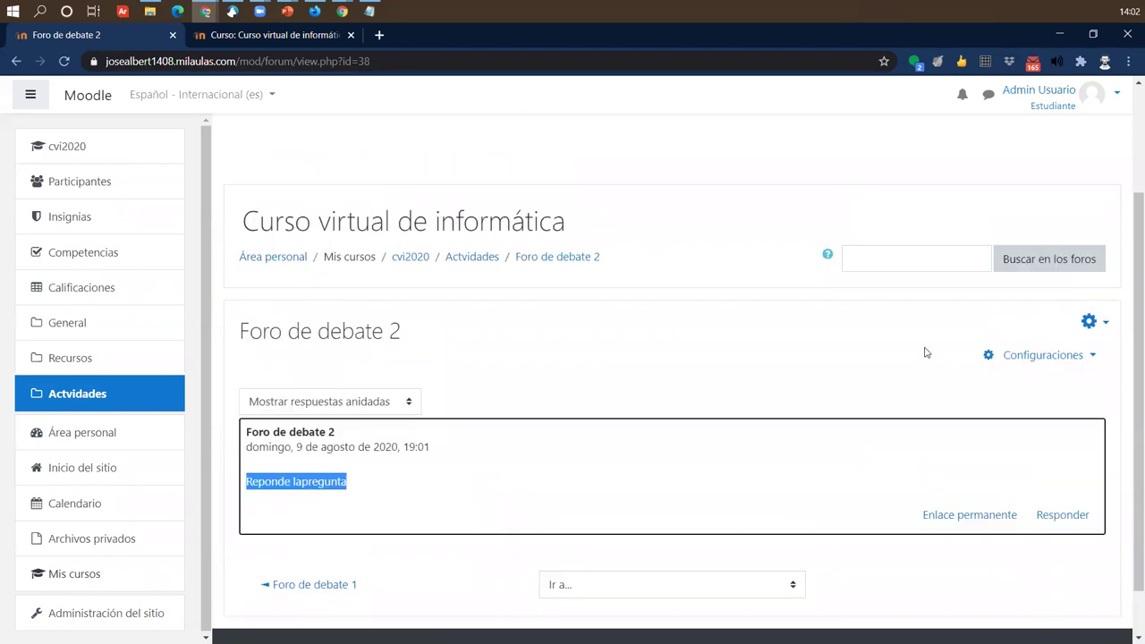
pyautogui.scroll(3, 926, 353)
pyautogui.click(399, 406)
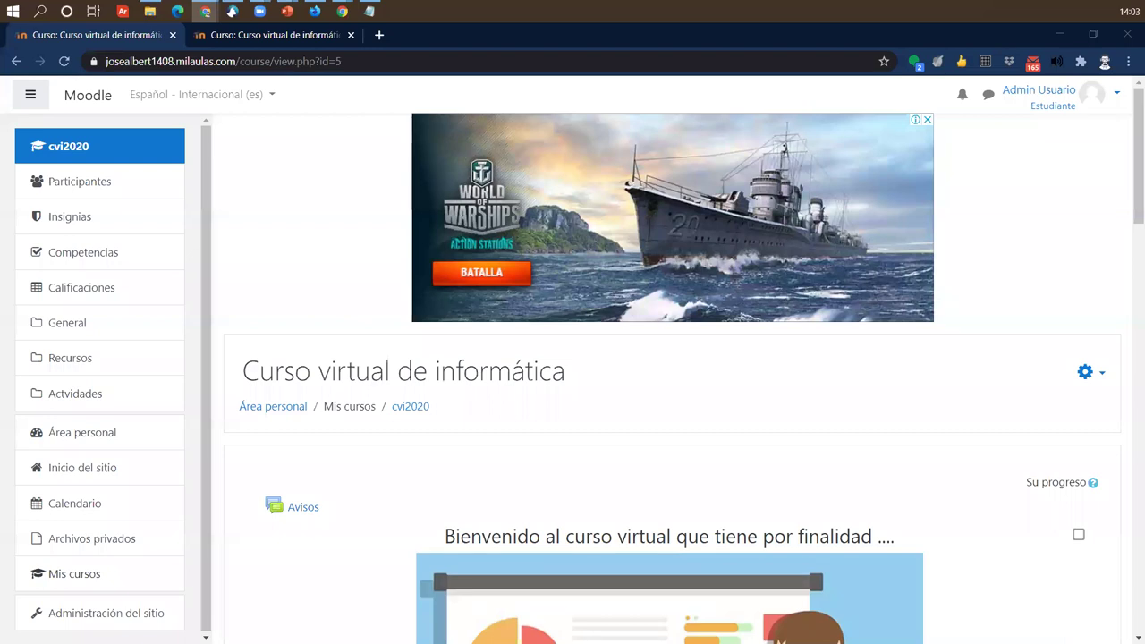
# Join the Google Meet call and present the entire screen (Pantalla 1)
pyautogui.click(516, 264)
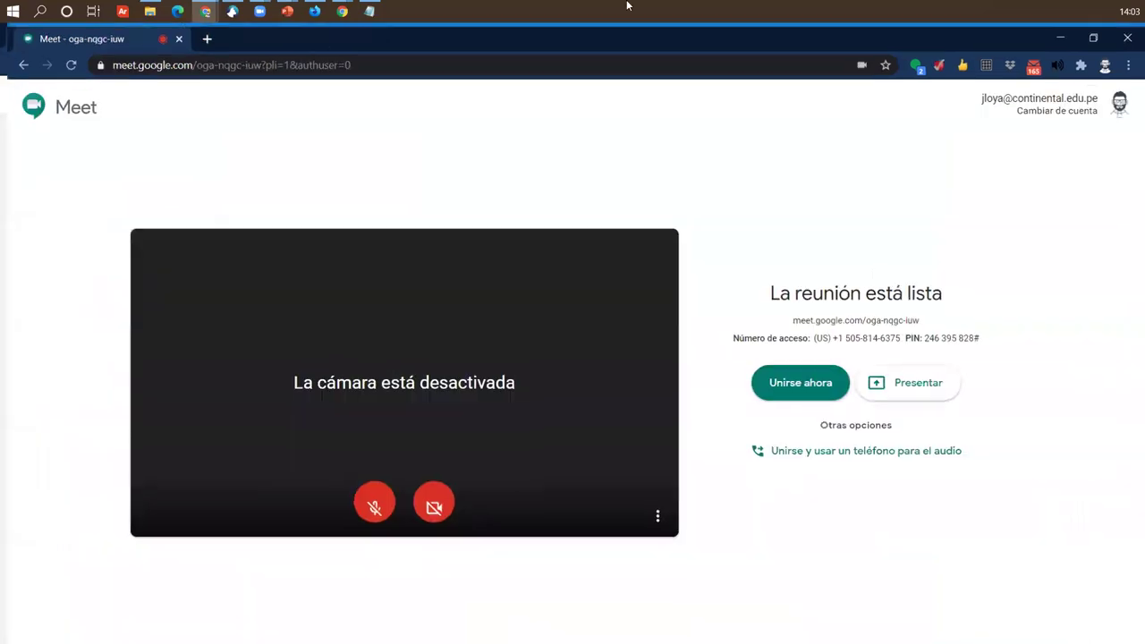
pyautogui.click(794, 381)
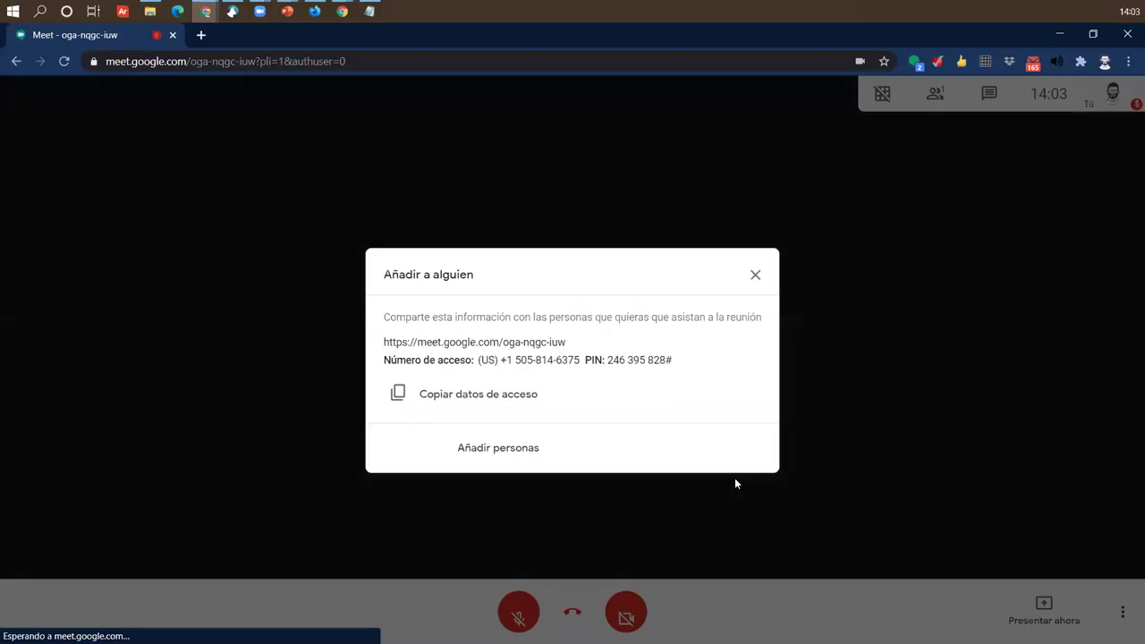
pyautogui.click(754, 273)
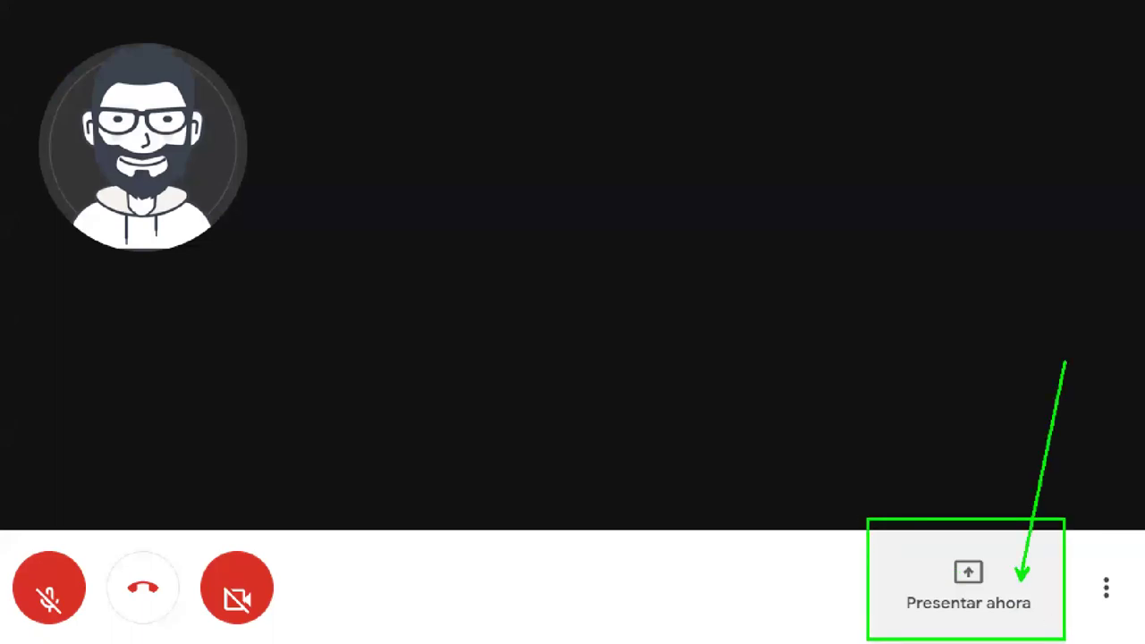
pyautogui.click(975, 583)
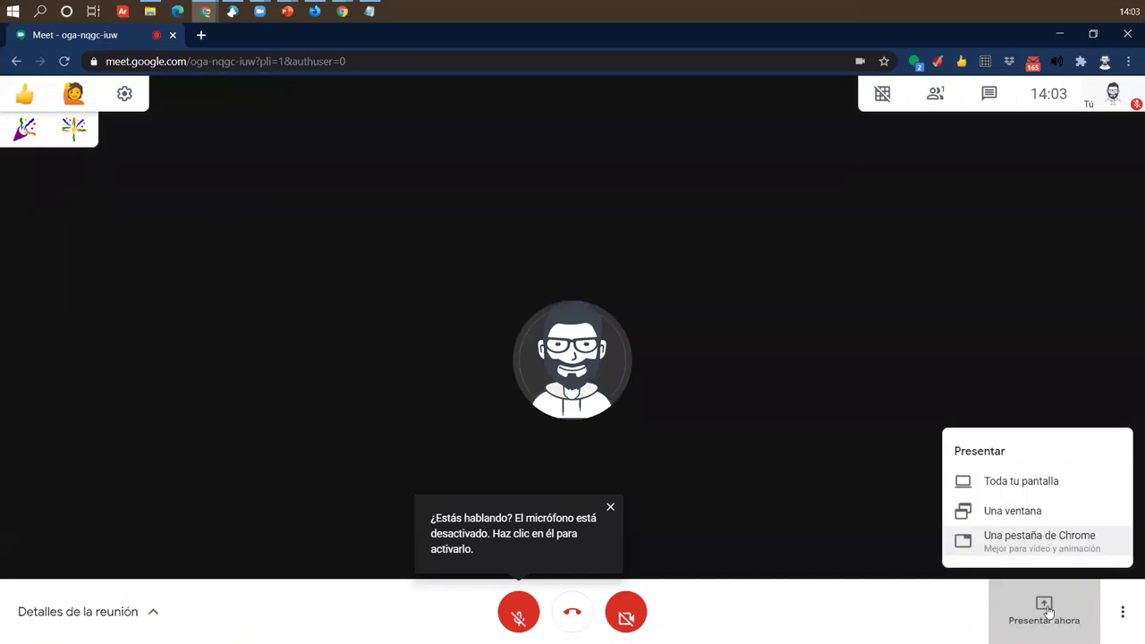
pyautogui.click(1025, 483)
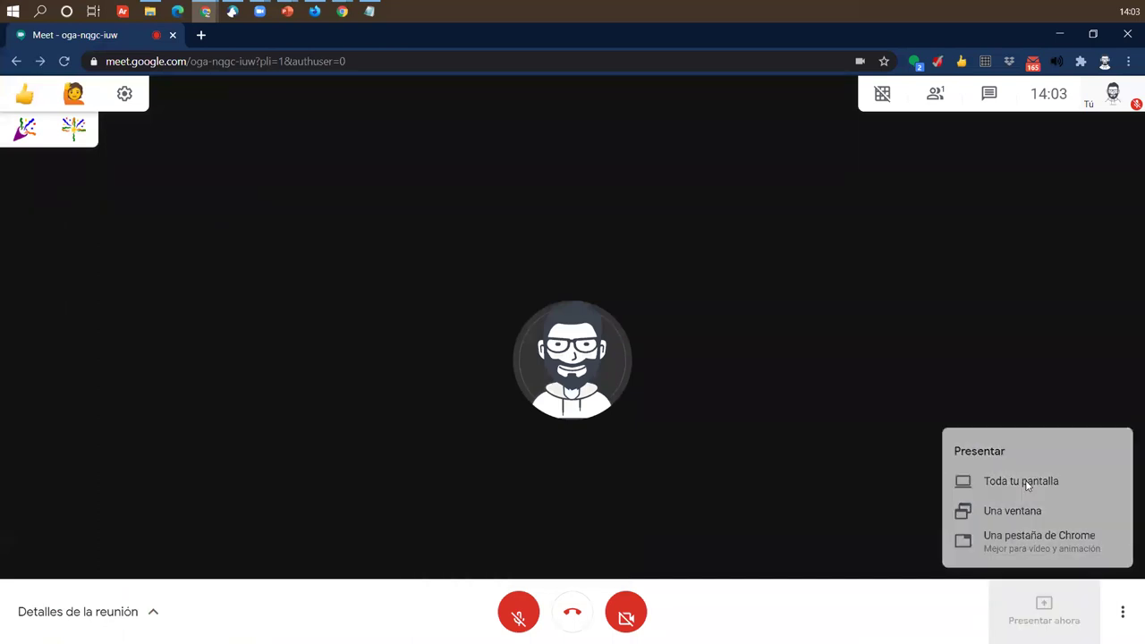
pyautogui.click(459, 242)
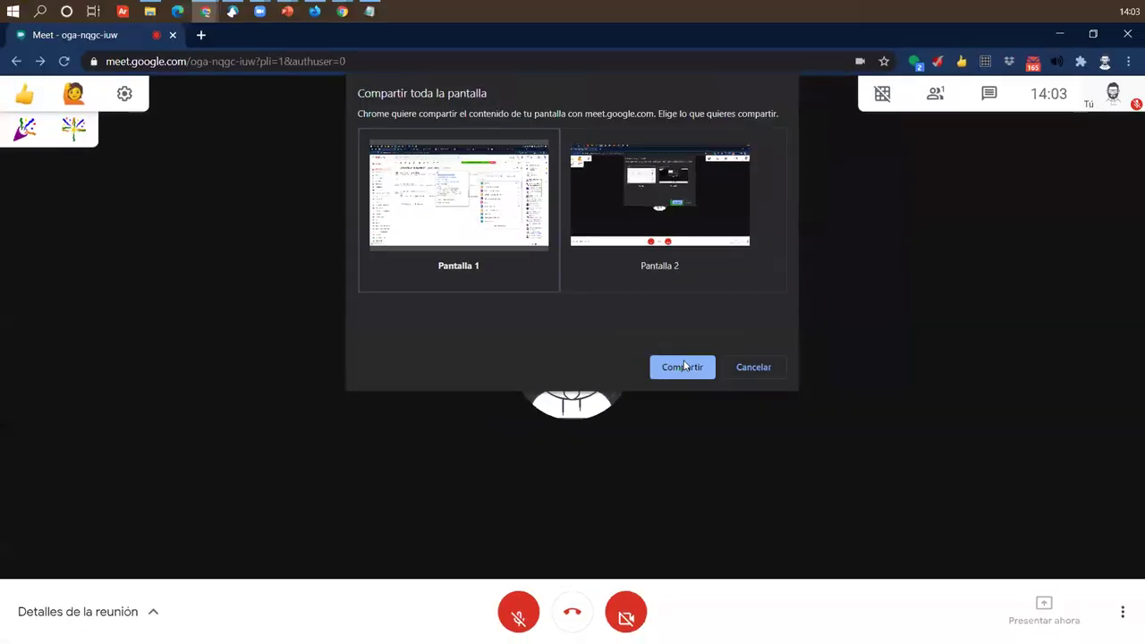
pyautogui.click(662, 374)
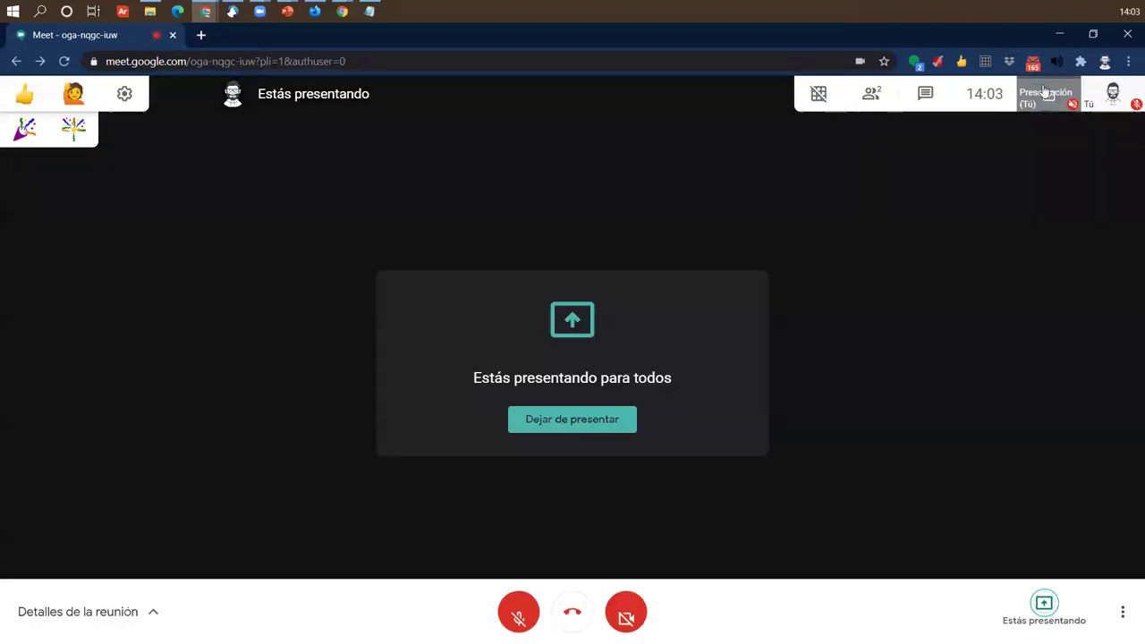
# Bring the shared screen into the main view, then stop screen sharing in Google Meet
pyautogui.click(1046, 92)
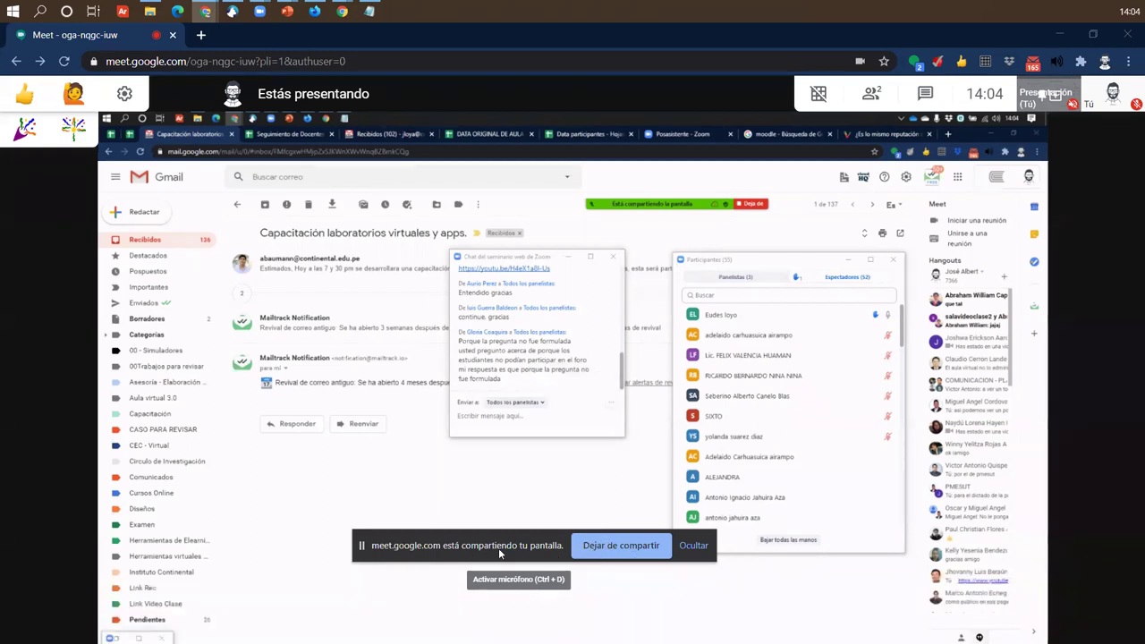
pyautogui.click(599, 547)
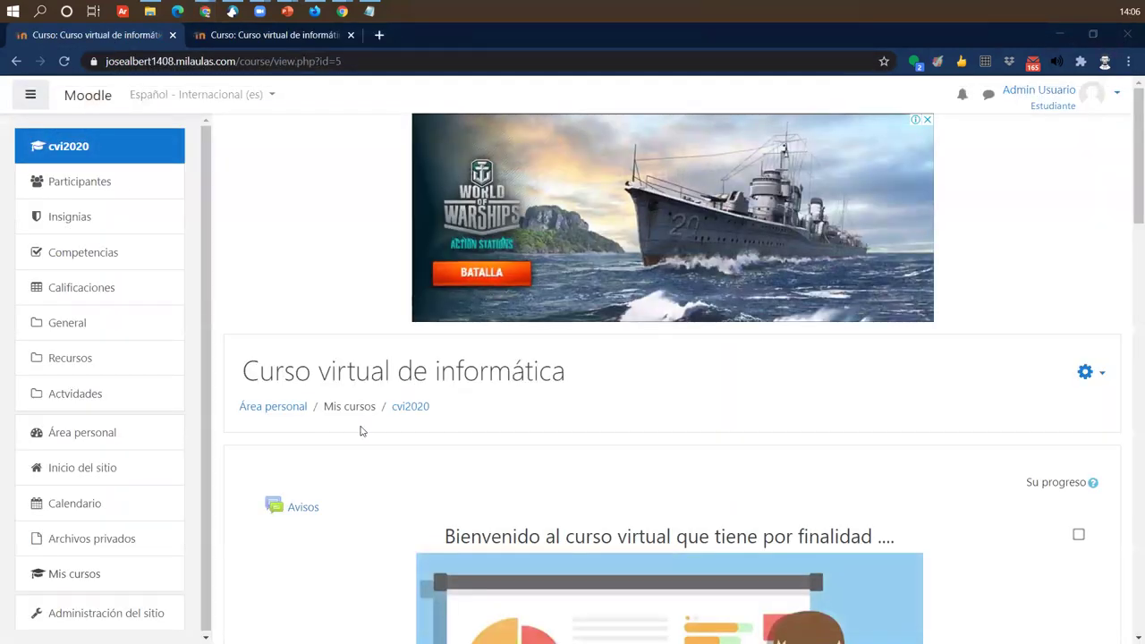
# Scroll to Actvidades and open Foro de debate 1 as a student
pyautogui.scroll(-8, 360, 429)
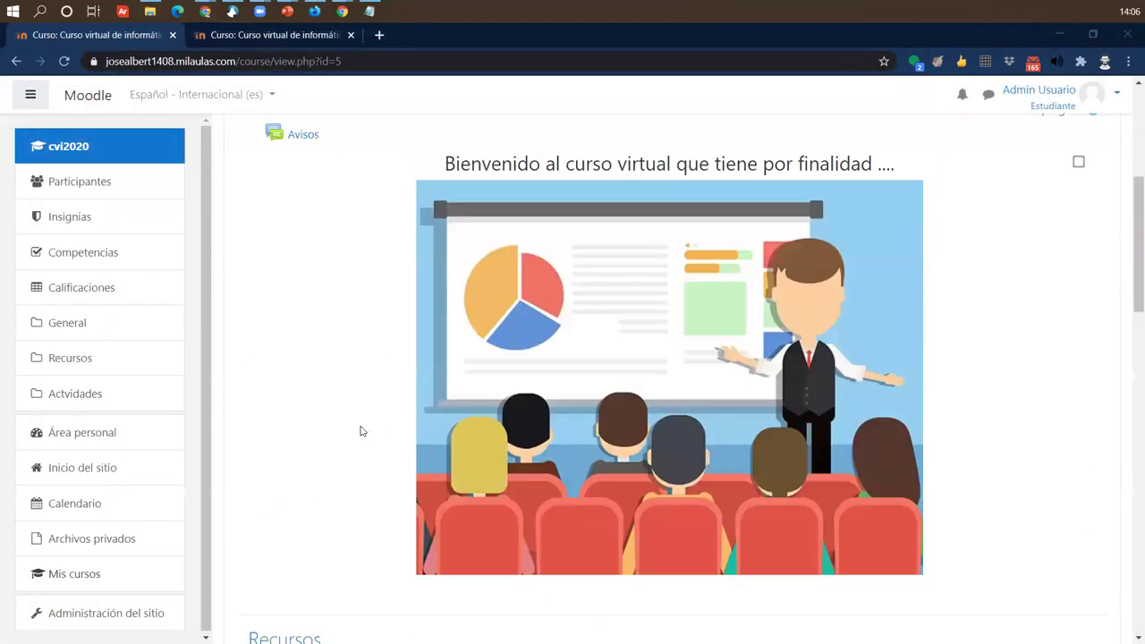
pyautogui.scroll(-10, 410, 486)
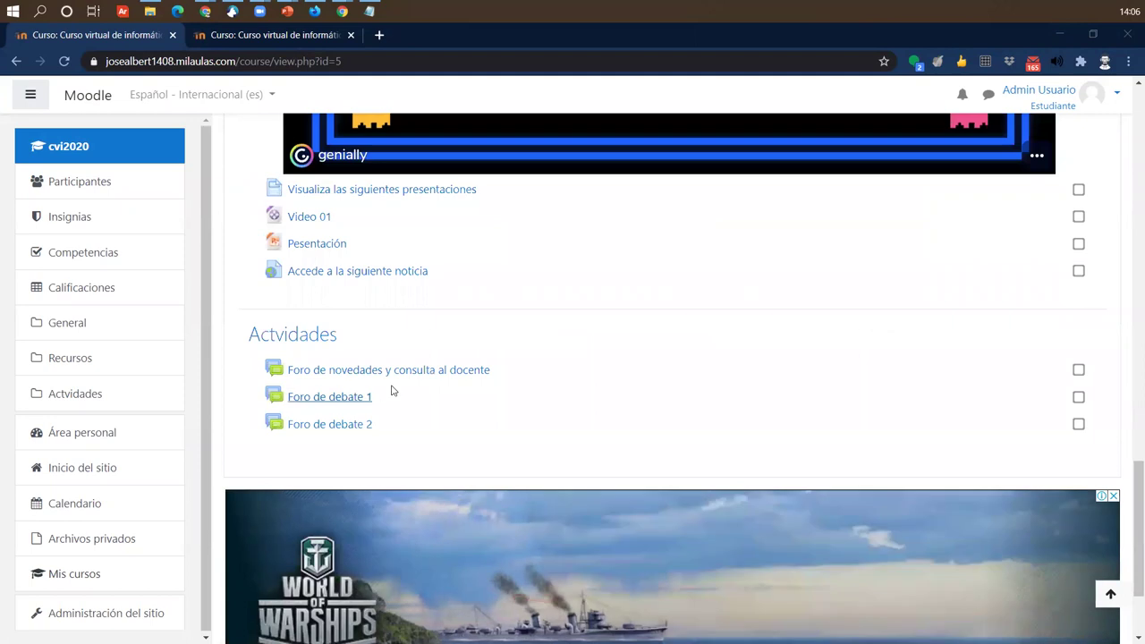
pyautogui.click(330, 400)
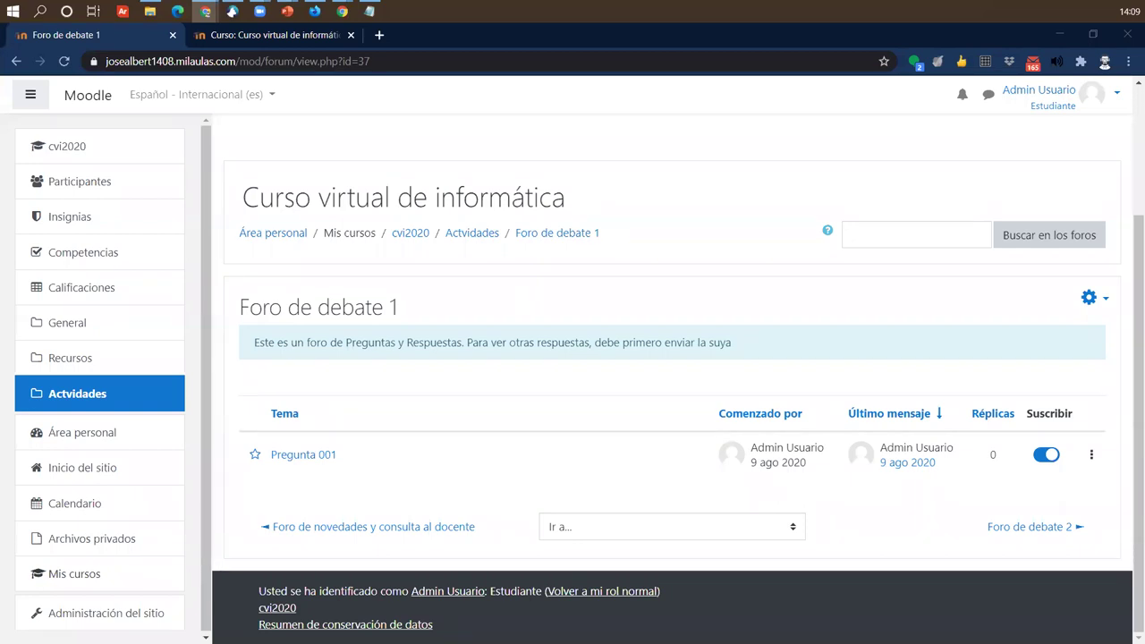
# Go back to the course's Actvidades section via the breadcrumb
pyautogui.scroll(2, 585, 366)
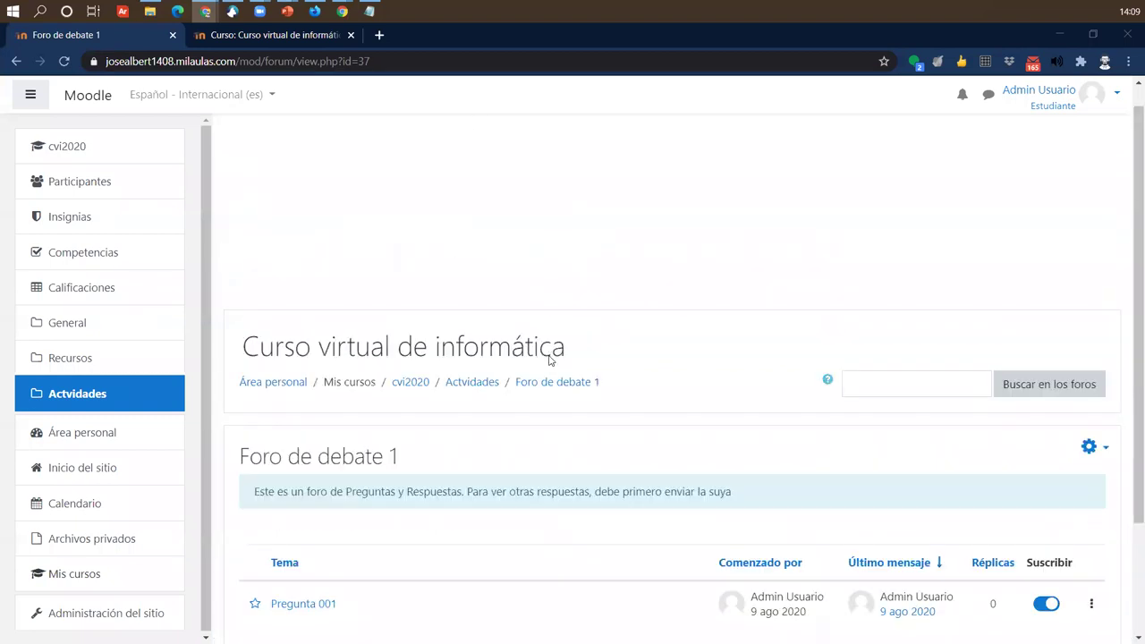
pyautogui.click(466, 388)
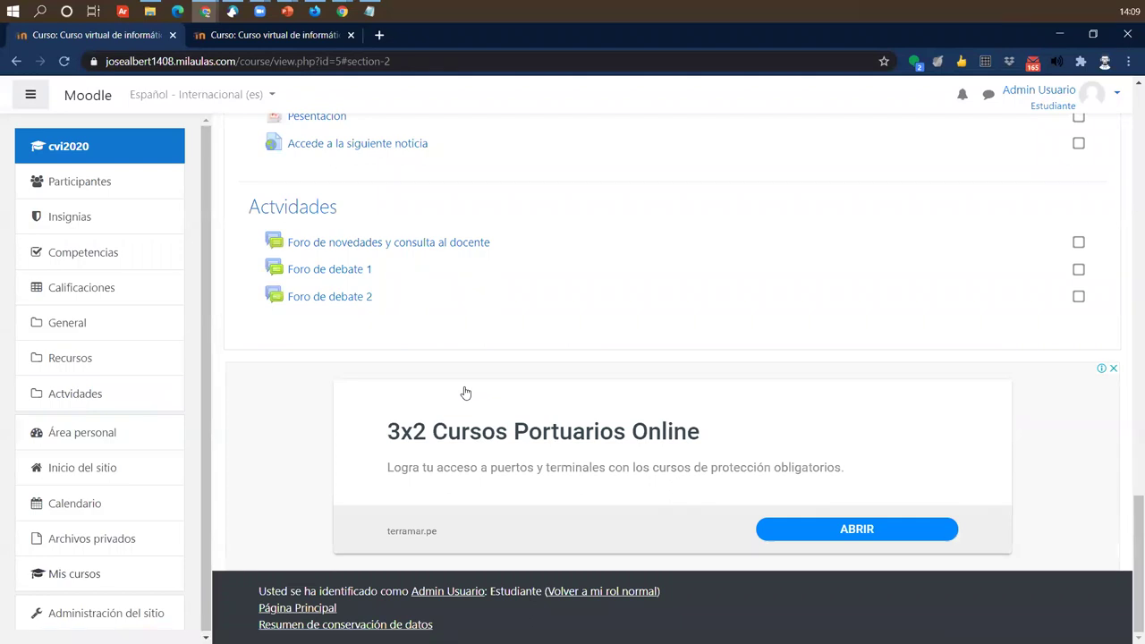
# Choose Volver a mi rol normal from the Admin Usuario menu
pyautogui.scroll(8, 466, 393)
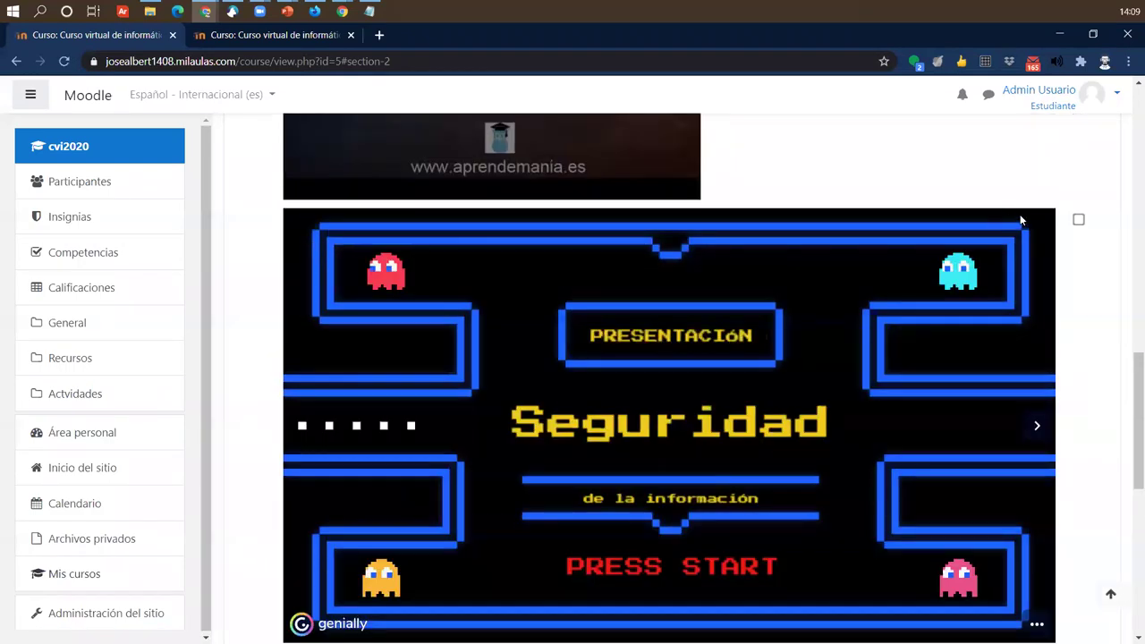
pyautogui.scroll(10, 1018, 228)
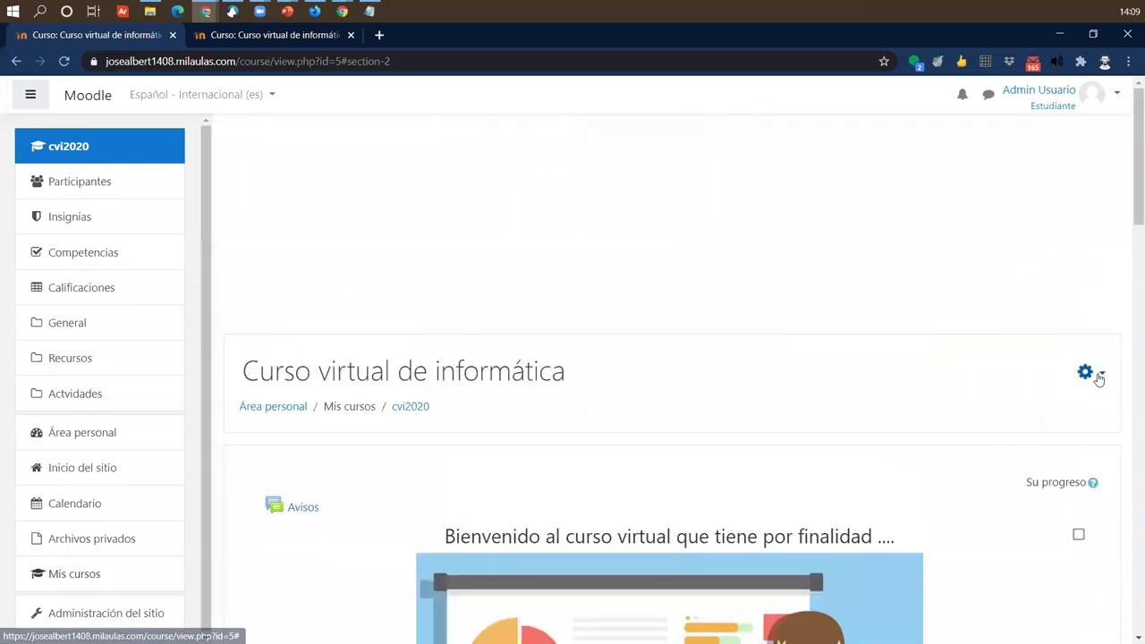
pyautogui.click(1107, 93)
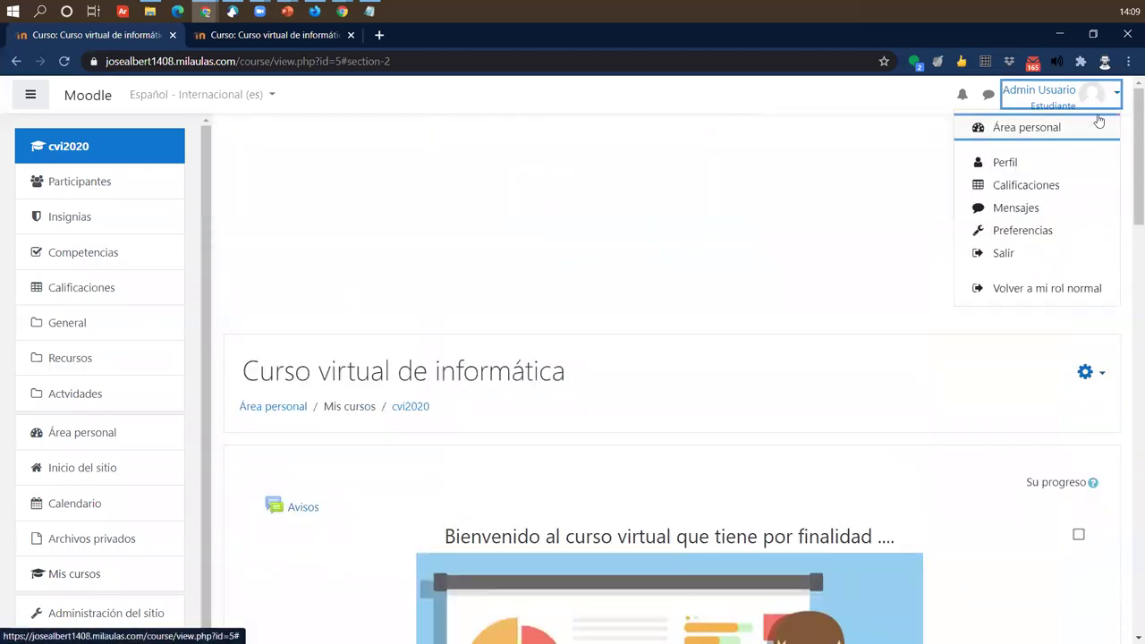
pyautogui.click(1022, 277)
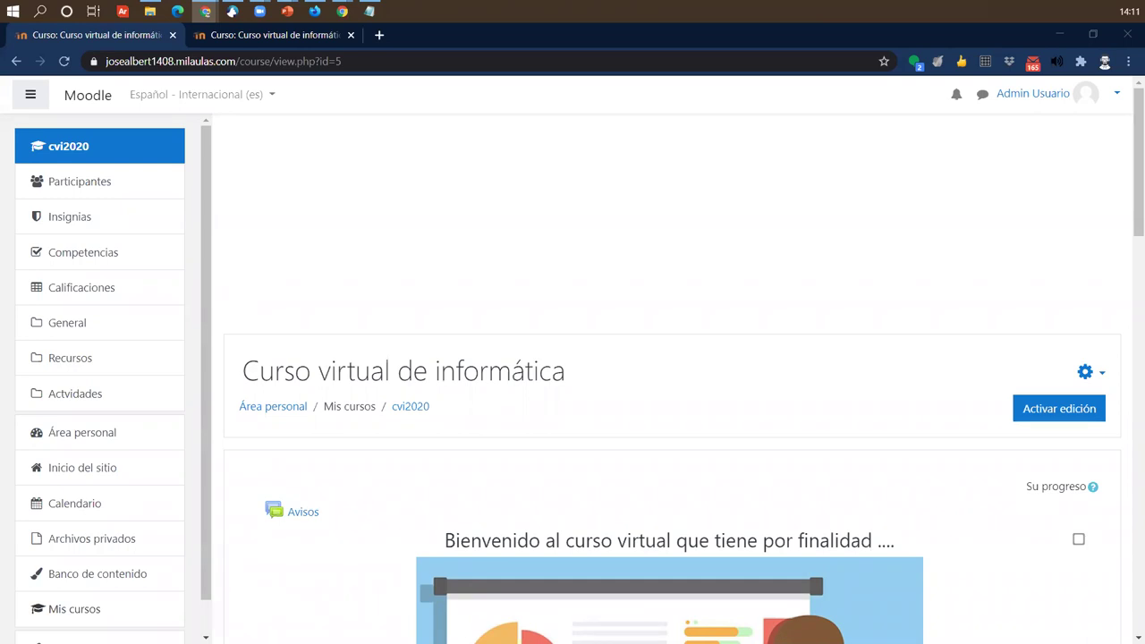
# Turn on editing for the course and open the chooser to add an activity or resource under Actividades
pyautogui.scroll(-15, 567, 424)
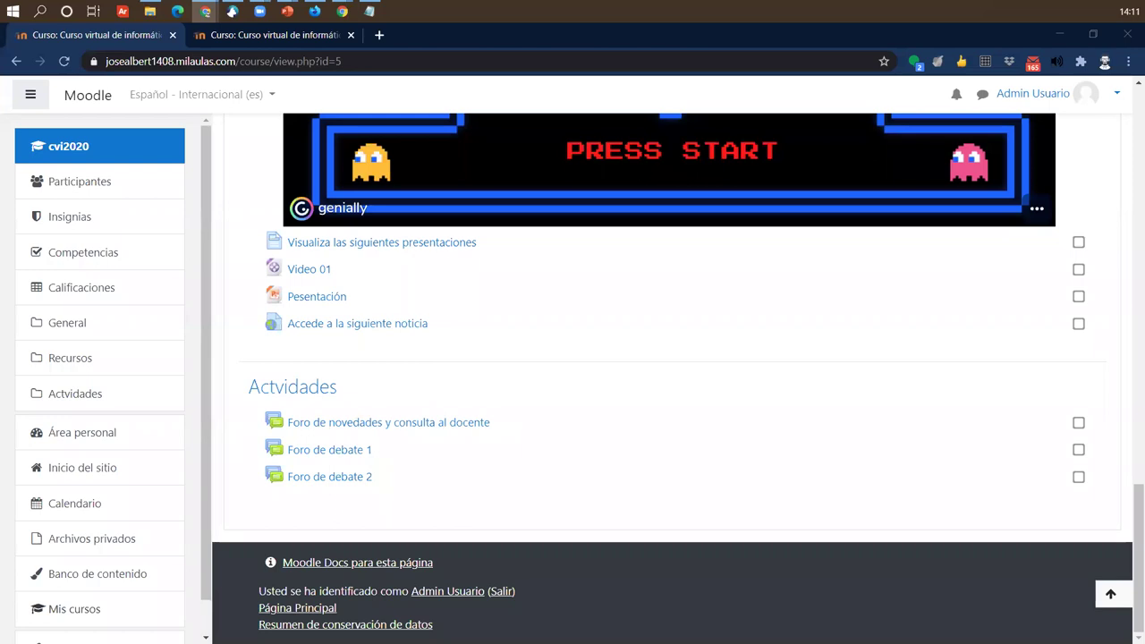
pyautogui.scroll(20, 545, 366)
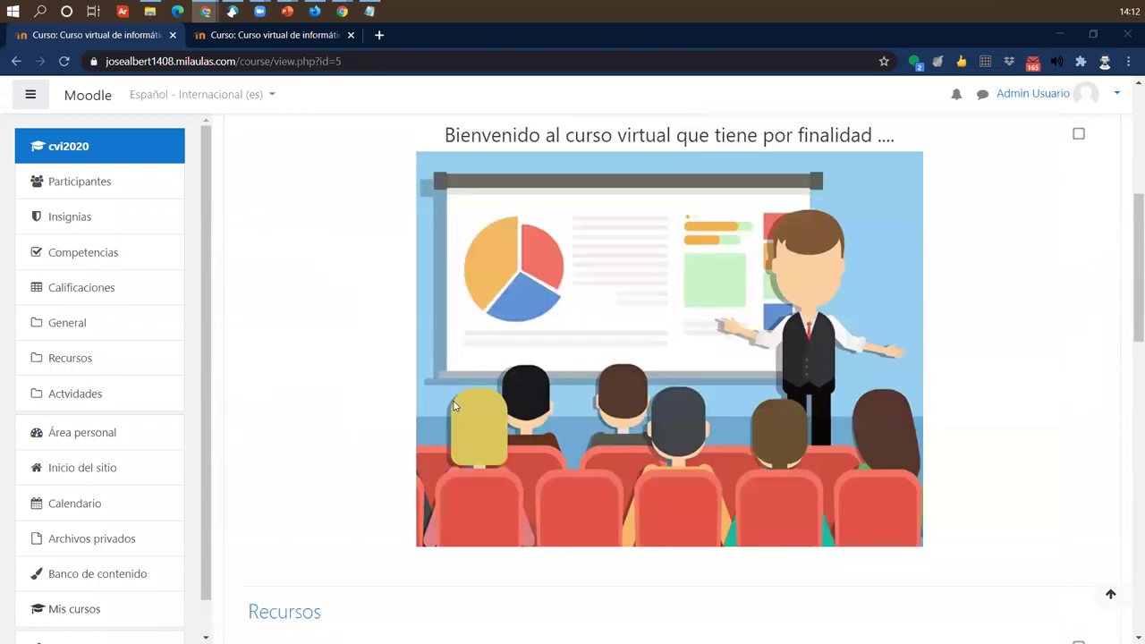
pyautogui.scroll(-20, 453, 406)
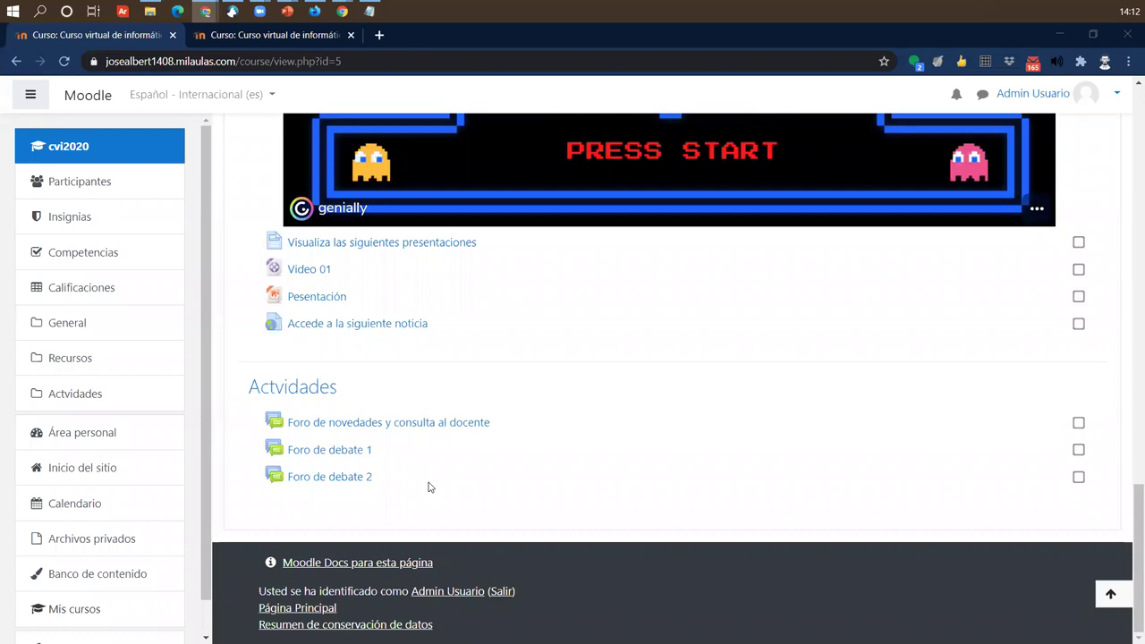
pyautogui.scroll(6, 703, 427)
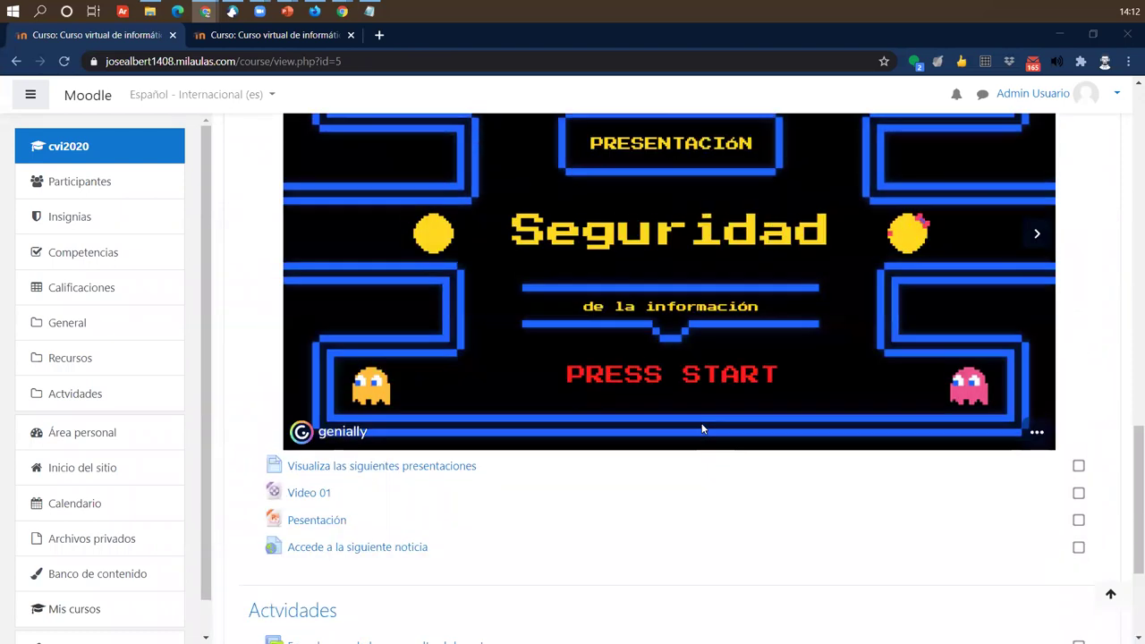
pyautogui.scroll(10, 720, 438)
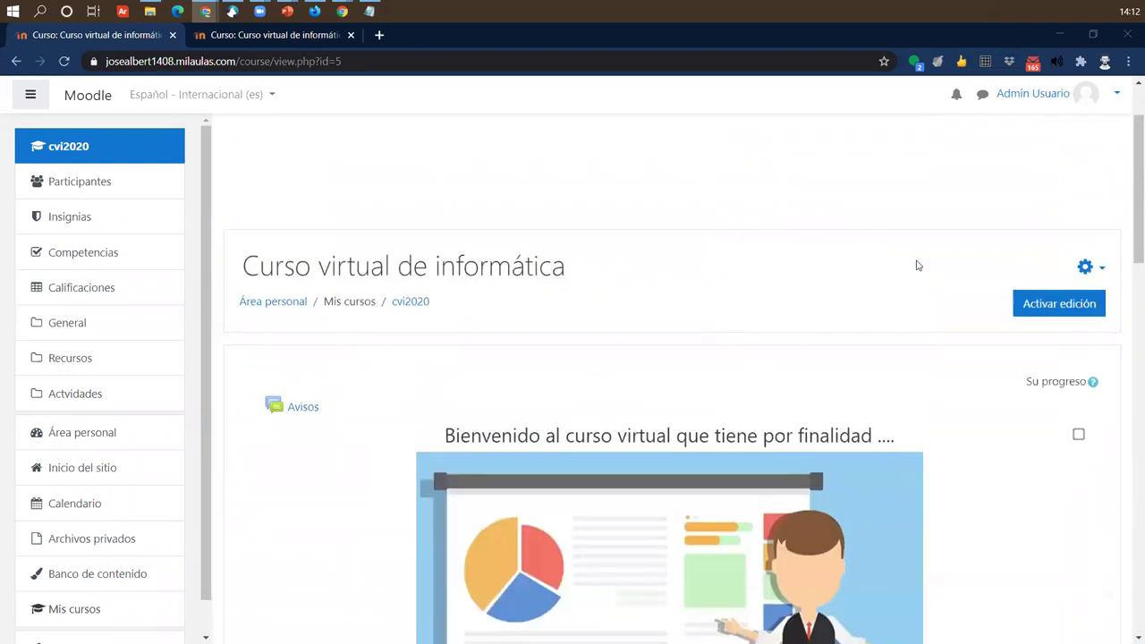
pyautogui.click(1025, 417)
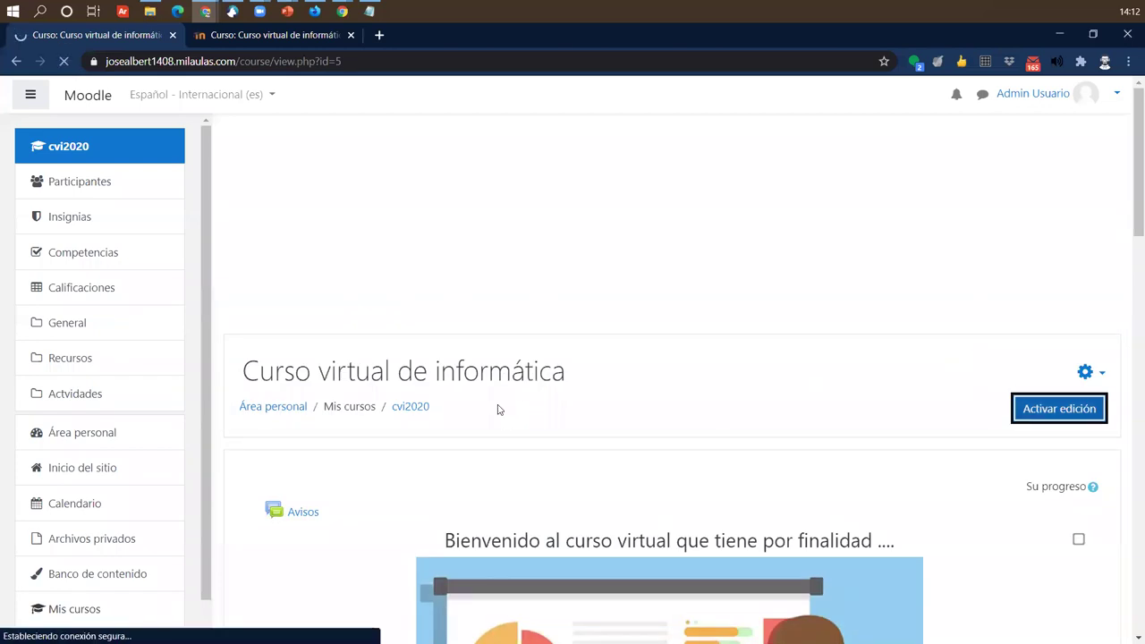
pyautogui.scroll(-15, 492, 388)
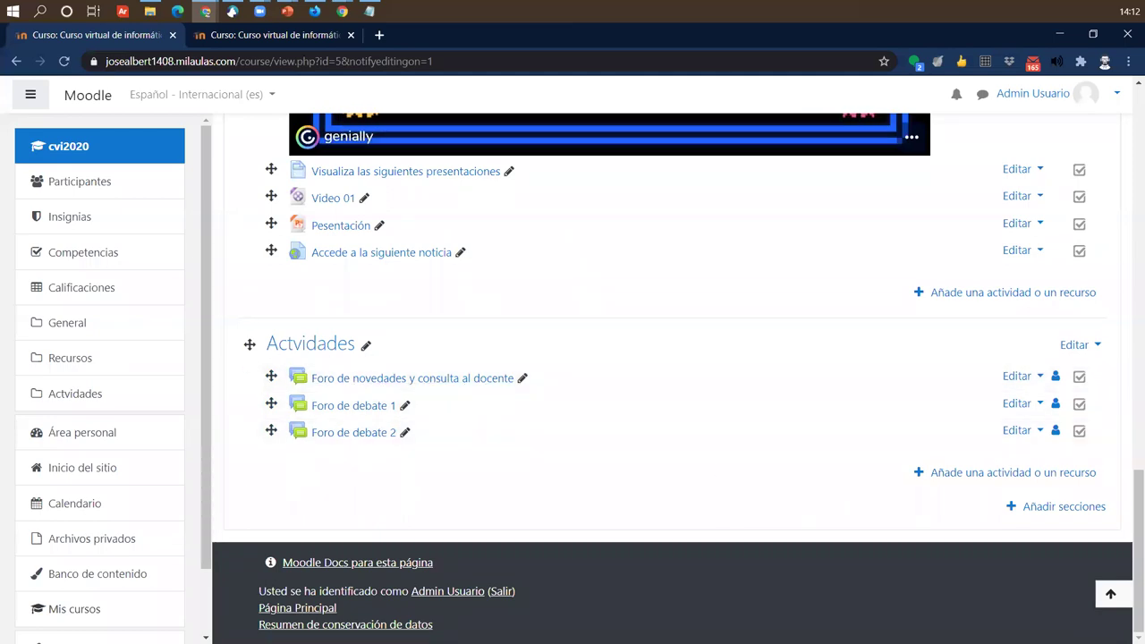
pyautogui.click(944, 476)
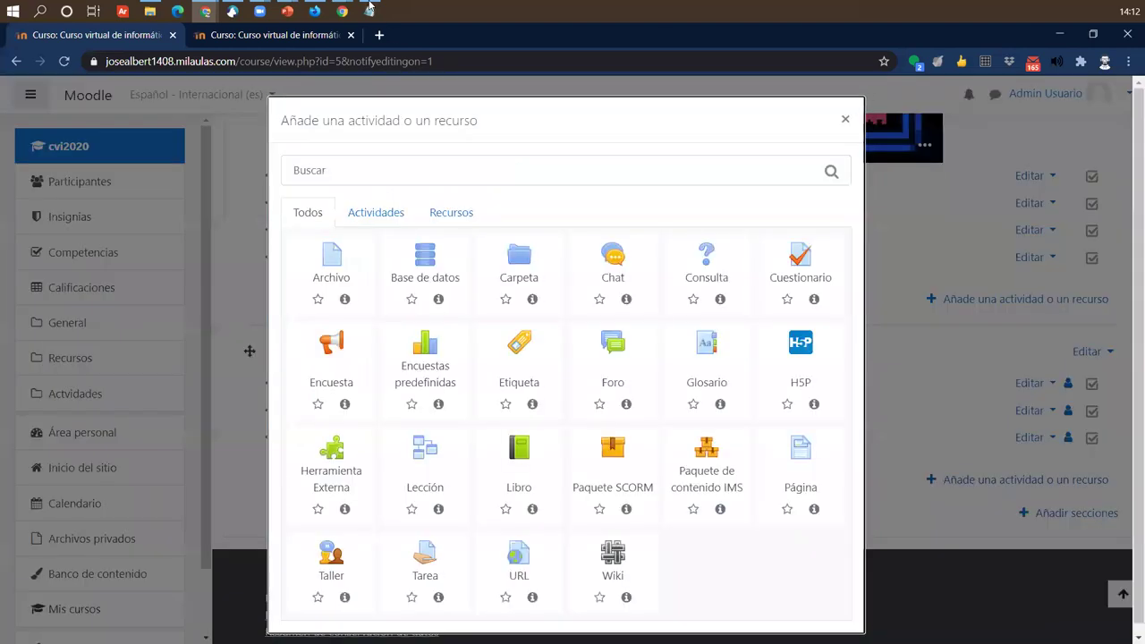
# Switch to Notepad and add a blank line after the existing notes
pyautogui.hotkey('alt', 'Tab')
pyautogui.scroll(-10, 641, 402)
pyautogui.click(559, 497)
pyautogui.press('Return')
pyautogui.press('Return')
pyautogui.press('Return')
pyautogui.press('Return')
pyautogui.press('Return')
pyautogui.press('Return')
pyautogui.press('Return')
pyautogui.press('Return')
pyautogui.press('Return')
pyautogui.press('Return')
pyautogui.press('Return')
pyautogui.press('Return')
pyautogui.press('Return')
pyautogui.press('Return')
pyautogui.press('Return')
pyautogui.press('Return')
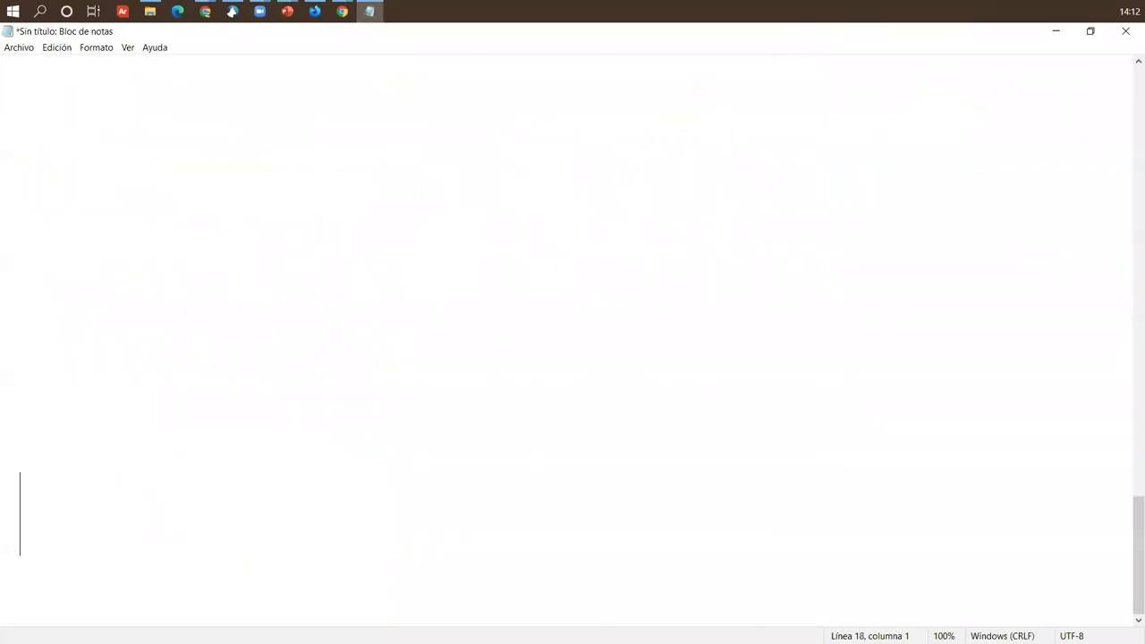
# Type the heading 'Tarea: 2 escenarios profesor en el modo de calificar' below the notes
pyautogui.click(47, 201)
pyautogui.click(115, 110)
pyautogui.write('Tarea')
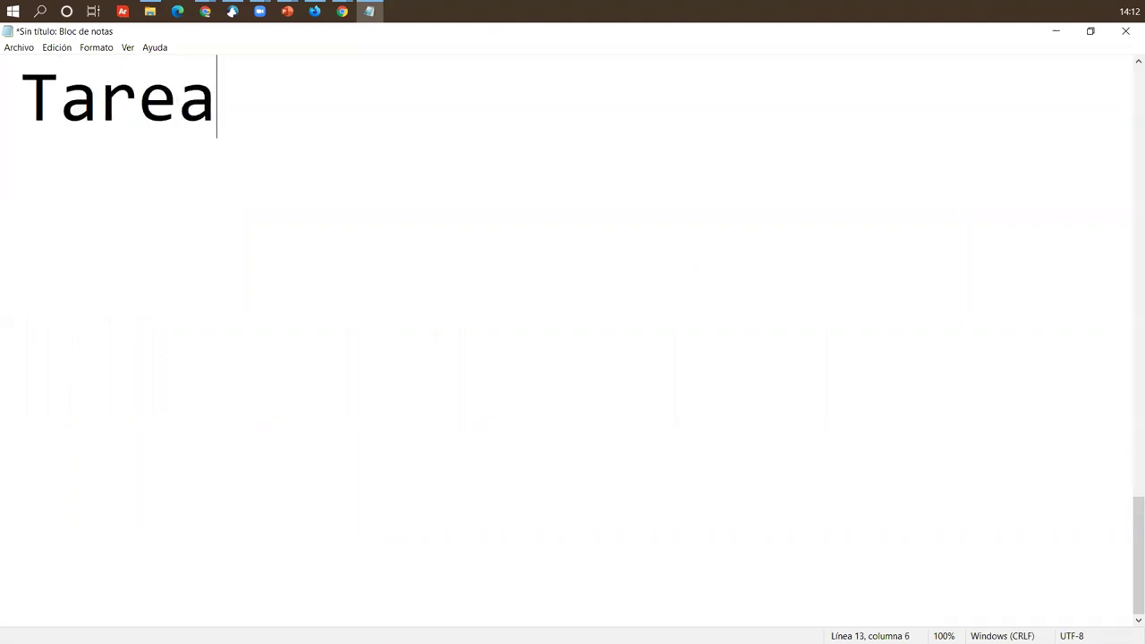
pyautogui.write(': 2 e')
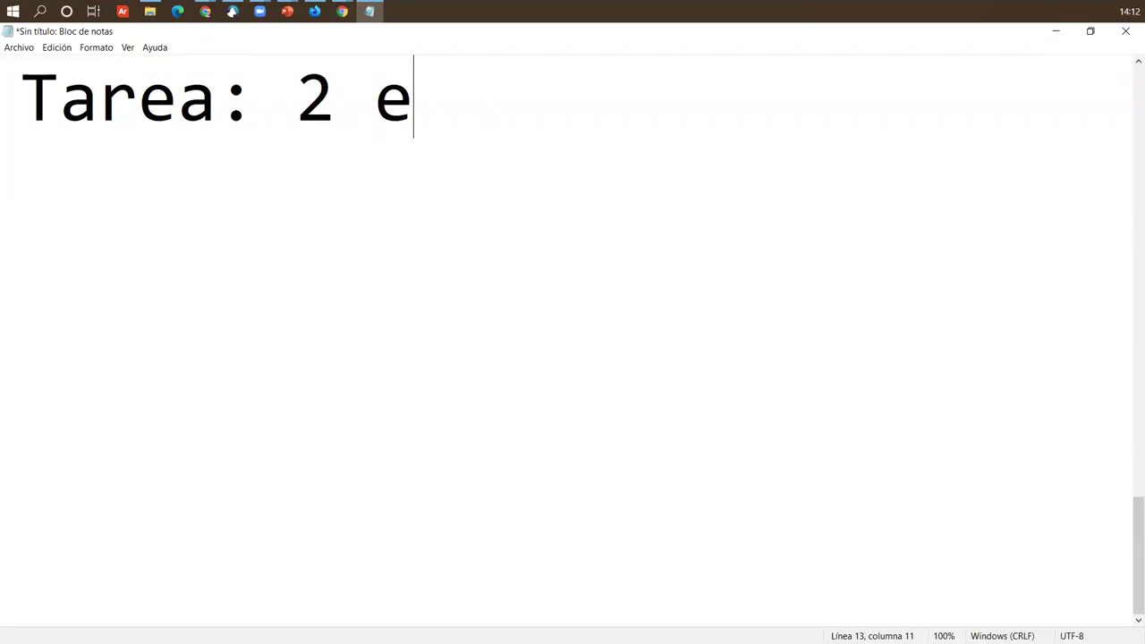
pyautogui.write('scenarios')
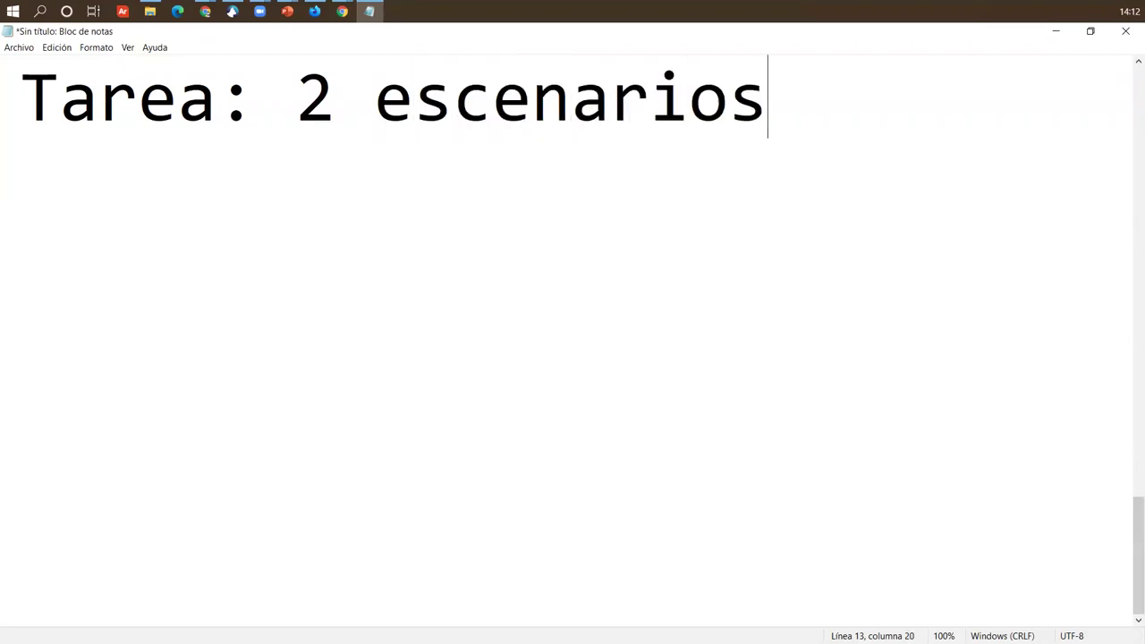
pyautogui.press('Return')
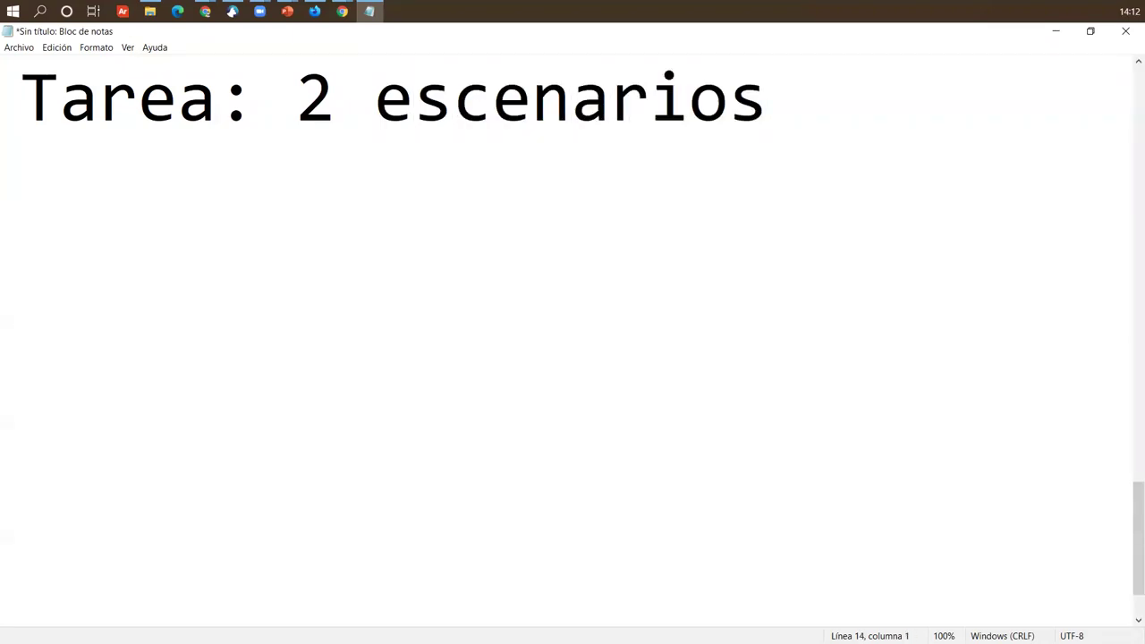
pyautogui.press('BackSpace')
pyautogui.write('pro')
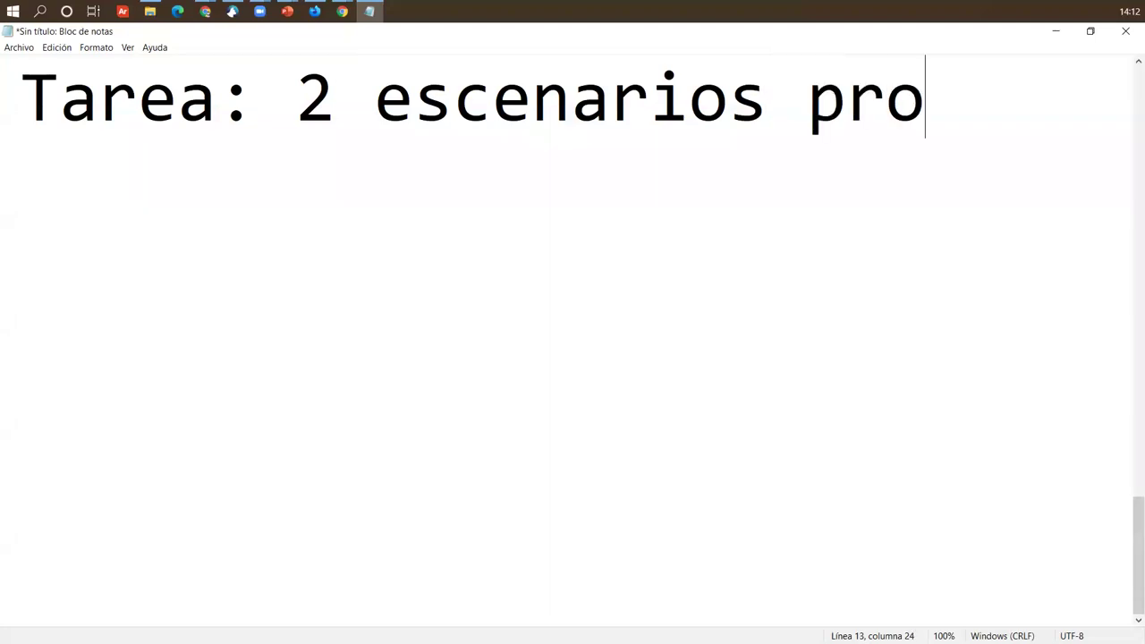
pyautogui.write('fesor')
pyautogui.press('Return')
pyautogui.press('Return')
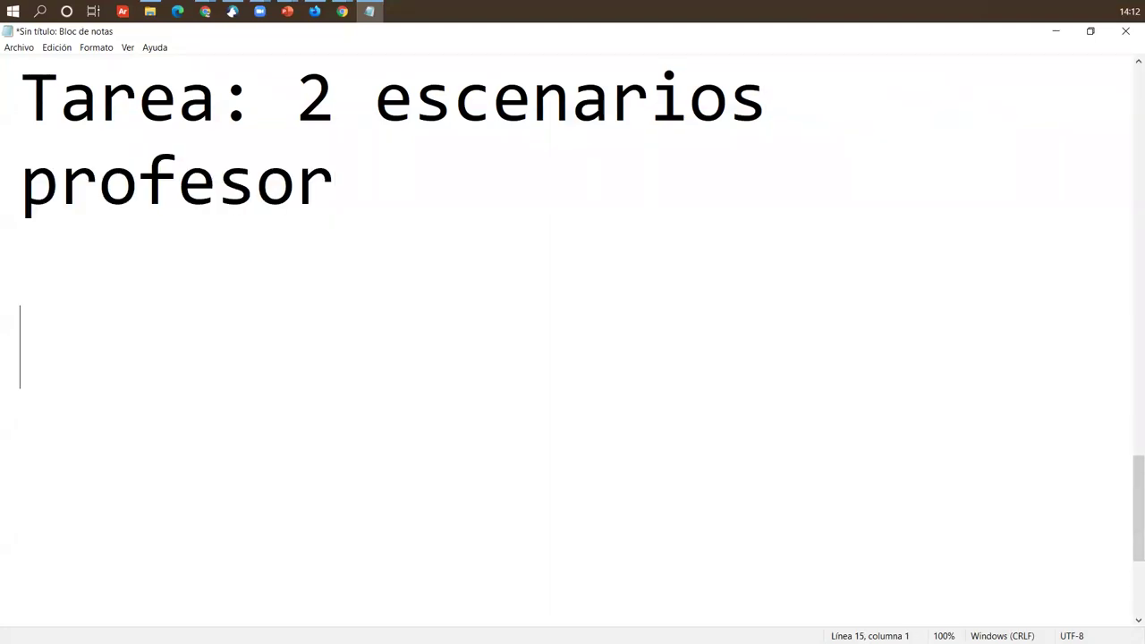
pyautogui.press('BackSpace')
pyautogui.press('BackSpace')
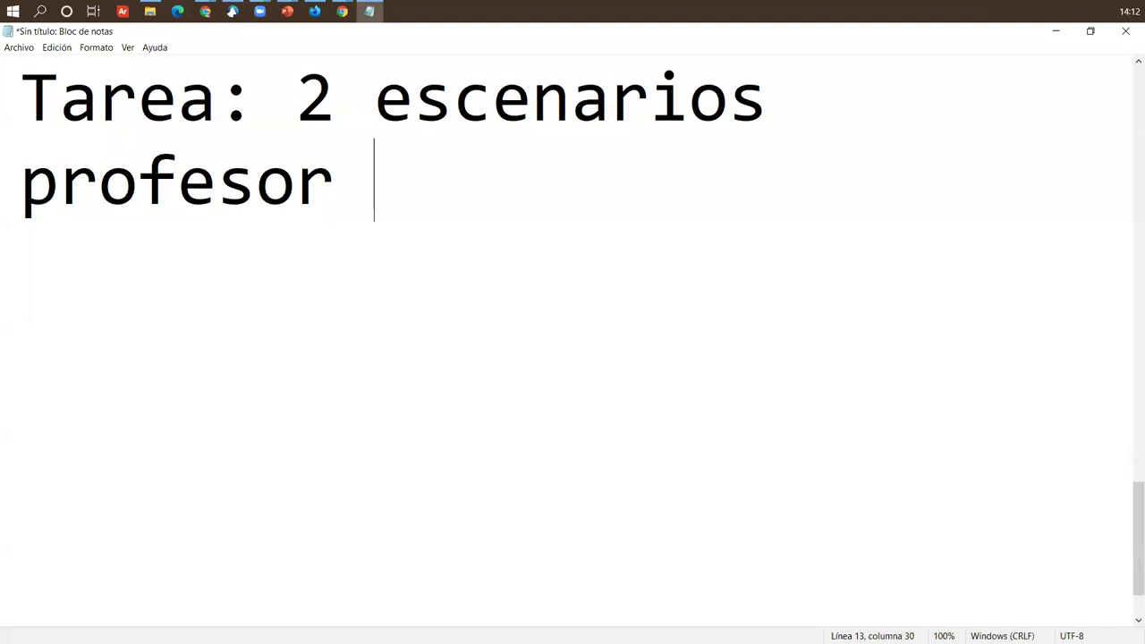
pyautogui.write('en e')
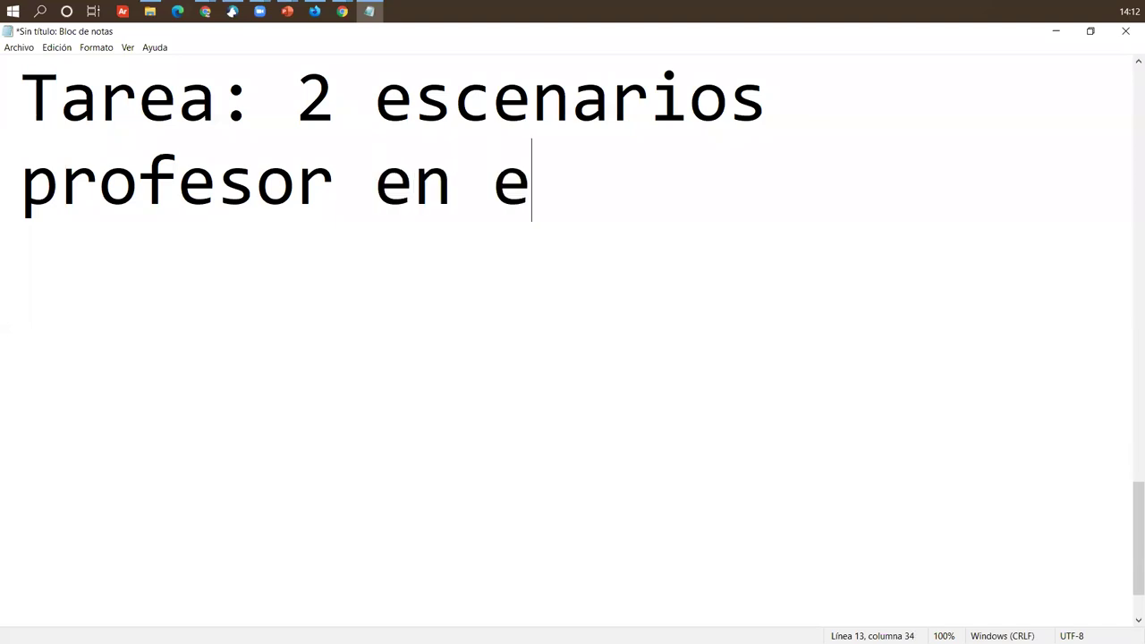
pyautogui.write('l modo de')
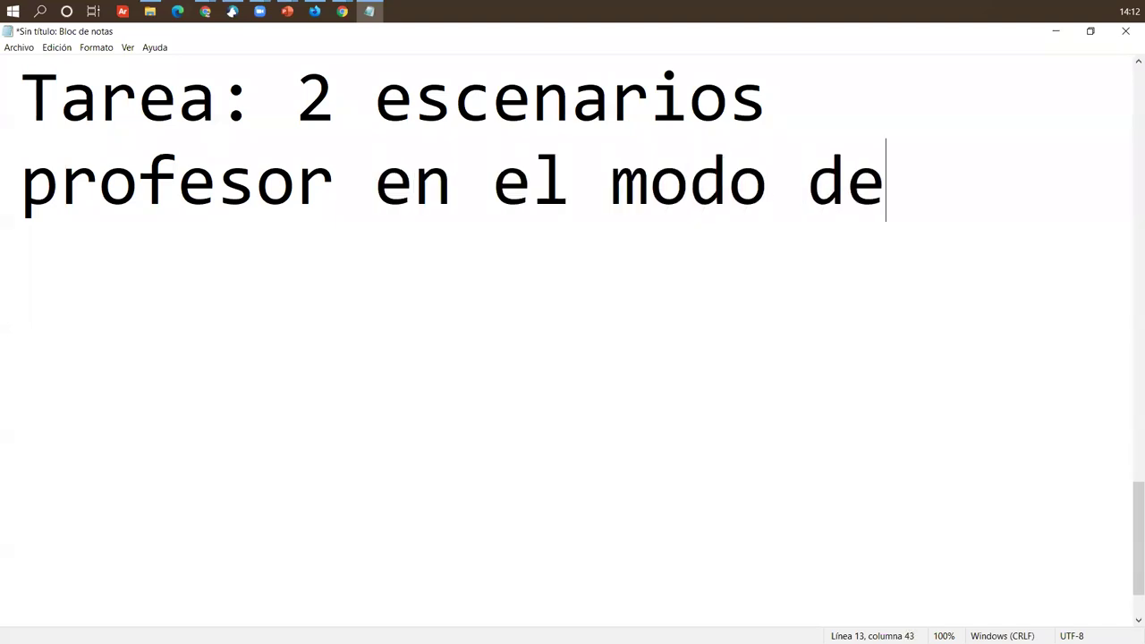
pyautogui.write(' calificar')
# Add the bullet '* Calificación directa' with the indented line 'ingresar una nota', then begin a second '* Calificaci' bullet
pyautogui.press('Return')
pyautogui.write('* Calif')
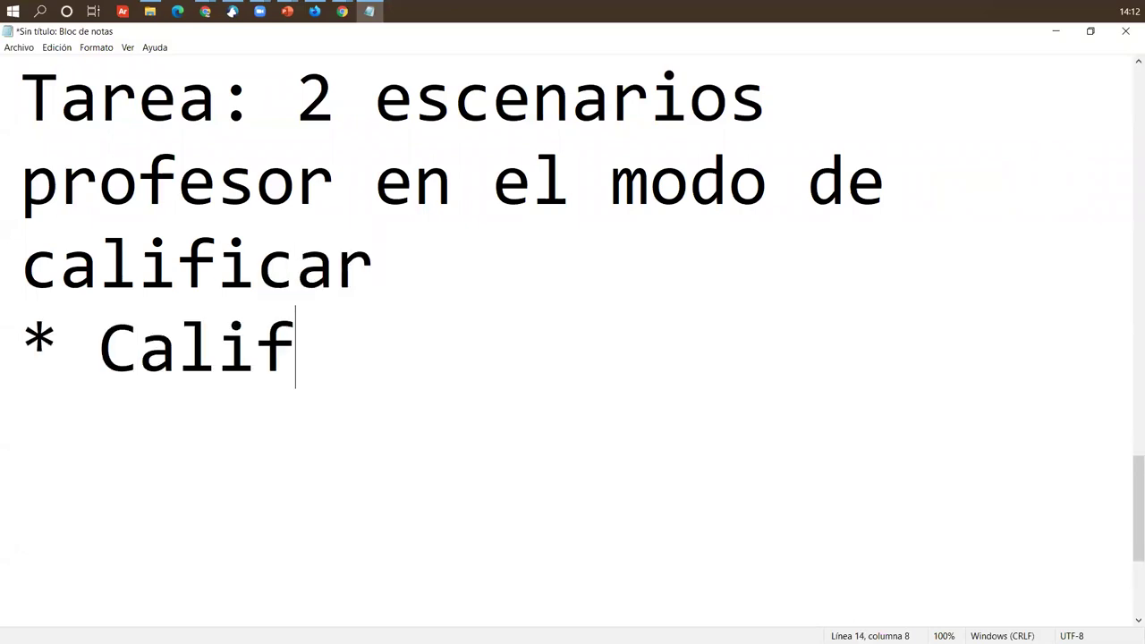
pyautogui.write('icació')
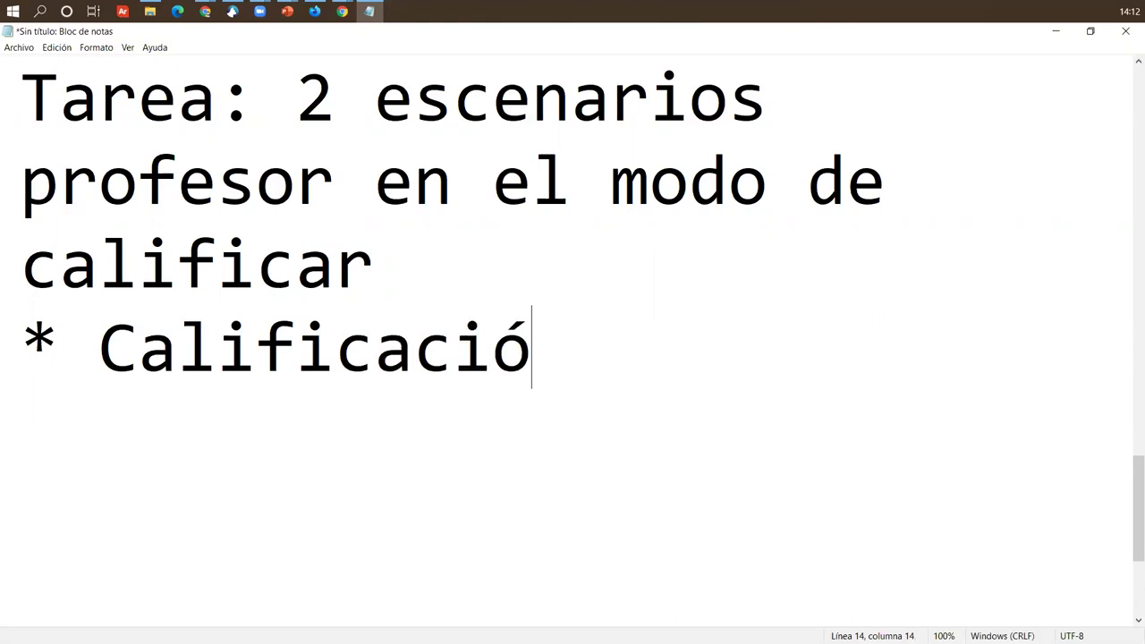
pyautogui.write('n directa')
pyautogui.press('Return')
pyautogui.press('Tab')
pyautogui.write('ong')
pyautogui.press('BackSpace')
pyautogui.press('BackSpace')
pyautogui.press('BackSpace')
pyautogui.write('ingre')
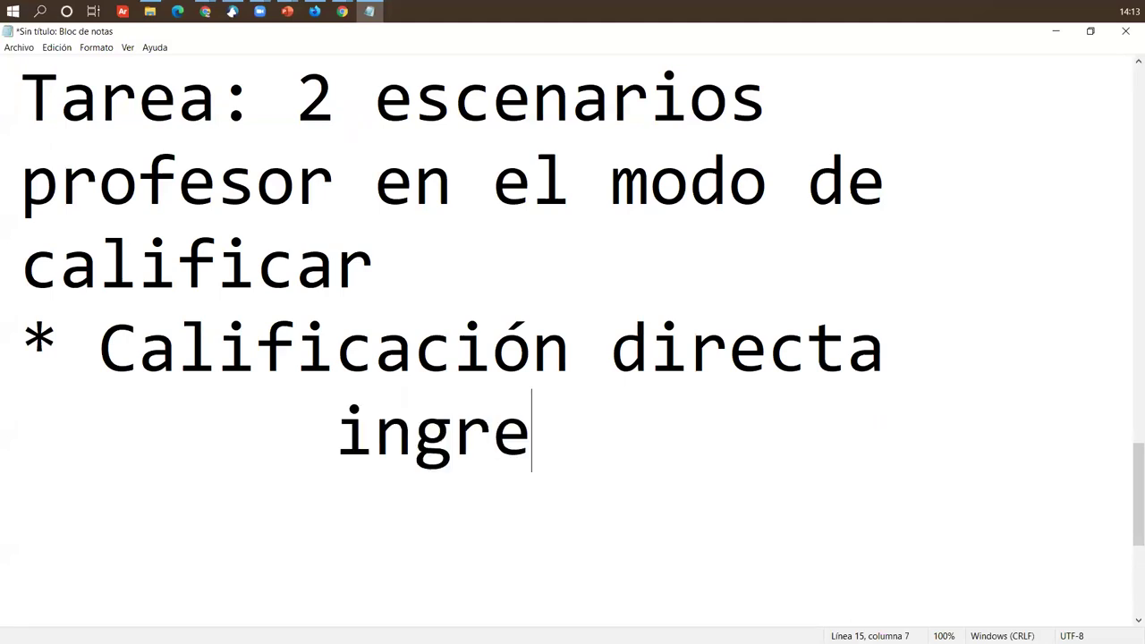
pyautogui.write('sar una nota')
pyautogui.press('Return')
pyautogui.write('* C')
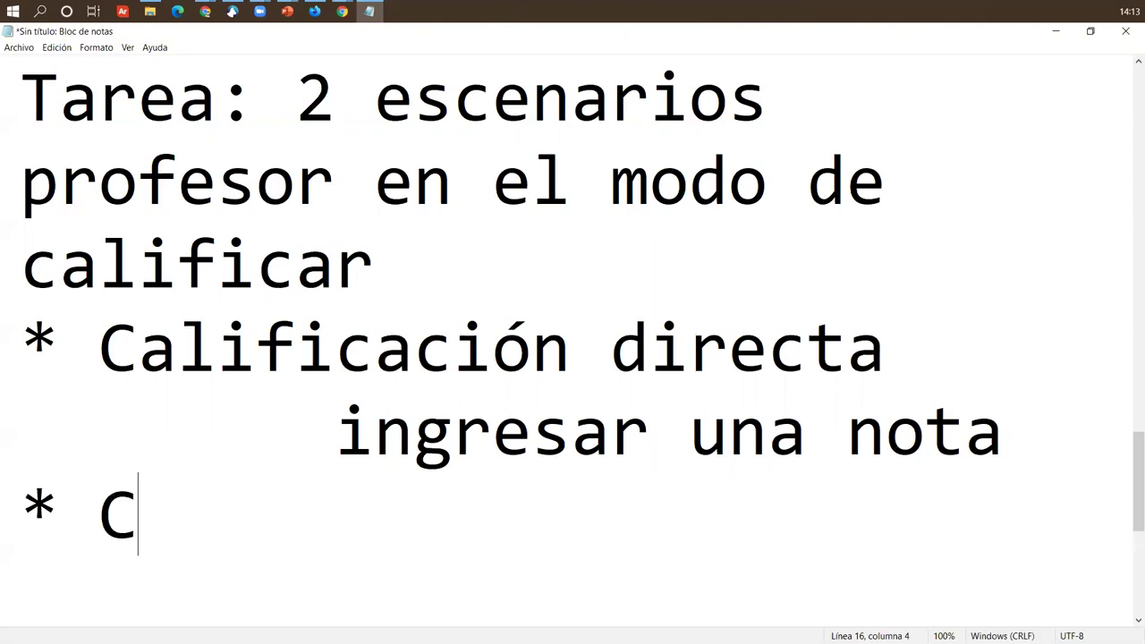
pyautogui.write('alifi')
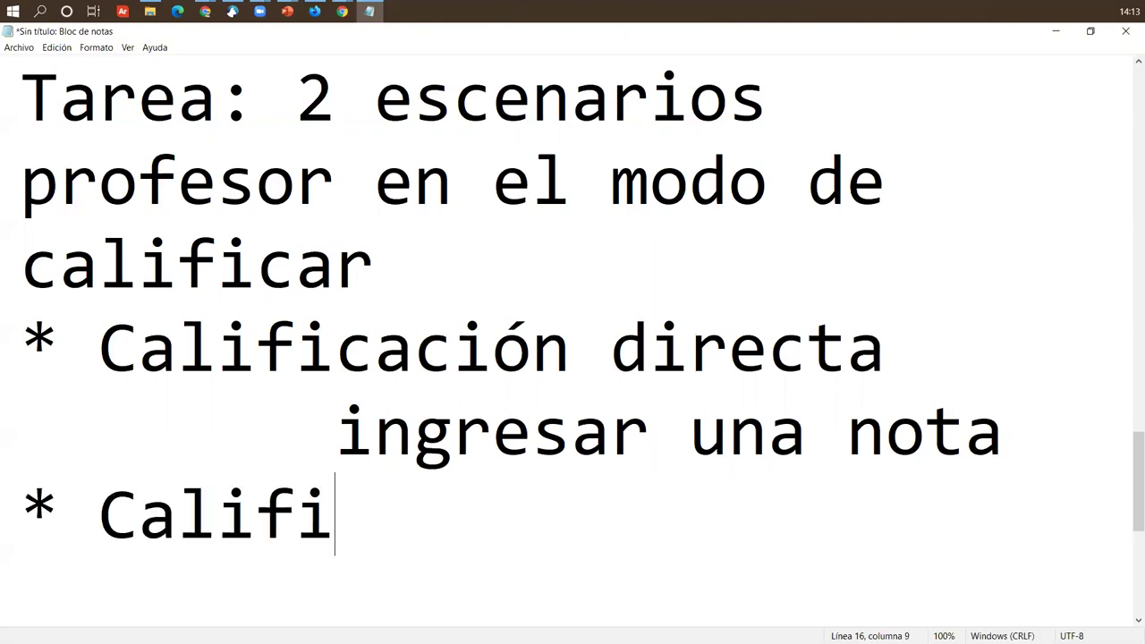
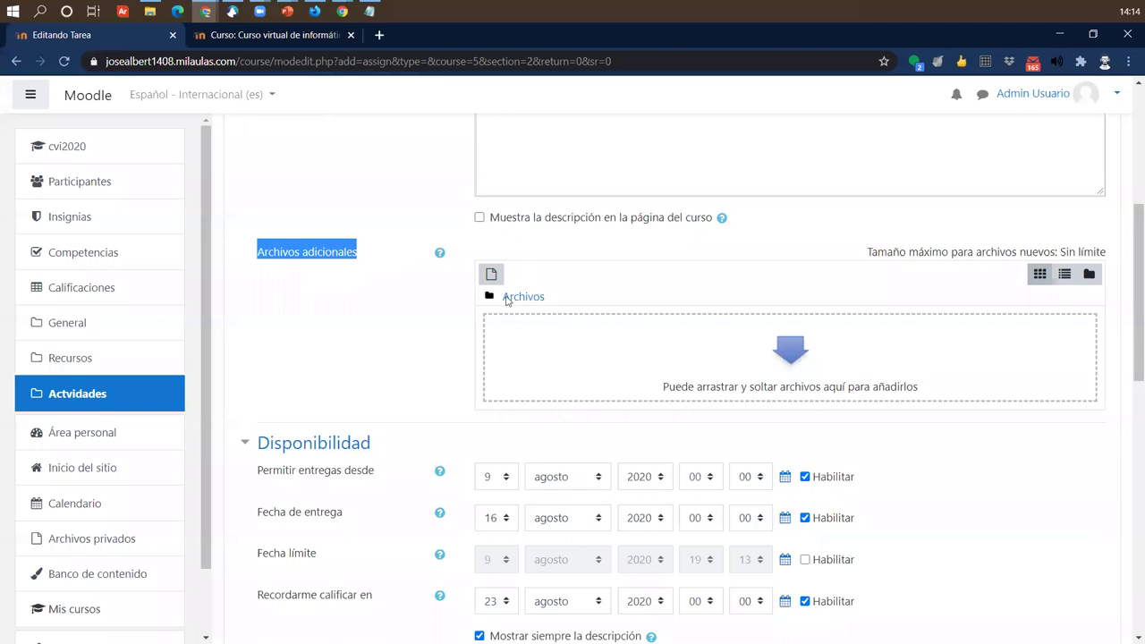
# Pick Caso_práctico_6 from the Downloads folder in the file picker
pyautogui.click(491, 273)
pyautogui.click(494, 305)
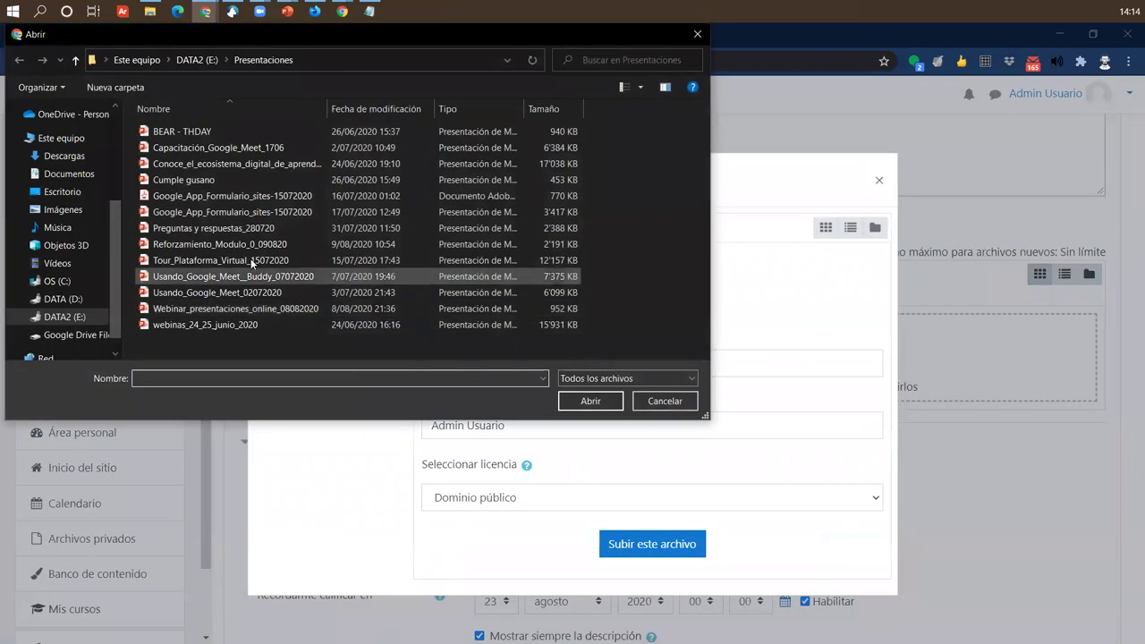
pyautogui.click(64, 156)
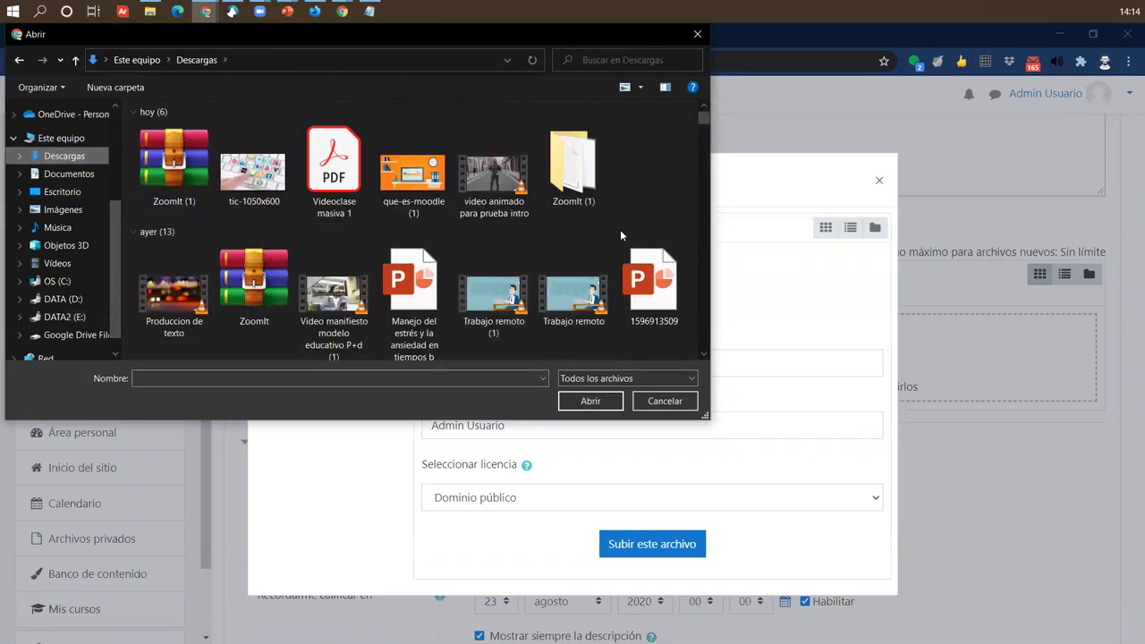
pyautogui.scroll(-2, 635, 208)
pyautogui.scroll(-3, 635, 212)
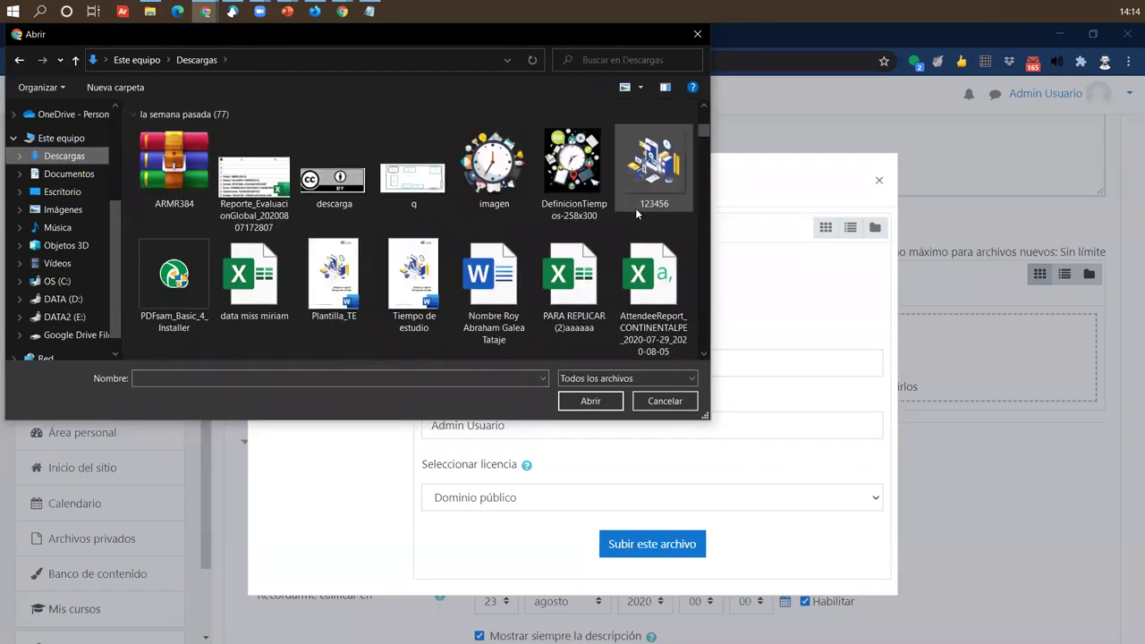
pyautogui.scroll(-3, 635, 208)
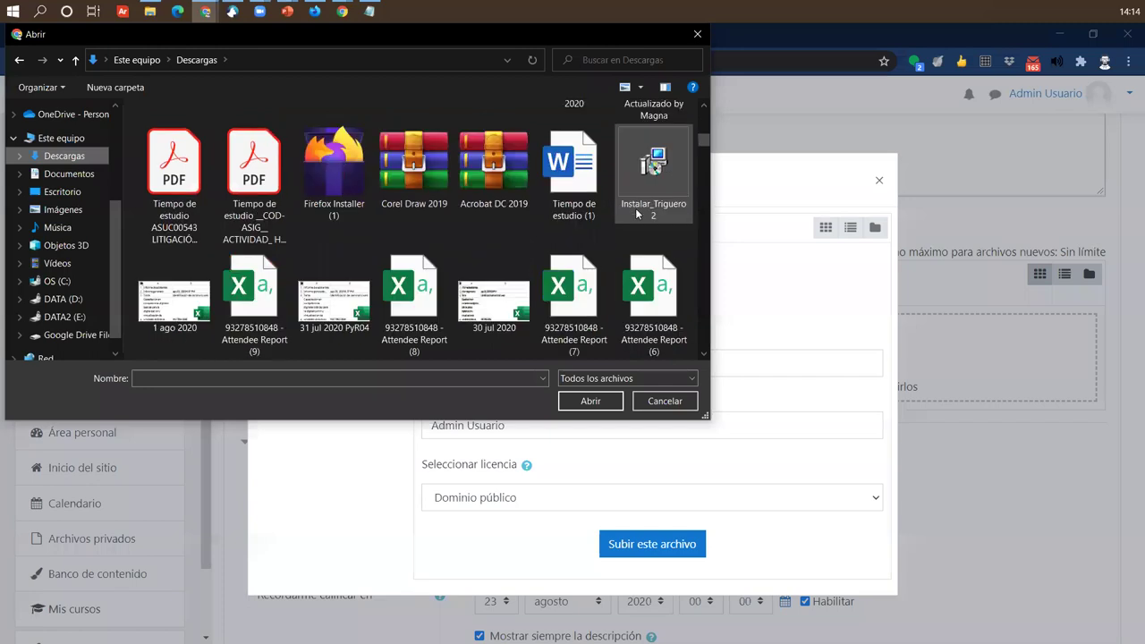
pyautogui.scroll(-4, 637, 213)
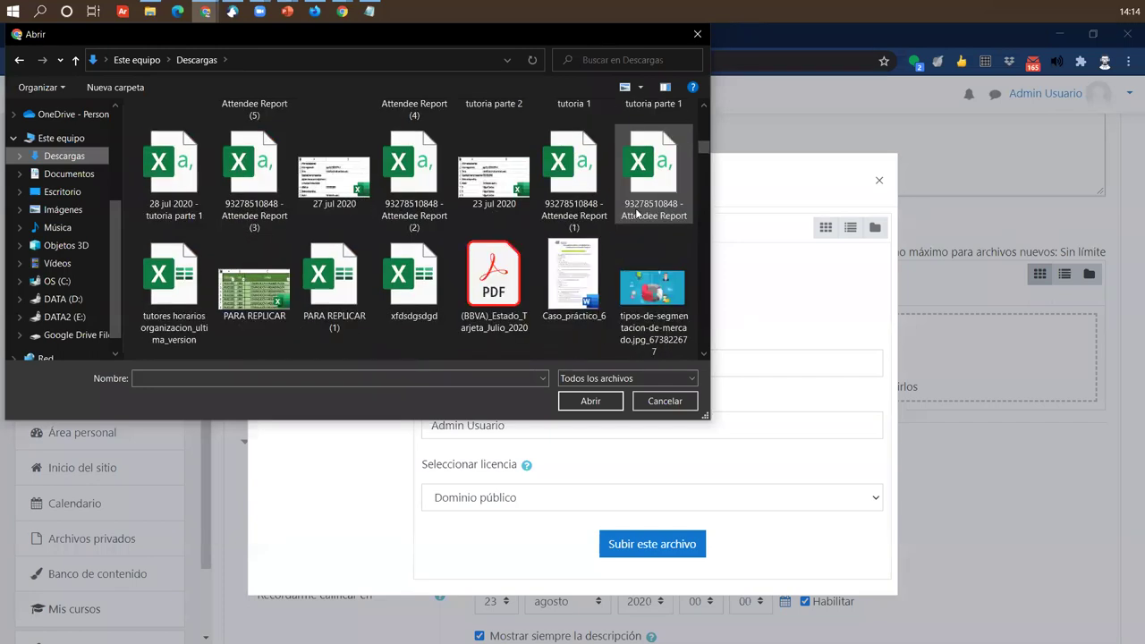
pyautogui.scroll(-4, 637, 215)
pyautogui.scroll(2, 638, 213)
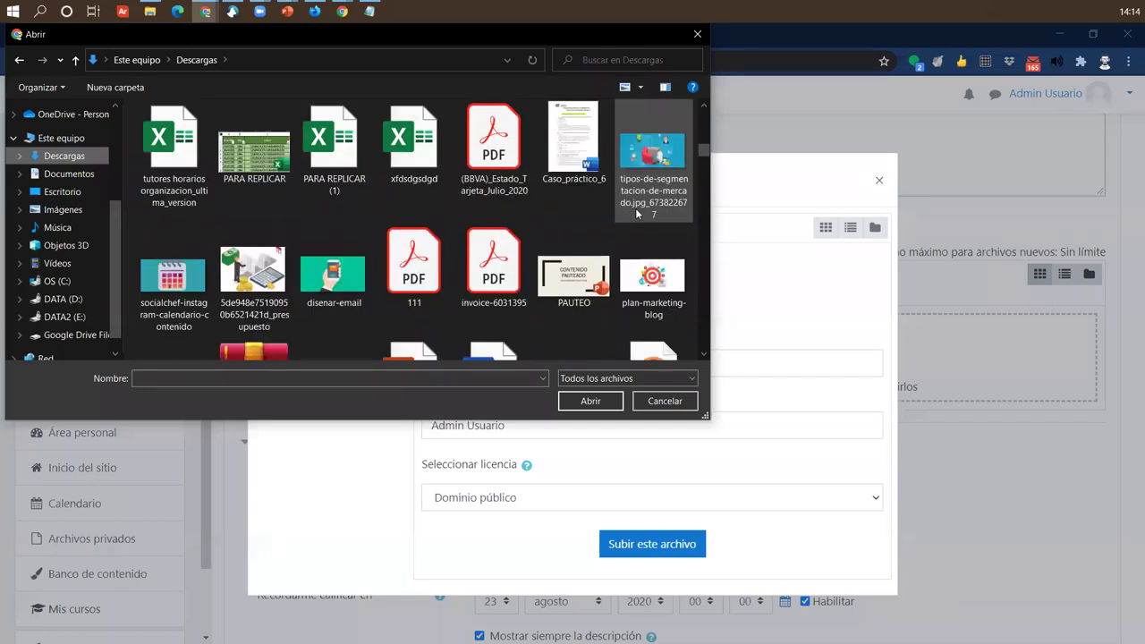
pyautogui.doubleClick(573, 142)
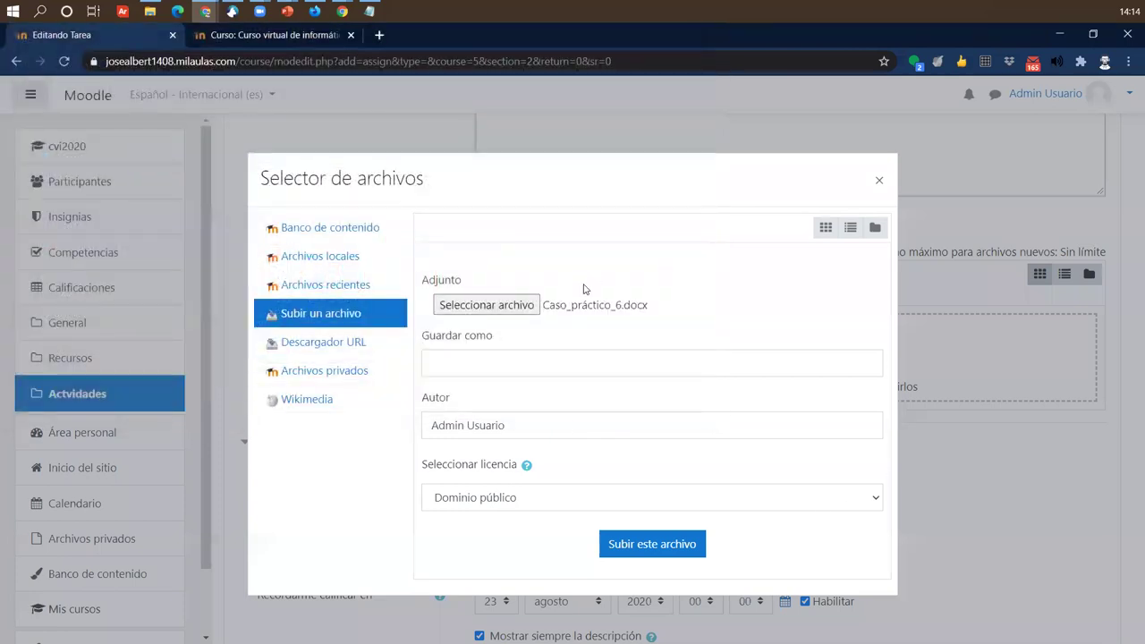
# Upload Caso_práctico_6.docx as an additional file, then collapse the General section
pyautogui.click(641, 547)
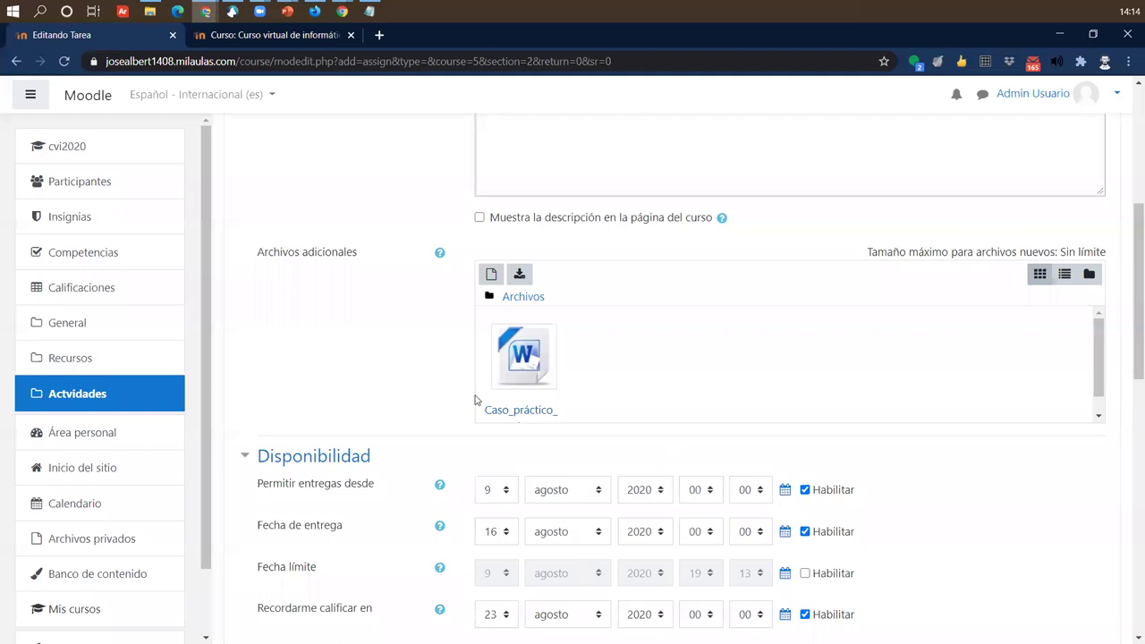
pyautogui.scroll(-3, 379, 397)
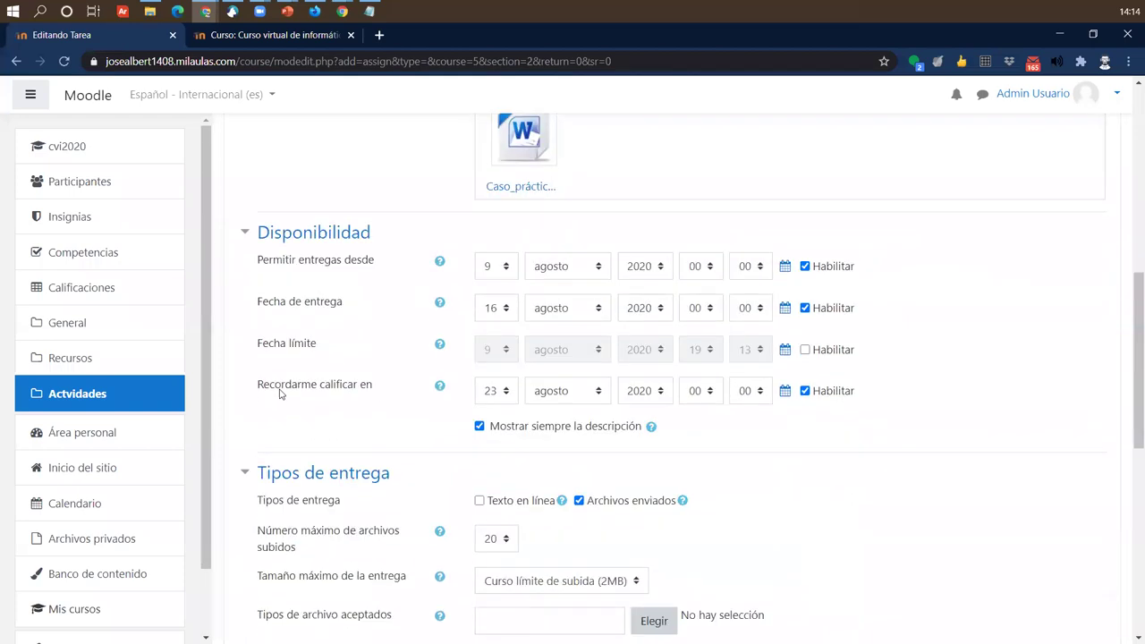
pyautogui.scroll(6, 409, 322)
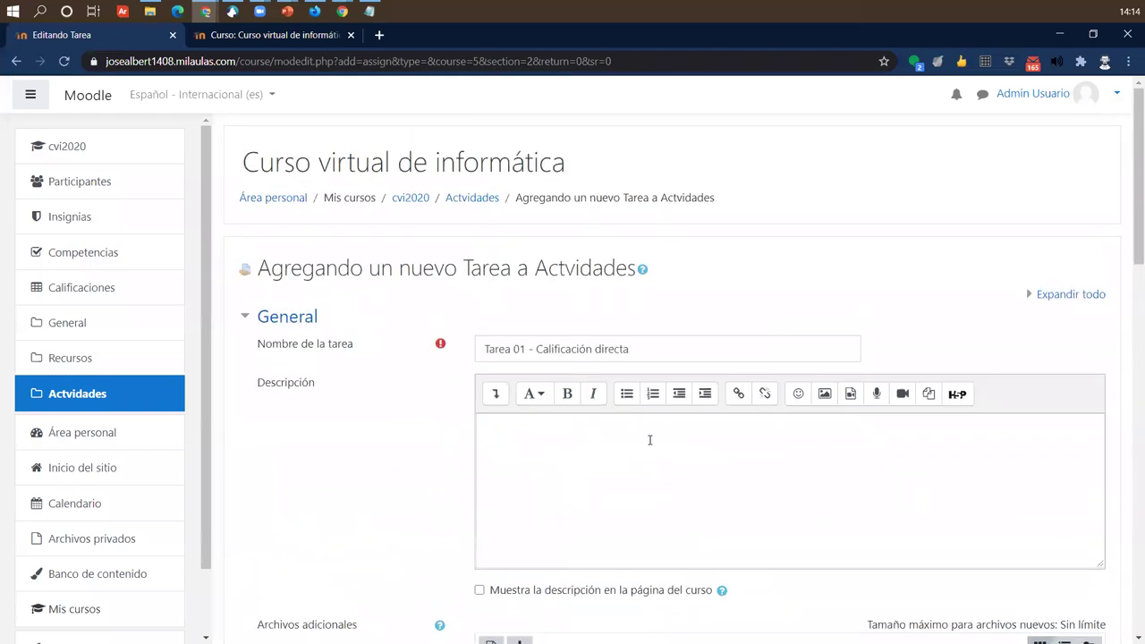
pyautogui.scroll(-2, 650, 440)
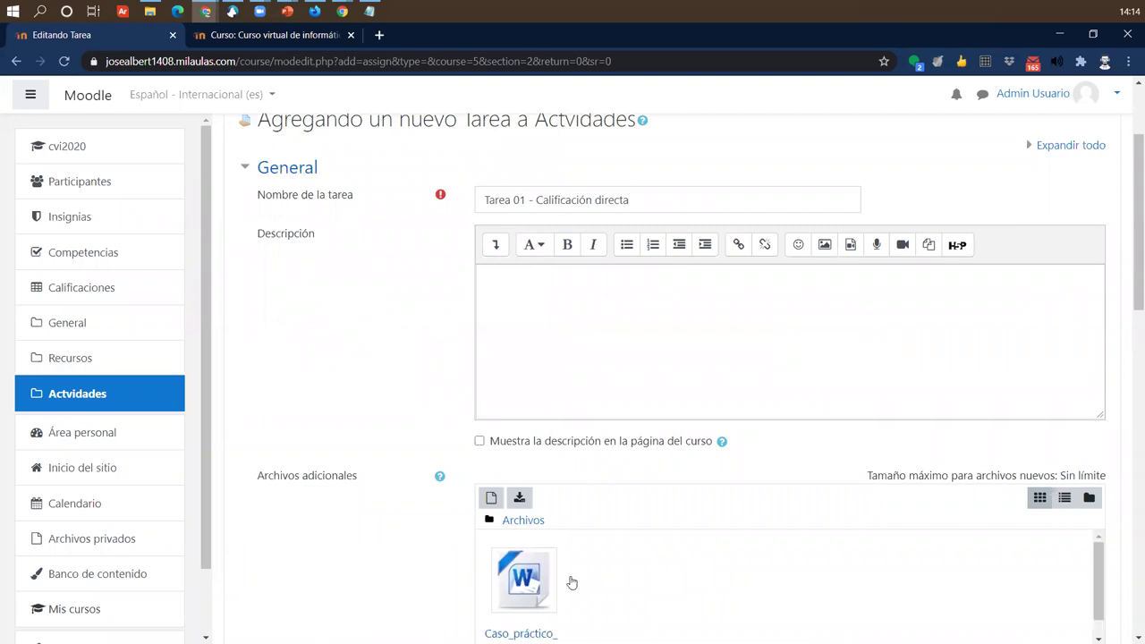
pyautogui.click(896, 349)
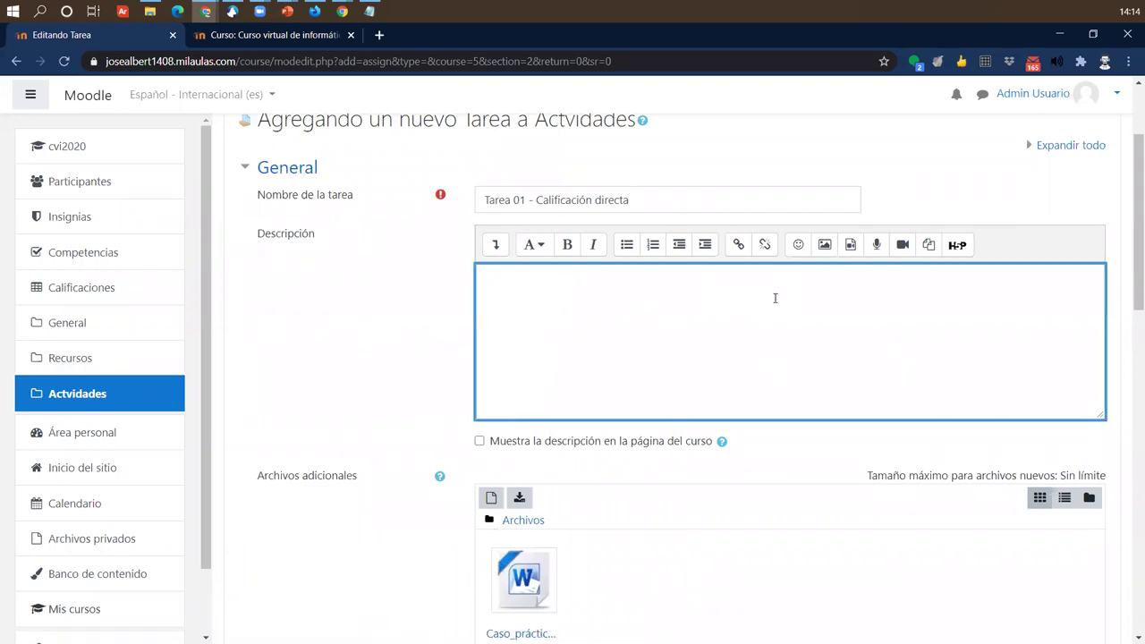
pyautogui.click(255, 170)
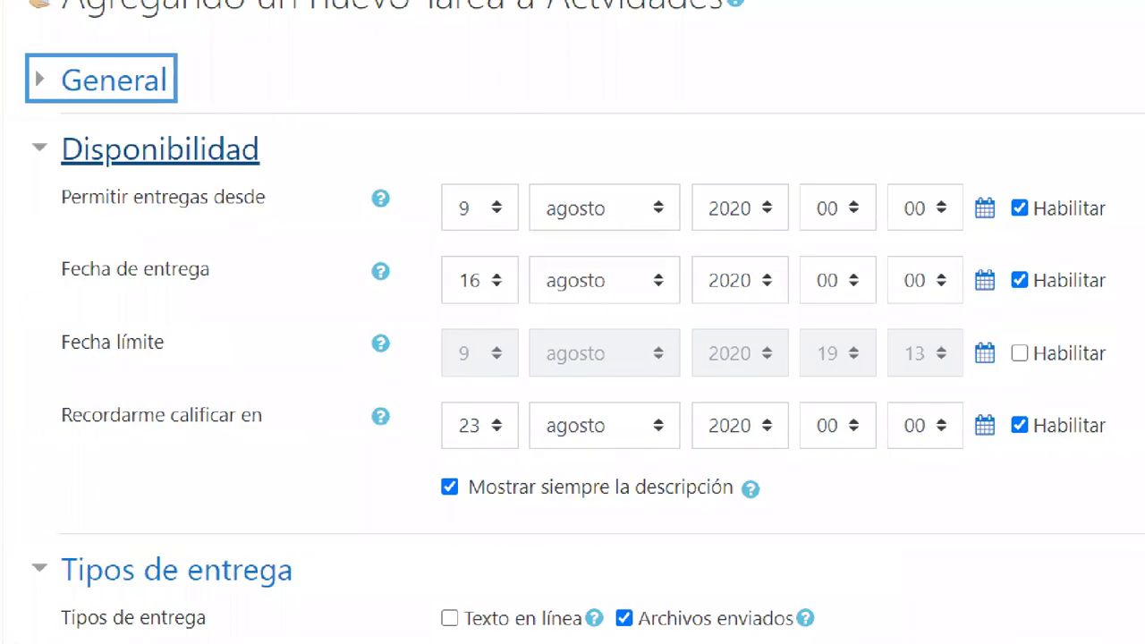
pyautogui.moveTo(29, 114)
pyautogui.mouseDown()
pyautogui.moveTo(1010, 465)
pyautogui.moveTo(1142, 498)
pyautogui.moveTo(1132, 516)
pyautogui.mouseUp()
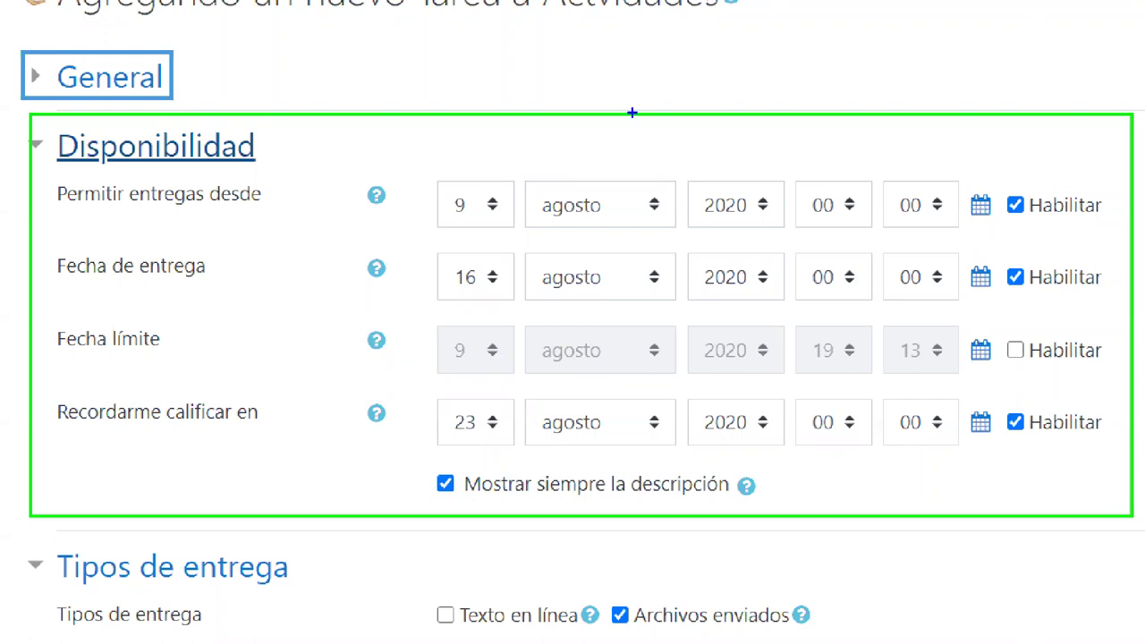
pyautogui.moveTo(359, 167)
pyautogui.mouseDown()
pyautogui.moveTo(1000, 248)
pyautogui.moveTo(1116, 241)
pyautogui.mouseUp()
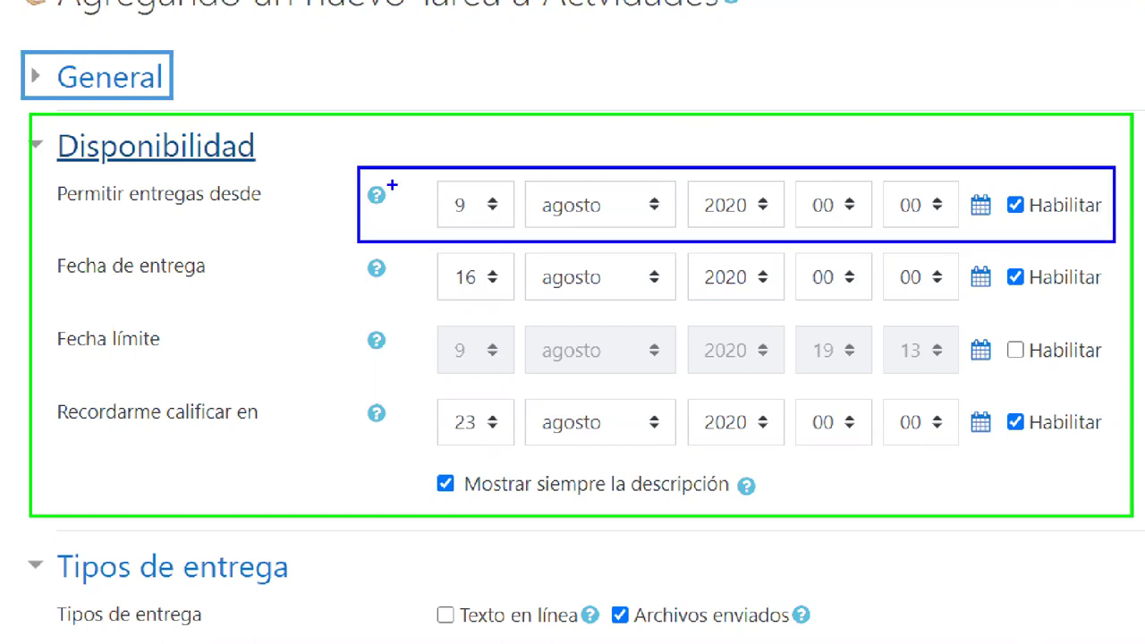
pyautogui.moveTo(378, 181); pyautogui.dragTo(454, 50)
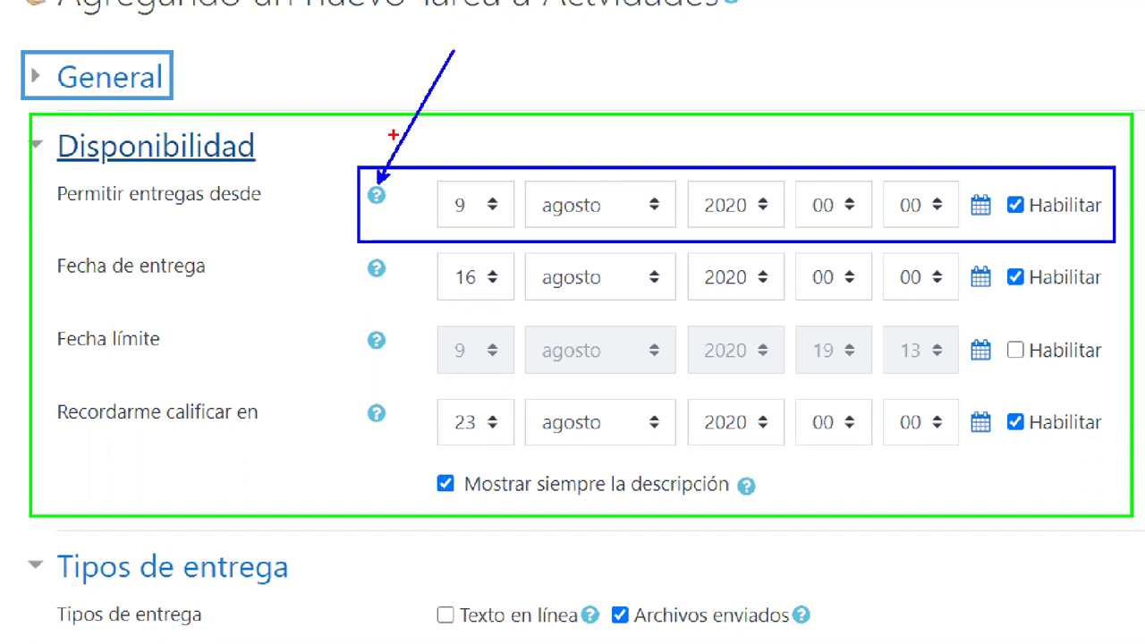
pyautogui.moveTo(356, 244)
pyautogui.mouseDown()
pyautogui.moveTo(623, 307)
pyautogui.moveTo(999, 342)
pyautogui.moveTo(1117, 304)
pyautogui.mouseUp()
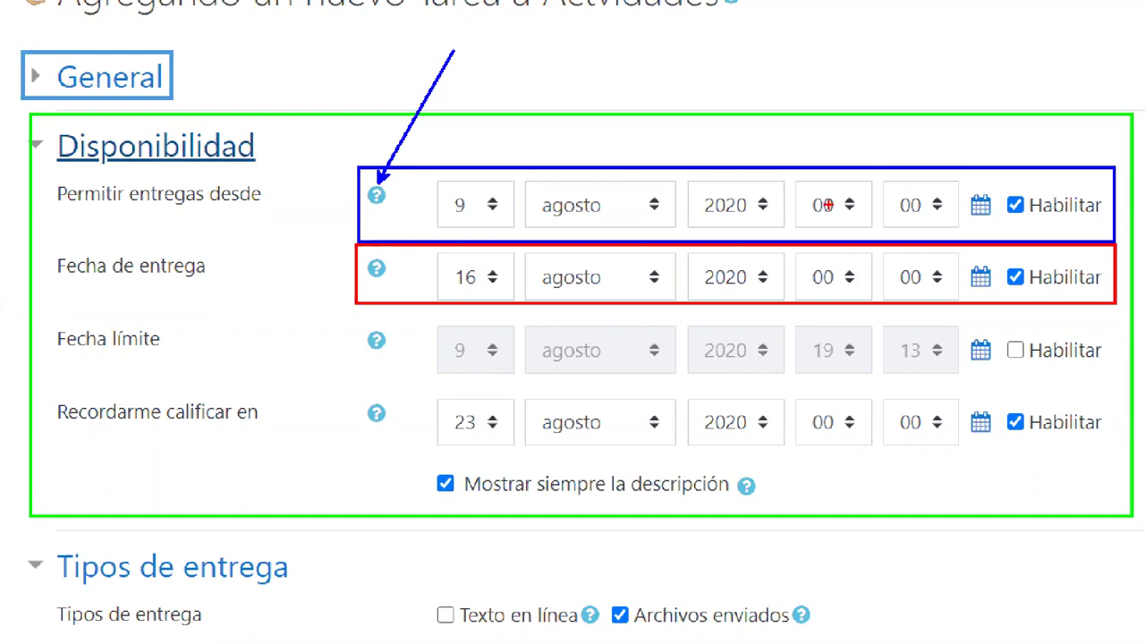
pyautogui.moveTo(1000, 334); pyautogui.dragTo(1113, 368)
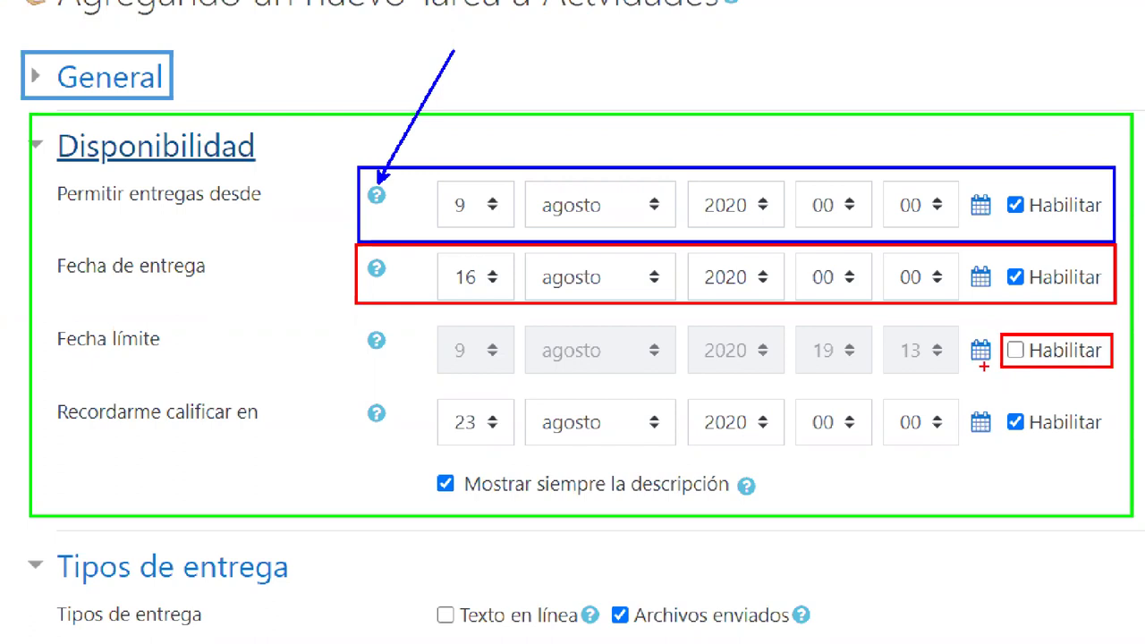
pyautogui.press('o')
pyautogui.moveTo(347, 312); pyautogui.dragTo(1120, 390)
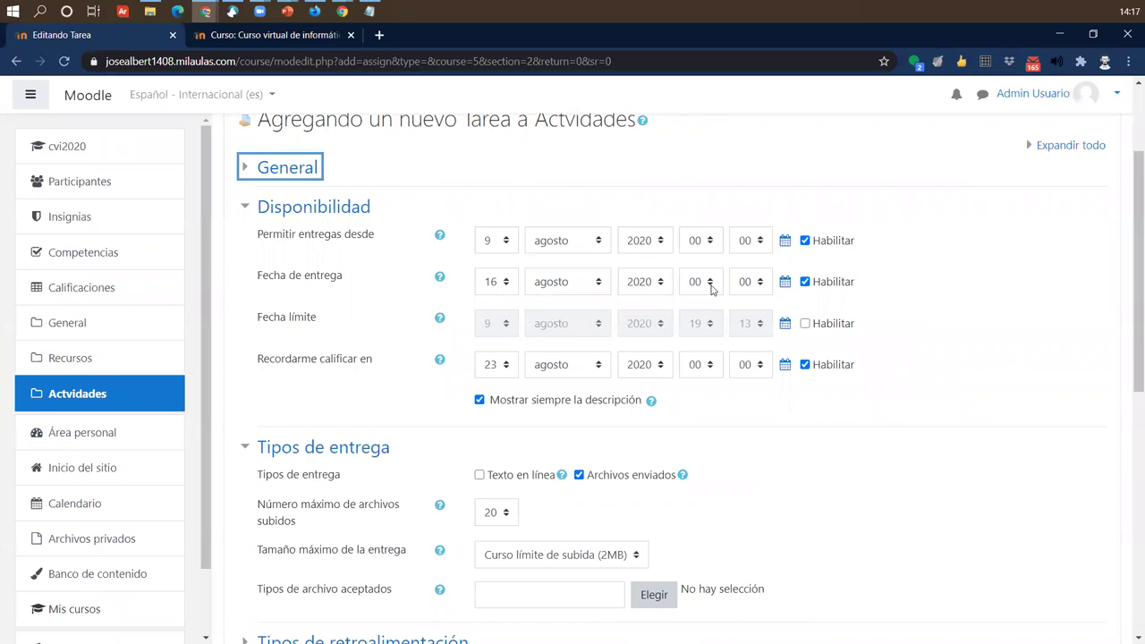
# Set the due date hour to 20:00
pyautogui.click(710, 282)
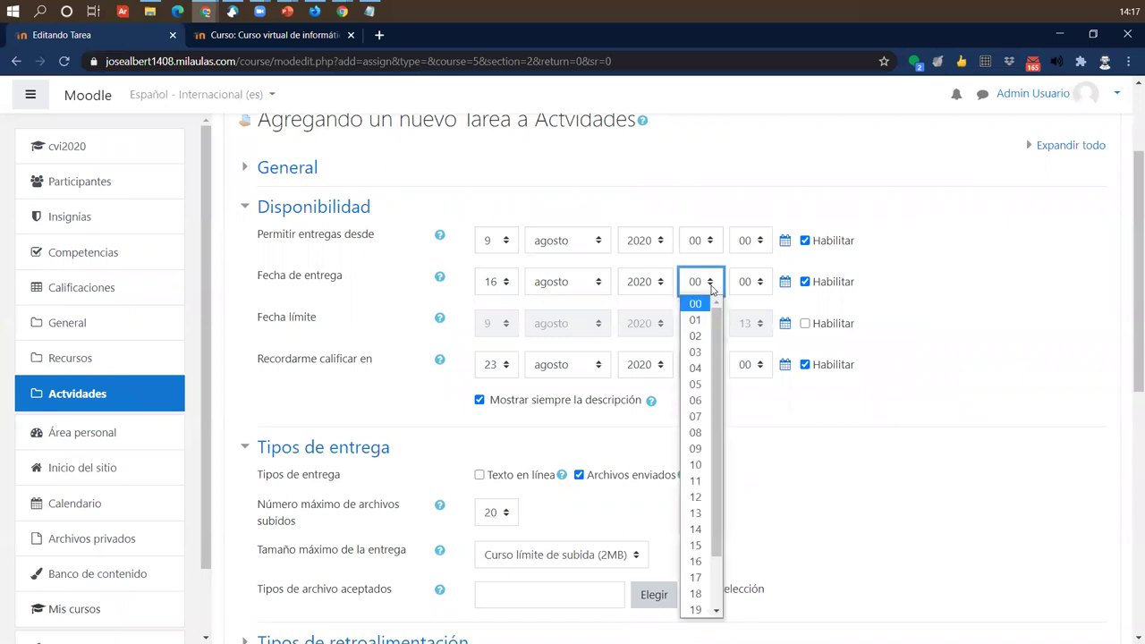
pyautogui.write('20')
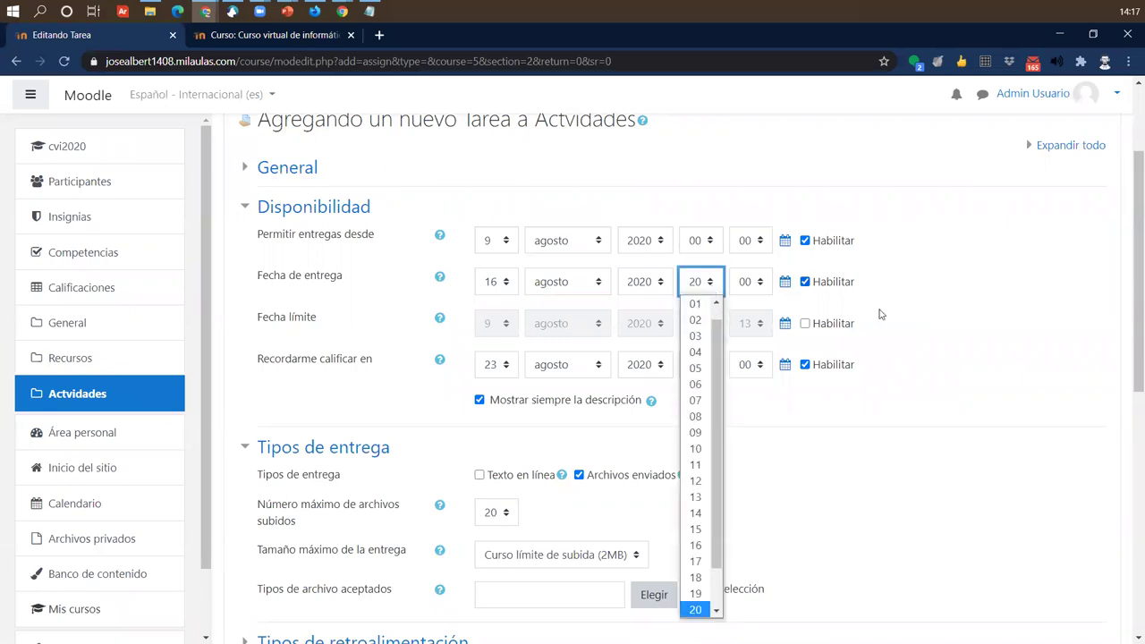
pyautogui.press('Return')
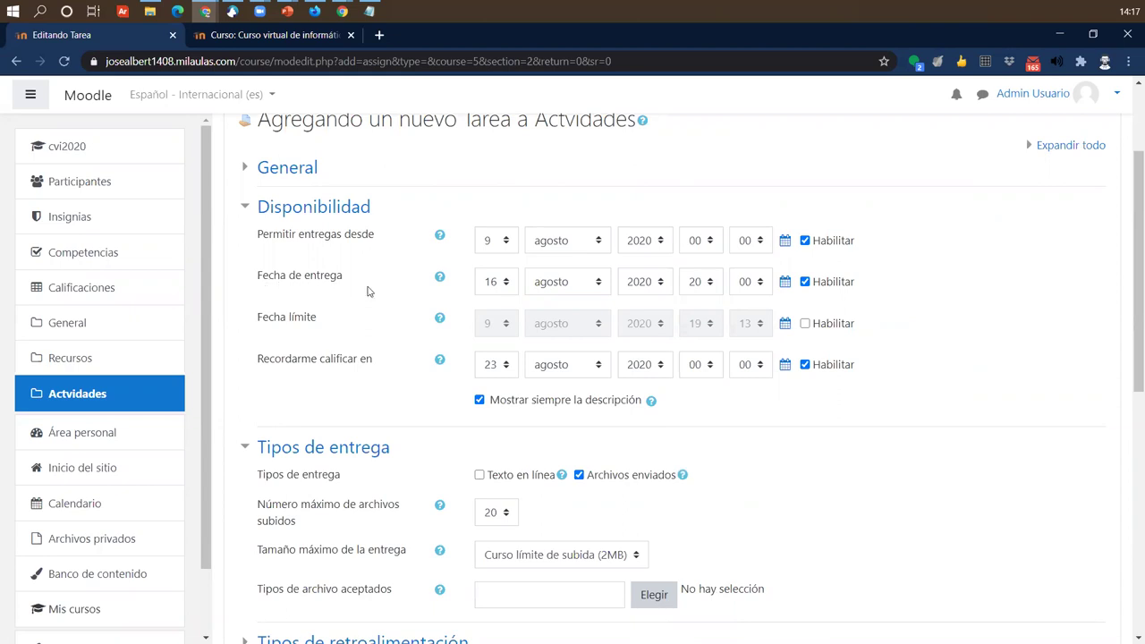
# Enable the cut-off date and set it to 16 August 2020 at 23:00
pyautogui.click(842, 328)
pyautogui.click(506, 329)
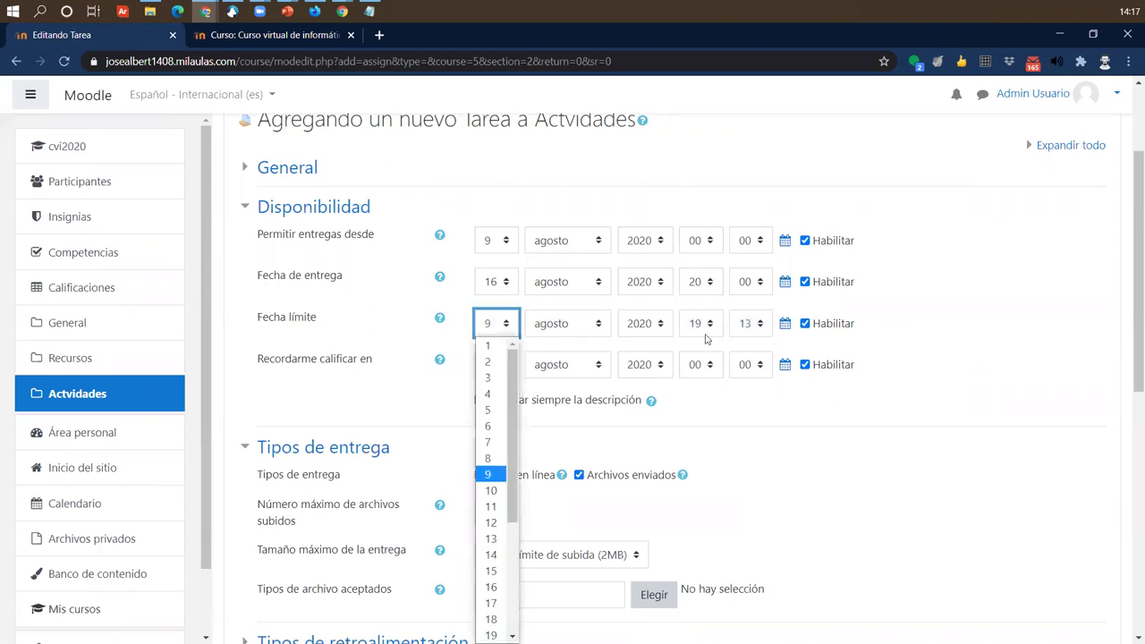
pyautogui.click(784, 323)
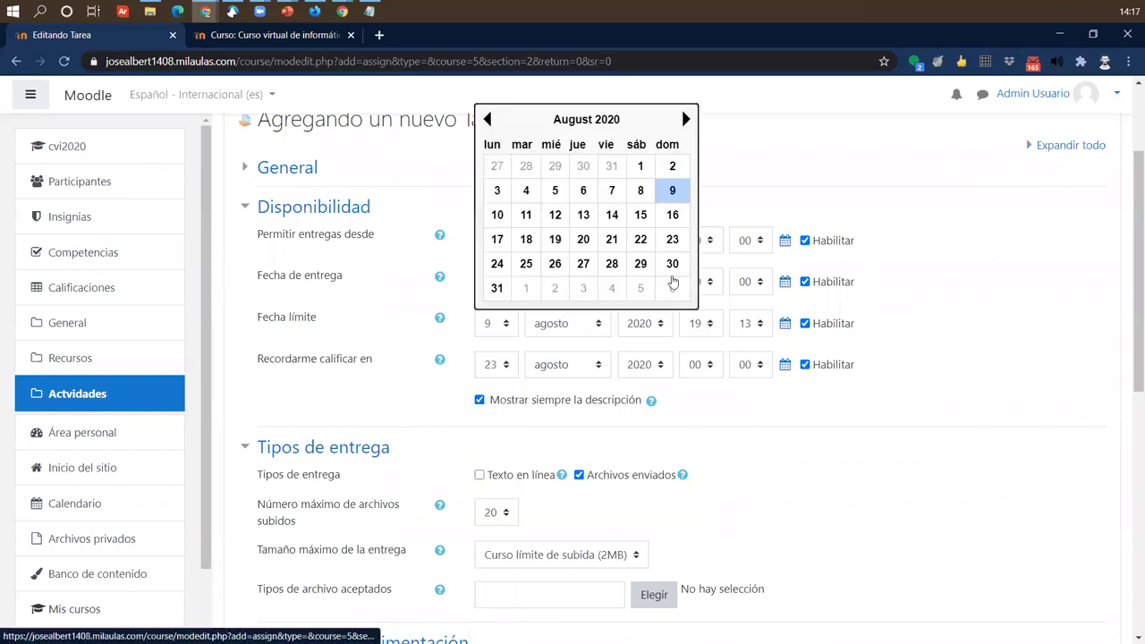
pyautogui.click(681, 218)
pyautogui.click(692, 323)
pyautogui.press('Down')
pyautogui.press('Return')
pyautogui.press('Tab')
pyautogui.write('01')
pyautogui.write('00')
pyautogui.click(882, 315)
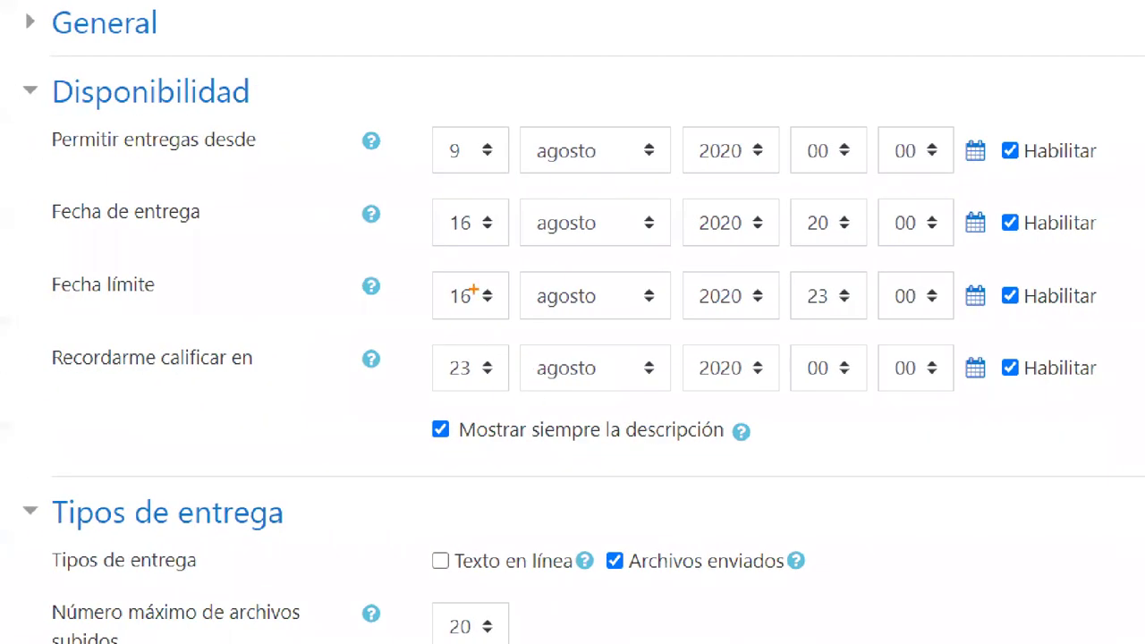
pyautogui.moveTo(409, 187); pyautogui.dragTo(1119, 253)
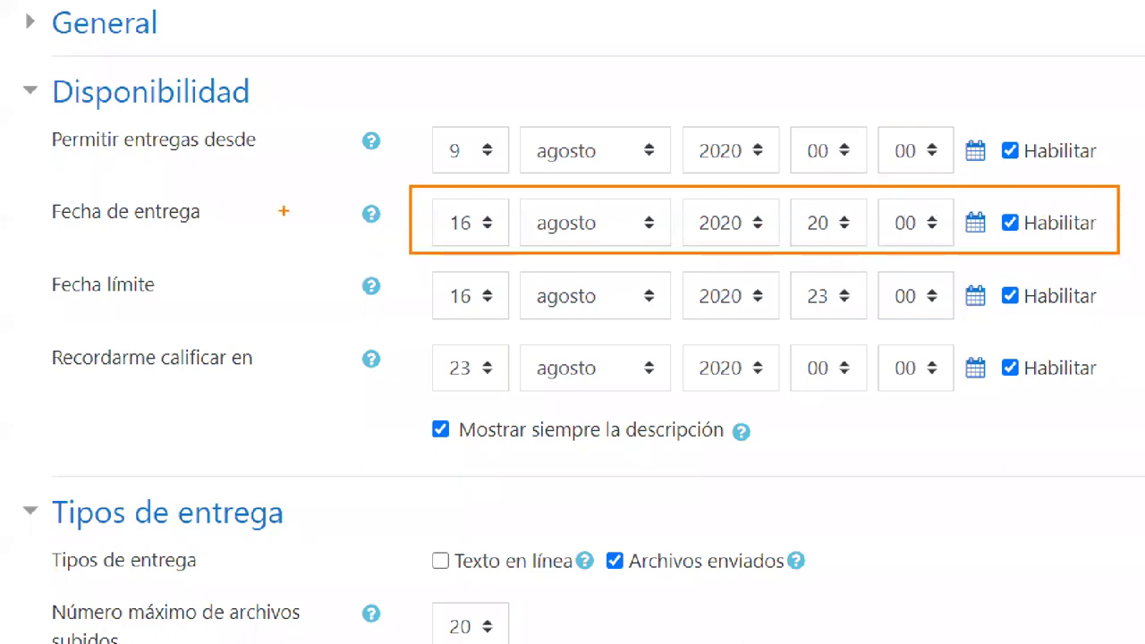
pyautogui.moveTo(435, 209); pyautogui.dragTo(206, 209)
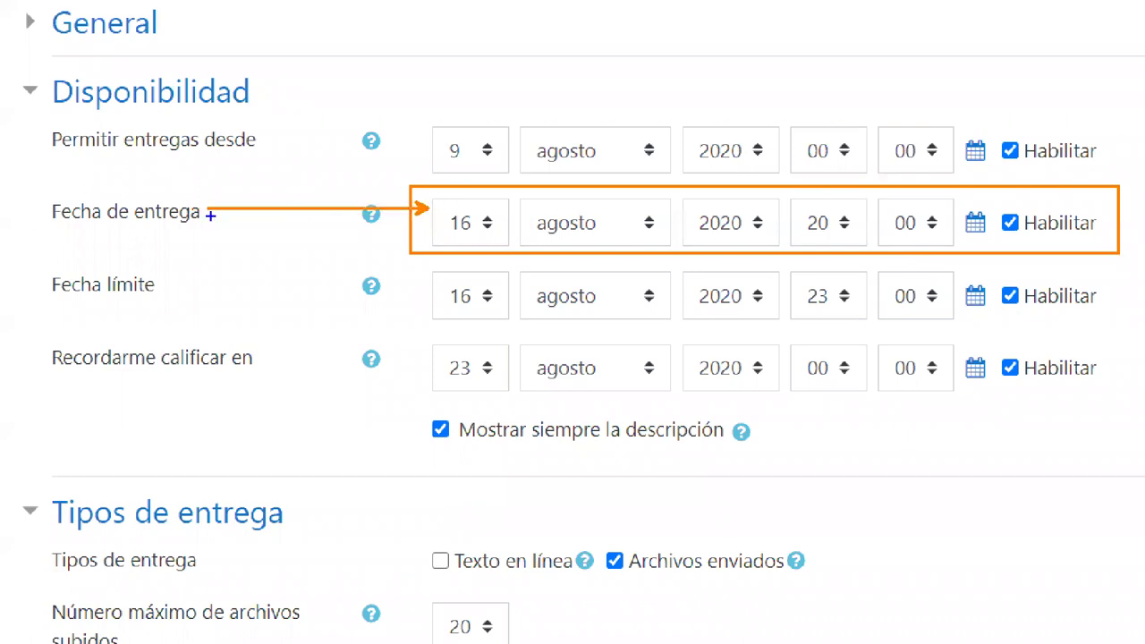
pyautogui.moveTo(414, 267)
pyautogui.mouseDown()
pyautogui.moveTo(683, 322)
pyautogui.moveTo(1104, 321)
pyautogui.moveTo(1117, 331)
pyautogui.mouseUp()
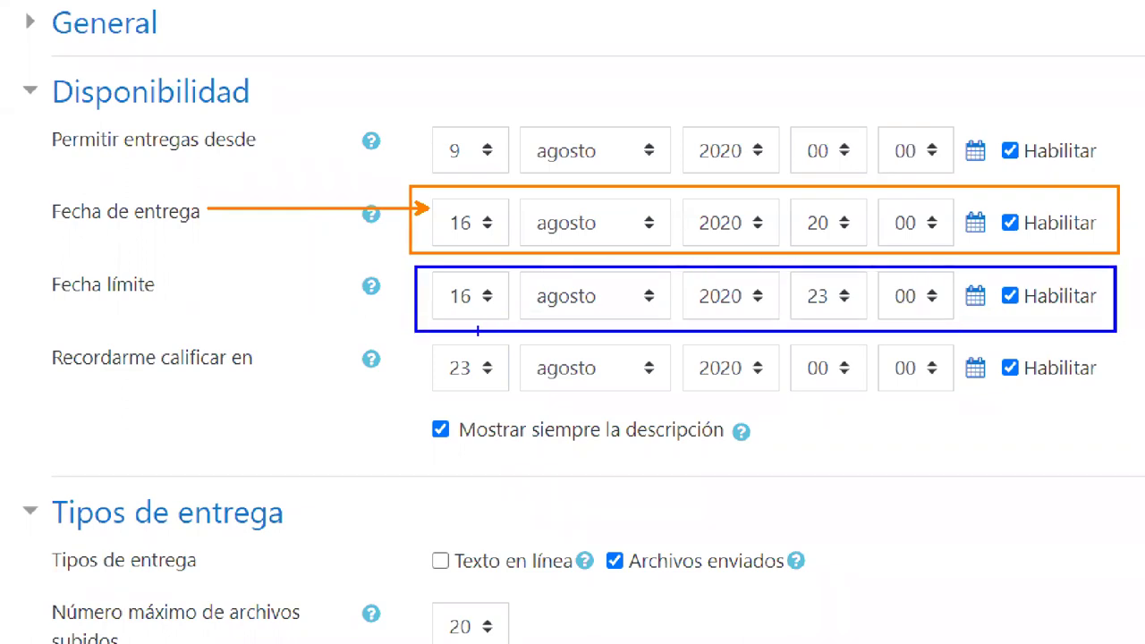
pyautogui.moveTo(419, 300); pyautogui.dragTo(163, 284)
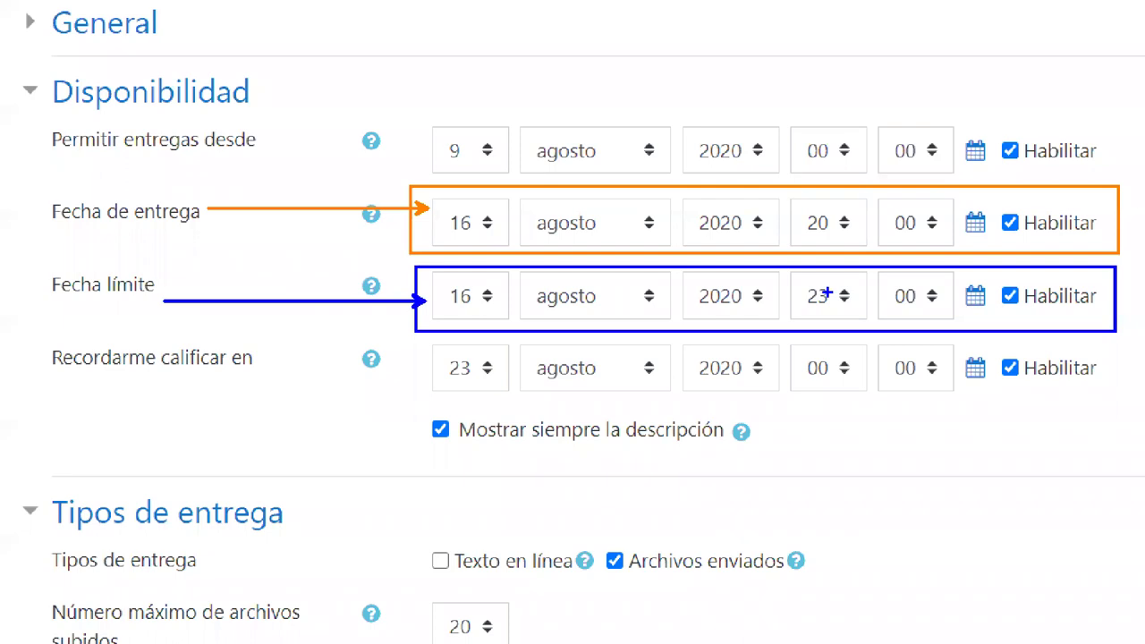
pyautogui.moveTo(796, 284); pyautogui.dragTo(850, 313)
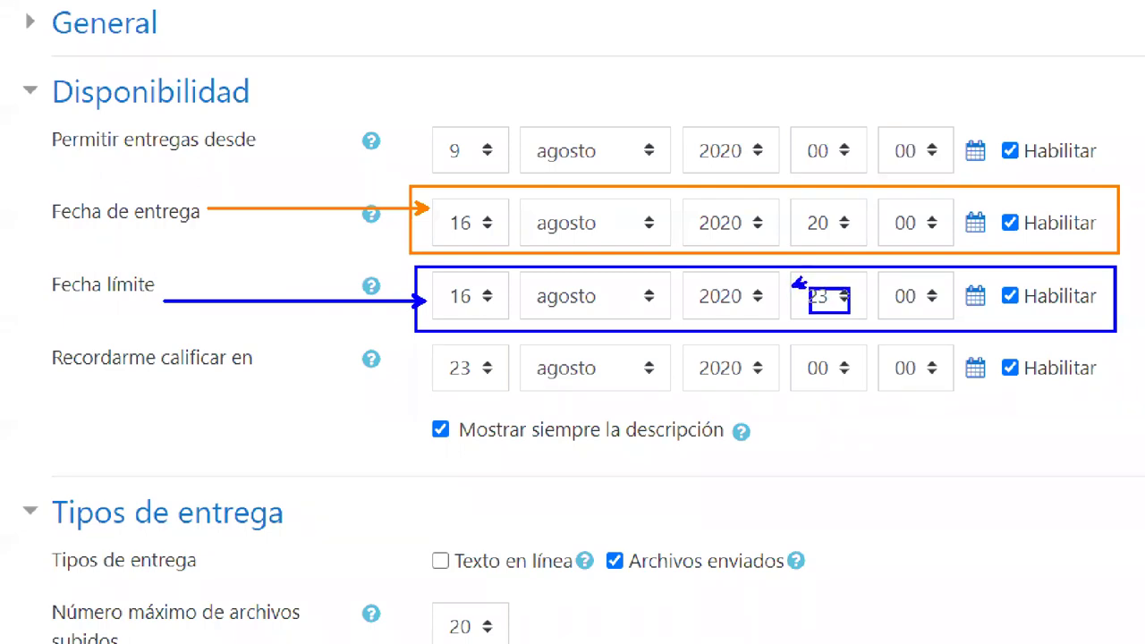
pyautogui.hotkey('ctrl', 'z')
pyautogui.hotkey('ctrl', 'z')
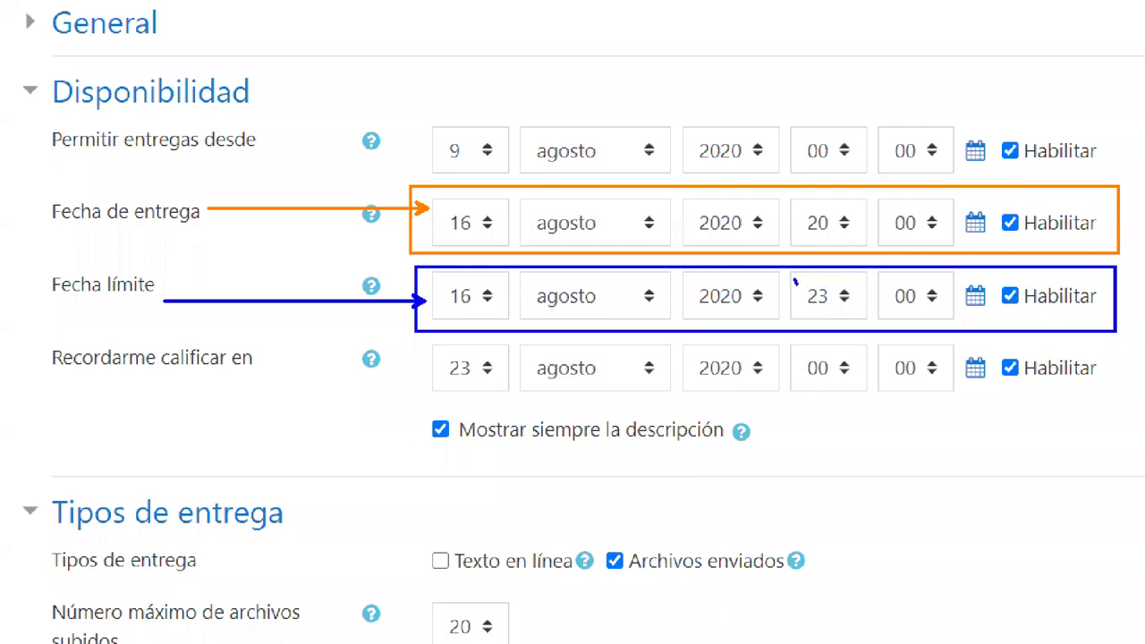
pyautogui.moveTo(794, 280)
pyautogui.mouseDown()
pyautogui.moveTo(846, 302)
pyautogui.moveTo(865, 280)
pyautogui.mouseUp()
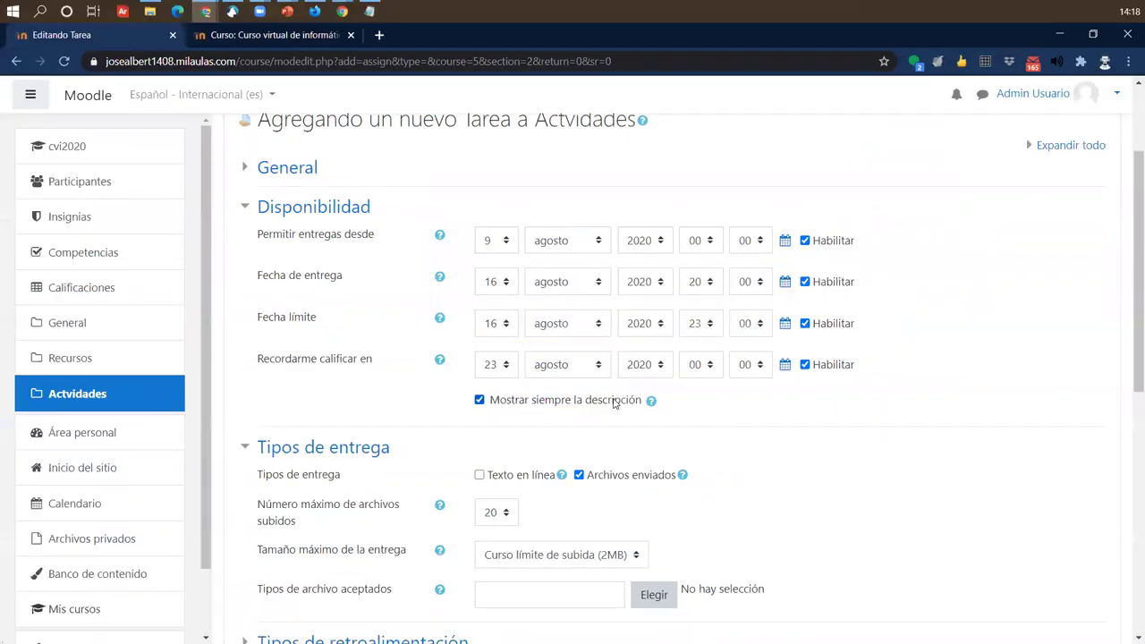
pyautogui.scroll(-1, 302, 158)
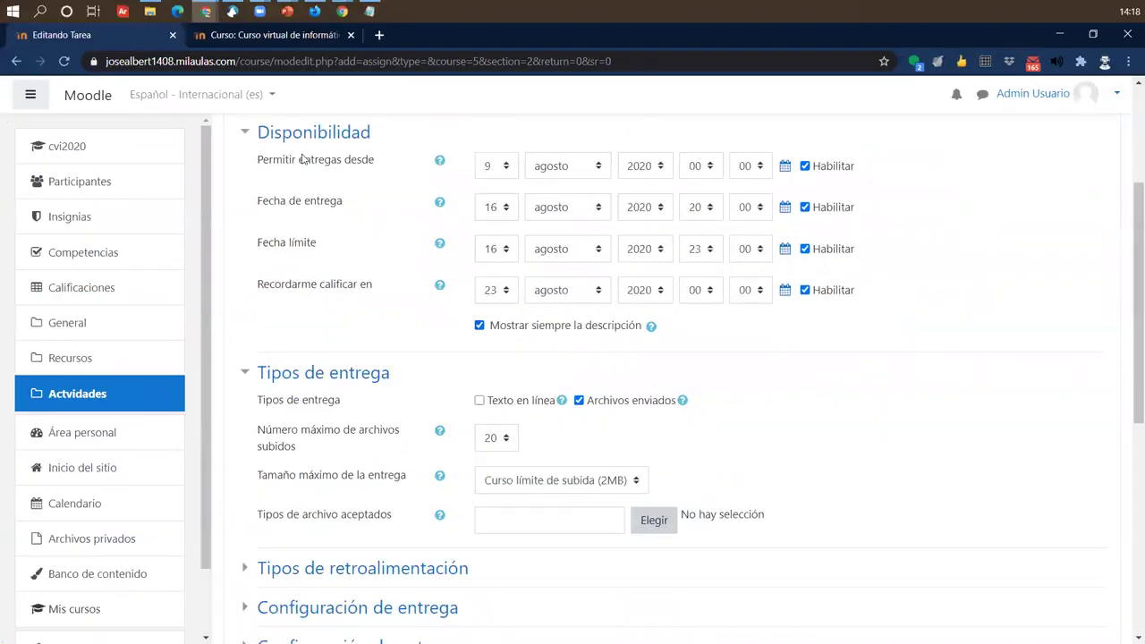
# Collapse the Disponibilidad settings to bring Tipos de entrega into view
pyautogui.click(266, 136)
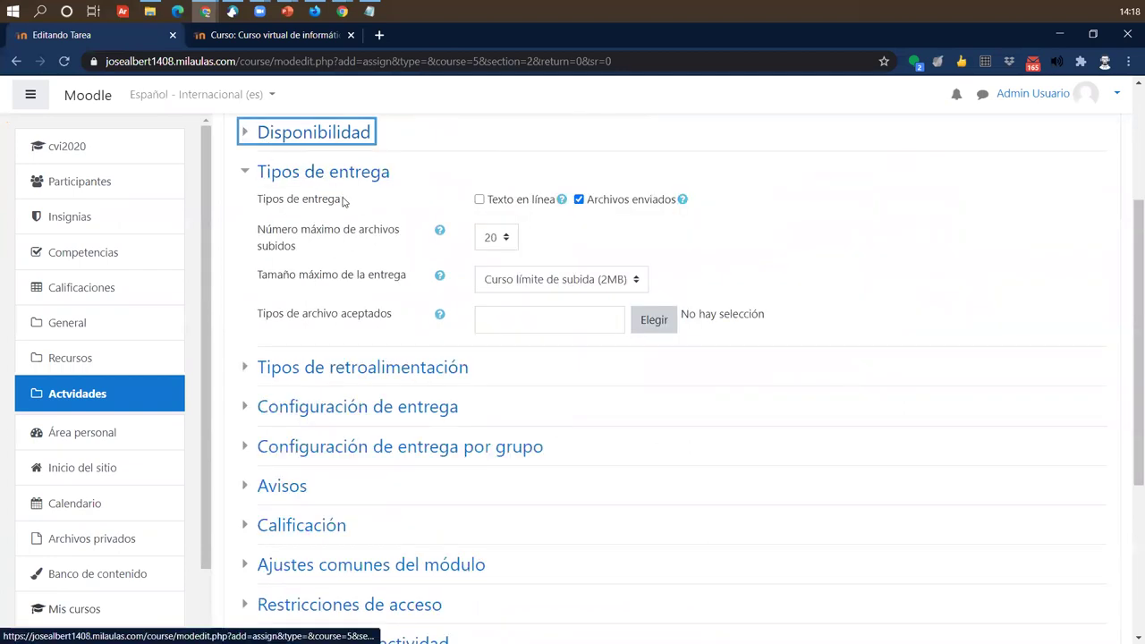
pyautogui.hotkey('ctrl', 'Tab')
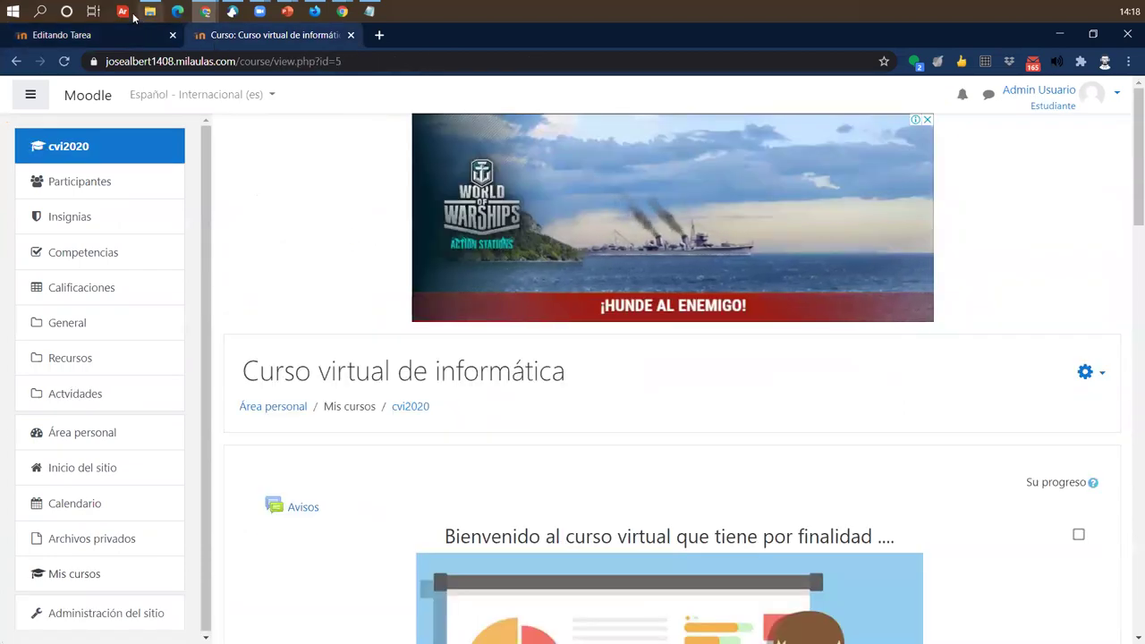
pyautogui.click(132, 34)
pyautogui.scroll(-3, 454, 336)
pyautogui.scroll(3, 453, 332)
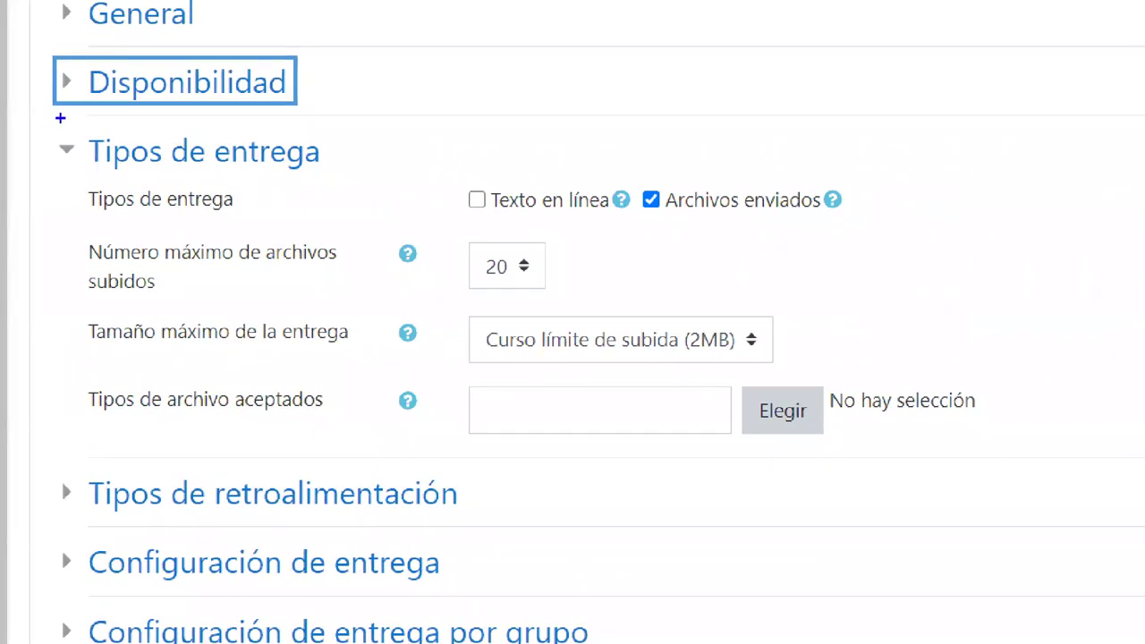
# Annotate the submission types: uploaded files, online text, file limit, size limit, accepted types
pyautogui.moveTo(48, 122)
pyautogui.mouseDown()
pyautogui.moveTo(481, 263)
pyautogui.moveTo(1056, 485)
pyautogui.moveTo(1048, 447)
pyautogui.mouseUp()
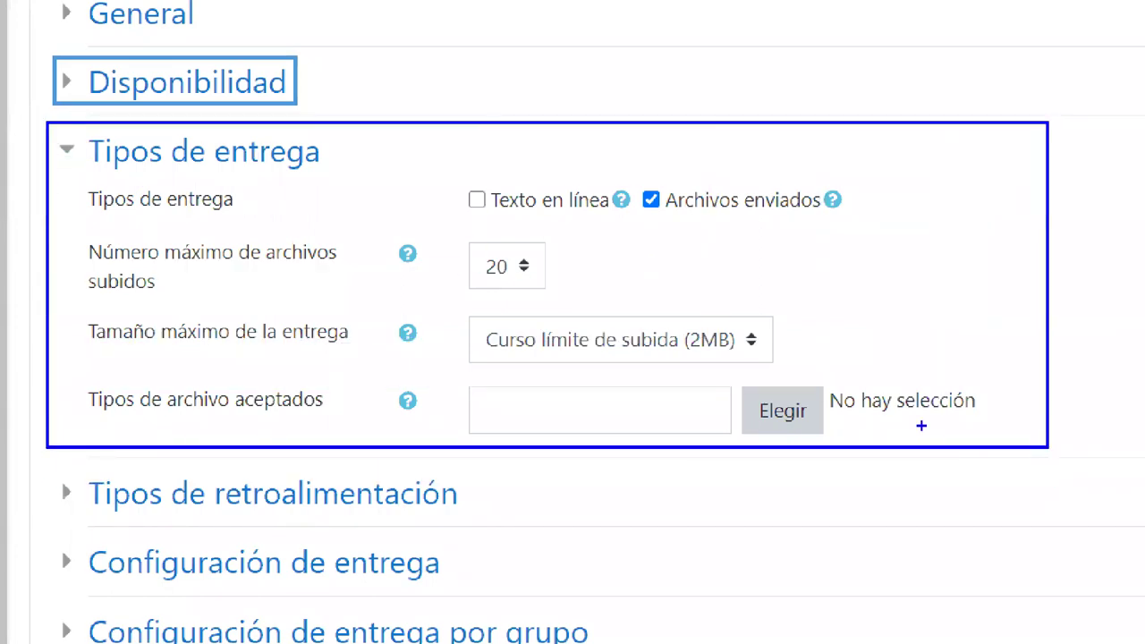
pyautogui.press('r')
pyautogui.moveTo(636, 177)
pyautogui.mouseDown()
pyautogui.moveTo(877, 228)
pyautogui.moveTo(924, 149)
pyautogui.mouseUp()
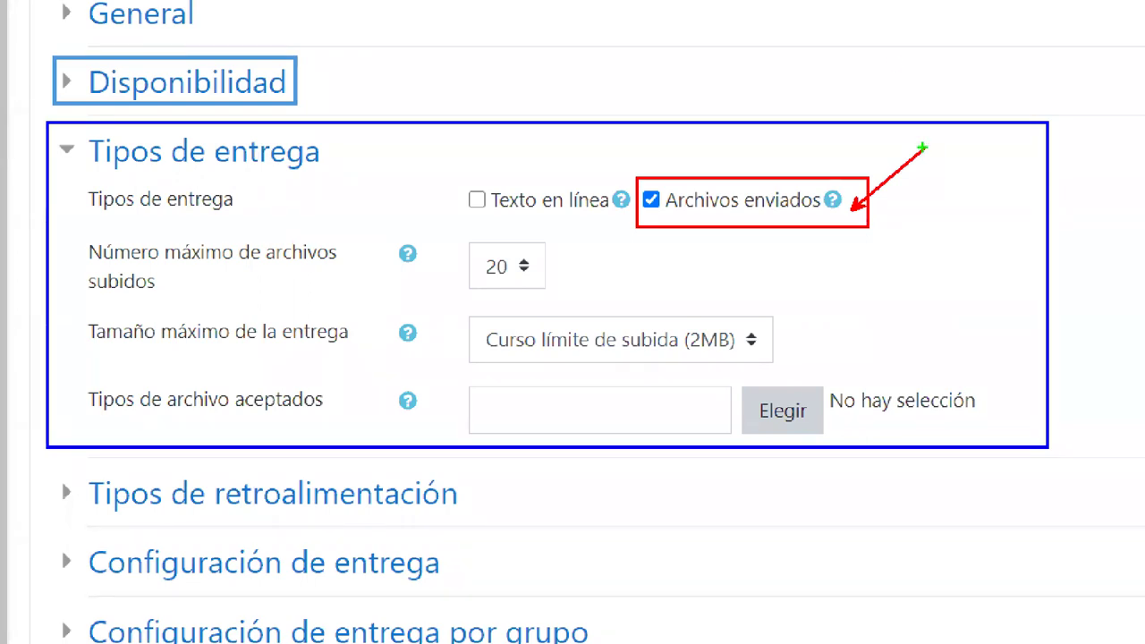
pyautogui.moveTo(447, 177); pyautogui.dragTo(608, 219)
pyautogui.moveTo(448, 125); pyautogui.dragTo(526, 184)
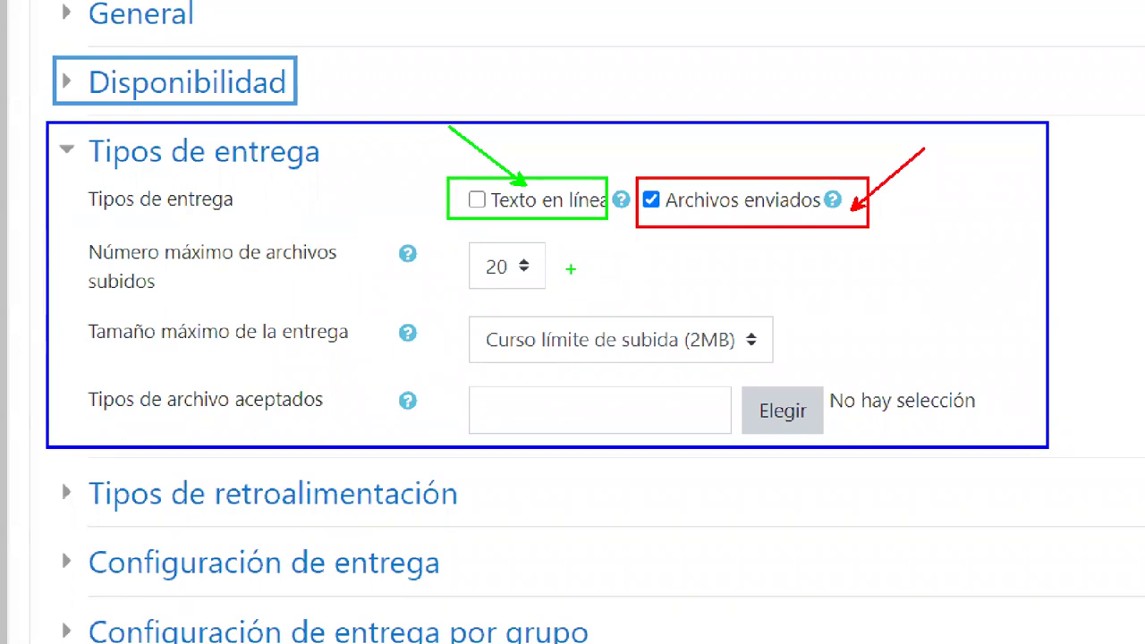
pyautogui.moveTo(552, 273)
pyautogui.mouseDown()
pyautogui.moveTo(552, 288)
pyautogui.moveTo(586, 245)
pyautogui.mouseUp()
pyautogui.moveTo(780, 337)
pyautogui.mouseDown()
pyautogui.moveTo(783, 358)
pyautogui.moveTo(835, 290)
pyautogui.mouseUp()
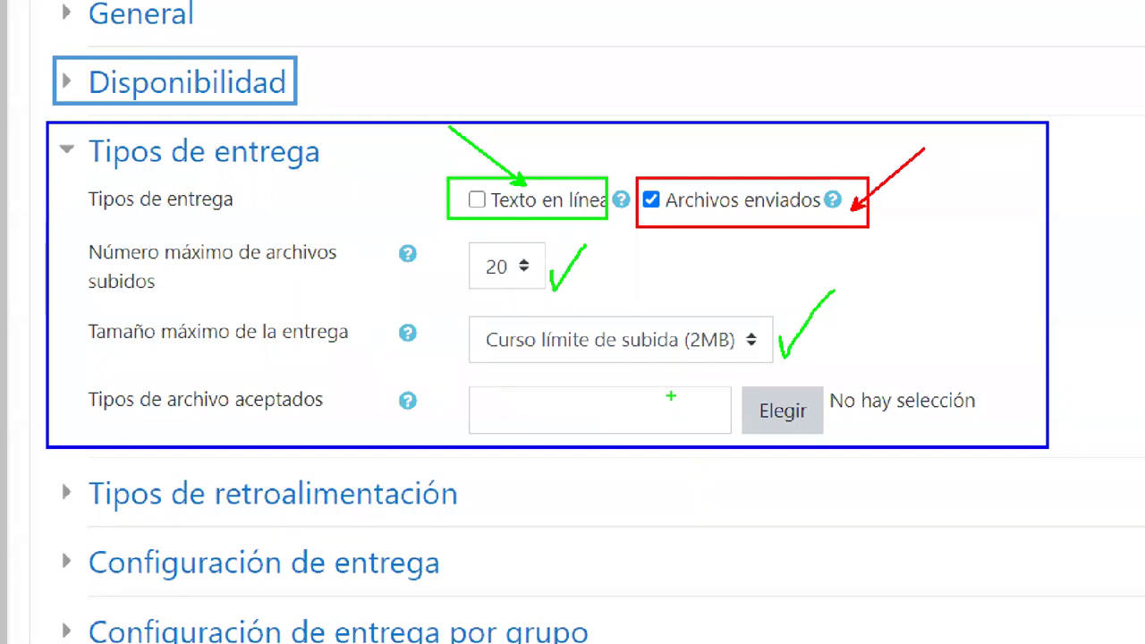
pyautogui.press('r')
pyautogui.moveTo(851, 398)
pyautogui.mouseDown()
pyautogui.moveTo(859, 416)
pyautogui.moveTo(895, 359)
pyautogui.mouseUp()
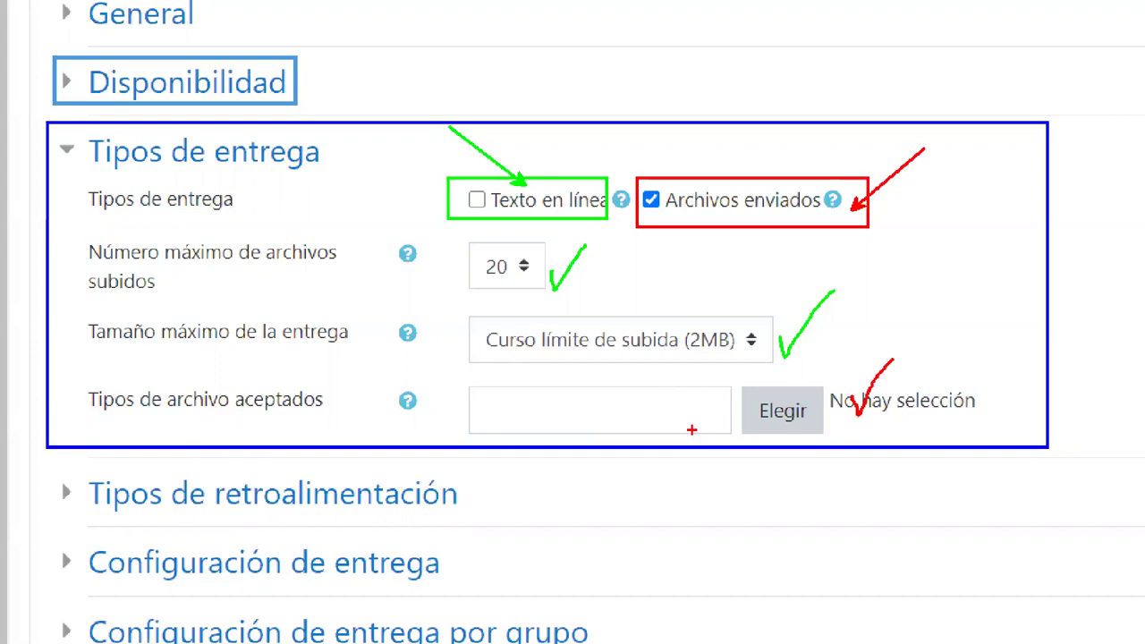
# Limit uploads to 2 files and set the maximum submission size to 2MB
pyautogui.click(501, 266)
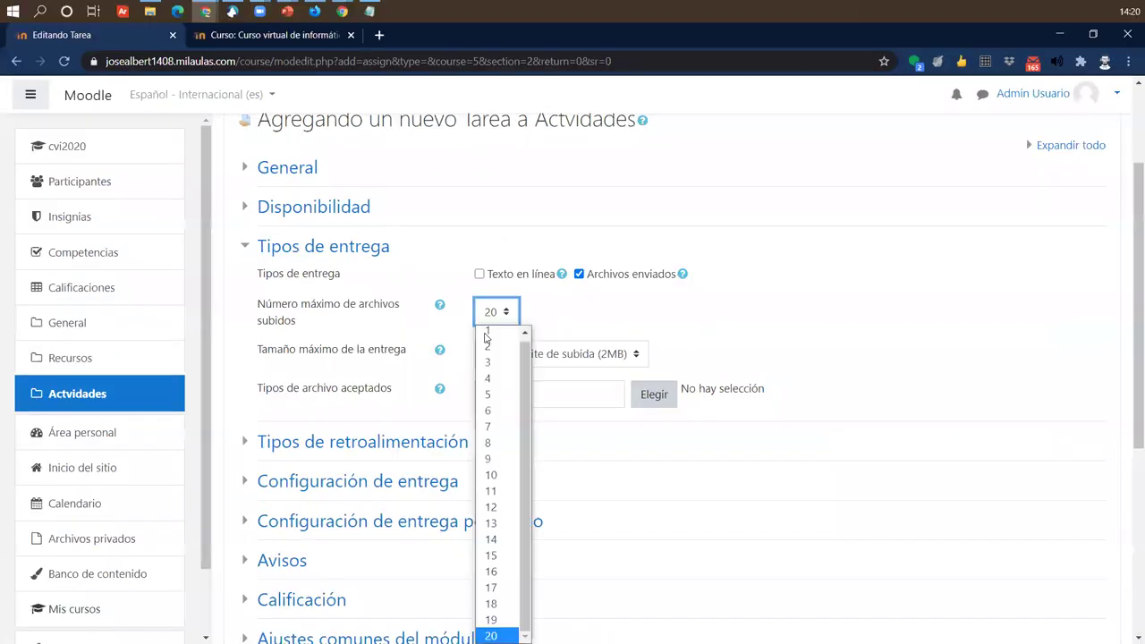
pyautogui.click(488, 347)
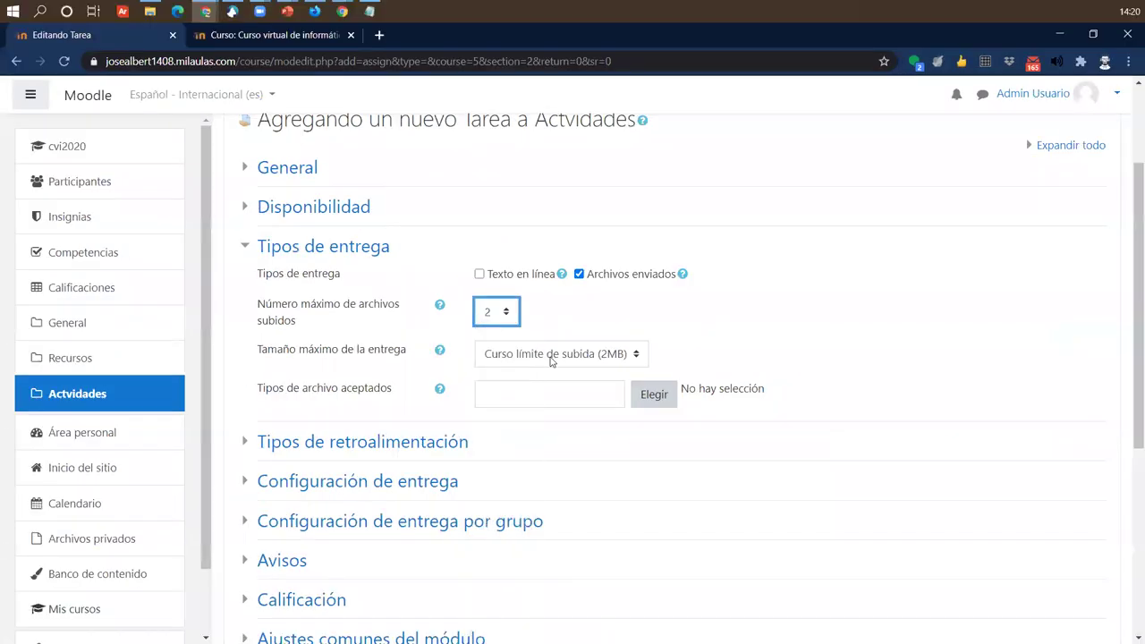
pyautogui.click(559, 354)
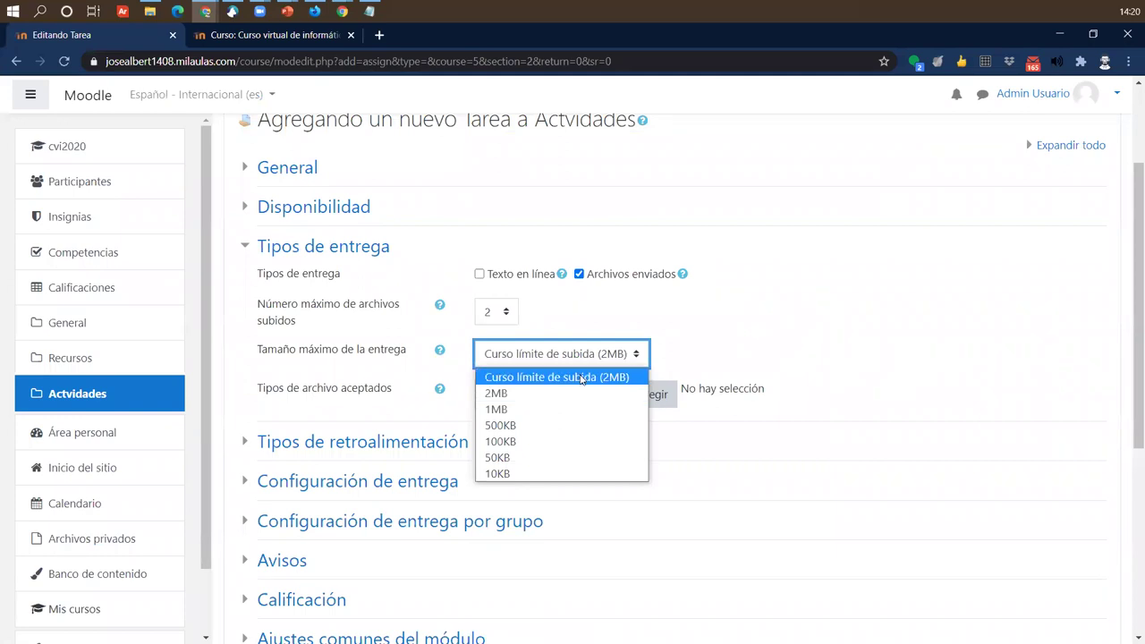
pyautogui.click(598, 392)
# Choose 2MB as maximum submission size and fold the submission and feedback type sections
pyautogui.click(840, 339)
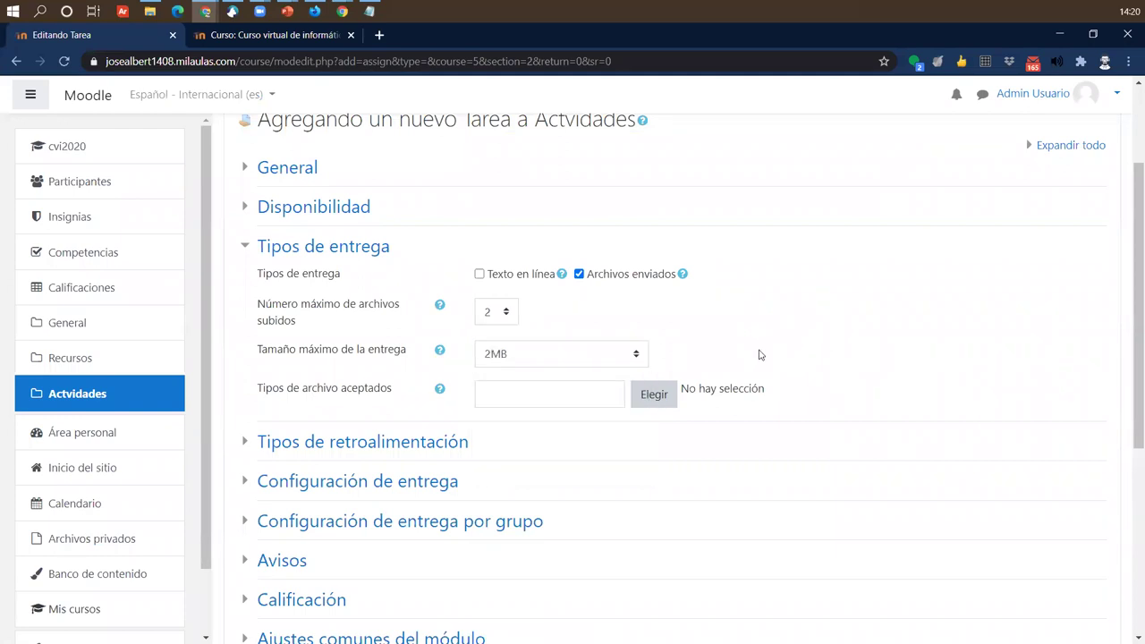
pyautogui.click(654, 394)
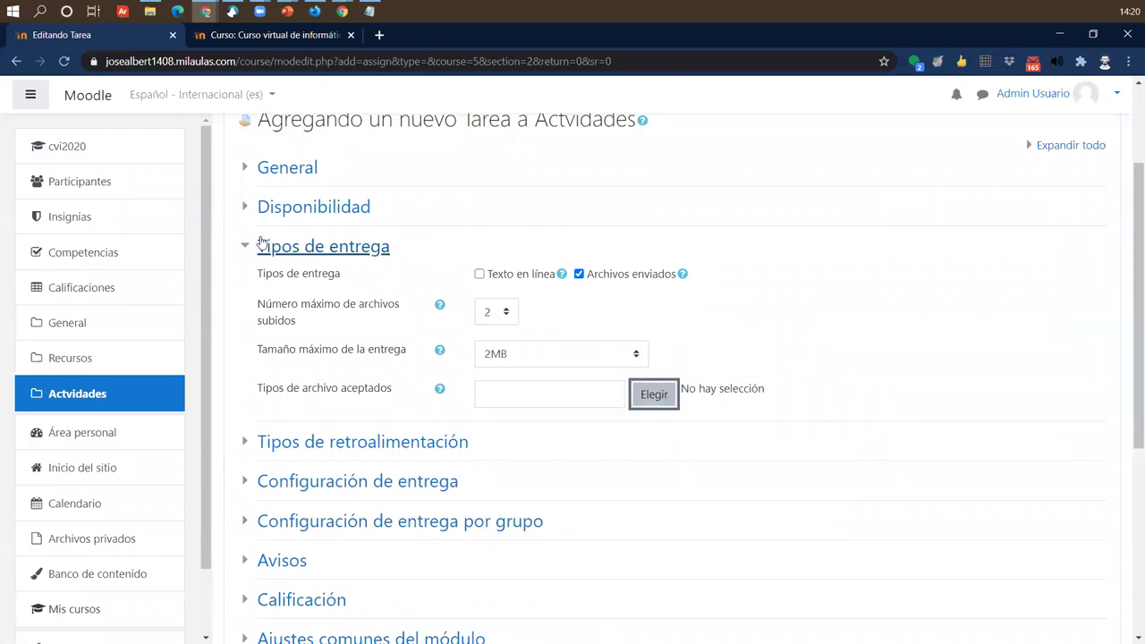
pyautogui.click(248, 245)
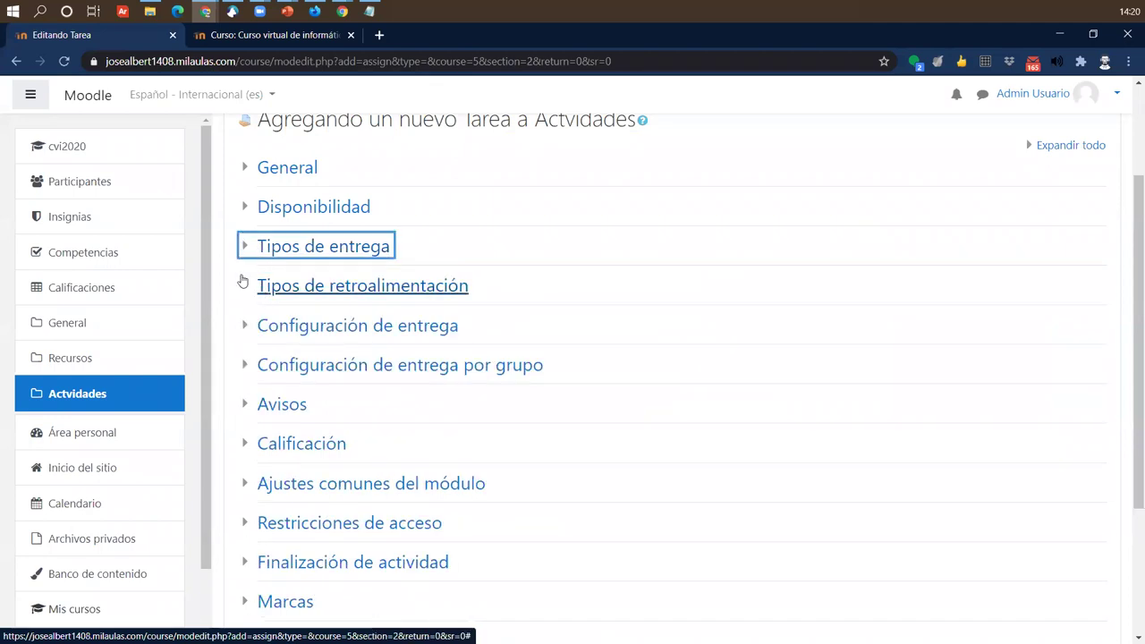
pyautogui.click(247, 285)
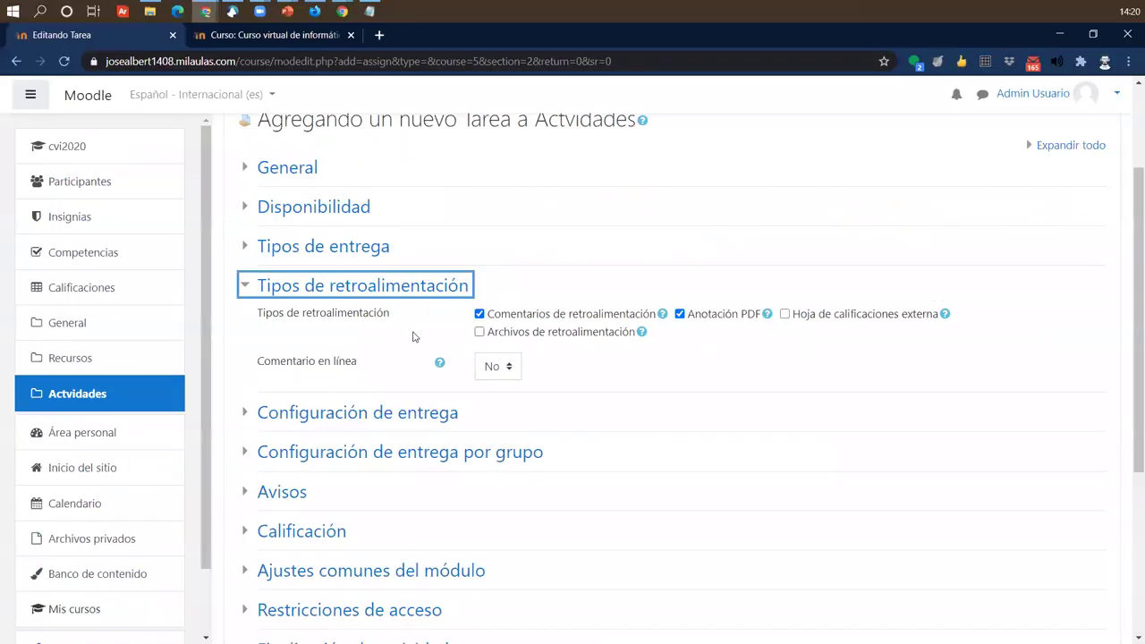
pyautogui.click(371, 288)
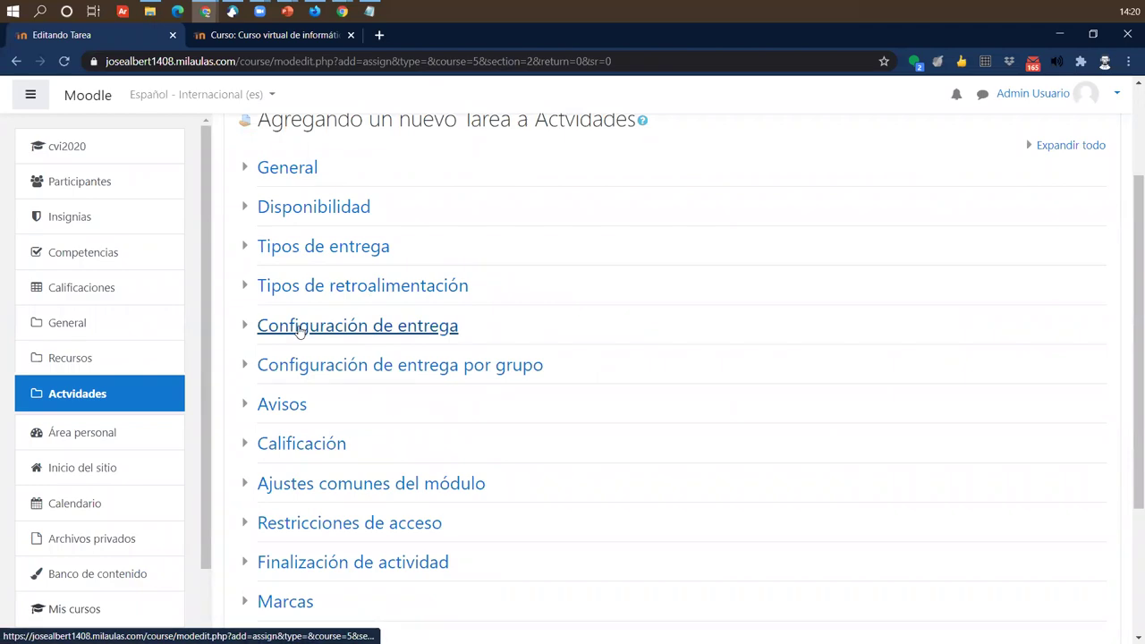
# Review the submission, group submission and notification settings, leaving them folded, and expand Calificación
pyautogui.click(308, 326)
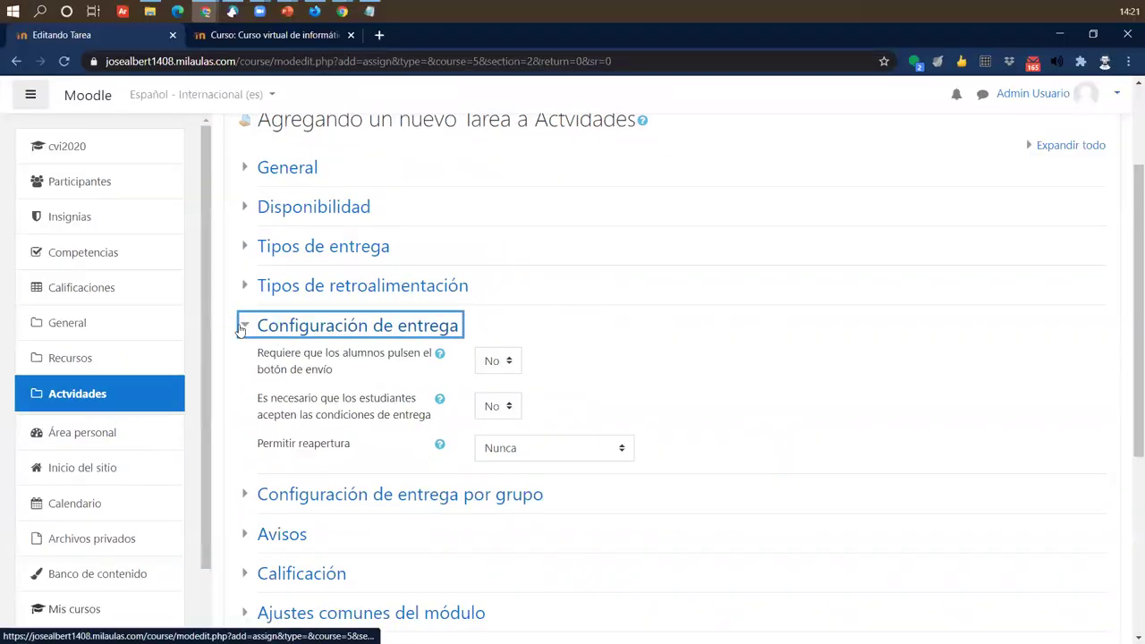
pyautogui.click(240, 327)
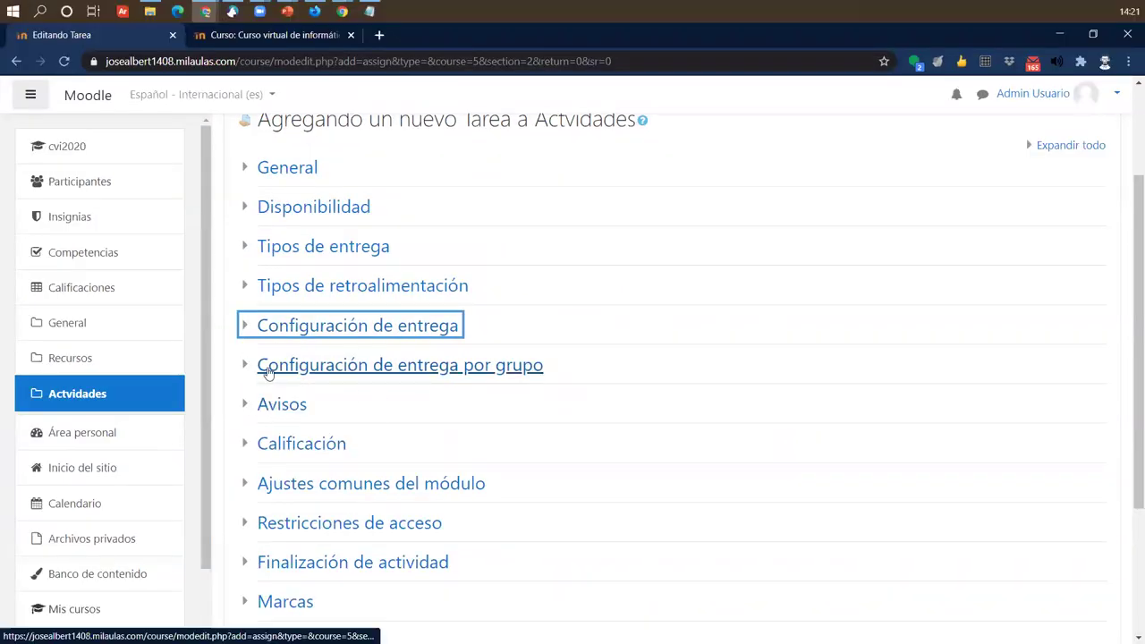
pyautogui.click(242, 367)
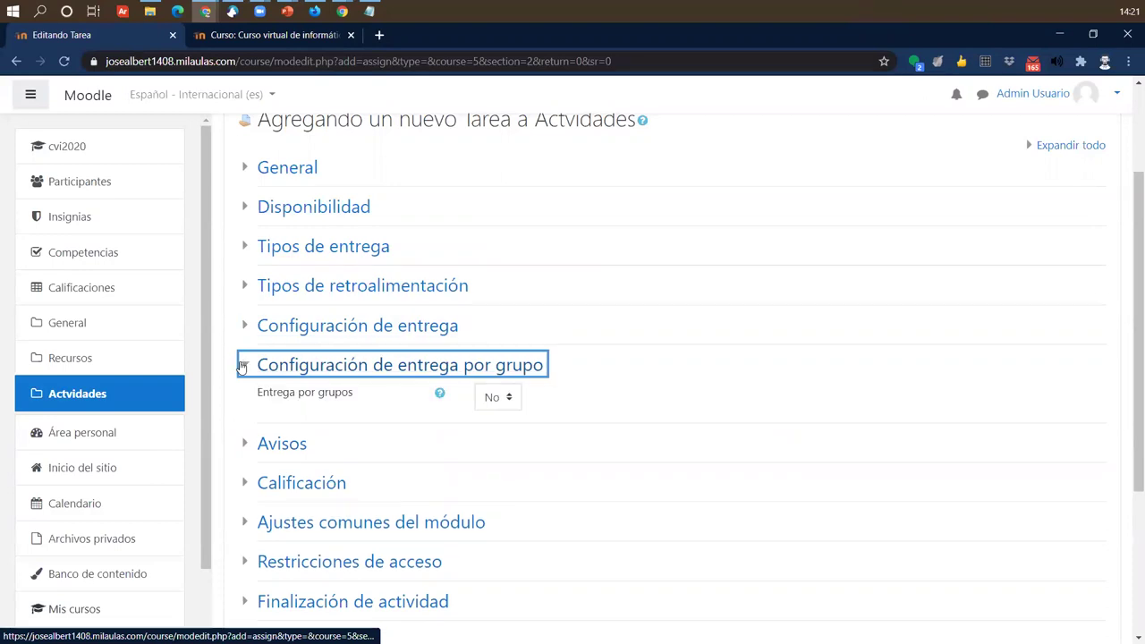
pyautogui.click(241, 367)
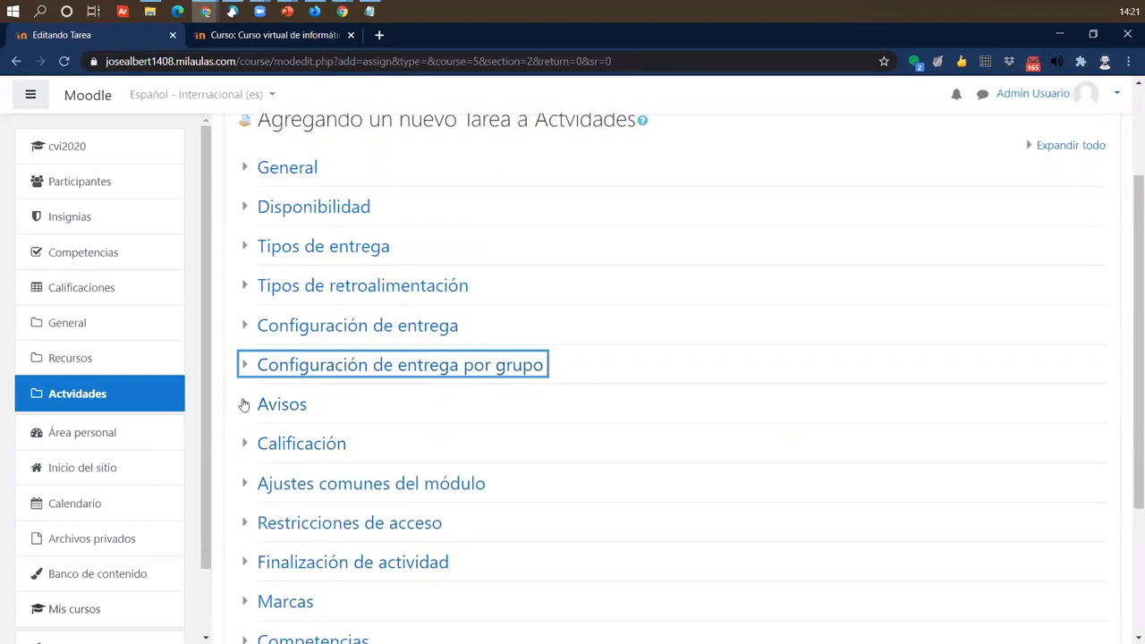
pyautogui.click(245, 407)
pyautogui.click(249, 413)
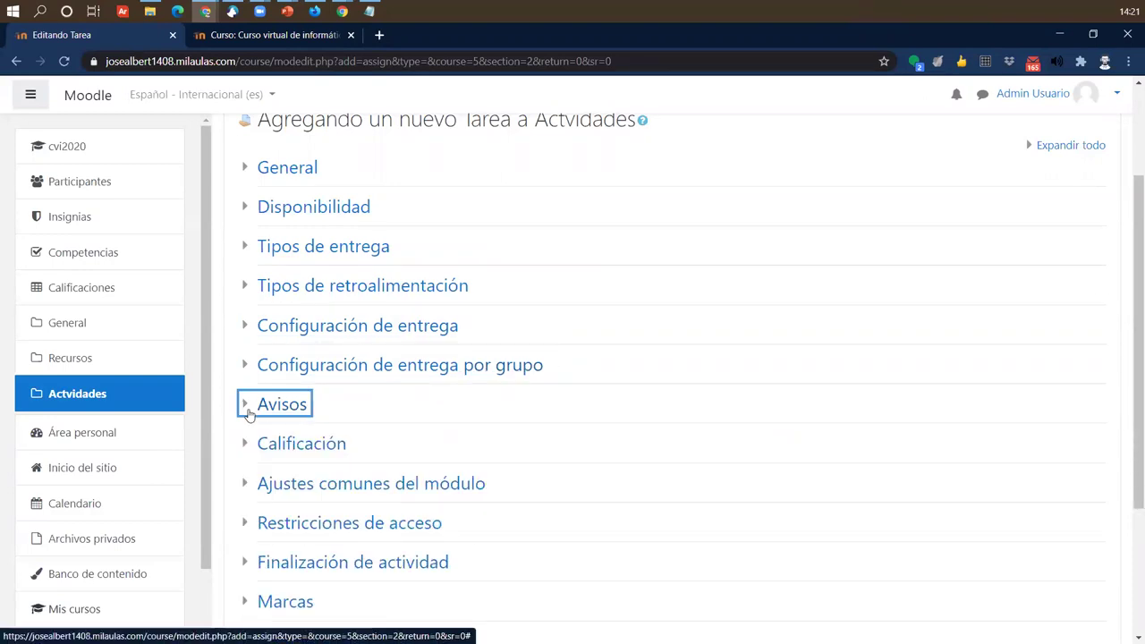
pyautogui.click(249, 444)
# Change the maximum grade from 100 to 20
pyautogui.scroll(-2, 693, 421)
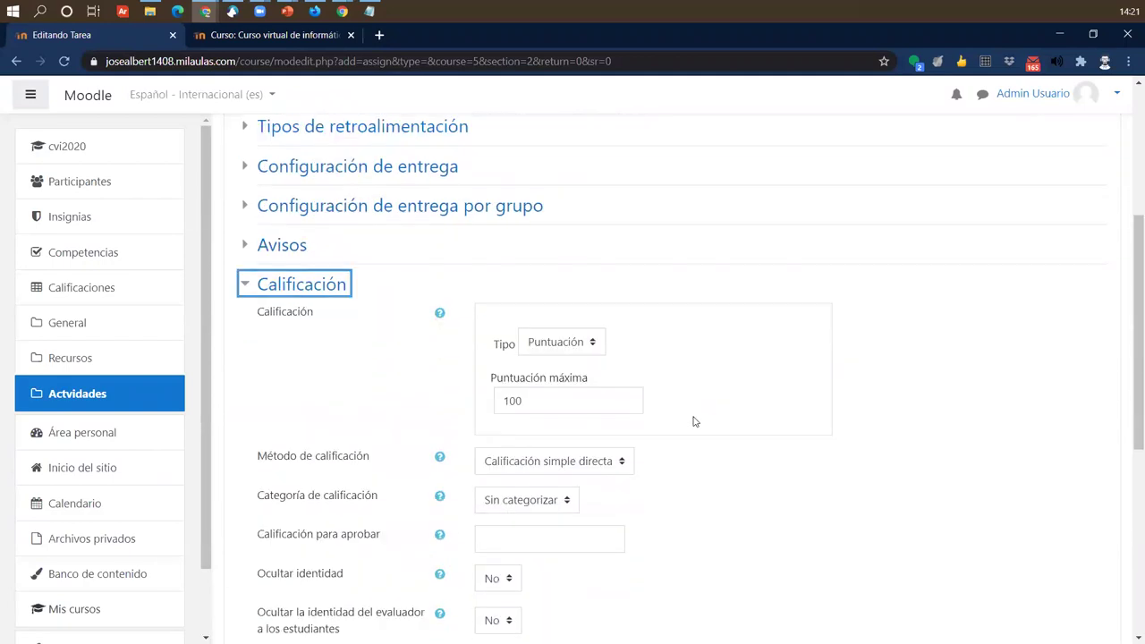
pyautogui.scroll(-2, 693, 421)
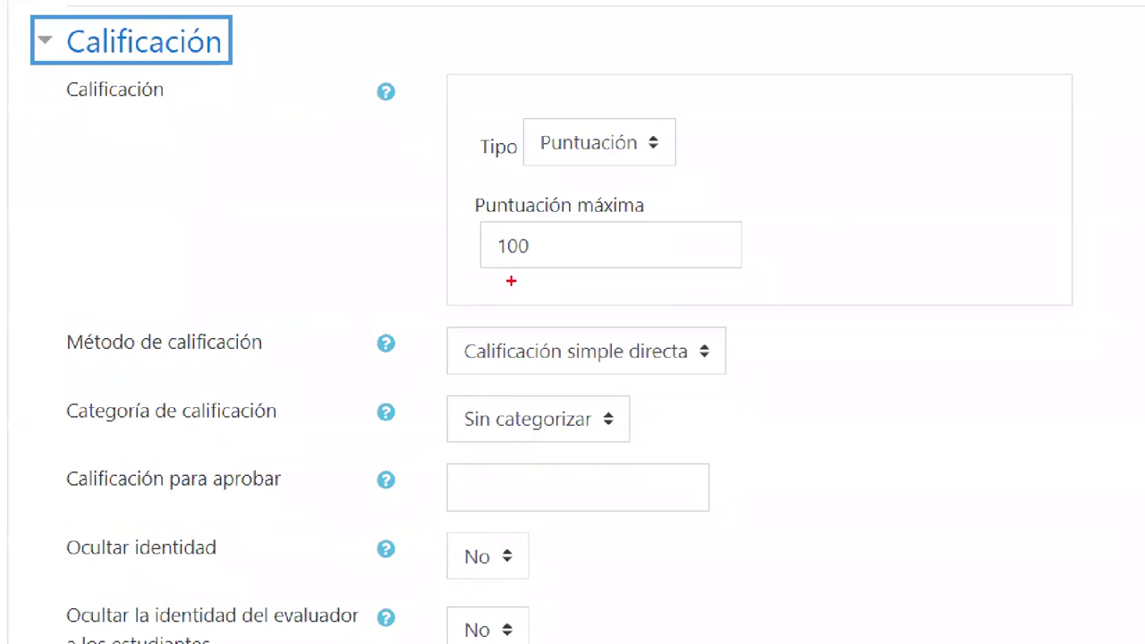
pyautogui.moveTo(471, 93)
pyautogui.mouseDown()
pyautogui.moveTo(748, 183)
pyautogui.moveTo(865, 77)
pyautogui.mouseUp()
pyautogui.moveTo(805, 190)
pyautogui.mouseDown()
pyautogui.moveTo(669, 230)
pyautogui.moveTo(436, 261)
pyautogui.moveTo(474, 293)
pyautogui.moveTo(466, 284)
pyautogui.mouseUp()
pyautogui.moveTo(865, 192); pyautogui.dragTo(756, 253)
pyautogui.click(596, 259)
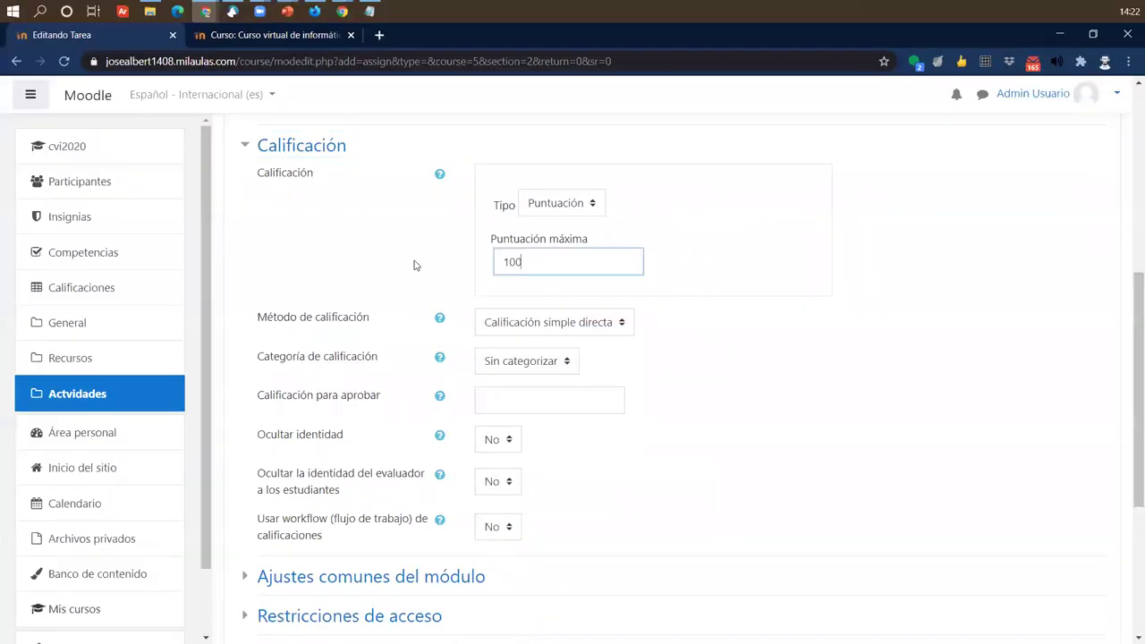
pyautogui.hotkey('ctrl', 'a')
pyautogui.write('20')
pyautogui.click(740, 437)
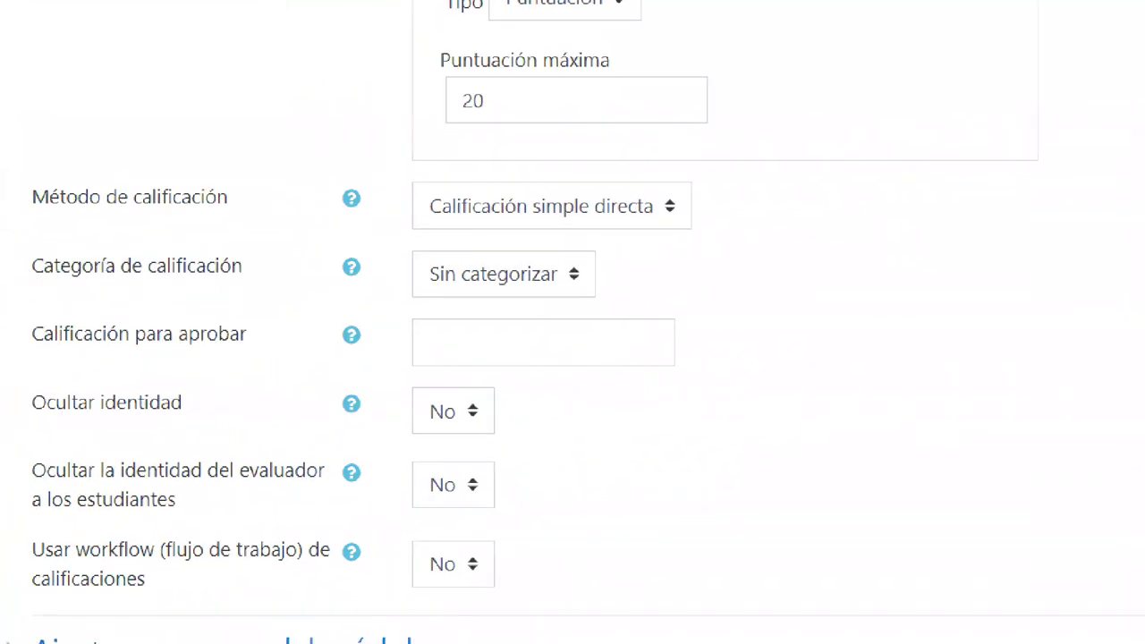
# Review the grading methods and keep Calificación simple directa
pyautogui.moveTo(37, 125)
pyautogui.mouseDown()
pyautogui.moveTo(951, 262)
pyautogui.moveTo(772, 245)
pyautogui.moveTo(769, 214)
pyautogui.moveTo(950, 350)
pyautogui.mouseUp()
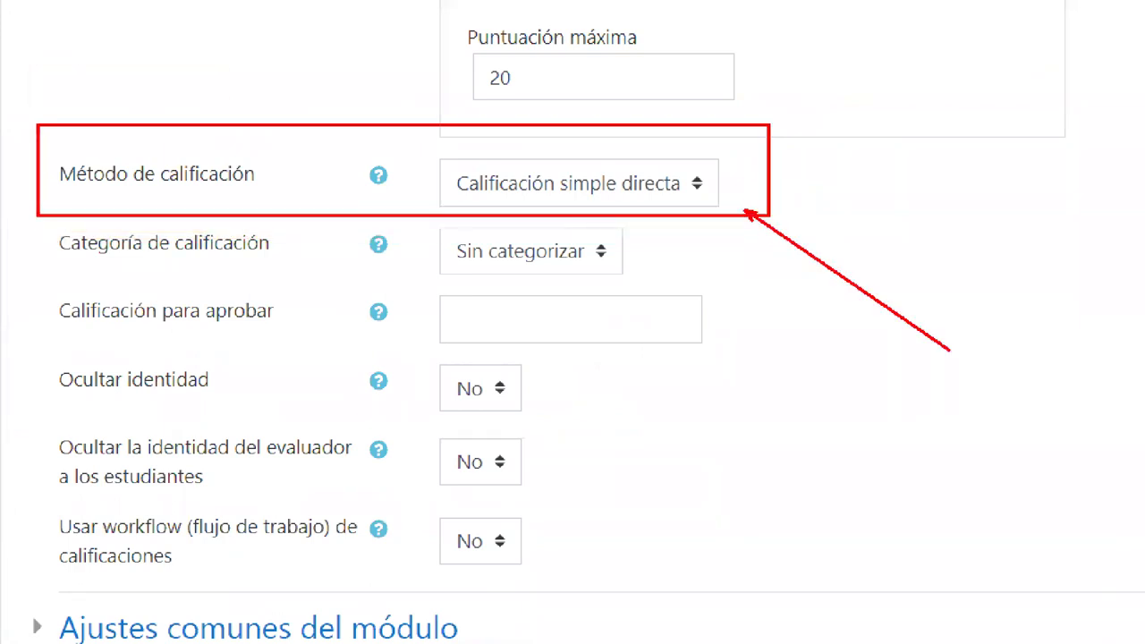
pyautogui.click(683, 192)
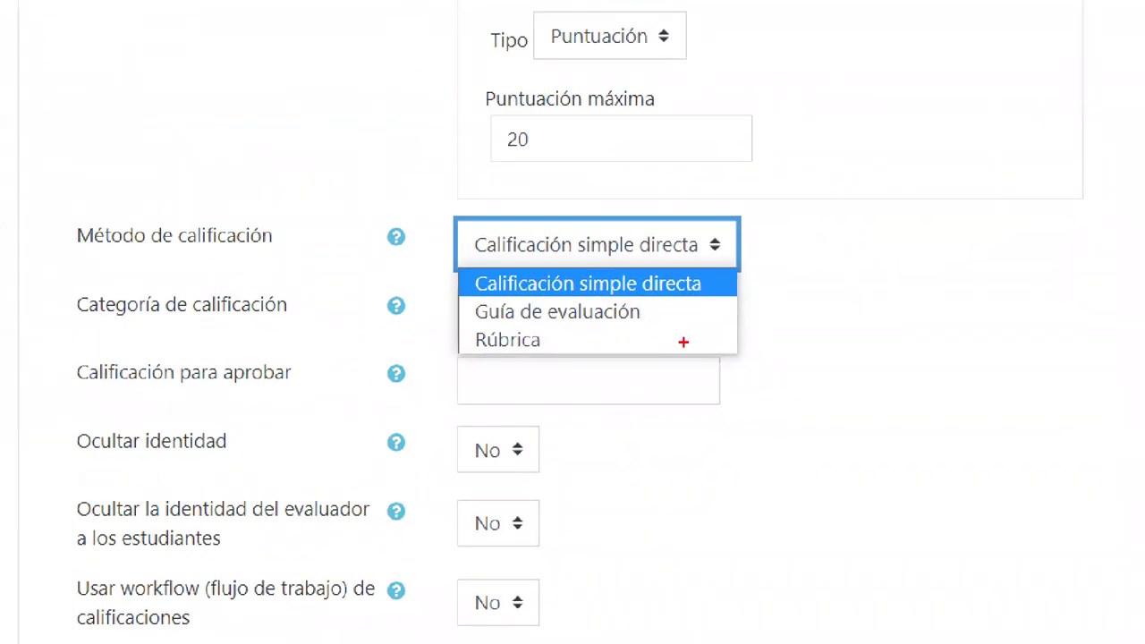
pyautogui.moveTo(721, 285); pyautogui.dragTo(810, 226)
pyautogui.moveTo(578, 336)
pyautogui.mouseDown()
pyautogui.moveTo(581, 346)
pyautogui.moveTo(642, 313)
pyautogui.mouseUp()
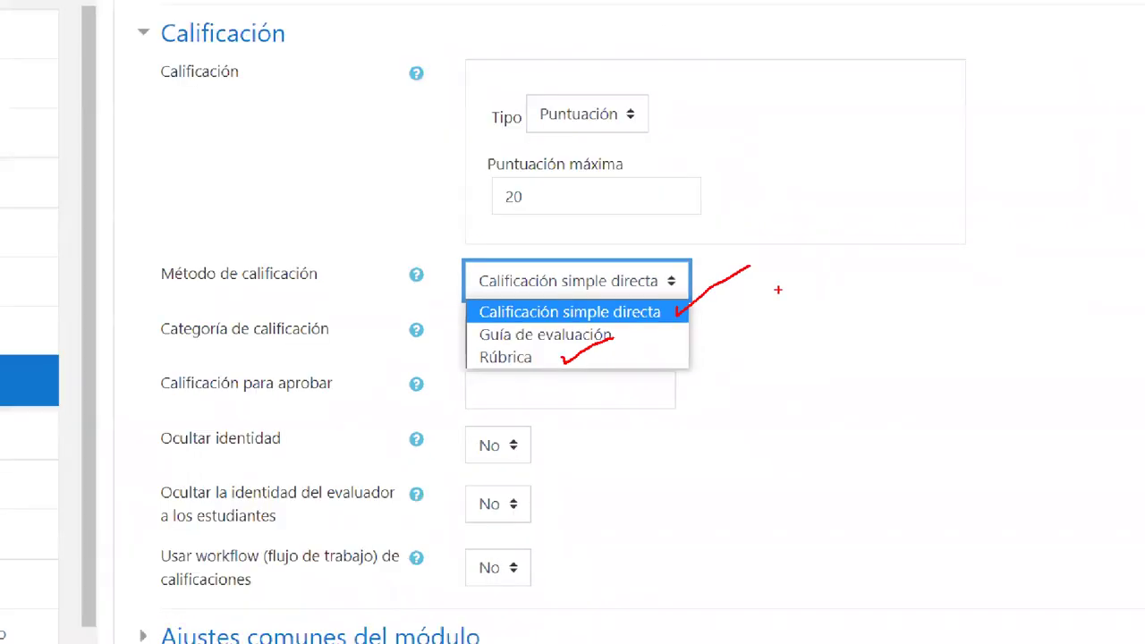
pyautogui.click(645, 261)
pyautogui.click(582, 348)
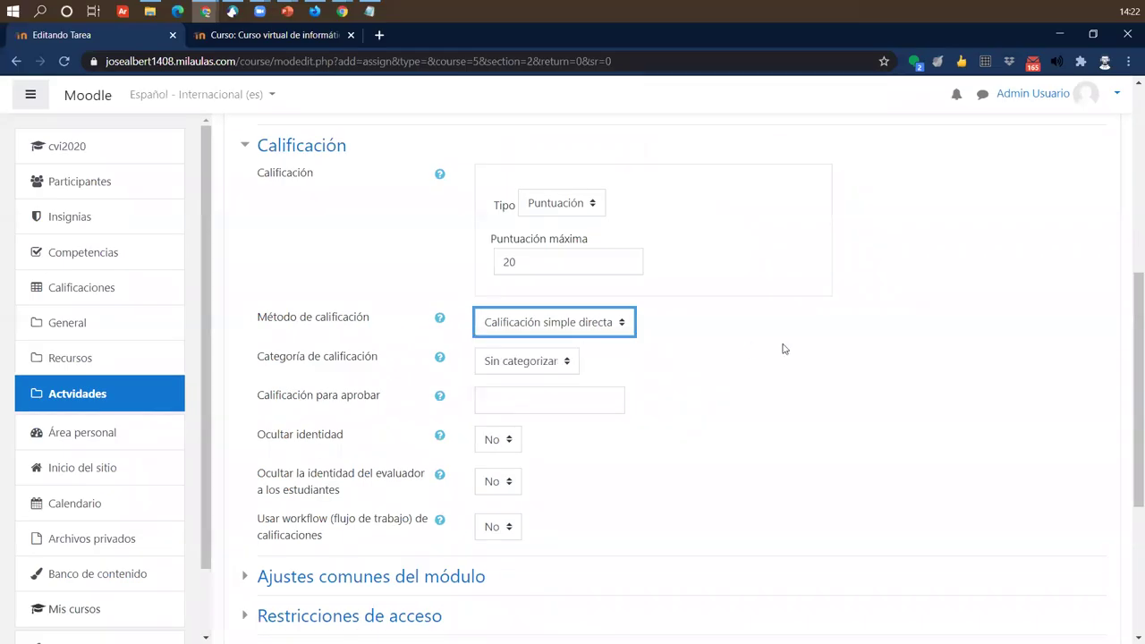
# Save the assignment and reopen Tarea 01 - Calificación directa from the course page
pyautogui.scroll(-3, 523, 453)
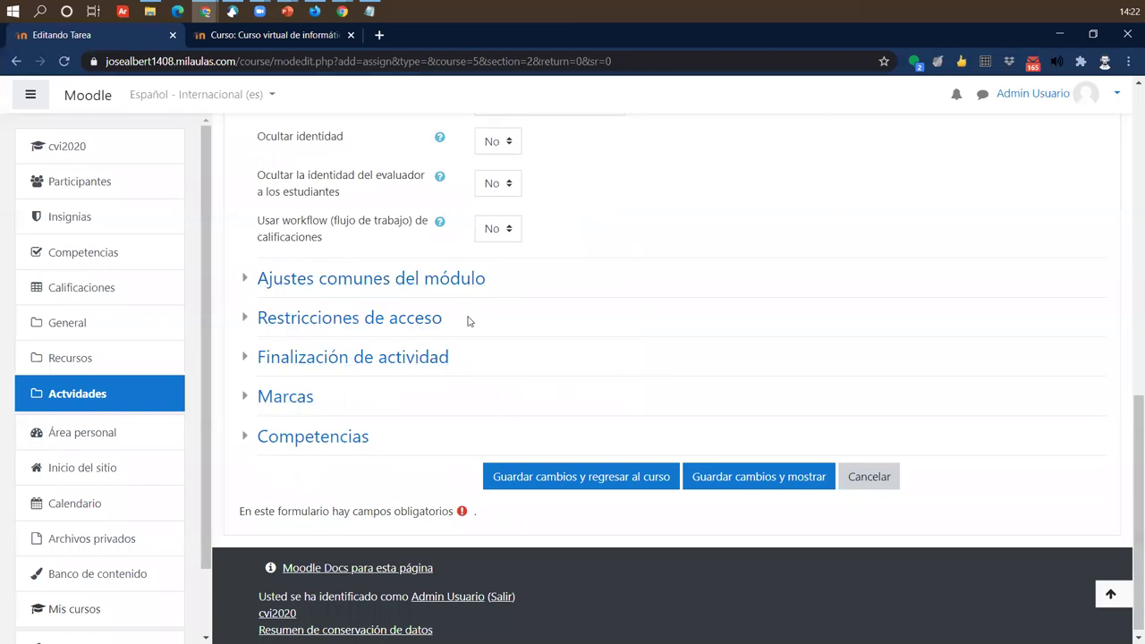
pyautogui.click(670, 483)
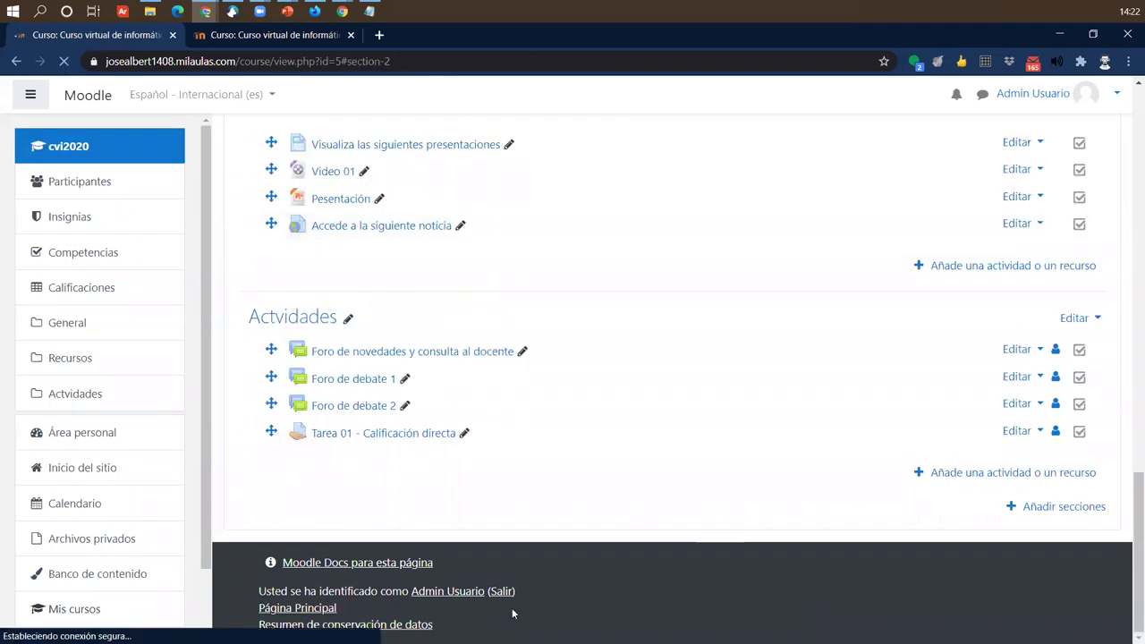
pyautogui.click(380, 437)
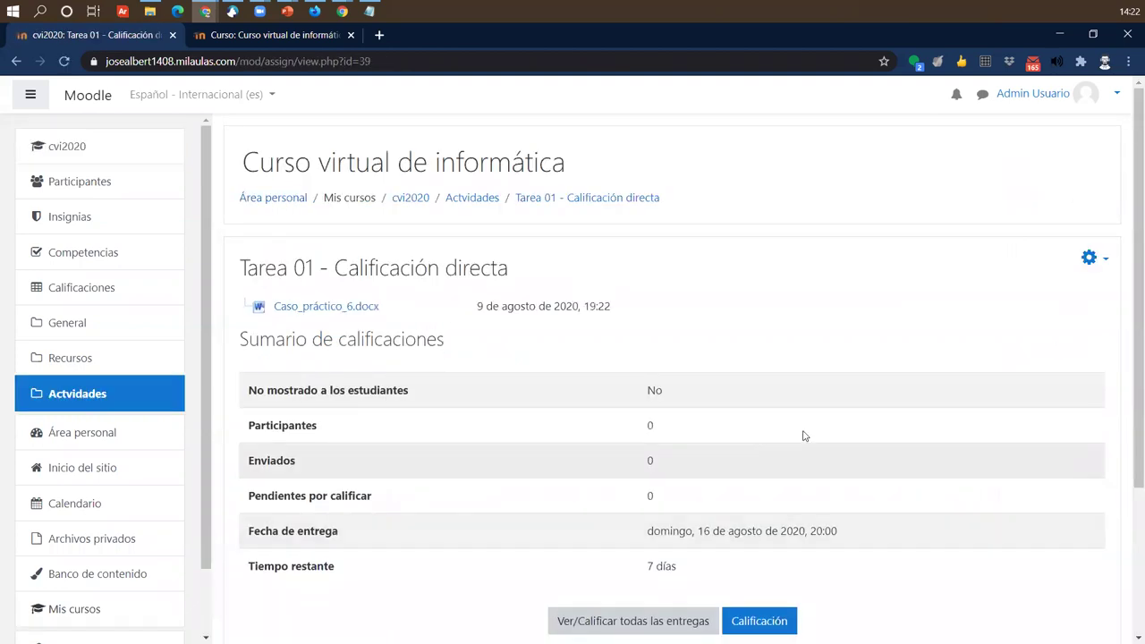
pyautogui.scroll(-3, 802, 434)
# View the empty submissions list, then go back to the assignment summary
pyautogui.click(607, 474)
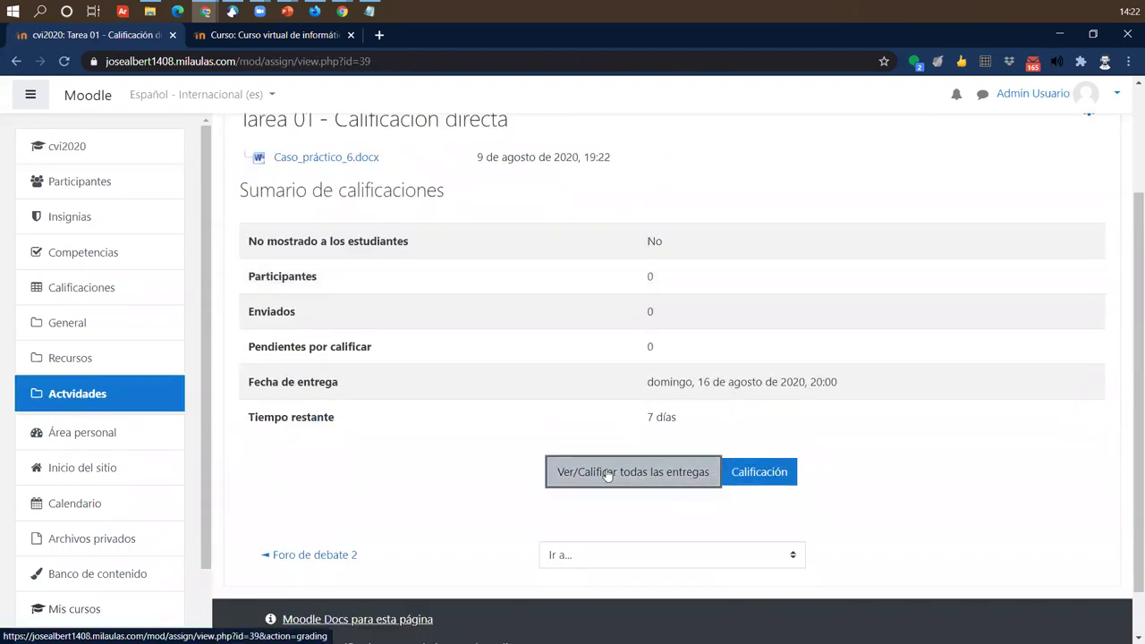
pyautogui.scroll(-3, 603, 483)
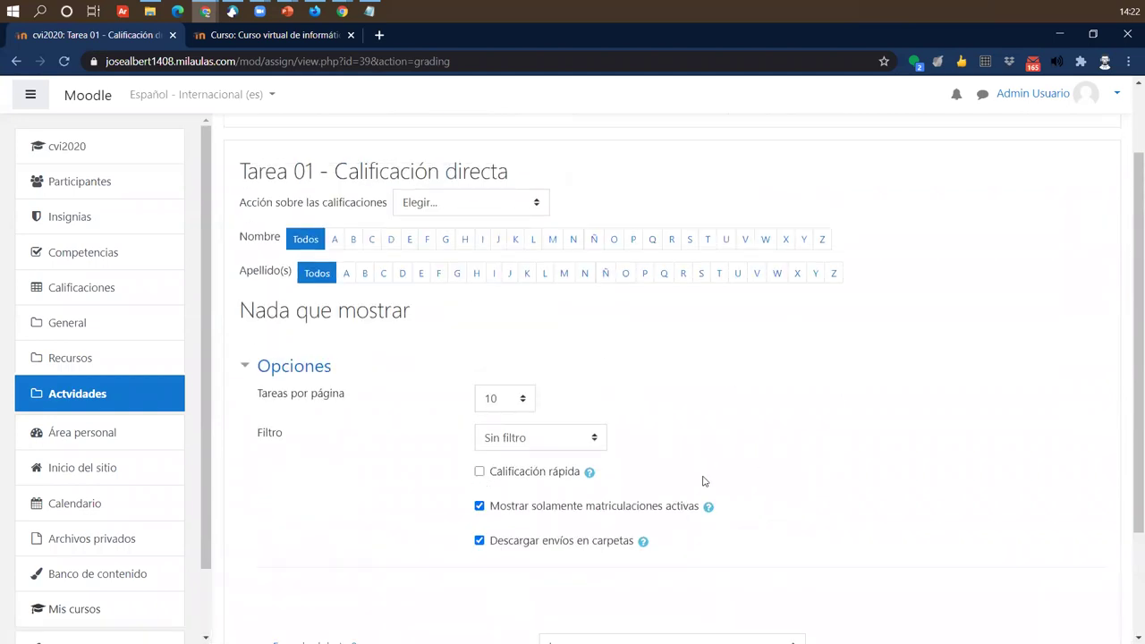
pyautogui.scroll(3, 703, 482)
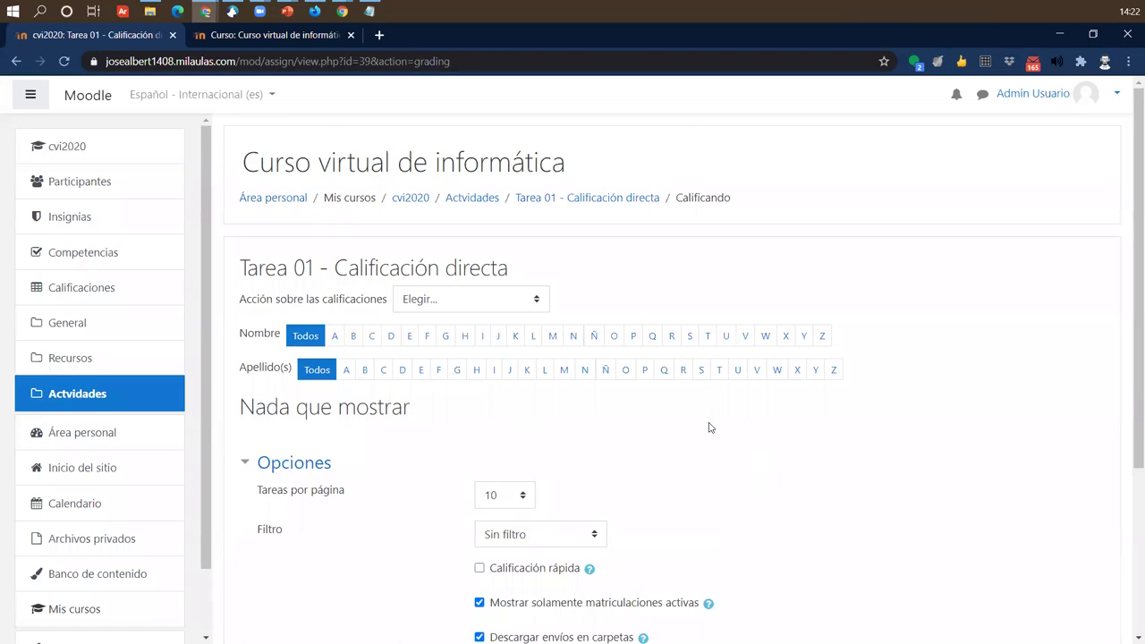
pyautogui.hotkey('alt', 'Left')
pyautogui.hotkey('alt', 'Left')
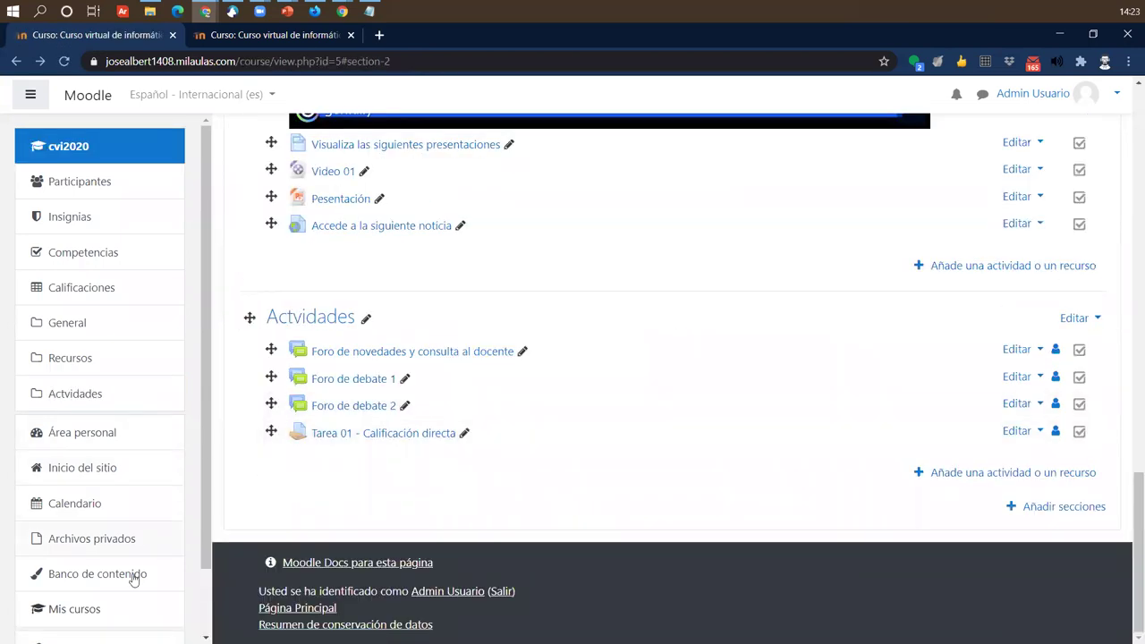
# Enrol three users as Estudiante from Participantes, then go to the Actividades section
pyautogui.click(76, 183)
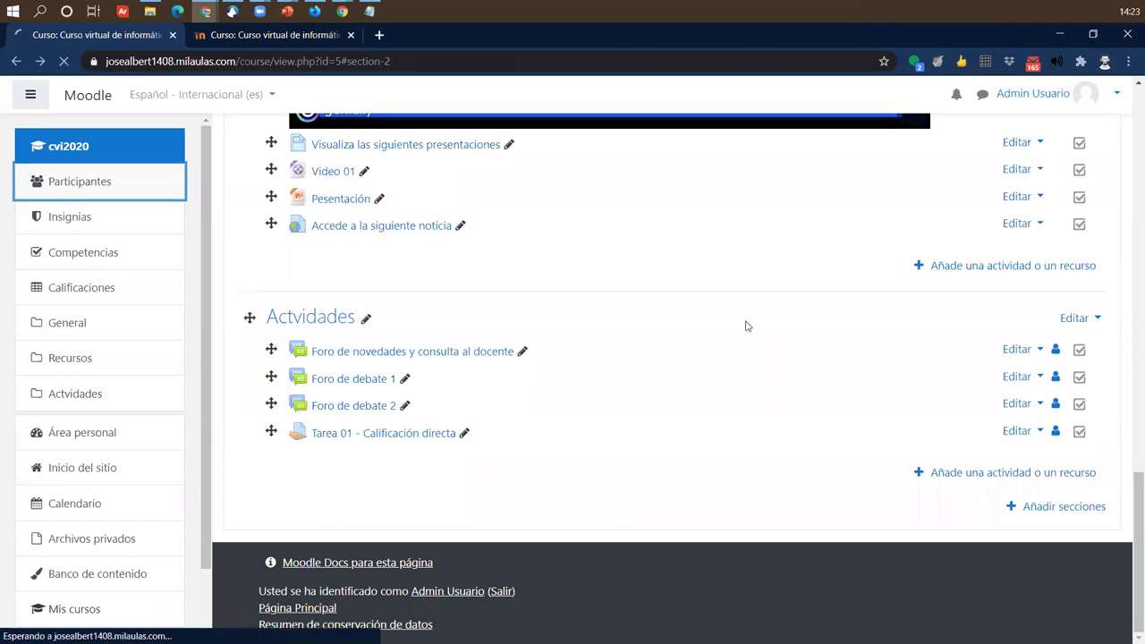
pyautogui.click(1035, 513)
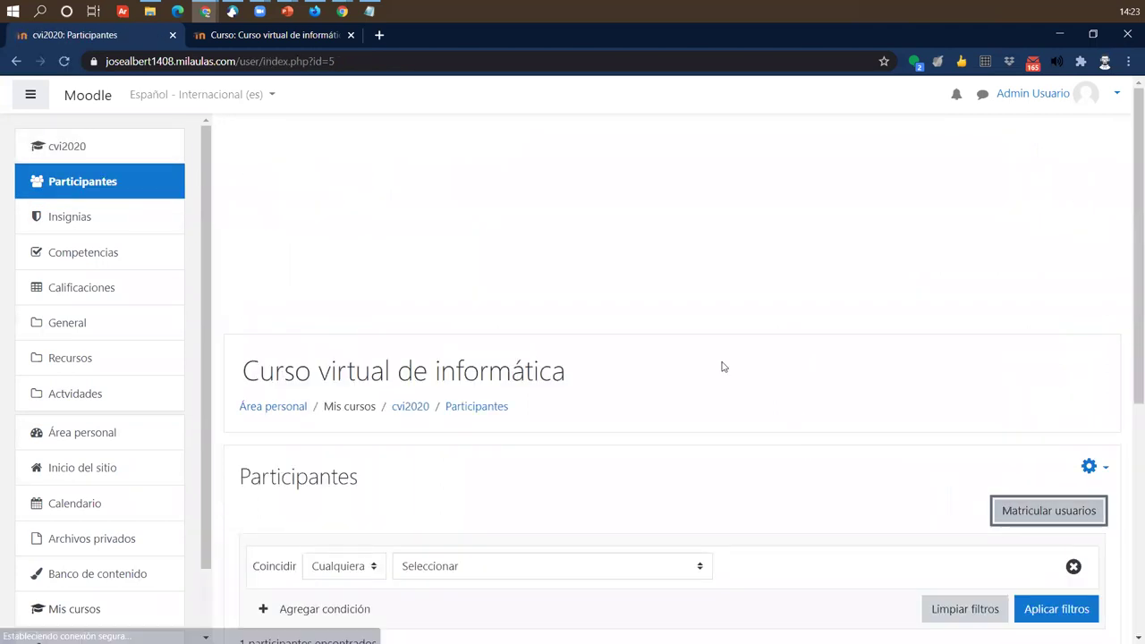
pyautogui.click(481, 235)
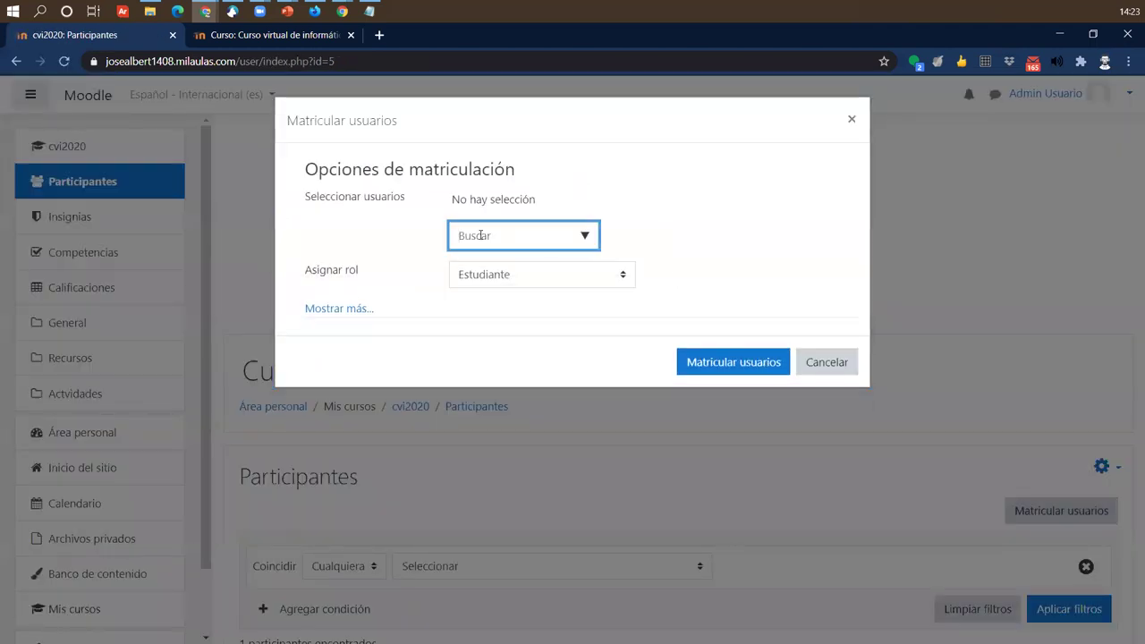
pyautogui.click(579, 238)
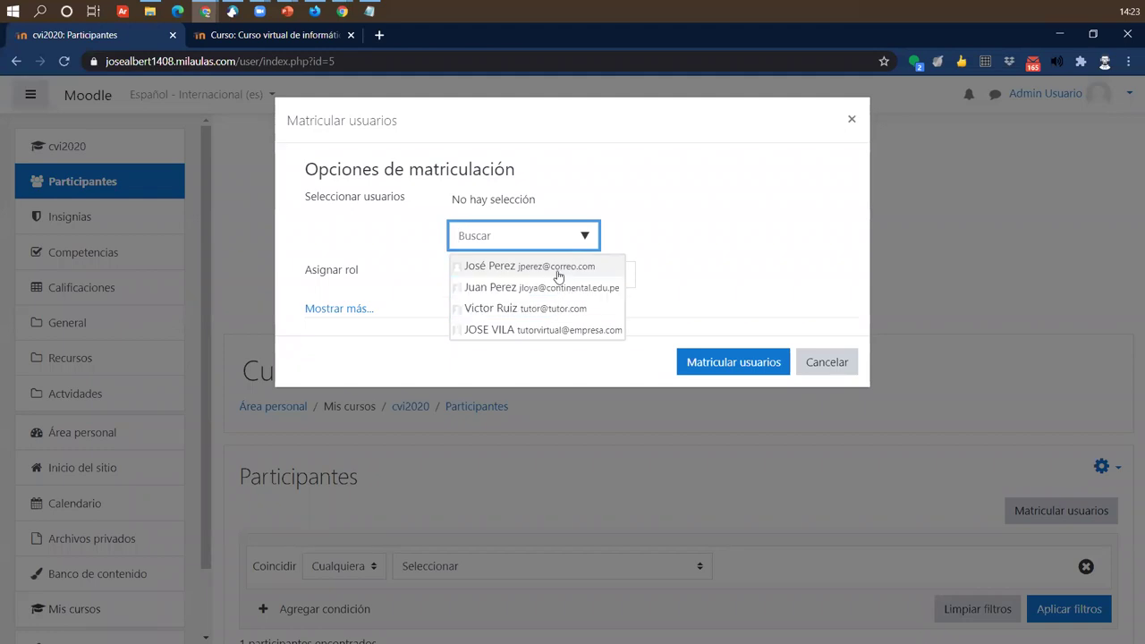
pyautogui.click(556, 268)
pyautogui.click(555, 289)
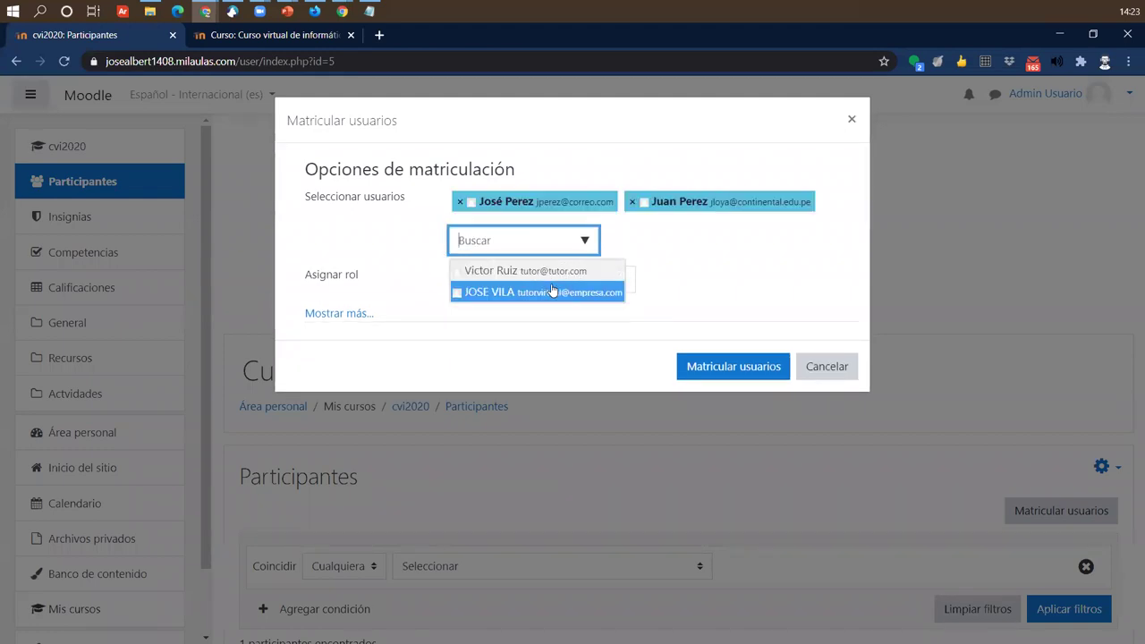
pyautogui.click(549, 270)
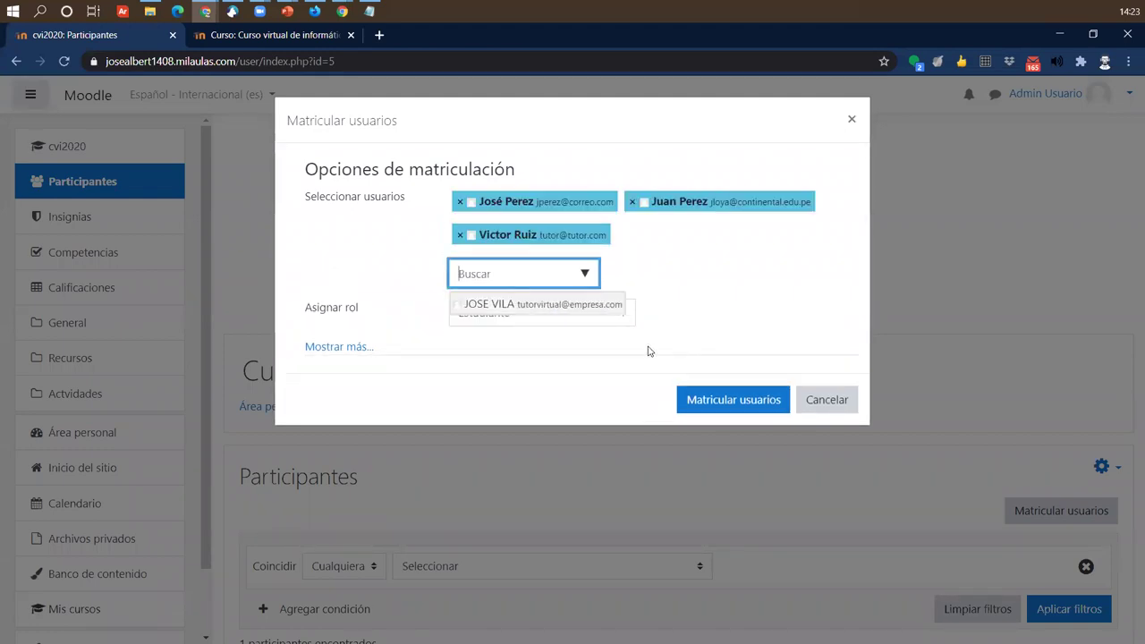
pyautogui.click(729, 397)
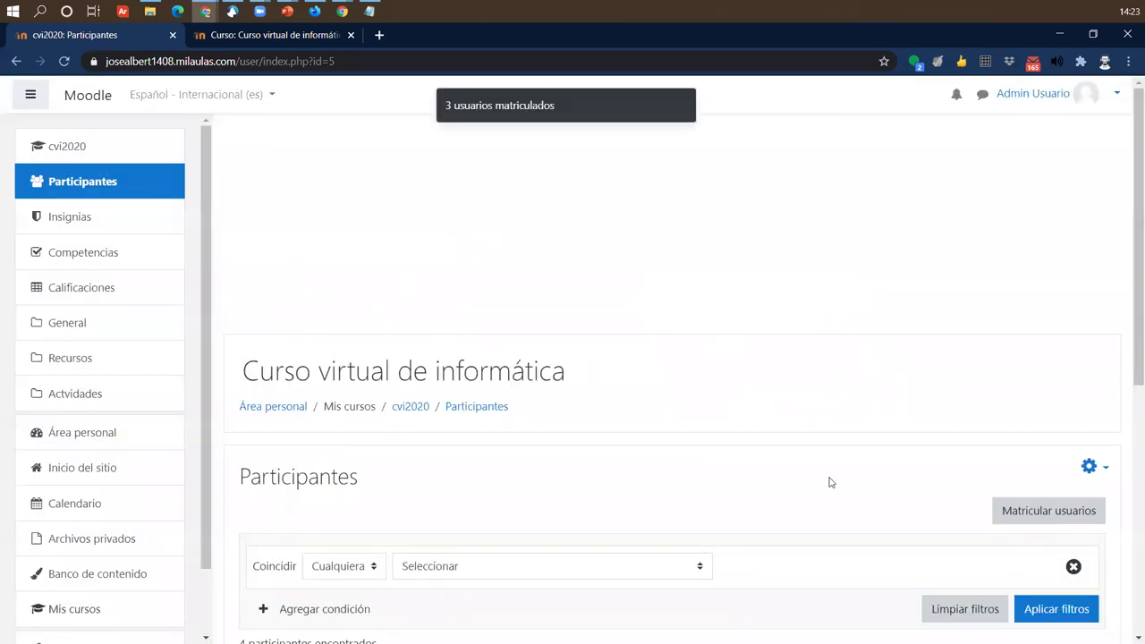
pyautogui.scroll(-4, 805, 519)
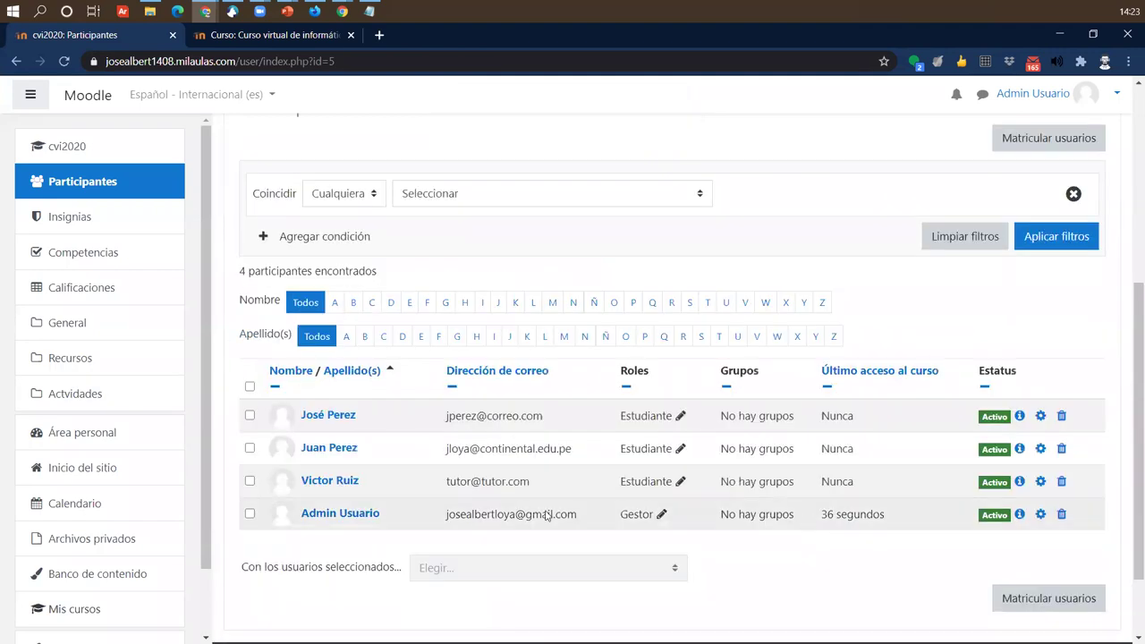
pyautogui.scroll(3, 268, 358)
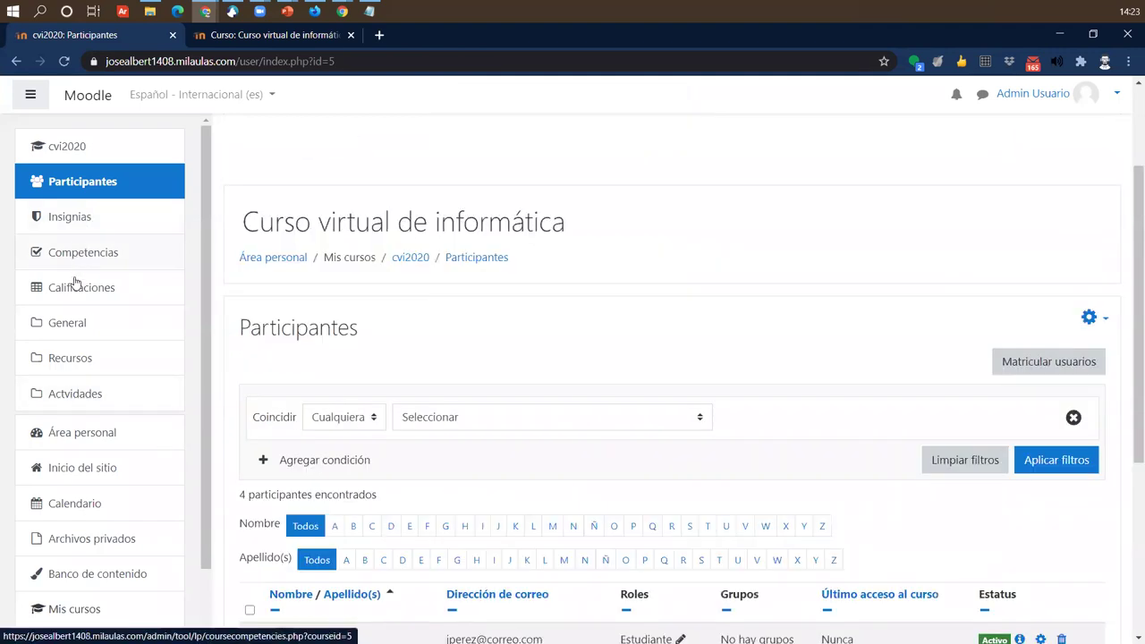
pyautogui.click(83, 395)
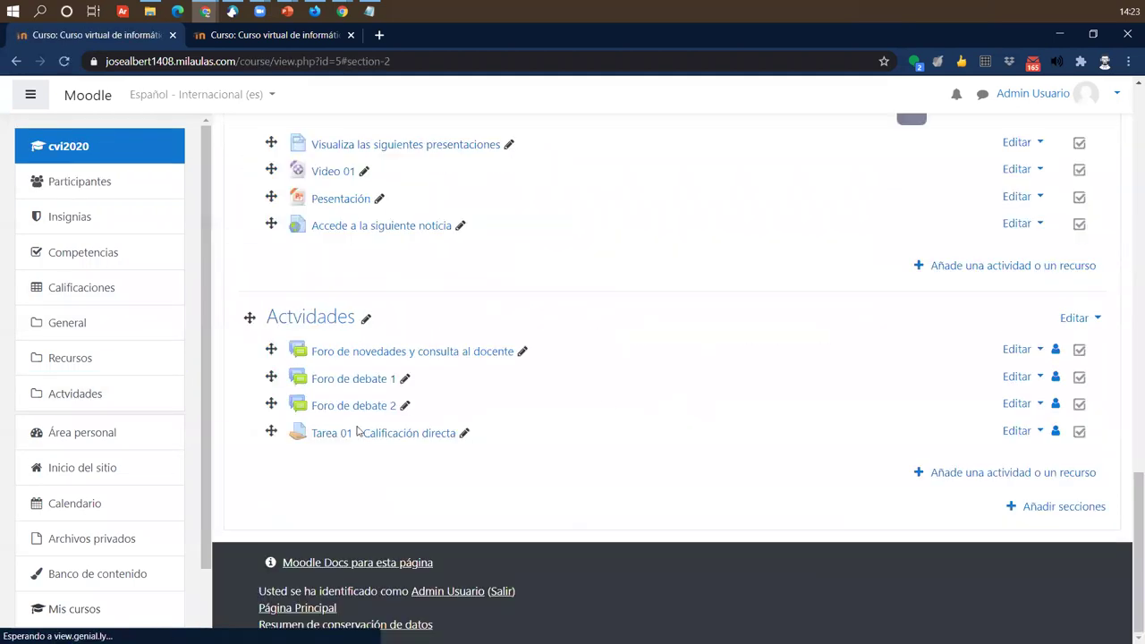
# Open Tarea 01 - Calificación directa and launch its grader, scored out of 20
pyautogui.click(454, 436)
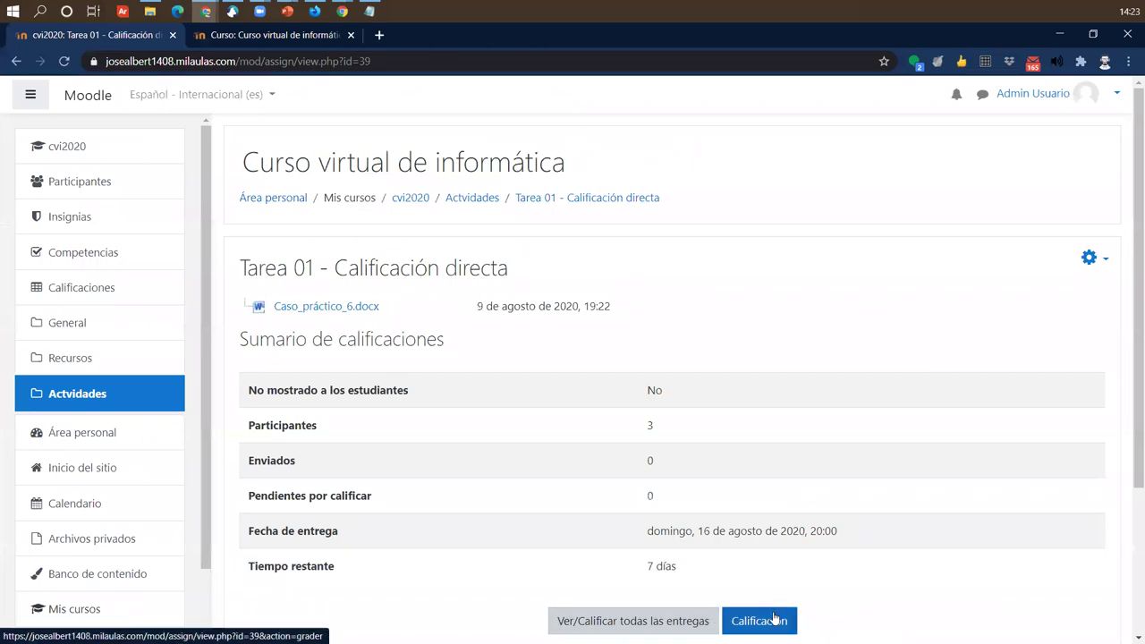
pyautogui.click(775, 619)
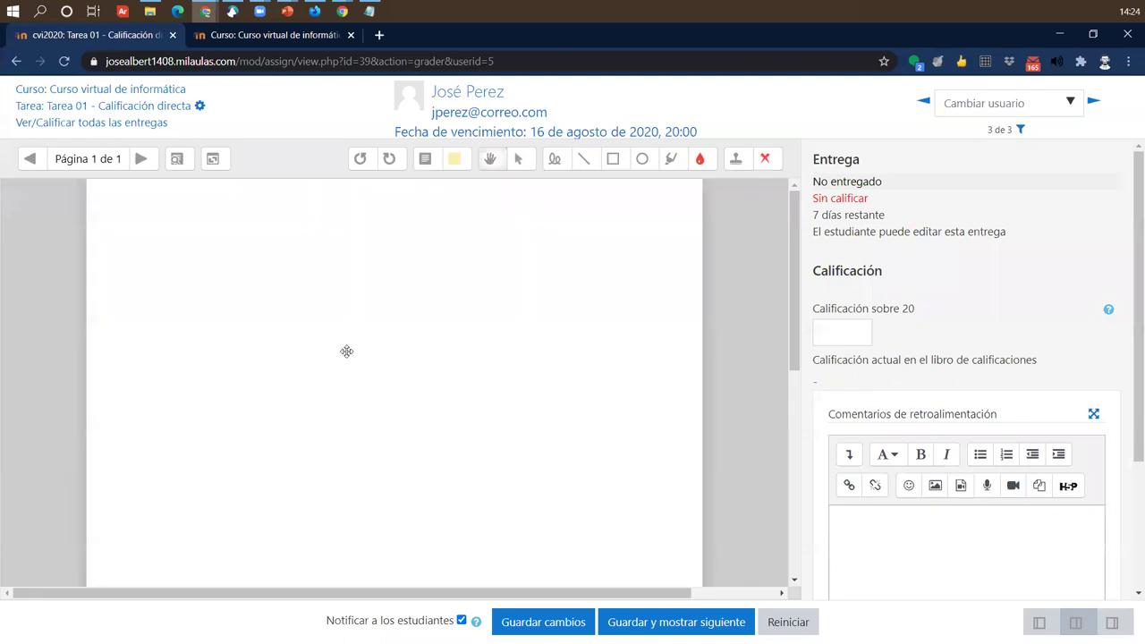
pyautogui.scroll(-2, 989, 379)
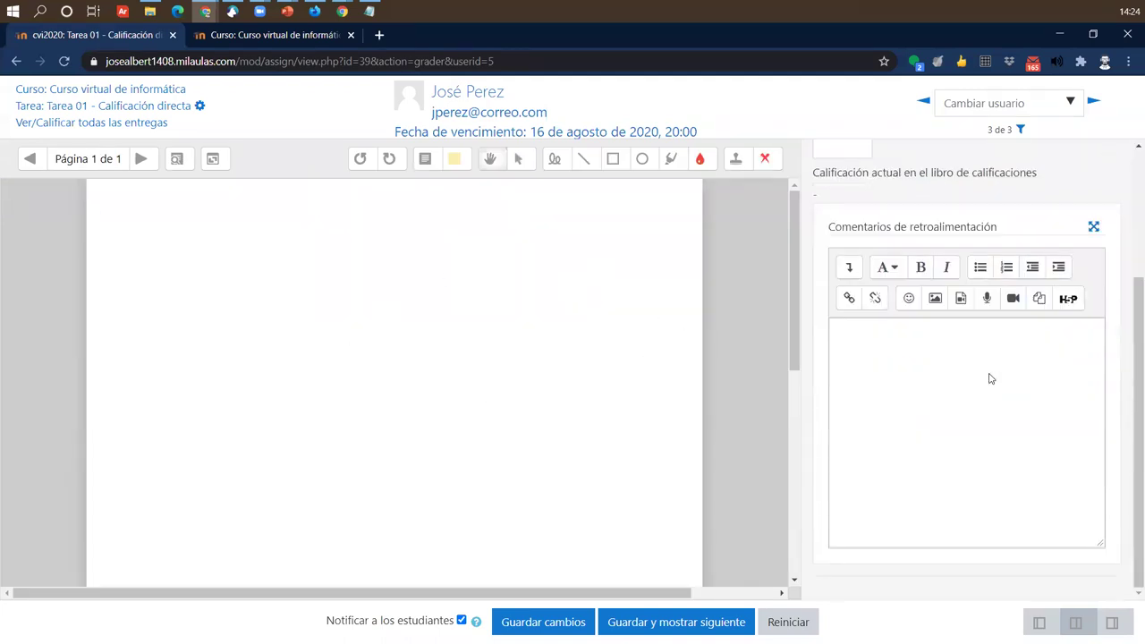
pyautogui.scroll(2, 989, 378)
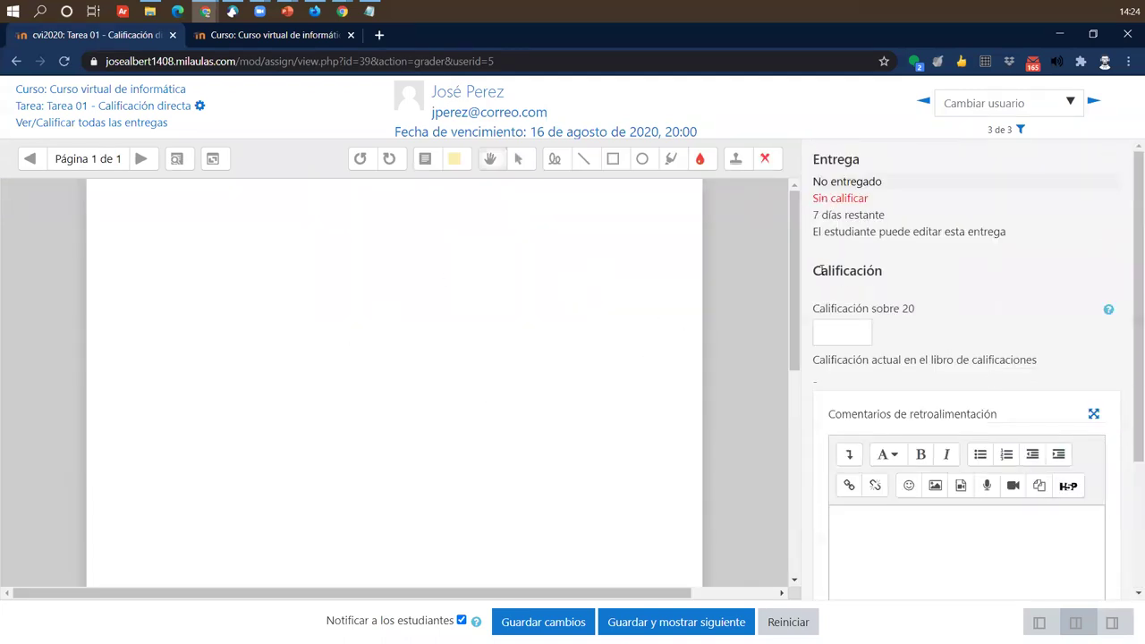
pyautogui.moveTo(816, 270); pyautogui.dragTo(893, 288)
pyautogui.click(888, 308)
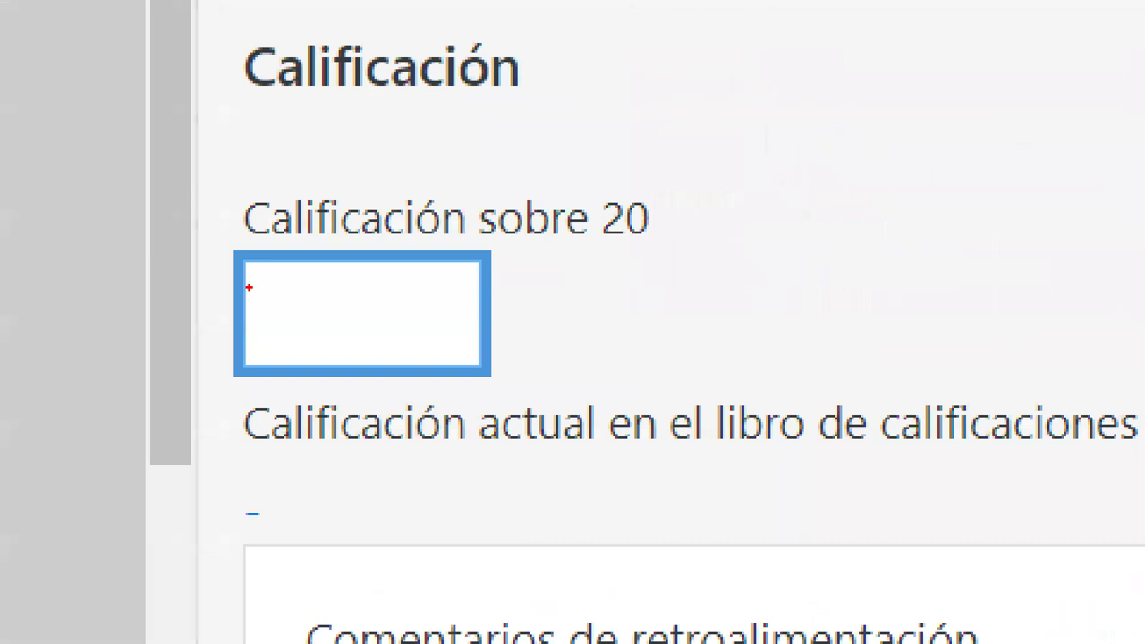
pyautogui.moveTo(396, 329); pyautogui.dragTo(835, 223)
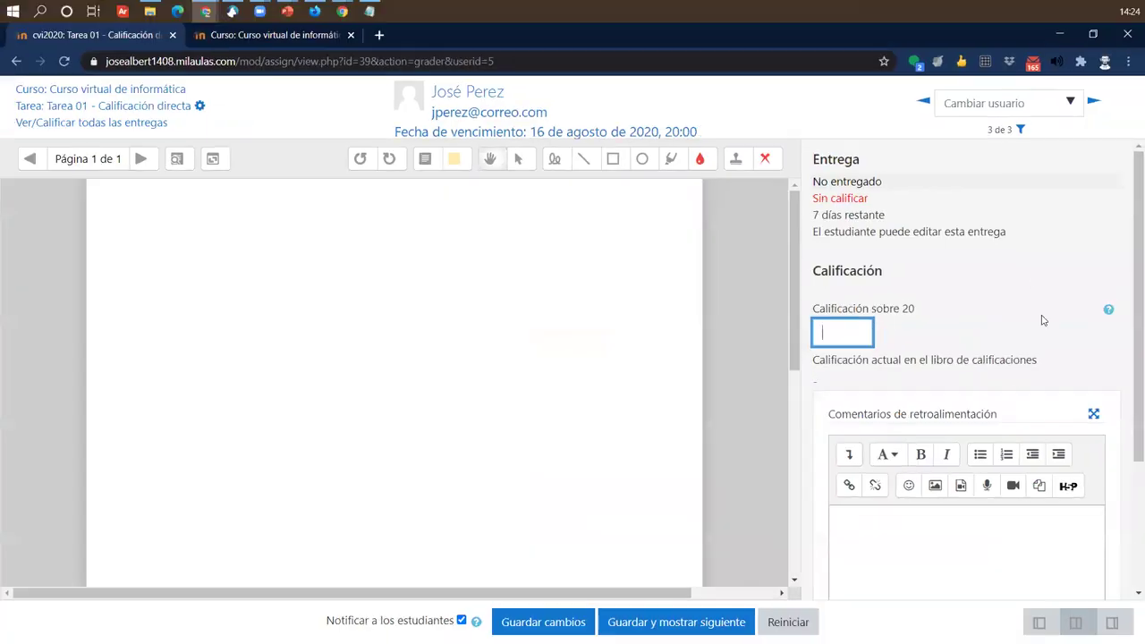
pyautogui.scroll(-2, 1042, 319)
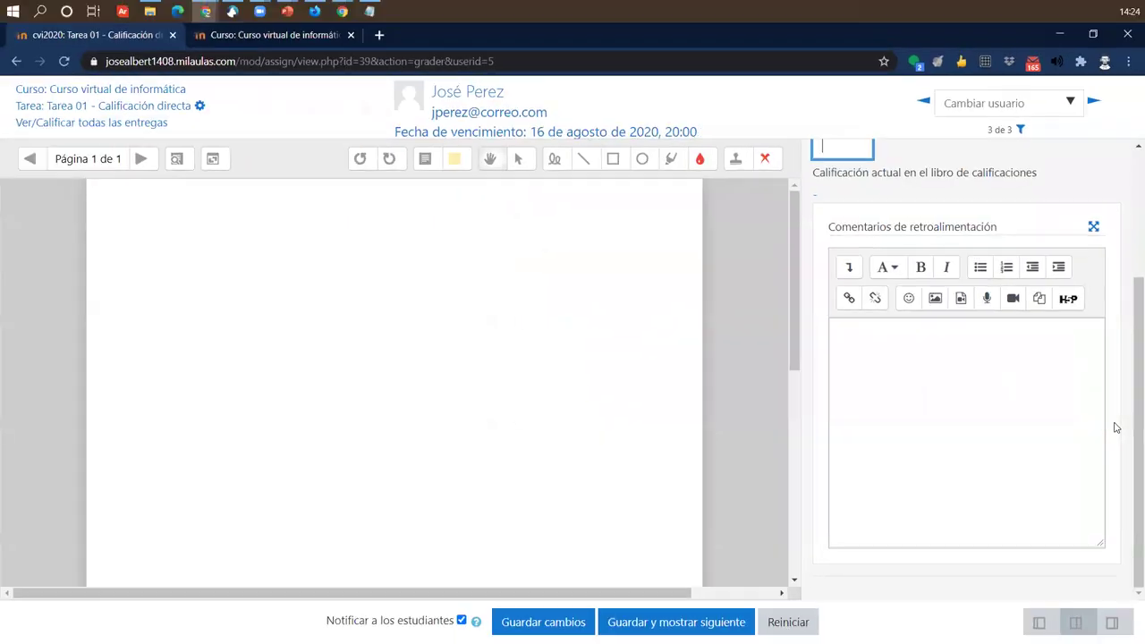
pyautogui.click(893, 395)
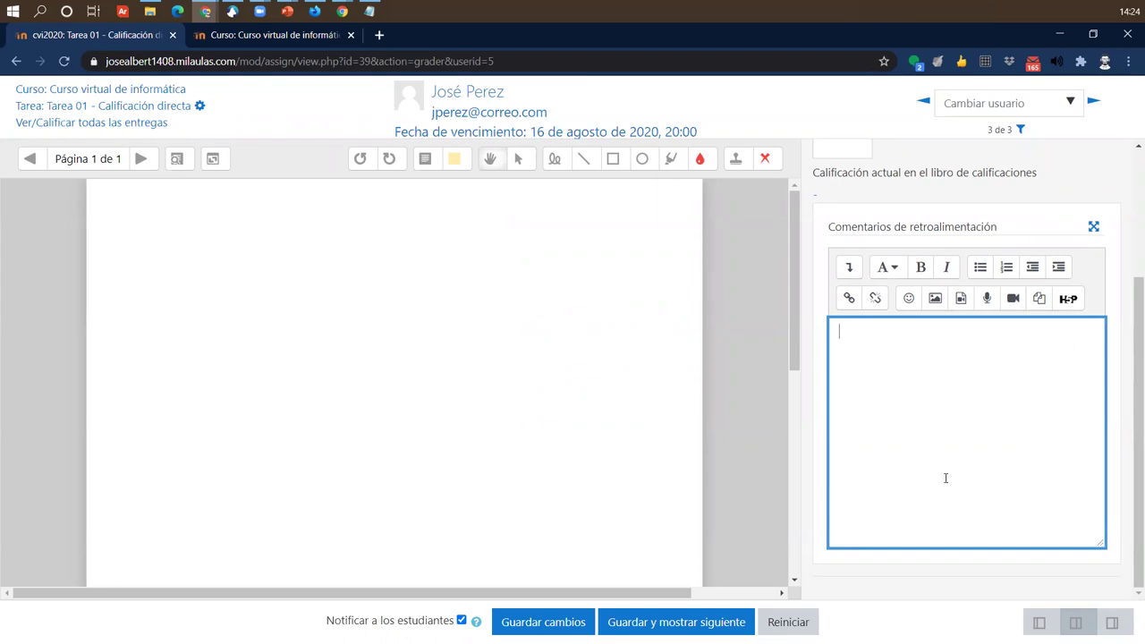
pyautogui.scroll(2, 825, 527)
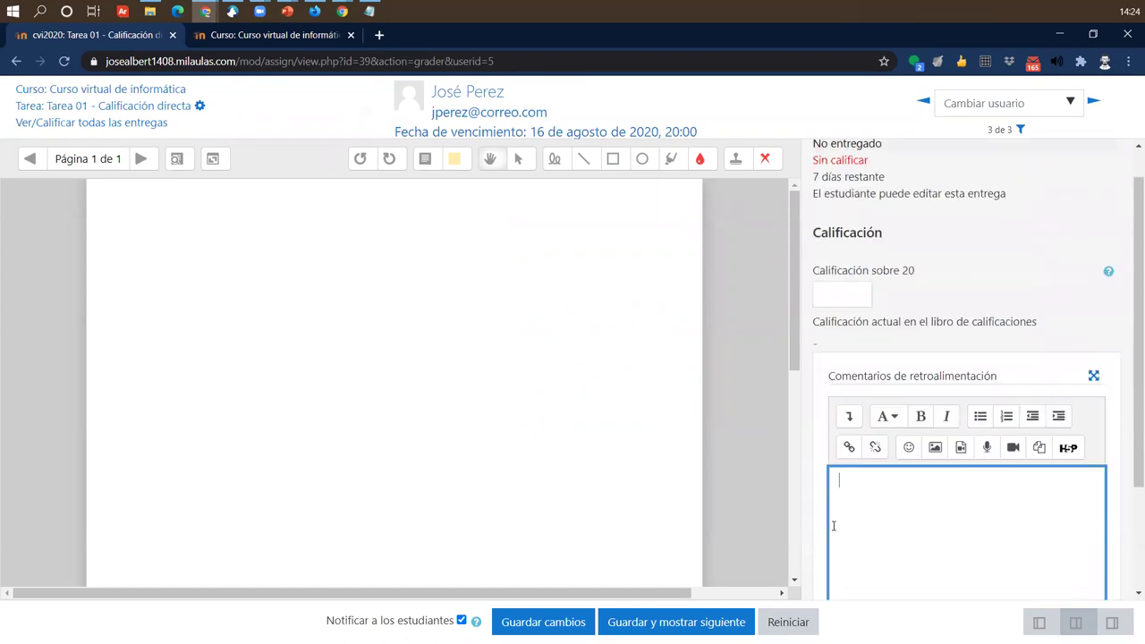
pyautogui.click(92, 107)
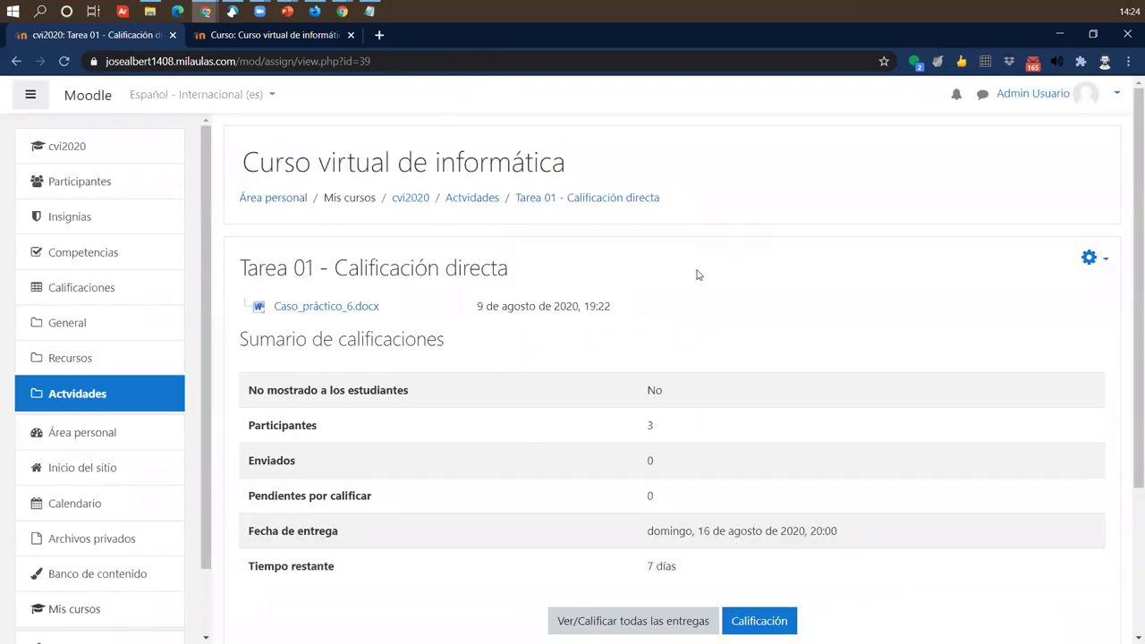
# Return to the course's Actvidades section and open the add activity or resource chooser
pyautogui.click(483, 200)
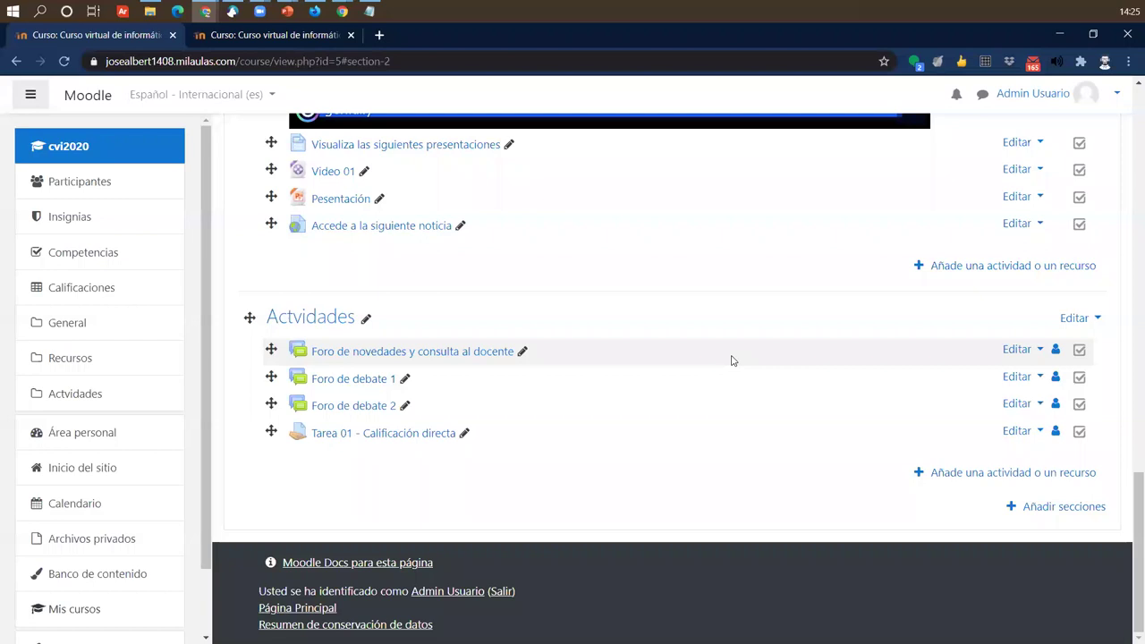
pyautogui.click(938, 472)
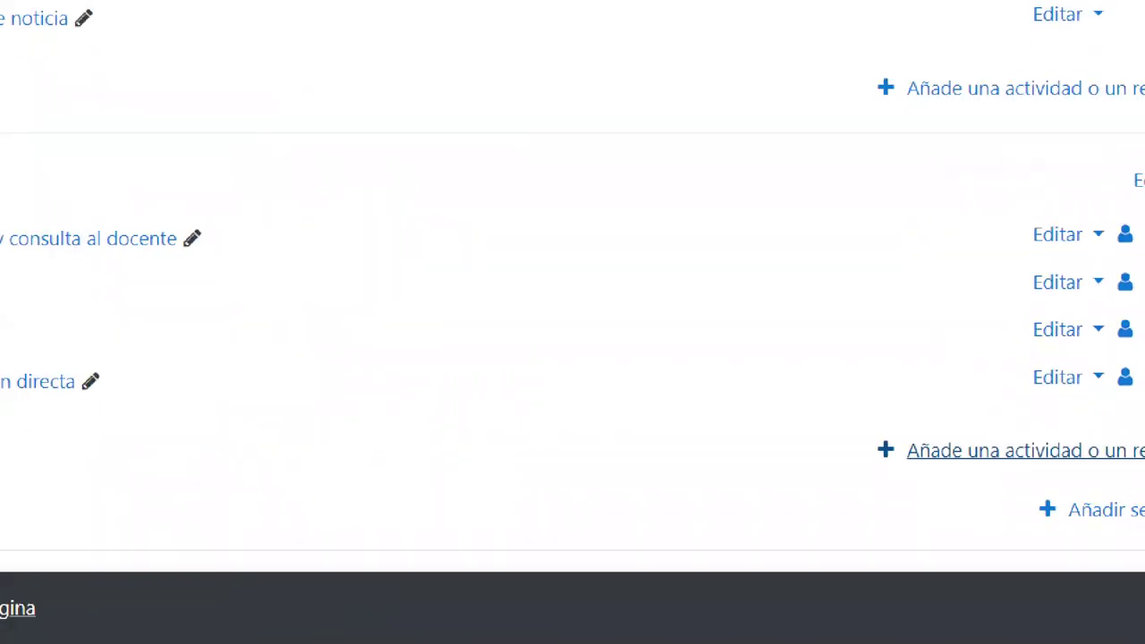
pyautogui.moveTo(855, 416); pyautogui.dragTo(1144, 482)
pyautogui.moveTo(894, 473); pyautogui.dragTo(511, 582)
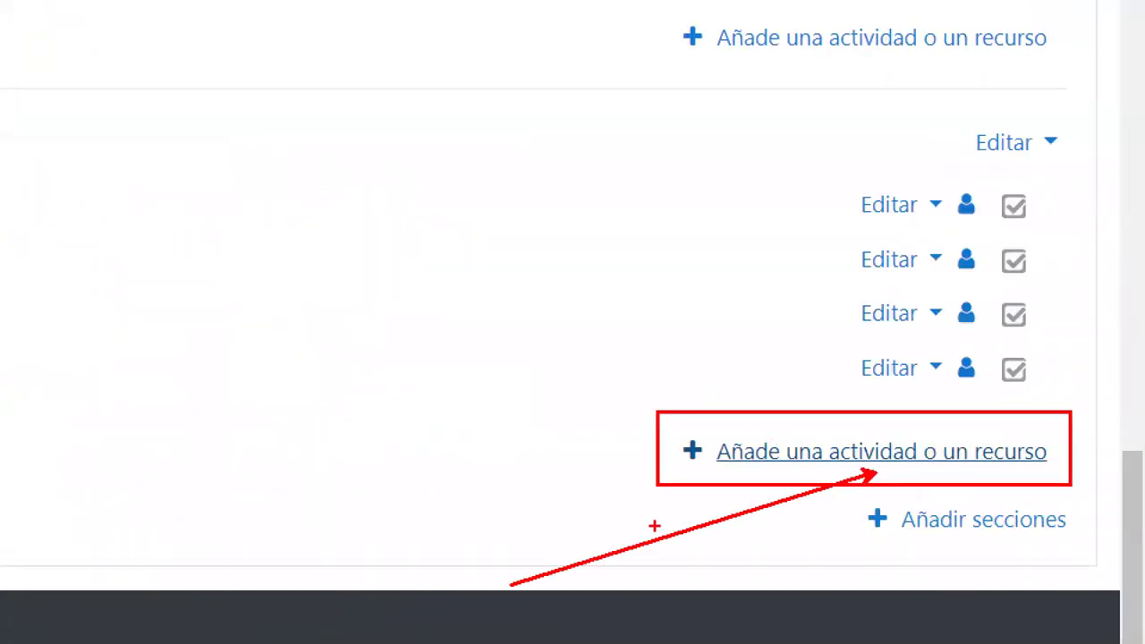
pyautogui.press('Escape')
pyautogui.click(1053, 474)
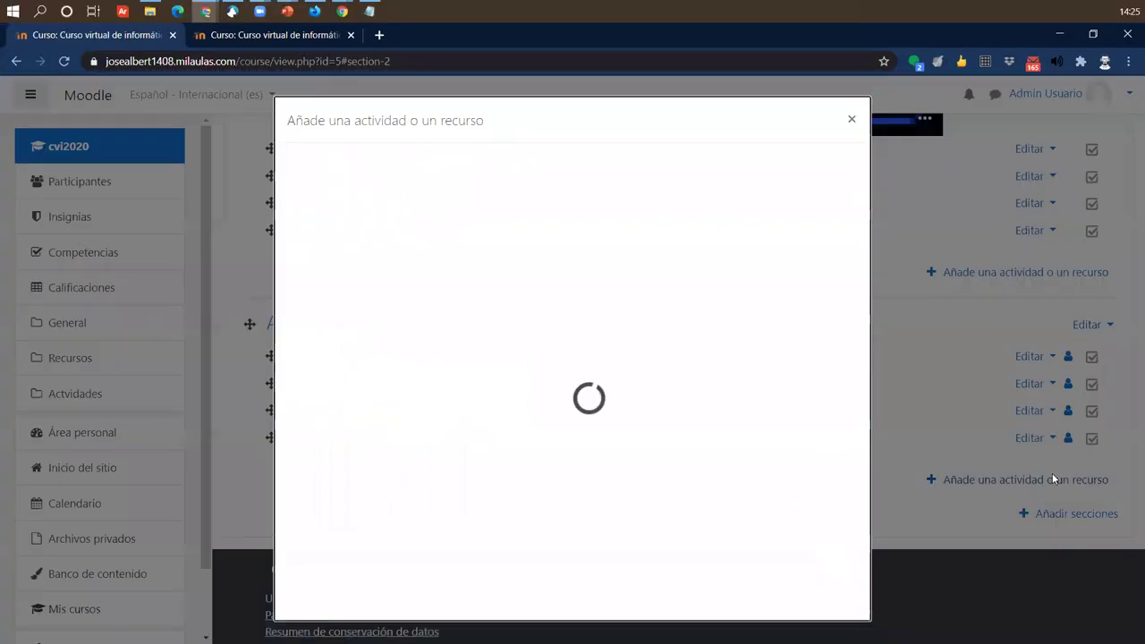
# Create a new assignment activity and enter 'Tarea 02 - Rúbrica' as its name
pyautogui.click(381, 214)
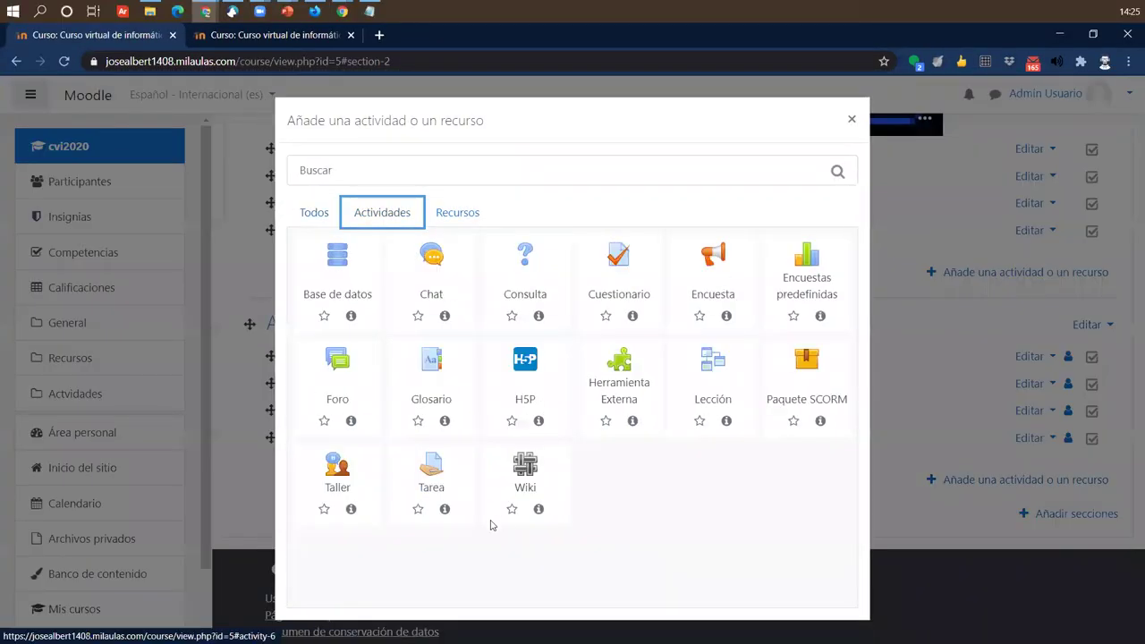
pyautogui.click(434, 469)
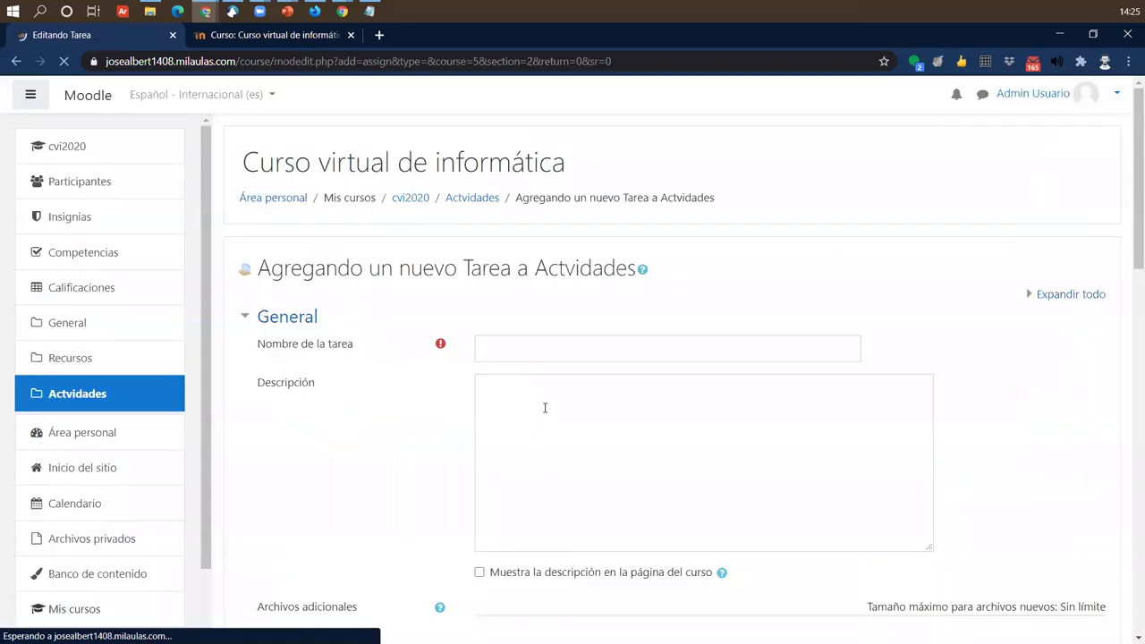
pyautogui.click(544, 349)
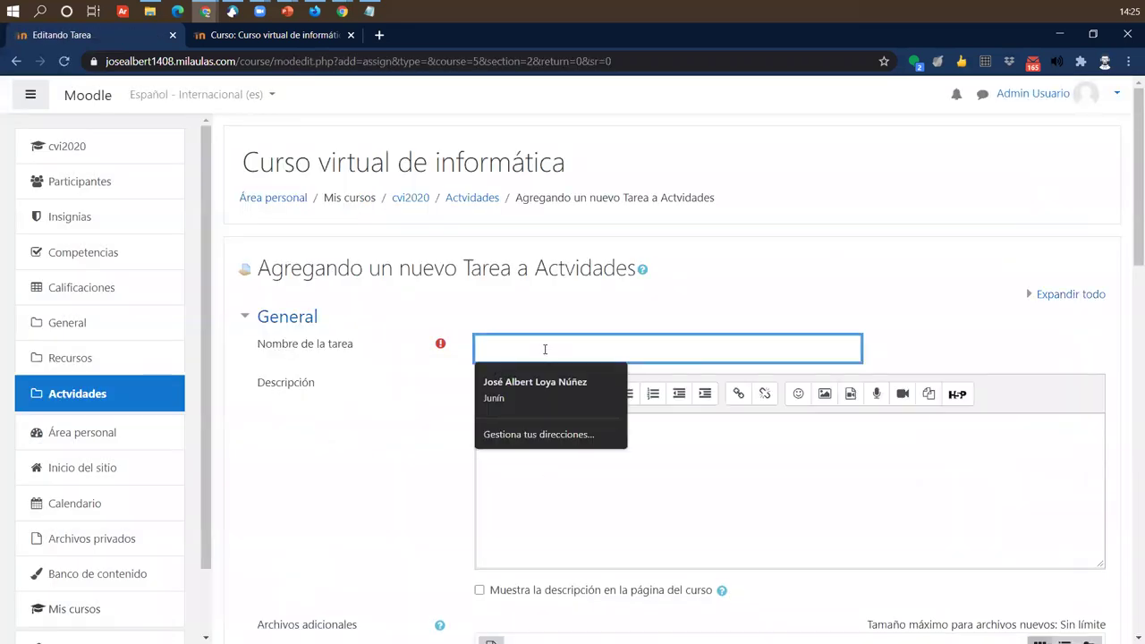
pyautogui.write('Tarea 02 - Rúbrica')
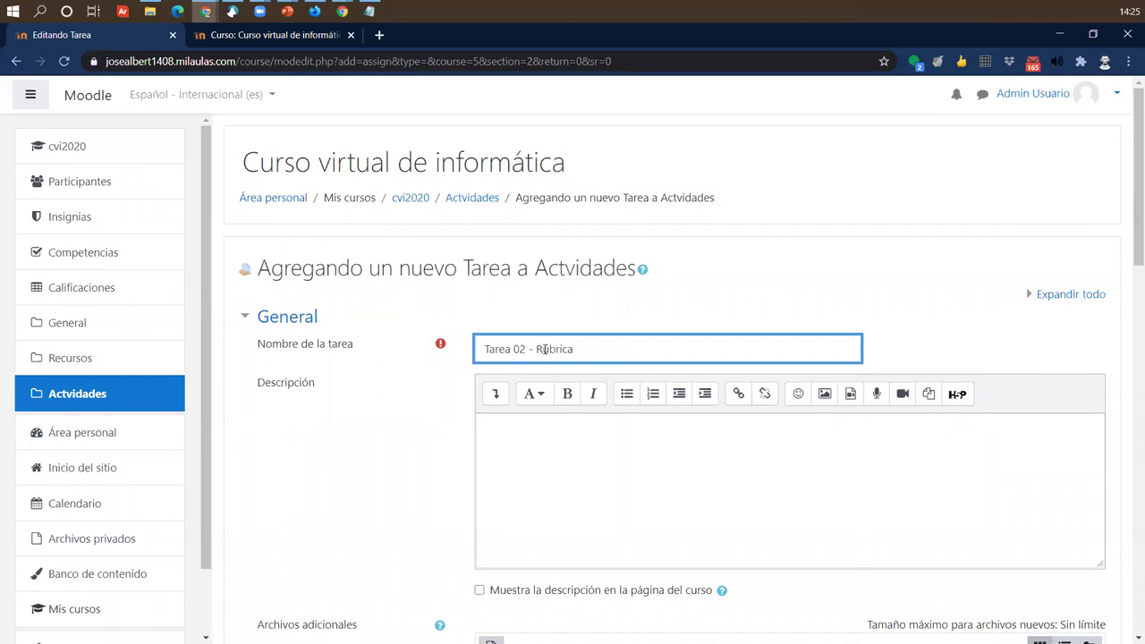
pyautogui.scroll(-3, 537, 555)
pyautogui.click(670, 415)
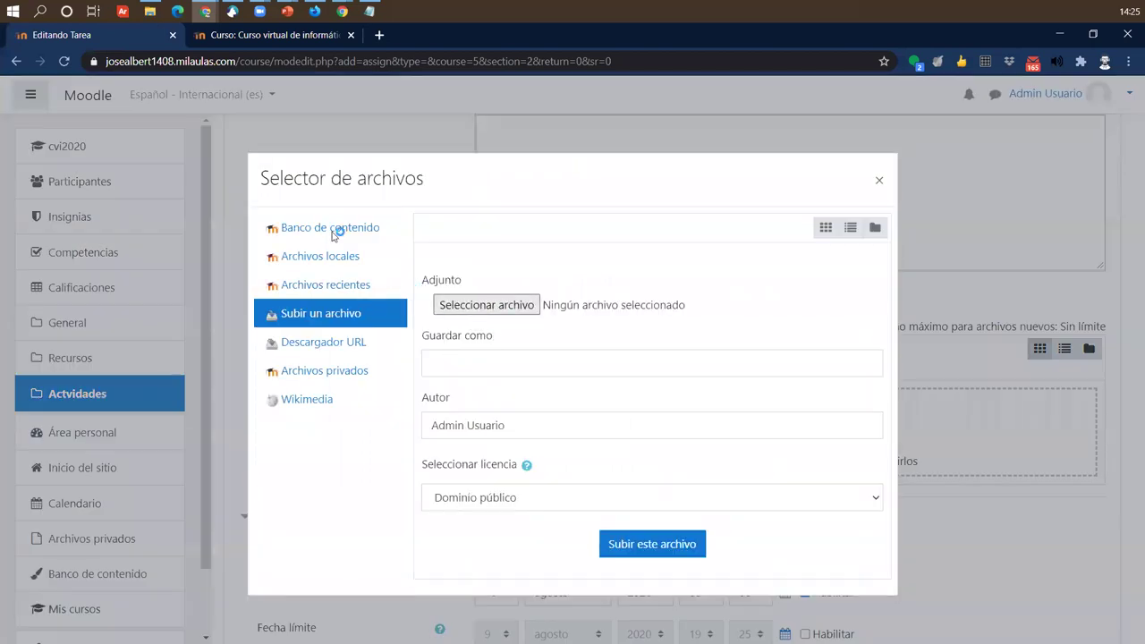
# Upload Caso_práctico_6 from Descargas under Archivos adicionales
pyautogui.click(467, 304)
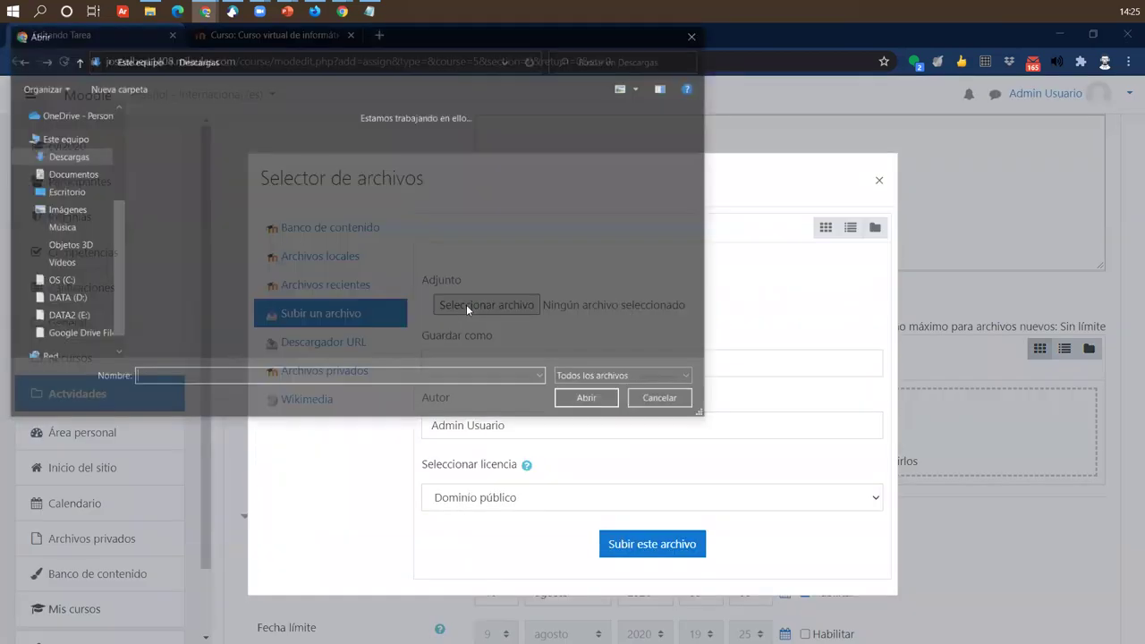
pyautogui.scroll(-6, 495, 288)
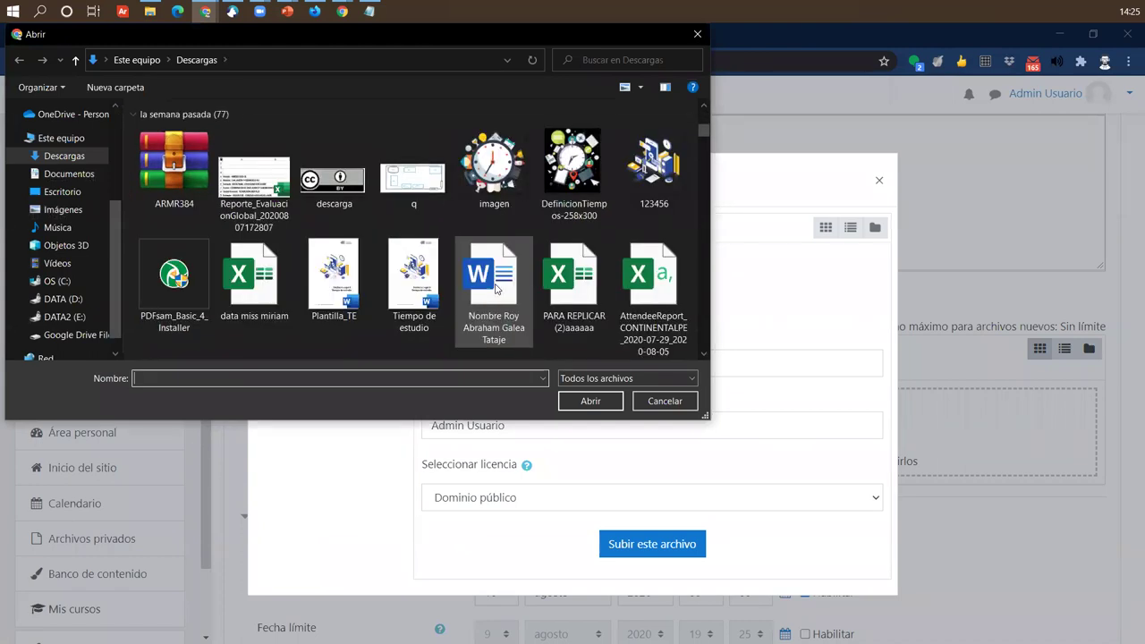
pyautogui.scroll(-6, 495, 288)
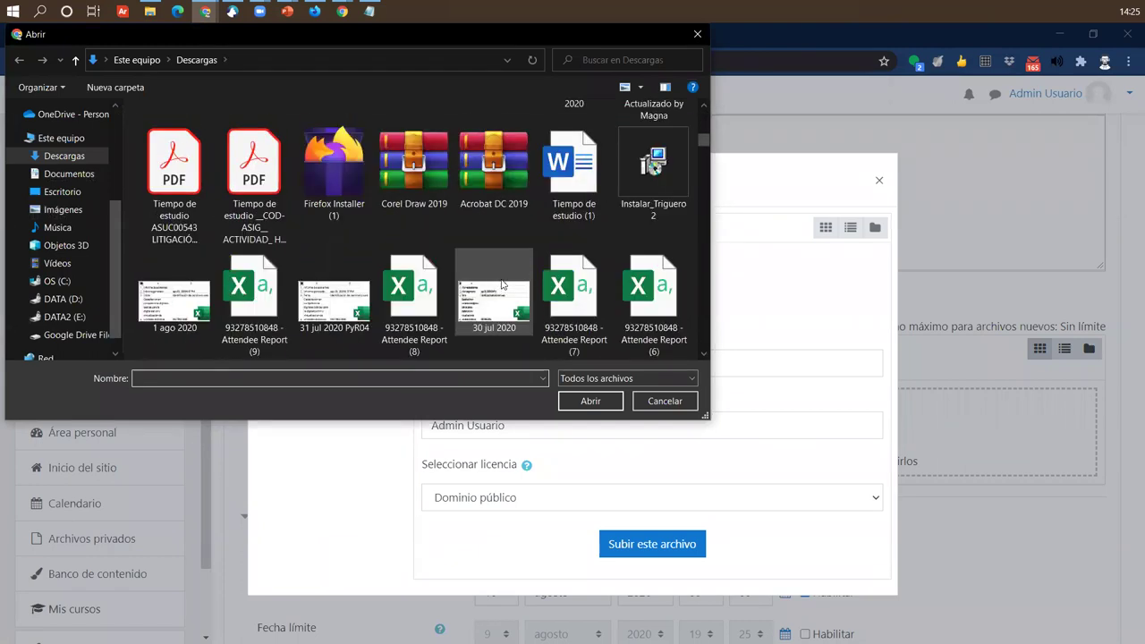
pyautogui.scroll(-6, 502, 285)
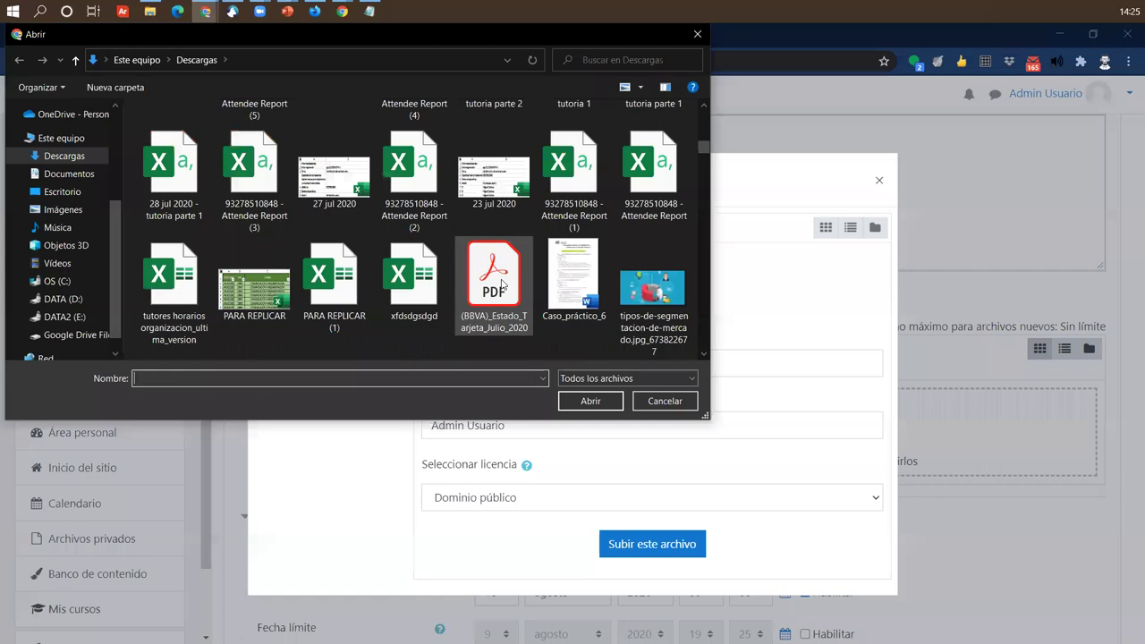
pyautogui.doubleClick(564, 193)
pyautogui.click(651, 544)
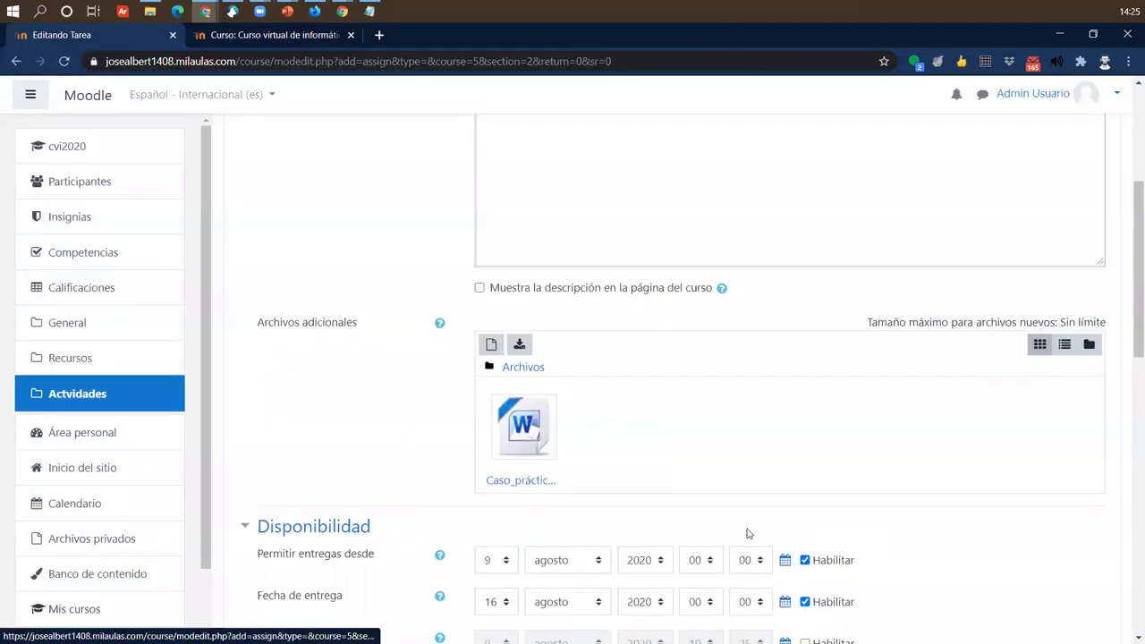
# Enable the cut-off date on day 16 at hour 23, and set the due date hour to 20
pyautogui.scroll(-3, 827, 430)
pyautogui.click(828, 430)
pyautogui.click(512, 424)
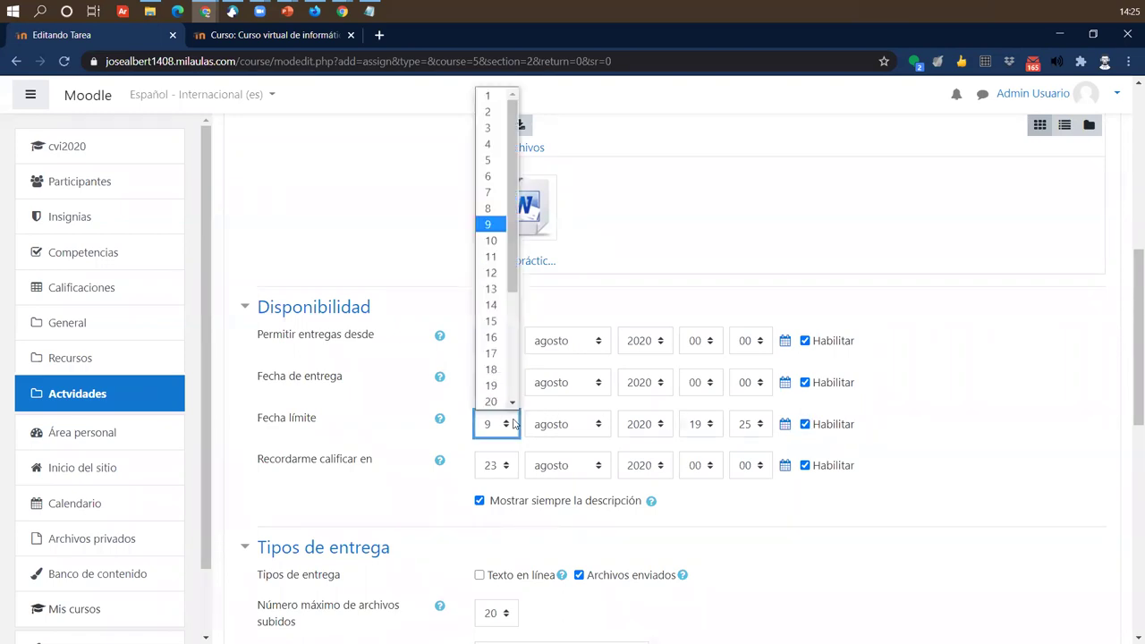
pyautogui.write('16')
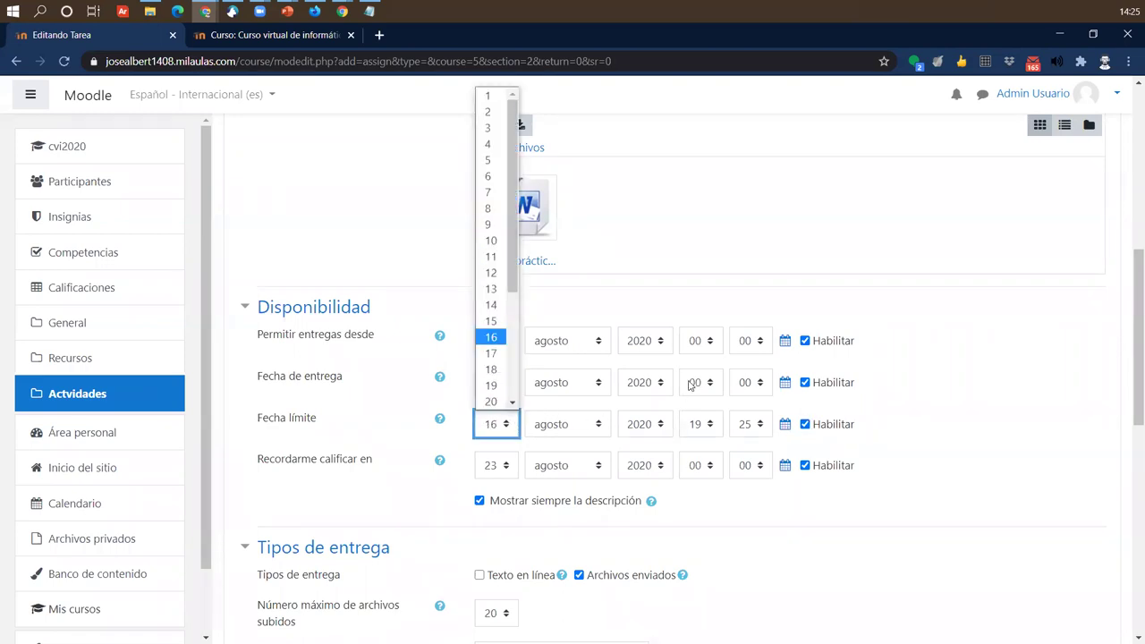
pyautogui.click(690, 383)
pyautogui.write('20')
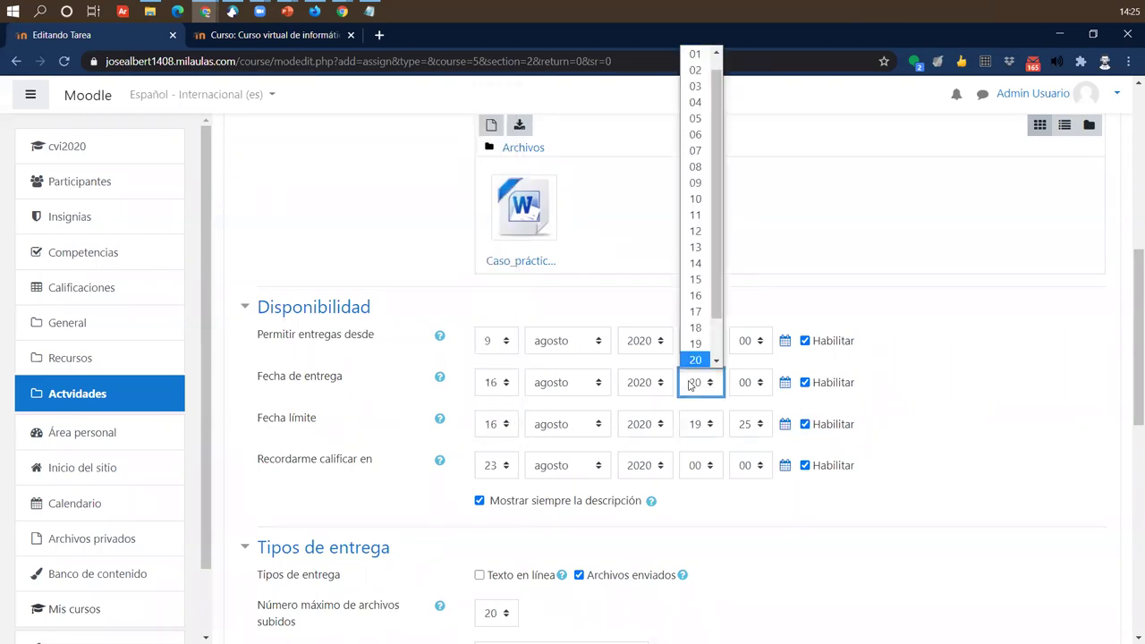
pyautogui.click(705, 426)
pyautogui.write('23')
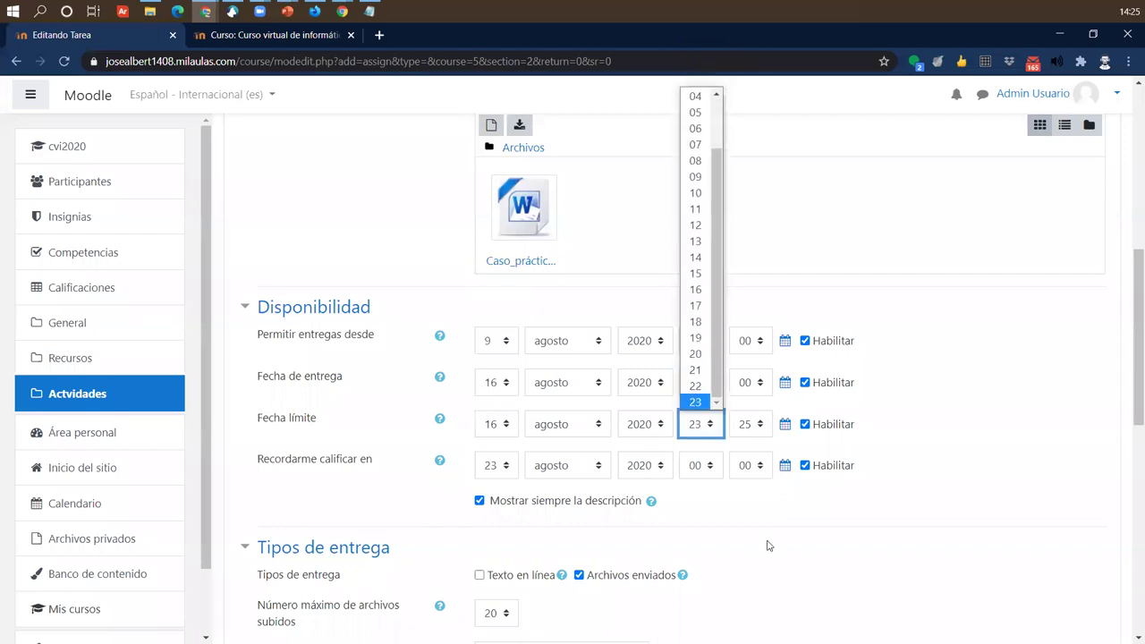
pyautogui.click(768, 546)
pyautogui.scroll(-5, 429, 450)
pyautogui.scroll(2, 472, 325)
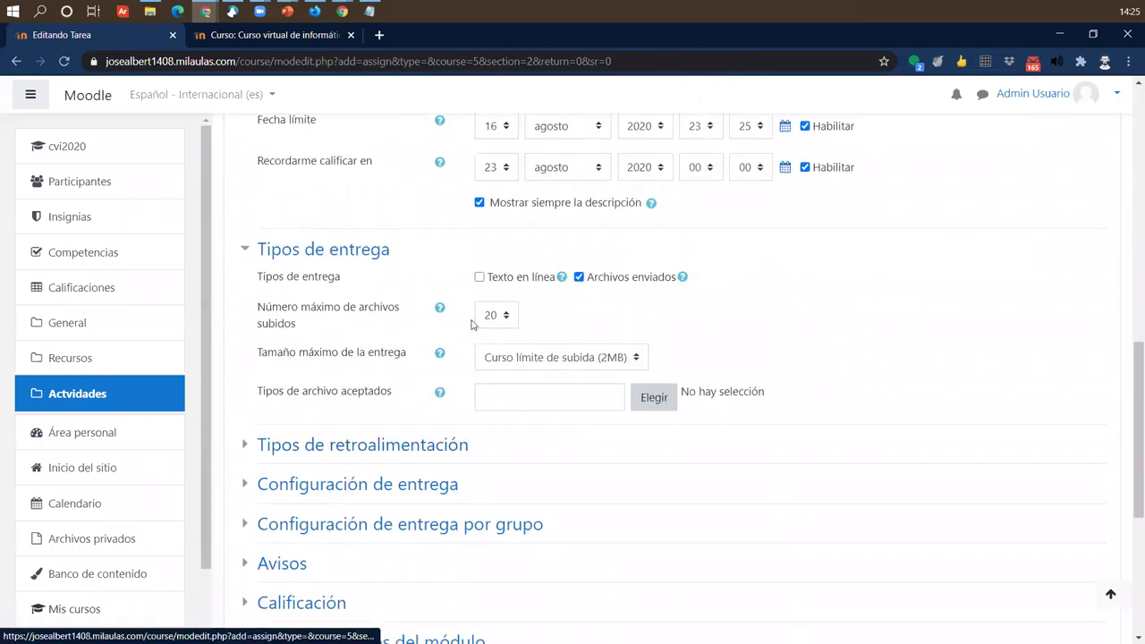
pyautogui.scroll(-2, 371, 439)
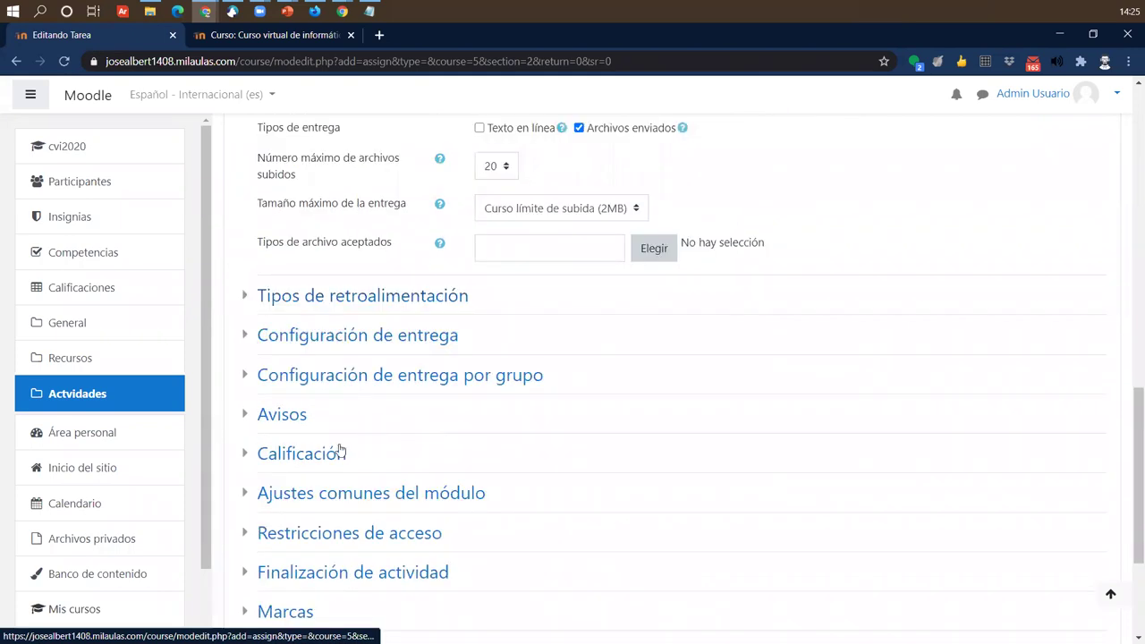
pyautogui.click(243, 453)
# Set the assignment's maximum grade to 20
pyautogui.scroll(-2, 475, 471)
pyautogui.doubleClick(563, 411)
pyautogui.write('20')
pyautogui.click(301, 434)
# Choose Rúbrica as the grading method and save the assignment with Guardar cambios y mostrar
pyautogui.scroll(-1, 537, 424)
pyautogui.click(540, 420)
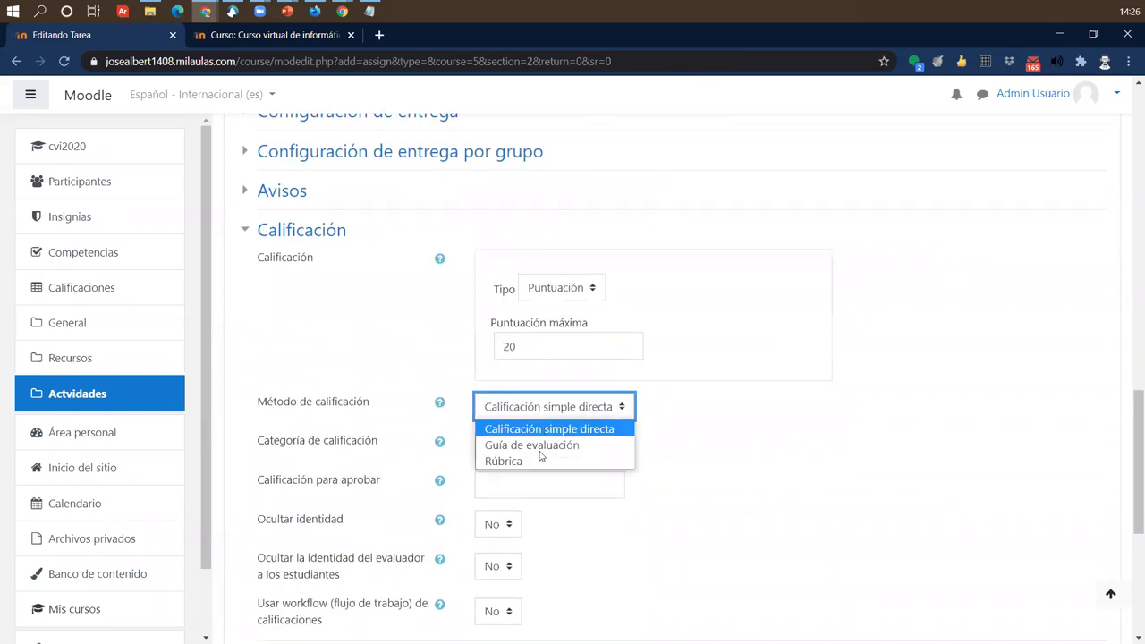
pyautogui.click(541, 441)
pyautogui.click(580, 419)
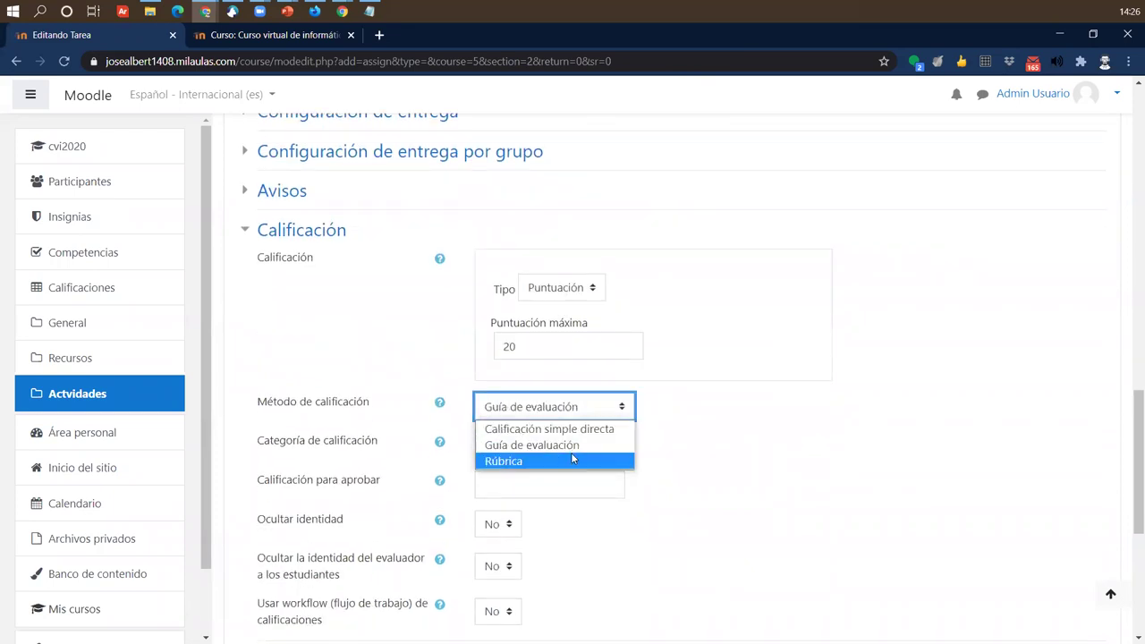
pyautogui.click(592, 460)
pyautogui.scroll(1, 766, 510)
pyautogui.scroll(3, 766, 510)
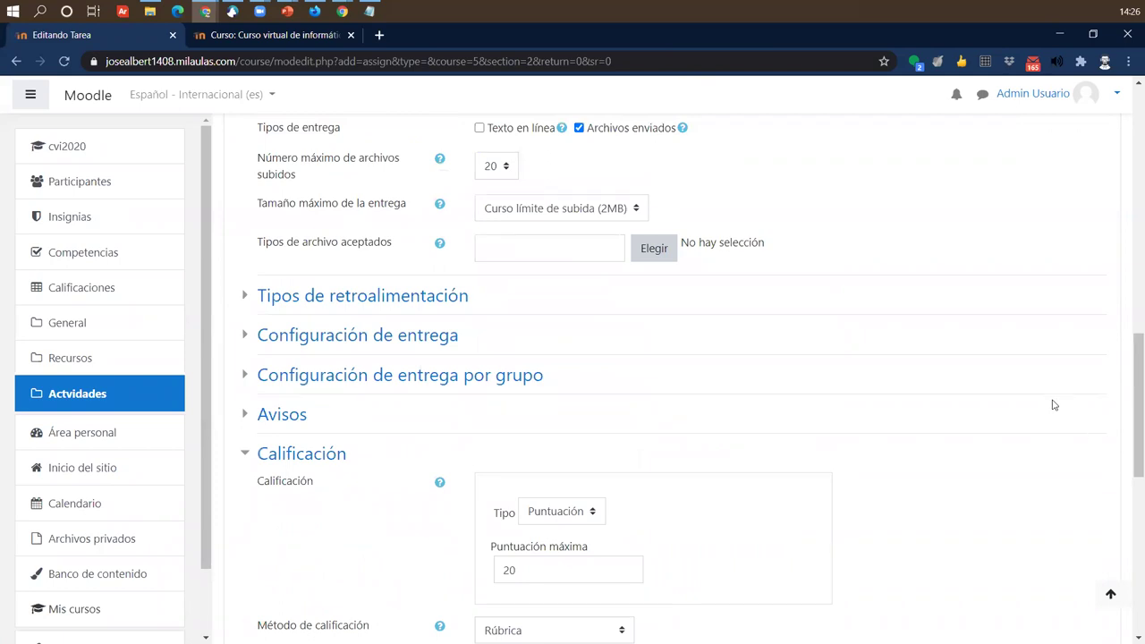
pyautogui.scroll(4, 452, 349)
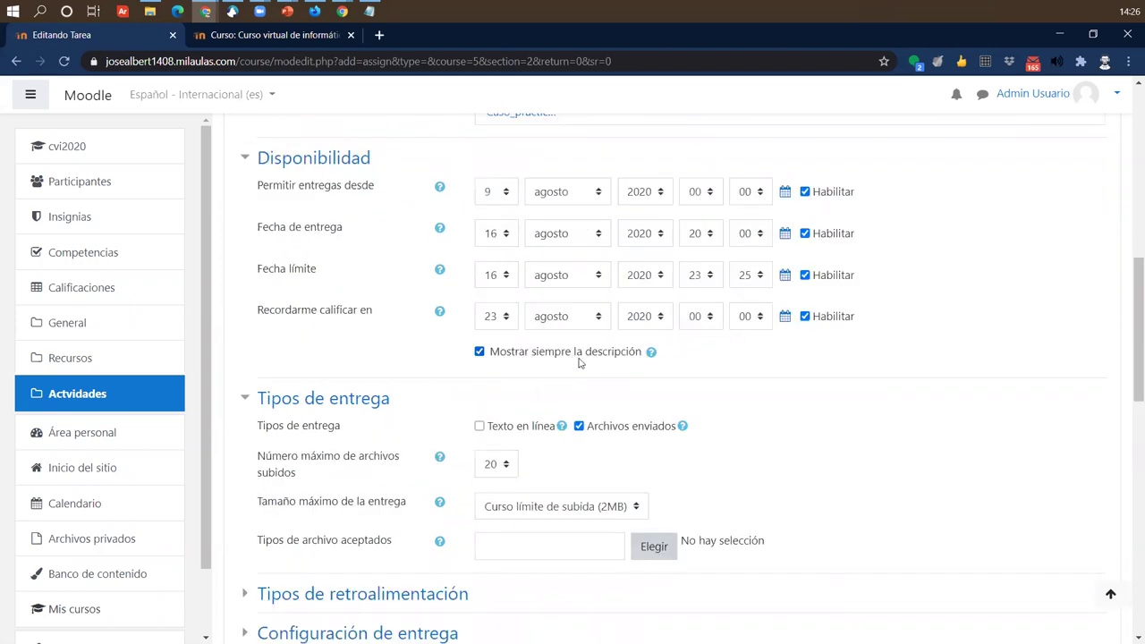
pyautogui.scroll(-3, 665, 404)
pyautogui.scroll(-8, 665, 403)
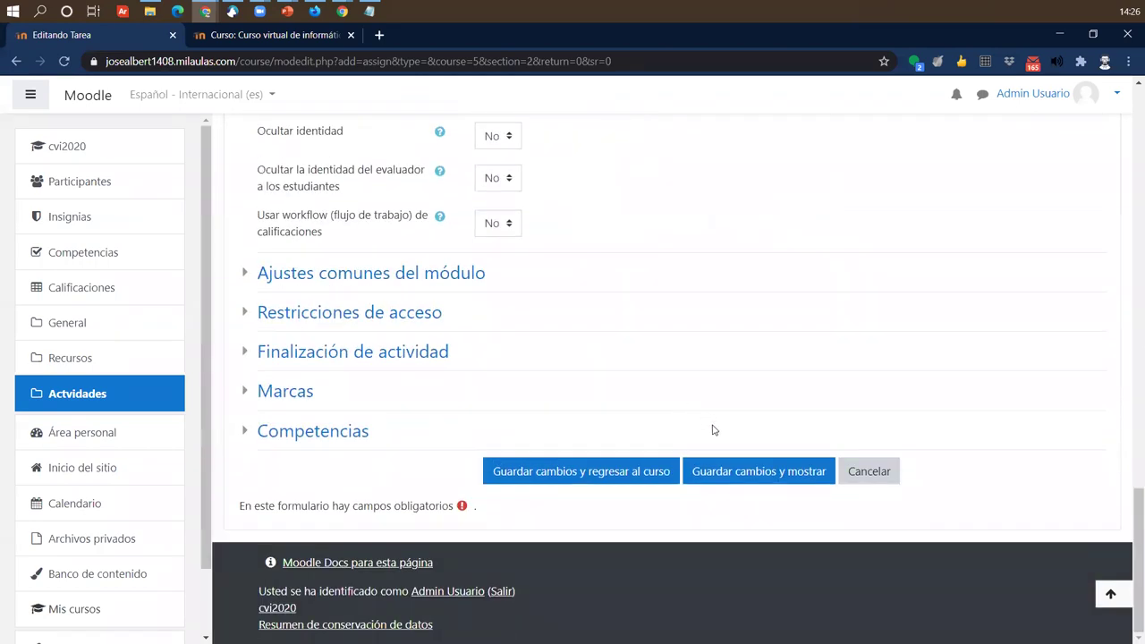
pyautogui.click(721, 473)
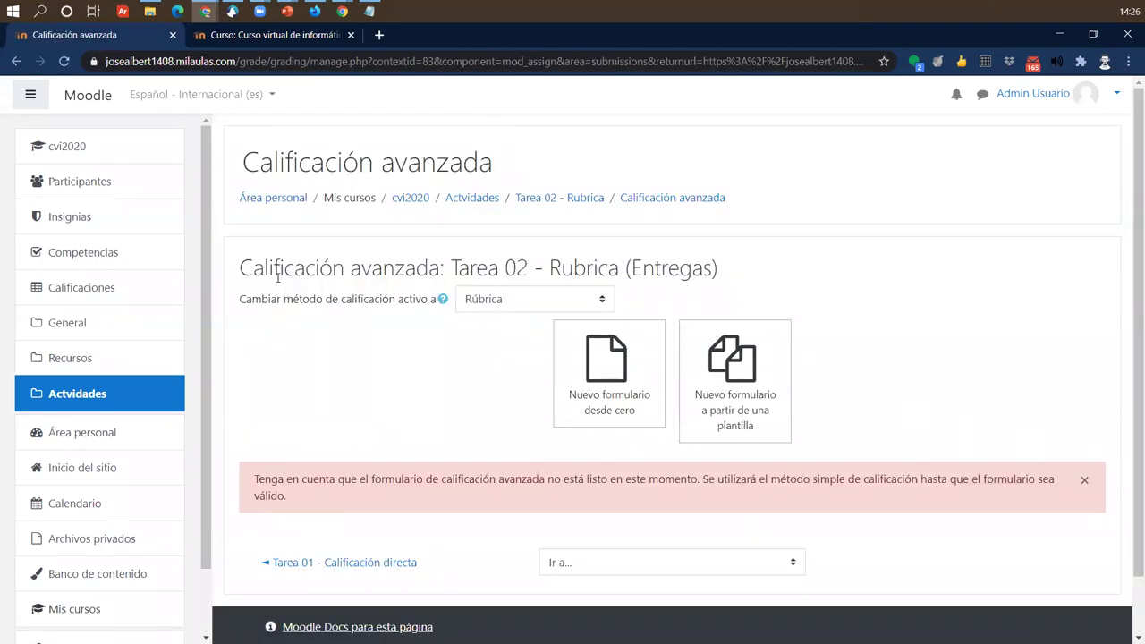
# Choose 'Nuevo formulario desde cero' on the Calificación avanzada page
pyautogui.moveTo(244, 267); pyautogui.dragTo(785, 274)
pyautogui.click(442, 463)
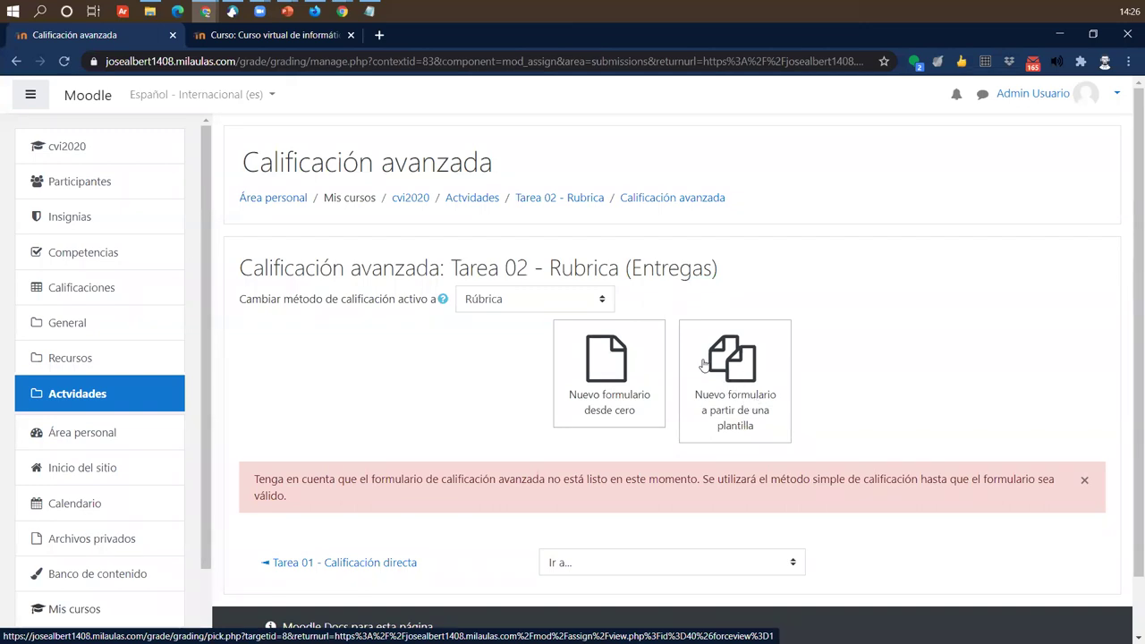
pyautogui.click(604, 378)
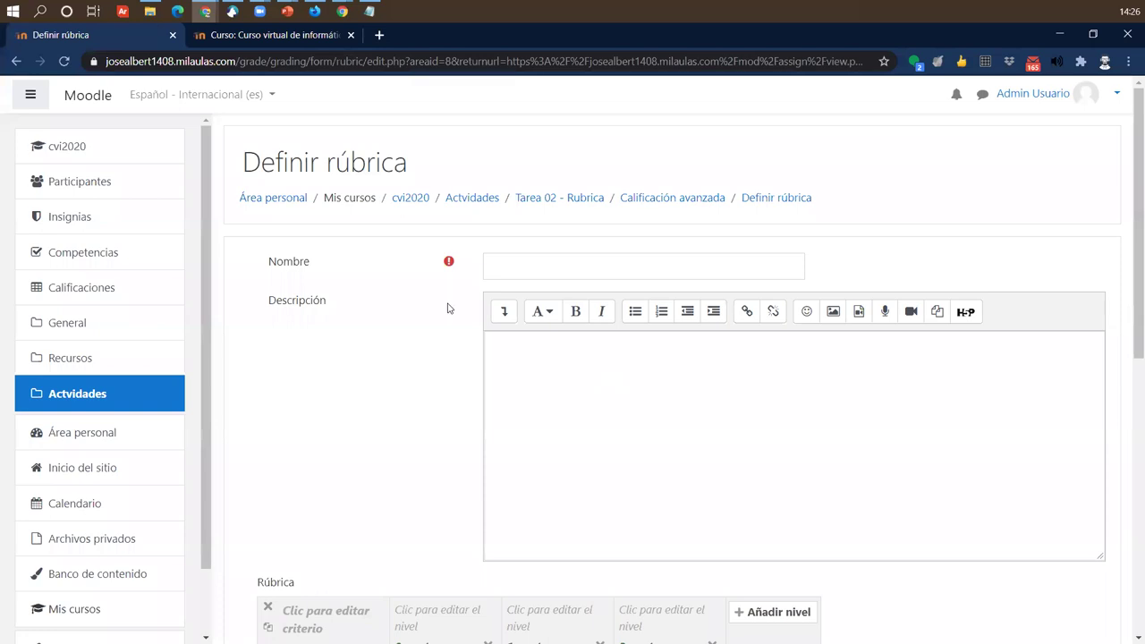
# Enter 'Rubrica - CVI2020' in the rubric's Nombre field, then move to the first criterion's text
pyautogui.scroll(-6, 447, 304)
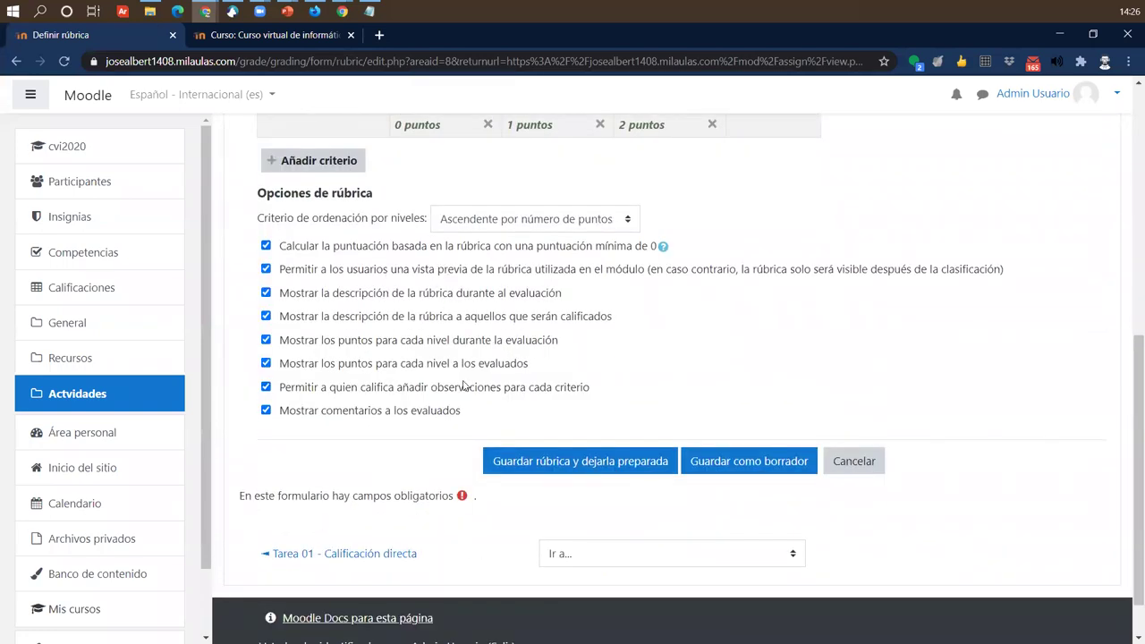
pyautogui.scroll(3, 481, 380)
pyautogui.scroll(4, 481, 380)
pyautogui.click(537, 280)
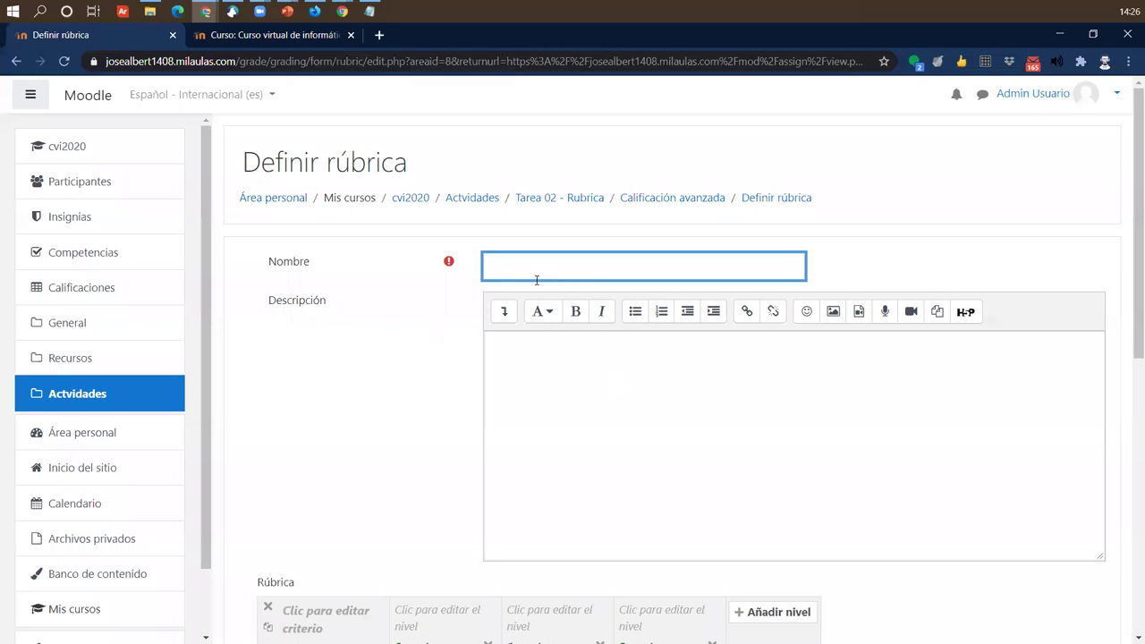
pyautogui.write('Rubrica de')
pyautogui.press('BackSpace')
pyautogui.write('- CVI2020')
pyautogui.scroll(-3, 608, 149)
pyautogui.click(602, 220)
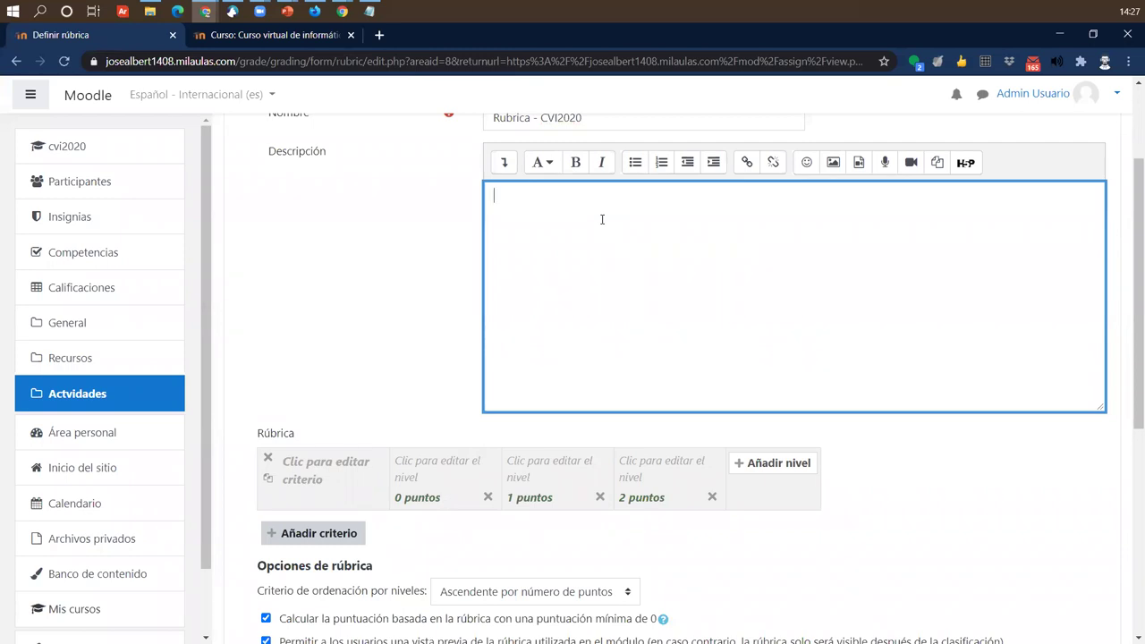
pyautogui.scroll(-5, 593, 273)
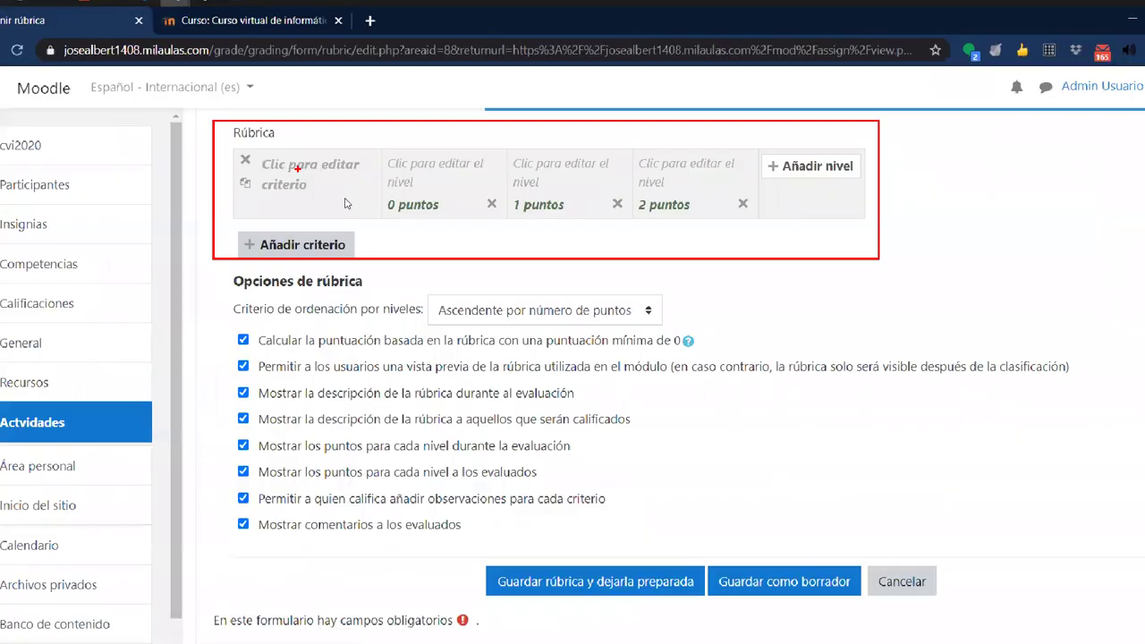
pyautogui.click(241, 197)
# Enter 'Criterio 01' with levels 'No presento' and 'Presento'
pyautogui.write('C')
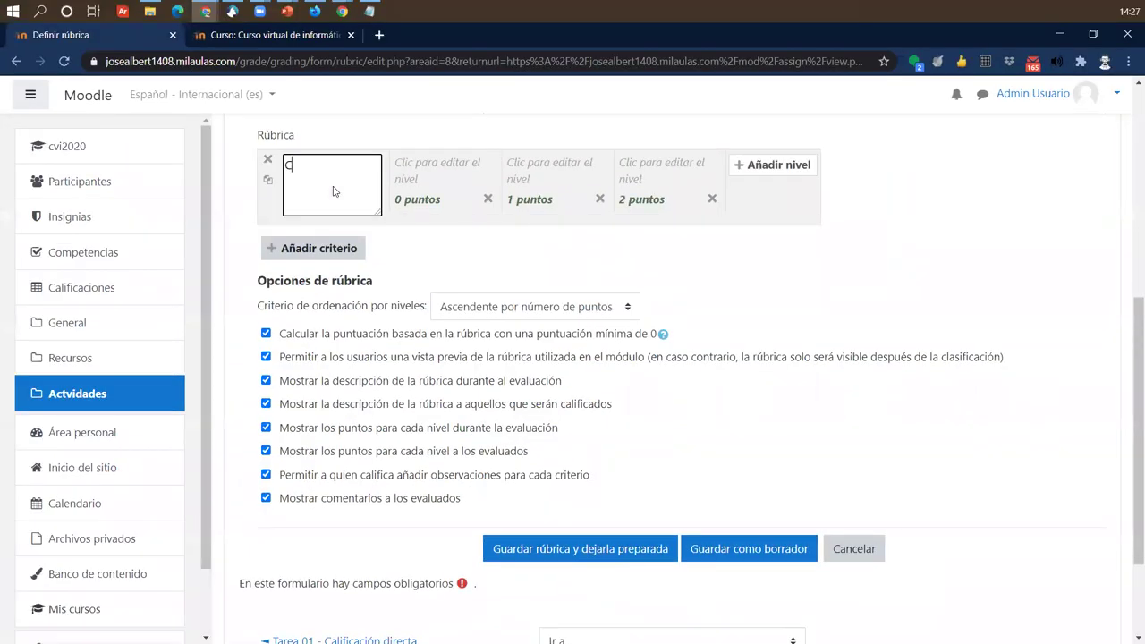
pyautogui.write('riterio 01')
pyautogui.press('Tab')
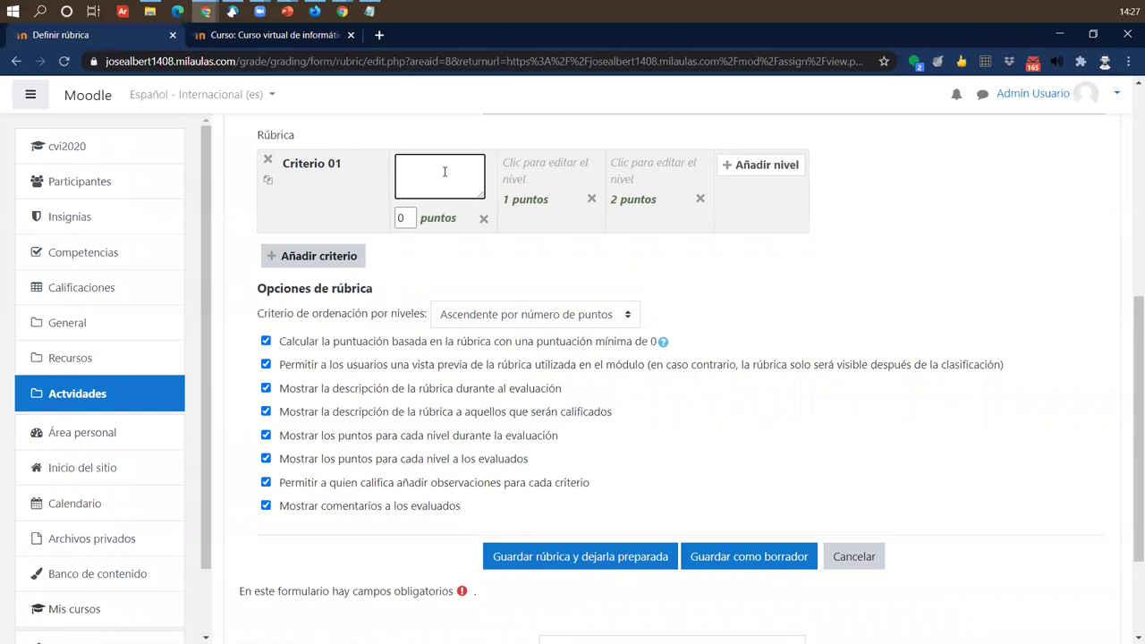
pyautogui.write('No presento')
pyautogui.click(519, 173)
pyautogui.write('Presento')
# Delete the unused 2-point level from the first criterion
pyautogui.click(657, 199)
pyautogui.click(618, 446)
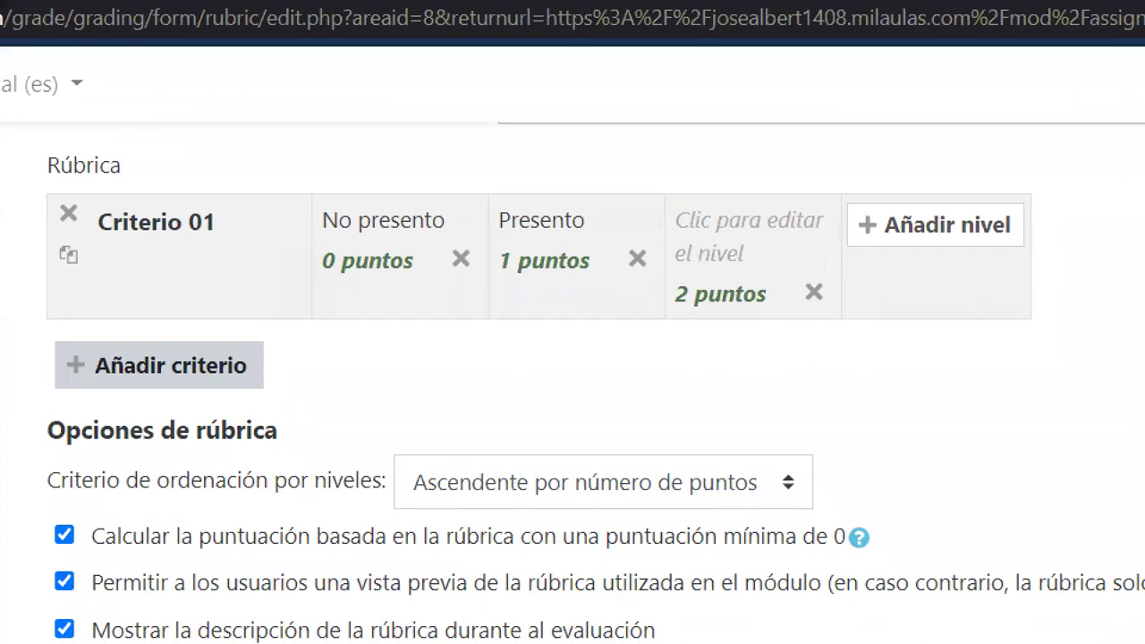
pyautogui.moveTo(795, 271)
pyautogui.mouseDown()
pyautogui.moveTo(850, 318)
pyautogui.moveTo(840, 315)
pyautogui.moveTo(943, 463)
pyautogui.mouseUp()
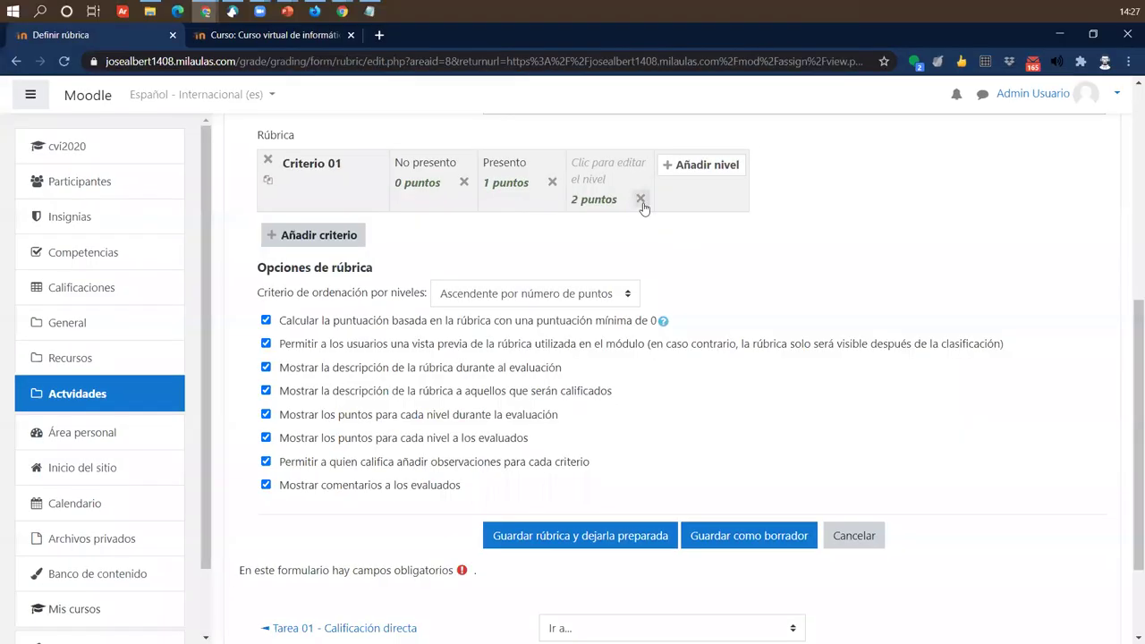
pyautogui.click(641, 199)
pyautogui.click(519, 452)
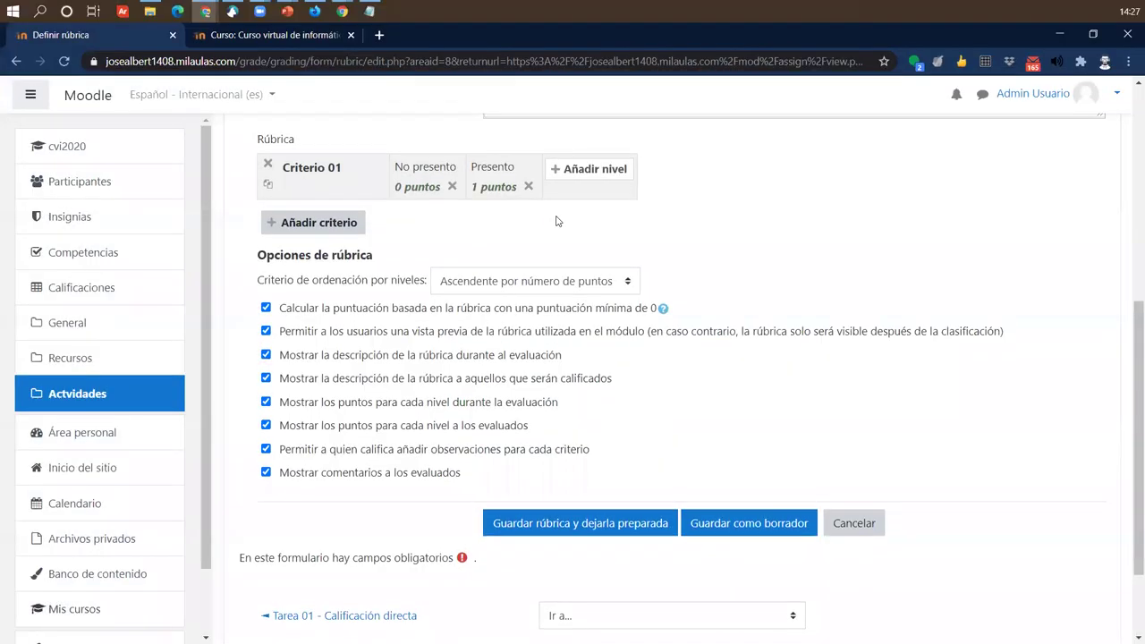
pyautogui.scroll(3, 530, 255)
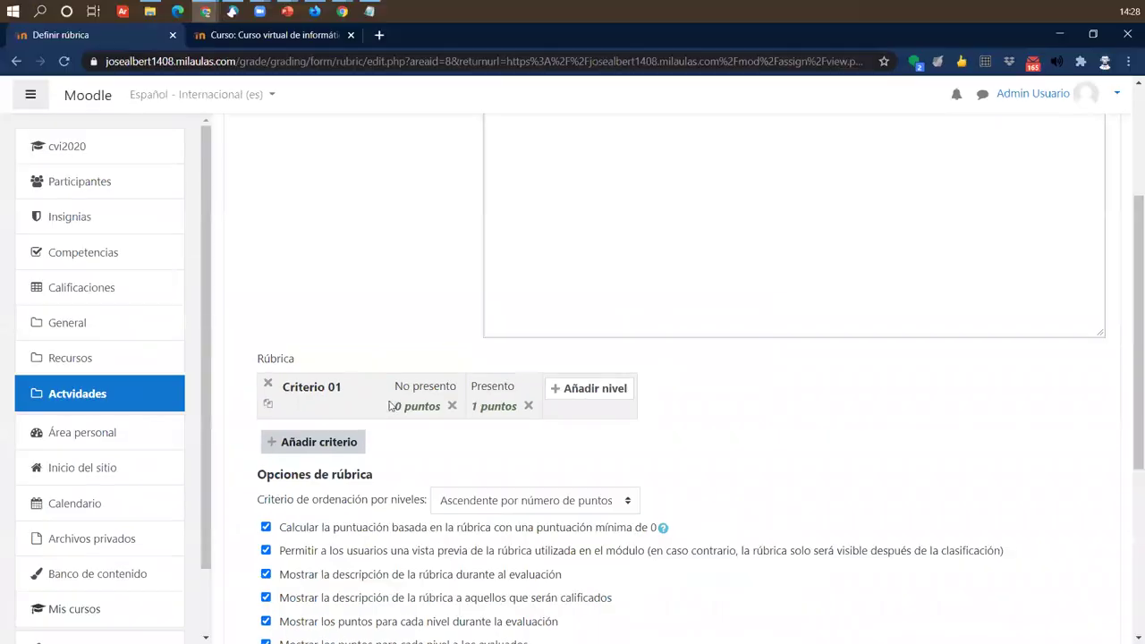
# Extend the criterion text to 'Criterio 01: Entrego en fecha la actividad'
pyautogui.click(353, 394)
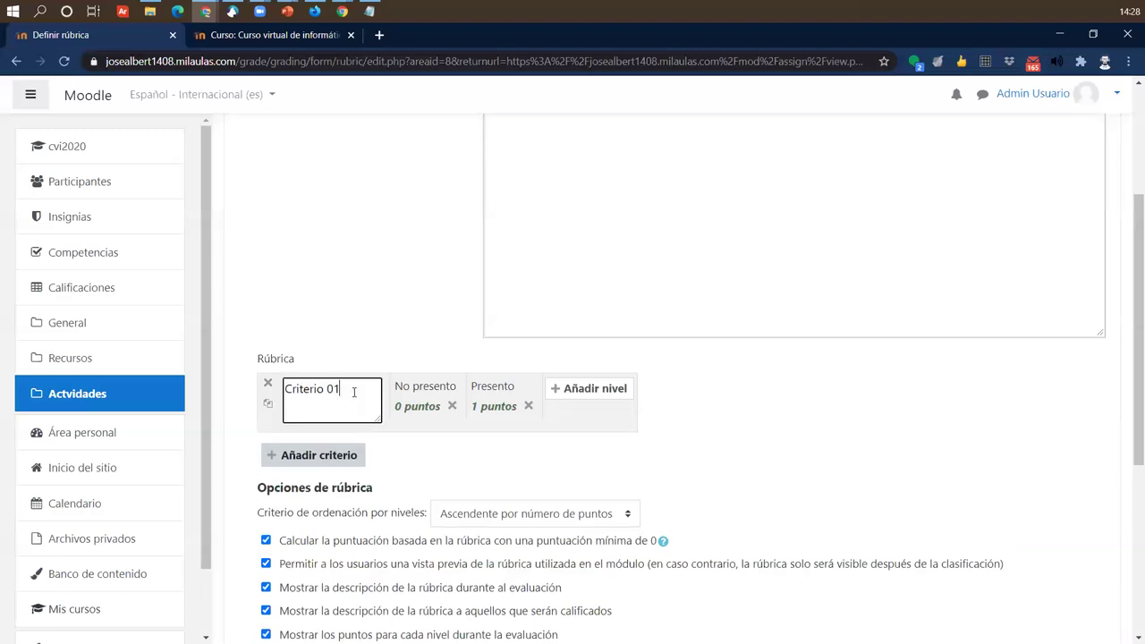
pyautogui.write(': Entreog')
pyautogui.press('BackSpace')
pyautogui.press('BackSpace')
pyautogui.write('go en fecha la')
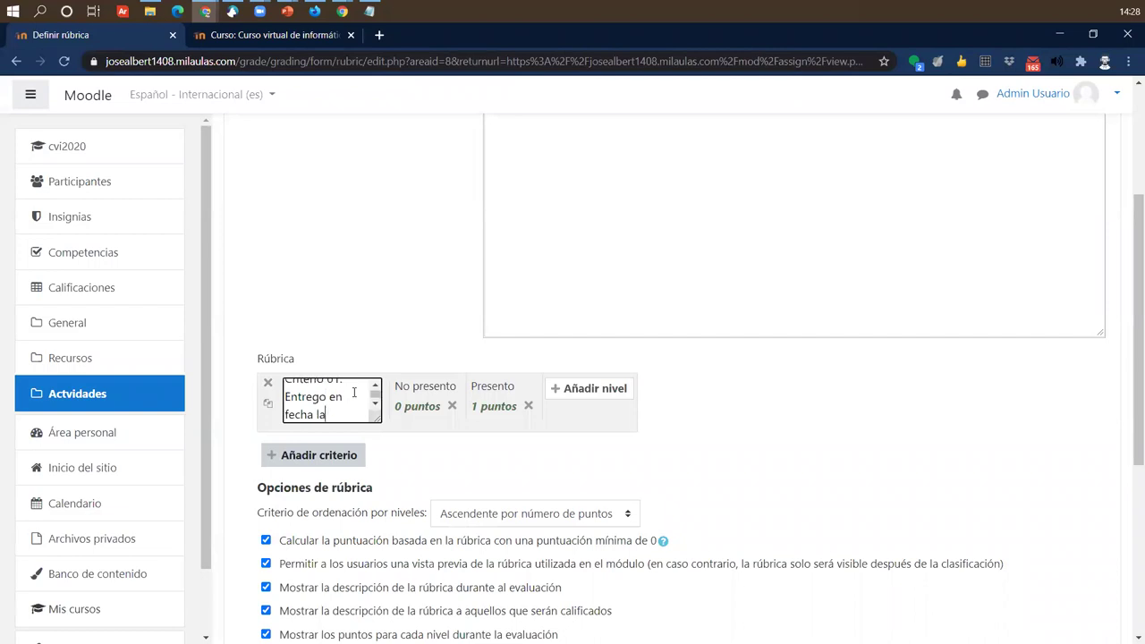
pyautogui.write(' atitividad')
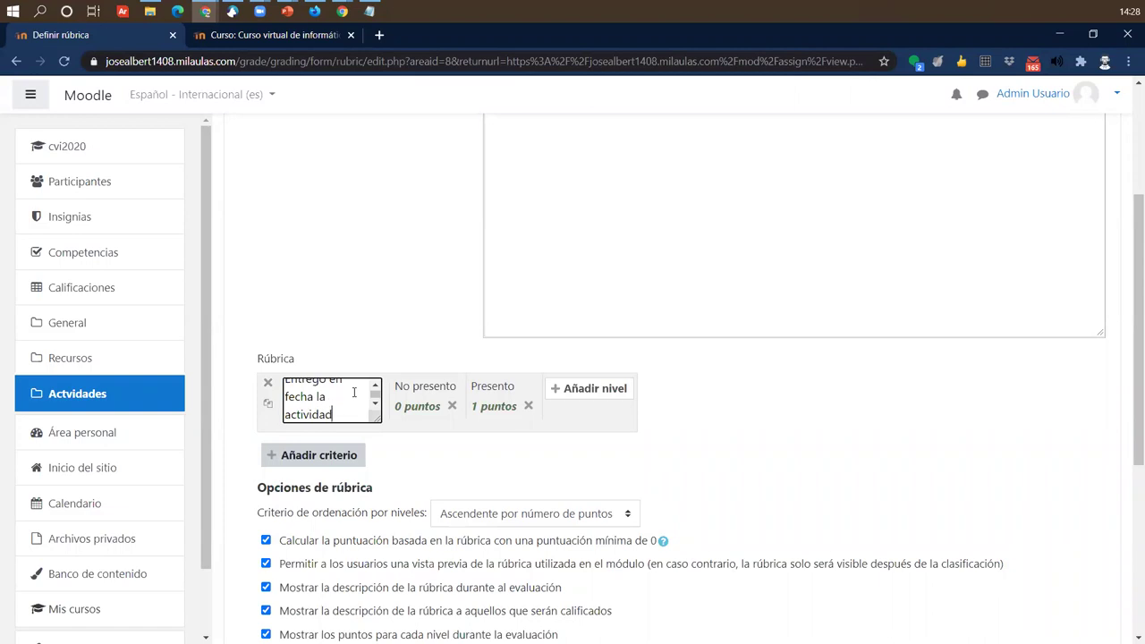
pyautogui.click(463, 453)
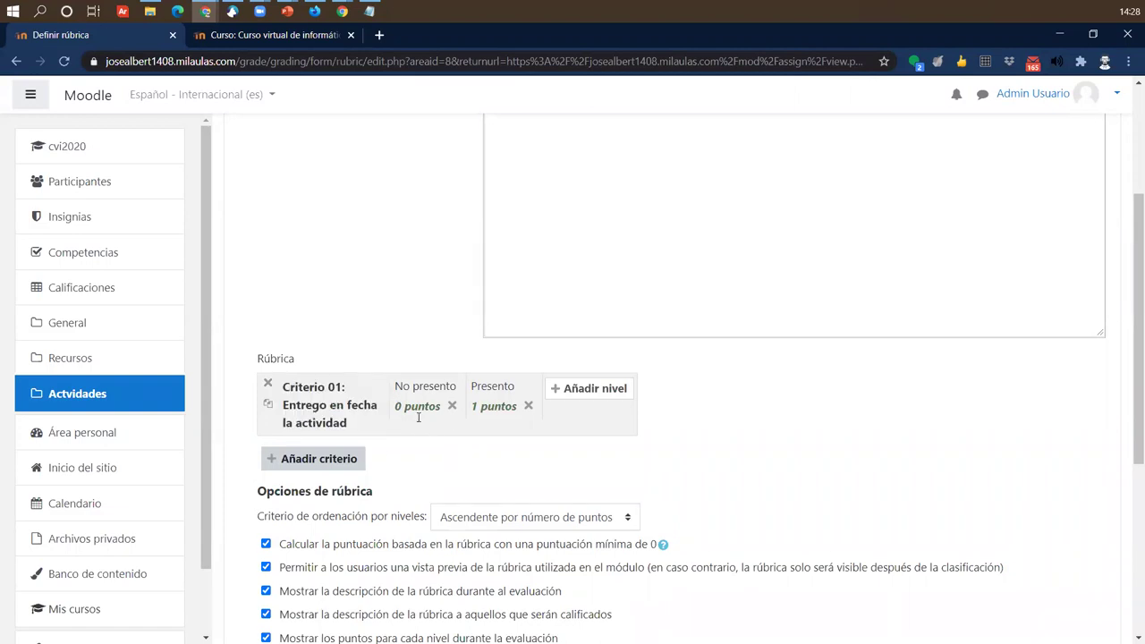
# Change the Presento level's points from 1 to 5
pyautogui.click(473, 420)
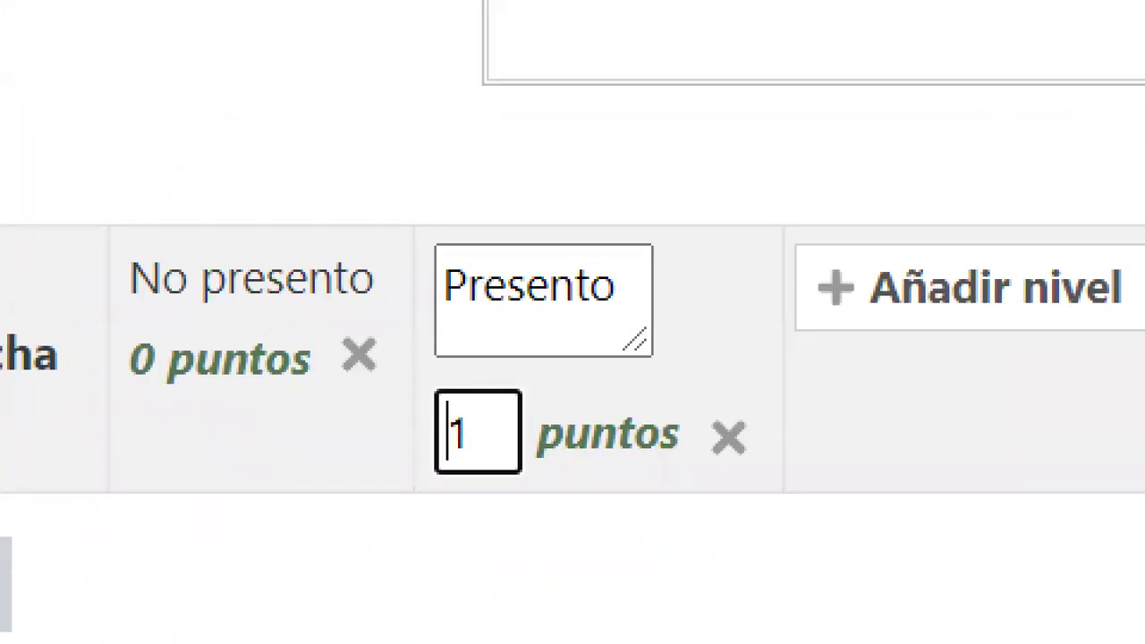
pyautogui.moveTo(124, 325)
pyautogui.mouseDown()
pyautogui.moveTo(435, 409)
pyautogui.moveTo(402, 397)
pyautogui.moveTo(535, 488)
pyautogui.mouseUp()
pyautogui.moveTo(517, 450); pyautogui.dragTo(706, 637)
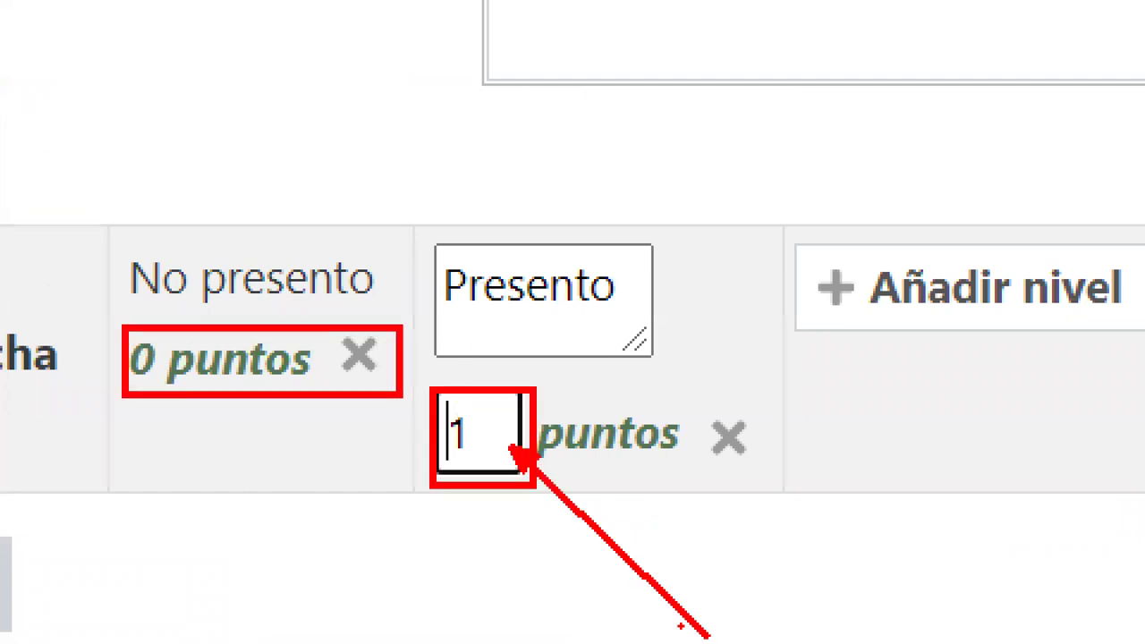
pyautogui.press('Delete')
pyautogui.write('5')
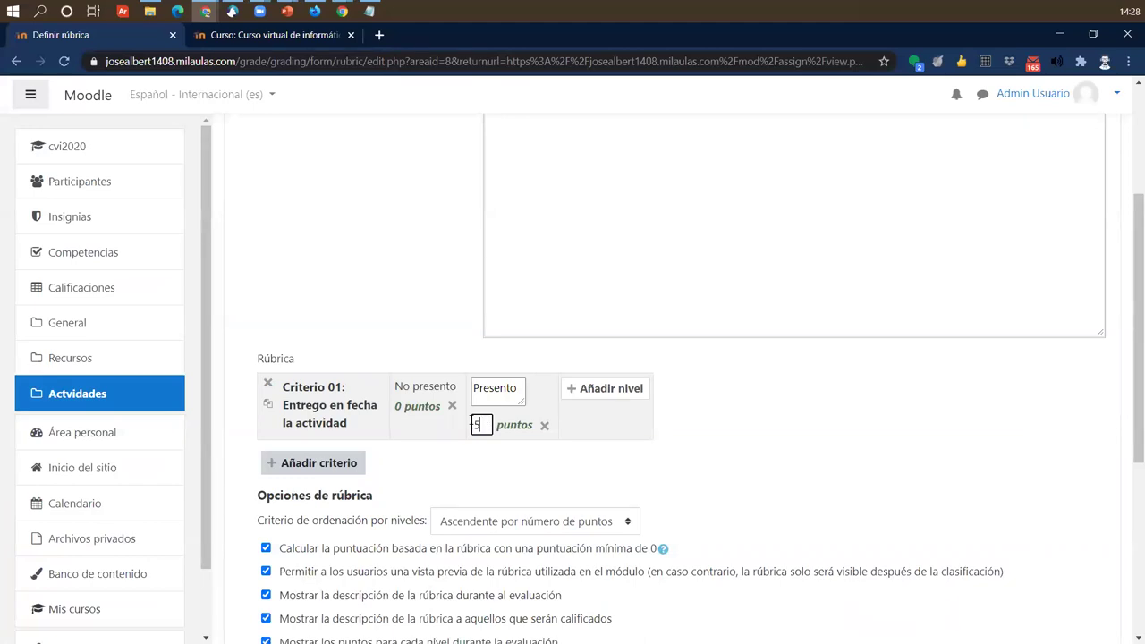
pyautogui.click(651, 453)
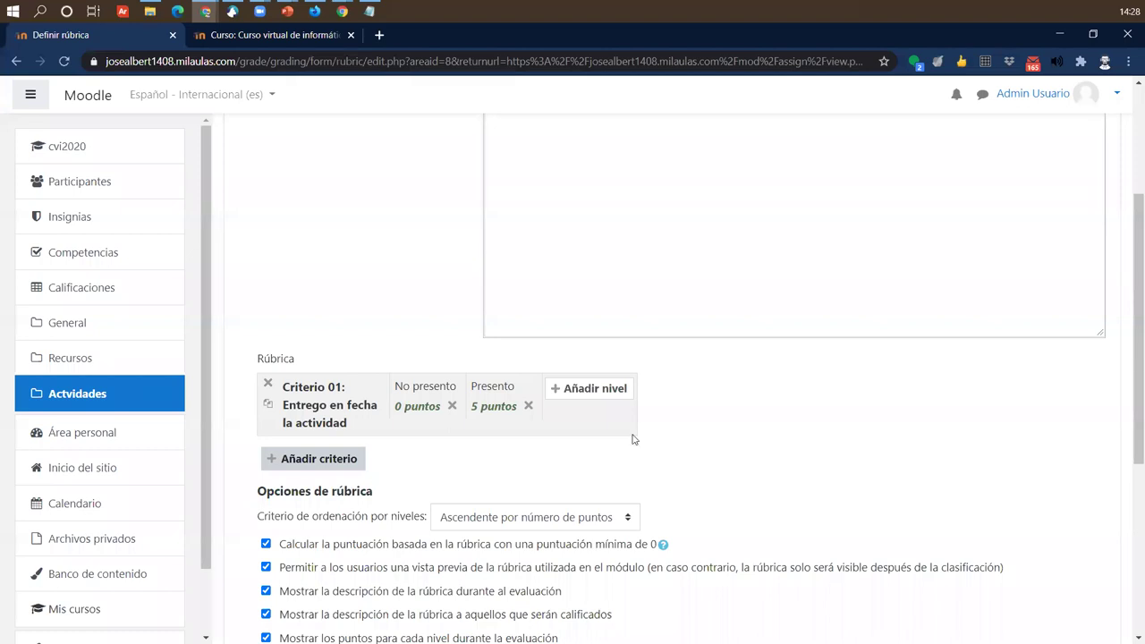
# Add 'Criterio 2: Realizo citas bibliográficas' and start its levels with Si and Mas o menos
pyautogui.click(320, 460)
pyautogui.write('Criterio')
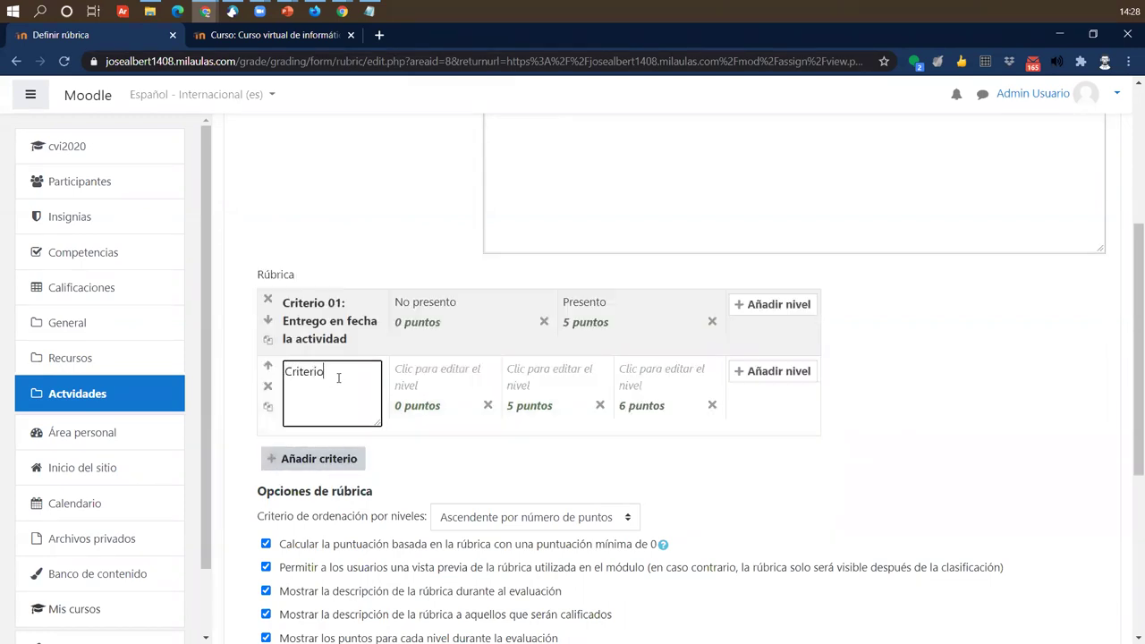
pyautogui.write(' 2: Realizo citas bibliogr')
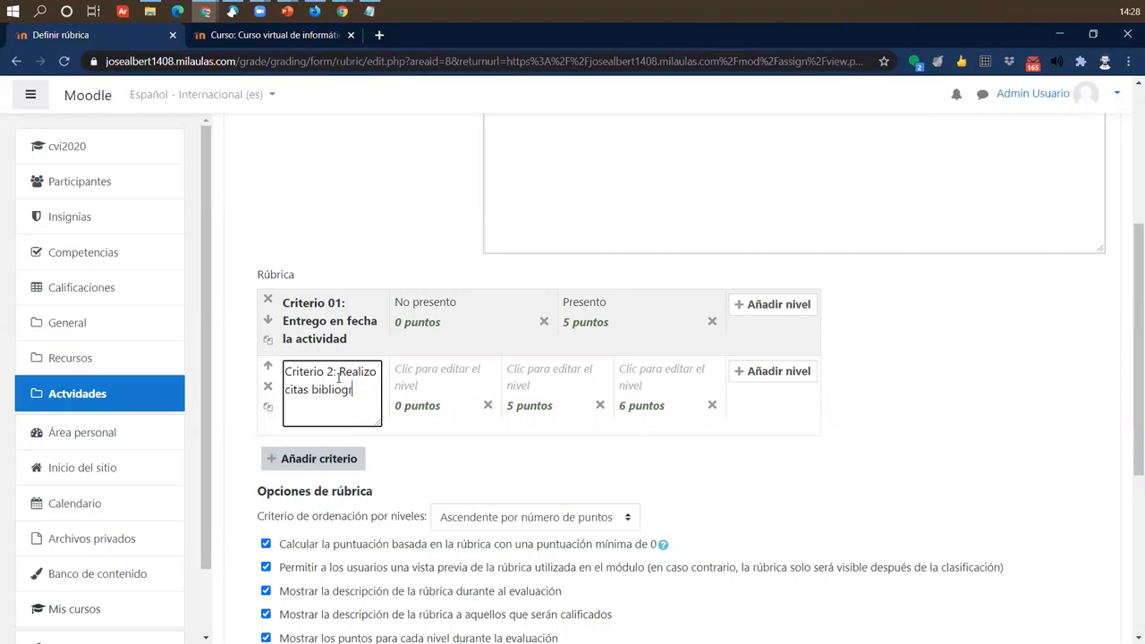
pyautogui.write('áficas c')
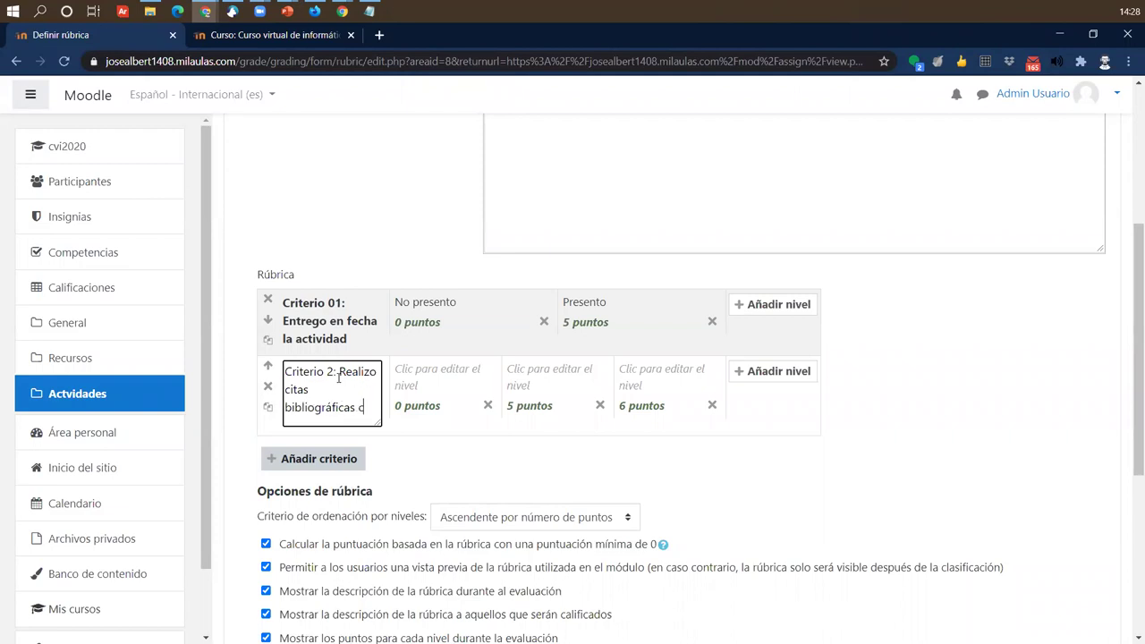
pyautogui.press('Tab')
pyautogui.write('Si')
pyautogui.press('Tab')
pyautogui.press('Tab')
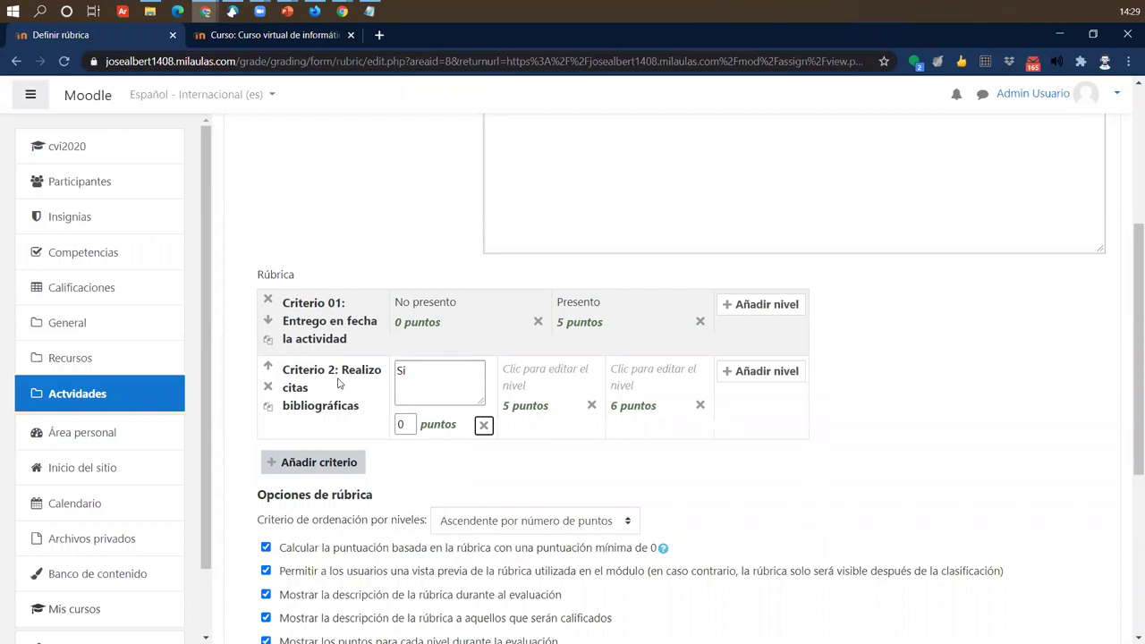
pyautogui.press('Tab')
pyautogui.write('M')
pyautogui.press('BackSpace')
pyautogui.write('Mas o menos')
pyautogui.press('Tab')
pyautogui.press('Tab')
pyautogui.press('Tab')
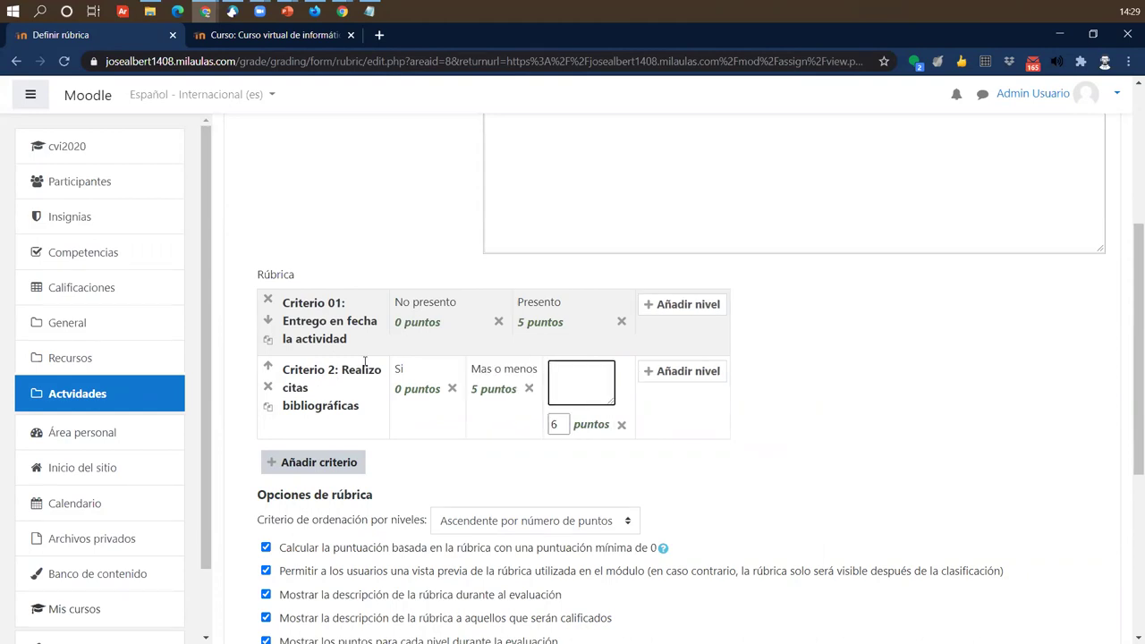
pyautogui.press('Tab')
pyautogui.press('Tab')
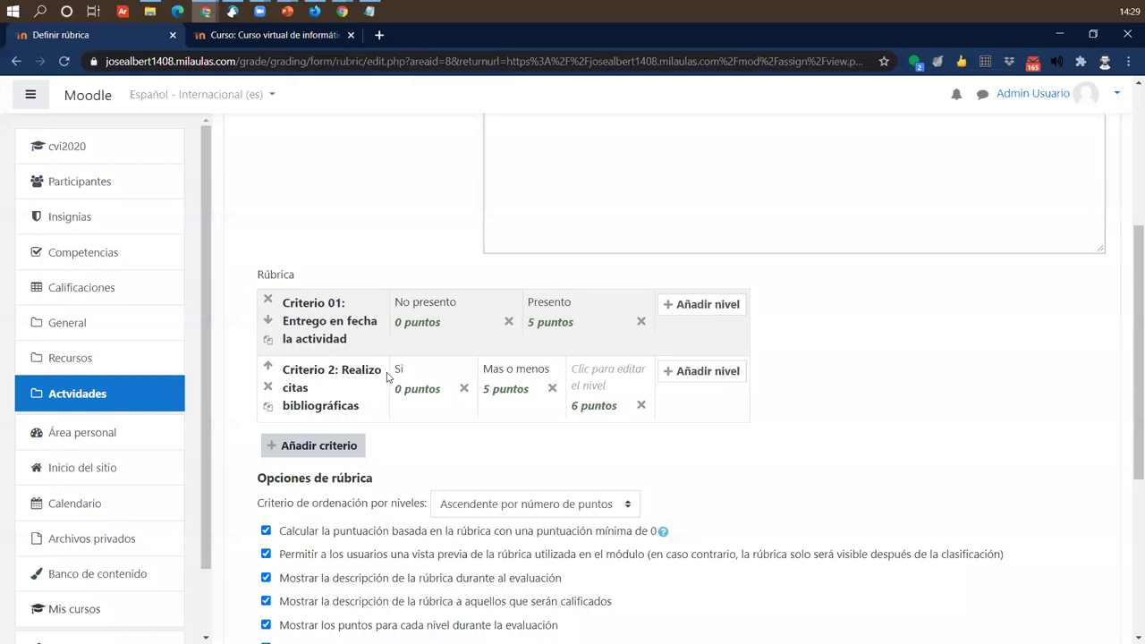
# Label the second criterion's levels No, Mas o menos and Si
pyautogui.click(412, 377)
pyautogui.write('No')
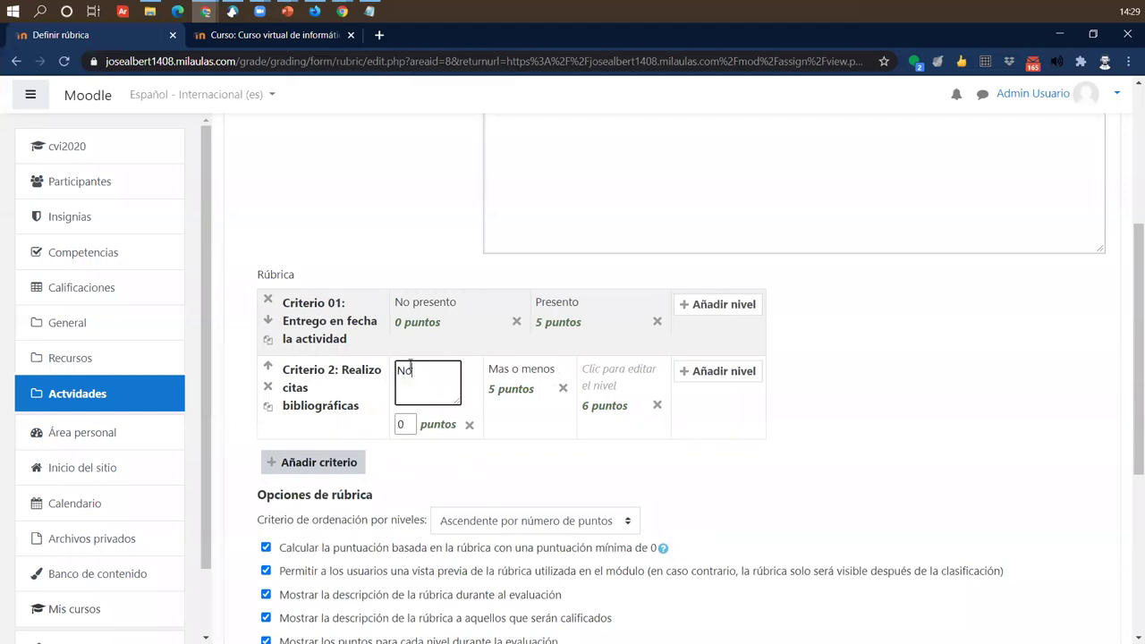
pyautogui.press('Tab')
pyautogui.press('Tab')
pyautogui.press('Tab')
pyautogui.write('S')
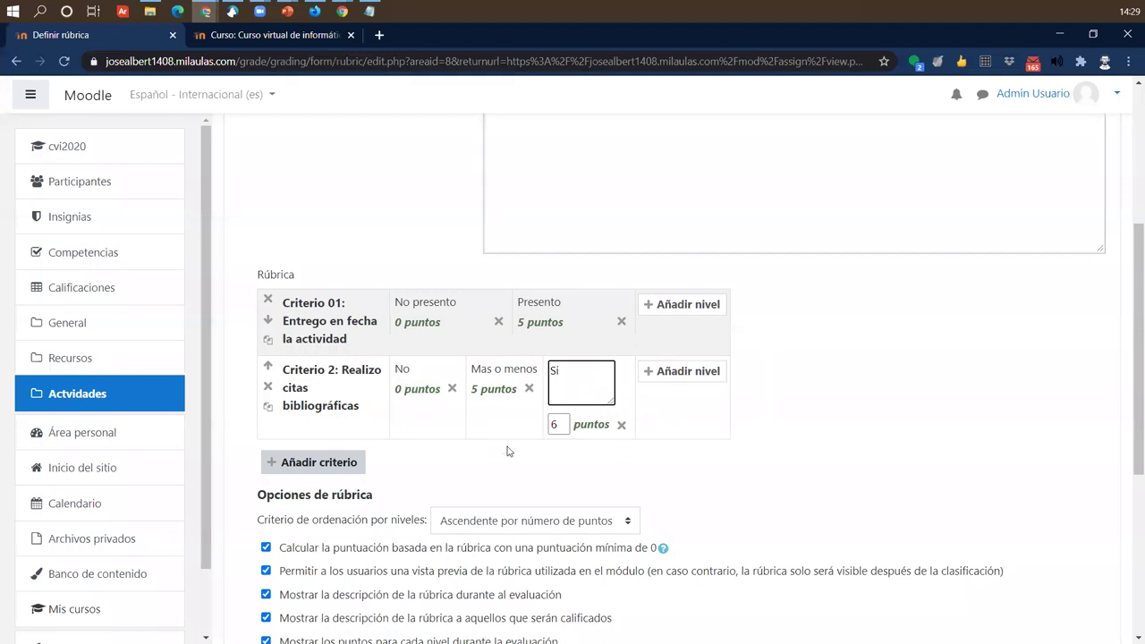
pyautogui.click(506, 445)
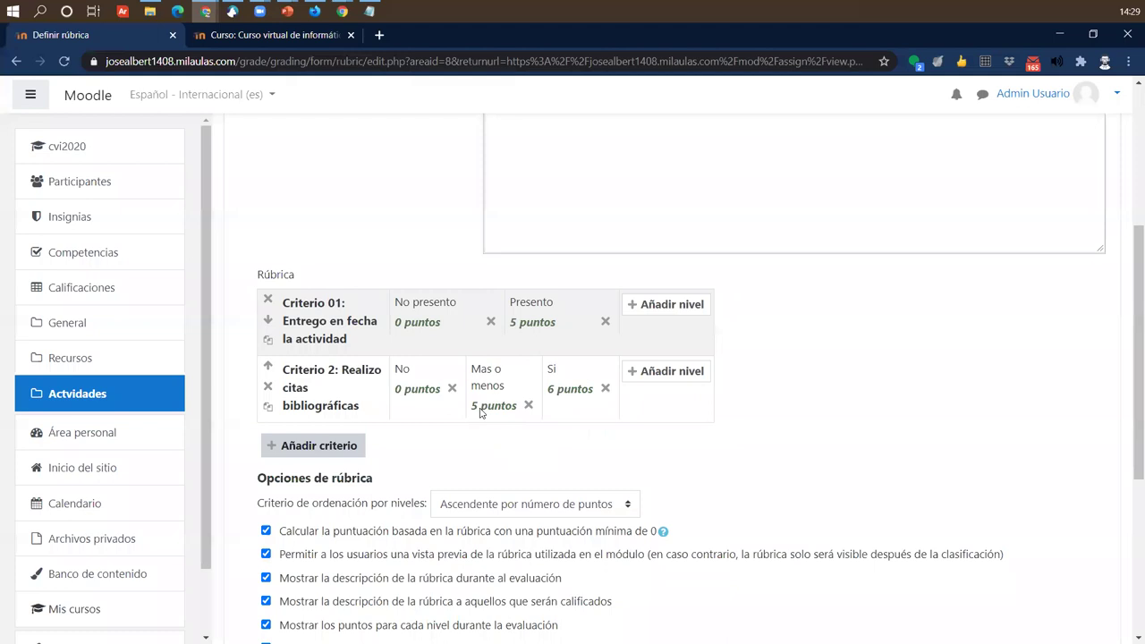
# Set the Mas o menos level to 1 point
pyautogui.click(451, 414)
pyautogui.click(464, 424)
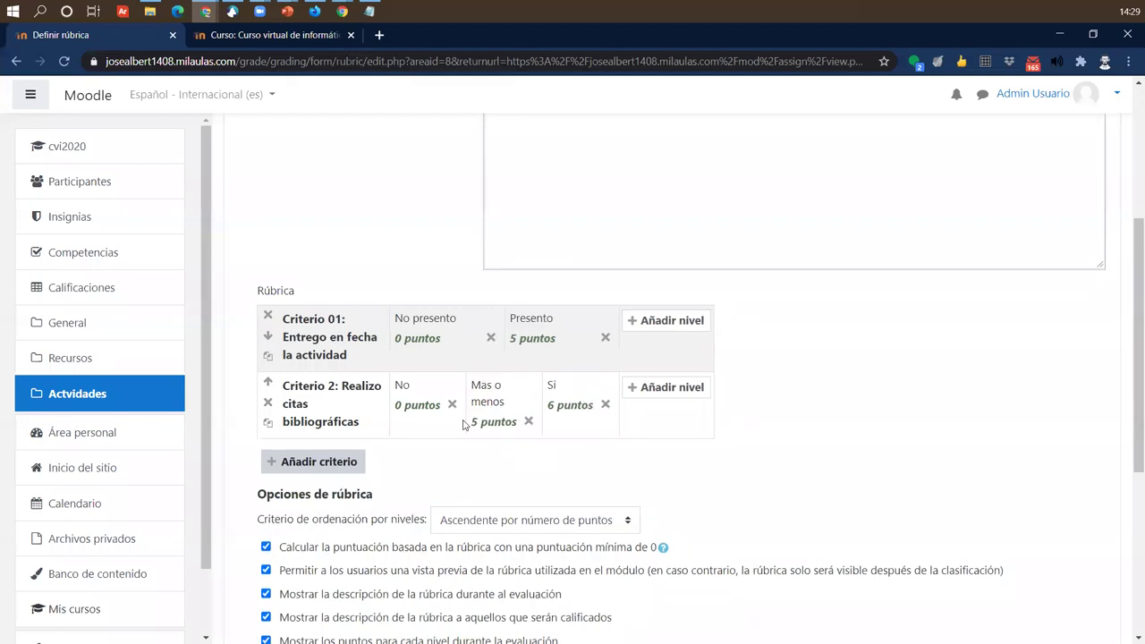
pyautogui.click(472, 423)
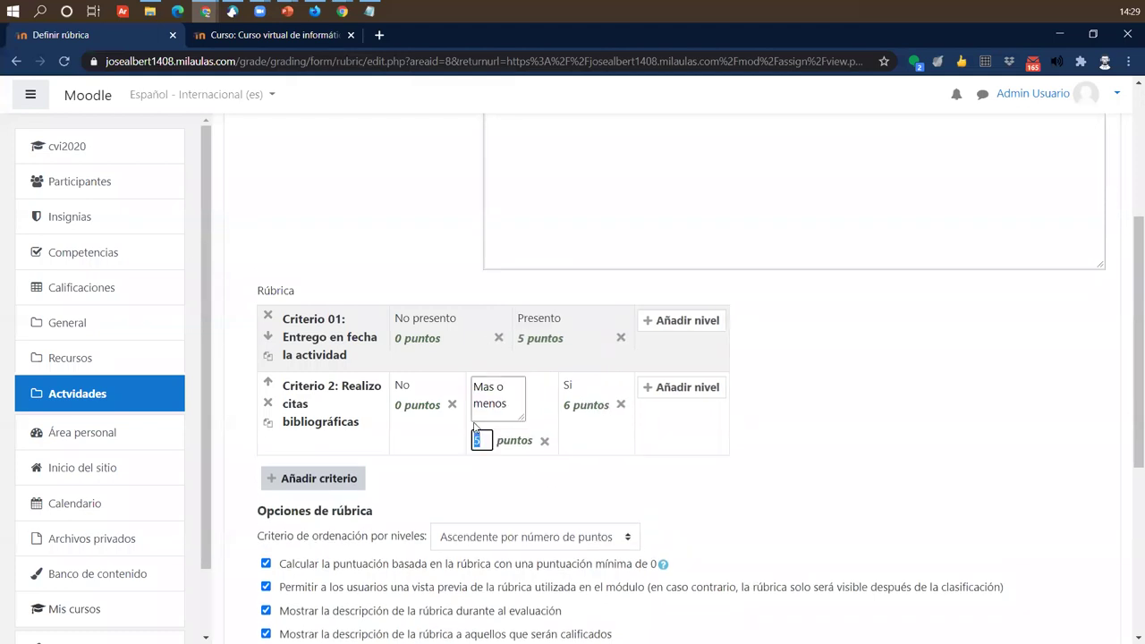
pyautogui.write('1')
pyautogui.click(556, 491)
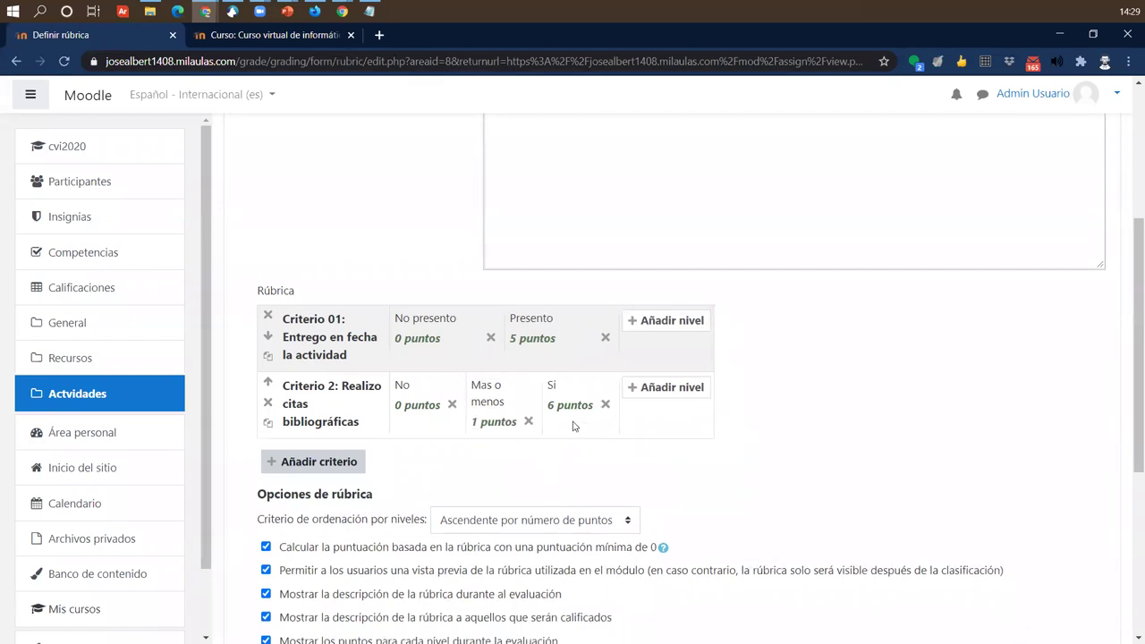
# Set the Si level to 2 points
pyautogui.click(560, 404)
pyautogui.click(534, 444)
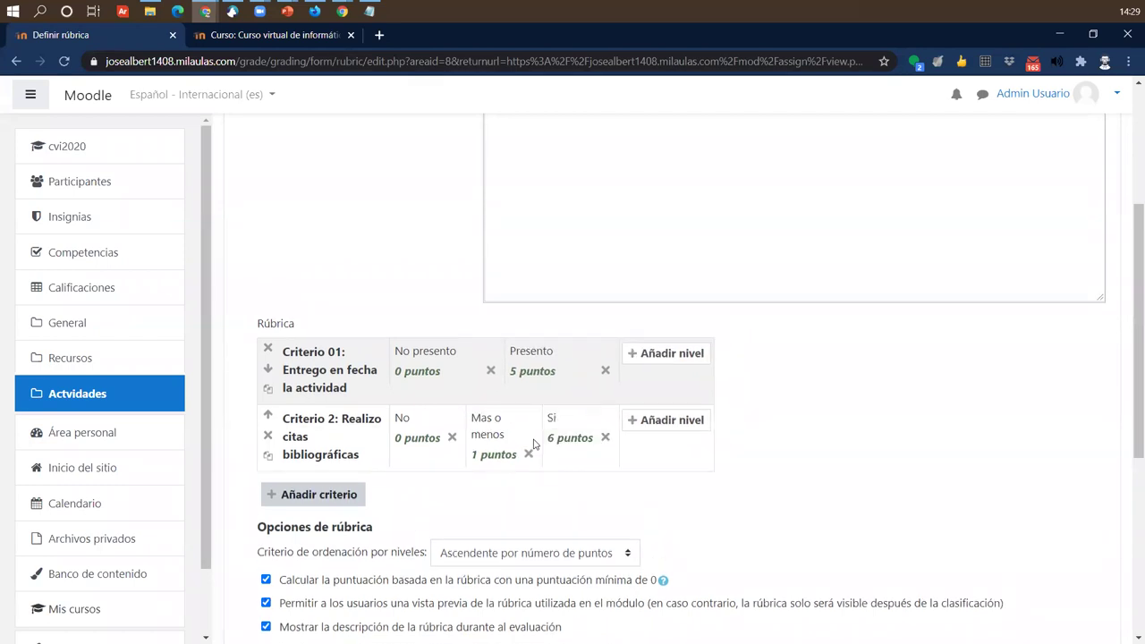
pyautogui.click(556, 435)
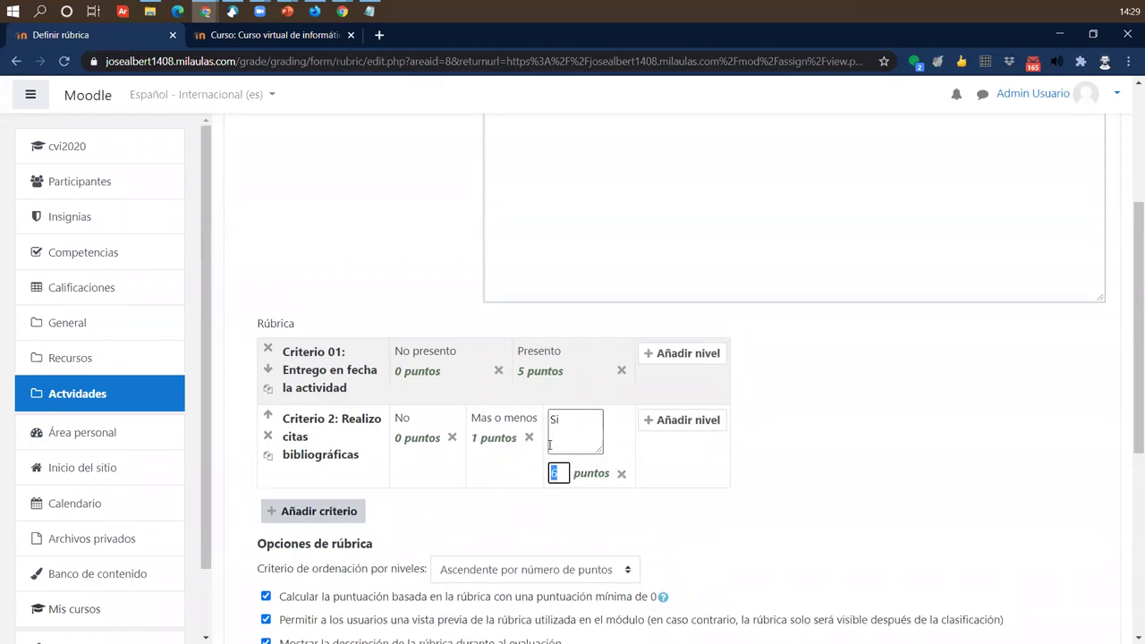
pyautogui.click(555, 473)
pyautogui.write('2')
pyautogui.press('Return')
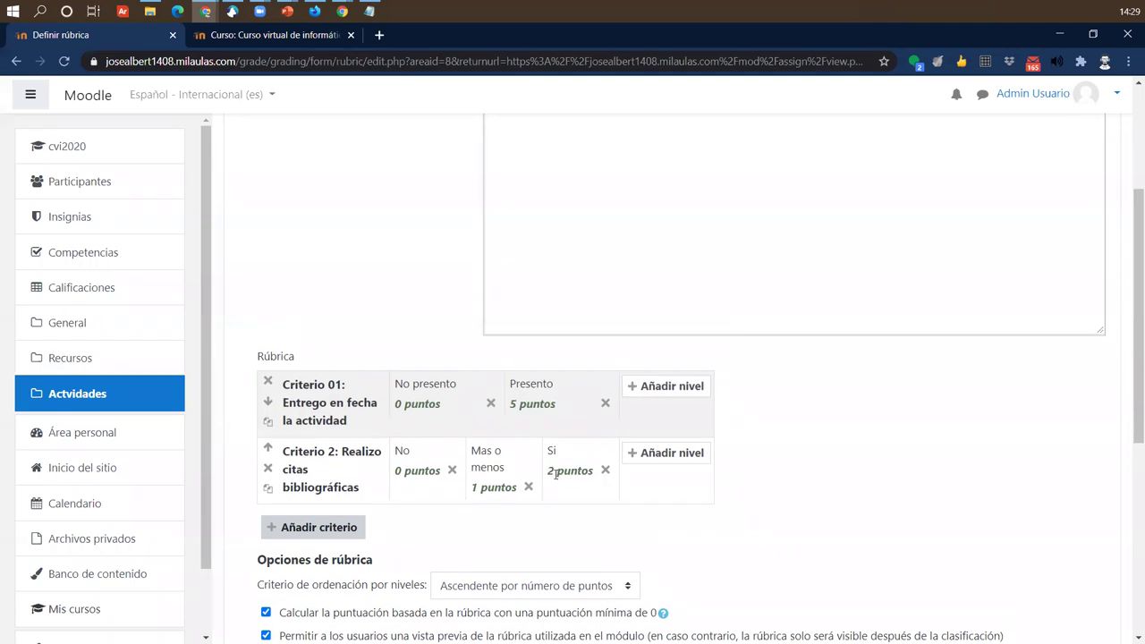
# Add a third criterion, 'Criterio 3: -------', with levels No, Parcial and Cumple
pyautogui.click(318, 527)
pyautogui.write('C')
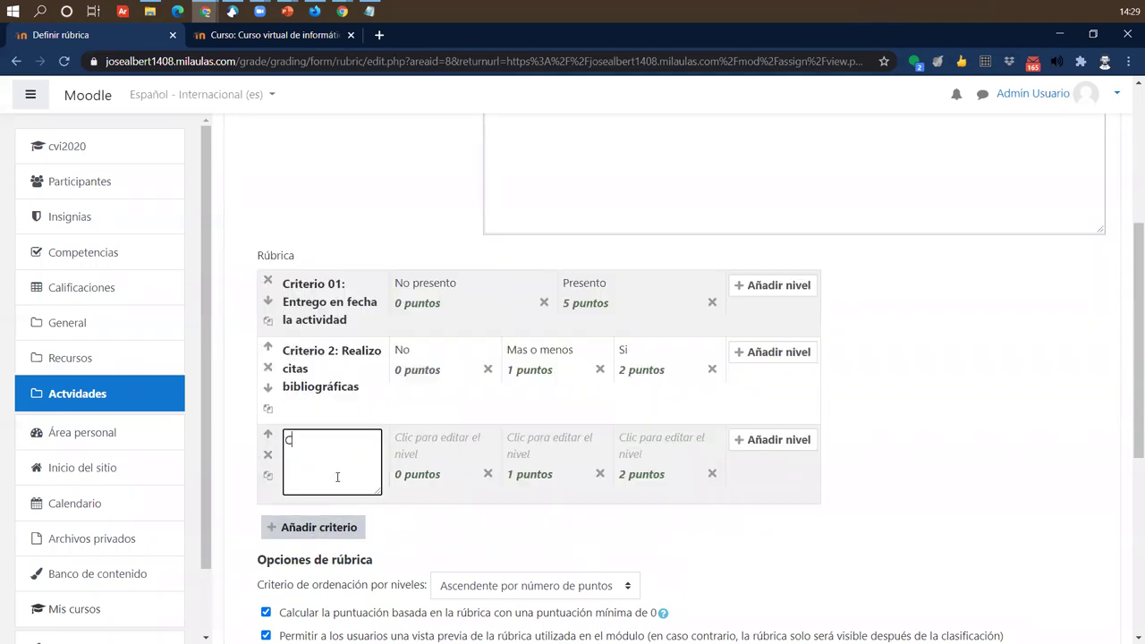
pyautogui.write('ret')
pyautogui.write('iterio')
pyautogui.write(' 3: -------')
pyautogui.click(518, 541)
pyautogui.click(419, 456)
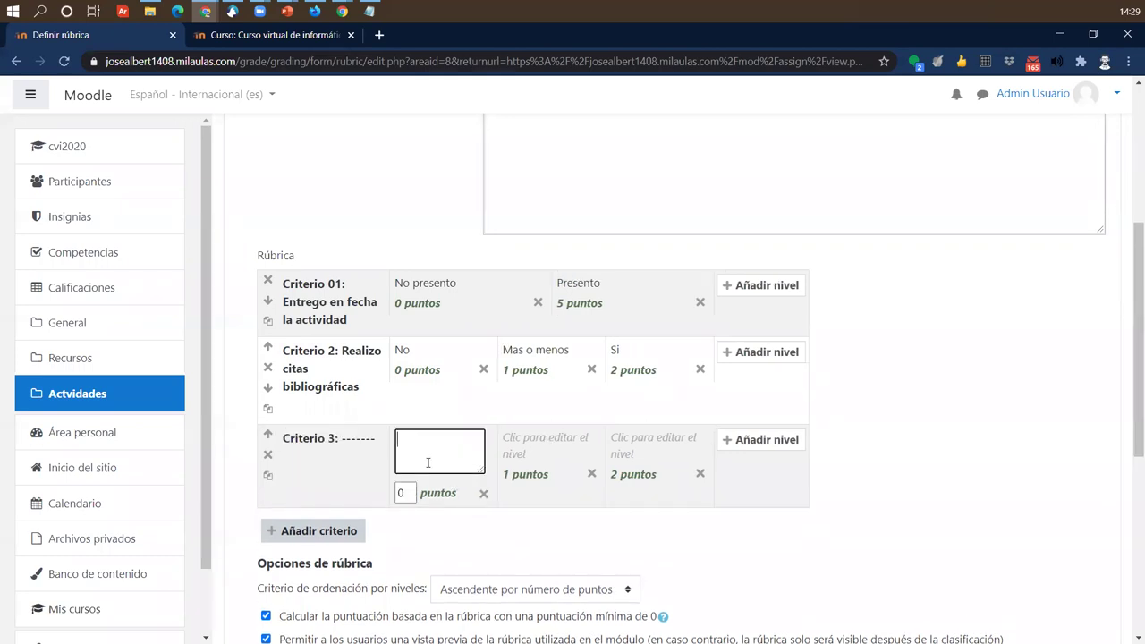
pyautogui.write('No')
pyautogui.press('Tab')
pyautogui.press('Tab')
pyautogui.press('Tab')
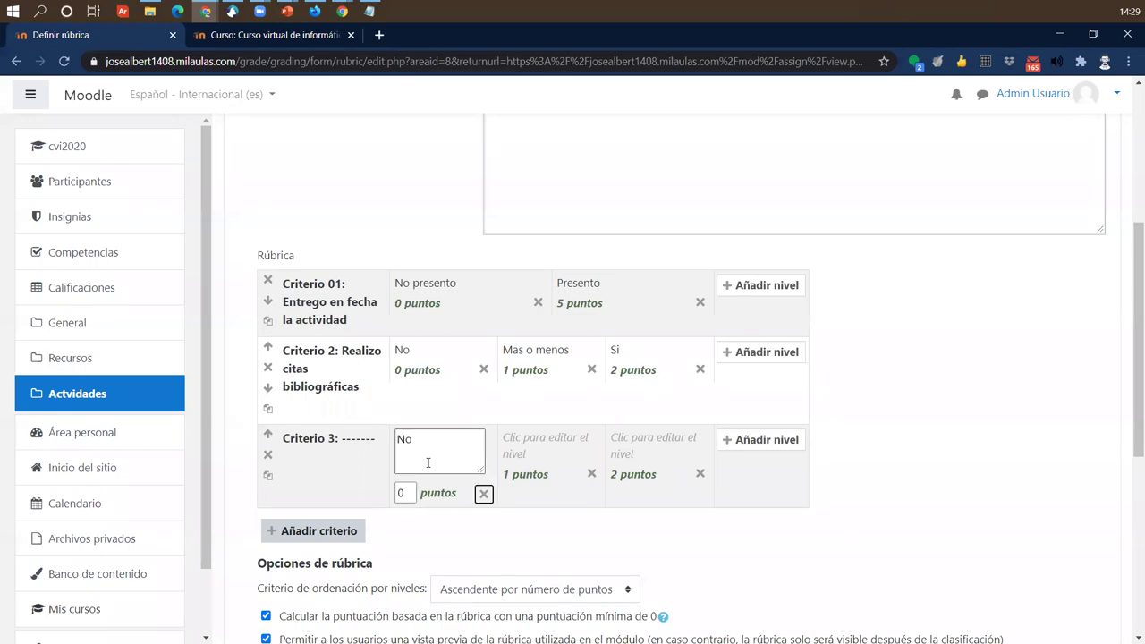
pyautogui.write('Par')
pyautogui.write('cila')
pyautogui.press('BackSpace')
pyautogui.press('BackSpace')
pyautogui.write('al')
pyautogui.press('Tab')
pyautogui.press('Tab')
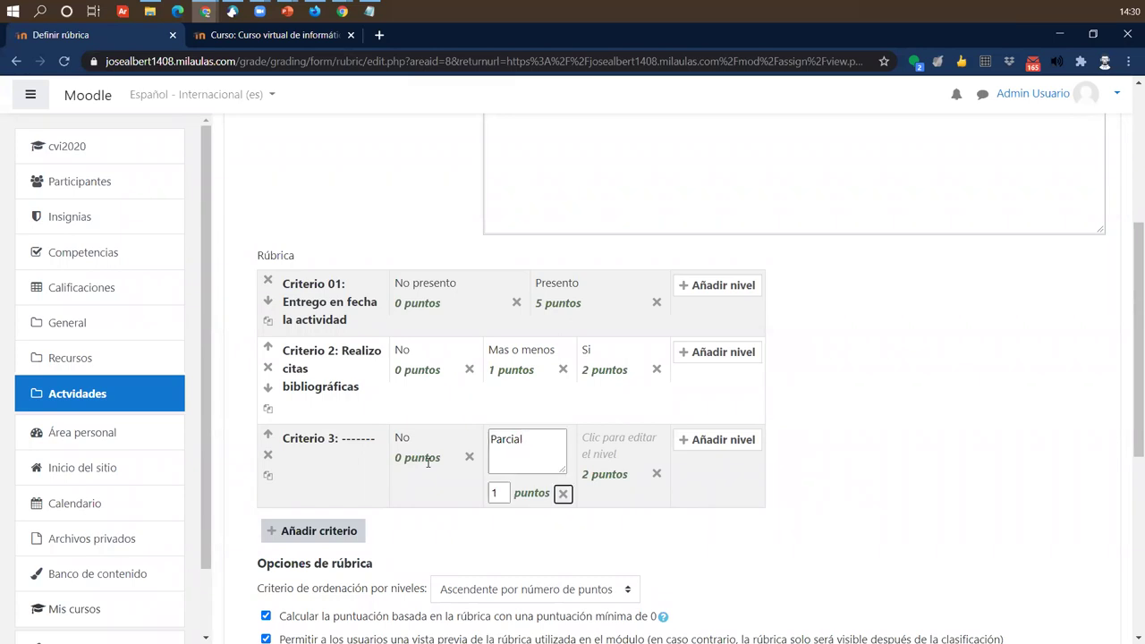
pyautogui.write('Cumple')
pyautogui.click(882, 374)
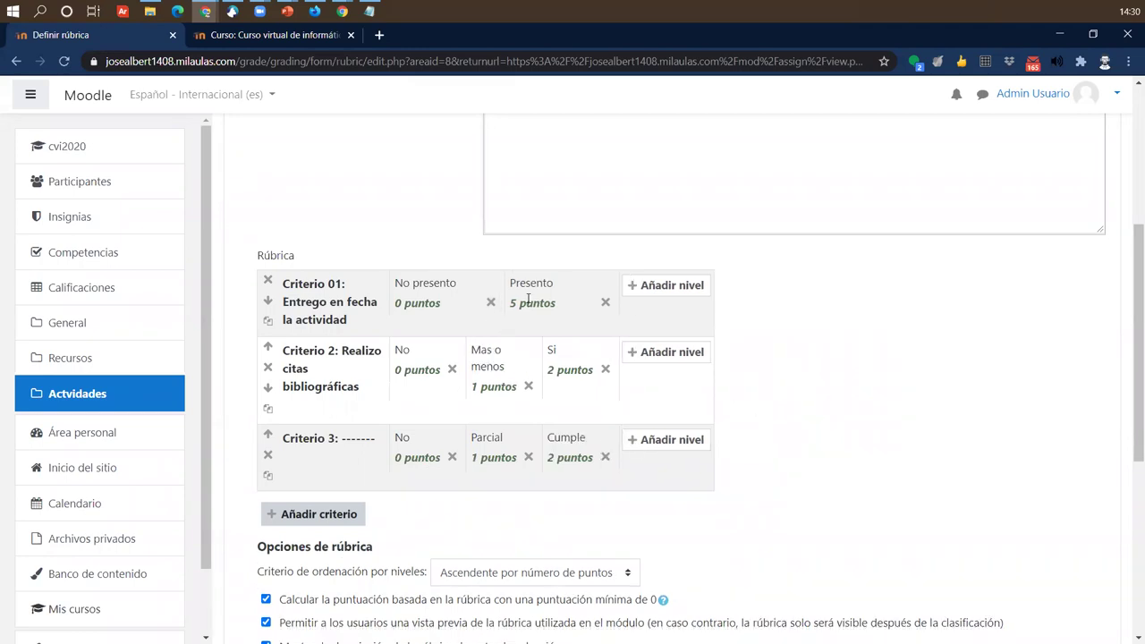
# Set the Parcial level to 3 points and the Cumple level to 6
pyautogui.click(505, 456)
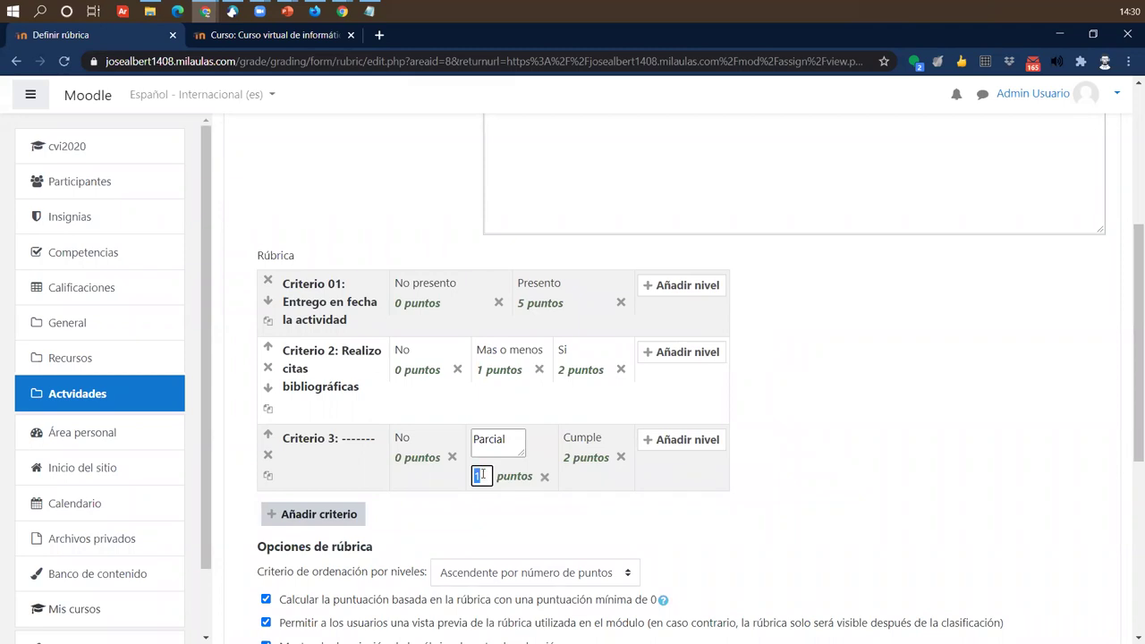
pyautogui.write('3')
pyautogui.click(566, 475)
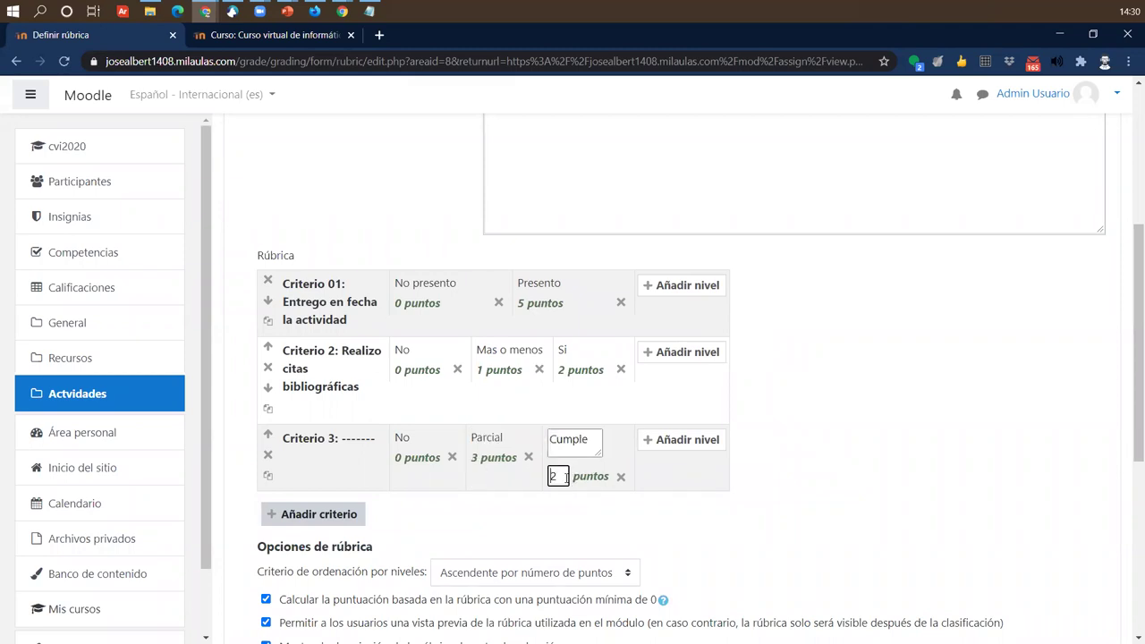
pyautogui.click(534, 479)
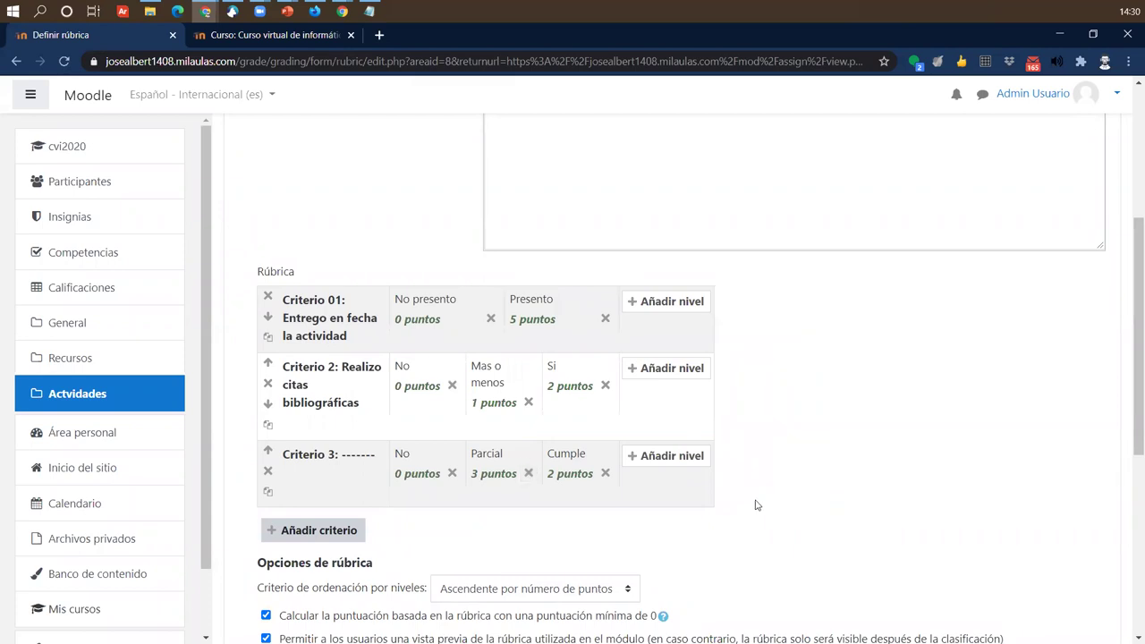
pyautogui.click(561, 481)
pyautogui.write('6')
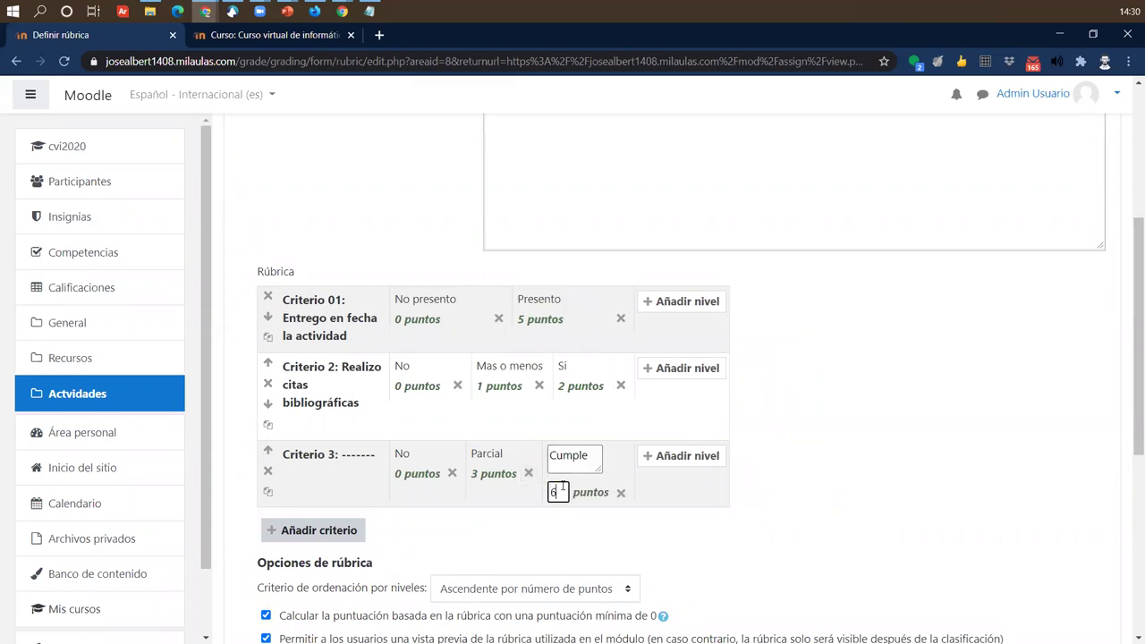
pyautogui.press('Return')
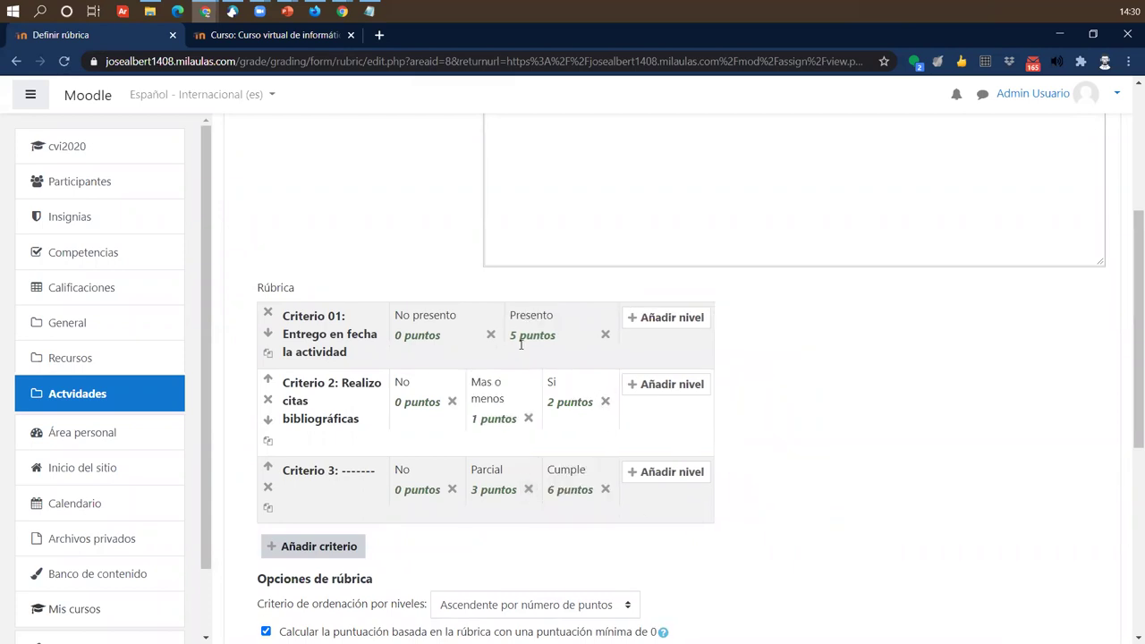
# Add a fourth criterion titled 'Criterio 4: .------'
pyautogui.click(349, 546)
pyautogui.write('Criterio')
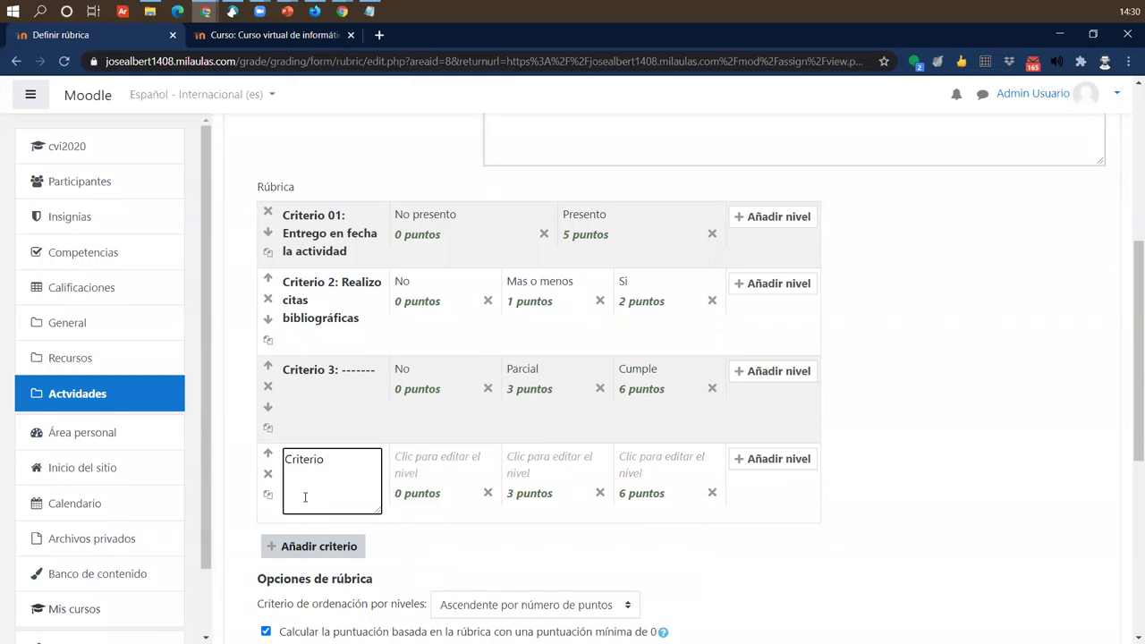
pyautogui.write(' 5')
pyautogui.press('BackSpace')
pyautogui.write('4: .------')
# Label Criterio 4's levels No, parcial and Cumple
pyautogui.click(420, 457)
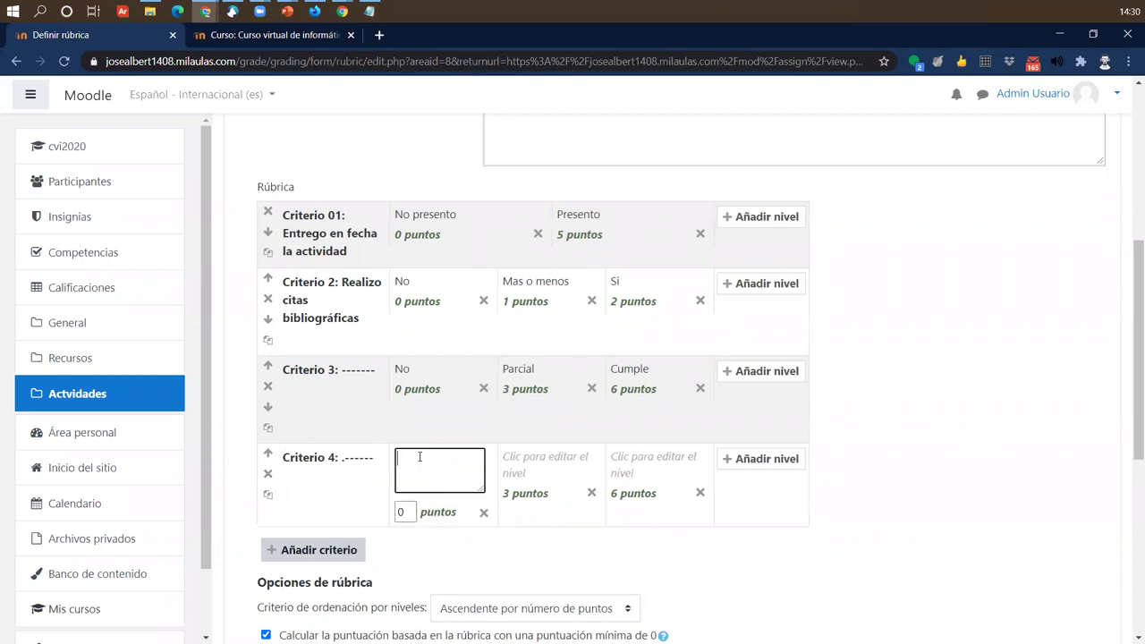
pyautogui.write('No')
pyautogui.press('Tab')
pyautogui.press('Tab')
pyautogui.press('Tab')
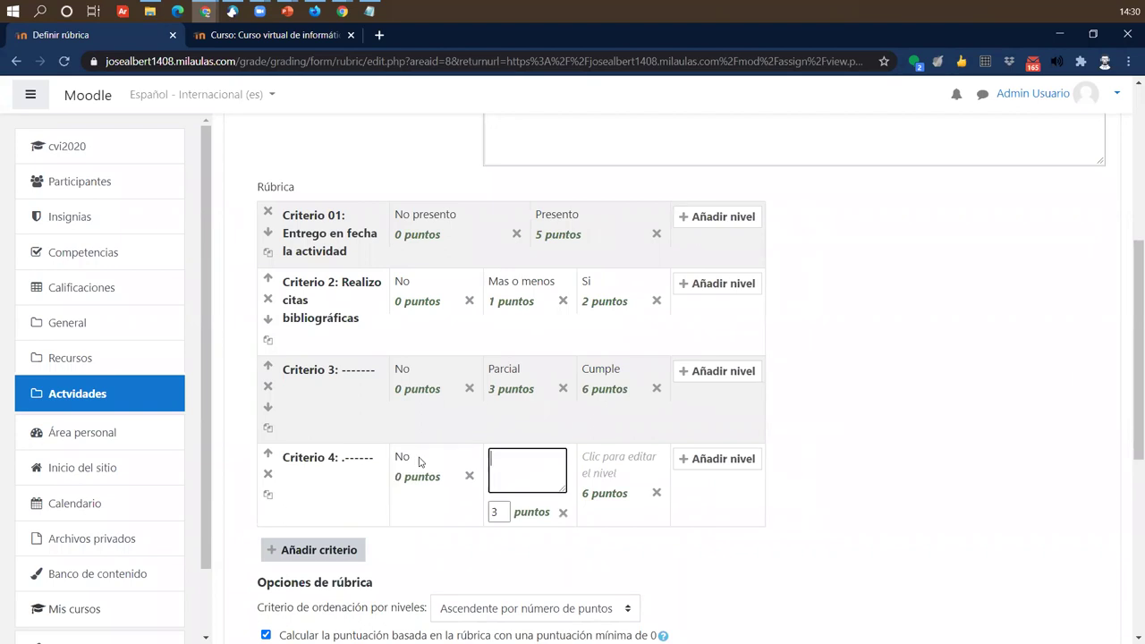
pyautogui.write('parcial')
pyautogui.press('Tab')
pyautogui.press('Tab')
pyautogui.write('Cu')
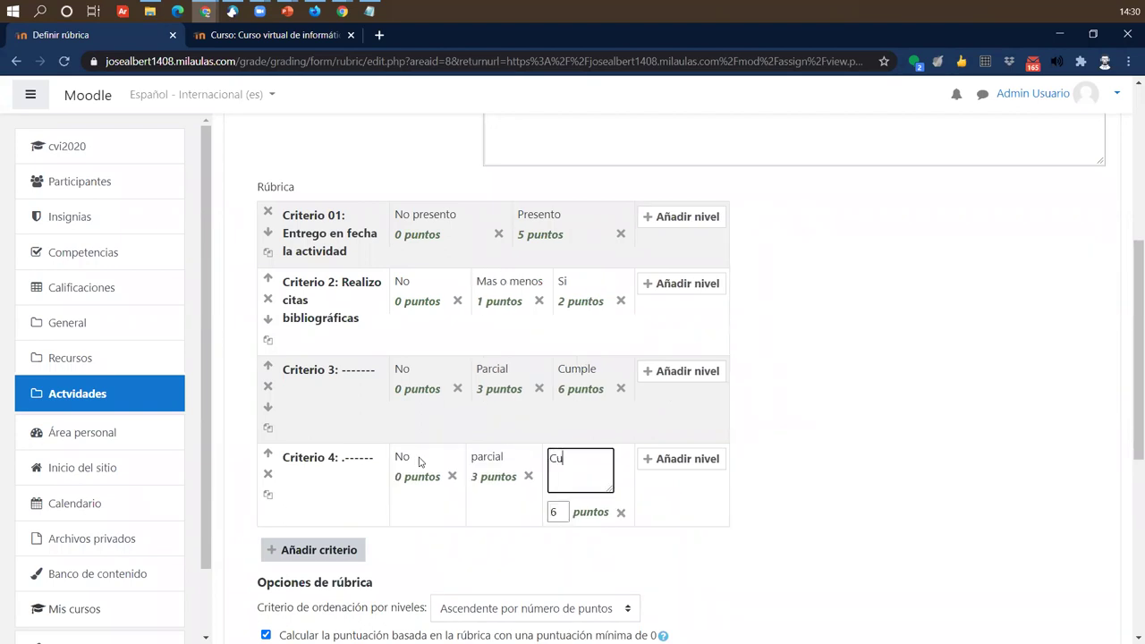
pyautogui.write('umple')
pyautogui.click(823, 431)
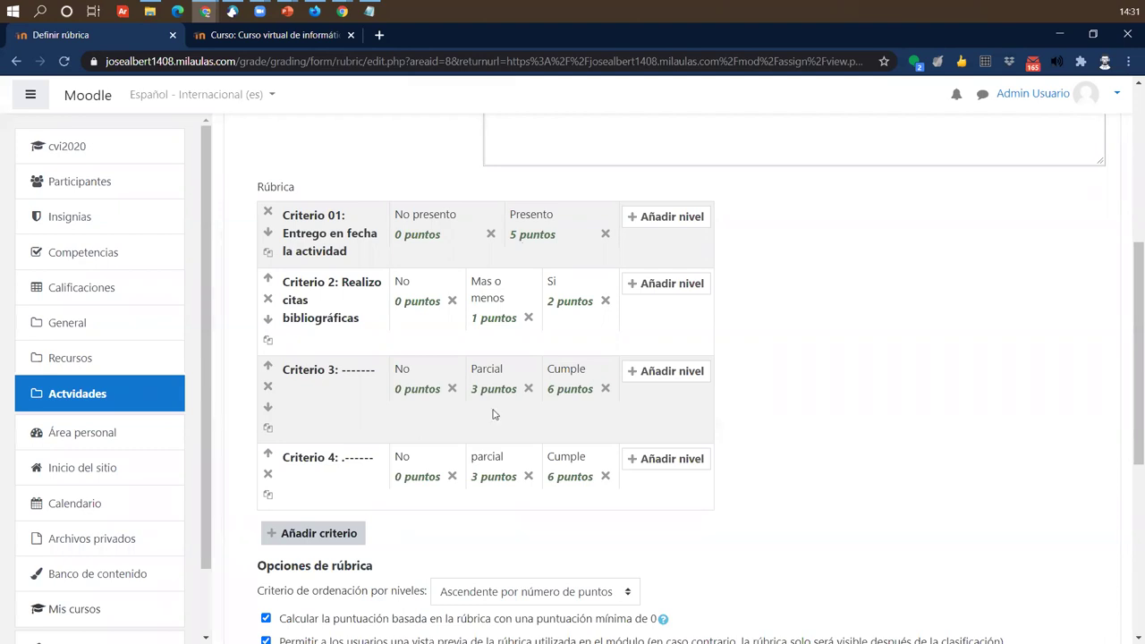
pyautogui.scroll(5, 268, 390)
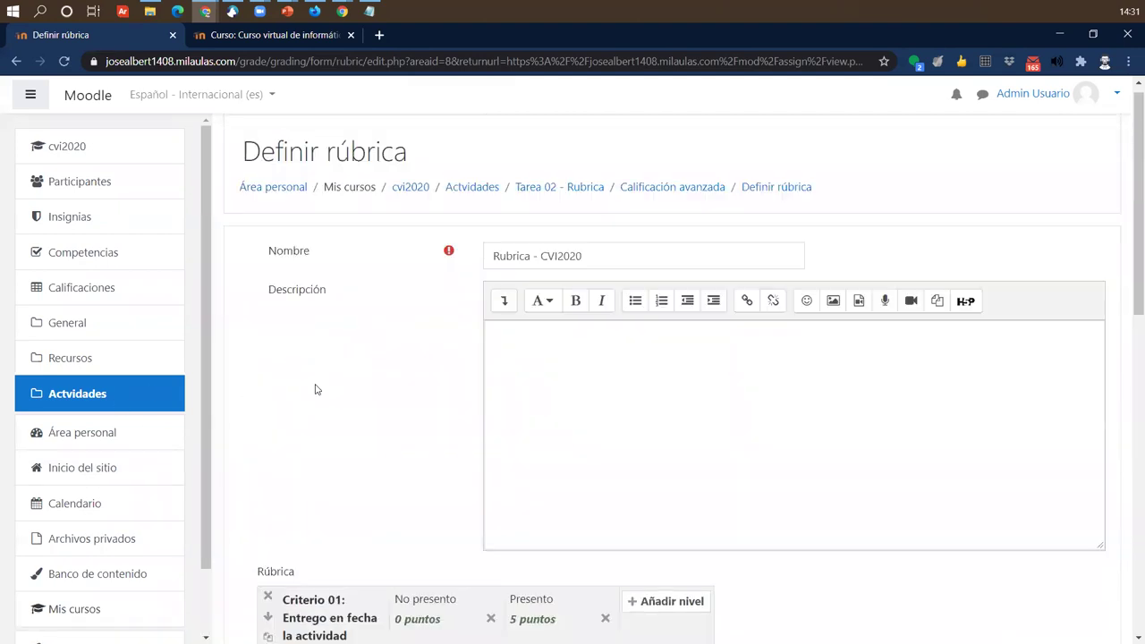
pyautogui.scroll(-3, 397, 323)
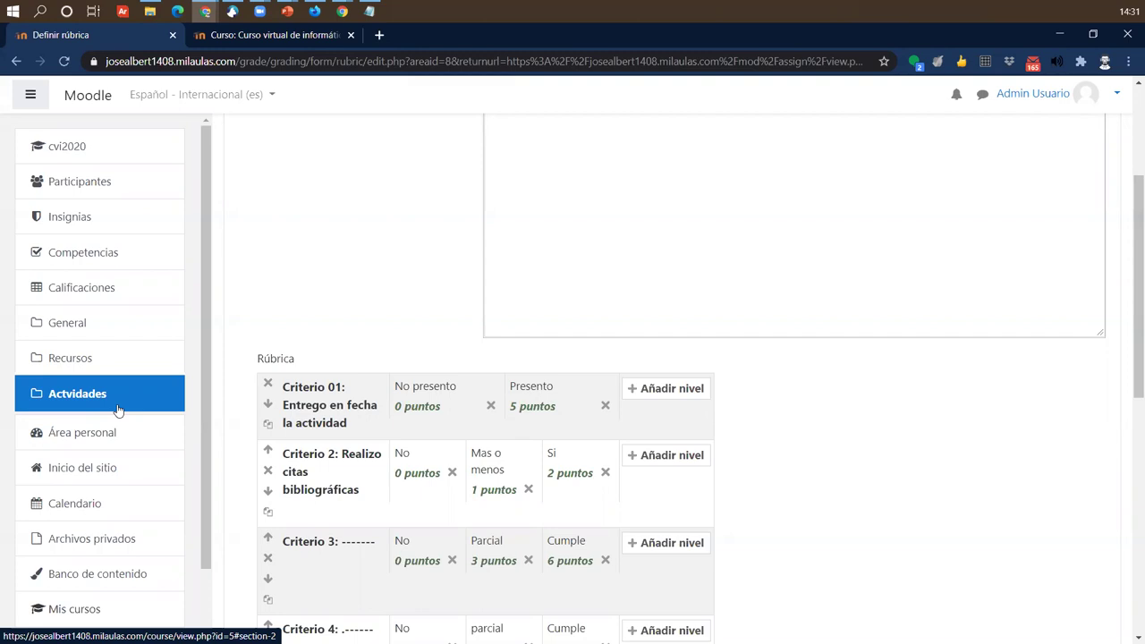
pyautogui.scroll(-3, 850, 461)
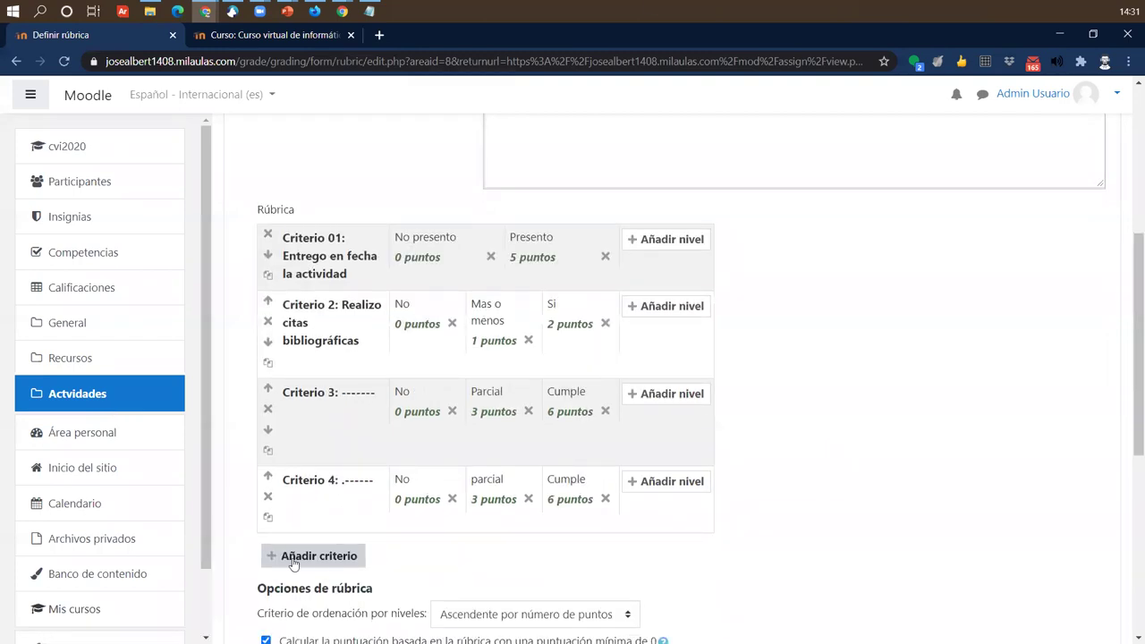
pyautogui.click(292, 562)
# Add Criterio 5 with levels No (0 points) and Si (1 point)
pyautogui.click(337, 557)
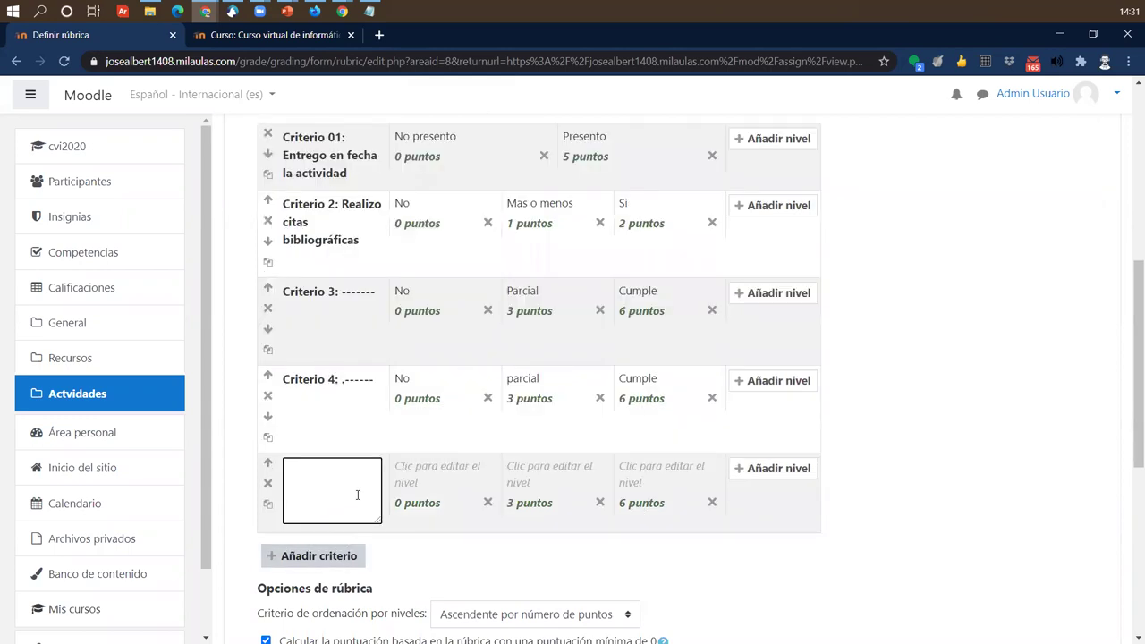
pyautogui.write('Creri')
pyautogui.write('terio ')
pyautogui.write('5: --')
pyautogui.click(433, 492)
pyautogui.write('No')
pyautogui.press('Tab')
pyautogui.press('Tab')
pyautogui.press('Tab')
pyautogui.write('Si')
pyautogui.press('Tab')
pyautogui.write('1')
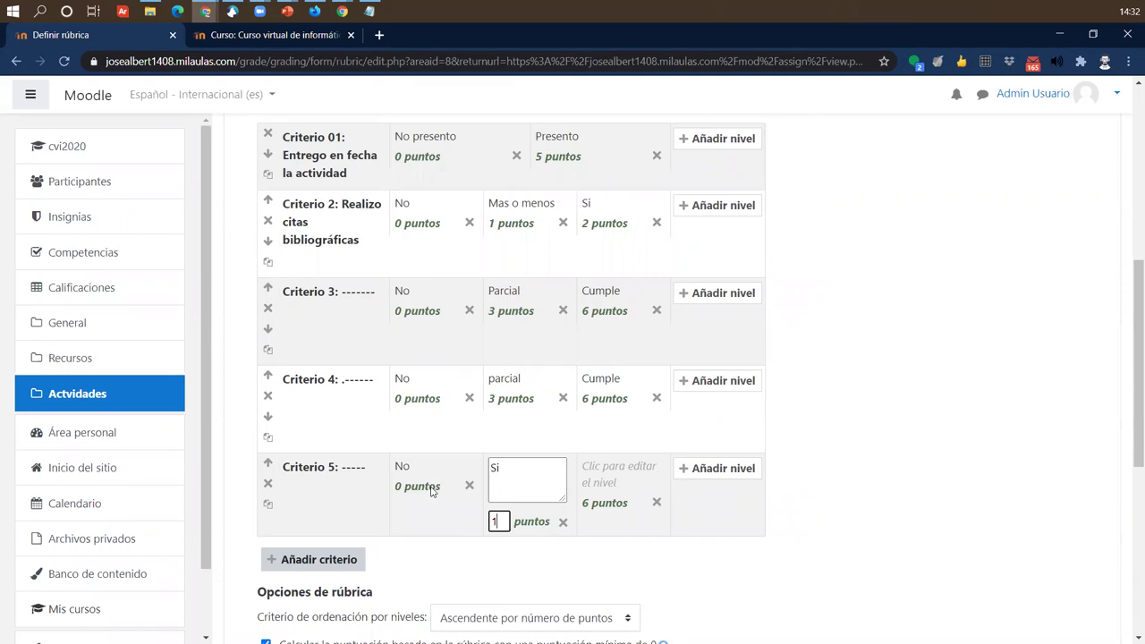
pyautogui.press('Tab')
# Delete Criterio 5's third level and save the rubric as ready
pyautogui.click(641, 535)
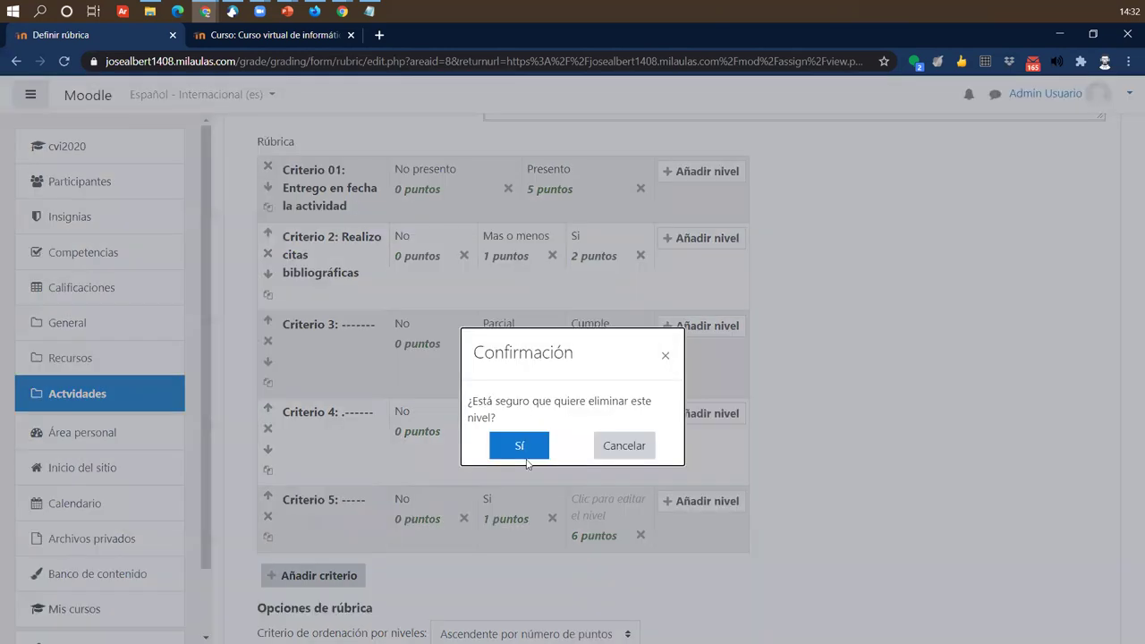
pyautogui.click(513, 446)
pyautogui.scroll(-1, 625, 270)
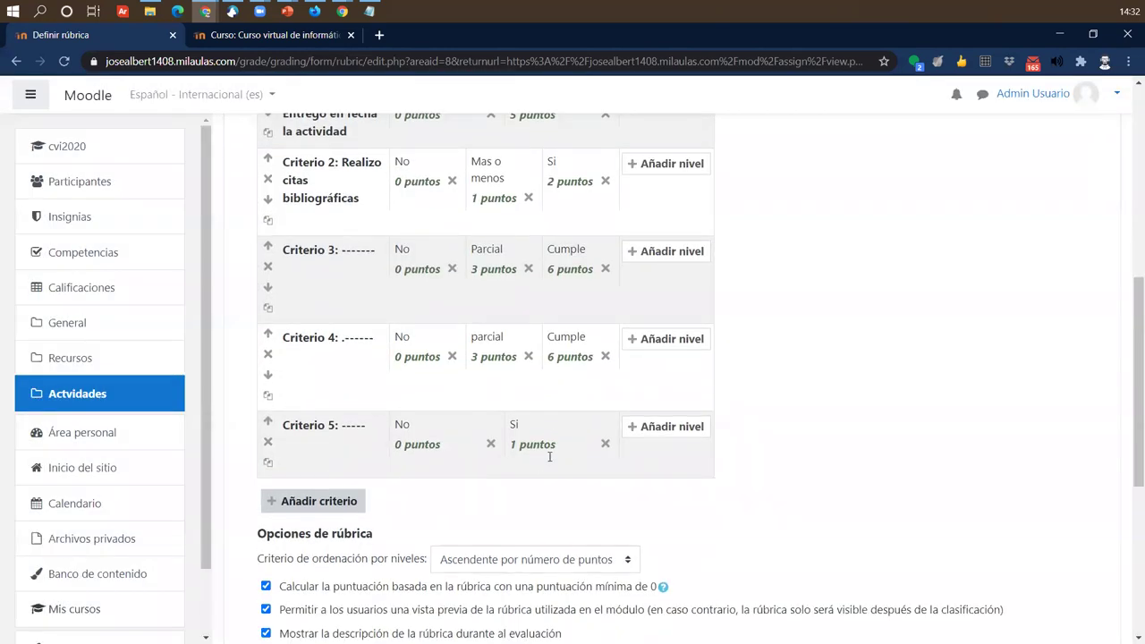
pyautogui.scroll(1, 549, 457)
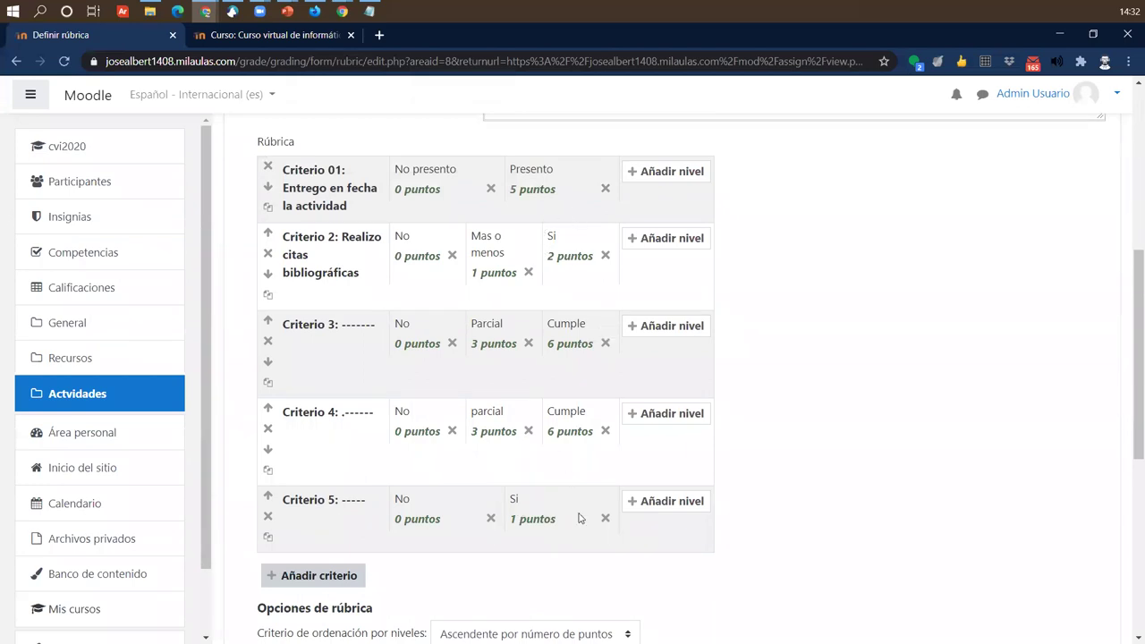
pyautogui.scroll(5, 532, 391)
pyautogui.scroll(-2, 457, 328)
pyautogui.scroll(-10, 537, 414)
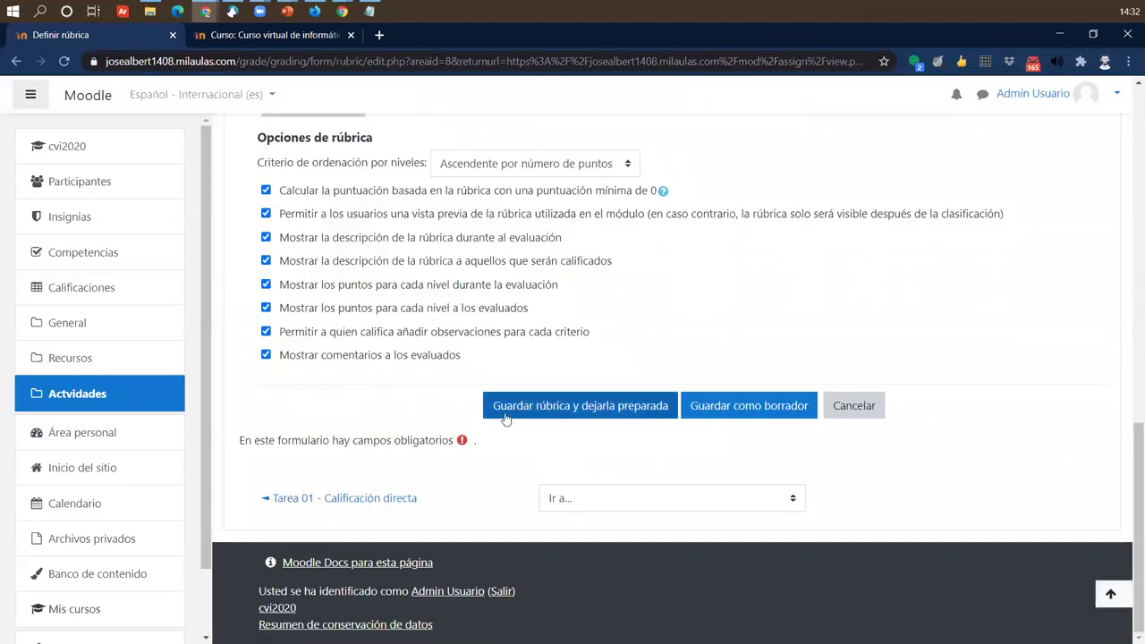
pyautogui.click(657, 407)
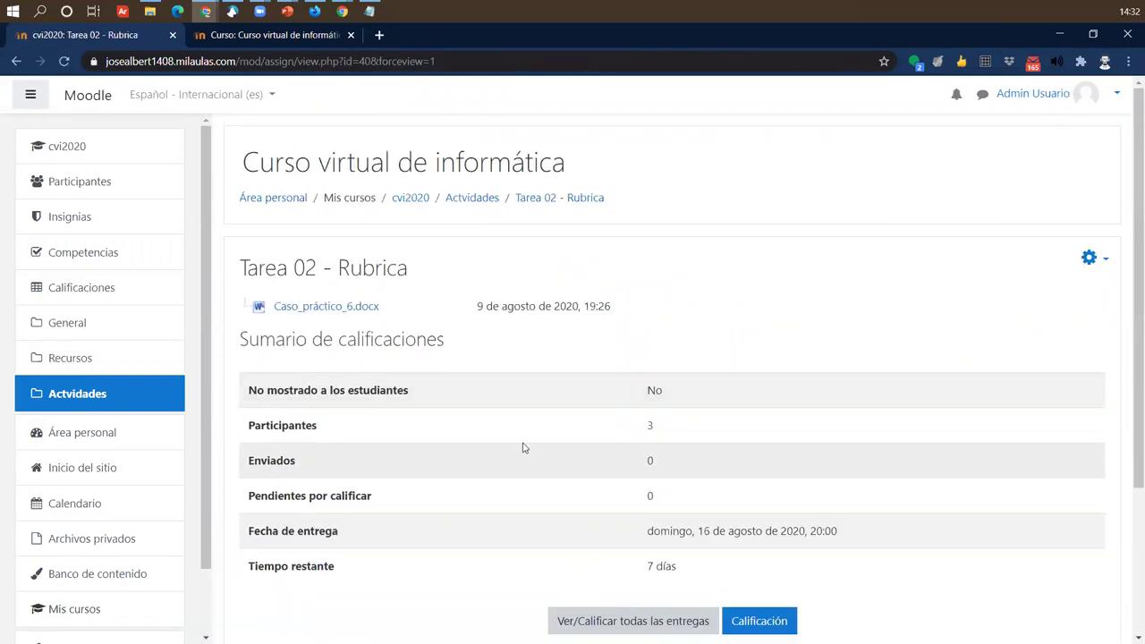
# Open the Tarea 02 - Rubrica grader with the document viewer collapsed, showing only the rubric panel
pyautogui.scroll(-3, 524, 447)
pyautogui.scroll(2, 511, 435)
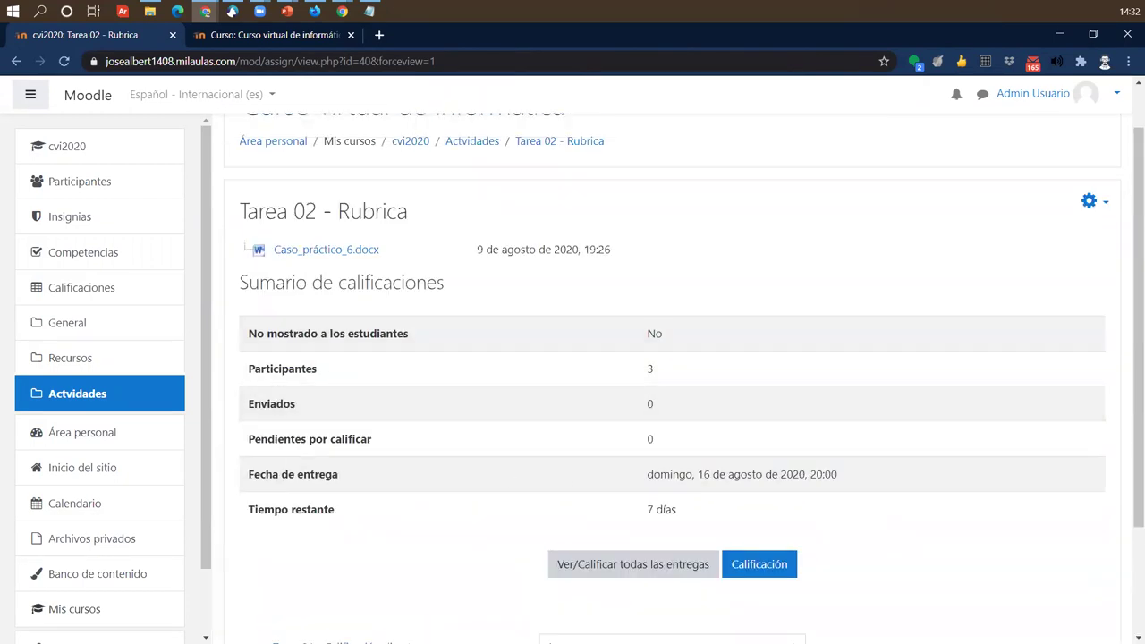
pyautogui.scroll(-2, 450, 592)
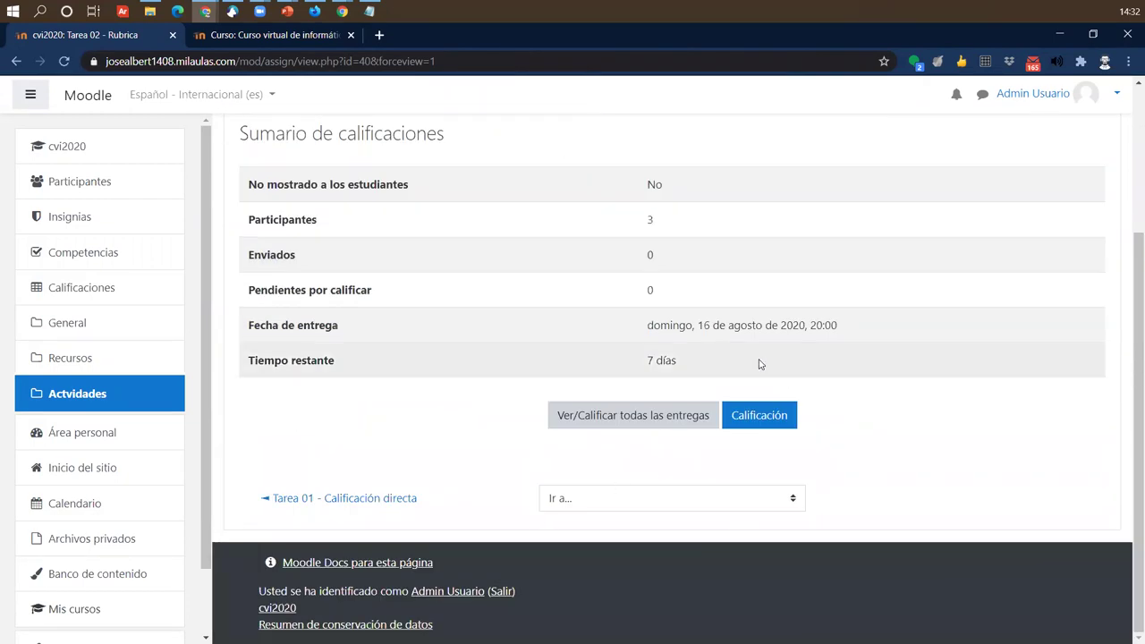
pyautogui.scroll(2, 759, 363)
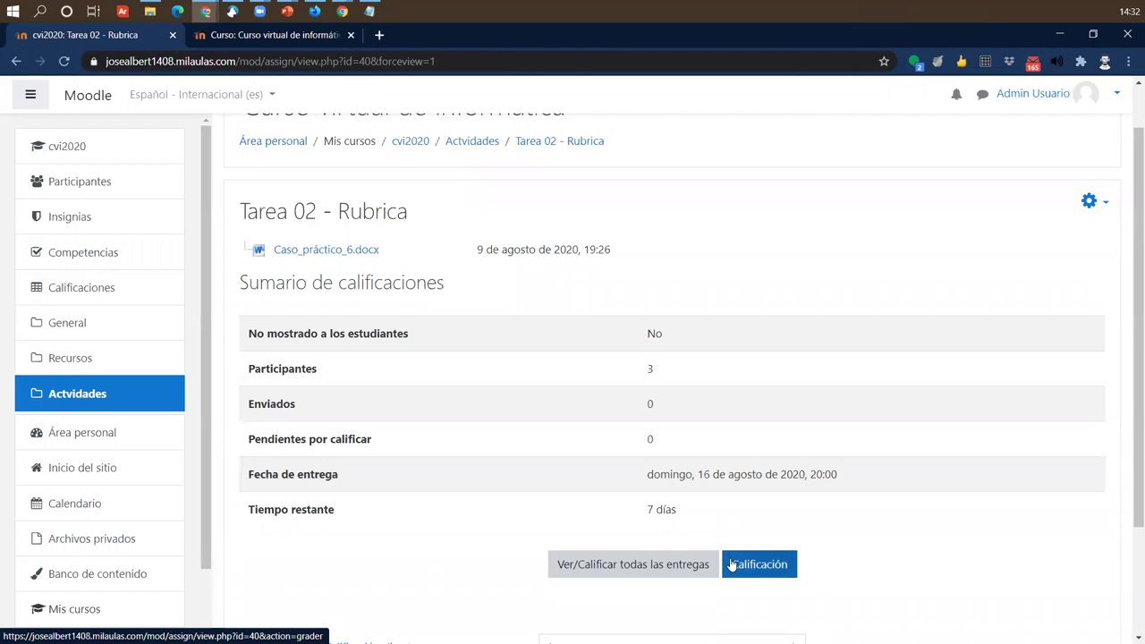
pyautogui.click(746, 564)
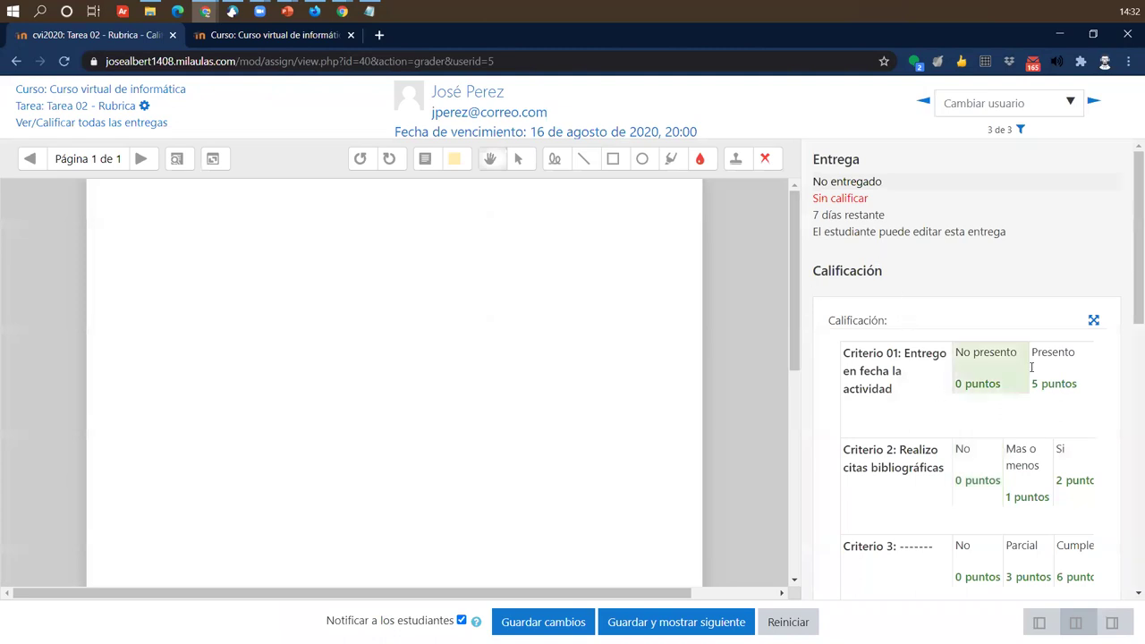
pyautogui.click(1112, 622)
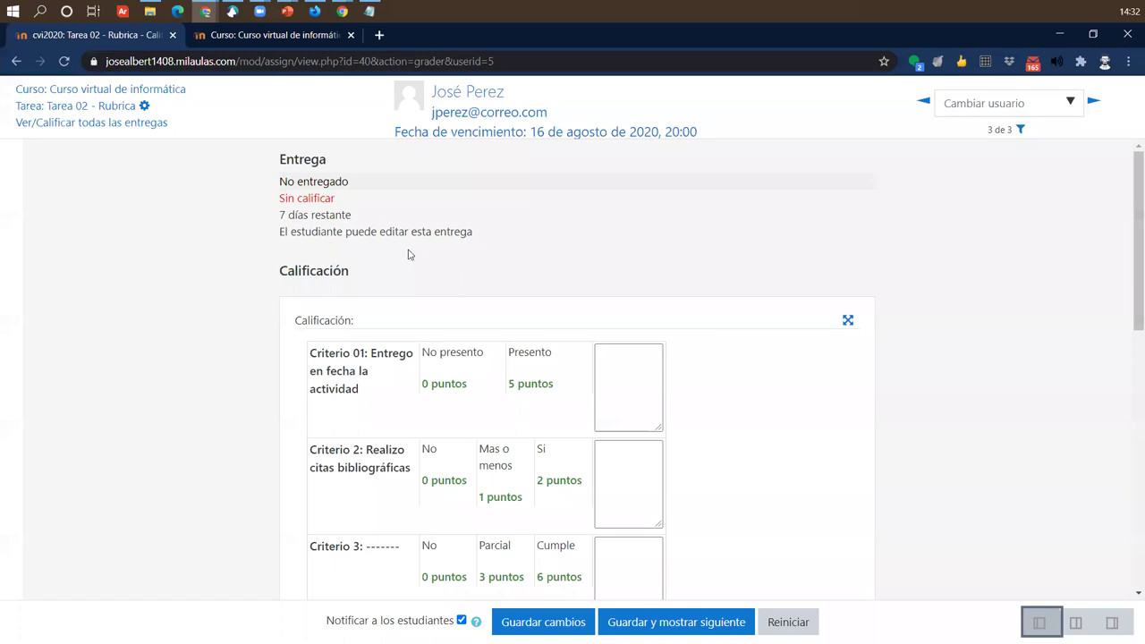
pyautogui.scroll(-1, 400, 300)
pyautogui.scroll(-5, 398, 268)
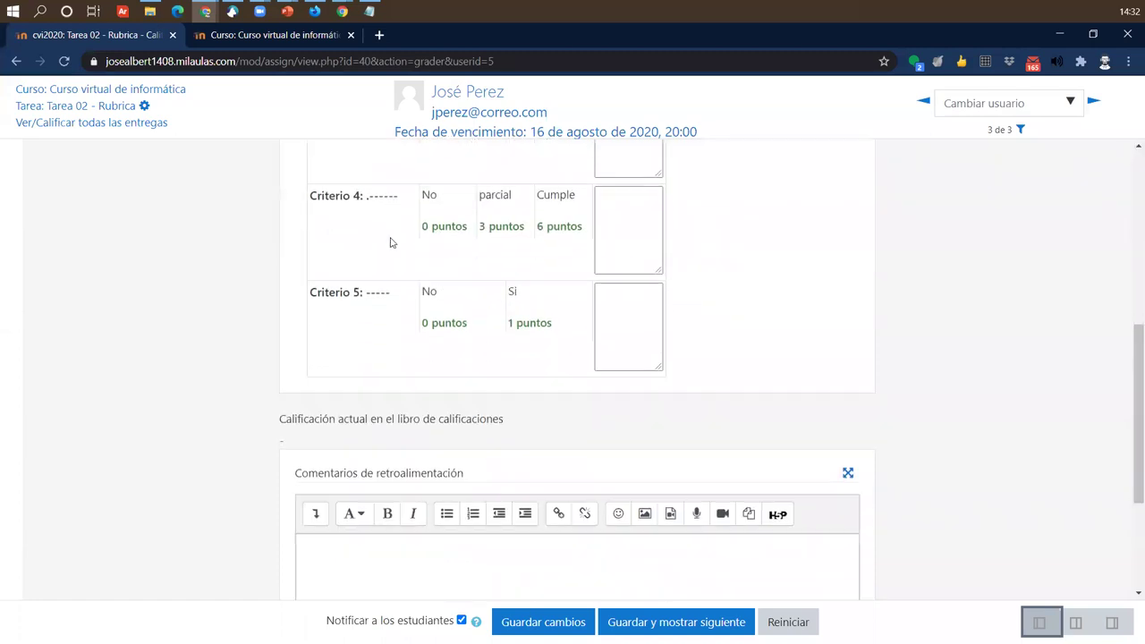
pyautogui.scroll(3, 393, 268)
pyautogui.scroll(5, 515, 322)
pyautogui.scroll(-4, 529, 313)
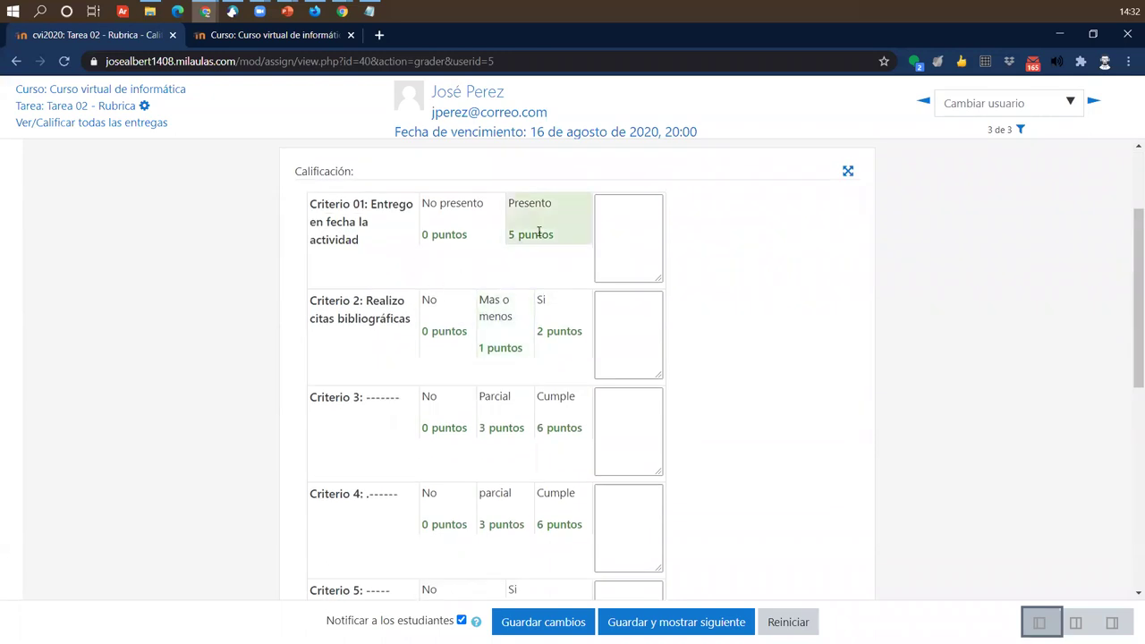
pyautogui.moveTo(328, 221); pyautogui.dragTo(412, 253)
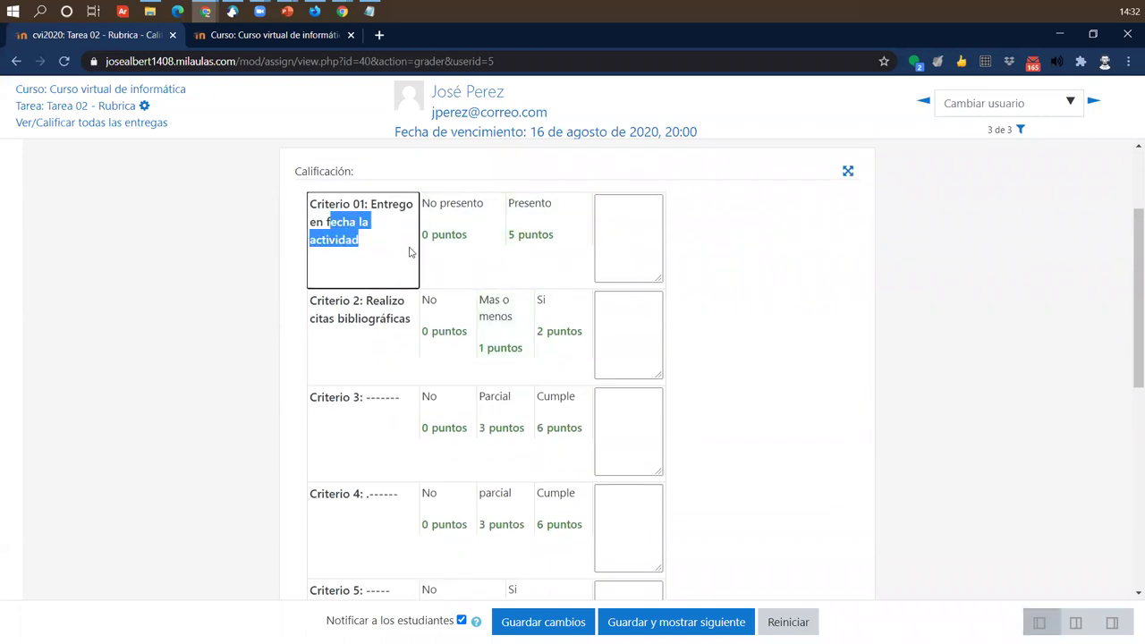
pyautogui.click(526, 220)
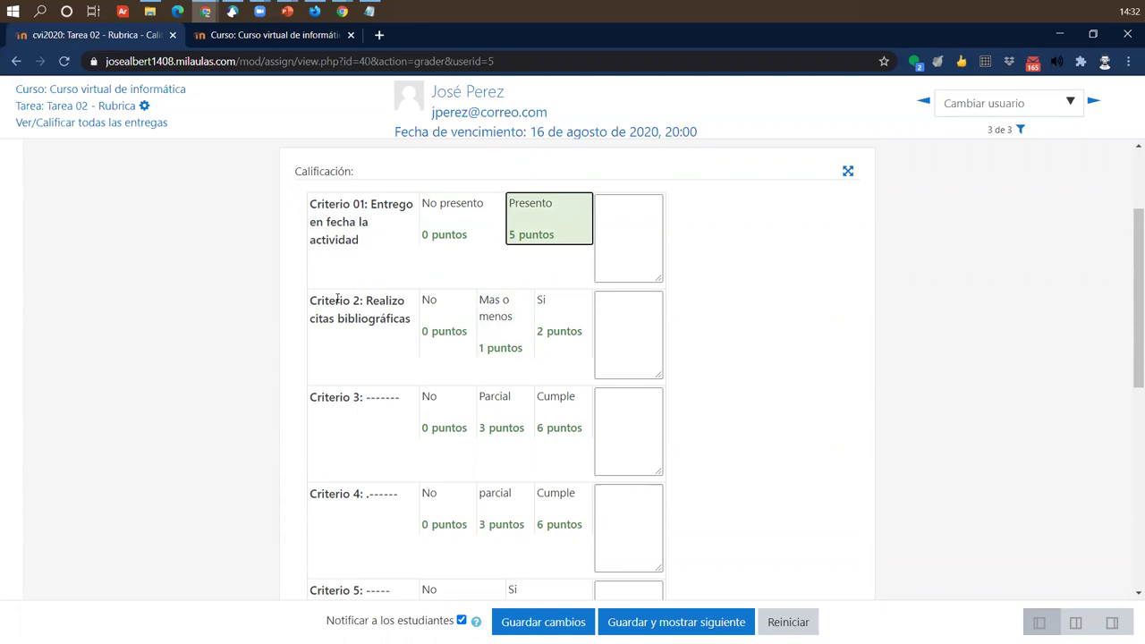
pyautogui.click(564, 331)
pyautogui.scroll(-1, 422, 365)
pyautogui.click(497, 344)
pyautogui.scroll(-2, 465, 335)
pyautogui.click(439, 299)
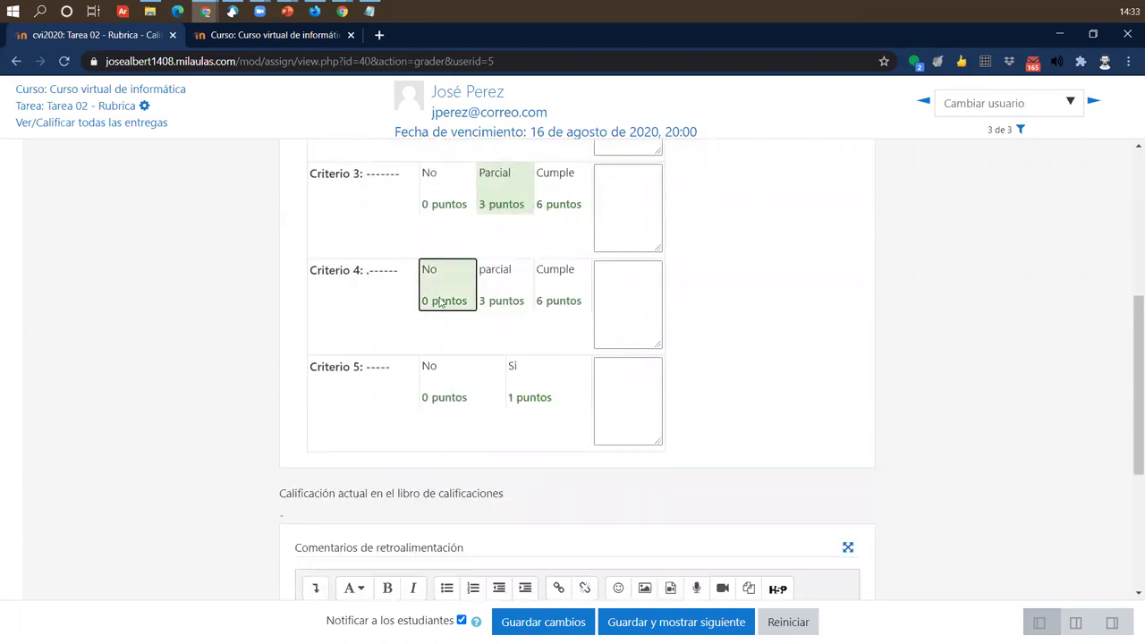
pyautogui.click(478, 384)
pyautogui.scroll(1, 463, 469)
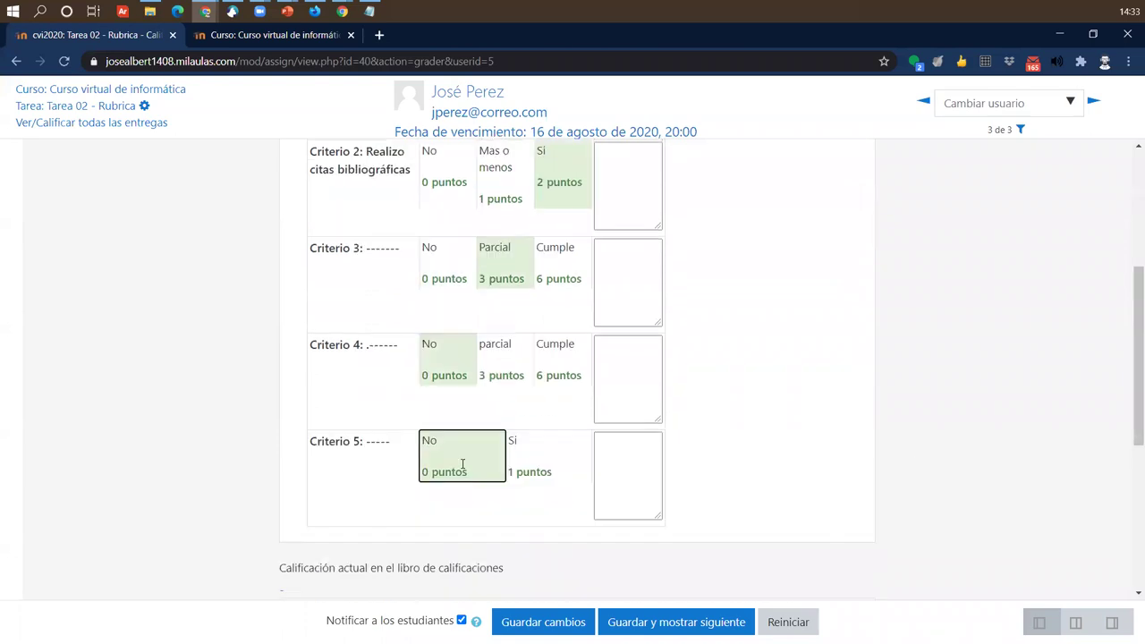
pyautogui.scroll(2, 462, 465)
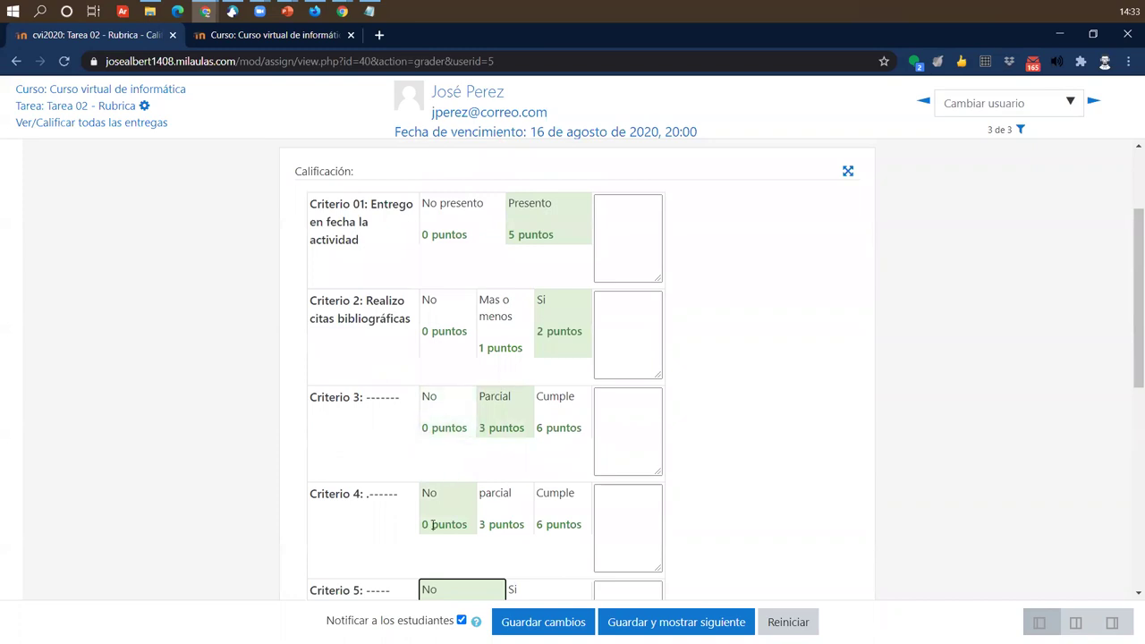
pyautogui.scroll(-2, 445, 493)
pyautogui.scroll(2, 464, 341)
pyautogui.moveTo(347, 219); pyautogui.dragTo(353, 240)
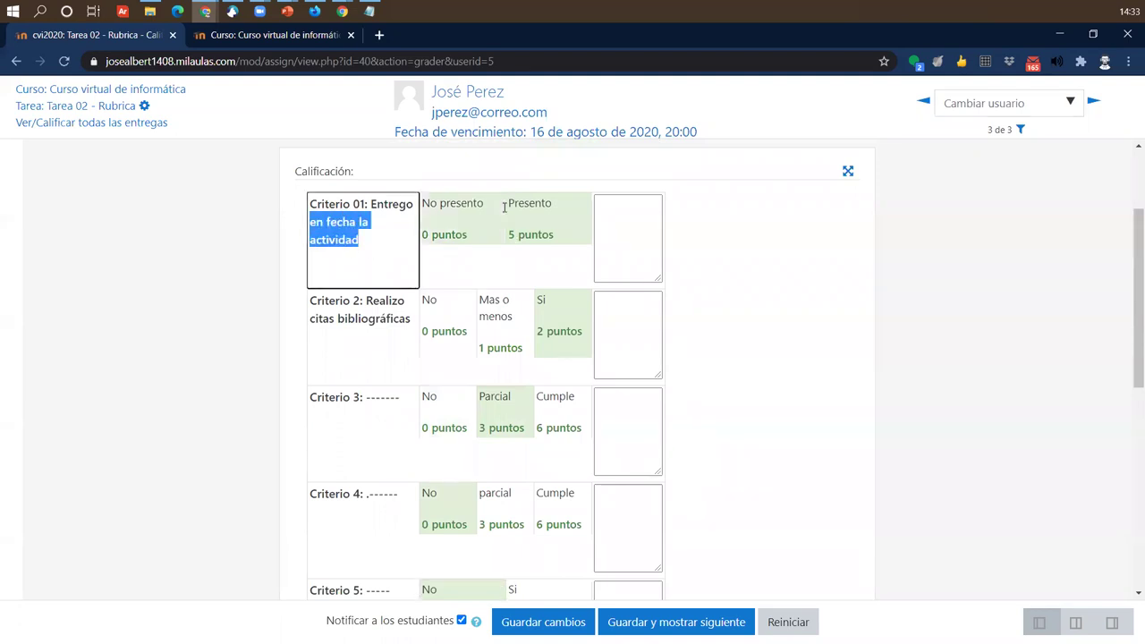
pyautogui.click(609, 240)
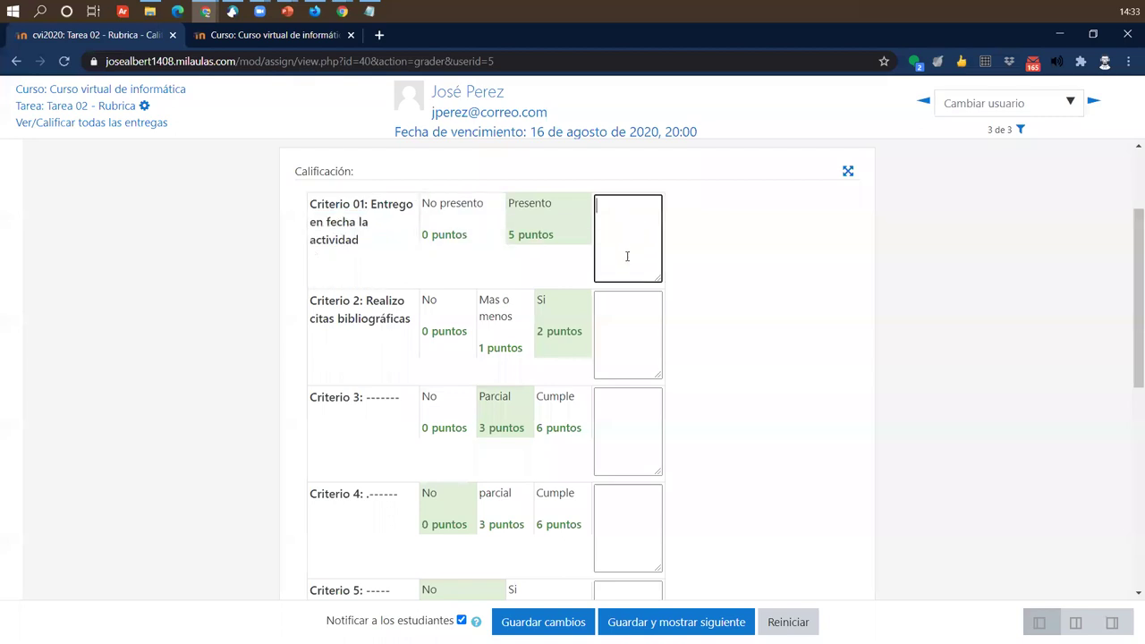
pyautogui.click(620, 310)
pyautogui.scroll(-2, 617, 295)
pyautogui.click(613, 255)
pyautogui.click(620, 392)
pyautogui.press('Tab')
pyautogui.scroll(1, 617, 402)
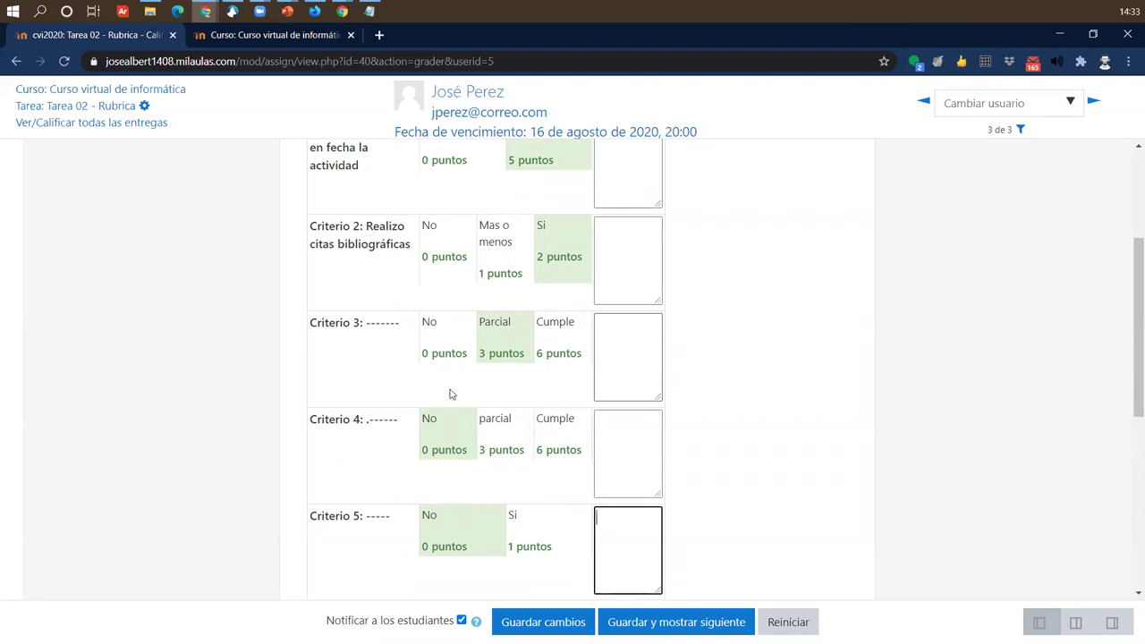
pyautogui.scroll(-2, 481, 379)
pyautogui.scroll(3, 599, 392)
pyautogui.scroll(3, 599, 392)
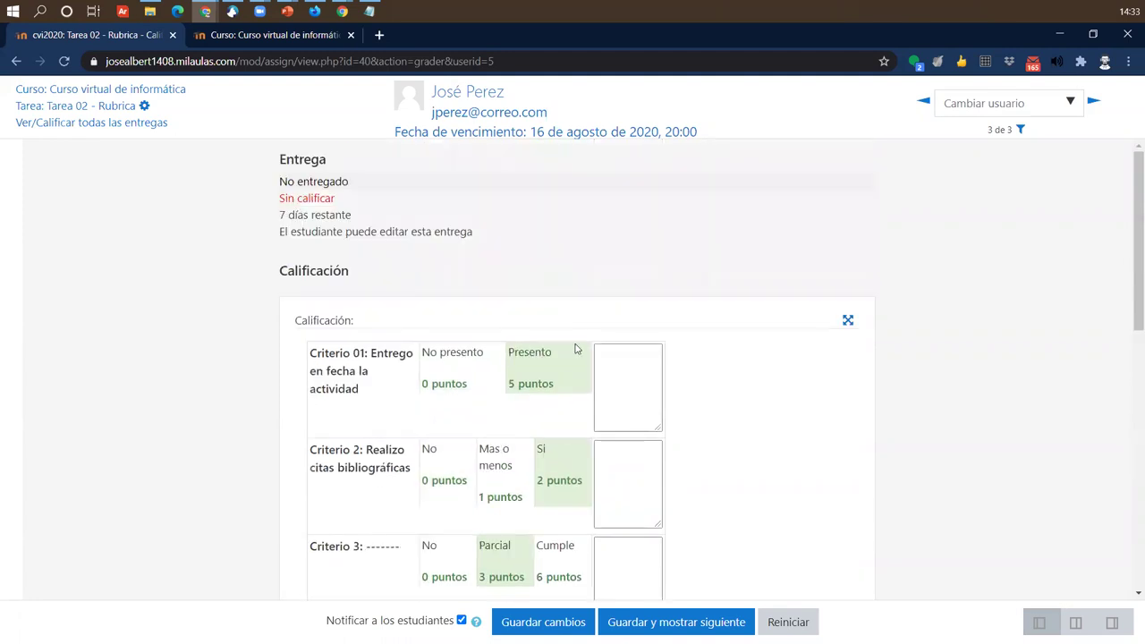
pyautogui.scroll(-3, 579, 350)
pyautogui.click(628, 259)
pyautogui.press('Tab')
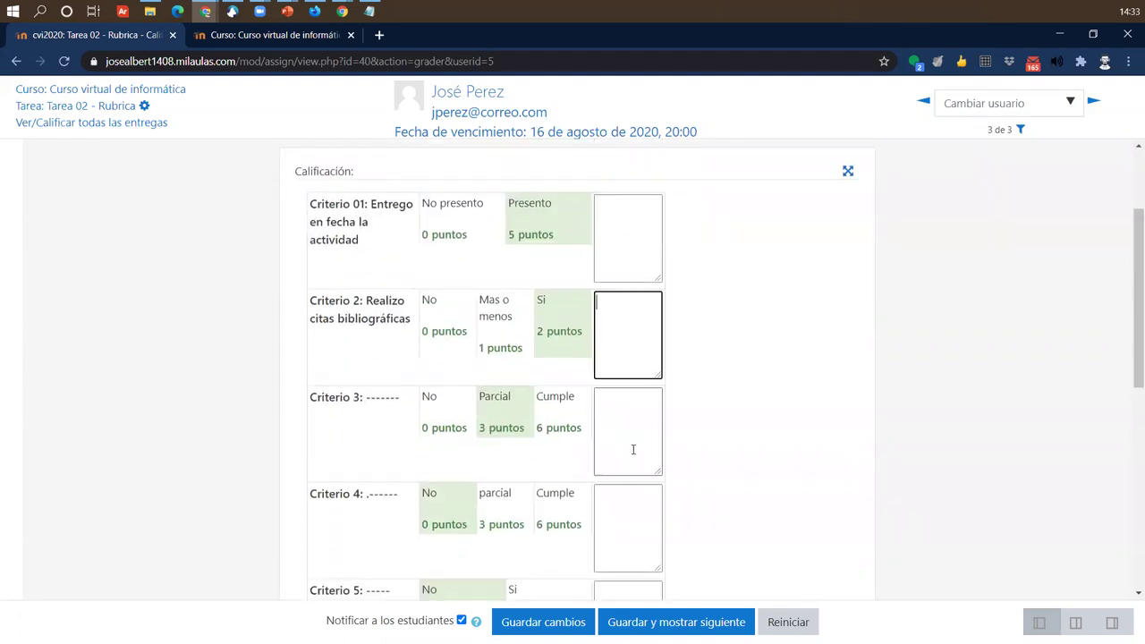
pyautogui.press('Tab')
pyautogui.scroll(-3, 631, 320)
pyautogui.press('Tab')
pyautogui.press('Tab')
pyautogui.scroll(-3, 622, 385)
pyautogui.click(309, 391)
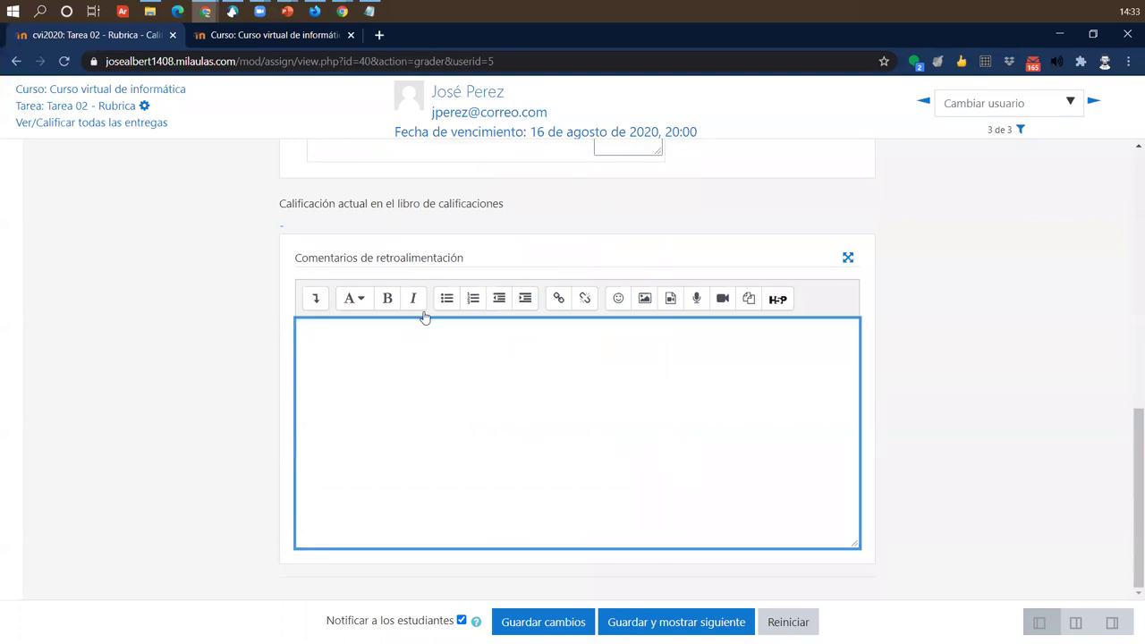
pyautogui.scroll(4, 366, 408)
pyautogui.scroll(3, 452, 400)
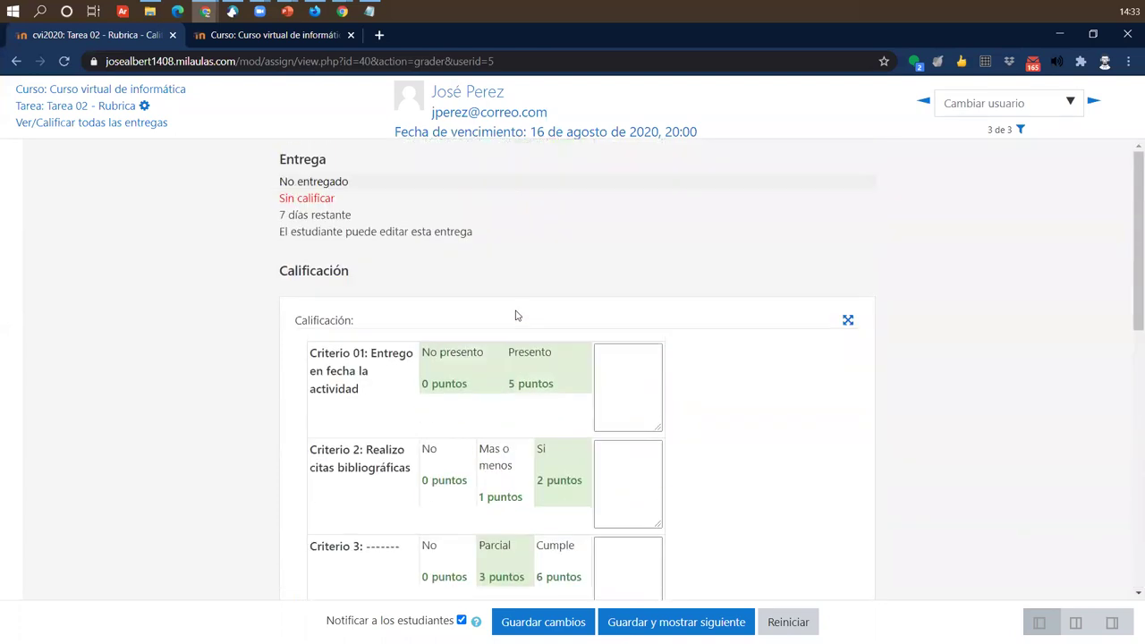
pyautogui.scroll(-2, 549, 361)
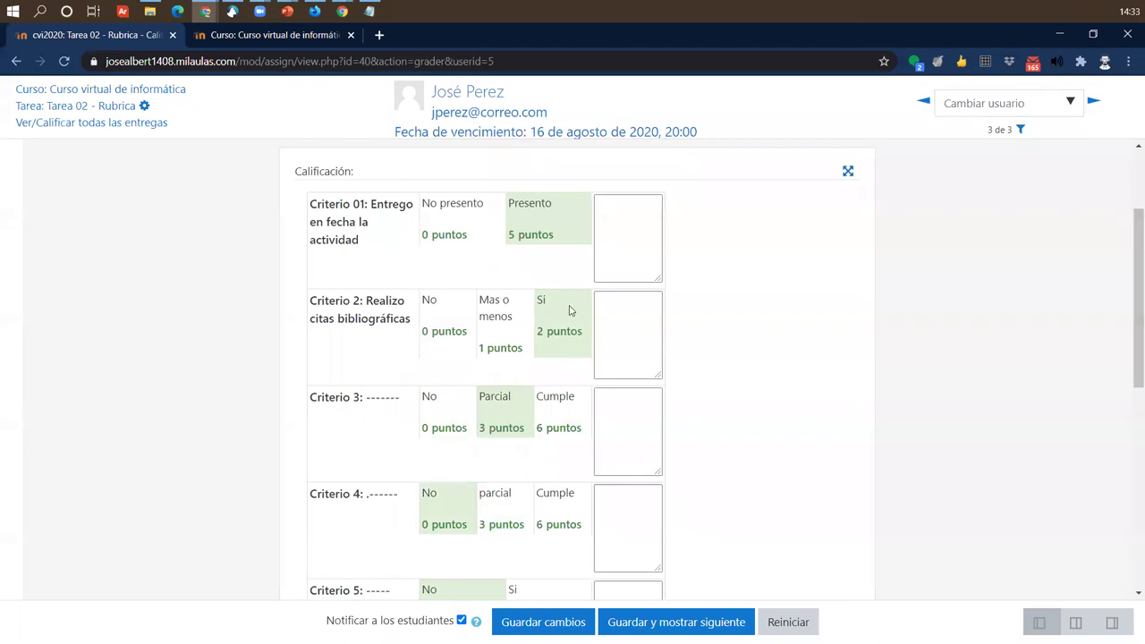
pyautogui.scroll(-4, 349, 255)
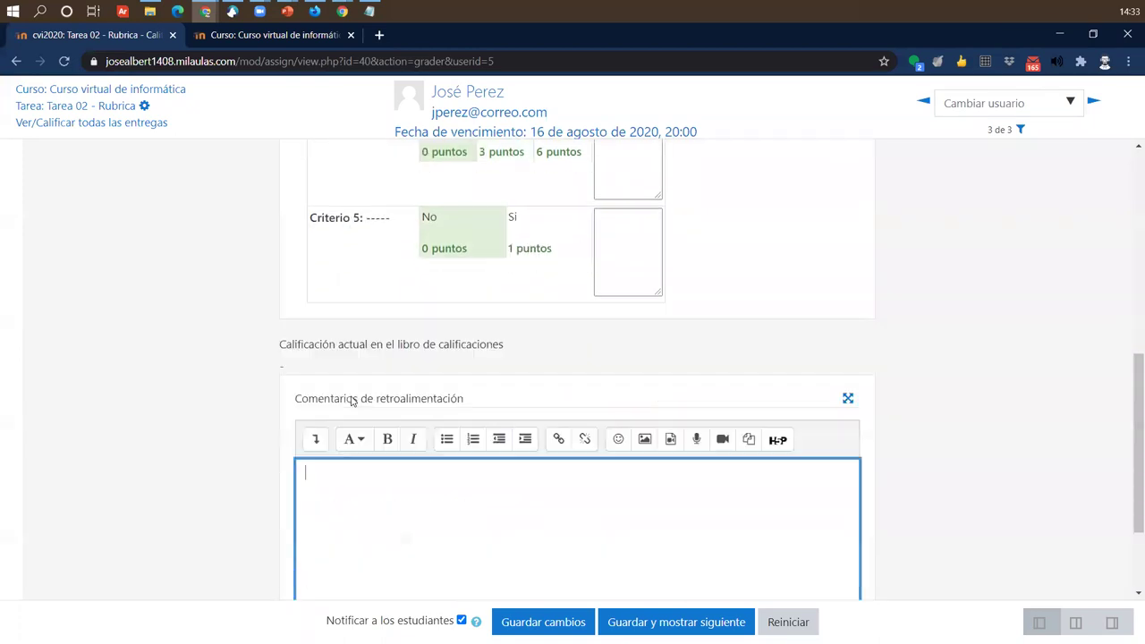
pyautogui.scroll(4, 342, 256)
pyautogui.scroll(-4, 369, 358)
# Save the Tarea 02 rubric grading and dismiss the Cambios actualizados confirmation
pyautogui.click(543, 622)
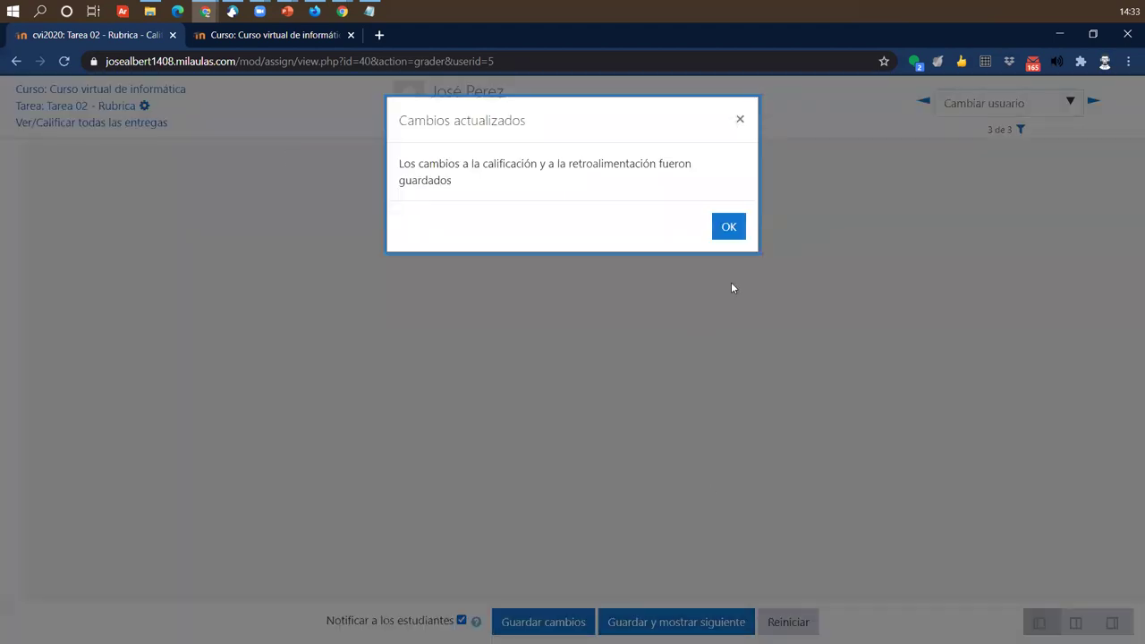
pyautogui.click(729, 228)
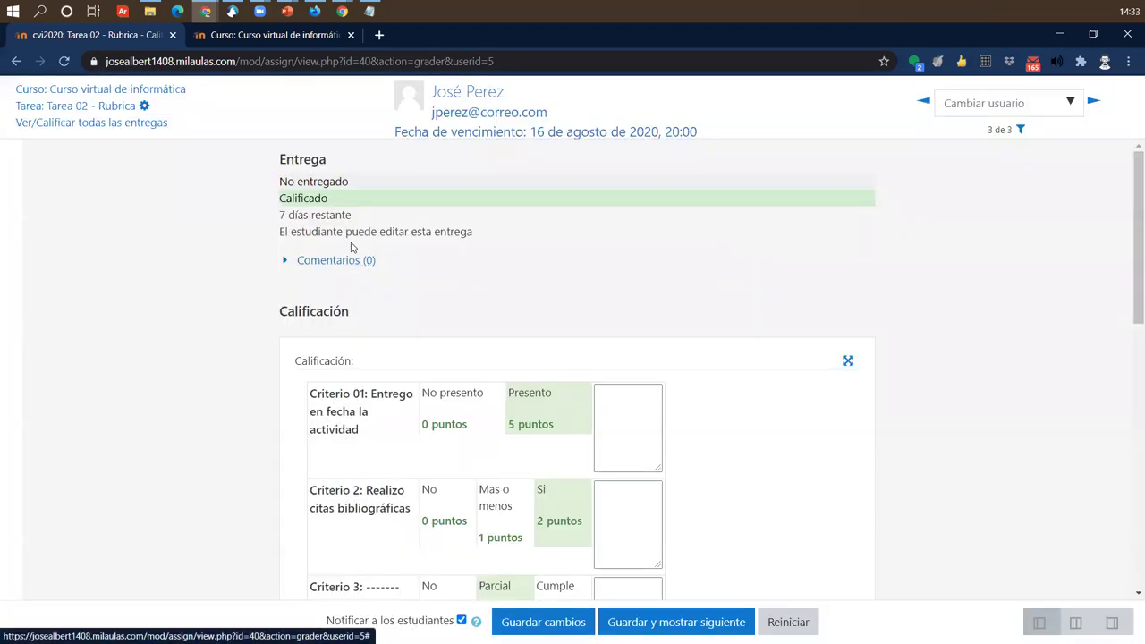
pyautogui.scroll(-8, 455, 210)
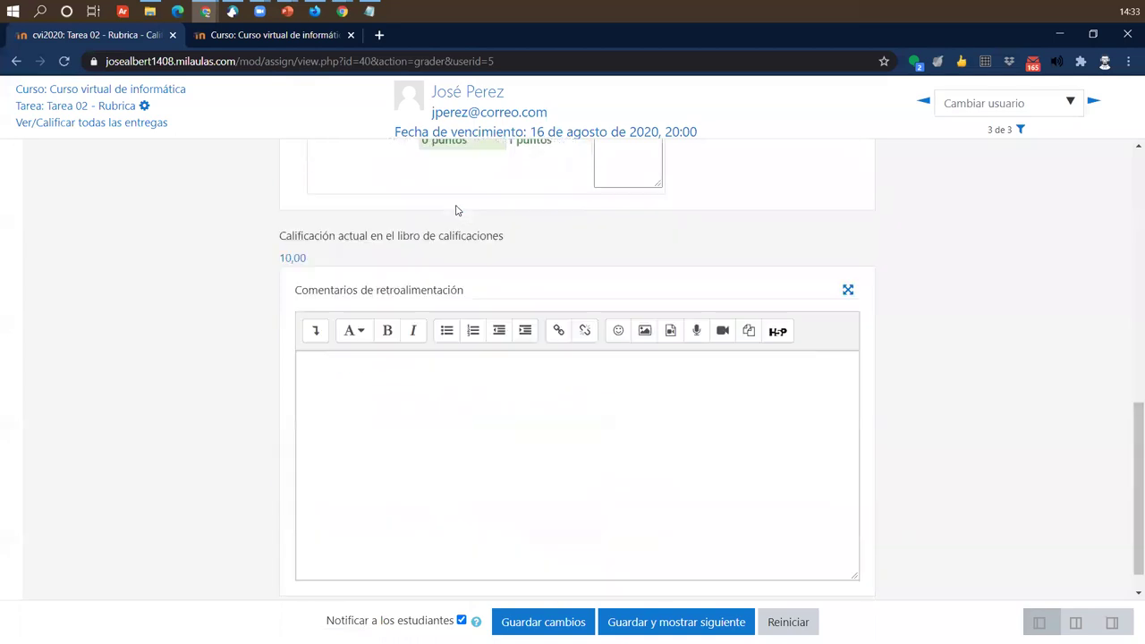
pyautogui.moveTo(288, 259); pyautogui.dragTo(370, 259)
pyautogui.scroll(8, 493, 296)
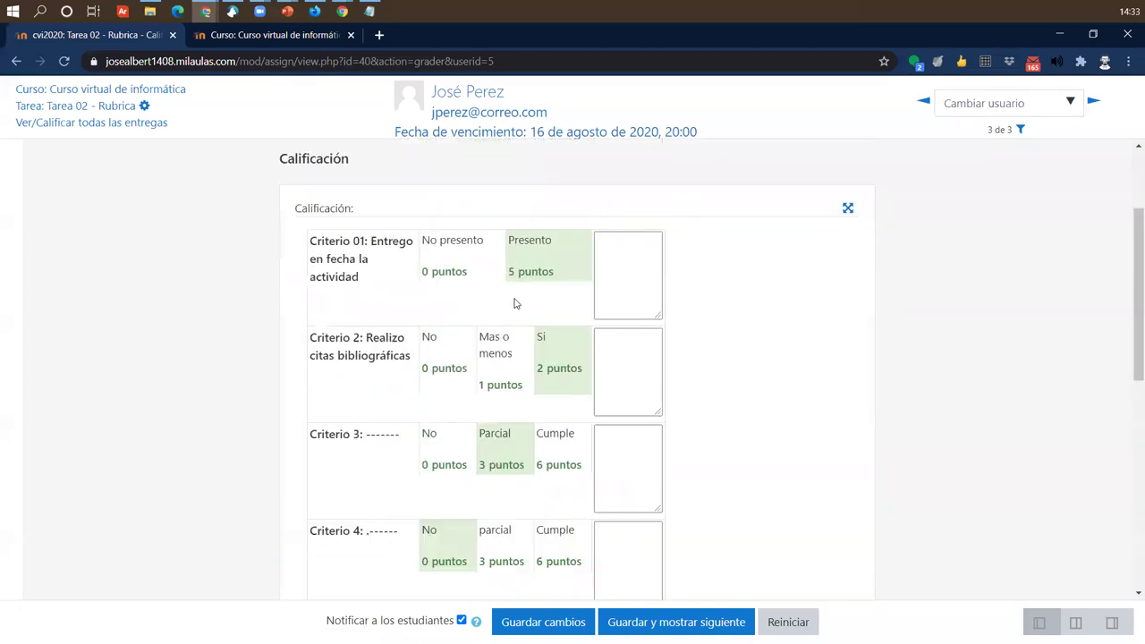
pyautogui.scroll(-3, 542, 302)
# Check the Calificado status with 10,00, then close the extra course browser tab
pyautogui.click(447, 380)
pyautogui.scroll(-10, 478, 370)
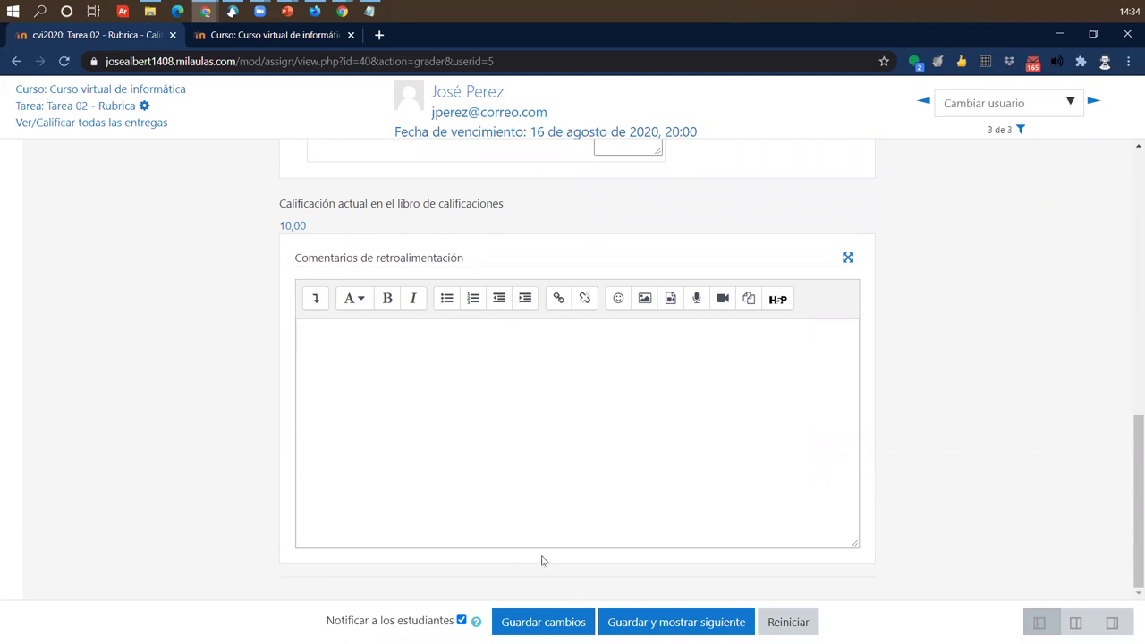
pyautogui.scroll(3, 530, 488)
pyautogui.scroll(3, 649, 368)
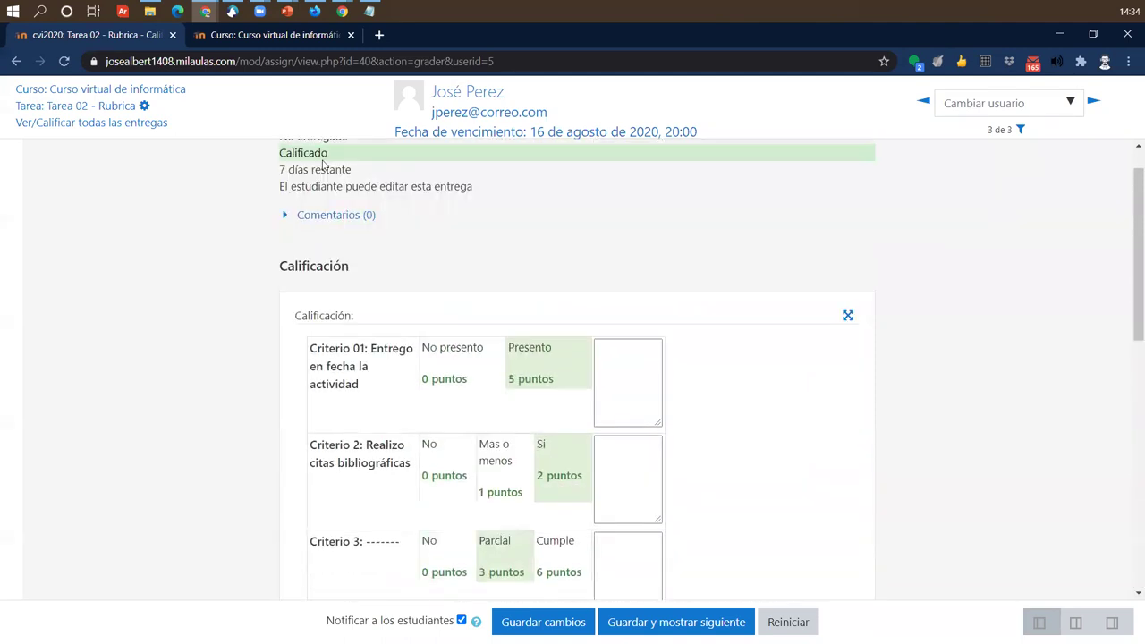
pyautogui.click(320, 36)
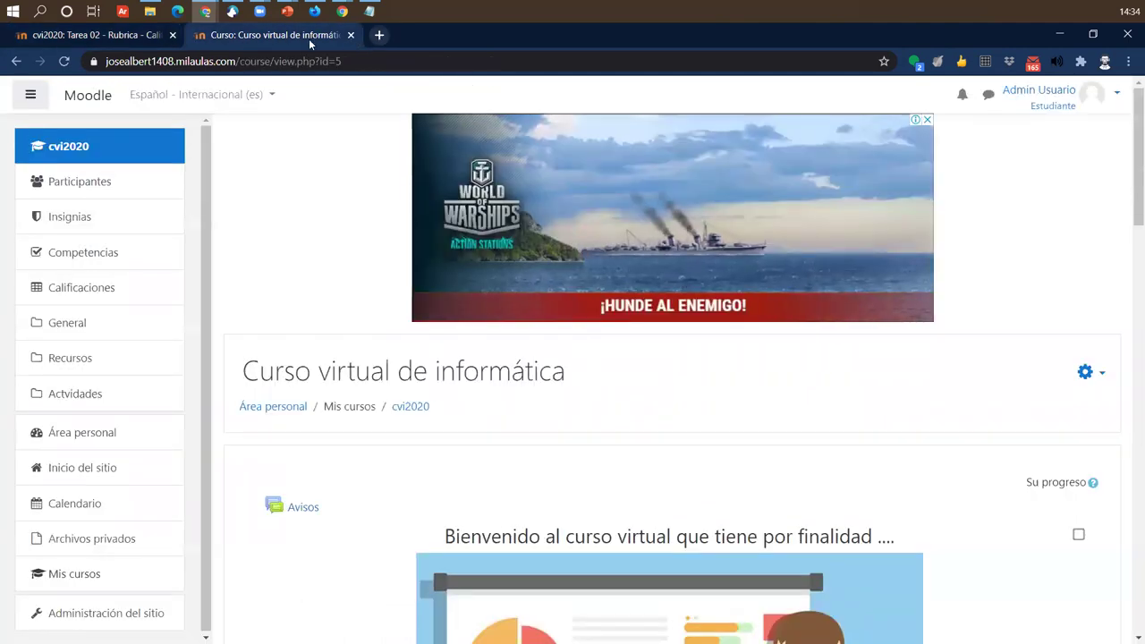
pyautogui.click(350, 36)
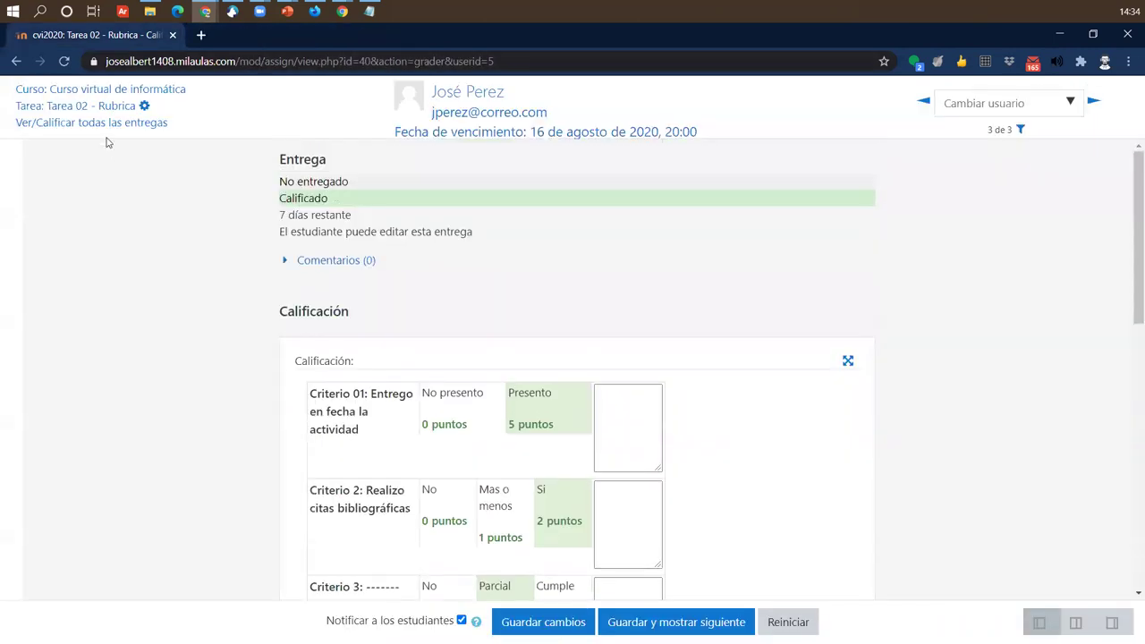
# Open the grader for Tarea 01 - Calificación directa from the course page
pyautogui.click(126, 88)
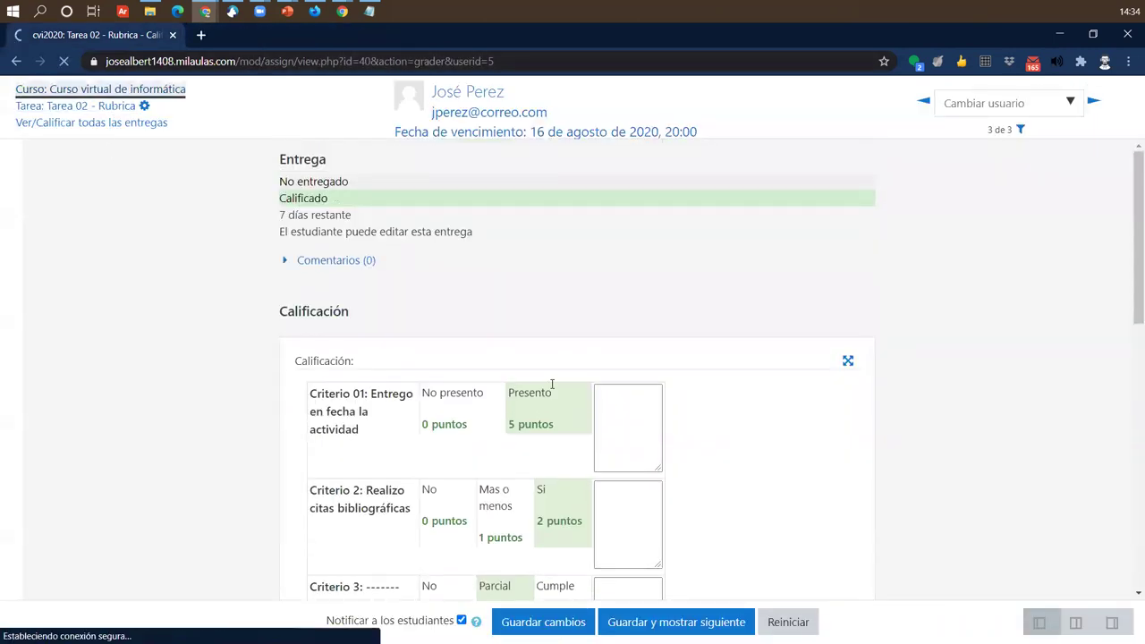
pyautogui.scroll(-10, 1127, 332)
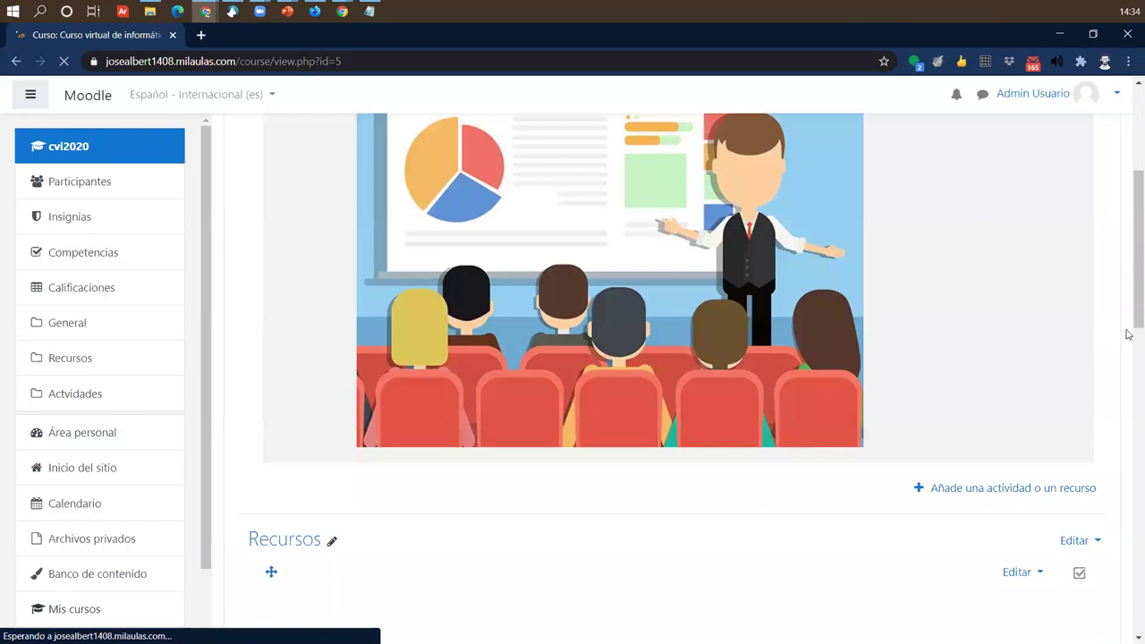
pyautogui.scroll(-5, 1131, 603)
pyautogui.click(349, 407)
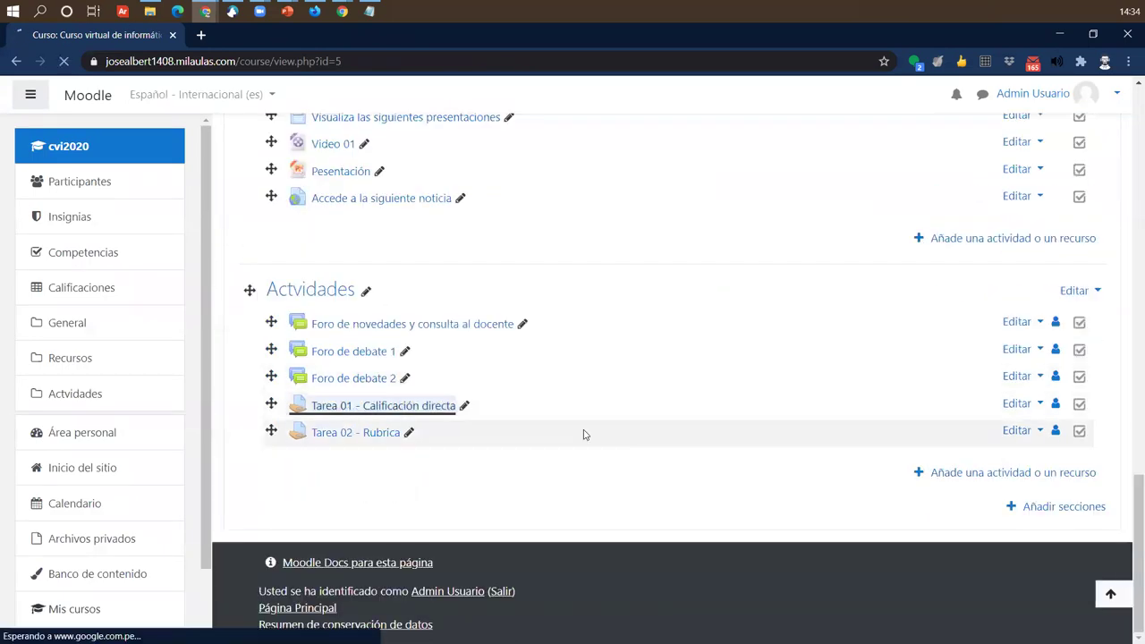
pyautogui.scroll(-3, 672, 501)
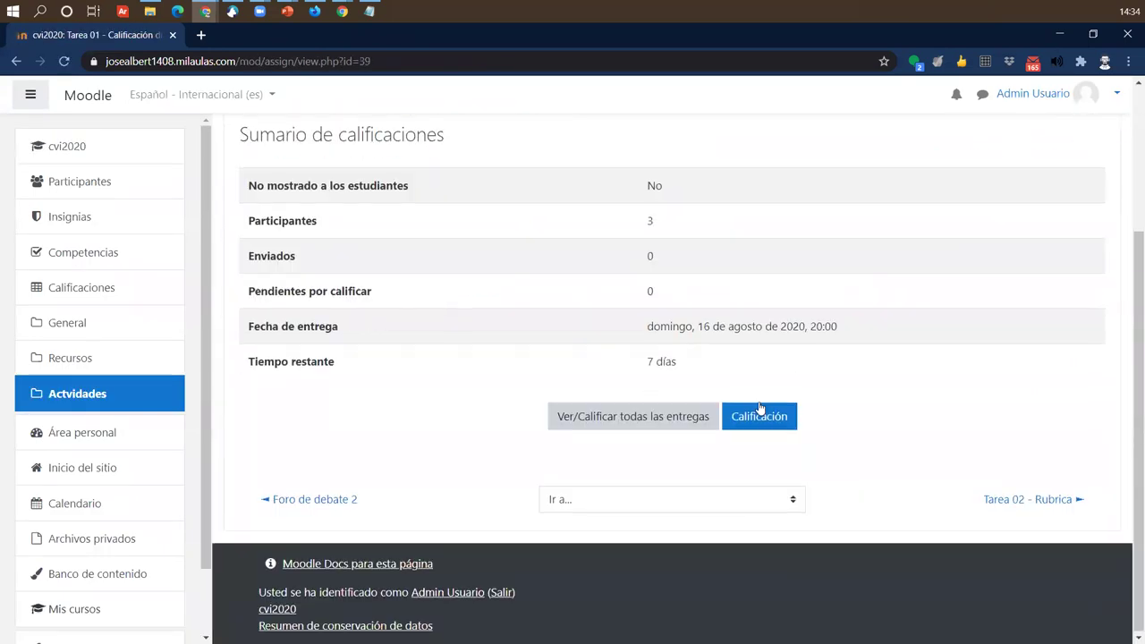
pyautogui.click(758, 415)
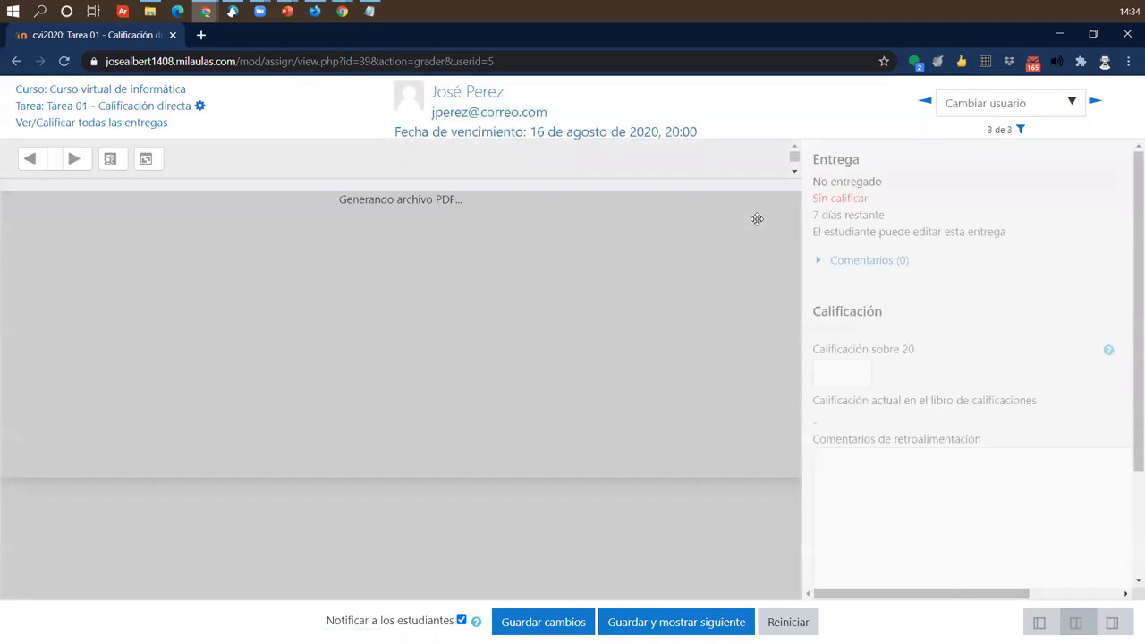
# Grade the student 14 out of 20 with feedback 'retroalimentacion' and save
pyautogui.click(841, 383)
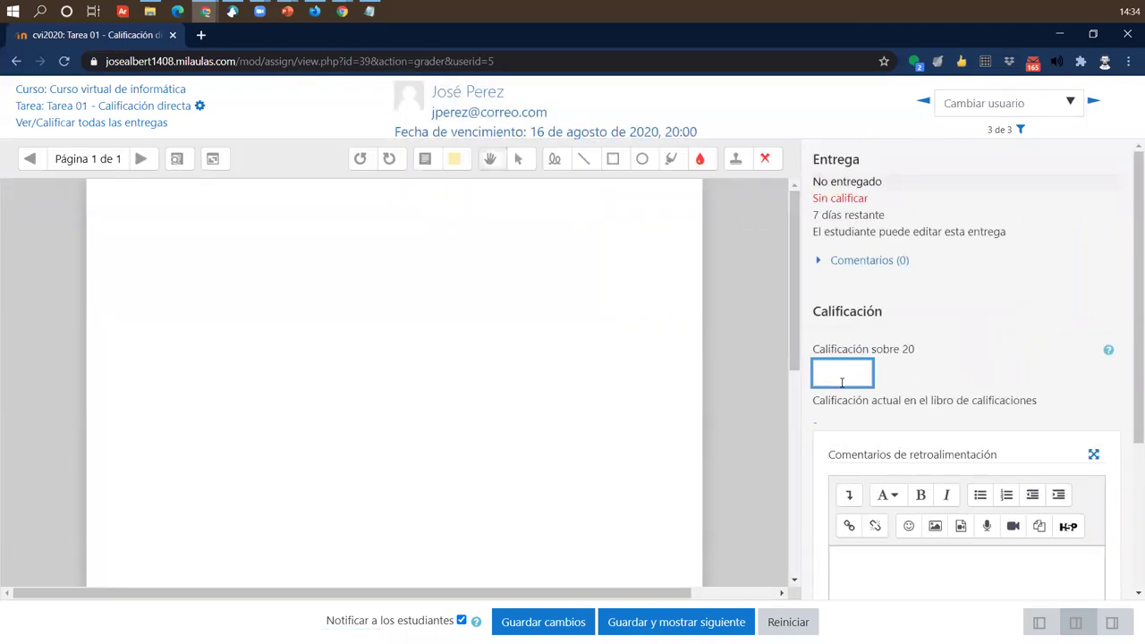
pyautogui.write('14')
pyautogui.click(888, 570)
pyautogui.scroll(-3, 888, 570)
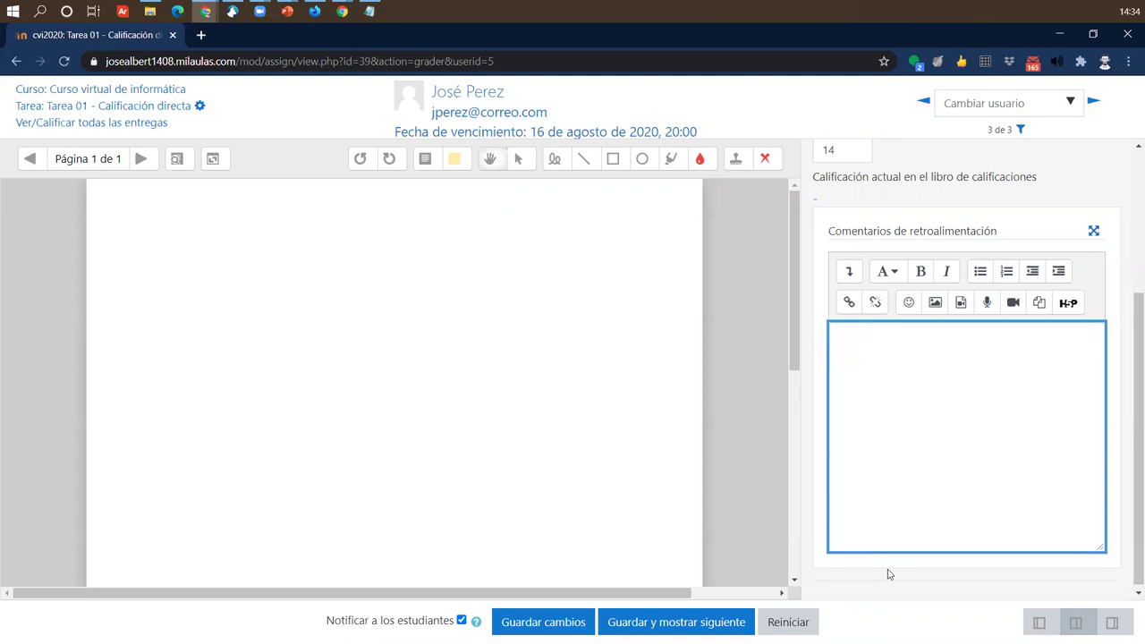
pyautogui.write('retroalimentacion')
pyautogui.scroll(2, 925, 585)
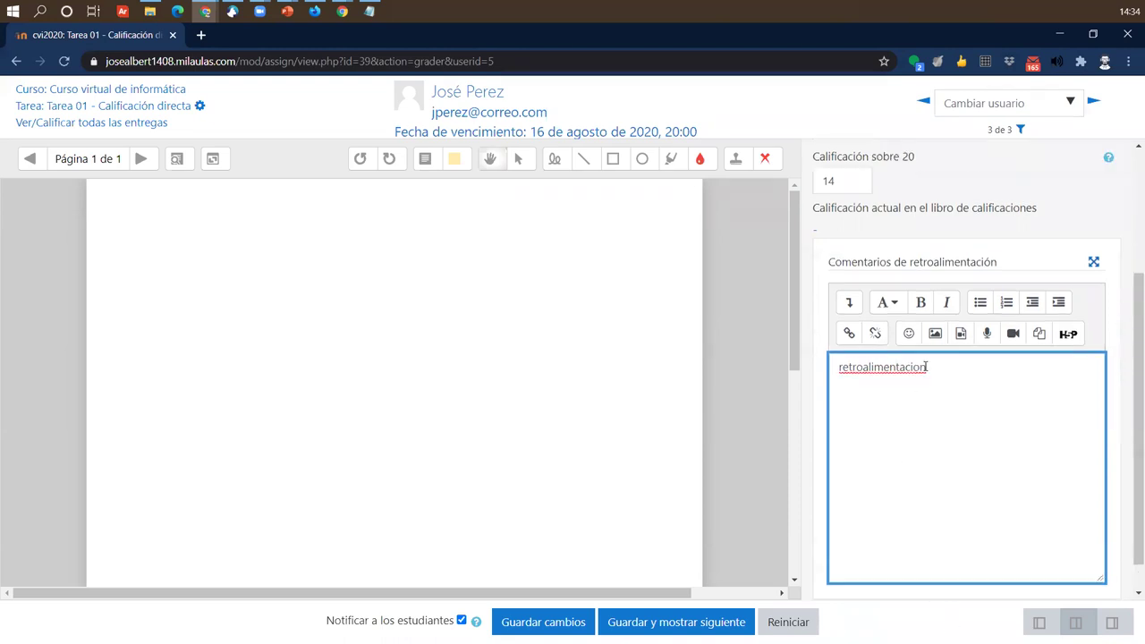
pyautogui.click(548, 622)
pyautogui.click(736, 231)
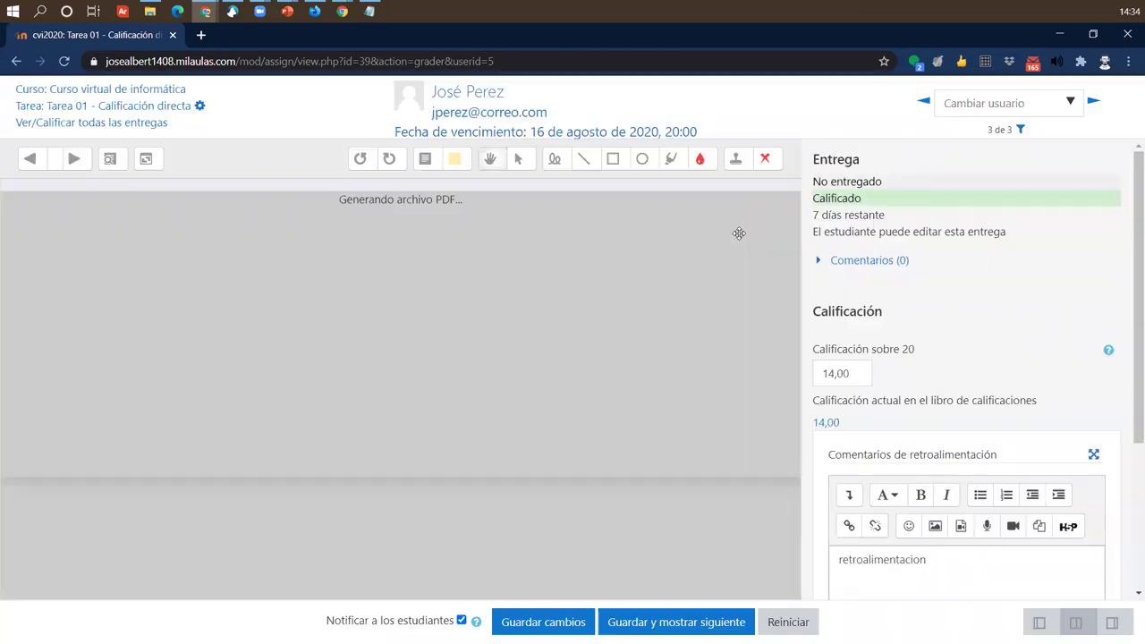
# Collapse the PDF panel and return to the Curso virtual de informática activities list
pyautogui.click(1040, 621)
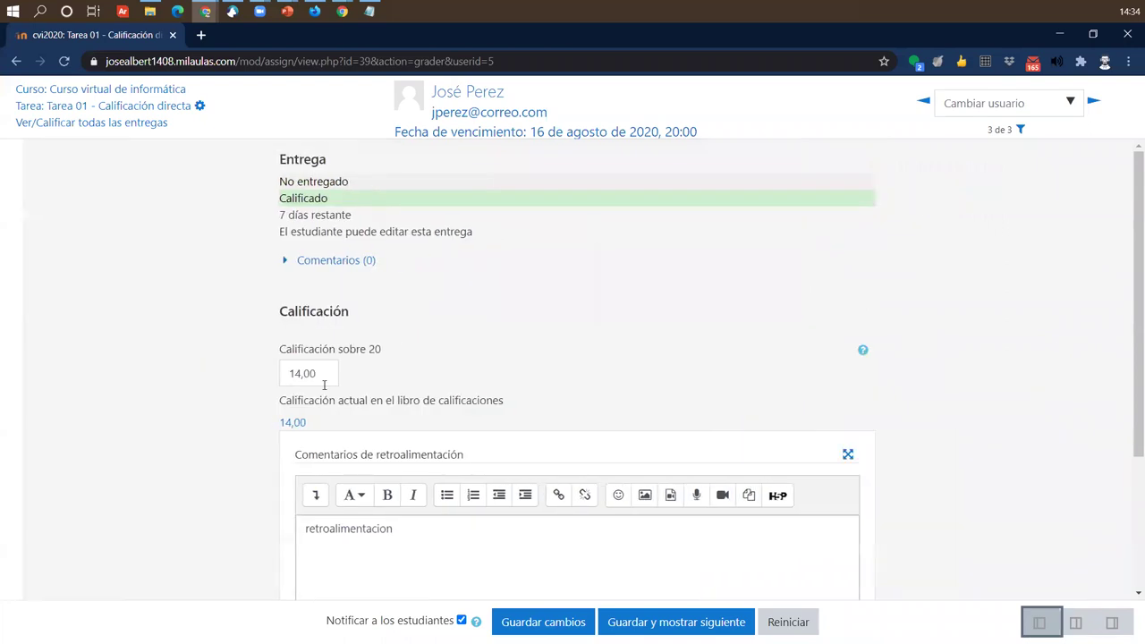
pyautogui.scroll(-2, 348, 478)
pyautogui.scroll(2, 84, 280)
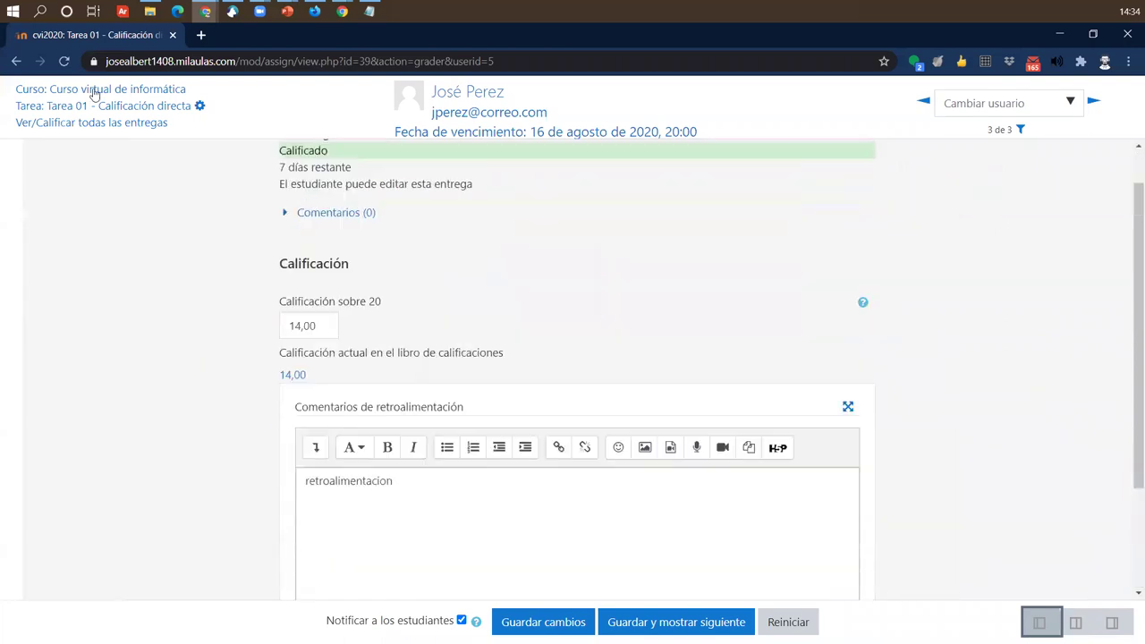
pyautogui.click(94, 90)
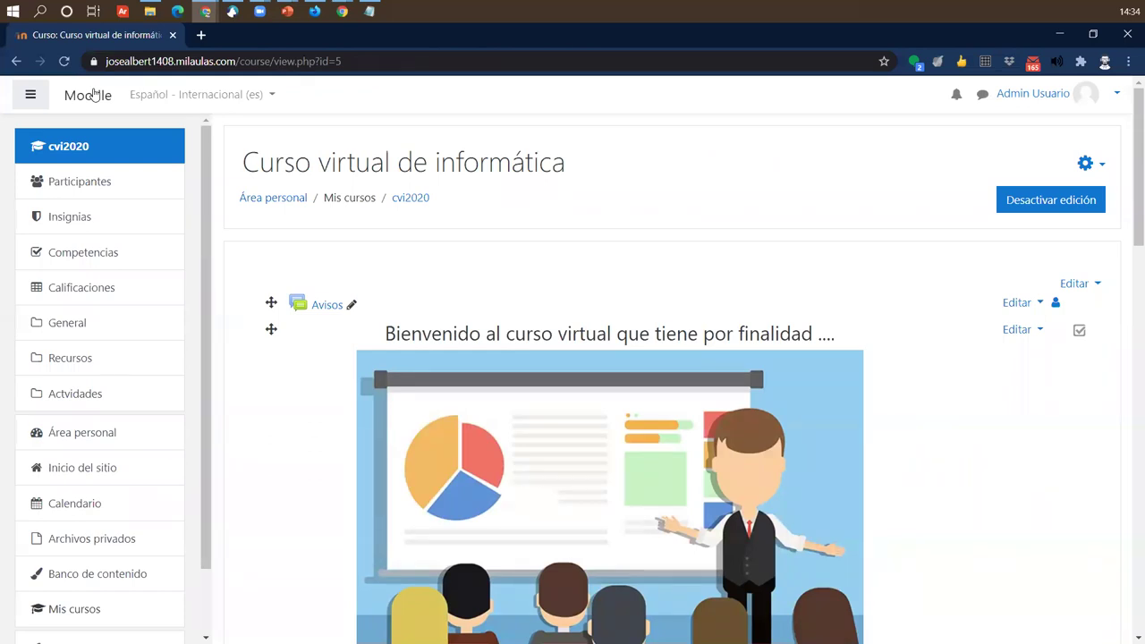
pyautogui.scroll(-8, 515, 267)
pyautogui.scroll(-10, 515, 267)
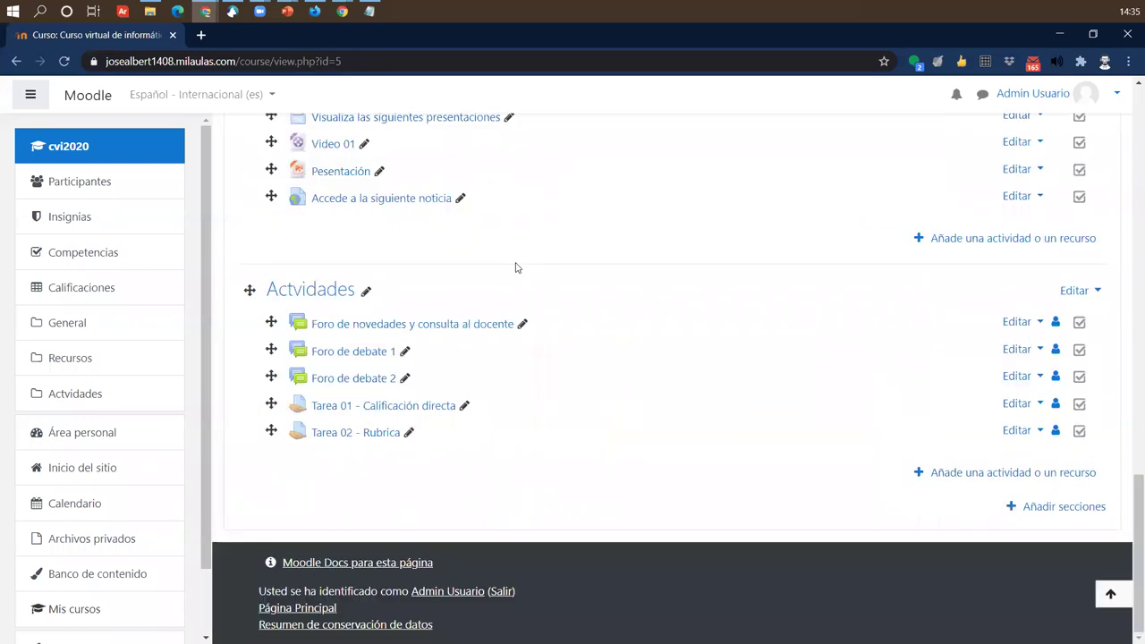
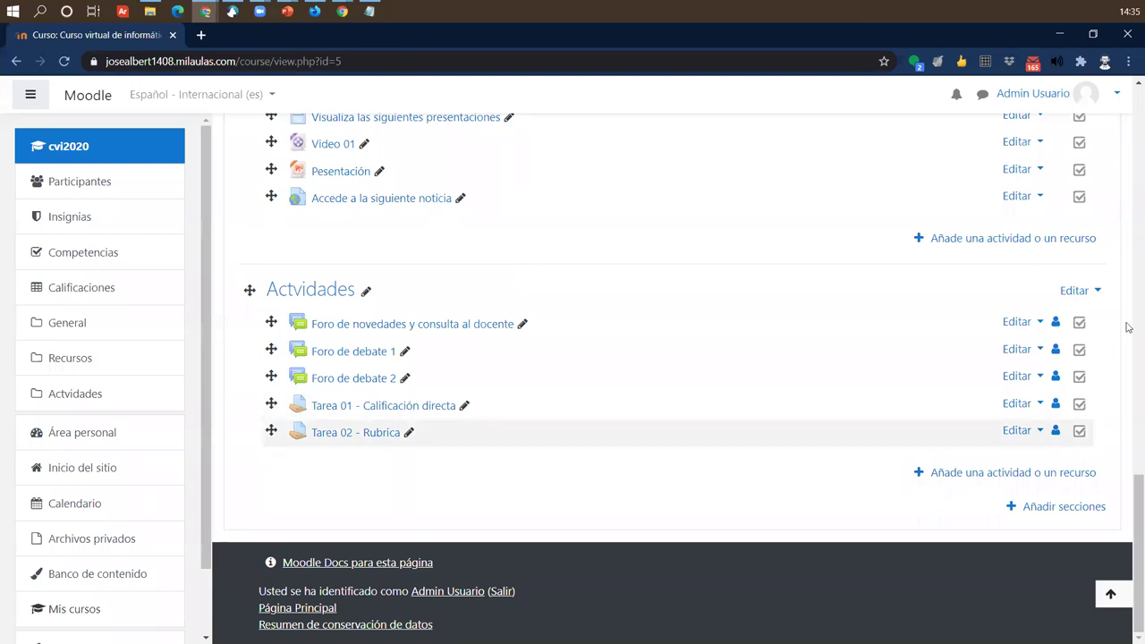
# Start a new assignment in Actvidades, then abandon it and return to the cvi2020 course page
pyautogui.click(948, 474)
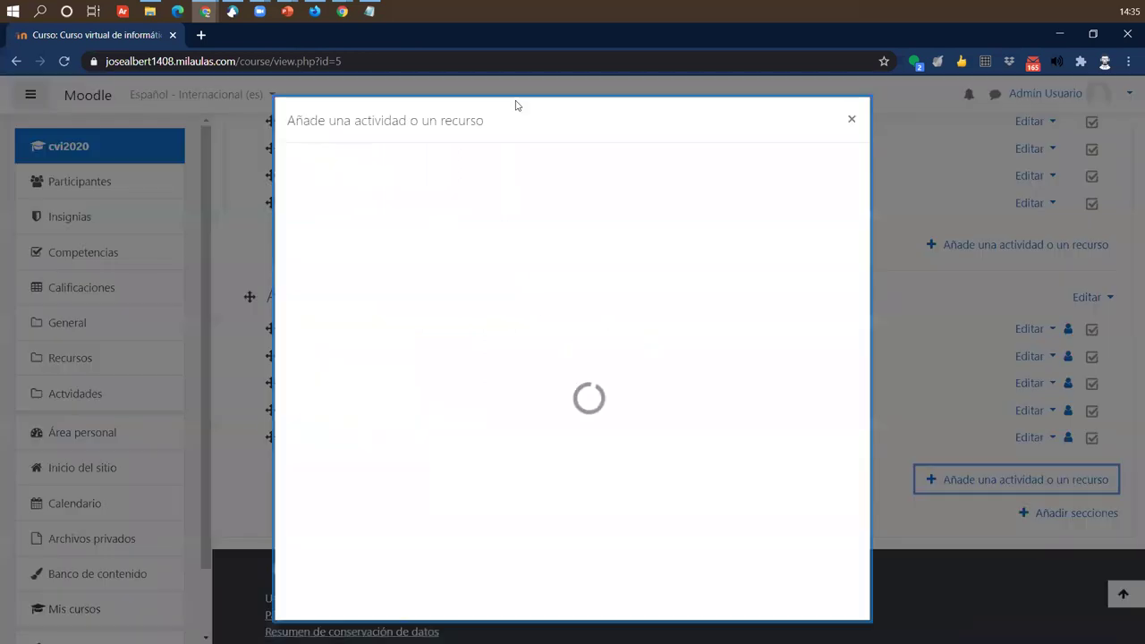
pyautogui.click(407, 215)
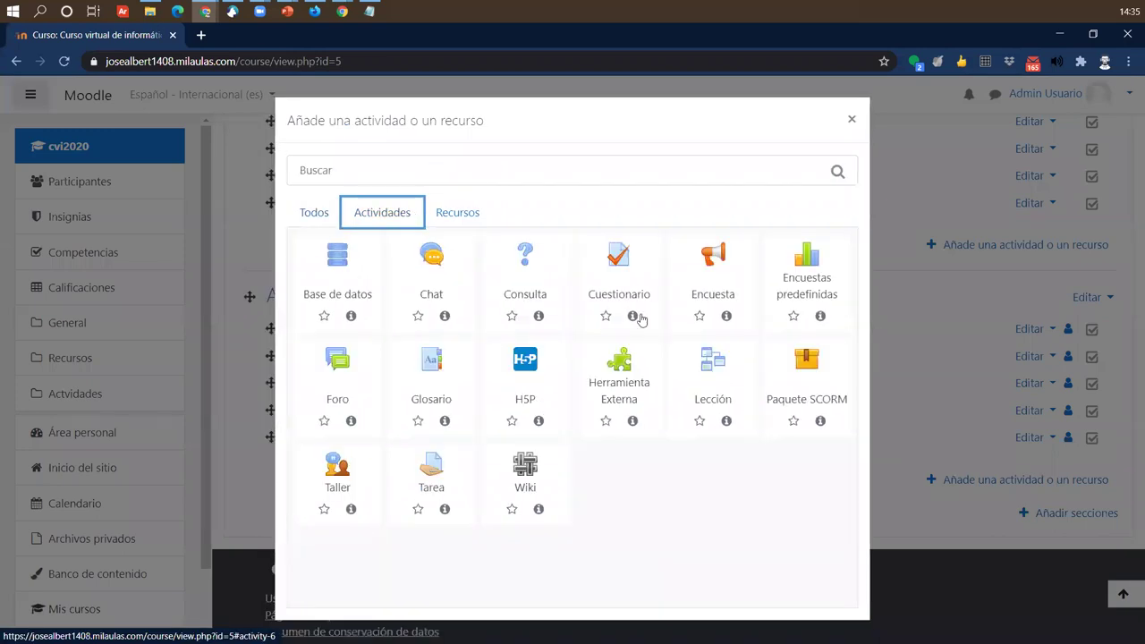
pyautogui.click(426, 476)
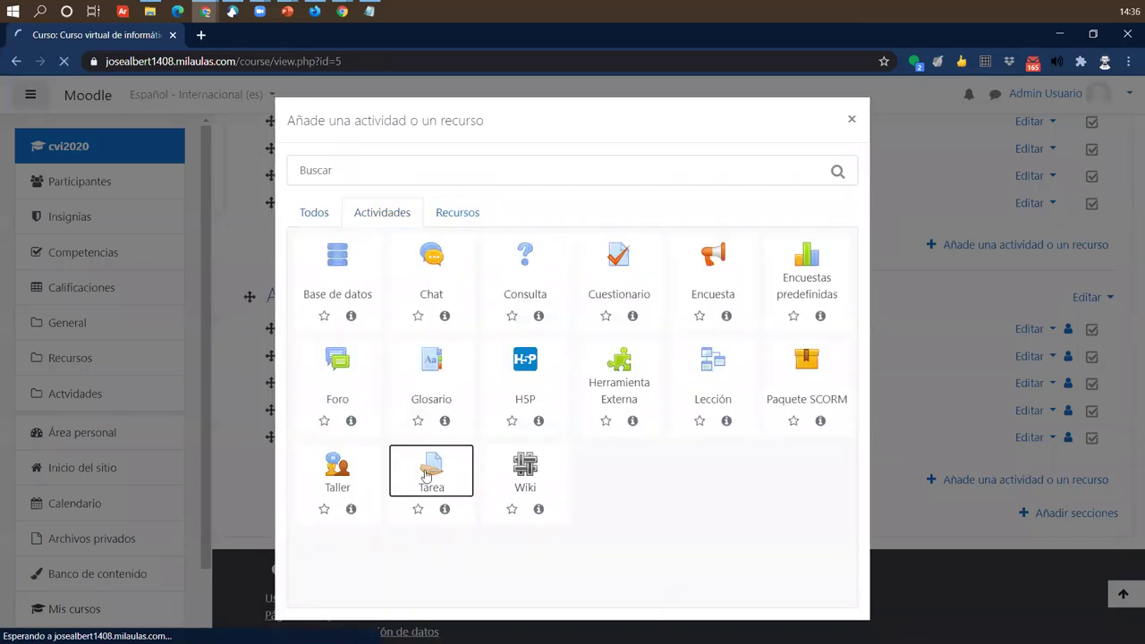
pyautogui.scroll(-3, 362, 436)
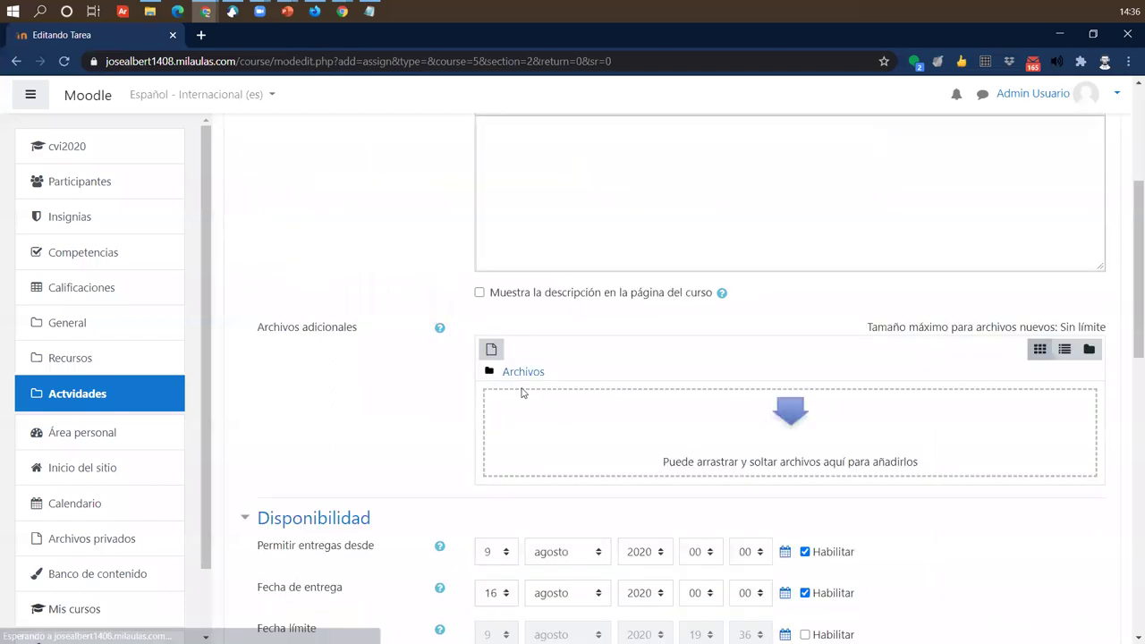
pyautogui.scroll(-2, 475, 378)
pyautogui.scroll(1, 483, 361)
pyautogui.scroll(5, 481, 360)
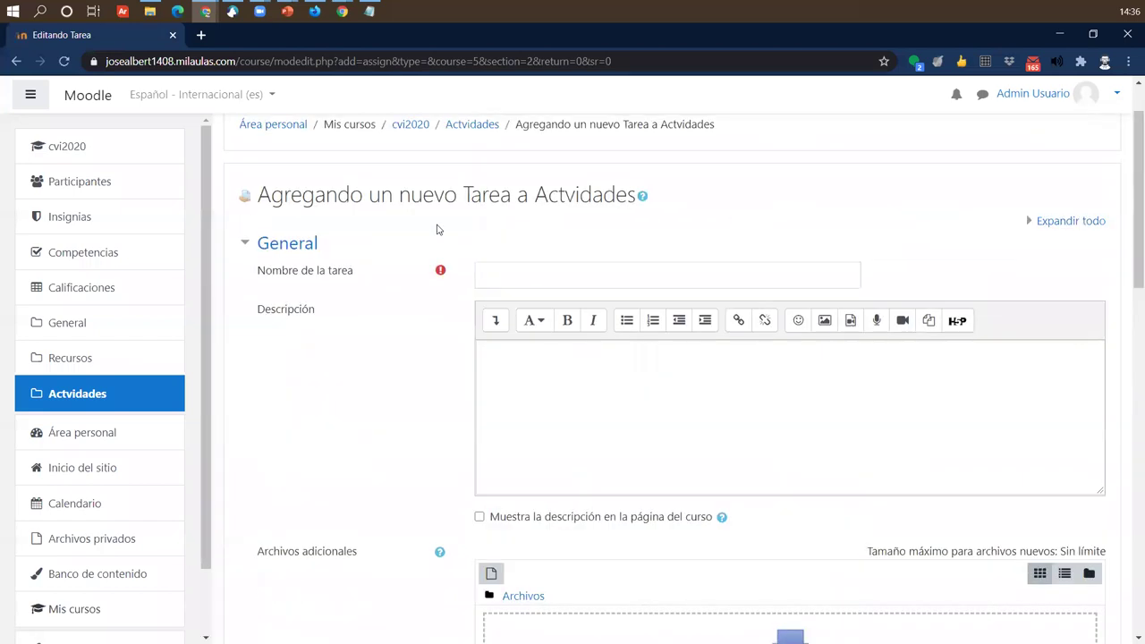
pyautogui.click(410, 197)
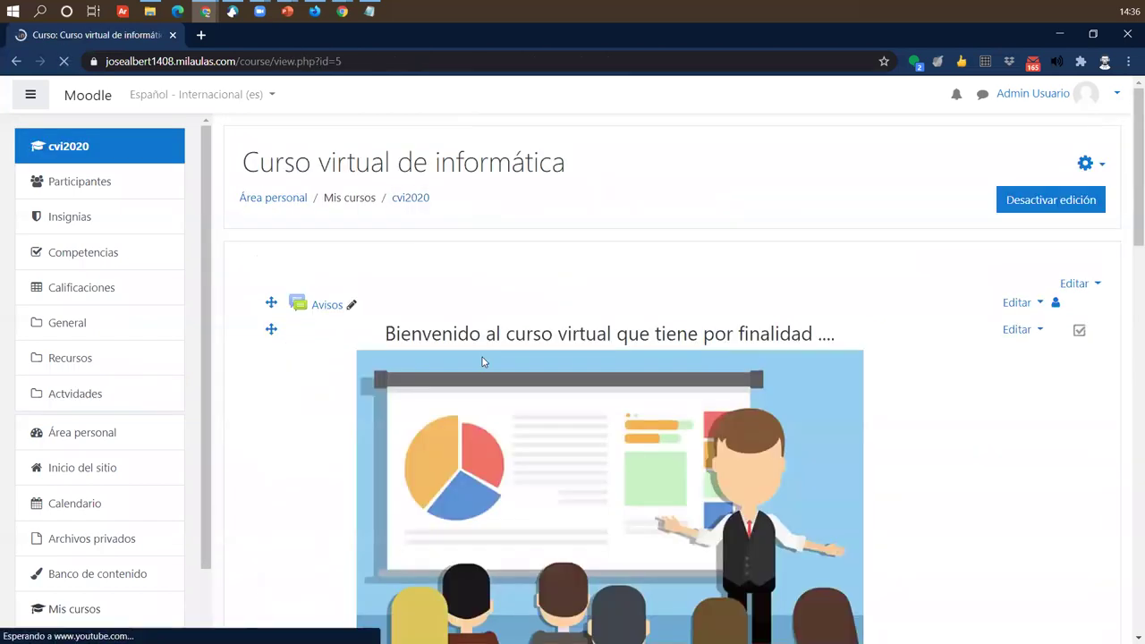
# Duplicate Tarea 01 - Calificación directa, move the copy below Tarea 02 - Rubrica, and open its settings
pyautogui.scroll(-15, 482, 359)
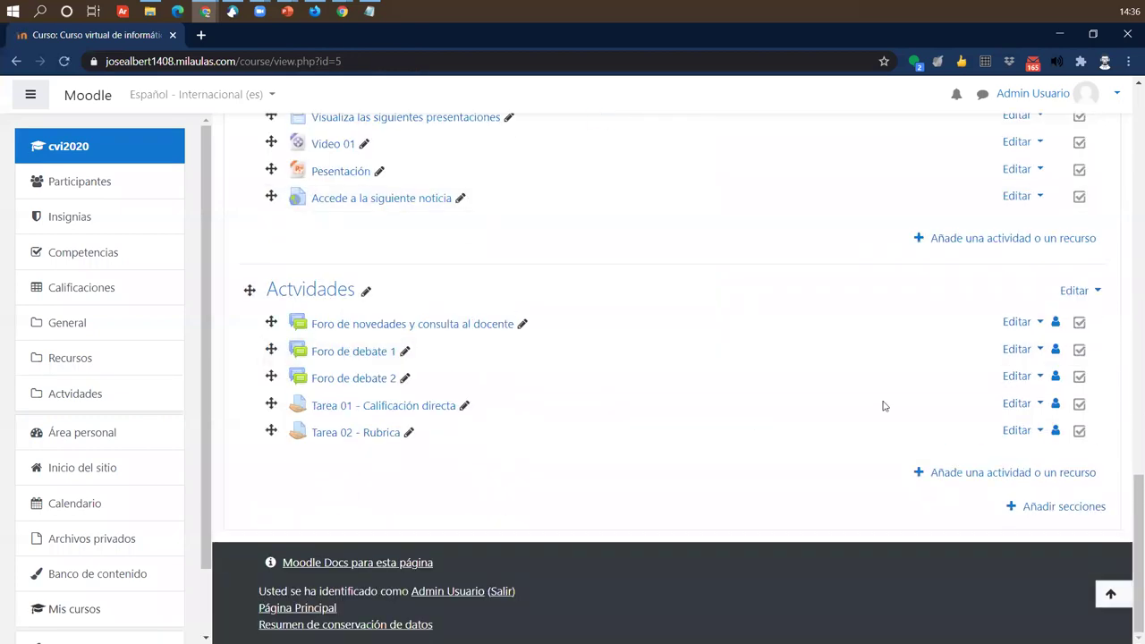
pyautogui.click(1025, 404)
pyautogui.press('Return')
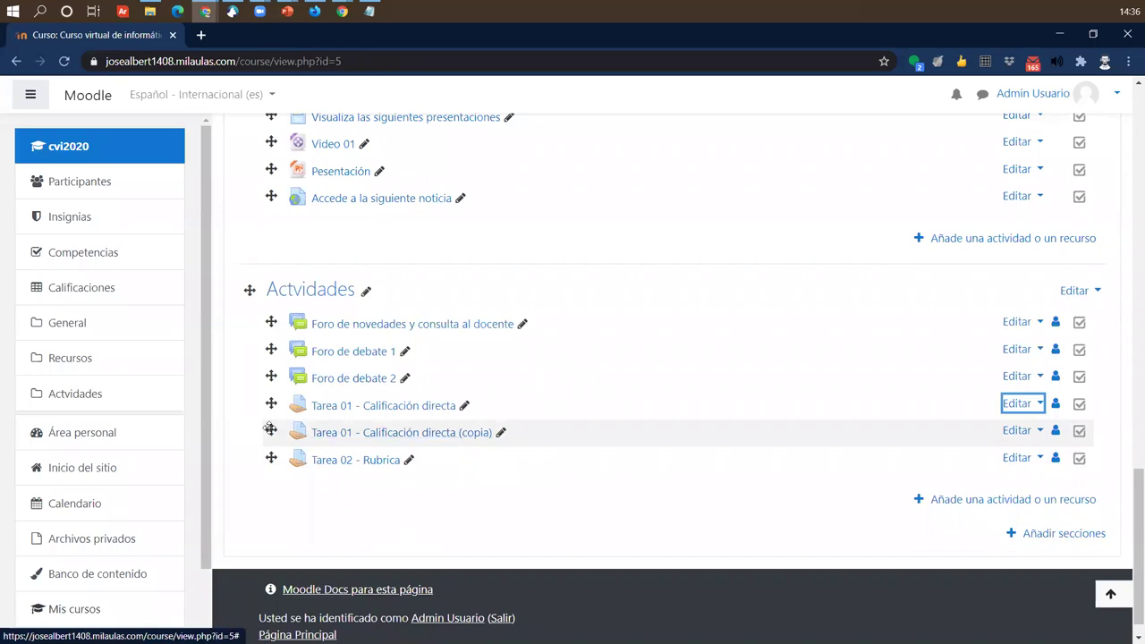
pyautogui.moveTo(271, 430)
pyautogui.mouseDown()
pyautogui.moveTo(272, 469)
pyautogui.moveTo(271, 435)
pyautogui.mouseUp()
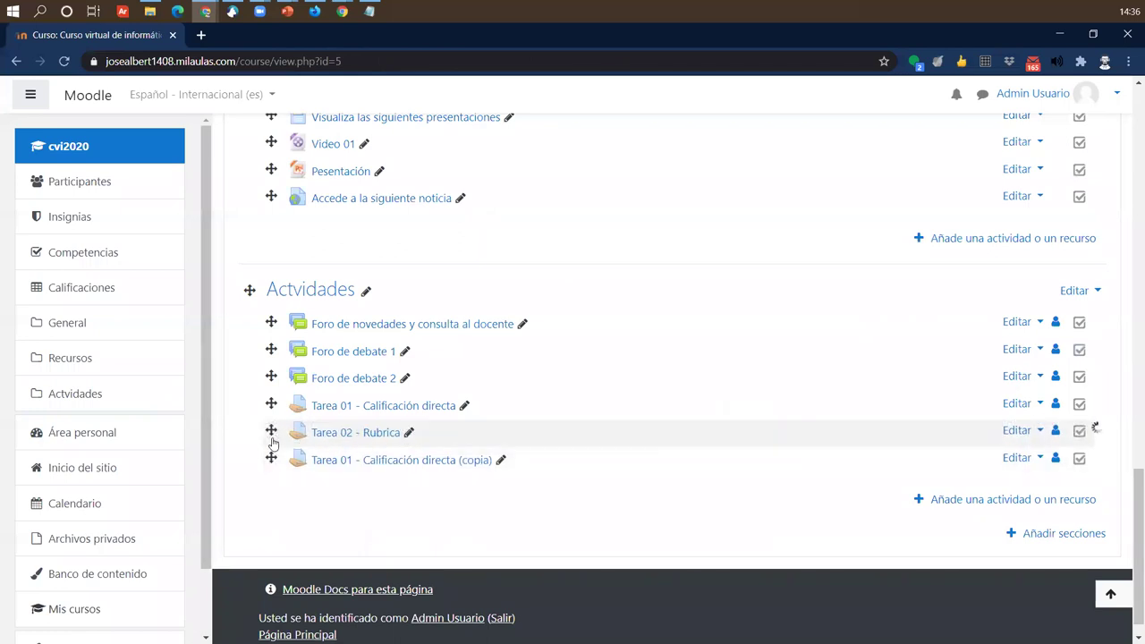
pyautogui.click(1017, 457)
pyautogui.click(966, 431)
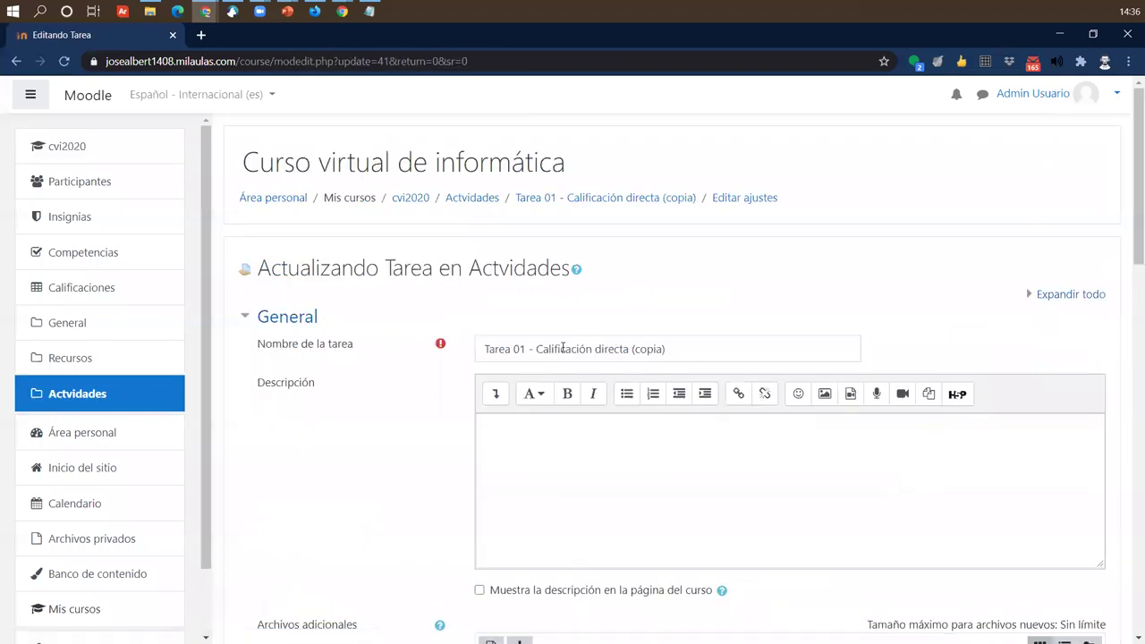
# Set the copied assignment's grading method to Guía de evaluación
pyautogui.scroll(-8, 506, 410)
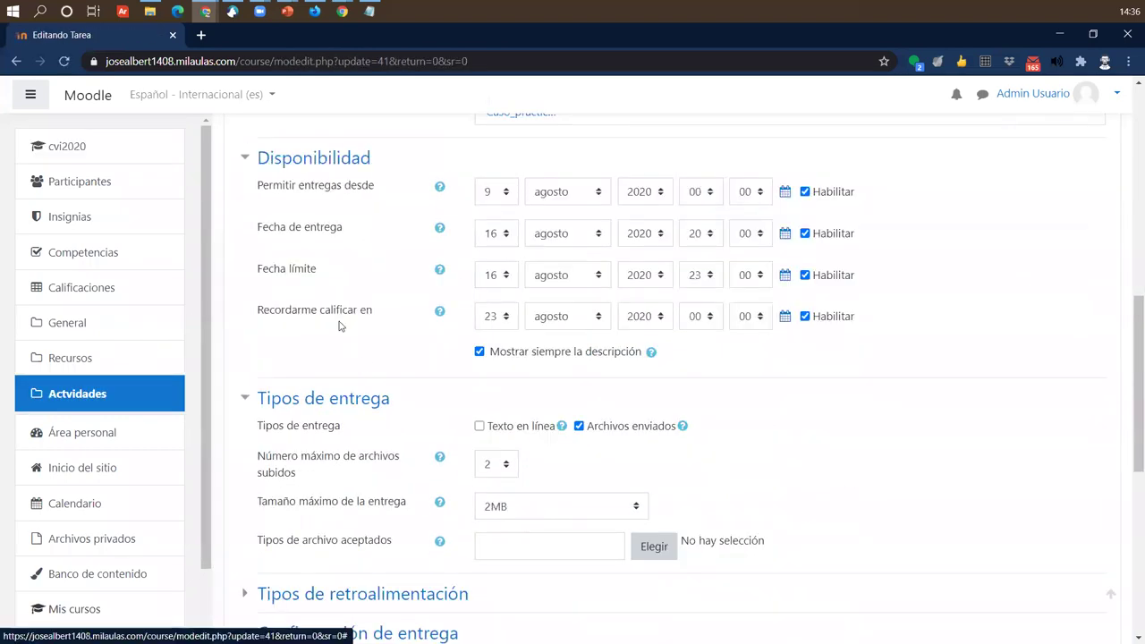
pyautogui.scroll(-4, 344, 324)
pyautogui.click(305, 390)
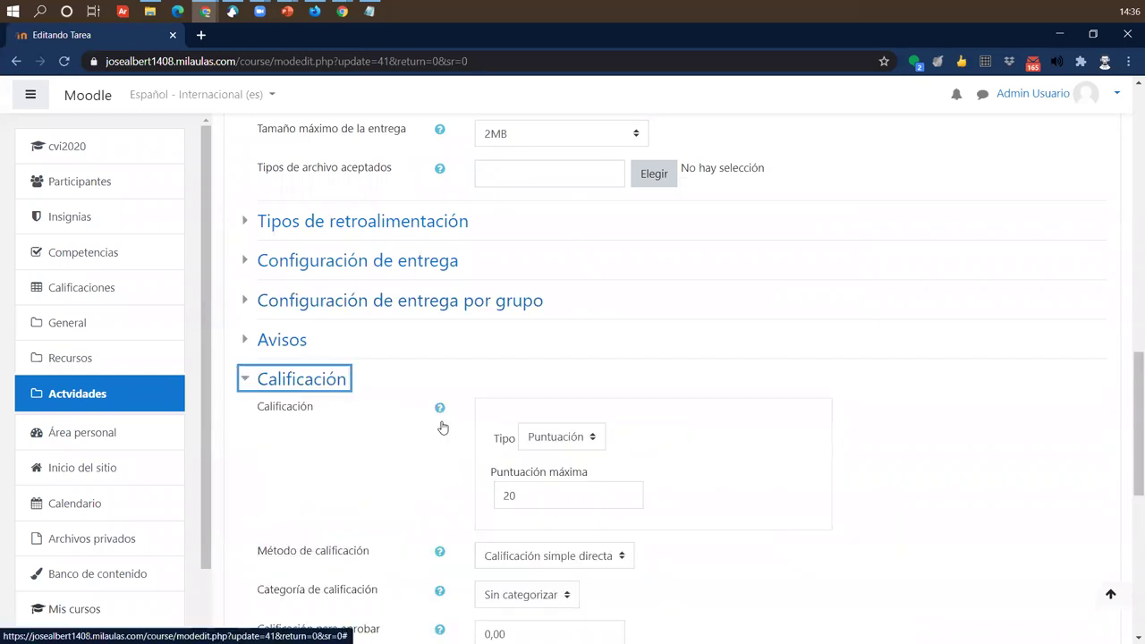
pyautogui.scroll(-2, 572, 438)
pyautogui.click(571, 411)
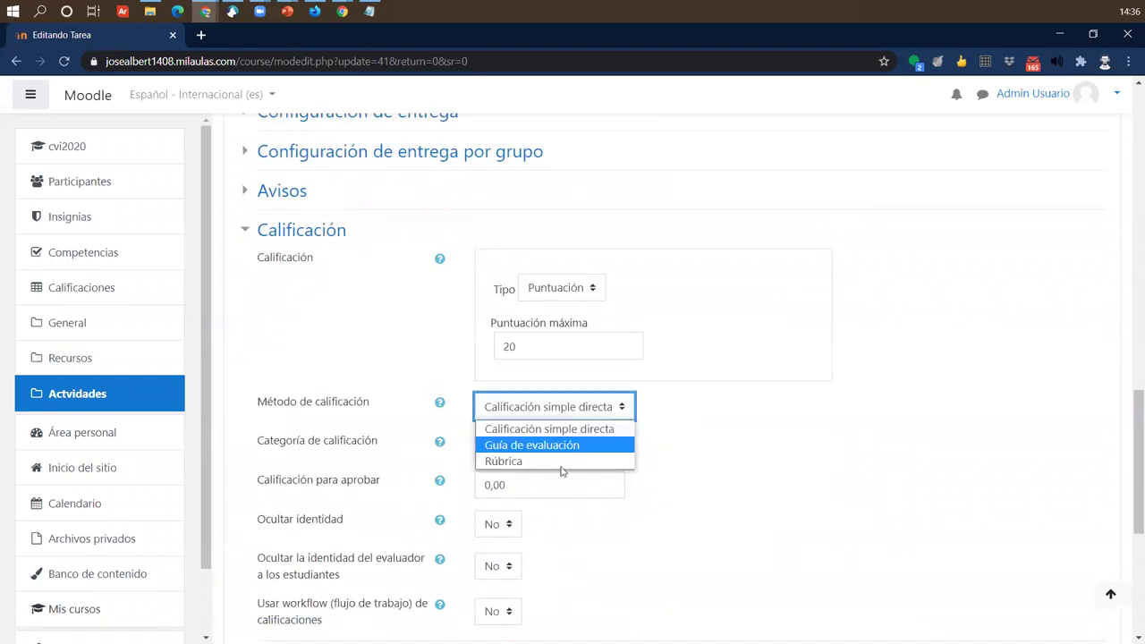
pyautogui.click(567, 445)
# Rename the assignment to 'Tarea 03 - Guia de evaluación'
pyautogui.scroll(4, 483, 326)
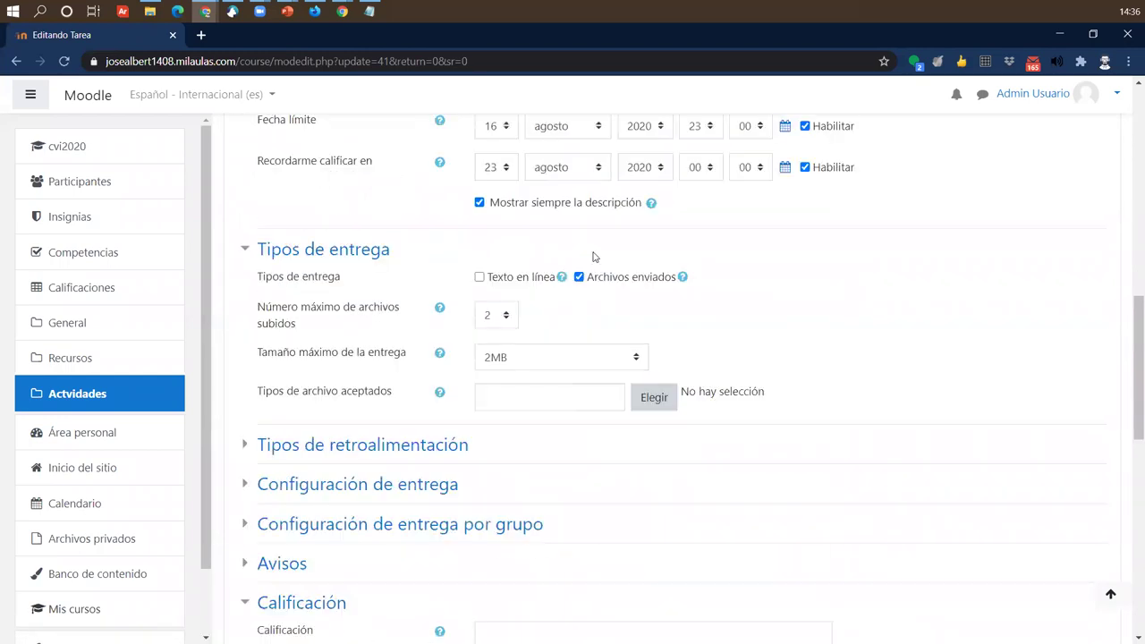
pyautogui.scroll(10, 606, 332)
pyautogui.scroll(1, 549, 349)
pyautogui.moveTo(539, 349); pyautogui.dragTo(724, 349)
pyautogui.press('BackSpace')
pyautogui.press('BackSpace')
pyautogui.write('Gu')
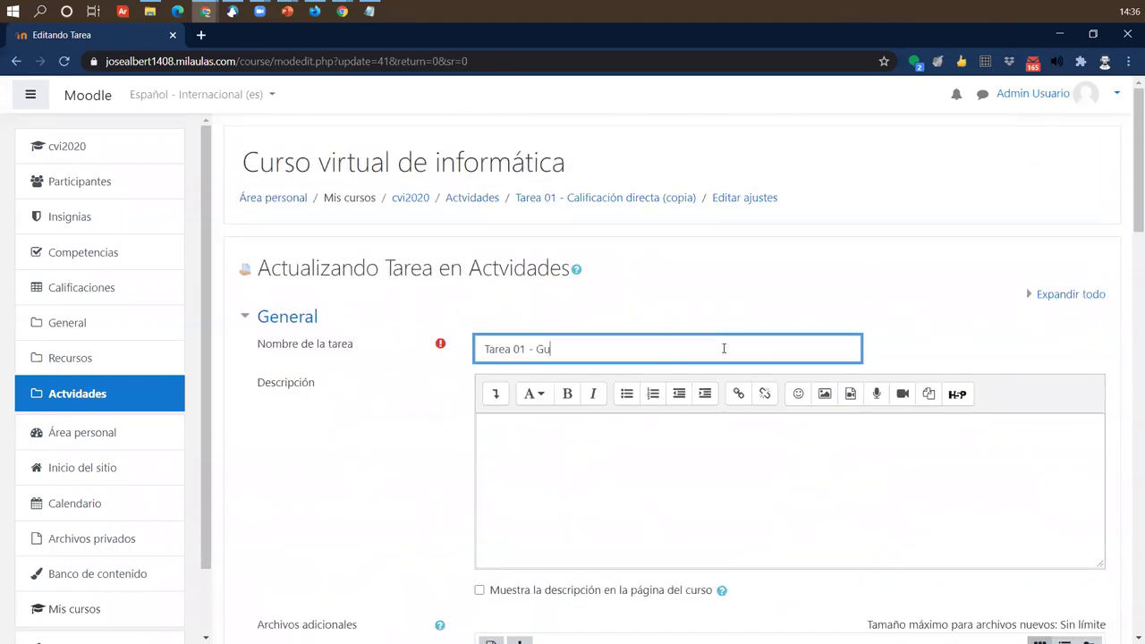
pyautogui.write('ia de evaluación')
pyautogui.moveTo(526, 348); pyautogui.dragTo(521, 347)
pyautogui.write('3')
pyautogui.click(416, 469)
# Save the assignment changes and display it
pyautogui.scroll(-2, 417, 470)
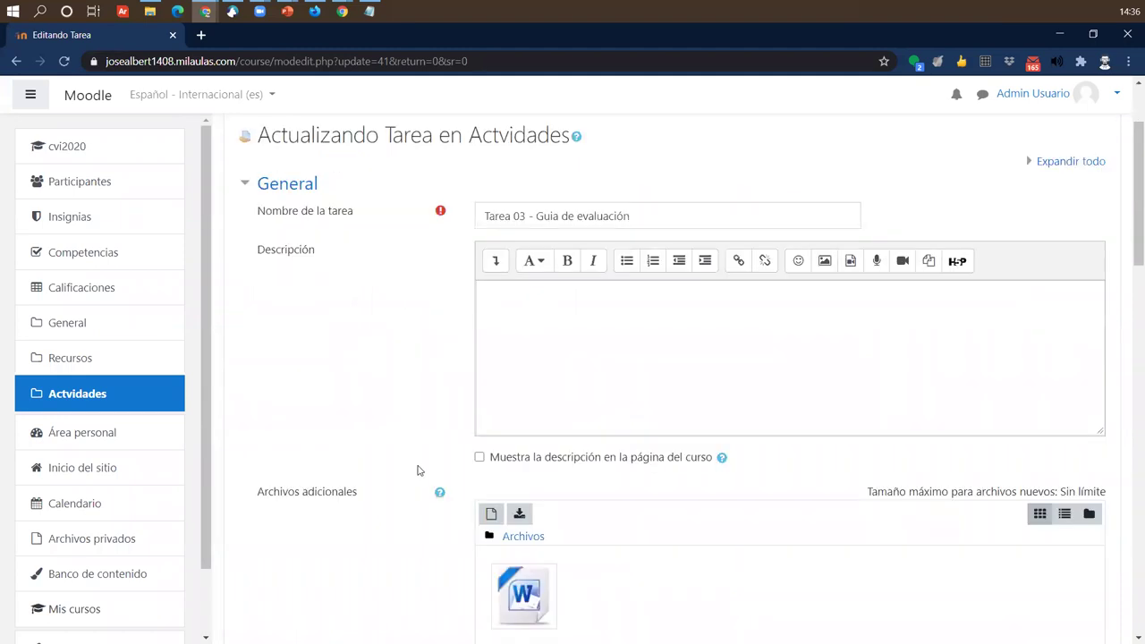
pyautogui.scroll(-15, 417, 470)
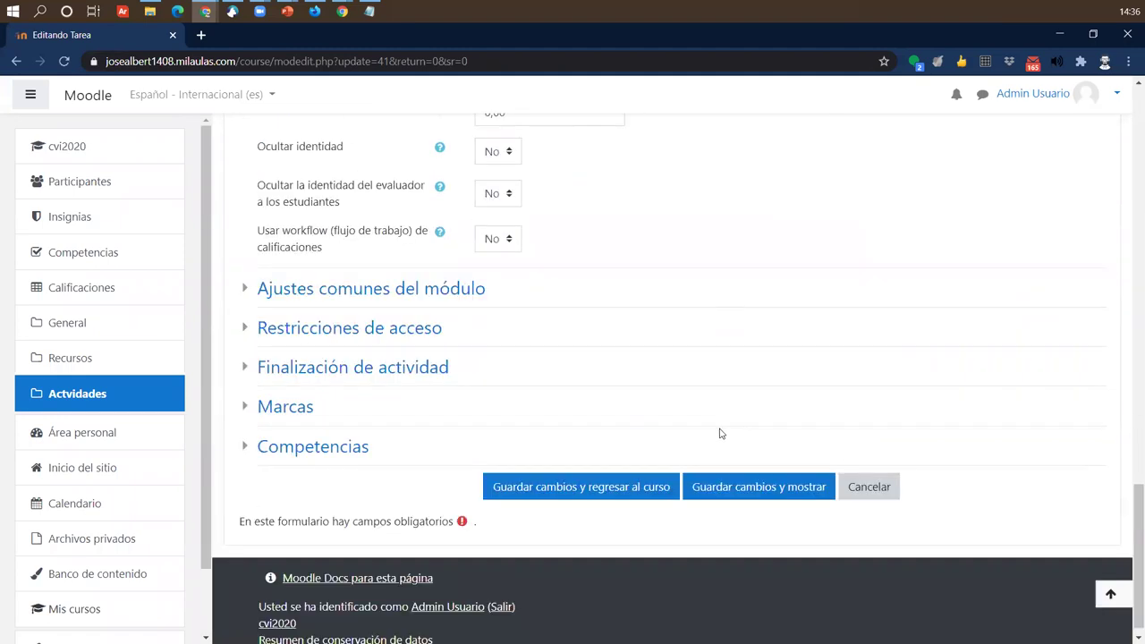
pyautogui.scroll(3, 549, 230)
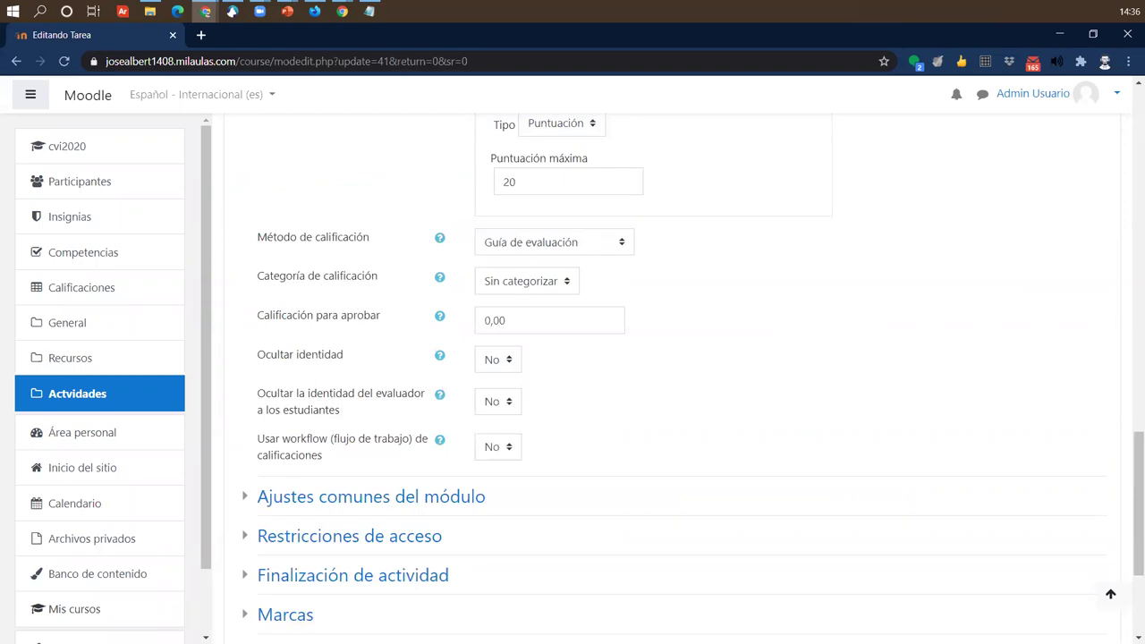
pyautogui.scroll(-3, 726, 479)
pyautogui.click(726, 477)
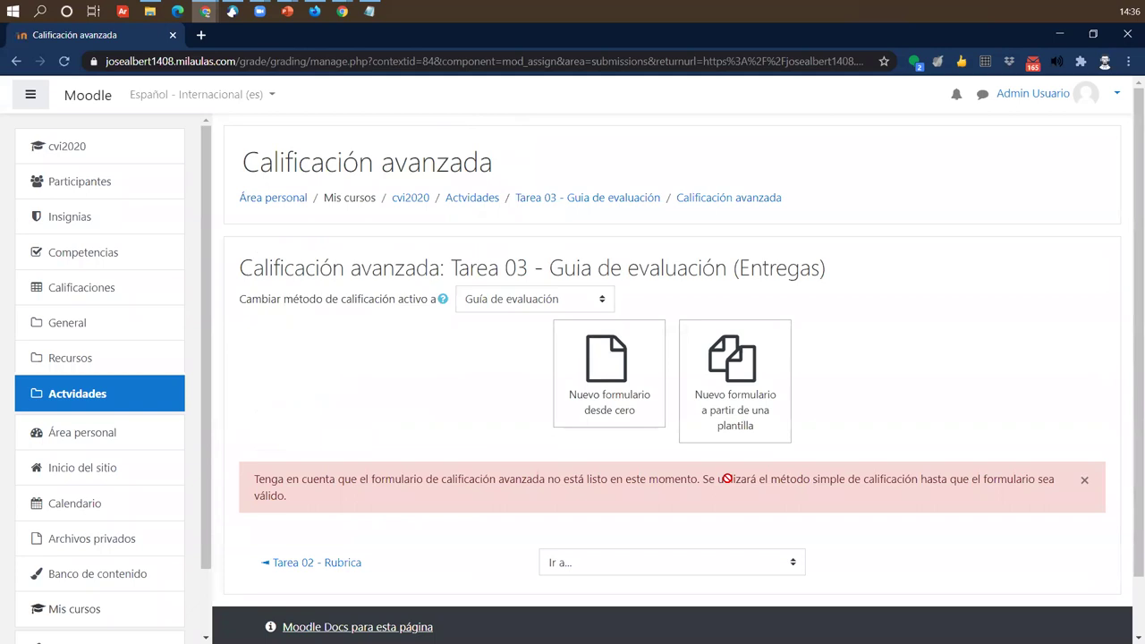
# Start a new marking guide from scratch and name its first criterion 'Criterio 01'
pyautogui.click(648, 410)
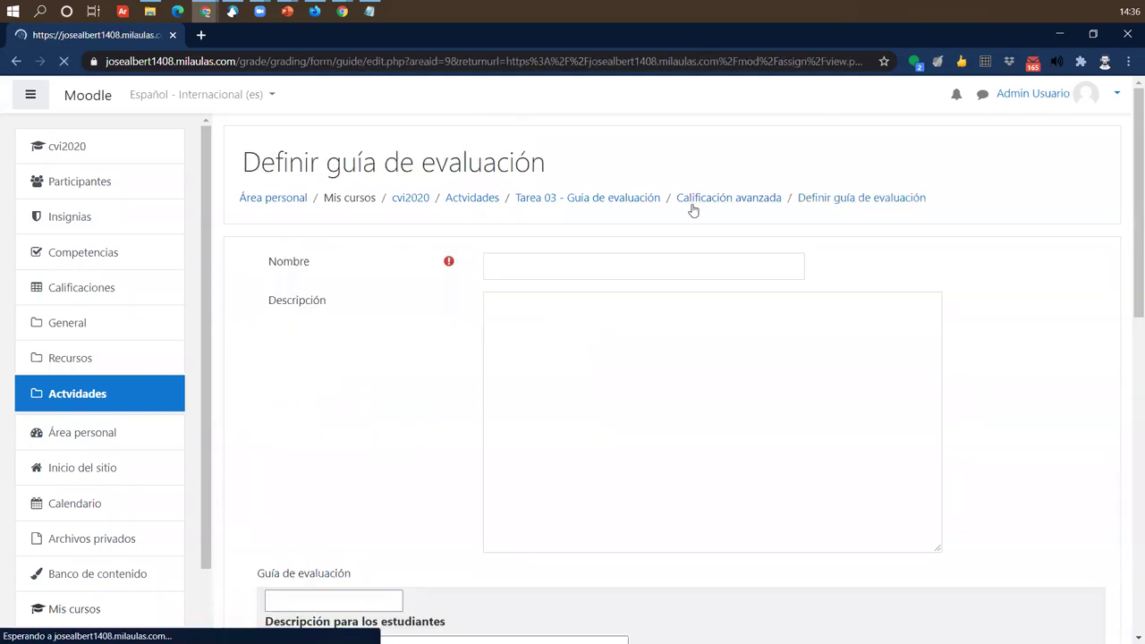
pyautogui.scroll(-5, 491, 391)
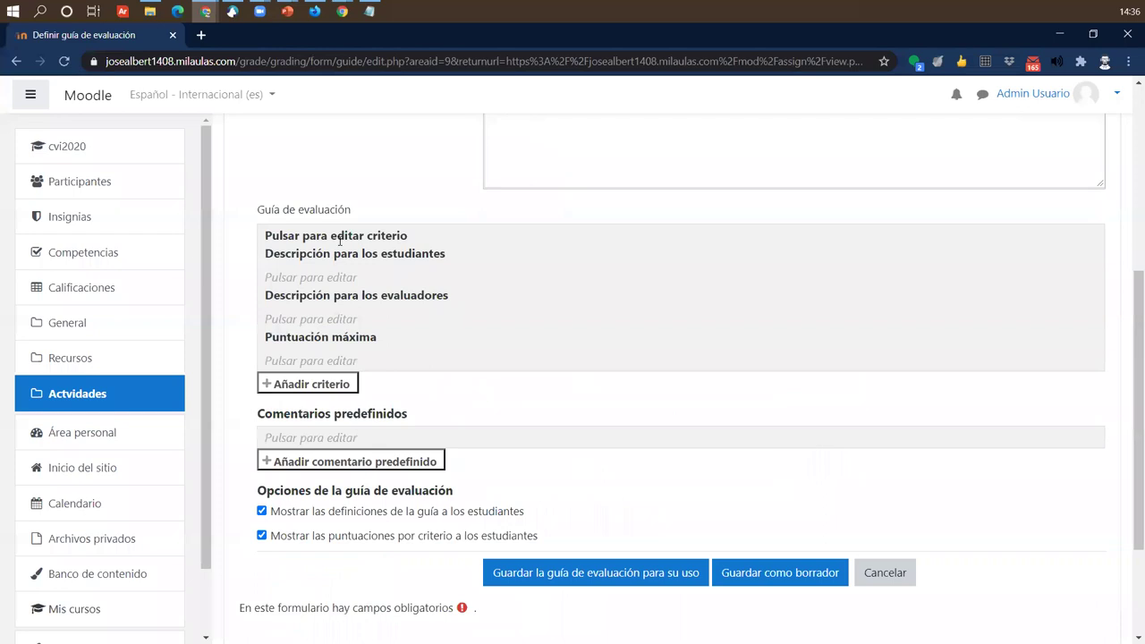
pyautogui.click(333, 253)
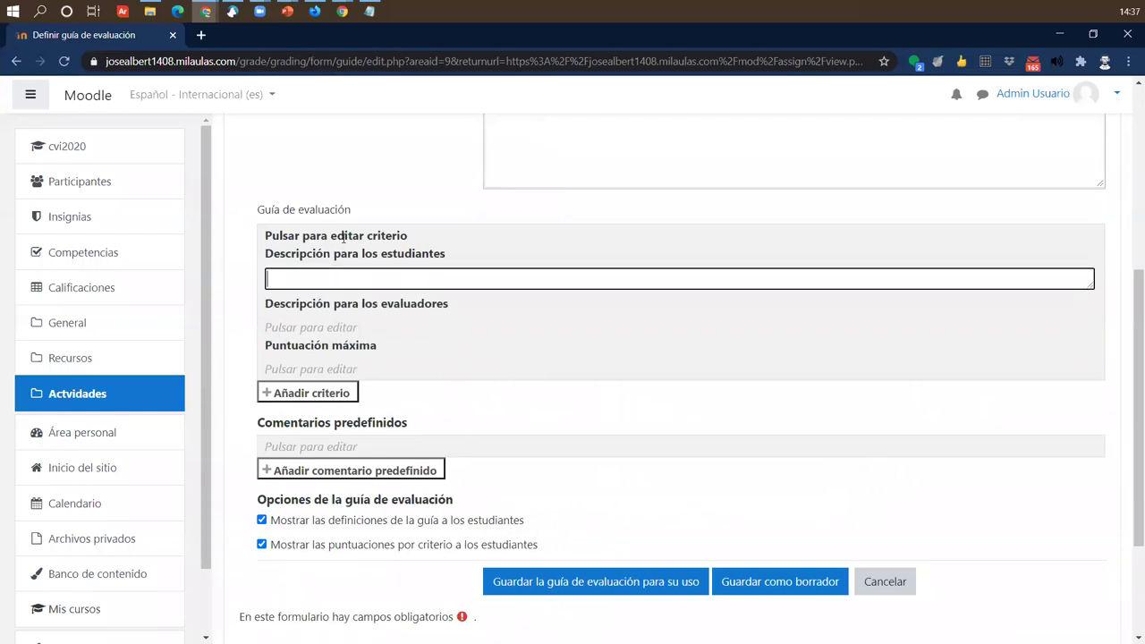
pyautogui.click(344, 237)
pyautogui.click(393, 190)
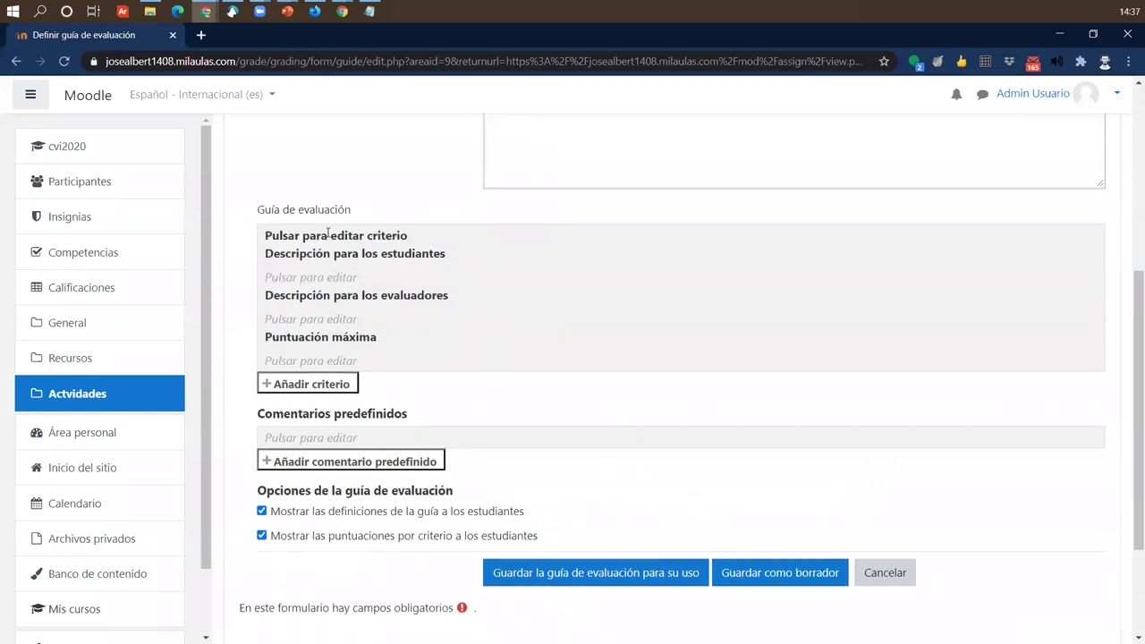
pyautogui.click(329, 234)
pyautogui.click(317, 262)
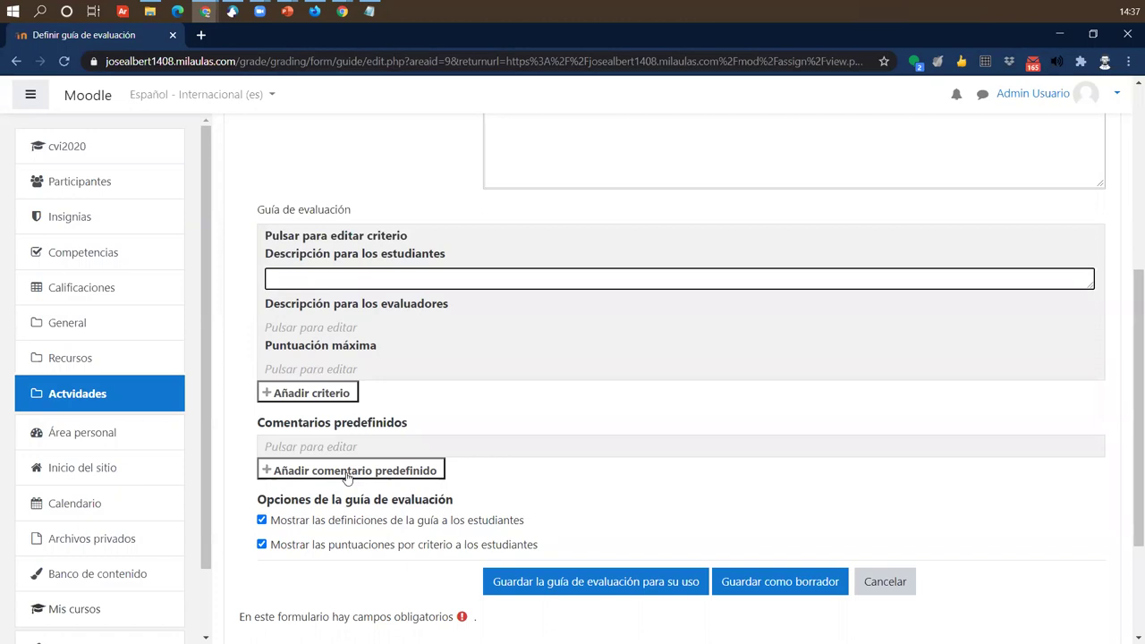
pyautogui.click(325, 238)
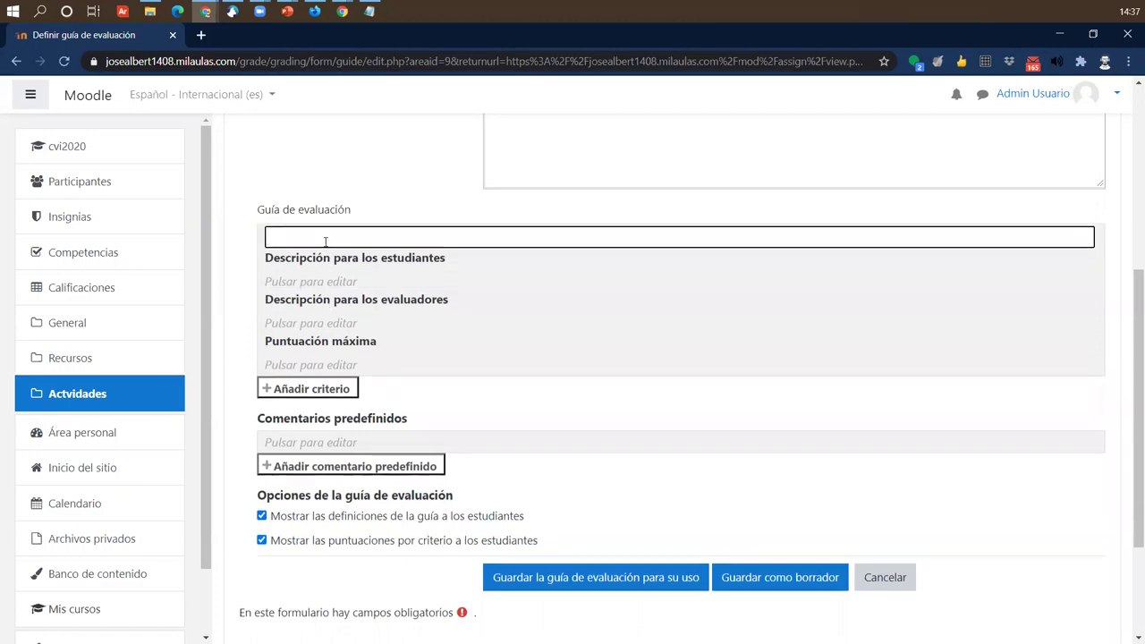
pyautogui.write('Criterio 01')
pyautogui.press('Tab')
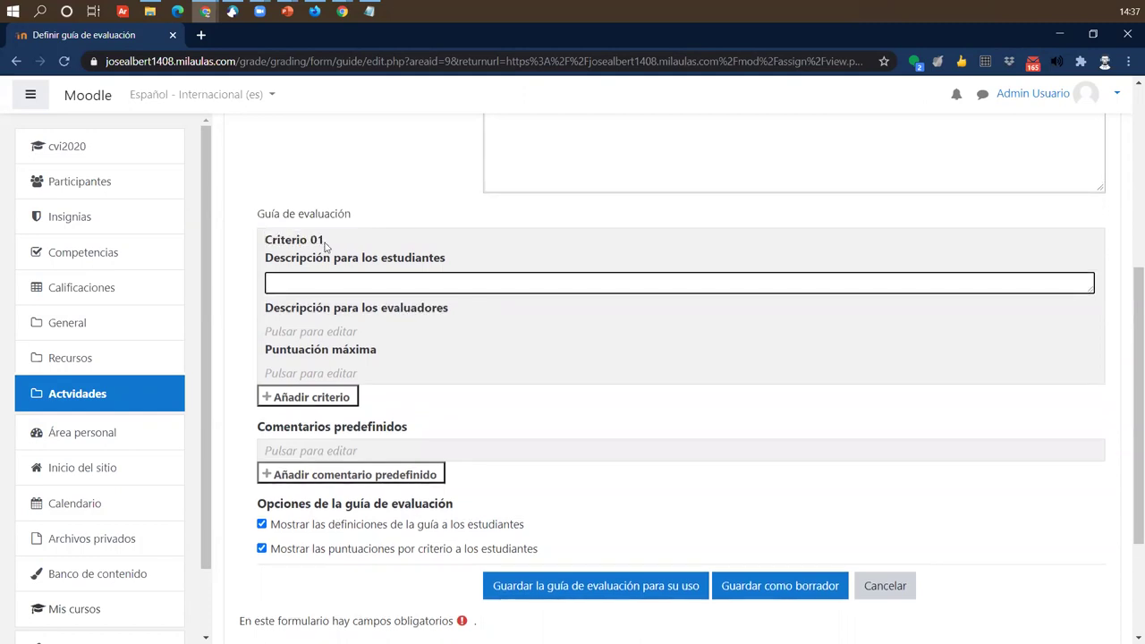
# Give Criterio 01 the student description 'Realizo lo necesario' and a maximum score of 10
pyautogui.write('Realizo lo necesari')
pyautogui.write('o')
pyautogui.press('Tab')
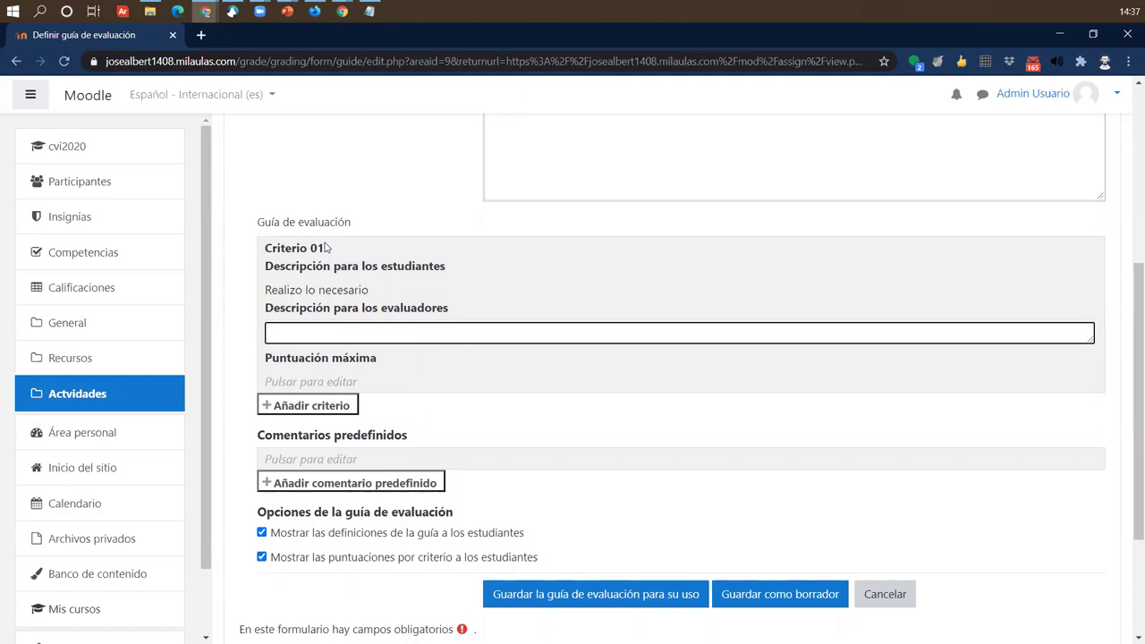
pyautogui.press('Tab')
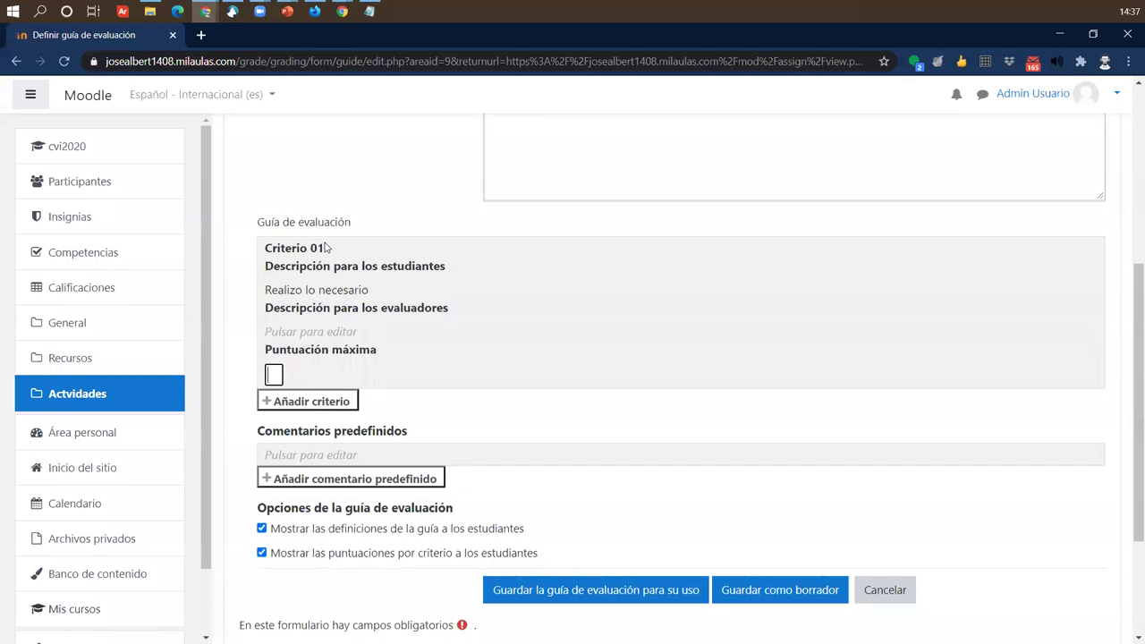
pyautogui.write('20')
pyautogui.press('BackSpace')
pyautogui.press('BackSpace')
pyautogui.write('10')
# Add a second criterion named 'asd' with maximum score 10 and try saving the guide
pyautogui.click(331, 407)
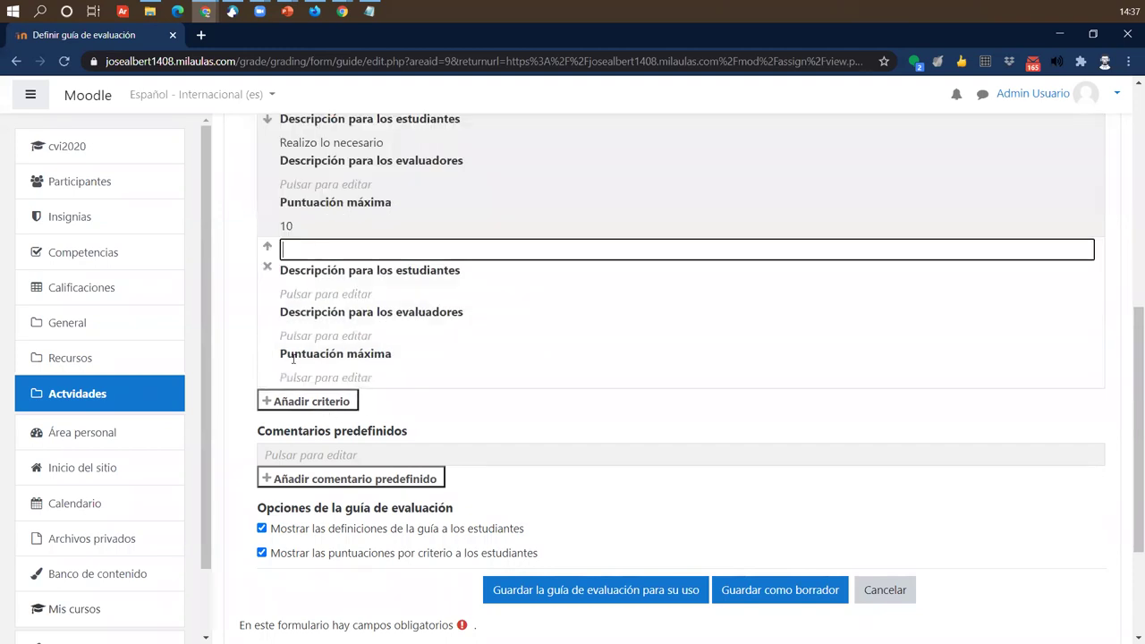
pyautogui.scroll(2, 319, 378)
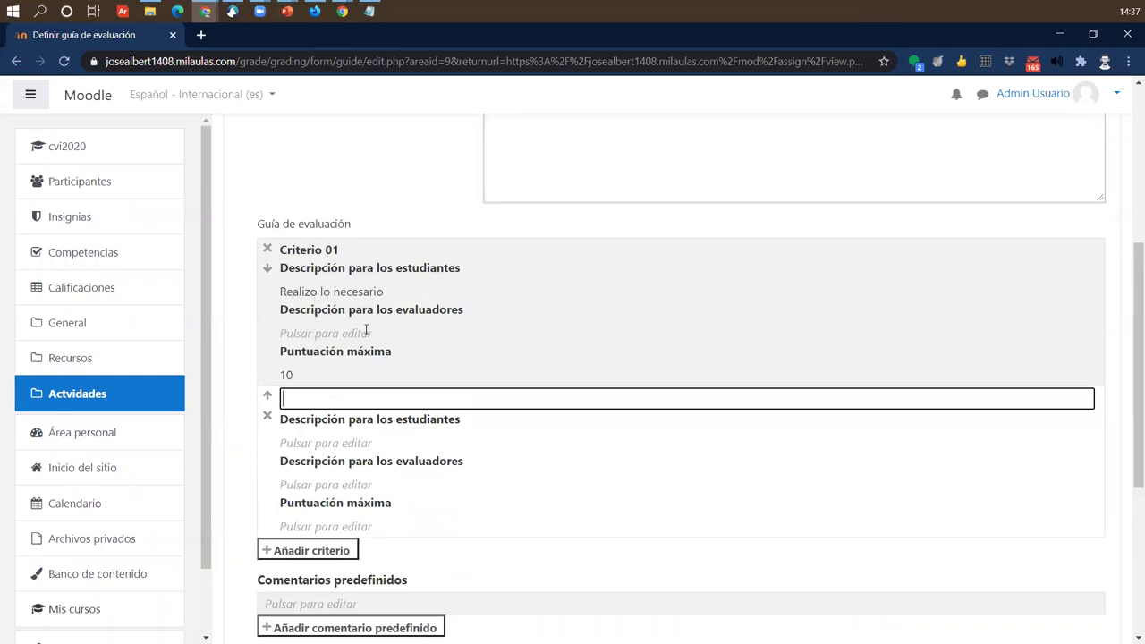
pyautogui.click(295, 526)
pyautogui.click(322, 419)
pyautogui.click(326, 399)
pyautogui.write('asd')
pyautogui.click(308, 442)
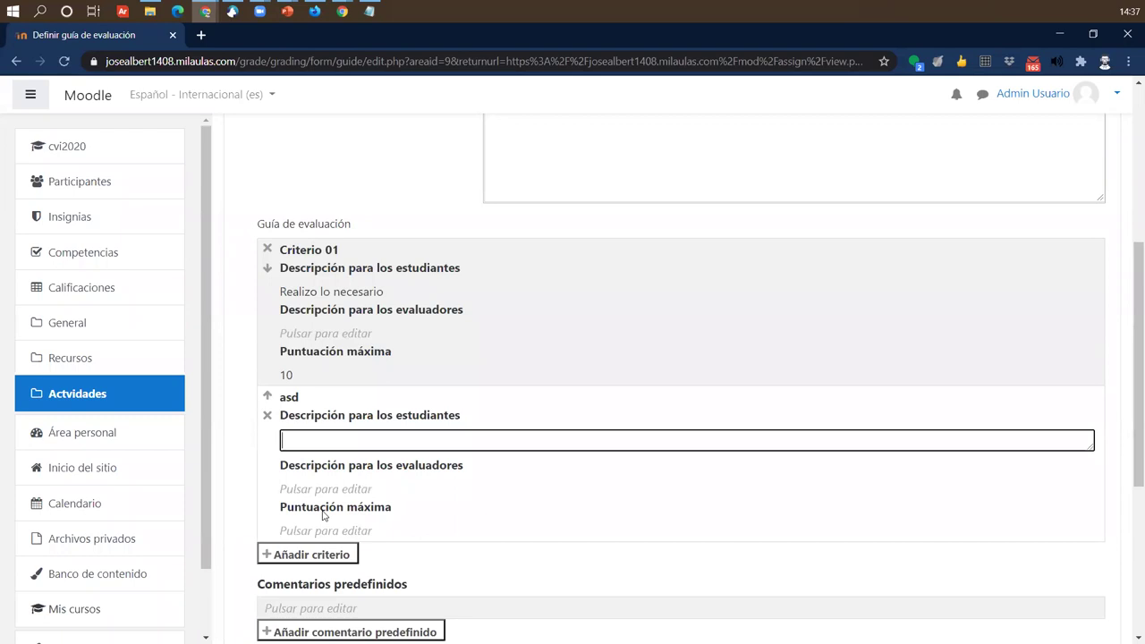
pyautogui.click(304, 531)
pyautogui.write('10')
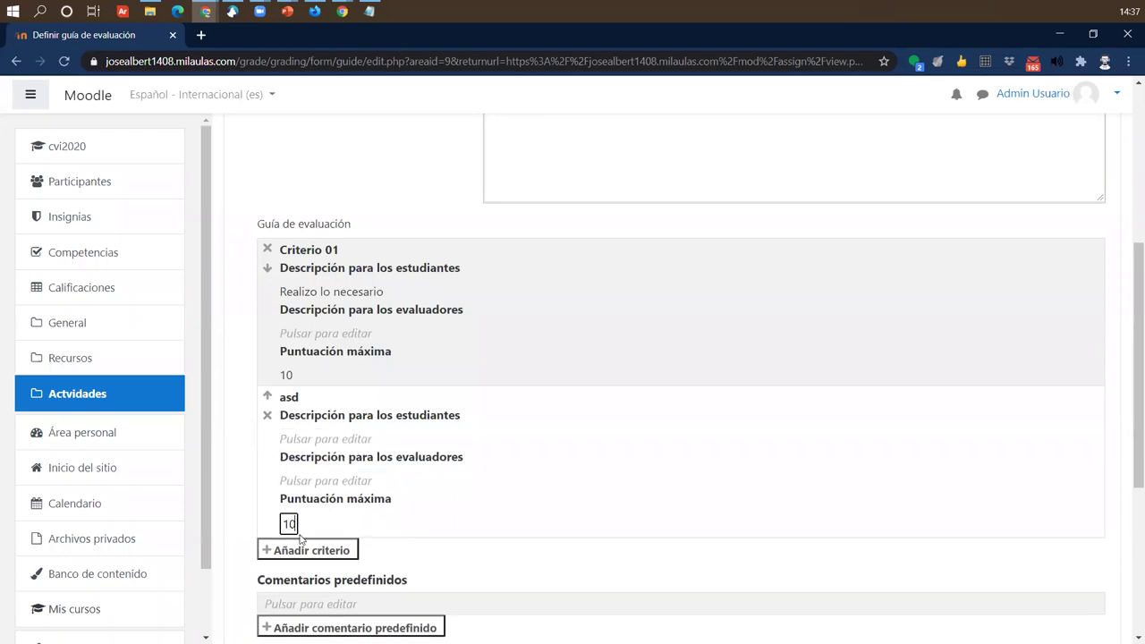
pyautogui.click(261, 534)
pyautogui.scroll(-3, 376, 541)
pyautogui.click(662, 444)
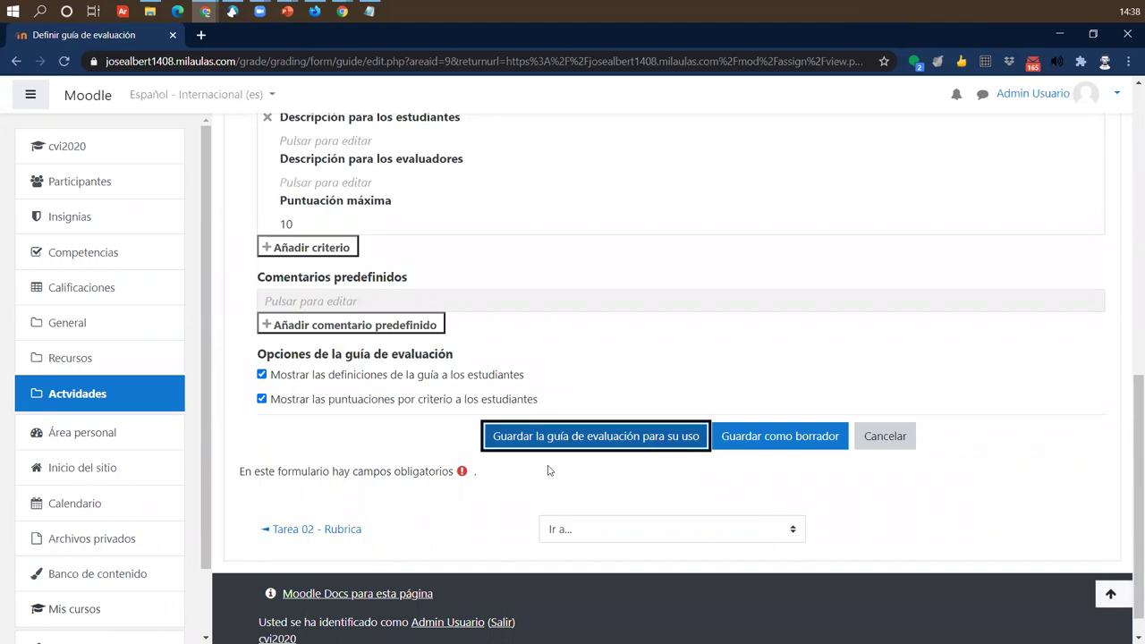
# Name the marking guide 'Guia 01 CVI2020' and save it for use
pyautogui.click(624, 437)
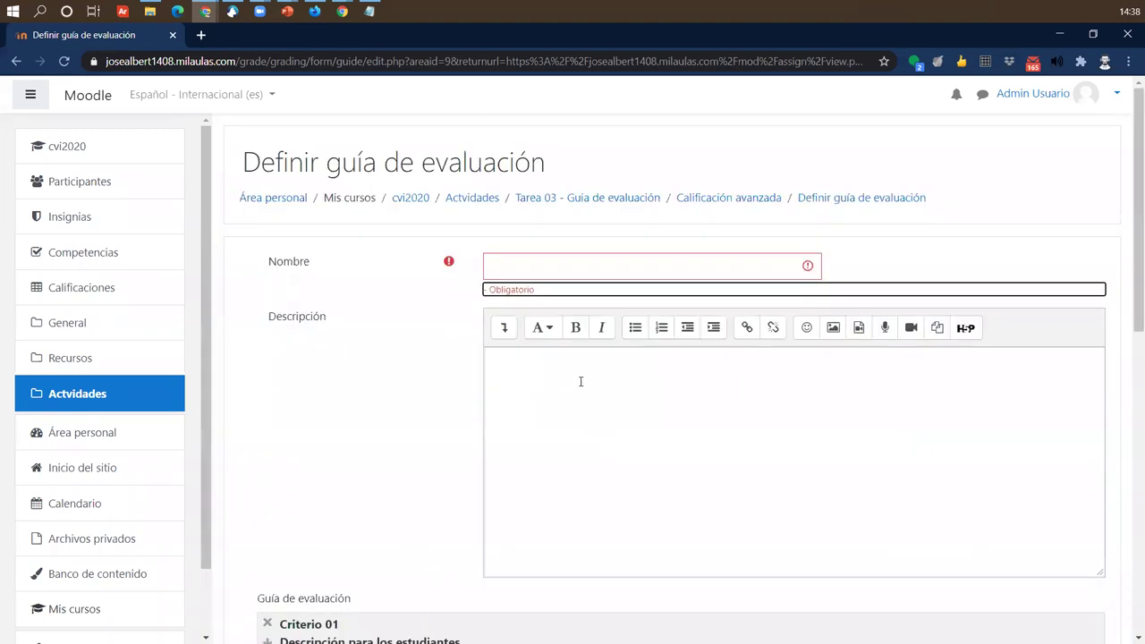
pyautogui.click(577, 264)
pyautogui.write('G')
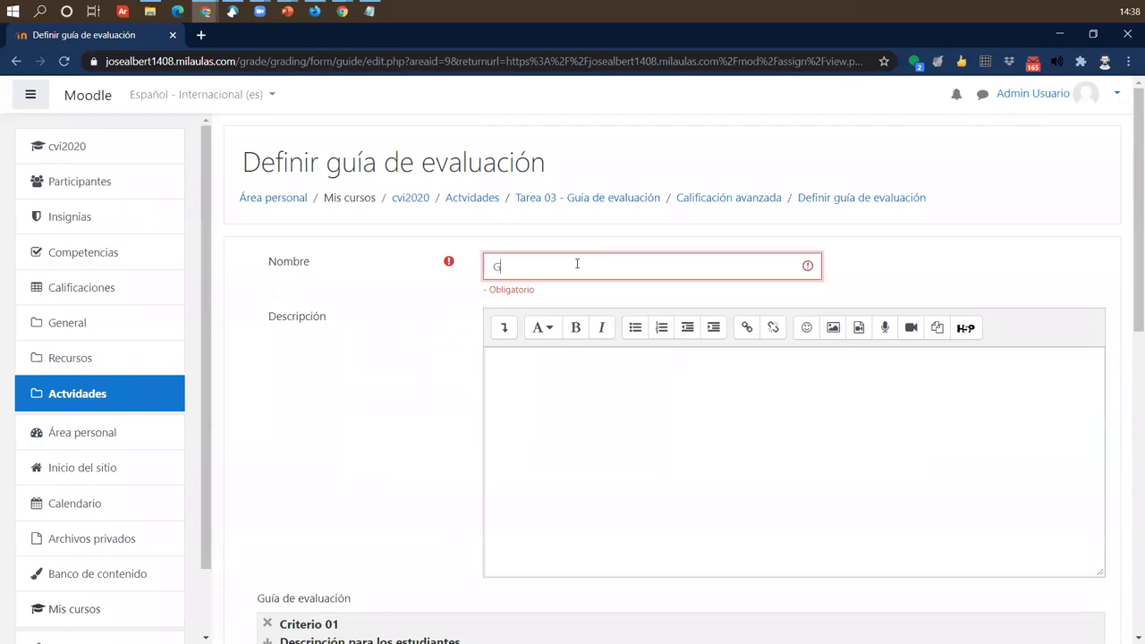
pyautogui.write('uia 01 CVI2020')
pyautogui.scroll(-6, 576, 265)
pyautogui.scroll(-2, 552, 449)
pyautogui.click(577, 403)
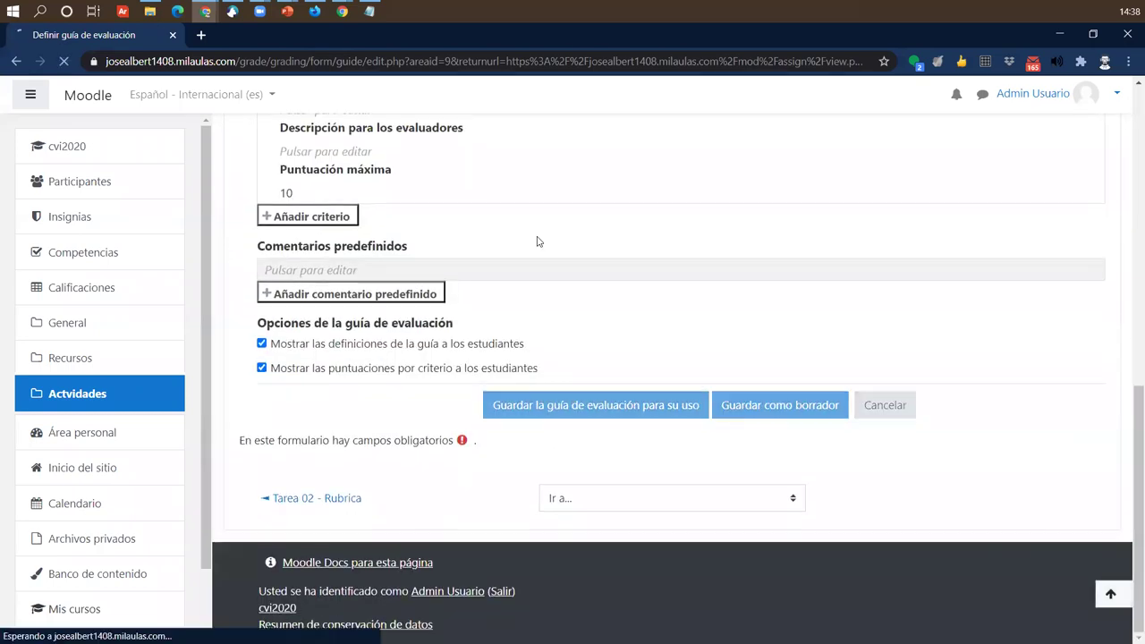
# Open the submission grader and hide the document preview
pyautogui.scroll(-3, 743, 420)
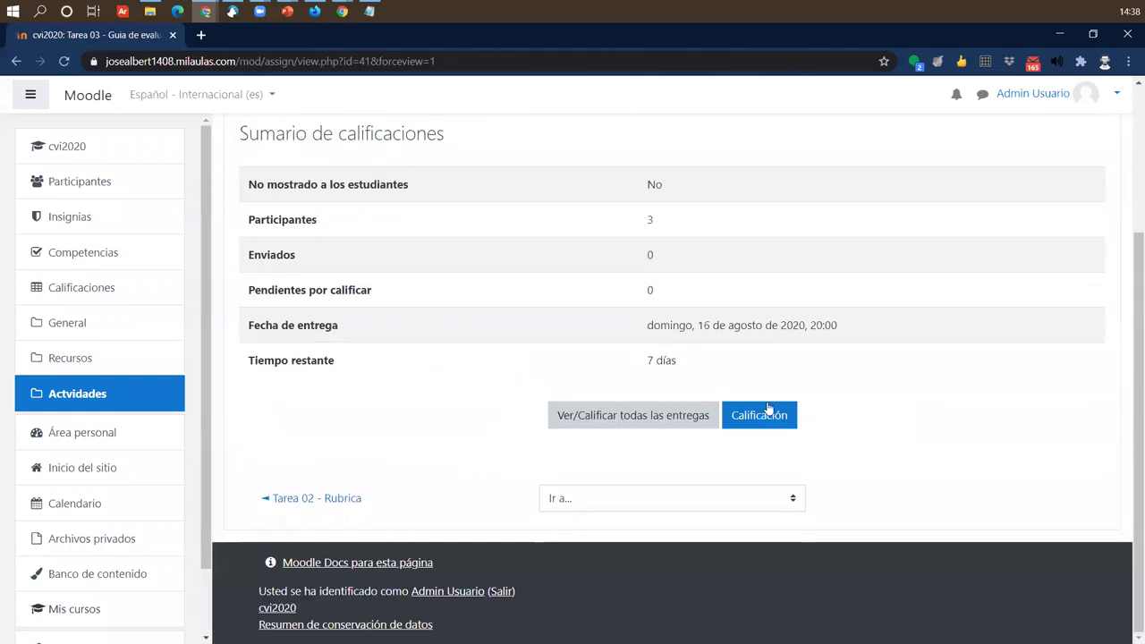
pyautogui.click(769, 409)
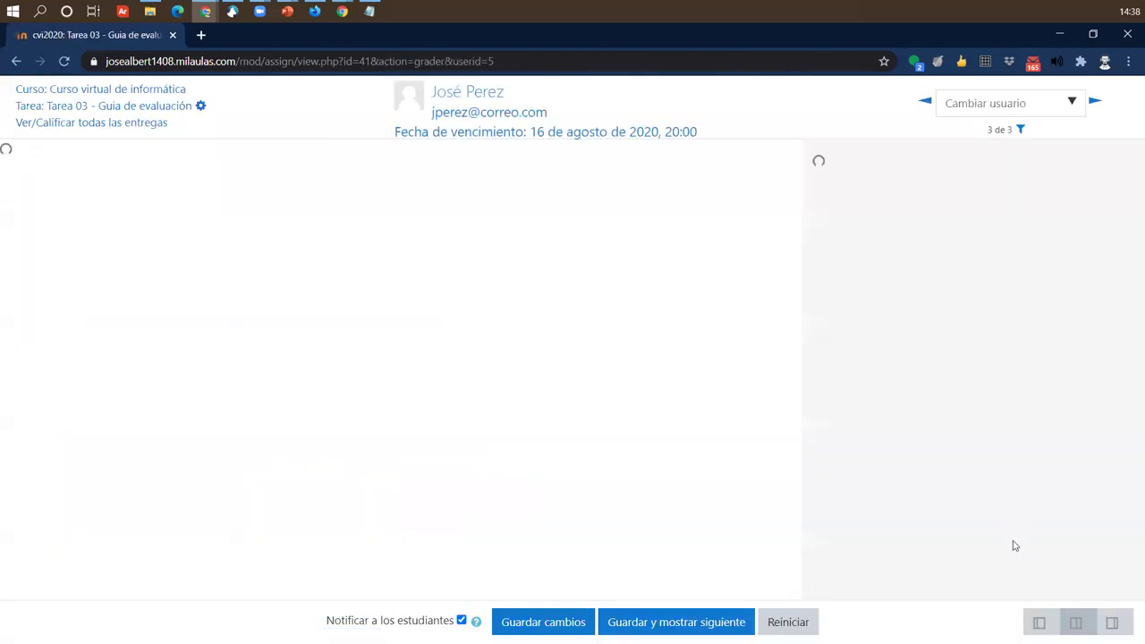
pyautogui.scroll(-1, 1002, 456)
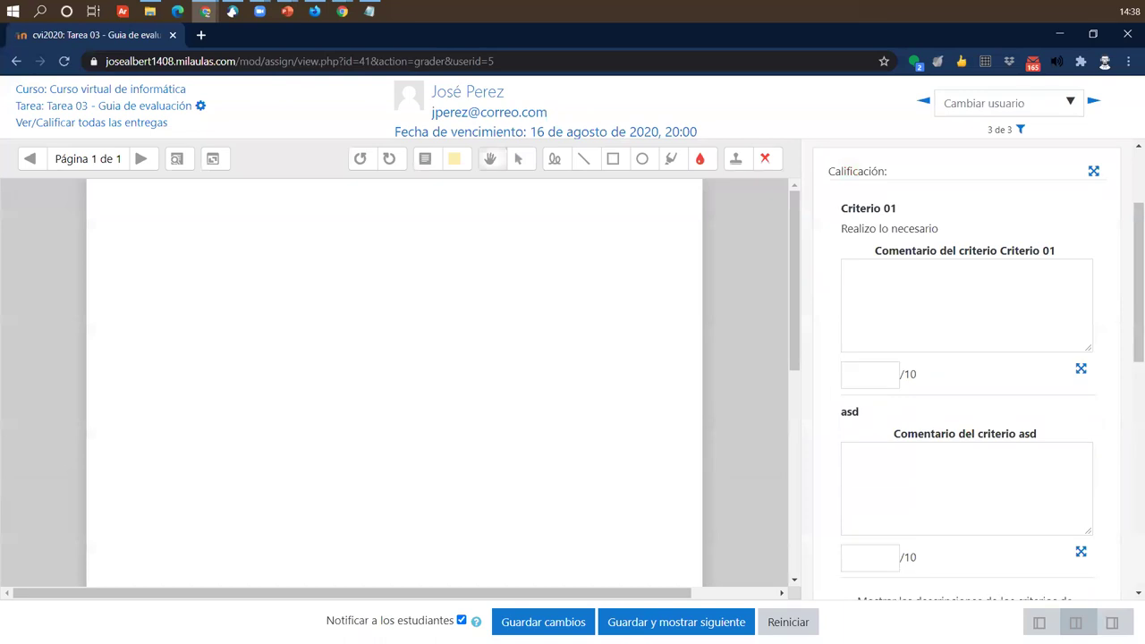
pyautogui.click(1040, 622)
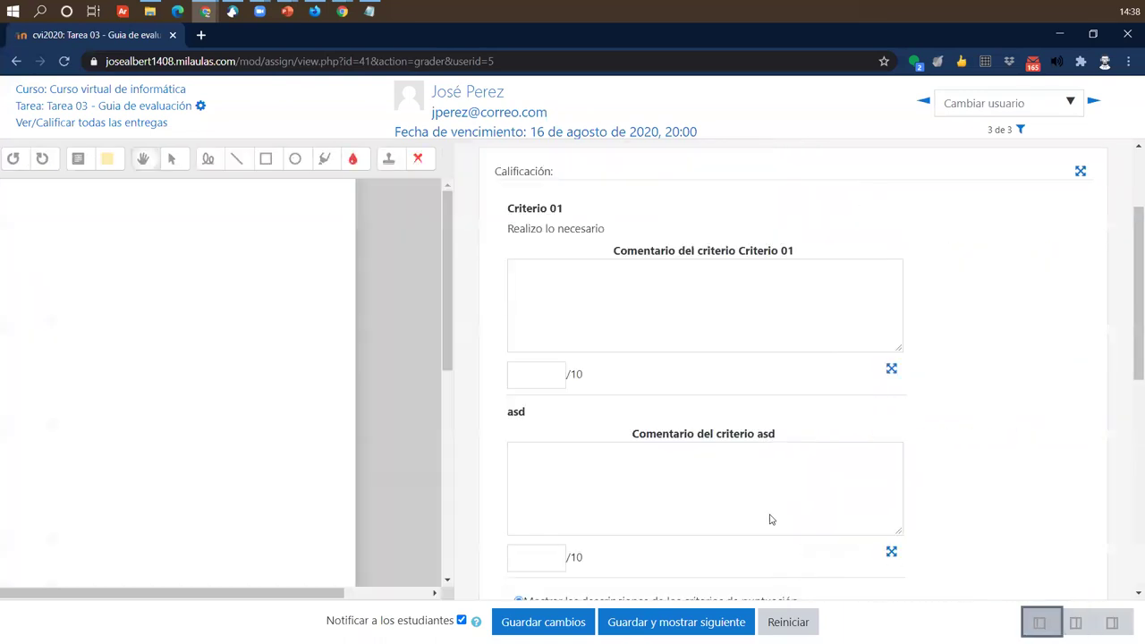
# Score the student 5/10 on Criterio 01 and 2/10 on asd, then save the grades
pyautogui.scroll(-2, 437, 454)
pyautogui.click(597, 286)
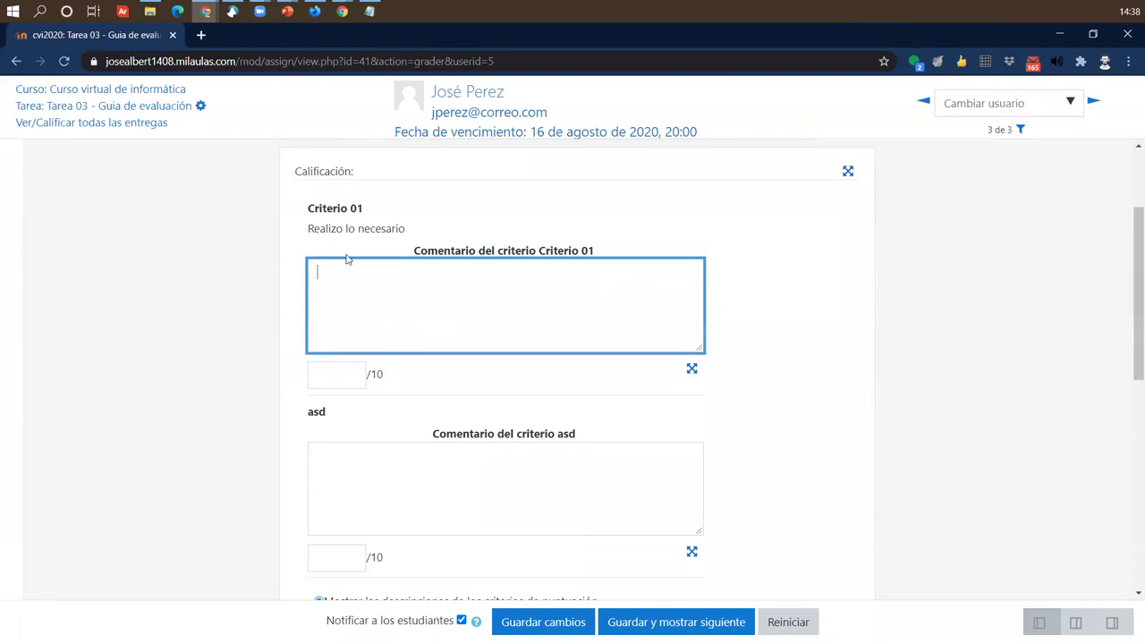
pyautogui.scroll(-2, 348, 259)
pyautogui.click(348, 224)
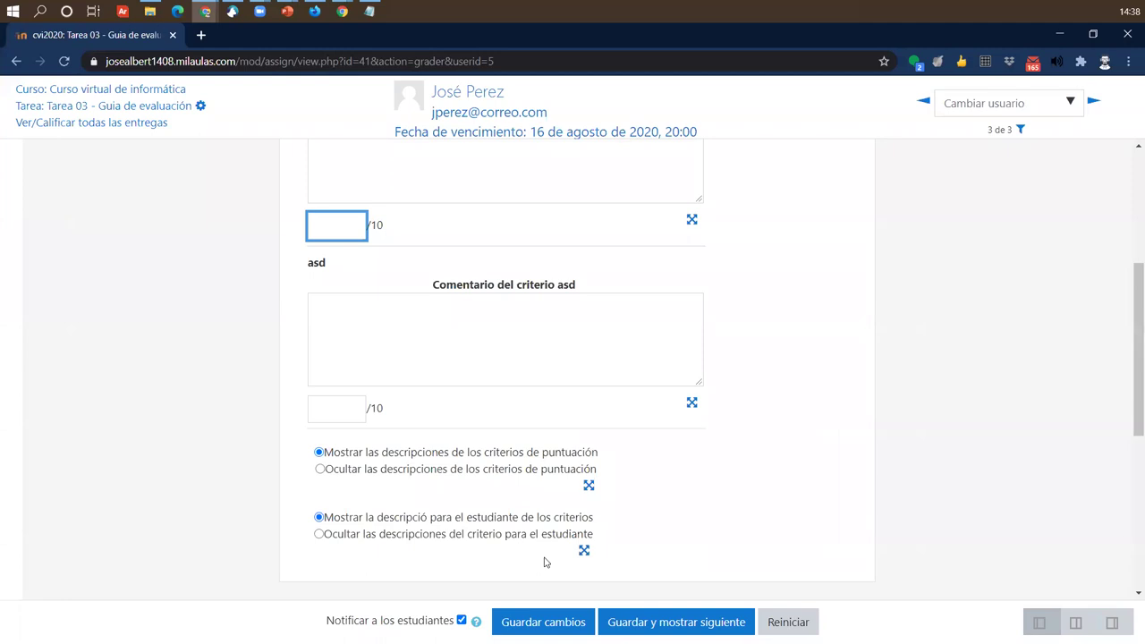
pyautogui.scroll(4, 492, 436)
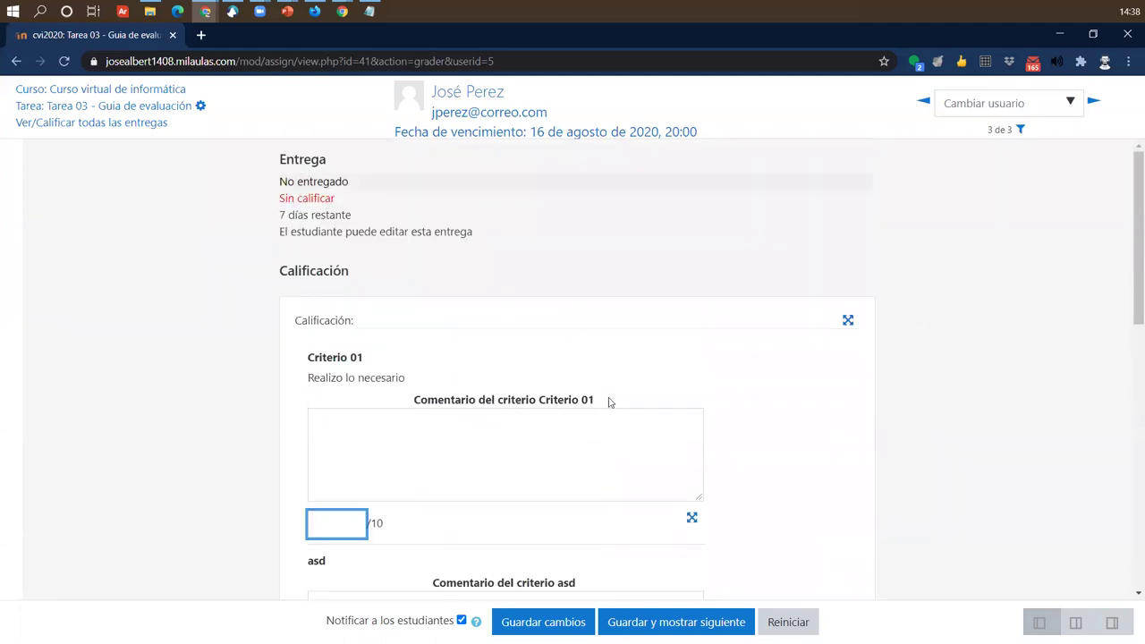
pyautogui.scroll(-2, 357, 289)
pyautogui.click(519, 298)
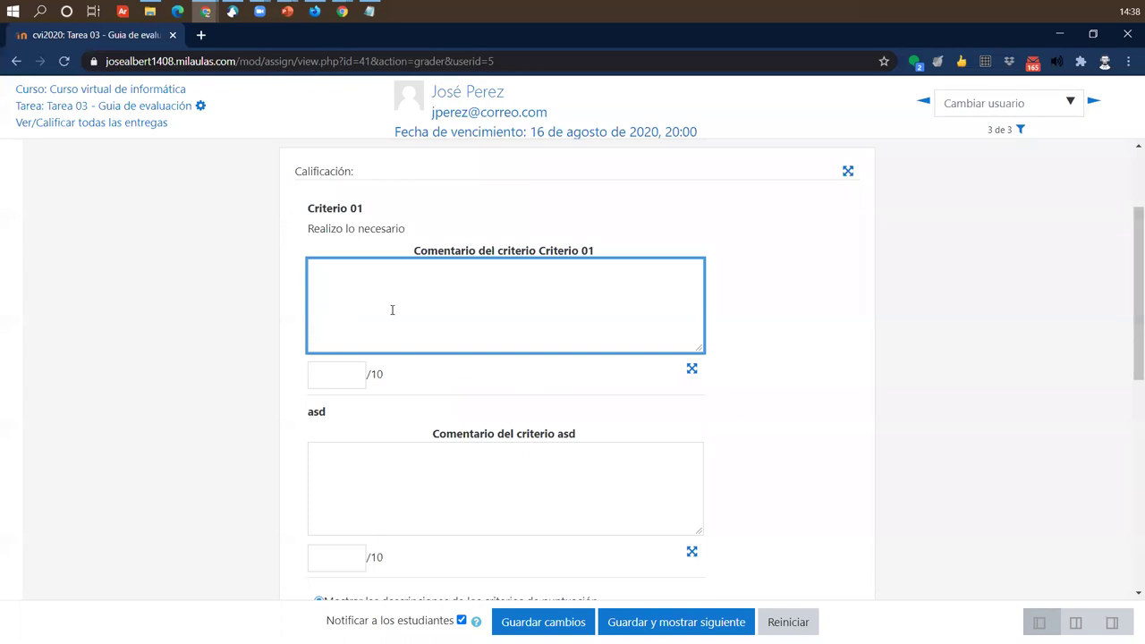
pyautogui.scroll(-1, 391, 312)
pyautogui.click(337, 312)
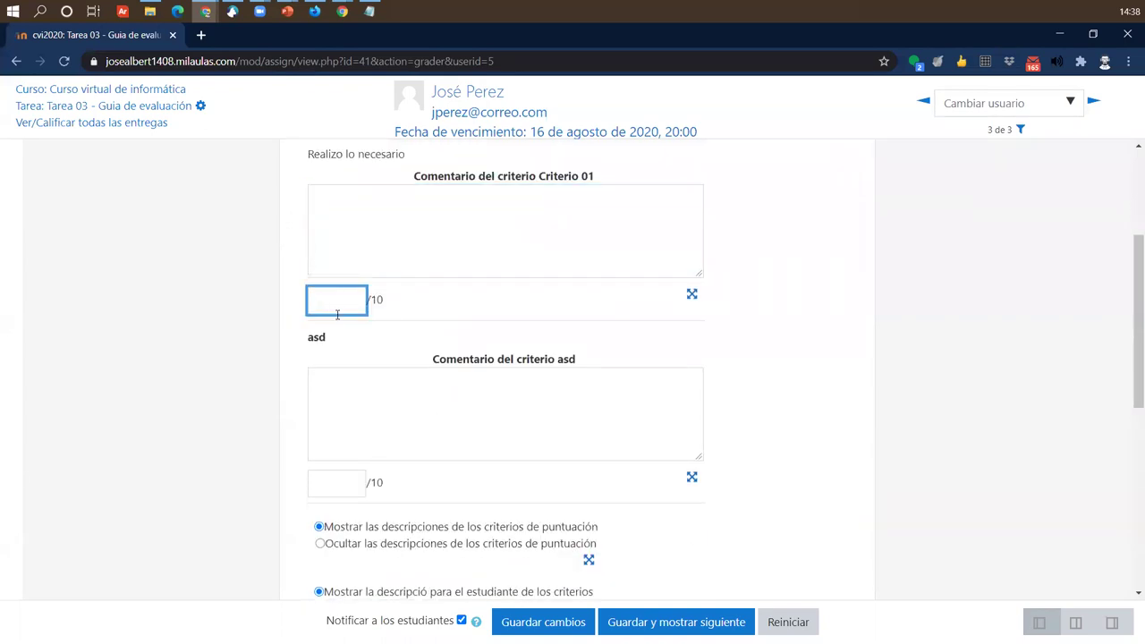
pyautogui.scroll(-6, 337, 310)
pyautogui.scroll(5, 338, 307)
pyautogui.write('5')
pyautogui.click(351, 379)
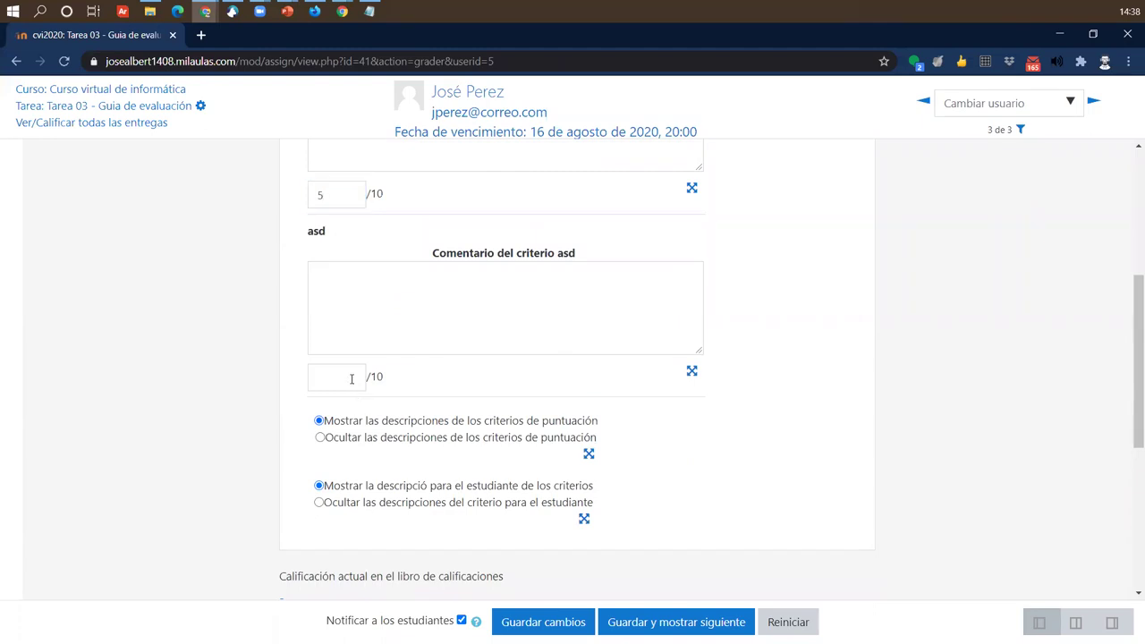
pyautogui.write('2')
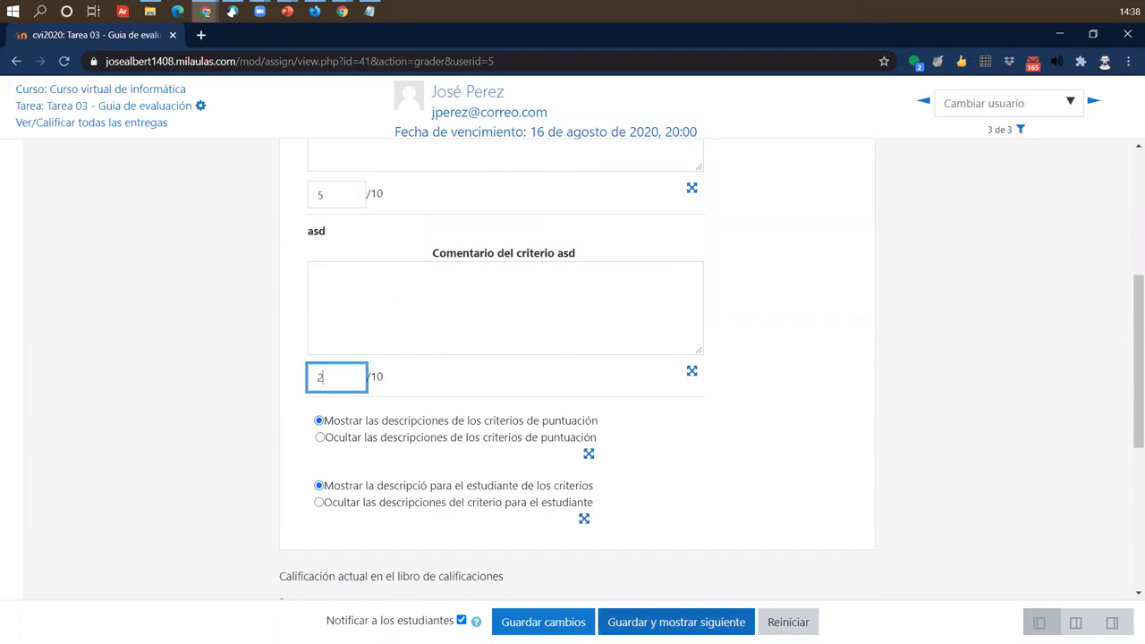
pyautogui.click(543, 621)
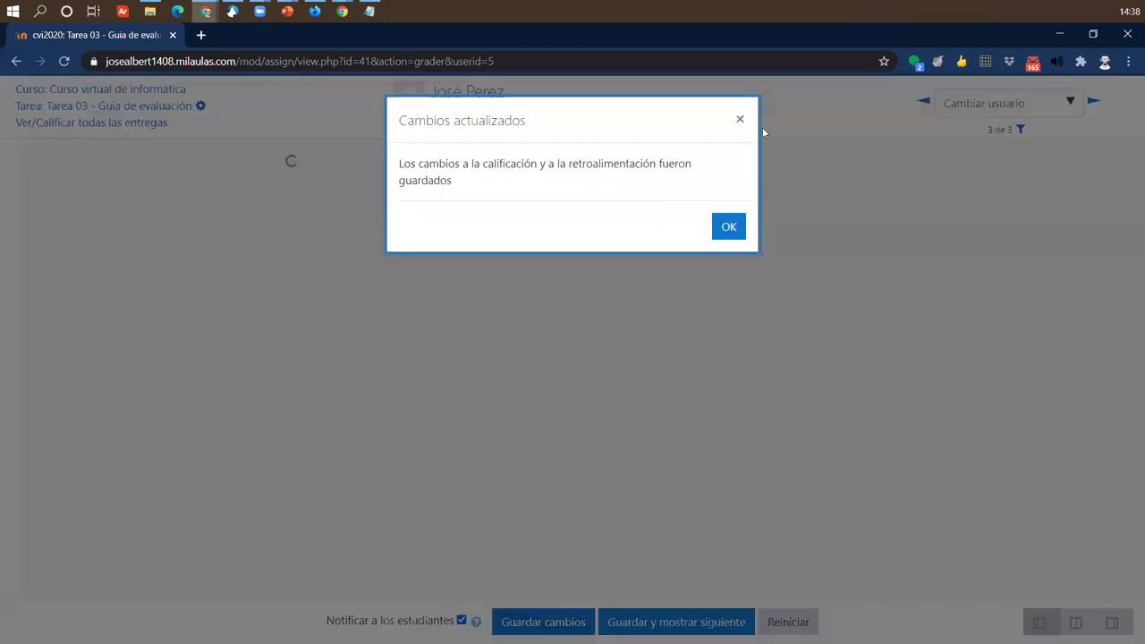
pyautogui.click(728, 226)
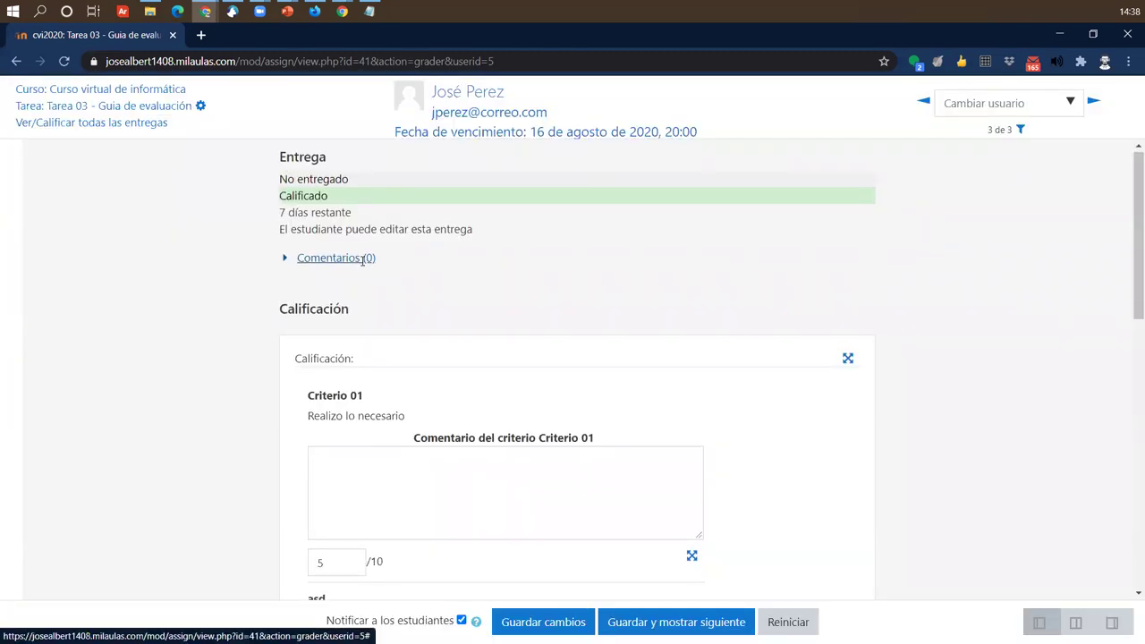
# Review the saved Criterio 01 and asd grades and descriptions in the grader
pyautogui.scroll(-8, 362, 259)
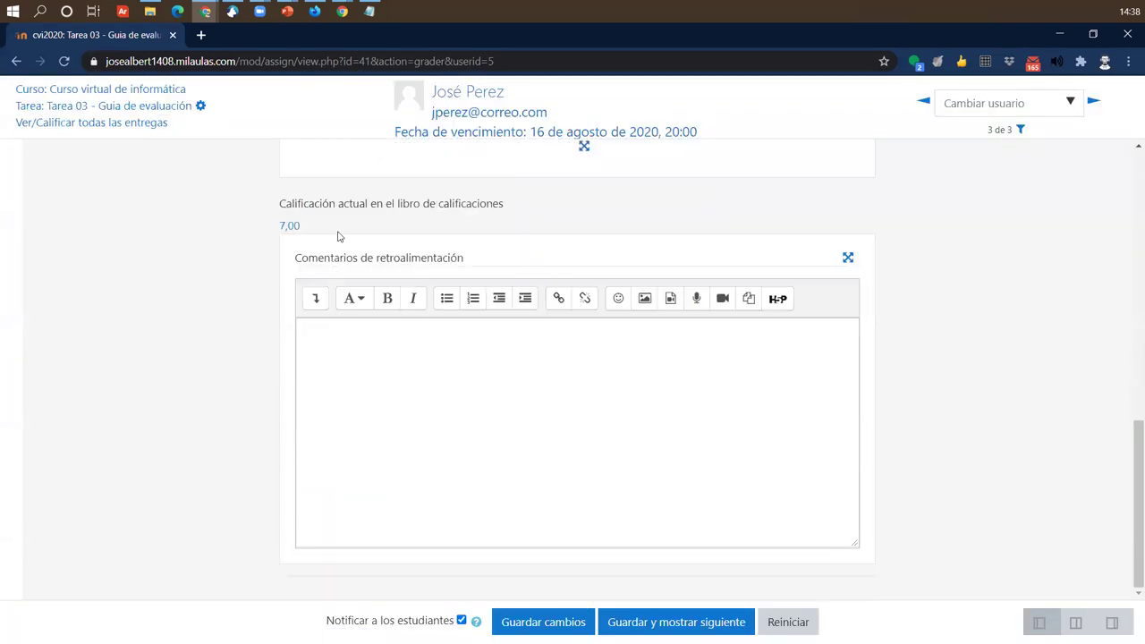
pyautogui.scroll(8, 367, 248)
pyautogui.scroll(-2, 362, 247)
pyautogui.scroll(-1, 361, 248)
pyautogui.moveTo(369, 181); pyautogui.dragTo(331, 175)
pyautogui.click(355, 199)
pyautogui.moveTo(424, 199); pyautogui.dragTo(447, 266)
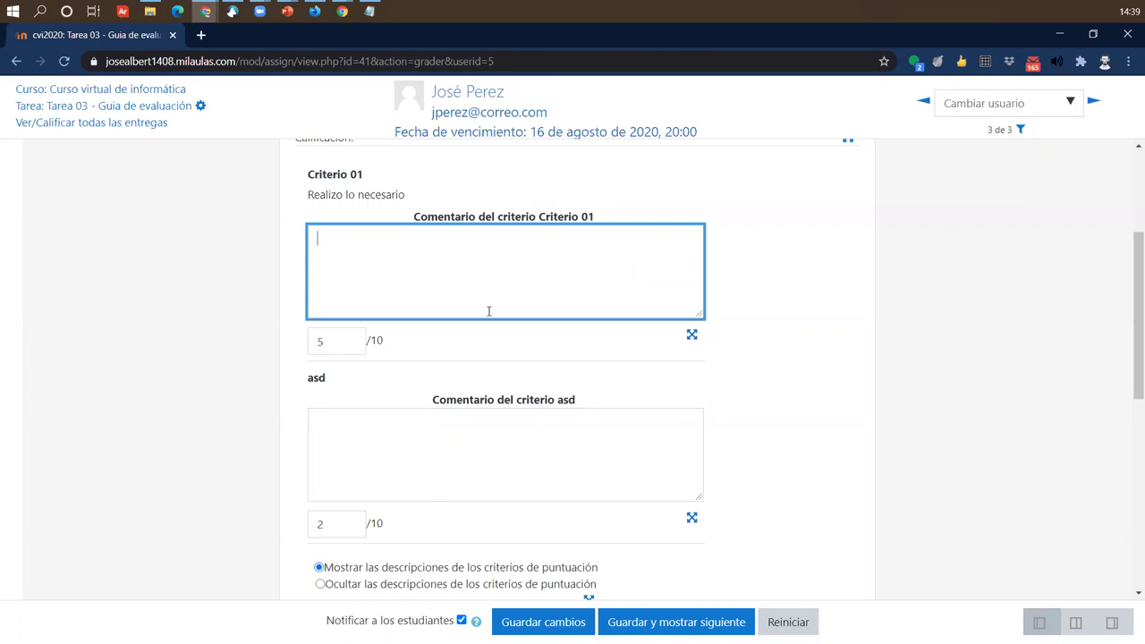
pyautogui.scroll(-1, 489, 311)
pyautogui.click(326, 269)
pyautogui.click(625, 361)
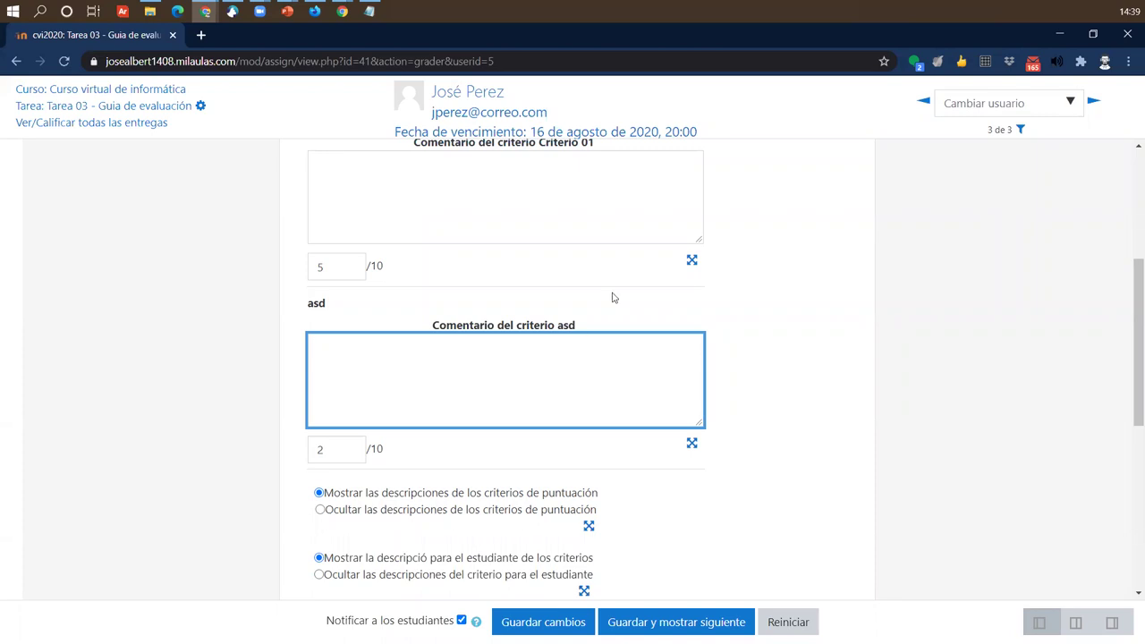
# Go back to the Curso virtual de informática course page
pyautogui.scroll(3, 372, 352)
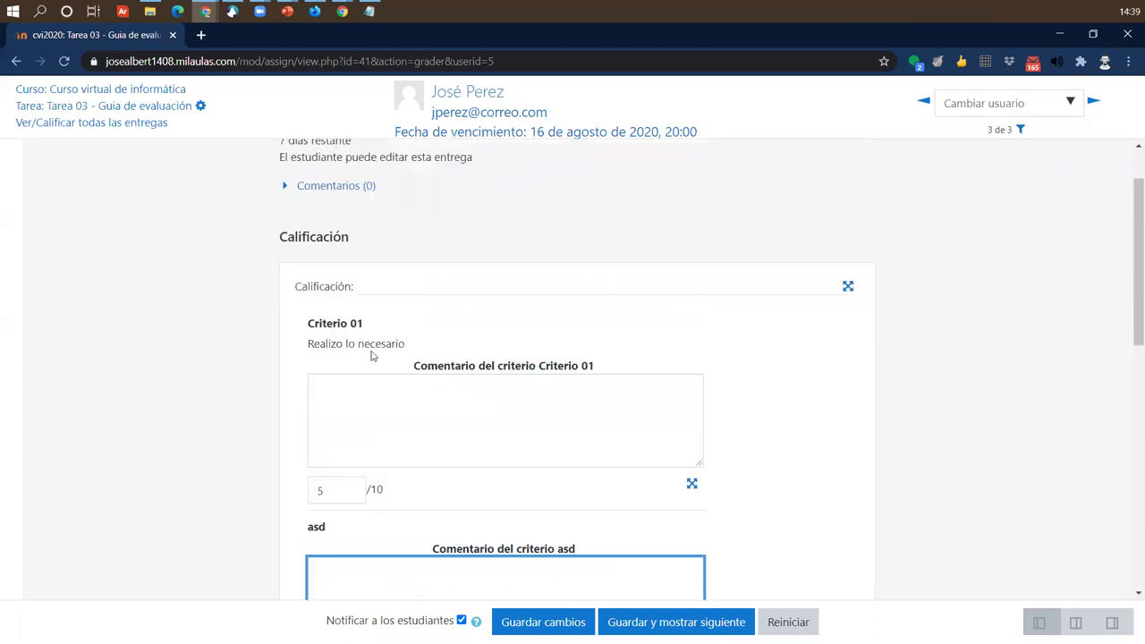
pyautogui.scroll(-1, 372, 352)
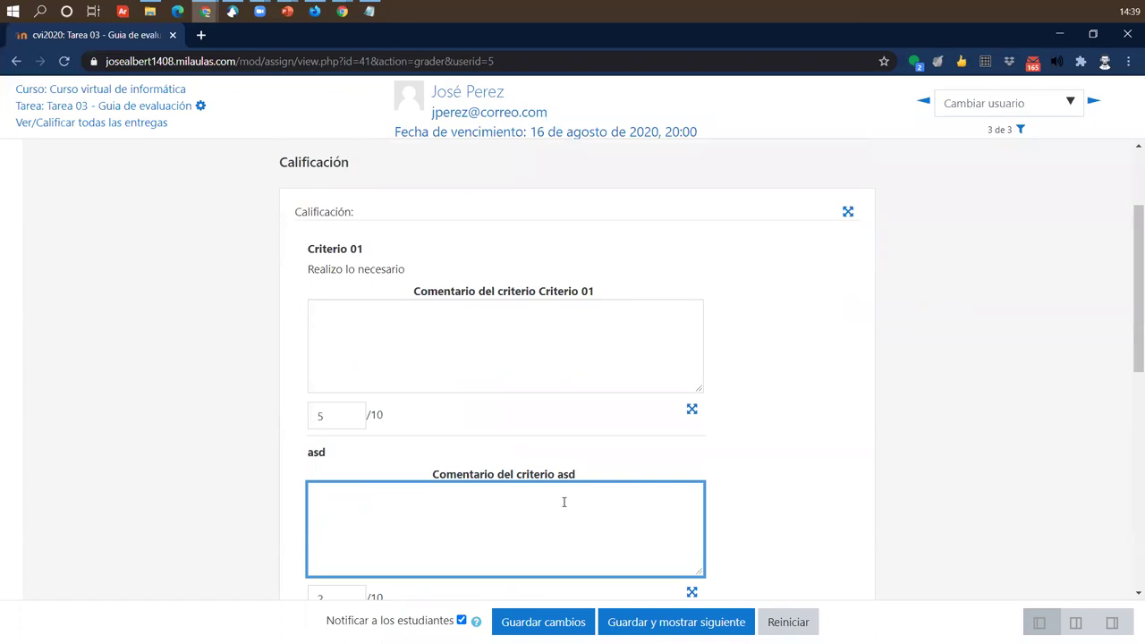
pyautogui.scroll(2, 563, 502)
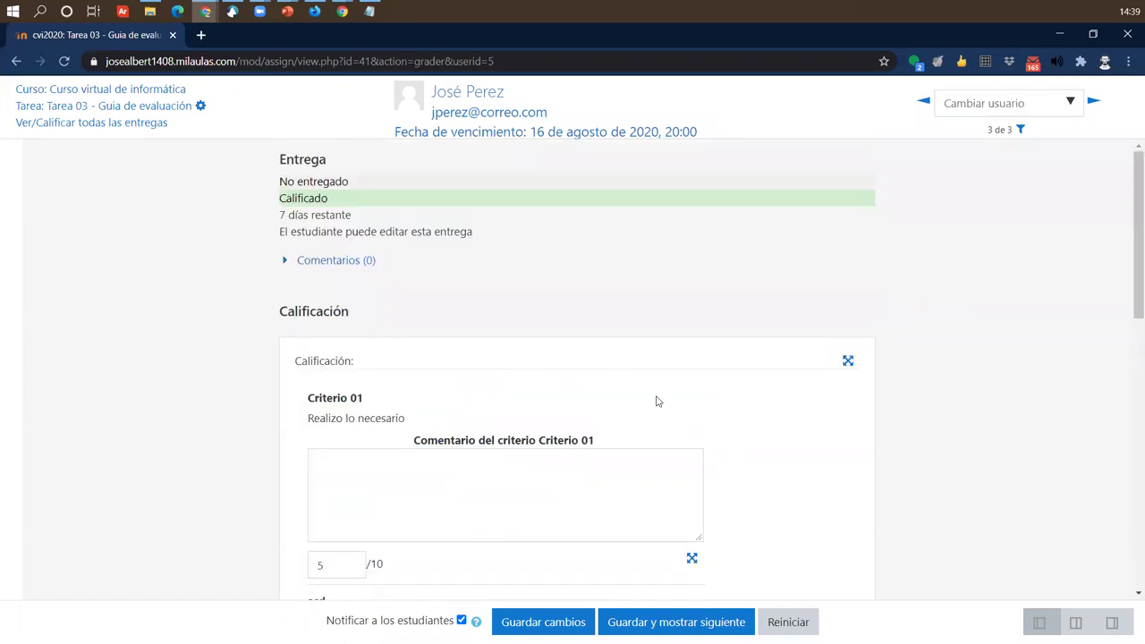
pyautogui.scroll(-2, 596, 225)
pyautogui.scroll(-2, 597, 224)
pyautogui.scroll(3, 756, 421)
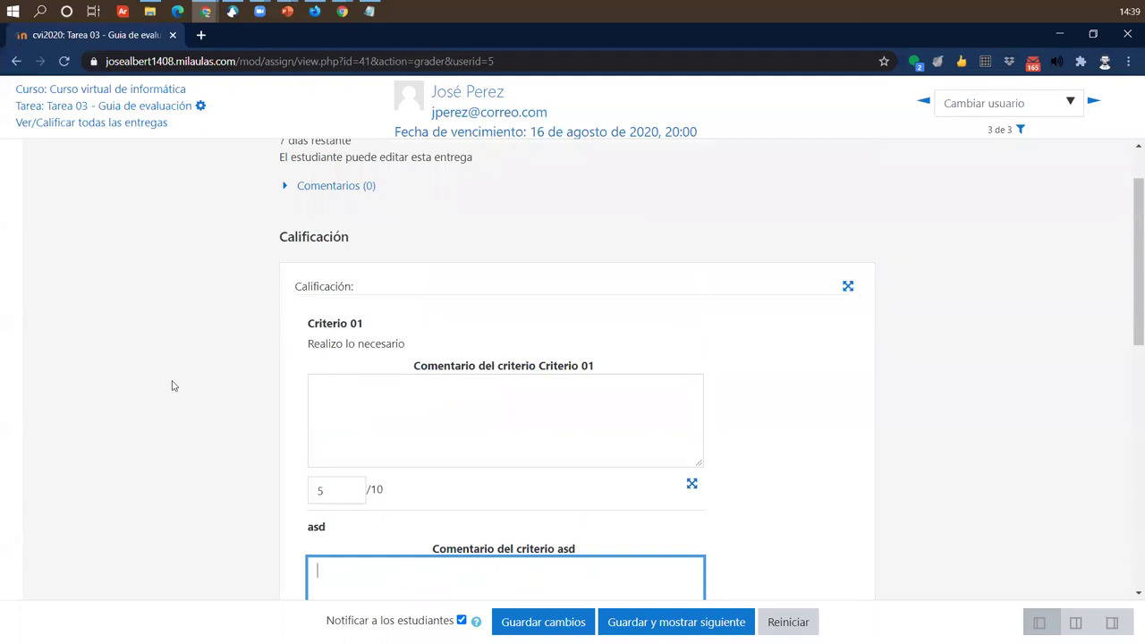
pyautogui.scroll(1, 244, 412)
pyautogui.click(74, 97)
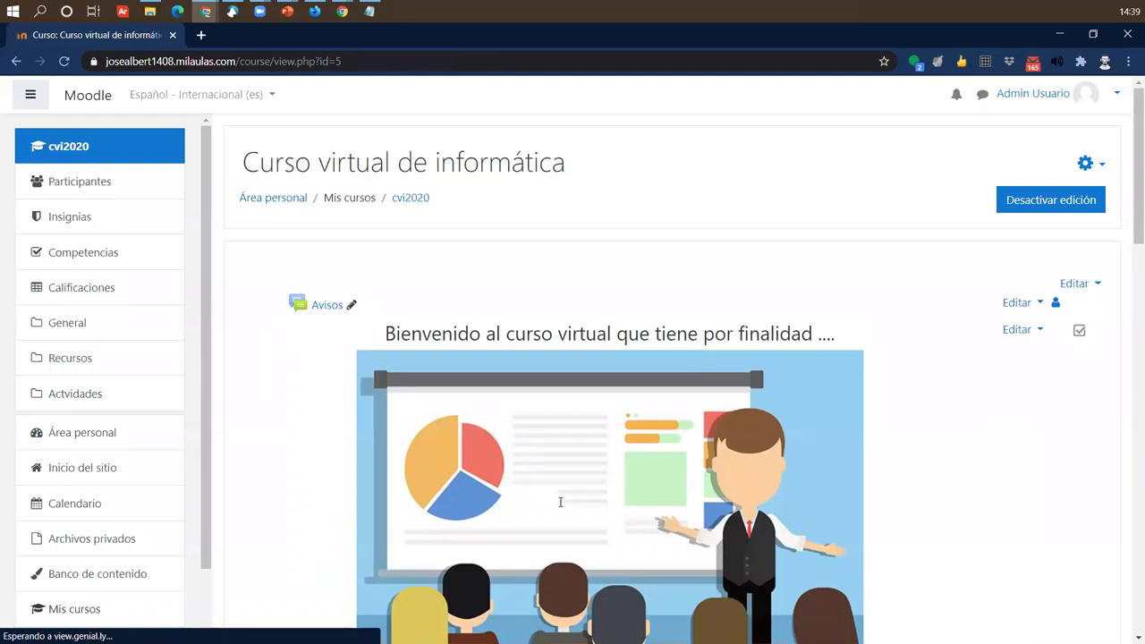
# Open a new Quiz form in the Actvidades section, then switch to the Notepad notes
pyautogui.scroll(-11, 549, 404)
pyautogui.scroll(-4, 550, 409)
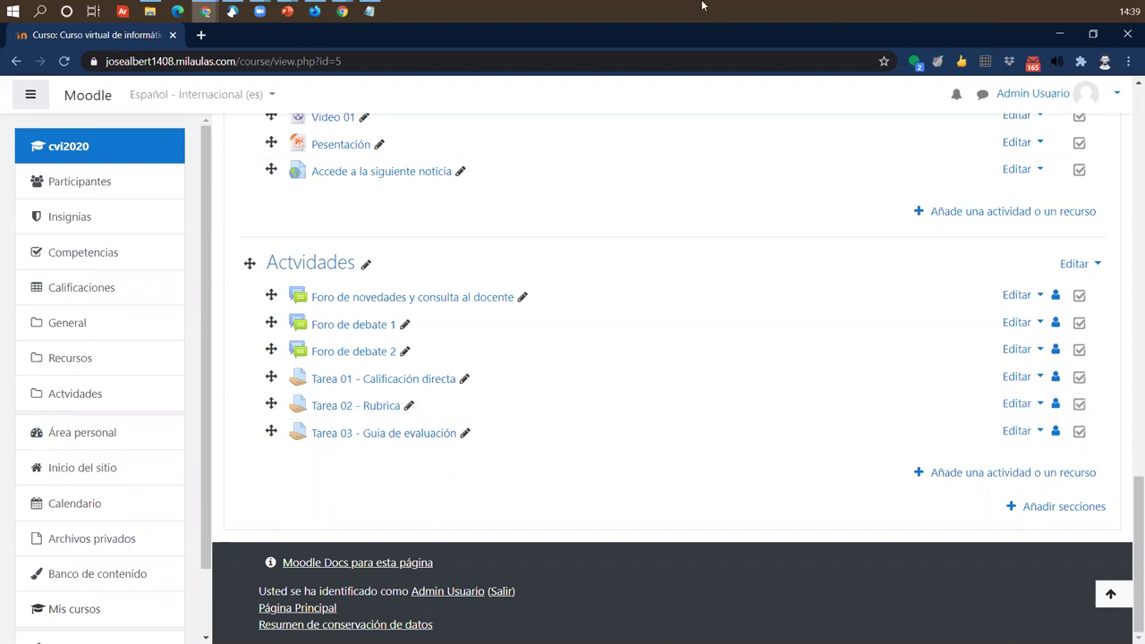
pyautogui.click(948, 479)
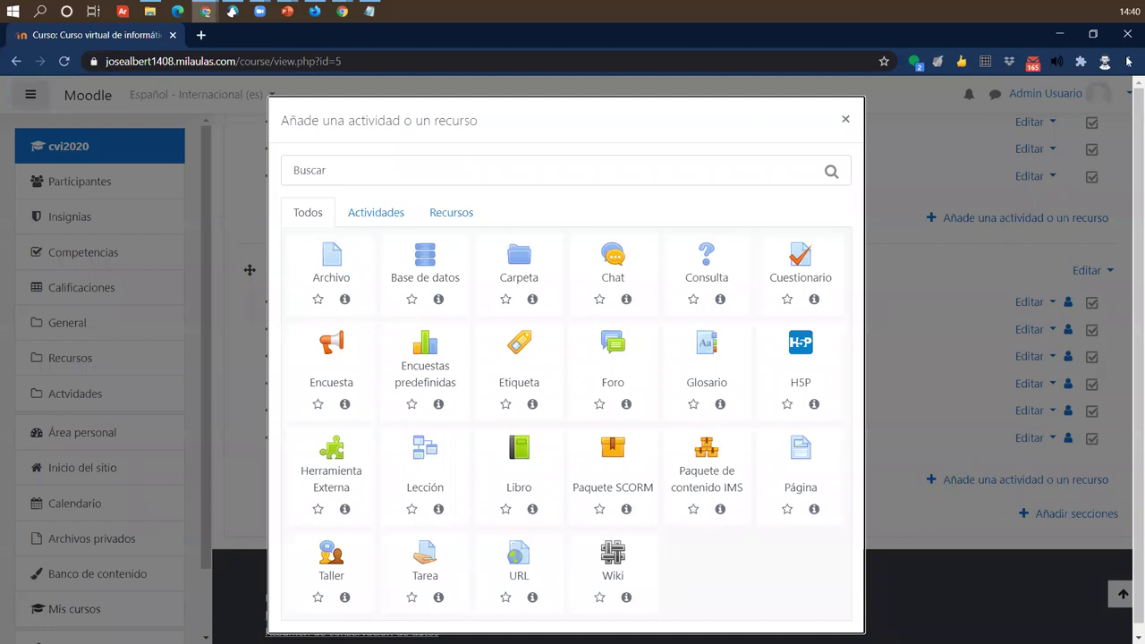
pyautogui.click(382, 212)
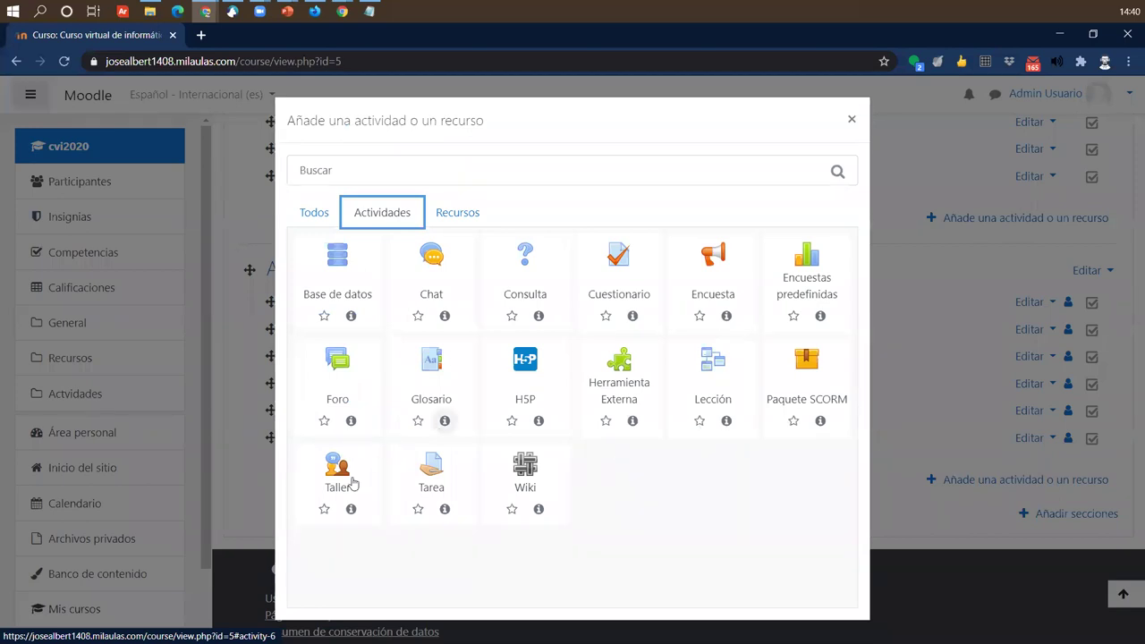
pyautogui.click(618, 284)
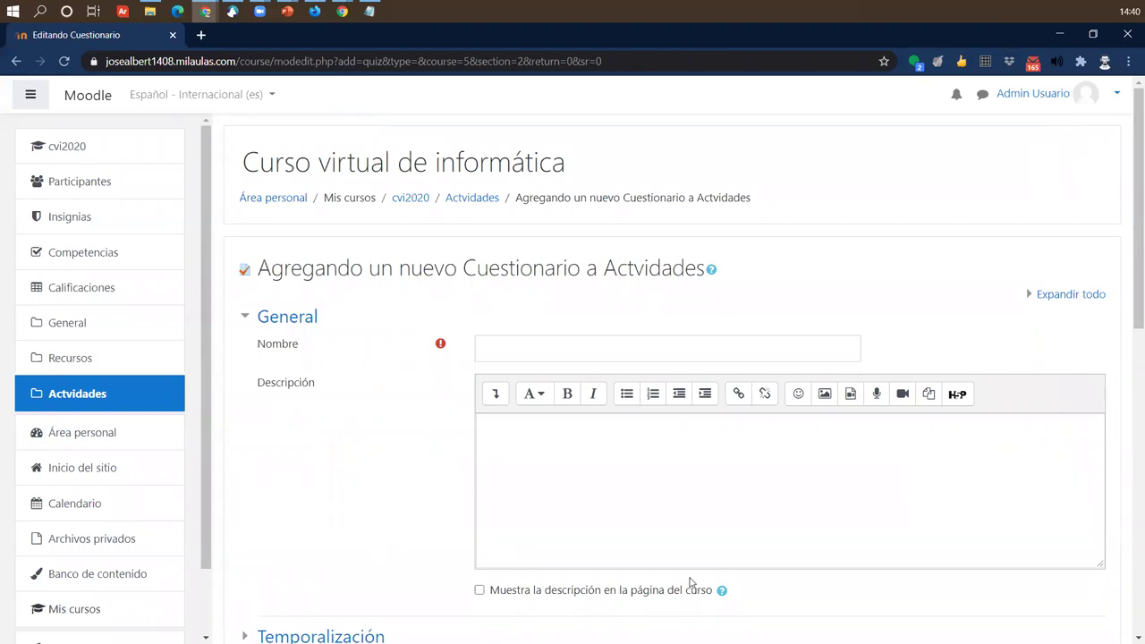
pyautogui.click(624, 351)
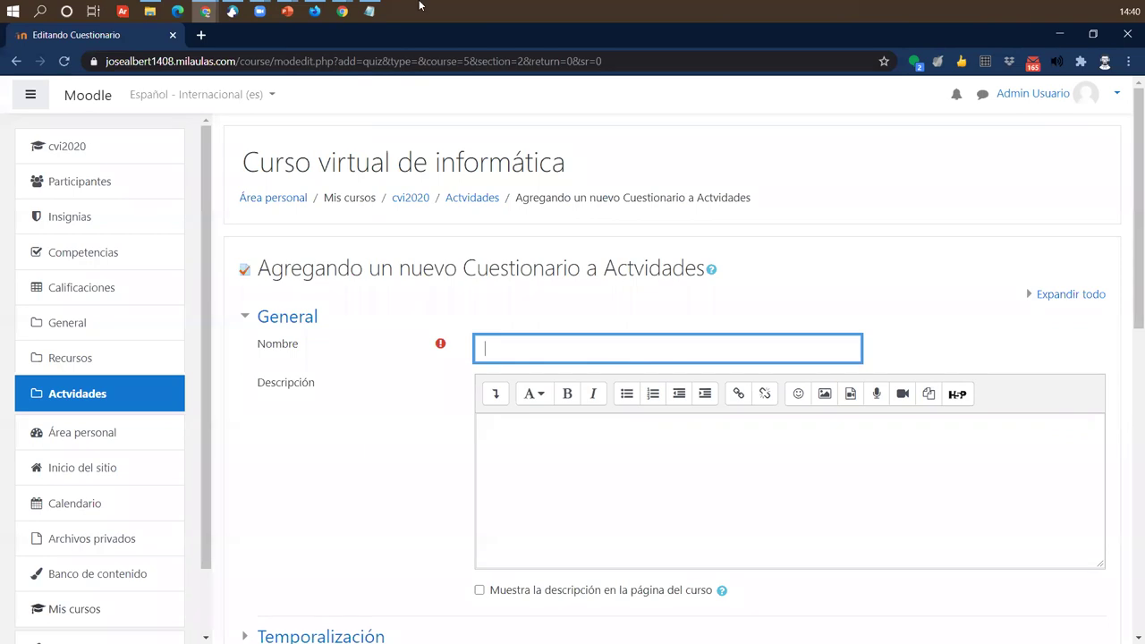
pyautogui.click(370, 11)
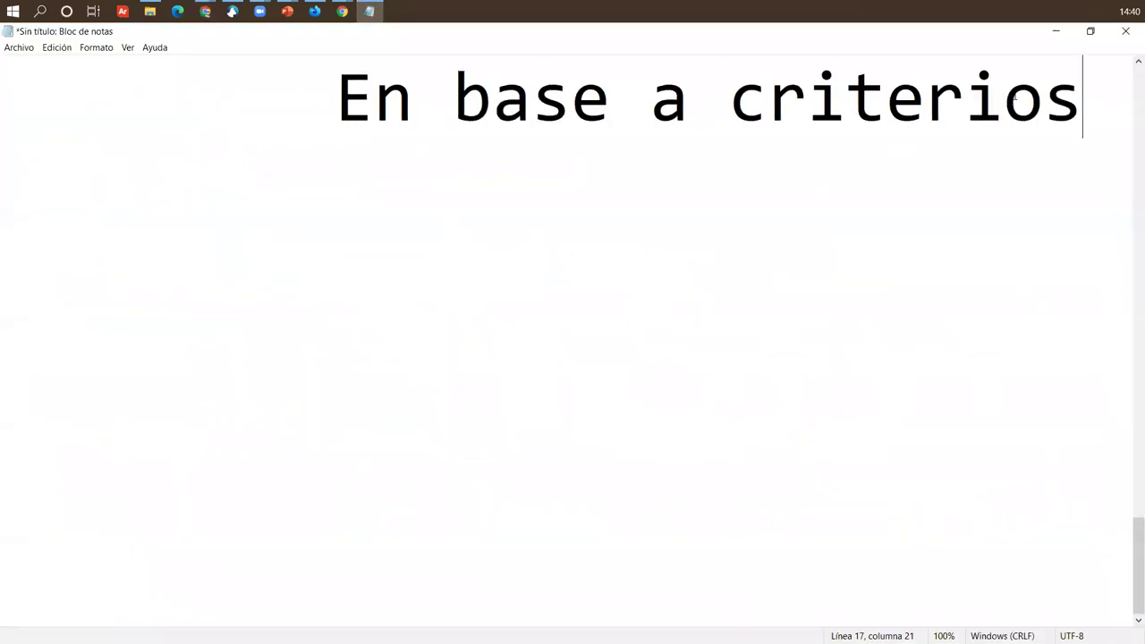
# Add the heading 'Cuestionarios:' at the top of the notes
pyautogui.press('Return')
pyautogui.press('Return')
pyautogui.press('Return')
pyautogui.press('Return')
pyautogui.press('Return')
pyautogui.press('Return')
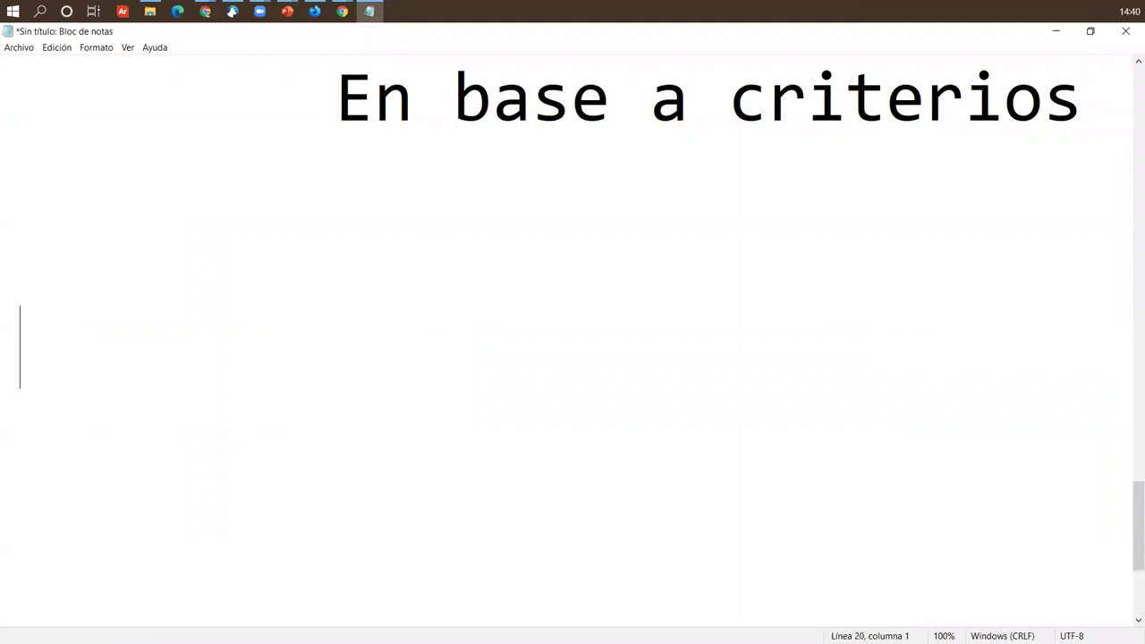
pyautogui.click(541, 130)
pyautogui.write('C')
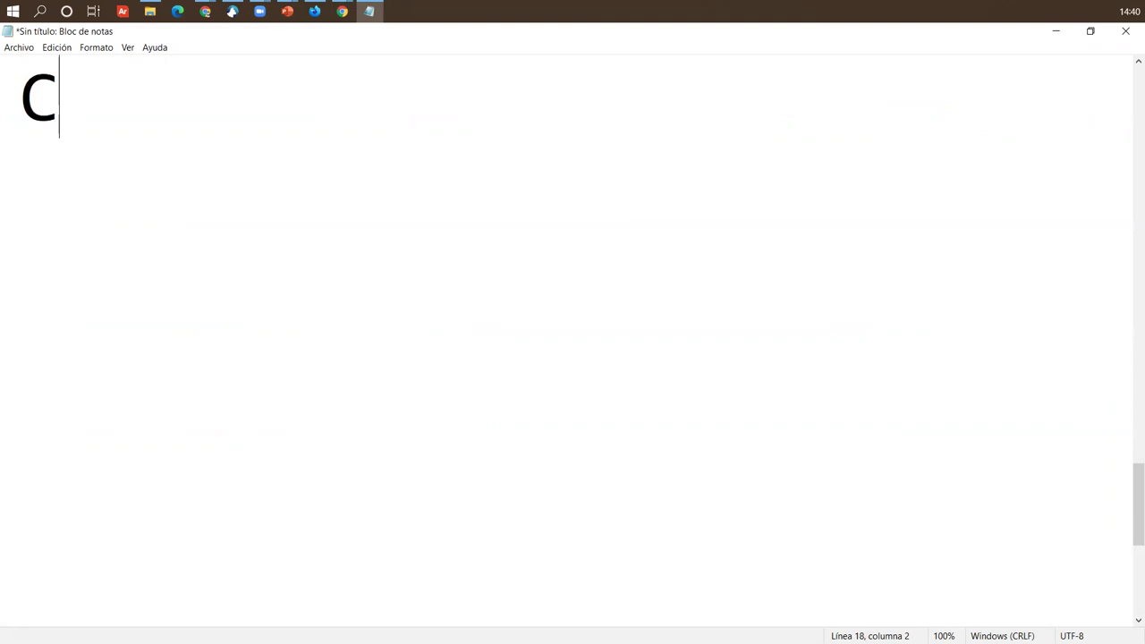
pyautogui.write('uestioanr')
pyautogui.press('BackSpace')
pyautogui.press('BackSpace')
pyautogui.press('BackSpace')
pyautogui.write('narios c')
pyautogui.press('BackSpace')
pyautogui.press('BackSpace')
pyautogui.write('_')
pyautogui.press('BackSpace')
pyautogui.write(':')
# Add points '* Pregutas directas' and '* Banco de preguntas', then start typing the quiz name 'Cuestionario 01'
pyautogui.press('Return')
pyautogui.write('*')
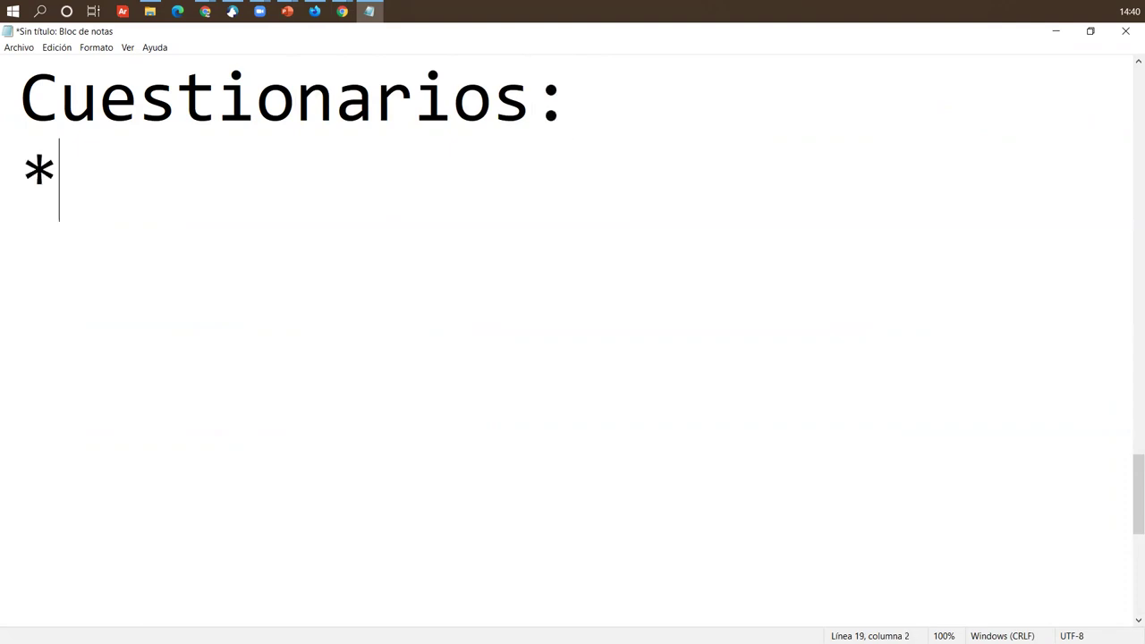
pyautogui.write(' ¨Pregunta')
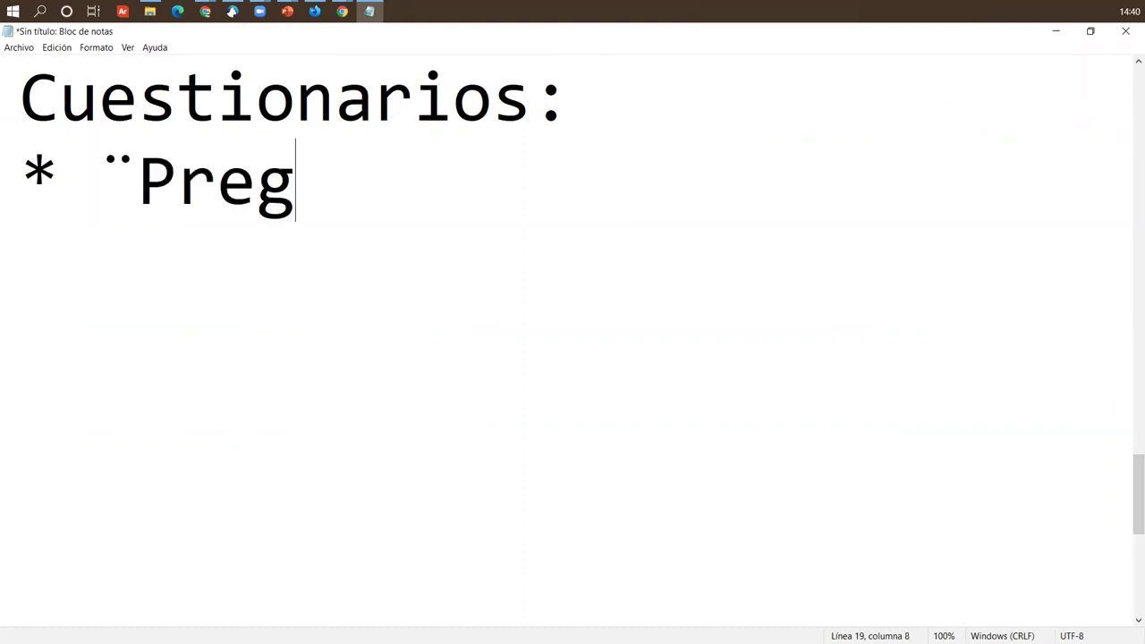
pyautogui.press('BackSpace')
pyautogui.press('BackSpace')
pyautogui.press('BackSpace')
pyautogui.press('BackSpace')
pyautogui.press('BackSpace')
pyautogui.press('BackSpace')
pyautogui.press('BackSpace')
pyautogui.press('BackSpace')
pyautogui.press('BackSpace')
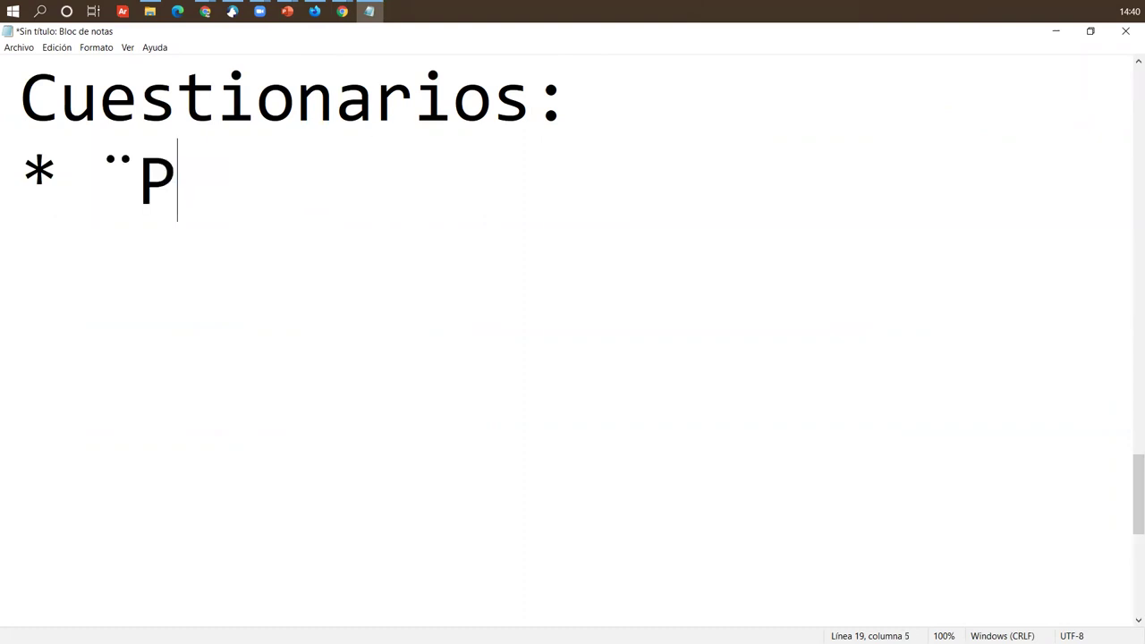
pyautogui.write('Pregutnas')
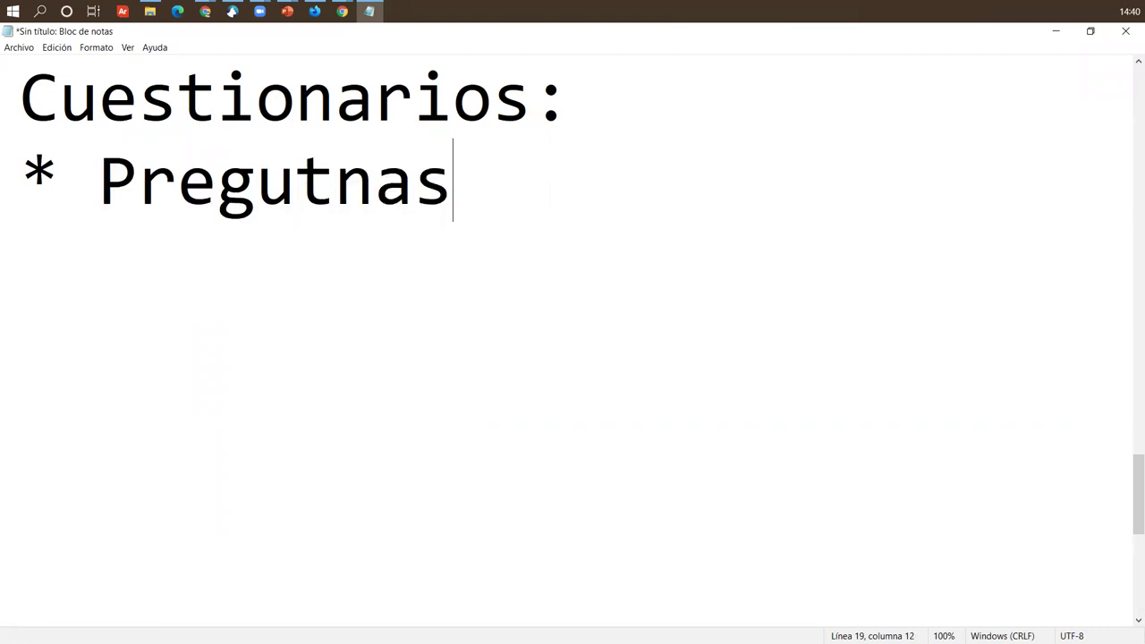
pyautogui.press('BackSpace')
pyautogui.press('BackSpace')
pyautogui.press('BackSpace')
pyautogui.write('as directas')
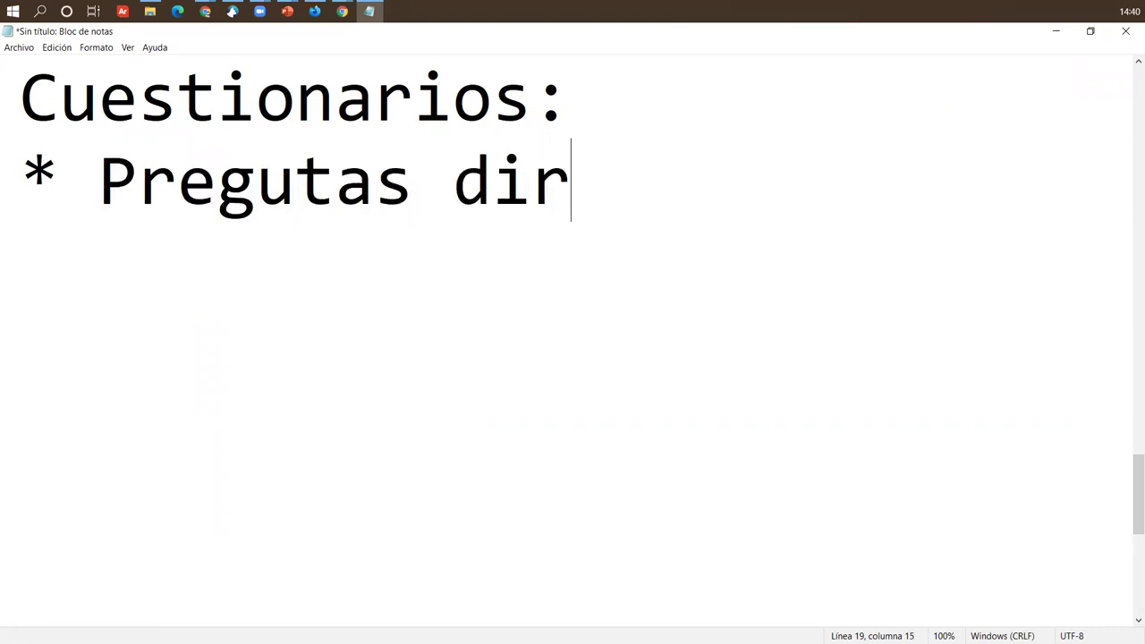
pyautogui.press('Return')
pyautogui.write('* Banco de preguntas')
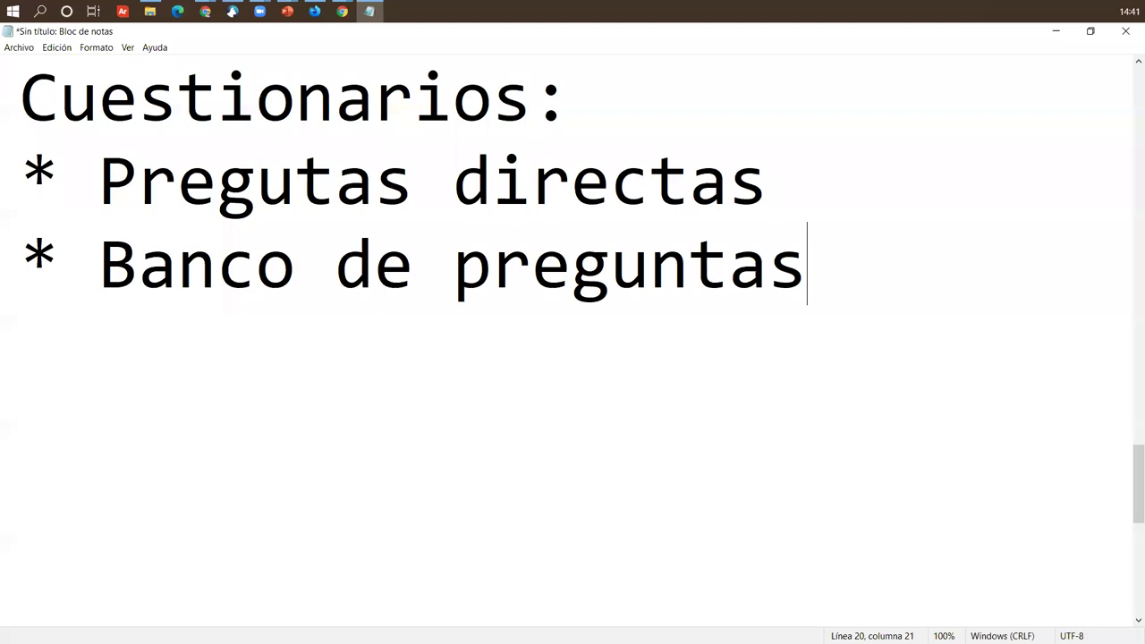
pyautogui.hotkey('alt', 'Tab')
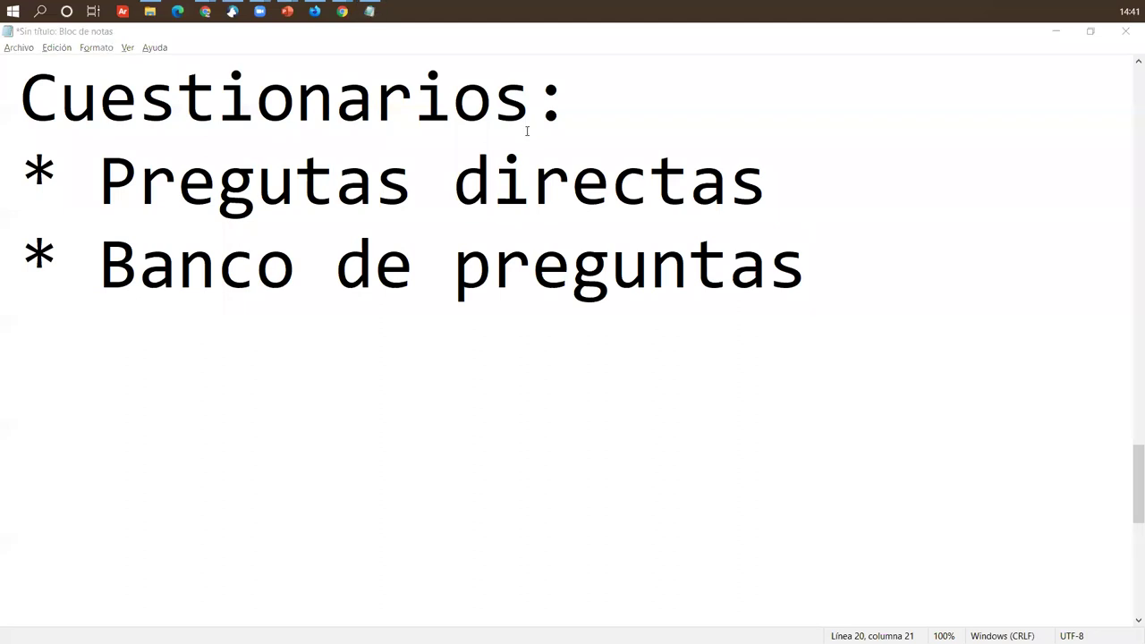
pyautogui.write('Cuestionario')
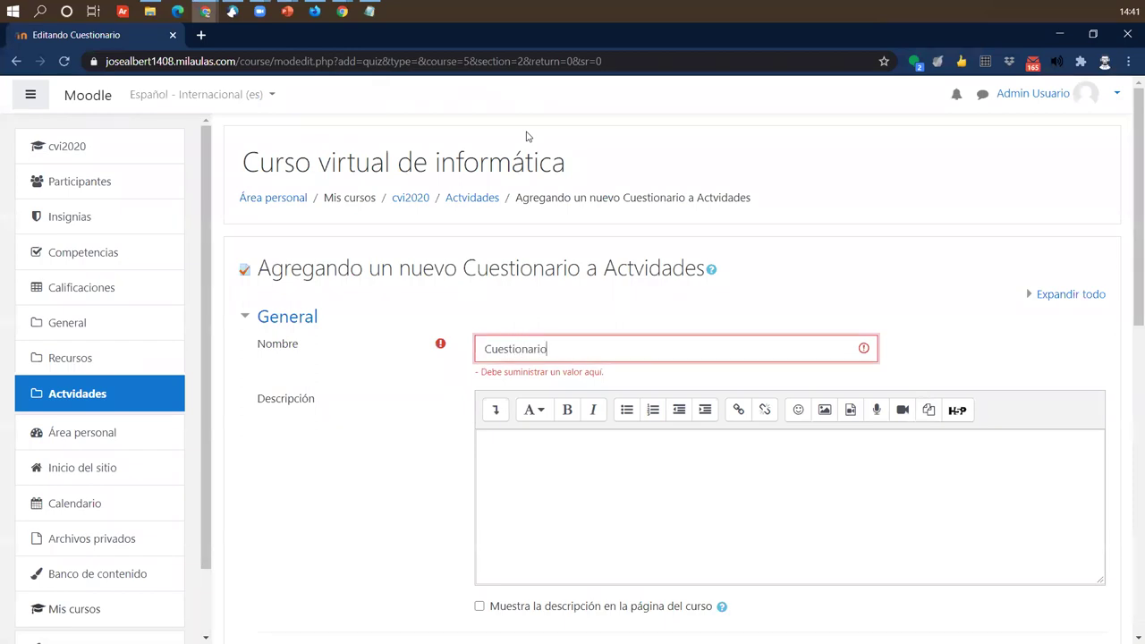
pyautogui.write(' 01 - Pregunta directa')
# Fix the typo so the quiz name reads 'Cuestionario 01 - Pregunta directa'
pyautogui.scroll(-3, 616, 316)
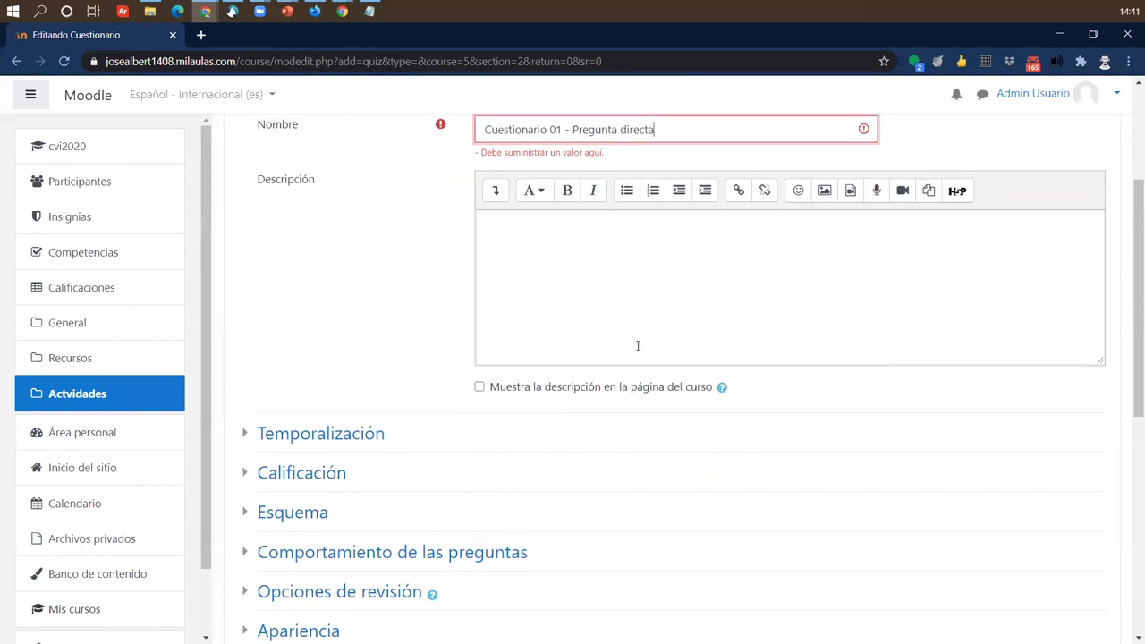
pyautogui.scroll(1, 637, 304)
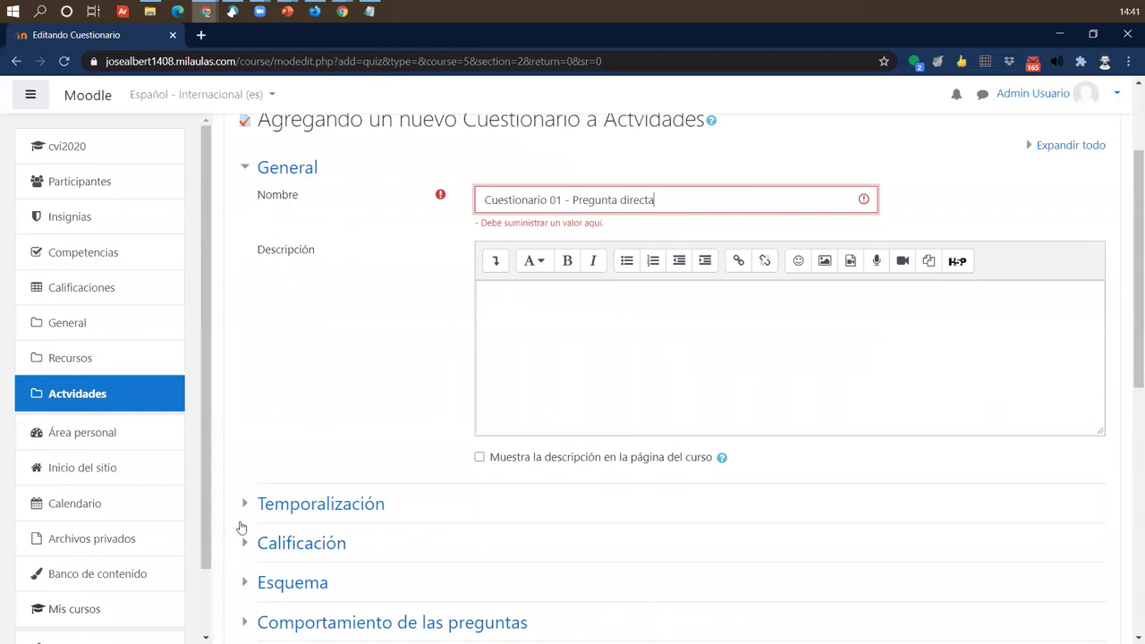
# Expand Temporalización and enable both the opening and closing dates
pyautogui.scroll(-3, 241, 528)
pyautogui.scroll(3, 247, 475)
pyautogui.scroll(-3, 244, 347)
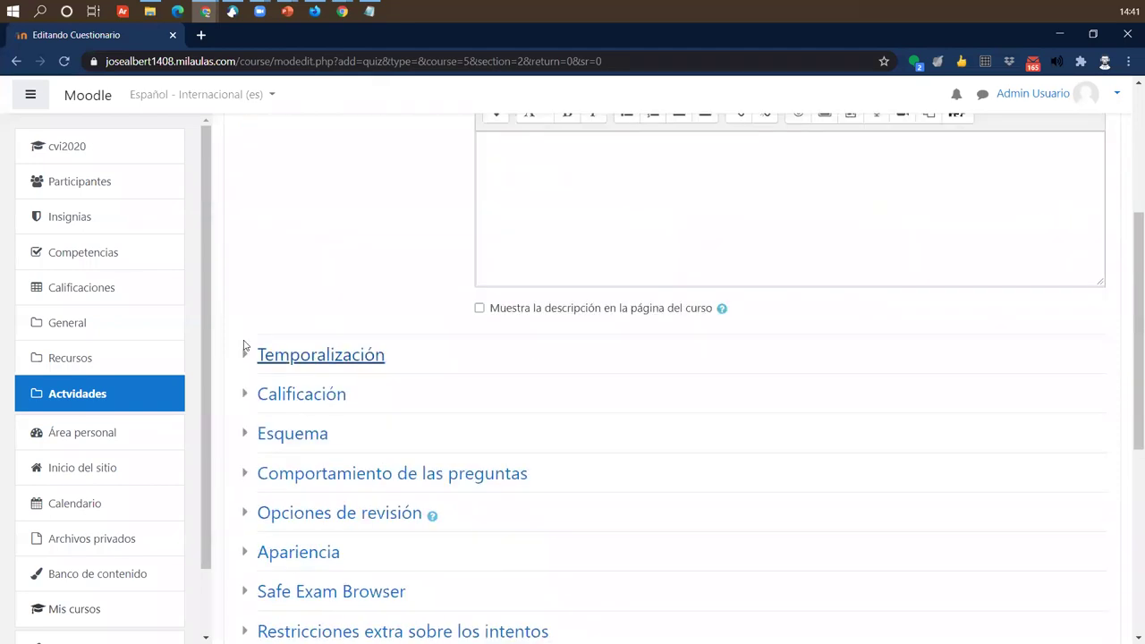
pyautogui.click(244, 338)
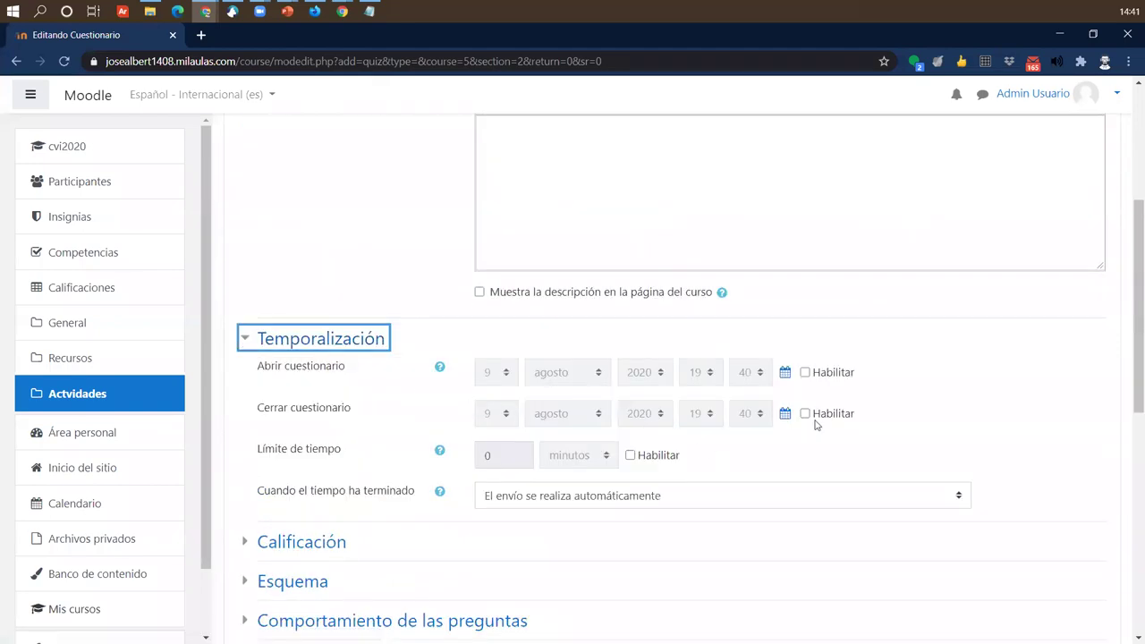
pyautogui.click(829, 387)
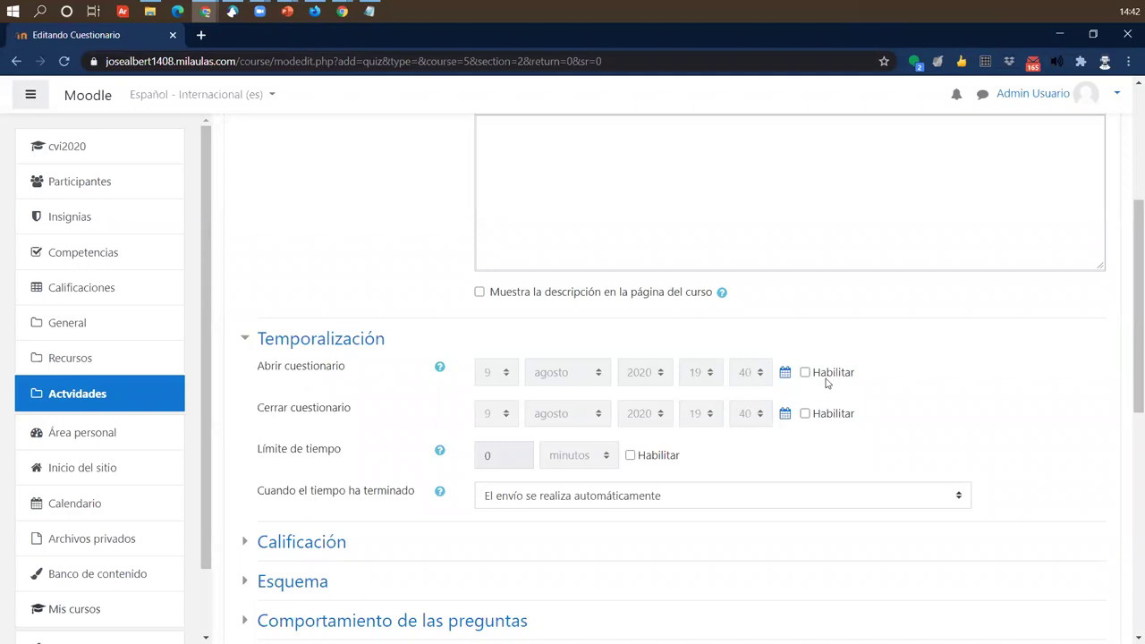
pyautogui.click(829, 417)
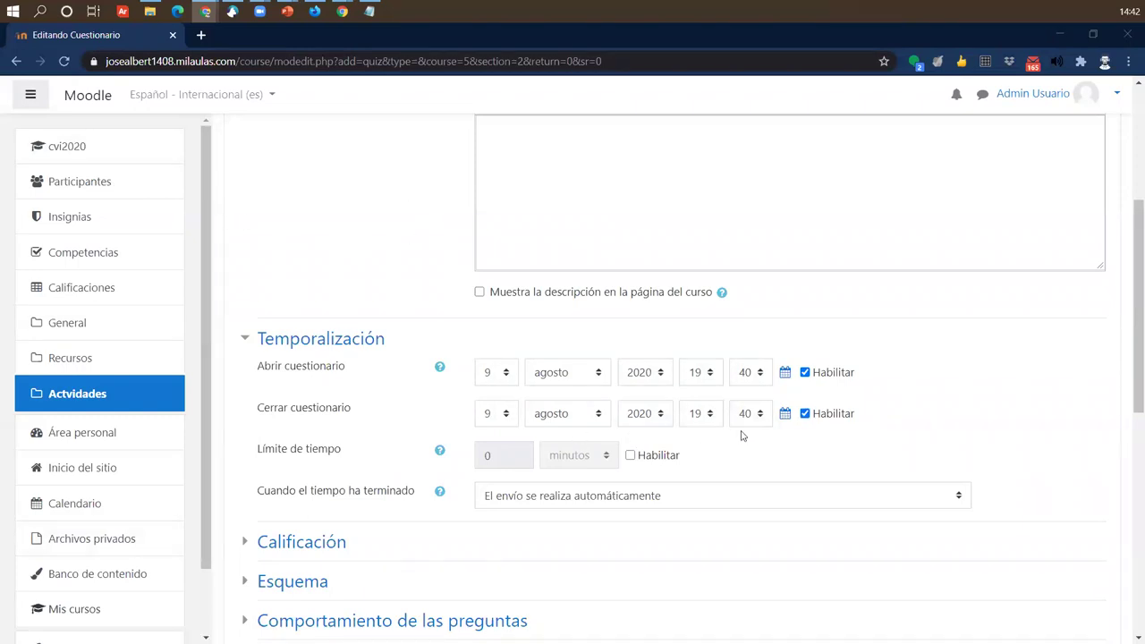
# Set the quiz closing date to 16 August 2020 at 20:00
pyautogui.click(785, 414)
pyautogui.click(671, 305)
pyautogui.click(700, 416)
pyautogui.press('Down')
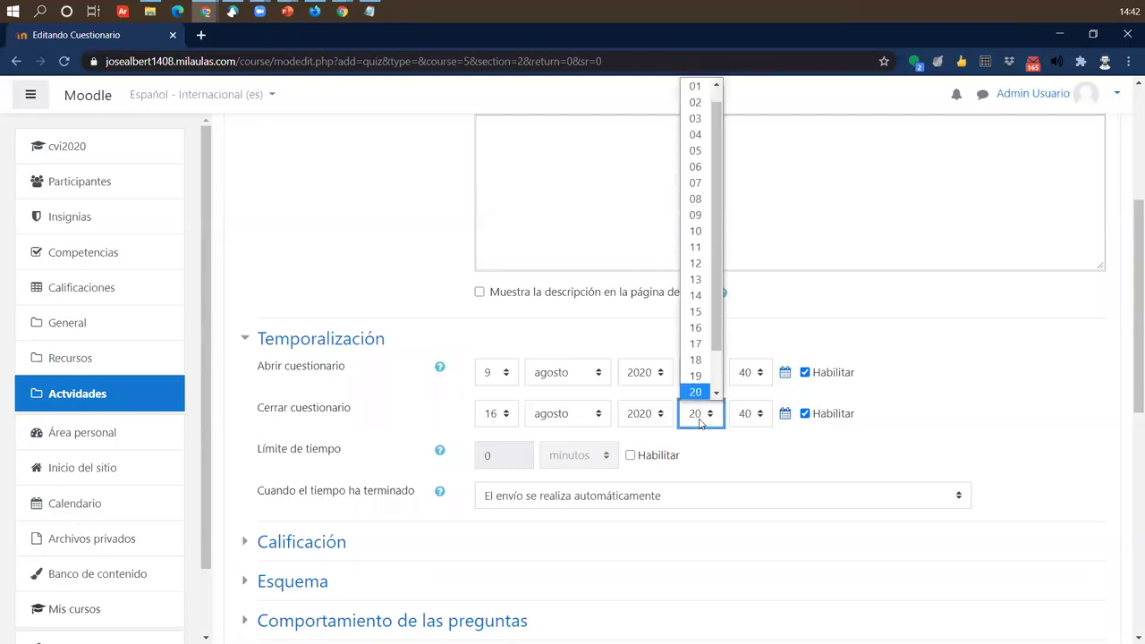
pyautogui.click(746, 415)
pyautogui.press('0')
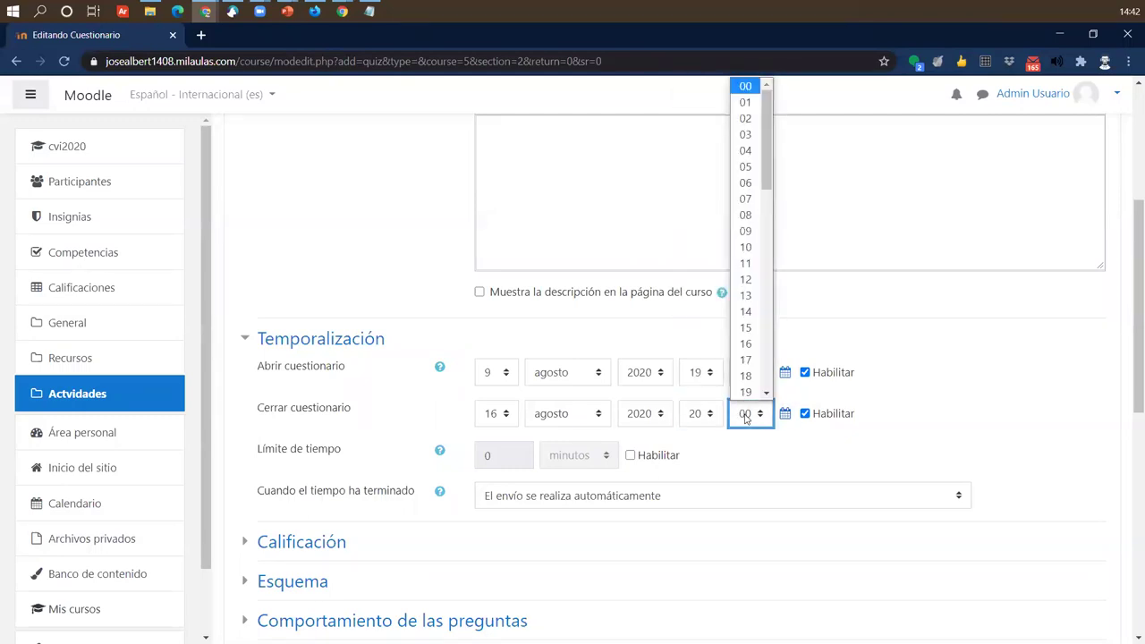
pyautogui.click(954, 422)
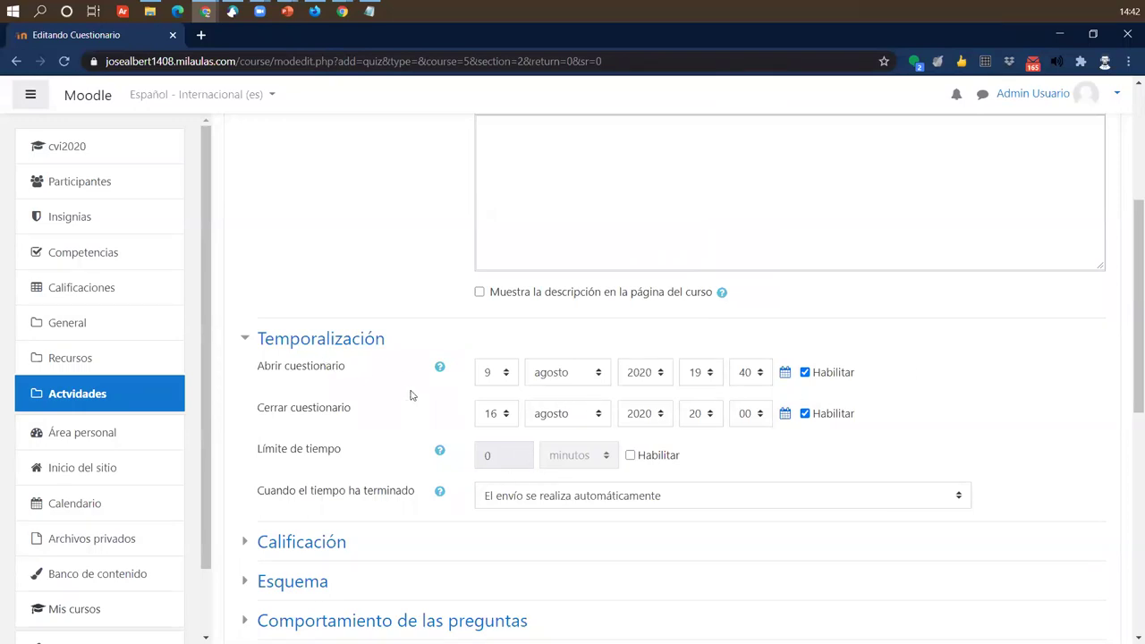
pyautogui.tripleClick(358, 373)
pyautogui.moveTo(257, 369); pyautogui.dragTo(362, 368)
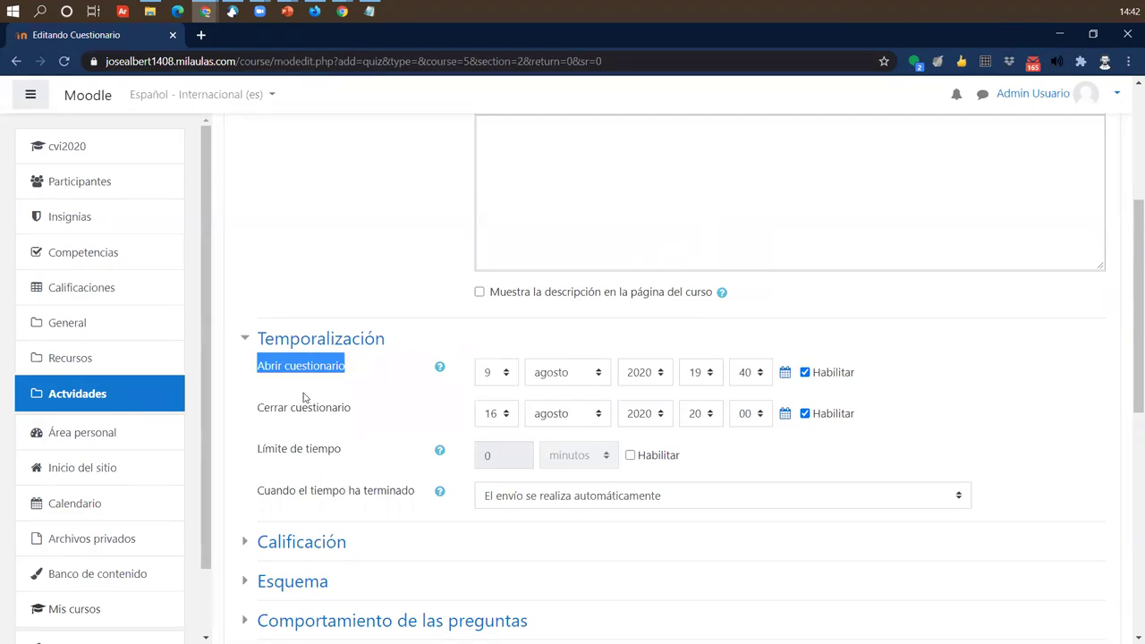
pyautogui.moveTo(248, 410); pyautogui.dragTo(395, 413)
# Enable Límite de tiempo and set it to 15 minutes
pyautogui.click(403, 415)
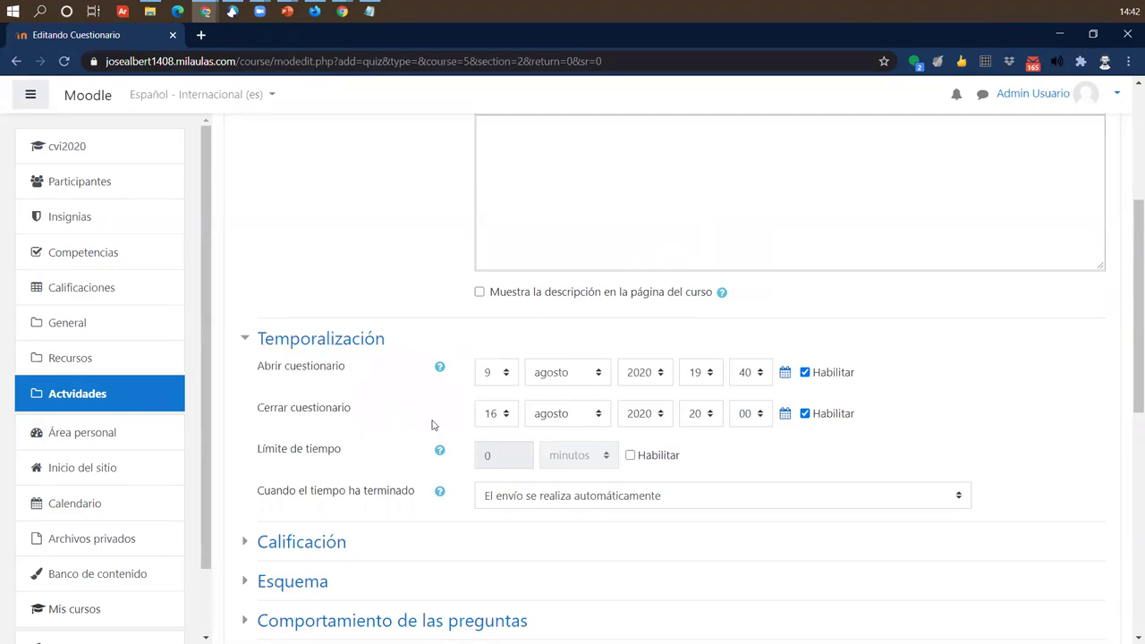
pyautogui.click(630, 455)
pyautogui.doubleClick(493, 457)
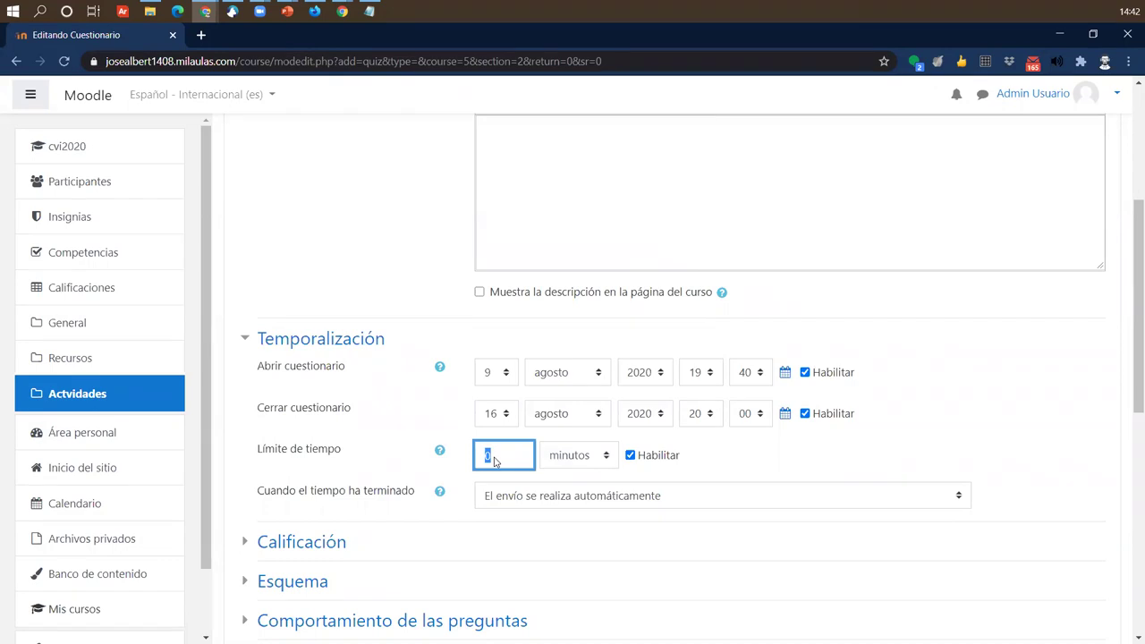
pyautogui.write('15')
pyautogui.click(927, 451)
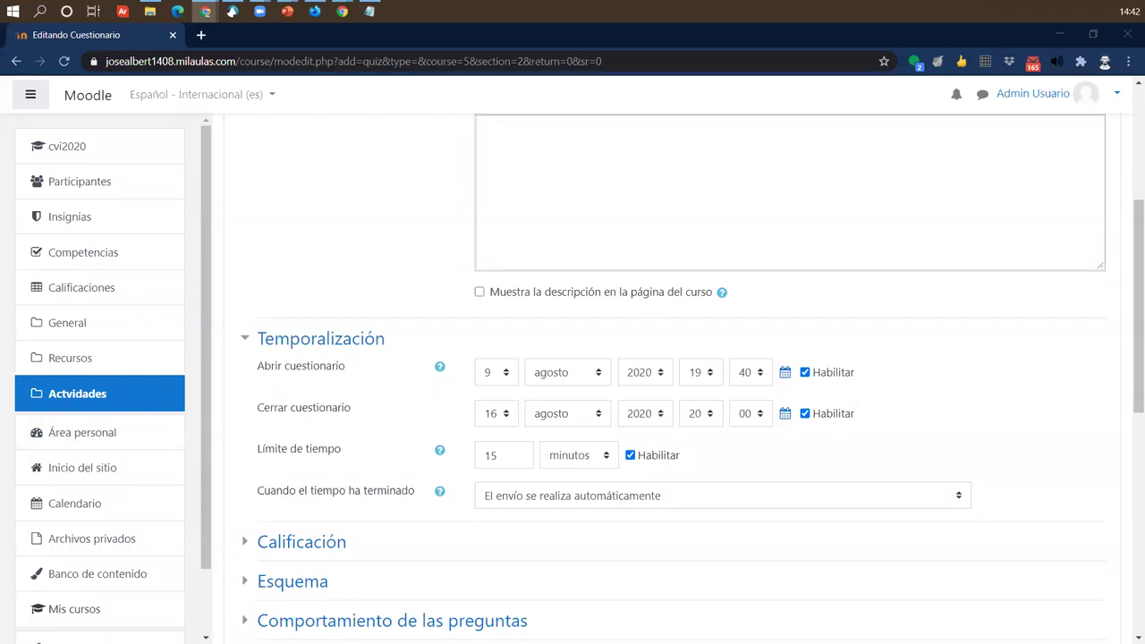
pyautogui.scroll(1, 477, 447)
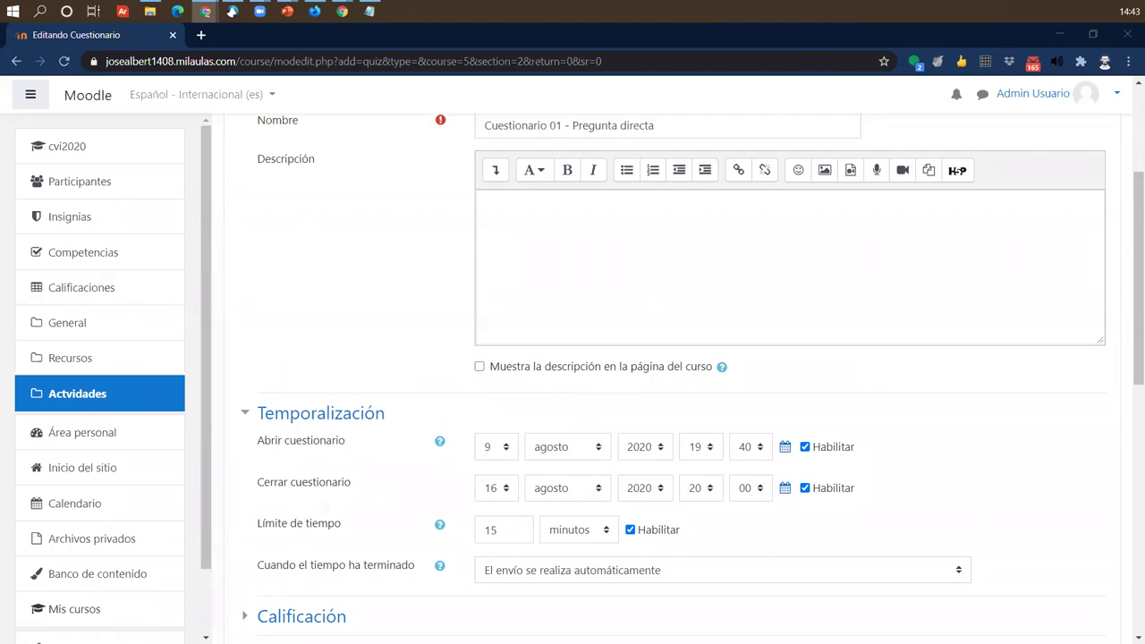
pyautogui.scroll(-2, 727, 297)
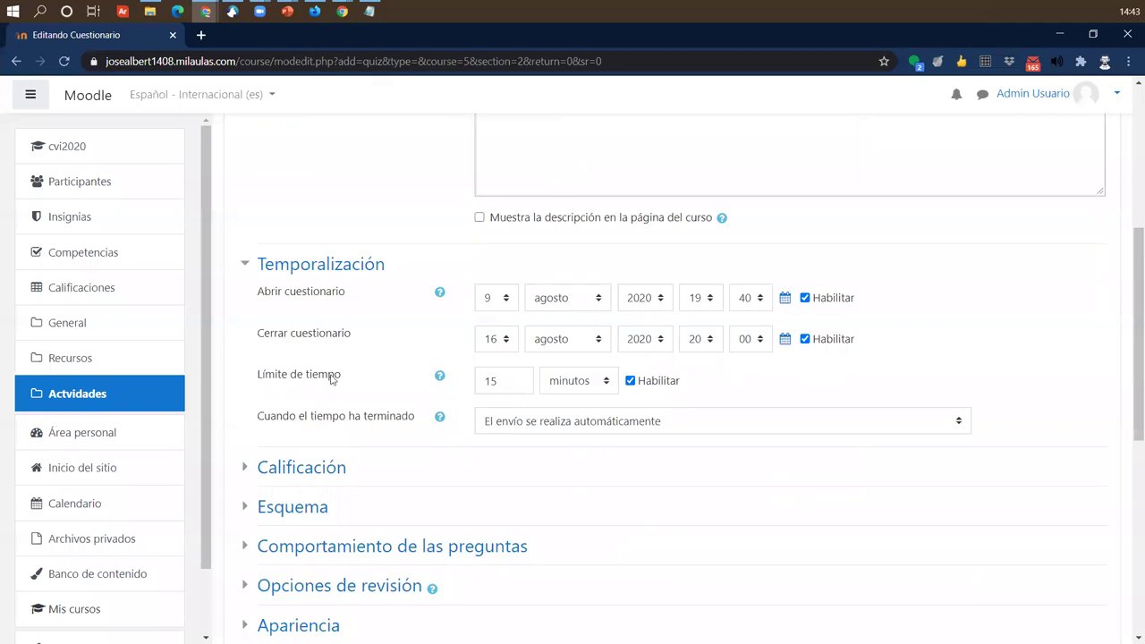
# Browse the end-of-time options, briefly choosing the grace period option
pyautogui.click(511, 380)
pyautogui.click(279, 416)
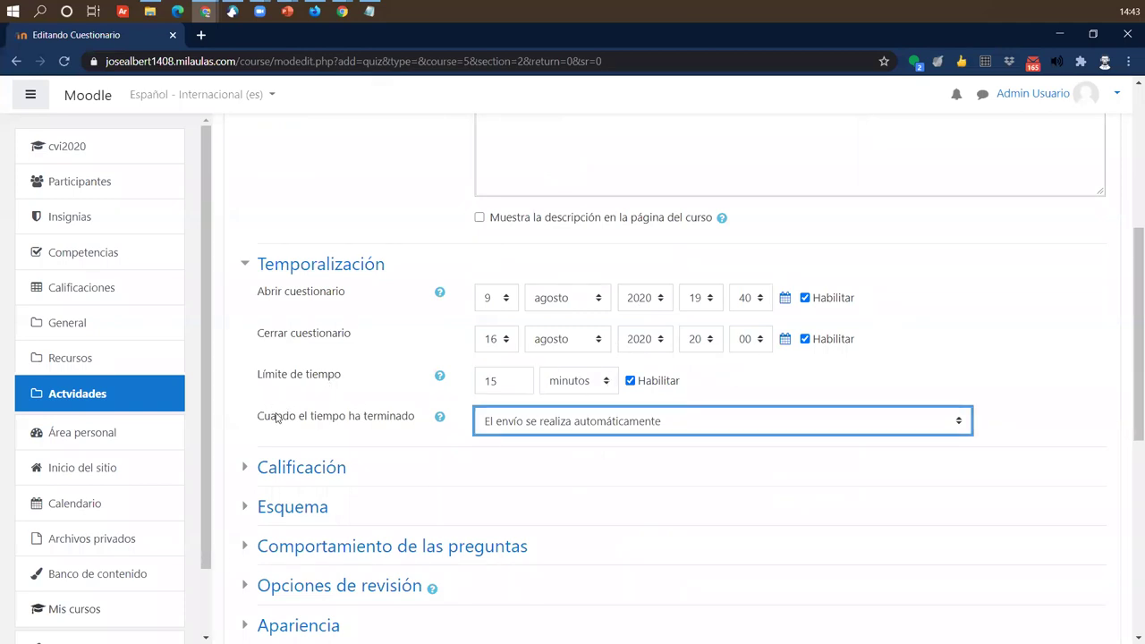
pyautogui.moveTo(264, 417); pyautogui.dragTo(390, 416)
pyautogui.scroll(-1, 844, 388)
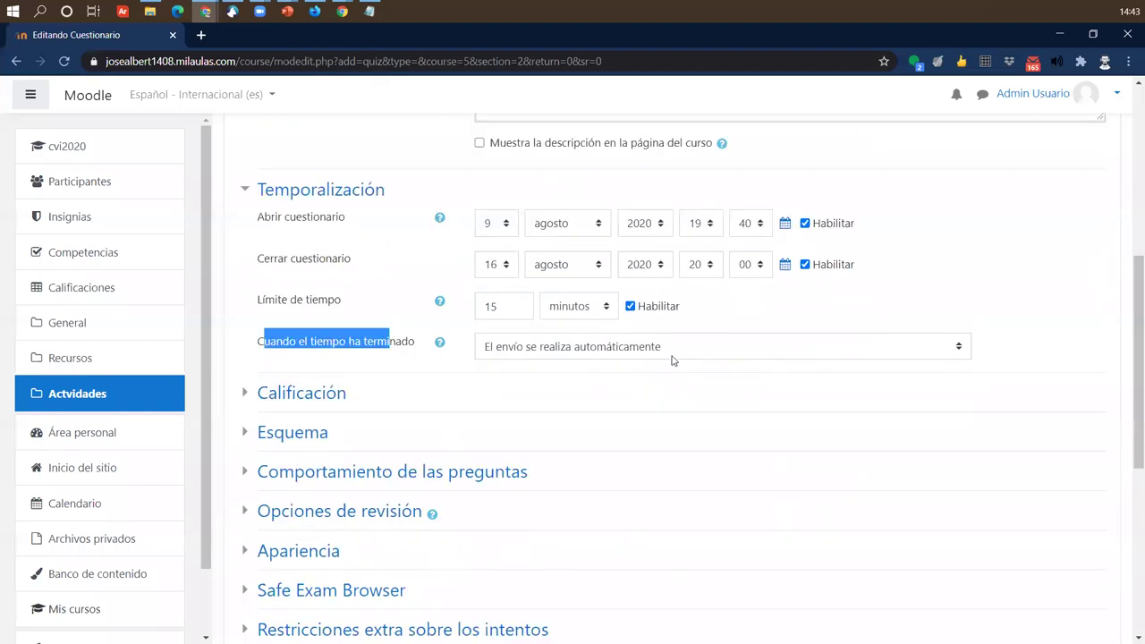
pyautogui.click(673, 358)
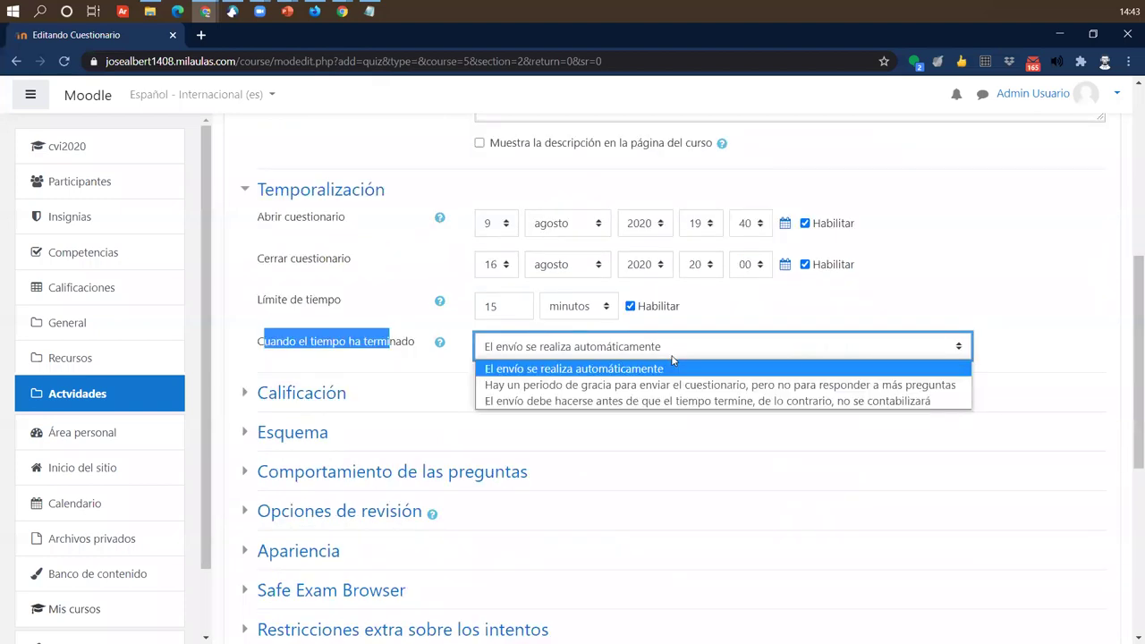
pyautogui.click(604, 377)
pyautogui.click(597, 345)
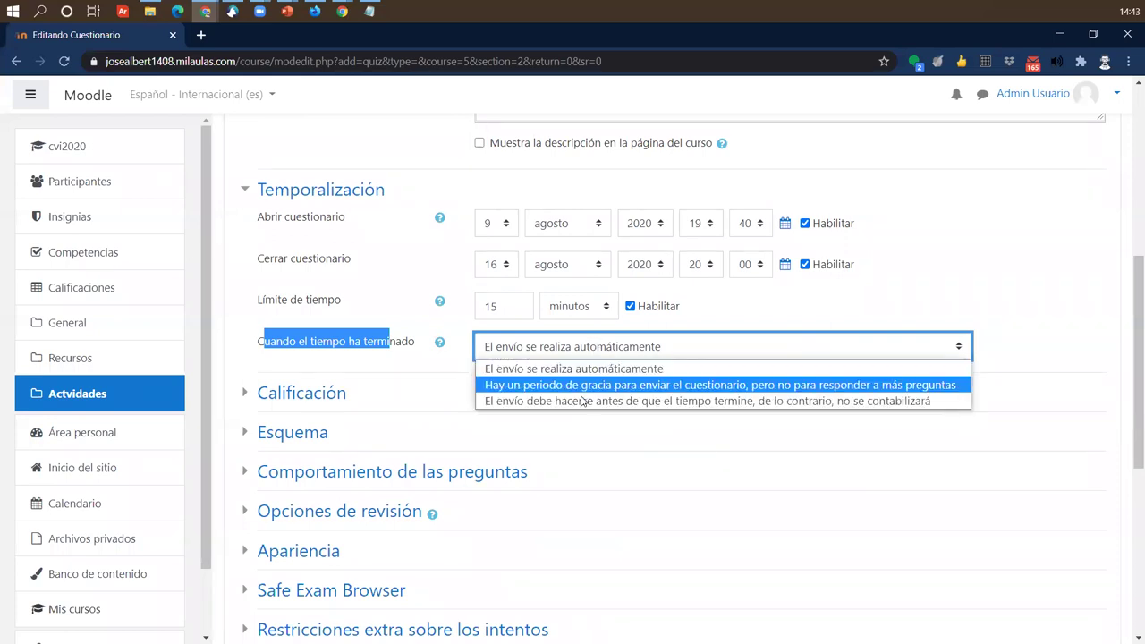
pyautogui.click(582, 385)
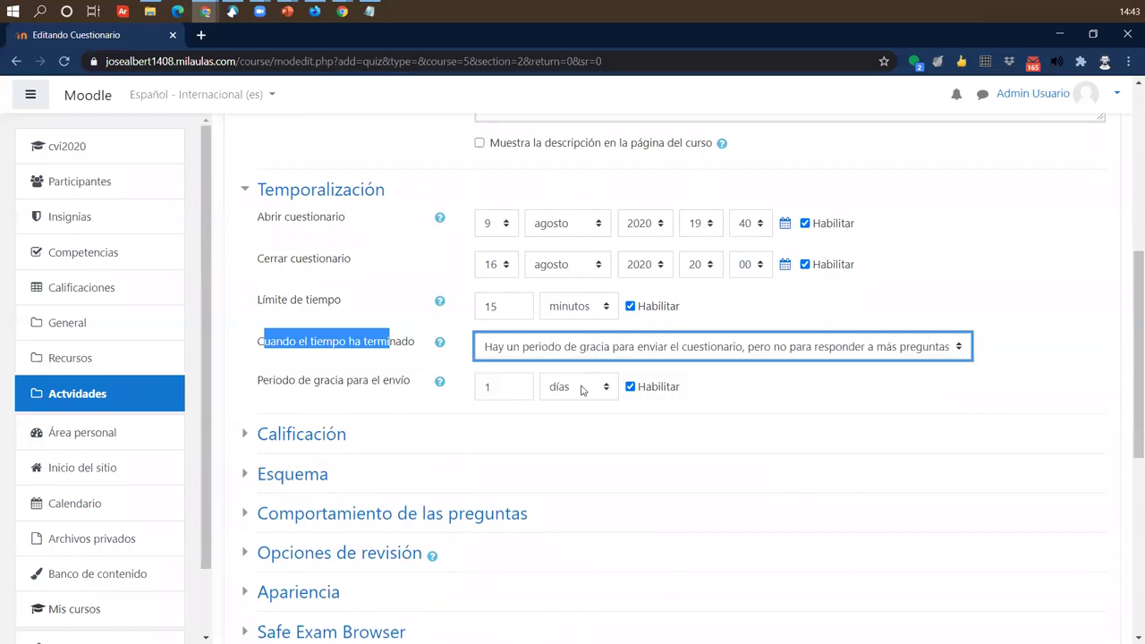
# Settle on 'El envío se realiza automáticamente' for when time runs out
pyautogui.click(629, 351)
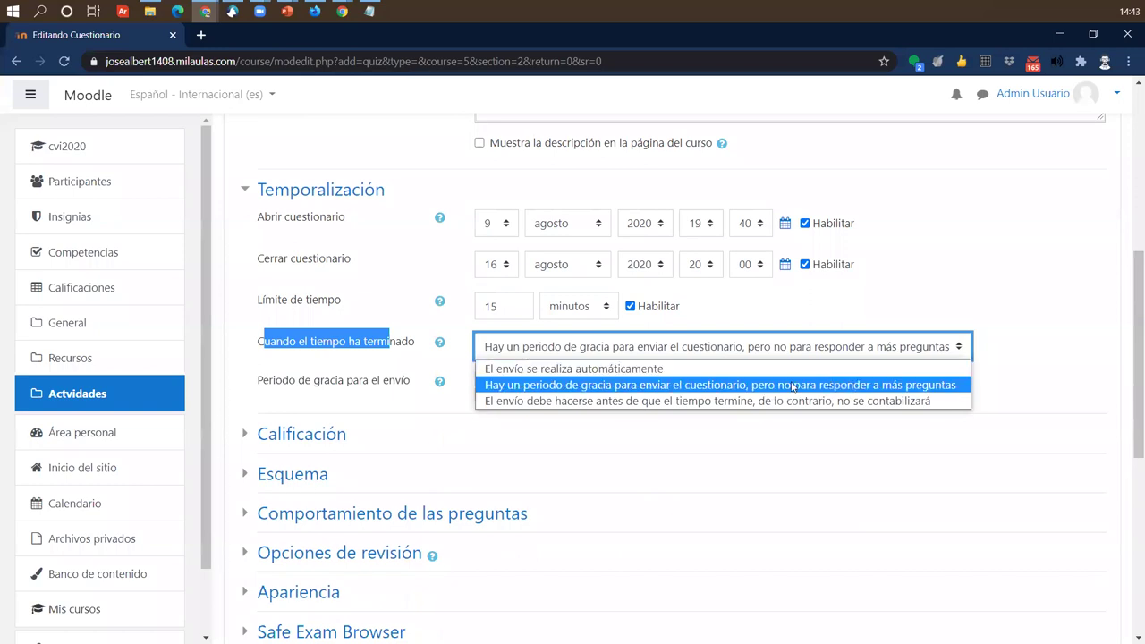
pyautogui.click(648, 351)
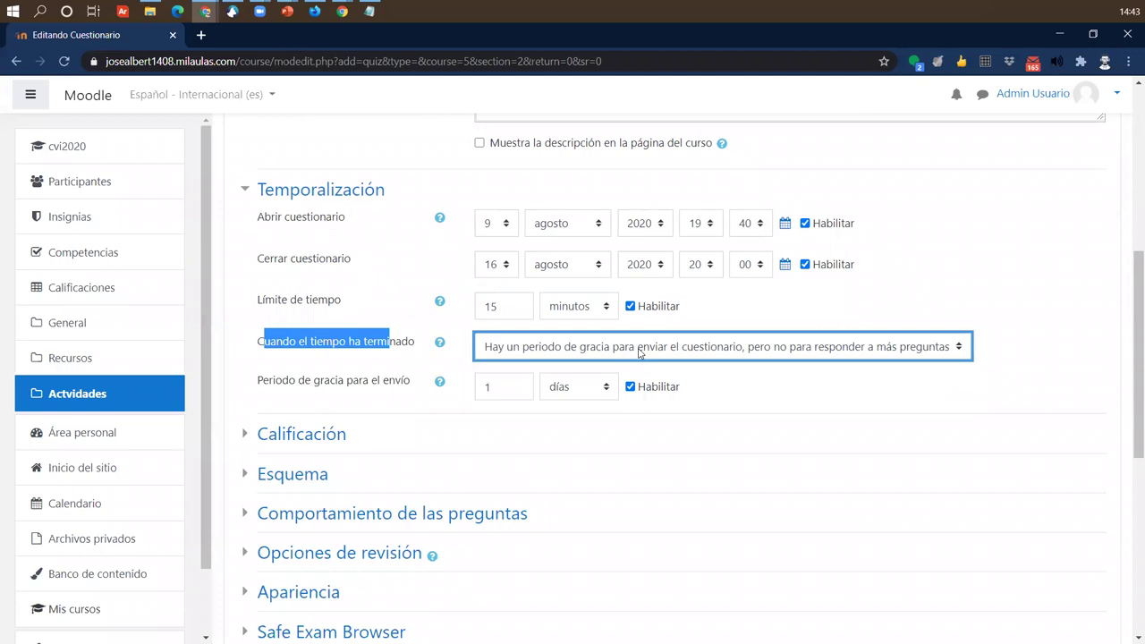
pyautogui.click(643, 351)
pyautogui.click(644, 401)
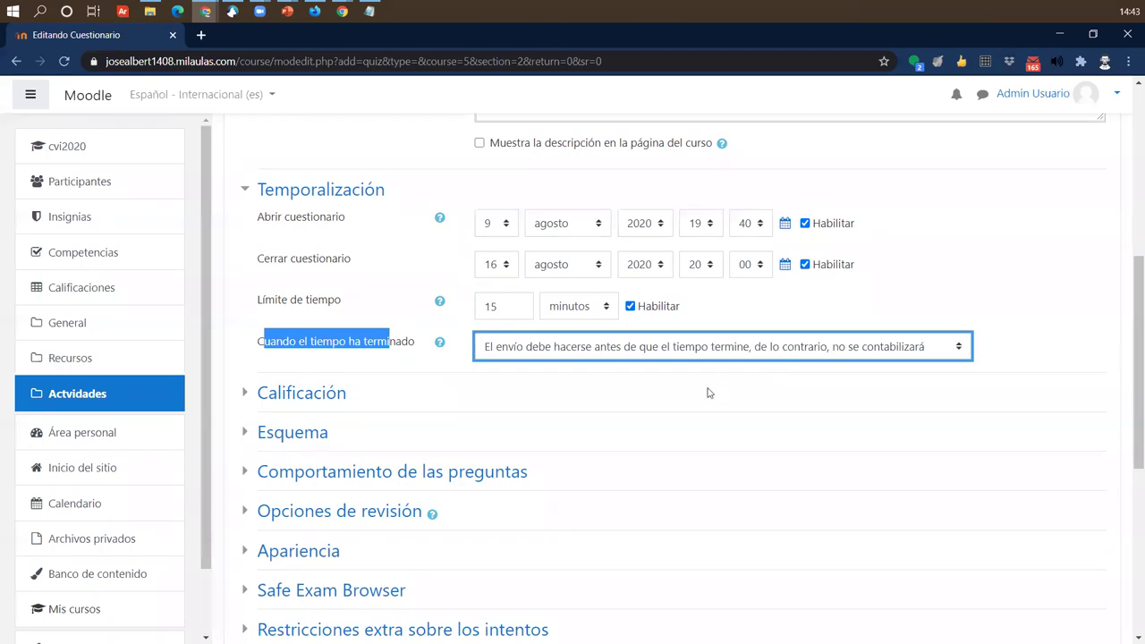
pyautogui.click(609, 356)
pyautogui.click(604, 372)
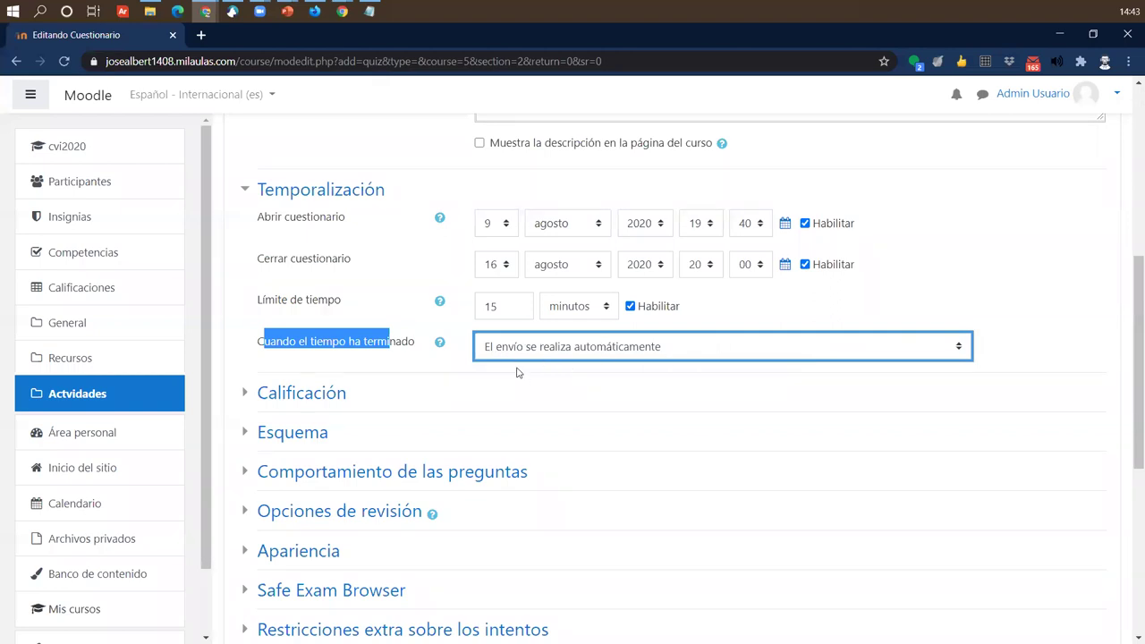
pyautogui.click(240, 398)
# Allow 2 attempts and set the grading method to Promedio
pyautogui.scroll(-1, 511, 396)
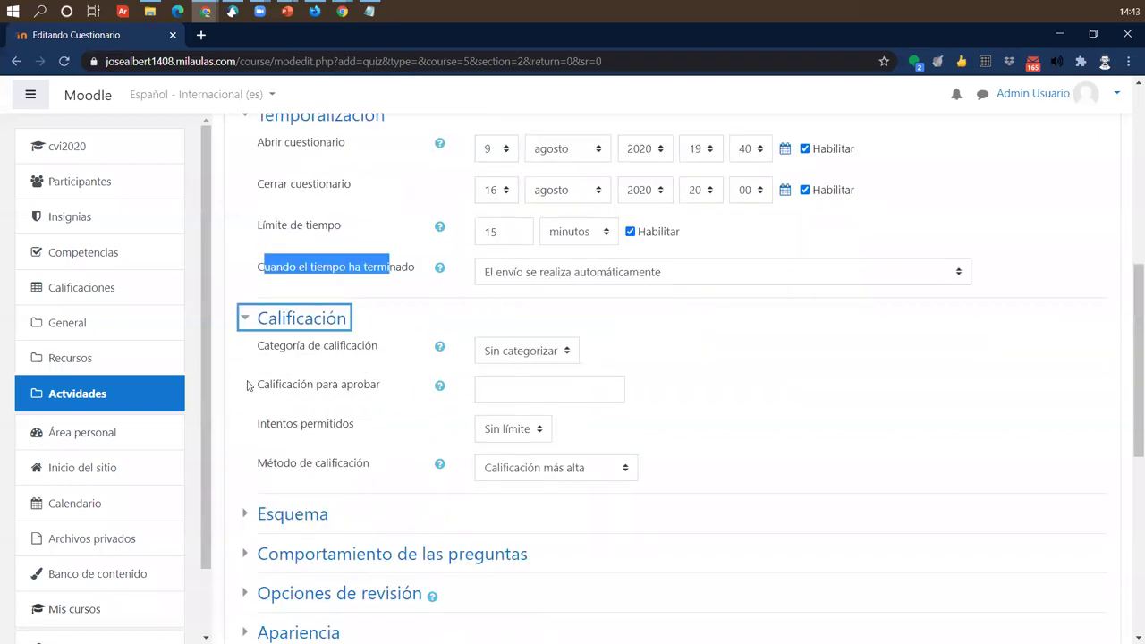
pyautogui.moveTo(251, 385); pyautogui.dragTo(414, 386)
pyautogui.click(439, 386)
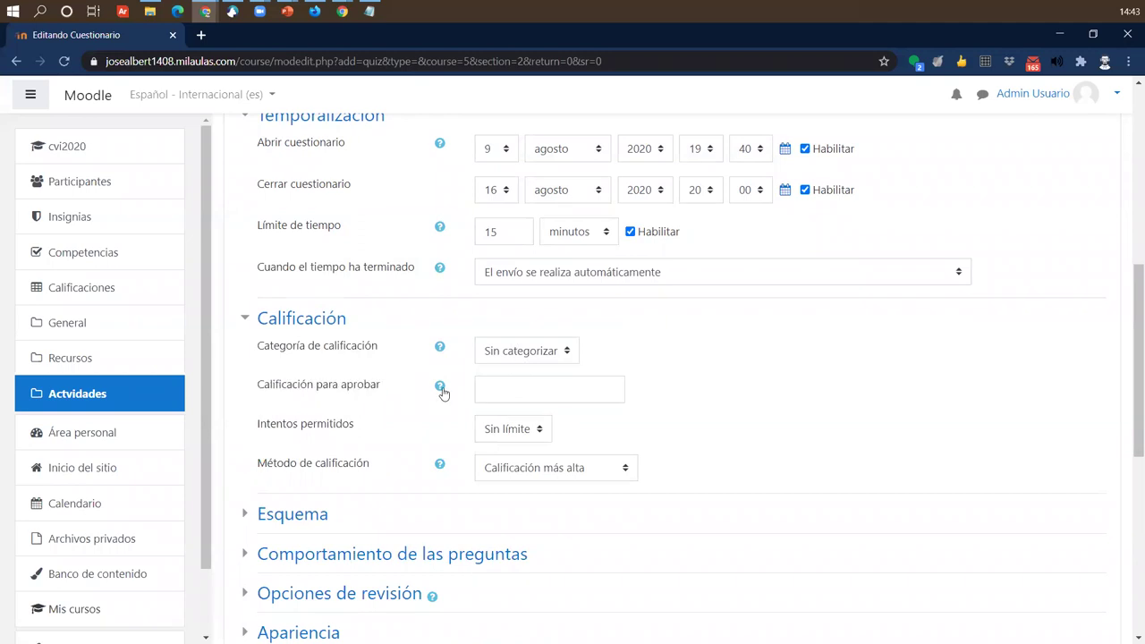
pyautogui.click(689, 399)
pyautogui.moveTo(256, 434); pyautogui.dragTo(384, 436)
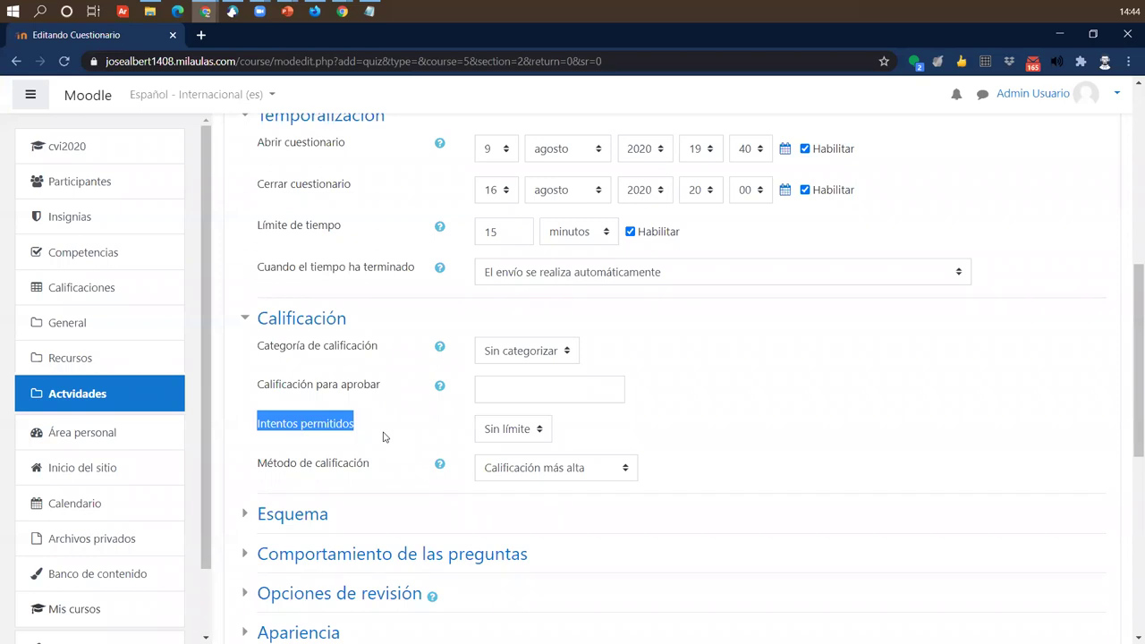
pyautogui.click(510, 434)
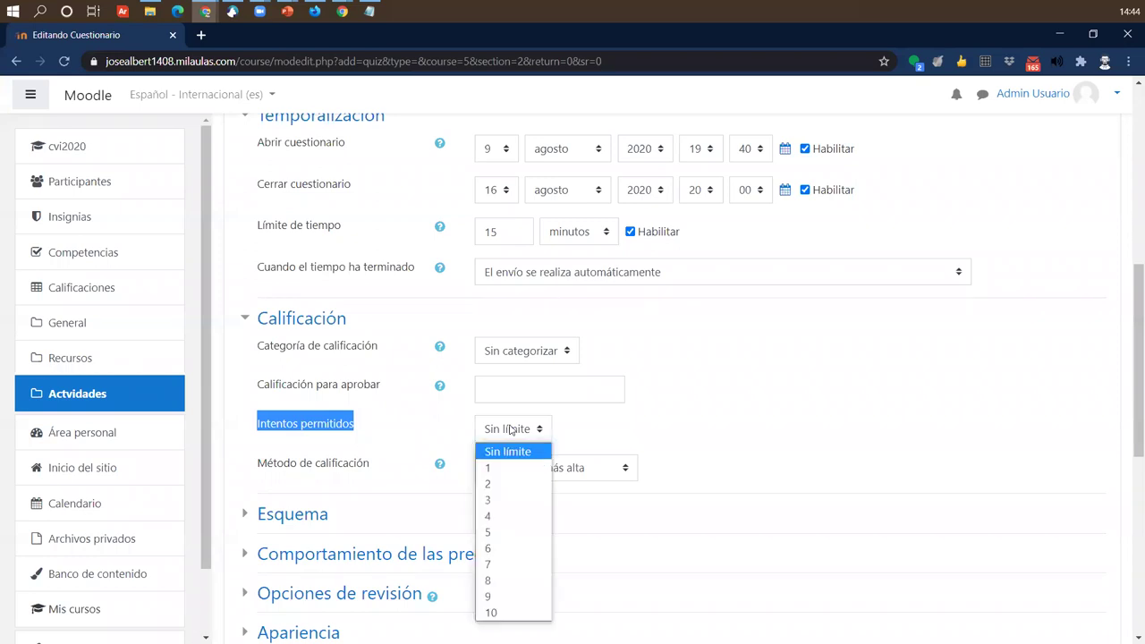
pyautogui.click(506, 483)
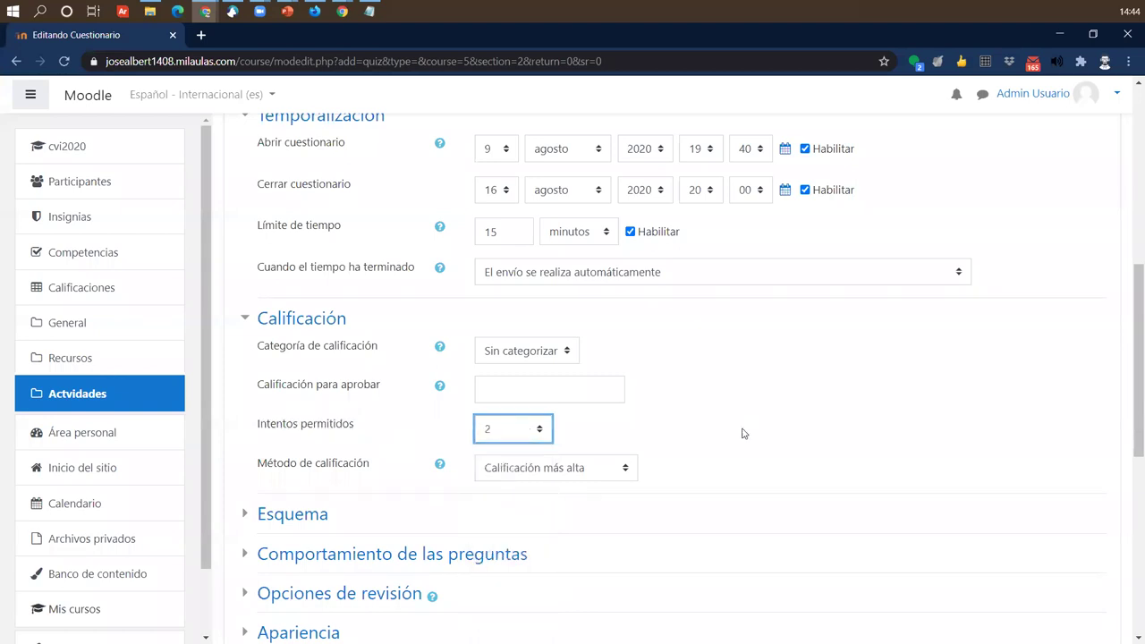
pyautogui.moveTo(256, 465); pyautogui.dragTo(405, 474)
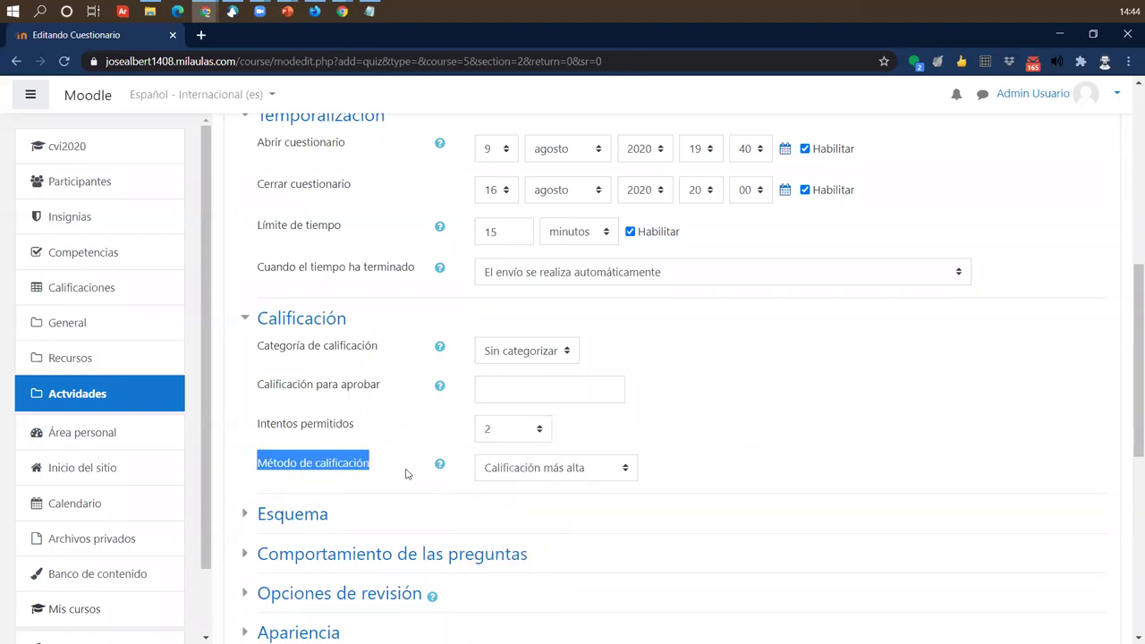
pyautogui.click(538, 471)
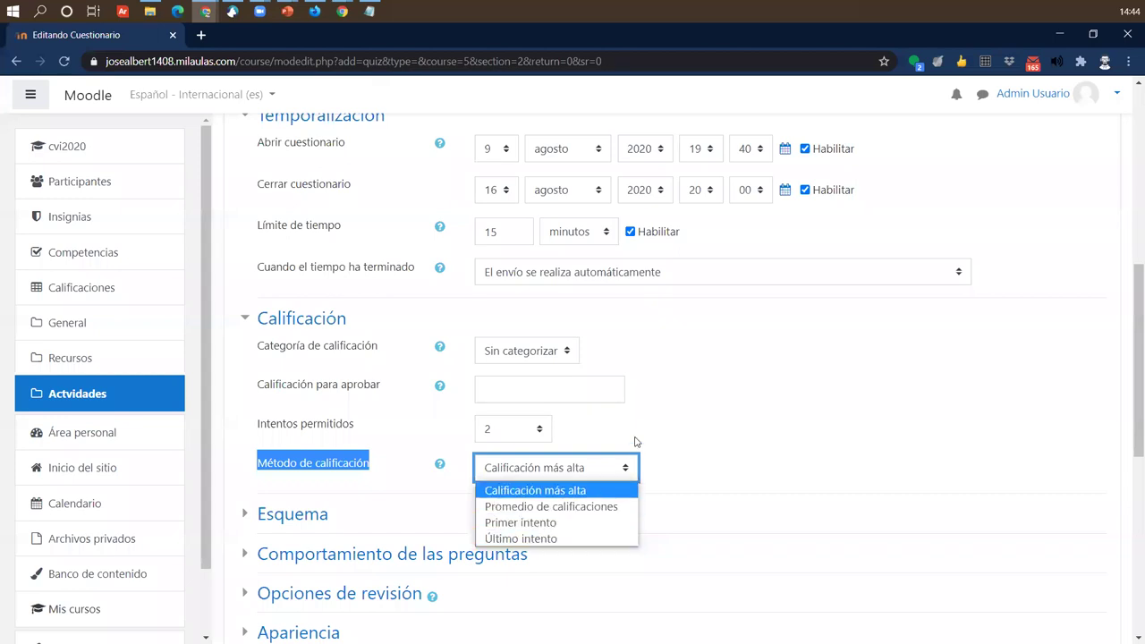
pyautogui.click(513, 508)
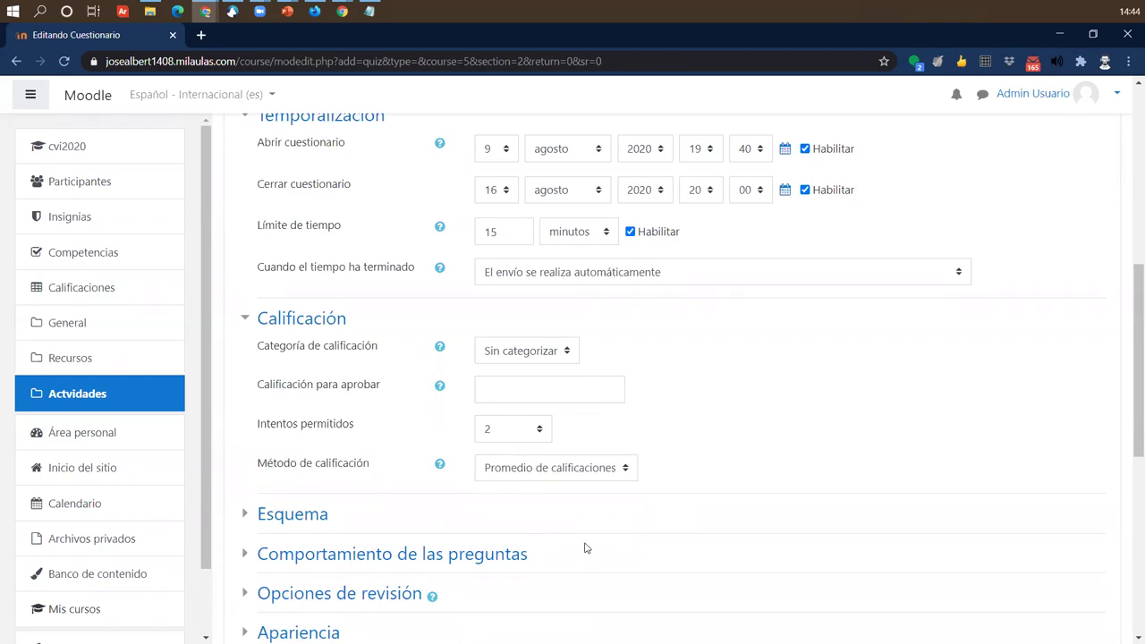
# Change Intentos permitidos to 1 attempt
pyautogui.click(515, 433)
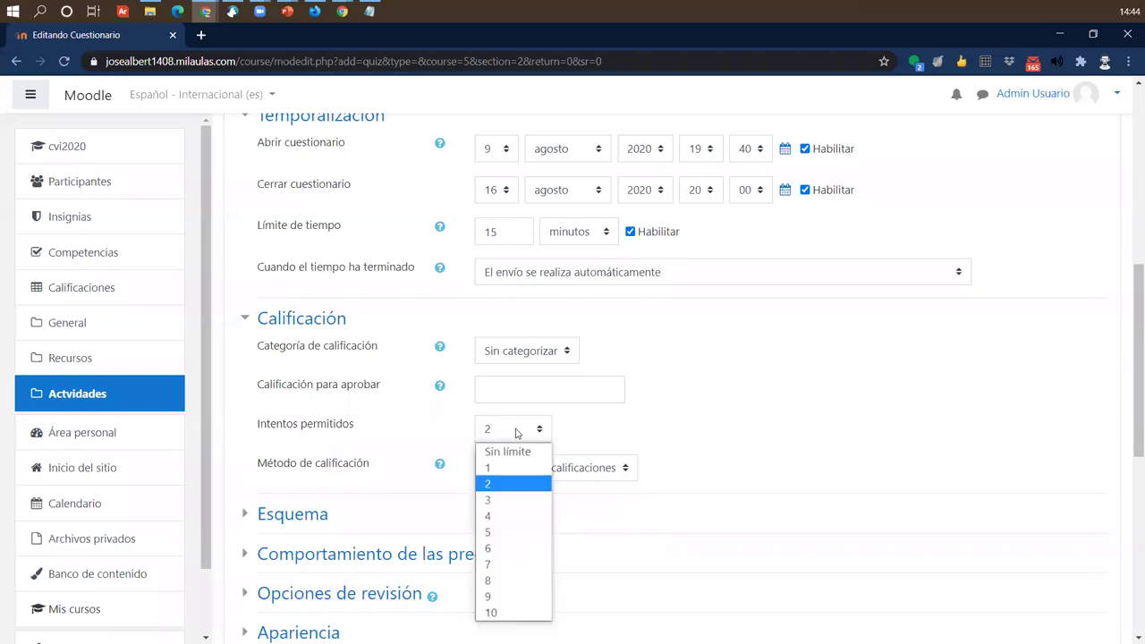
pyautogui.click(504, 469)
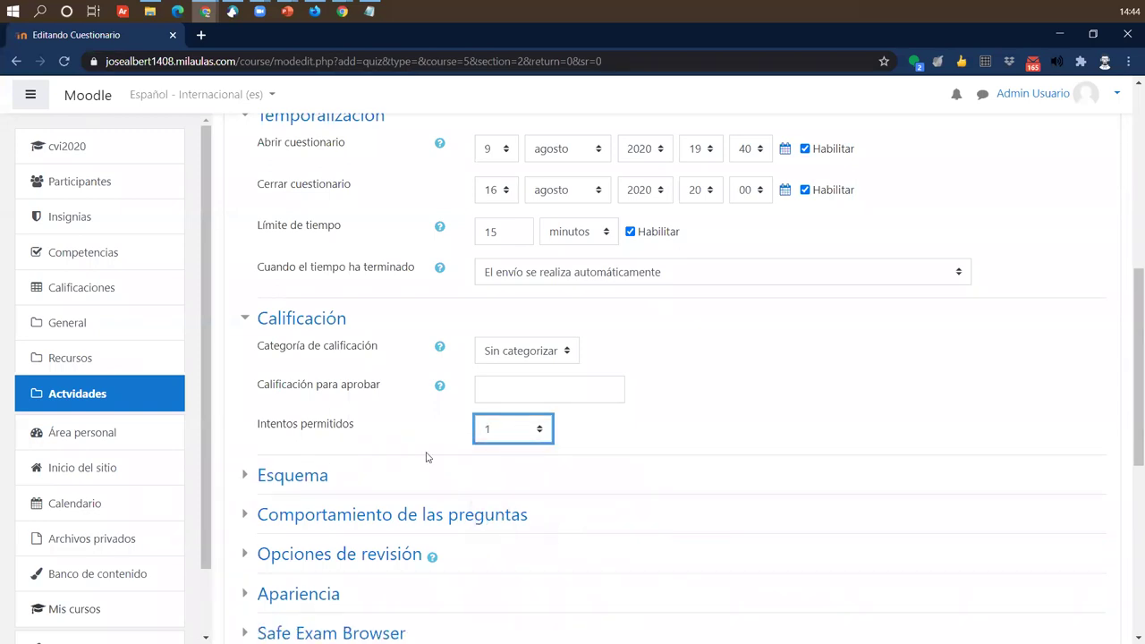
pyautogui.click(377, 411)
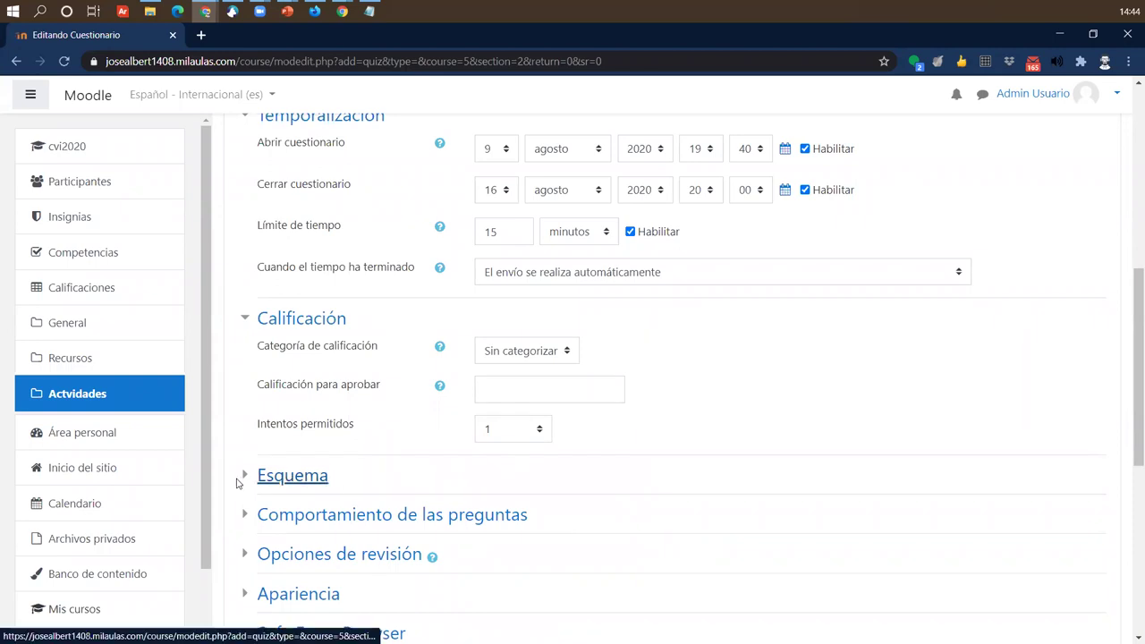
pyautogui.click(248, 482)
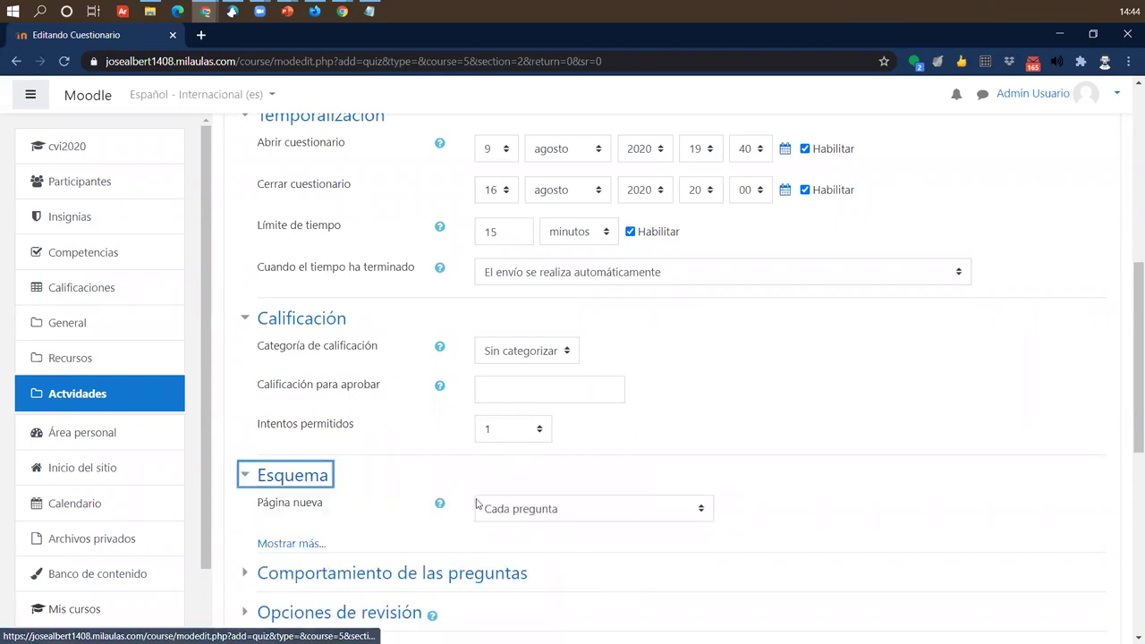
# Keep Página nueva set to 'Cada pregunta' in the Esquema section
pyautogui.scroll(-1, 279, 488)
pyautogui.moveTo(238, 435); pyautogui.dragTo(289, 430)
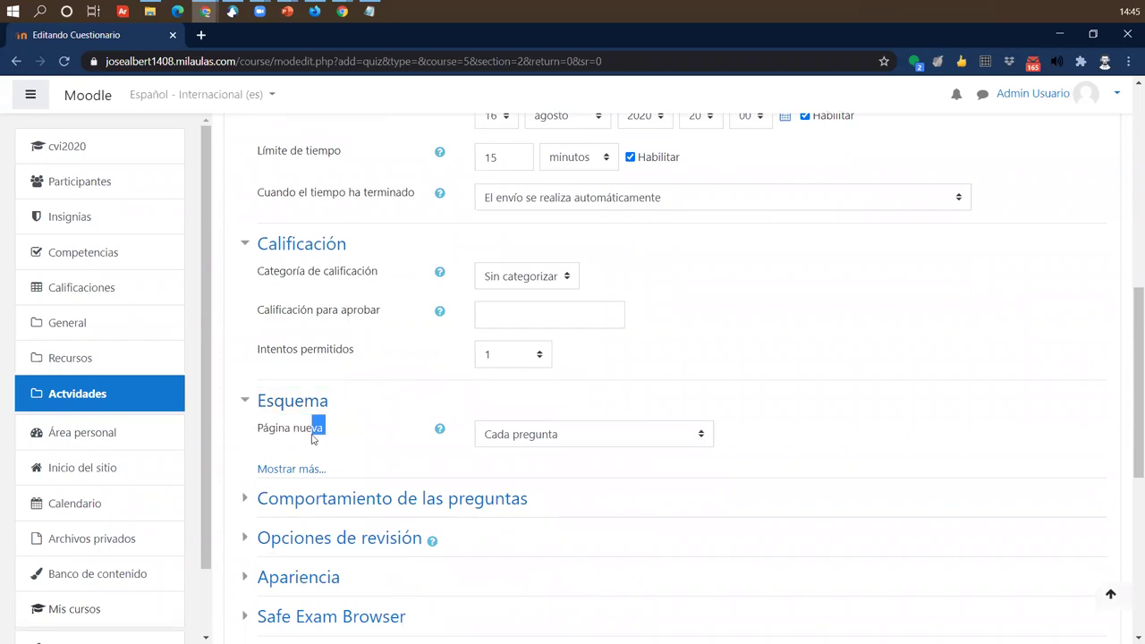
pyautogui.click(244, 437)
pyautogui.click(477, 437)
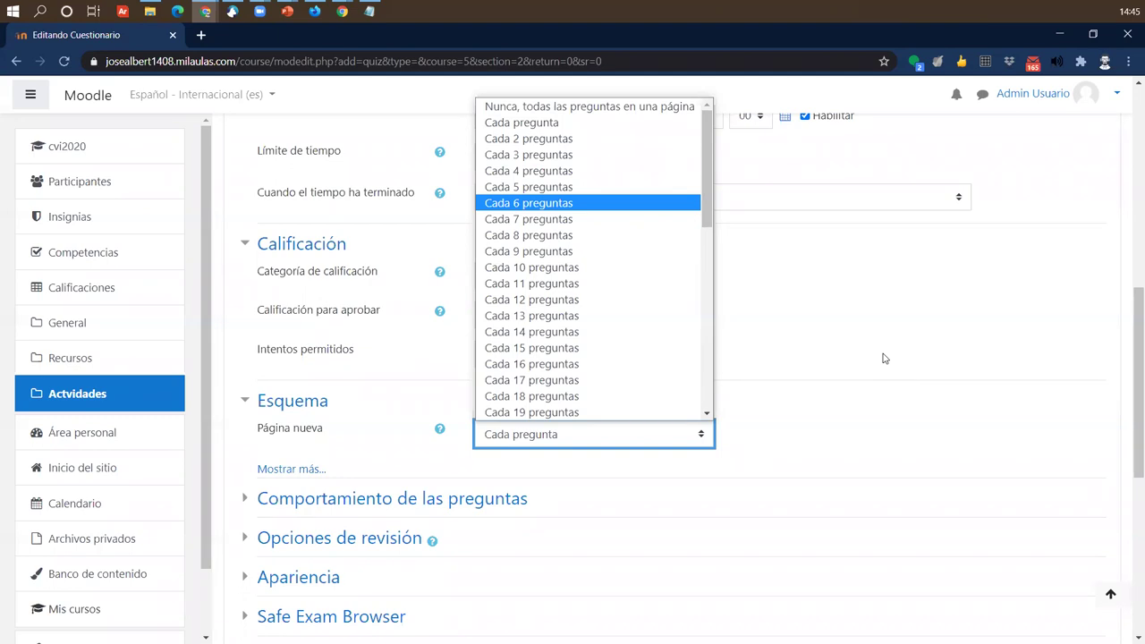
pyautogui.click(885, 400)
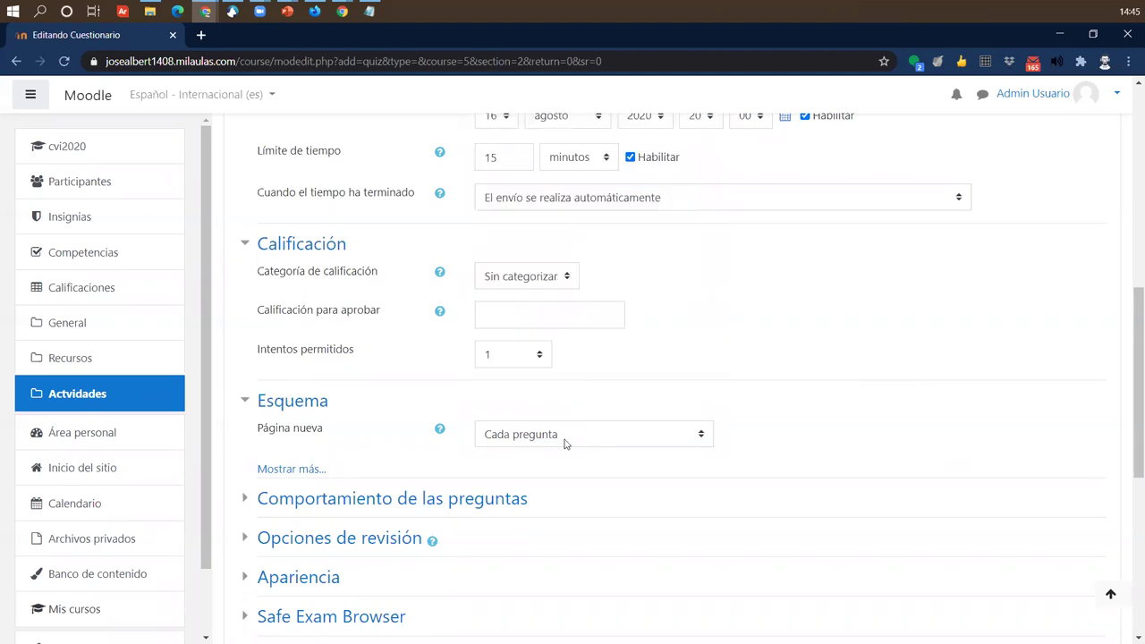
# Expand the question behaviour settings and the review options
pyautogui.scroll(-2, 438, 428)
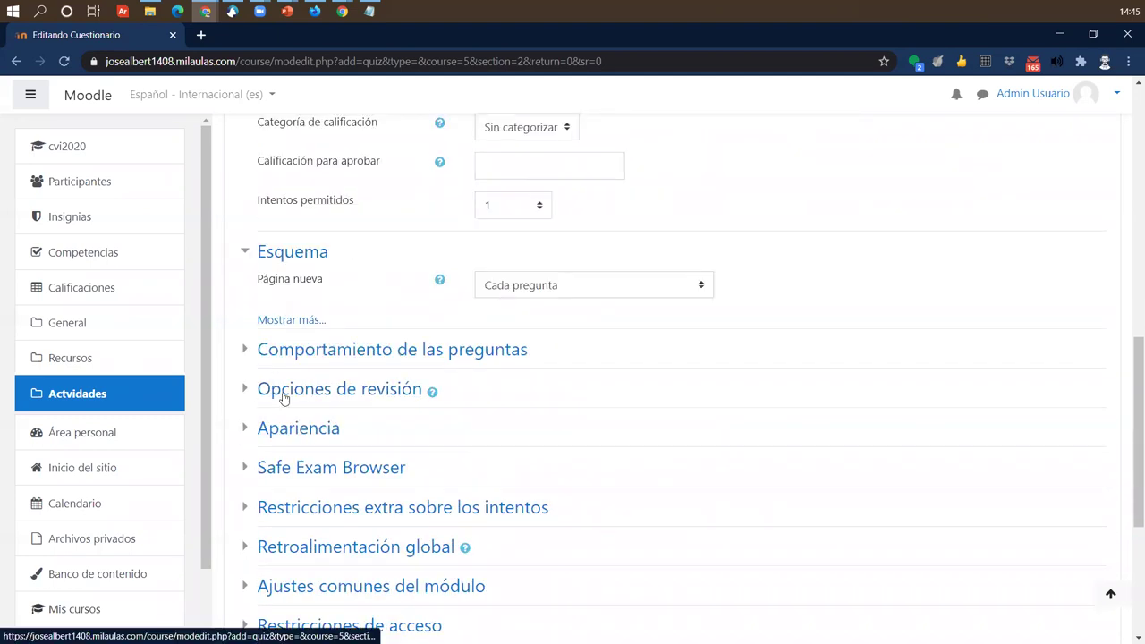
pyautogui.click(239, 356)
pyautogui.scroll(-1, 530, 283)
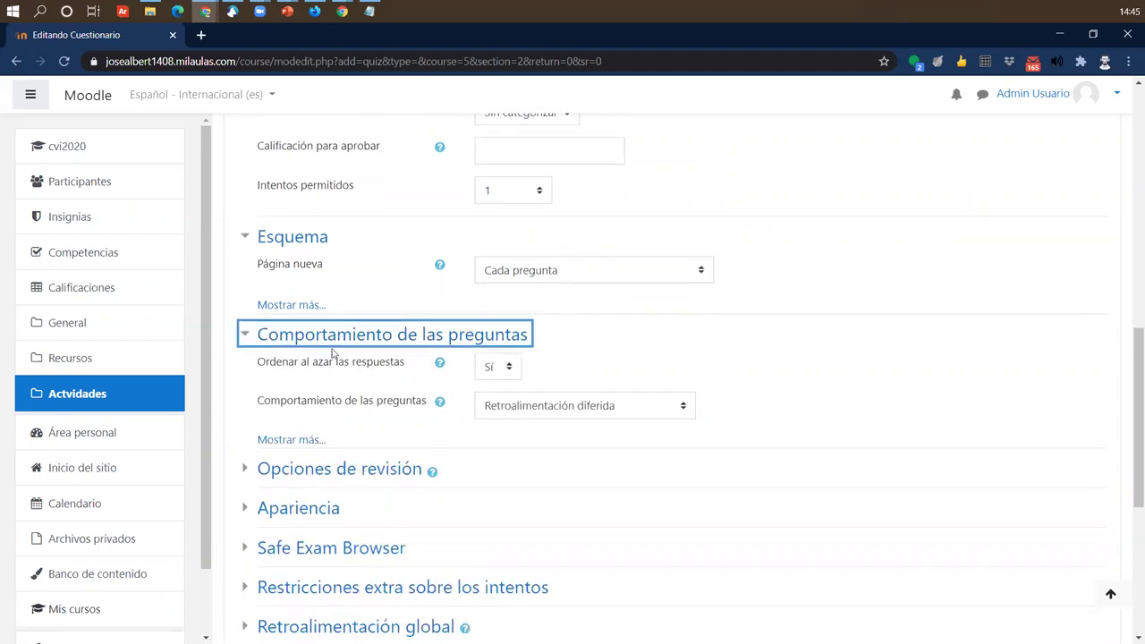
pyautogui.moveTo(253, 303); pyautogui.dragTo(405, 305)
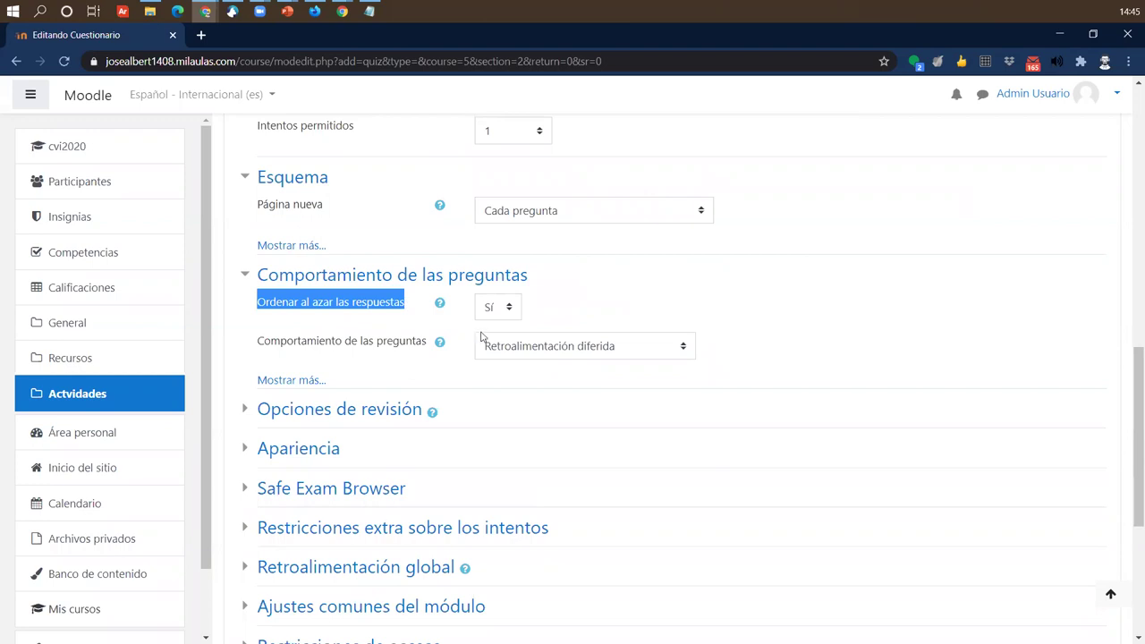
pyautogui.scroll(-1, 340, 356)
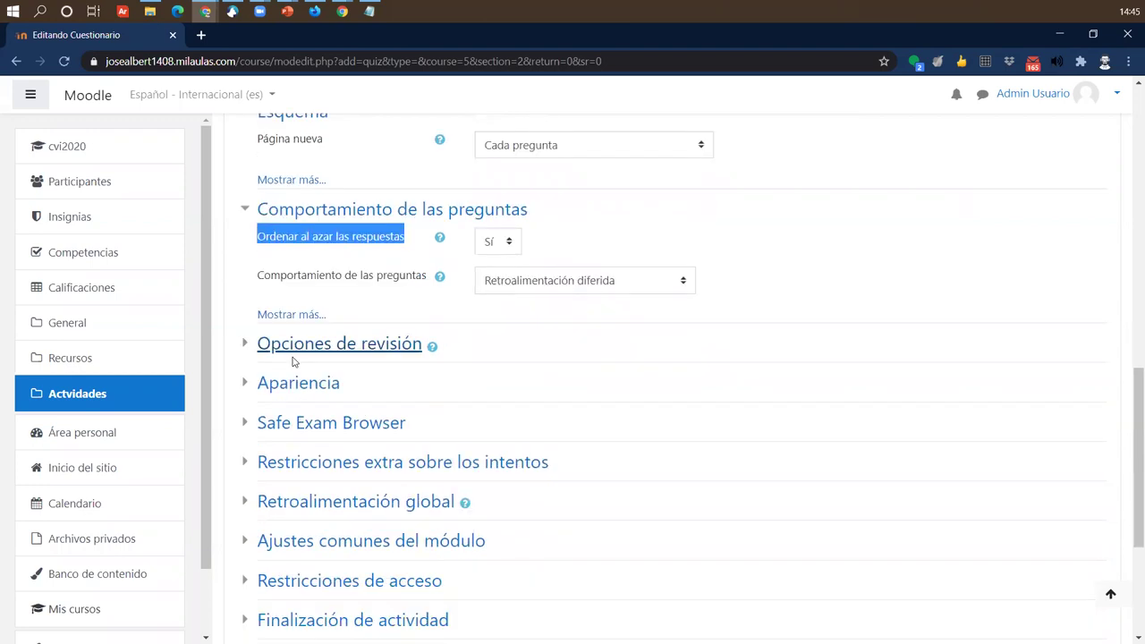
pyautogui.click(251, 333)
# Untick the attempt and overall feedback review options in all three timing columns
pyautogui.scroll(-3, 484, 376)
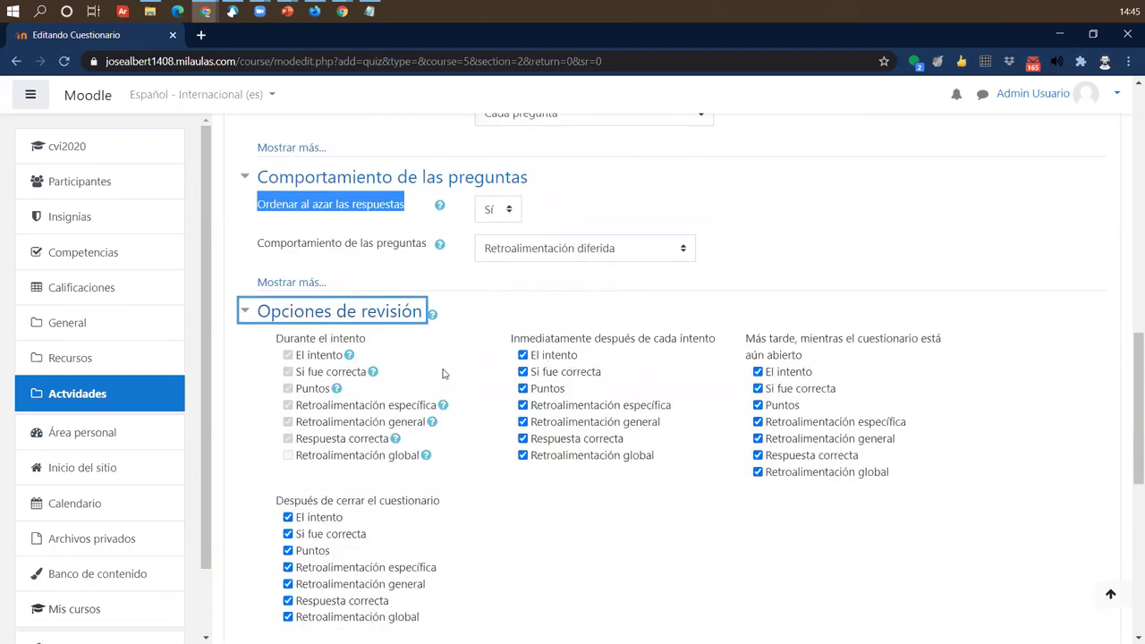
pyautogui.scroll(2, 805, 357)
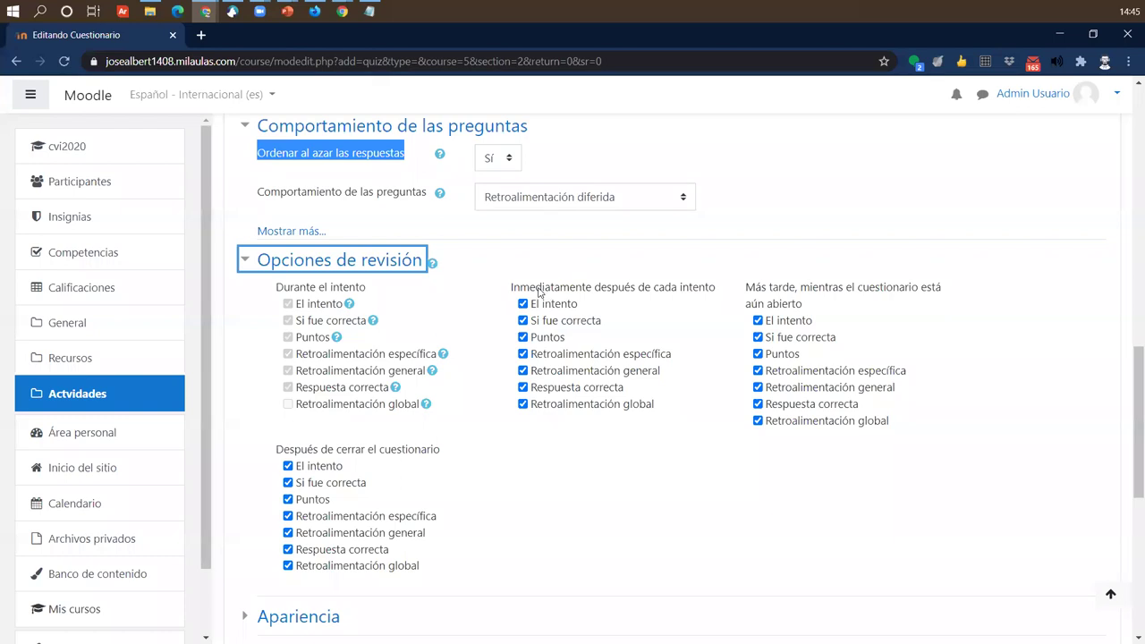
pyautogui.moveTo(512, 287); pyautogui.dragTo(721, 289)
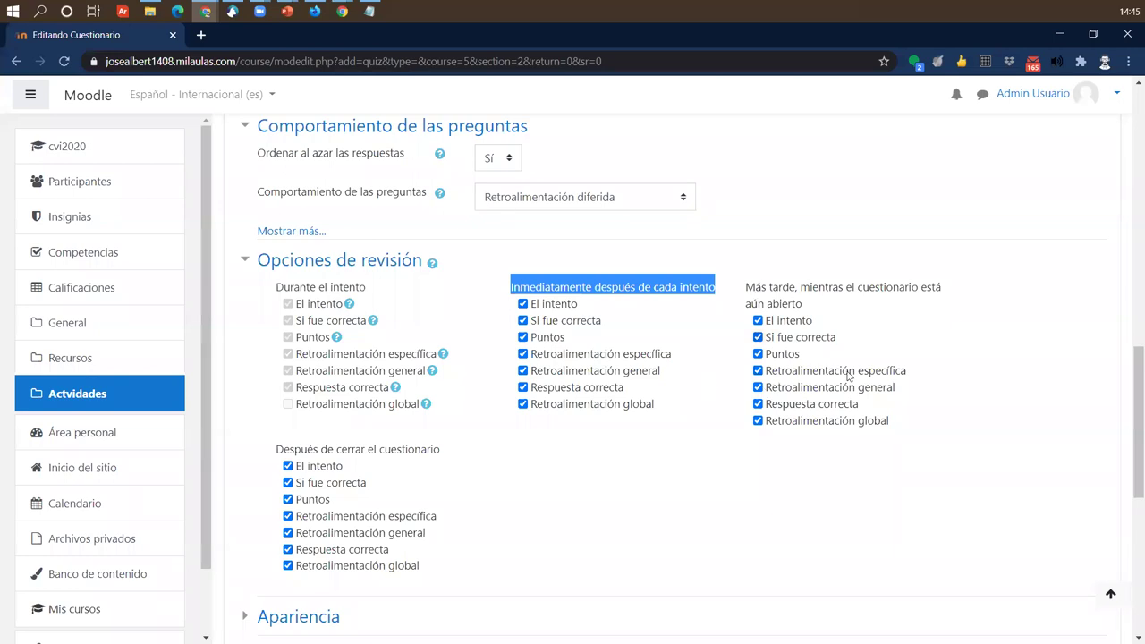
pyautogui.click(280, 452)
pyautogui.moveTo(279, 452); pyautogui.dragTo(433, 453)
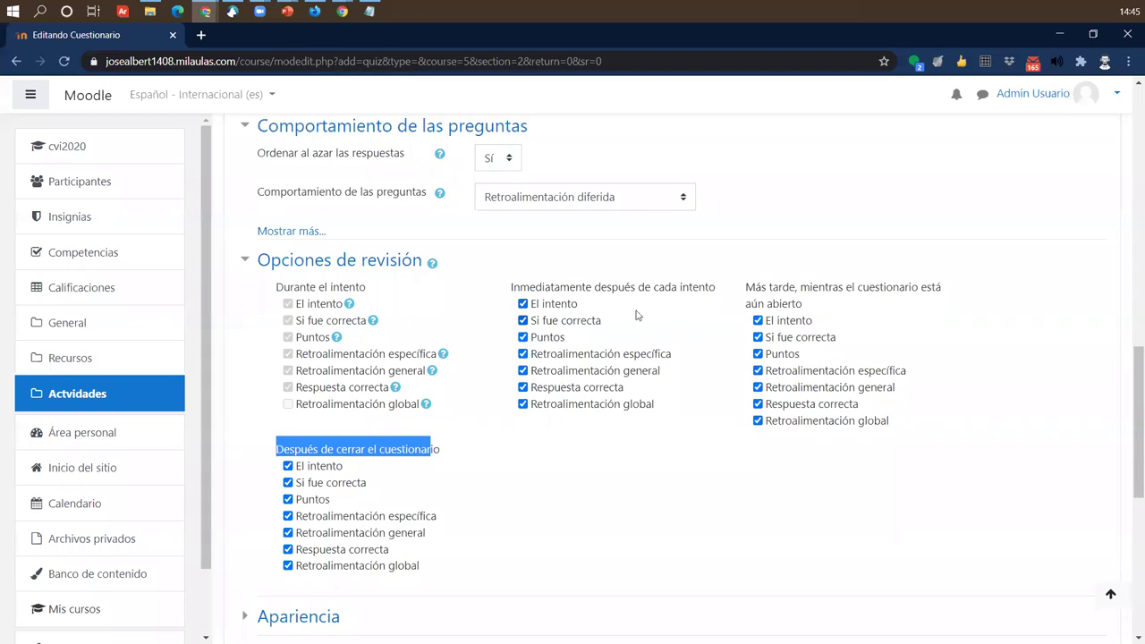
pyautogui.click(524, 304)
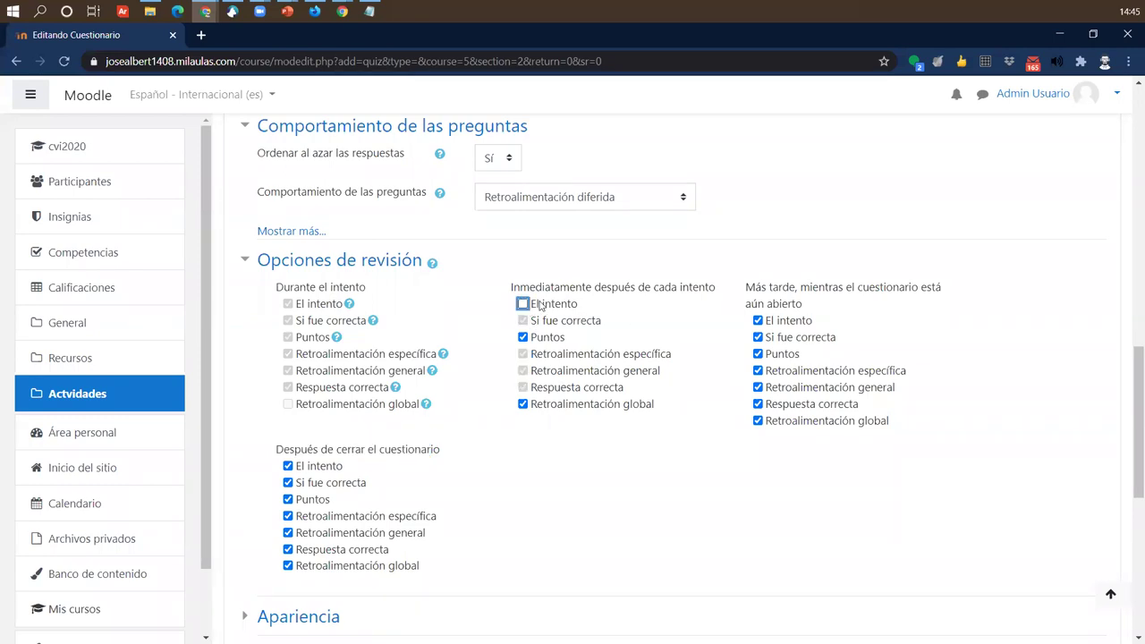
pyautogui.click(601, 407)
pyautogui.click(758, 320)
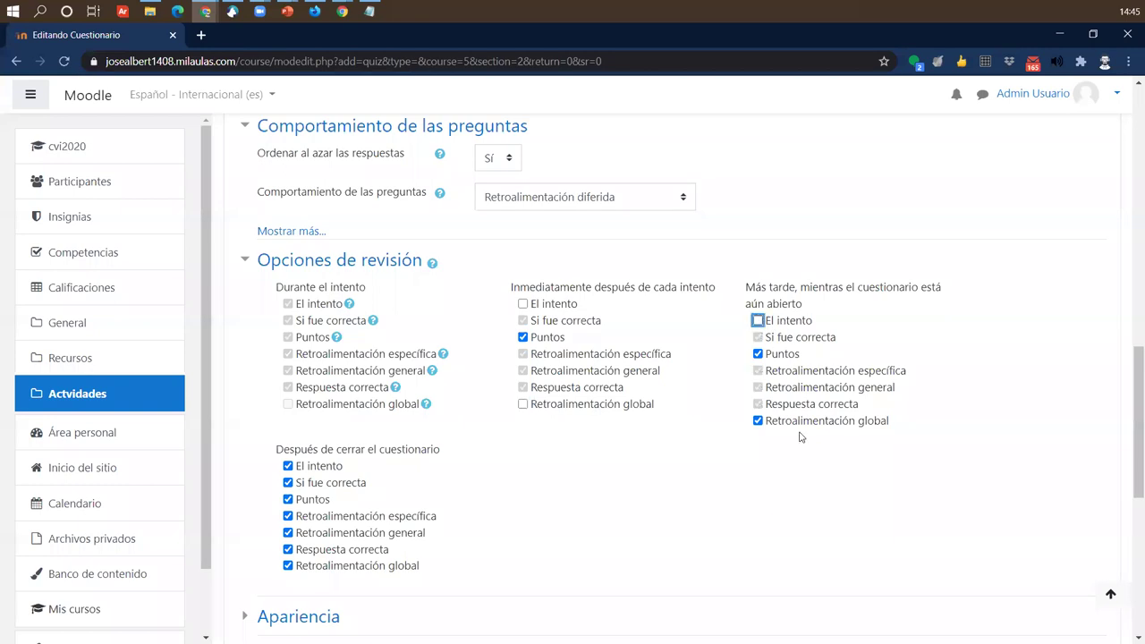
pyautogui.click(793, 422)
pyautogui.moveTo(316, 466); pyautogui.dragTo(309, 466)
pyautogui.click(287, 466)
pyautogui.click(288, 565)
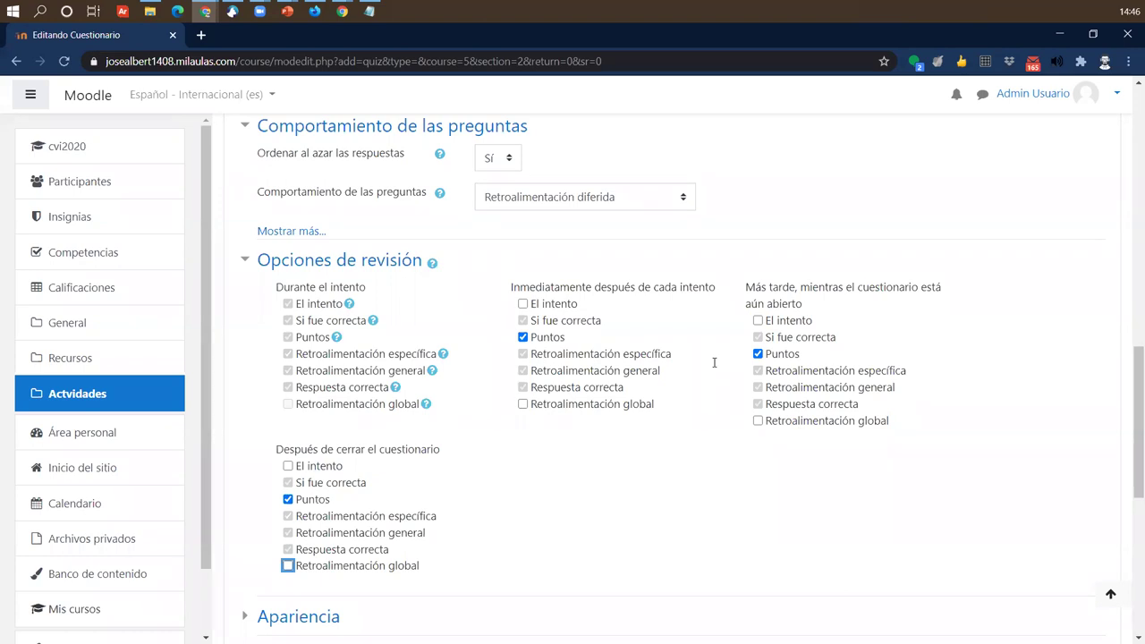
# Save the quiz with 'Guardar cambios y mostrar'
pyautogui.scroll(-3, 635, 520)
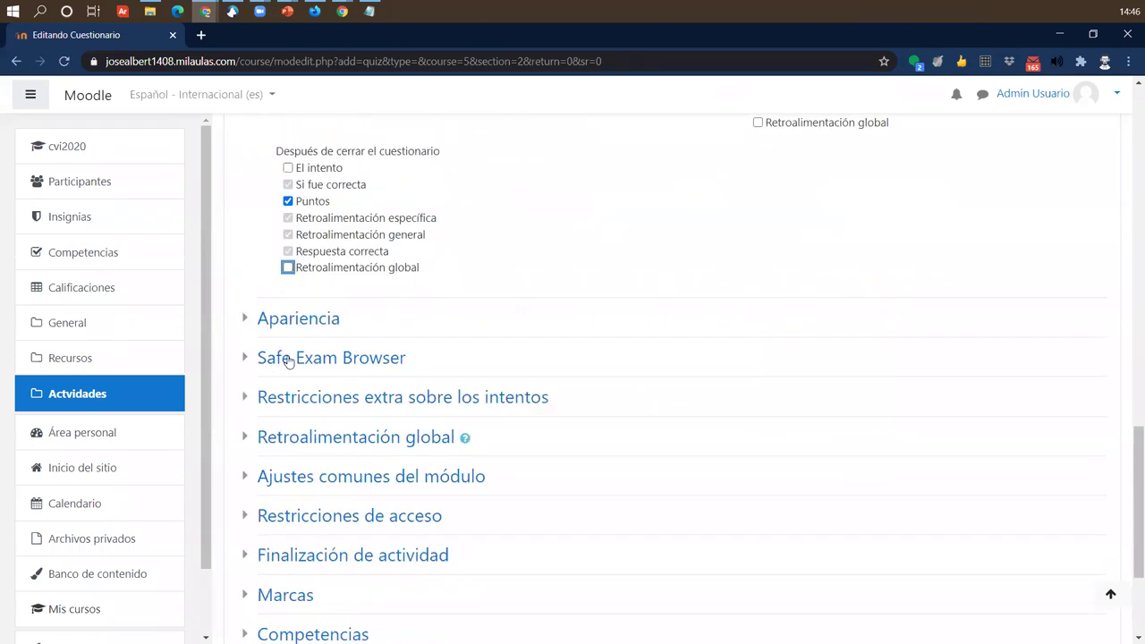
pyautogui.click(307, 320)
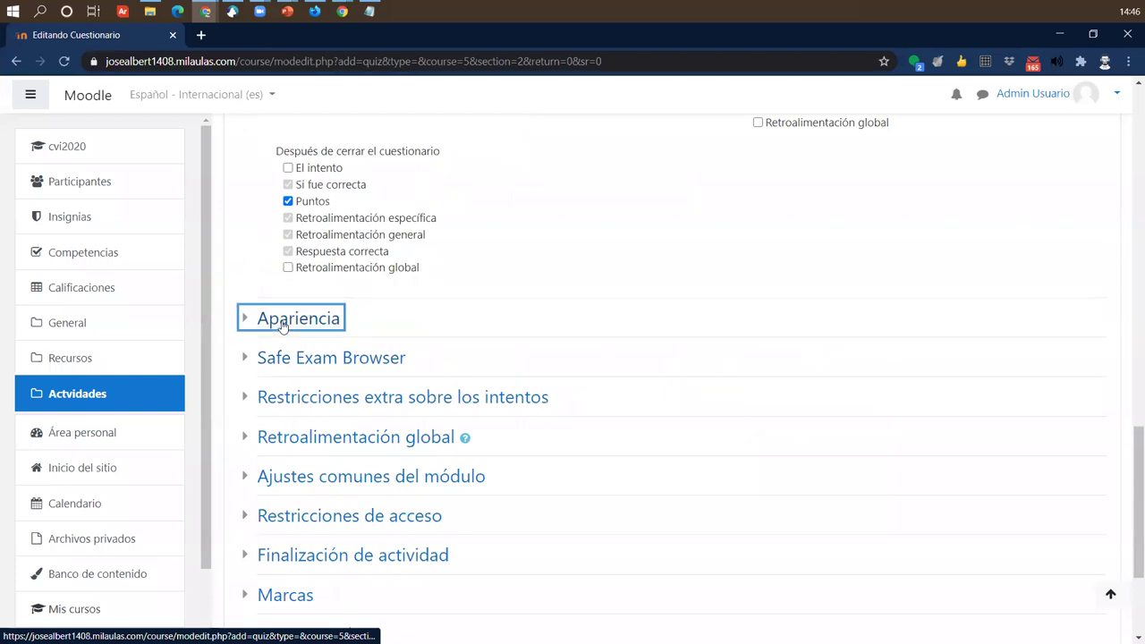
pyautogui.click(322, 314)
pyautogui.scroll(-2, 424, 488)
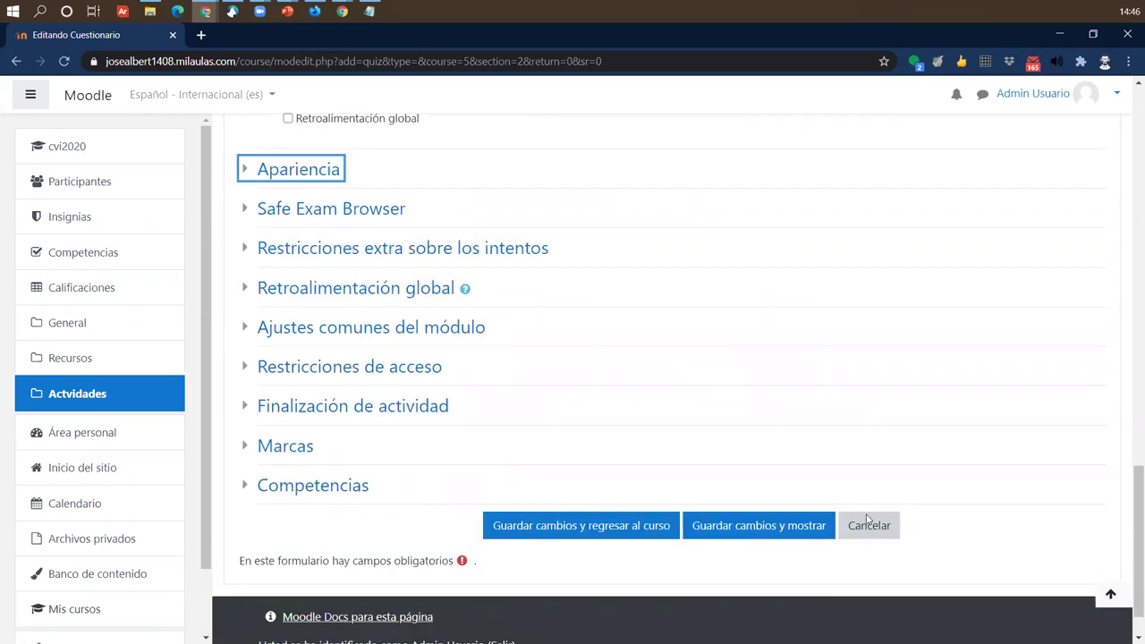
pyautogui.click(796, 533)
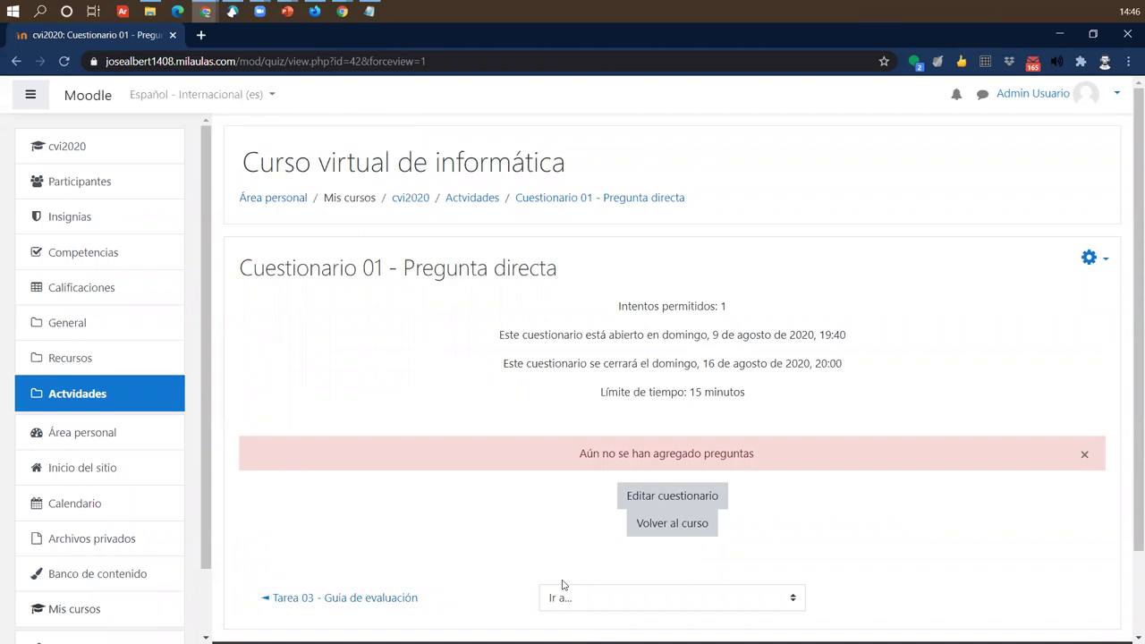
pyautogui.tripleClick(306, 268)
pyautogui.click(676, 294)
pyautogui.tripleClick(801, 308)
pyautogui.click(797, 309)
pyautogui.moveTo(508, 338); pyautogui.dragTo(849, 348)
pyautogui.moveTo(504, 363); pyautogui.dragTo(904, 370)
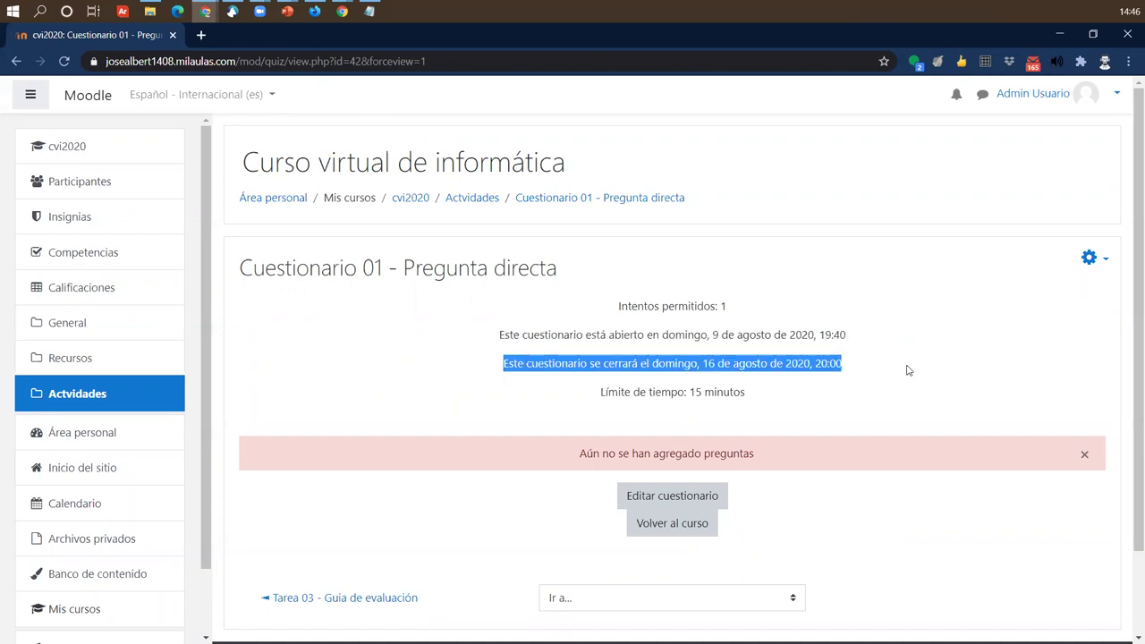
pyautogui.moveTo(601, 394); pyautogui.dragTo(810, 396)
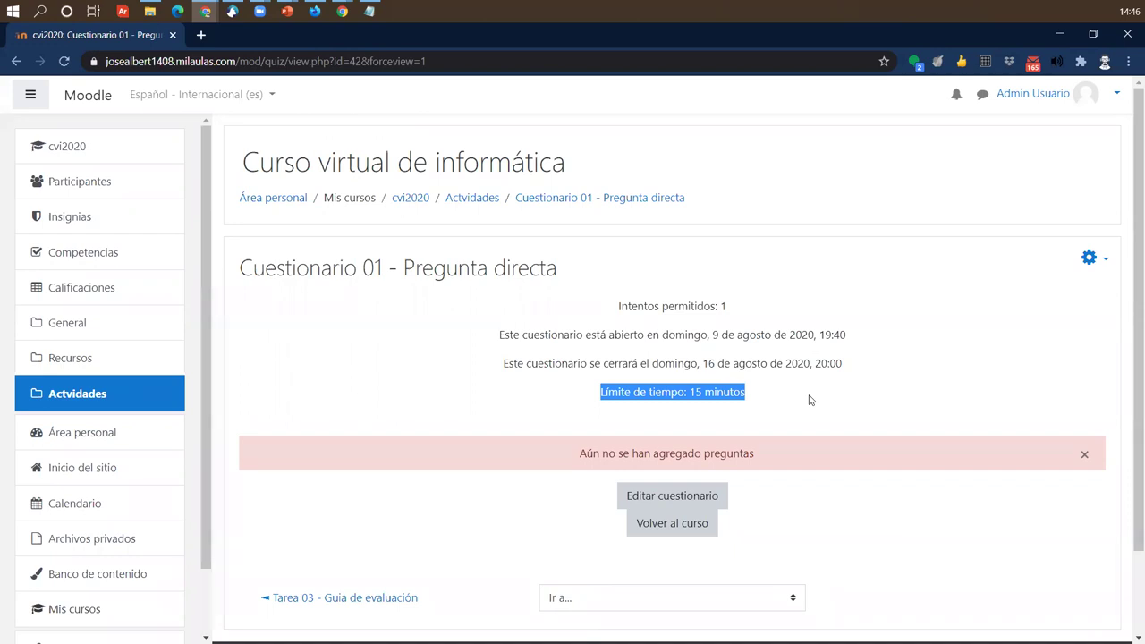
pyautogui.moveTo(579, 453); pyautogui.dragTo(787, 452)
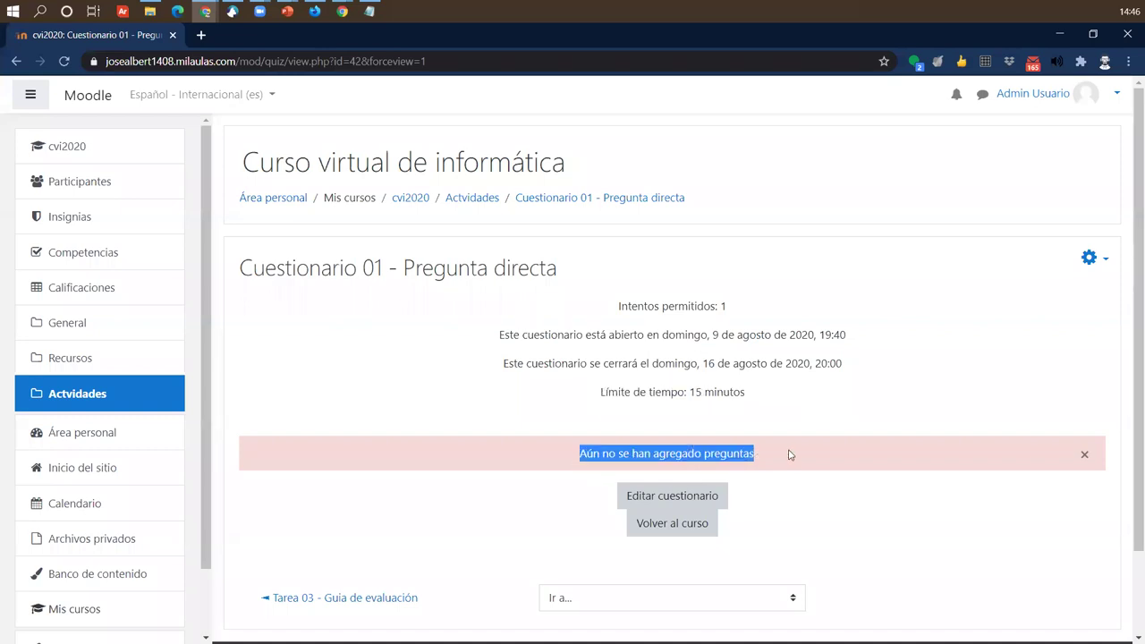
pyautogui.click(592, 455)
pyautogui.moveTo(570, 454); pyautogui.dragTo(615, 453)
pyautogui.moveTo(830, 454); pyautogui.dragTo(761, 453)
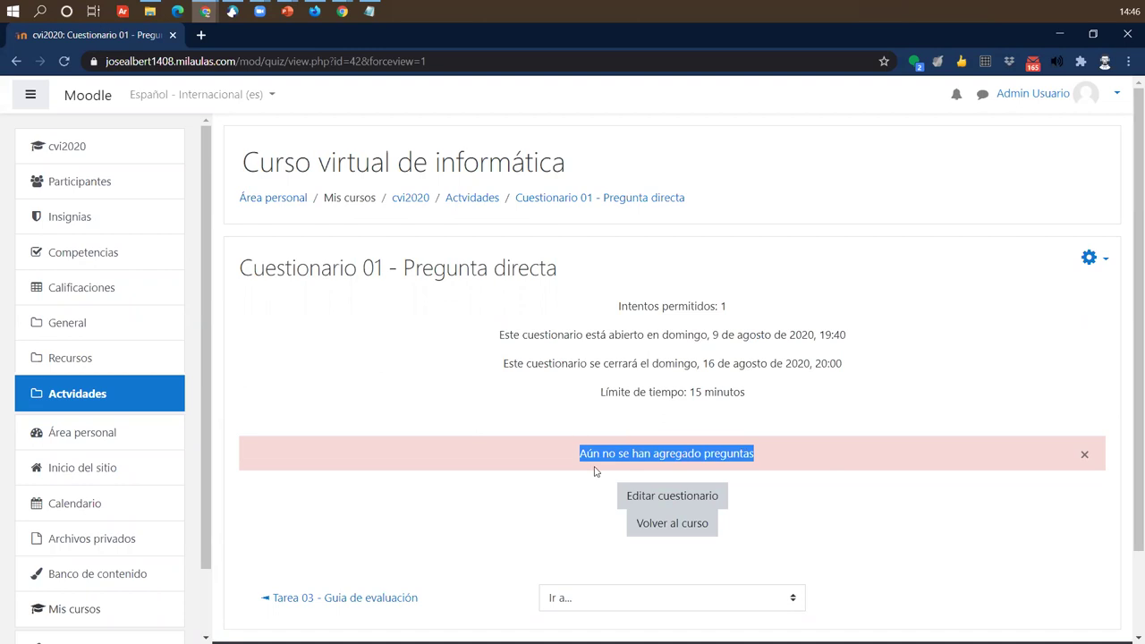
pyautogui.click(699, 492)
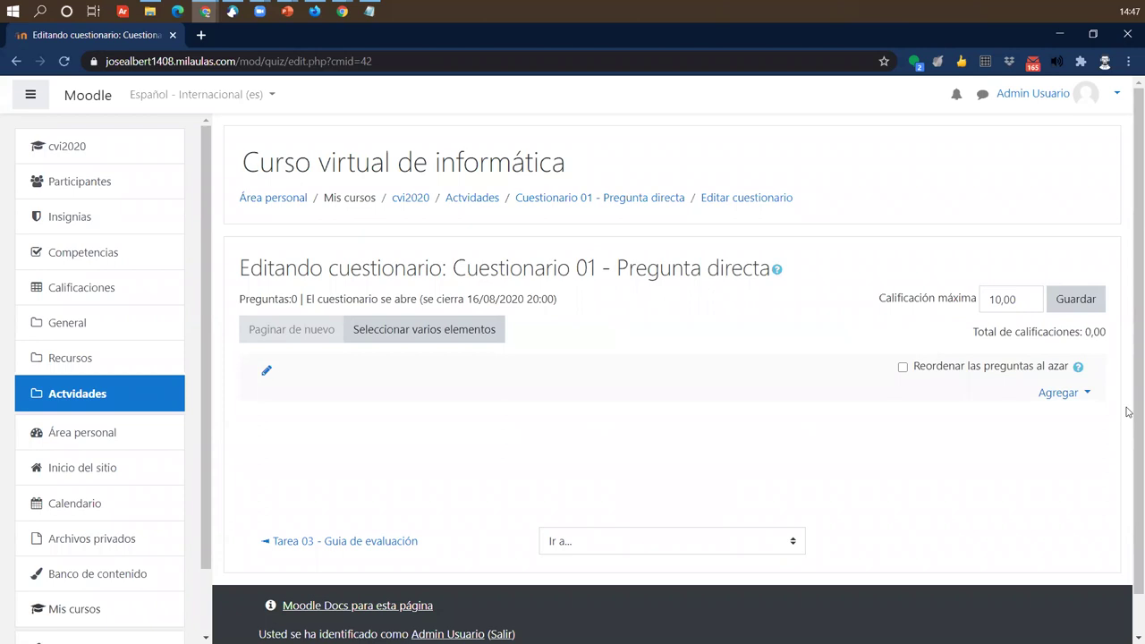
# Change the quiz's Calificación máxima to 20,00 and save it
pyautogui.scroll(-1, 805, 429)
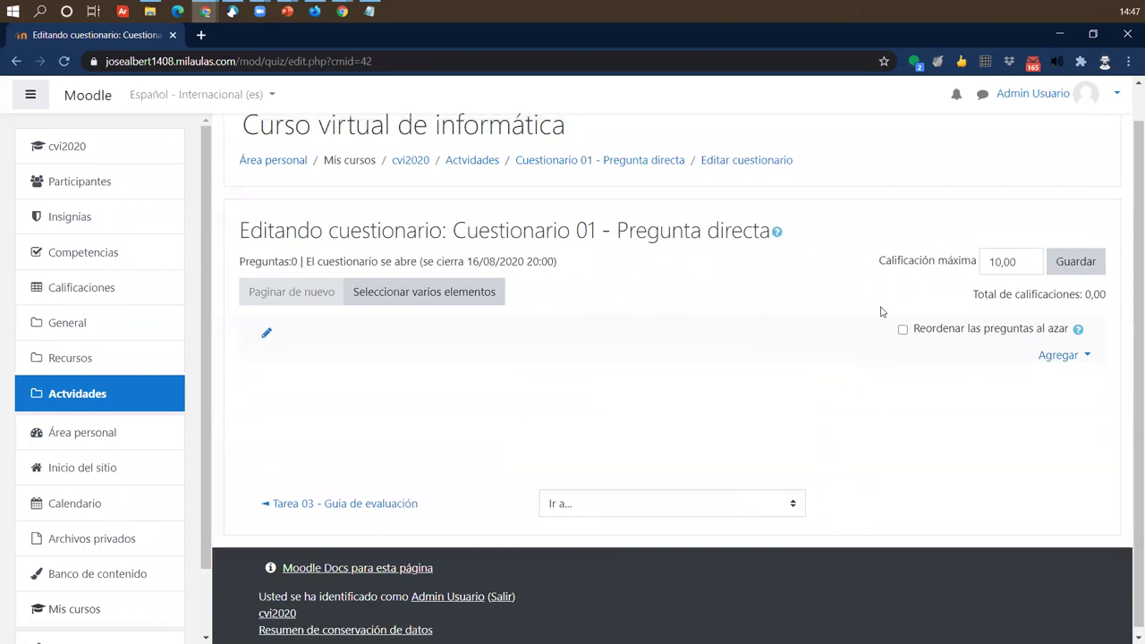
pyautogui.scroll(1, 880, 310)
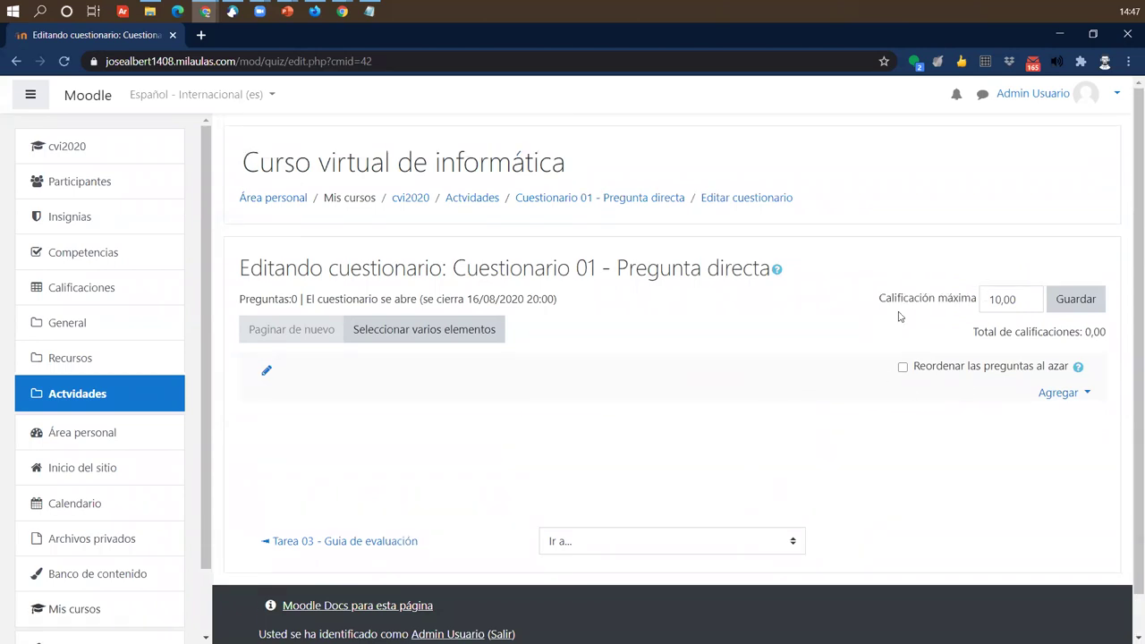
pyautogui.moveTo(879, 302); pyautogui.dragTo(988, 308)
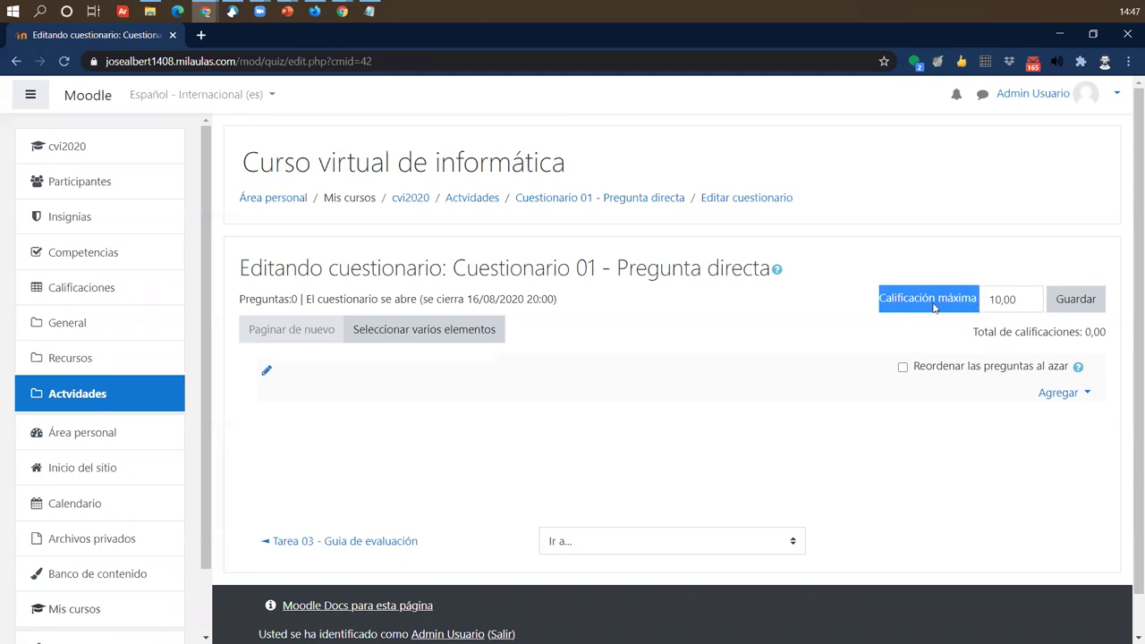
pyautogui.click(1031, 299)
pyautogui.hotkey('ctrl', 'a')
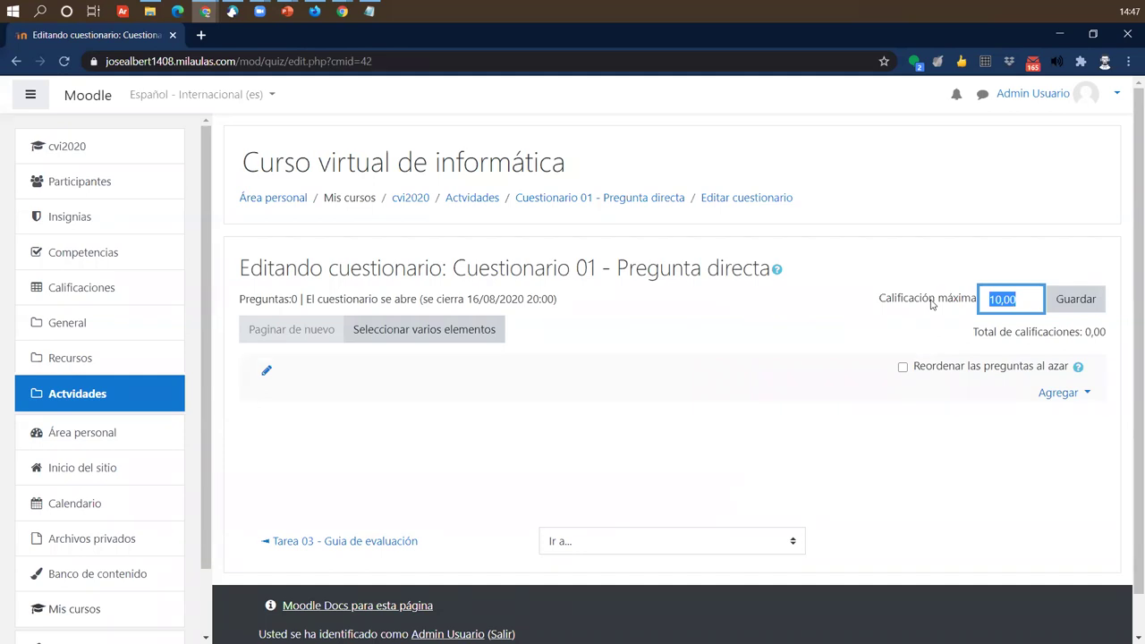
pyautogui.write('20')
pyautogui.click(1069, 302)
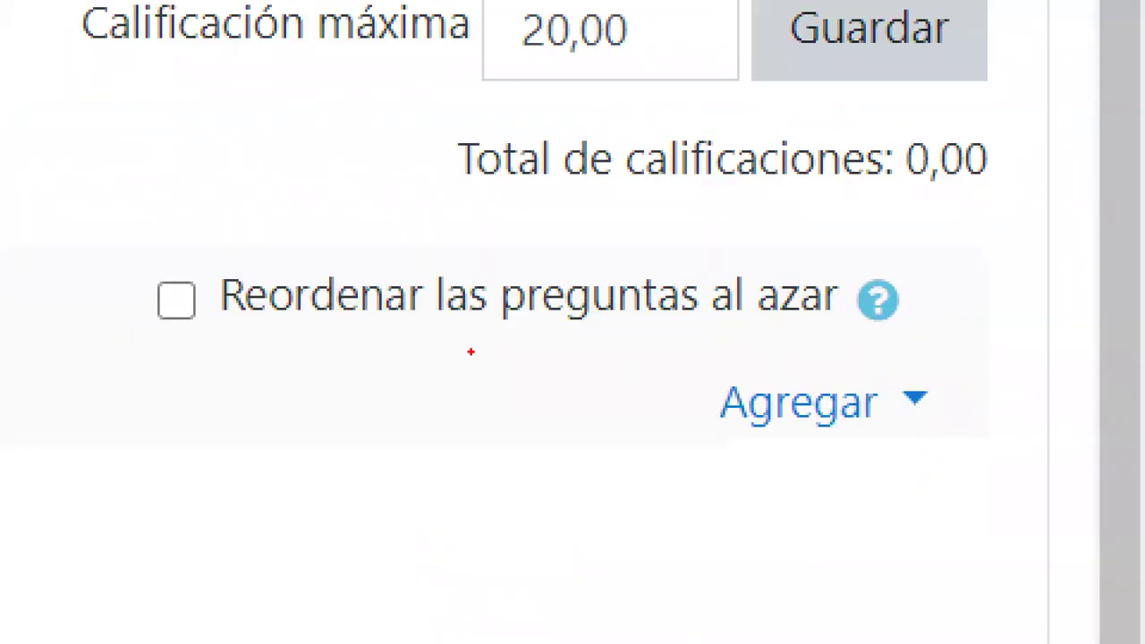
# Open the Agregar menu and annotate its new-question, question-bank and random-question choices
pyautogui.moveTo(662, 361); pyautogui.dragTo(1063, 495)
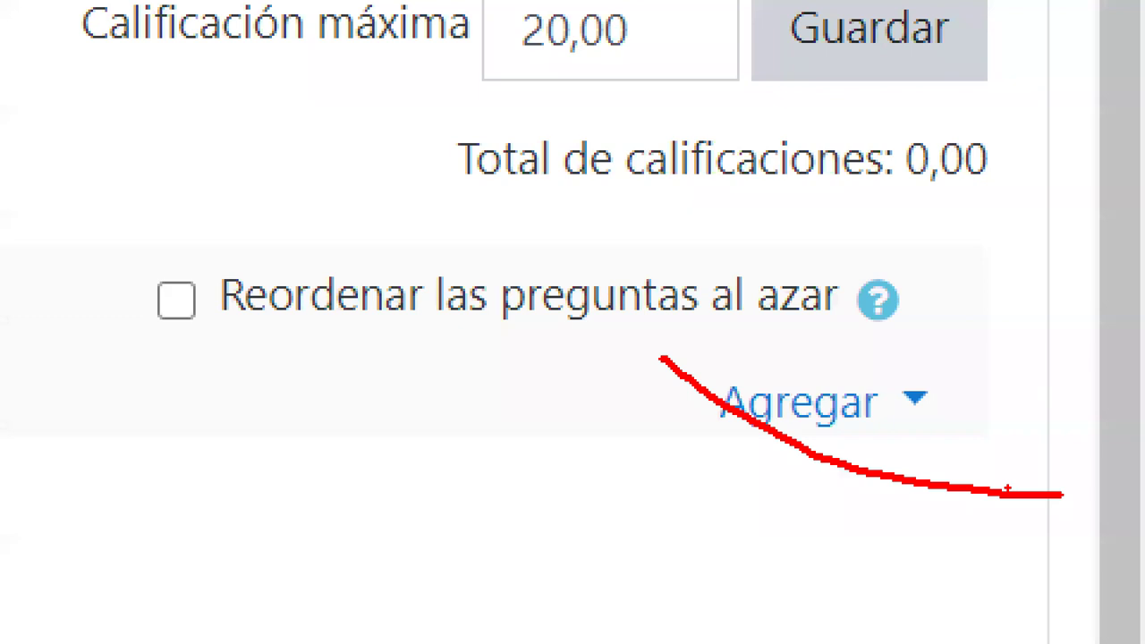
pyautogui.press('e')
pyautogui.moveTo(636, 362)
pyautogui.mouseDown()
pyautogui.moveTo(1068, 468)
pyautogui.moveTo(960, 459)
pyautogui.mouseUp()
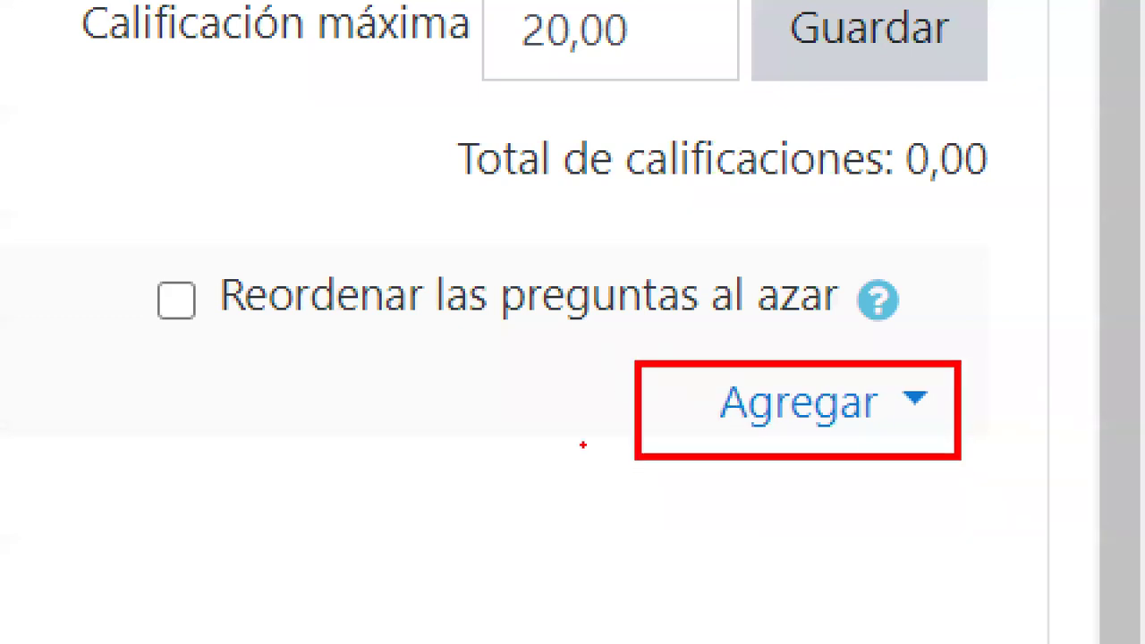
pyautogui.moveTo(704, 402); pyautogui.dragTo(163, 580)
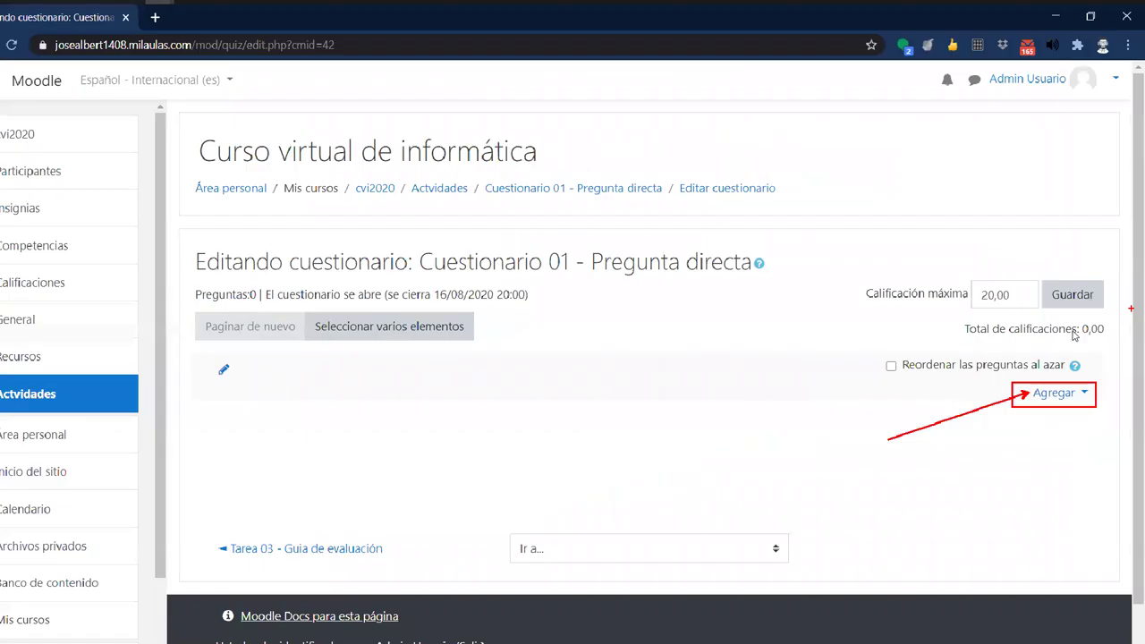
pyautogui.click(827, 405)
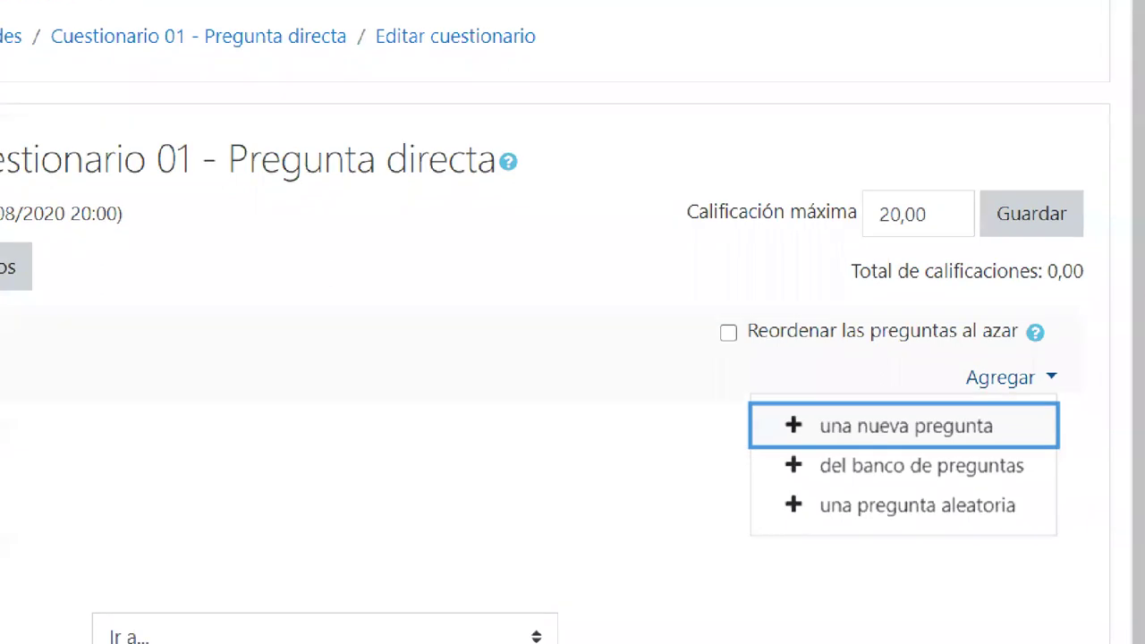
pyautogui.moveTo(1011, 272); pyautogui.dragTo(1127, 189)
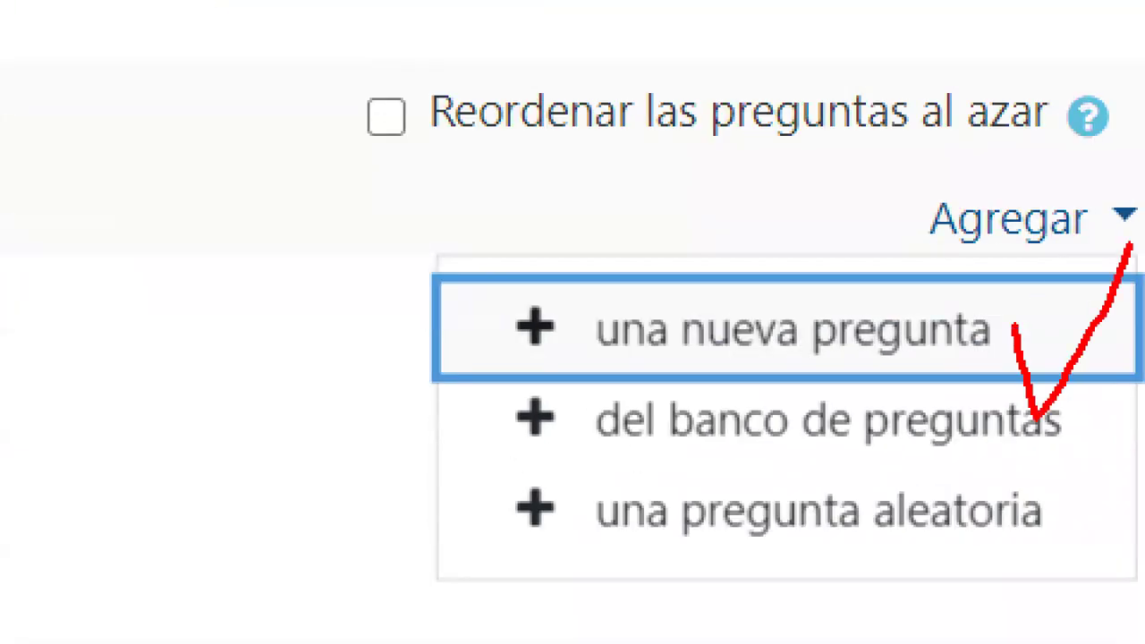
pyautogui.press('e')
pyautogui.moveTo(1022, 327)
pyautogui.mouseDown()
pyautogui.moveTo(1030, 339)
pyautogui.moveTo(1081, 267)
pyautogui.mouseUp()
pyautogui.moveTo(1081, 401); pyautogui.dragTo(1120, 332)
pyautogui.moveTo(1072, 498)
pyautogui.mouseDown()
pyautogui.moveTo(1093, 547)
pyautogui.moveTo(1135, 454)
pyautogui.mouseUp()
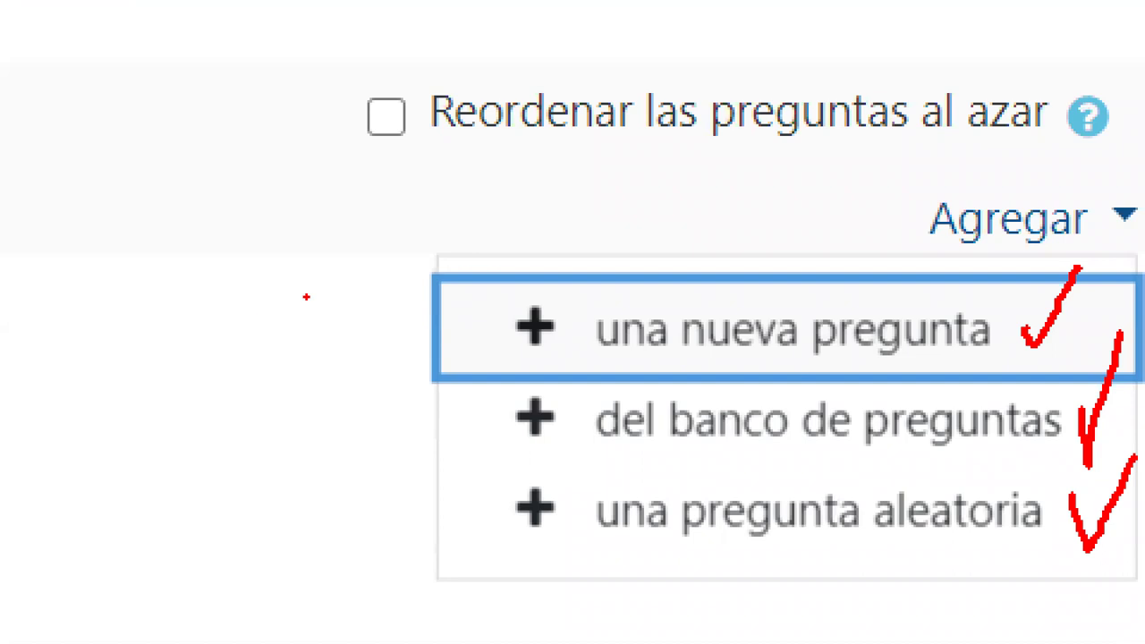
pyautogui.moveTo(567, 491)
pyautogui.mouseDown()
pyautogui.moveTo(524, 472)
pyautogui.moveTo(567, 512)
pyautogui.moveTo(537, 483)
pyautogui.mouseUp()
pyautogui.moveTo(464, 501)
pyautogui.mouseDown()
pyautogui.moveTo(497, 408)
pyautogui.moveTo(512, 399)
pyautogui.moveTo(508, 436)
pyautogui.mouseUp()
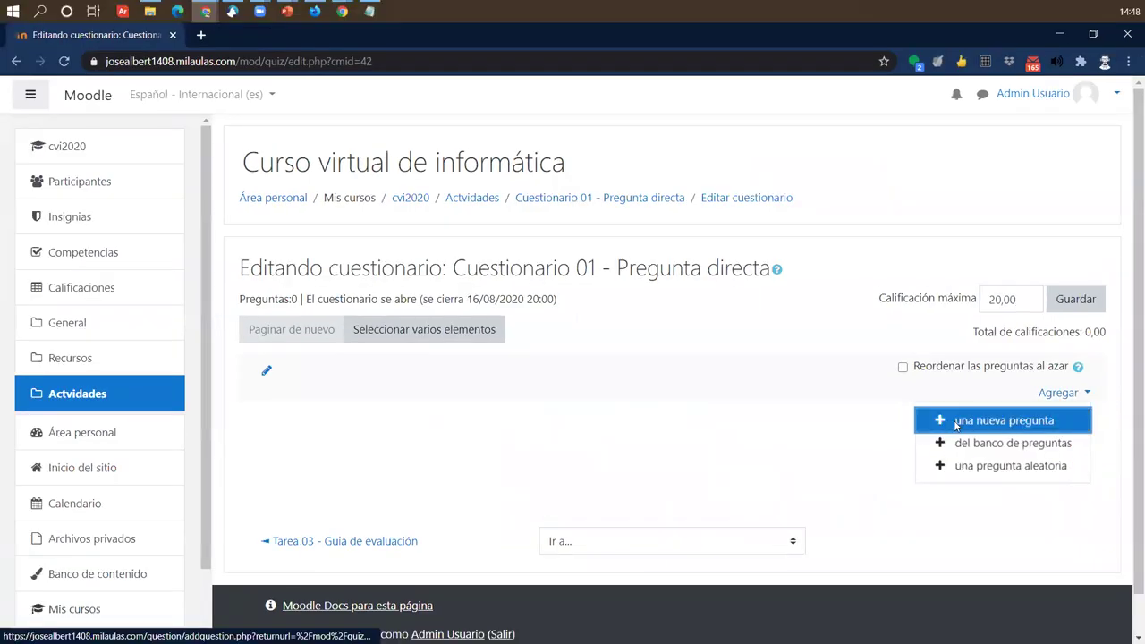
# Preview the question-type chooser, marking the Ensayo type, then close it
pyautogui.click(597, 352)
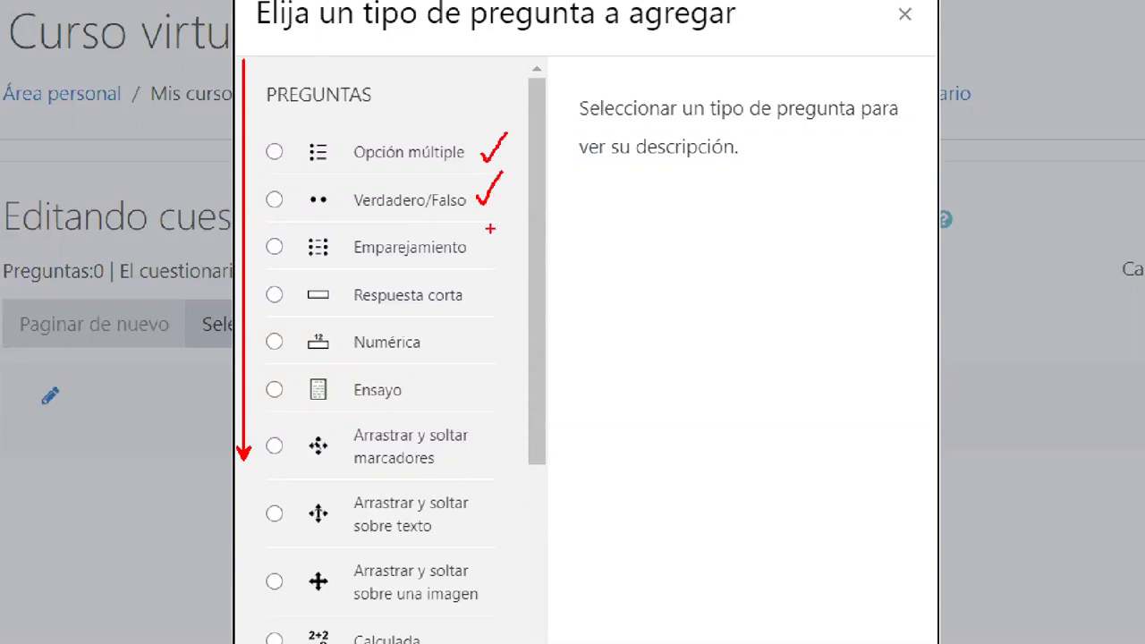
pyautogui.moveTo(439, 384); pyautogui.dragTo(472, 366)
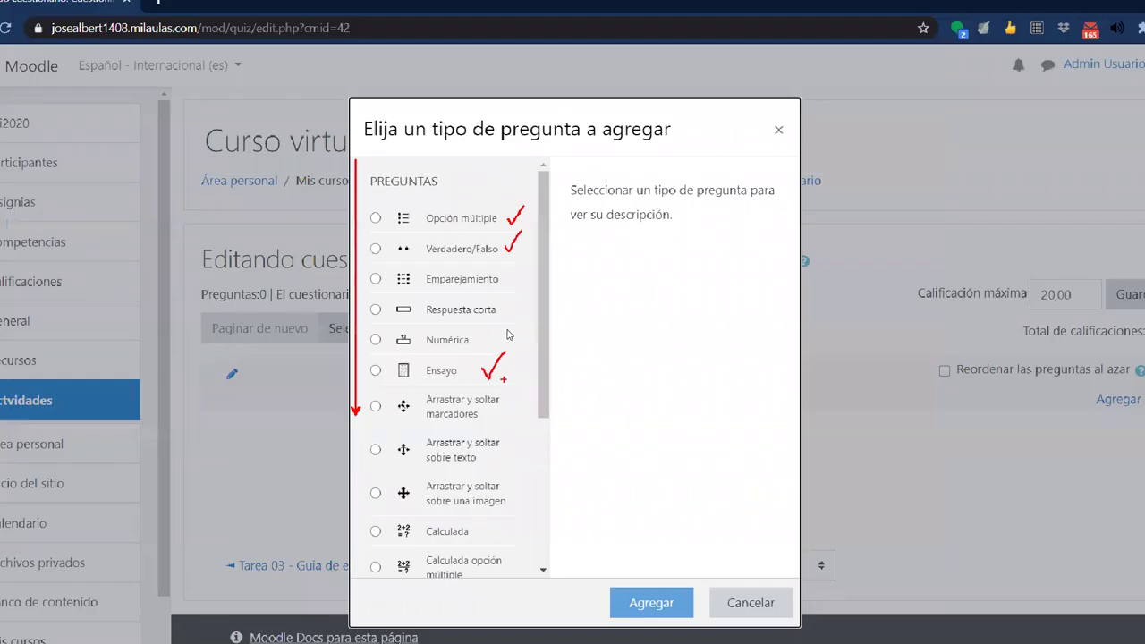
pyautogui.scroll(-5, 472, 332)
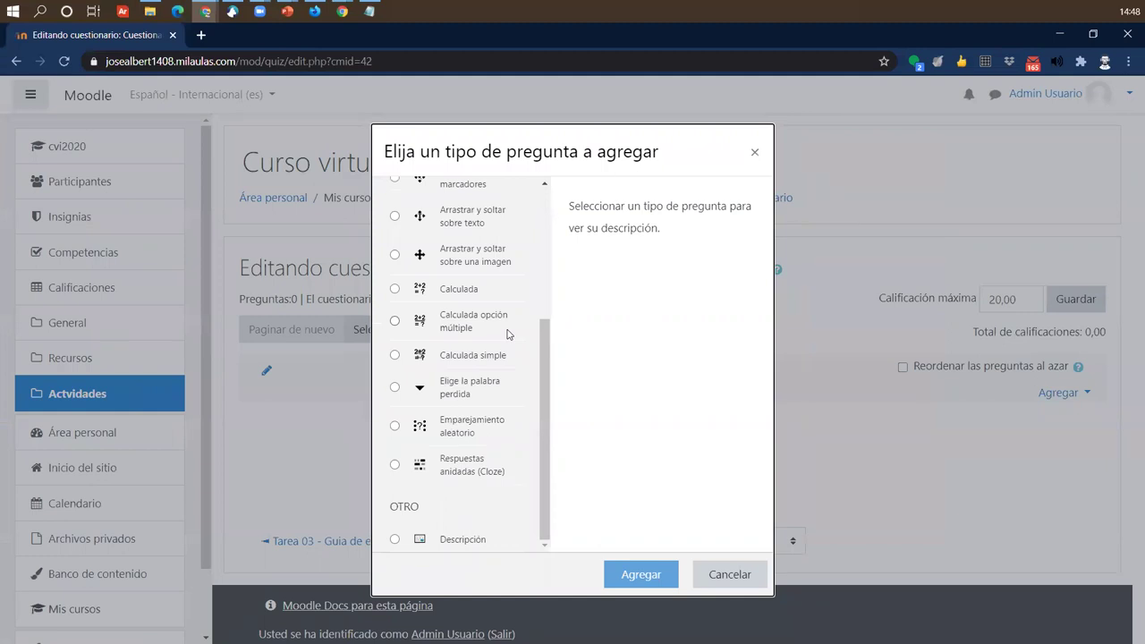
pyautogui.scroll(5, 506, 334)
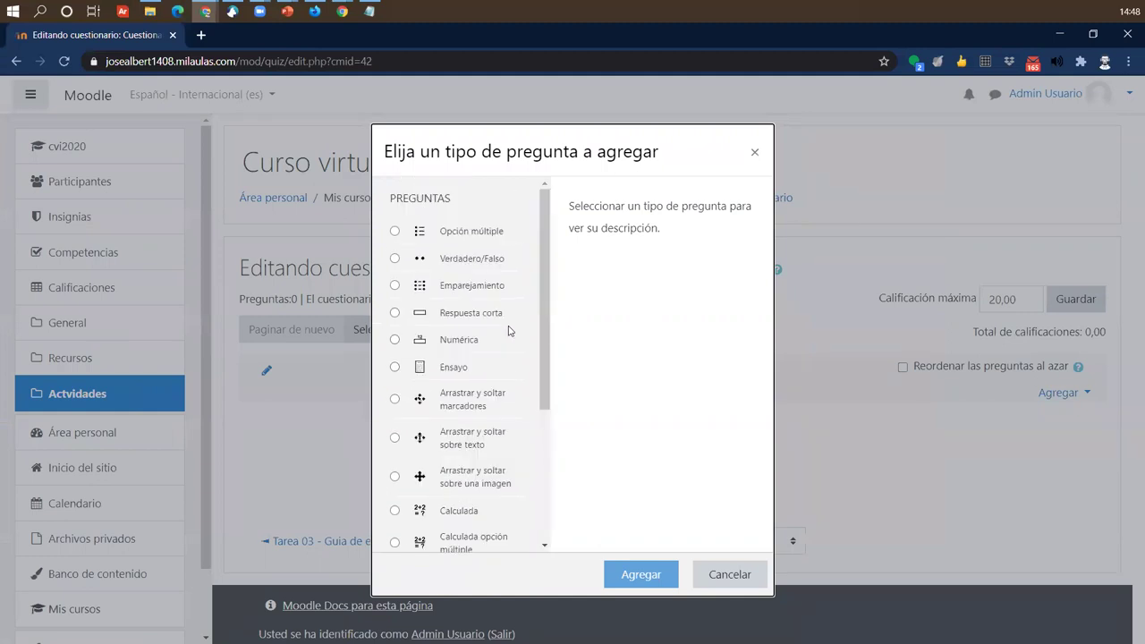
pyautogui.press('Escape')
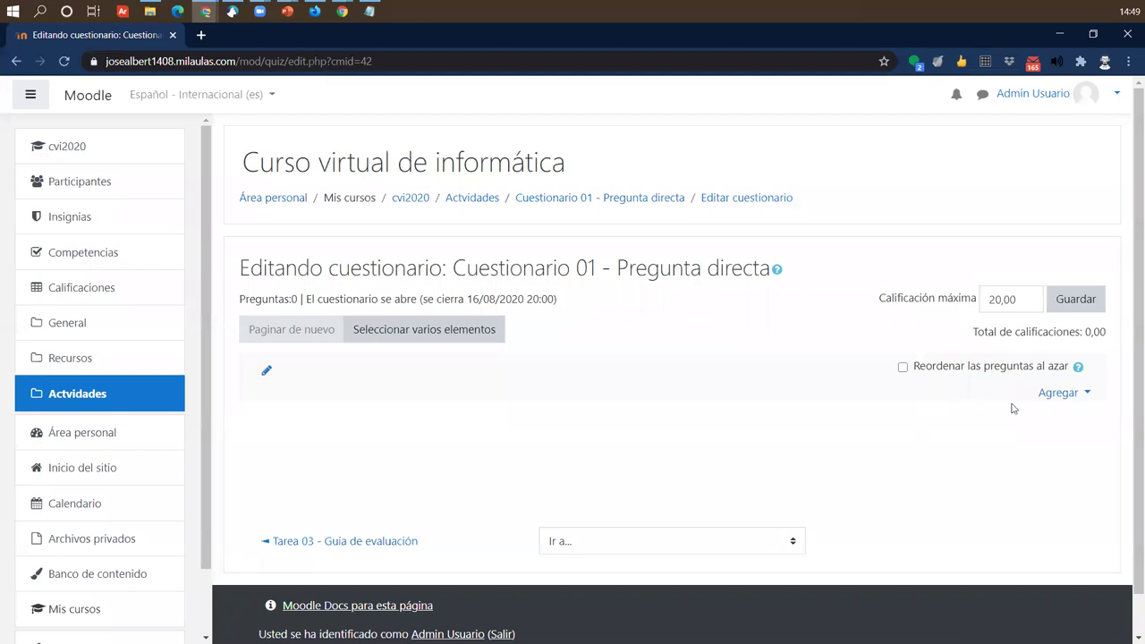
# Add a new question of type Opción múltiple
pyautogui.click(1067, 392)
pyautogui.click(1008, 417)
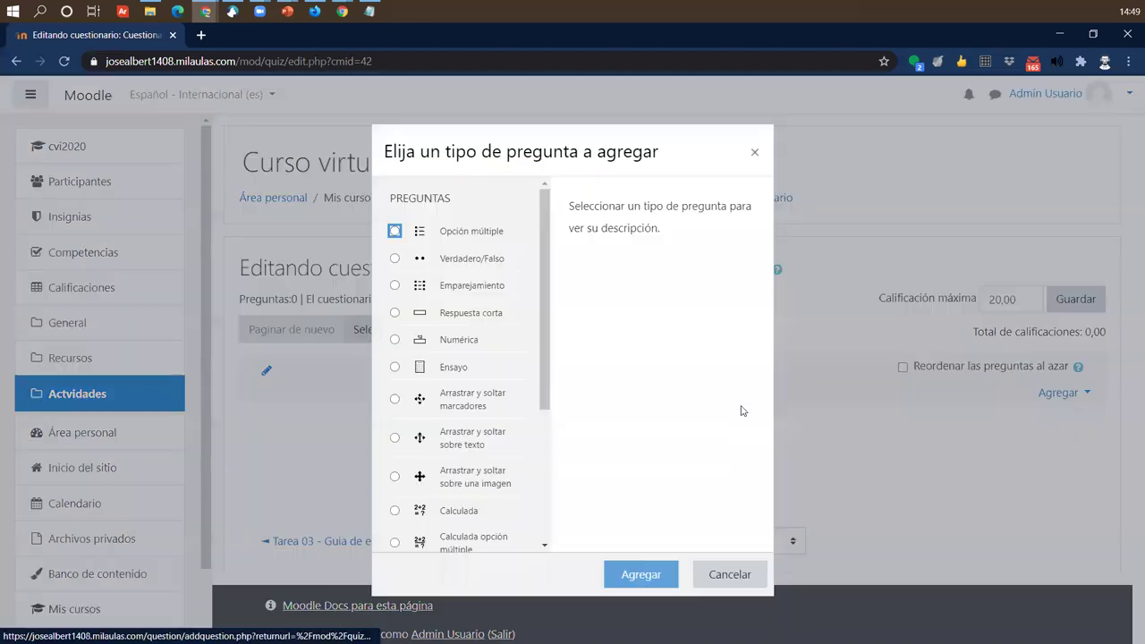
pyautogui.click(457, 233)
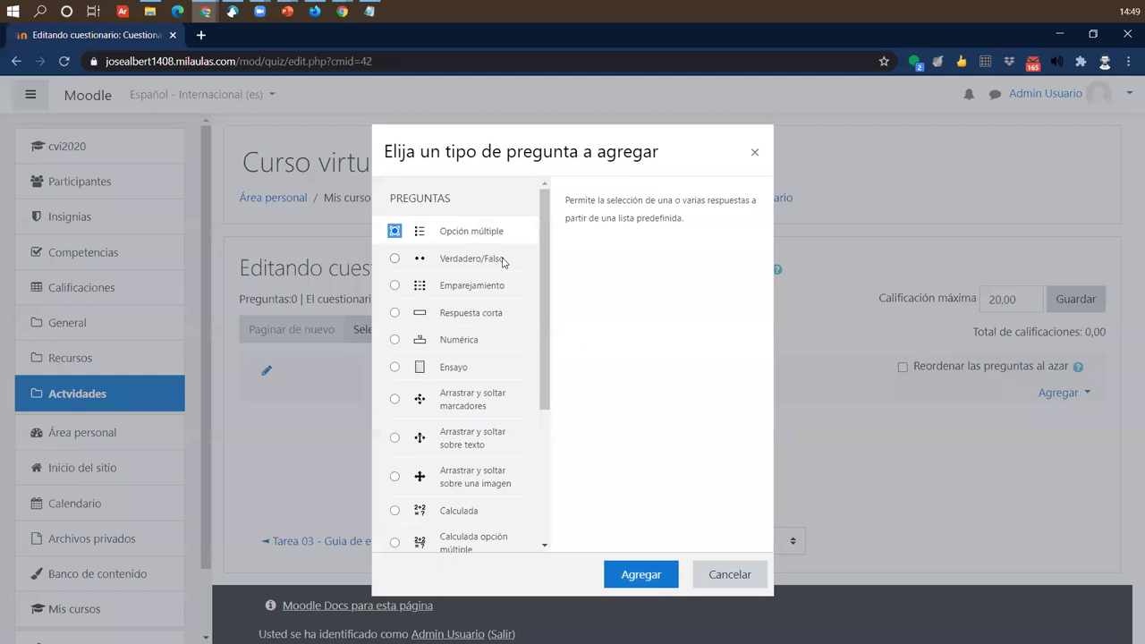
pyautogui.click(623, 580)
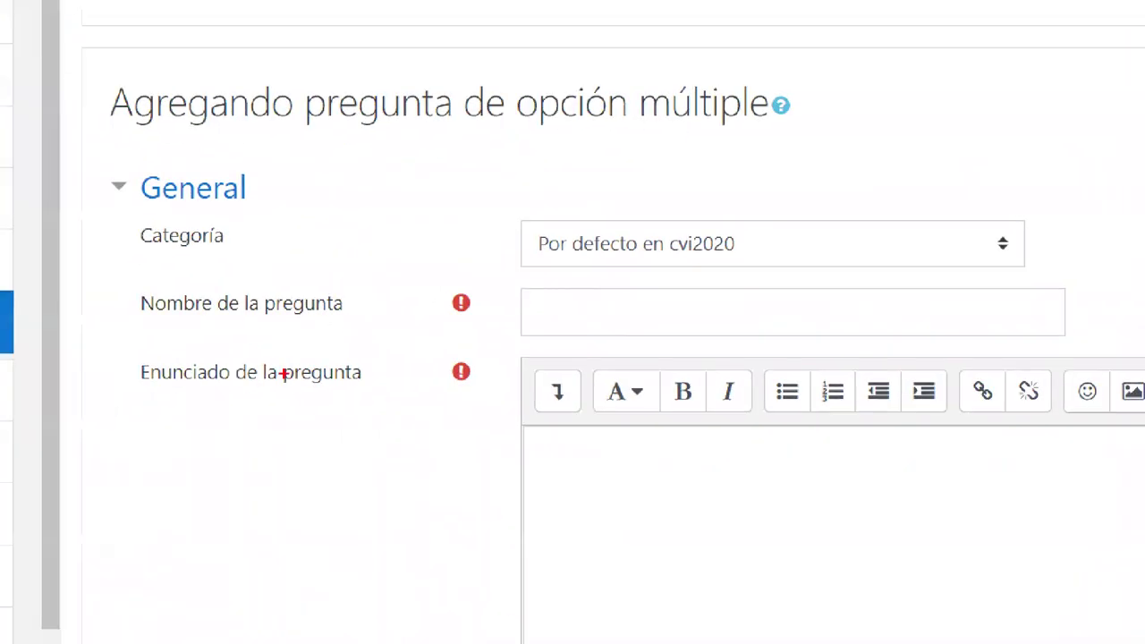
# Set the question category to 'Por defecto en Cuestionario 01 - Pregunta directa'
pyautogui.moveTo(137, 205)
pyautogui.mouseDown()
pyautogui.moveTo(258, 263)
pyautogui.moveTo(258, 252)
pyautogui.moveTo(383, 162)
pyautogui.mouseUp()
pyautogui.click(748, 244)
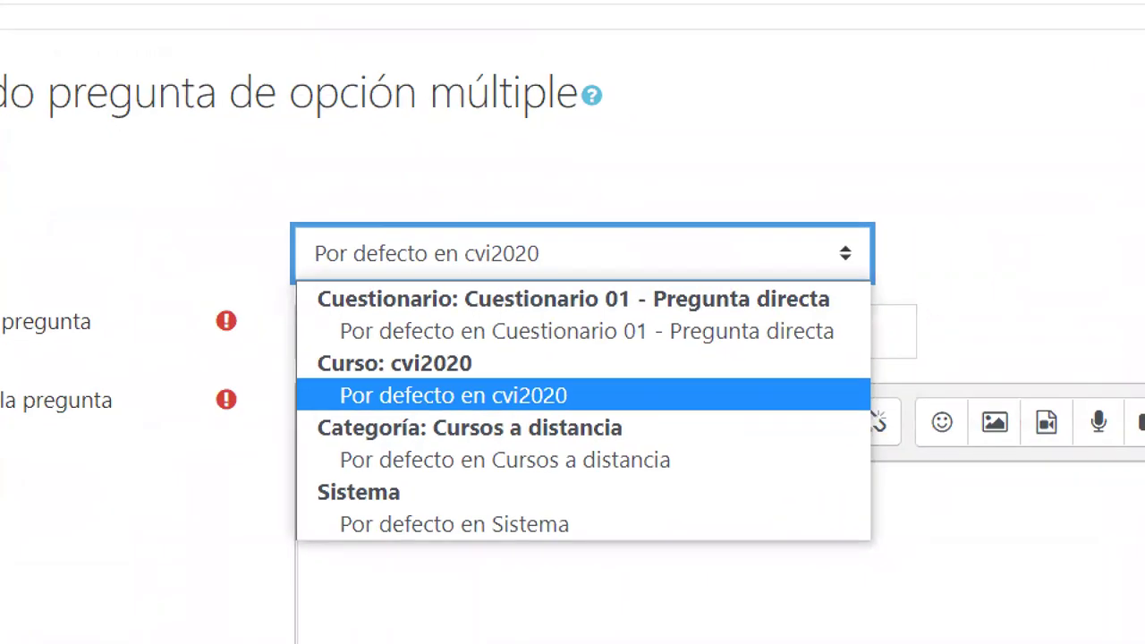
pyautogui.moveTo(461, 355)
pyautogui.mouseDown()
pyautogui.moveTo(467, 367)
pyautogui.moveTo(484, 348)
pyautogui.mouseUp()
pyautogui.moveTo(836, 295); pyautogui.dragTo(883, 259)
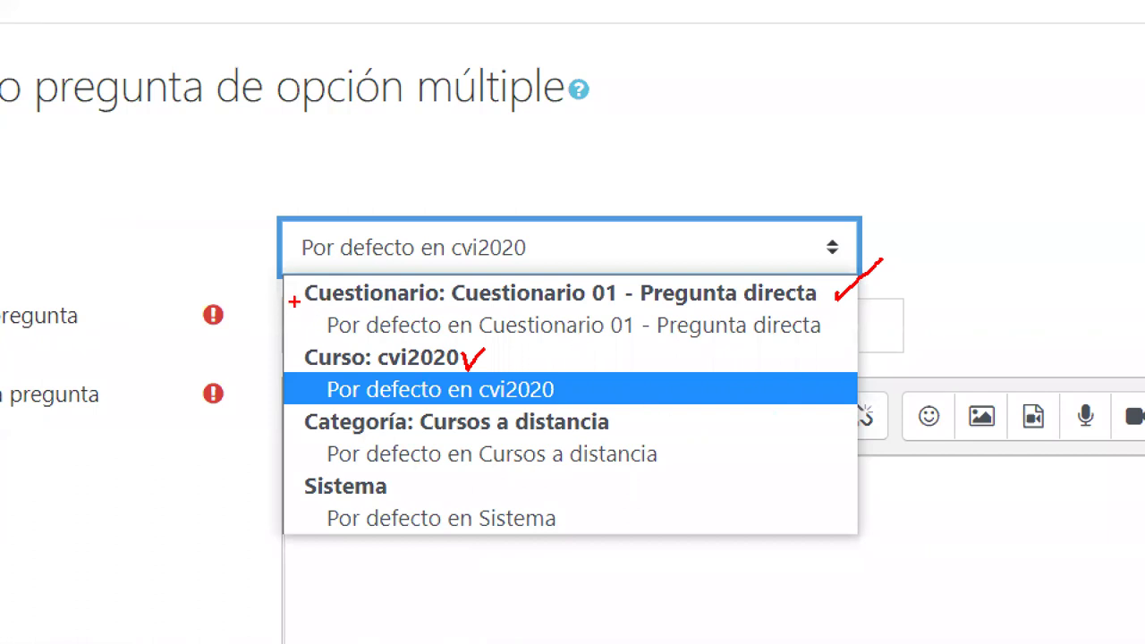
pyautogui.moveTo(307, 305)
pyautogui.mouseDown()
pyautogui.moveTo(340, 322)
pyautogui.moveTo(866, 352)
pyautogui.moveTo(837, 342)
pyautogui.mouseUp()
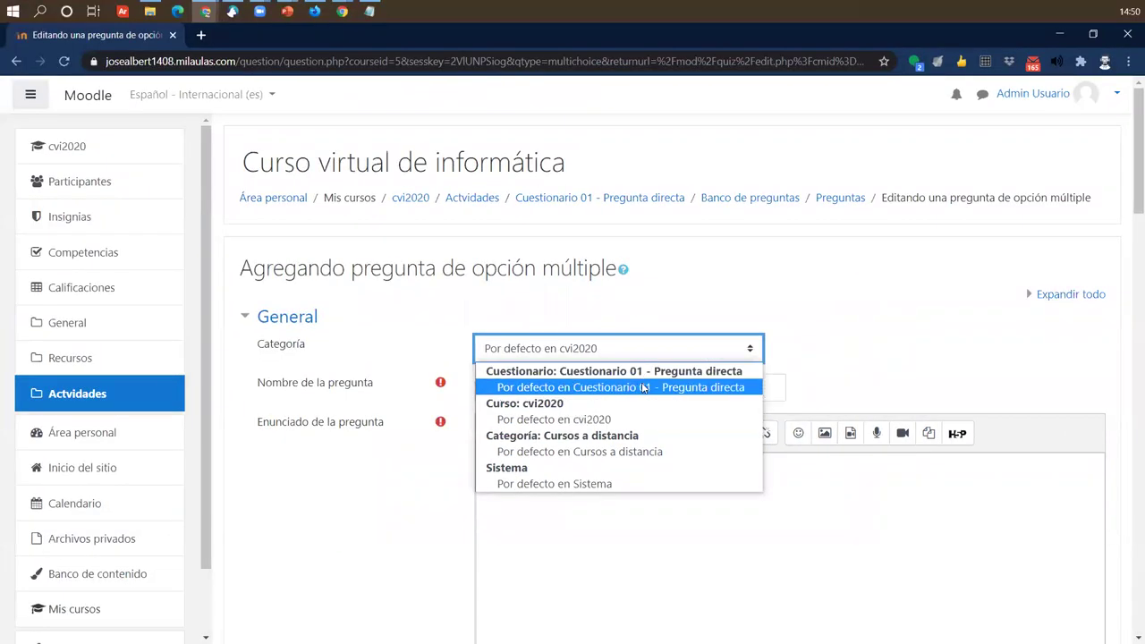
pyautogui.click(643, 387)
# Name the question 01. and enter the text 'No es un tipo de foro dentro de moodle'
pyautogui.click(583, 388)
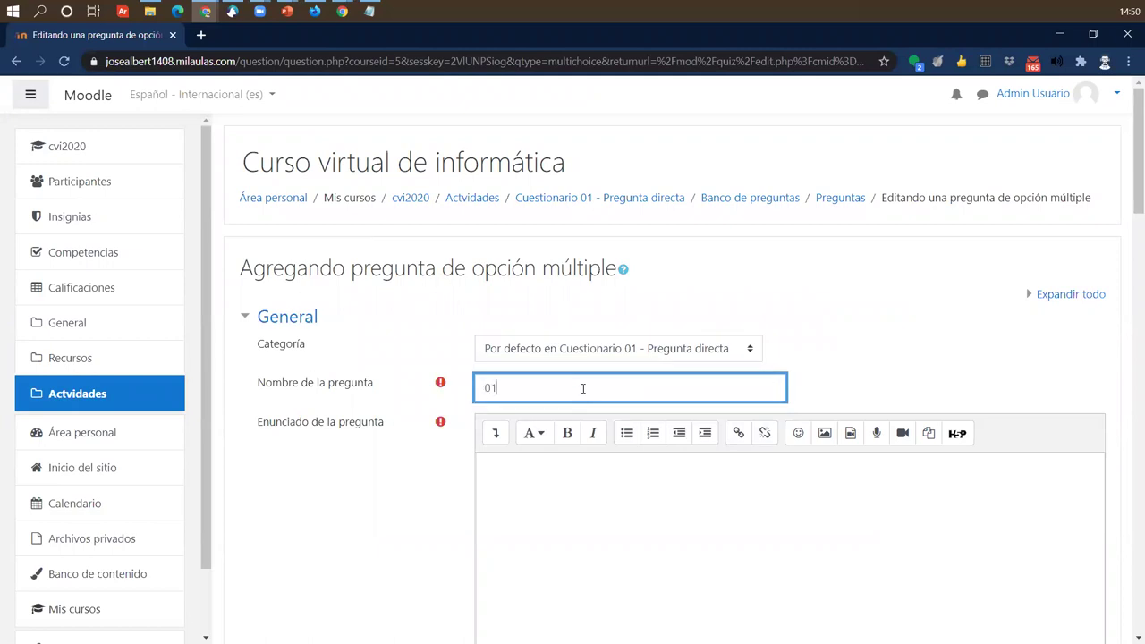
pyautogui.press('Tab')
pyautogui.press('Tab')
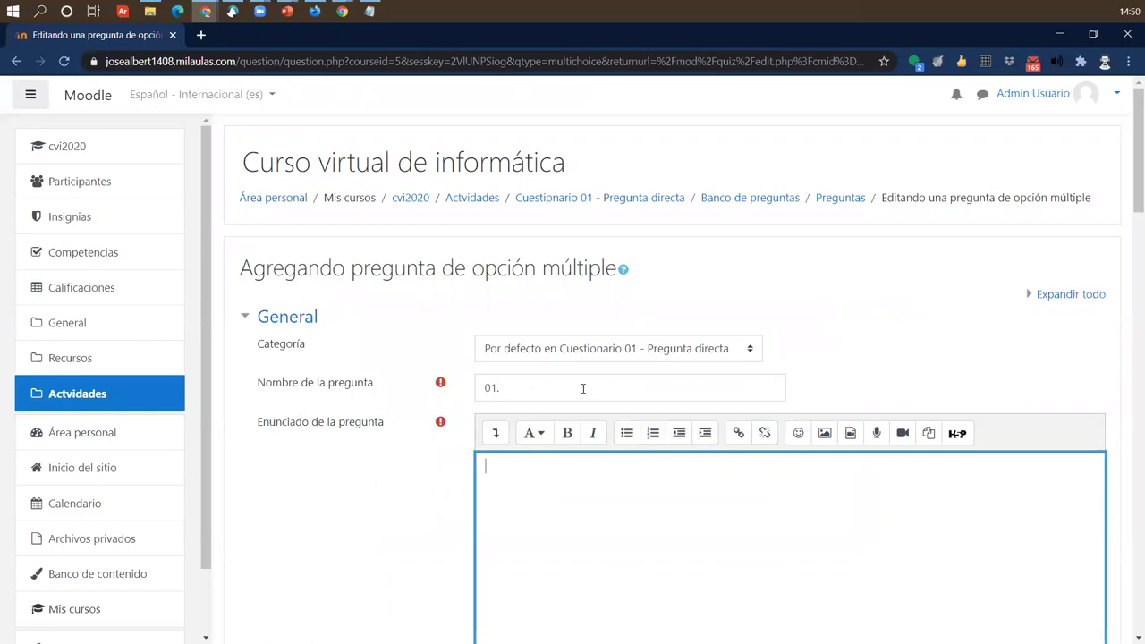
pyautogui.write('No es un tipo de foro dentro de moodle')
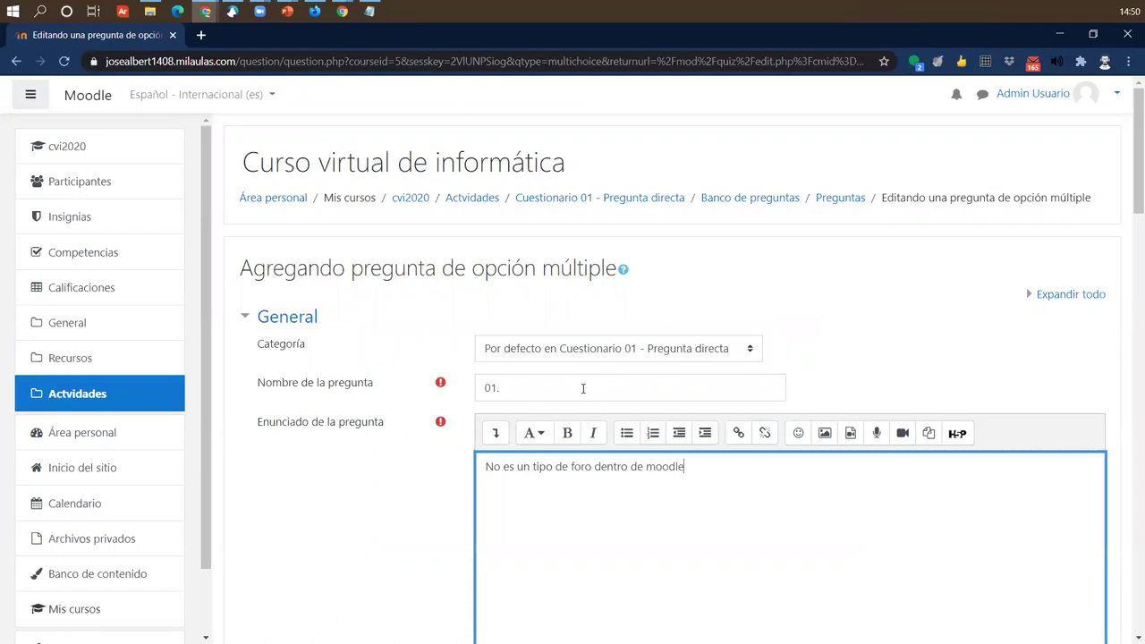
pyautogui.scroll(-8, 584, 389)
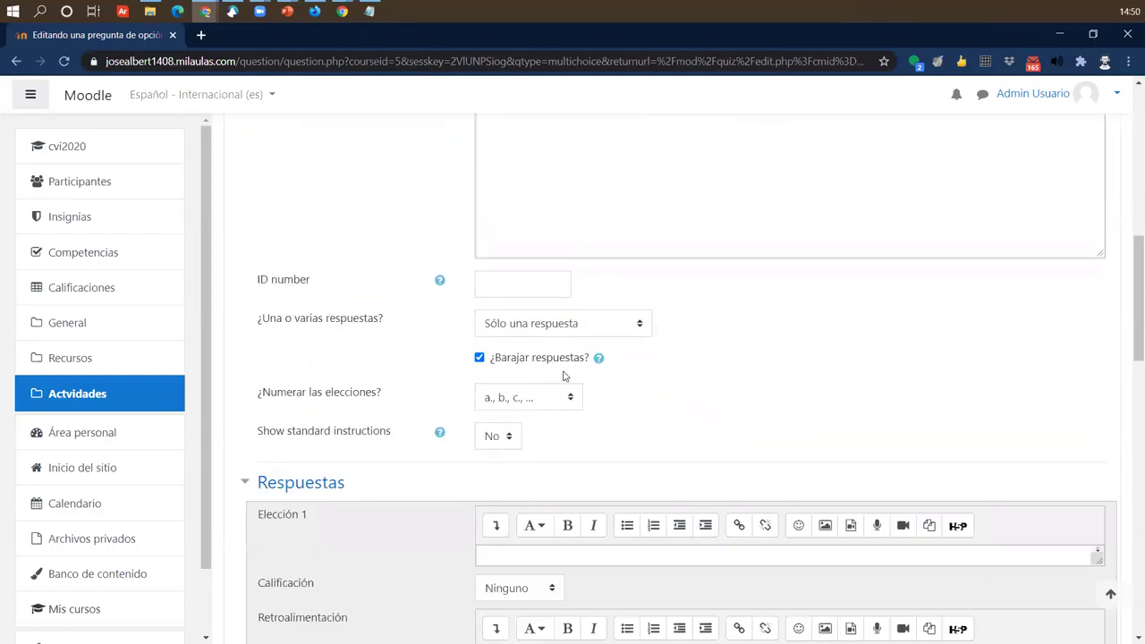
pyautogui.scroll(4, 564, 376)
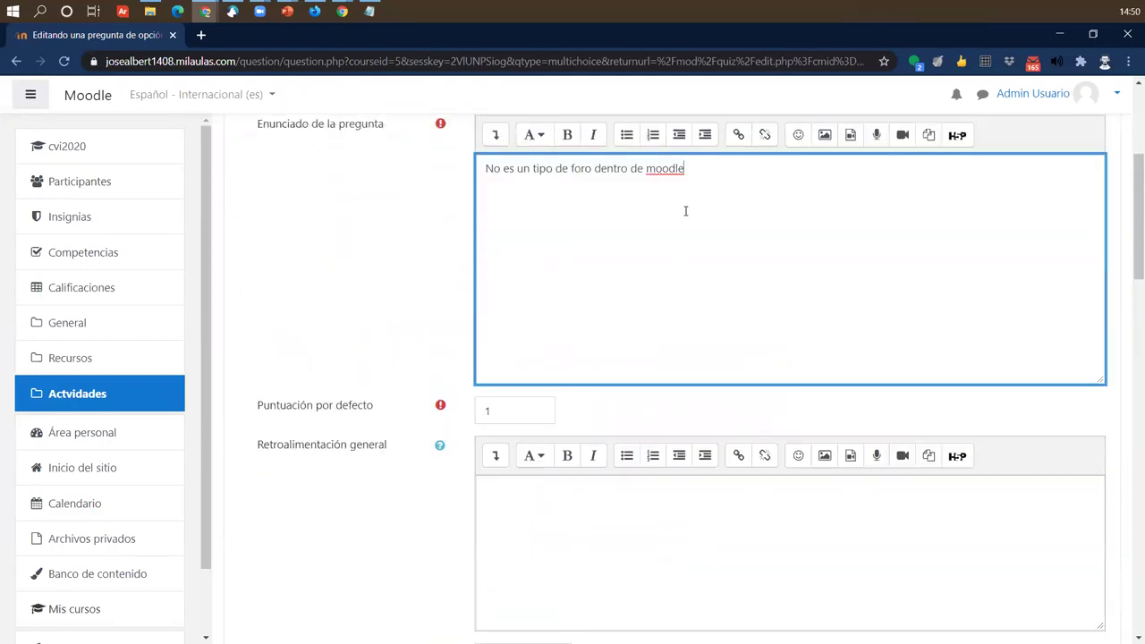
# Change the default mark (Puntuación por defecto) from 1 to 5
pyautogui.moveTo(258, 405); pyautogui.dragTo(382, 409)
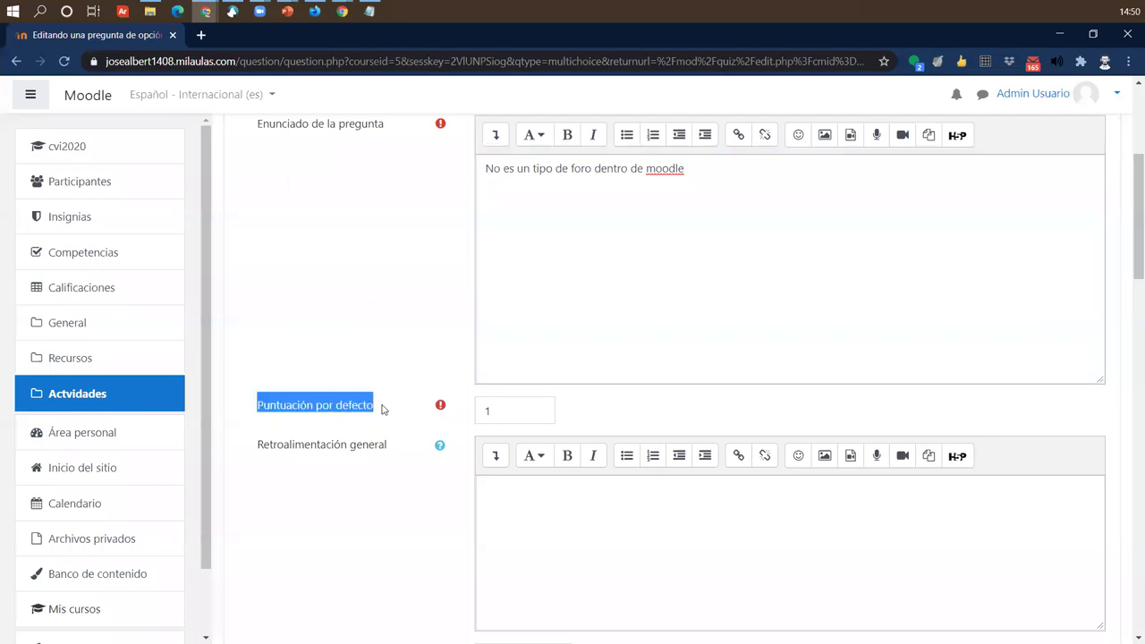
pyautogui.click(513, 412)
pyautogui.moveTo(513, 413); pyautogui.dragTo(458, 407)
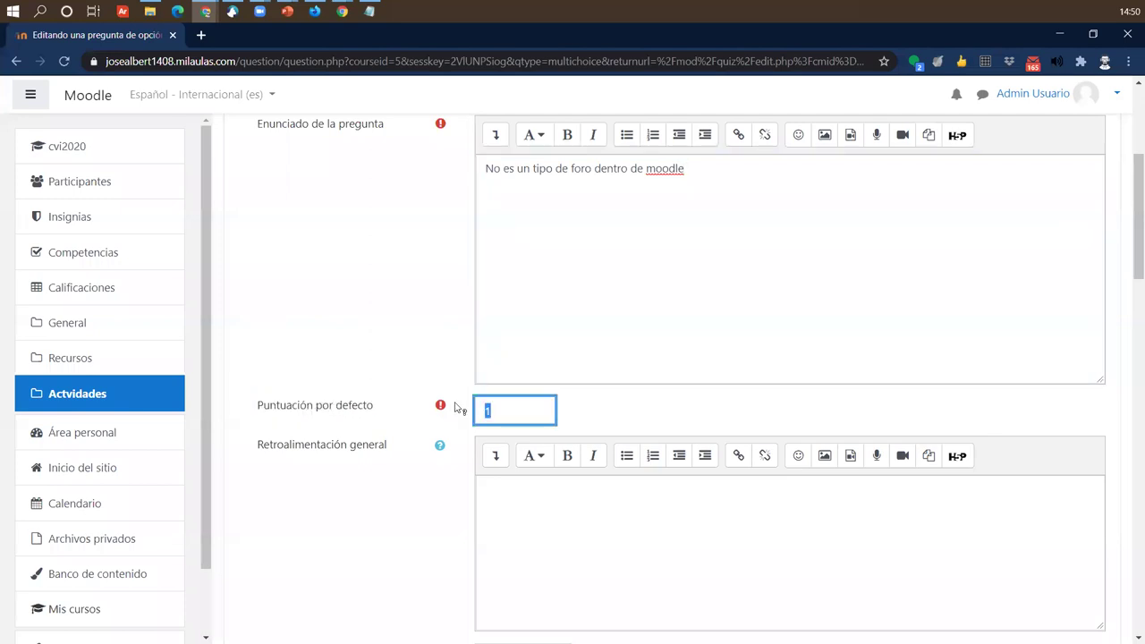
pyautogui.write('5')
# Scroll through the rest of the question form to review its settings
pyautogui.scroll(-2, 456, 407)
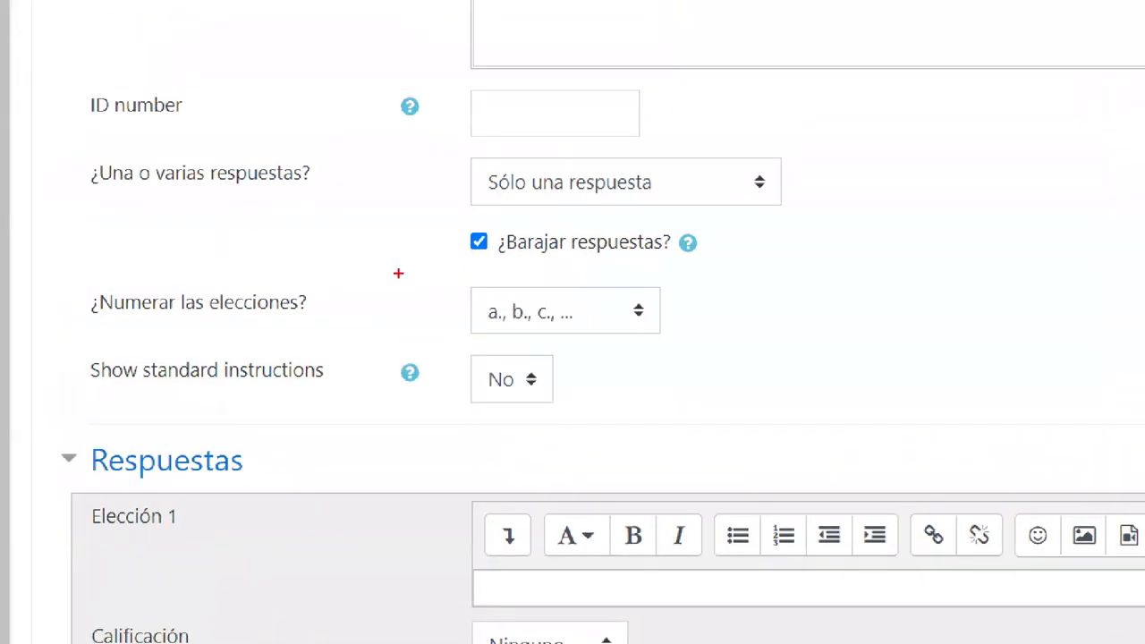
pyautogui.moveTo(79, 150)
pyautogui.mouseDown()
pyautogui.moveTo(330, 196)
pyautogui.moveTo(355, 228)
pyautogui.mouseUp()
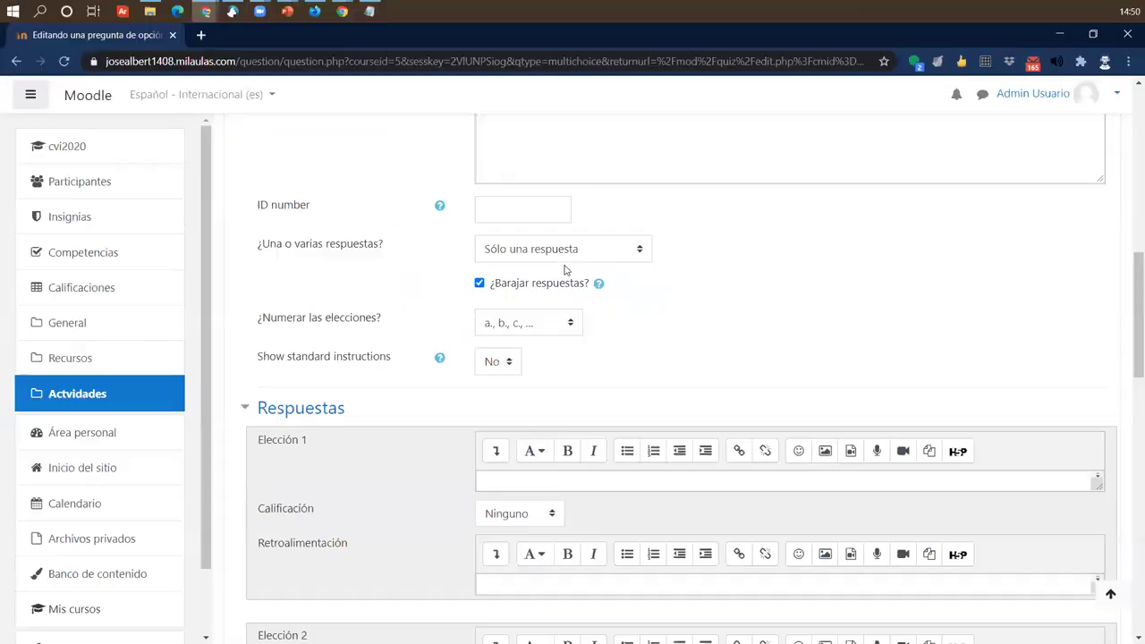
pyautogui.scroll(-3, 313, 375)
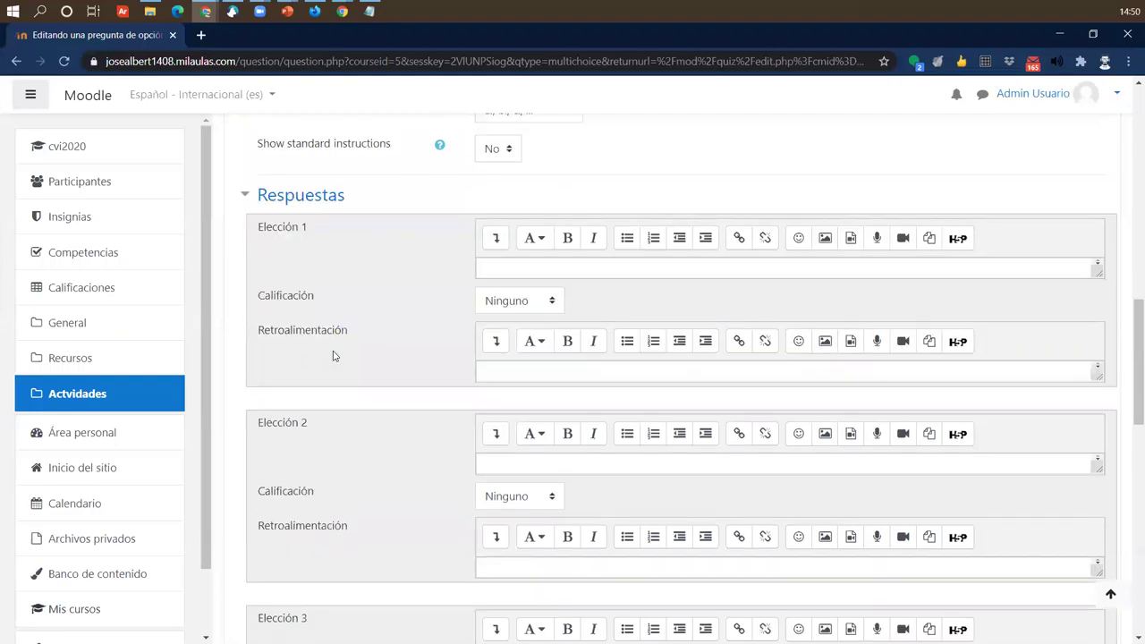
pyautogui.scroll(3, 332, 356)
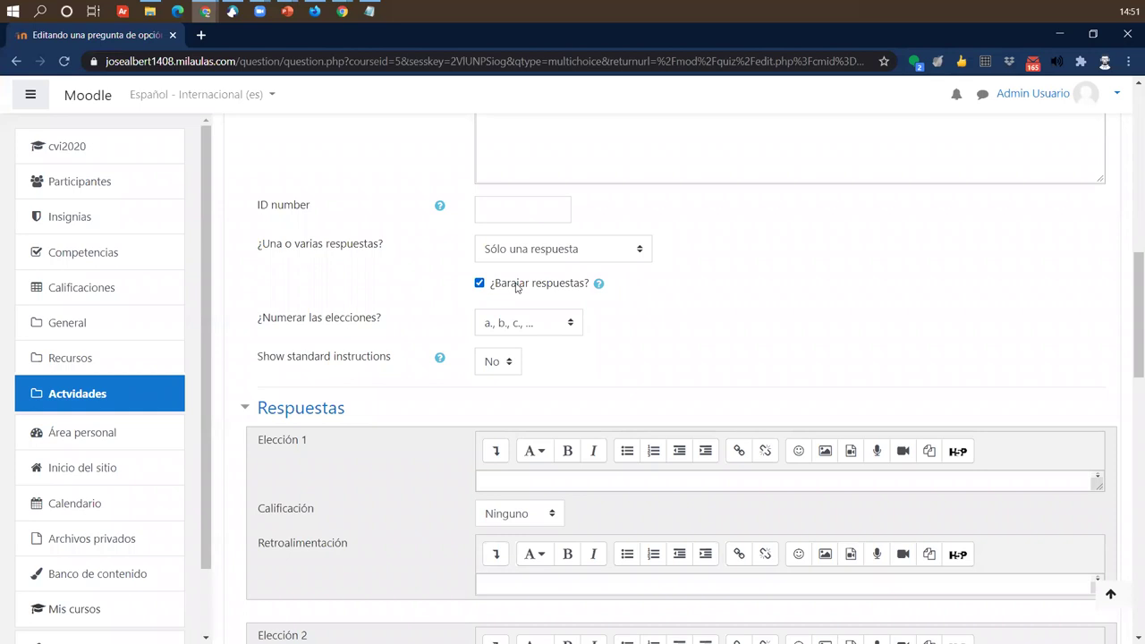
pyautogui.scroll(-2, 529, 334)
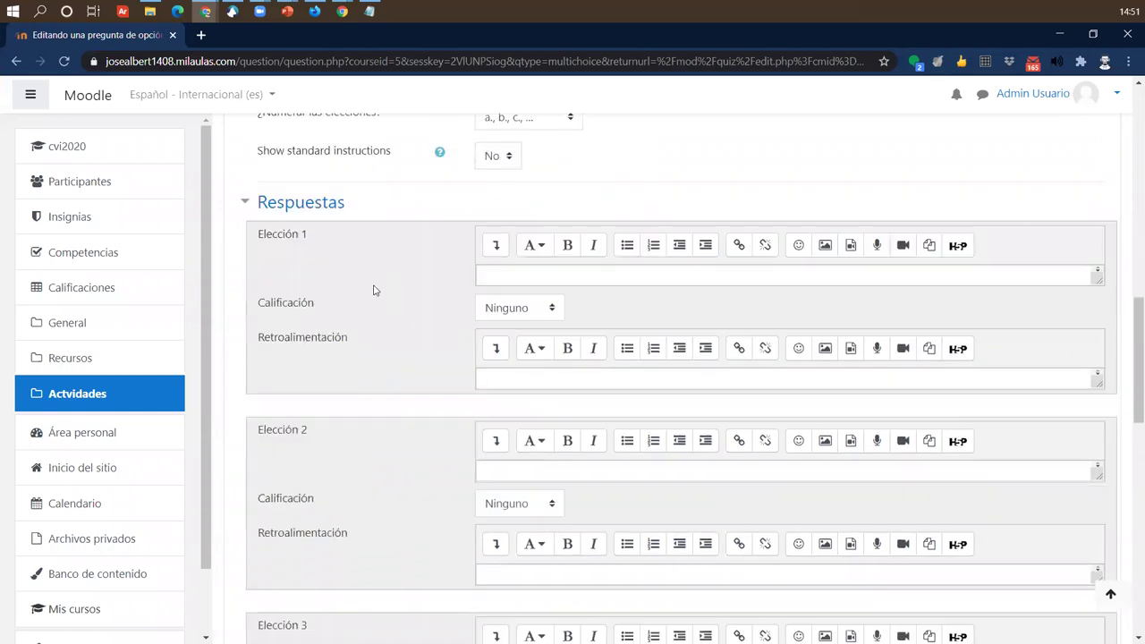
pyautogui.scroll(-2, 325, 343)
pyautogui.scroll(2, 302, 242)
pyautogui.scroll(-4, 302, 281)
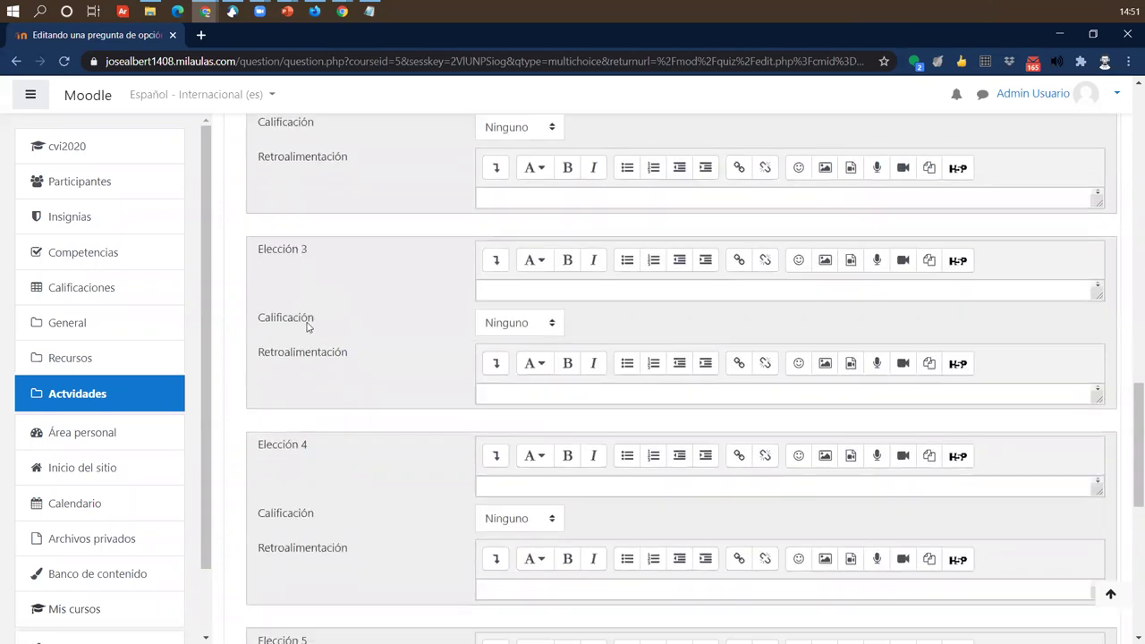
pyautogui.scroll(-5, 319, 477)
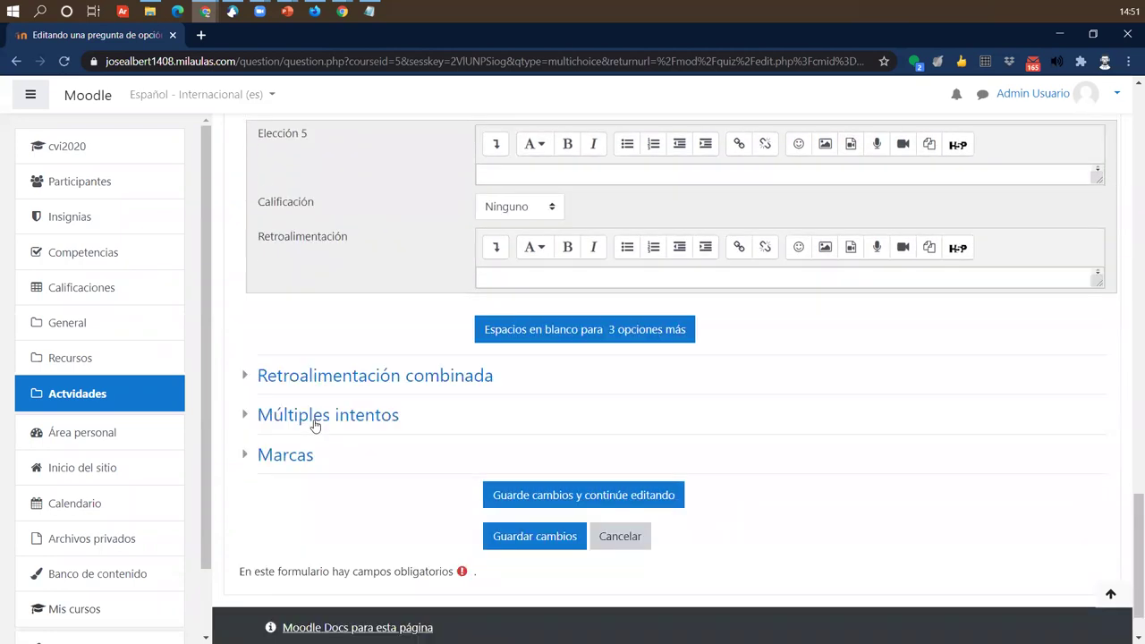
pyautogui.scroll(4, 314, 426)
pyautogui.scroll(-3, 317, 424)
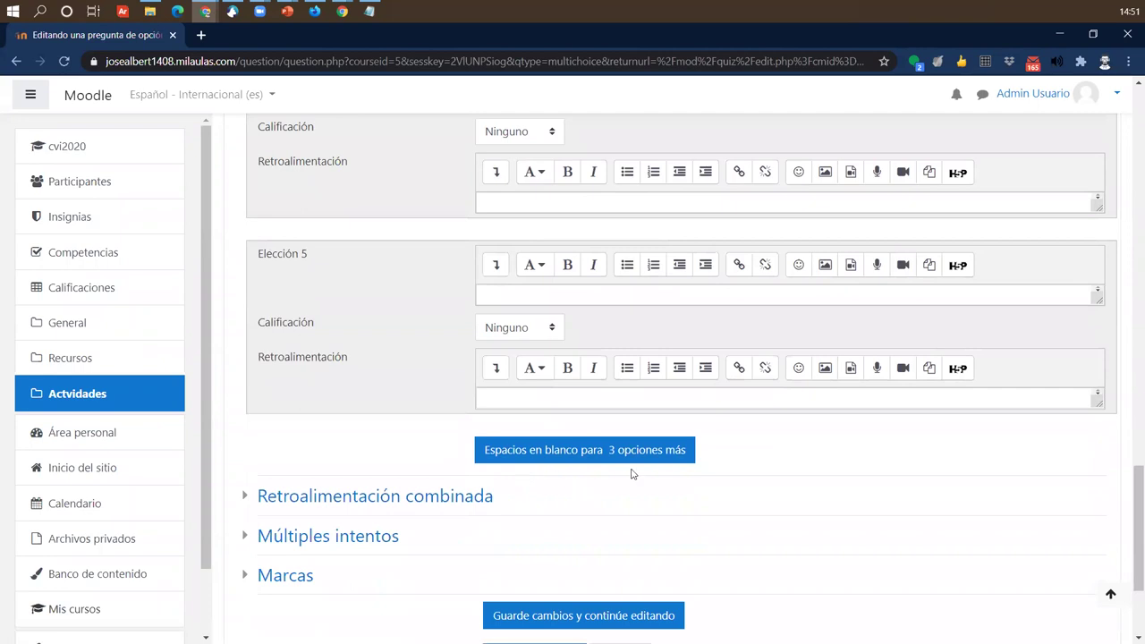
pyautogui.scroll(2, 380, 383)
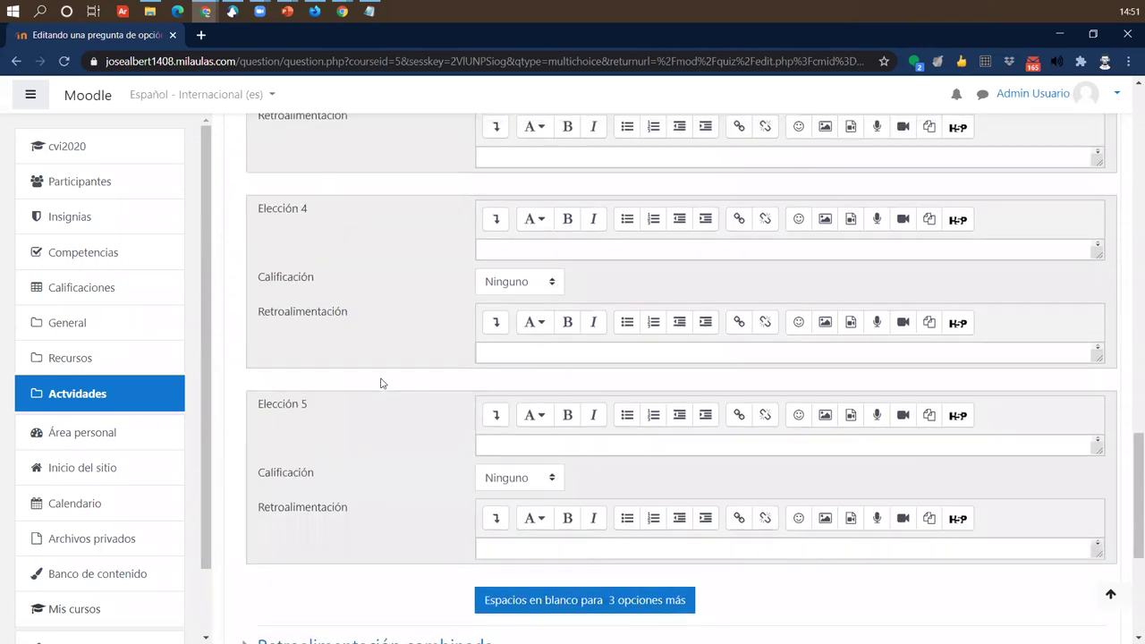
pyautogui.scroll(7, 382, 381)
pyautogui.scroll(-3, 384, 378)
pyautogui.scroll(2, 363, 444)
pyautogui.scroll(-2, 403, 296)
pyautogui.scroll(2, 394, 179)
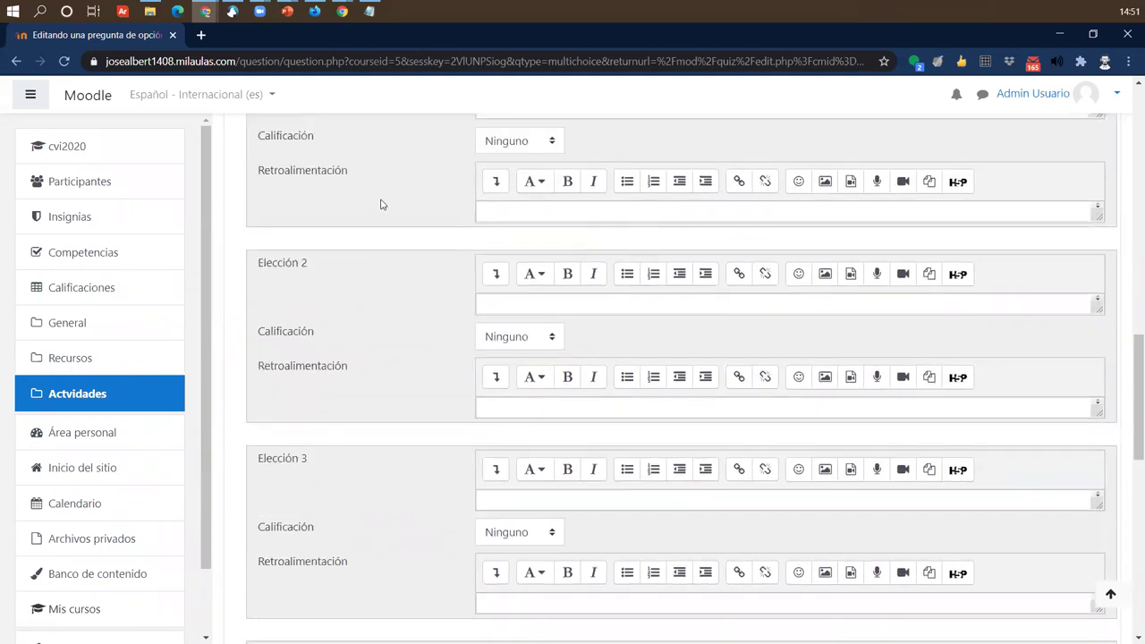
pyautogui.scroll(-4, 370, 475)
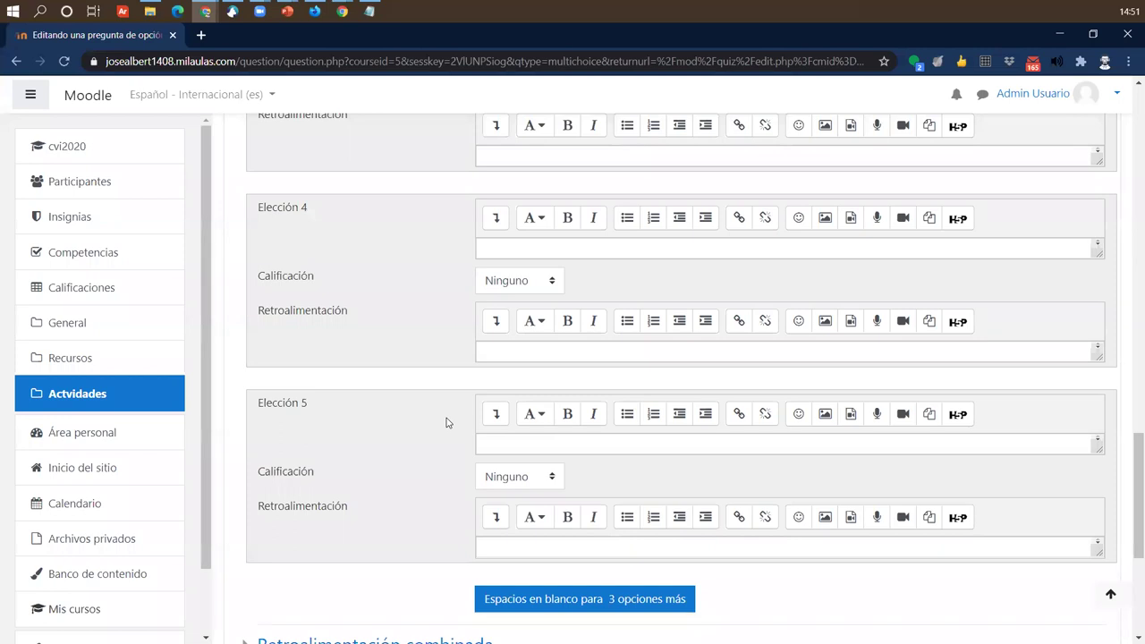
pyautogui.scroll(6, 446, 422)
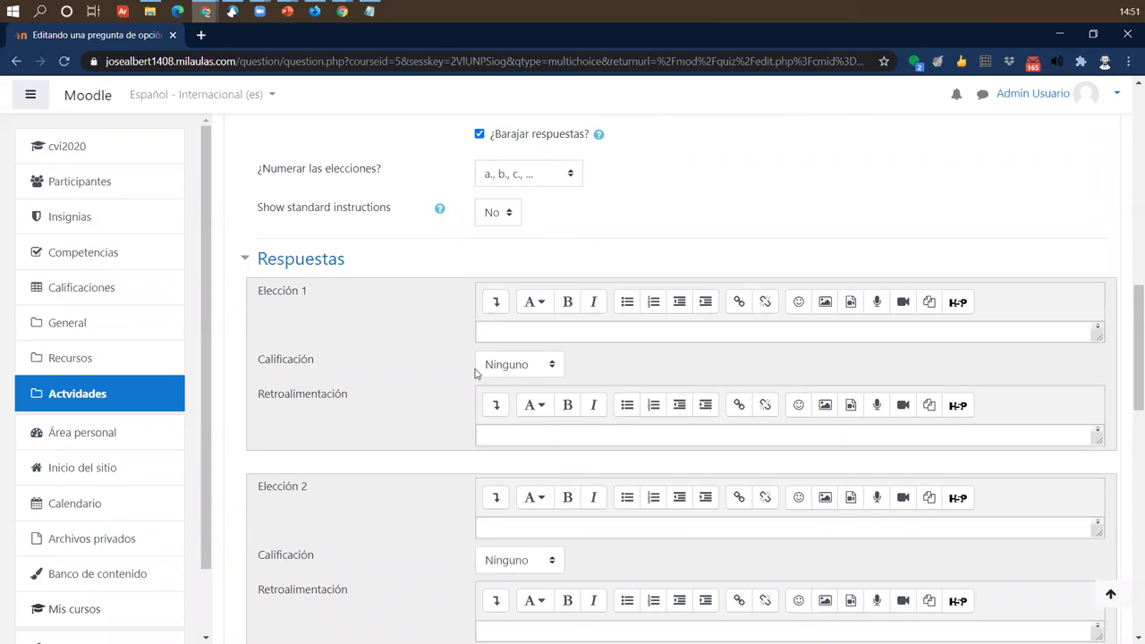
pyautogui.scroll(3, 476, 375)
pyautogui.scroll(-3, 504, 402)
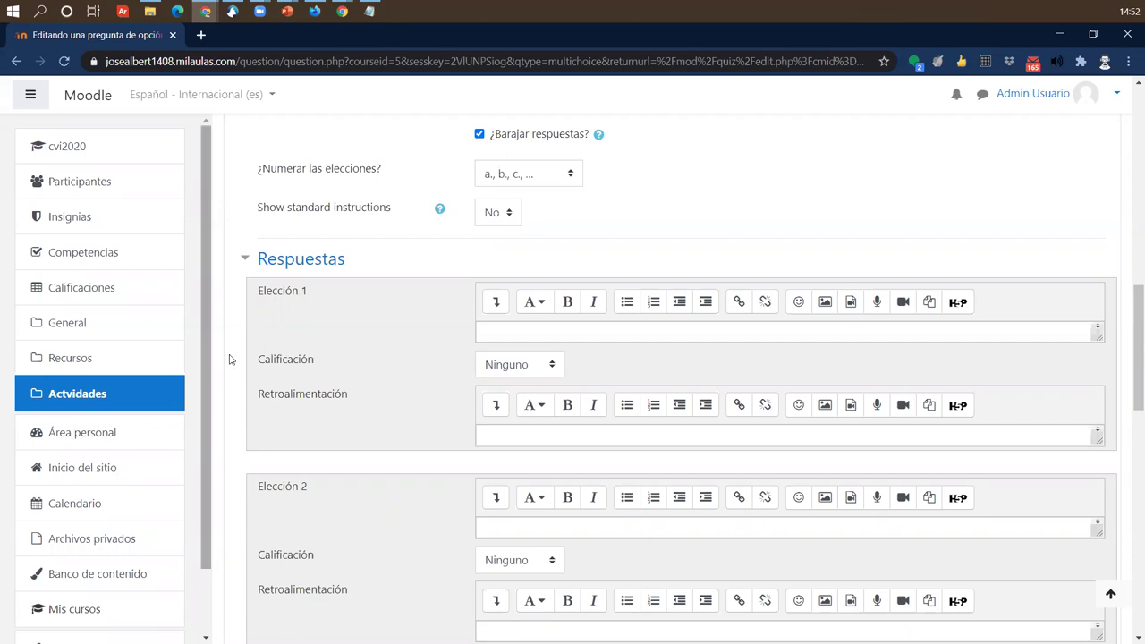
pyautogui.scroll(3, 501, 305)
pyautogui.scroll(3, 498, 426)
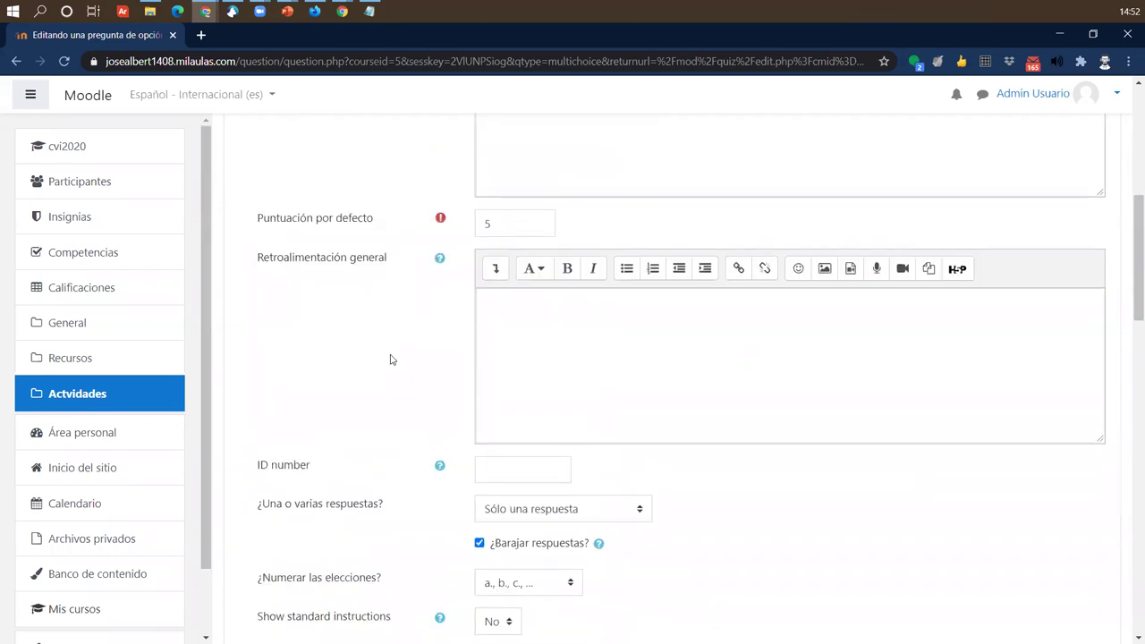
pyautogui.scroll(-1, 536, 412)
pyautogui.scroll(-3, 507, 358)
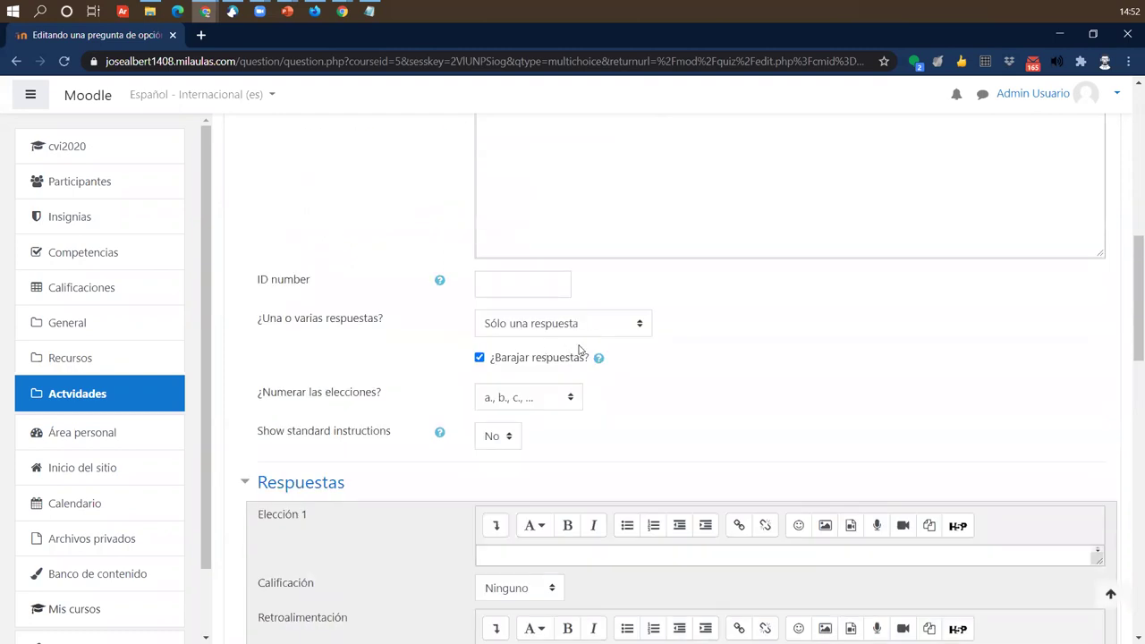
pyautogui.scroll(10, 553, 396)
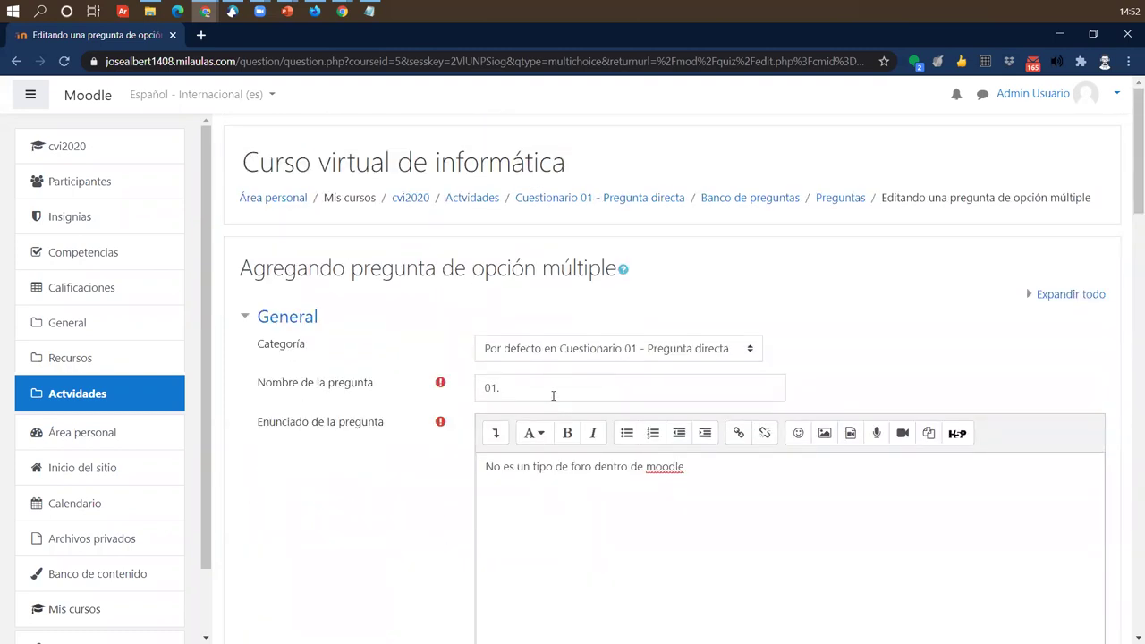
pyautogui.scroll(-10, 553, 396)
# Enter choices Foro de cafeteria, Foro de PyR, Foro de uso general and Foro de debate sencillo
pyautogui.click(560, 257)
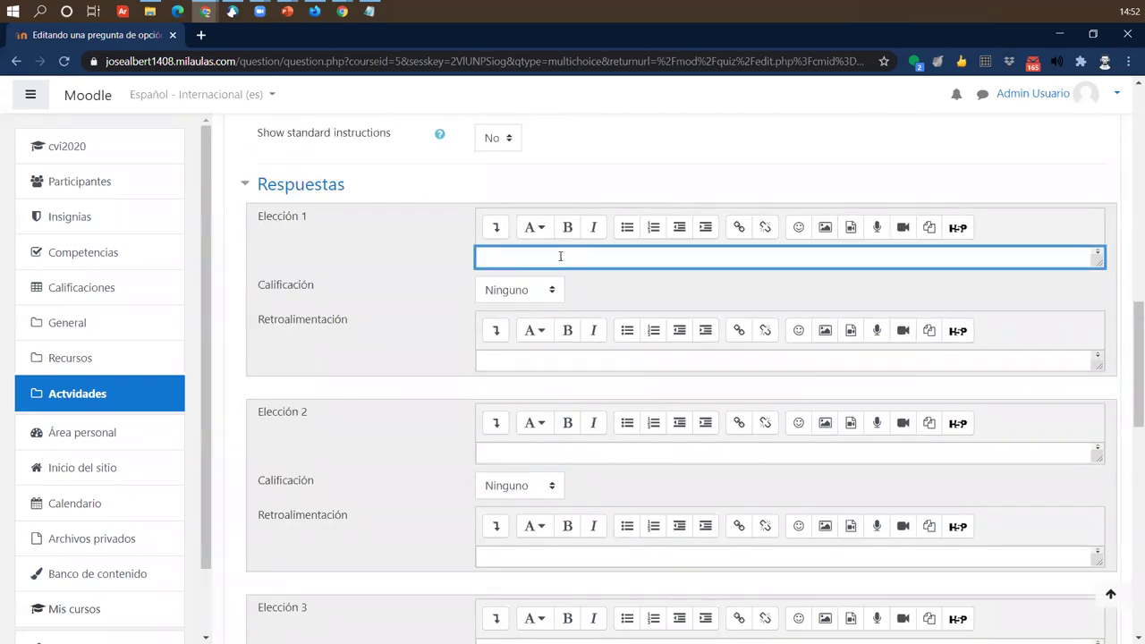
pyautogui.write('Foc')
pyautogui.write('o de ca')
pyautogui.write('fetería')
pyautogui.press('Tab')
pyautogui.press('Tab')
pyautogui.press('Tab')
pyautogui.press('Tab')
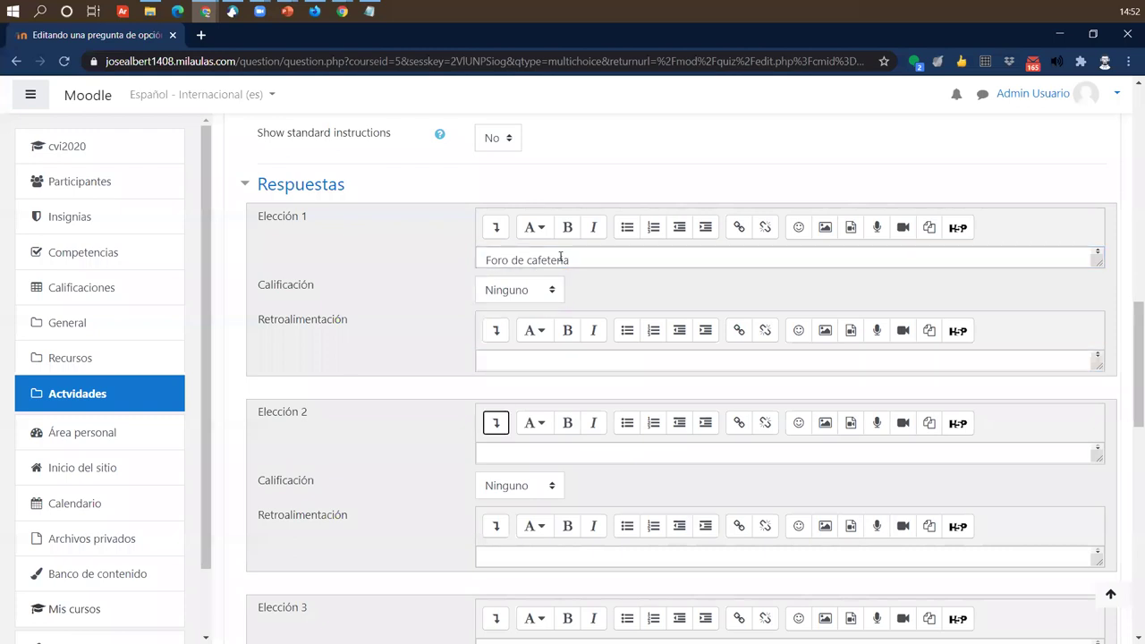
pyautogui.write('Foro')
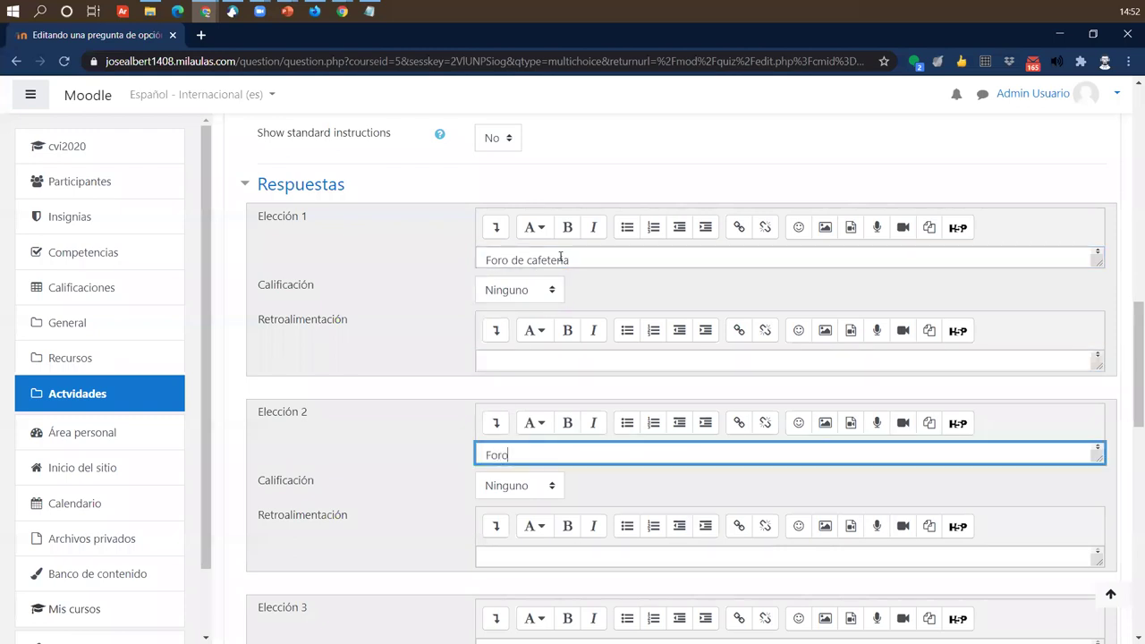
pyautogui.write(' de PyR')
pyautogui.press('Tab')
pyautogui.press('Tab')
pyautogui.press('Tab')
pyautogui.press('Tab')
pyautogui.press('Tab')
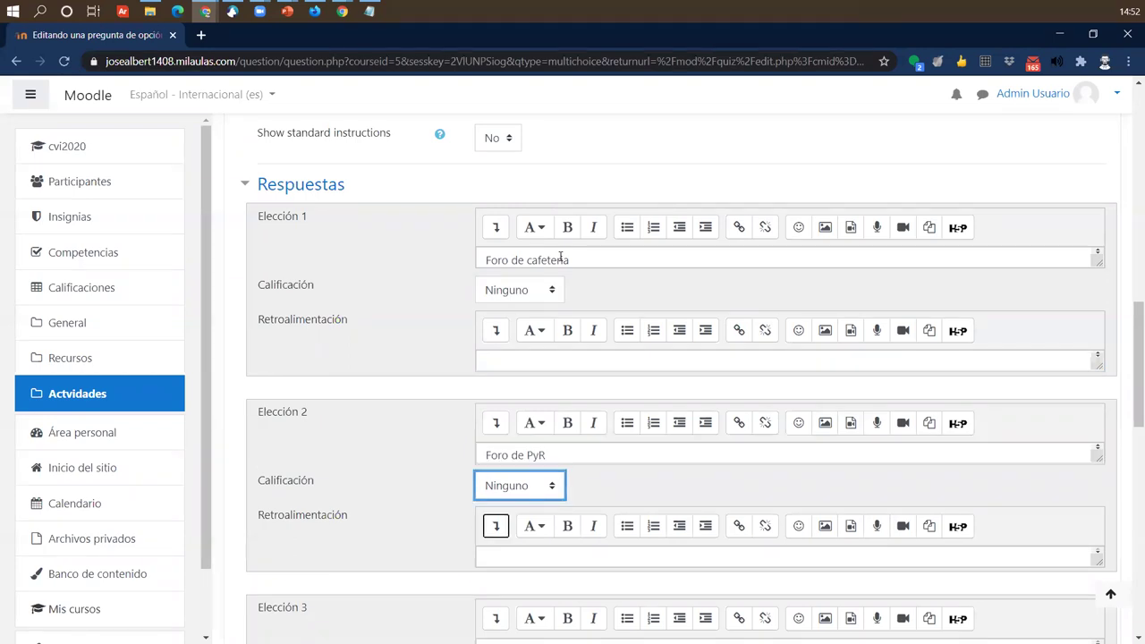
pyautogui.write('Foro')
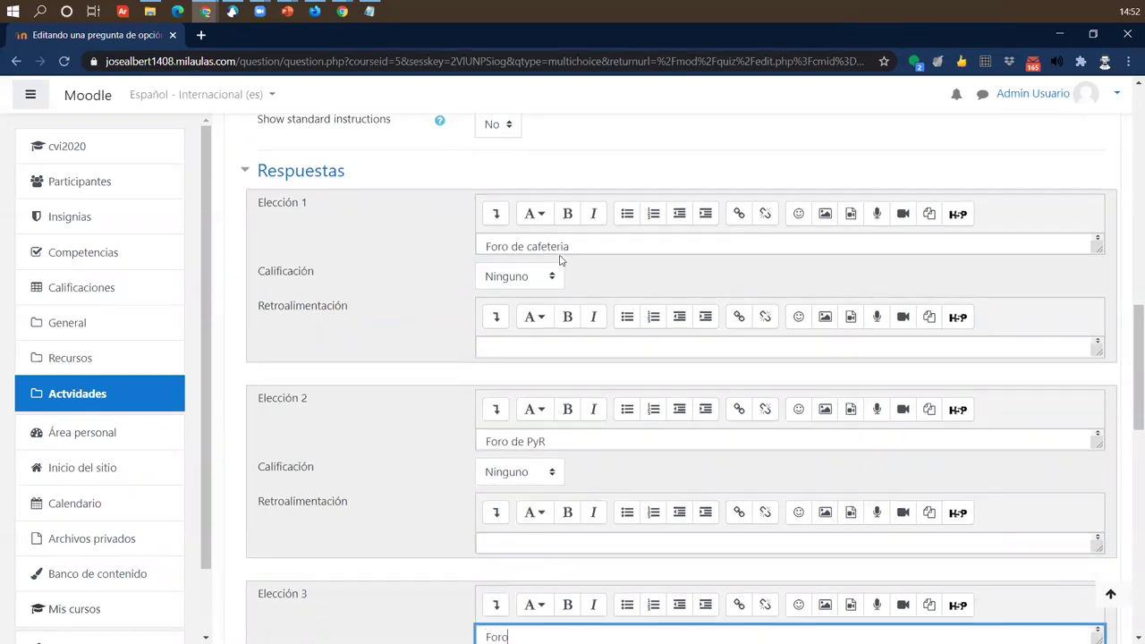
pyautogui.write(' de uso general')
pyautogui.press('Tab')
pyautogui.press('Tab')
pyautogui.press('Tab')
pyautogui.press('Tab')
pyautogui.press('Tab')
pyautogui.press('Tab')
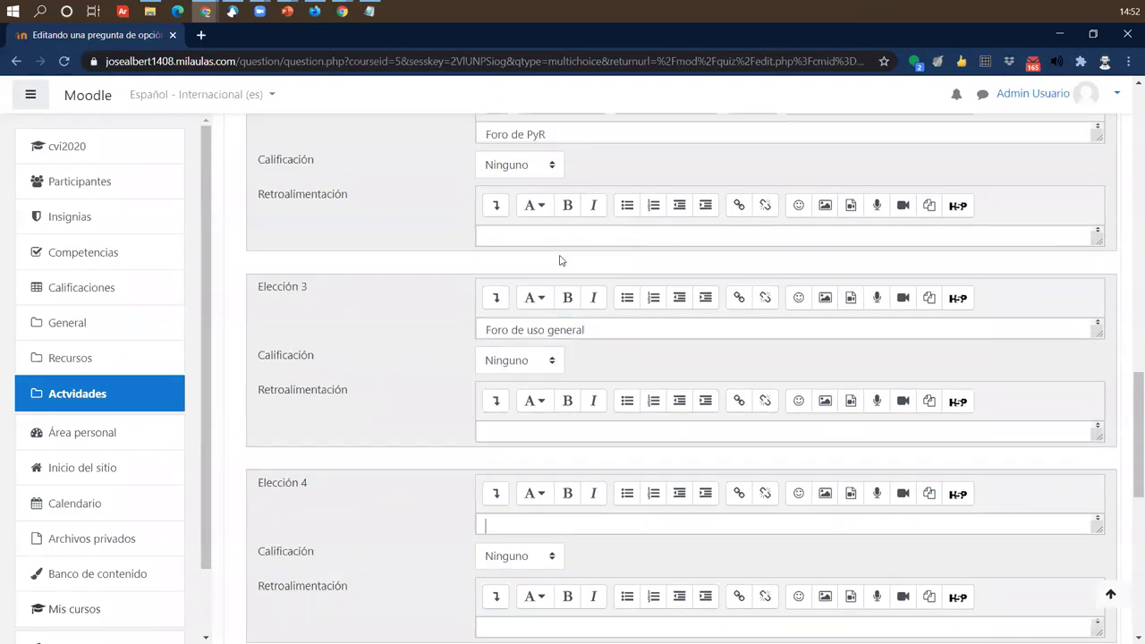
pyautogui.write('Foro de ')
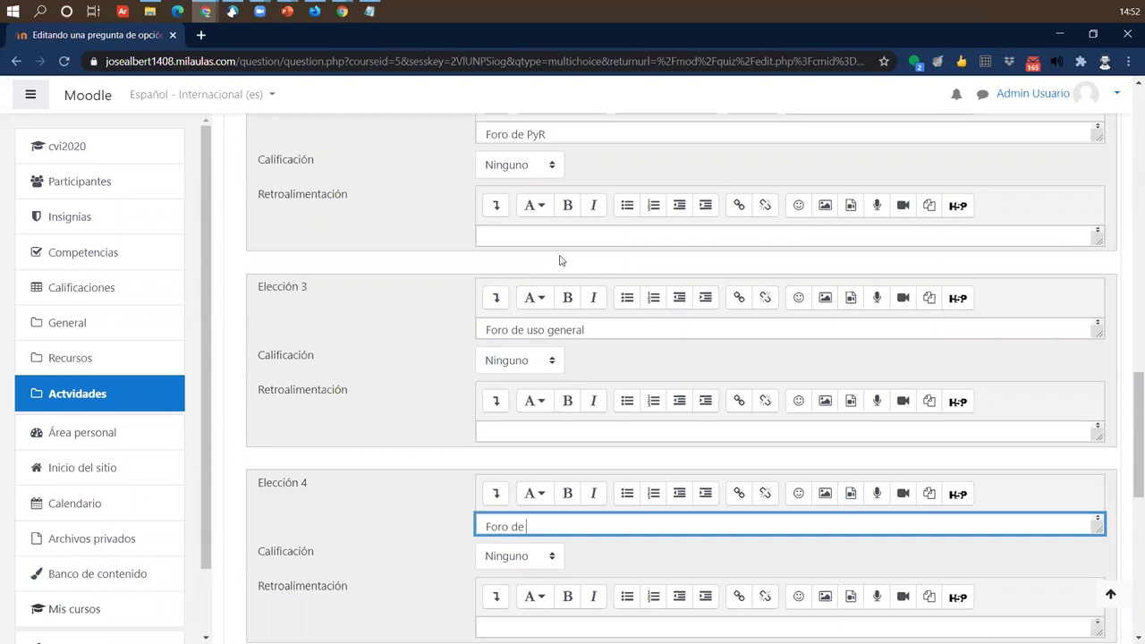
pyautogui.write('debate sencial')
pyautogui.press('BackSpace')
pyautogui.write('llo')
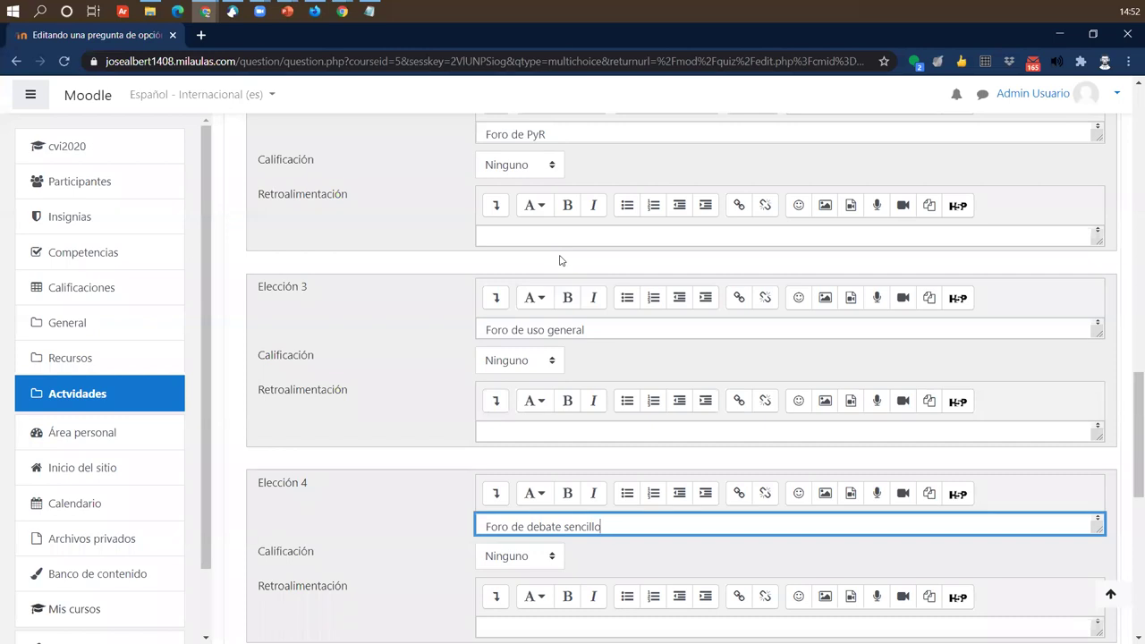
pyautogui.scroll(2, 808, 398)
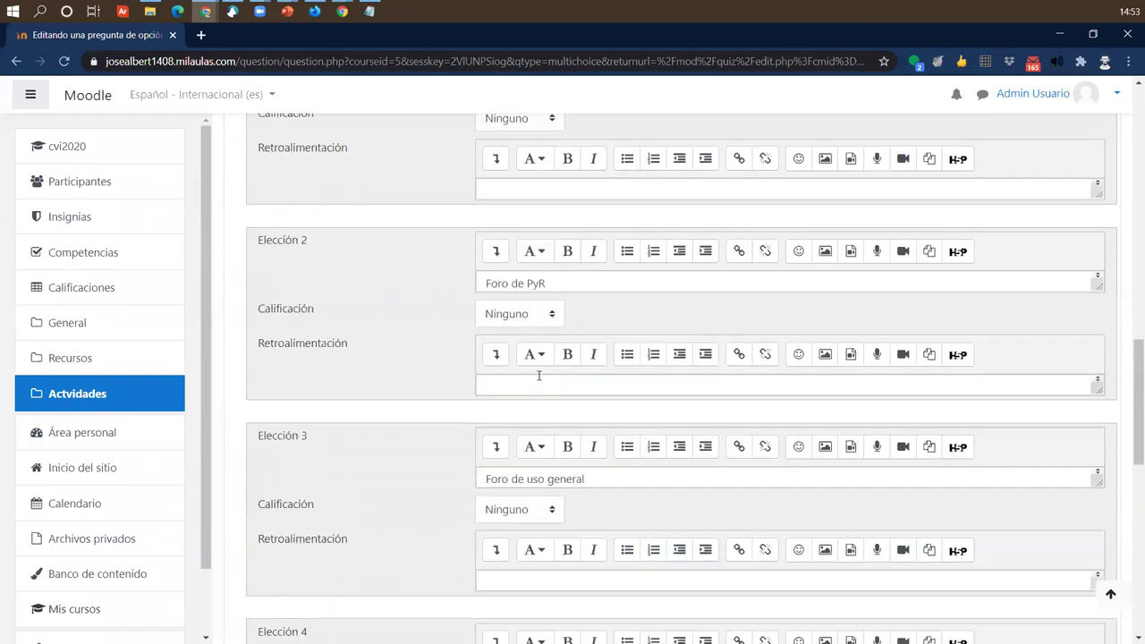
pyautogui.scroll(3, 630, 334)
pyautogui.scroll(8, 739, 316)
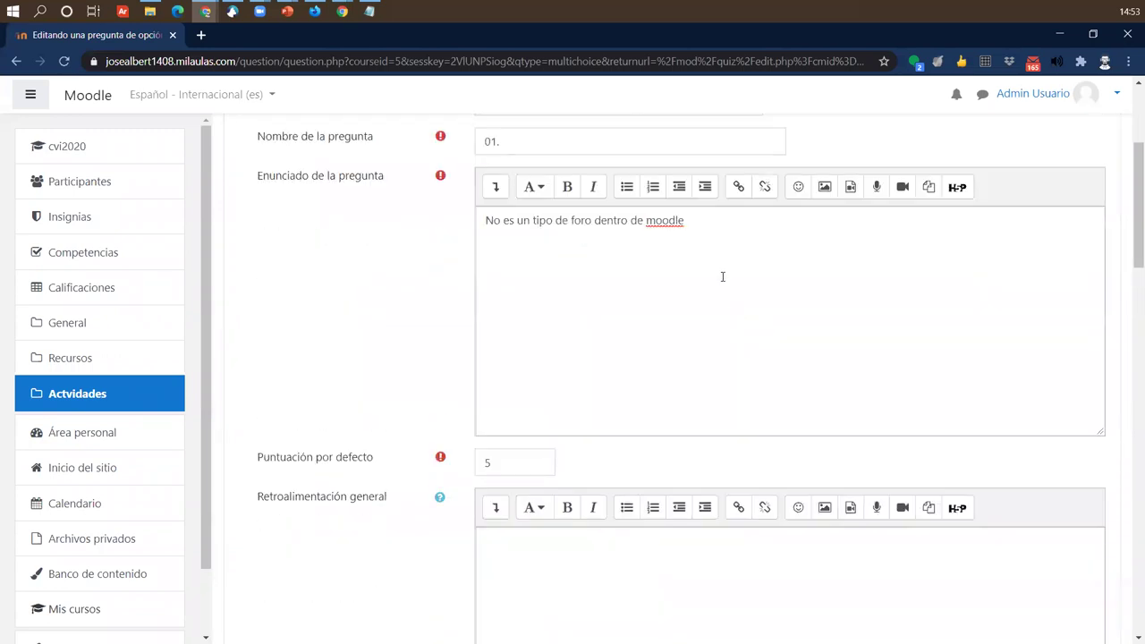
pyautogui.moveTo(757, 235); pyautogui.dragTo(478, 223)
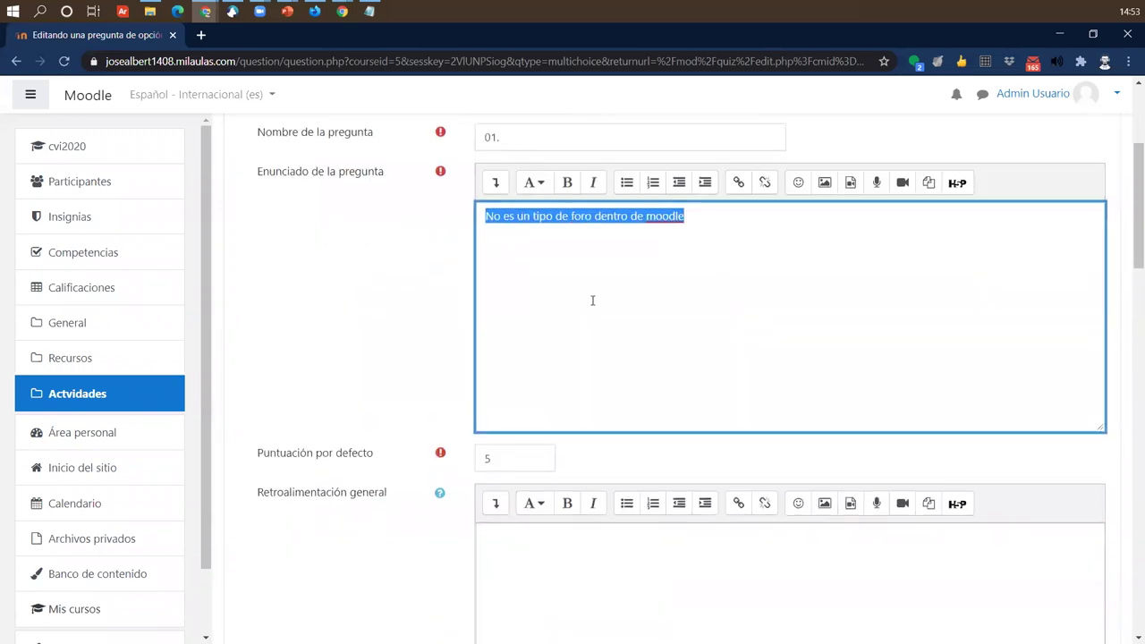
pyautogui.scroll(-10, 593, 301)
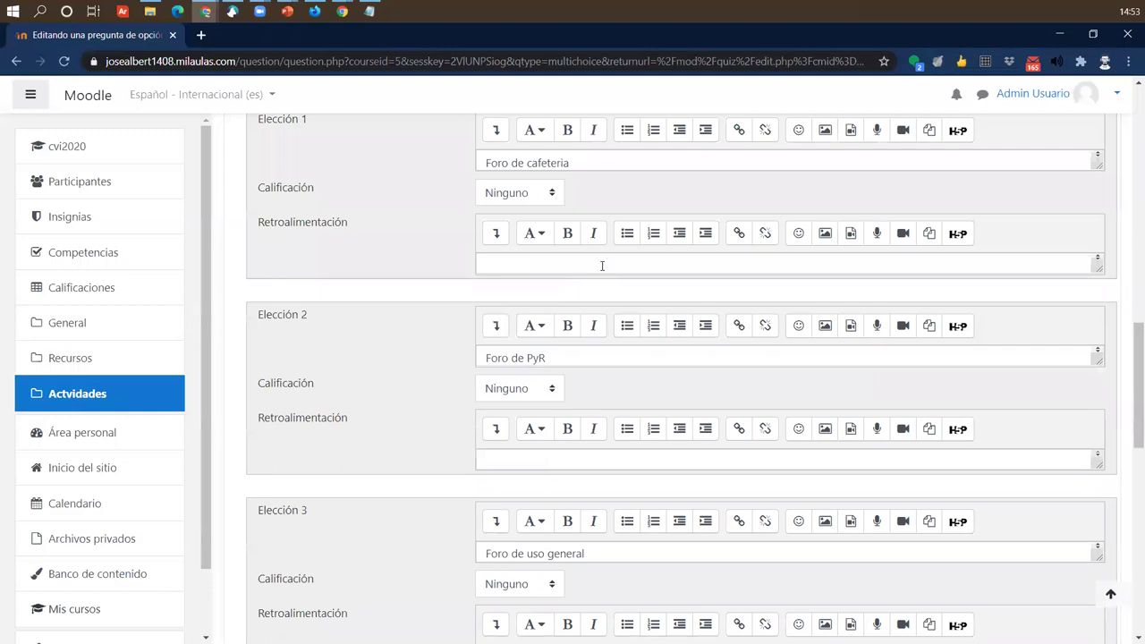
pyautogui.scroll(-3, 596, 320)
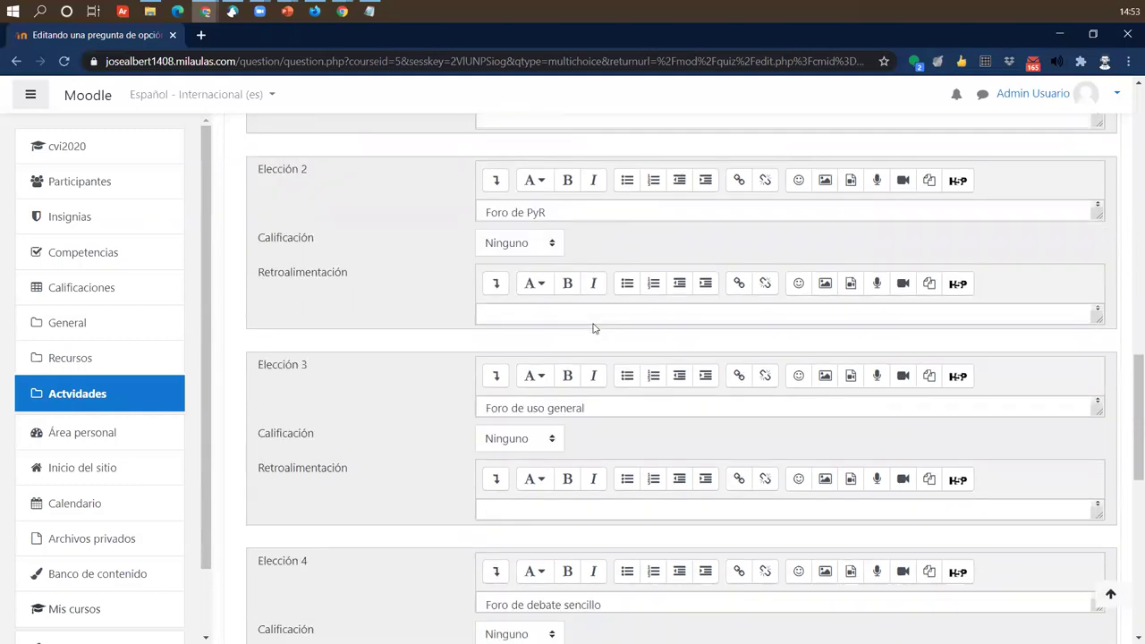
pyautogui.scroll(-2, 592, 328)
pyautogui.scroll(-5, 668, 359)
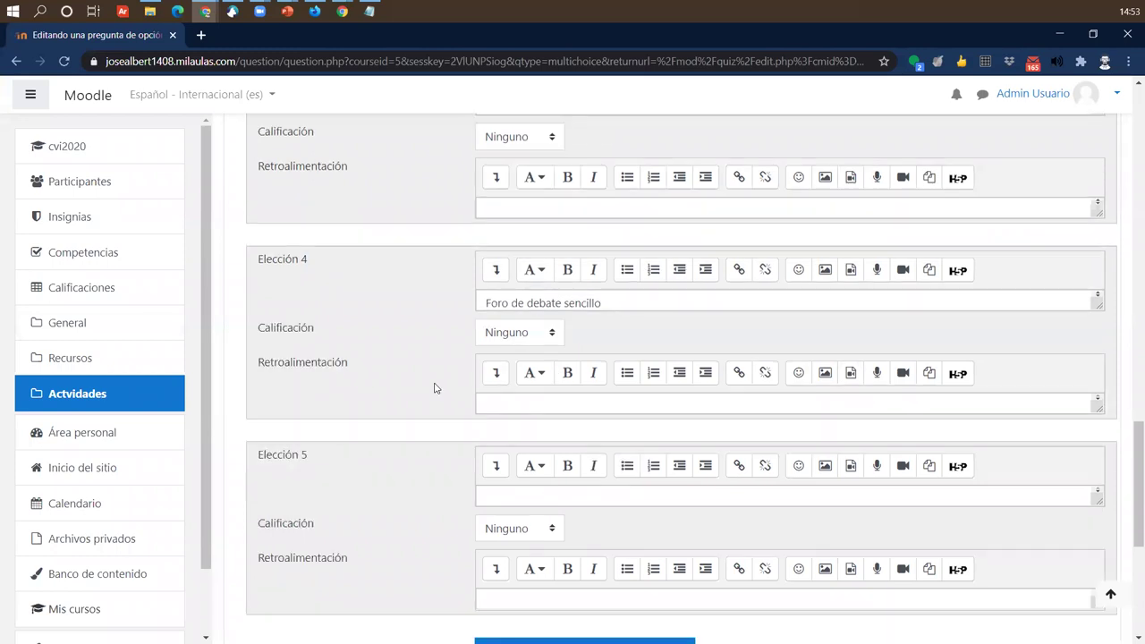
pyautogui.scroll(8, 434, 388)
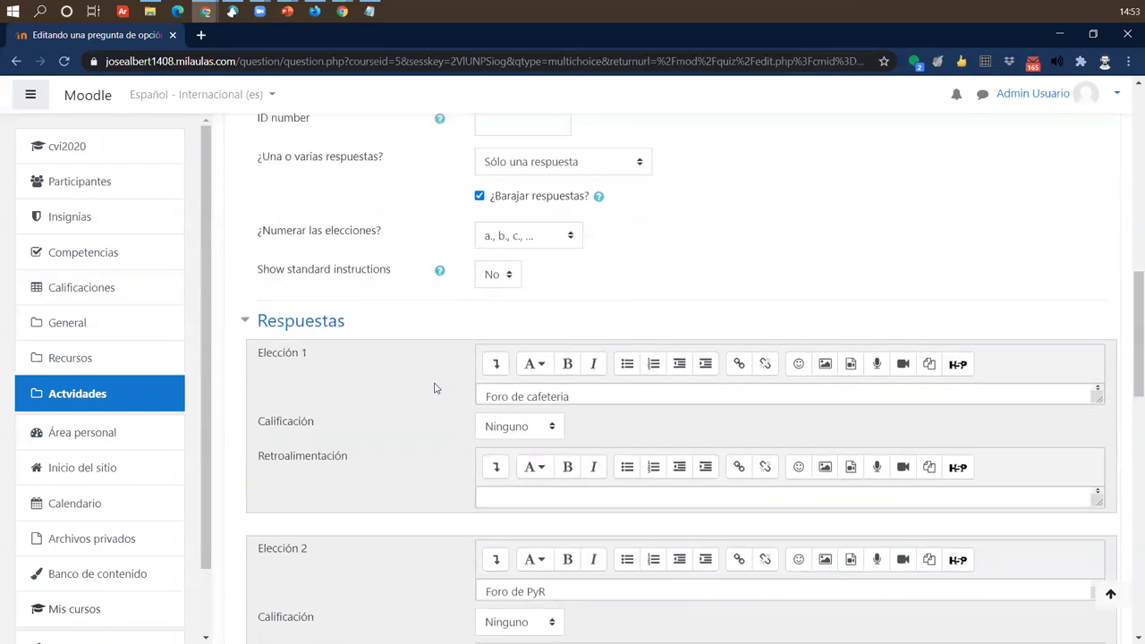
pyautogui.scroll(1, 434, 388)
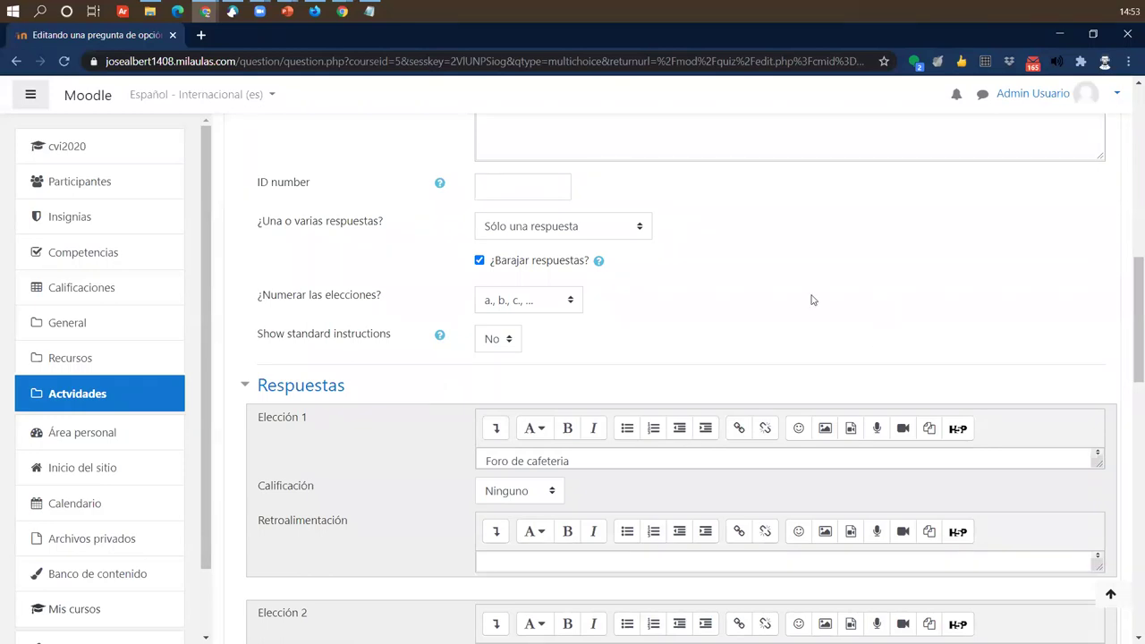
pyautogui.scroll(3, 657, 365)
pyautogui.scroll(-5, 573, 362)
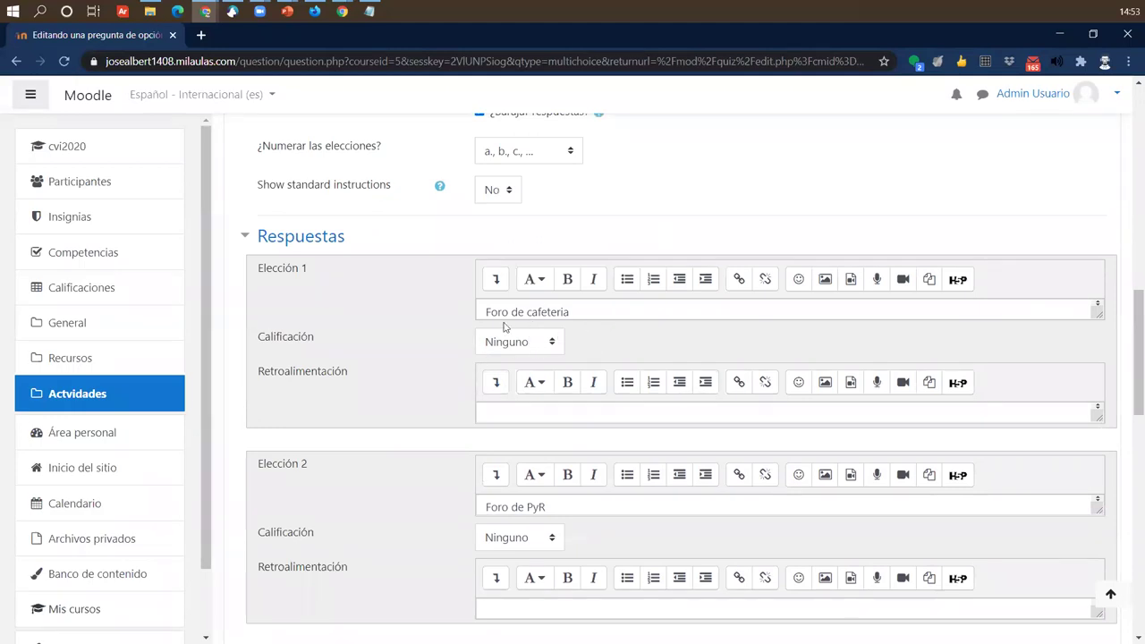
# Grade the first choice, Foro de cafeteria, at 100%
pyautogui.moveTo(269, 337); pyautogui.dragTo(567, 340)
pyautogui.click(546, 342)
pyautogui.click(530, 46)
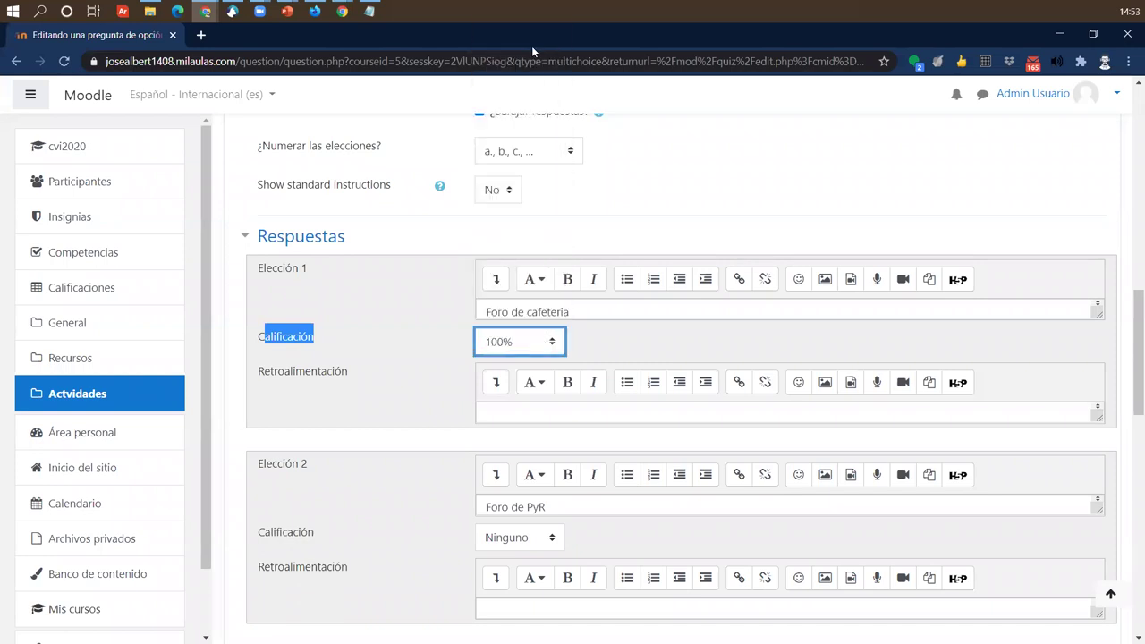
pyautogui.click(358, 374)
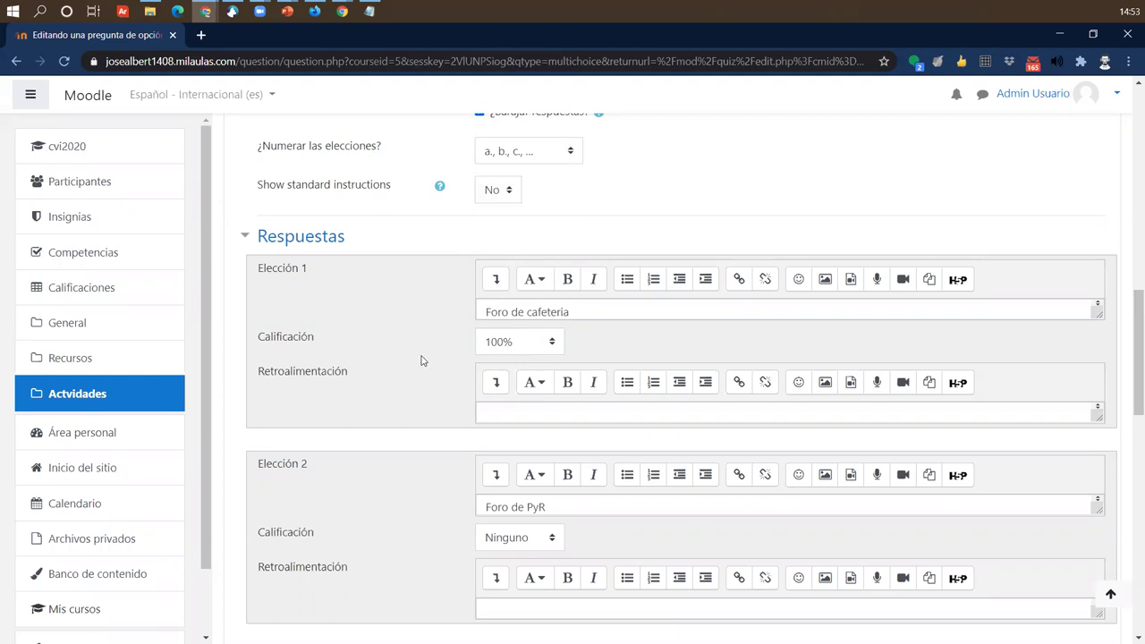
# Save the question and return to the quiz editing page
pyautogui.scroll(-7, 422, 360)
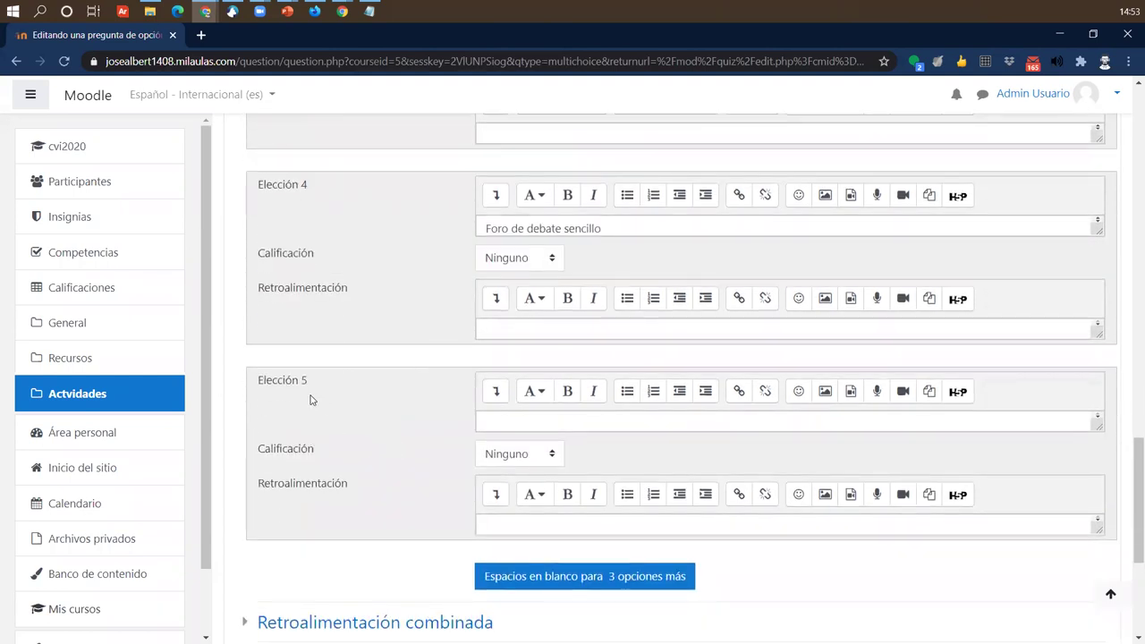
pyautogui.moveTo(265, 383); pyautogui.dragTo(608, 423)
pyautogui.click(608, 422)
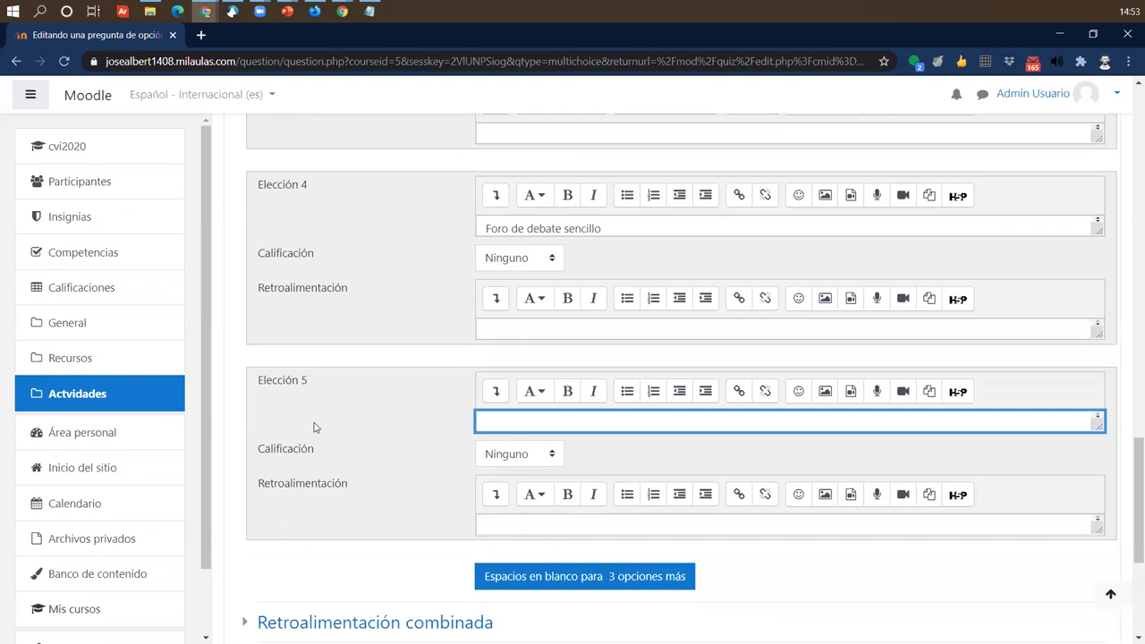
pyautogui.scroll(-3, 314, 427)
pyautogui.click(523, 558)
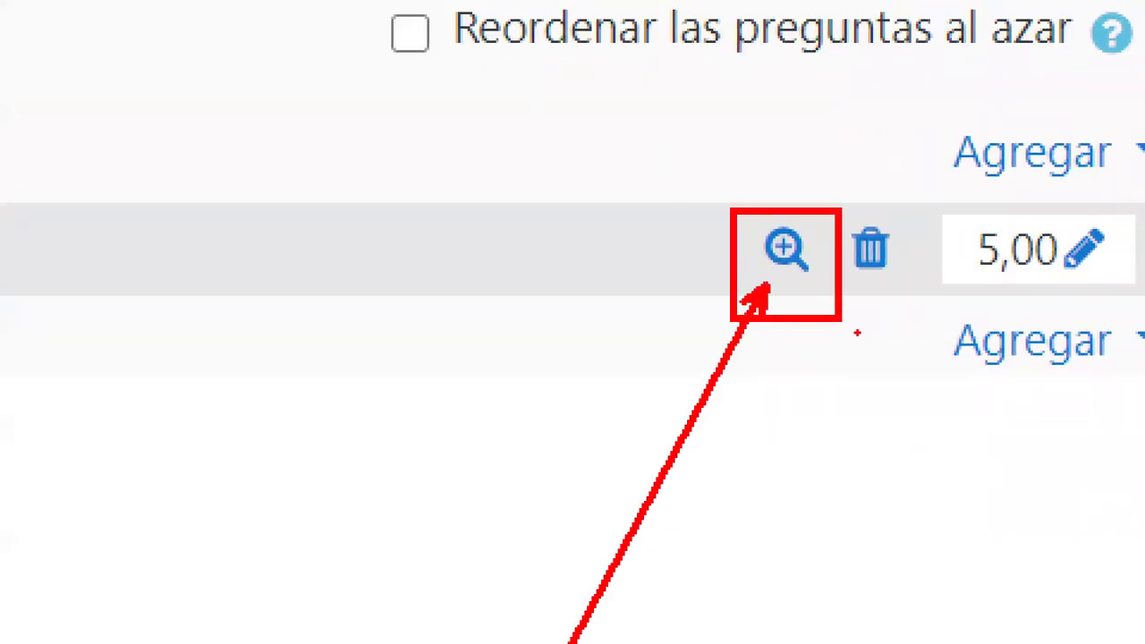
# Preview the saved forum question and look over its answer choices
pyautogui.click(799, 253)
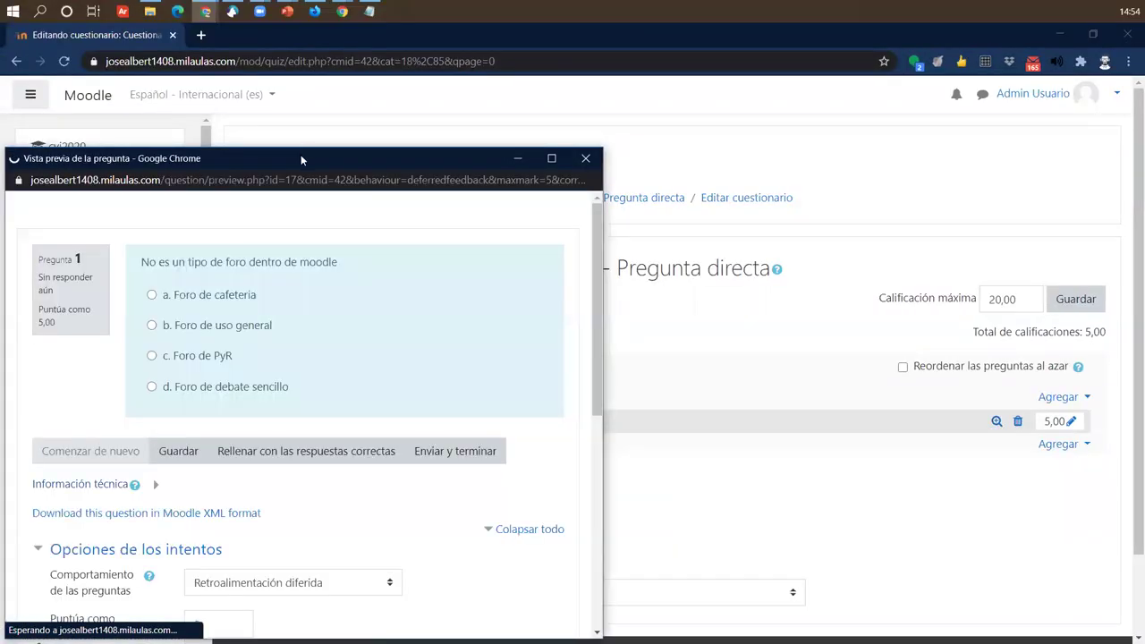
pyautogui.moveTo(301, 153); pyautogui.dragTo(438, 137)
pyautogui.moveTo(276, 247); pyautogui.dragTo(523, 254)
pyautogui.click(523, 254)
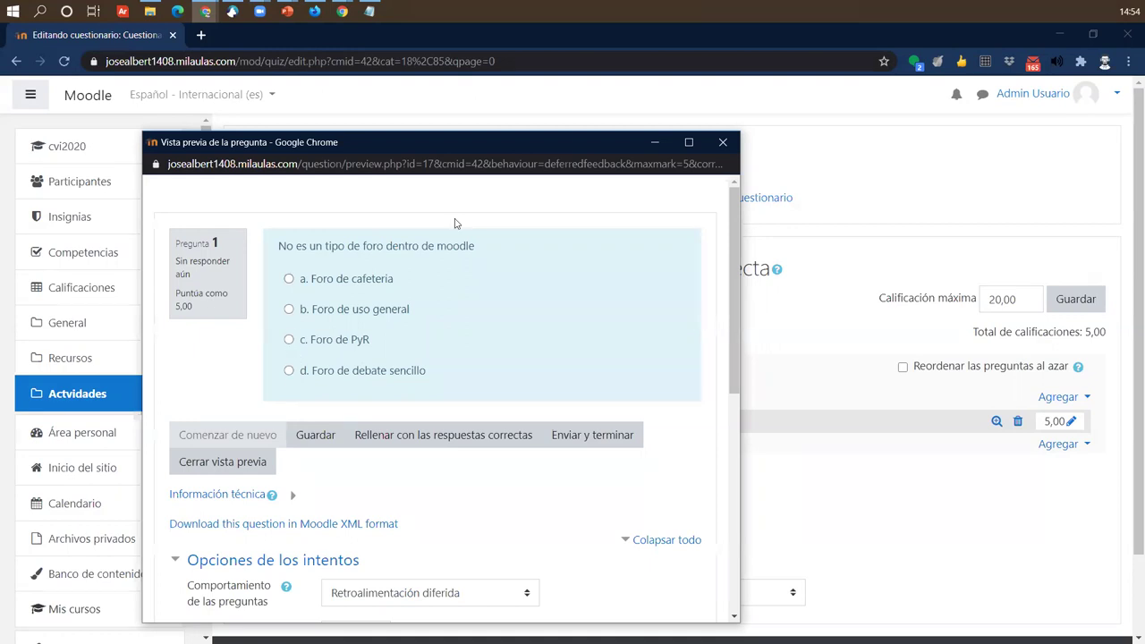
pyautogui.click(722, 143)
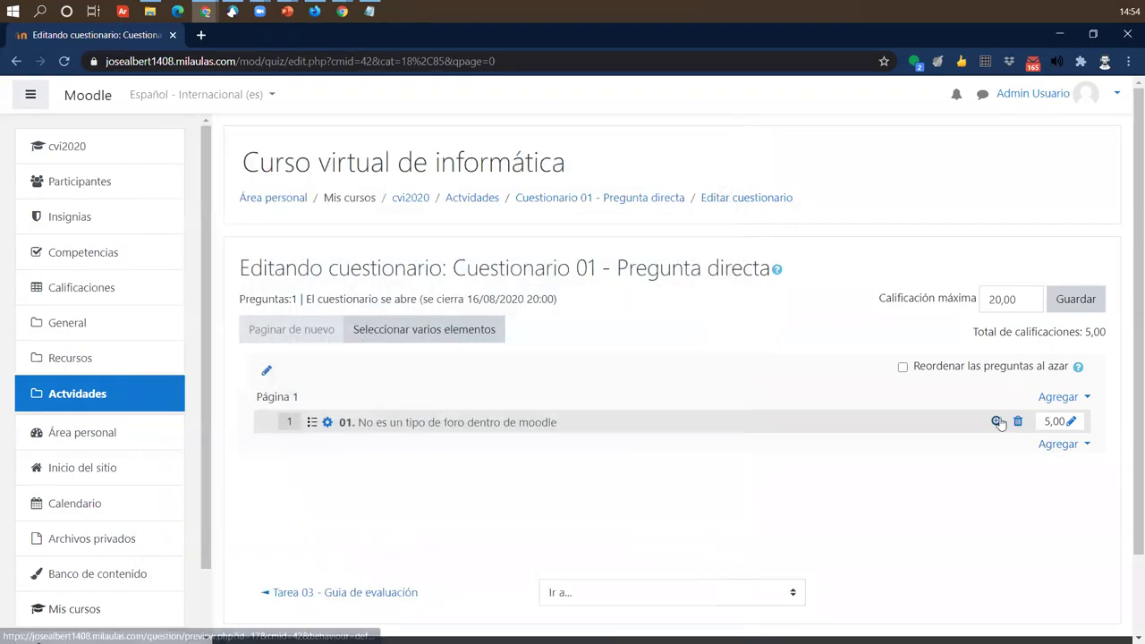
pyautogui.click(996, 421)
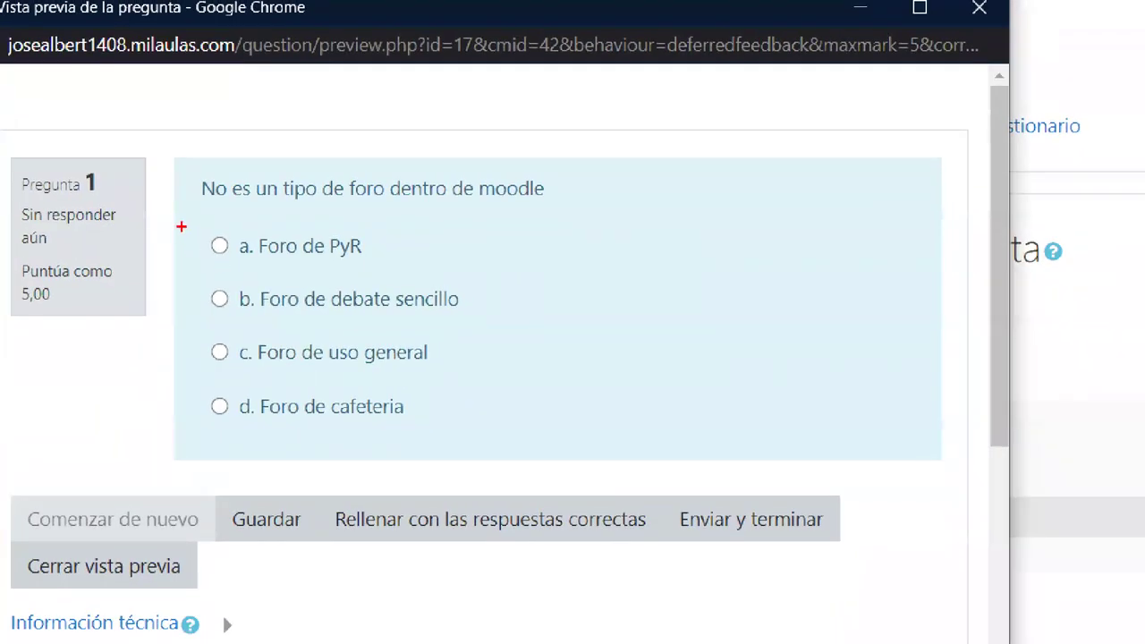
pyautogui.moveTo(181, 170)
pyautogui.mouseDown()
pyautogui.moveTo(754, 465)
pyautogui.moveTo(675, 467)
pyautogui.mouseUp()
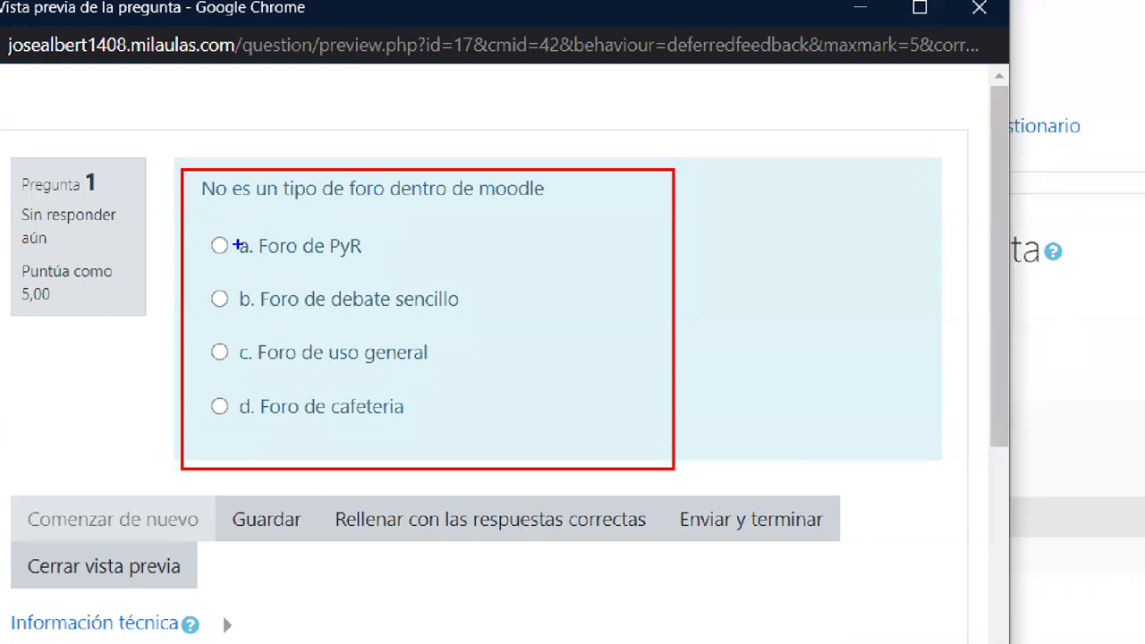
pyautogui.moveTo(202, 226); pyautogui.dragTo(417, 264)
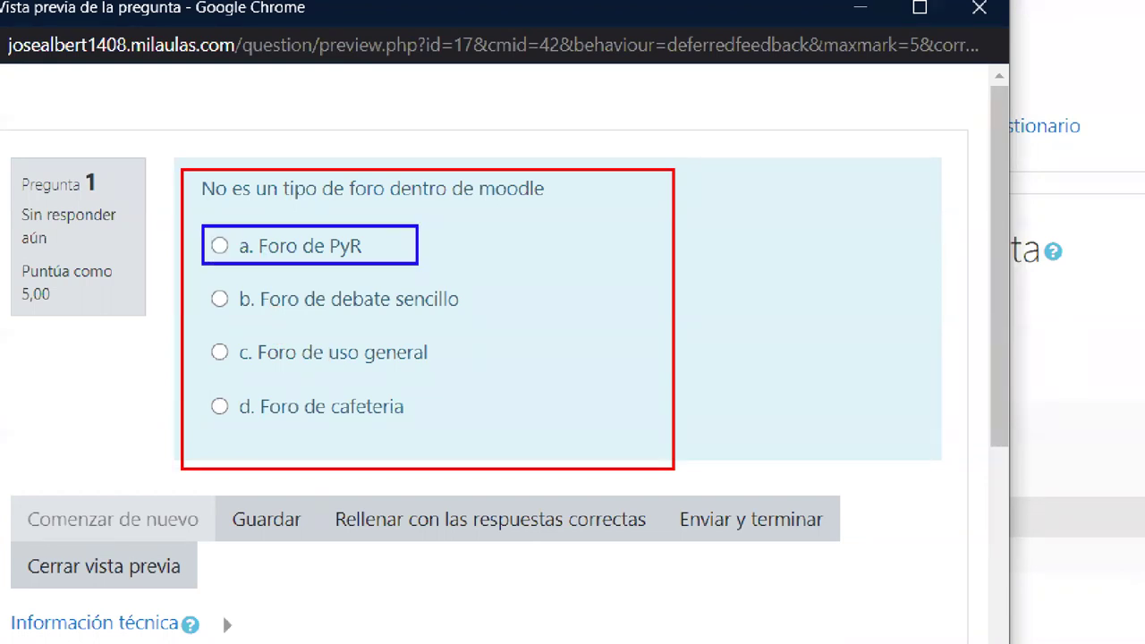
pyautogui.moveTo(212, 280); pyautogui.dragTo(486, 313)
pyautogui.moveTo(206, 331)
pyautogui.mouseDown()
pyautogui.moveTo(468, 391)
pyautogui.moveTo(463, 372)
pyautogui.mouseUp()
pyautogui.moveTo(199, 388); pyautogui.dragTo(415, 435)
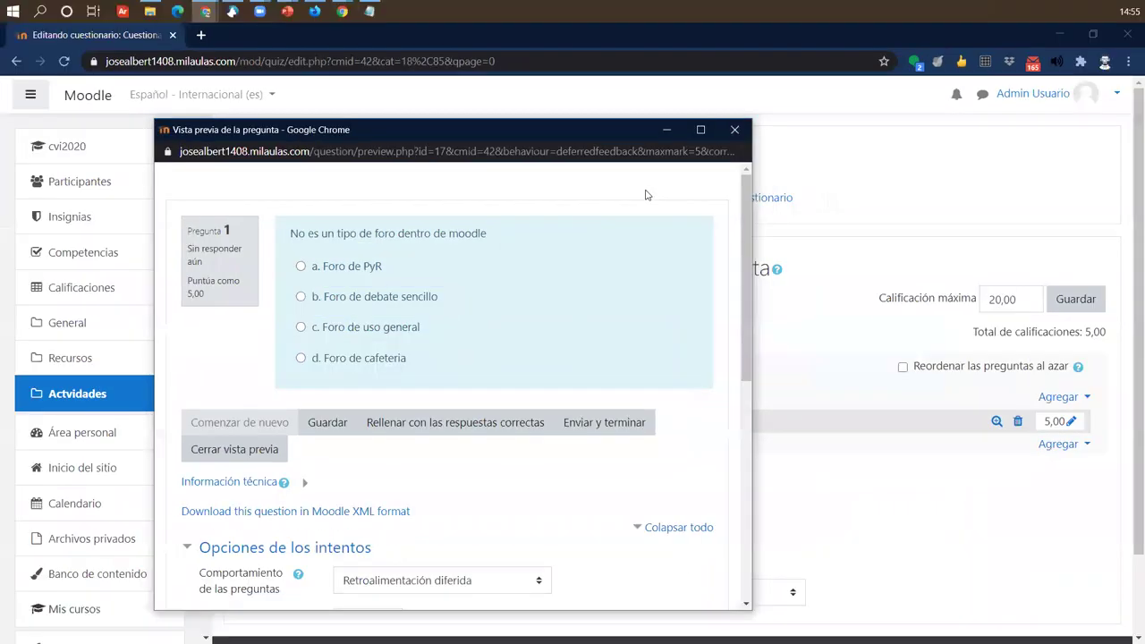
pyautogui.click(980, 8)
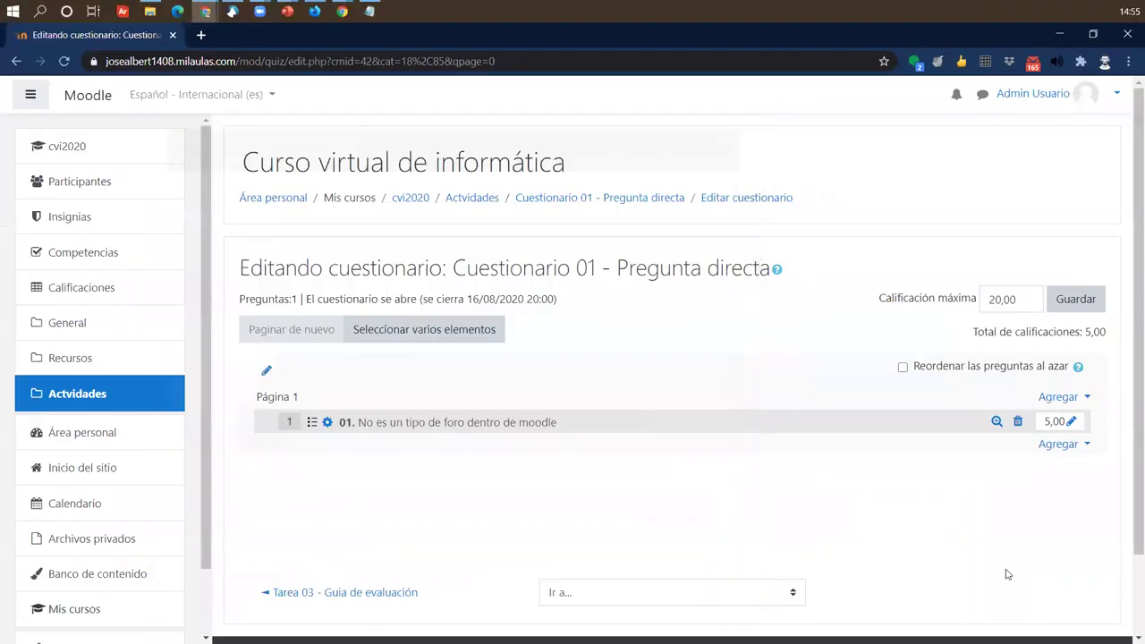
# Add a new Opción múltiple question to the quiz
pyautogui.click(1056, 443)
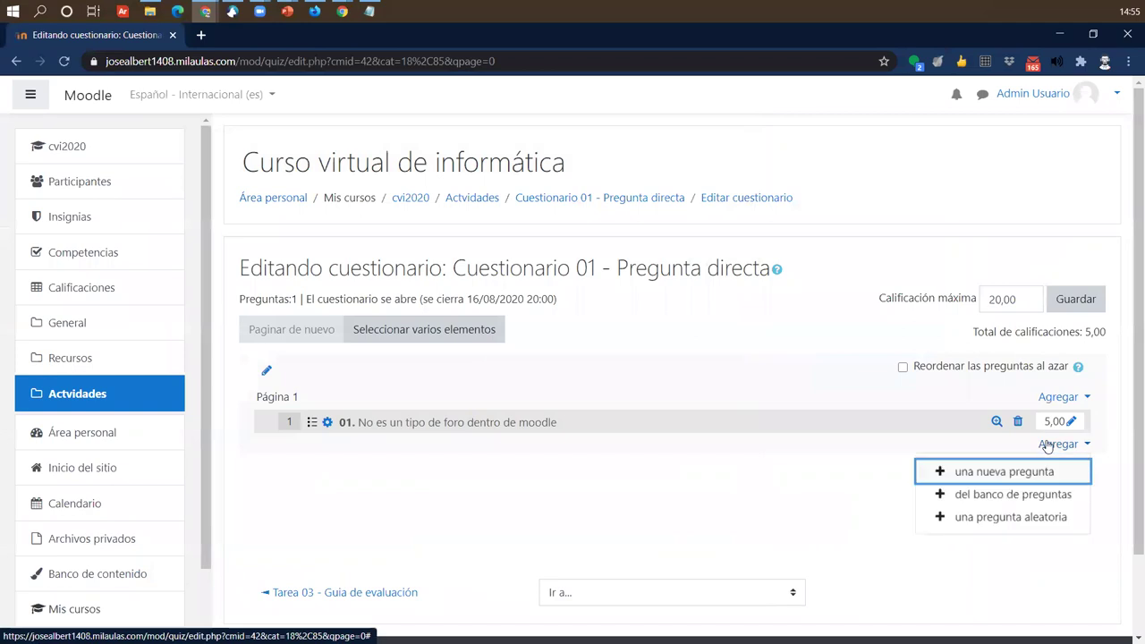
pyautogui.click(991, 472)
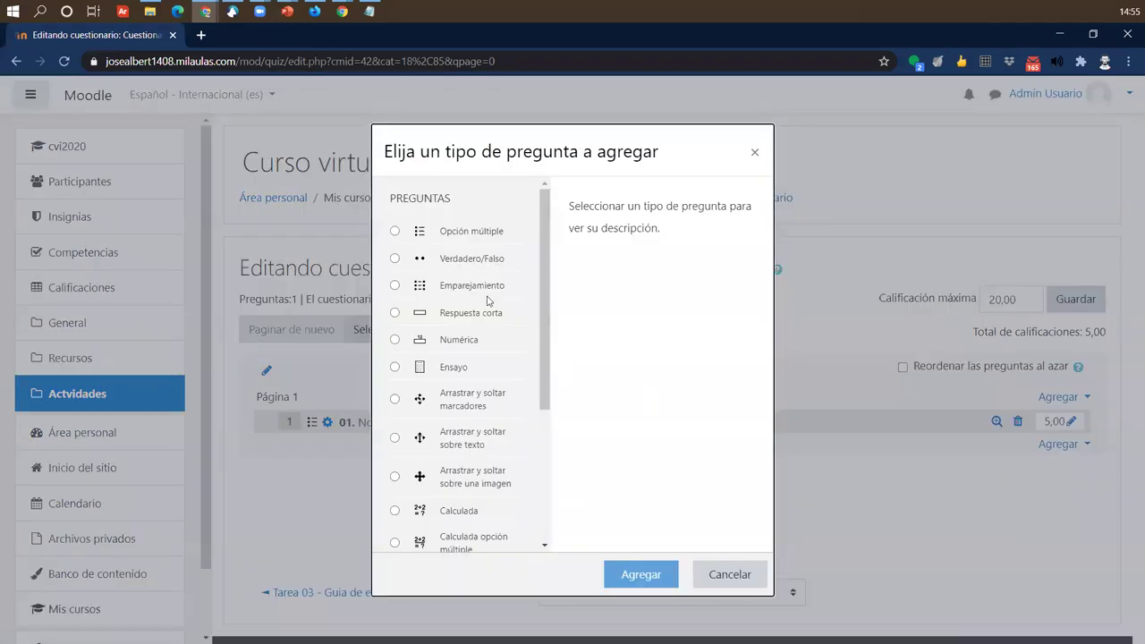
pyautogui.click(462, 235)
pyautogui.click(614, 576)
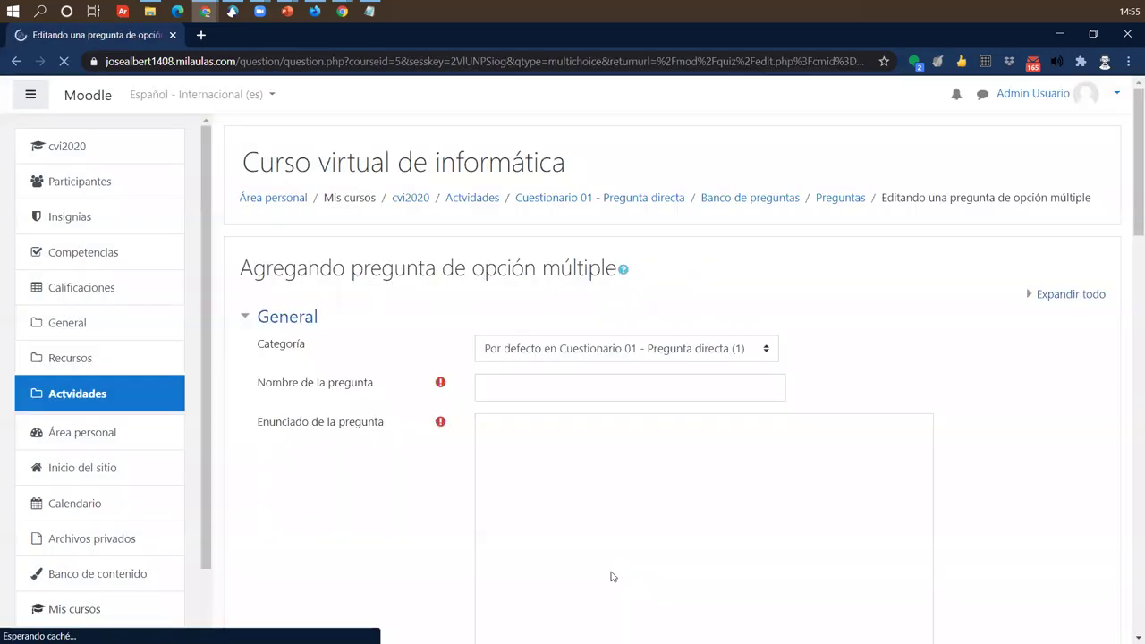
# Name the question 02., stating 'Es un metodo de califación de una tarea en moodle', default mark 5
pyautogui.scroll(-2, 522, 491)
pyautogui.click(596, 240)
pyautogui.click(574, 379)
pyautogui.write('Es')
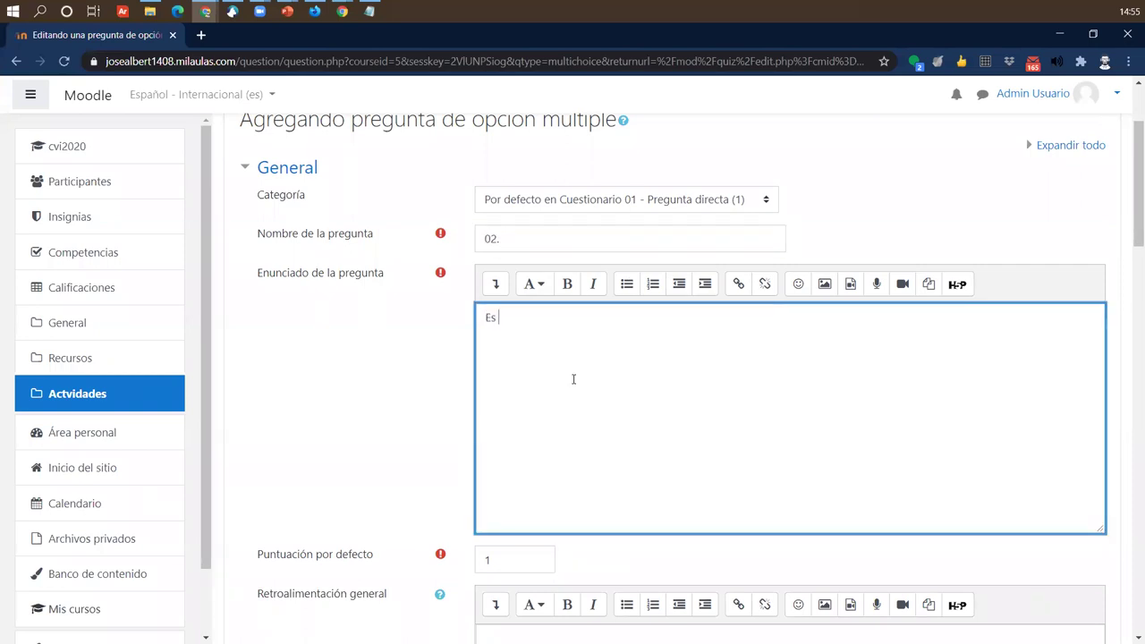
pyautogui.write(' un metodo de califación de ')
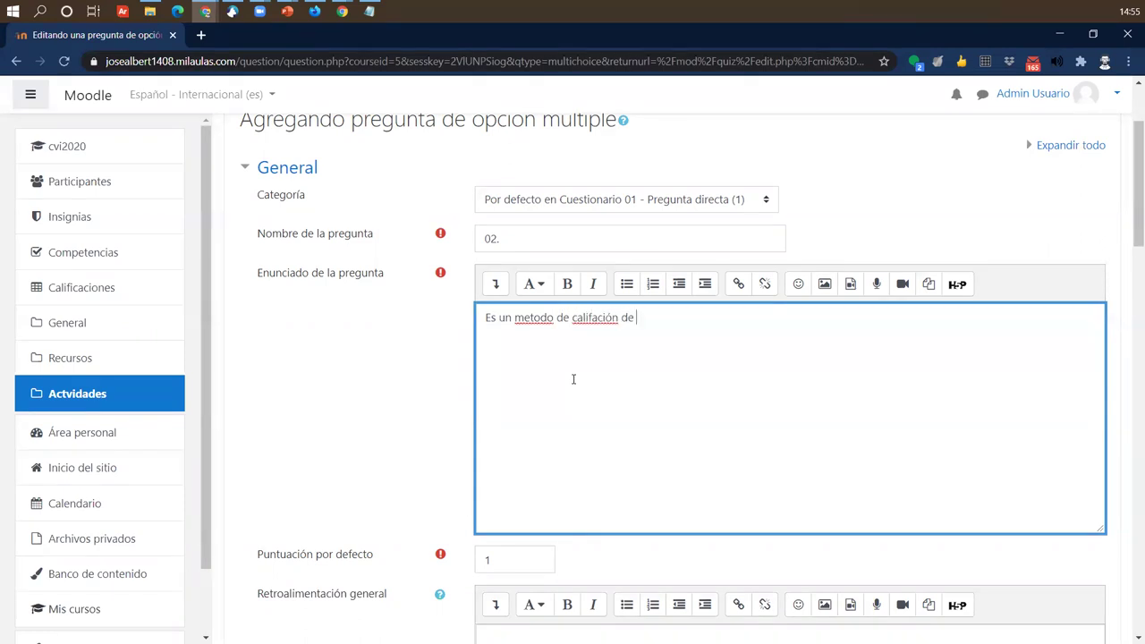
pyautogui.write('un')
pyautogui.write('una tarea en moodle')
pyautogui.press('Tab')
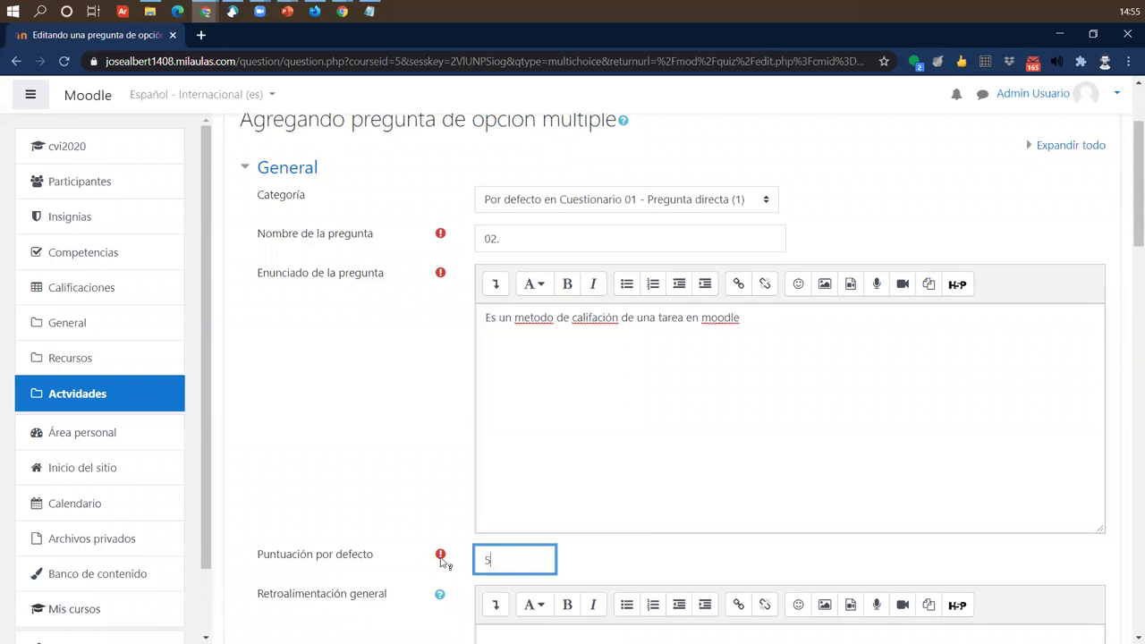
pyautogui.scroll(-6, 440, 561)
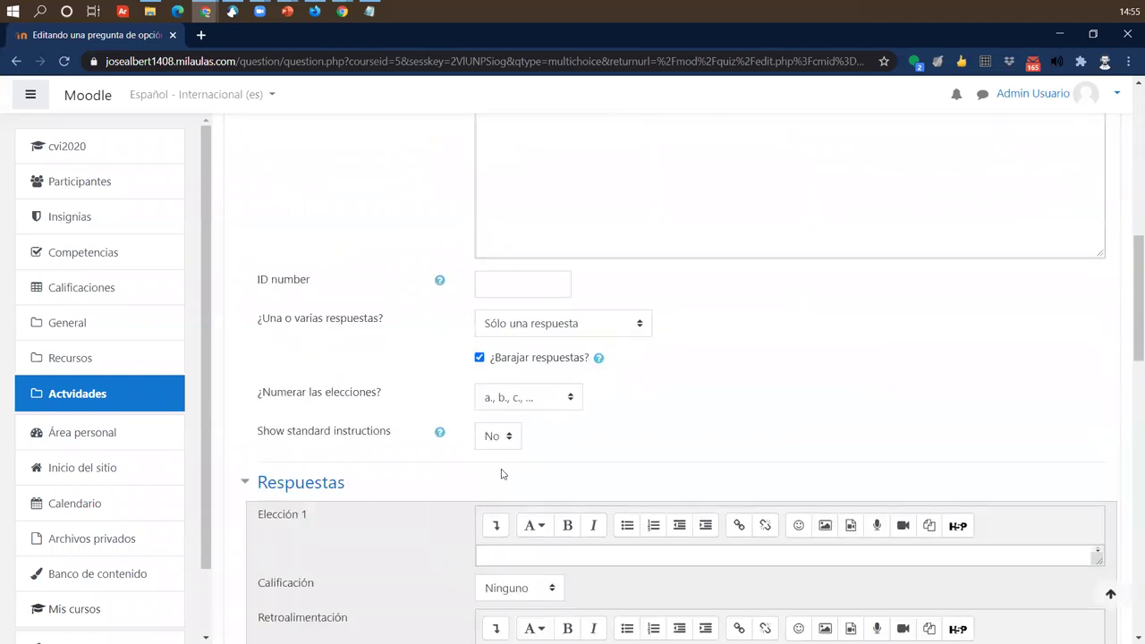
# Set '¿Una o varias respuestas?' to 'Se permiten varias respuestas'
pyautogui.scroll(-1, 503, 475)
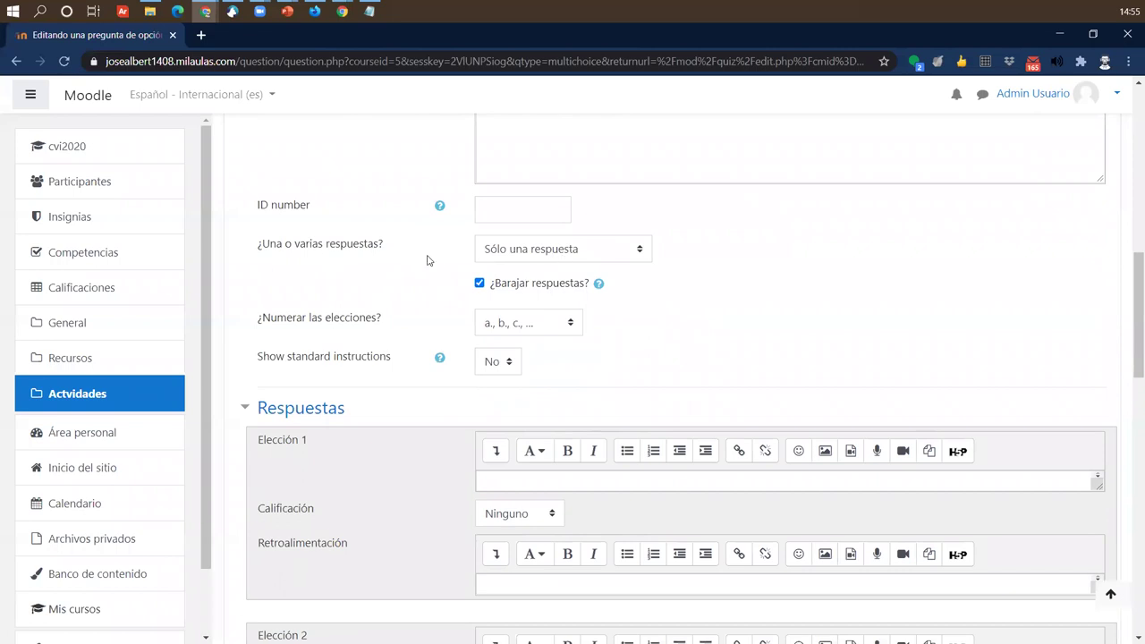
pyautogui.click(522, 249)
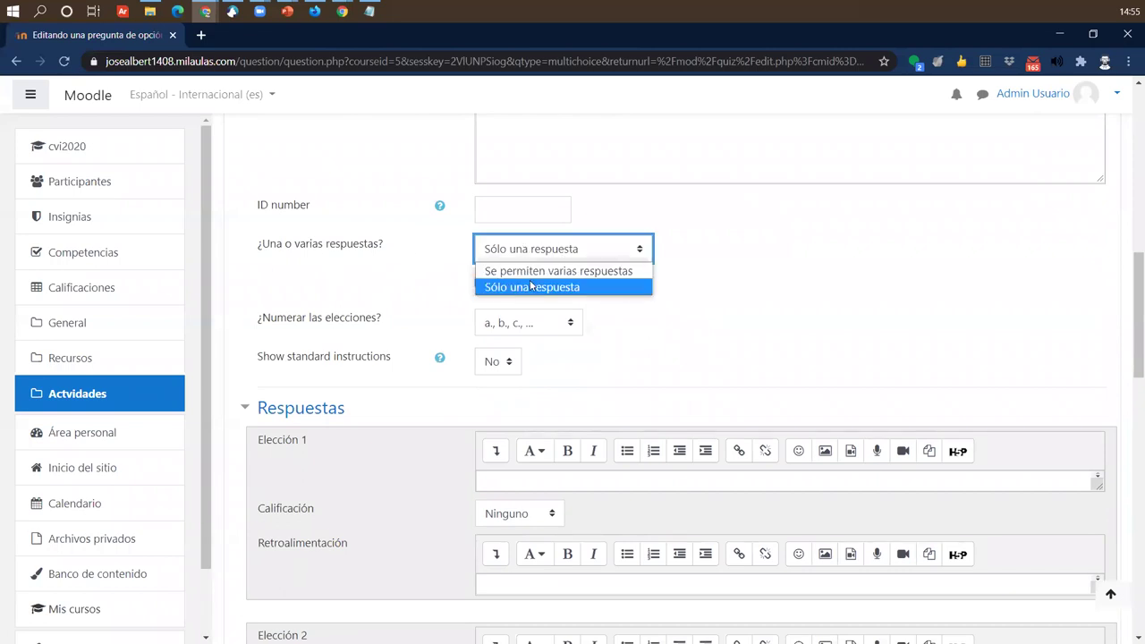
pyautogui.click(535, 272)
pyautogui.scroll(-3, 543, 464)
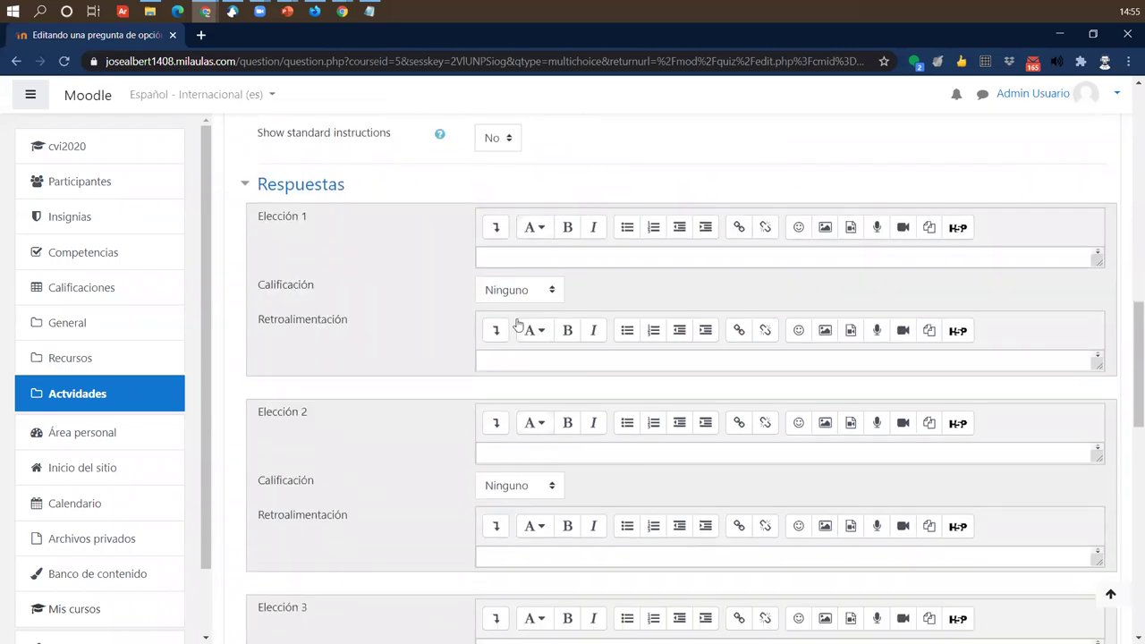
pyautogui.click(525, 268)
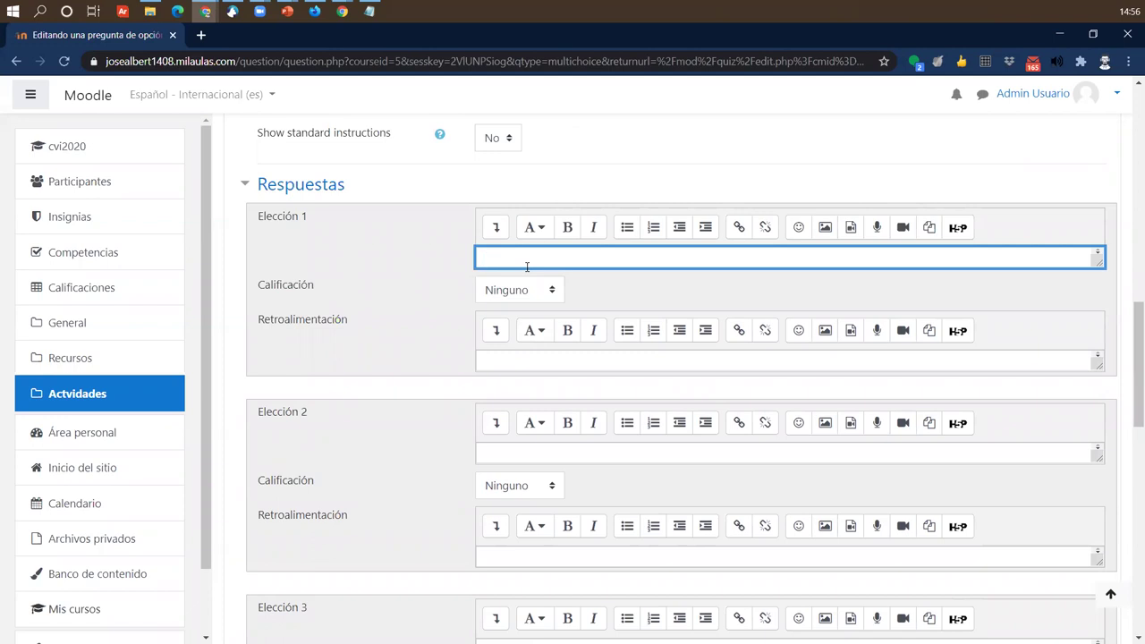
# Enter choices Restricción de intento, Rubrica de evaluación, Ponderación automática and Calificación directa
pyautogui.write('Restricción de intento')
pyautogui.press('Tab')
pyautogui.press('Tab')
pyautogui.press('Tab')
pyautogui.press('Tab')
pyautogui.press('Tab')
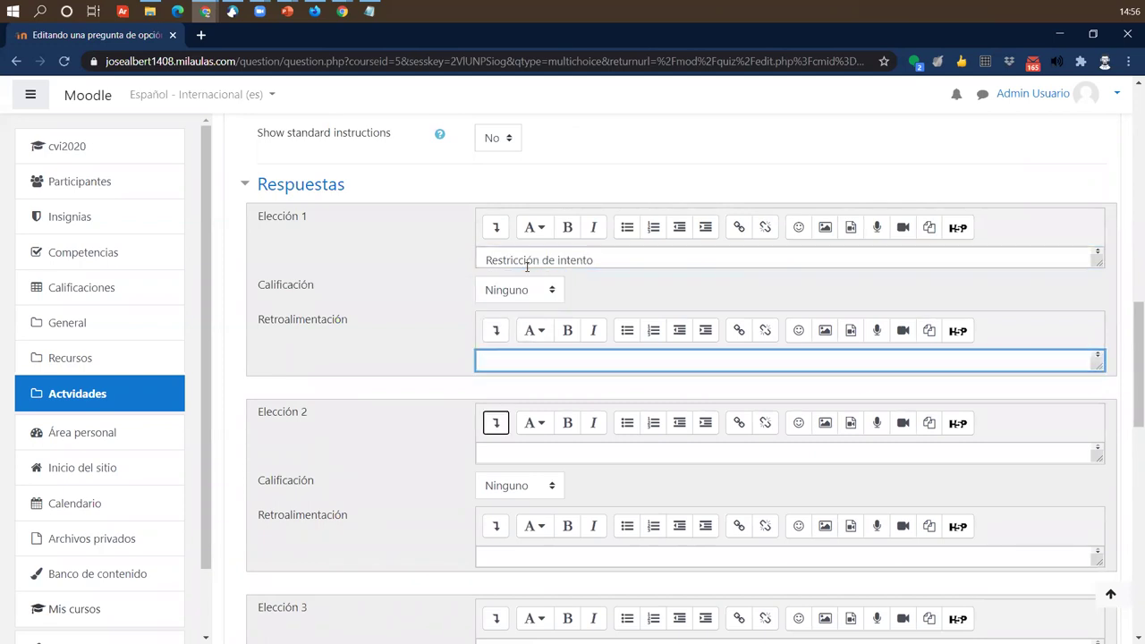
pyautogui.write('Rubrica de evaluacio')
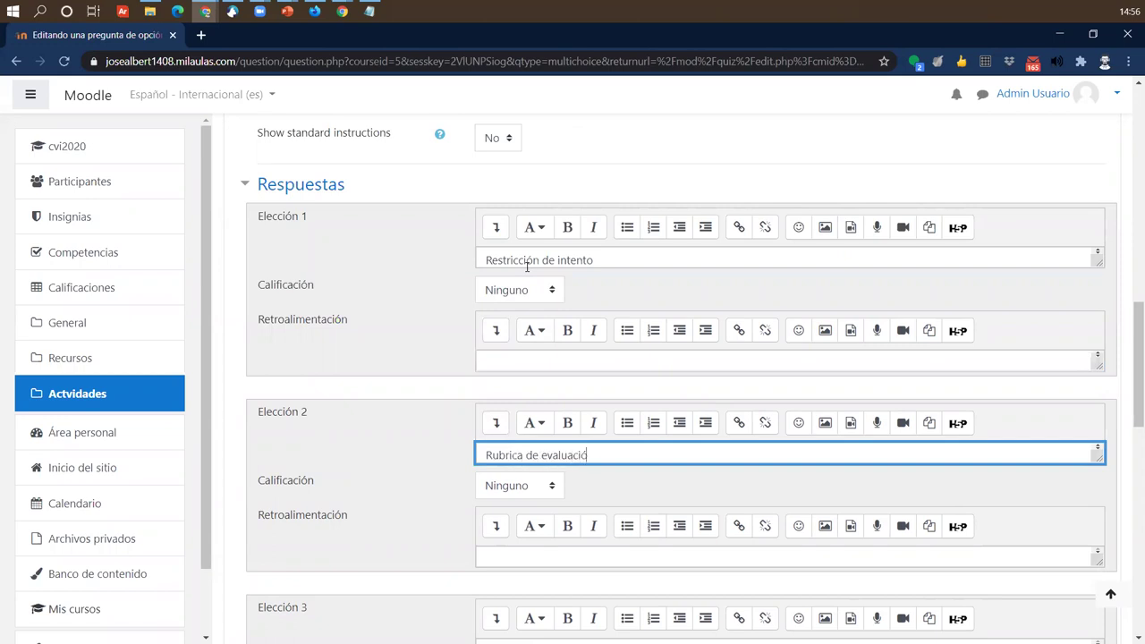
pyautogui.press('Tab')
pyautogui.press('Tab')
pyautogui.press('Tab')
pyautogui.press('Tab')
pyautogui.press('Tab')
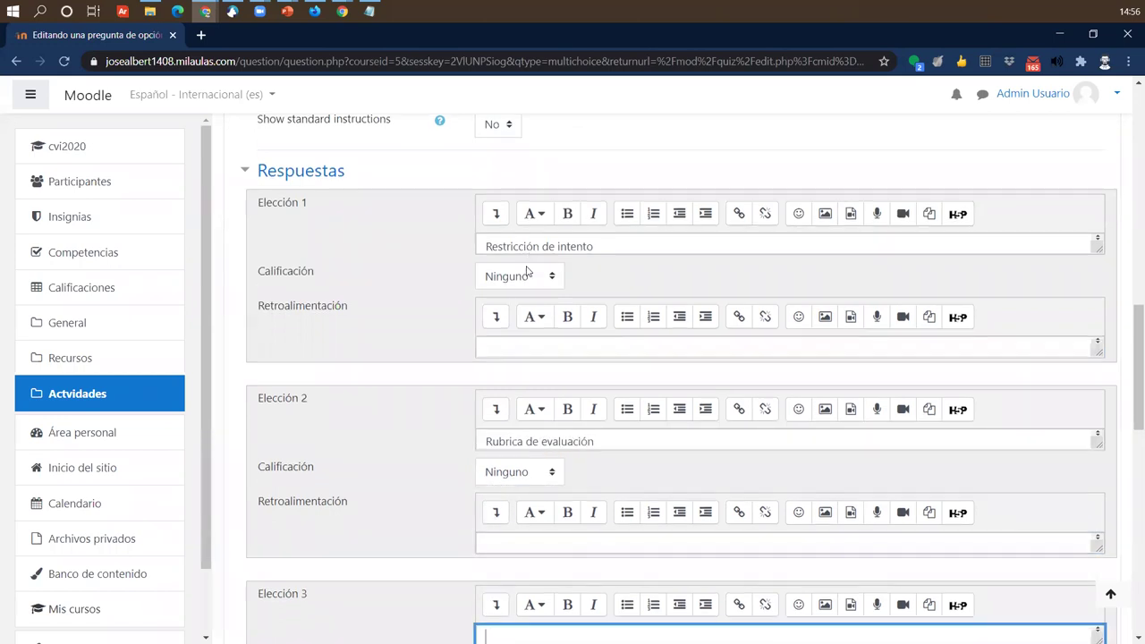
pyautogui.scroll(-2, 714, 289)
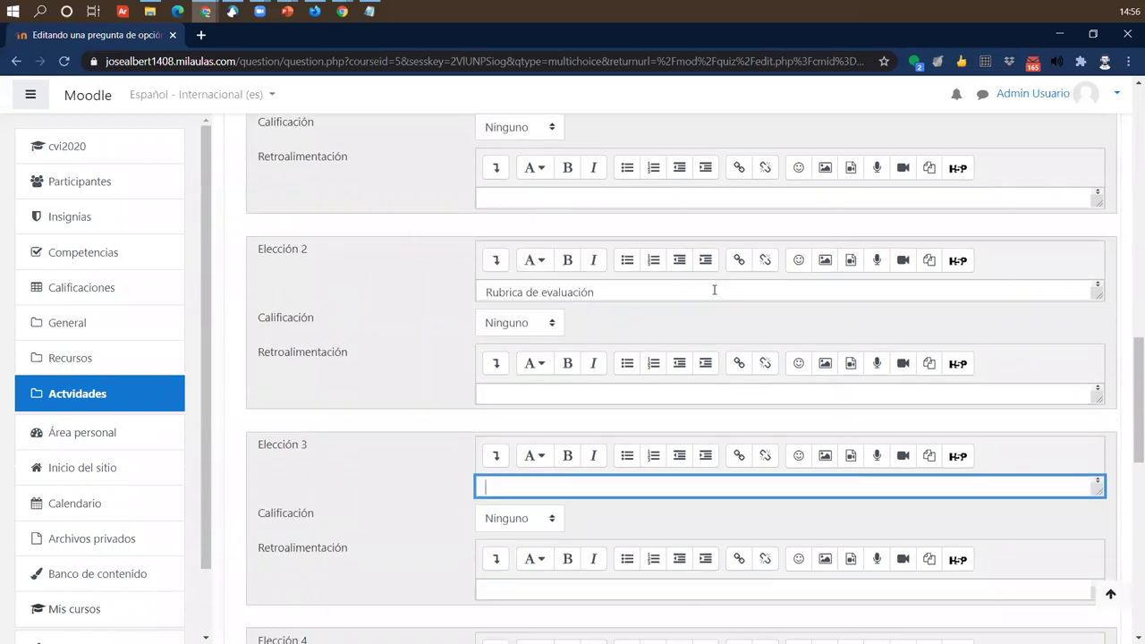
pyautogui.write('Ponderación automática')
pyautogui.press('Tab')
pyautogui.press('Tab')
pyautogui.press('Tab')
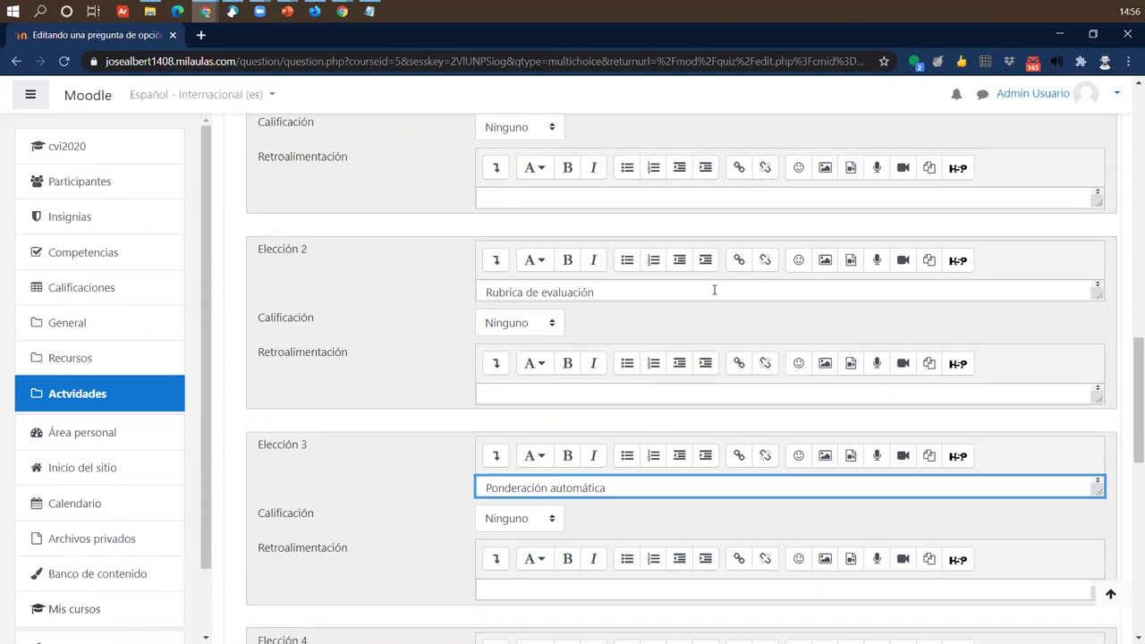
pyautogui.press('Tab')
pyautogui.press('Tab')
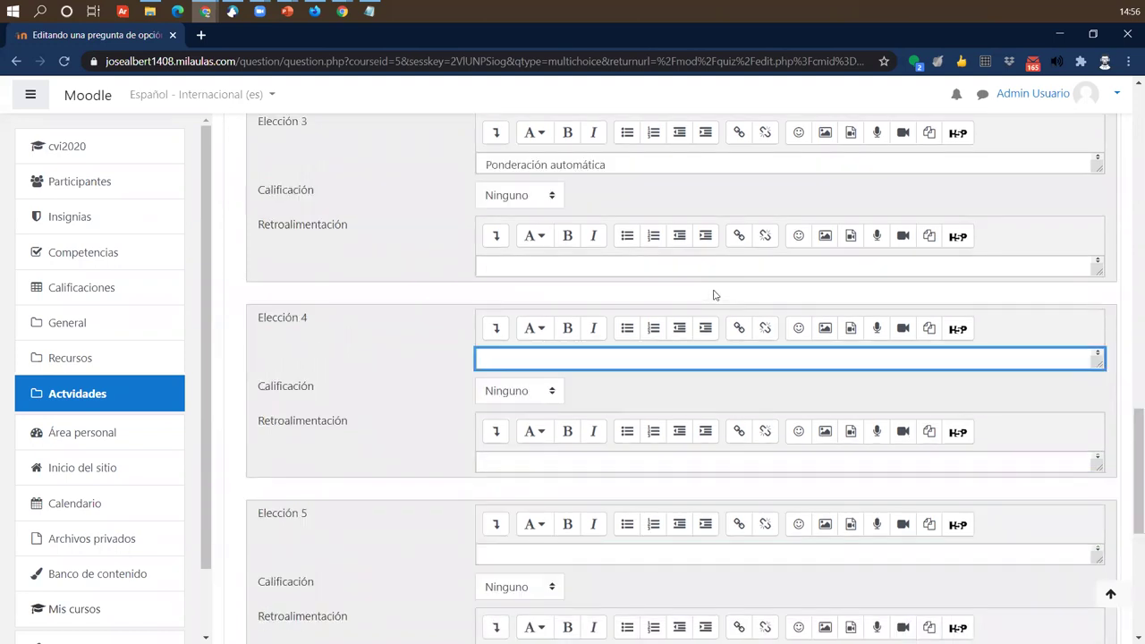
pyautogui.write('Calificación directa')
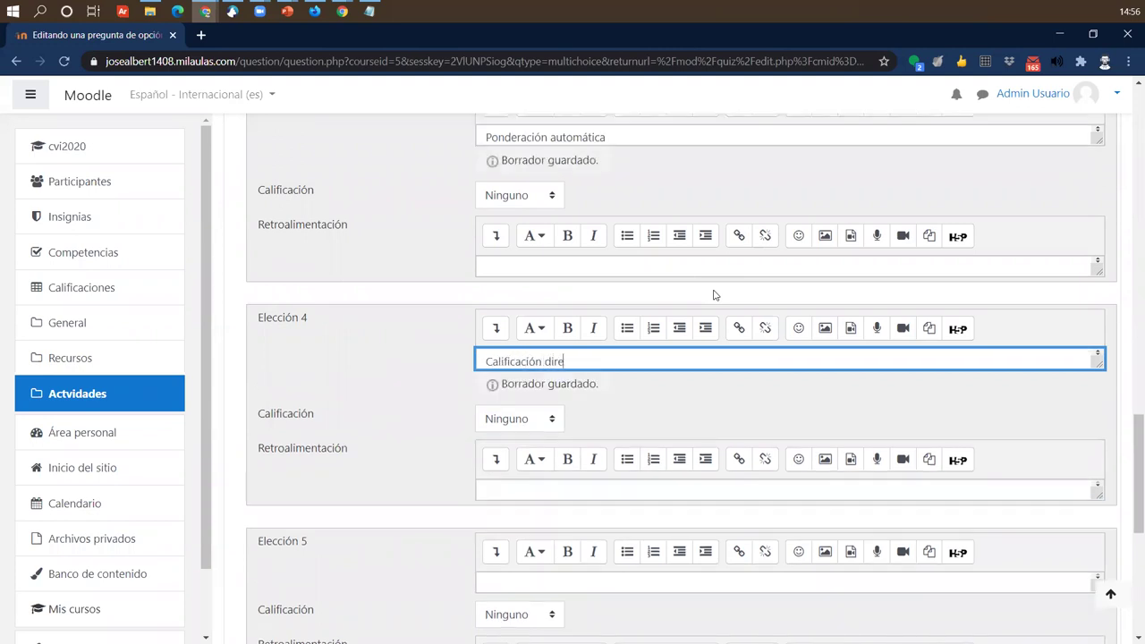
# Highlight the Rubrica de evaluación and Calificación directa answers as the correct ones
pyautogui.click(391, 434)
pyautogui.scroll(5, 391, 434)
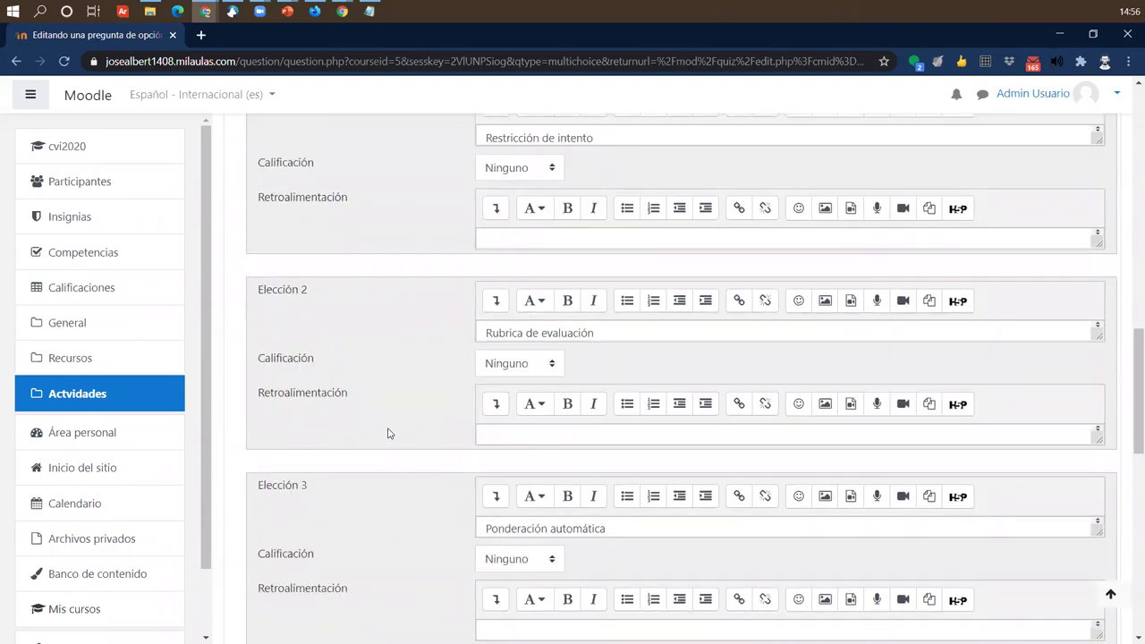
pyautogui.scroll(3, 389, 433)
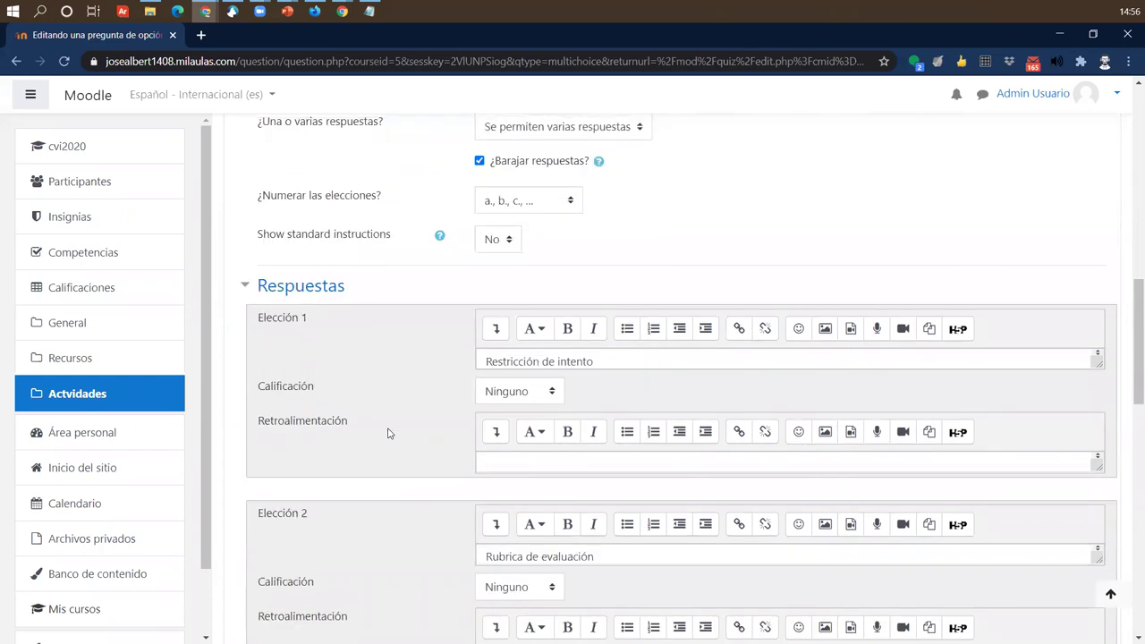
pyautogui.scroll(-2, 430, 358)
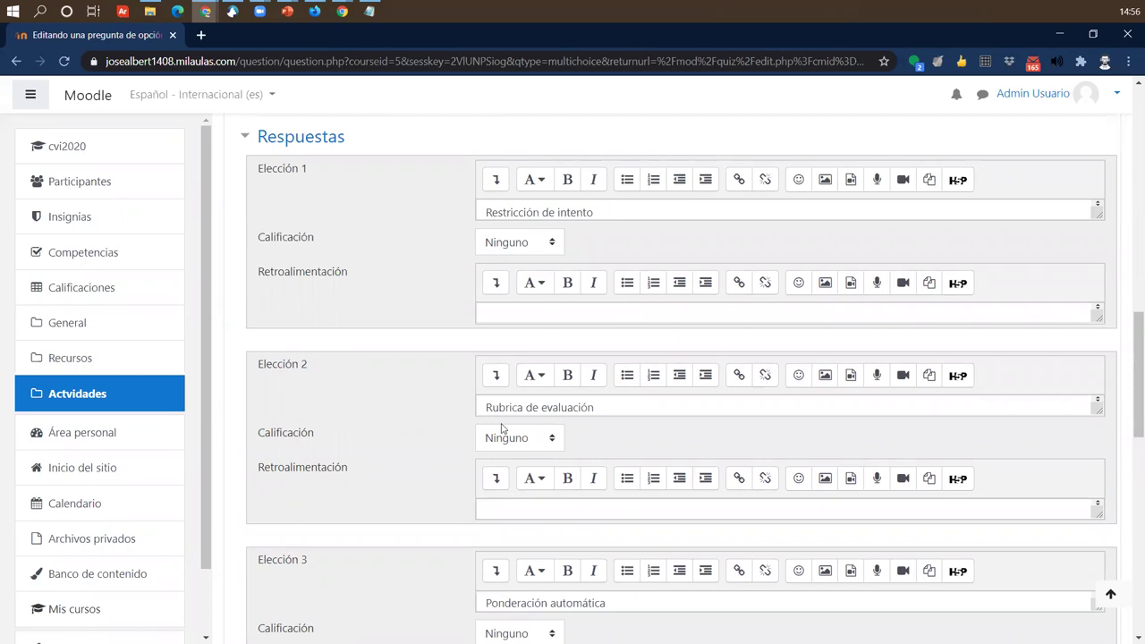
pyautogui.moveTo(488, 407); pyautogui.dragTo(609, 421)
pyautogui.scroll(-3, 543, 456)
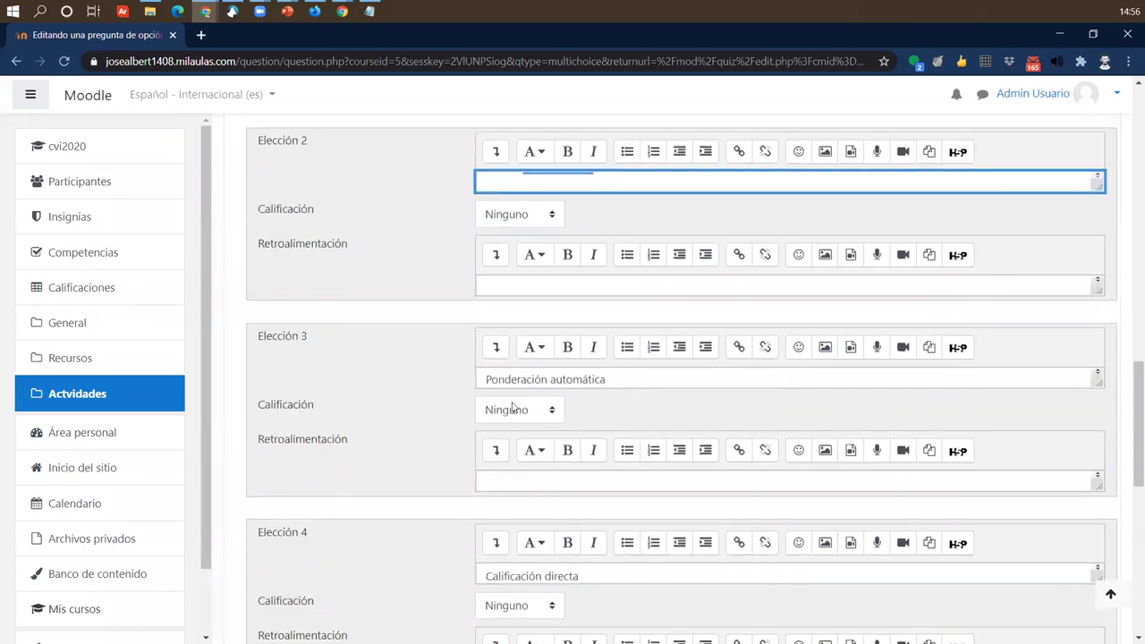
pyautogui.moveTo(504, 379); pyautogui.dragTo(639, 401)
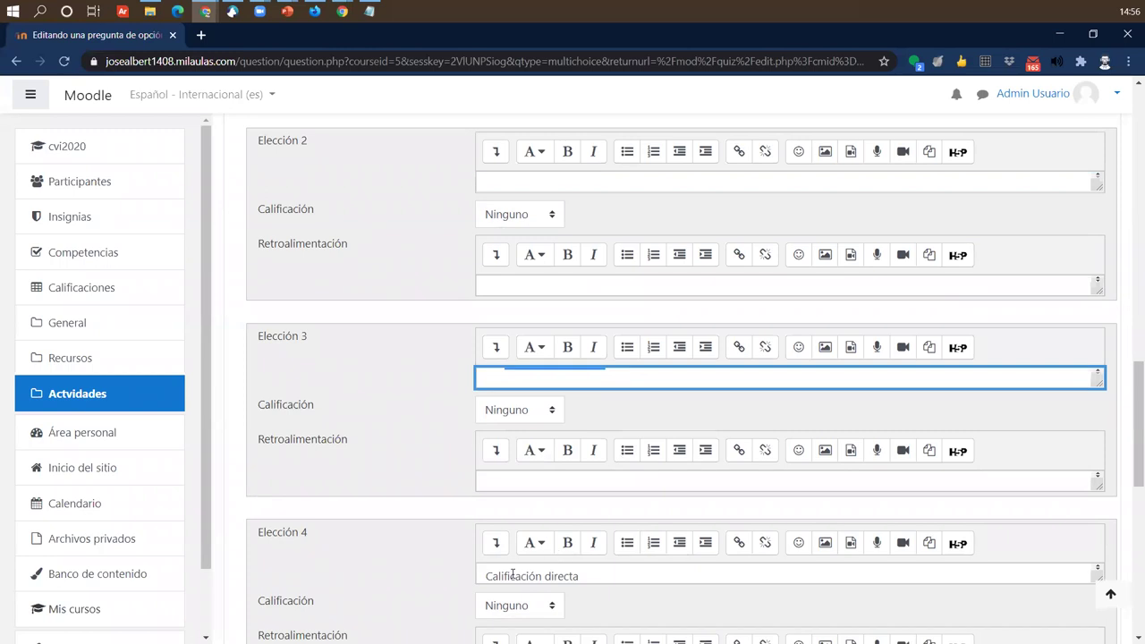
pyautogui.moveTo(511, 575); pyautogui.dragTo(617, 569)
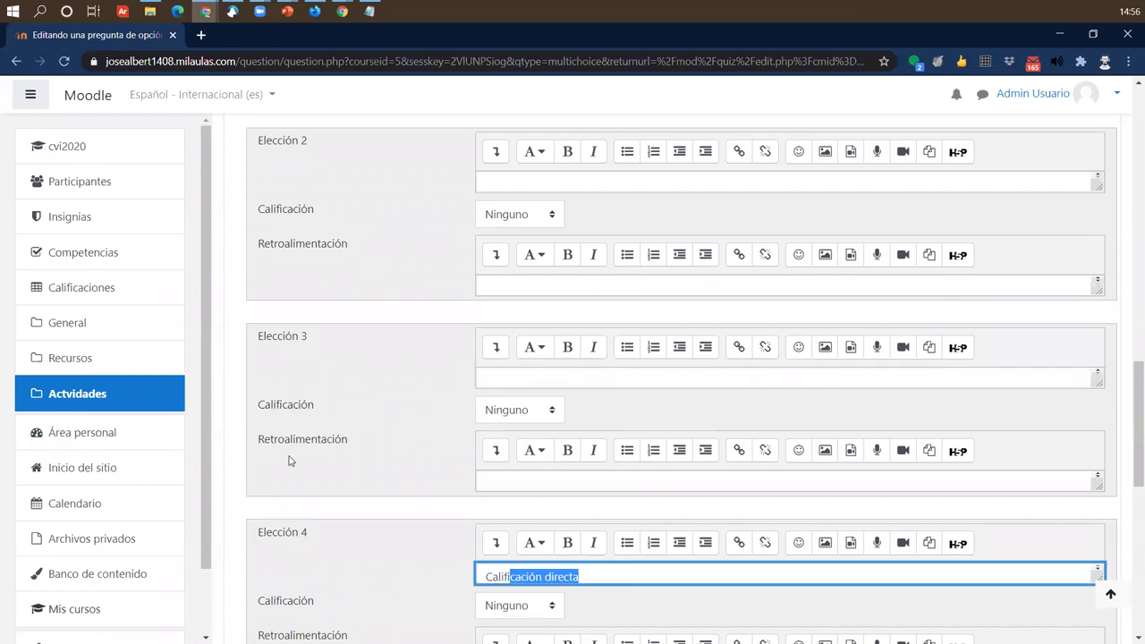
pyautogui.click(371, 448)
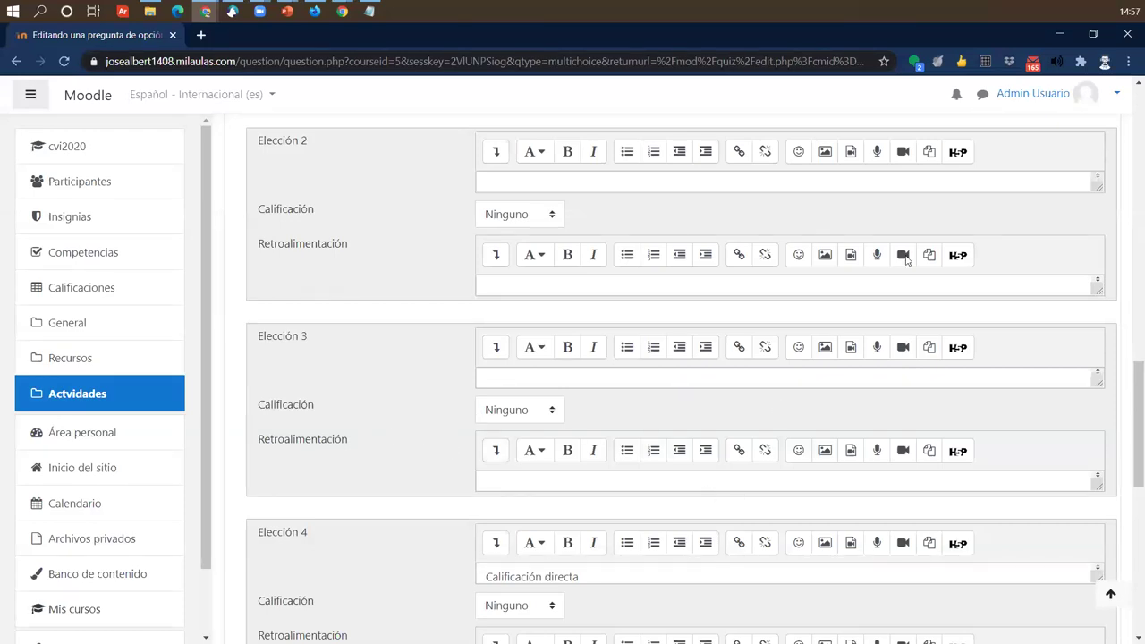
# Grade Calificación directa and Rubrica de evaluación at 100% each
pyautogui.click(513, 612)
pyautogui.click(513, 295)
pyautogui.scroll(3, 396, 422)
pyautogui.click(541, 481)
pyautogui.write('Rúbrica de evaluación')
pyautogui.click(531, 517)
pyautogui.scroll(-1, 501, 201)
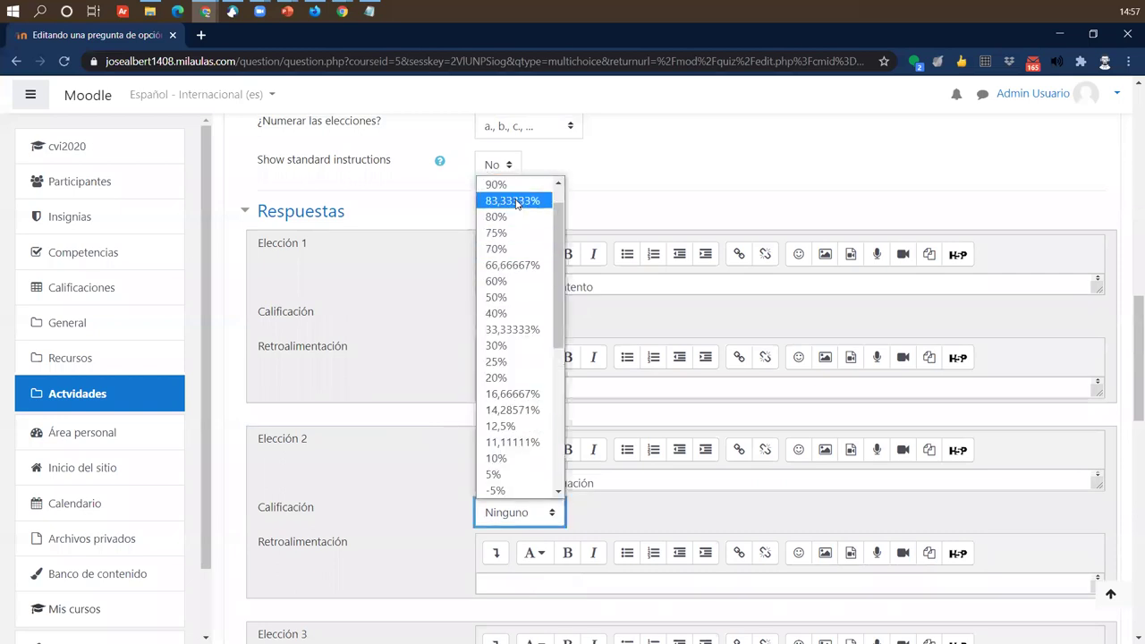
pyautogui.scroll(1, 500, 201)
pyautogui.click(499, 200)
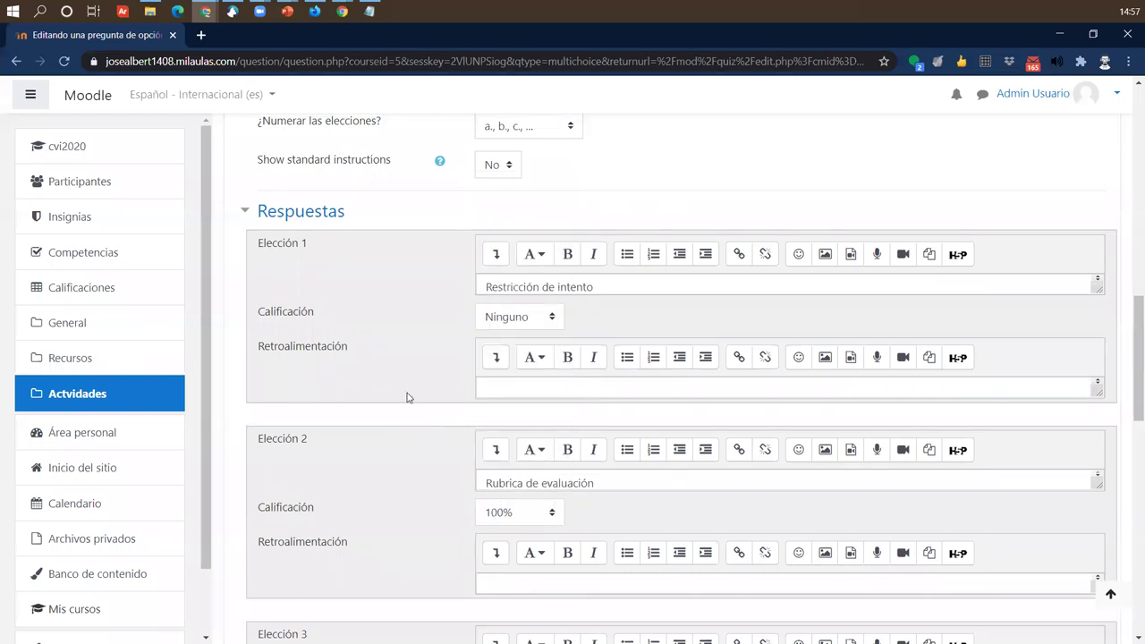
# Attempt to save the question with both choices at 100%
pyautogui.scroll(-3, 409, 396)
pyautogui.scroll(-1, 424, 368)
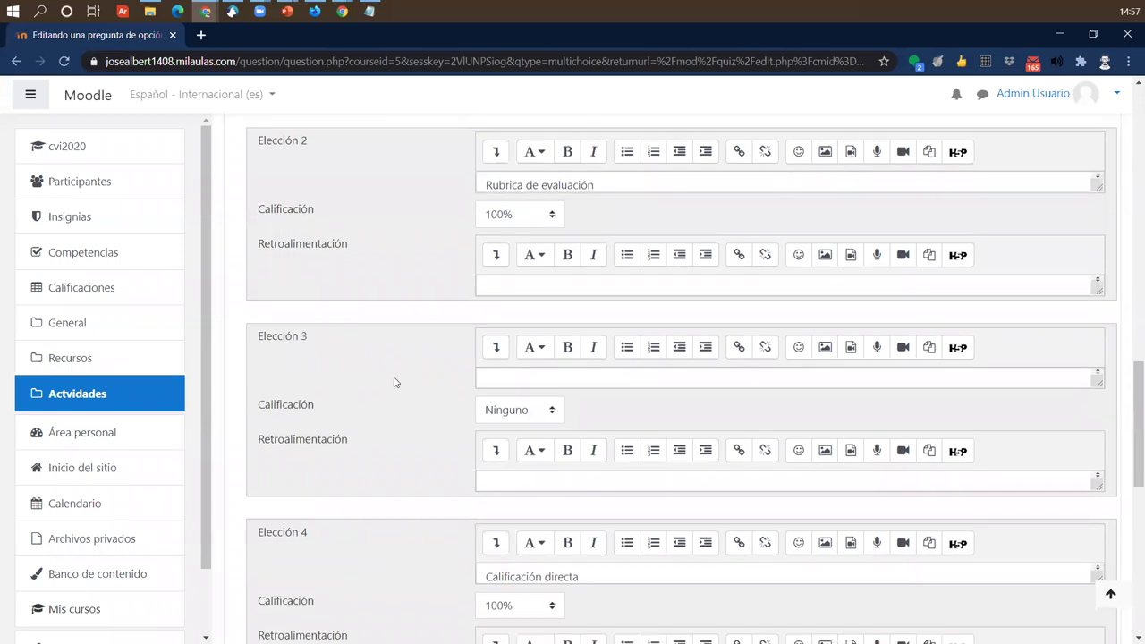
pyautogui.scroll(8, 397, 376)
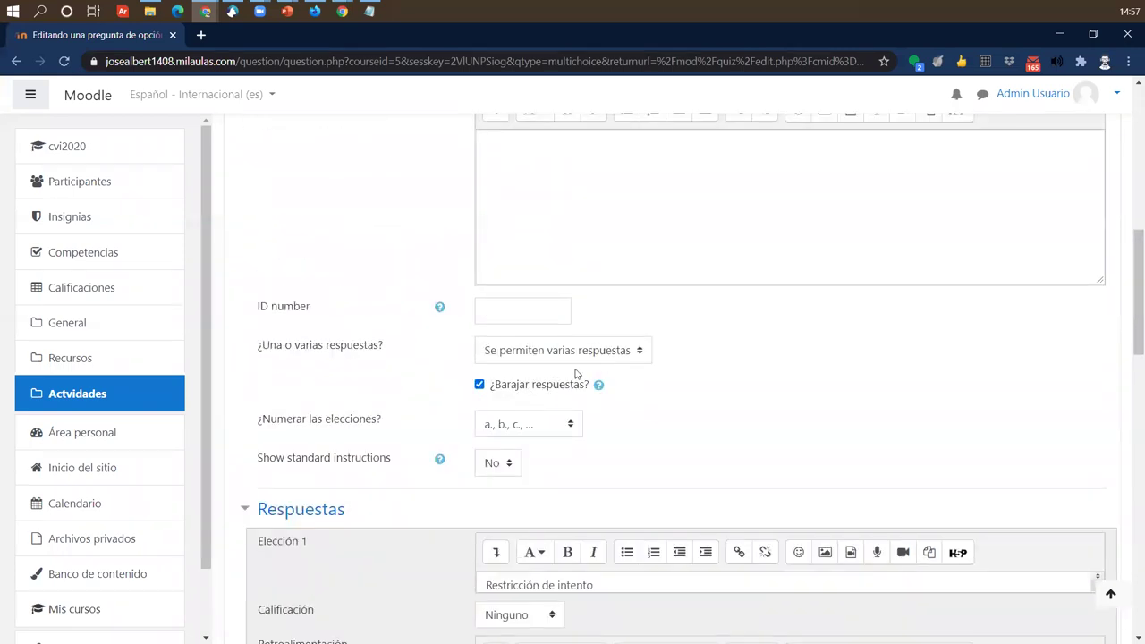
pyautogui.scroll(-10, 437, 417)
pyautogui.scroll(-4, 437, 416)
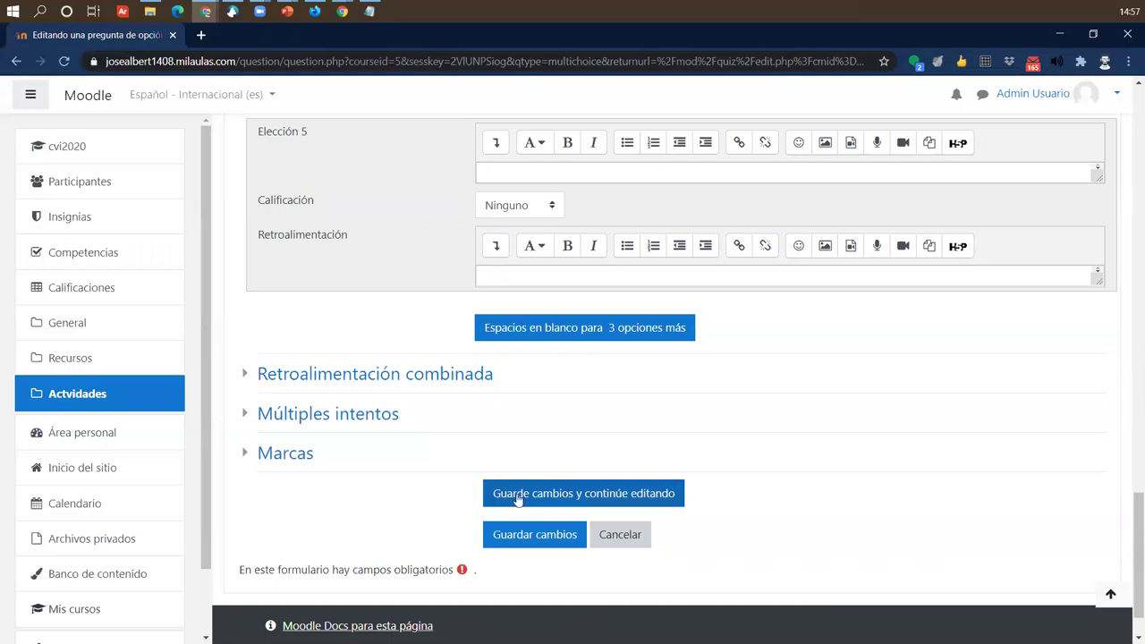
pyautogui.click(515, 534)
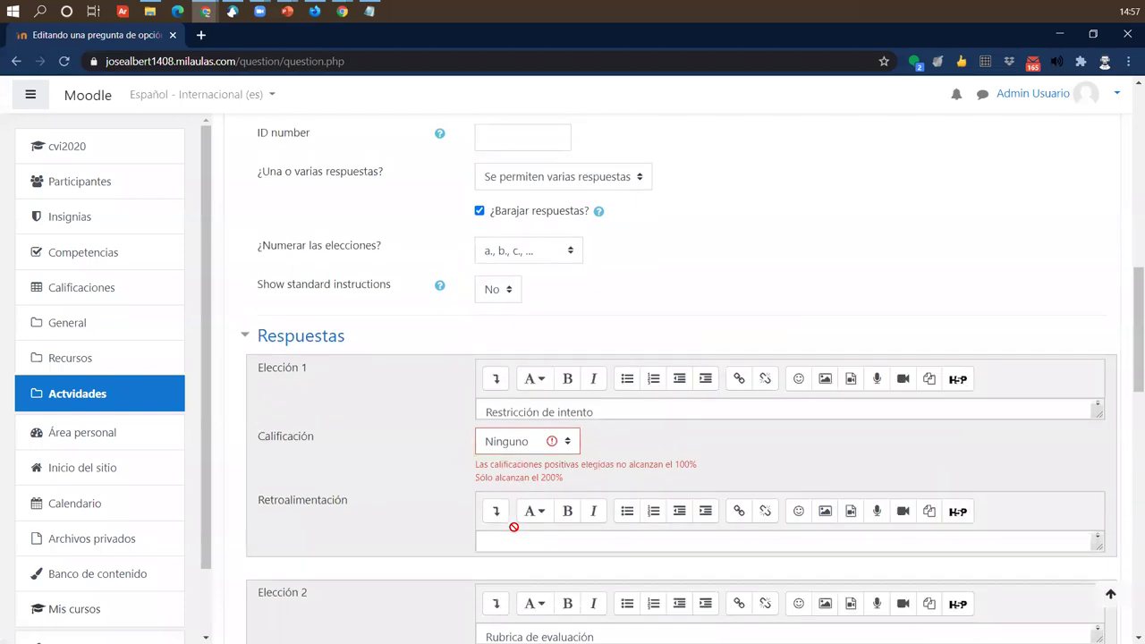
# Highlight the error saying positive grades total 200% instead of 100%
pyautogui.scroll(-1, 501, 470)
pyautogui.moveTo(492, 399); pyautogui.dragTo(612, 394)
pyautogui.moveTo(633, 392); pyautogui.dragTo(704, 391)
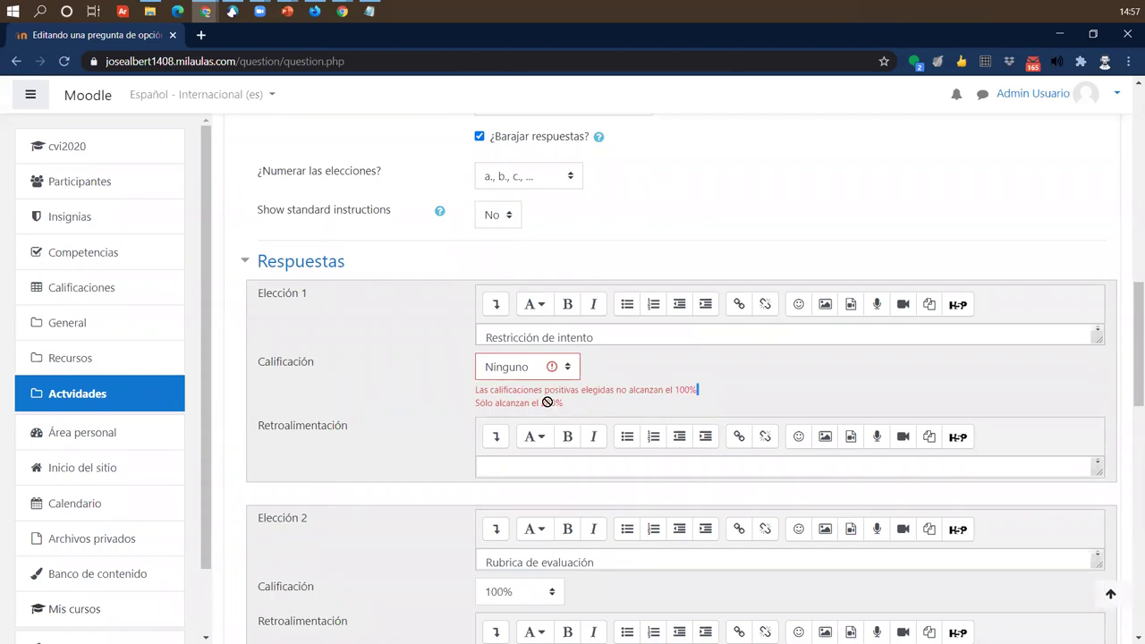
pyautogui.moveTo(572, 401); pyautogui.dragTo(475, 390)
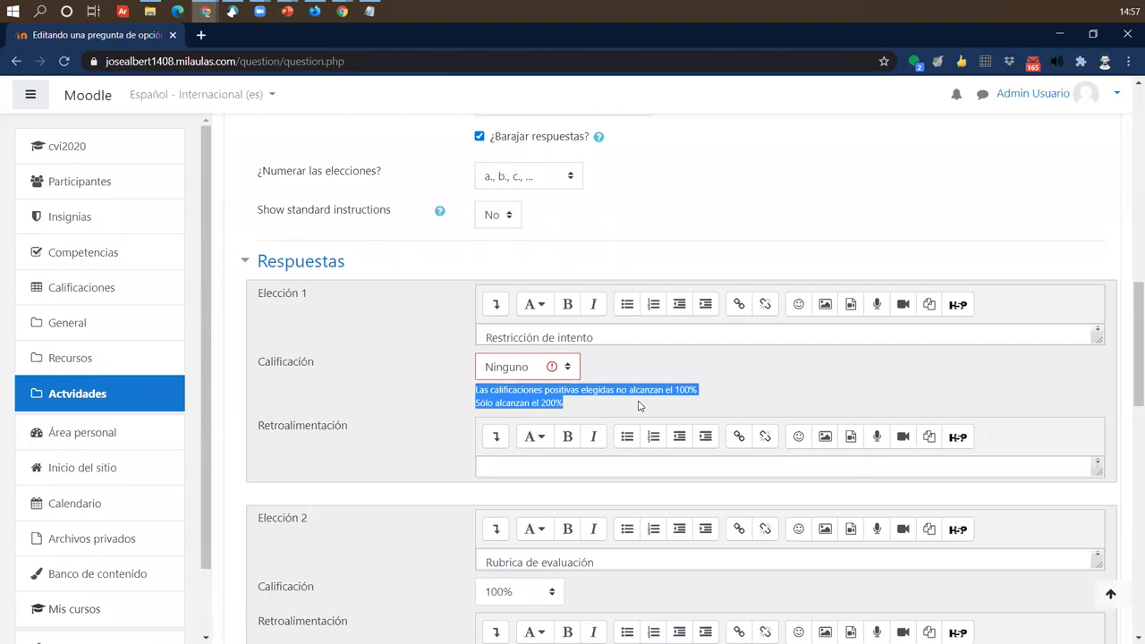
pyautogui.scroll(-3, 639, 405)
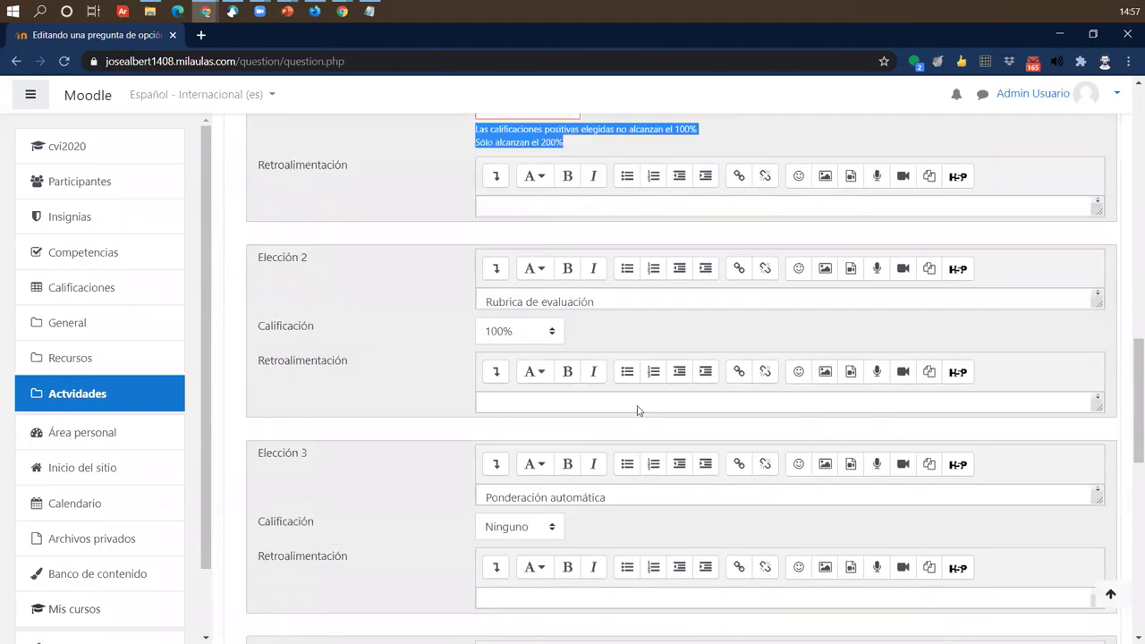
# Regrade Rubrica de evaluación and Calificación directa to 50% each and save the question
pyautogui.scroll(-1, 488, 500)
pyautogui.click(523, 220)
pyautogui.click(514, 387)
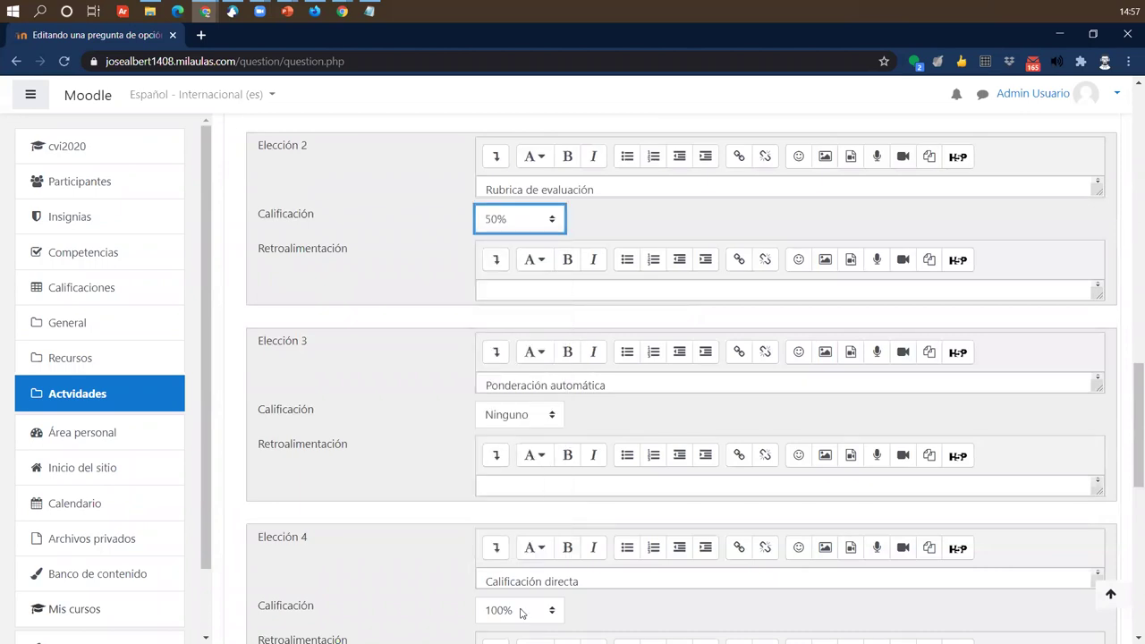
pyautogui.click(519, 610)
pyautogui.scroll(-1, 516, 465)
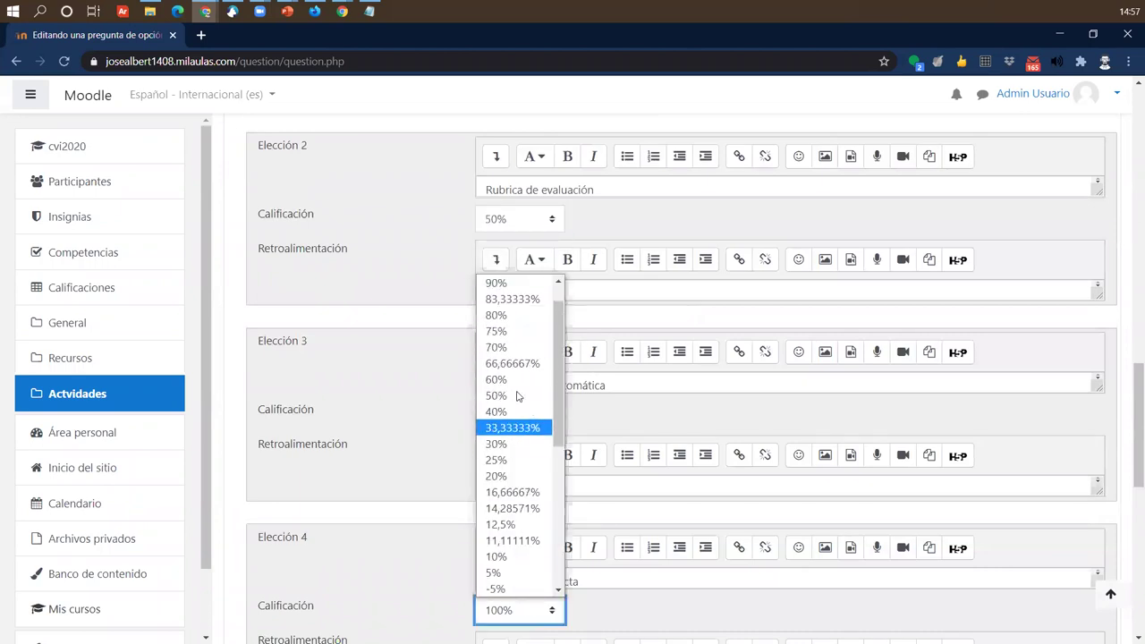
pyautogui.click(514, 395)
pyautogui.scroll(-8, 416, 493)
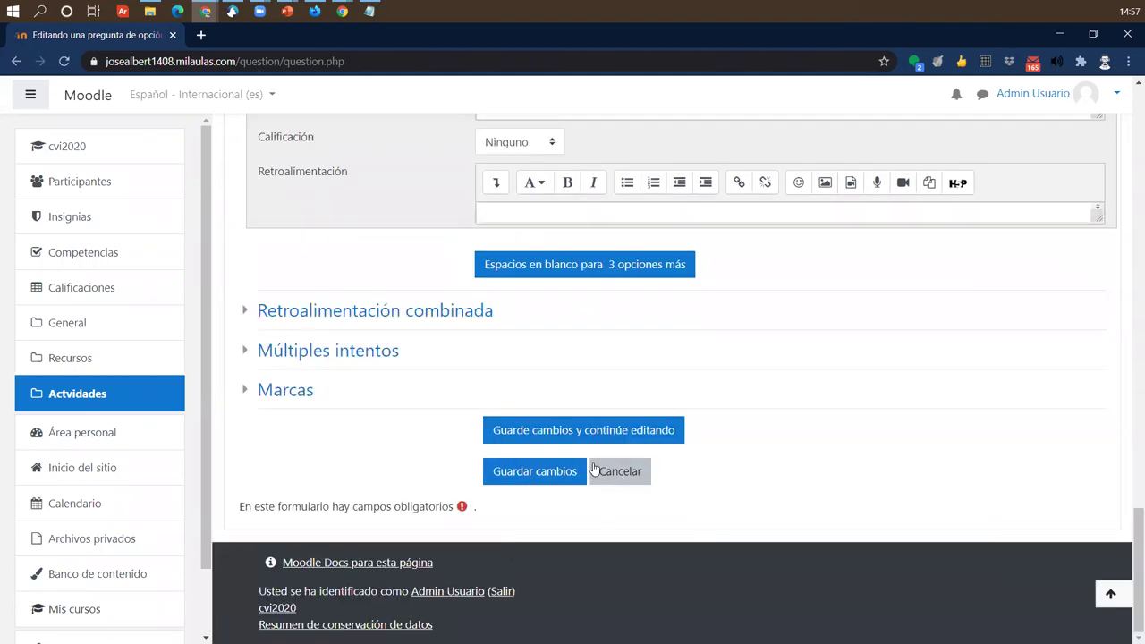
pyautogui.click(529, 473)
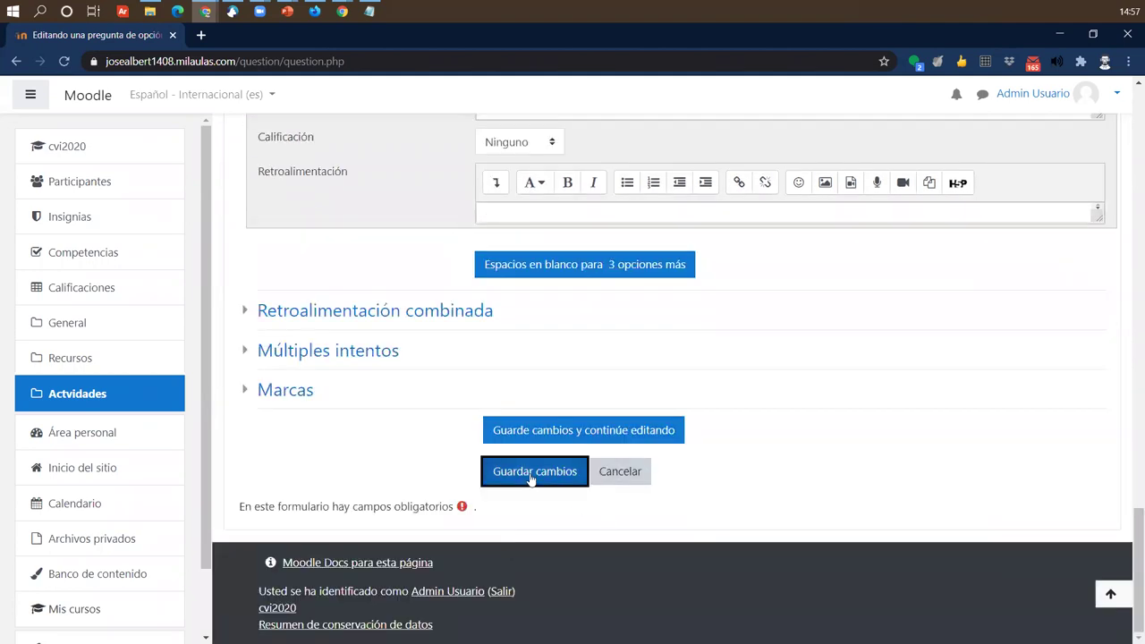
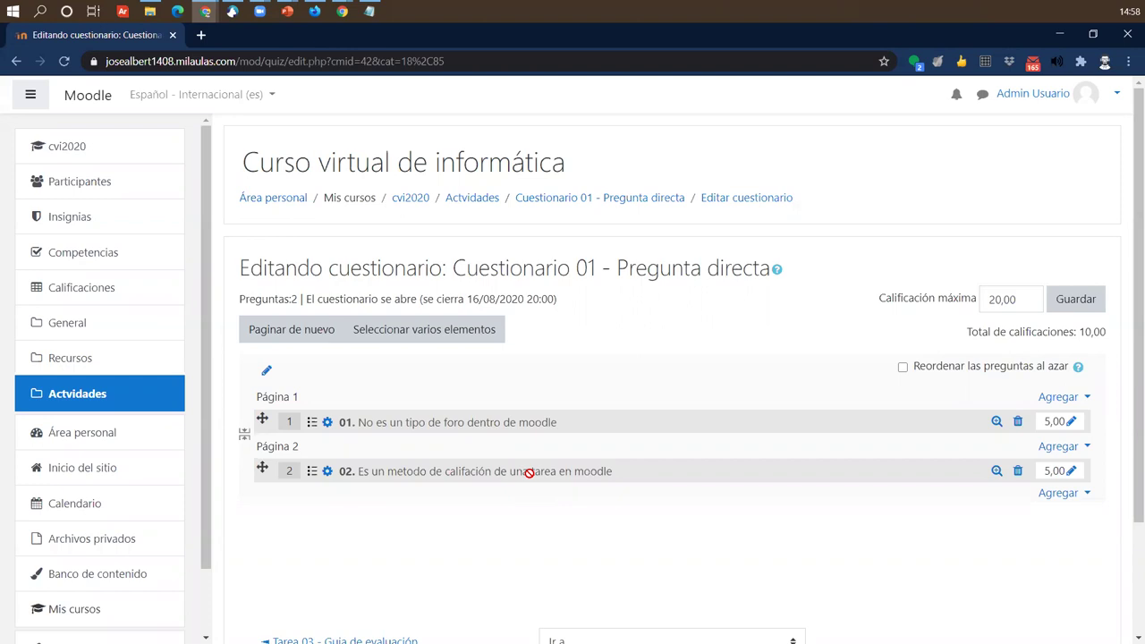
# Add a new Ensayo (essay) question to the quiz
pyautogui.click(1044, 495)
pyautogui.click(973, 521)
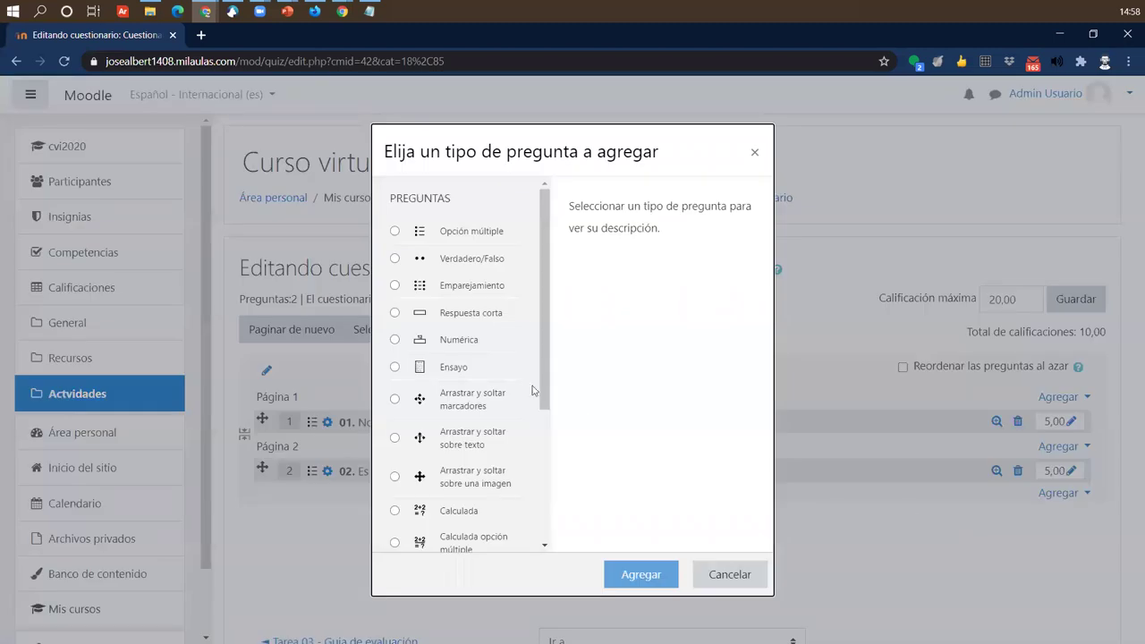
pyautogui.click(438, 363)
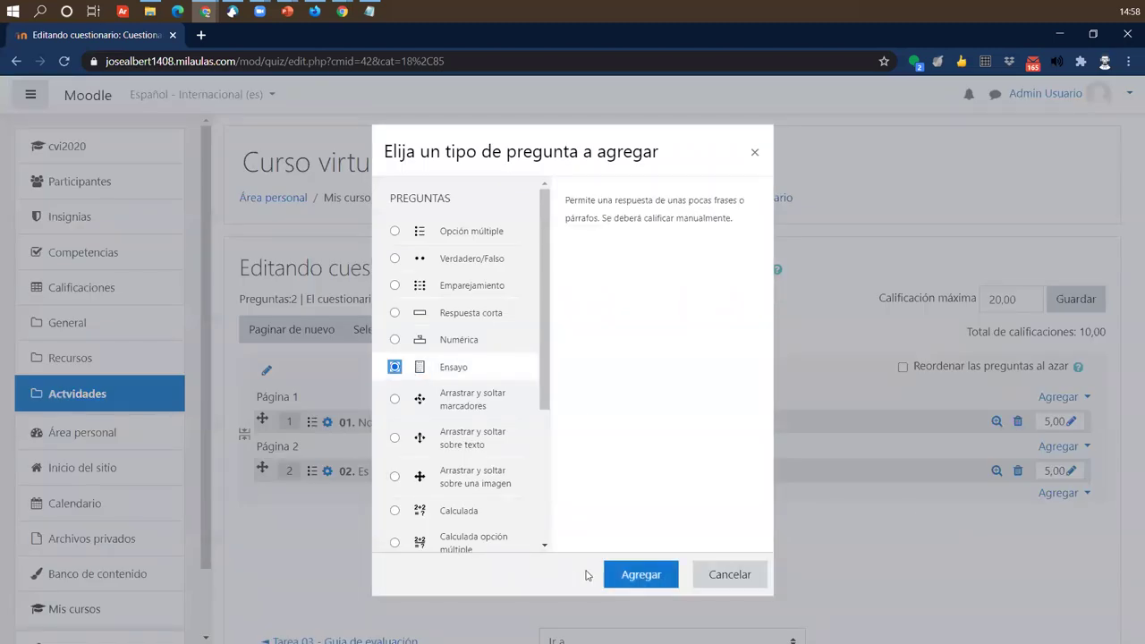
pyautogui.click(634, 573)
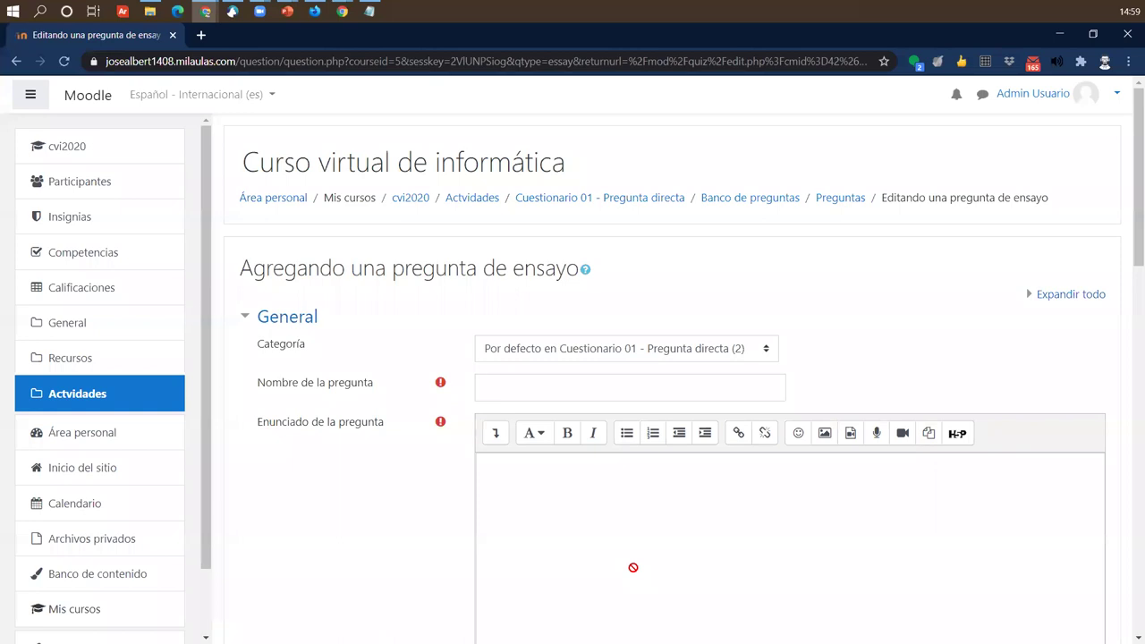
# Name the essay question 03
pyautogui.click(599, 374)
pyautogui.write('063')
pyautogui.press('BackSpace')
pyautogui.press('BackSpace')
pyautogui.write('3')
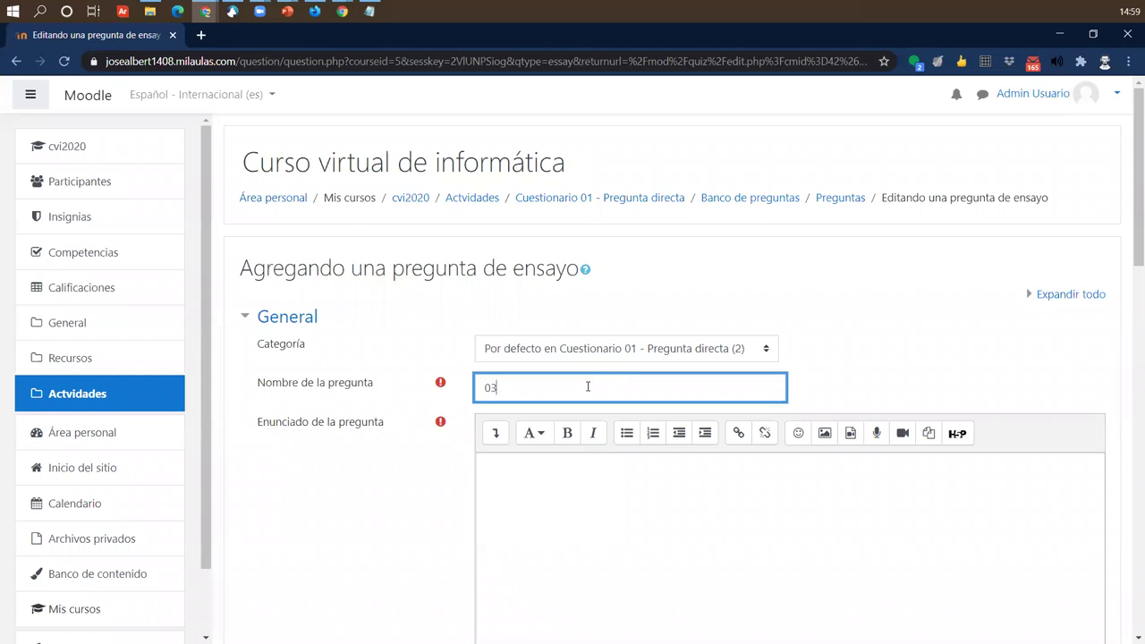
# Enter the question text 'Explique la direfencia entre navegador web y buscador web'
pyautogui.click(609, 511)
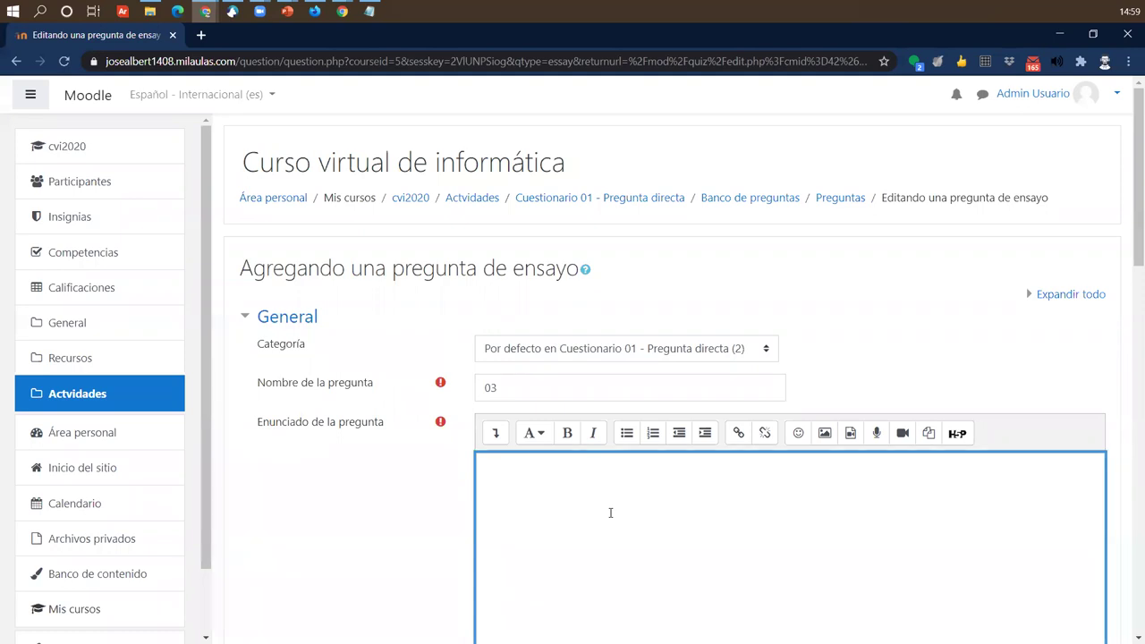
pyautogui.write('Explica')
pyautogui.press('BackSpace')
pyautogui.write('ue la direfencia entre una')
pyautogui.press('BackSpace')
pyautogui.press('BackSpace')
pyautogui.press('BackSpace')
pyautogui.write('navegador web y buscador web')
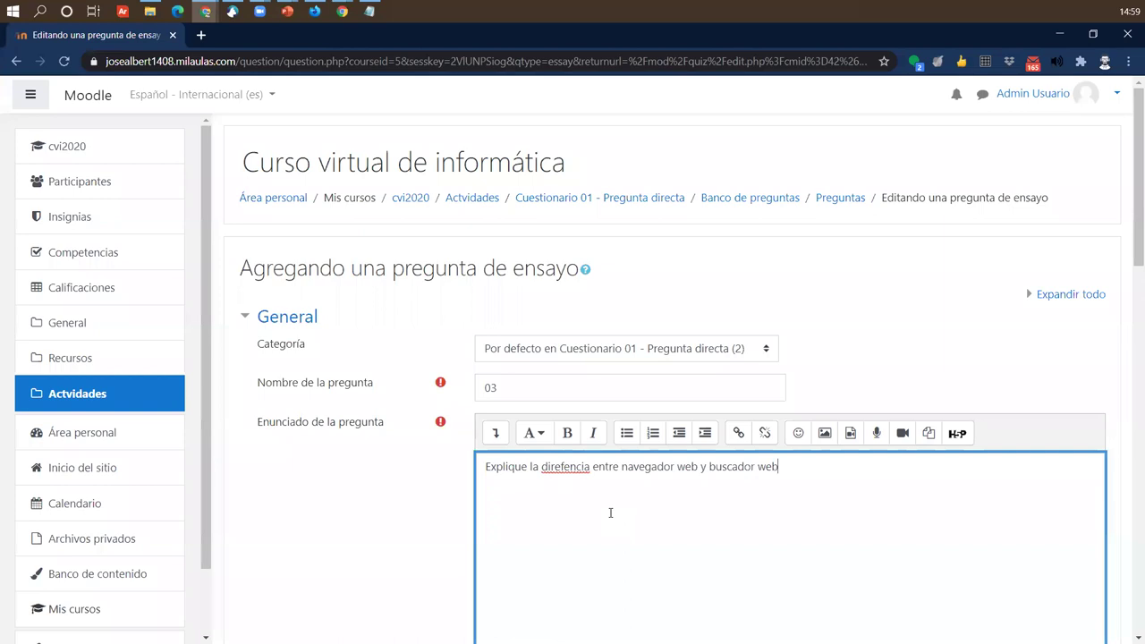
# Set Puntuación por defecto to 5
pyautogui.scroll(-4, 610, 513)
pyautogui.tripleClick(517, 335)
pyautogui.moveTo(516, 335); pyautogui.dragTo(472, 337)
pyautogui.write('1')
pyautogui.click(424, 284)
pyautogui.scroll(-3, 403, 417)
# Try other response formats, finally keeping Editor HTML as the response format
pyautogui.scroll(-5, 446, 450)
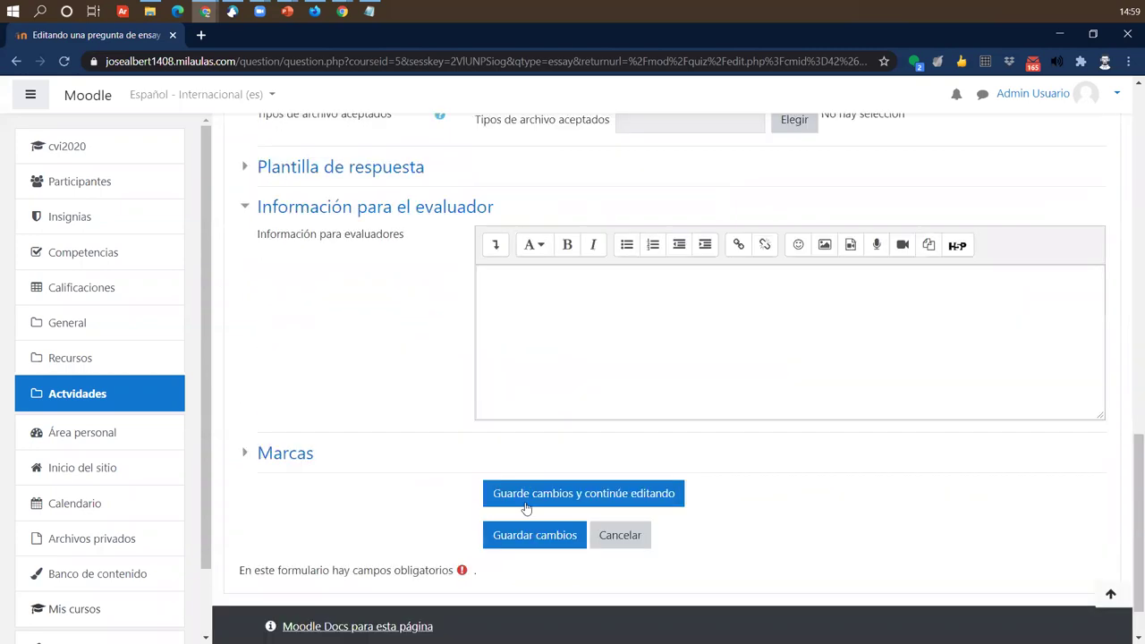
pyautogui.scroll(5, 401, 418)
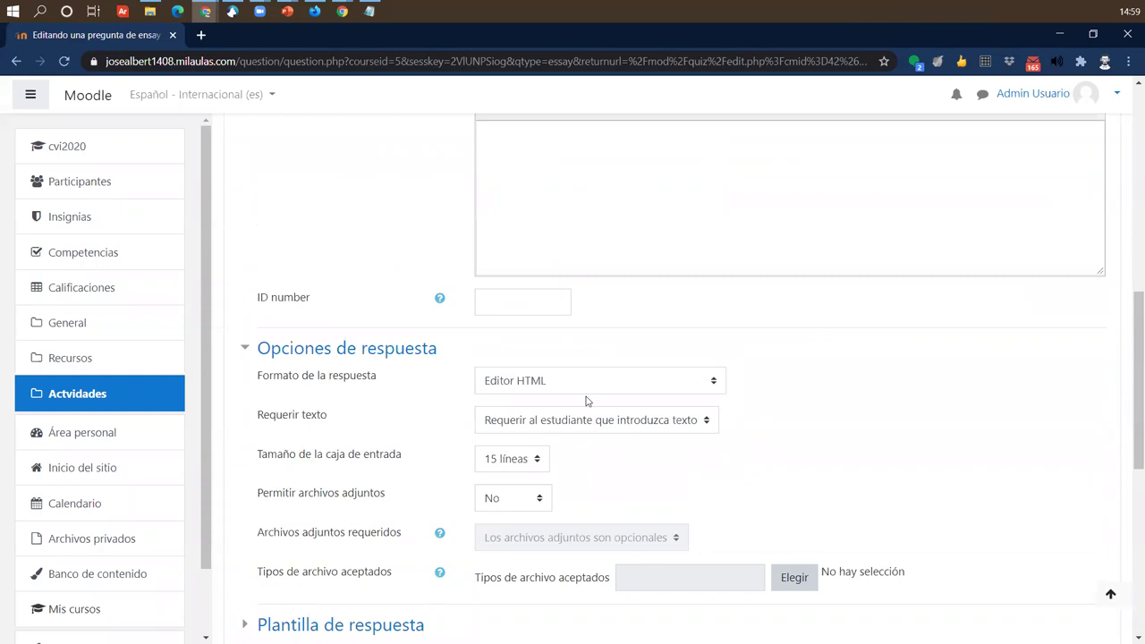
pyautogui.click(480, 383)
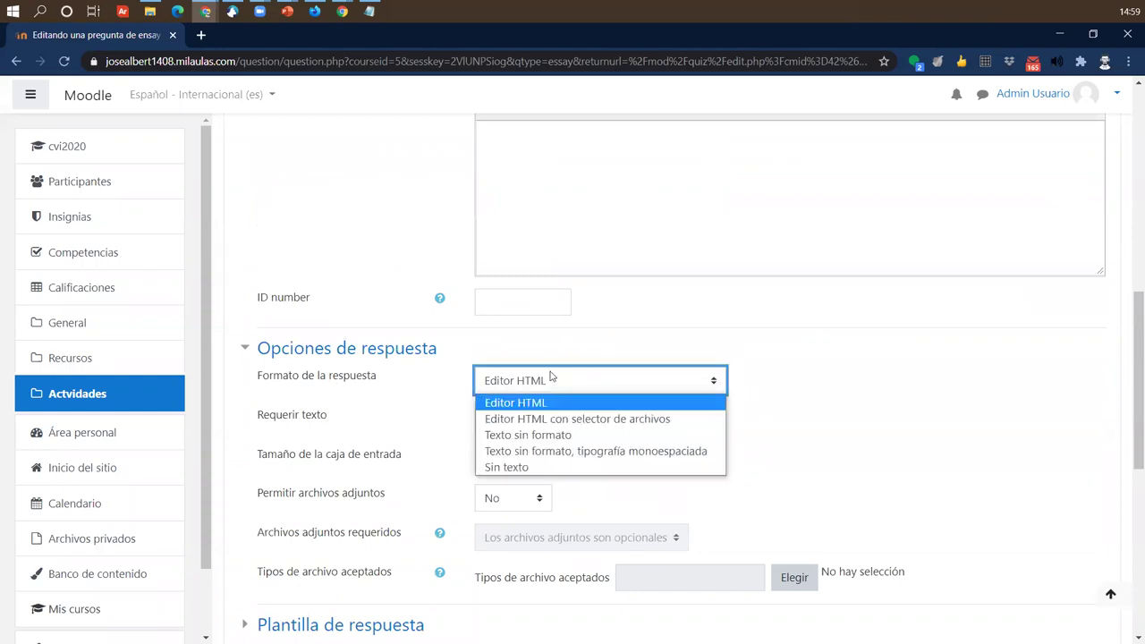
pyautogui.click(526, 407)
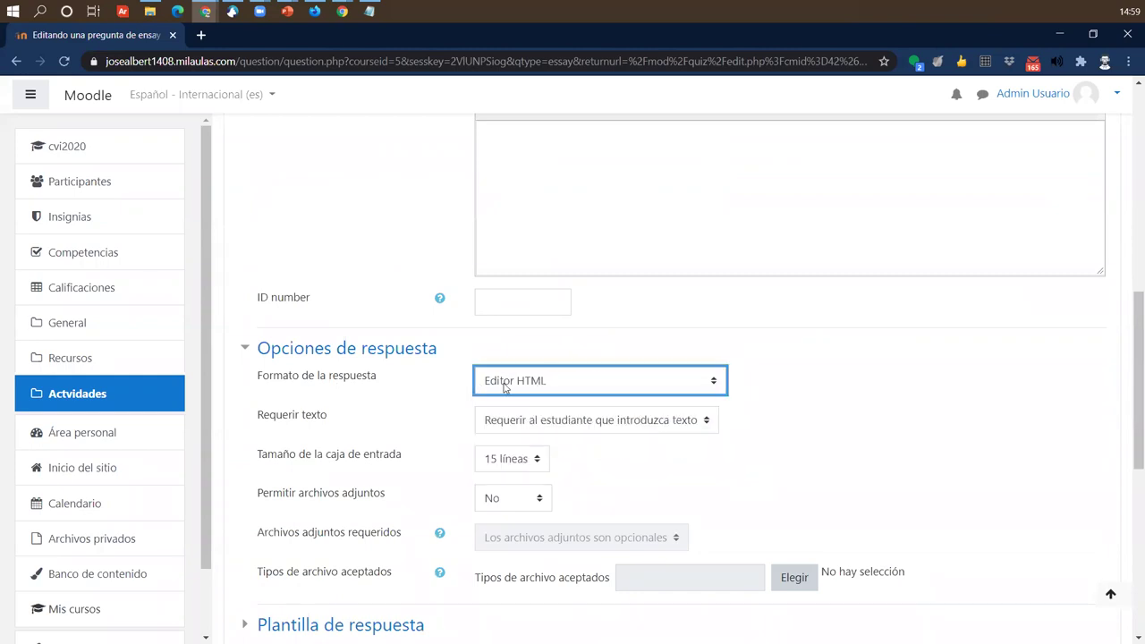
pyautogui.scroll(6, 501, 385)
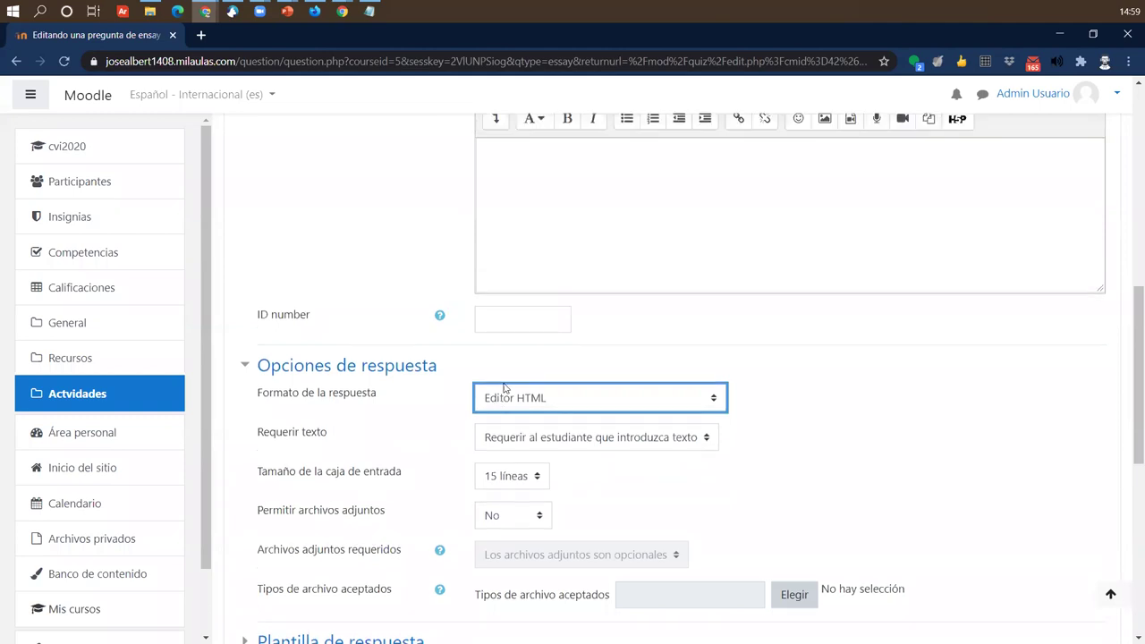
pyautogui.scroll(-6, 604, 420)
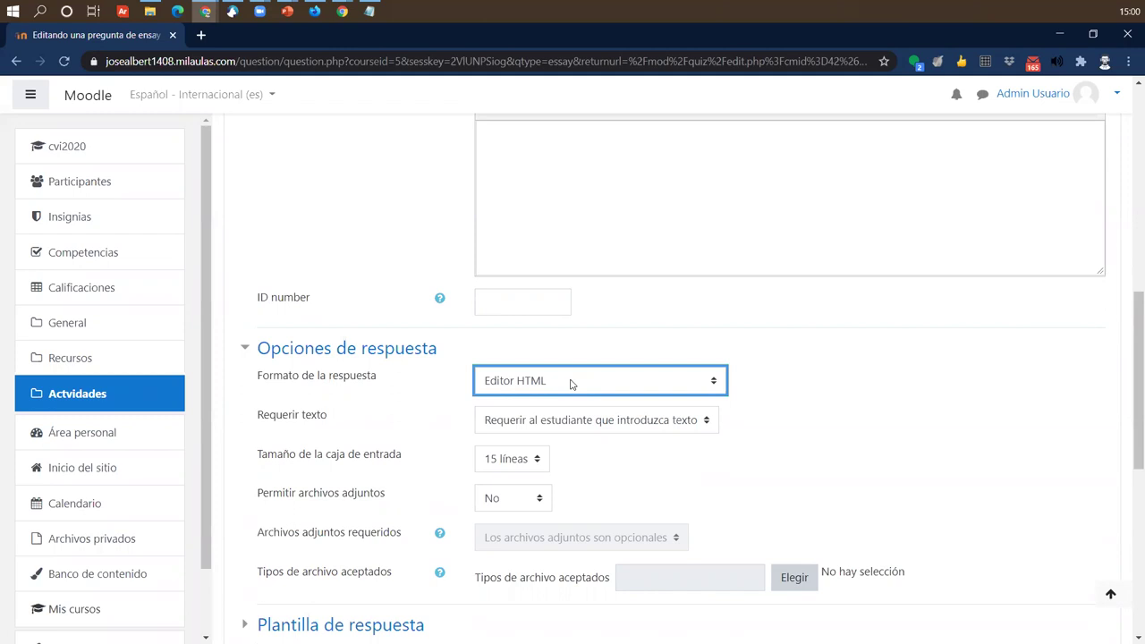
pyautogui.click(571, 383)
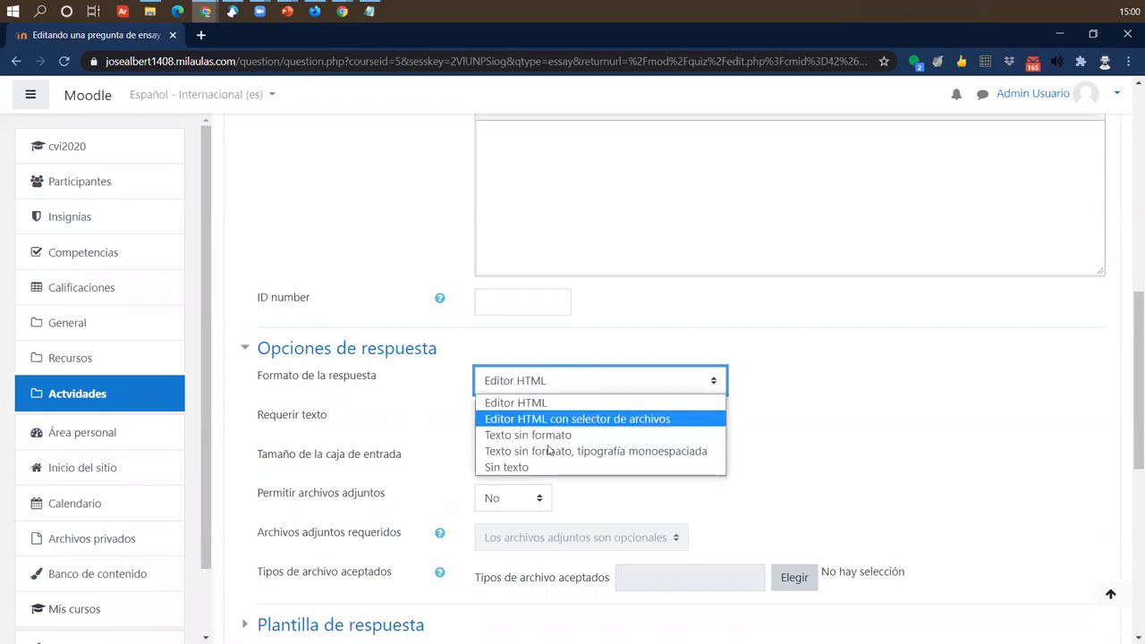
pyautogui.click(543, 467)
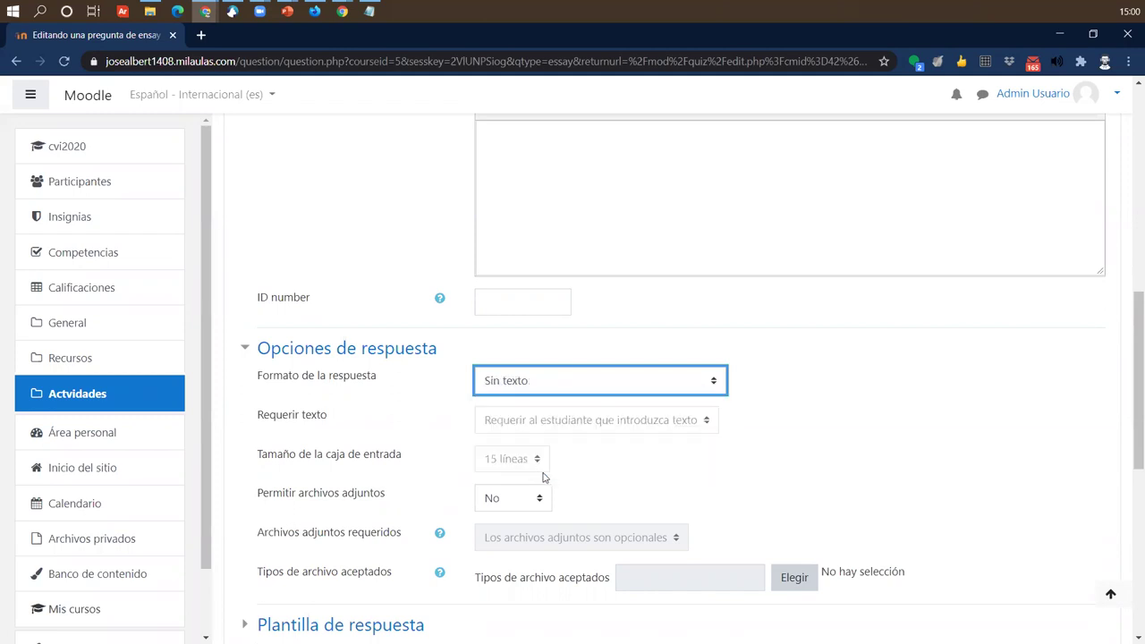
pyautogui.click(501, 503)
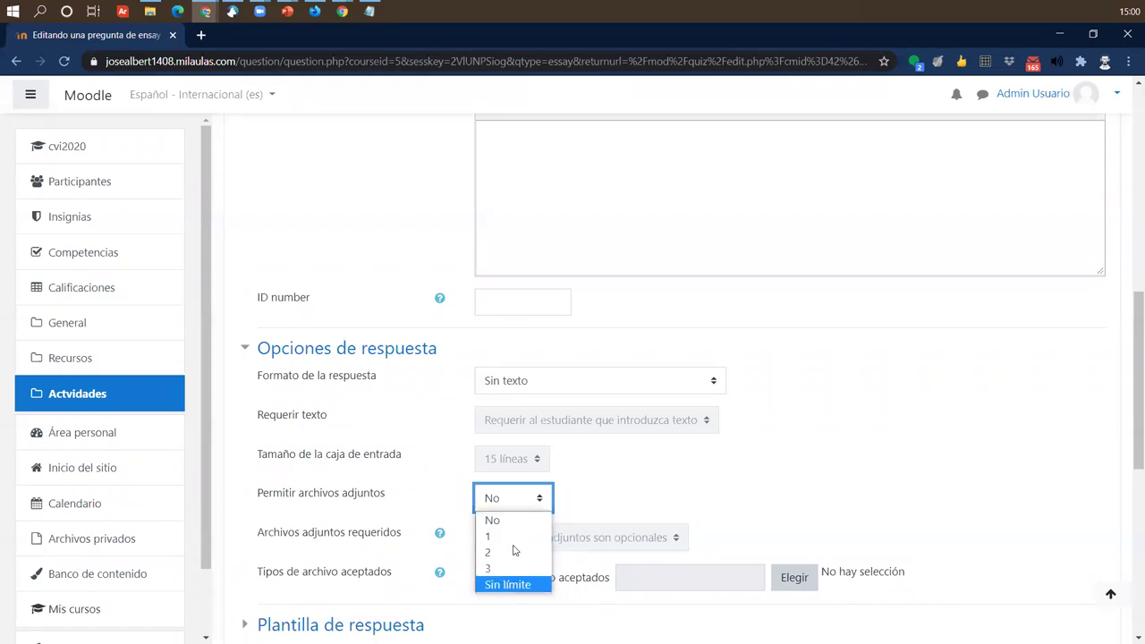
pyautogui.click(549, 386)
pyautogui.click(544, 405)
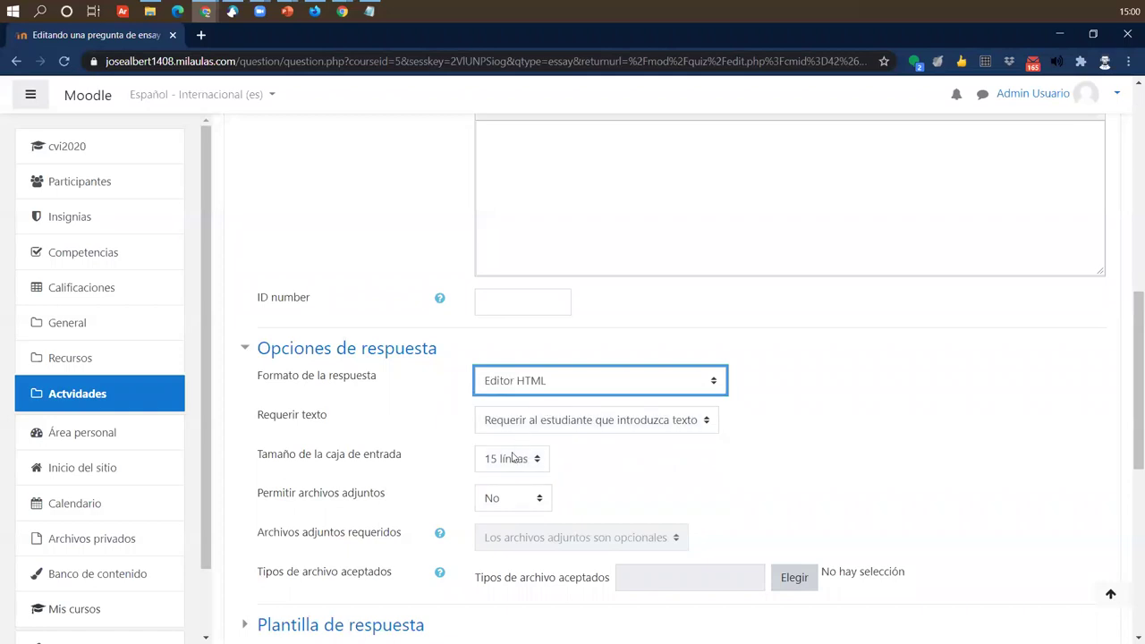
pyautogui.click(537, 385)
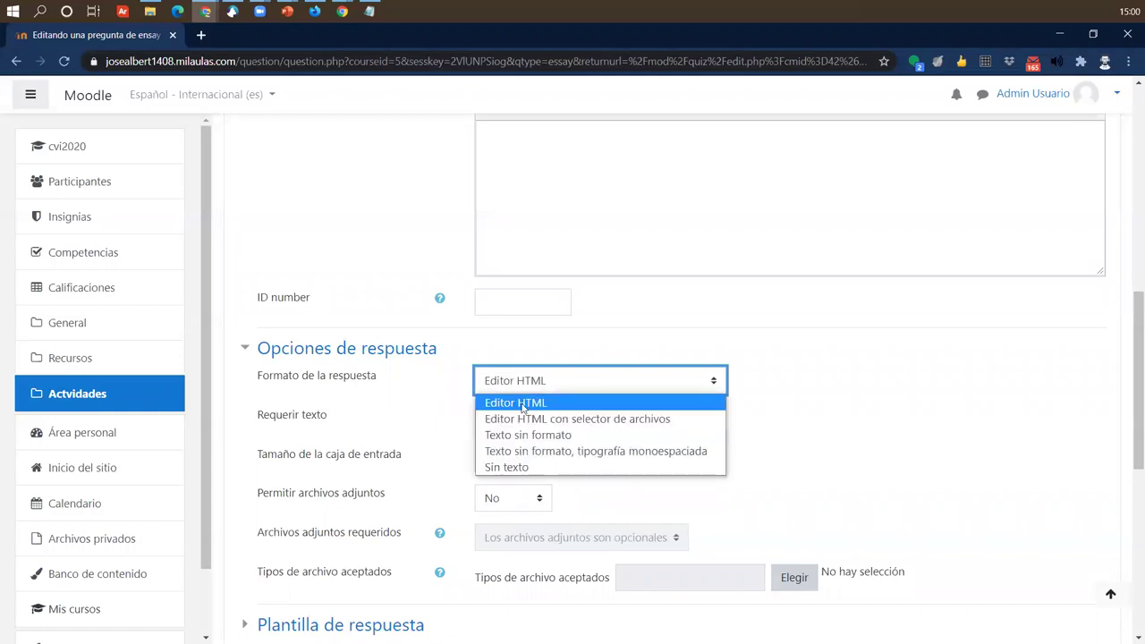
pyautogui.click(449, 407)
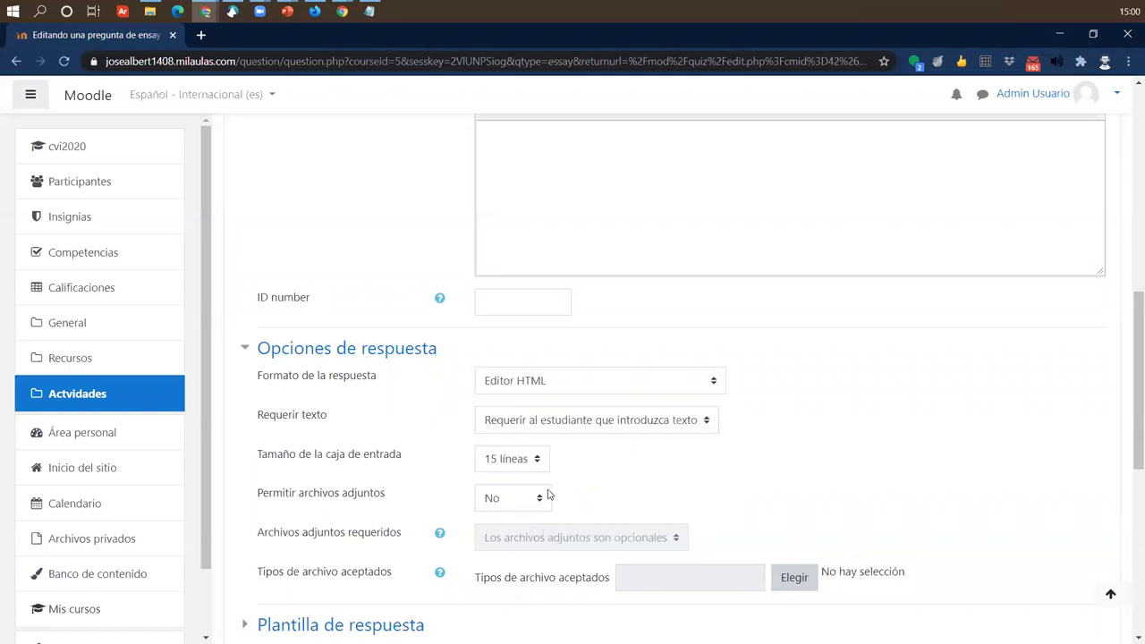
# Check the response template and grader information sections, then save the essay question
pyautogui.scroll(-3, 548, 524)
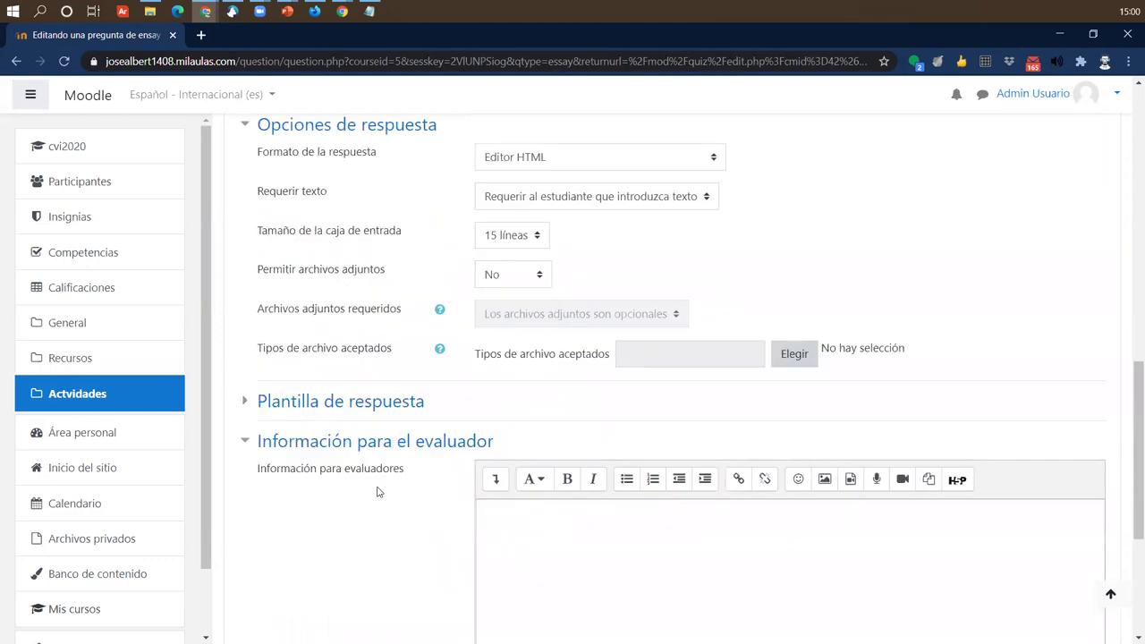
pyautogui.scroll(-3, 378, 491)
pyautogui.scroll(1, 289, 235)
pyautogui.click(280, 253)
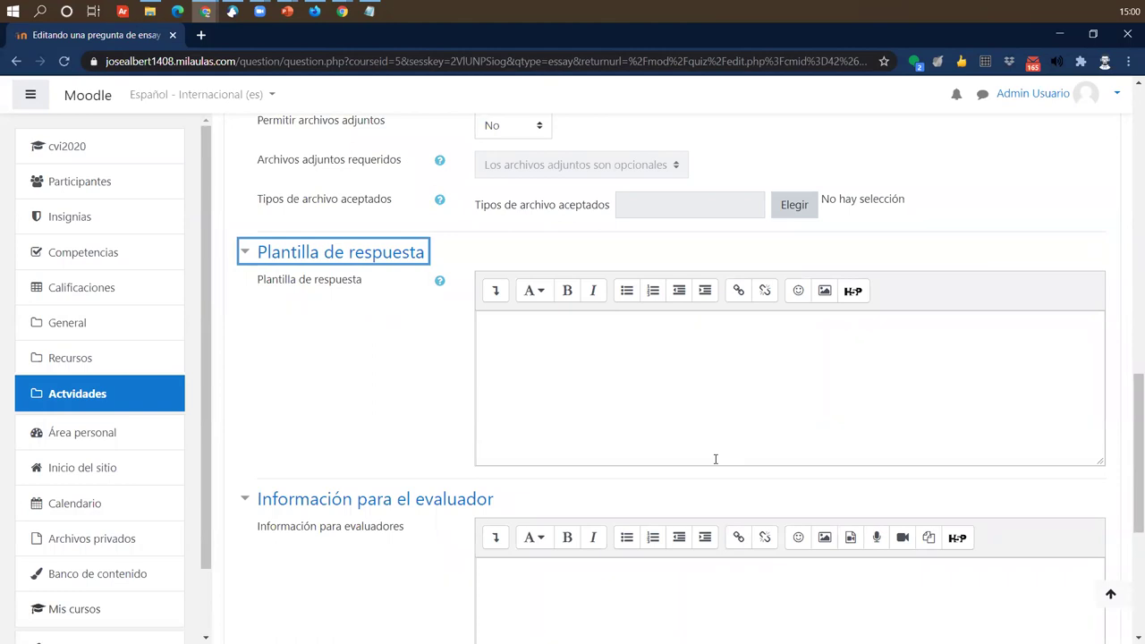
pyautogui.click(360, 253)
pyautogui.click(540, 375)
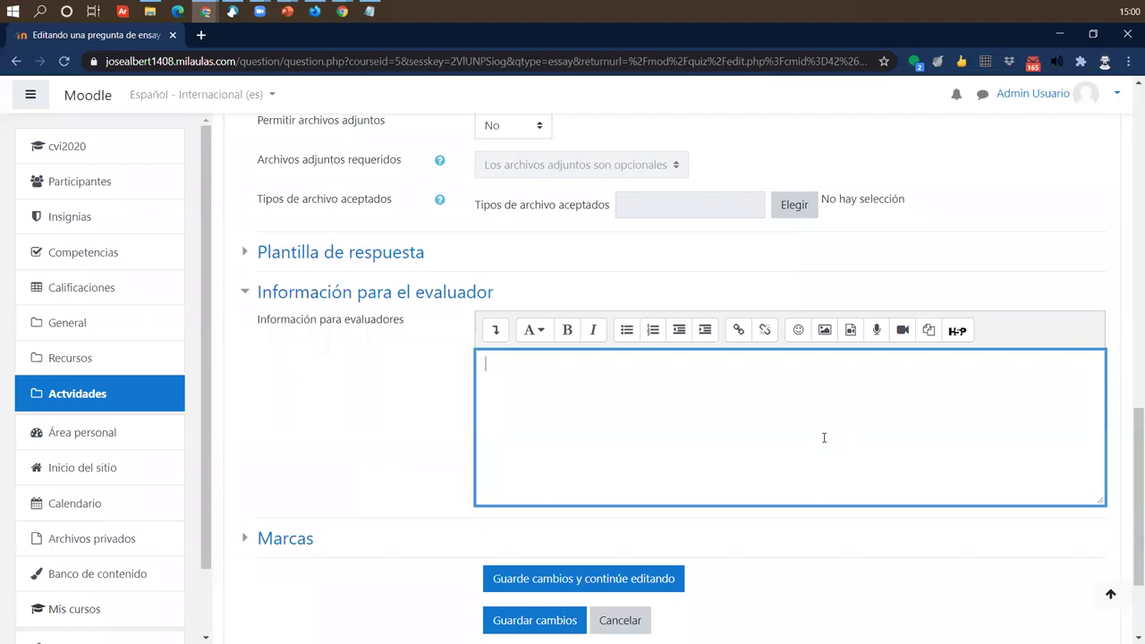
pyautogui.click(560, 620)
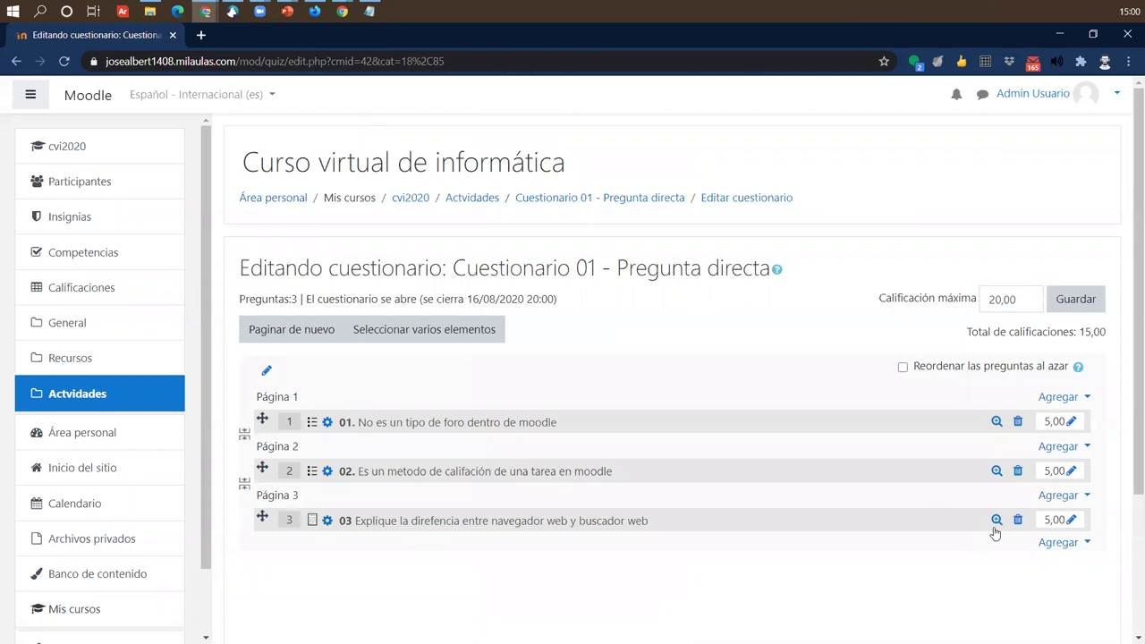
# Preview question 3, then start adding another new question after page 3
pyautogui.click(996, 523)
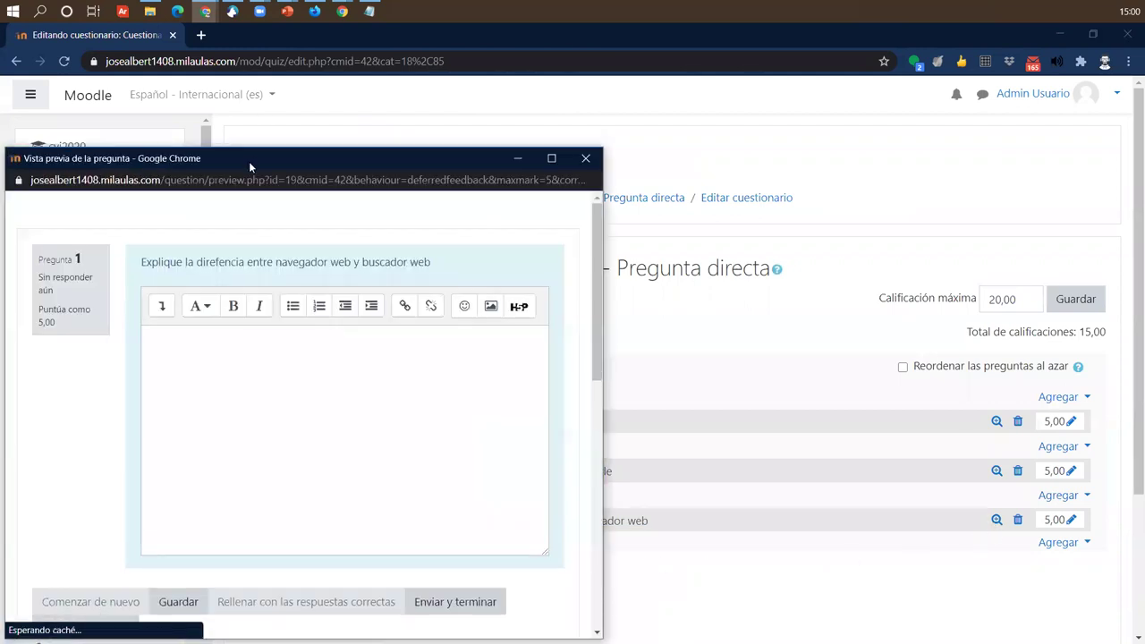
pyautogui.moveTo(272, 155); pyautogui.dragTo(527, 57)
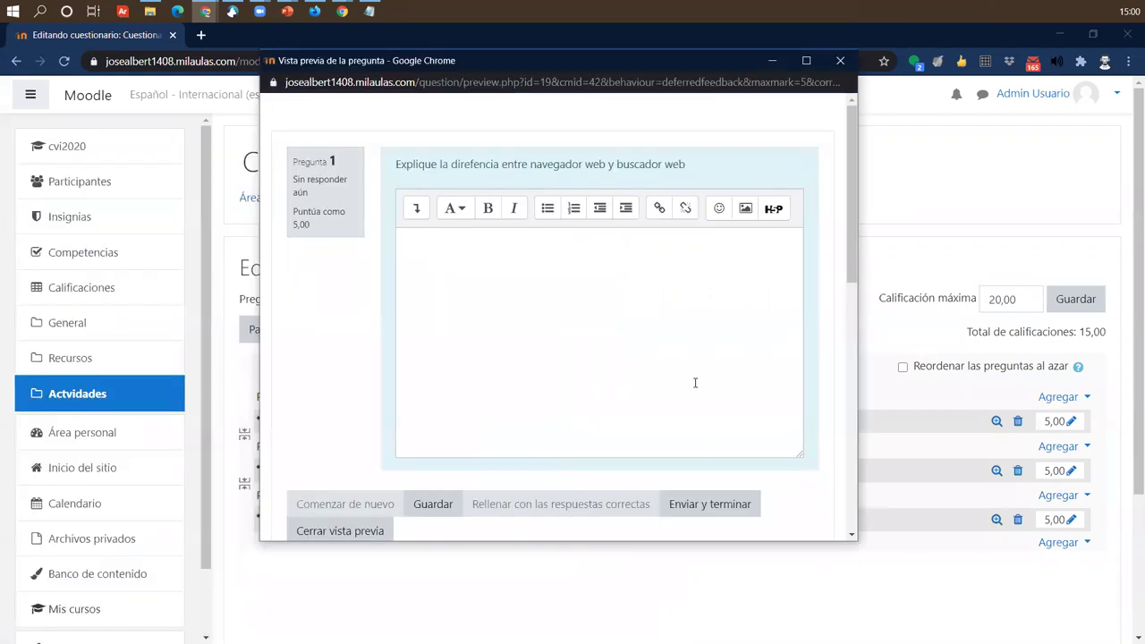
pyautogui.click(842, 60)
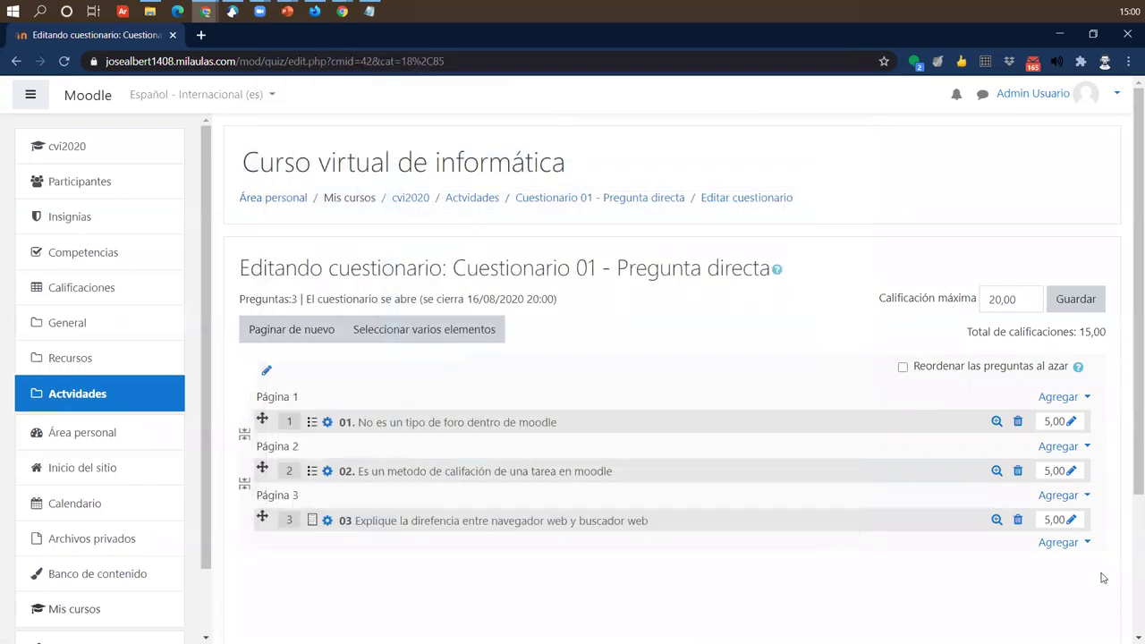
pyautogui.click(1053, 544)
pyautogui.click(1014, 570)
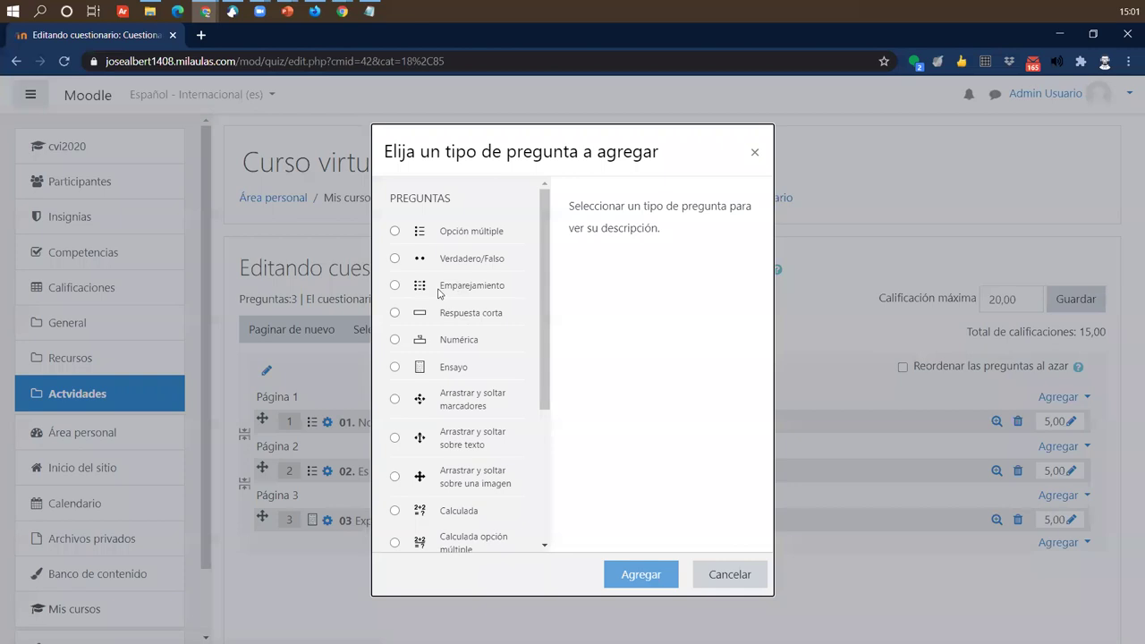
# Add a Verdadero/Falso question named 04 with text 'Moodle es una plataforma LMS'
pyautogui.click(463, 261)
pyautogui.click(641, 575)
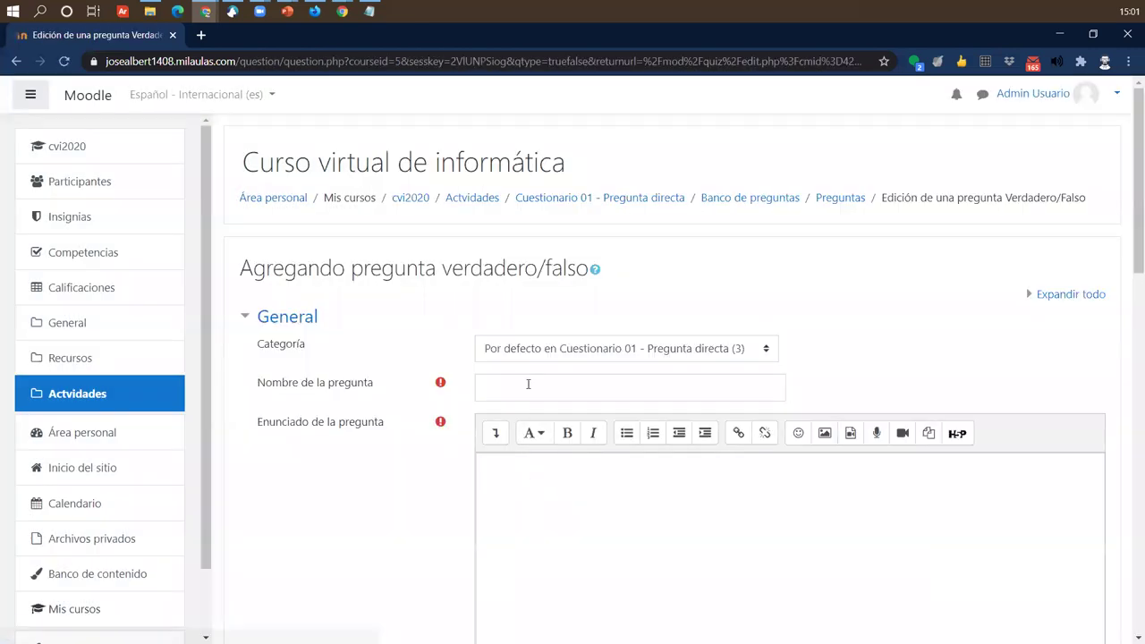
pyautogui.click(527, 384)
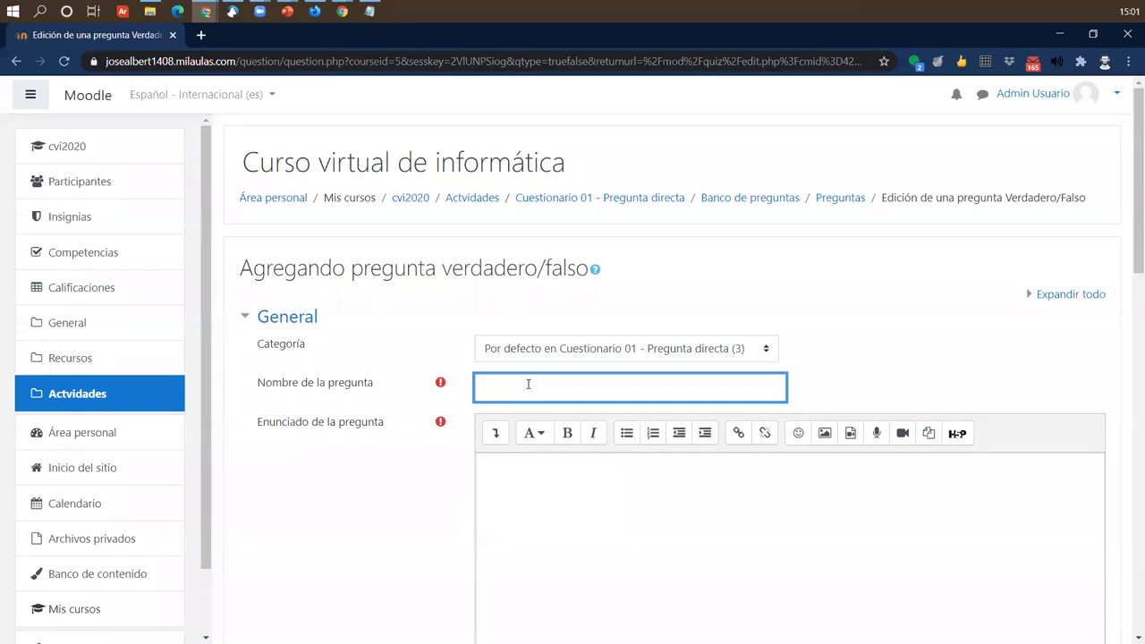
pyautogui.press('Tab')
pyautogui.press('Tab')
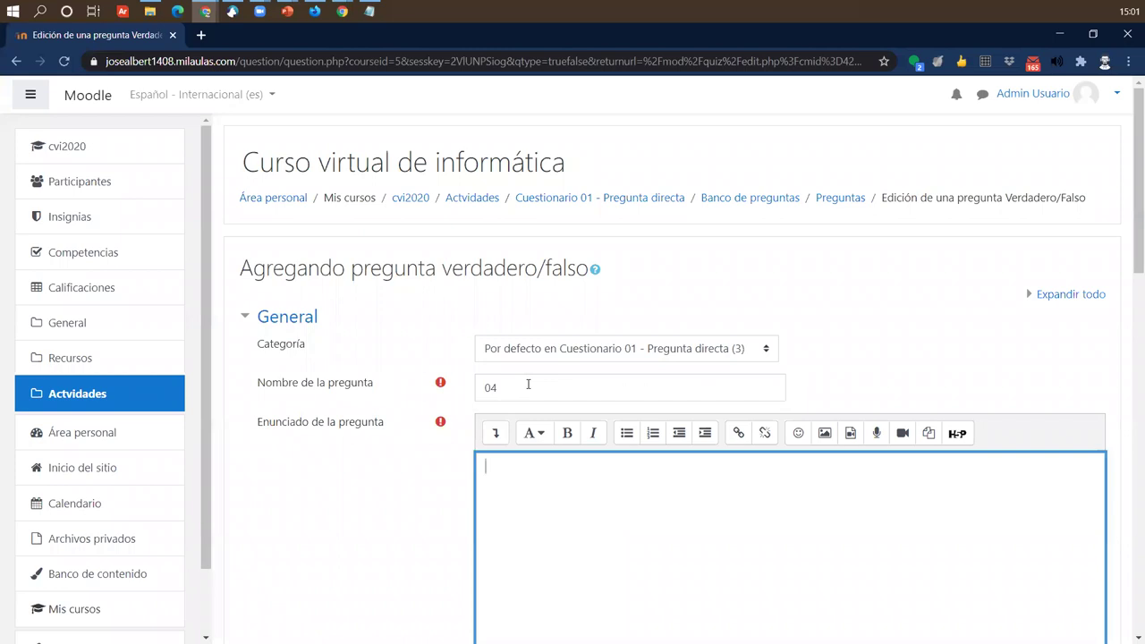
pyautogui.write('Moodle es una plataforma')
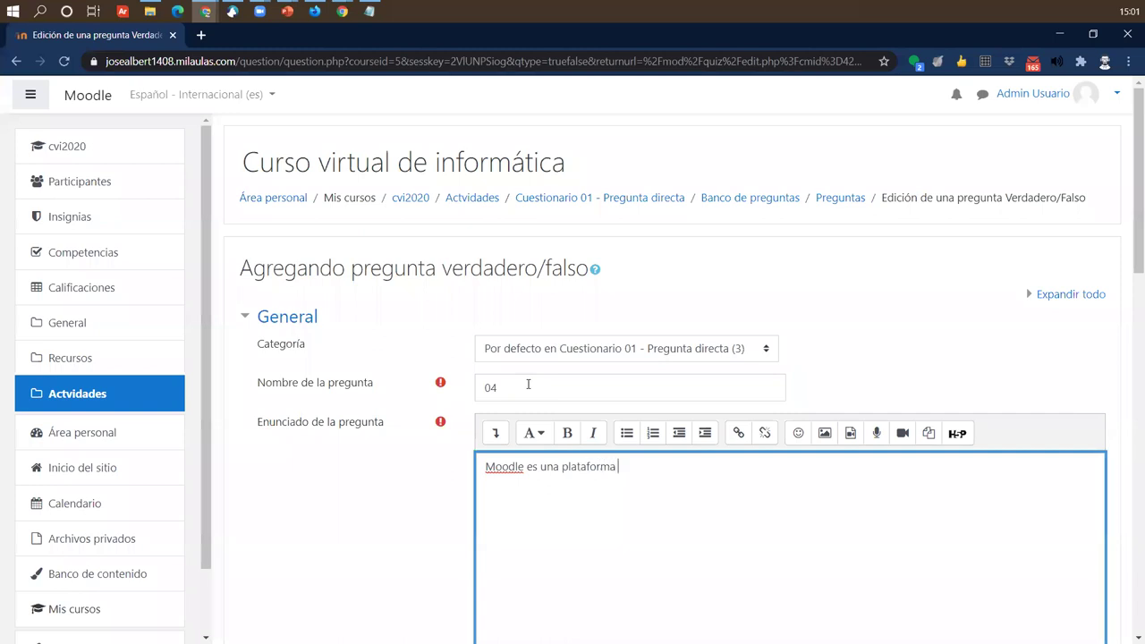
pyautogui.write('LMS')
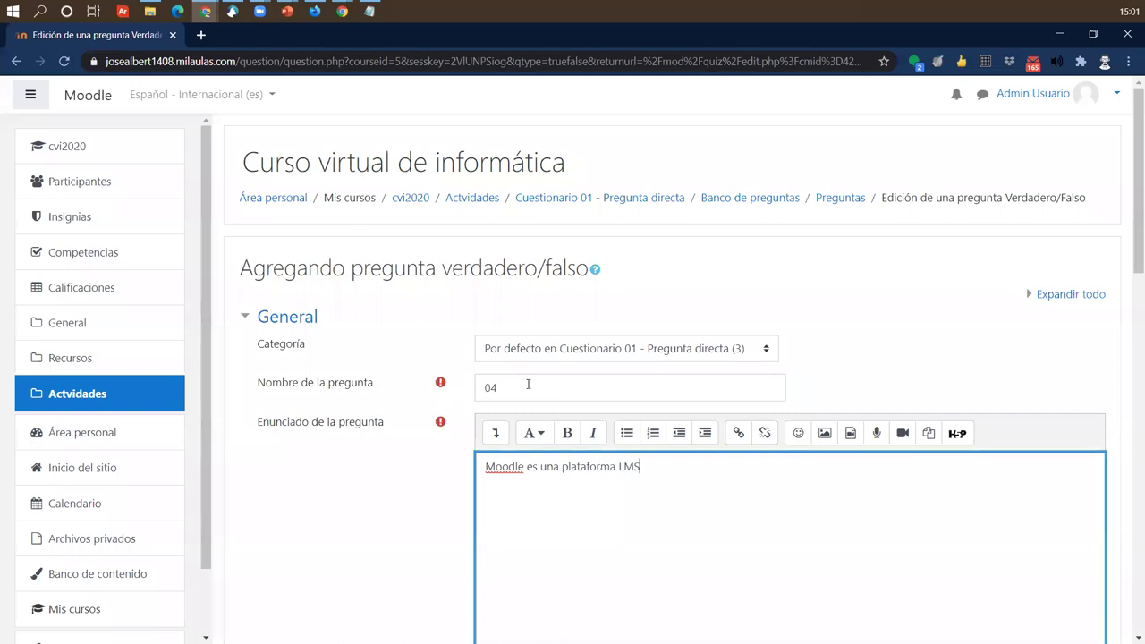
# Set its default mark to 5 and Verdadero as correct answer, then save
pyautogui.scroll(-5, 537, 376)
pyautogui.press('Tab')
pyautogui.write('5')
pyautogui.scroll(-3, 311, 300)
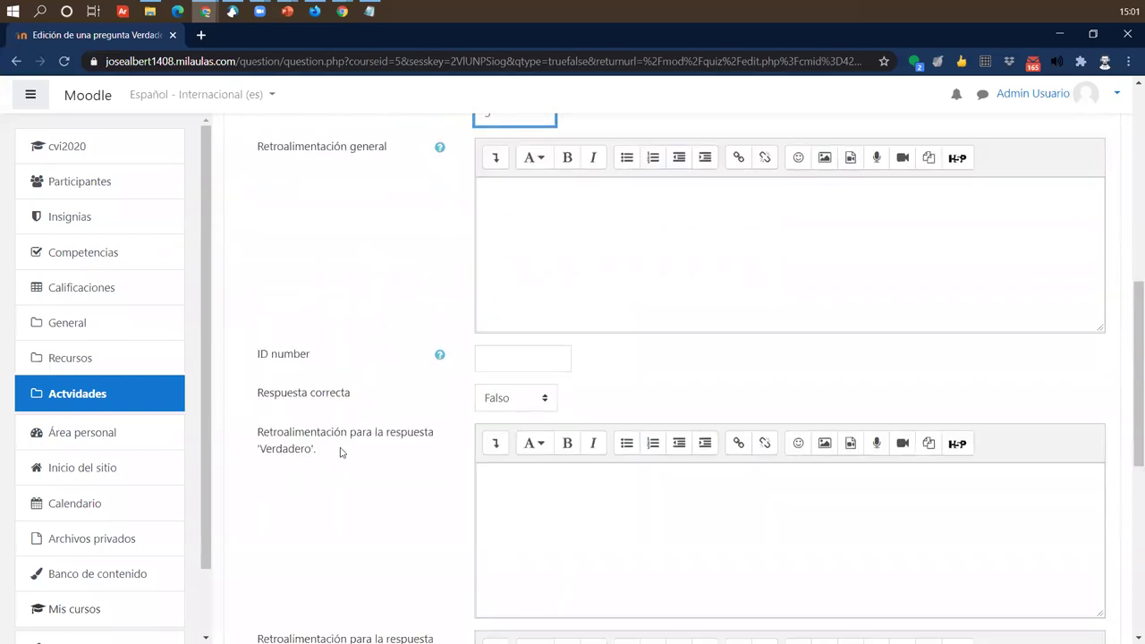
pyautogui.moveTo(270, 399); pyautogui.dragTo(381, 401)
pyautogui.click(537, 401)
pyautogui.click(511, 436)
pyautogui.scroll(10, 447, 385)
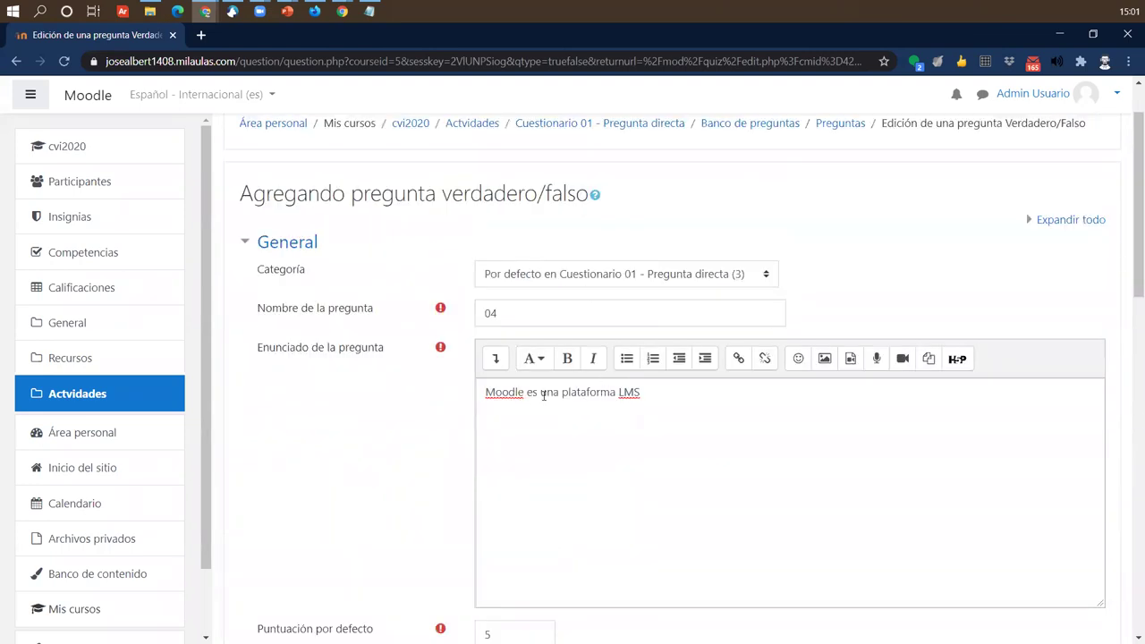
pyautogui.scroll(-3, 589, 404)
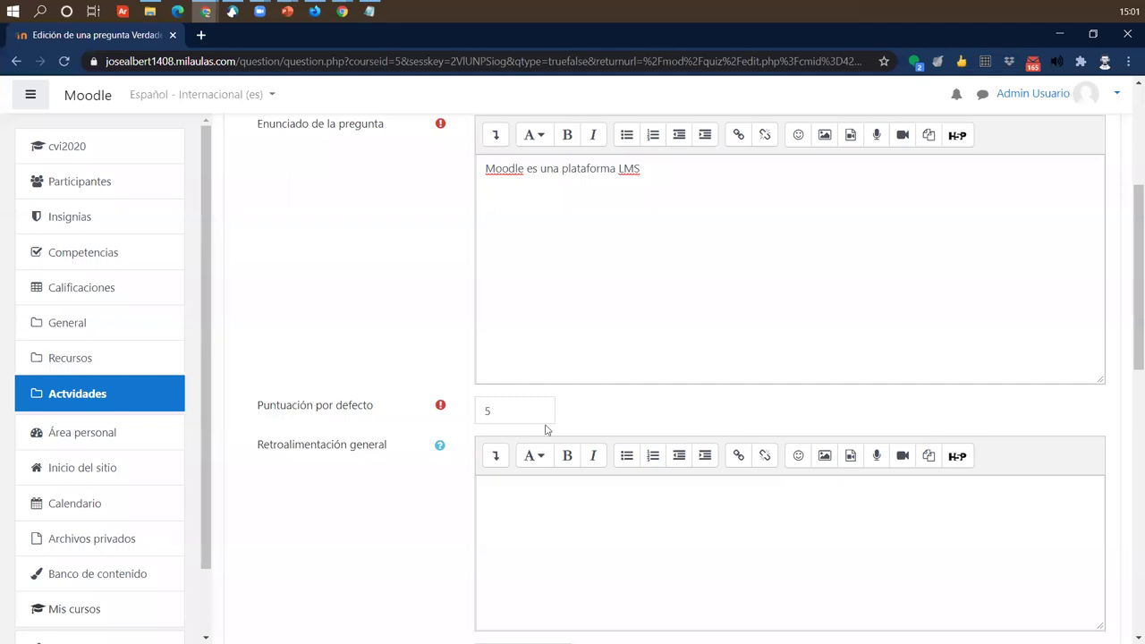
pyautogui.scroll(-10, 364, 519)
pyautogui.click(526, 539)
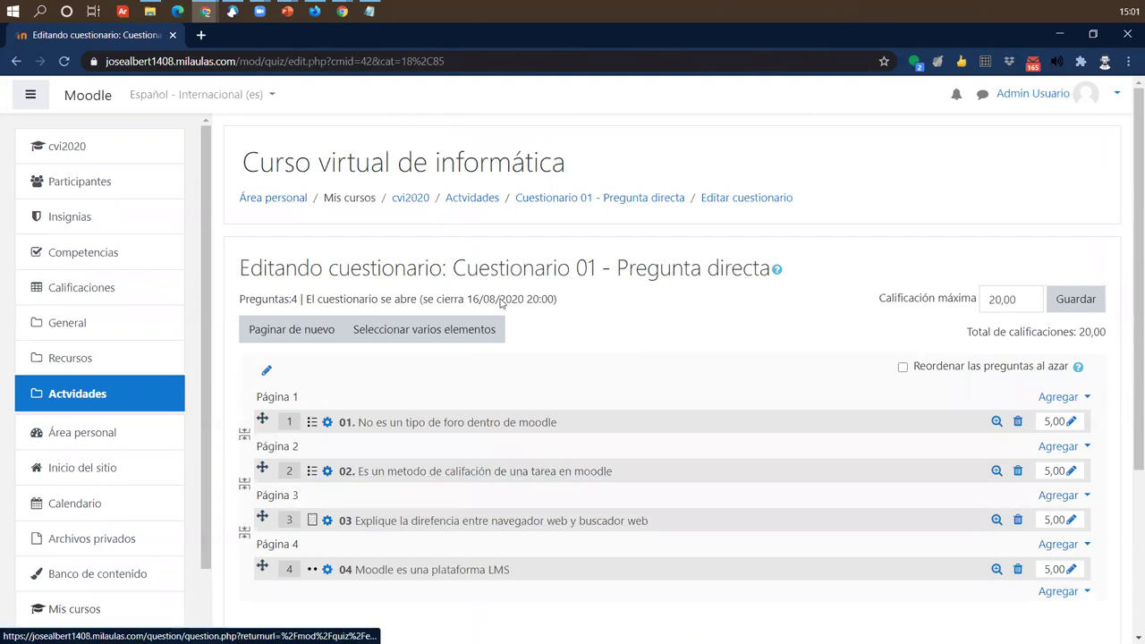
# Open Cuestionario 01 - Pregunta directa from Actvidades and start a timed preview attempt
pyautogui.click(492, 204)
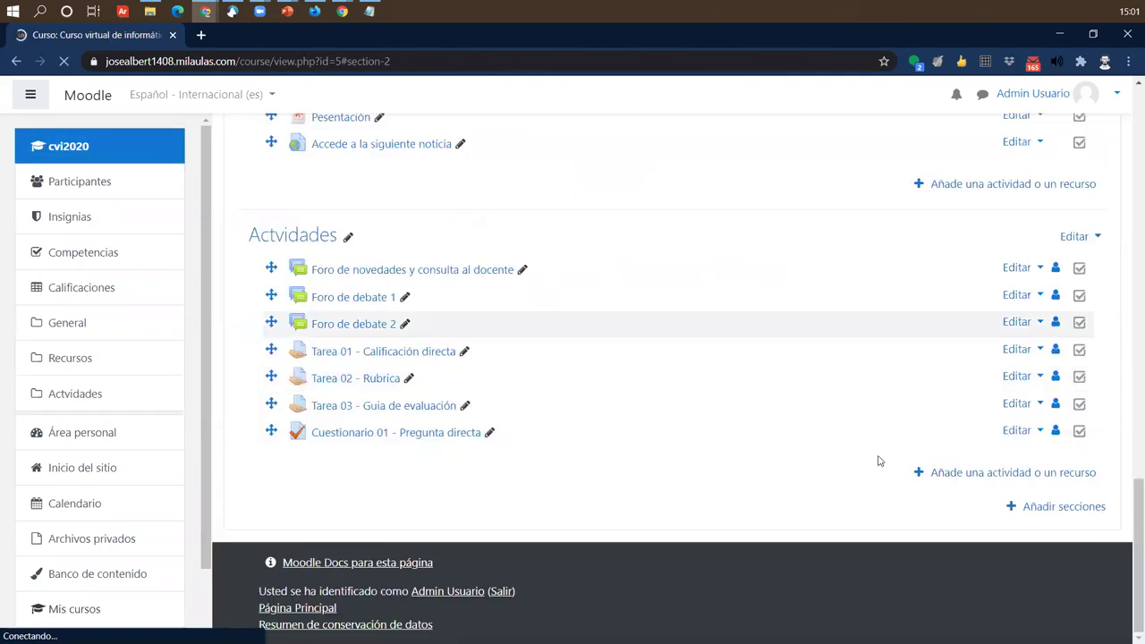
pyautogui.click(397, 432)
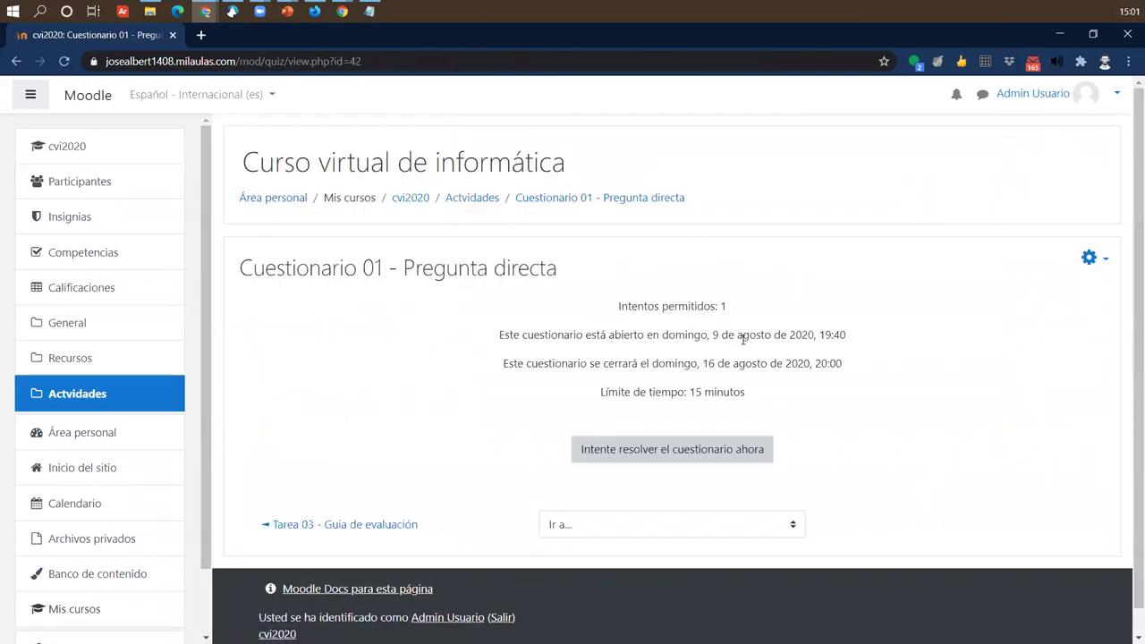
pyautogui.click(664, 448)
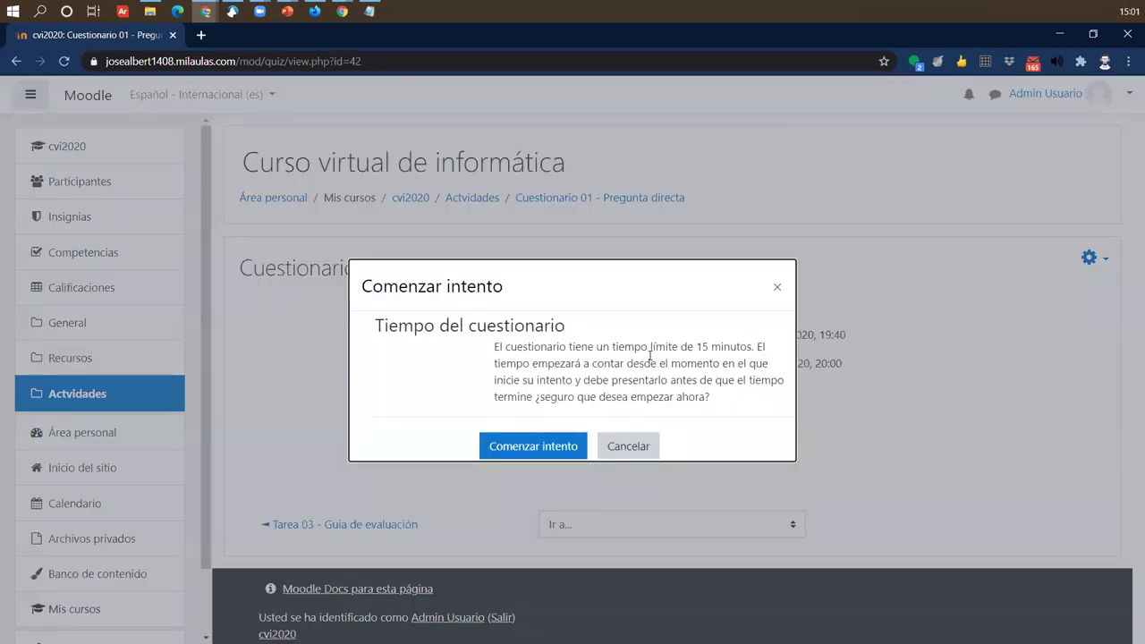
pyautogui.click(541, 444)
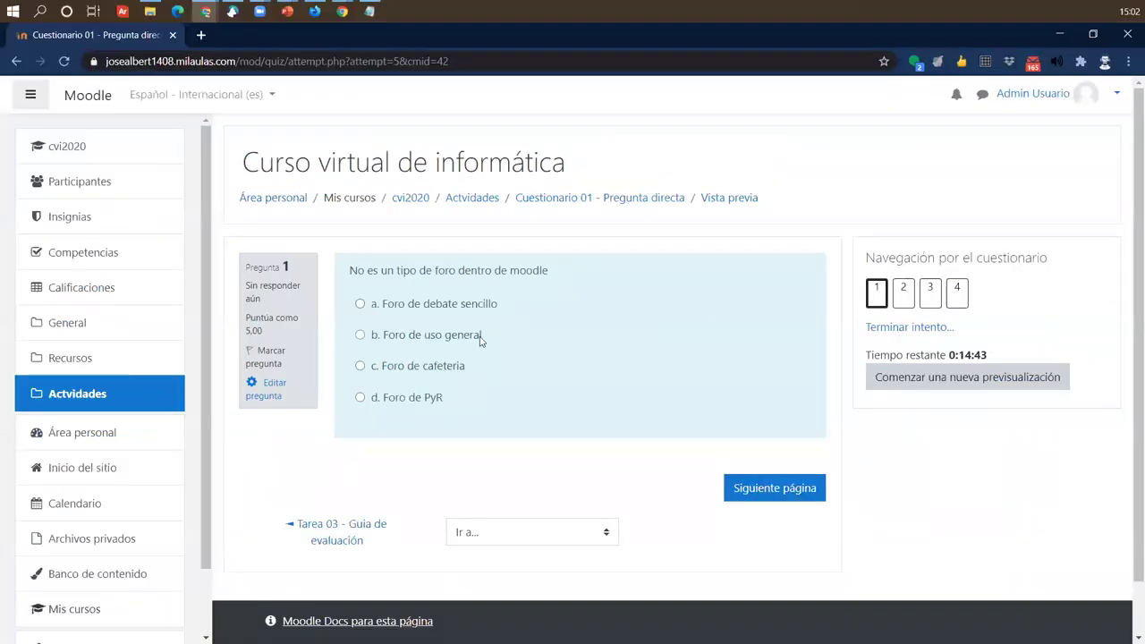
# Answer question 1 with Foro de debate sencillo; question 2 with Rubrica de evaluación and Ponderación automática
pyautogui.click(442, 306)
pyautogui.click(742, 517)
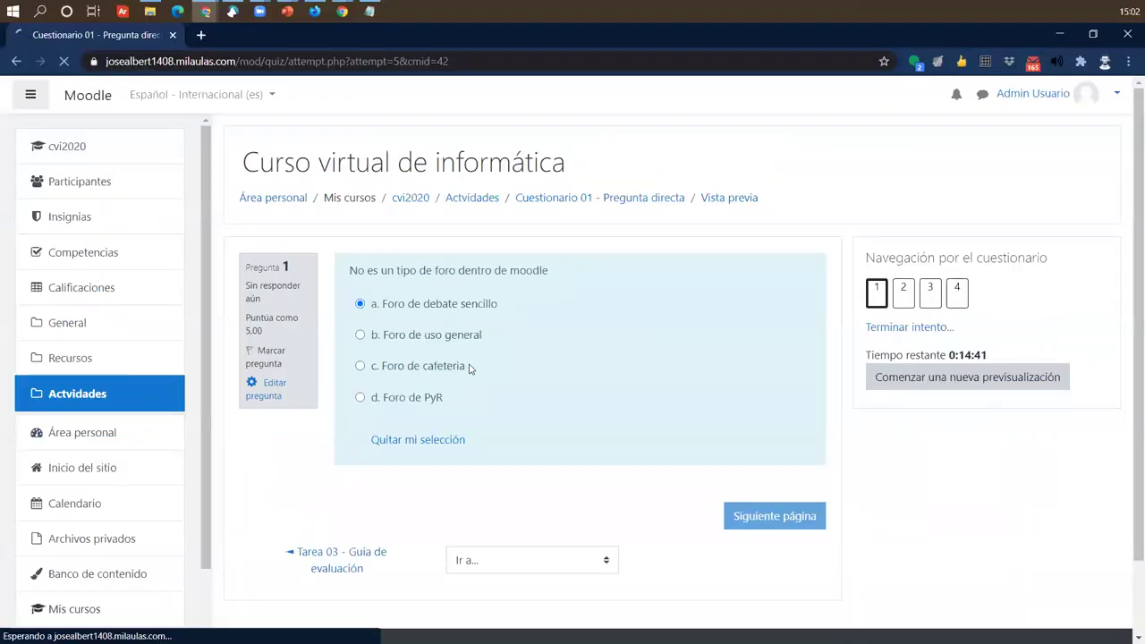
pyautogui.click(462, 383)
pyautogui.click(461, 306)
pyautogui.click(760, 487)
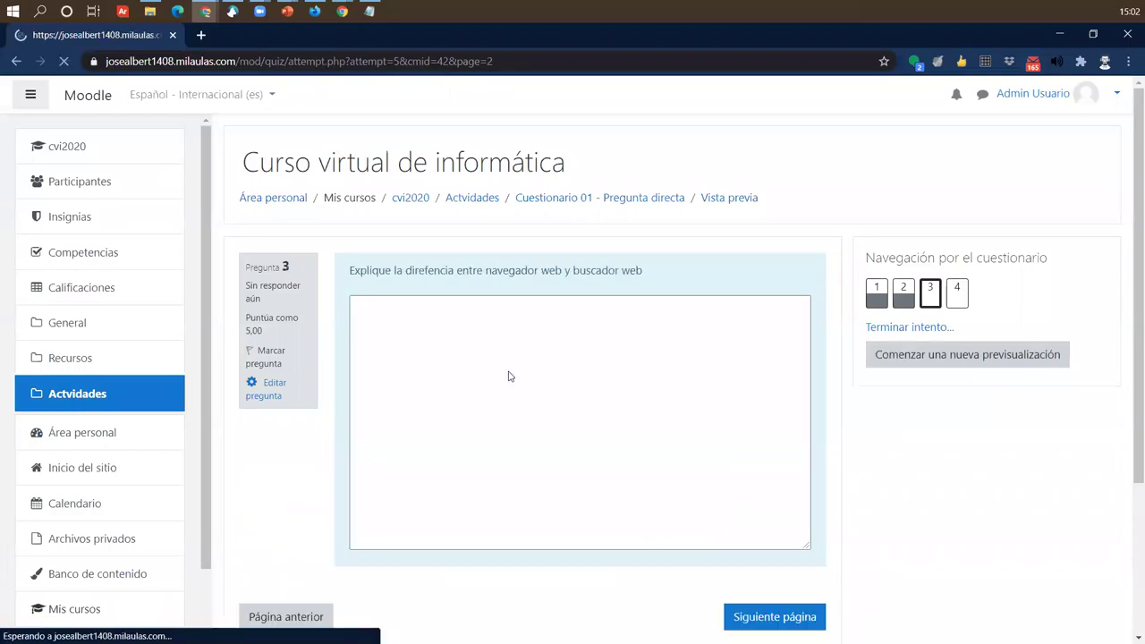
# Write 'dadasda' for question 3, choose Verdadero for question 4, and submit all answers
pyautogui.click(491, 361)
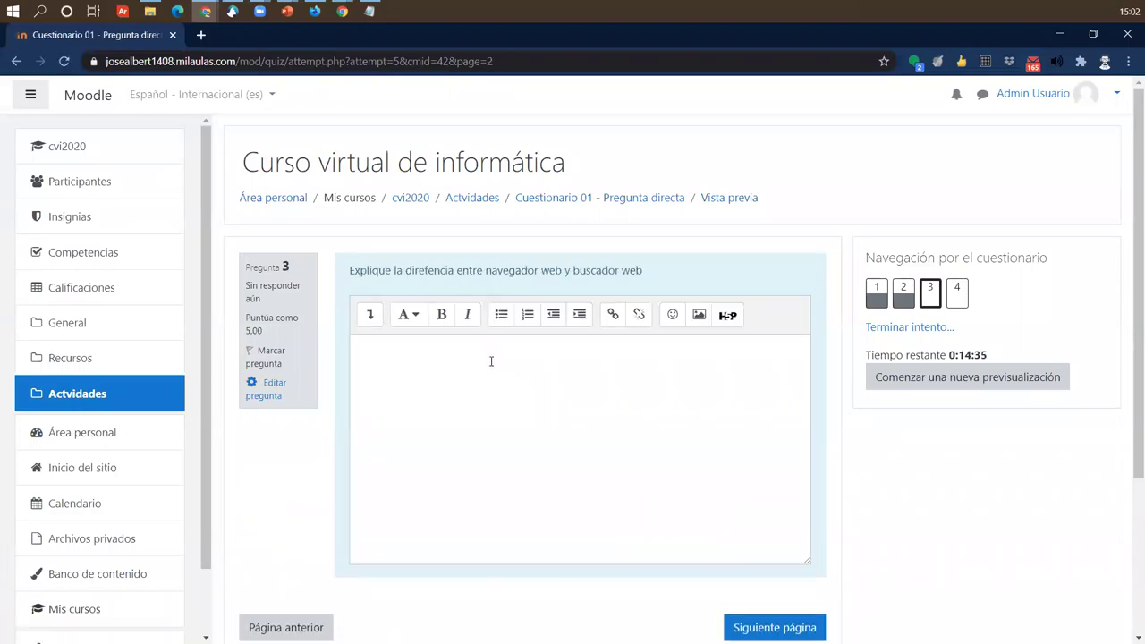
pyautogui.click(524, 428)
pyautogui.write('dadasda')
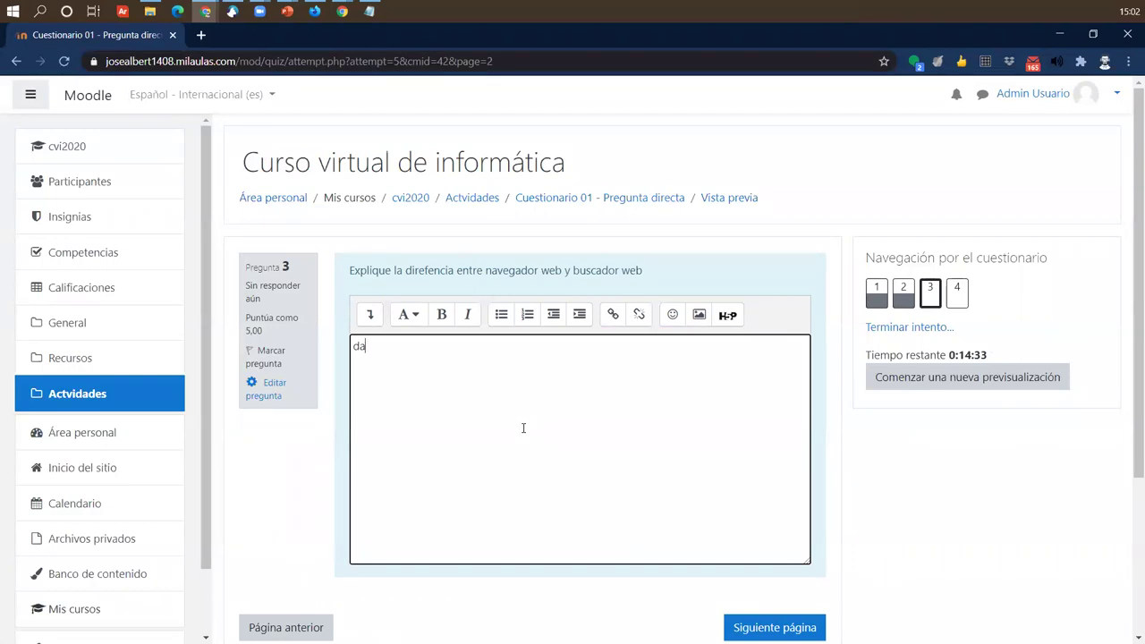
pyautogui.click(765, 628)
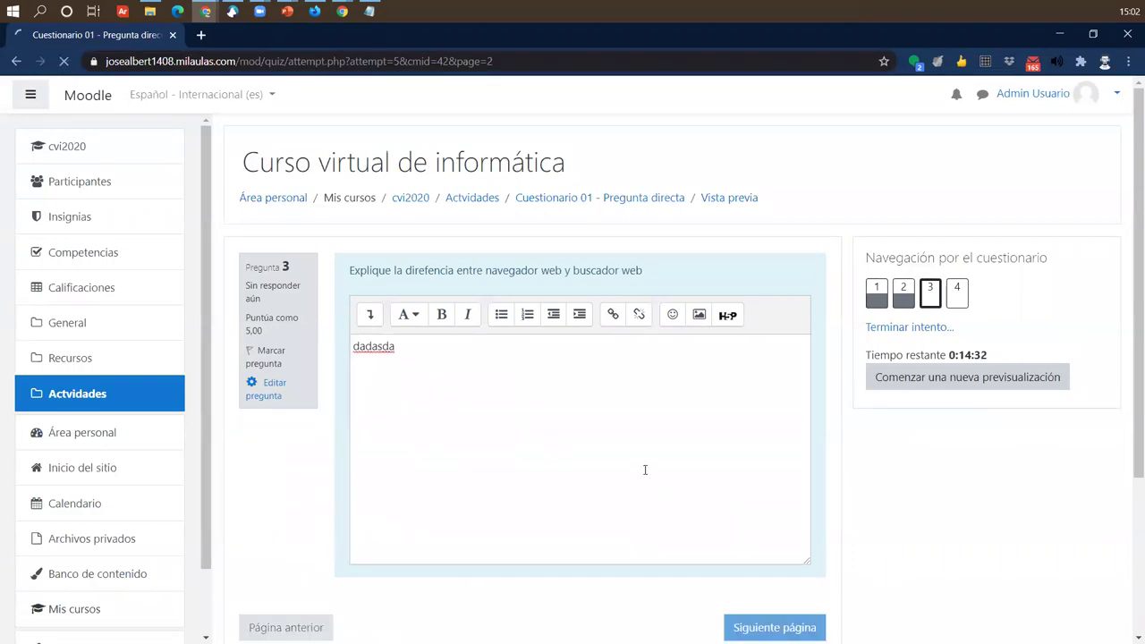
pyautogui.click(391, 323)
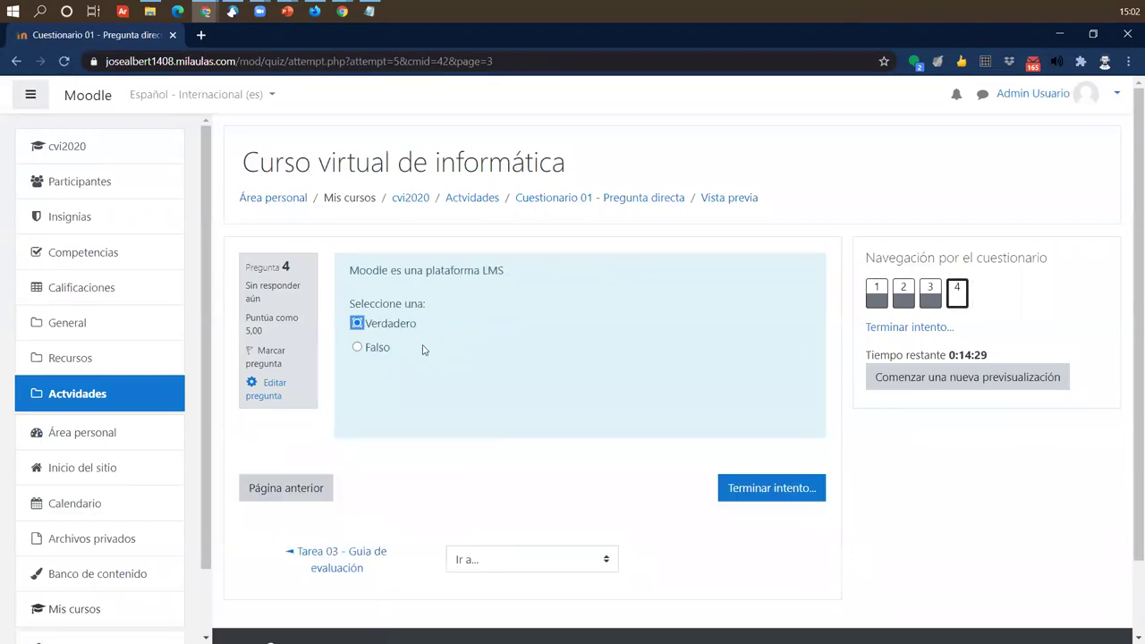
pyautogui.click(771, 488)
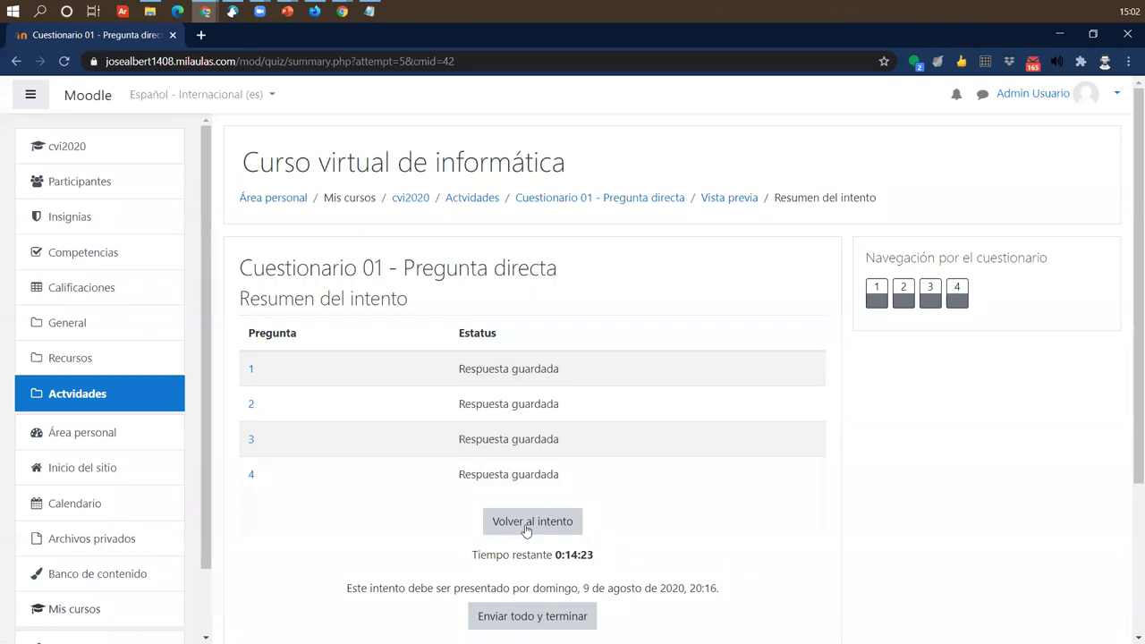
pyautogui.click(530, 614)
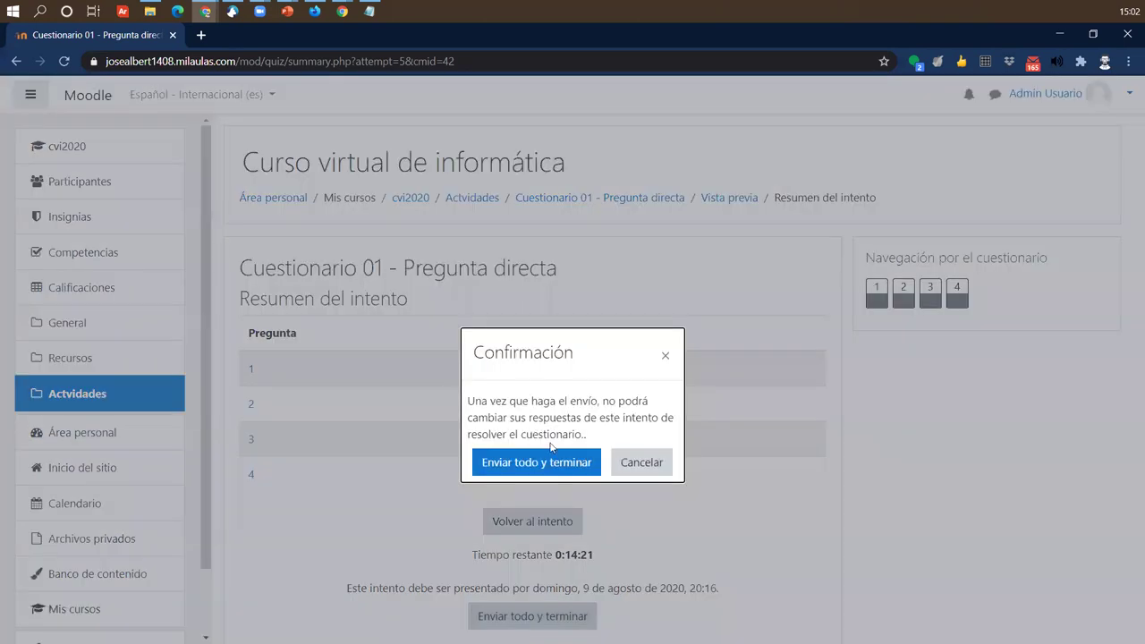
# Confirm submission, finish the review, and check the quiz page shows Sin calificar aún
pyautogui.click(537, 461)
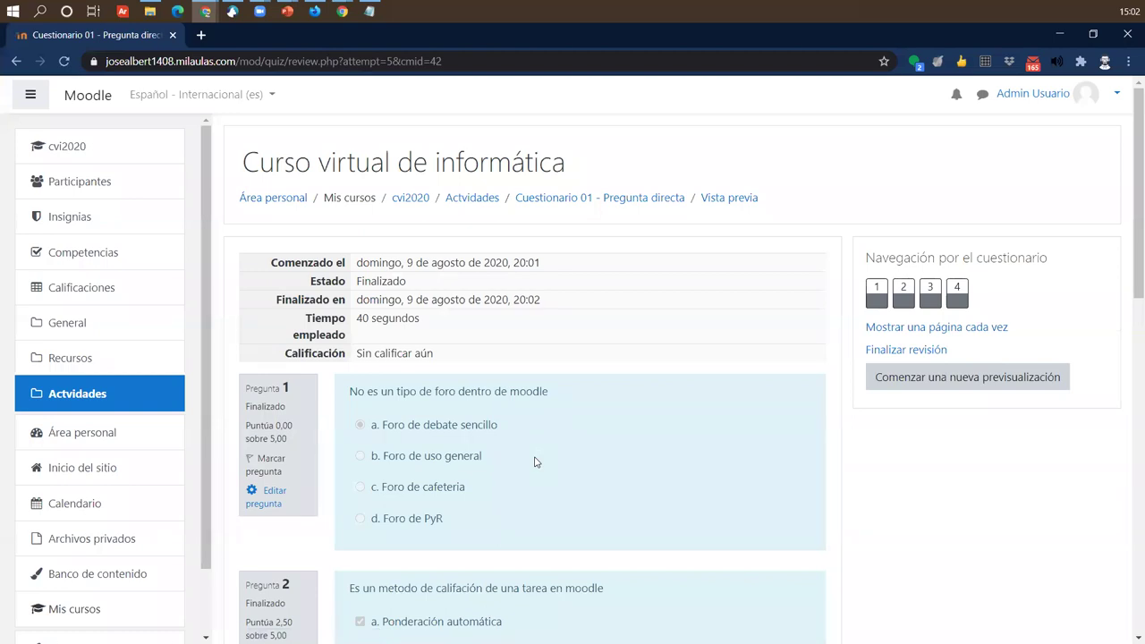
pyautogui.scroll(-15, 469, 274)
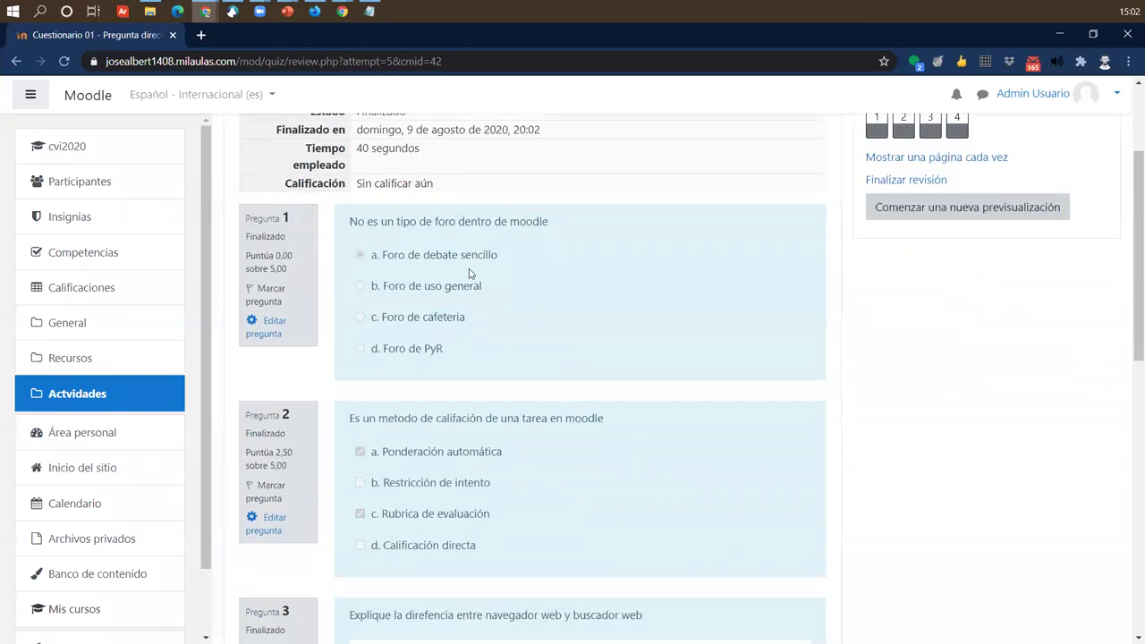
pyautogui.scroll(5, 468, 274)
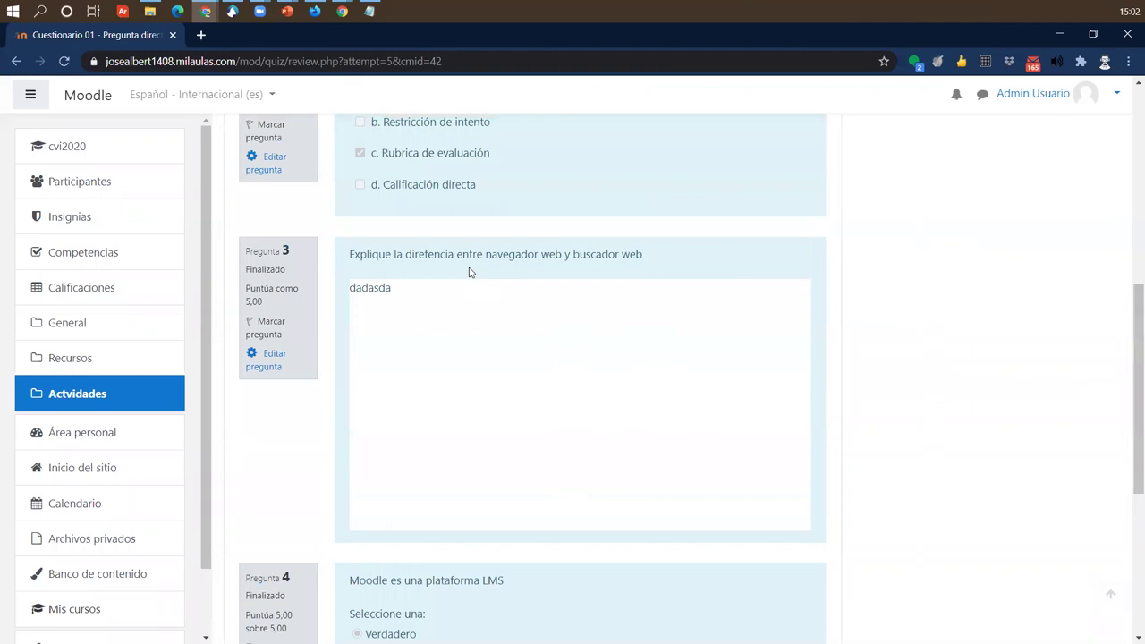
pyautogui.scroll(-2, 767, 421)
pyautogui.scroll(-3, 767, 421)
pyautogui.click(751, 426)
pyautogui.scroll(-3, 814, 358)
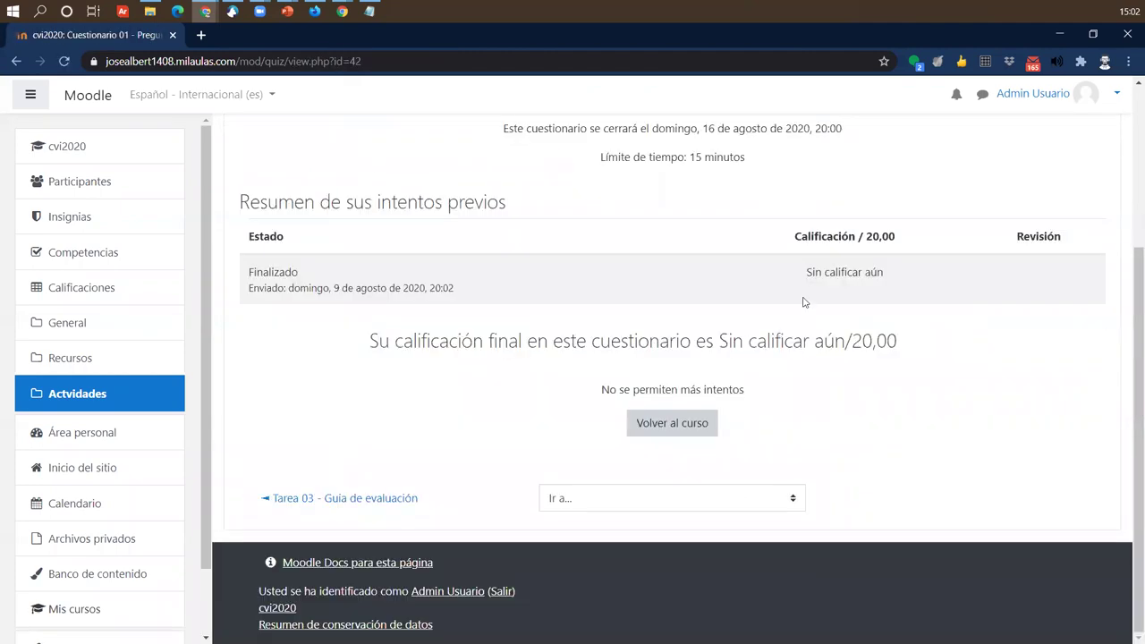
pyautogui.moveTo(805, 271); pyautogui.dragTo(897, 264)
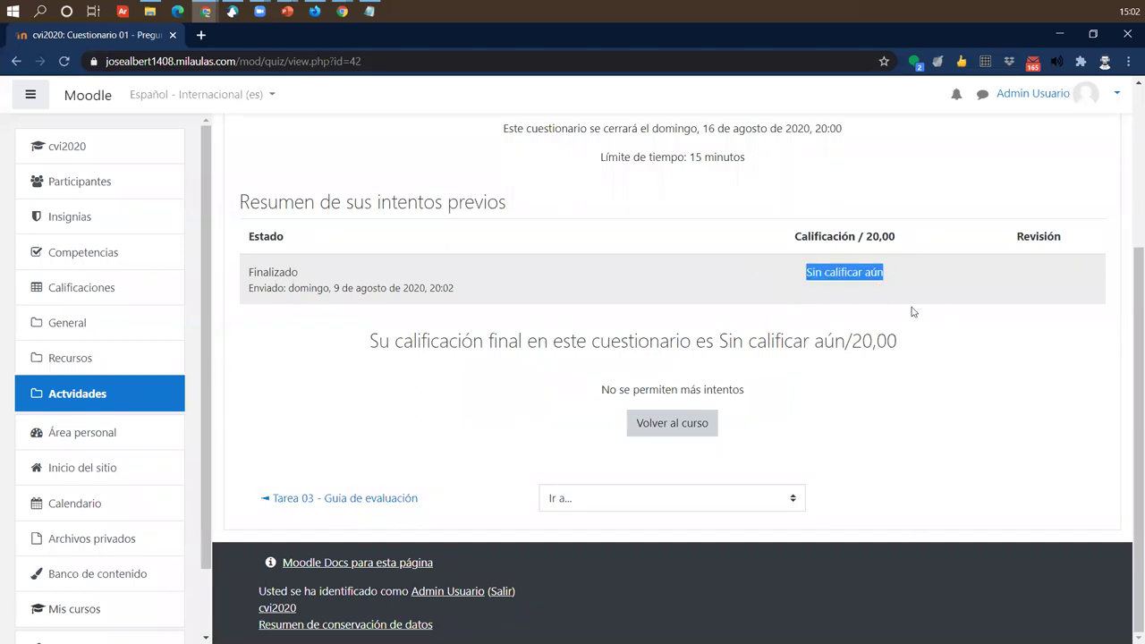
pyautogui.scroll(2, 1026, 295)
pyautogui.scroll(1, 1020, 285)
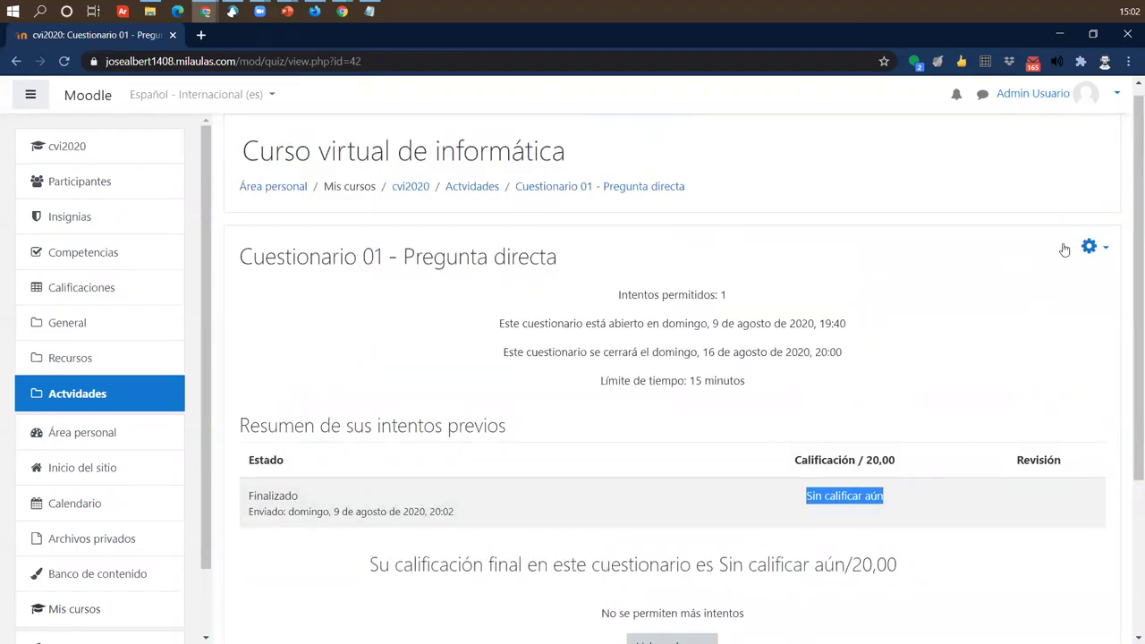
pyautogui.click(1091, 247)
pyautogui.click(1086, 92)
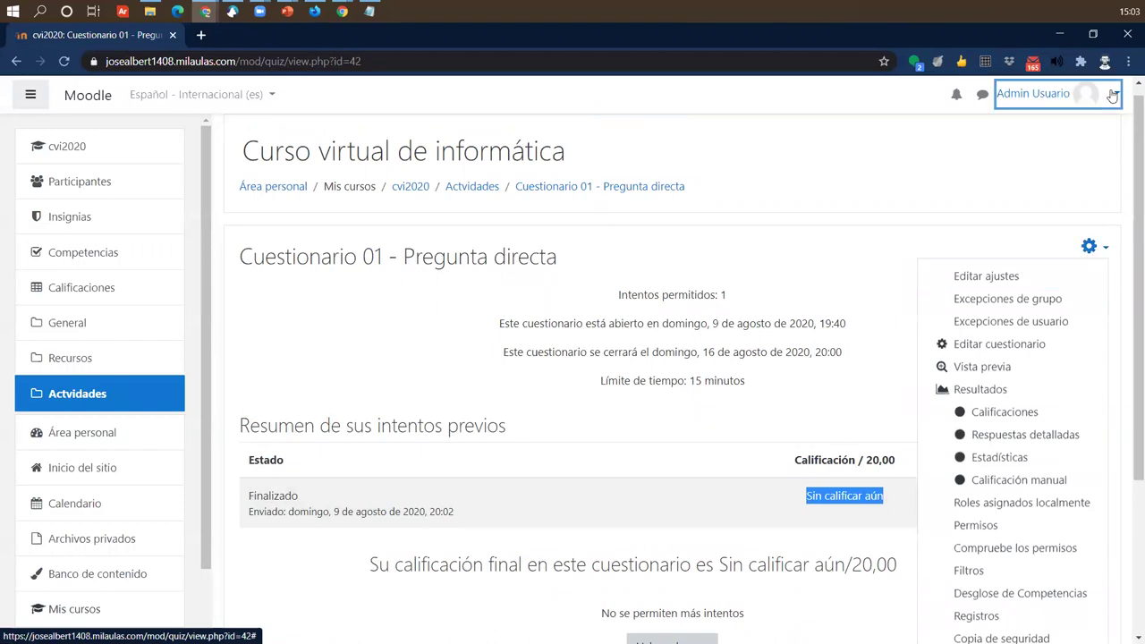
pyautogui.click(1002, 288)
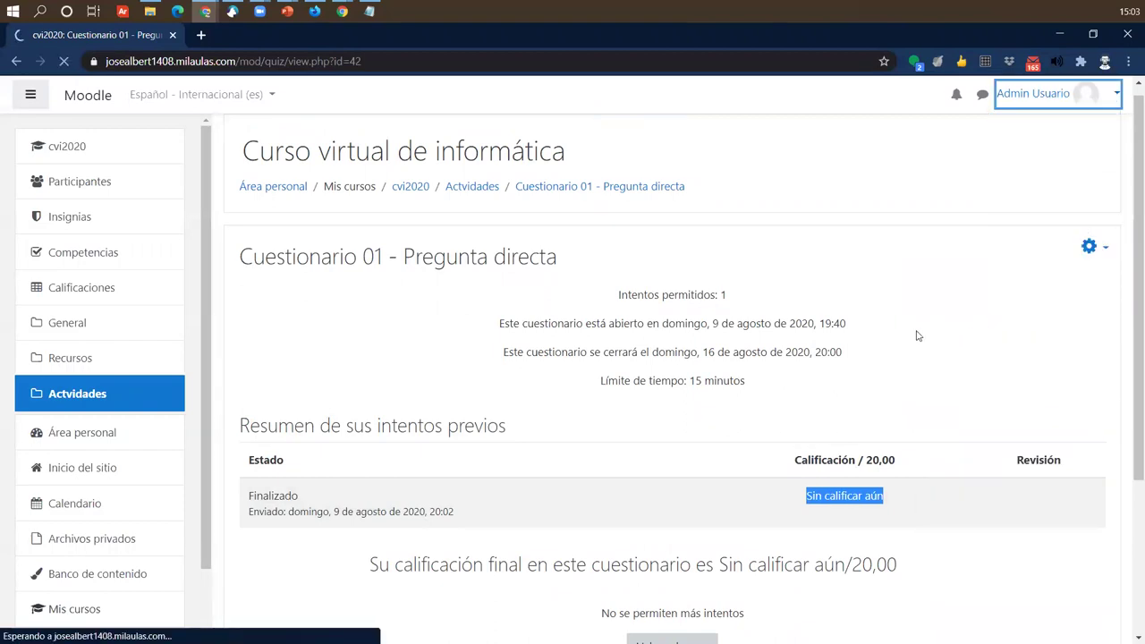
pyautogui.click(285, 503)
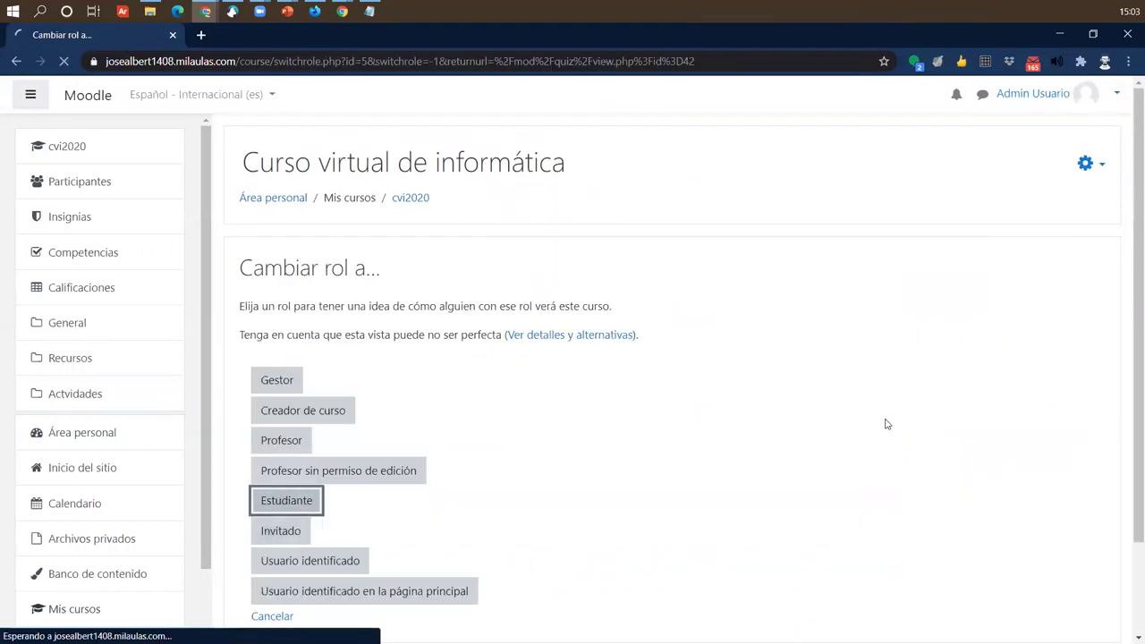
pyautogui.scroll(-3, 859, 277)
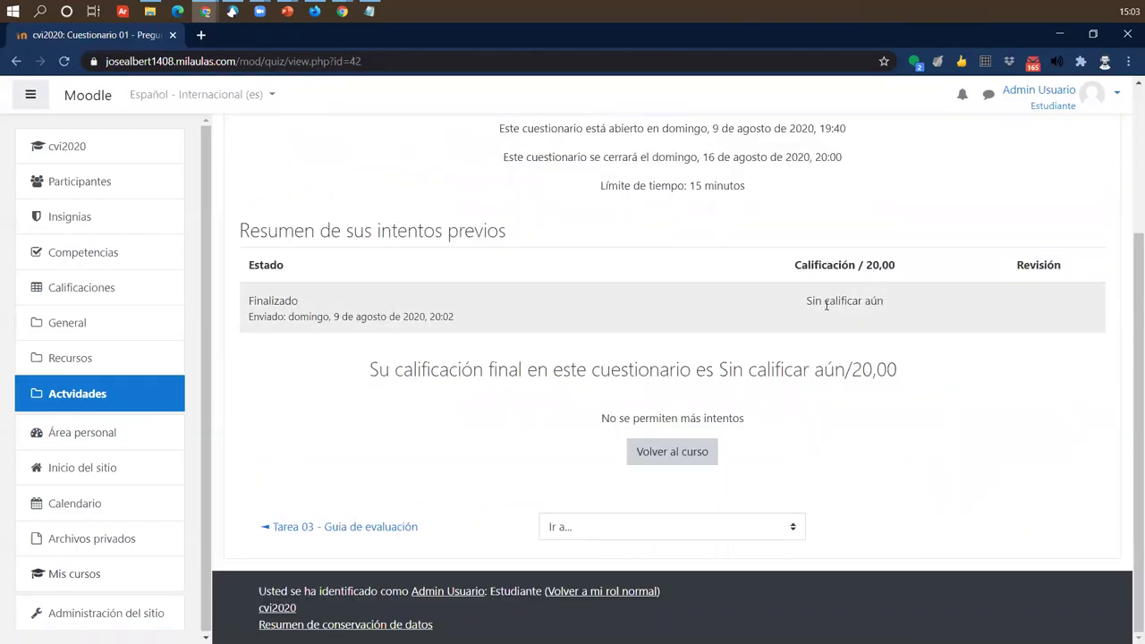
pyautogui.moveTo(249, 313); pyautogui.dragTo(857, 300)
pyautogui.scroll(3, 1002, 170)
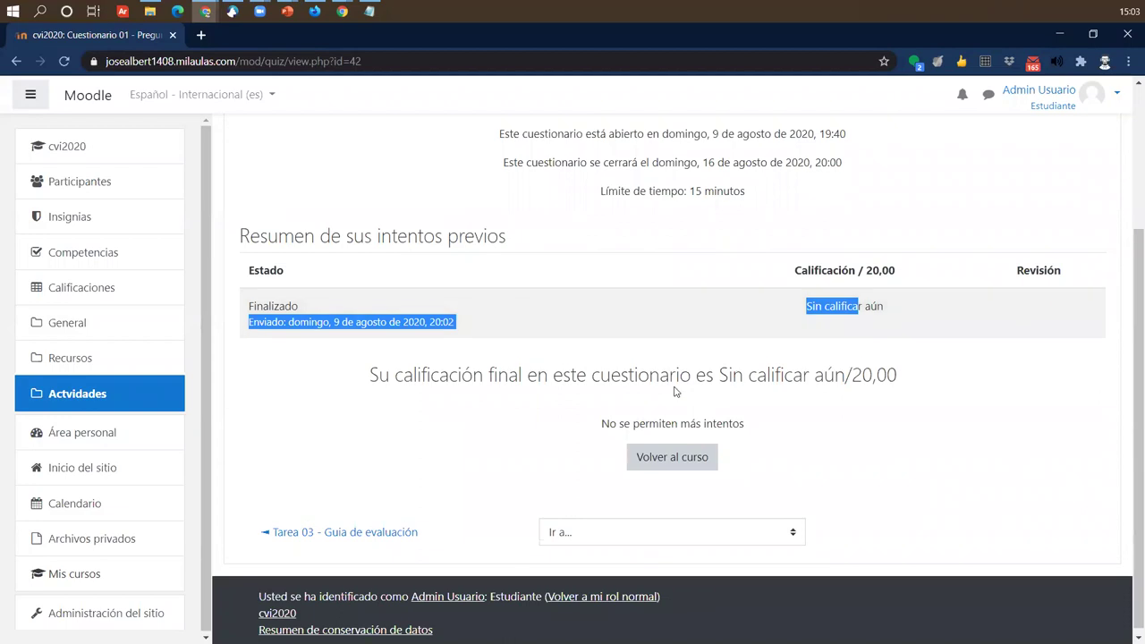
pyautogui.click(1115, 94)
pyautogui.click(1020, 287)
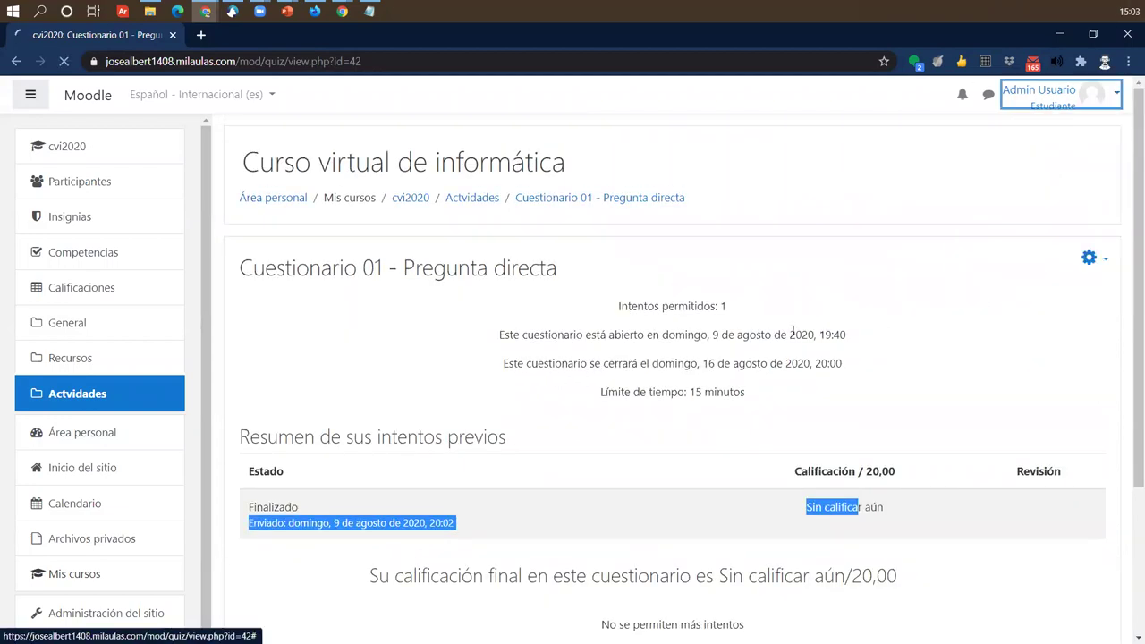
pyautogui.scroll(-1, 783, 351)
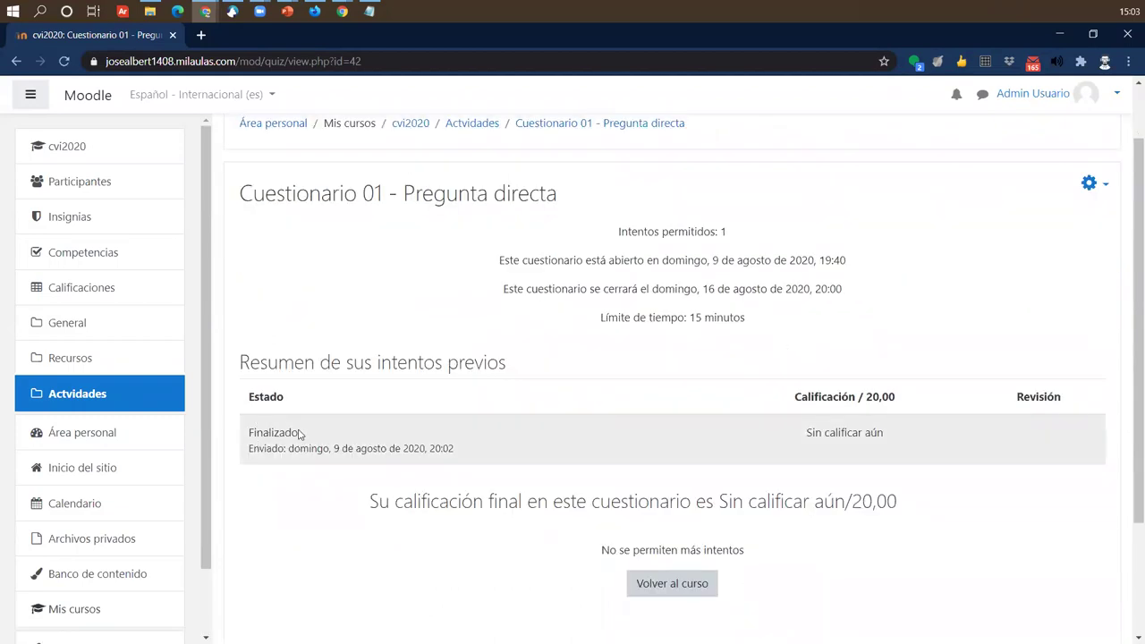
pyautogui.click(692, 585)
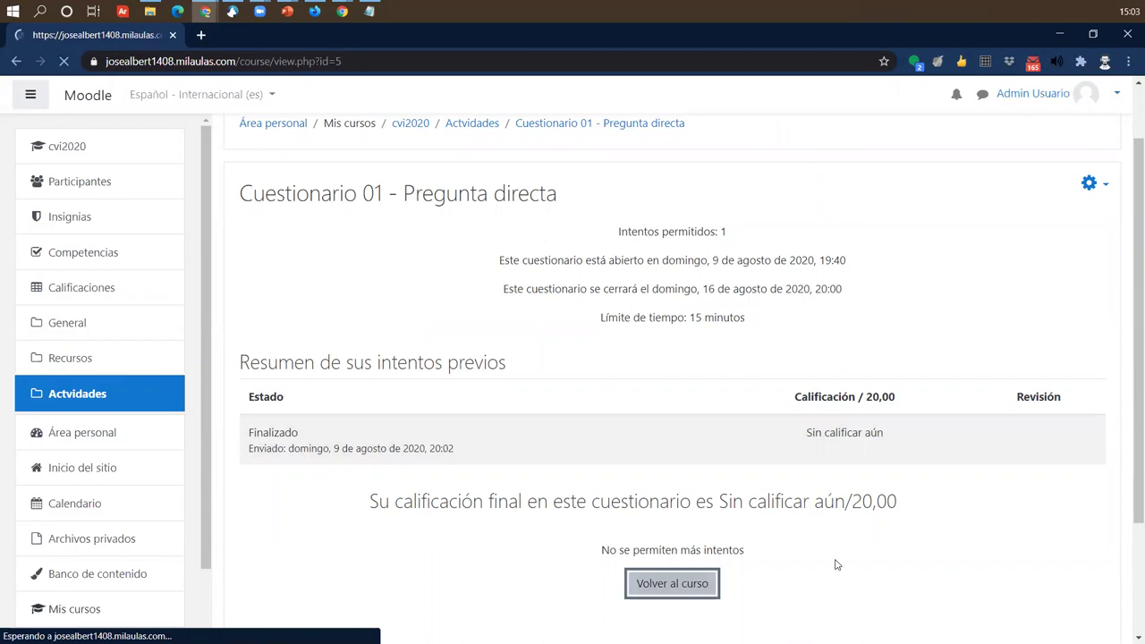
pyautogui.scroll(-15, 703, 499)
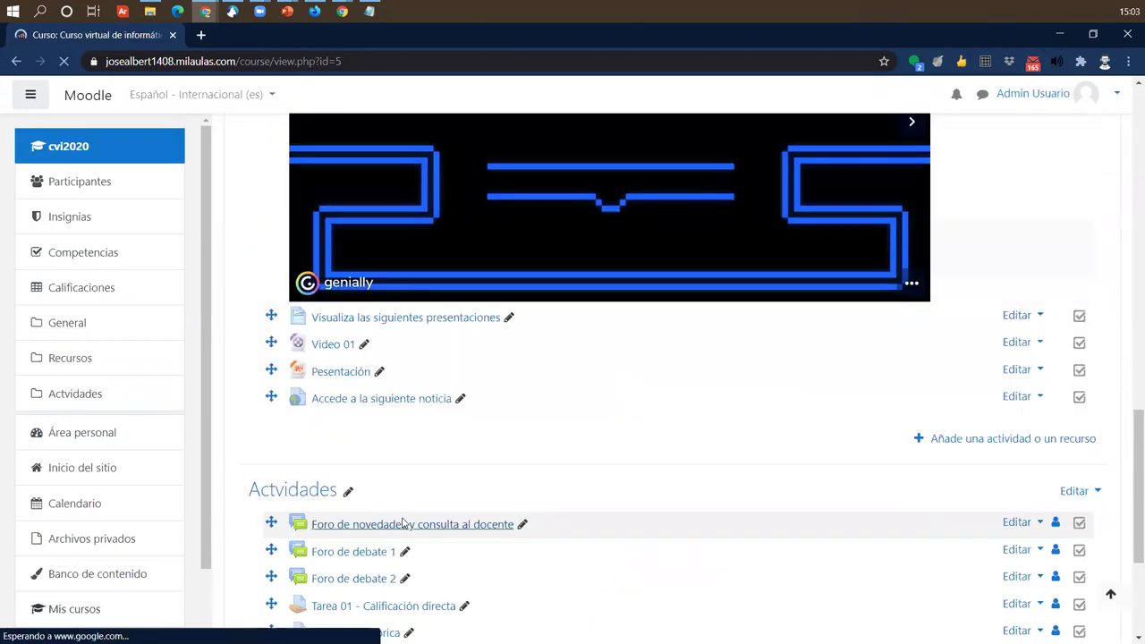
pyautogui.scroll(-3, 403, 523)
pyautogui.click(392, 441)
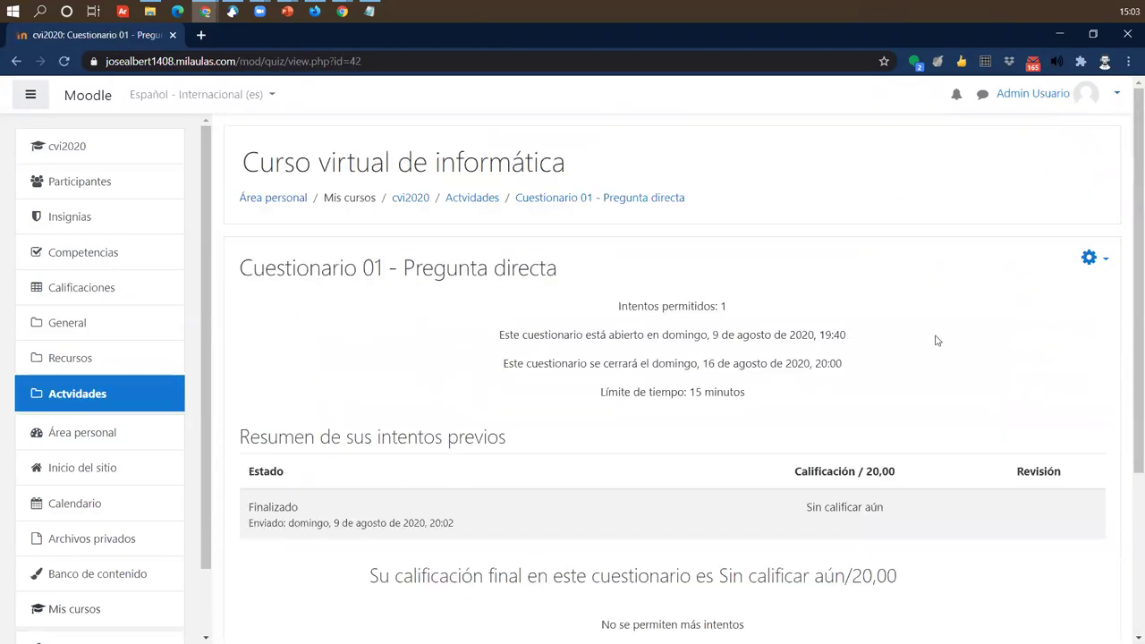
# Open Editar cuestionario from the gear menu and preview question 03 full screen
pyautogui.click(1104, 259)
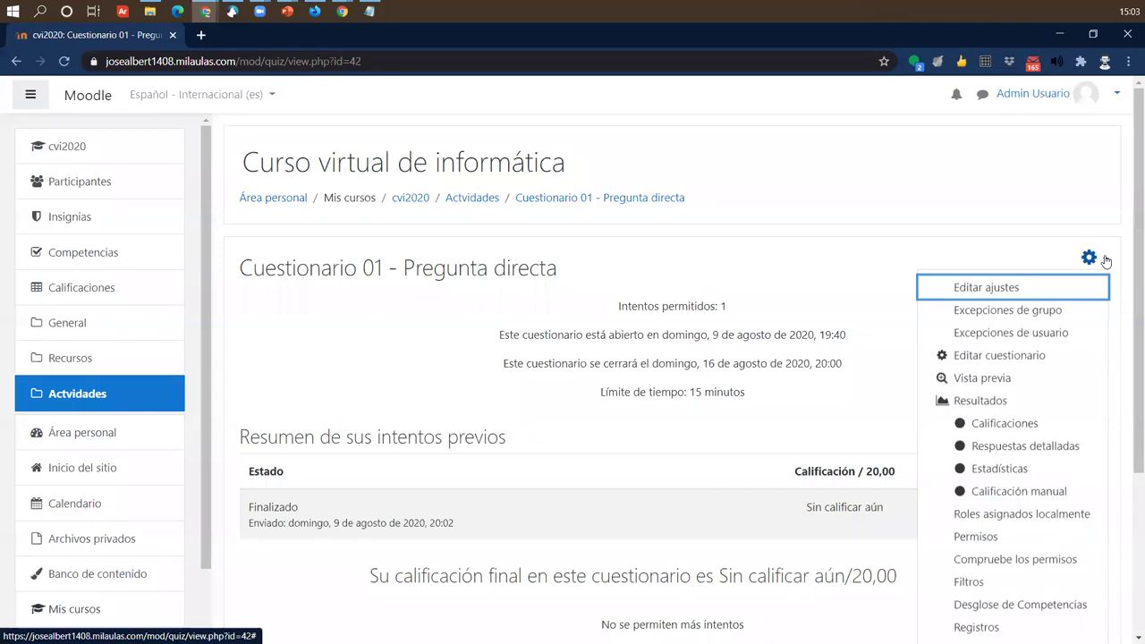
pyautogui.click(975, 361)
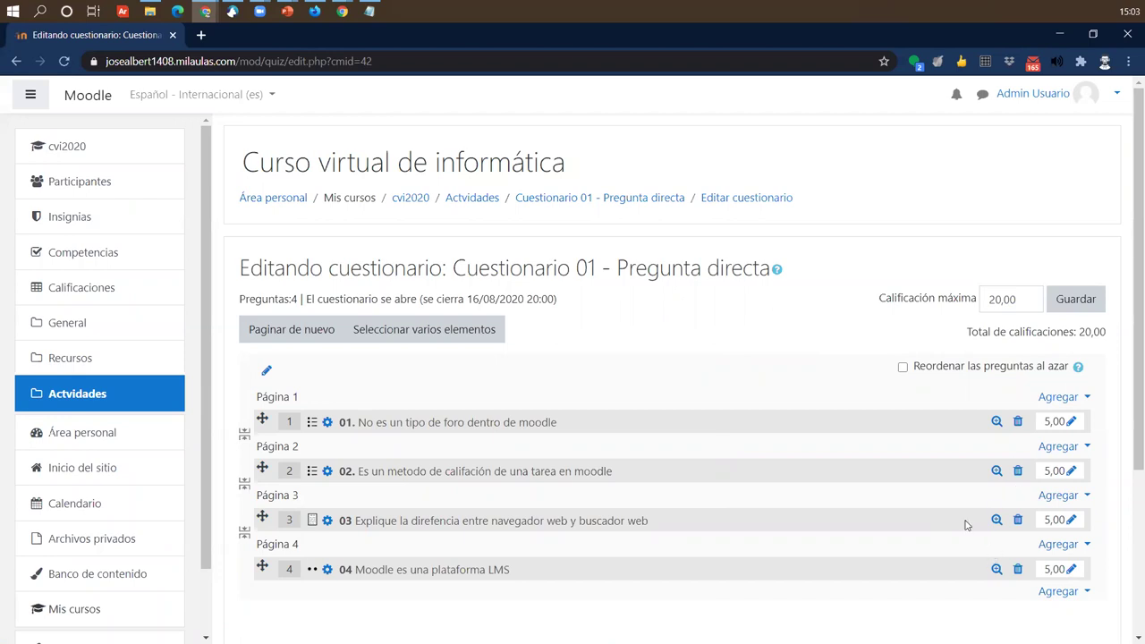
pyautogui.click(997, 520)
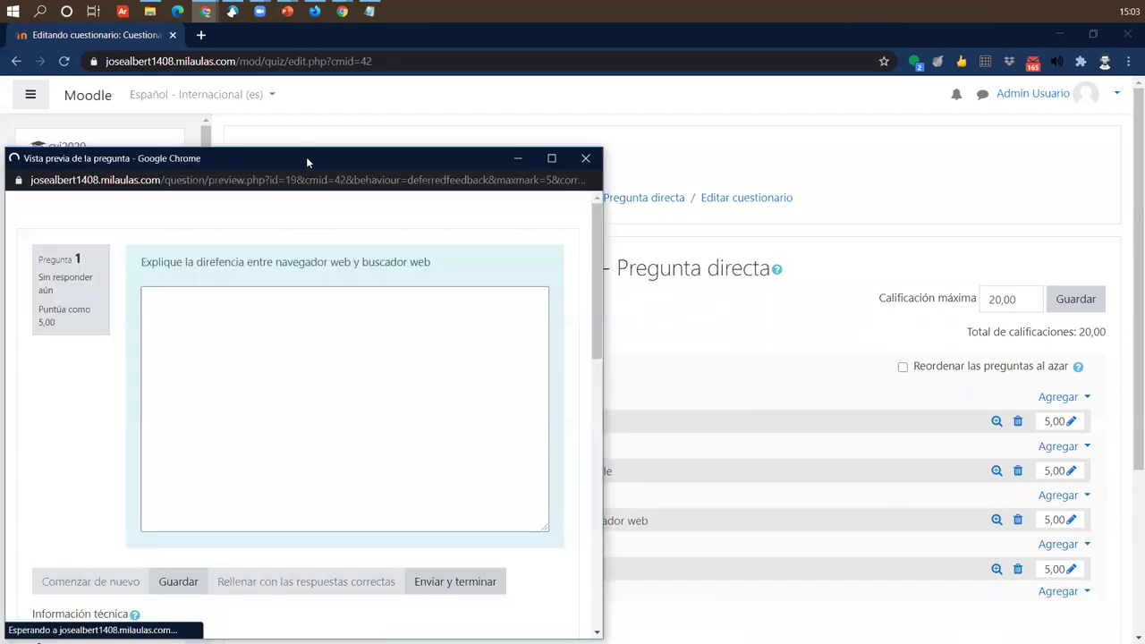
pyautogui.doubleClick(308, 154)
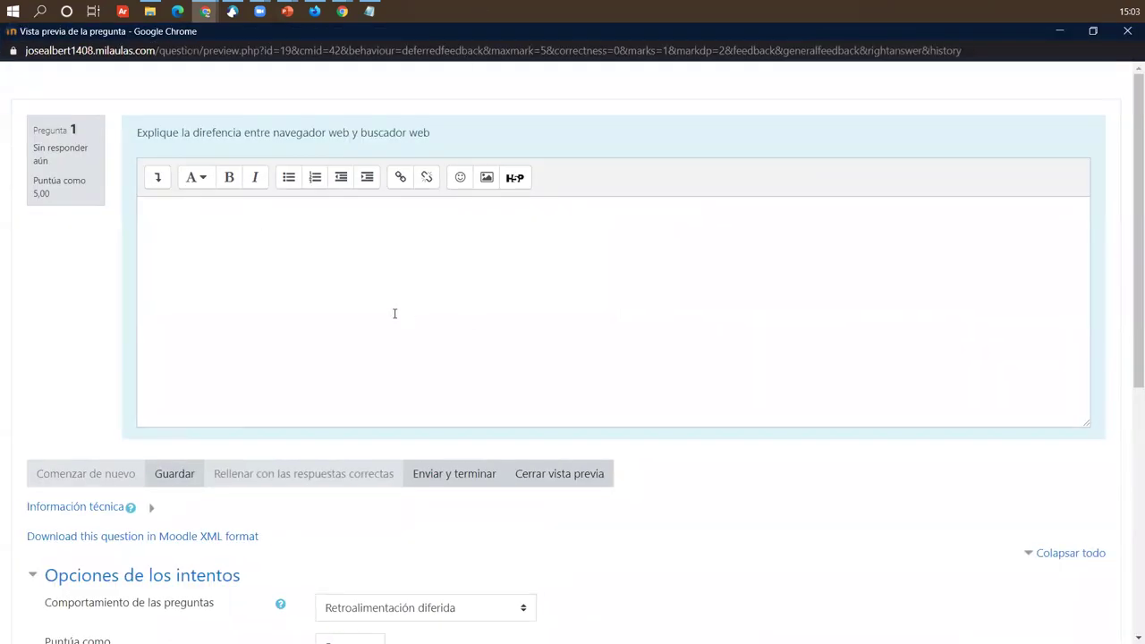
pyautogui.scroll(-4, 143, 448)
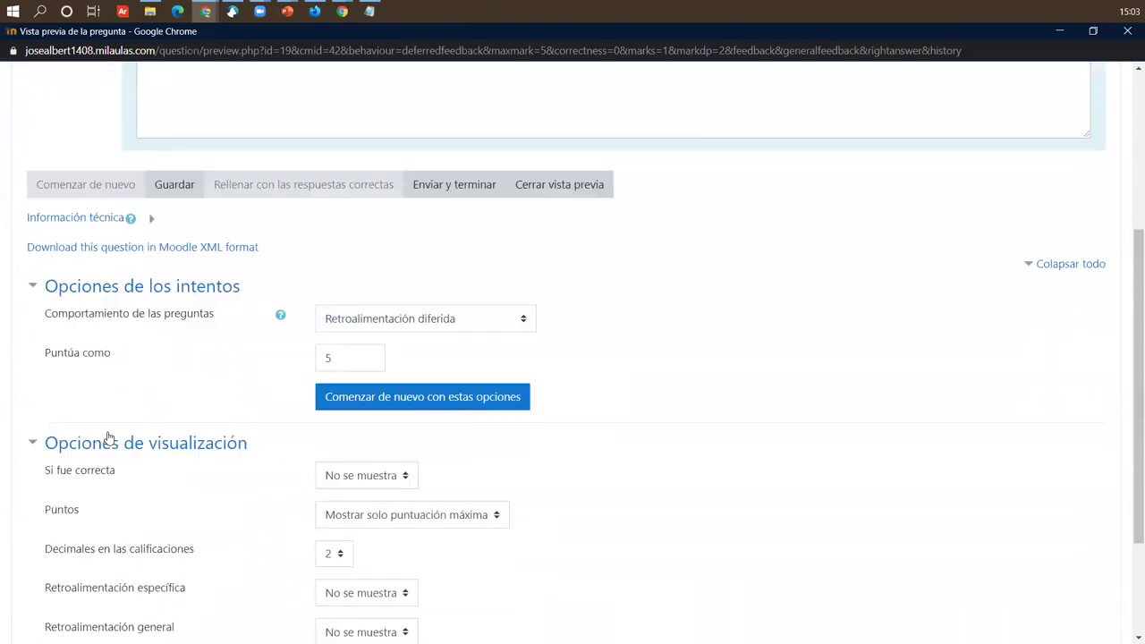
pyautogui.scroll(-1, 167, 424)
pyautogui.scroll(3, 900, 335)
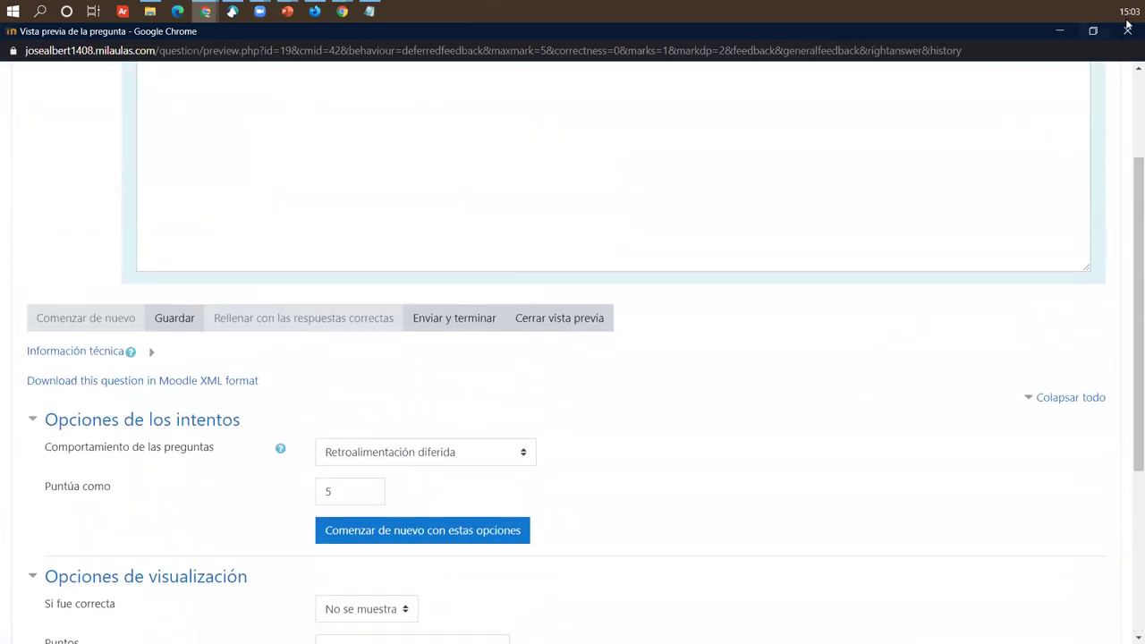
pyautogui.click(1127, 32)
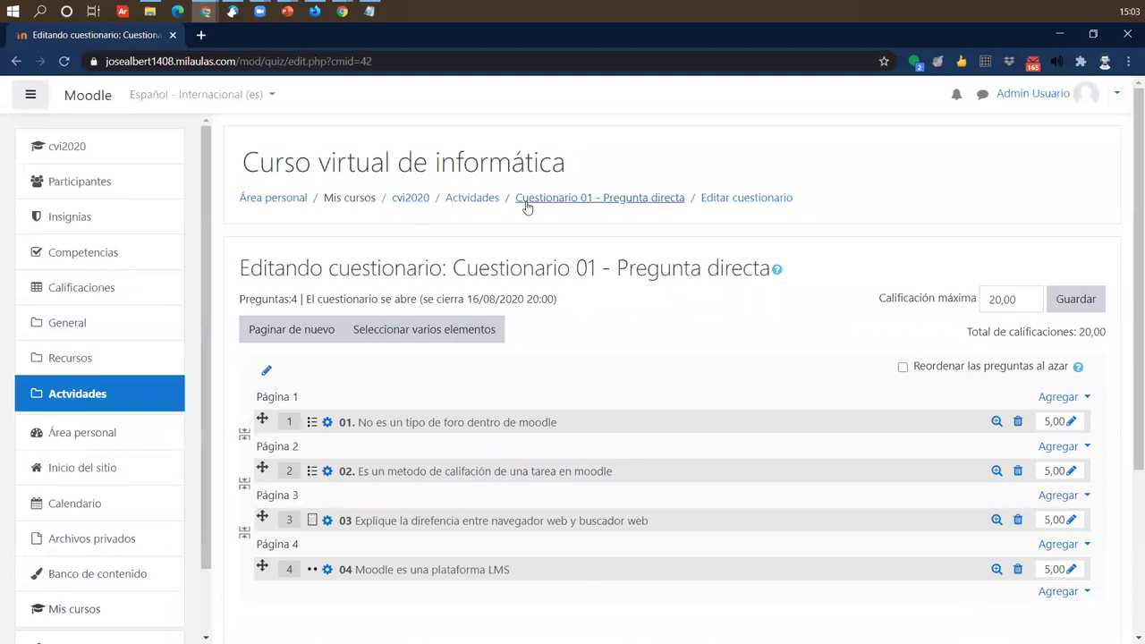
pyautogui.click(498, 200)
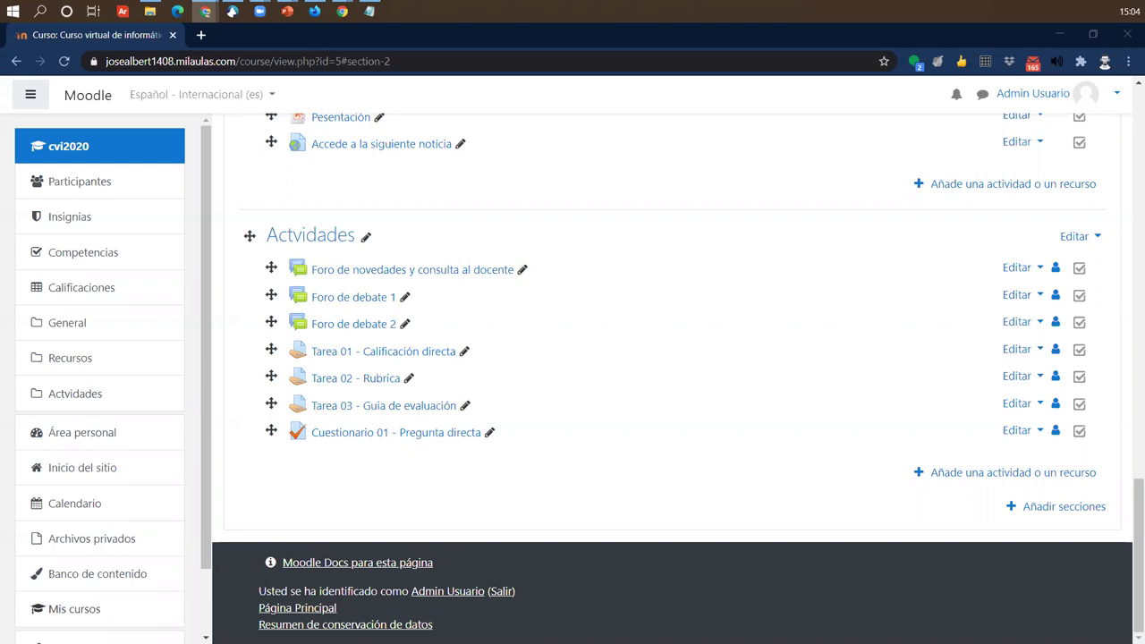
pyautogui.click(1018, 431)
pyautogui.click(956, 392)
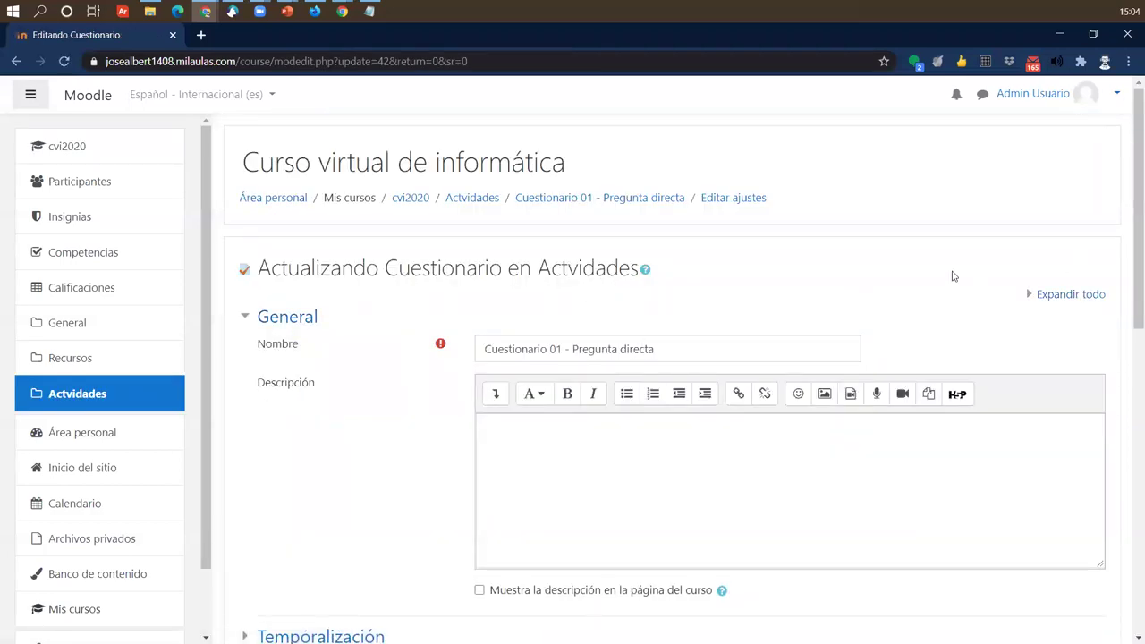
pyautogui.press('Return')
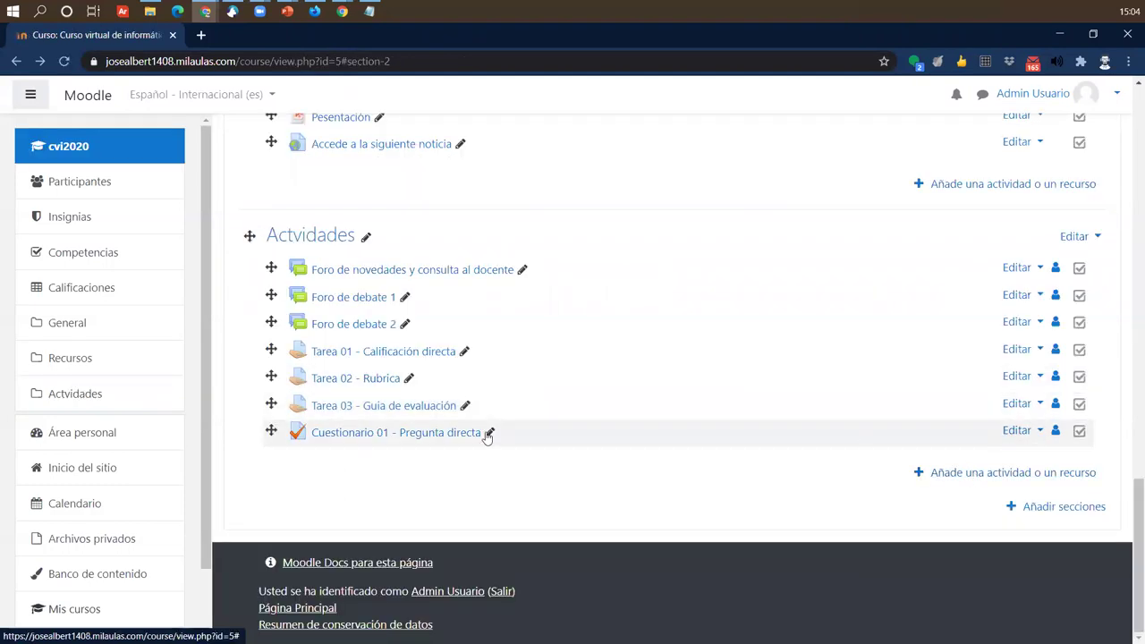
pyautogui.click(1040, 432)
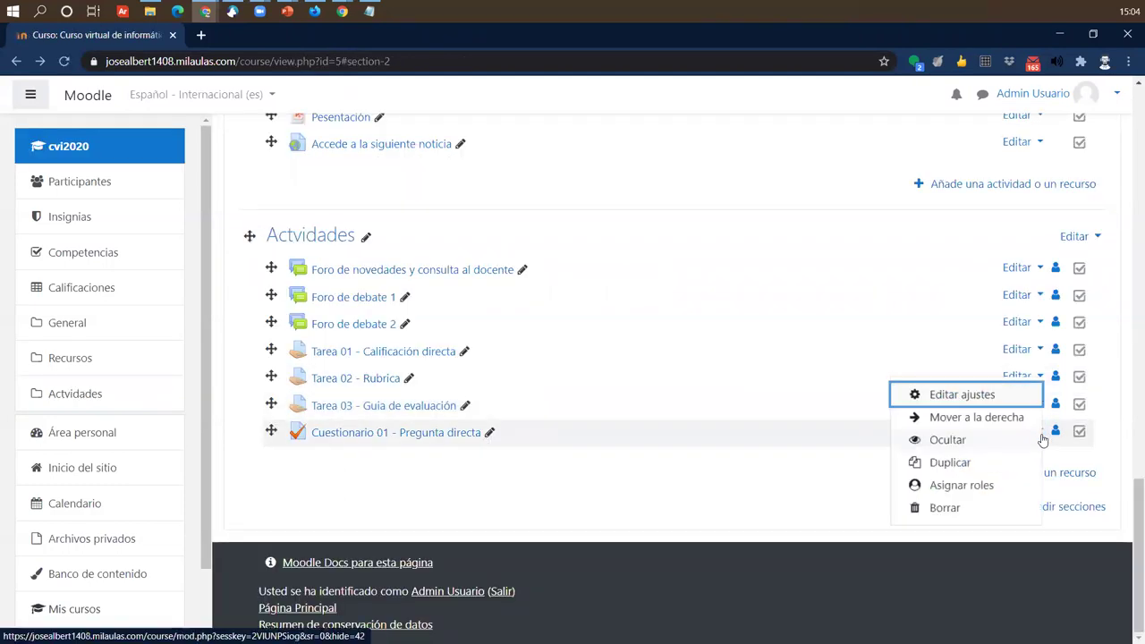
pyautogui.click(429, 435)
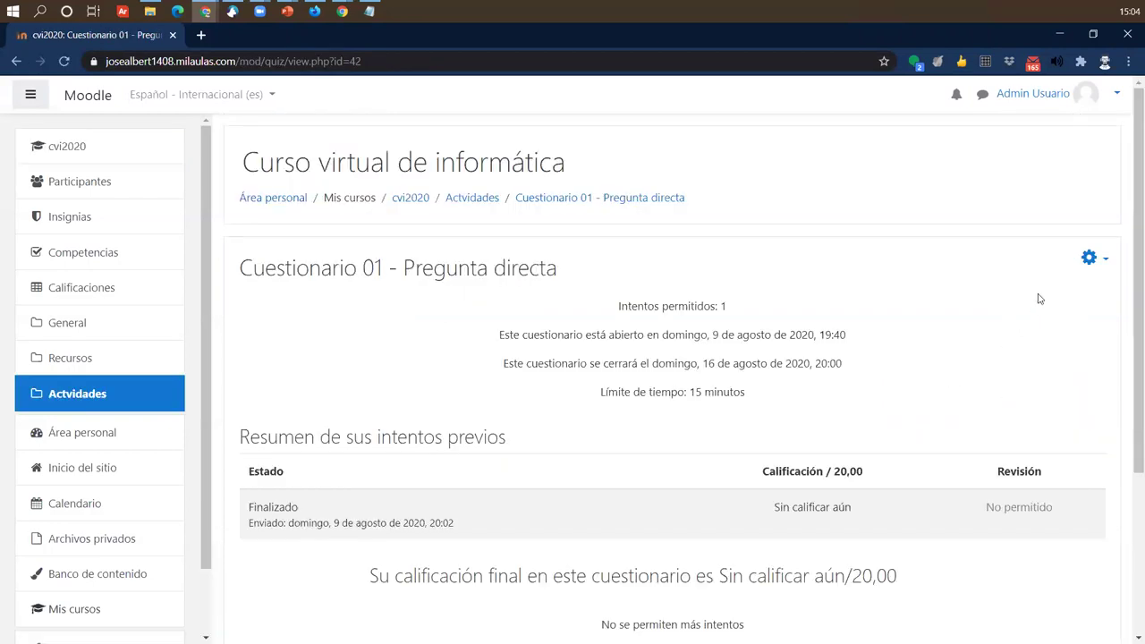
pyautogui.click(1089, 258)
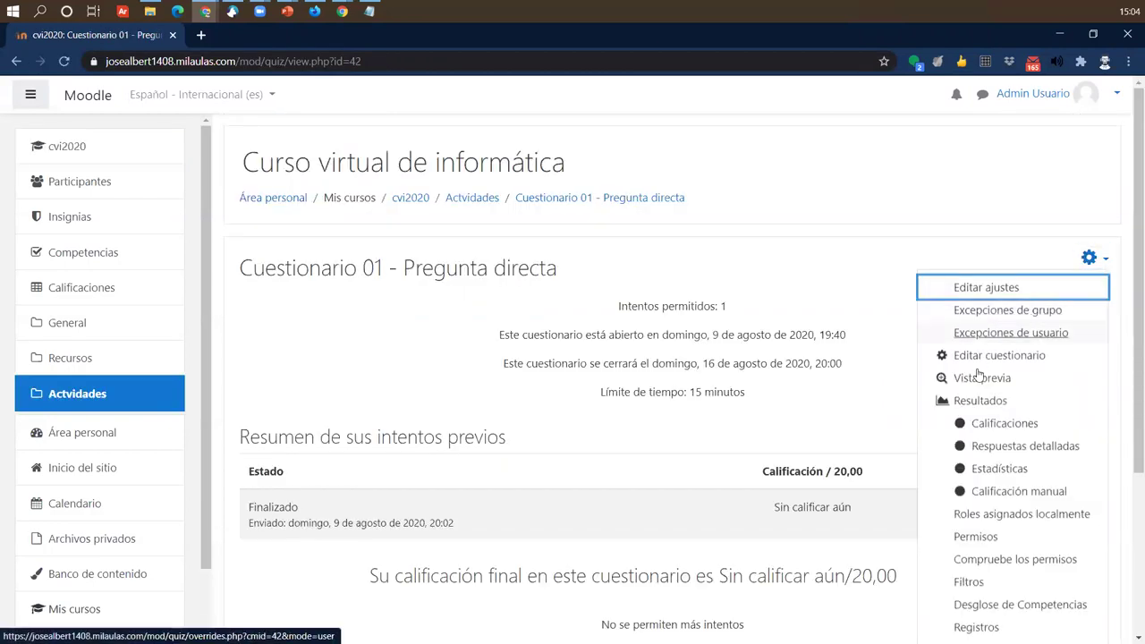
pyautogui.click(988, 358)
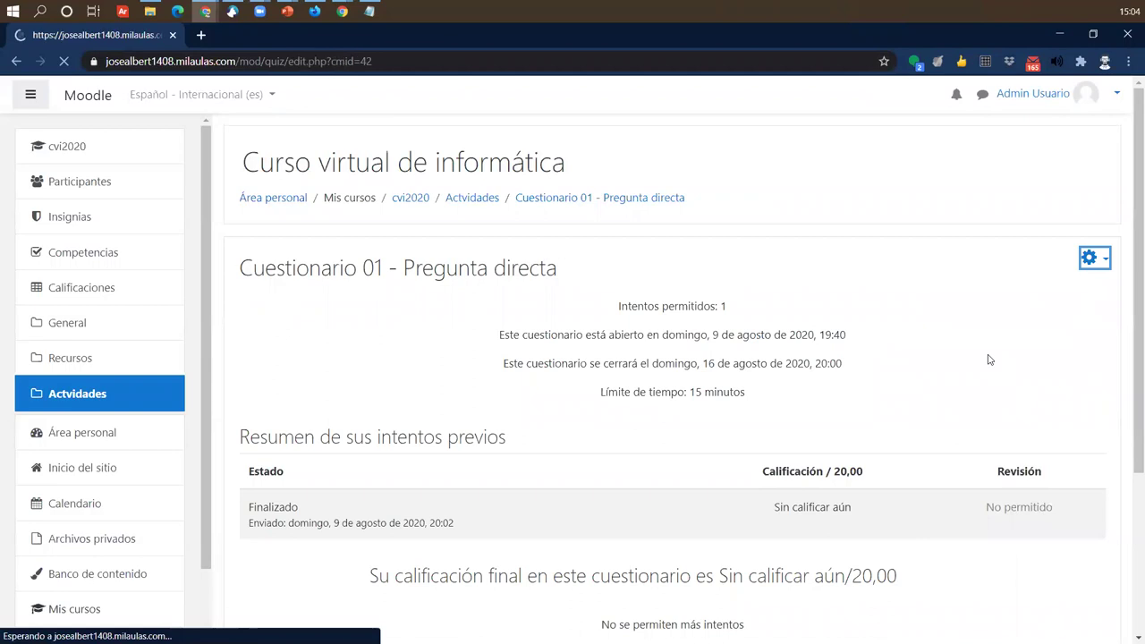
pyautogui.scroll(-3, 749, 338)
pyautogui.scroll(1, 1005, 504)
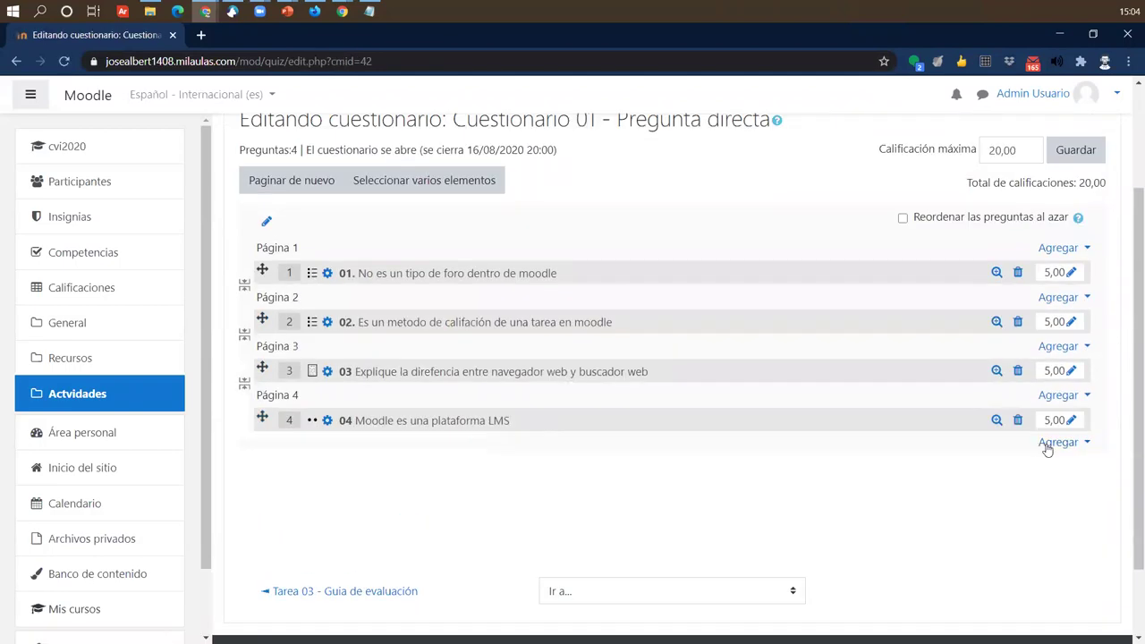
# Add a new Verdadero/Falso question and name it 06
pyautogui.click(1051, 444)
pyautogui.click(960, 471)
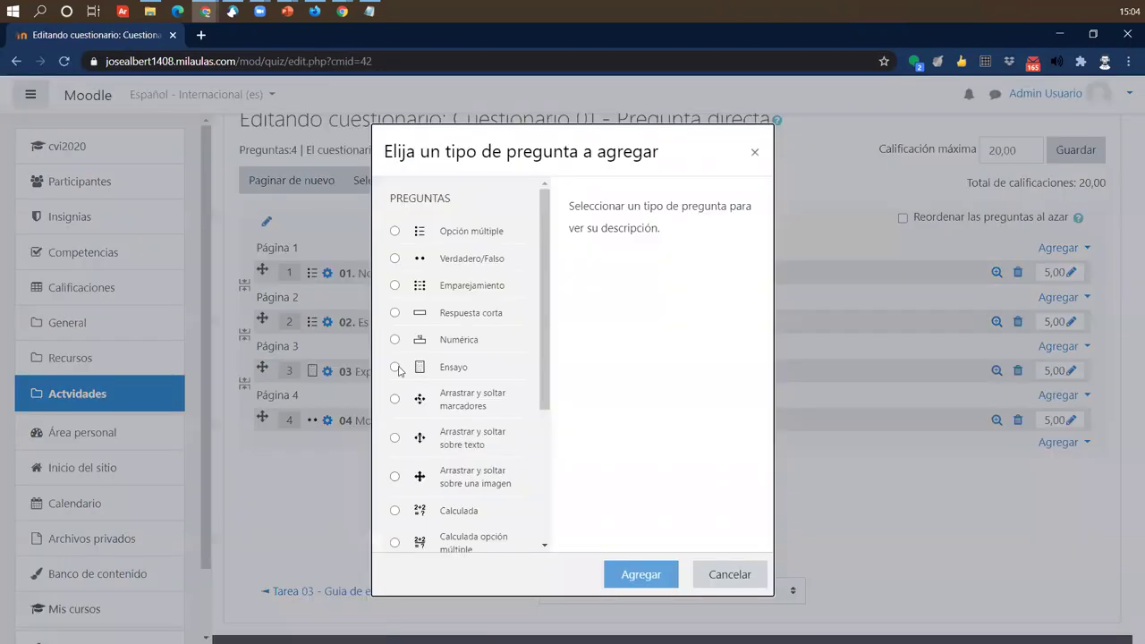
pyautogui.click(442, 265)
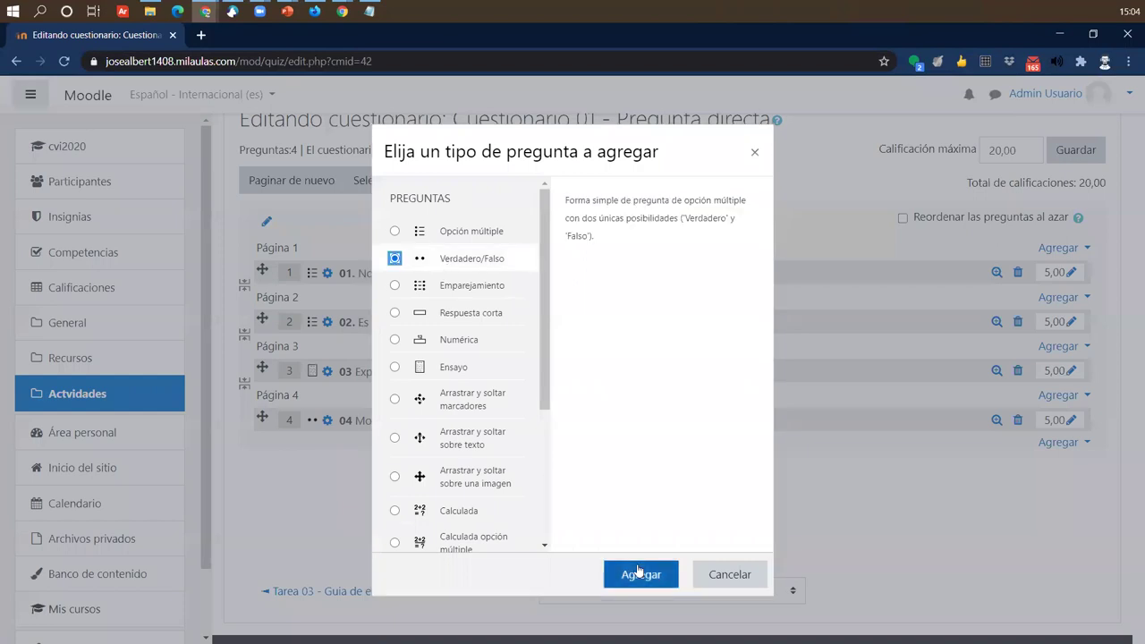
pyautogui.click(637, 566)
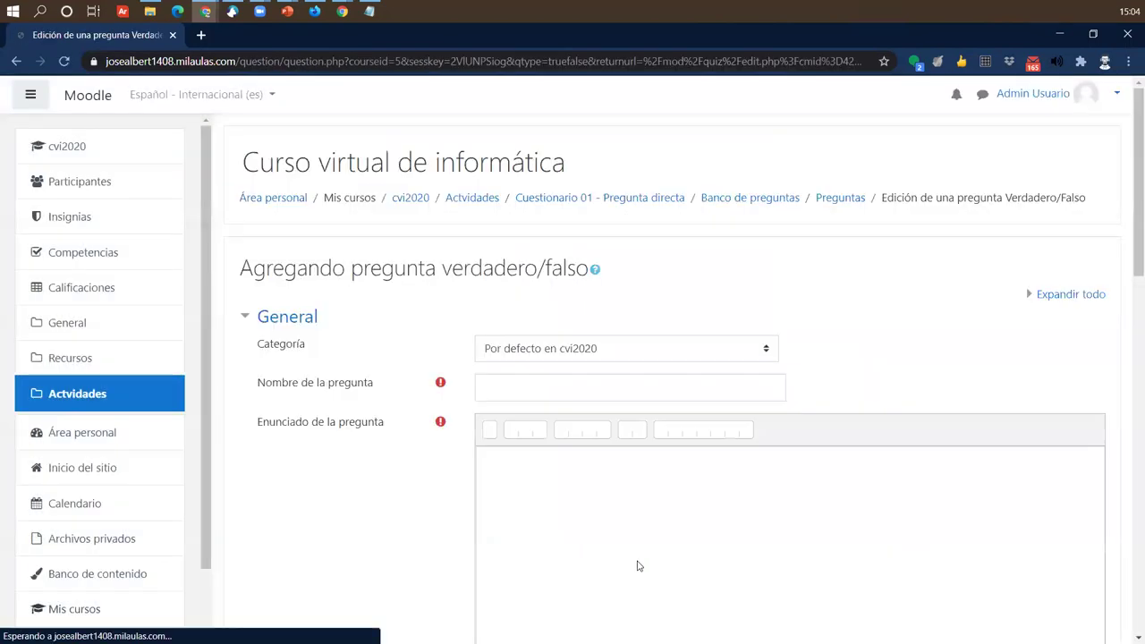
pyautogui.click(598, 391)
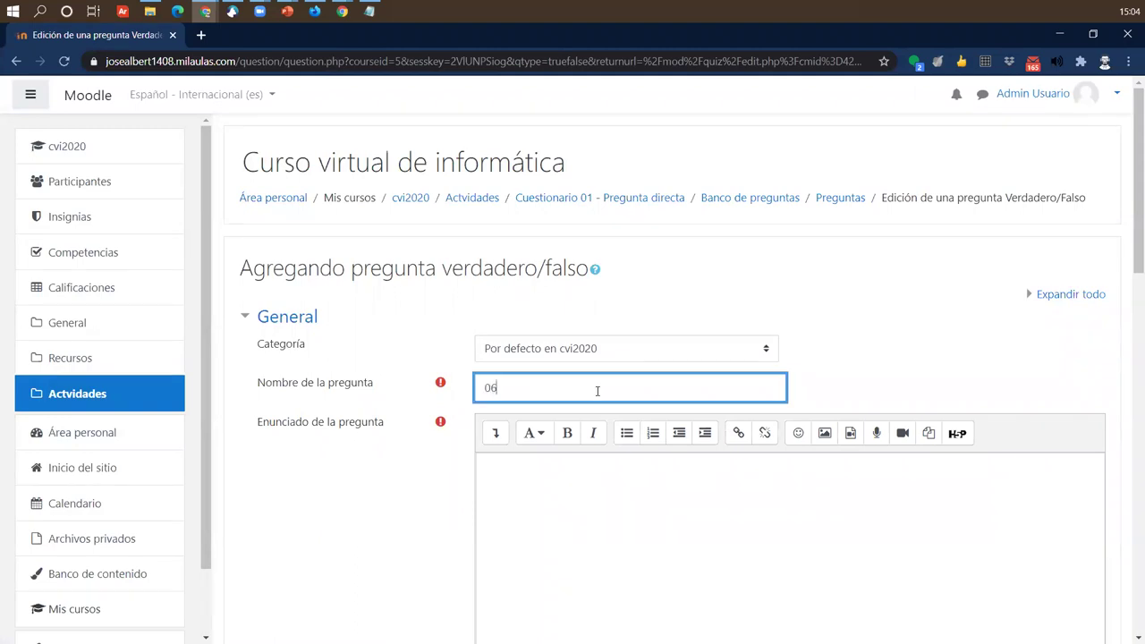
pyautogui.moveTo(496, 388); pyautogui.dragTo(441, 385)
# Review the question statement, default mark 1, correct answer and feedback fields
pyautogui.scroll(-2, 663, 447)
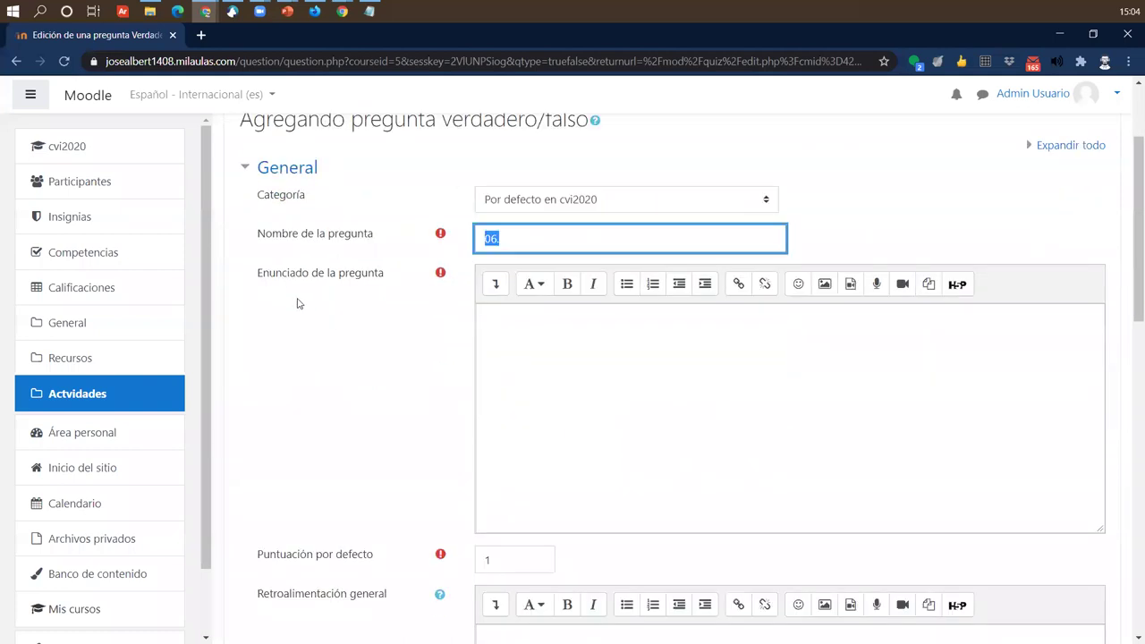
pyautogui.click(503, 346)
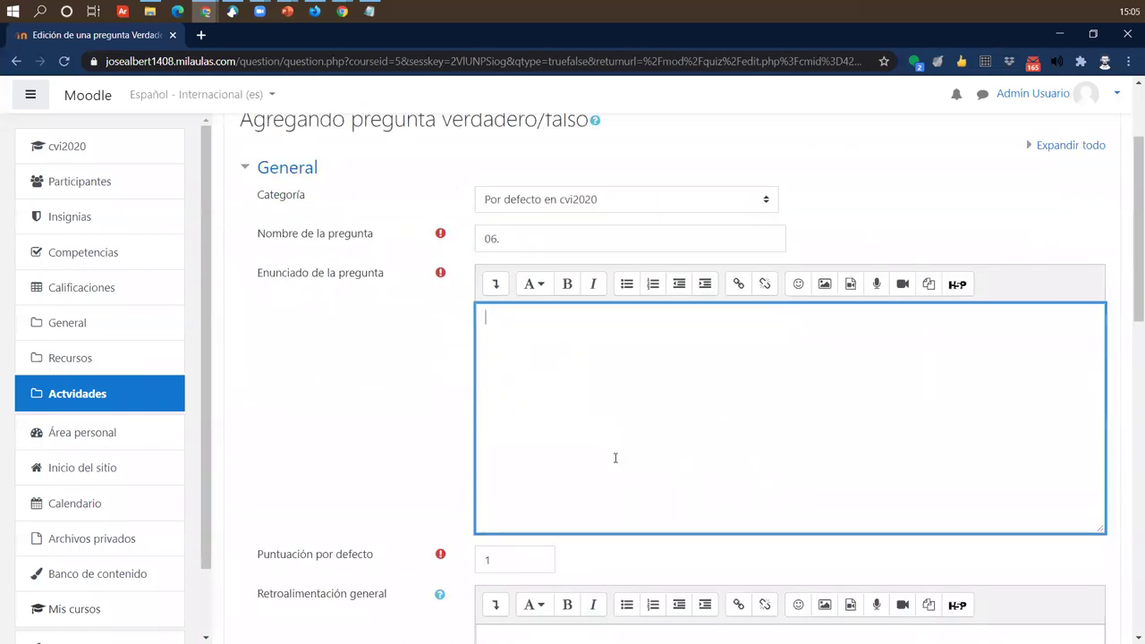
pyautogui.scroll(-3, 695, 403)
pyautogui.moveTo(269, 338); pyautogui.dragTo(465, 338)
pyautogui.click(494, 341)
pyautogui.doubleClick(494, 341)
pyautogui.scroll(-3, 637, 366)
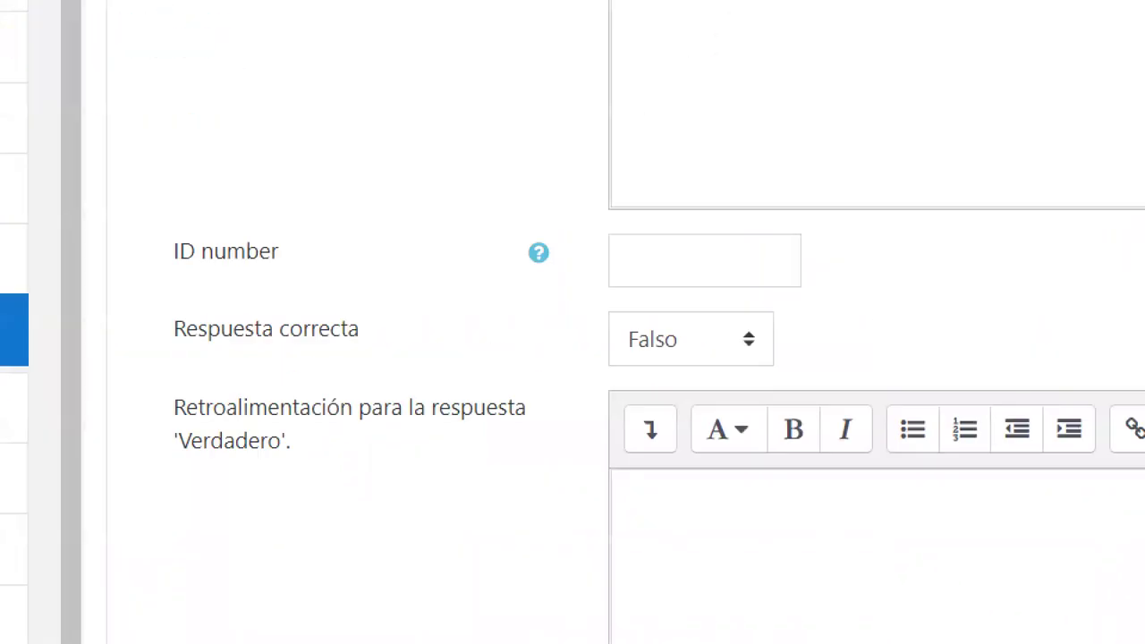
pyautogui.moveTo(153, 289)
pyautogui.mouseDown()
pyautogui.moveTo(327, 332)
pyautogui.moveTo(841, 367)
pyautogui.mouseUp()
pyautogui.moveTo(832, 326); pyautogui.dragTo(913, 212)
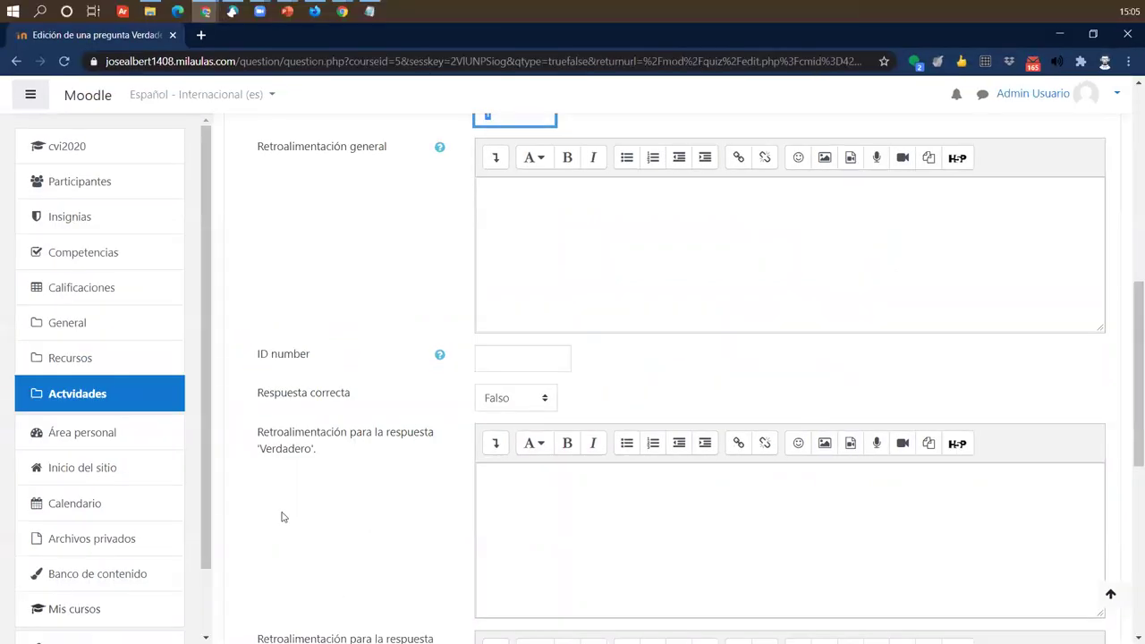
pyautogui.scroll(-3, 534, 388)
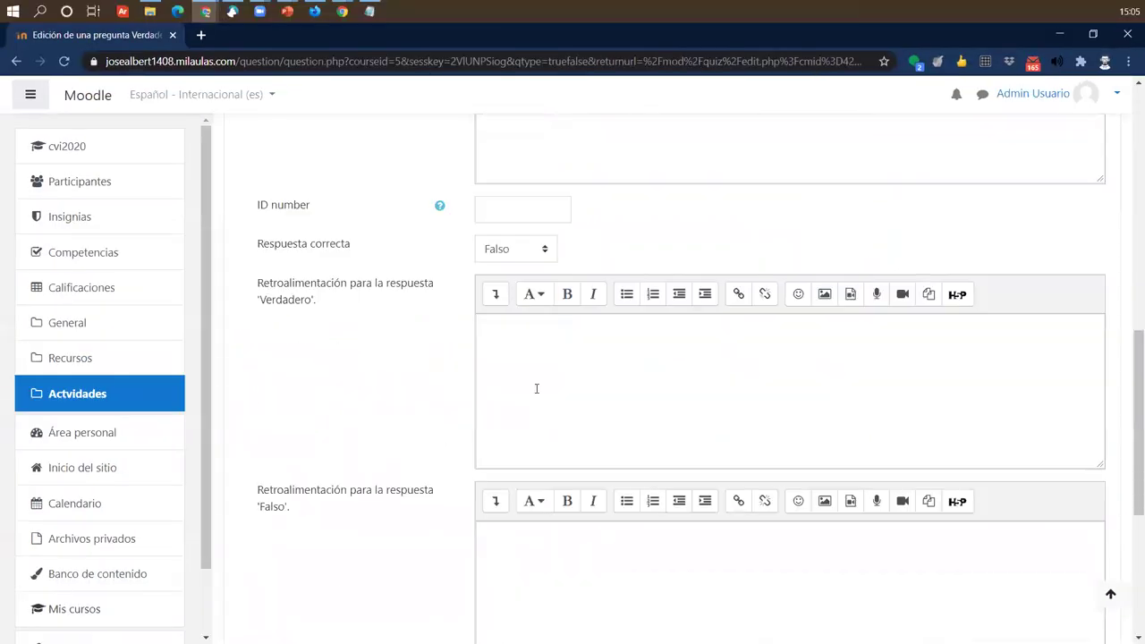
pyautogui.scroll(-1, 308, 304)
pyautogui.click(541, 369)
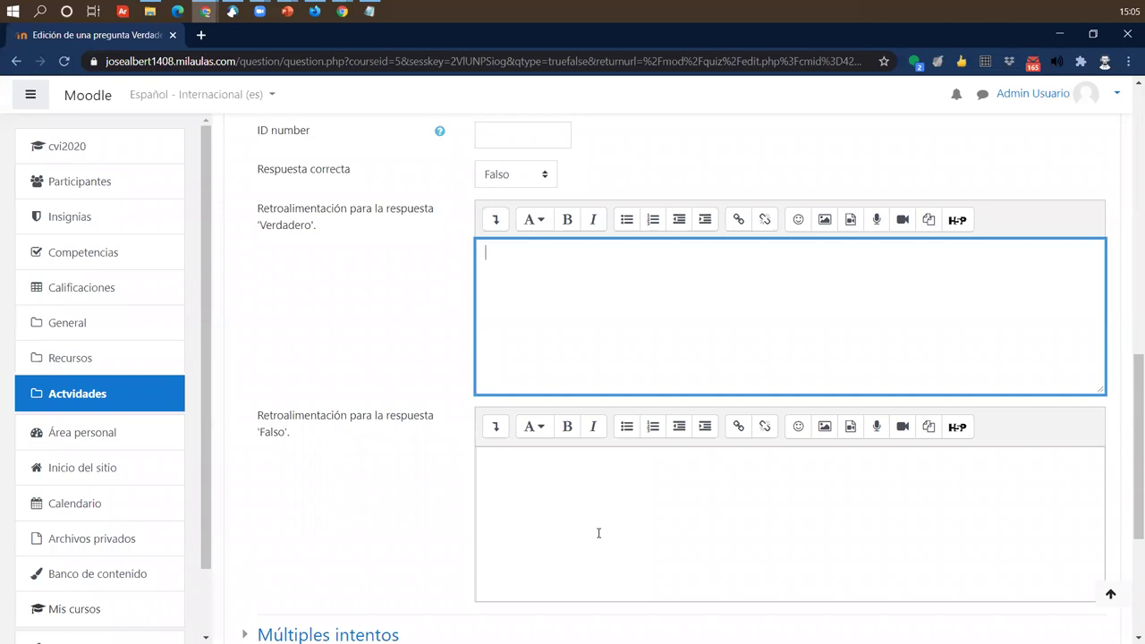
# Leave the form via the Cuestionario 01 - Pregunta directa breadcrumb, confirming to discard changes
pyautogui.scroll(8, 844, 355)
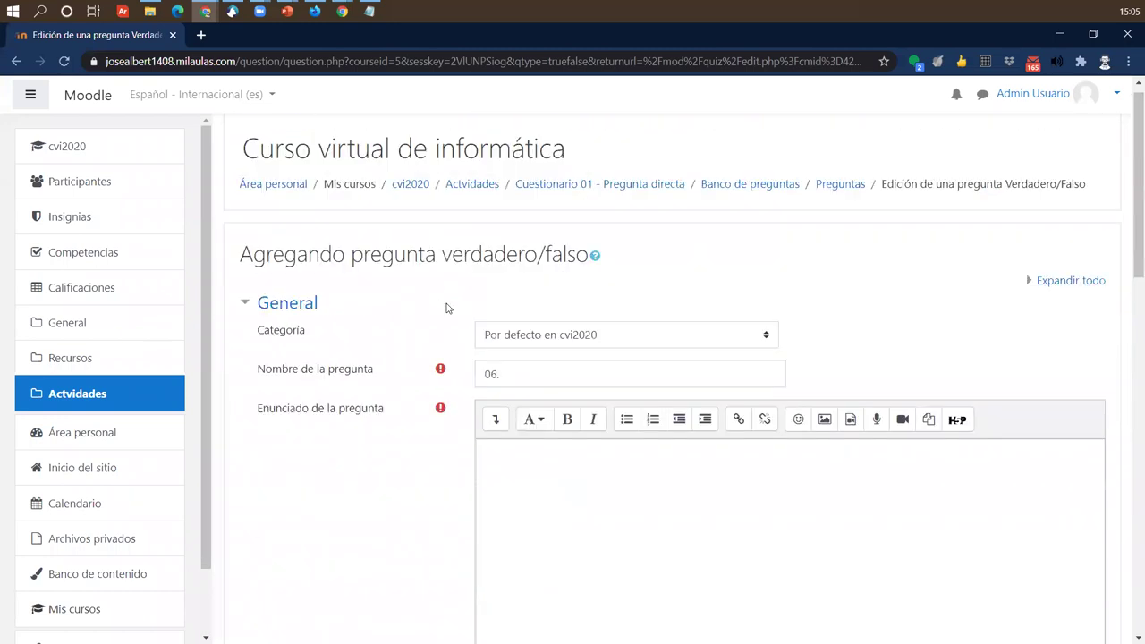
pyautogui.click(749, 198)
pyautogui.click(720, 145)
pyautogui.click(638, 197)
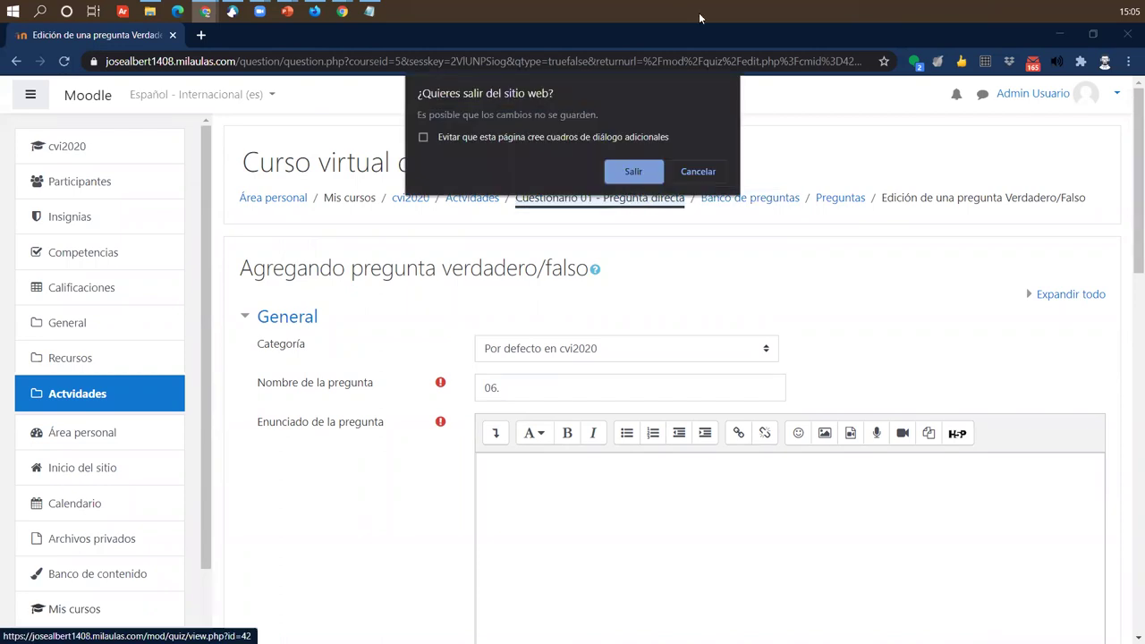
pyautogui.click(633, 170)
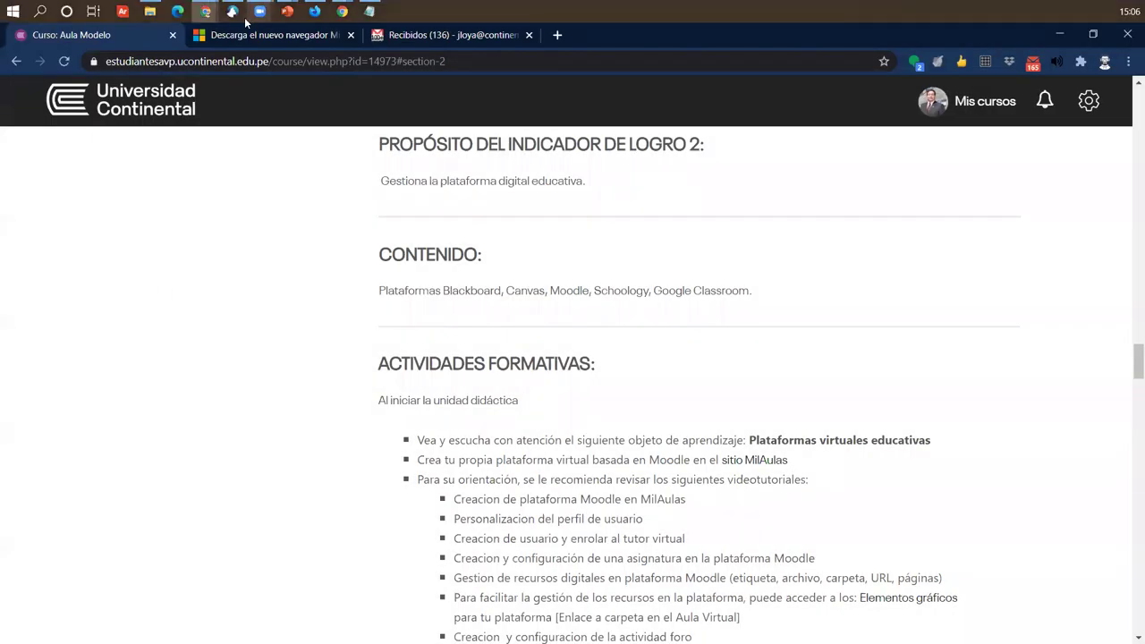
# Switch back to the Moodle course window from the taskbar previews
pyautogui.moveTo(349, 12)
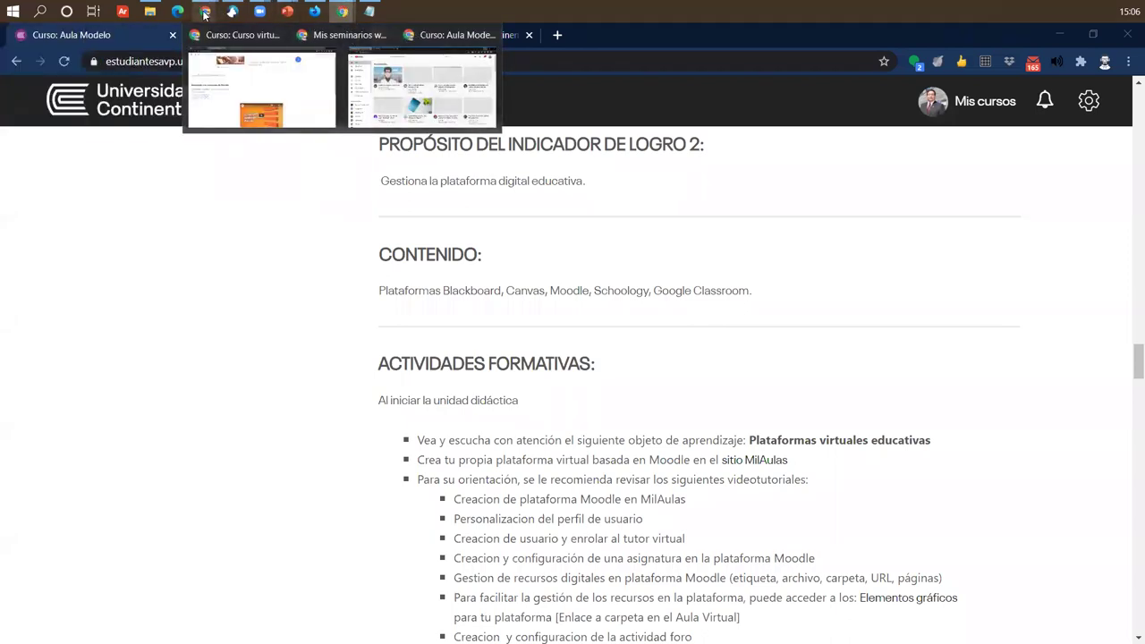
pyautogui.moveTo(206, 11)
pyautogui.click(107, 93)
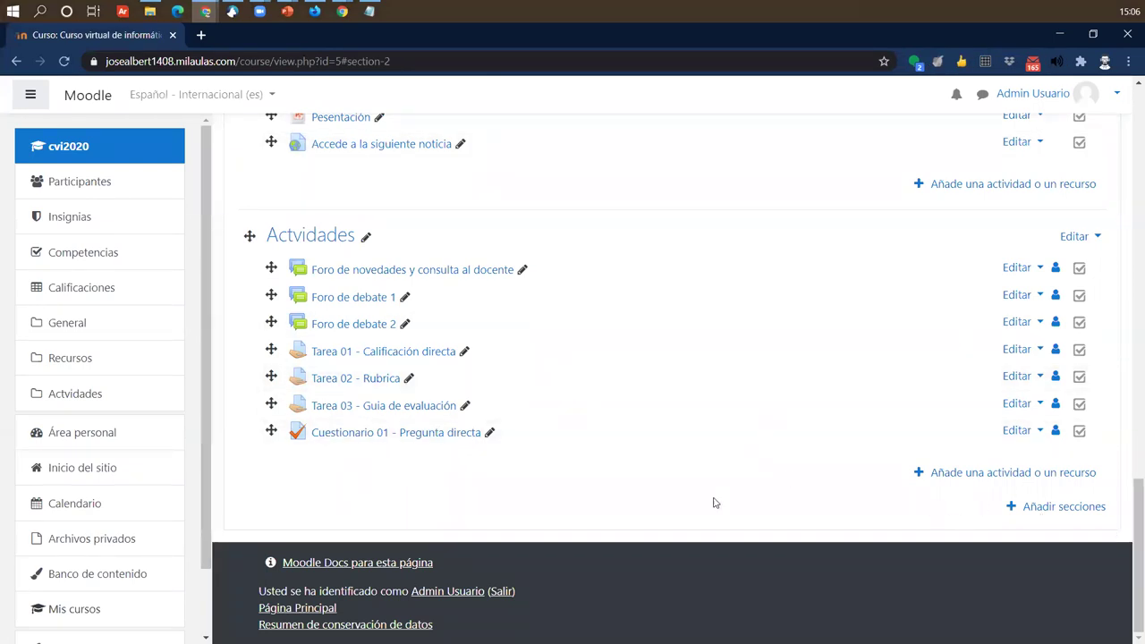
# Open the Editar cuestionario page of quiz 'Cuestionario 01 - Pregunta directa'
pyautogui.click(1023, 432)
pyautogui.click(967, 400)
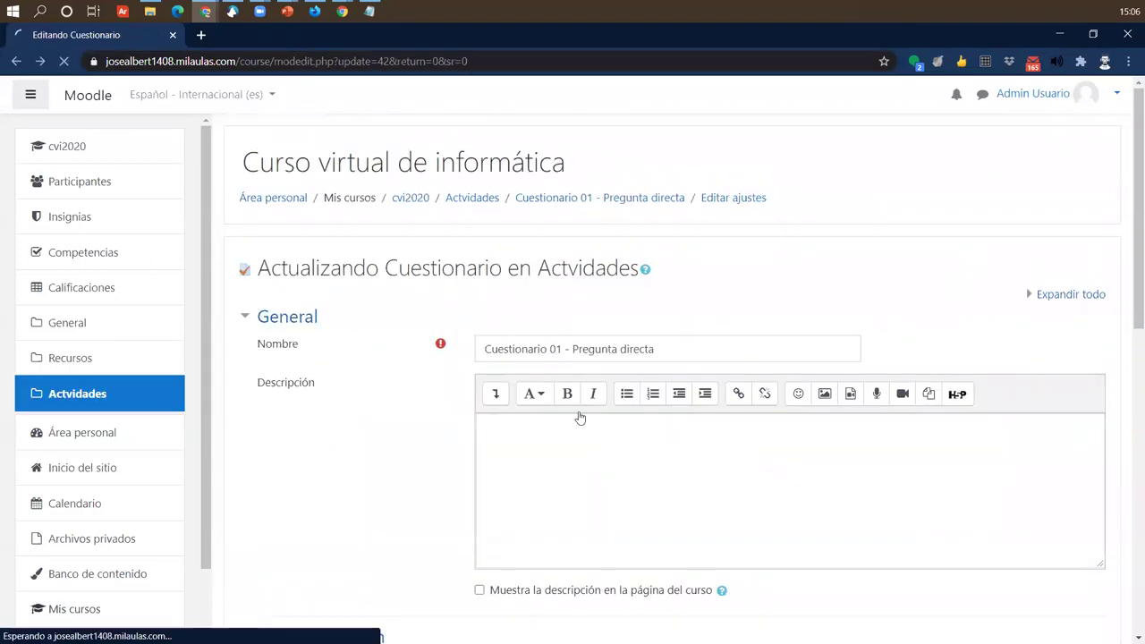
pyautogui.click(365, 440)
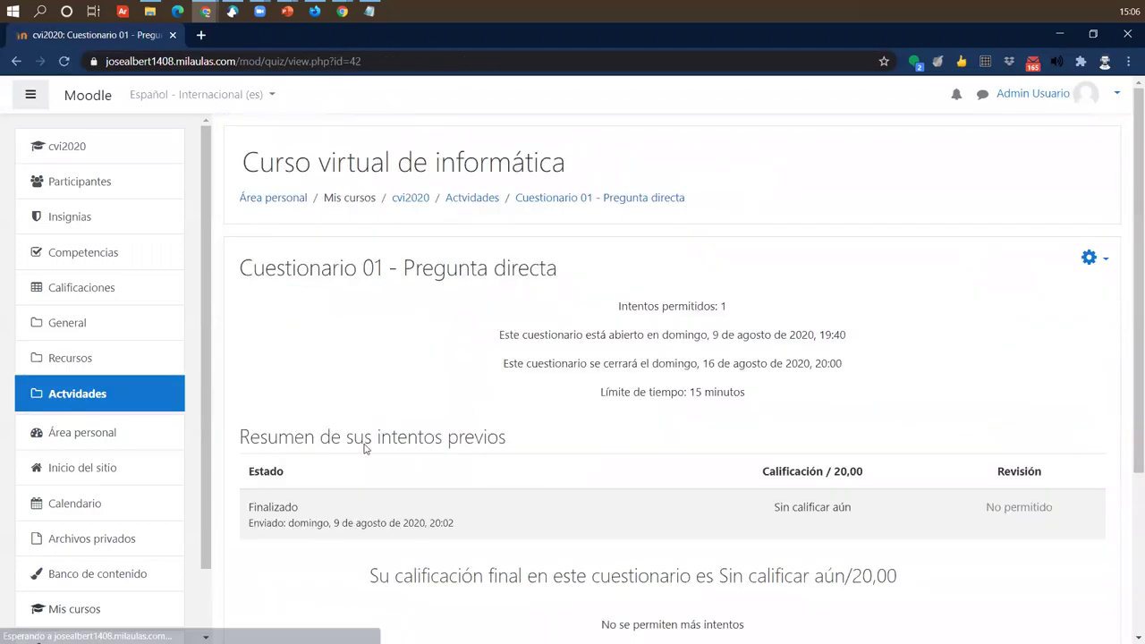
pyautogui.click(1092, 259)
pyautogui.click(1002, 356)
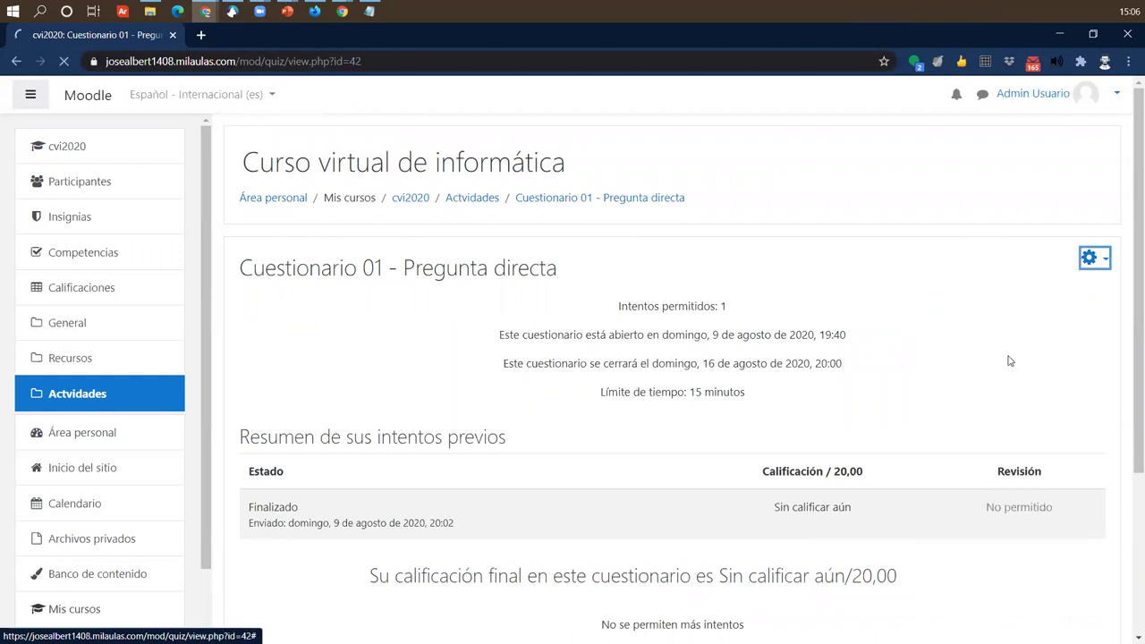
# Open true/false question 04 'Moodle es una plataforma LMS' and highlight its default mark of 5
pyautogui.scroll(-2, 353, 435)
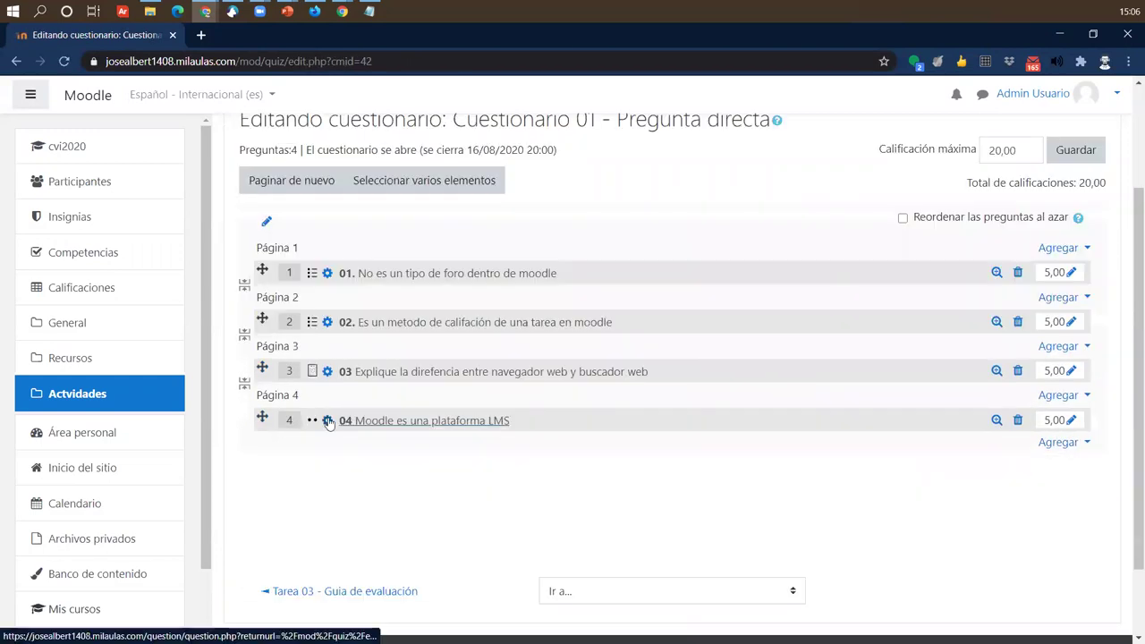
pyautogui.click(325, 417)
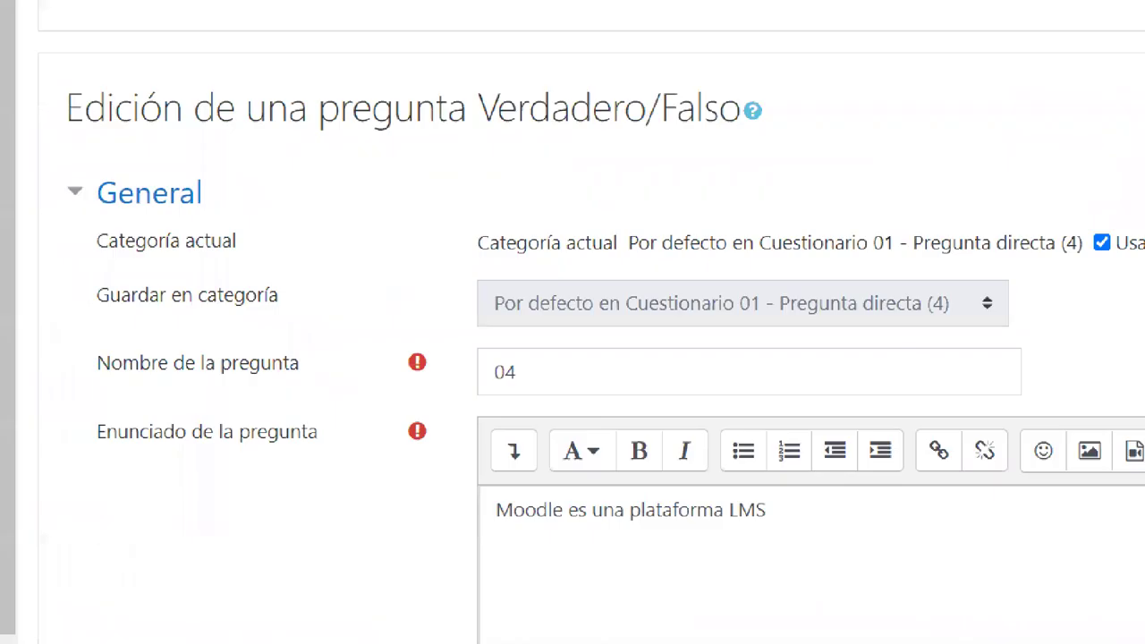
pyautogui.scroll(-3, 487, 605)
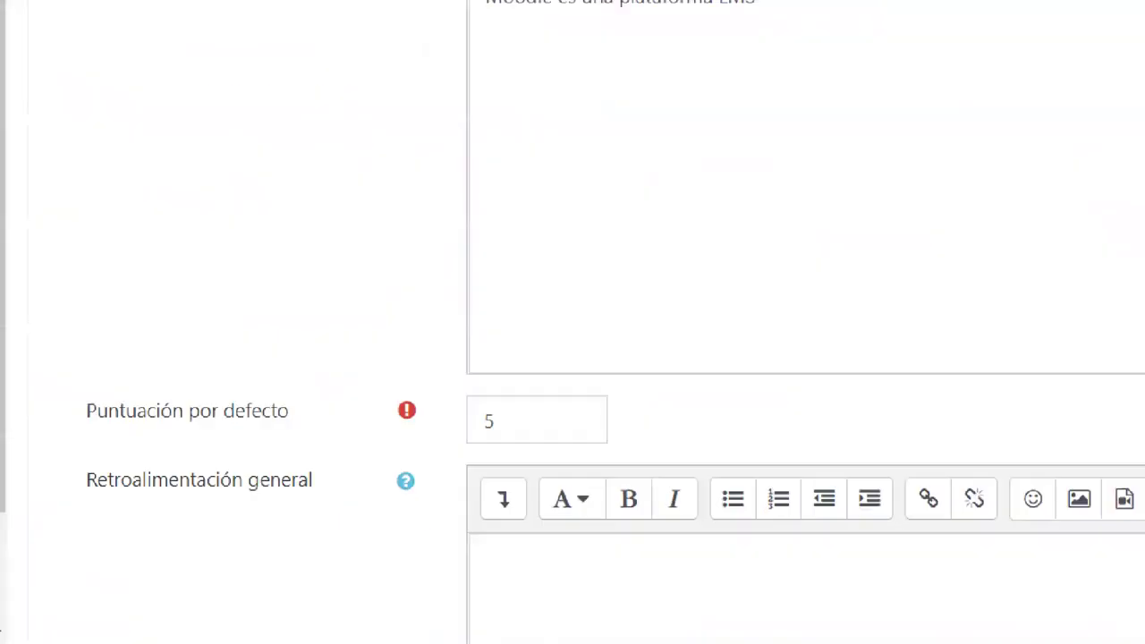
pyautogui.moveTo(69, 376); pyautogui.dragTo(93, 388)
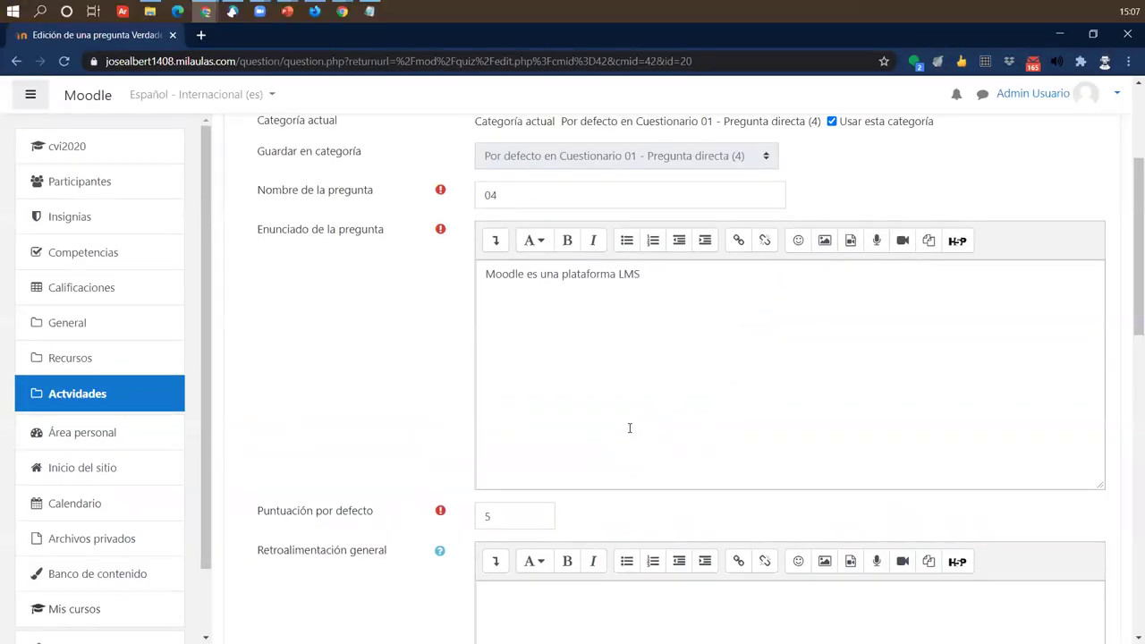
pyautogui.scroll(3, 841, 394)
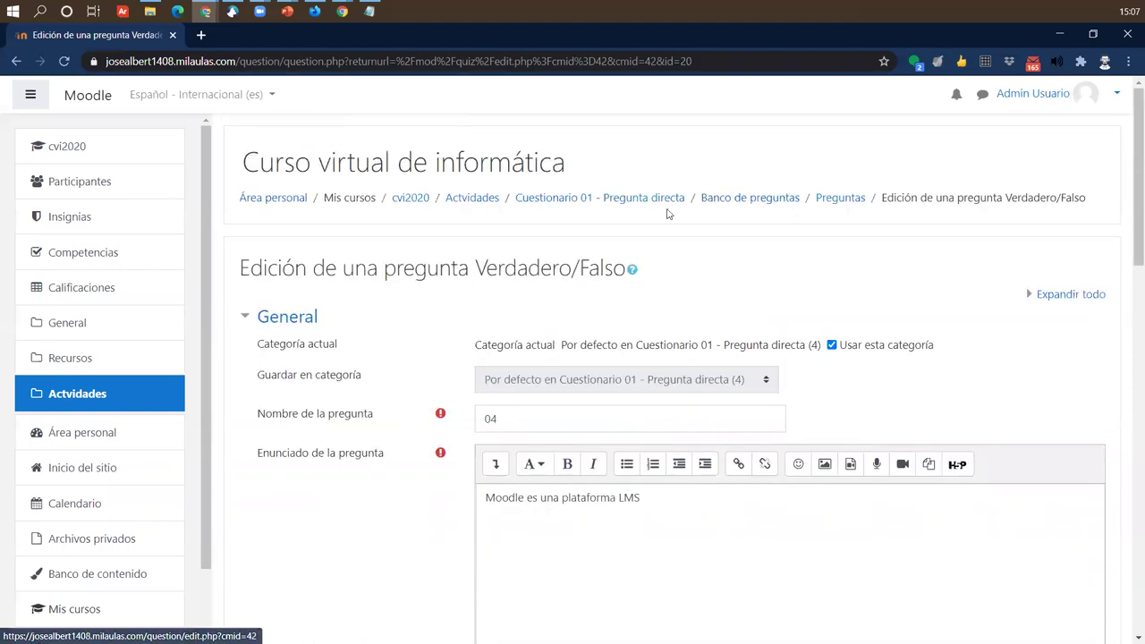
# Show the question bank filtered to the Cuestionario 01 category
pyautogui.click(841, 198)
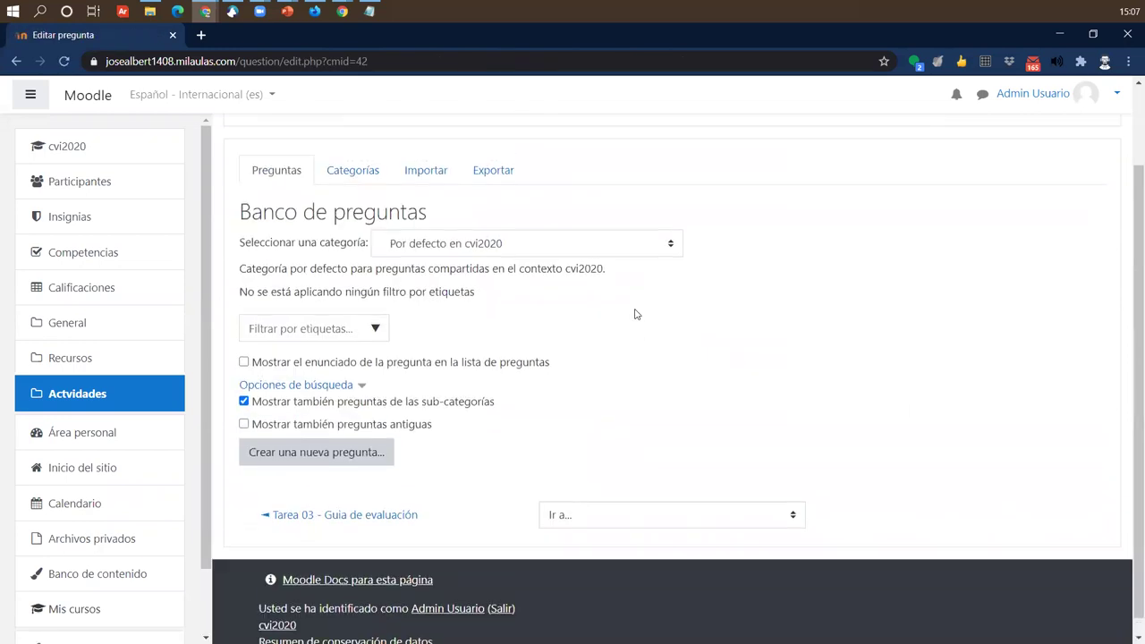
pyautogui.click(521, 349)
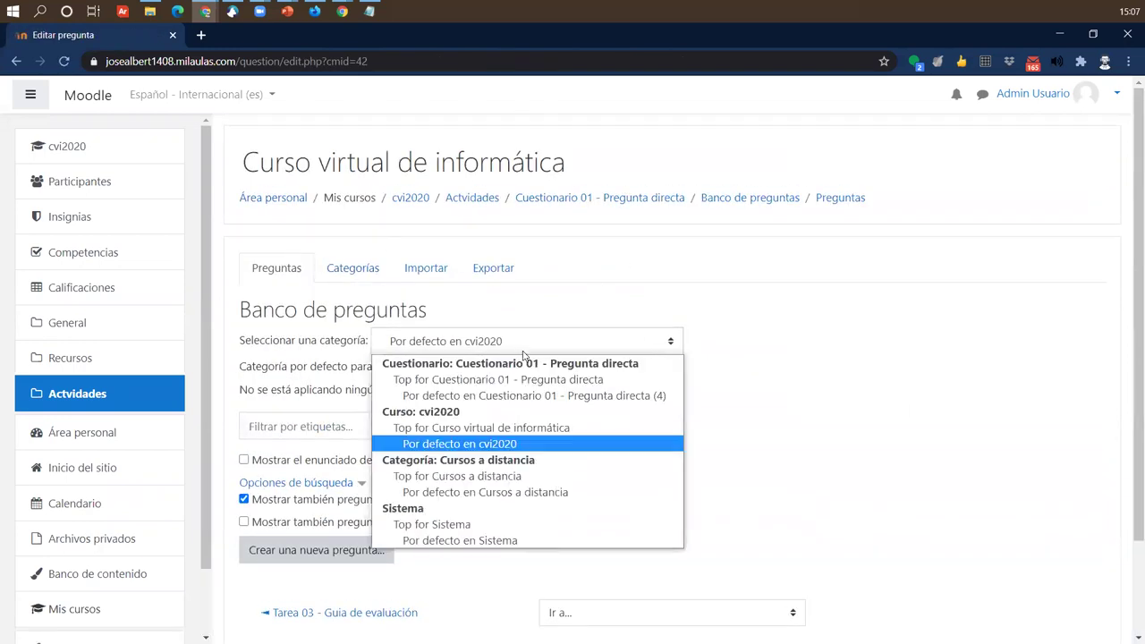
pyautogui.click(586, 395)
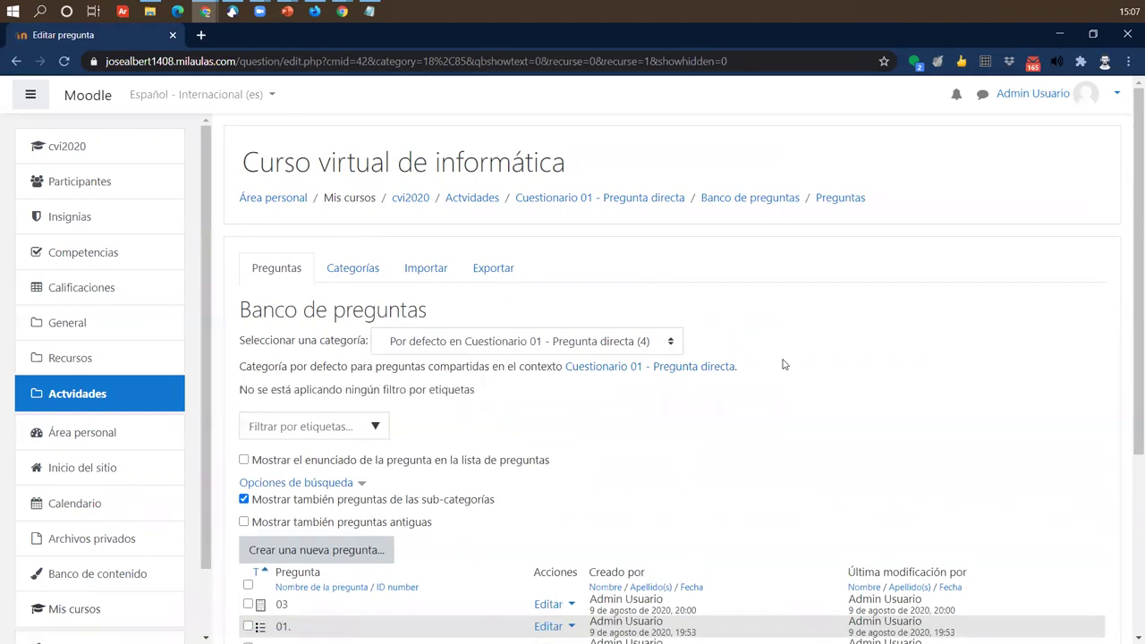
# Return to Cuestionario 01's Editar cuestionario page and point out marks (5,00 each, total 20,00)
pyautogui.click(659, 200)
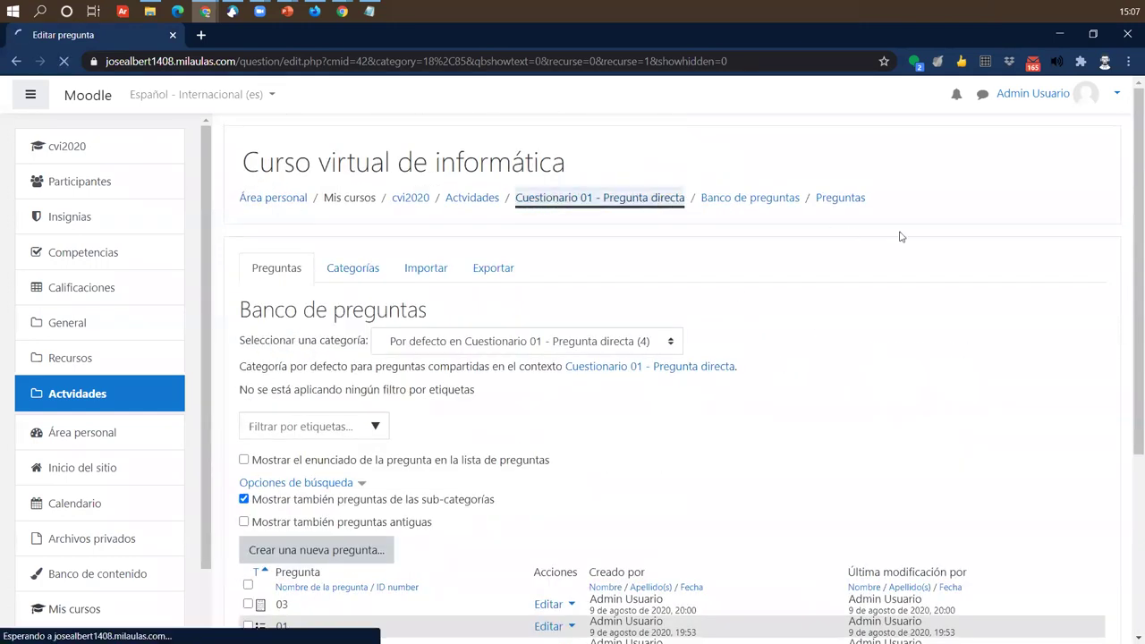
pyautogui.click(1092, 257)
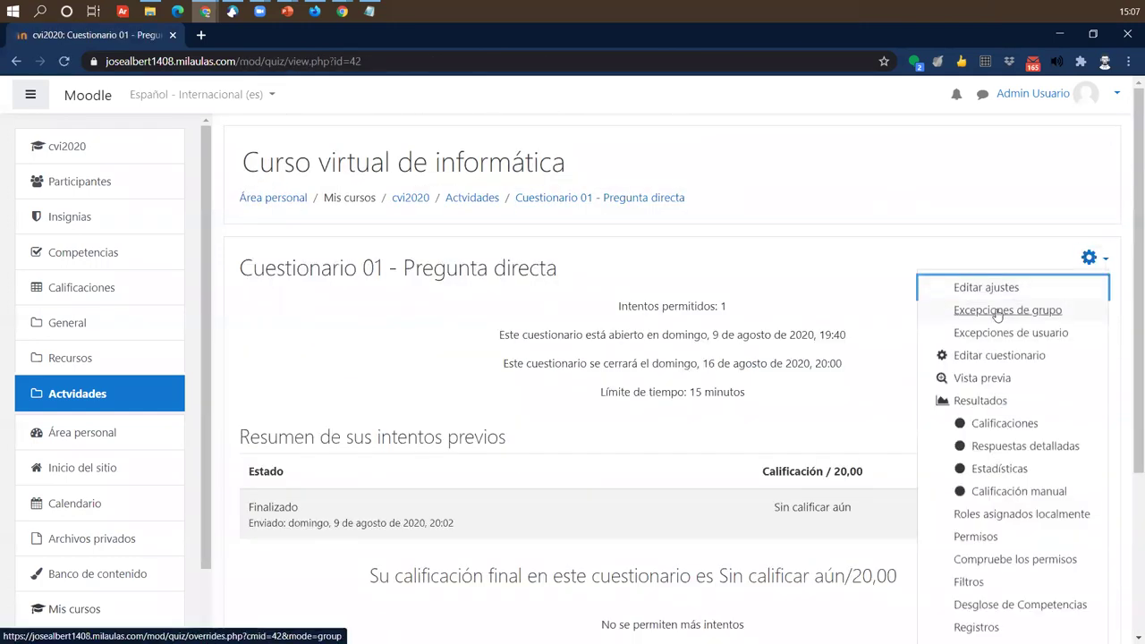
pyautogui.click(990, 355)
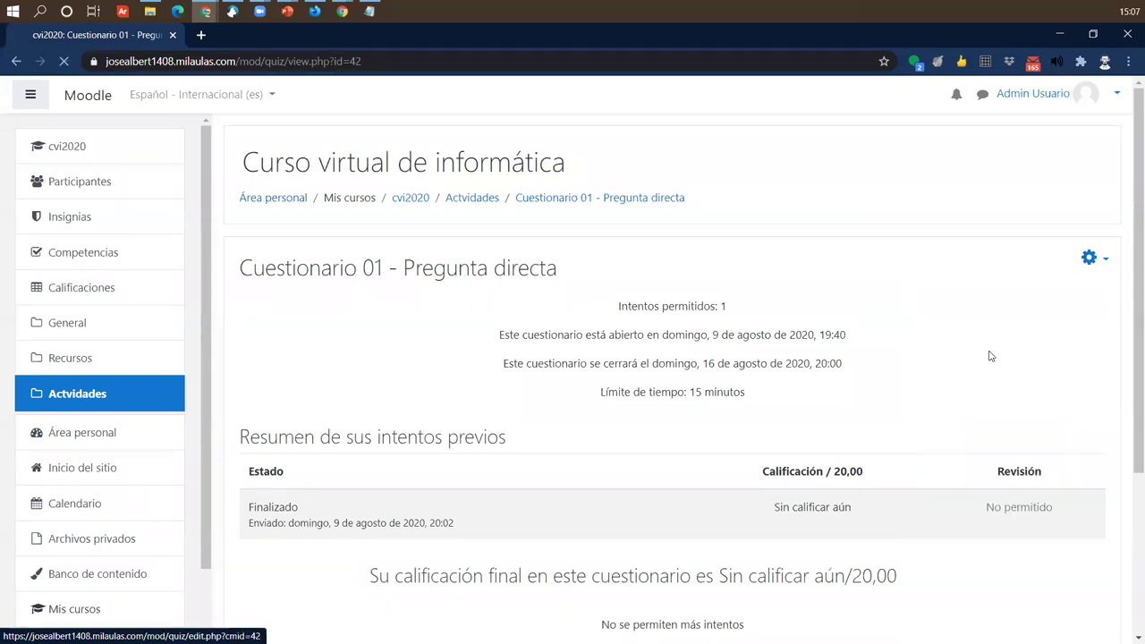
pyautogui.scroll(-3, 883, 322)
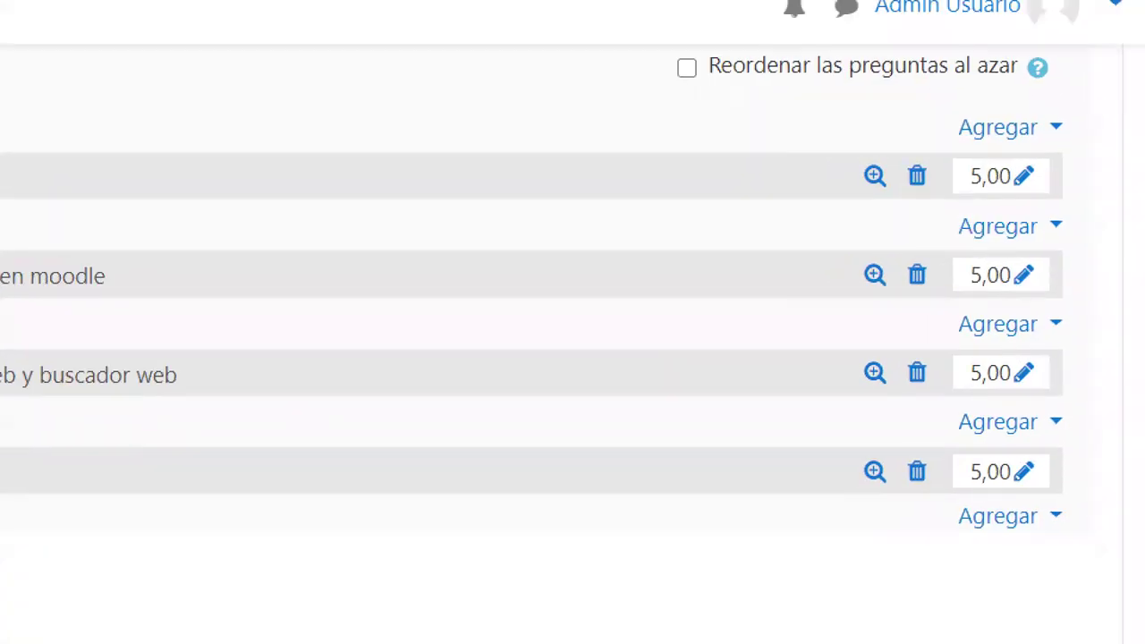
pyautogui.moveTo(933, 134)
pyautogui.mouseDown()
pyautogui.moveTo(1053, 435)
pyautogui.moveTo(1083, 548)
pyautogui.mouseUp()
pyautogui.moveTo(972, 524); pyautogui.dragTo(1065, 643)
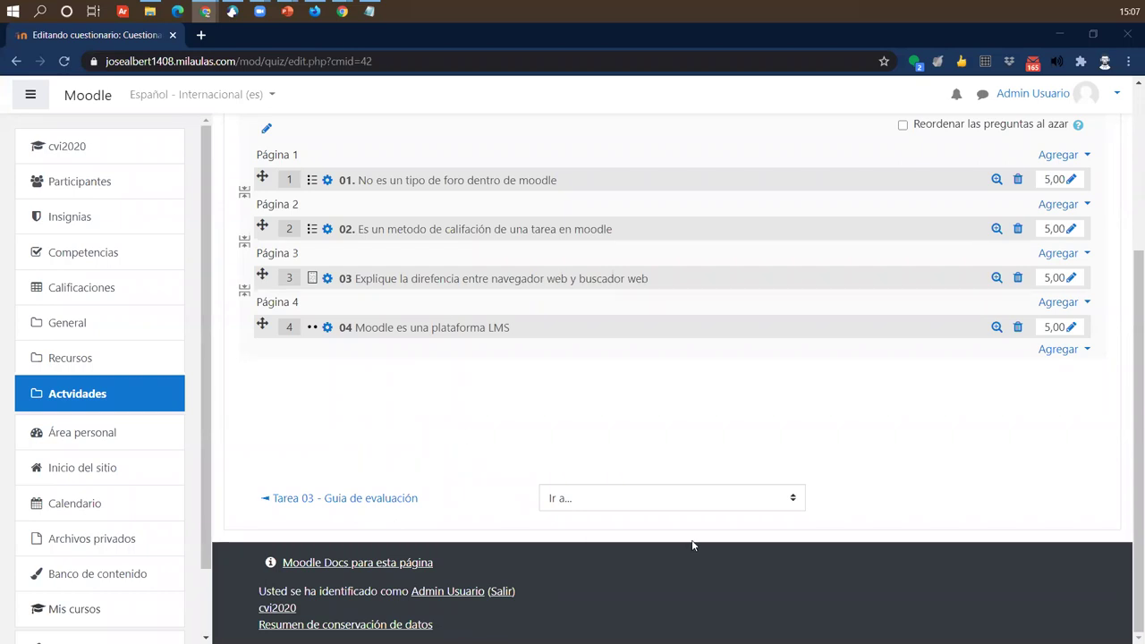
pyautogui.scroll(3, 691, 545)
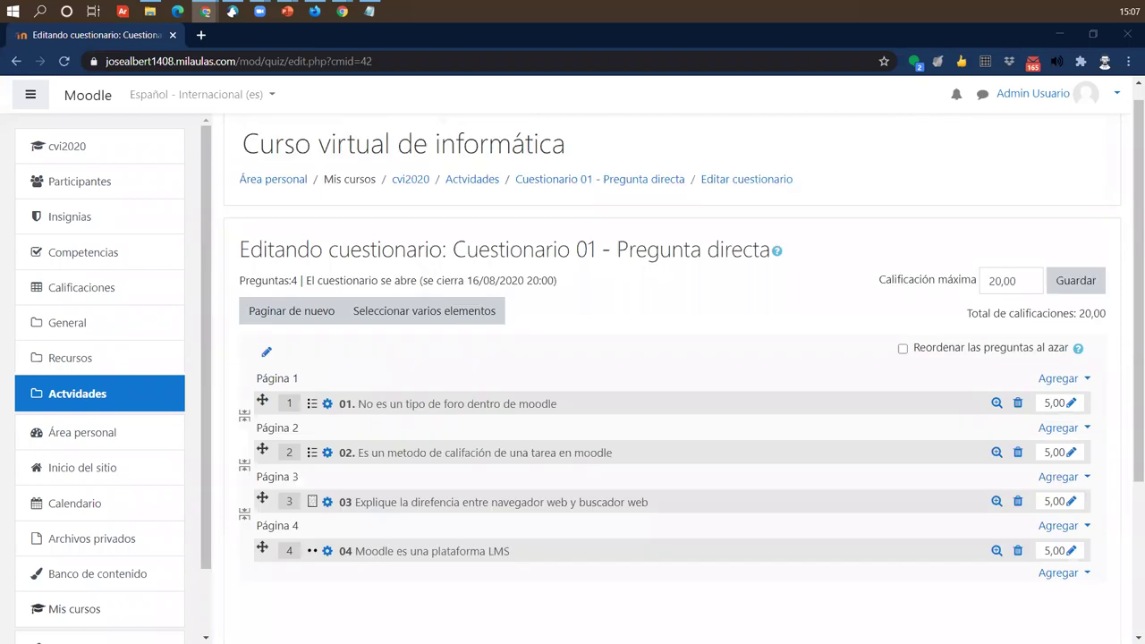
# Start adding a new Cuestionario activity to the Actvidades section
pyautogui.click(484, 179)
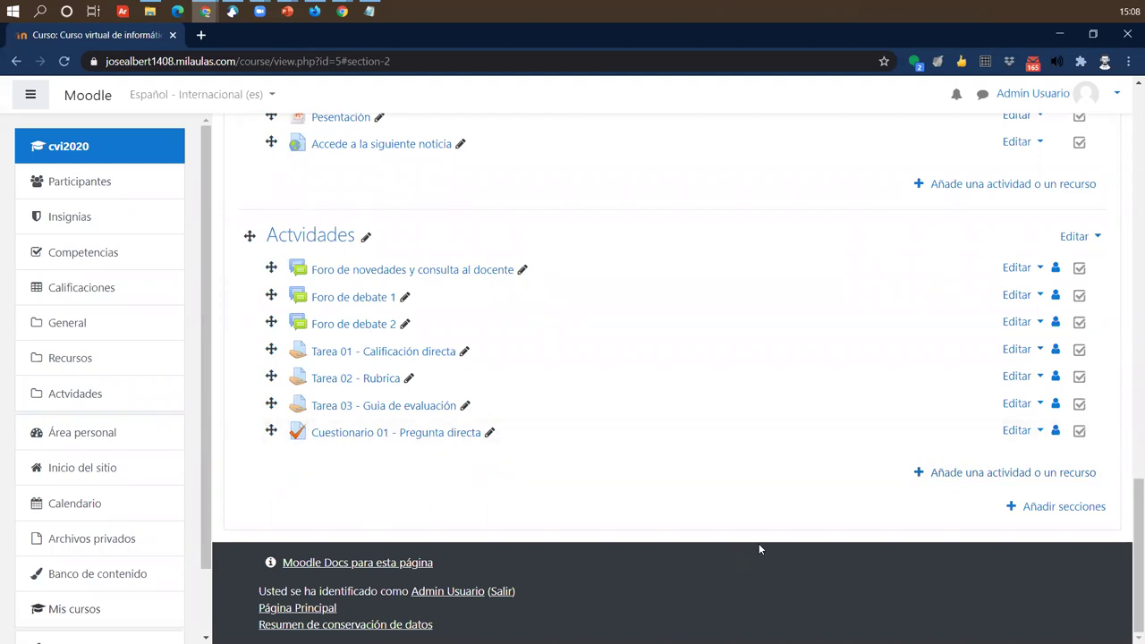
pyautogui.click(958, 474)
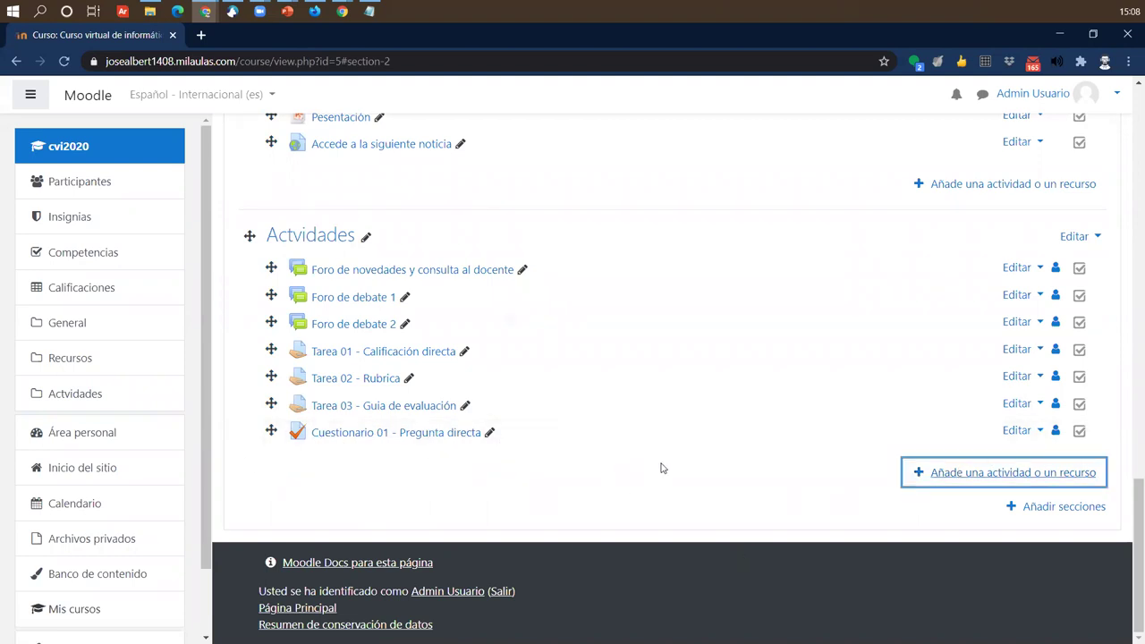
pyautogui.click(382, 223)
pyautogui.click(630, 277)
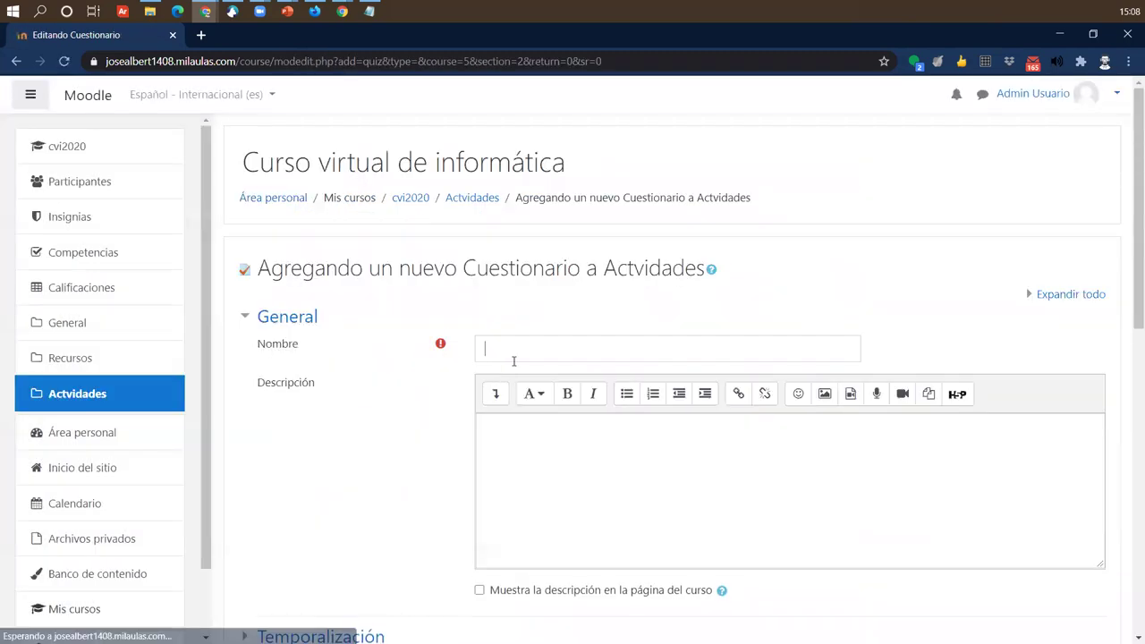
# Name the quiz 'Cuestionario 02 - Banco de preguntas'
pyautogui.click(514, 360)
pyautogui.write('Cuestionario 02')
pyautogui.press('Tab')
pyautogui.click(616, 353)
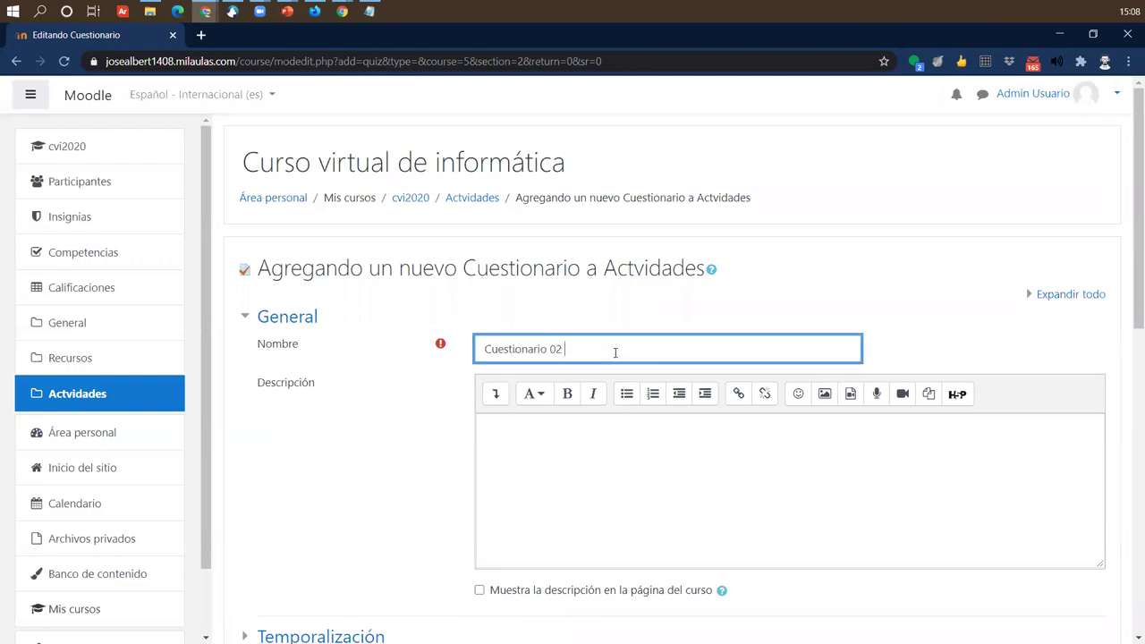
pyautogui.write('- Banco de preguntas')
# Enable the quiz opening date of 9 August 2020, 20:08
pyautogui.scroll(-3, 601, 421)
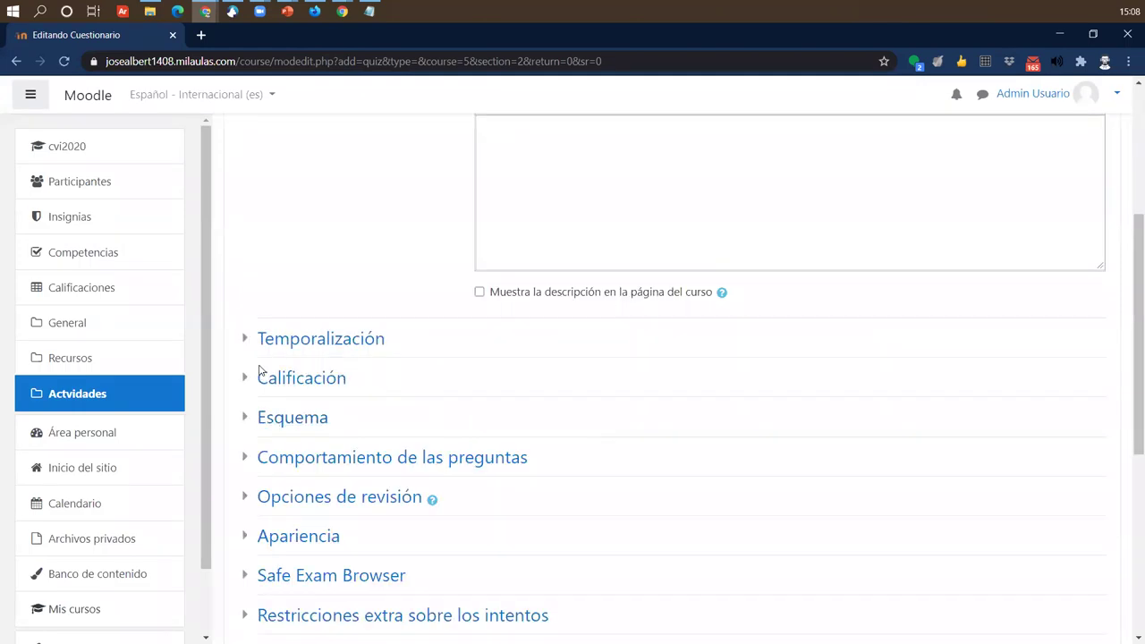
pyautogui.click(261, 347)
pyautogui.click(820, 374)
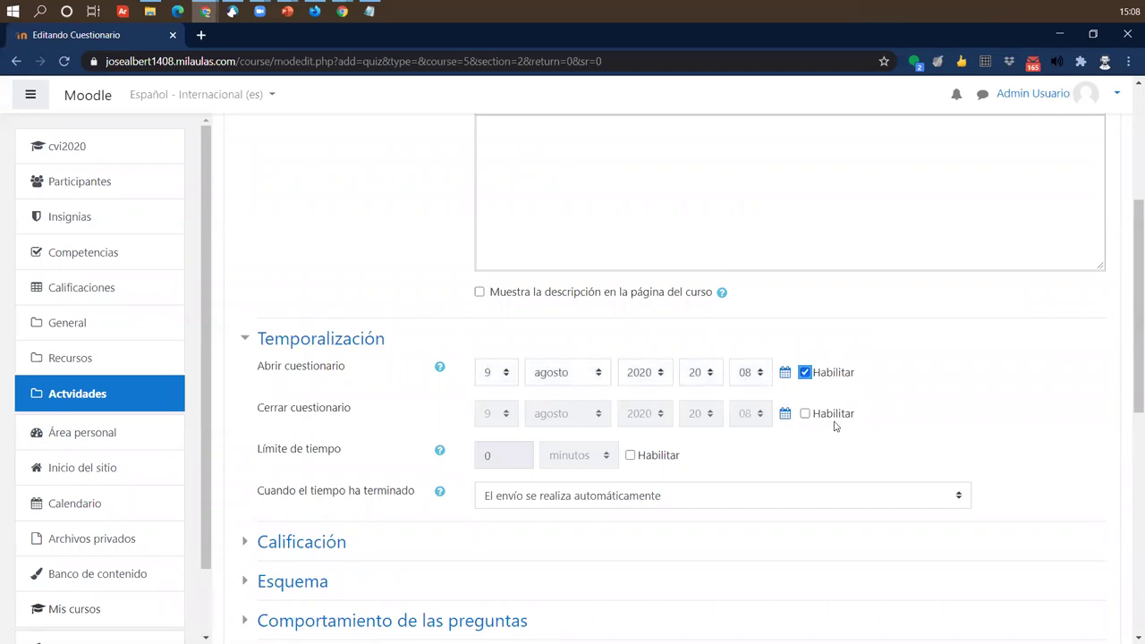
pyautogui.scroll(3, 677, 355)
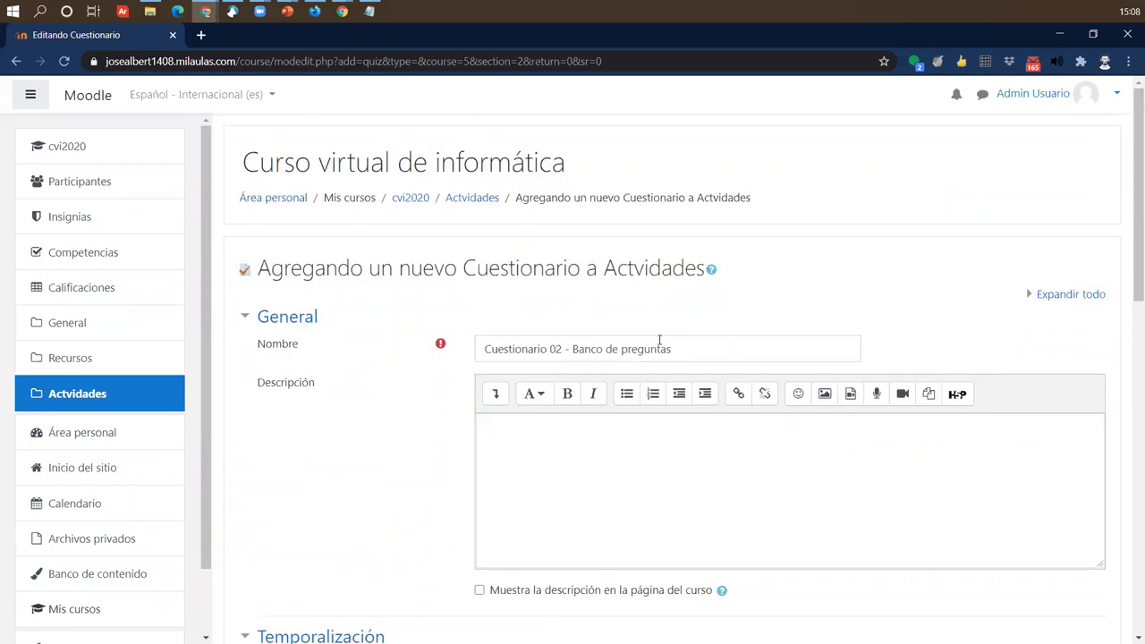
pyautogui.scroll(-2, 659, 340)
pyautogui.scroll(2, 482, 221)
pyautogui.scroll(-3, 614, 344)
# Enable the closing date and set it to 16 August 2020, keeping hour 20
pyautogui.click(816, 488)
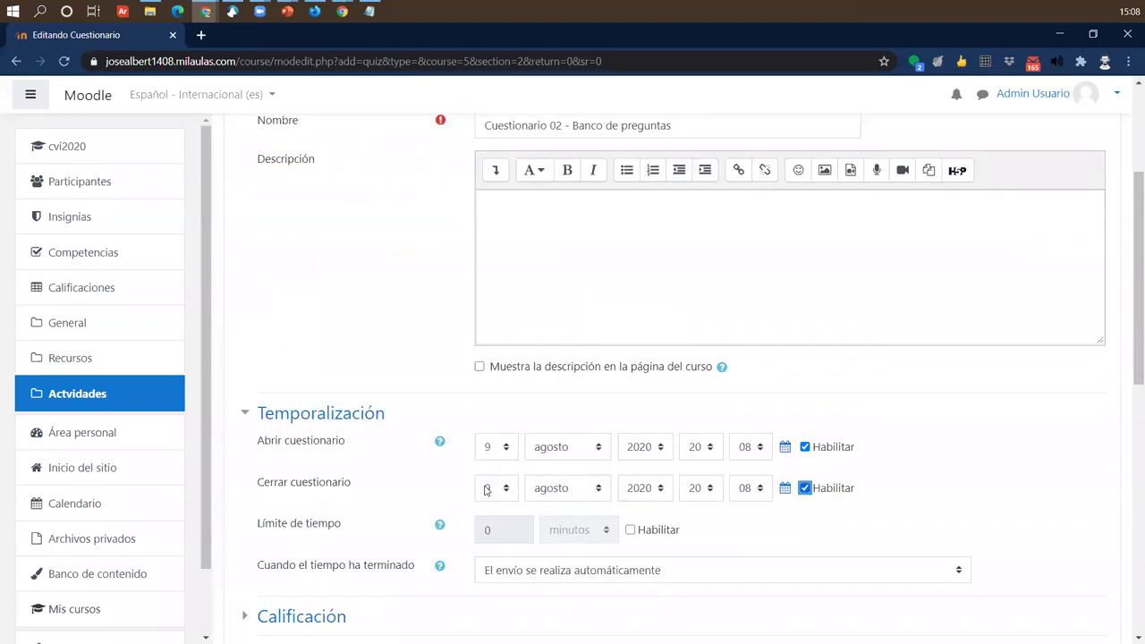
pyautogui.click(489, 490)
pyautogui.click(779, 489)
pyautogui.click(784, 488)
pyautogui.click(672, 380)
pyautogui.click(709, 452)
pyautogui.click(707, 493)
pyautogui.press('Down')
pyautogui.press('Escape')
pyautogui.press('Tab')
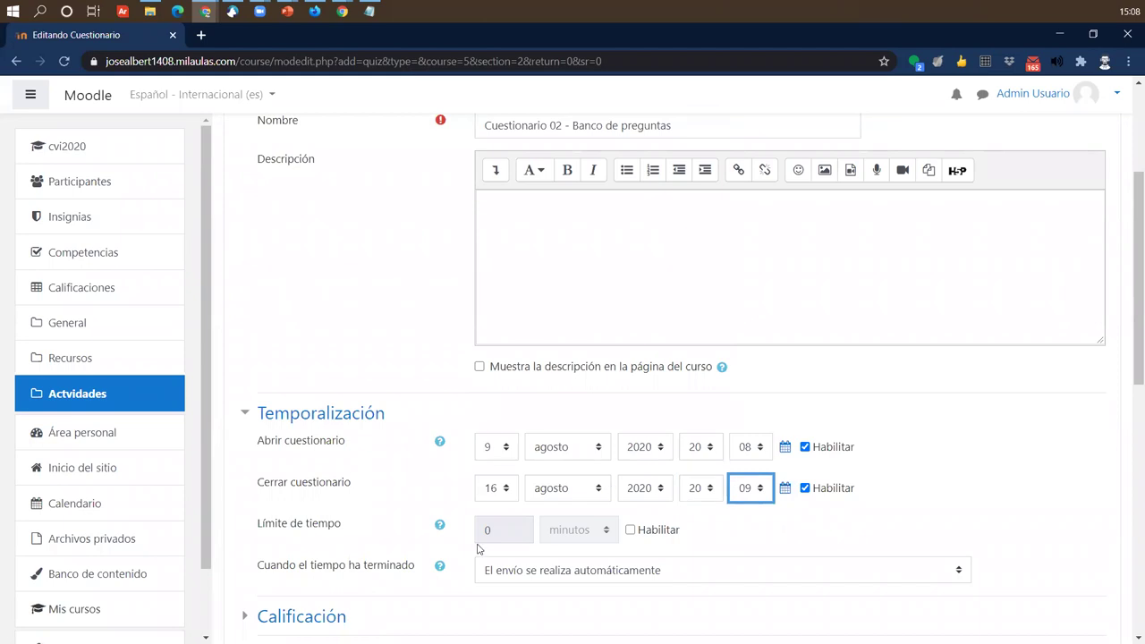
# Enable a 15-minute time limit for the quiz
pyautogui.click(629, 529)
pyautogui.click(630, 530)
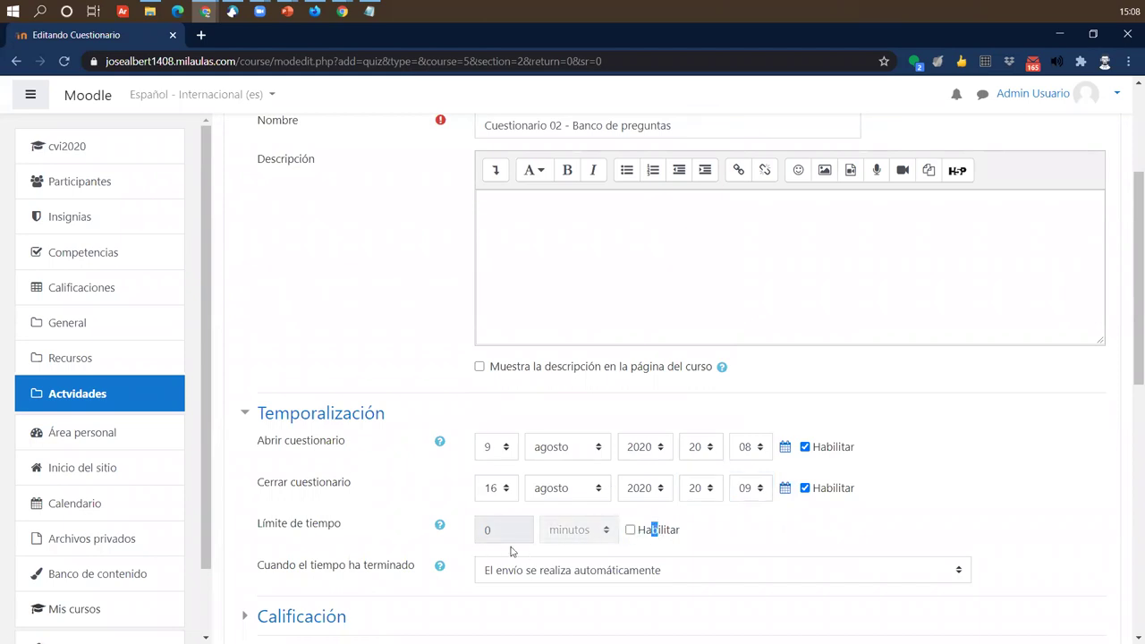
pyautogui.click(644, 530)
pyautogui.doubleClick(515, 529)
pyautogui.write('15')
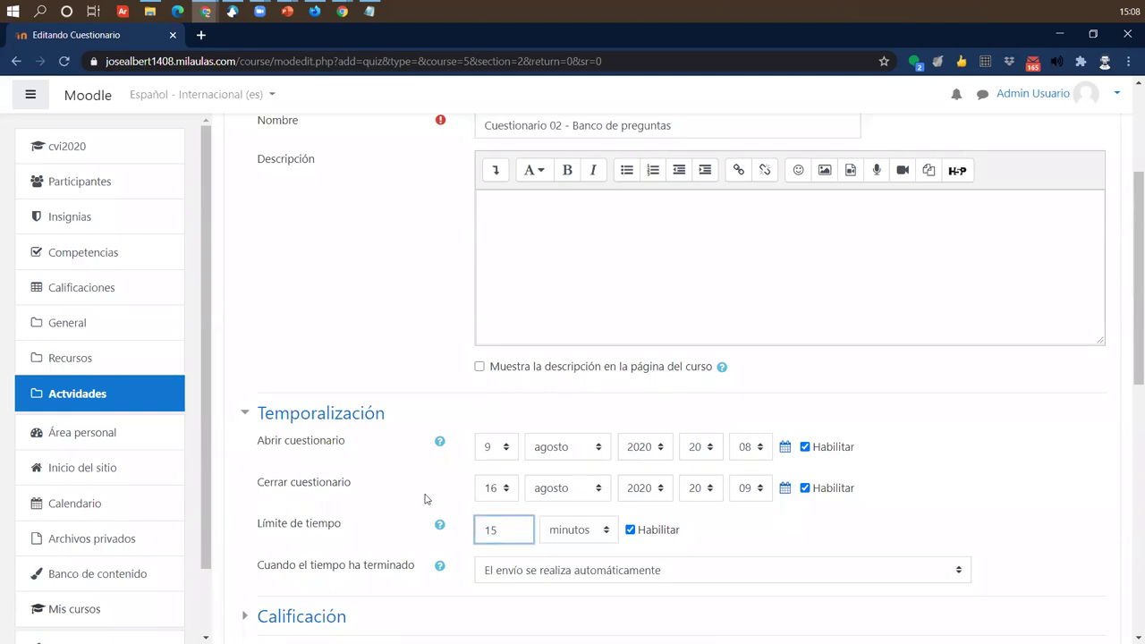
pyautogui.click(425, 499)
pyautogui.scroll(-7, 420, 499)
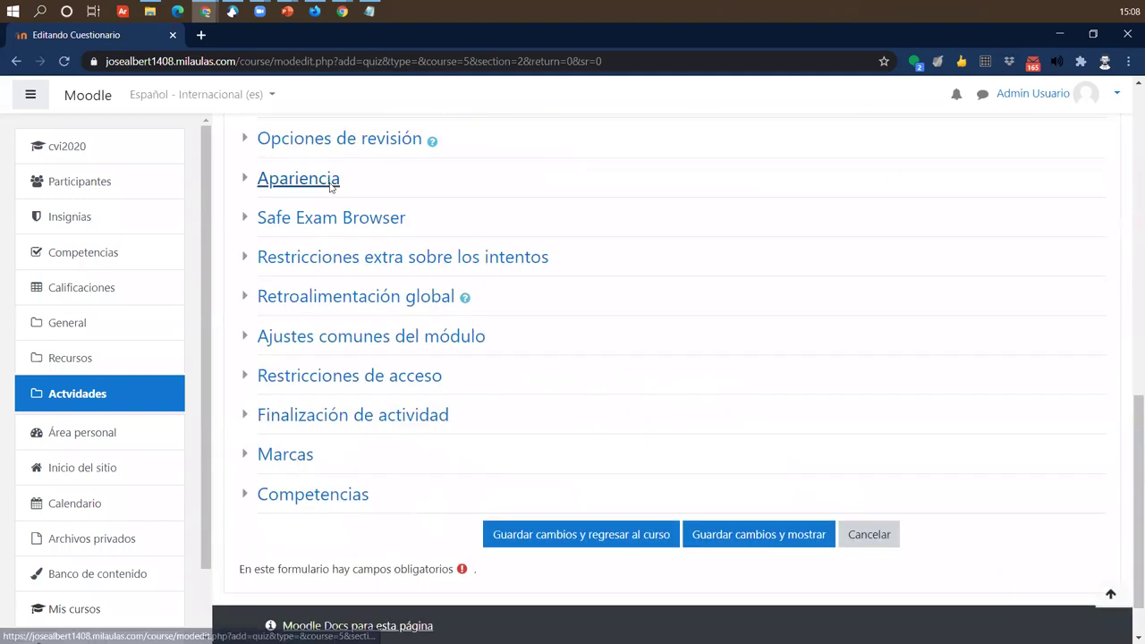
# Uncheck El intento and Retroalimentación global in all three review option columns
pyautogui.scroll(2, 327, 224)
pyautogui.click(327, 288)
pyautogui.click(523, 331)
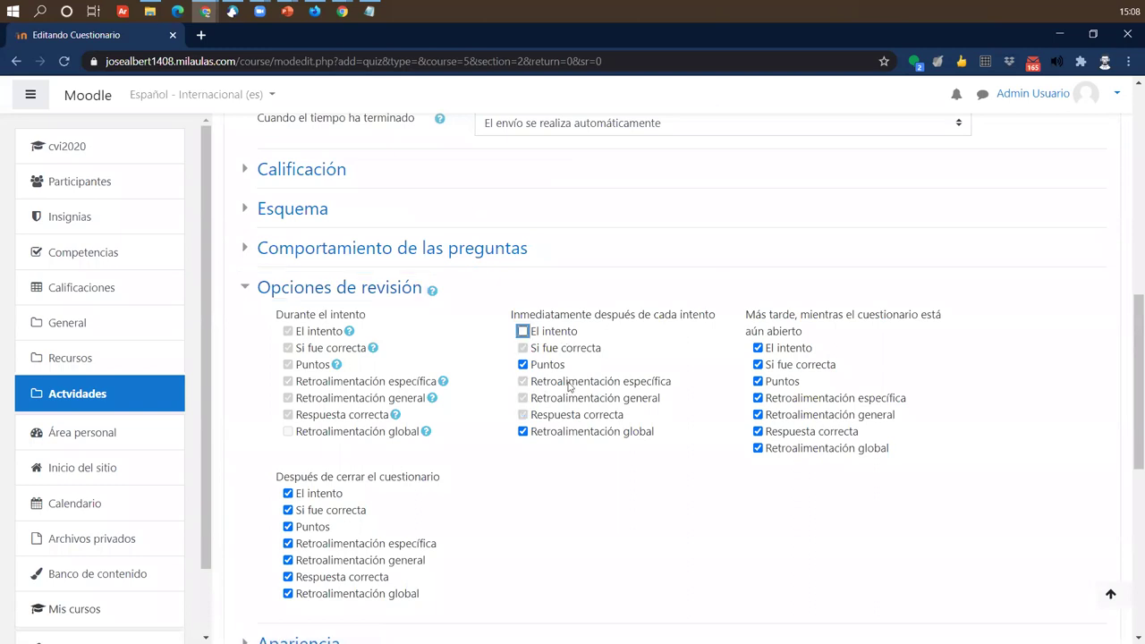
pyautogui.click(522, 432)
pyautogui.click(757, 348)
pyautogui.click(758, 448)
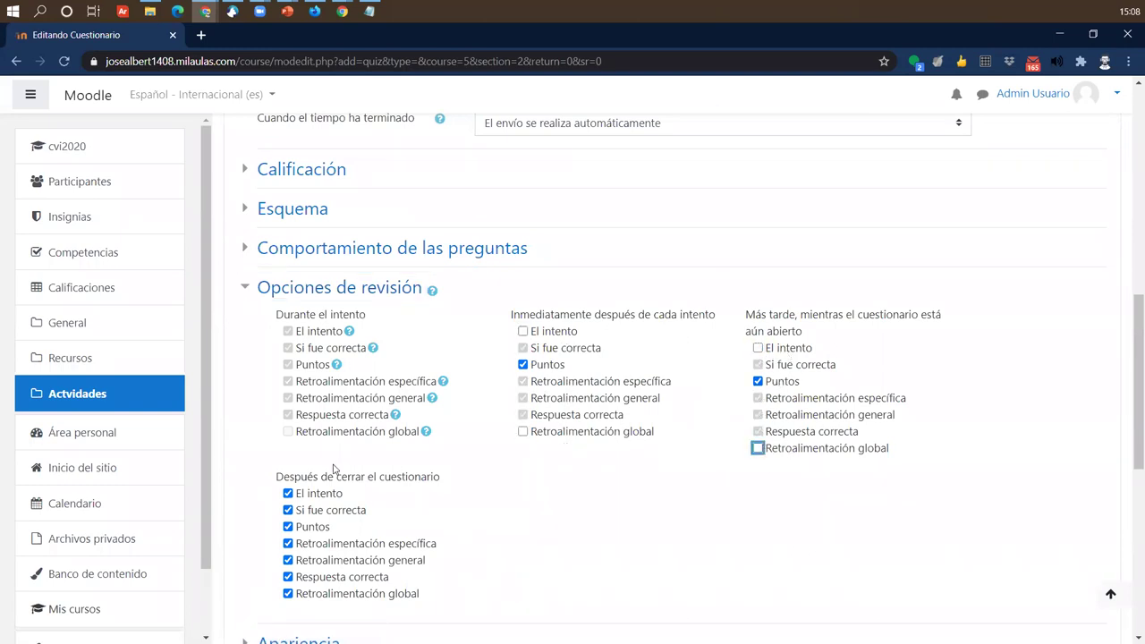
pyautogui.scroll(-1, 333, 468)
pyautogui.click(288, 419)
pyautogui.click(288, 519)
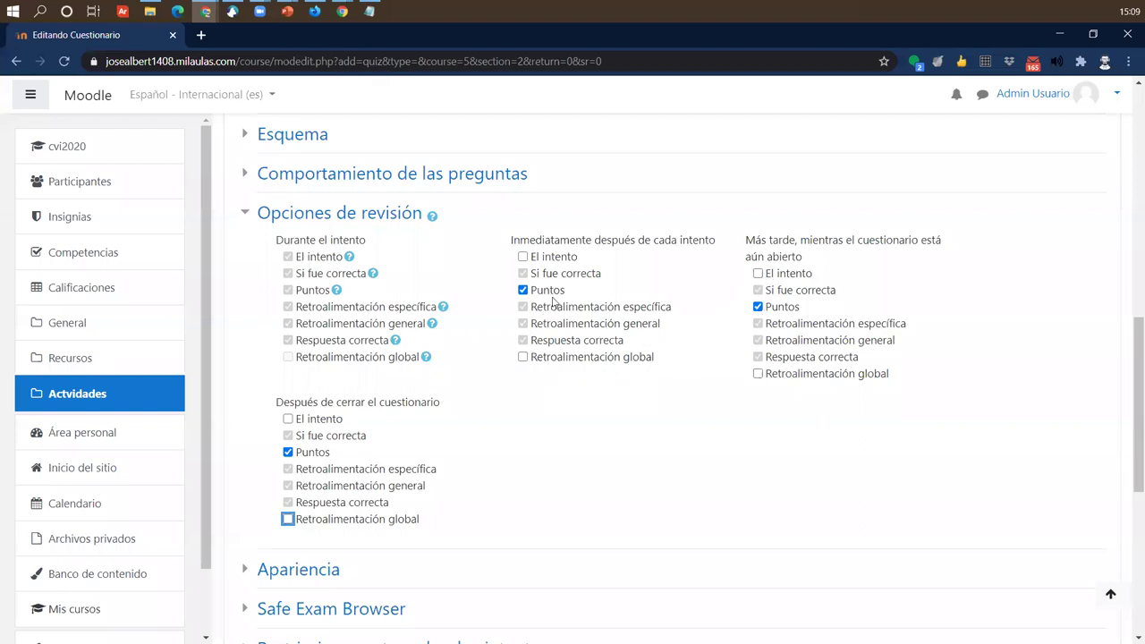
# Save the quiz with Guardar cambios y mostrar
pyautogui.scroll(-3, 384, 270)
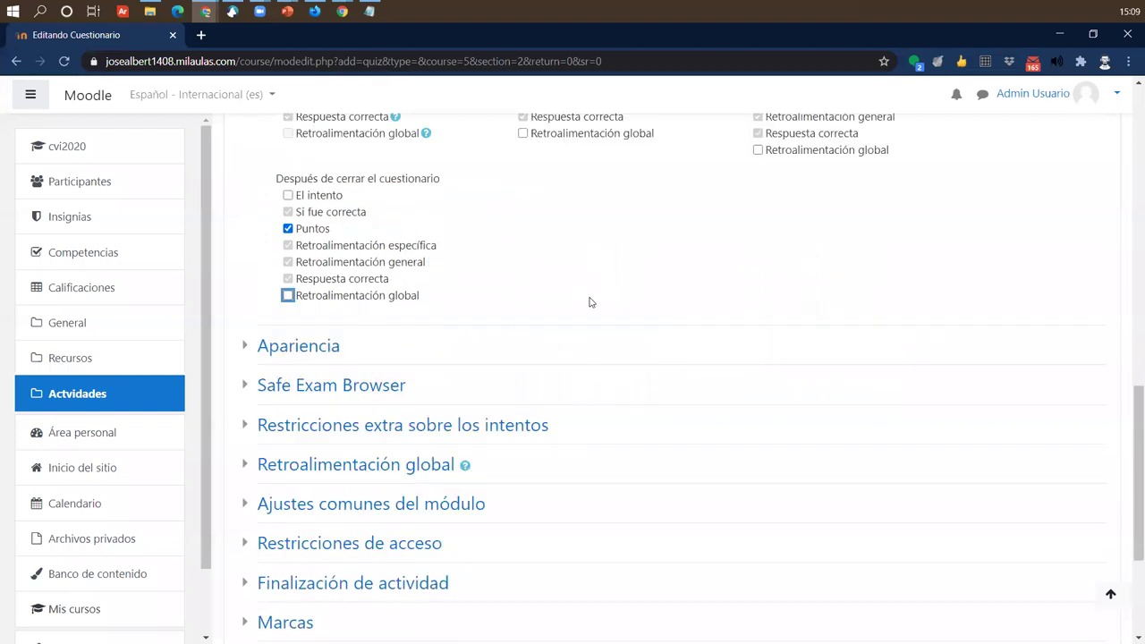
pyautogui.scroll(-3, 627, 268)
pyautogui.scroll(2, 351, 298)
pyautogui.scroll(4, 690, 331)
pyautogui.scroll(-6, 684, 376)
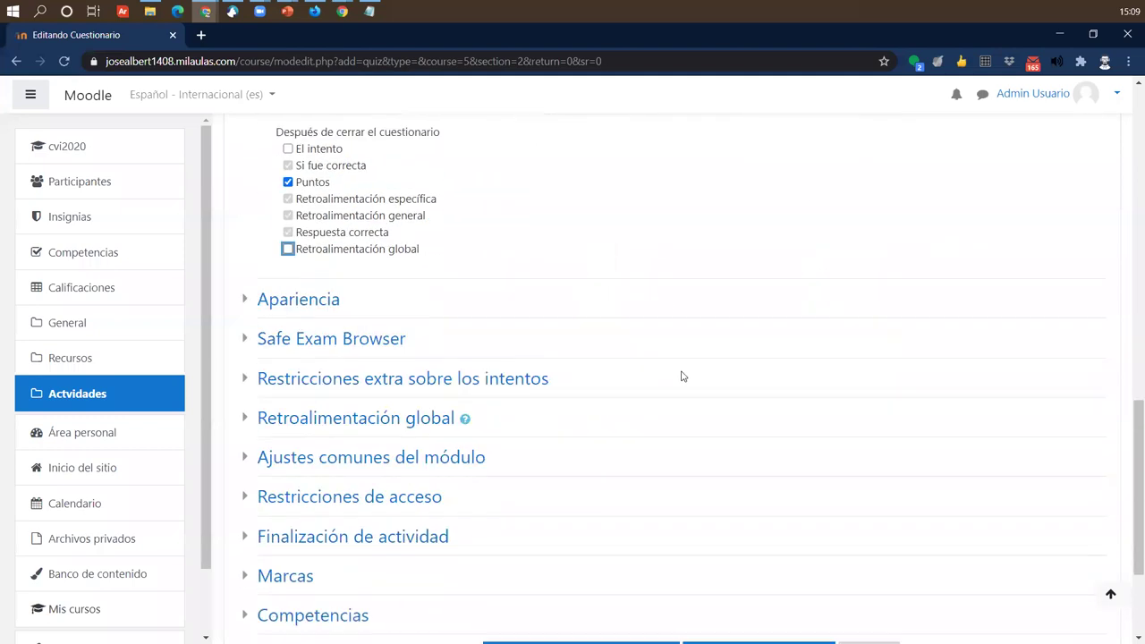
pyautogui.click(738, 483)
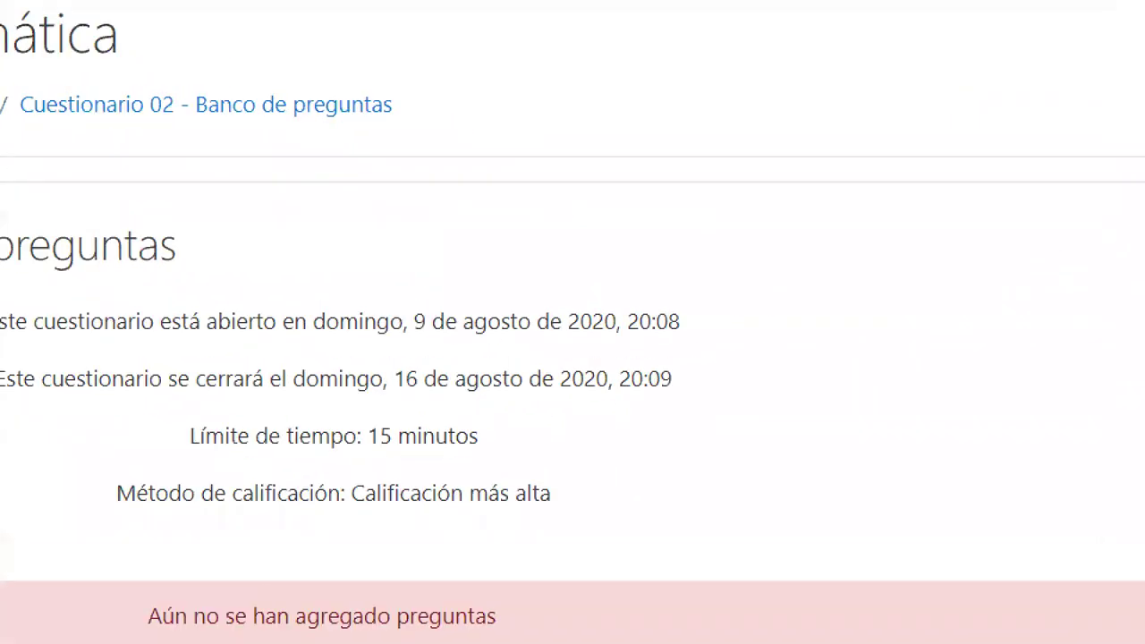
# Show the quiz's gear menu down to the Banco de preguntas entries
pyautogui.moveTo(985, 200); pyautogui.dragTo(1103, 289)
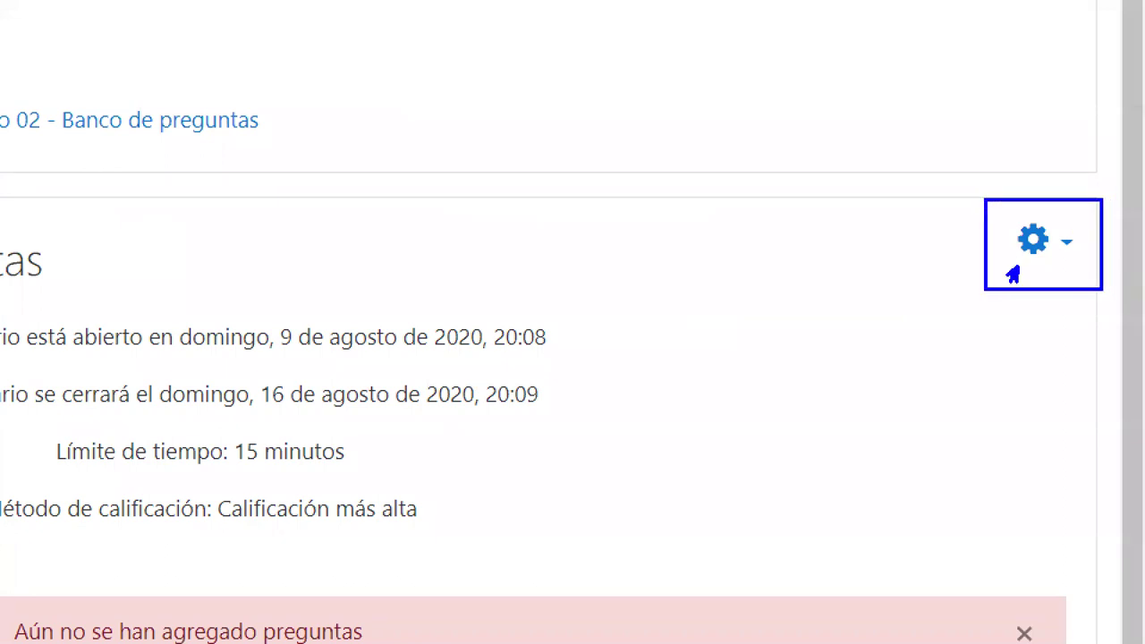
pyautogui.moveTo(1017, 268); pyautogui.dragTo(860, 408)
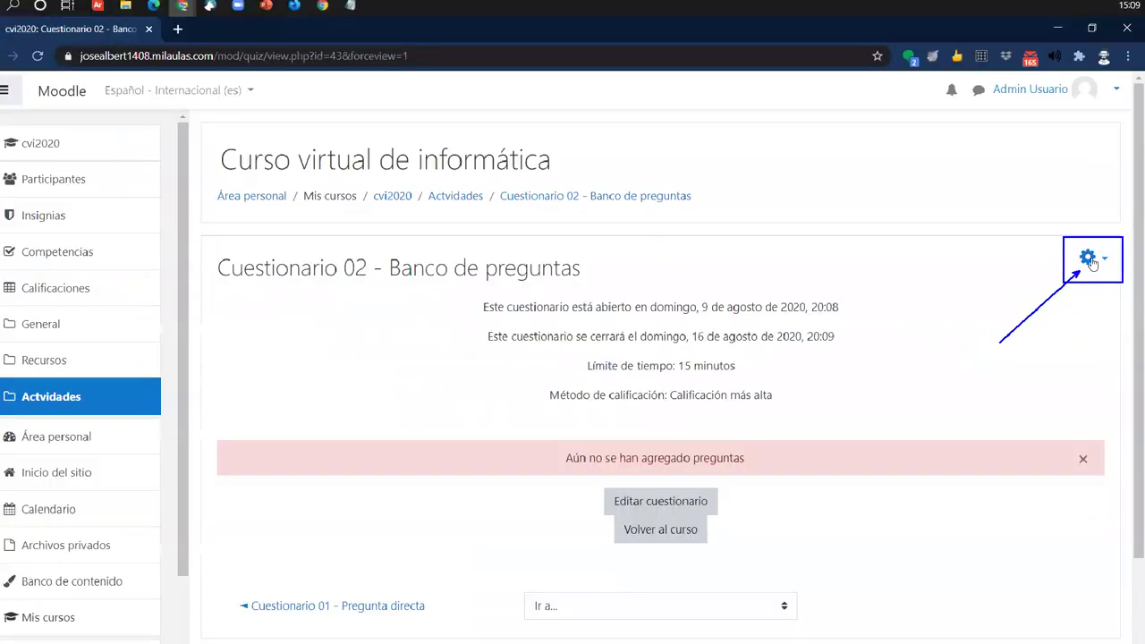
pyautogui.click(1034, 239)
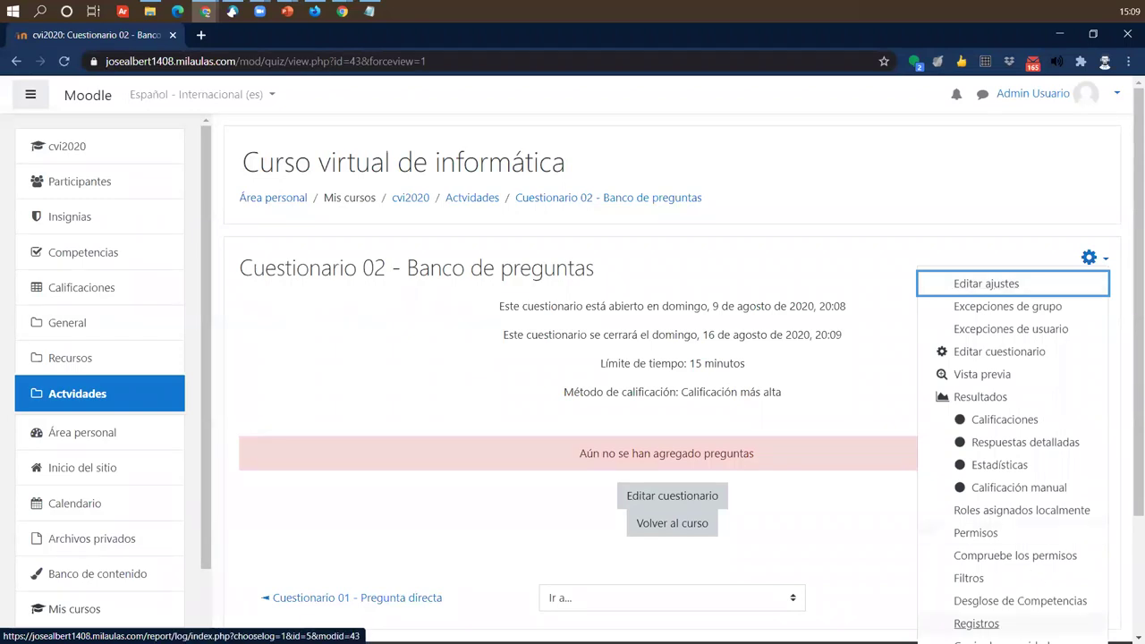
pyautogui.scroll(-2, 1005, 573)
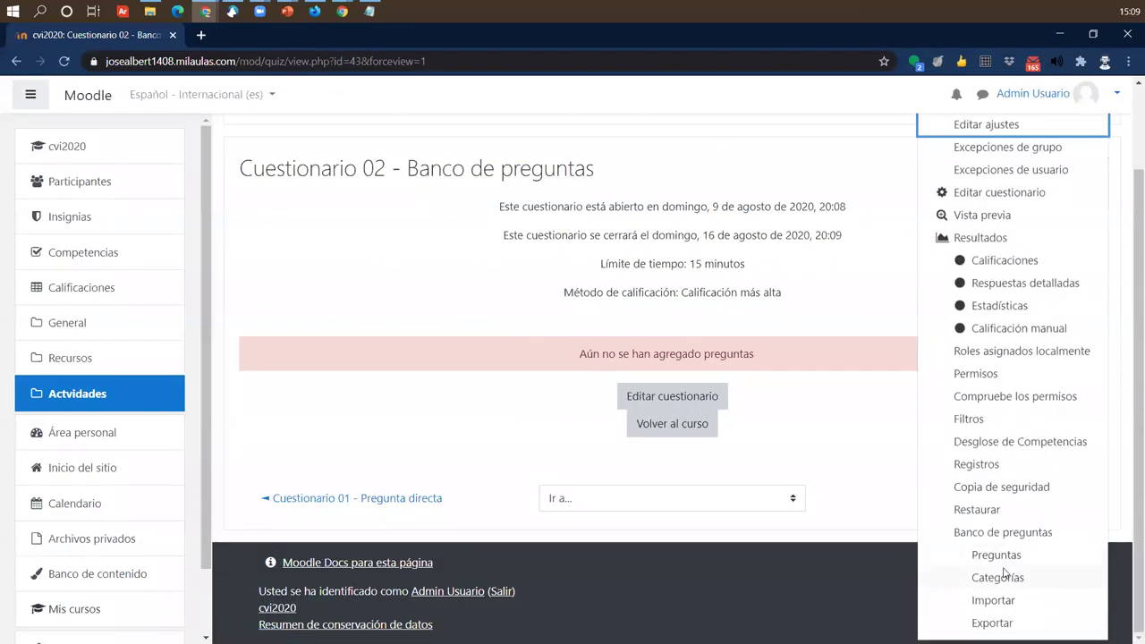
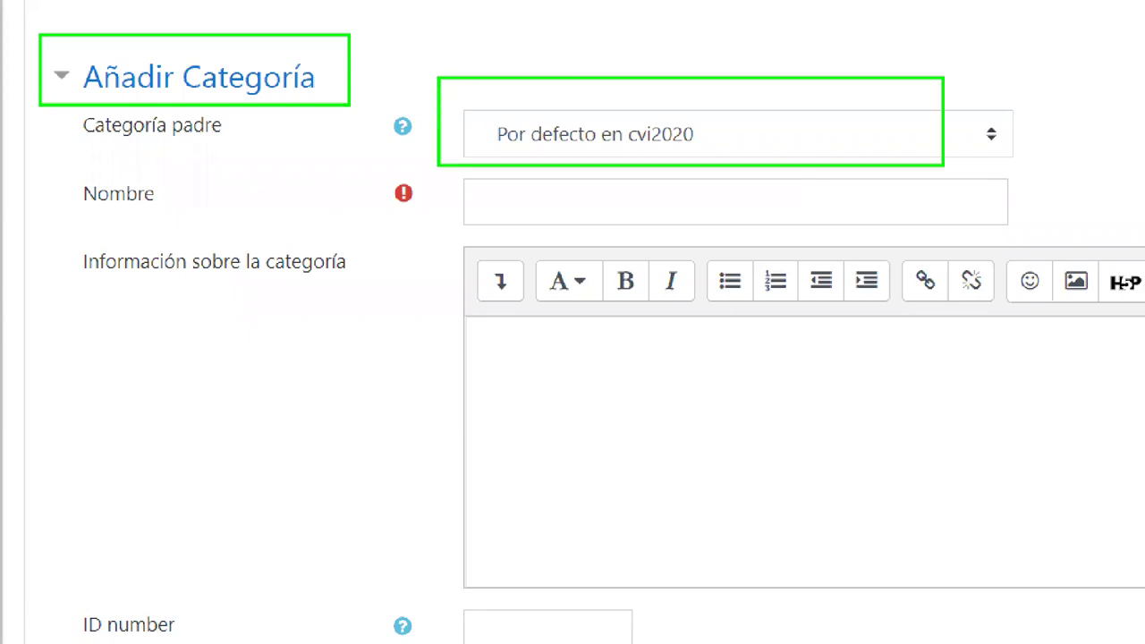
# Set the parent category to 'Por defecto en Cuestionario 02 - Banco de preguntas'
pyautogui.moveTo(431, 170)
pyautogui.mouseDown()
pyautogui.moveTo(1068, 215)
pyautogui.moveTo(1030, 232)
pyautogui.mouseUp()
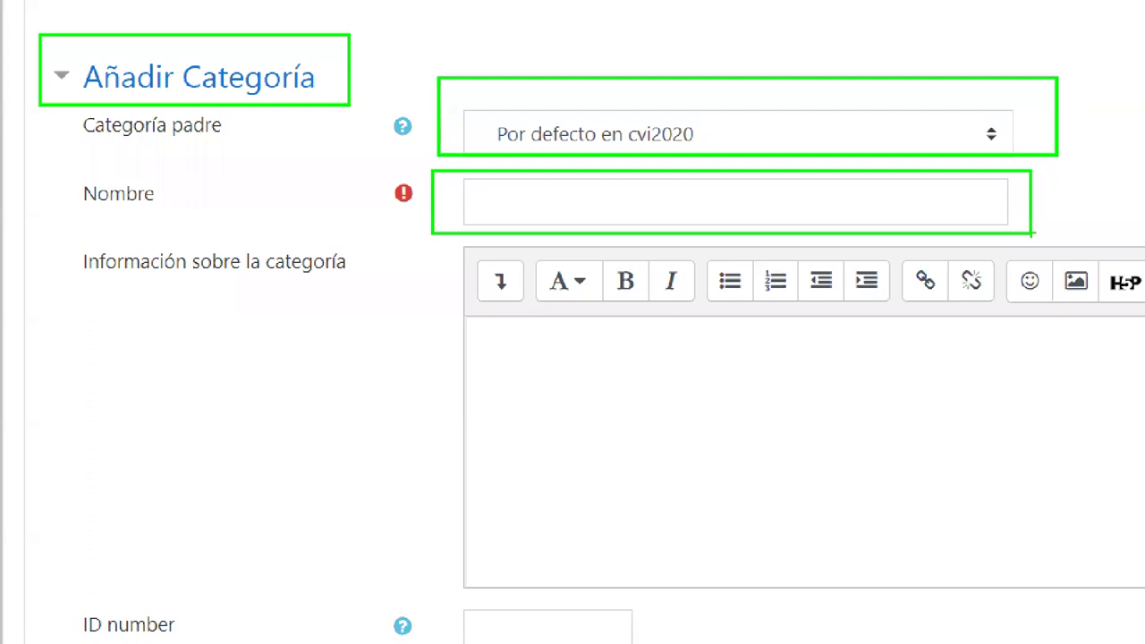
pyautogui.click(564, 137)
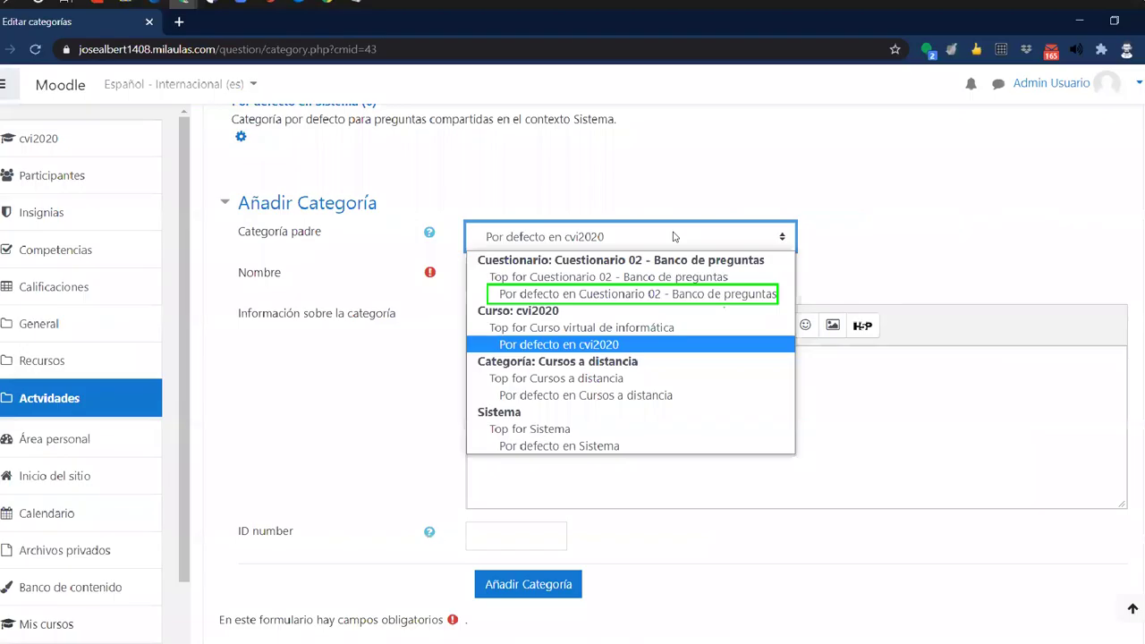
pyautogui.click(674, 236)
pyautogui.click(618, 236)
pyautogui.click(616, 294)
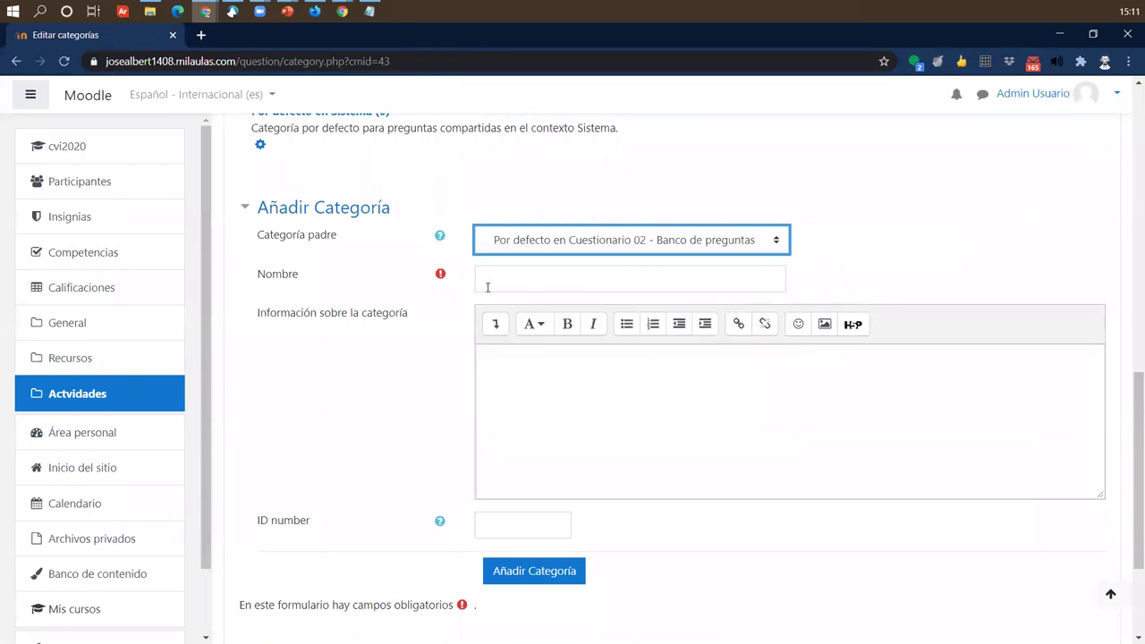
pyautogui.click(671, 248)
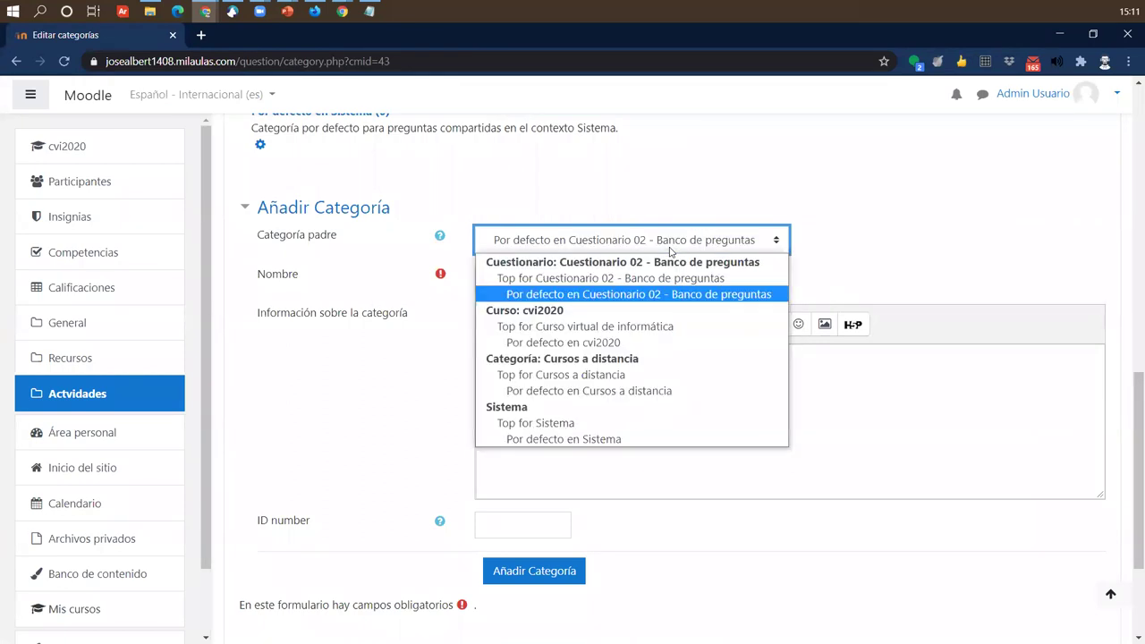
pyautogui.click(613, 295)
# Name the new category 'Preguntas 10ptos' and add it
pyautogui.click(582, 275)
pyautogui.write('Pregun')
pyautogui.press('BackSpace')
pyautogui.press('BackSpace')
pyautogui.press('BackSpace')
pyautogui.press('BackSpace')
pyautogui.press('BackSpace')
pyautogui.press('BackSpace')
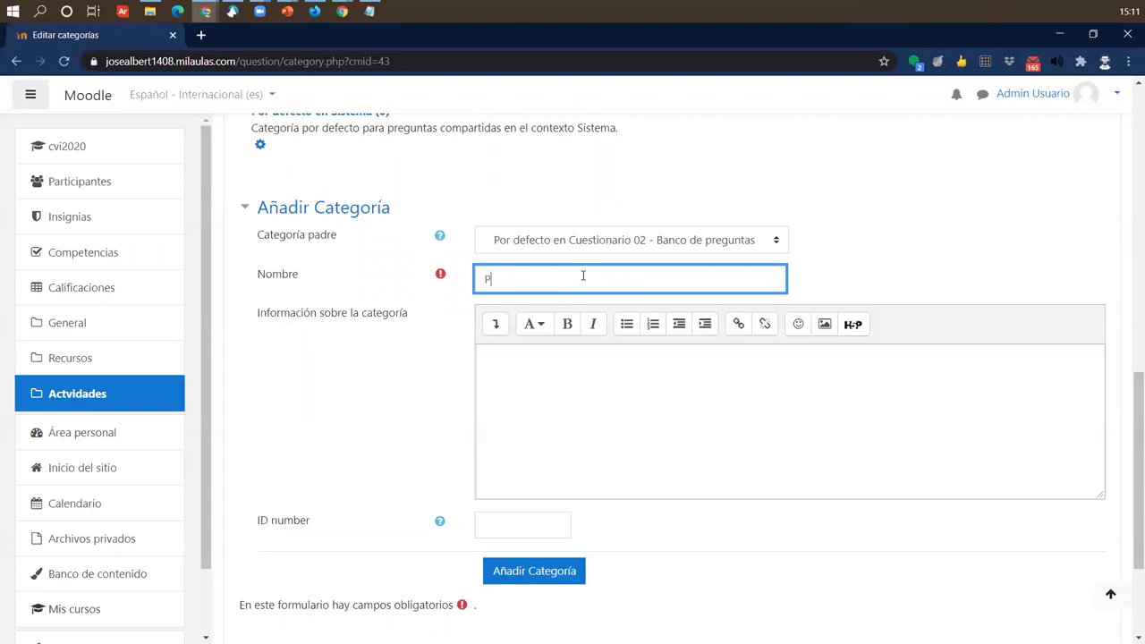
pyautogui.write('Preguntas 10ptos')
pyautogui.click(567, 402)
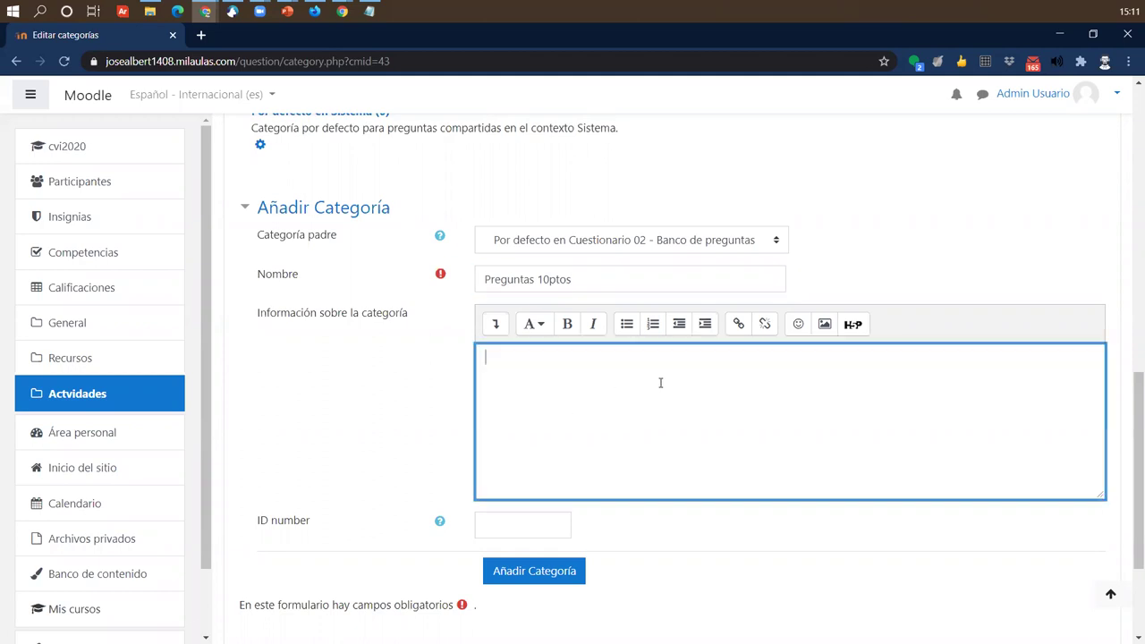
pyautogui.click(556, 577)
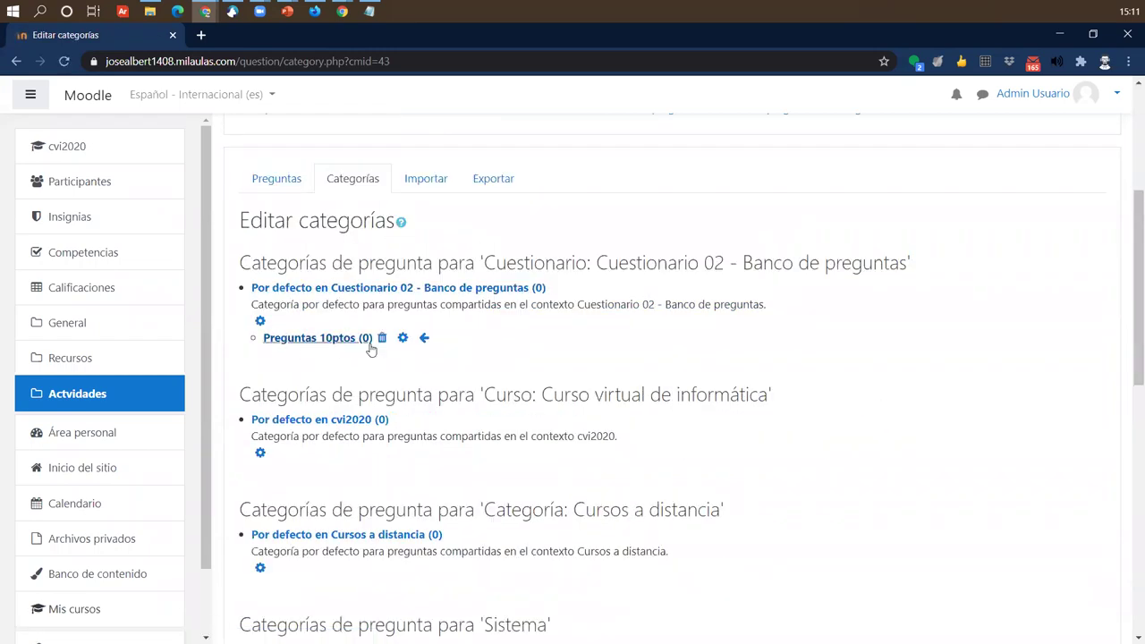
# Add category 'Preguntas 5ptos' under the Cuestionario 02 default category
pyautogui.scroll(-7, 370, 349)
pyautogui.scroll(1, 602, 273)
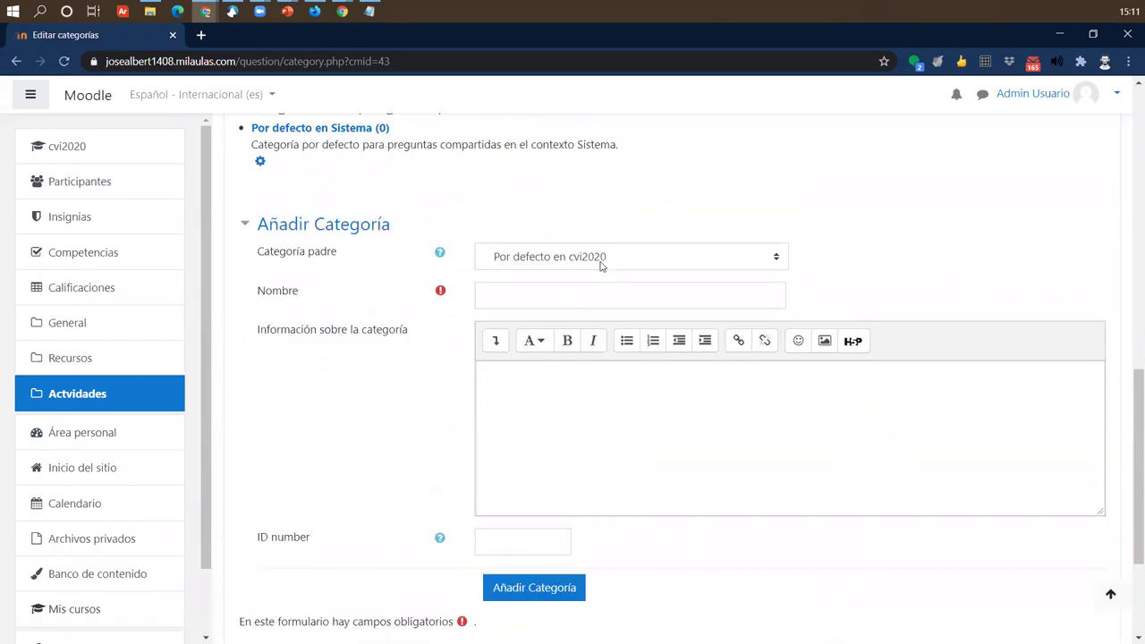
pyautogui.click(602, 262)
pyautogui.click(598, 310)
pyautogui.click(566, 295)
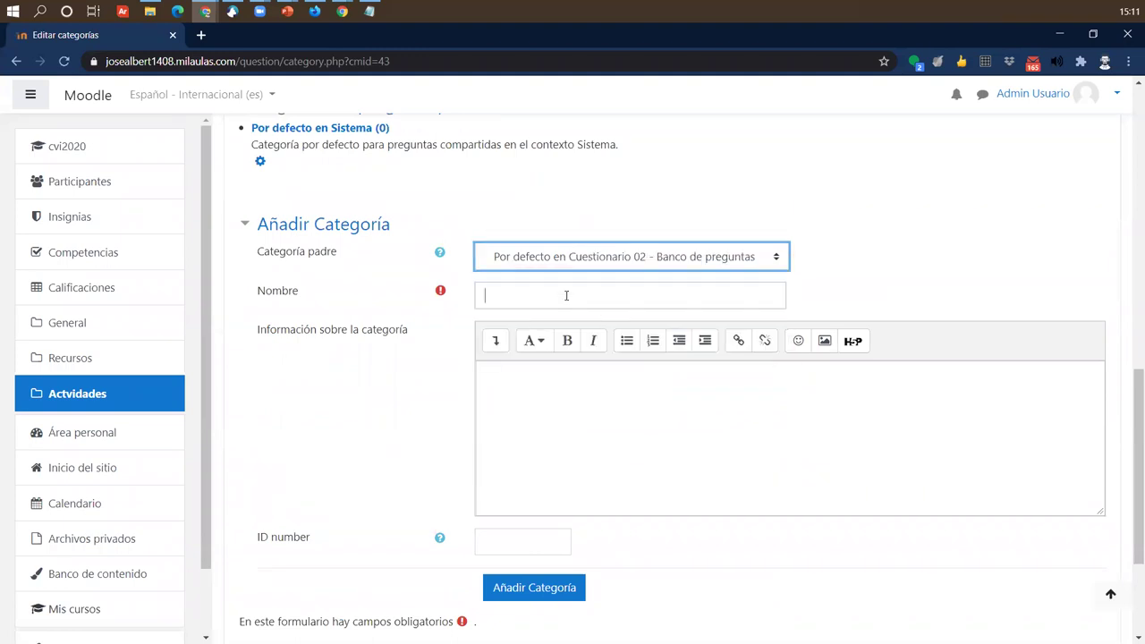
pyautogui.write('Pregunta')
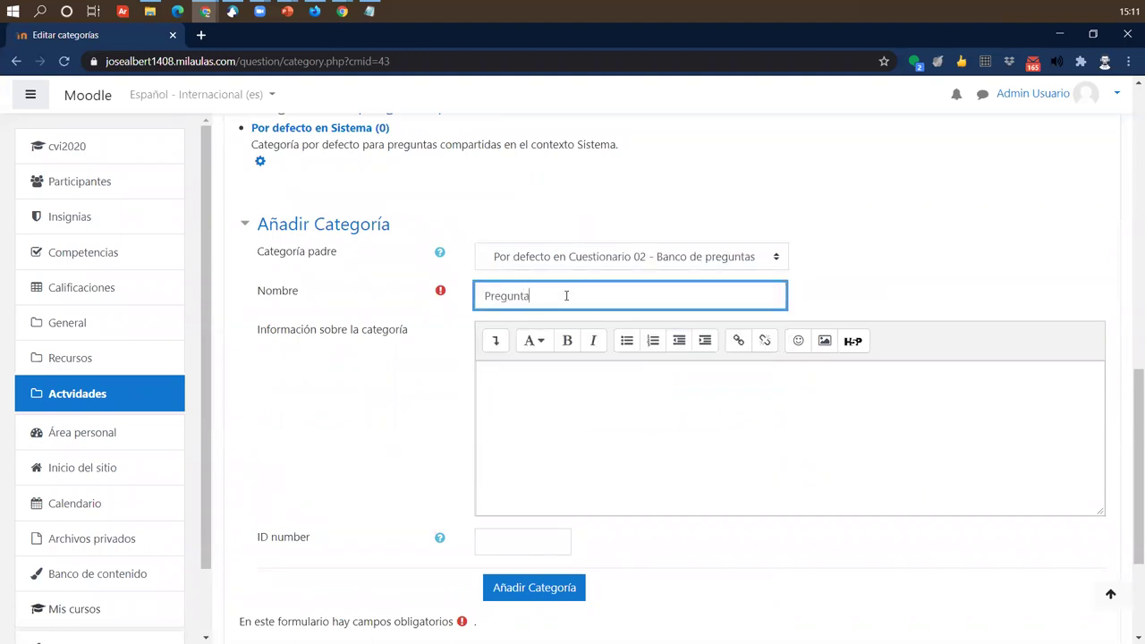
pyautogui.write('as')
pyautogui.press('BackSpace')
pyautogui.write('tas 5ptos')
pyautogui.click(525, 594)
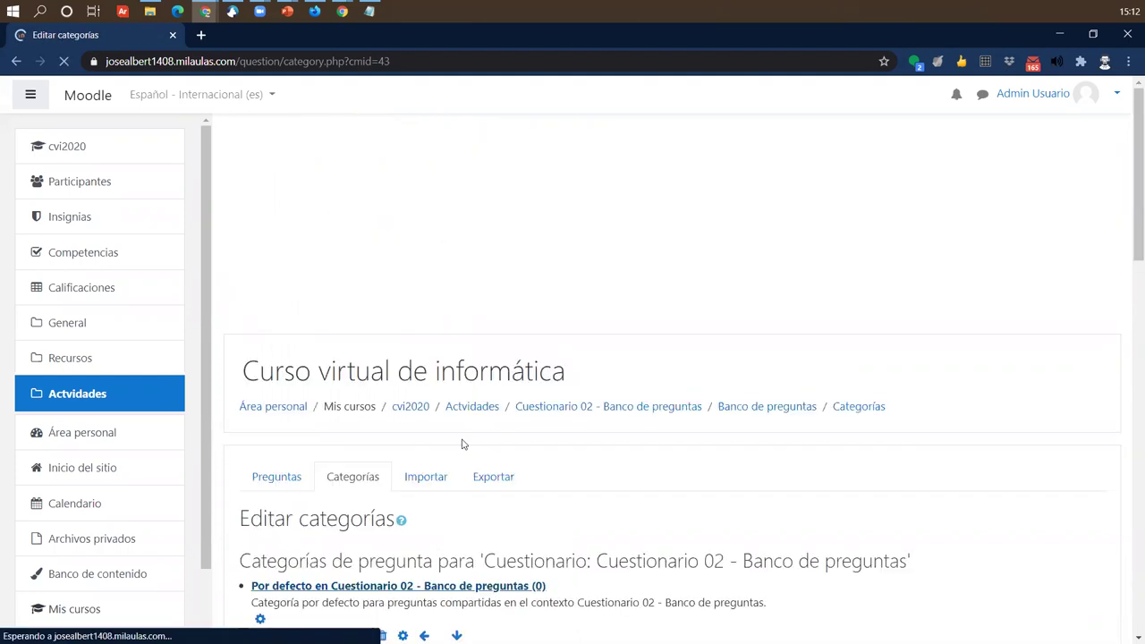
# Add category 'Preguntas 1ptos' under the Cuestionario 02 default category
pyautogui.scroll(-3, 447, 472)
pyautogui.scroll(-8, 354, 512)
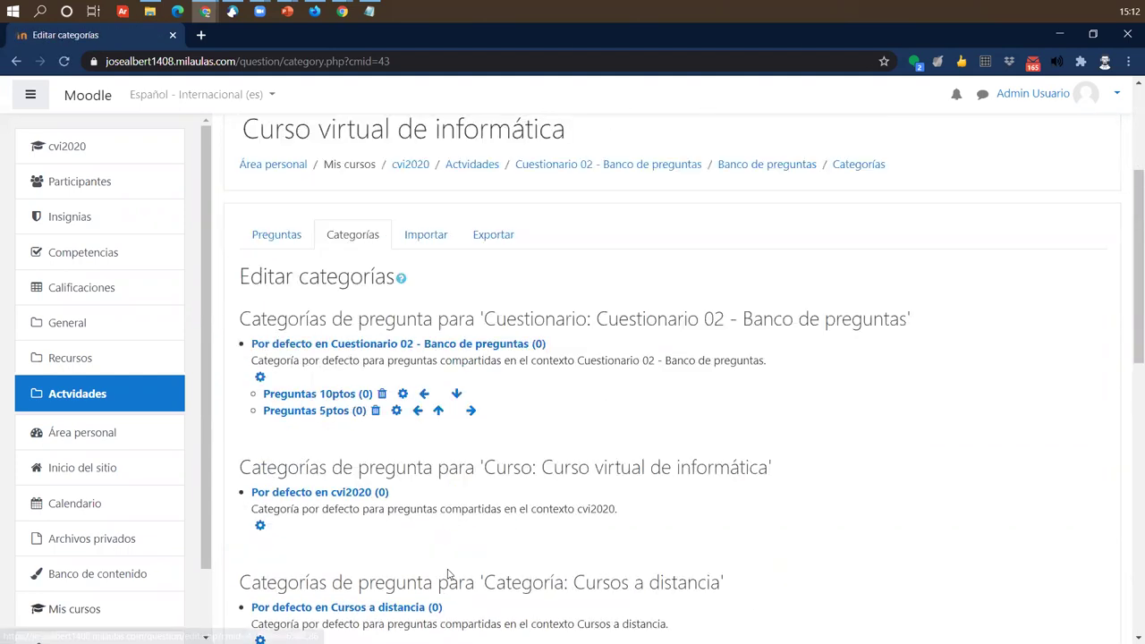
pyautogui.click(631, 273)
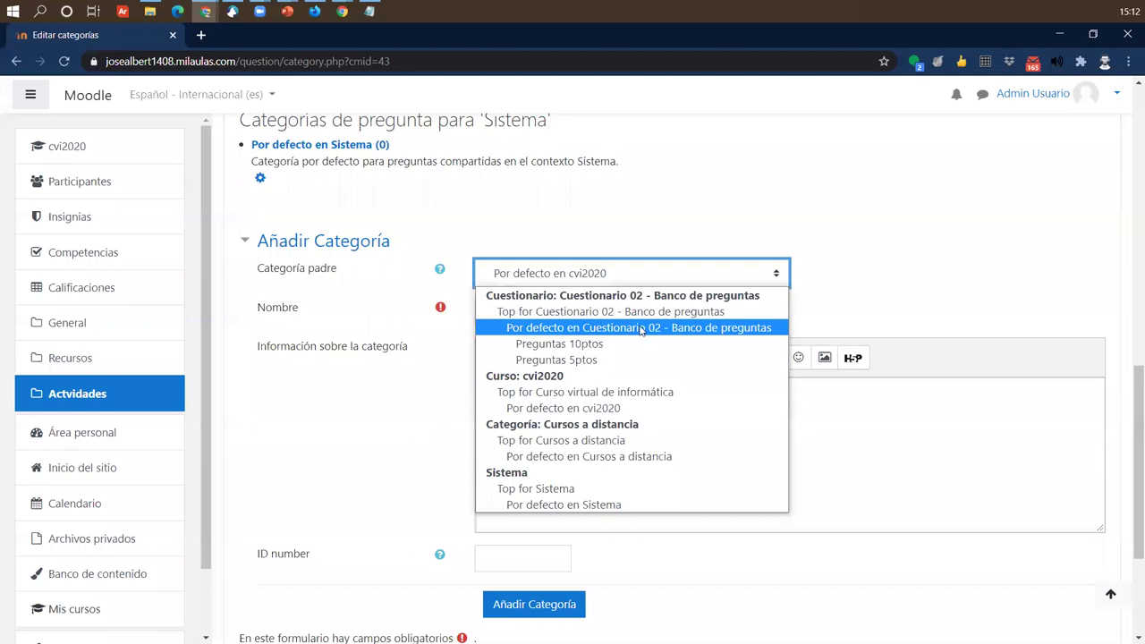
pyautogui.click(641, 328)
pyautogui.click(596, 326)
pyautogui.write('Preguntas 1ptos')
pyautogui.click(517, 606)
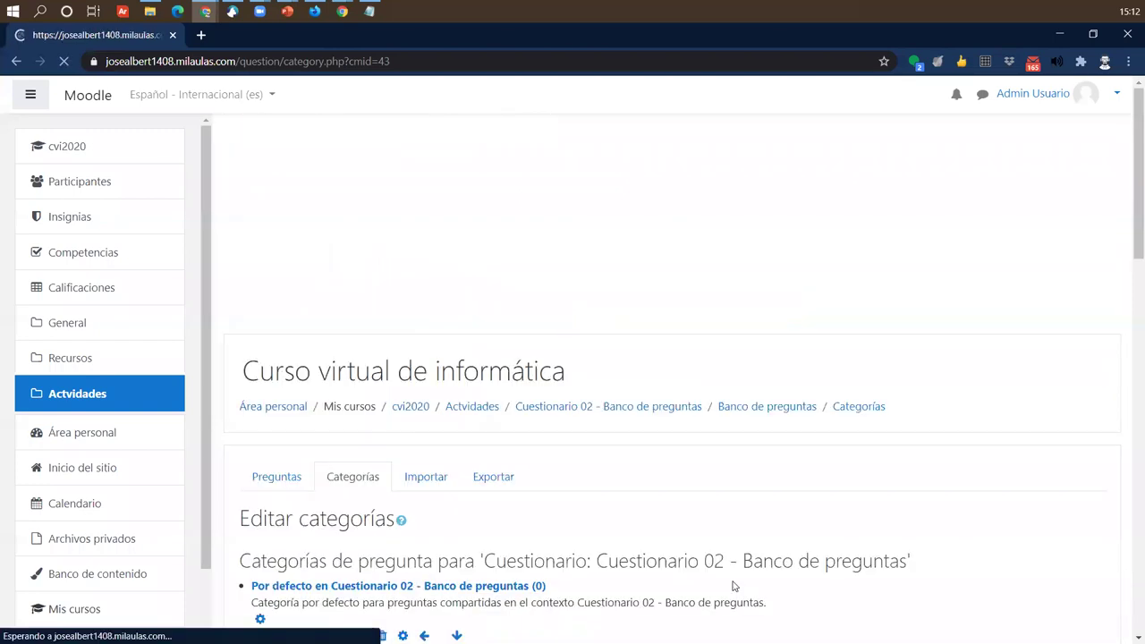
pyautogui.scroll(-3, 729, 587)
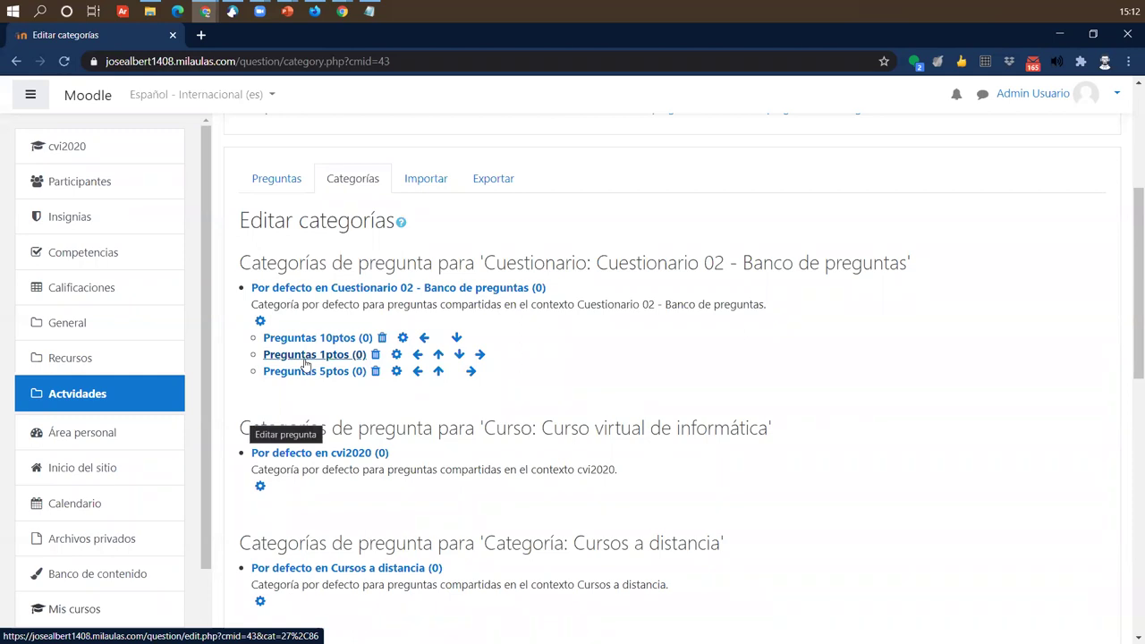
pyautogui.scroll(2, 412, 379)
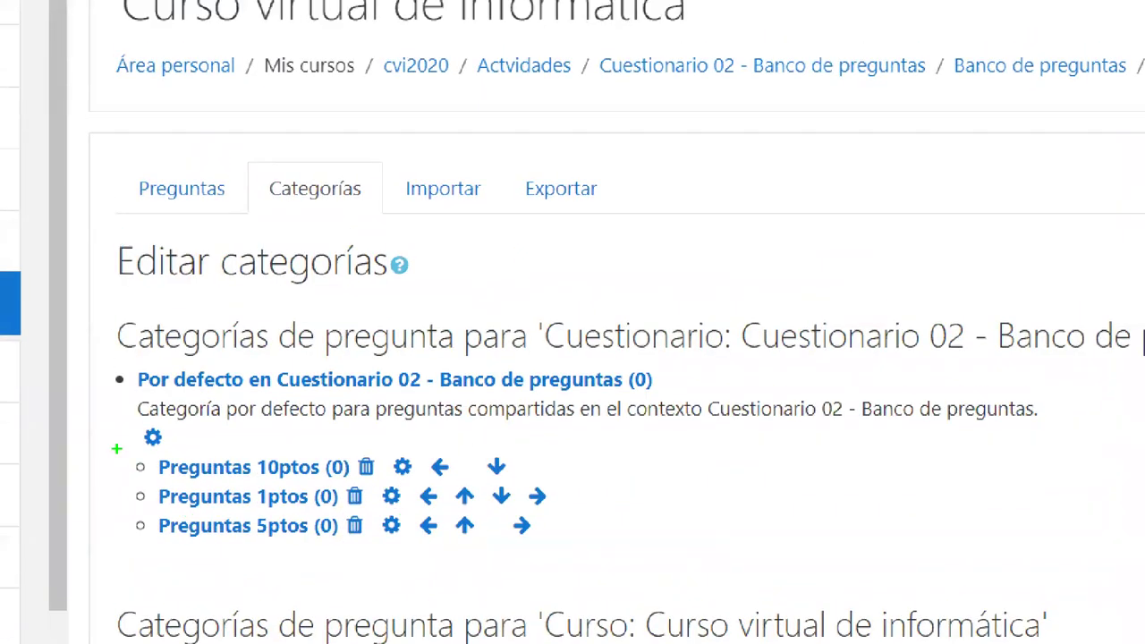
# Go to the Preguntas list of the question bank
pyautogui.moveTo(116, 448); pyautogui.dragTo(575, 549)
pyautogui.moveTo(552, 489); pyautogui.dragTo(649, 415)
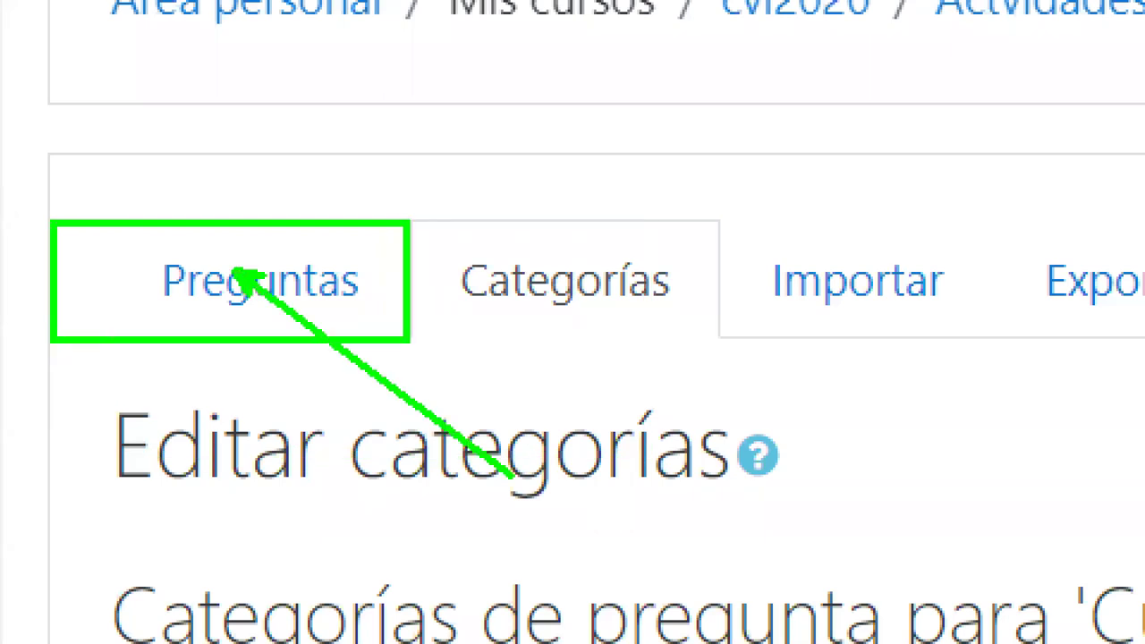
pyautogui.click(230, 282)
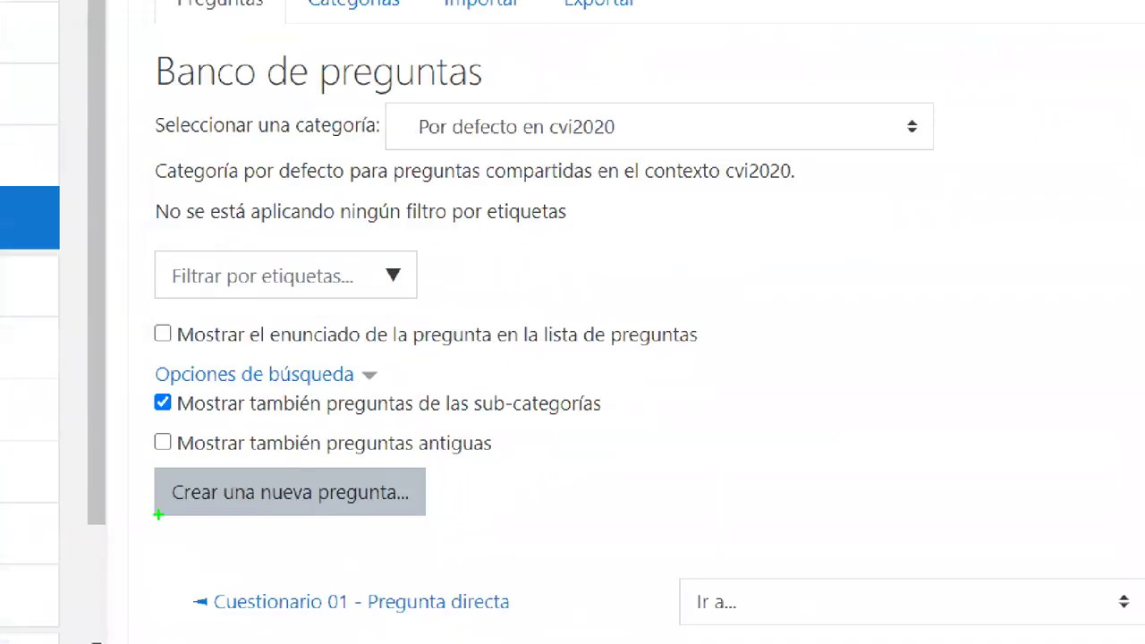
# Select the Preguntas 10ptos category and start creating a new question
pyautogui.moveTo(133, 456)
pyautogui.mouseDown()
pyautogui.moveTo(456, 542)
pyautogui.moveTo(485, 528)
pyautogui.mouseUp()
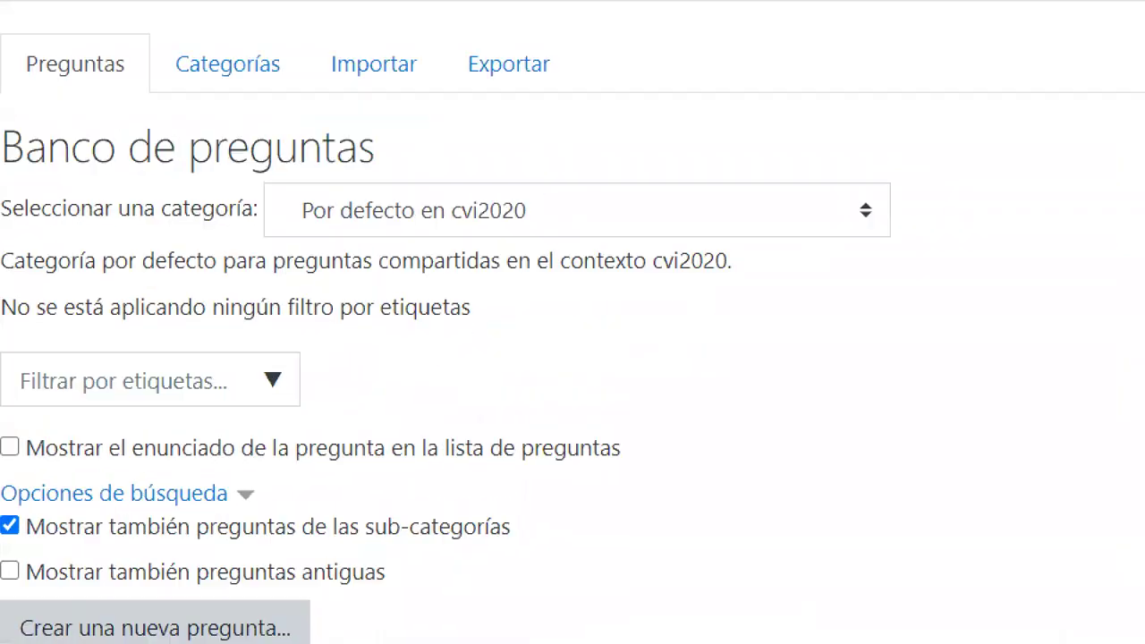
pyautogui.moveTo(317, 177)
pyautogui.mouseDown()
pyautogui.moveTo(1014, 247)
pyautogui.moveTo(997, 247)
pyautogui.moveTo(1066, 60)
pyautogui.mouseUp()
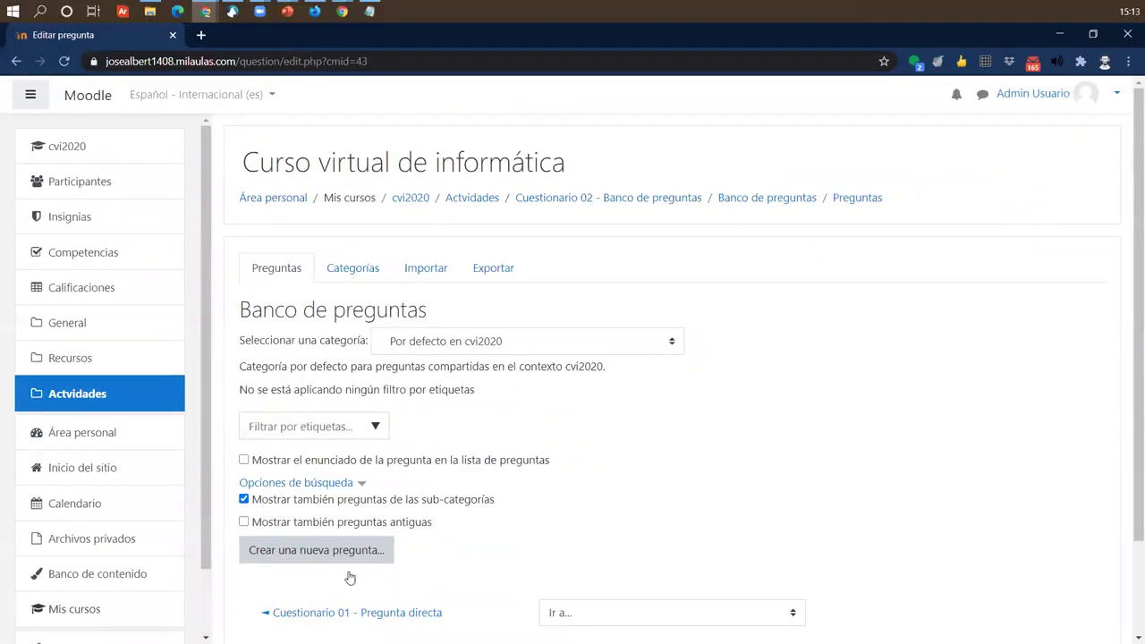
pyautogui.click(547, 236)
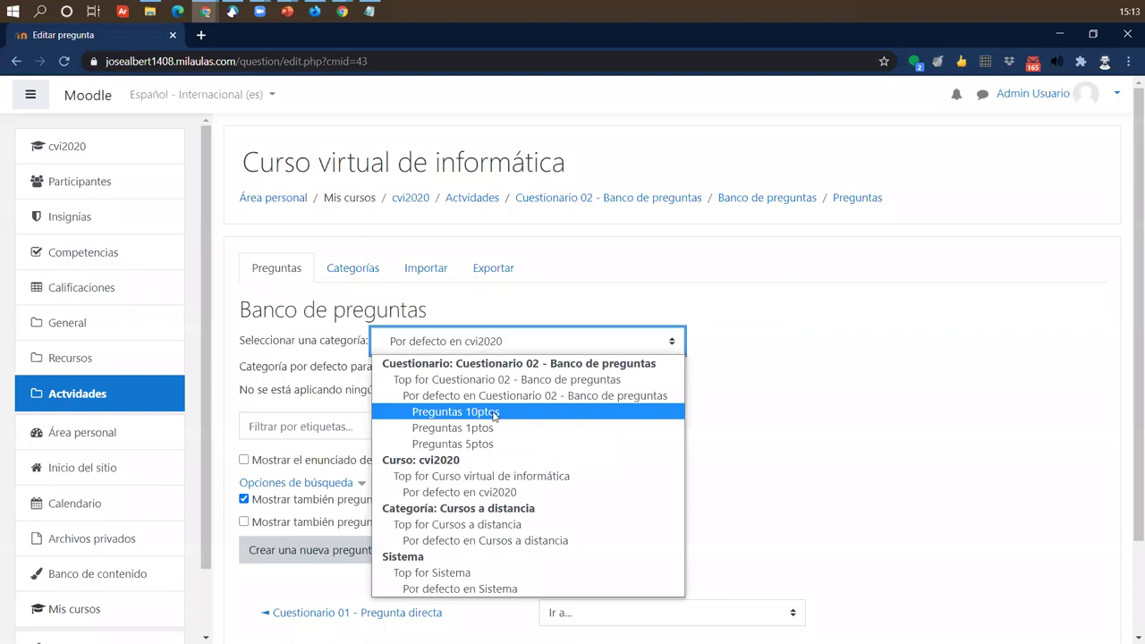
pyautogui.click(456, 412)
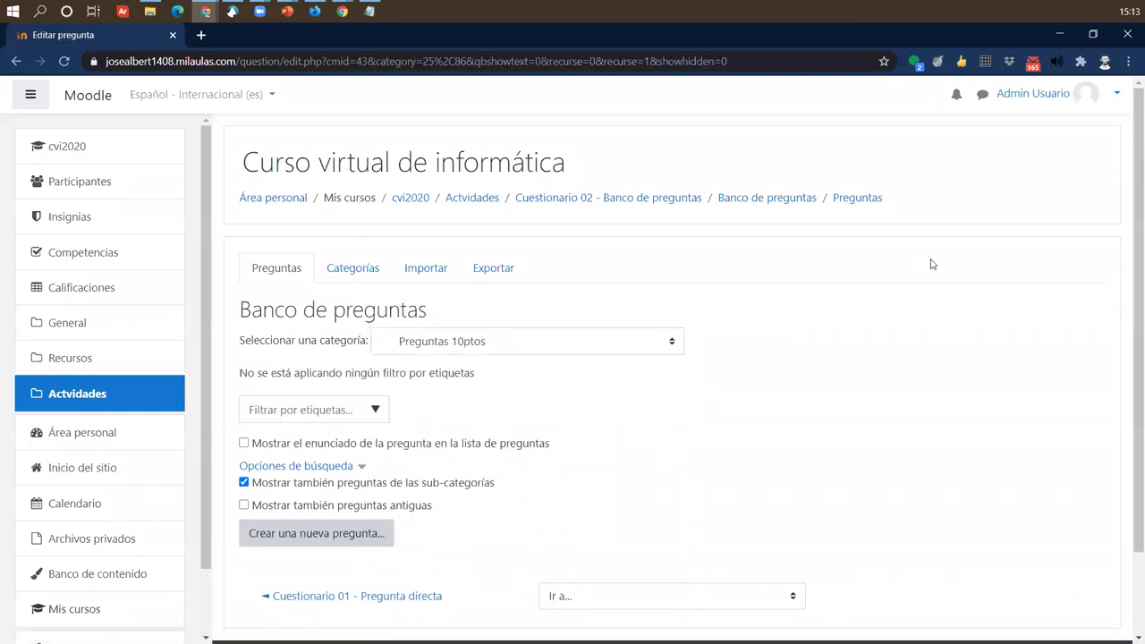
pyautogui.click(357, 531)
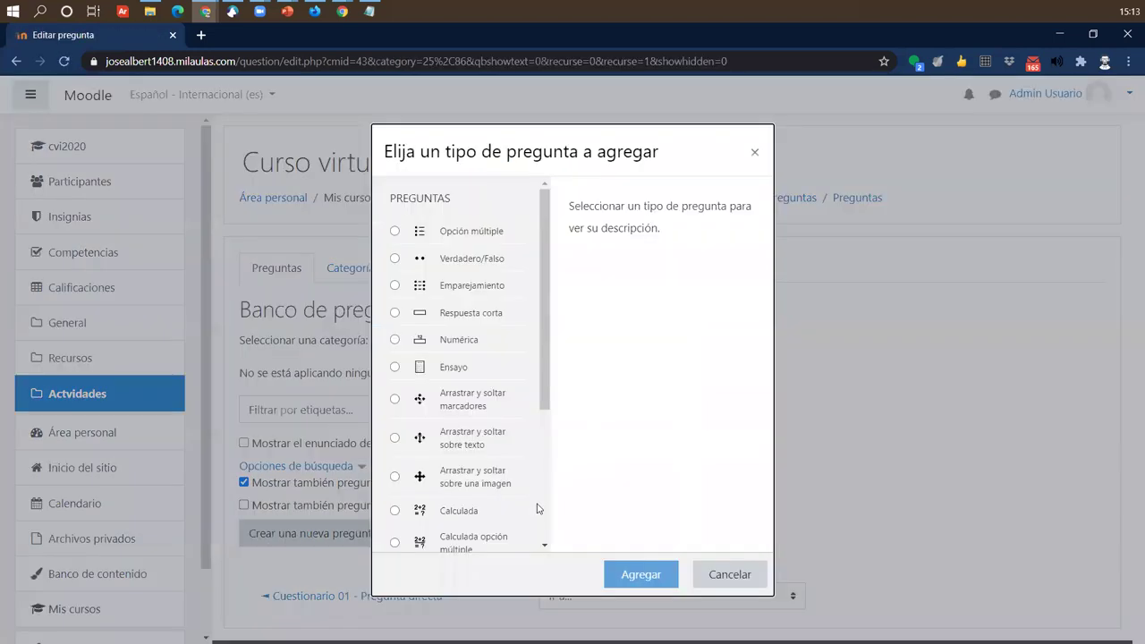
# Start a multiple-choice question named 01 with question text about Moodle being an LMS
pyautogui.click(472, 232)
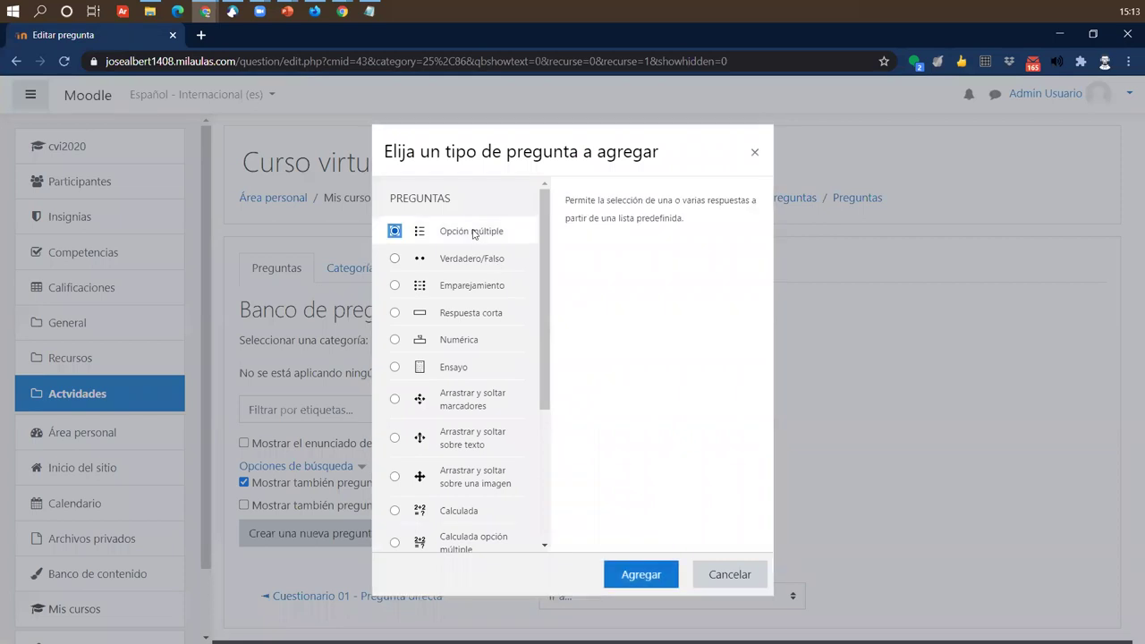
pyautogui.click(633, 578)
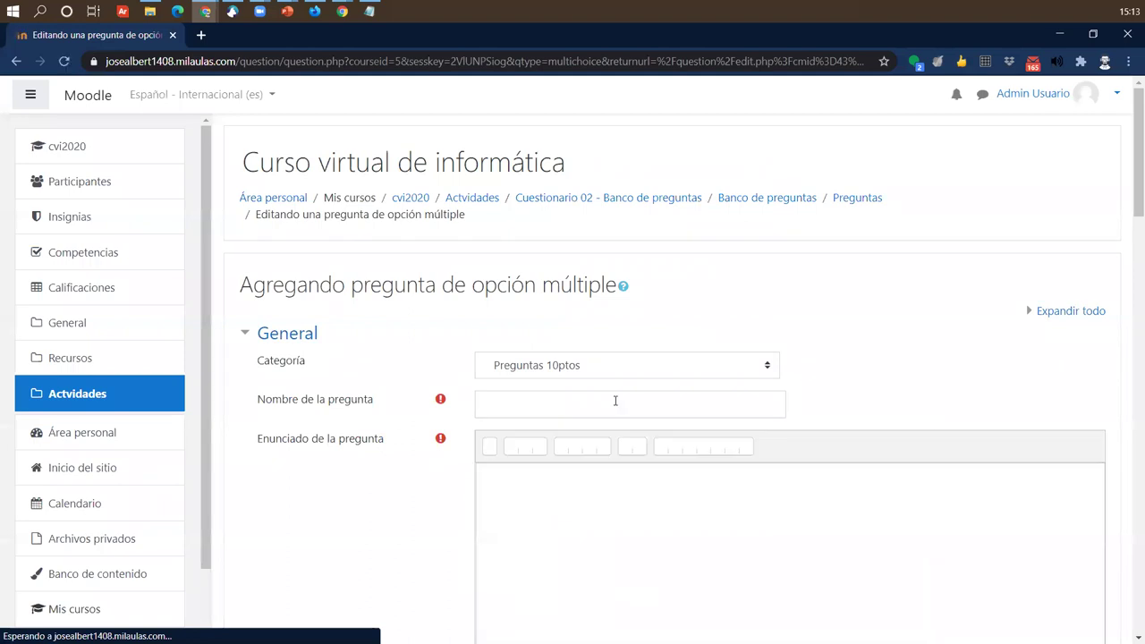
pyautogui.click(616, 400)
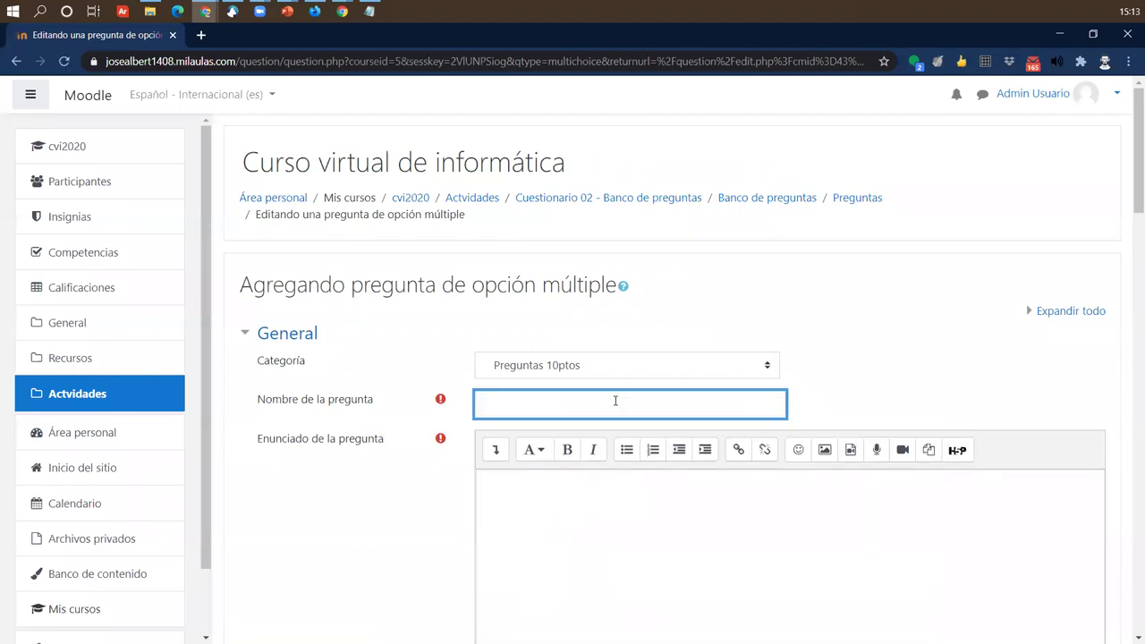
pyautogui.write('01.')
pyautogui.click(610, 527)
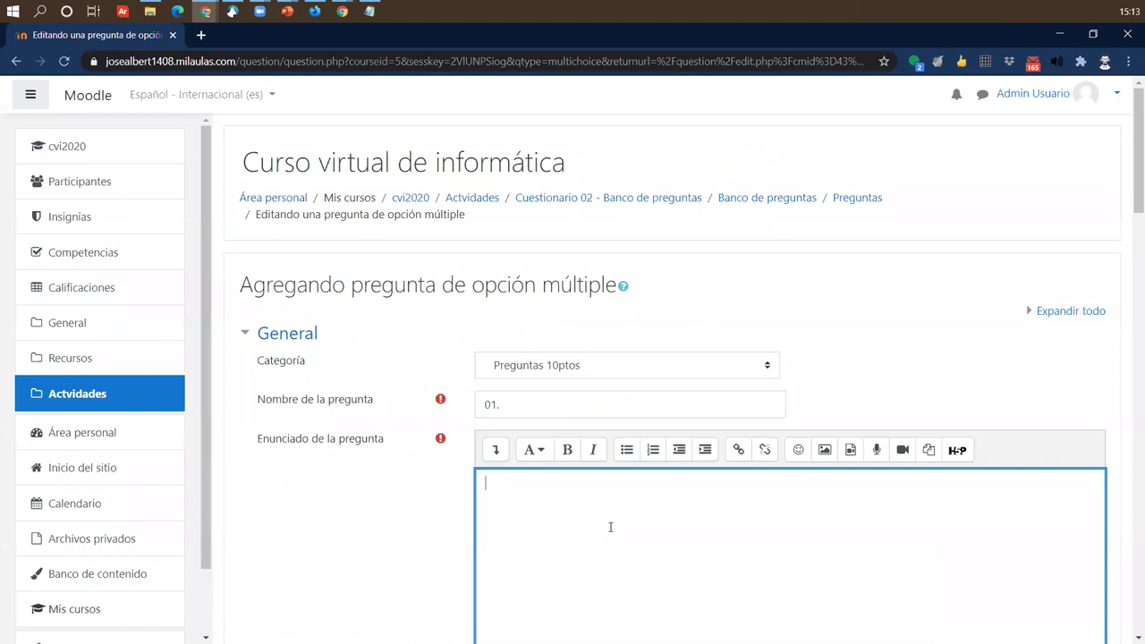
pyautogui.write('Mood')
pyautogui.press('BackSpace')
pyautogui.write('le es un LMS')
pyautogui.scroll(-5, 610, 527)
pyautogui.scroll(6, 591, 465)
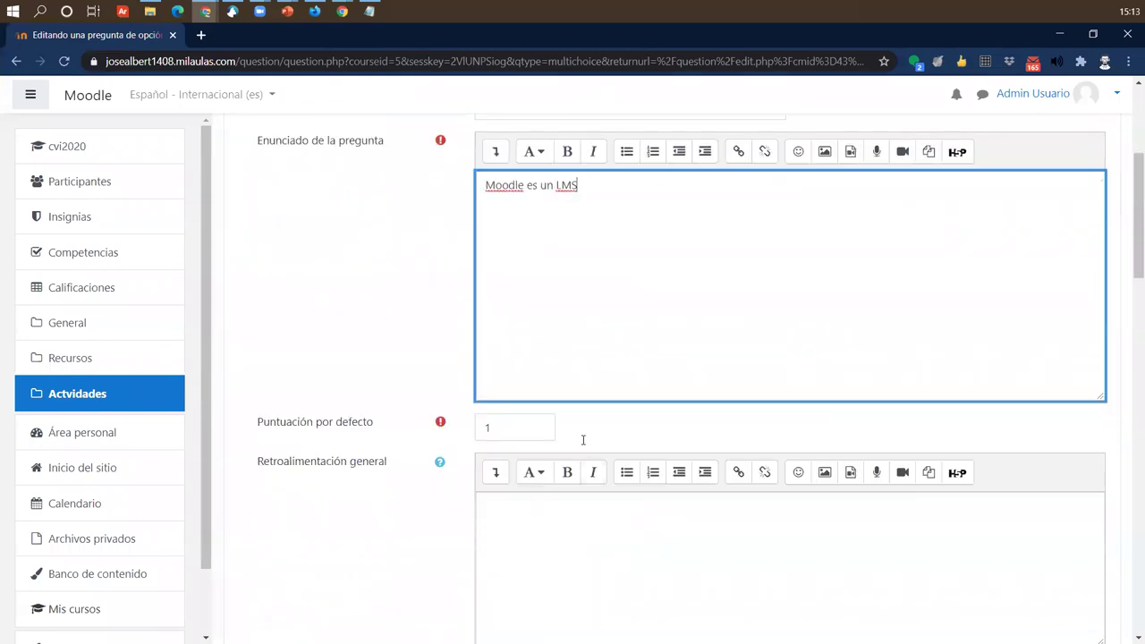
# Delete 'un LMS' from the question text and set the default mark to 10
pyautogui.moveTo(541, 409); pyautogui.dragTo(660, 409)
pyautogui.press('BackSpace')
pyautogui.scroll(-8, 659, 409)
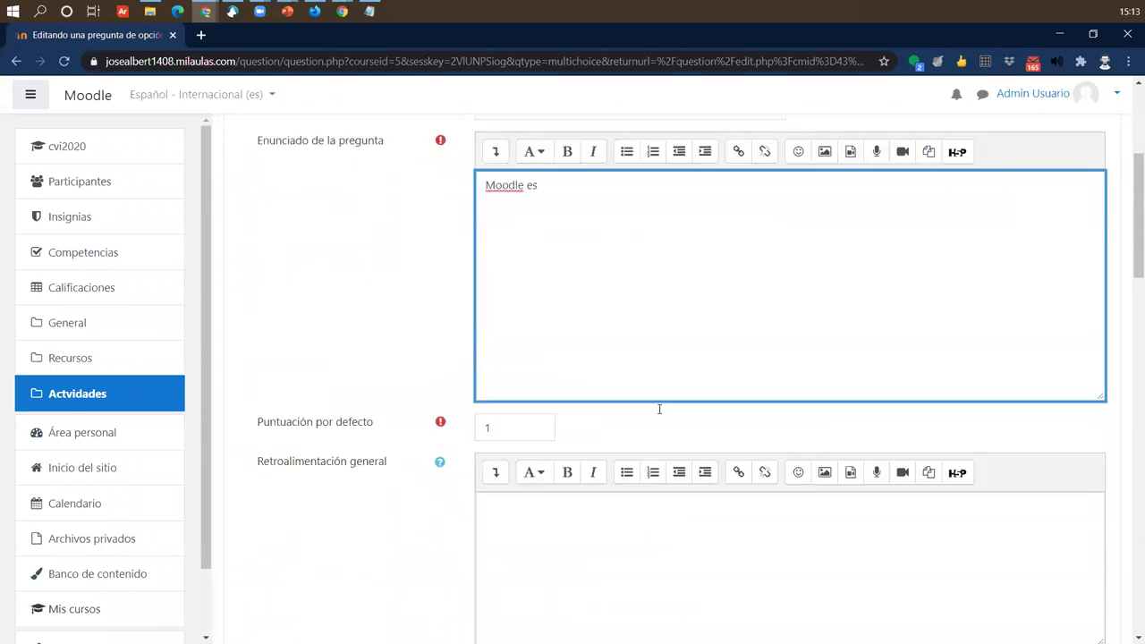
pyautogui.scroll(3, 659, 409)
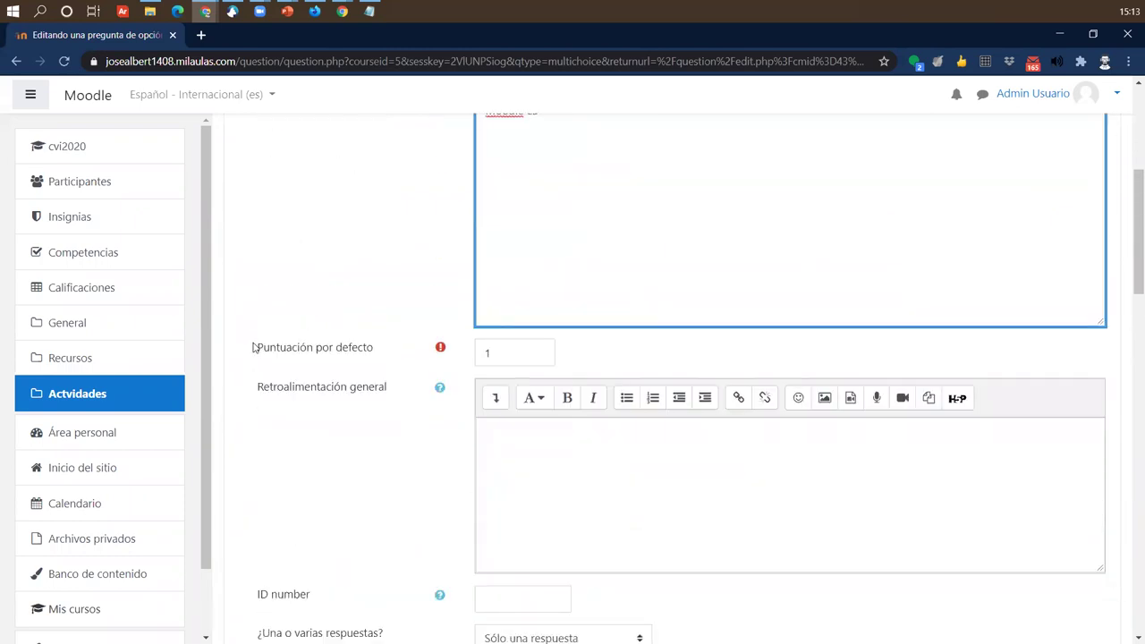
pyautogui.moveTo(257, 347); pyautogui.dragTo(389, 349)
pyautogui.click(524, 354)
pyautogui.write('0')
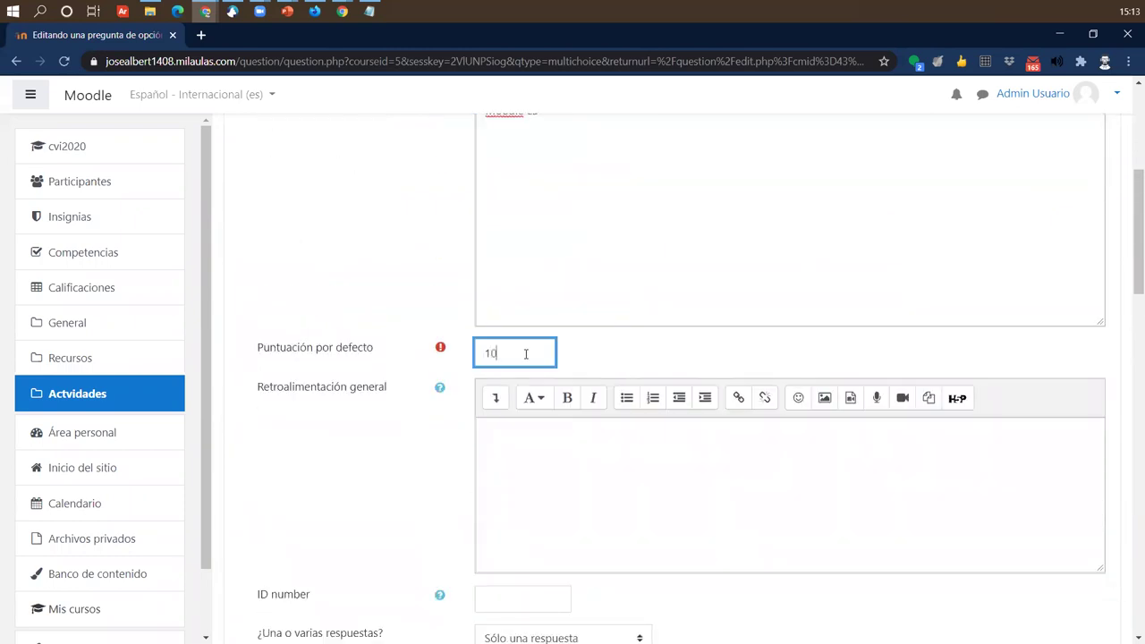
pyautogui.click(419, 470)
# Enter answer choices 'LMS' and 'Red social', leaving choice 2 empty
pyautogui.scroll(-3, 420, 471)
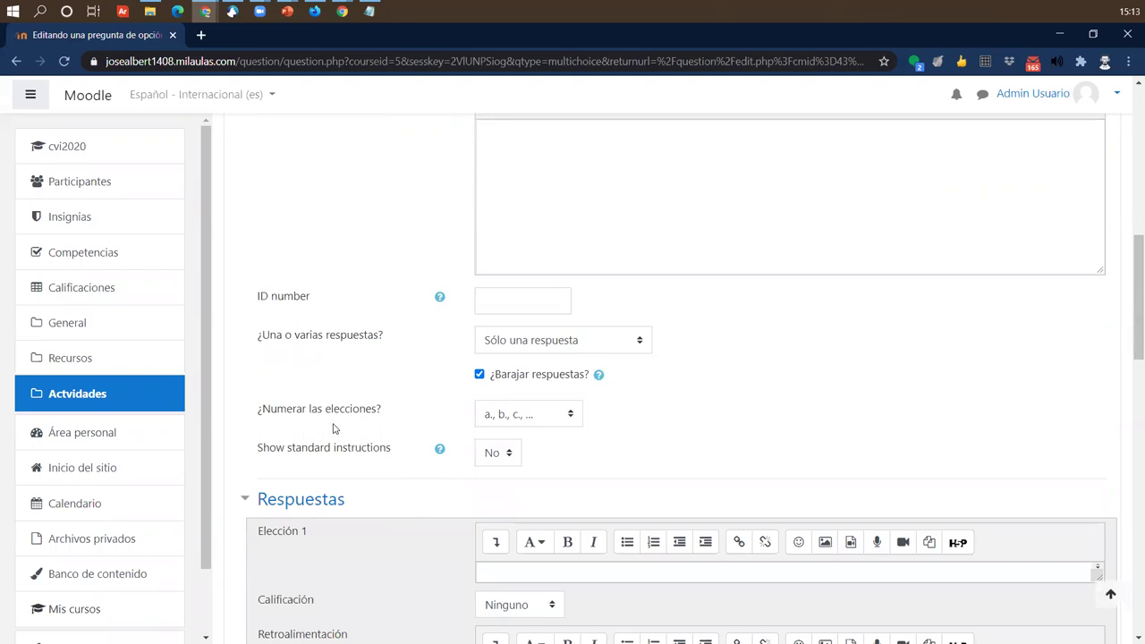
pyautogui.scroll(-2, 579, 479)
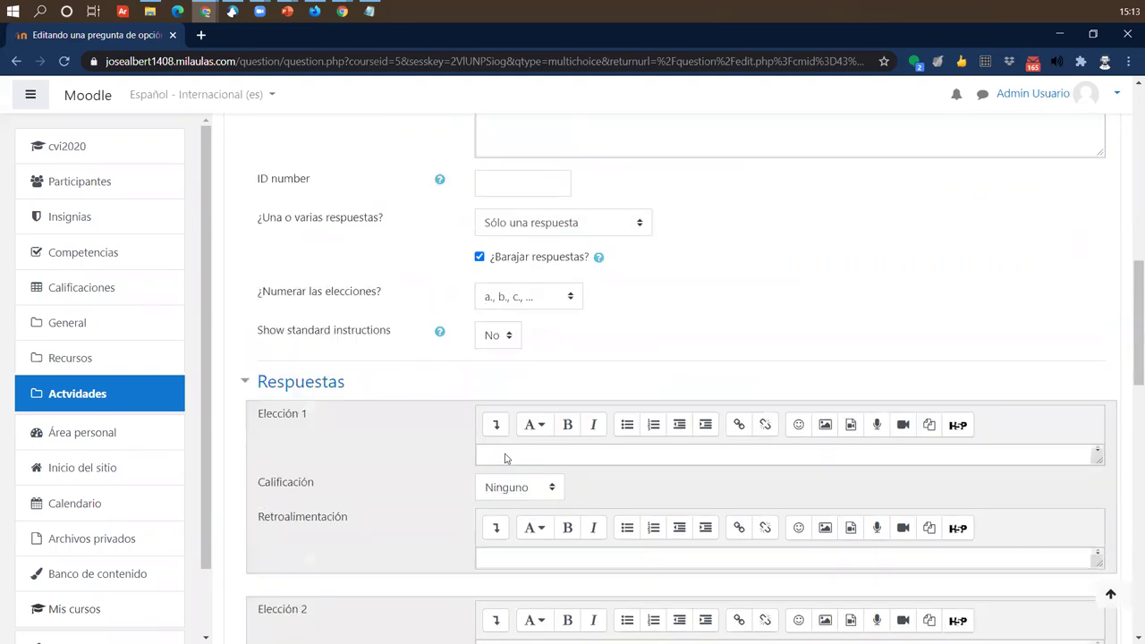
pyautogui.click(506, 429)
pyautogui.write('LMS')
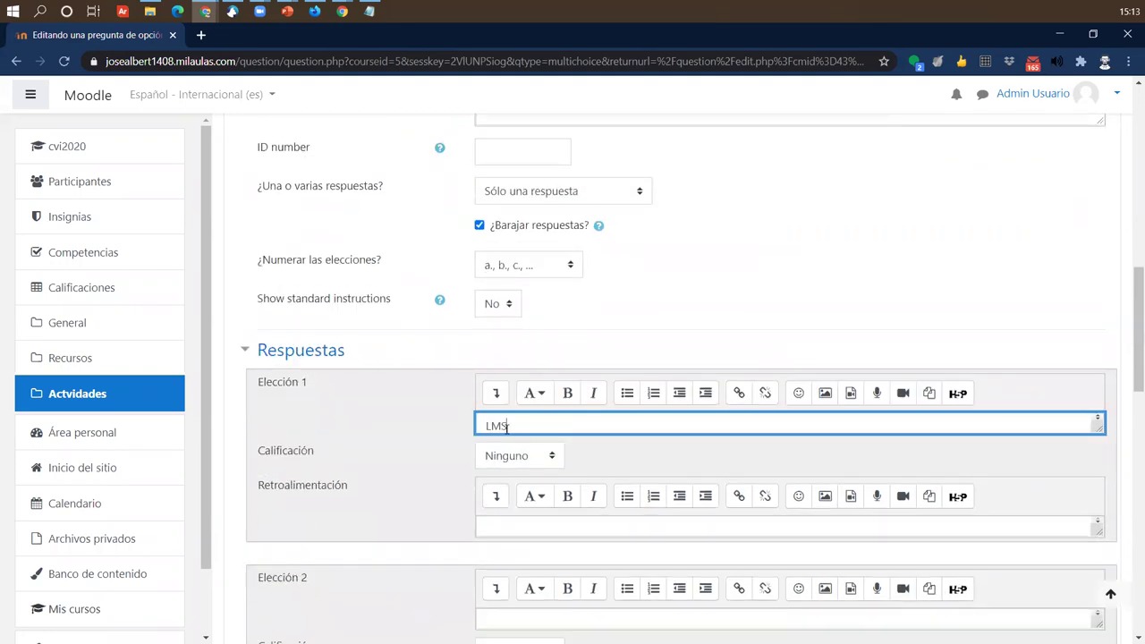
pyautogui.click(506, 614)
pyautogui.write('CMS')
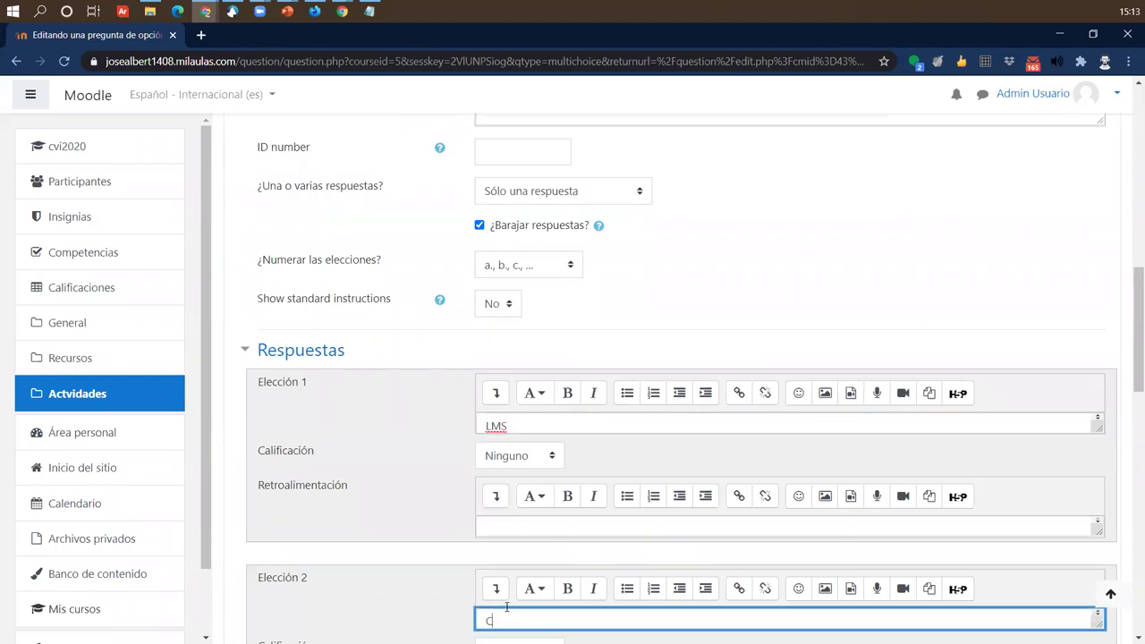
pyautogui.press('BackSpace')
pyautogui.press('BackSpace')
pyautogui.press('BackSpace')
pyautogui.scroll(-4, 495, 511)
pyautogui.click(509, 458)
pyautogui.write('Red social')
# Grade the LMS choice at 100% and save question 01
pyautogui.scroll(3, 501, 402)
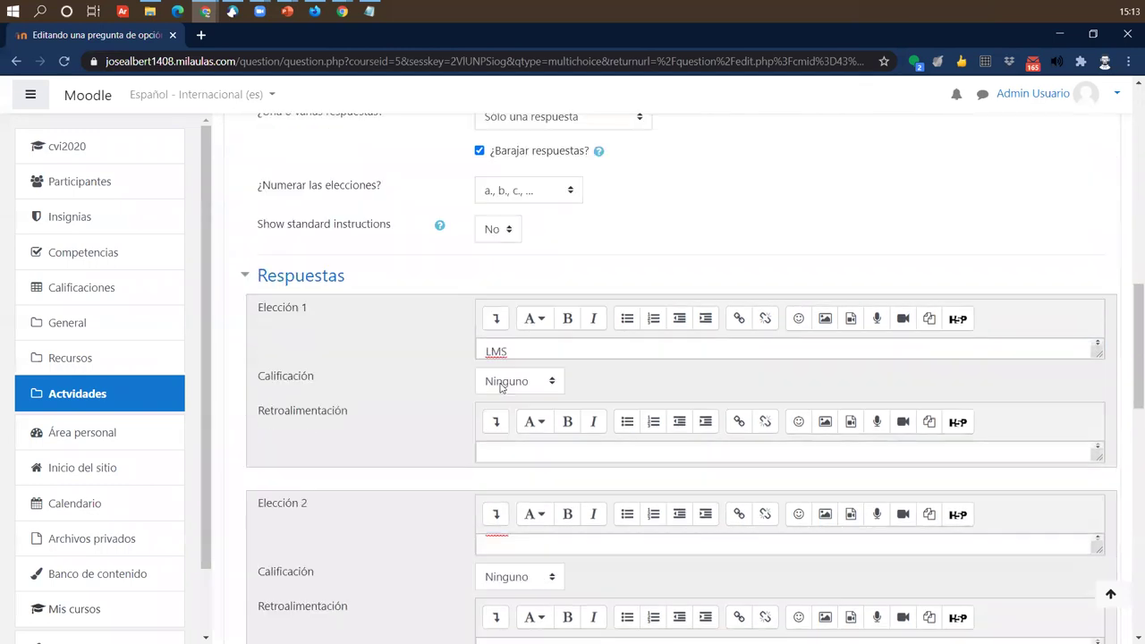
pyautogui.click(502, 382)
pyautogui.click(515, 69)
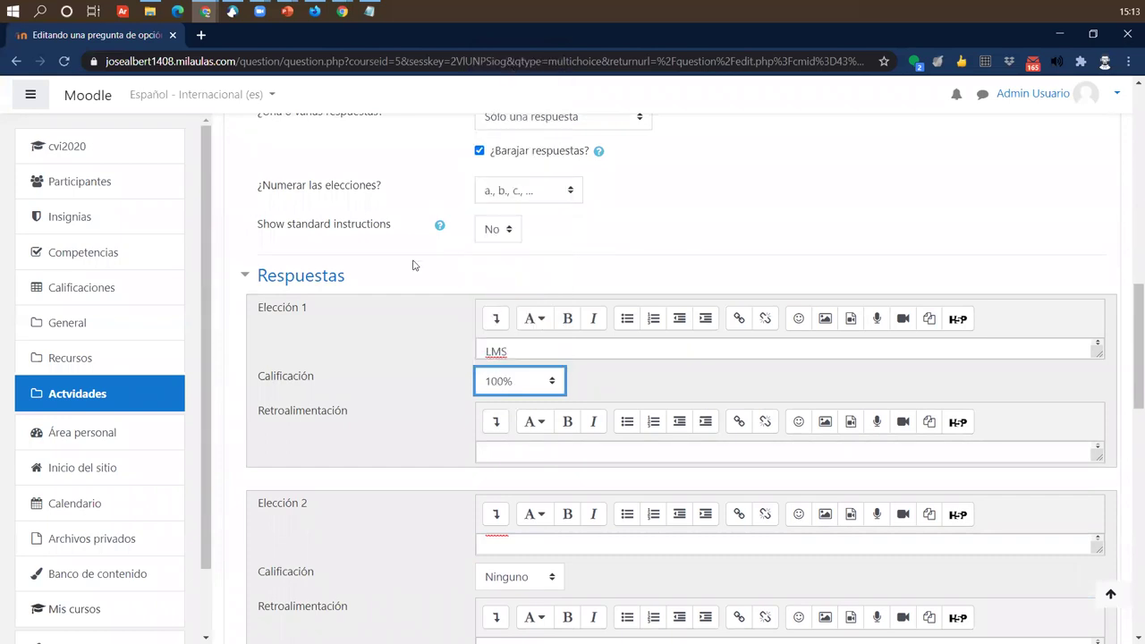
pyautogui.scroll(-10, 414, 473)
pyautogui.scroll(-2, 414, 473)
pyautogui.click(513, 468)
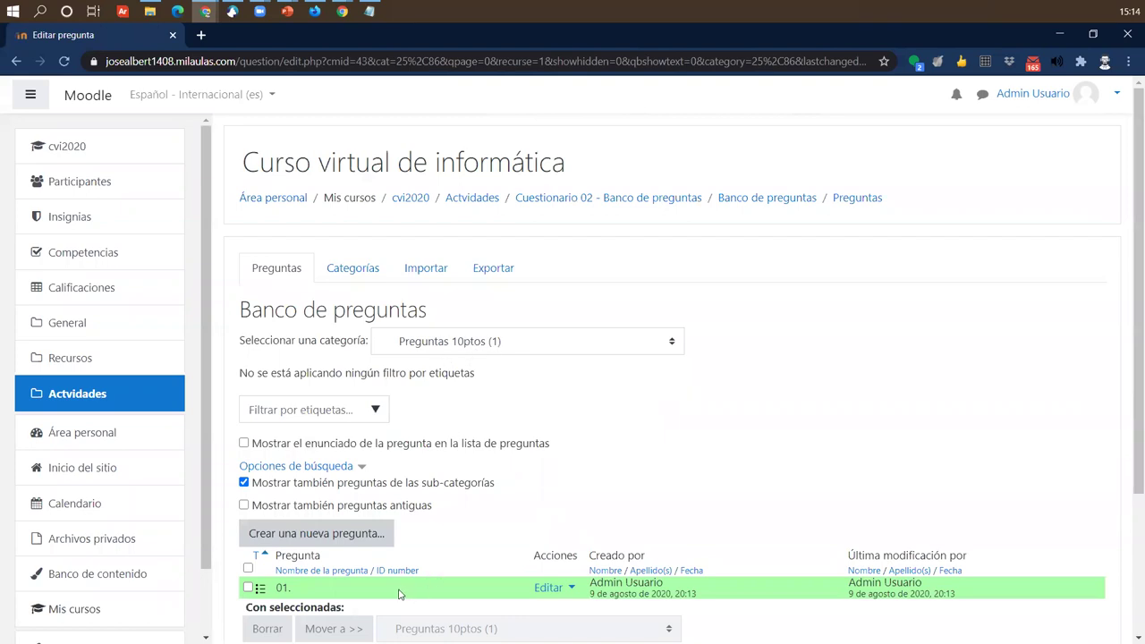
pyautogui.scroll(-3, 402, 595)
# Create true/false question 02 stating 'Youtube me permite publicar presentaciónes'
pyautogui.click(336, 392)
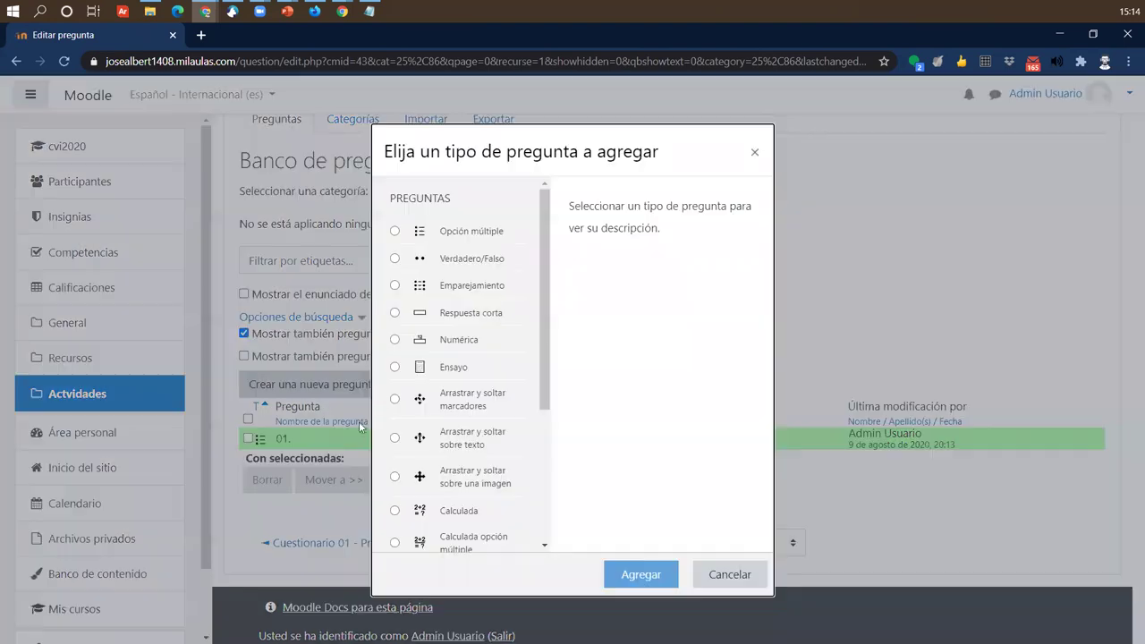
pyautogui.click(433, 261)
pyautogui.click(627, 564)
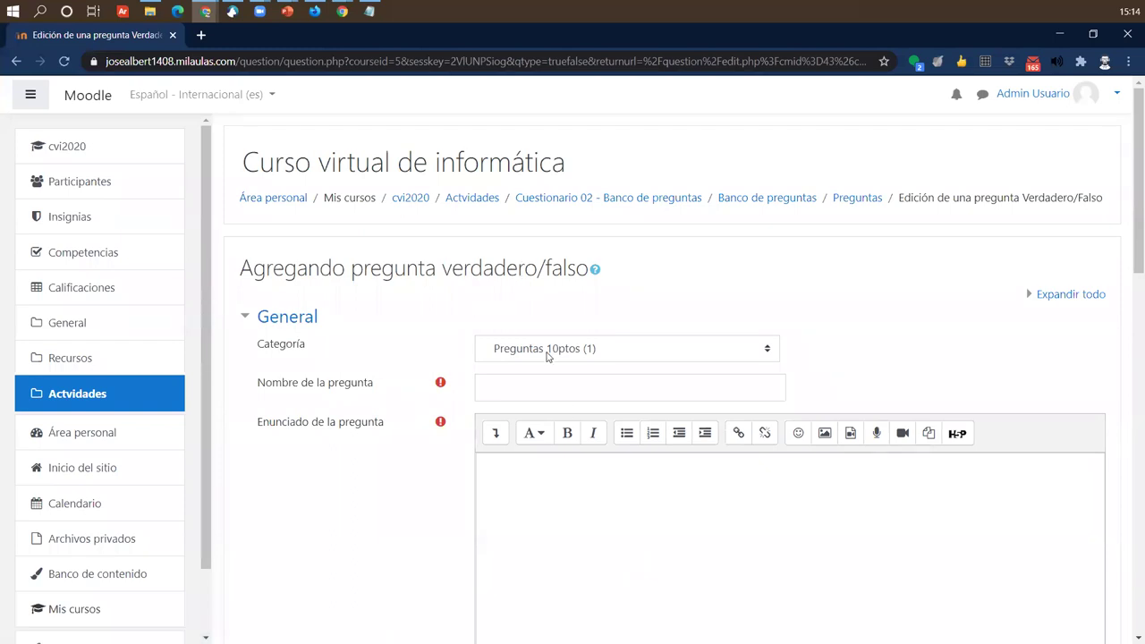
pyautogui.click(540, 377)
pyautogui.write('02.')
pyautogui.click(542, 517)
pyautogui.write('Youtu')
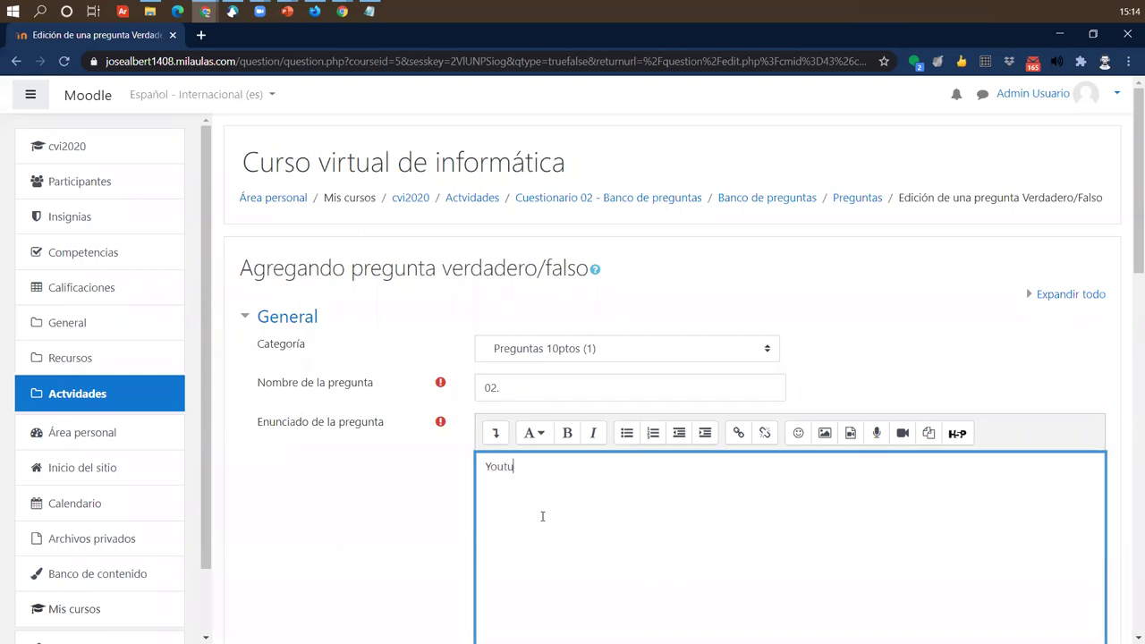
pyautogui.write('be me permite p')
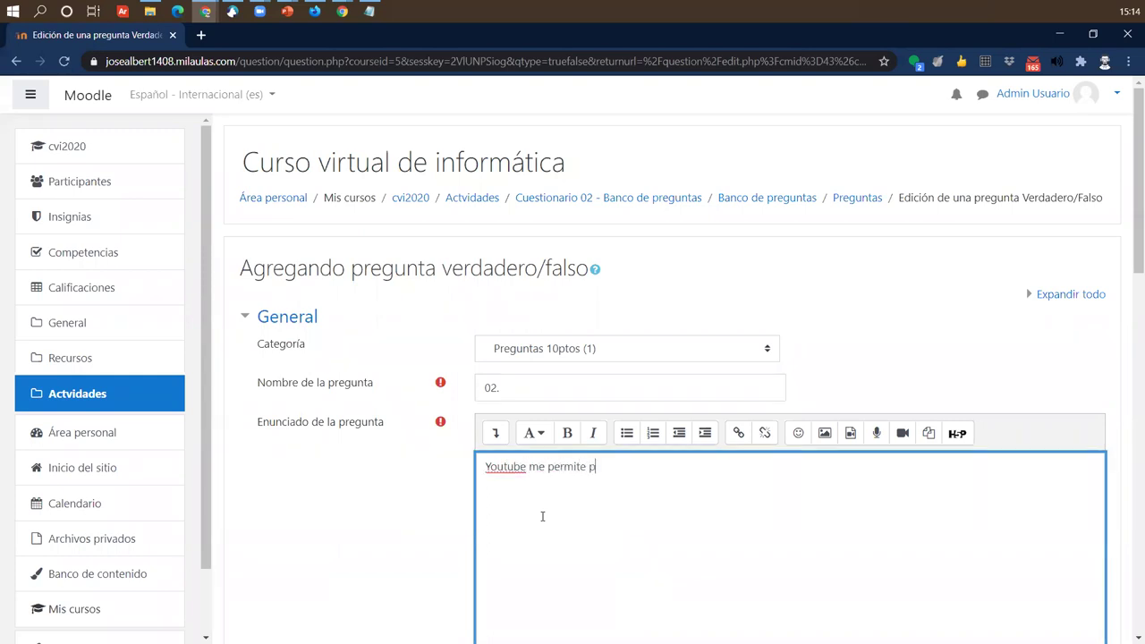
pyautogui.write('ublicar presentaciónes')
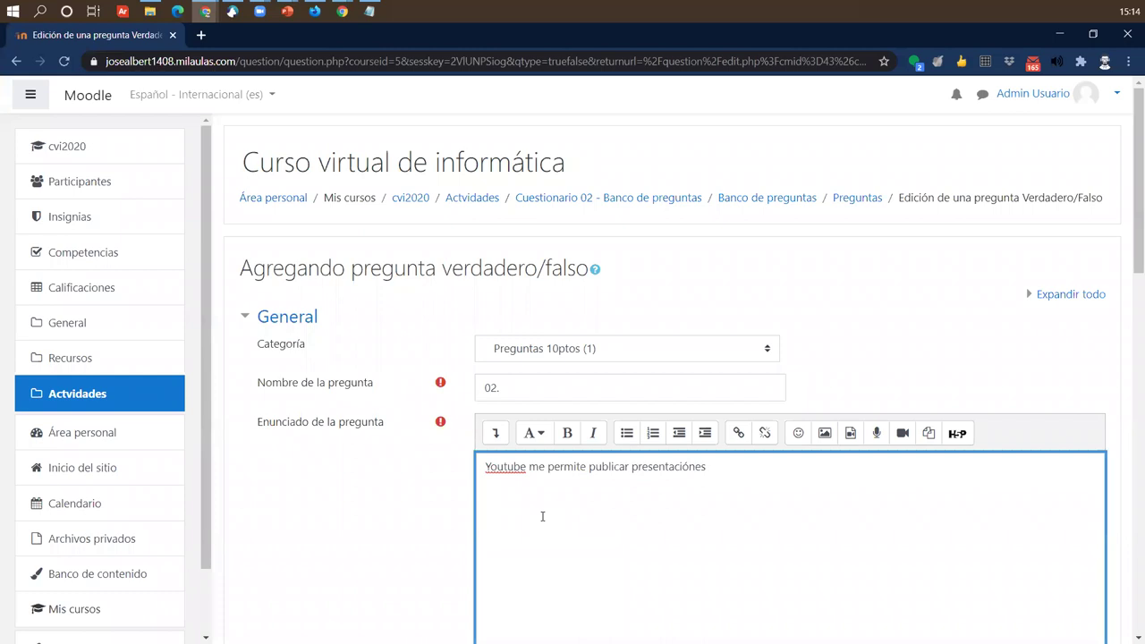
# Set the default mark to 10, keep Falso as correct, and save
pyautogui.scroll(-5, 542, 516)
pyautogui.click(515, 347)
pyautogui.write('0')
pyautogui.scroll(-3, 515, 346)
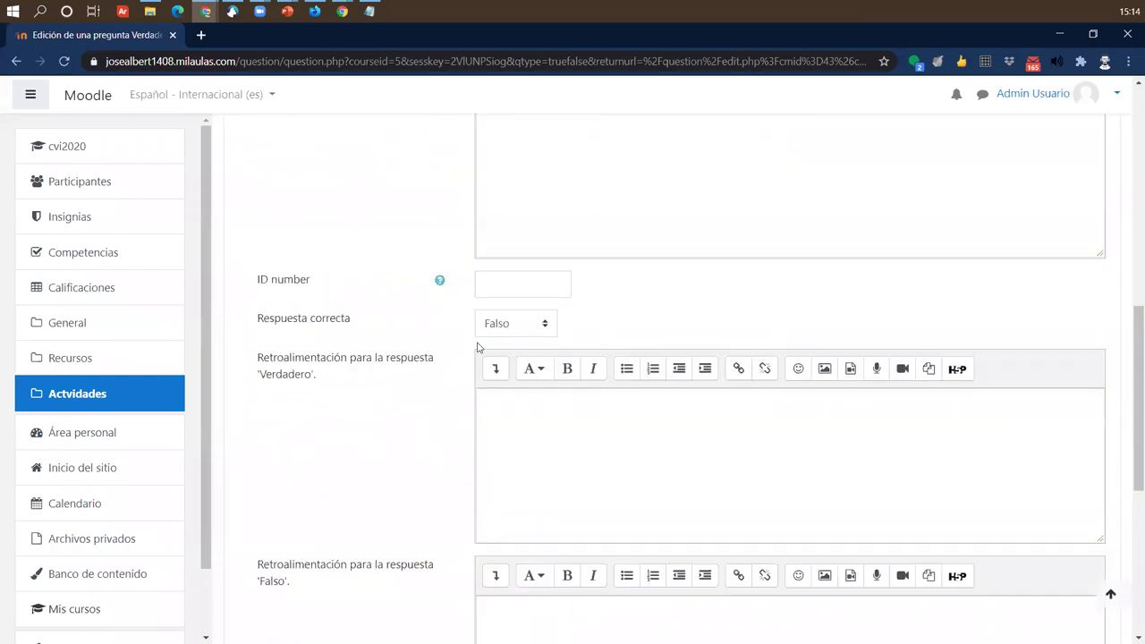
pyautogui.click(502, 329)
pyautogui.click(494, 351)
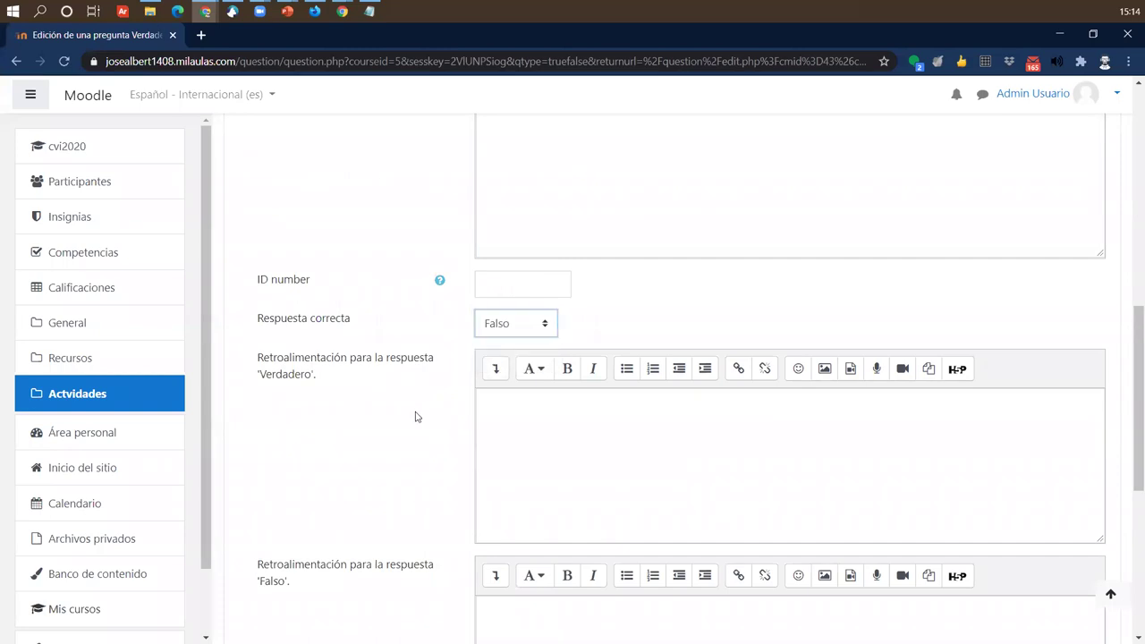
pyautogui.scroll(-5, 414, 415)
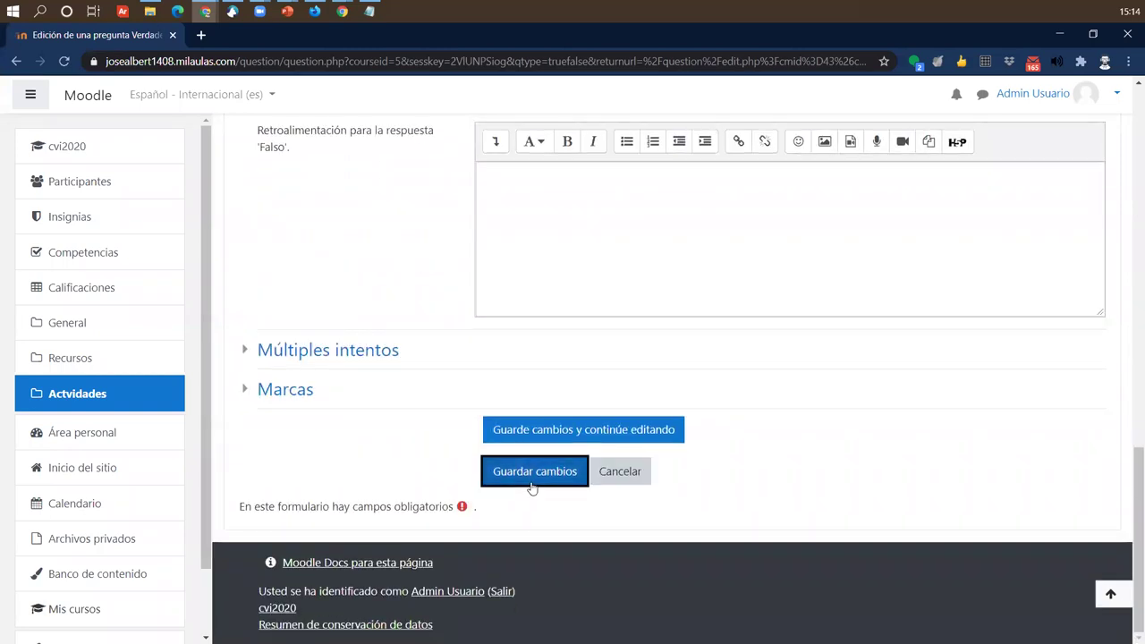
pyautogui.click(530, 483)
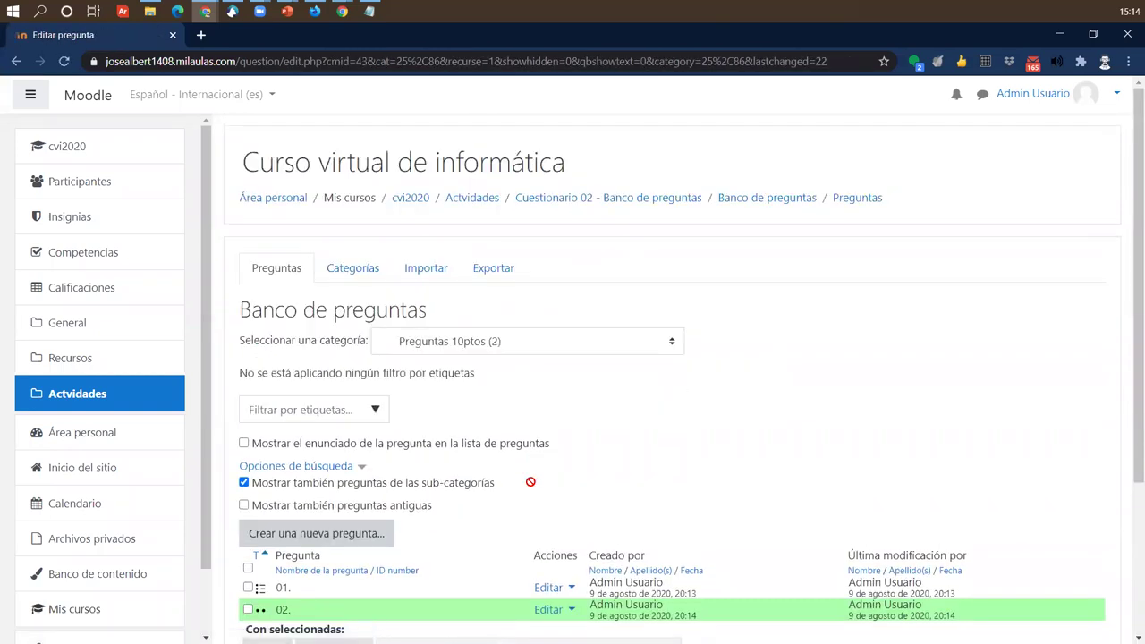
# Create true/false question 03 stating 'Gmail es un correo electronico'
pyautogui.scroll(-3, 530, 483)
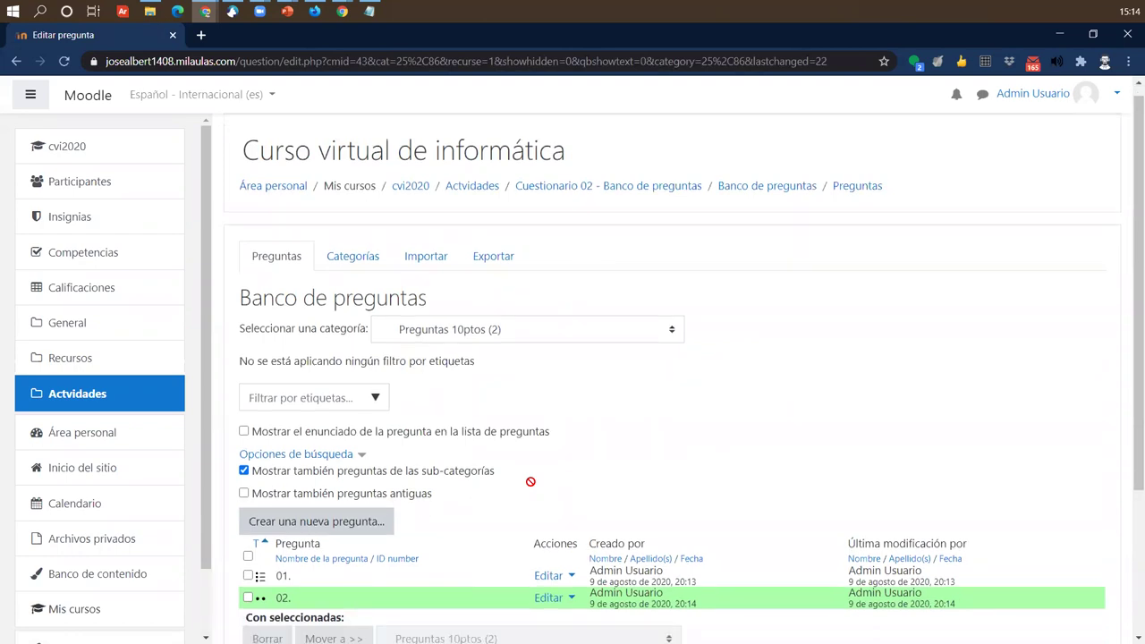
pyautogui.click(349, 315)
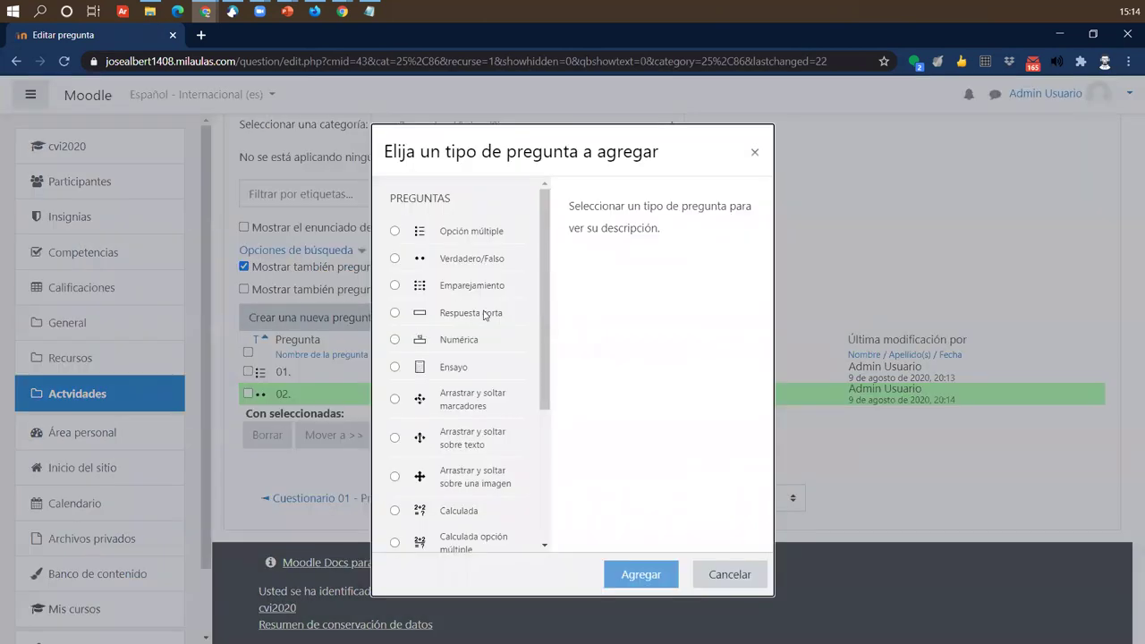
pyautogui.click(460, 263)
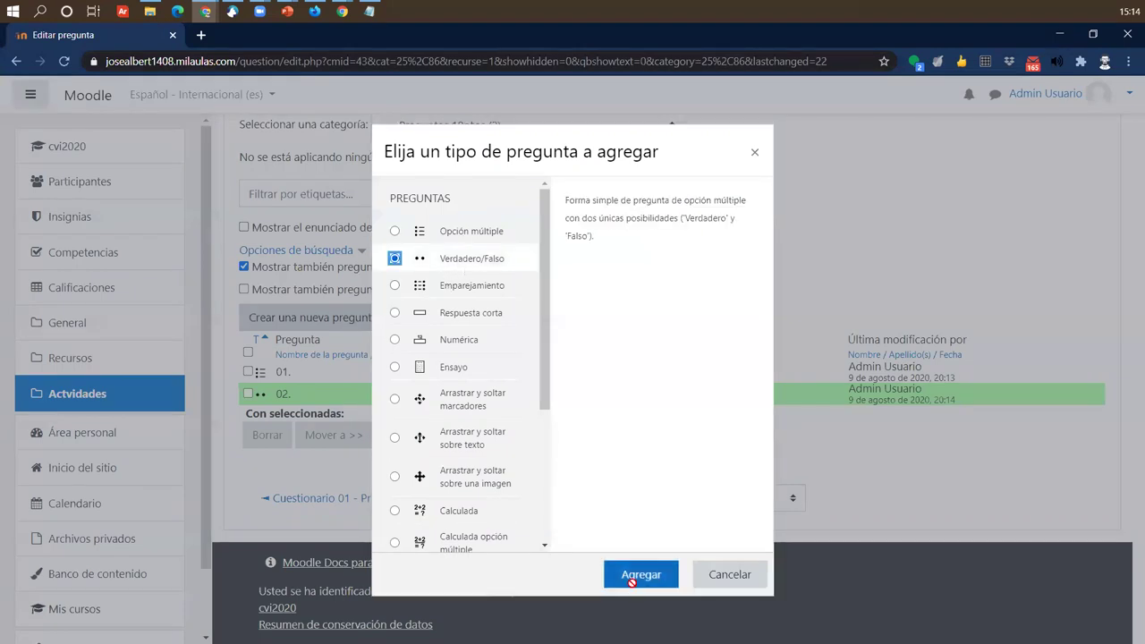
pyautogui.click(628, 574)
pyautogui.click(579, 395)
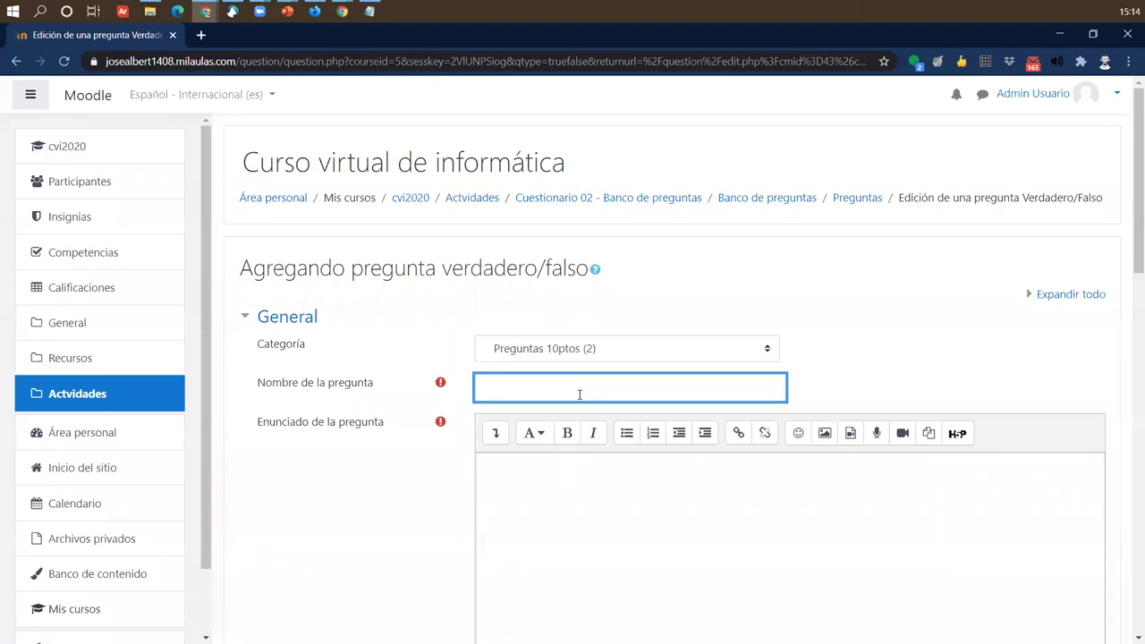
pyautogui.write('03')
pyautogui.click(596, 496)
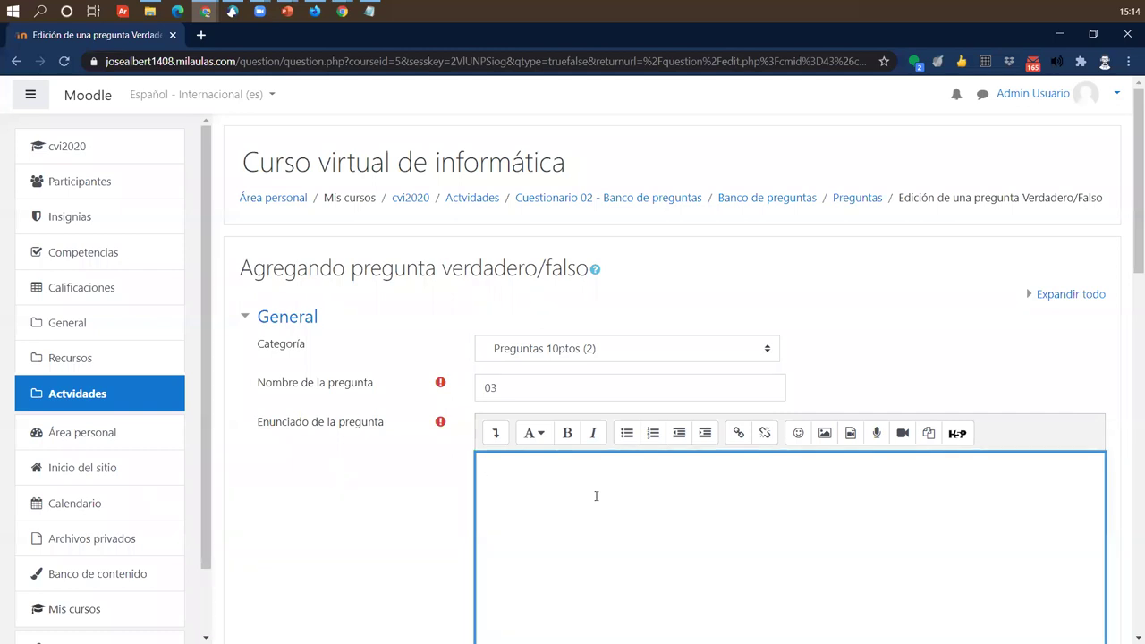
pyautogui.write('Gmail es un correo elec')
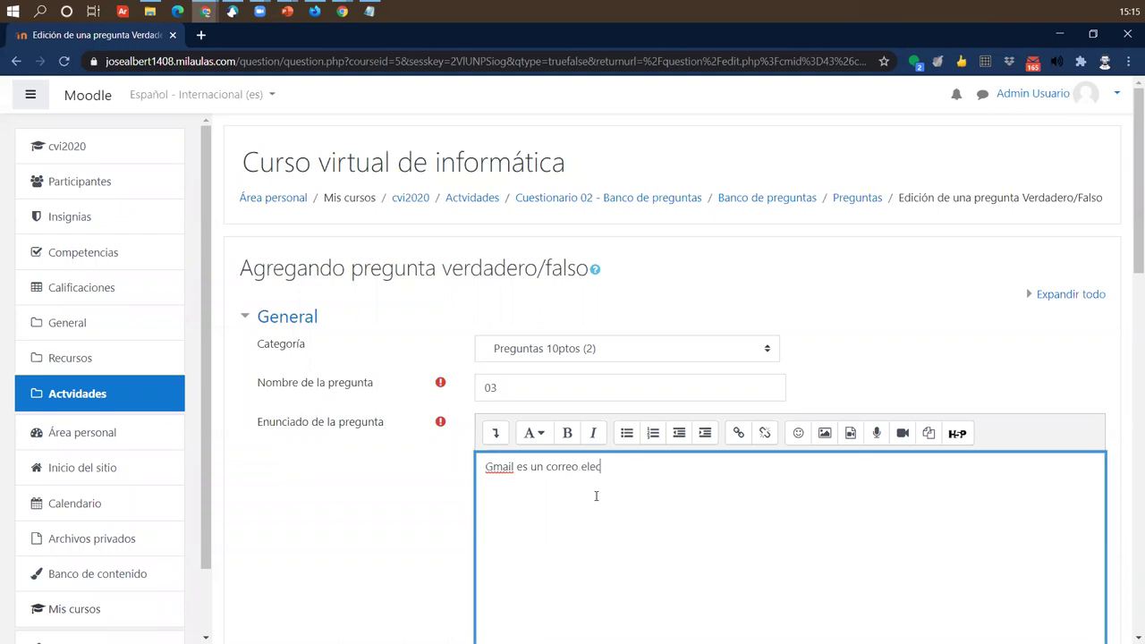
pyautogui.write('tronico')
# Make Verdadero the correct answer, set the default mark to 10, and save
pyautogui.scroll(-5, 596, 493)
pyautogui.click(499, 479)
pyautogui.click(501, 512)
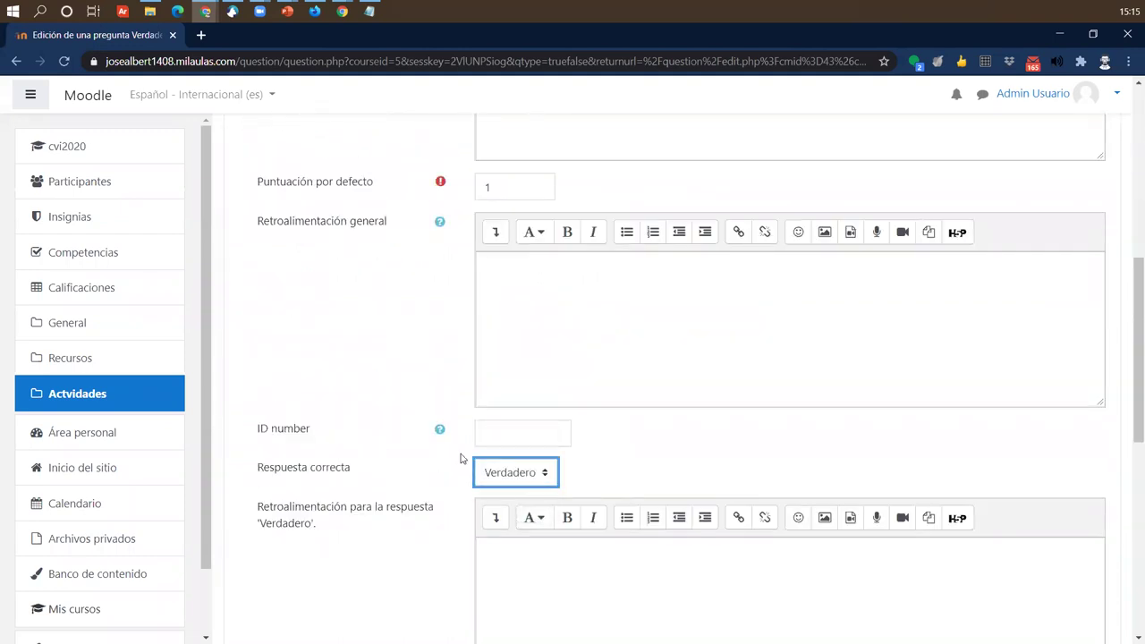
pyautogui.scroll(2, 518, 356)
pyautogui.click(519, 340)
pyautogui.write('0')
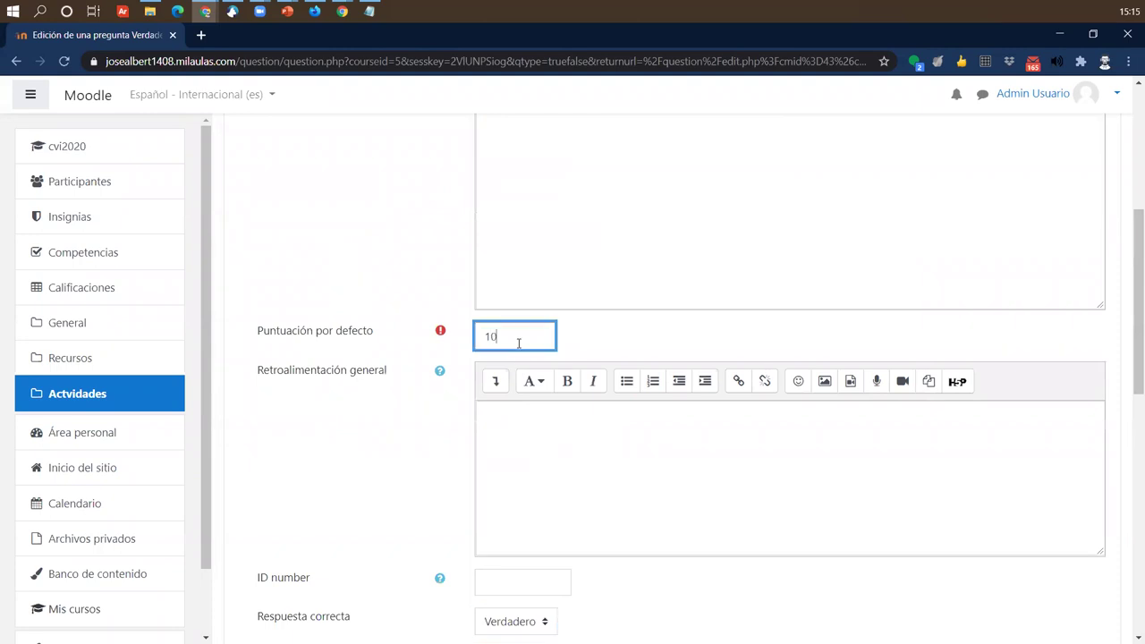
pyautogui.click(289, 532)
pyautogui.scroll(-8, 289, 531)
pyautogui.click(499, 479)
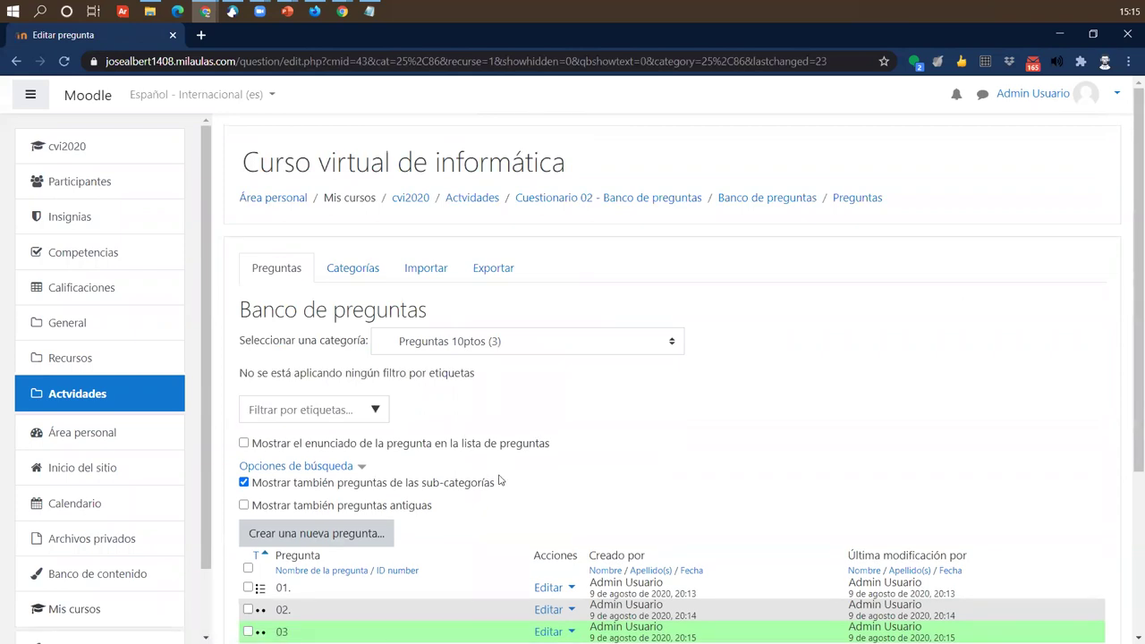
pyautogui.scroll(-3, 498, 475)
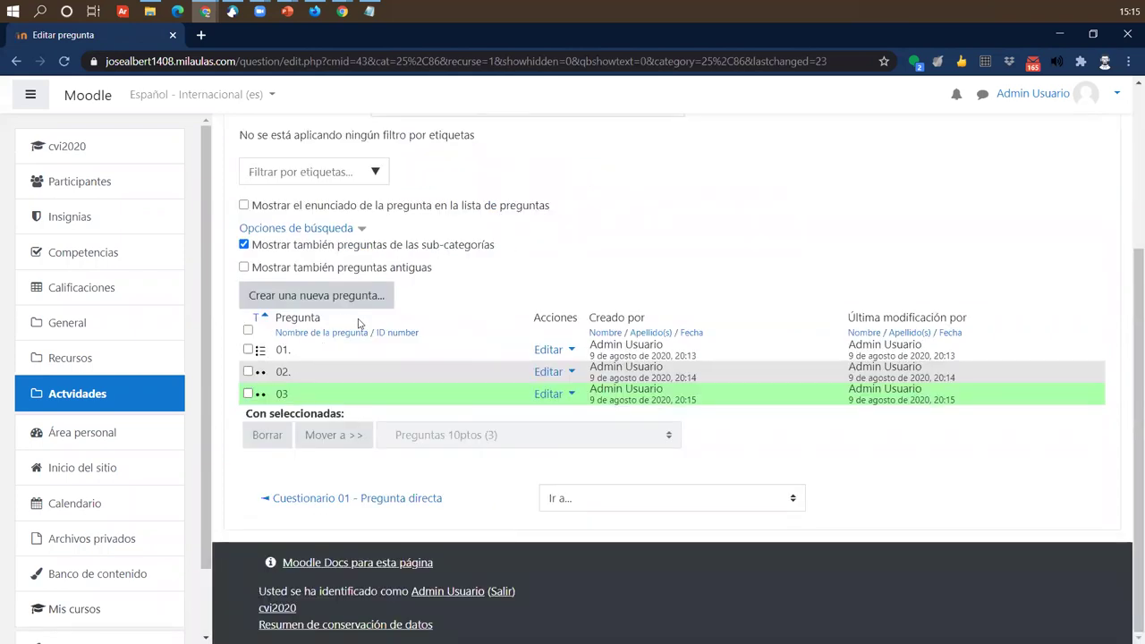
# Scroll the Preguntas 10ptos list to check questions 01., 02. and 03
pyautogui.scroll(3, 501, 331)
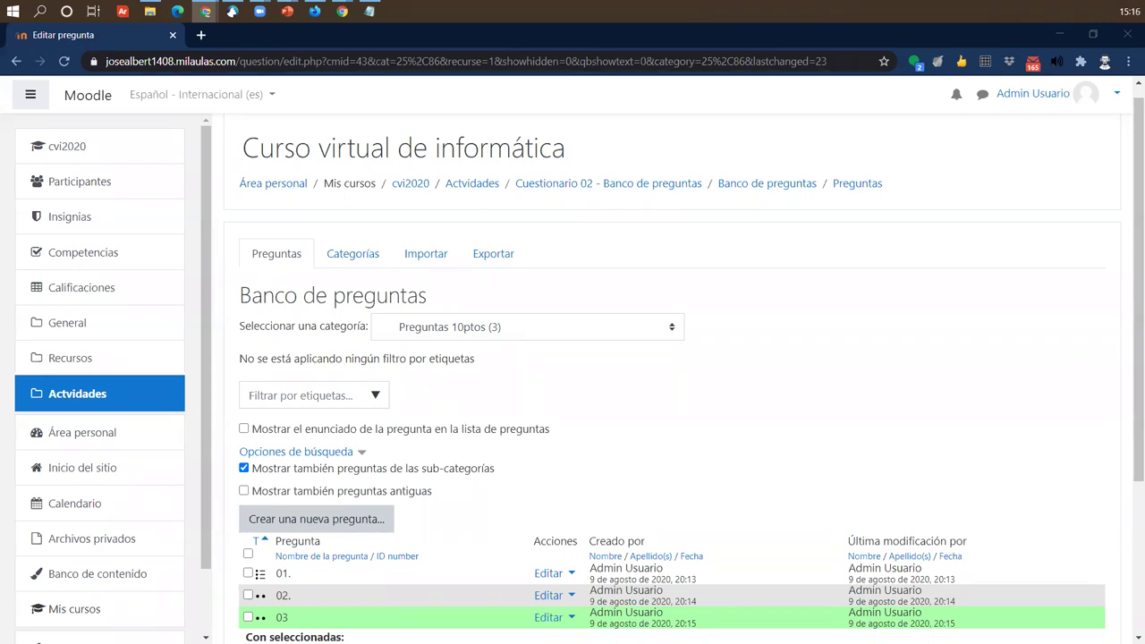
pyautogui.scroll(-3, 380, 531)
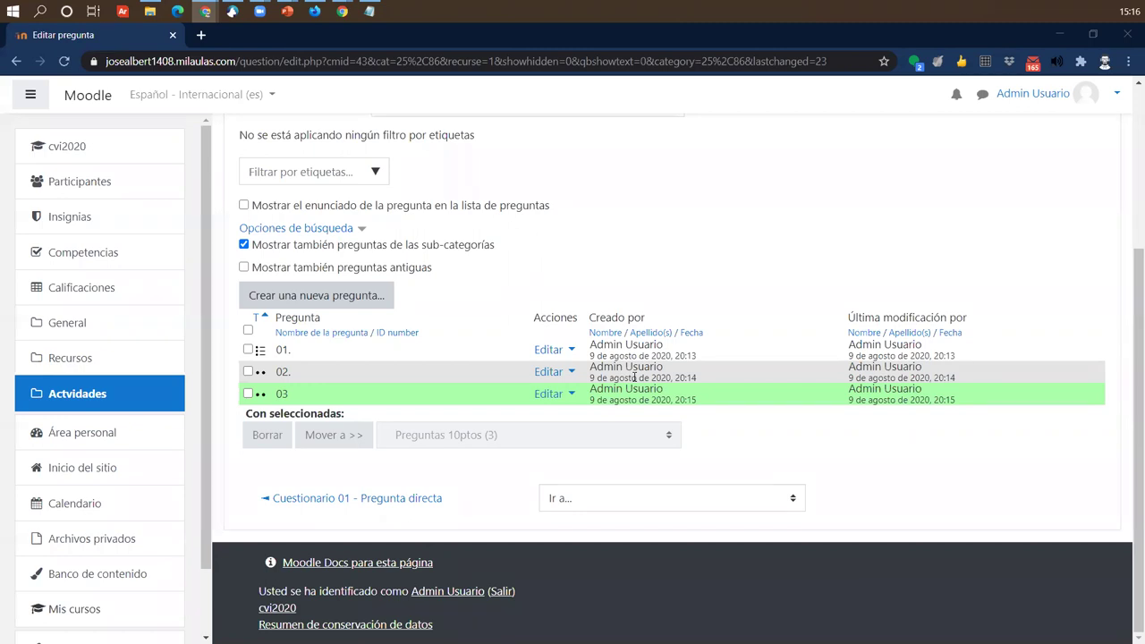
pyautogui.scroll(3, 563, 313)
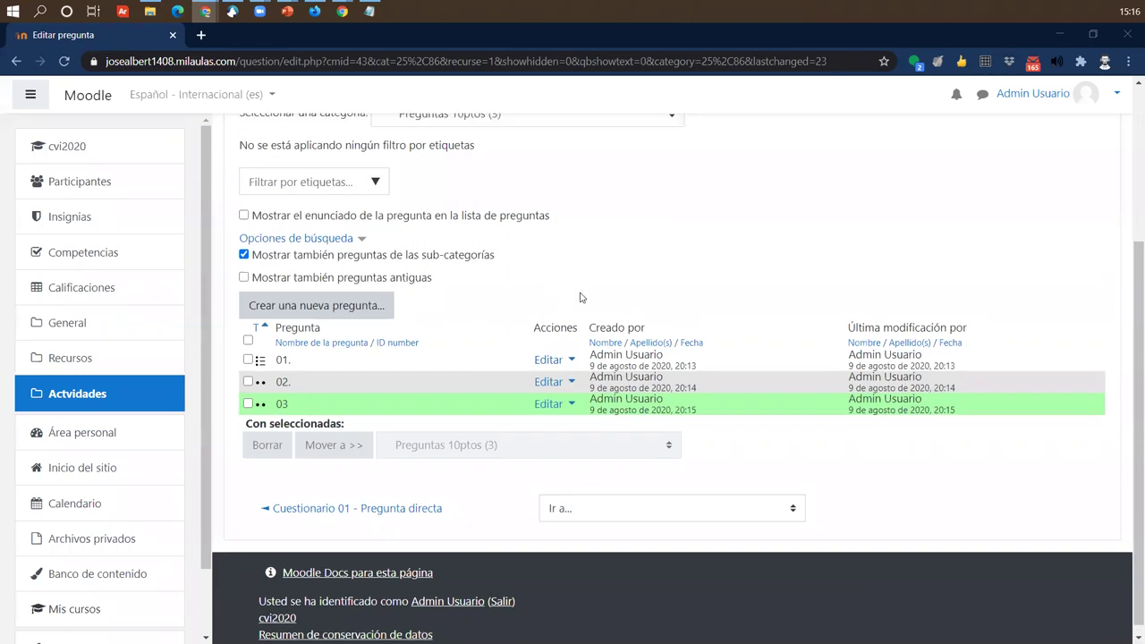
# Switch to the Preguntas 5ptos category and start a new multiple-choice question
pyautogui.click(539, 252)
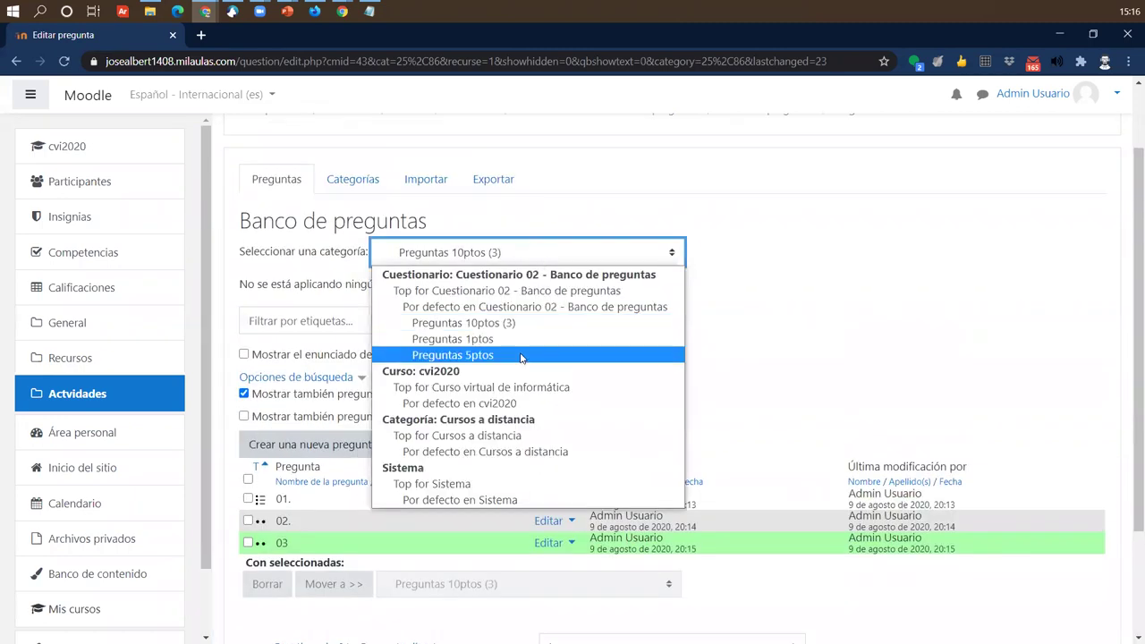
pyautogui.click(523, 356)
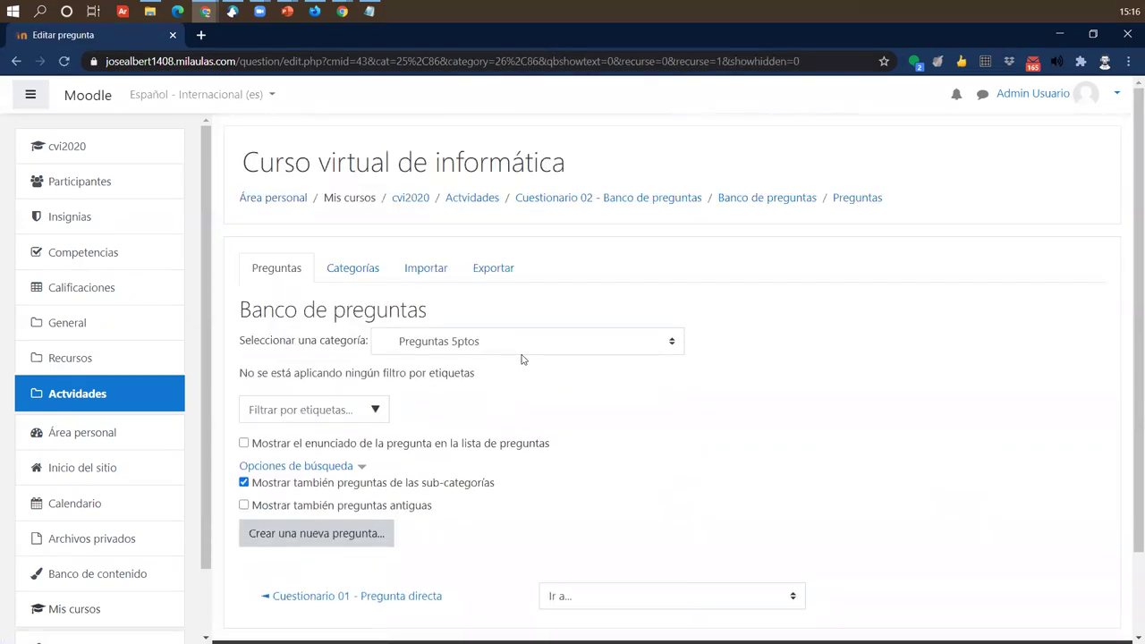
pyautogui.click(335, 539)
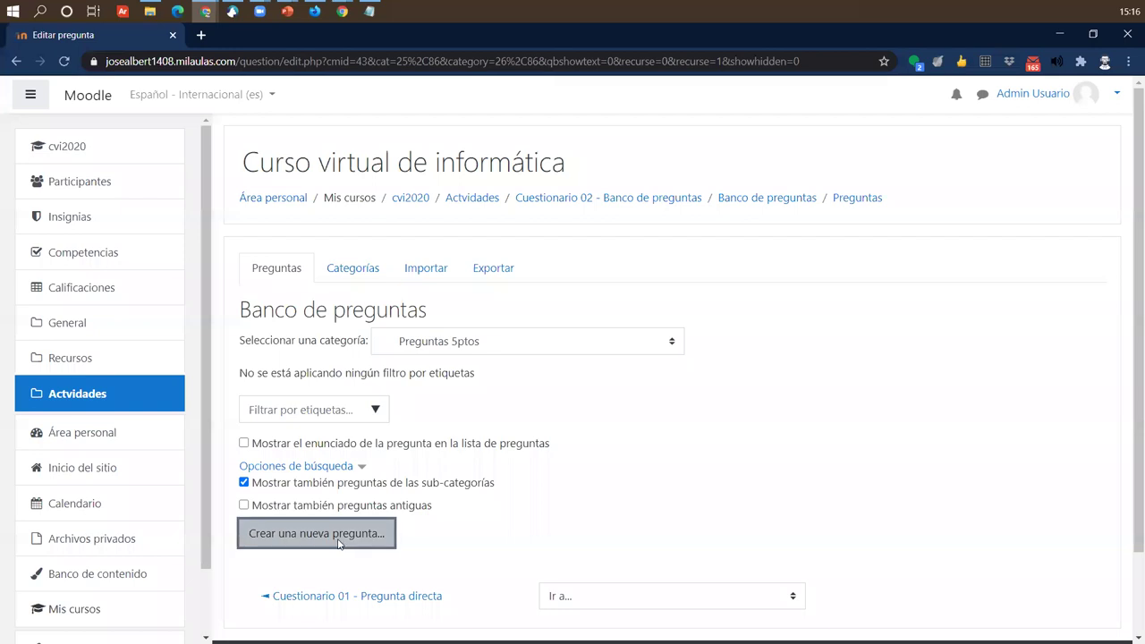
pyautogui.click(472, 235)
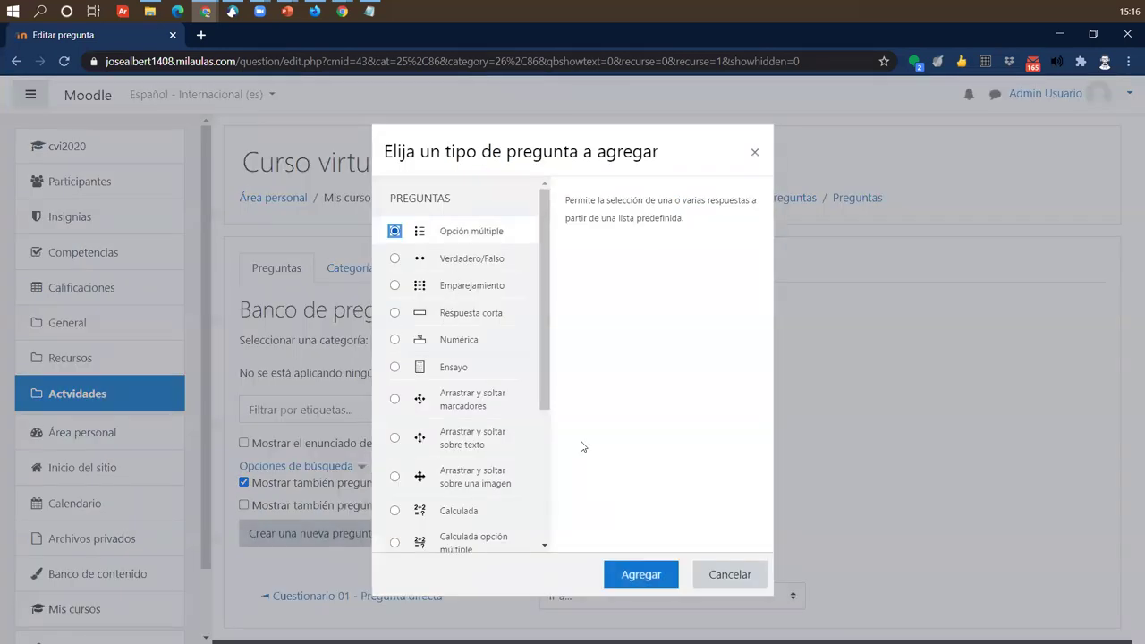
pyautogui.click(623, 575)
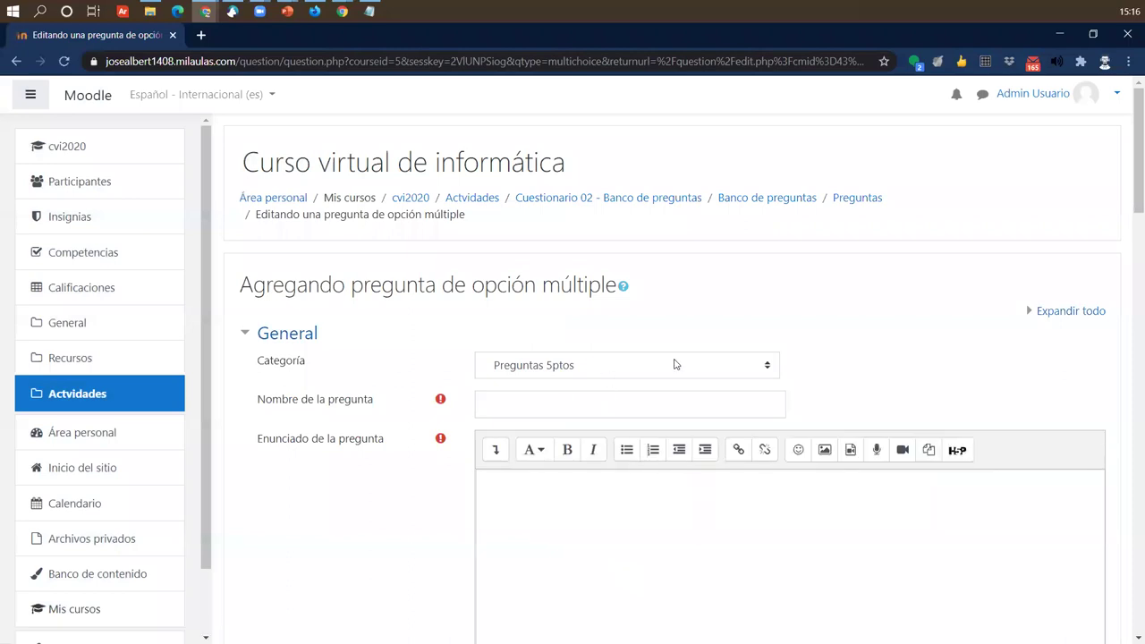
# Name the question '01.', set its mark to 5, and ask which resource lets you share a URL
pyautogui.click(578, 407)
pyautogui.write('01.')
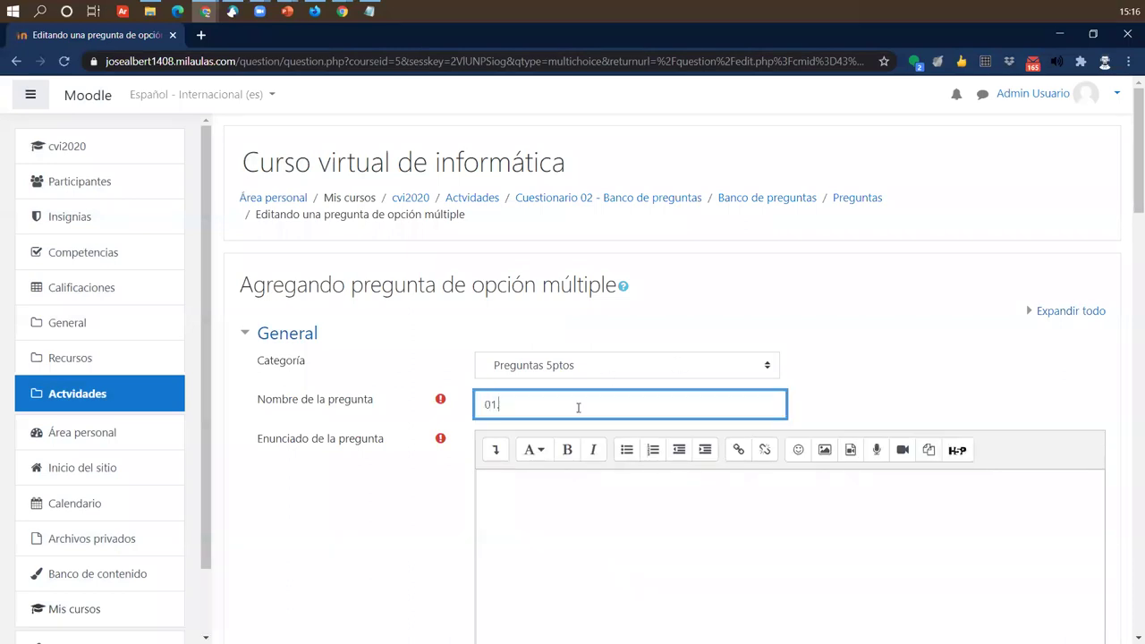
pyautogui.click(551, 537)
pyautogui.scroll(-3, 563, 412)
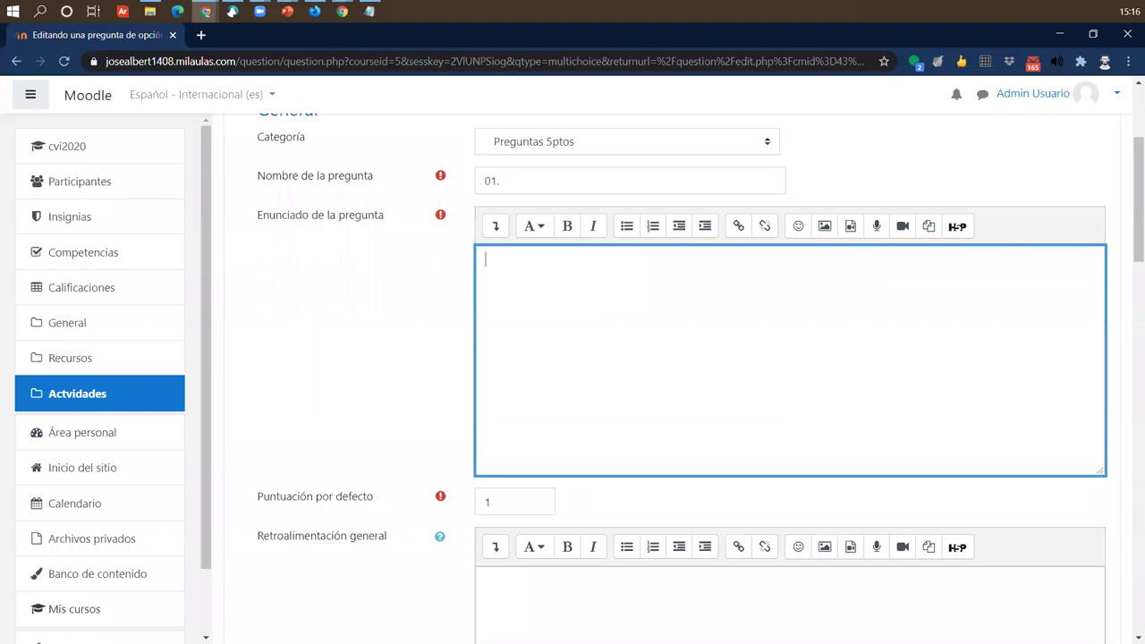
pyautogui.doubleClick(488, 502)
pyautogui.write('5')
pyautogui.click(596, 344)
pyautogui.write('Que recurso me pemite comparit un')
pyautogui.press('BackSpace')
pyautogui.press('BackSpace')
pyautogui.press('BackSpace')
pyautogui.press('BackSpace')
pyautogui.press('BackSpace')
pyautogui.write('tir un URL')
pyautogui.scroll(-1, 598, 348)
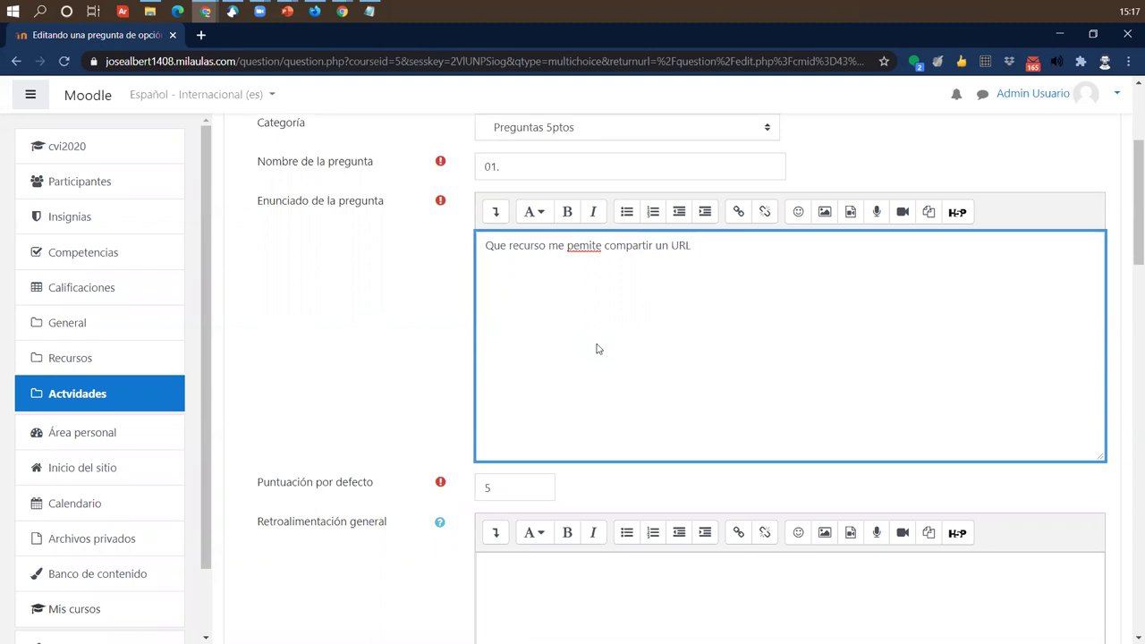
pyautogui.scroll(-5, 599, 349)
# Enter the three answer choices: URL, Etiqueta and Pagina
pyautogui.click(543, 349)
pyautogui.write('URL')
pyautogui.click(541, 549)
pyautogui.write('Etiqueta')
pyautogui.press('Return')
pyautogui.scroll(-3, 515, 463)
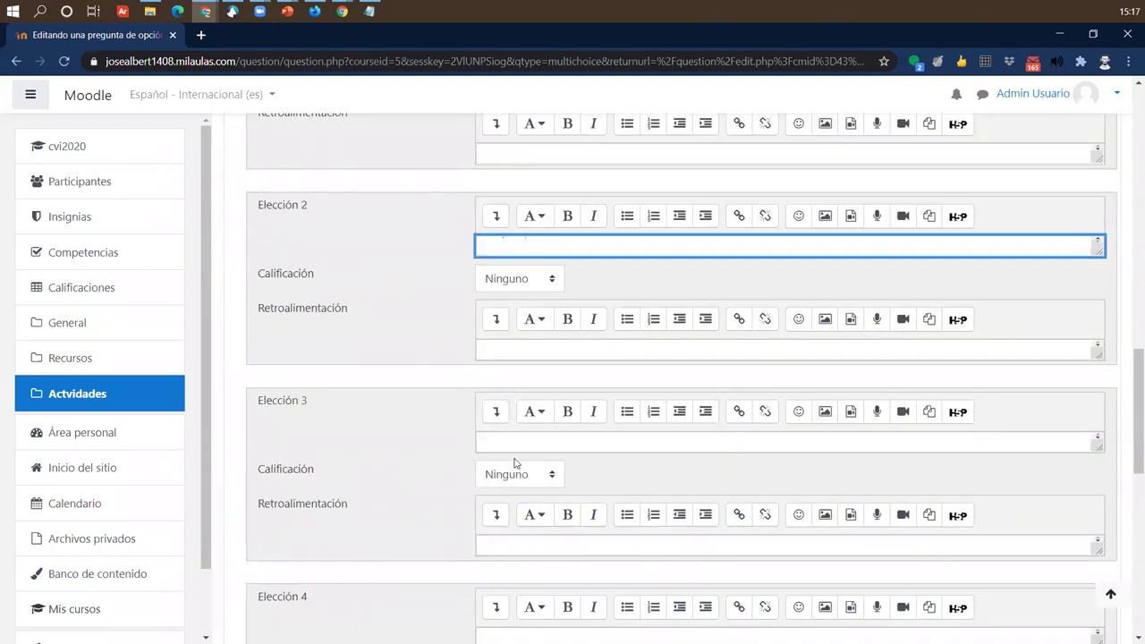
pyautogui.click(518, 448)
pyautogui.write('Pagina')
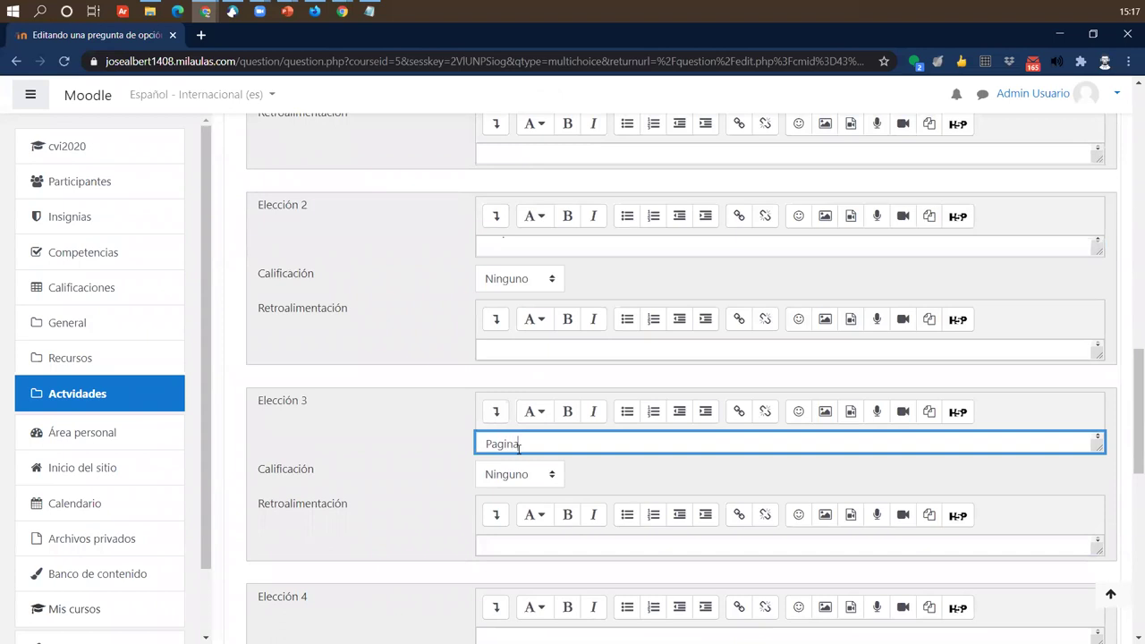
pyautogui.press('Return')
pyautogui.scroll(-7, 388, 363)
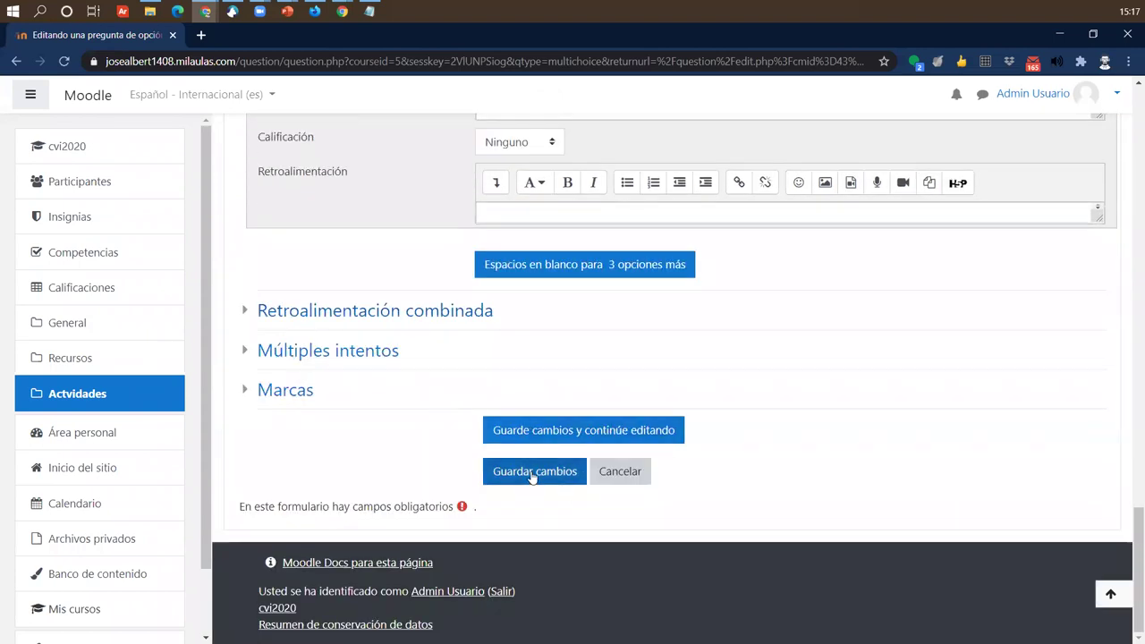
pyautogui.scroll(8, 521, 468)
# Grade the URL answer at 100% and save question 01
pyautogui.click(519, 403)
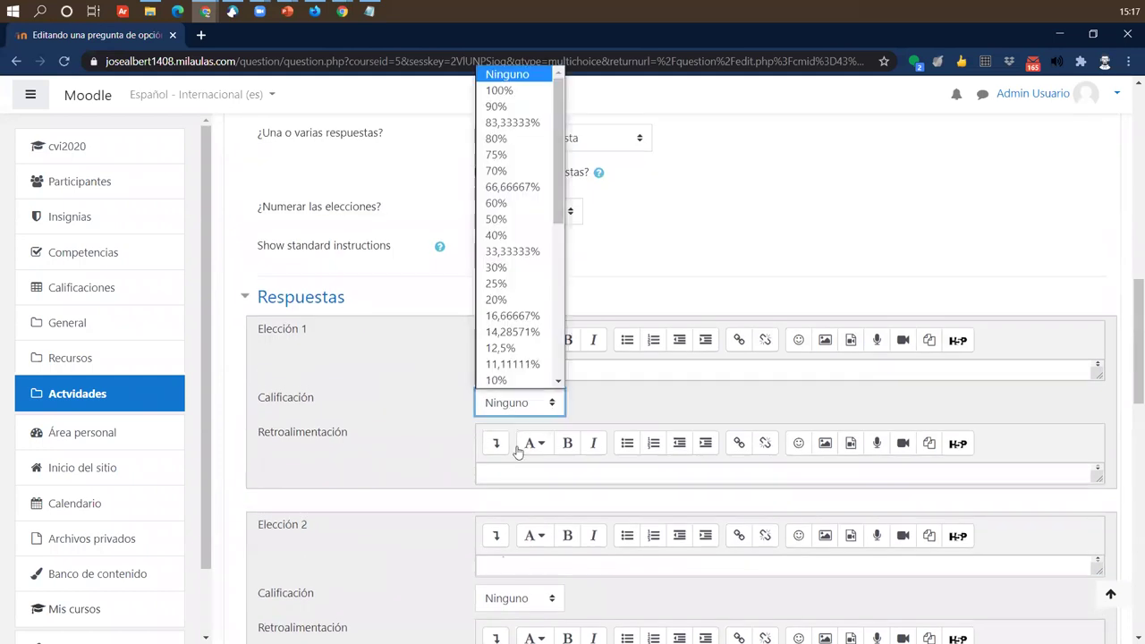
pyautogui.click(499, 90)
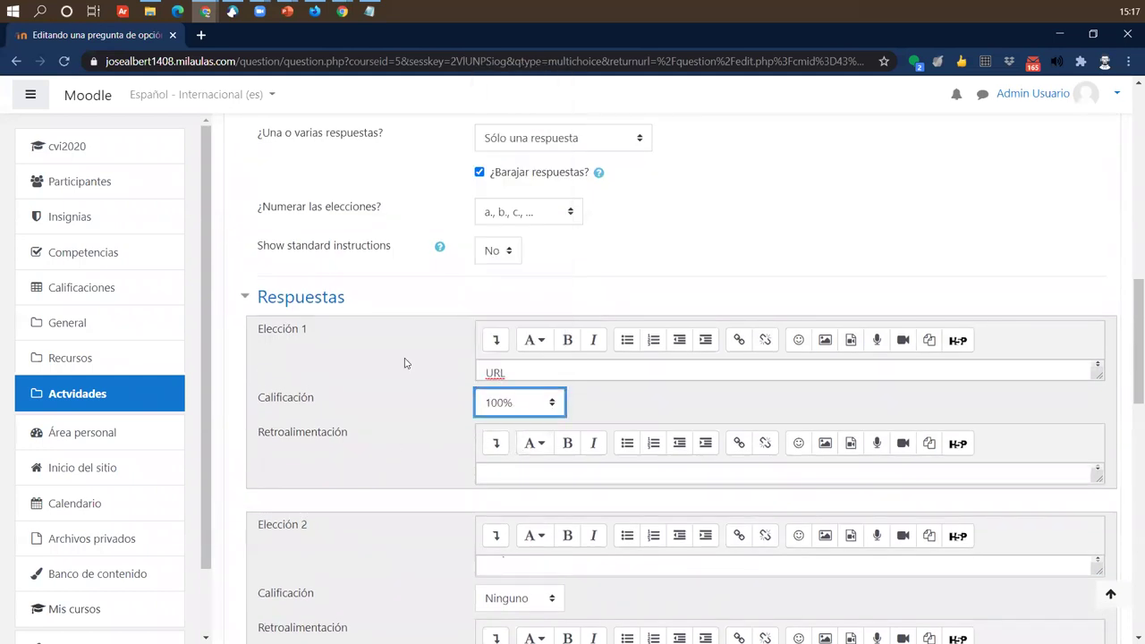
pyautogui.scroll(-8, 396, 457)
pyautogui.scroll(-2, 544, 620)
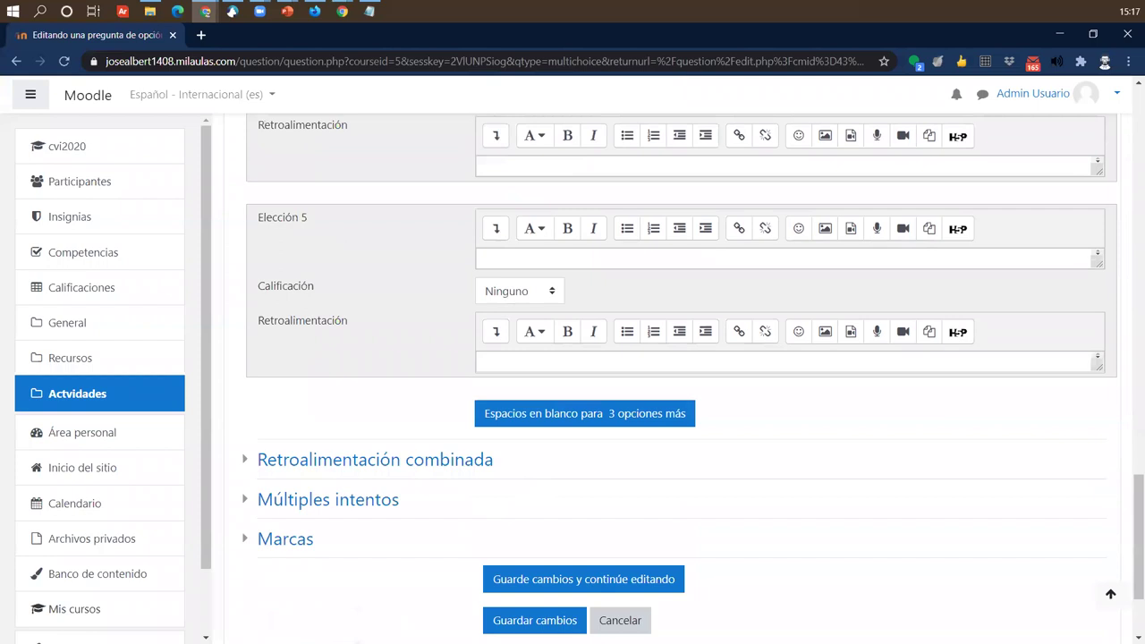
pyautogui.click(542, 621)
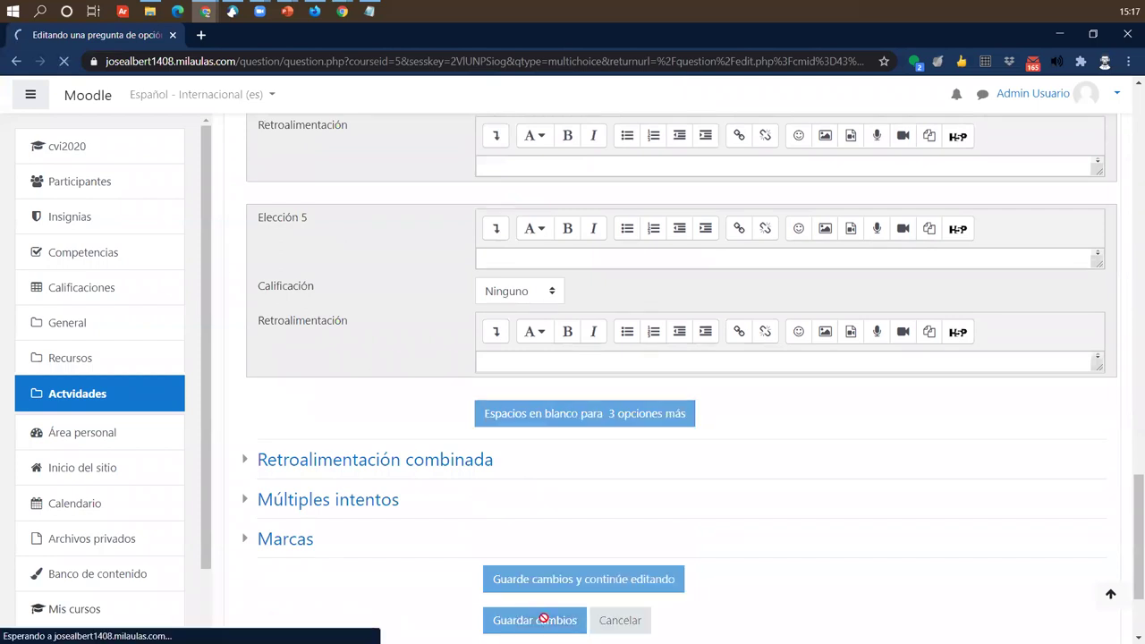
pyautogui.scroll(-2, 378, 588)
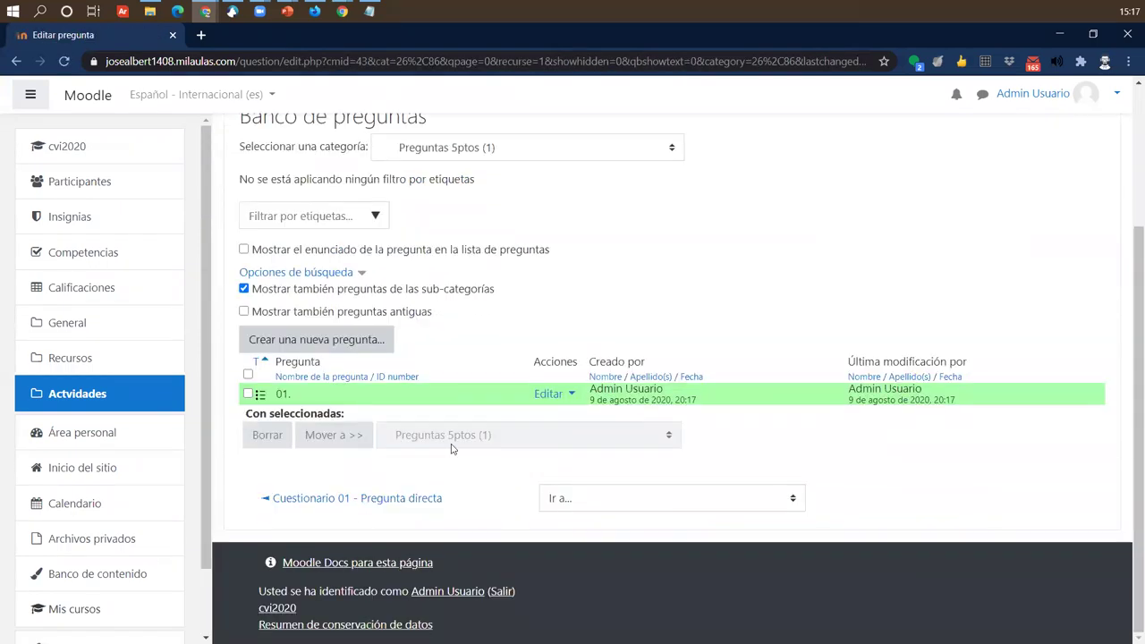
# Duplicate question 01. from its Editar menu, opening '01. (copia)' for editing
pyautogui.click(549, 395)
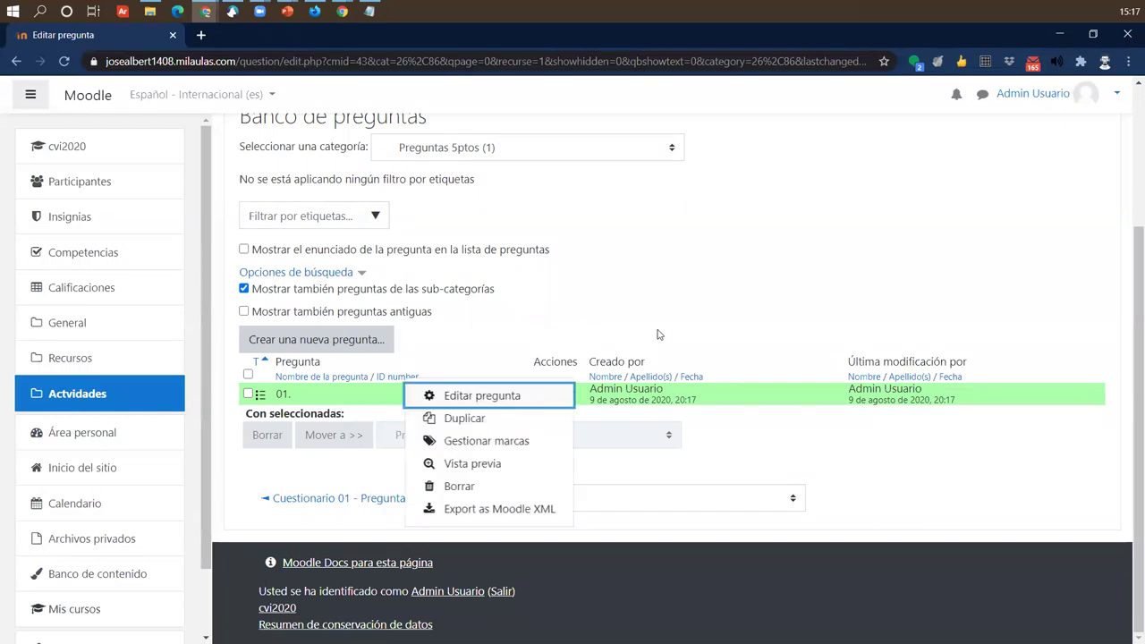
pyautogui.press('Escape')
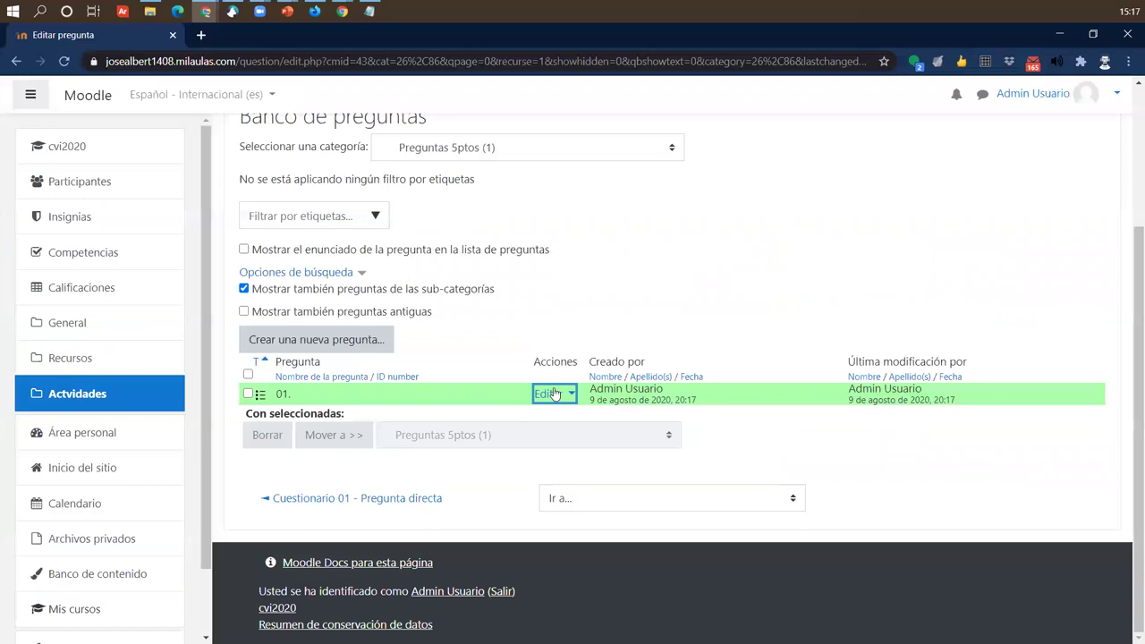
pyautogui.click(563, 390)
pyautogui.click(439, 395)
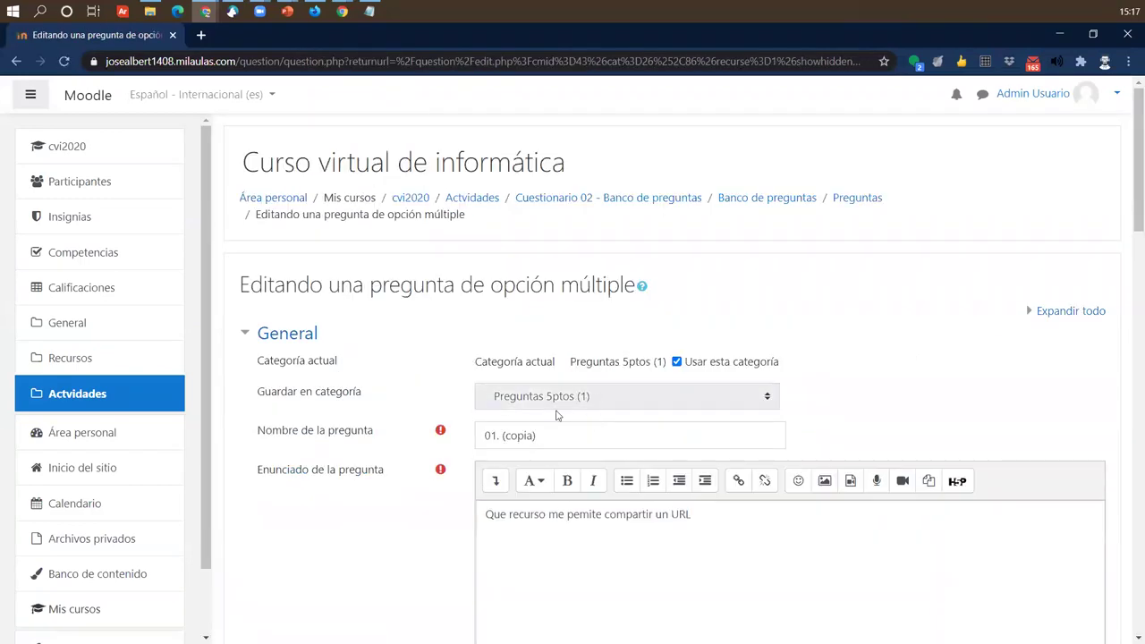
# Rename the copy to '02' and change 'compartir un URL' to 'incrustar un video' in the text
pyautogui.moveTo(490, 435); pyautogui.dragTo(620, 435)
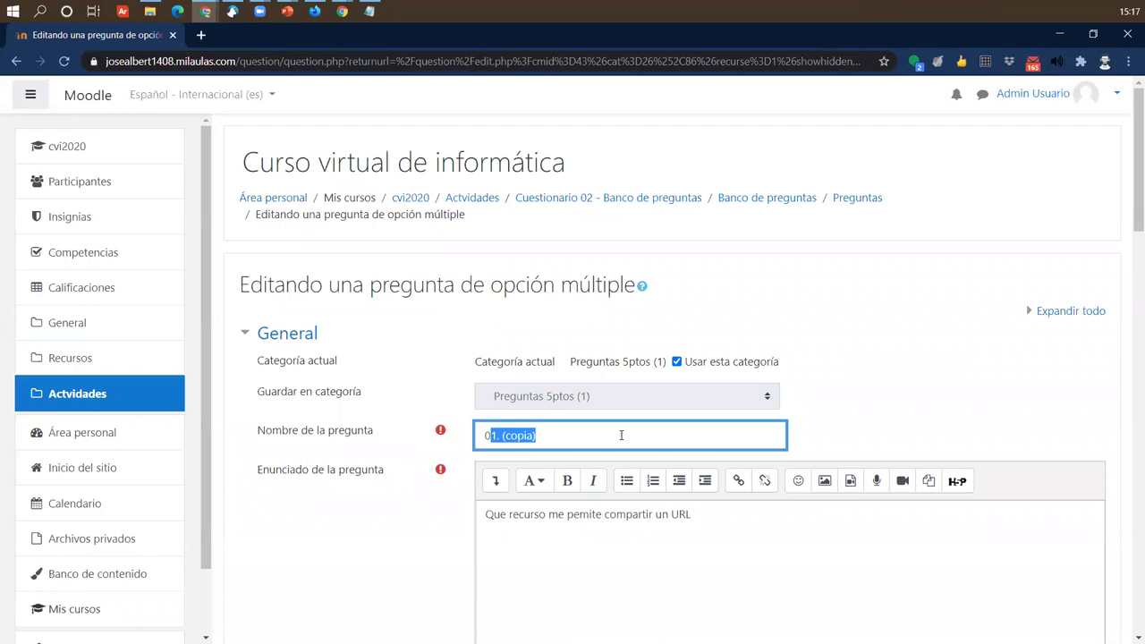
pyautogui.write('2')
pyautogui.click(607, 515)
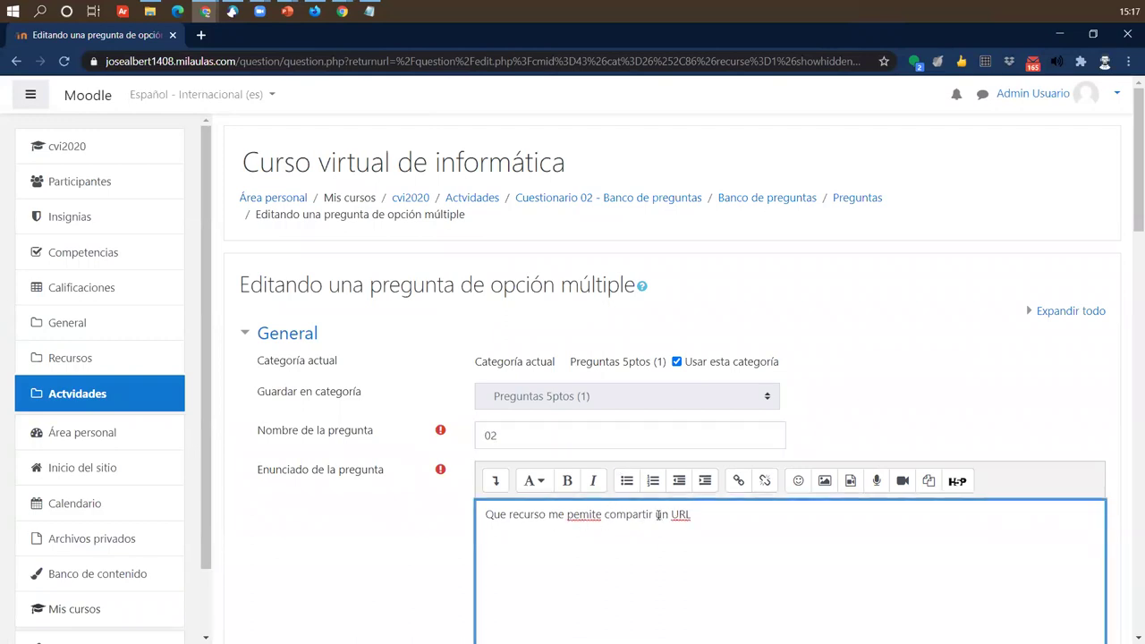
pyautogui.moveTo(606, 516); pyautogui.dragTo(726, 519)
pyautogui.write('in')
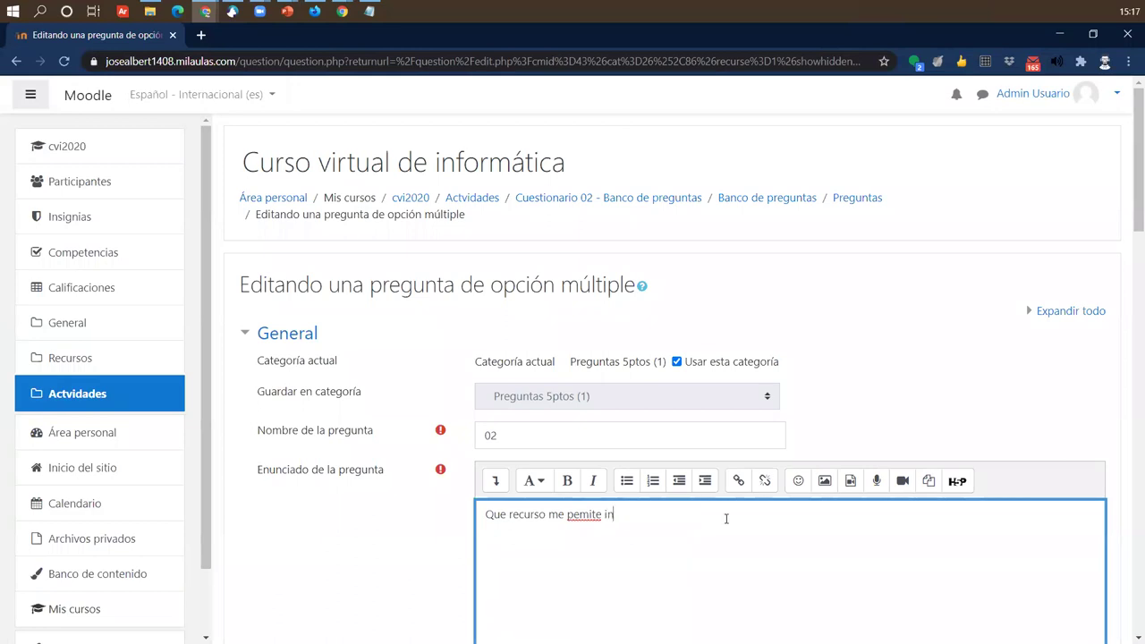
pyautogui.write('crustar un video')
# Allow multiple correct answers for the question
pyautogui.scroll(-5, 726, 519)
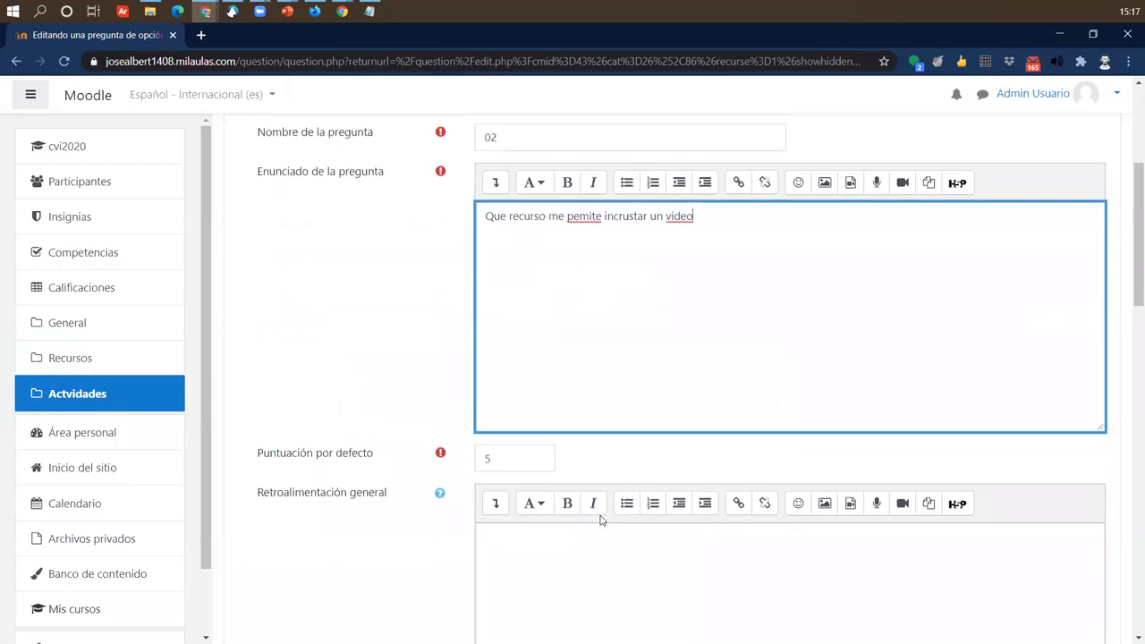
pyautogui.scroll(-2, 495, 433)
pyautogui.click(528, 374)
pyautogui.click(538, 394)
pyautogui.scroll(-3, 525, 411)
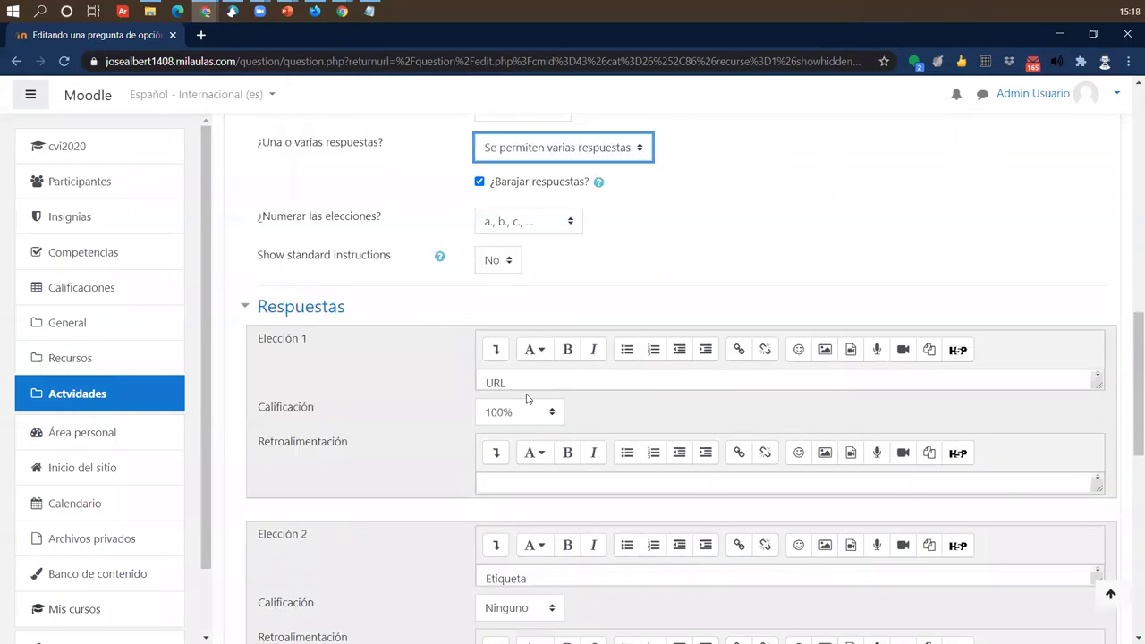
# Set URL to no grade, Etiqueta and Pagina to 50% each, and save question 02
pyautogui.click(522, 411)
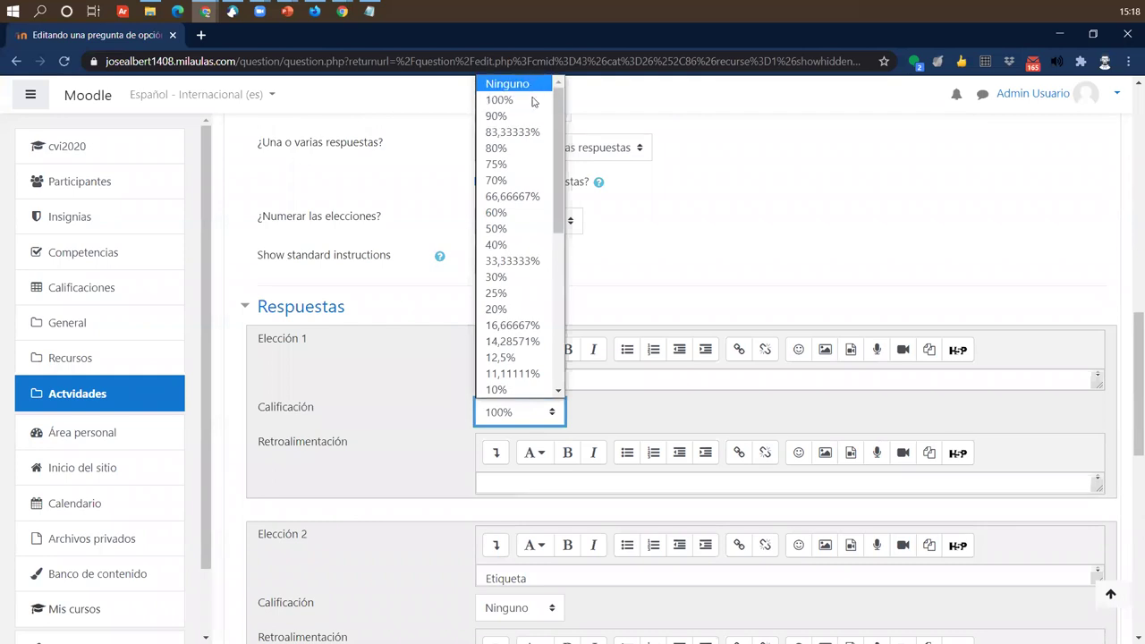
pyautogui.click(507, 83)
pyautogui.scroll(-3, 524, 383)
pyautogui.click(524, 383)
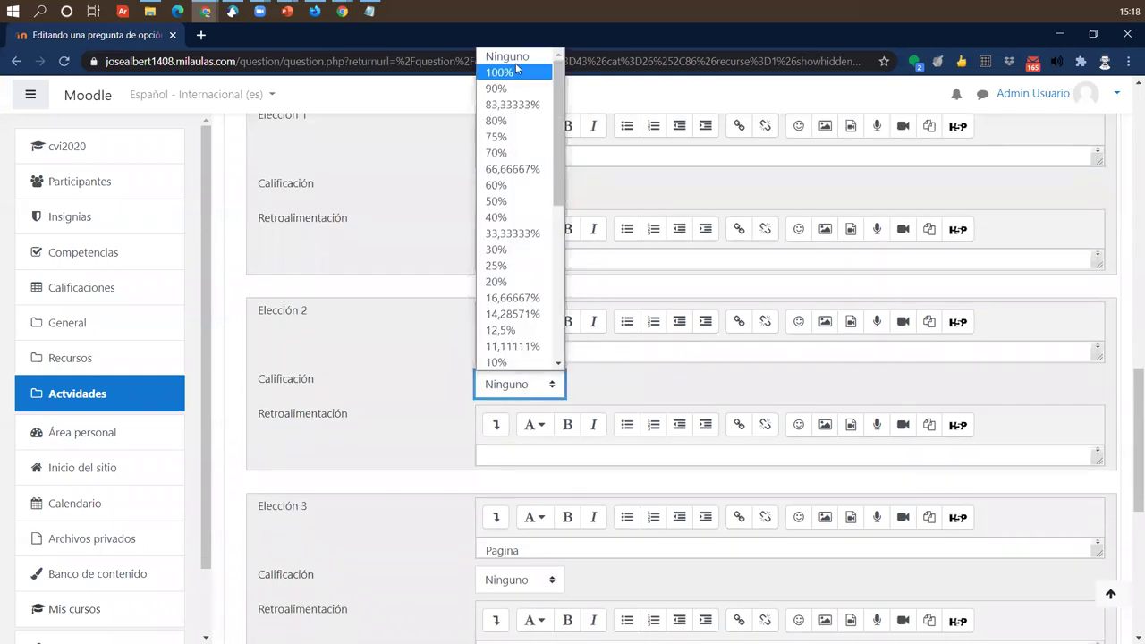
pyautogui.click(505, 202)
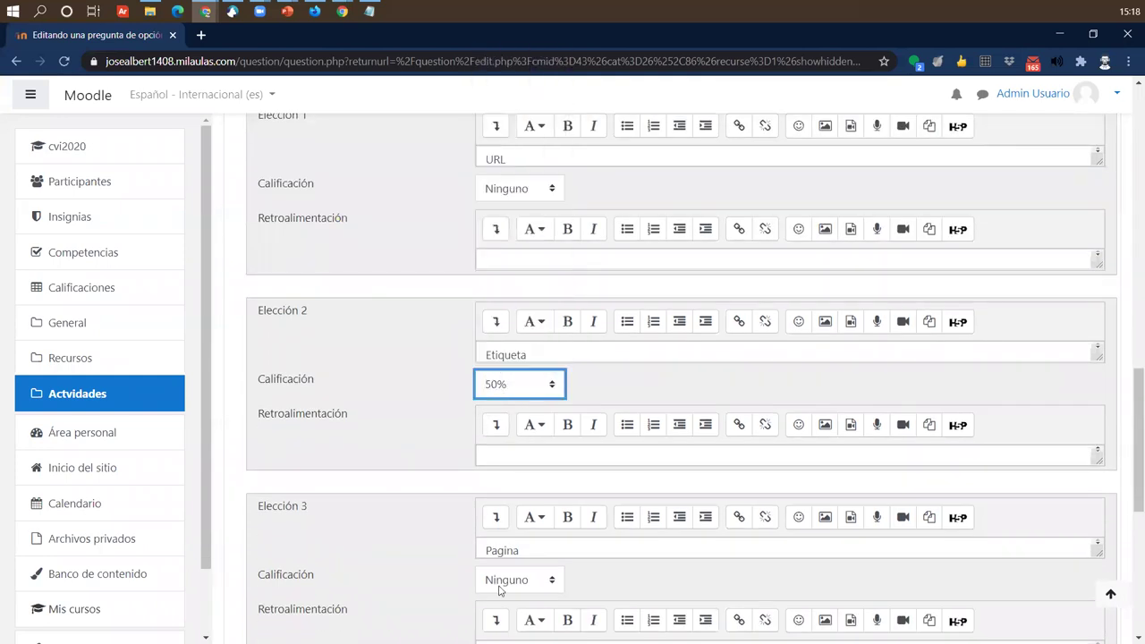
pyautogui.scroll(-1, 499, 591)
pyautogui.click(517, 504)
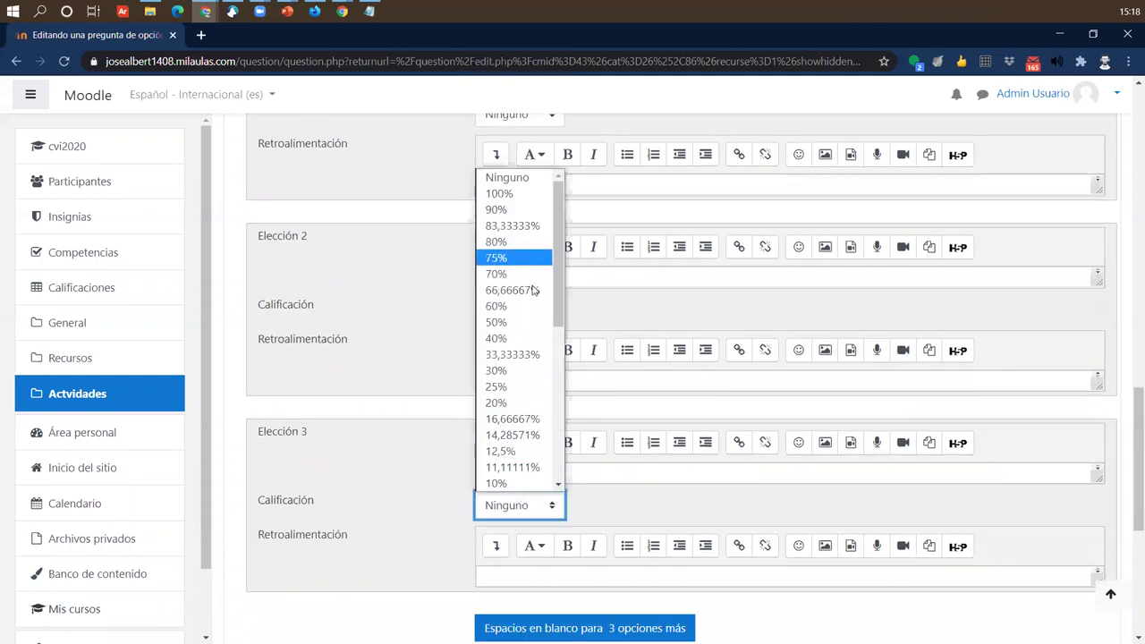
pyautogui.click(521, 322)
pyautogui.scroll(-1, 436, 518)
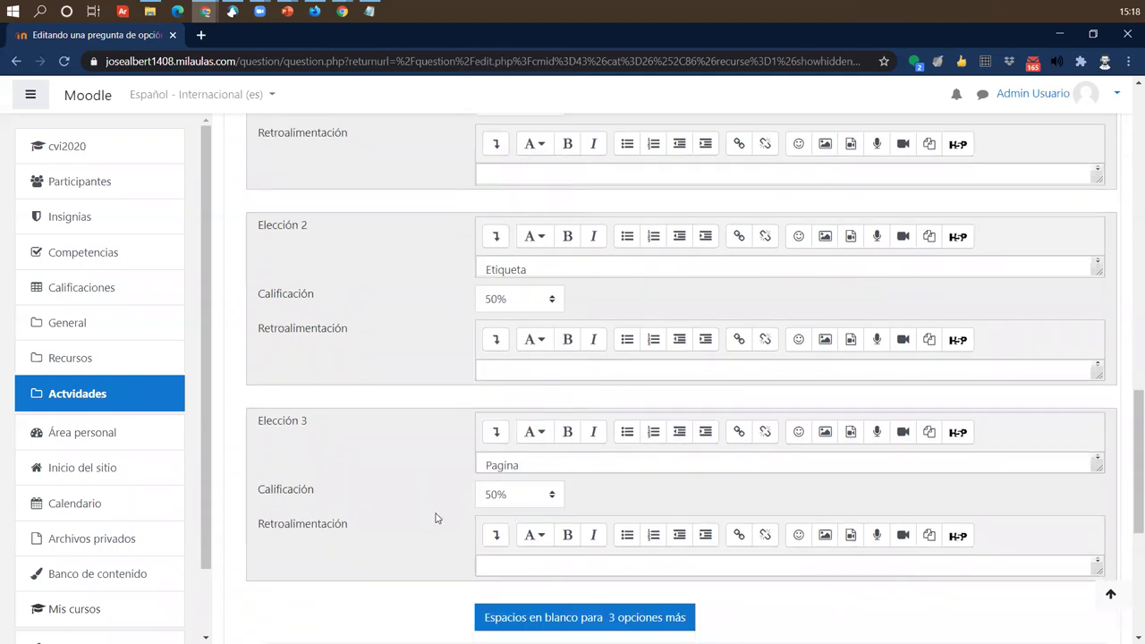
pyautogui.scroll(-5, 436, 518)
pyautogui.click(535, 472)
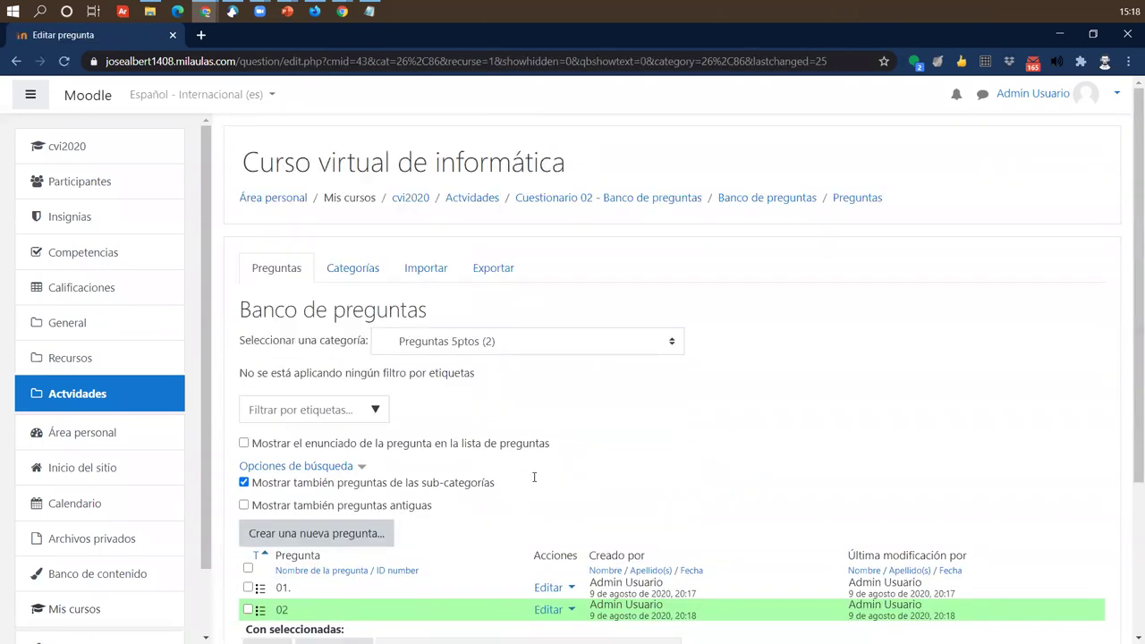
# Start a new true/false question in the question bank
pyautogui.scroll(-3, 534, 477)
pyautogui.click(365, 319)
pyautogui.click(450, 261)
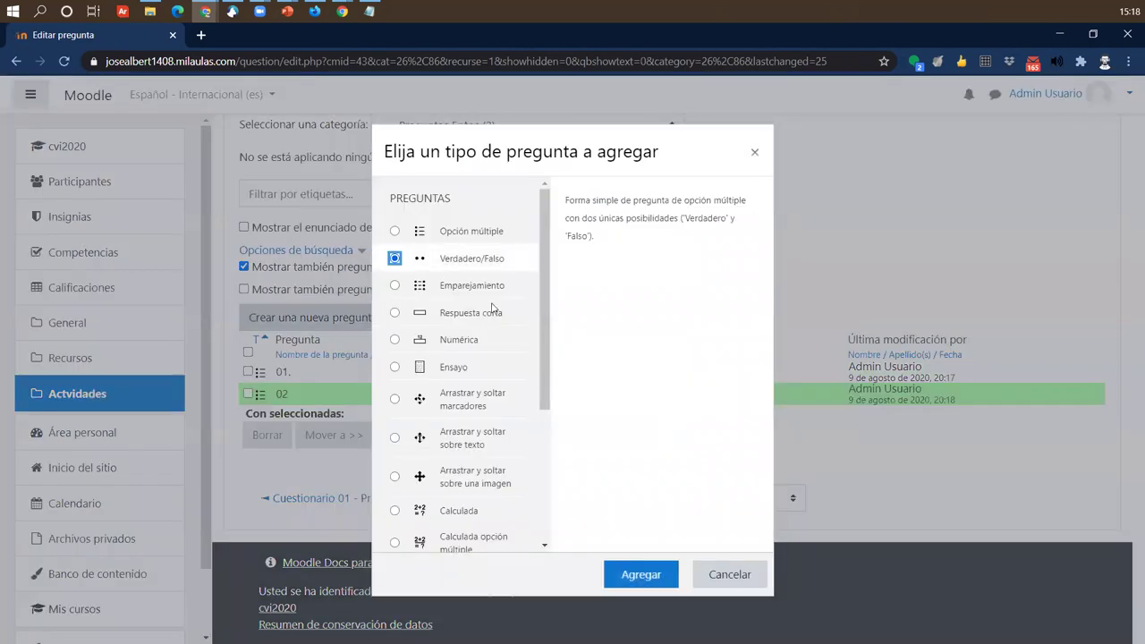
pyautogui.click(641, 572)
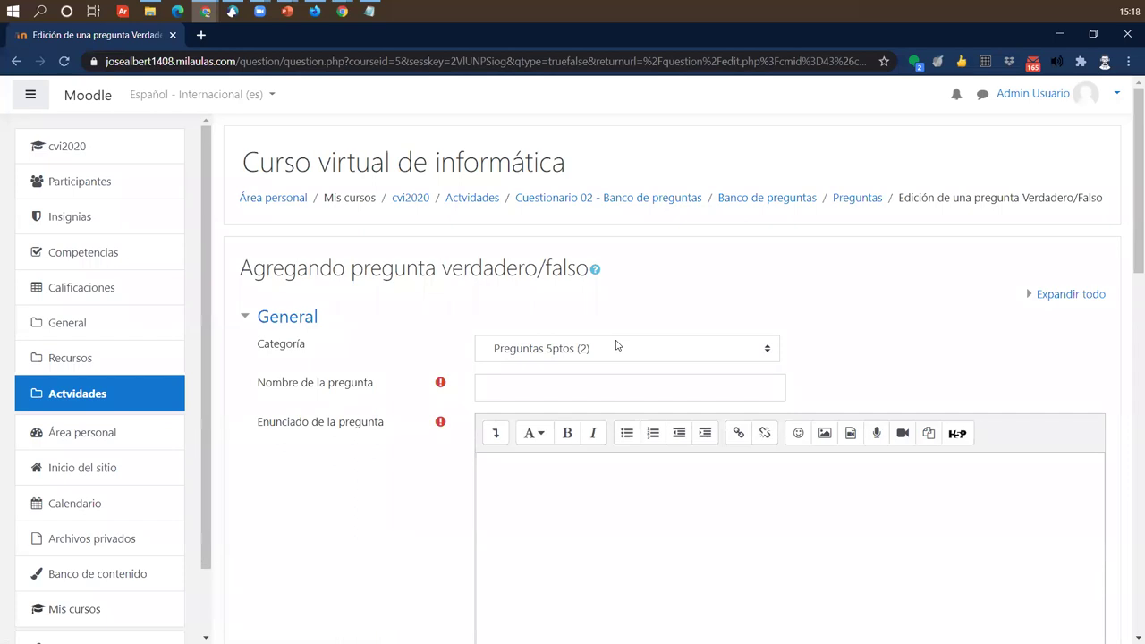
# Name it '03.' with a statement that Internet Explorer comes installed by default in Windows
pyautogui.click(576, 376)
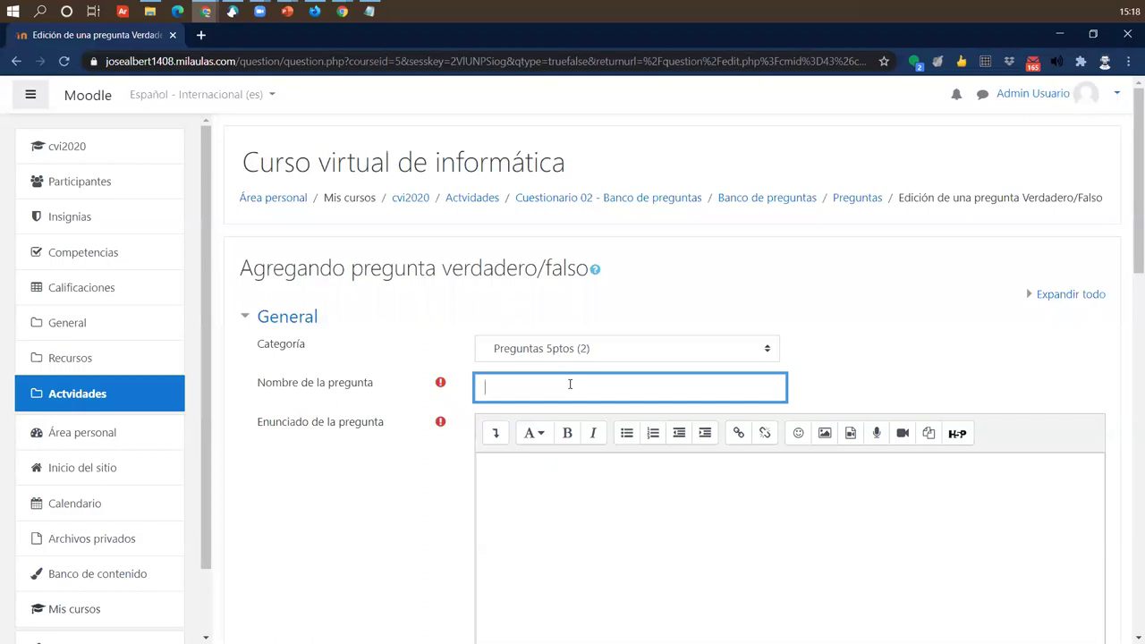
pyautogui.write('03.')
pyautogui.click(564, 484)
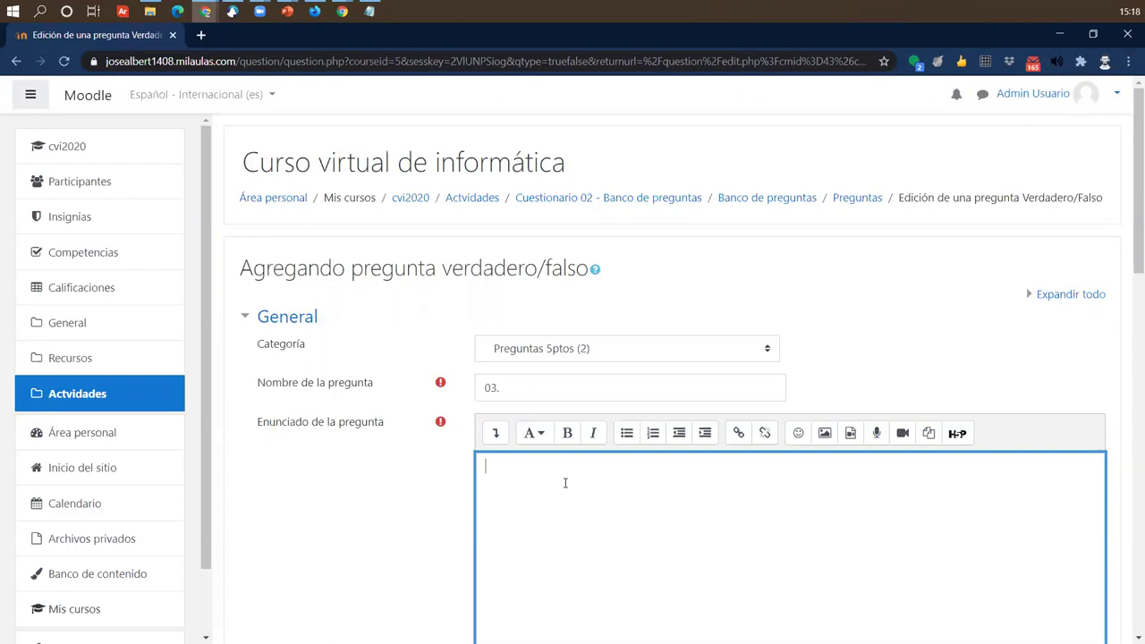
pyautogui.write('Internet explorer es el nave')
pyautogui.press('BackSpace')
pyautogui.press('BackSpace')
pyautogui.press('BackSpace')
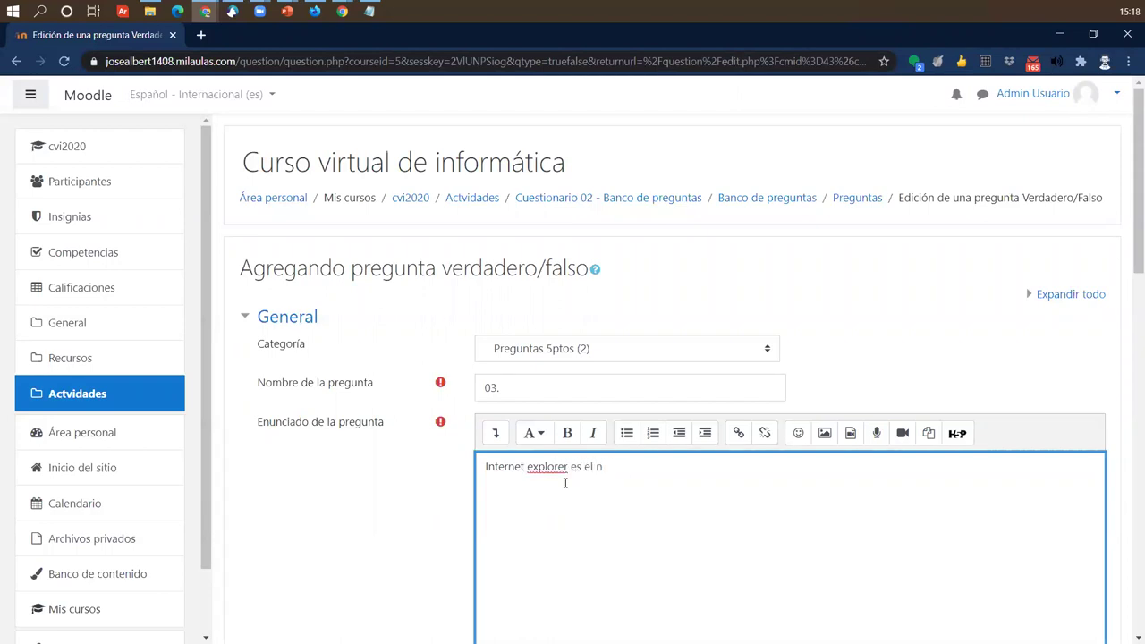
pyautogui.press('BackSpace')
pyautogui.write('un navegador que viene inst')
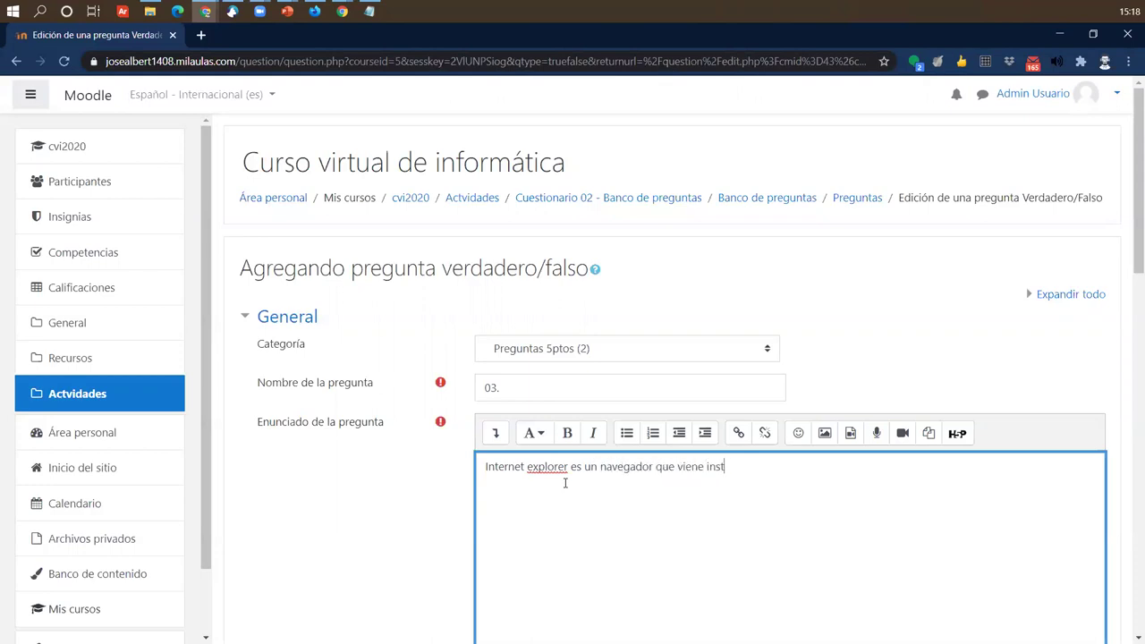
pyautogui.write('alado por defecto en')
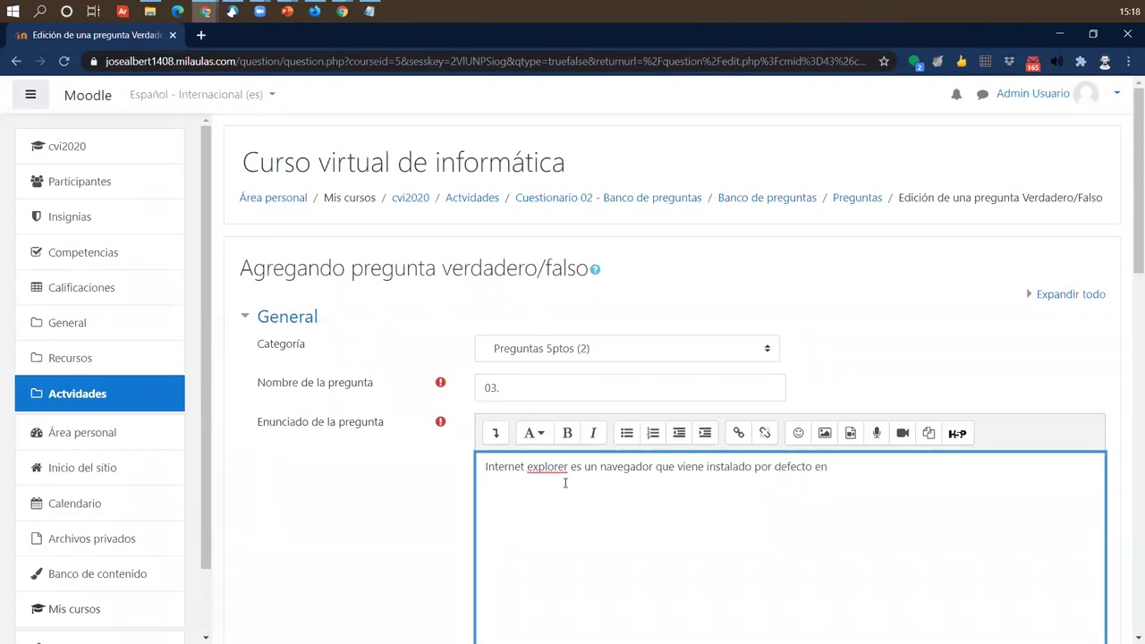
pyautogui.write(' window')
# Set the mark to 5, make Verdadero the correct answer, and save
pyautogui.scroll(-3, 501, 478)
pyautogui.doubleClick(513, 485)
pyautogui.write('5')
pyautogui.scroll(3, 708, 361)
pyautogui.scroll(-1, 560, 344)
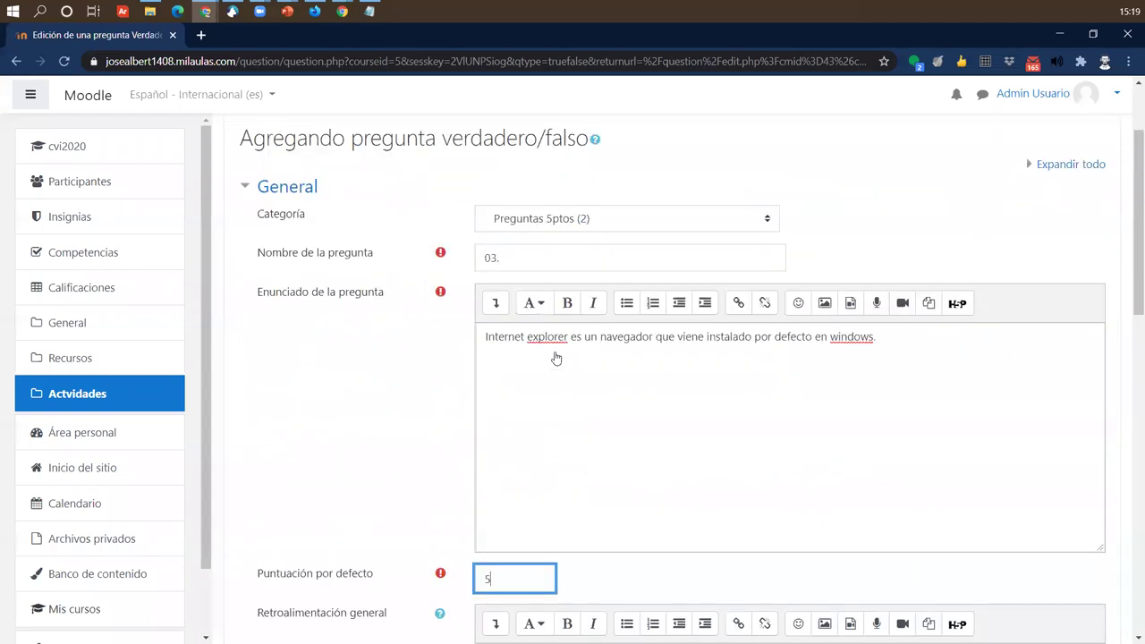
pyautogui.scroll(-5, 555, 358)
pyautogui.click(511, 404)
pyautogui.click(517, 438)
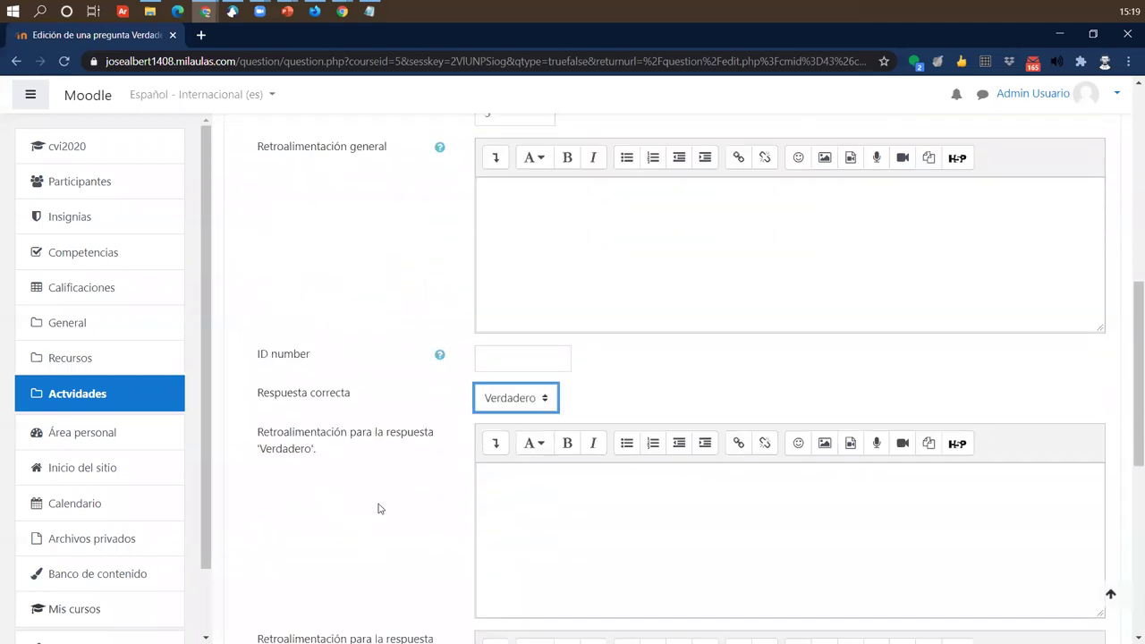
pyautogui.scroll(-6, 379, 508)
pyautogui.click(530, 471)
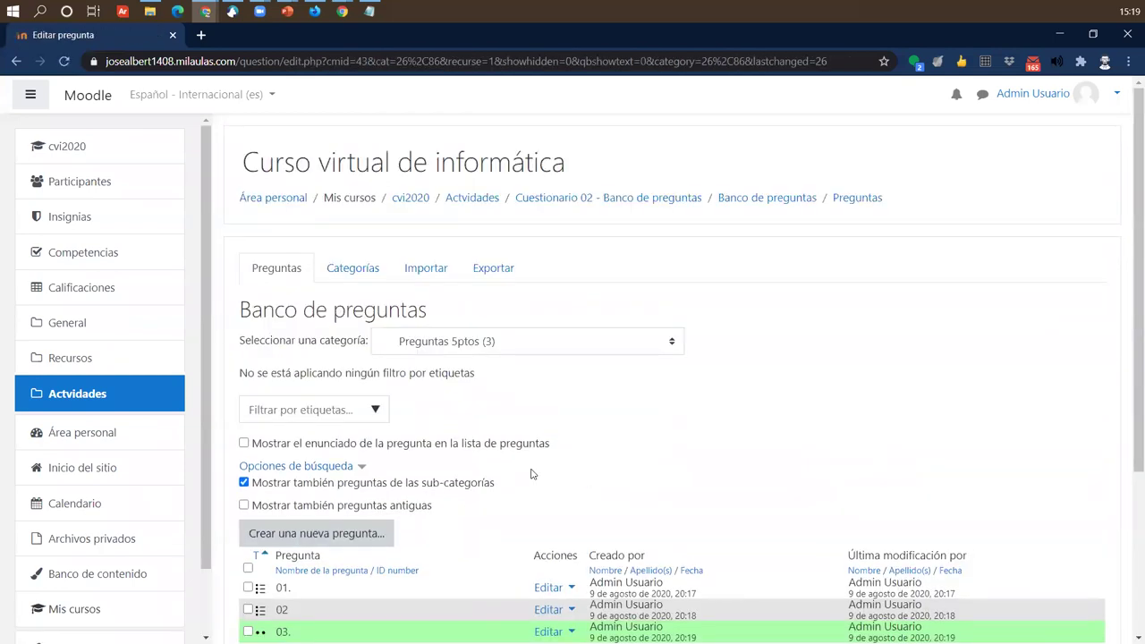
# Switch the question bank view to the Preguntas 1ptos category
pyautogui.scroll(-3, 528, 448)
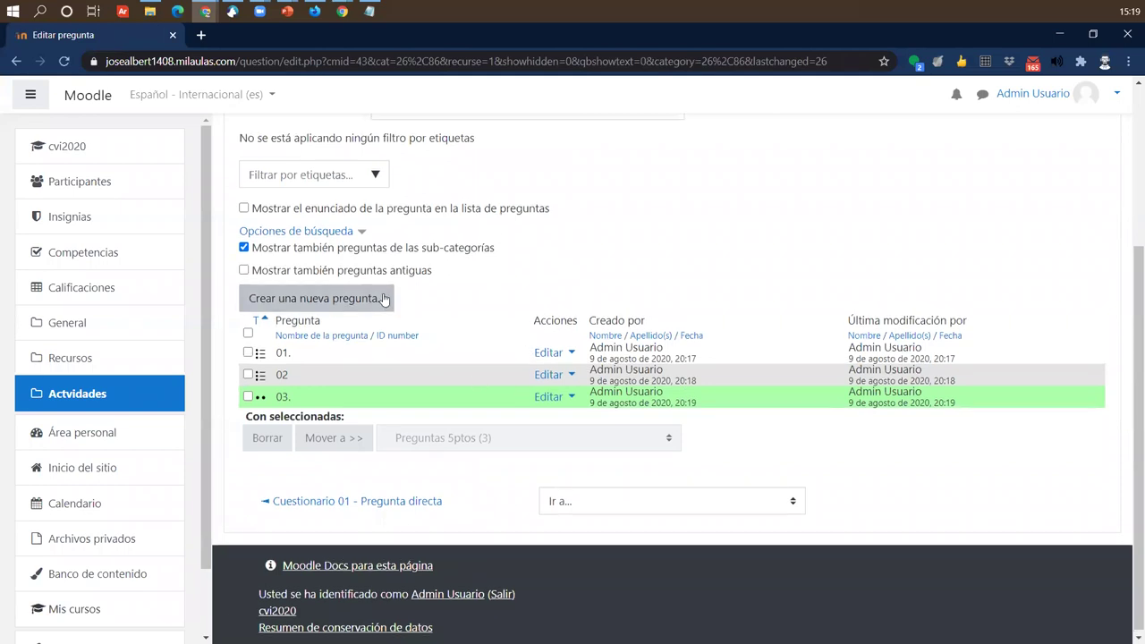
pyautogui.scroll(2, 307, 335)
pyautogui.scroll(-1, 400, 461)
pyautogui.click(462, 170)
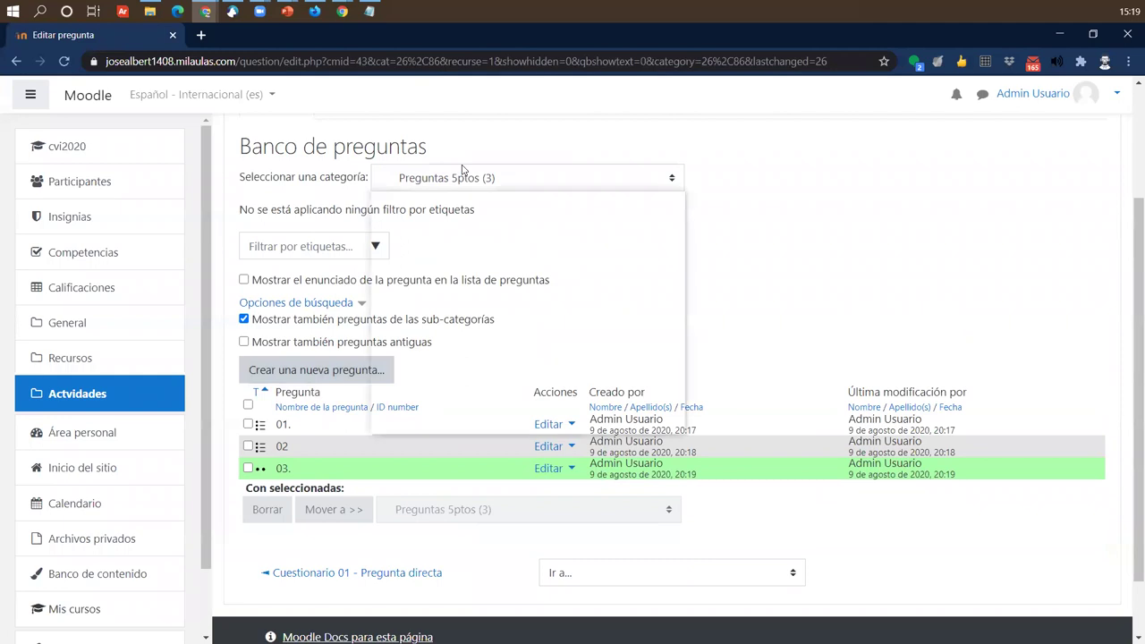
pyautogui.click(510, 261)
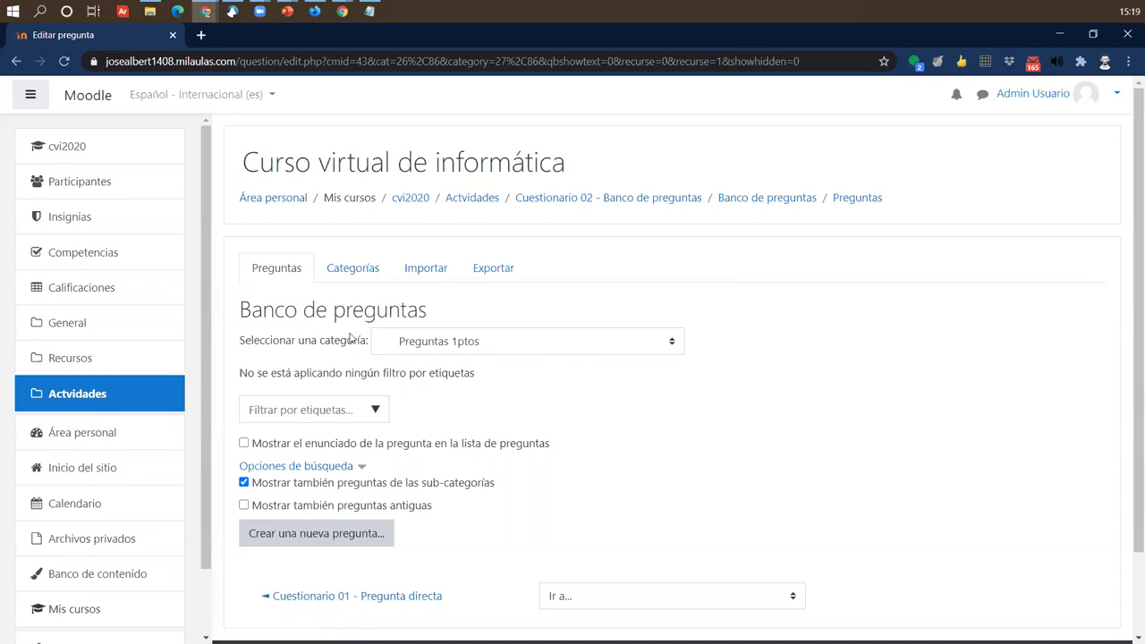
pyautogui.click(428, 349)
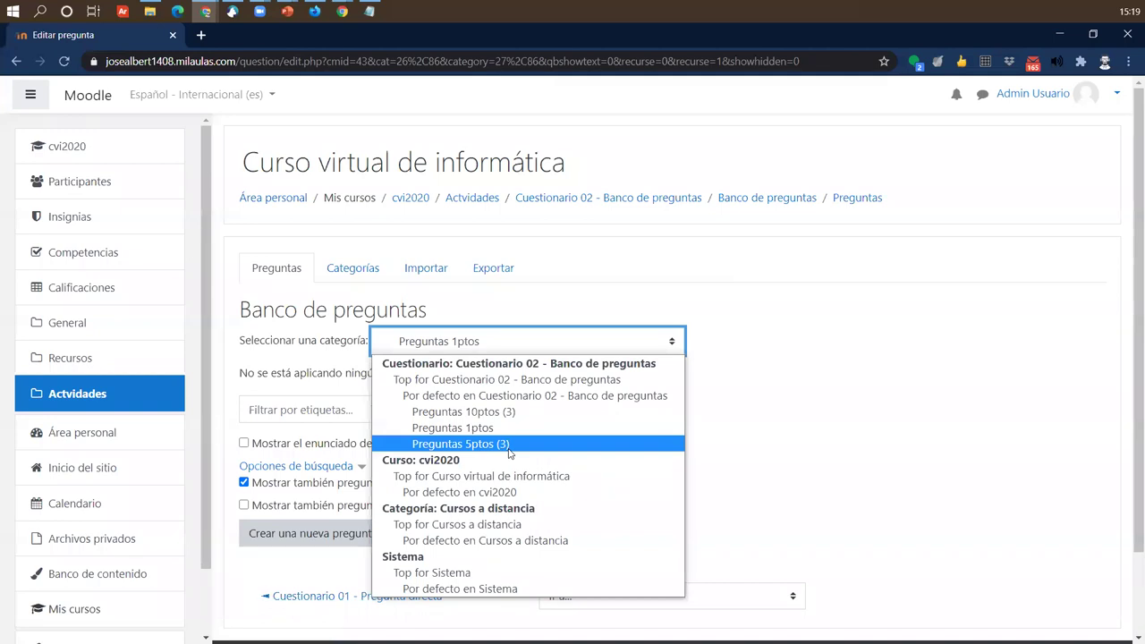
pyautogui.click(796, 274)
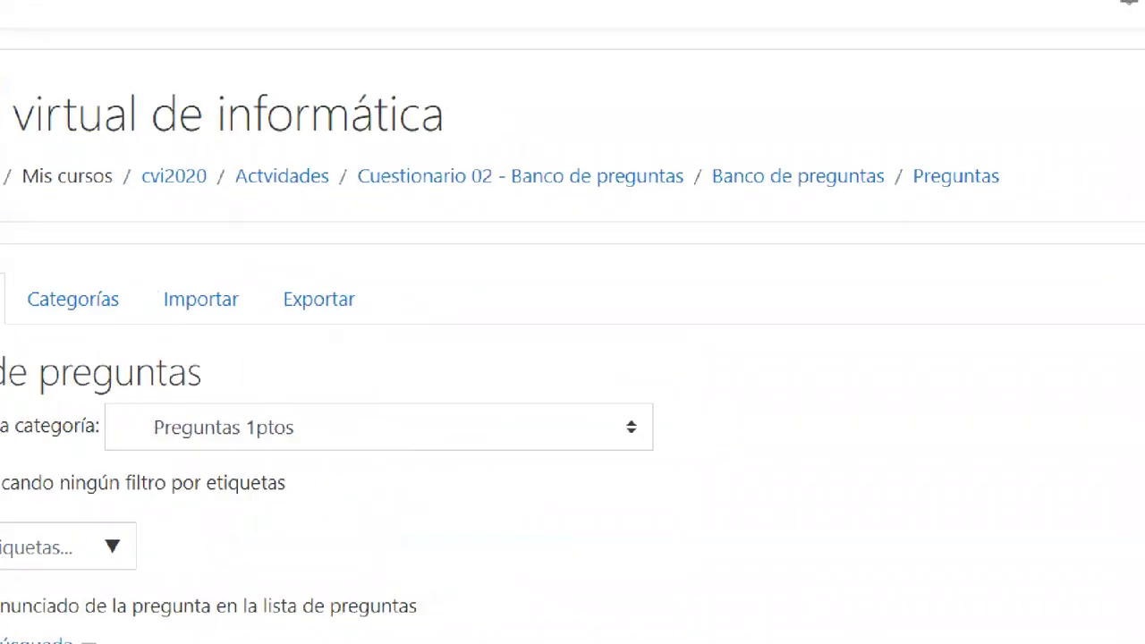
# Go back to the Cuestionario 02 quiz page and open the quiz for editing
pyautogui.moveTo(385, 195)
pyautogui.mouseDown()
pyautogui.moveTo(614, 246)
pyautogui.moveTo(732, 239)
pyautogui.moveTo(823, 328)
pyautogui.mouseUp()
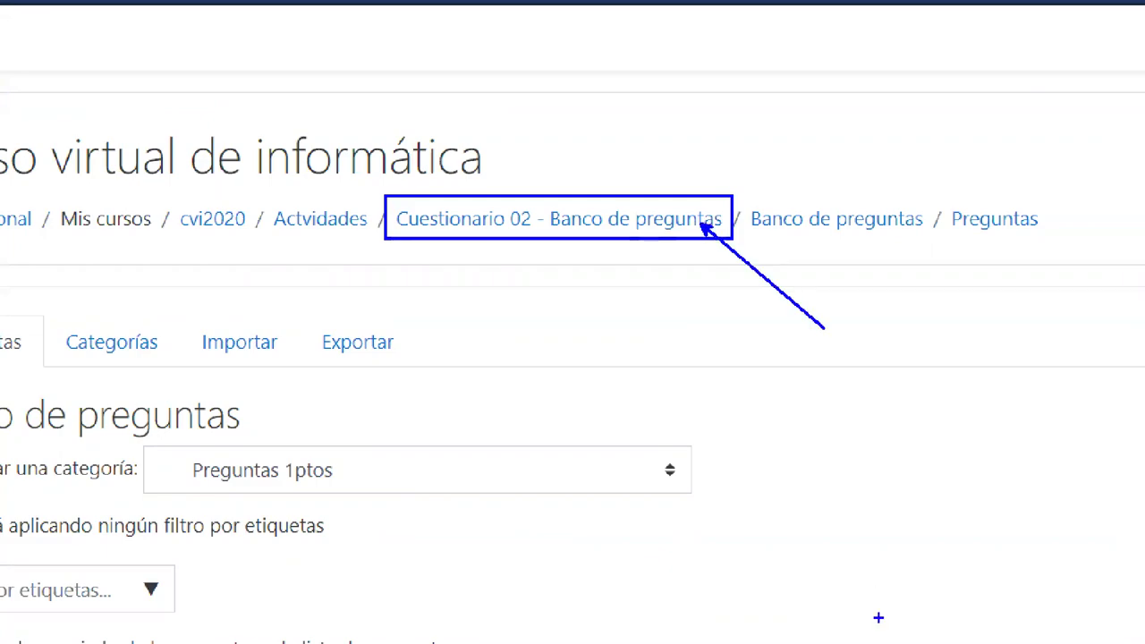
pyautogui.click(655, 198)
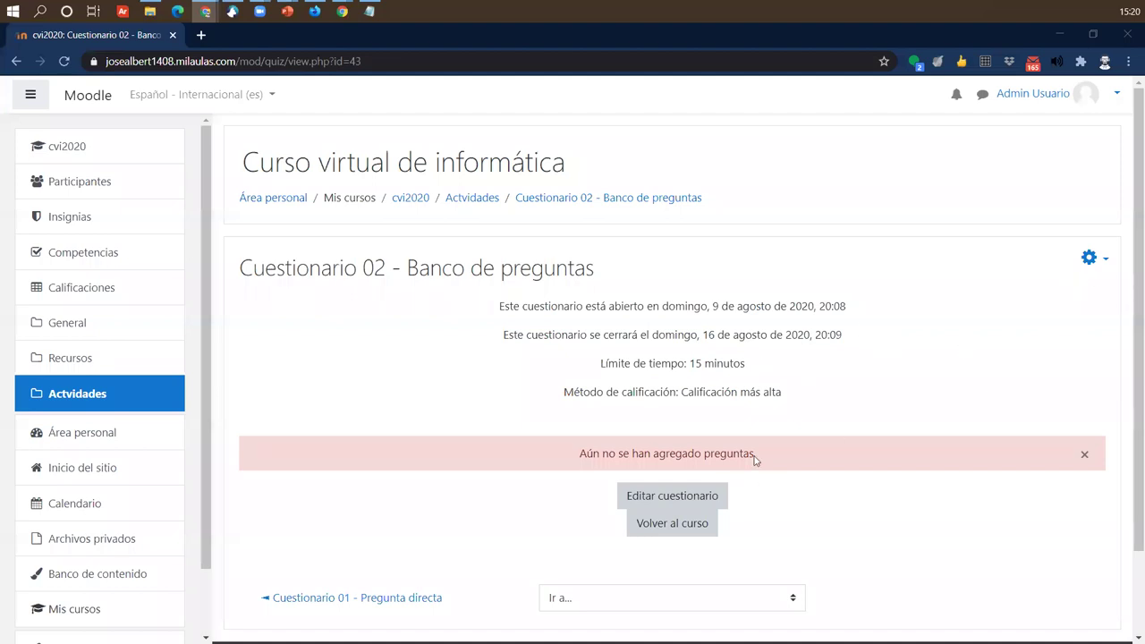
pyautogui.click(638, 493)
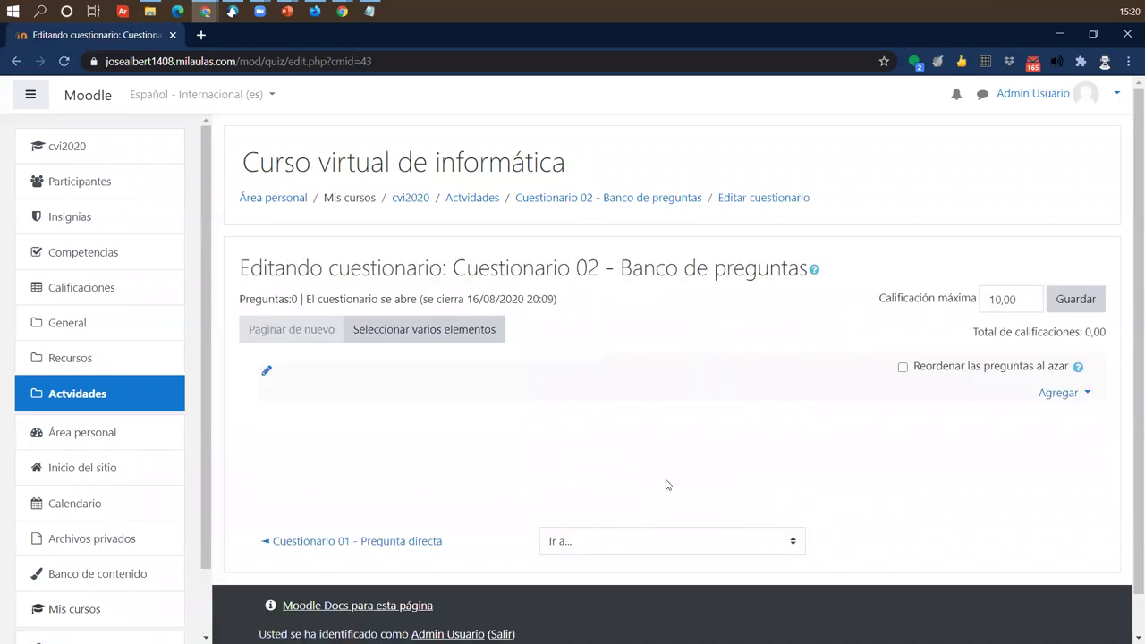
# Add question '01. Moodle es' from the Preguntas 10ptos bank category to the quiz
pyautogui.click(1061, 394)
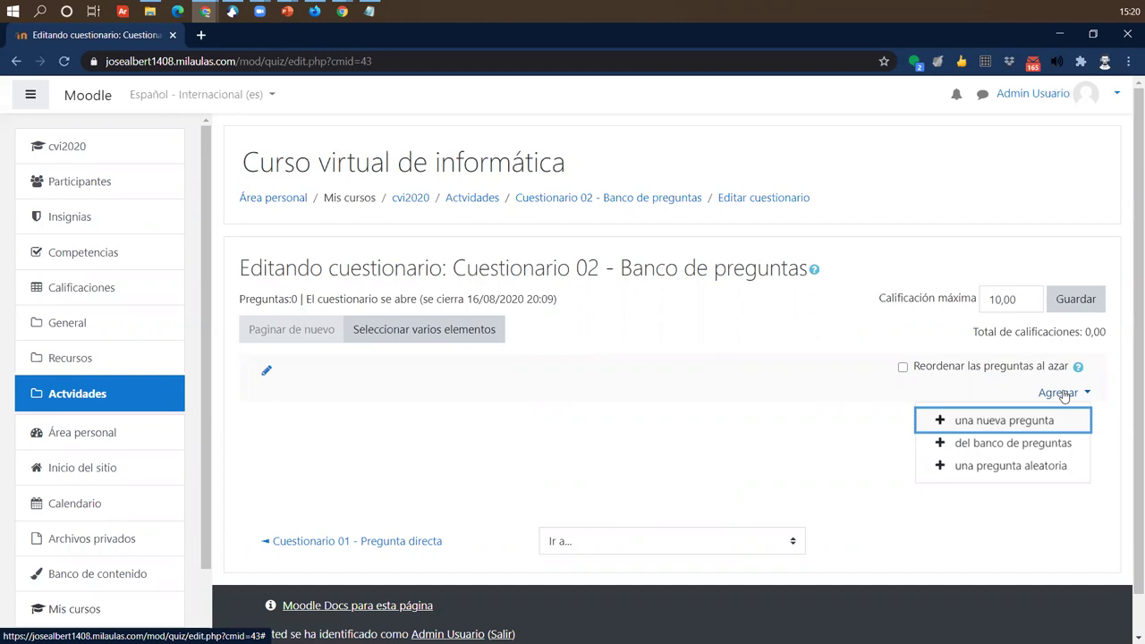
pyautogui.click(1024, 445)
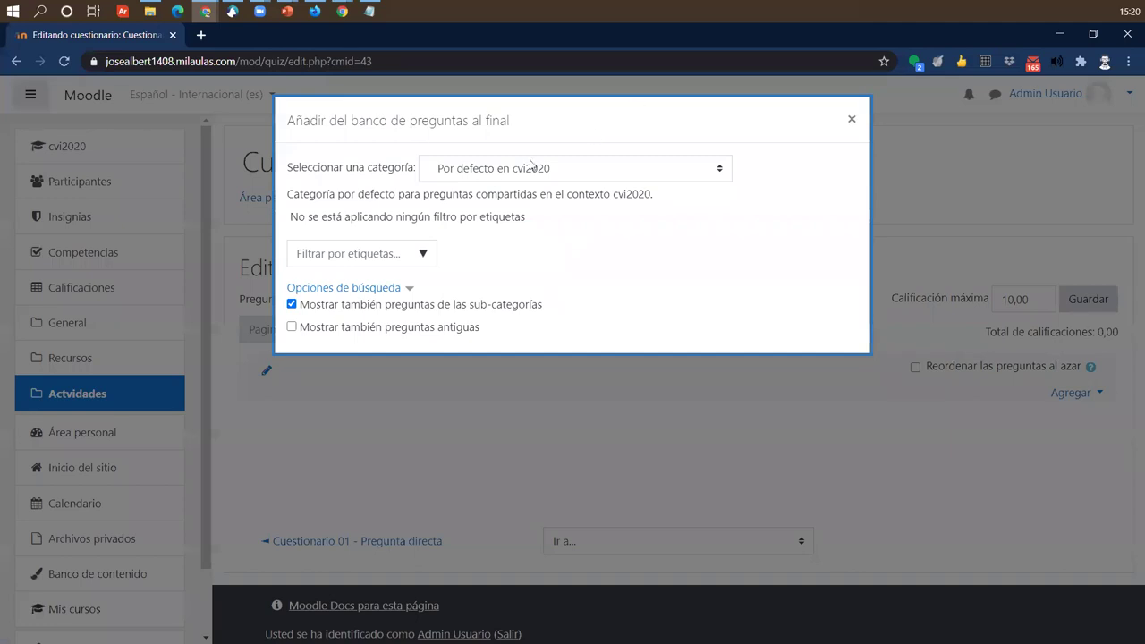
pyautogui.click(489, 172)
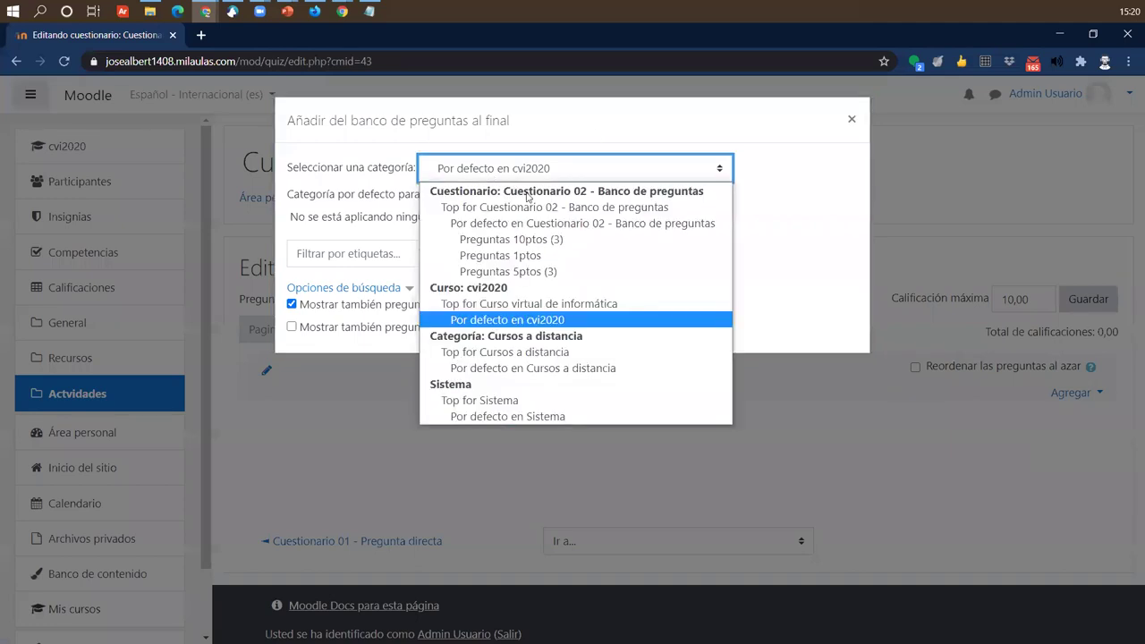
pyautogui.click(590, 239)
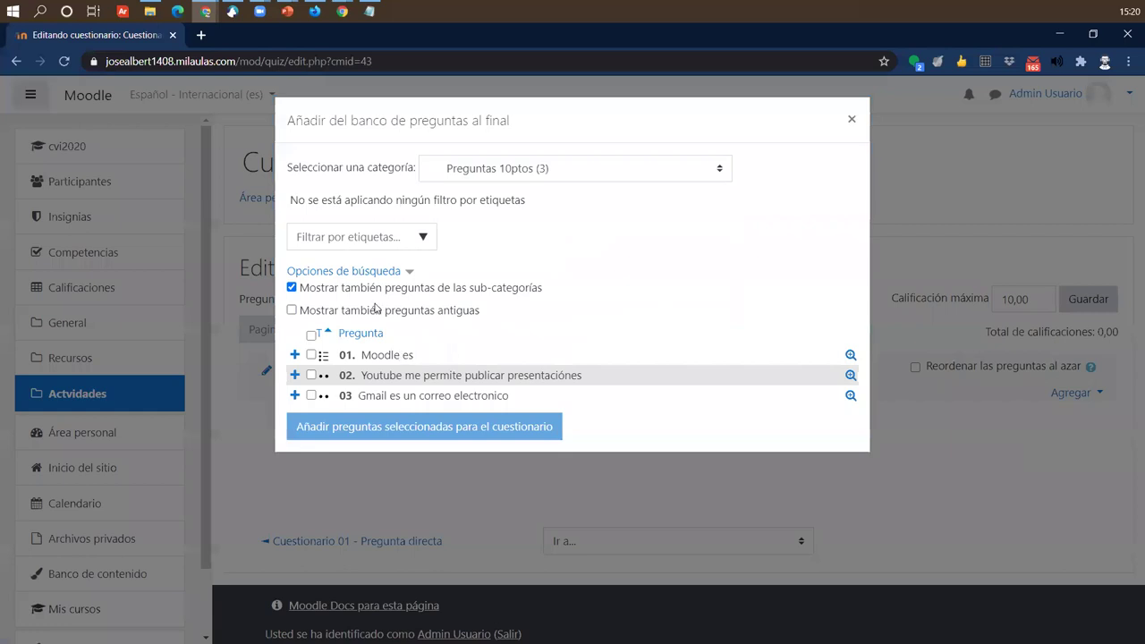
pyautogui.click(312, 356)
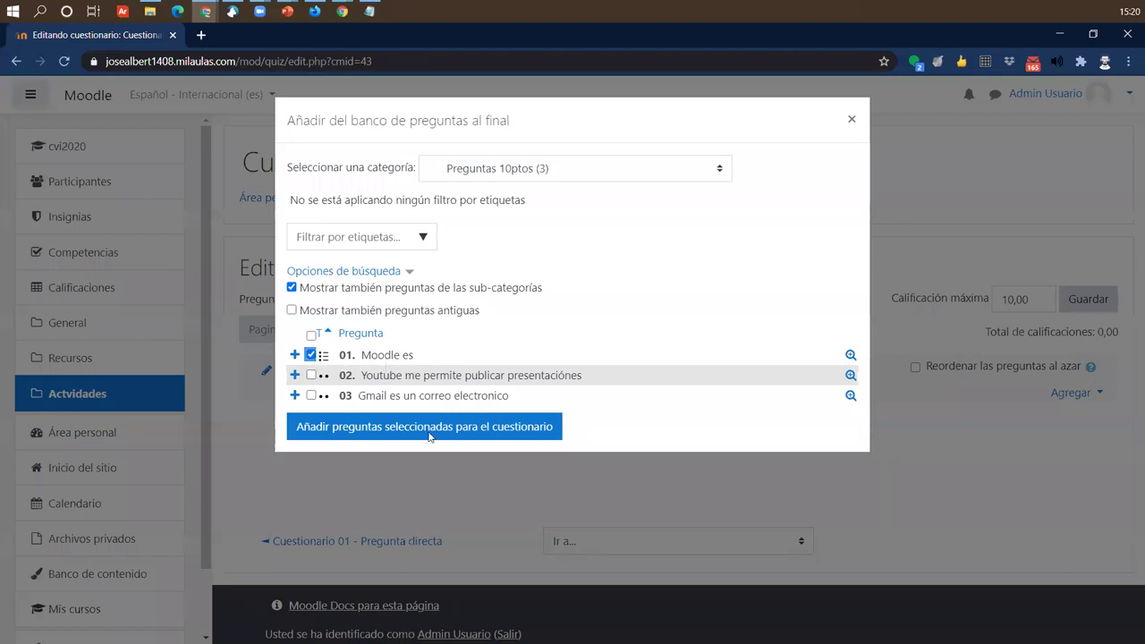
pyautogui.click(393, 433)
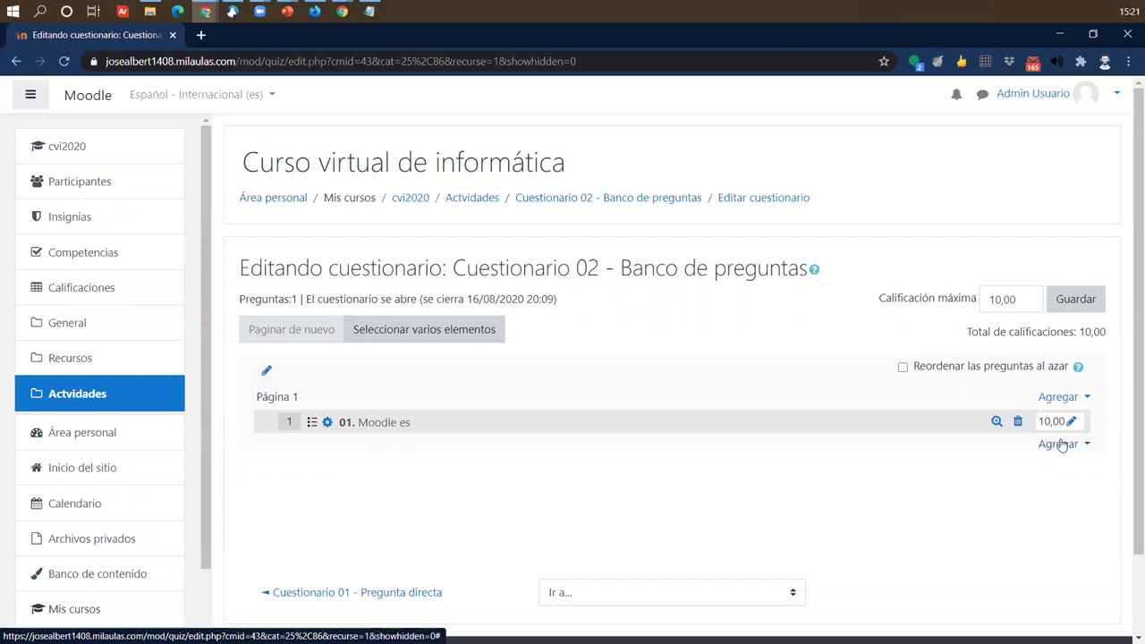
# Start adding a random question drawn from the Preguntas 5ptos category
pyautogui.click(1060, 443)
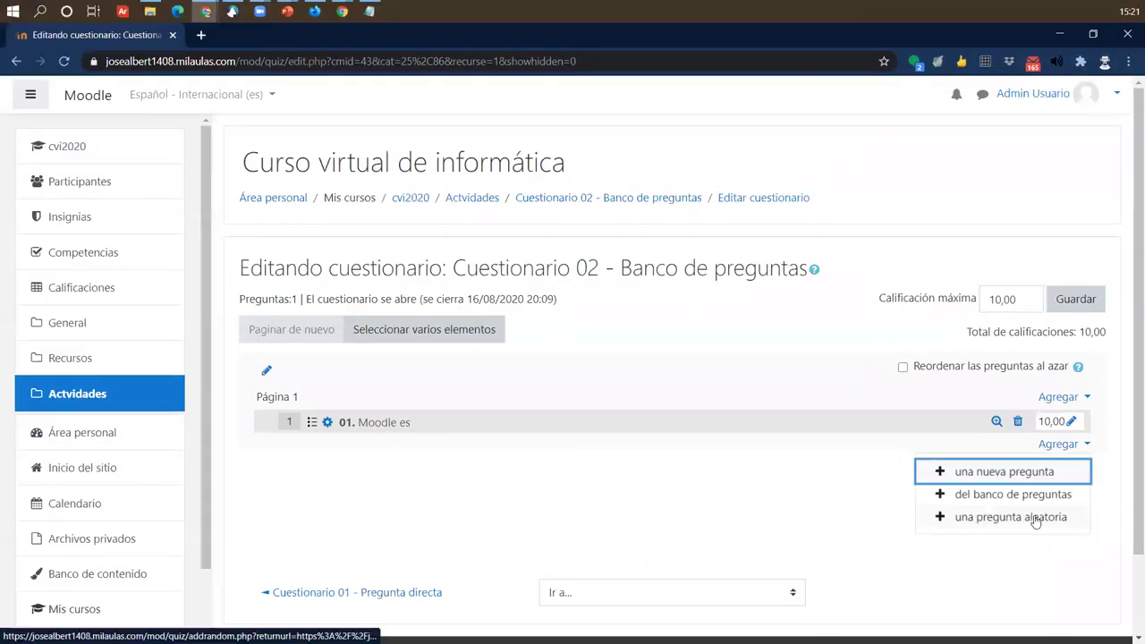
pyautogui.click(795, 527)
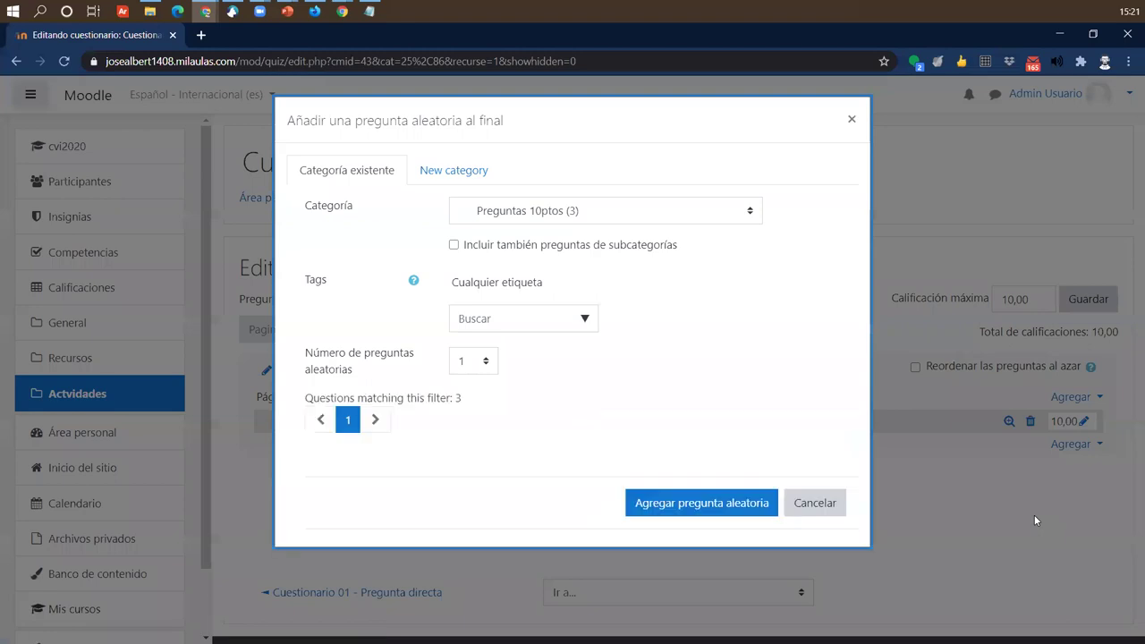
pyautogui.click(509, 215)
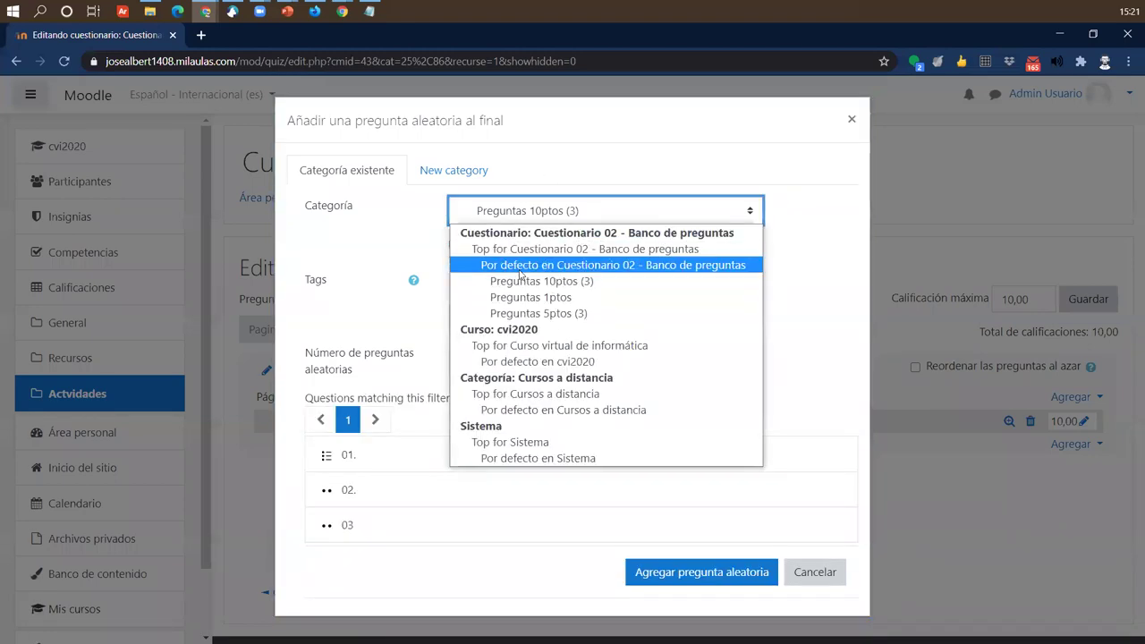
pyautogui.click(526, 313)
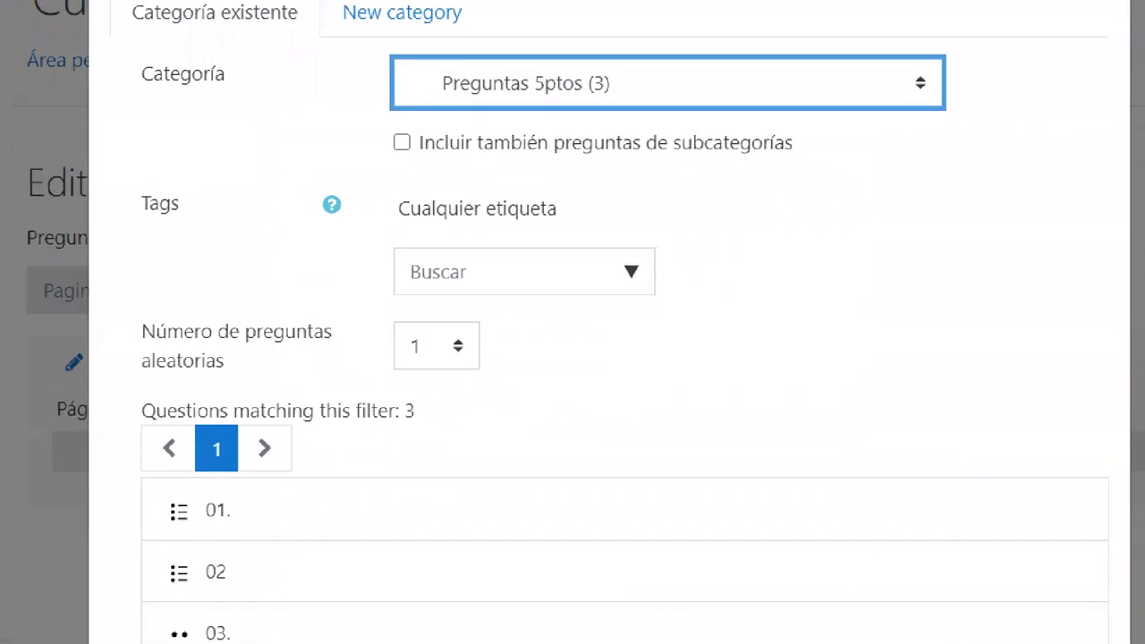
# Keep the number of random questions at 1 and add it to the quiz
pyautogui.moveTo(368, 54)
pyautogui.mouseDown()
pyautogui.moveTo(707, 116)
pyautogui.moveTo(979, 131)
pyautogui.moveTo(1033, 201)
pyautogui.mouseUp()
pyautogui.press('g')
pyautogui.press('e')
pyautogui.press('r')
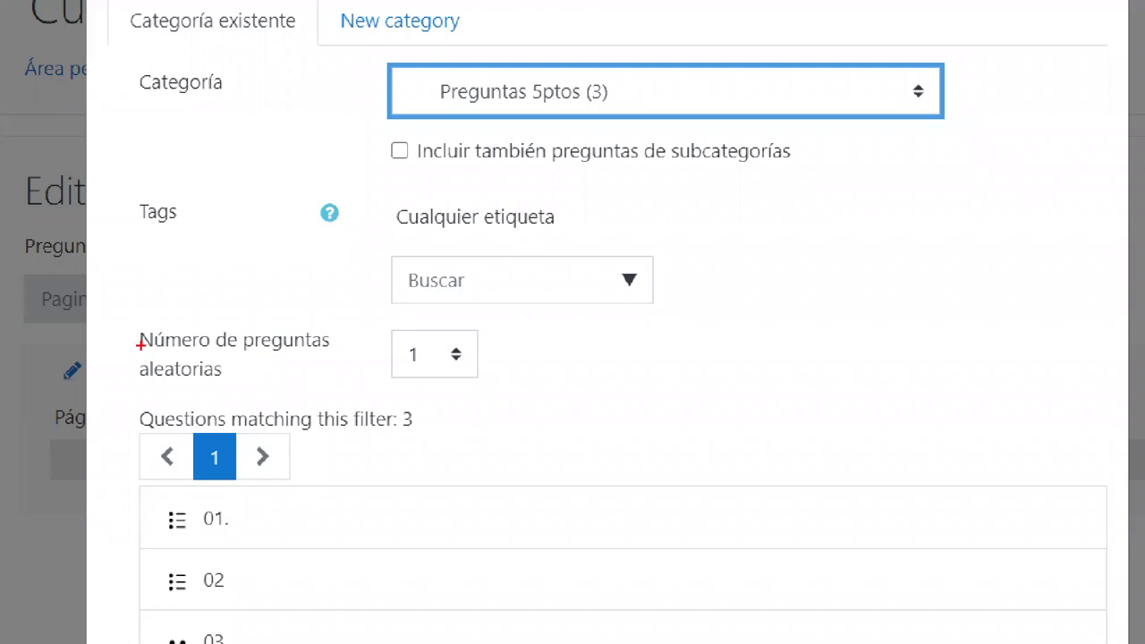
pyautogui.moveTo(120, 322); pyautogui.dragTo(505, 390)
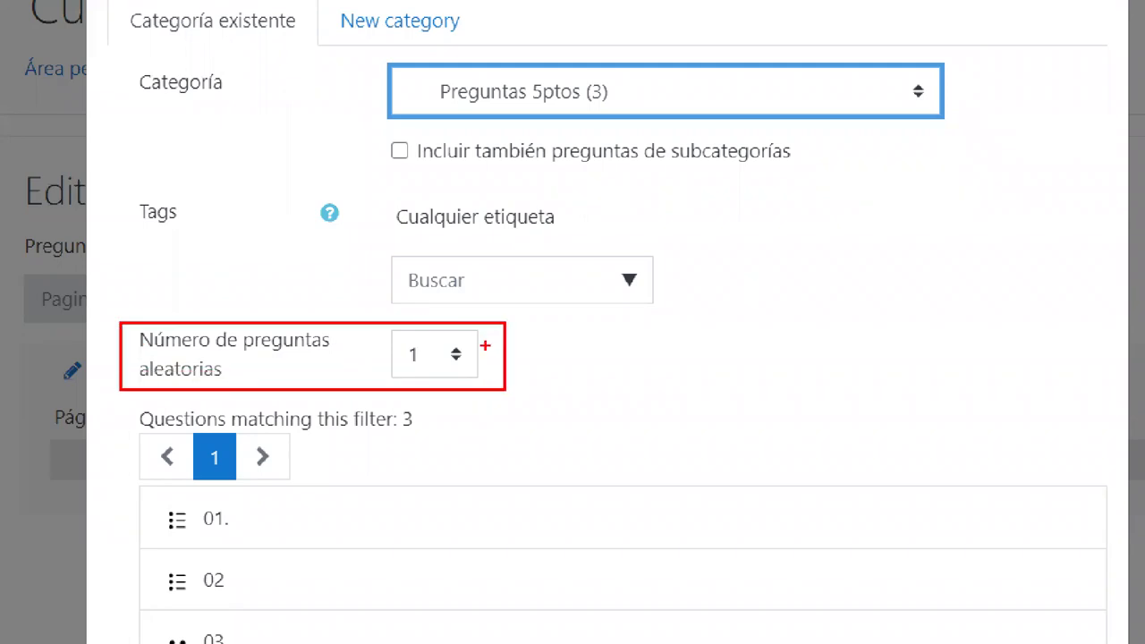
pyautogui.moveTo(485, 348); pyautogui.dragTo(793, 292)
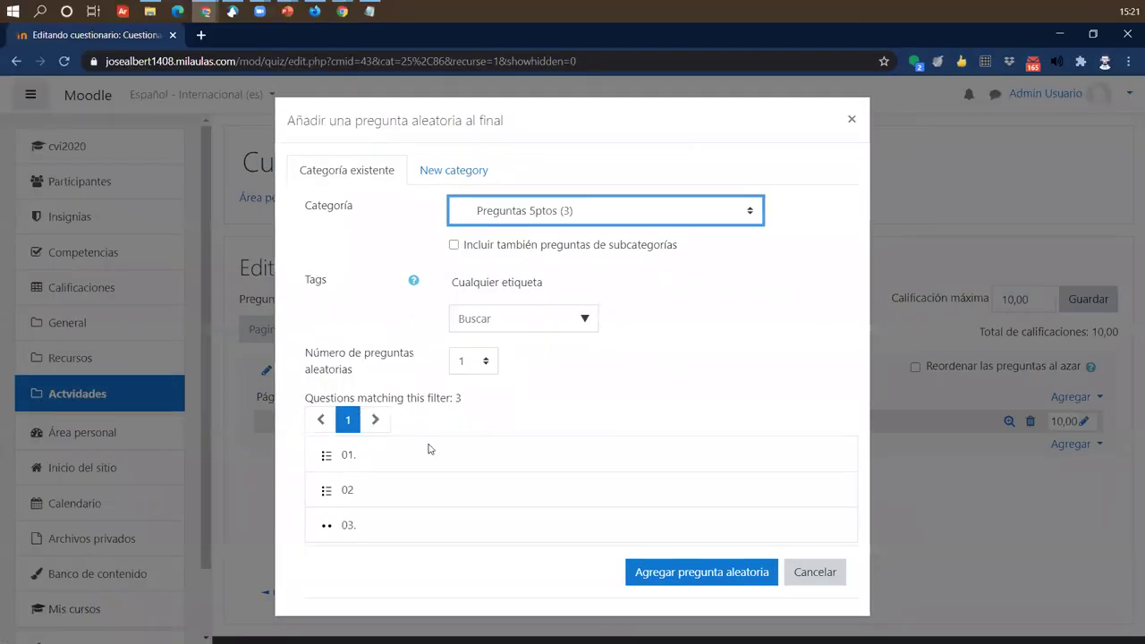
pyautogui.click(681, 577)
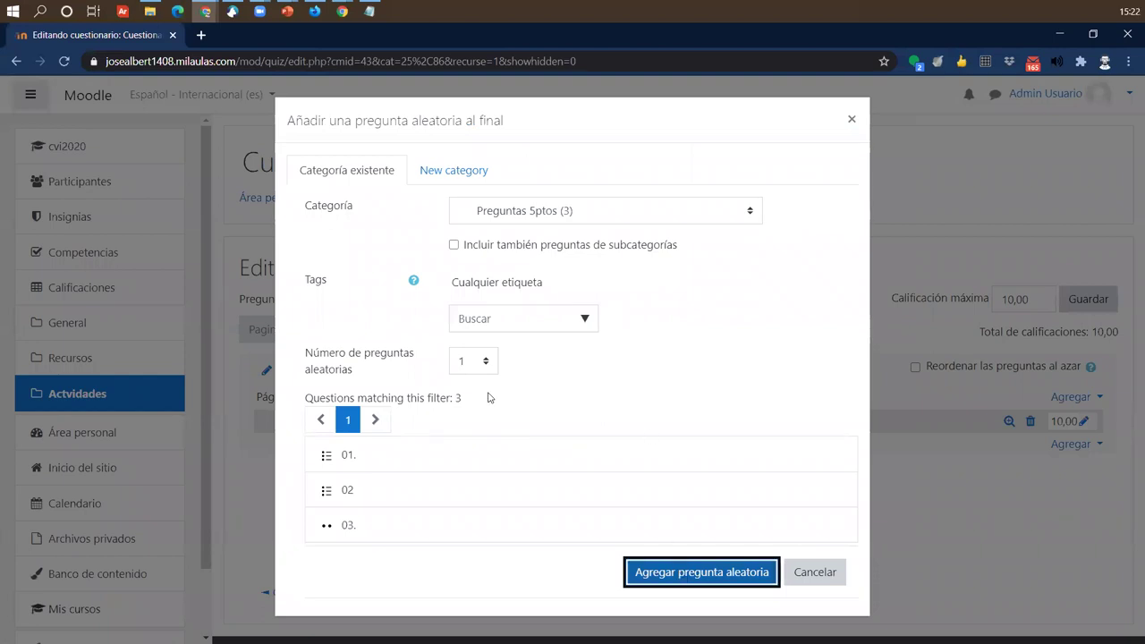
pyautogui.click(473, 360)
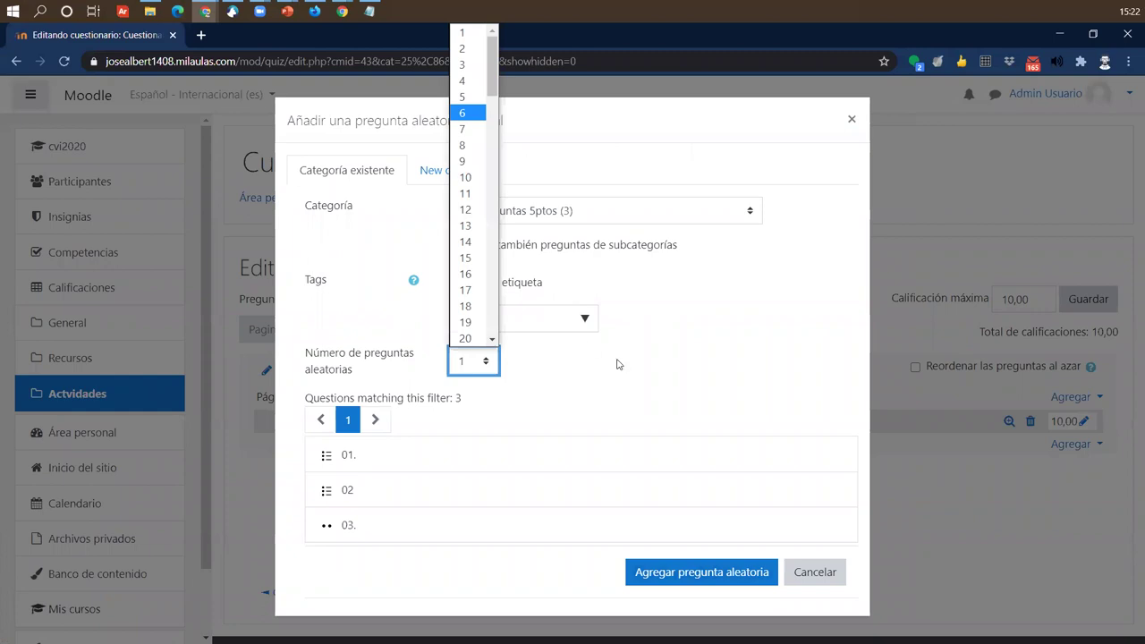
pyautogui.click(619, 396)
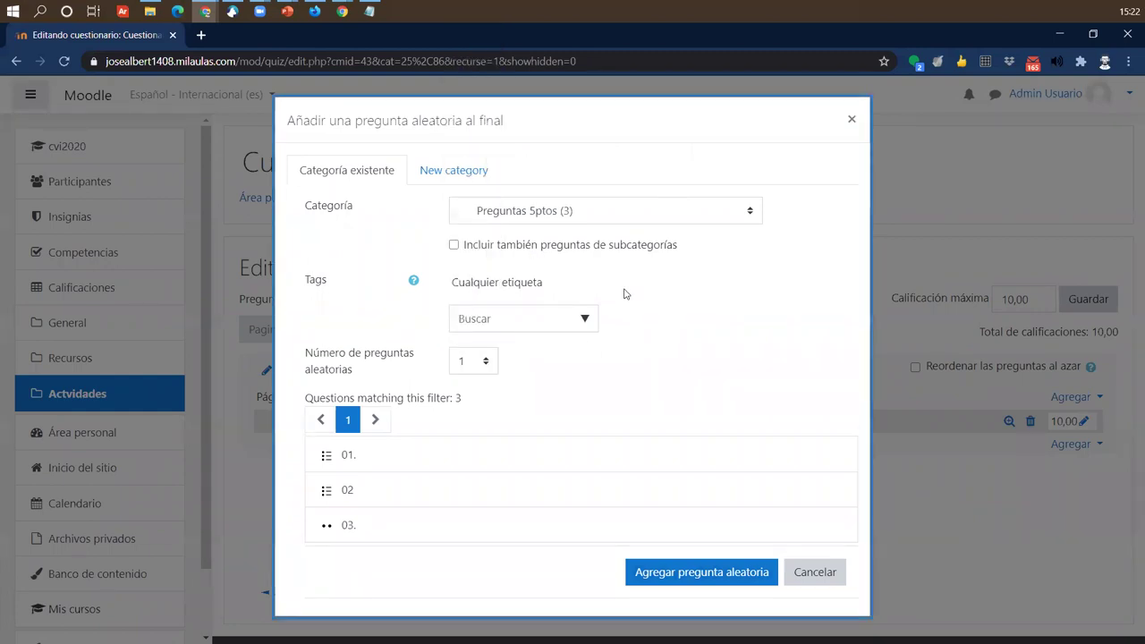
pyautogui.click(671, 573)
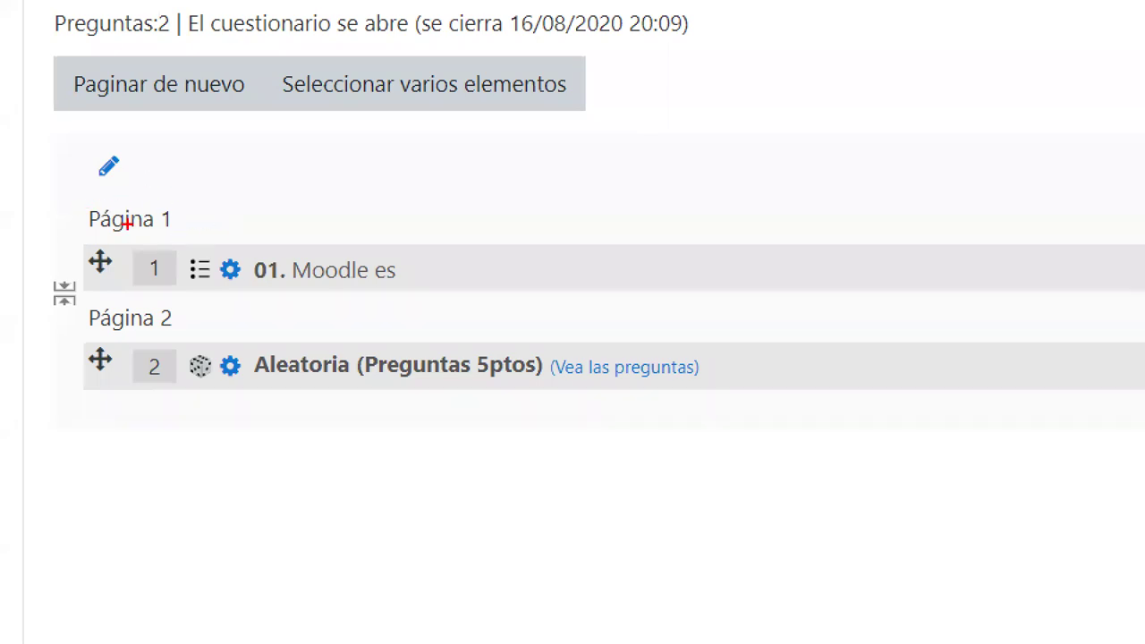
pyautogui.moveTo(219, 235)
pyautogui.mouseDown()
pyautogui.moveTo(227, 251)
pyautogui.moveTo(385, 304)
pyautogui.moveTo(430, 304)
pyautogui.mouseUp()
pyautogui.moveTo(414, 256); pyautogui.dragTo(663, 130)
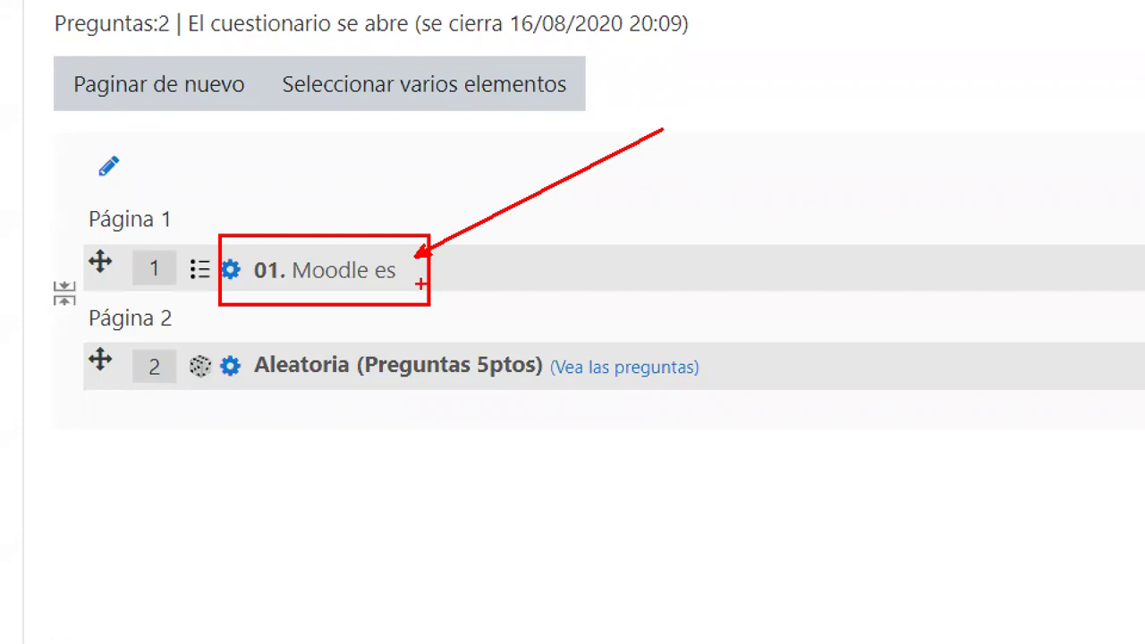
pyautogui.press('b')
pyautogui.moveTo(247, 331)
pyautogui.mouseDown()
pyautogui.moveTo(457, 399)
pyautogui.moveTo(697, 392)
pyautogui.moveTo(743, 409)
pyautogui.moveTo(735, 403)
pyautogui.moveTo(857, 487)
pyautogui.mouseUp()
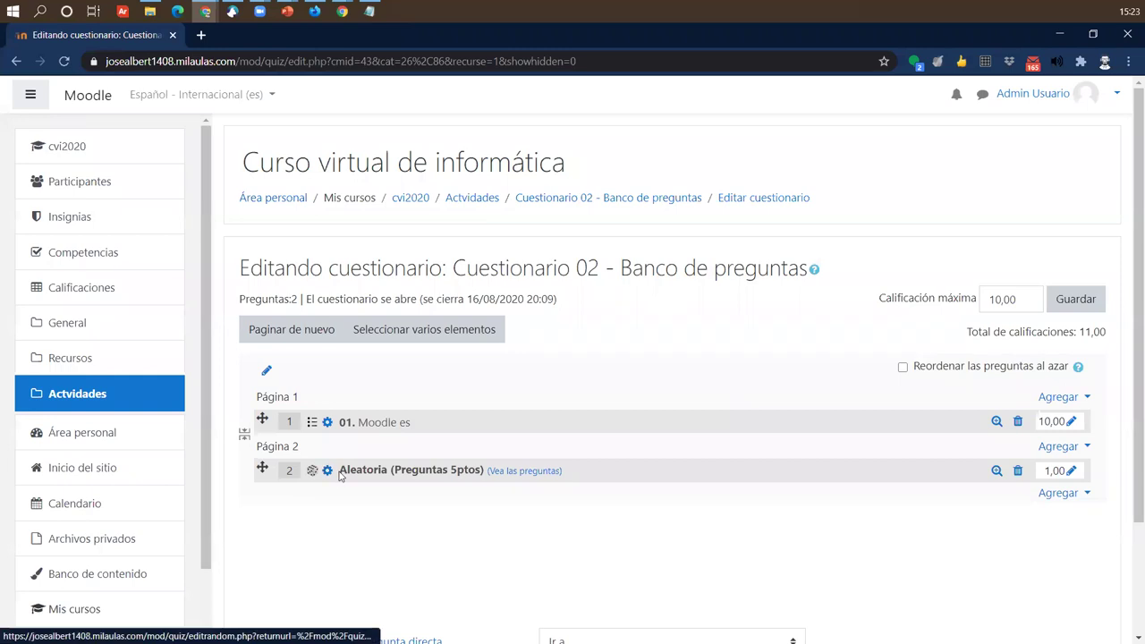
pyautogui.click(996, 473)
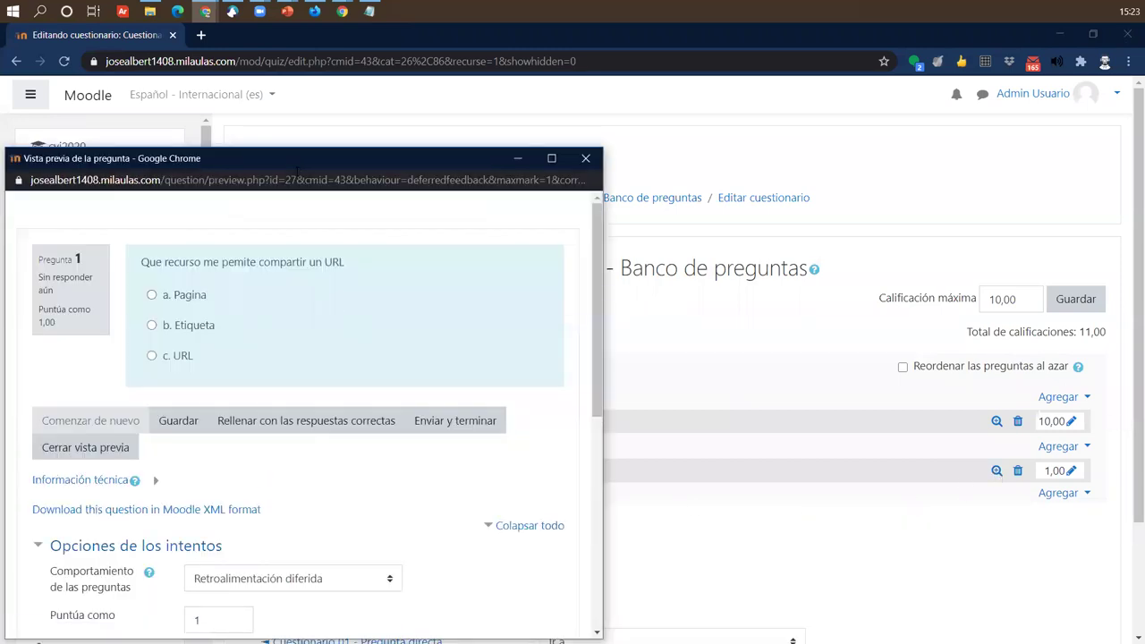
pyautogui.moveTo(315, 158); pyautogui.dragTo(501, 127)
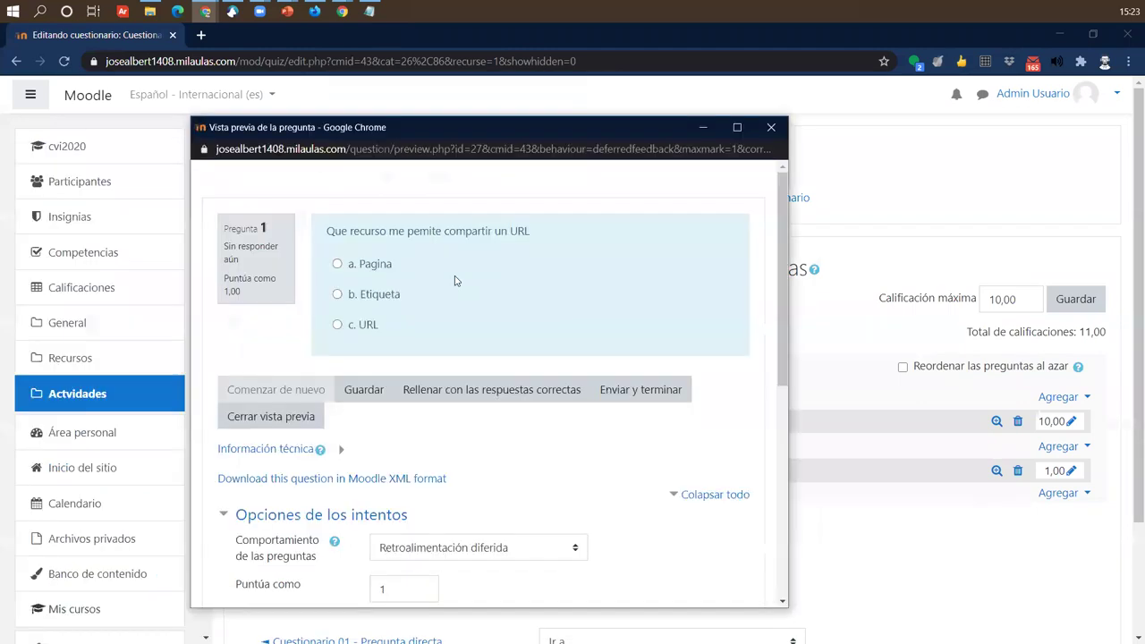
pyautogui.moveTo(328, 234); pyautogui.dragTo(572, 239)
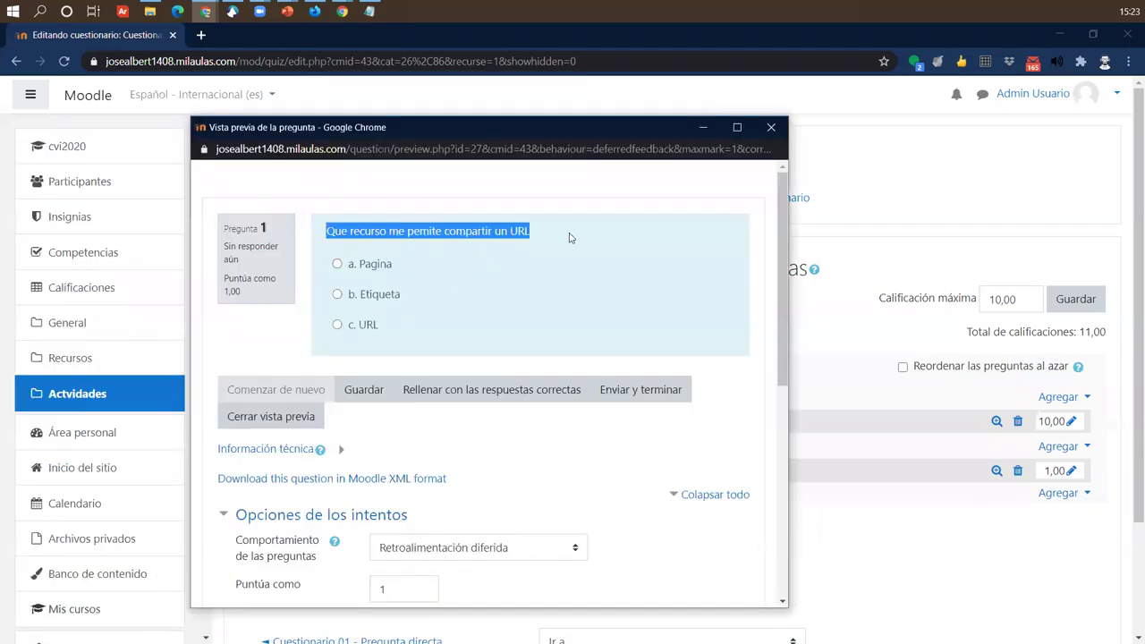
pyautogui.click(546, 289)
pyautogui.click(771, 127)
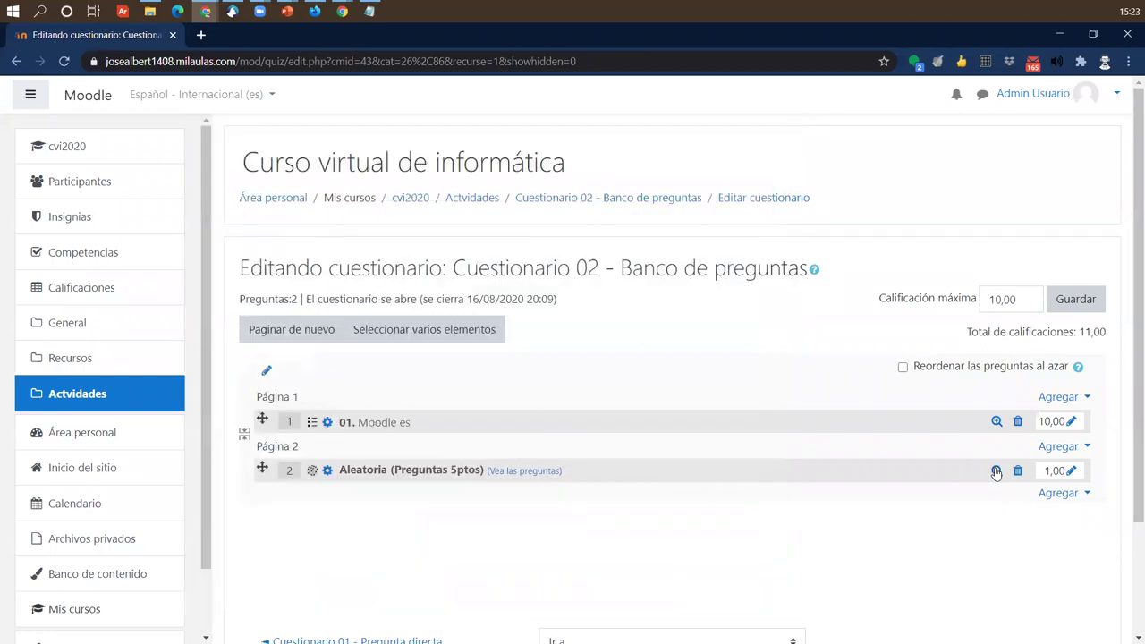
pyautogui.click(996, 470)
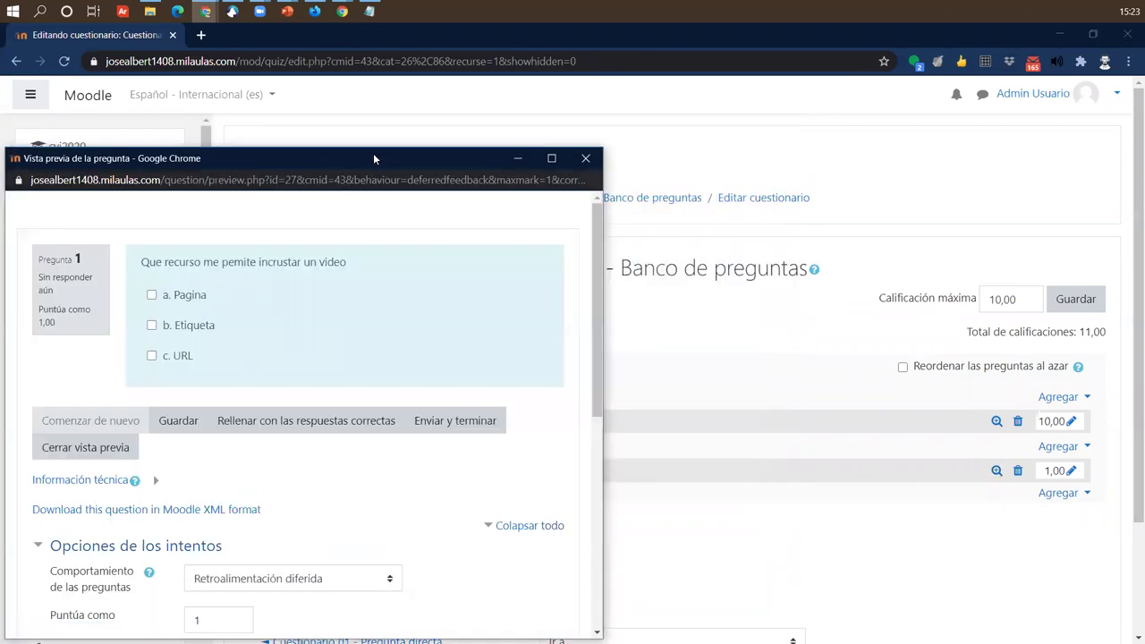
pyautogui.moveTo(286, 231); pyautogui.dragTo(511, 239)
pyautogui.click(730, 122)
pyautogui.click(997, 471)
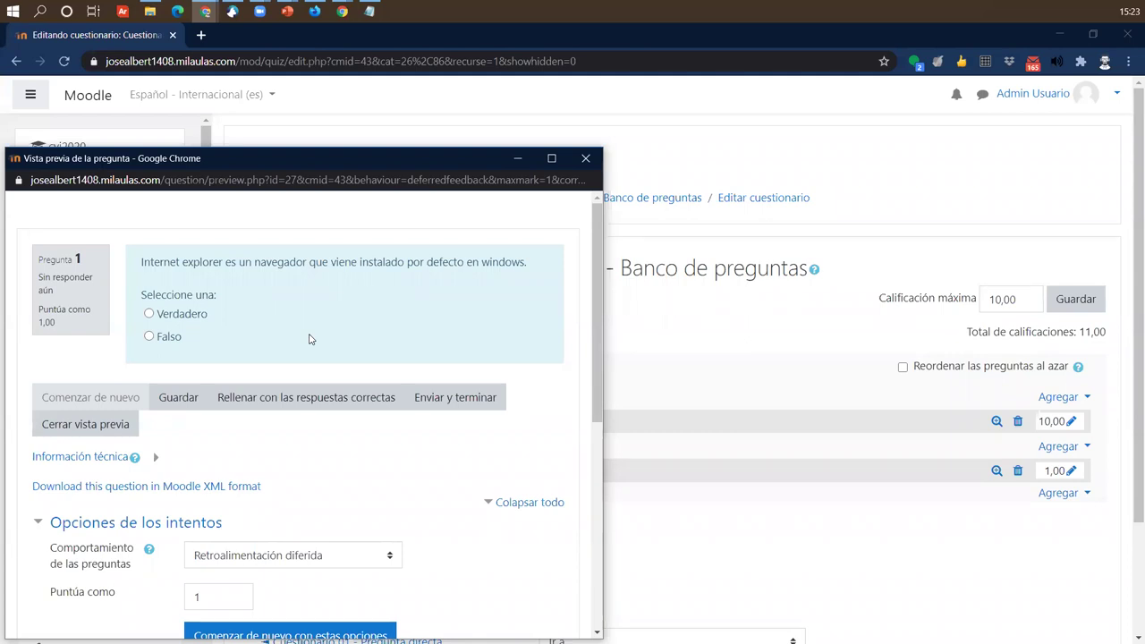
pyautogui.click(584, 159)
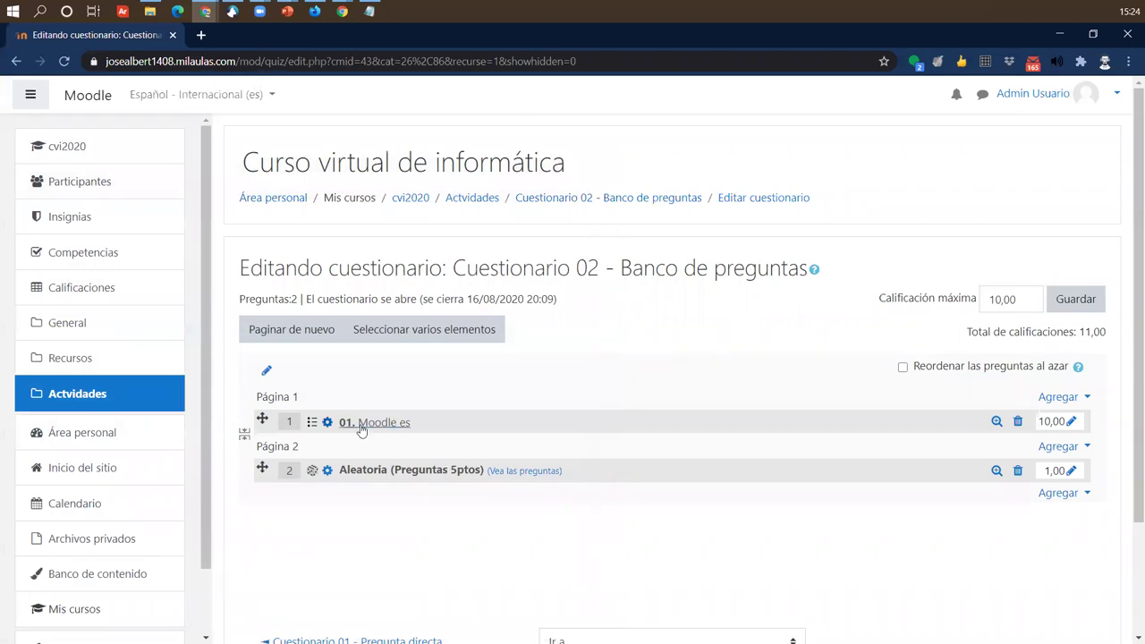
pyautogui.click(997, 421)
pyautogui.moveTo(375, 159); pyautogui.dragTo(783, 215)
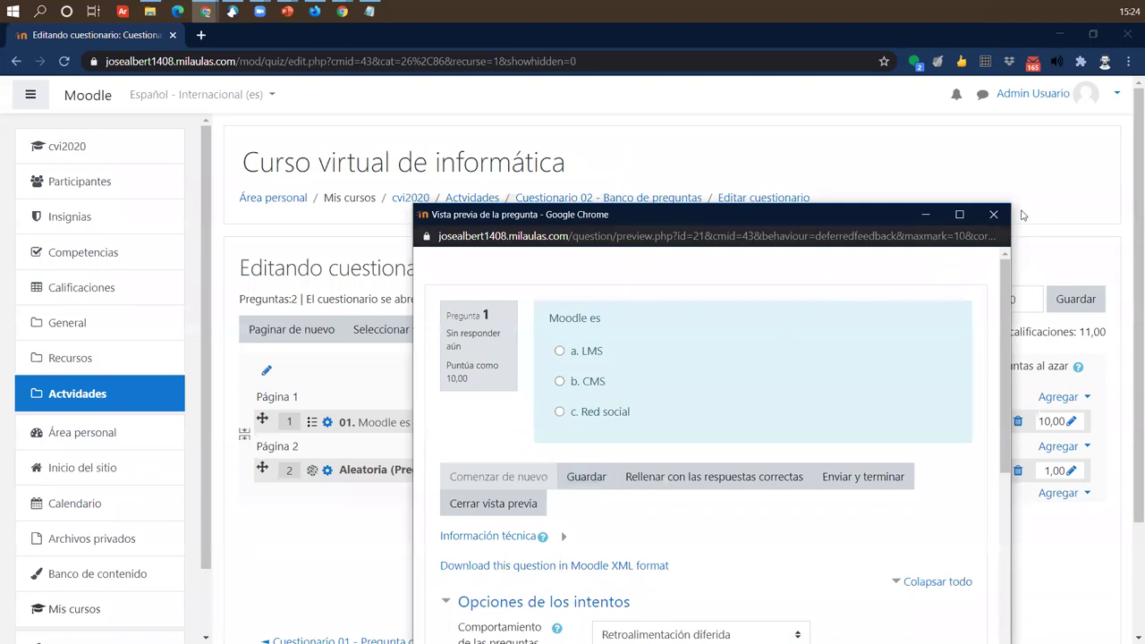
pyautogui.click(994, 216)
pyautogui.click(997, 420)
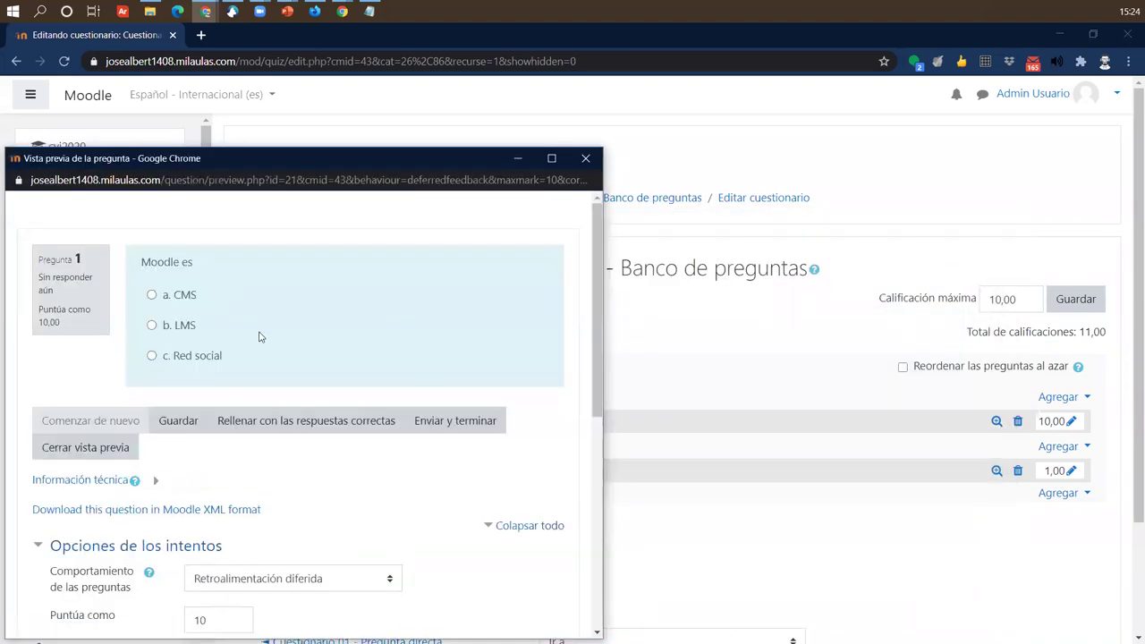
pyautogui.click(586, 158)
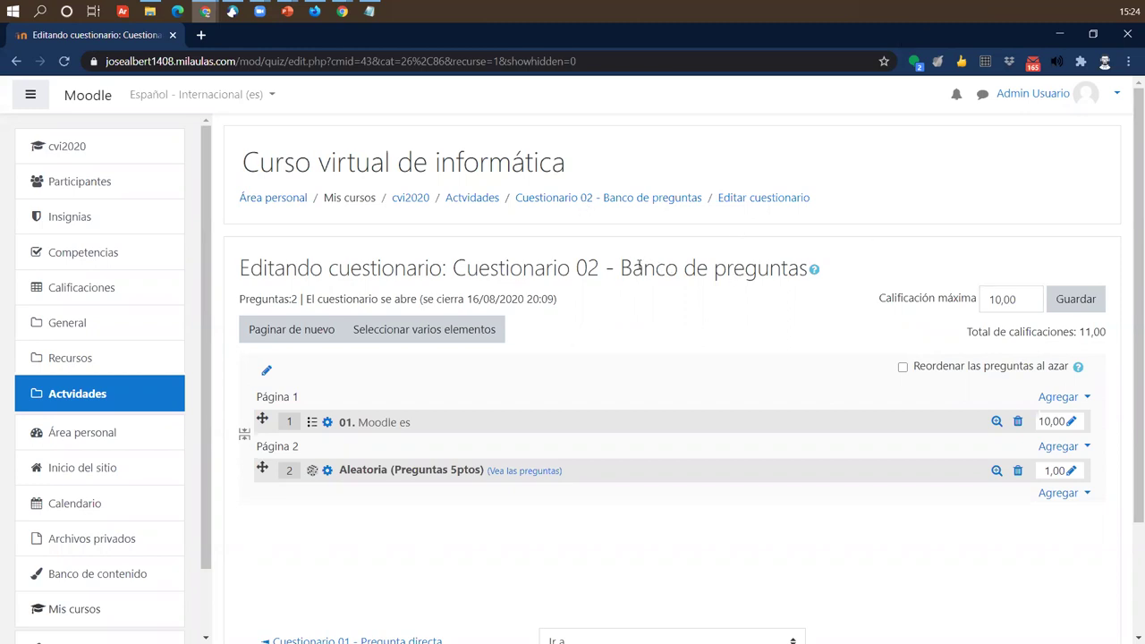
pyautogui.moveTo(642, 266); pyautogui.dragTo(808, 266)
pyautogui.click(798, 267)
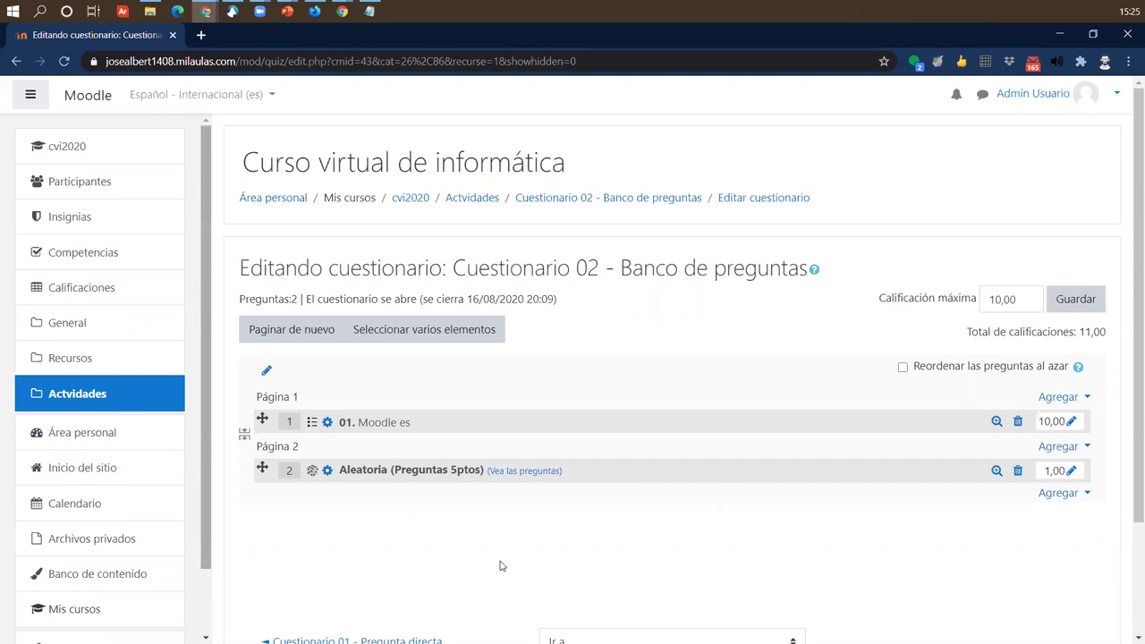
pyautogui.click(80, 394)
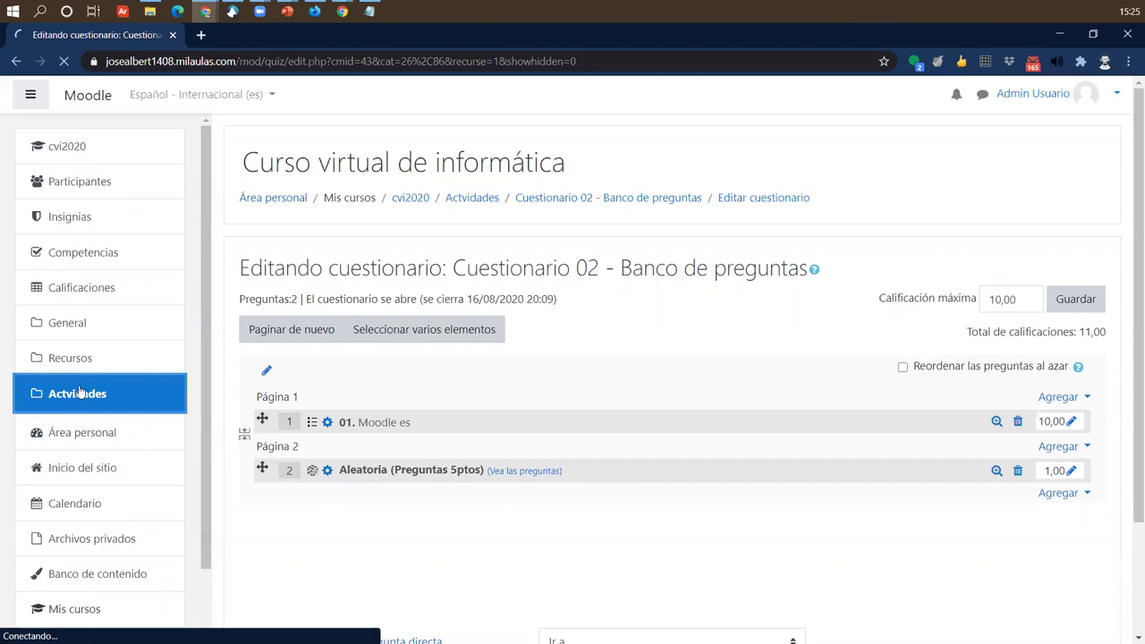
# Open the Cuestionario 02 - Banco de preguntas quiz and its gear administration menu
pyautogui.click(941, 473)
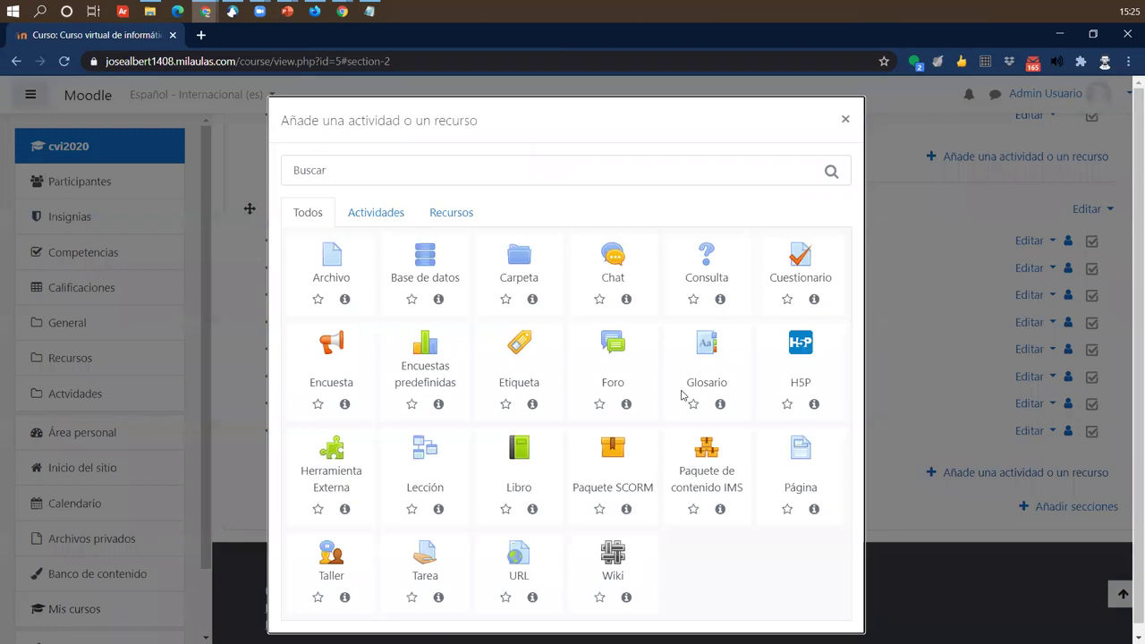
pyautogui.click(846, 118)
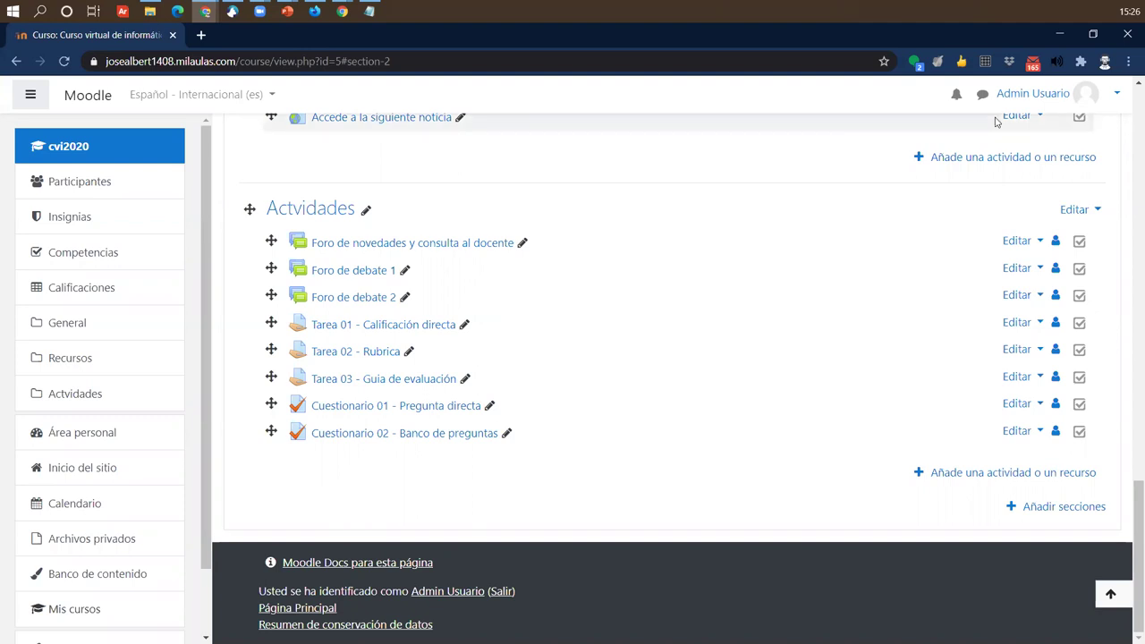
pyautogui.scroll(3, 706, 142)
pyautogui.scroll(-2, 1128, 164)
pyautogui.scroll(-1, 1128, 165)
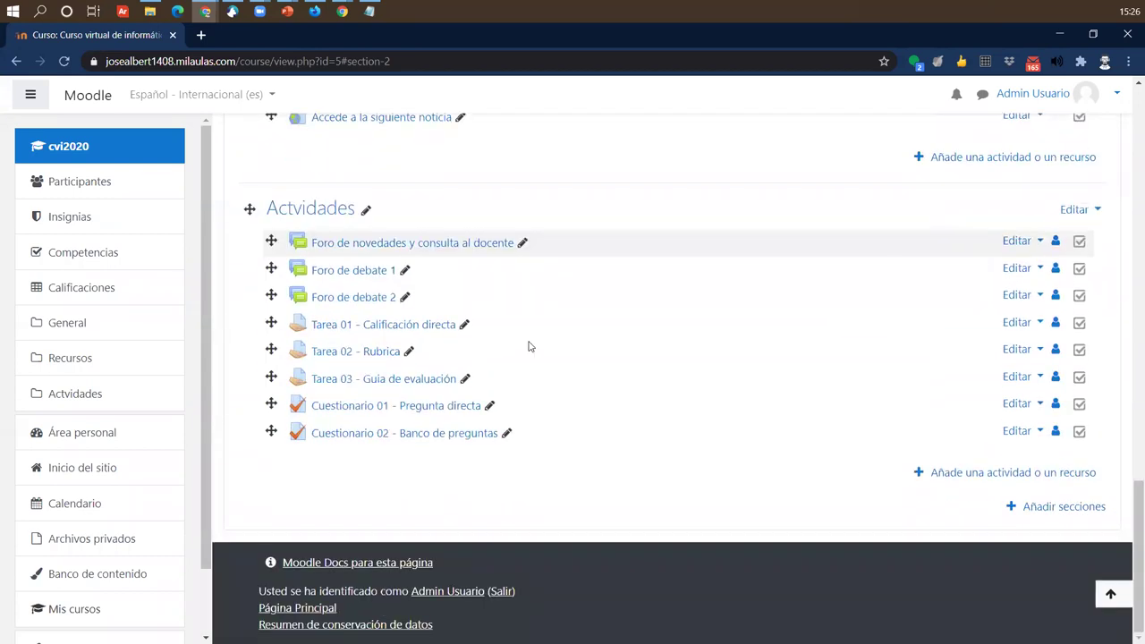
pyautogui.click(472, 435)
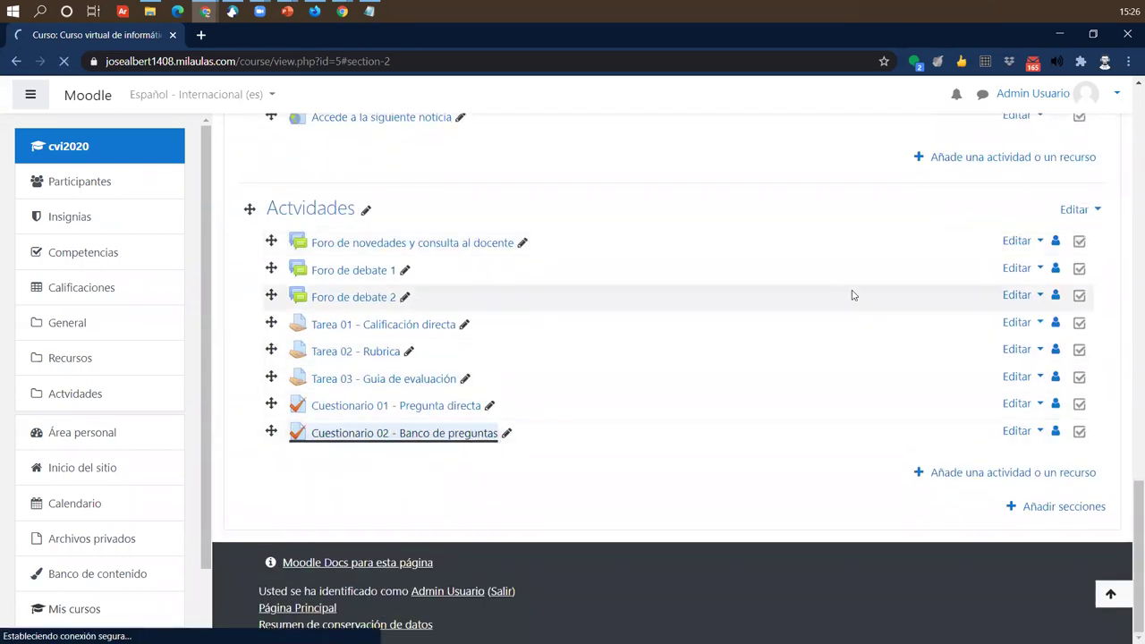
pyautogui.click(1089, 256)
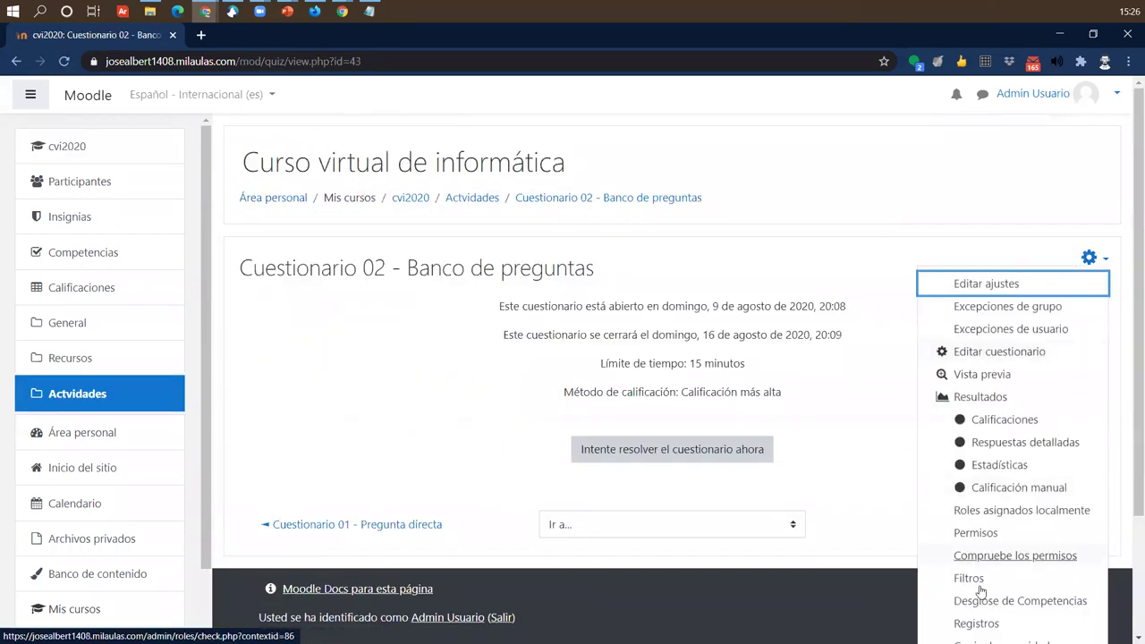
pyautogui.scroll(-1, 986, 547)
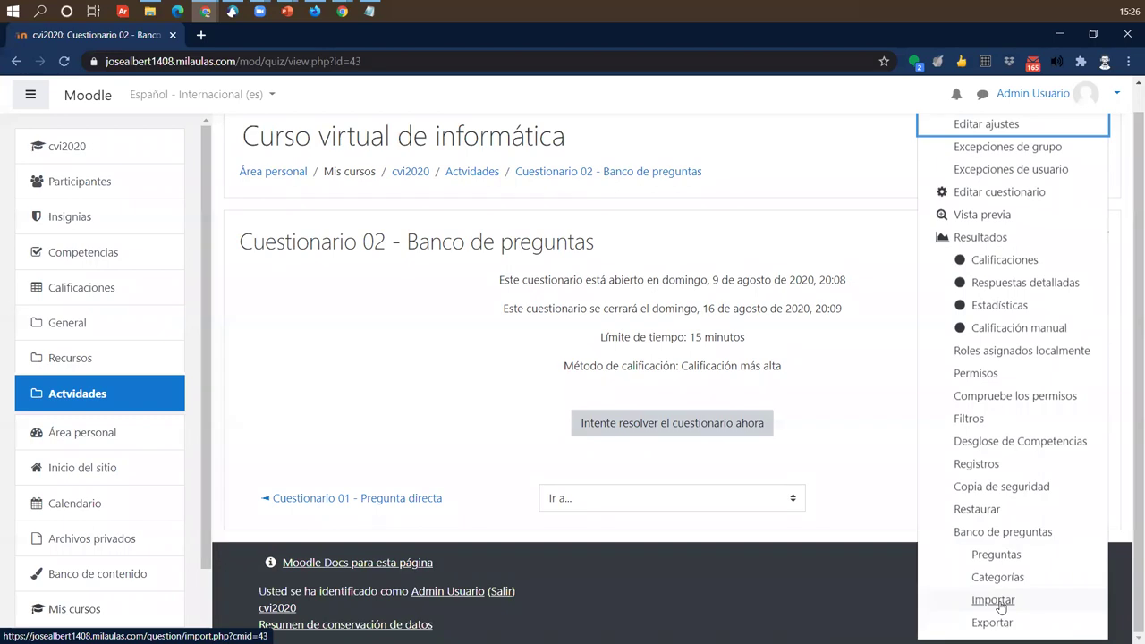
# Search Google for 'moodle' in a new Chrome tab
pyautogui.click(201, 35)
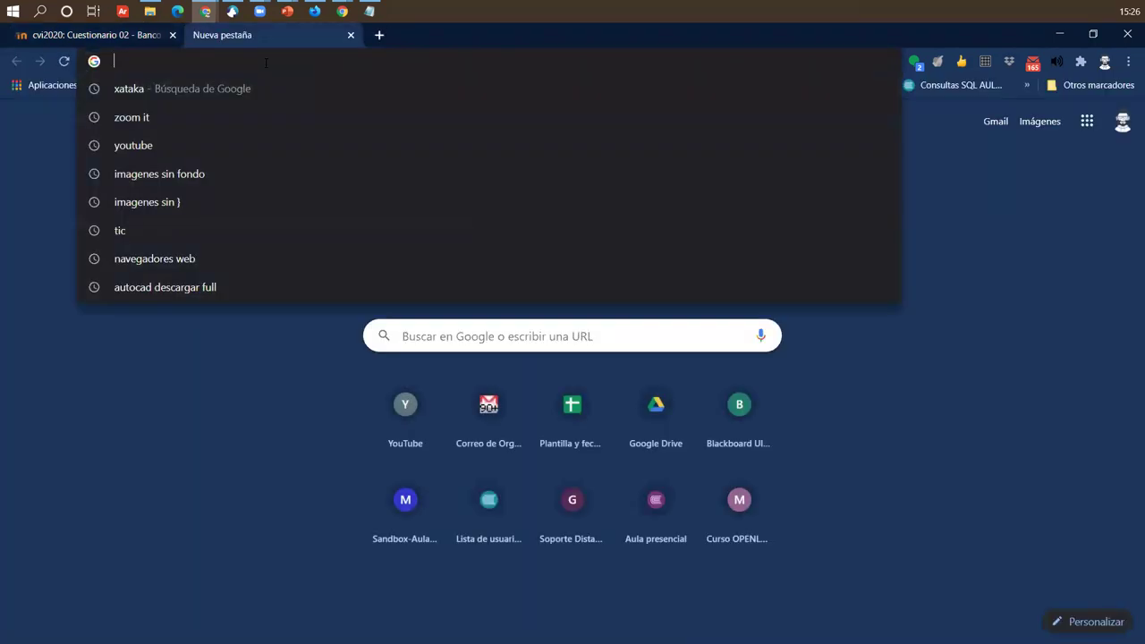
pyautogui.write('moodle')
pyautogui.press('Return')
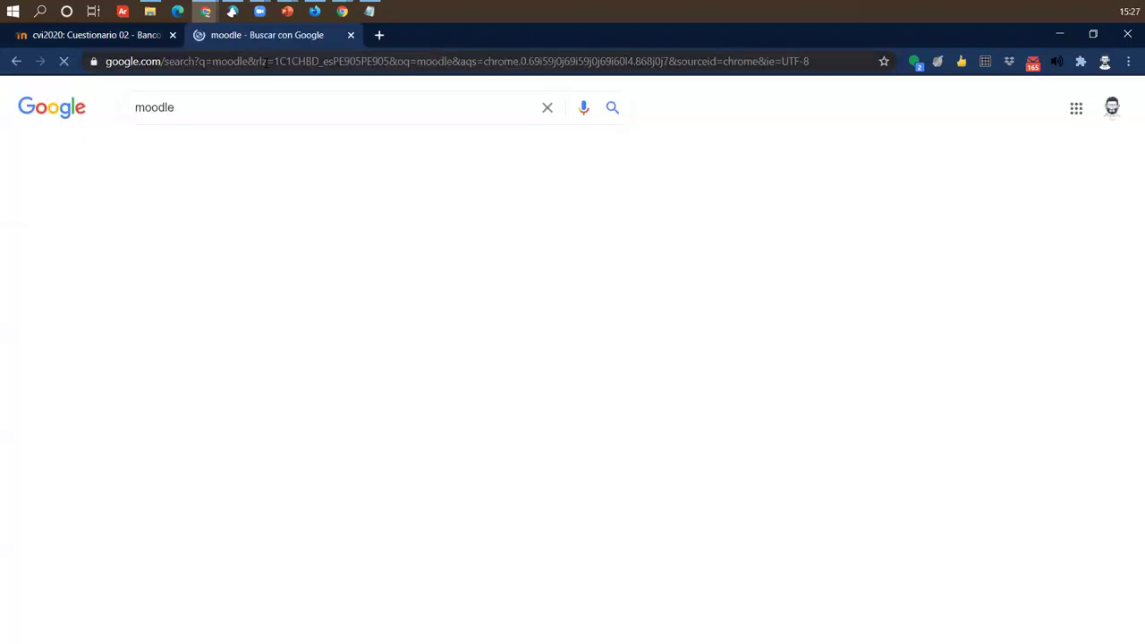
# Switch to the untitled Notepad document and position the cursor on a new line
pyautogui.click(370, 10)
pyautogui.press('Return')
pyautogui.press('Return')
pyautogui.press('Return')
pyautogui.press('Return')
pyautogui.press('Return')
pyautogui.press('Return')
pyautogui.press('BackSpace')
pyautogui.press('BackSpace')
pyautogui.press('BackSpace')
pyautogui.press('BackSpace')
pyautogui.press('BackSpace')
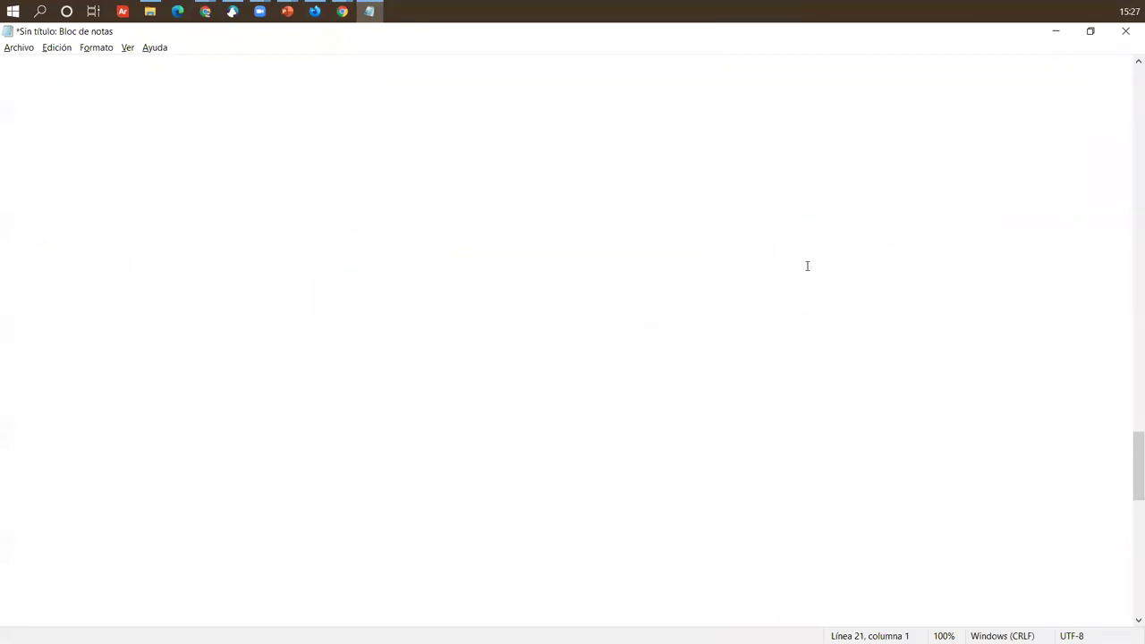
# Write 'Aiken' and 'Git' on separate lines in Notepad, then minimize it to show Chrome
pyautogui.write('Aiken')
pyautogui.press('Return')
pyautogui.write('Gi')
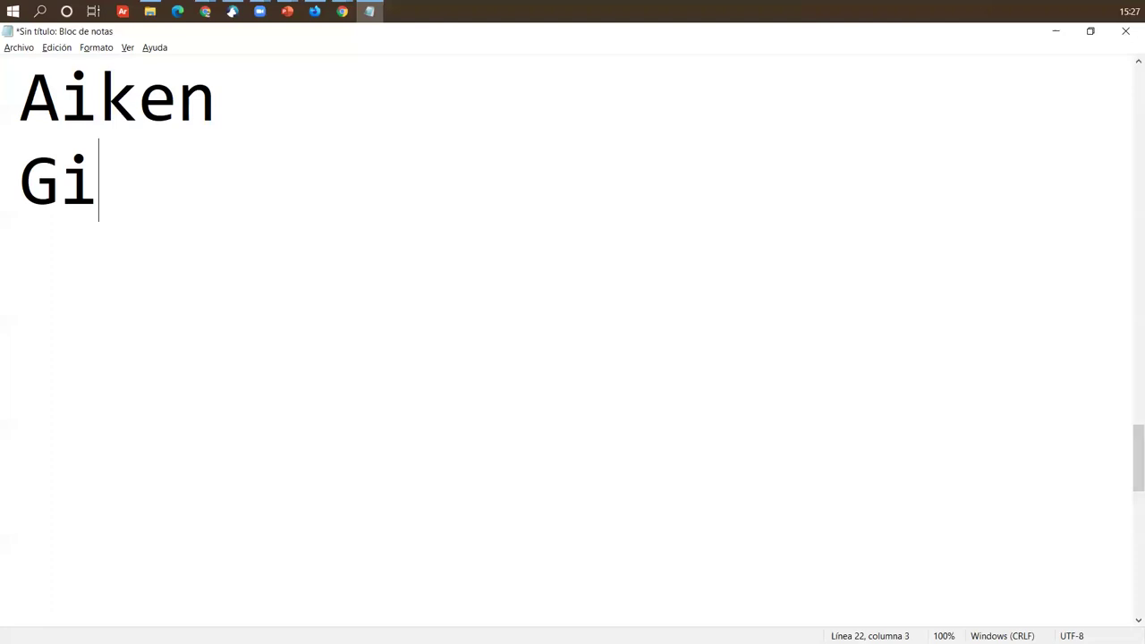
pyautogui.write('t')
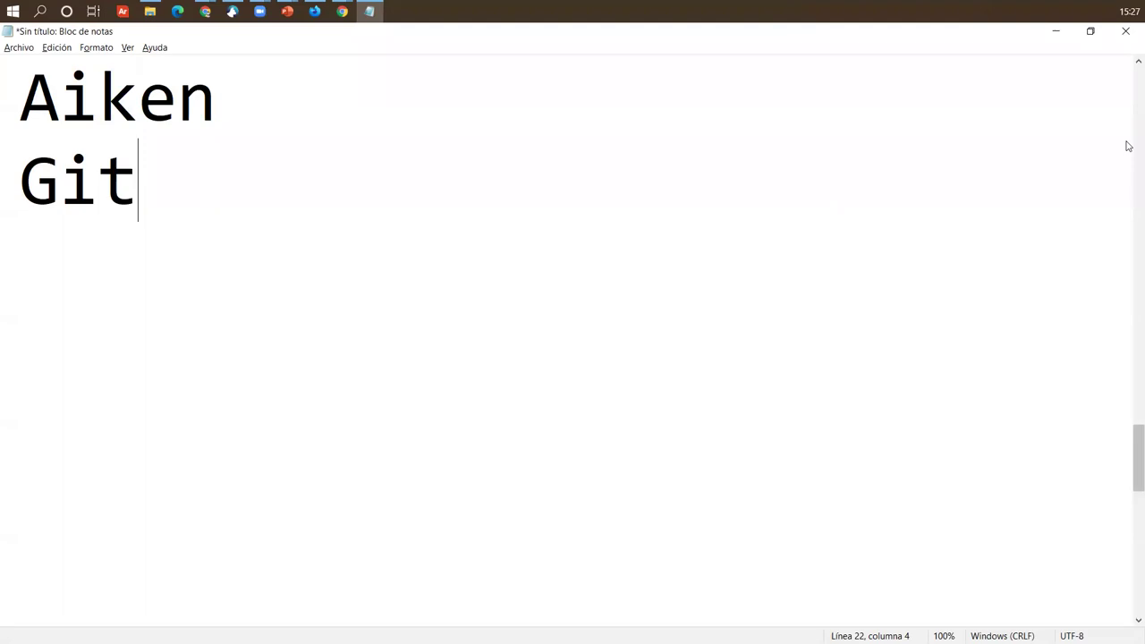
pyautogui.click(1057, 32)
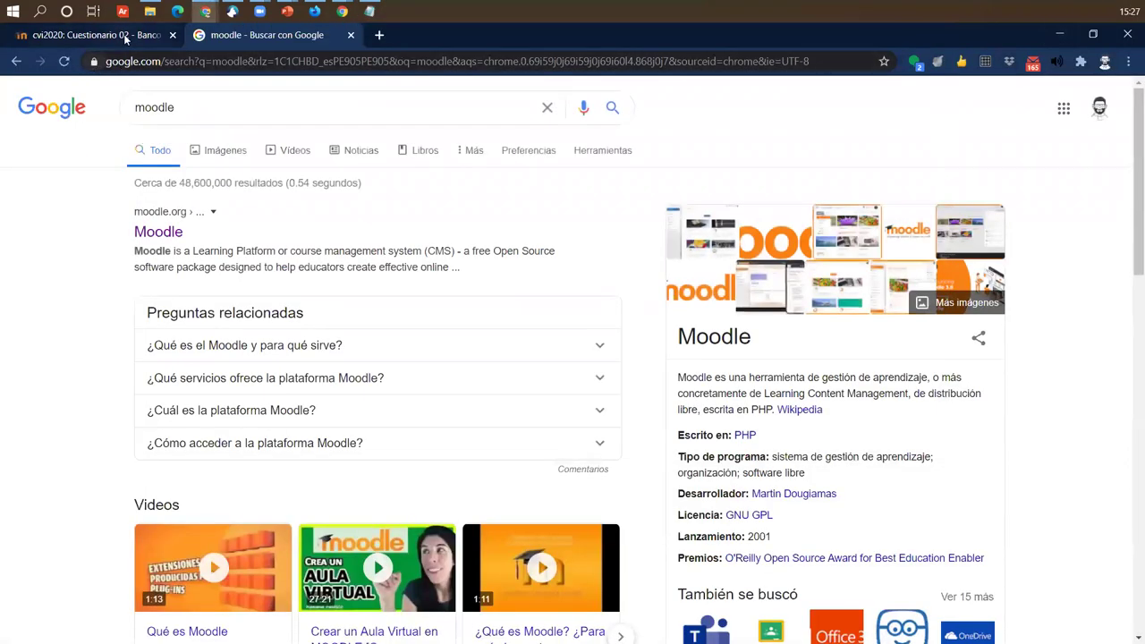
# Go to the Cuestionario 02 question bank and open its Exportar page
pyautogui.click(116, 35)
pyautogui.scroll(1, 881, 445)
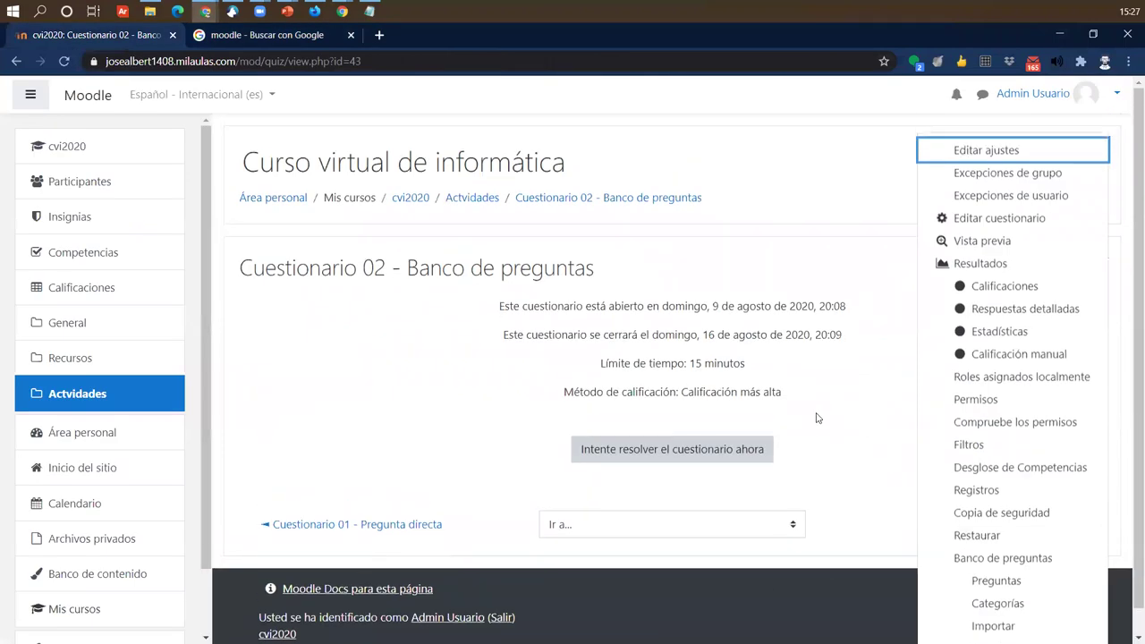
pyautogui.click(994, 586)
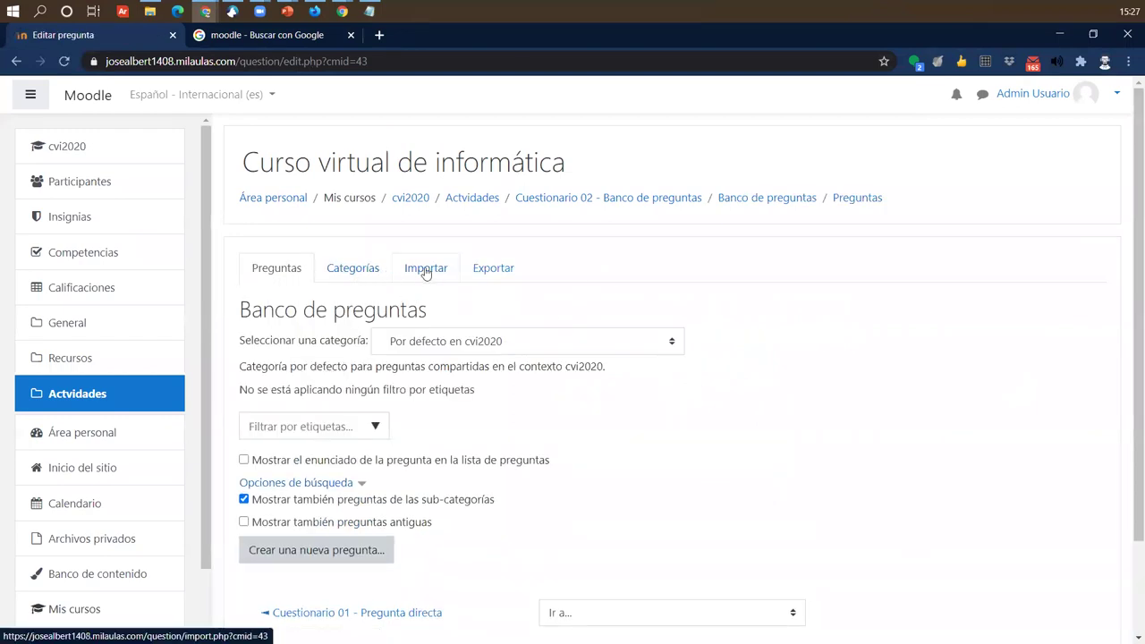
pyautogui.click(491, 270)
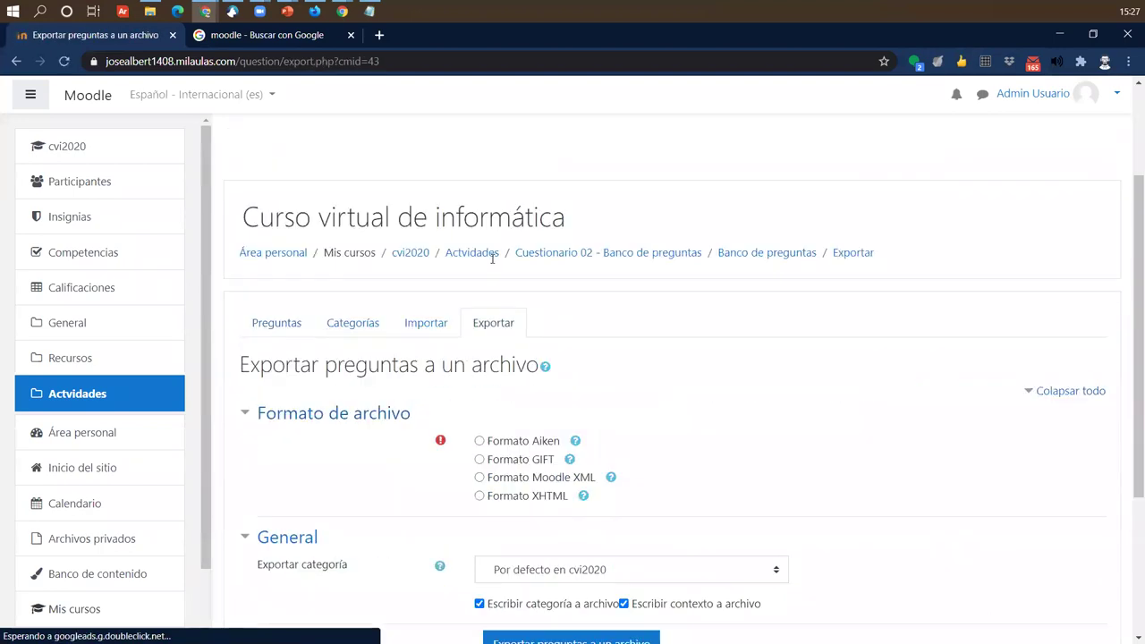
# Look over the export form's category list, leaving the selection unchanged
pyautogui.scroll(-4, 439, 322)
pyautogui.scroll(-1, 541, 315)
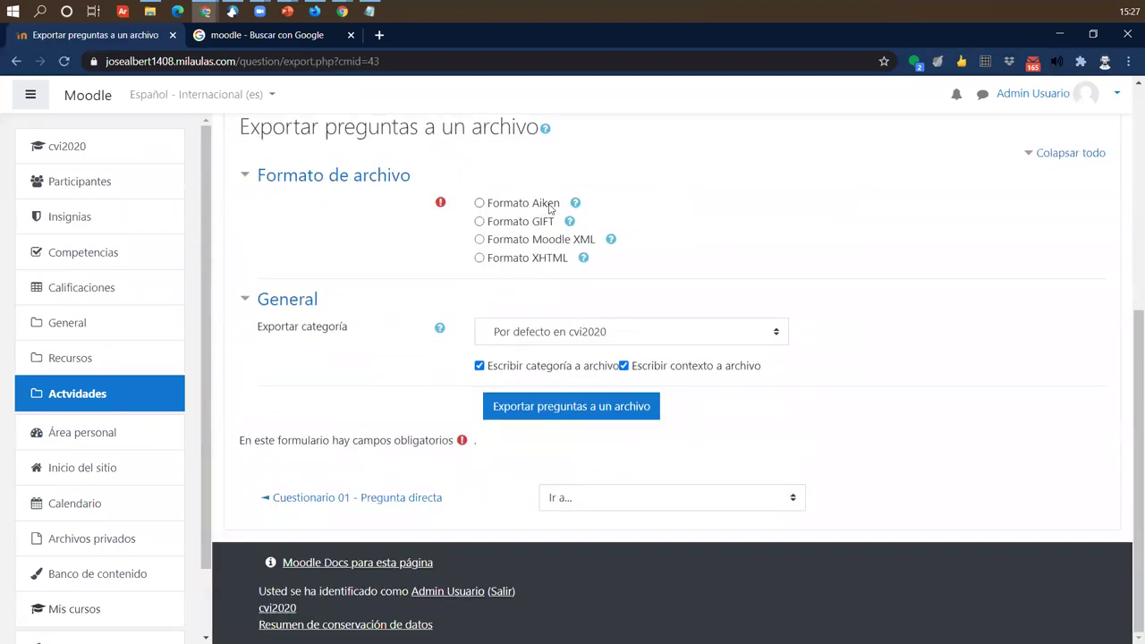
pyautogui.scroll(1, 427, 241)
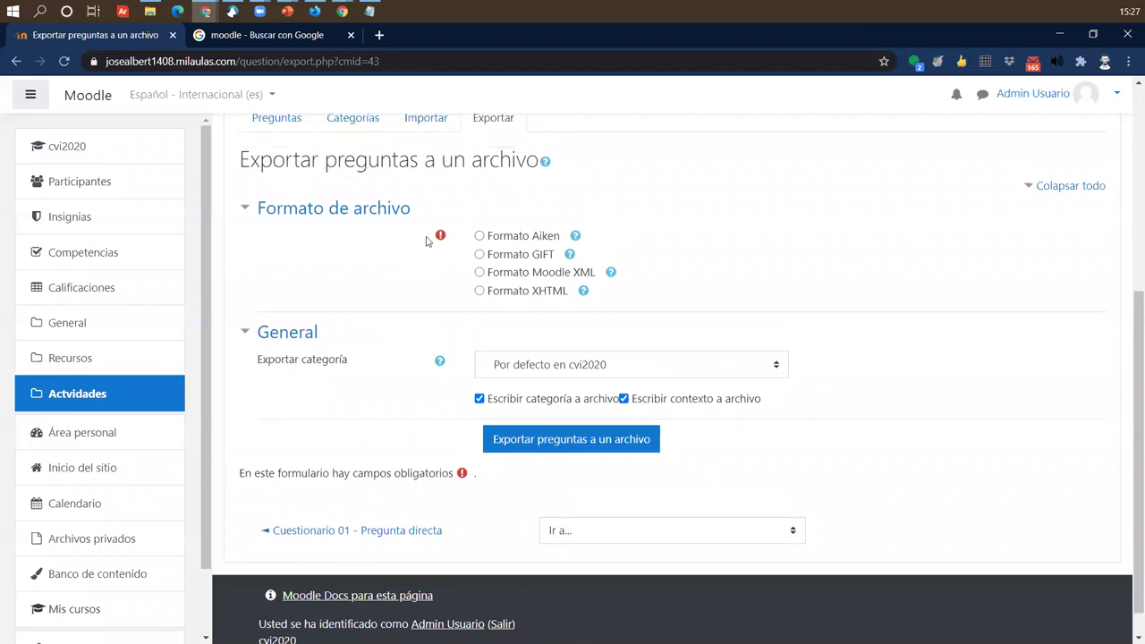
pyautogui.scroll(3, 426, 241)
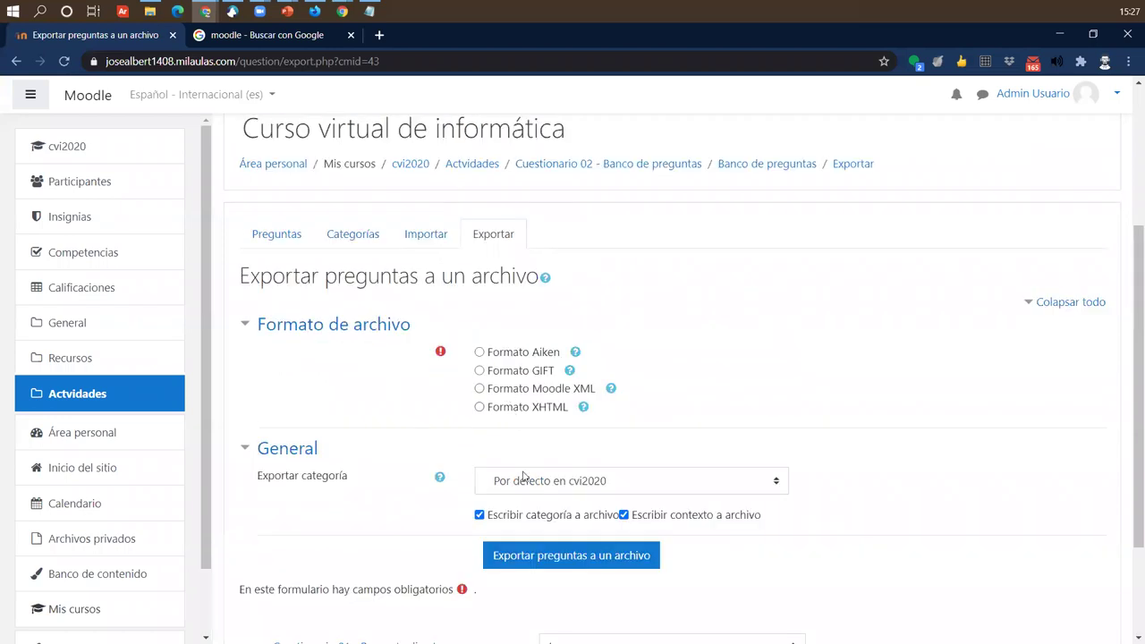
pyautogui.scroll(-2, 524, 475)
pyautogui.click(525, 406)
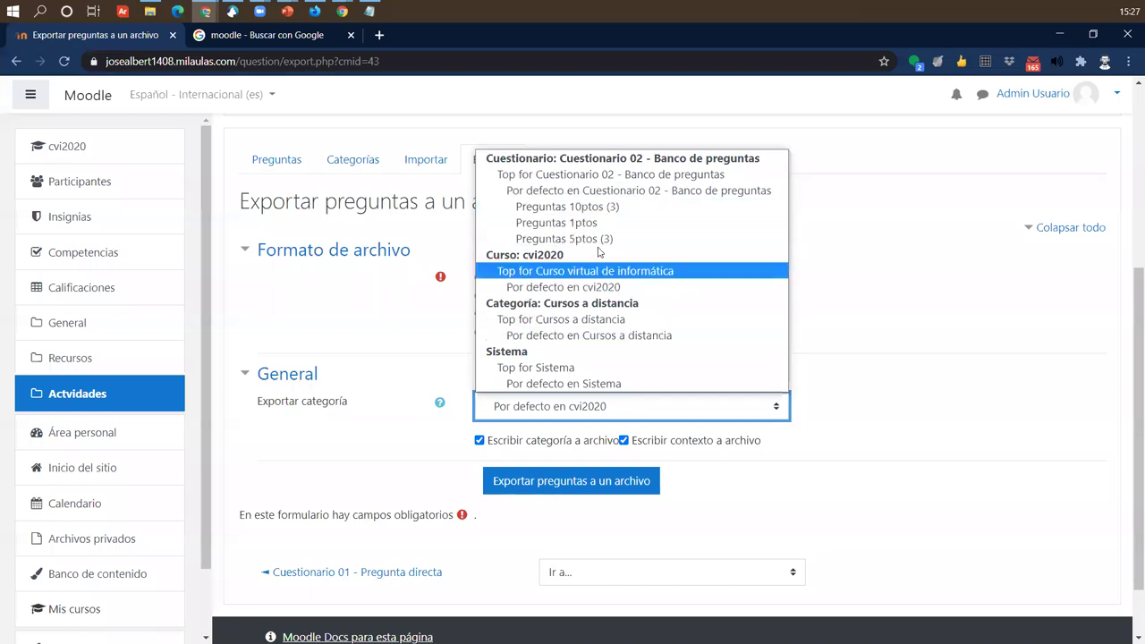
pyautogui.click(882, 319)
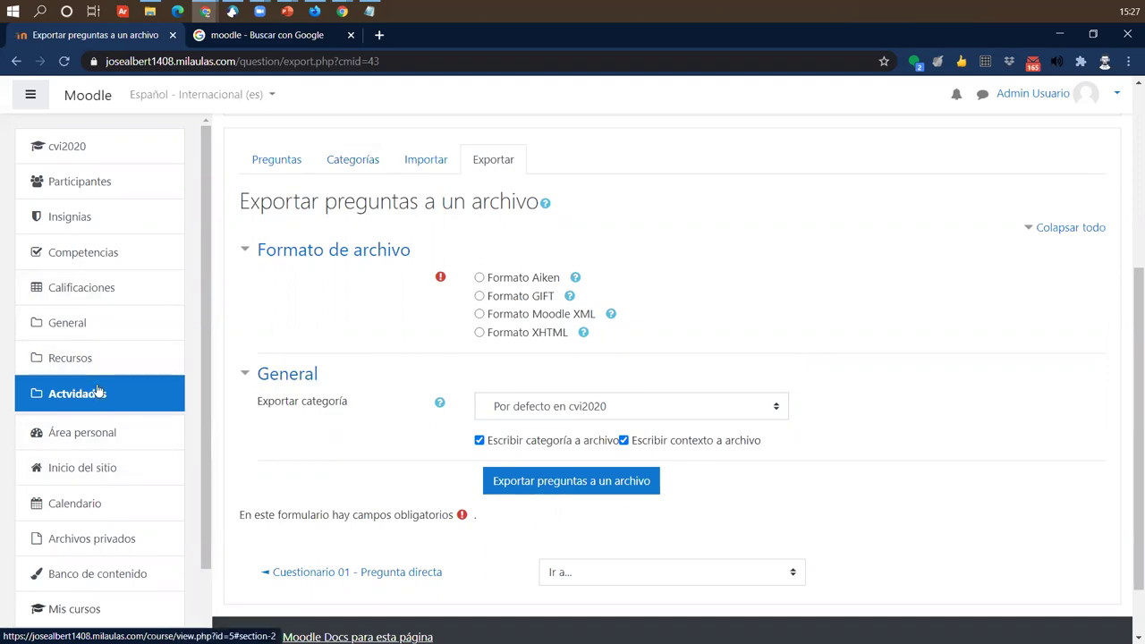
pyautogui.scroll(-1, 103, 548)
pyautogui.scroll(1, 102, 501)
# Open Cuestionario 01 - Pregunta directa and go to its question export page
pyautogui.click(82, 395)
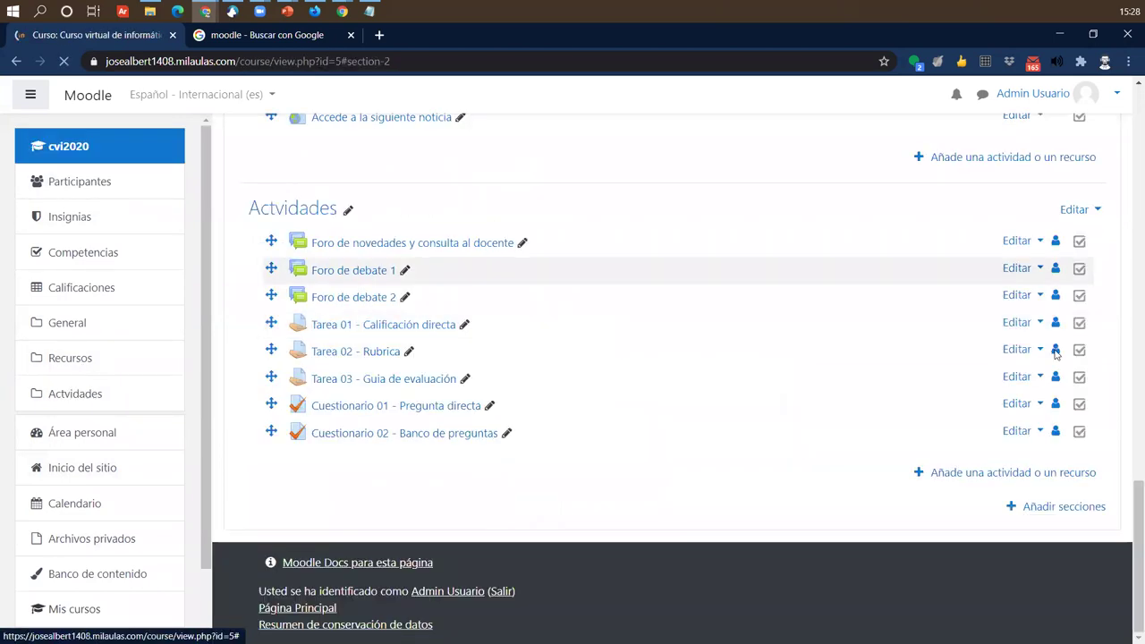
pyautogui.click(380, 407)
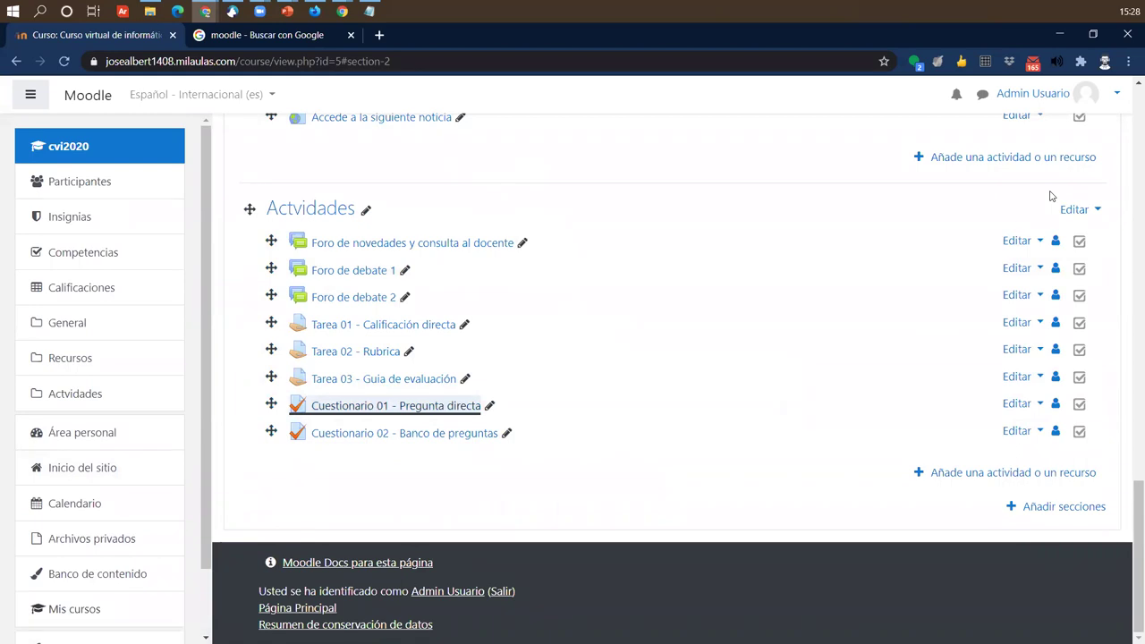
pyautogui.click(363, 407)
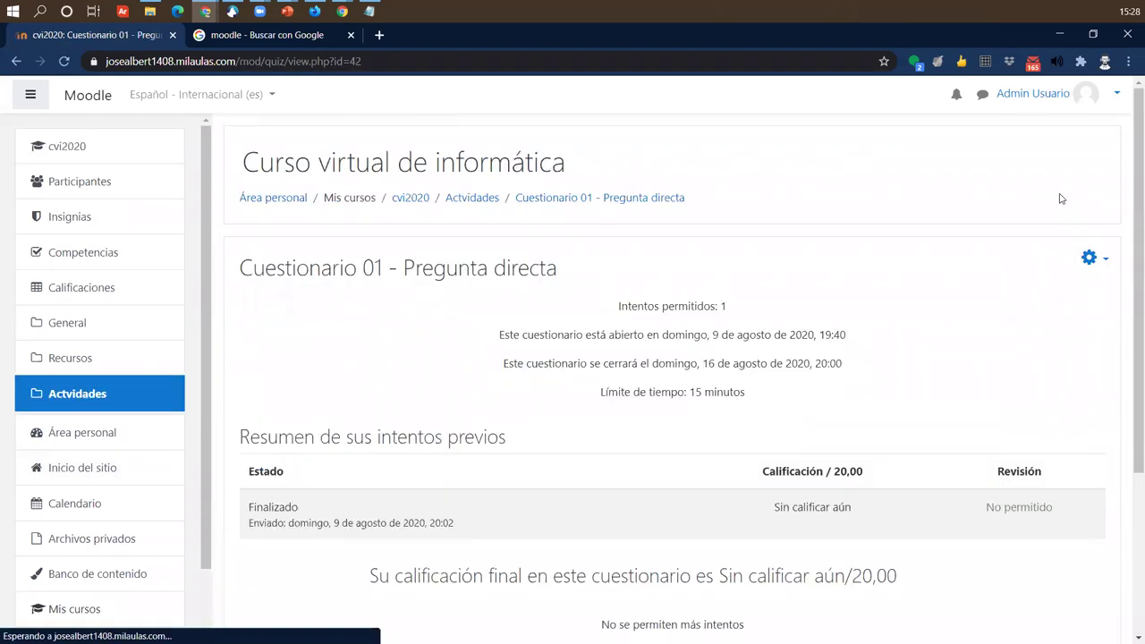
pyautogui.click(1089, 257)
pyautogui.scroll(-3, 988, 557)
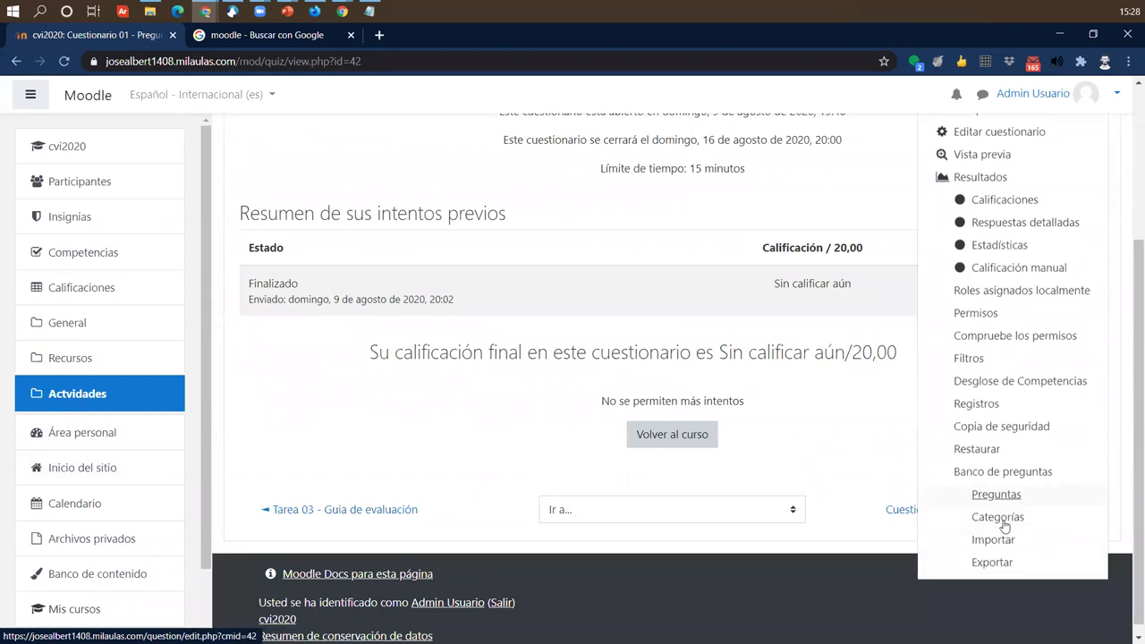
pyautogui.click(995, 561)
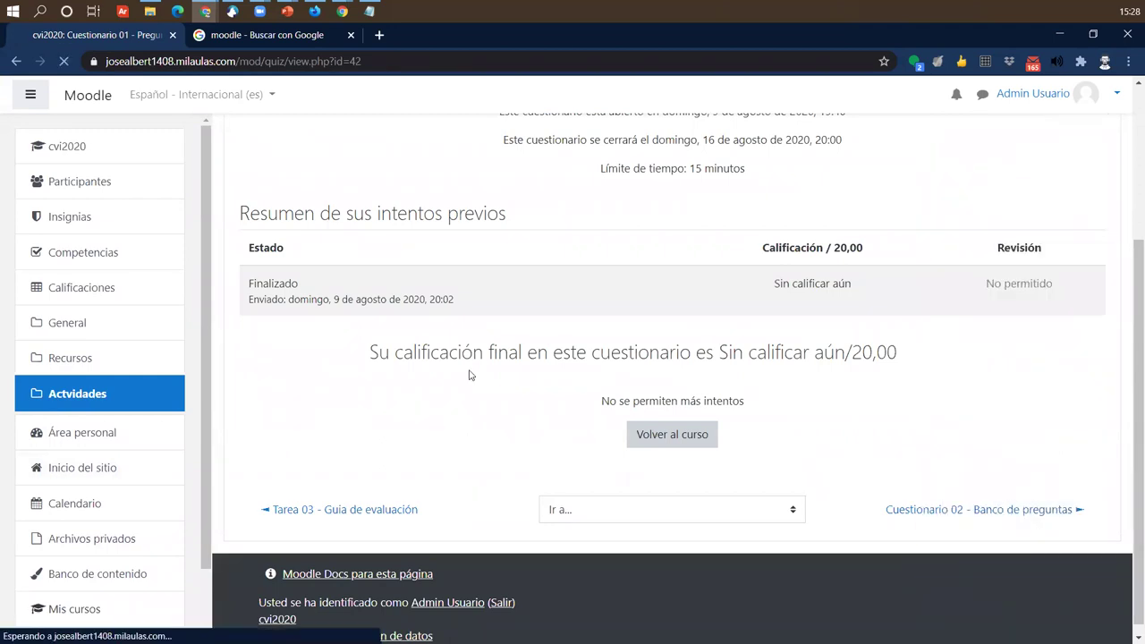
# Export Cuestionario 01's default category as Moodle XML and save it to Descargas
pyautogui.scroll(-3, 626, 409)
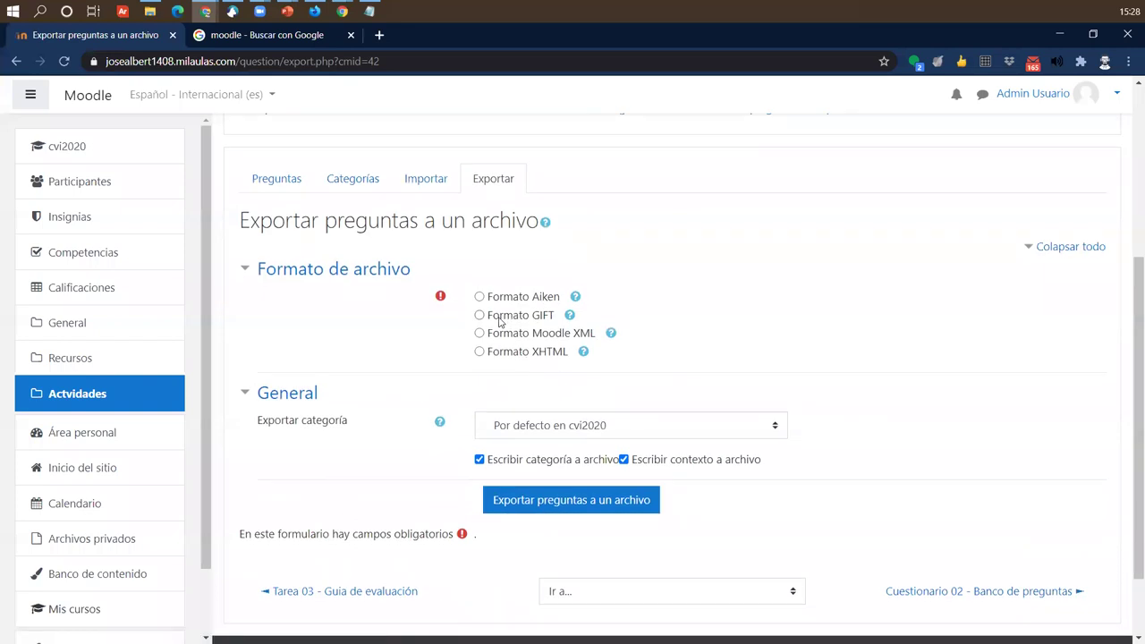
pyautogui.click(535, 436)
pyautogui.click(602, 480)
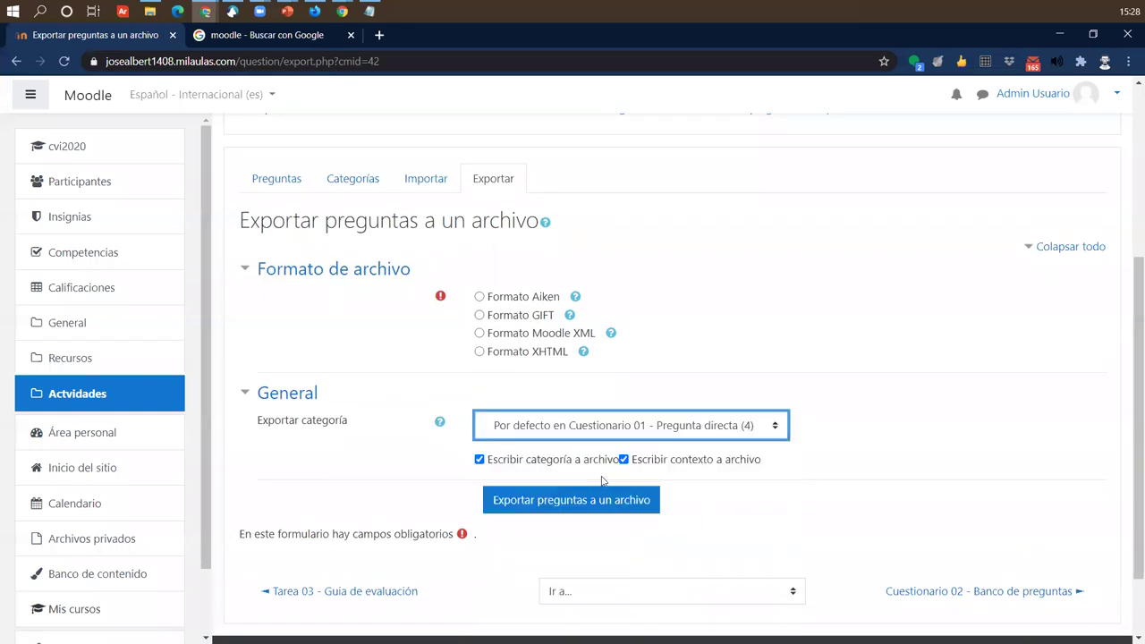
pyautogui.click(525, 317)
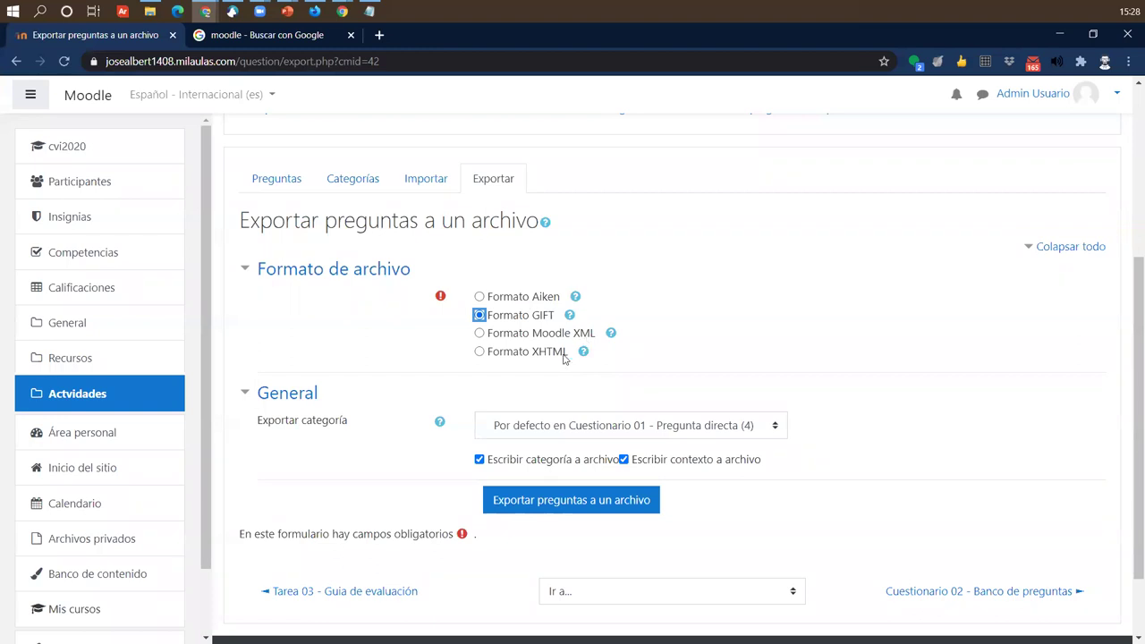
pyautogui.click(509, 335)
pyautogui.click(616, 505)
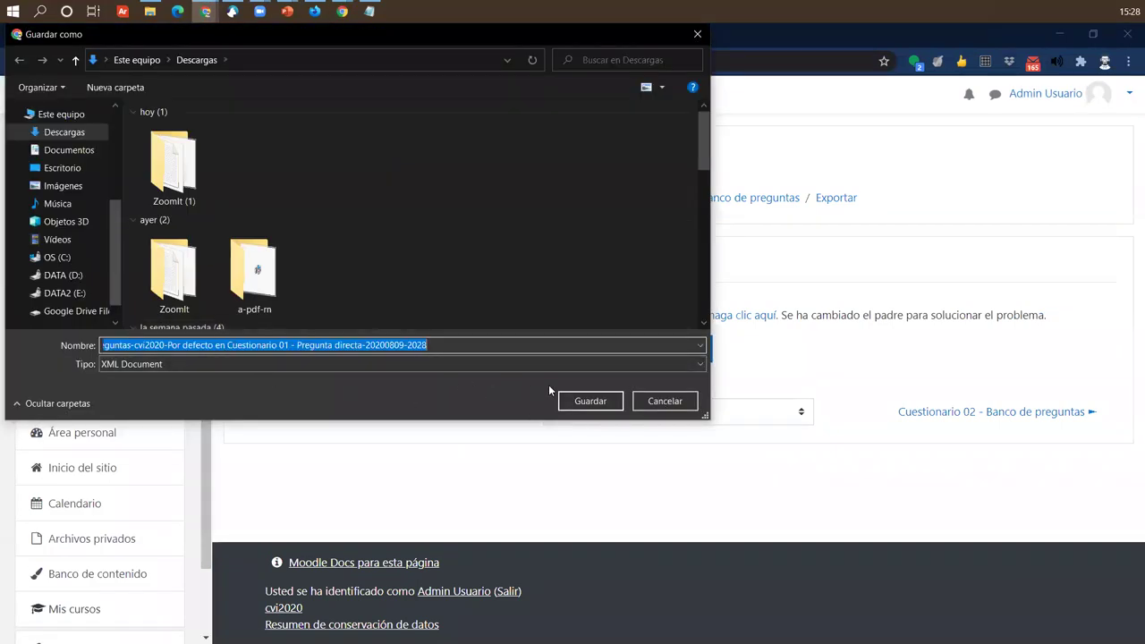
pyautogui.click(588, 401)
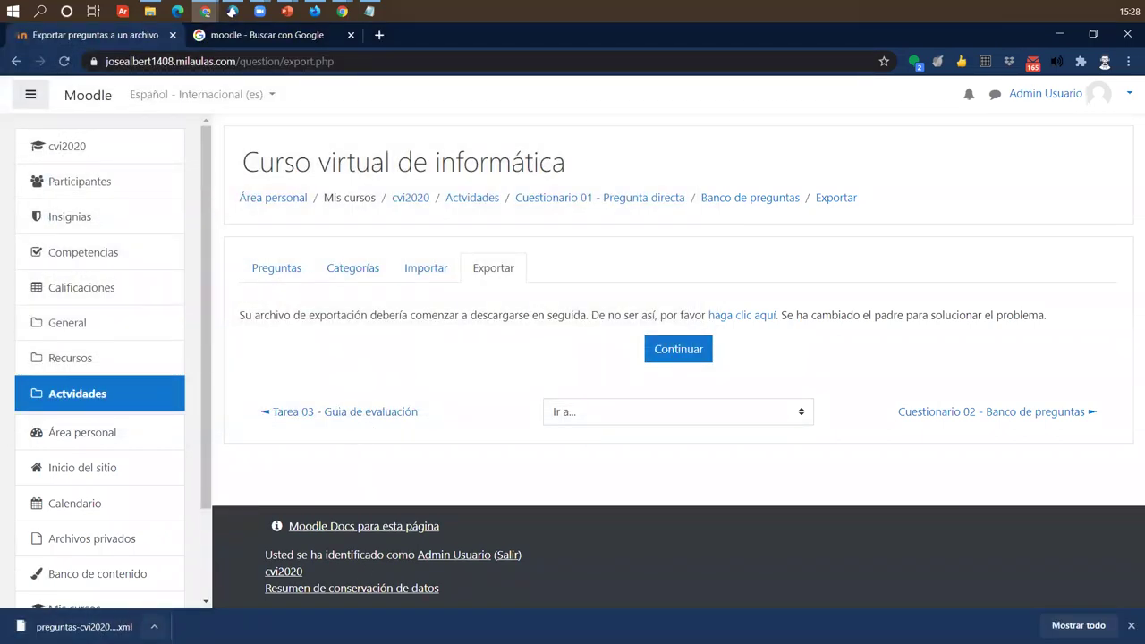
pyautogui.click(154, 626)
# Open the exported preguntas-cvi2020 XML file from Descargas in WordPad
pyautogui.click(212, 583)
pyautogui.rightClick(359, 237)
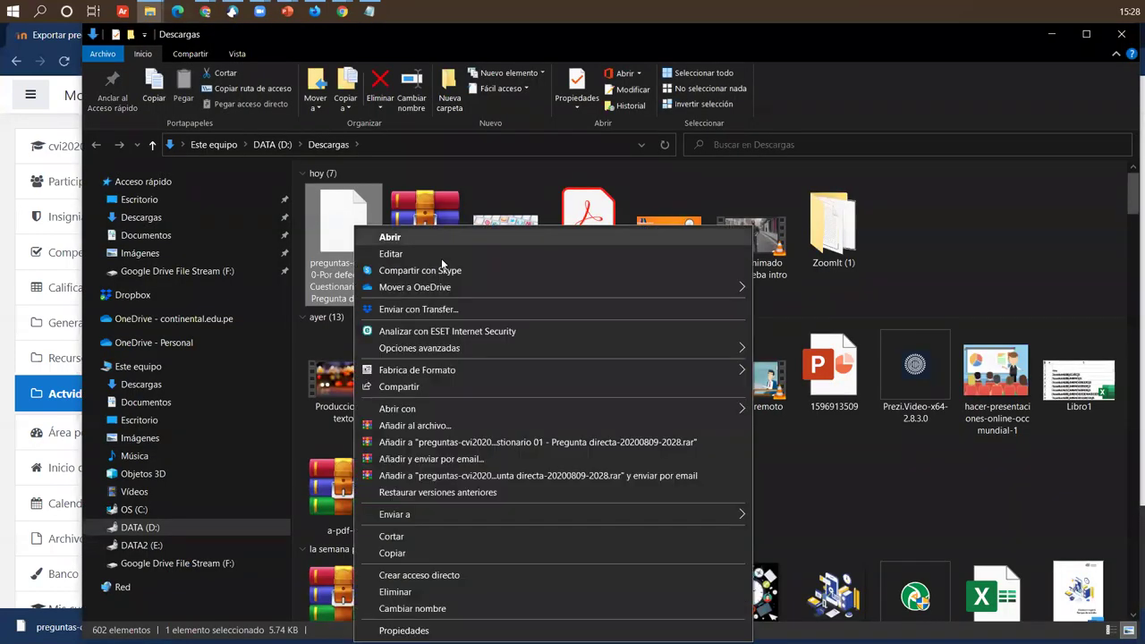
pyautogui.click(488, 257)
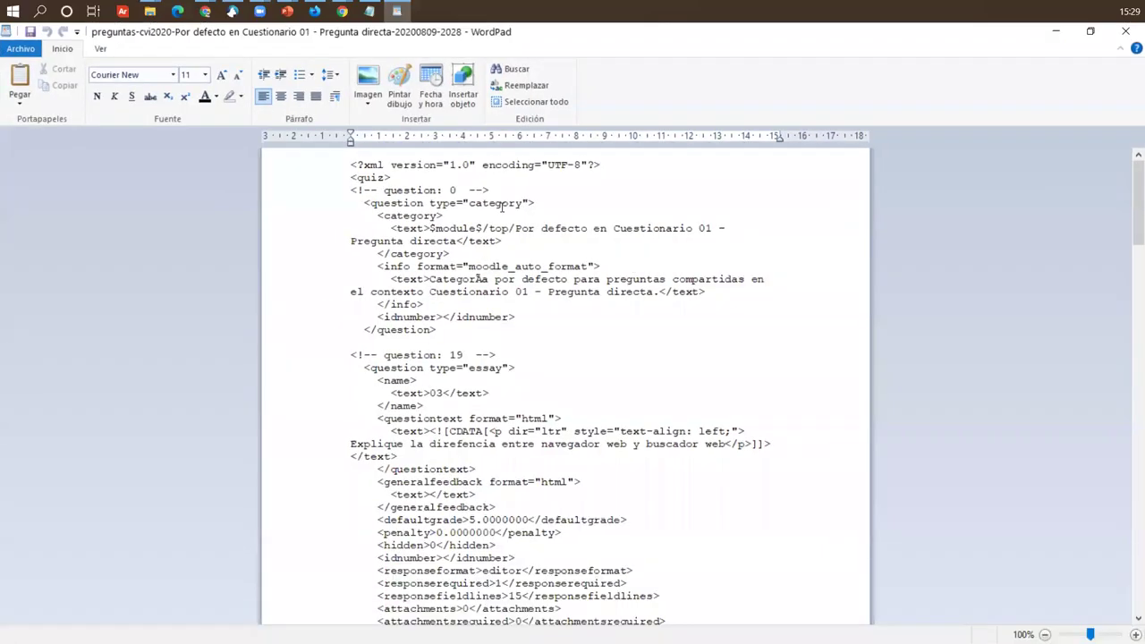
# Scroll through the exported category and essay question XML in WordPad
pyautogui.scroll(-10, 501, 206)
pyautogui.scroll(-20, 501, 206)
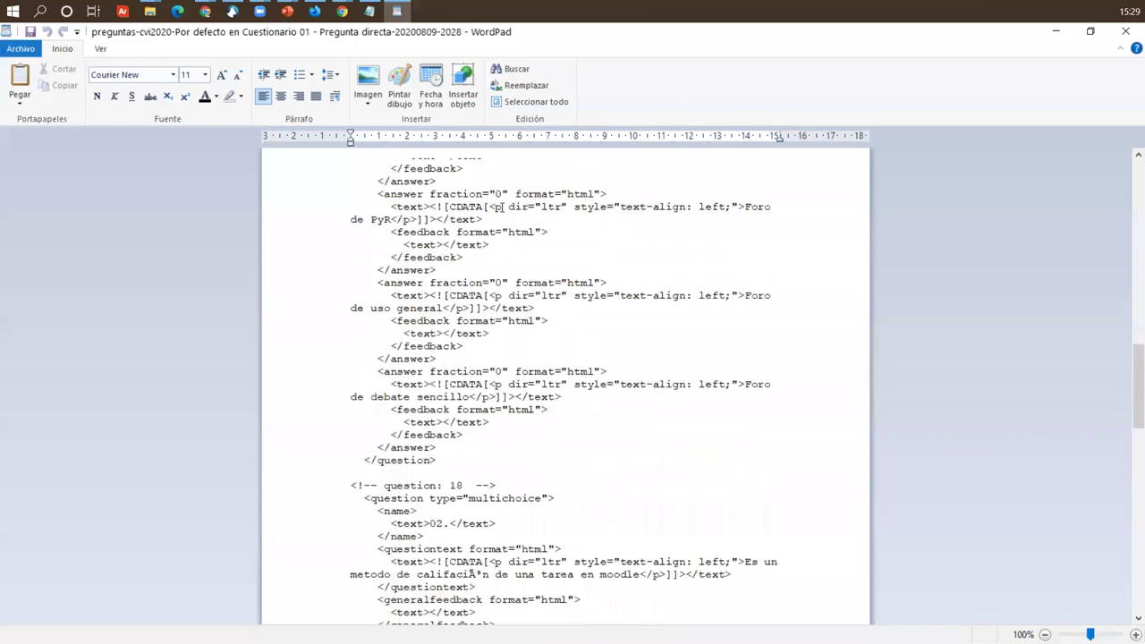
pyautogui.scroll(15, 502, 207)
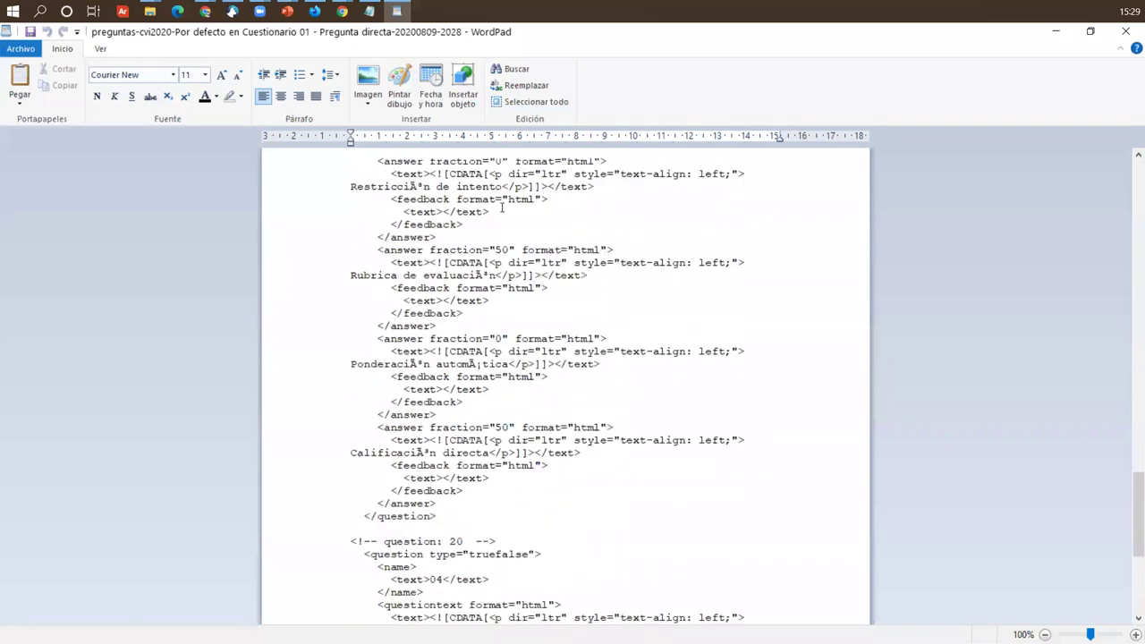
pyautogui.scroll(10, 563, 376)
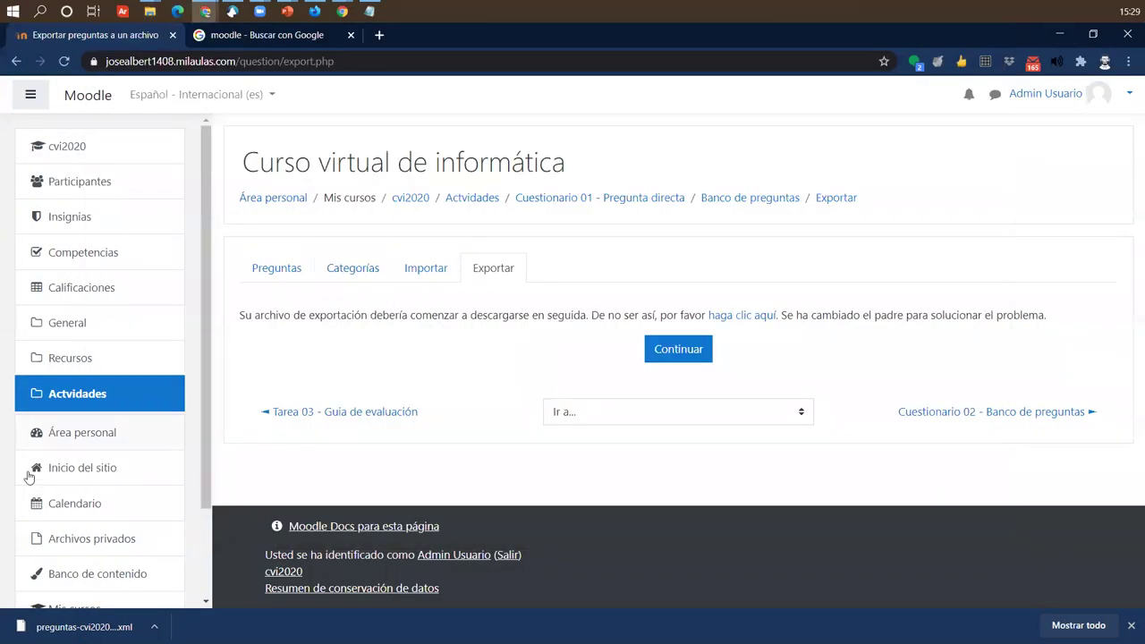
# Open Cuestionario 02 - Banco de preguntas and go to its question import page
pyautogui.click(70, 416)
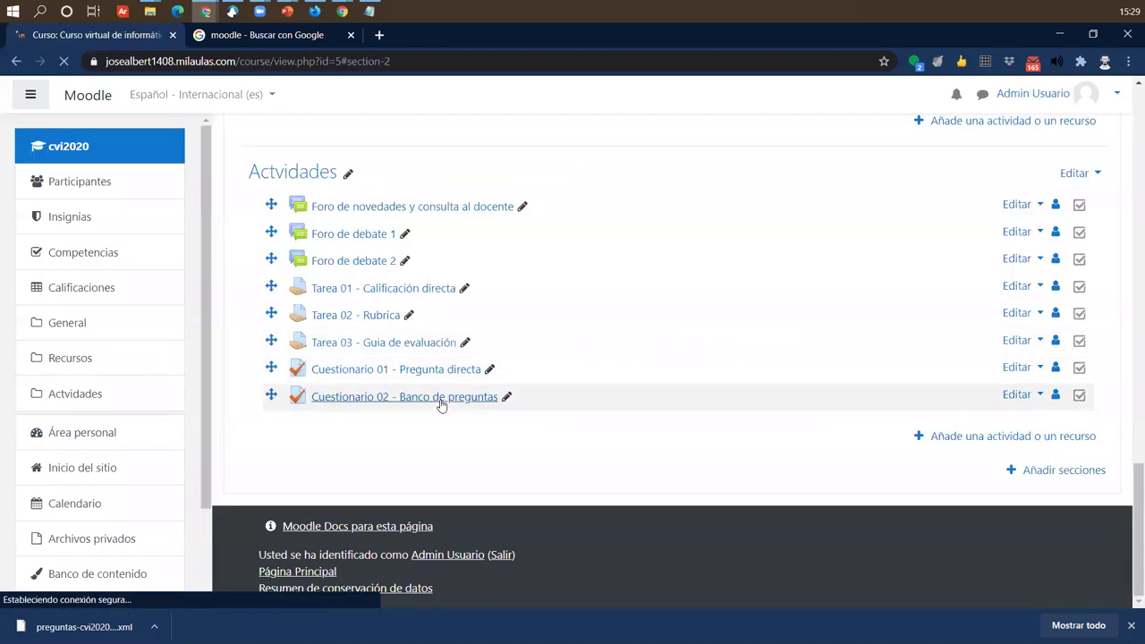
pyautogui.click(407, 397)
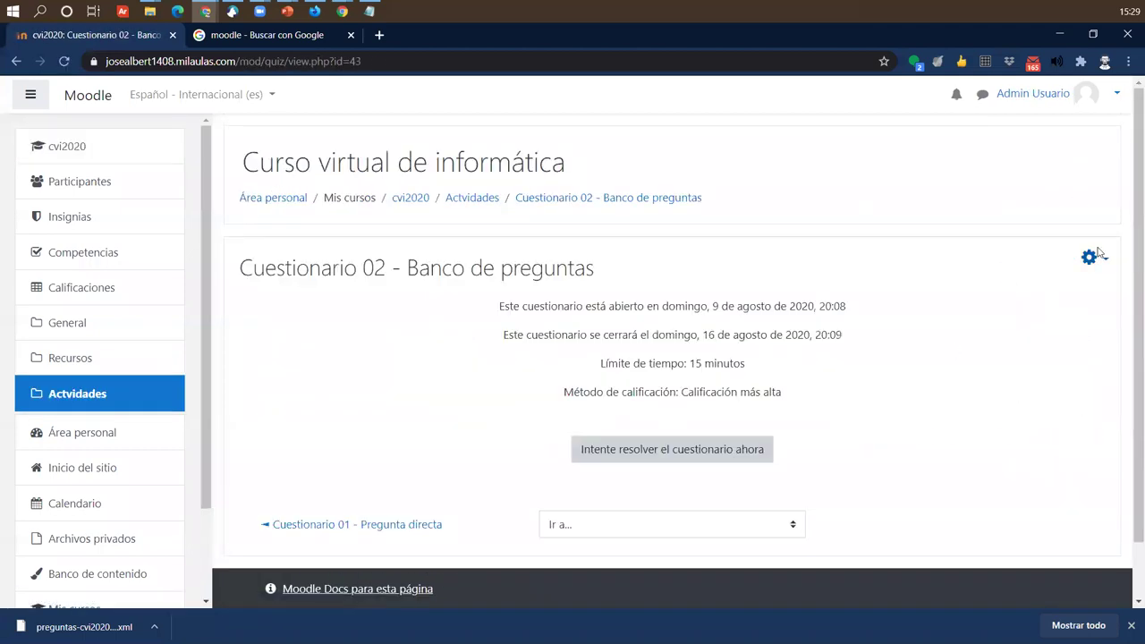
pyautogui.click(1091, 257)
pyautogui.scroll(-1, 989, 537)
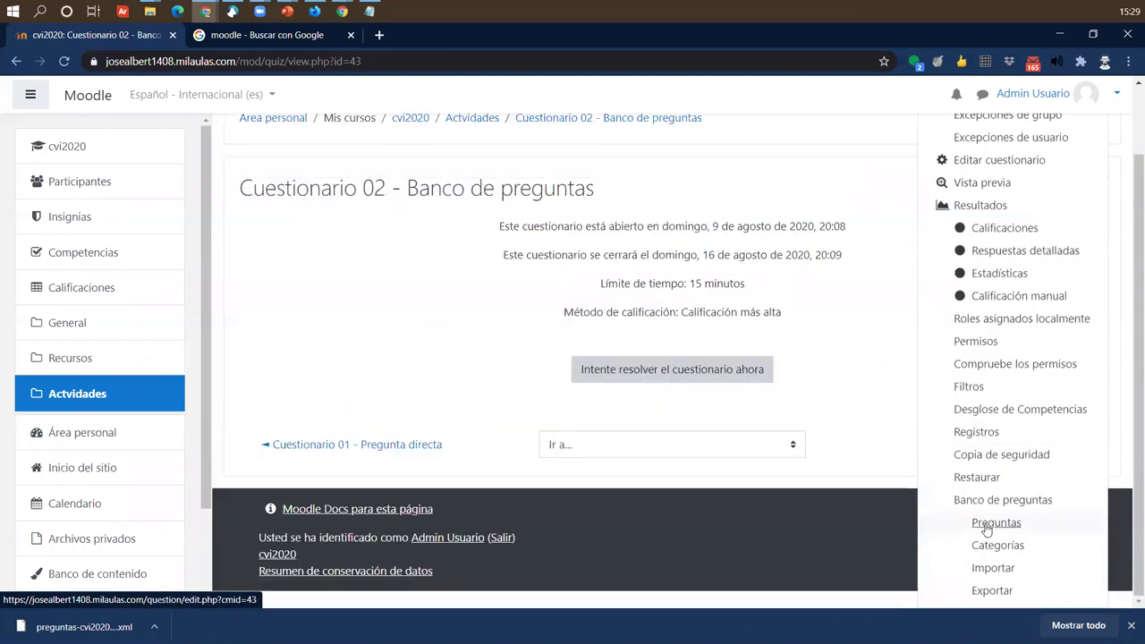
pyautogui.click(993, 564)
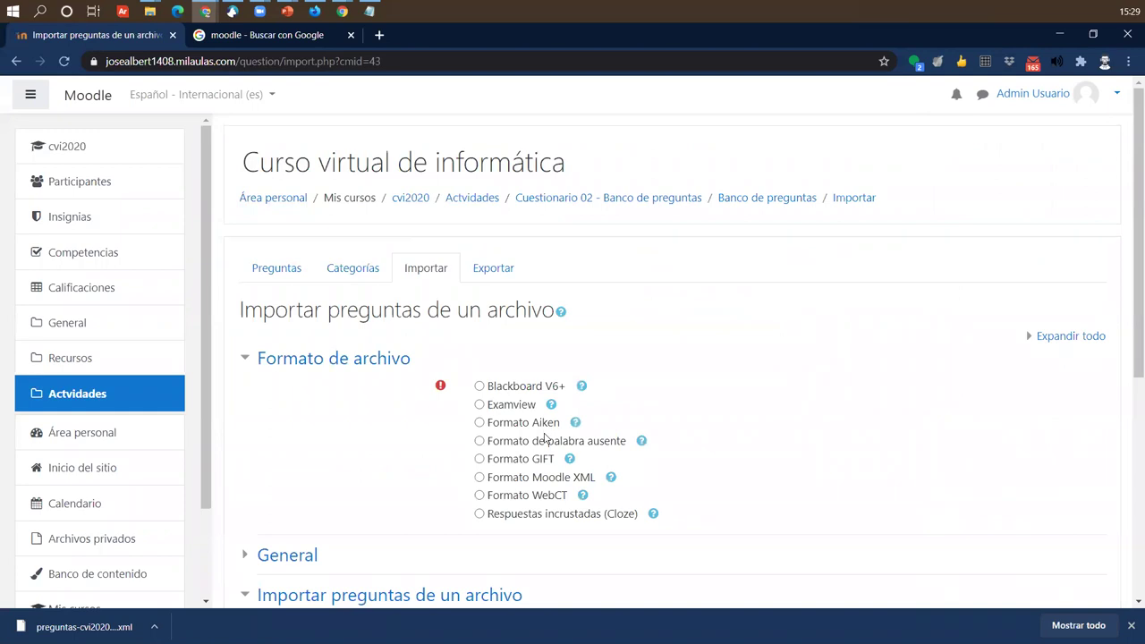
# Choose Moodle XML format, target category Preguntas 1ptos, and untick Obtener categoría de archivo
pyautogui.scroll(-1, 501, 376)
pyautogui.click(479, 403)
pyautogui.scroll(-2, 345, 434)
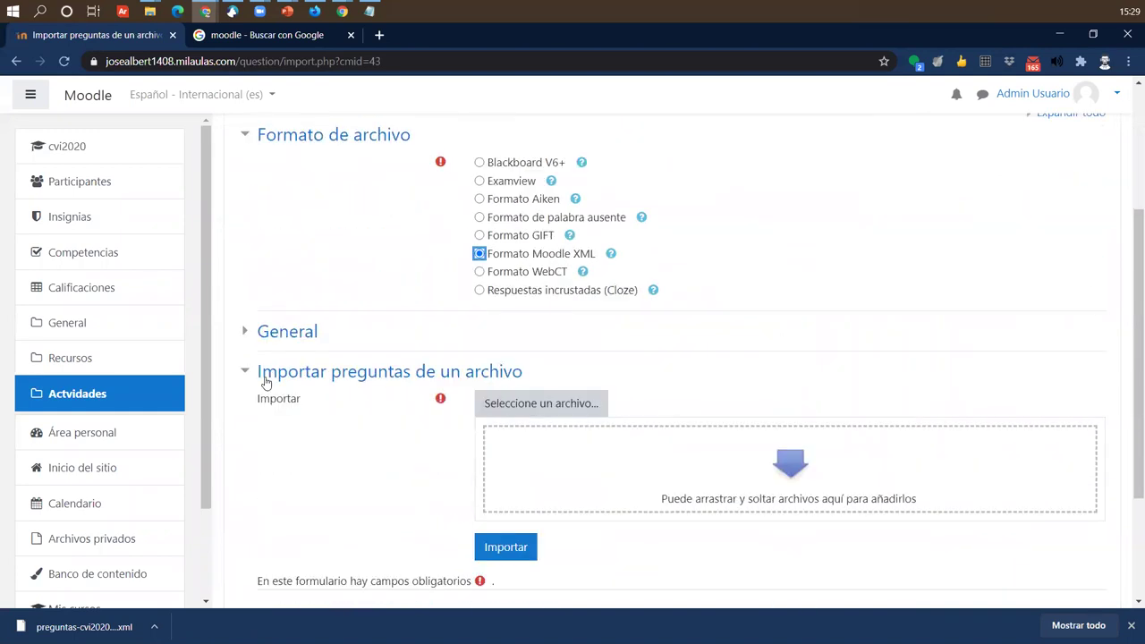
pyautogui.click(281, 332)
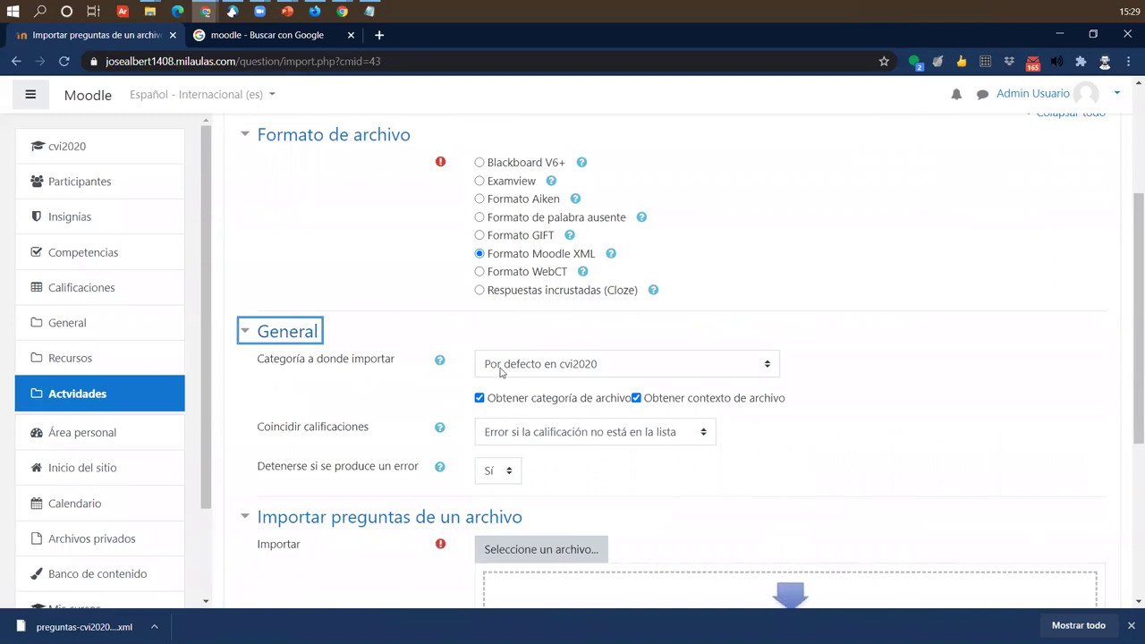
pyautogui.click(503, 367)
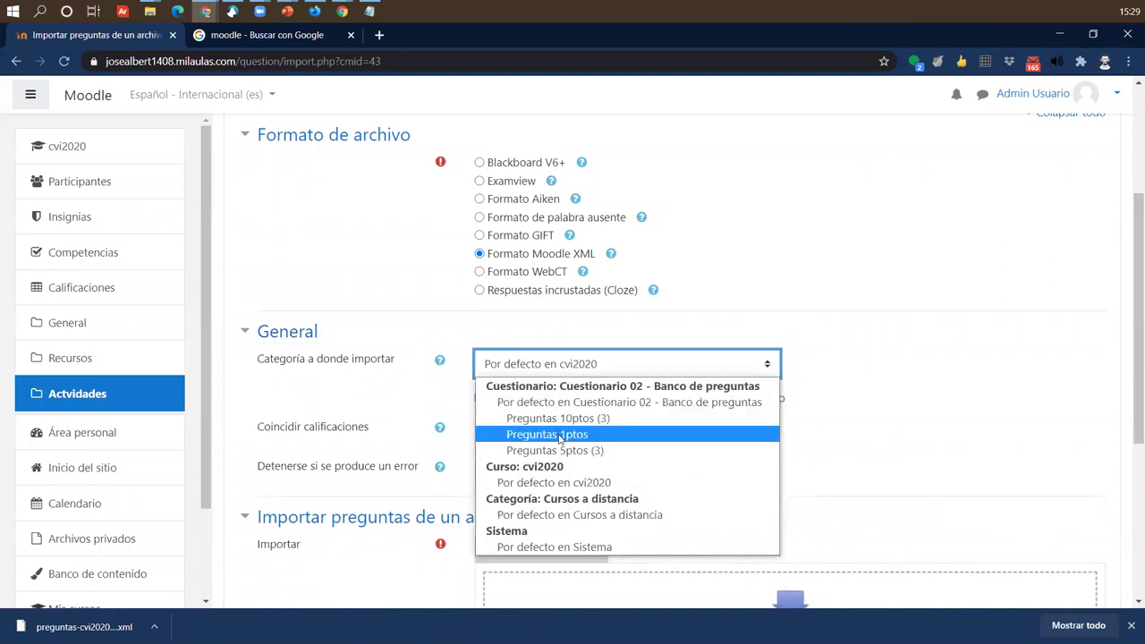
pyautogui.click(558, 435)
pyautogui.click(480, 398)
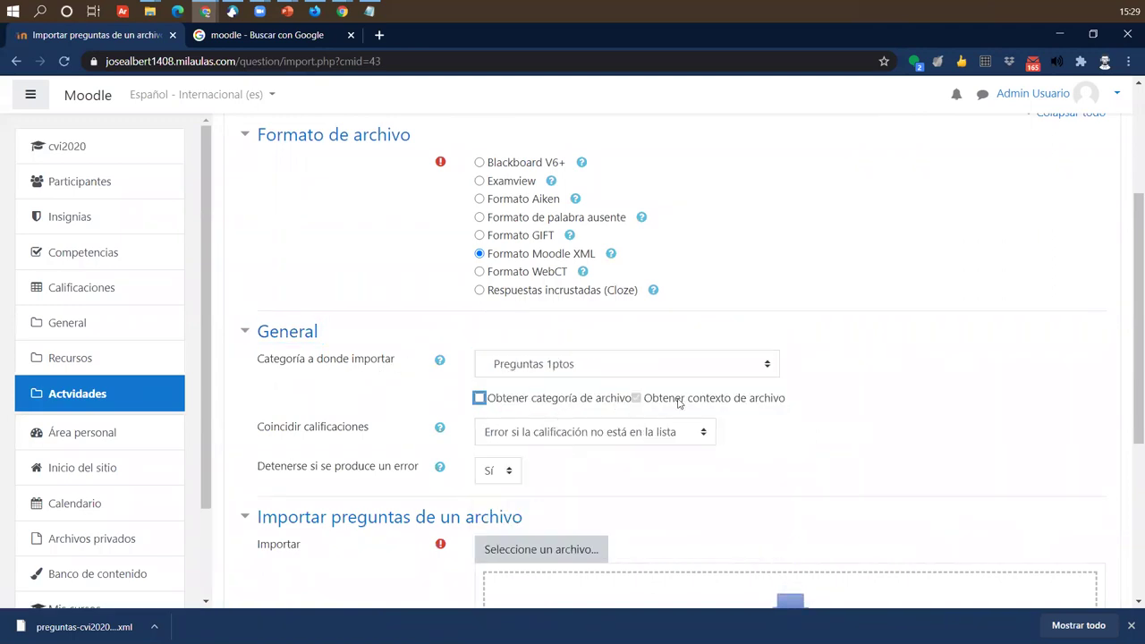
pyautogui.click(611, 359)
pyautogui.click(538, 433)
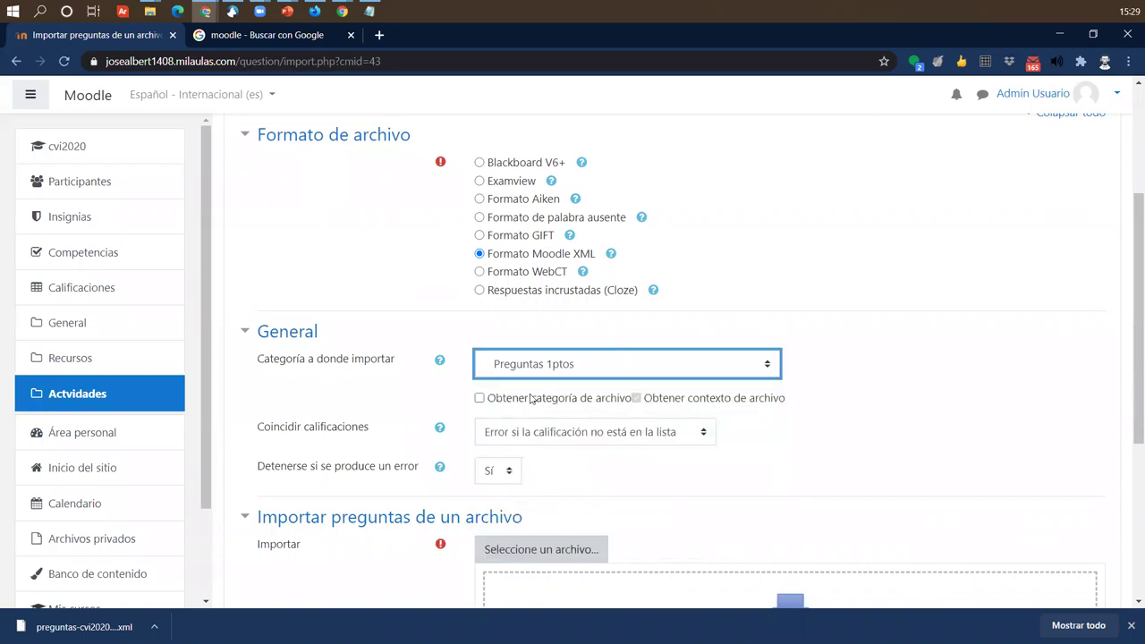
# Drop the downloaded XML file into the import area and import the questions
pyautogui.scroll(-2, 449, 445)
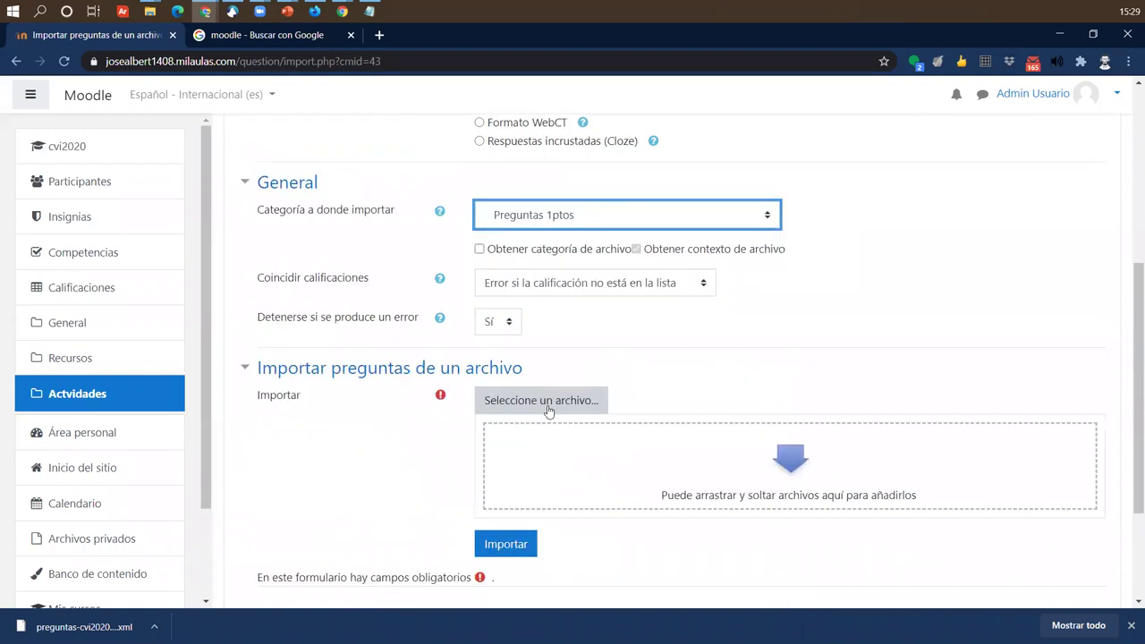
pyautogui.click(547, 409)
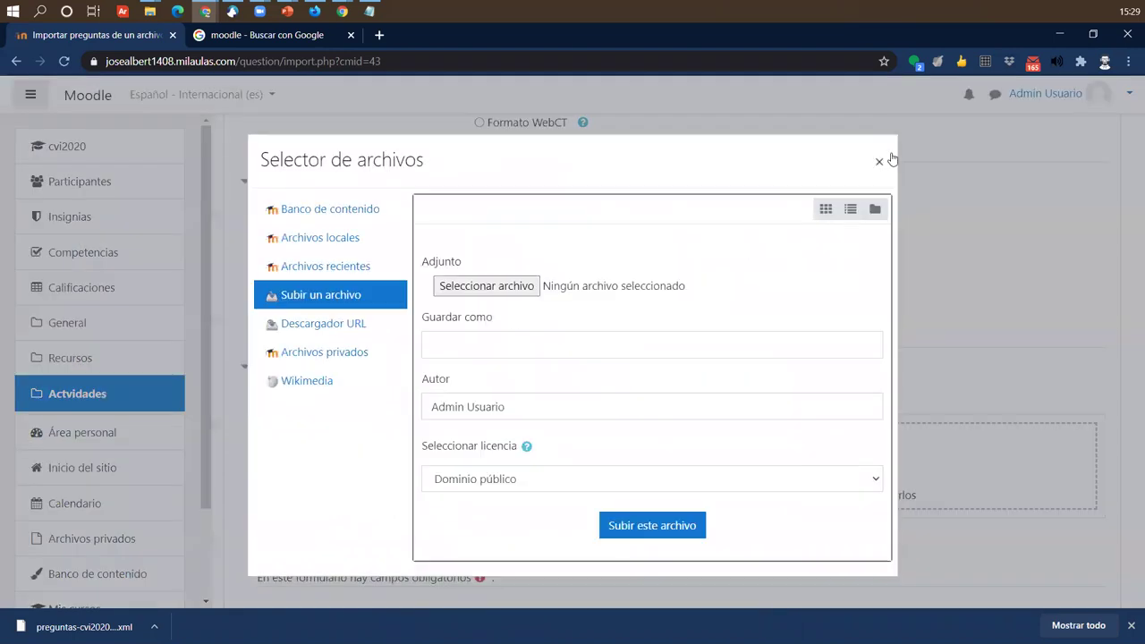
pyautogui.click(879, 161)
pyautogui.moveTo(83, 627); pyautogui.dragTo(726, 460)
pyautogui.click(506, 548)
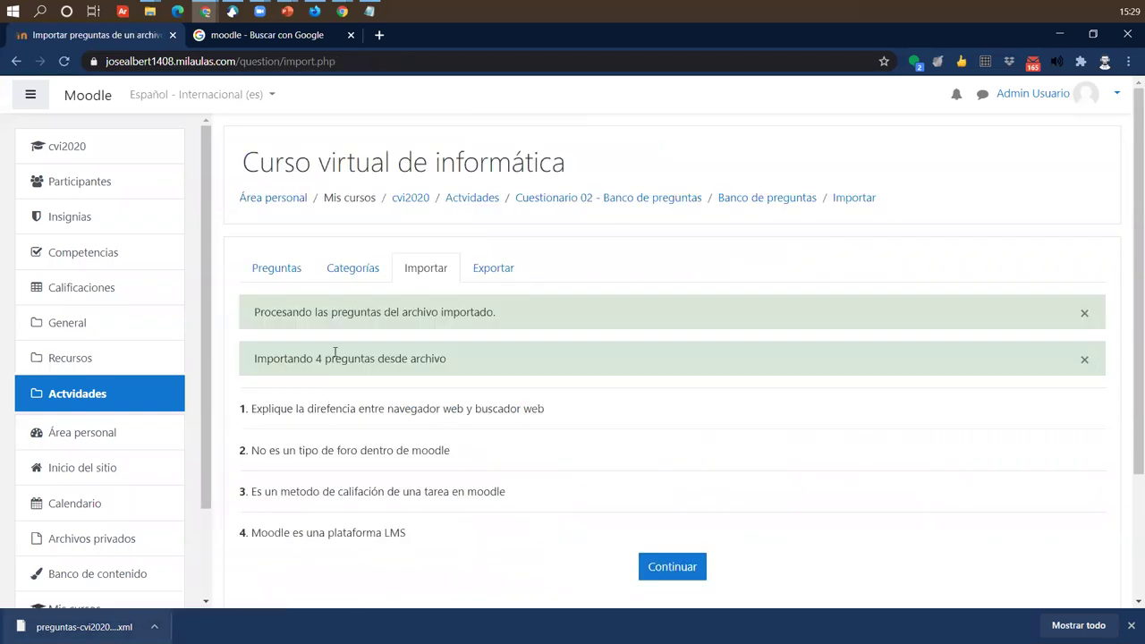
# Review the 4 imported questions on the results page and continue to the bank
pyautogui.moveTo(255, 359); pyautogui.dragTo(485, 359)
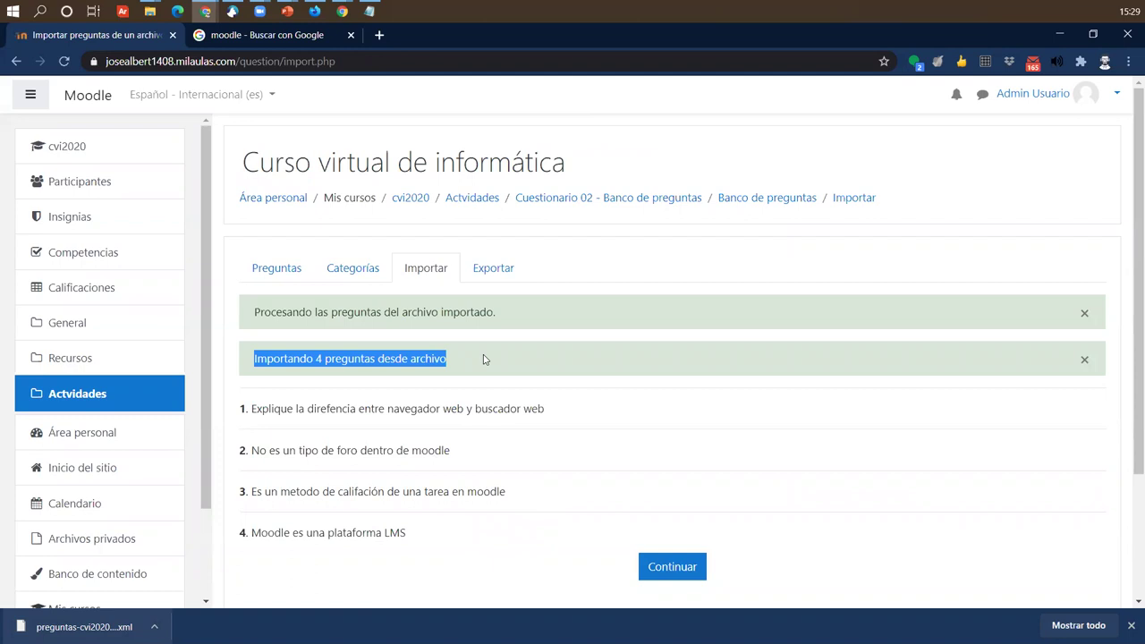
pyautogui.moveTo(253, 408); pyautogui.dragTo(595, 413)
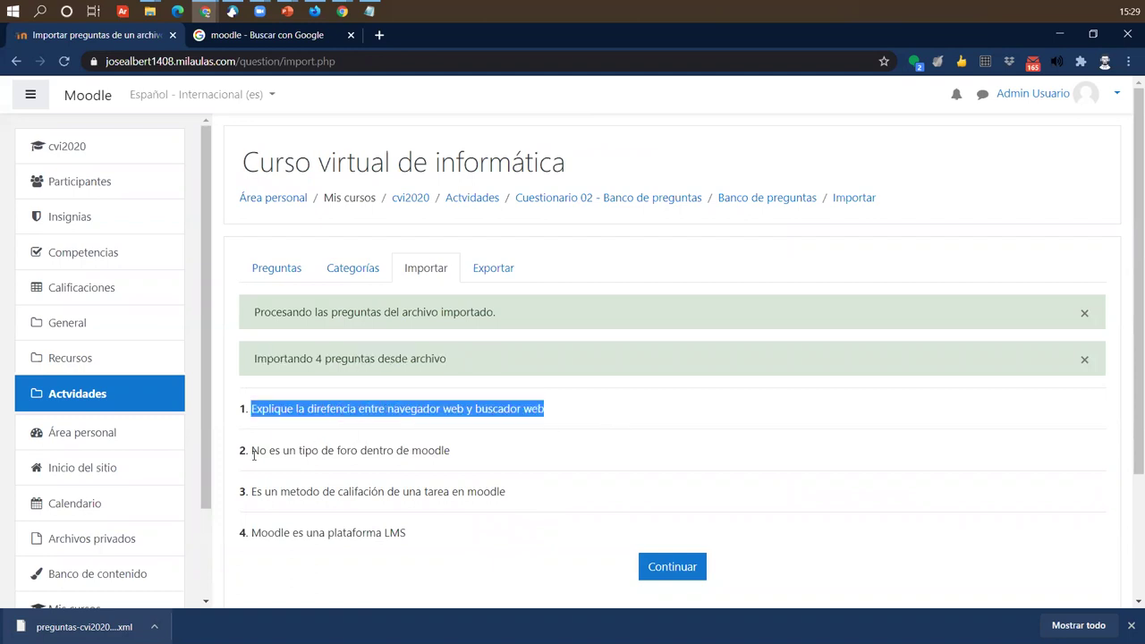
pyautogui.moveTo(257, 452); pyautogui.dragTo(523, 461)
pyautogui.moveTo(261, 491); pyautogui.dragTo(575, 493)
pyautogui.click(659, 569)
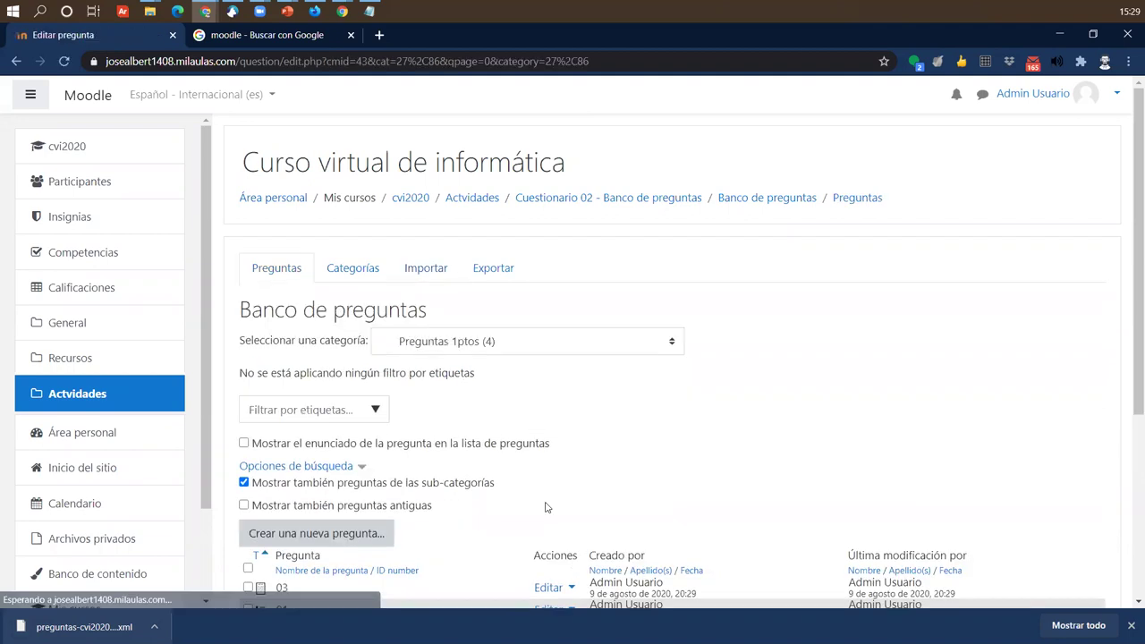
# Review the four questions in Preguntas 1ptos, then go to the Exportar page
pyautogui.click(529, 340)
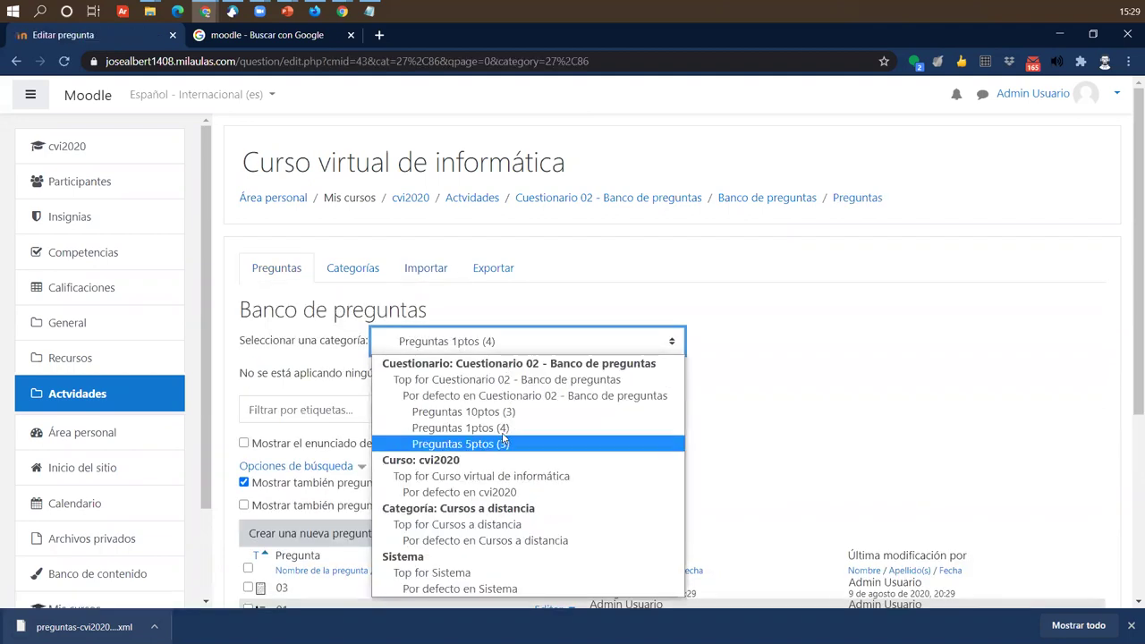
pyautogui.click(823, 434)
pyautogui.scroll(-1, 559, 423)
pyautogui.scroll(-3, 459, 322)
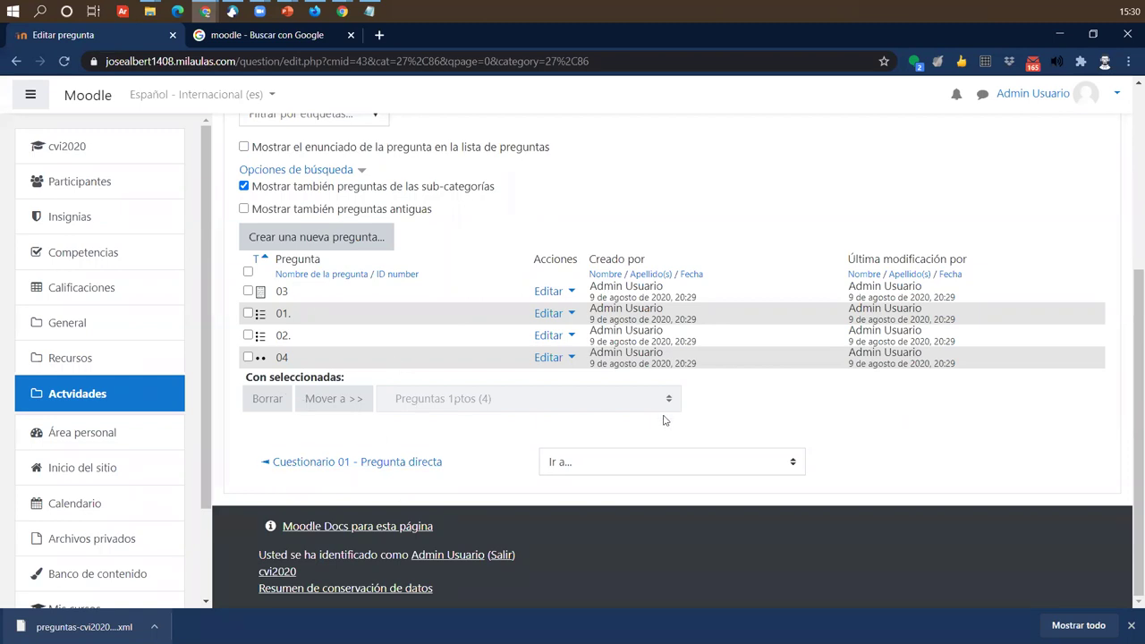
pyautogui.scroll(-3, 889, 360)
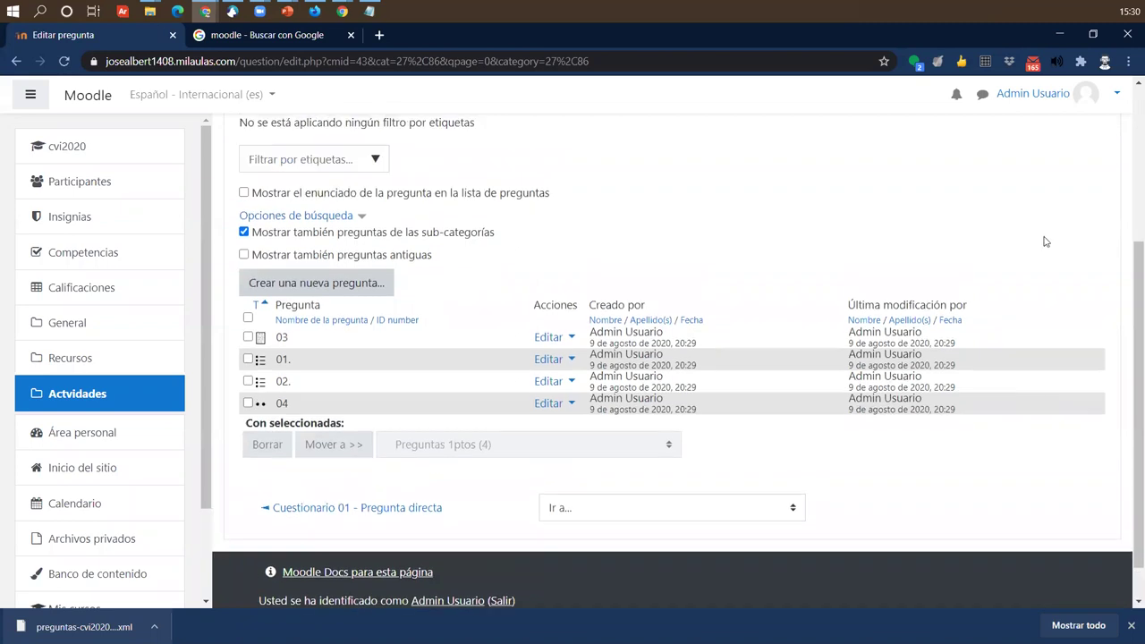
pyautogui.scroll(3, 1045, 242)
pyautogui.scroll(-3, 997, 350)
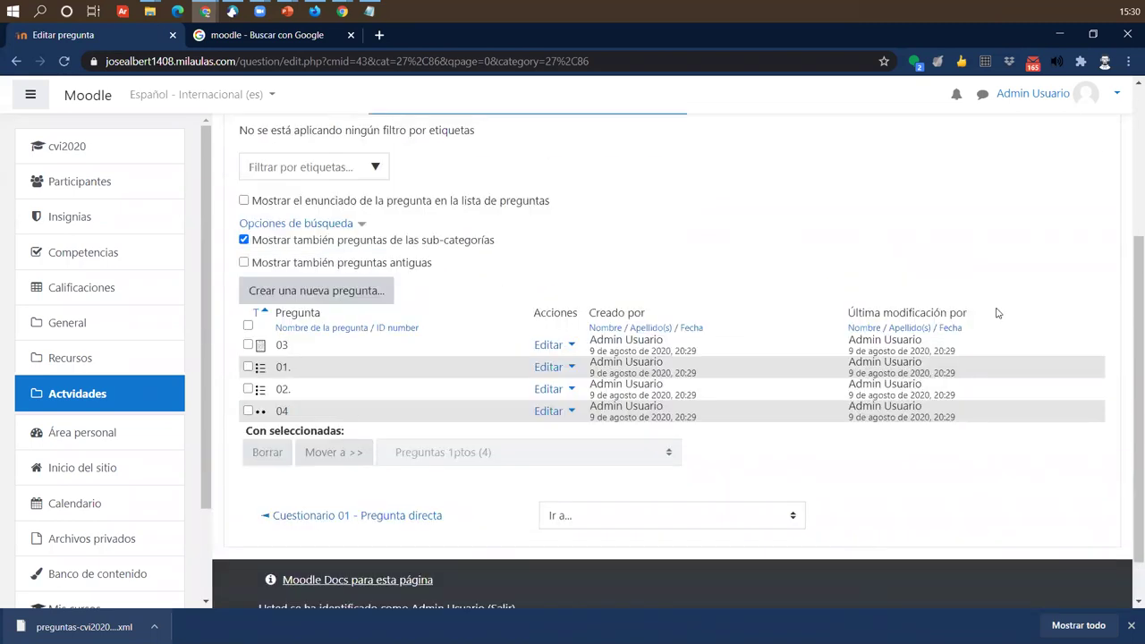
pyautogui.scroll(3, 998, 313)
pyautogui.click(493, 271)
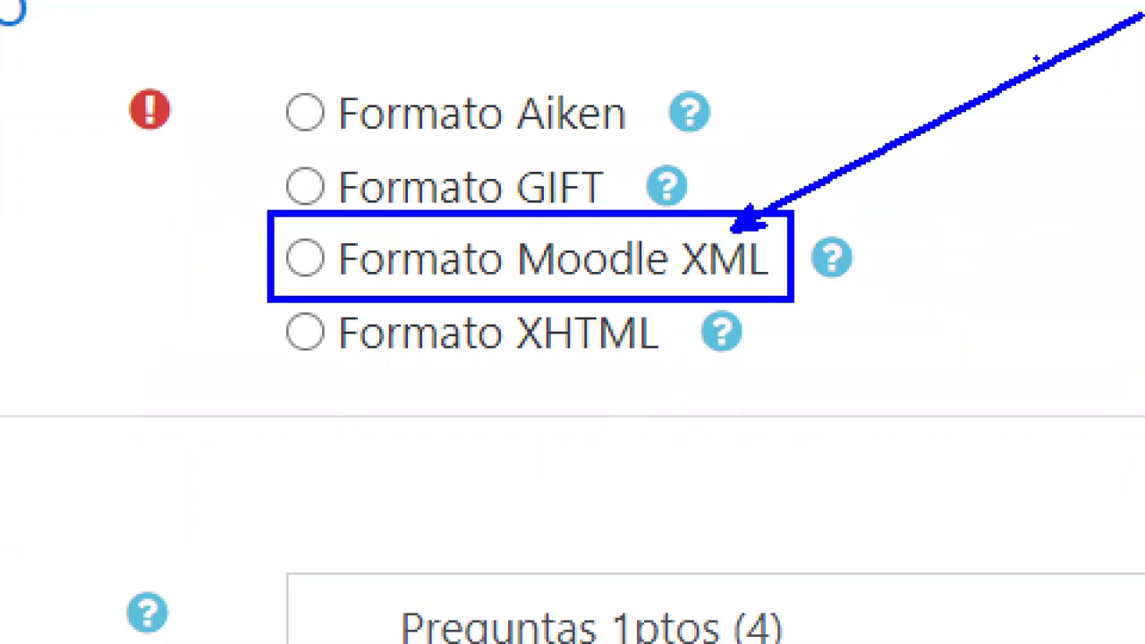
# Switch to the question bank's Importar page
pyautogui.click(433, 268)
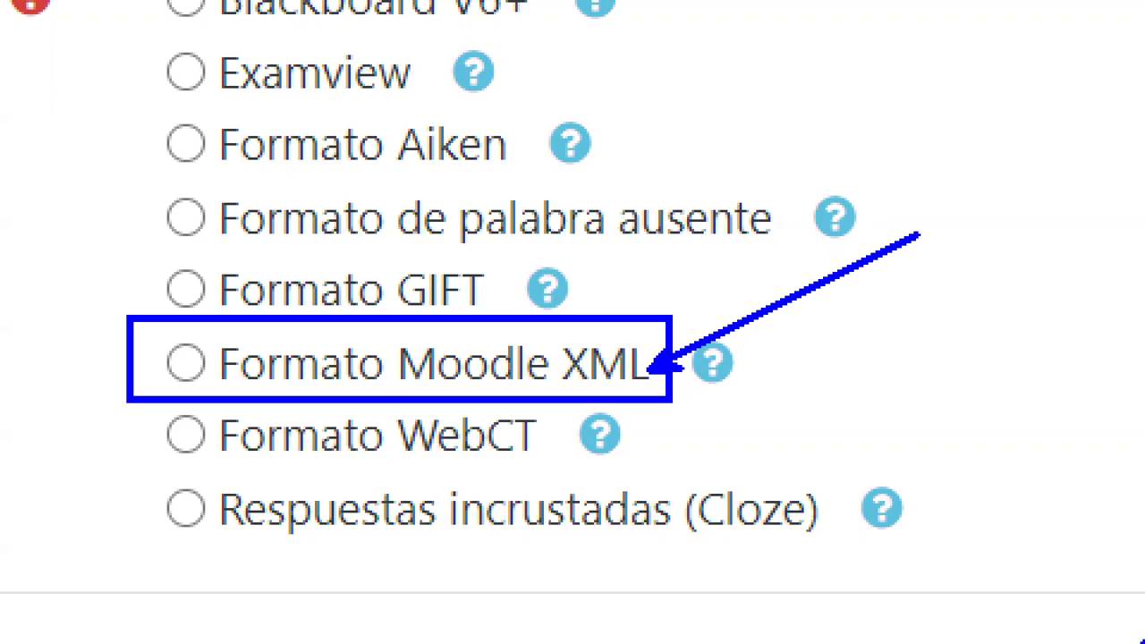
# Search Google for 'moodle gift' to reach the MoodleDocs Formato GIFT page
pyautogui.click(302, 36)
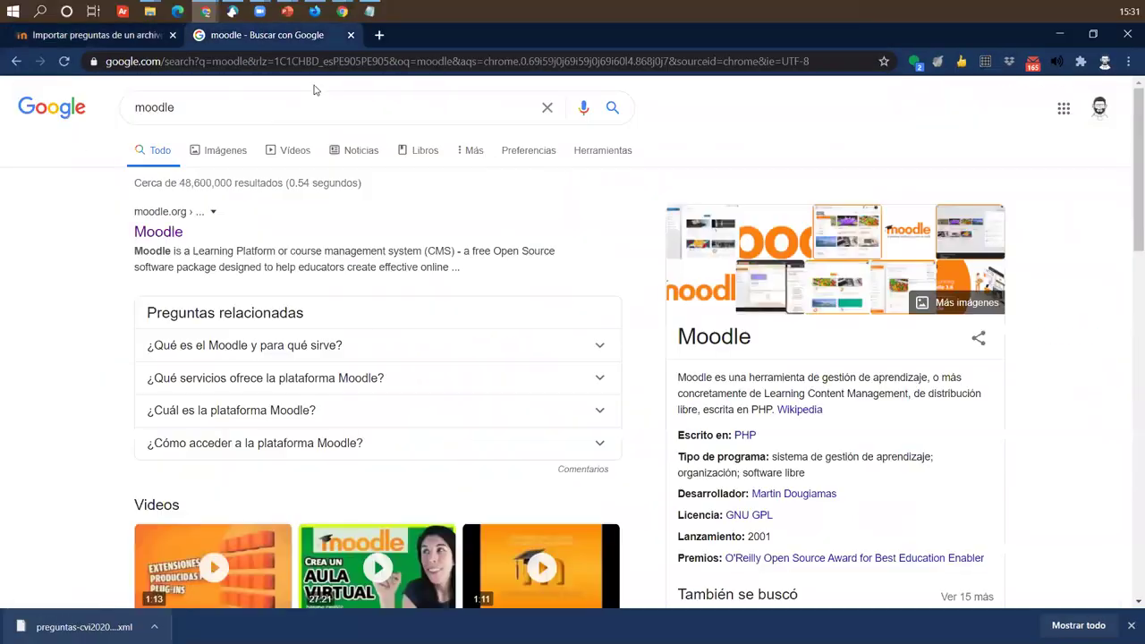
pyautogui.click(271, 96)
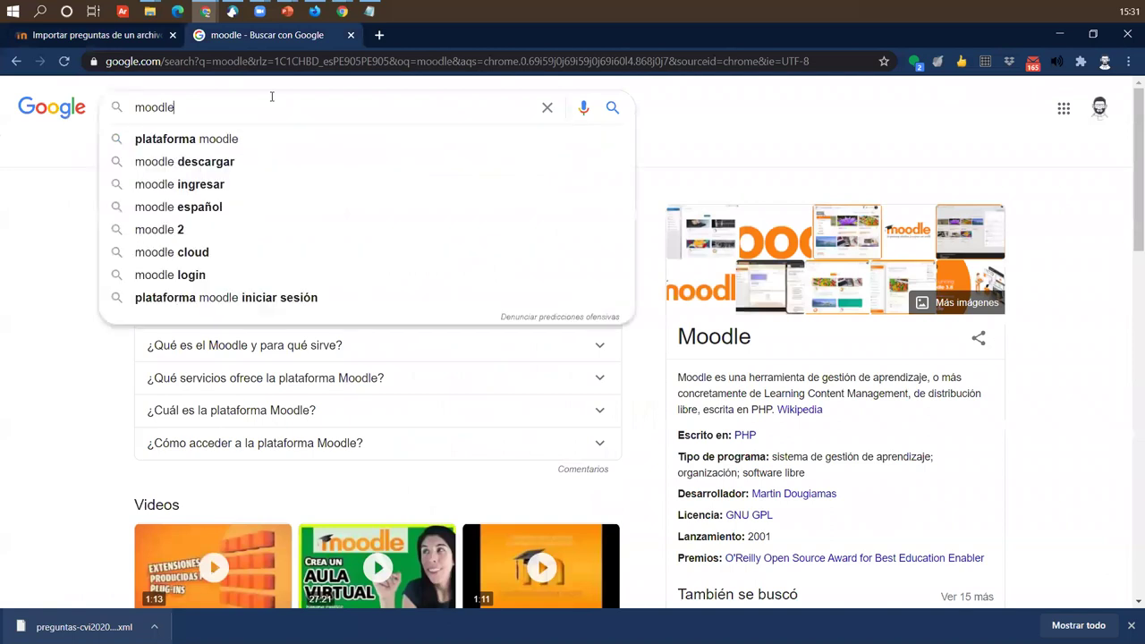
pyautogui.write('f')
pyautogui.press('BackSpace')
pyautogui.write('gi')
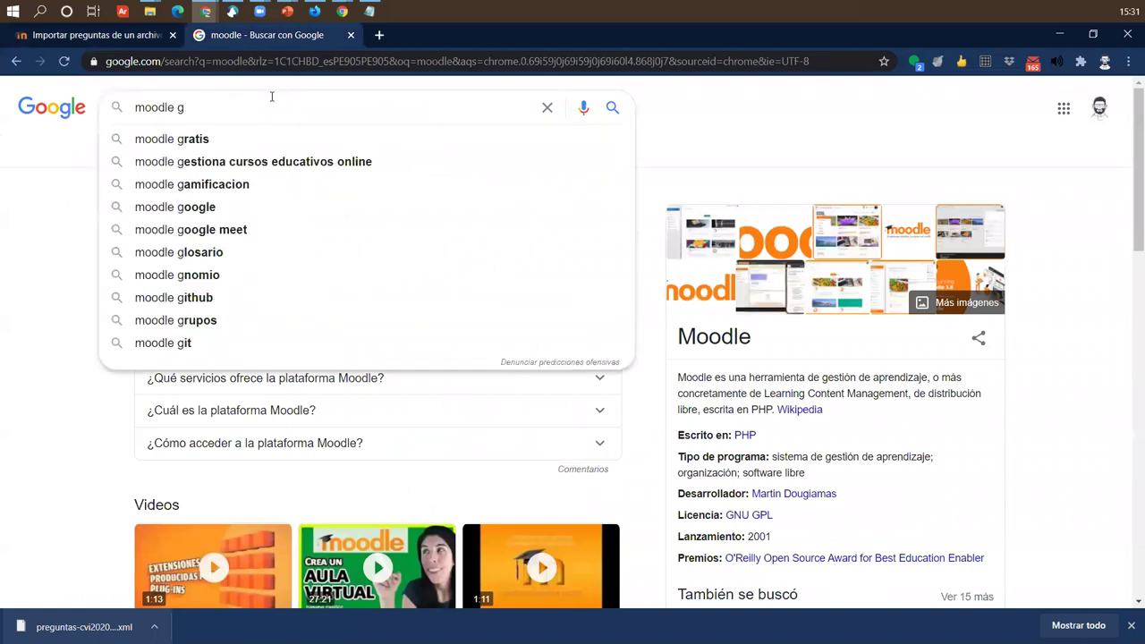
pyautogui.press('Down')
pyautogui.press('Down')
pyautogui.press('Down')
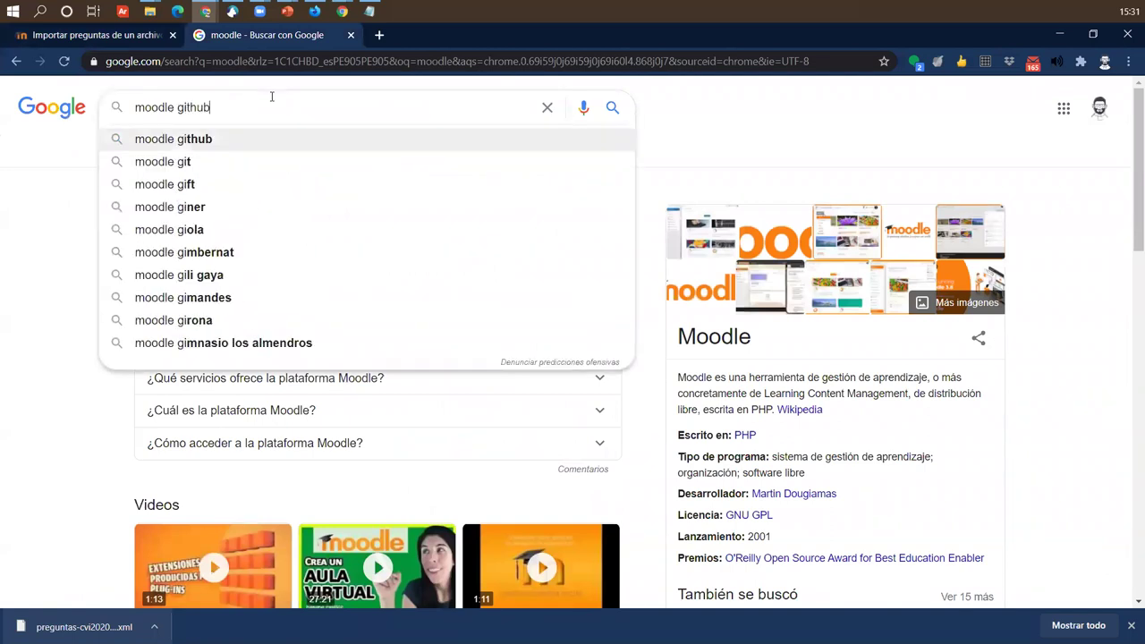
pyautogui.press('Return')
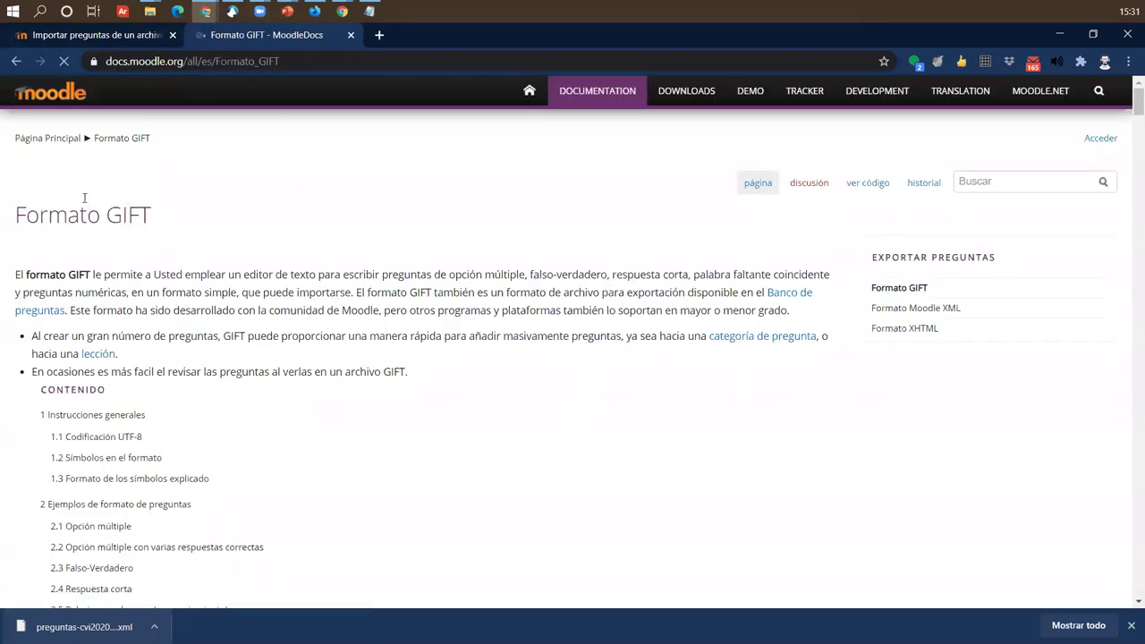
# Browse the Formato GIFT page, trying selections in the symbols table
pyautogui.scroll(-10, 179, 217)
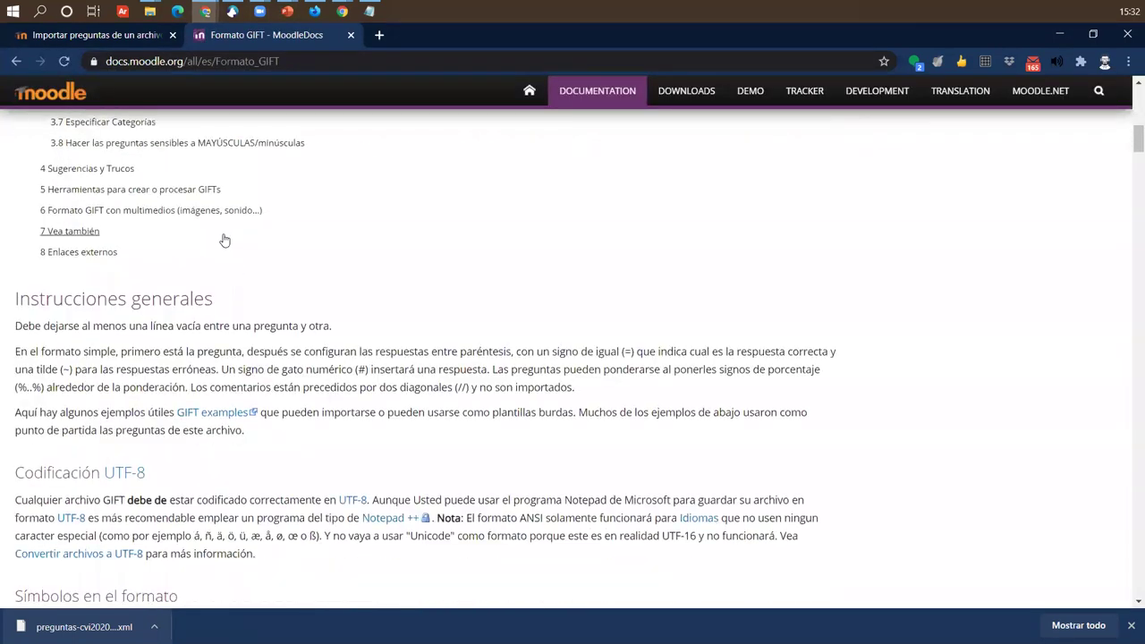
pyautogui.scroll(-1, 224, 240)
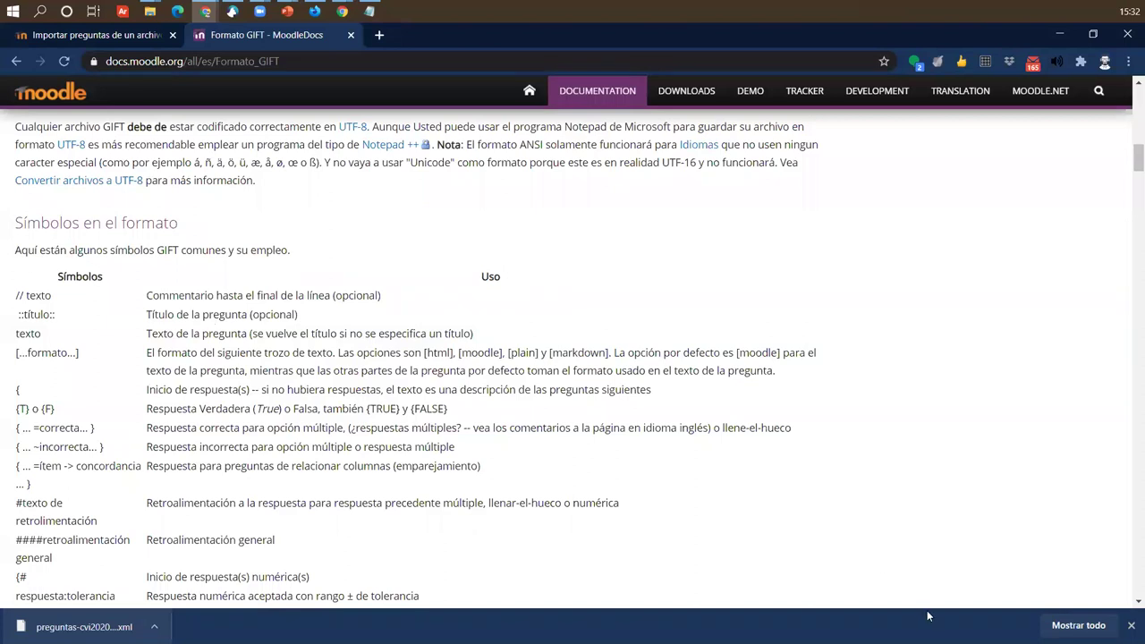
pyautogui.scroll(-1, 905, 578)
pyautogui.keyDown('ctrl'); pyautogui.scroll(1, 863, 530); pyautogui.keyUp('ctrl')
pyautogui.keyDown('ctrl'); pyautogui.scroll(6, 863, 530); pyautogui.keyUp('ctrl')
pyautogui.scroll(5, 863, 529)
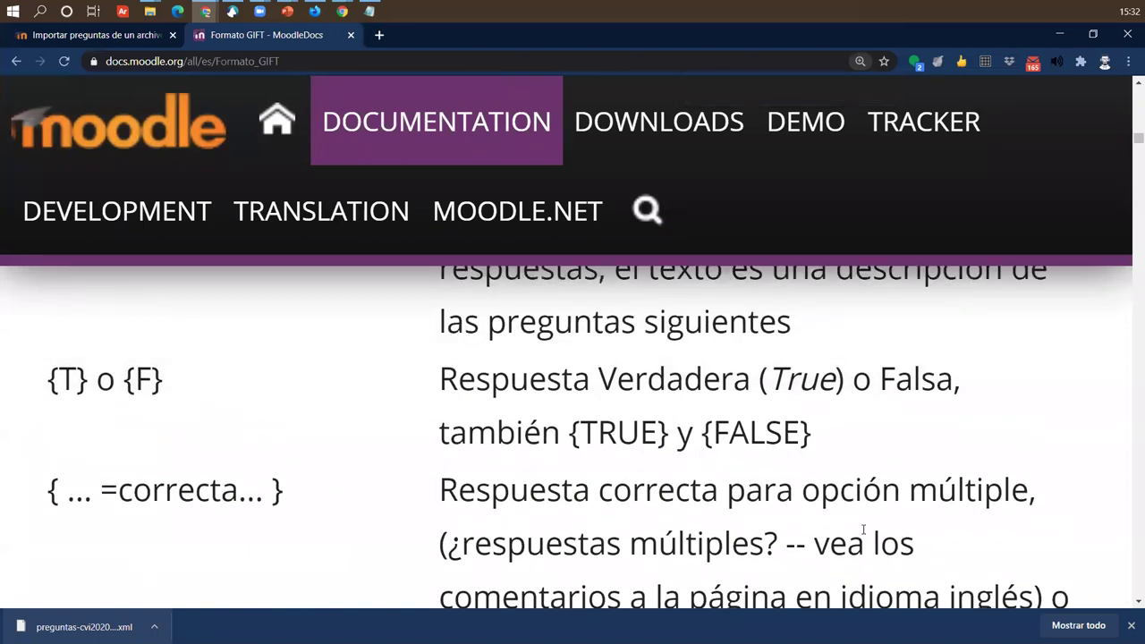
pyautogui.scroll(2, 864, 530)
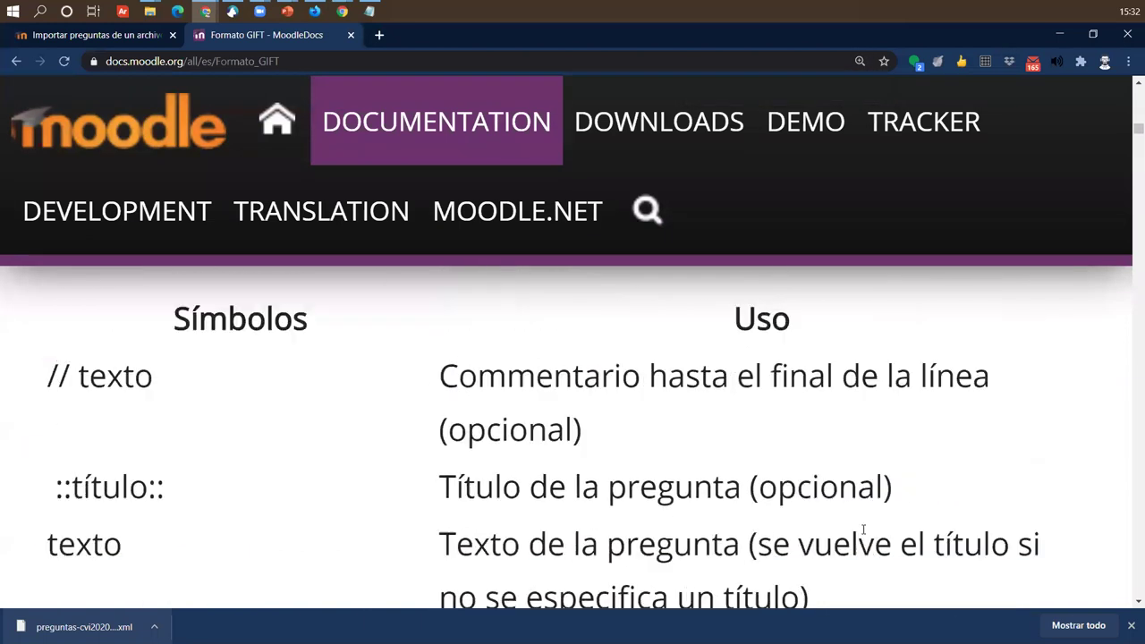
pyautogui.keyDown('ctrl'); pyautogui.scroll(-1, 863, 530); pyautogui.keyUp('ctrl')
pyautogui.scroll(4, 863, 529)
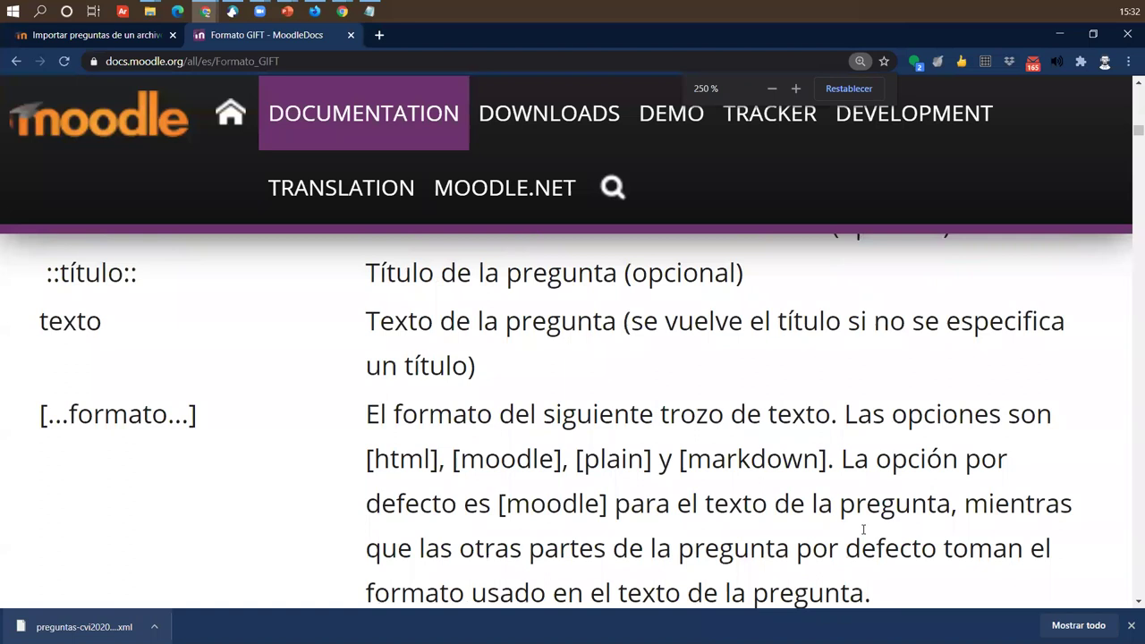
pyautogui.scroll(1, 863, 529)
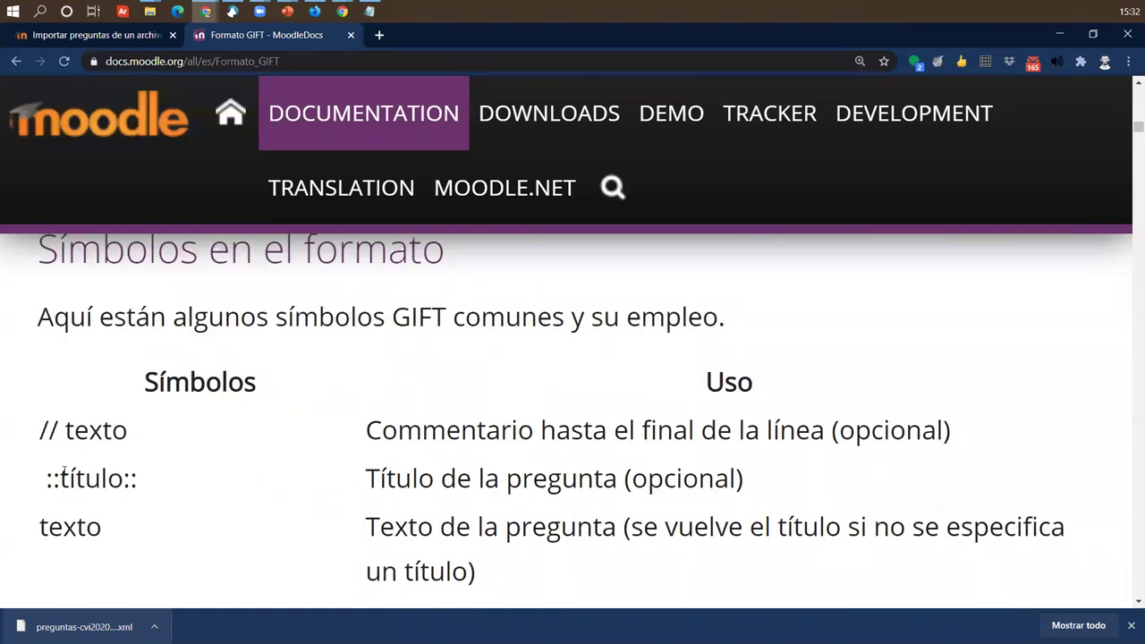
pyautogui.moveTo(46, 479); pyautogui.dragTo(233, 493)
pyautogui.scroll(-2, 94, 385)
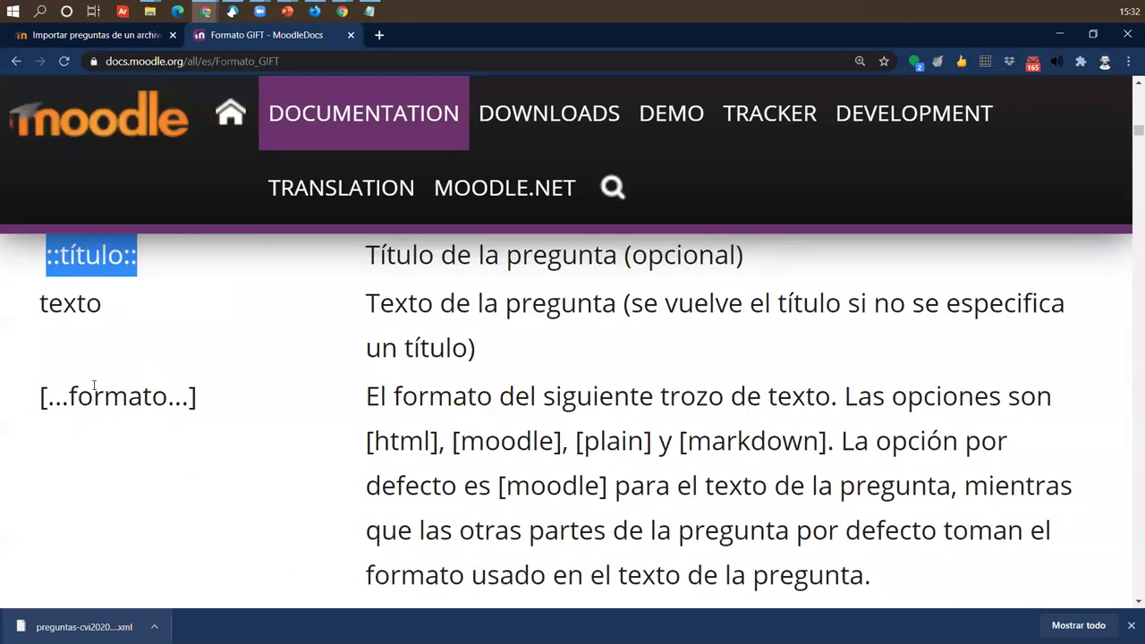
pyautogui.moveTo(152, 260); pyautogui.dragTo(198, 393)
pyautogui.click(62, 428)
# Scroll down to the quick examples and try highlighting the ::Q1:: label
pyautogui.scroll(-3, 62, 427)
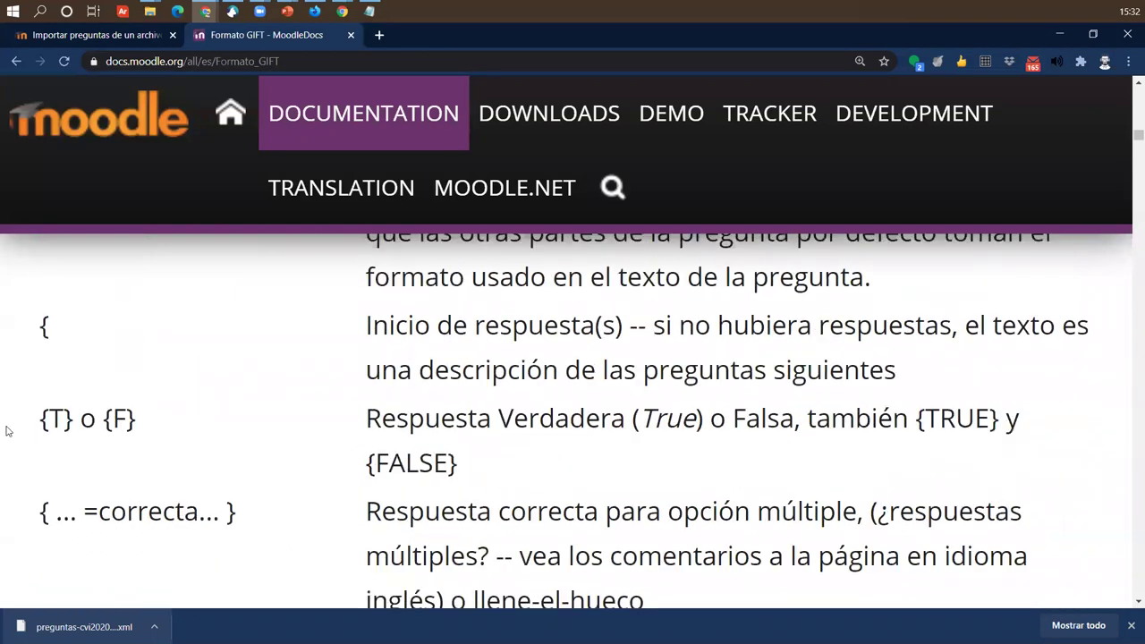
pyautogui.scroll(-3, 201, 428)
pyautogui.scroll(1, 67, 337)
pyautogui.scroll(-10, 134, 412)
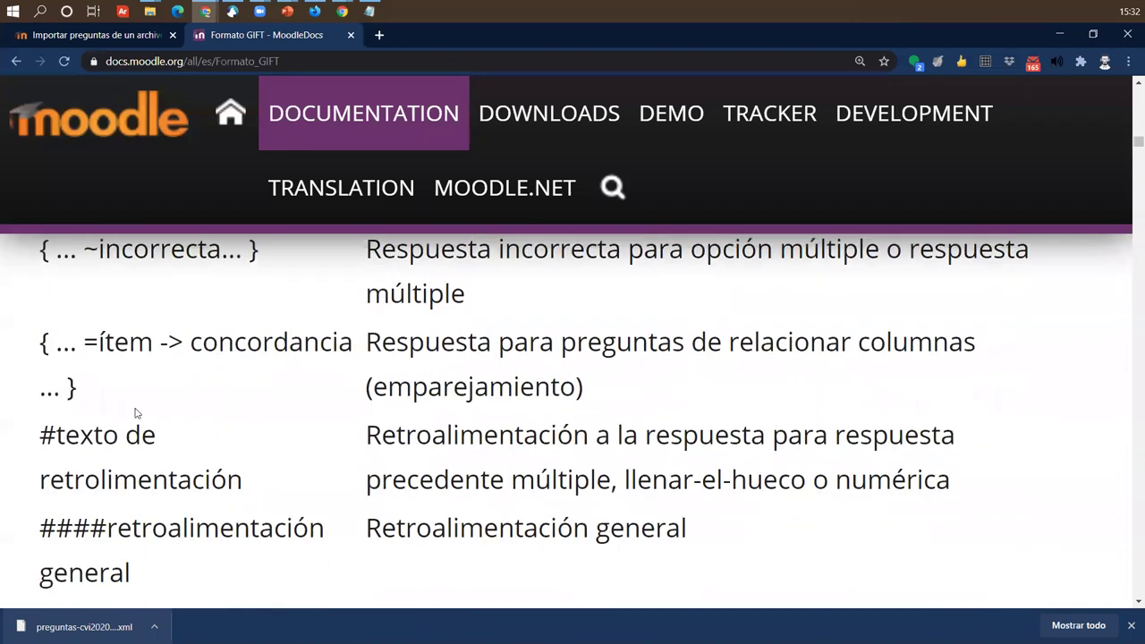
pyautogui.scroll(-5, 136, 412)
pyautogui.scroll(2, 184, 439)
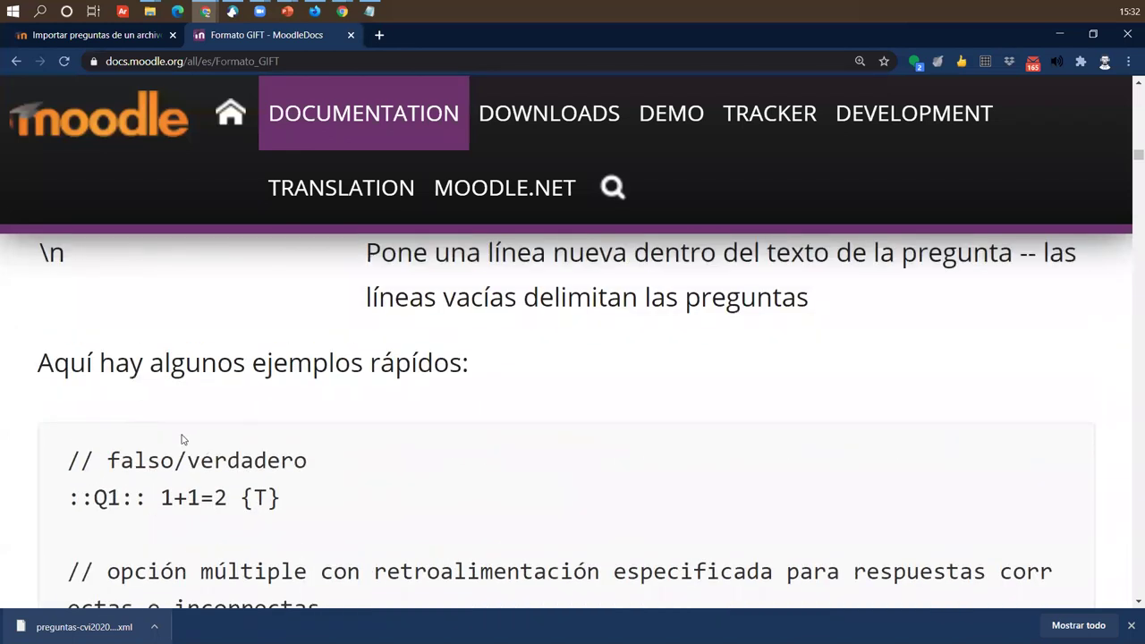
pyautogui.scroll(-2, 301, 478)
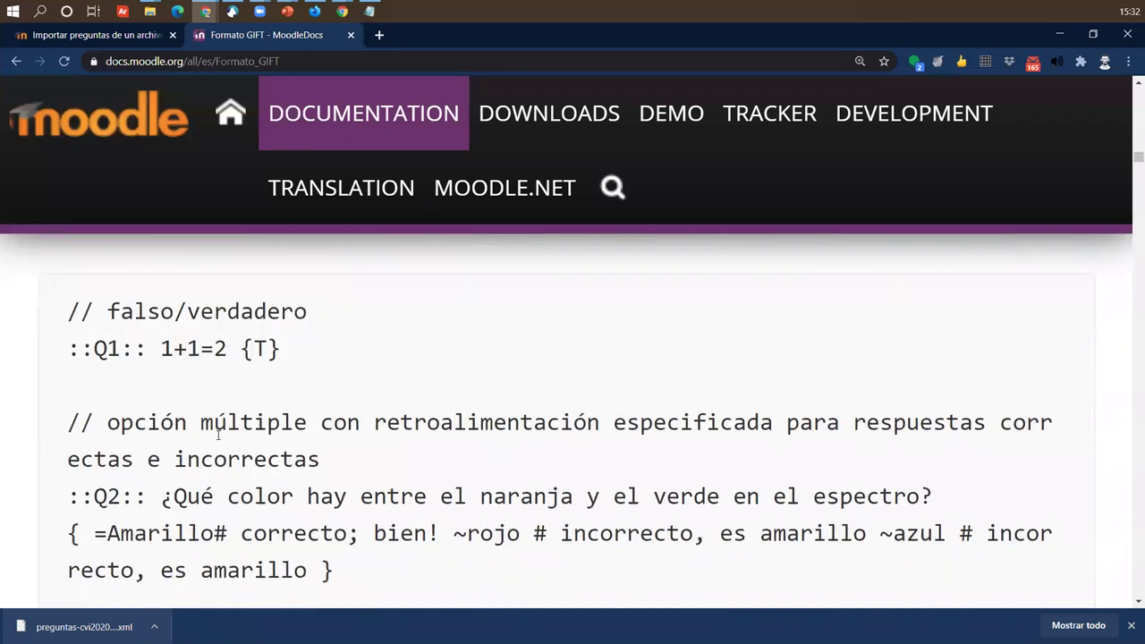
pyautogui.moveTo(69, 354); pyautogui.dragTo(292, 358)
pyautogui.click(158, 347)
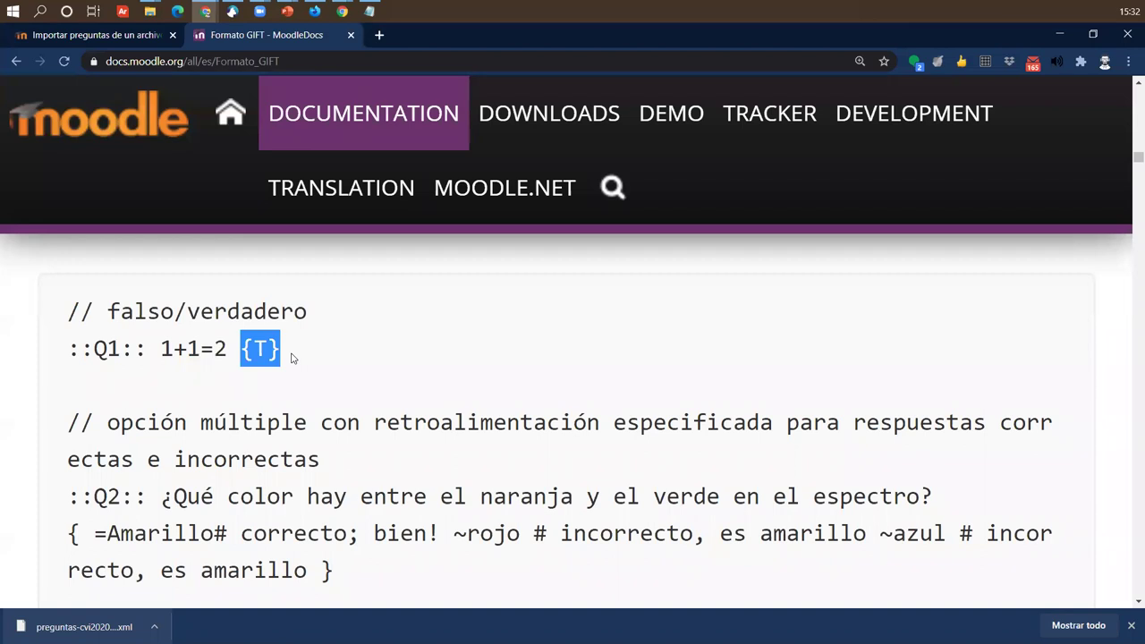
# Select the full block of GIFT example questions from Q1 through Q8
pyautogui.scroll(-1, 292, 358)
pyautogui.moveTo(73, 423); pyautogui.dragTo(914, 497)
pyautogui.scroll(-2, 334, 443)
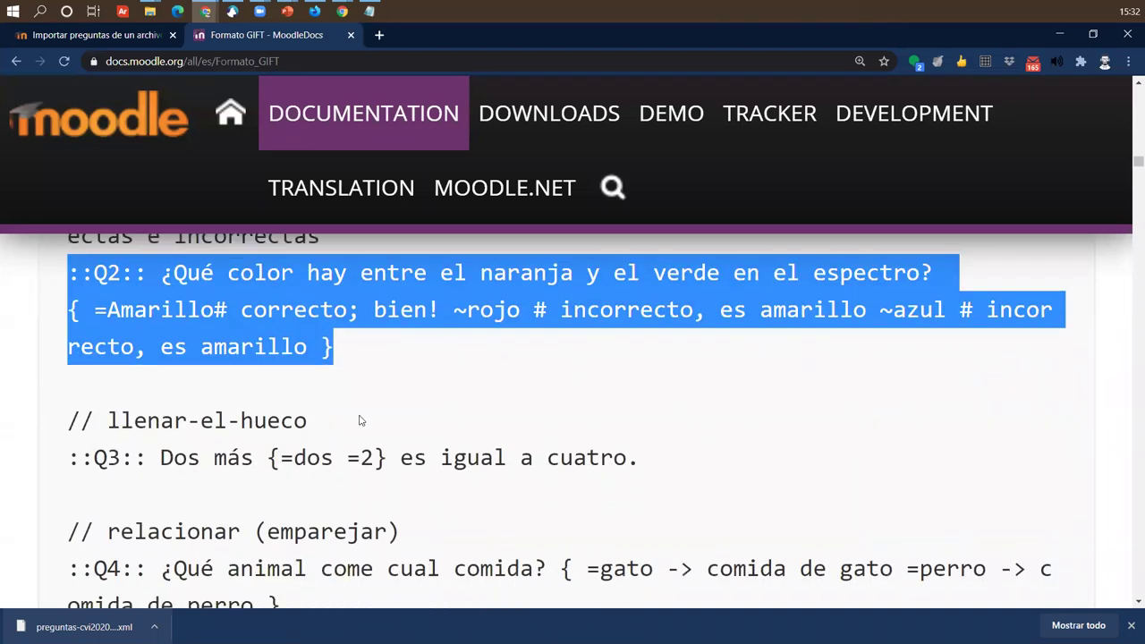
pyautogui.scroll(5, 340, 425)
pyautogui.scroll(-1, 302, 440)
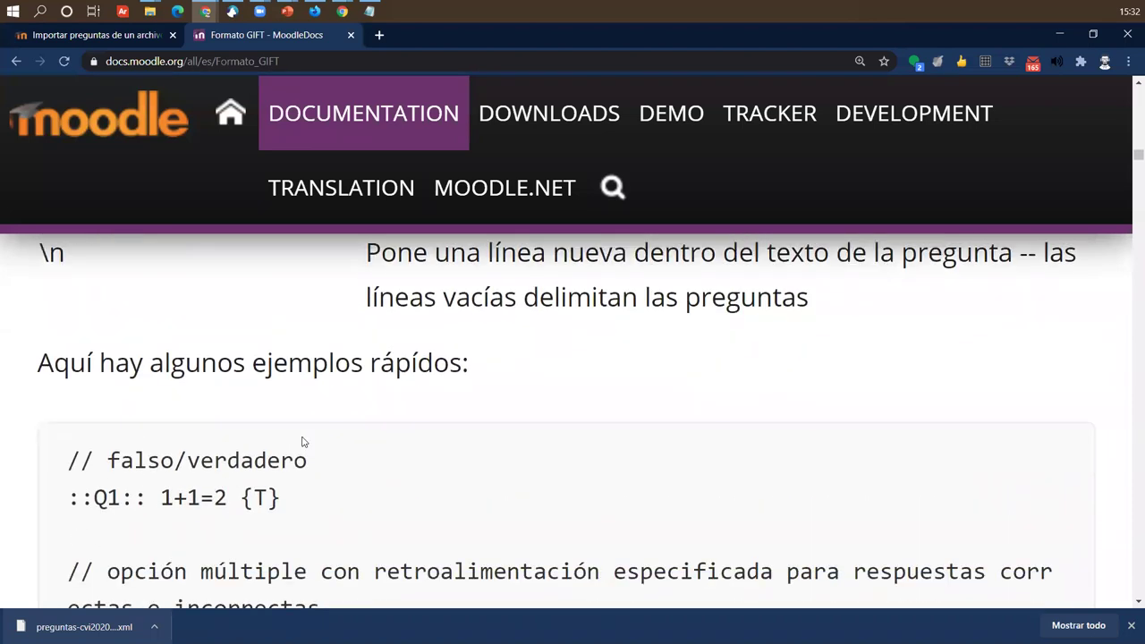
pyautogui.scroll(2, 437, 398)
pyautogui.scroll(-4, 135, 349)
pyautogui.moveTo(67, 310); pyautogui.dragTo(227, 350)
pyautogui.moveTo(383, 548); pyautogui.dragTo(404, 520)
pyautogui.scroll(-10, 394, 447)
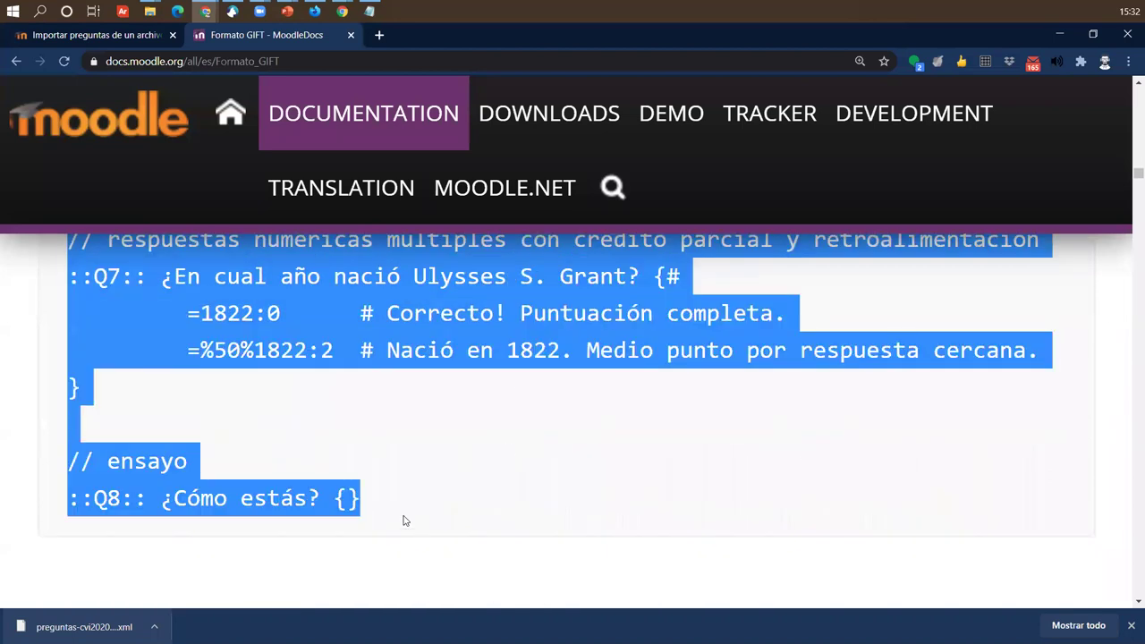
pyautogui.scroll(4, 420, 478)
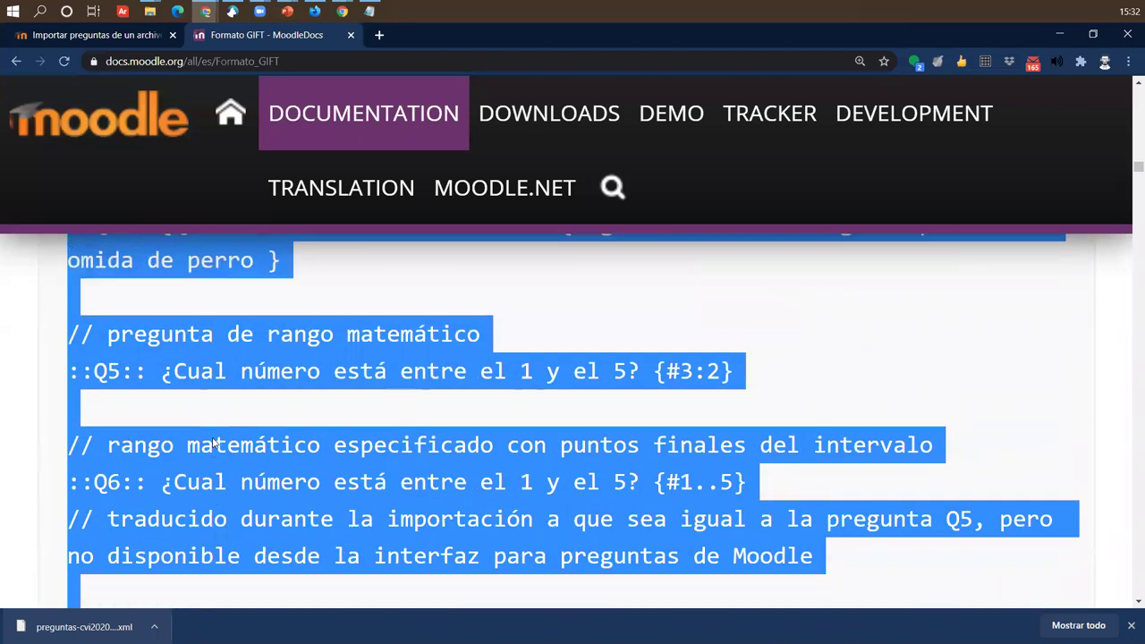
pyautogui.scroll(5, 215, 443)
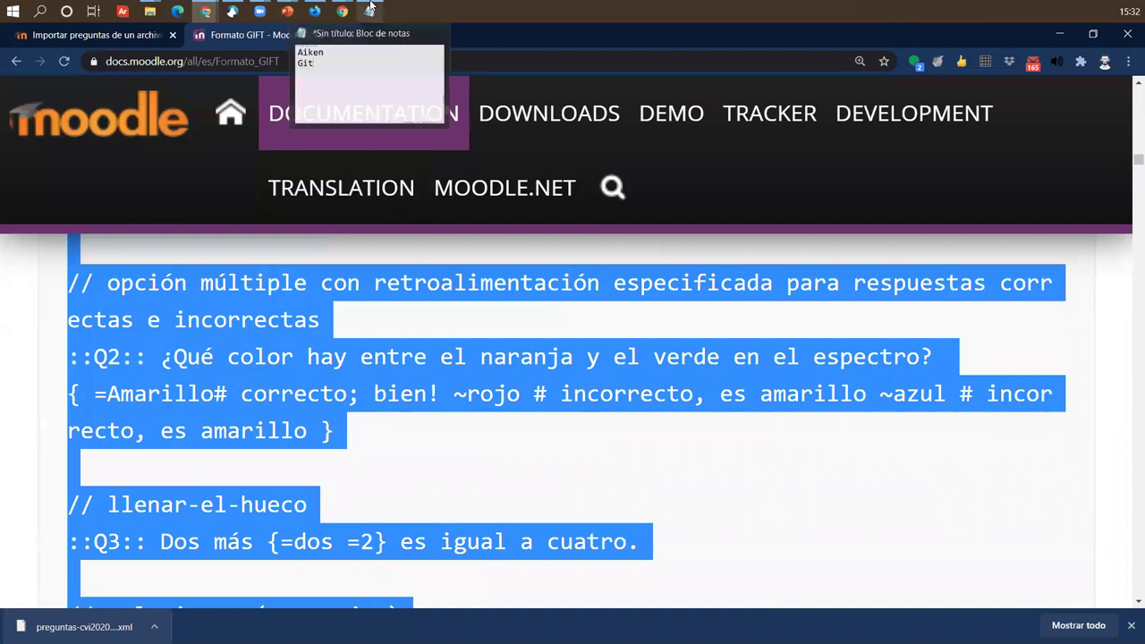
# Paste the copied GIFT example questions into the empty Notepad document
pyautogui.click(370, 9)
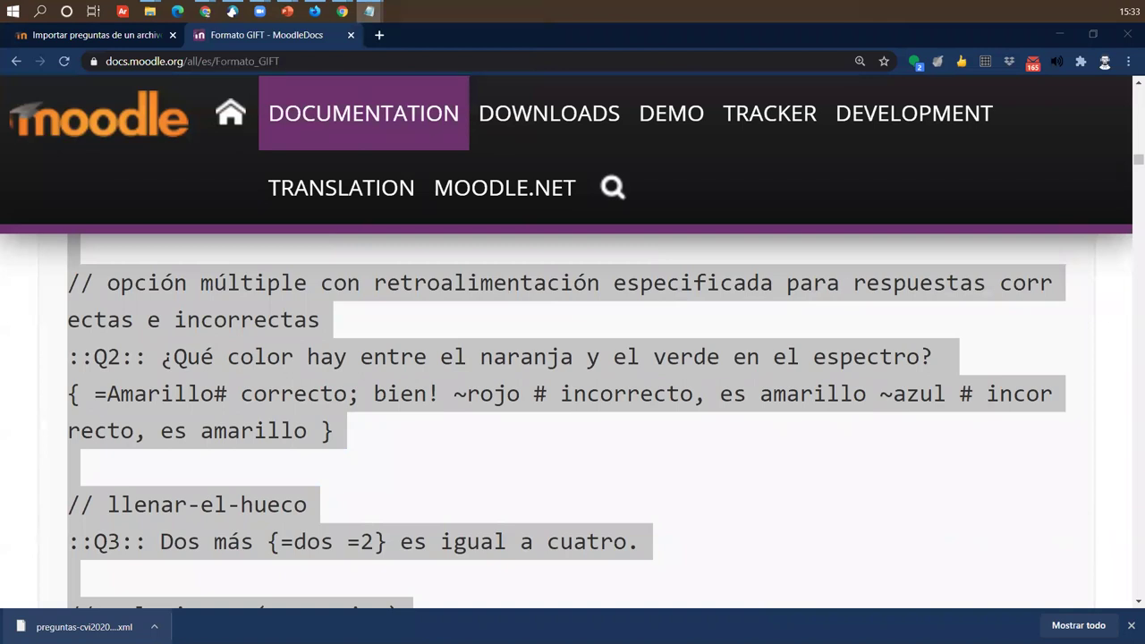
pyautogui.click(370, 11)
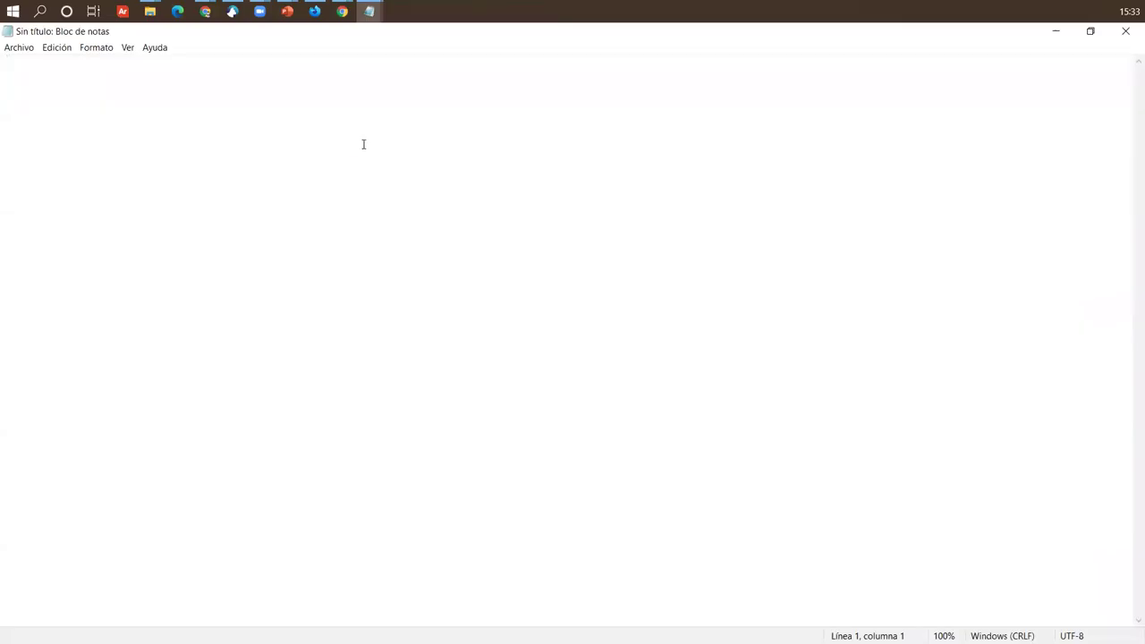
pyautogui.hotkey('ctrl', 'v')
pyautogui.scroll(4, 314, 232)
# Check the true/false, multiple-choice, fill-the-gap and matching comment lines in the pasted questions
pyautogui.click(201, 98)
pyautogui.moveTo(273, 71); pyautogui.dragTo(8, 70)
pyautogui.click(151, 152)
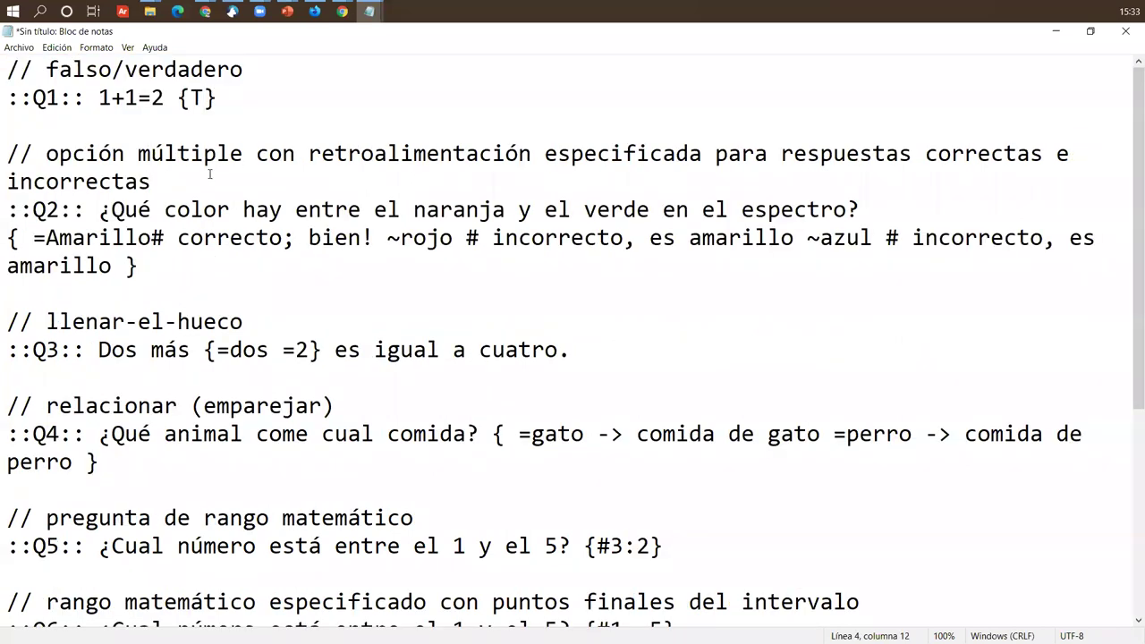
pyautogui.moveTo(210, 177); pyautogui.dragTo(7, 154)
pyautogui.click(226, 297)
pyautogui.moveTo(245, 322); pyautogui.dragTo(7, 322)
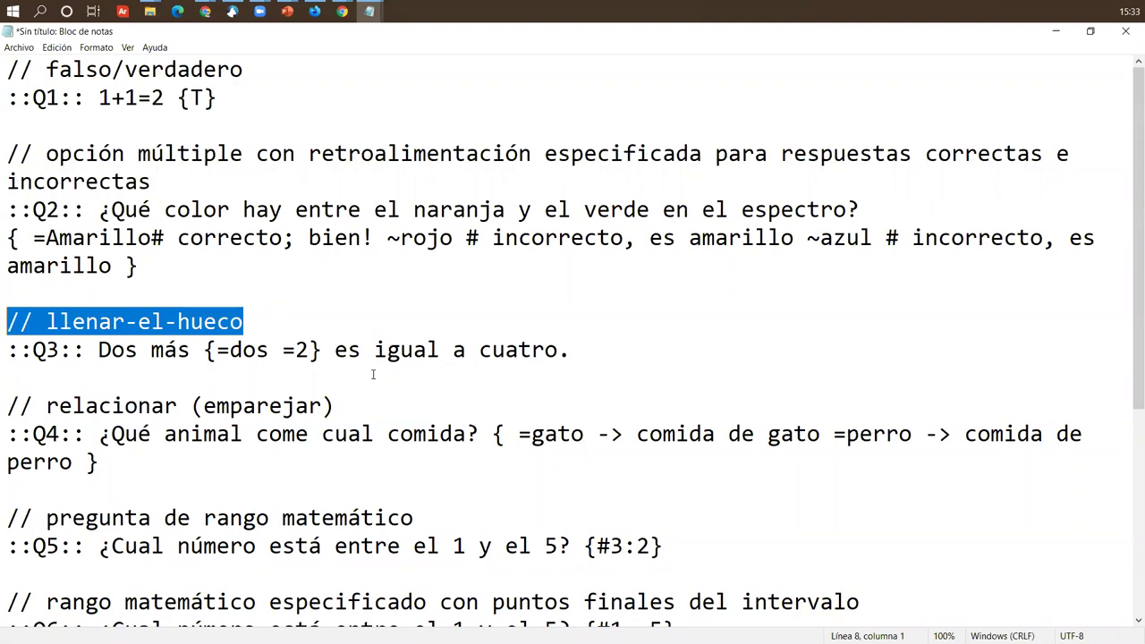
pyautogui.moveTo(337, 407); pyautogui.dragTo(9, 387)
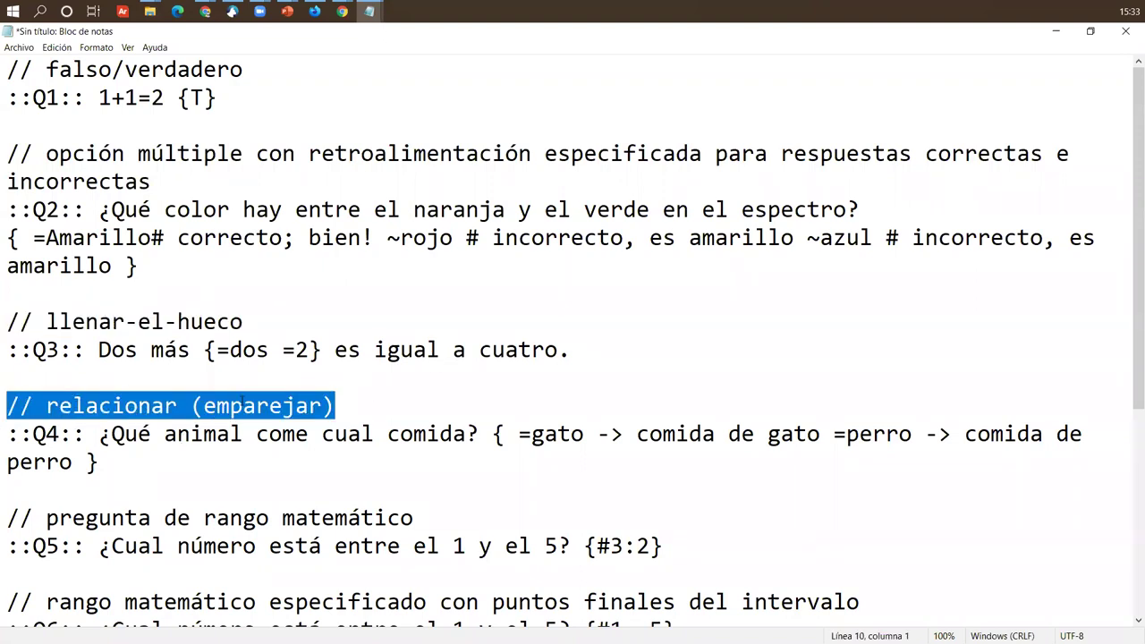
# Check the remaining comment lines, through the partial-credit numeric answers, down to the essay question
pyautogui.scroll(-1, 182, 438)
pyautogui.moveTo(416, 434); pyautogui.dragTo(8, 437)
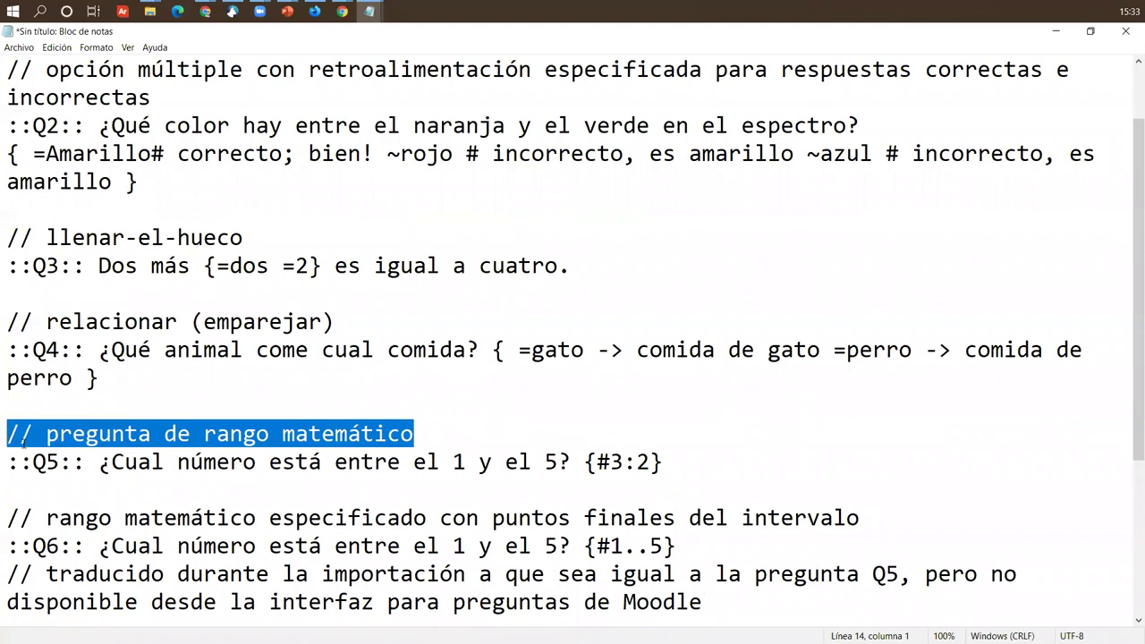
pyautogui.scroll(-2, 171, 453)
pyautogui.moveTo(922, 350); pyautogui.dragTo(7, 351)
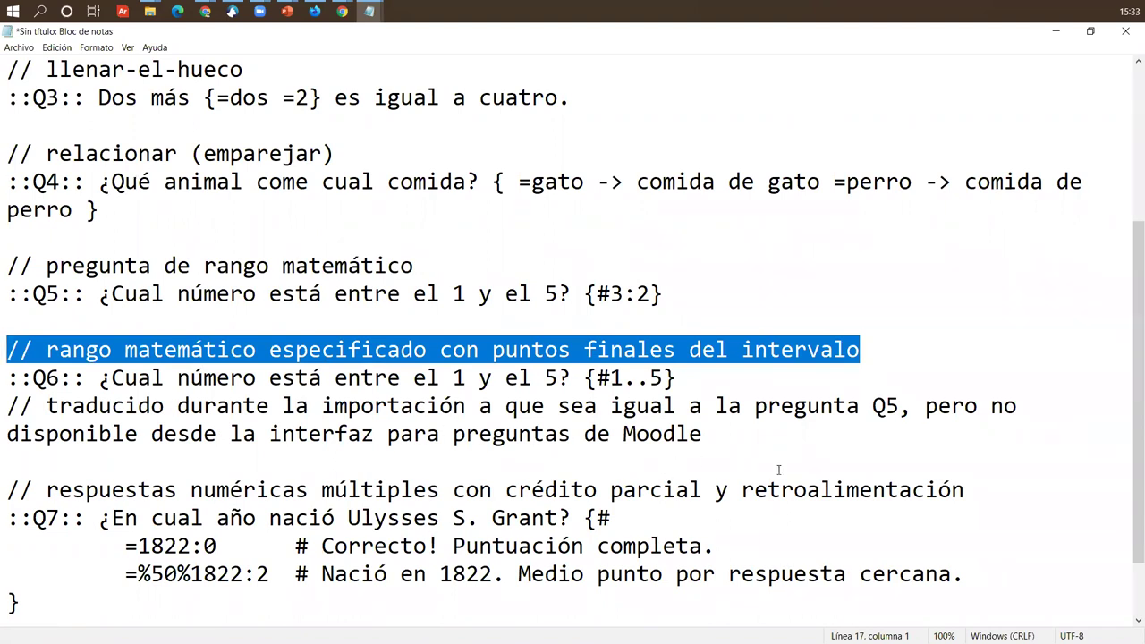
pyautogui.moveTo(995, 498); pyautogui.dragTo(7, 491)
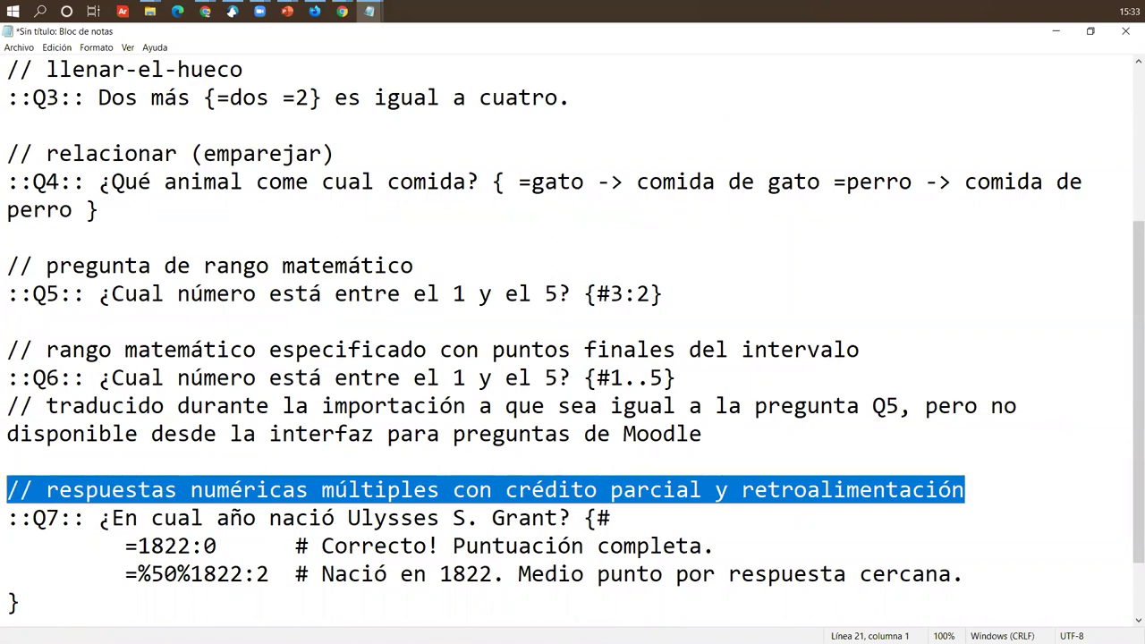
pyautogui.scroll(-1, 250, 510)
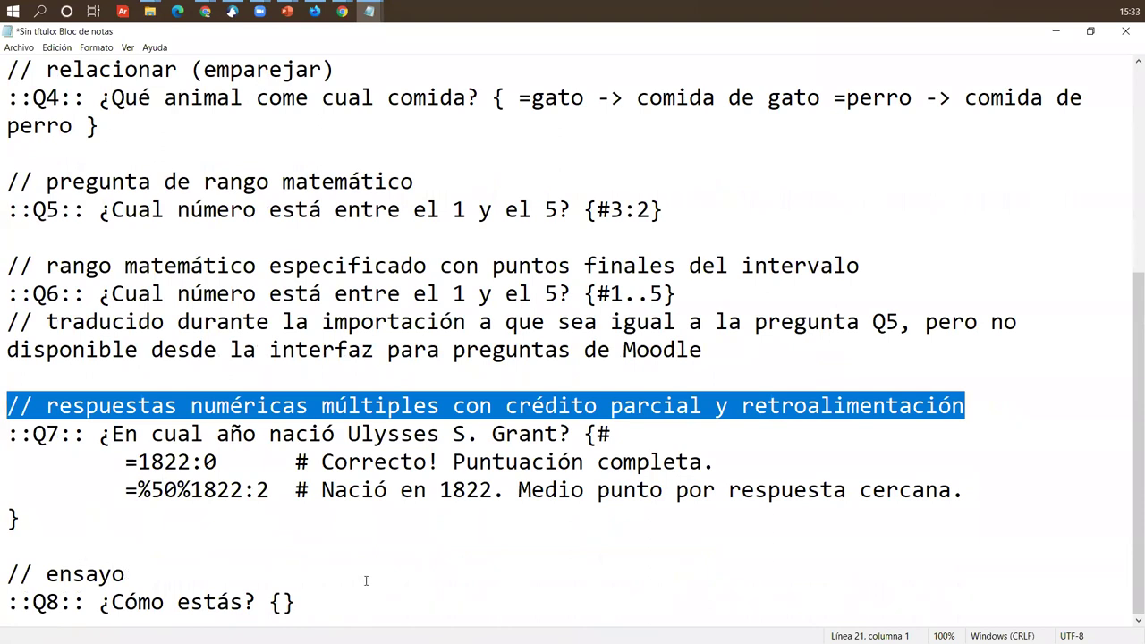
pyautogui.scroll(4, 215, 533)
pyautogui.scroll(-4, 215, 533)
pyautogui.click(26, 547)
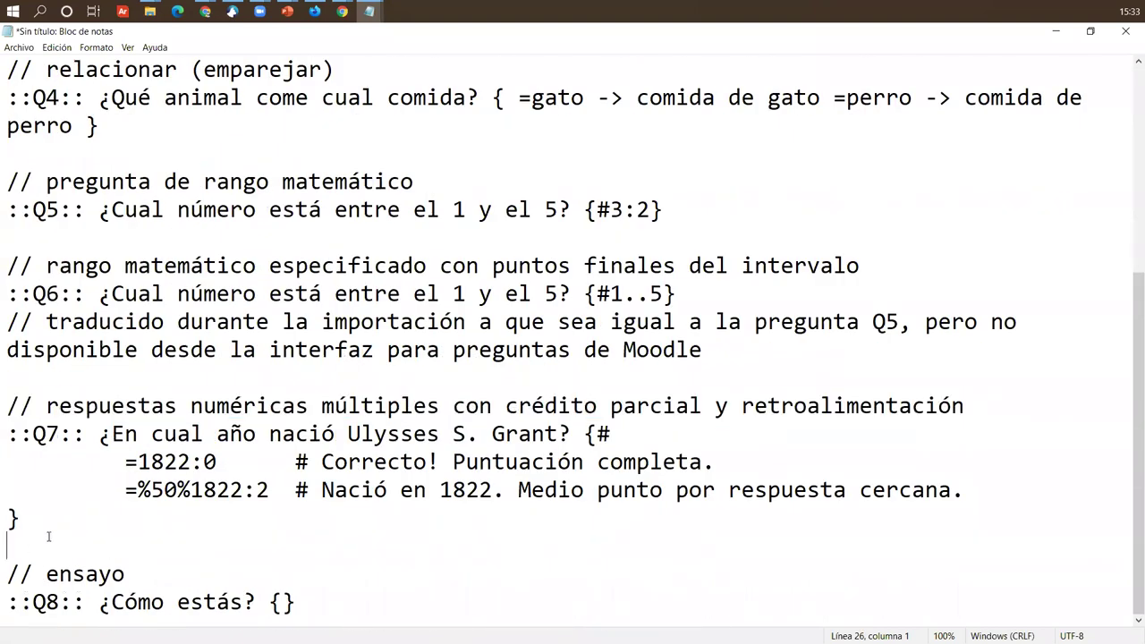
pyautogui.scroll(4, 208, 217)
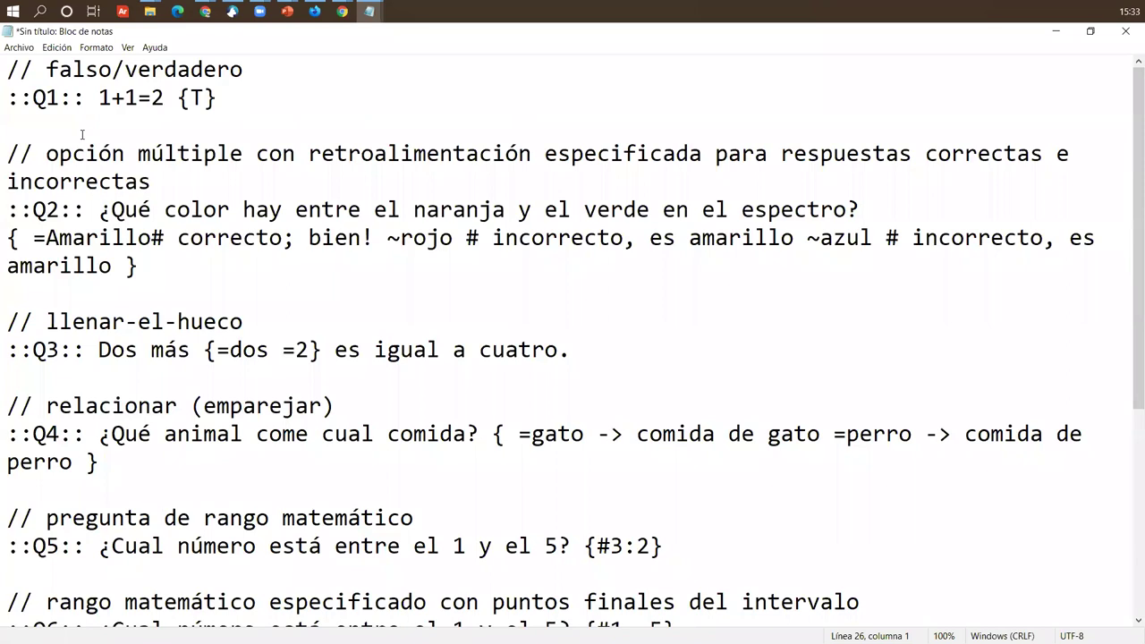
pyautogui.click(20, 47)
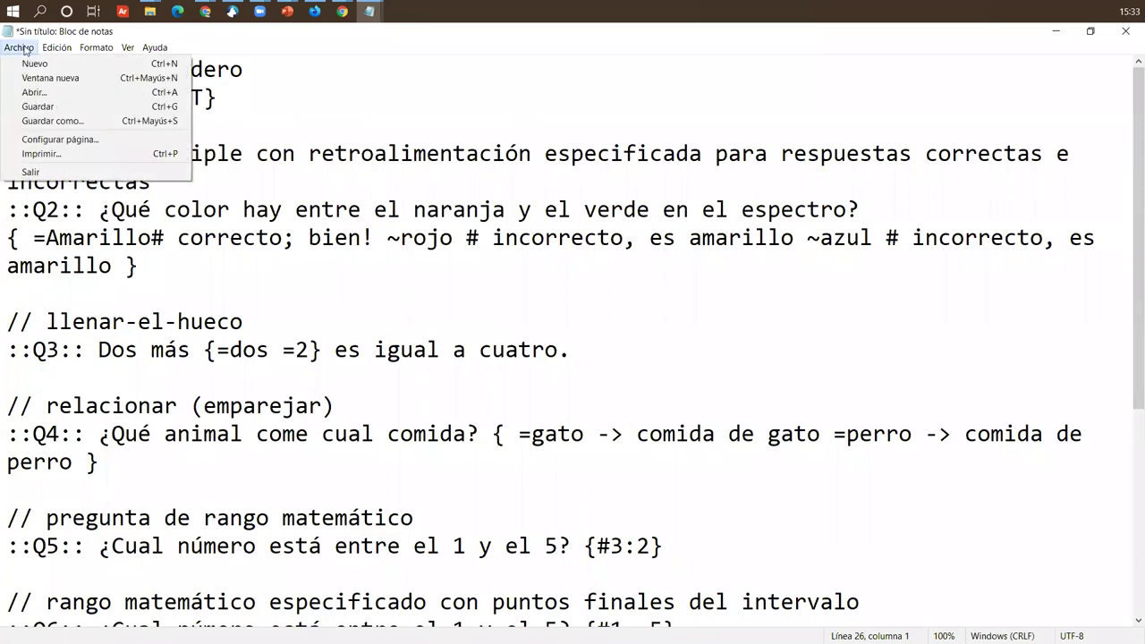
# Save the document as 'preguntas' in the Escritorio folder
pyautogui.click(38, 107)
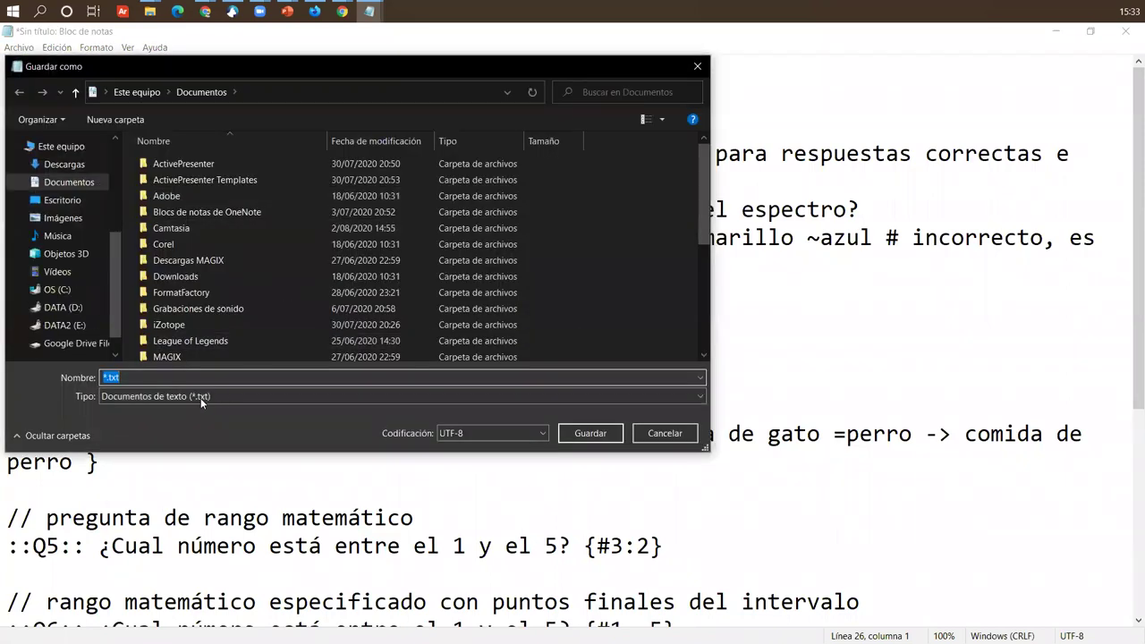
pyautogui.scroll(3, 65, 314)
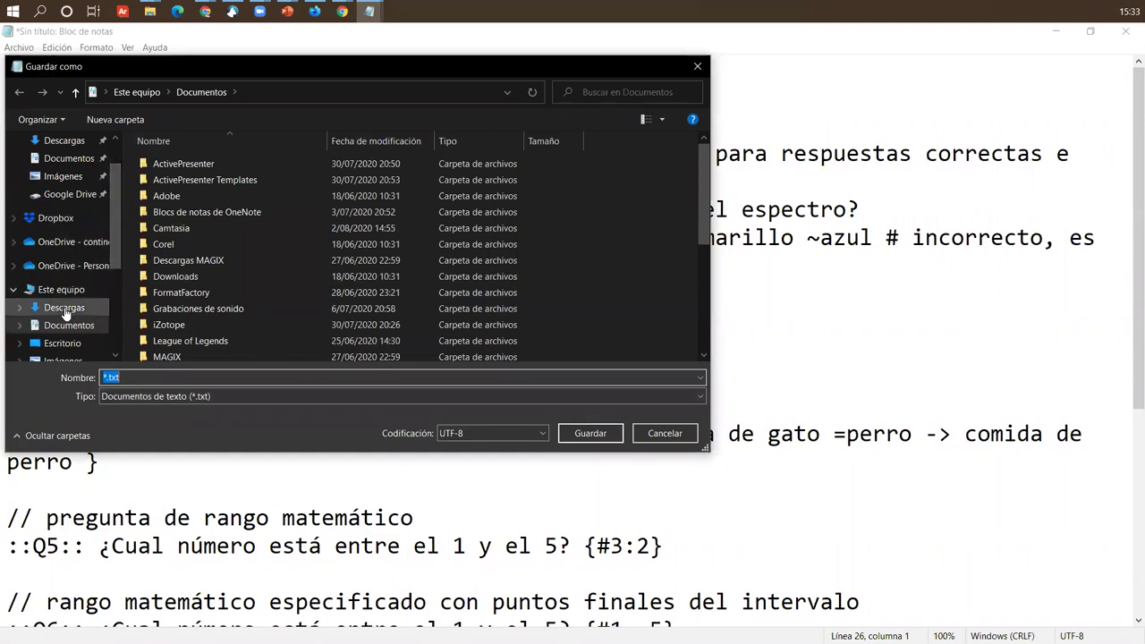
pyautogui.scroll(-1, 61, 317)
pyautogui.click(63, 325)
pyautogui.click(131, 377)
pyautogui.write('preguntas')
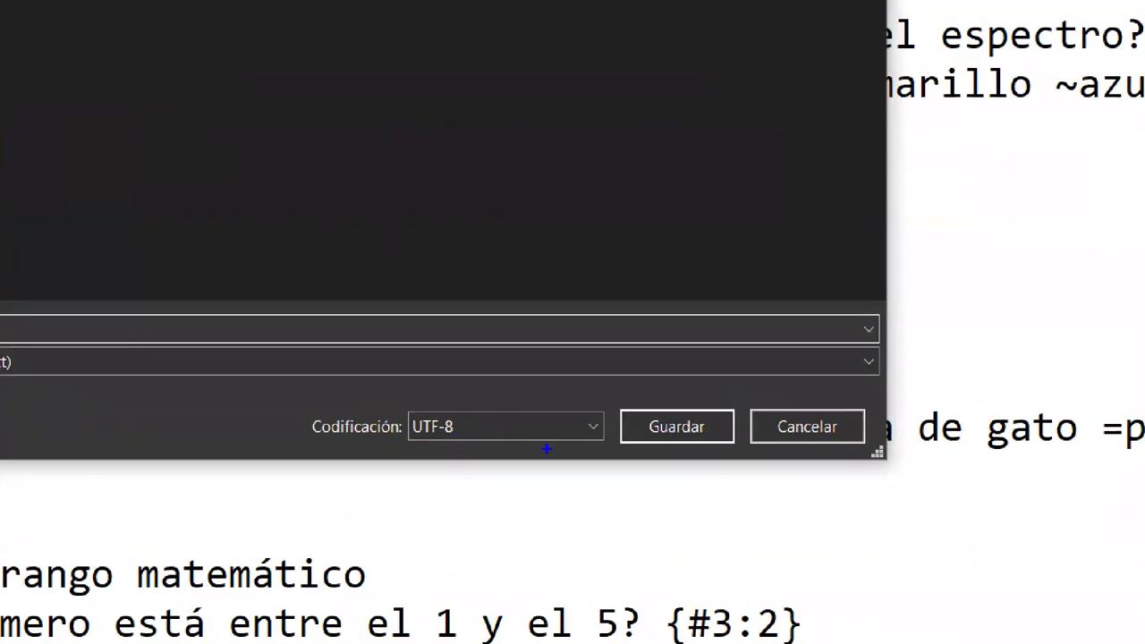
pyautogui.click(671, 427)
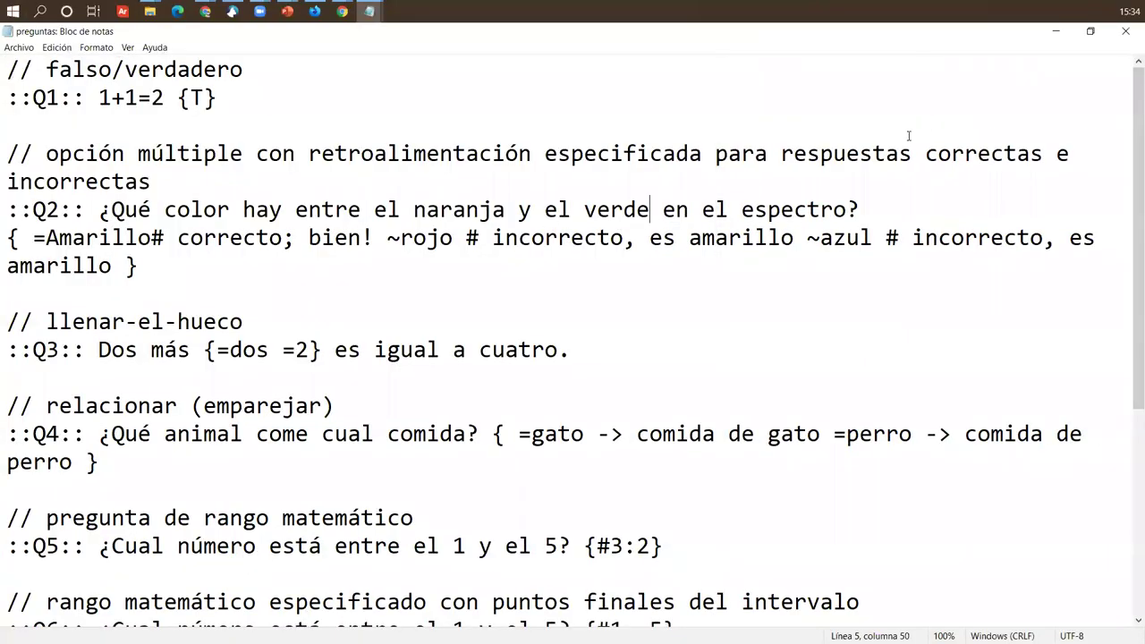
# Minimize Notepad and switch Chrome to the Moodle 'Importar preguntas' window
pyautogui.click(1058, 34)
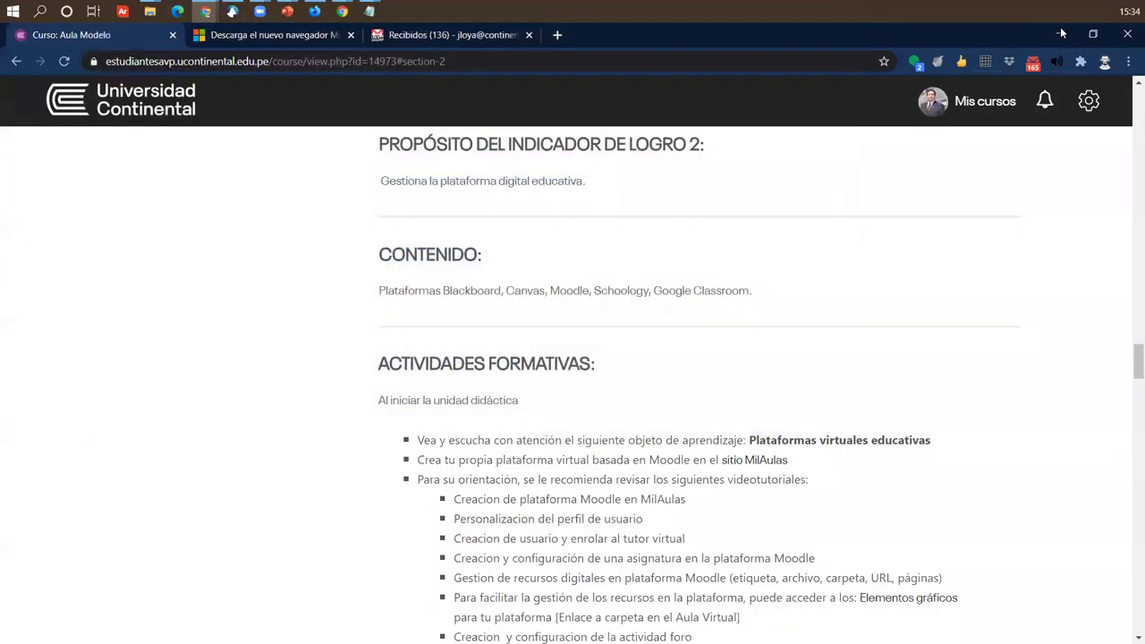
pyautogui.moveTo(212, 6)
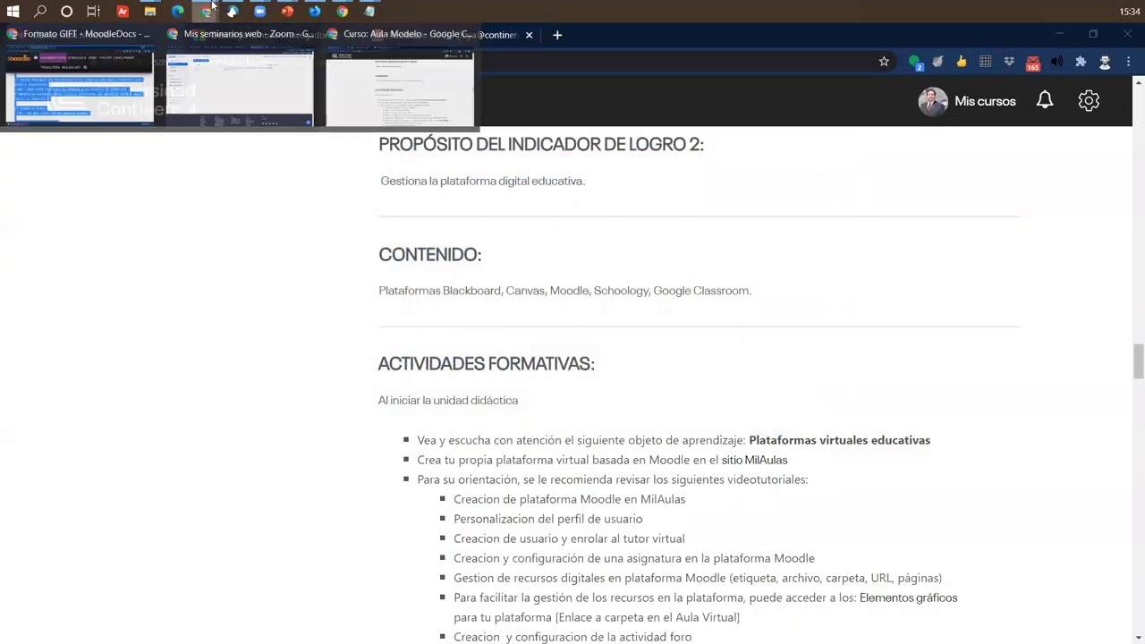
pyautogui.click(394, 90)
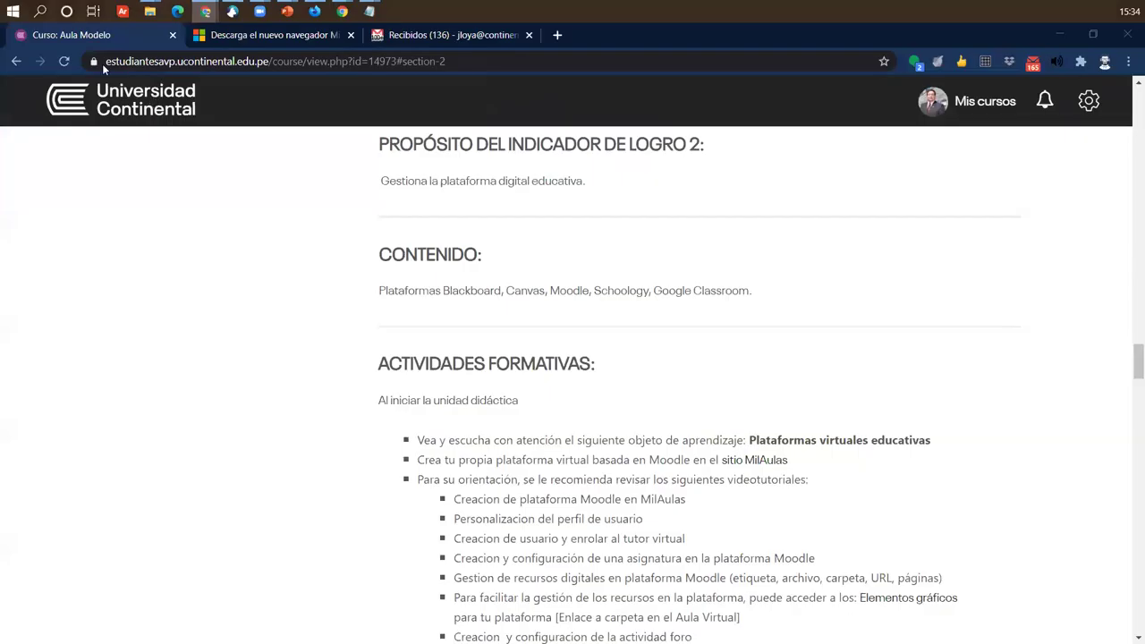
pyautogui.moveTo(206, 11)
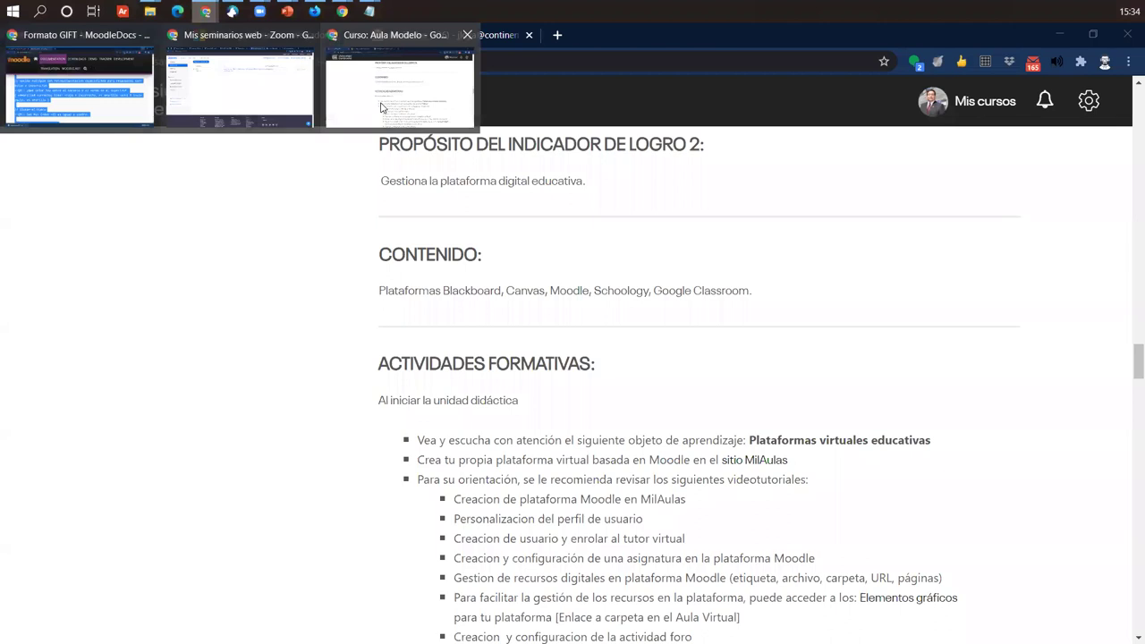
pyautogui.click(380, 104)
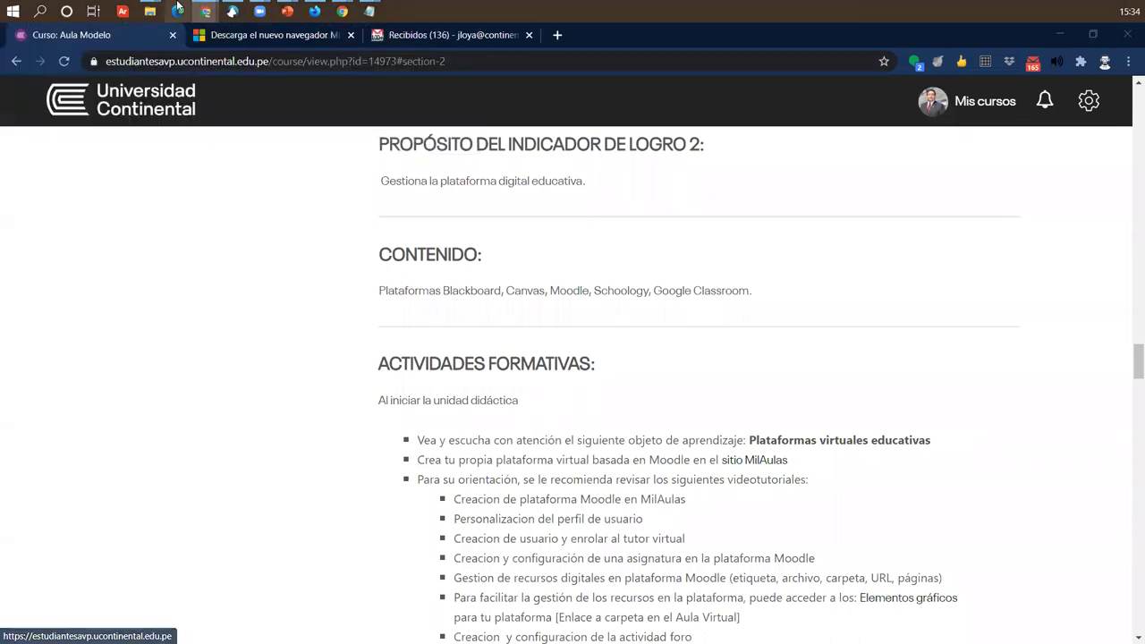
pyautogui.moveTo(342, 11)
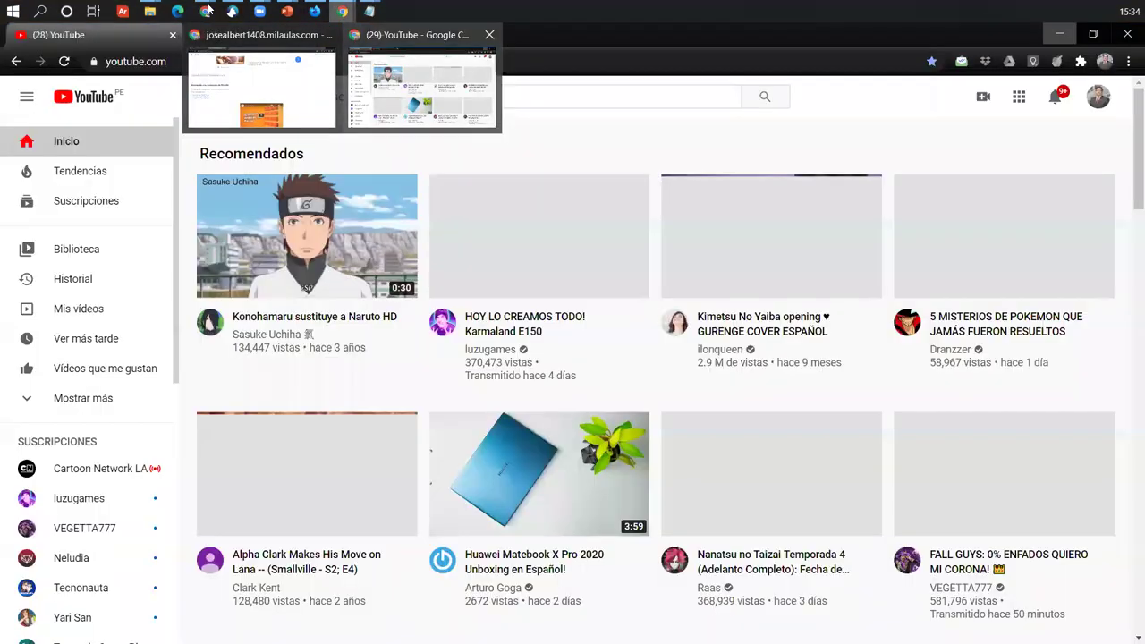
pyautogui.moveTo(206, 10)
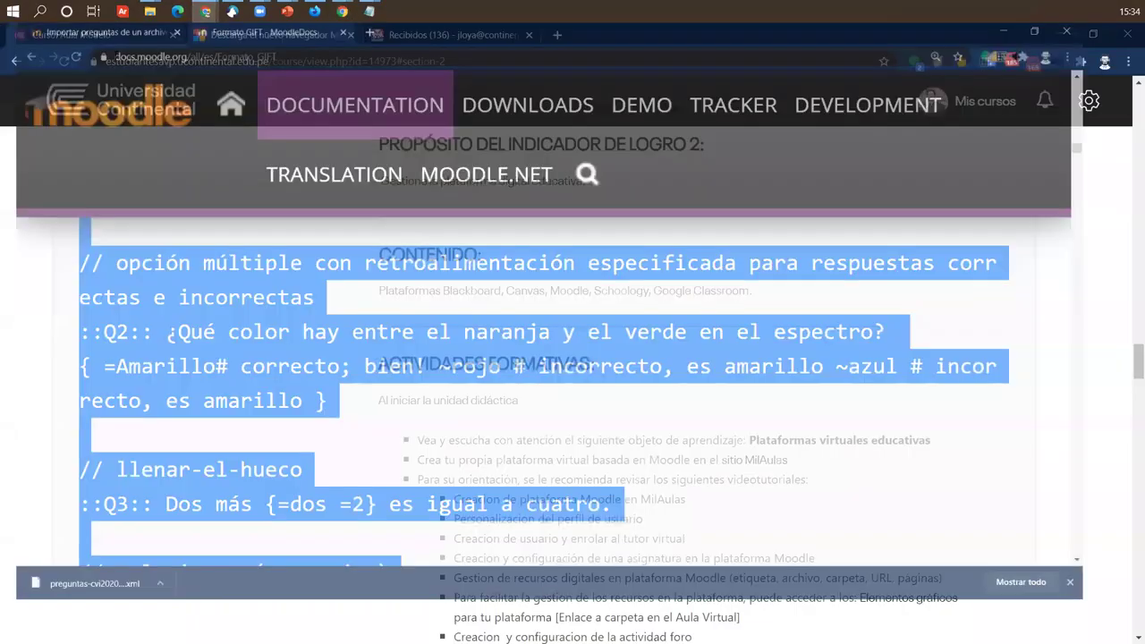
pyautogui.click(114, 89)
# Go to the Categorías page of the Cuestionario 02 question bank
pyautogui.click(116, 37)
pyautogui.scroll(-2, 573, 467)
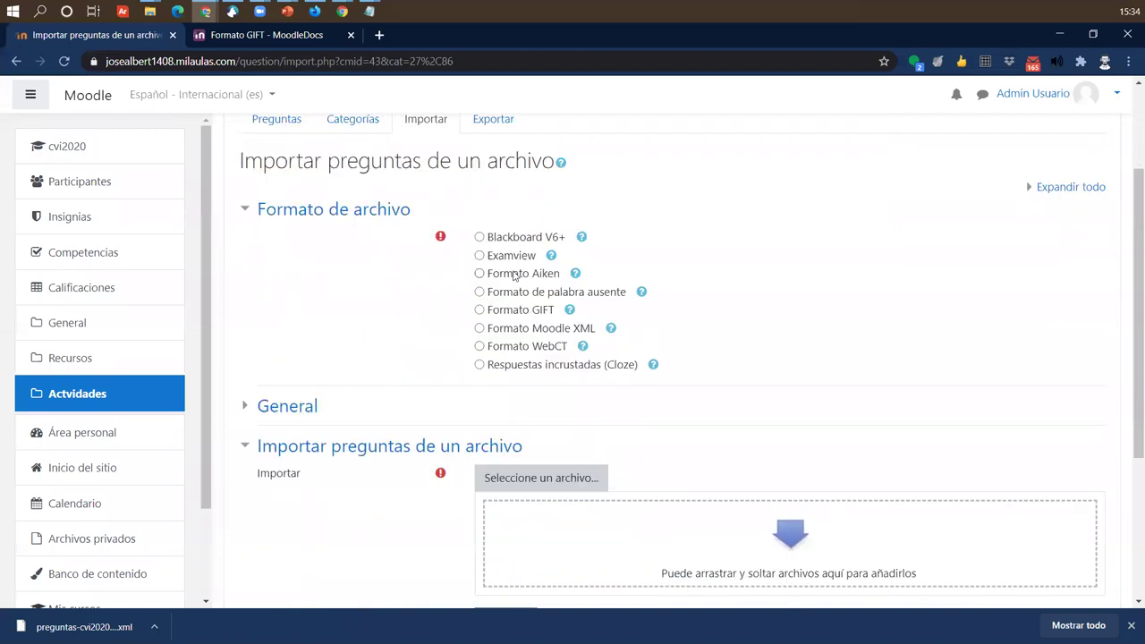
pyautogui.scroll(2, 510, 202)
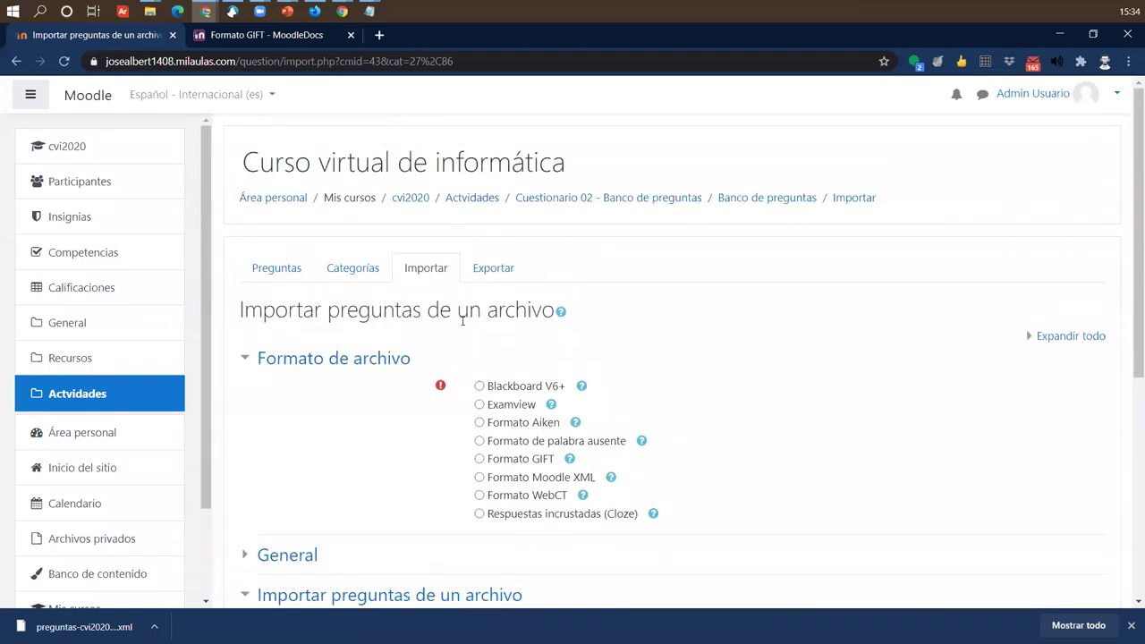
pyautogui.click(324, 269)
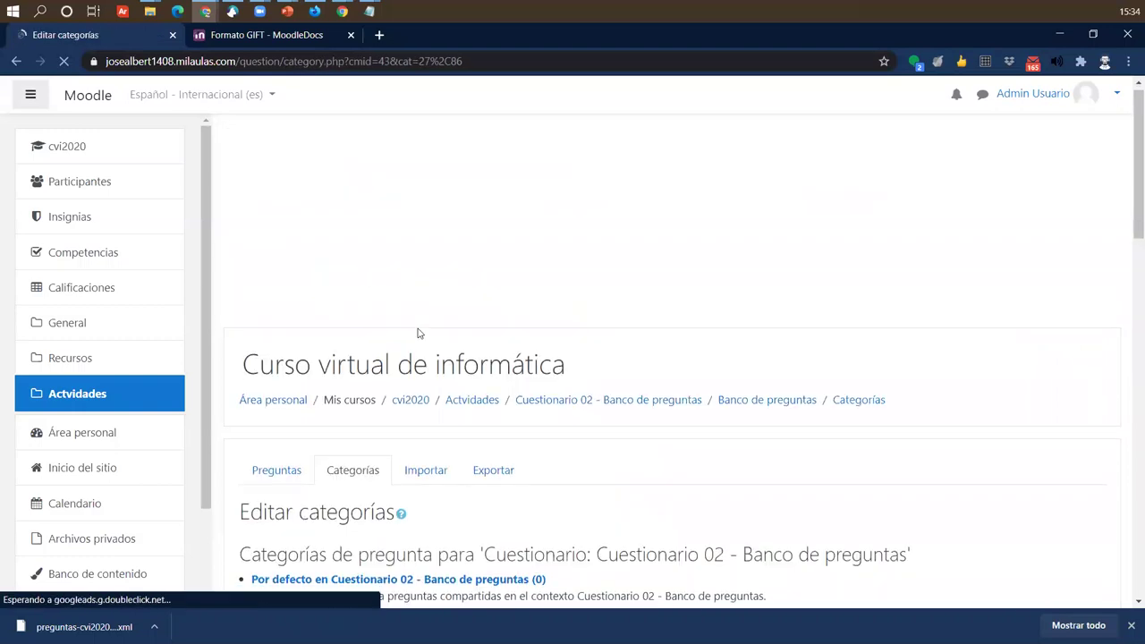
pyautogui.scroll(-3, 418, 333)
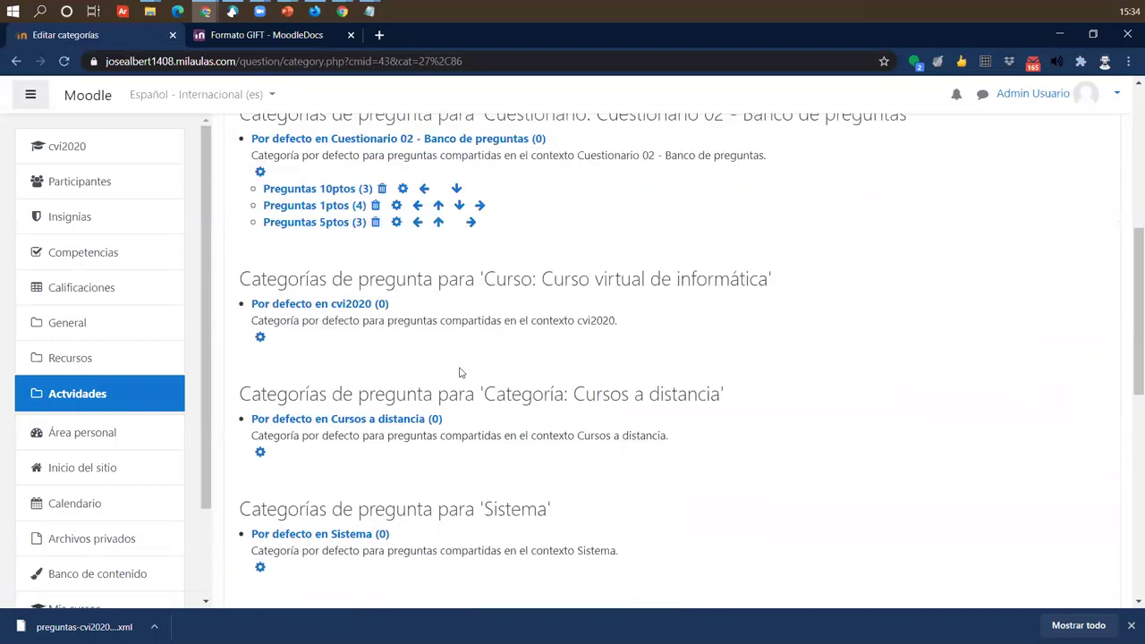
pyautogui.scroll(-7, 461, 372)
pyautogui.scroll(3, 544, 345)
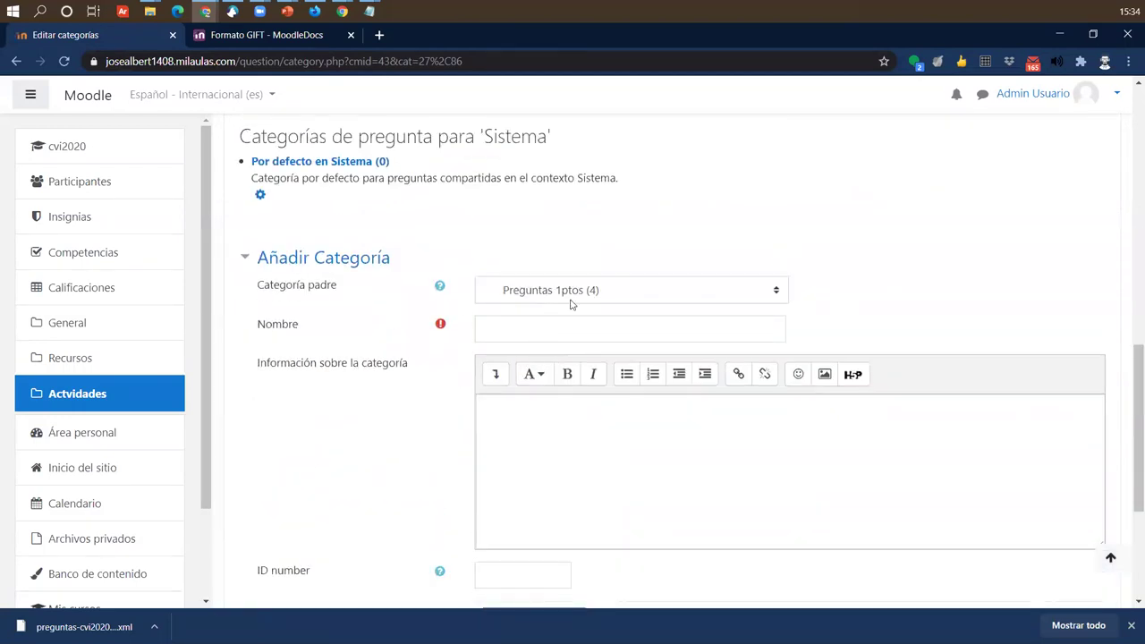
# Create the 'Importación' category under 'Por defecto en Cuestionario 02', then return to Importar
pyautogui.click(571, 299)
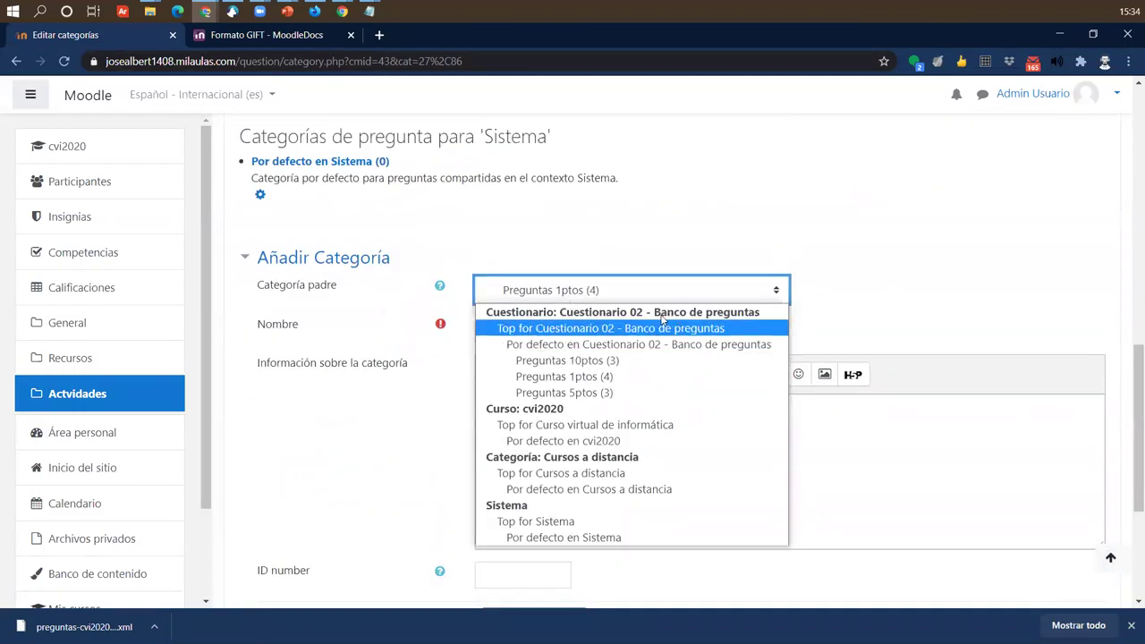
pyautogui.click(663, 344)
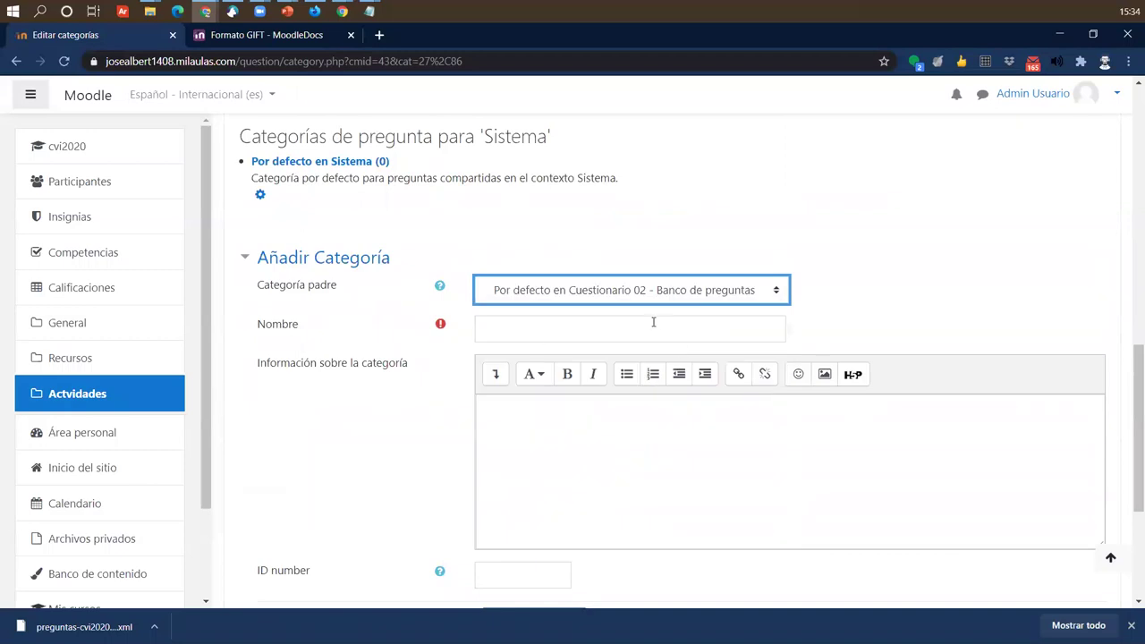
pyautogui.click(635, 340)
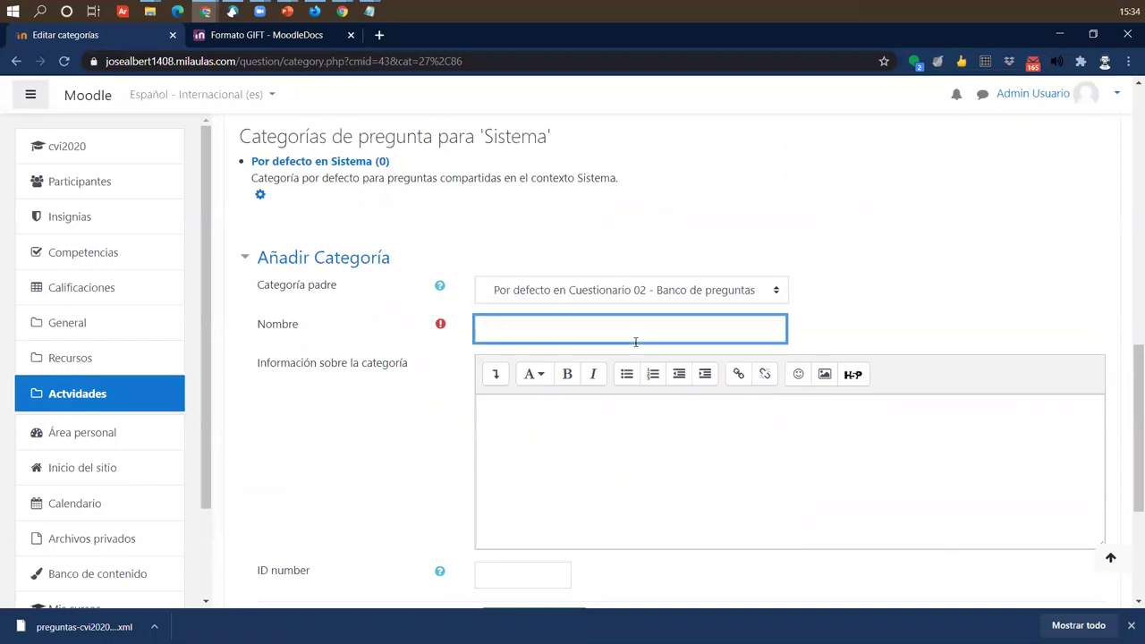
pyautogui.write('IMpo')
pyautogui.scroll(-3, 636, 340)
pyautogui.click(534, 352)
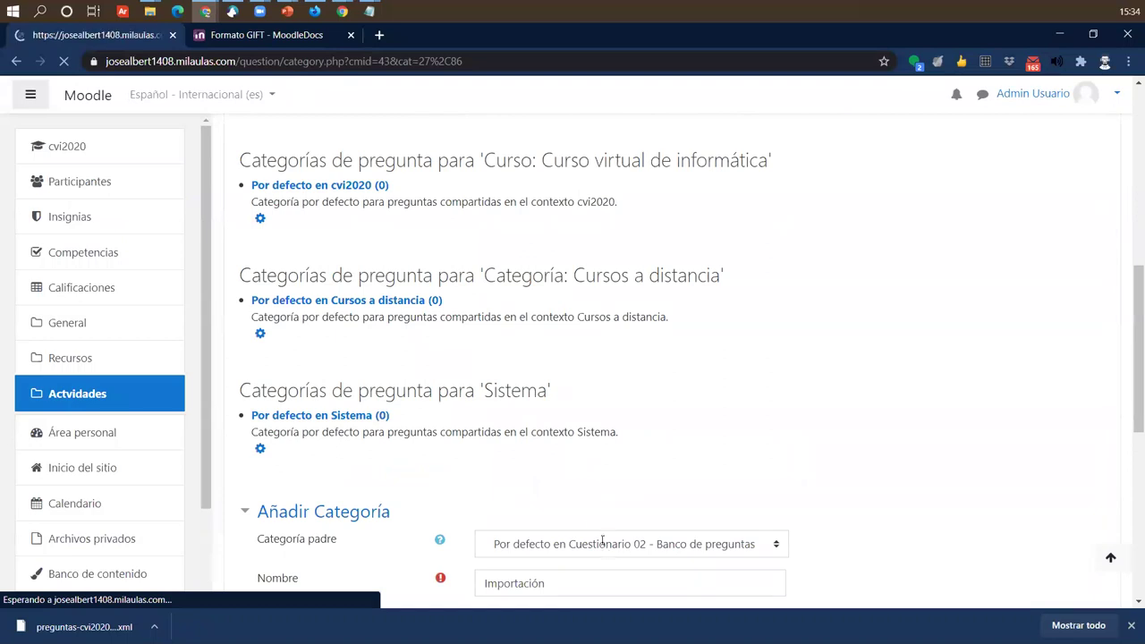
pyautogui.scroll(-2, 504, 416)
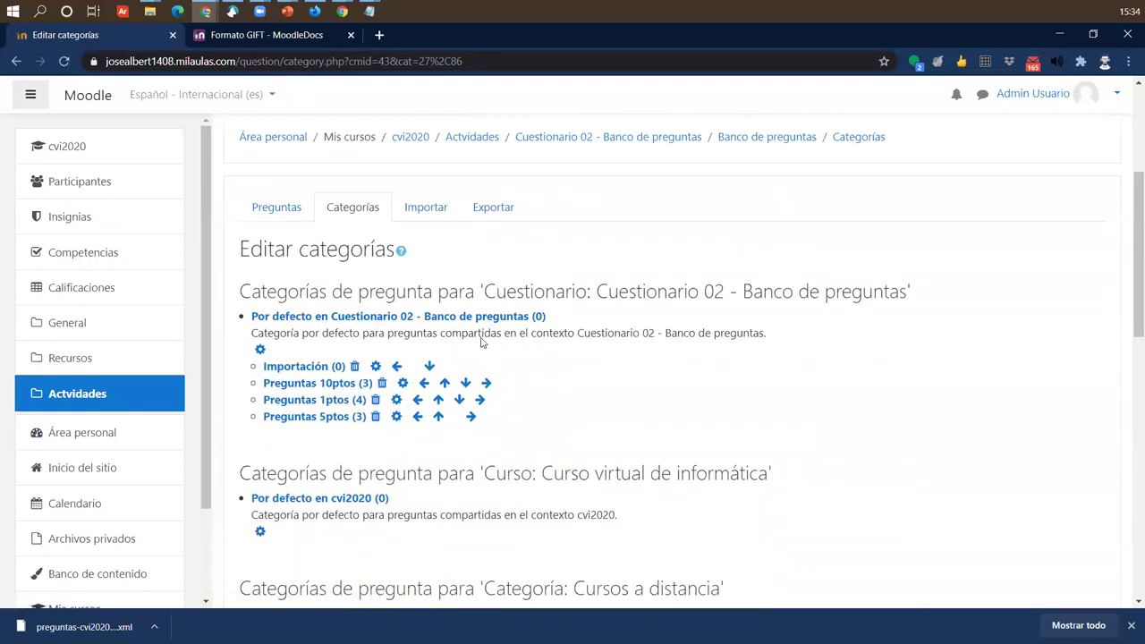
pyautogui.click(438, 207)
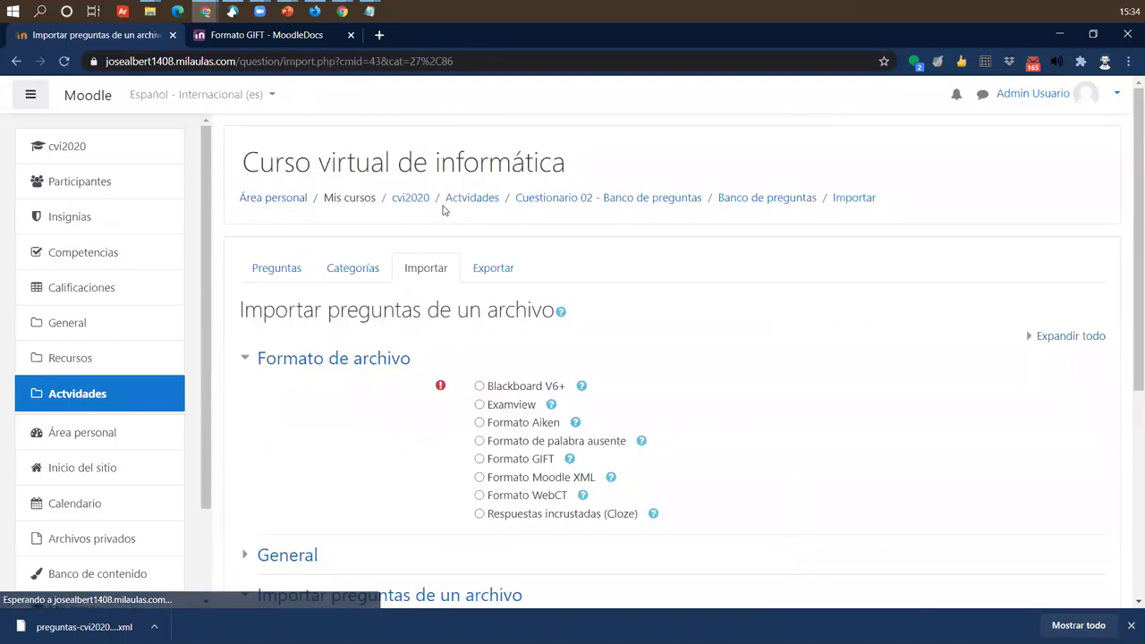
# Choose GIFT format and Importación as the destination category for the import
pyautogui.scroll(-2, 442, 210)
pyautogui.click(479, 310)
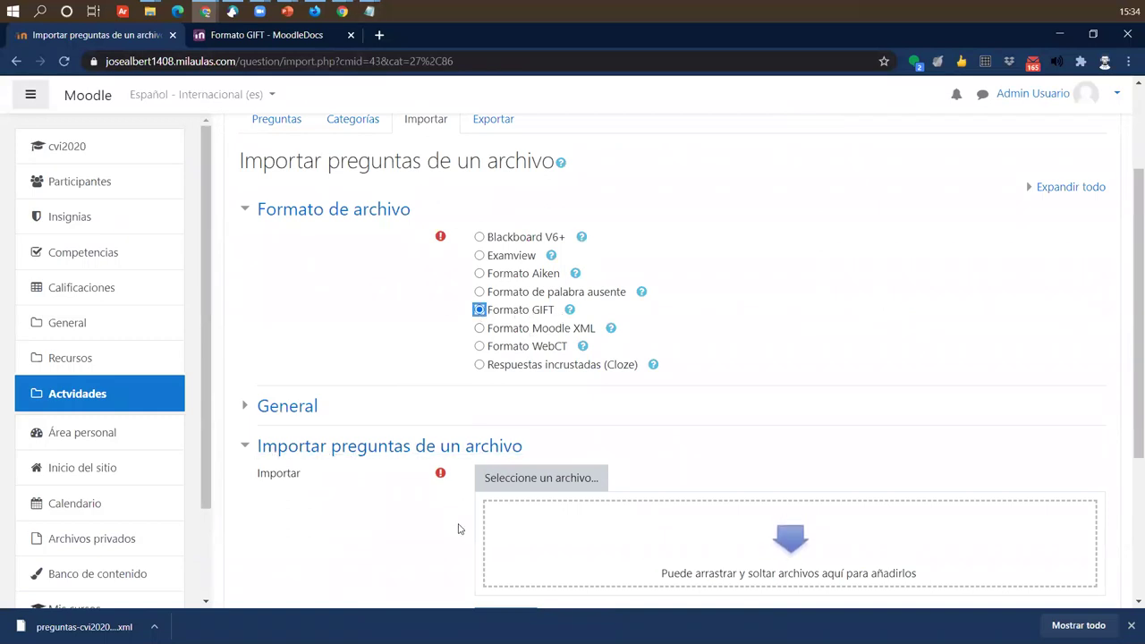
pyautogui.click(248, 405)
pyautogui.click(603, 448)
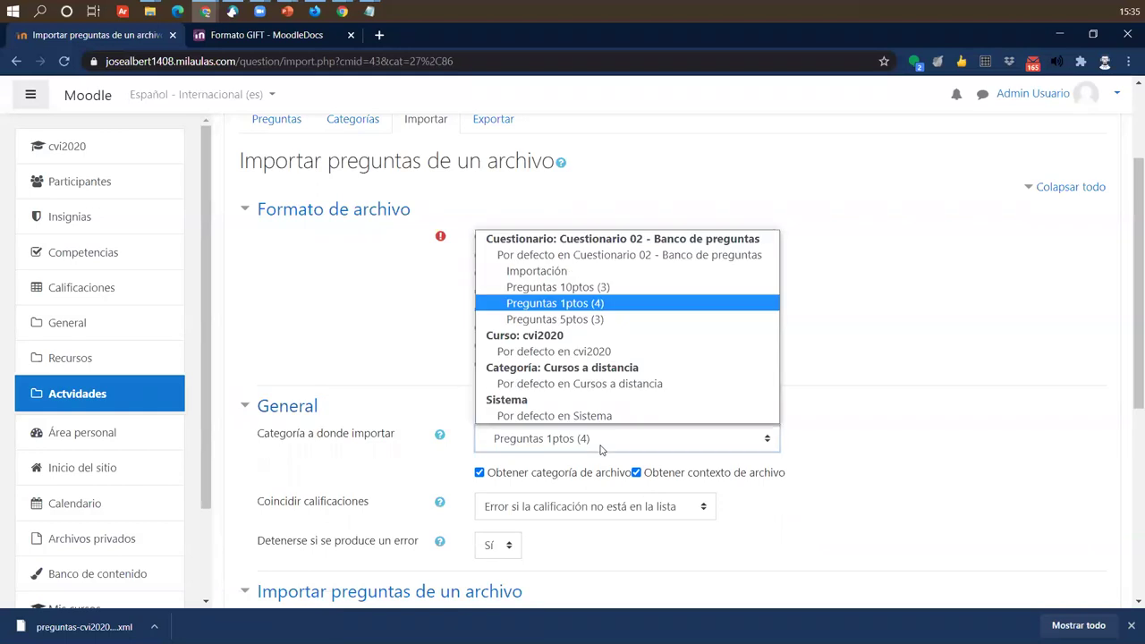
pyautogui.click(554, 266)
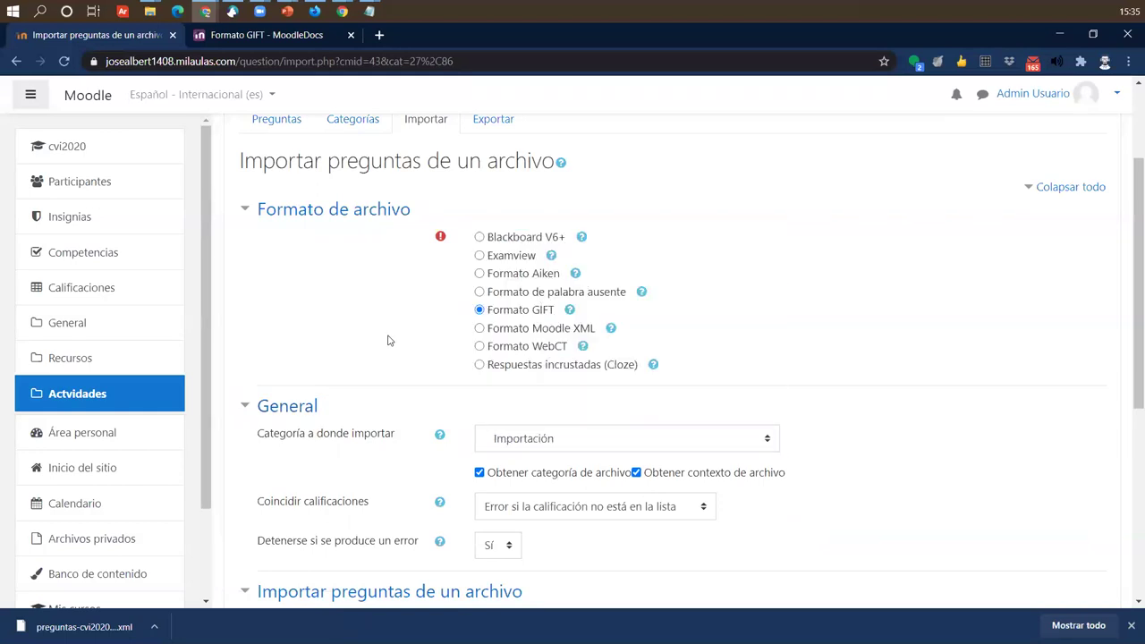
pyautogui.scroll(-3, 447, 394)
# Upload preguntas.txt from the Escritorio and run the import
pyautogui.click(521, 430)
pyautogui.click(461, 288)
pyautogui.click(178, 172)
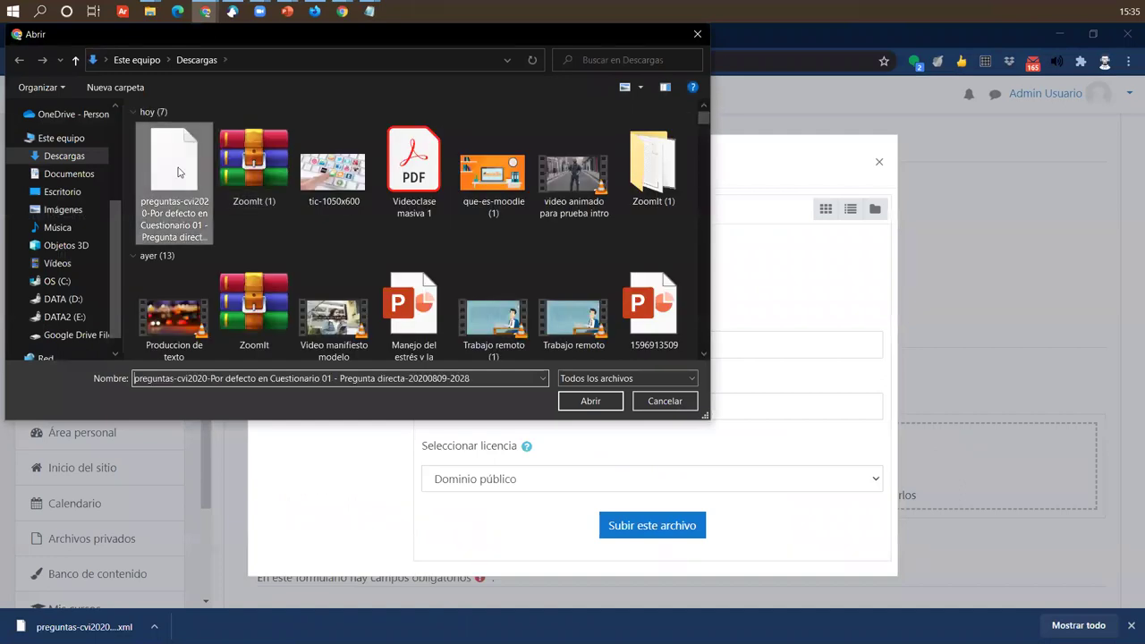
pyautogui.click(61, 191)
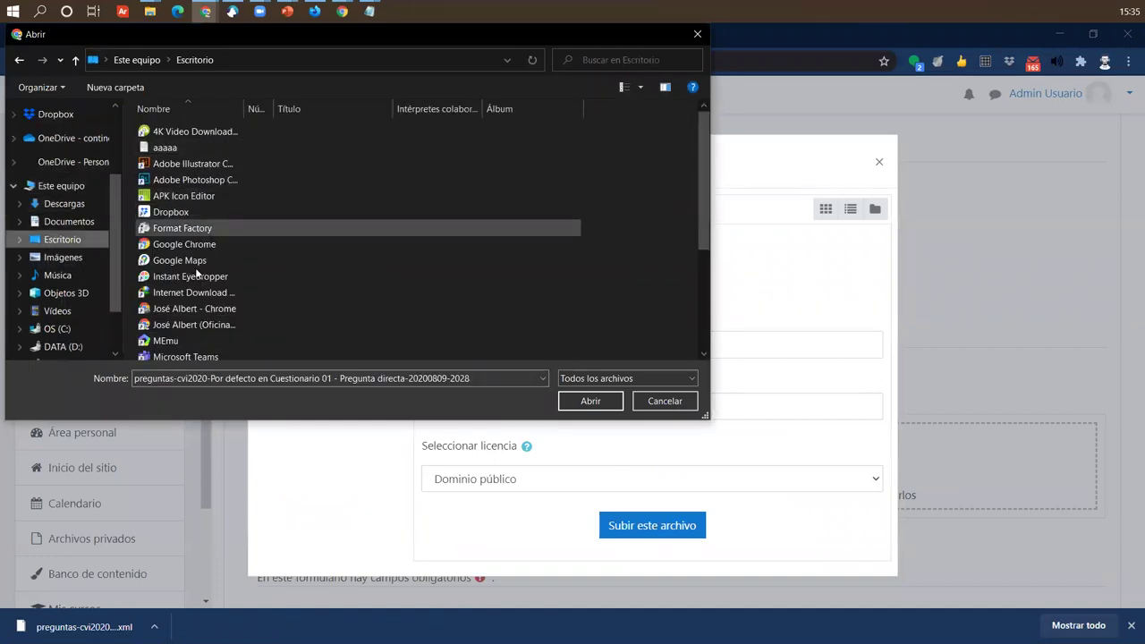
pyautogui.scroll(-3, 194, 275)
pyautogui.scroll(-1, 195, 275)
pyautogui.click(193, 287)
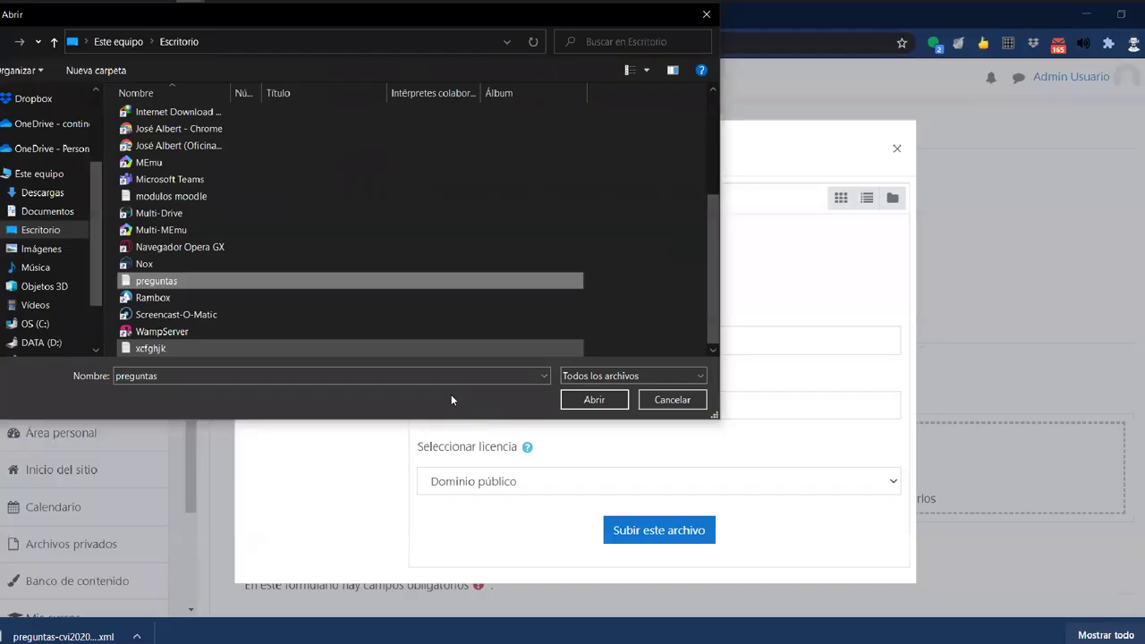
pyautogui.click(608, 401)
pyautogui.click(640, 530)
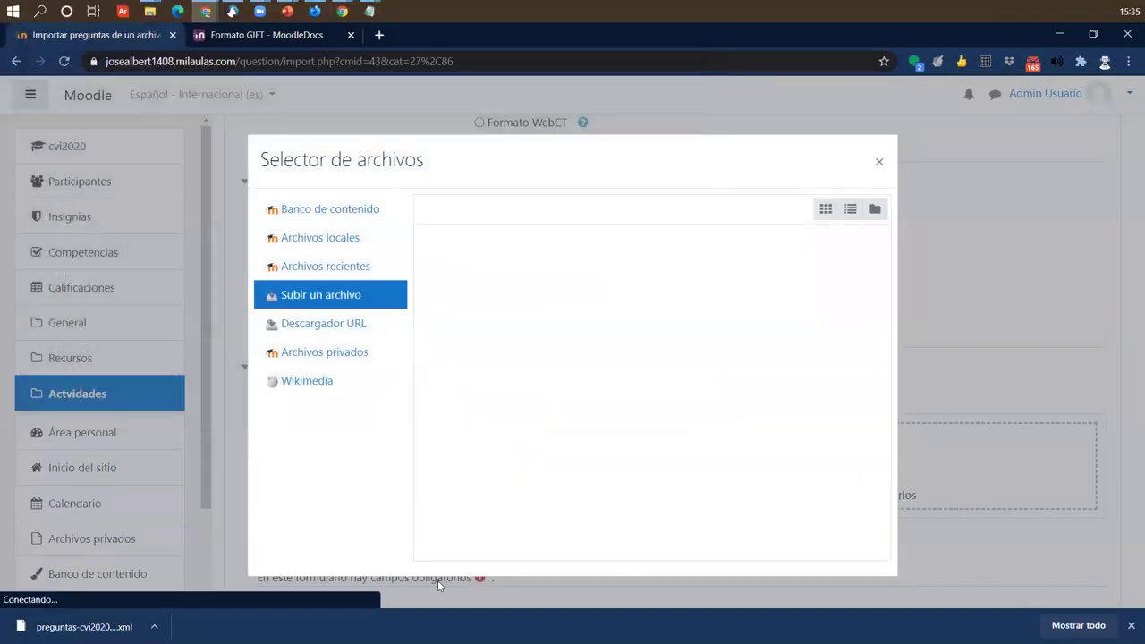
pyautogui.scroll(-1, 537, 376)
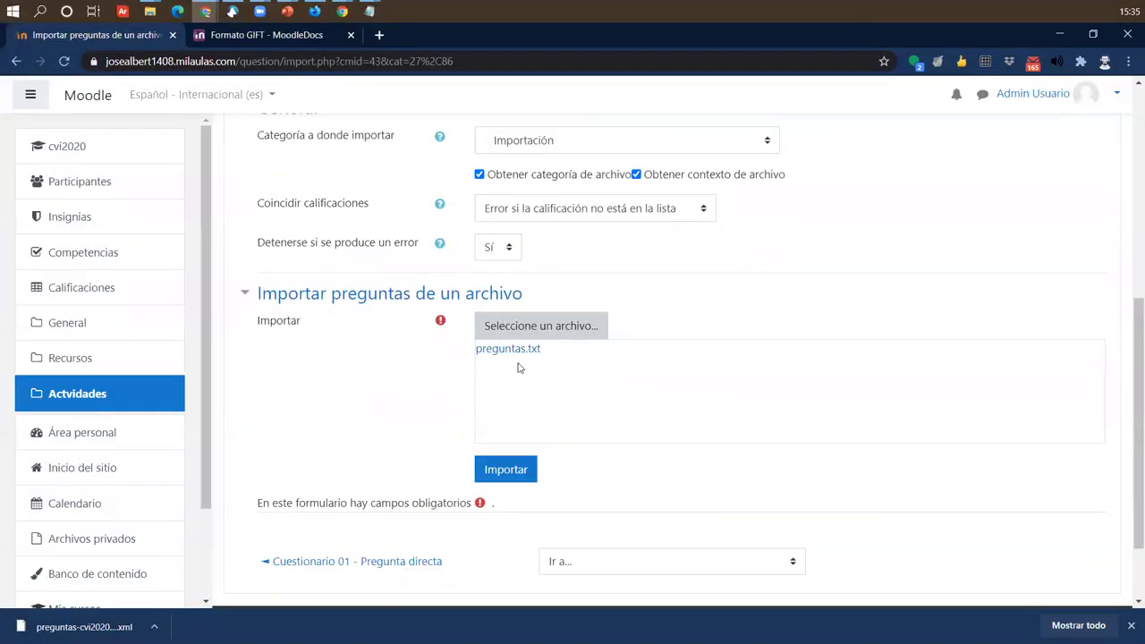
pyautogui.scroll(-2, 519, 367)
pyautogui.click(519, 370)
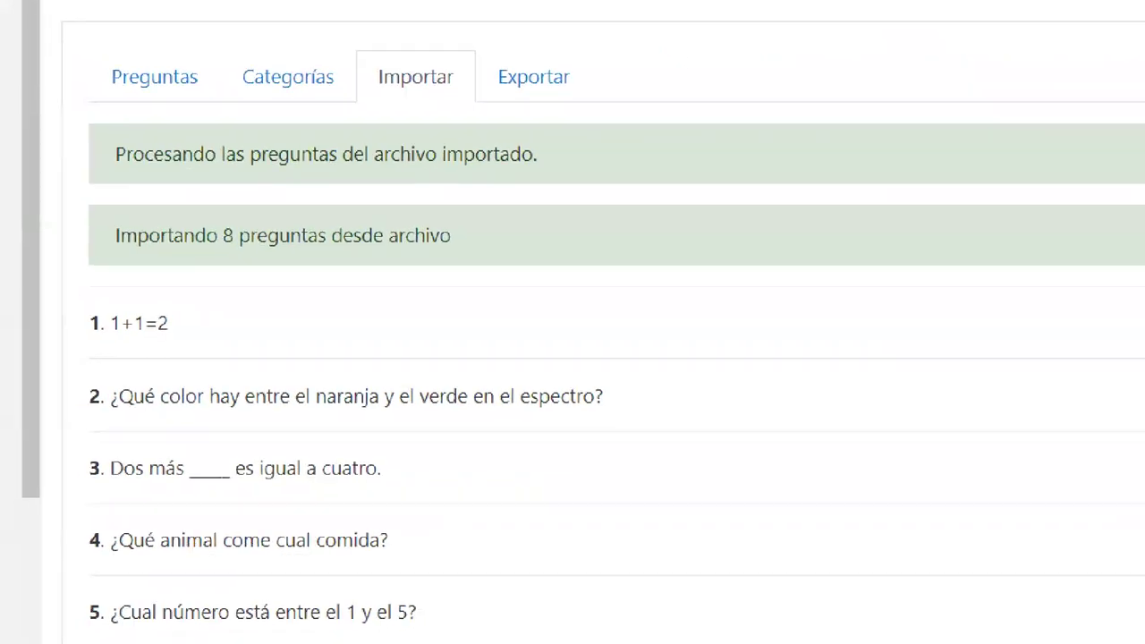
# Review the import results listing the eight questions, 1. 1+1=2 through 8. ¿Cómo estás?
pyautogui.moveTo(93, 118)
pyautogui.mouseDown()
pyautogui.moveTo(543, 172)
pyautogui.moveTo(586, 96)
pyautogui.moveTo(667, 61)
pyautogui.mouseUp()
pyautogui.moveTo(105, 212)
pyautogui.mouseDown()
pyautogui.moveTo(123, 230)
pyautogui.moveTo(471, 274)
pyautogui.moveTo(473, 258)
pyautogui.moveTo(614, 176)
pyautogui.mouseUp()
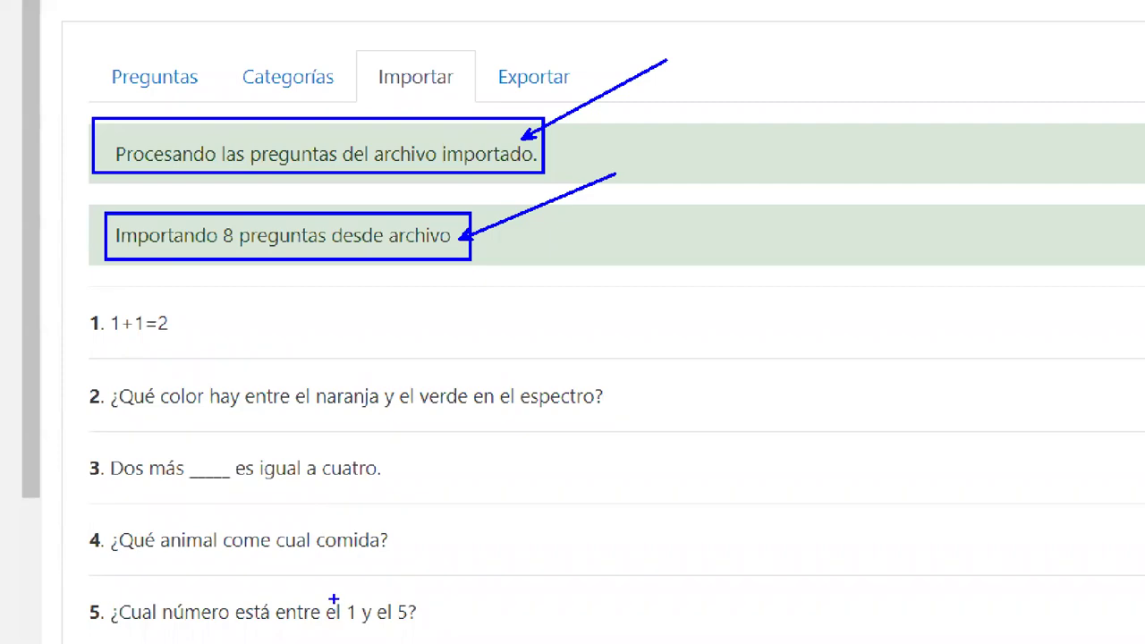
pyautogui.scroll(-3, 380, 457)
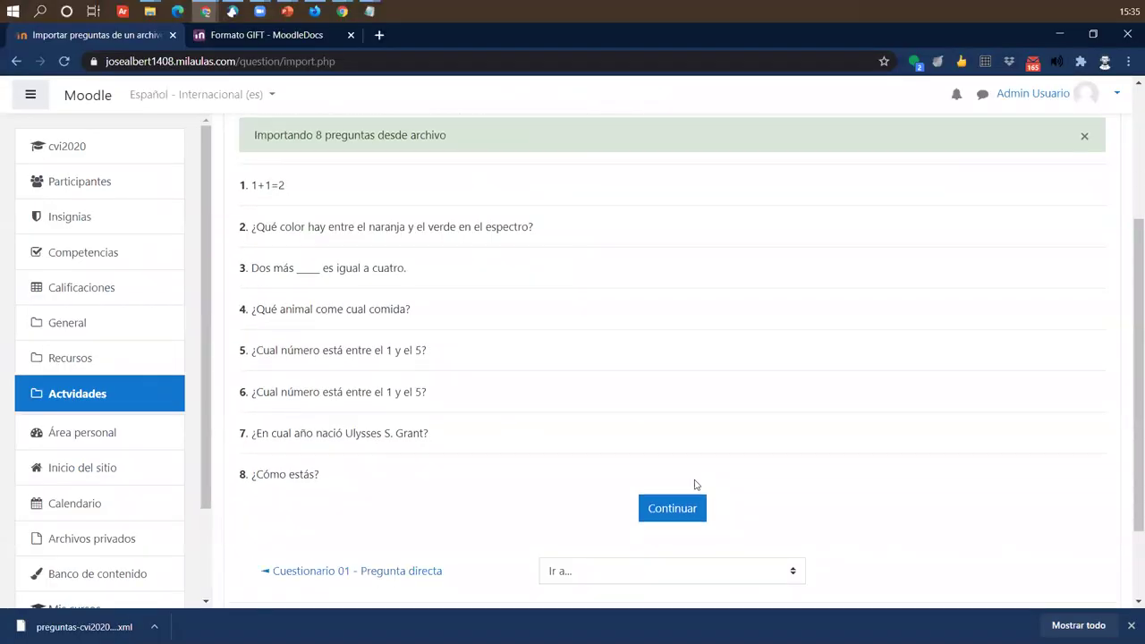
# Continue to the Banco de preguntas and scroll through Importación's eight questions, Q1 to Q8
pyautogui.click(655, 508)
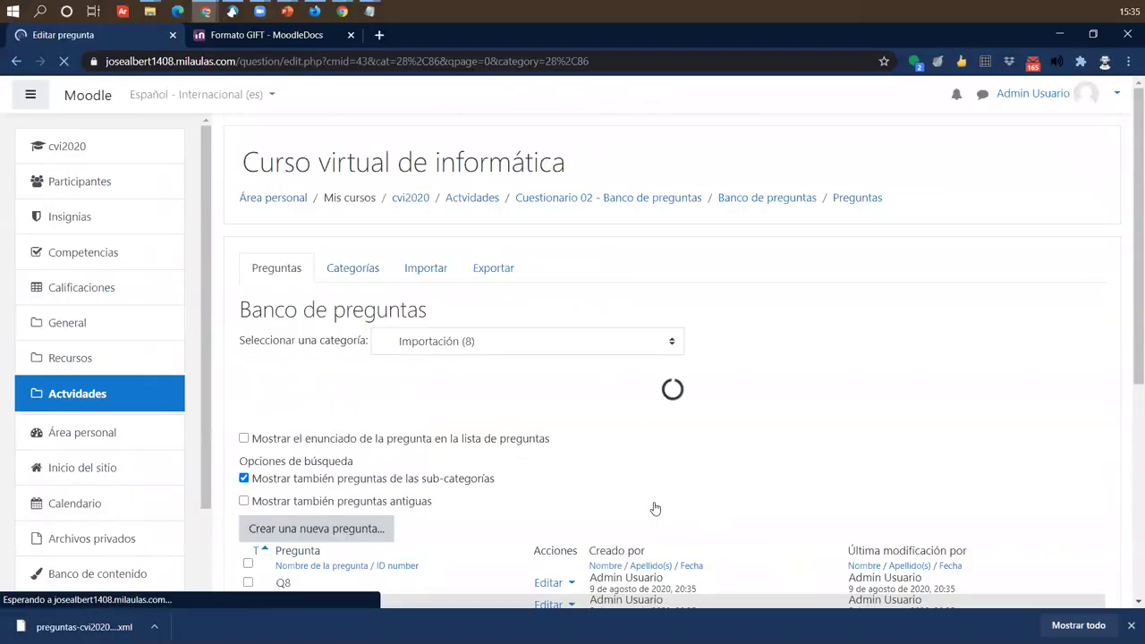
pyautogui.scroll(-2, 355, 393)
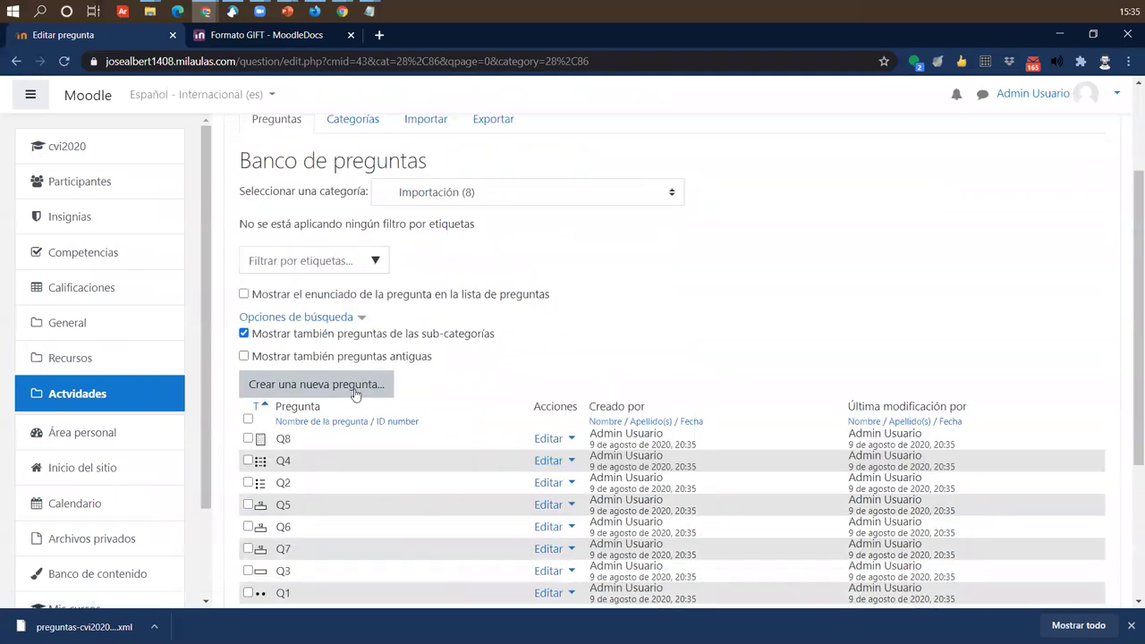
pyautogui.scroll(-2, 355, 395)
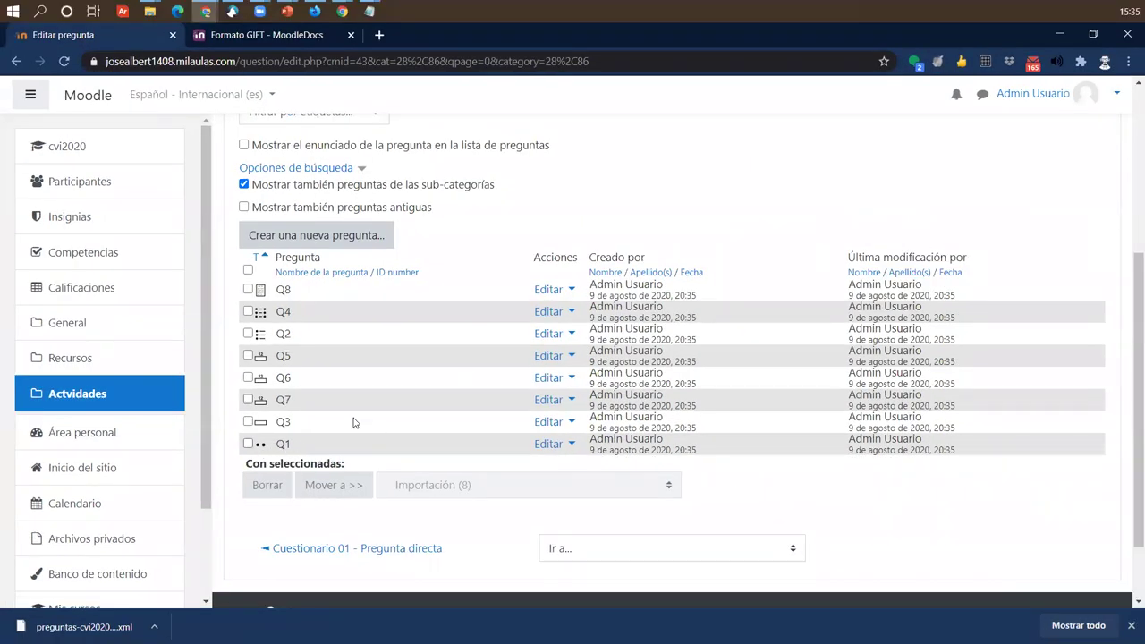
pyautogui.scroll(3, 322, 376)
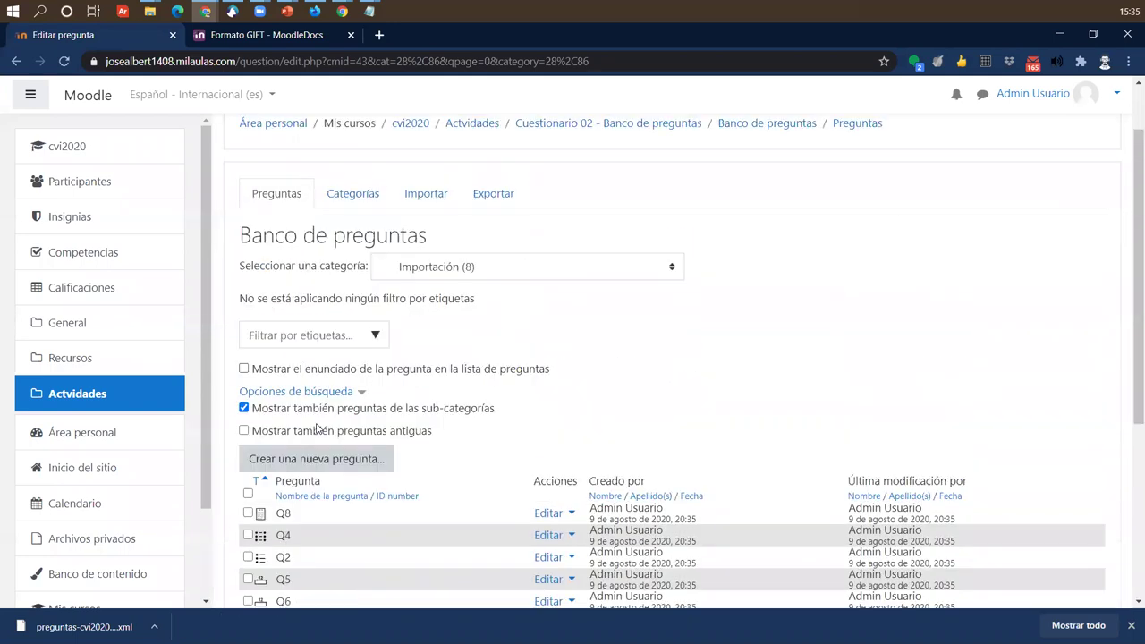
pyautogui.scroll(-1, 252, 541)
pyautogui.scroll(-3, 284, 541)
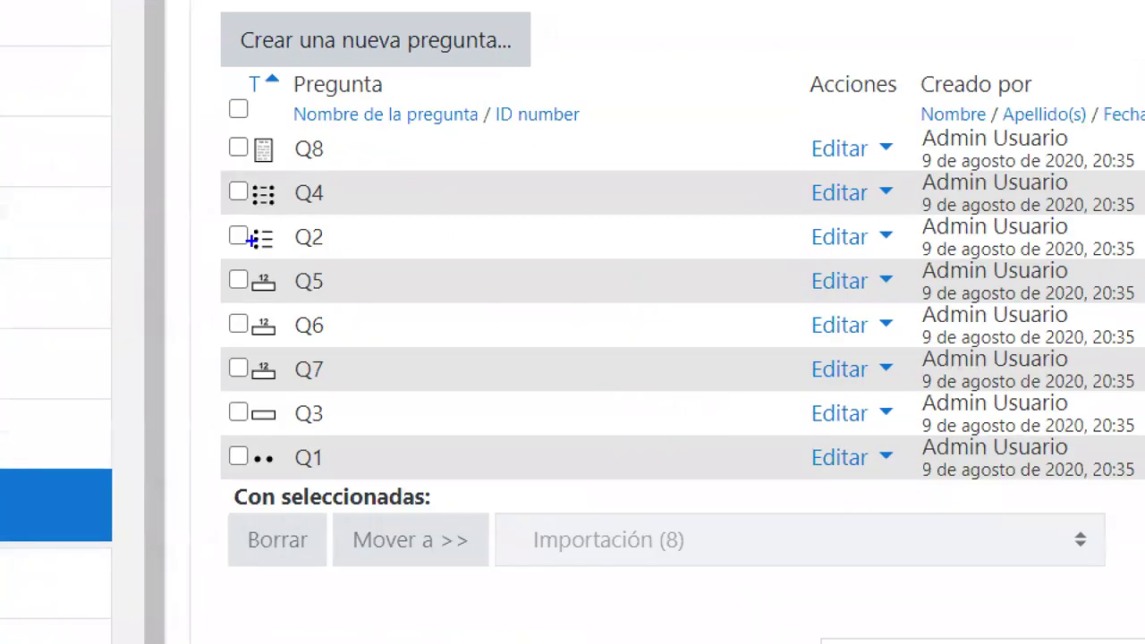
pyautogui.moveTo(240, 222)
pyautogui.mouseDown()
pyautogui.moveTo(327, 260)
pyautogui.moveTo(351, 226)
pyautogui.moveTo(397, 198)
pyautogui.mouseUp()
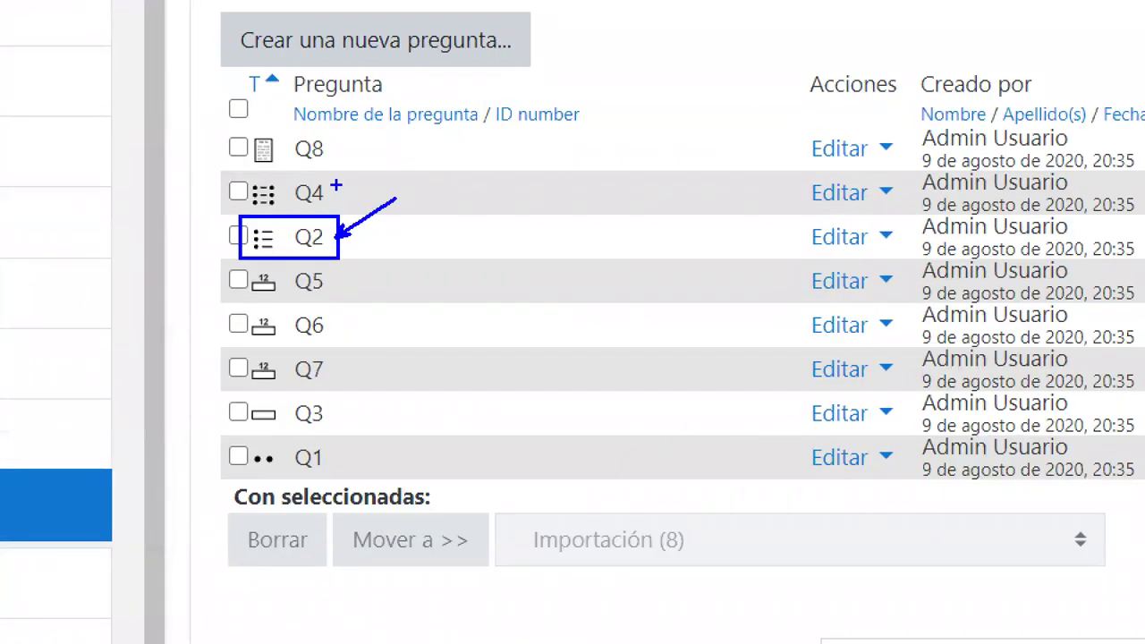
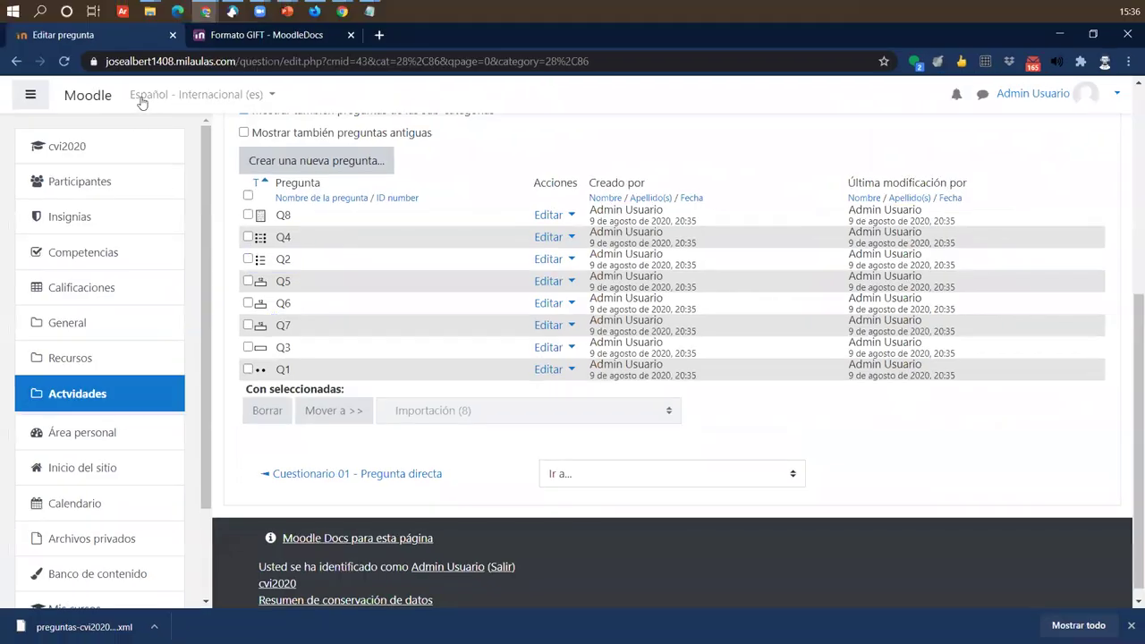
# Switch to the 'Formato GIFT - MoodleDocs' documentation page
pyautogui.scroll(3, 573, 358)
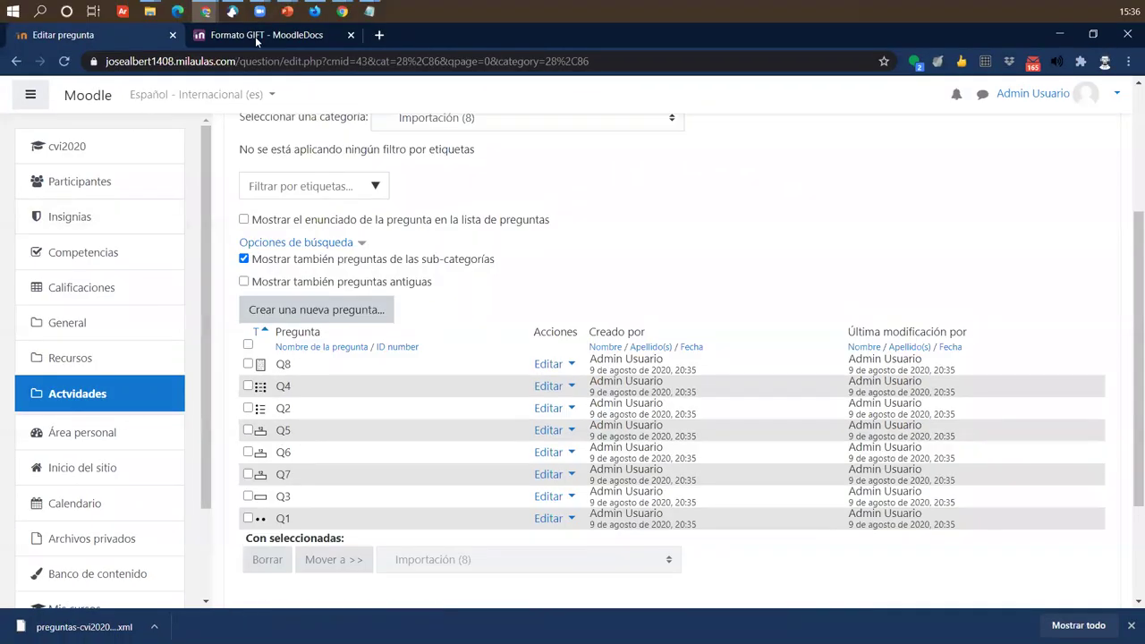
pyautogui.click(255, 35)
pyautogui.scroll(-3, 391, 248)
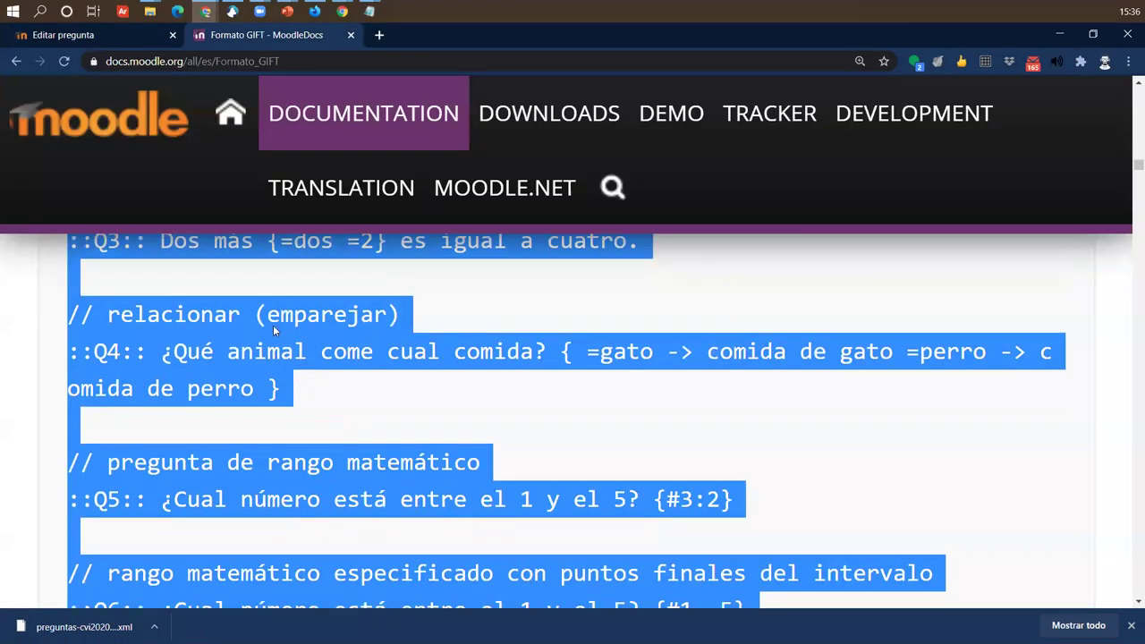
pyautogui.scroll(-3, 273, 329)
pyautogui.scroll(-5, 305, 54)
pyautogui.scroll(2, 305, 54)
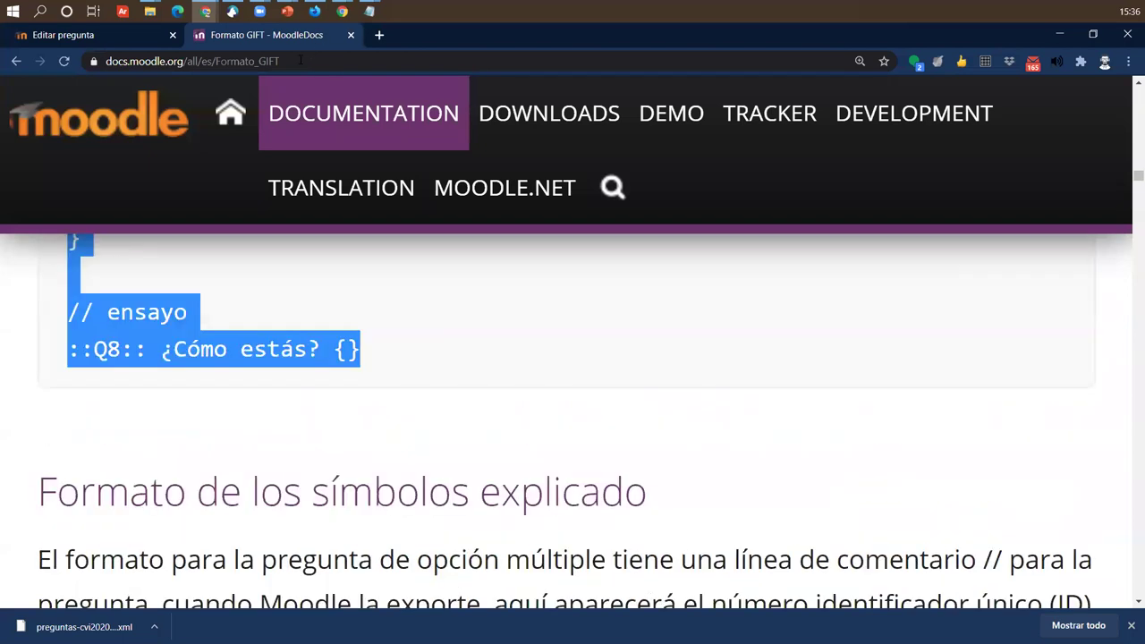
pyautogui.click(301, 61)
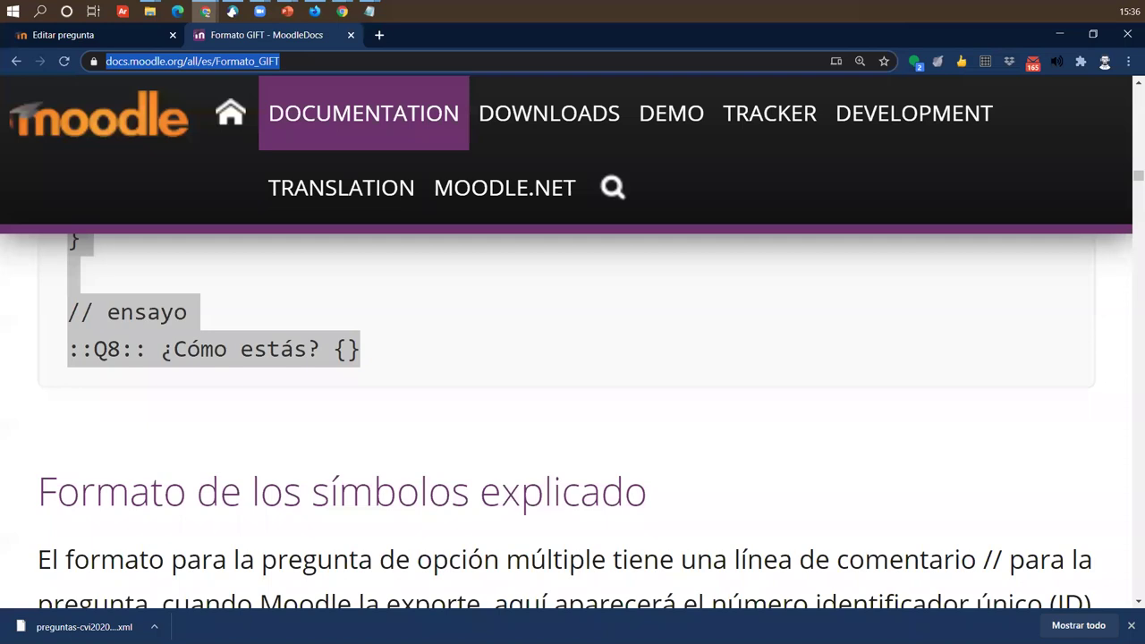
pyautogui.hotkey('alt', 'Tab')
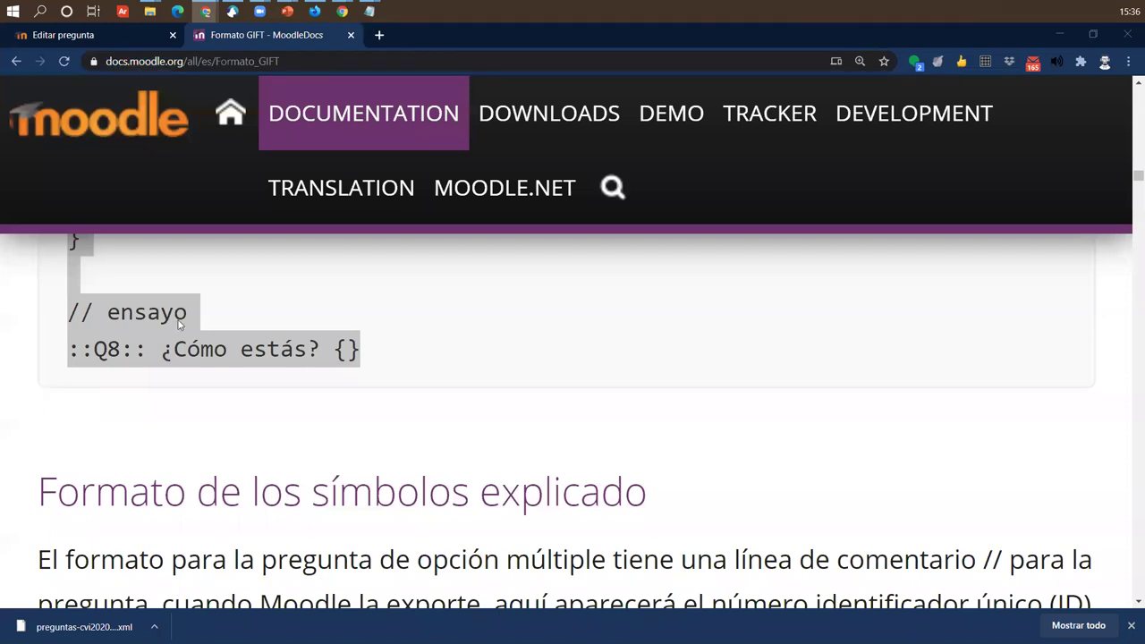
pyautogui.scroll(-3, 412, 490)
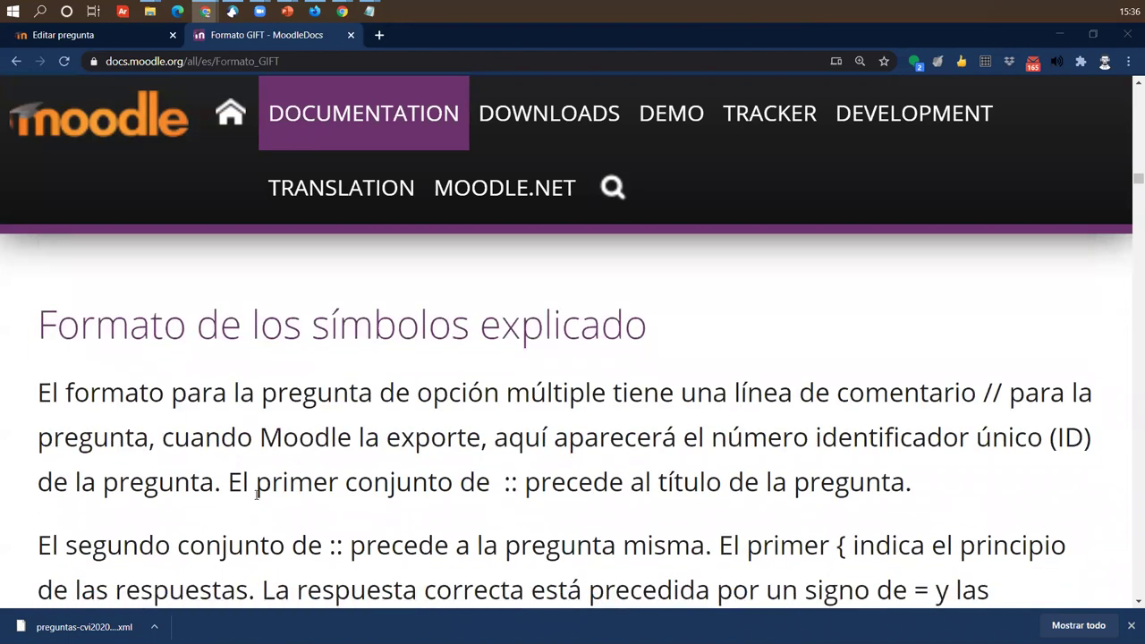
pyautogui.scroll(-5, 329, 469)
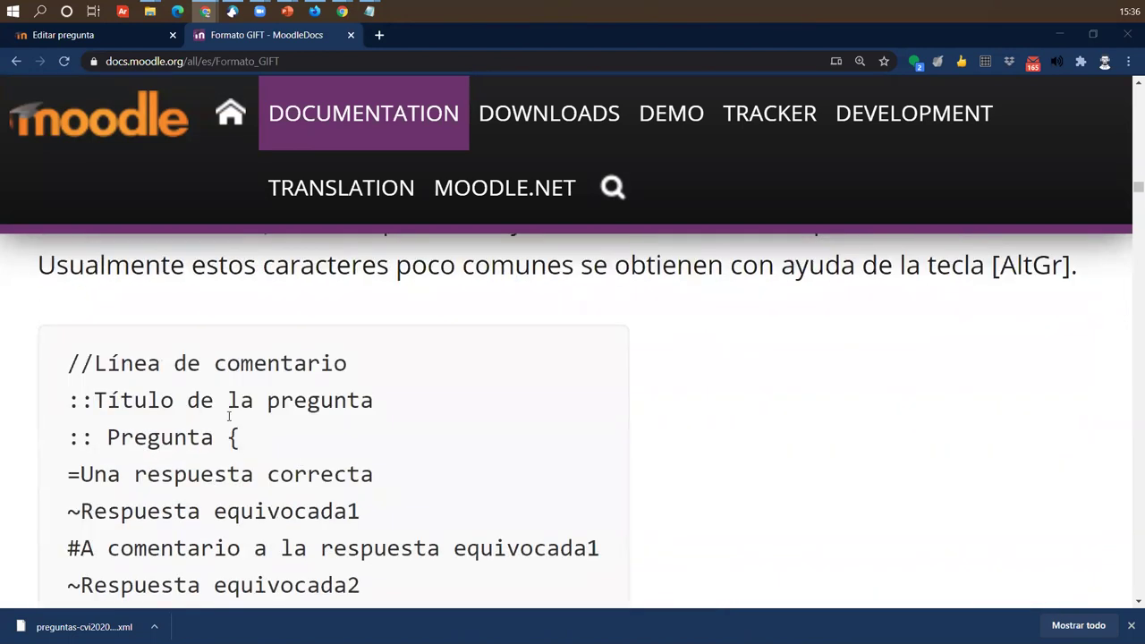
pyautogui.scroll(-2, 301, 466)
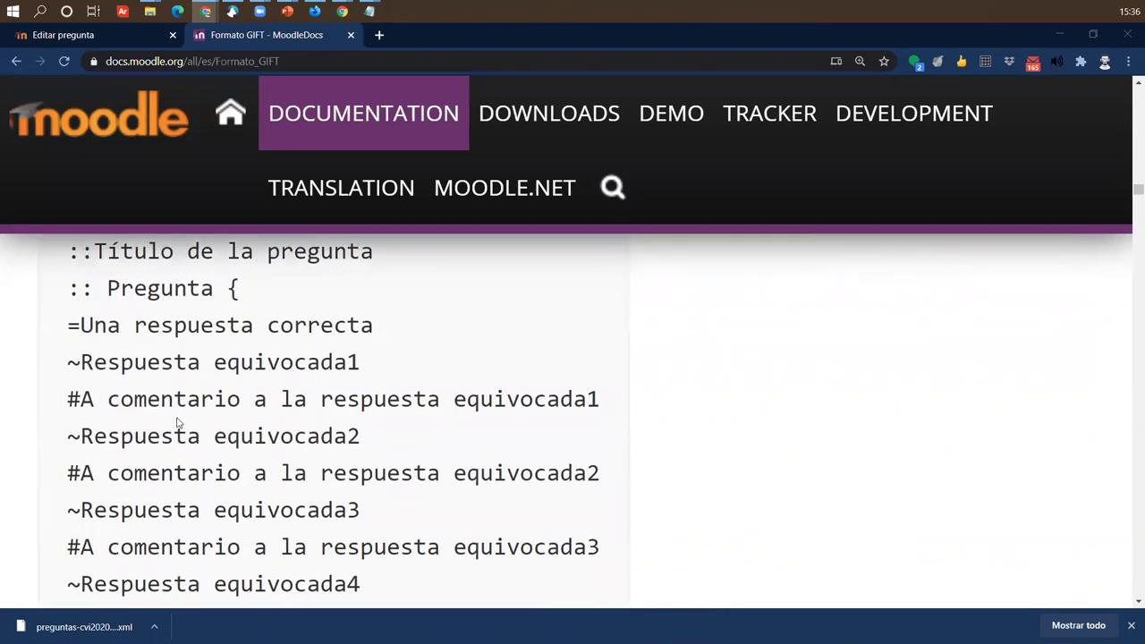
pyautogui.scroll(-5, 177, 423)
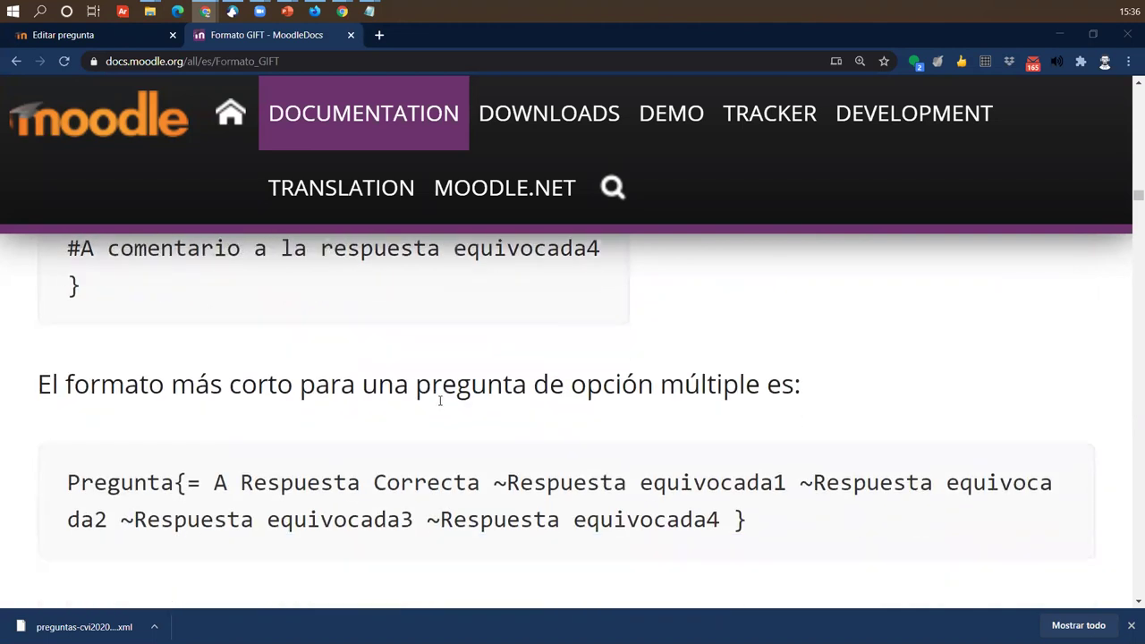
pyautogui.scroll(-8, 399, 425)
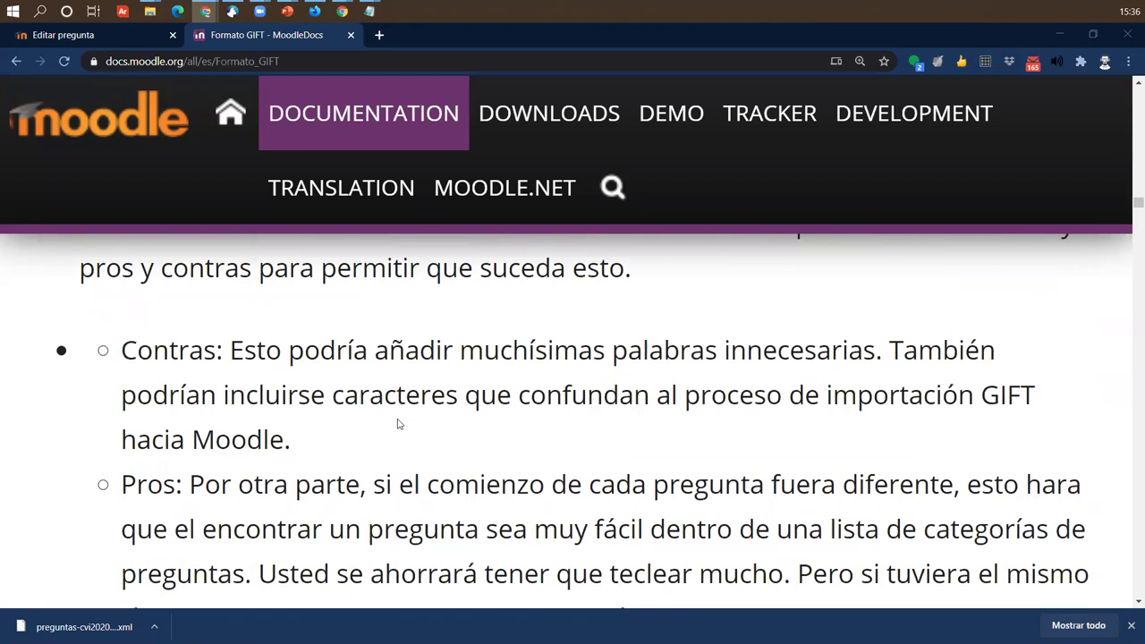
pyautogui.scroll(-9, 399, 426)
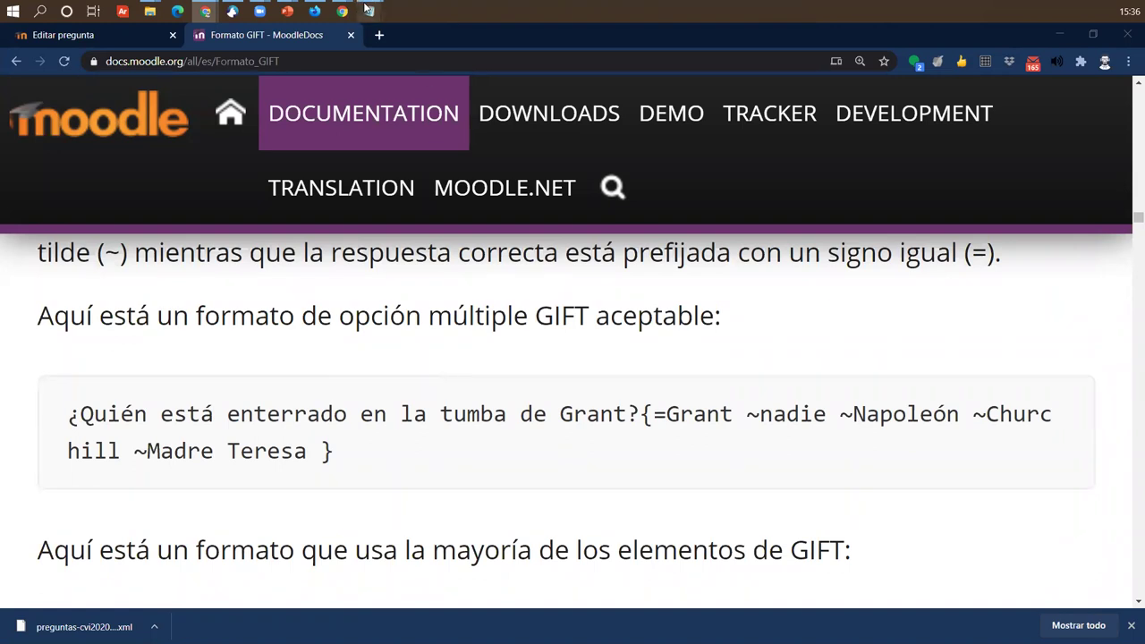
# Bring up the preguntas file in Notepad and scroll through questions Q1–Q8
pyautogui.moveTo(369, 10)
pyautogui.click(448, 85)
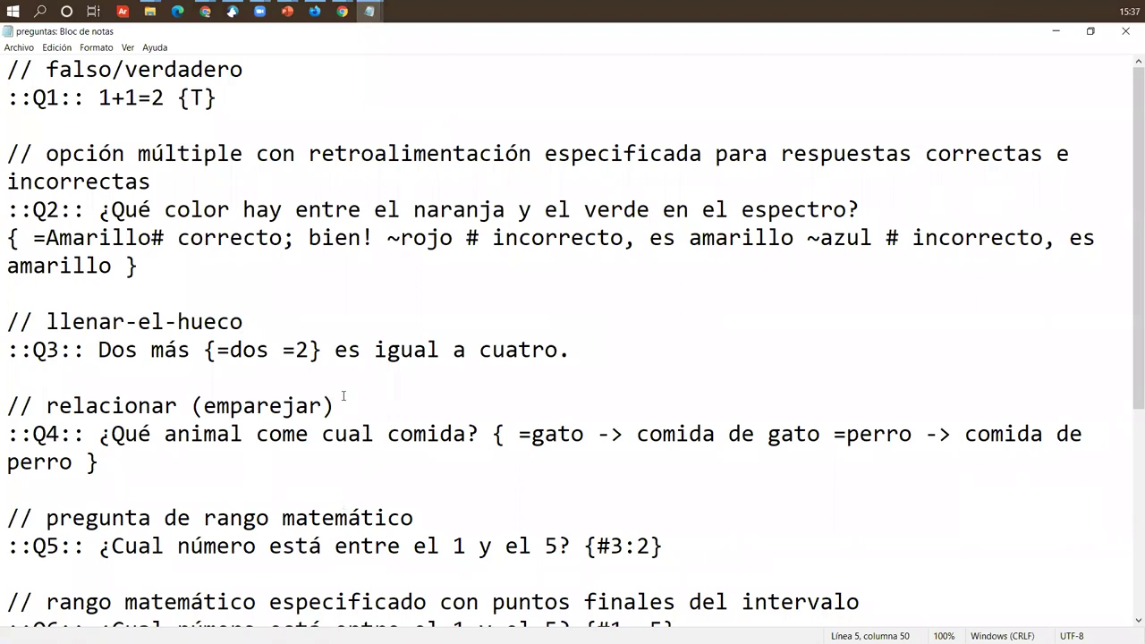
pyautogui.scroll(-4, 344, 397)
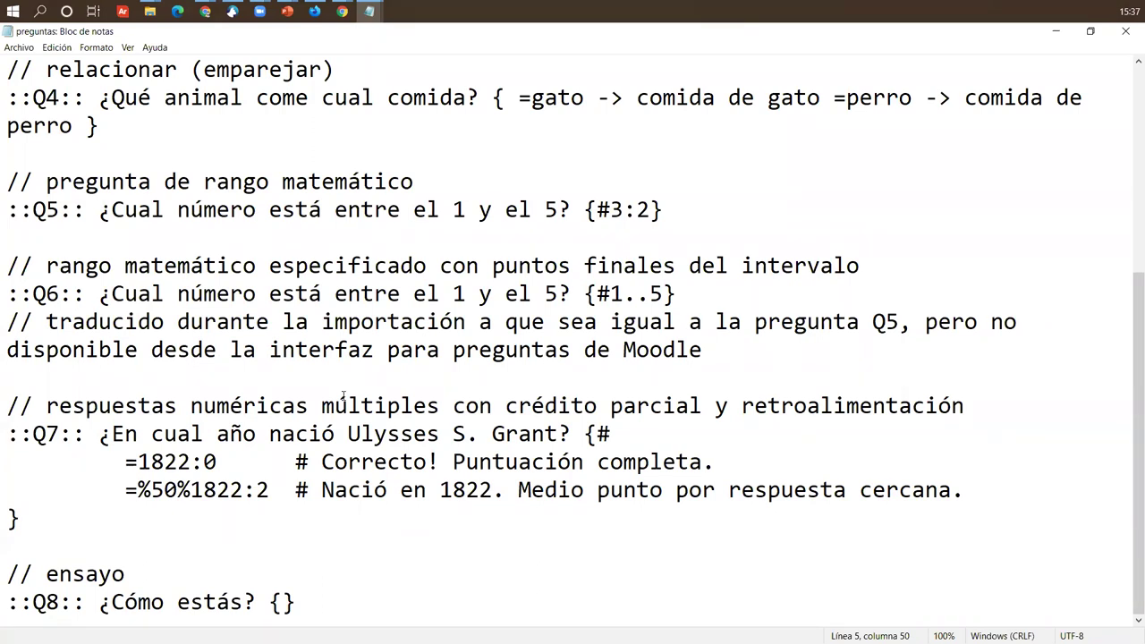
pyautogui.scroll(4, 562, 472)
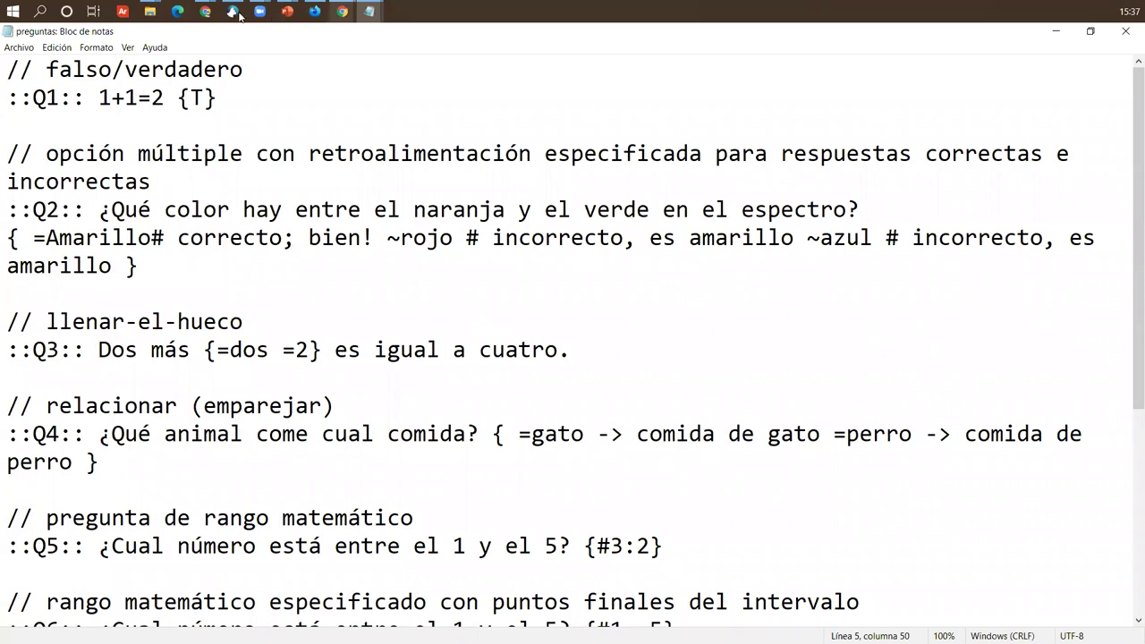
# Return to the Moodle Banco de preguntas page listing the Importación (8) questions
pyautogui.moveTo(205, 10)
pyautogui.click(79, 40)
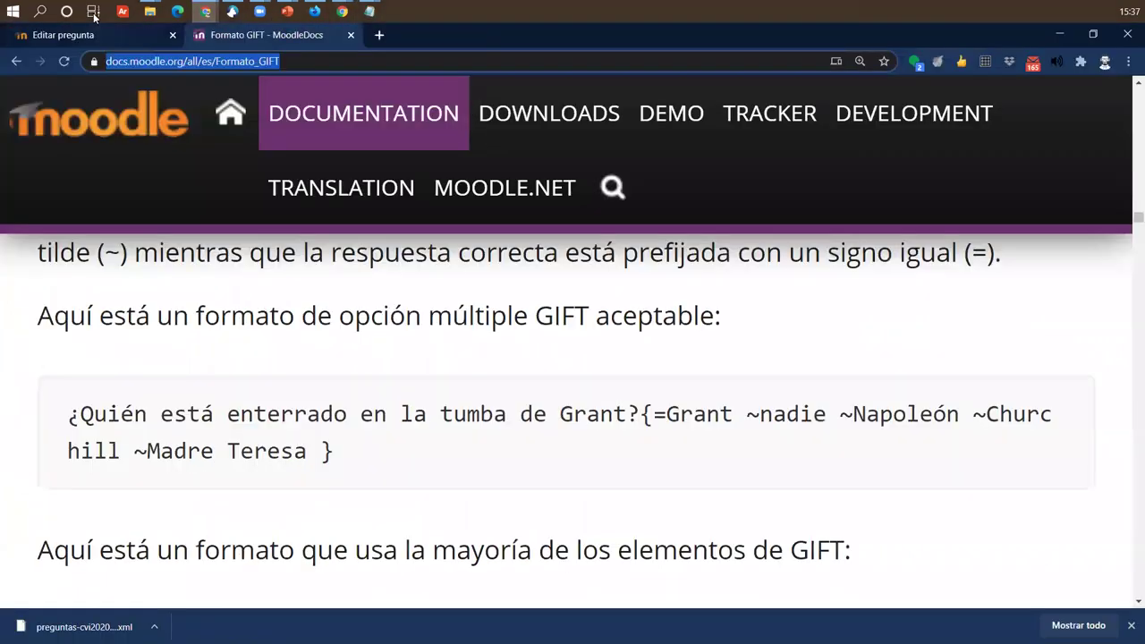
pyautogui.click(78, 35)
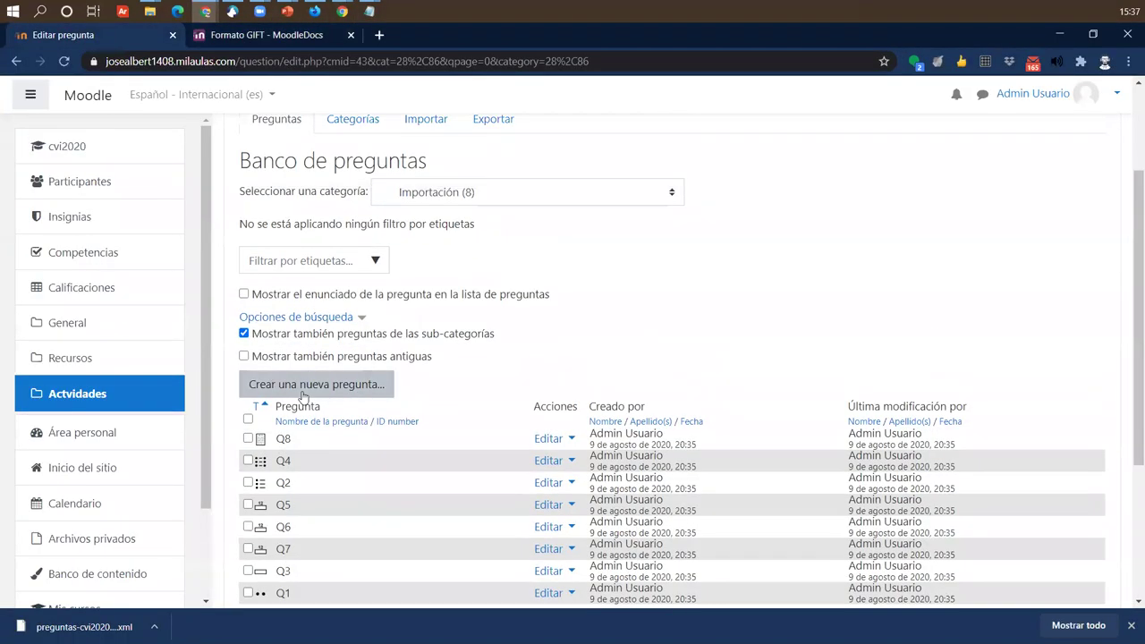